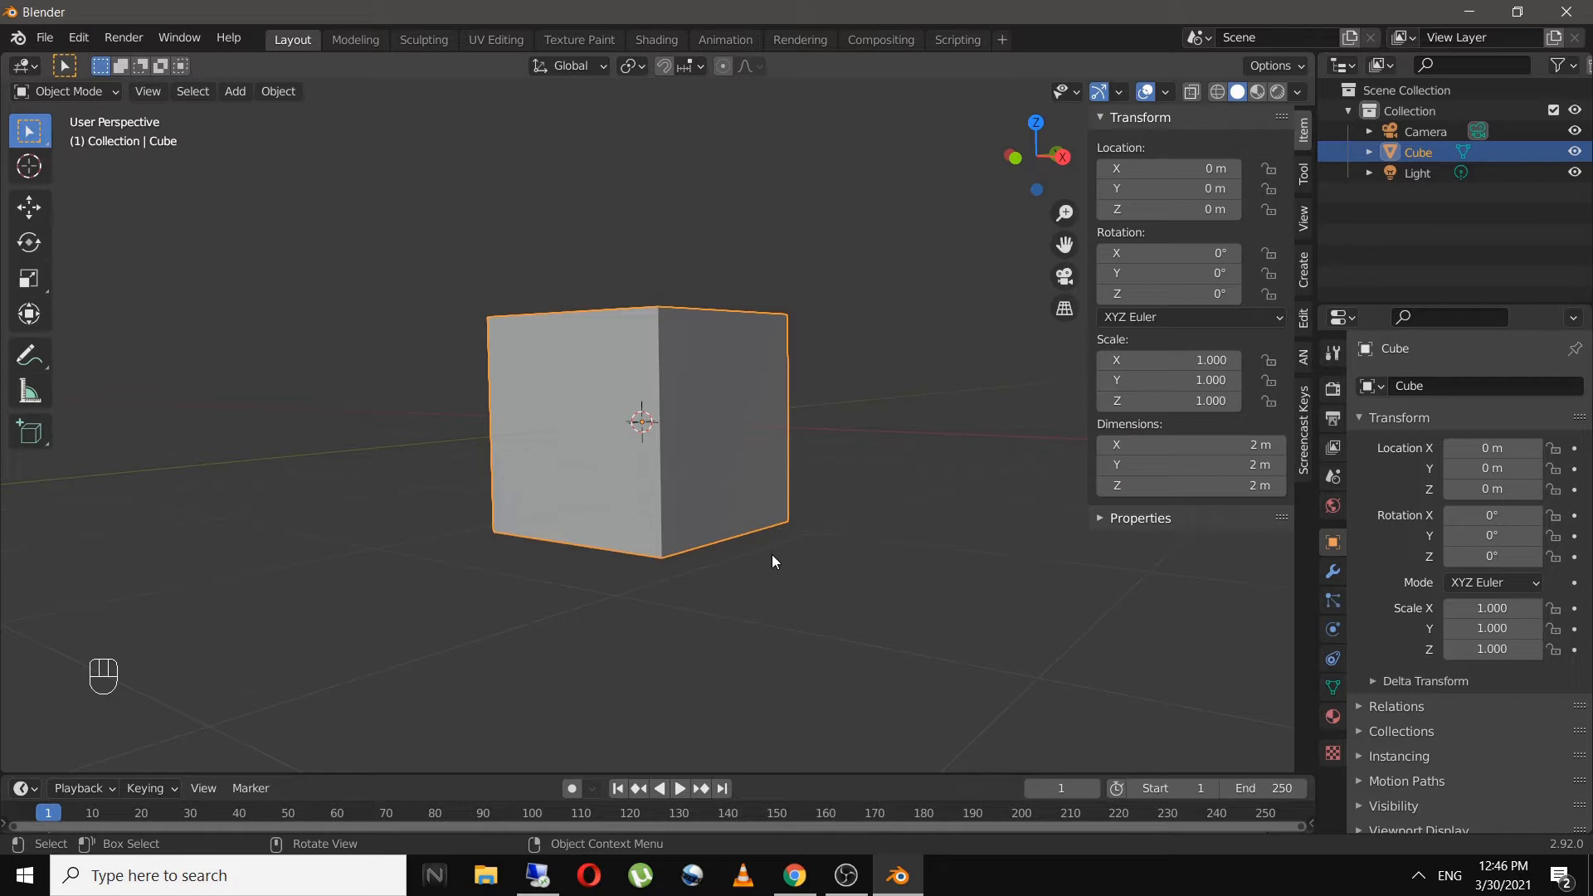
- Flatten the cube along the Z axis and set its Z dimension to 1.15 m
key("s")
key("z")
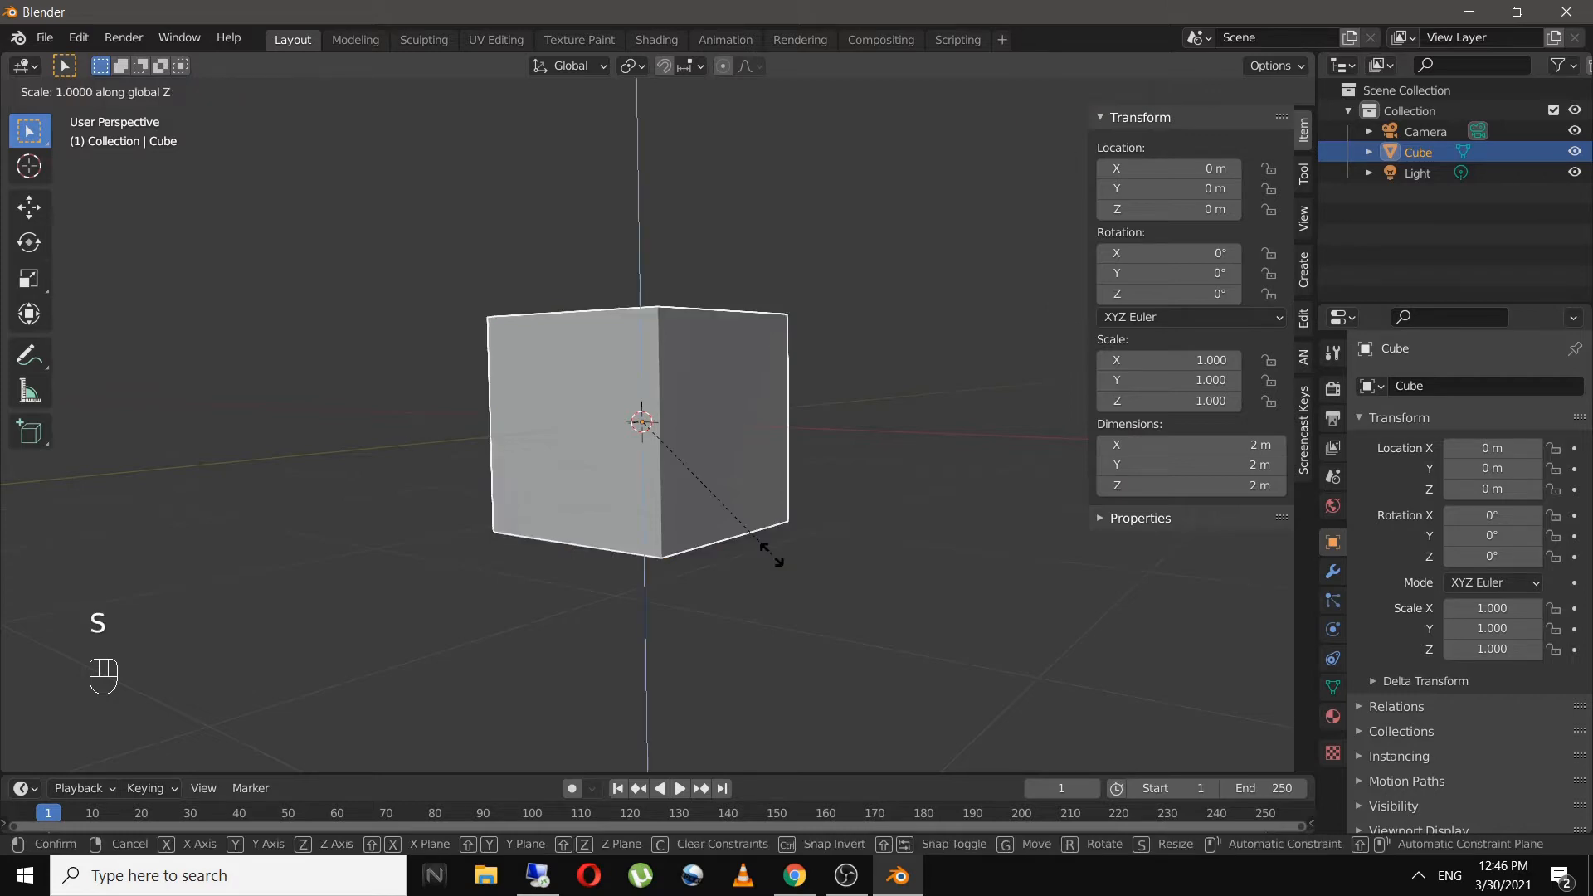
left_click(726, 523)
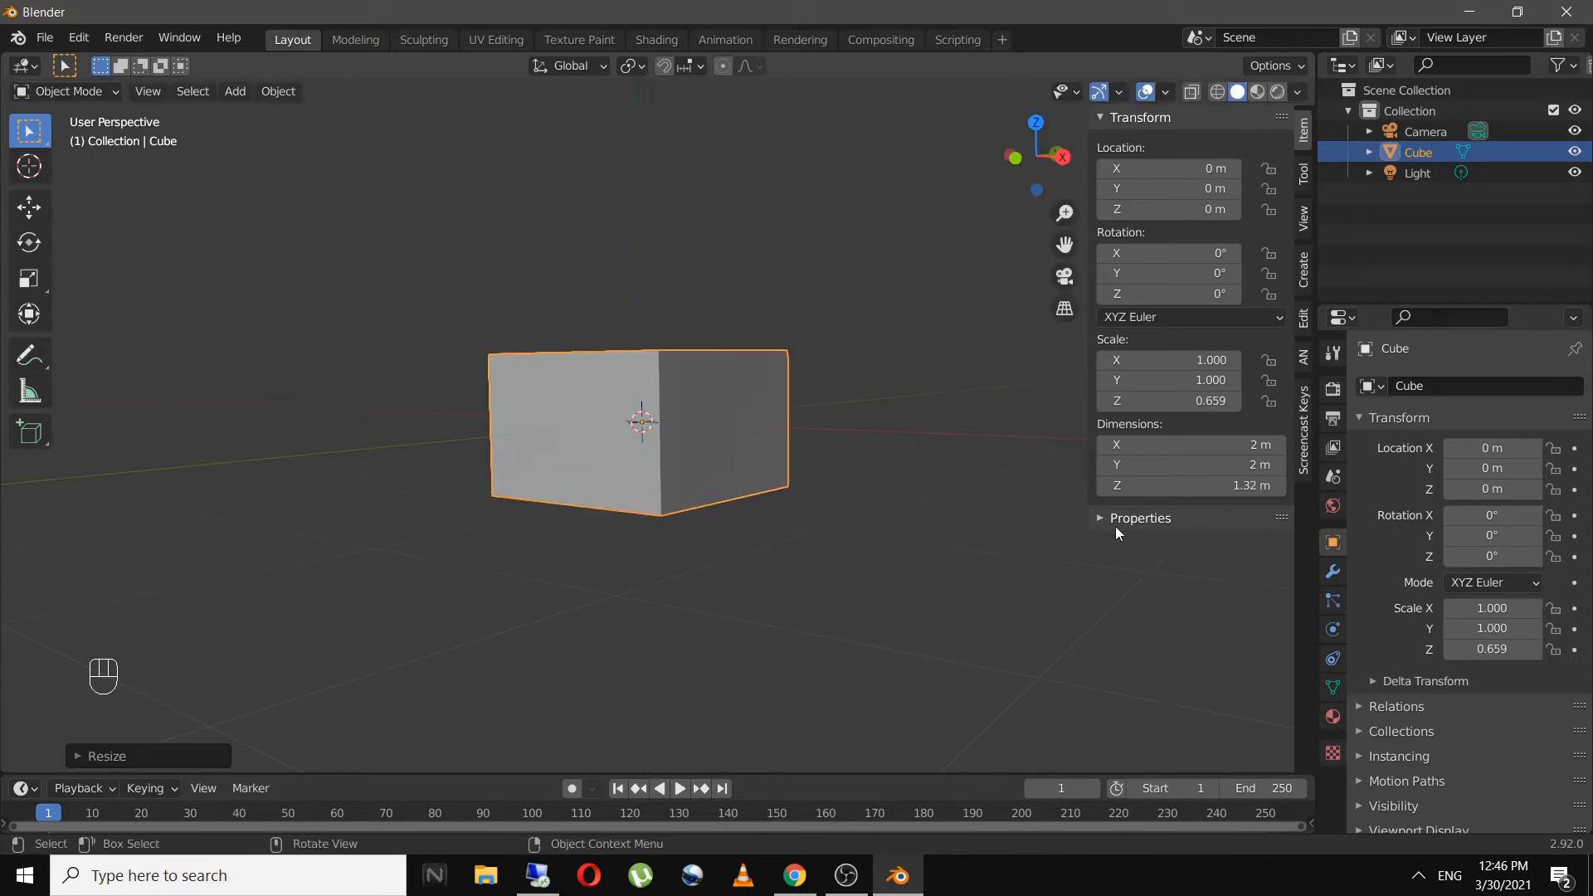
left_click(1178, 485)
type("1")
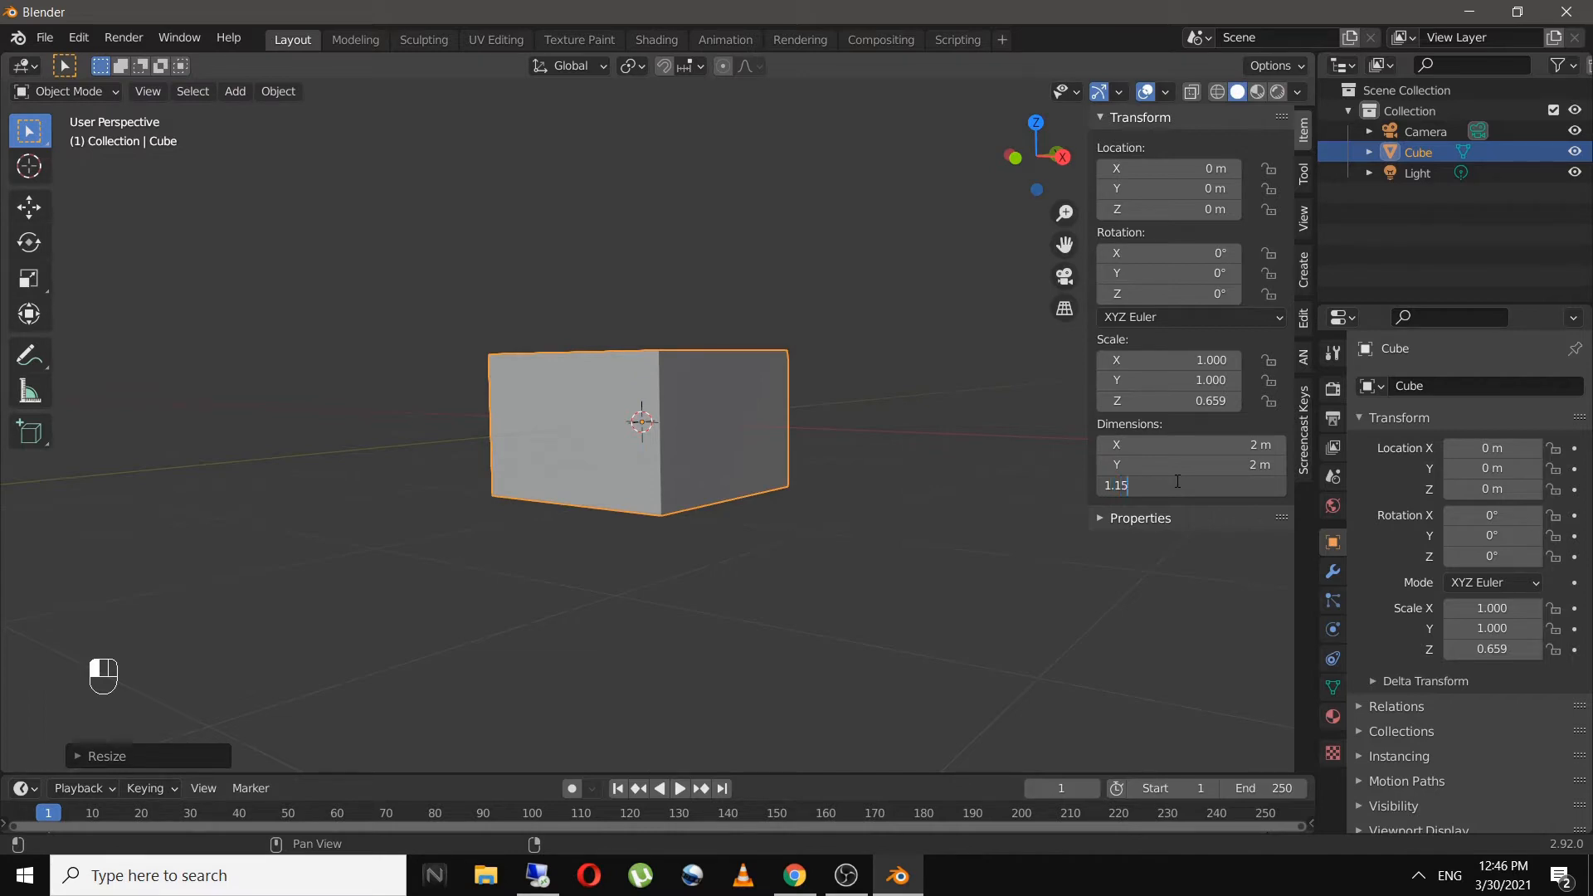
type(".15")
key("Return")
- In Edit Mode, add one horizontal loop cut around the cube and slide it up near the top, at about 0.72 m local Z
scroll(642, 521, "up", 3)
middle_click_drag(646, 520, 724, 537)
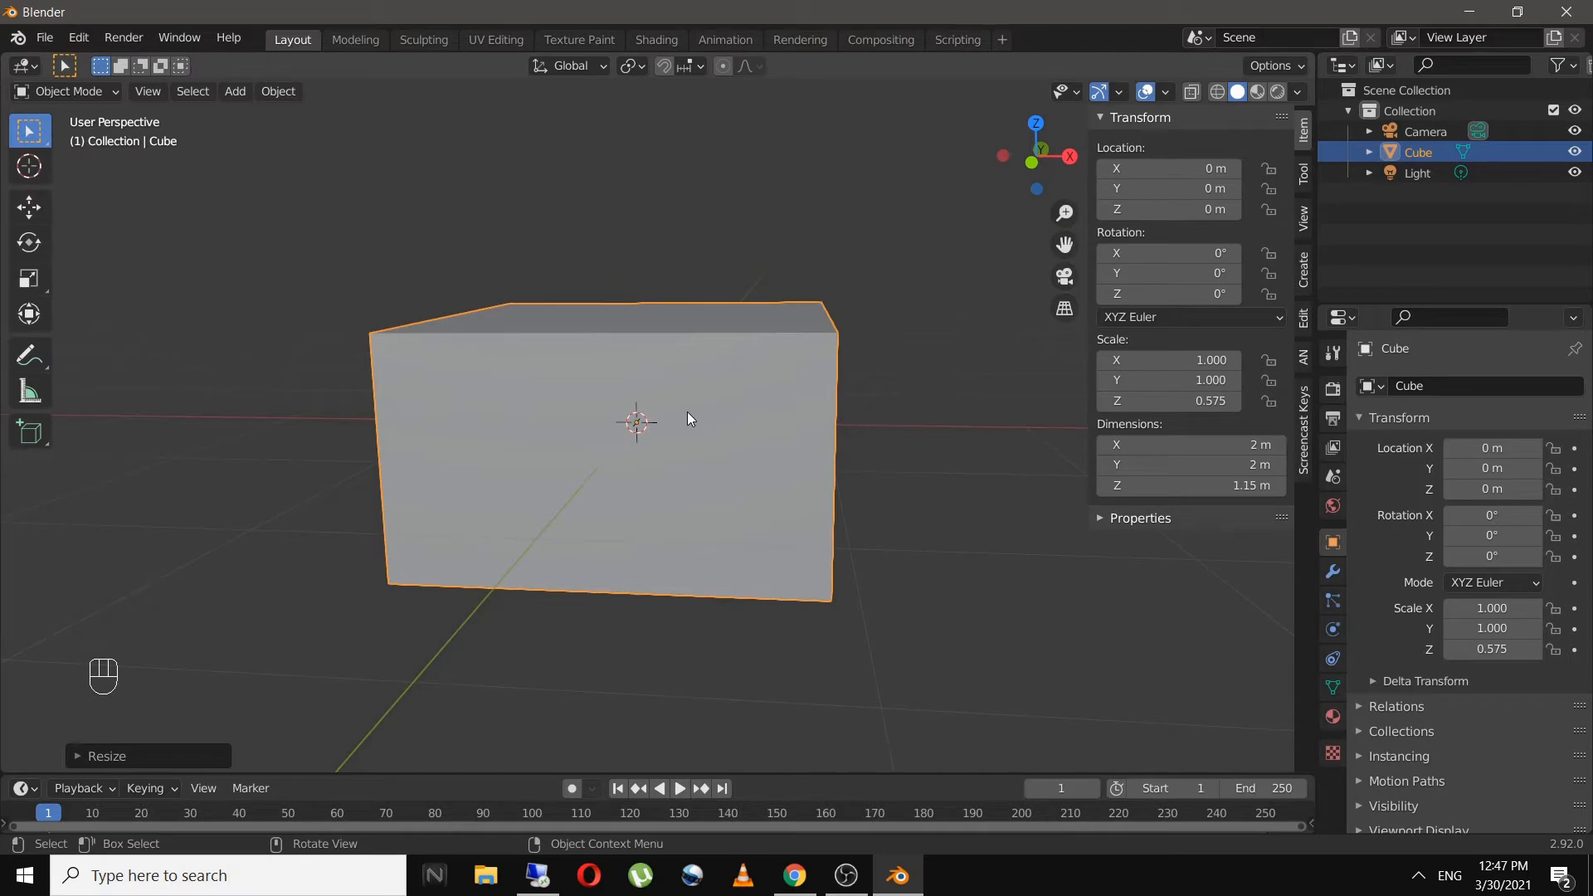
middle_click_drag(473, 420, 531, 412)
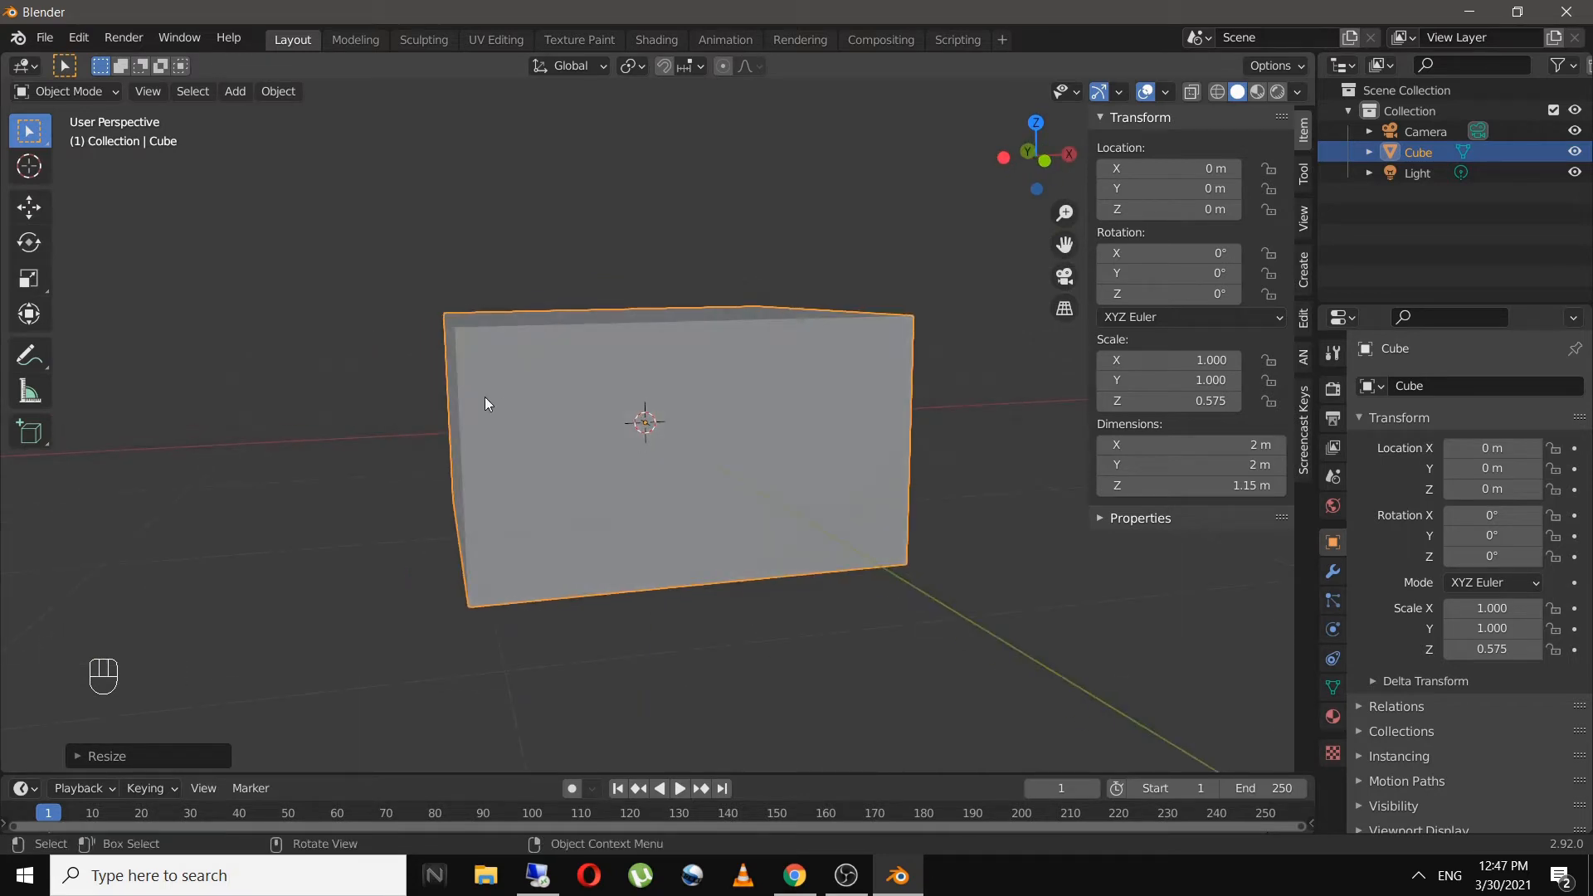
key("Tab")
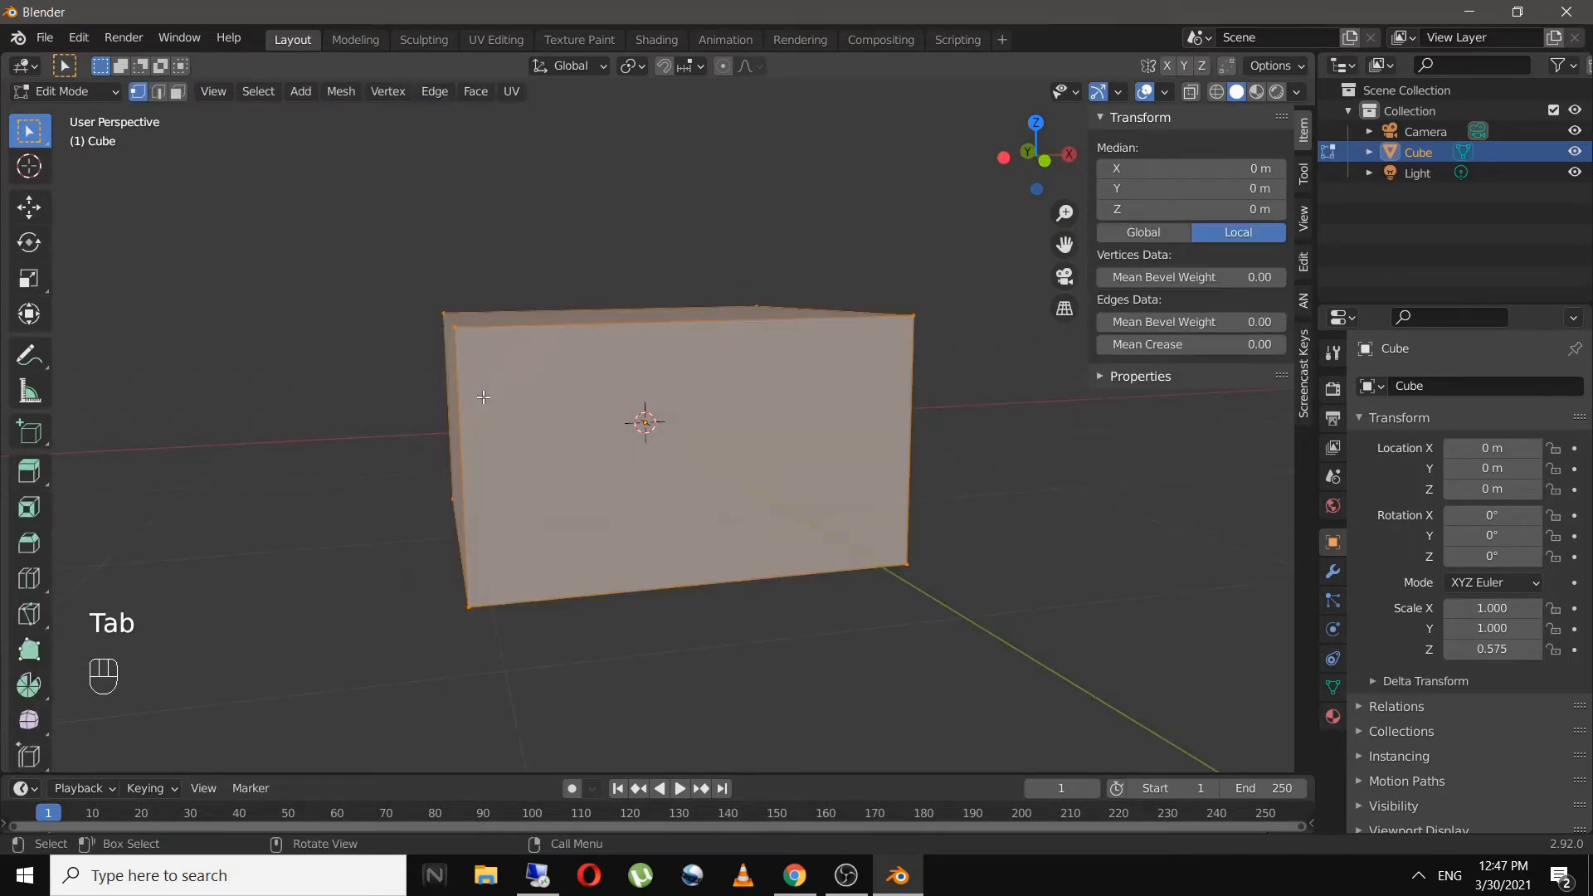
key("2")
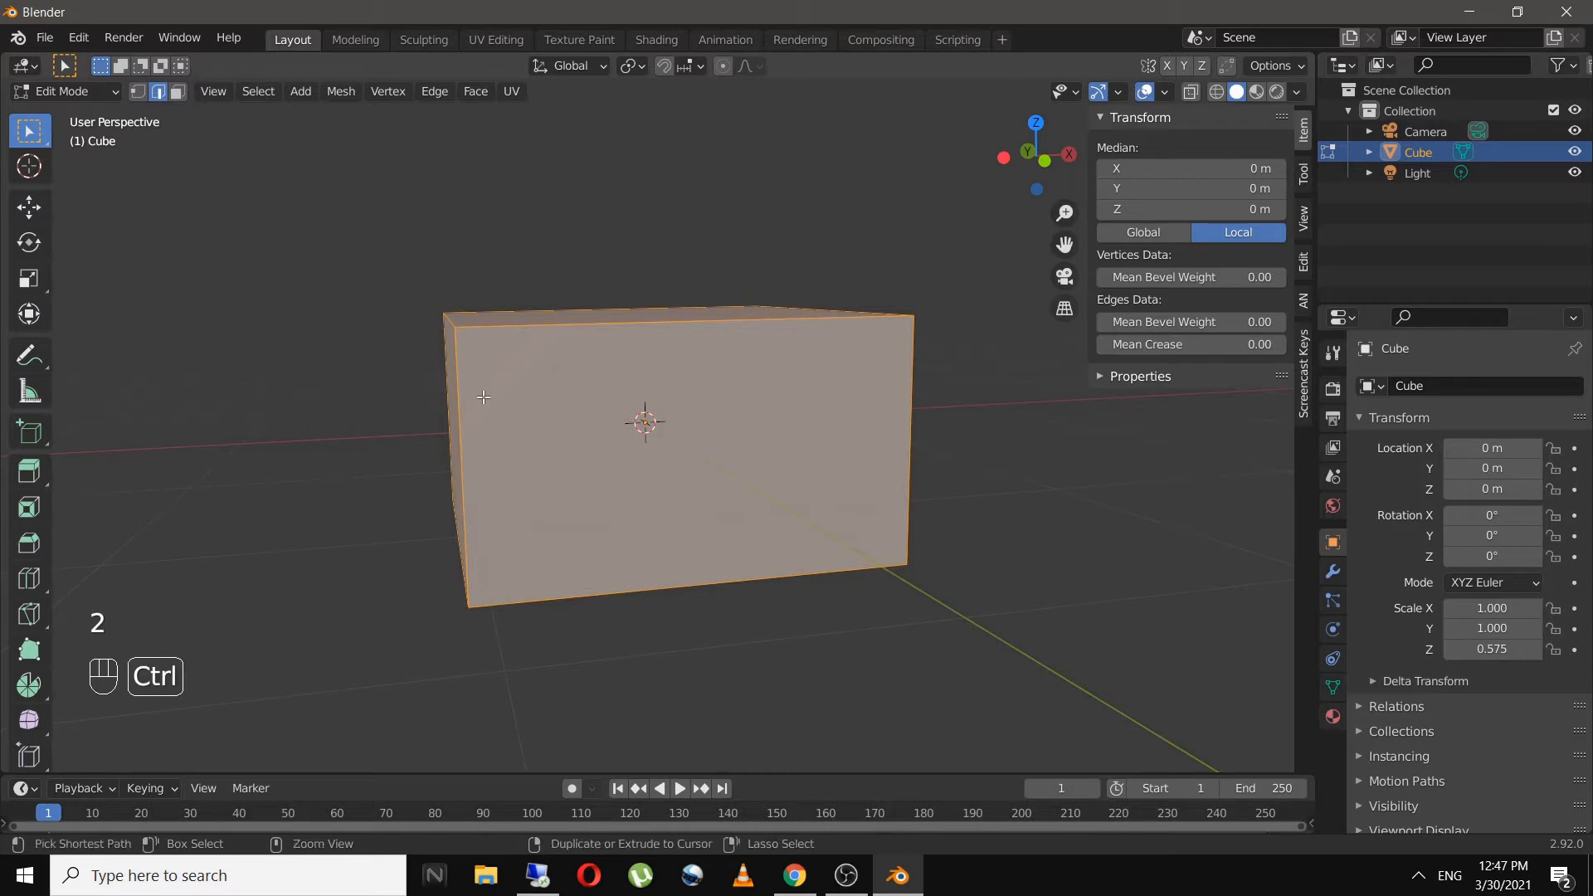
key("ctrl+r")
left_click(484, 398)
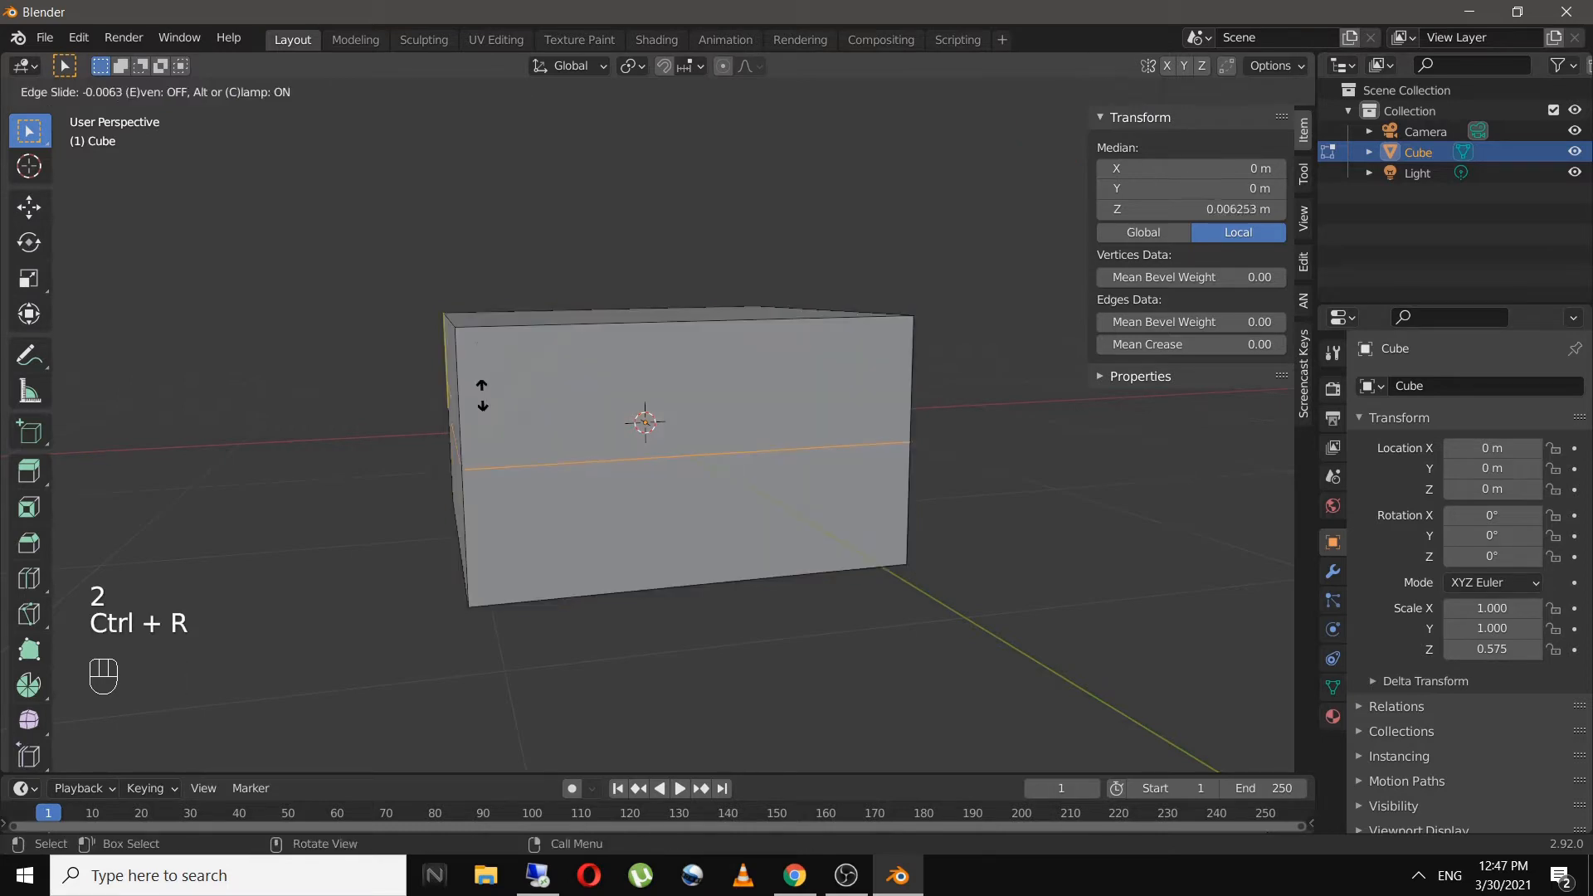
left_click(488, 309)
- Add two vertical loop cuts across the cube and scale them apart along X toward the outer side walls
key("ctrl+r")
scroll(697, 577, "up", 1)
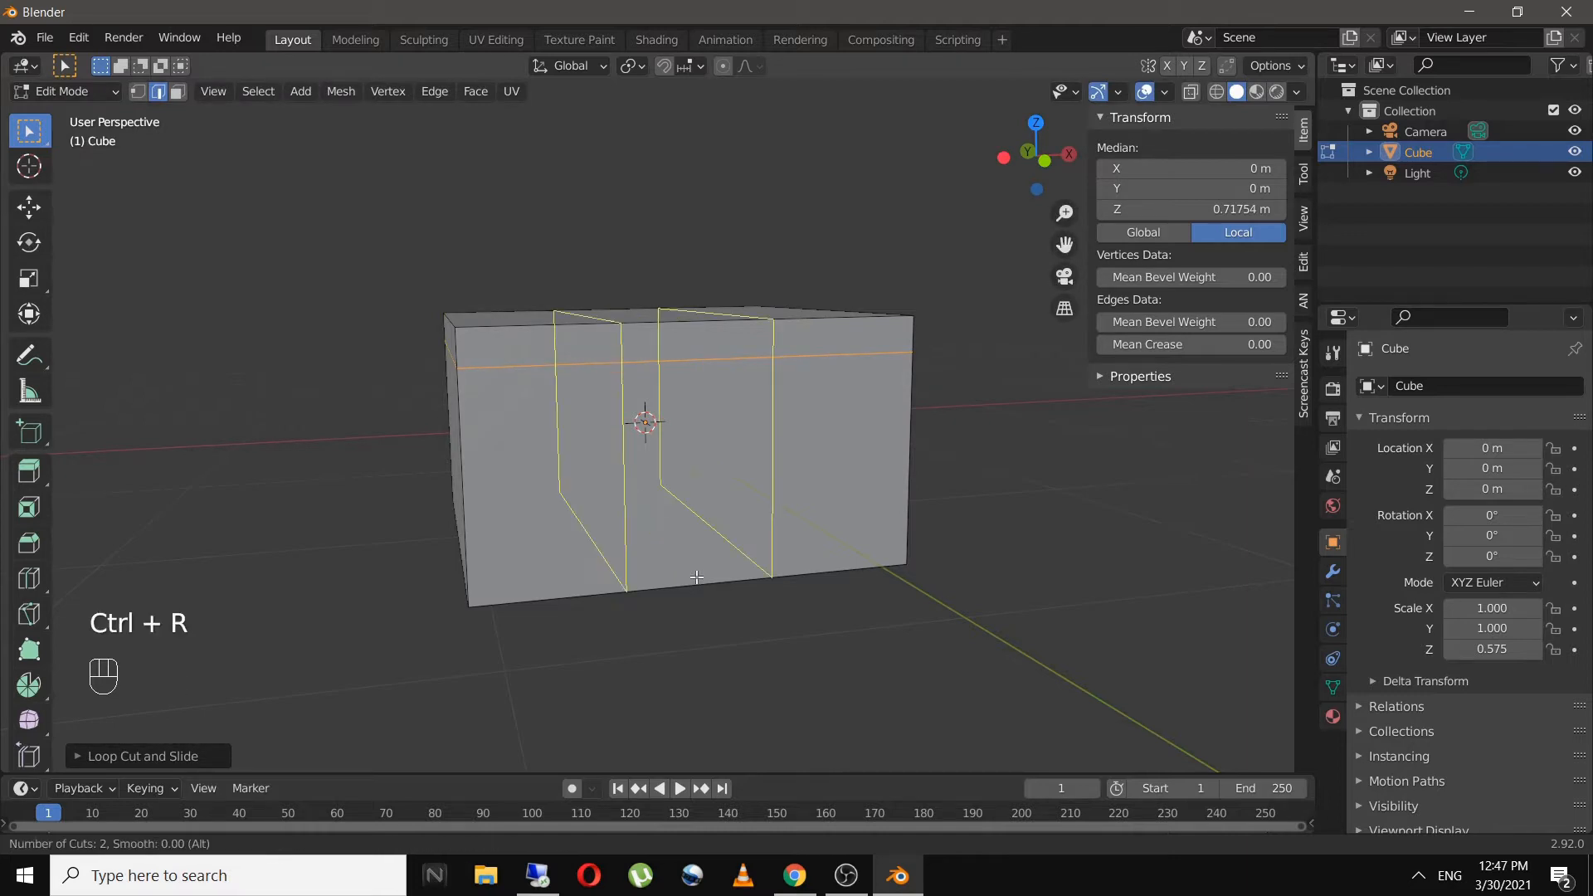
scroll(697, 577, "down", 1)
scroll(697, 577, "up", 1)
left_click(696, 577)
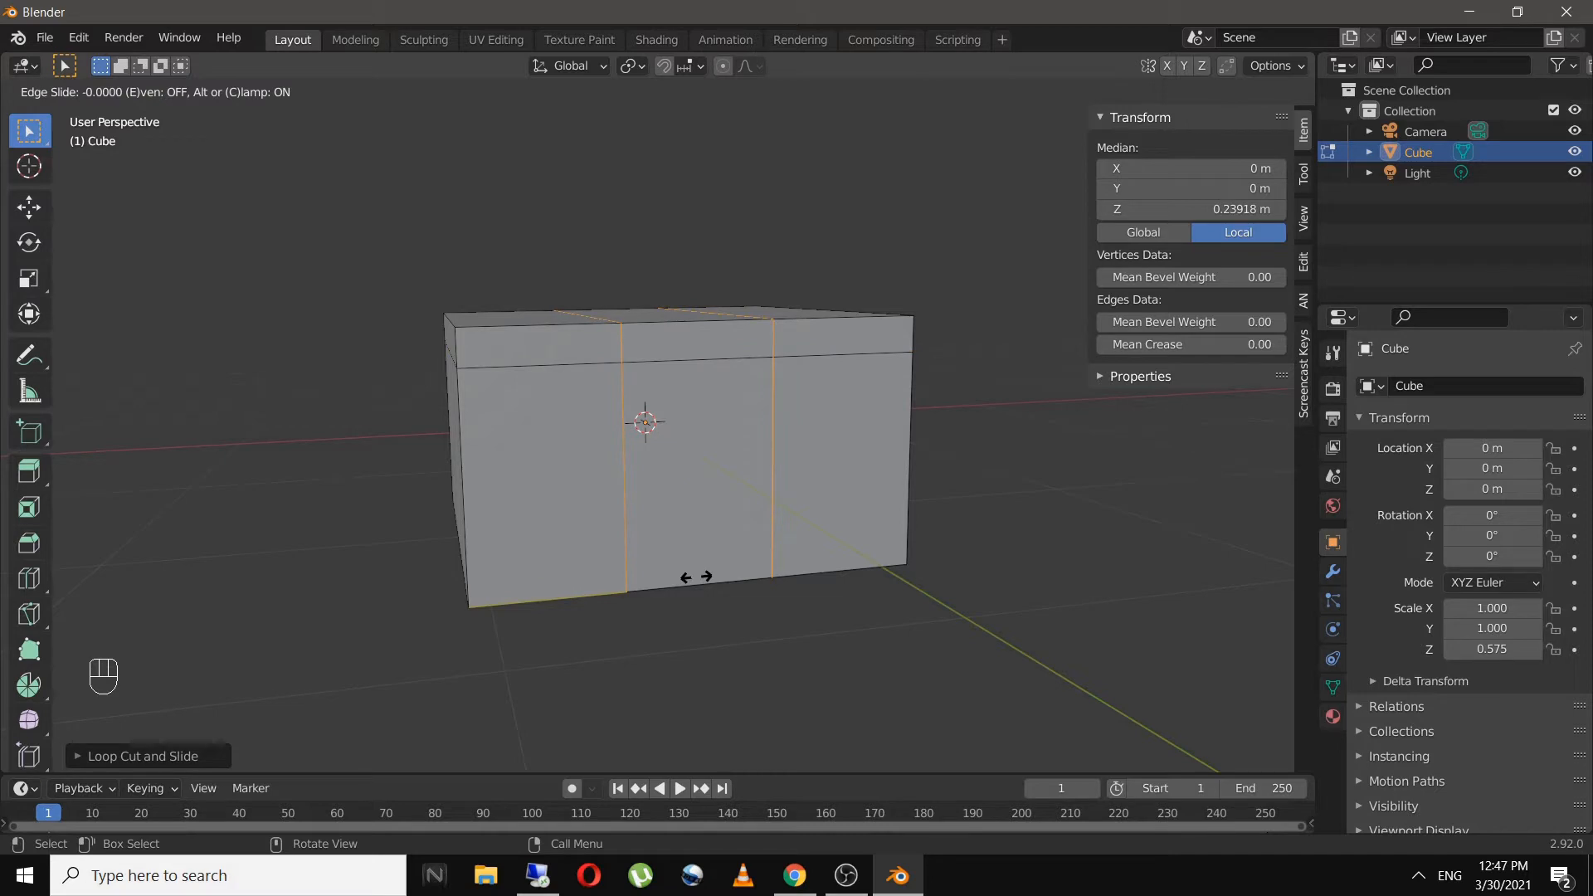
right_click(696, 577)
key("s")
key("x")
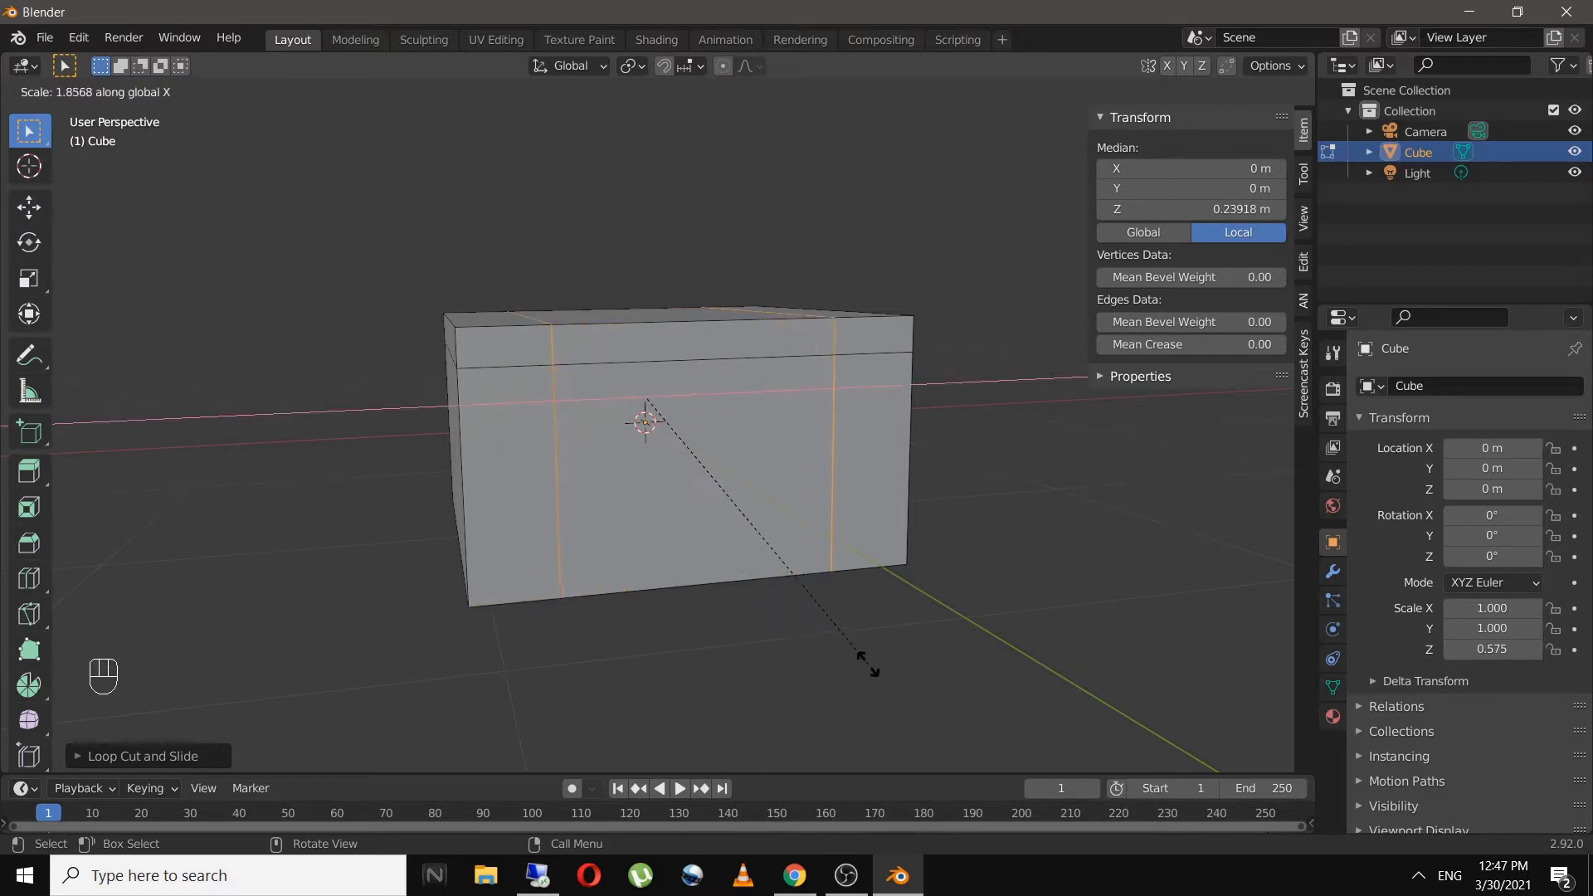
left_click(910, 695)
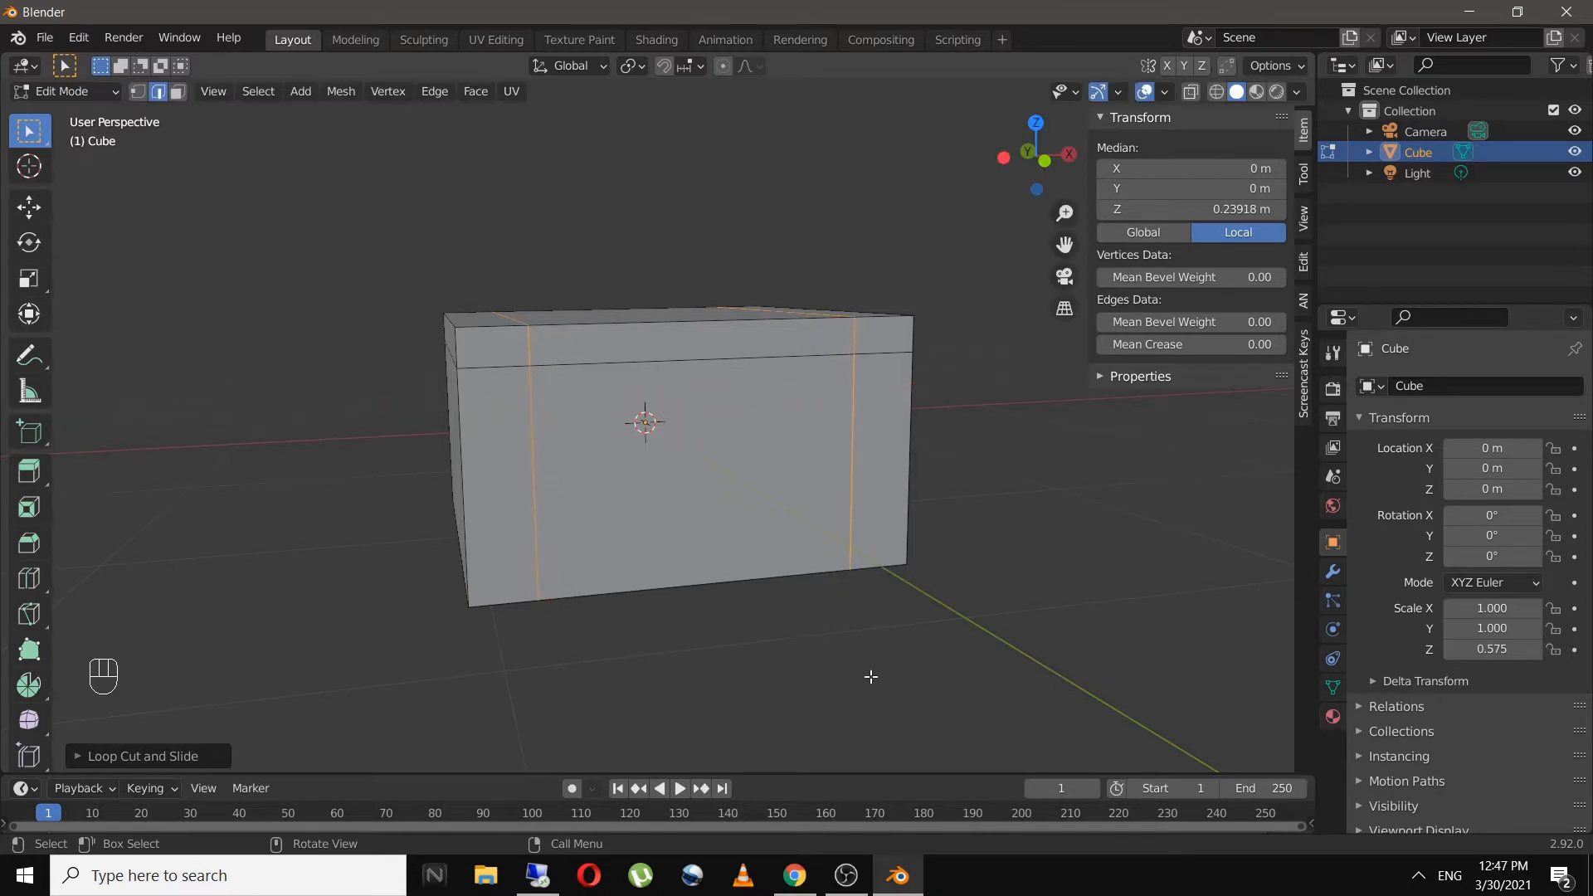
left_click(864, 677)
- Extrude the two outer side edges of the top face upward along Z to about 1.6 m local Z
middle_click_drag(864, 677, 882, 711)
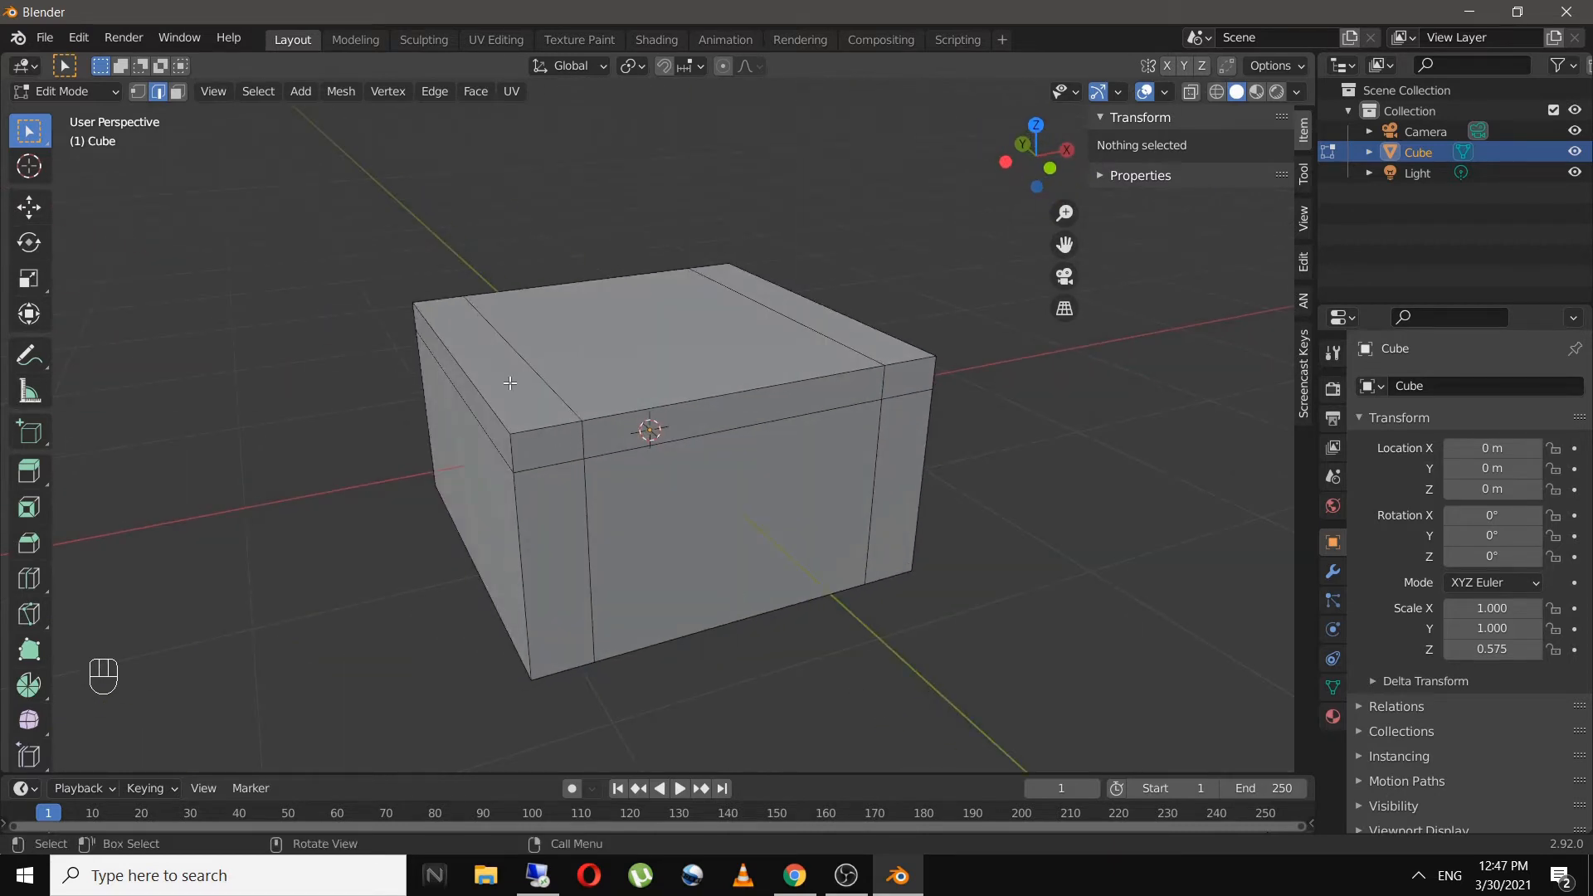
left_click(479, 383)
left_click(840, 332, "shift")
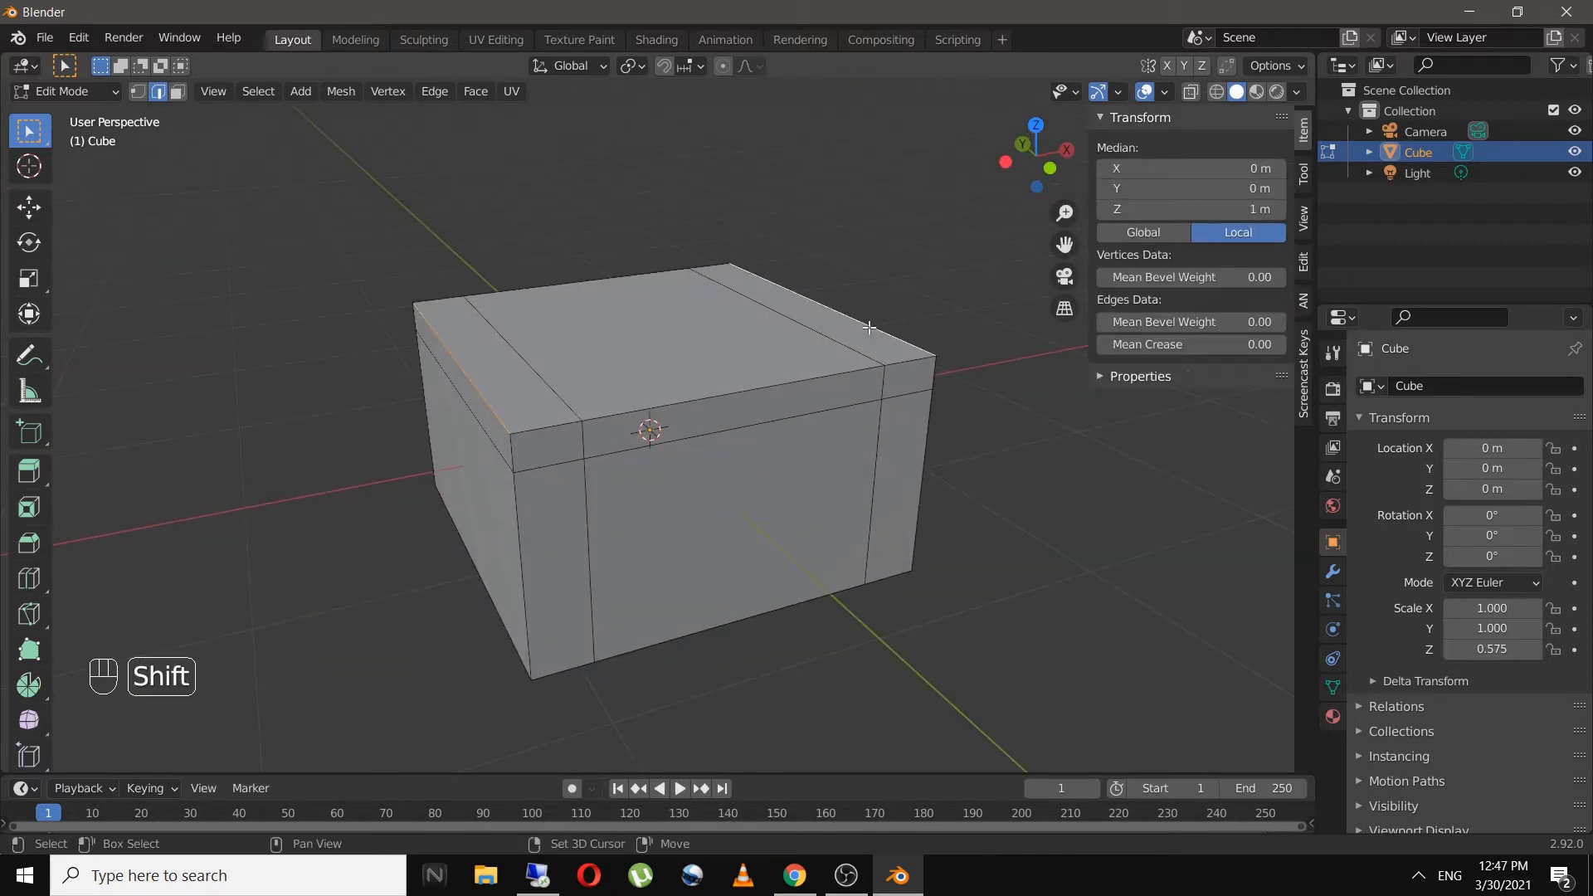
middle_click_drag(861, 424, 795, 425)
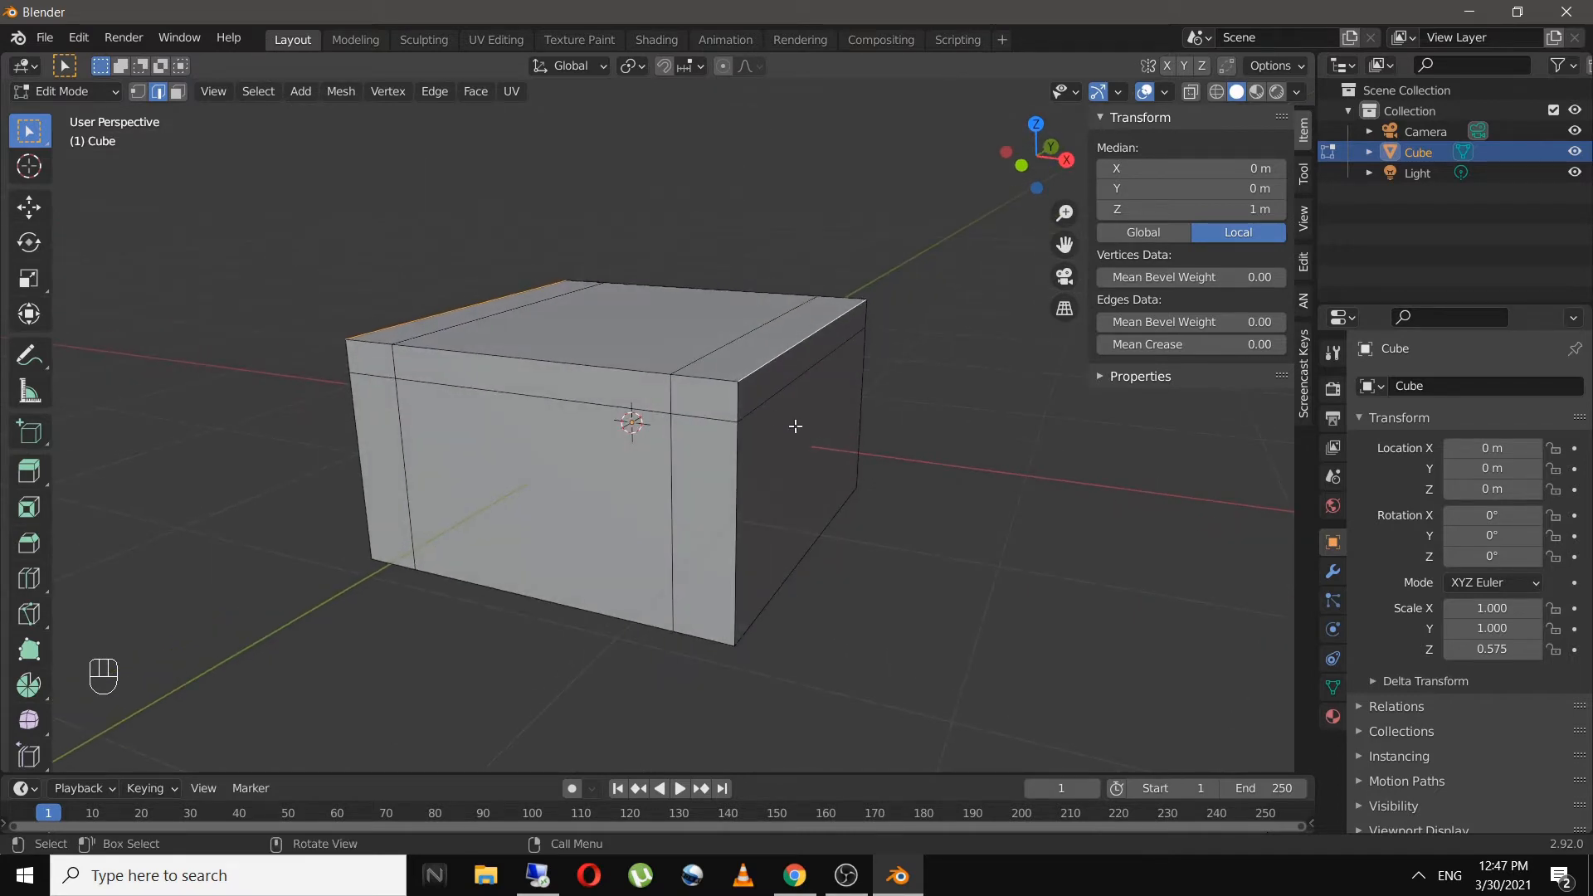
key("e")
key("z")
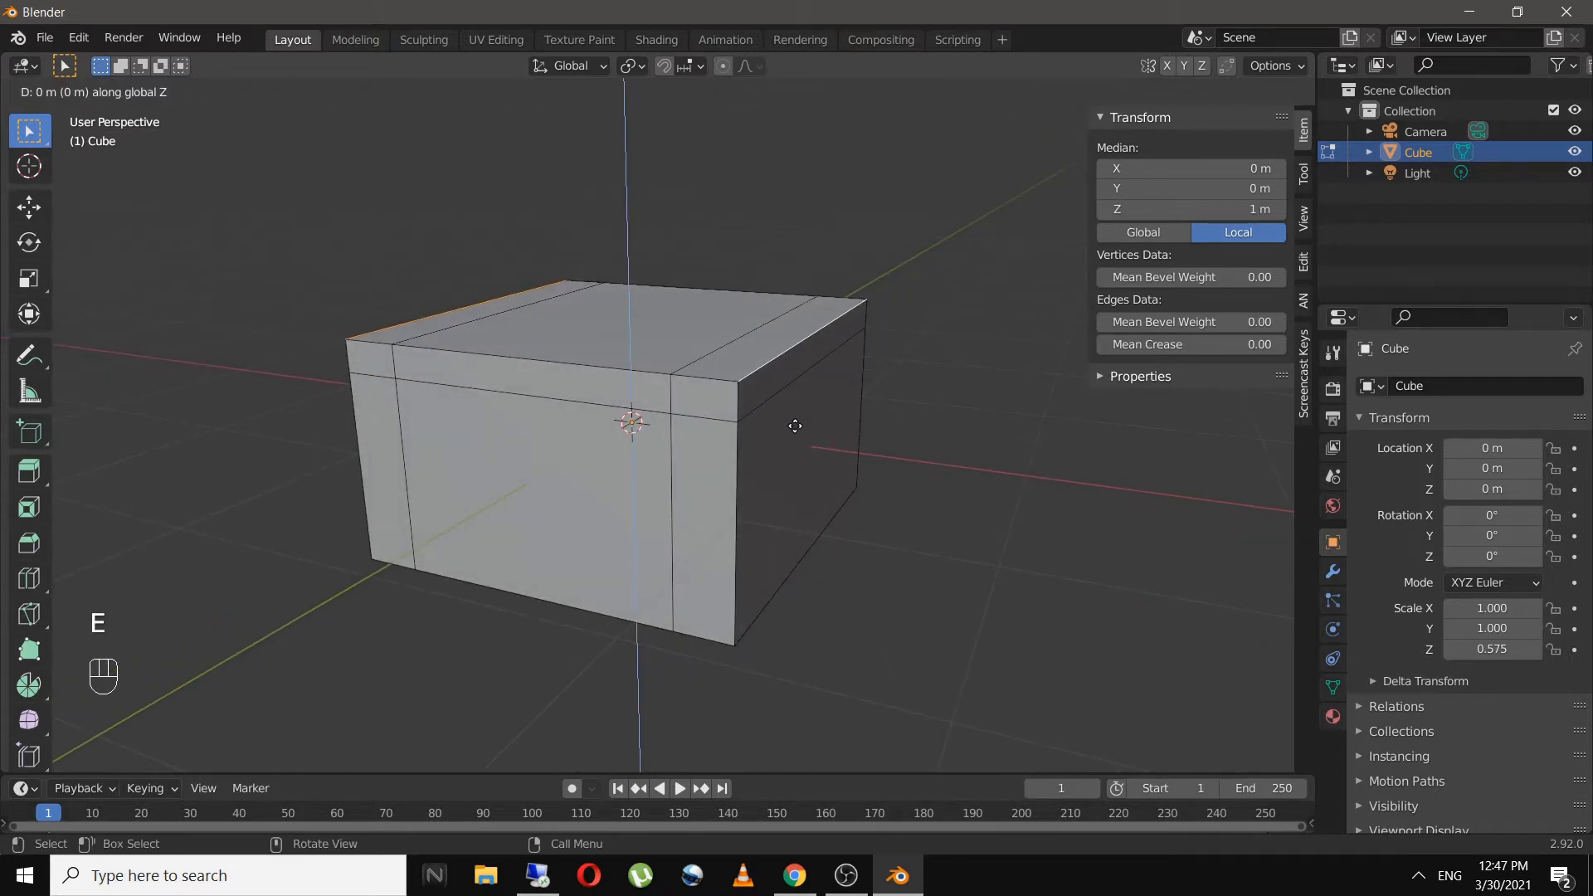
left_click(793, 360)
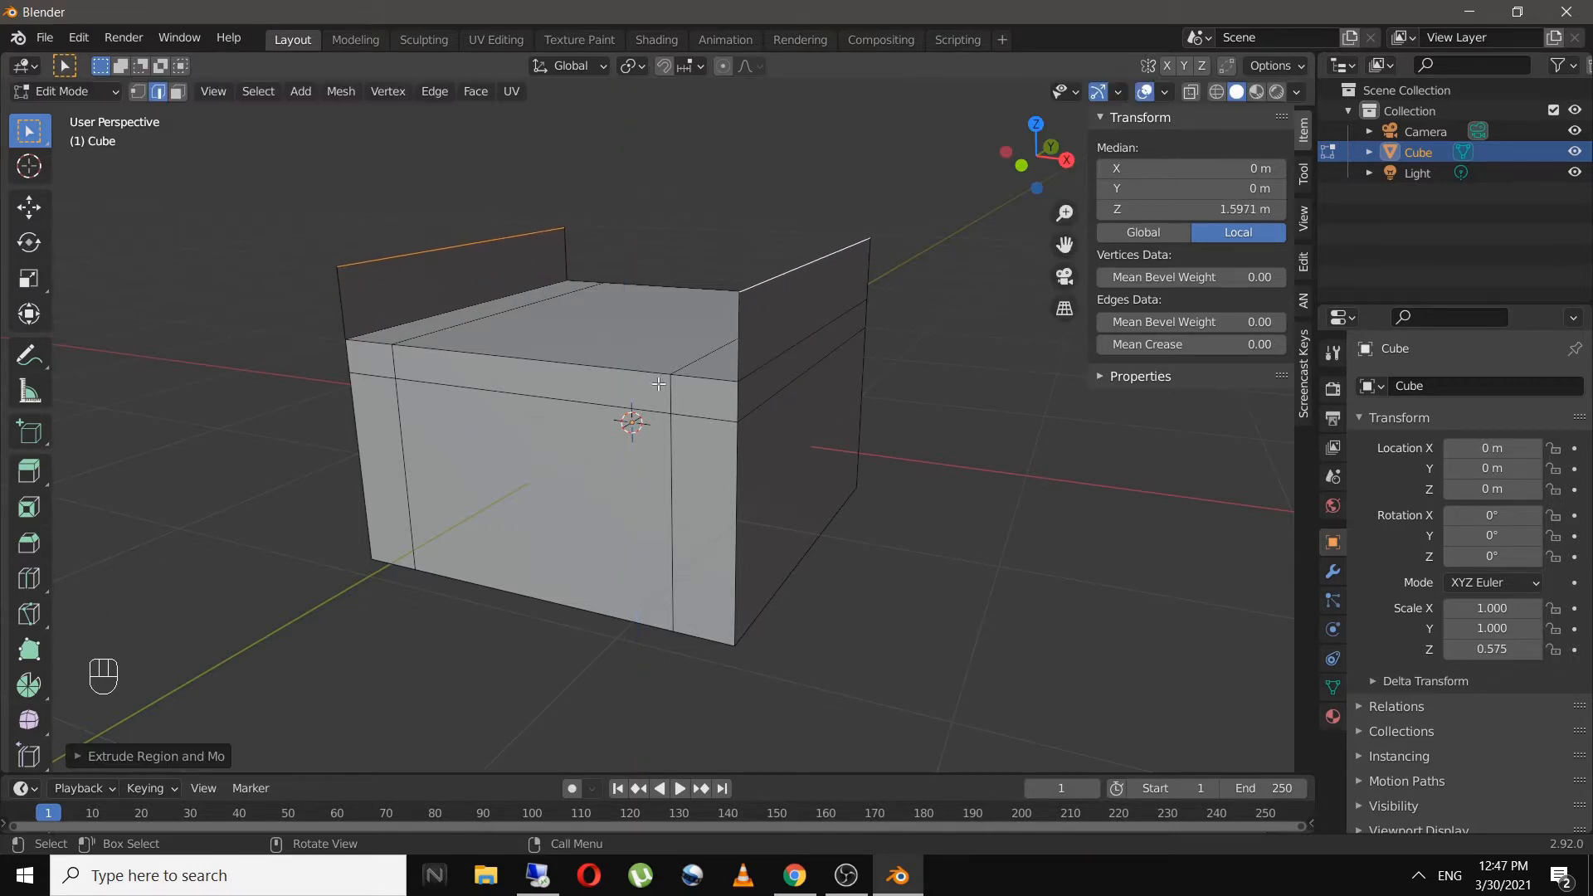
- Merge the two raised front corner vertices at their center to form the front roof peak
middle_click_drag(659, 381, 631, 427)
key("1")
left_click(634, 415)
left_click(669, 399, "shift")
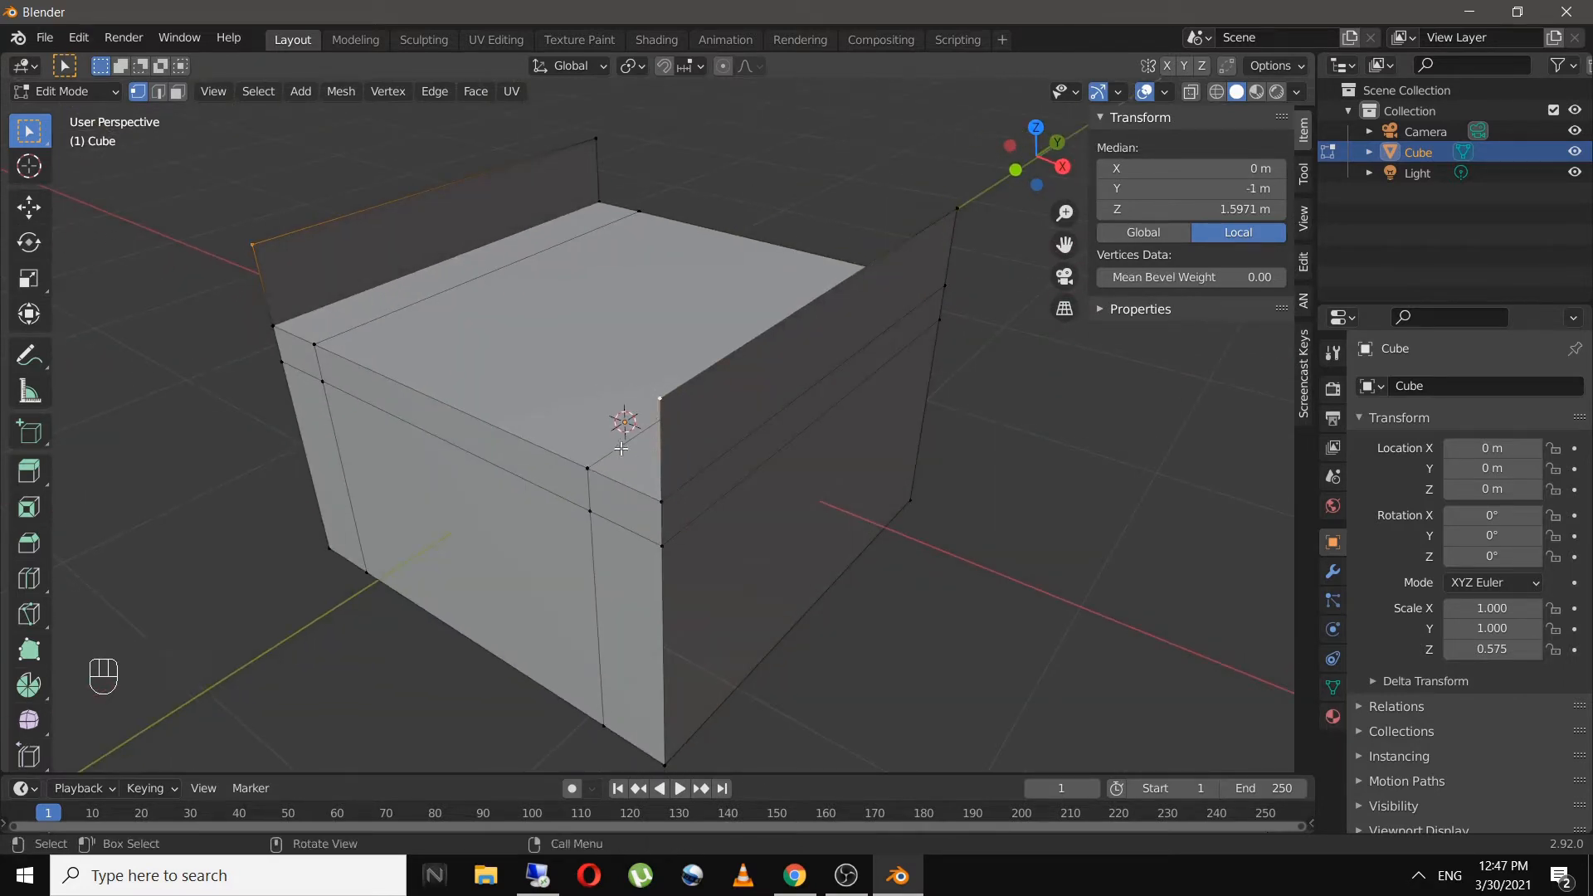
right_click(671, 411)
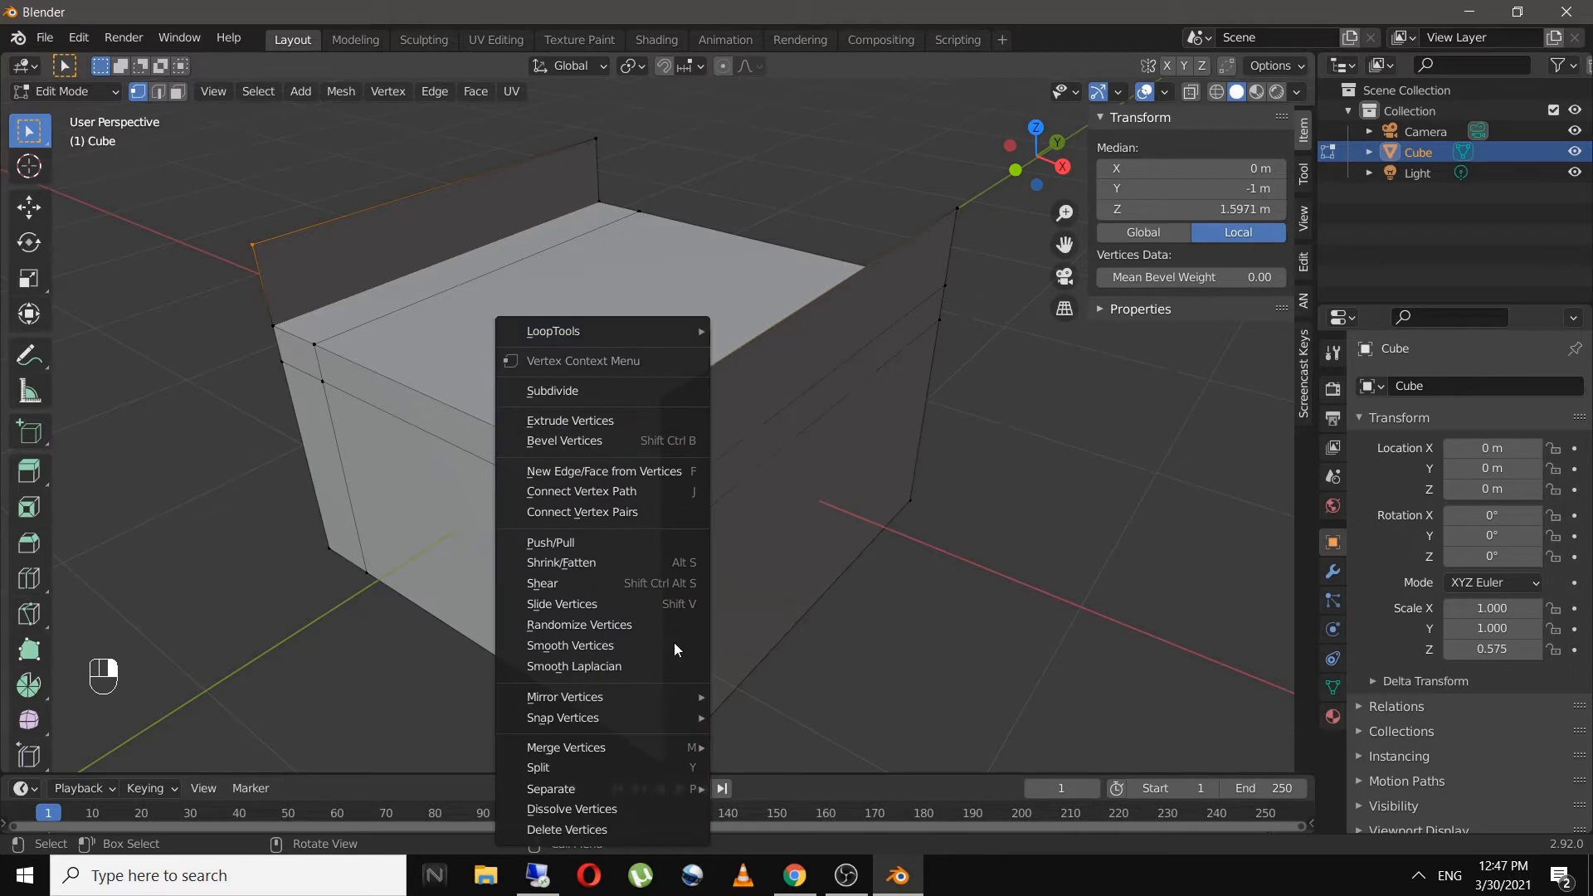
mouse_move(664, 740)
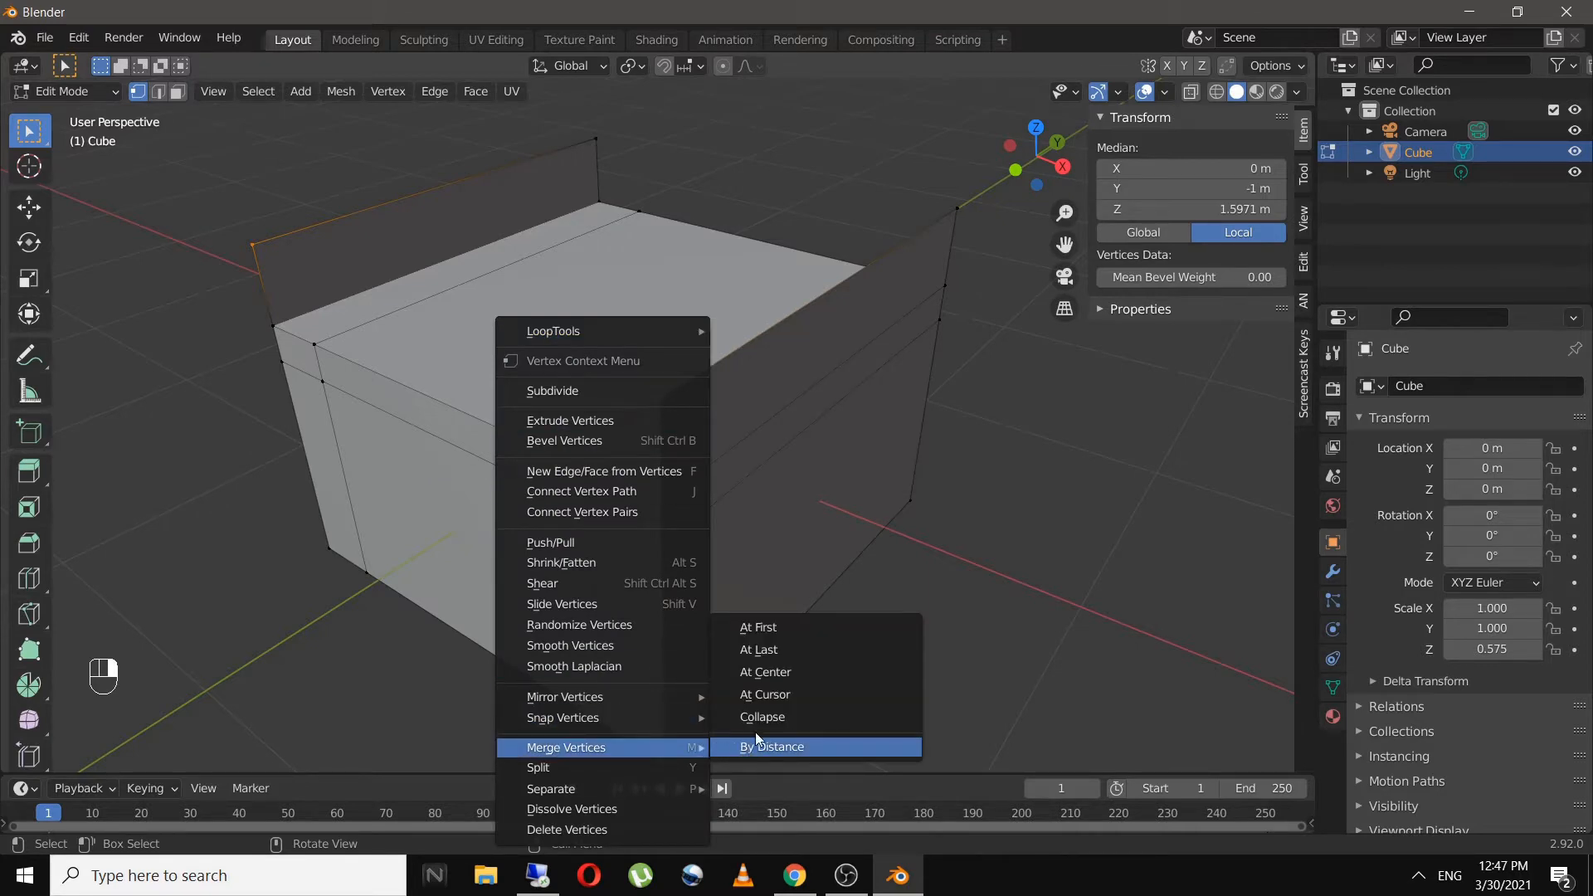
left_click(775, 676)
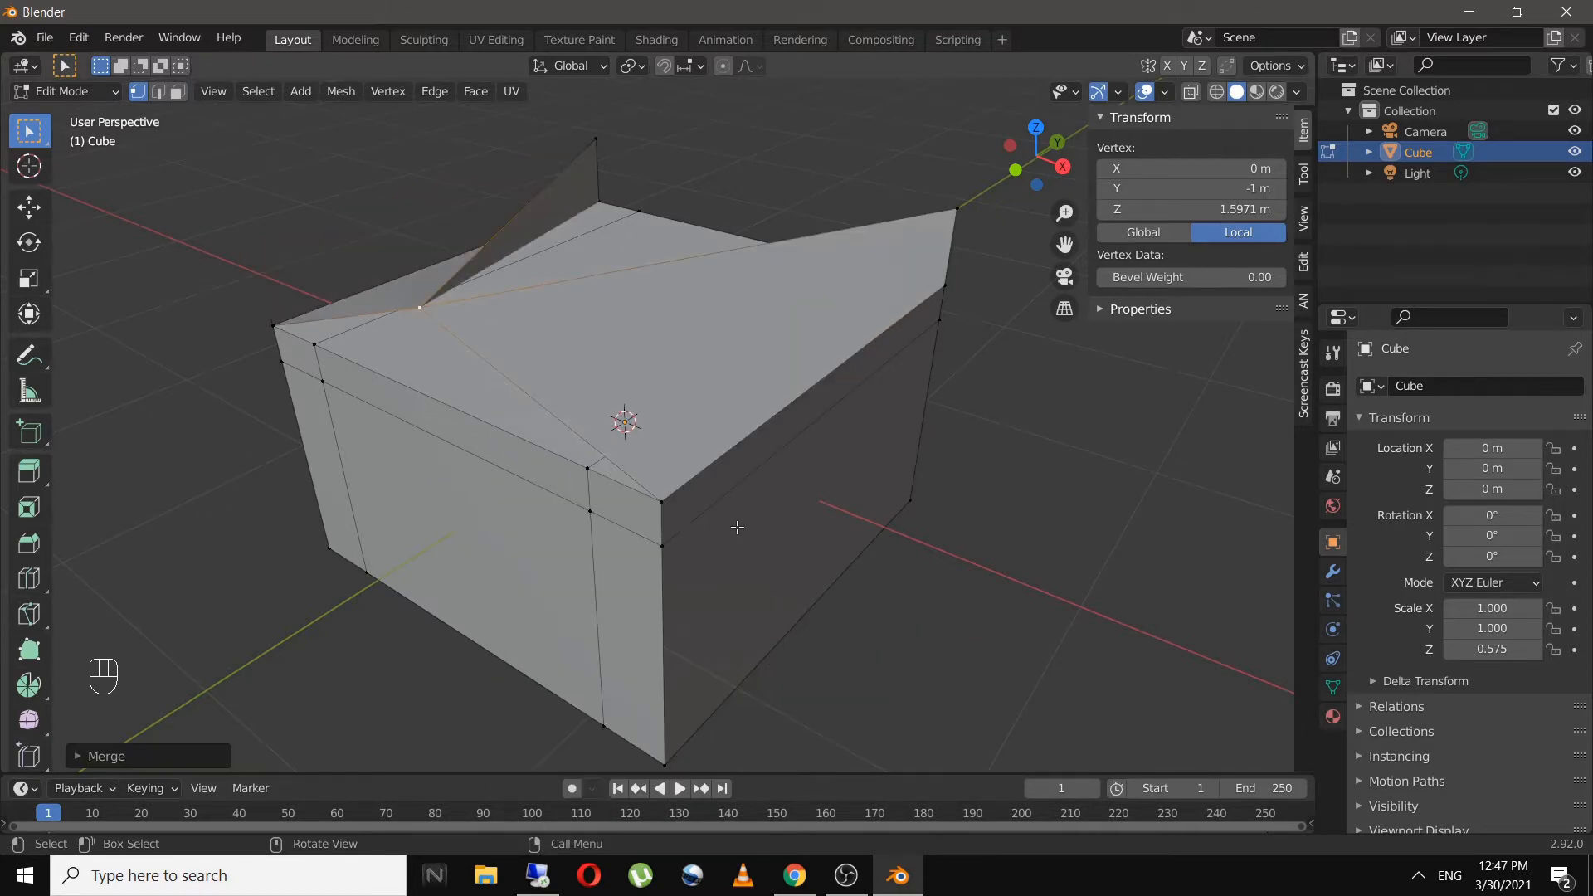
- Merge the two raised back corner vertices at their center to complete the roof ridge
middle_click_drag(504, 465, 578, 241)
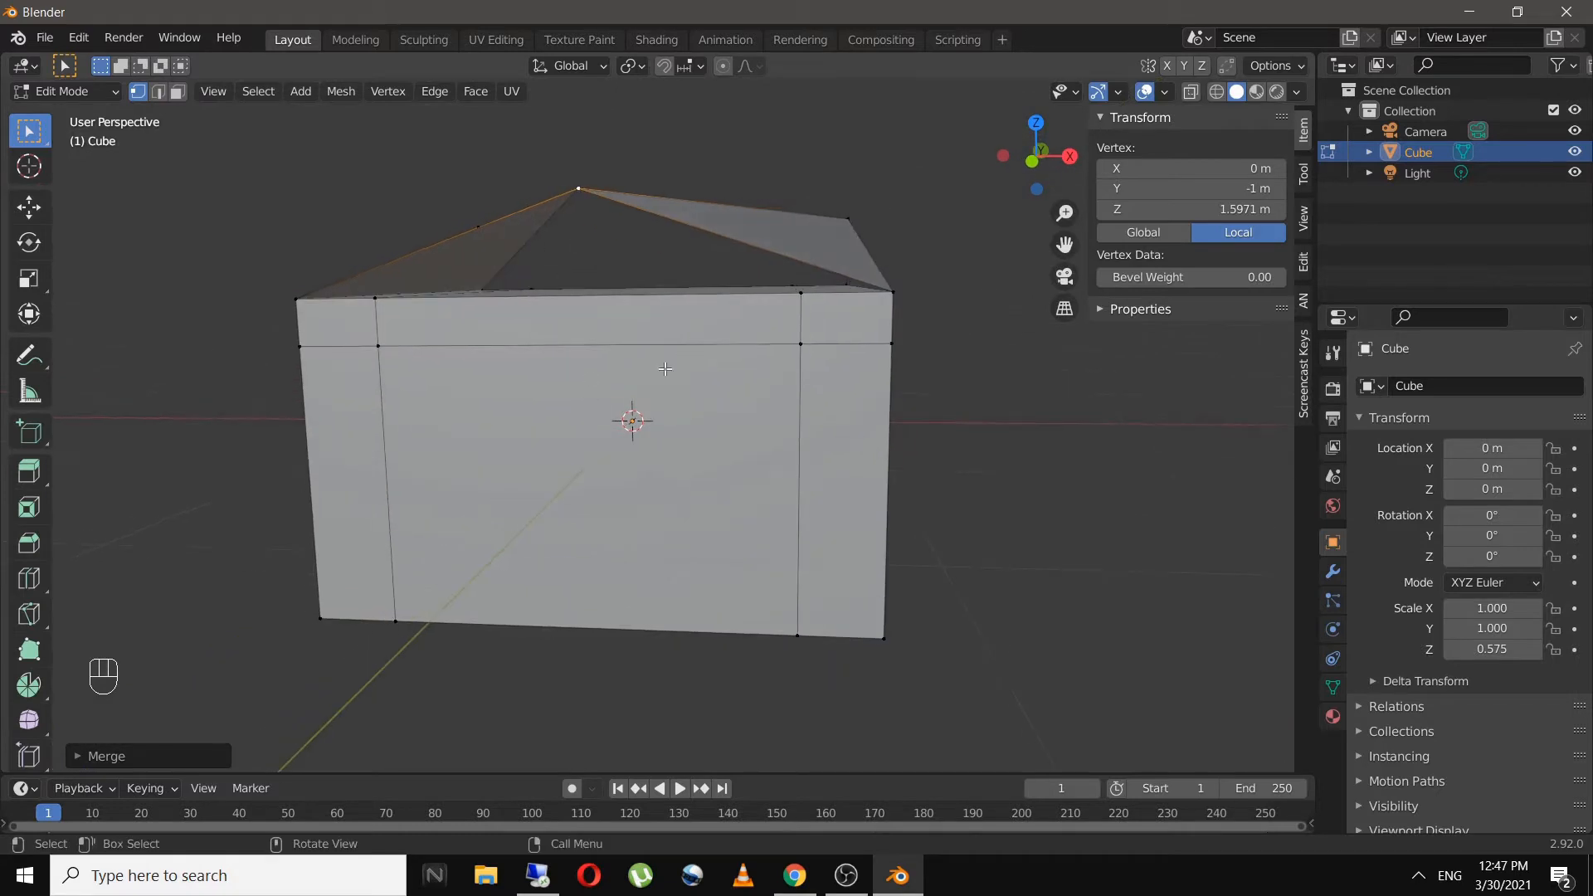
middle_click_drag(665, 368, 322, 423)
left_click(531, 440)
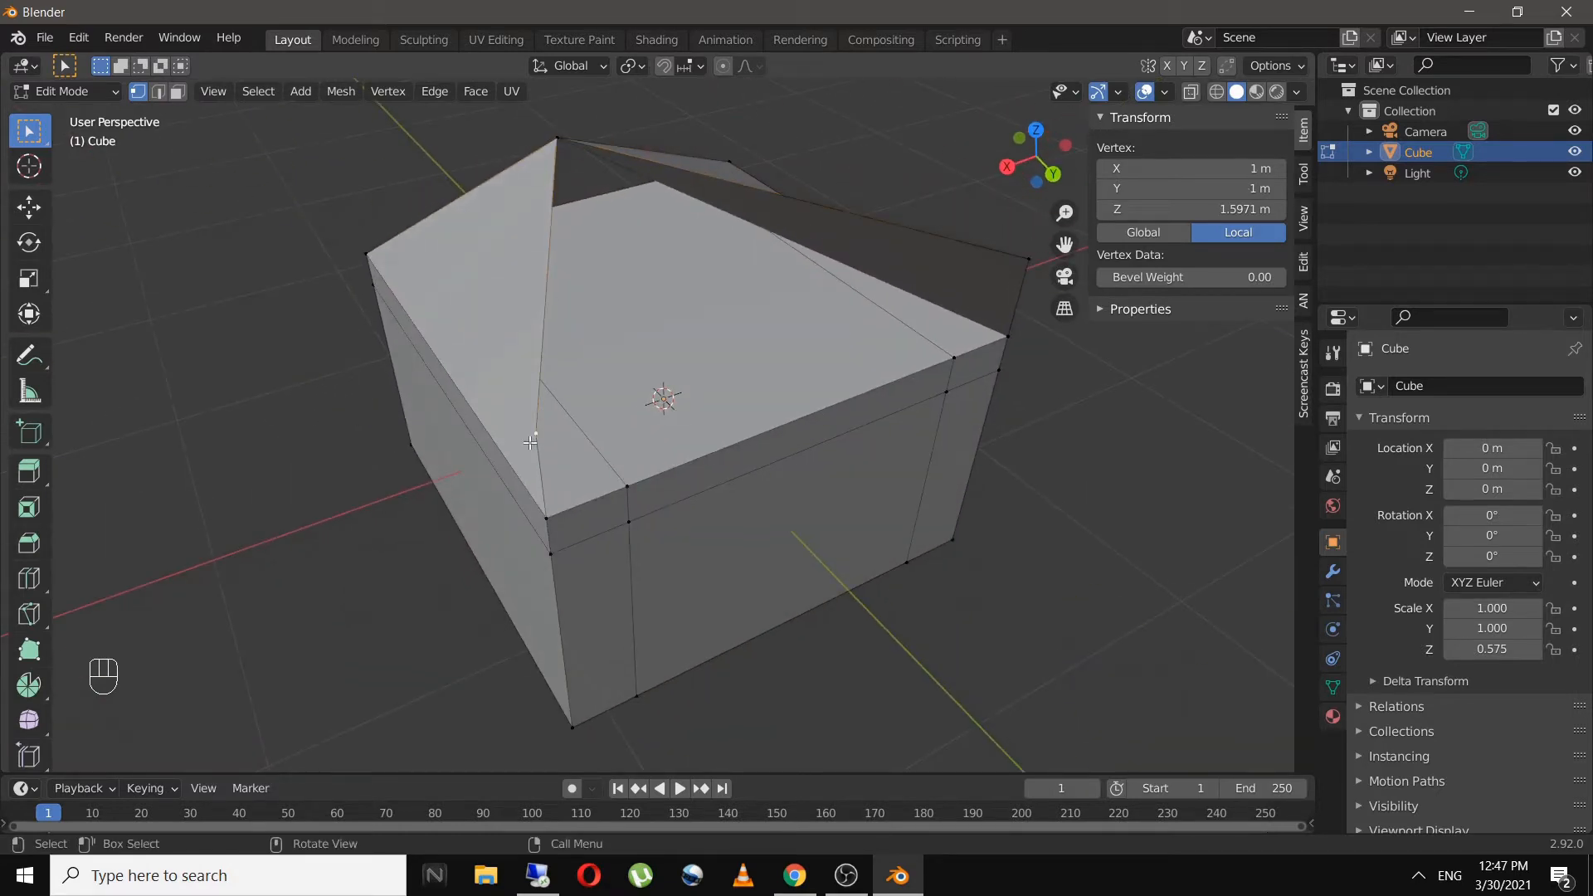
left_click(1010, 266, "shift")
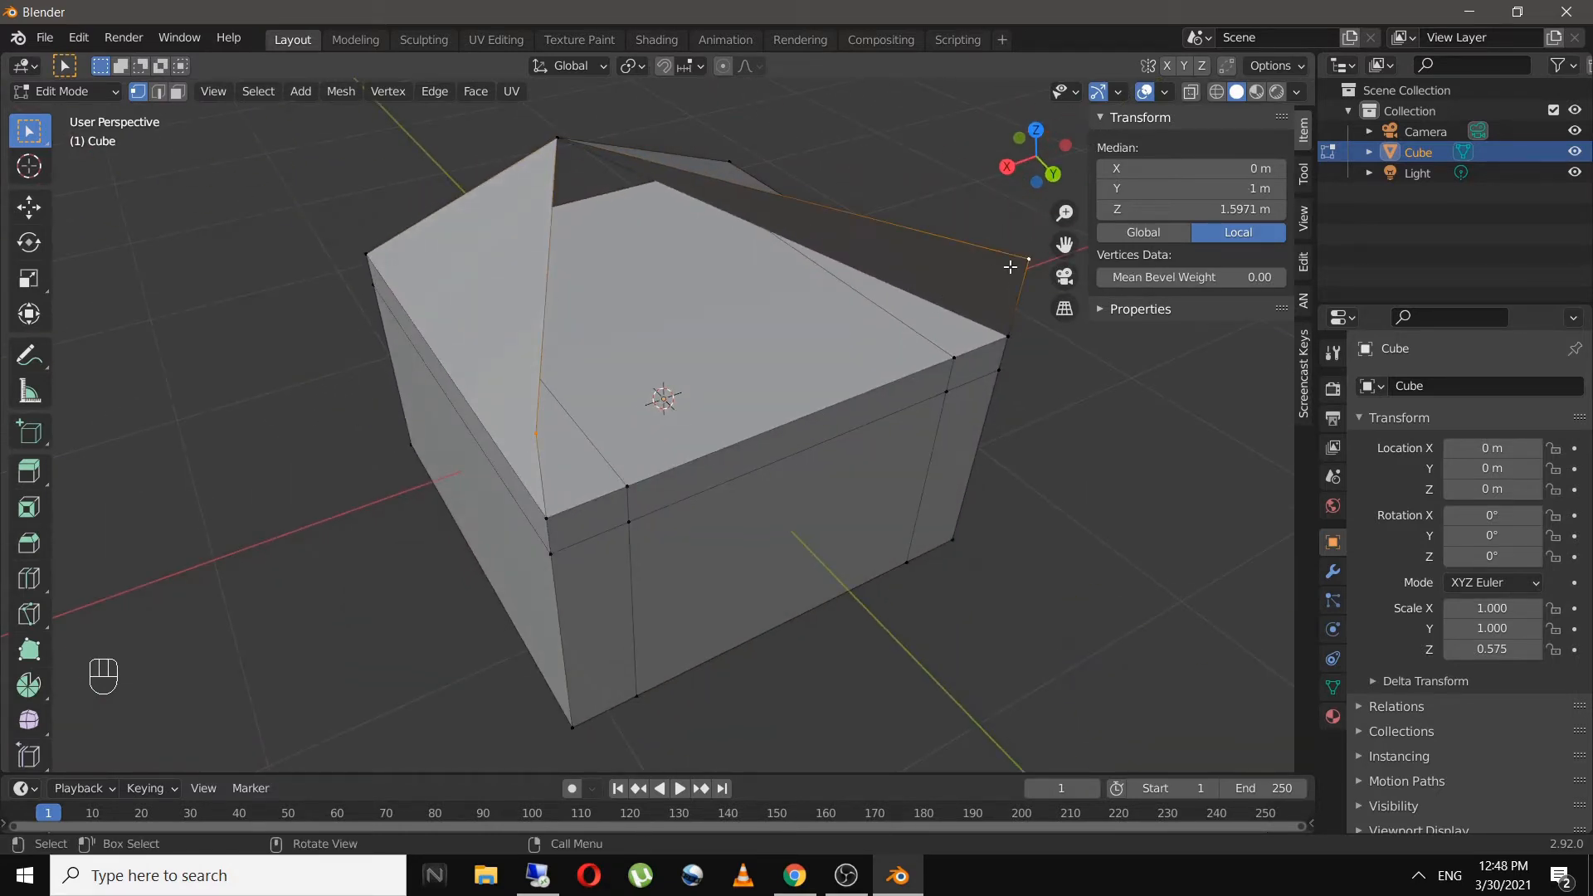
key("m")
left_click(976, 311)
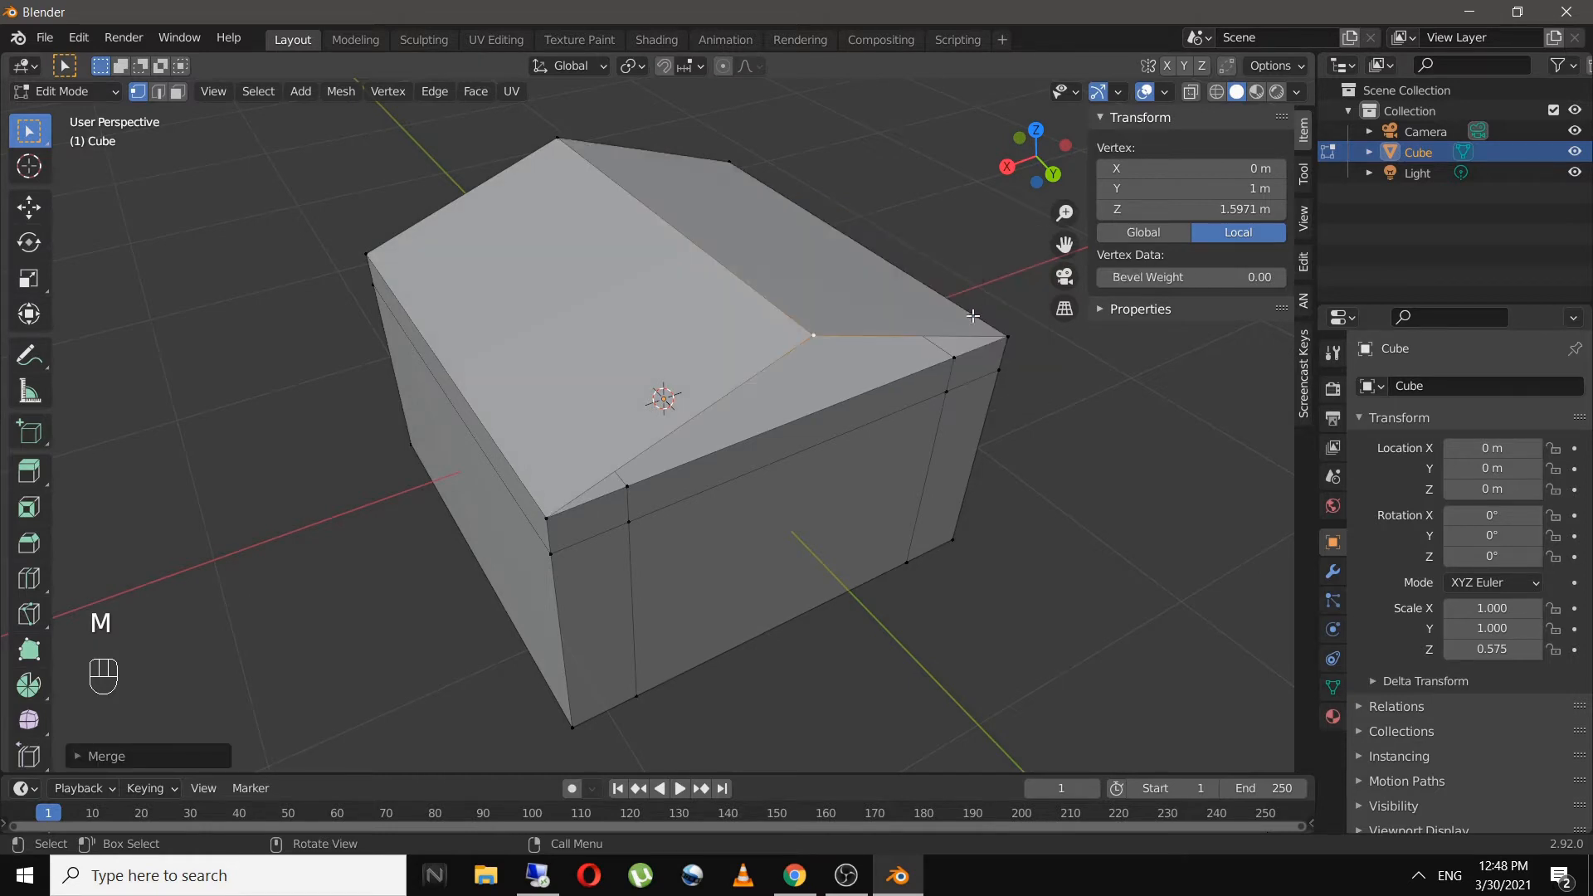
- Select the sloped and base edges of the back gable opening and fill them with a face
middle_click_drag(974, 316, 692, 350)
key("2")
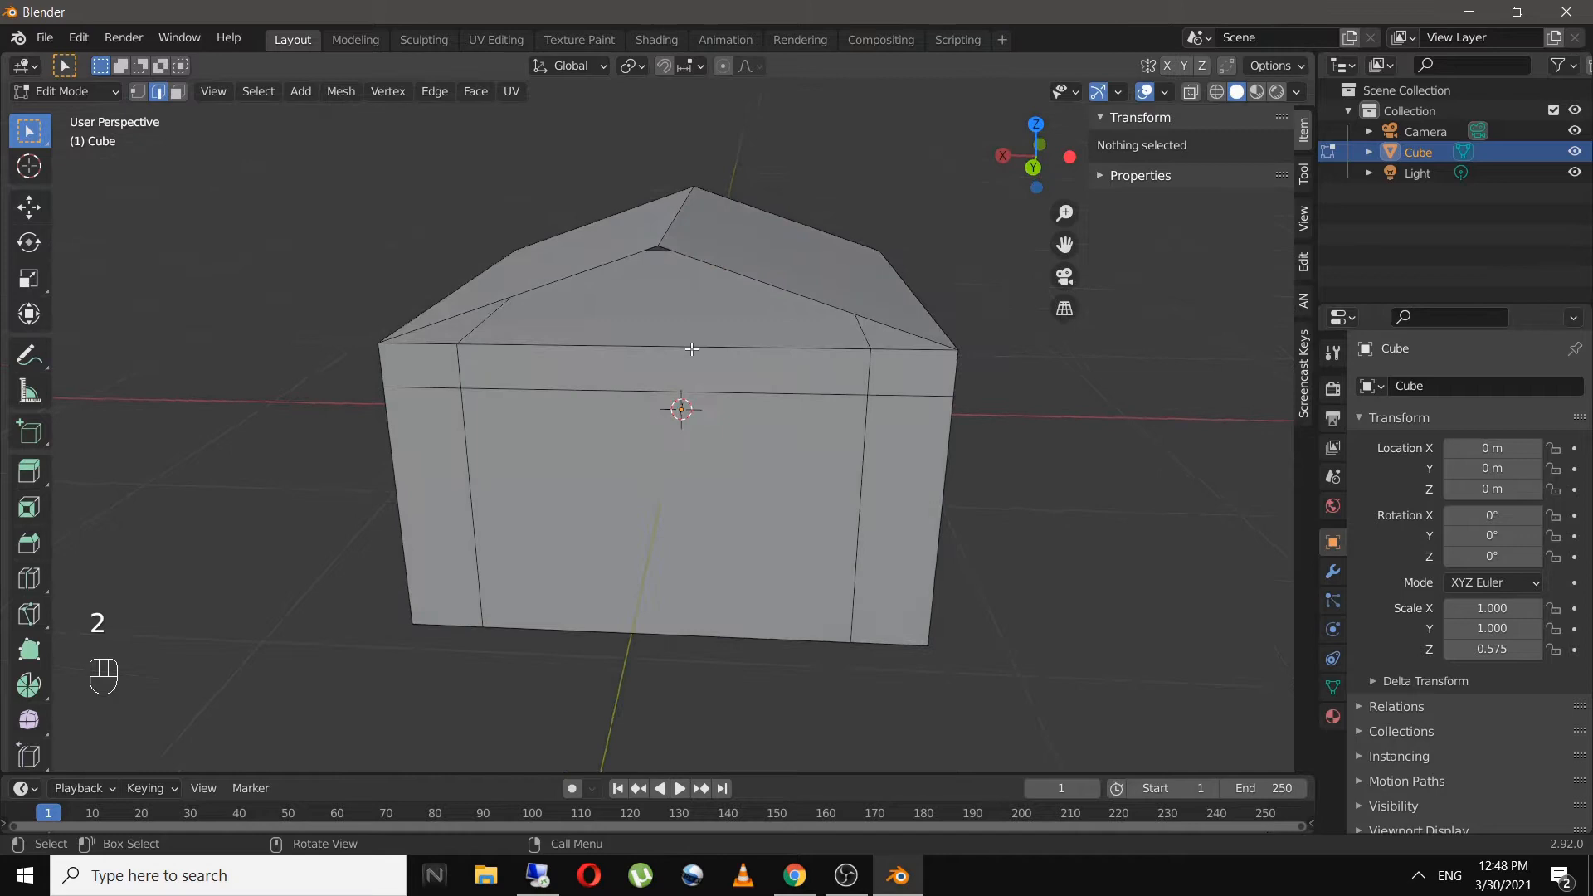
left_click(588, 271)
left_click(740, 276, "shift")
left_click(892, 355, "shift")
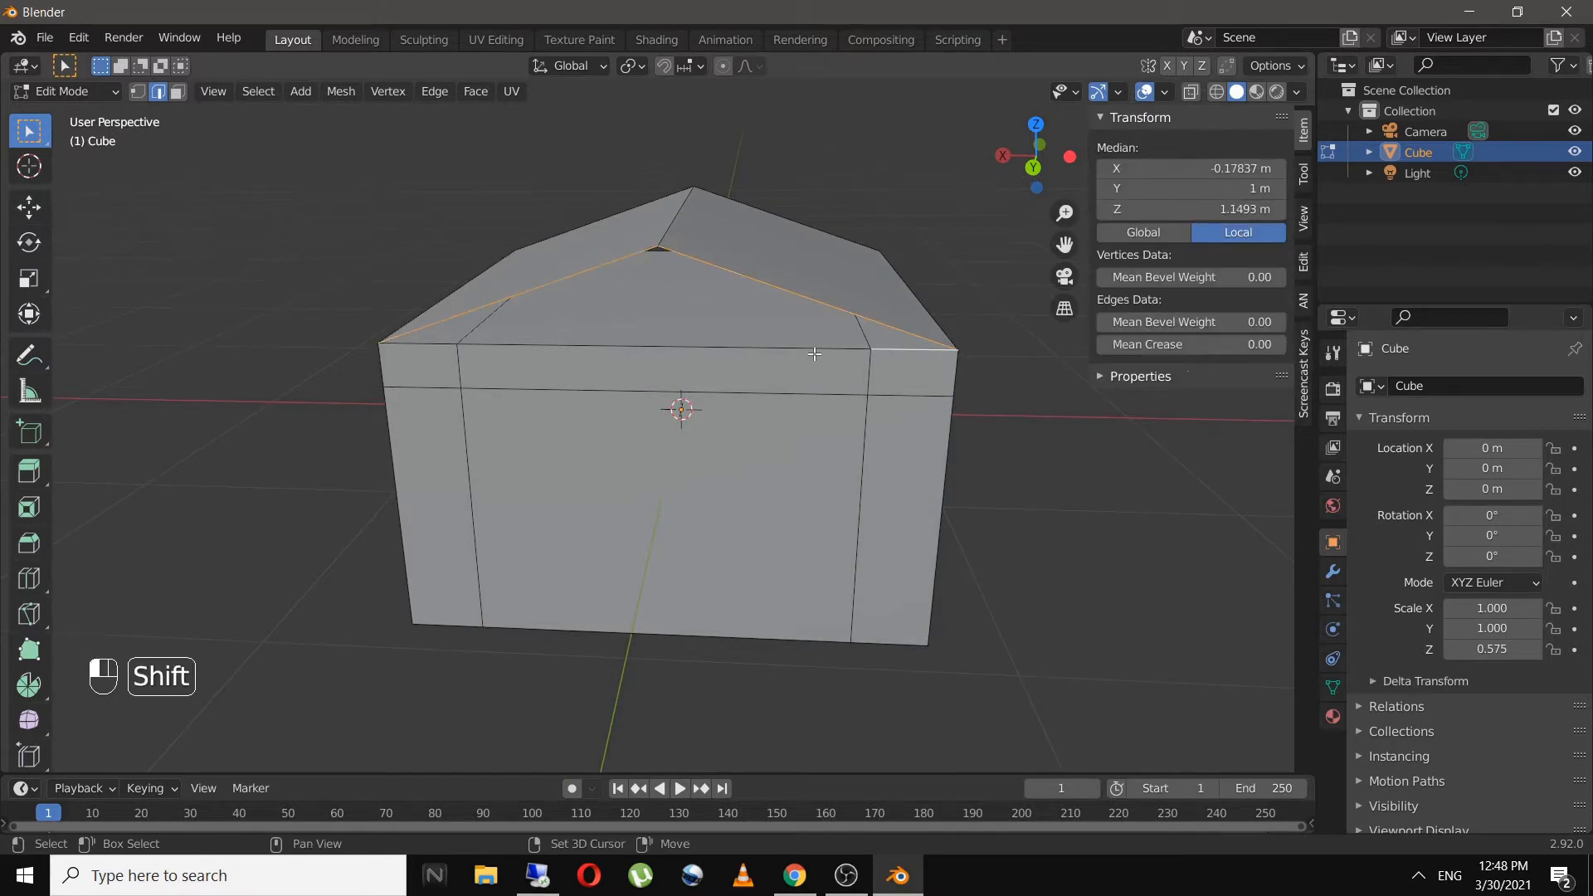
left_click(814, 350, "shift")
left_click(439, 344, "shift")
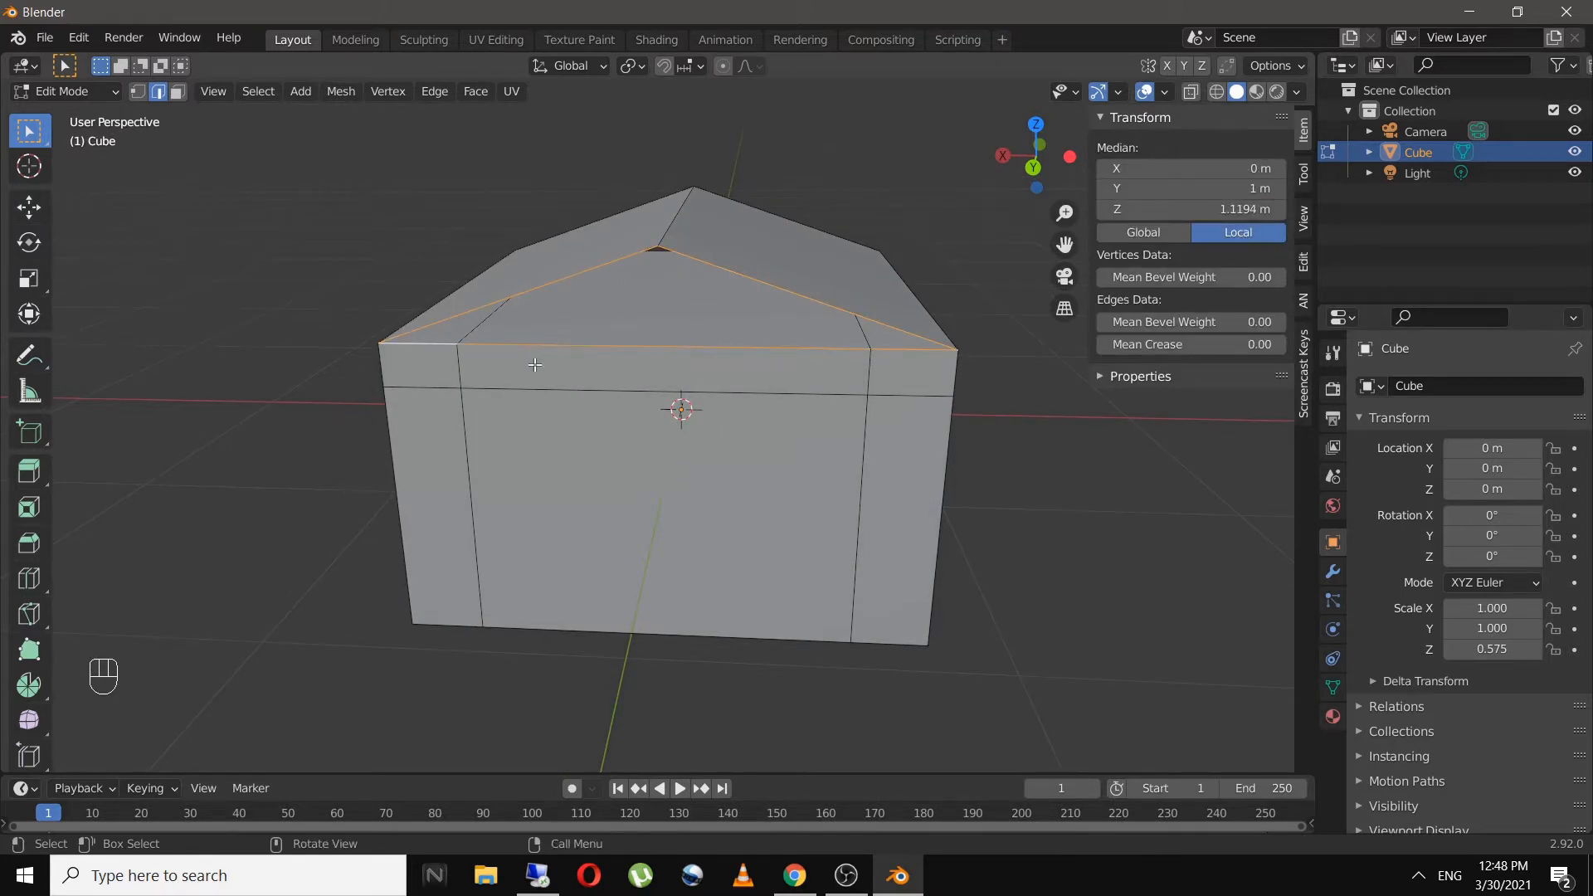
key("f")
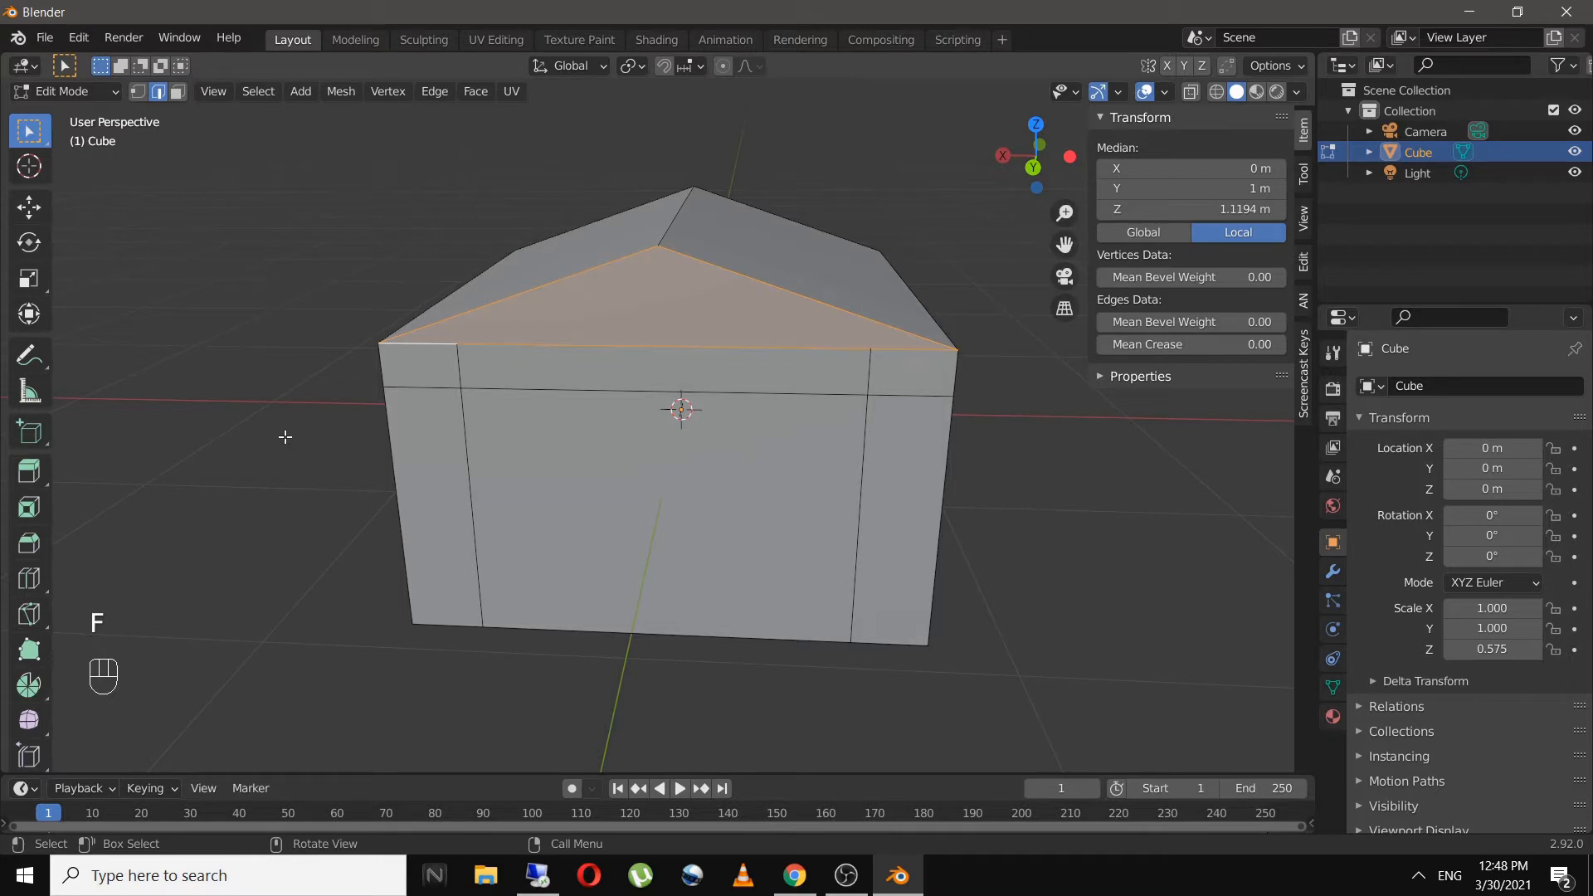
- Fill the front gable opening with a face from its surrounding edges and return to Object Mode
middle_click_drag(285, 436, 697, 413)
left_click(631, 362)
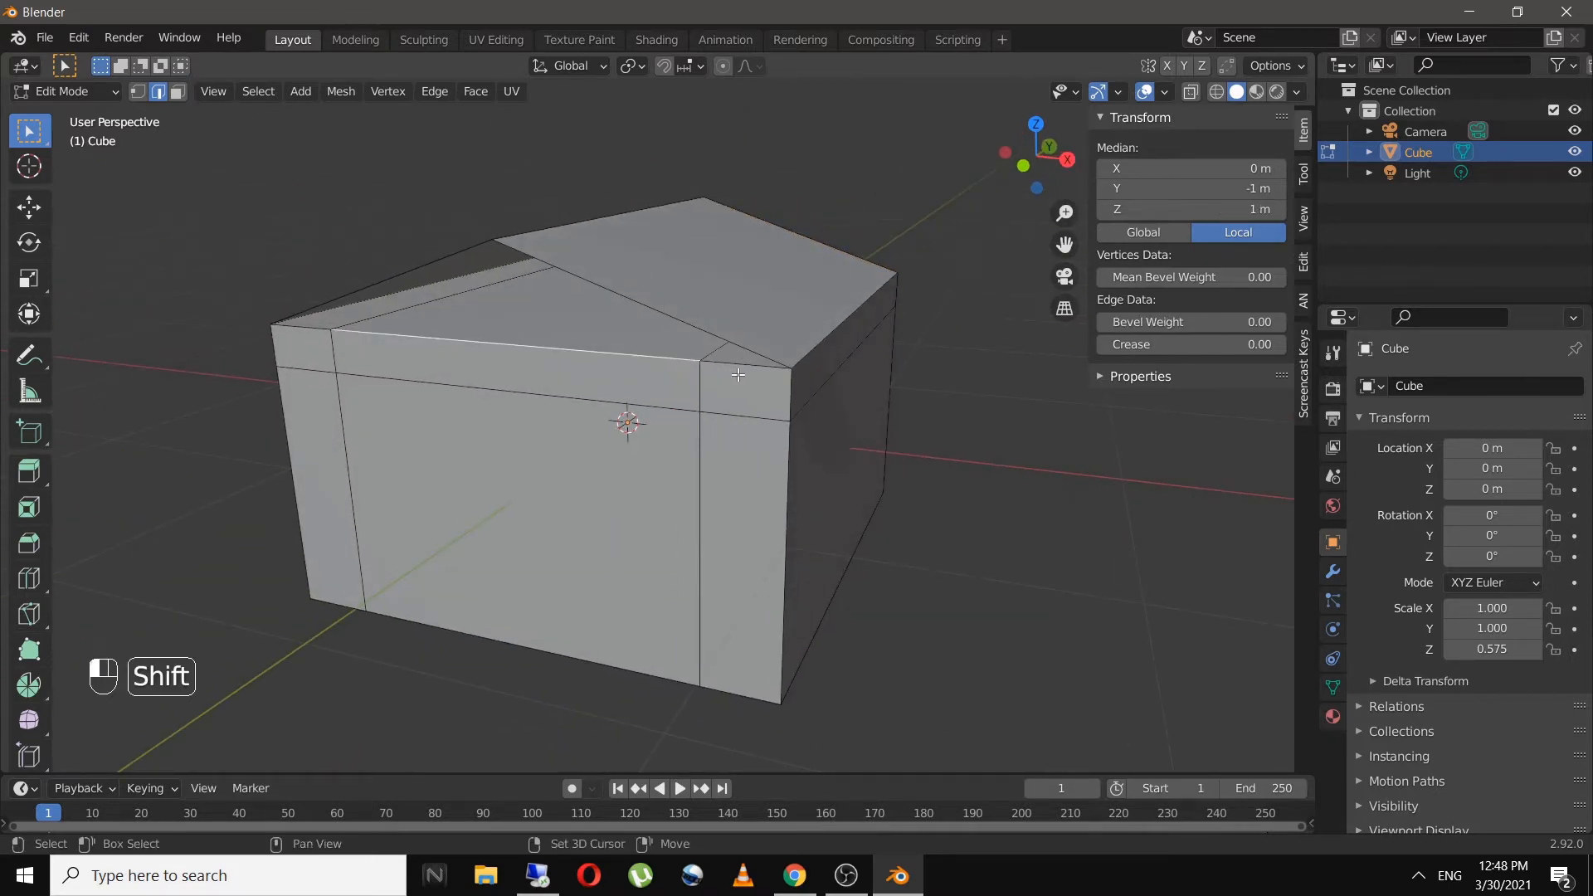
left_click(615, 293, "shift")
left_click(424, 257, "shift")
middle_click_drag(424, 257, 587, 375)
left_click(587, 375, "shift")
key("f")
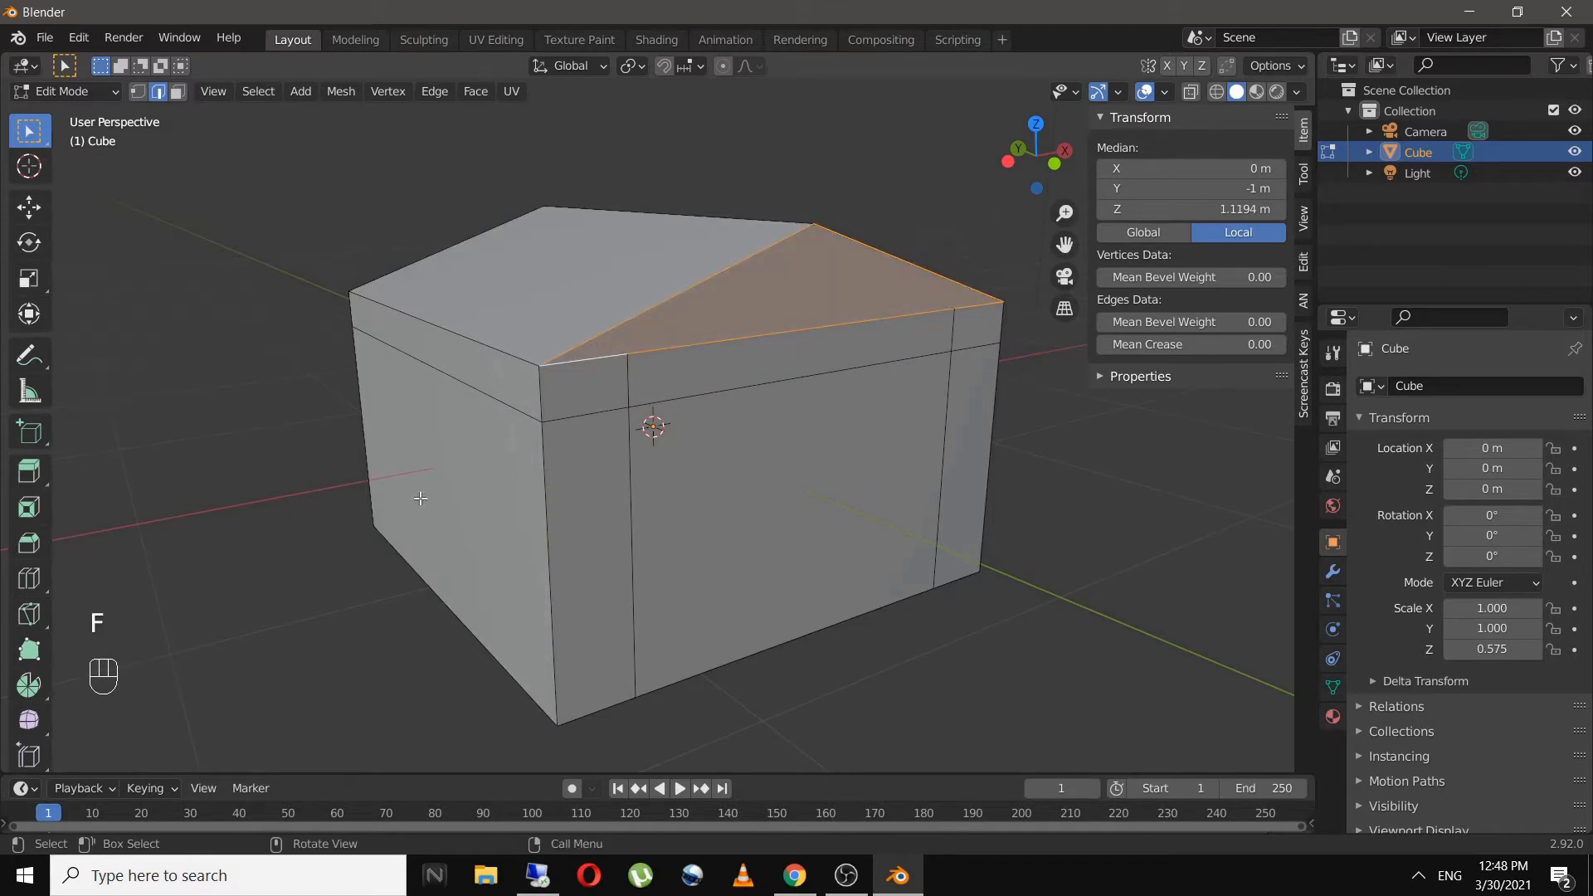
left_click(277, 523)
key("Tab")
- Add a cube mesh in front view and scale it uniformly to about 0.453
scroll(745, 428, "down", 2)
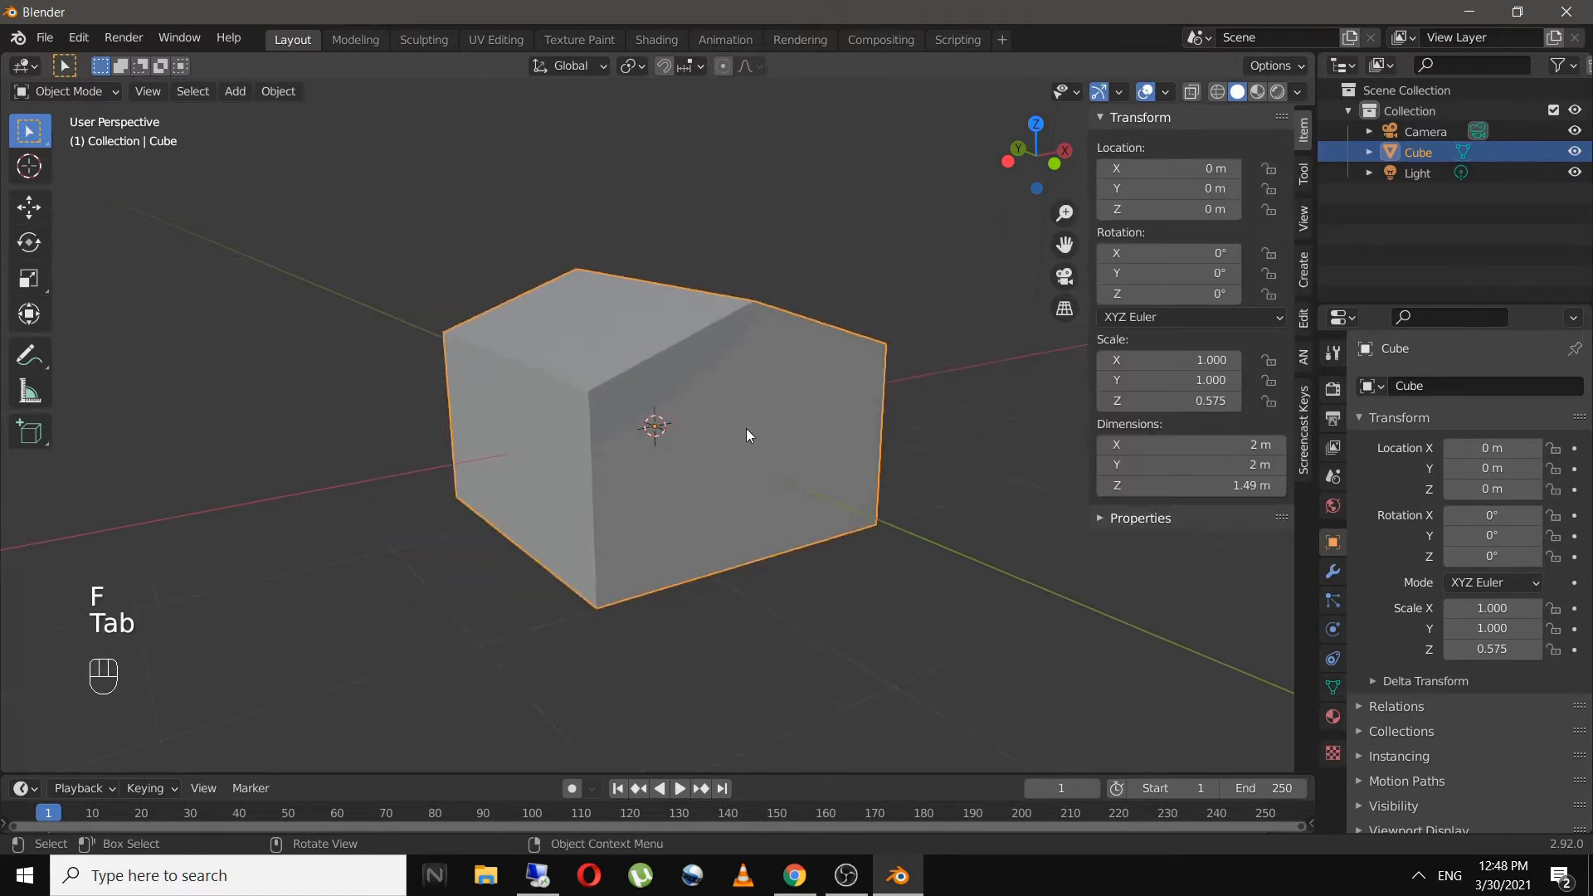
mouse_move(745, 428)
middle_mouse_down()
mouse_move(559, 419)
mouse_move(513, 385)
mouse_move(609, 438)
mouse_move(725, 437)
middle_mouse_up()
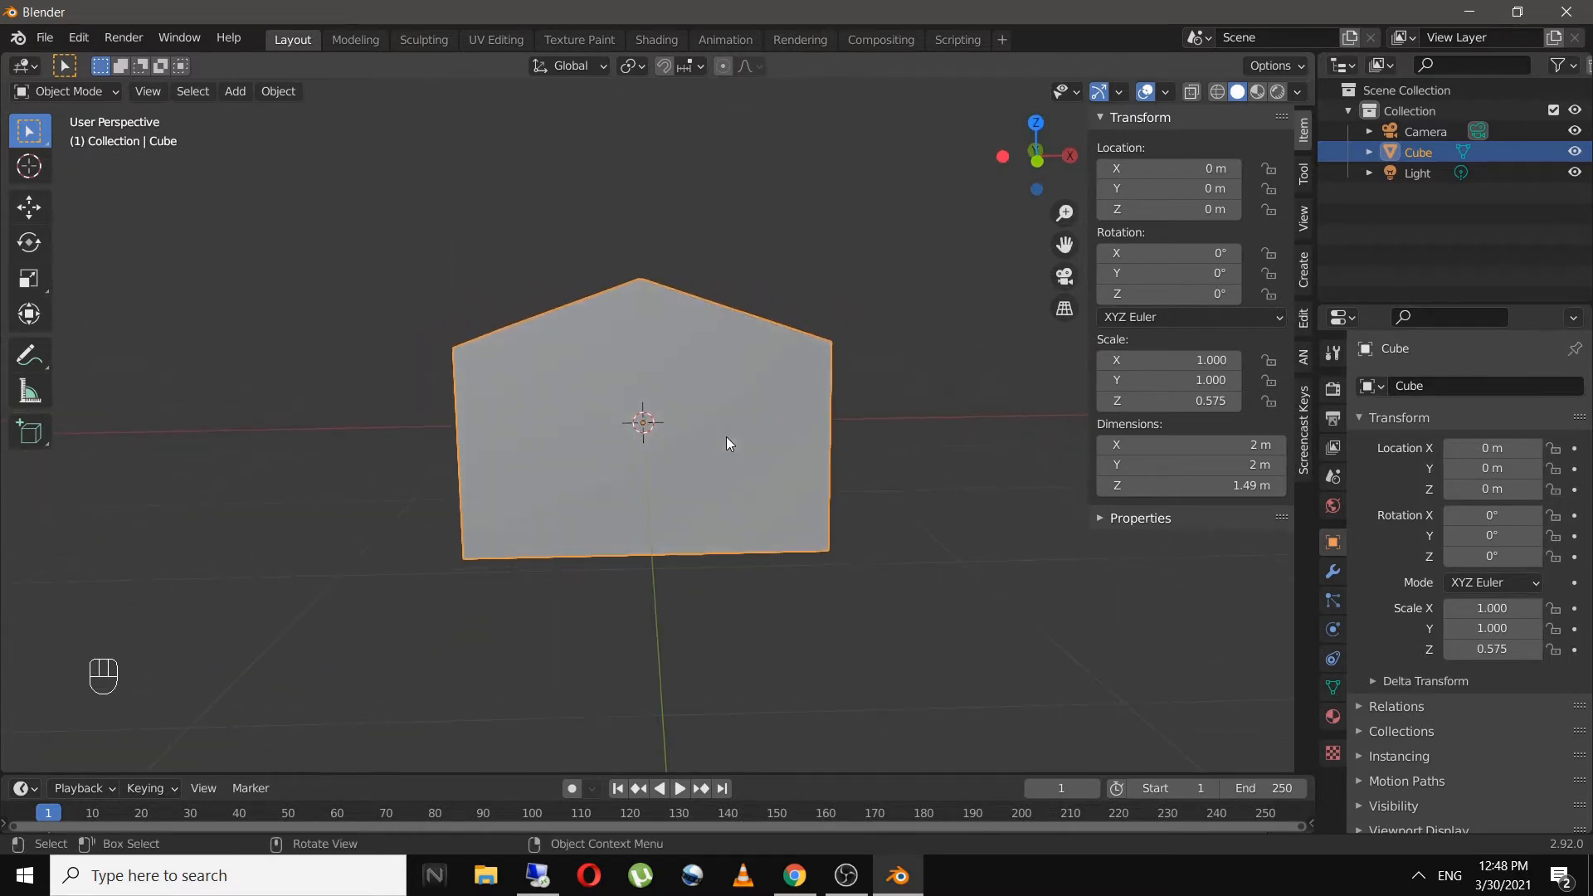
key("KP_1")
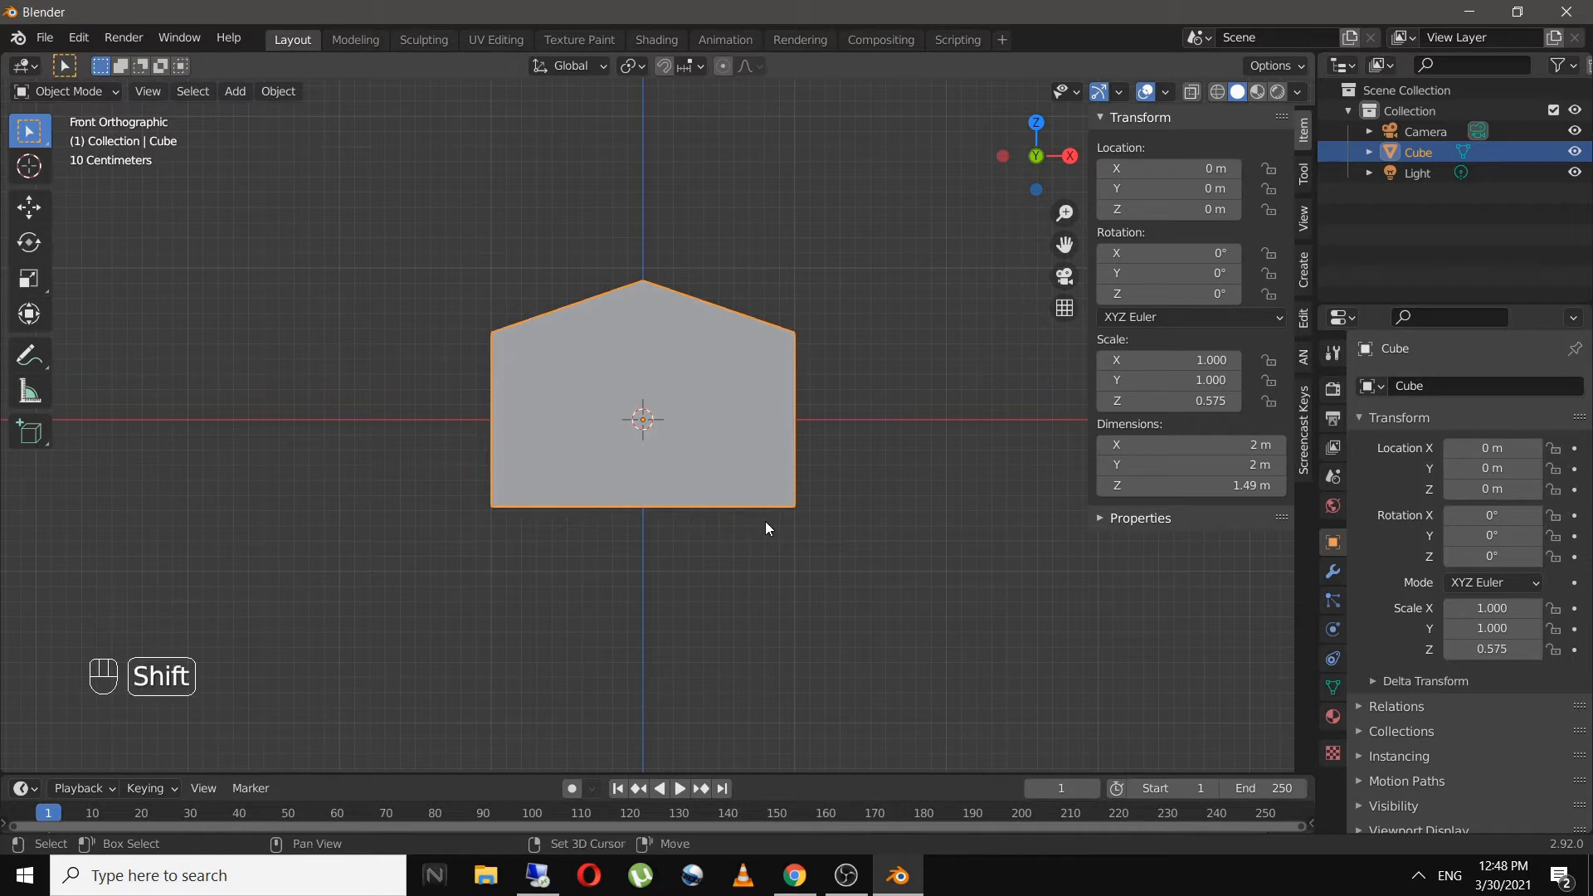
key("shift+a")
mouse_move(748, 430)
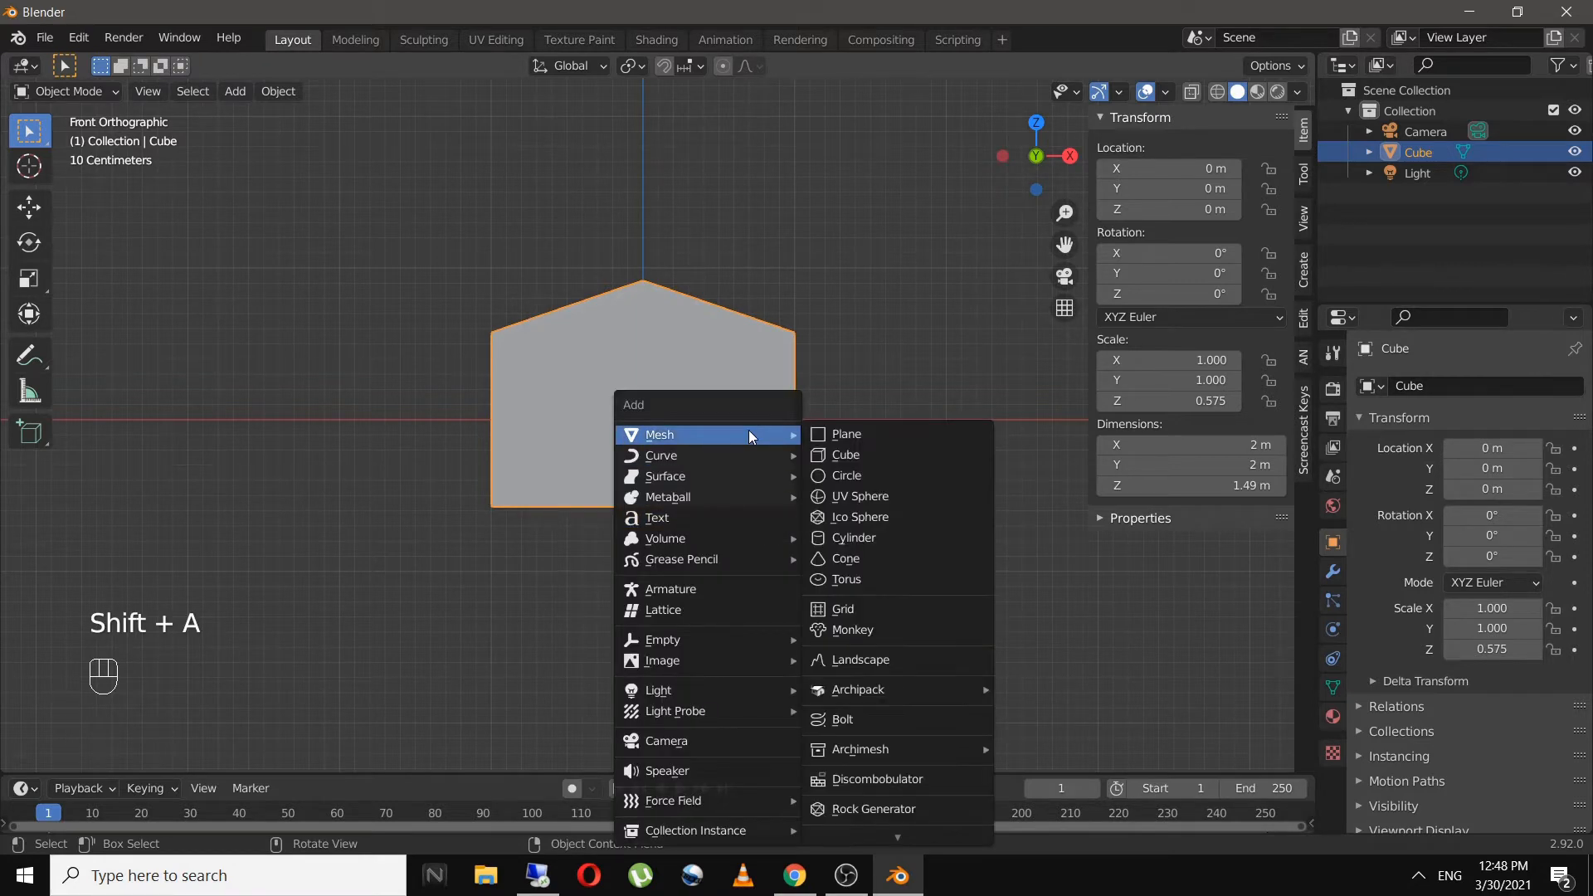
left_click(881, 451)
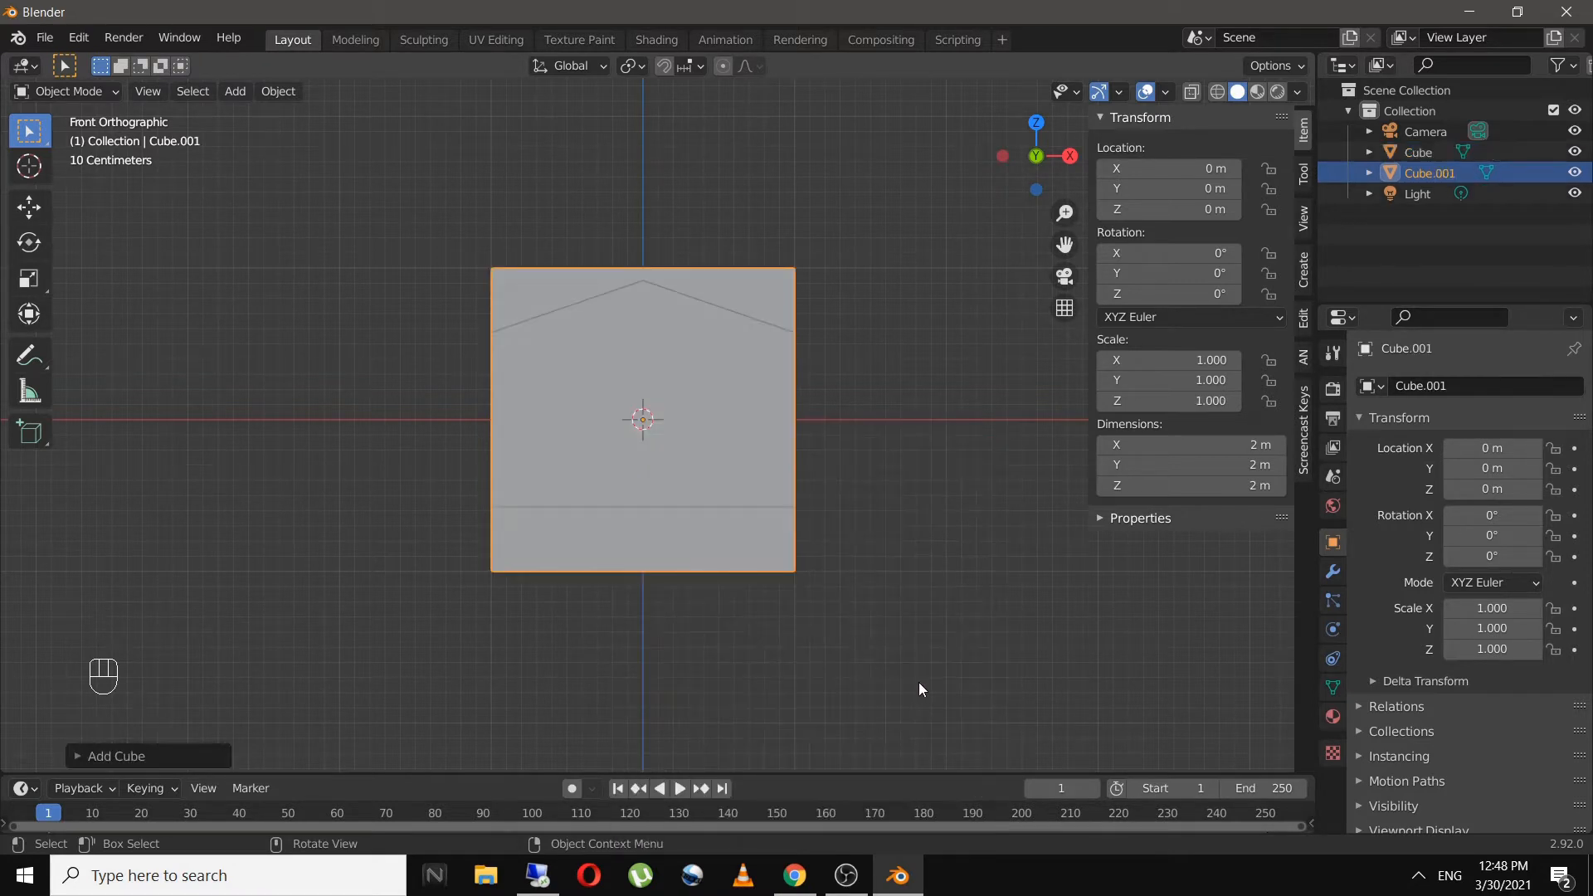
key("s")
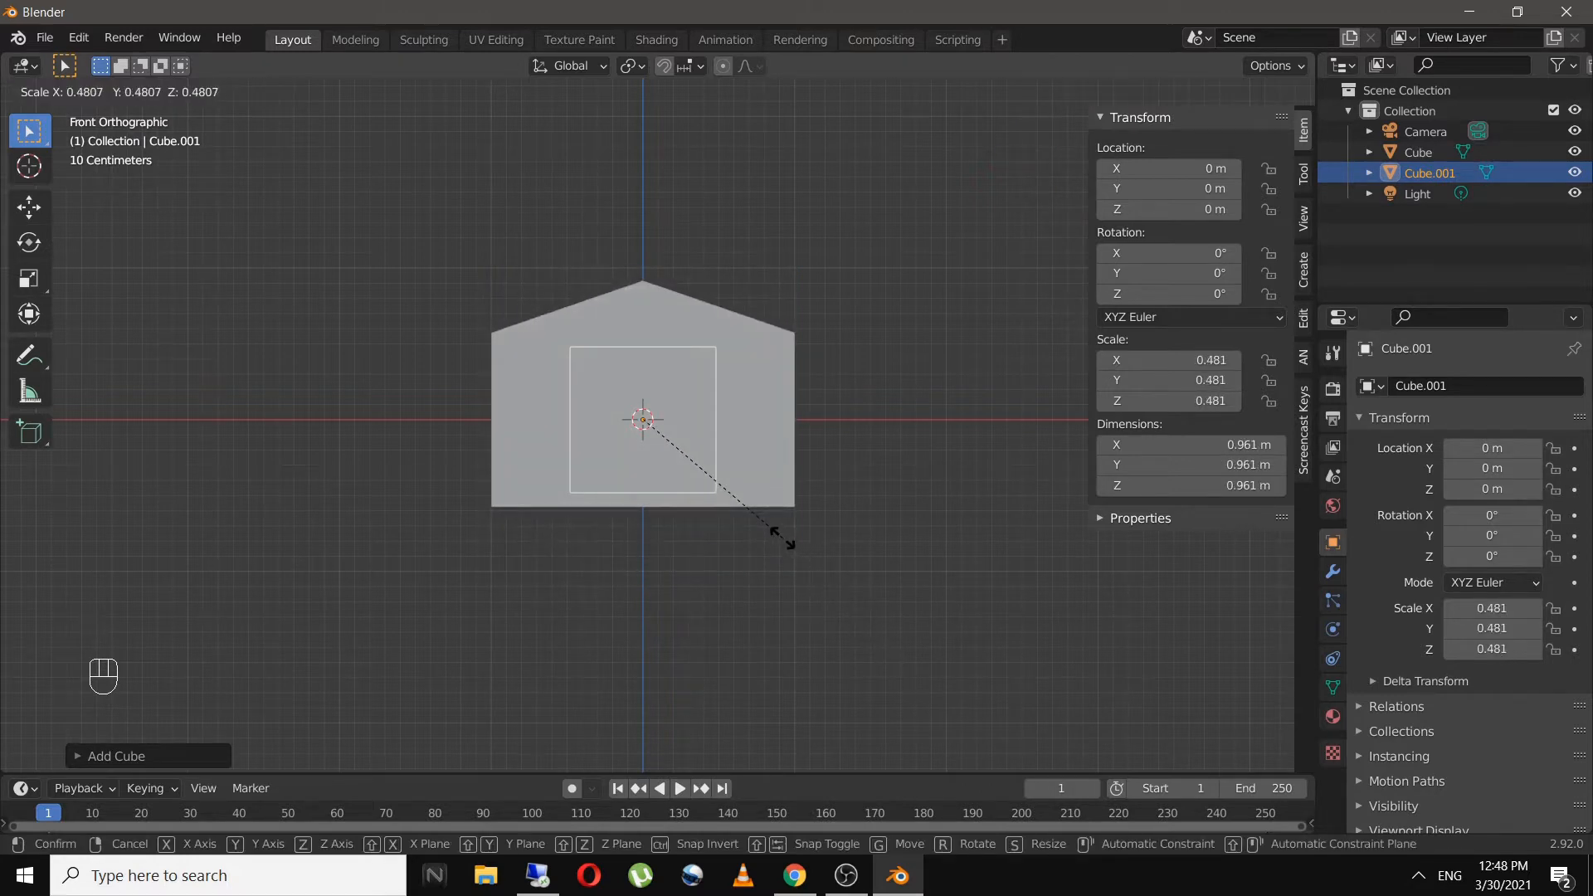
left_click(773, 531)
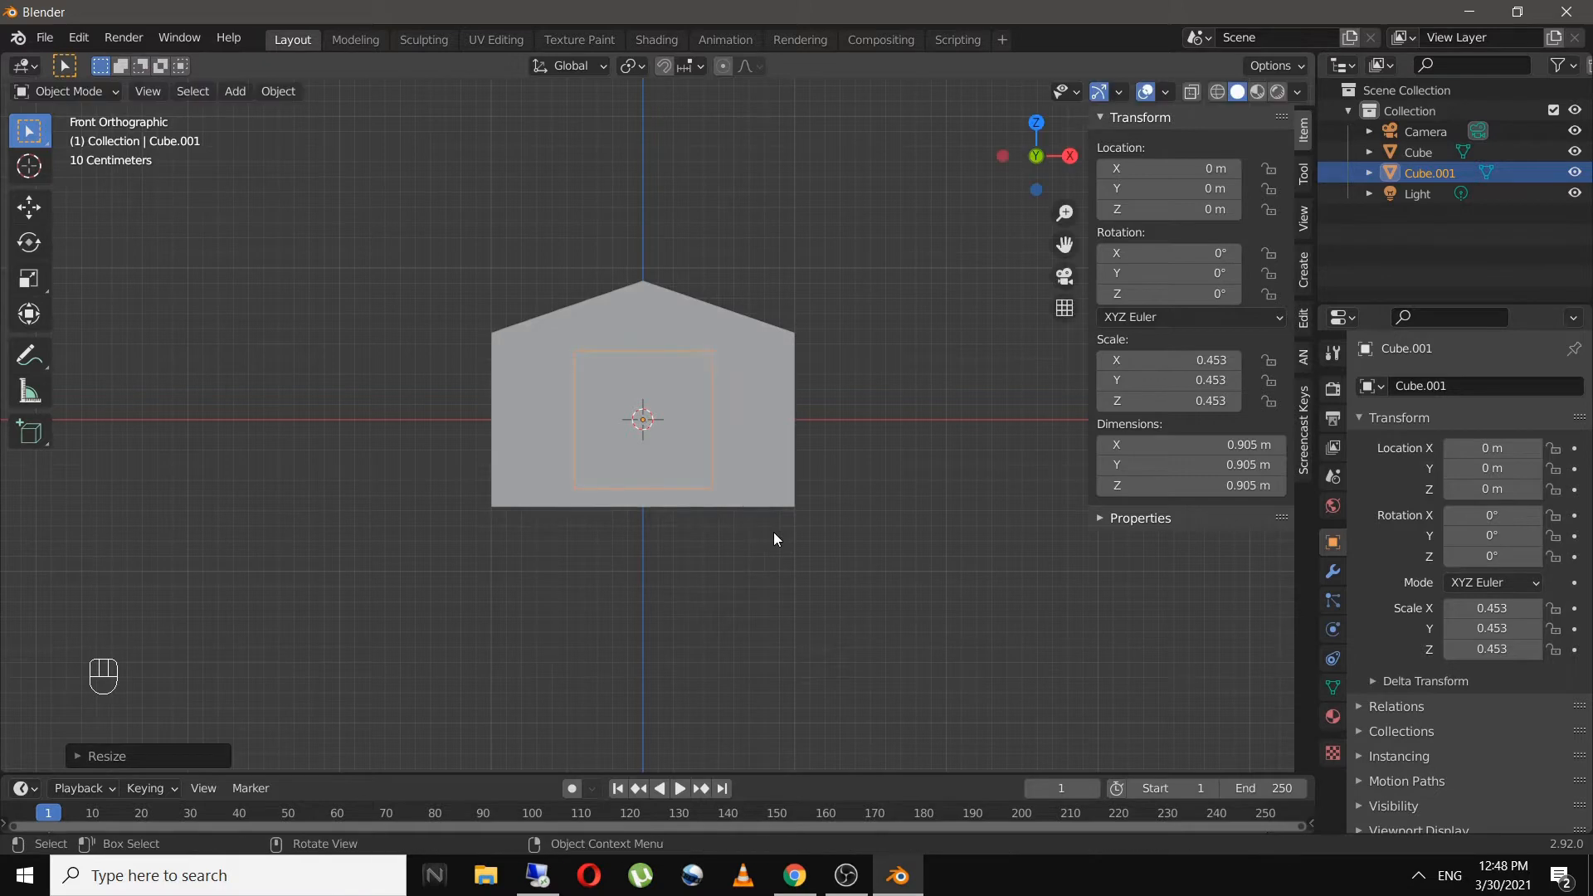
- Lower the small cube along Z by about 0.153 m so that its underside reaches the house's base
key("g")
key("z")
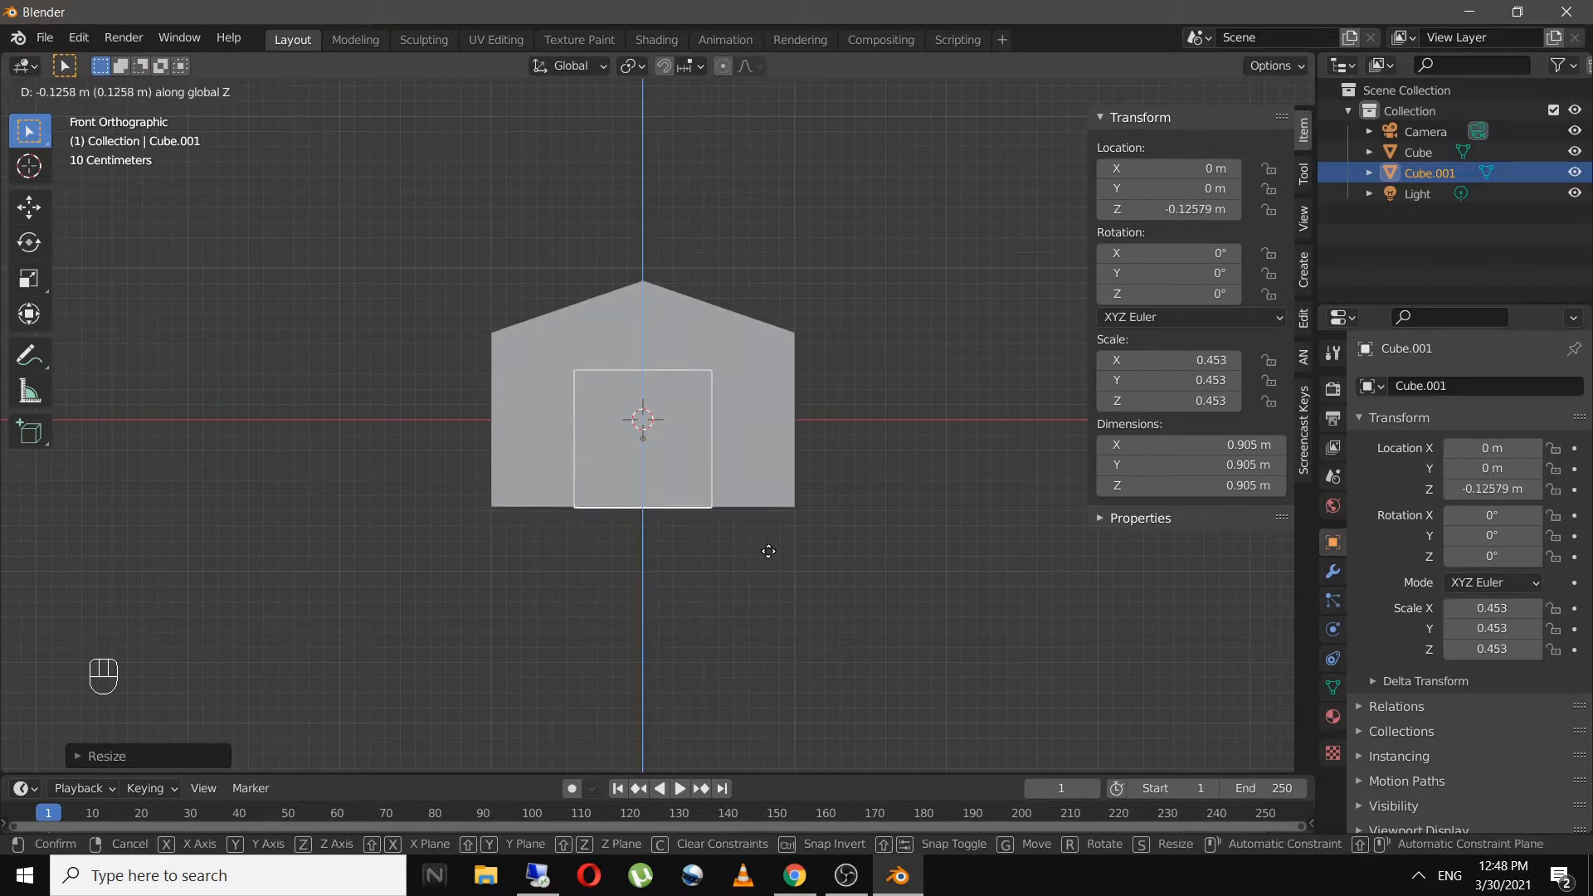
left_click(770, 563)
left_click(778, 420)
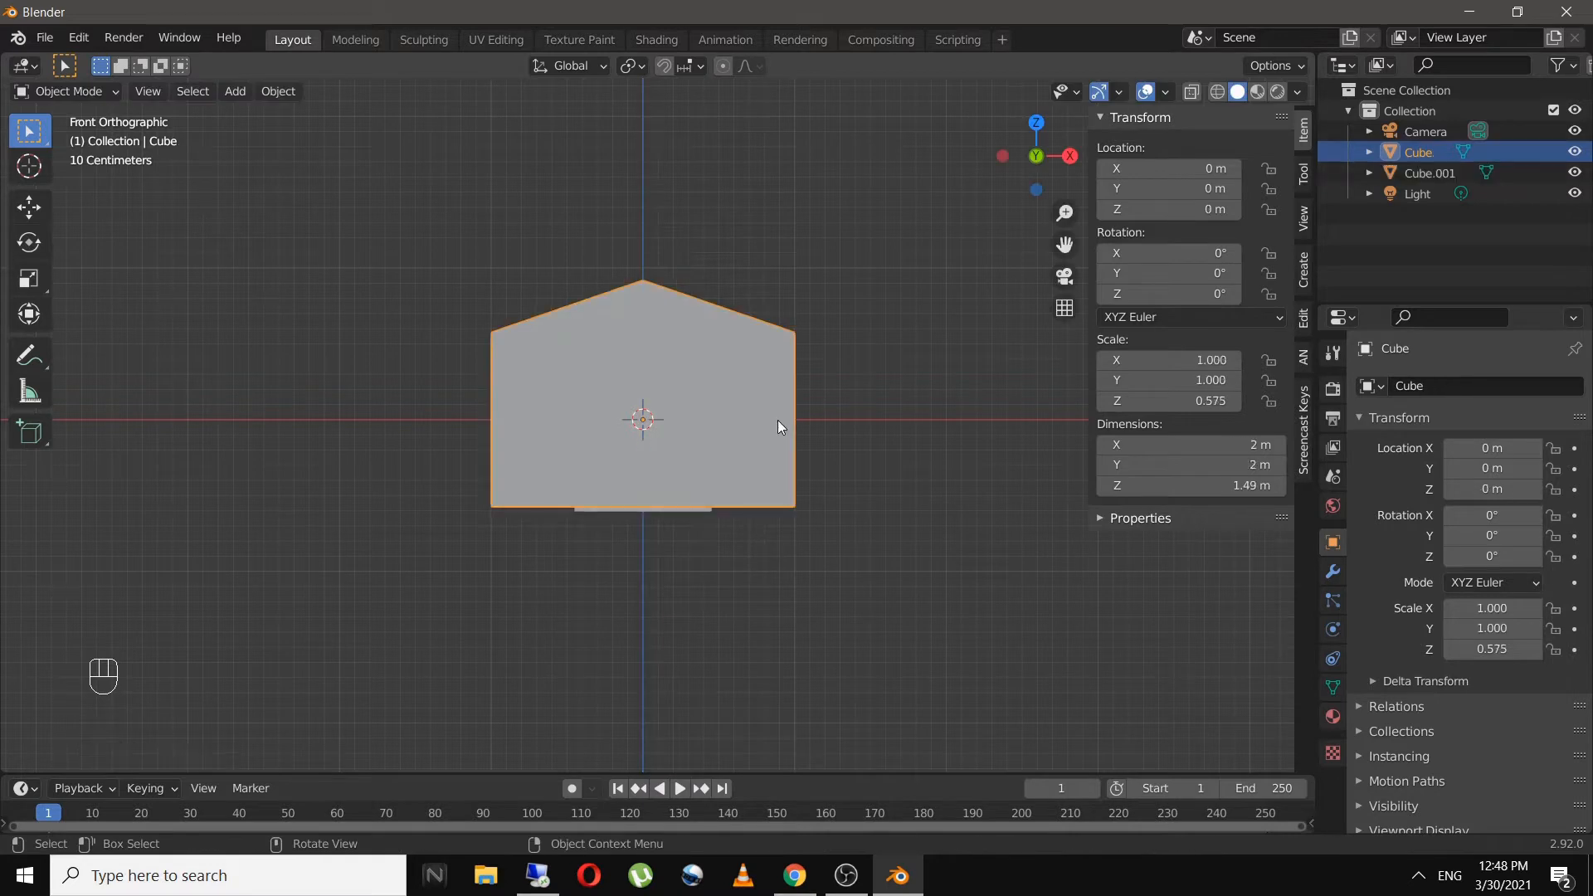
key("Tab")
key("Tab")
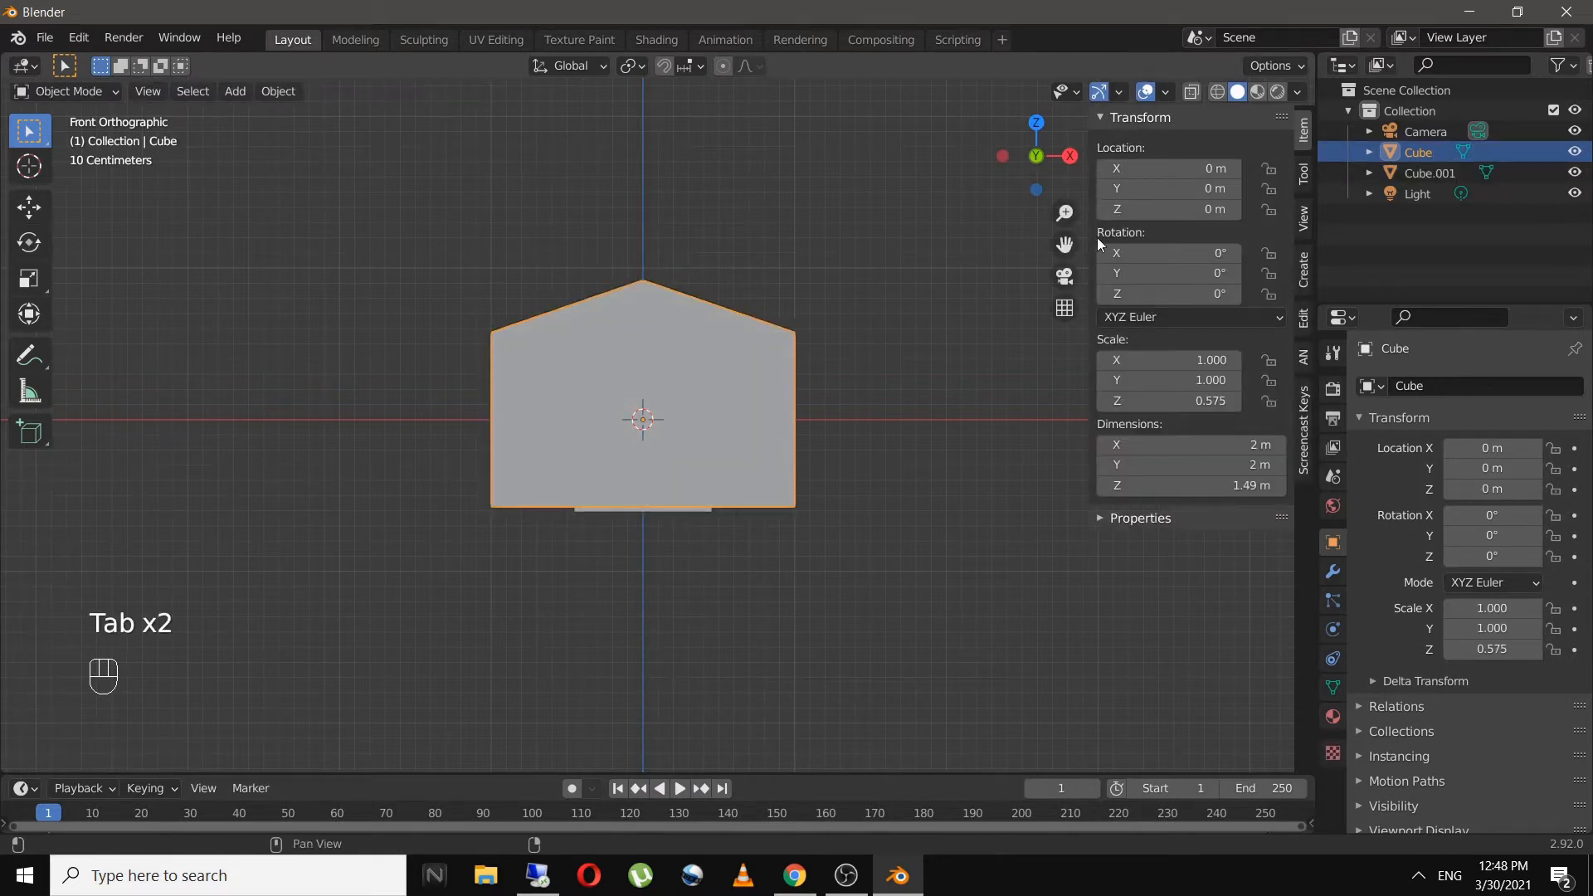
- Move the small cube out of the house along Y to about -1.77 m, in front of the gable wall
middle_click_drag(815, 405, 700, 358)
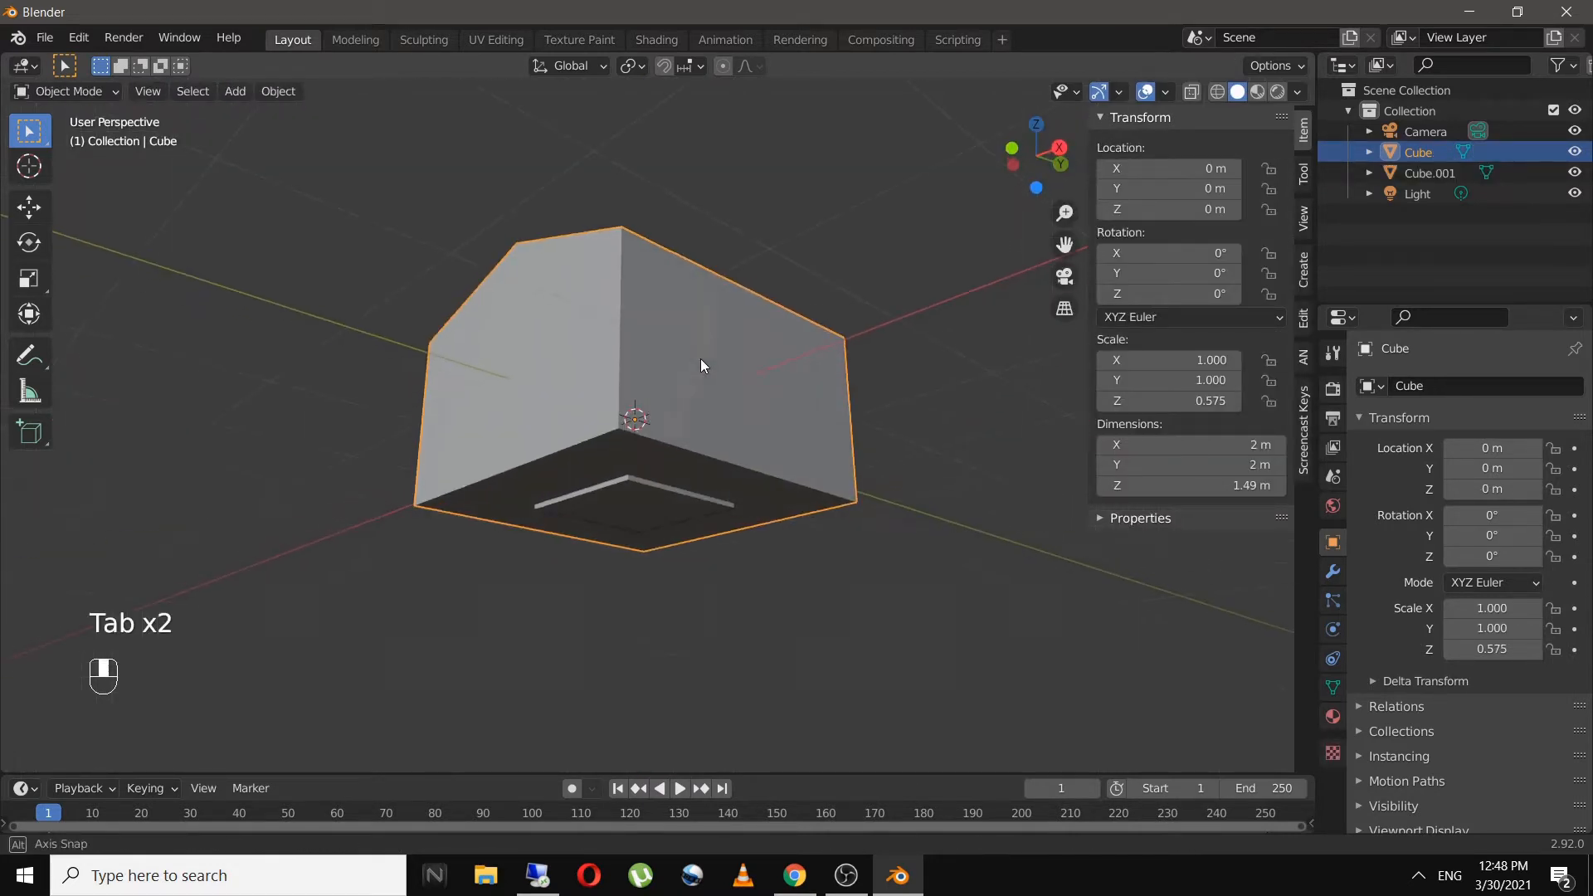
left_click(680, 510)
key("g")
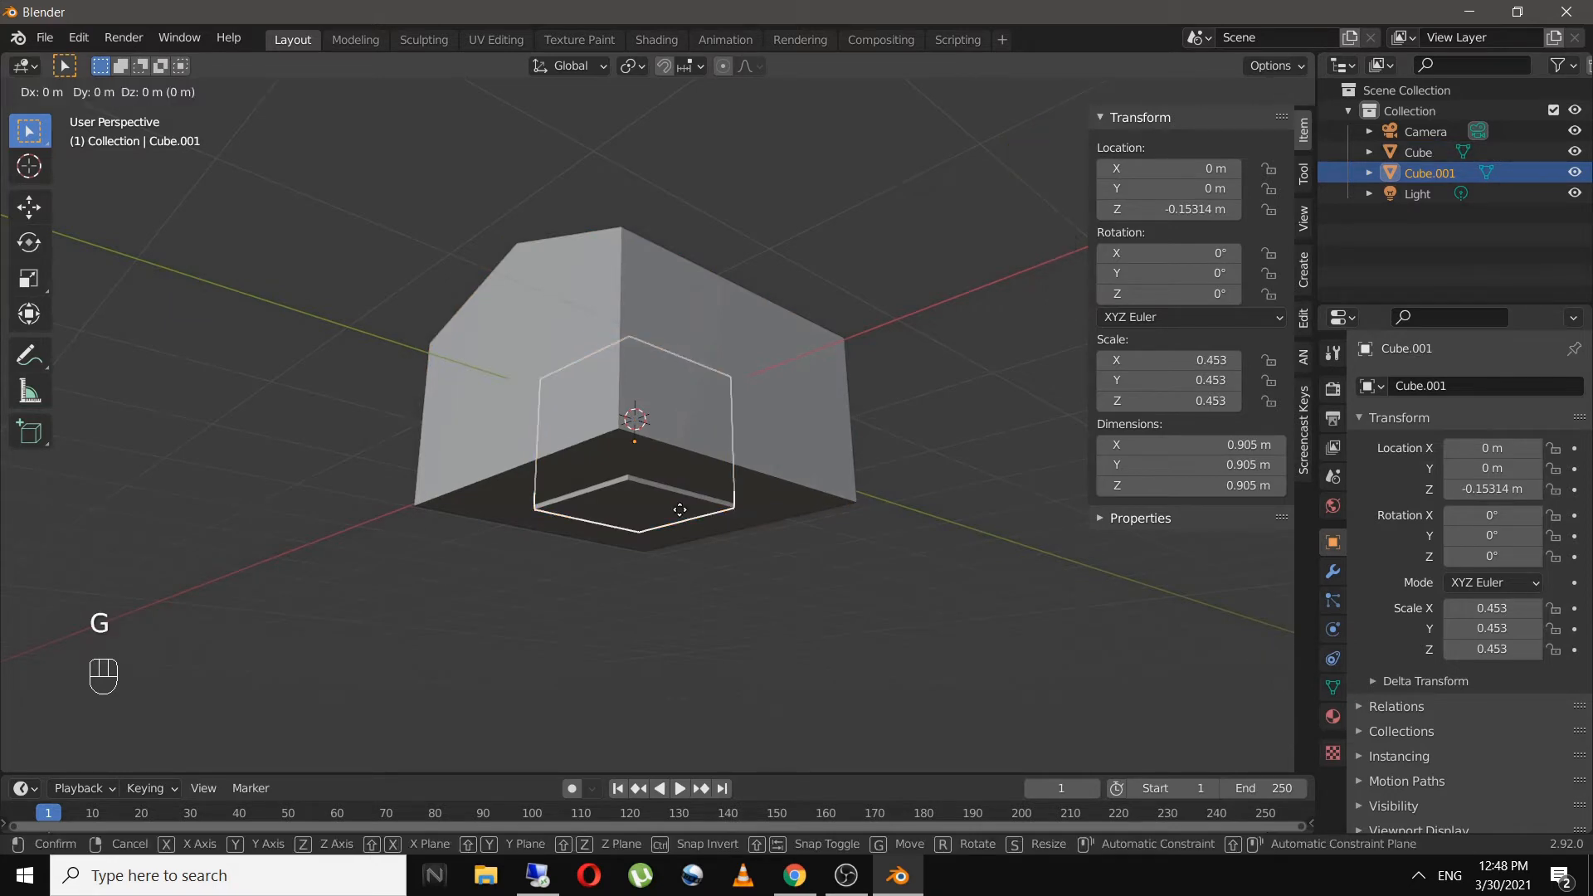
key("y")
left_click(525, 405)
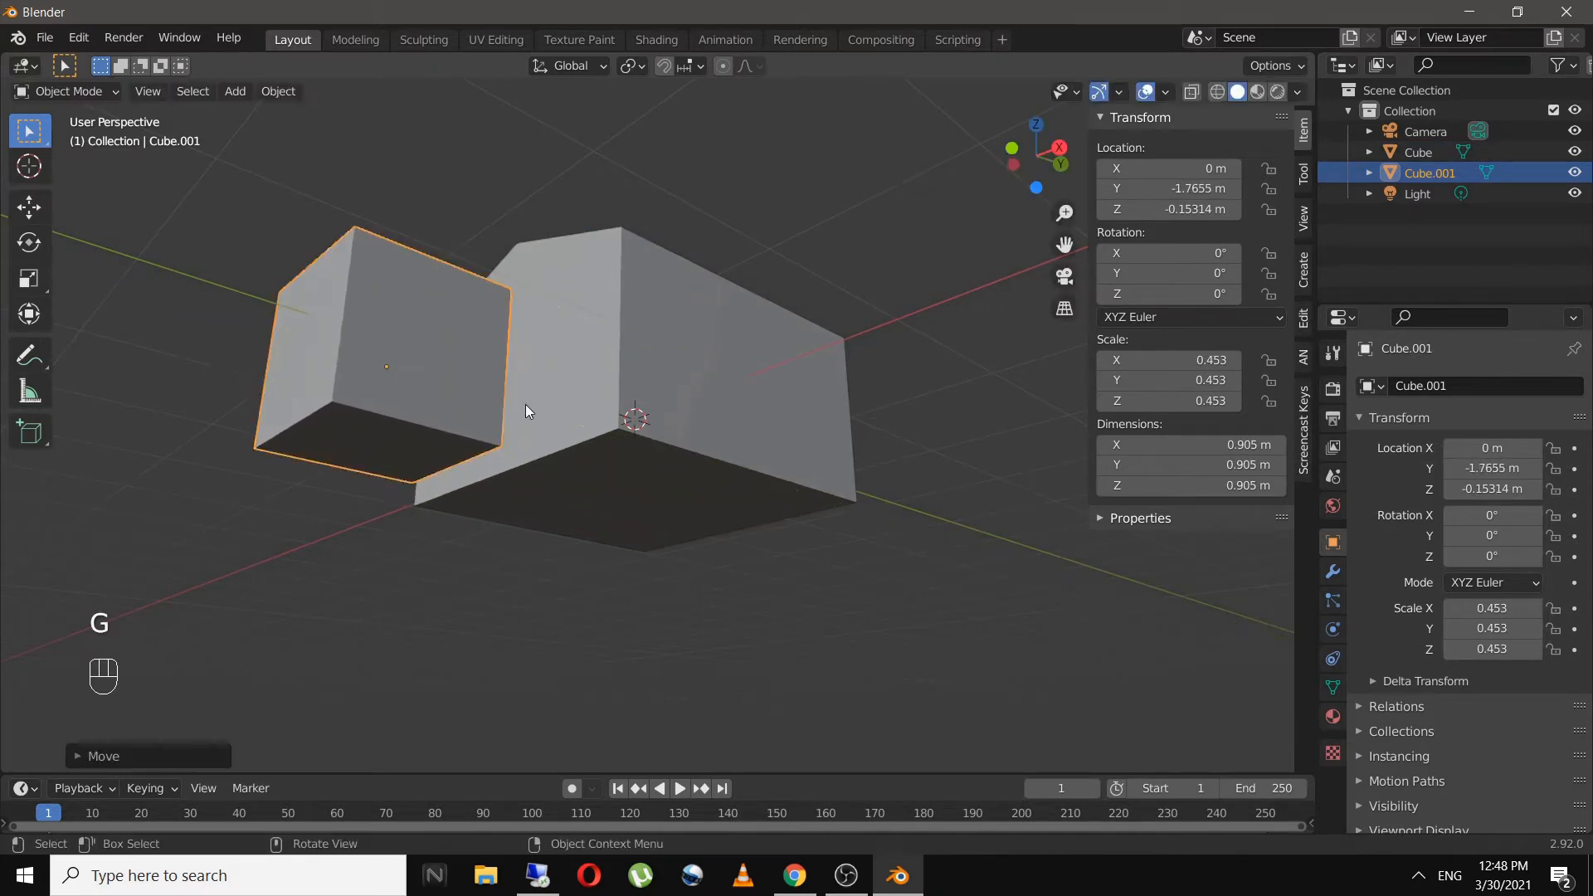
middle_click_drag(525, 405, 600, 605)
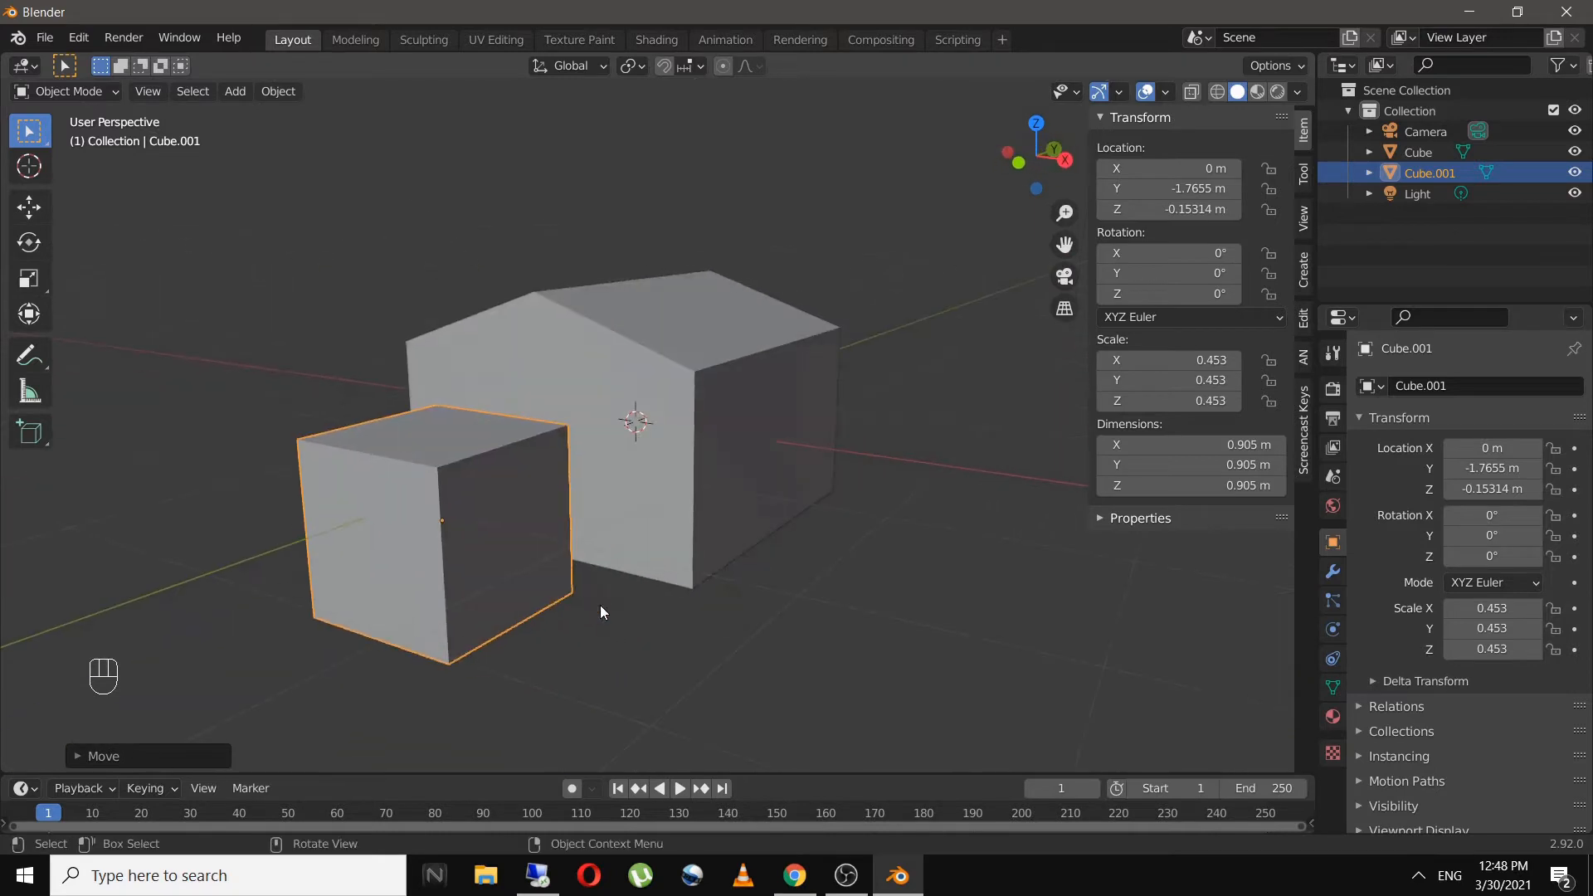
- Set the viewport shading color to Random and enable Shadow and Cavity
left_click(1298, 91)
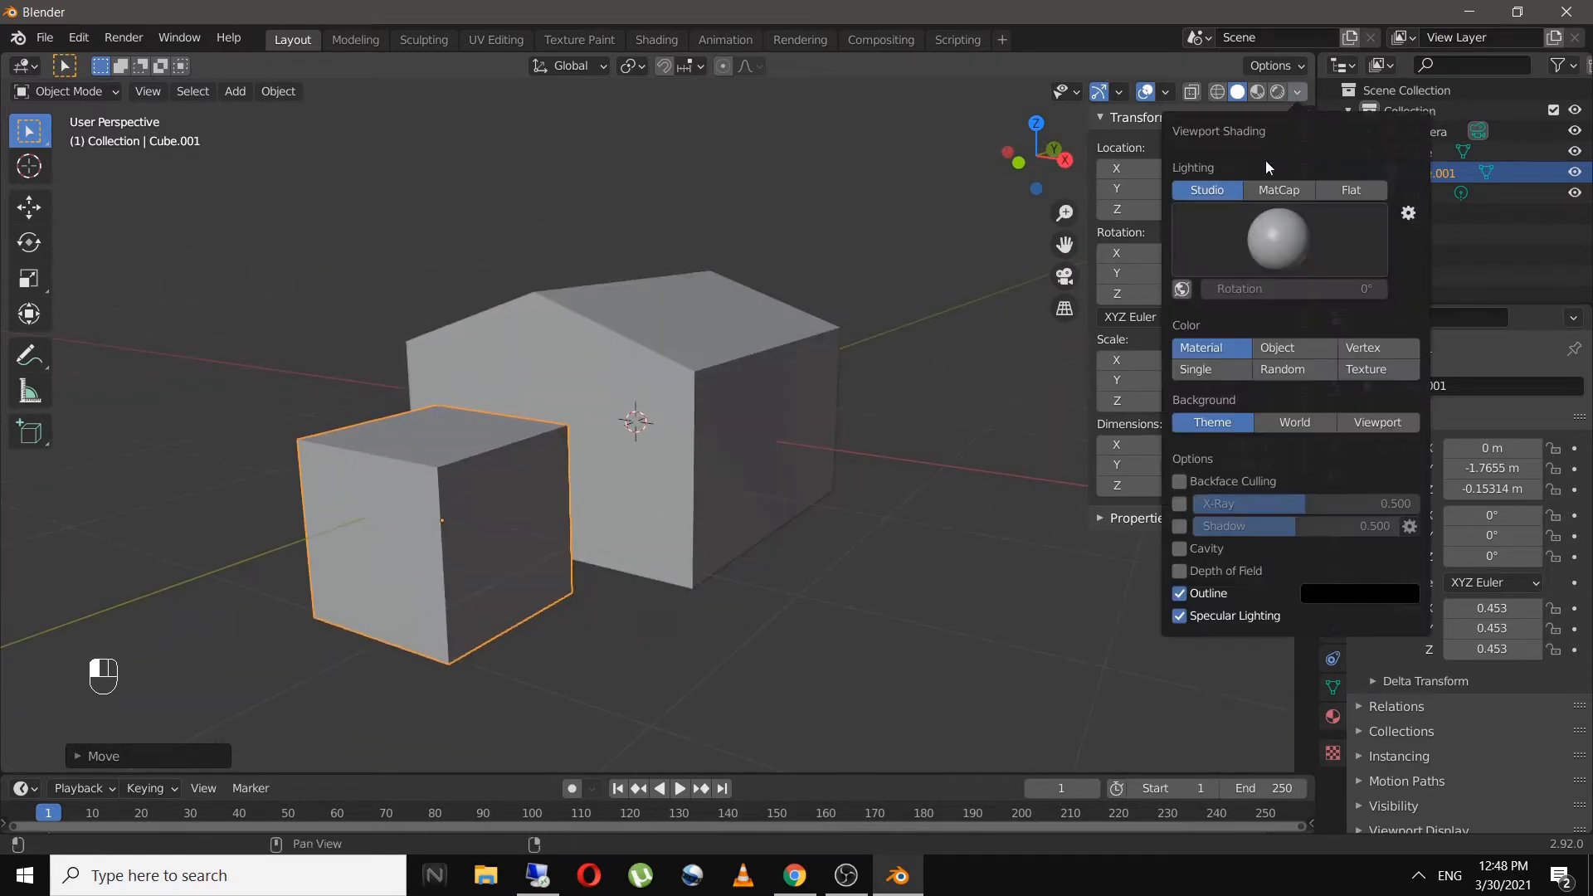
left_click(1283, 371)
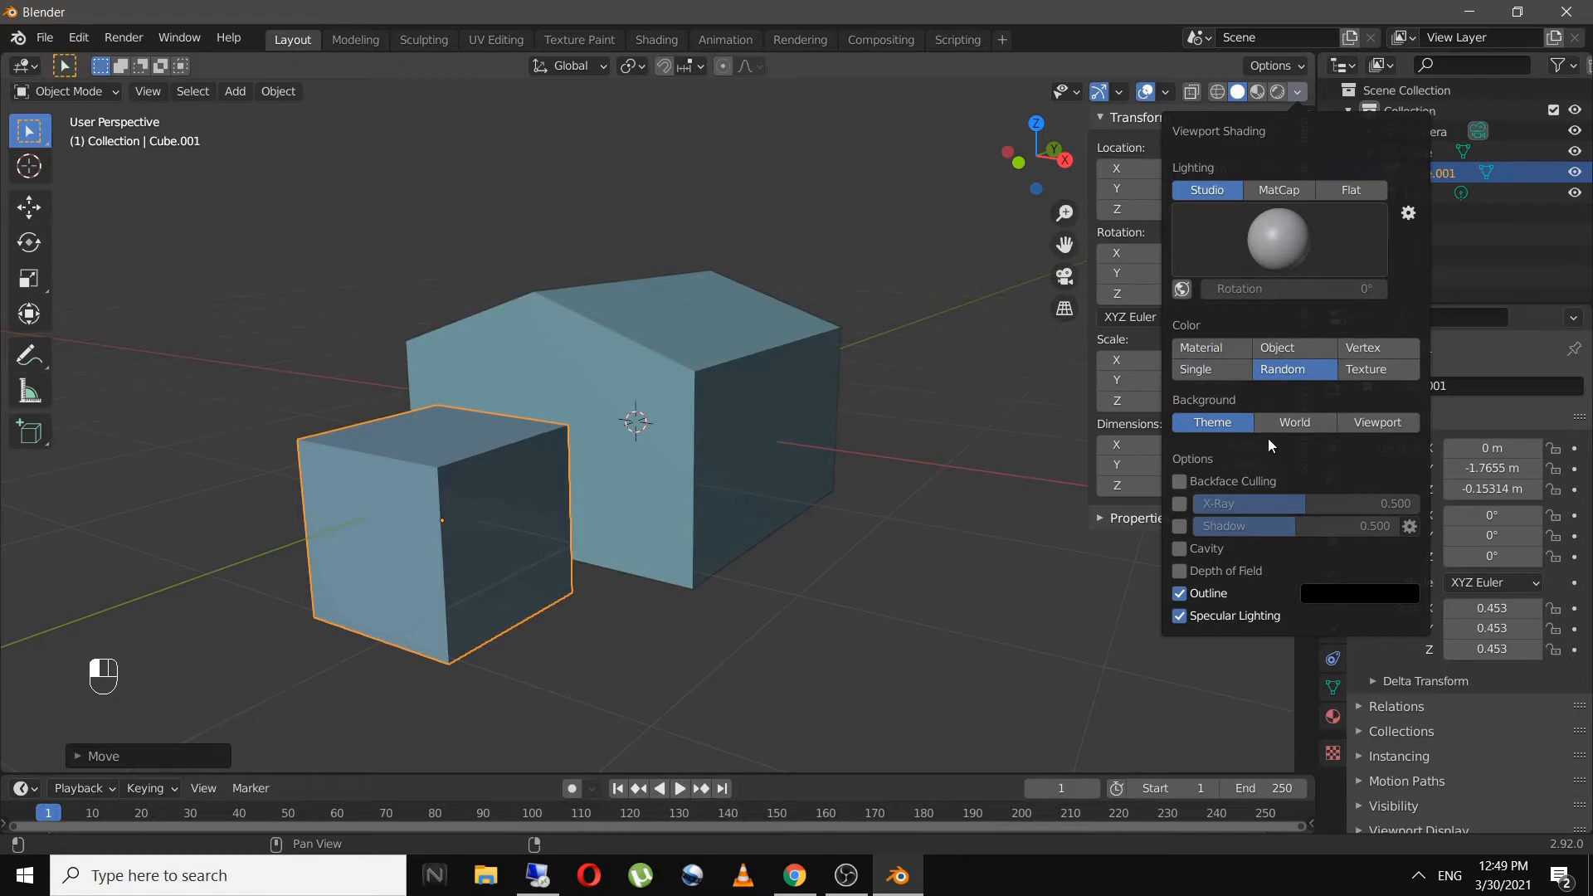
left_click(1180, 527)
left_click(1179, 549)
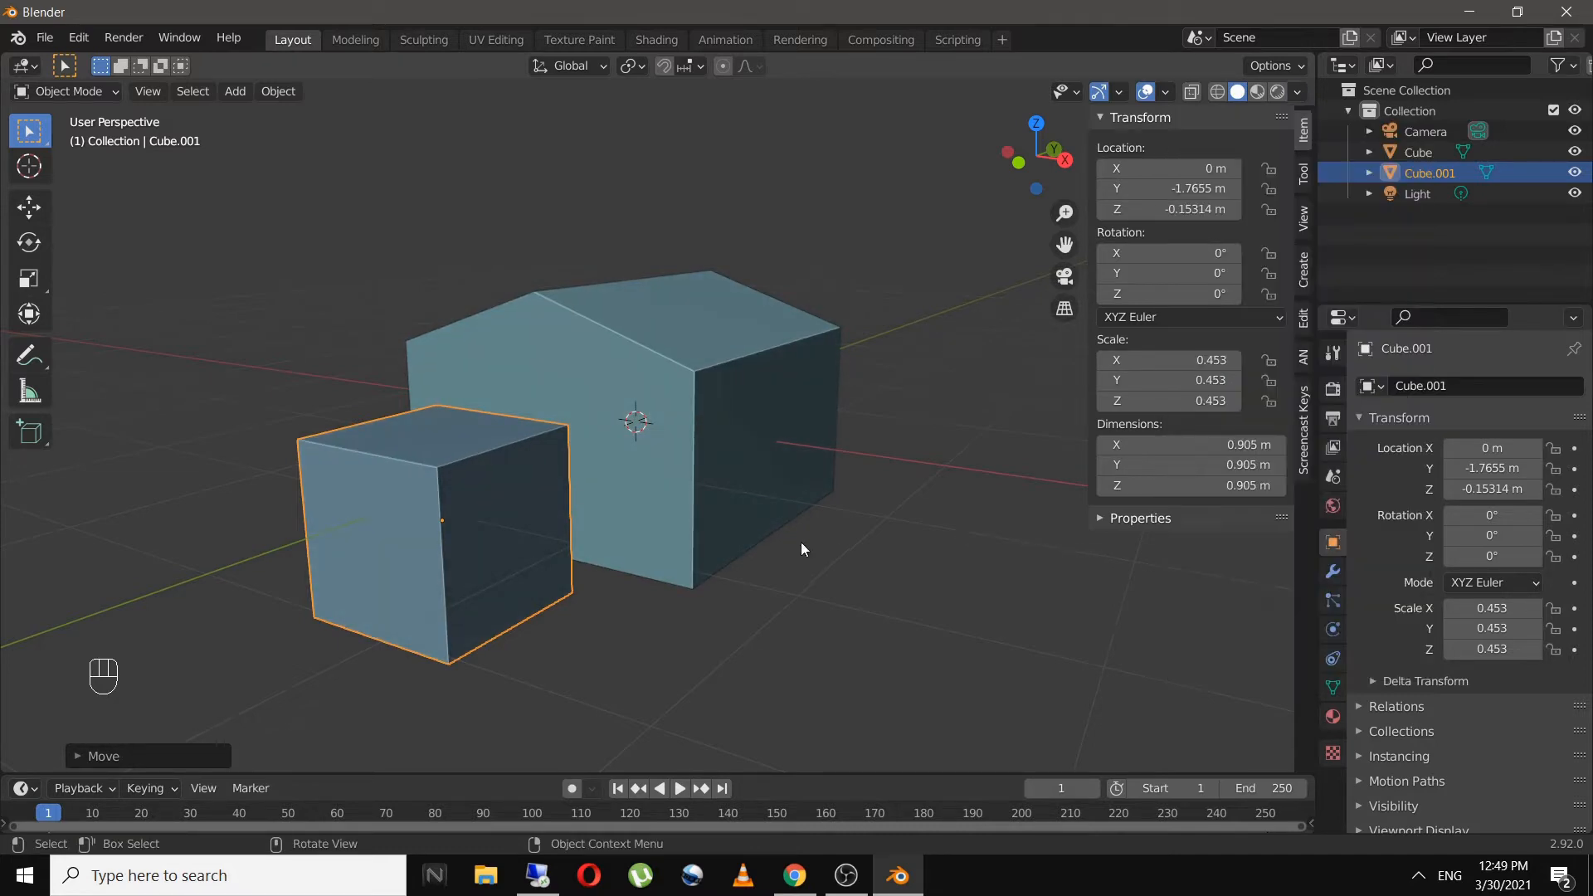
left_click(808, 540)
- Enlarge the small cube uniformly in front view to a scale of about 0.483
mouse_move(811, 539)
middle_mouse_down()
mouse_move(971, 561)
mouse_move(821, 527)
middle_mouse_up()
left_click(596, 513)
key("KP_1")
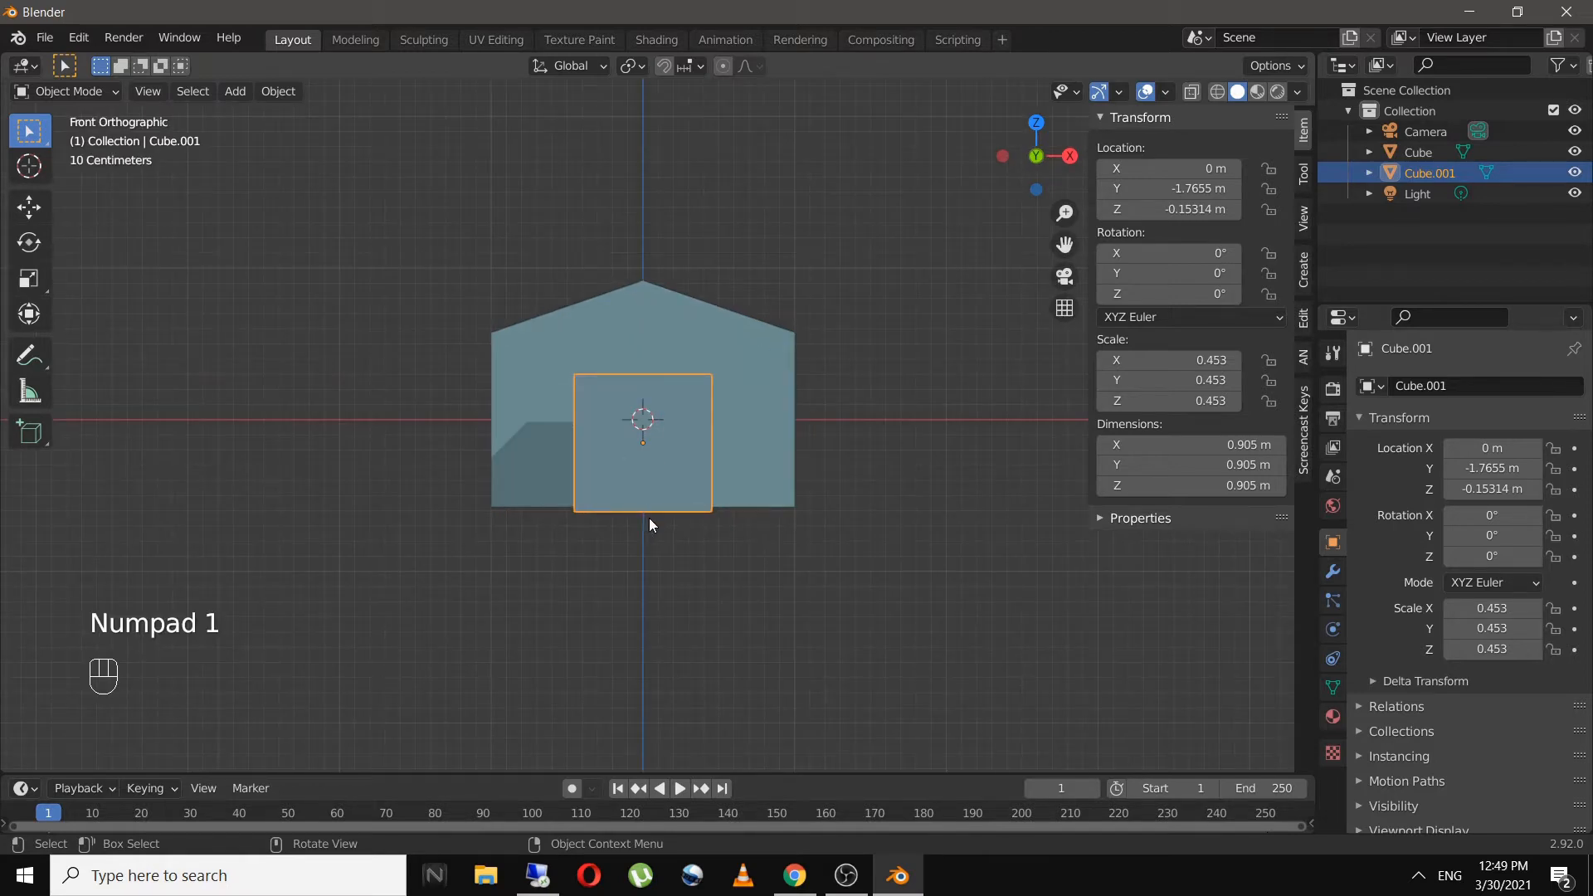
key("s")
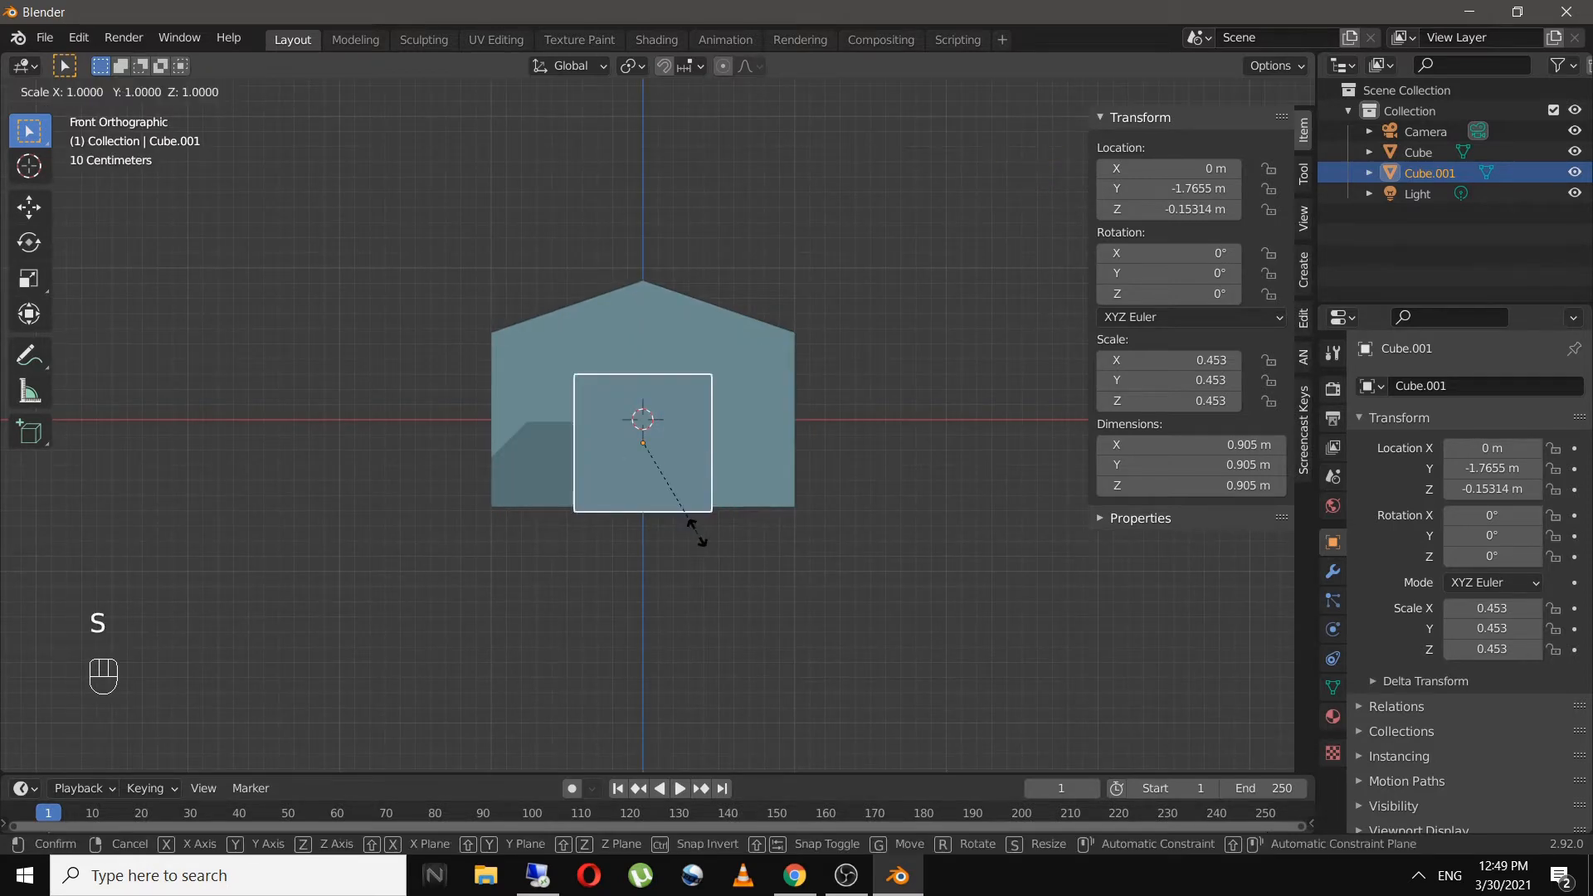
left_click(785, 470)
left_click(785, 469)
key("Tab")
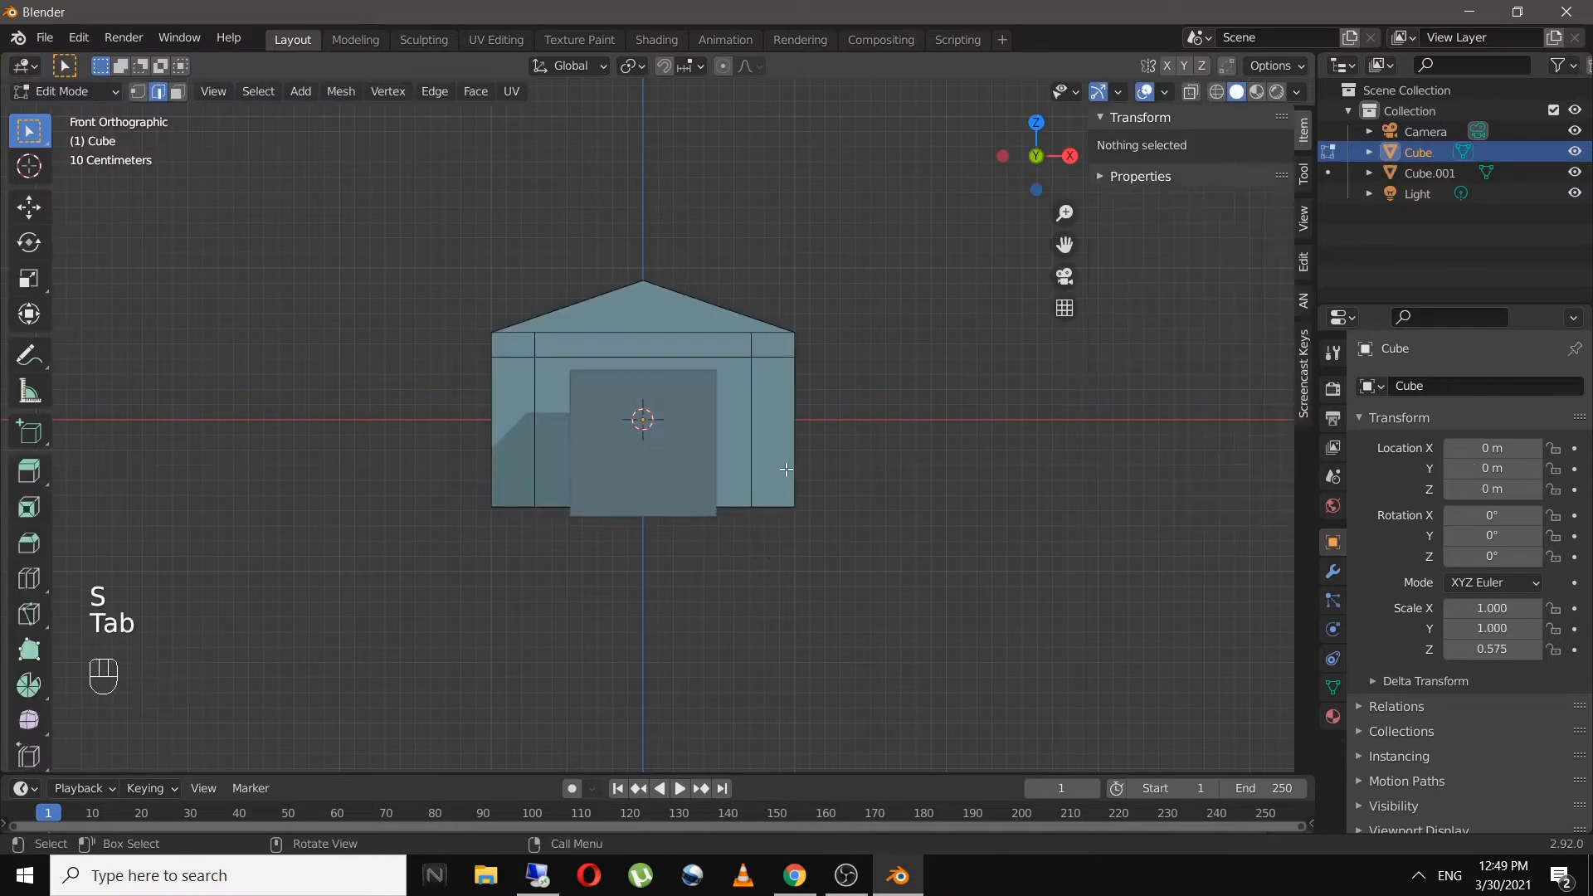
key("Tab")
left_click(657, 466)
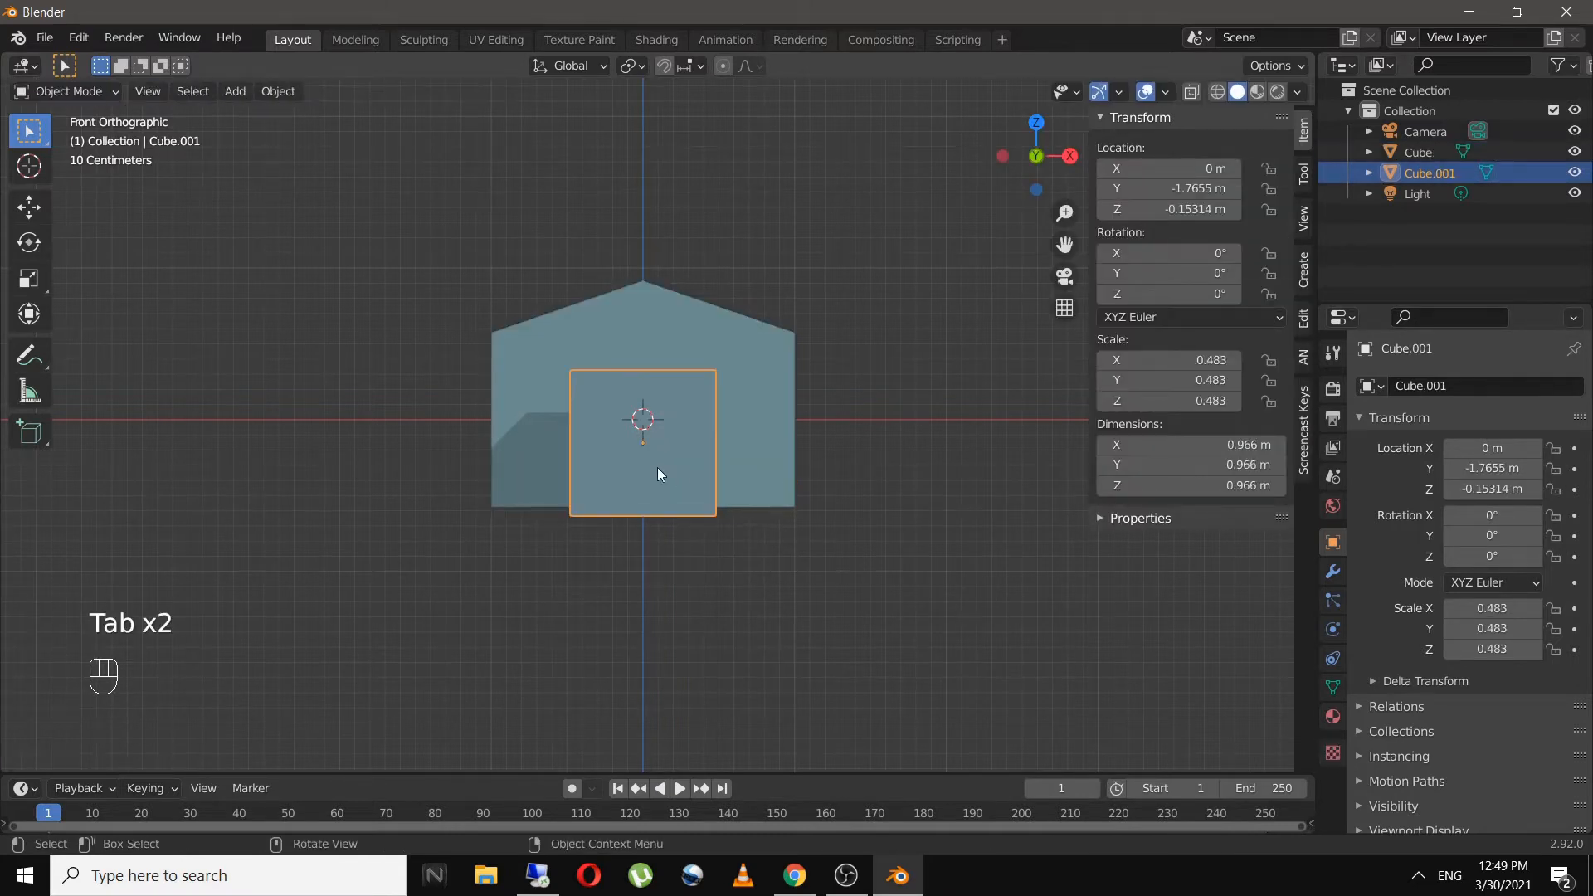
- Bevel the small cube's two upper side edges with 7 segments and a width of about 0.96 m to round its top into an arch
mouse_move(657, 466)
middle_mouse_down()
mouse_move(674, 511)
mouse_move(639, 520)
mouse_move(759, 453)
mouse_move(680, 450)
middle_mouse_up()
left_click(664, 411)
left_click(639, 440)
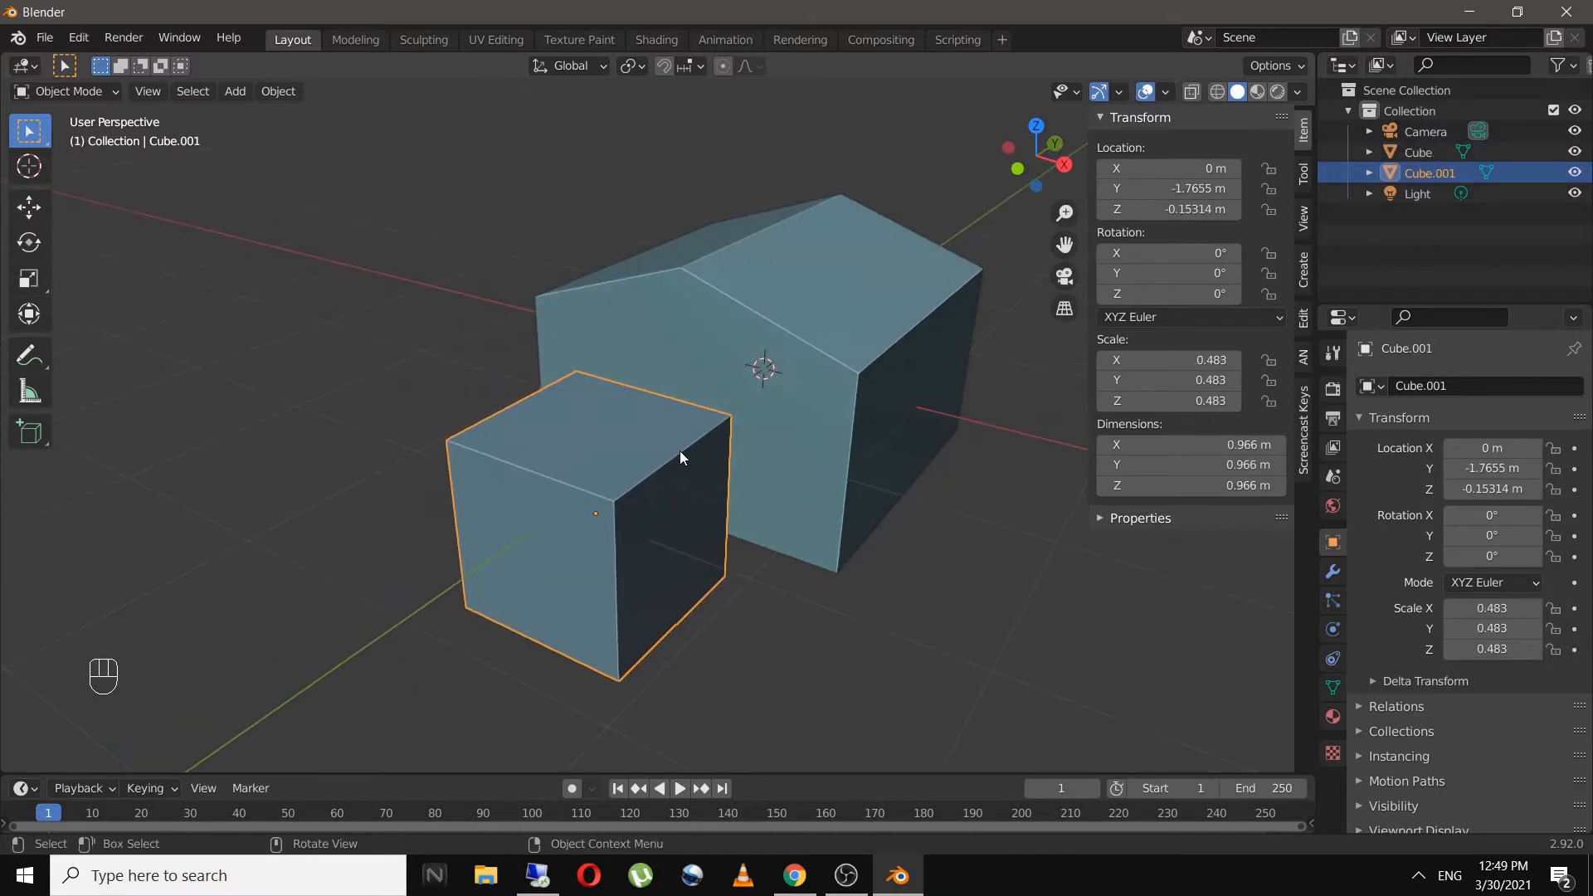
key("Tab")
key("alt+a")
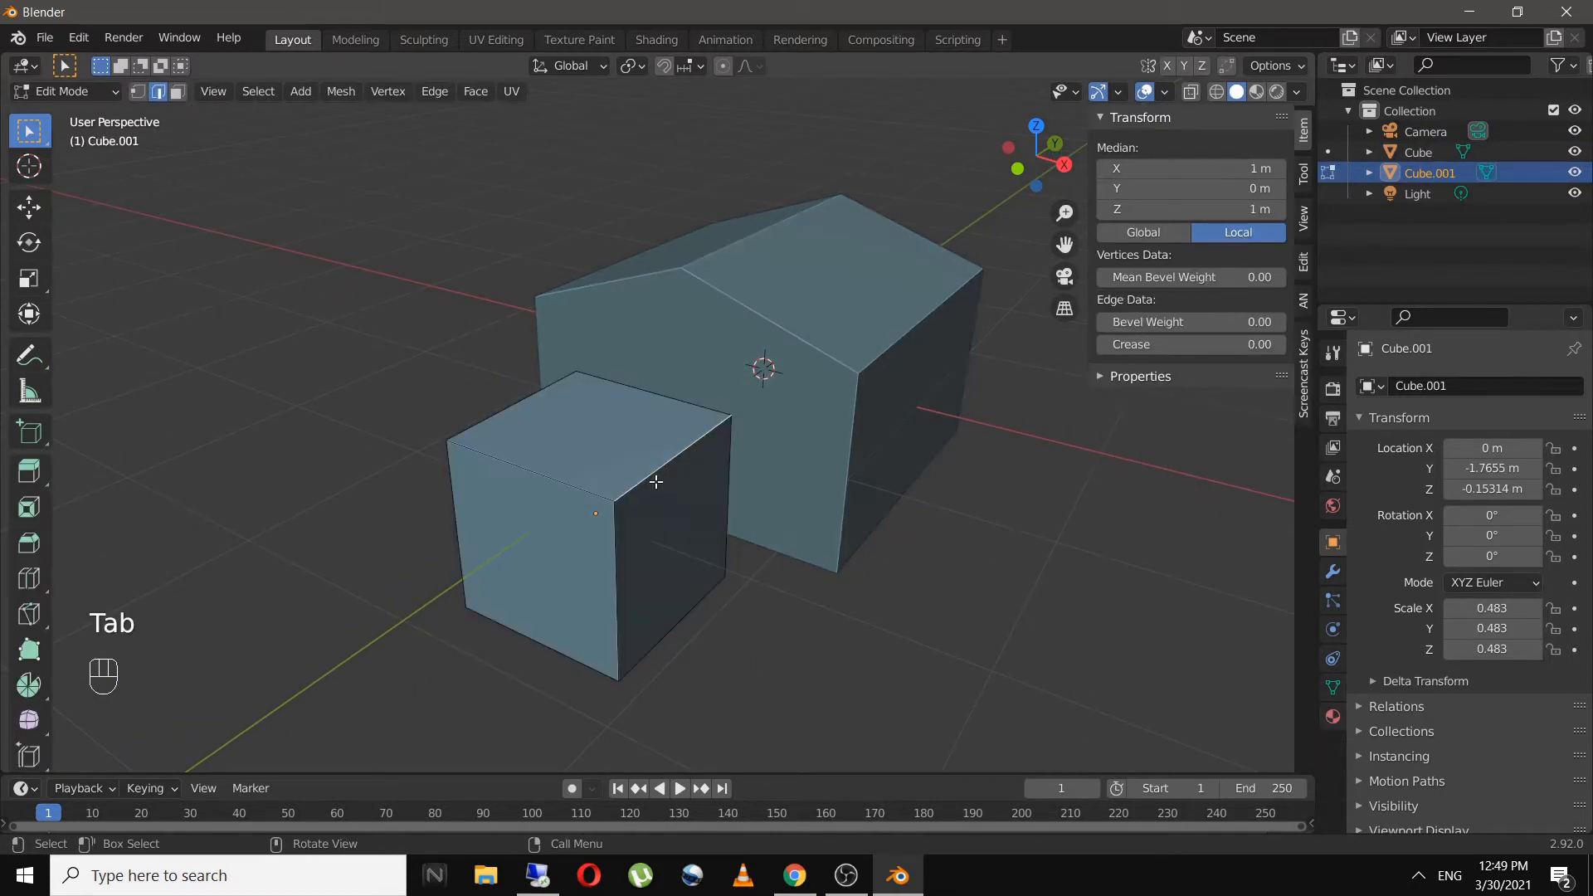
middle_click_drag(523, 417, 684, 432)
scroll(564, 412, "up", 3)
left_click(611, 341, "shift")
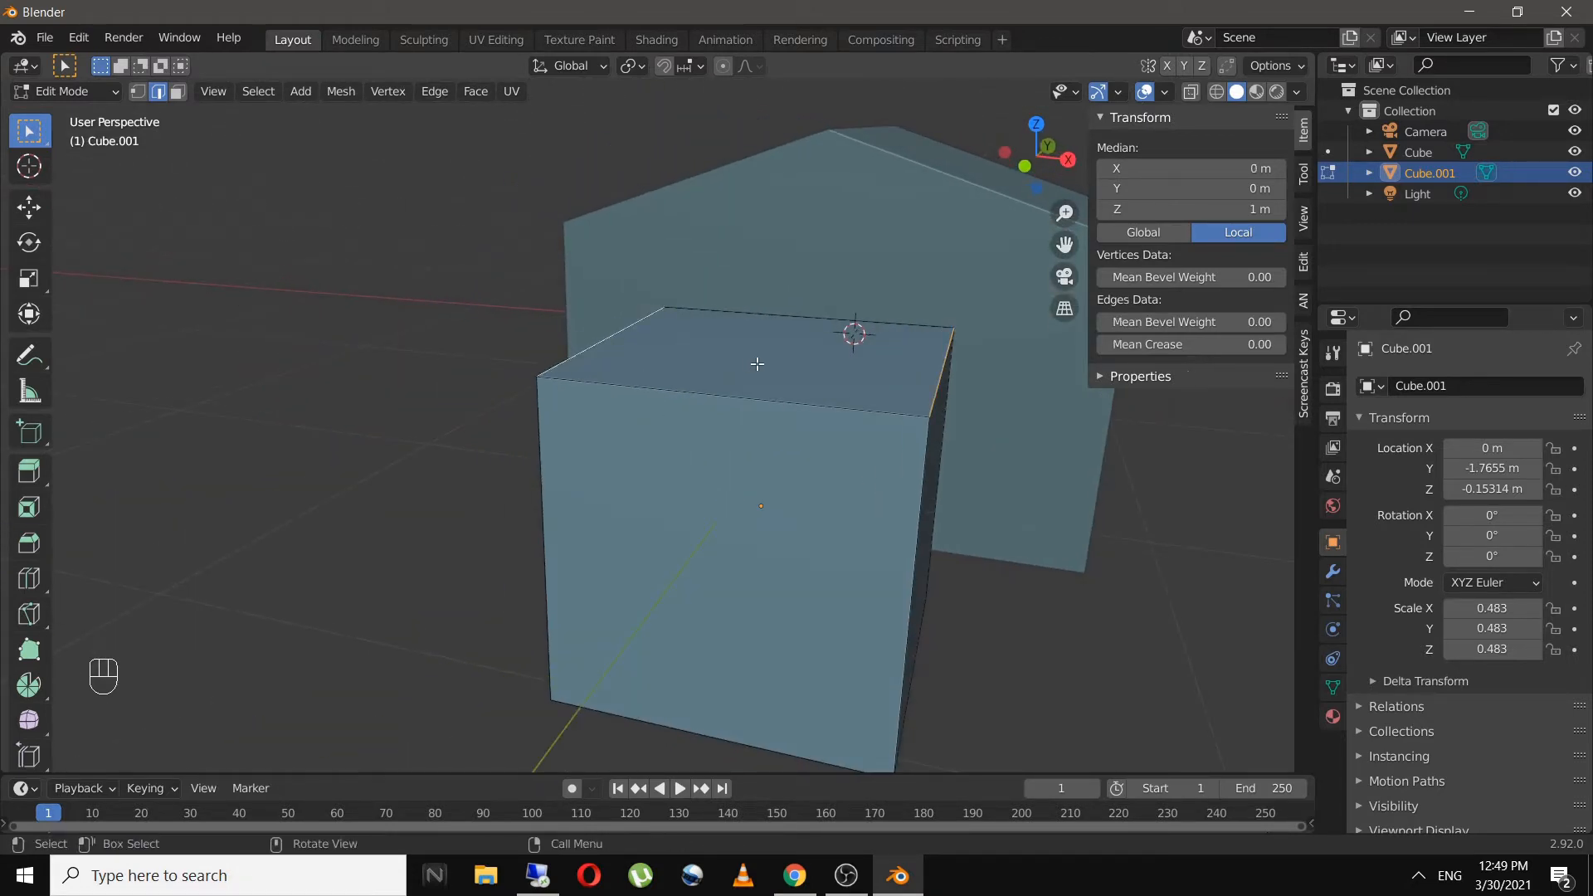
middle_click_drag(758, 360, 720, 363)
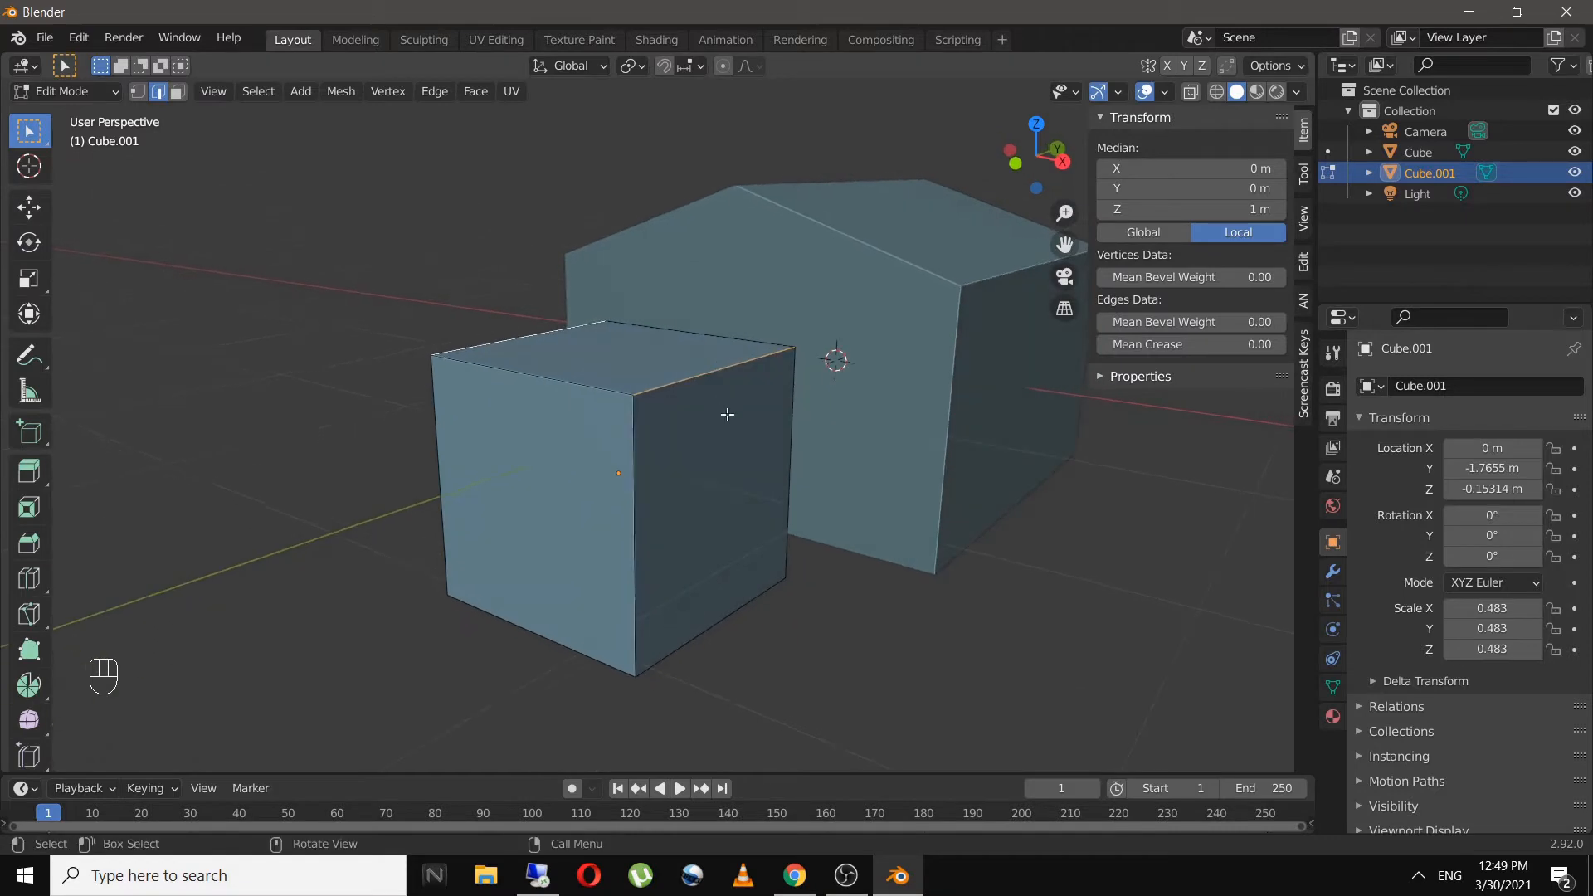
key("ctrl+b")
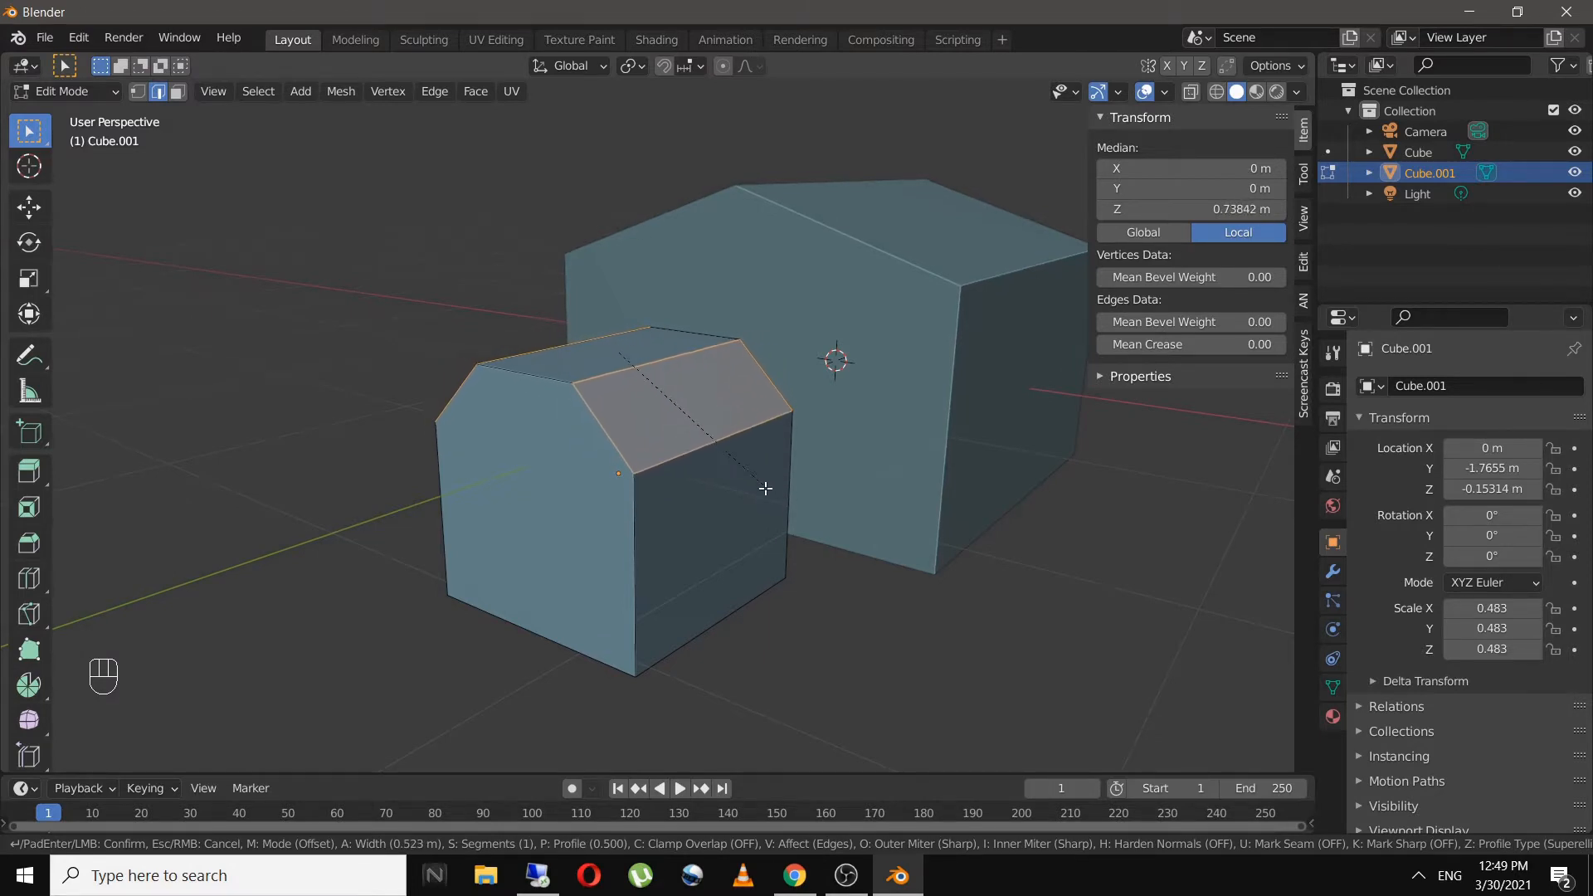
scroll(764, 487, "up", 3)
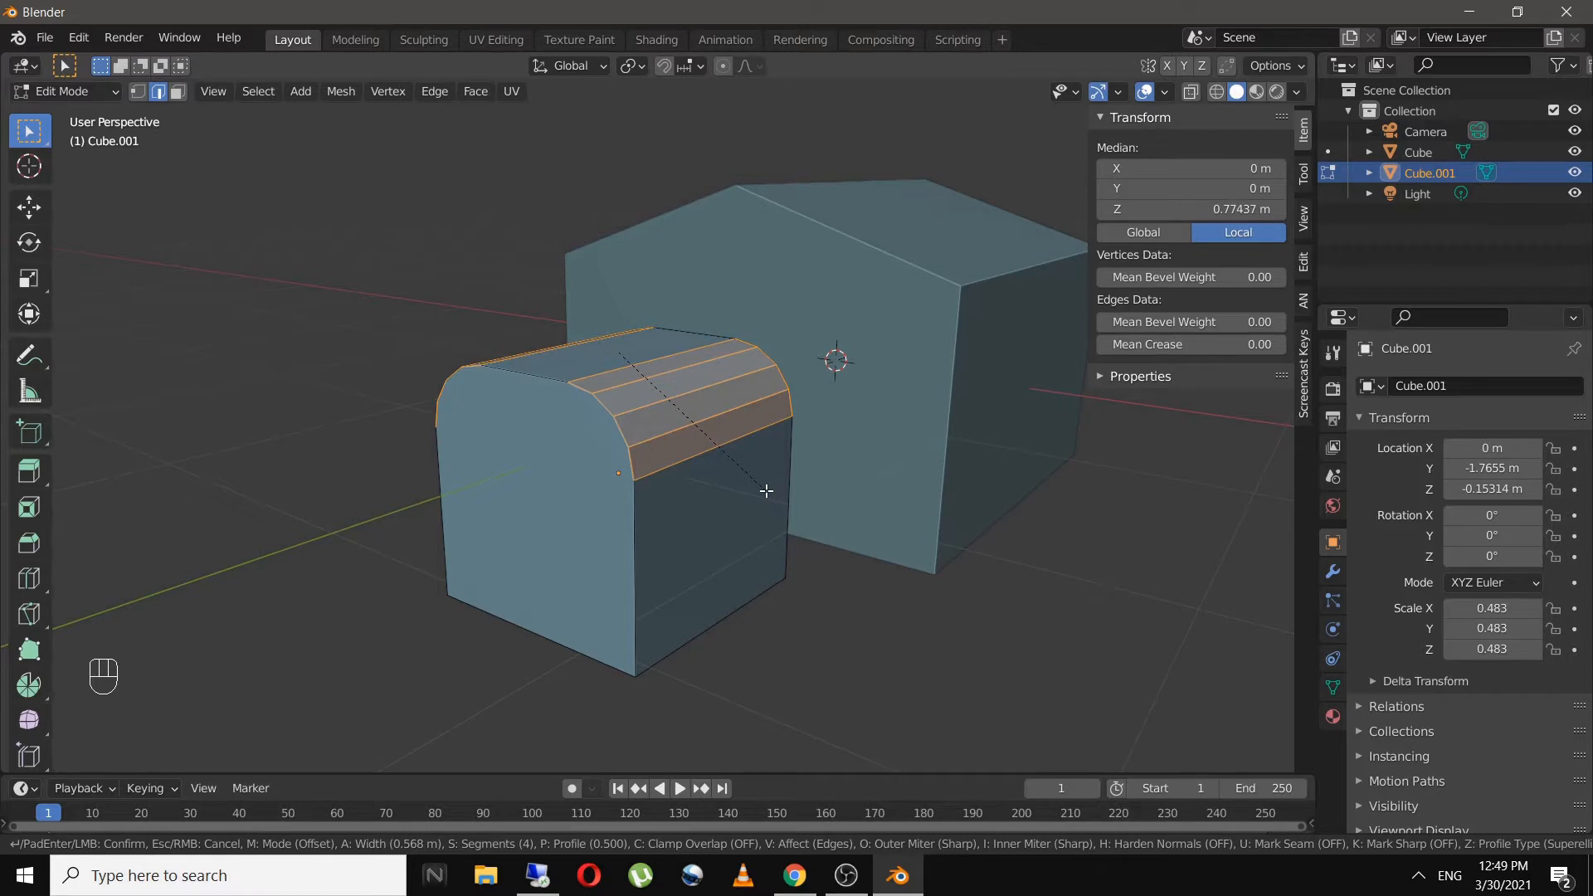
scroll(766, 490, "up", 1)
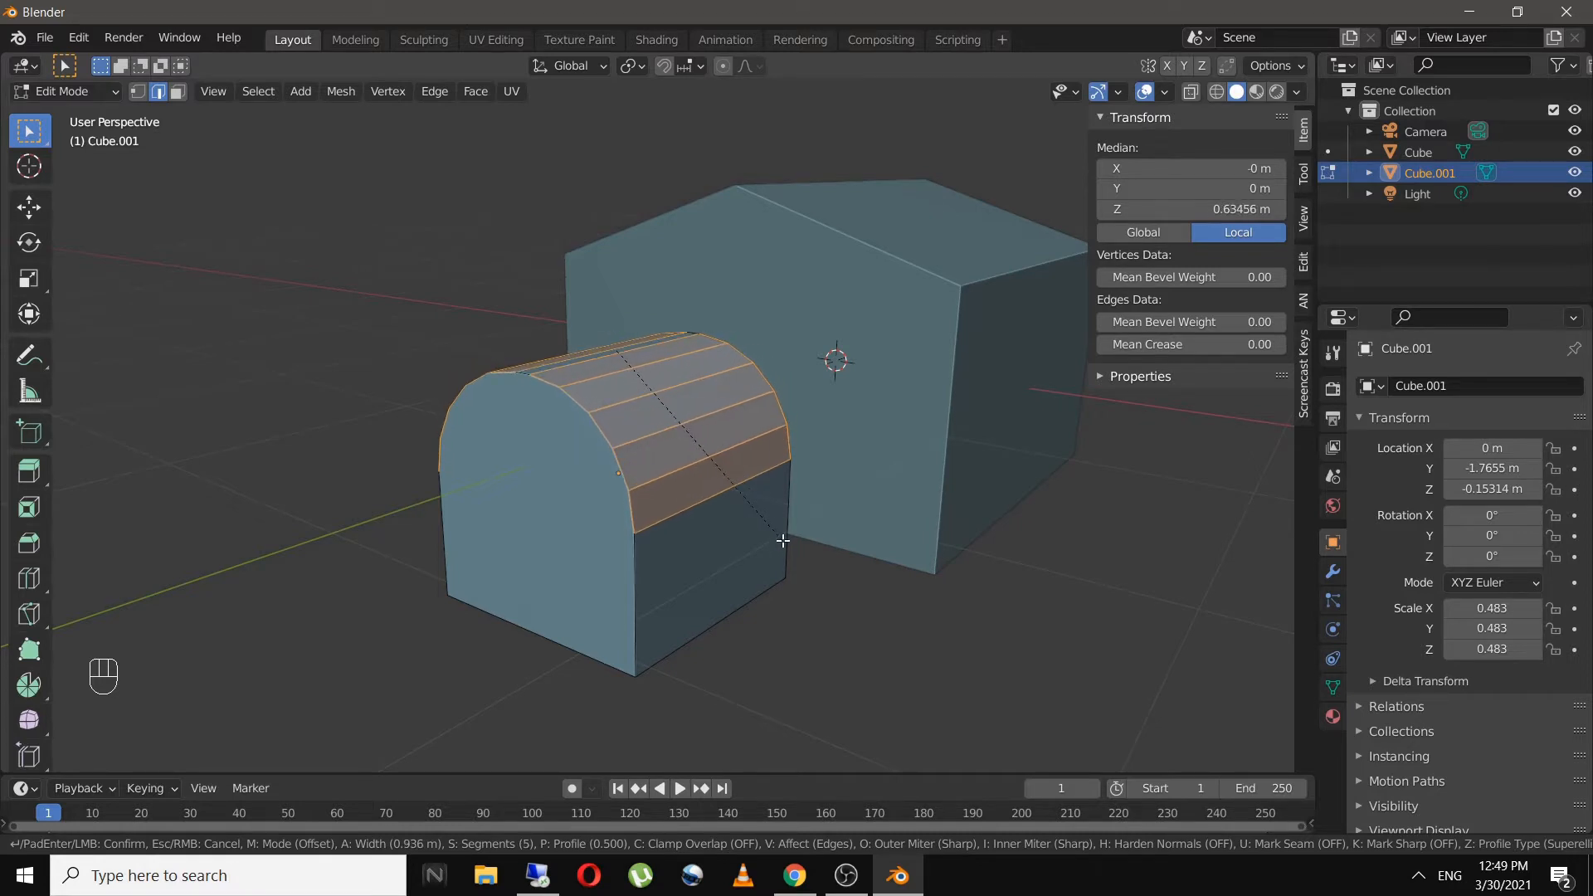
scroll(783, 541, "up", 2)
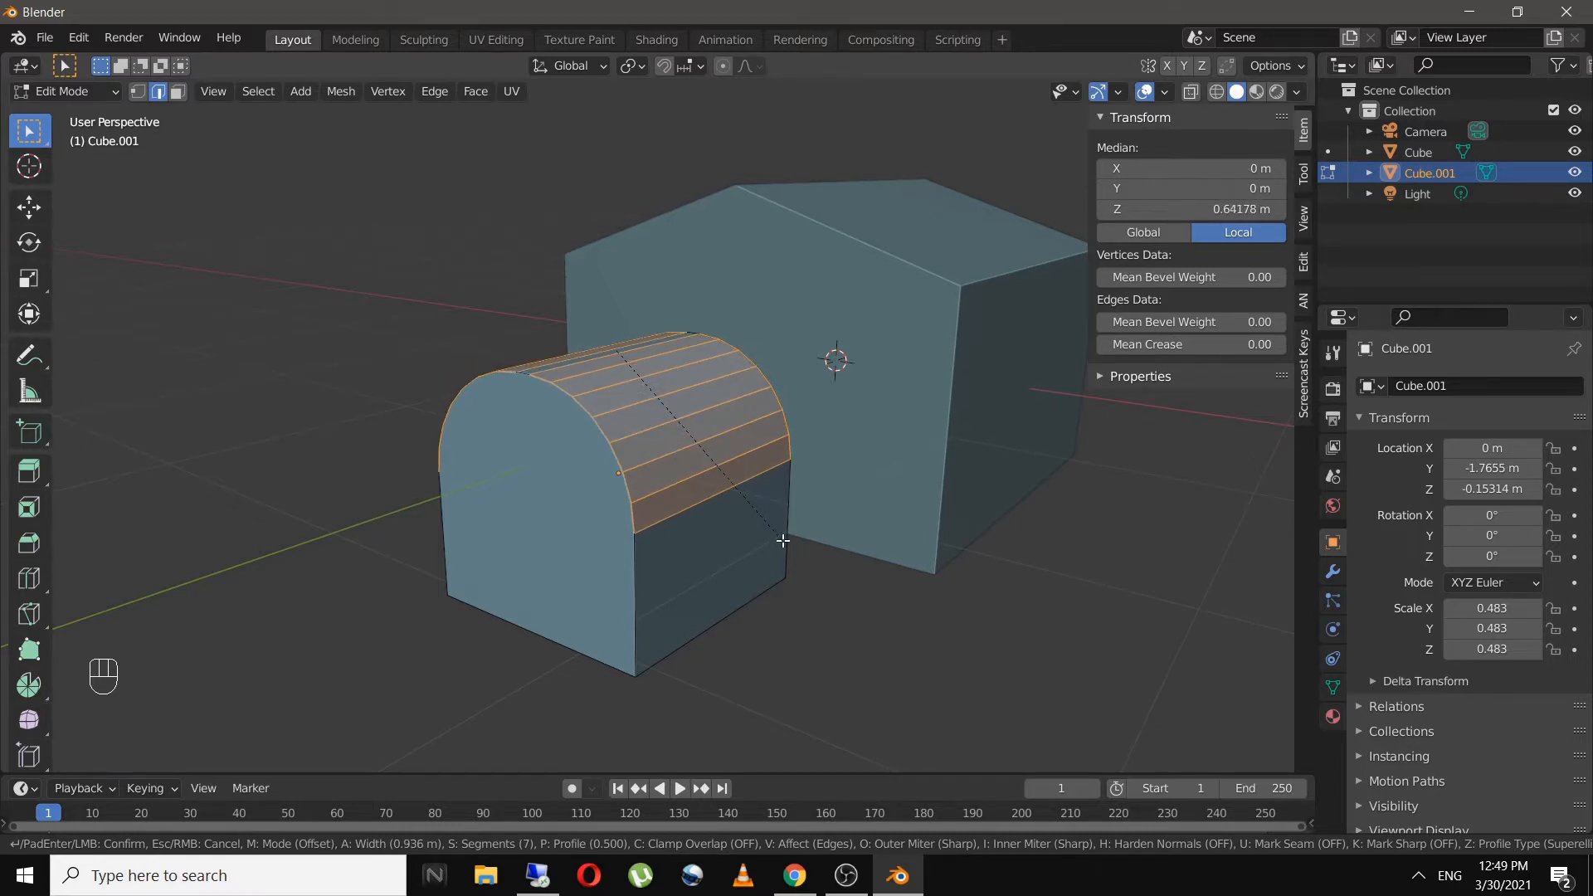
left_click(785, 543)
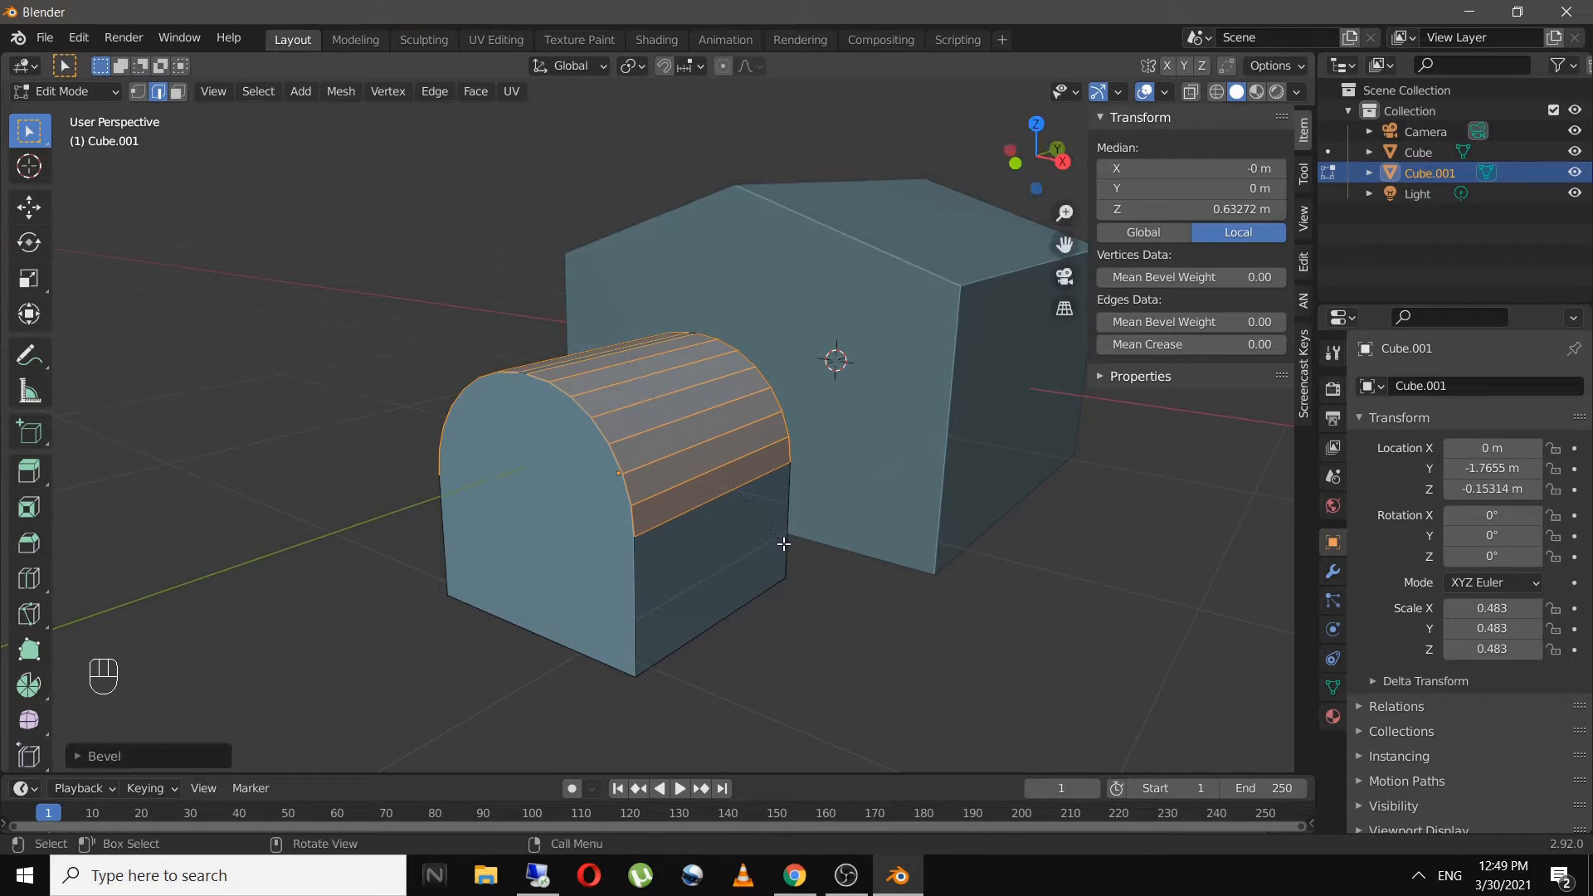
- Increase the bevel of the arched top to 8 segments
middle_click_drag(281, 516, 373, 526)
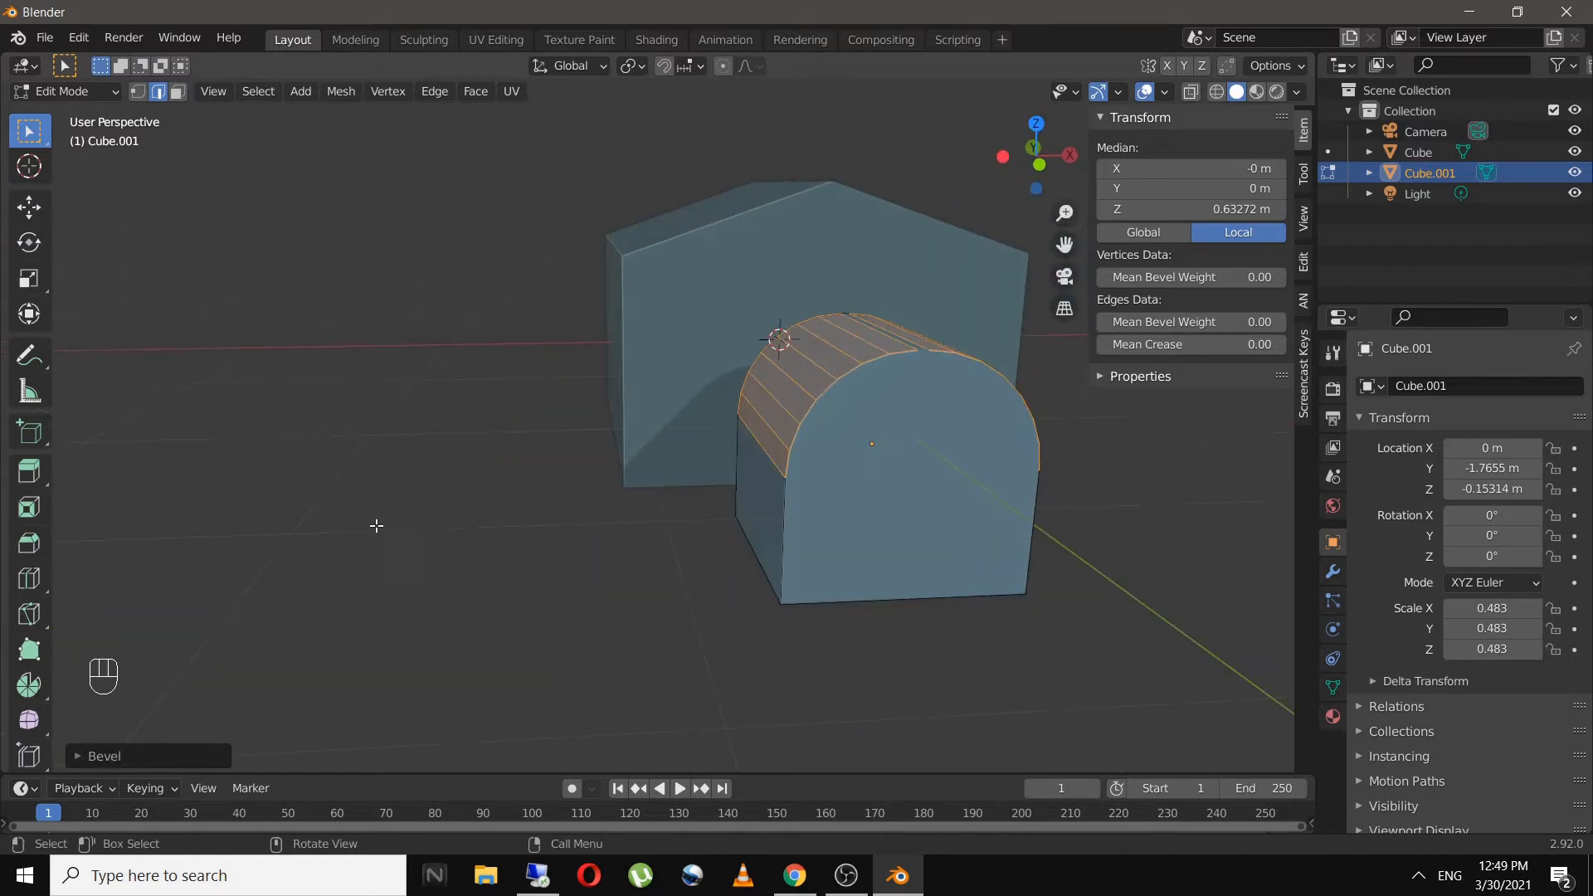
left_click(85, 762)
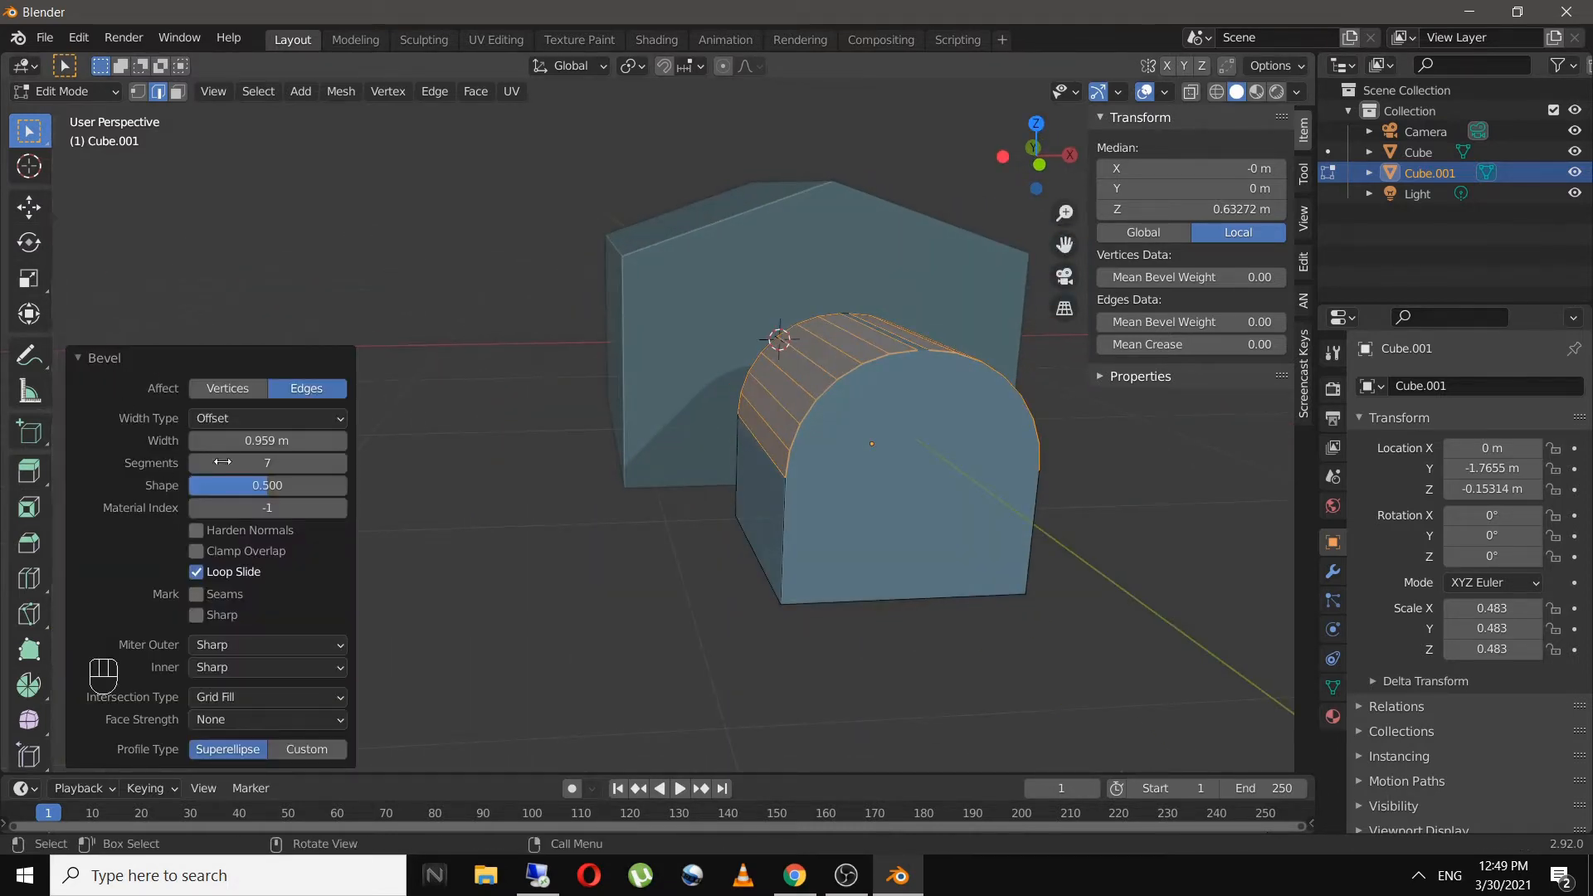
middle_click_drag(937, 383, 881, 387)
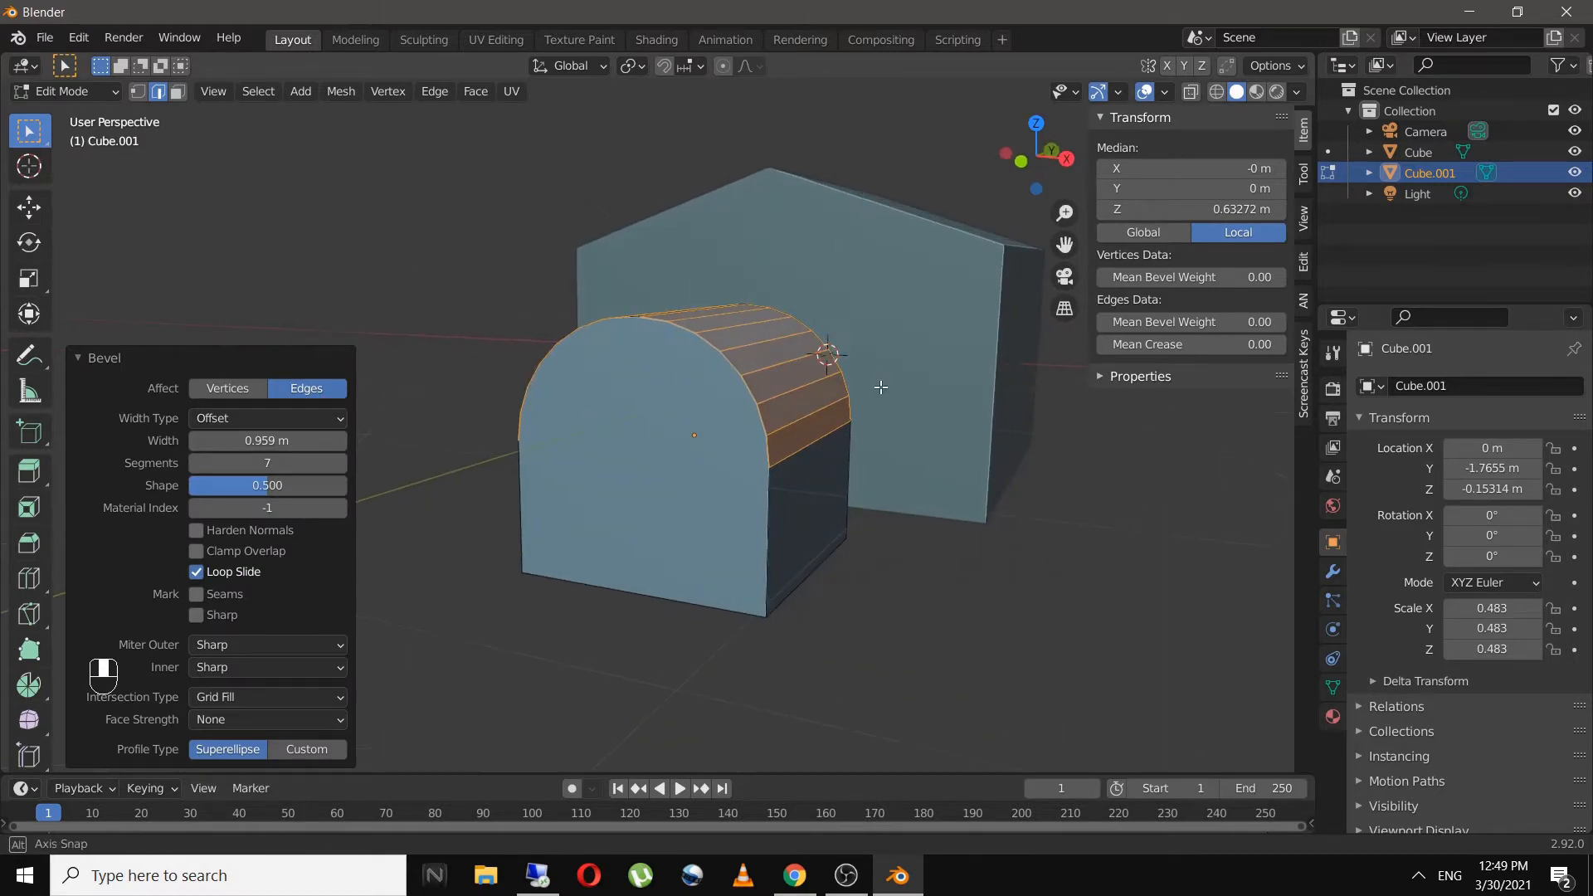
left_click(340, 464)
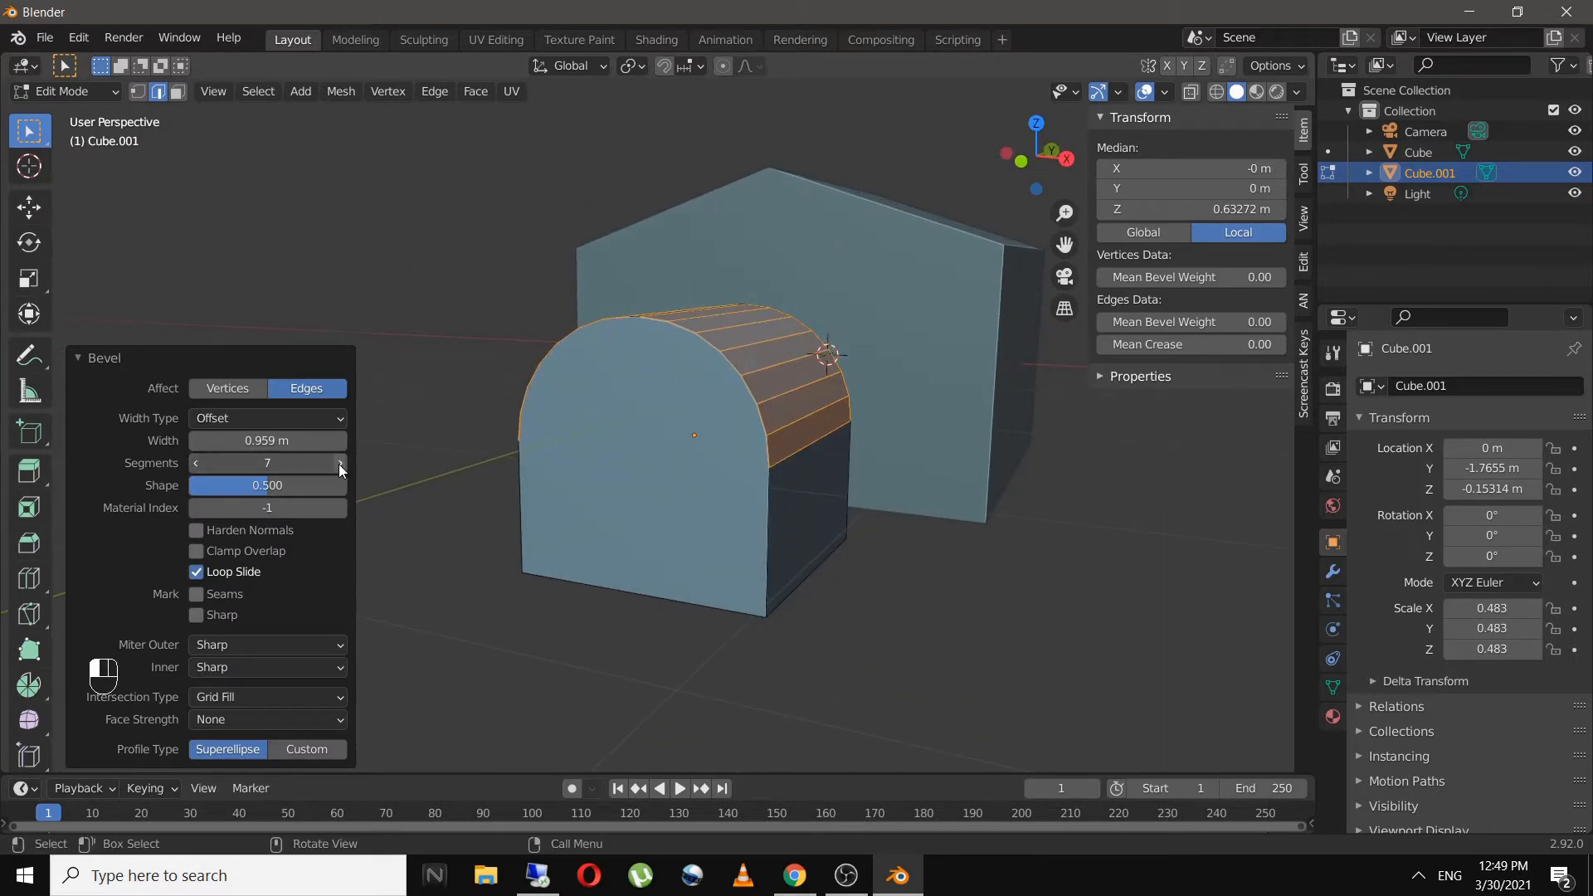
left_click(193, 465)
left_click(344, 463)
middle_click_drag(366, 470, 554, 499)
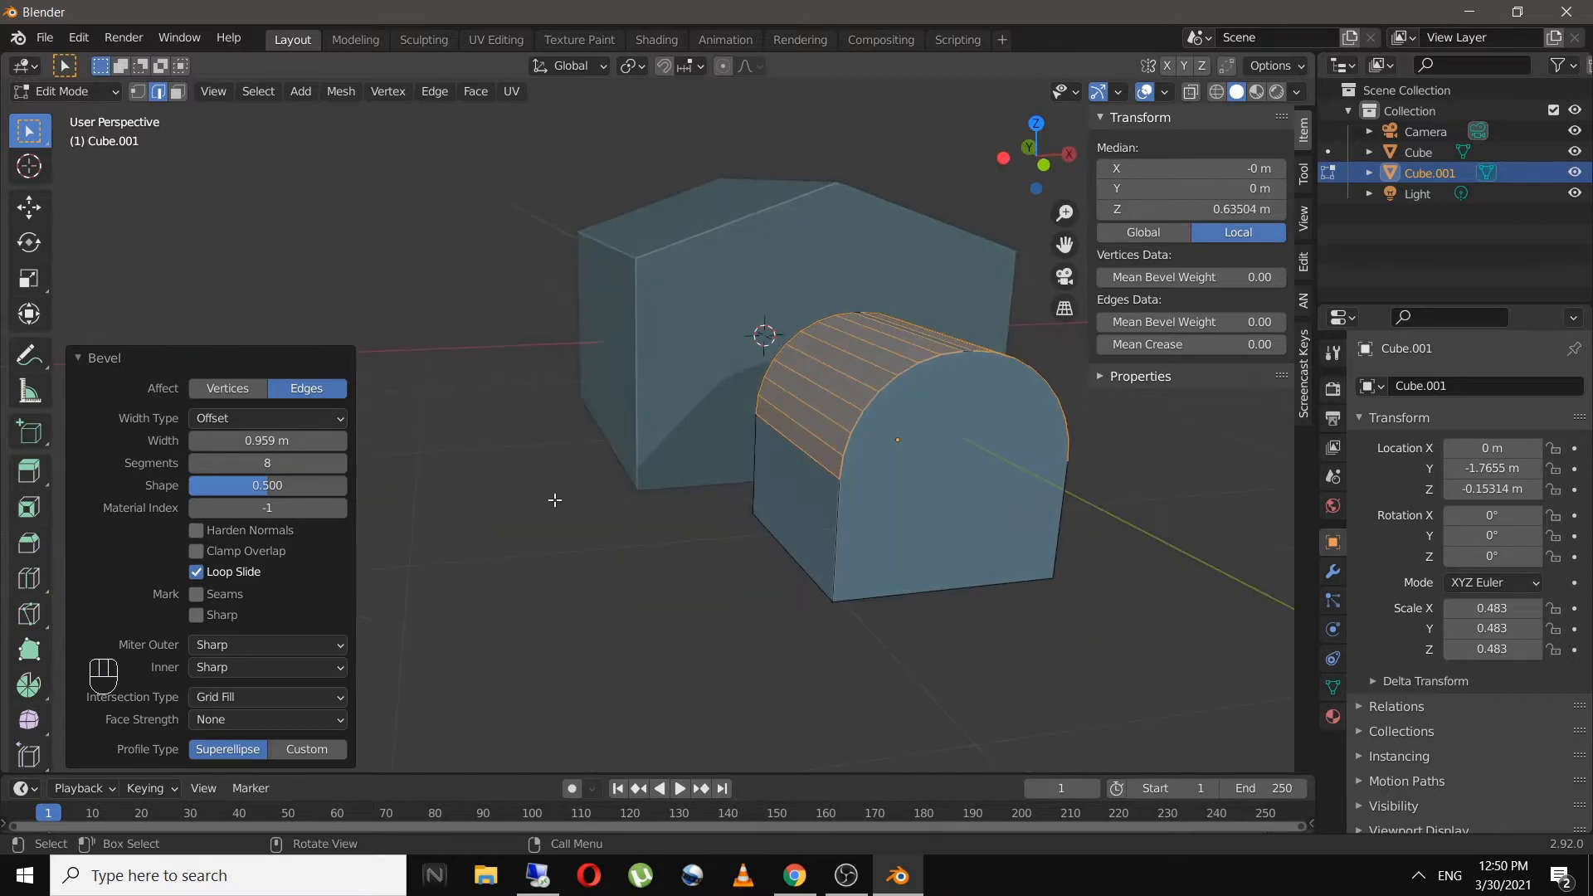
- In Object Mode, move the arched block about 0.52 m along Y so it penetrates the house's front wall, and add the house to the selection
left_click(649, 568)
middle_click_drag(851, 513, 797, 500)
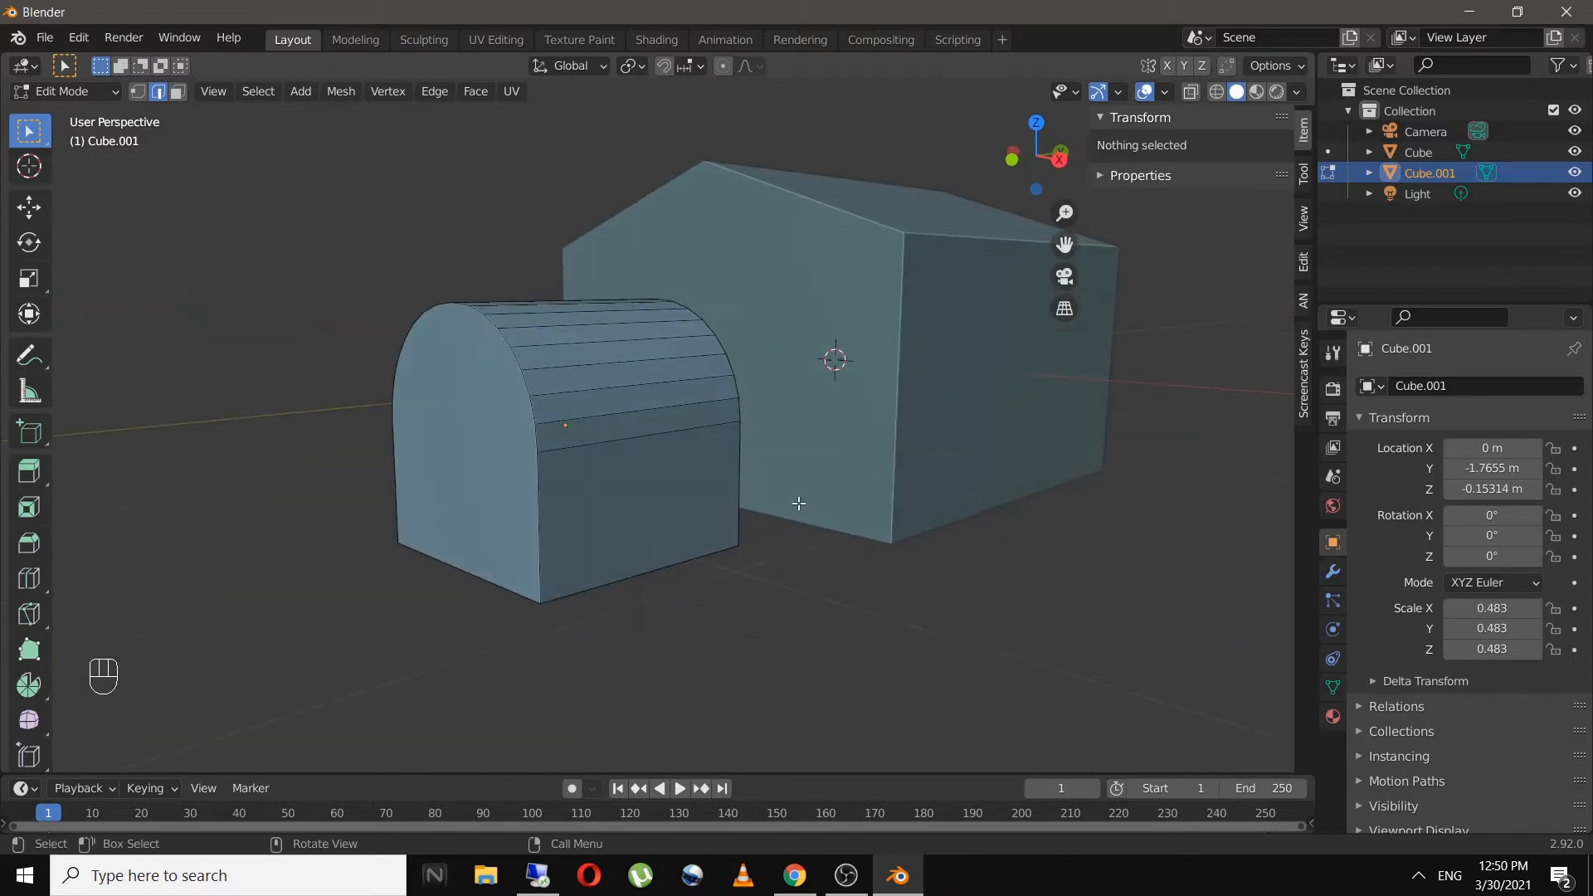
key("Tab")
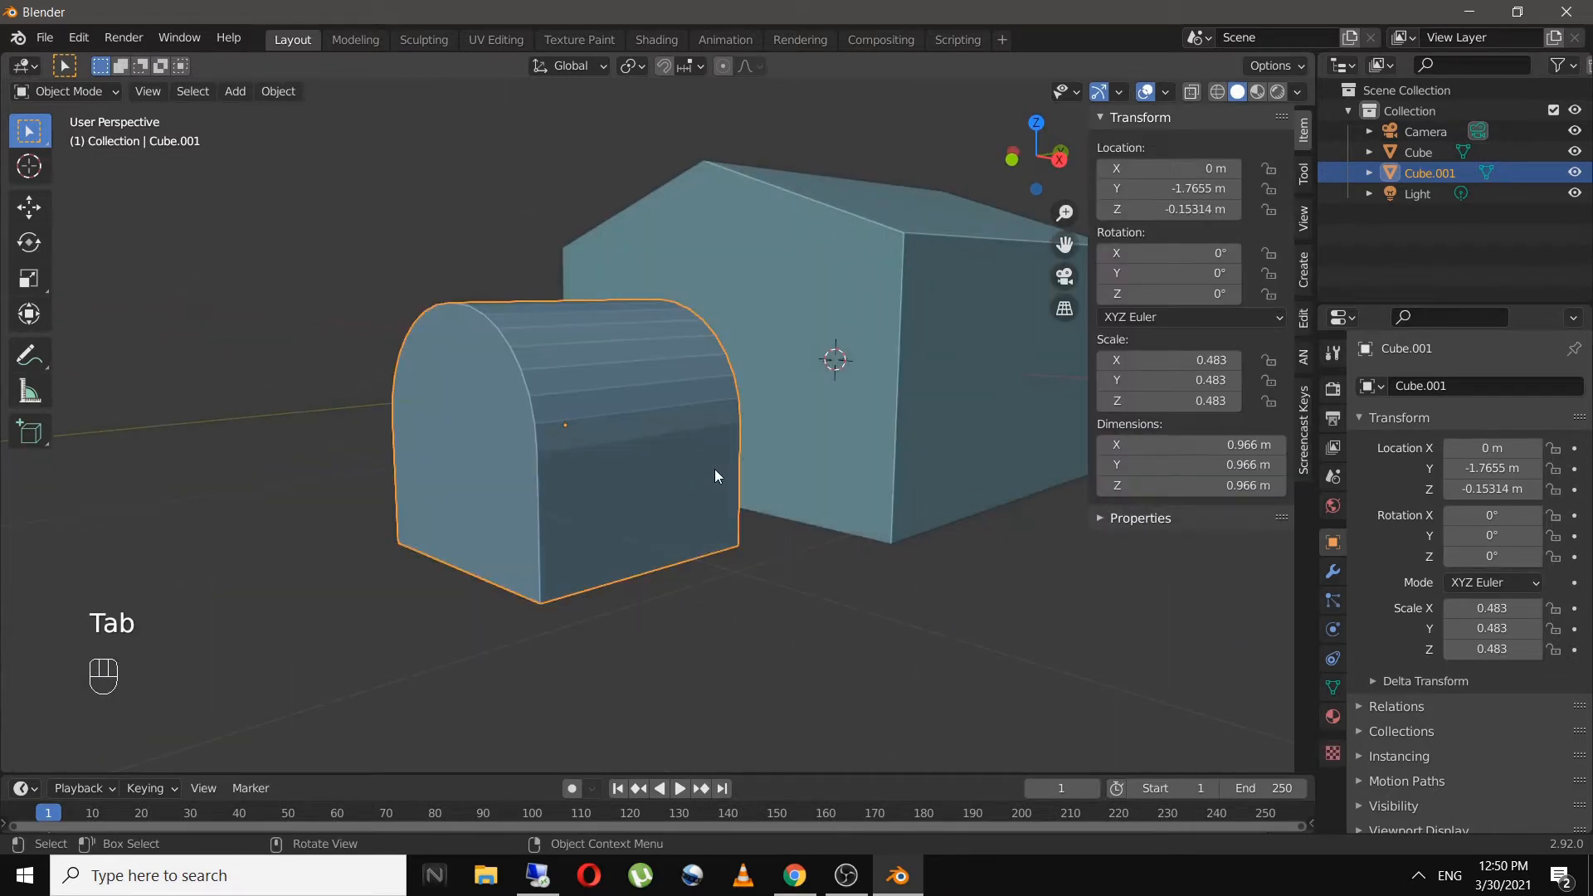
middle_click_drag(714, 469, 657, 495)
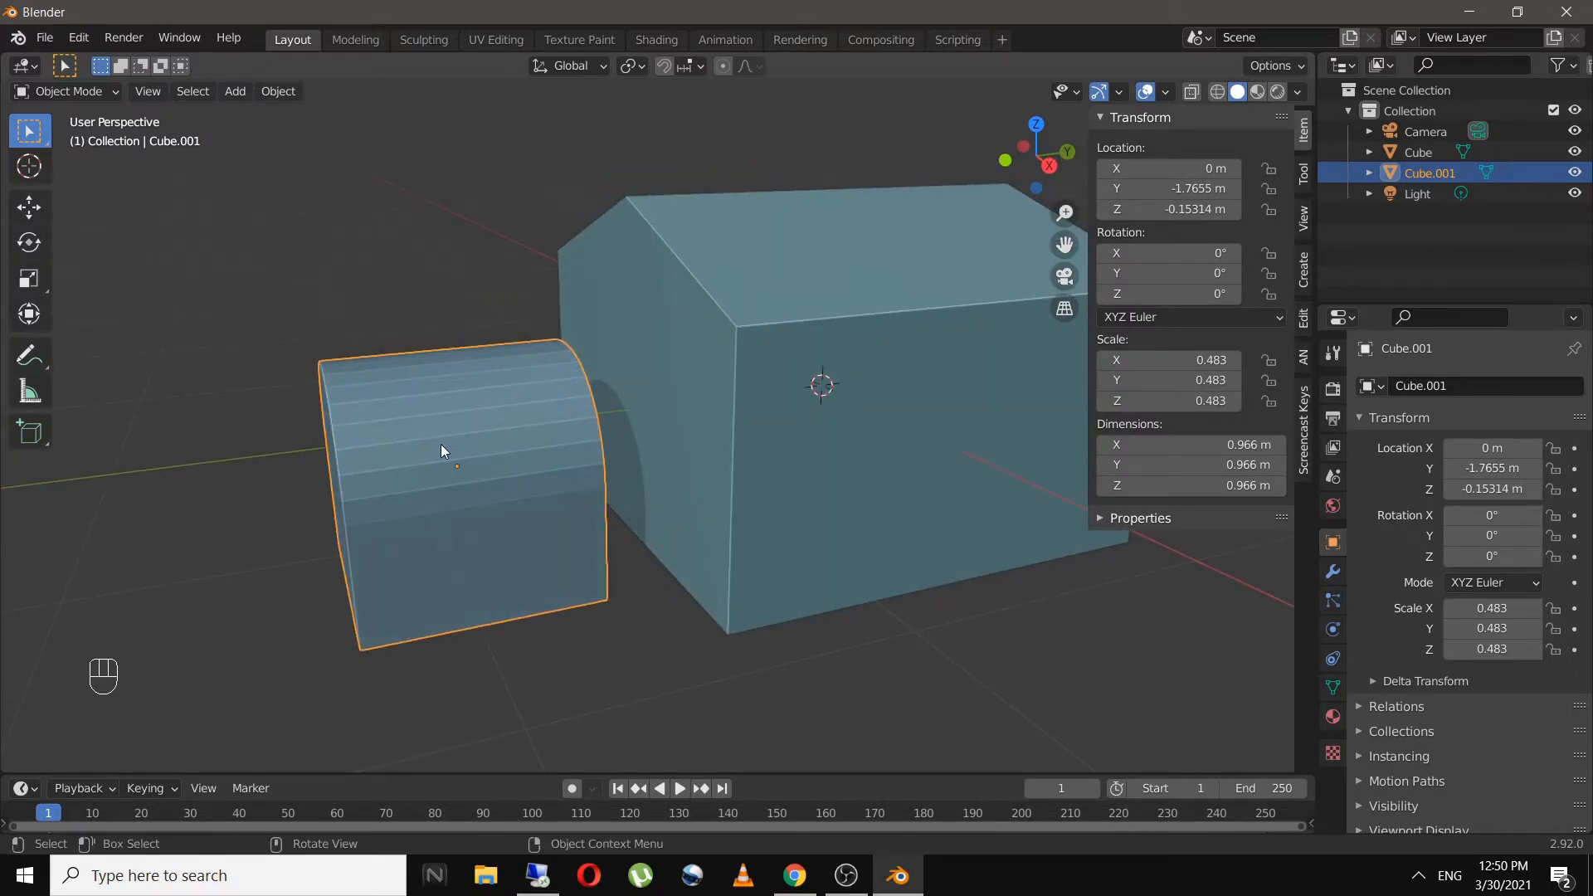
key("g")
key("y")
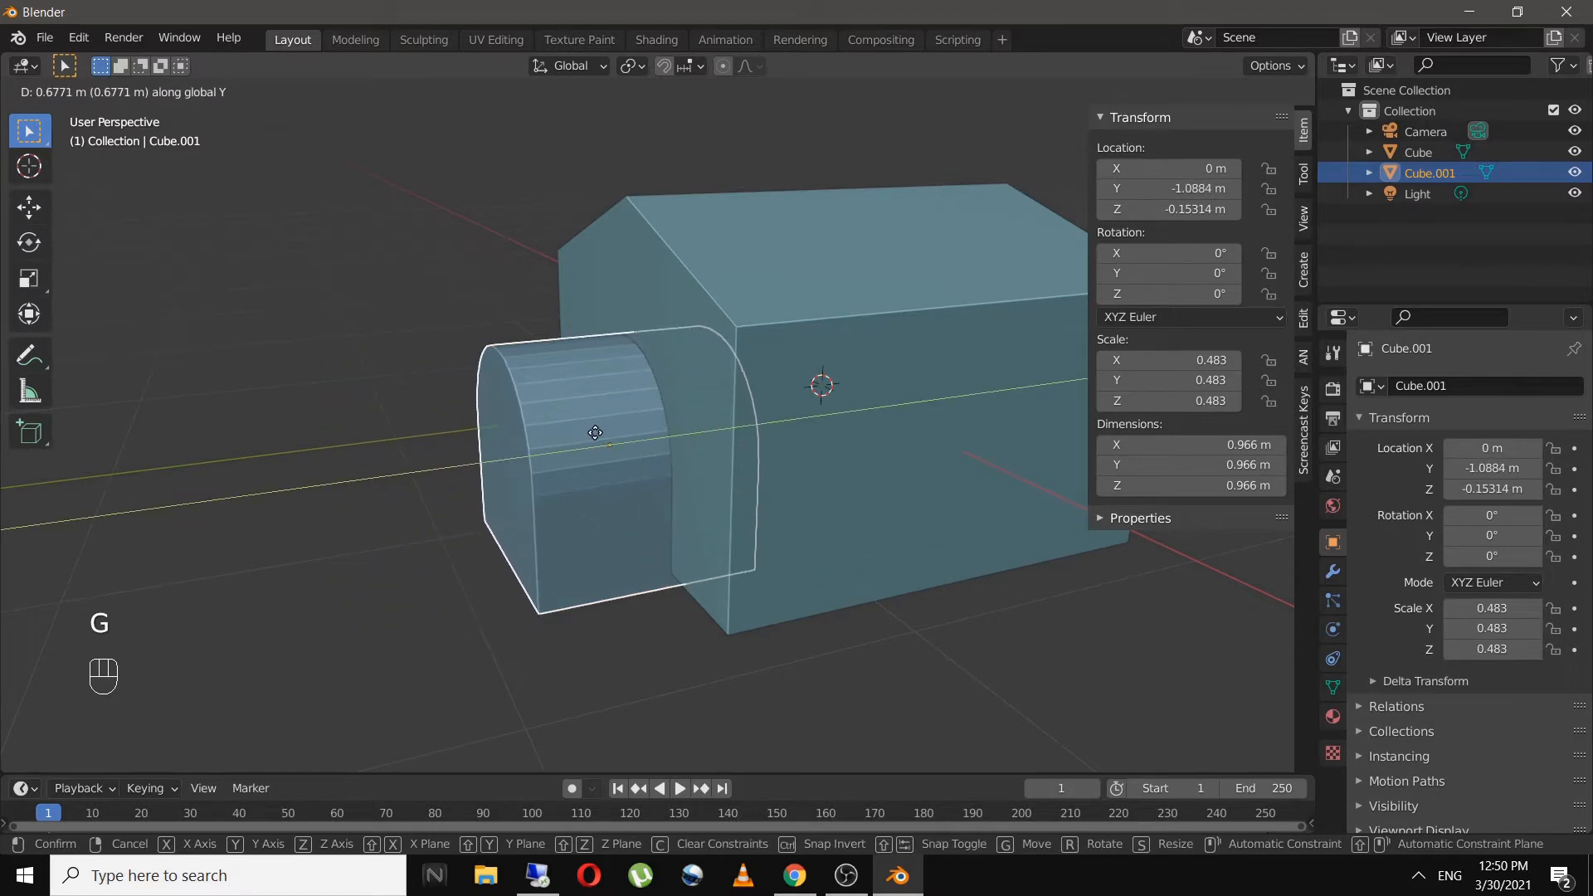
left_click(563, 440)
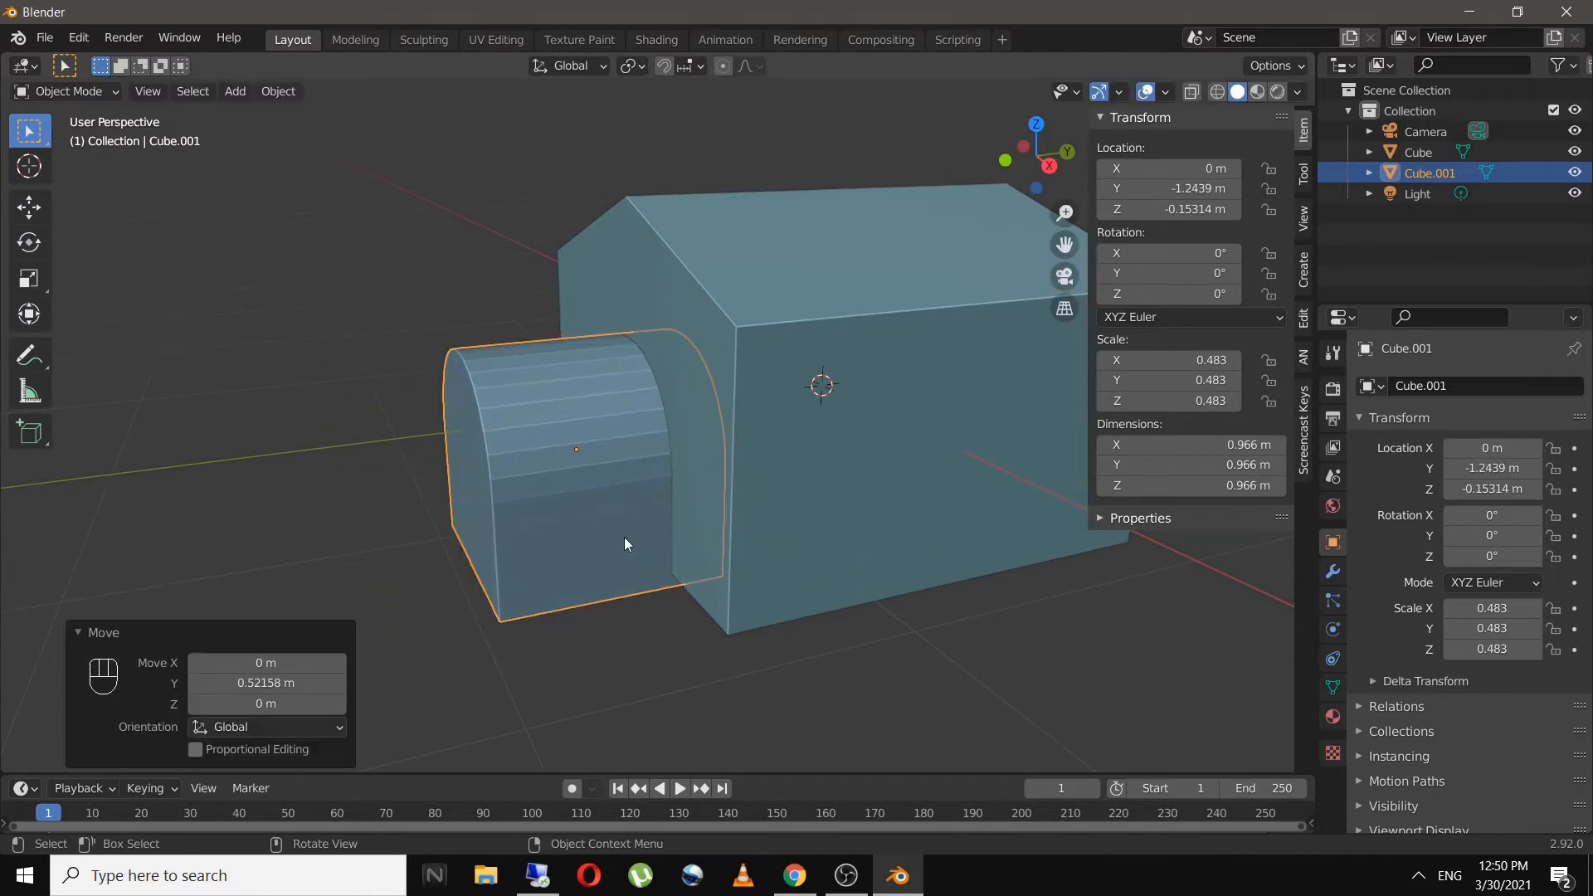
middle_click_drag(714, 659, 686, 552)
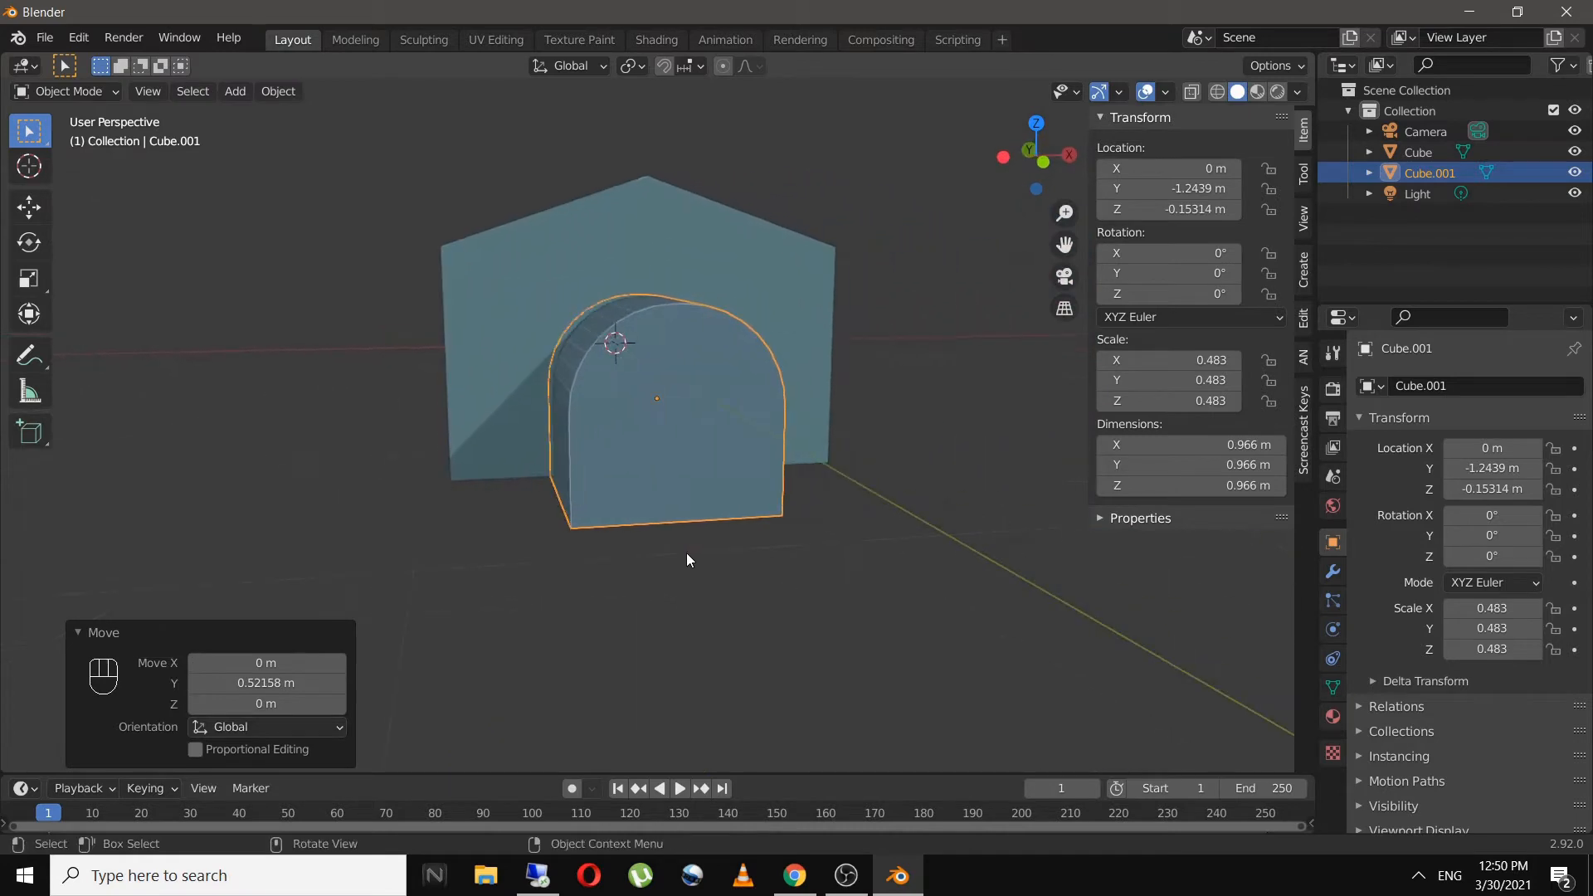
left_click(700, 253, "shift")
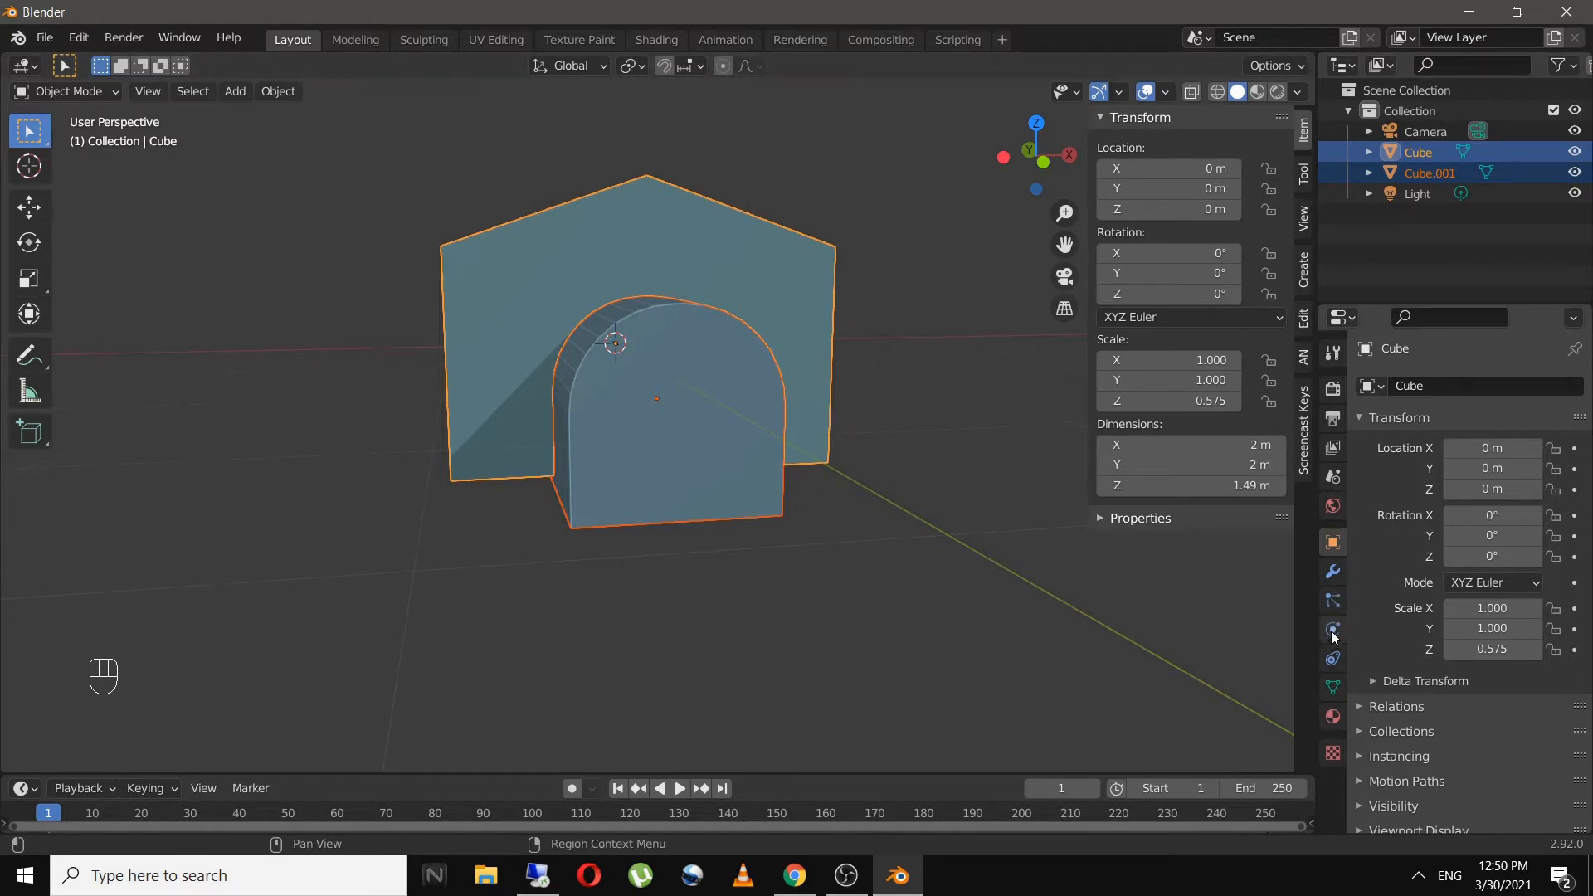
left_click(1333, 572)
left_click(1449, 386)
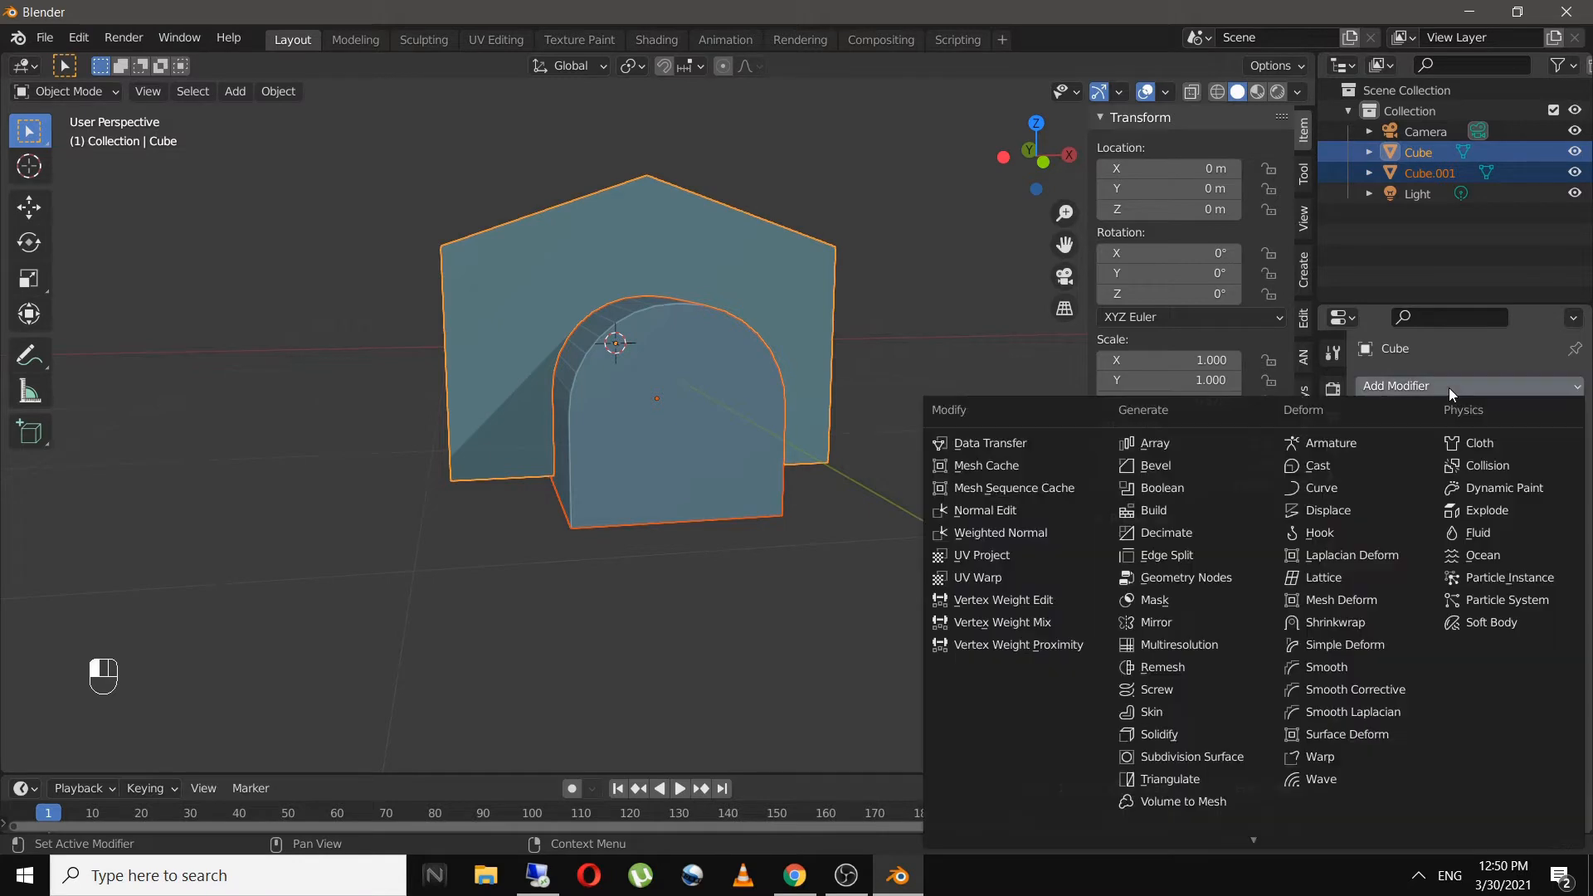
left_click(1178, 490)
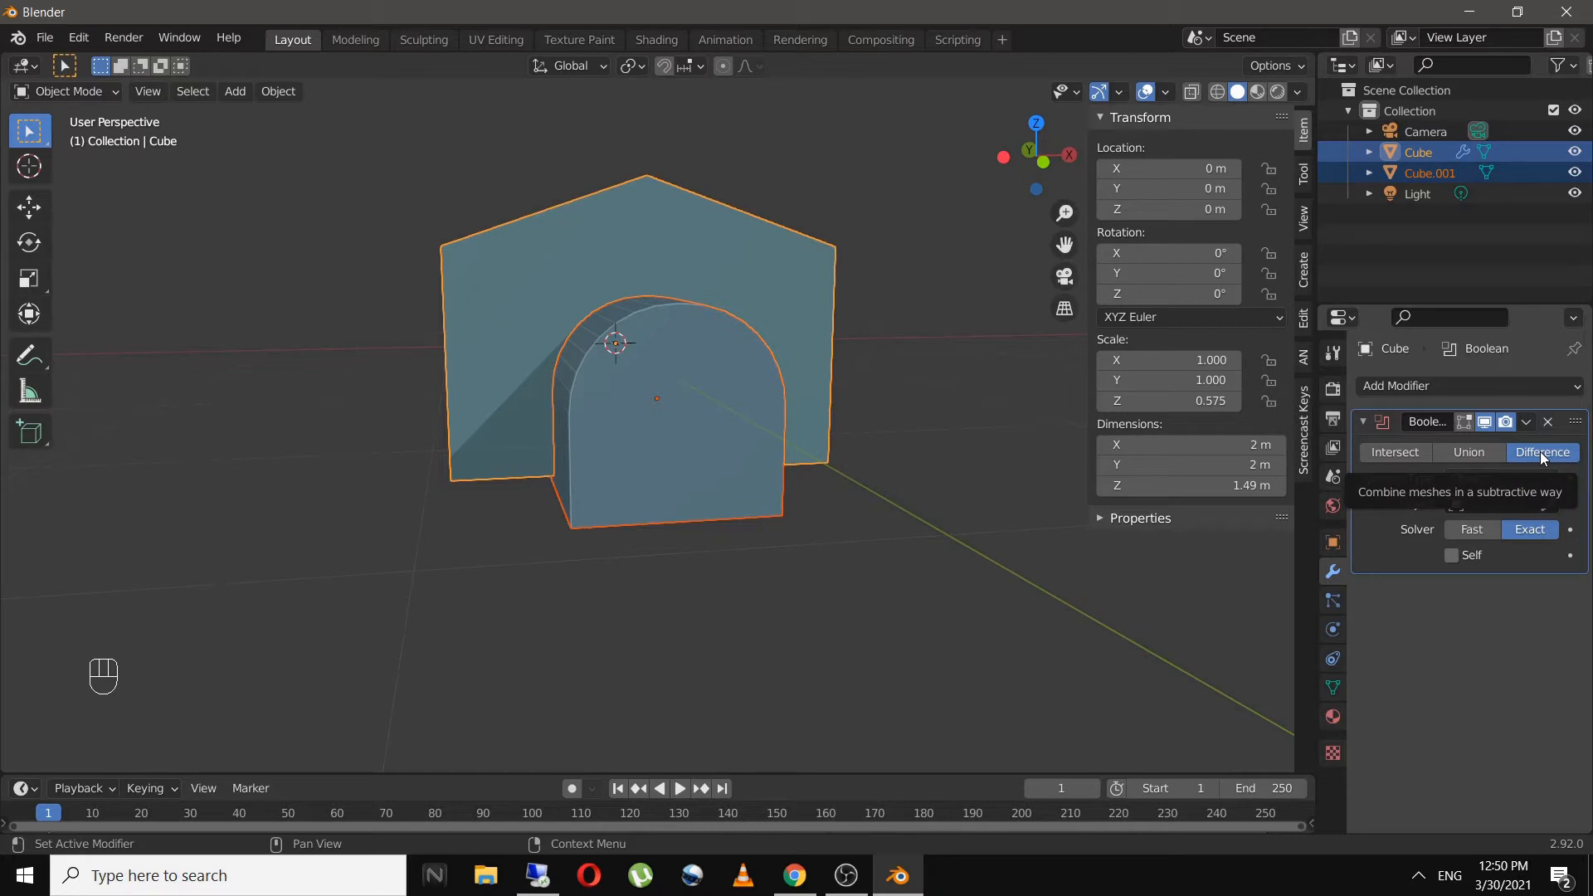
left_click(1548, 423)
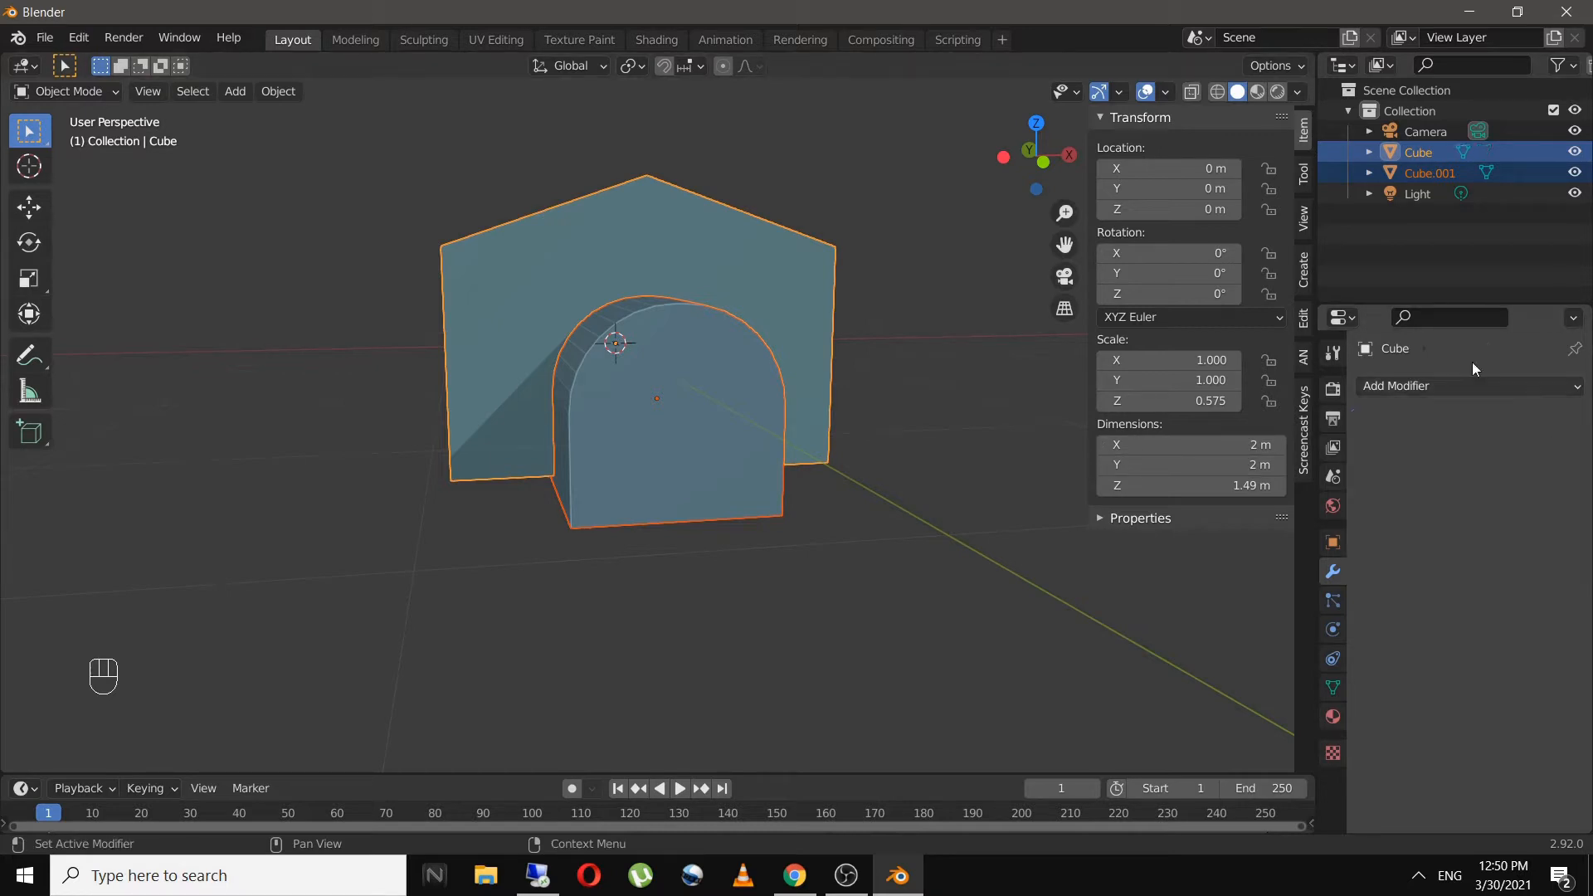
- Search the add-on preferences for "bool" to check whether the Bool Tool add-on is enabled
left_click(79, 38)
left_click(127, 332)
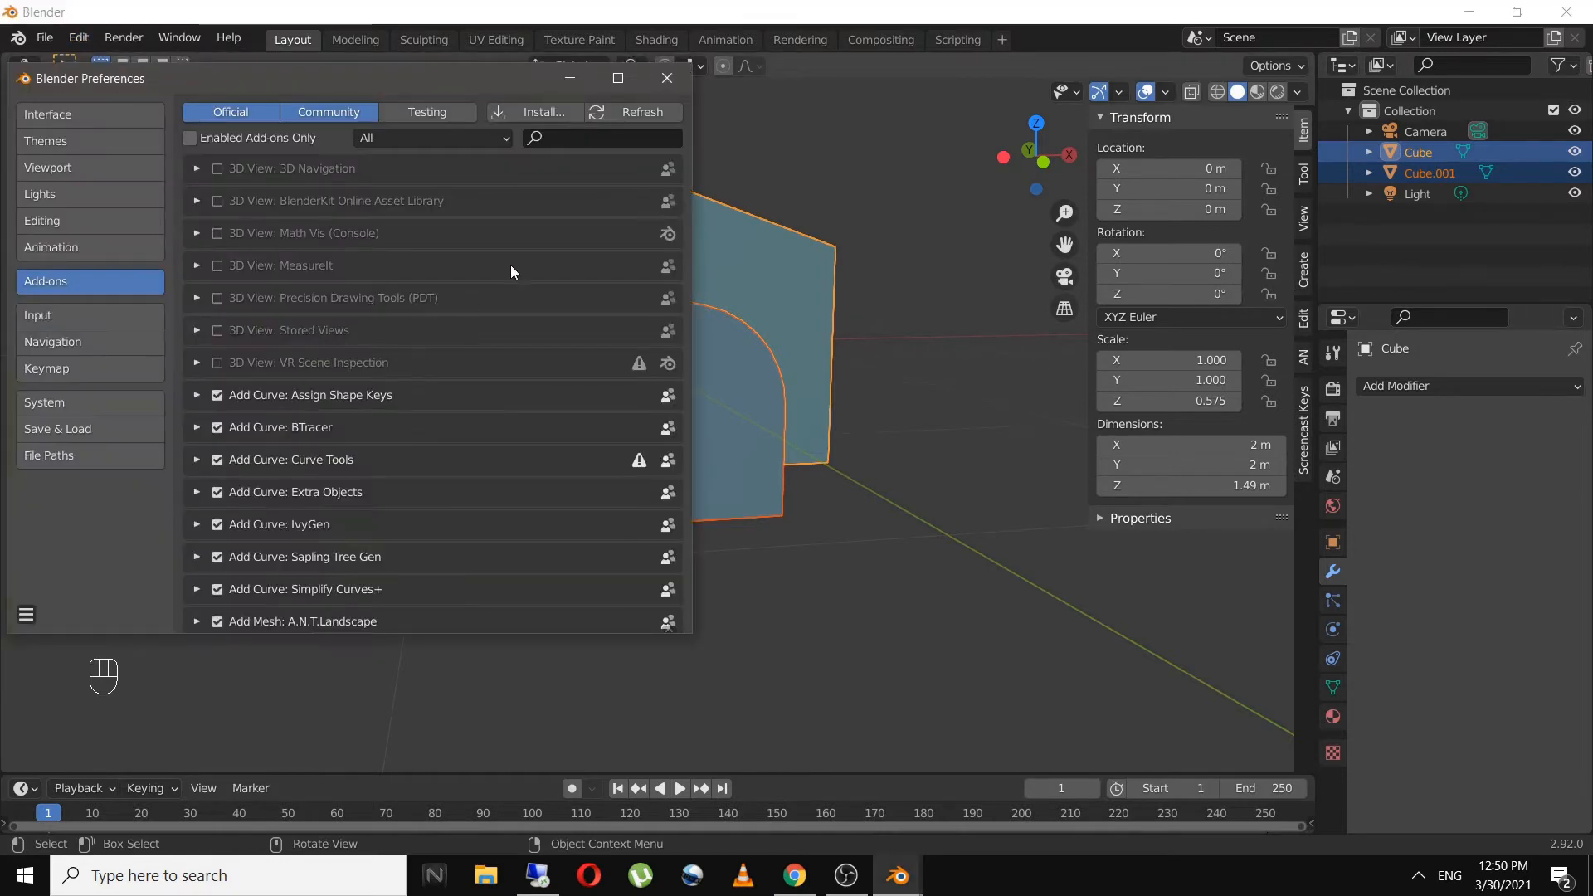
left_click(574, 138)
type("bool")
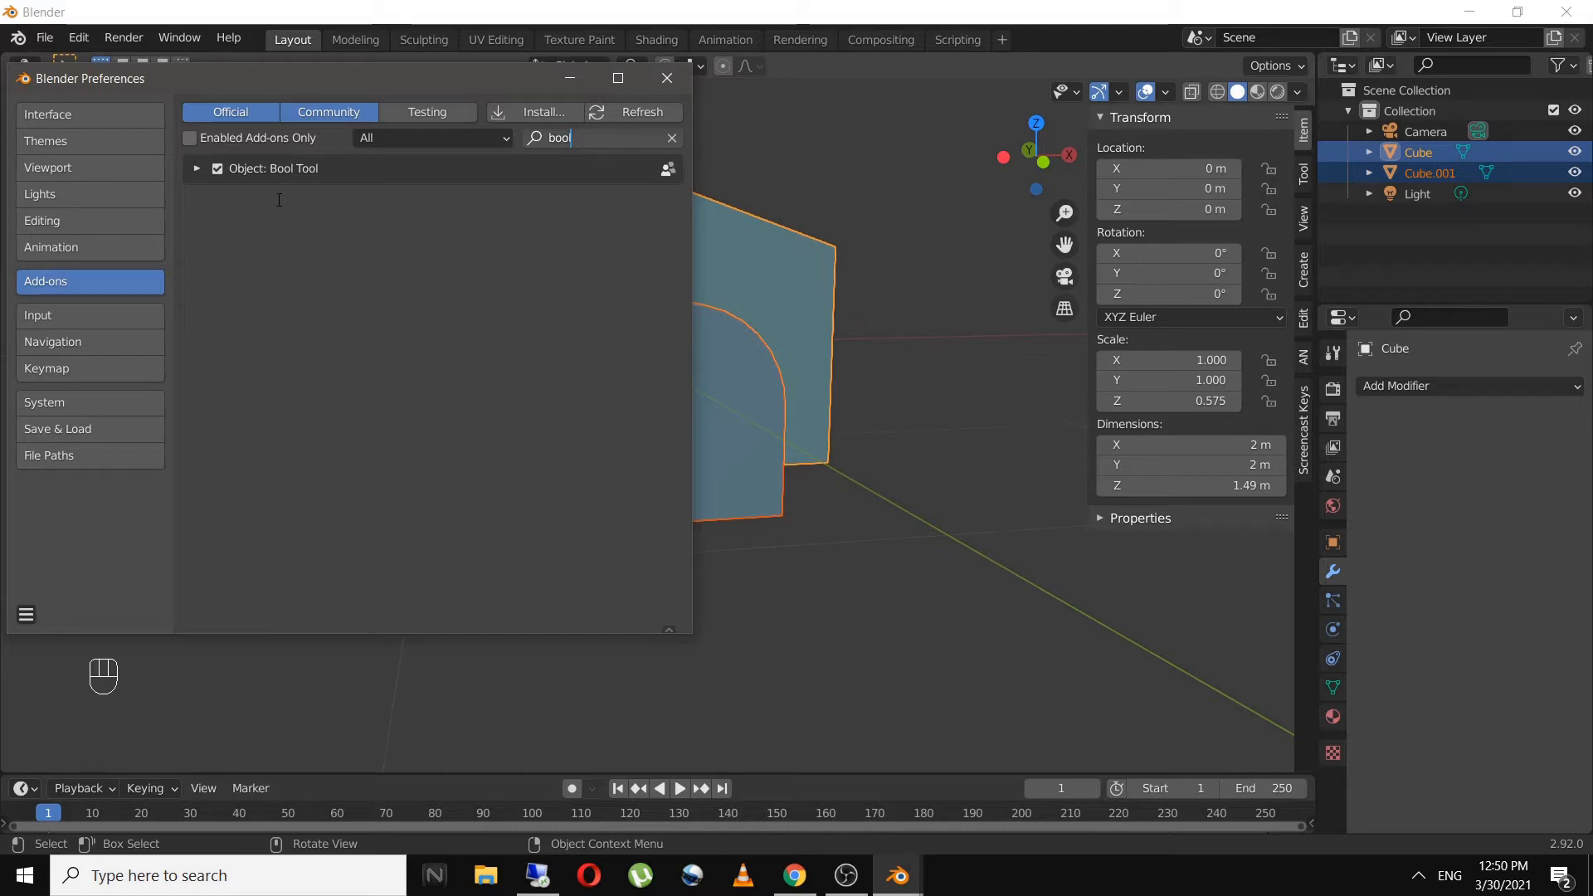
left_click(666, 78)
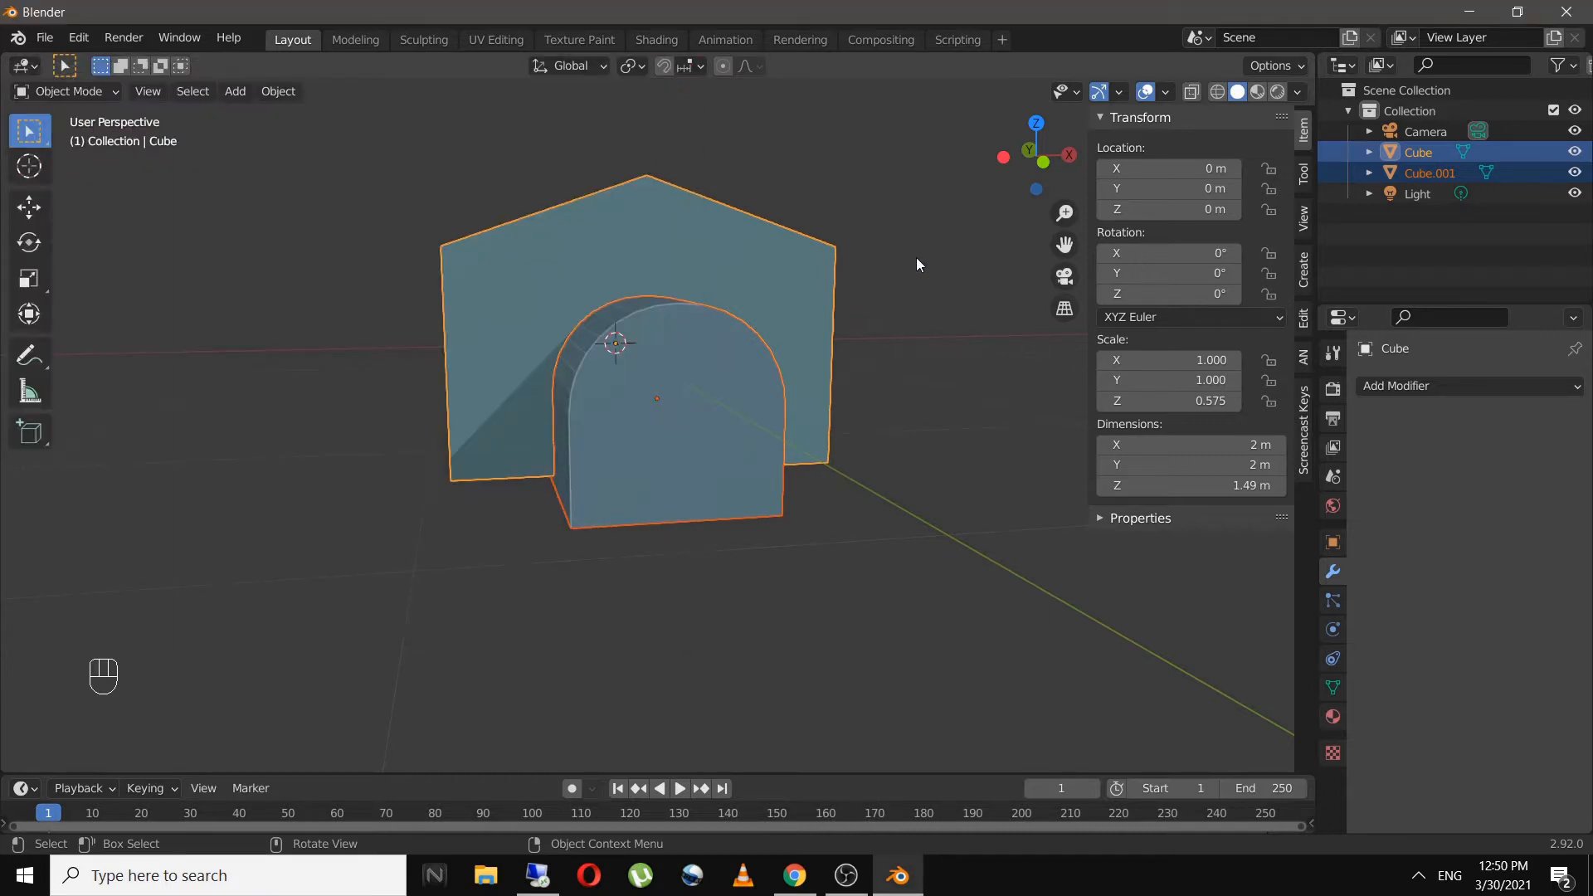
- Cut the arched block out of the house's front wall with Bool Tool's Auto Boolean Difference
middle_click_drag(916, 264, 1289, 316)
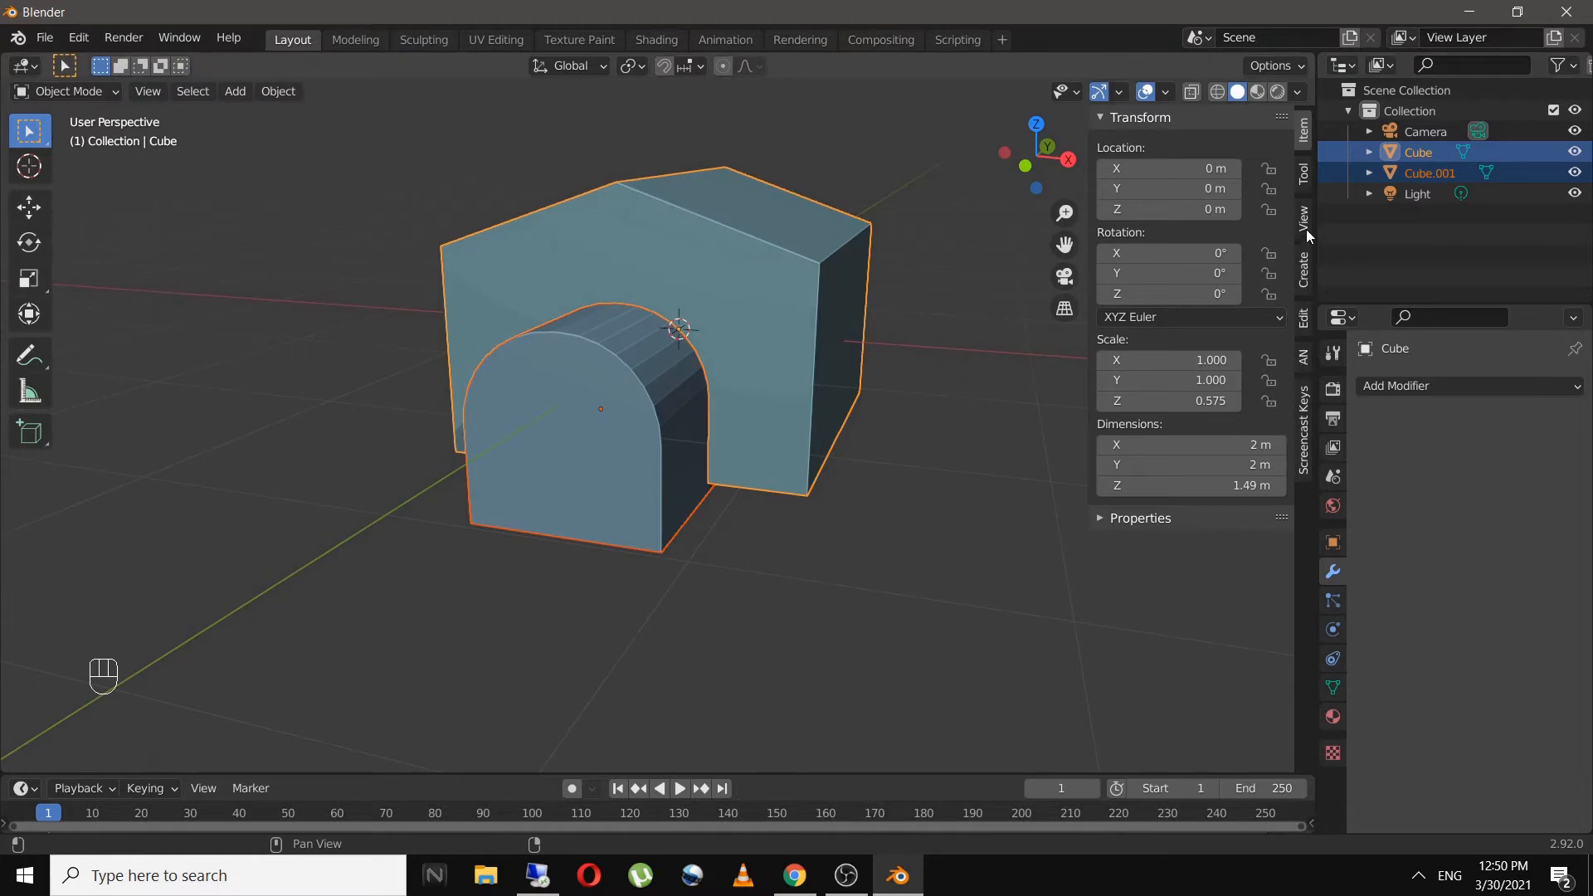
left_click(1302, 179)
left_click(1304, 317)
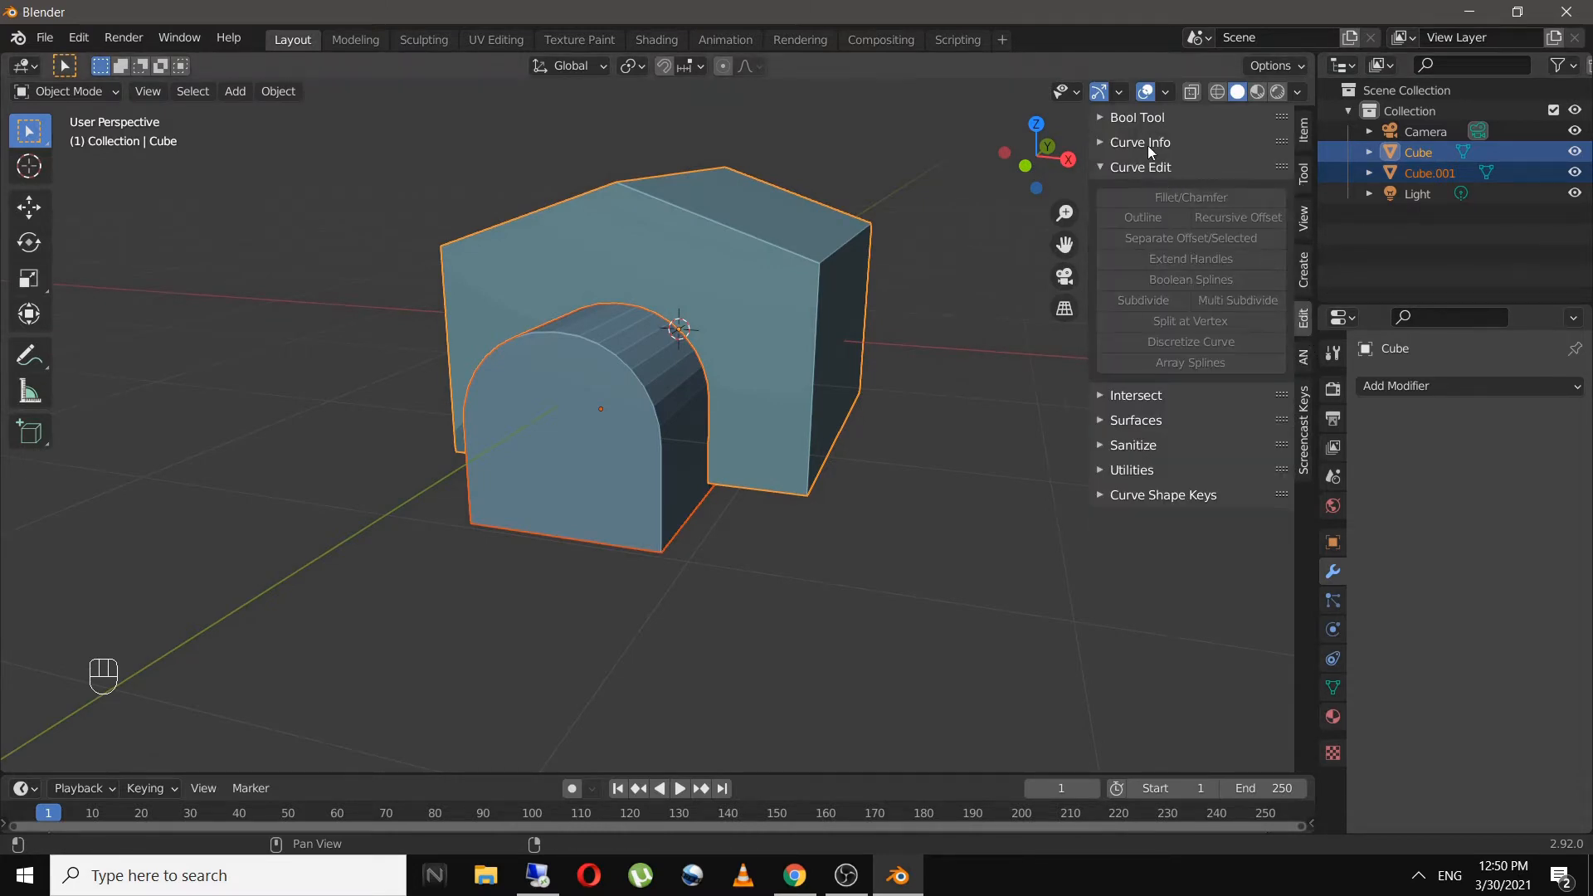
left_click(1139, 117)
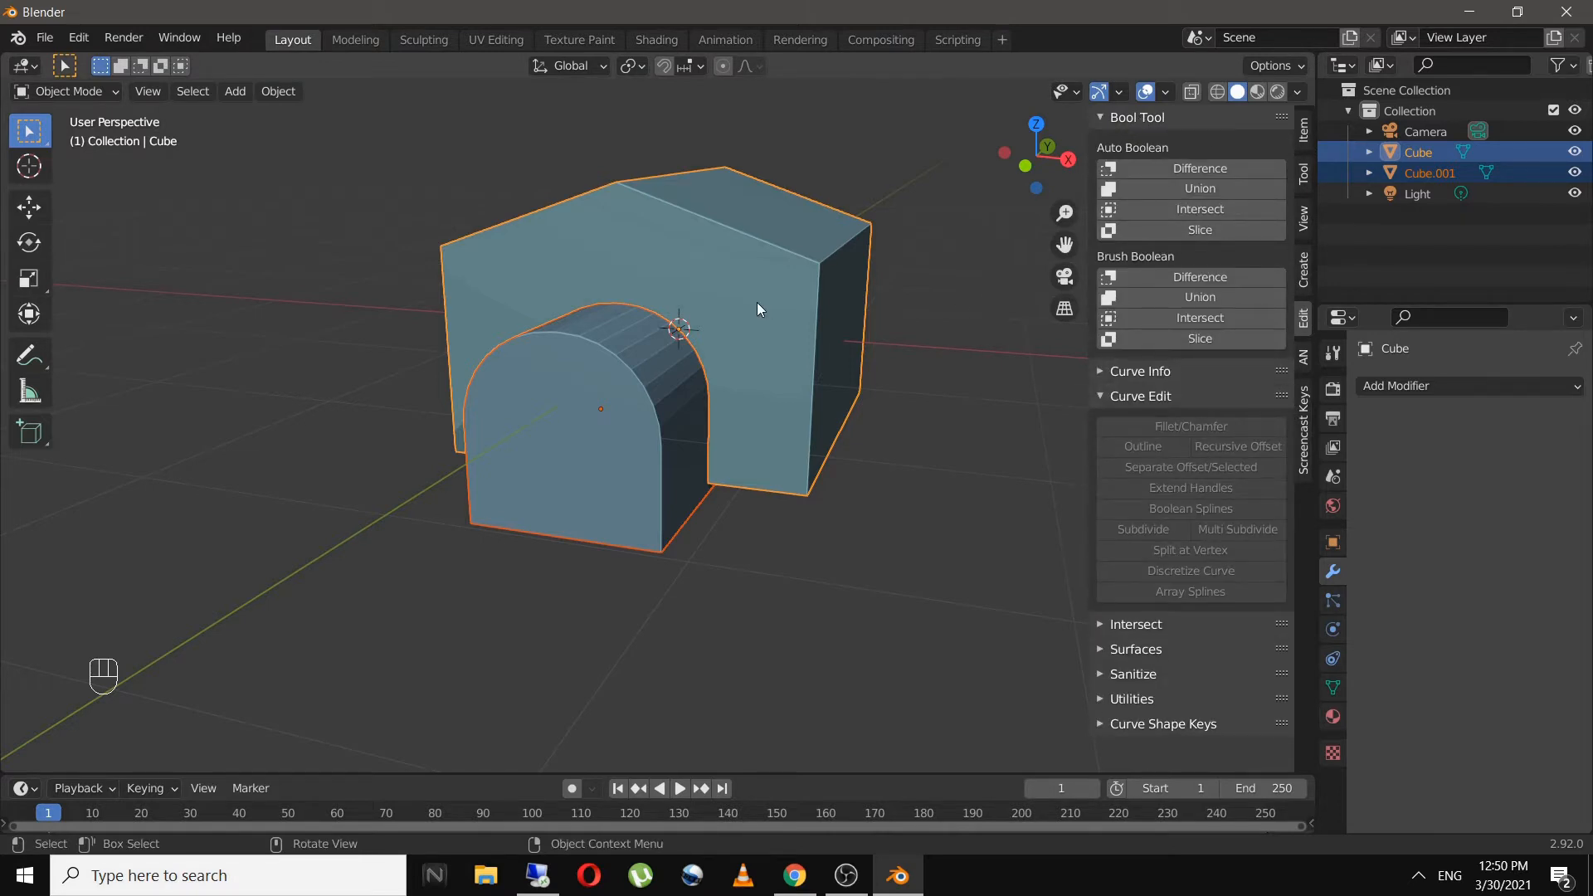
left_click(1208, 170)
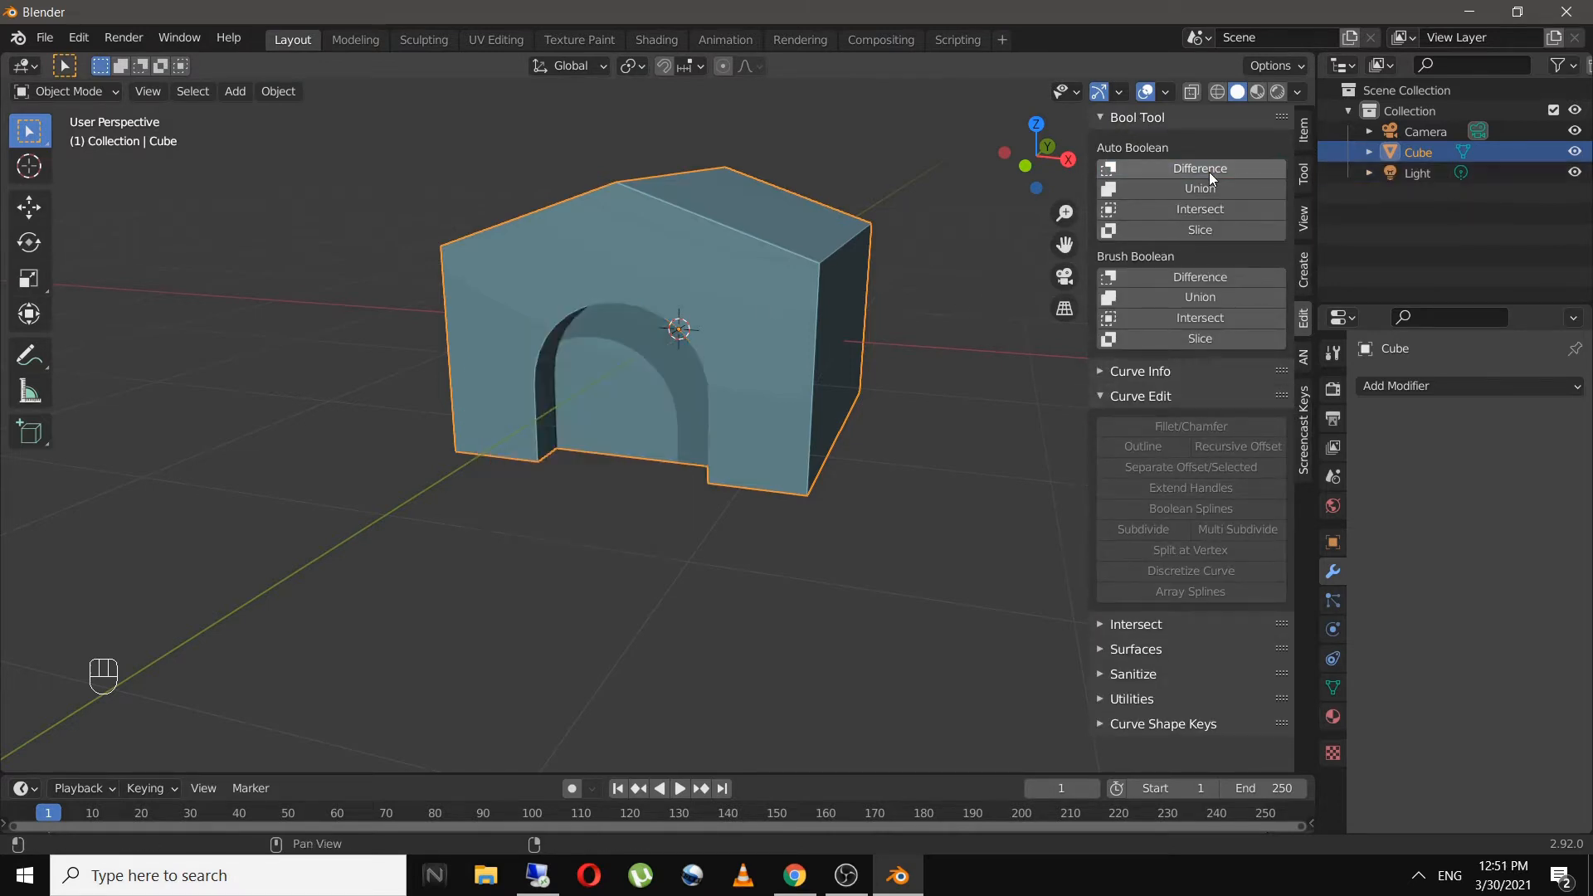
middle_click_drag(864, 297, 681, 307)
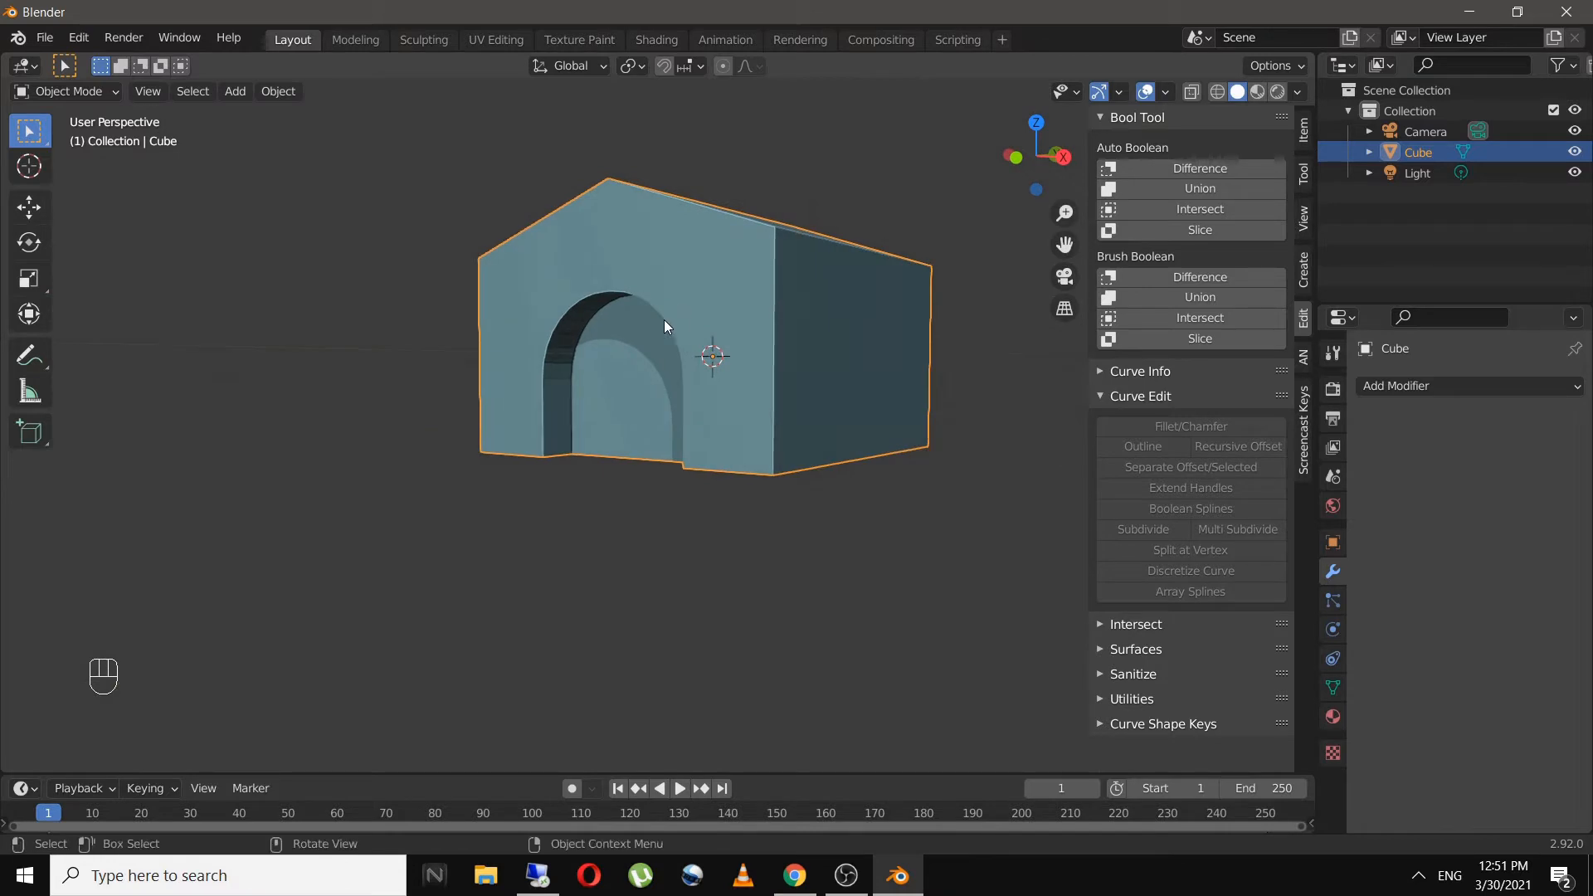
middle_click_drag(620, 441, 665, 411)
middle_click_drag(773, 378, 646, 356)
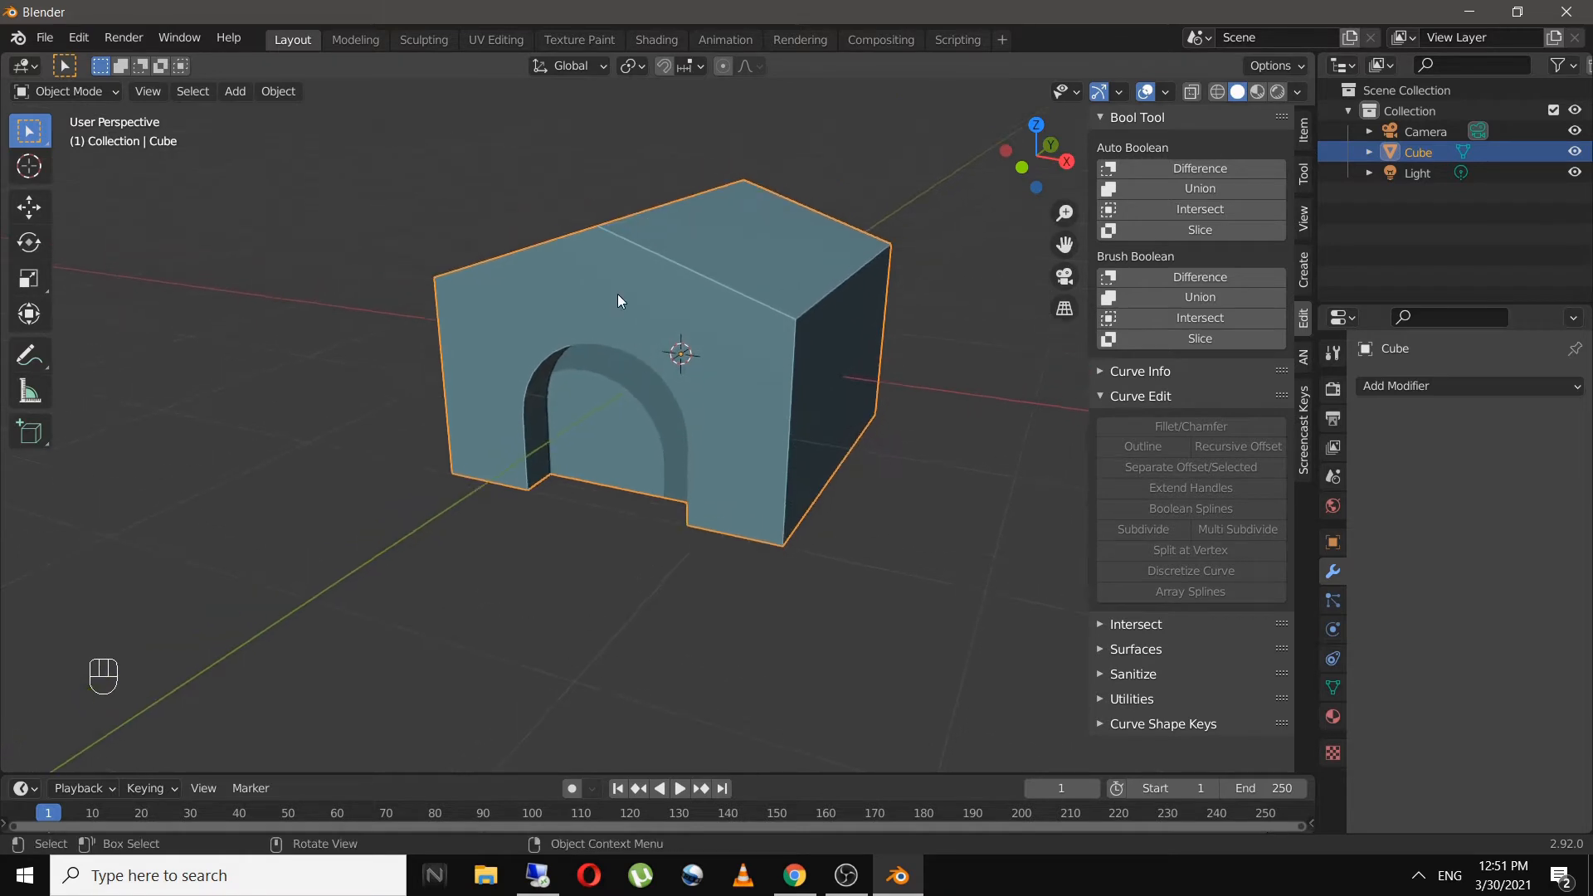
- Switch the house to Edit Mode with face selection
key("Tab")
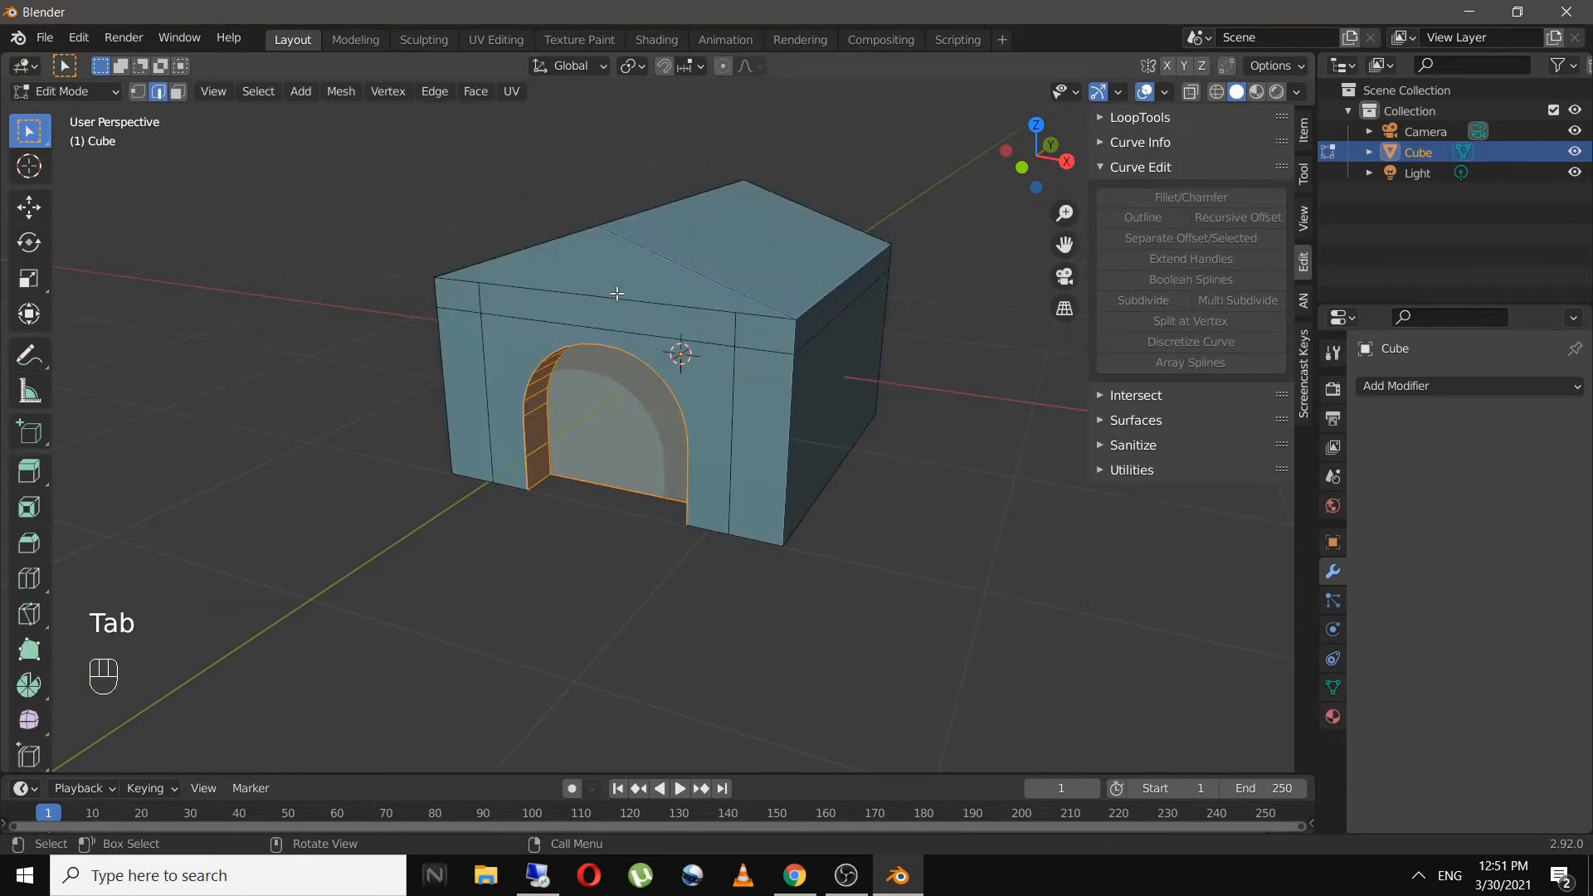
scroll(616, 293, "up", 2)
middle_click_drag(690, 324, 783, 287)
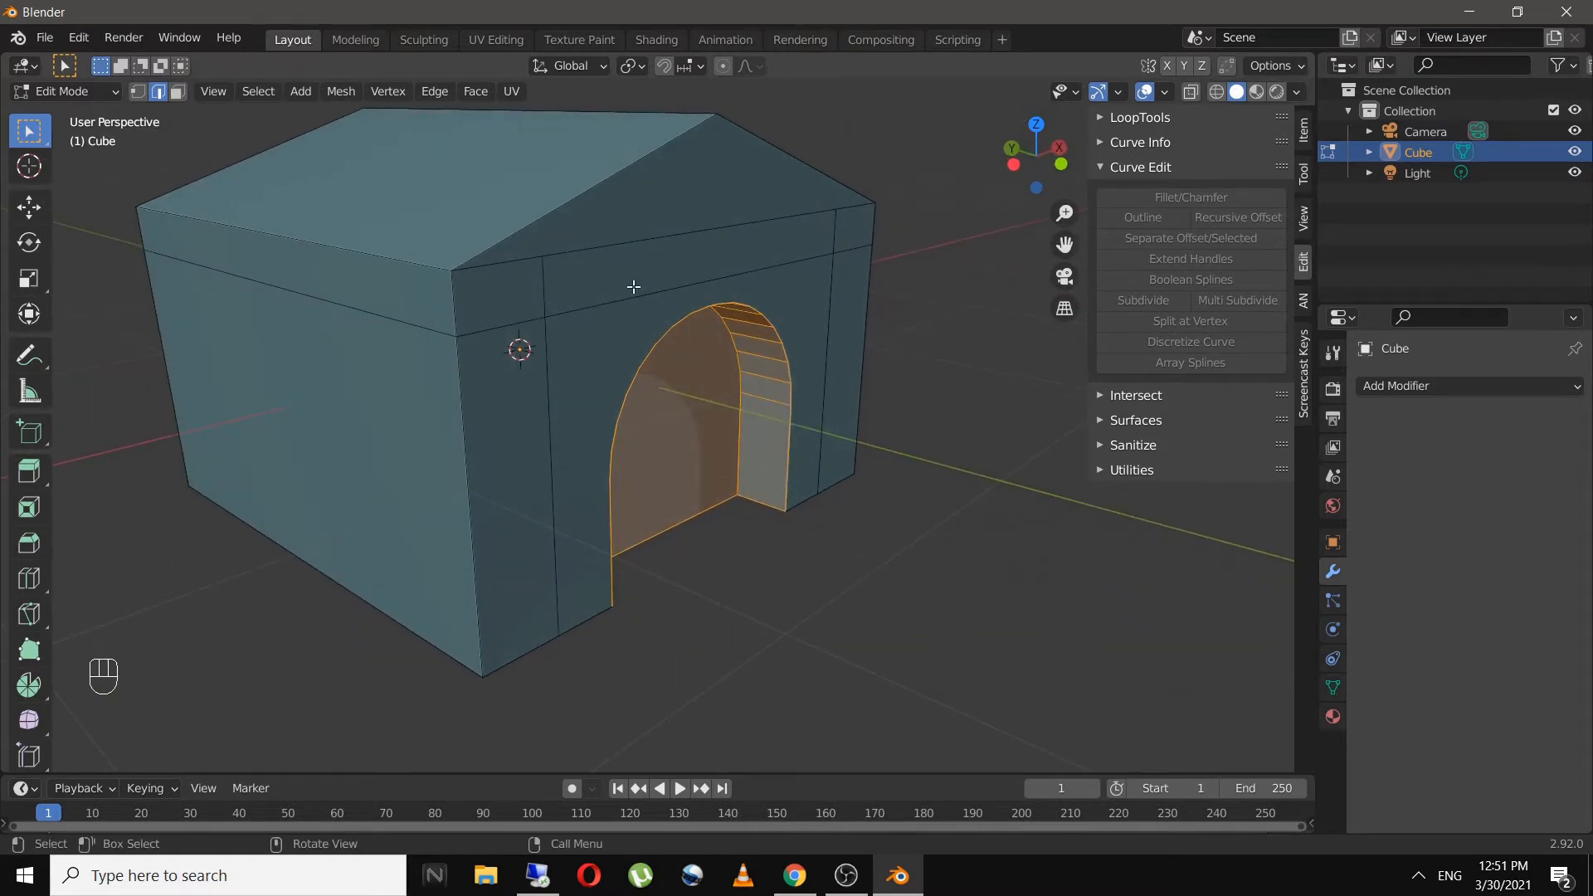
key("3")
- Try to extrude all the front wall's faces outward, including those directly around the arch, and undo the extrusion
left_click(626, 217)
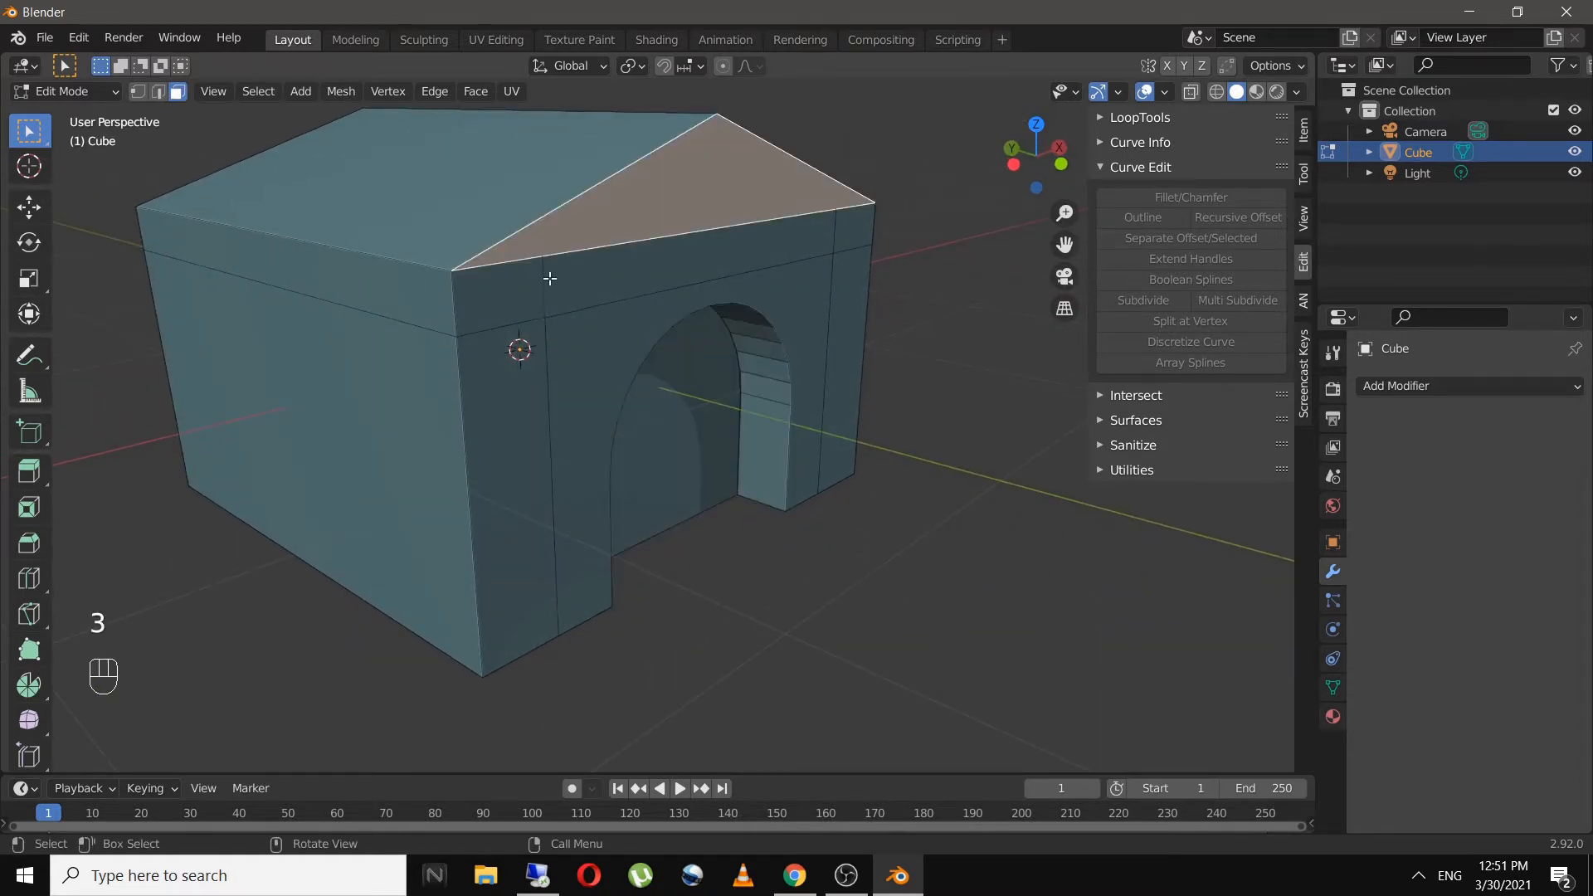
left_click(508, 343, "shift")
left_click(520, 386, "shift")
left_click(604, 304, "shift")
left_click(605, 294, "shift")
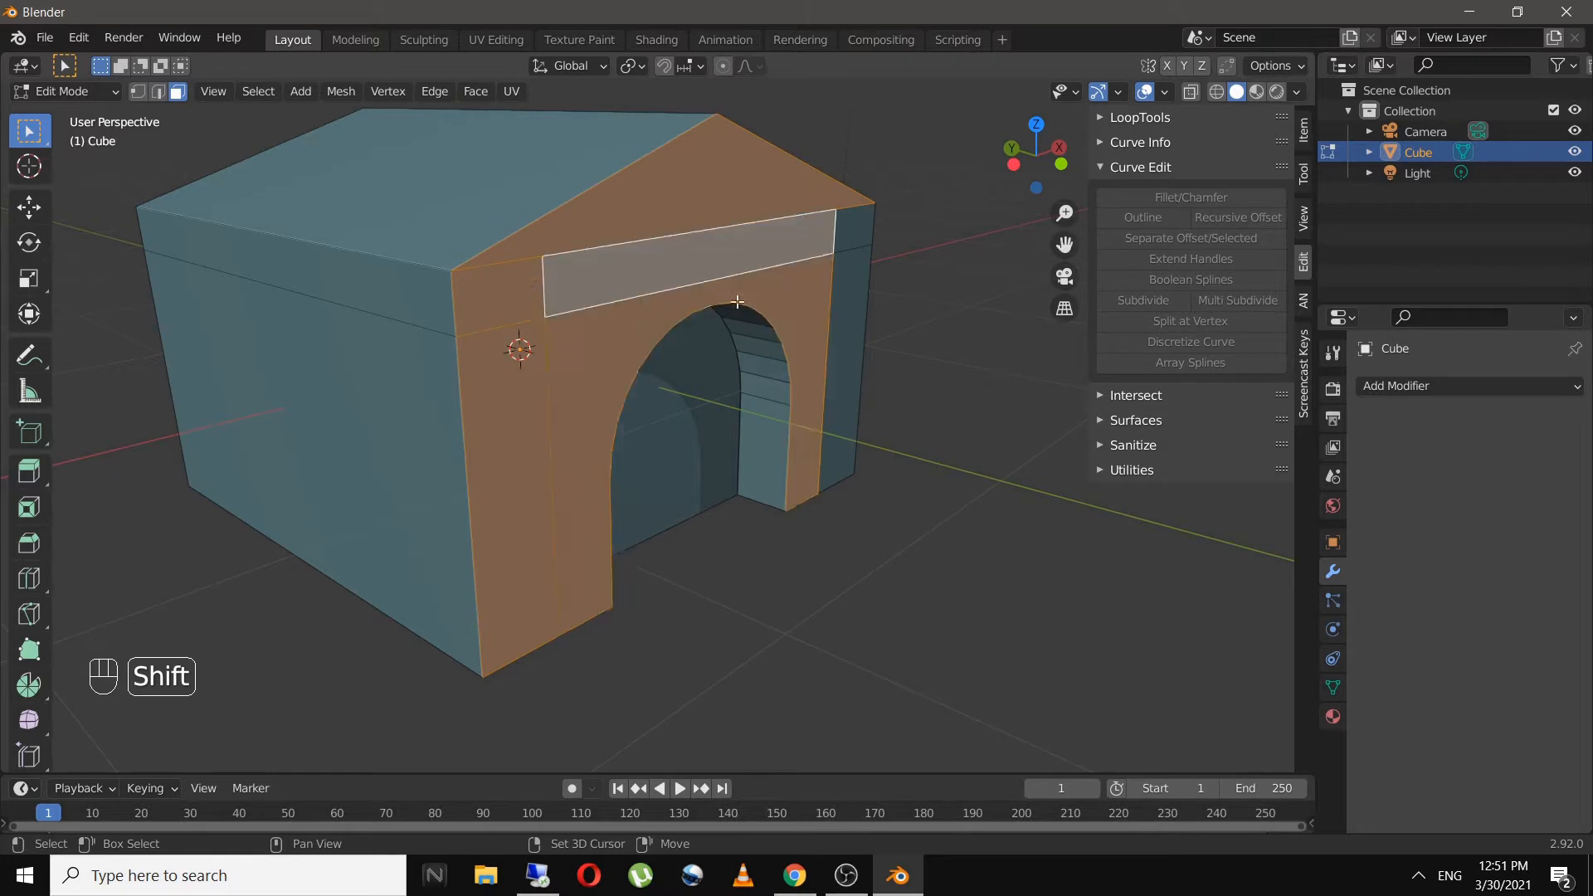
middle_click_drag(605, 295, 678, 329)
left_click(752, 256, "shift")
left_click(752, 340, "shift")
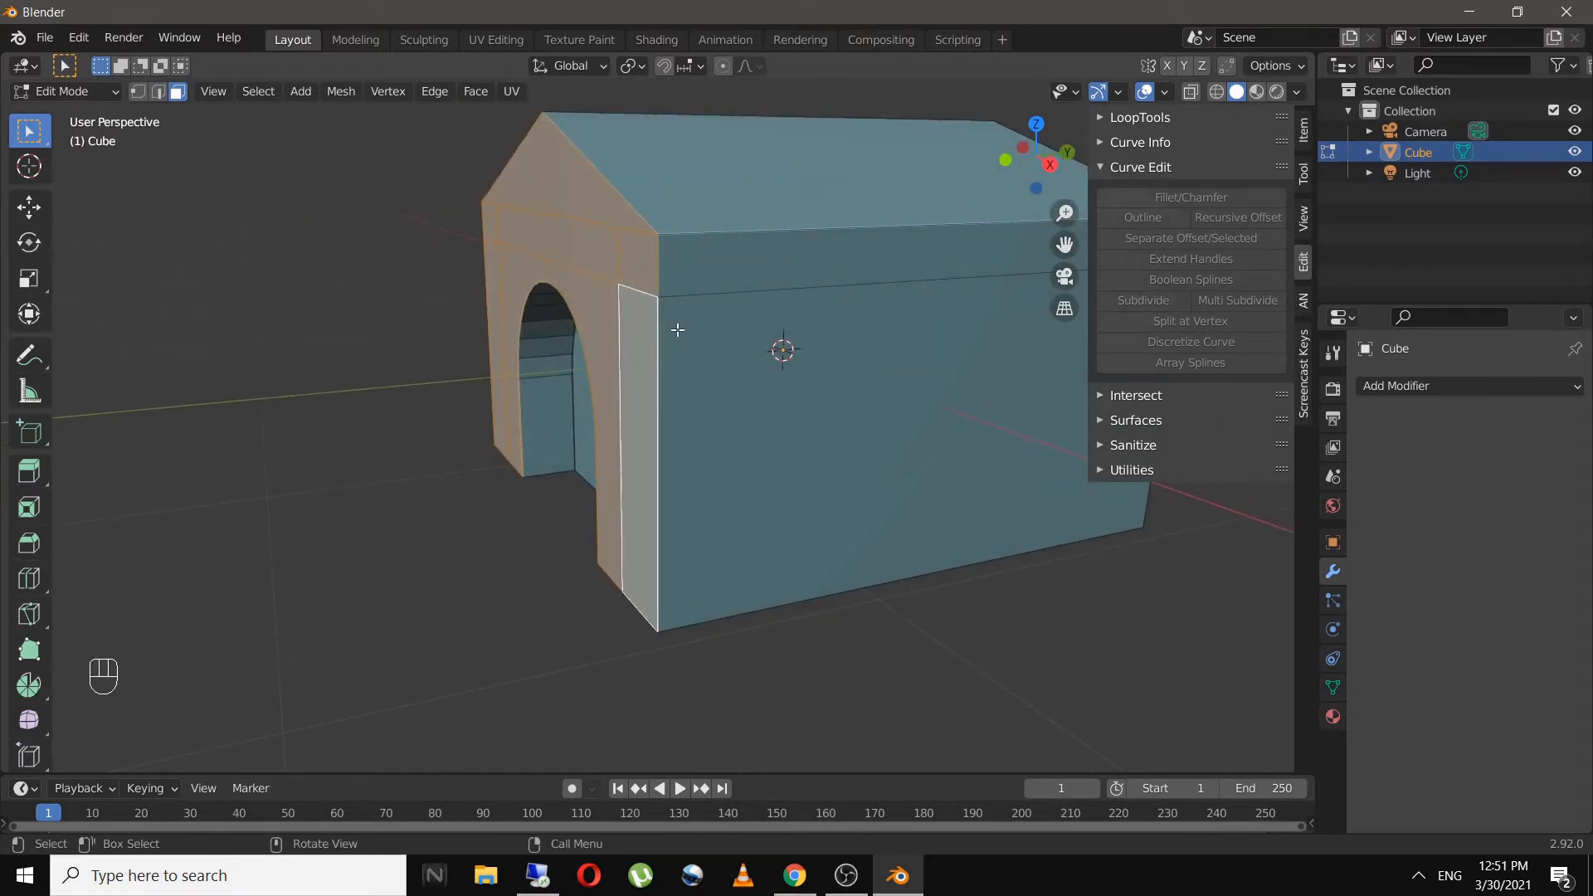
key("e")
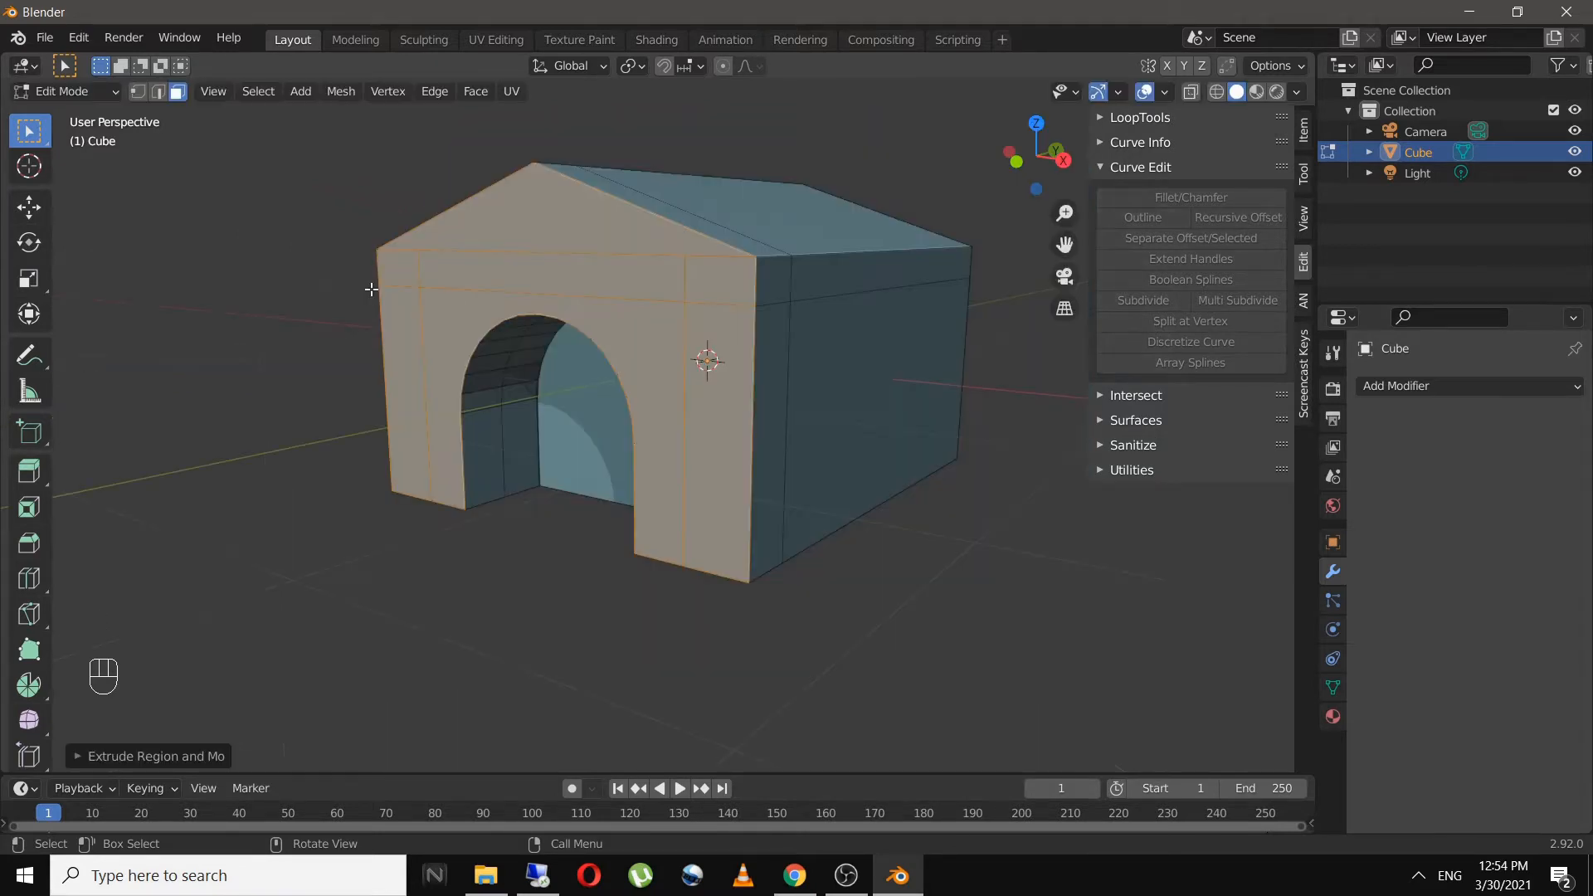
left_click(371, 289)
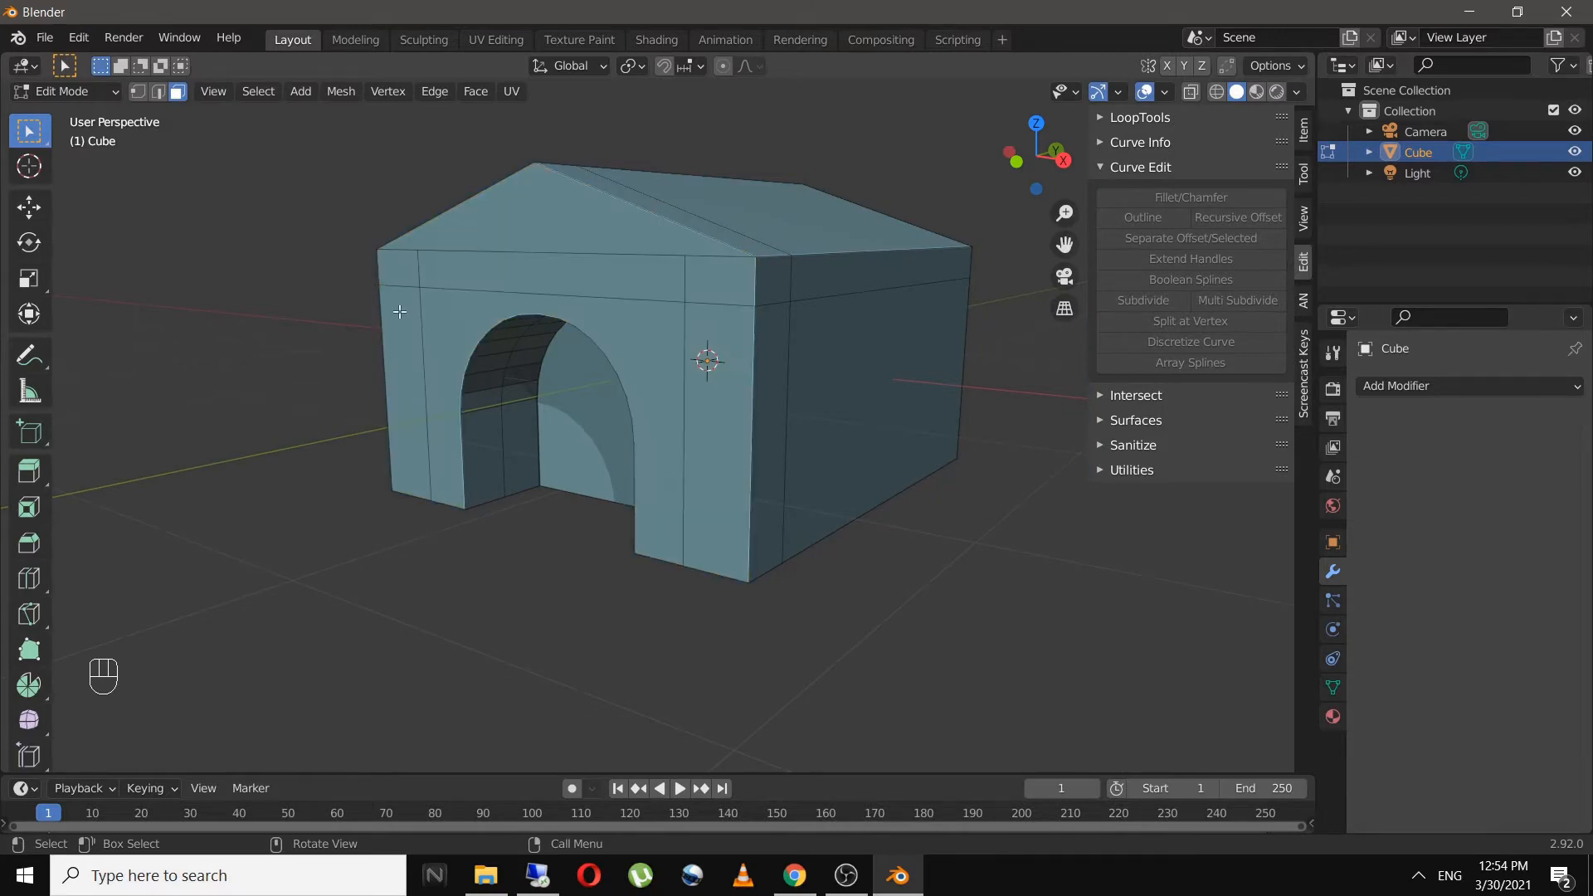
middle_click_drag(395, 313, 515, 341)
key("ctrl+z")
key("ctrl+z")
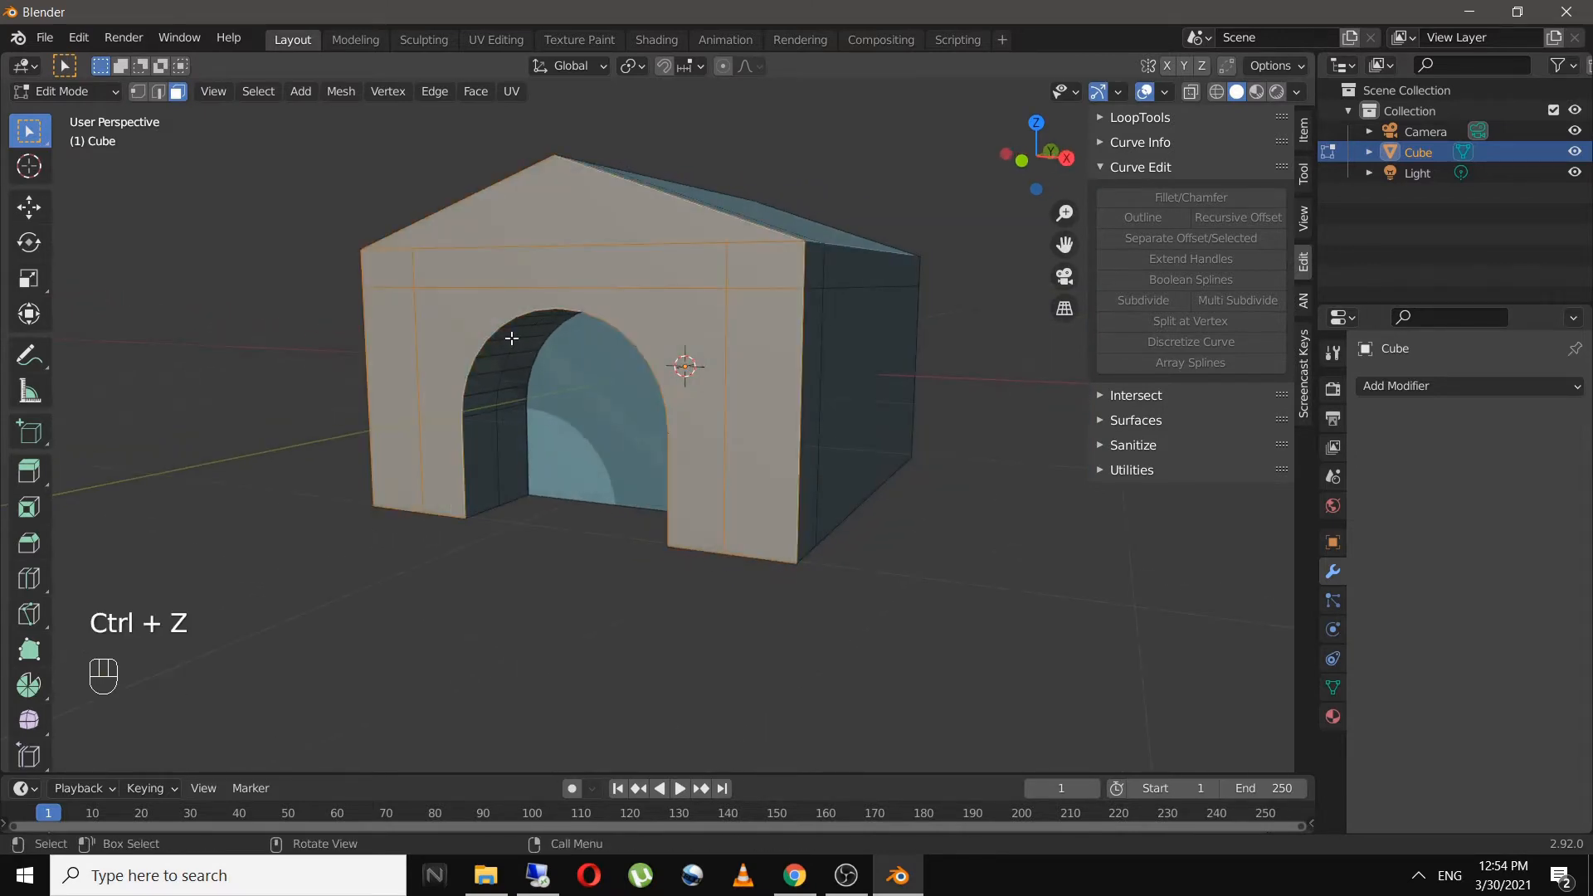
- Extrude the gable and the outer frame faces of the front wall outward about 0.2 m, excluding the arch surround, and return to Object Mode
left_click(427, 286)
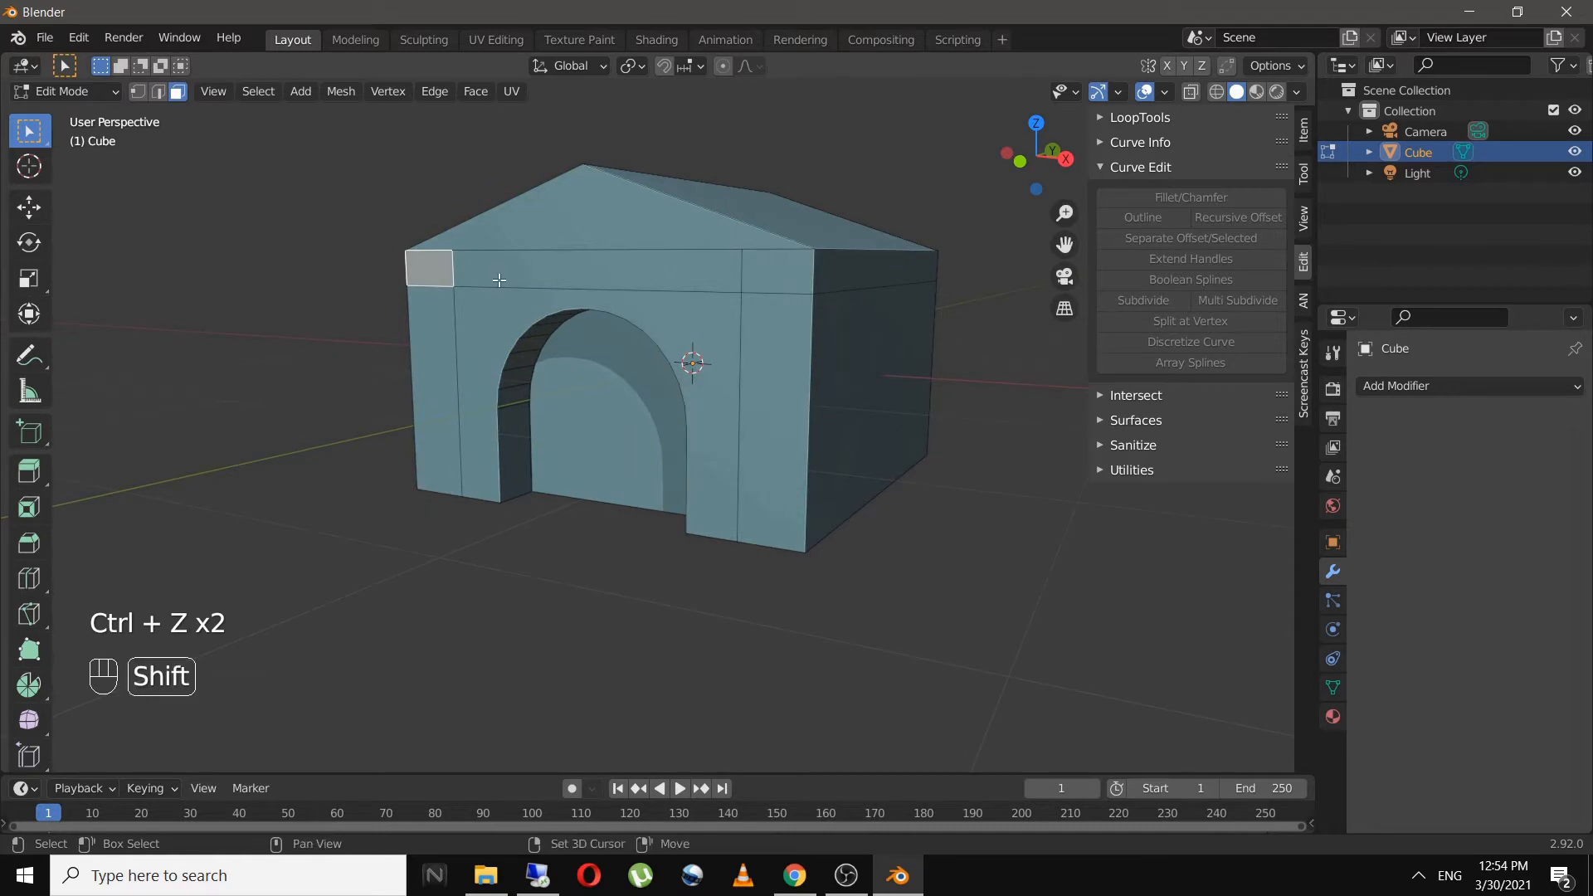
left_click(500, 281, "shift")
left_click(434, 311, "shift")
left_click(757, 327, "shift")
left_click(765, 276, "shift")
left_click(704, 237, "shift")
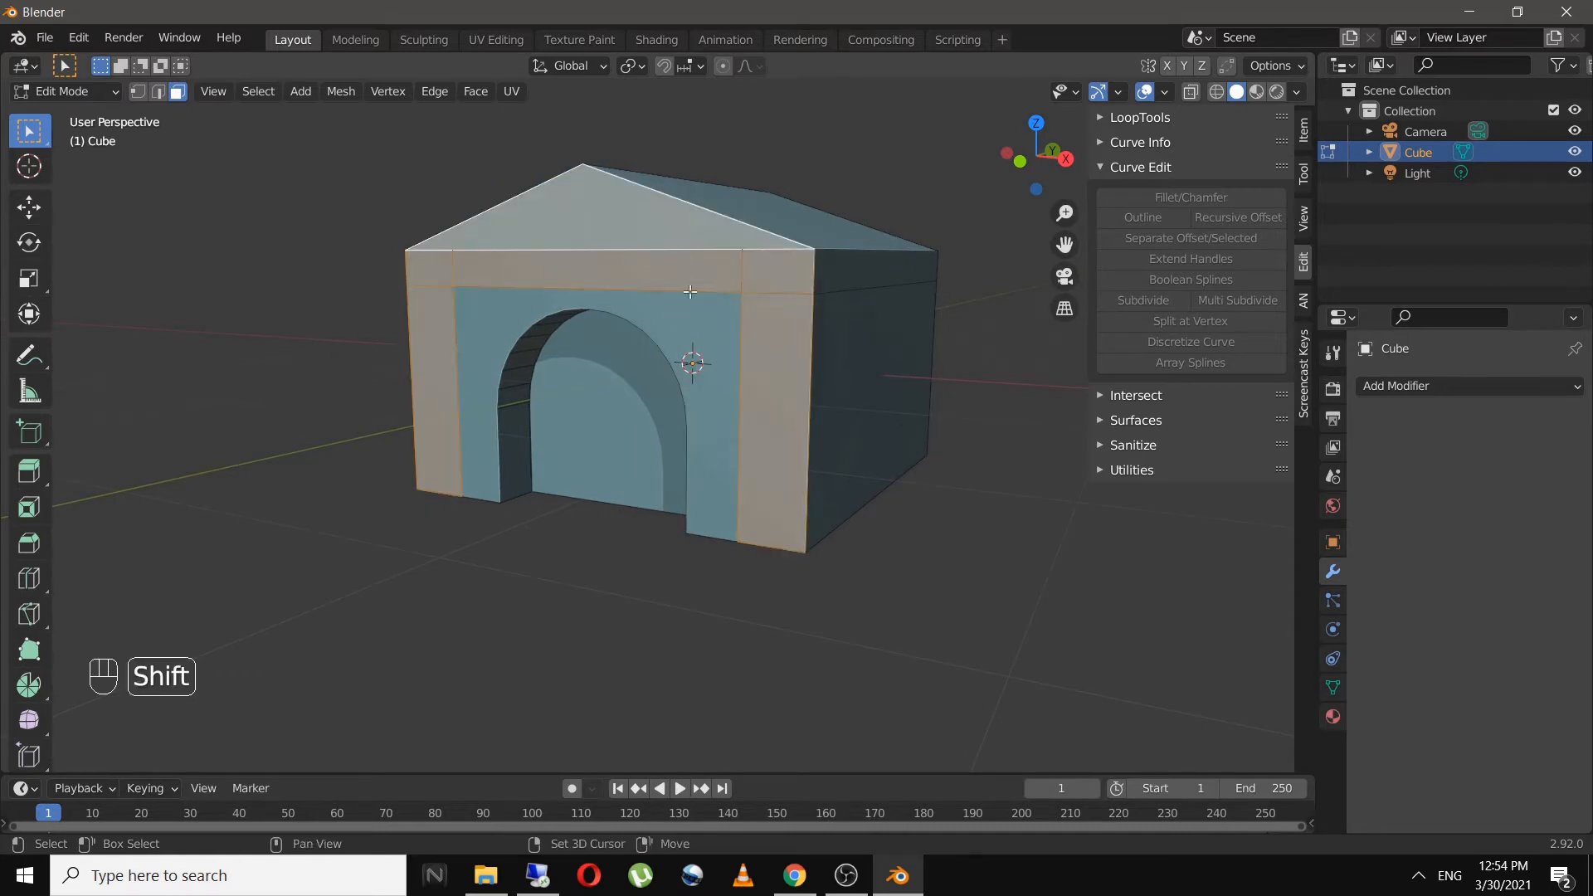
middle_click_drag(689, 292, 640, 321)
key("e")
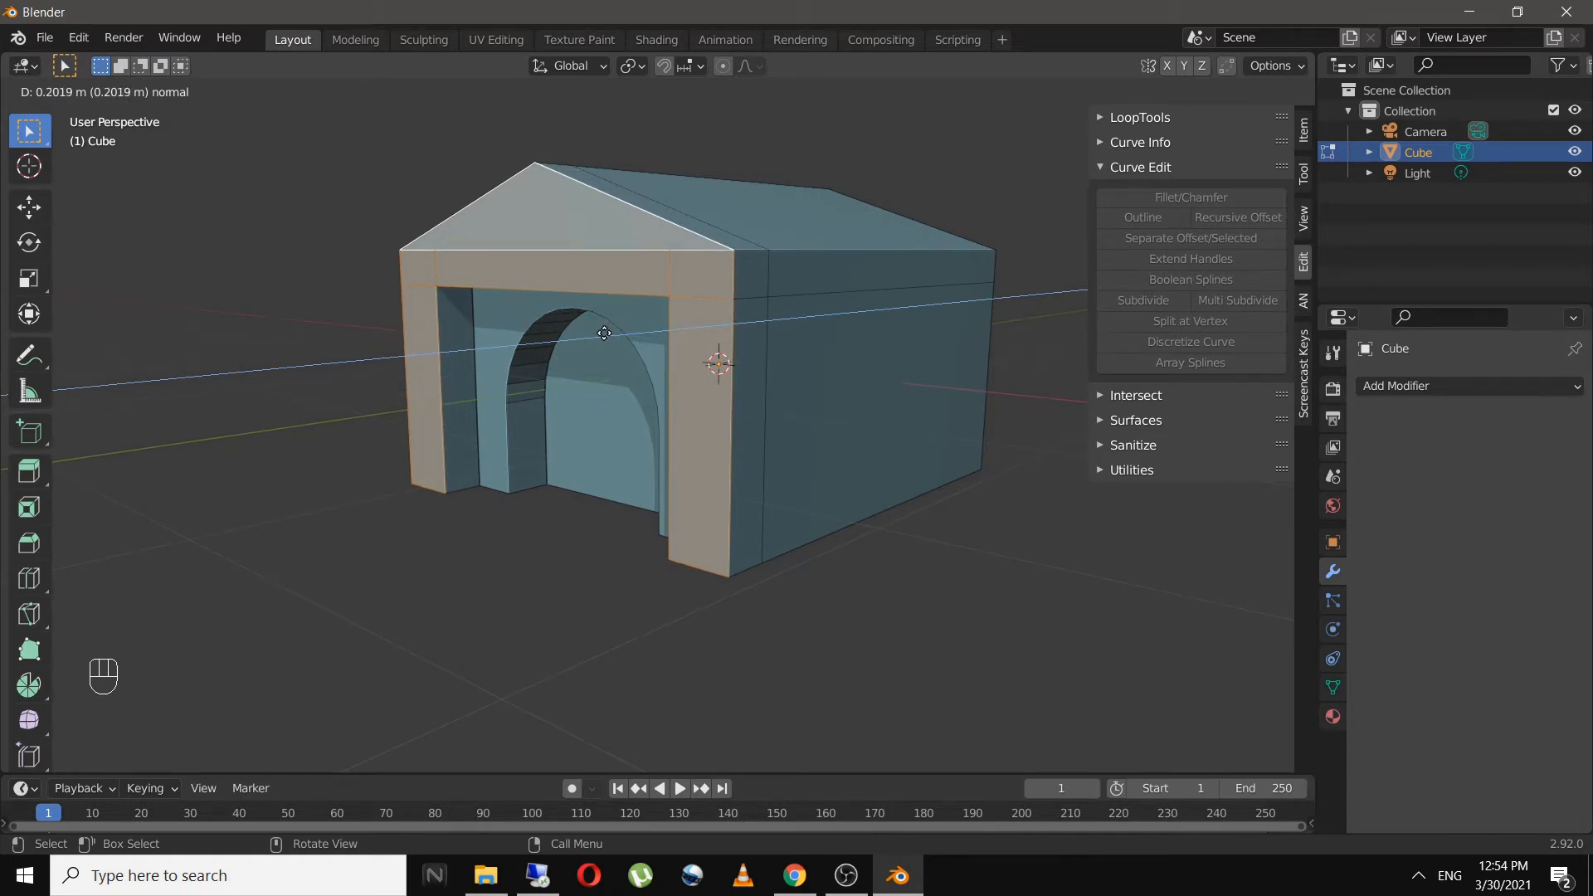
left_click(604, 333)
left_click(400, 558)
middle_click_drag(399, 558, 463, 534)
key("Tab")
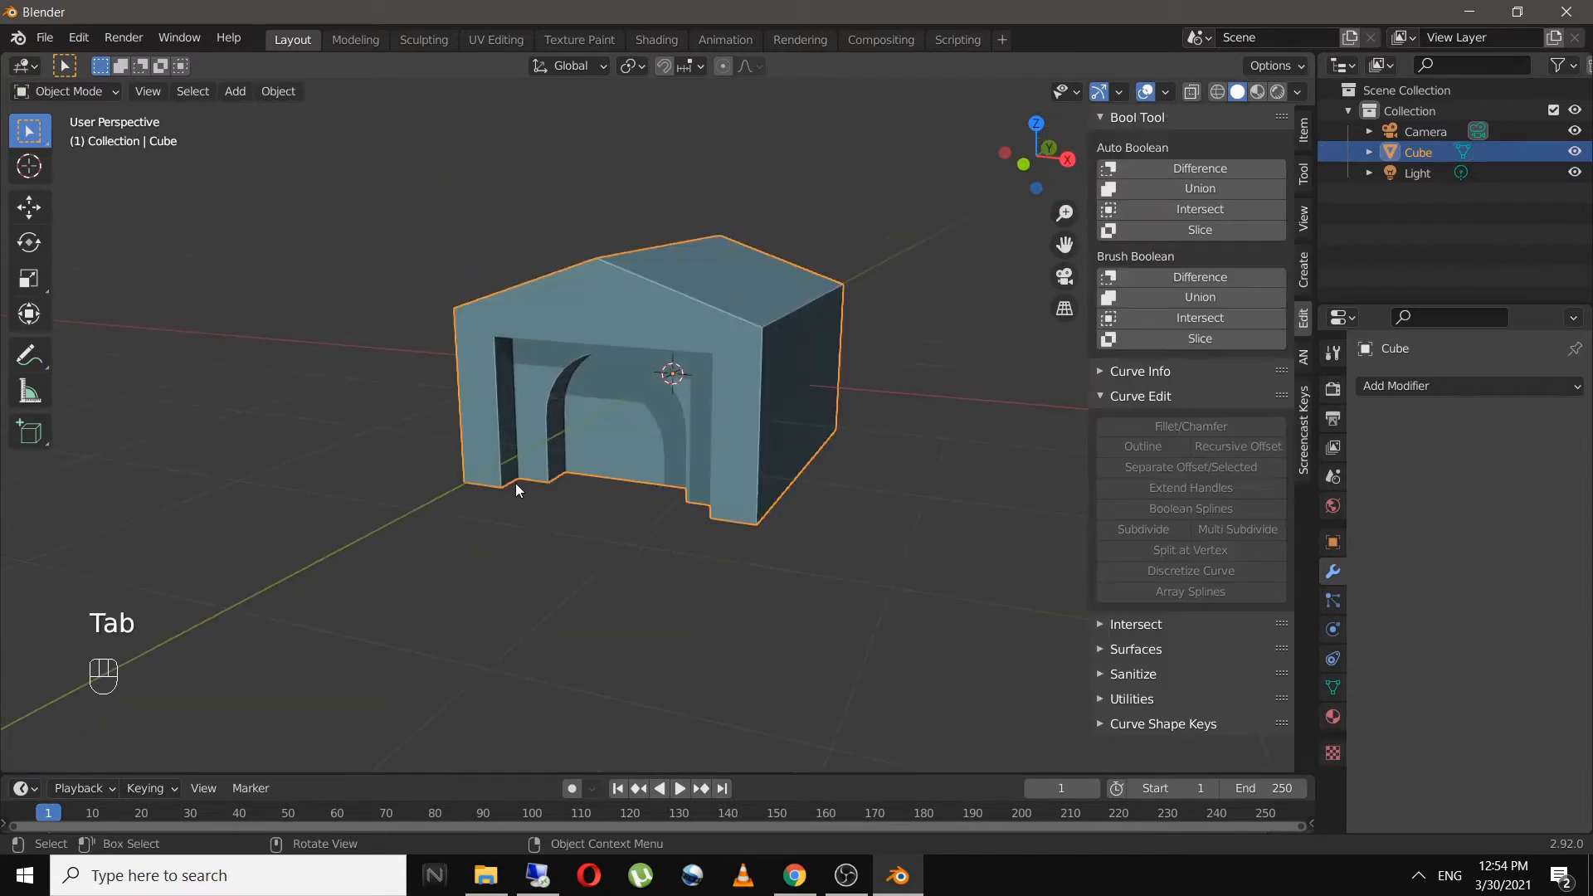
- Set the viewport to the top orthographic view and hide the sidebar
mouse_move(614, 502)
middle_mouse_down()
mouse_move(560, 449)
mouse_move(598, 430)
mouse_move(529, 519)
mouse_move(462, 500)
mouse_move(754, 511)
mouse_move(635, 508)
middle_mouse_up()
key("KP_7")
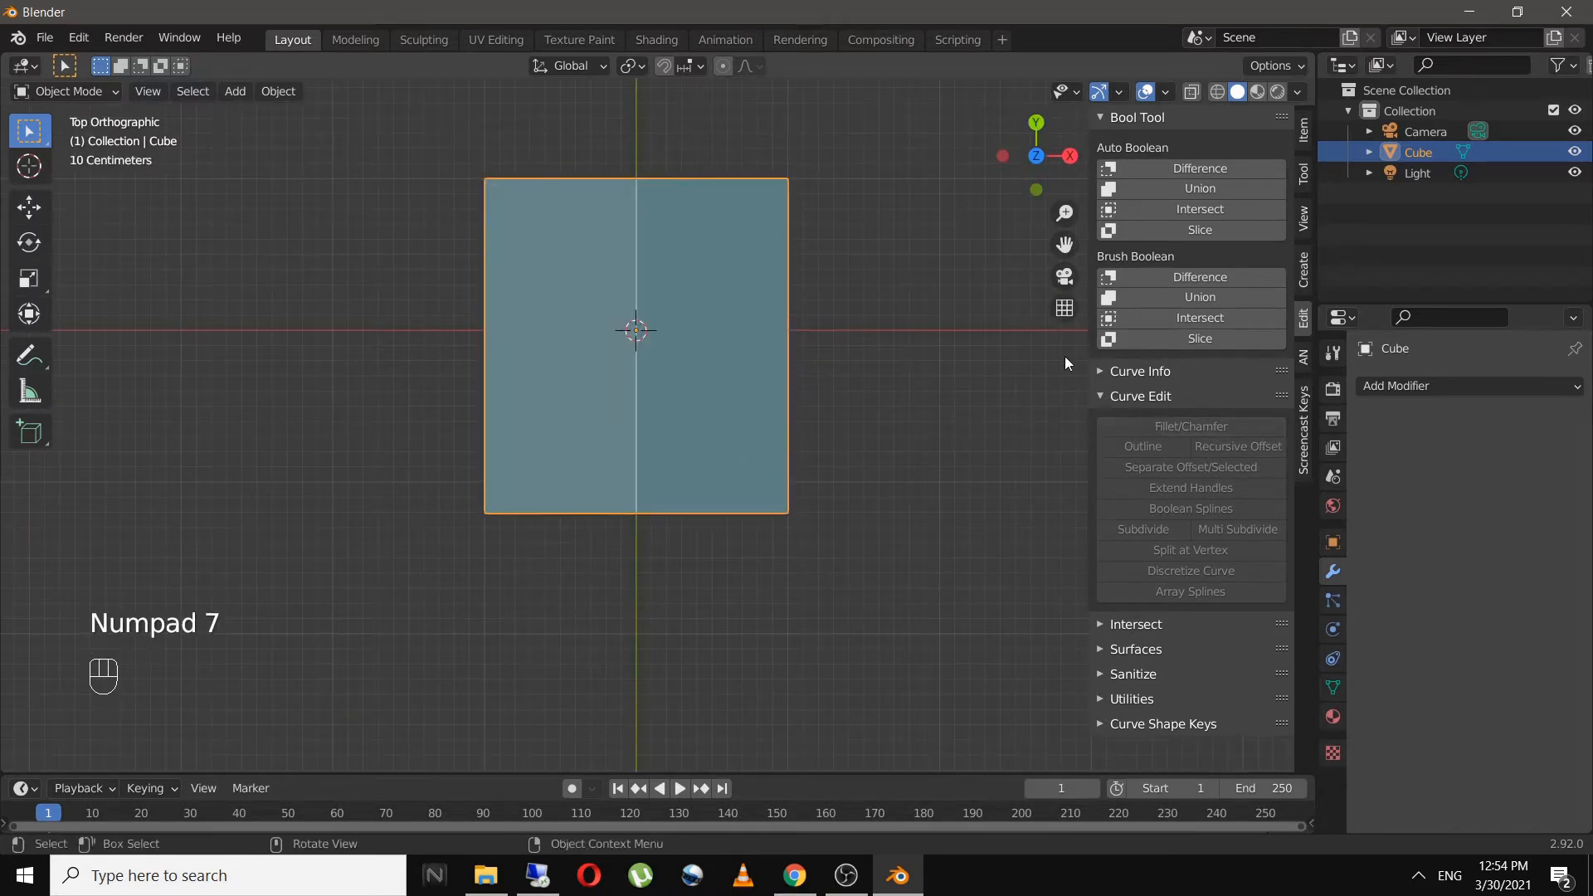
key("n")
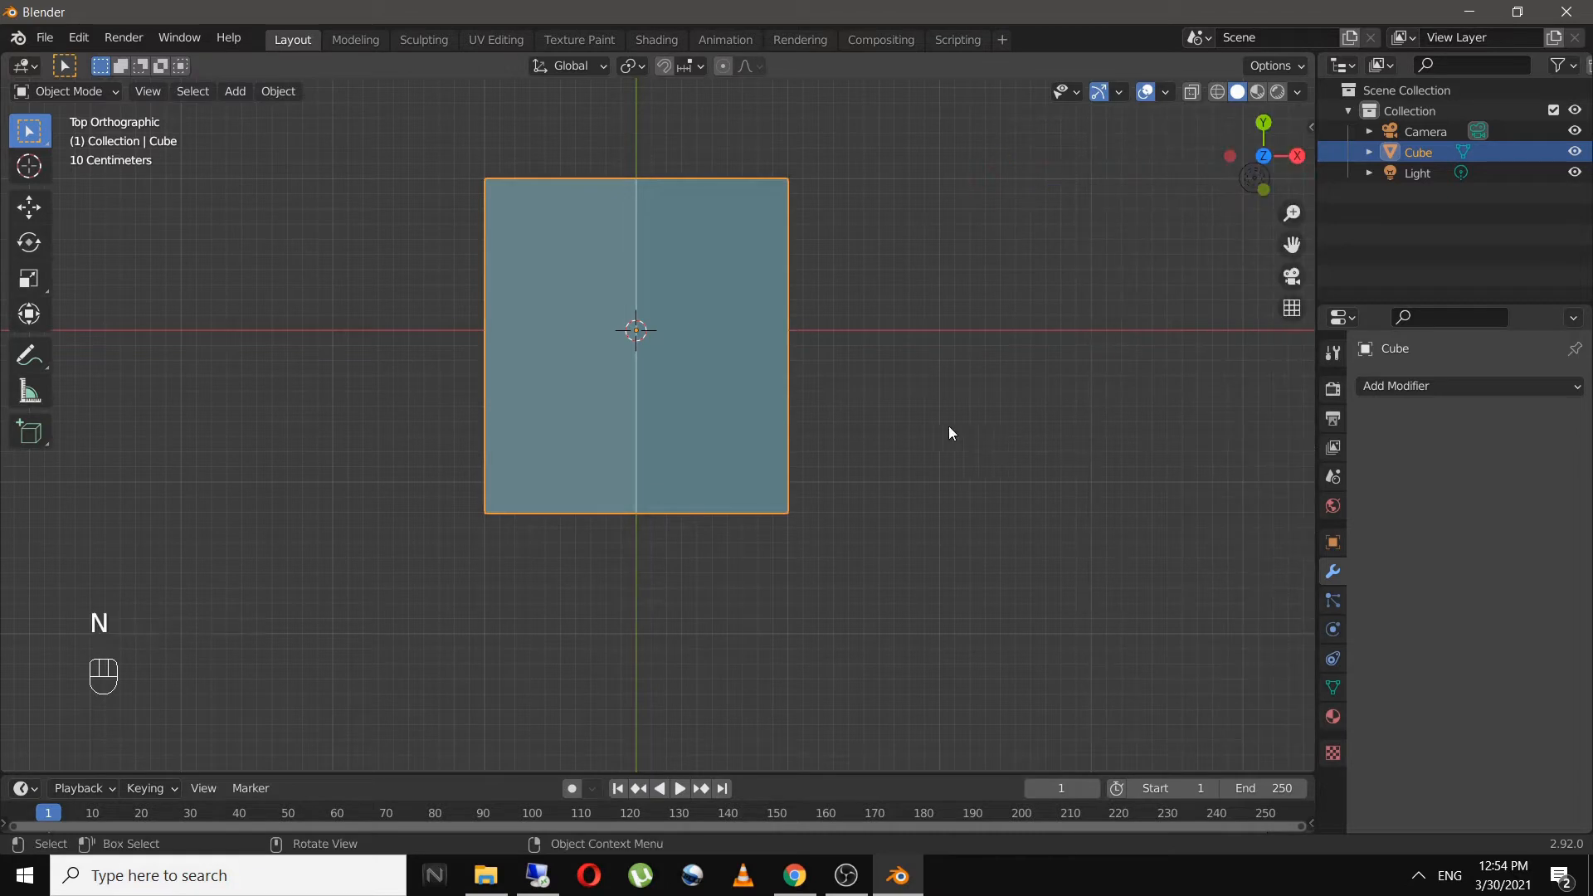
middle_click_drag(949, 426, 896, 508, "shift")
scroll(926, 511, "up", 1)
scroll(926, 511, "down", 5)
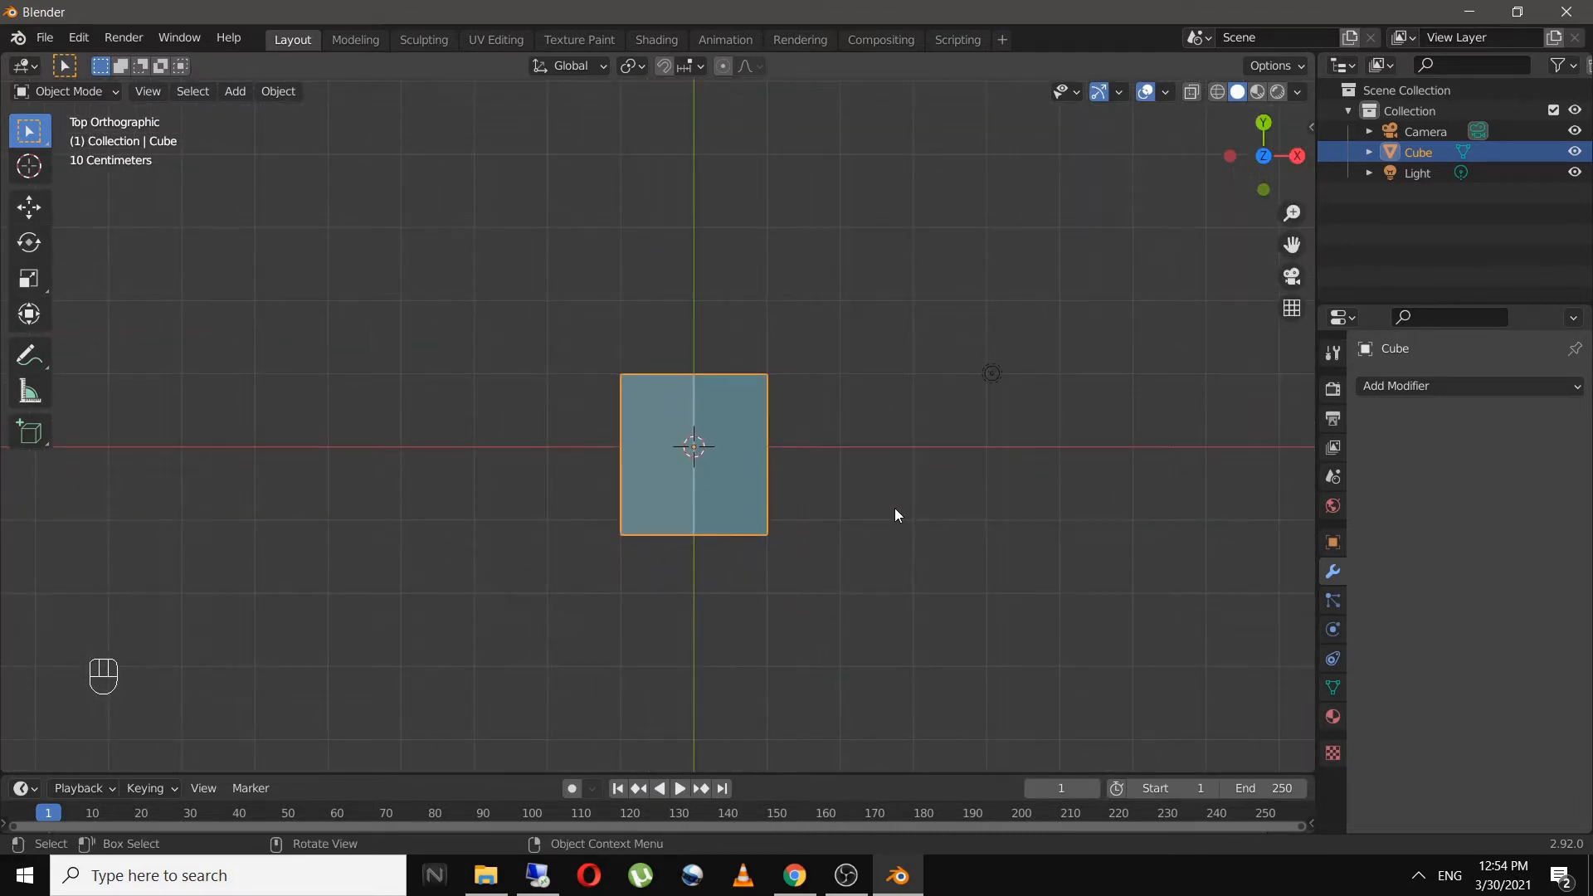
- Save the file to the Desktop as station.blend
key("ctrl+s")
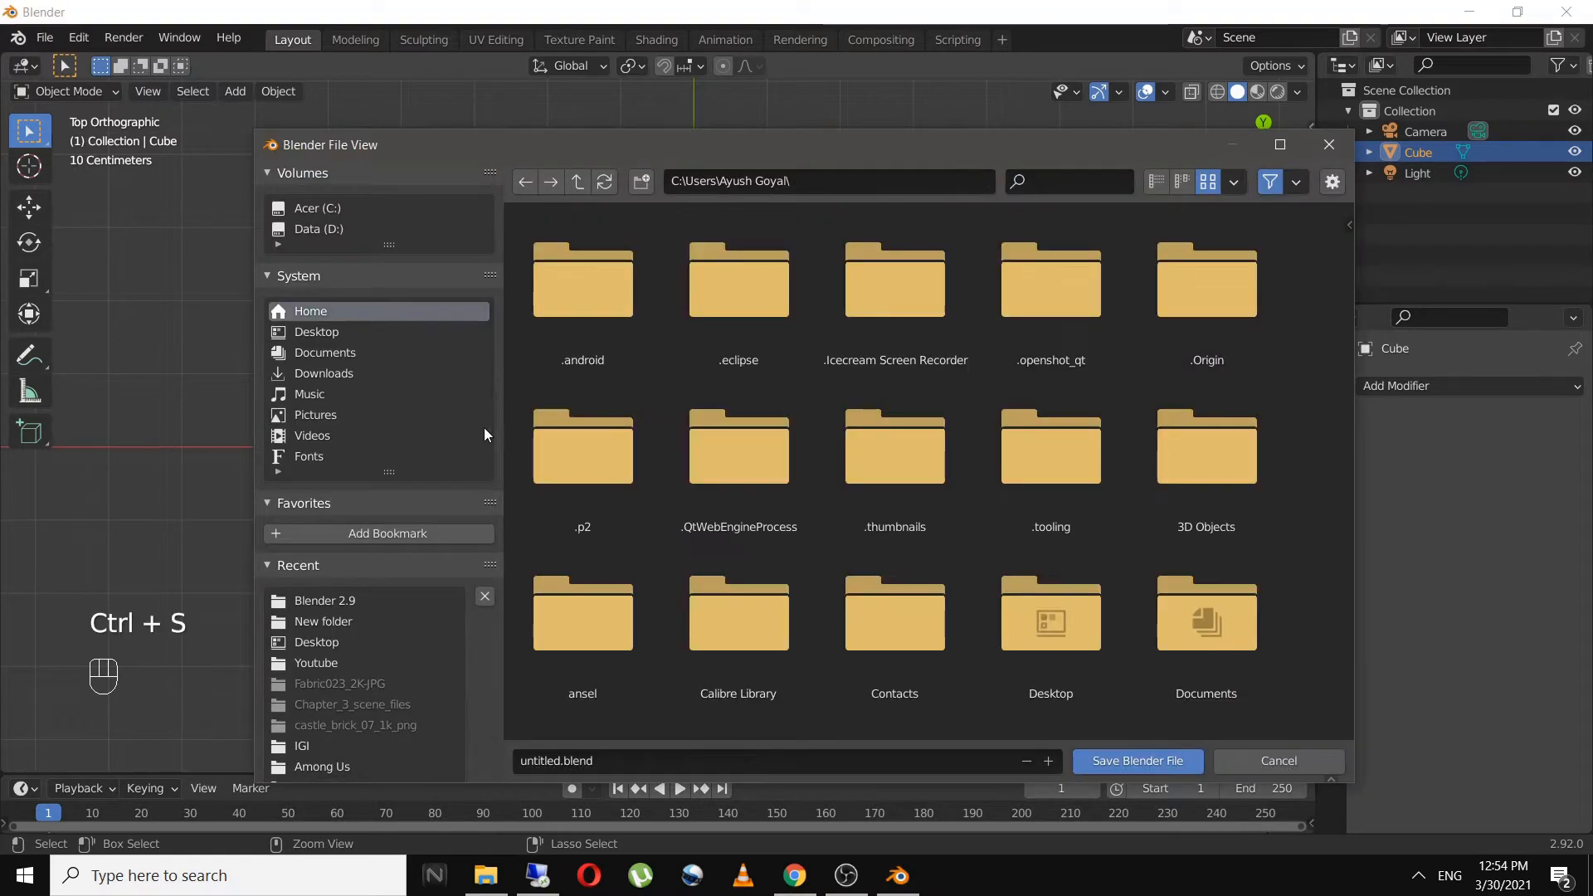
left_click(352, 331)
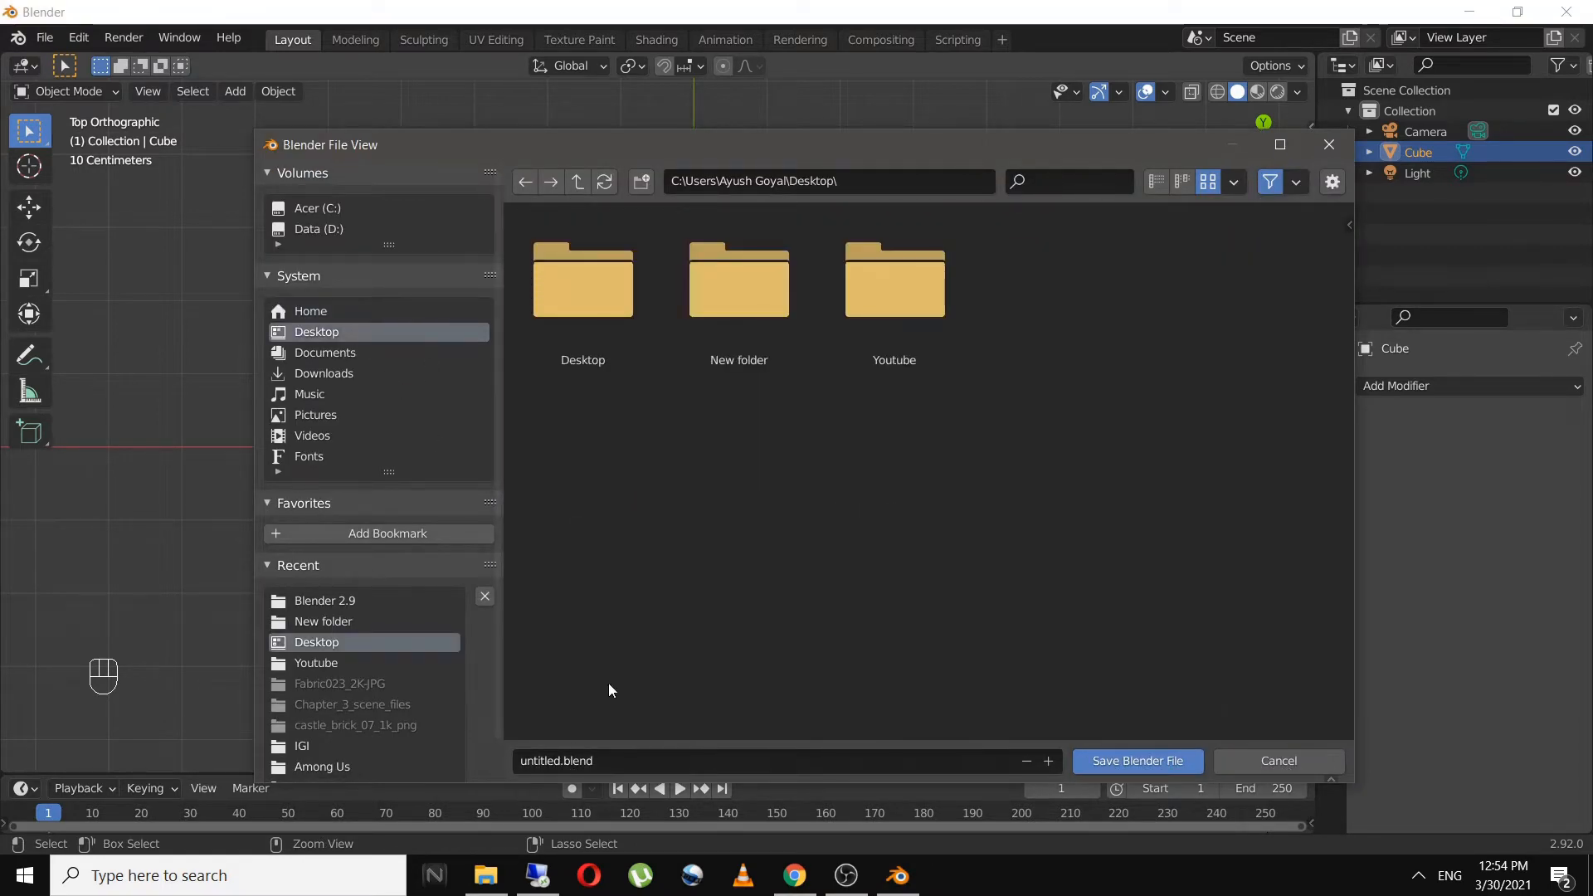
left_click(633, 752)
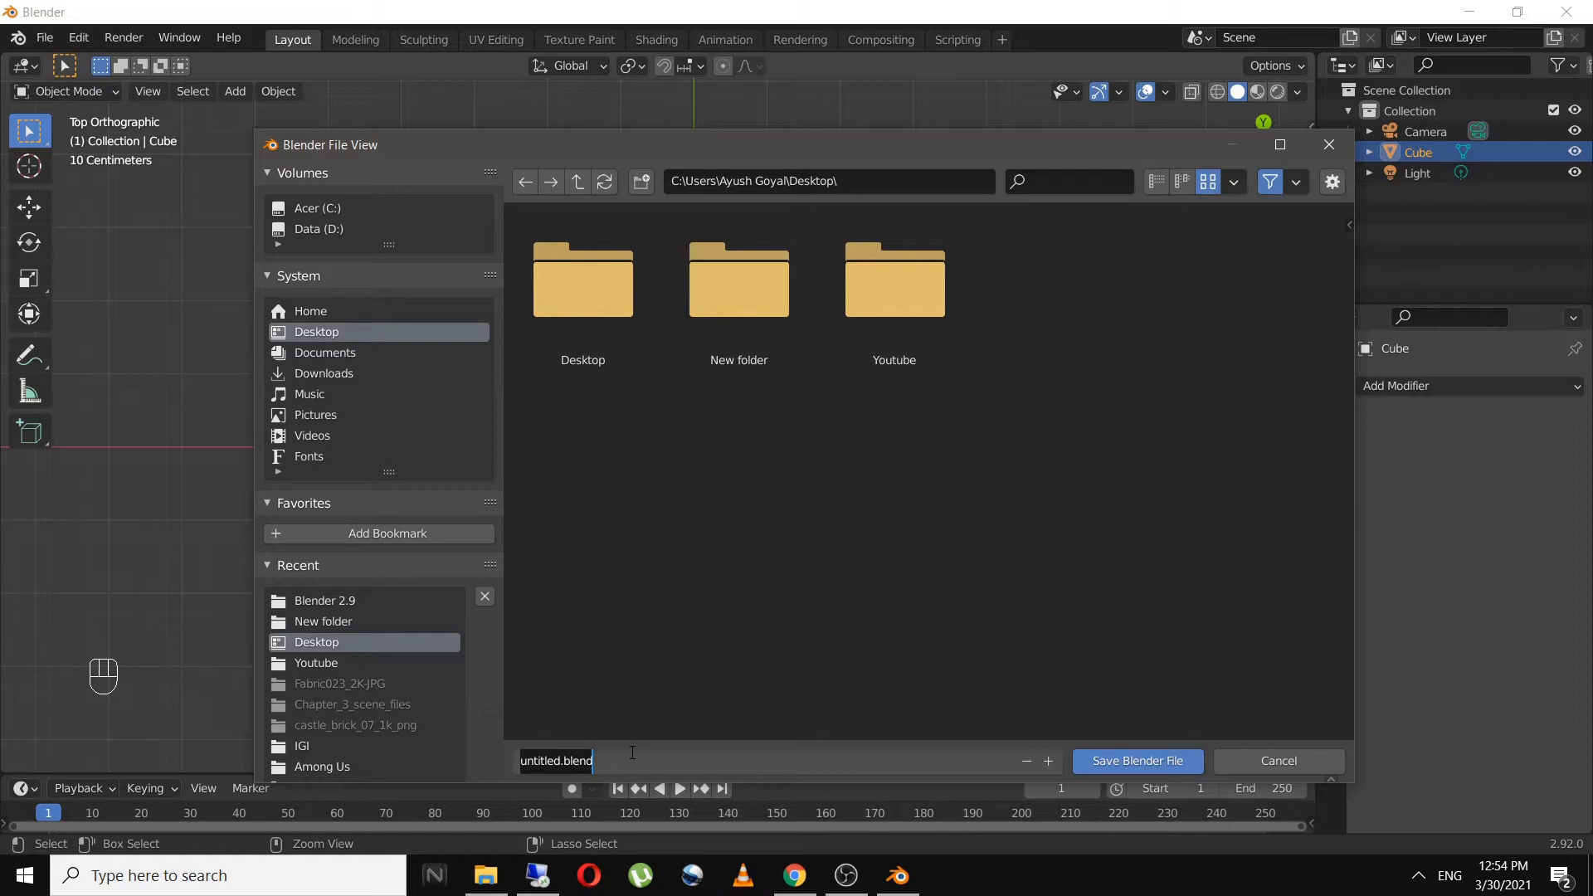
type("stat")
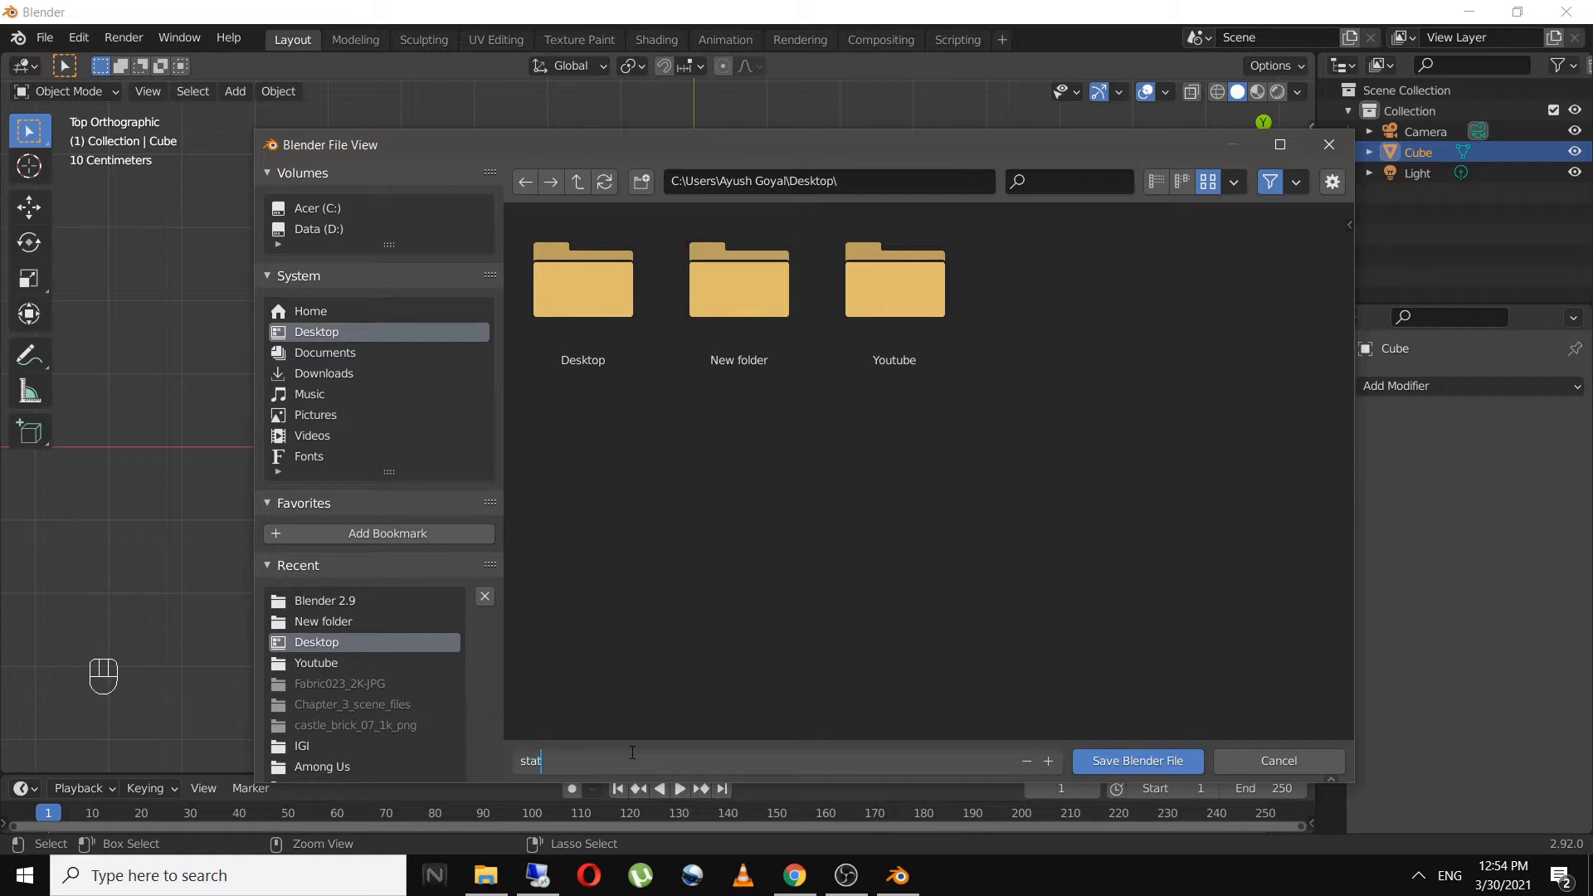
type("ion")
key("Return")
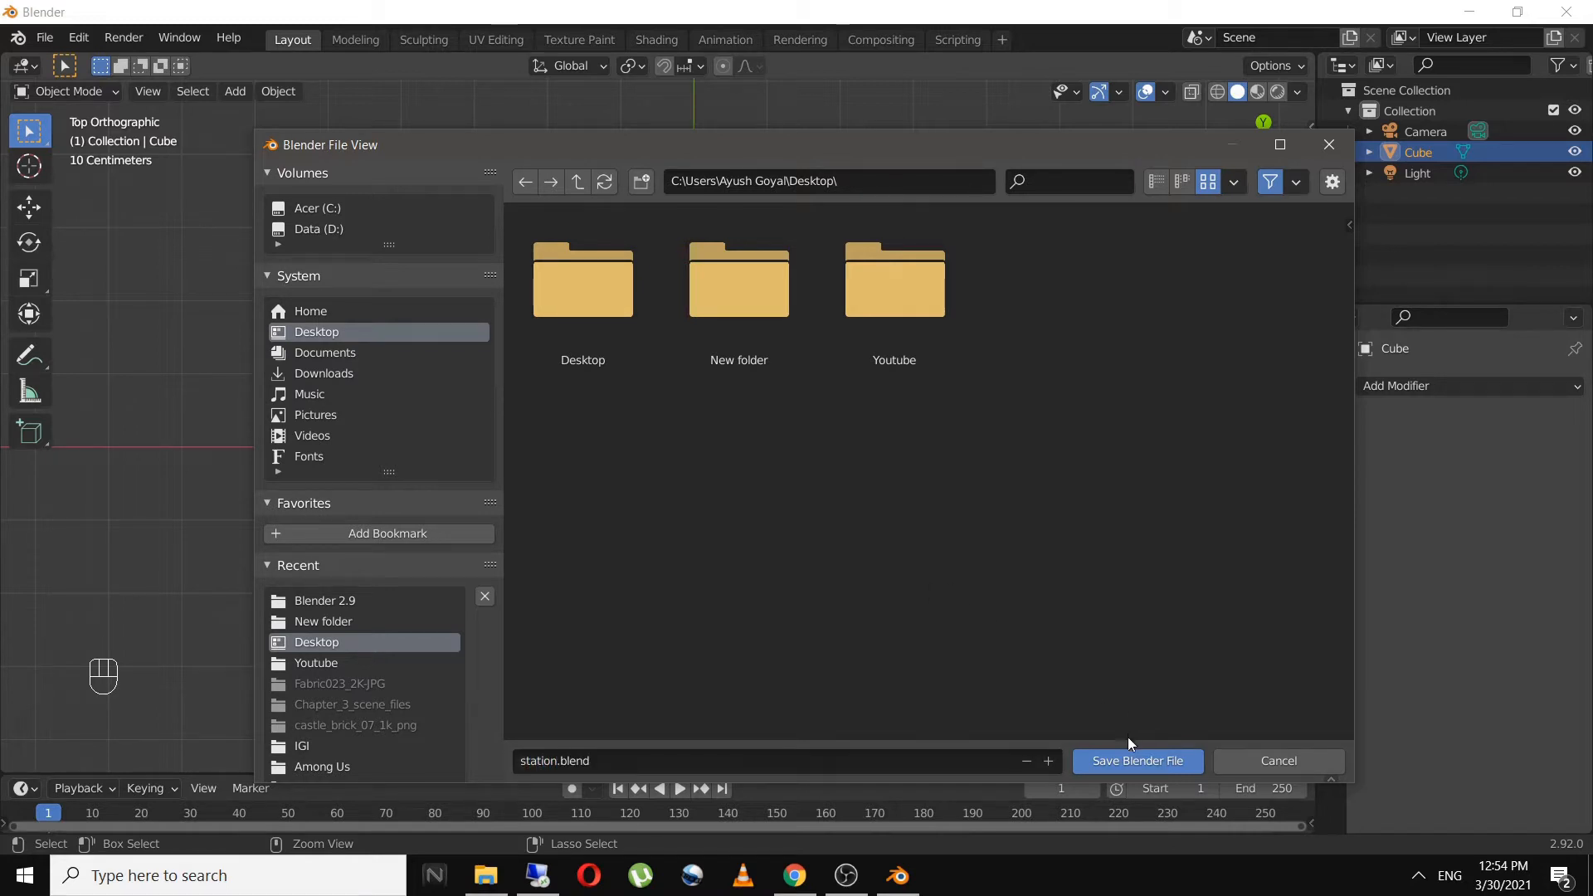
left_click(1123, 762)
key("ctrl+s")
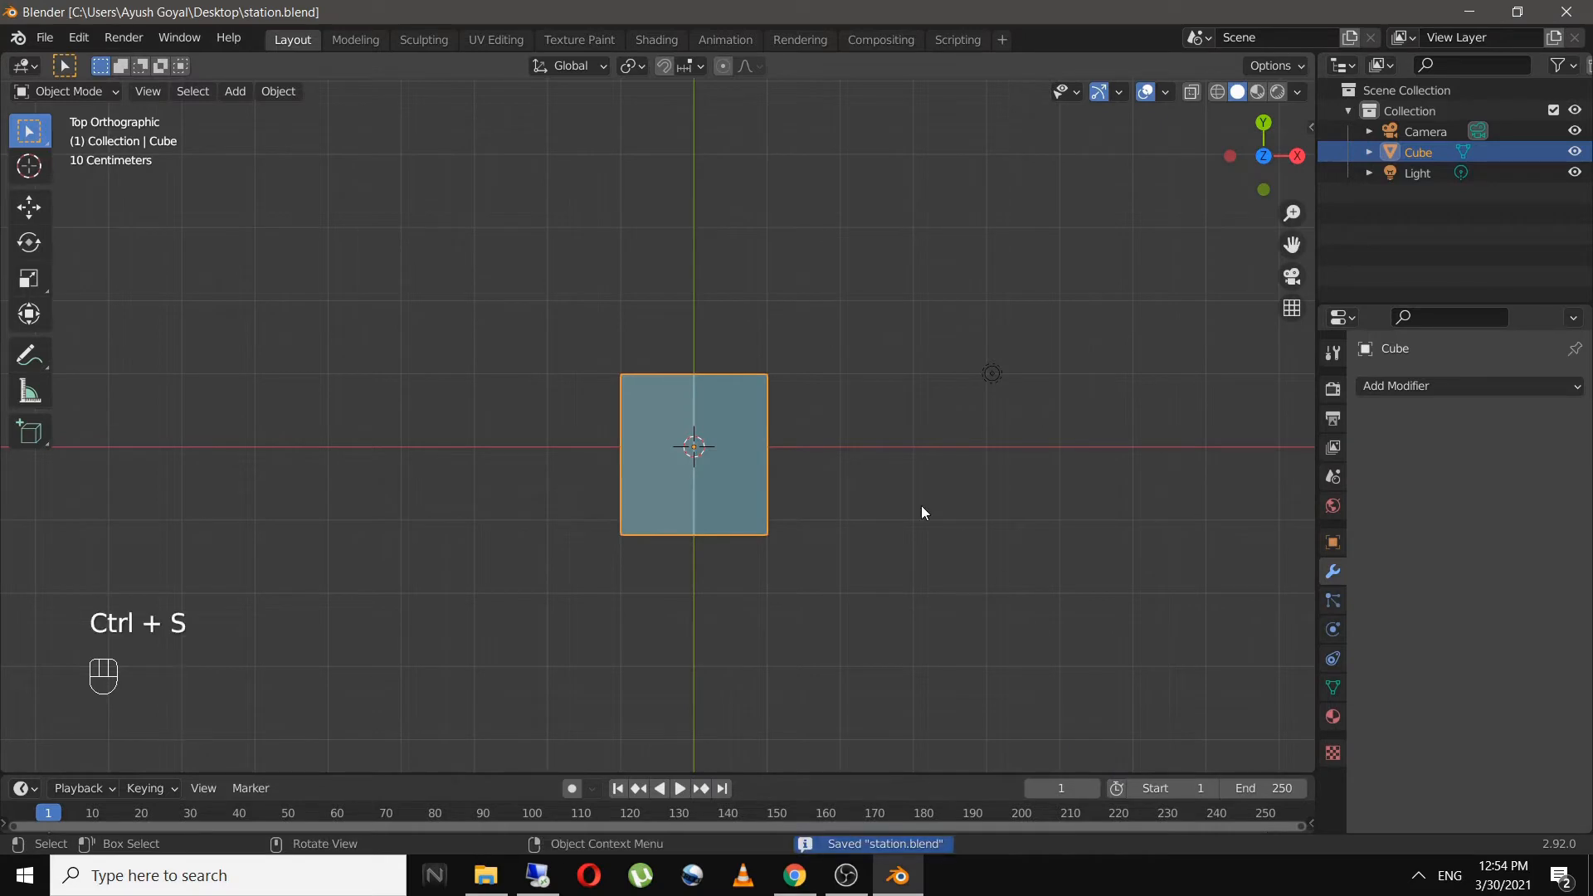
- Add a second cube and move it about 0.59 m along the Y axis toward the back of the house
key("shift+a")
mouse_move(463, 436)
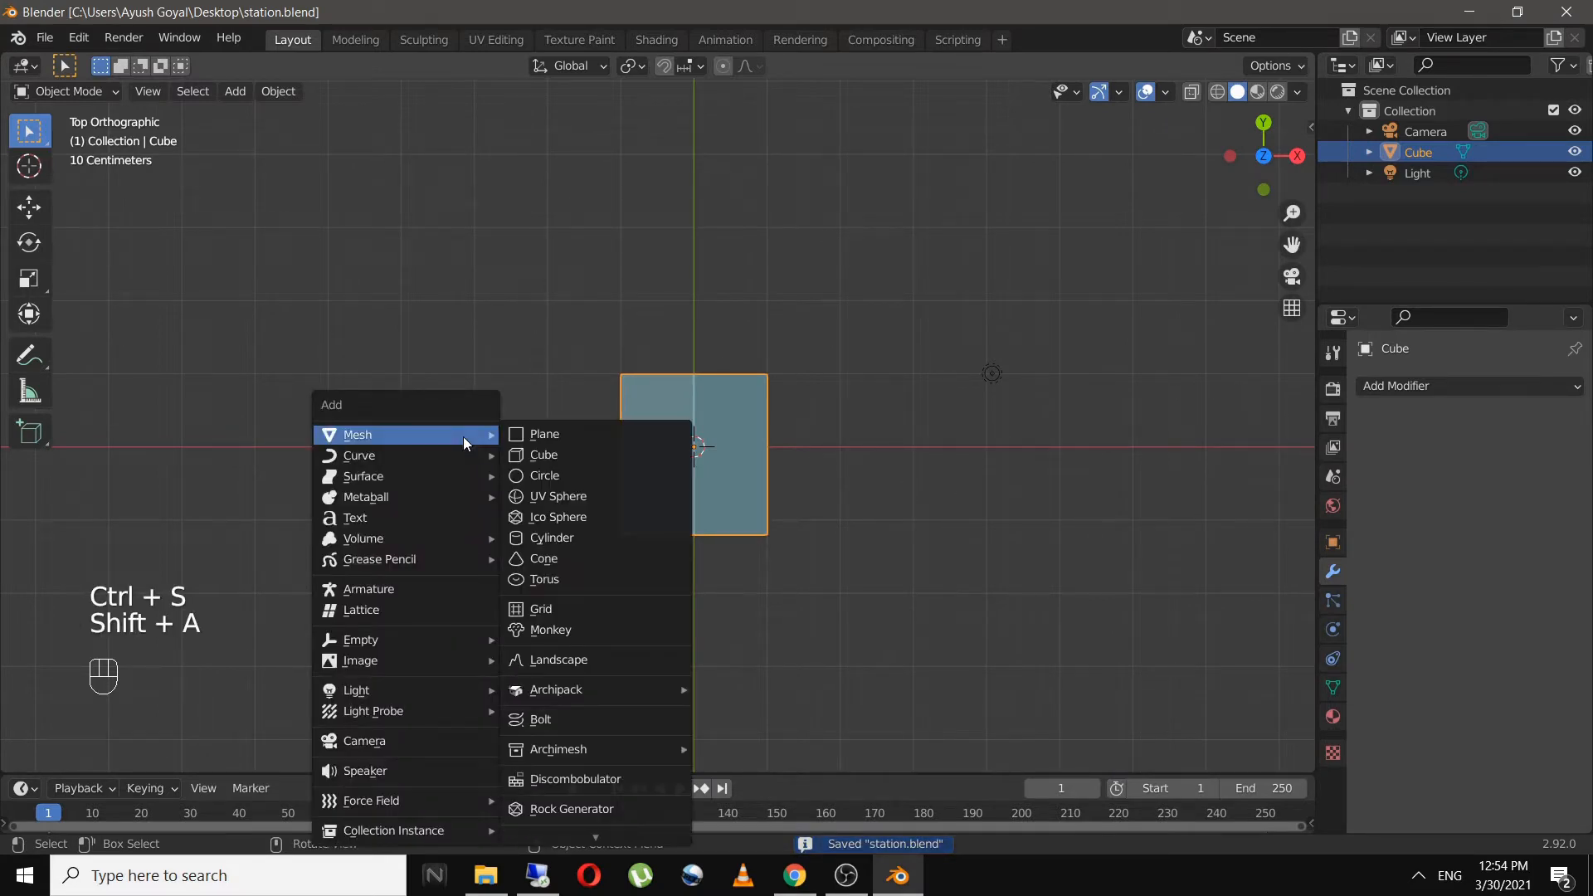
left_click(556, 454)
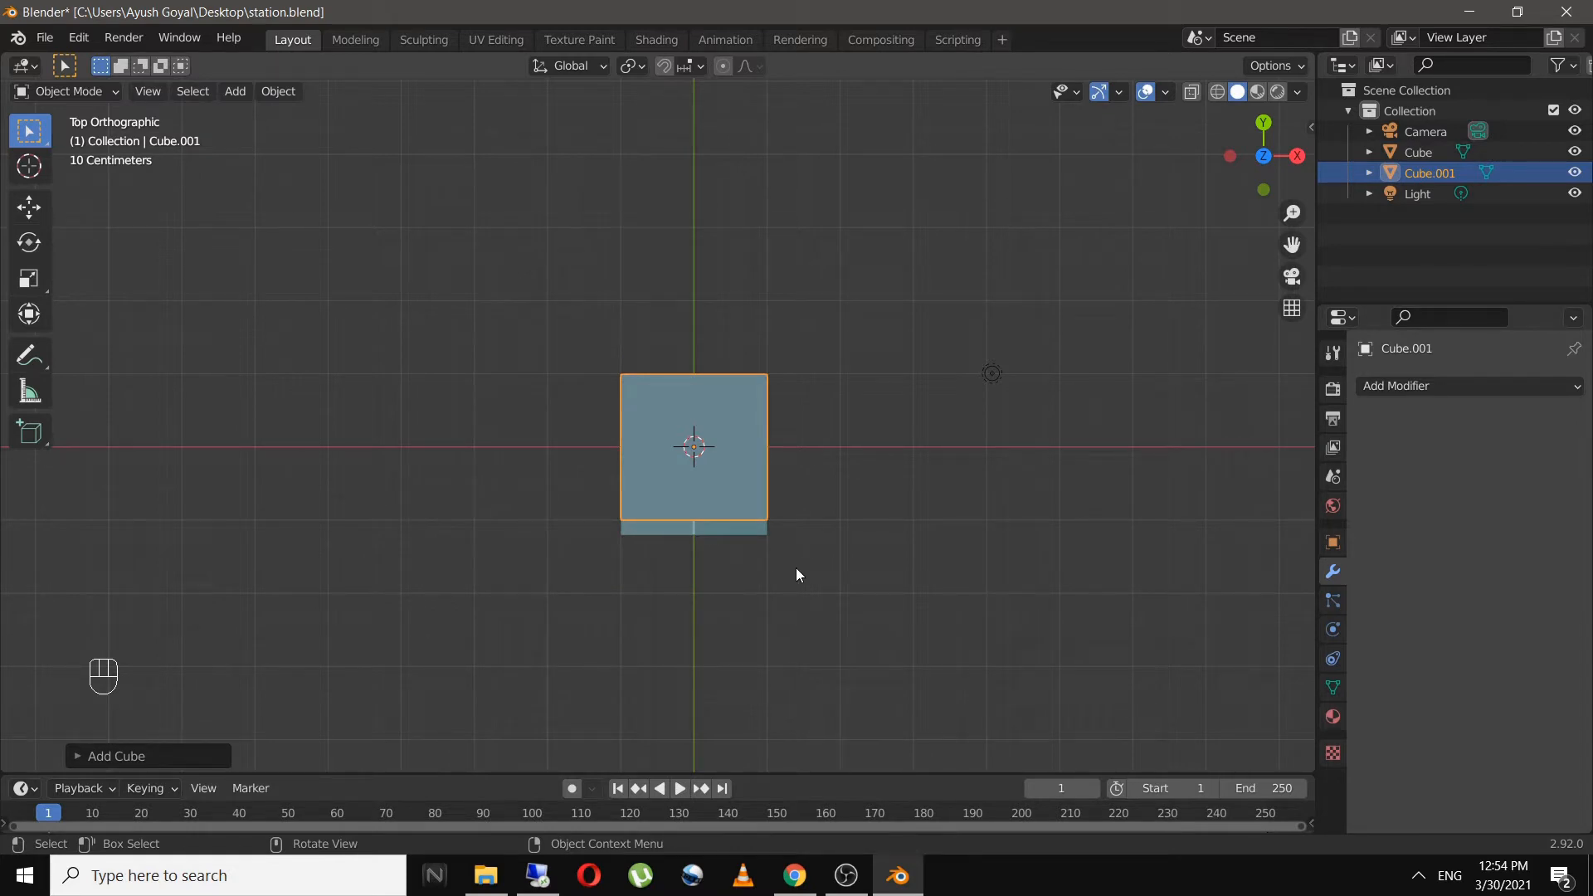
key("g")
key("y")
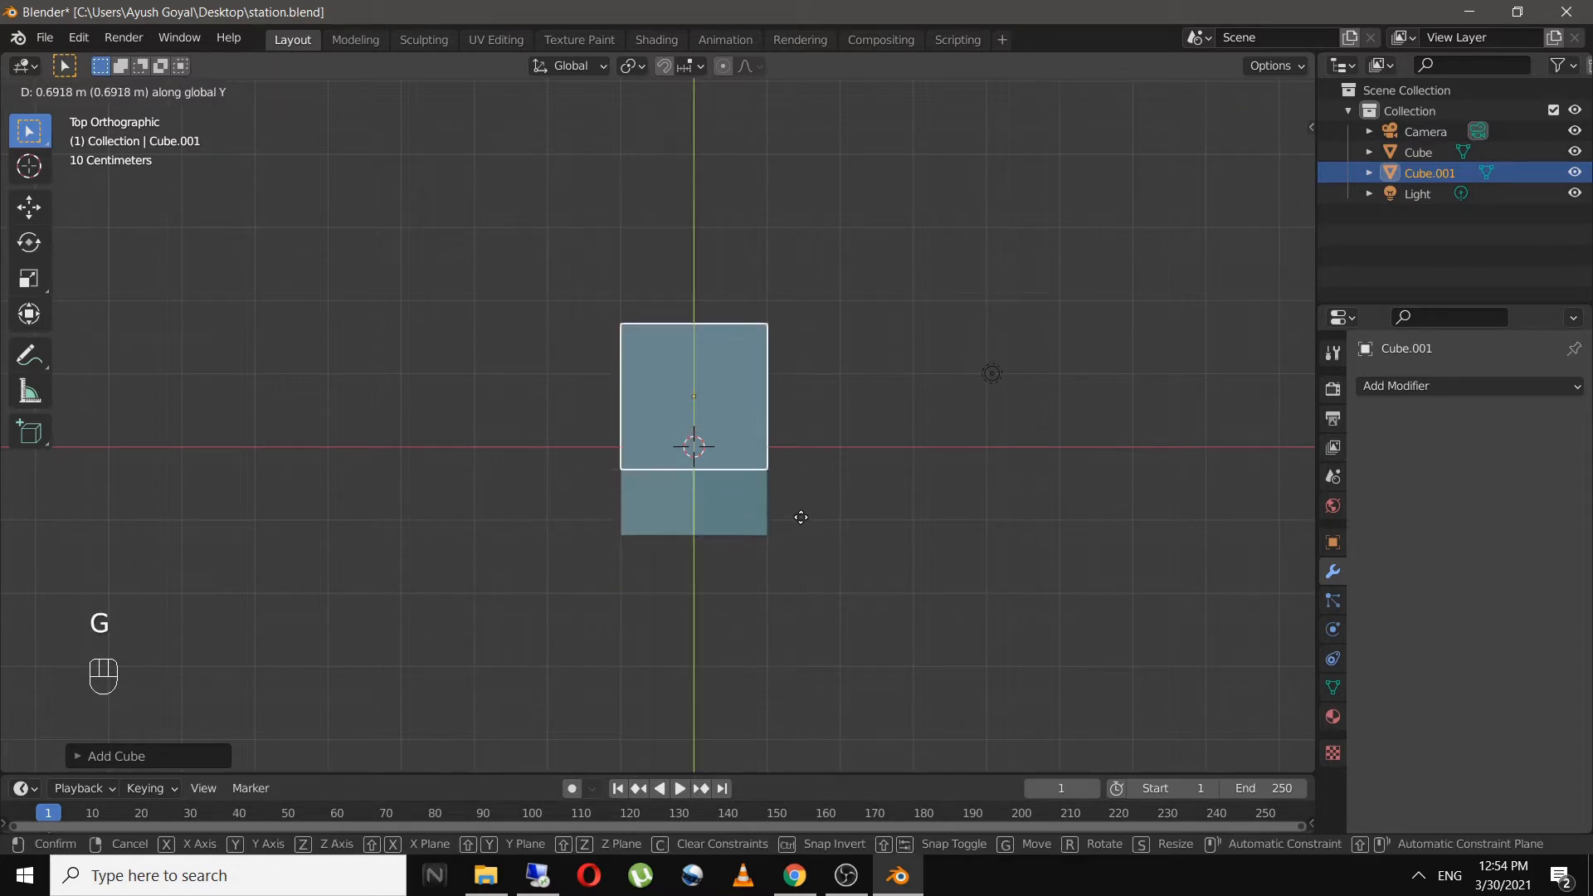
left_click(803, 524)
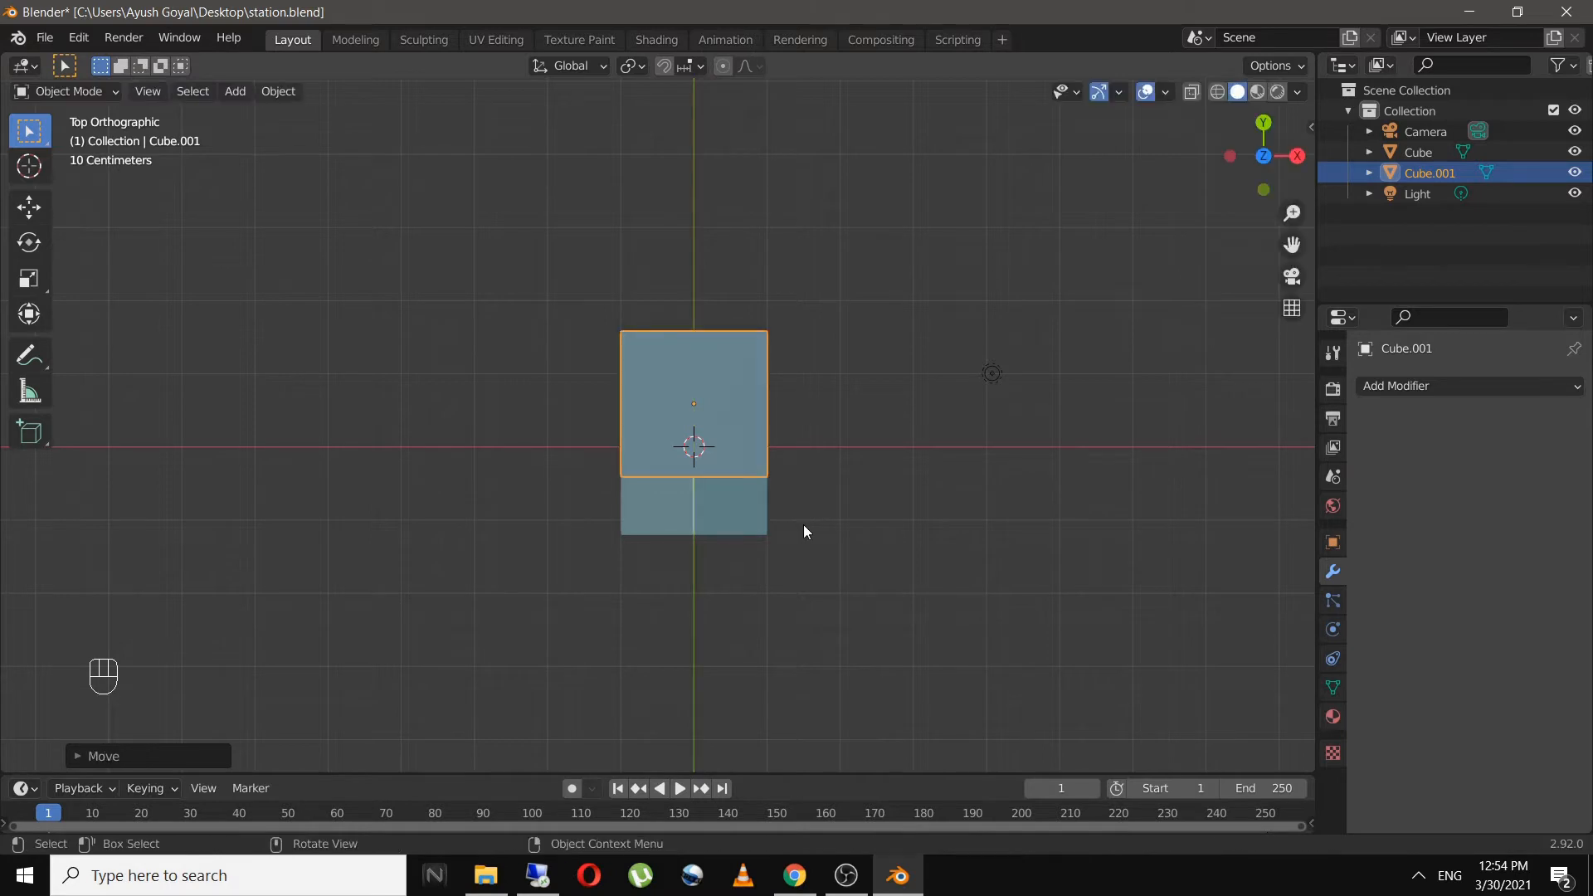
- Scale the new cube down along Z to about 0.63 of its height
middle_click_drag(803, 524, 914, 615)
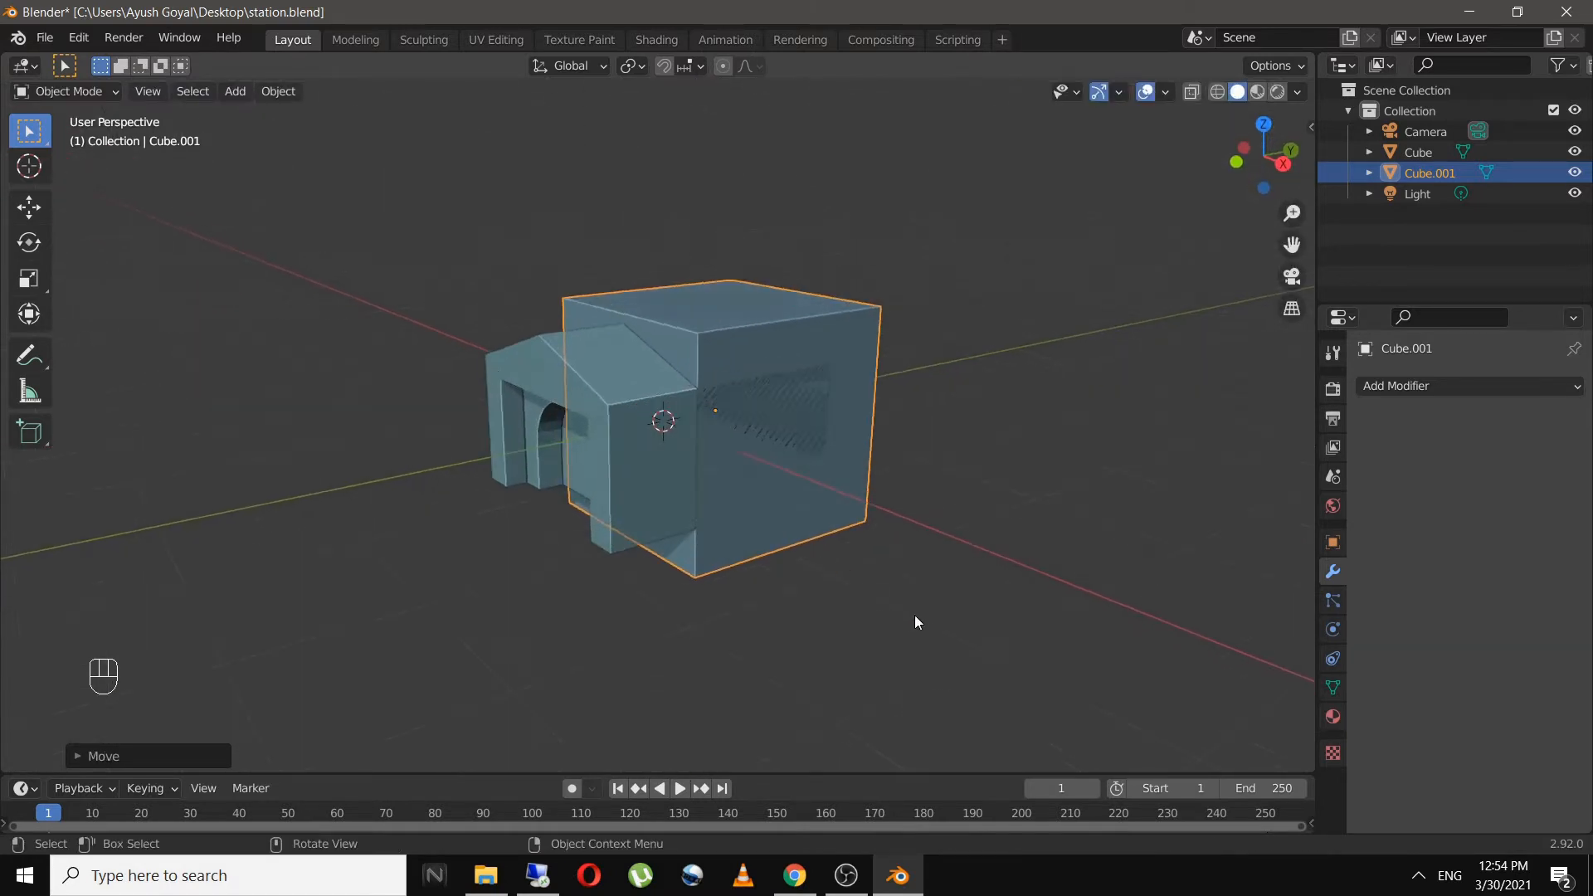
key("s")
key("z")
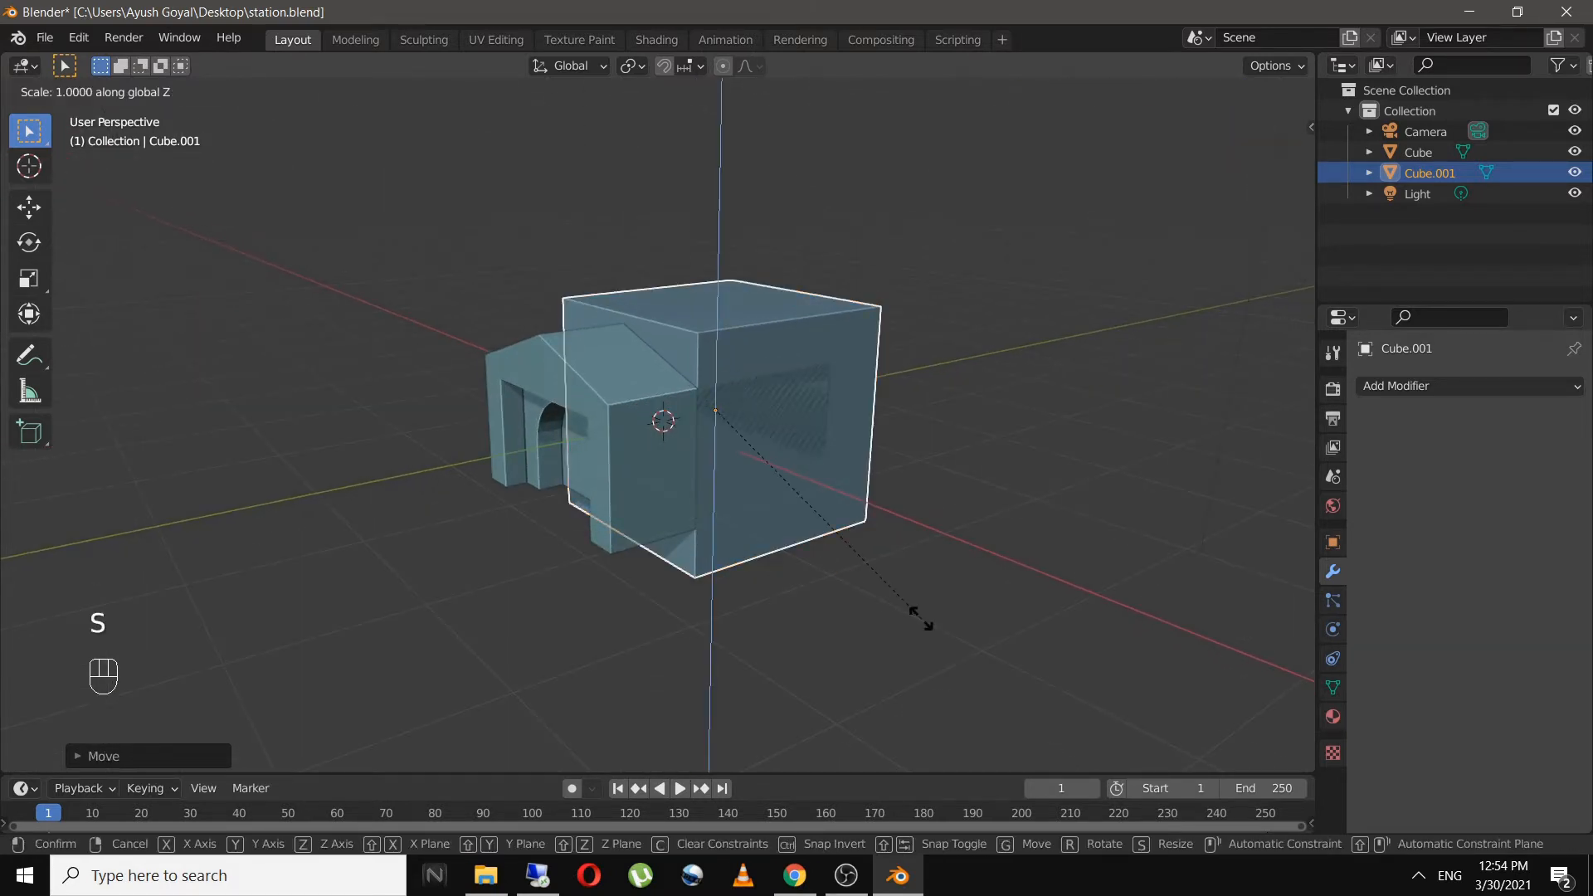
left_click(845, 543)
mouse_move(830, 534)
middle_mouse_down()
mouse_move(730, 458)
mouse_move(813, 516)
middle_mouse_up()
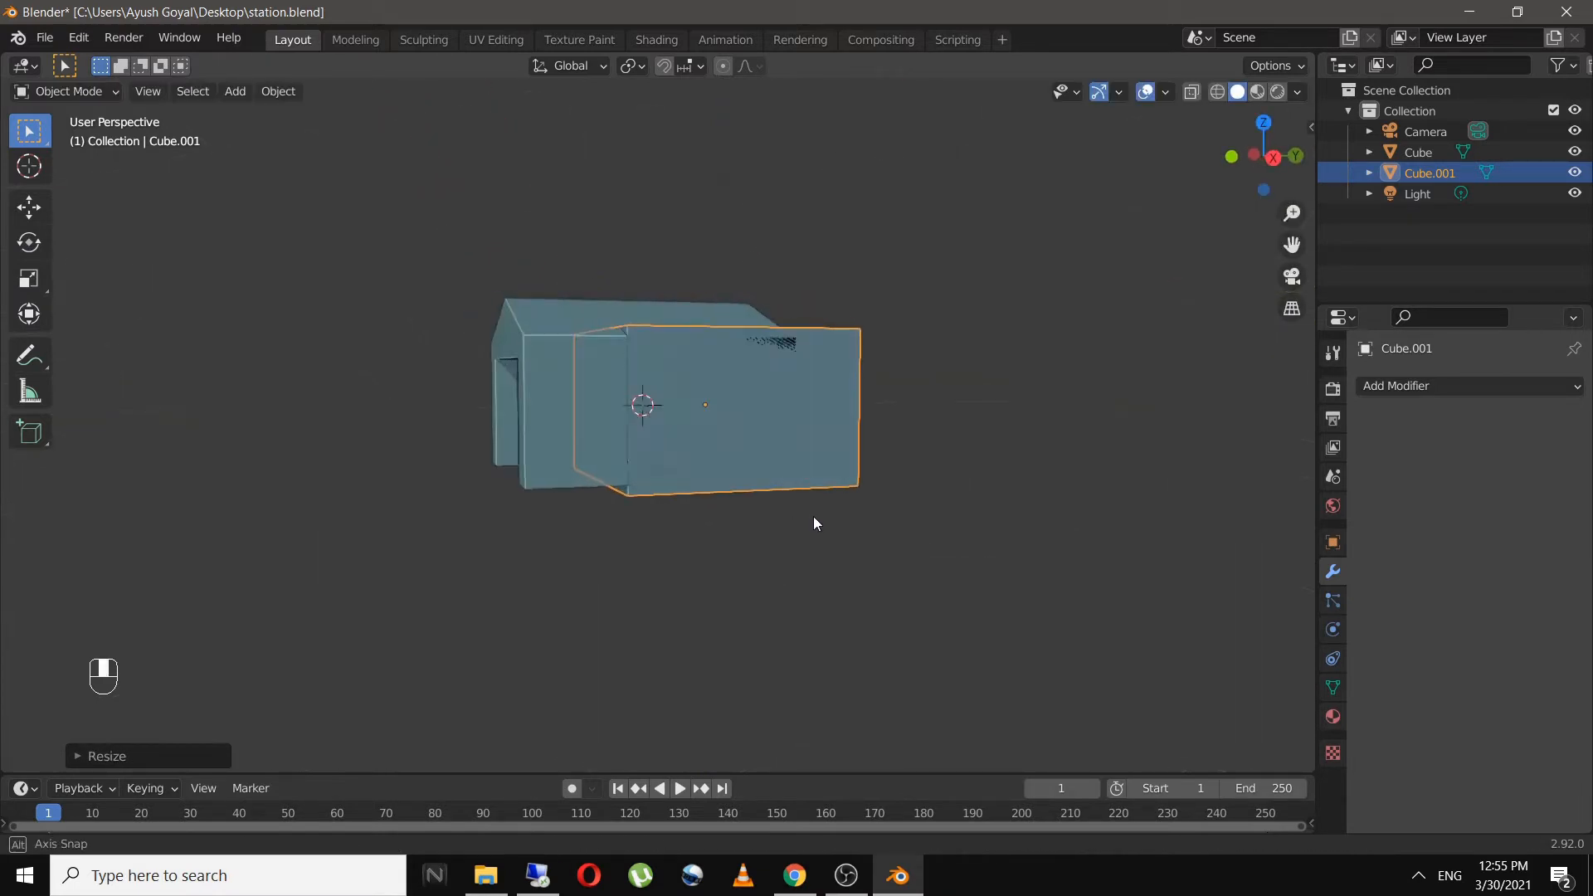
key("s")
key("z")
left_click(888, 576)
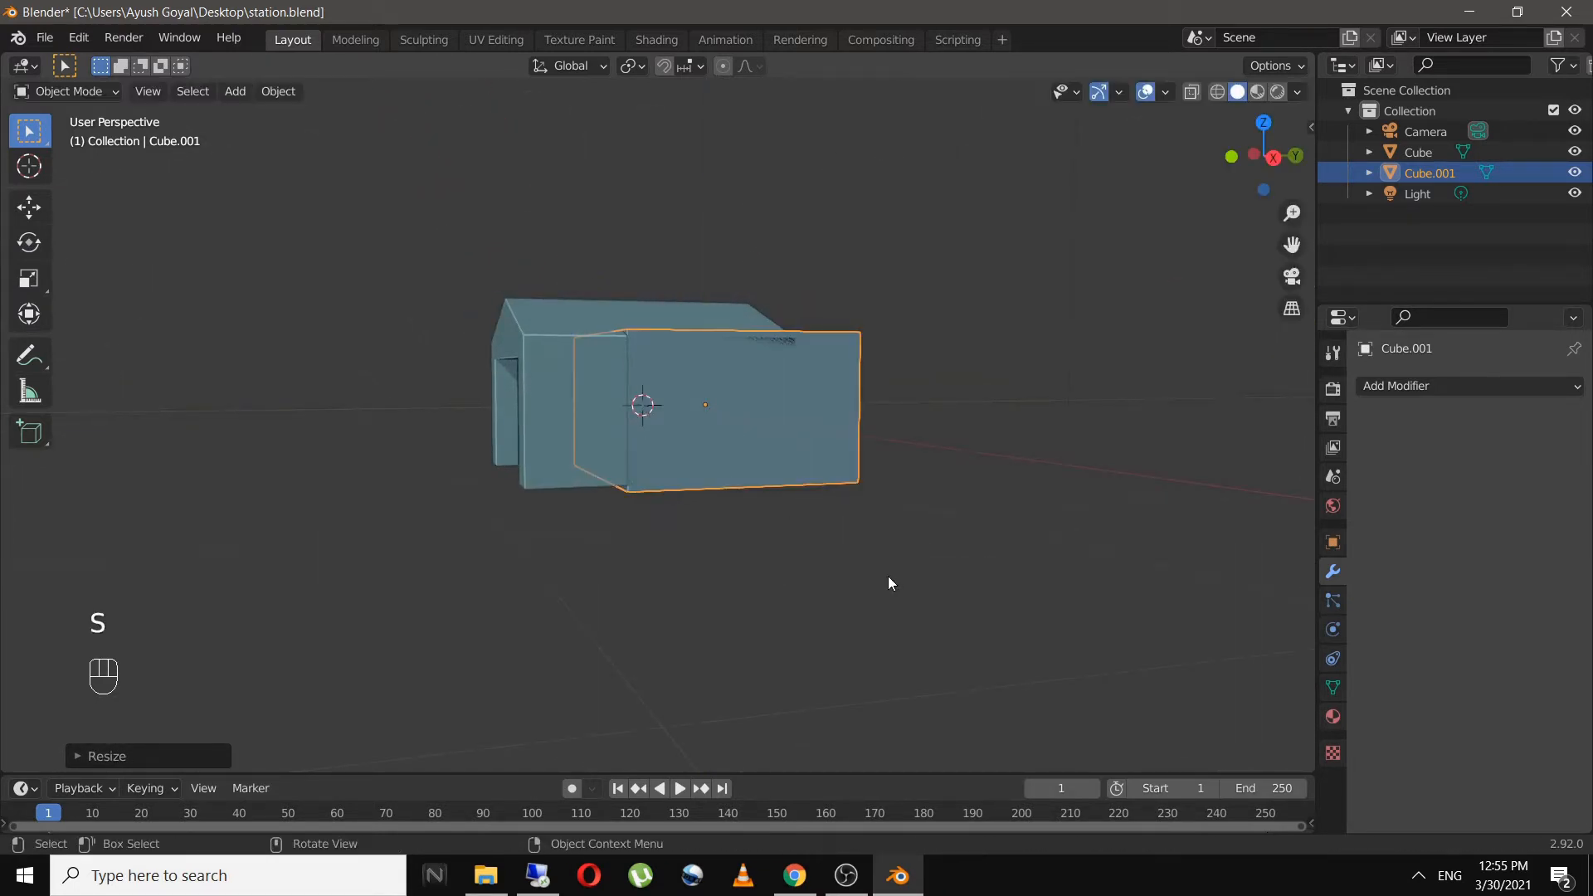
- Set the new cube's Z dimension to 1 m and lower it about 0.05 m along Z
key("n")
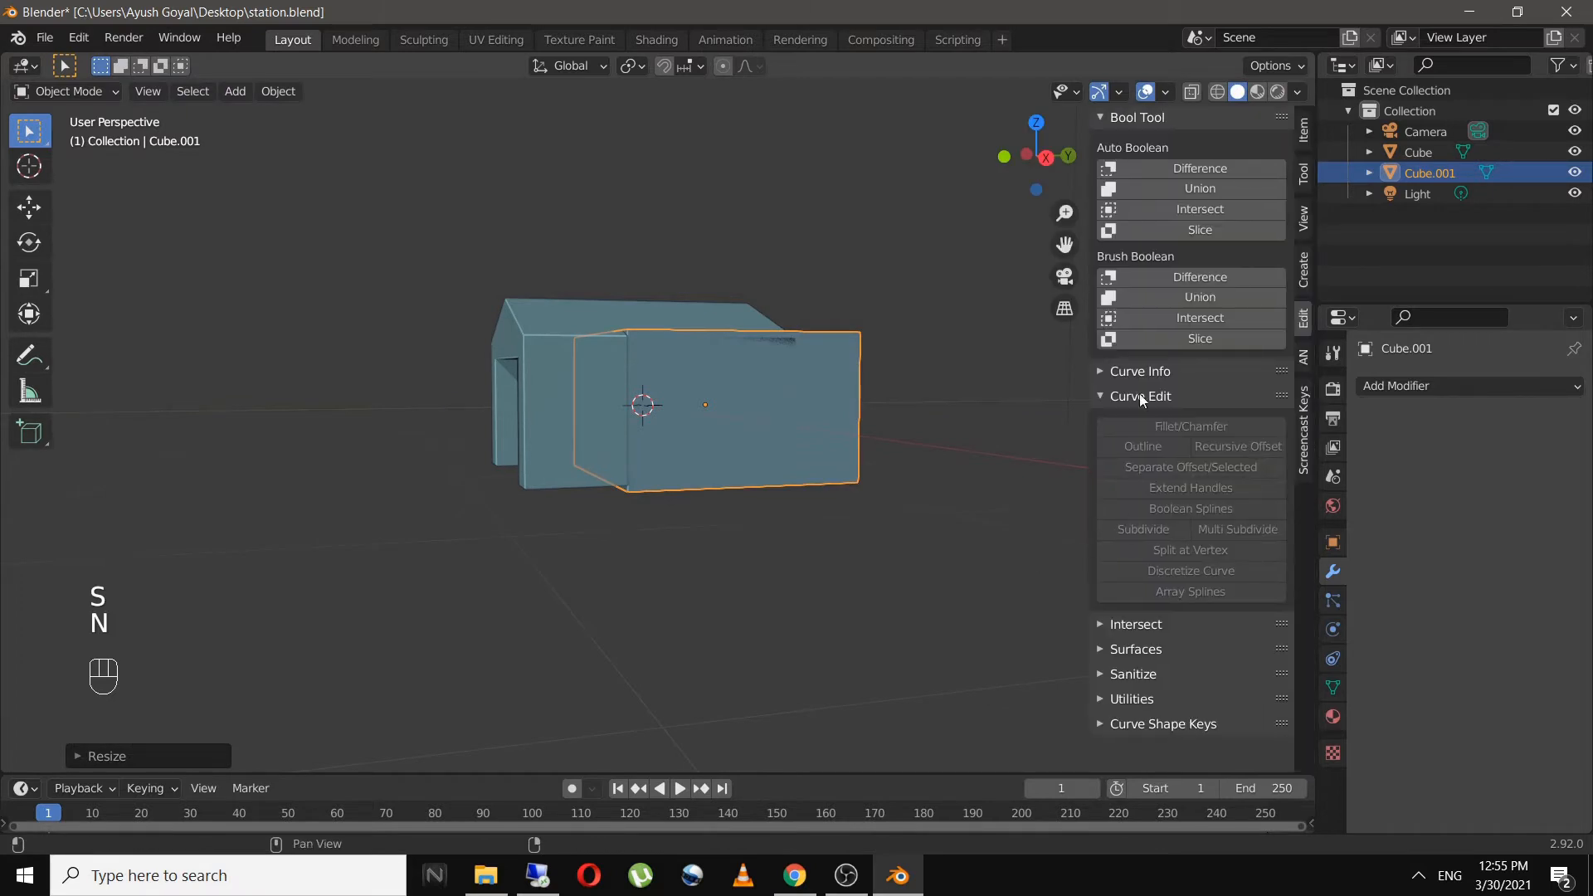
left_click(1305, 132)
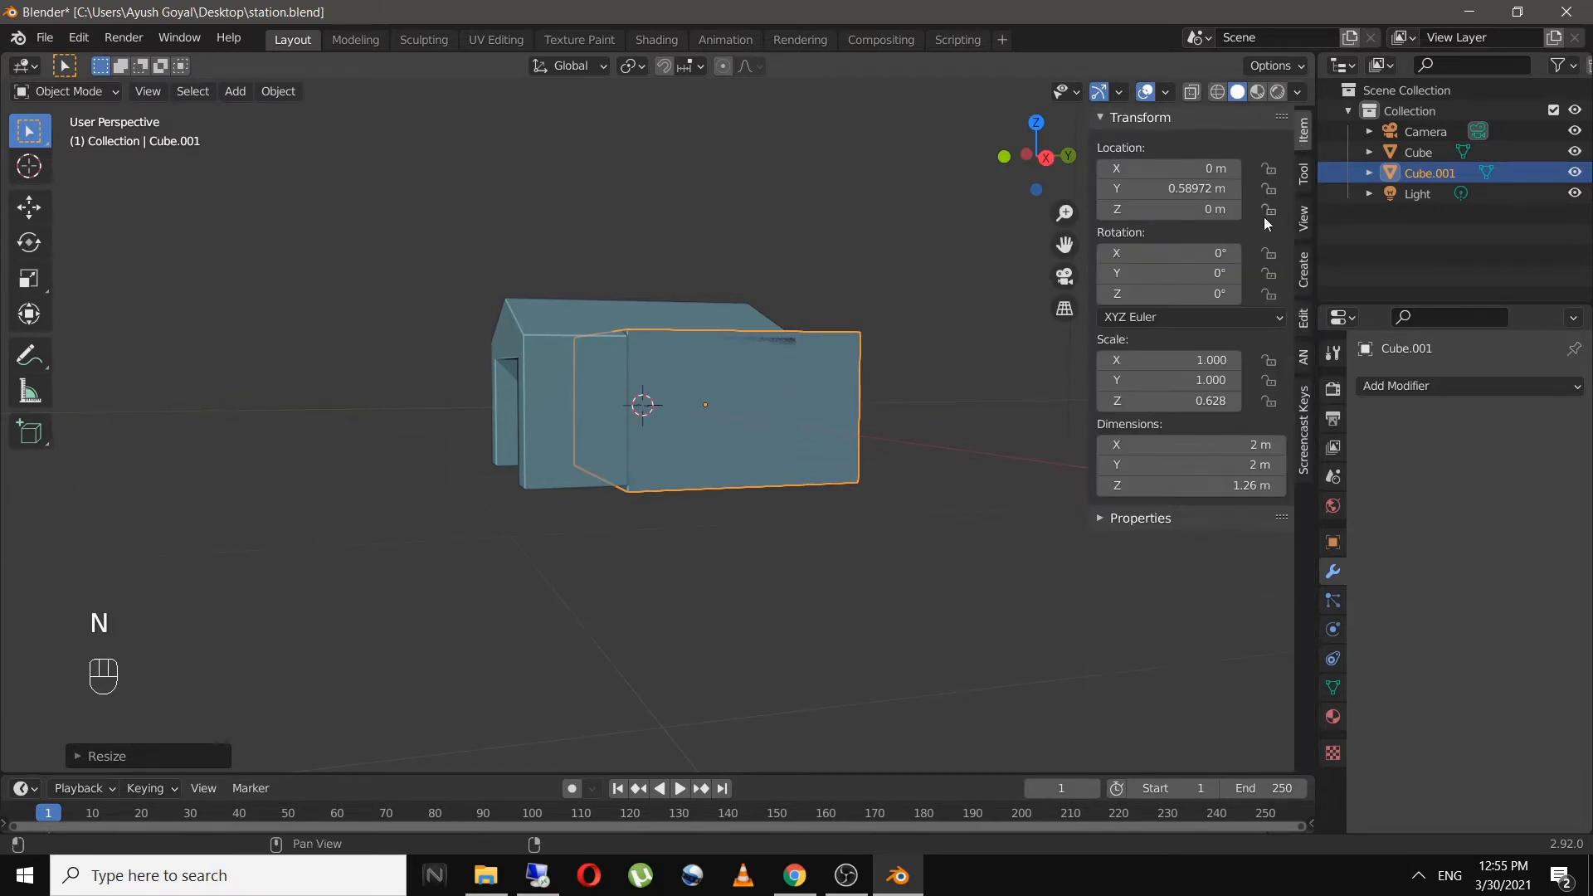
double_click(1211, 484)
type("1")
key("Return")
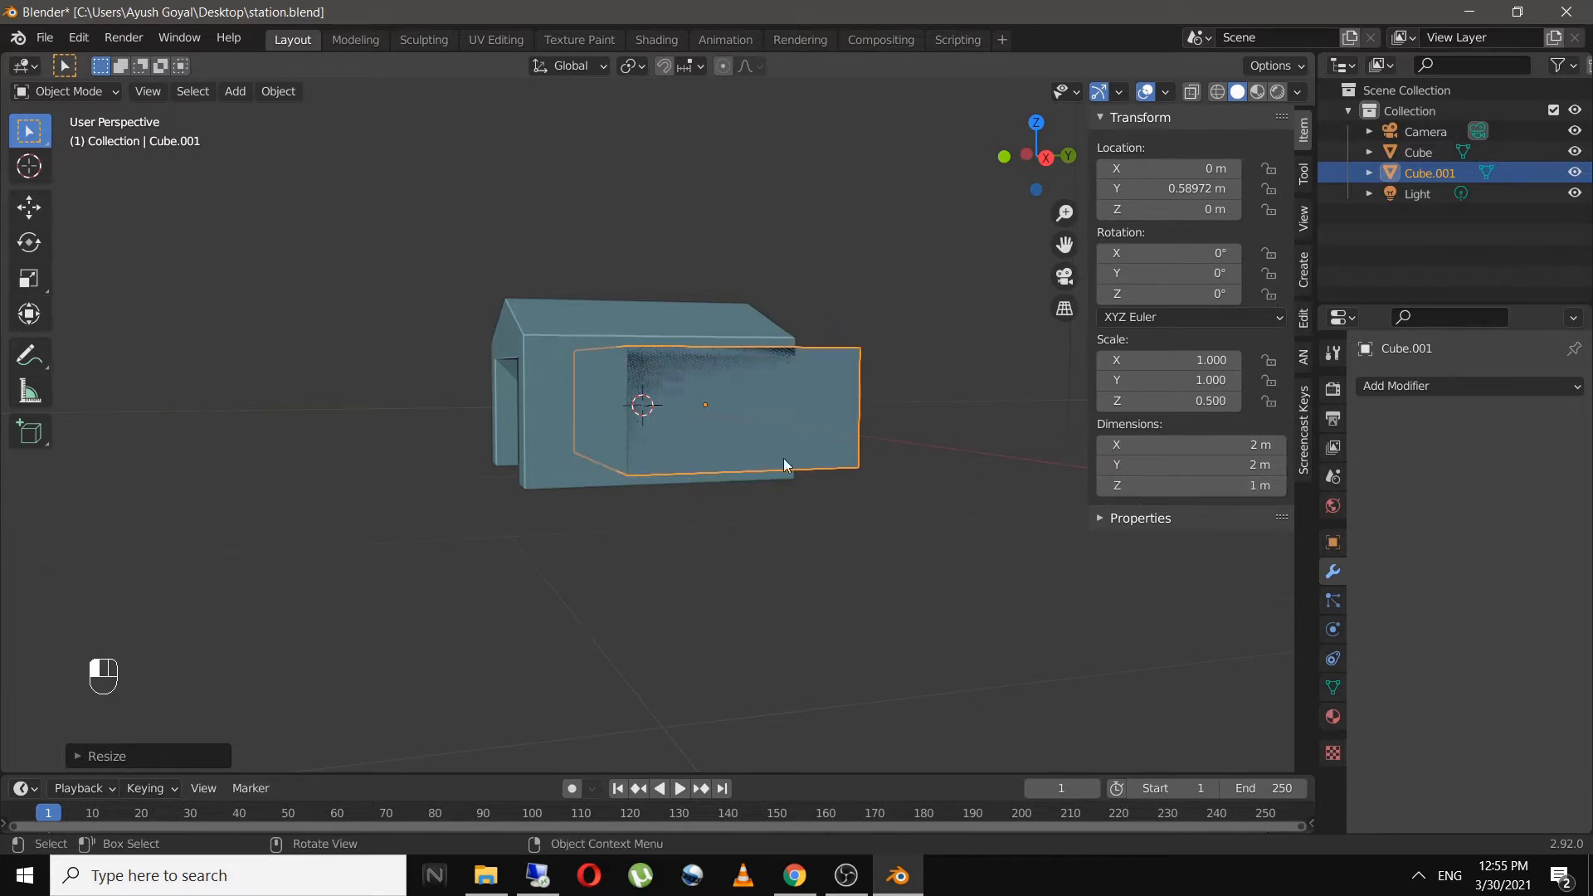
middle_click_drag(783, 458, 662, 446)
key("g")
key("z")
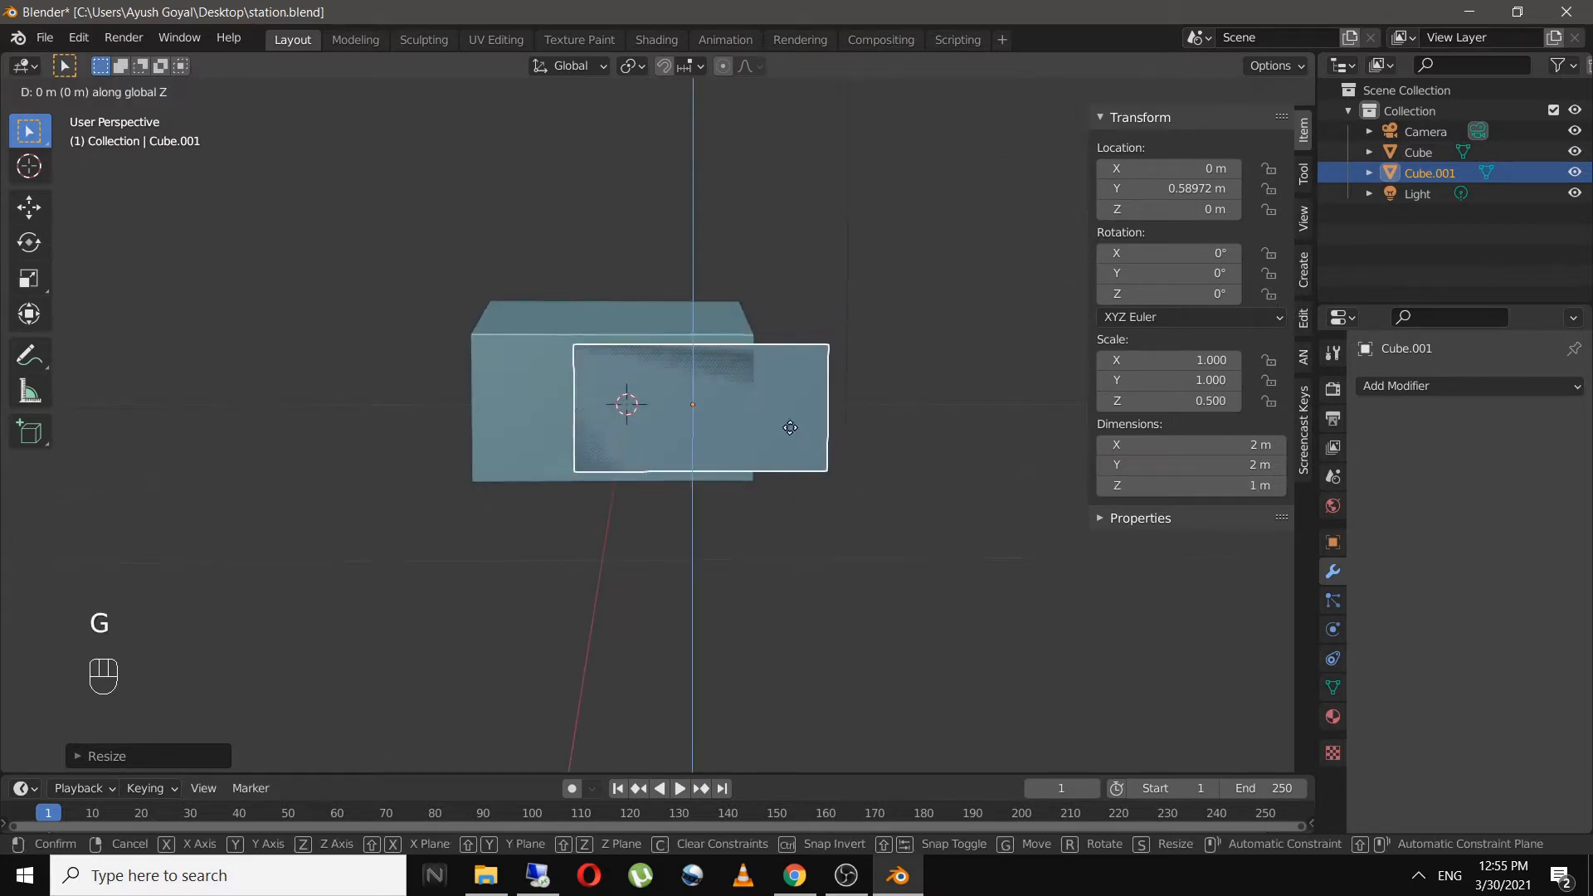
left_click(800, 488)
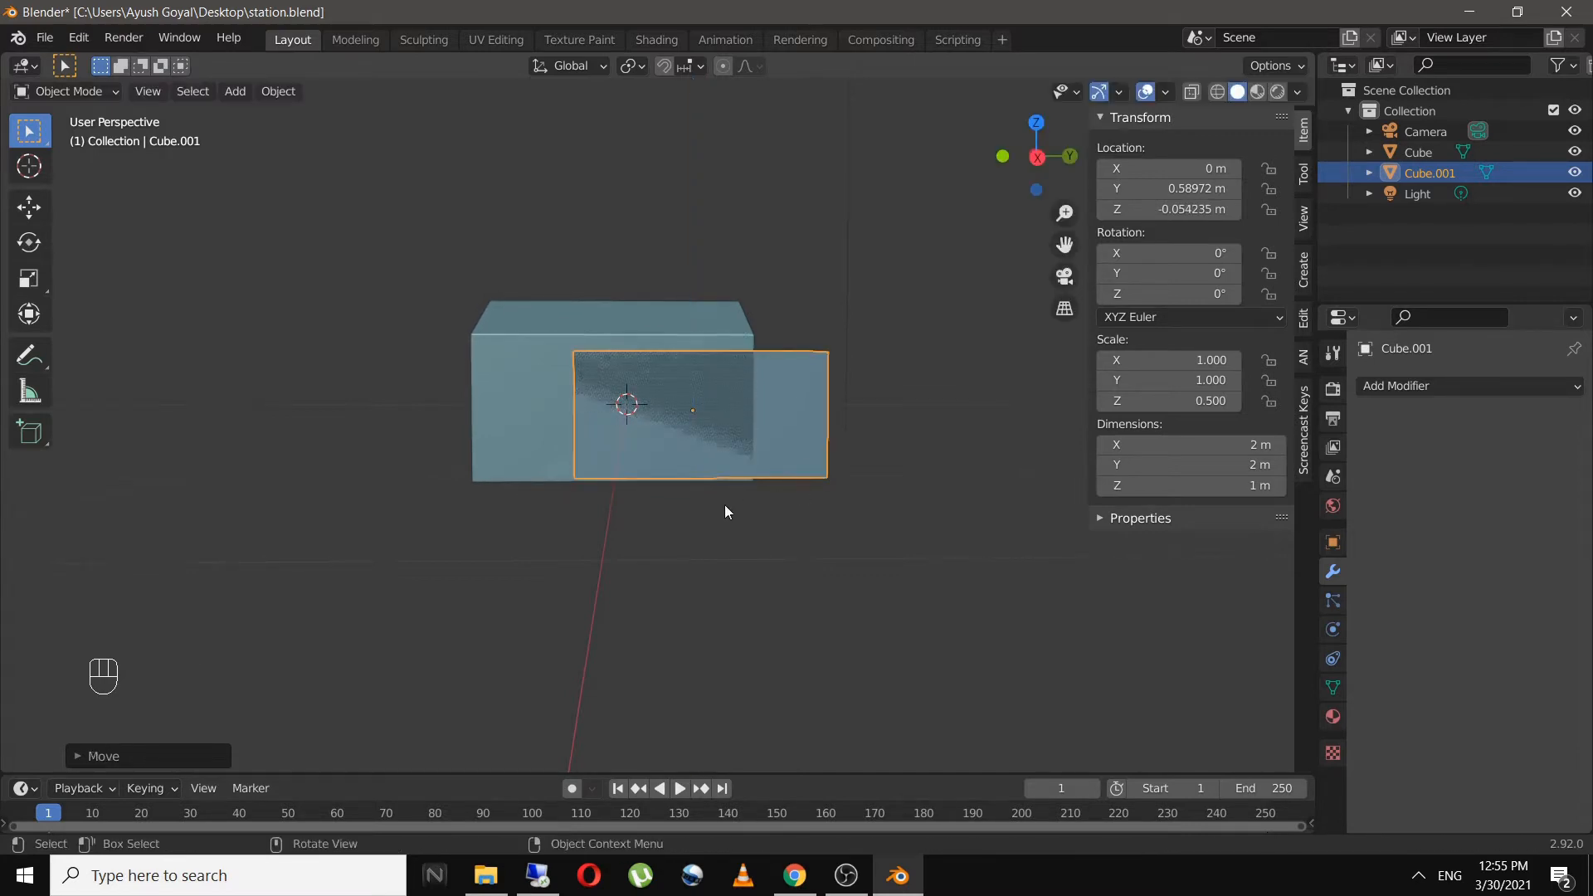
- Set the new cube's Z dimension to 1.15 m
scroll(724, 505, "up", 3)
middle_click_drag(684, 526, 780, 488)
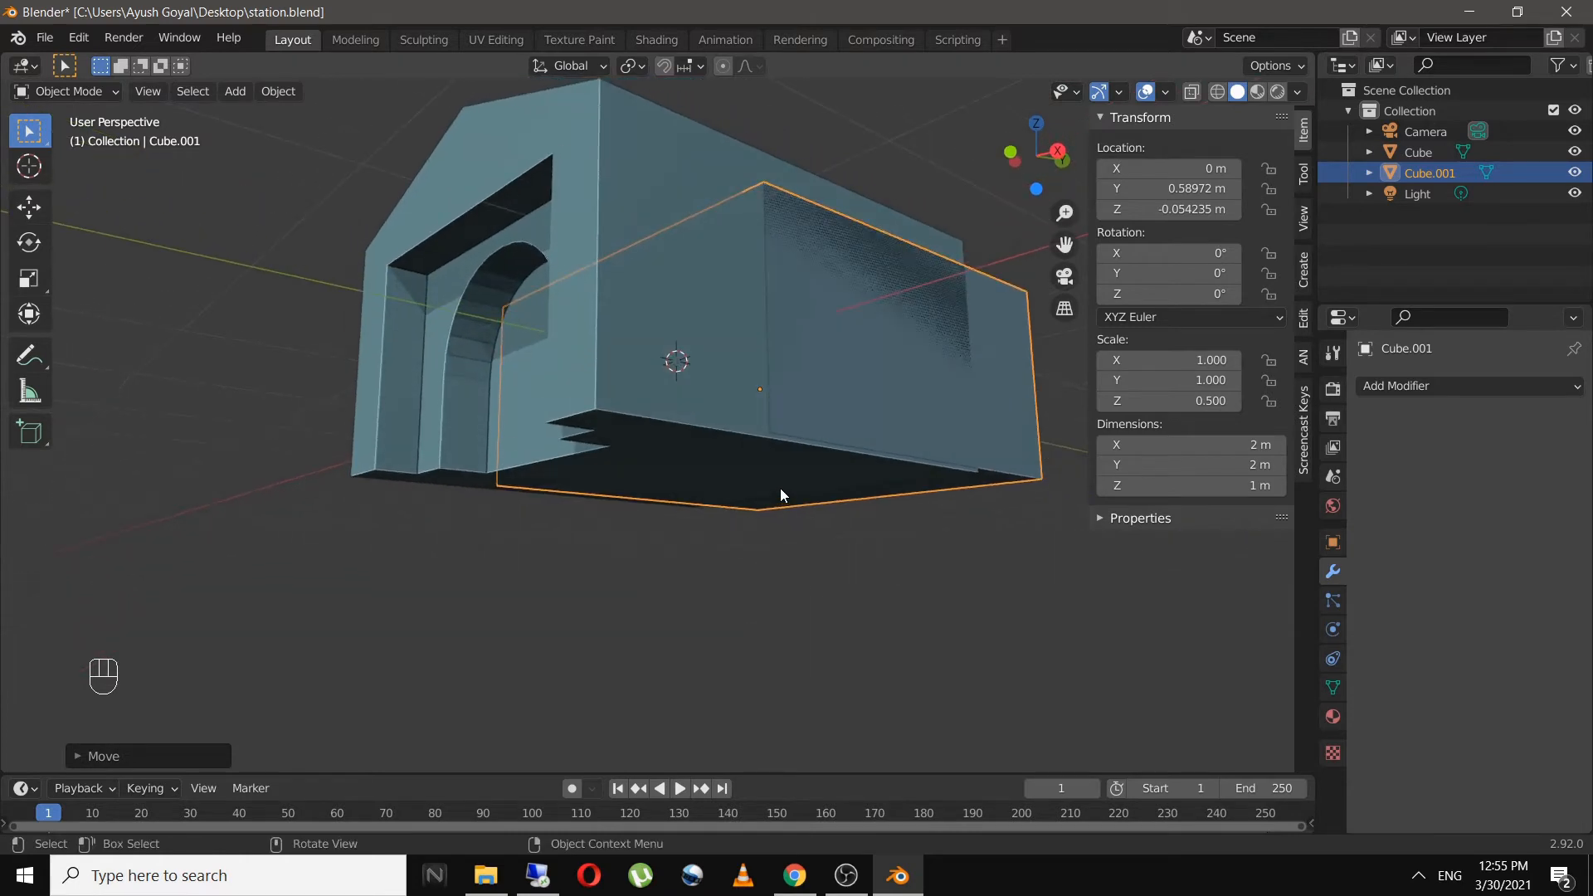
left_click(1213, 485)
type("1.1")
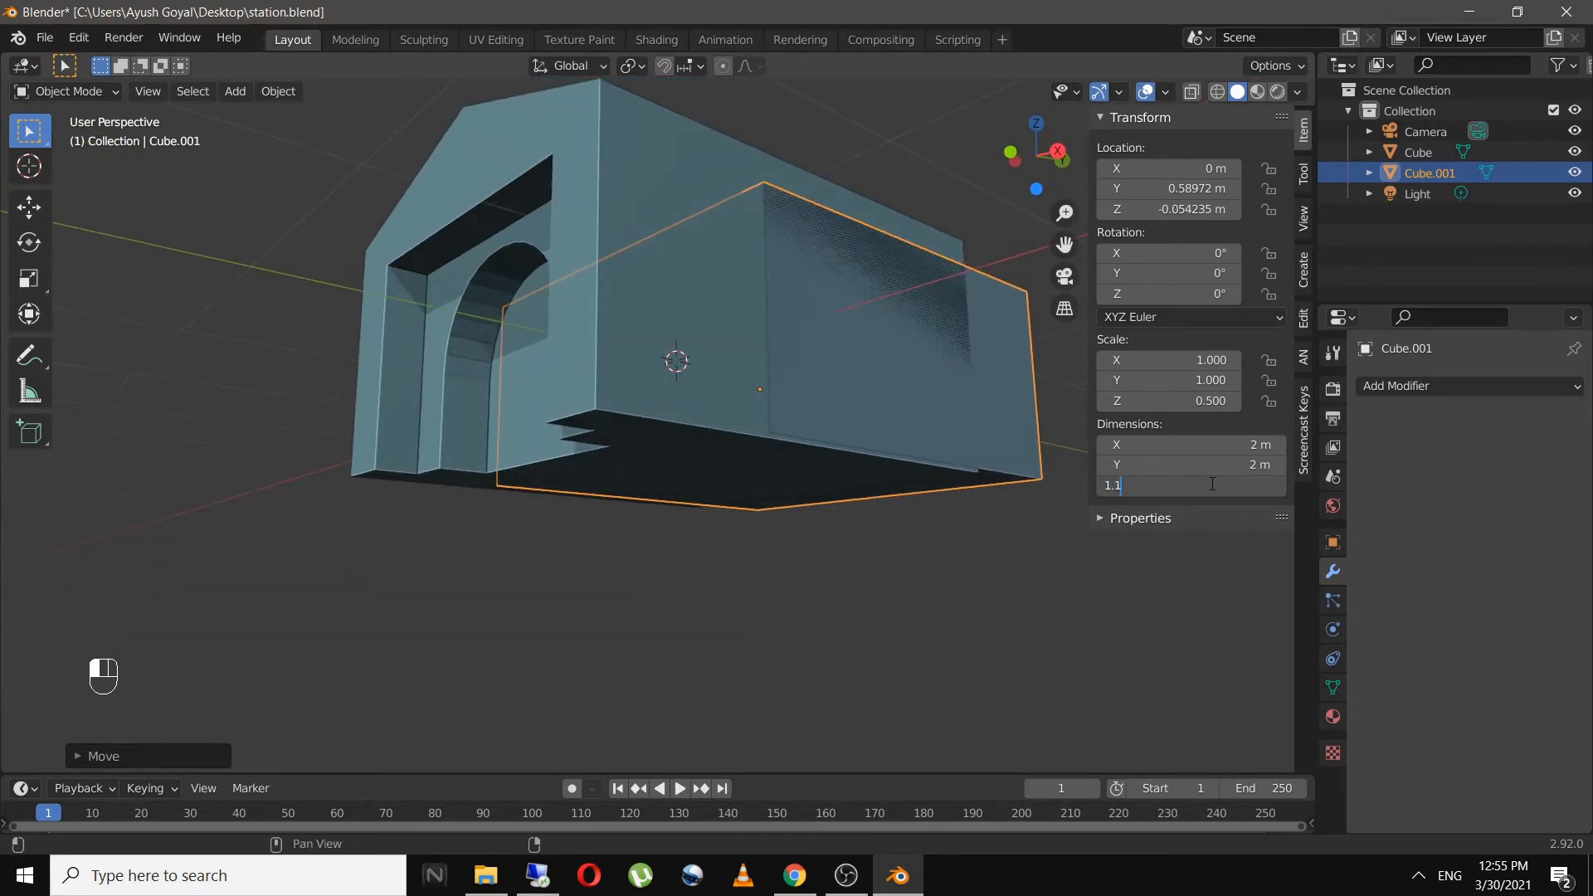
type("5")
key("Return")
middle_click_drag(998, 357, 866, 382)
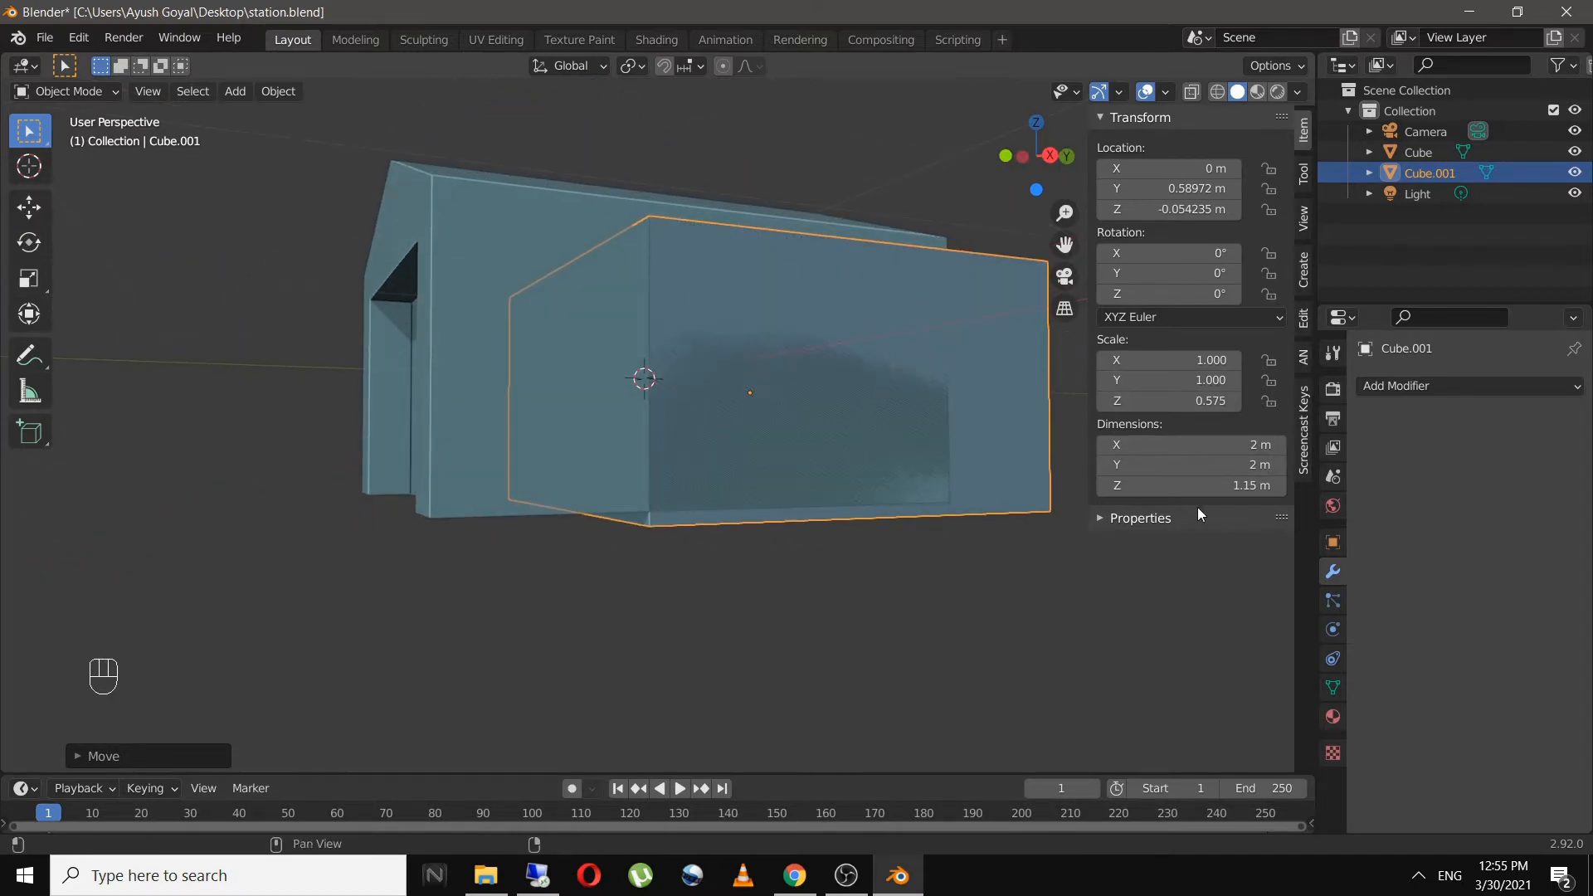
- Set the new cube's X dimension to 6 m so it extends past both sides of the house, and hide the sidebar
middle_click_drag(742, 381, 830, 465)
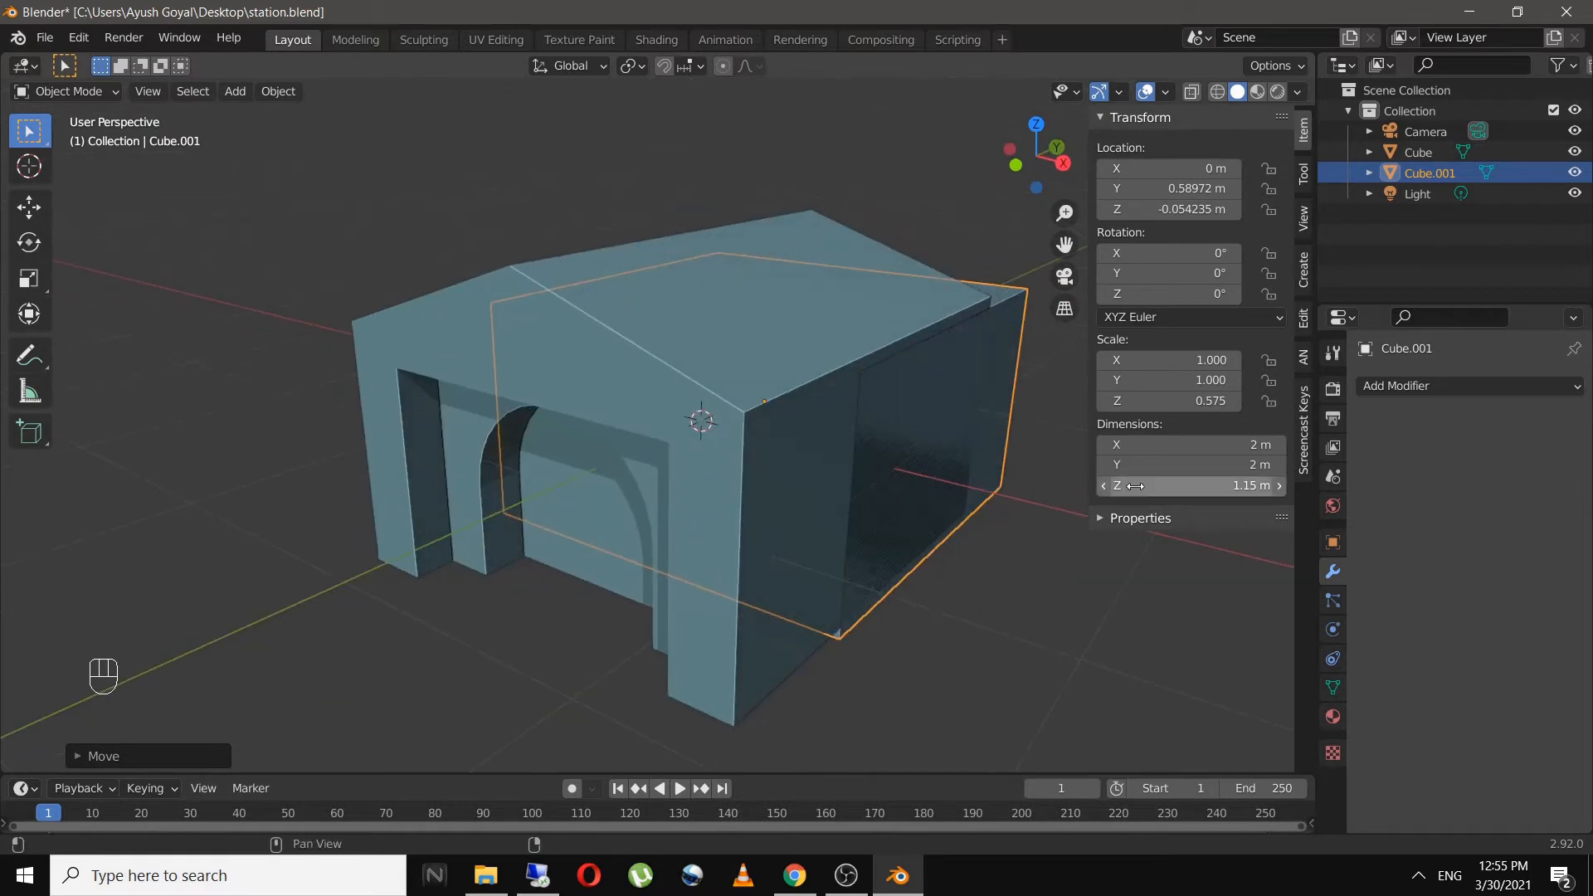
left_click(1174, 446)
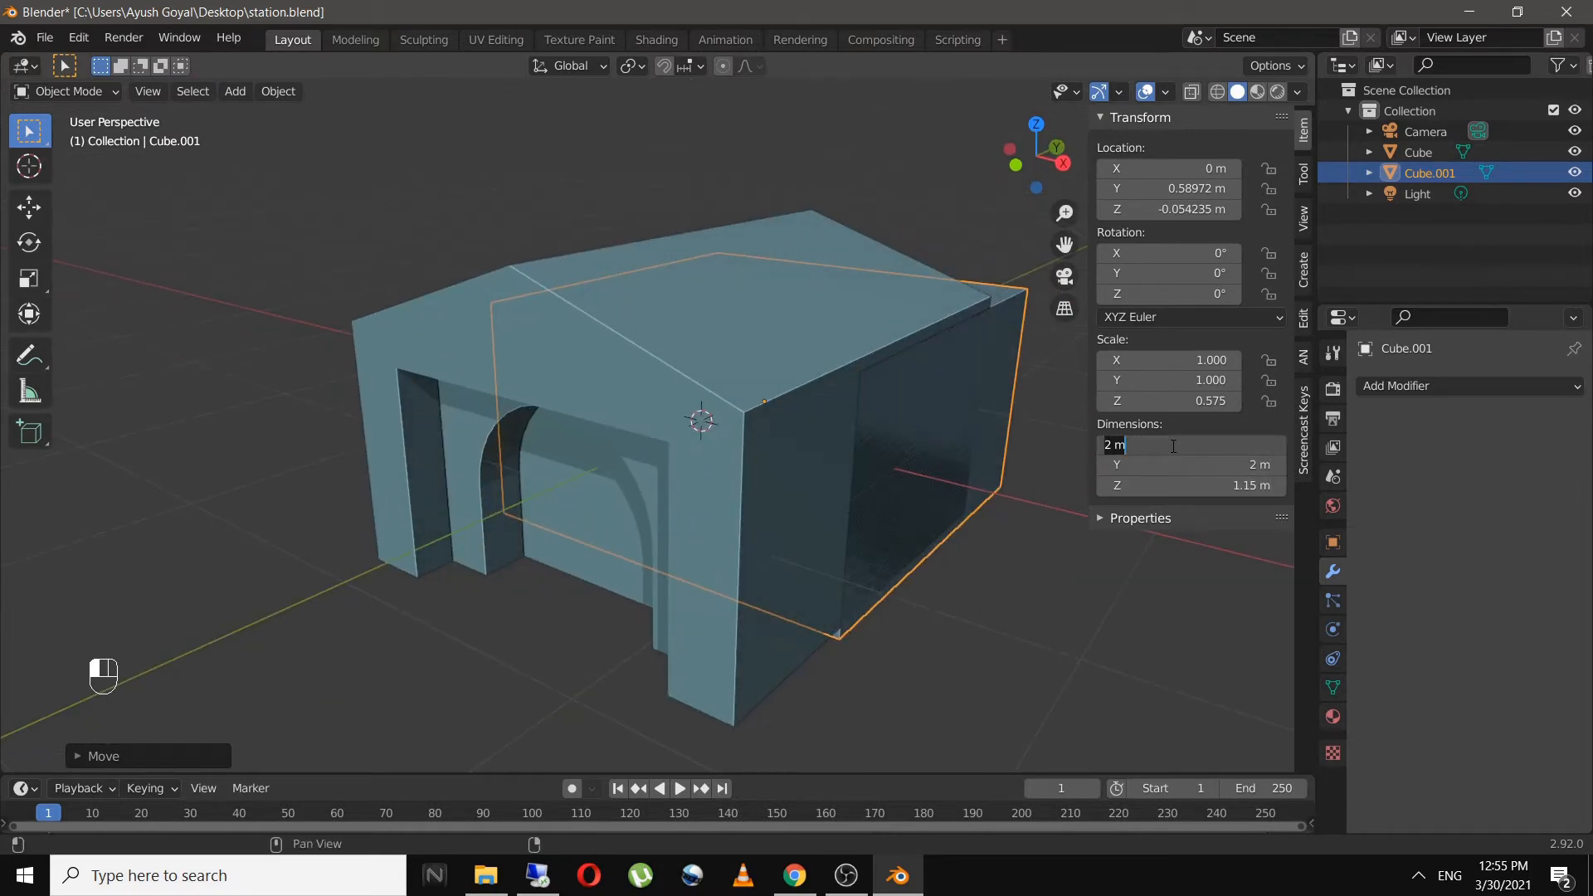
type("6")
key("Return")
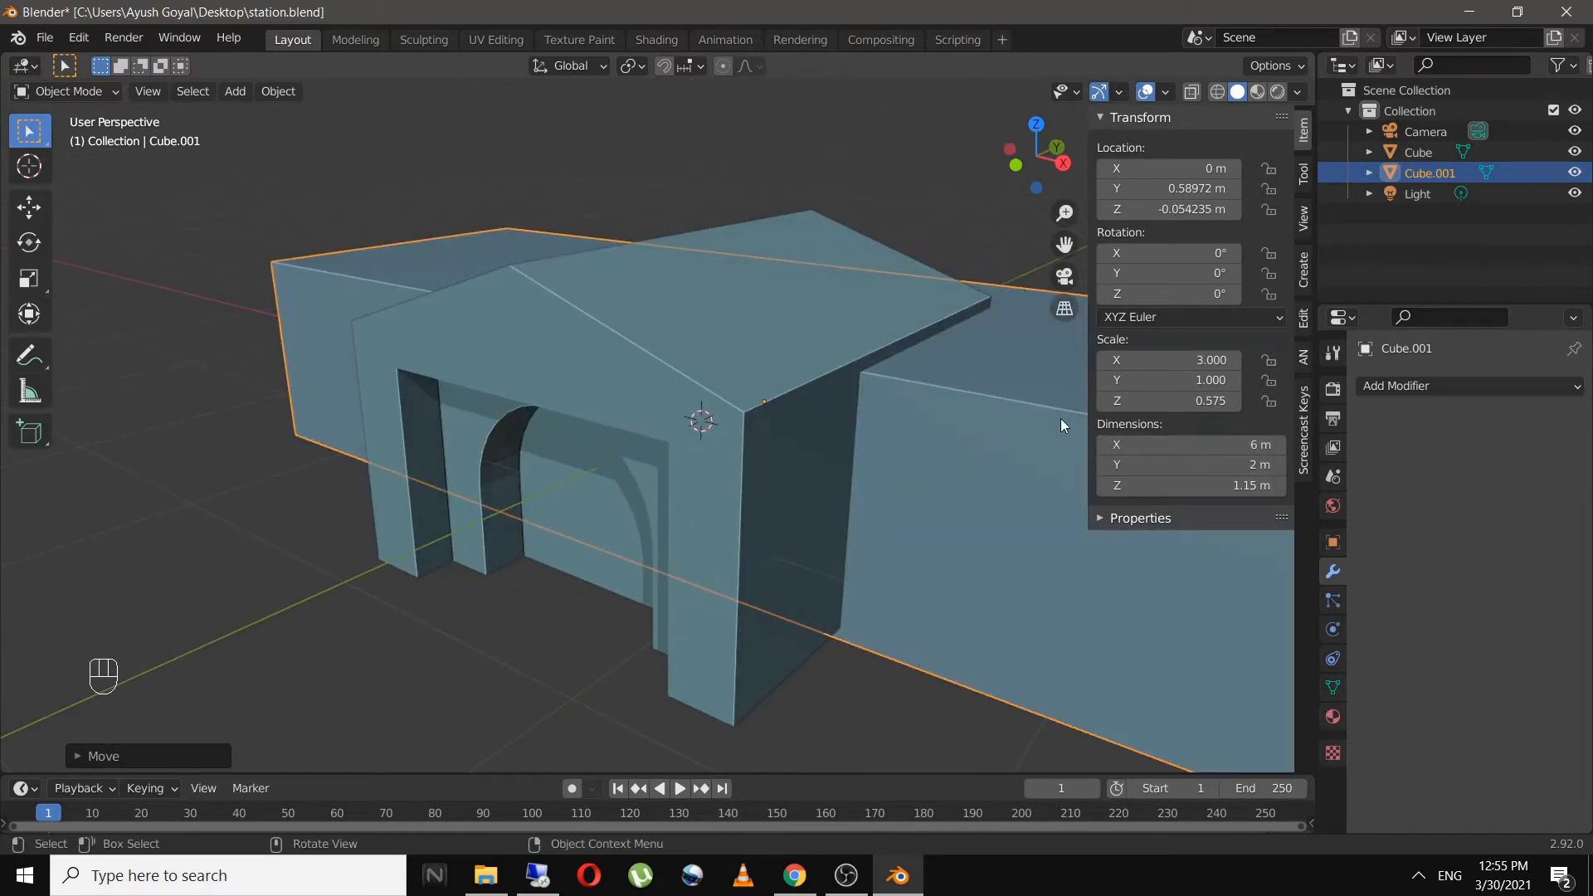
key("n")
scroll(1058, 417, "down", 4)
middle_click_drag(868, 416, 830, 470)
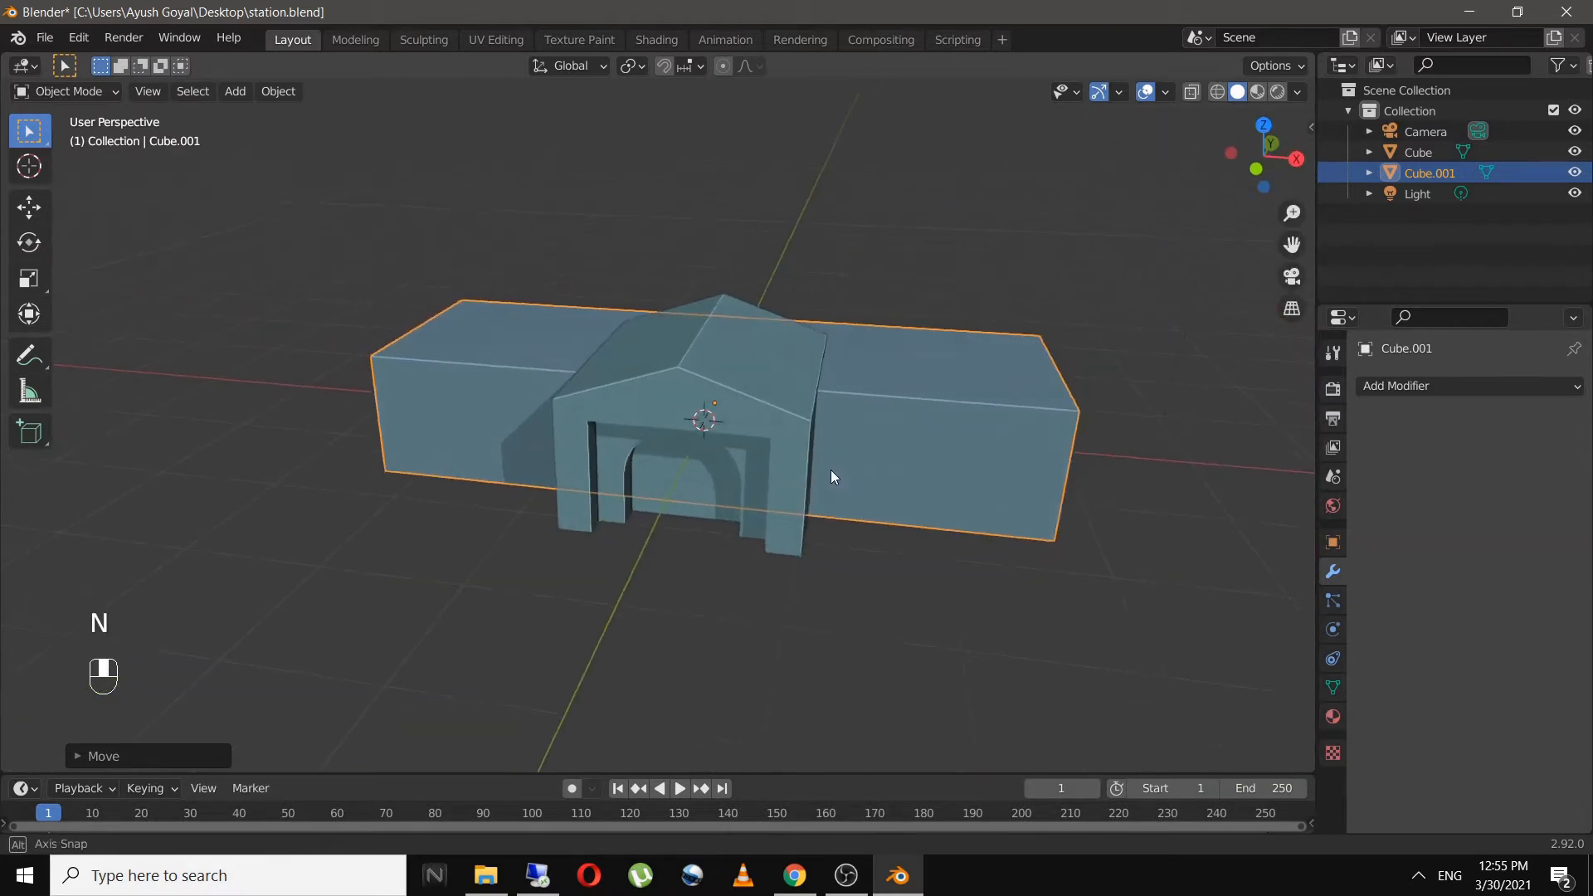
- Select the wide block behind the entrance and scale its height down slightly along Z
left_click(941, 541)
middle_click_drag(941, 541, 859, 470)
scroll(857, 470, "up", 4)
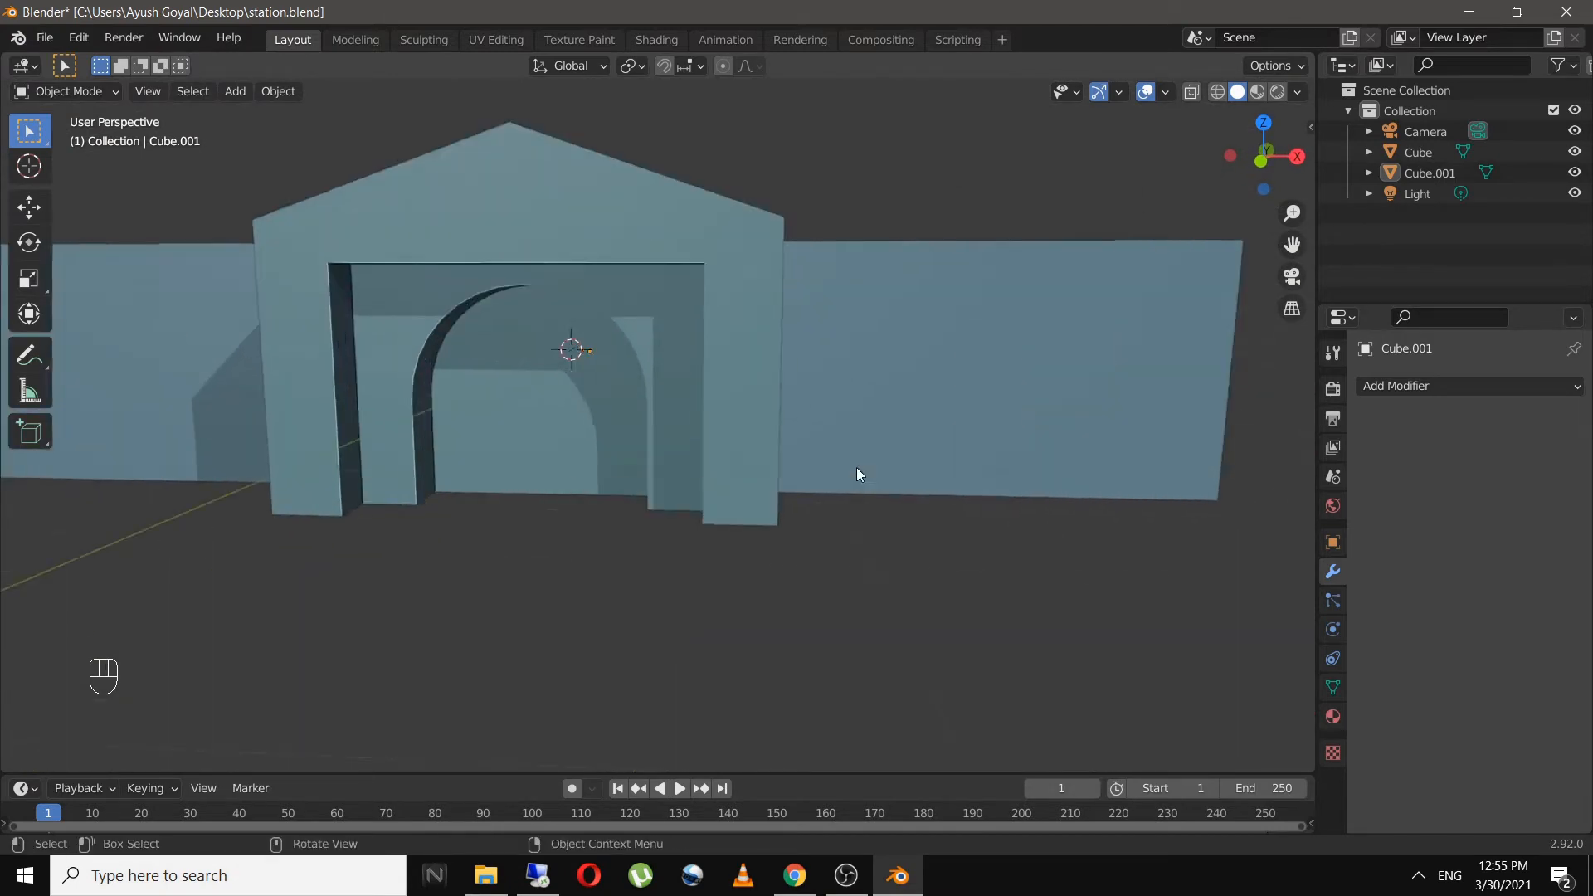
left_click(963, 448)
key("s")
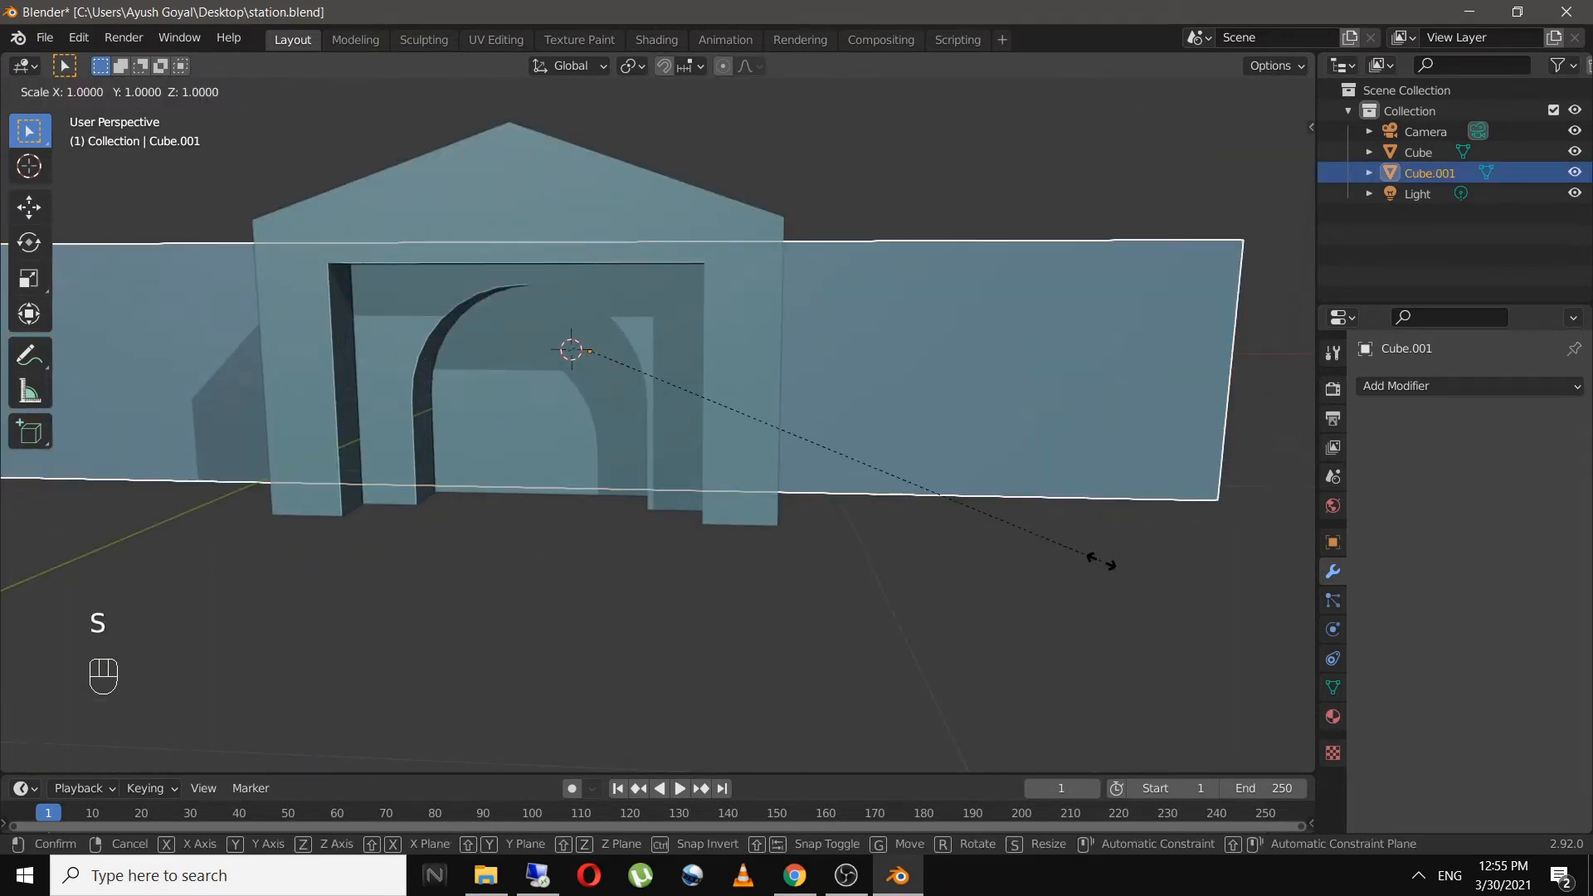
key("z")
left_click(1071, 550)
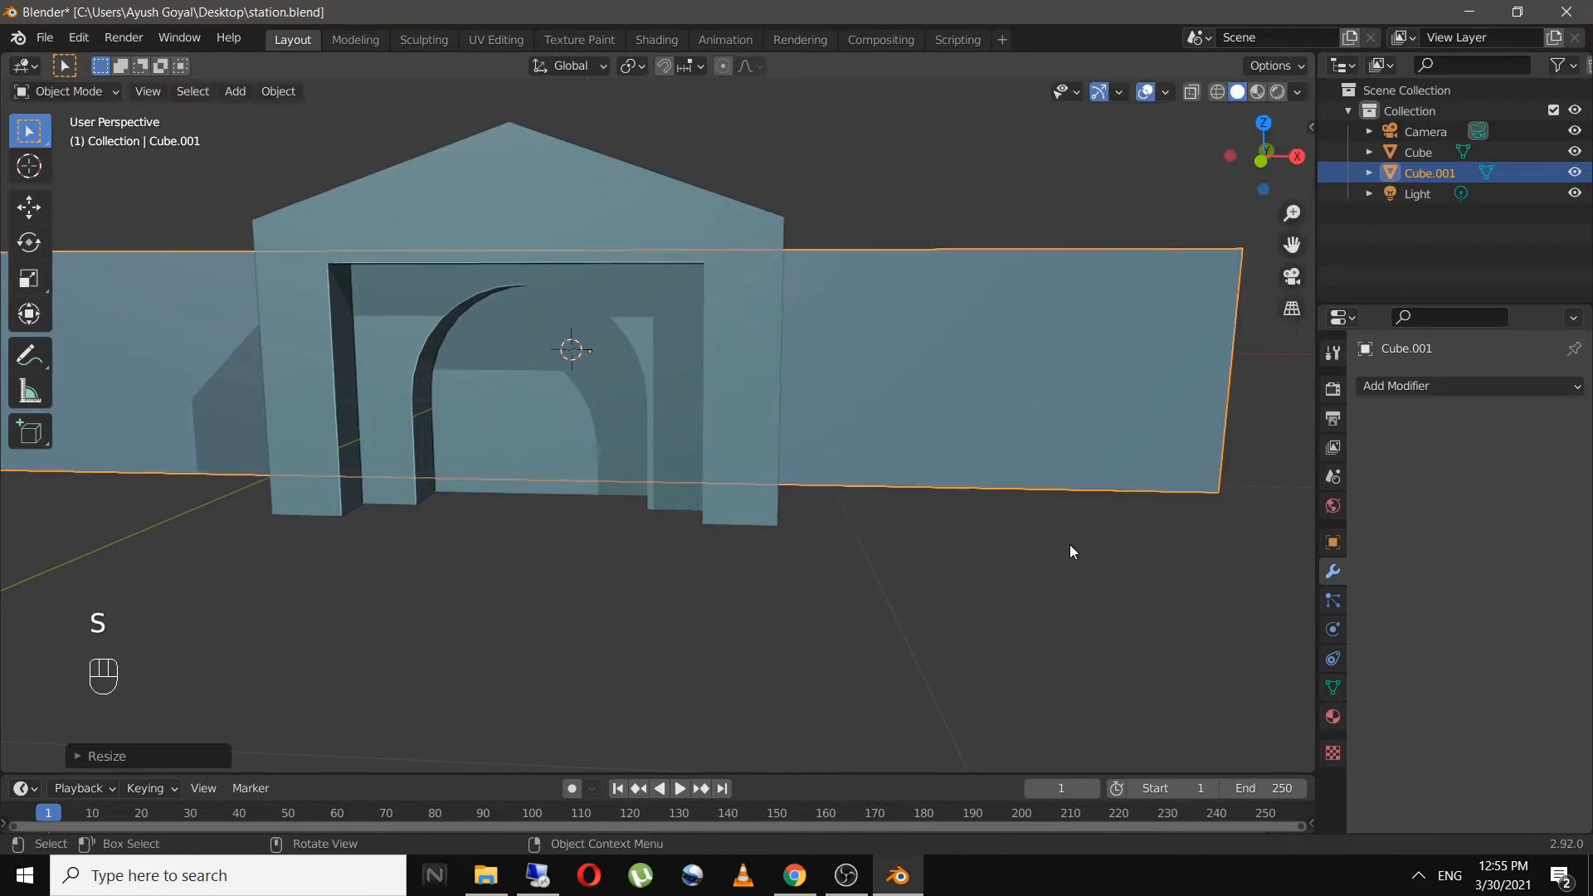
- Reduce the wide block's height once more along Z, by a factor of about 0.98
middle_click_drag(1071, 552, 982, 523)
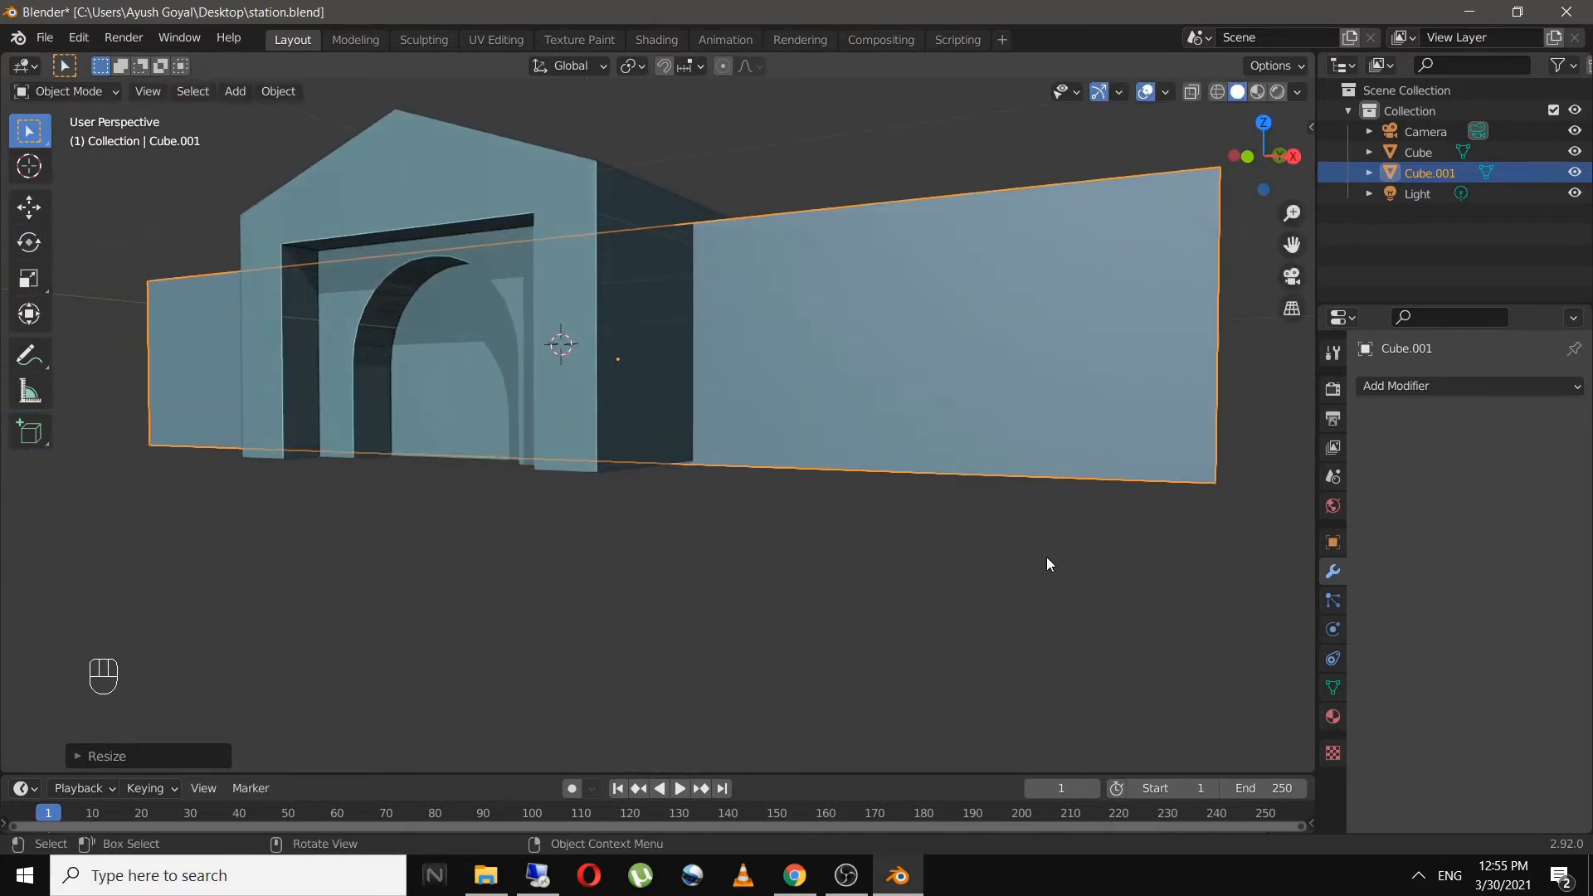
middle_click_drag(1048, 564, 1016, 589)
key("s")
key("z")
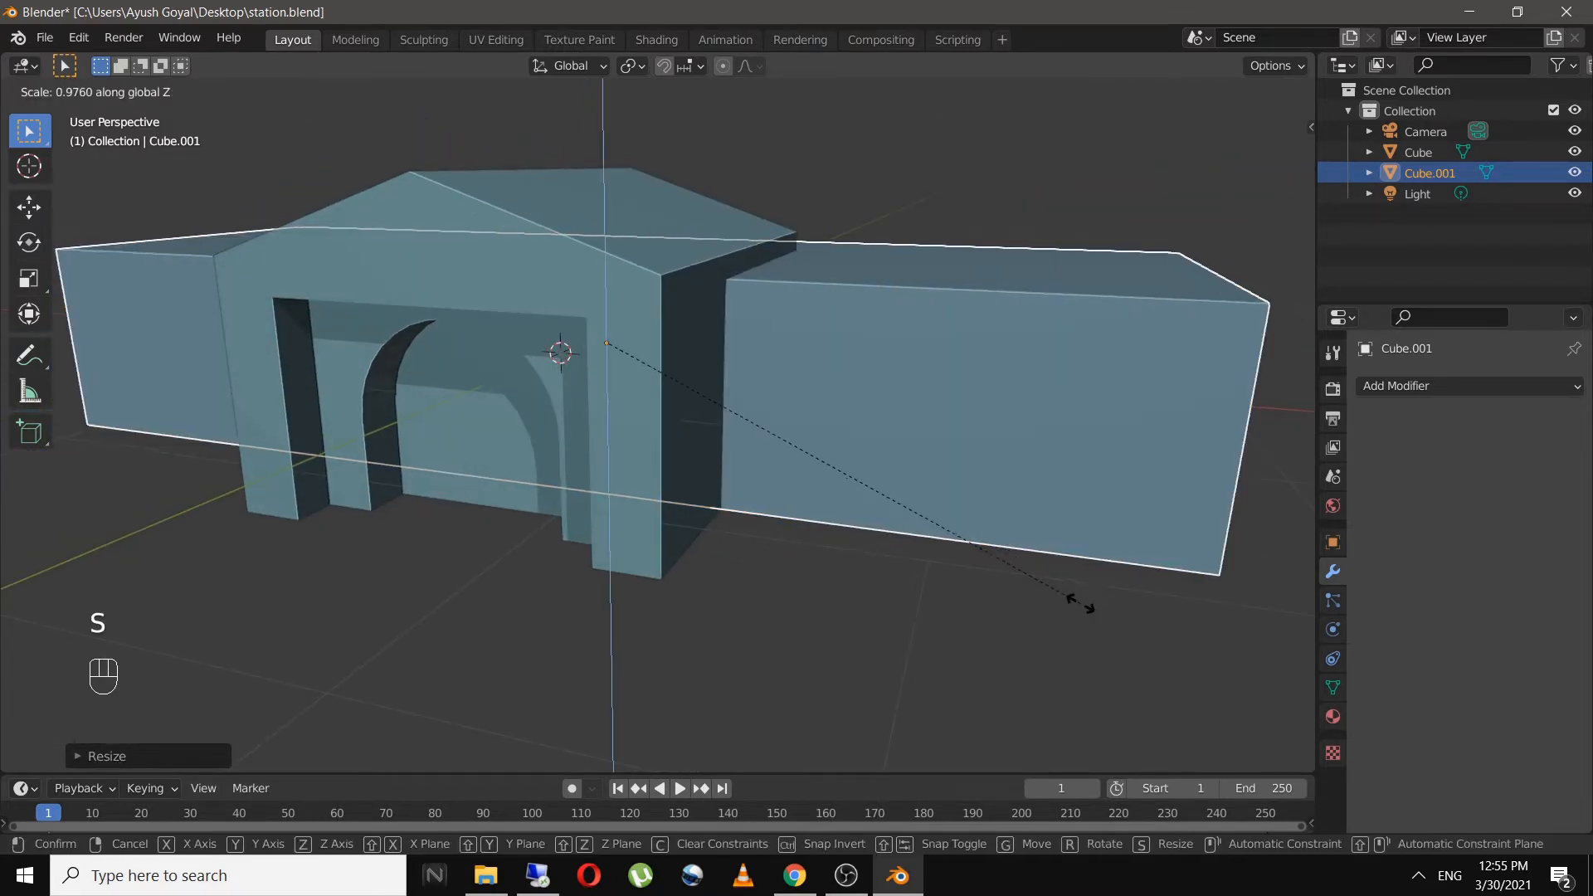
left_click(1079, 608)
left_click(987, 582)
- Cut a horizontal edge loop around the wide block and slide it up to just below the roof edge
middle_click_drag(769, 636, 785, 556)
left_click(764, 416)
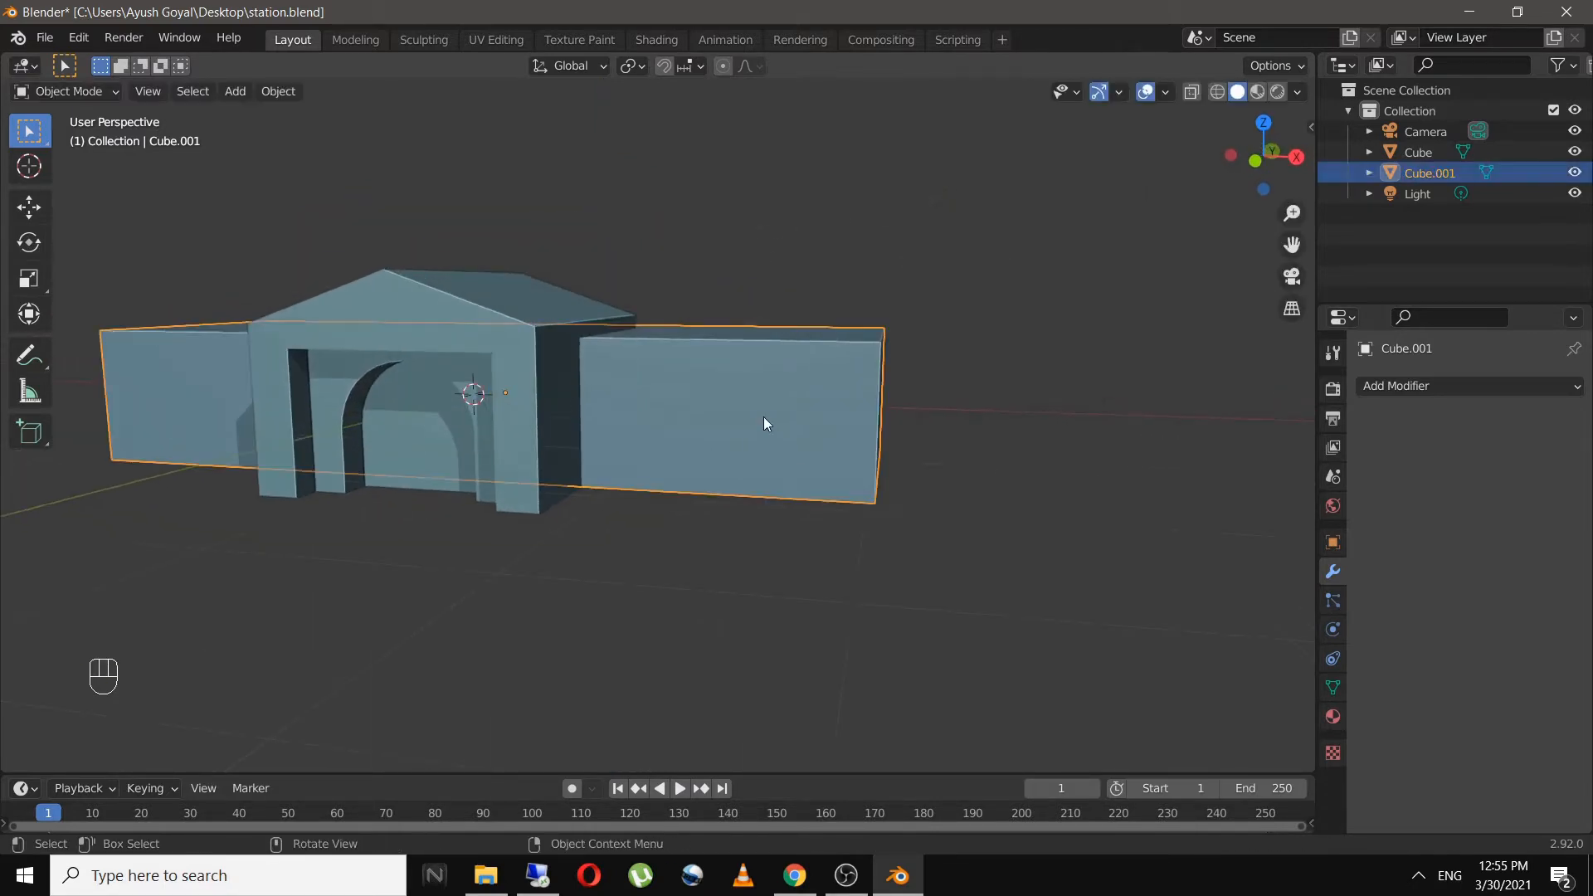
scroll(799, 442, "up", 2)
middle_click_drag(834, 446, 785, 464)
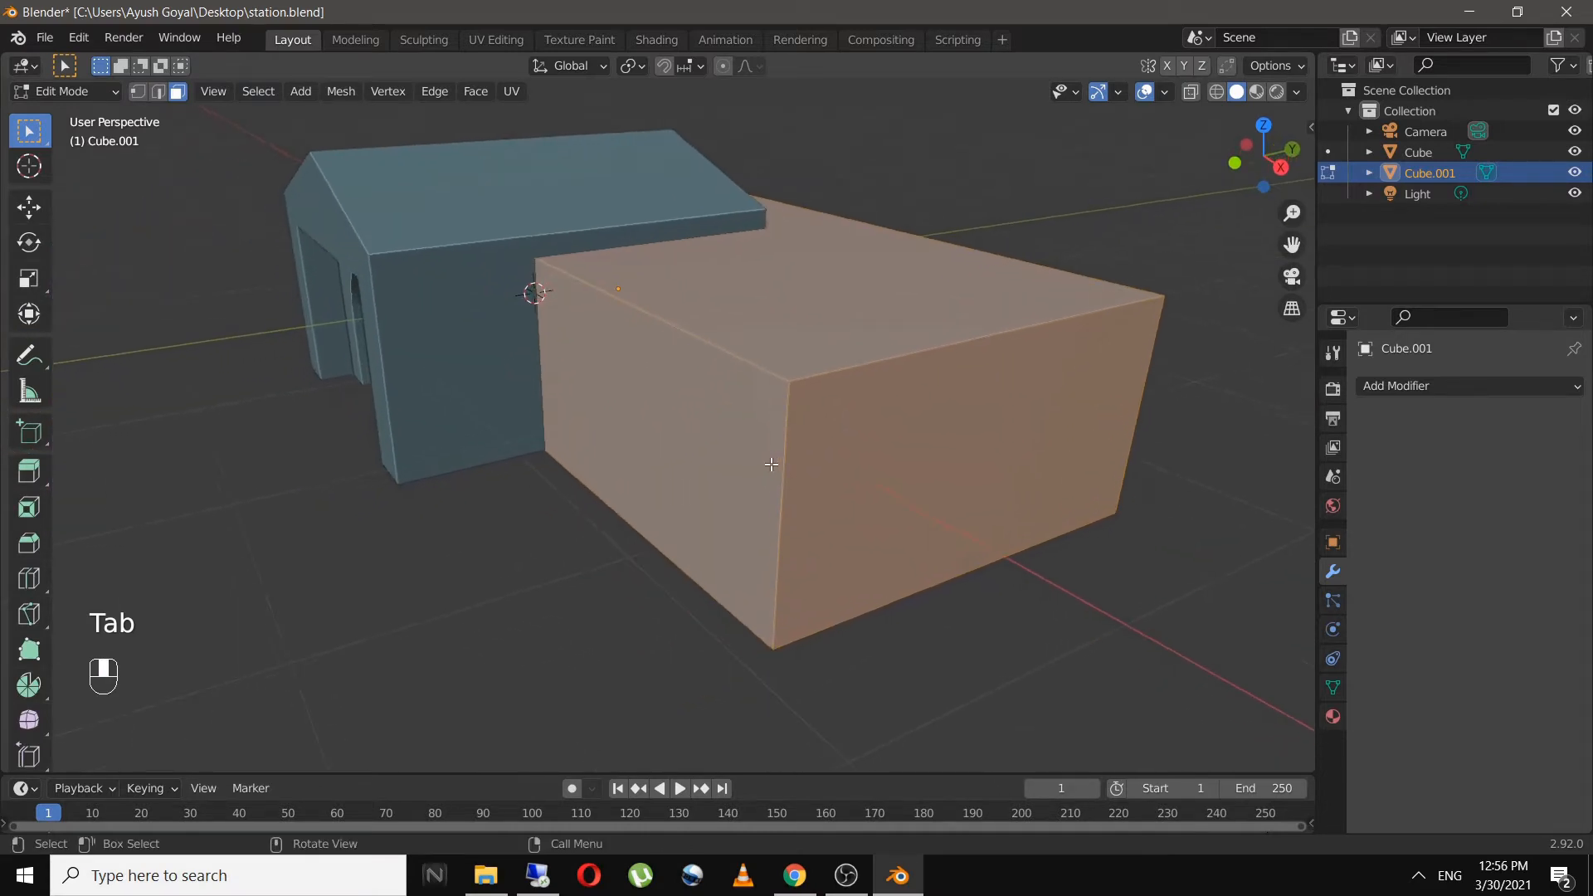
key("ctrl+r")
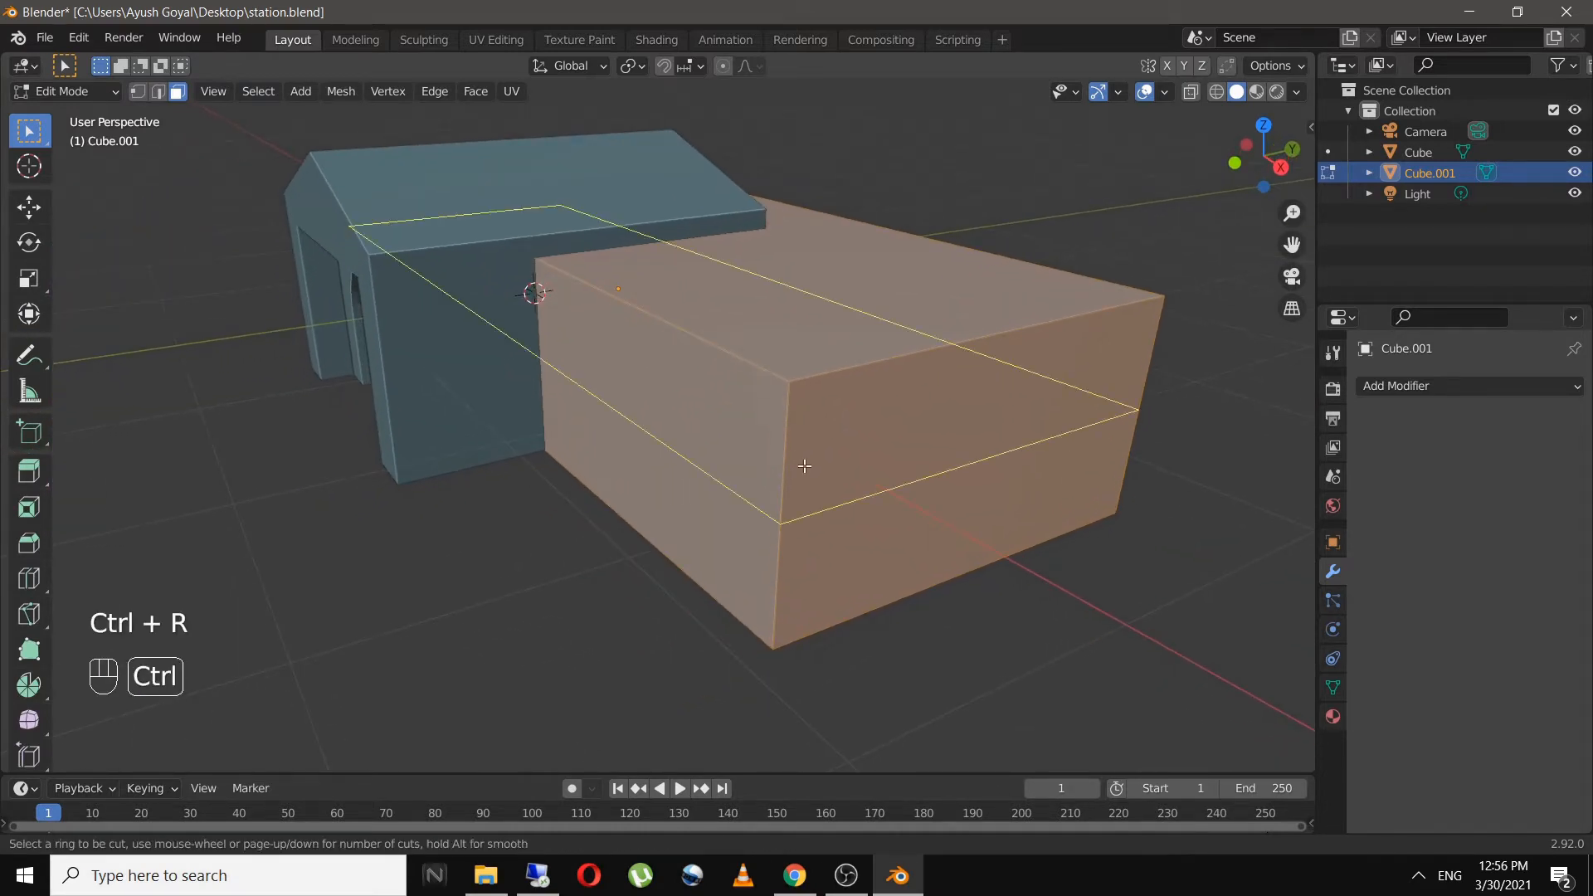
left_click(804, 461)
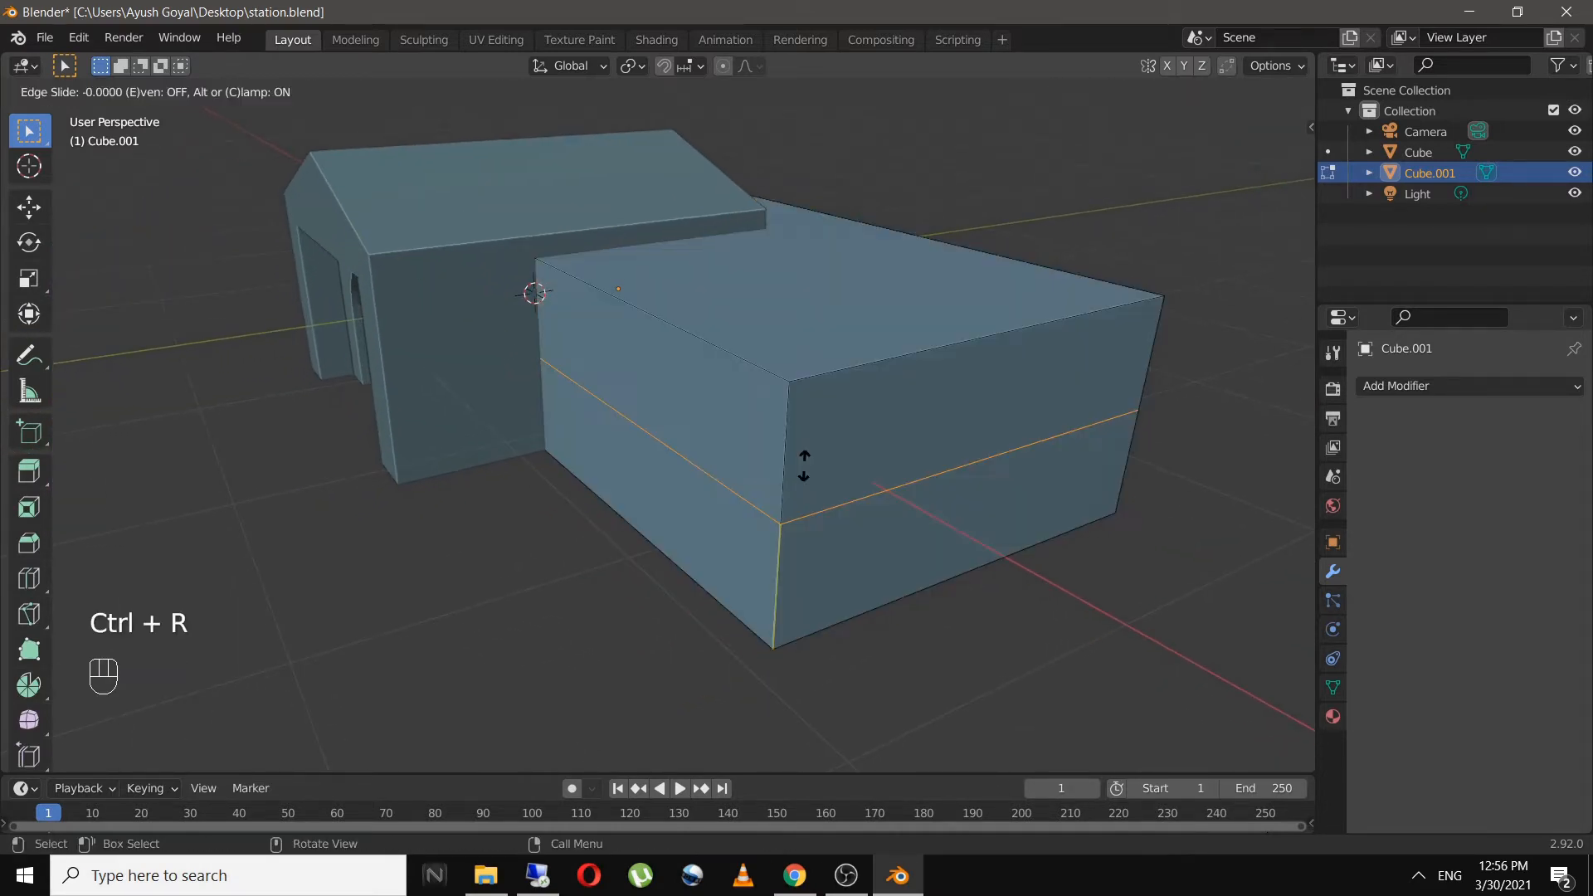
left_click(830, 390)
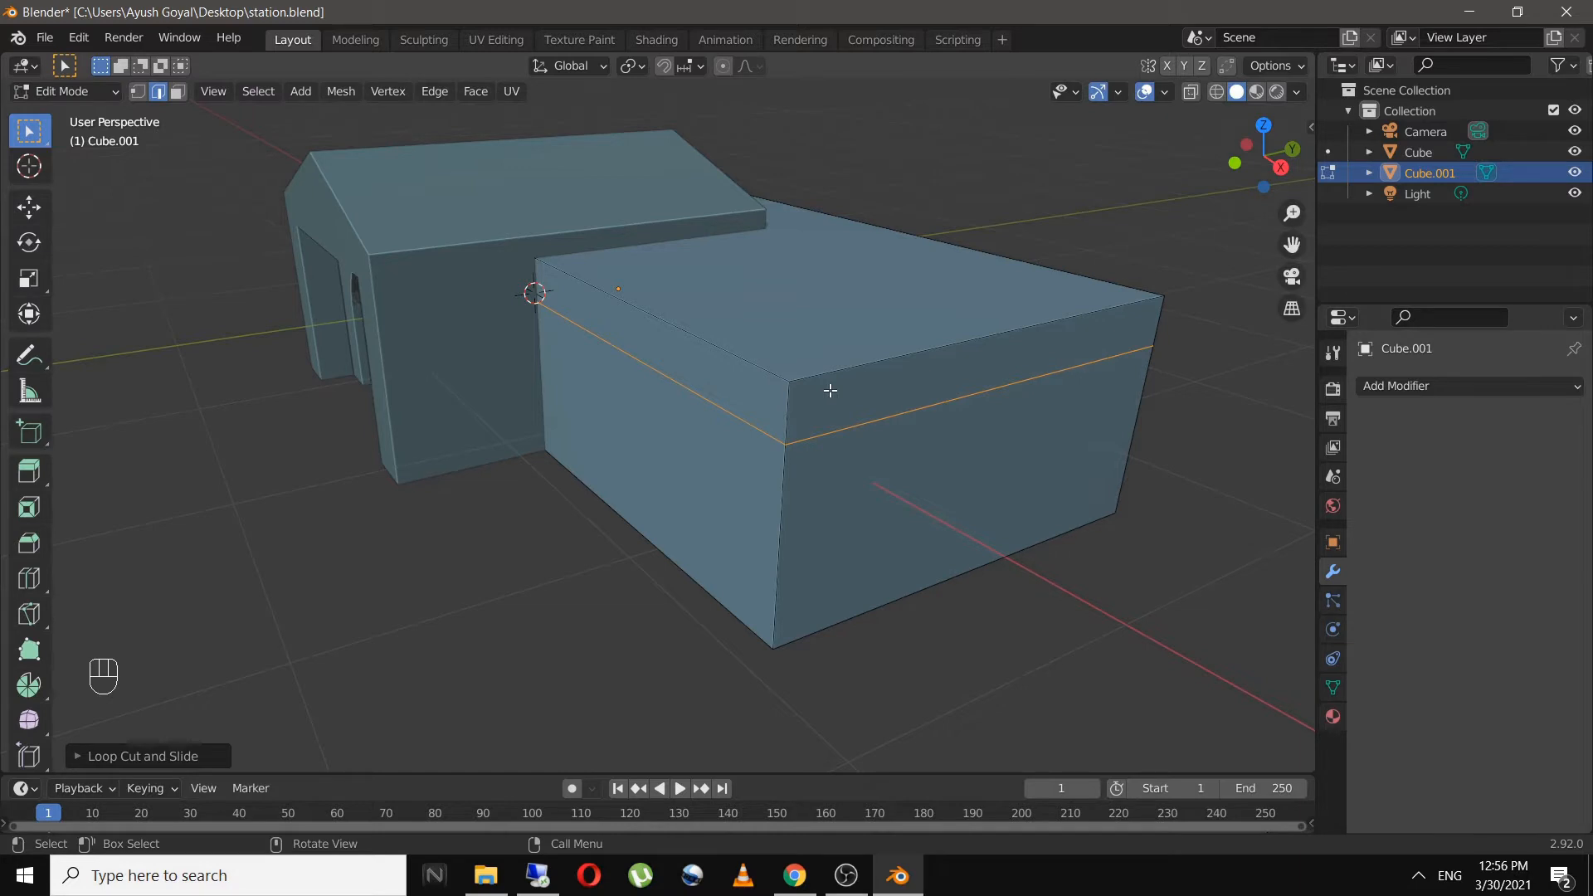
- Add a second horizontal edge loop to the wide block directly below the first, leaving a thin band between them
middle_click_drag(795, 456, 843, 399)
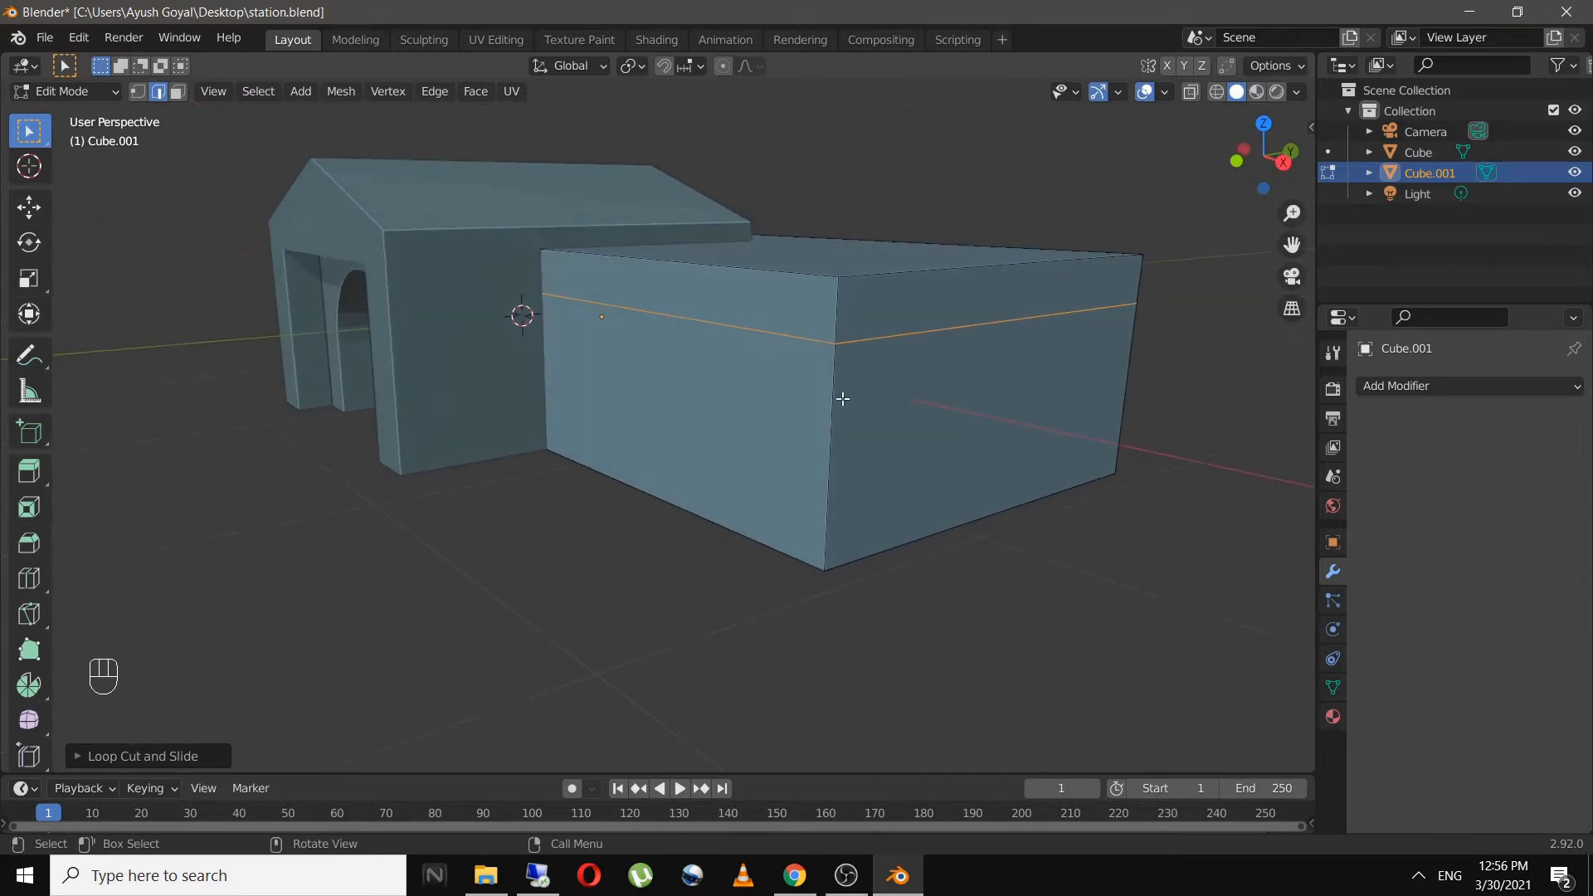
key("ctrl+r")
left_click(848, 382)
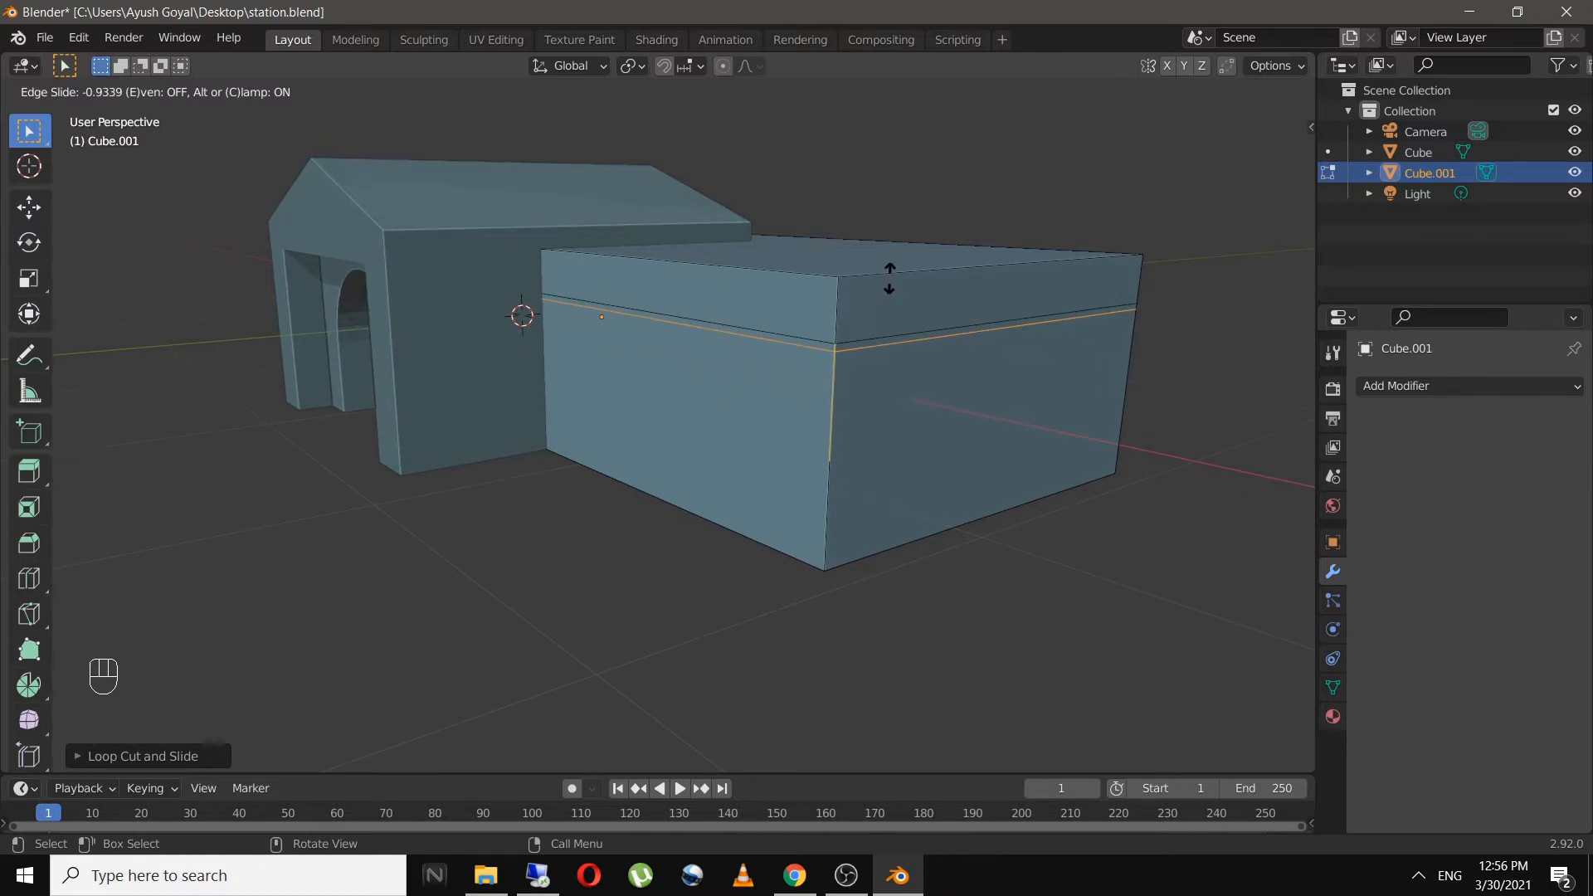
left_click(889, 280)
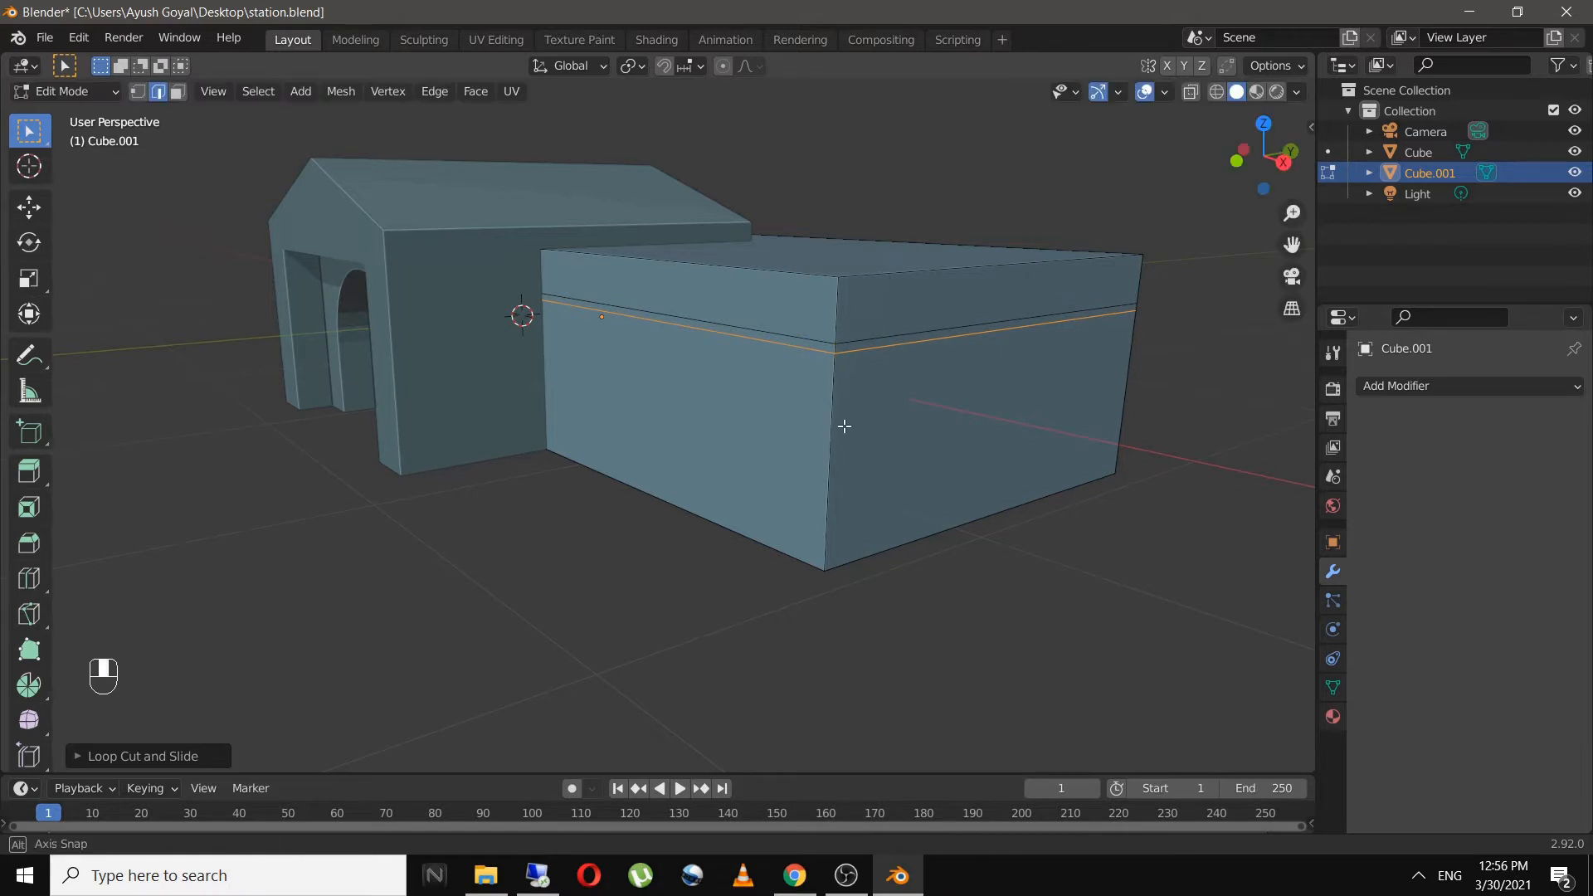
- Cut a vertical edge loop around the wide block and slide it close to the right wing's outer end
middle_click_drag(842, 423, 921, 509)
key("ctrl+r")
left_click(922, 514)
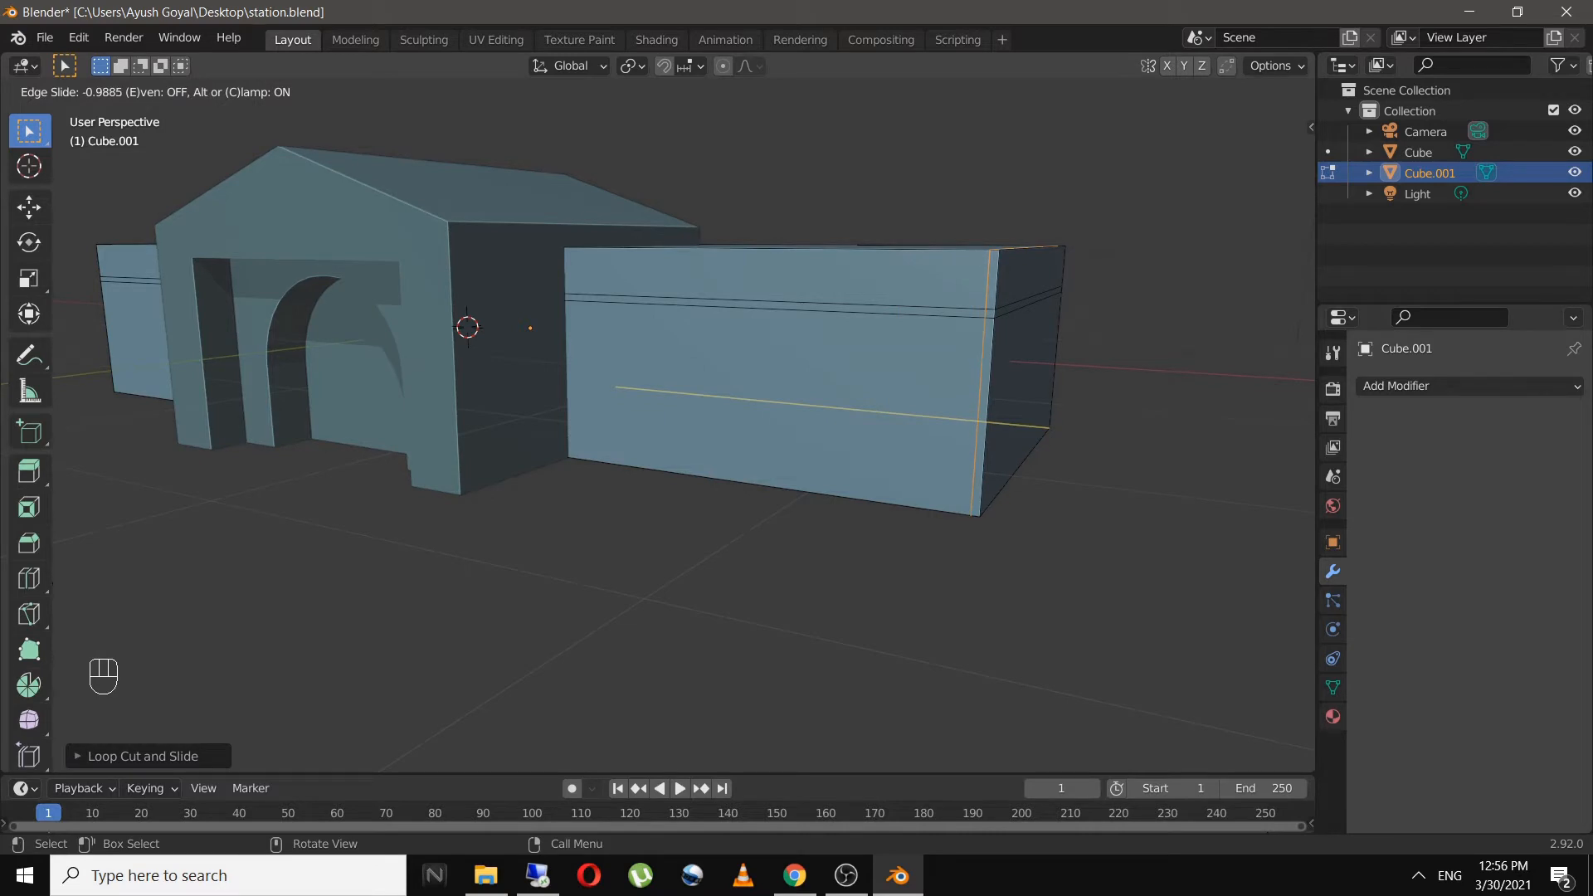
left_click(449, 497)
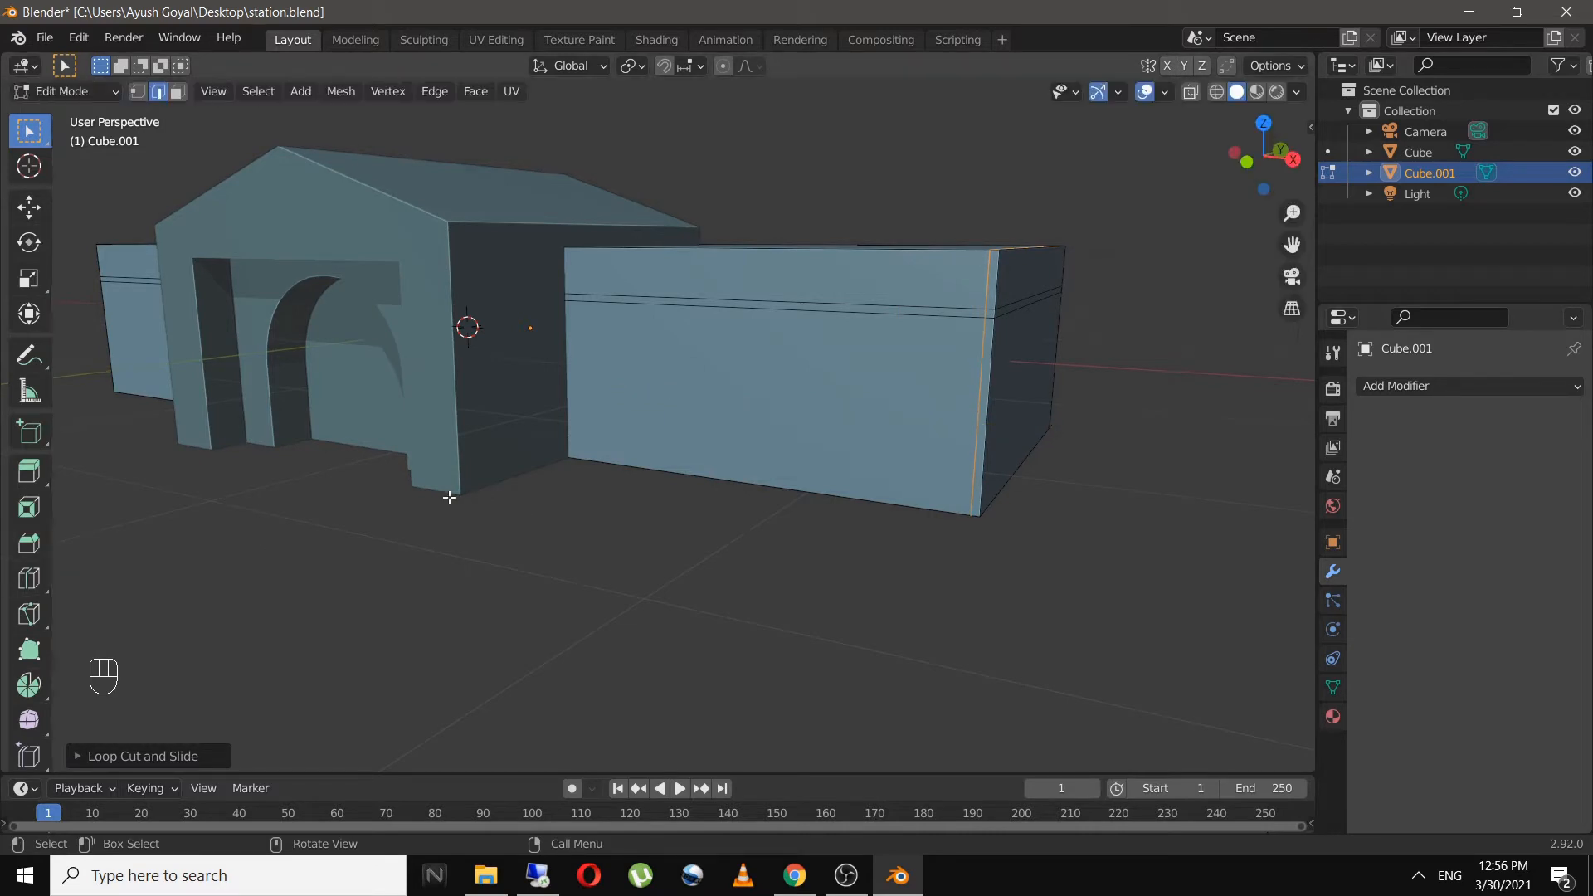
- Add another vertical edge loop across the right wing, slid close to the entrance to outline a column
key("ctrl+r")
left_click(627, 444)
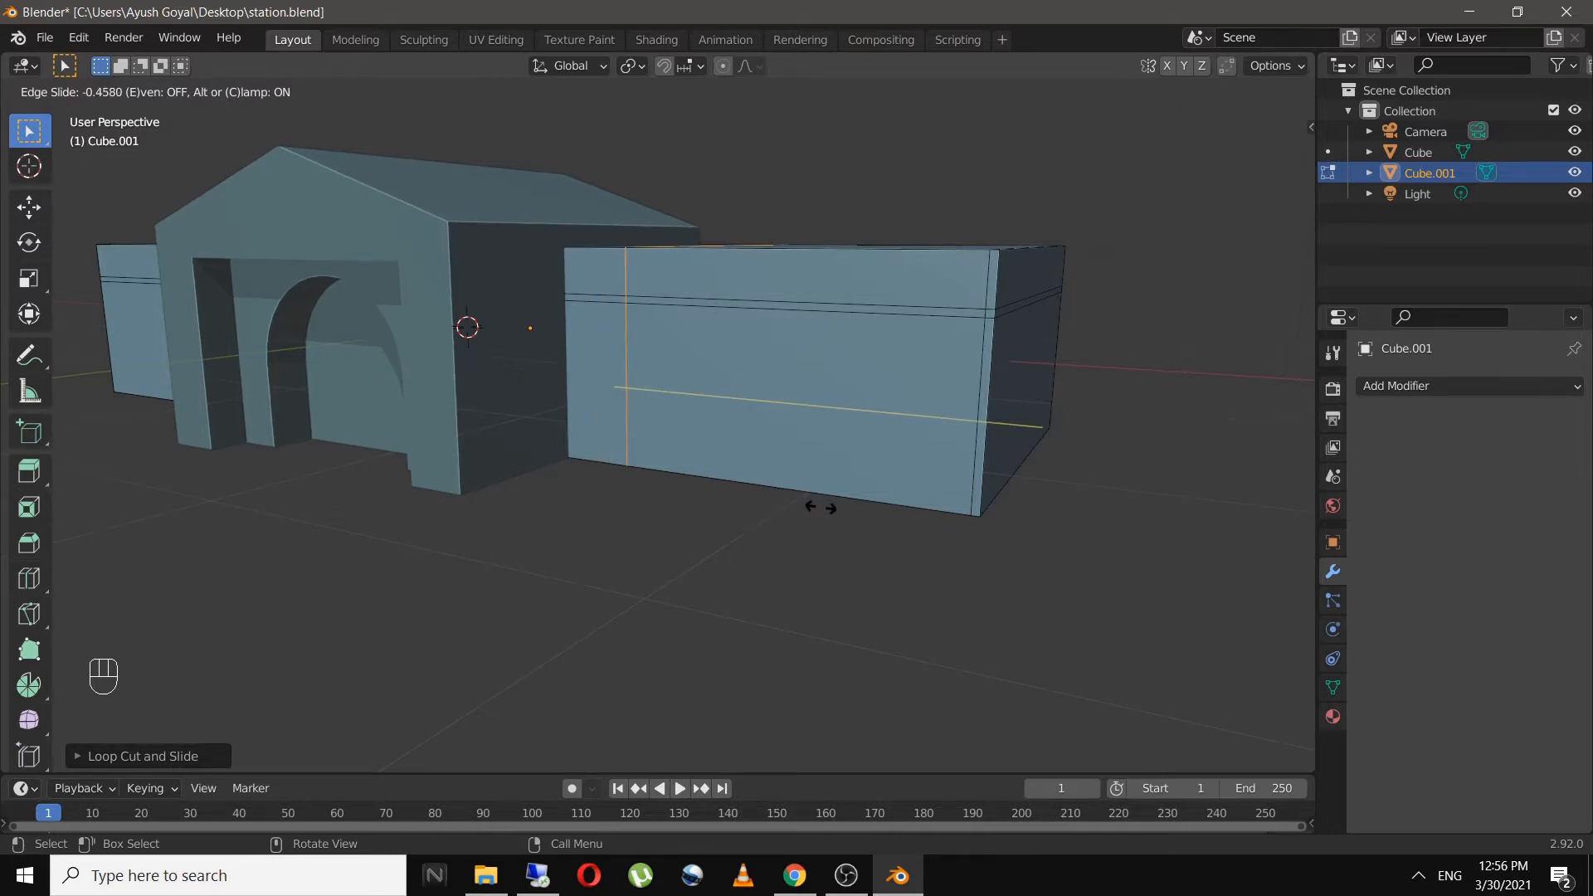
left_click(820, 507)
left_click(487, 494)
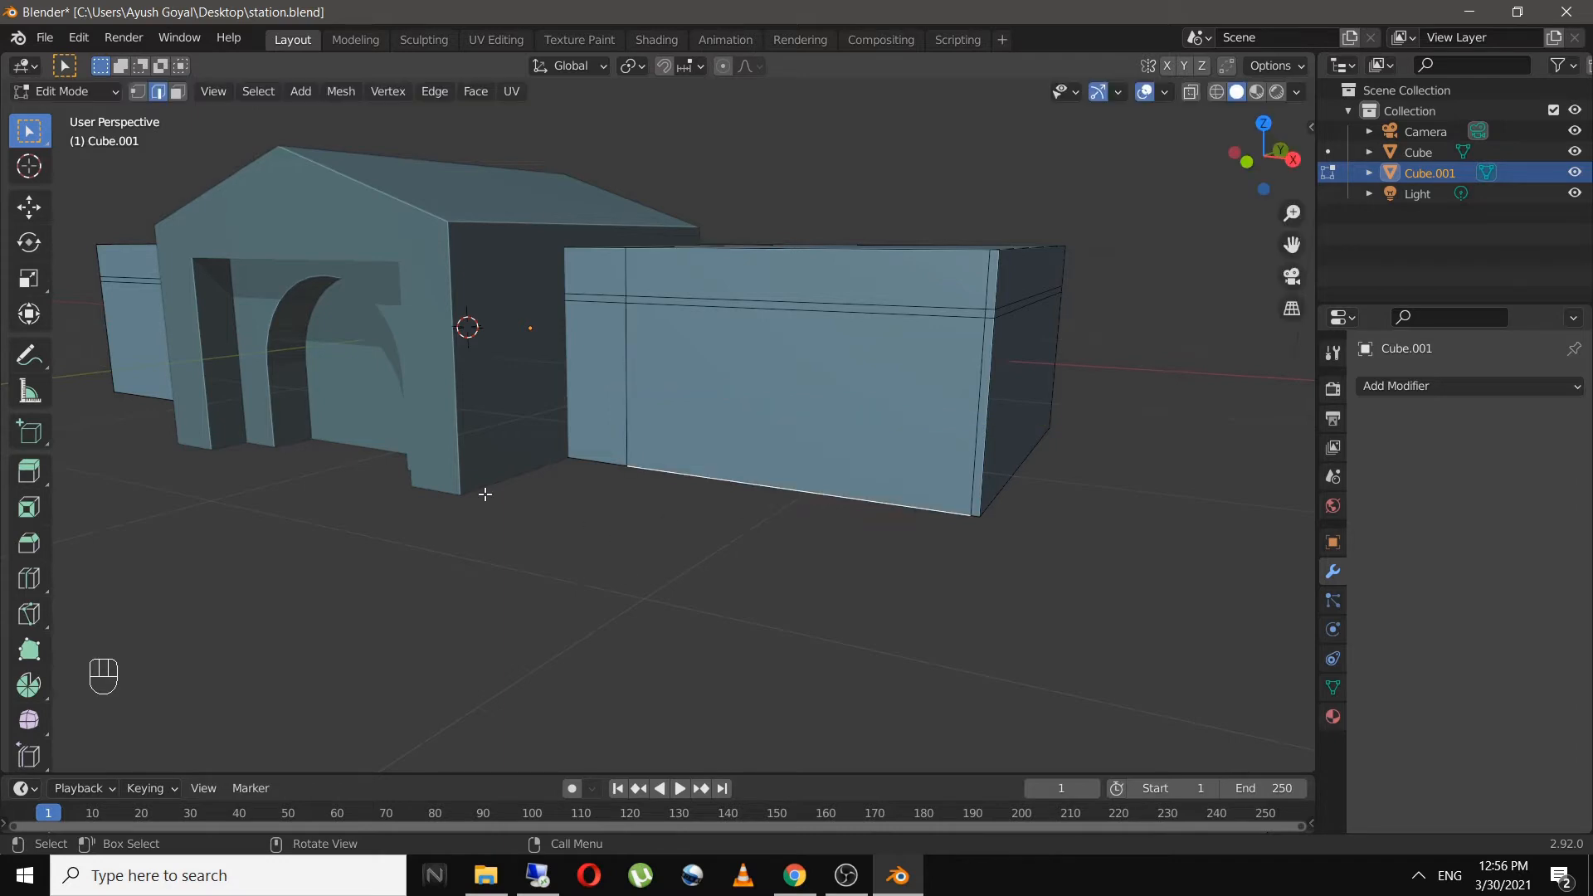
- Extrude the front faces of the column beside the entrance, the thin horizontal band and the lower outer end strip forward by about 0.29 m
middle_click_drag(487, 493, 442, 534)
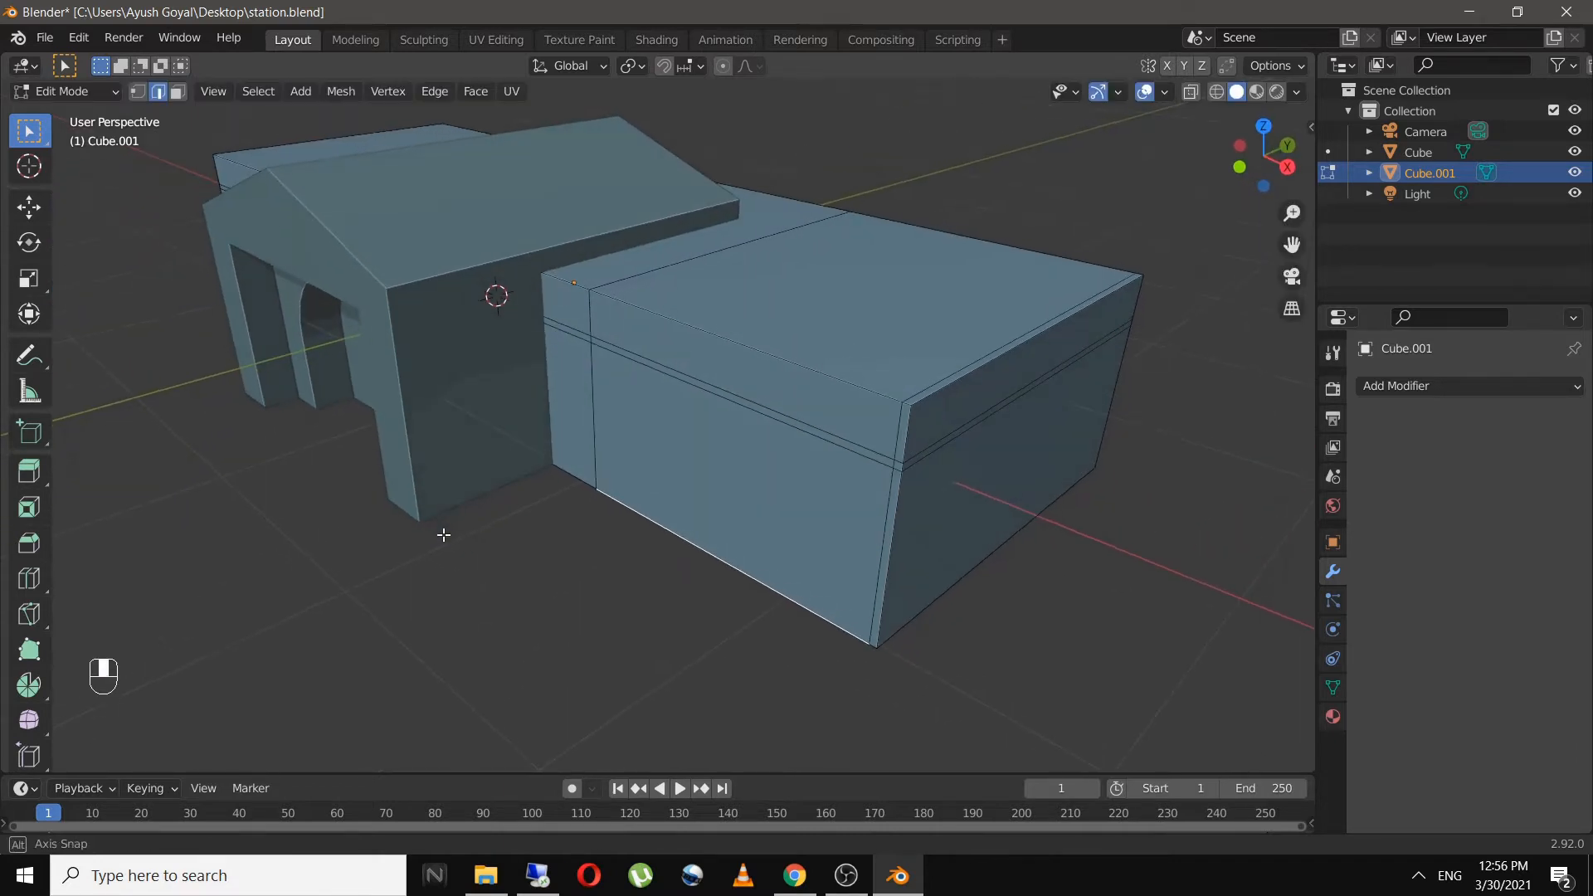
left_click(568, 357)
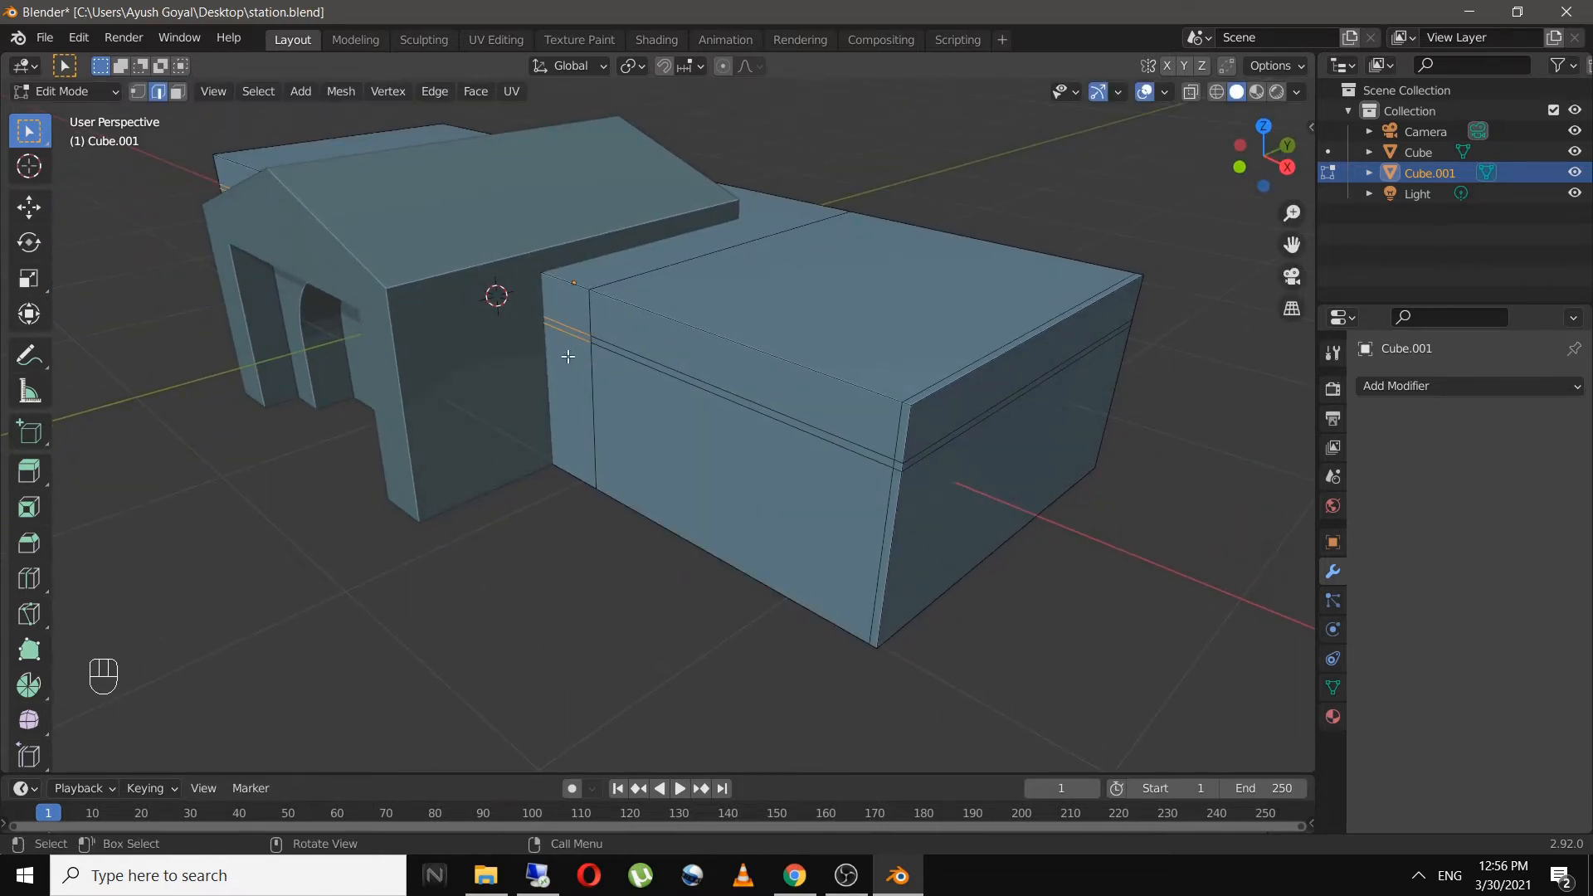
key("3")
left_click(571, 319)
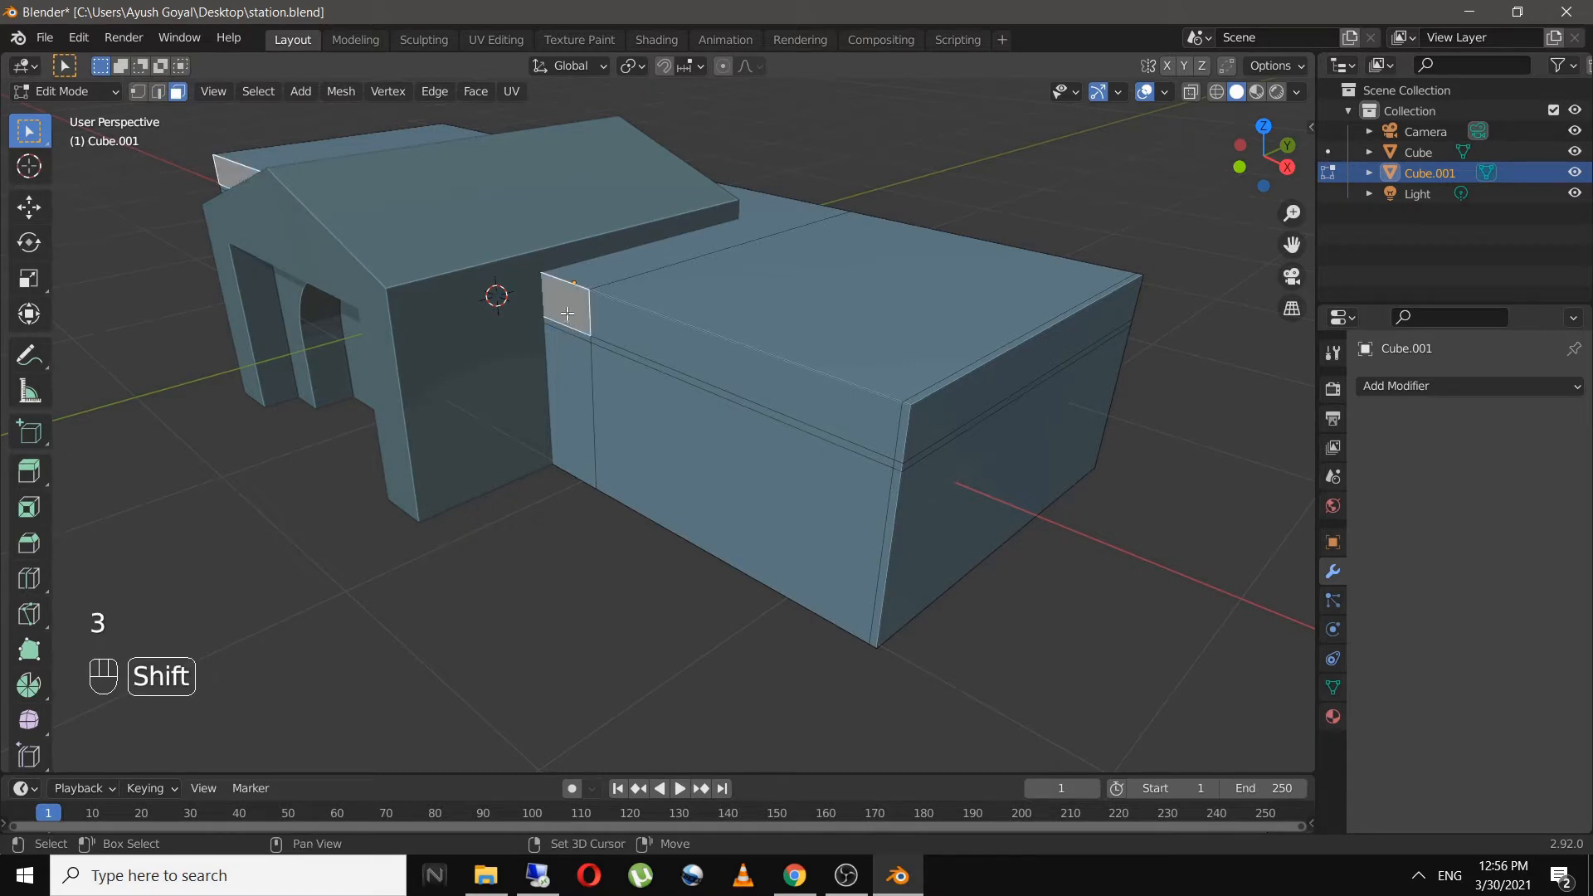
left_click(562, 357, "shift")
left_click(657, 370, "shift")
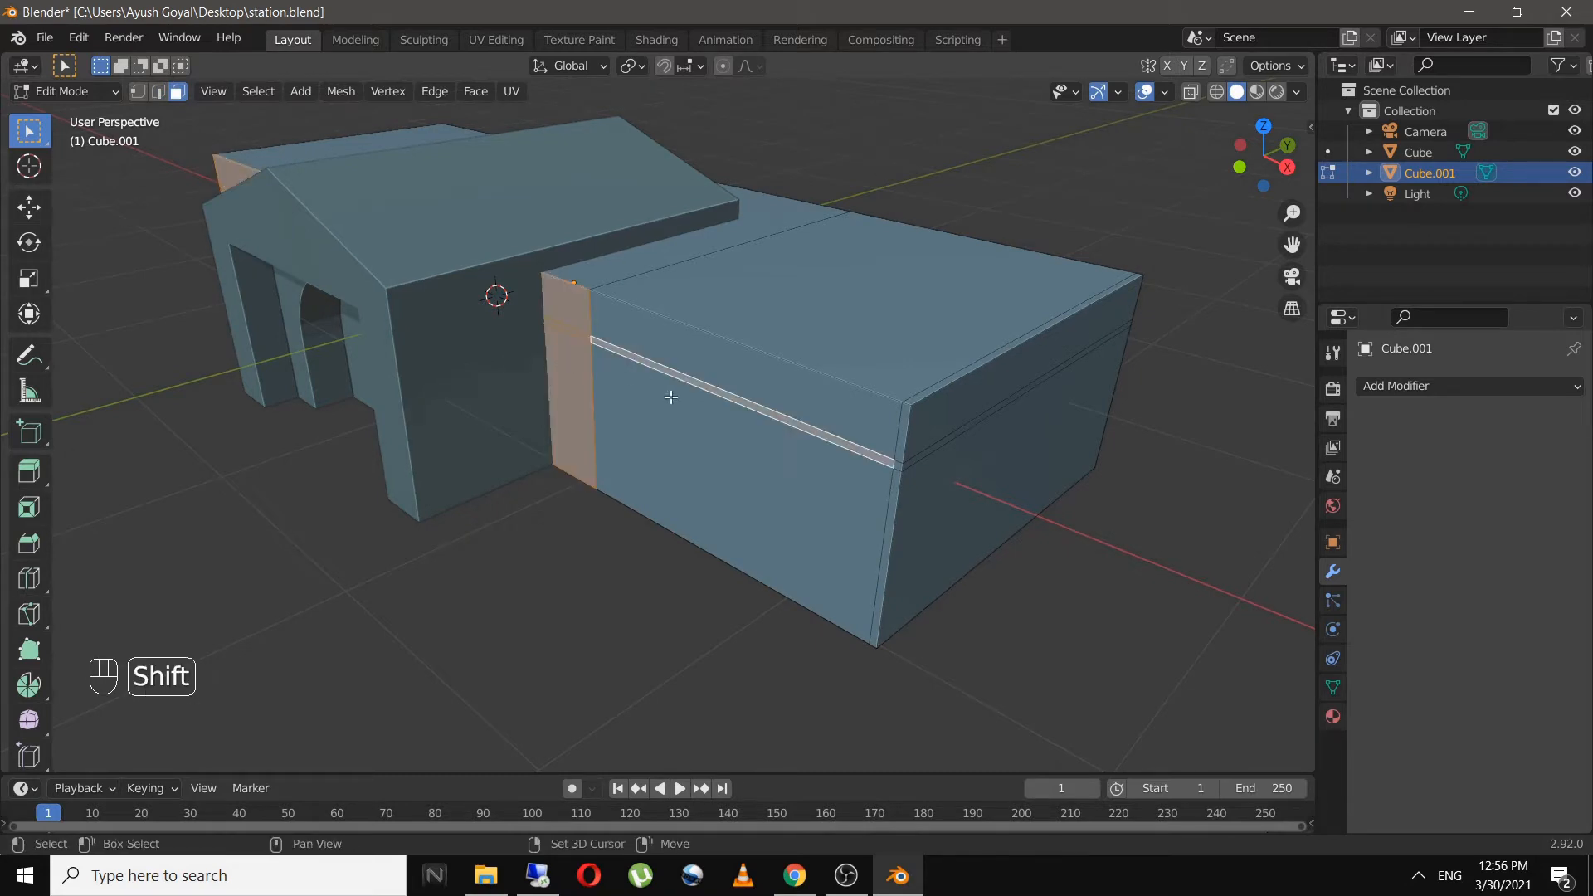
left_click(905, 440, "shift")
middle_click_drag(905, 440, 893, 487)
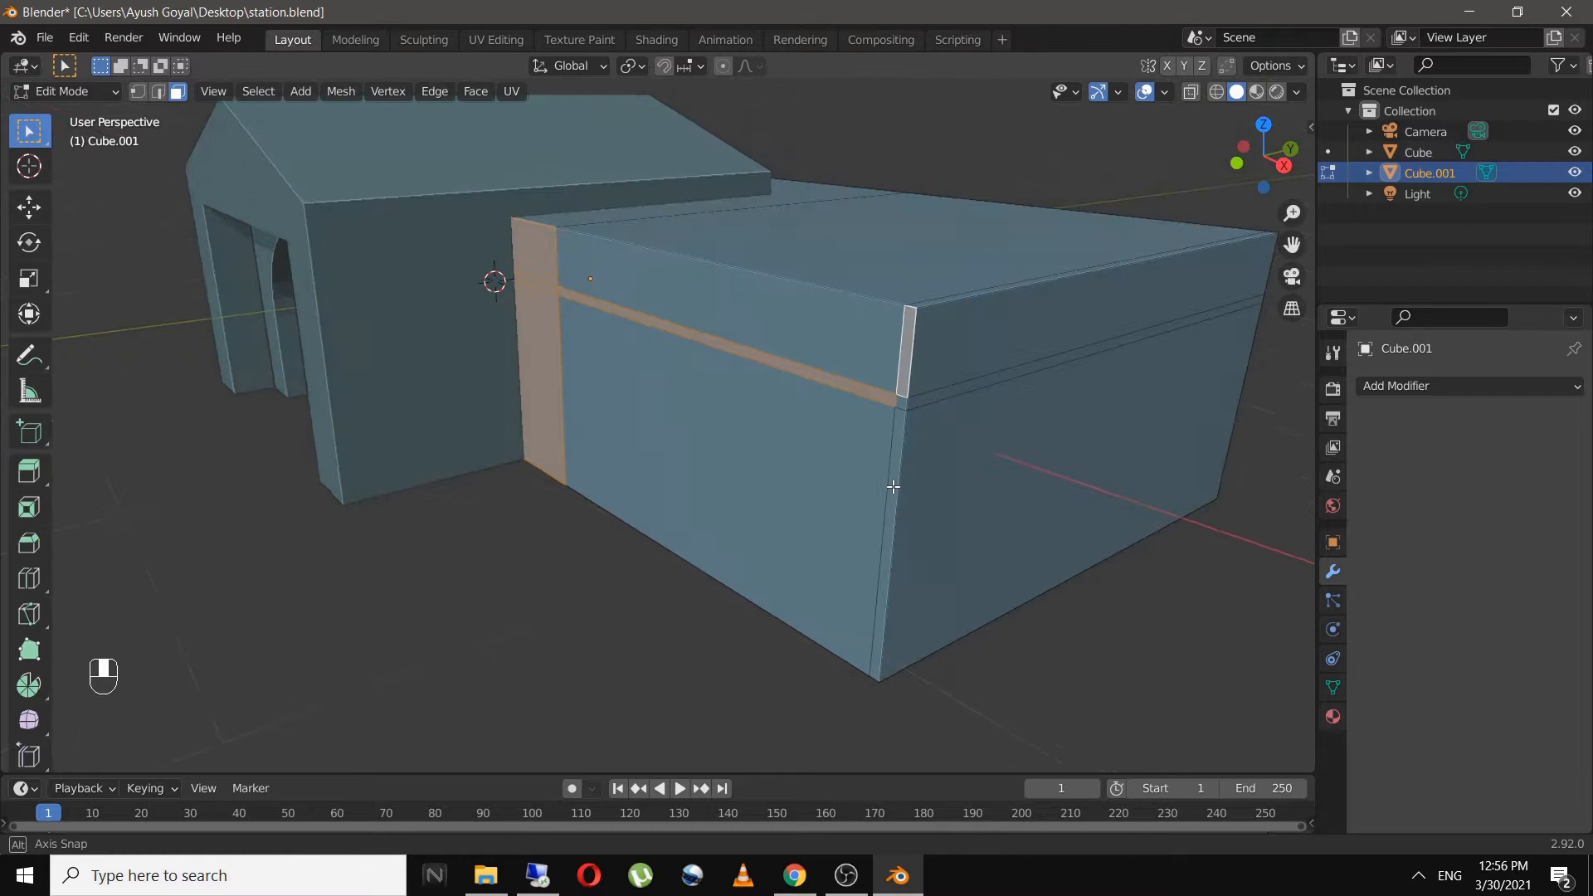
left_click(908, 381, "shift")
left_click(903, 403, "shift")
left_click(902, 427, "shift")
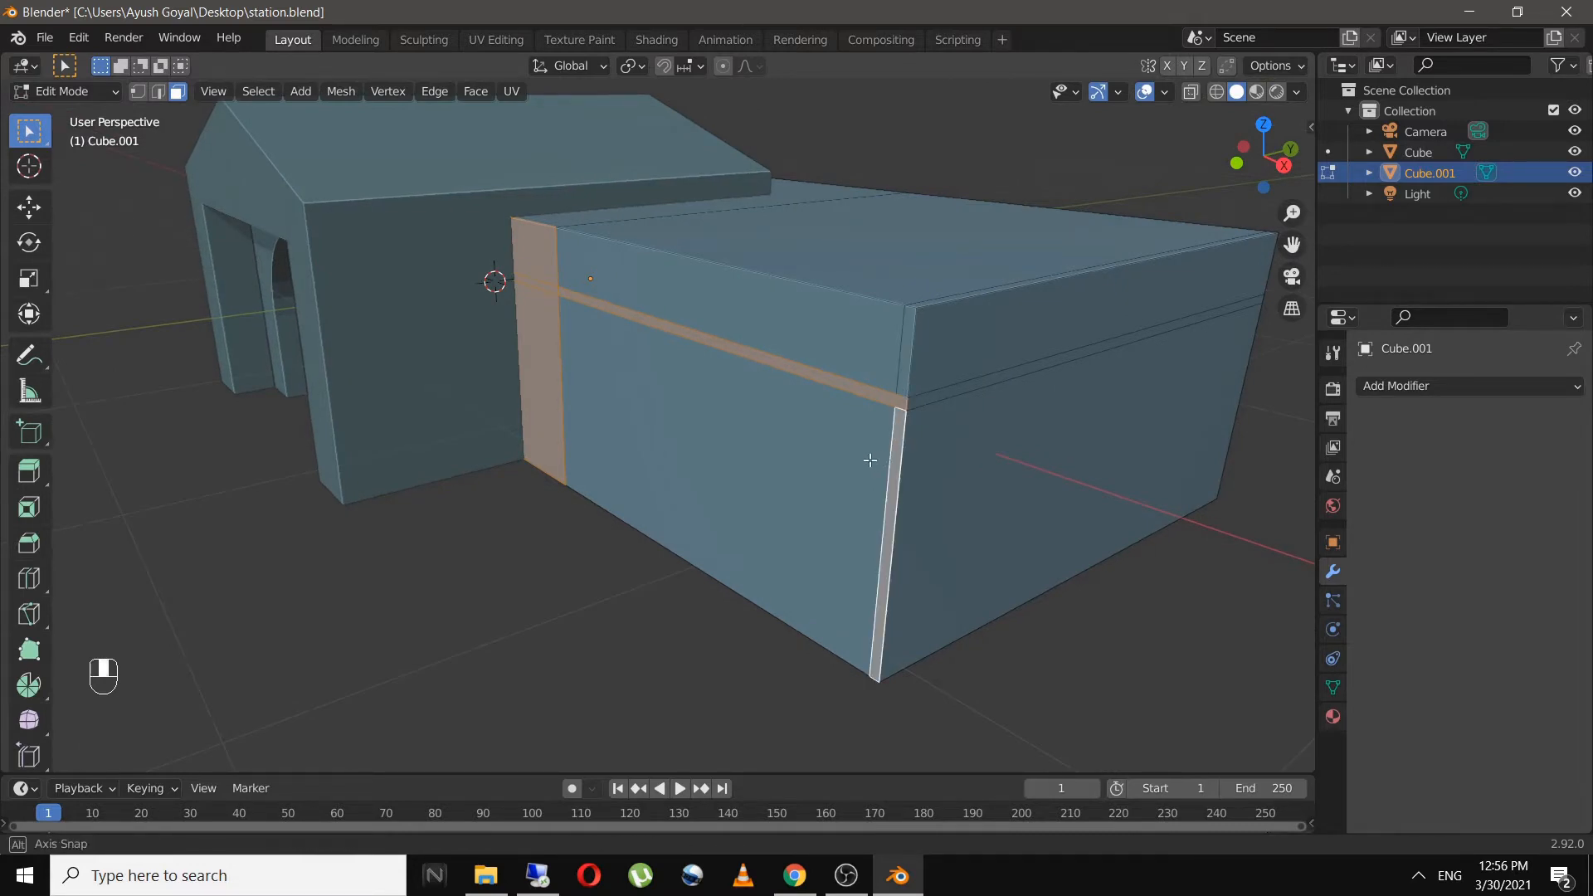
middle_click_drag(868, 455, 843, 456)
key("e")
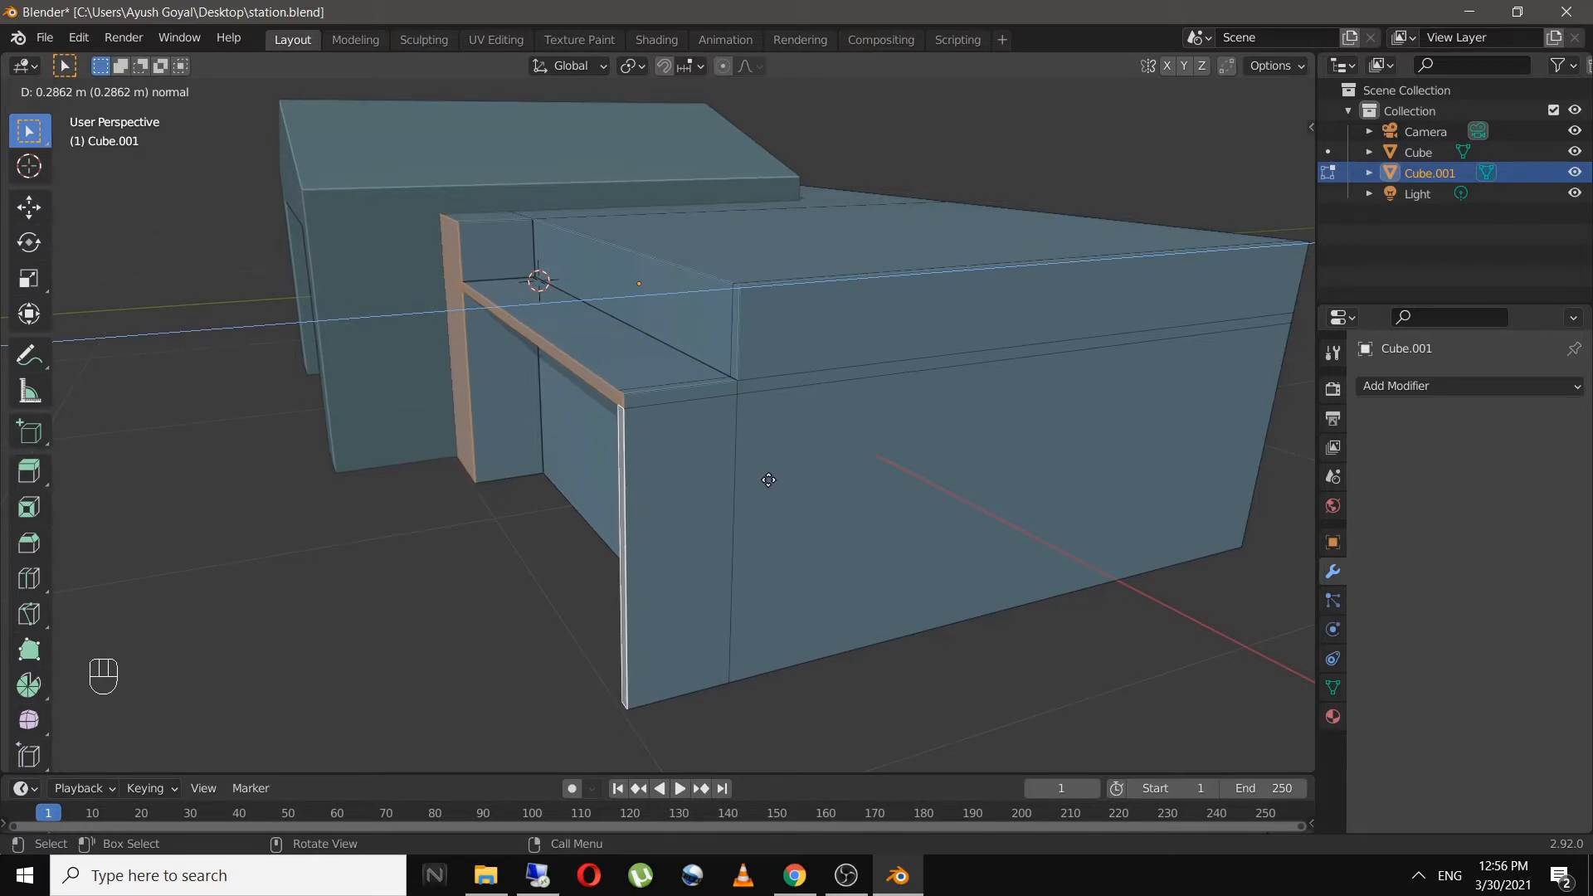
left_click(768, 479)
- Extrude only the front faces of the column beside the entrance slightly further forward
middle_click_drag(490, 483, 532, 381)
key("ctrl+z")
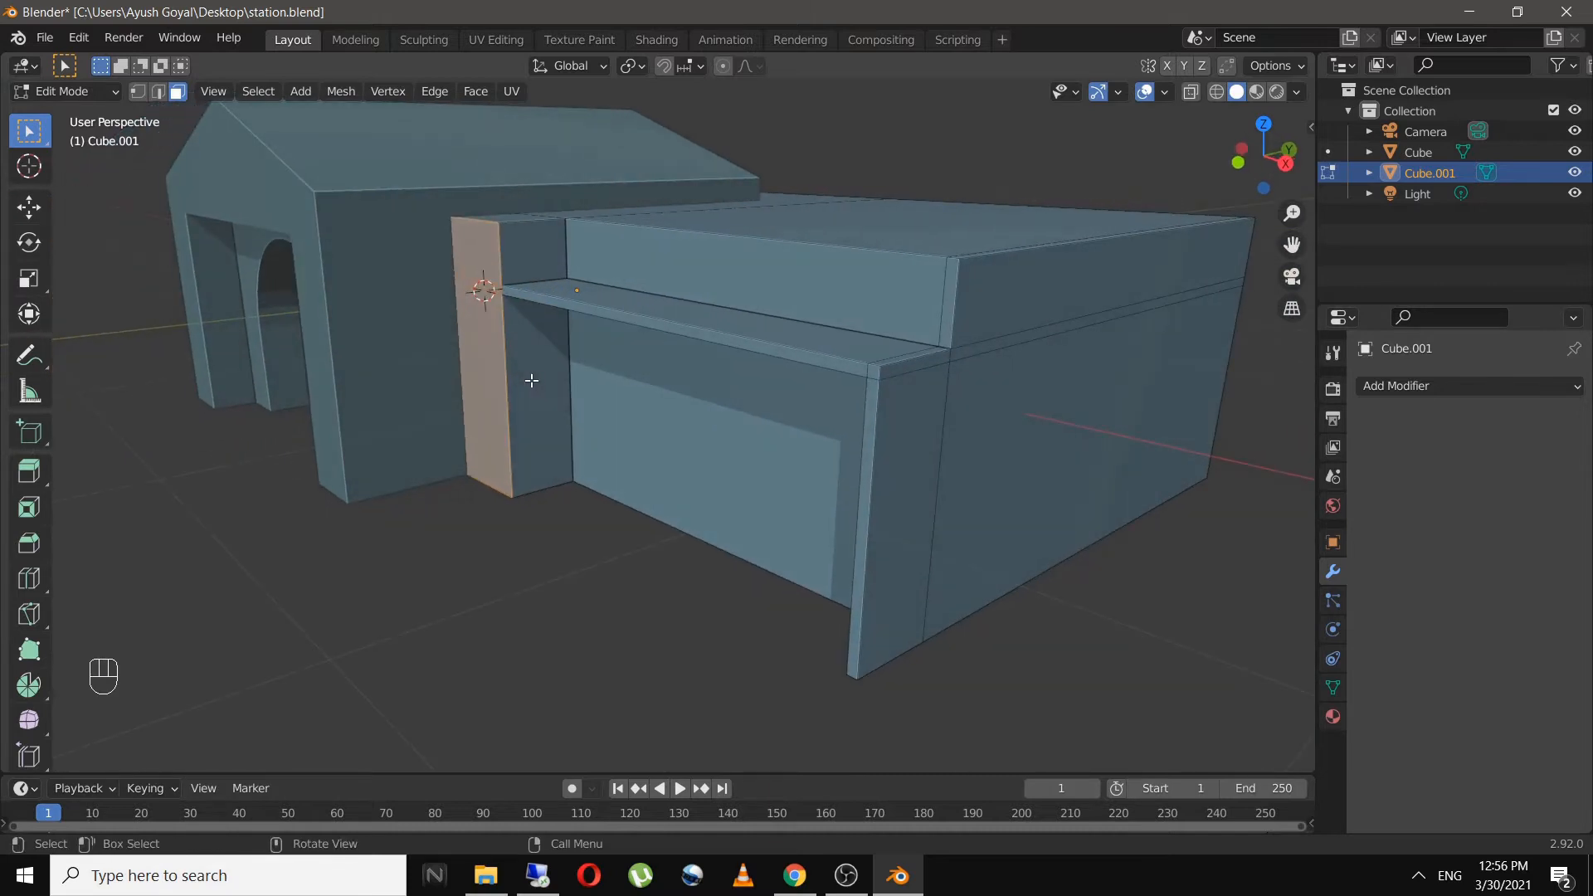
key("e")
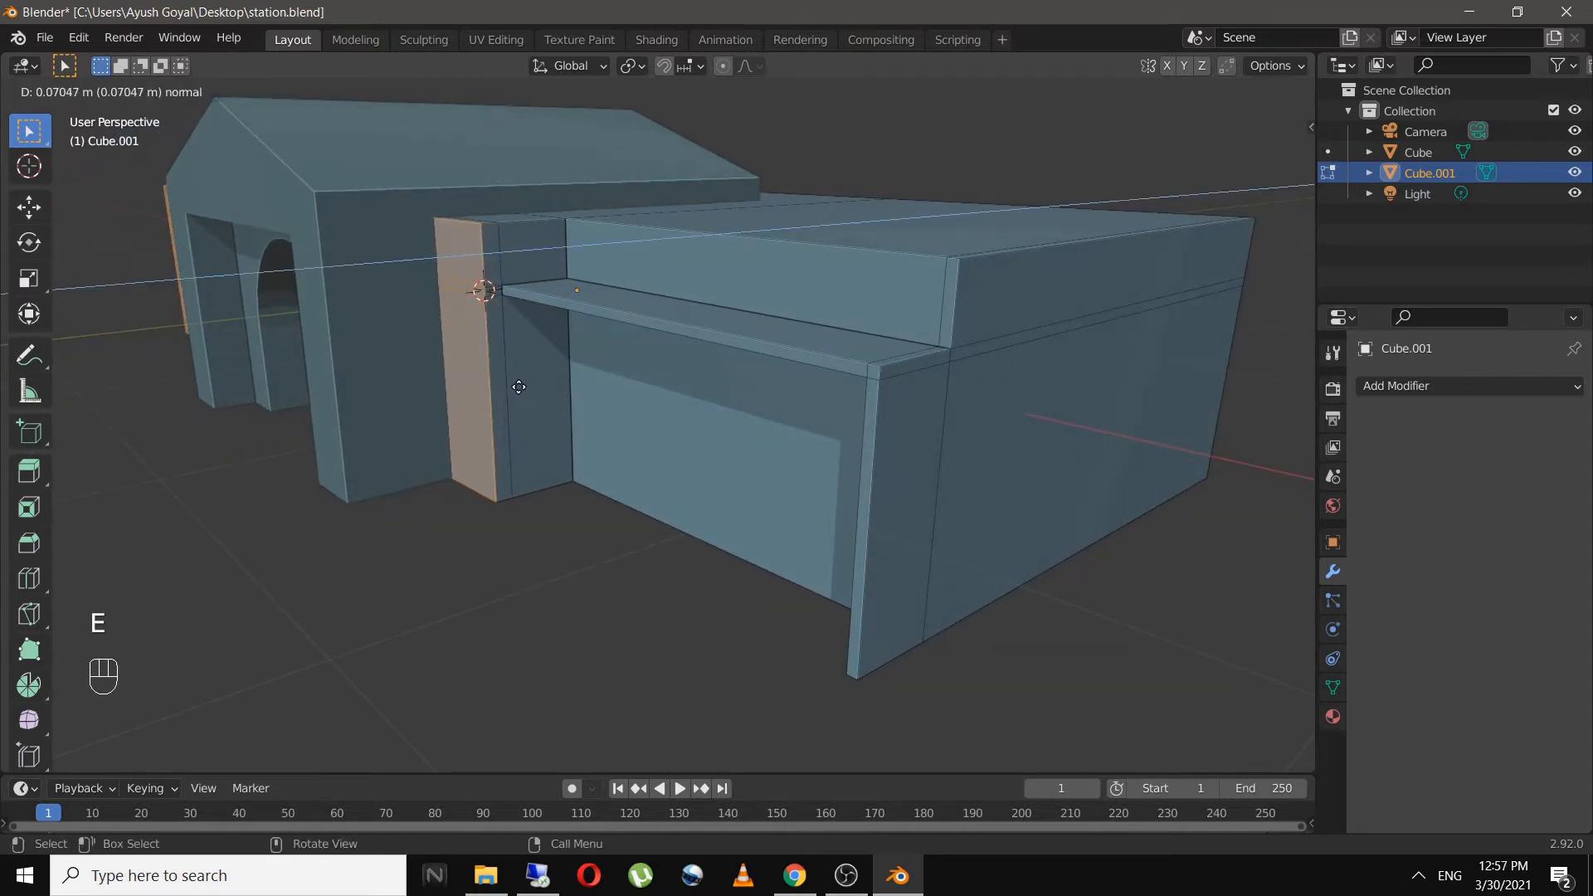
left_click(521, 387)
left_click(431, 559)
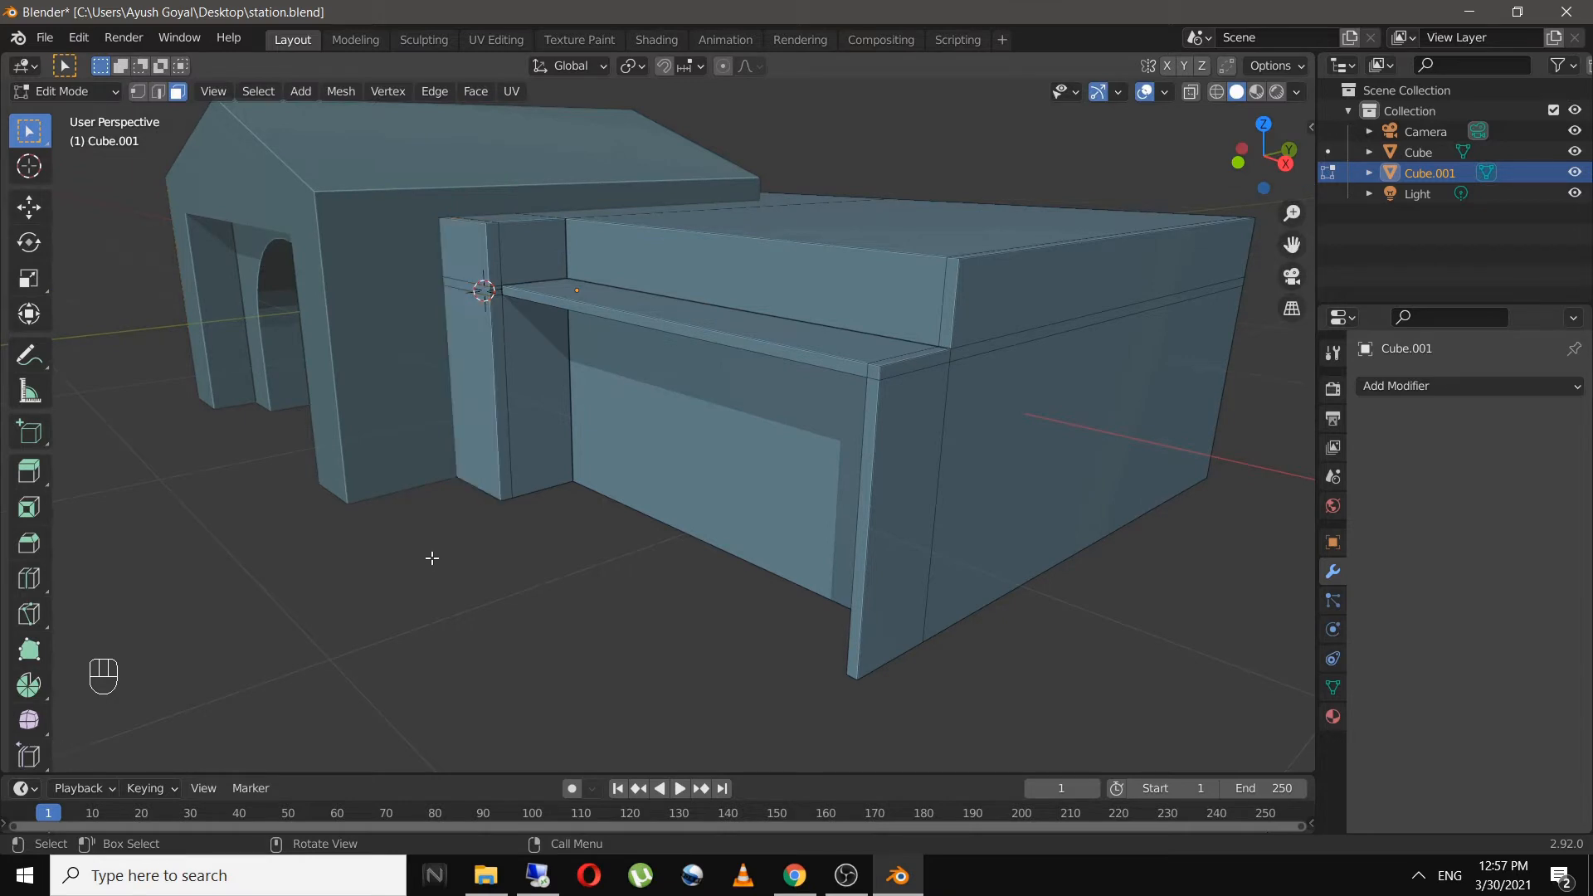
- Save the changes to station.blend
mouse_move(432, 558)
middle_mouse_down()
mouse_move(420, 544)
mouse_move(590, 534)
mouse_move(580, 644)
mouse_move(416, 551)
middle_mouse_up()
scroll(586, 565, "up", 4)
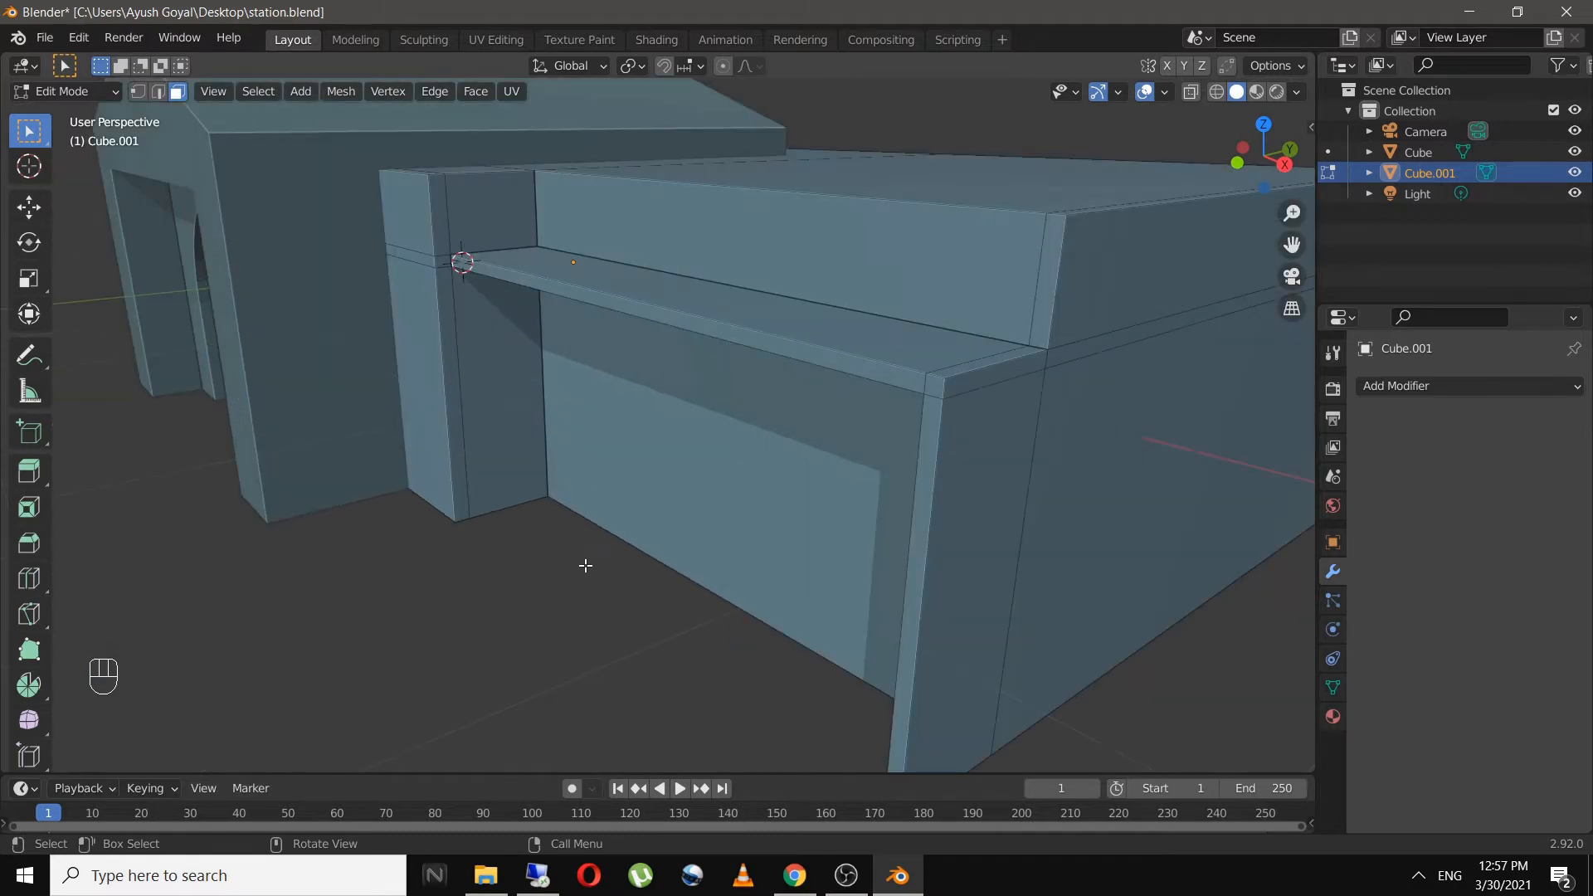
key("ctrl+s")
scroll(559, 548, "down", 3)
middle_click_drag(597, 583, 665, 566)
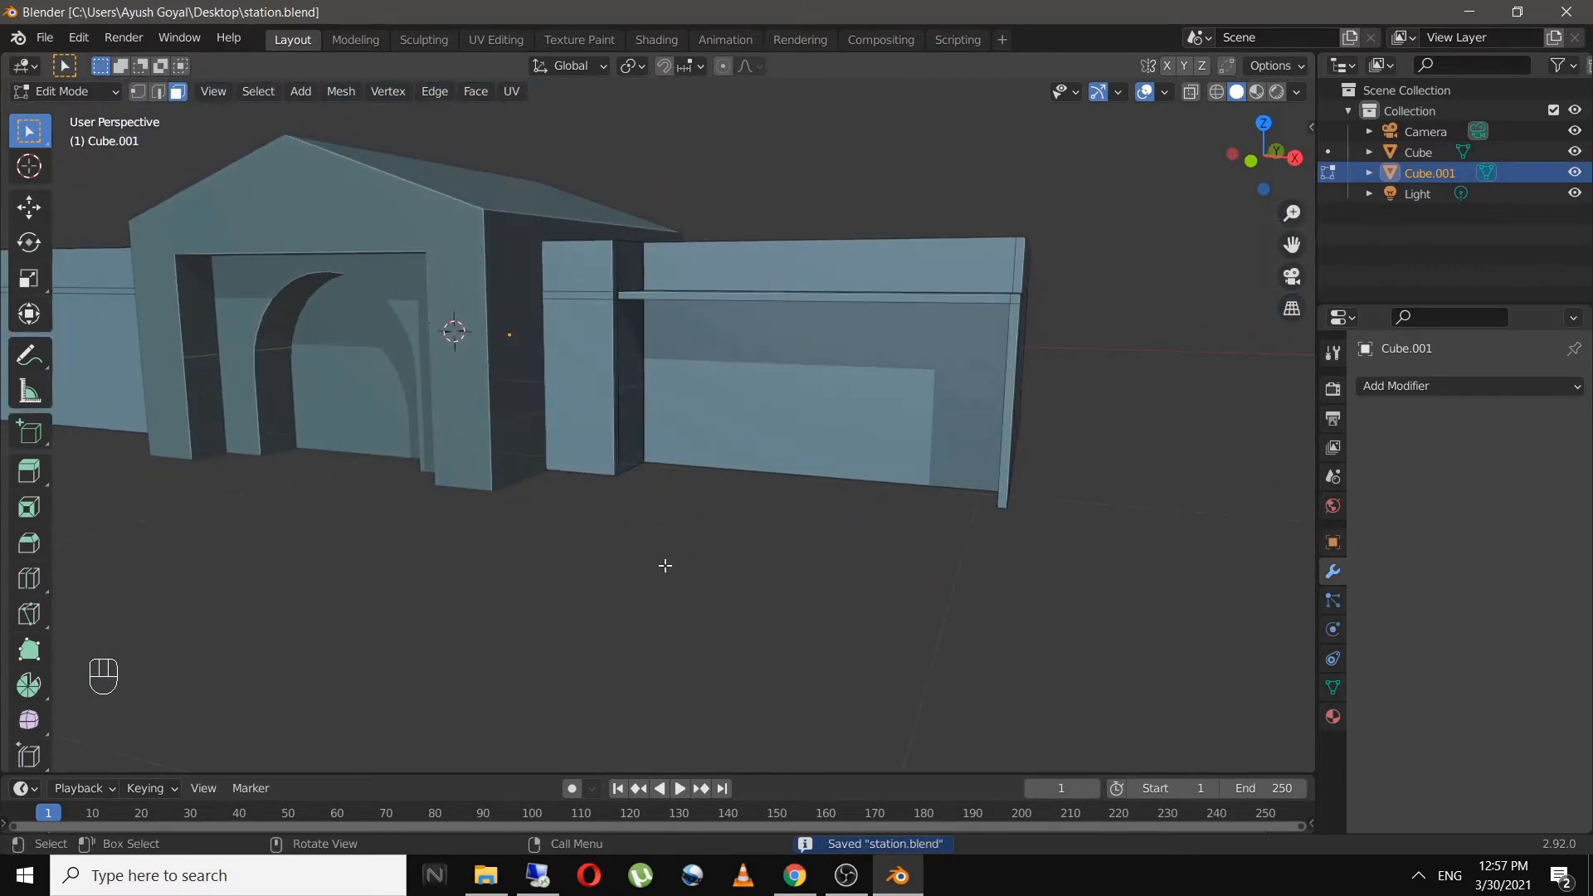
- Add a cube in Object Mode and, in front view, move it over the recessed part of the right wing
key("KP_1")
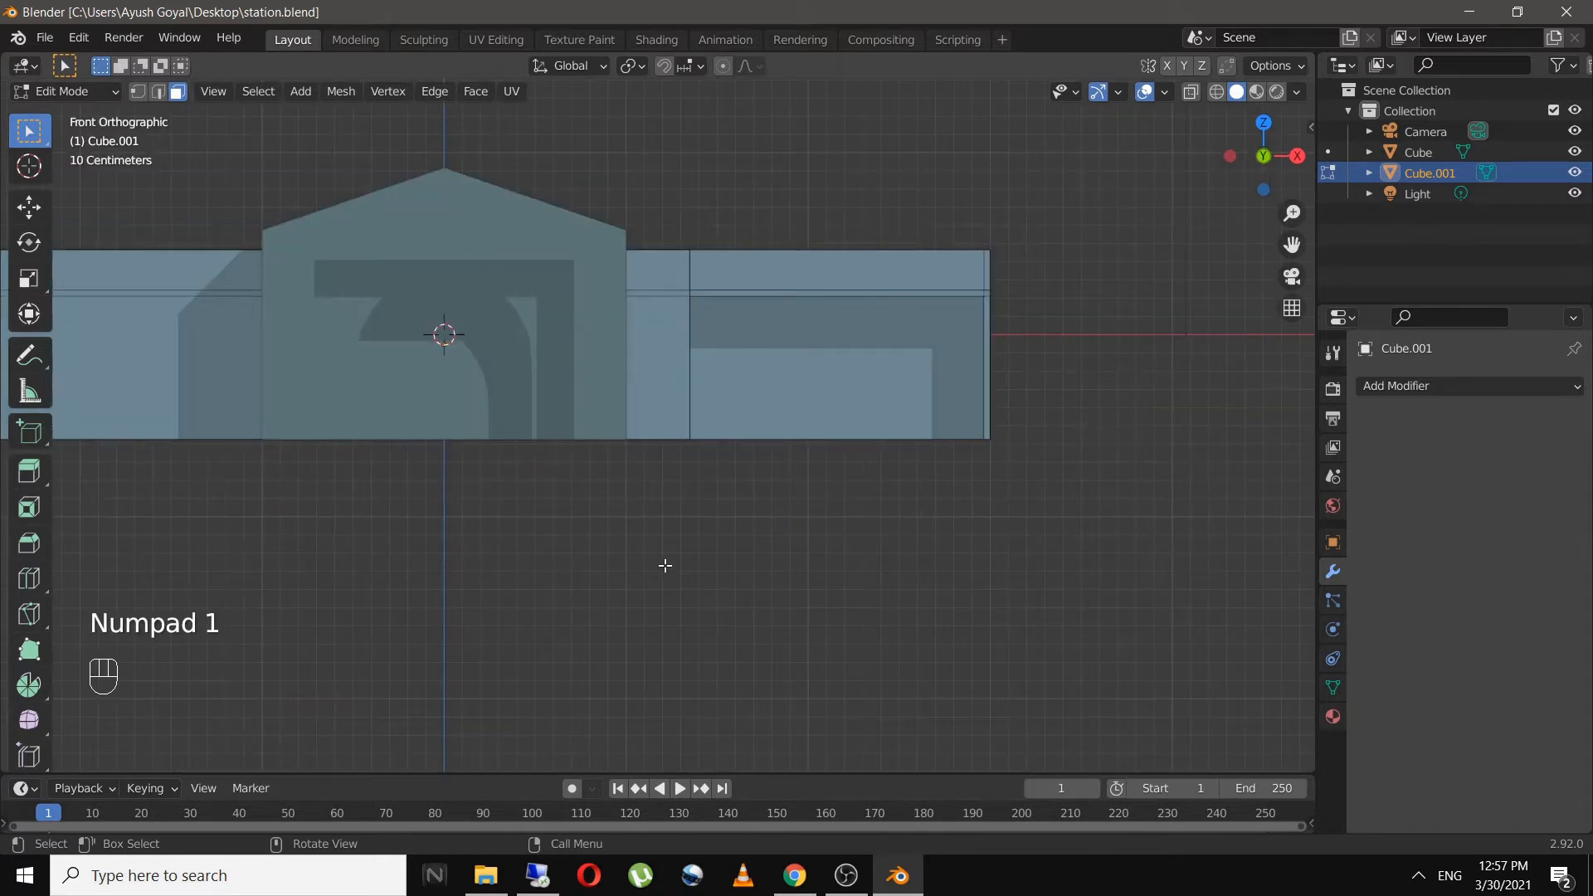
key("Tab")
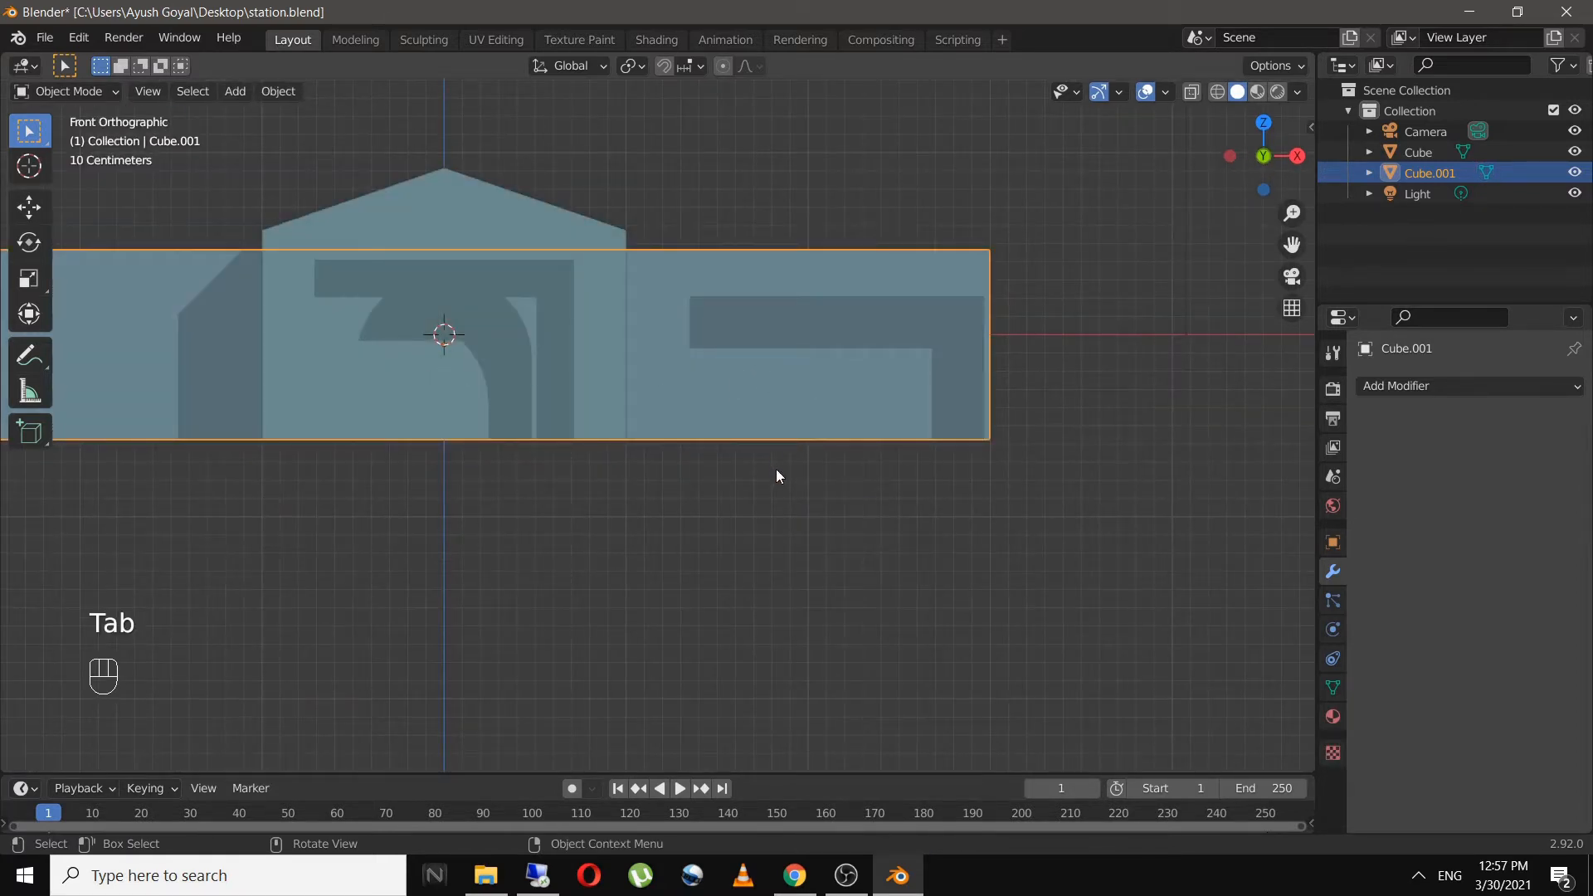
middle_click_drag(815, 509, 765, 533)
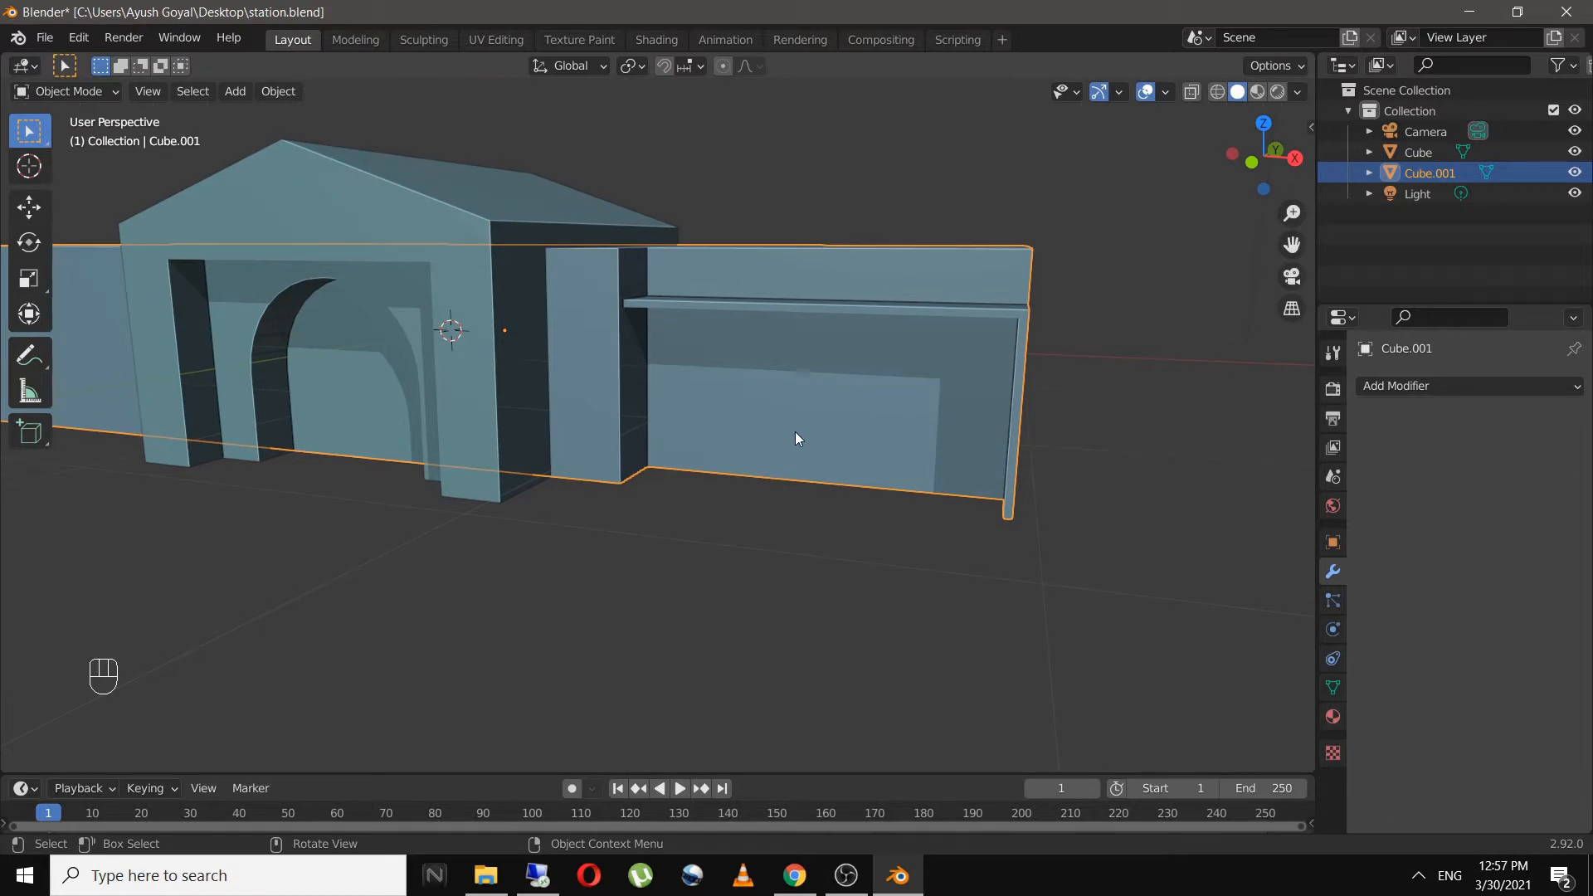
key("KP_1")
key("shift+a")
mouse_move(812, 434)
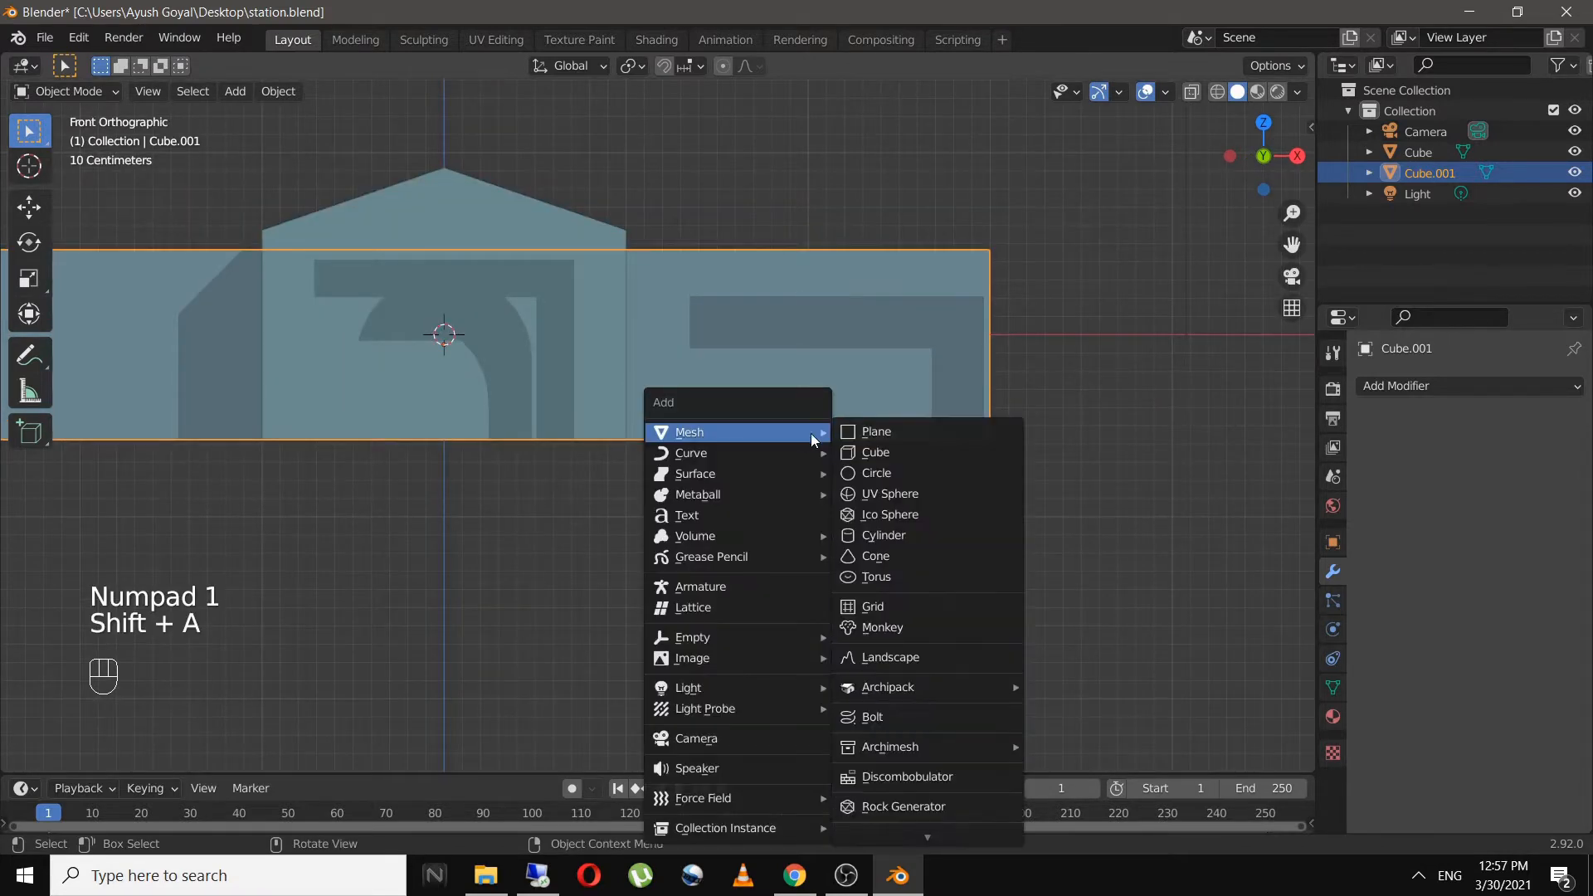
left_click(891, 453)
key("g")
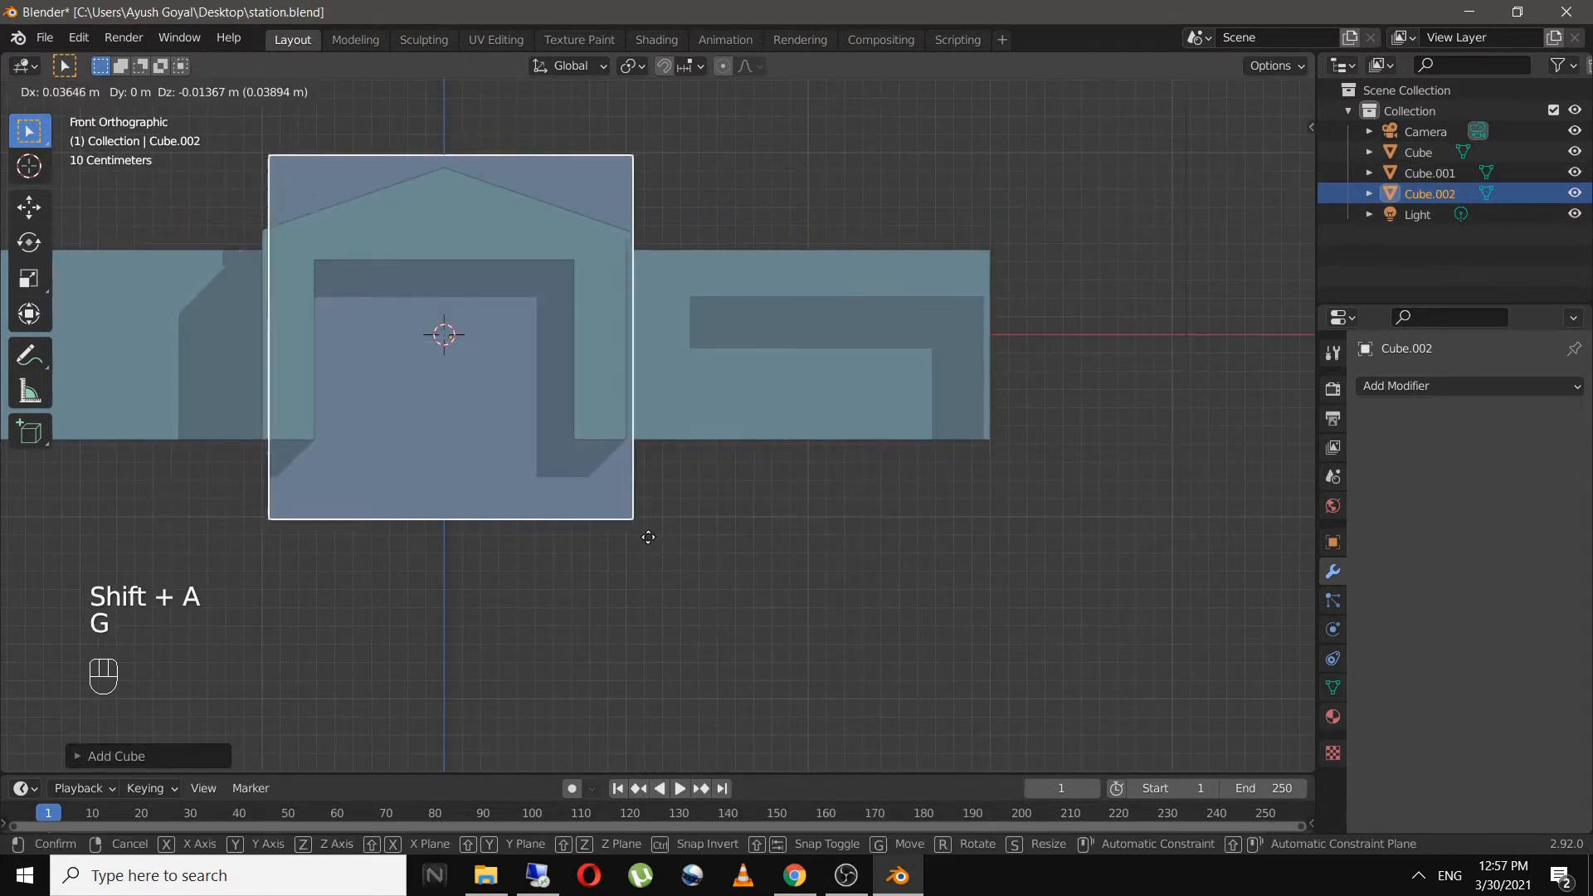
left_click(1001, 592)
- Scale the new cube down uniformly to about half size, narrow it along X and shorten it slightly along Z
key("s")
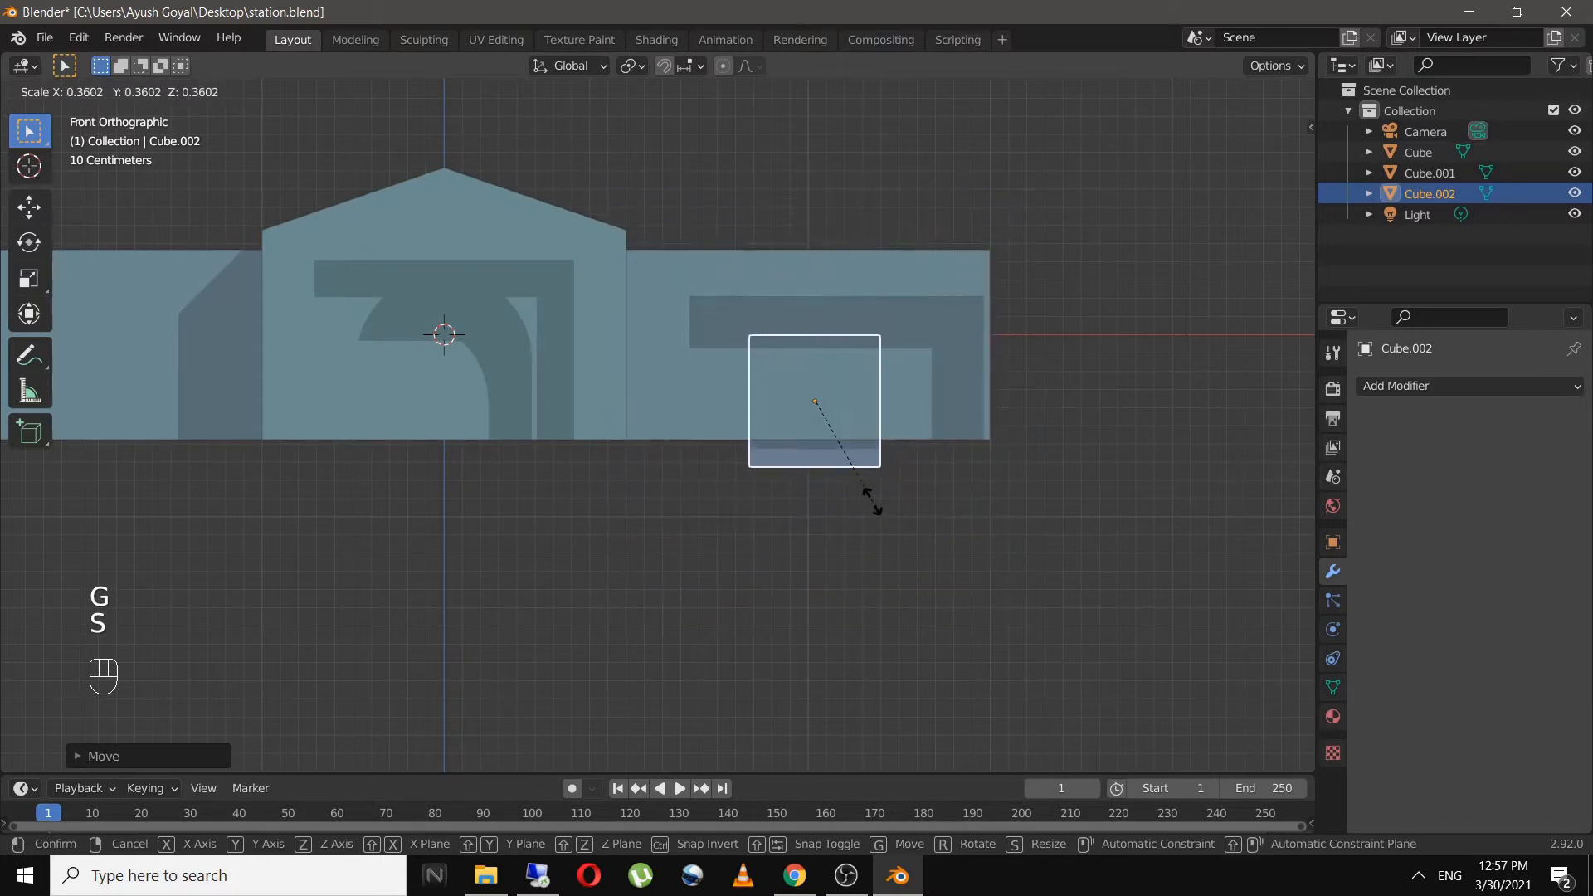
left_click(890, 541)
key("s")
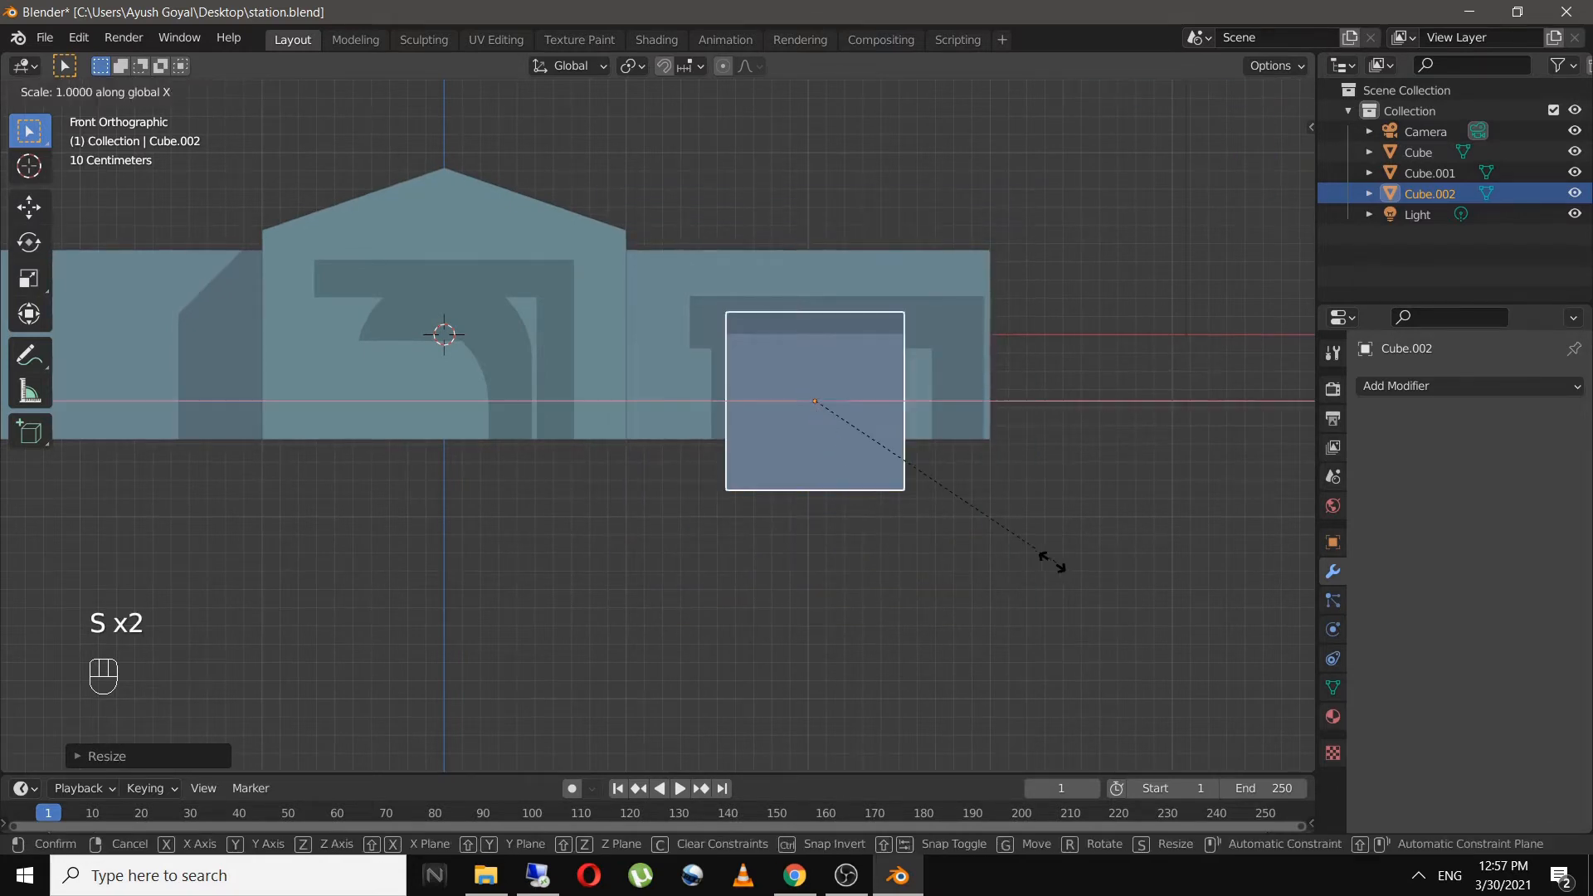
key("s")
key("z")
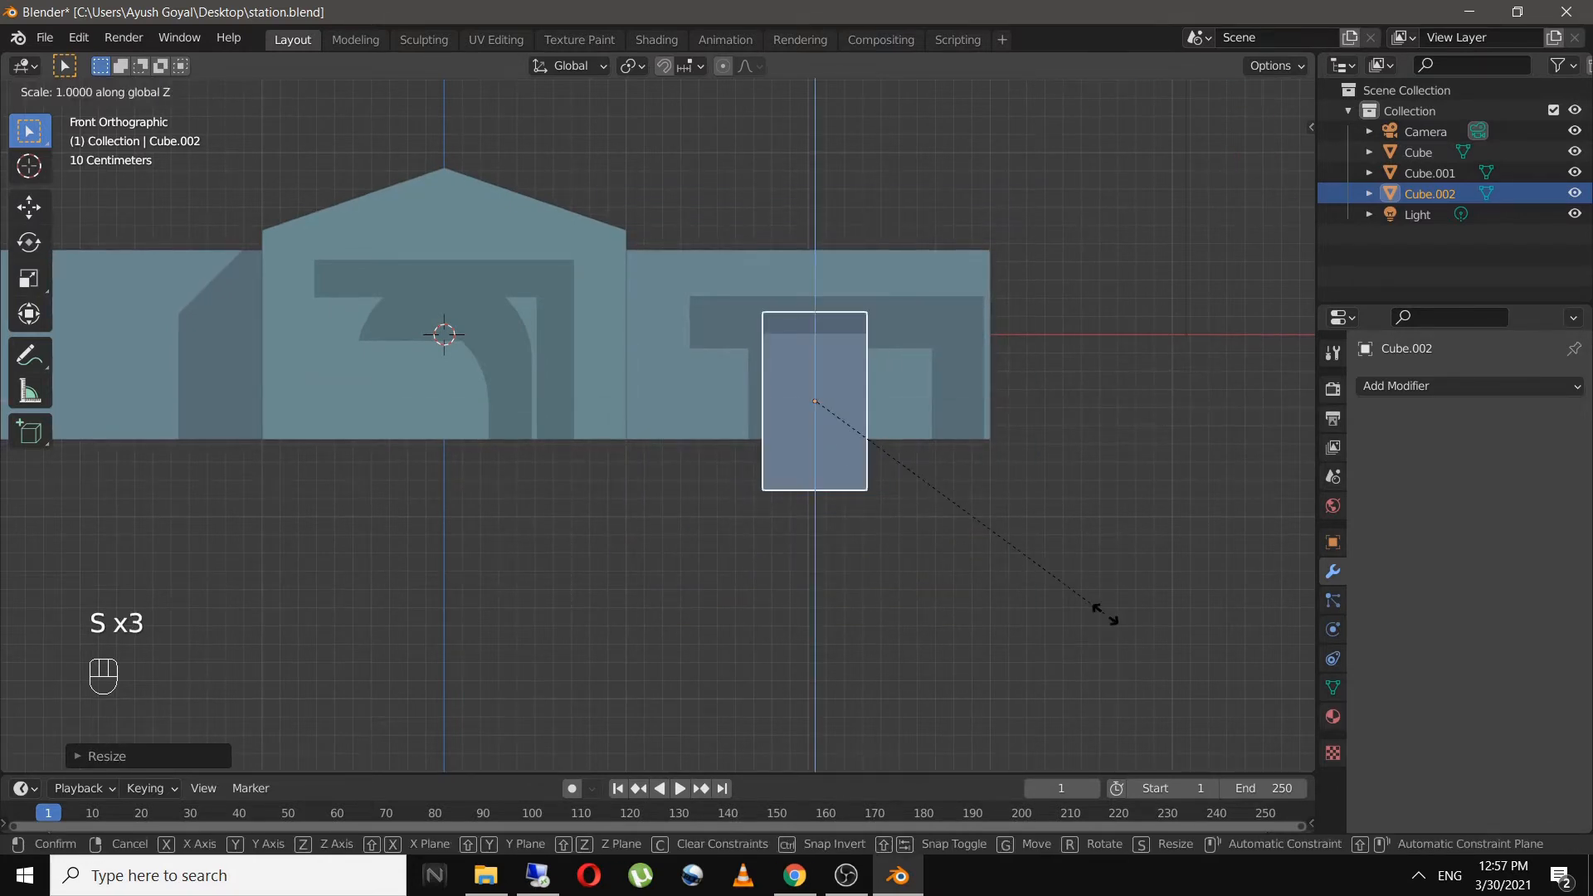
left_click(1049, 569)
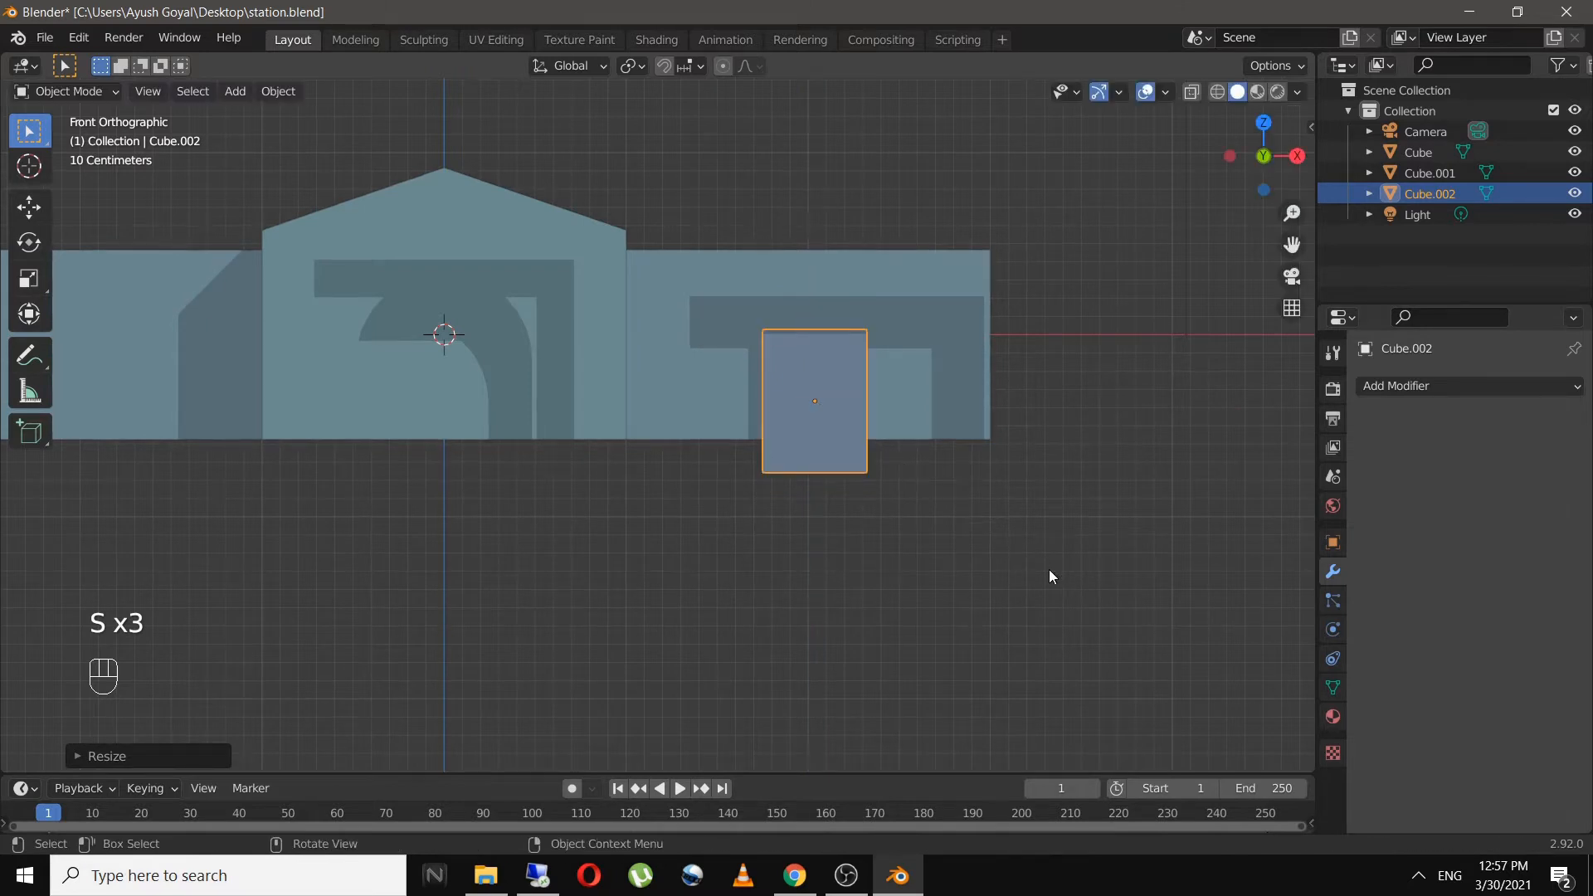
- Move the cube closer to the column beside the entrance and scale it down uniformly to about 0.8
key("g")
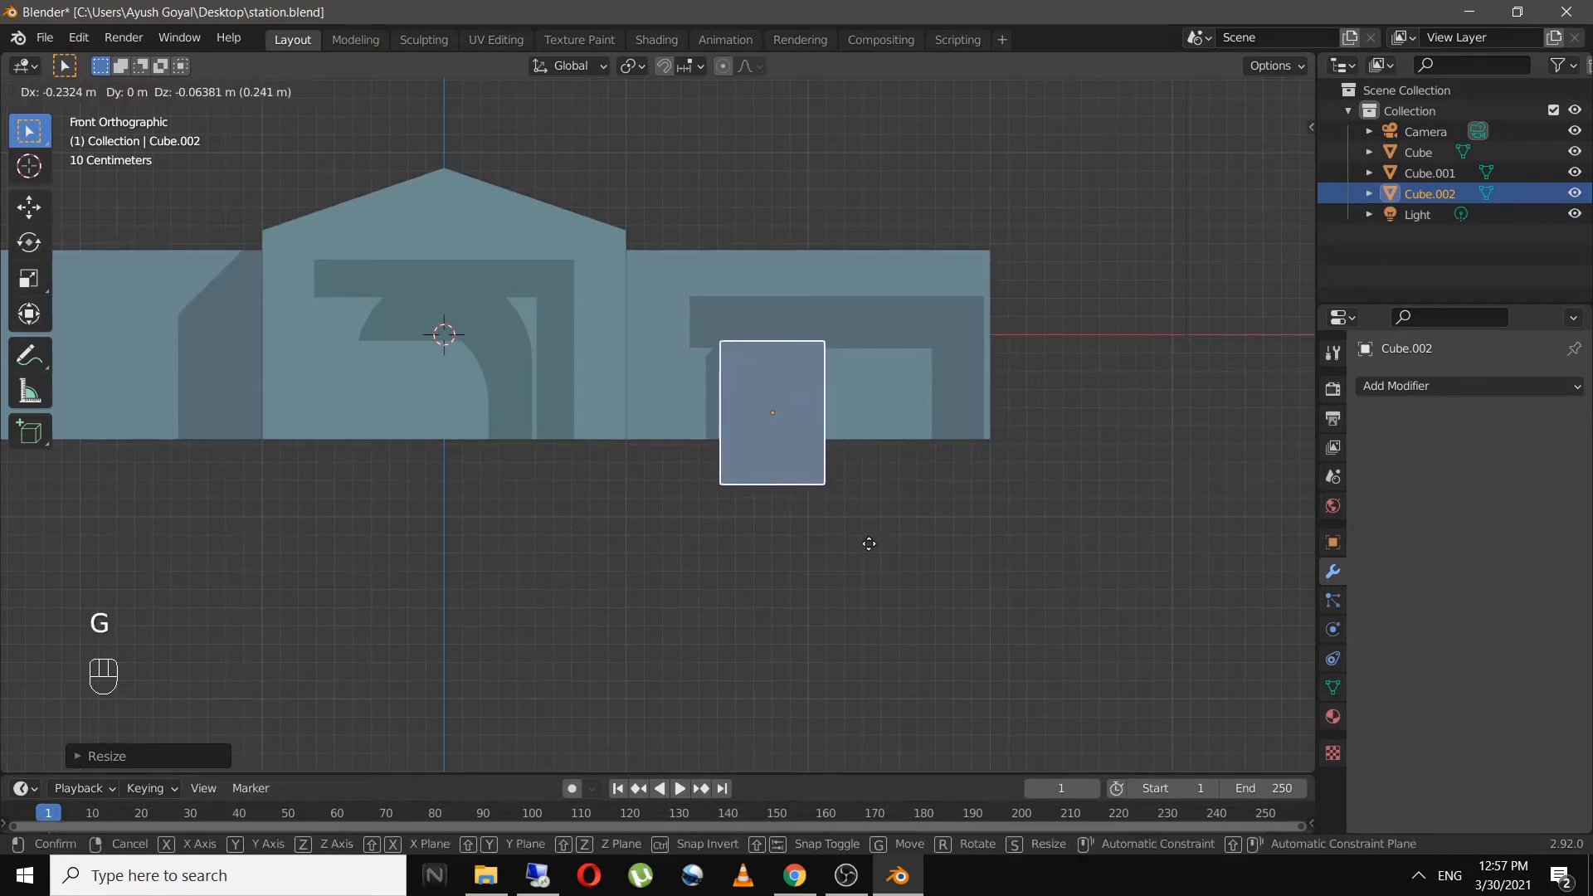
key("s")
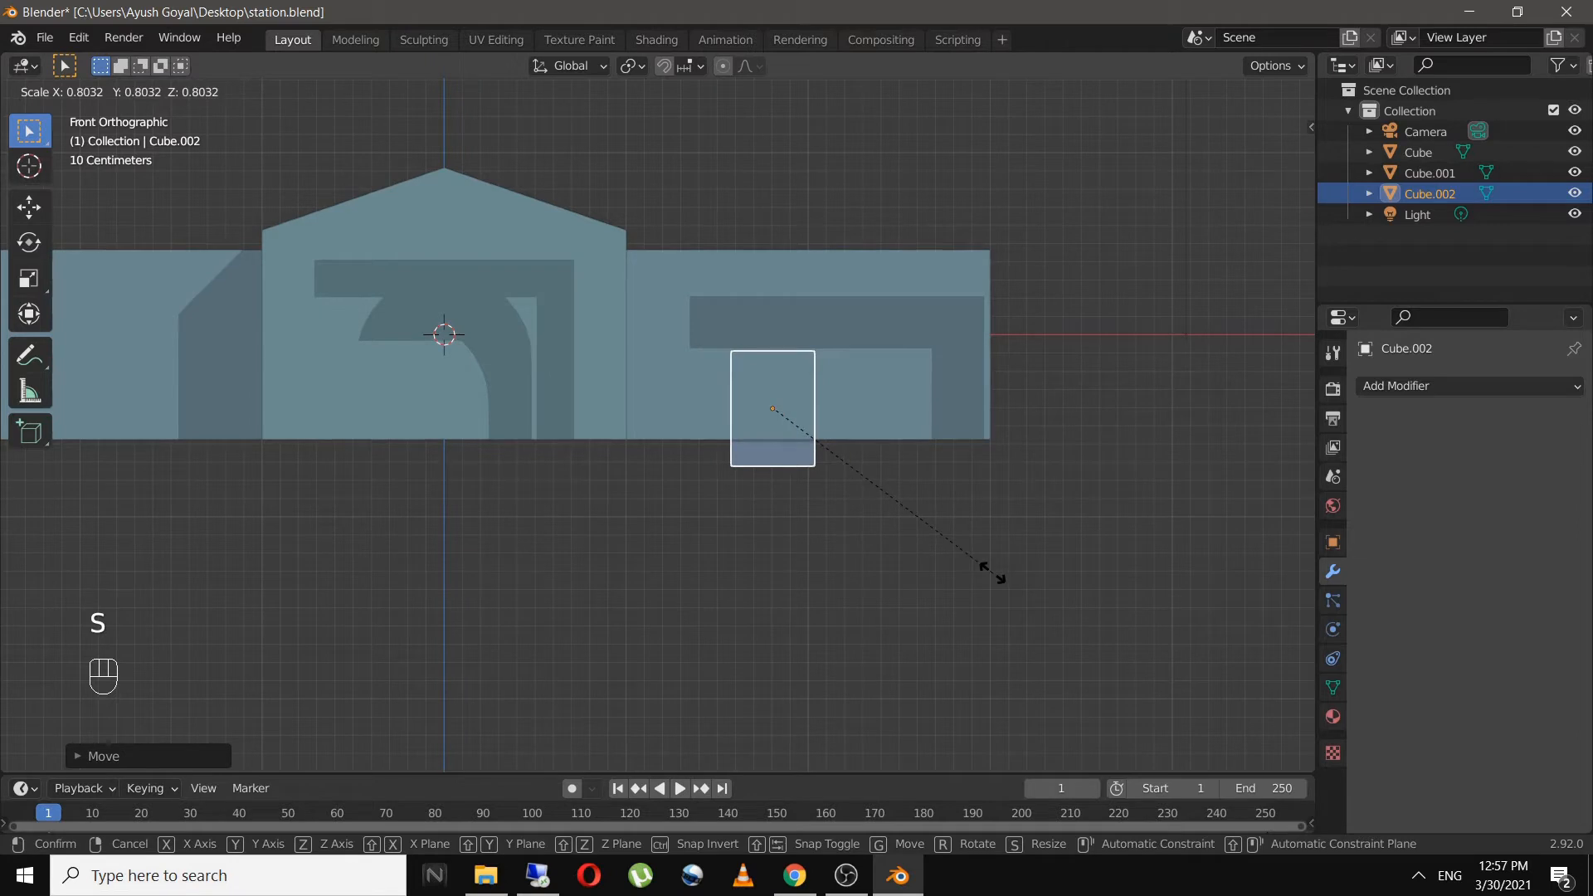
left_click(988, 570)
- Move the cube forward along Y out of the wing and reduce its depth along the Y axis
middle_click_drag(988, 571, 844, 581)
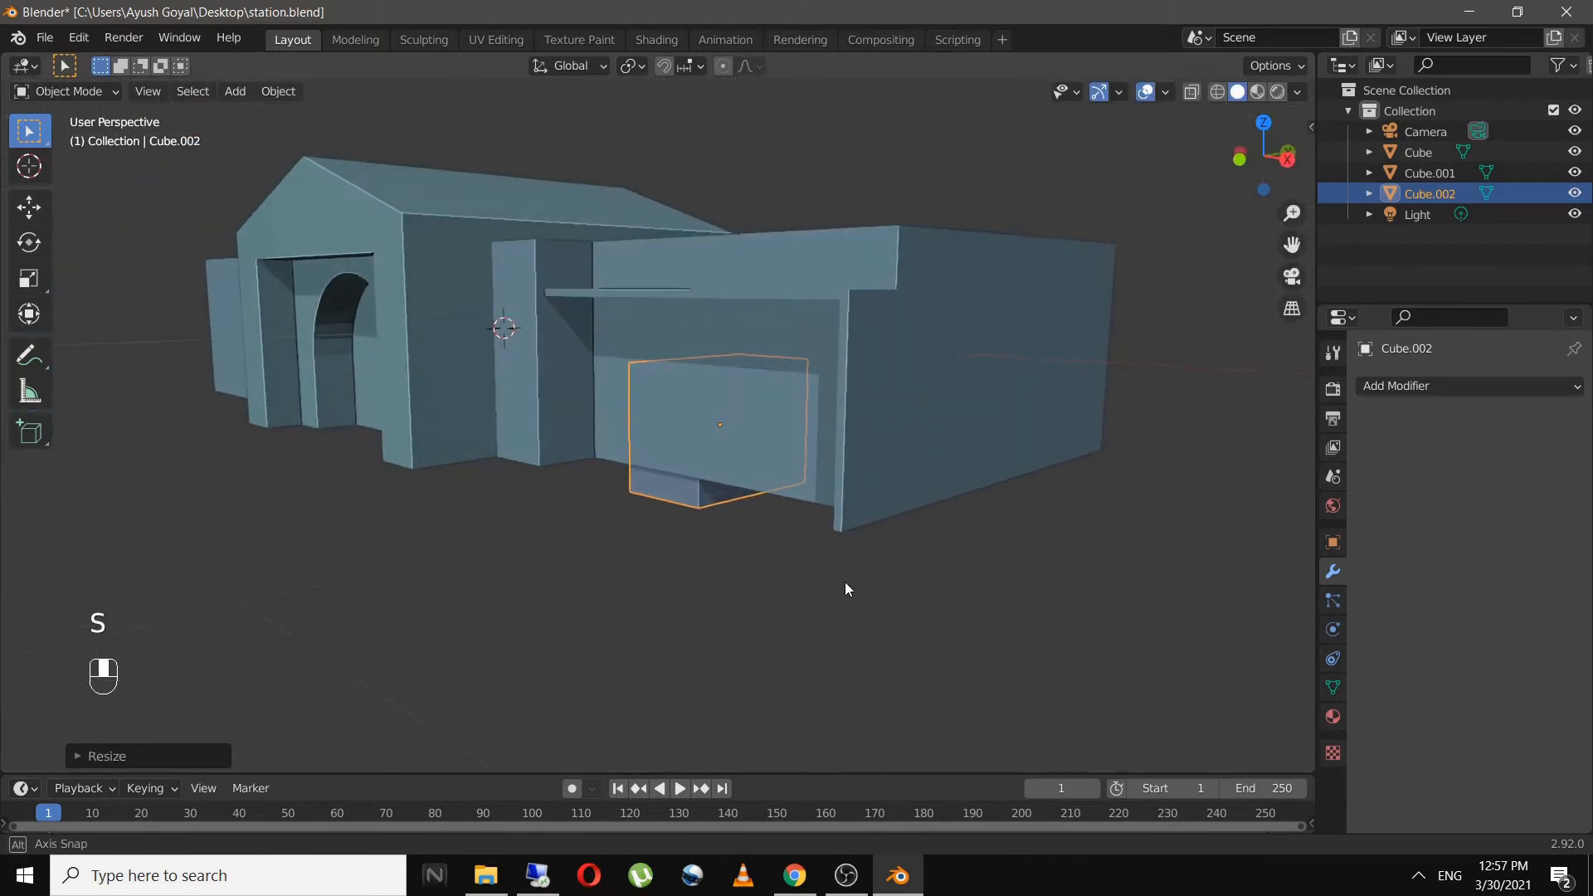
key("g")
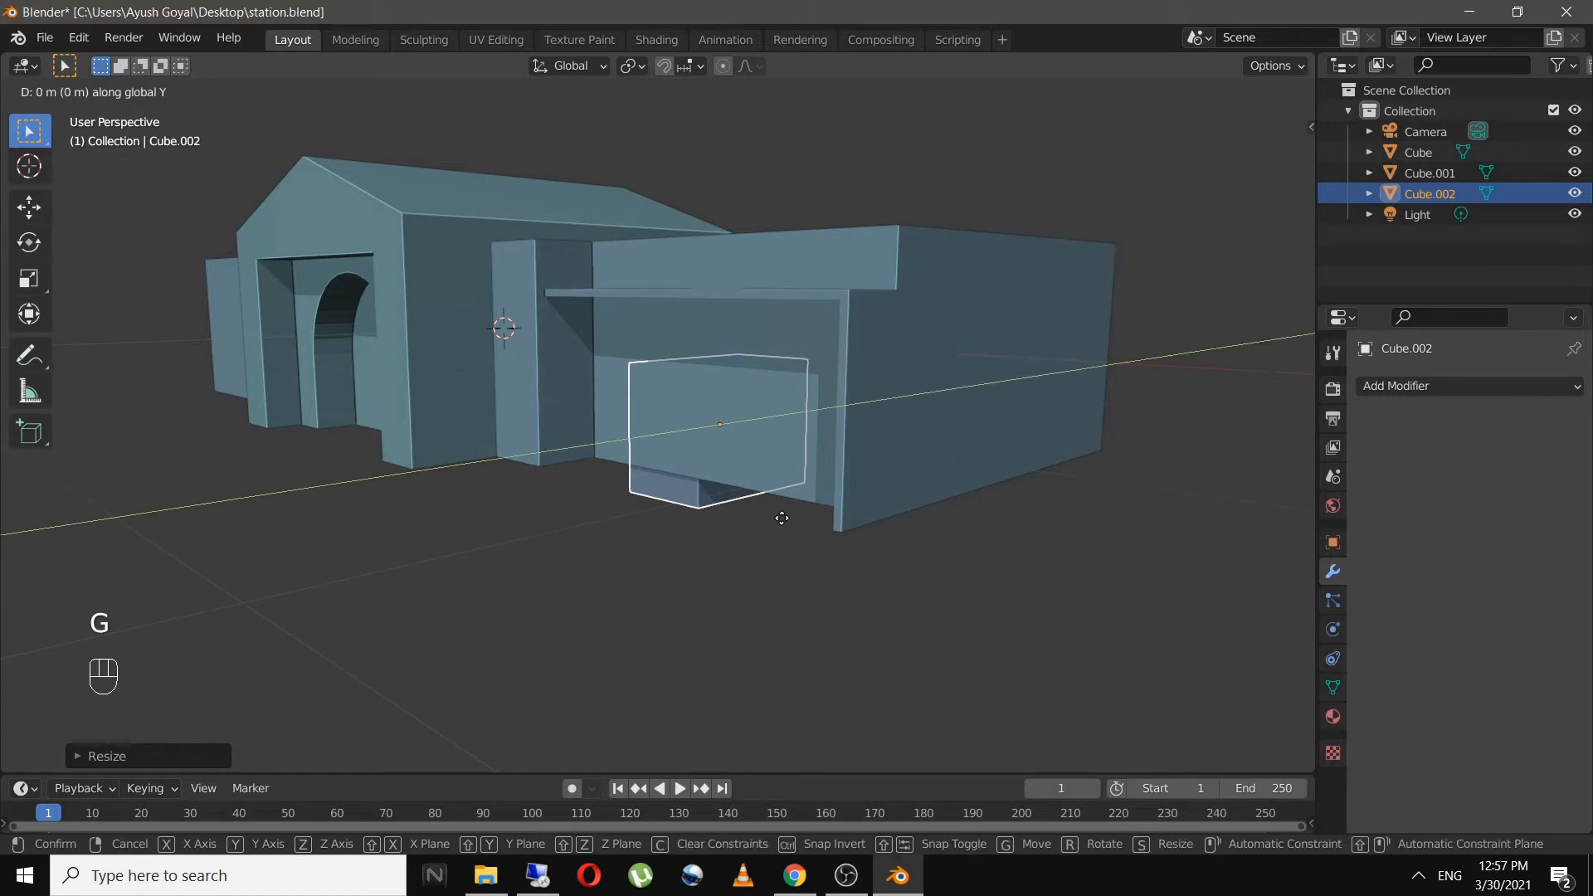
left_click(654, 541)
key("s")
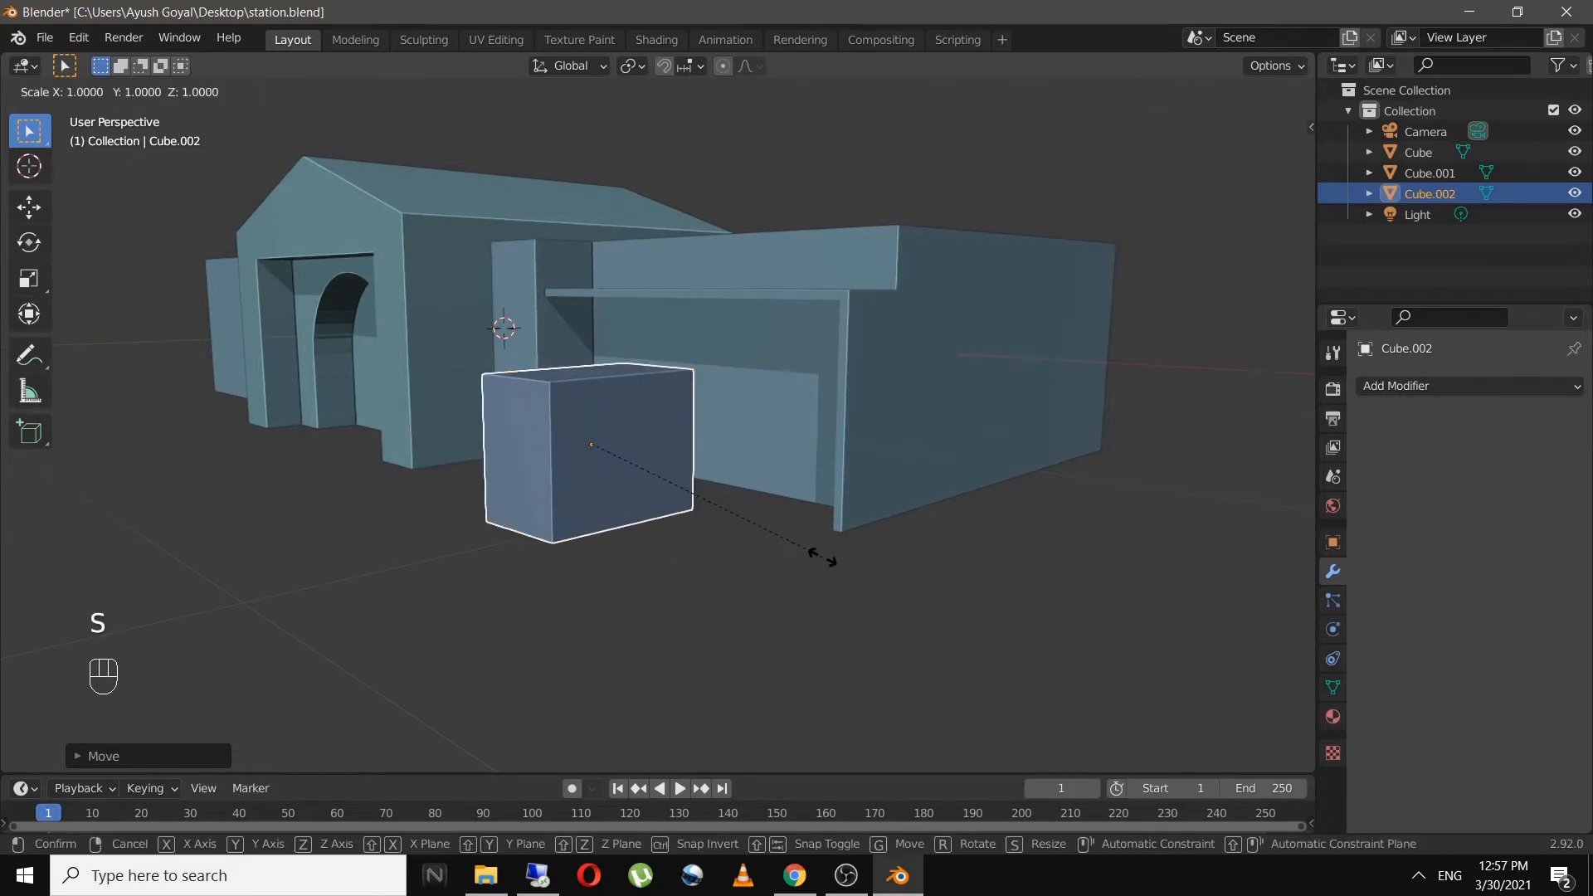
key("y")
left_click(666, 466)
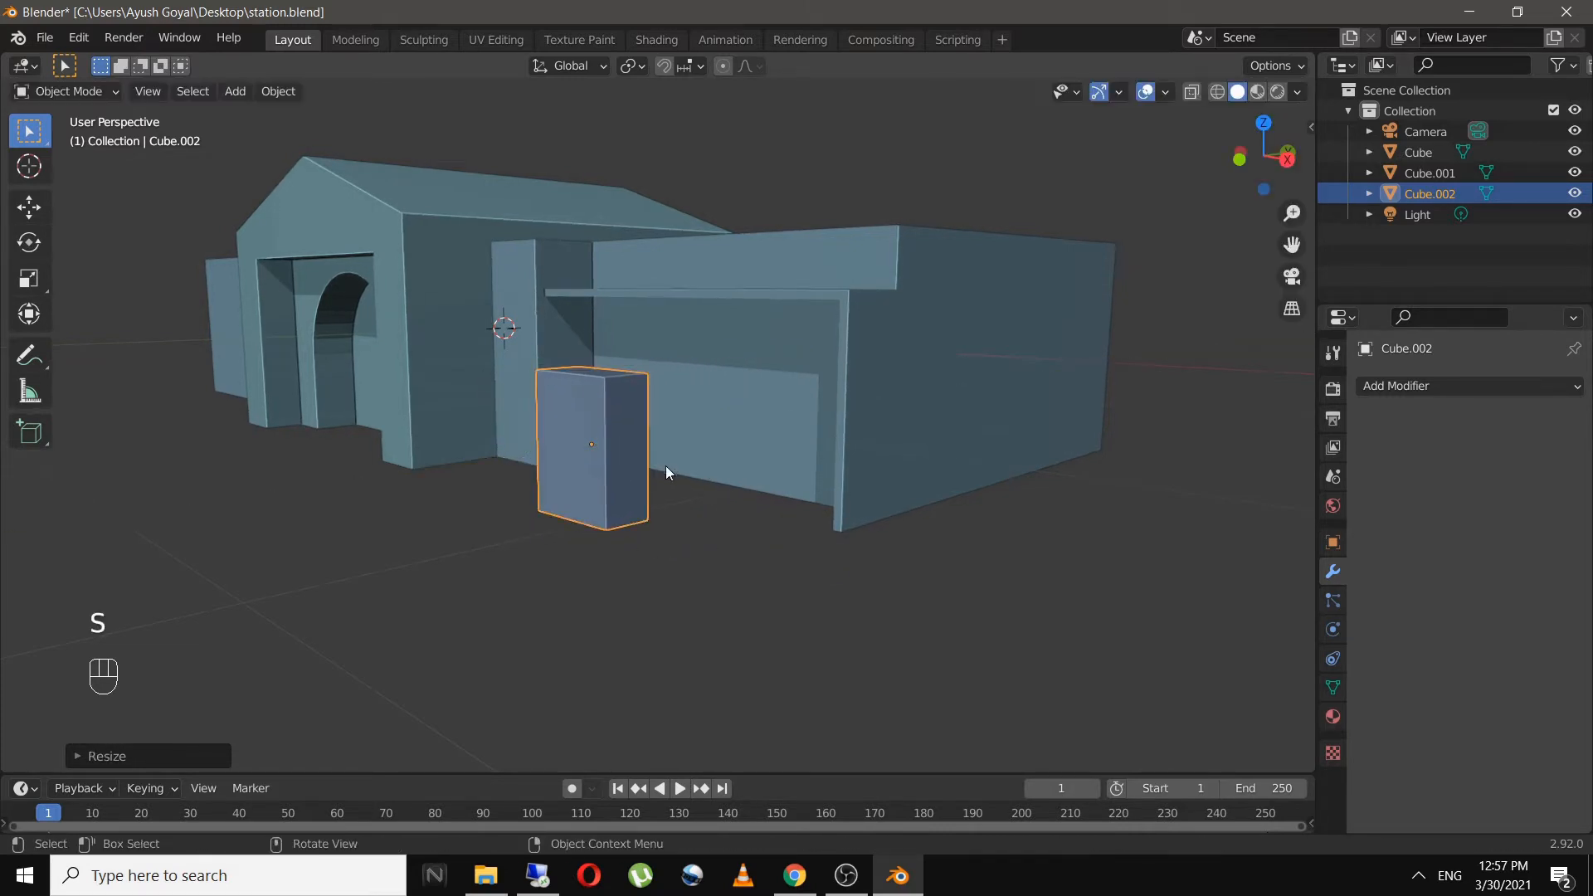
- Bevel the cube's two upper side edges about 0.975 m wide with multiple segments to form a rounded arch, and return to Object Mode
scroll(659, 510, "up", 5)
key("Tab")
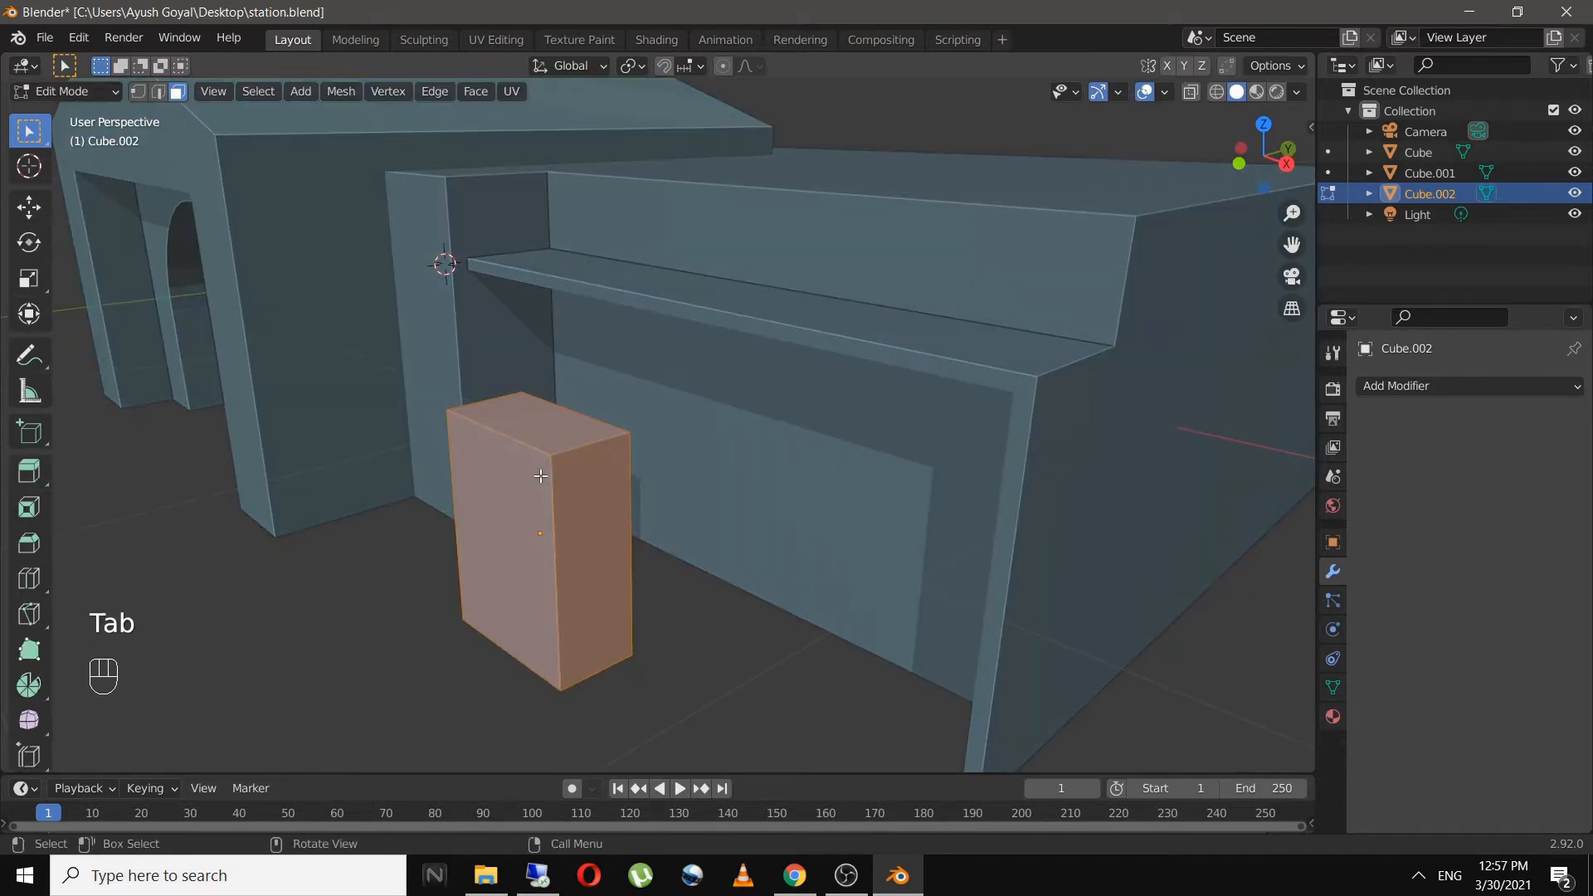
scroll(619, 495, "up", 3)
left_click(618, 486)
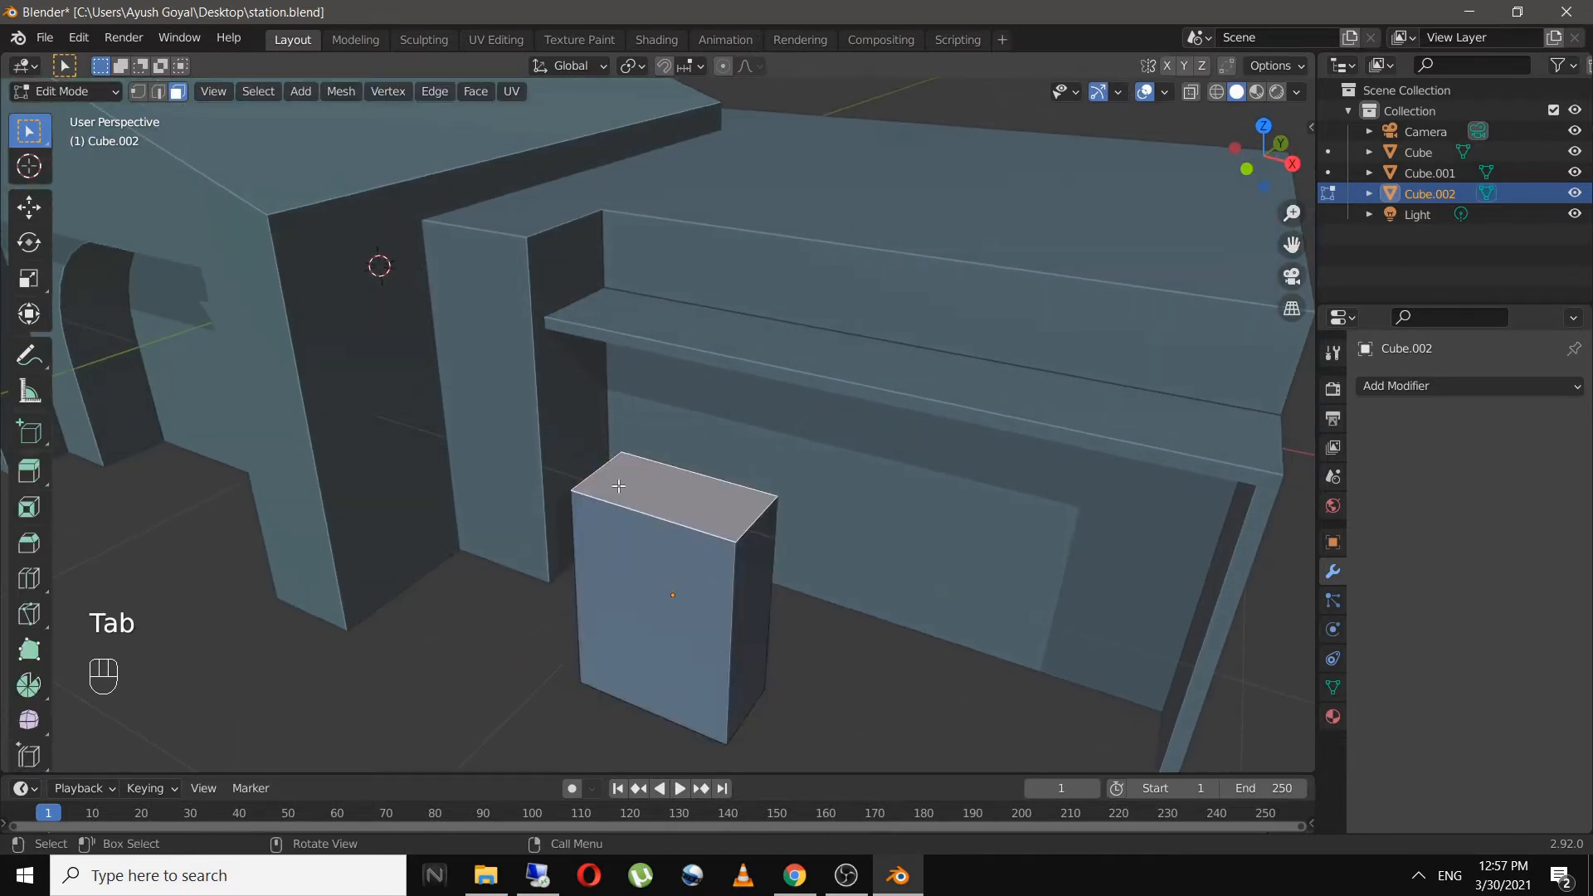
key("2")
left_click(599, 474)
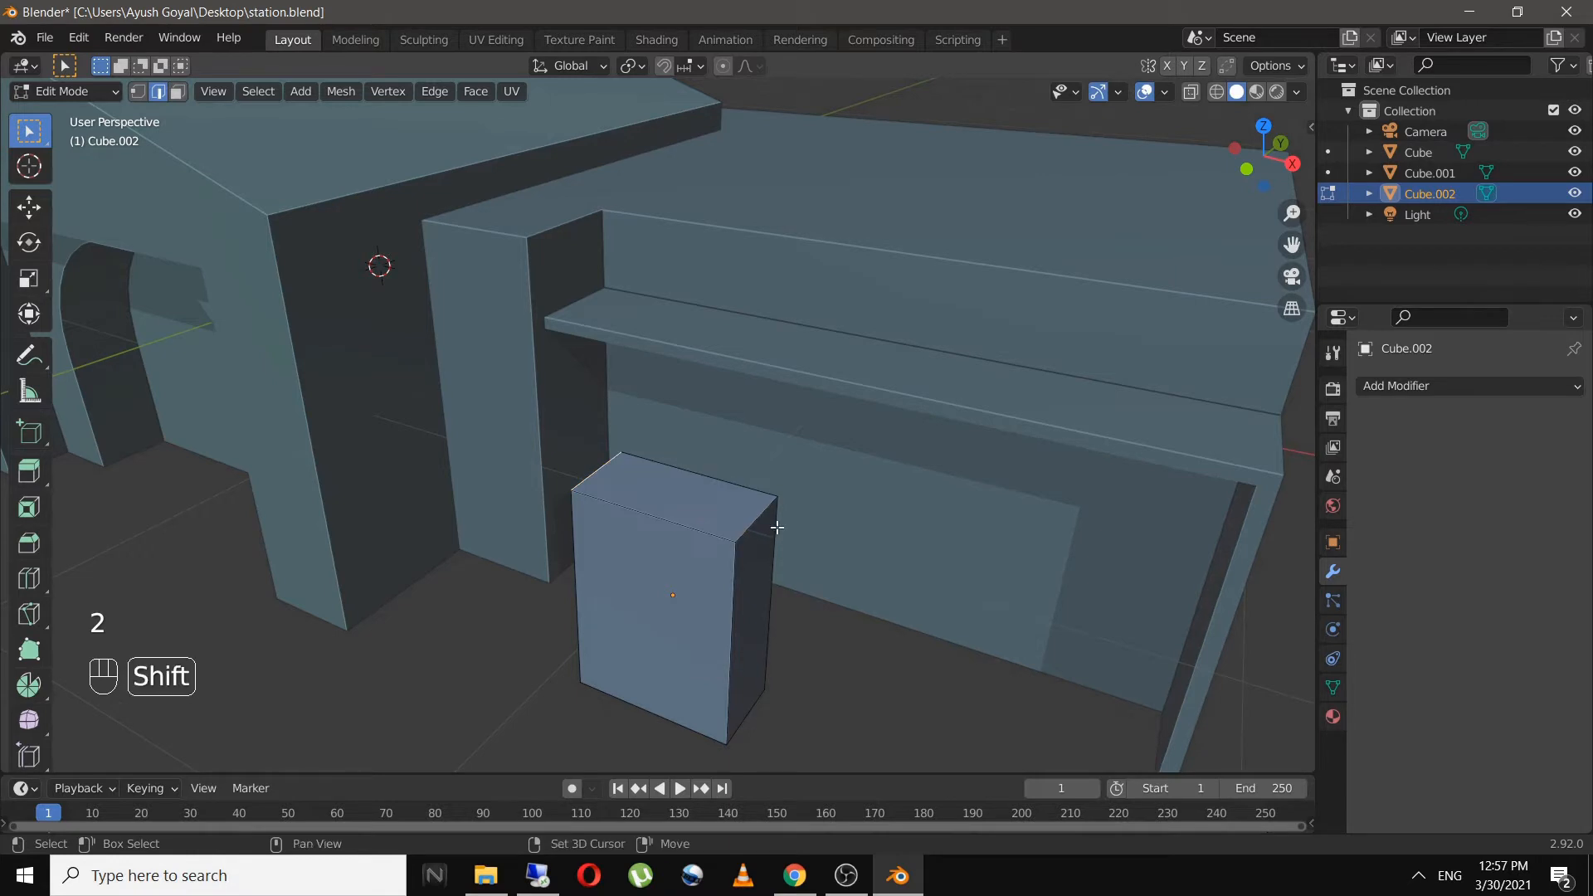
middle_click_drag(776, 528, 797, 523)
key("ctrl+b")
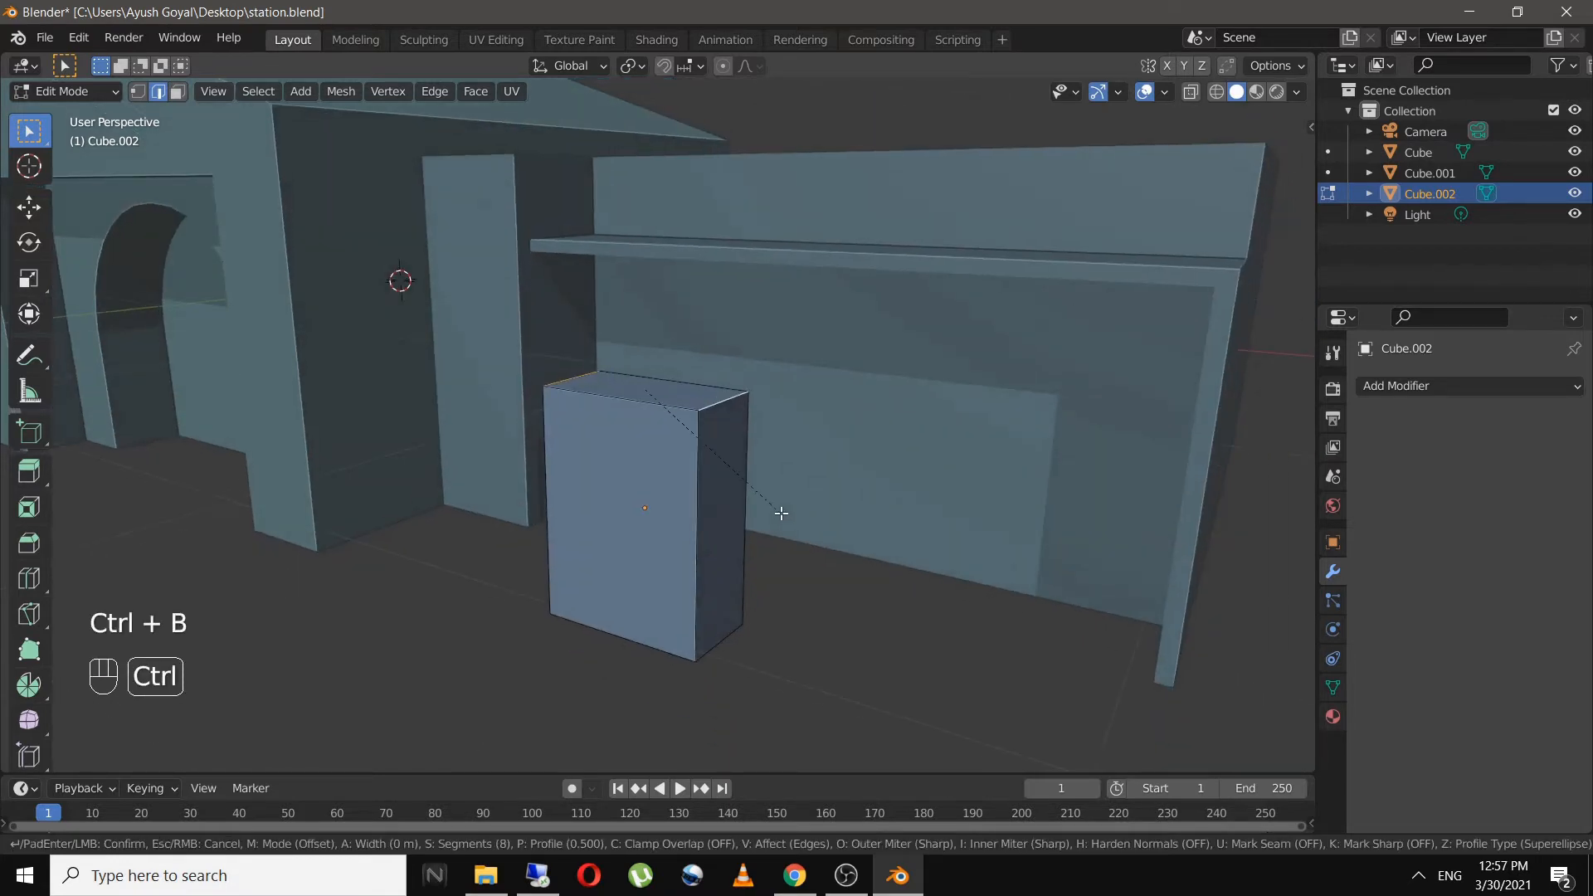
scroll(813, 554, "down", 1)
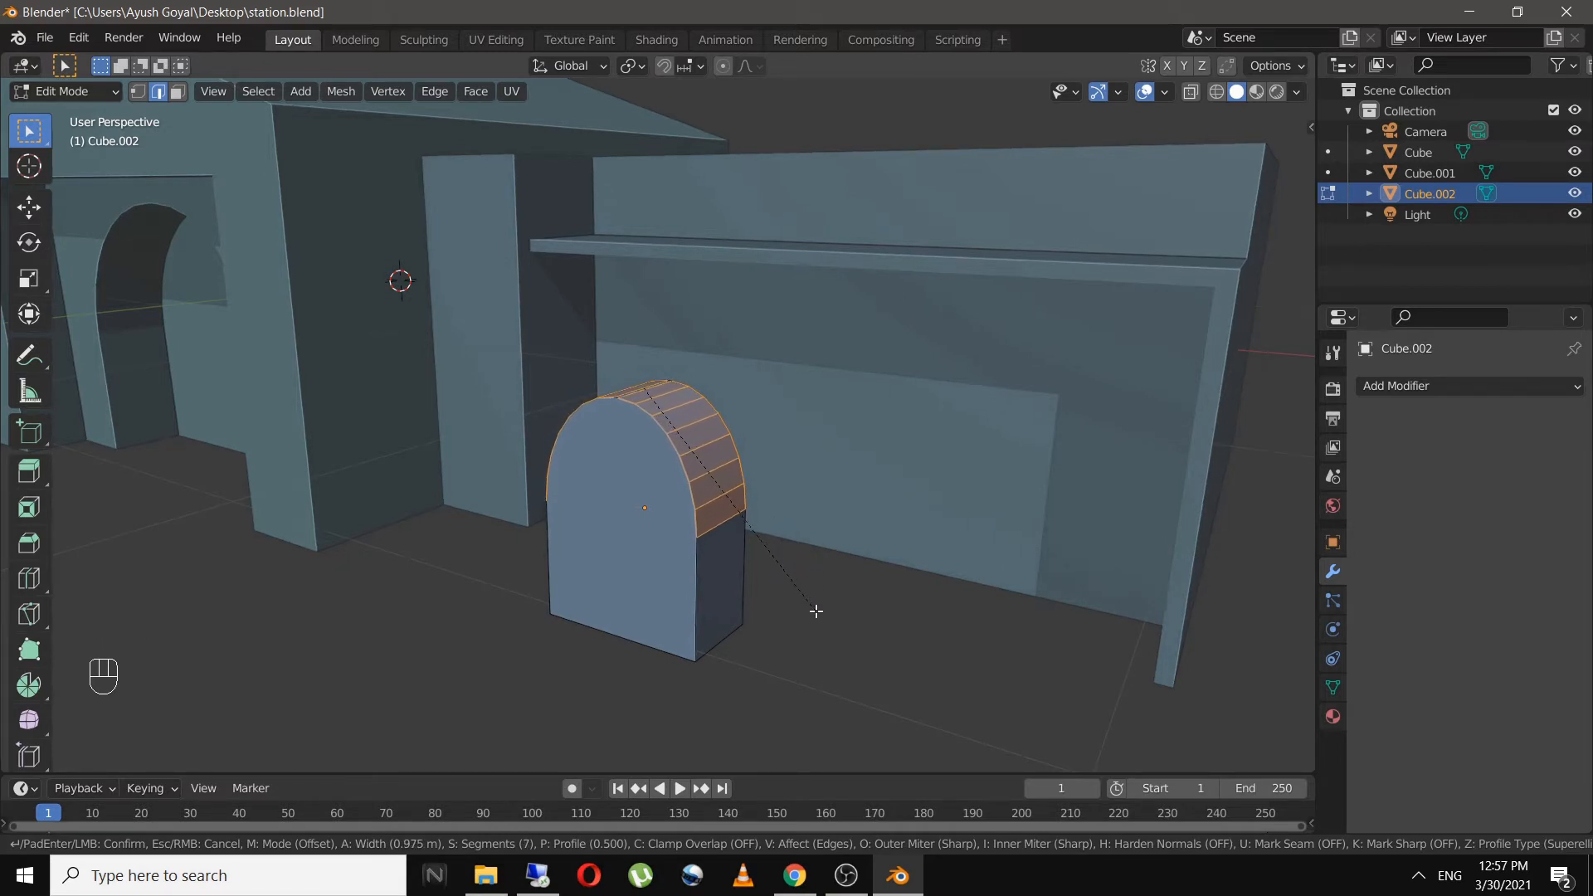
scroll(816, 612, "up", 1)
scroll(816, 611, "up", 1)
left_click(816, 611)
left_click(410, 648)
middle_click_drag(410, 648, 942, 530)
key("Tab")
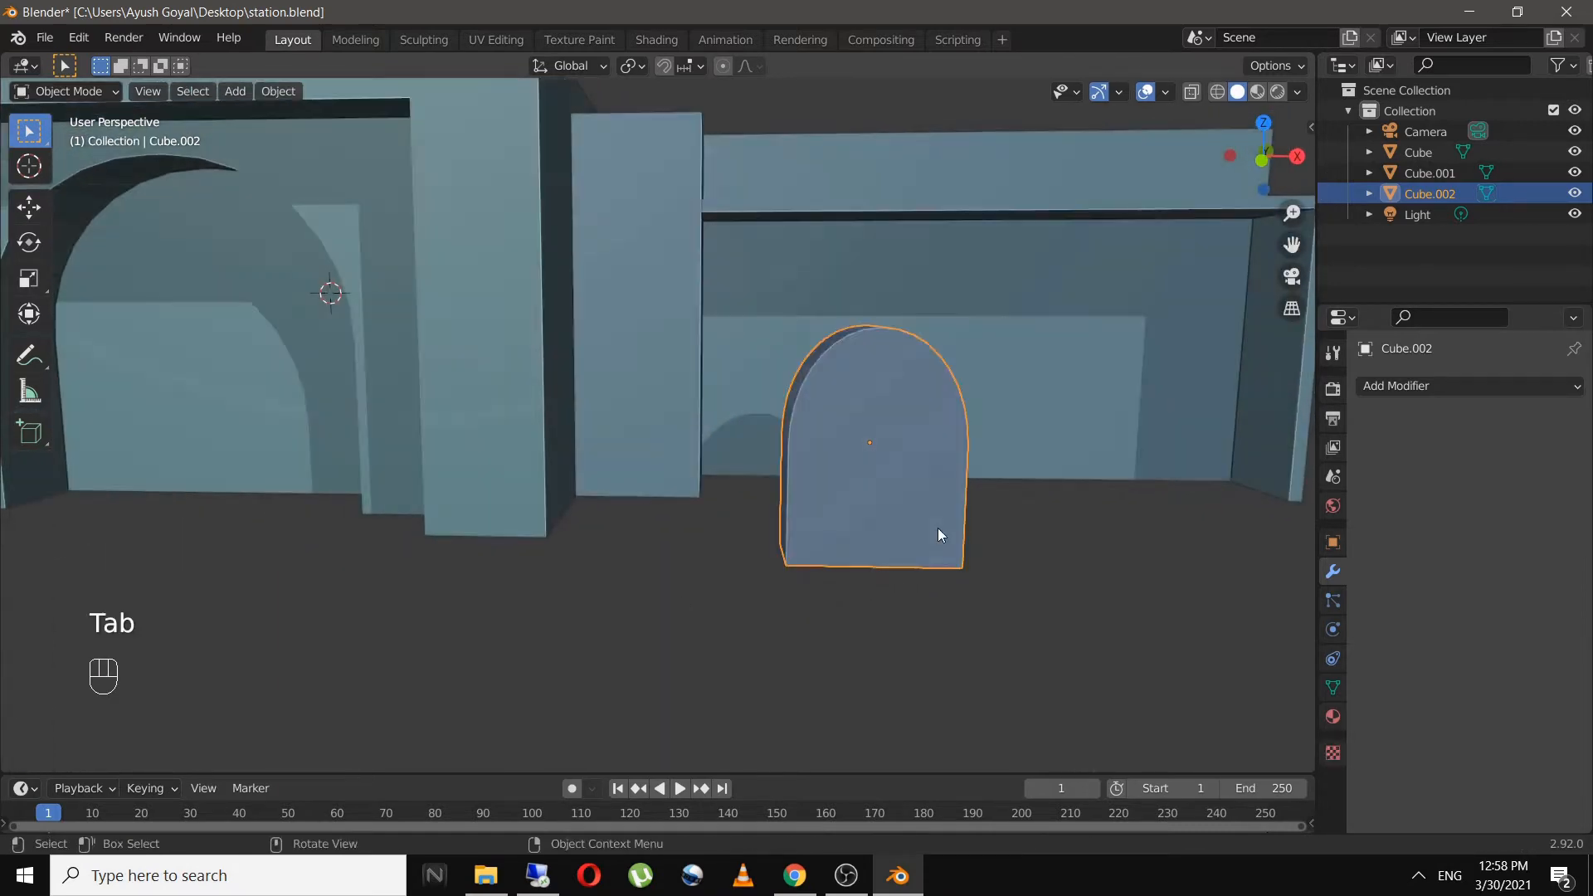
- In front view, raise the arched block slightly along Z so its base sits near the building's bottom edge
key("KP_1")
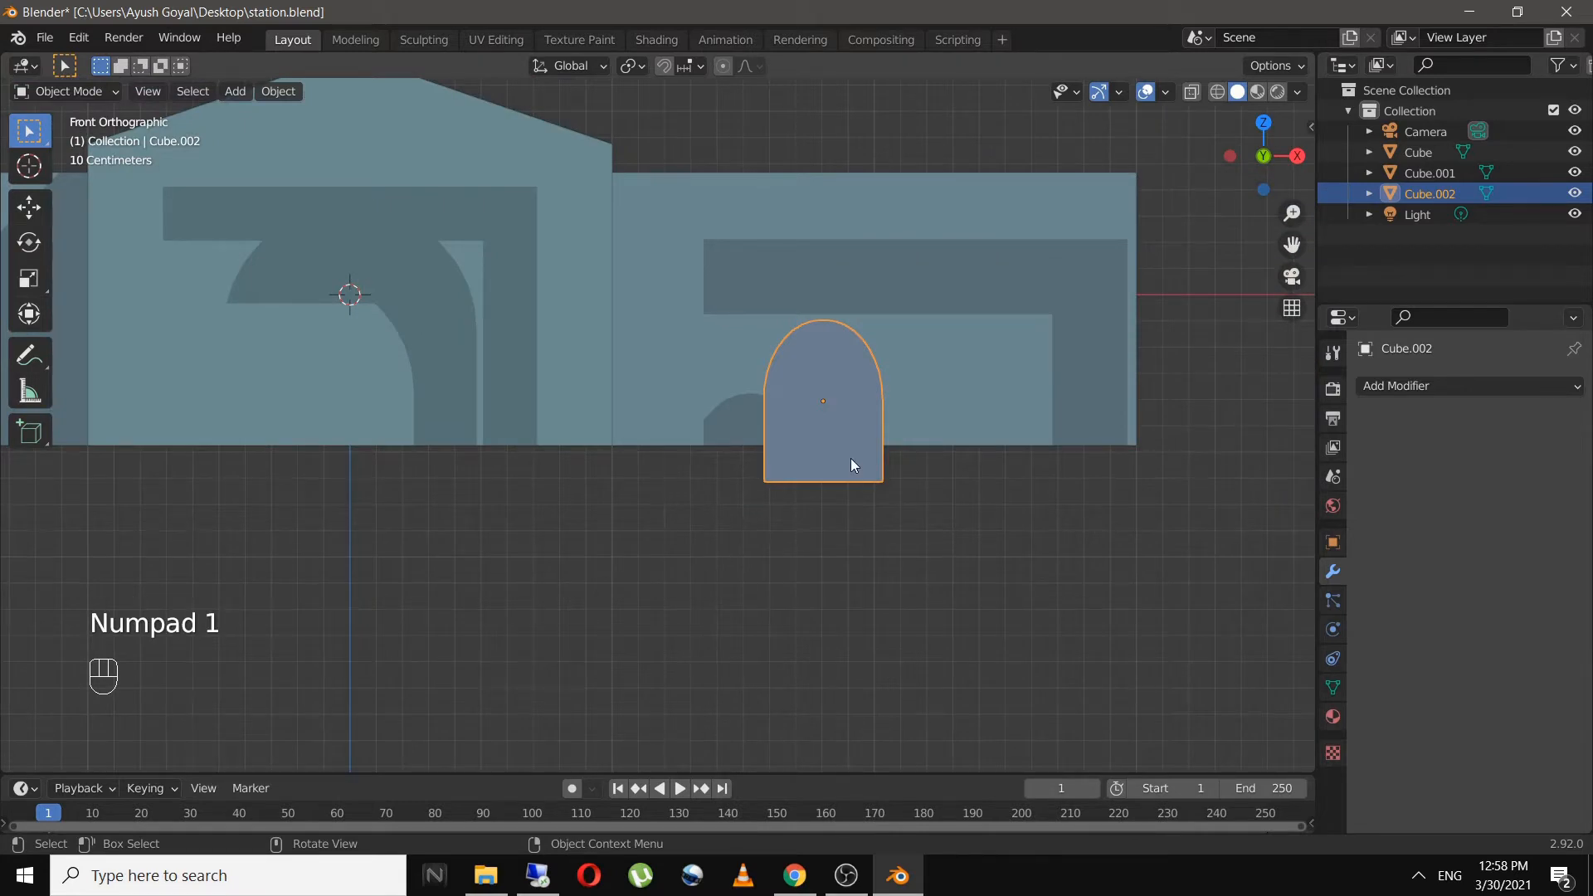
key("g")
key("z")
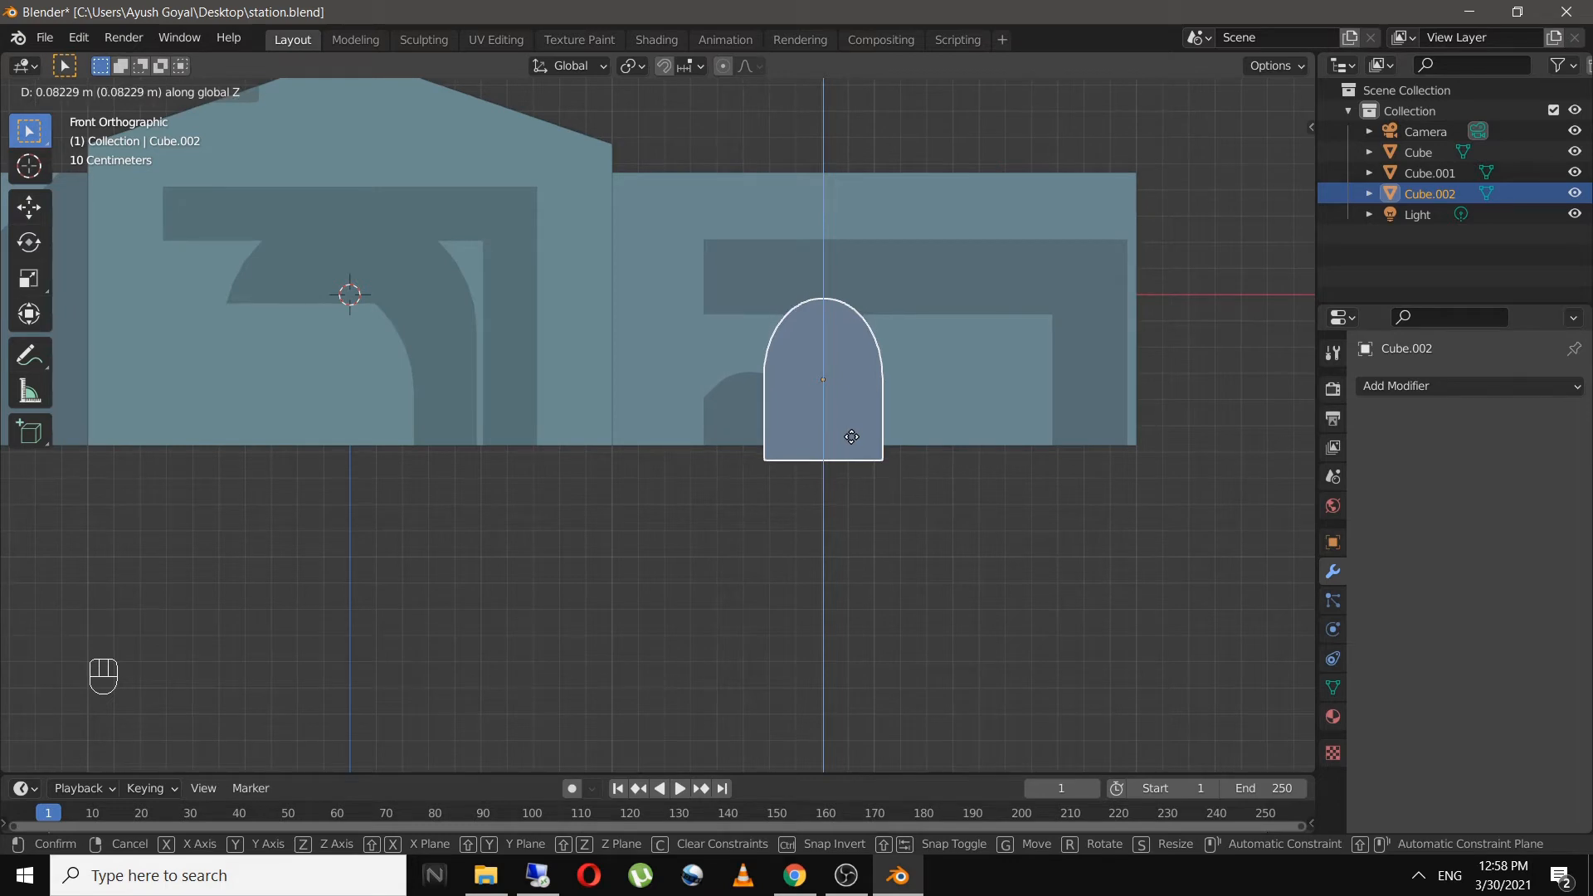
left_click(848, 433)
- Move the arched block back along Y by about 0.43 m so it partly penetrates the recessed wing wall
middle_click_drag(954, 523, 622, 529)
left_click(550, 526)
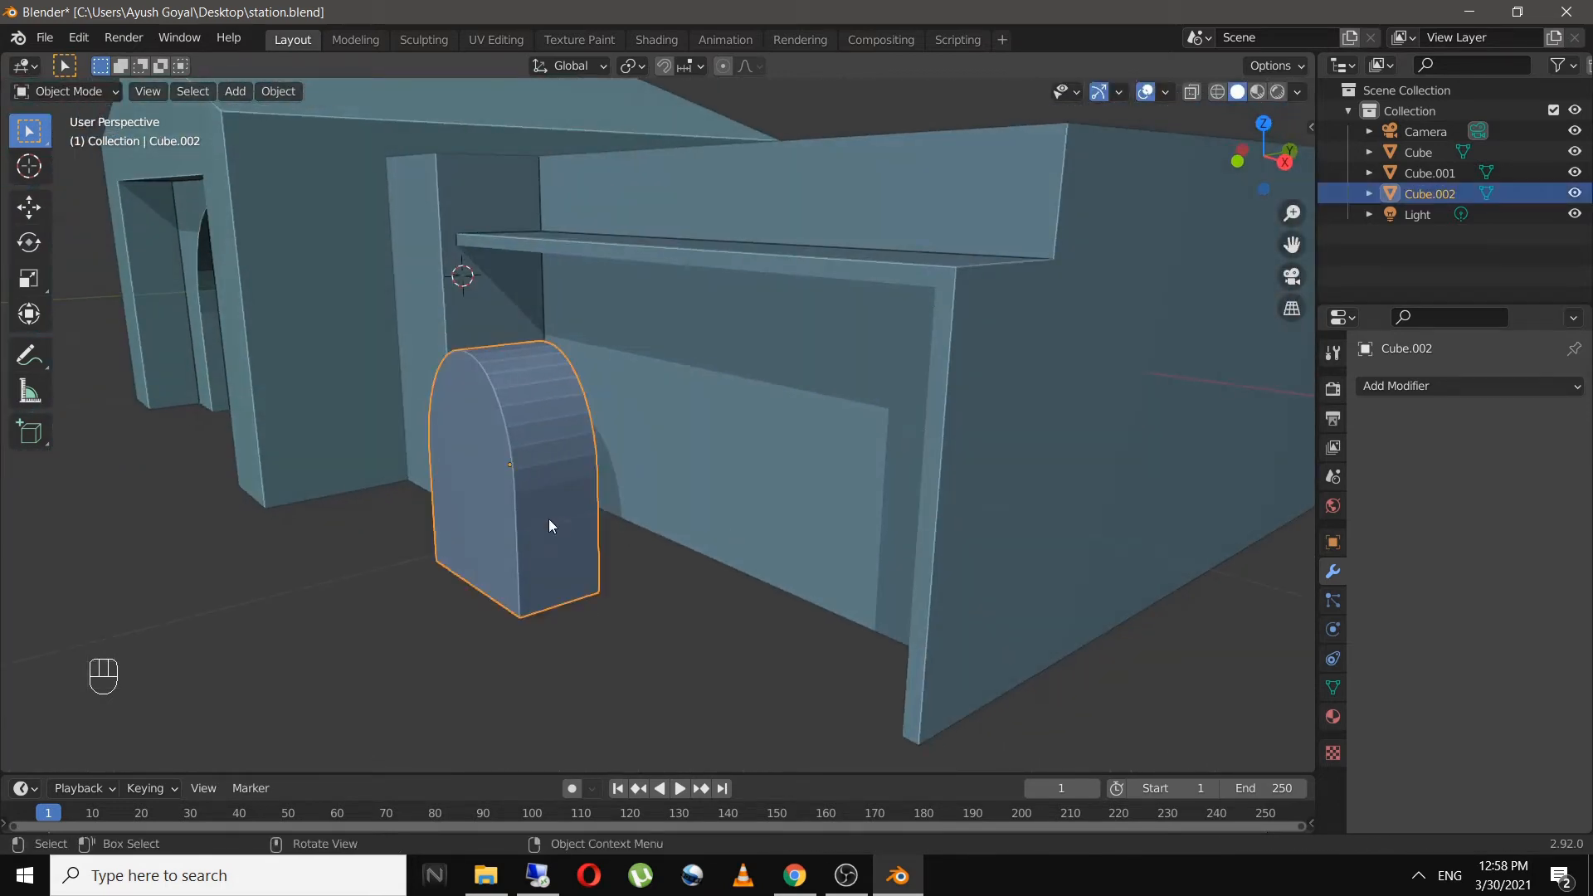
key("g")
key("y")
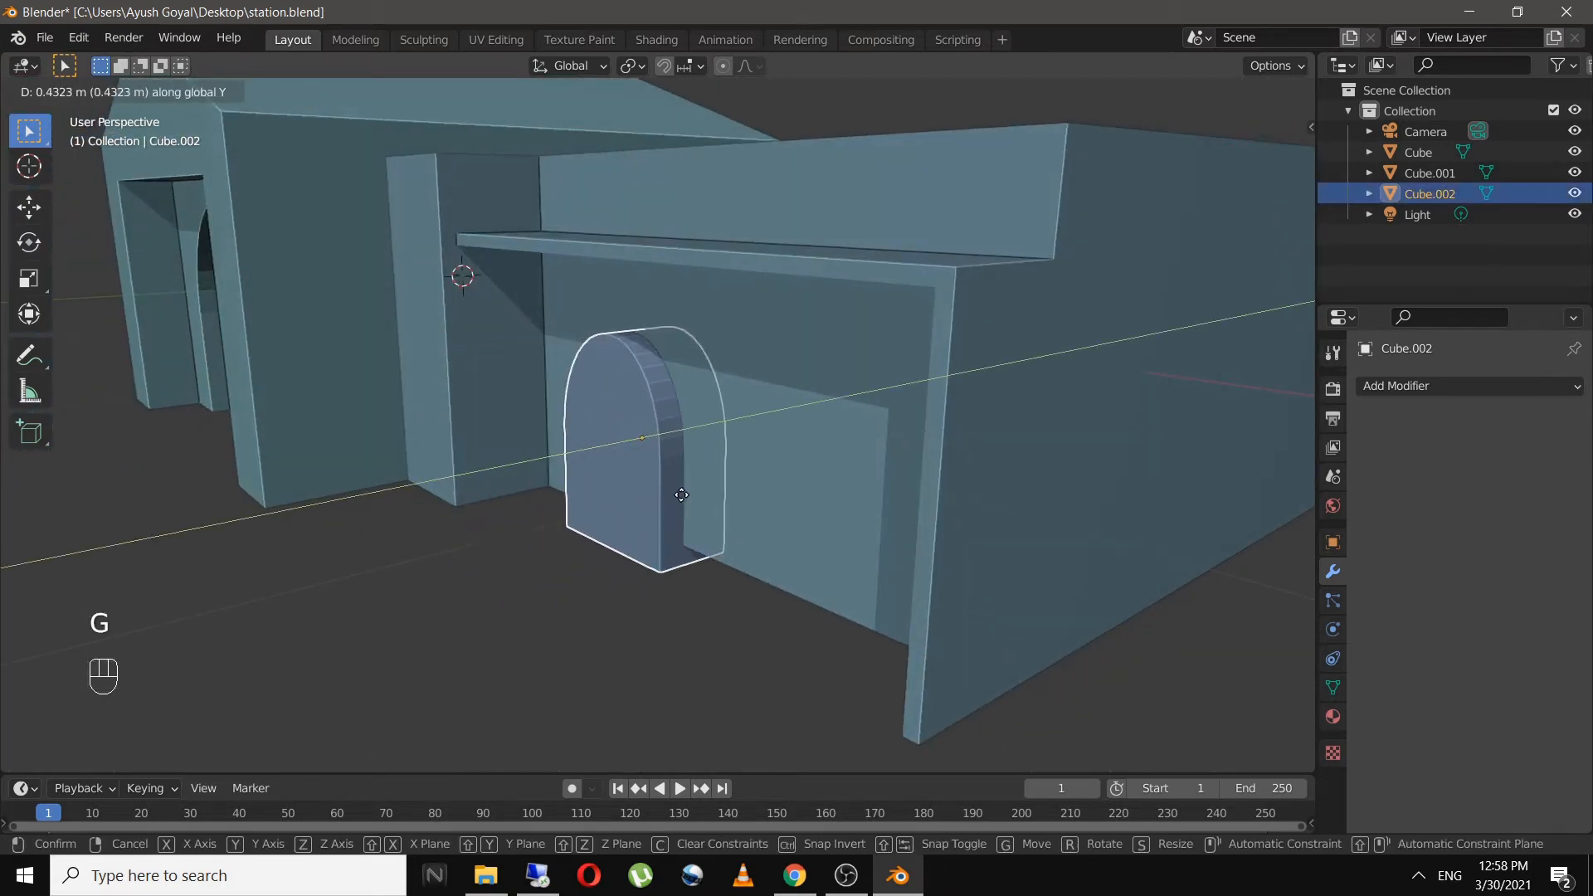
left_click(676, 497)
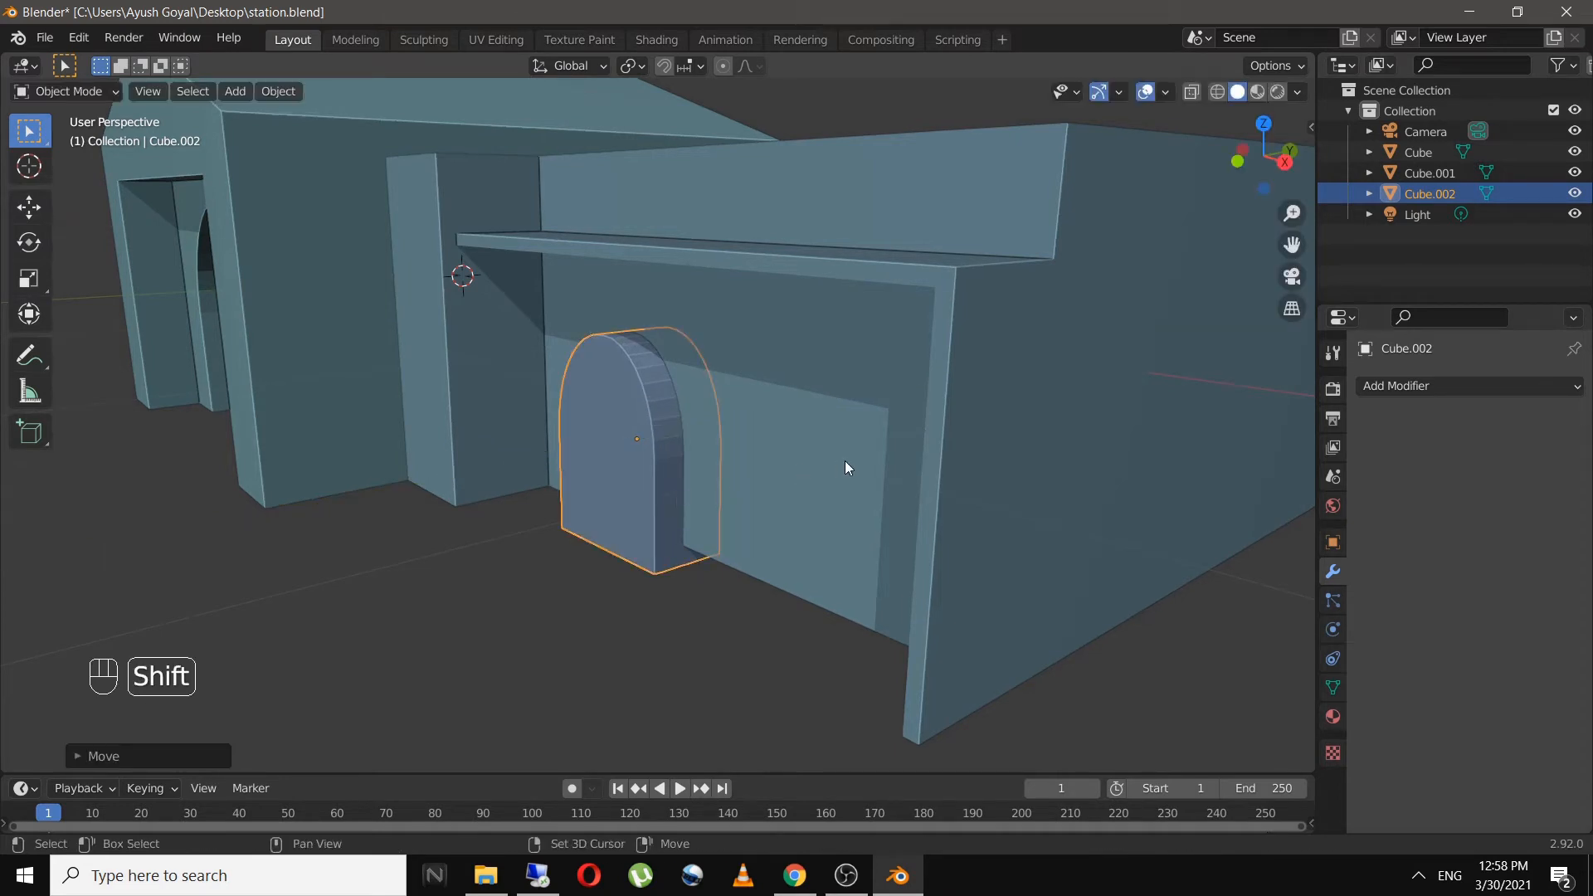
- Try to cut a single arched opening into the wing with a Boolean difference, and undo the cut
left_click(845, 460, "shift")
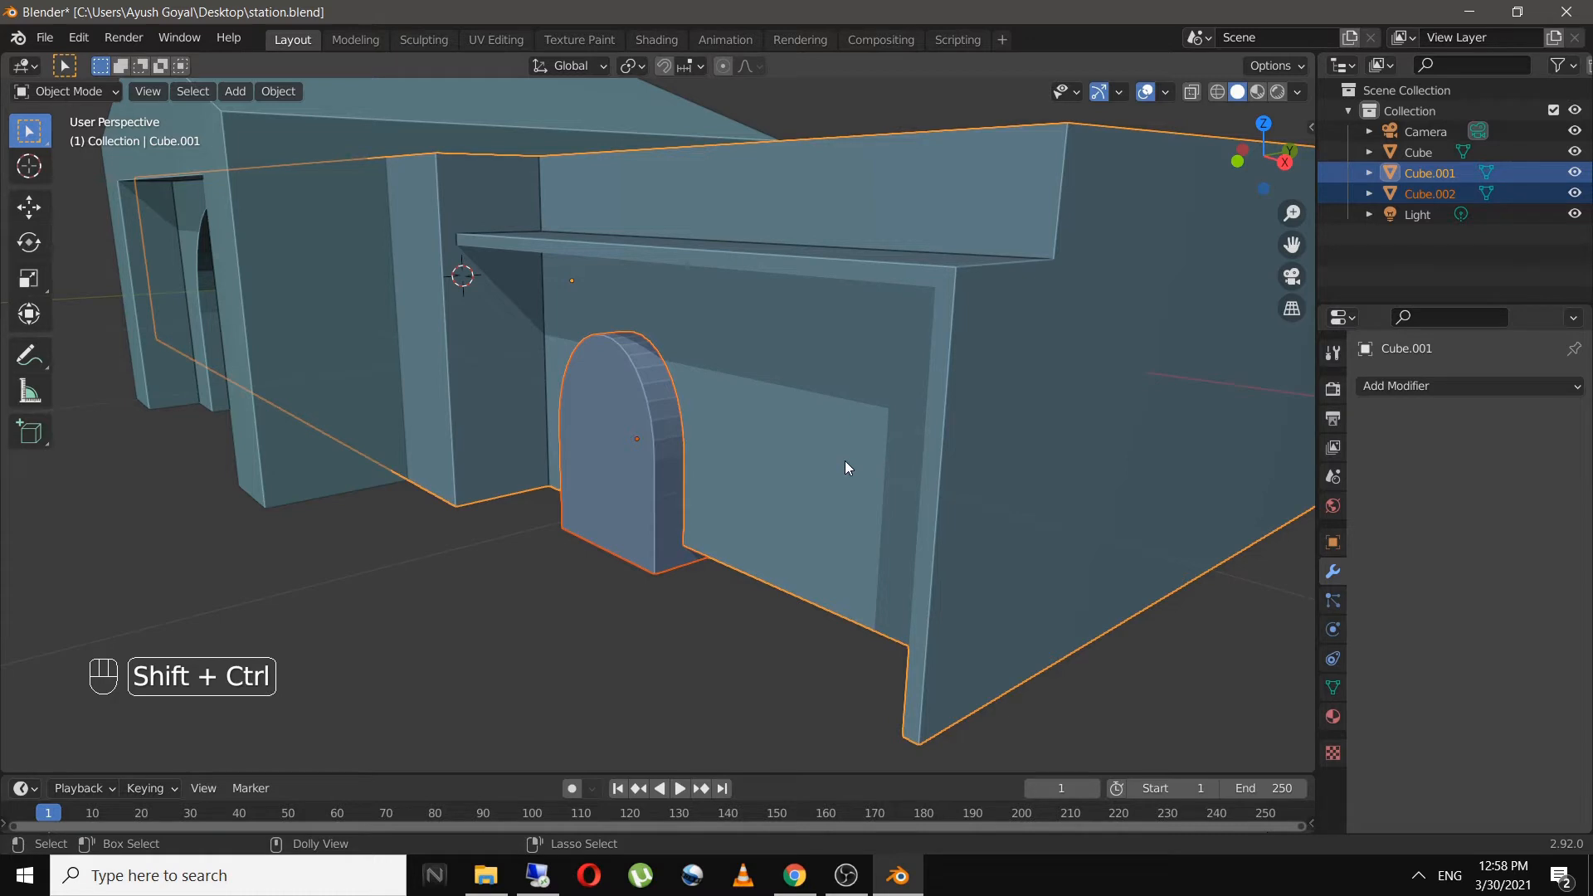
key("ctrl+shift+KP_Subtract")
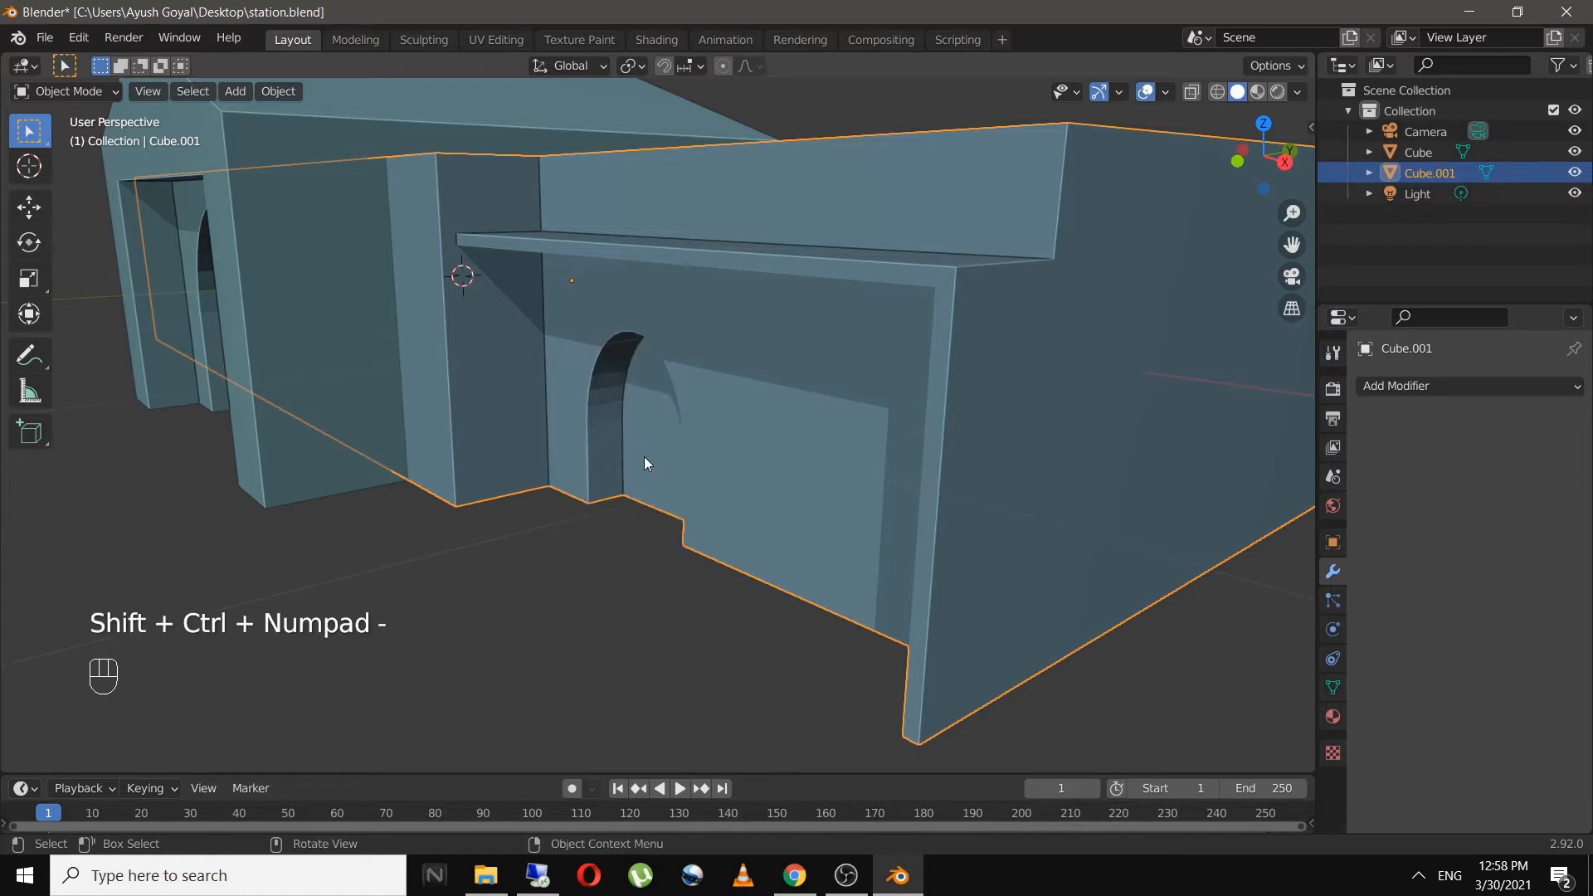
middle_click_drag(644, 459, 707, 455)
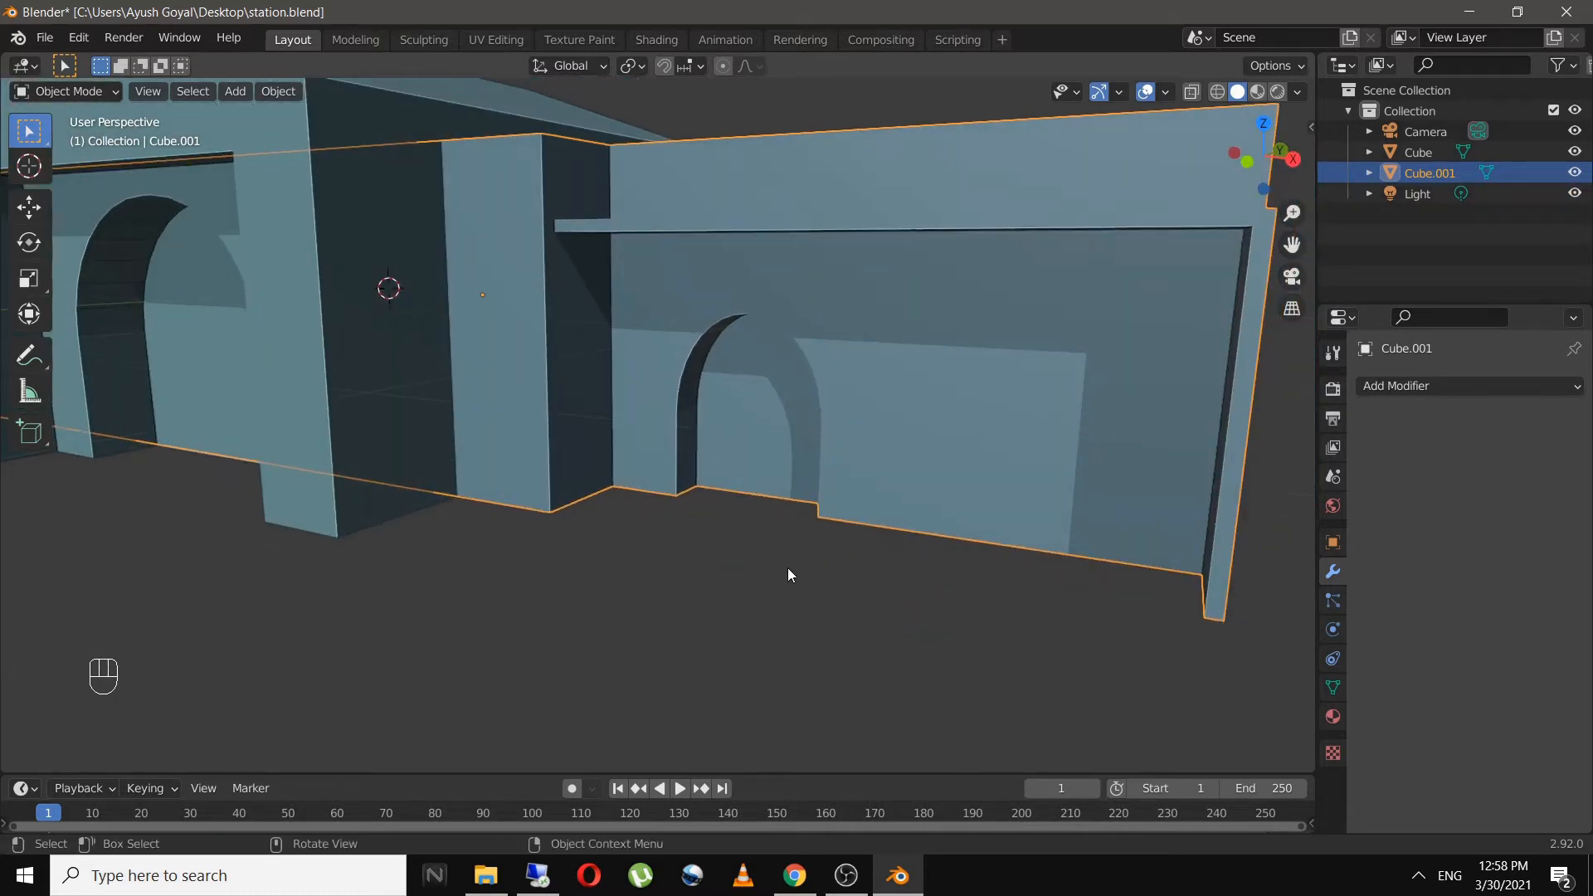
key("ctrl+z")
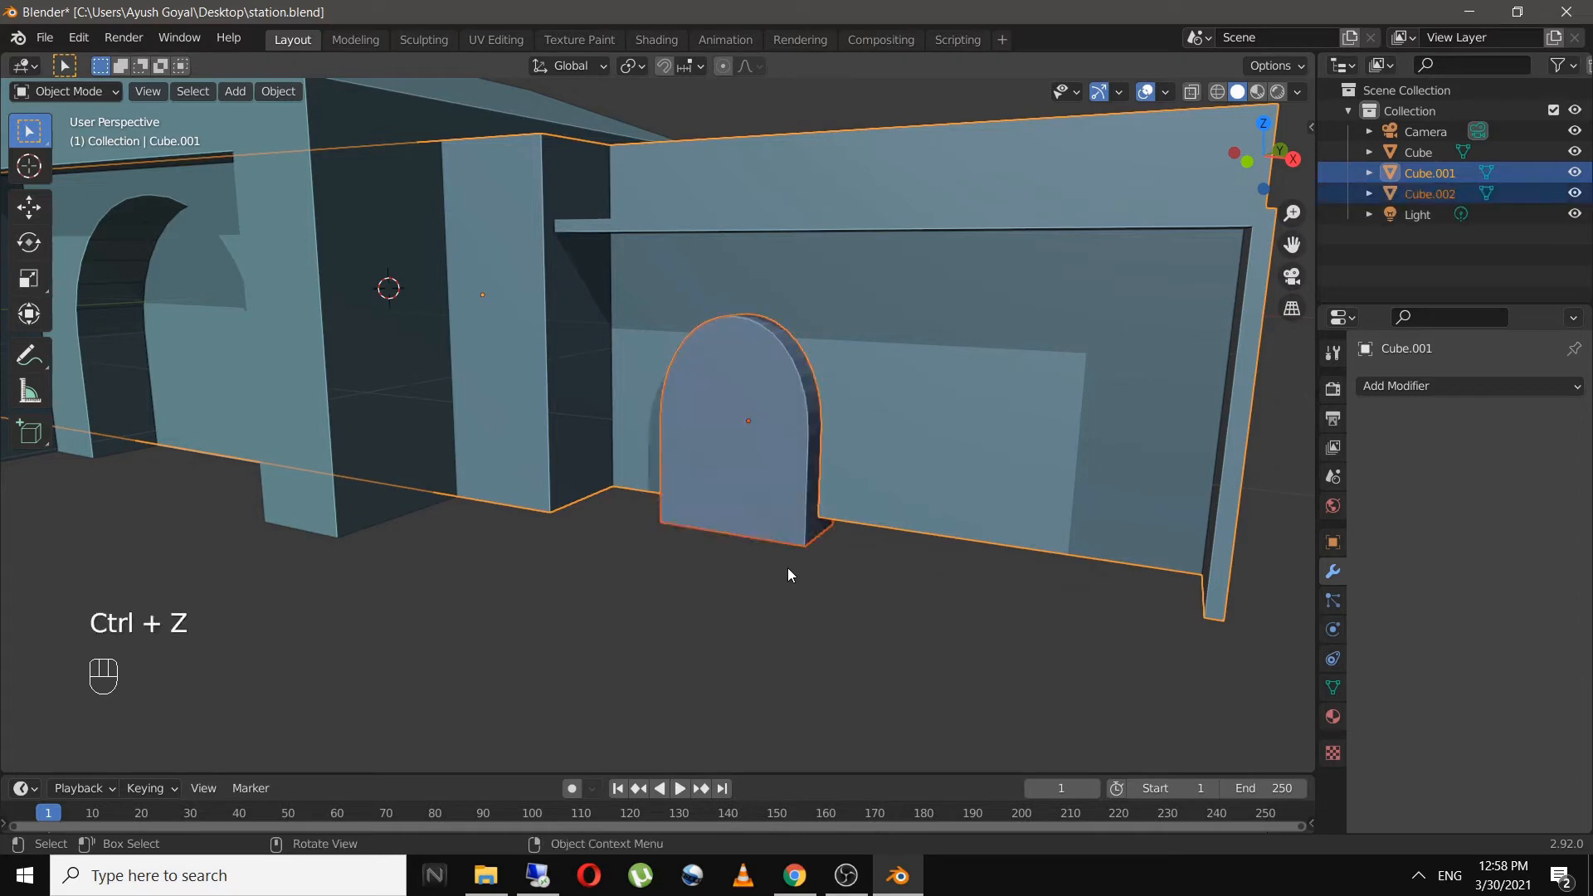
key("shift+d")
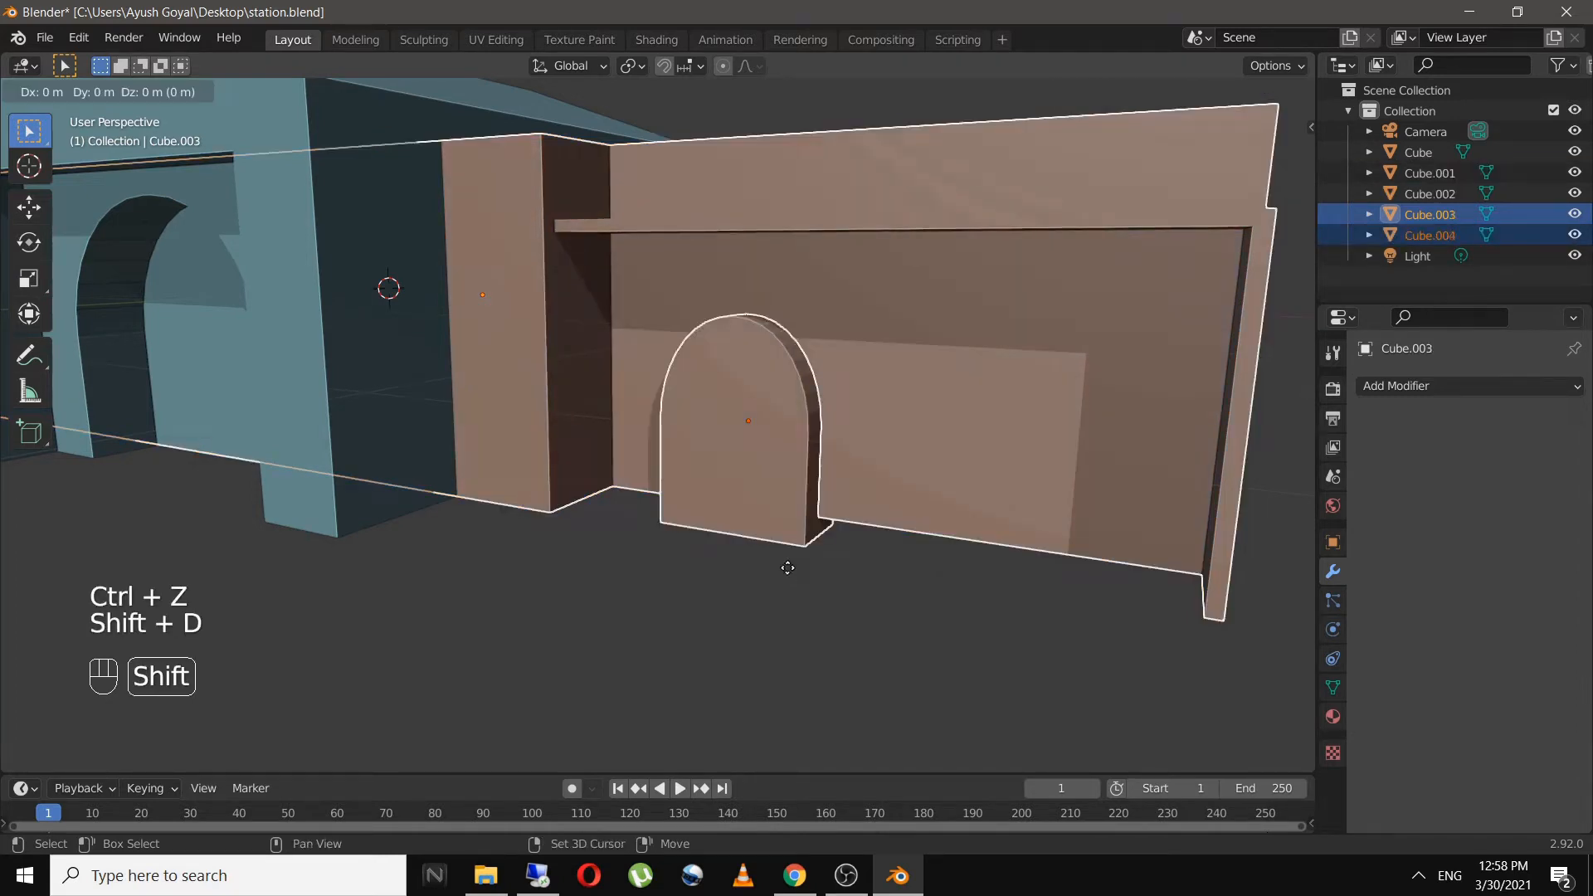
key("ctrl")
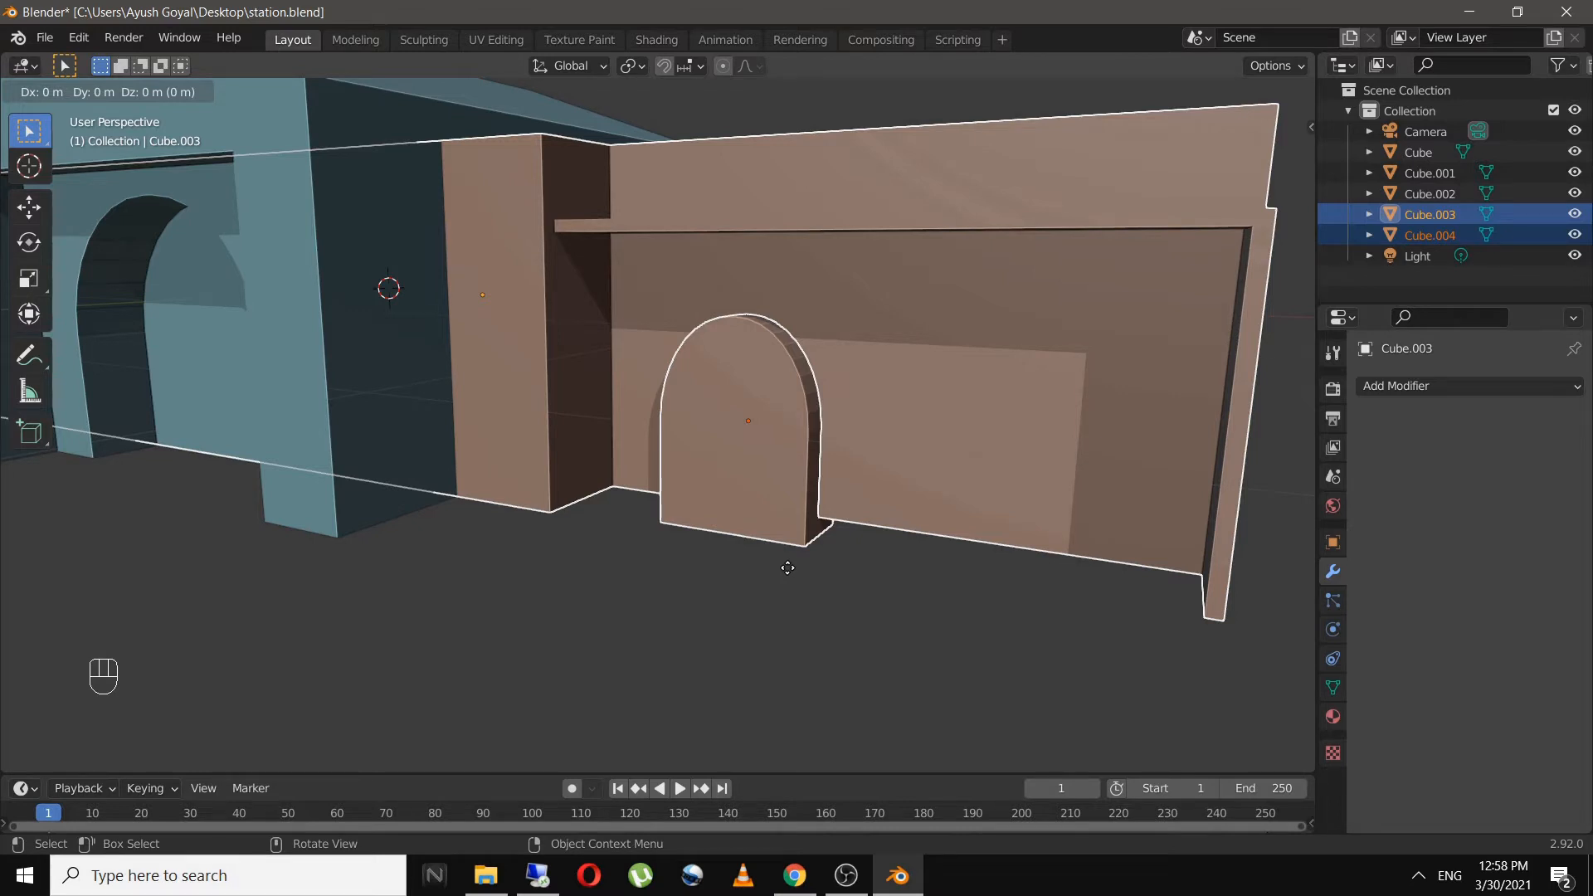
left_click(787, 569)
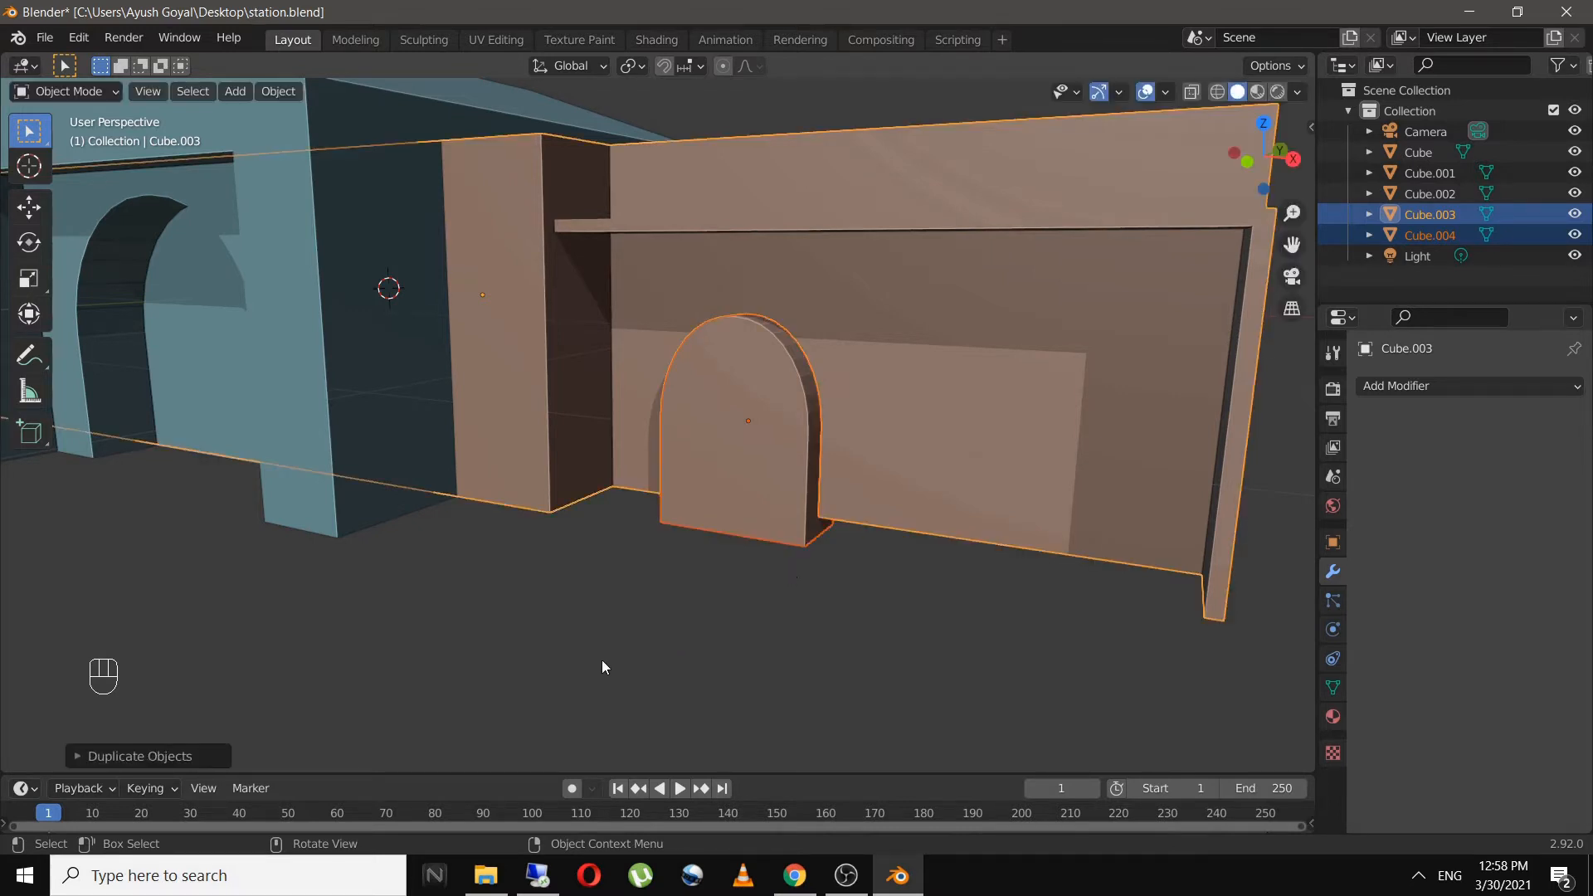
key("Delete")
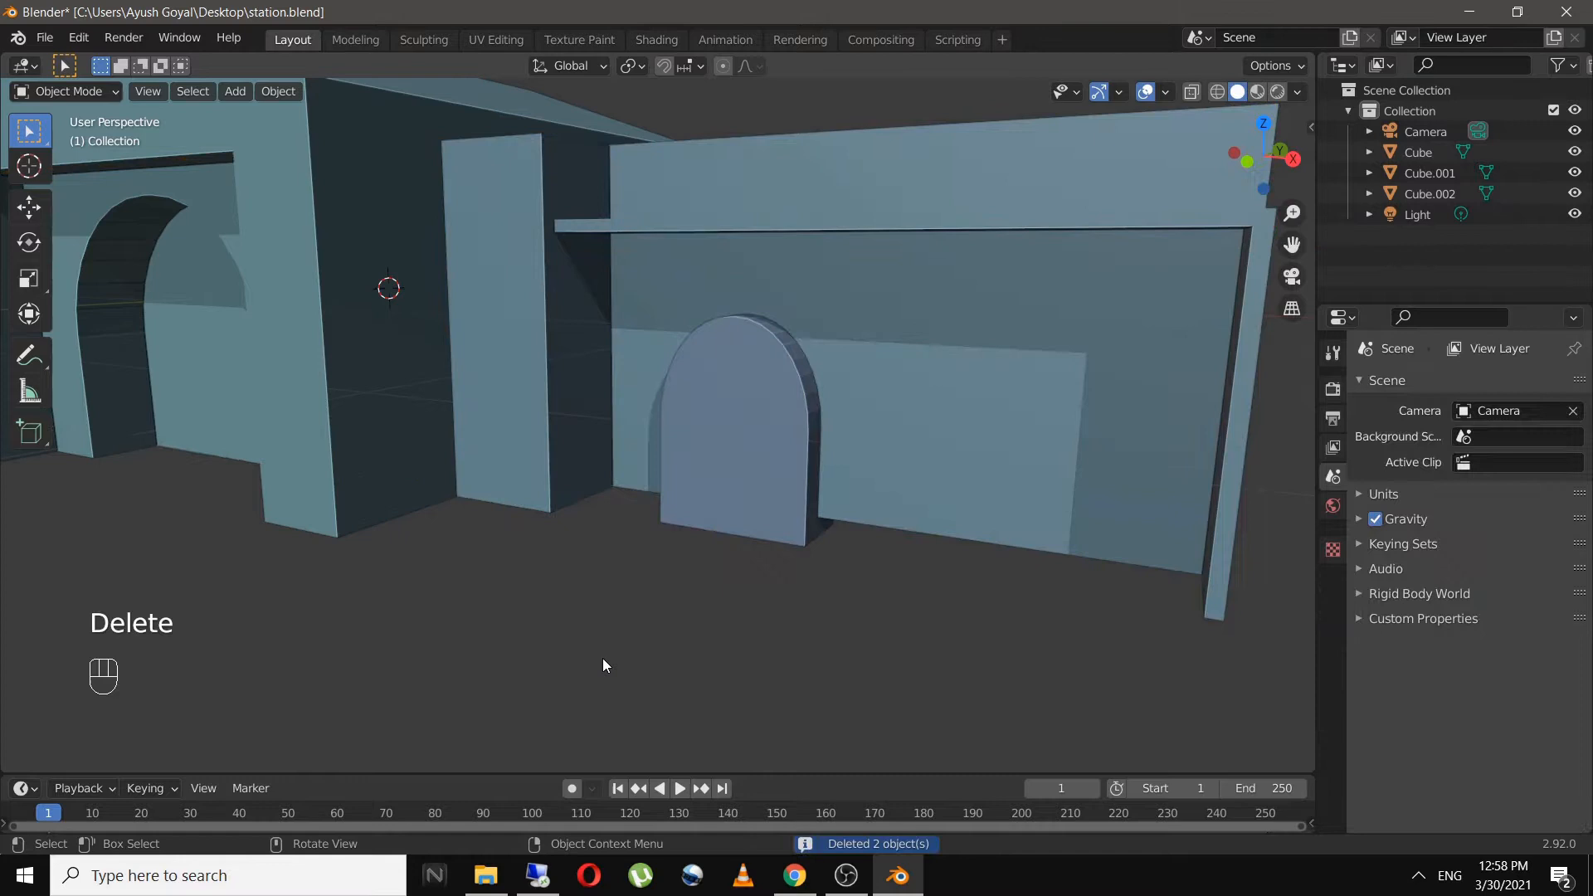
- Duplicate only the arched block and shift the copy along X toward the outer end of the wing
left_click(830, 430)
left_click(765, 426)
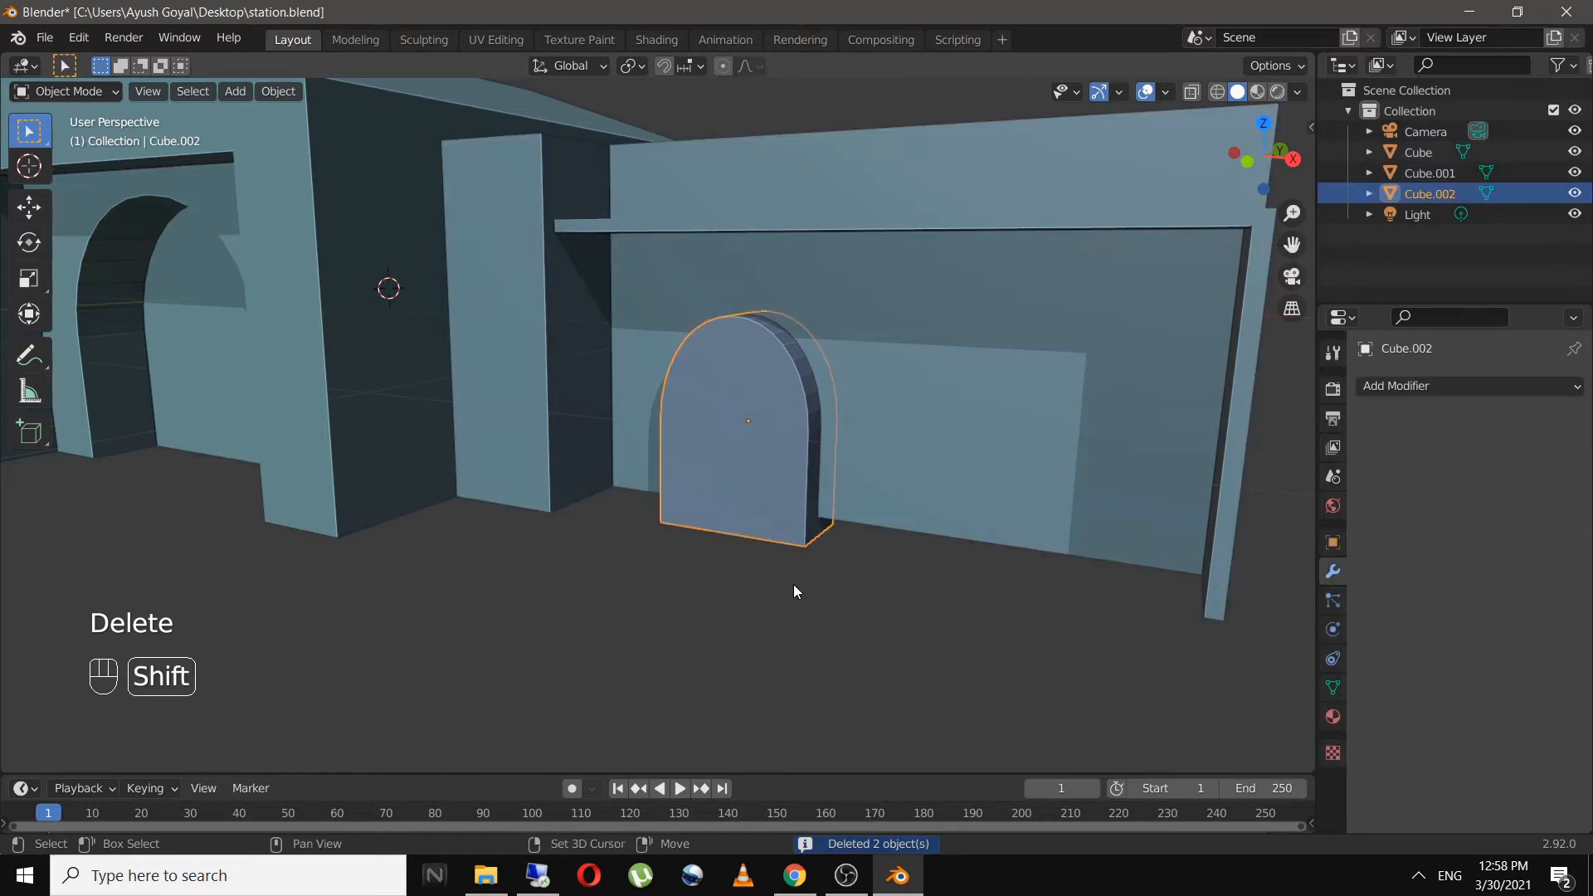
key("shift+d")
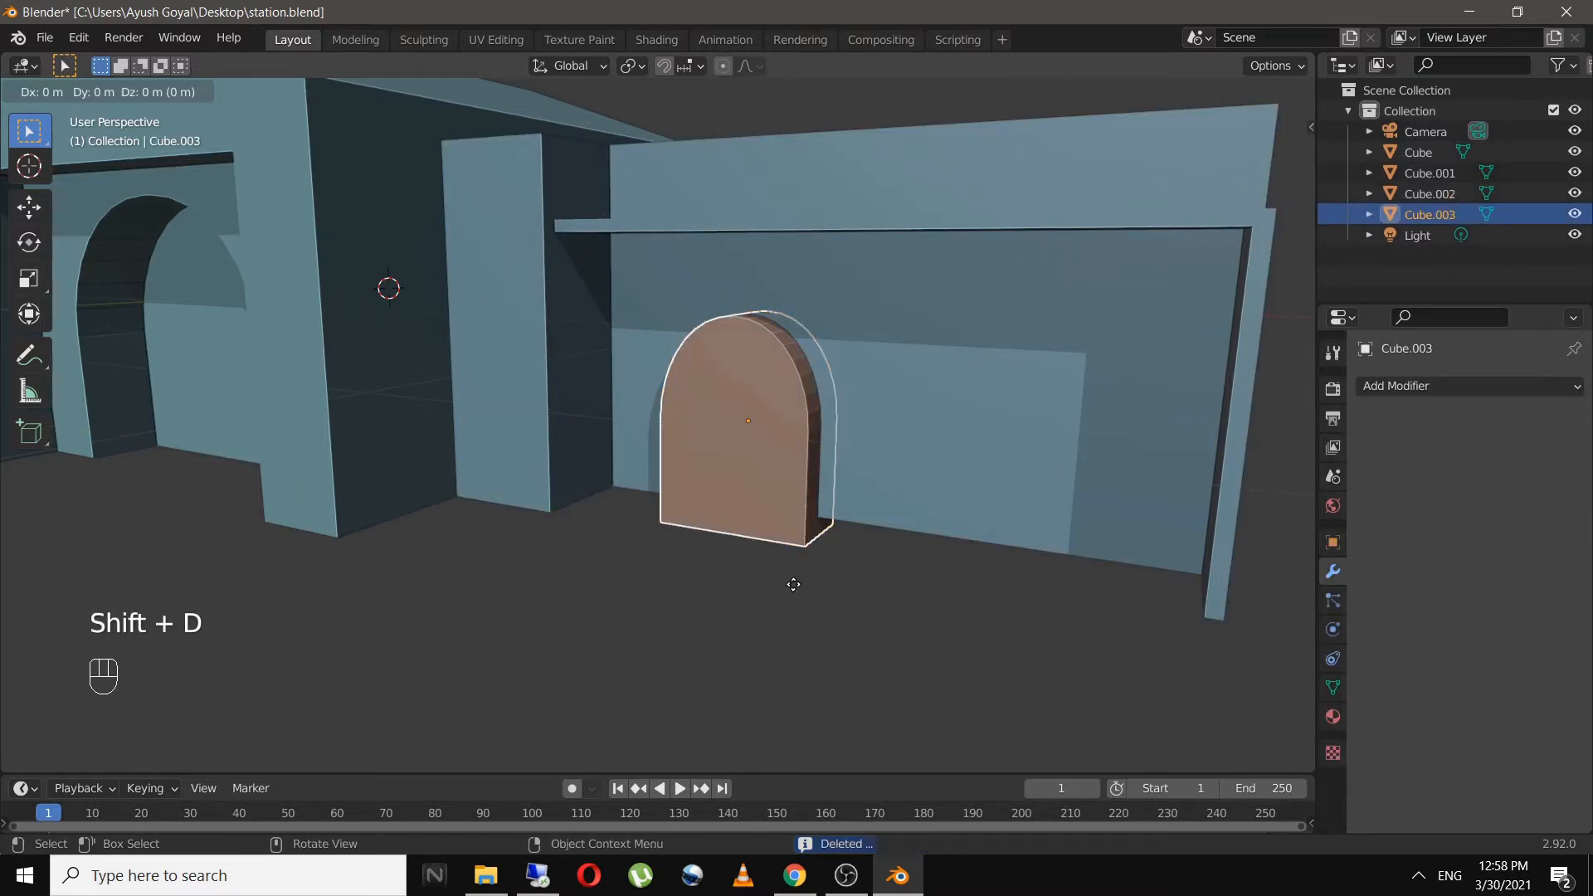
key("x")
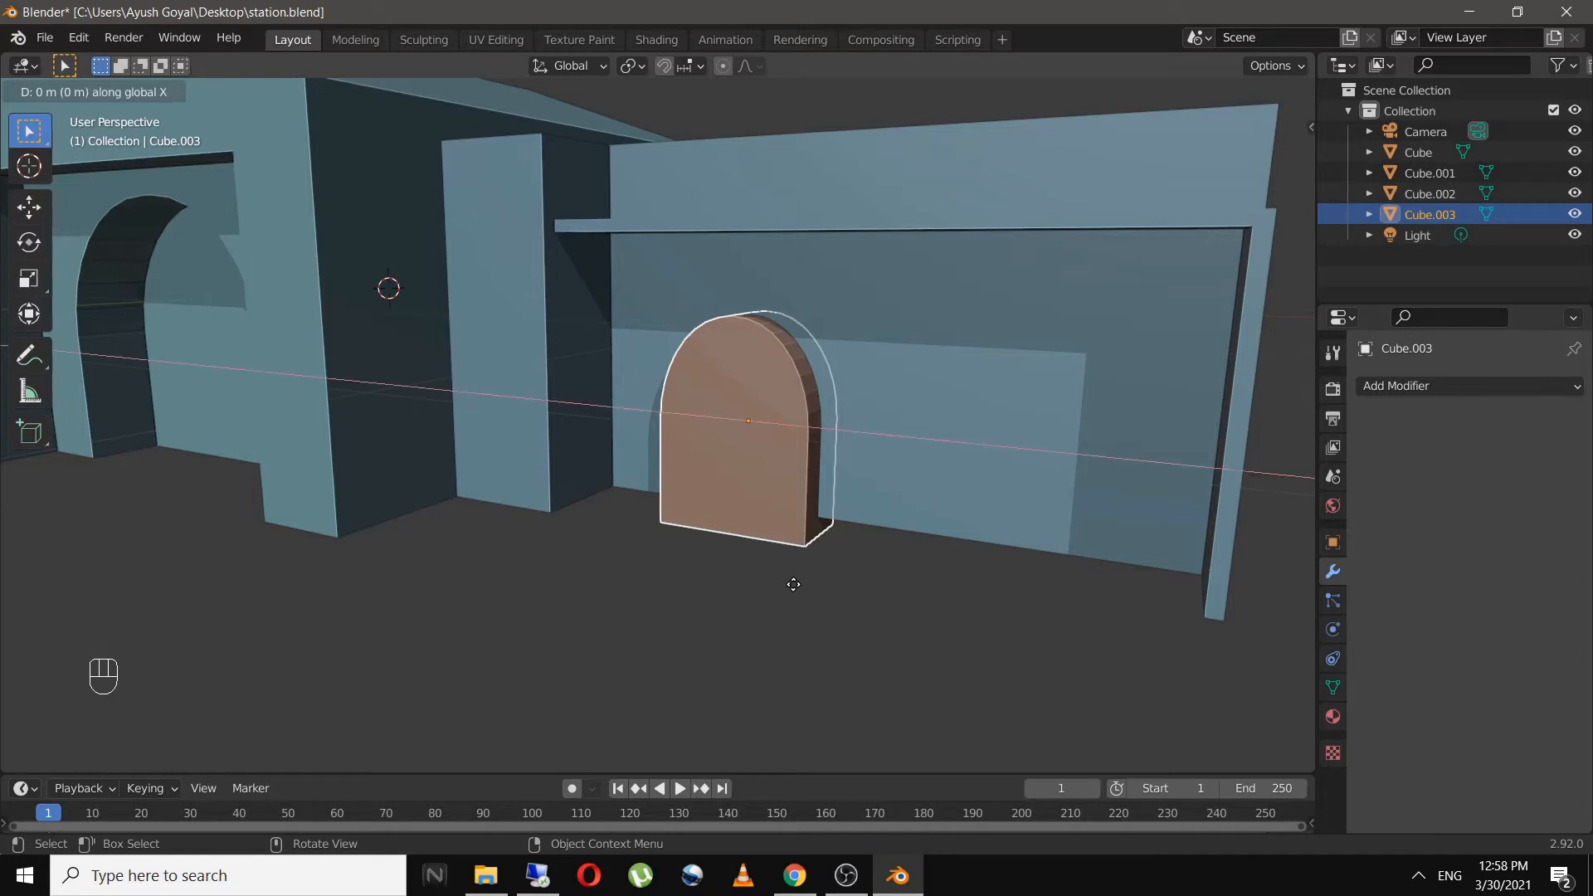
left_click(1037, 614)
- Subtract both arched blocks from the wing with a Boolean difference to create two arched openings, and deselect everything
middle_click_drag(882, 634, 805, 636)
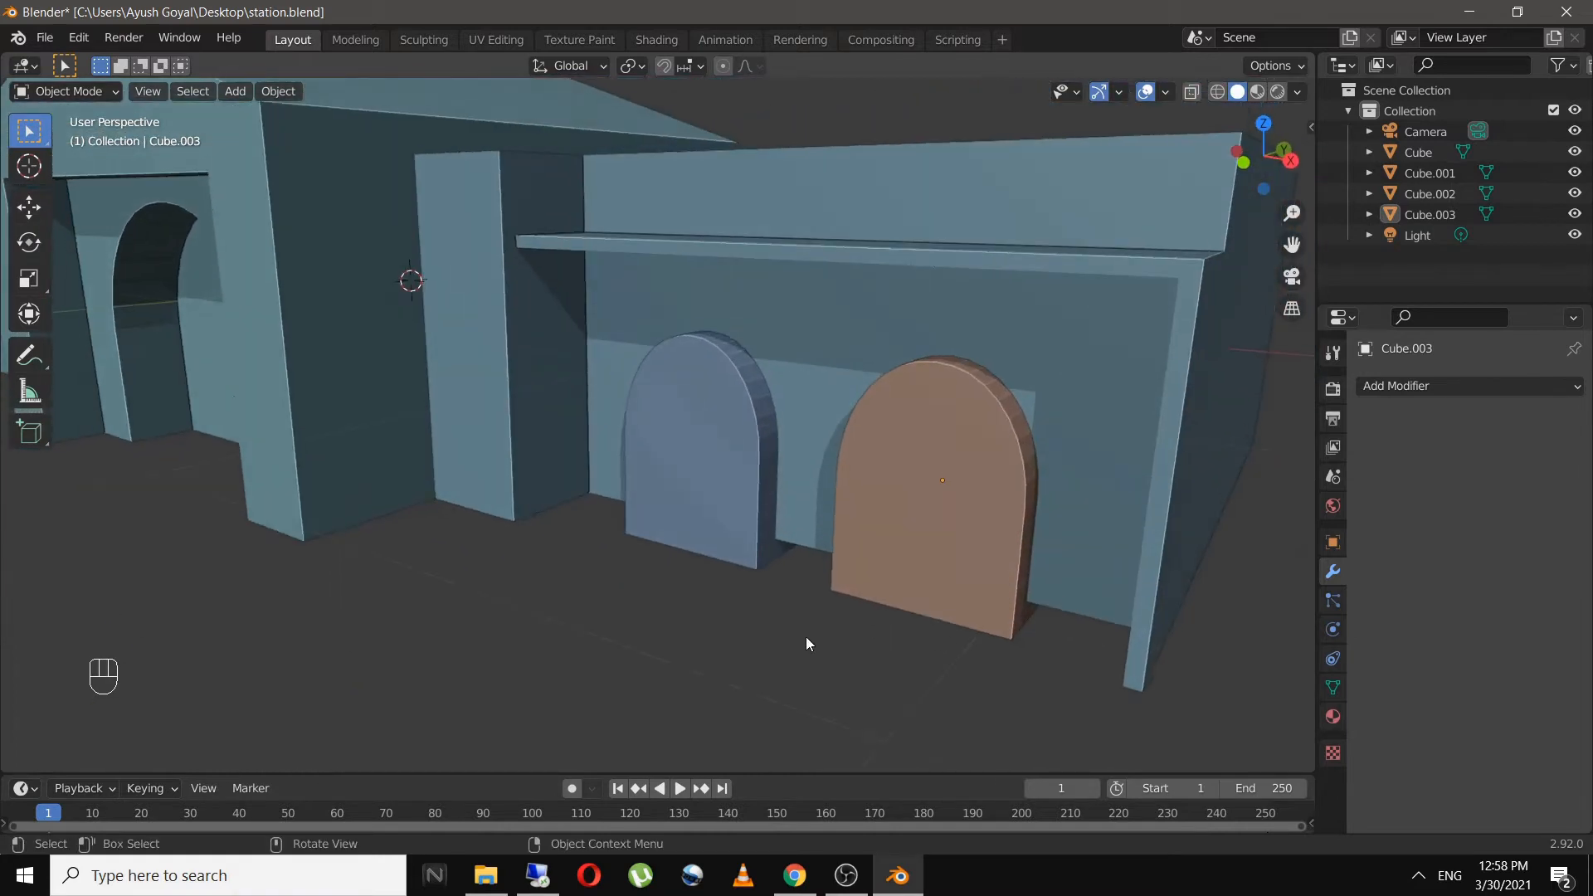
left_click(717, 484)
left_click(930, 524, "shift")
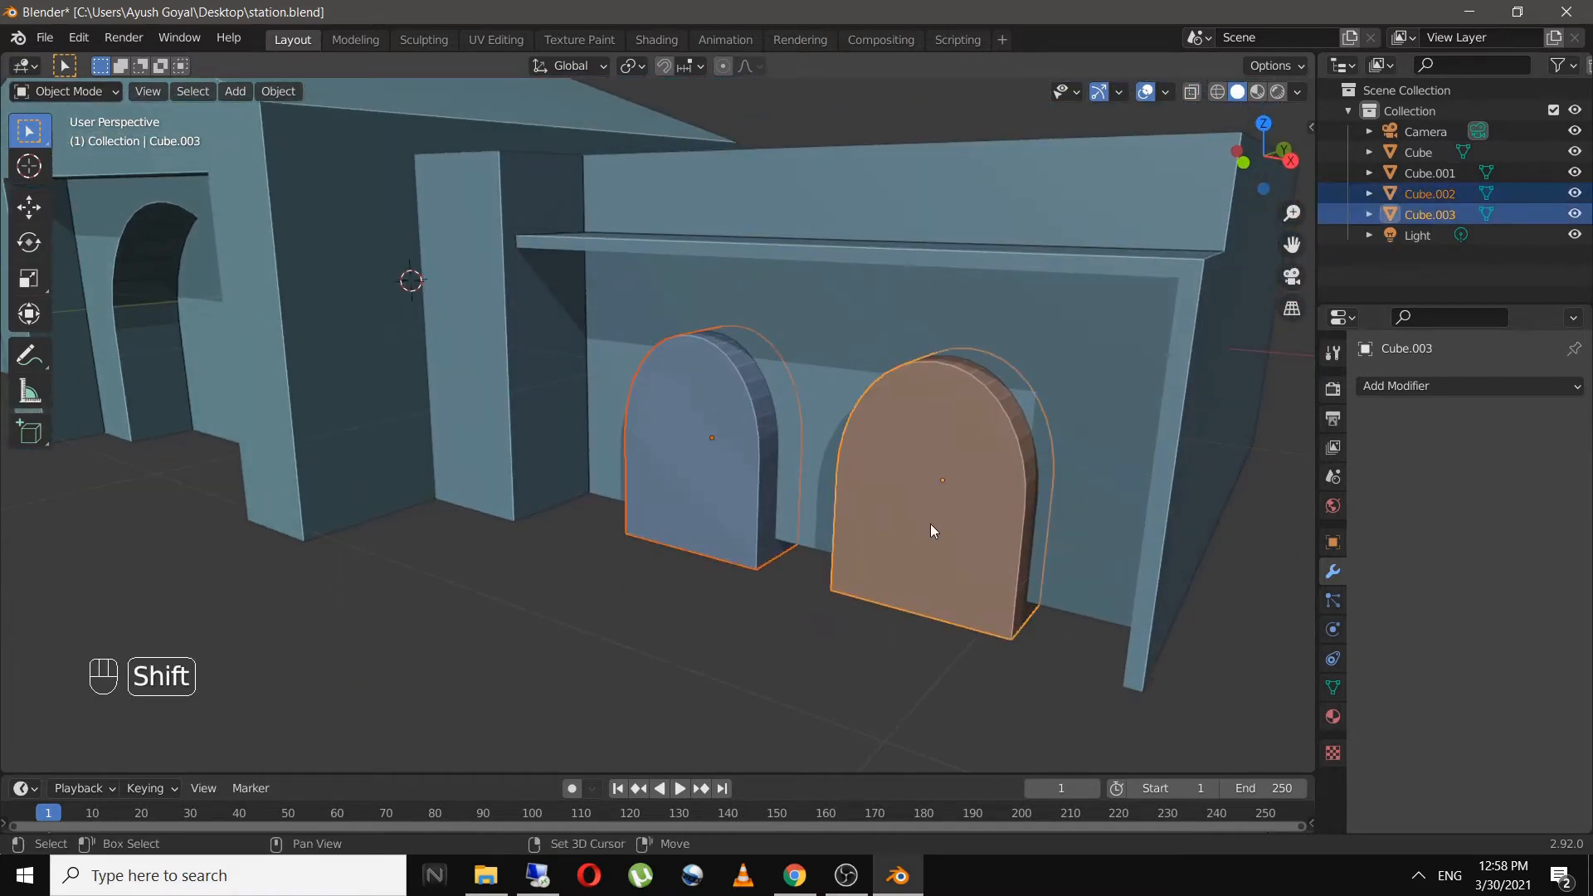
left_click(868, 272, "shift")
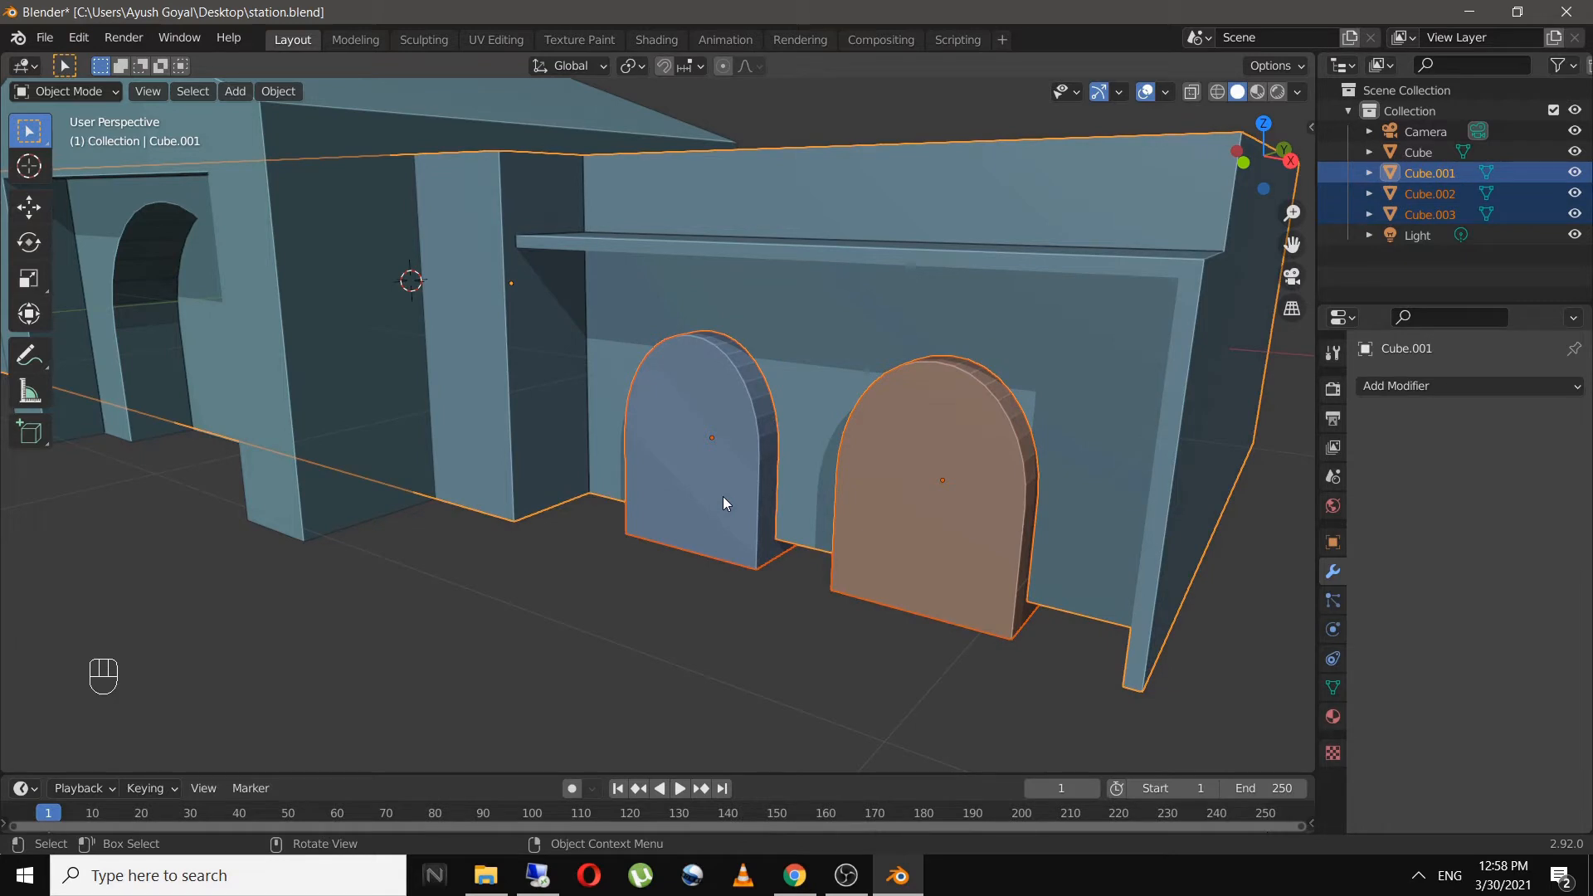
key("ctrl+shift+KP_Subtract")
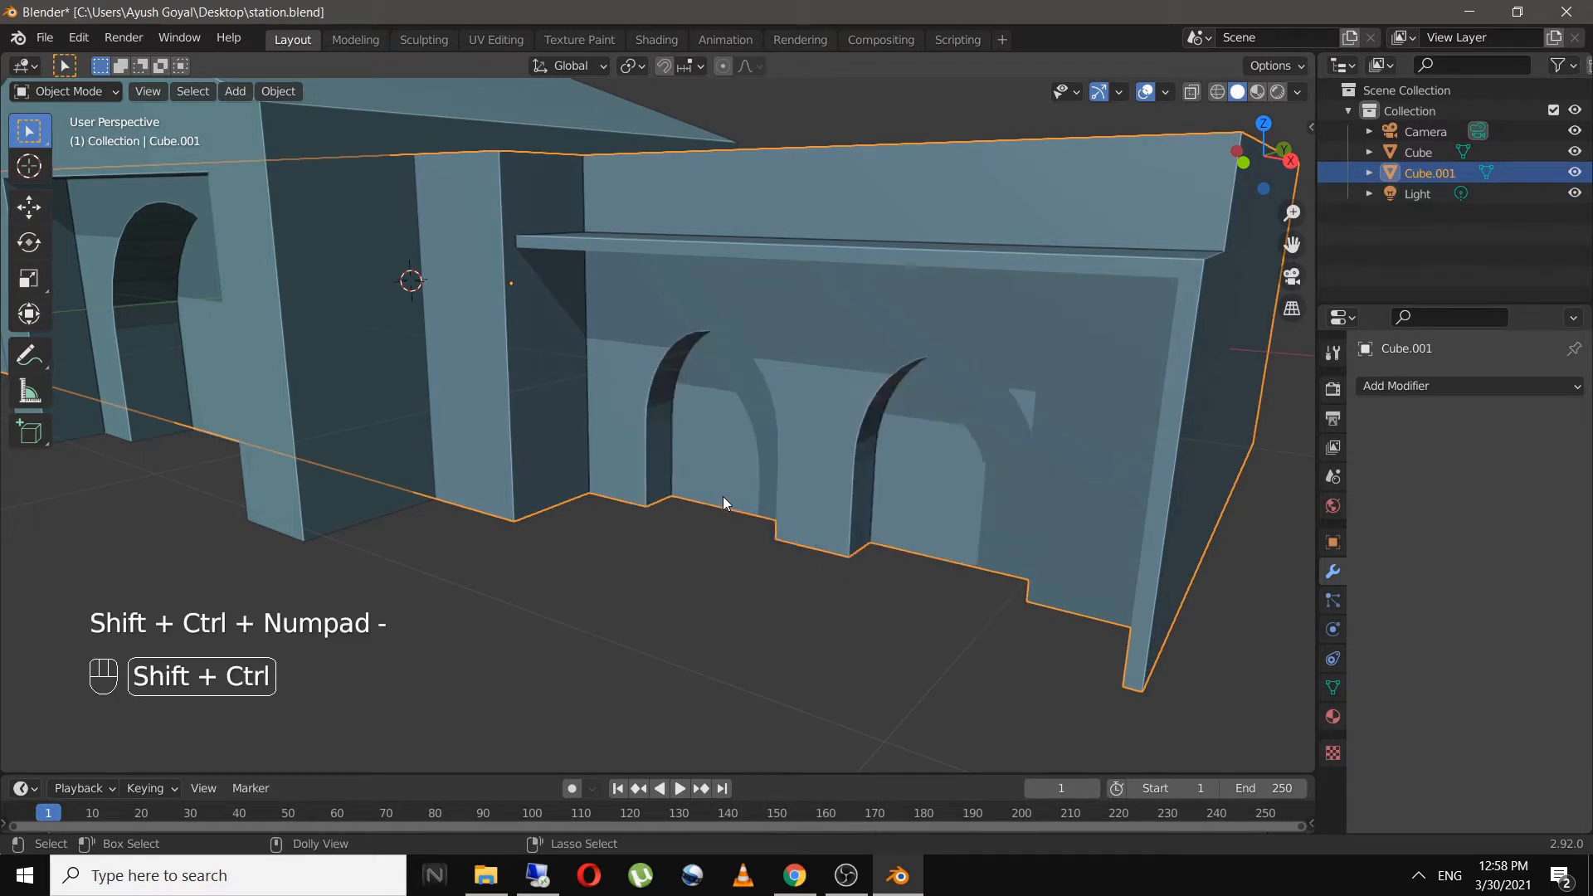
left_click(687, 599)
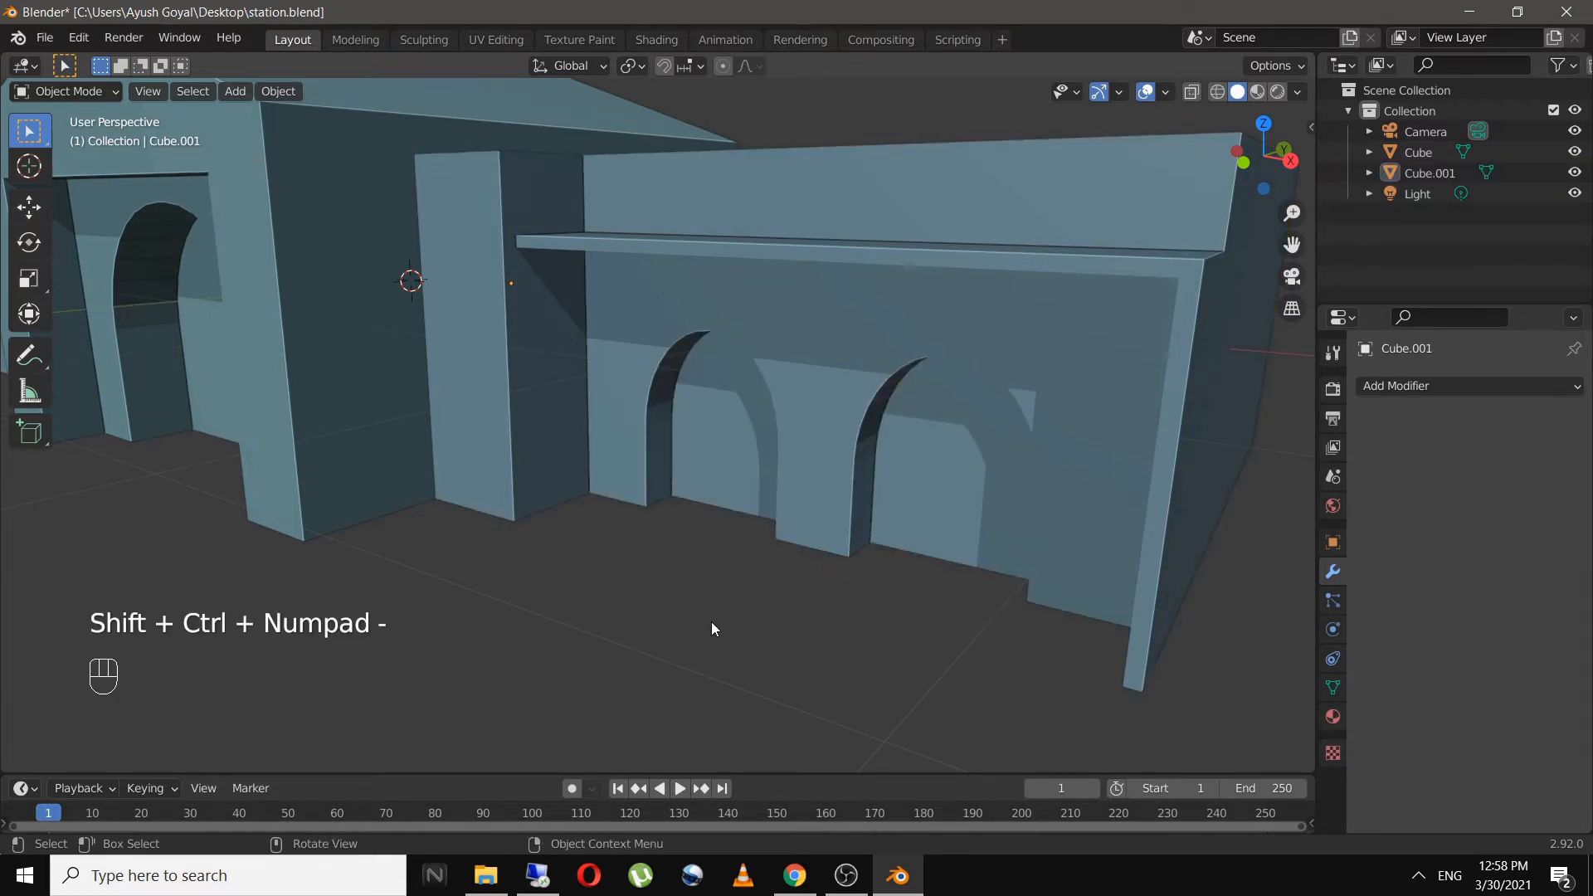
- Check the new arched openings from several angles and save the changes to station.blend
middle_click_drag(711, 621, 718, 581)
middle_click_drag(875, 360, 833, 576)
middle_click_drag(875, 634, 910, 586)
scroll(909, 586, "down", 3)
middle_click_drag(1038, 578, 907, 554)
key("ctrl+s")
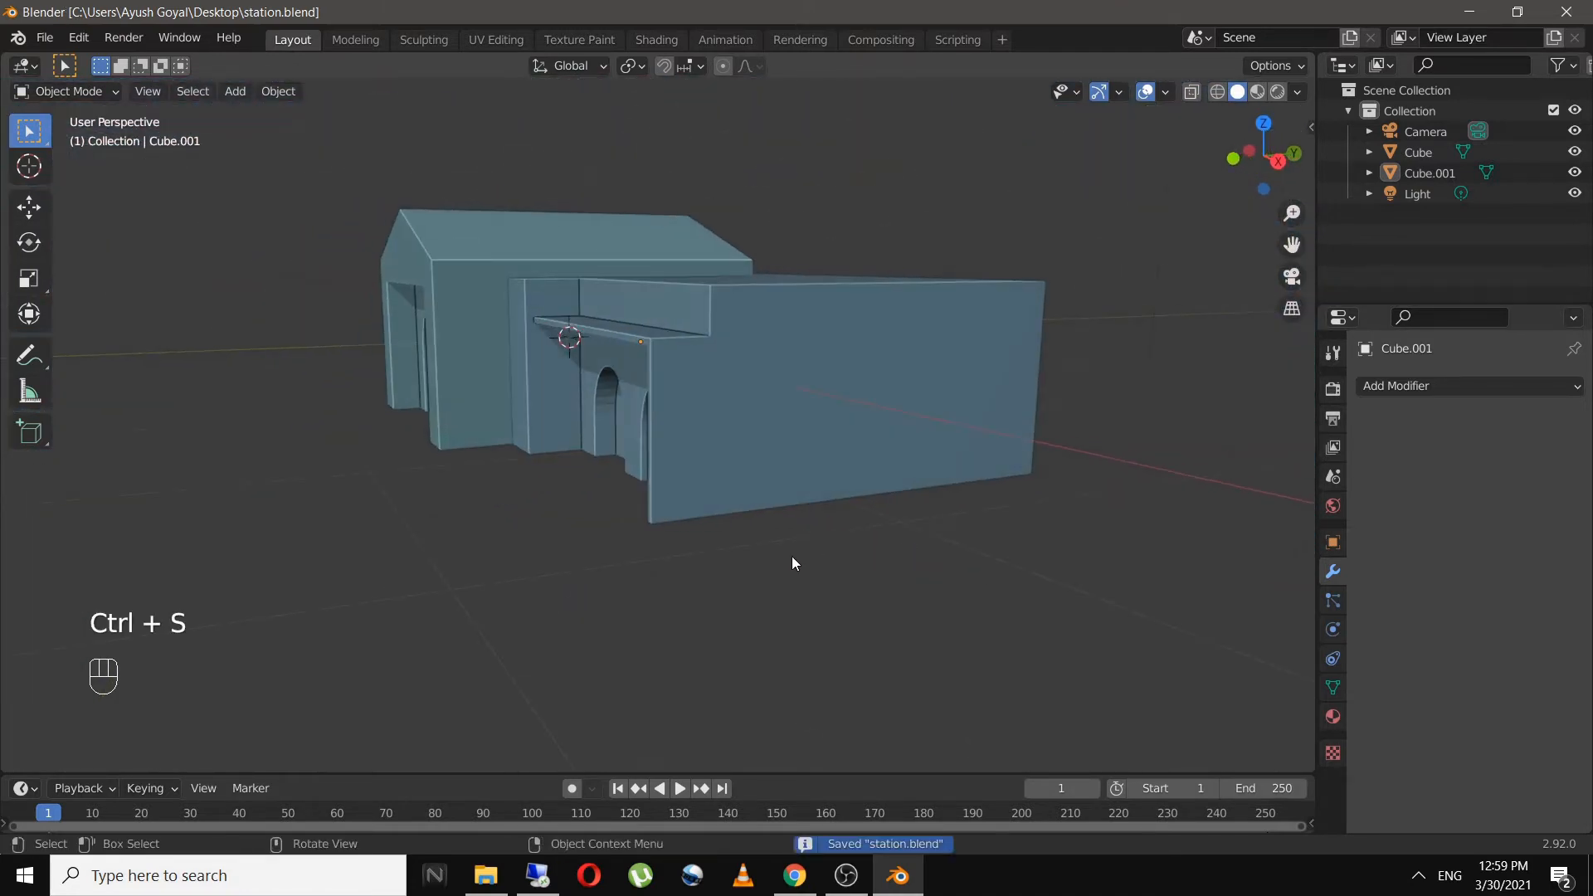
- Add a cube at the 3D cursor and scale it uniformly to about 0.34
middle_click_drag(792, 556, 713, 558)
key("KP_3")
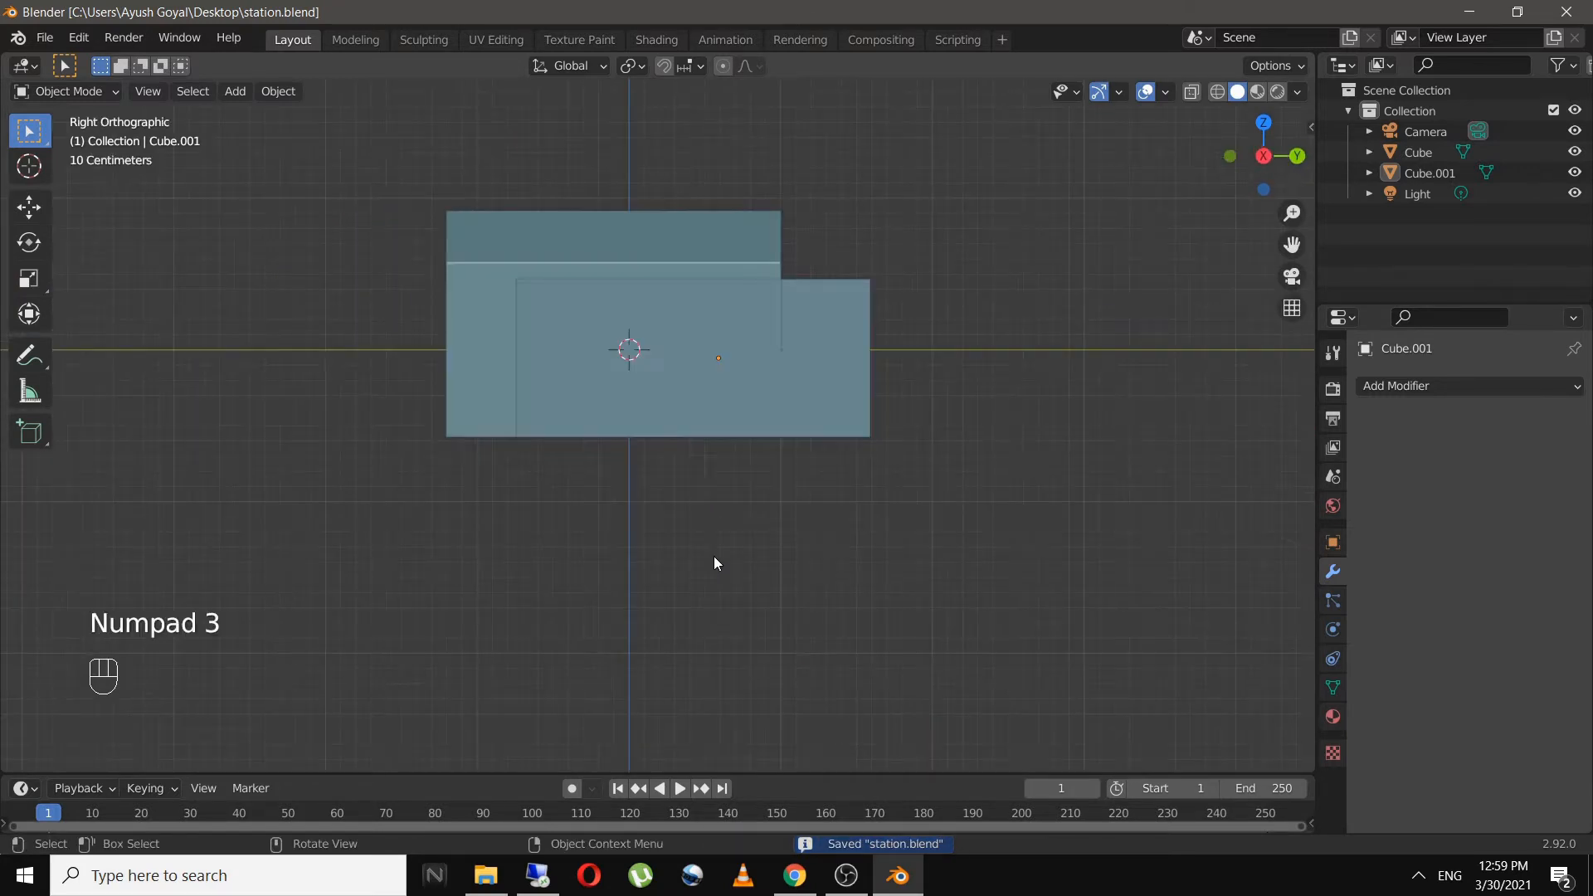
key("shift+a")
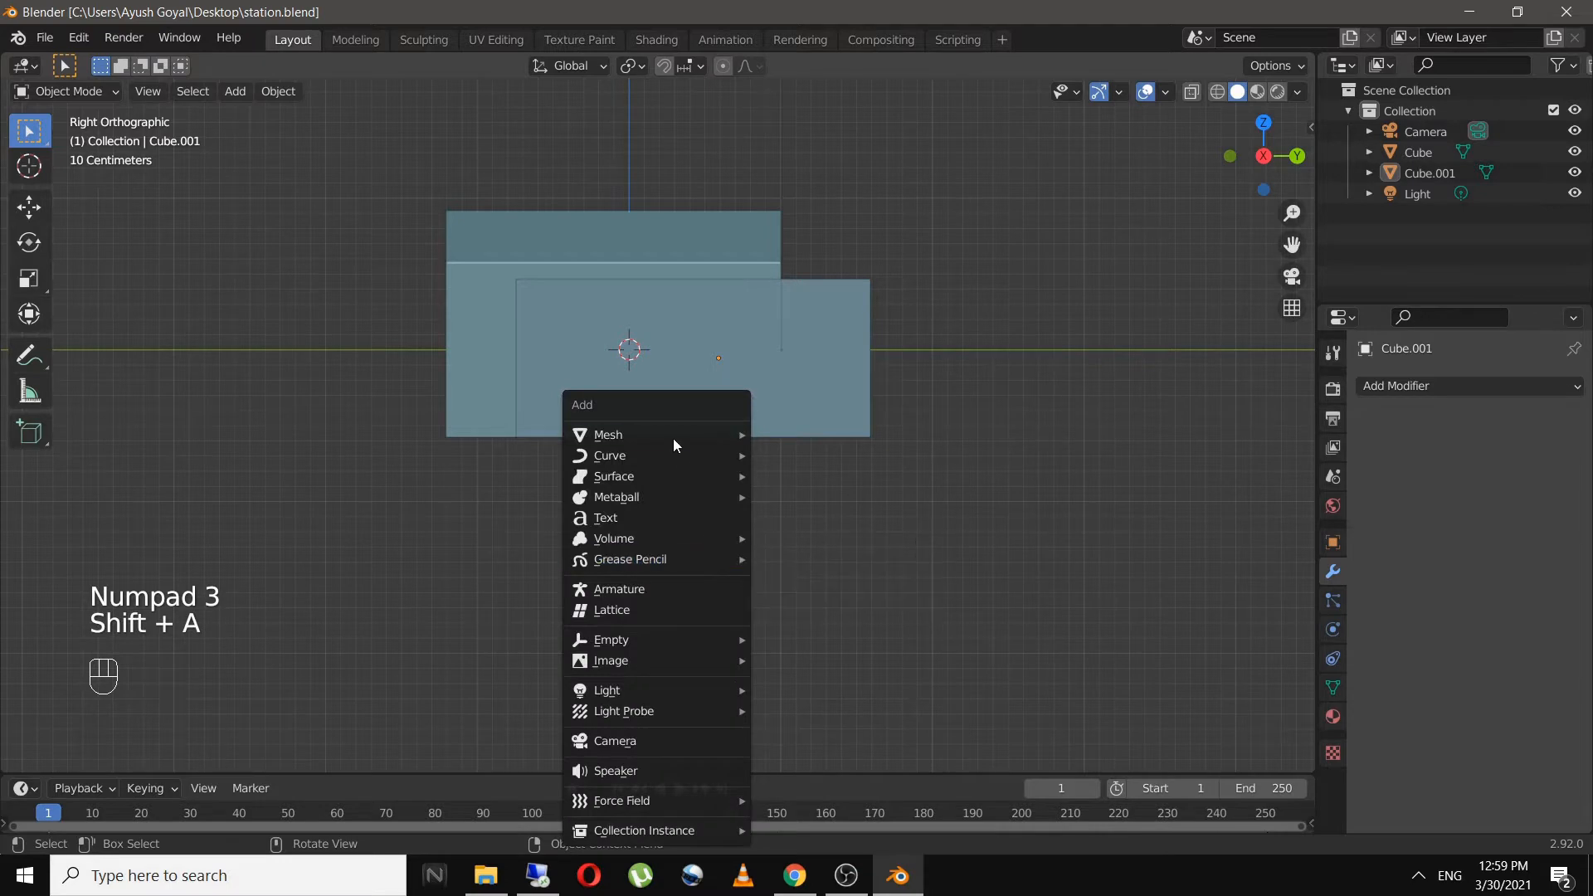
mouse_move(672, 439)
left_click(830, 456)
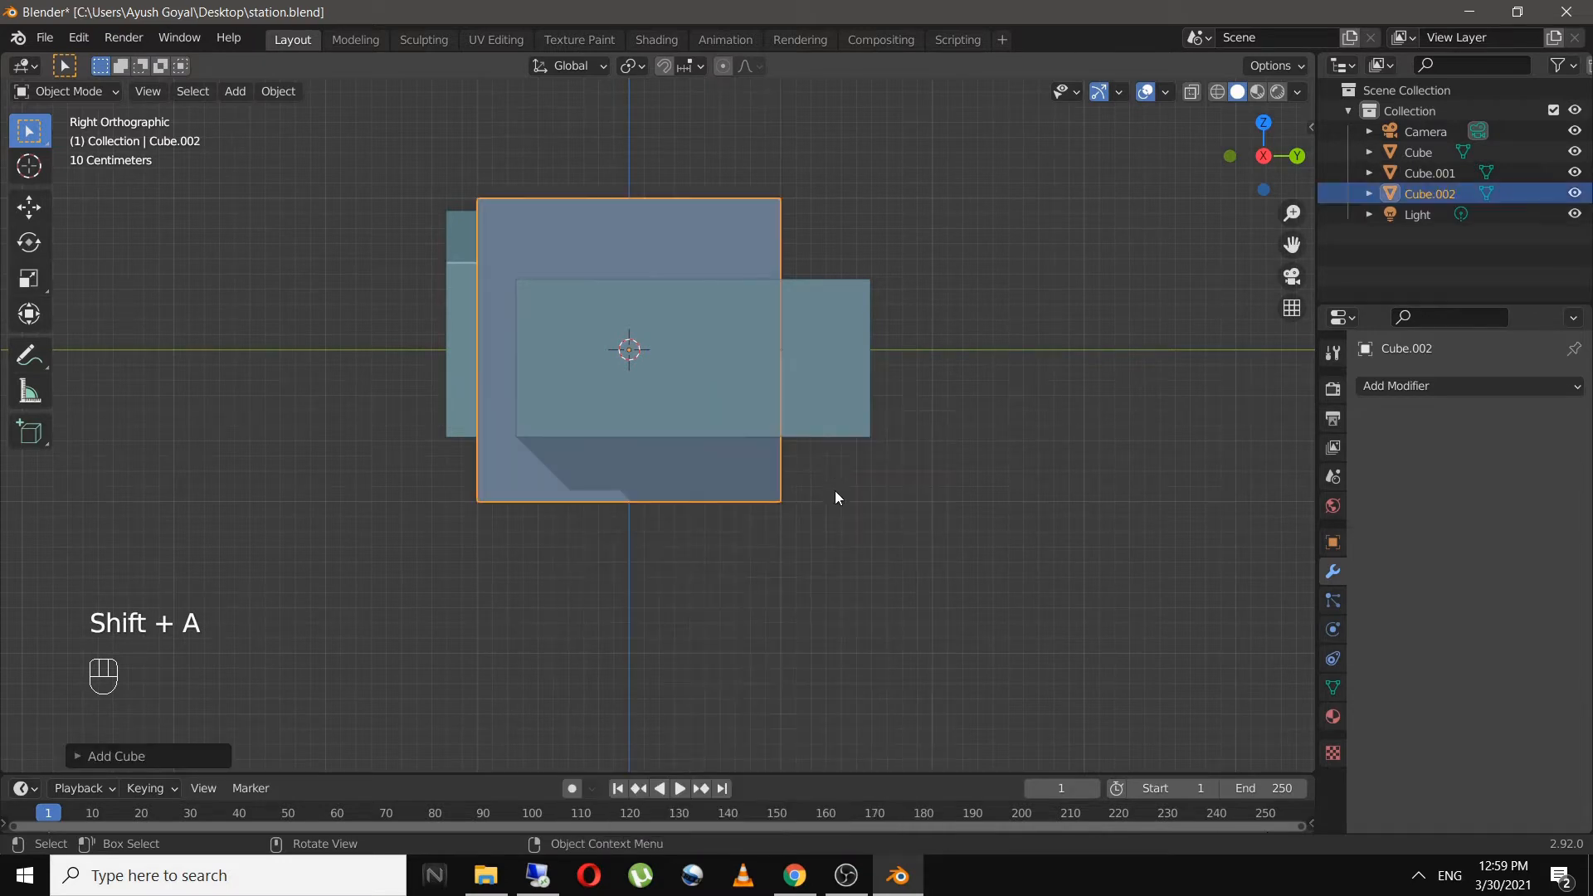
key("s")
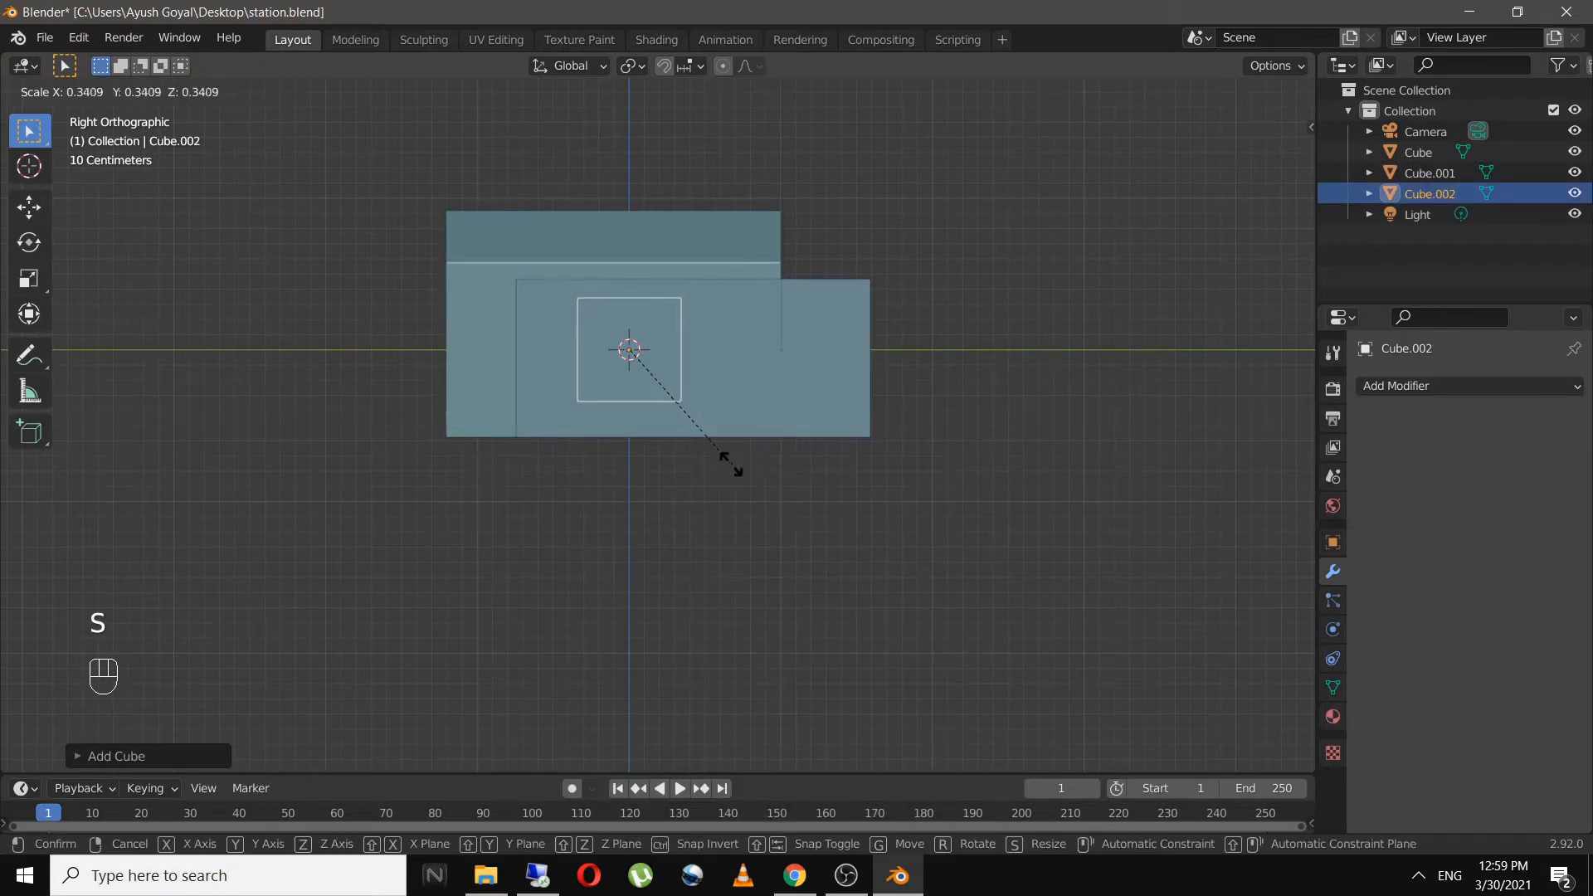
left_click(732, 460)
- Scale the new cube to about 0.63 along Z and 0.84 along Y, and shift it slightly down in the side view
key("s")
key("z")
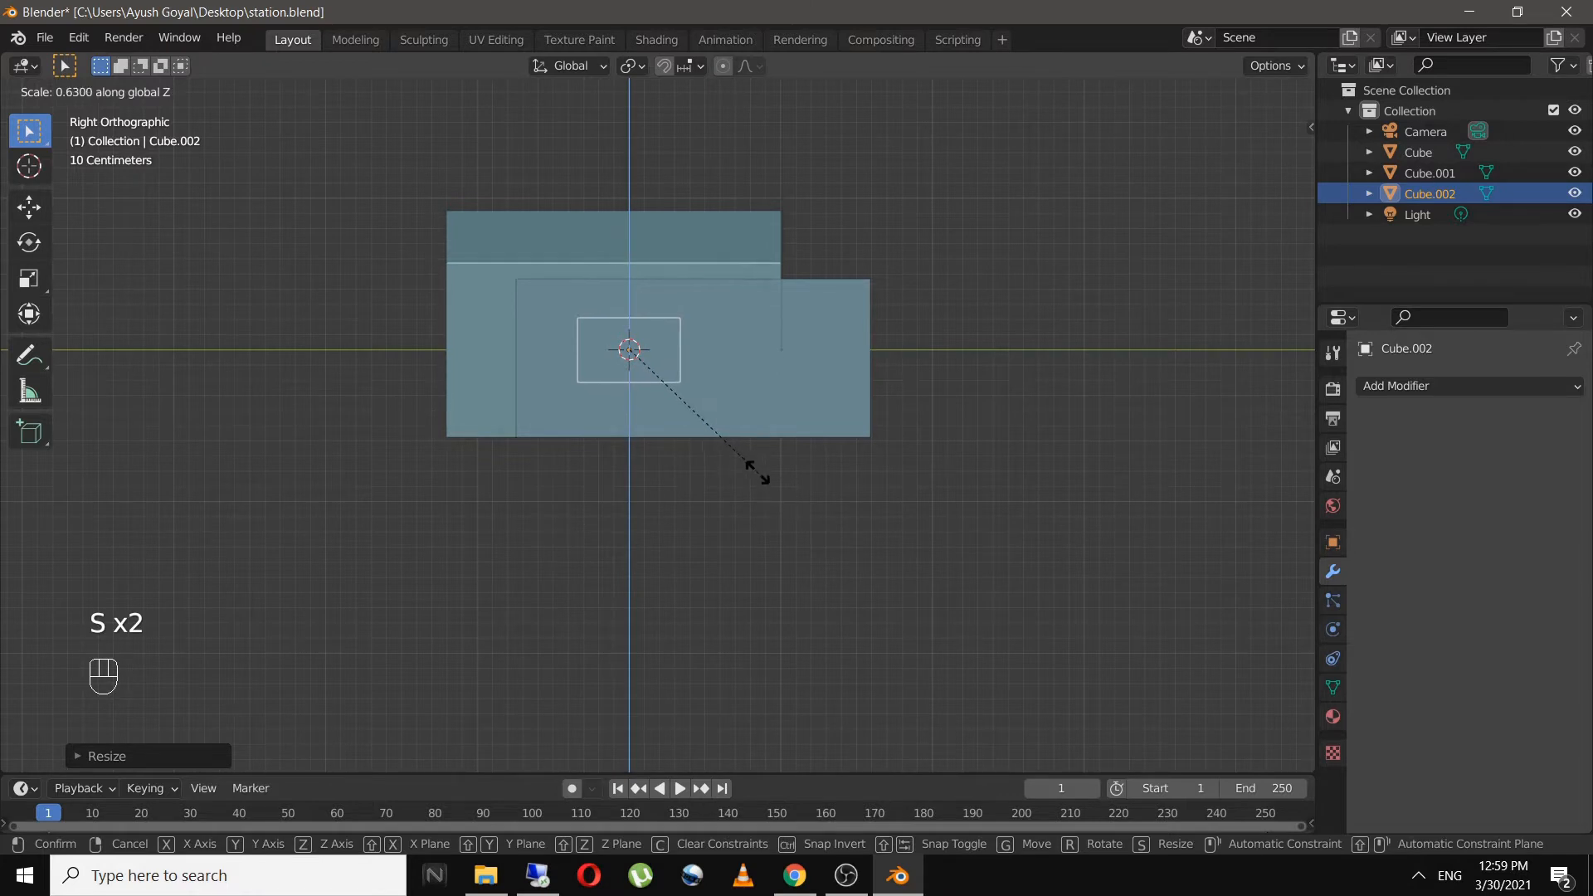
left_click(755, 471)
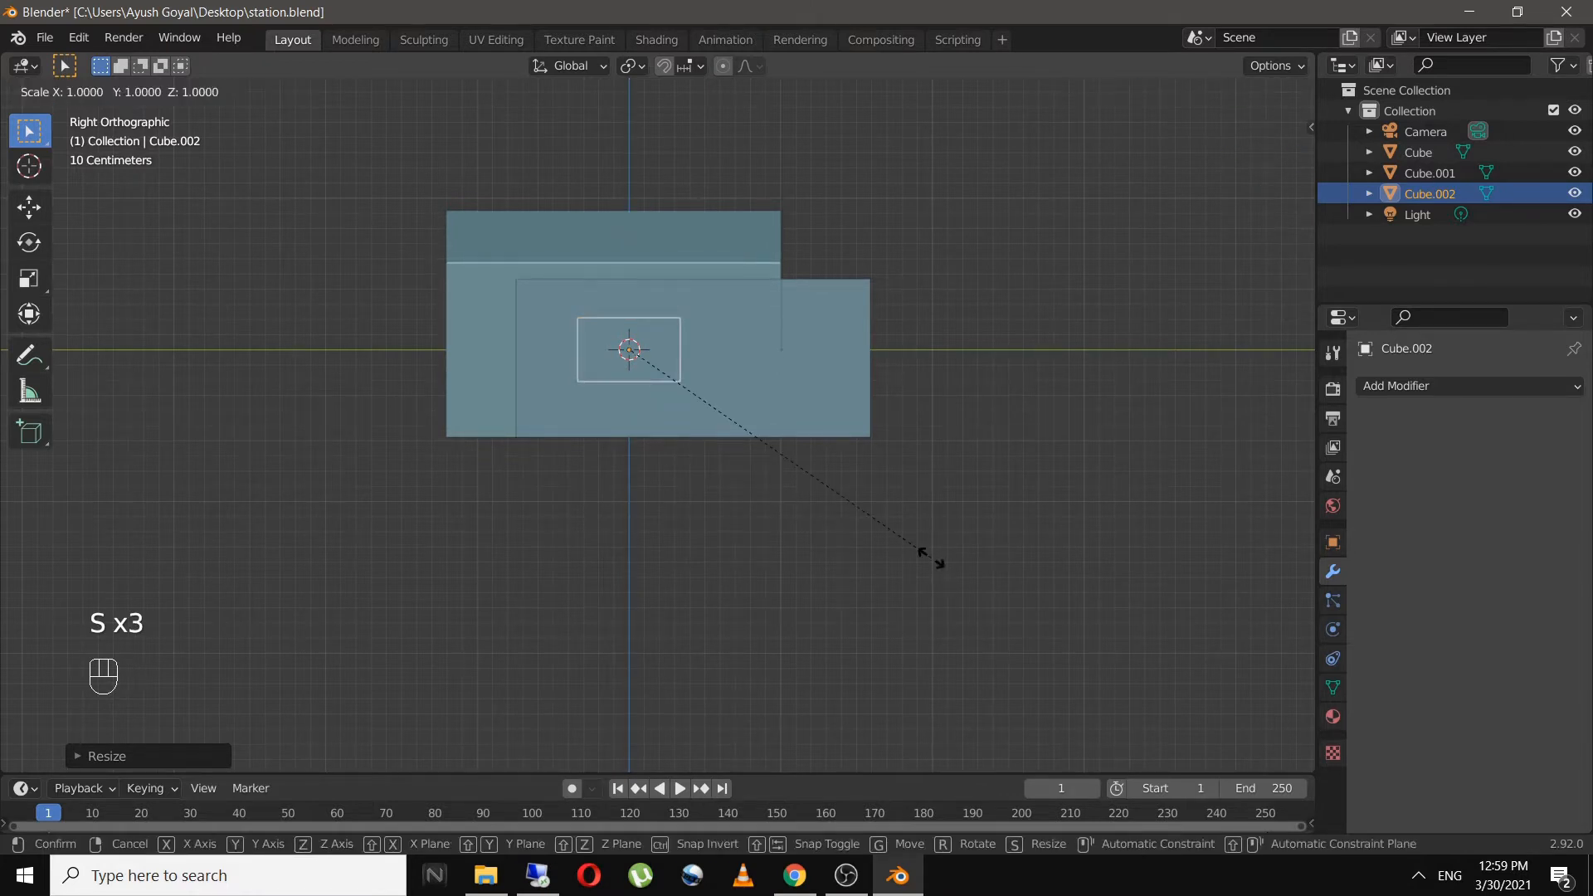
key("y")
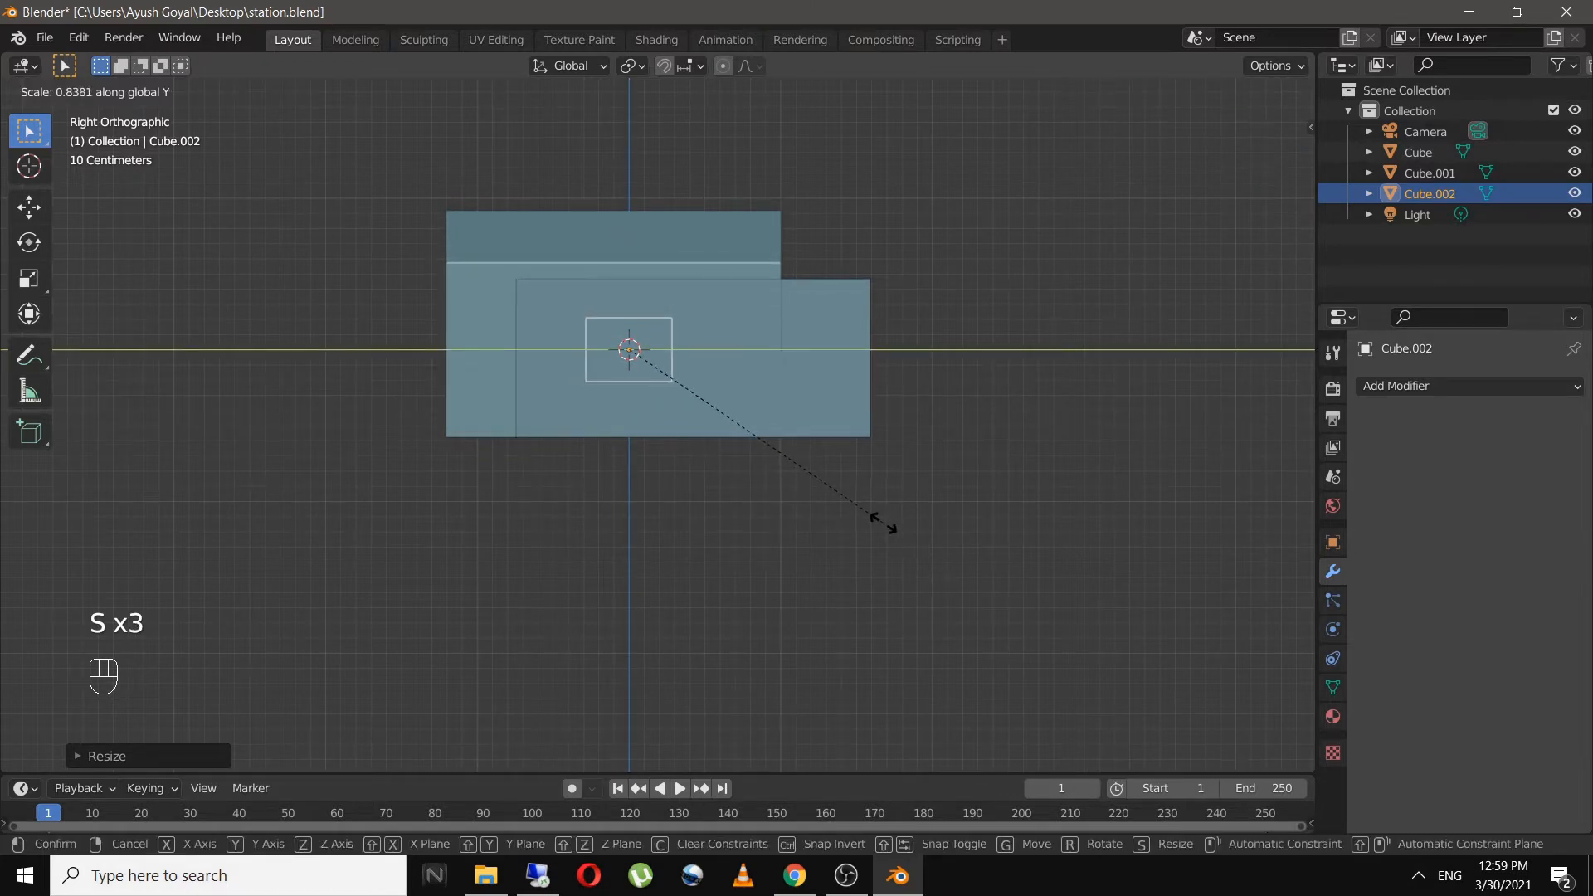
left_click(870, 516)
key("g")
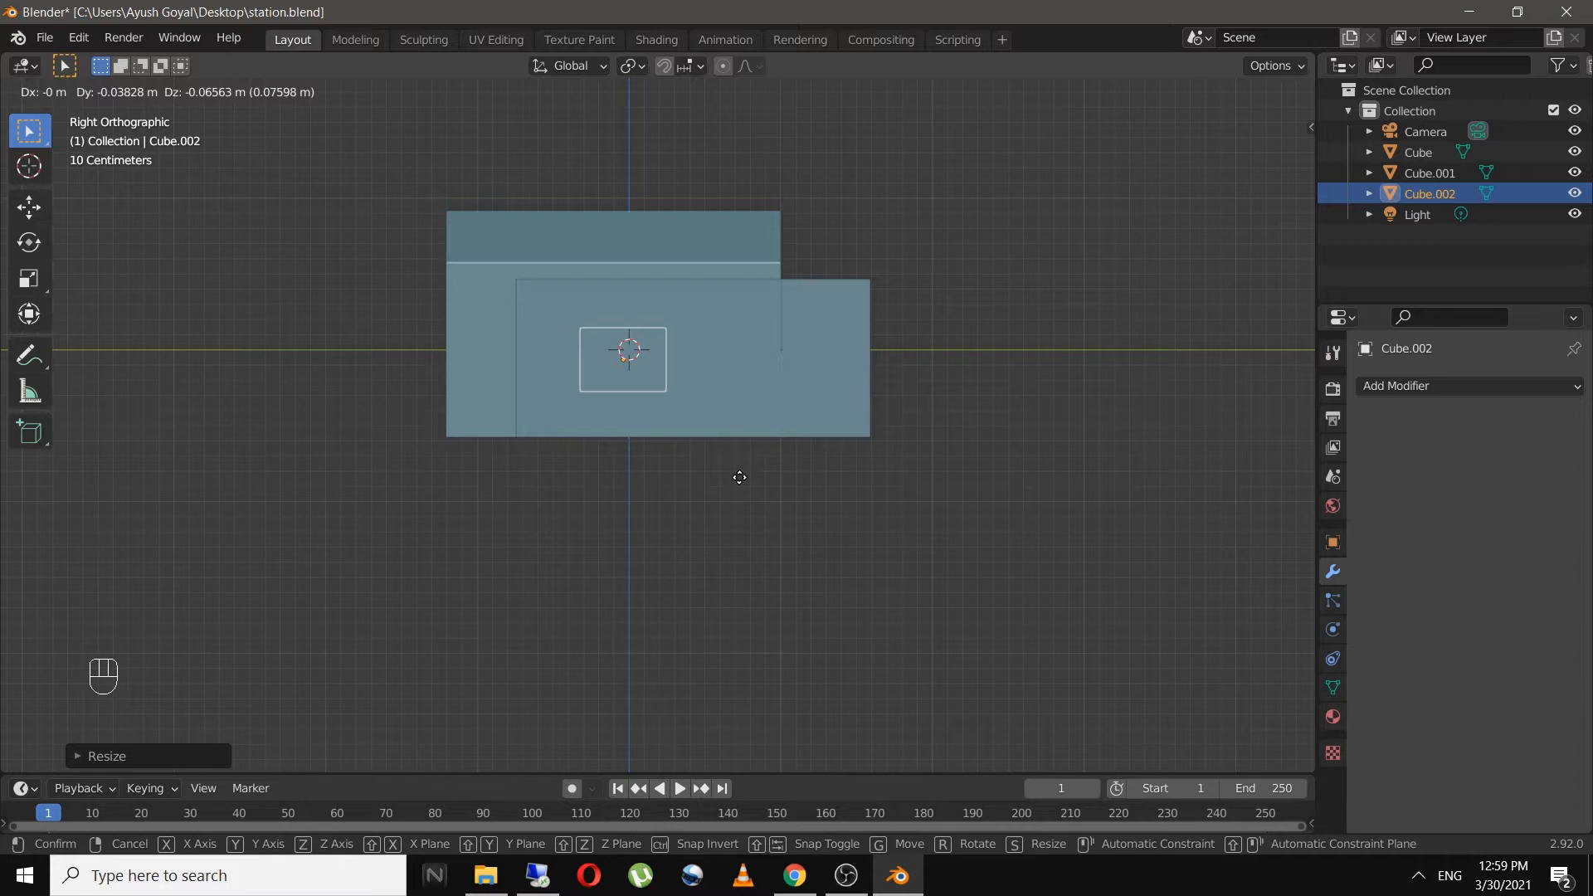
left_click(740, 477)
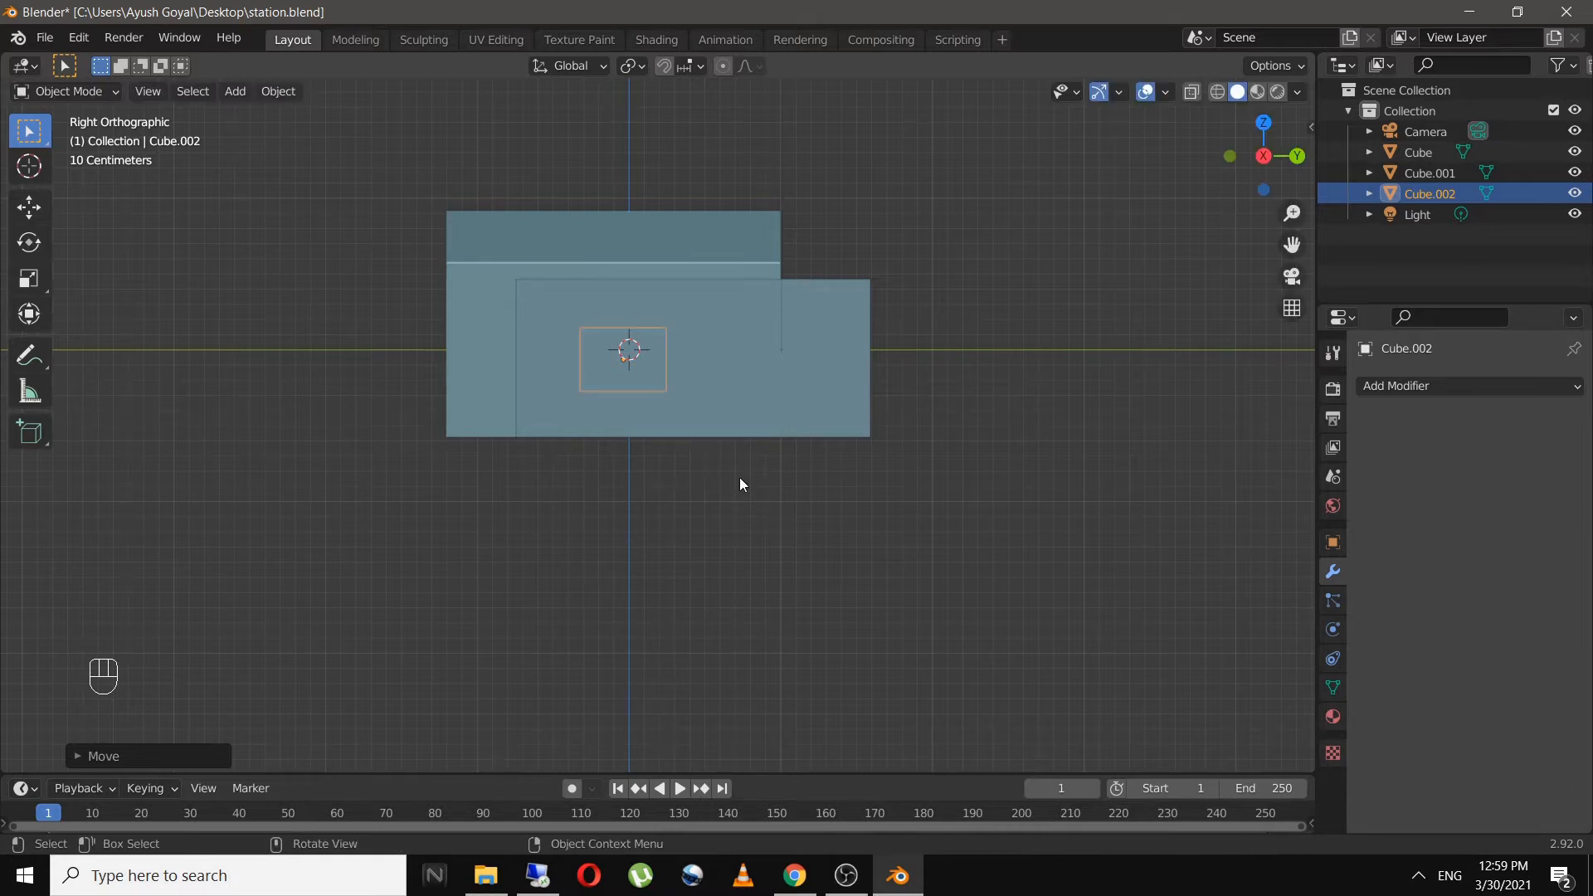
- Duplicate the small block and place the copy beside it along Y, leaving a gap between the two
key("shift+d")
key("y")
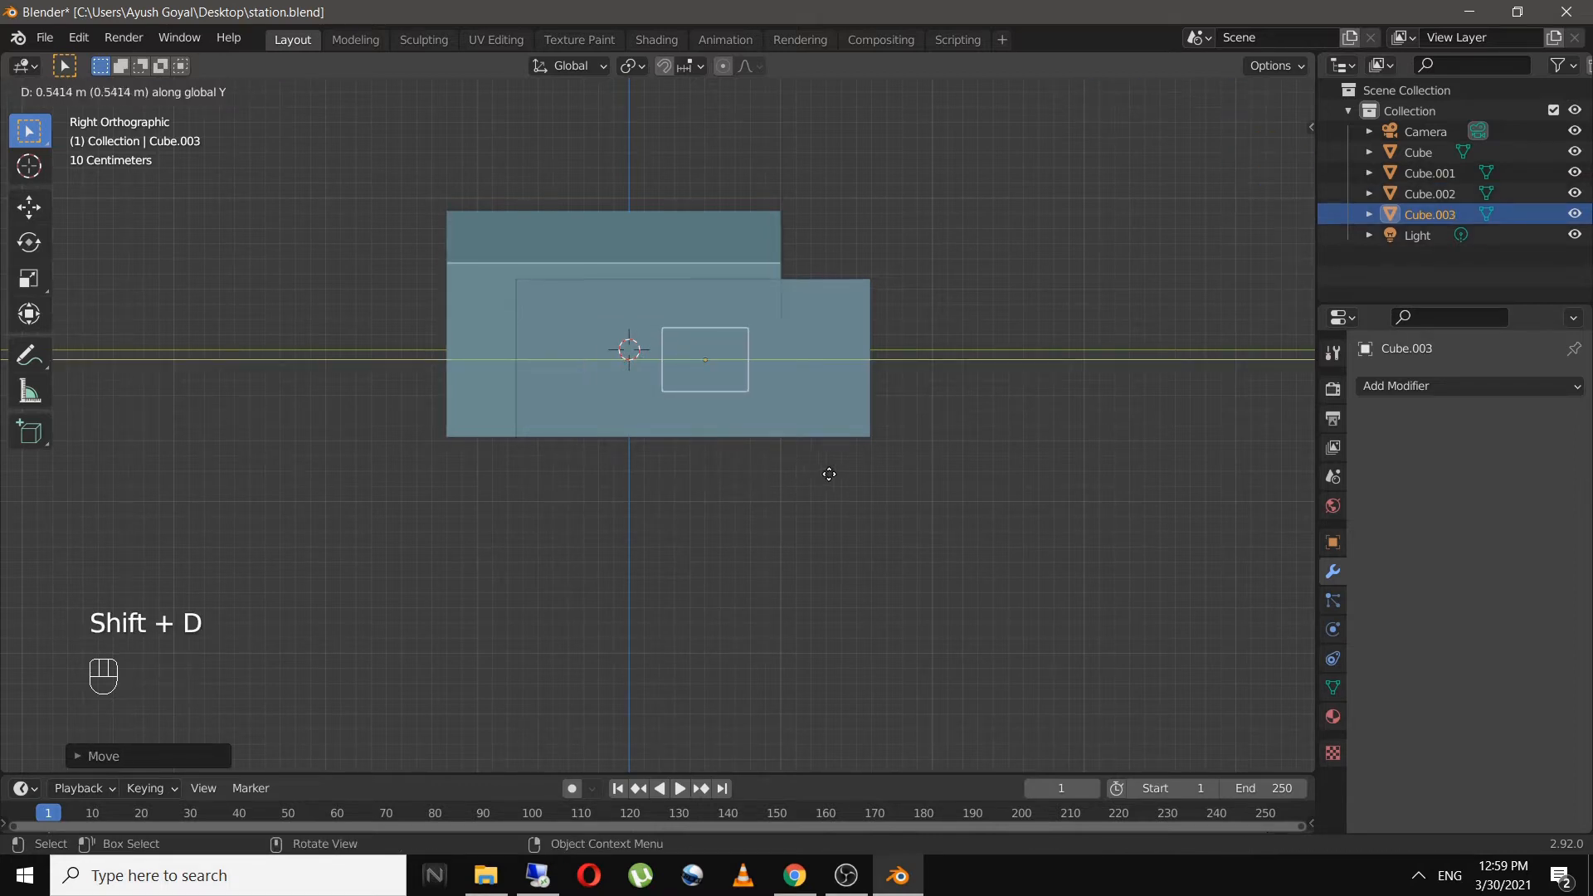
left_click(868, 474)
- Select both small blocks and move them along X until they stick out through the wing's outer end wall
middle_click_drag(662, 553, 320, 523)
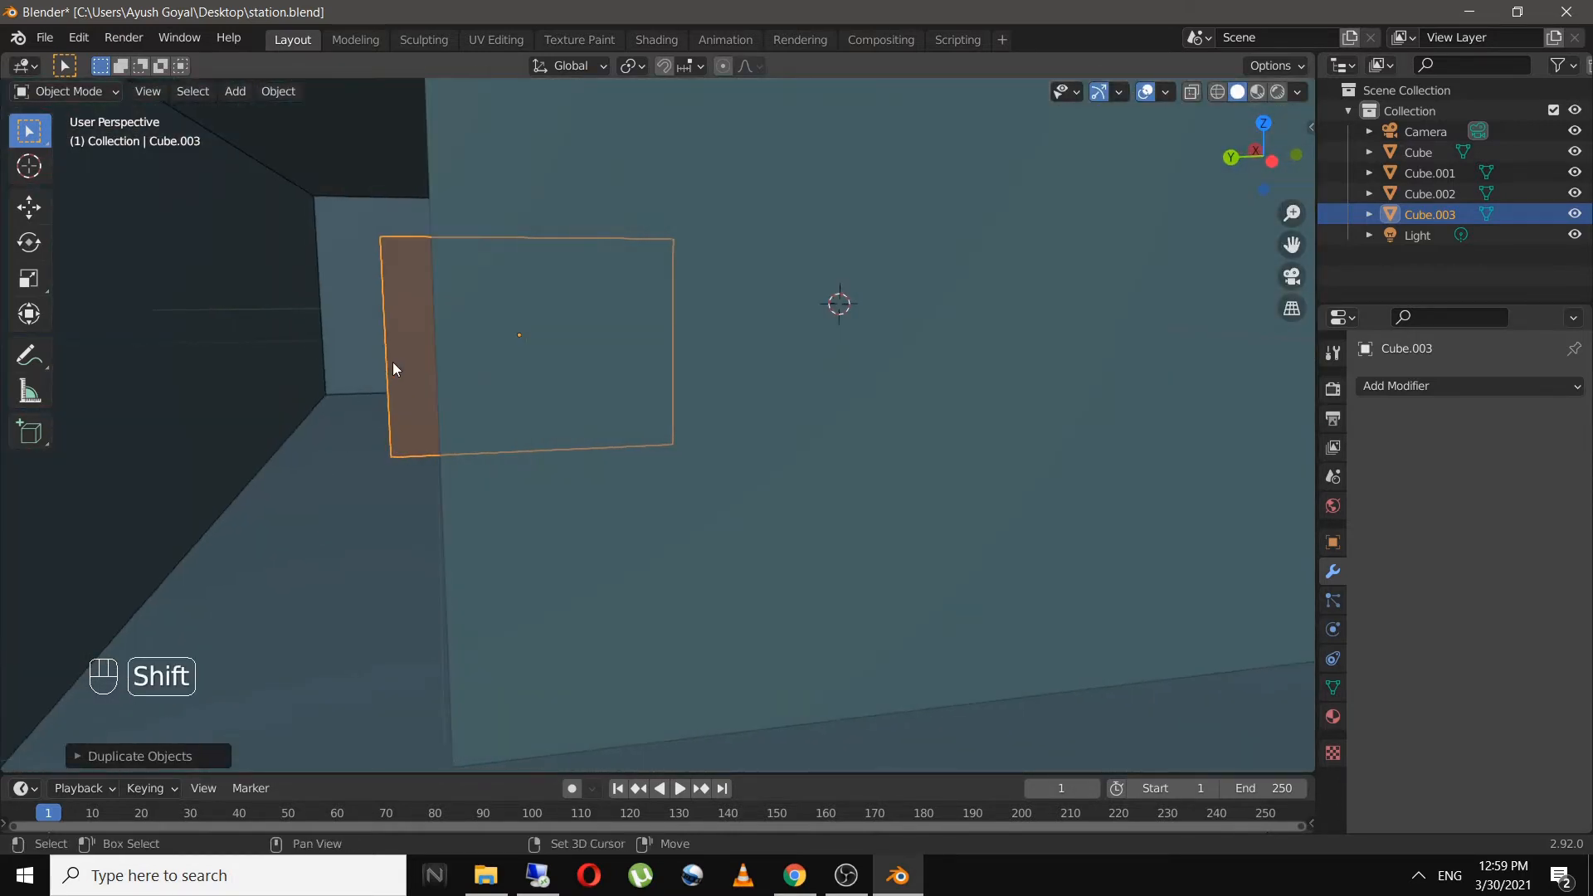
left_click(471, 407, "shift")
key("KP_Decimal")
mouse_move(465, 455)
middle_mouse_down()
mouse_move(358, 446)
mouse_move(450, 446)
middle_mouse_up()
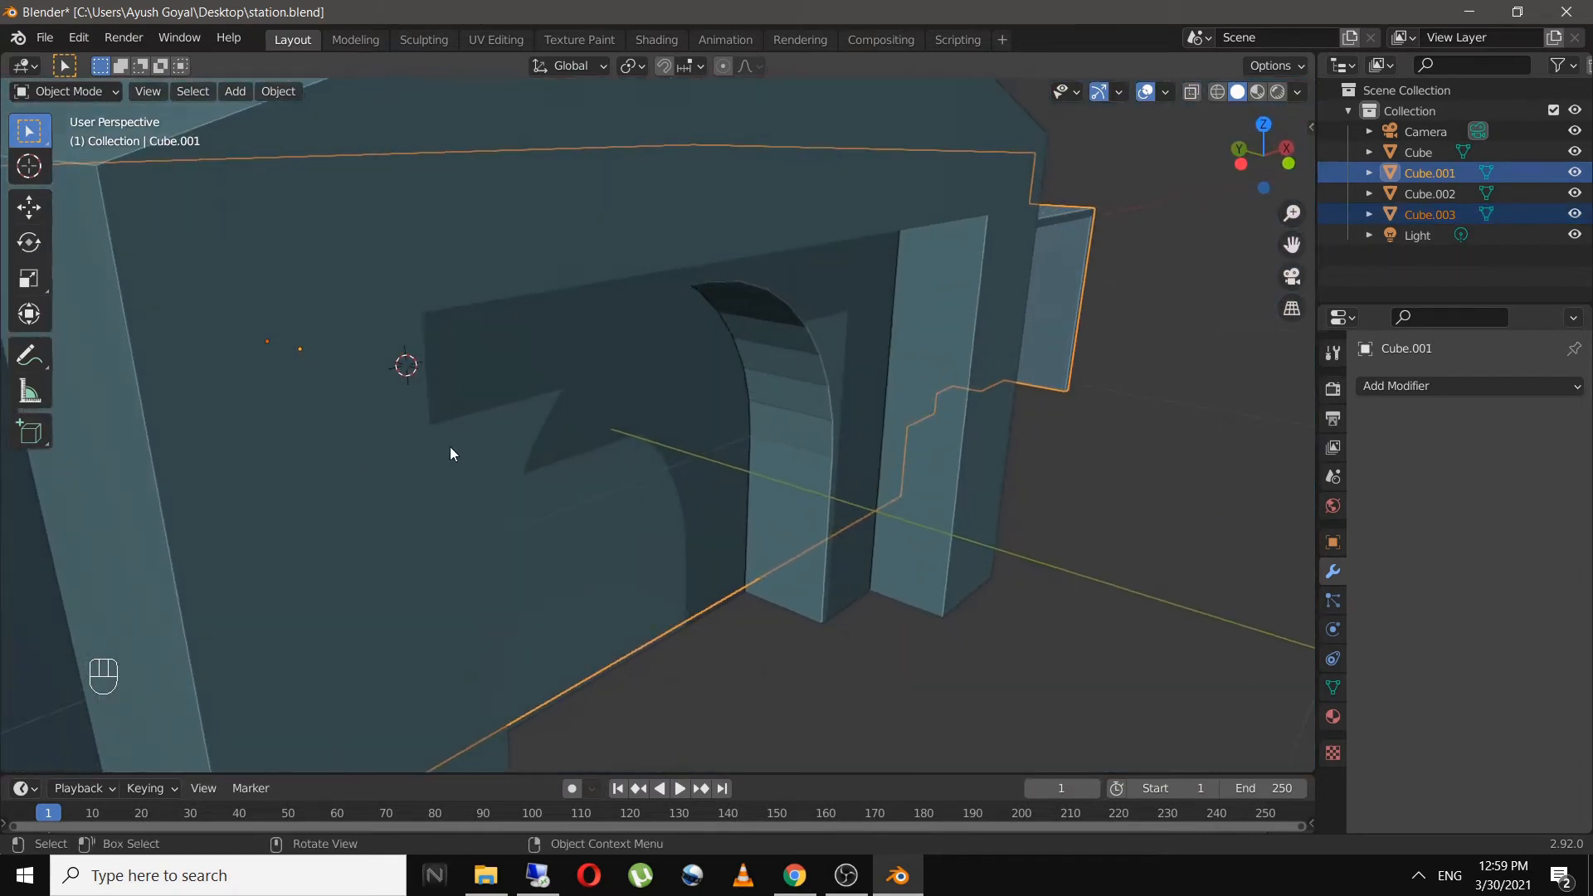
left_click(1436, 202)
middle_click_drag(937, 488, 770, 498)
left_click(1453, 217, "shift")
scroll(785, 493, "down", 2)
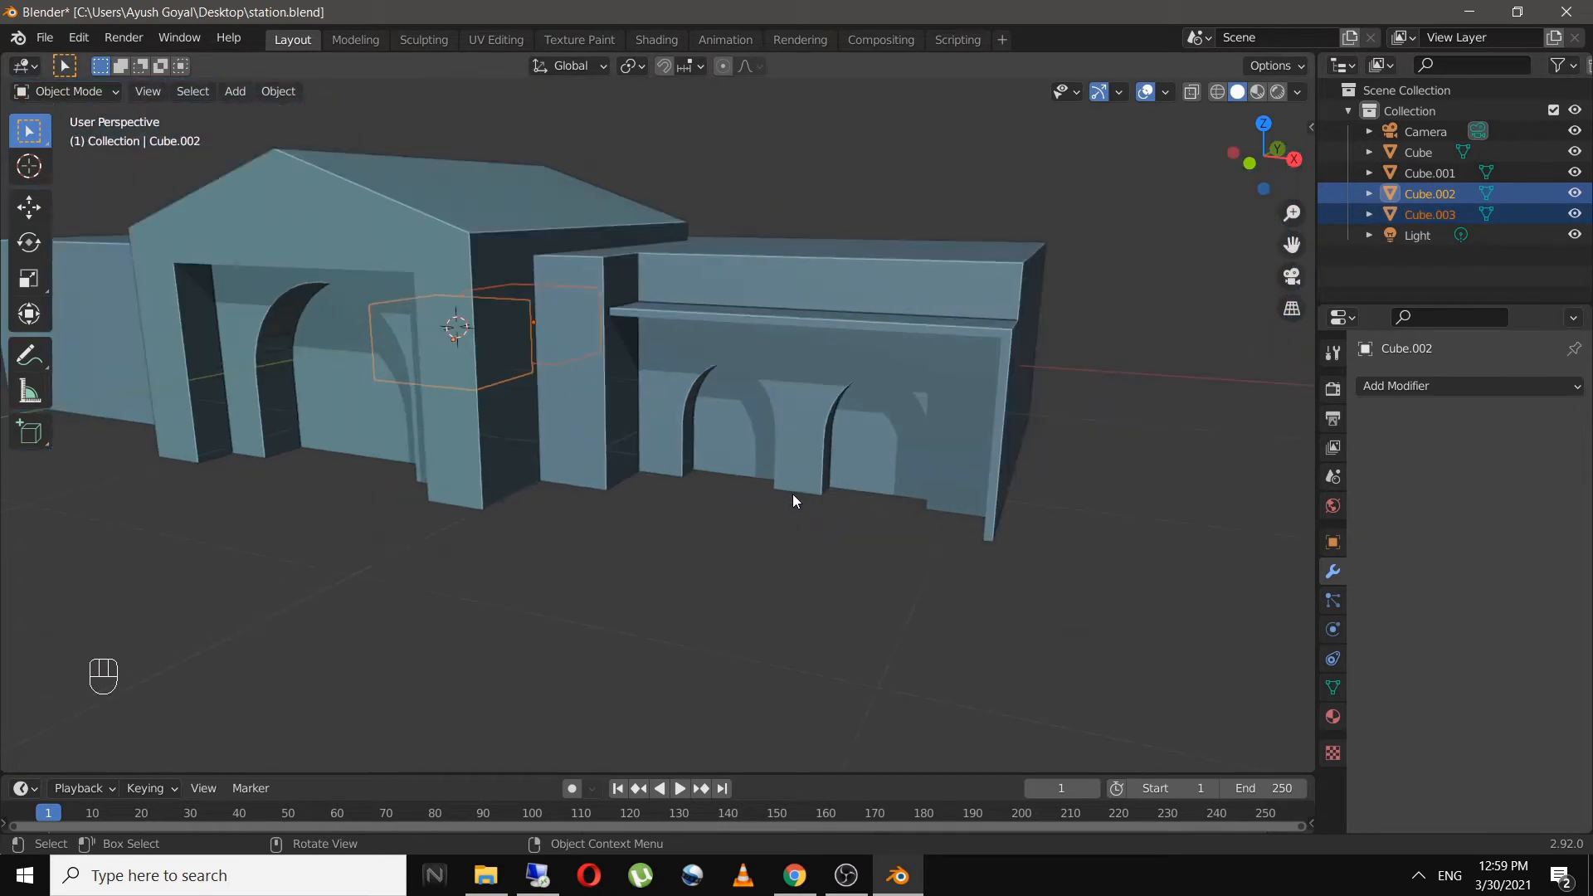
key("g")
key("x")
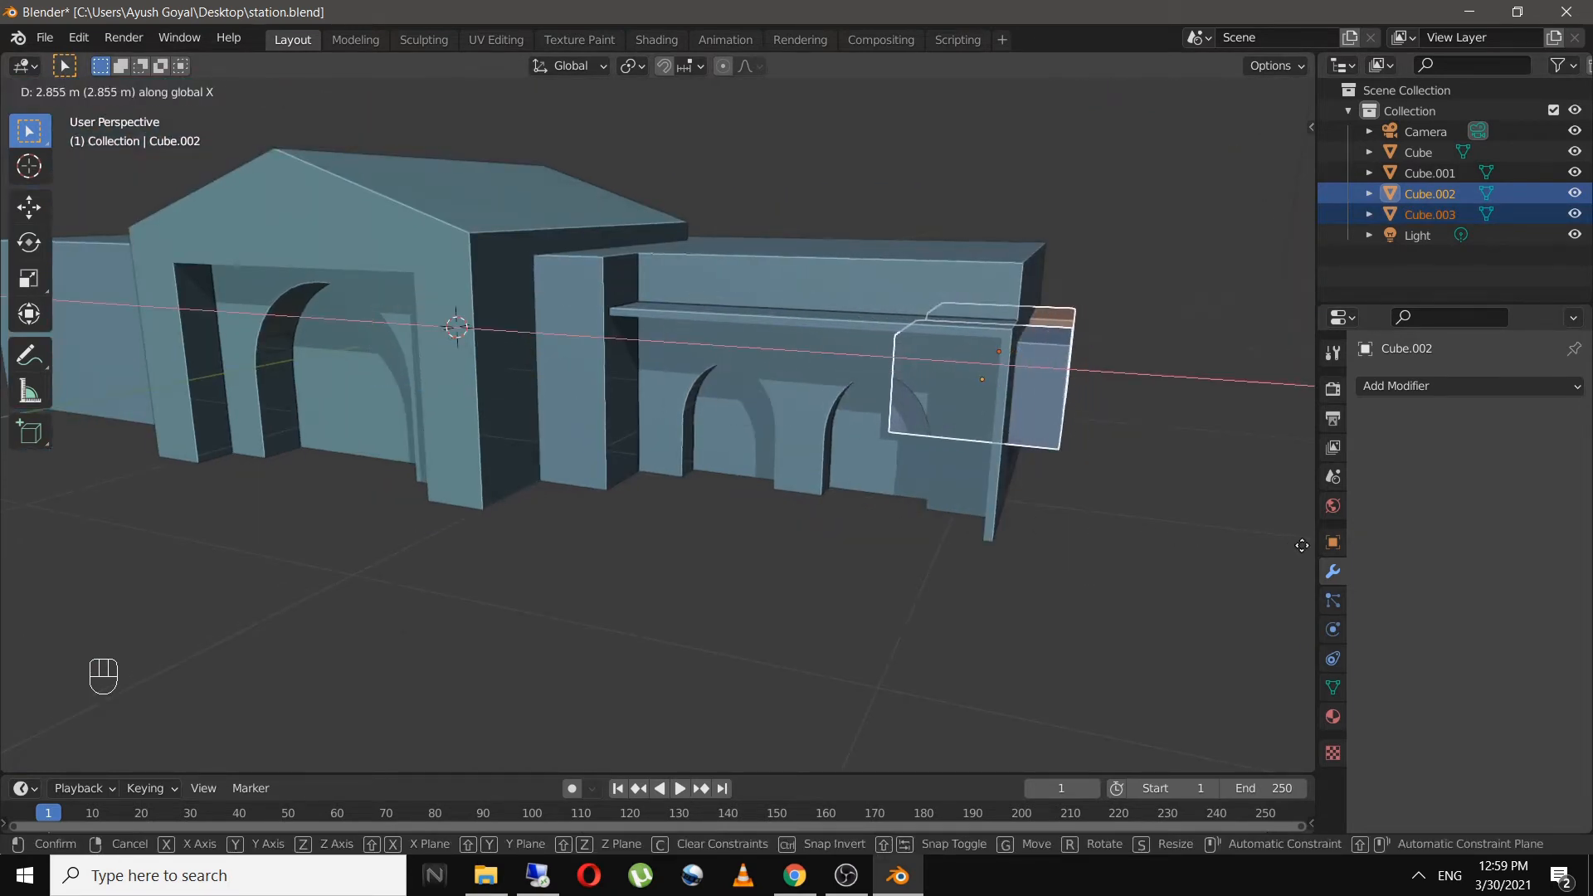
left_click(39, 553)
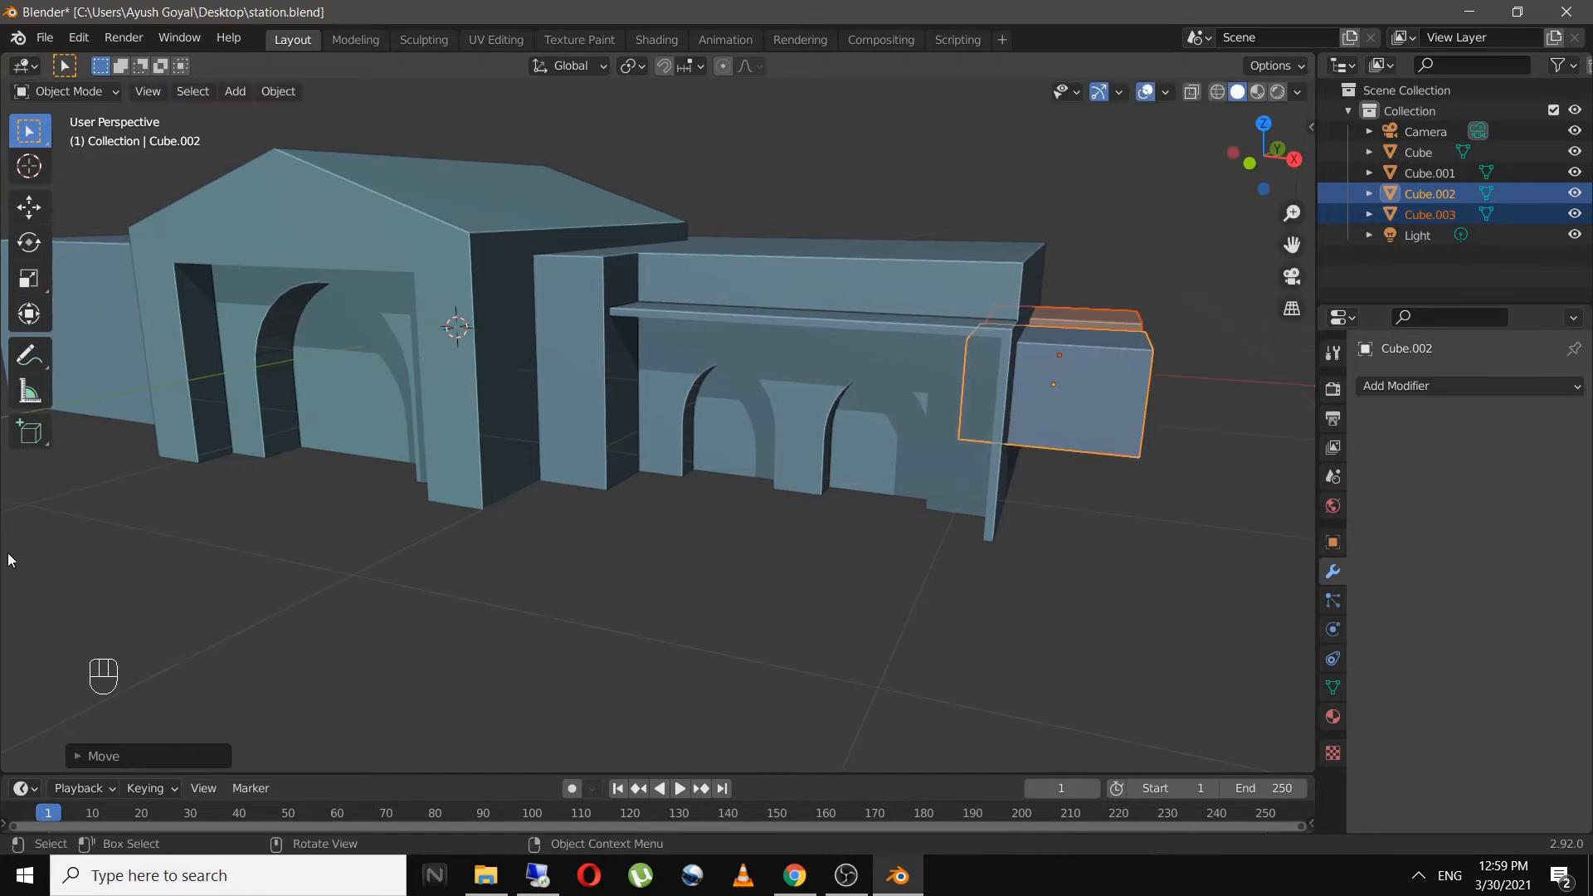
- Shift both blocks slightly along Y to balance them across the wing's end wall, and check their placement from the side
middle_click_drag(890, 574, 722, 578)
key("g")
key("y")
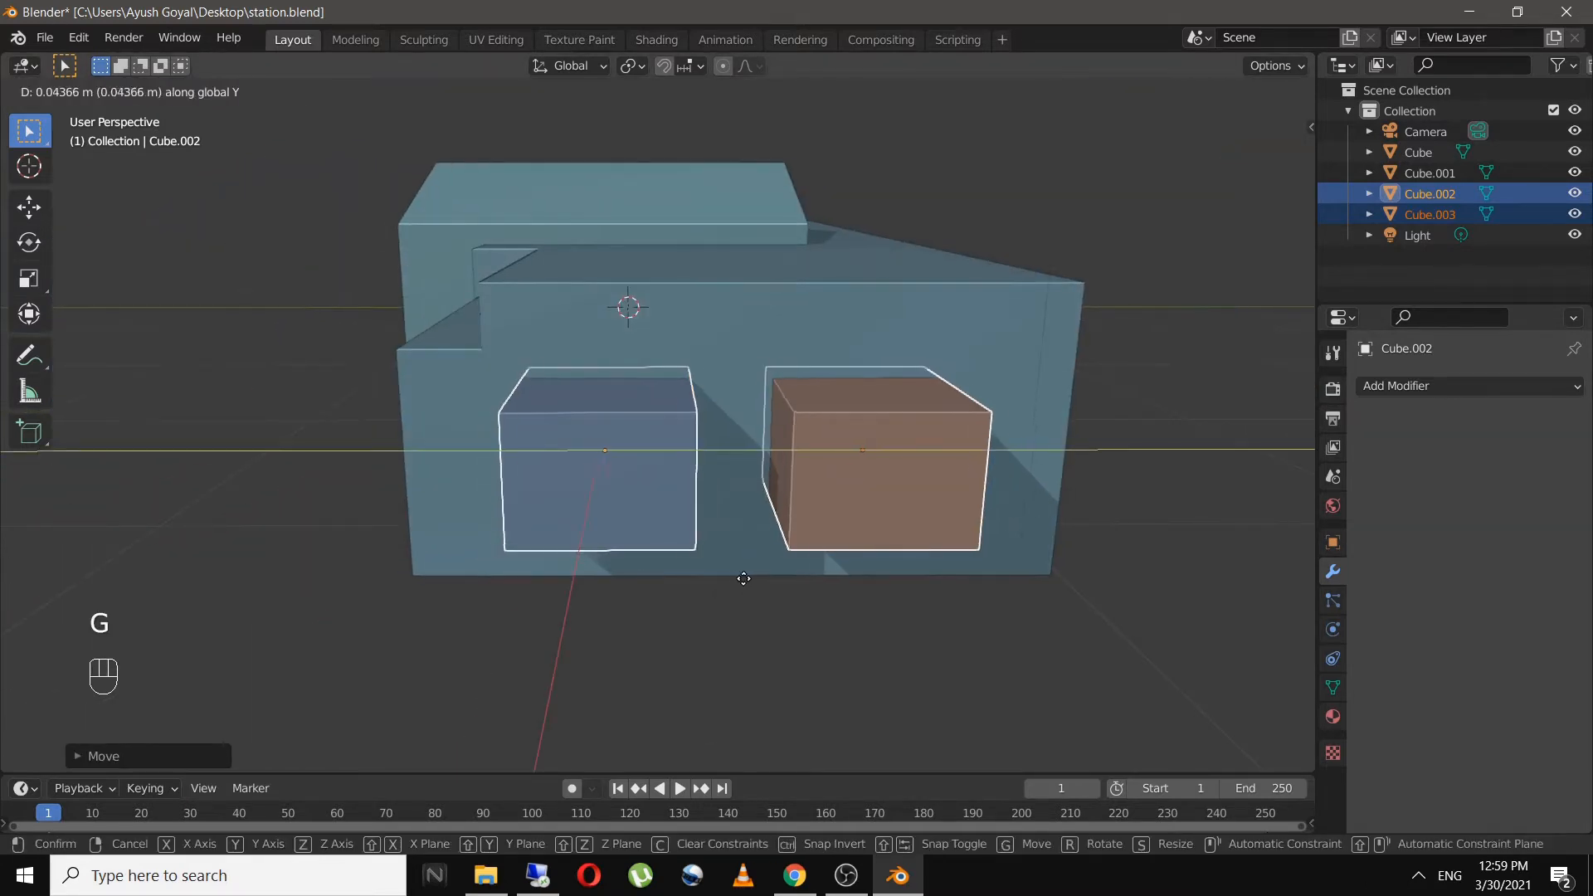
left_click(749, 579)
key("KP_3")
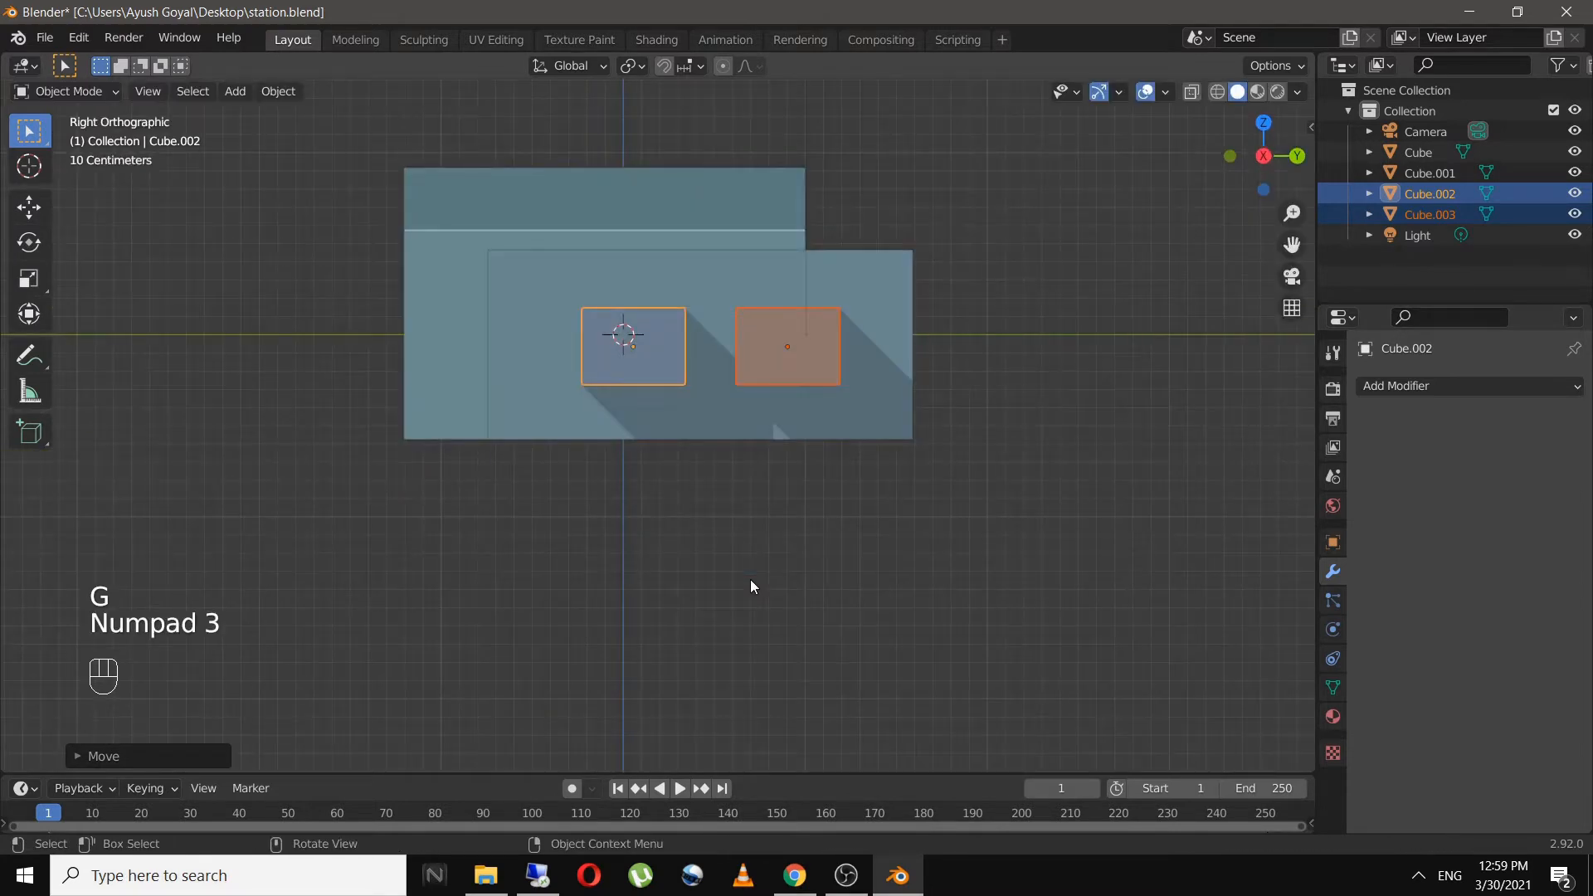
middle_click_drag(750, 579, 754, 619)
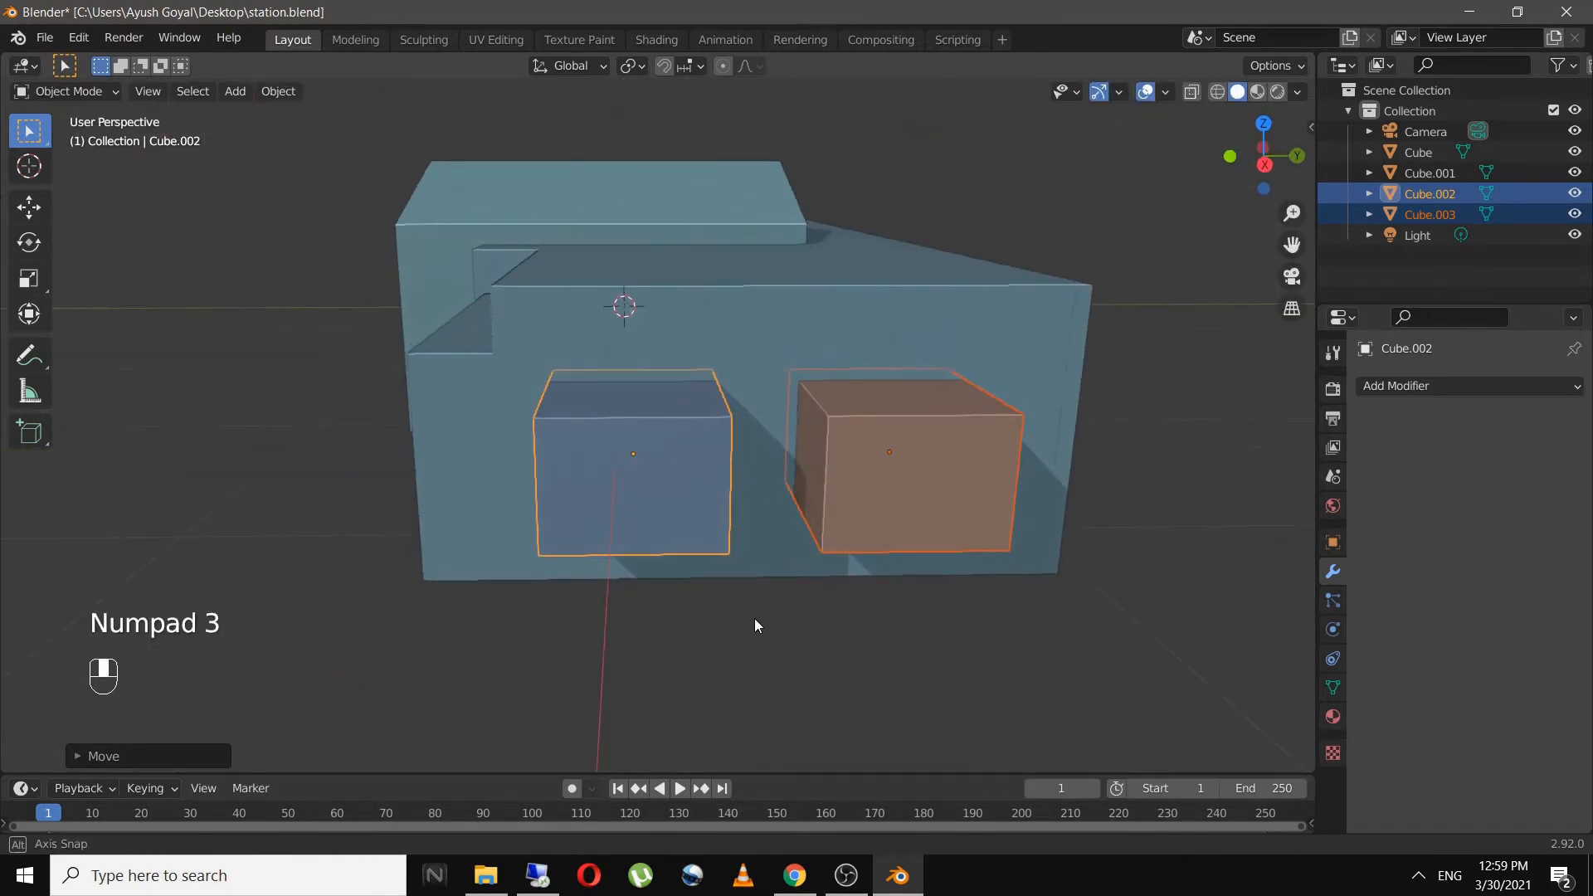
- Subtract both blocks from the wing with a Boolean difference to cut two window openings, save station.blend, and deselect everything
left_click(740, 305, "shift")
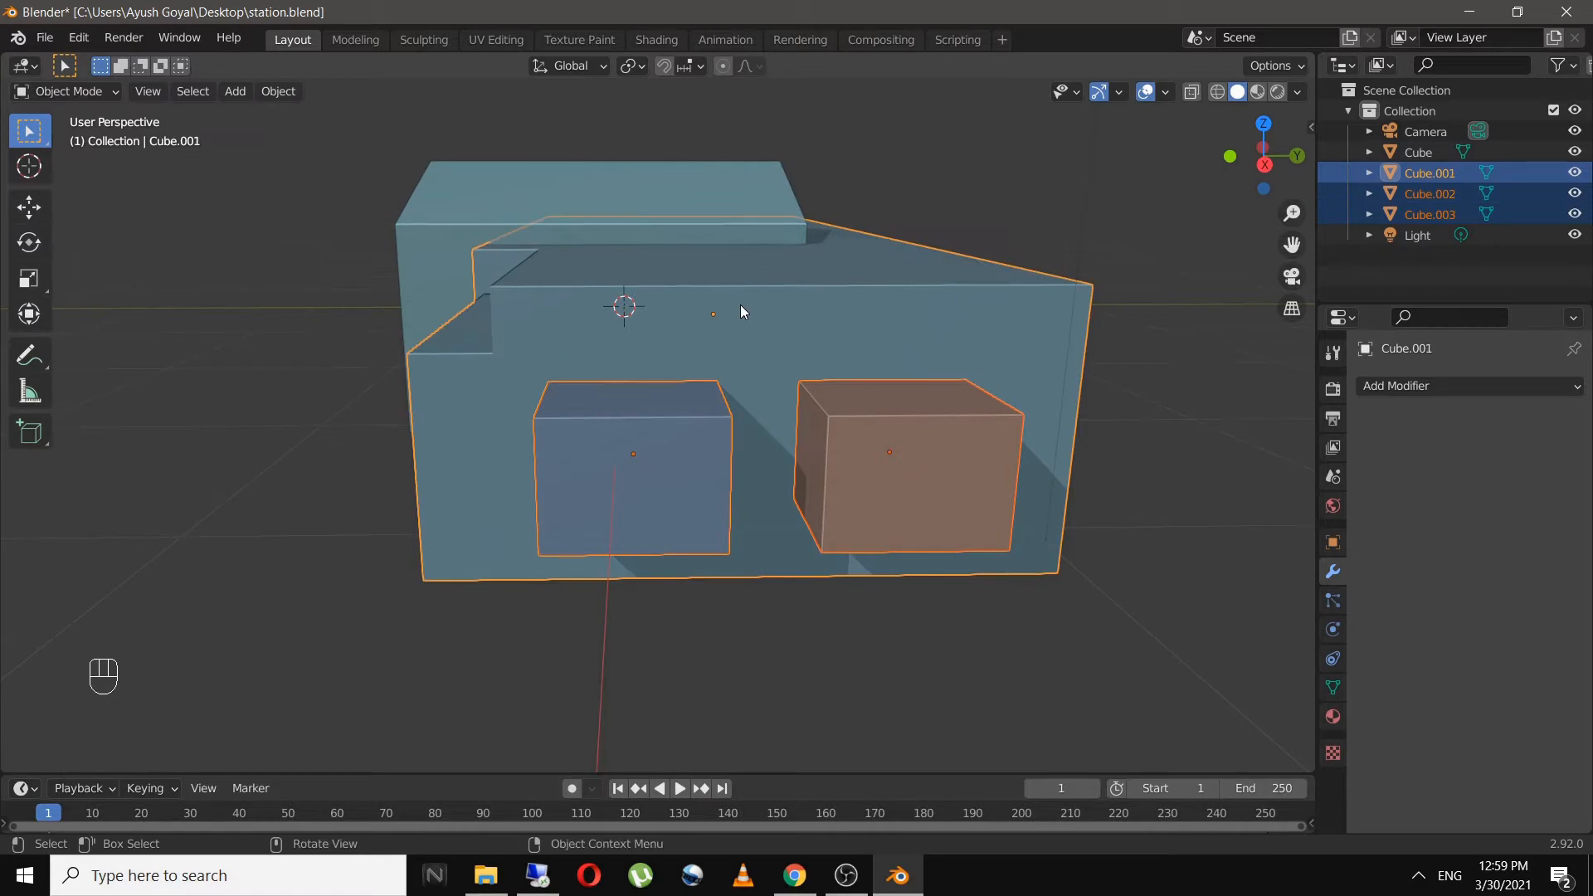
key("ctrl+shift+KP_Subtract")
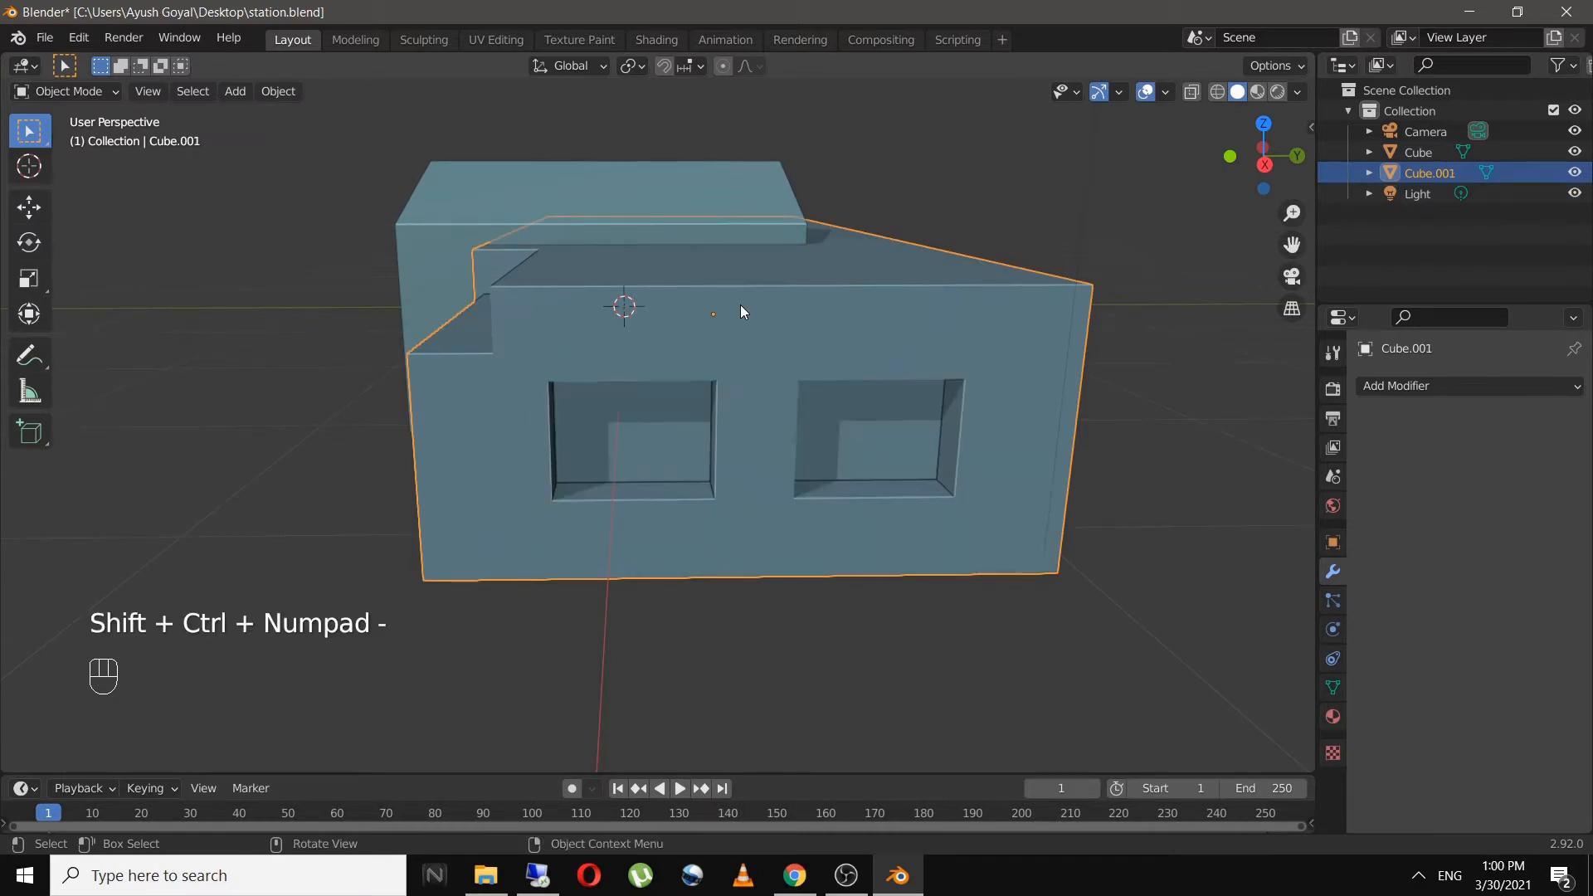
key("ctrl+s")
left_click(271, 478)
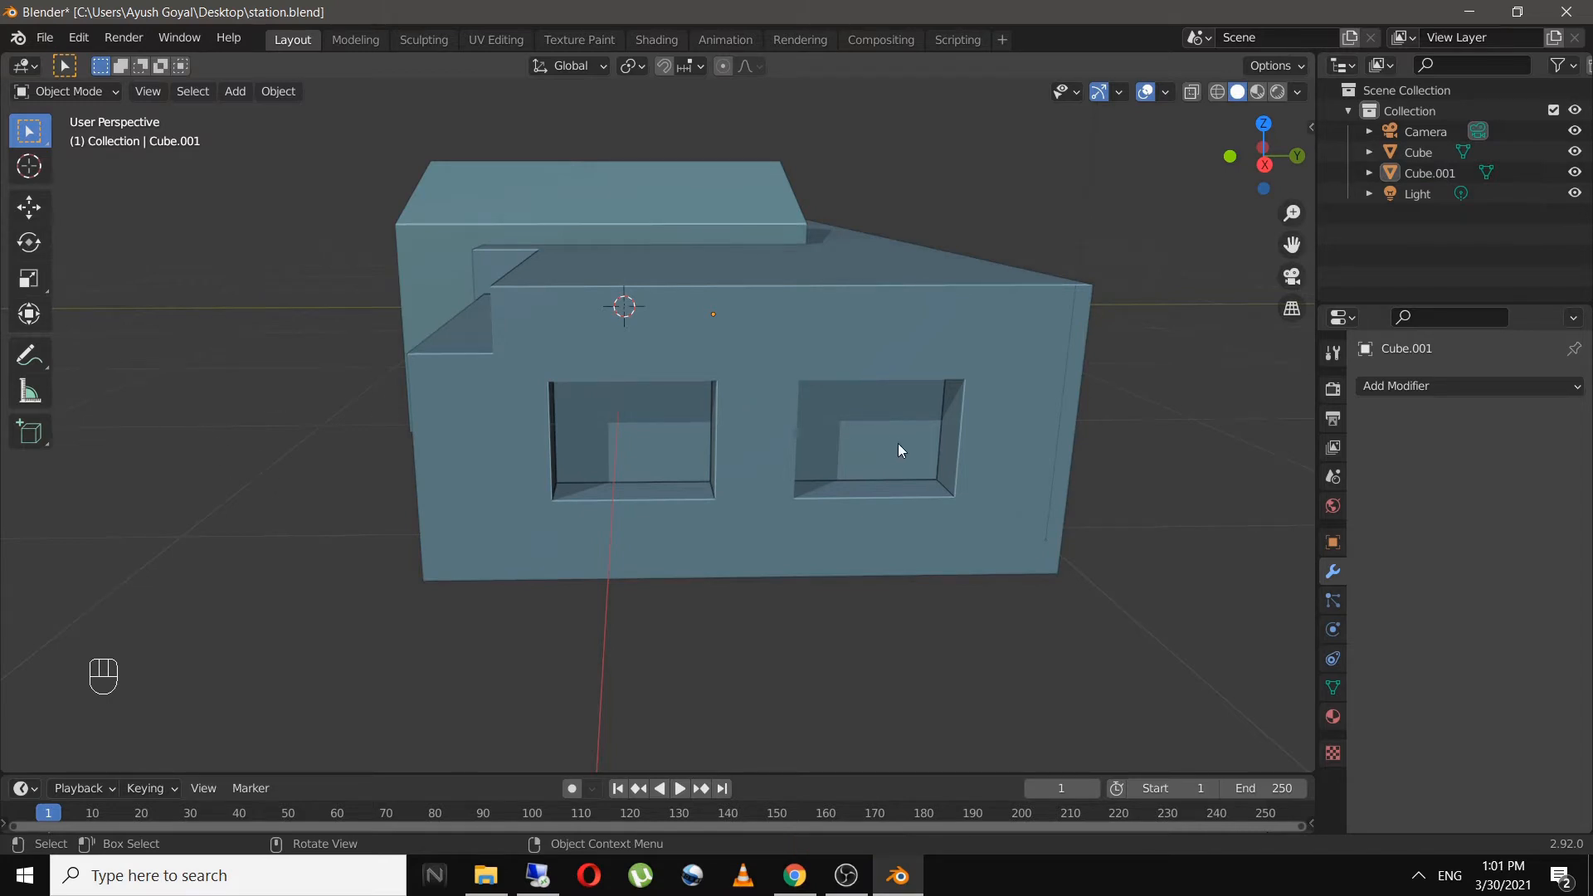
- Hide the gabled entrance block so that only the wide block stays in view
middle_click_drag(902, 451, 903, 333)
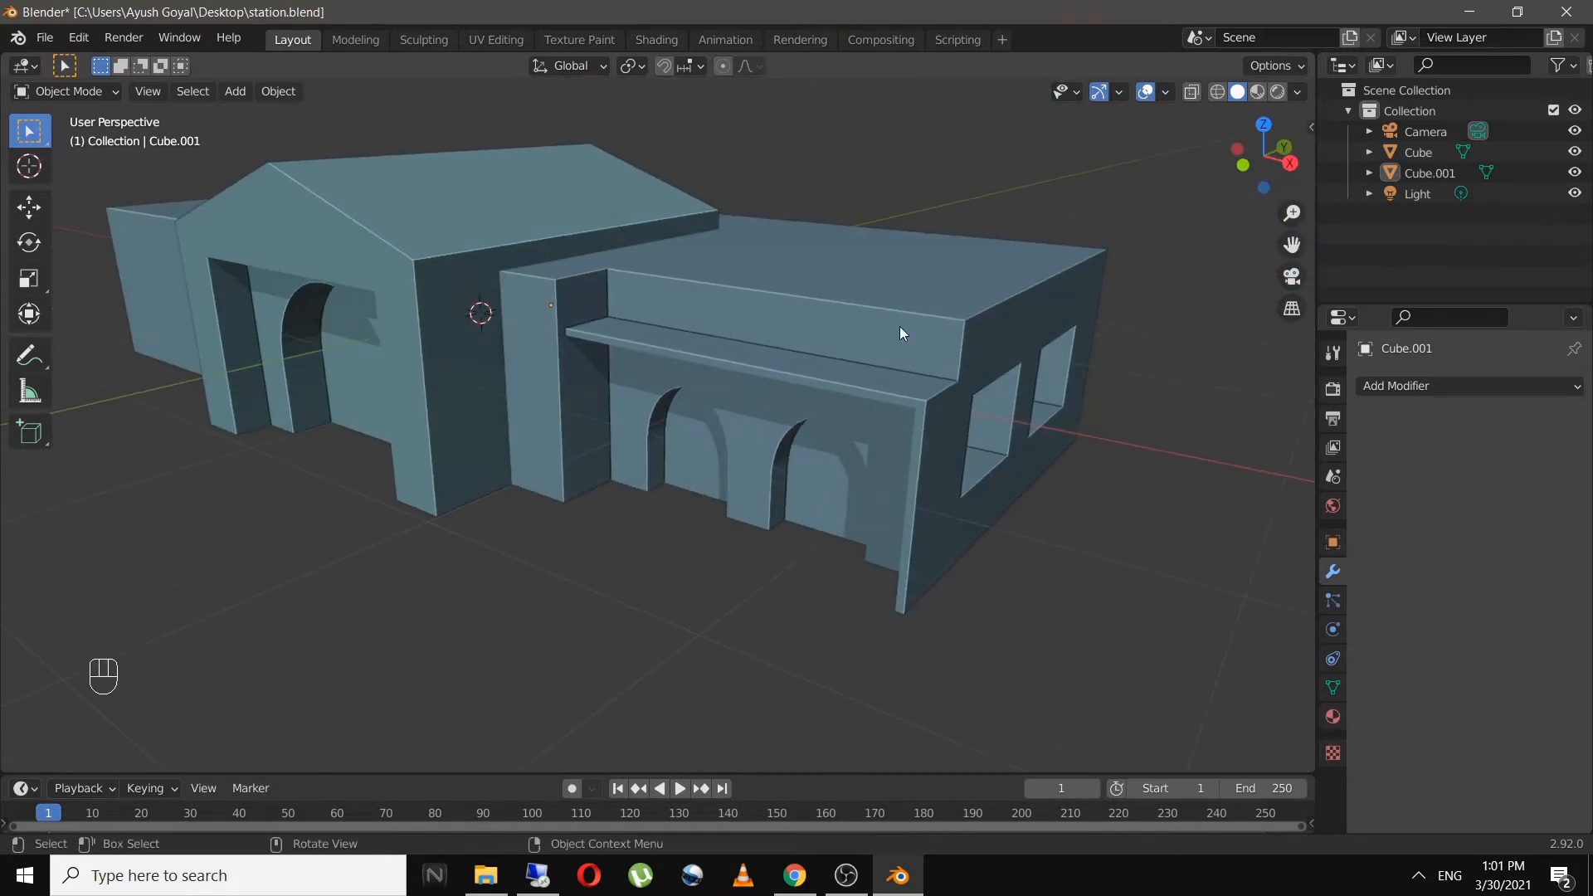
middle_click_drag(652, 567, 541, 292)
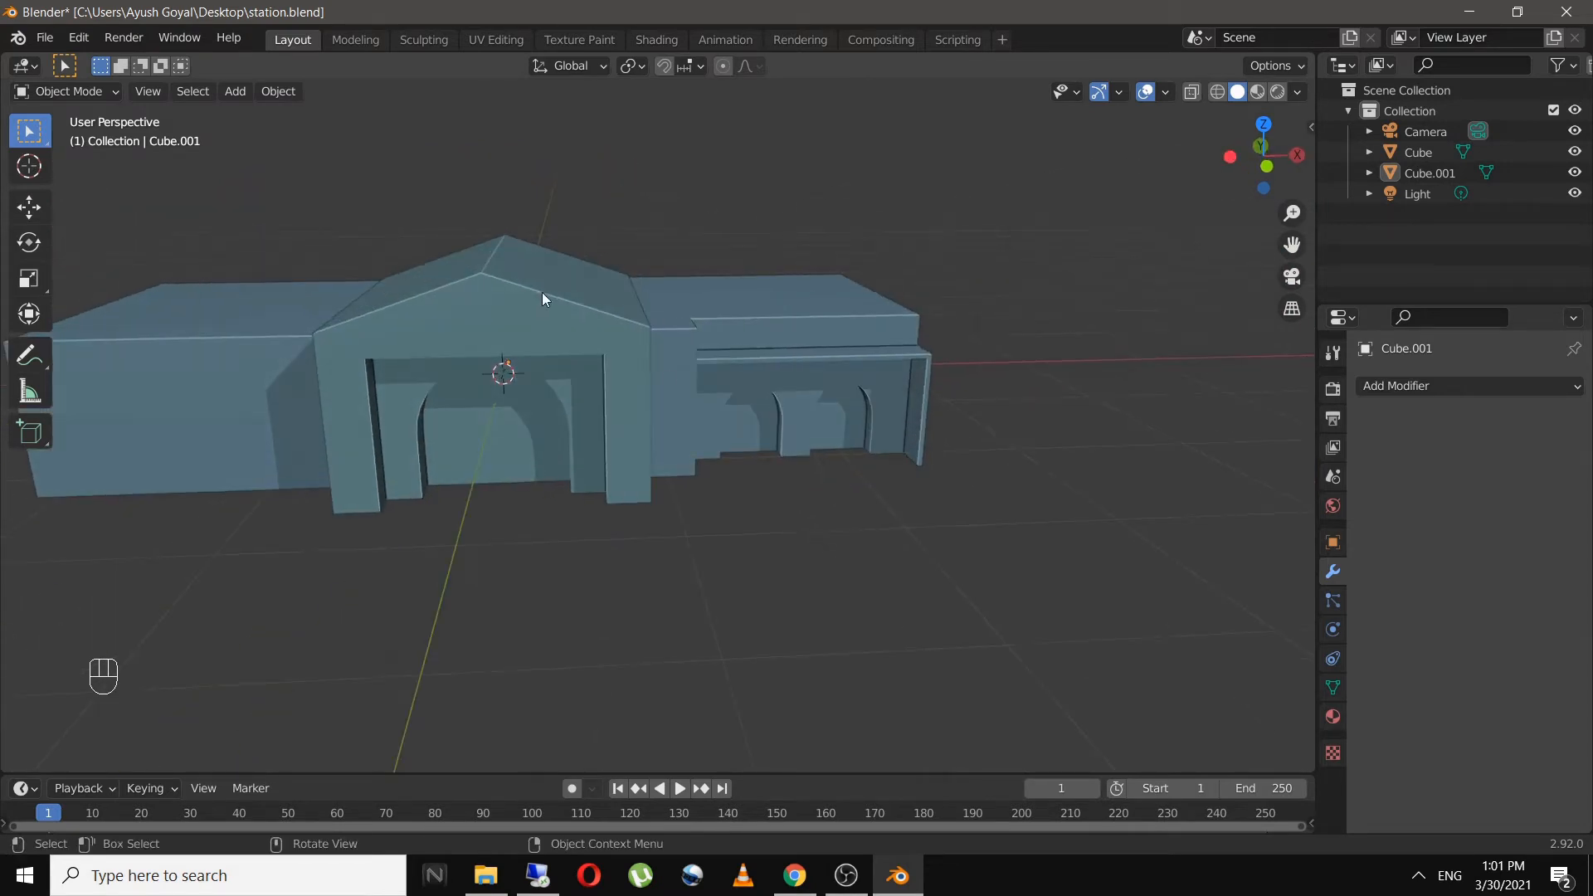
left_click(557, 390)
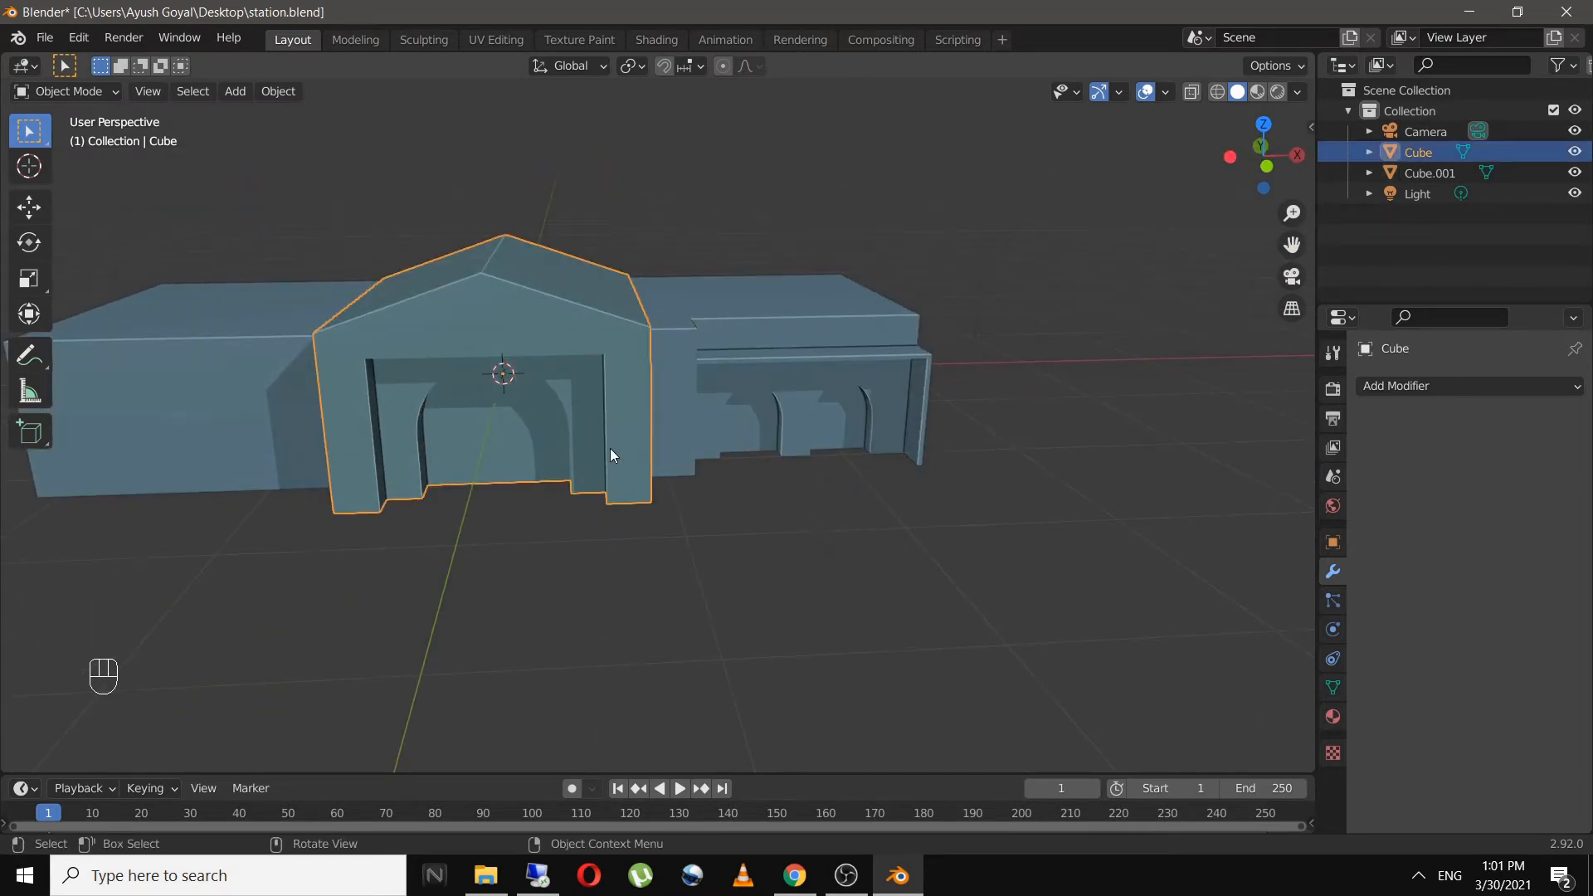
key("h")
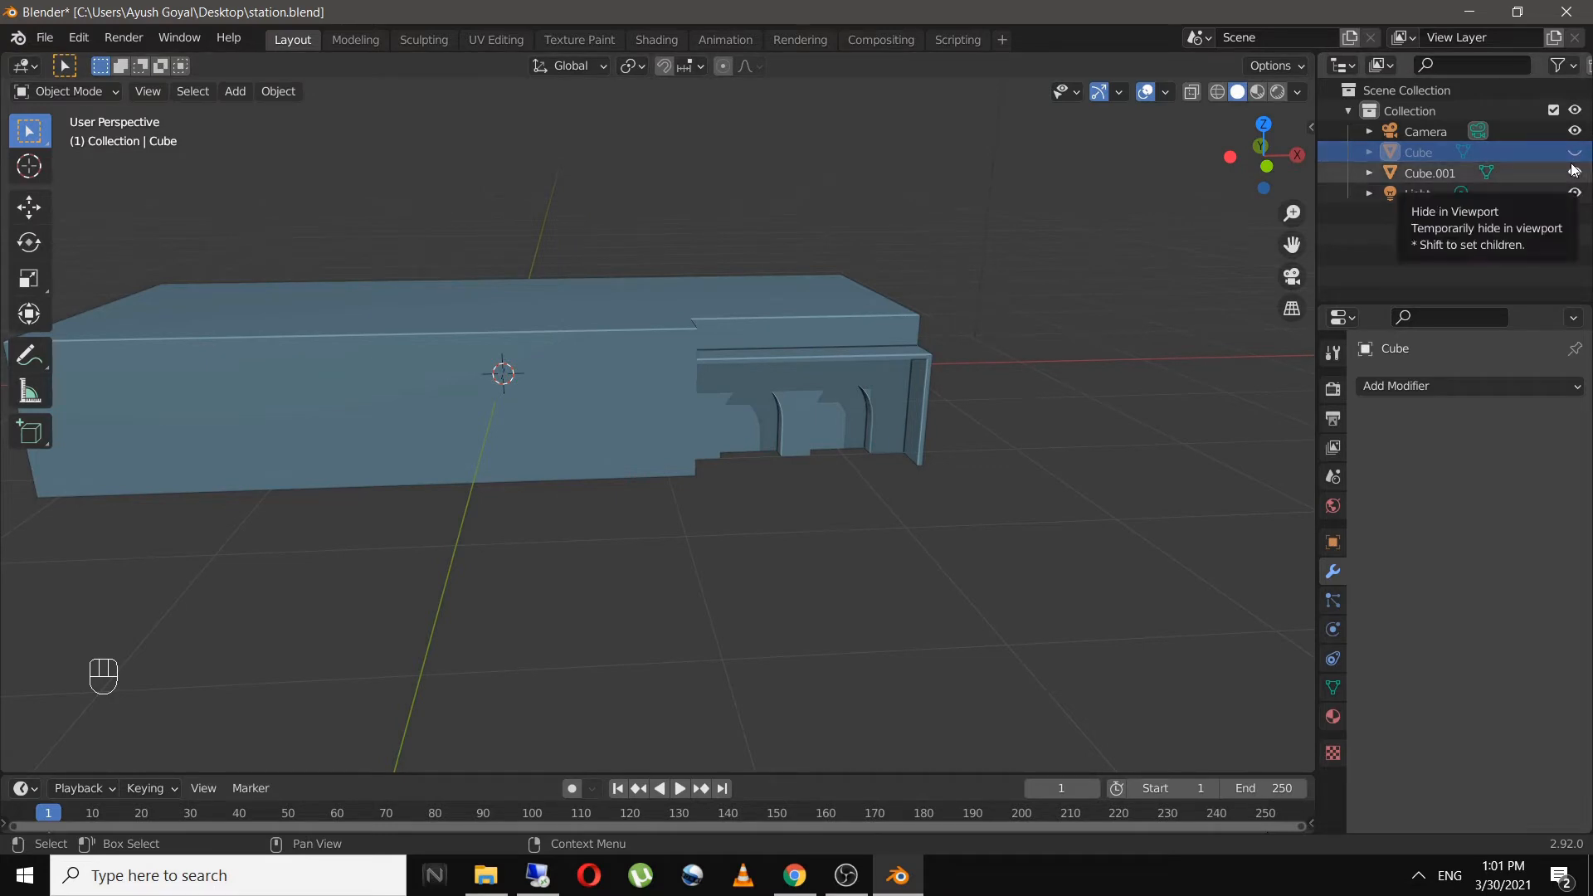
- Add a vertical loop cut to the wide block and slide it to the building's centre at the Z axis
left_click(500, 391)
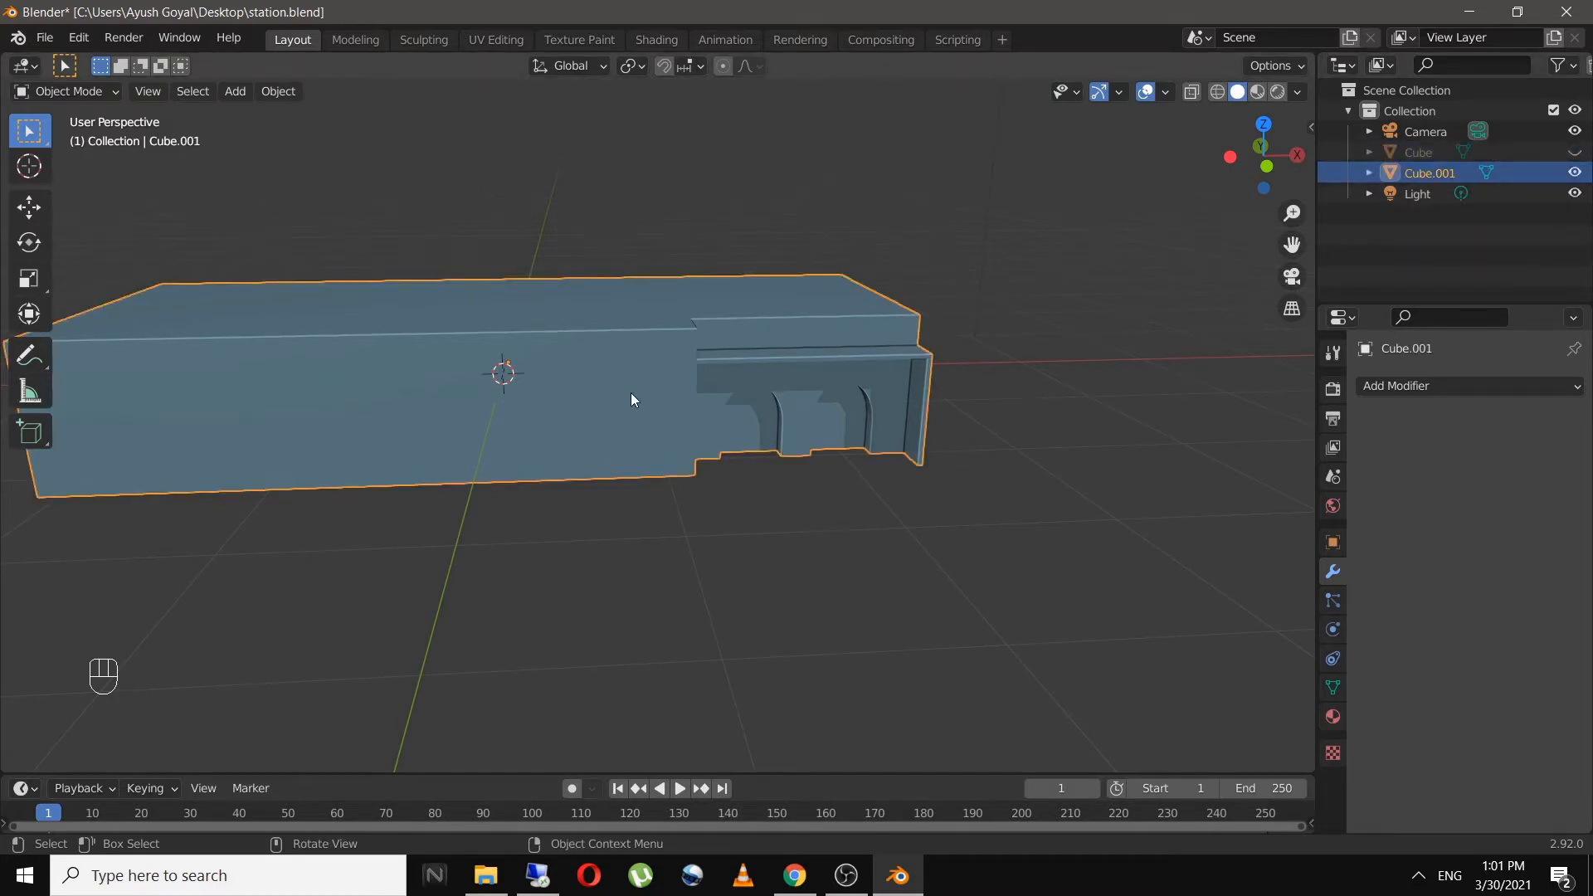
key("KP_1")
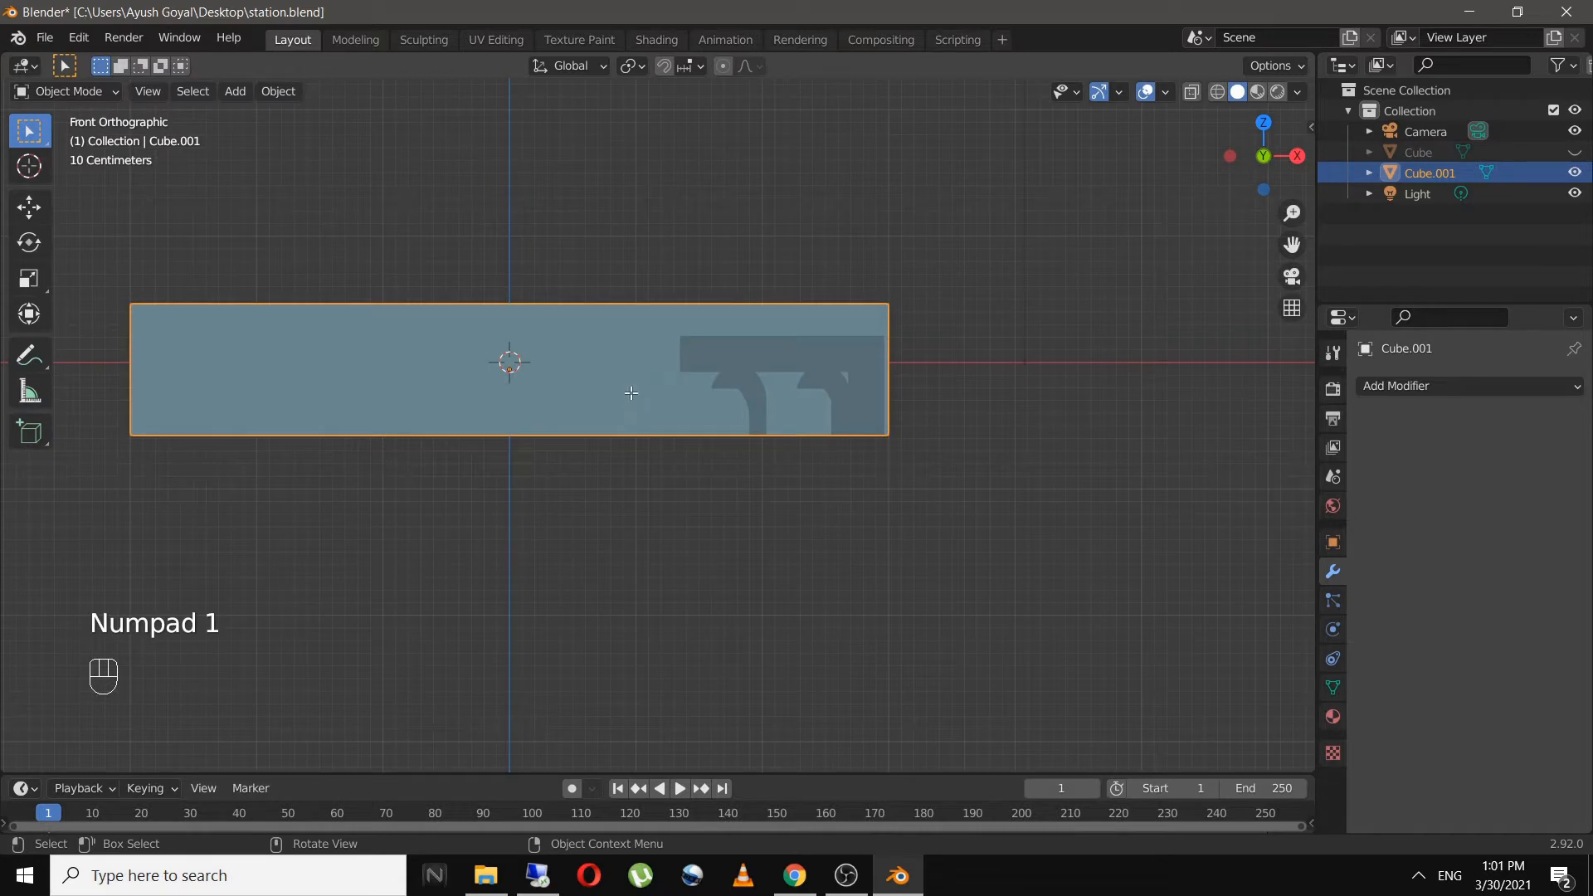
key("Tab")
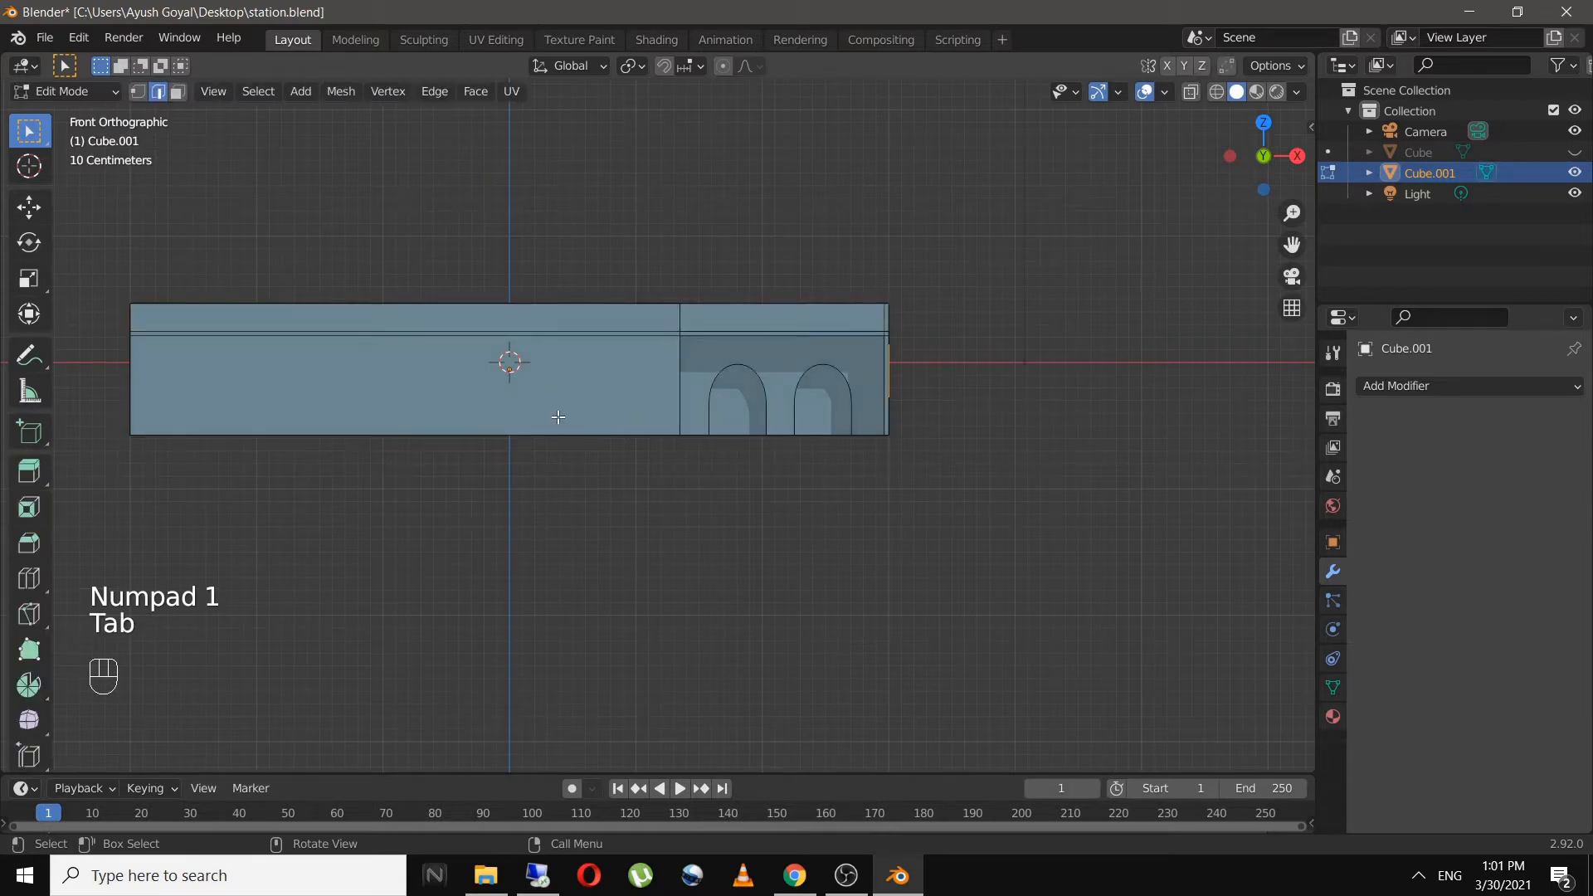
key("ctrl+r")
left_click(512, 443)
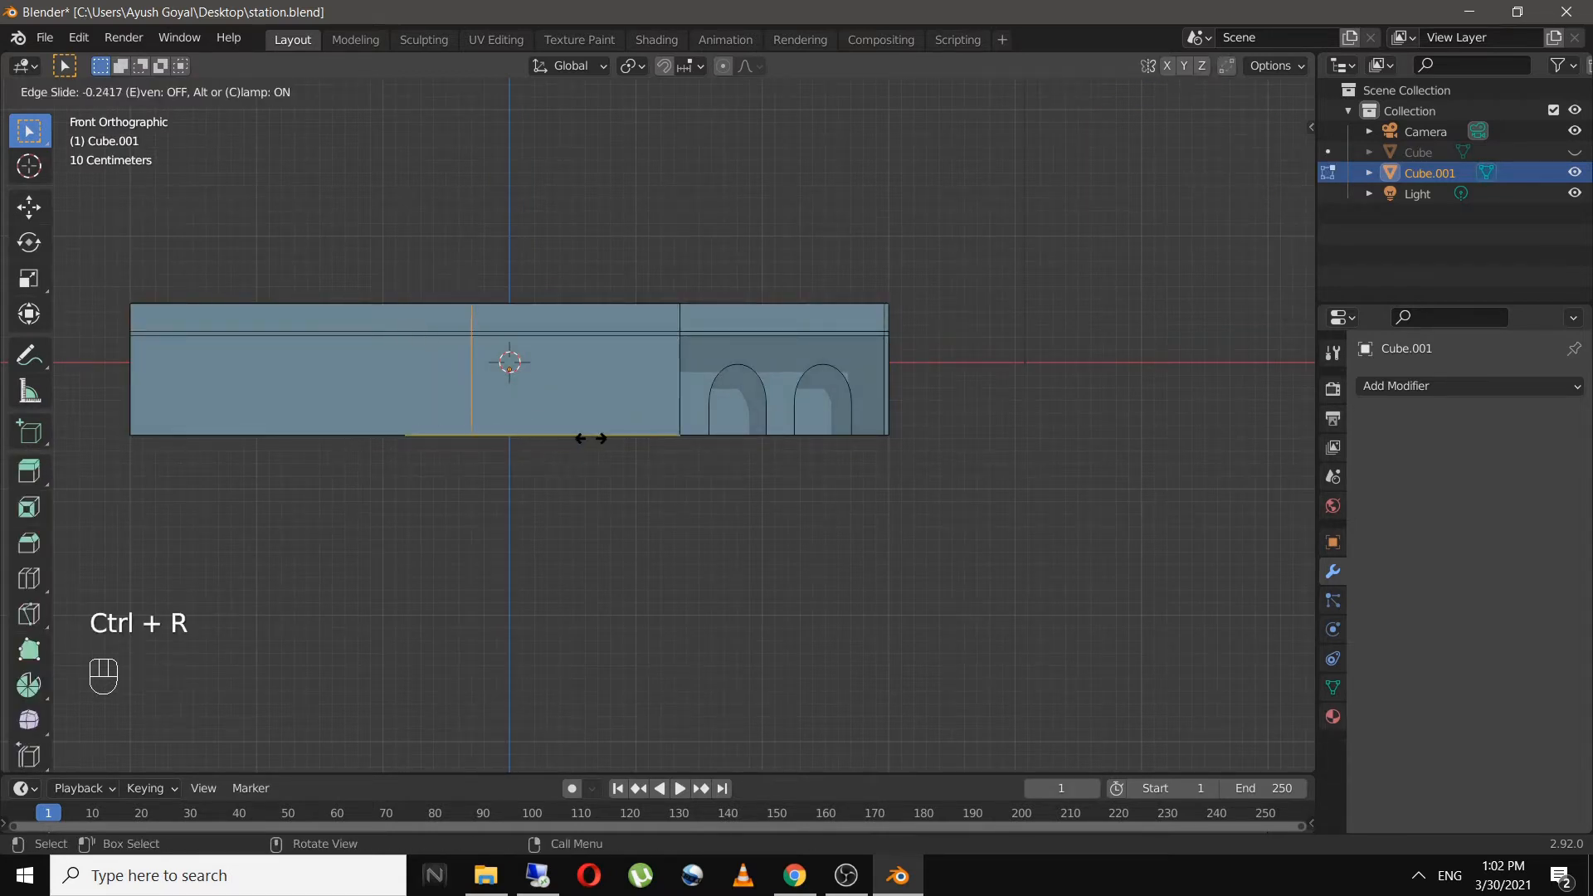
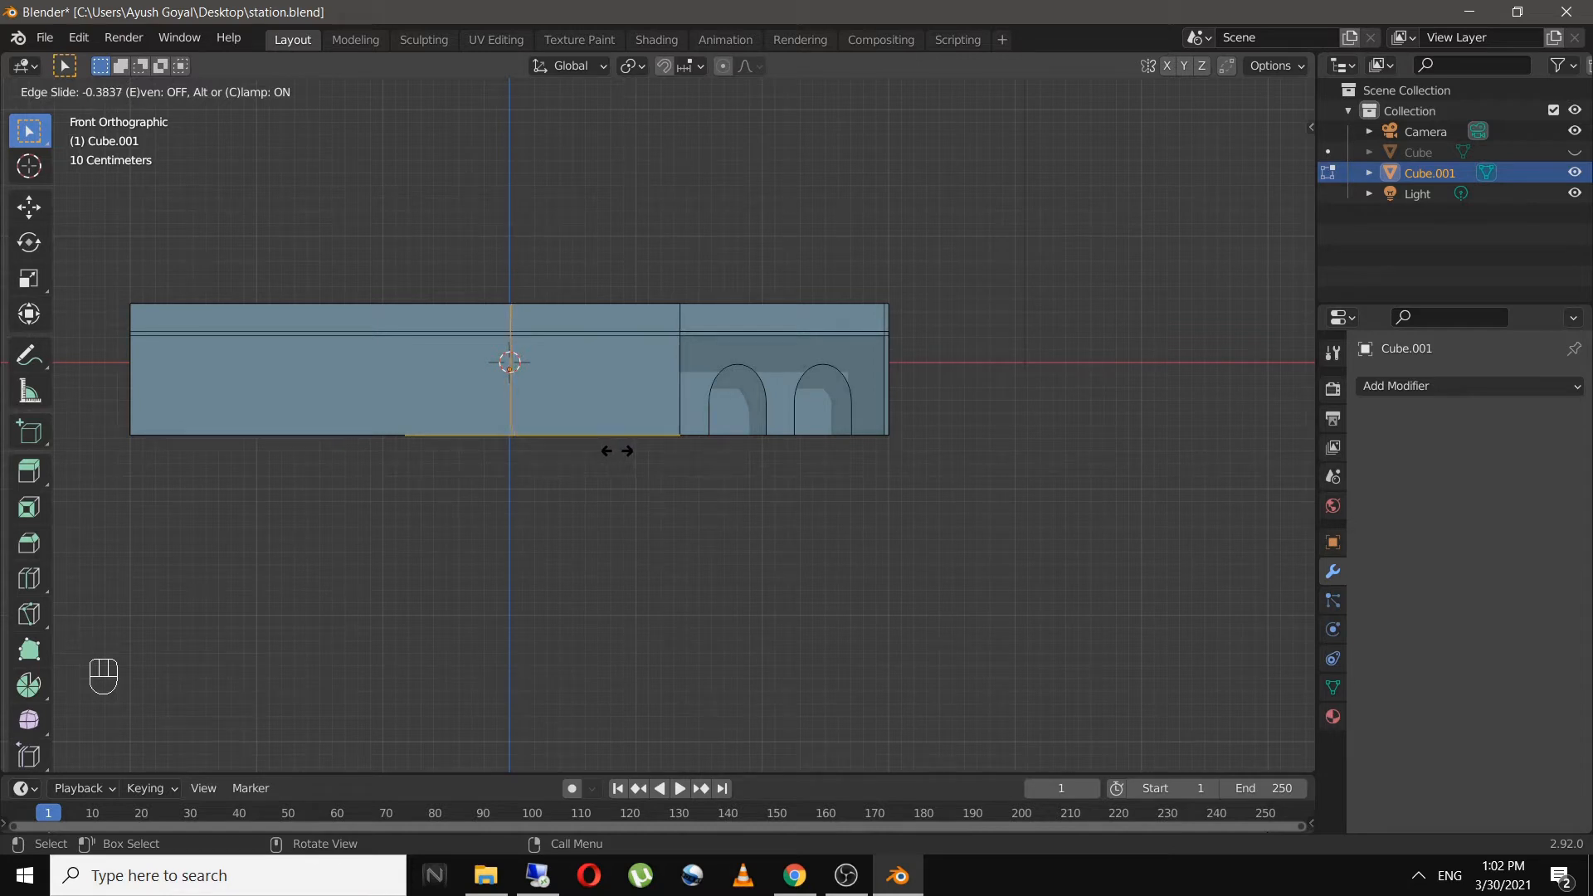
left_click(615, 451)
- Select all faces of the wide block's plain half, opposite the arched wing, including its underside, and delete them
middle_click_drag(499, 490, 537, 536)
scroll(578, 525, "down", 4)
key("3")
left_click_drag(334, 431, 644, 576)
middle_click_drag(644, 576, 726, 534)
left_click_drag(800, 416, 943, 540, "shift")
middle_click_drag(907, 562, 808, 374)
left_click_drag(807, 374, 910, 353, "shift")
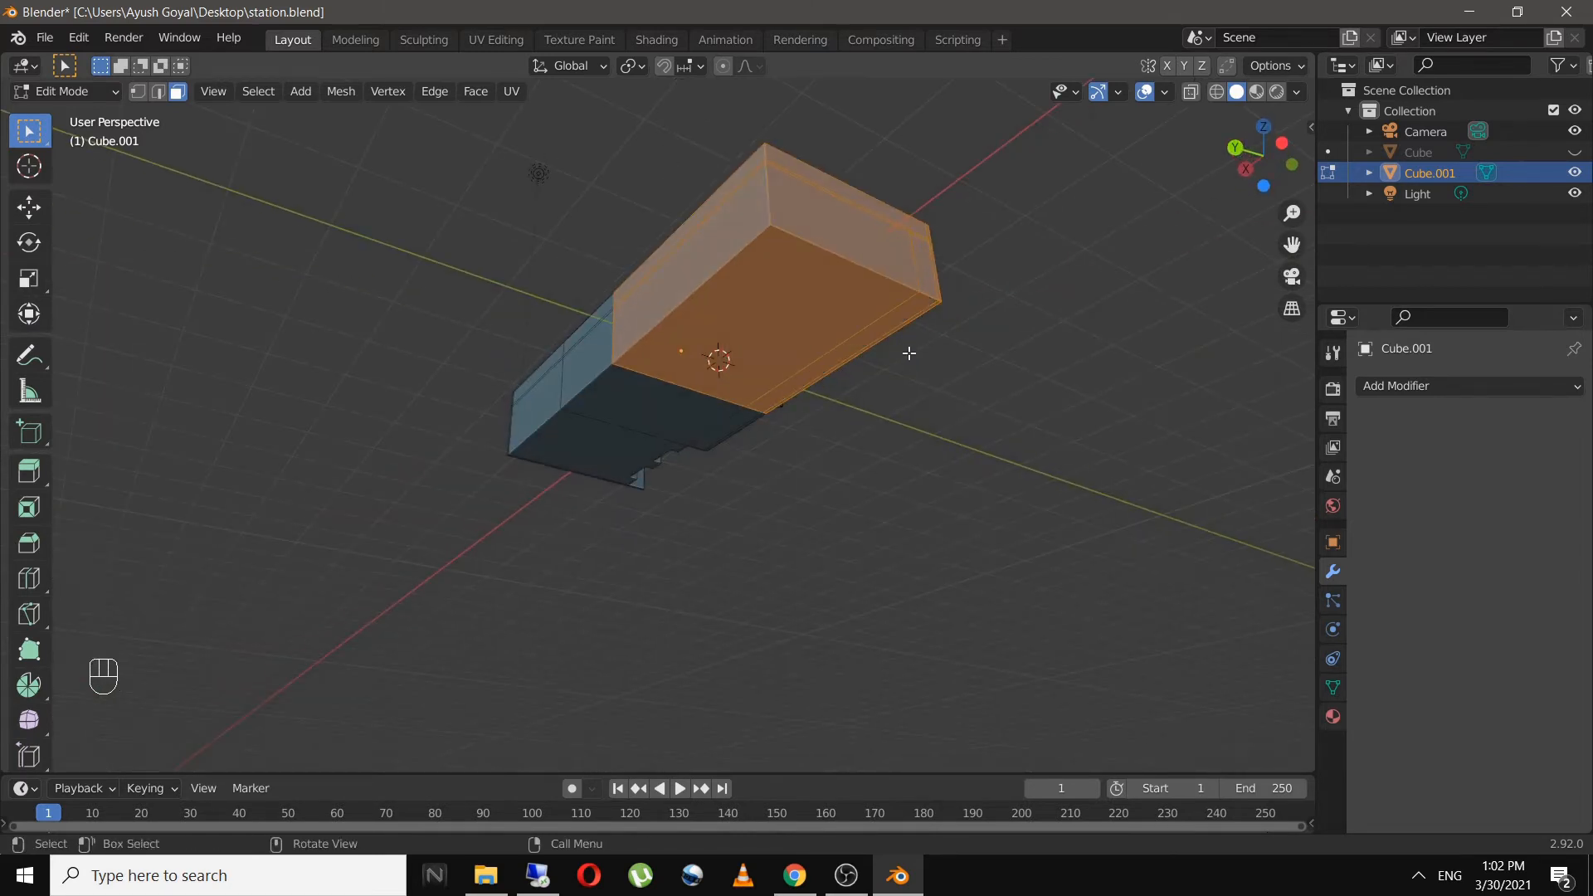
middle_click_drag(956, 345, 675, 530)
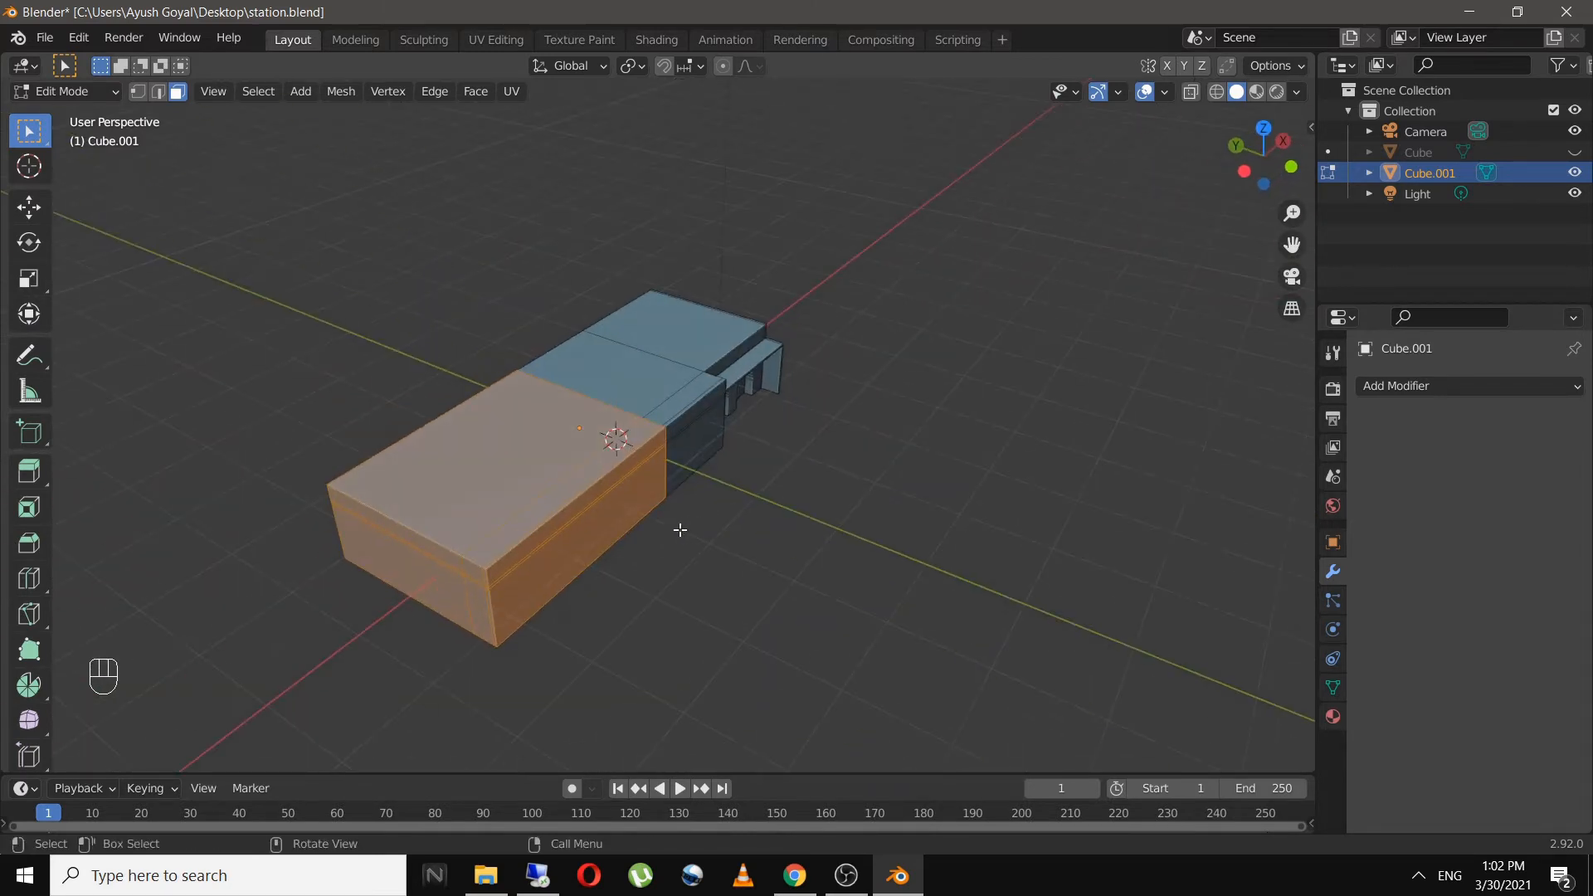
key("x")
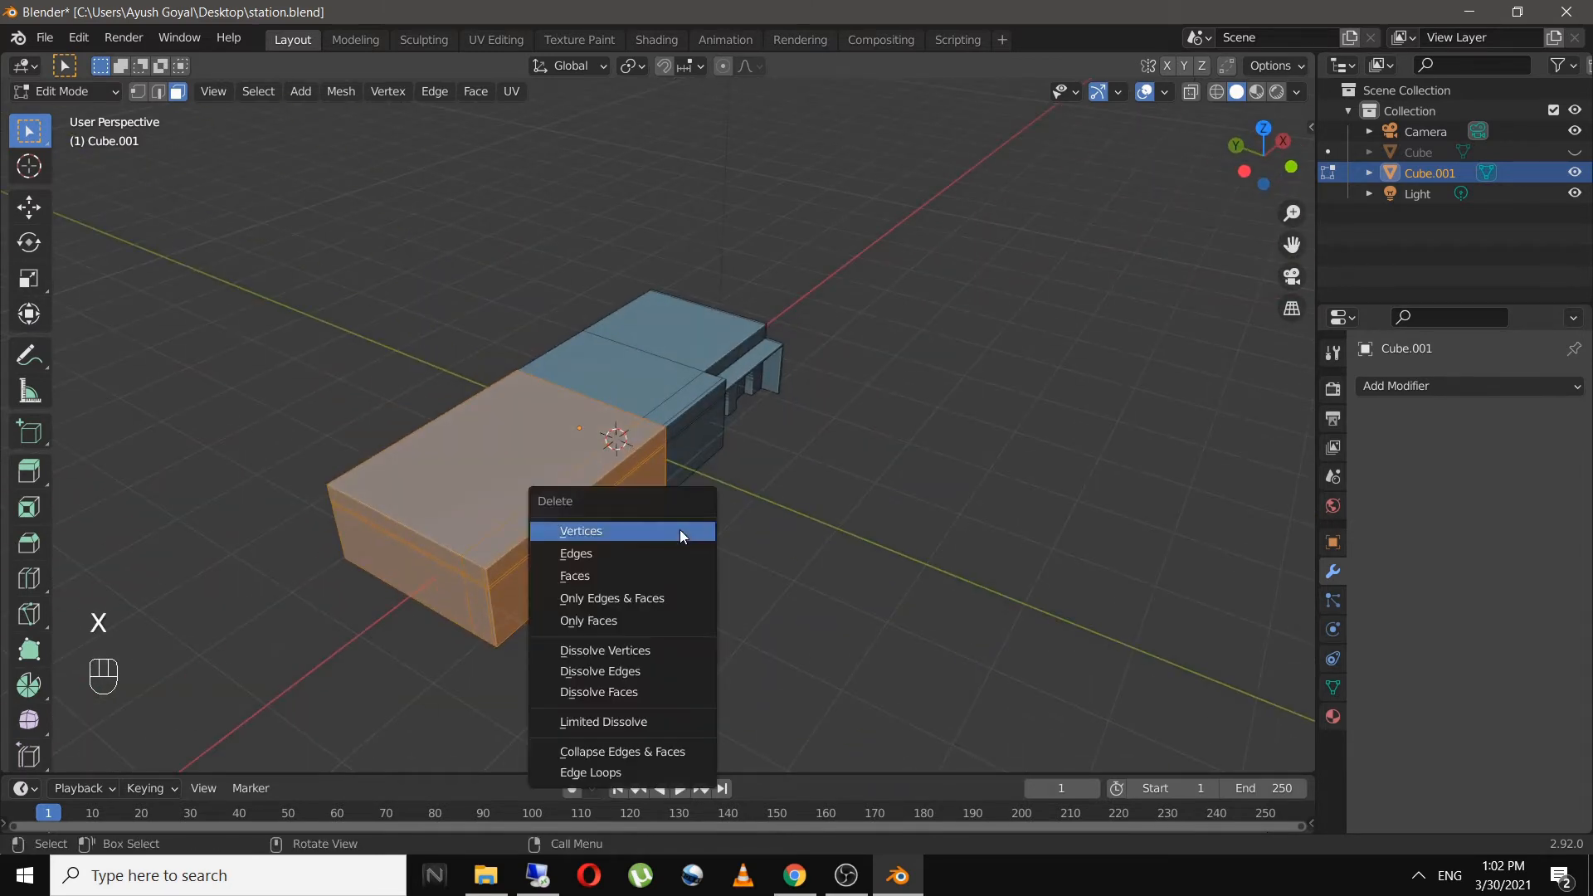
left_click(614, 577)
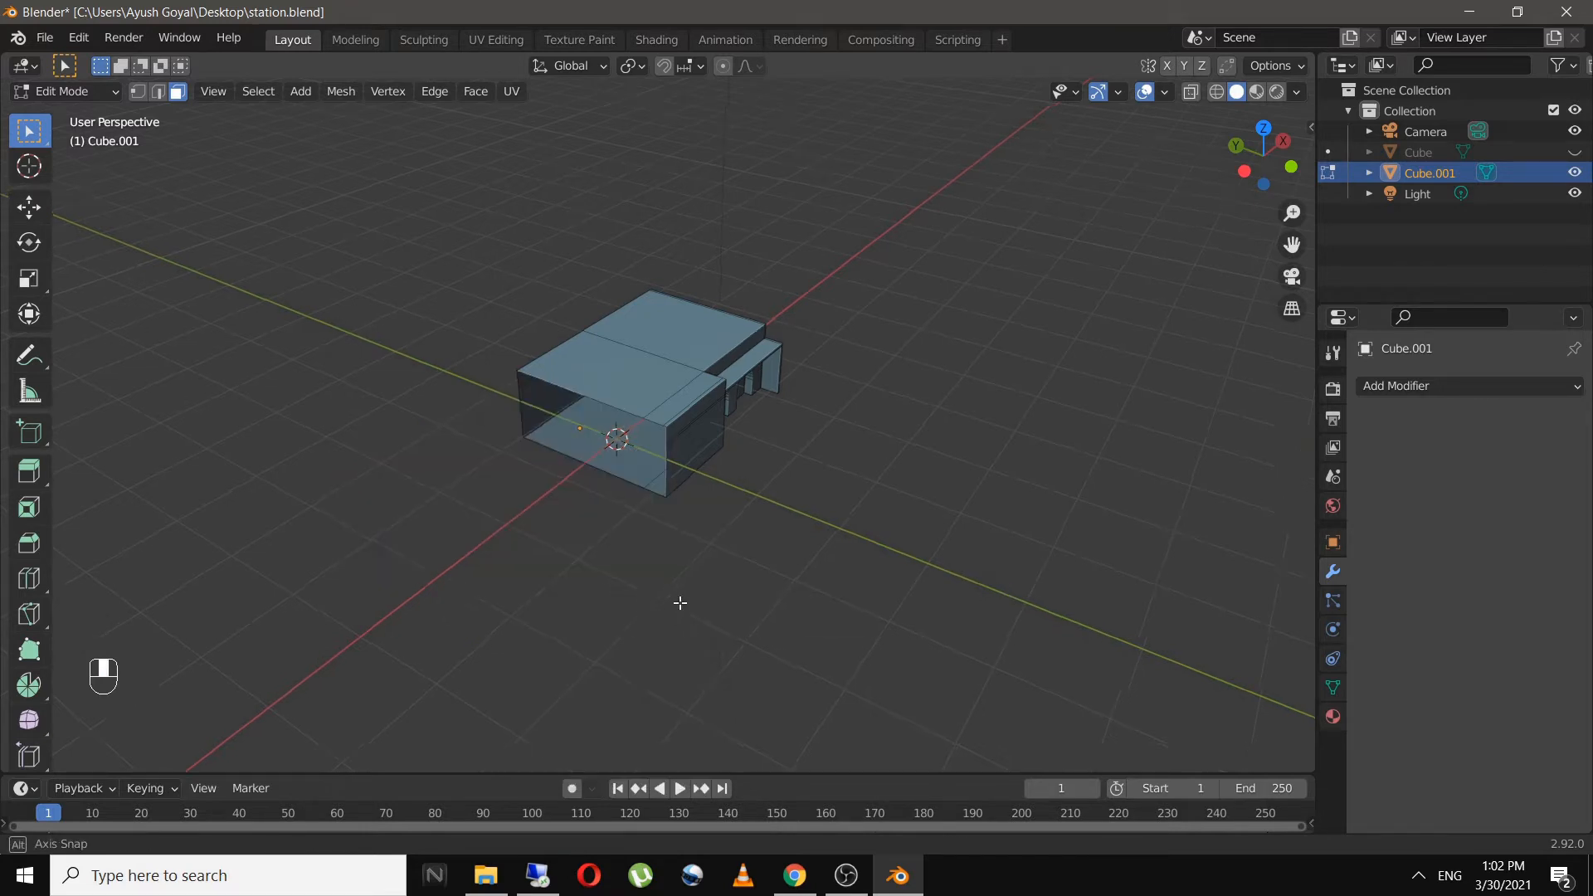
middle_click_drag(681, 602, 515, 592)
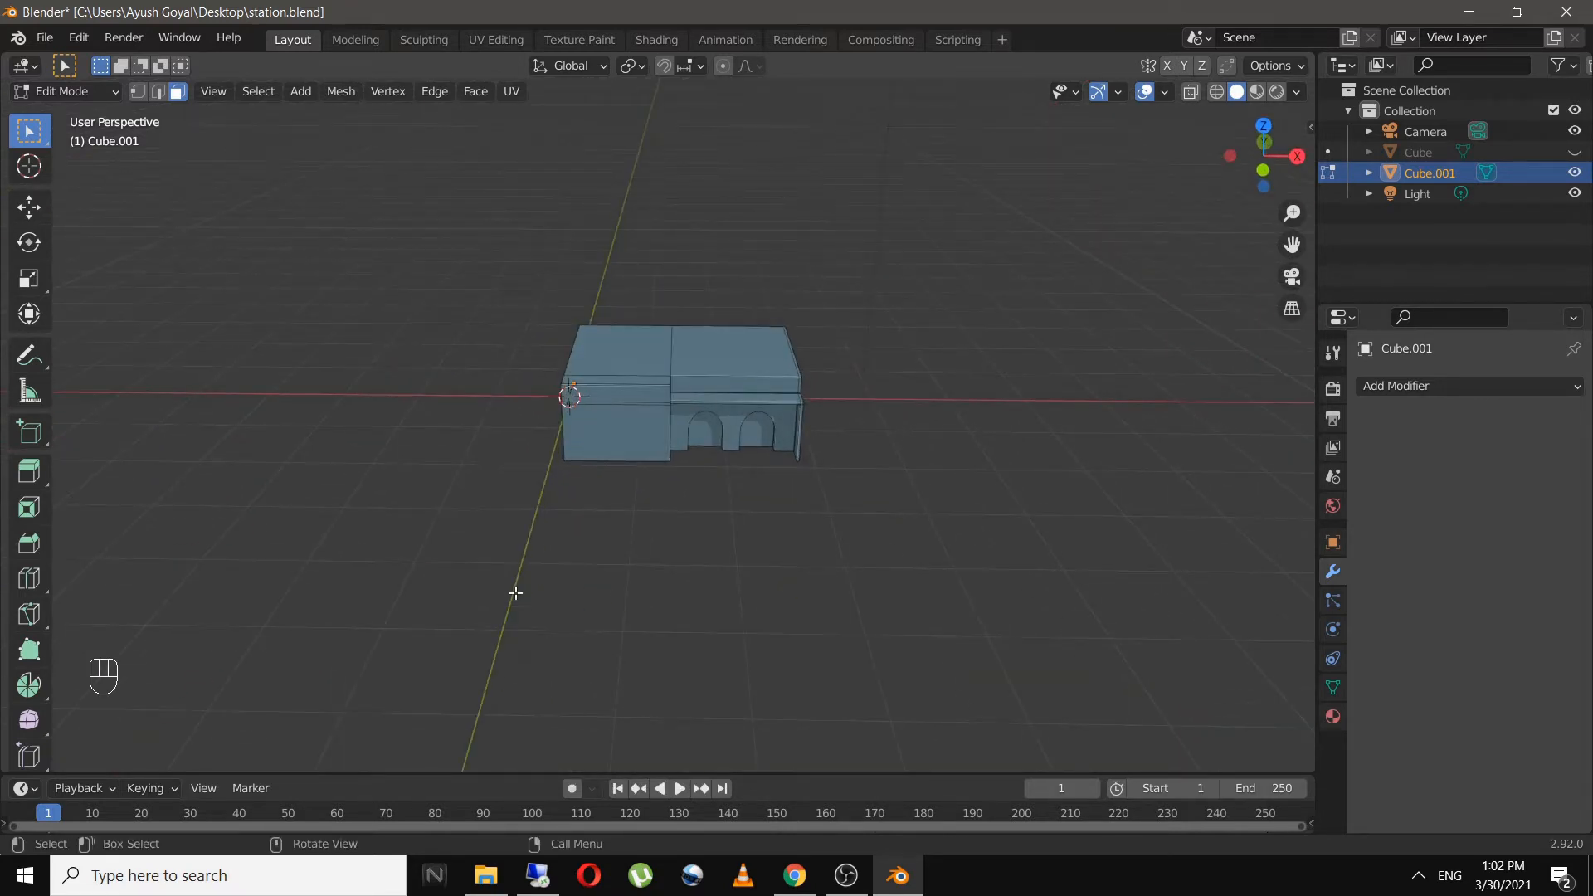
- Add a Mirror modifier on the X axis to the wide block to recreate its missing half
key("KP_1")
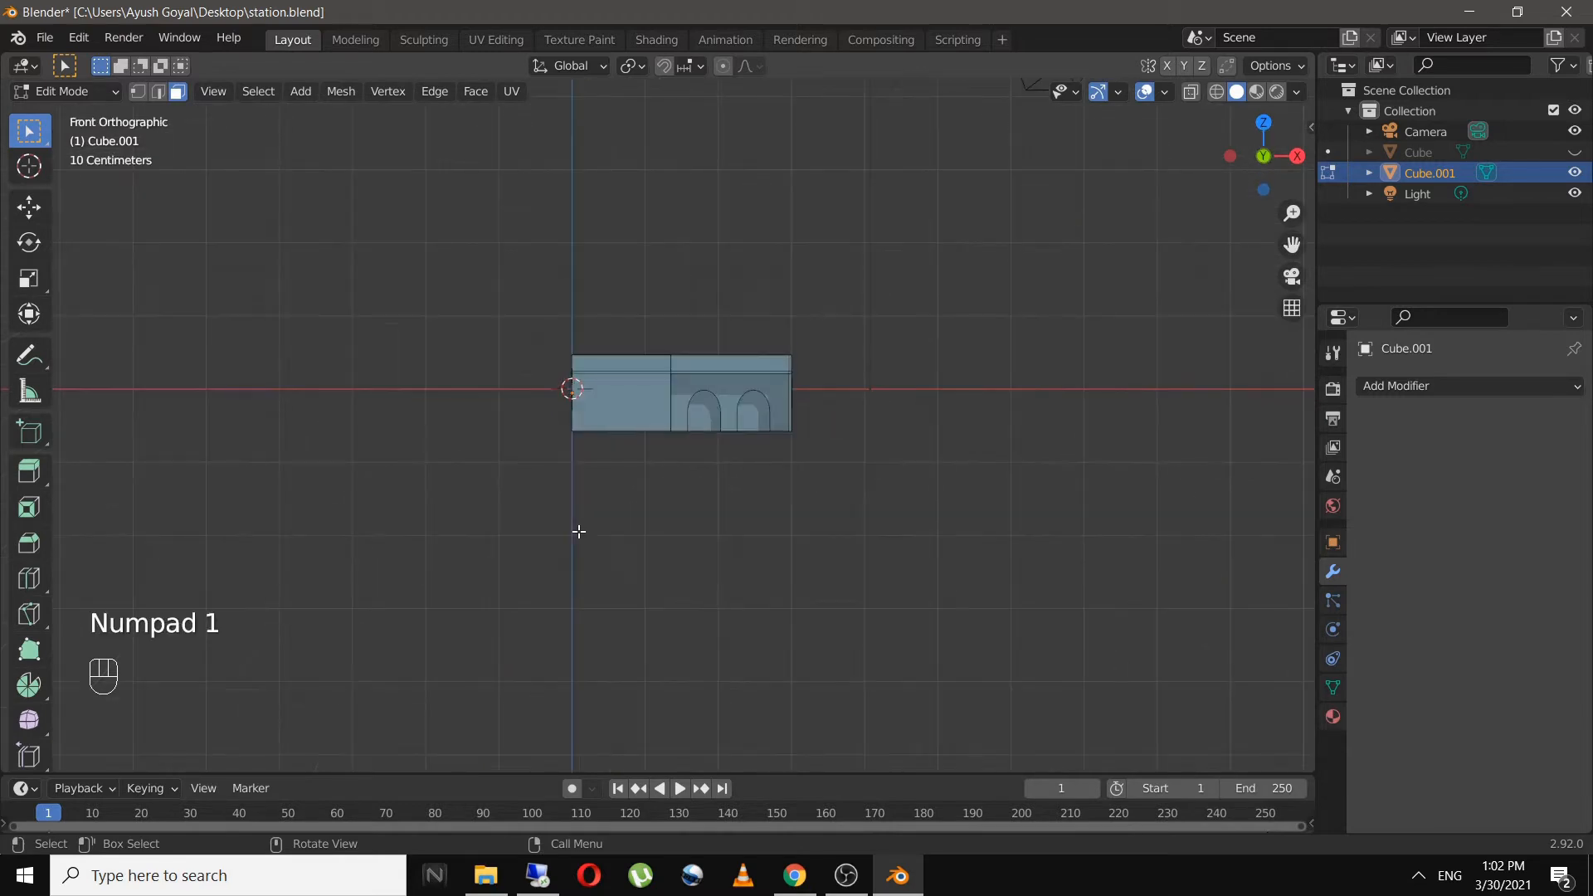
key("Tab")
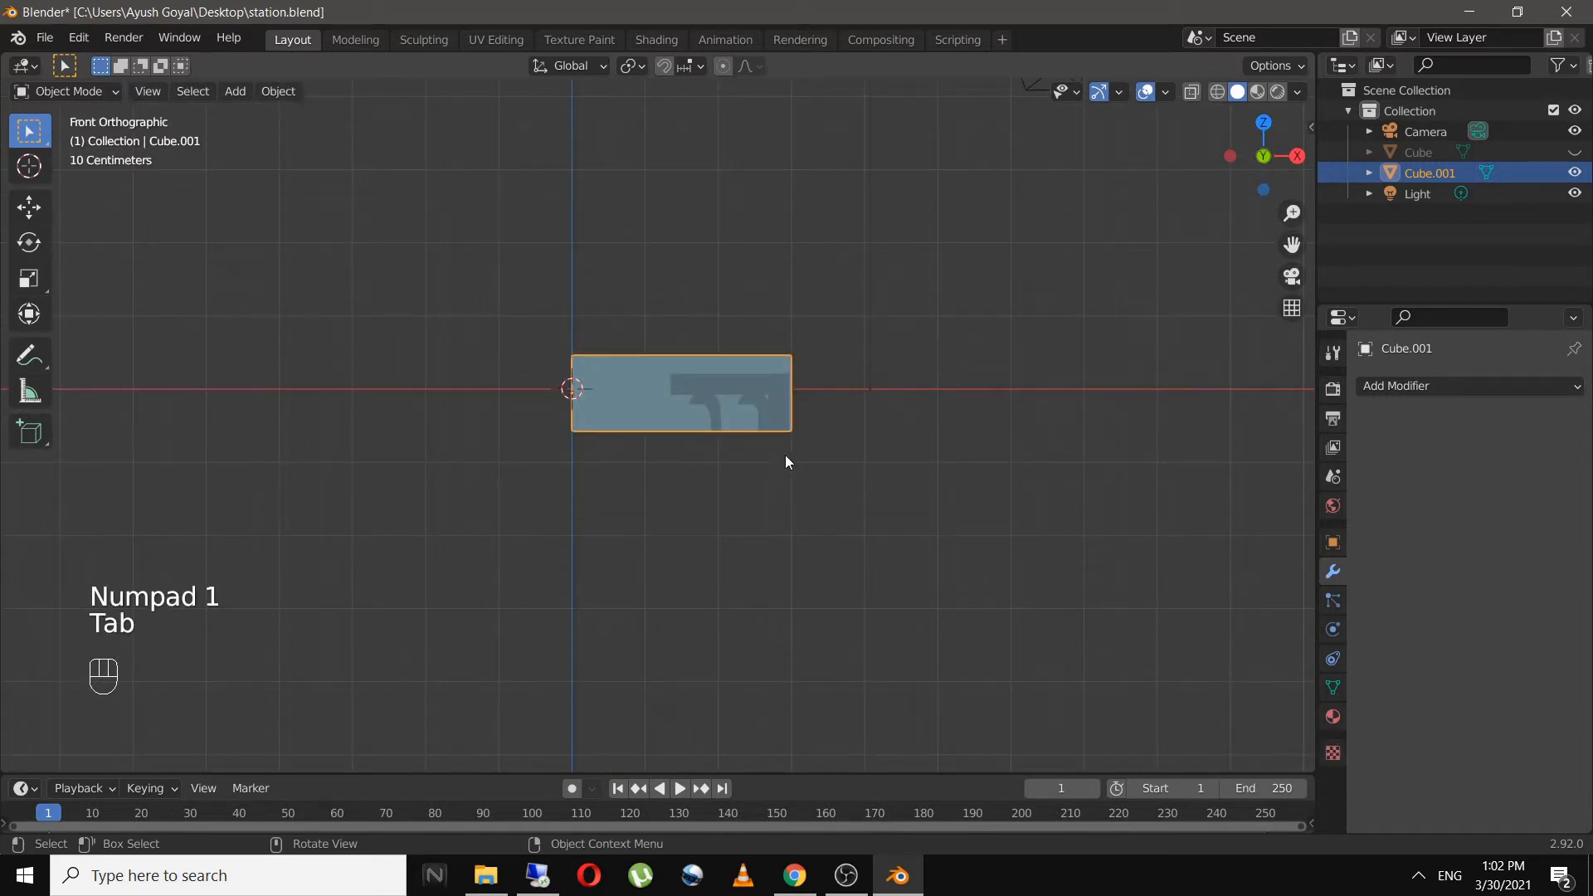
left_click(1447, 387)
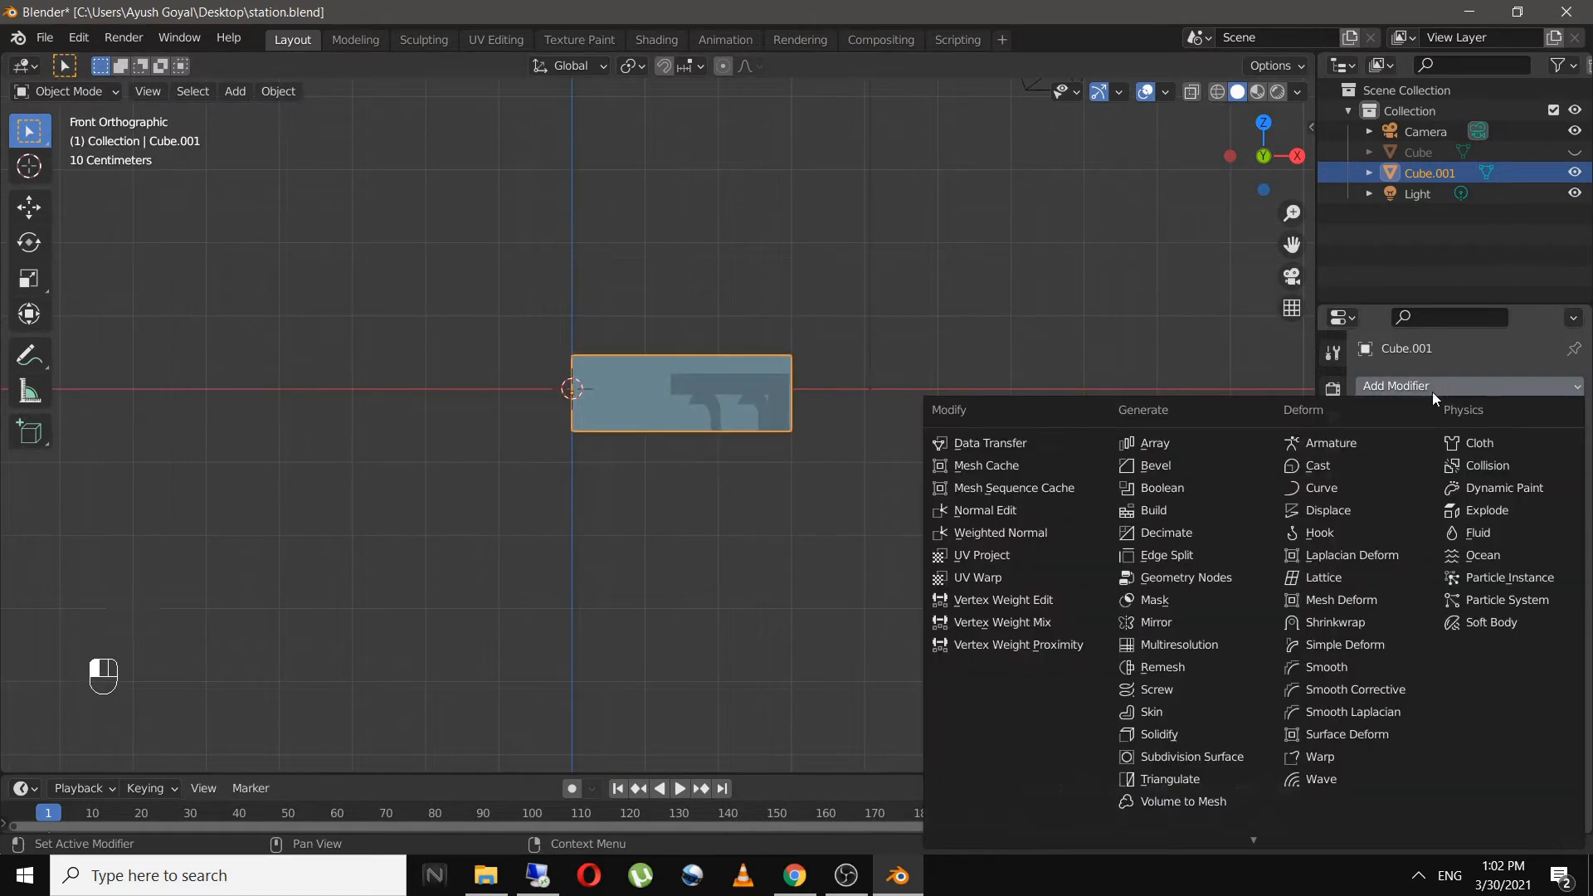
left_click(1188, 623)
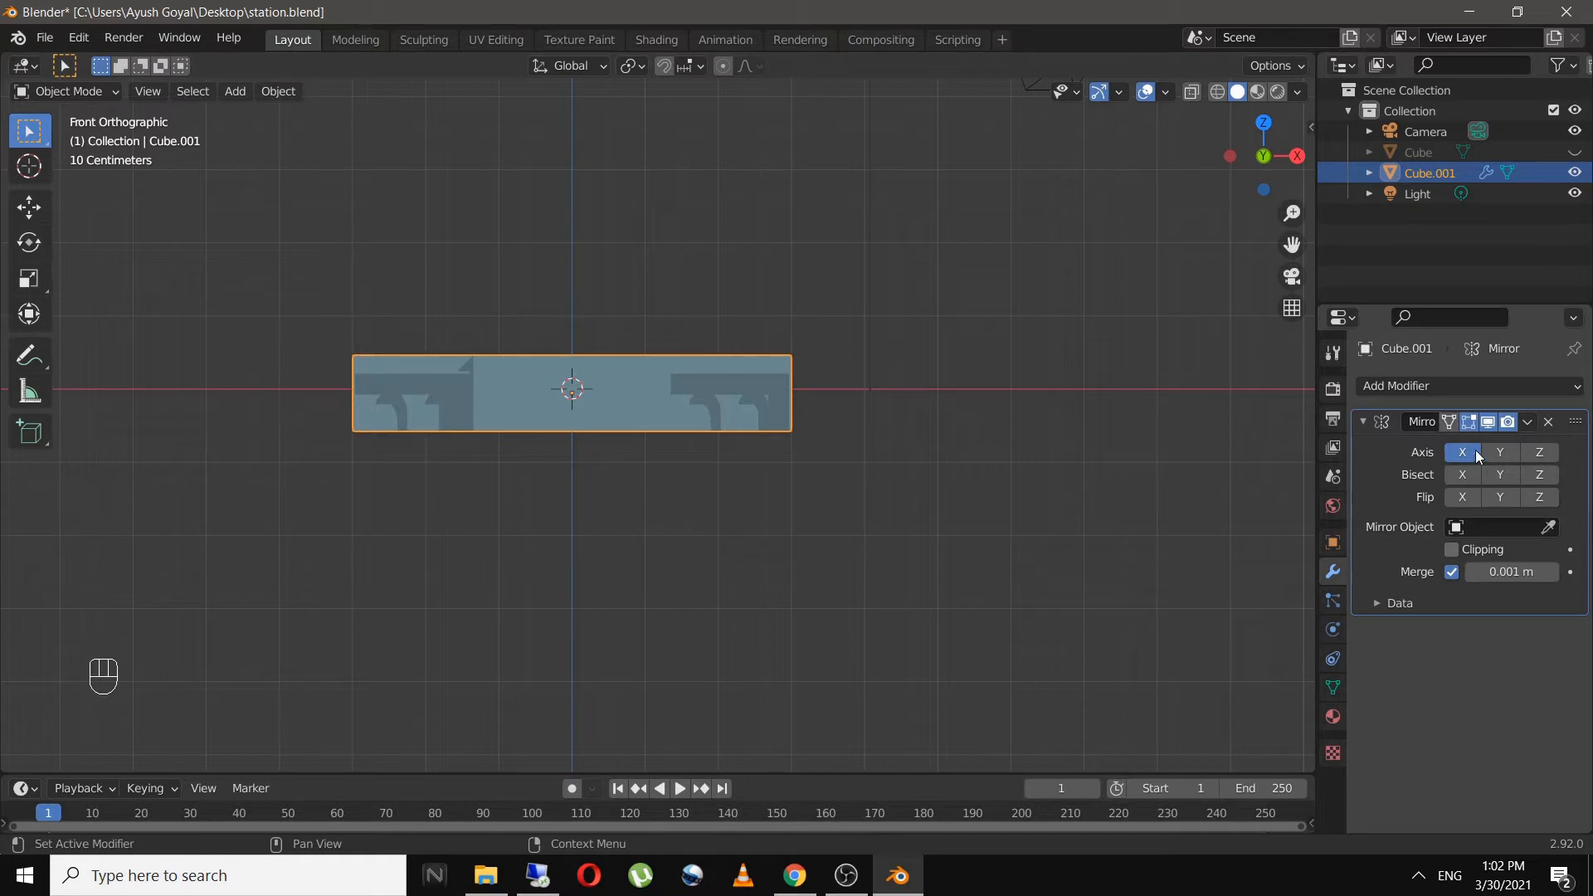
middle_click_drag(612, 586, 830, 524)
scroll(406, 556, "up", 5)
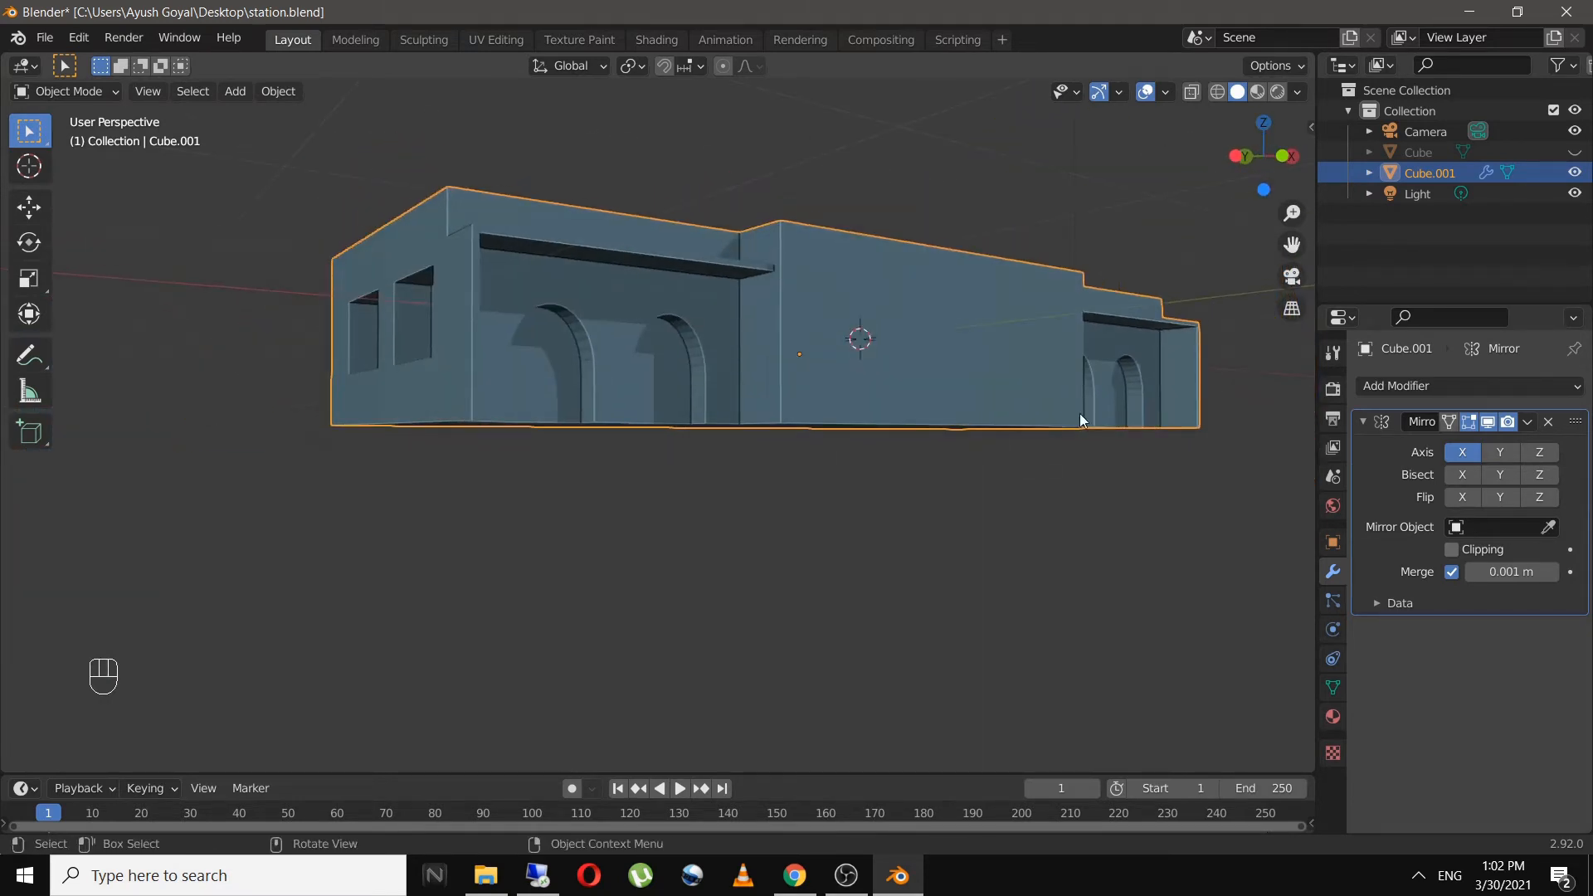
- Deselect the wide block, unhide the gabled entrance block, and save station.blend
left_click(976, 501)
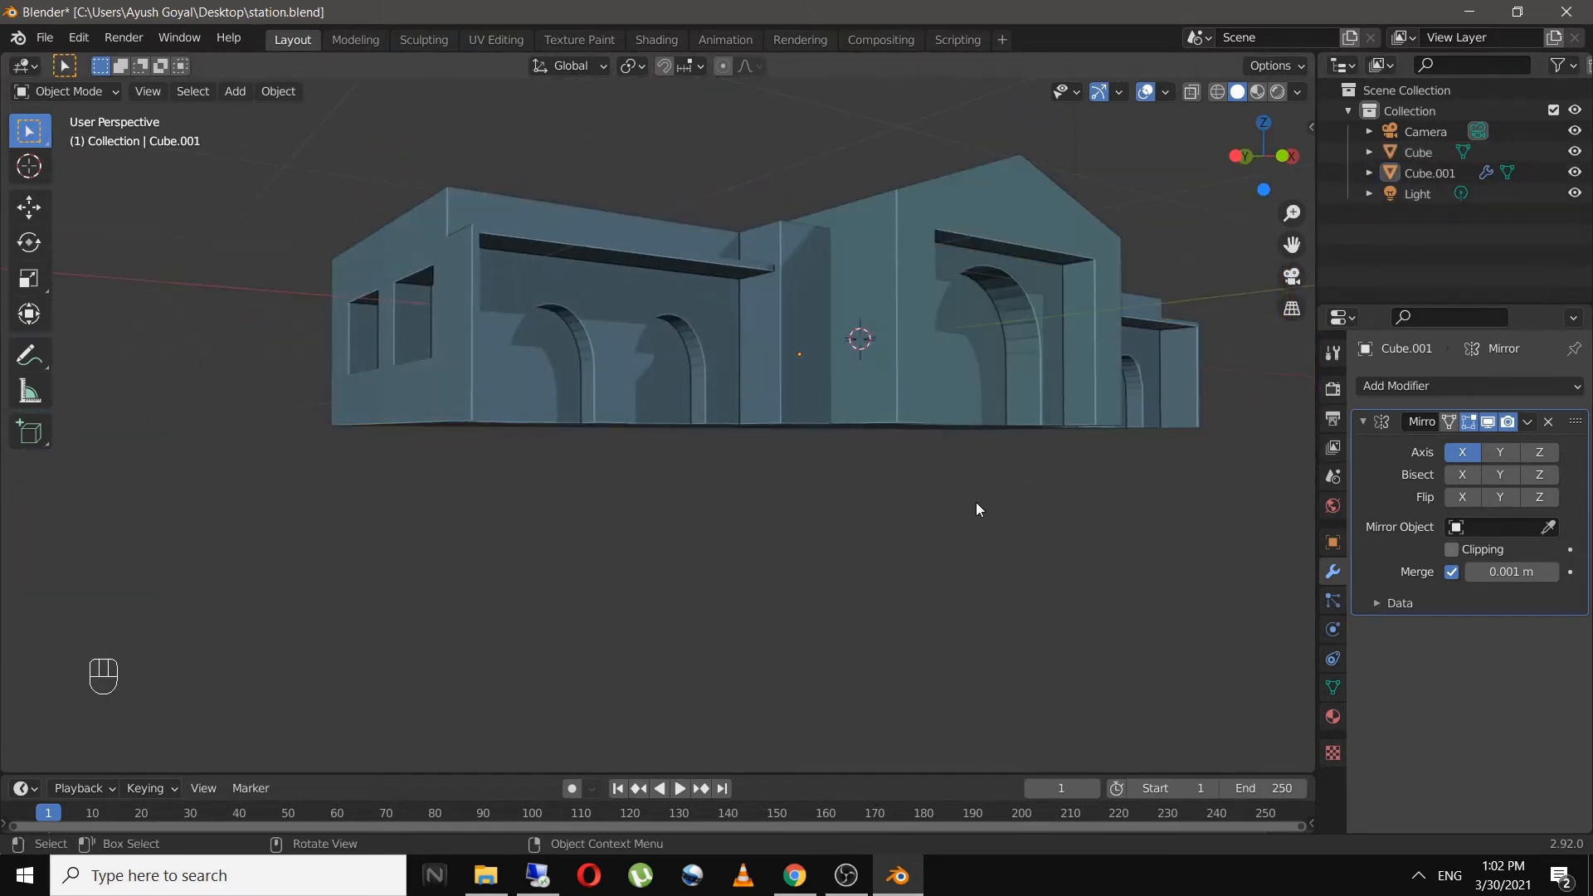
middle_click_drag(976, 501, 804, 536)
scroll(838, 533, "down", 3)
key("ctrl+s")
- Add a lengthwise loop cut across the wide block's roof and slide it close to the roof edge above the canopy
middle_click_drag(778, 606, 814, 450)
scroll(800, 631, "up", 6)
left_click(765, 425)
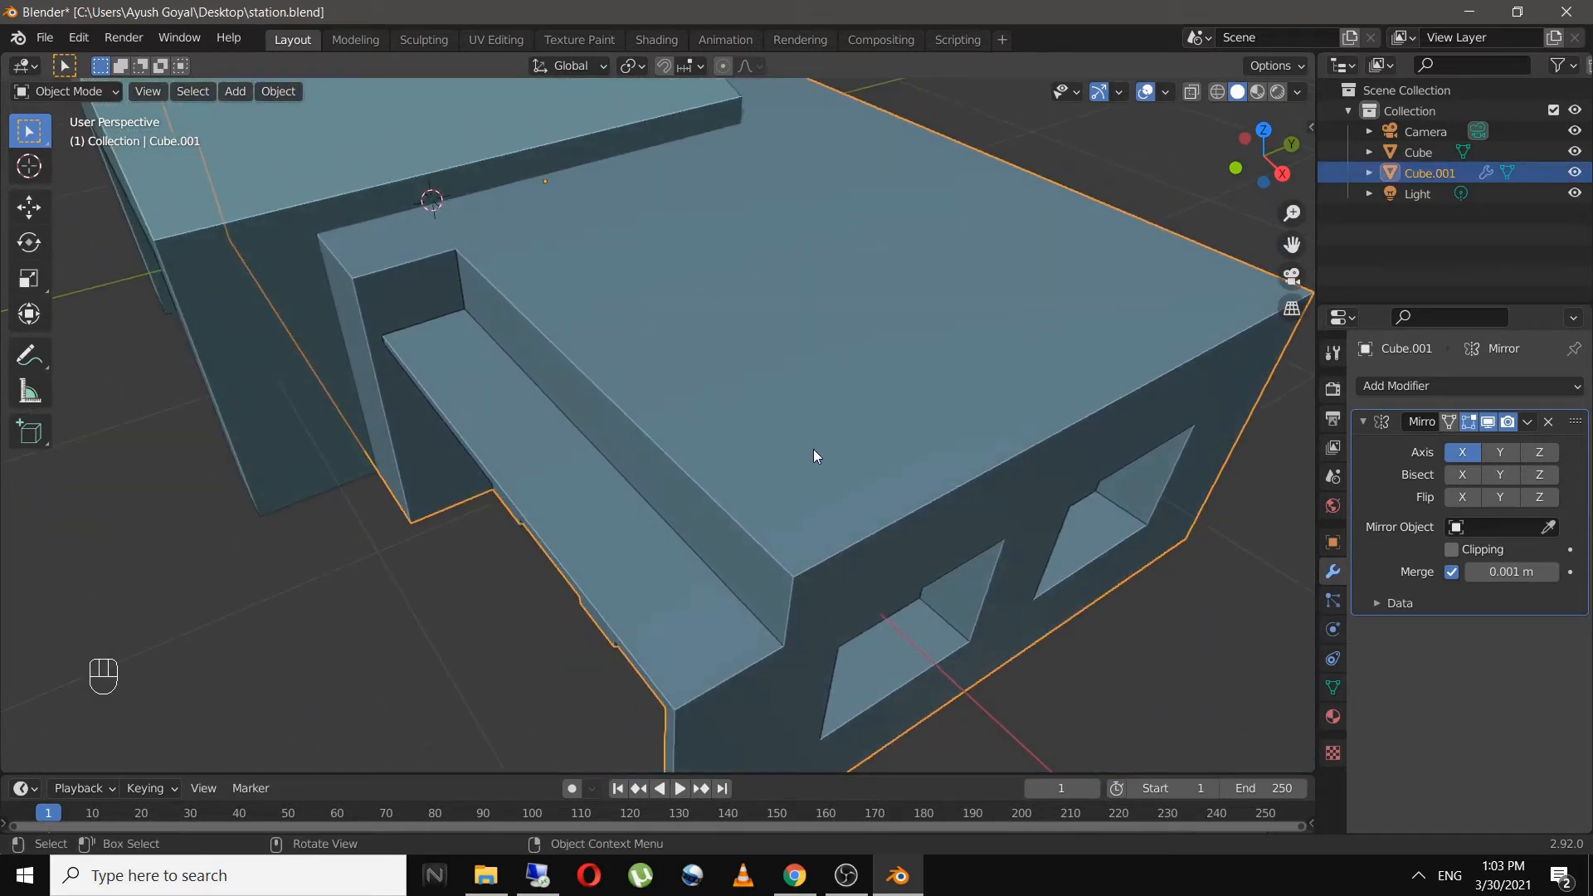
key("Tab")
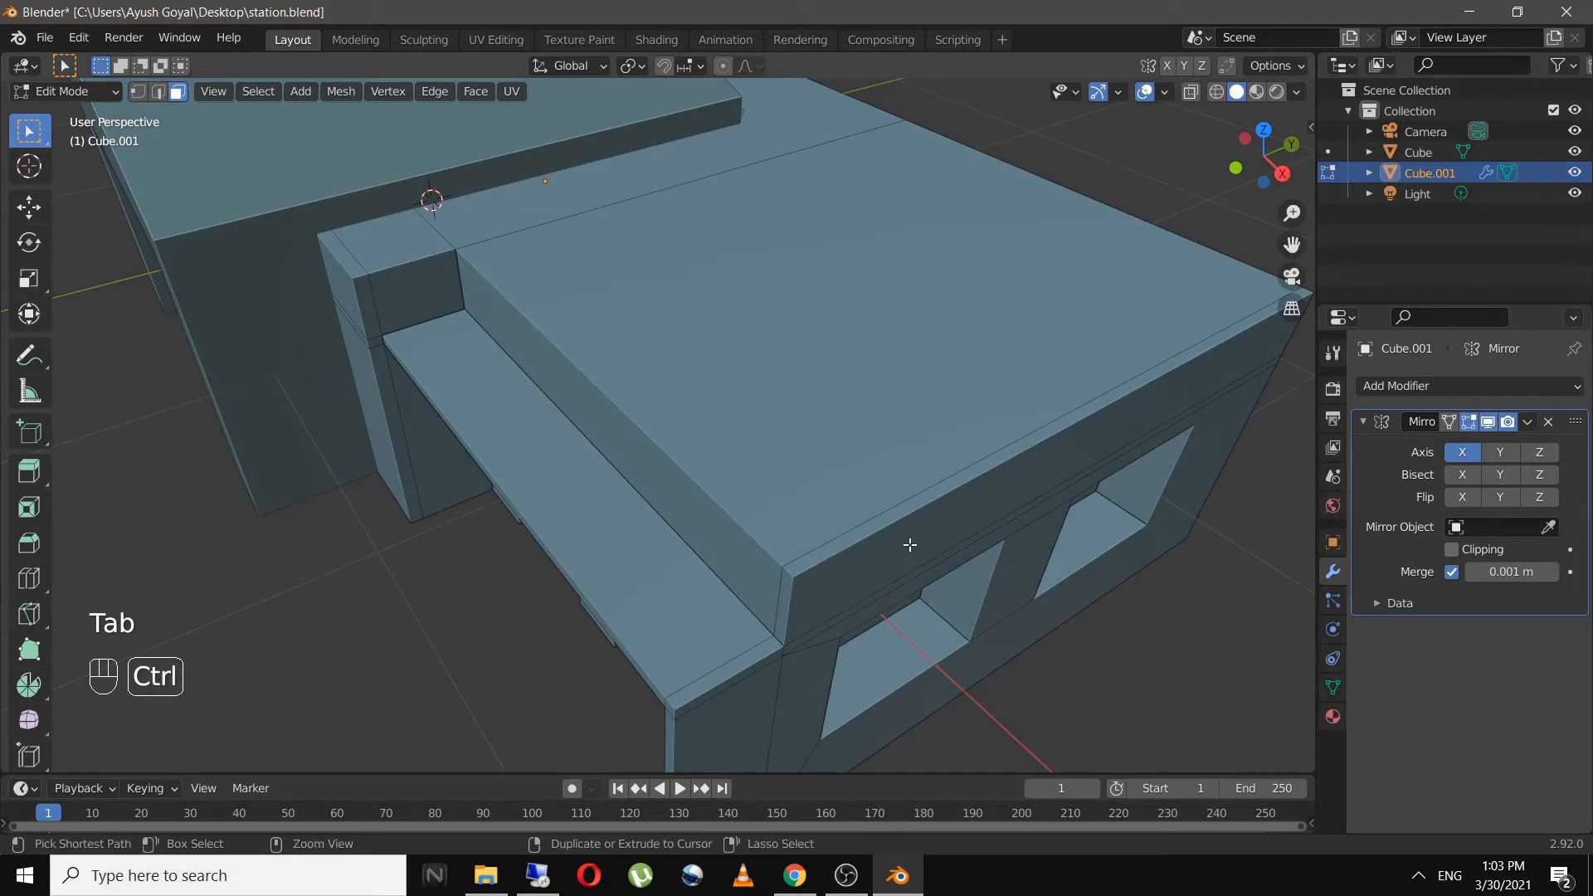
key("ctrl+r")
left_click(988, 466)
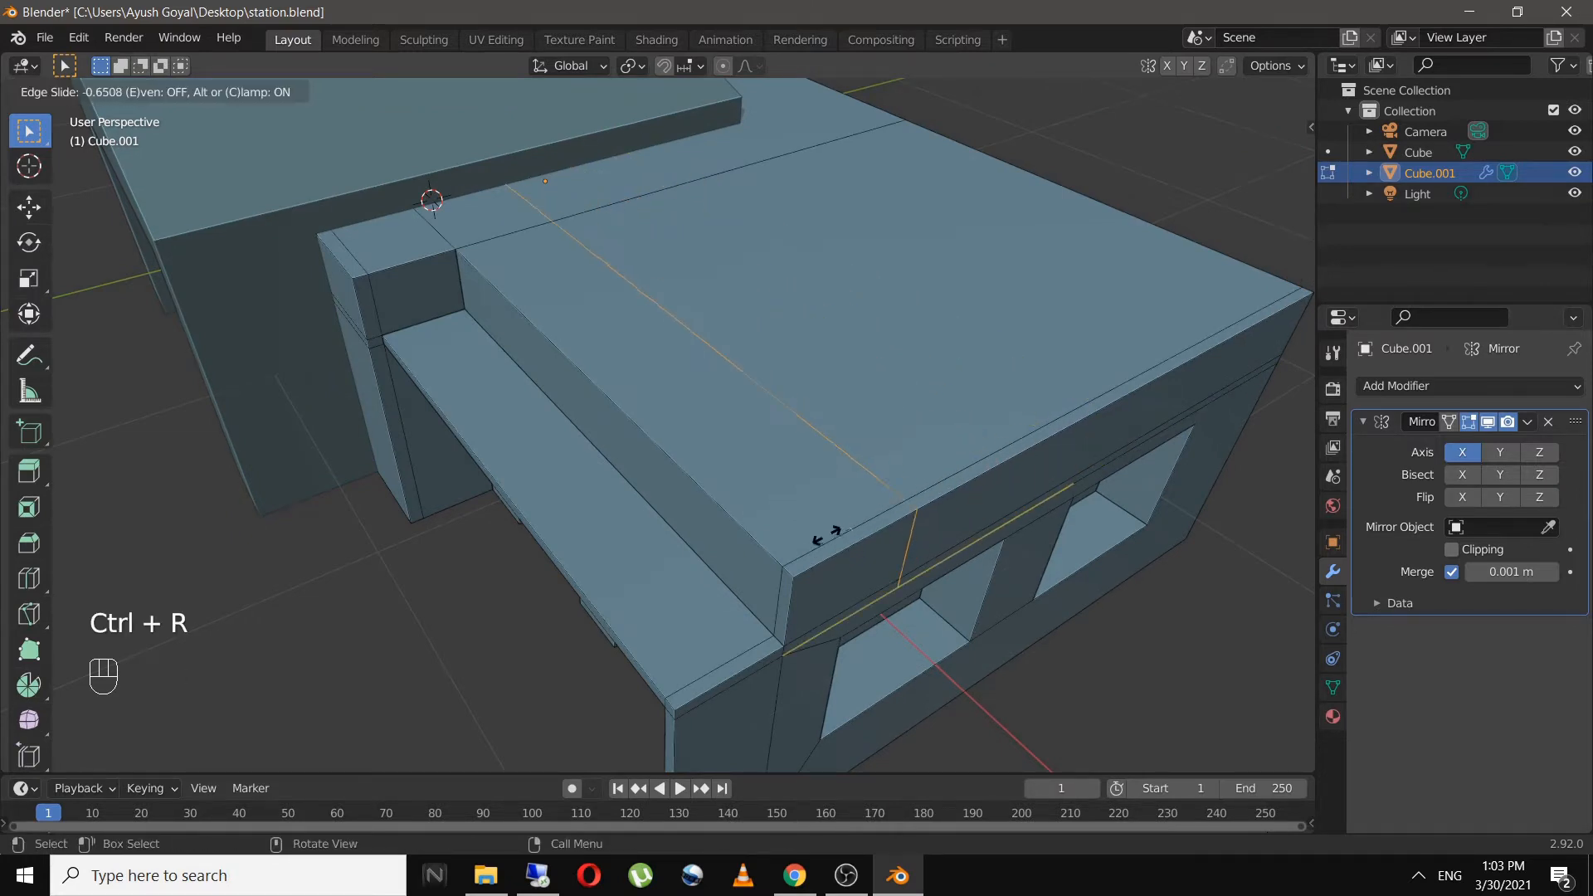
left_click(756, 571)
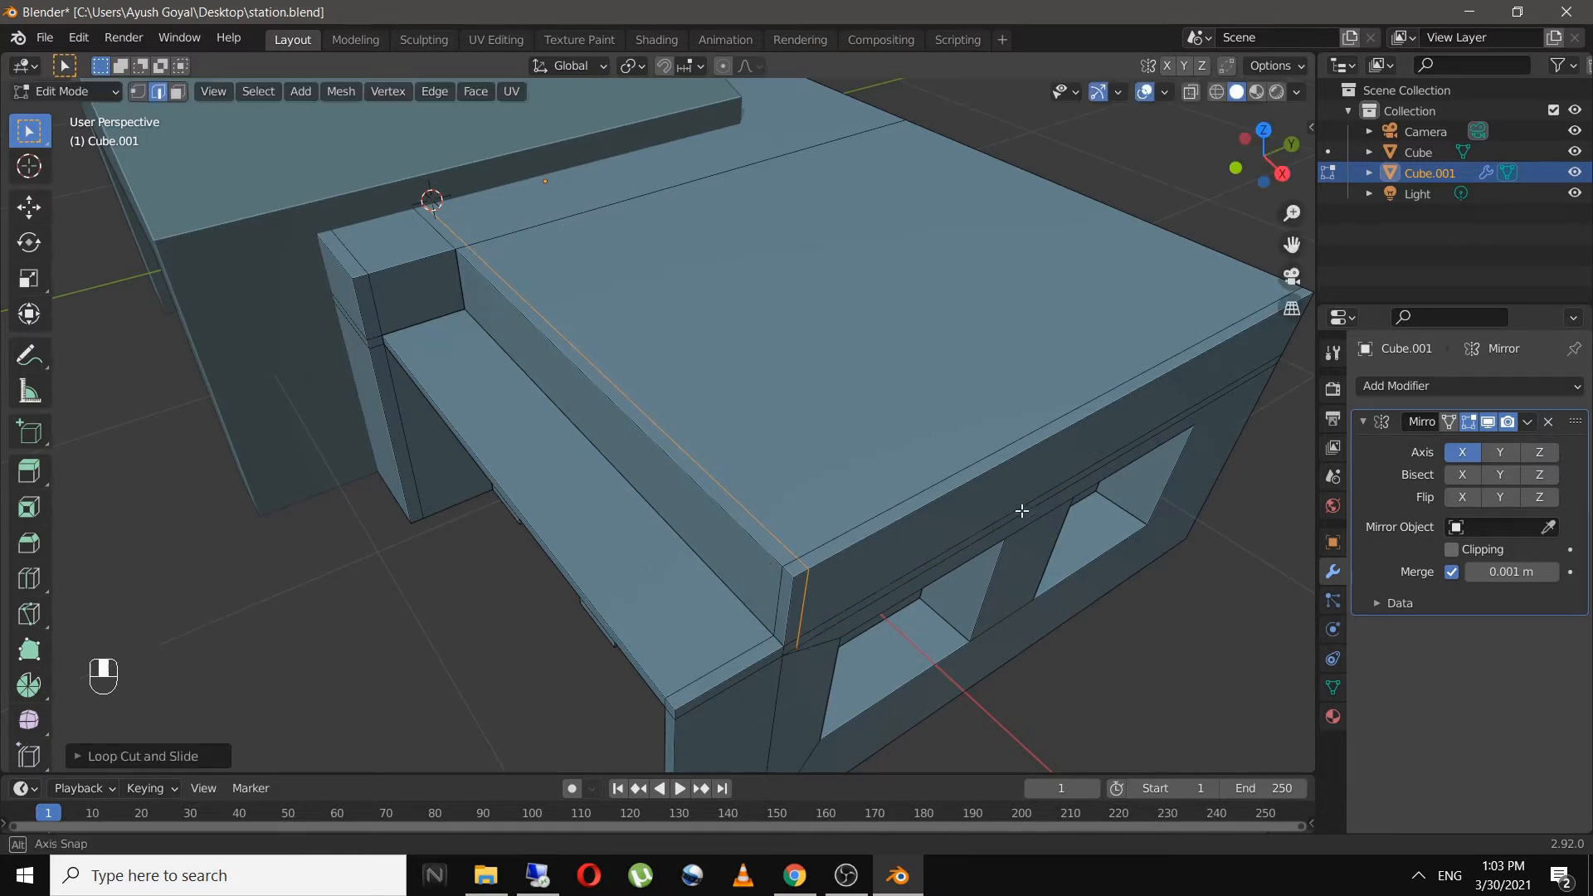
- Add a second lengthwise loop cut across the roof and slide it close to the building's rear edge
middle_click_drag(1021, 509, 980, 504)
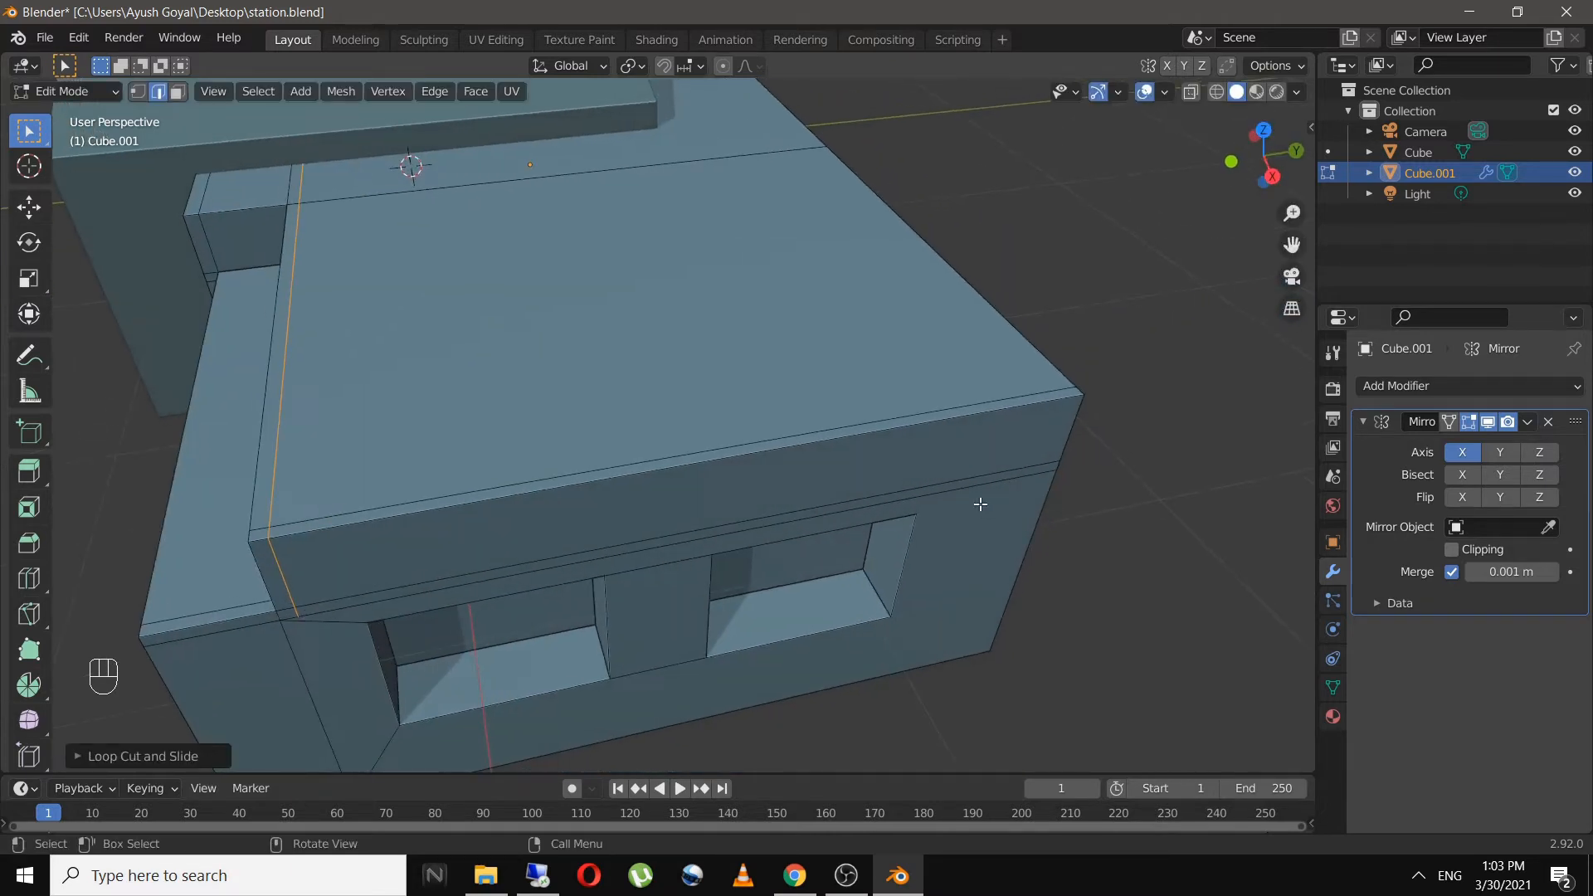
key("ctrl+r")
left_click(983, 438)
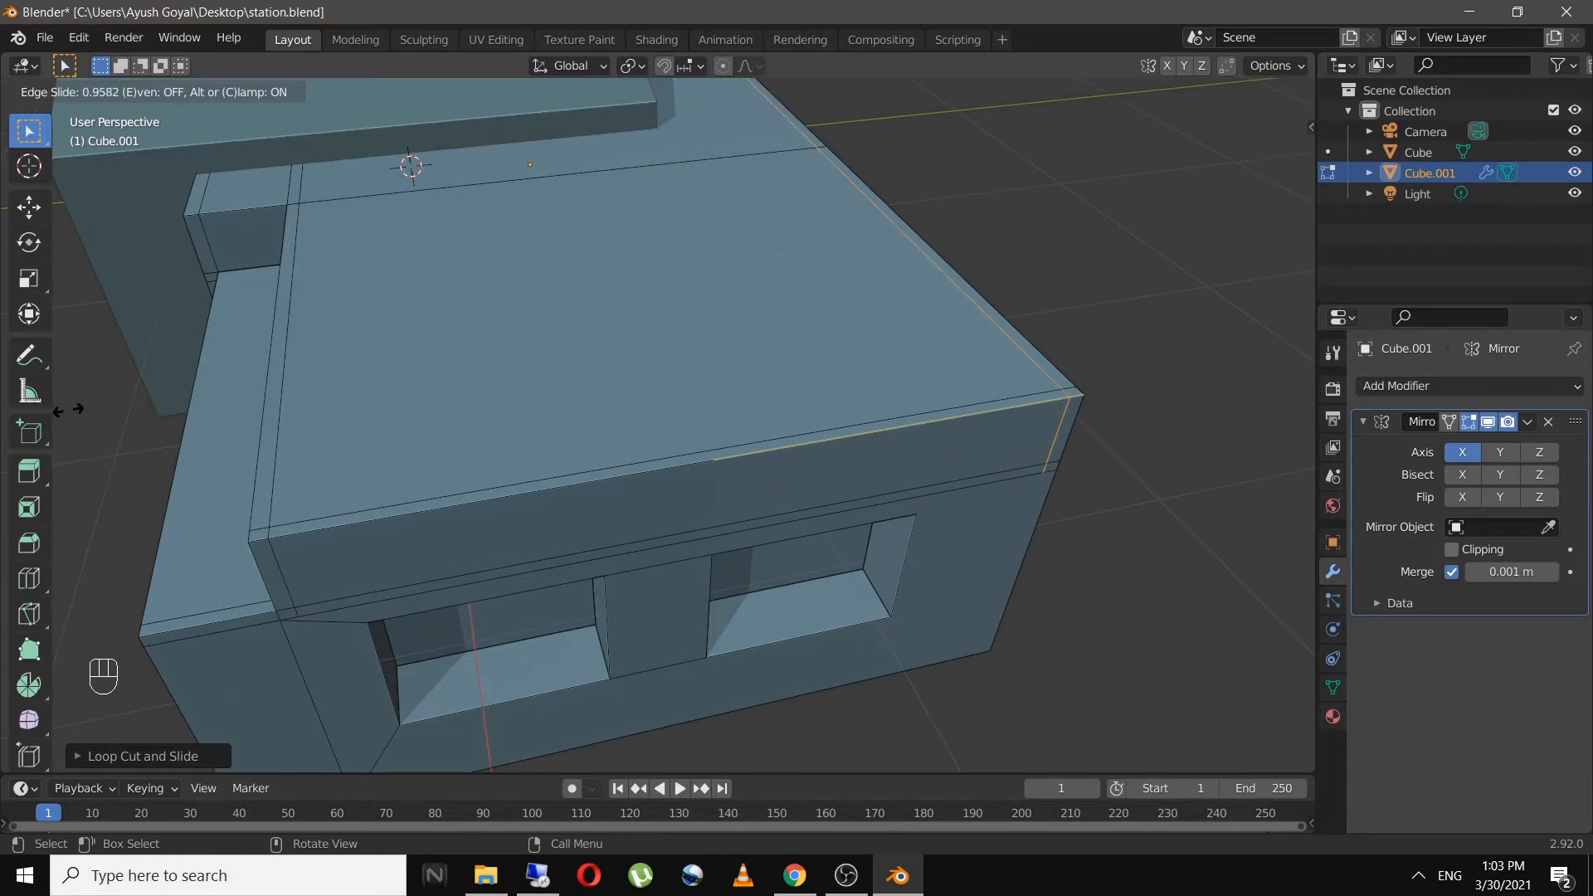
left_click(66, 409)
left_click(1083, 347)
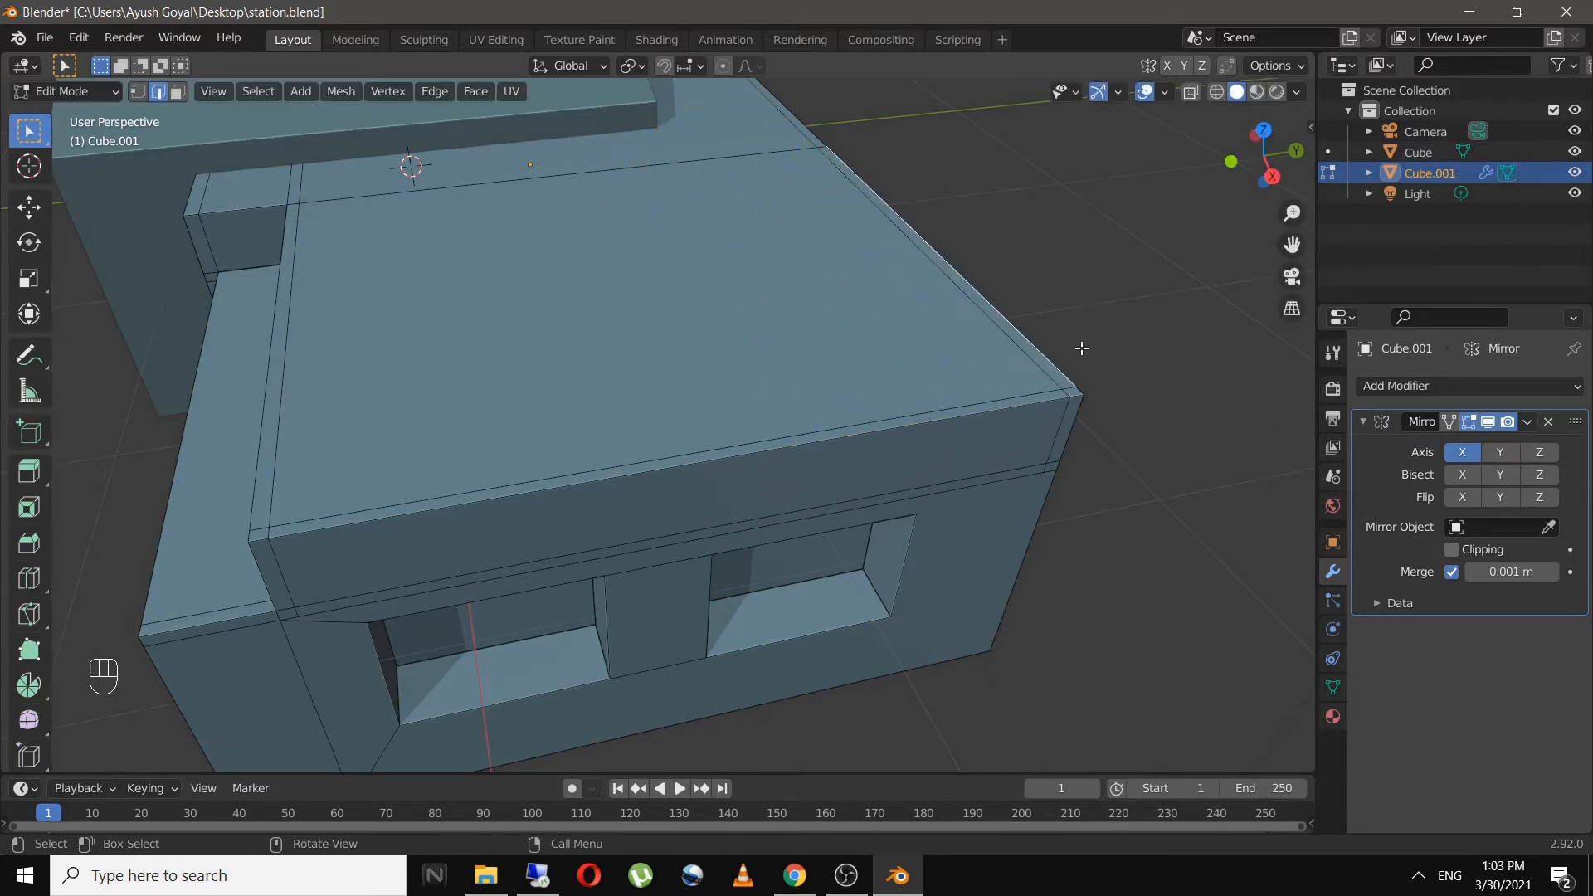
- Select the narrow border faces along the roof's front, window-side and rear edges and extrude them upward about 0.08 m as a parapet
middle_click_drag(1082, 349, 927, 393)
middle_click_drag(198, 543, 434, 514, "shift")
scroll(435, 514, "up", 5)
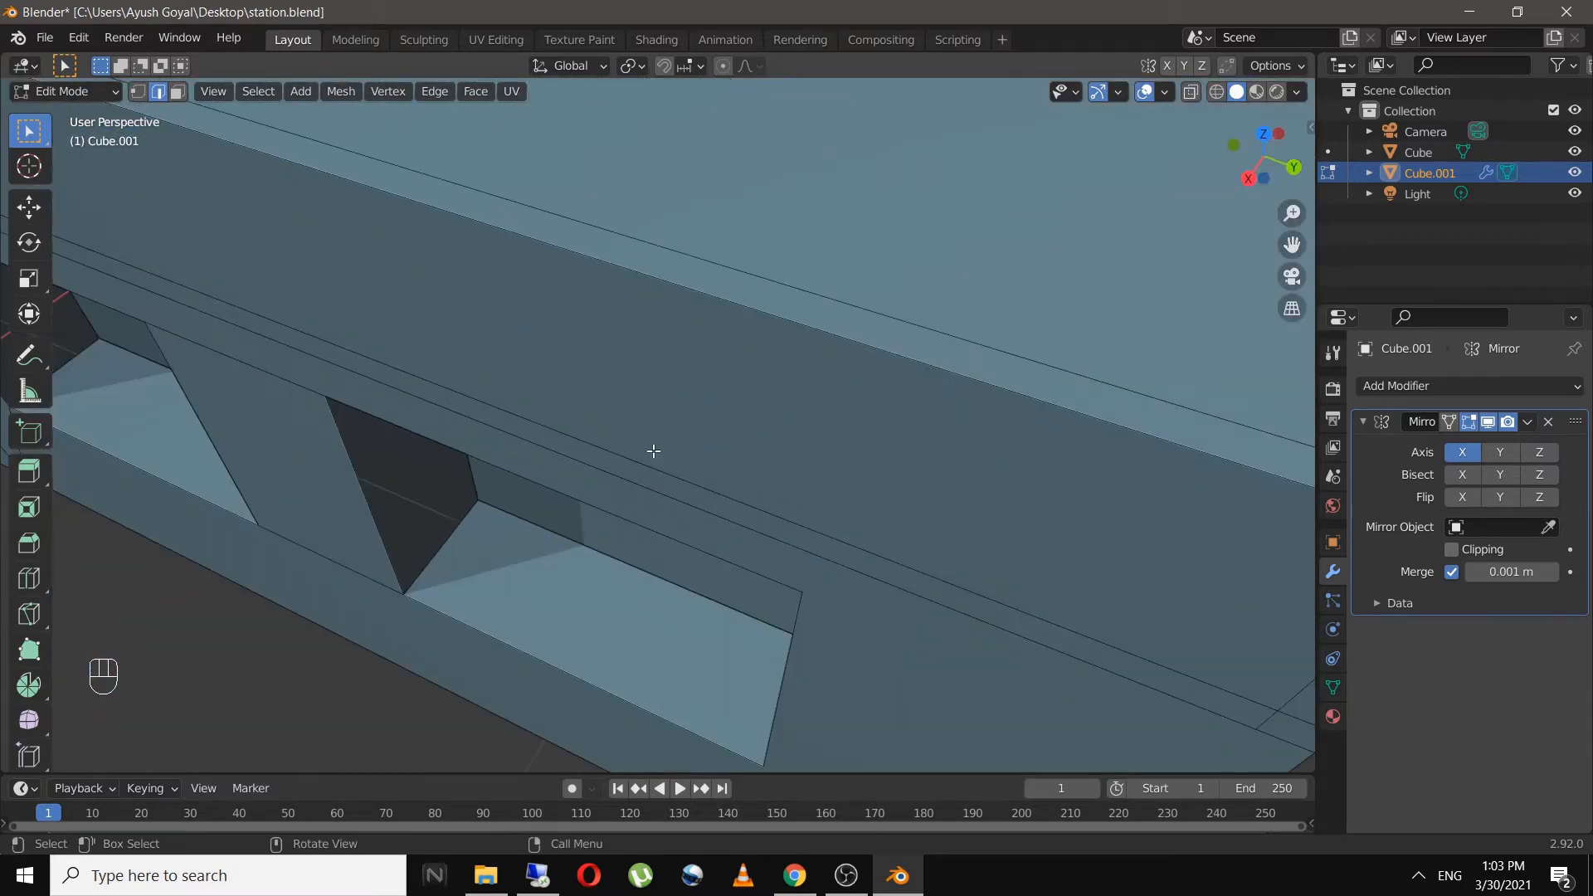
middle_click_drag(651, 451, 515, 473, "shift")
key("3")
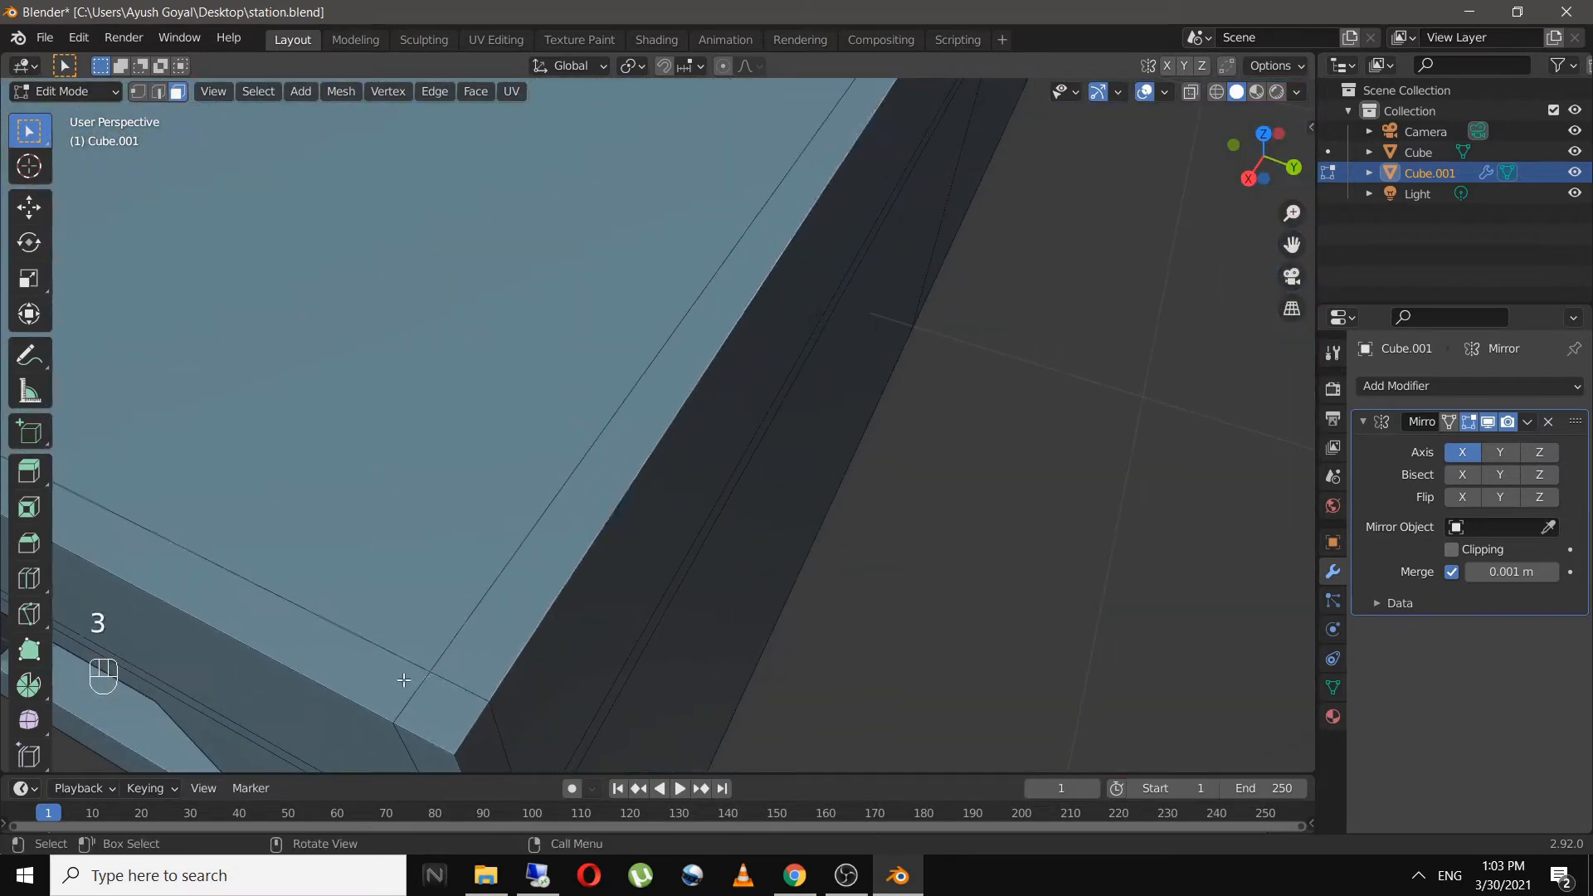
left_click(412, 681, "shift")
left_click(465, 647, "shift")
scroll(439, 621, "down", 5)
middle_click_drag(390, 556, 457, 724, "shift")
scroll(406, 655, "up", 2)
middle_click_drag(380, 649, 440, 624, "shift")
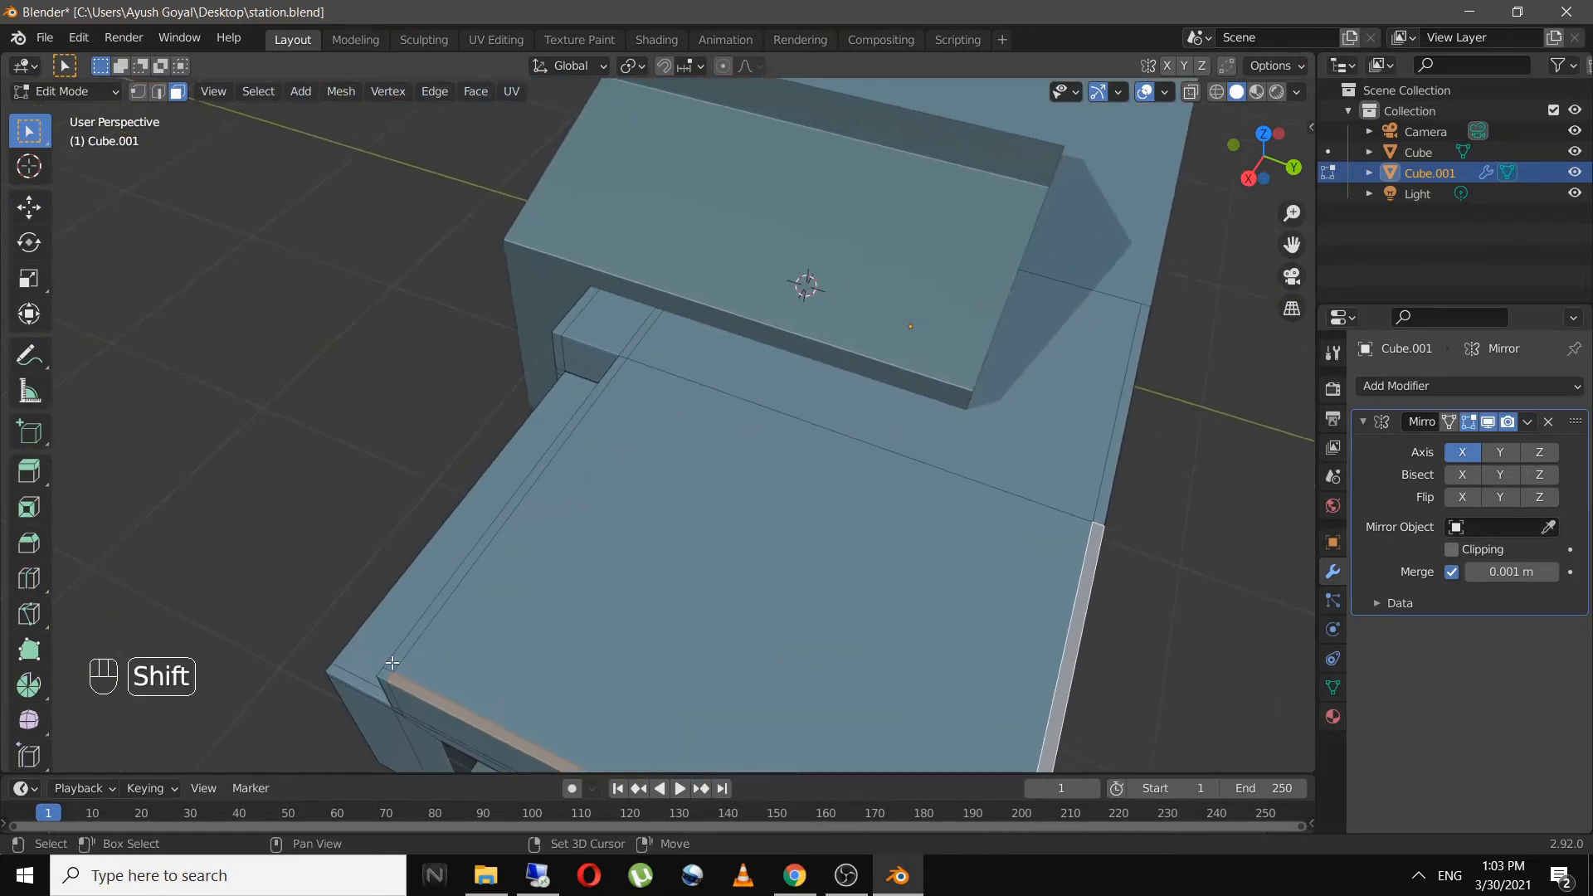
left_click(393, 674, "shift")
left_click(385, 673, "shift")
middle_click_drag(480, 566, 489, 705, "shift")
scroll(612, 612, "up", 4)
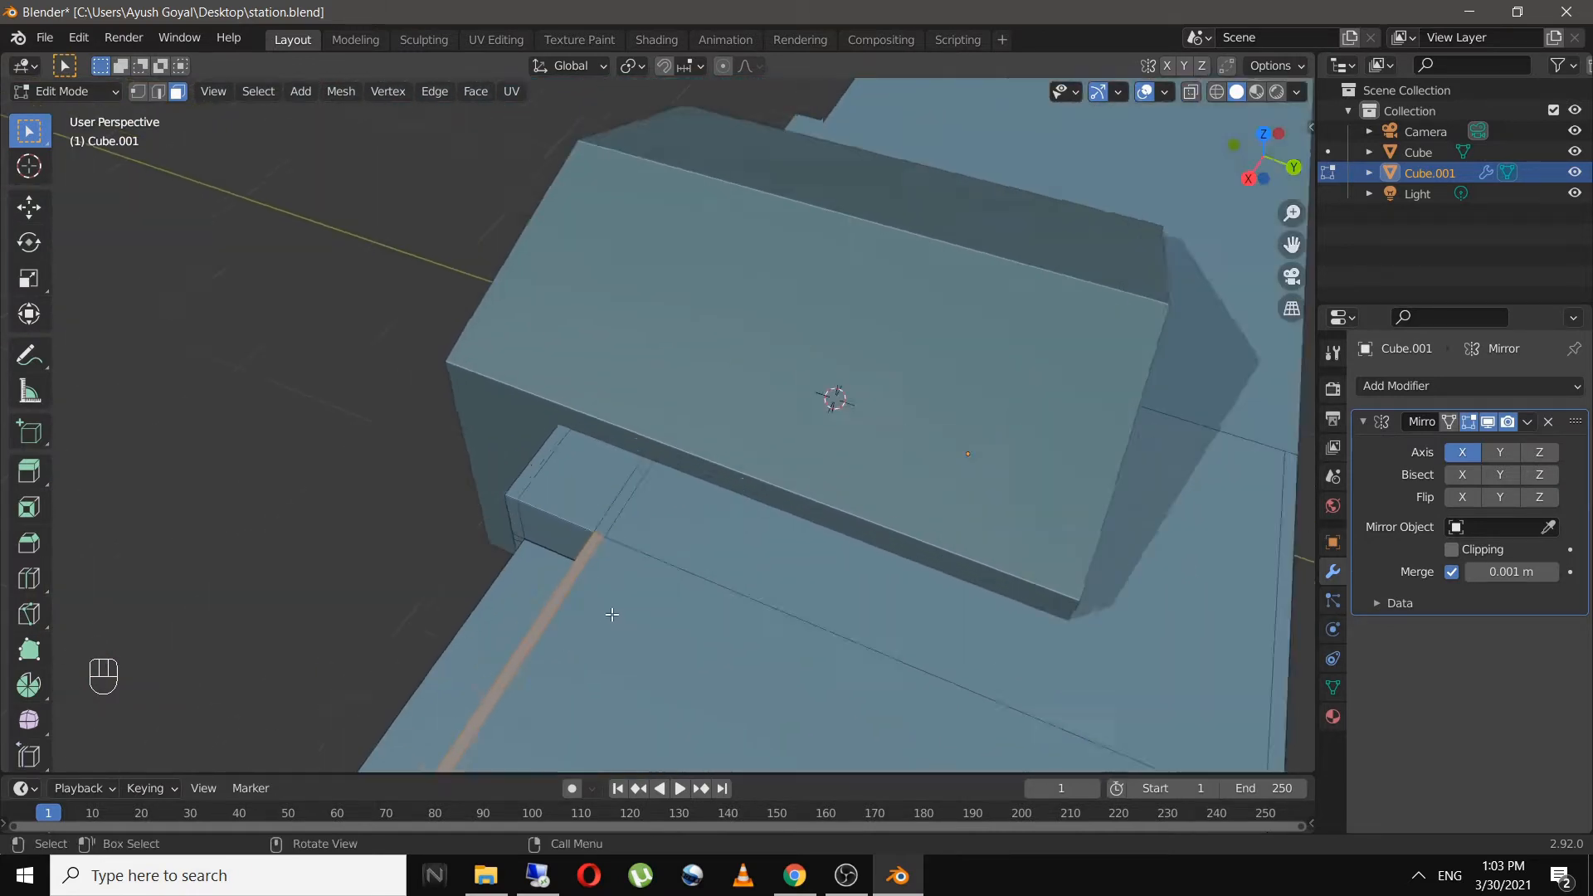
left_click(593, 582, "shift")
scroll(716, 572, "down", 4)
middle_click_drag(964, 599, 795, 537, "shift")
left_click(852, 571, "shift")
scroll(841, 594, "down", 3)
middle_click_drag(839, 598, 937, 560)
scroll(779, 540, "up", 4)
middle_click_drag(779, 540, 647, 545, "shift")
scroll(738, 548, "up", 2)
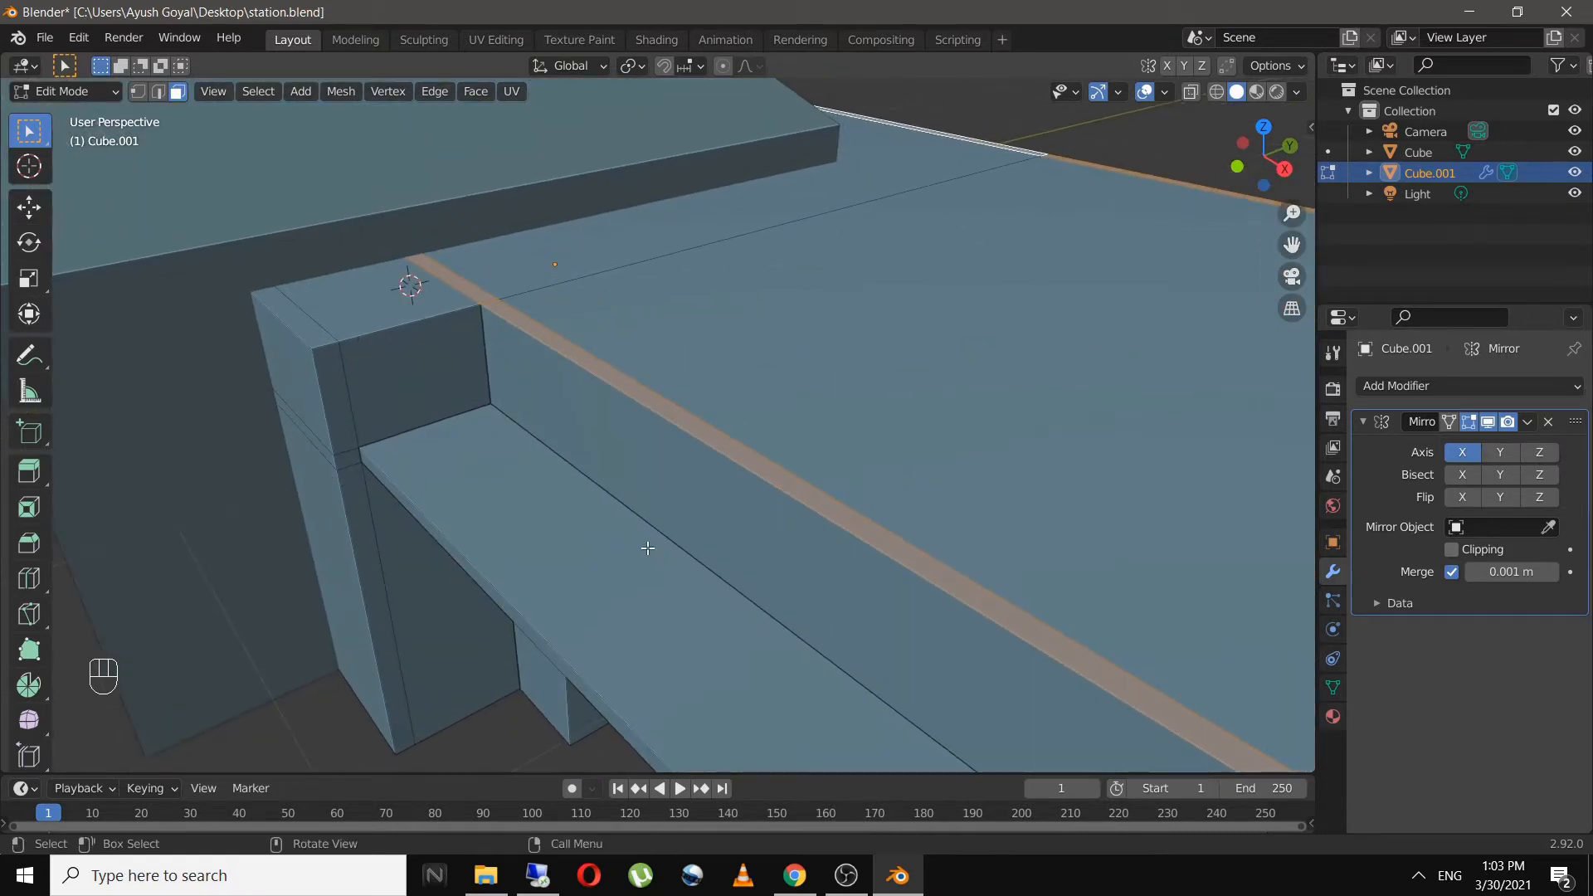
key("e")
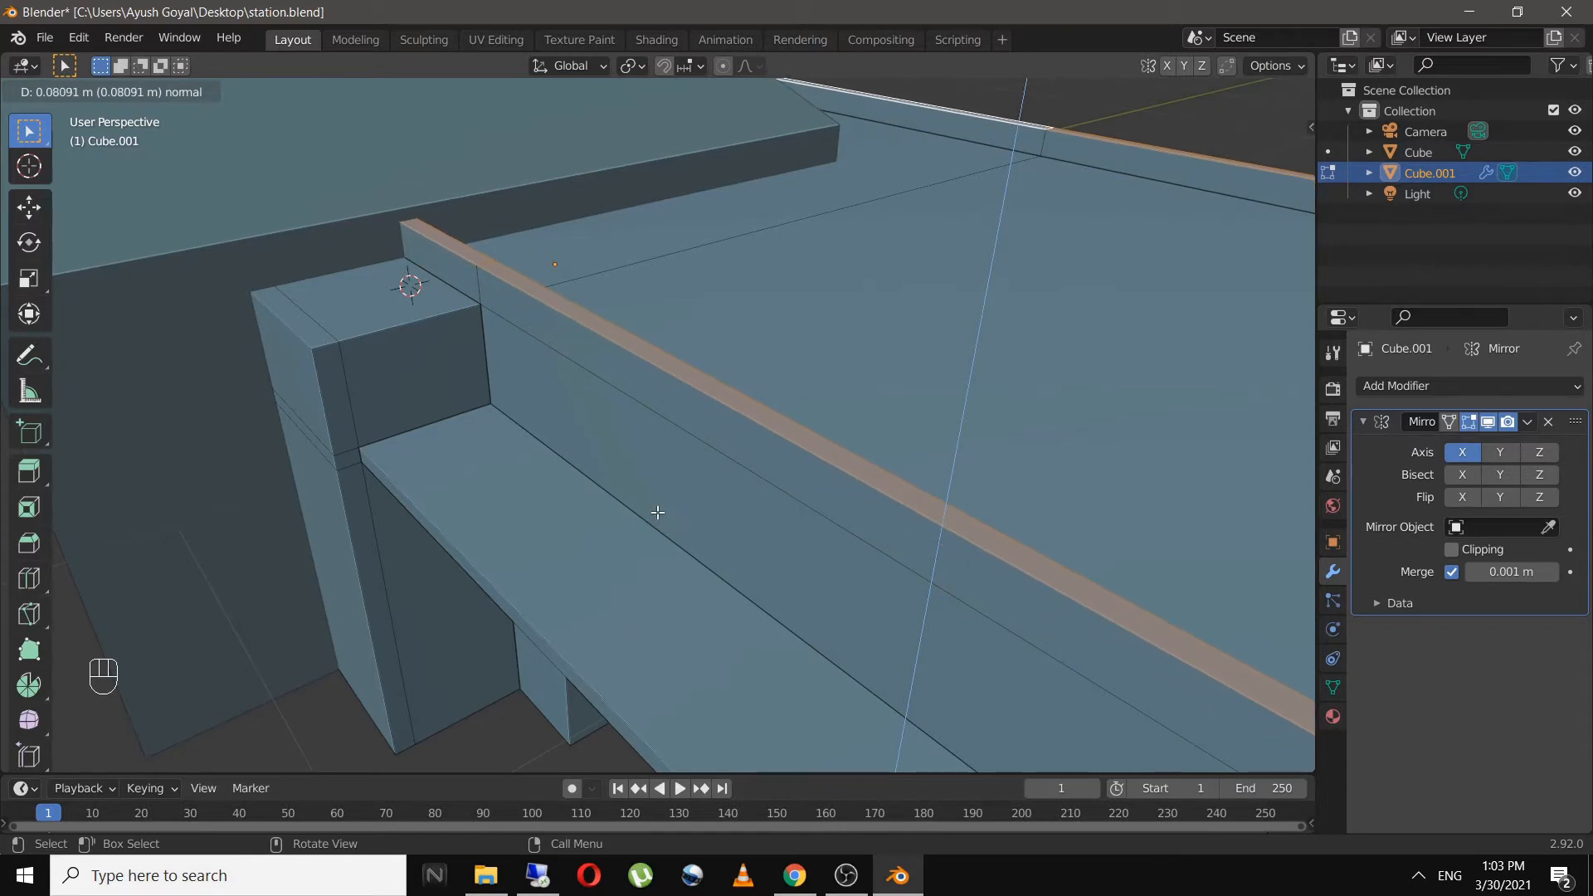
left_click(657, 513)
key("Tab")
- Save station.blend with the finished parapet and deselect the wide block
scroll(657, 512, "down", 5)
middle_click_drag(657, 512, 751, 511)
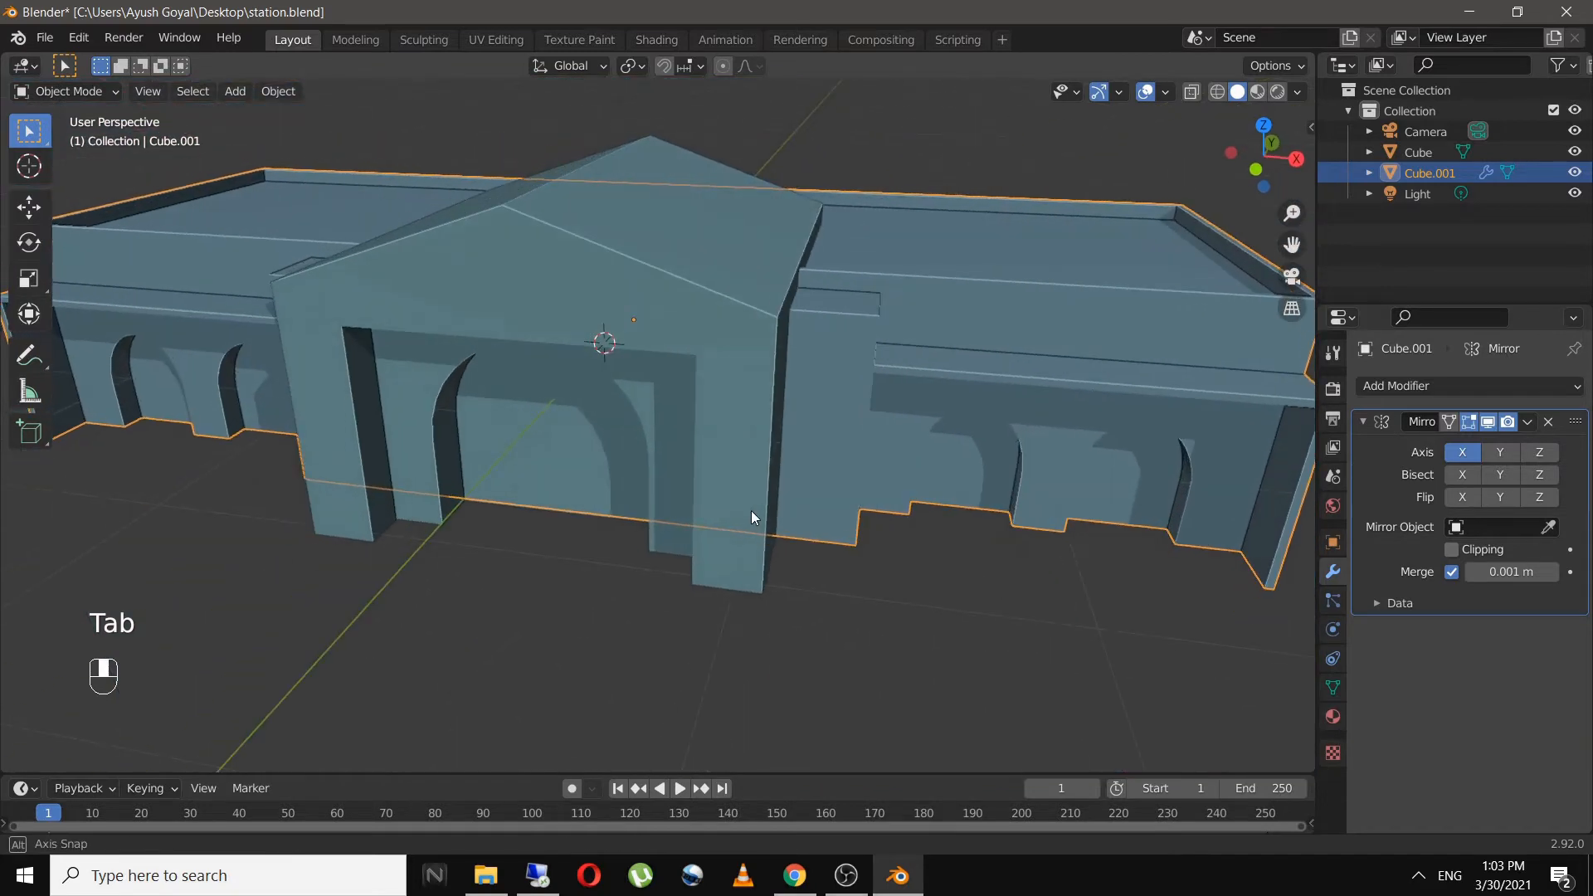
key("ctrl+s")
left_click(884, 639)
scroll(887, 631, "down", 3)
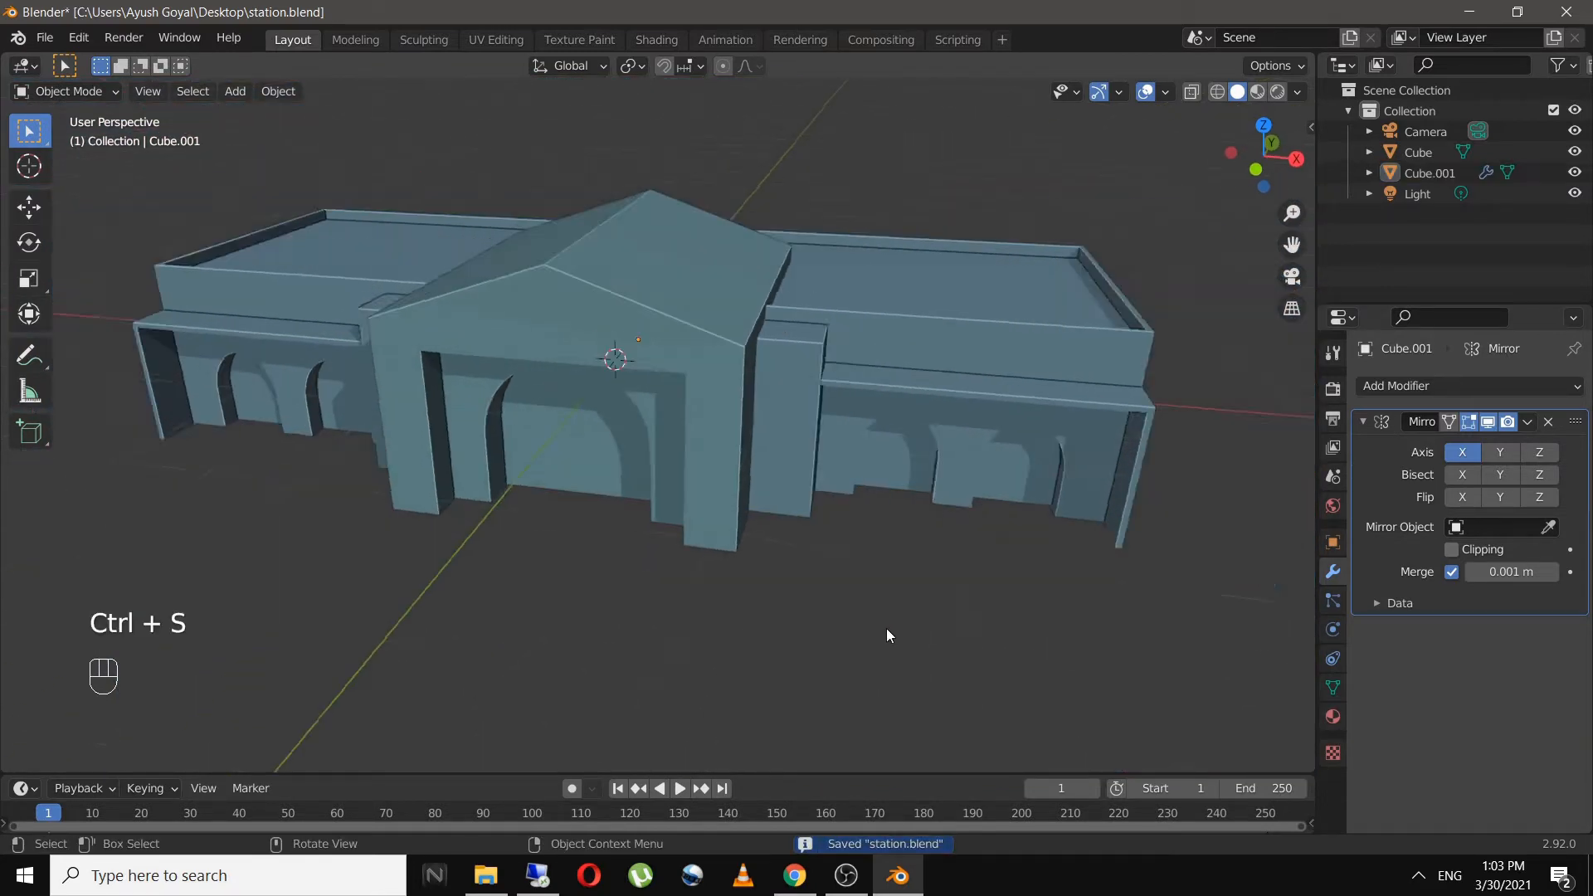
middle_click_drag(887, 631, 815, 609)
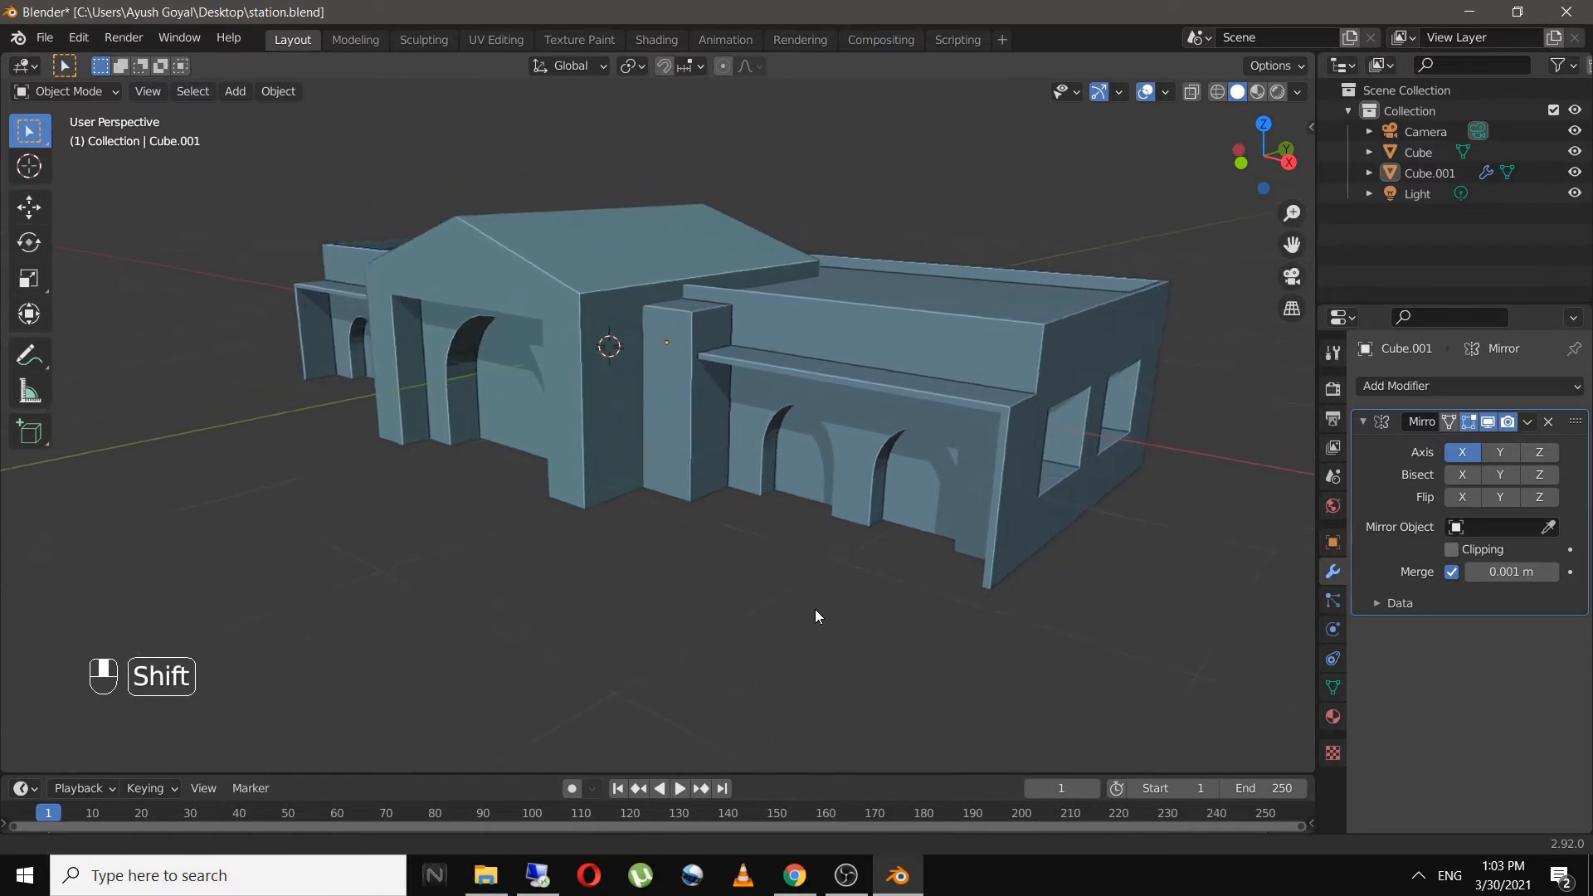
key("ctrl+s")
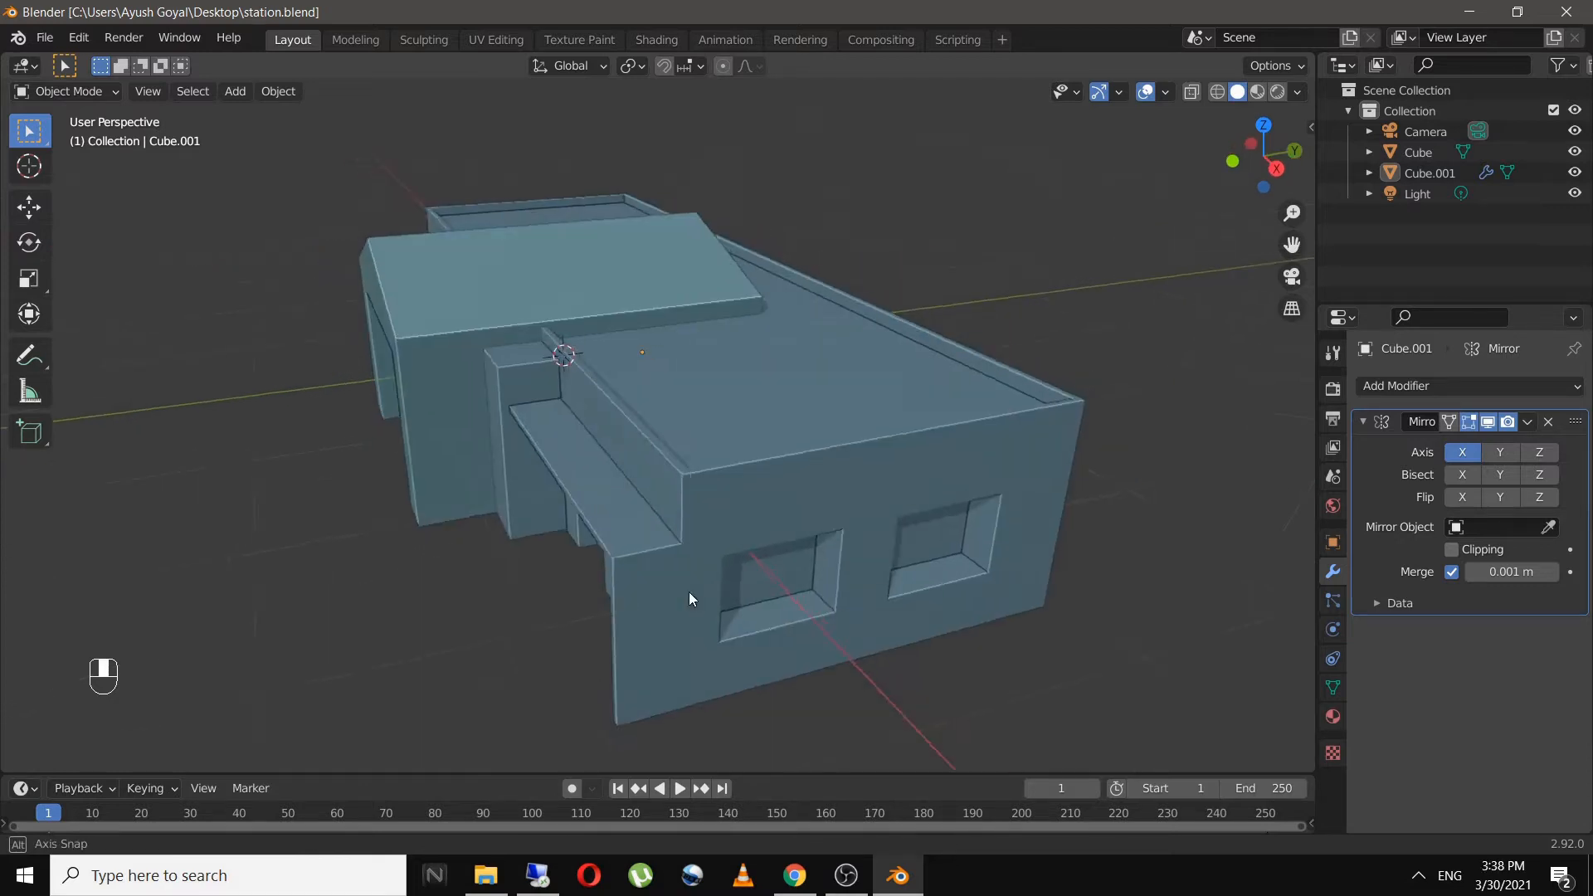
- Add a cube at the building's centre and move it down along Z so its top sits at the building's base
middle_click_drag(689, 591, 669, 561)
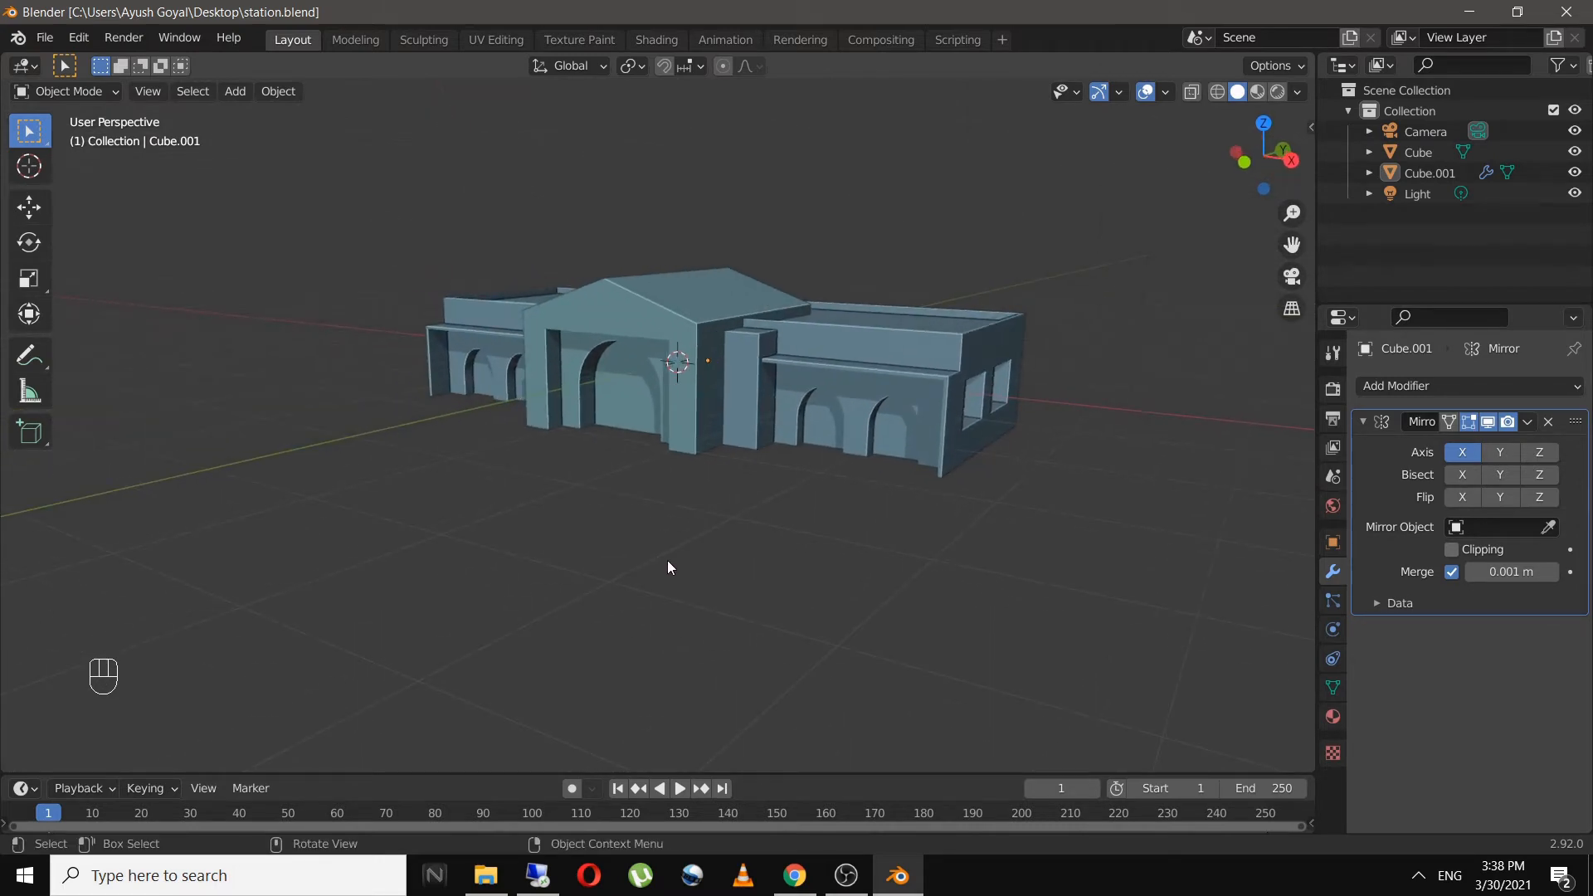
key("shift+a")
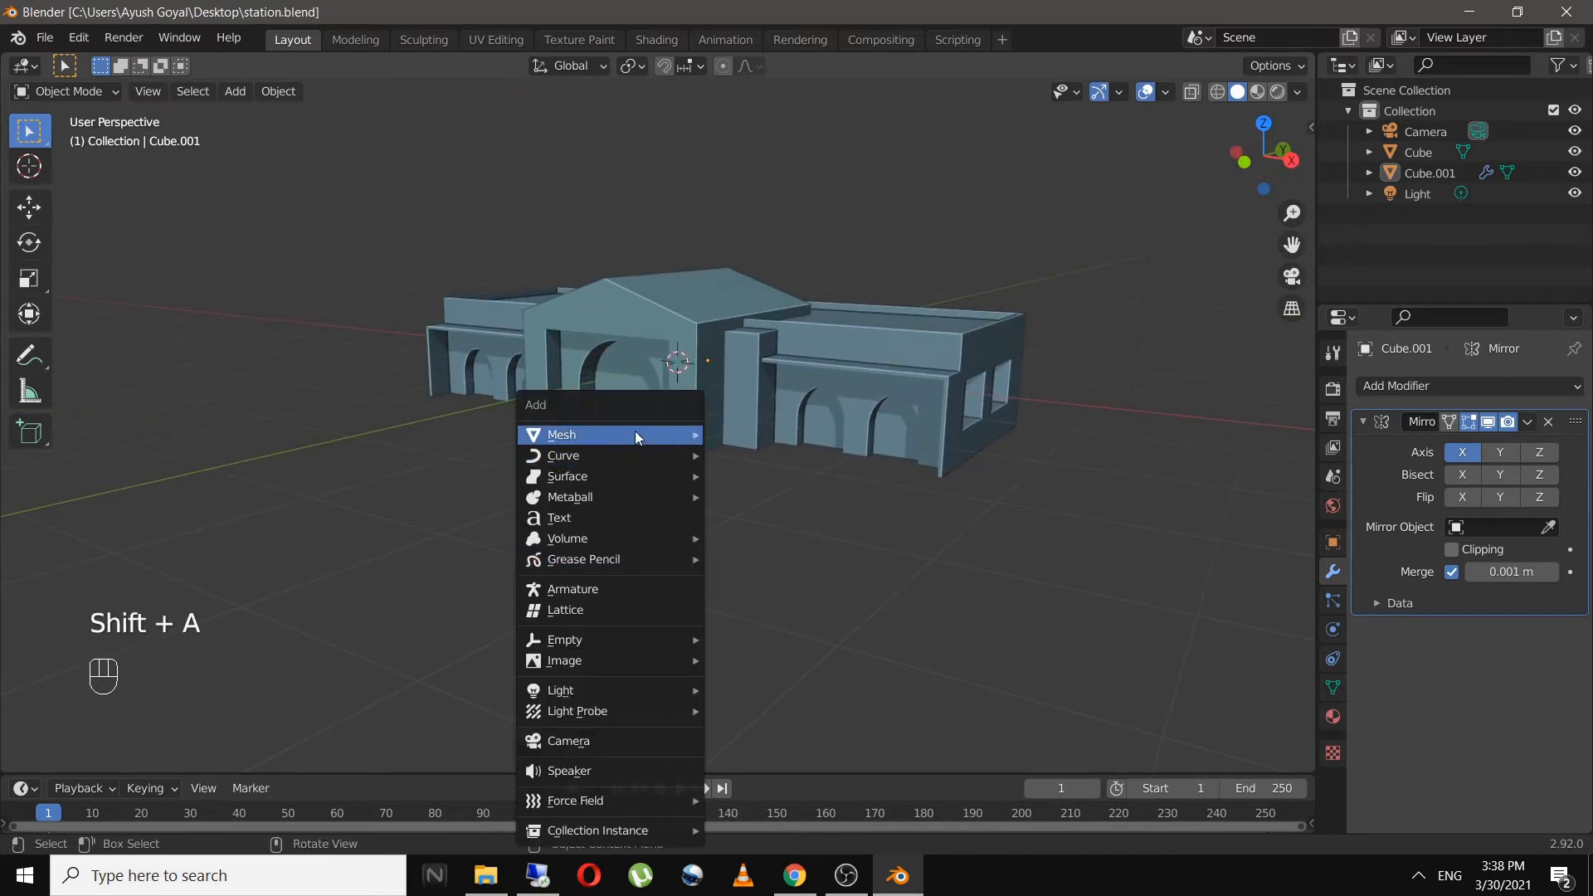
mouse_move(636, 433)
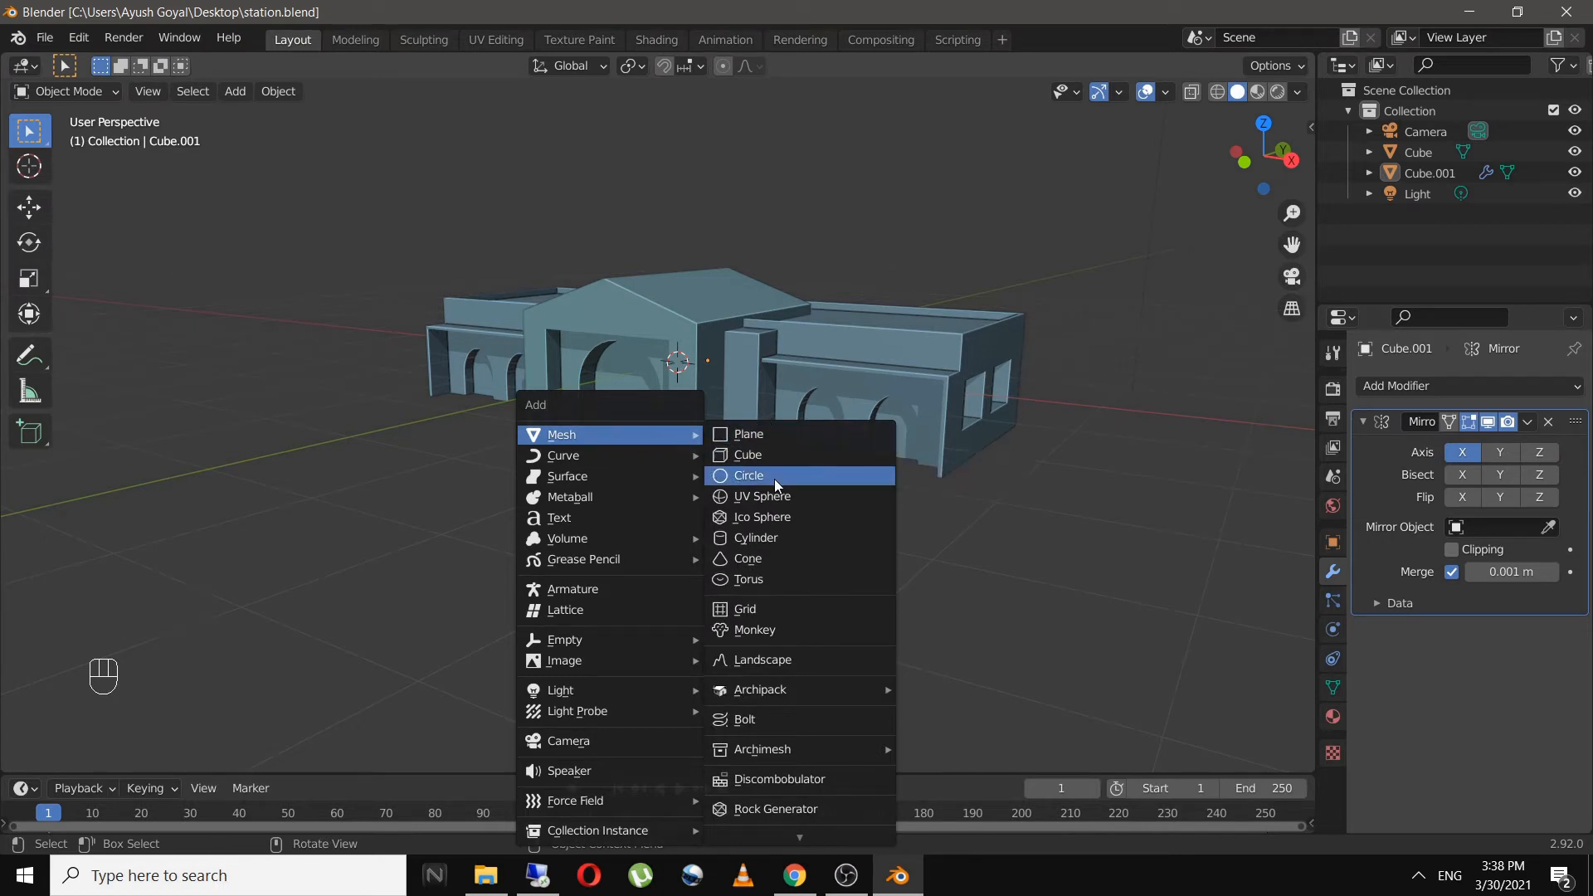
left_click(774, 456)
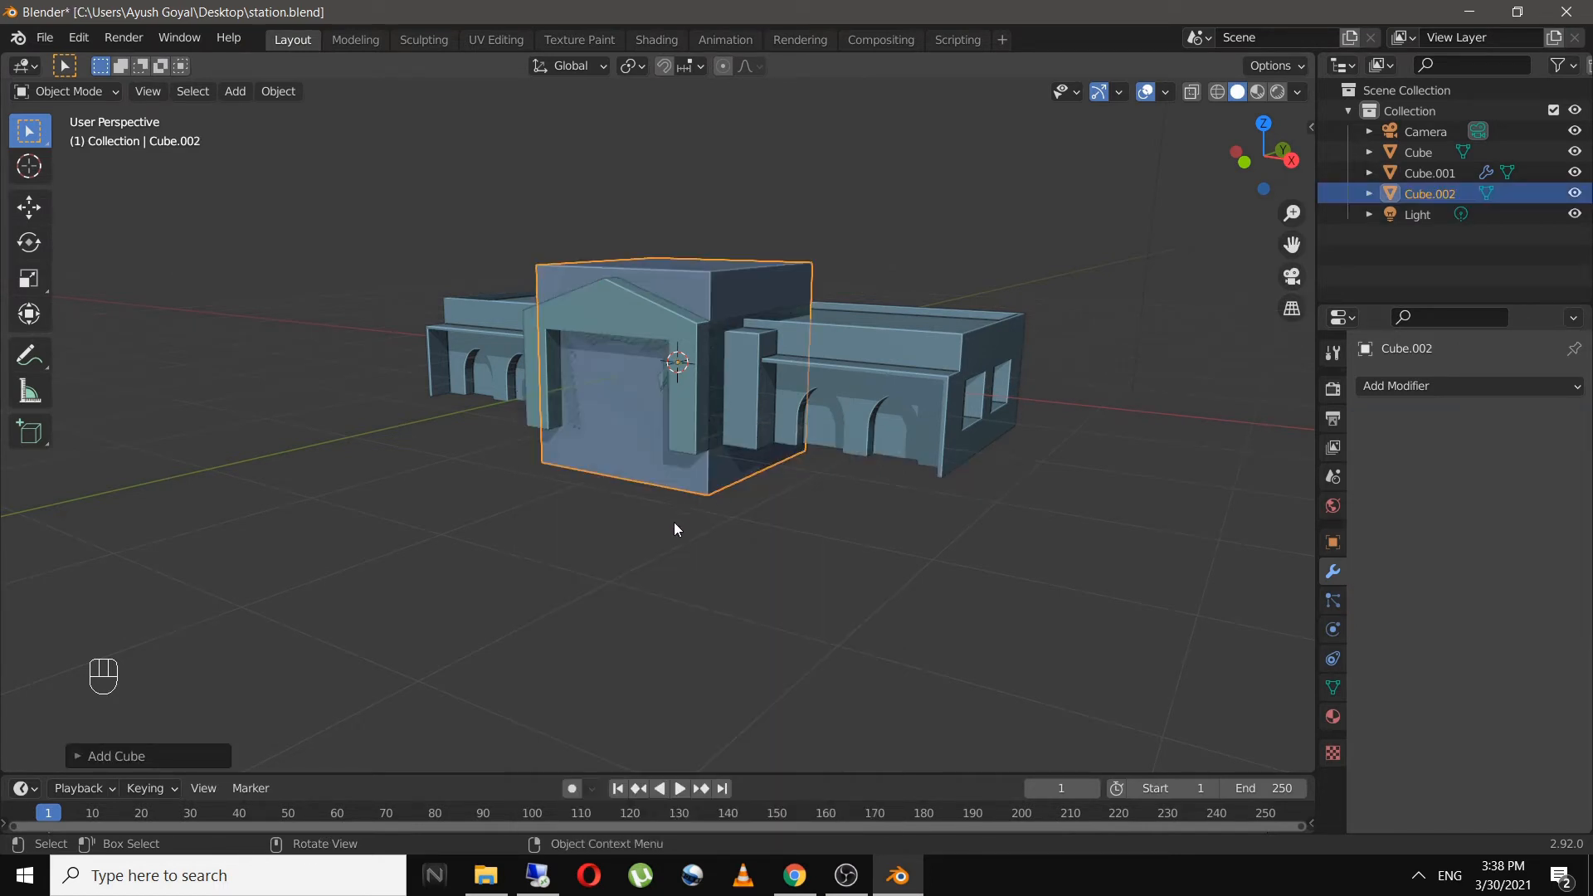
key("z")
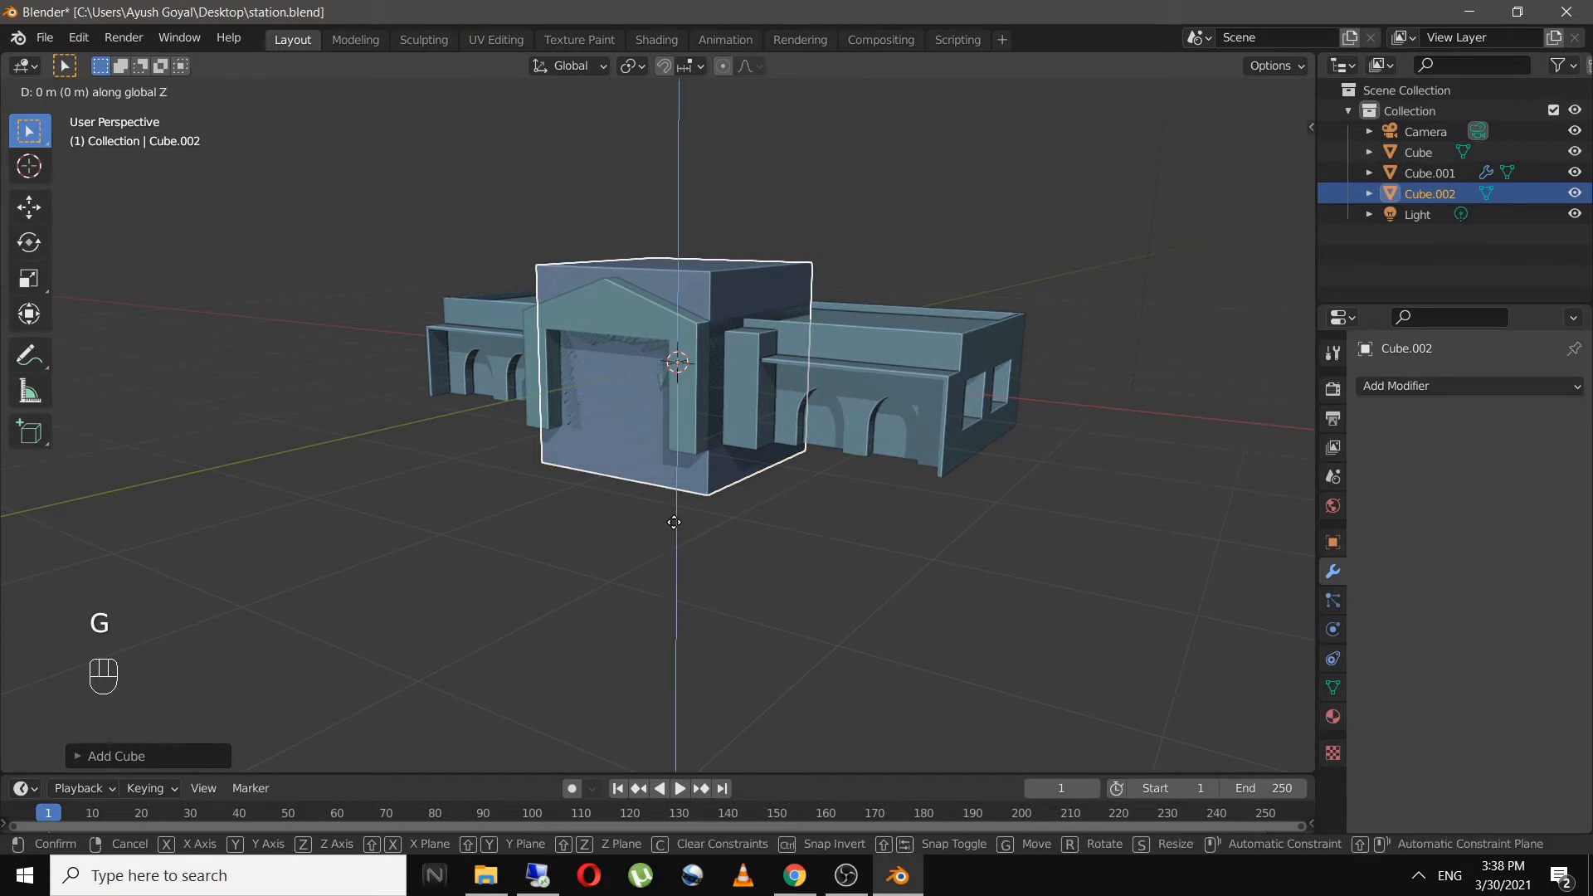
left_click(680, 666)
middle_click_drag(680, 665, 688, 650)
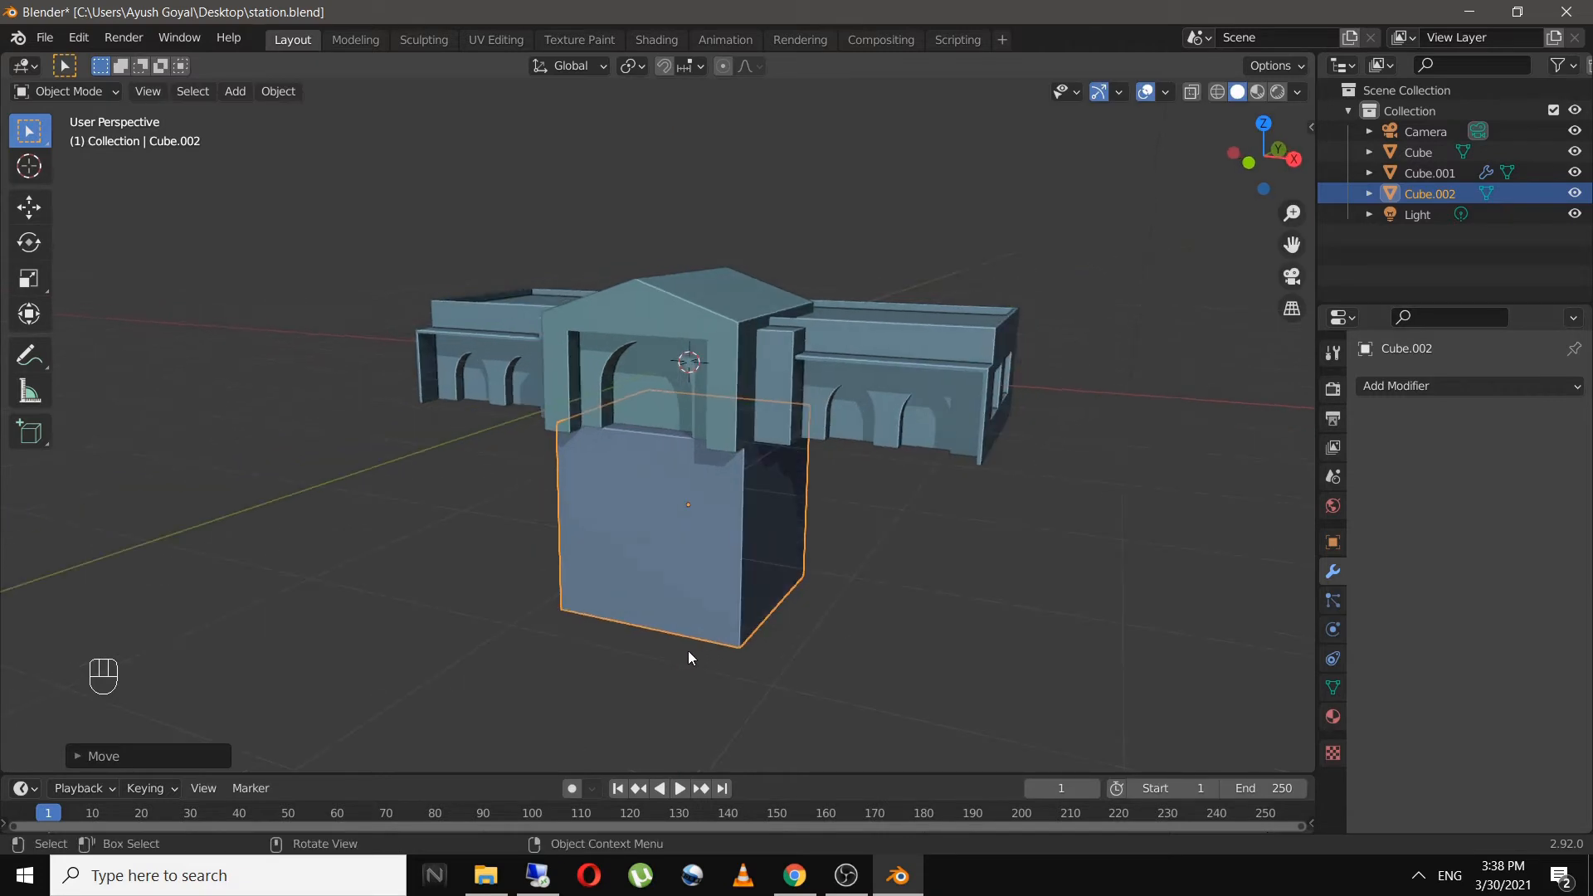
- Scale the new cube along X by about 3.11 so that it extends slightly past both wings
key("KP_7")
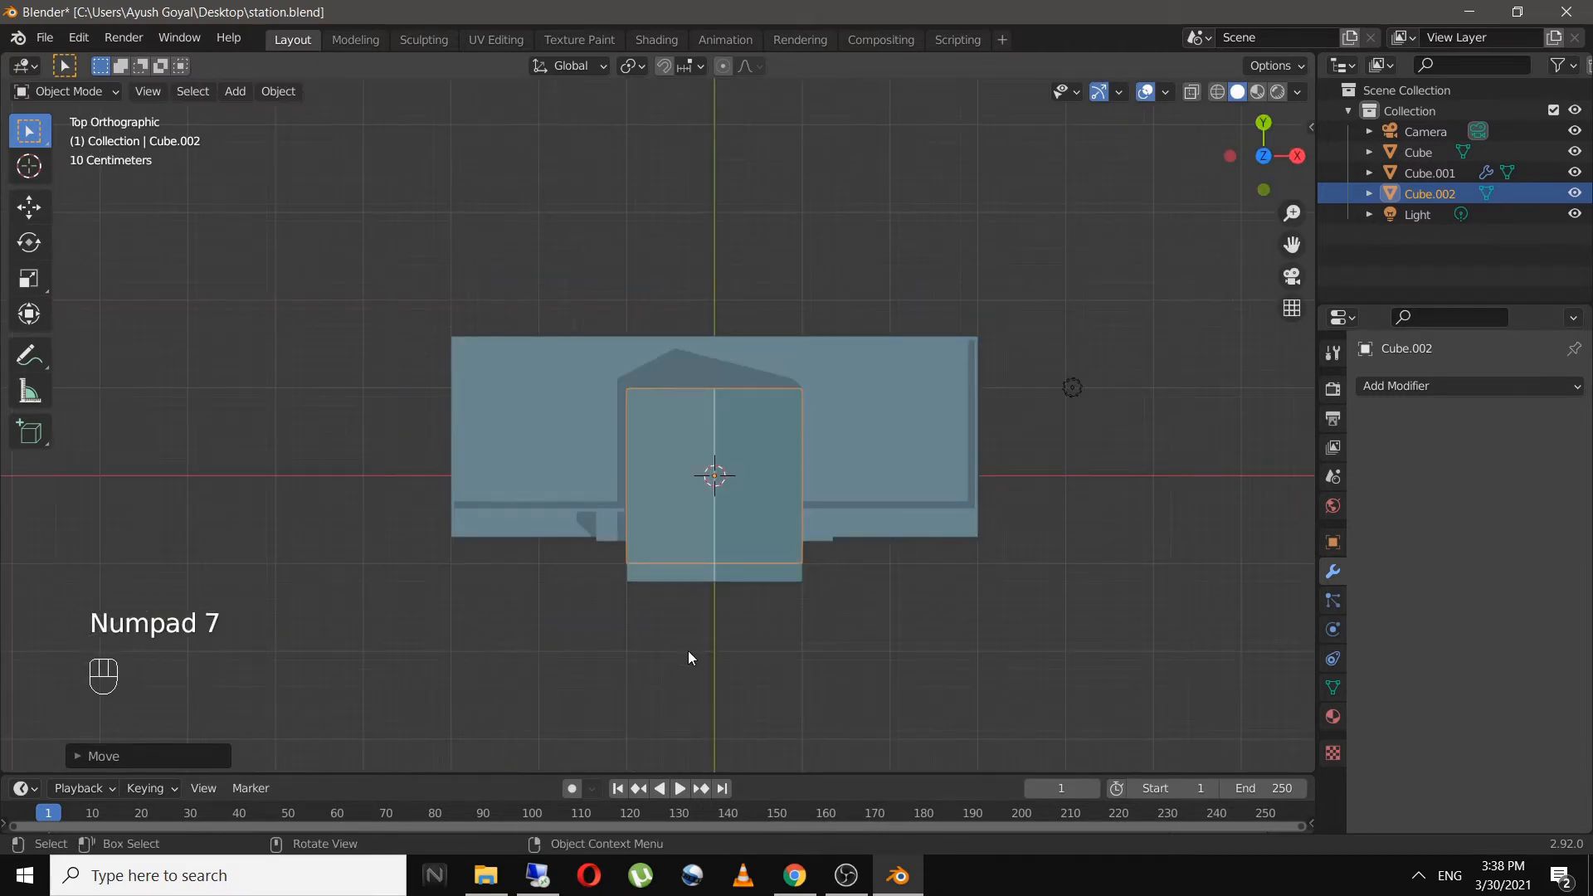
key("s")
key("x")
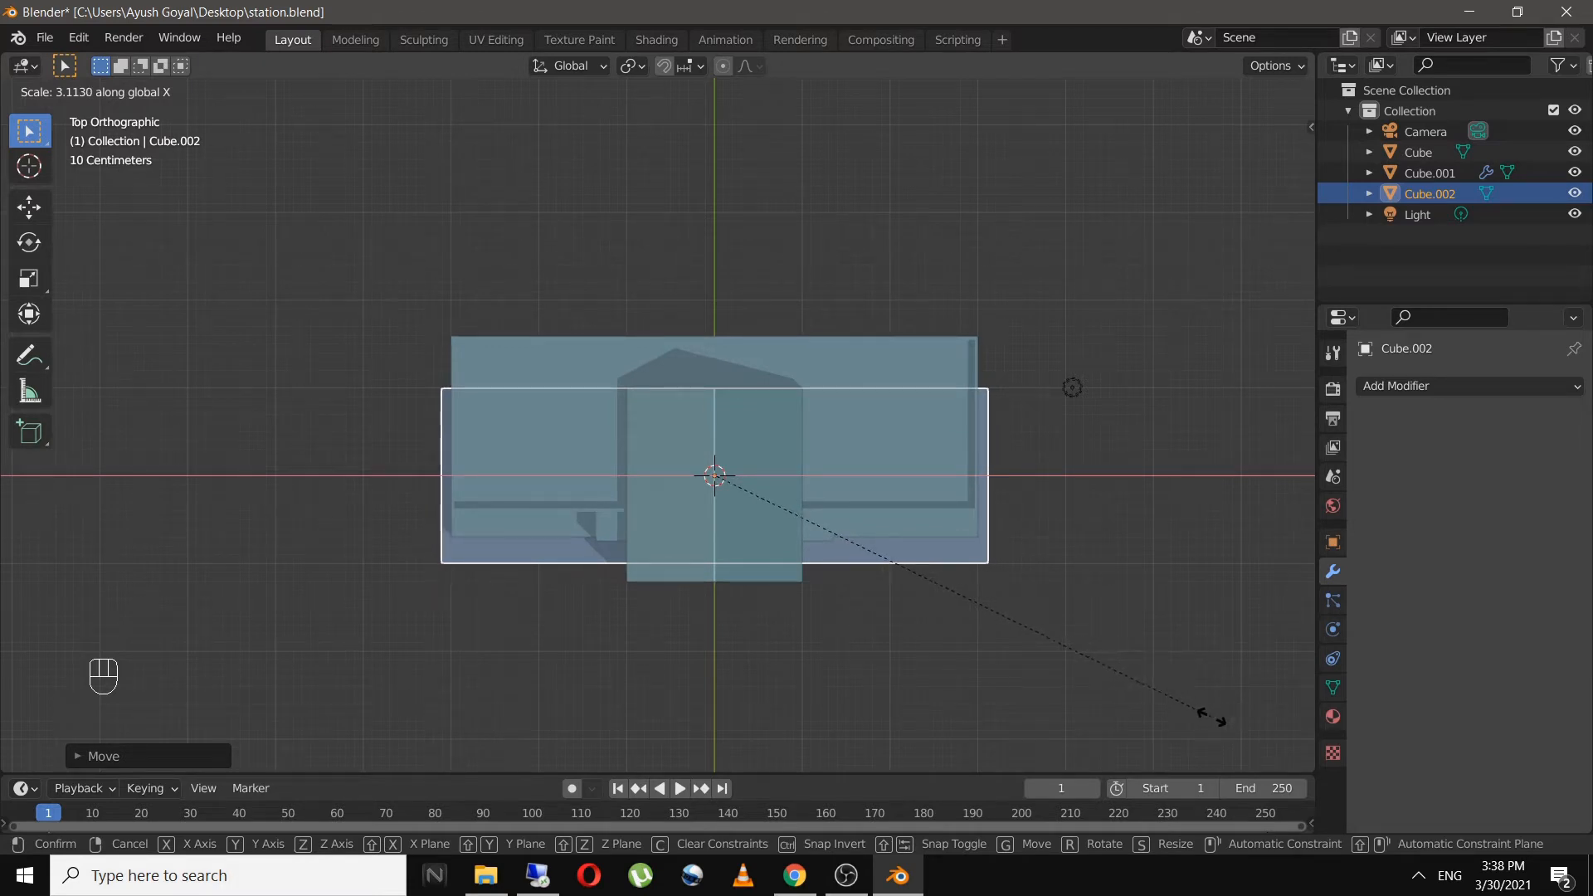
left_click(1211, 719)
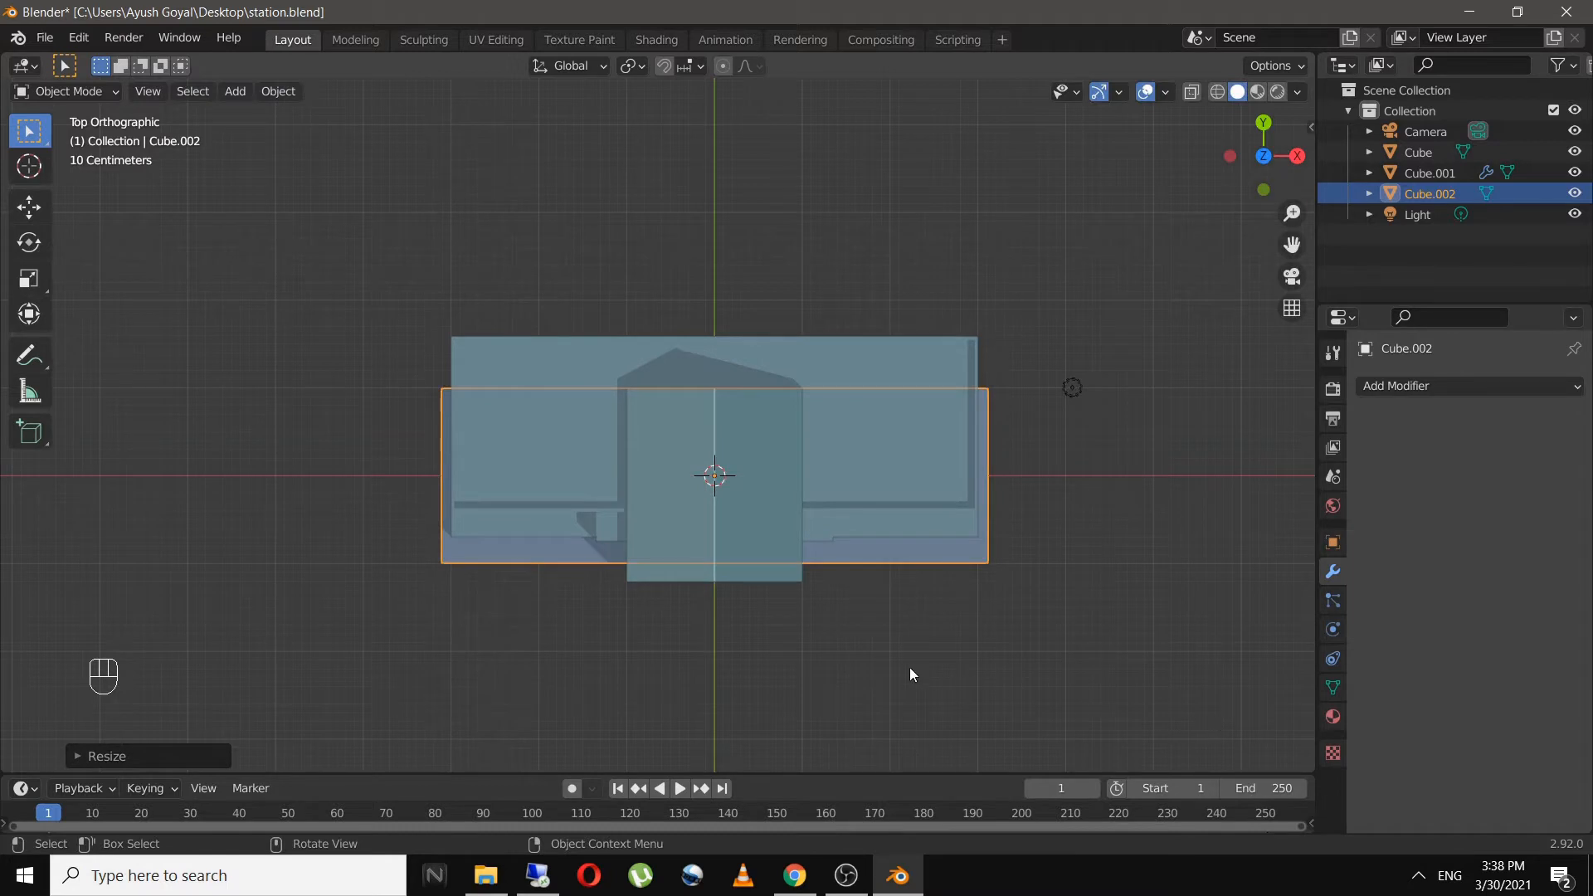
- Scale the base block along Y until it extends beyond the building's front and rear, and shift it slightly along Y
key("s")
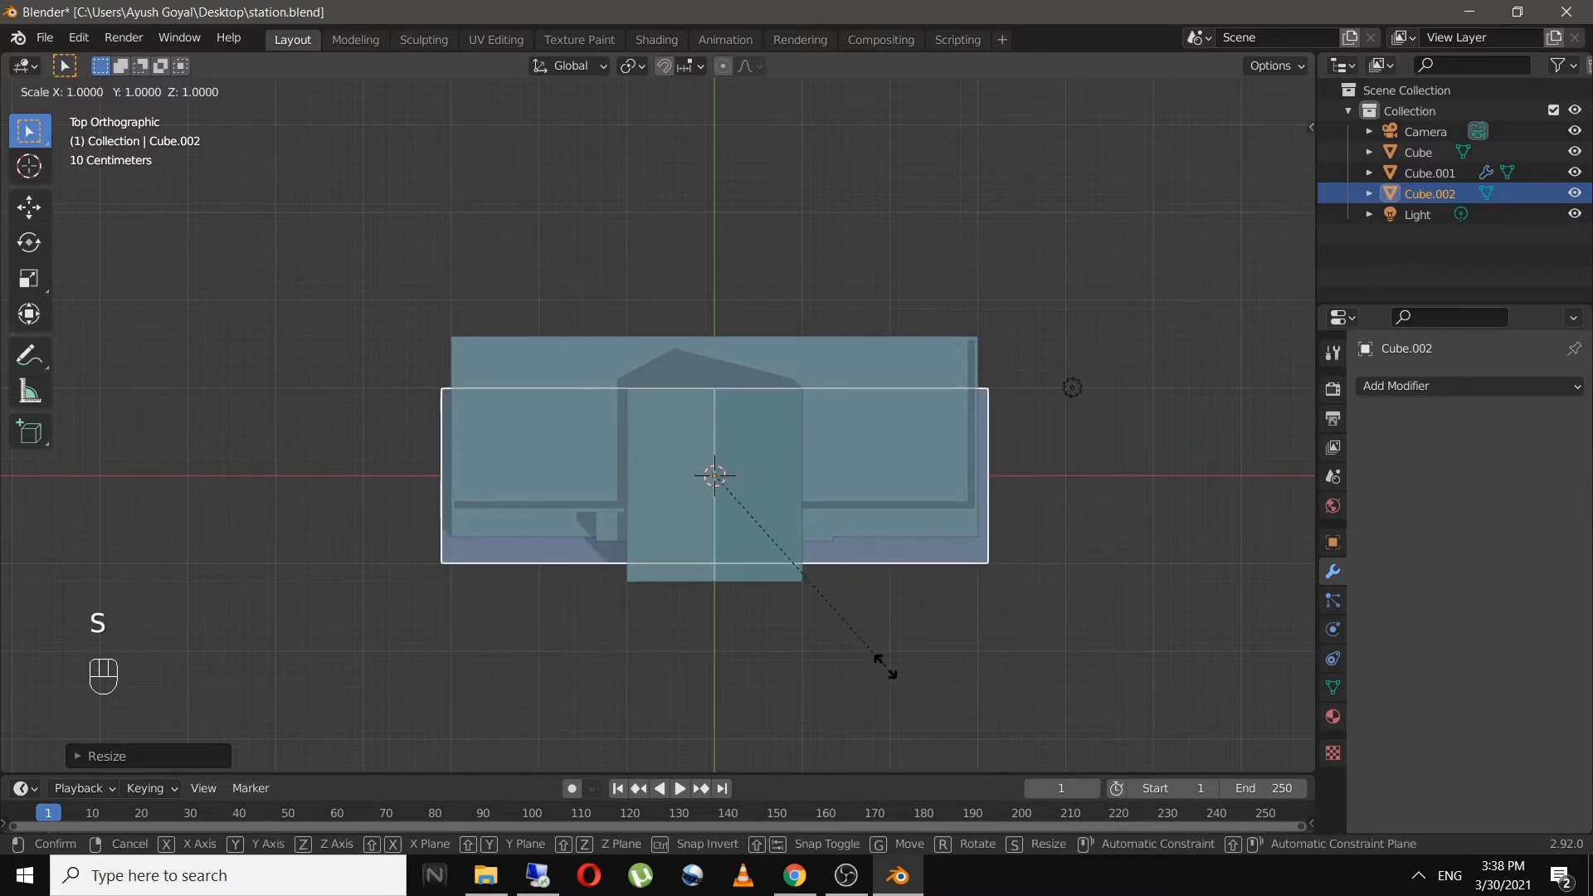
key("y")
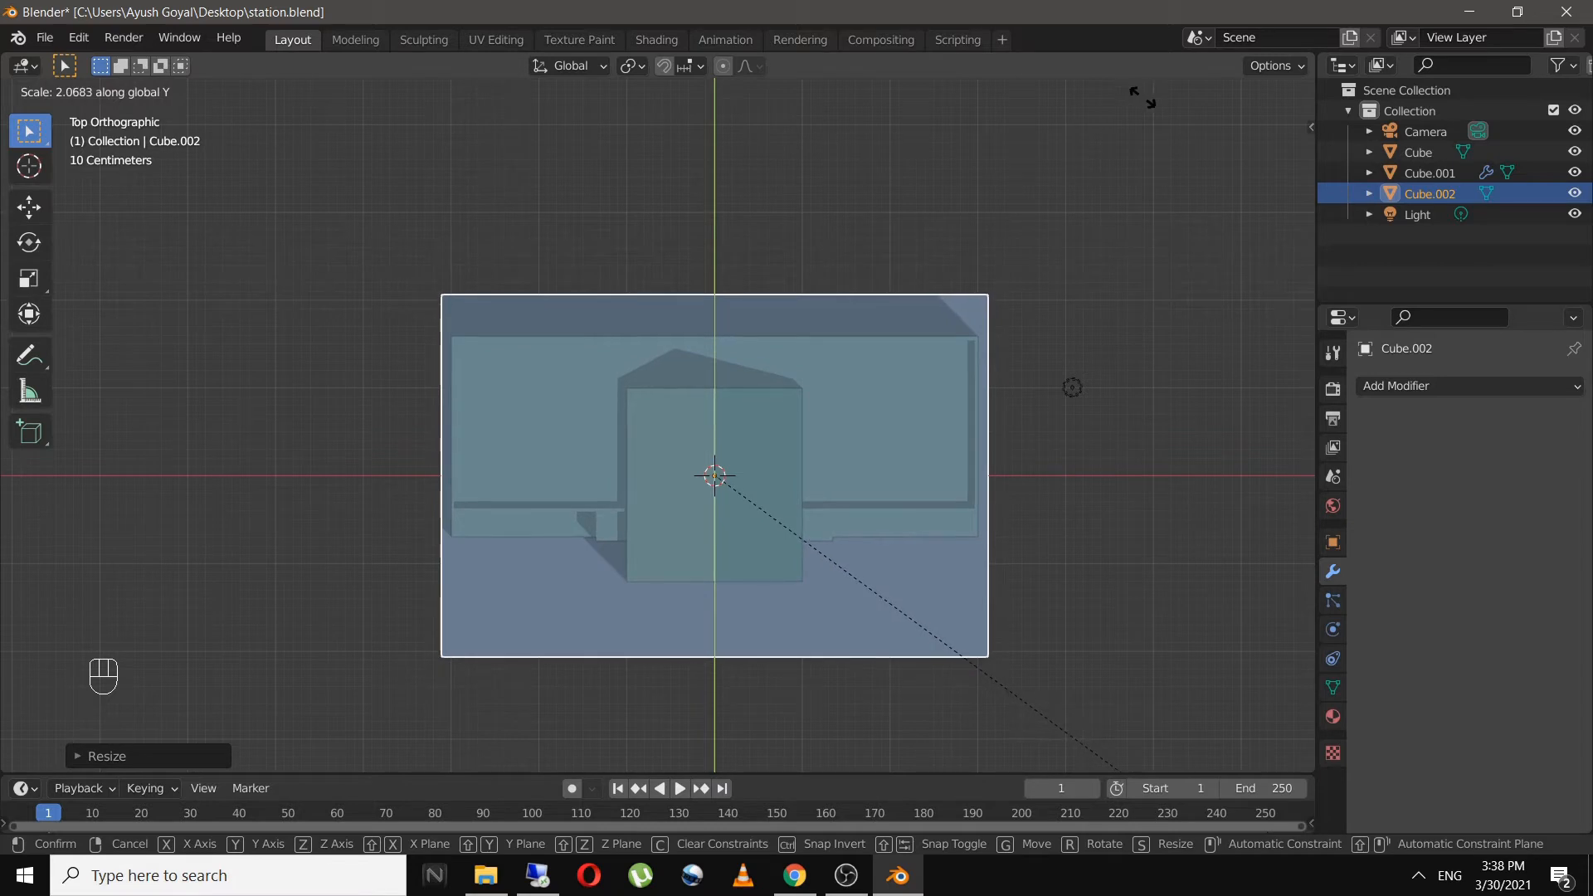
left_click(1242, 181)
key("g")
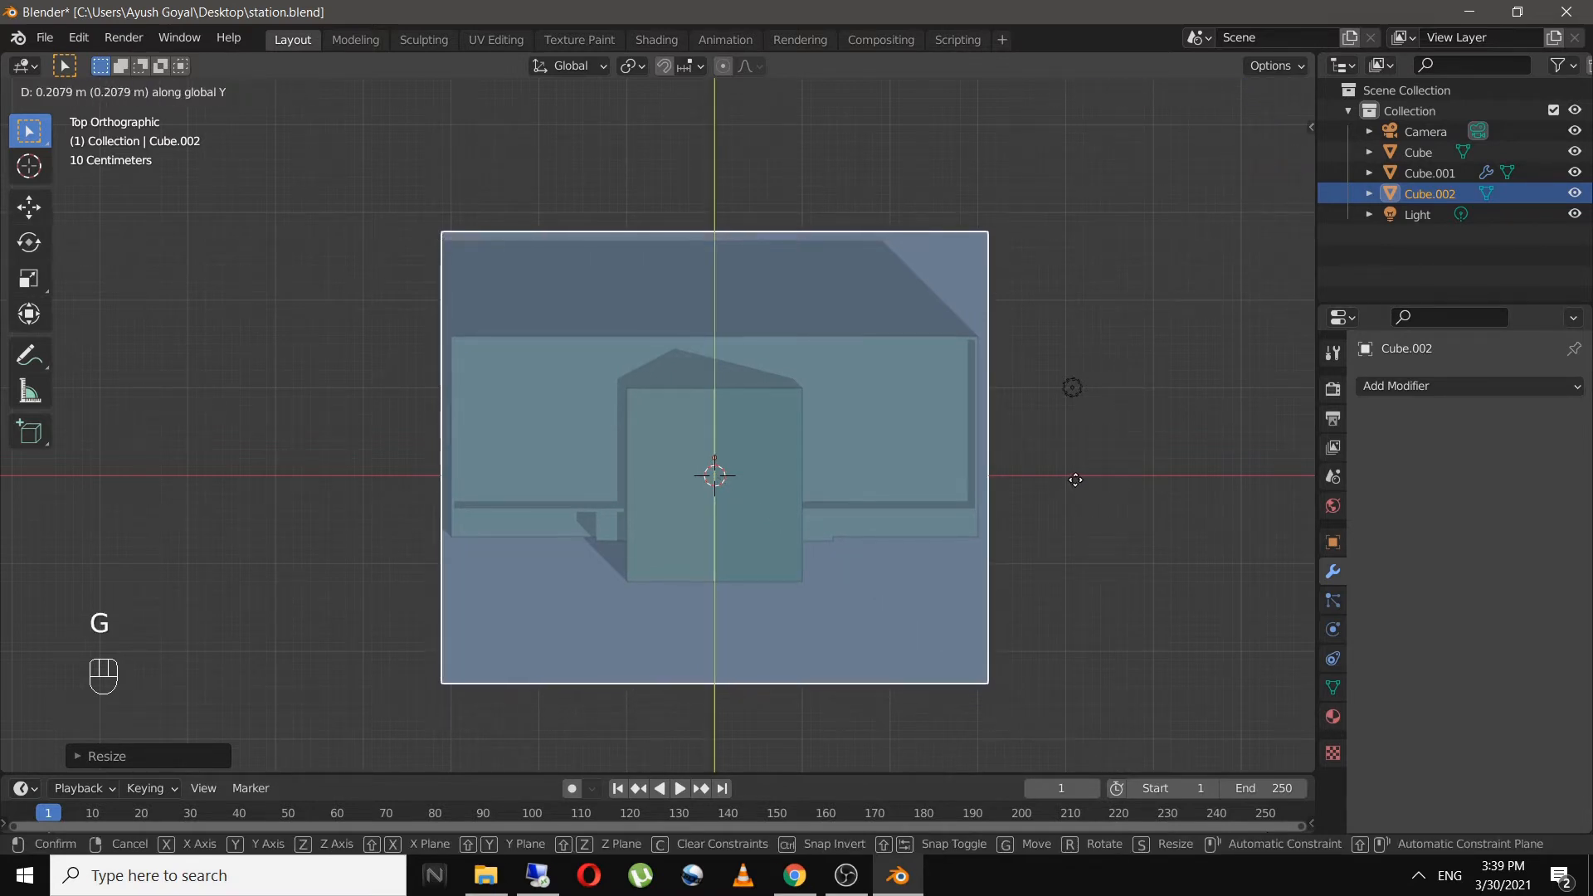
left_click(1078, 476)
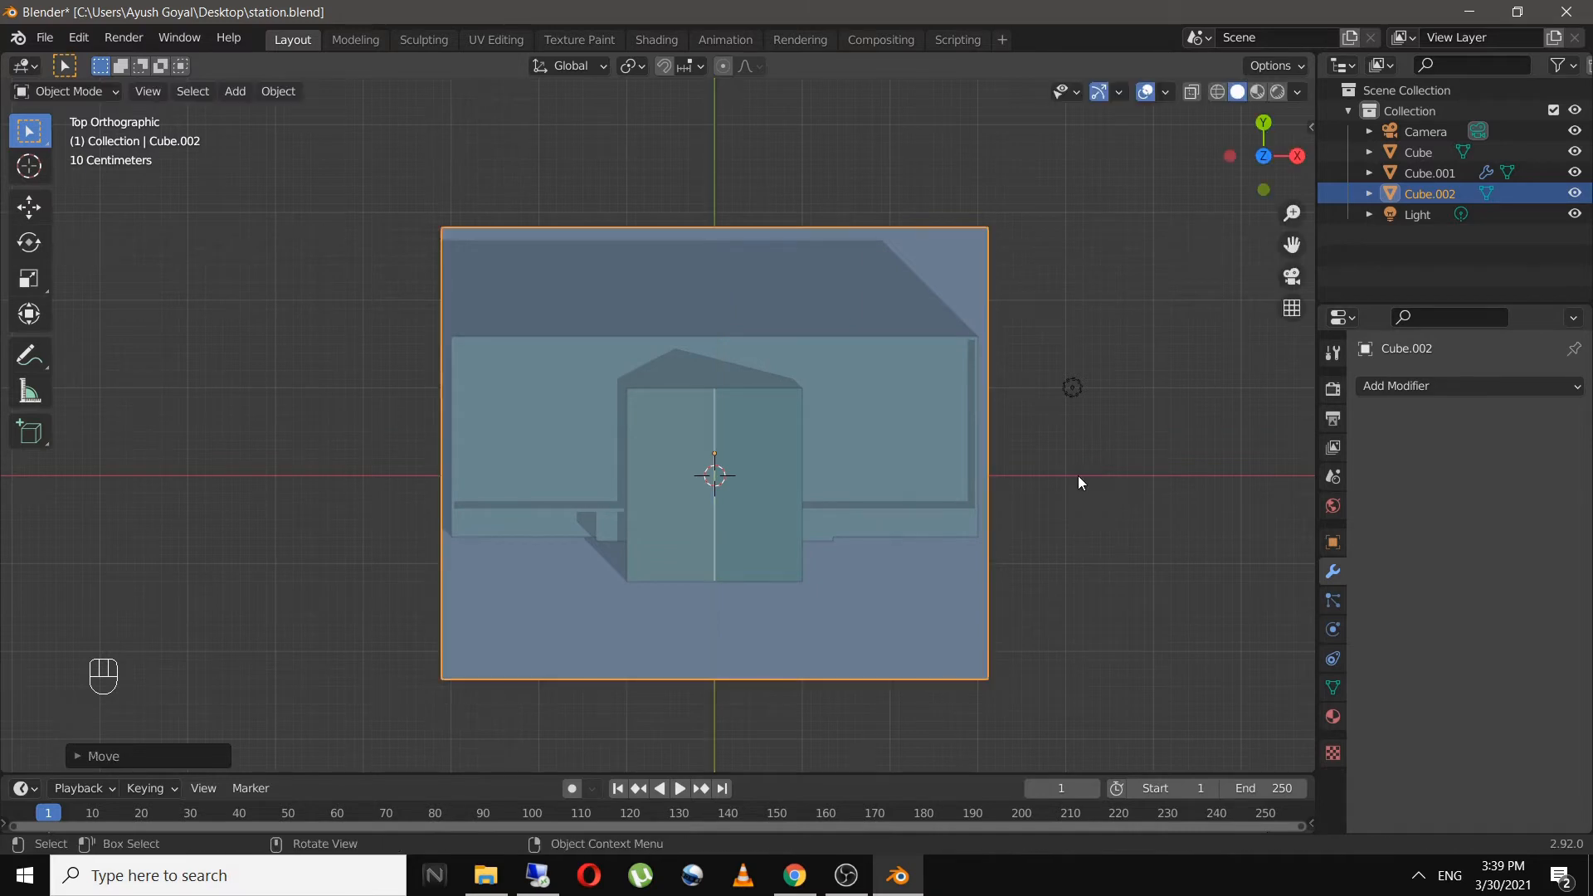
mouse_move(1024, 601)
middle_mouse_down()
mouse_move(962, 416)
mouse_move(1004, 441)
mouse_move(1048, 589)
middle_mouse_up()
key("s")
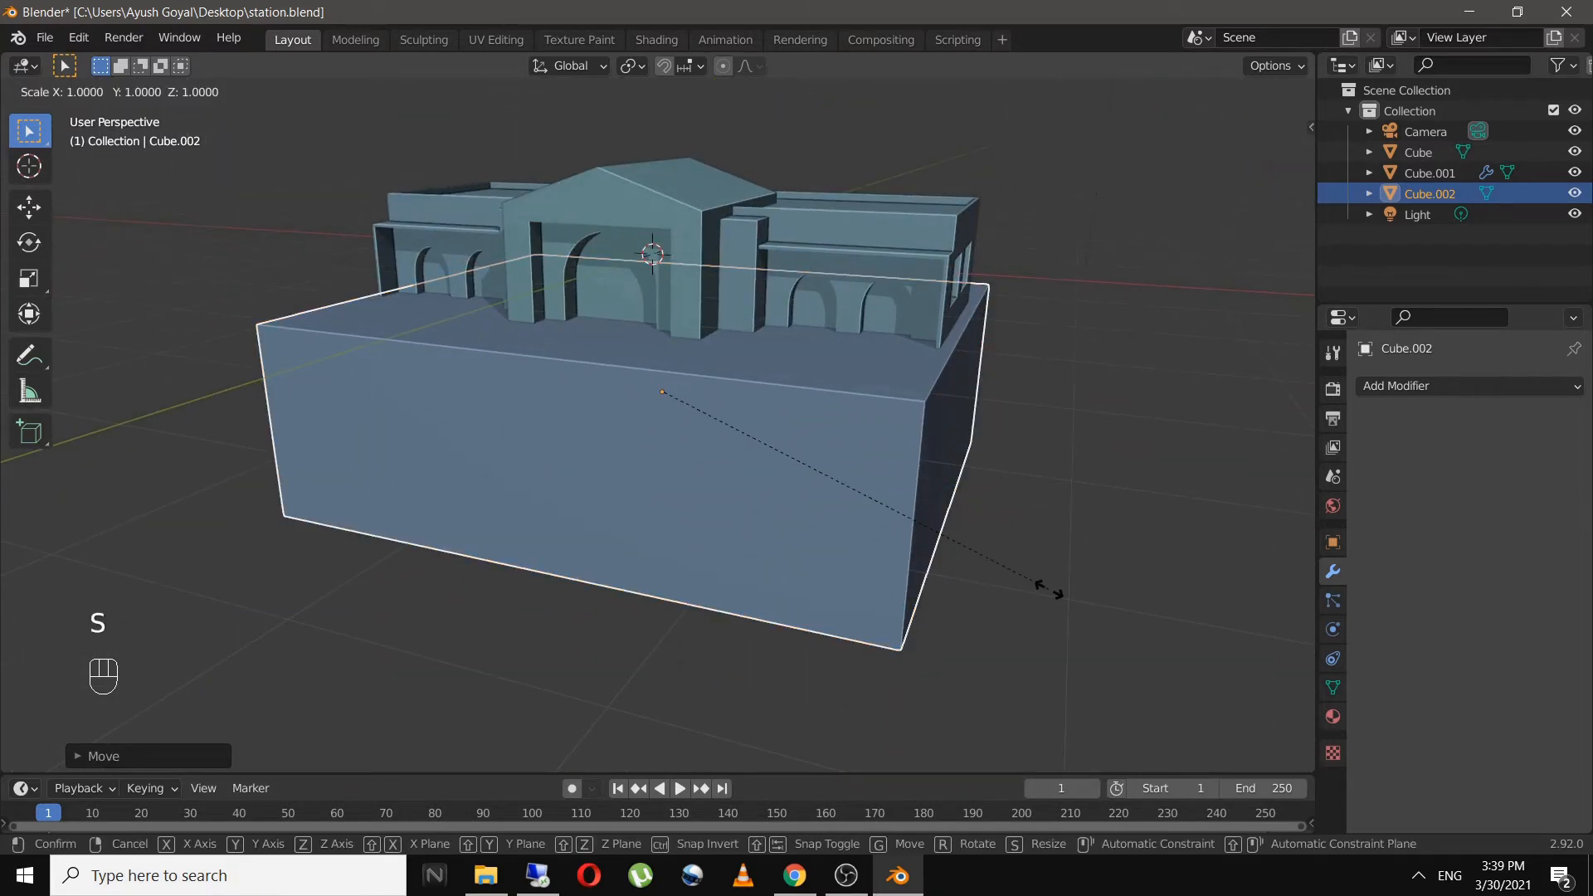
key("z")
left_click(1008, 610)
- Move the base block's bottom face up about 1.6 m along Z to make a thin slab
middle_click_drag(1002, 620, 1060, 441)
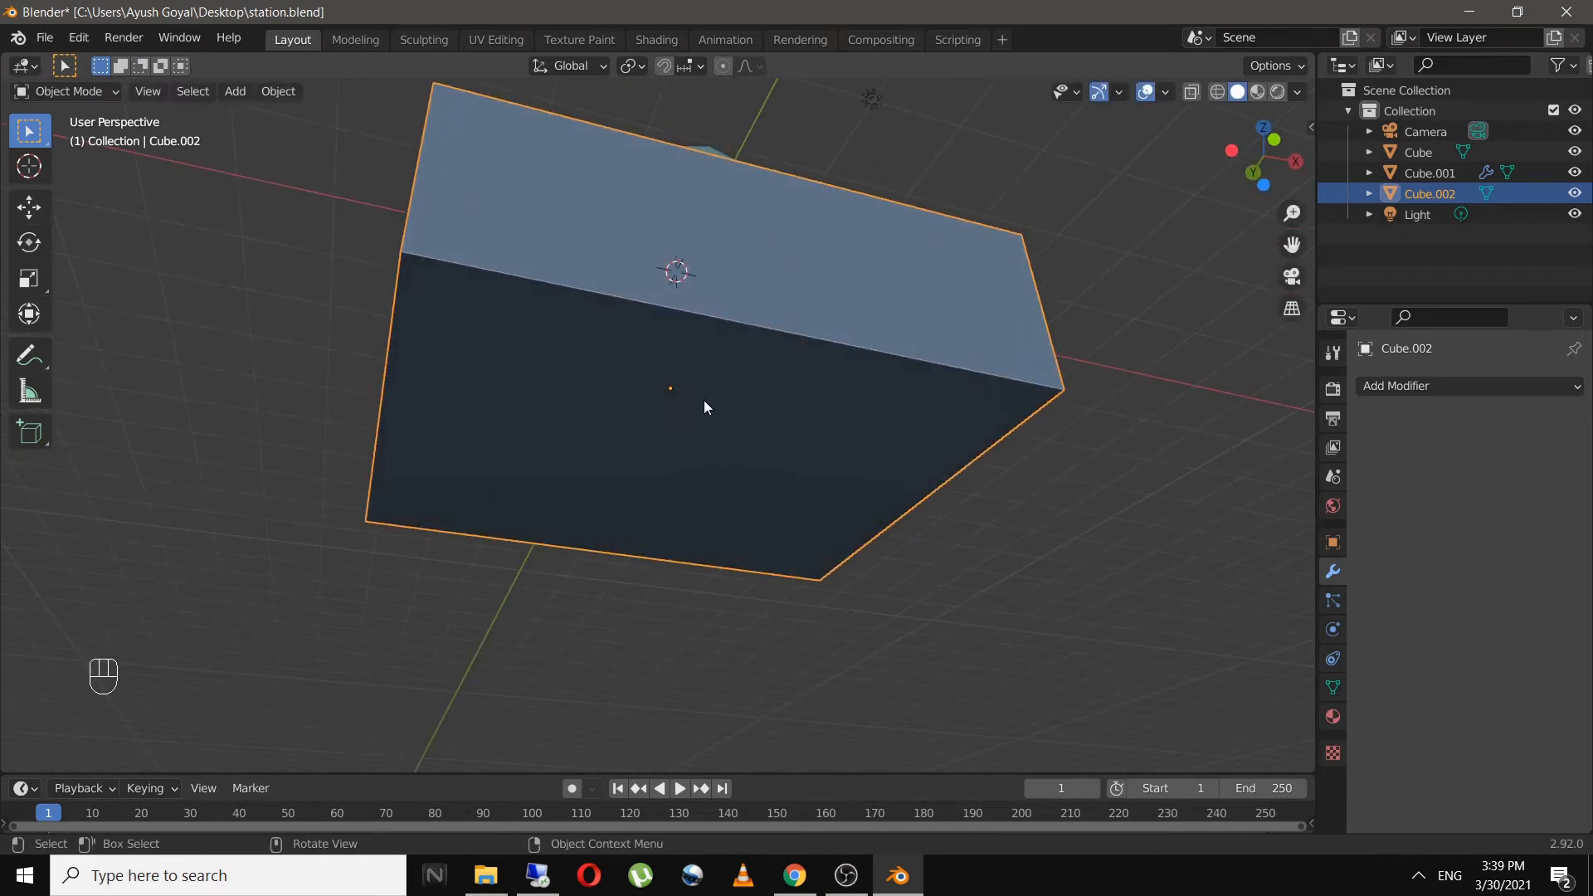
key("Tab")
left_click(712, 426)
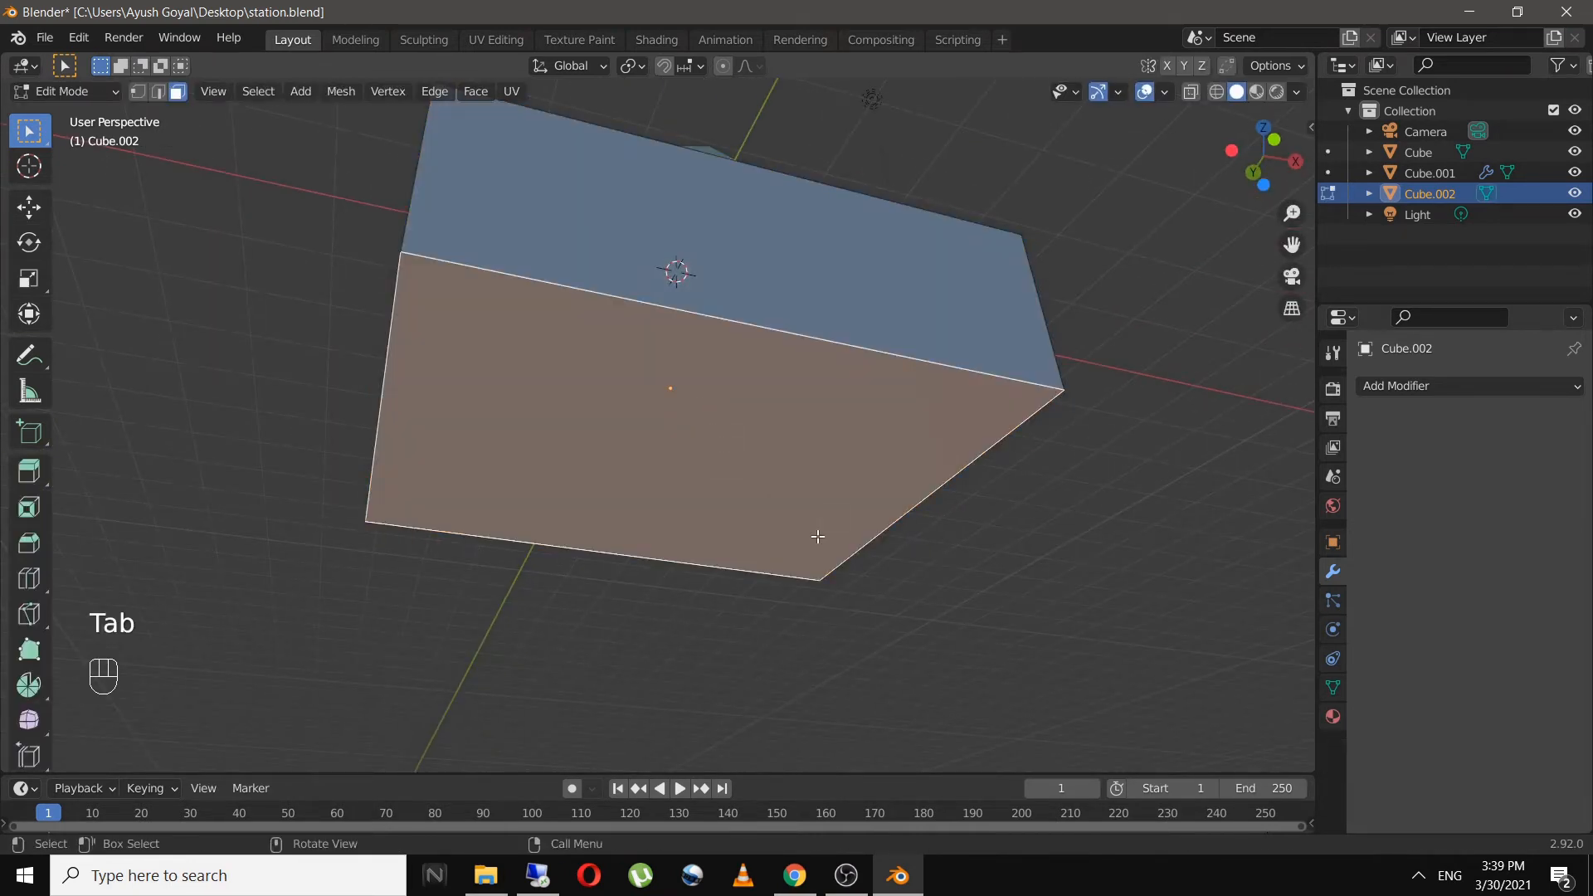
middle_click_drag(817, 537, 904, 605)
key("g")
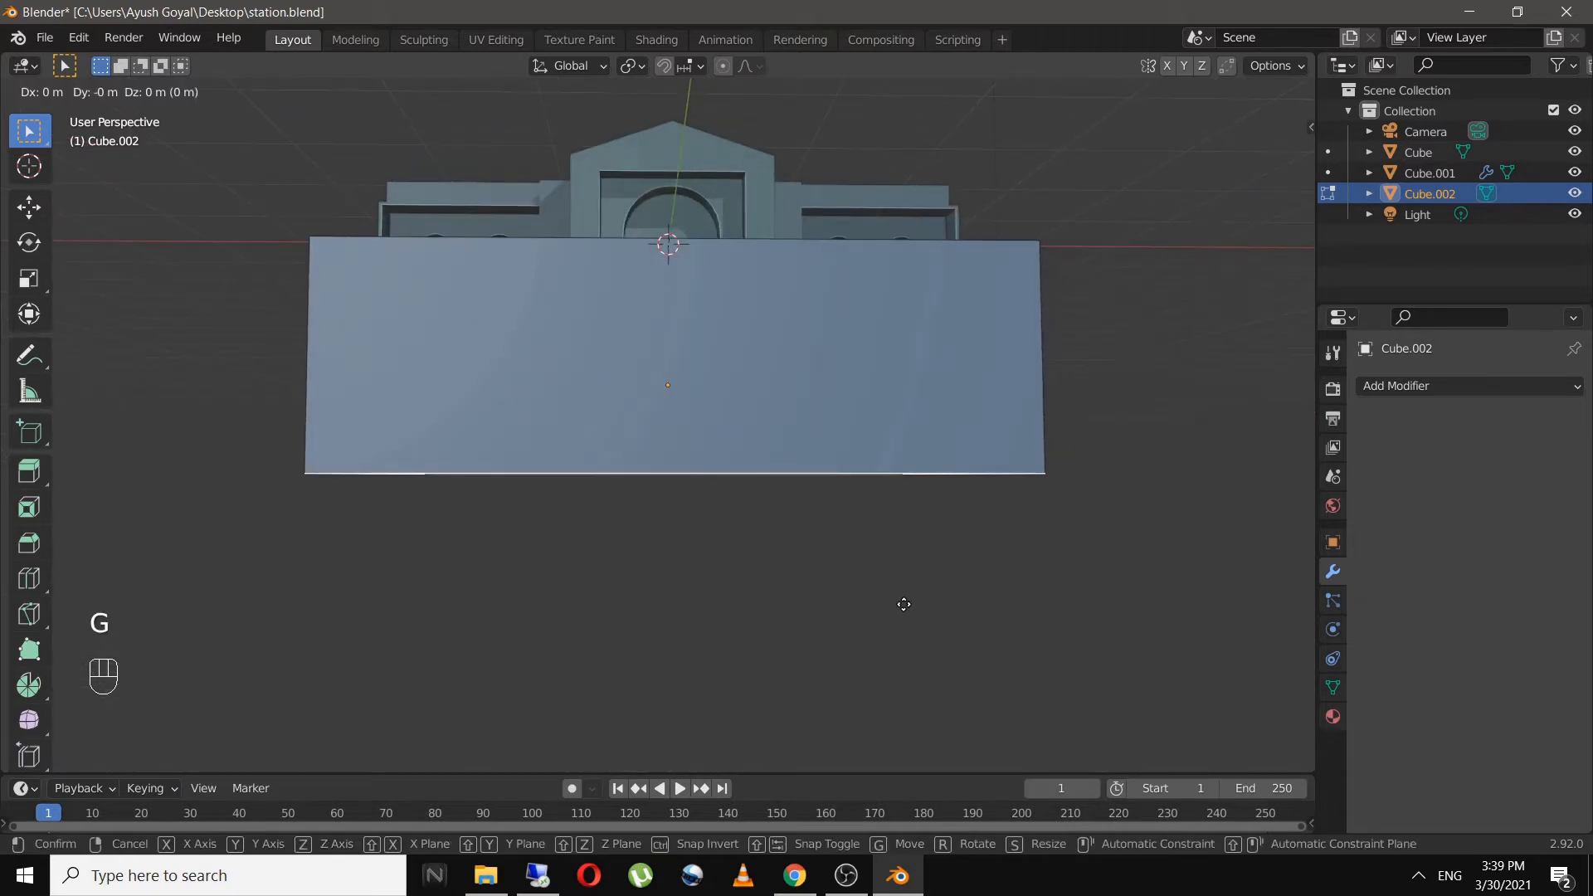
key("z")
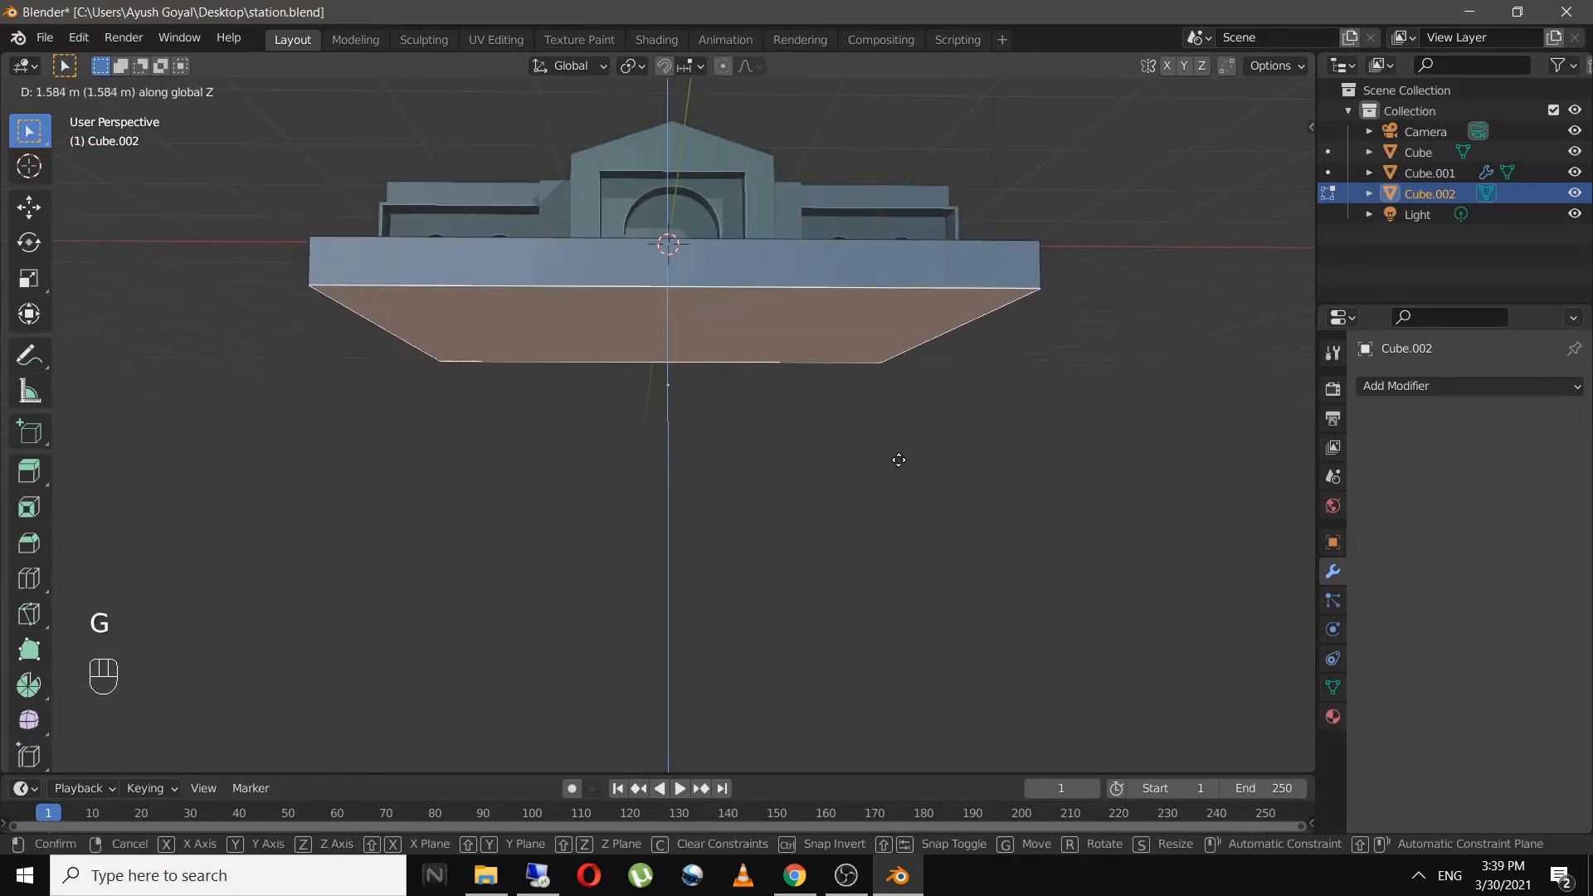
left_click(899, 457)
- Scale the base's bottom face along X by about 1.12 to slope the ends, and lower it about 0.07 m along Z
middle_click_drag(953, 459, 878, 497)
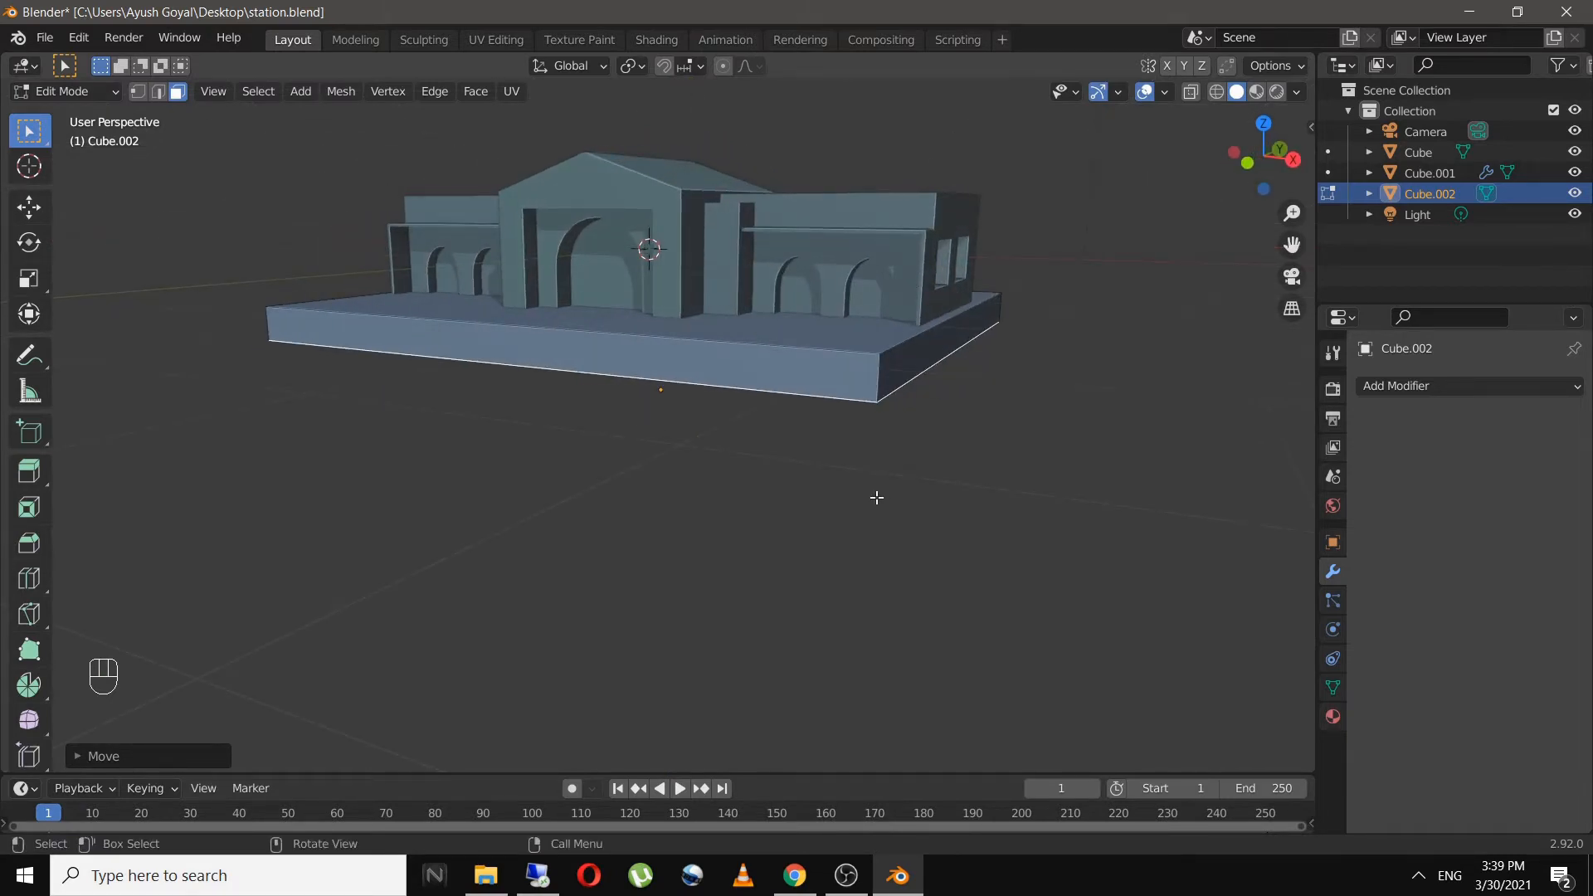
key("s")
key("x")
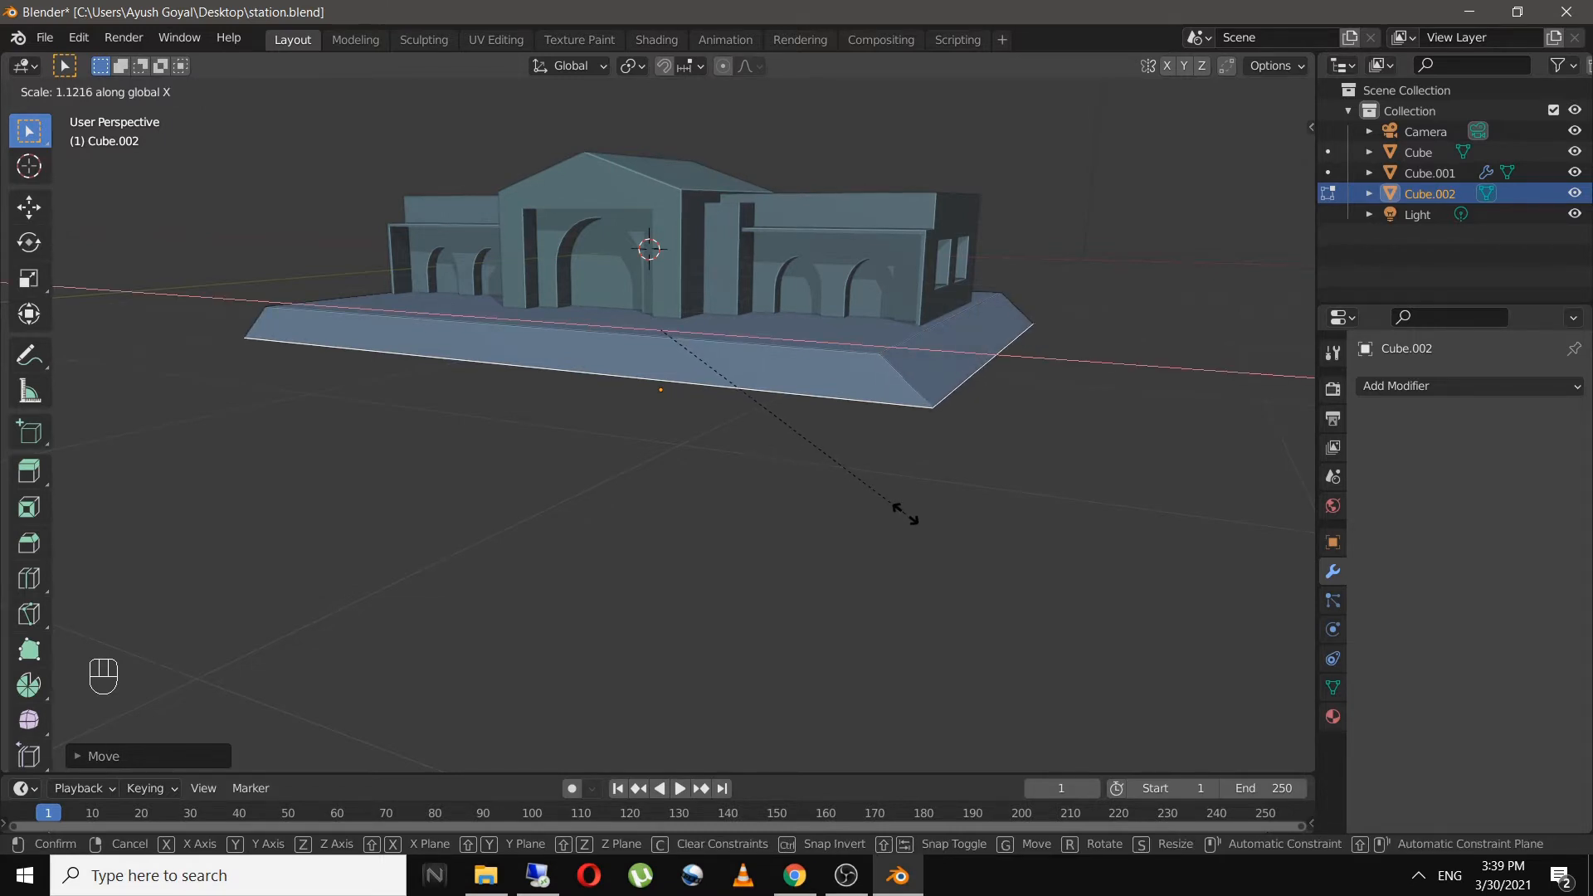
left_click(904, 514)
middle_click_drag(904, 515, 923, 509)
key("g")
middle_click(923, 510)
key("shift")
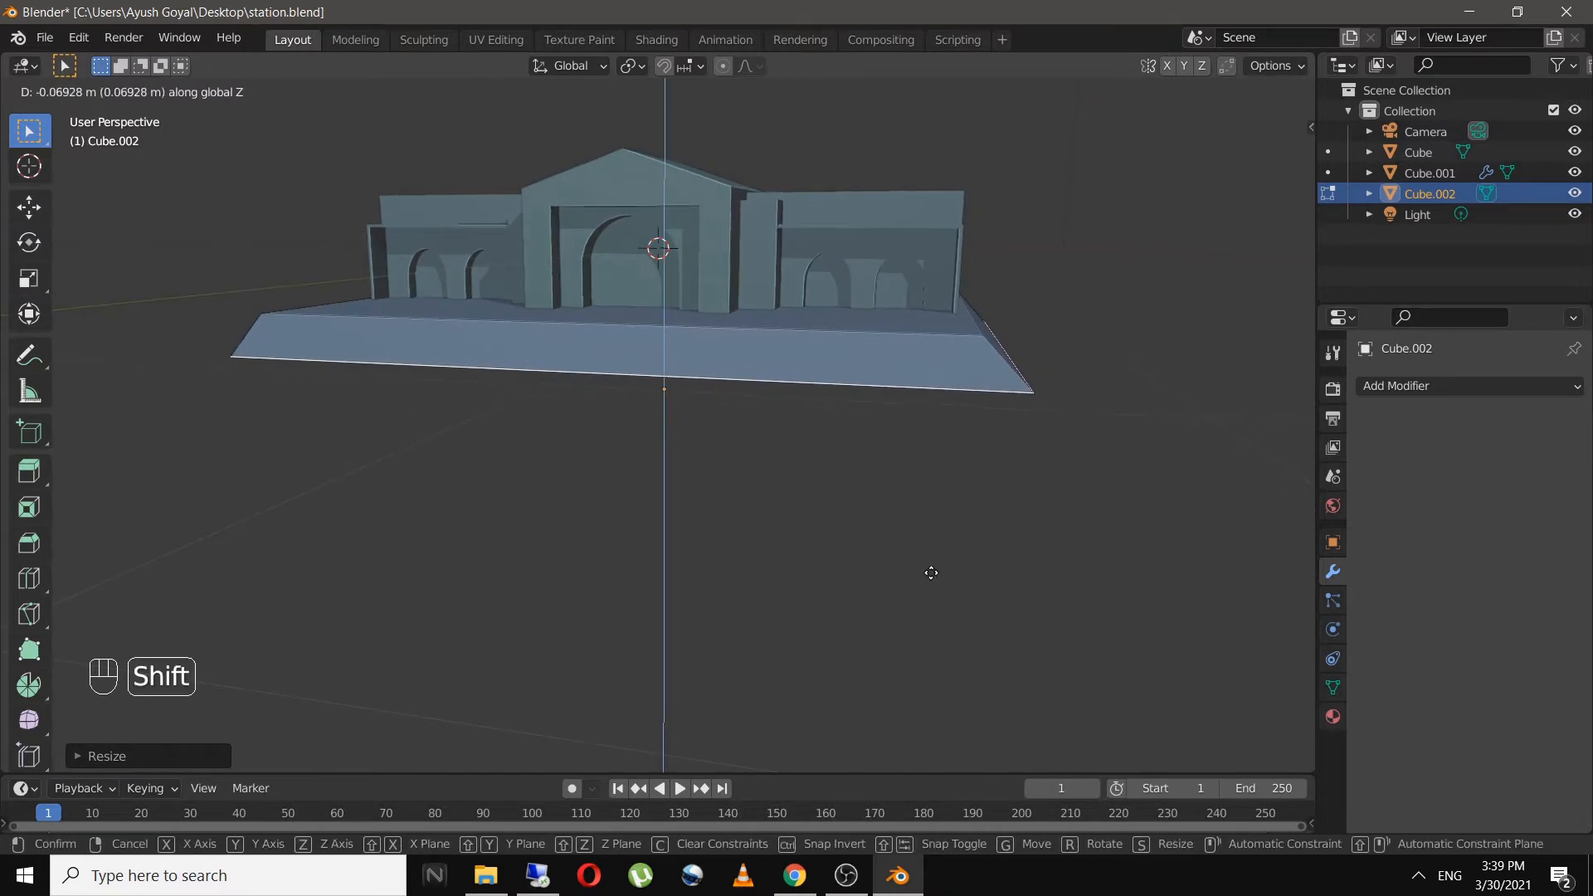
left_click(933, 565)
- Add a loop cut across the full length of the base, slid to about -0.48 near the building's rear wall
middle_click_drag(946, 549, 684, 620)
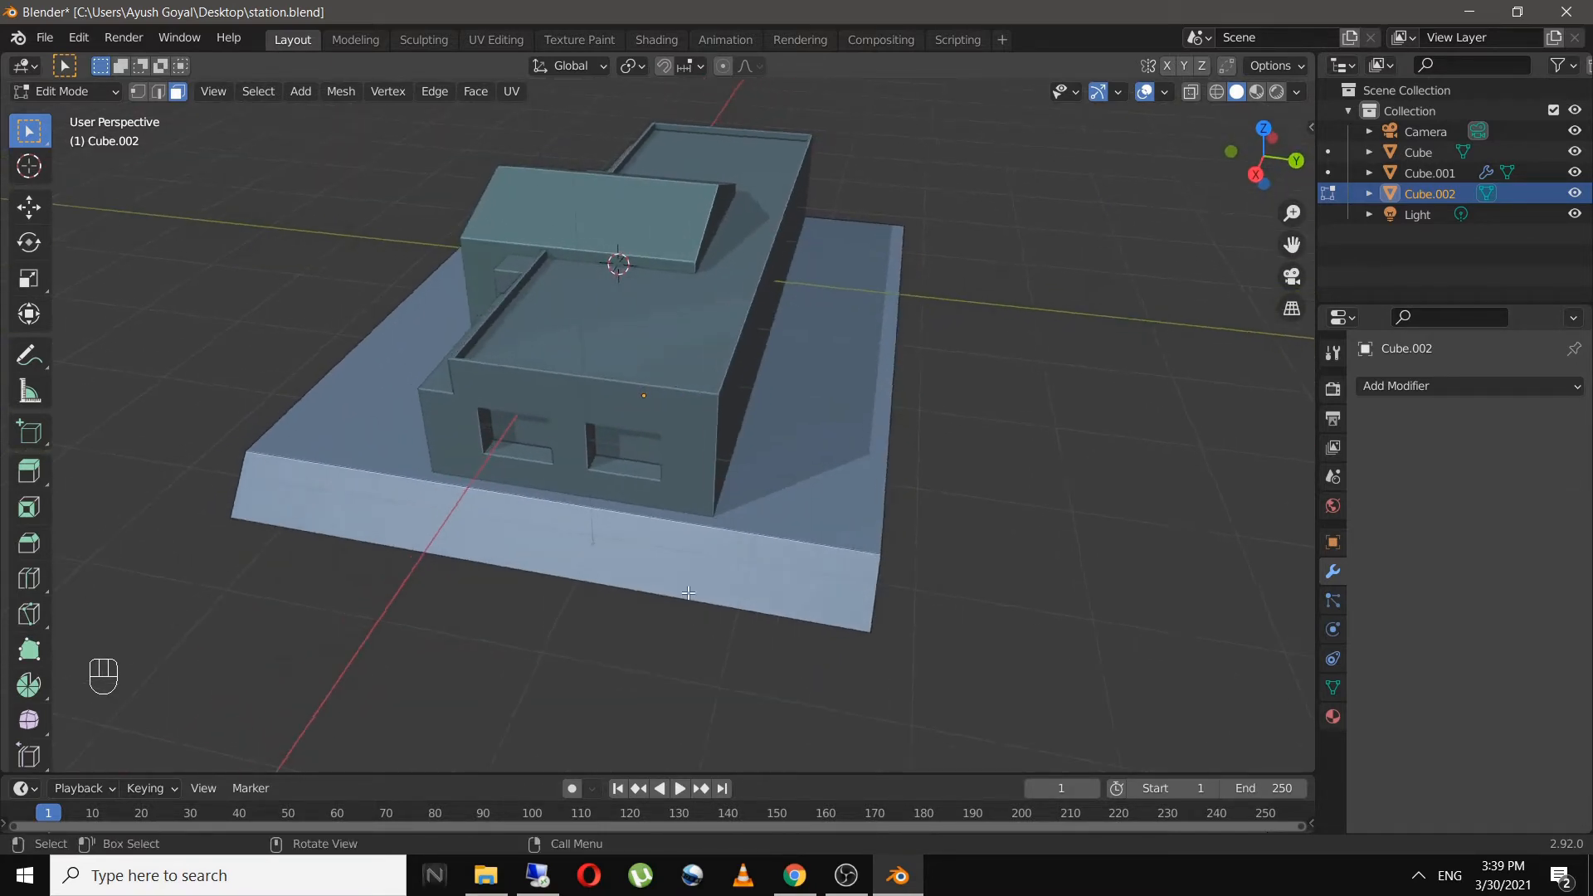
key("ctrl+r")
left_click(668, 596)
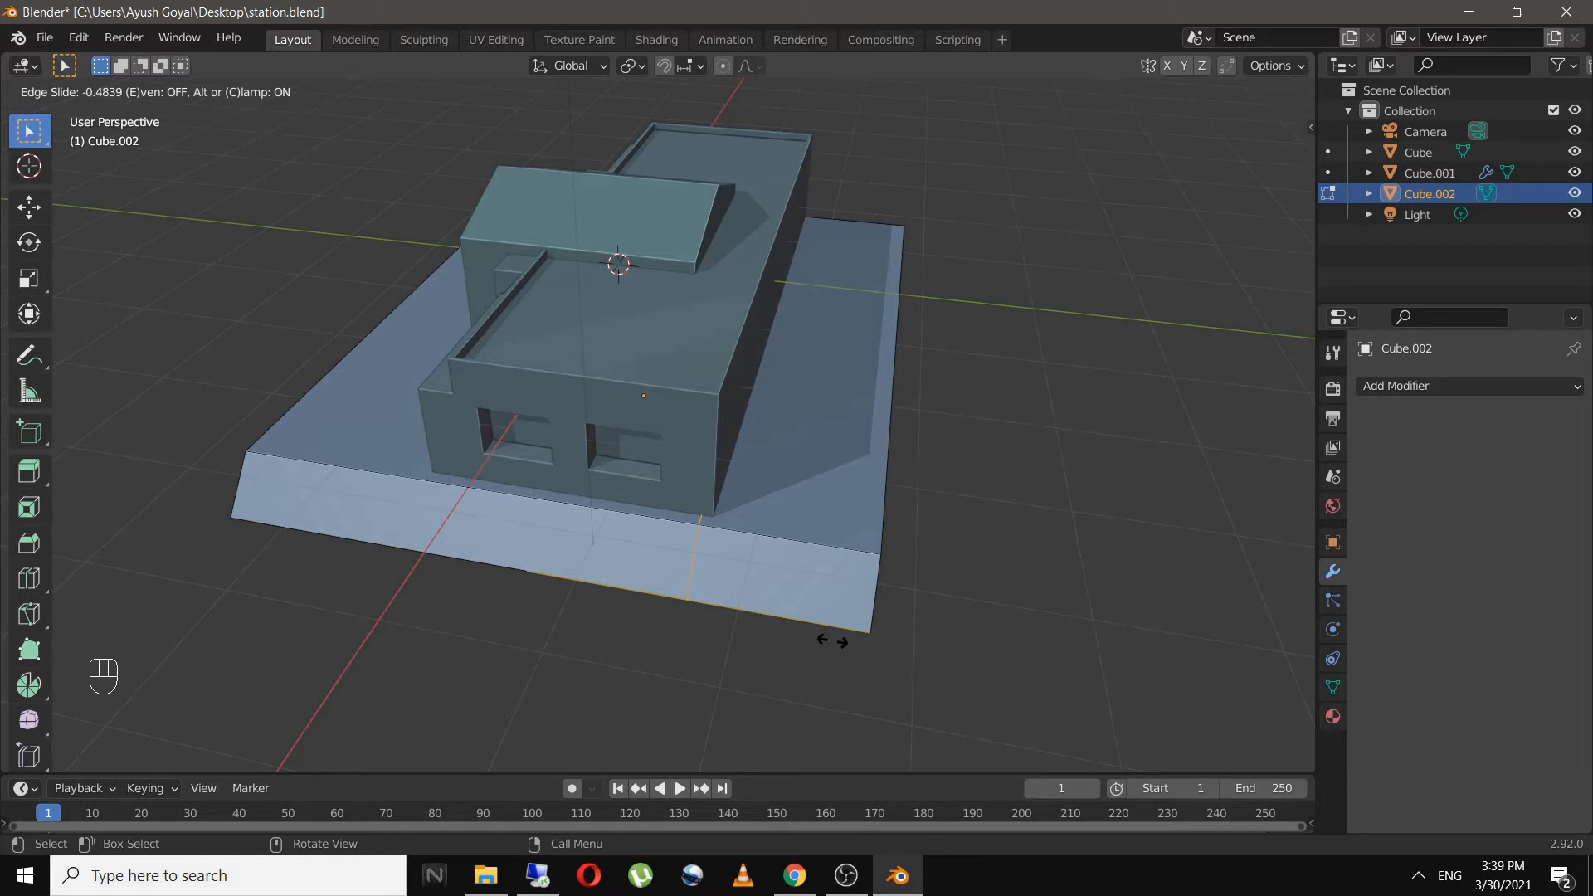
left_click(833, 640)
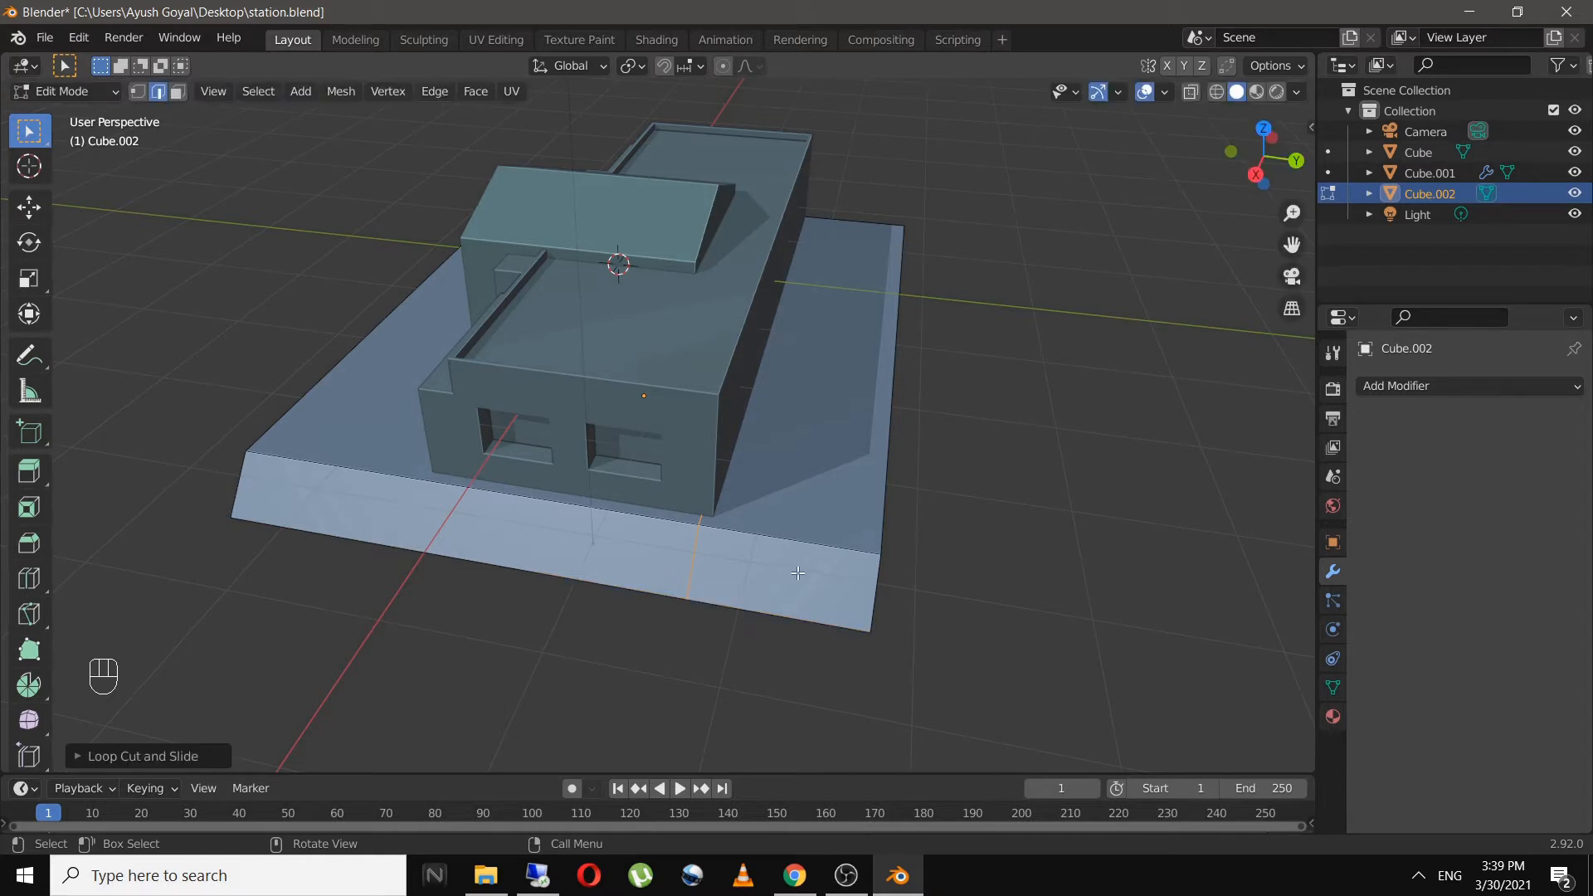
- Select the sloped end face behind the loop cut on the base's +X side in face mode
key("3")
left_click(830, 581)
mouse_move(935, 558)
middle_mouse_down()
mouse_move(762, 556)
mouse_move(946, 541)
middle_mouse_up()
key("g")
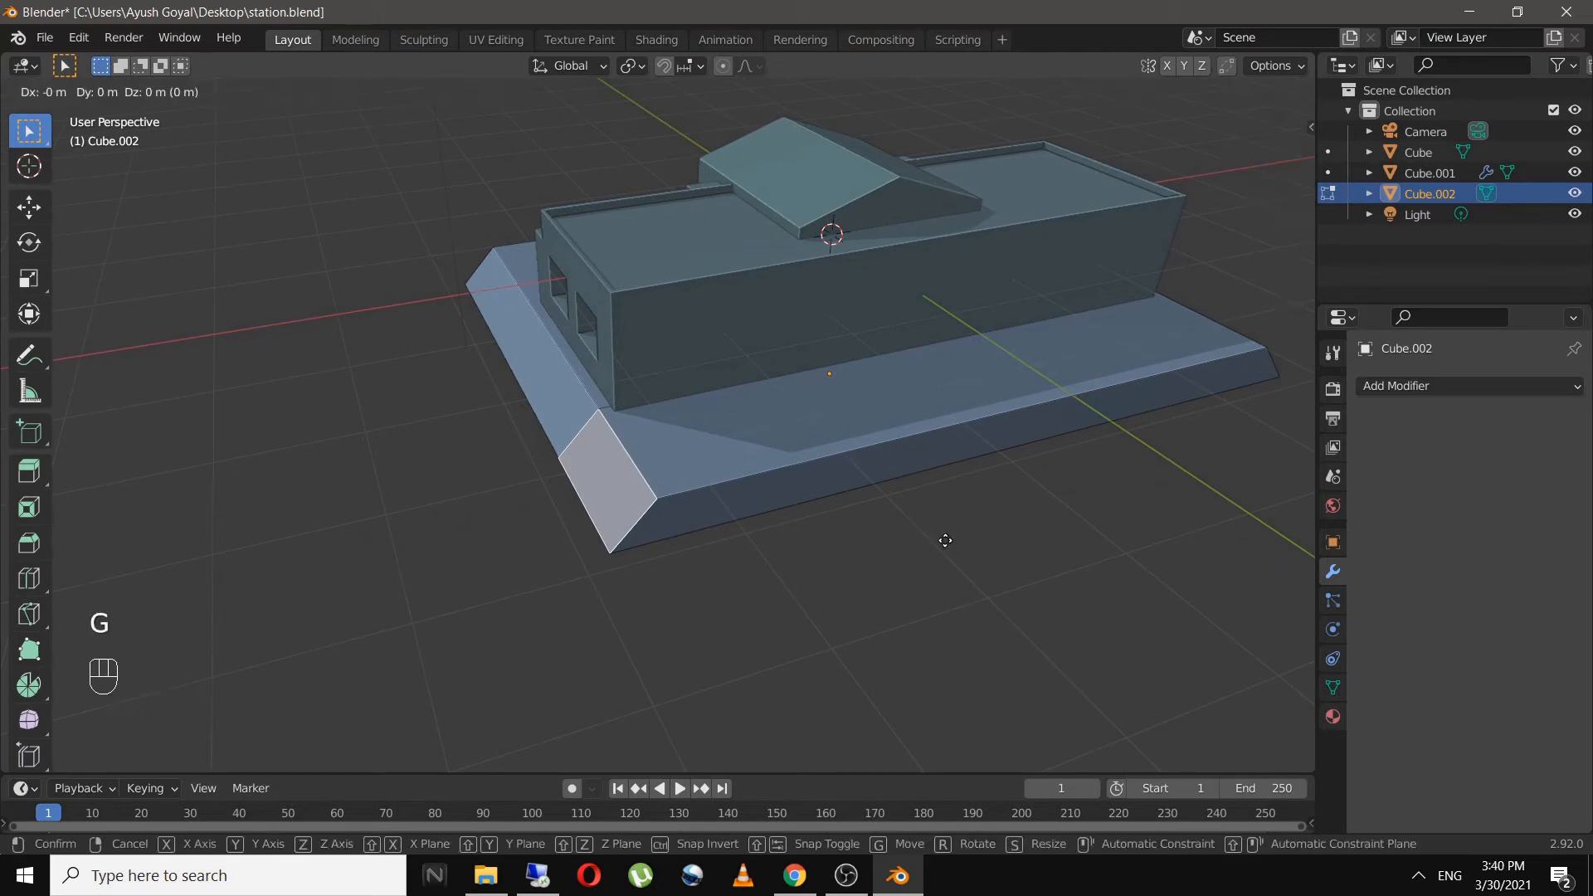
key("x")
right_click(748, 590)
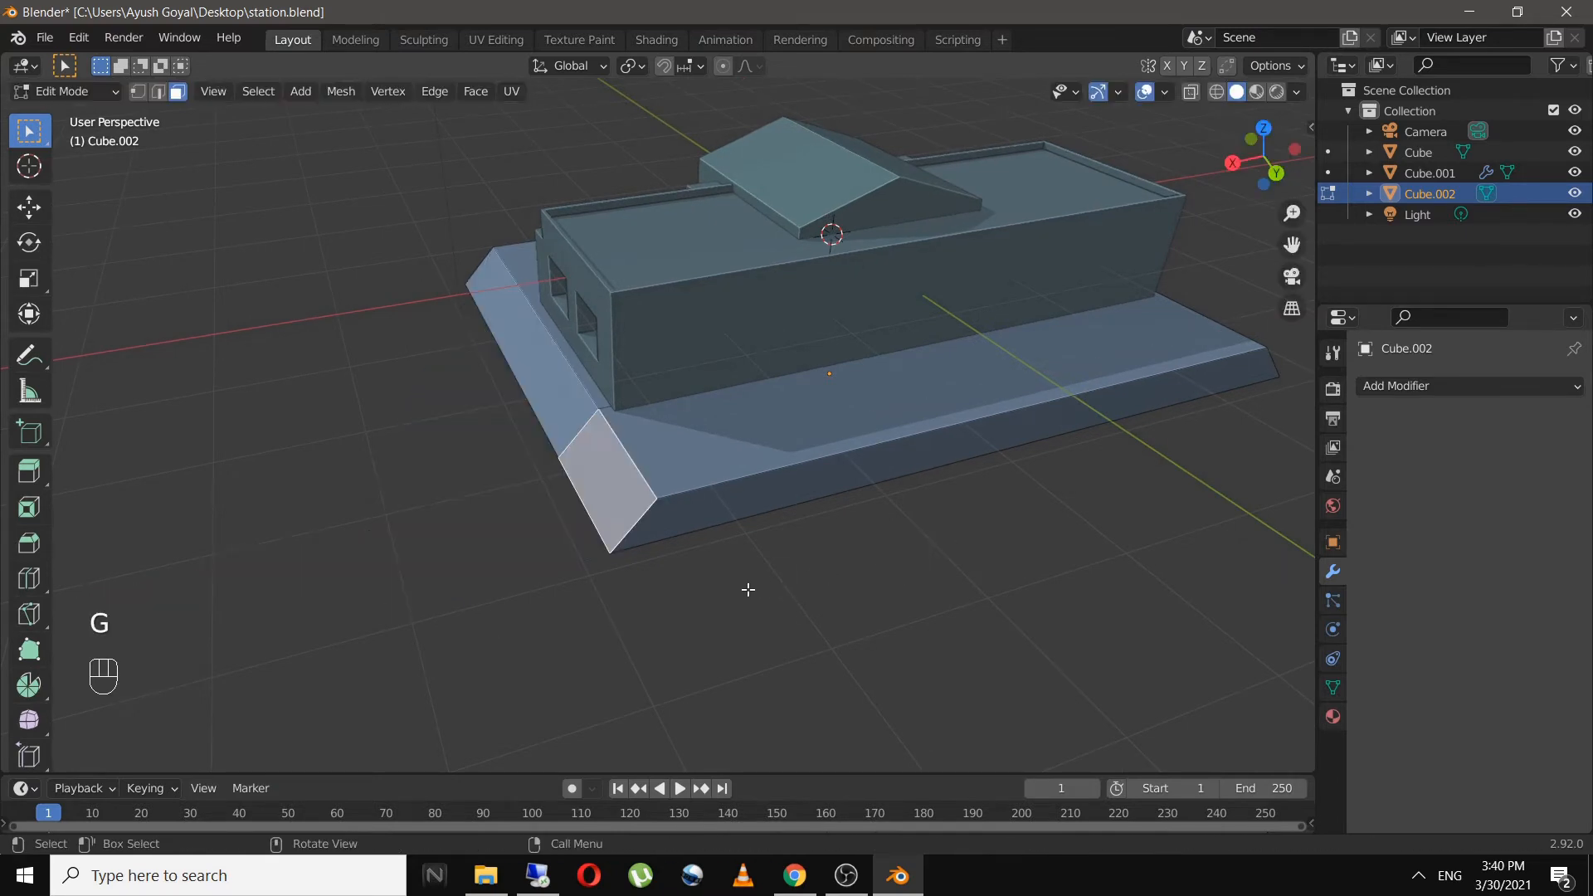
- Extrude the selected rear end face of the base outward along X by exactly 2.2 m
key("e")
key("x")
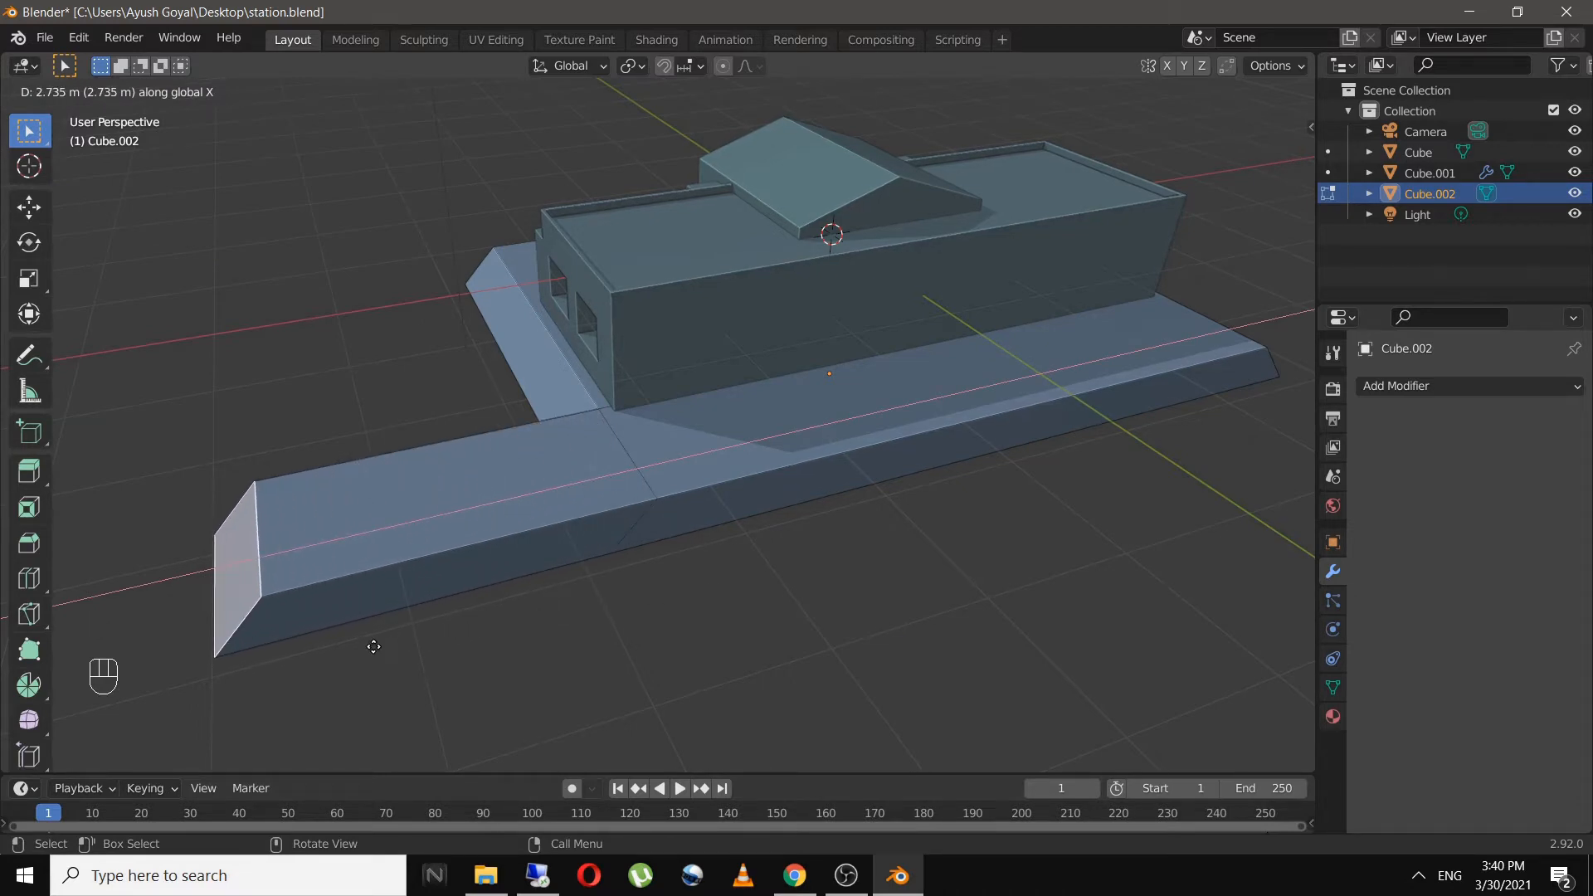
left_click(446, 633)
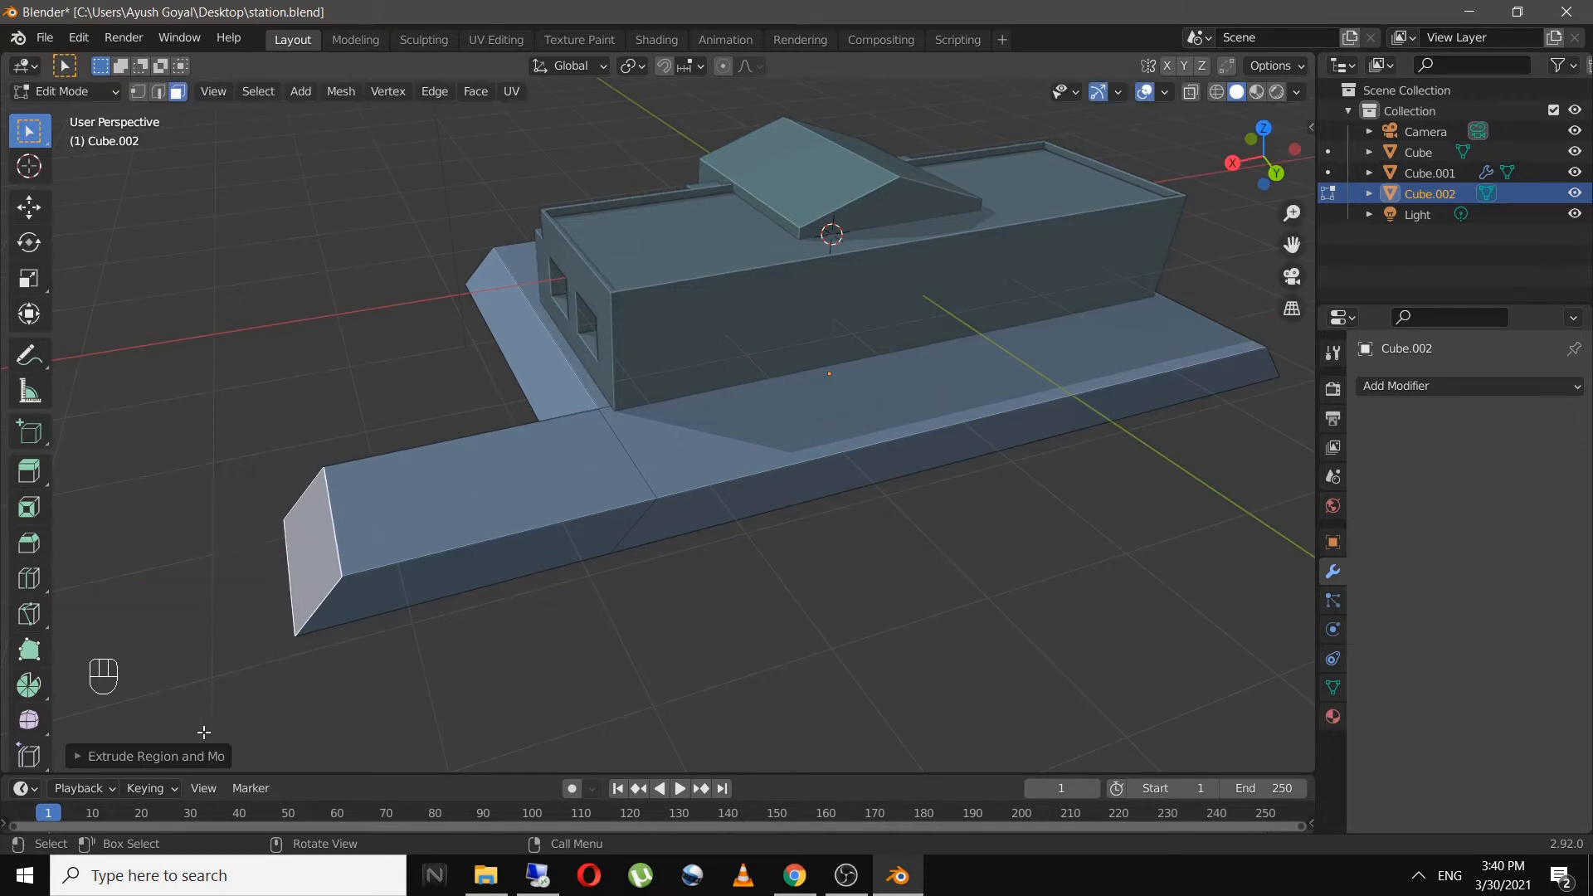
left_click(77, 757)
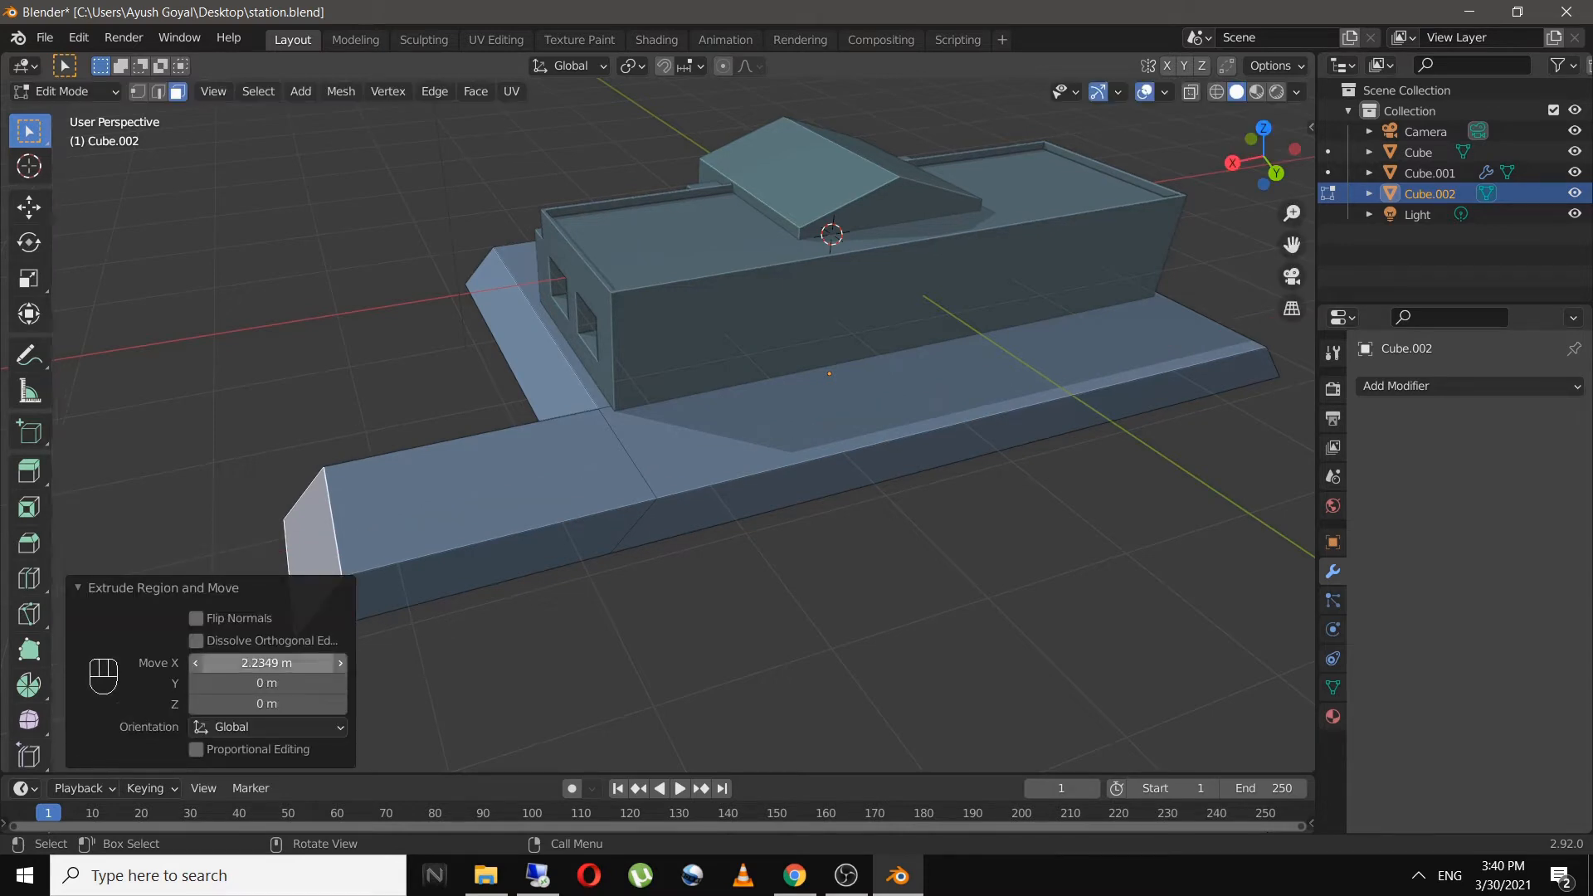
left_click(302, 661)
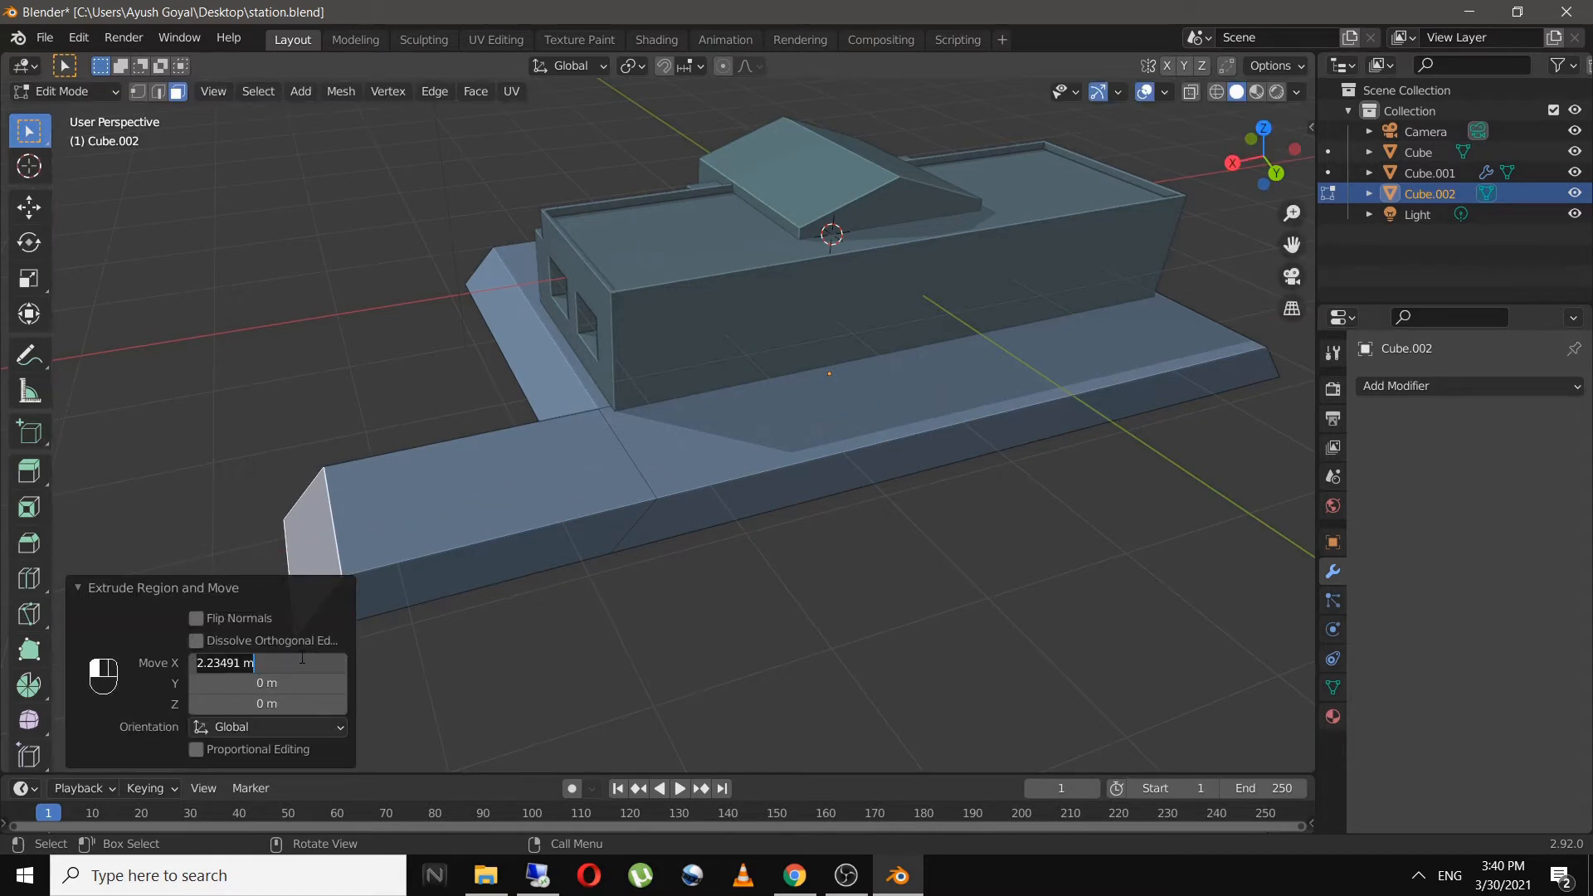
type("2.2")
key("Return")
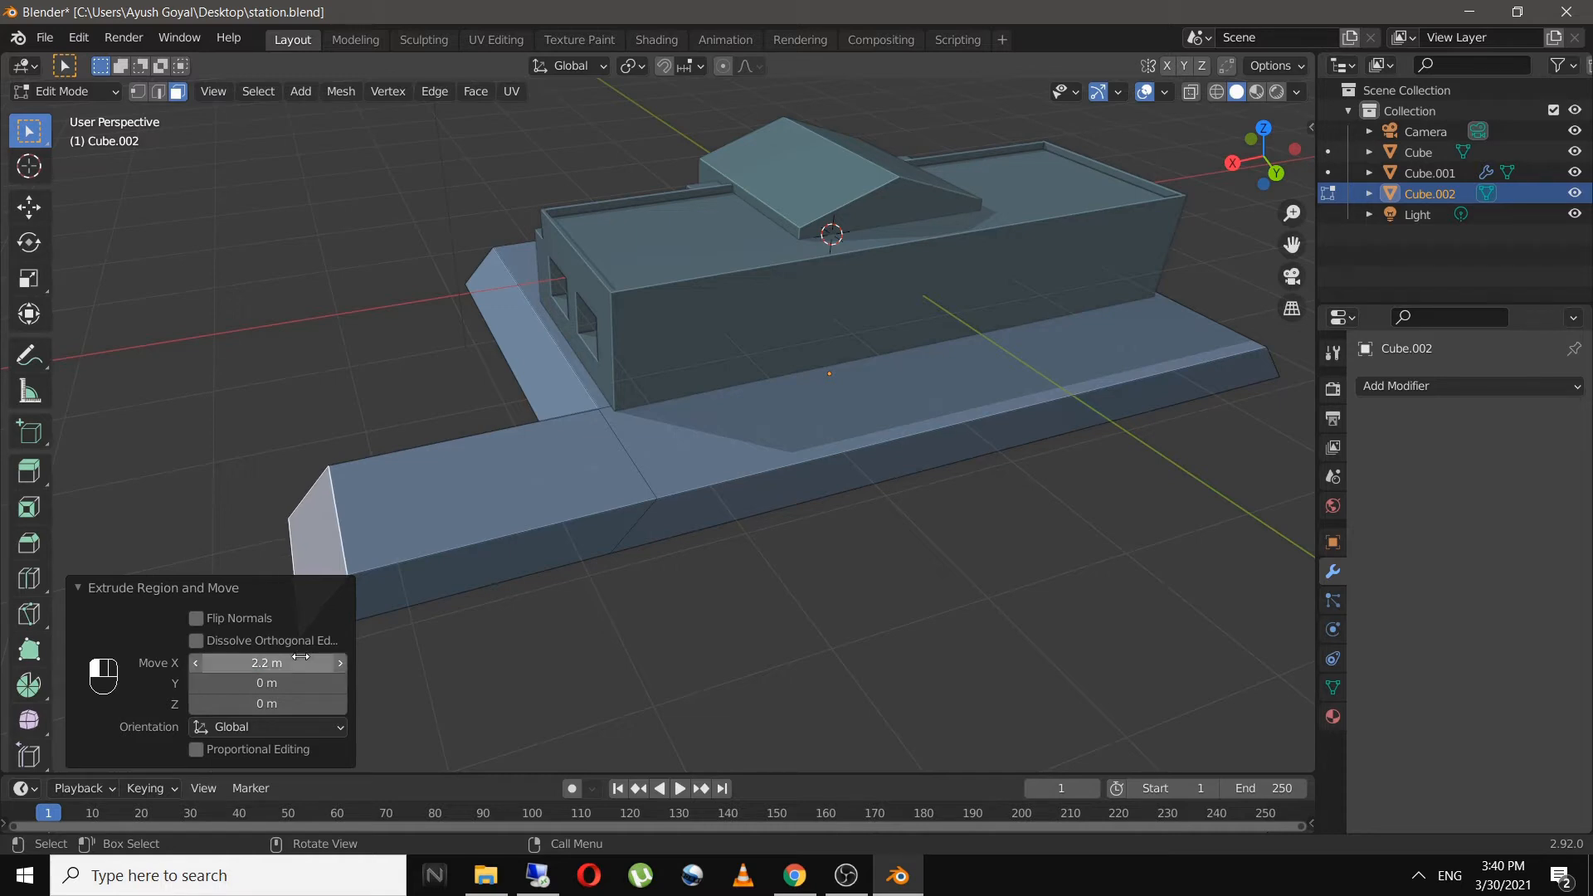
- Extrude the matching rear end face on the base's opposite side by -2.2 m along X and return to Object Mode
middle_click_drag(502, 656, 899, 448)
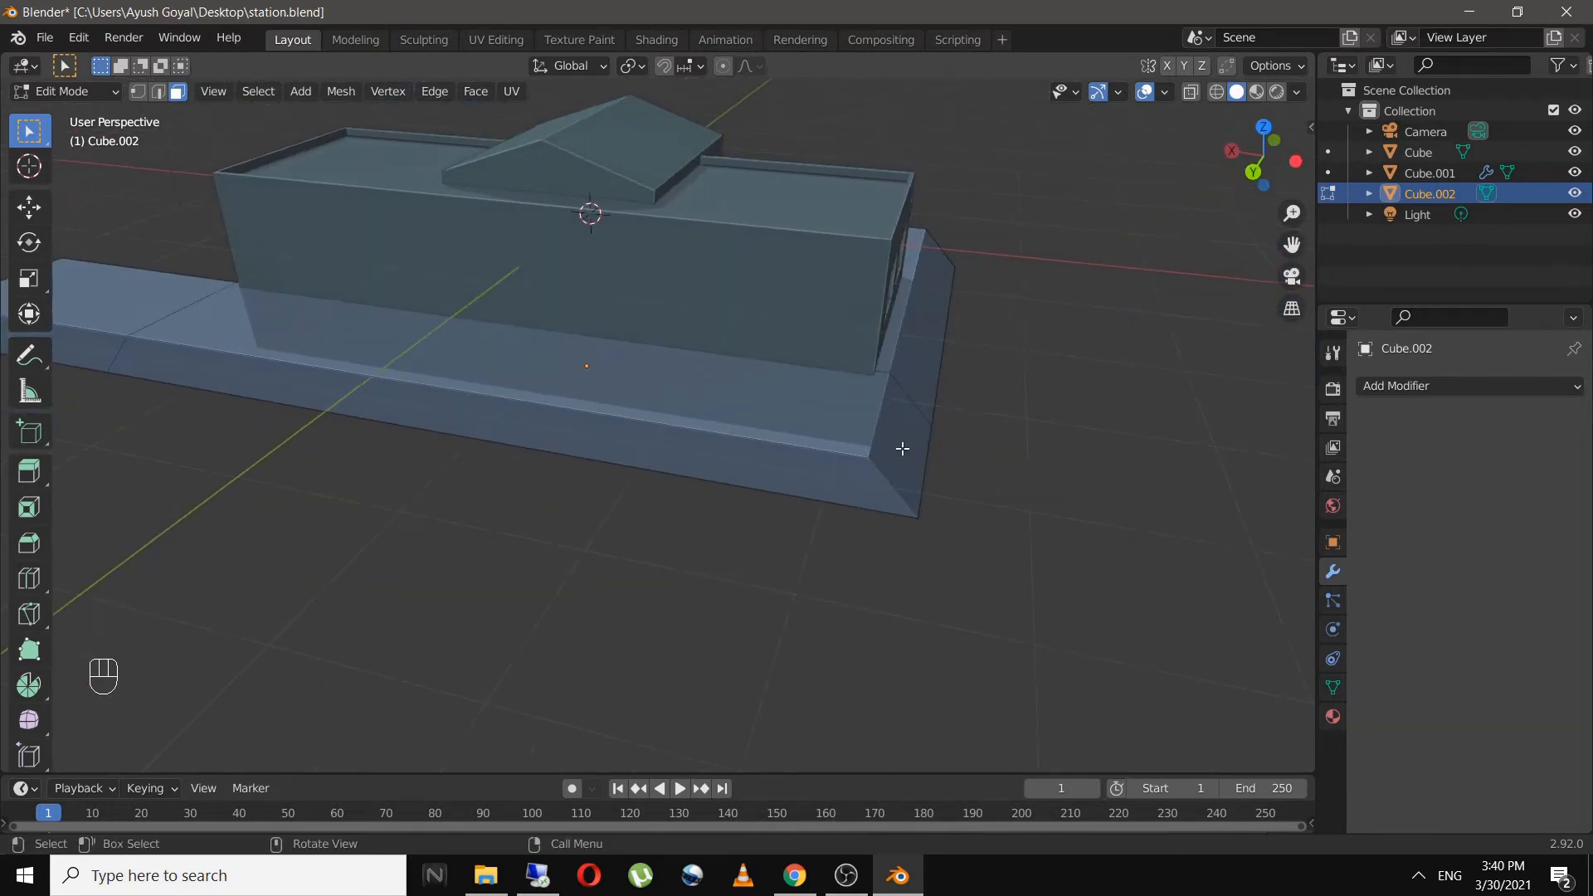
left_click(900, 448)
key("e")
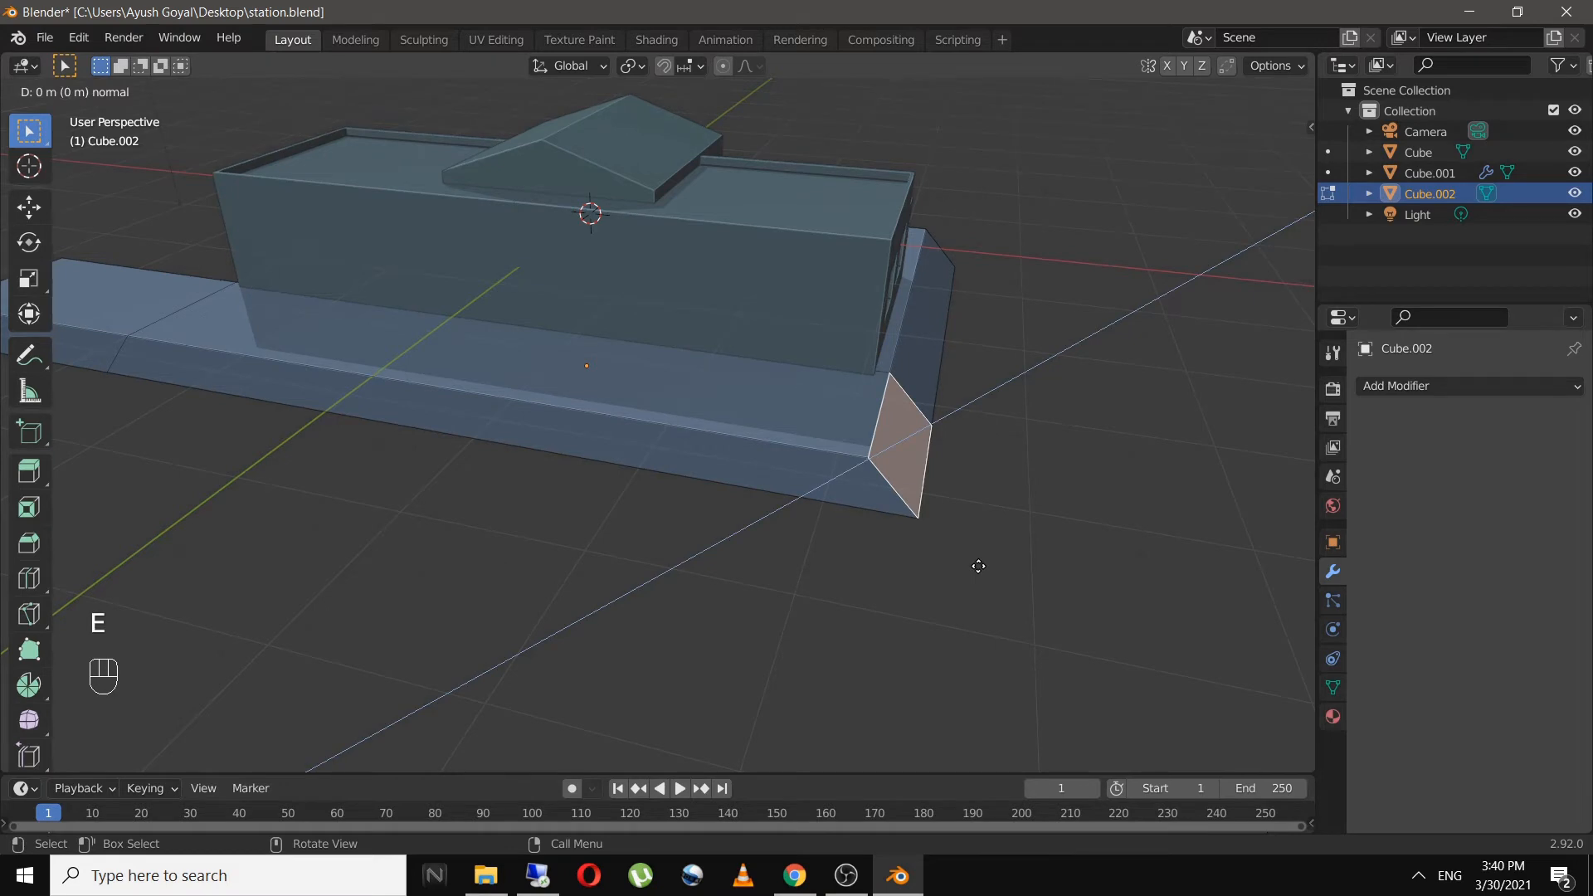
left_click(1271, 611)
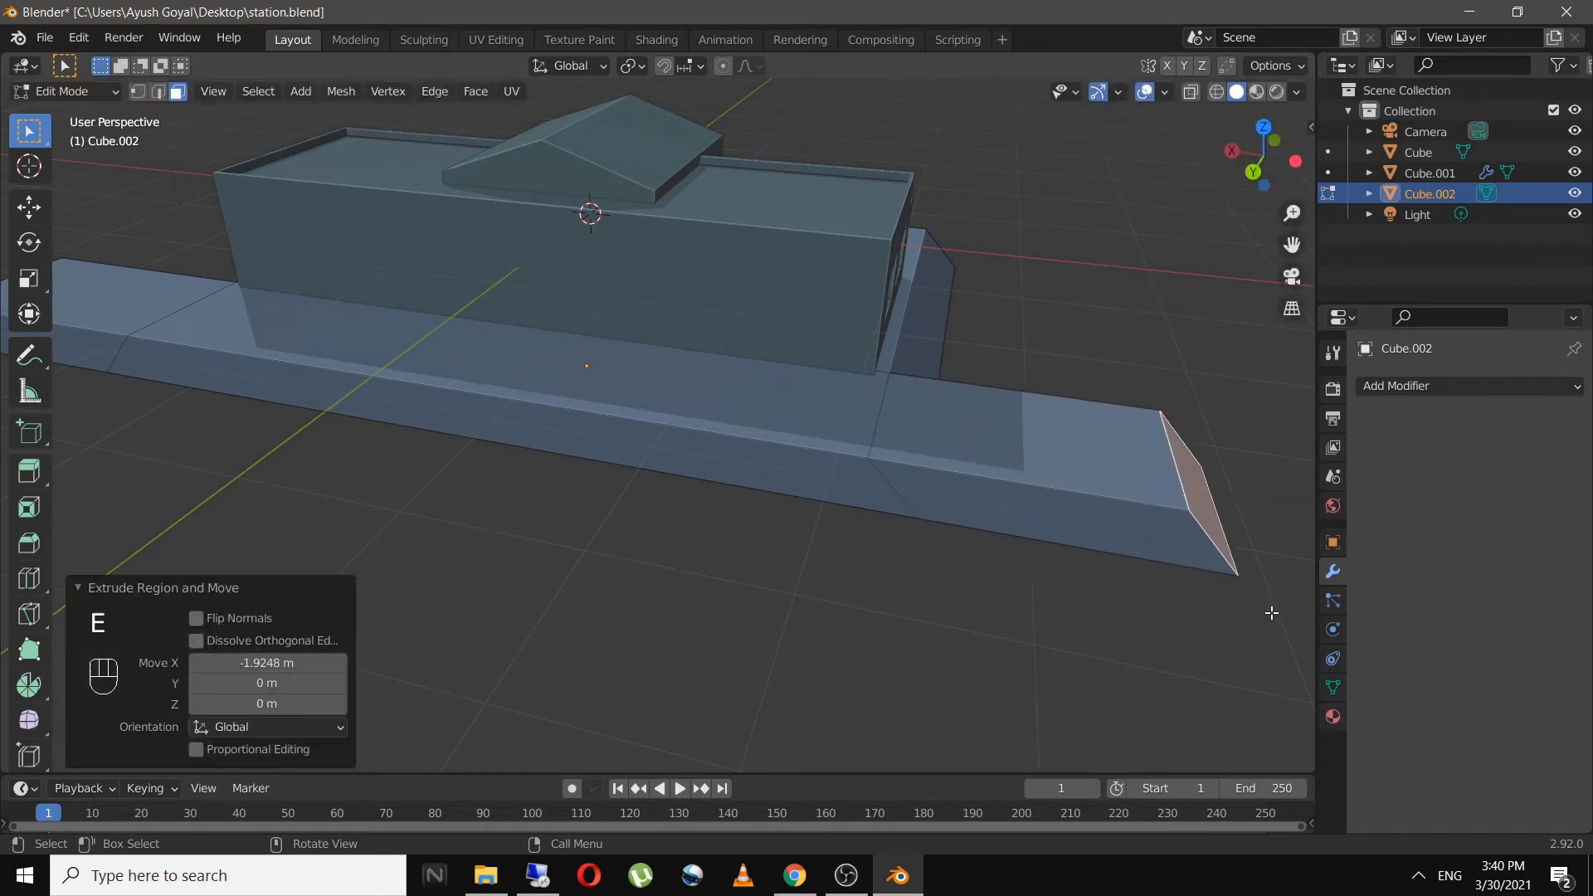
left_click(279, 664)
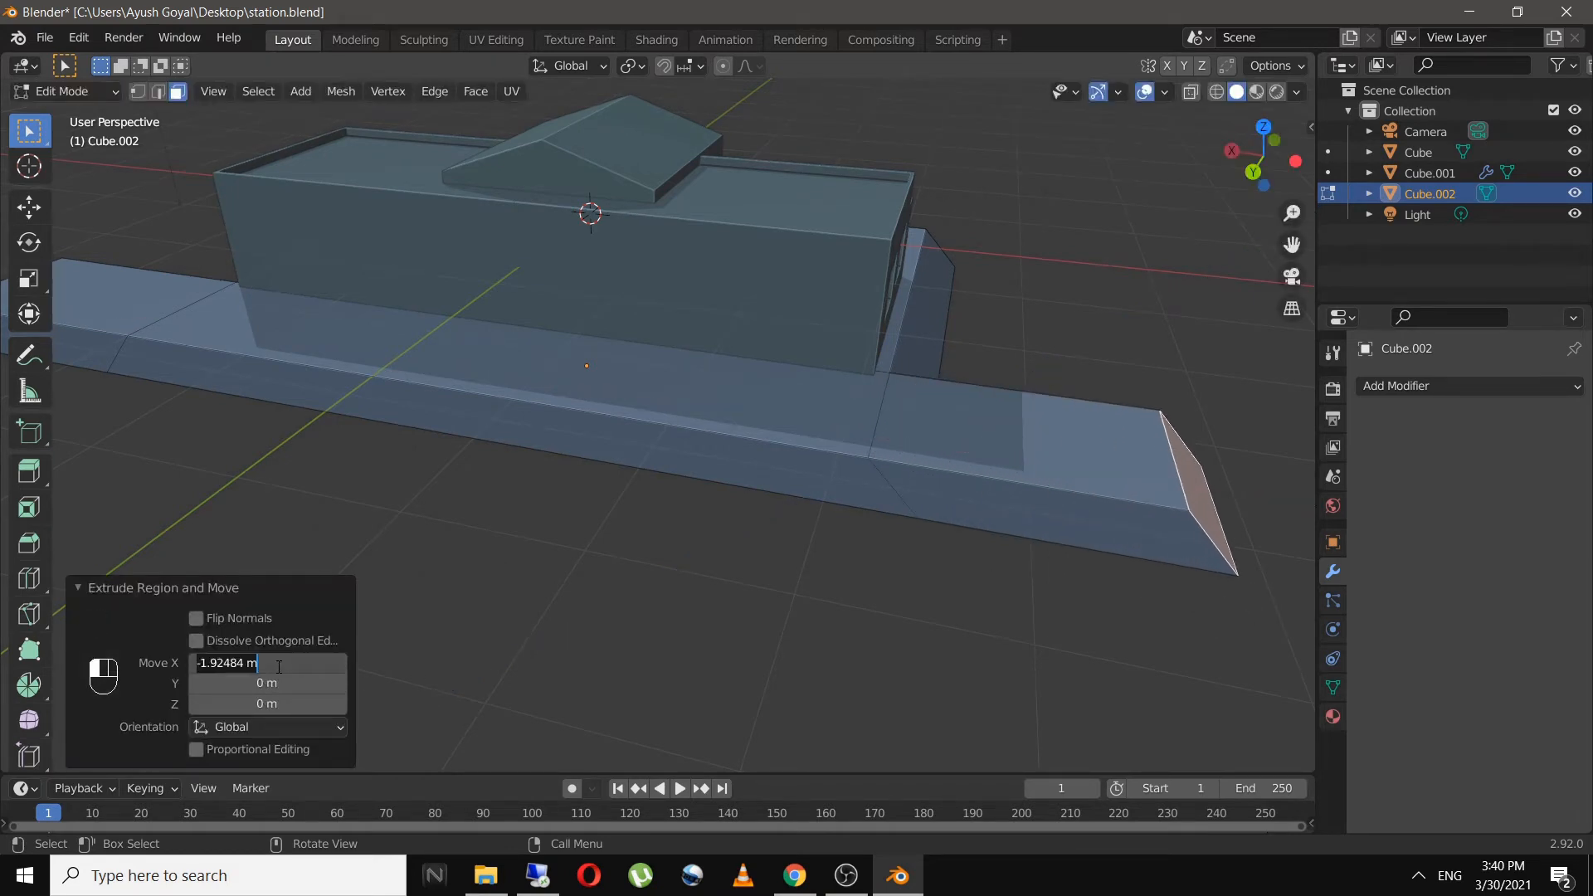
type("-2.2")
key("Return")
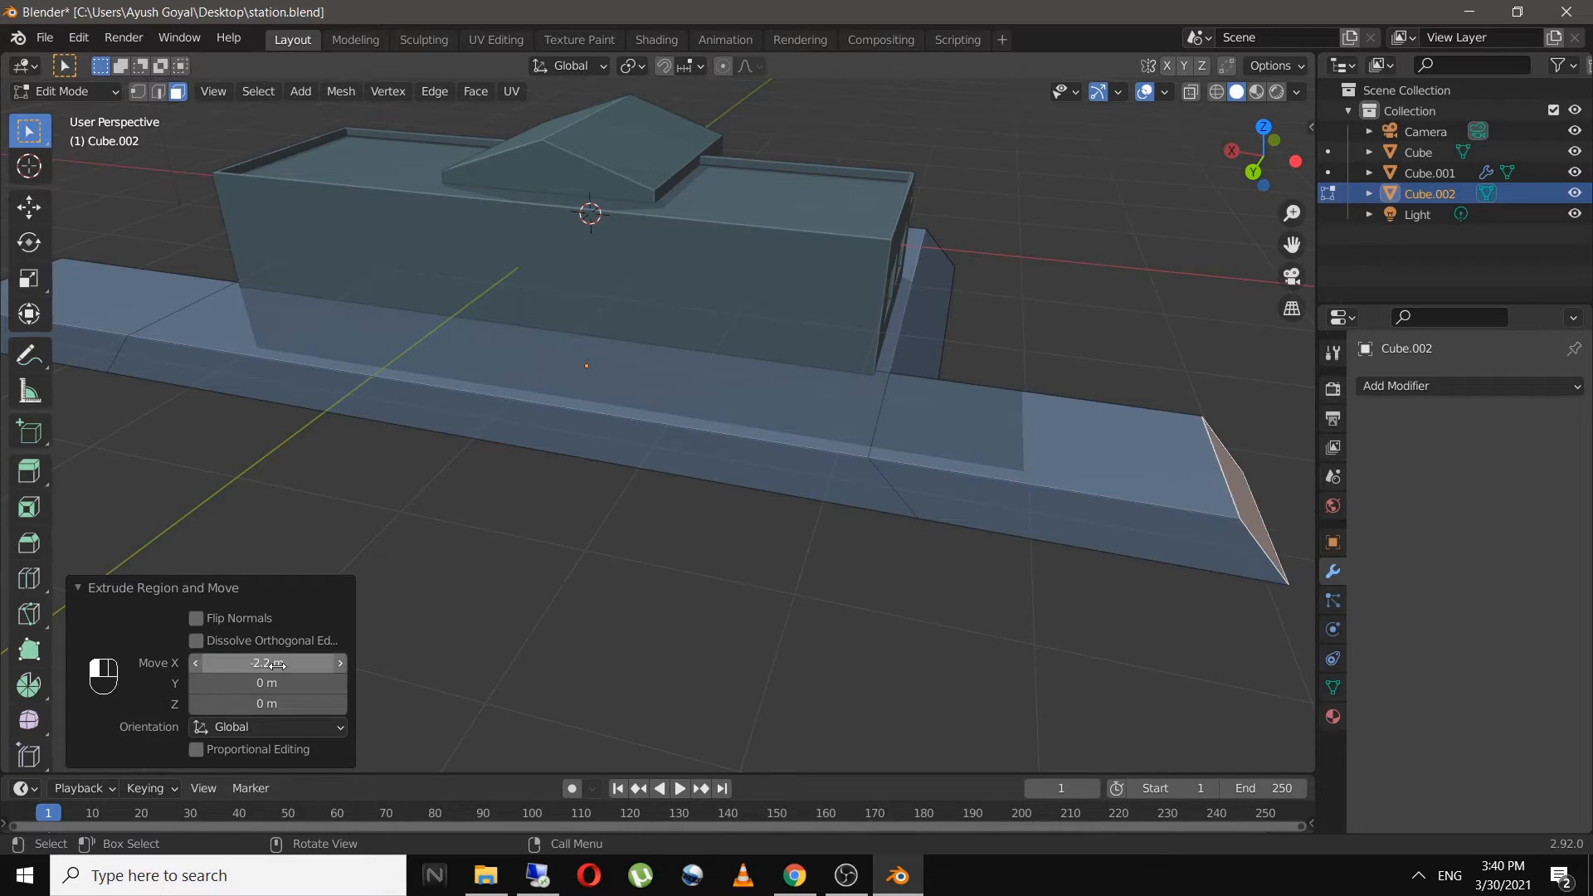
left_click(591, 613)
scroll(628, 615, "down", 1)
middle_click_drag(628, 614, 515, 627)
key("Tab")
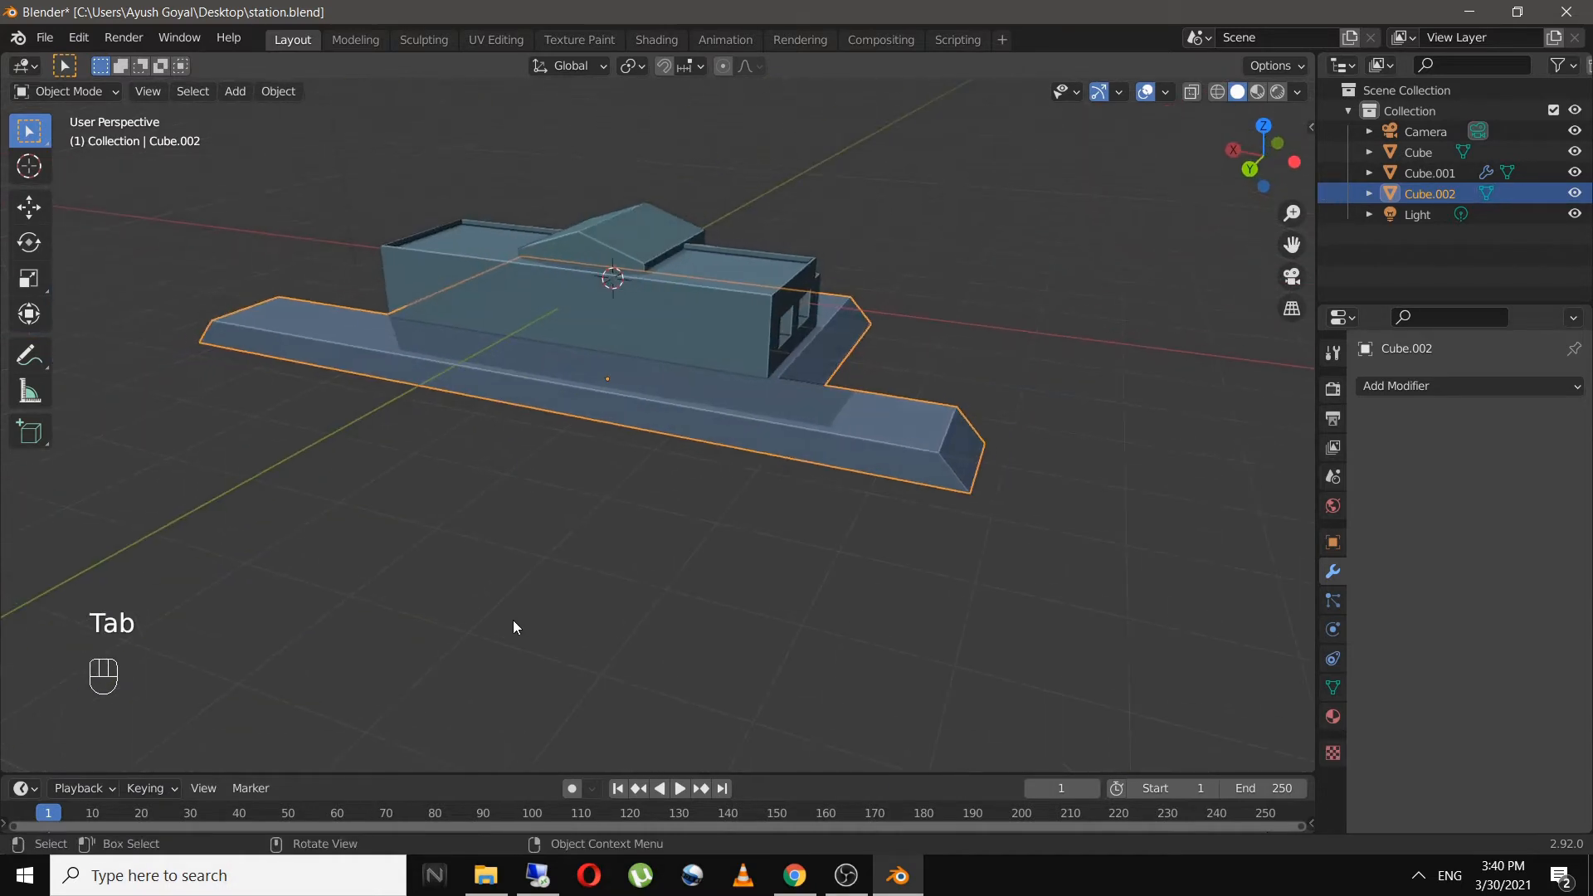
- Rename the extended base object as "platform base"
middle_click_drag(622, 439, 766, 521)
middle_click_drag(677, 456, 629, 544, "shift")
scroll(787, 525, "up", 5)
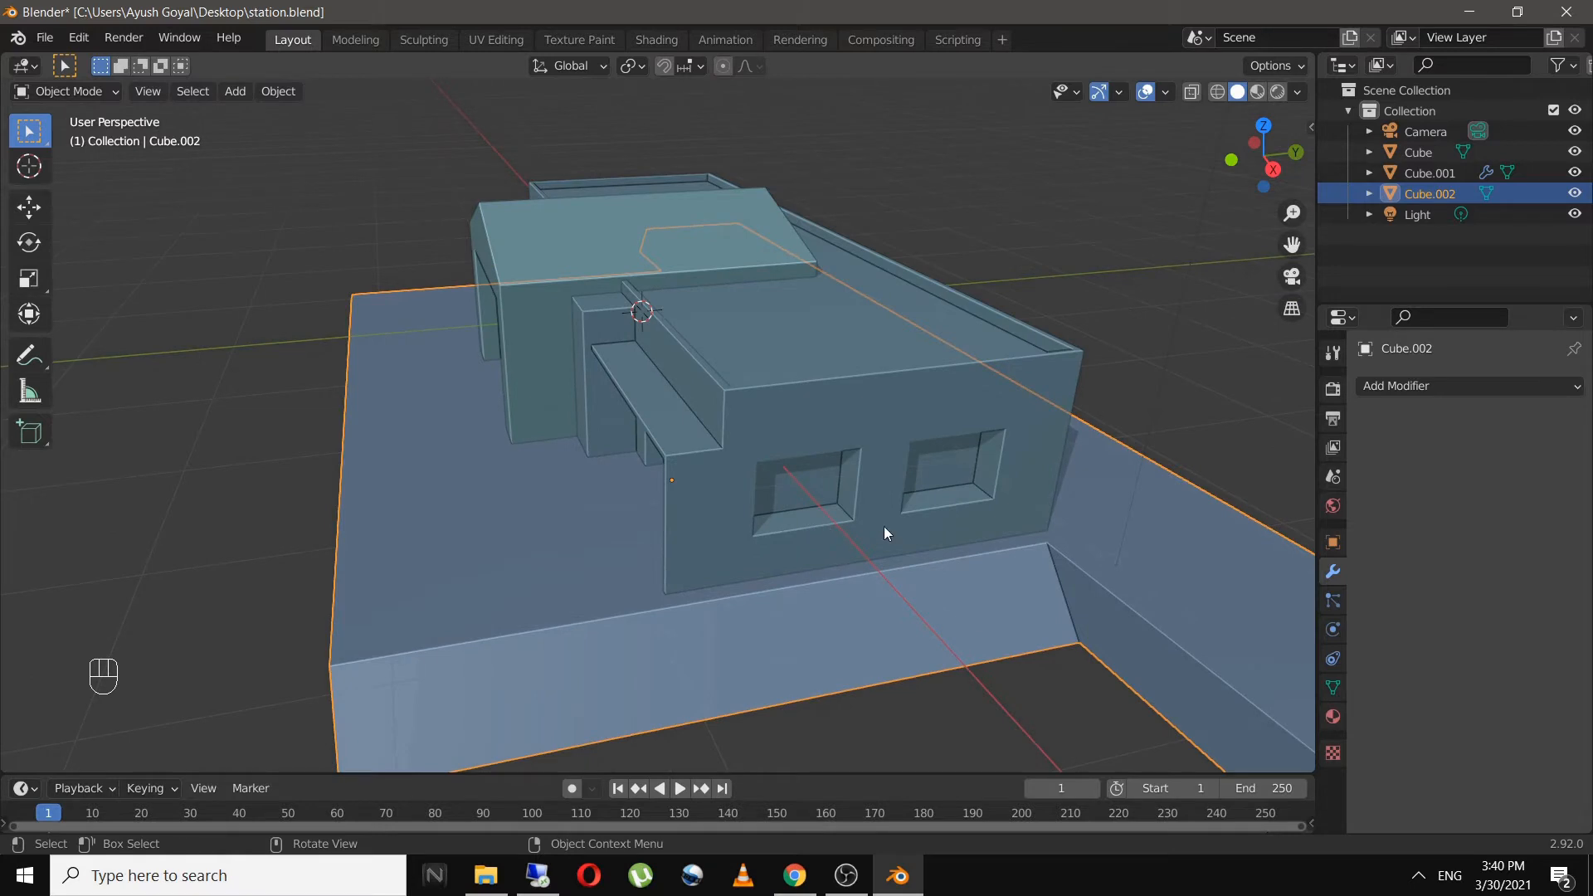
middle_click_drag(884, 526, 764, 519)
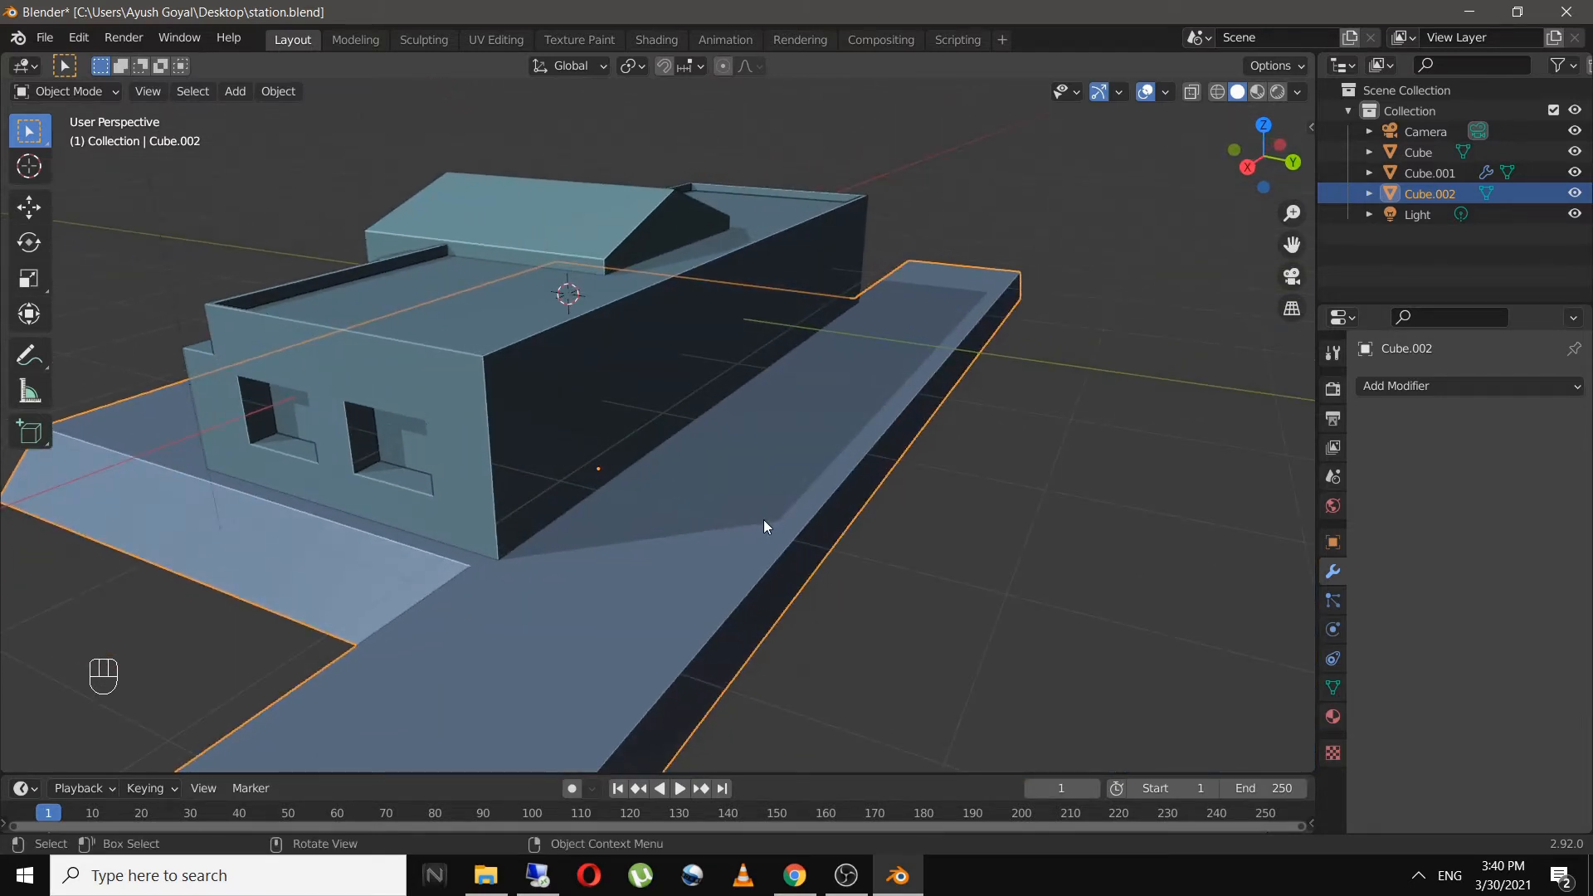
middle_click_drag(764, 520, 818, 547)
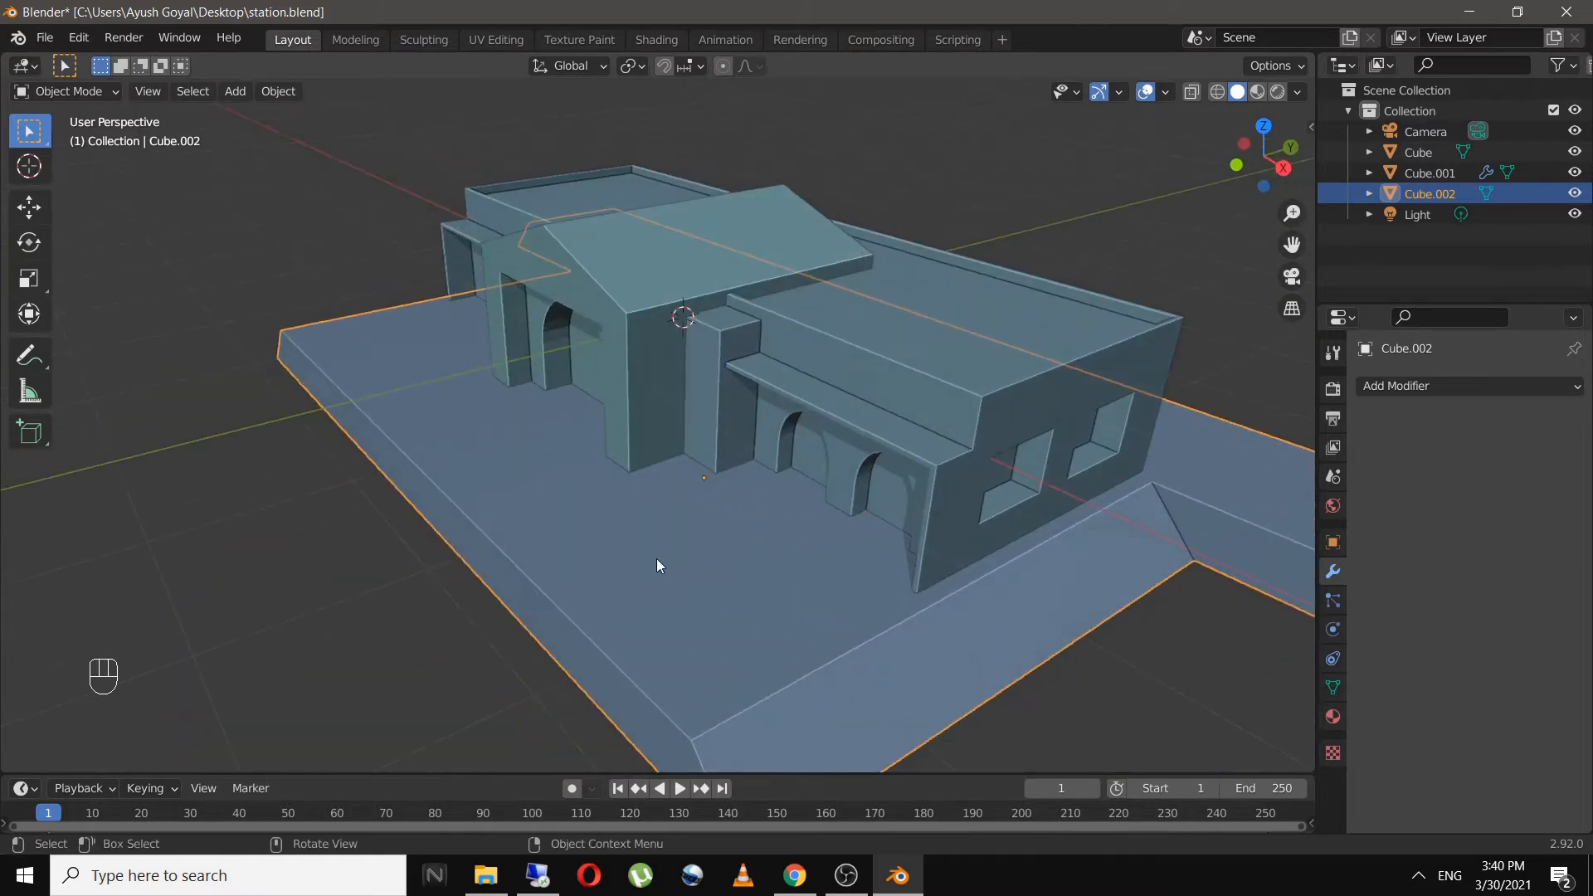
double_click(1440, 196)
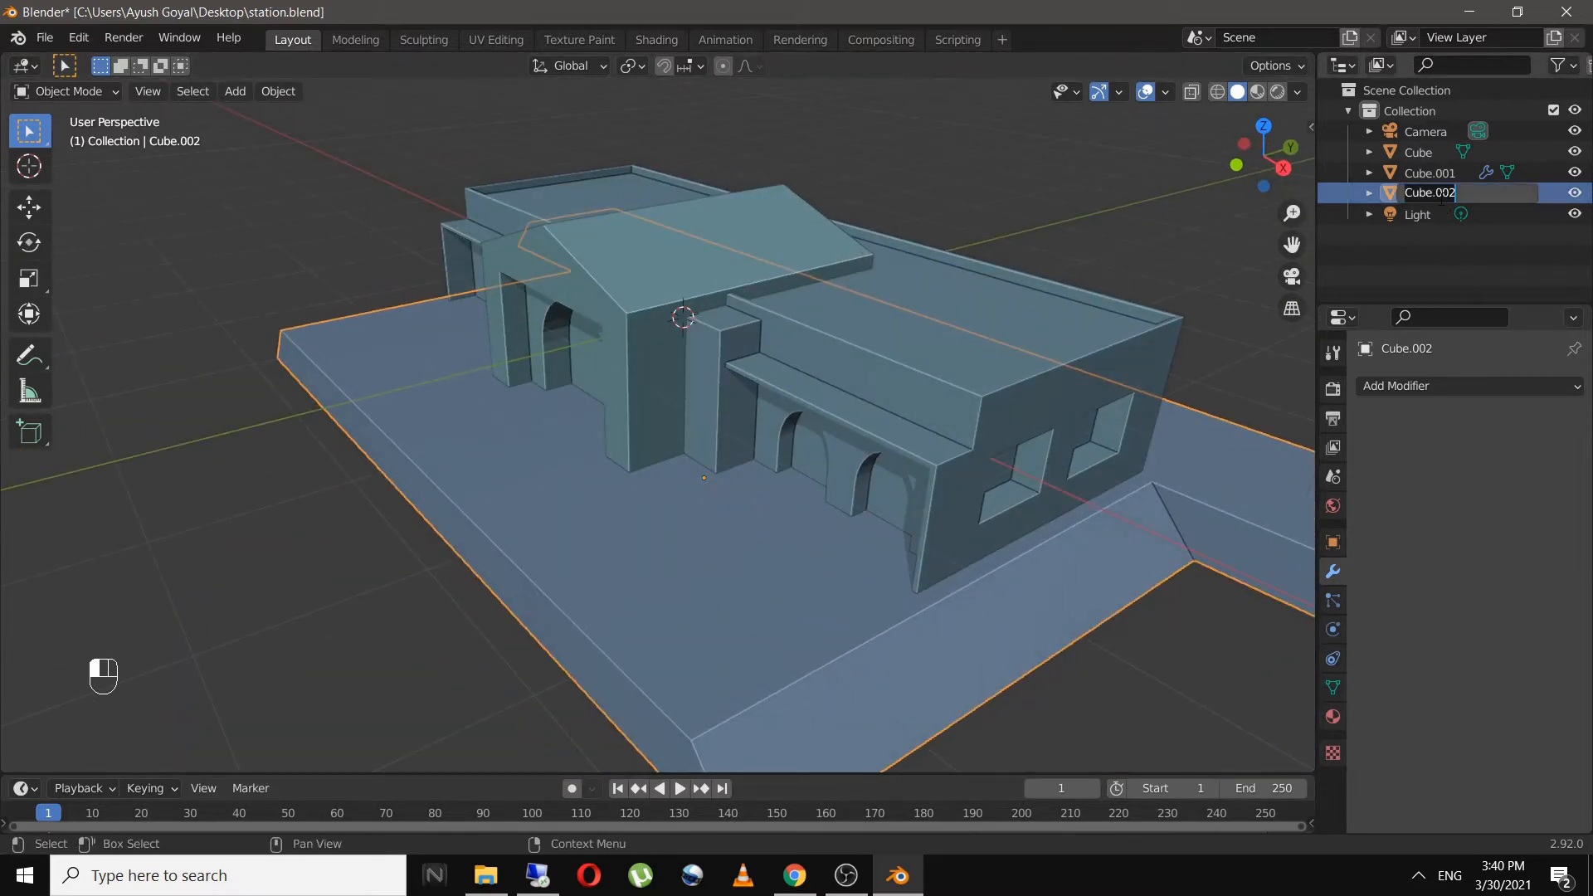
type("platform base")
key("Return")
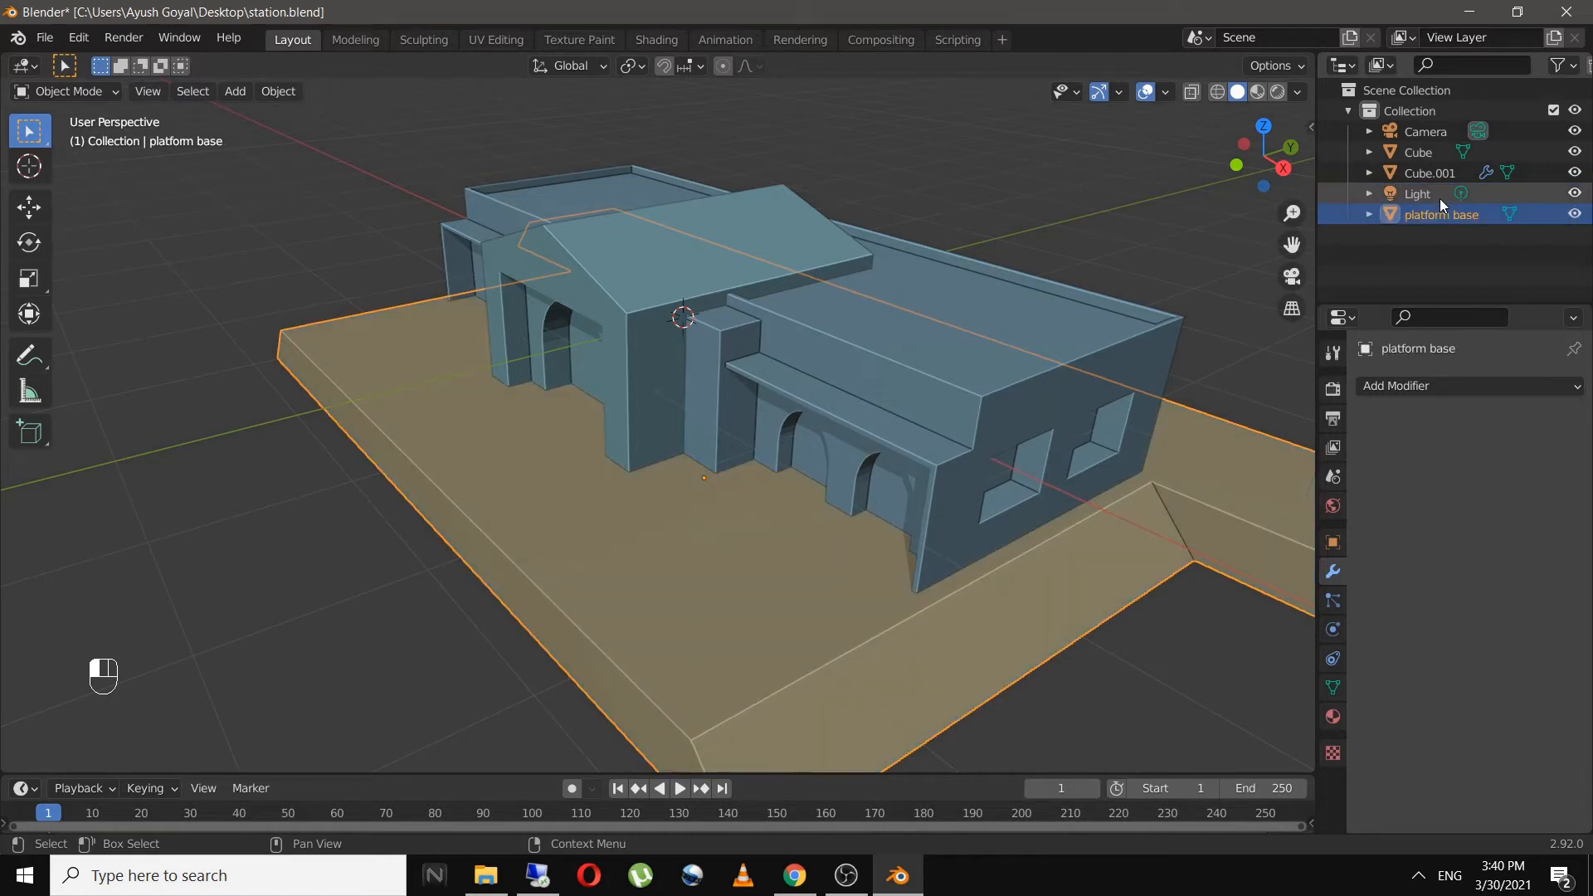
- Rename the mirrored arched-wings building object as "station"
left_click(979, 352)
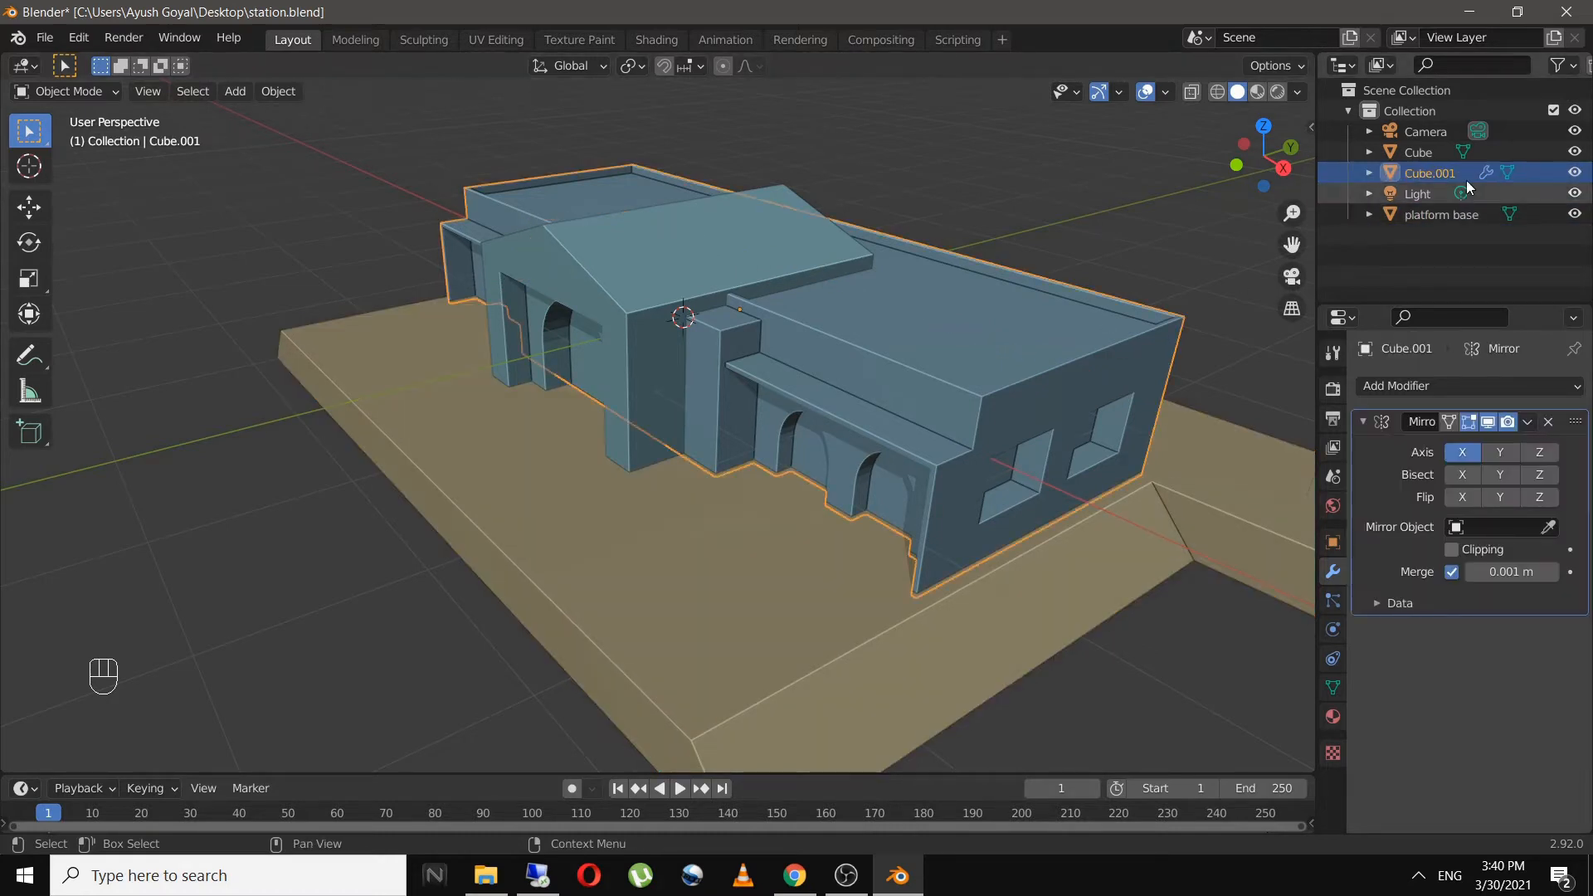
double_click(1431, 170)
type("station")
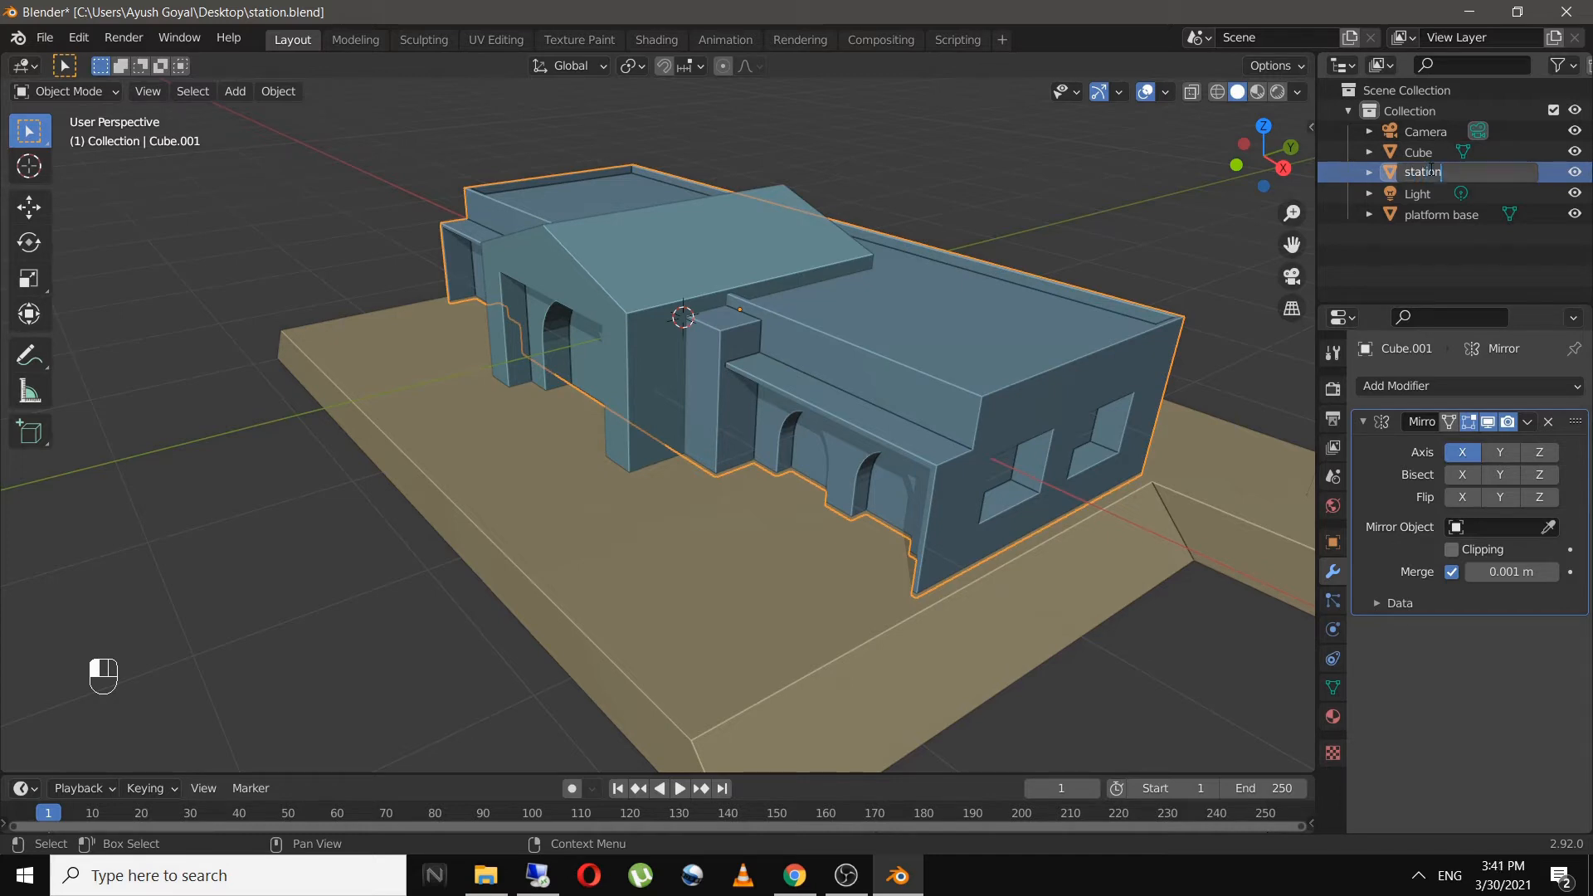
key("Return")
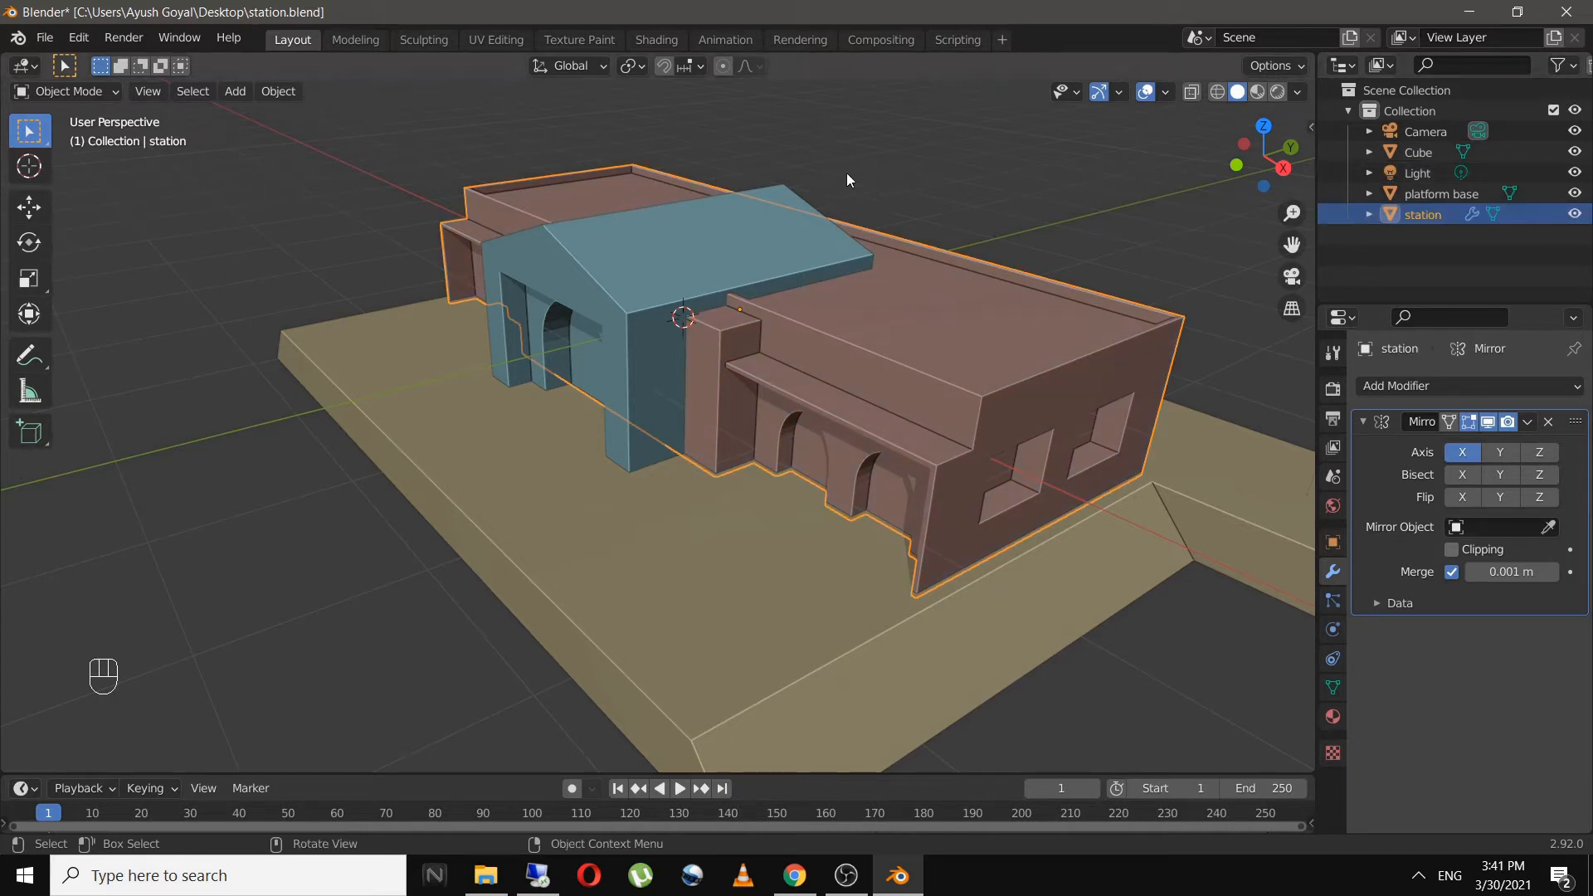
- Rename the central gabled block as "entrance" and clear the selection
left_click(693, 248)
double_click(1428, 151)
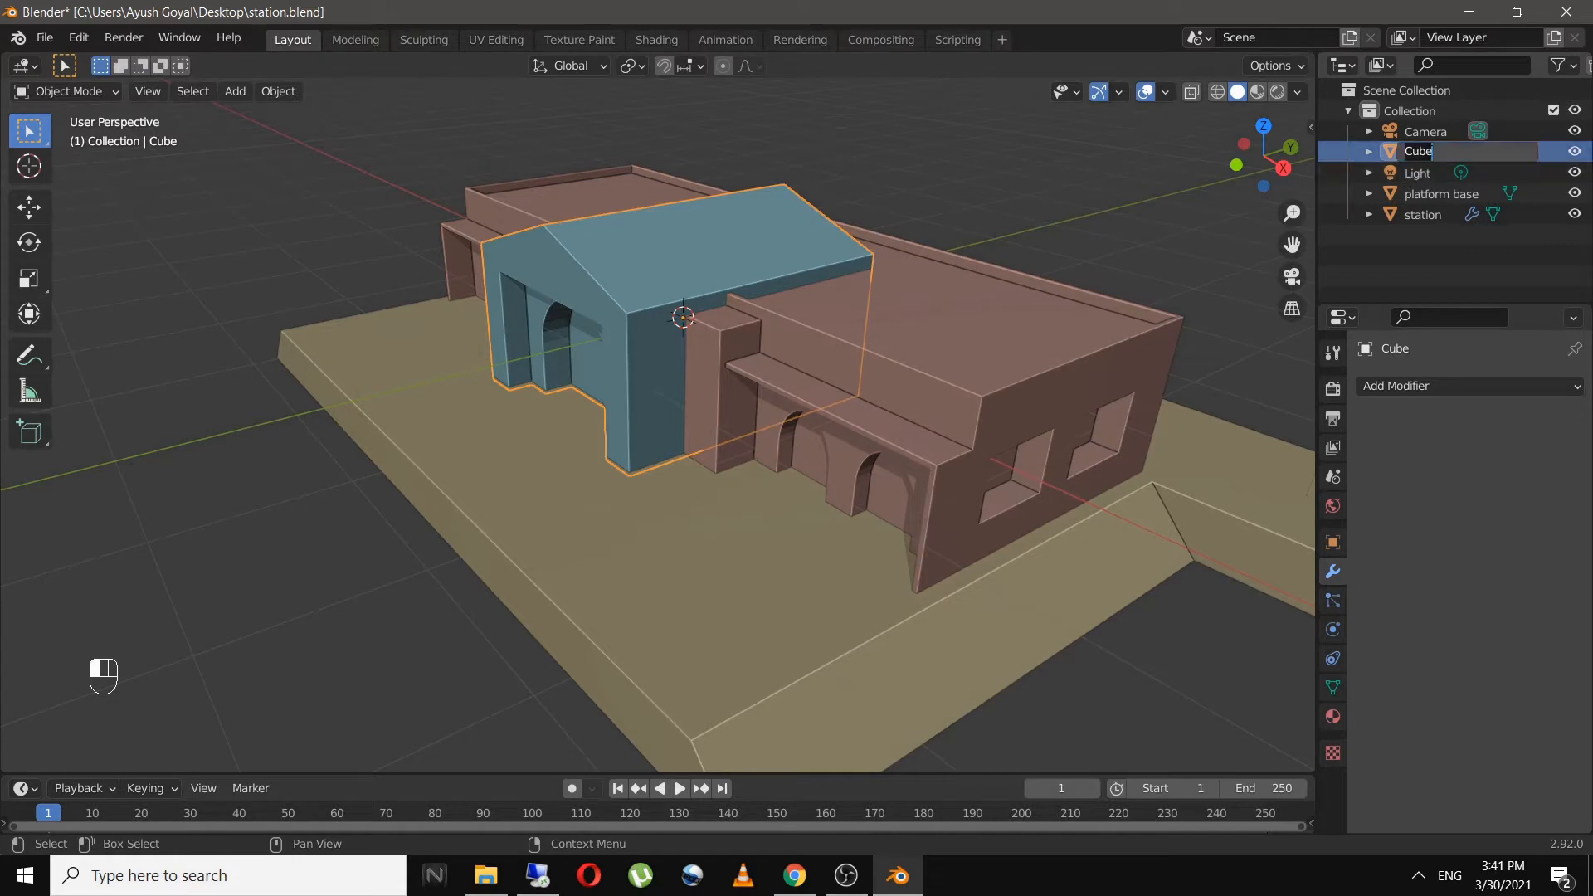
type("entrance")
key("Return")
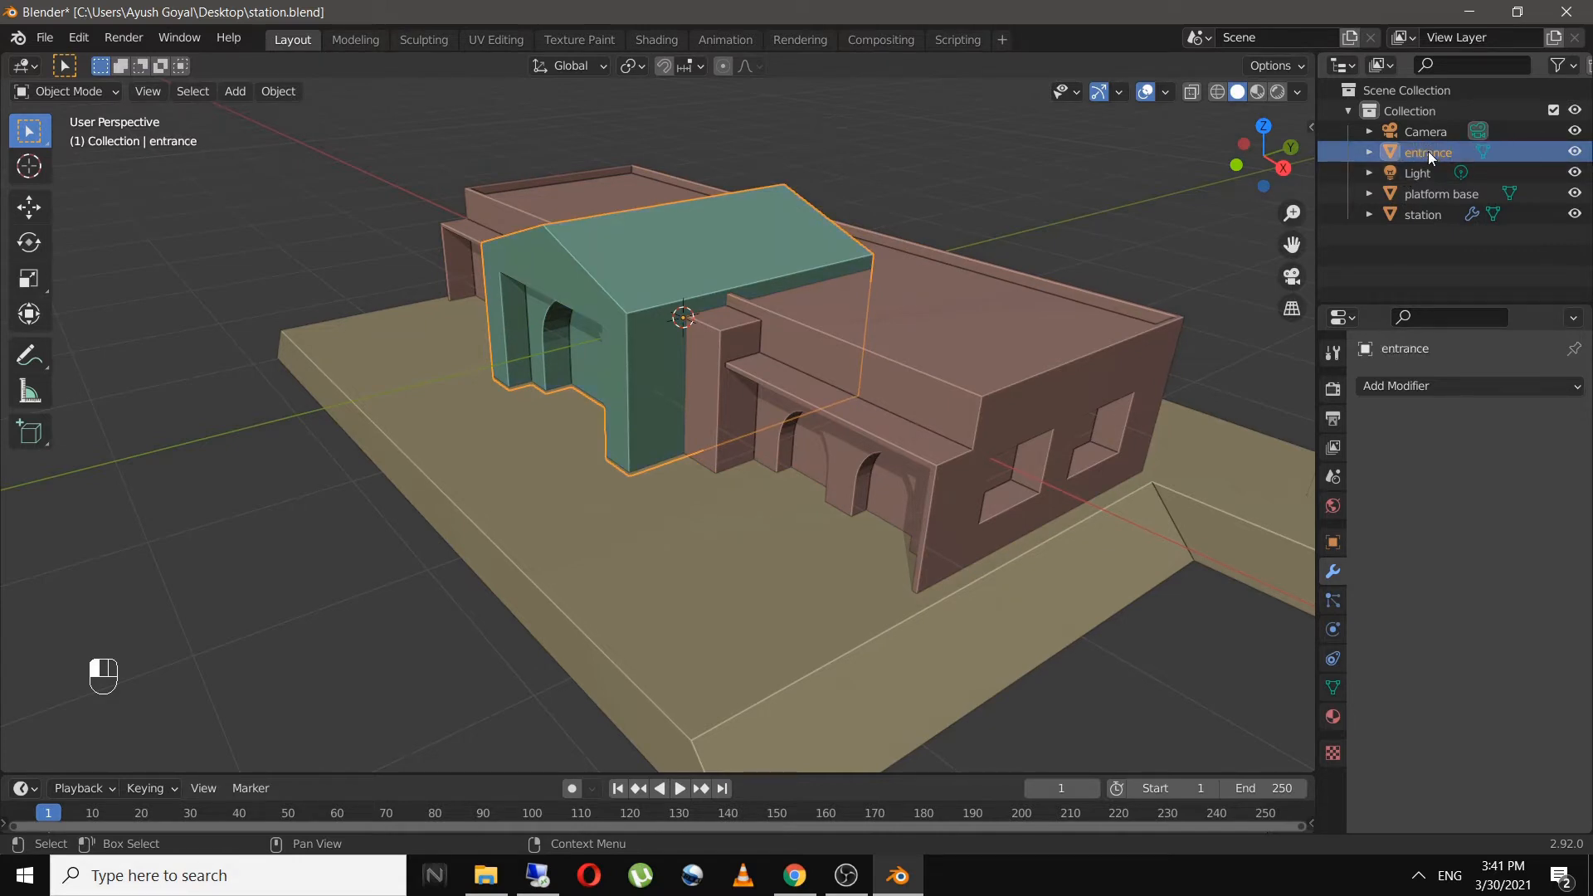
left_click(1148, 251)
- Select all the long rear side faces of the platform base, including both extension ends, in Edit Mode
middle_click_drag(1148, 252, 722, 445)
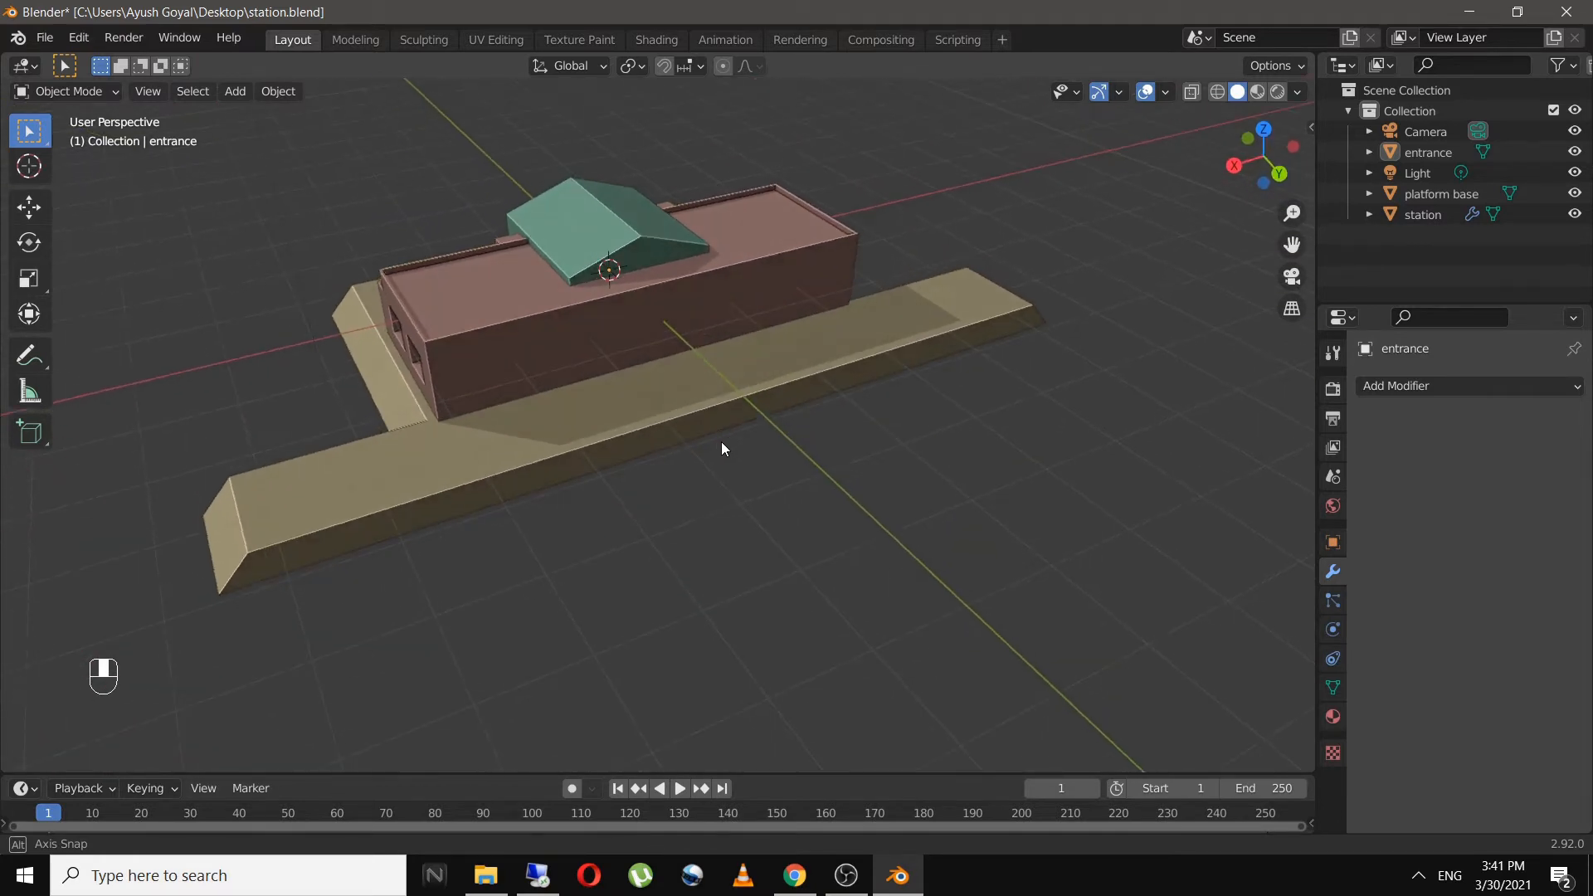
key("Tab")
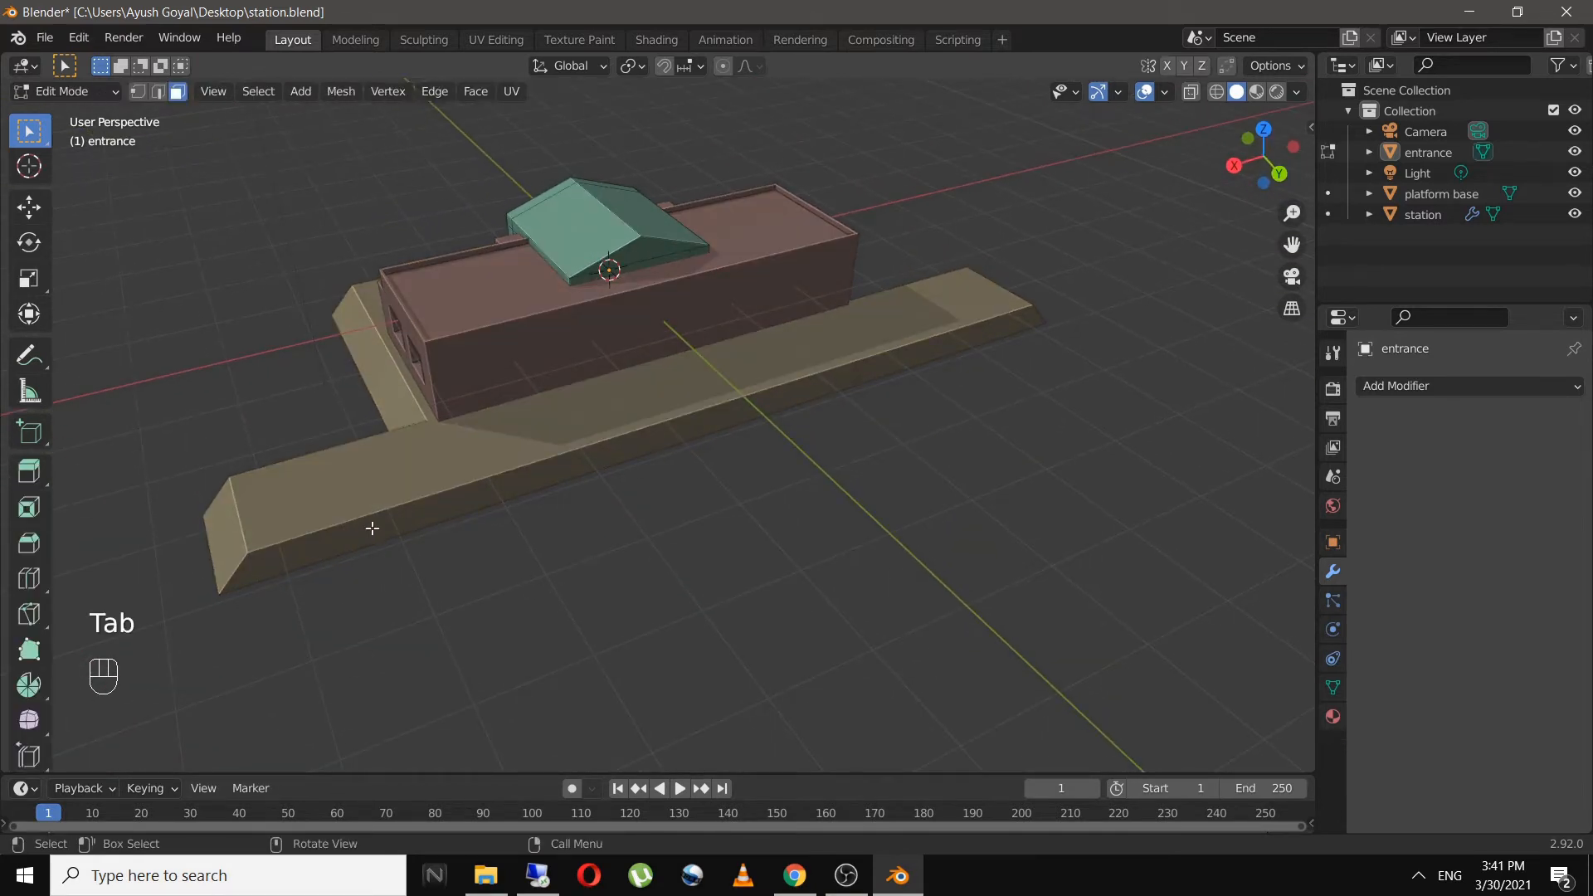
middle_click_drag(370, 526, 456, 502)
key("Tab")
left_click(456, 500)
key("Tab")
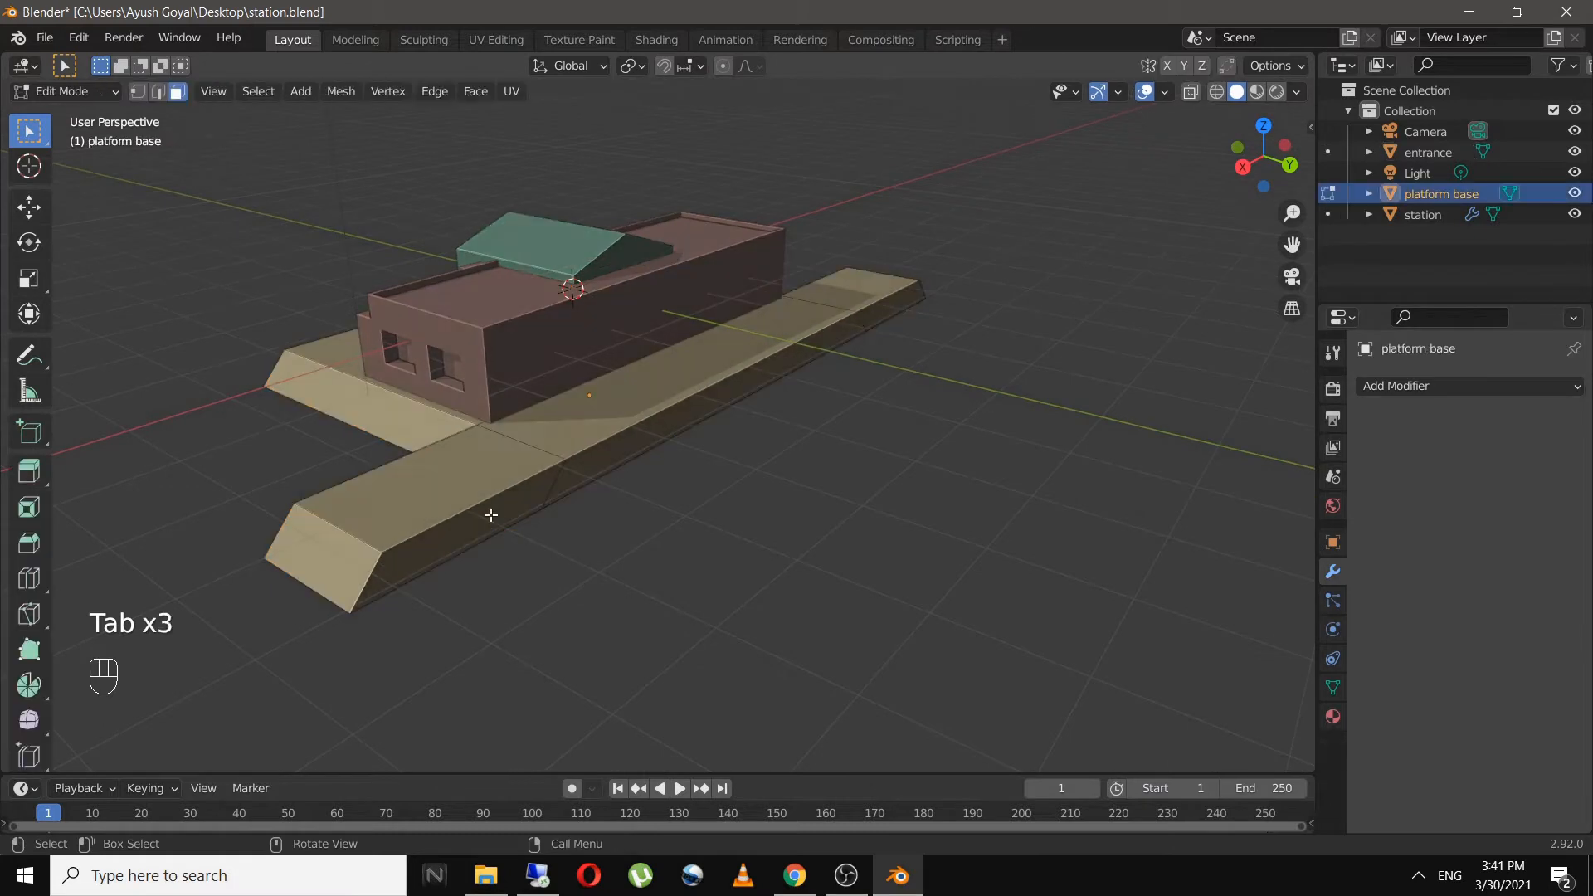
left_click(484, 514)
left_click(862, 325, "shift")
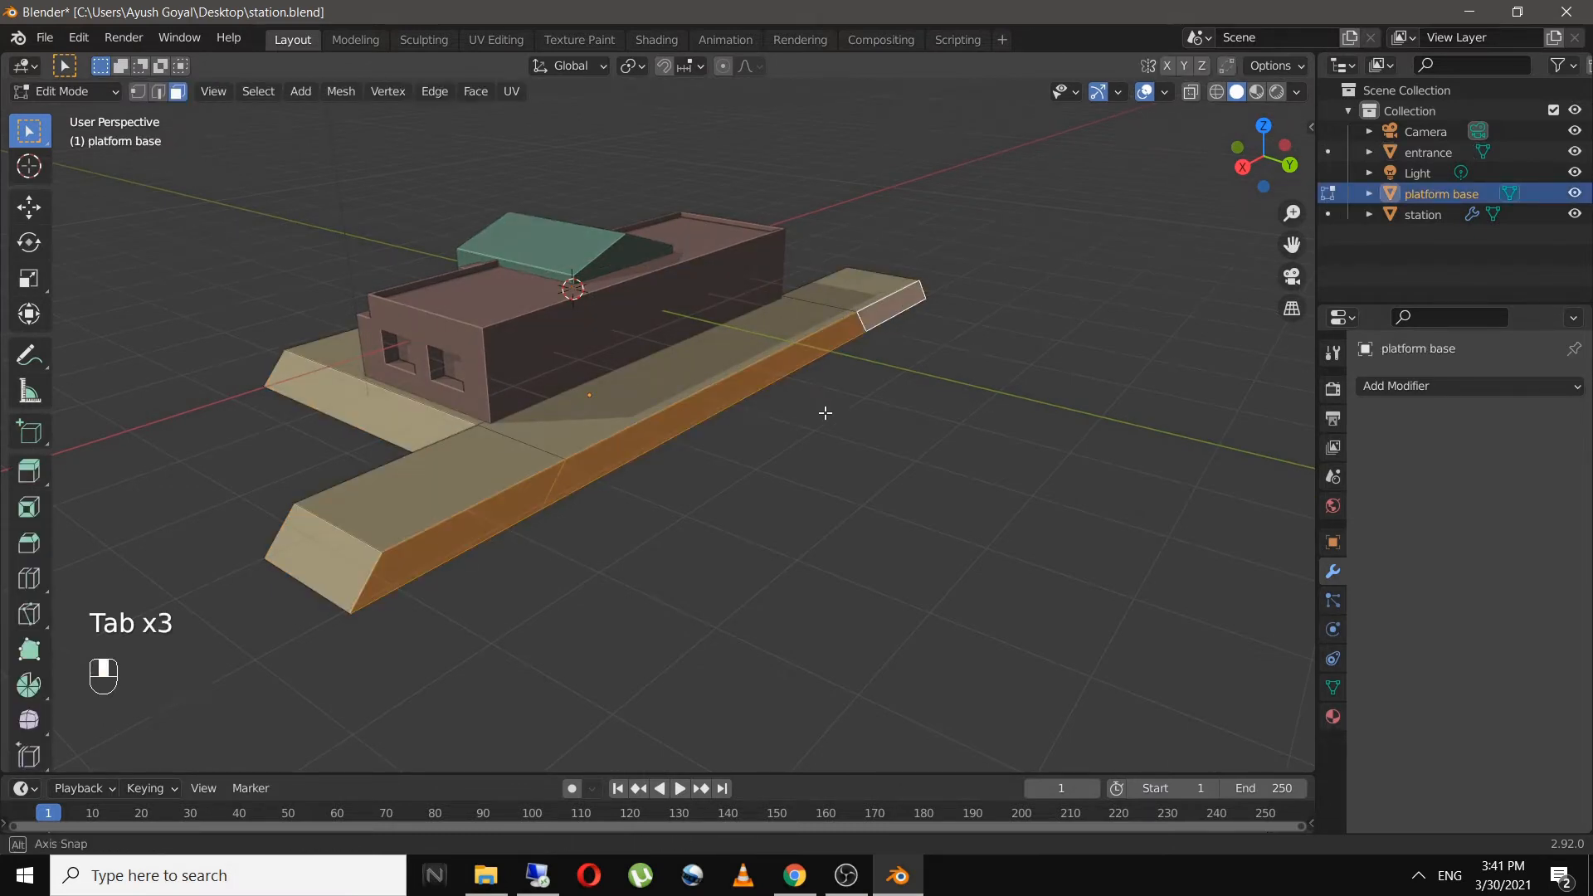
- Move the selected rear faces outward about 0.49 m along Y, return to Object Mode and save the file
middle_click_drag(825, 409, 789, 456)
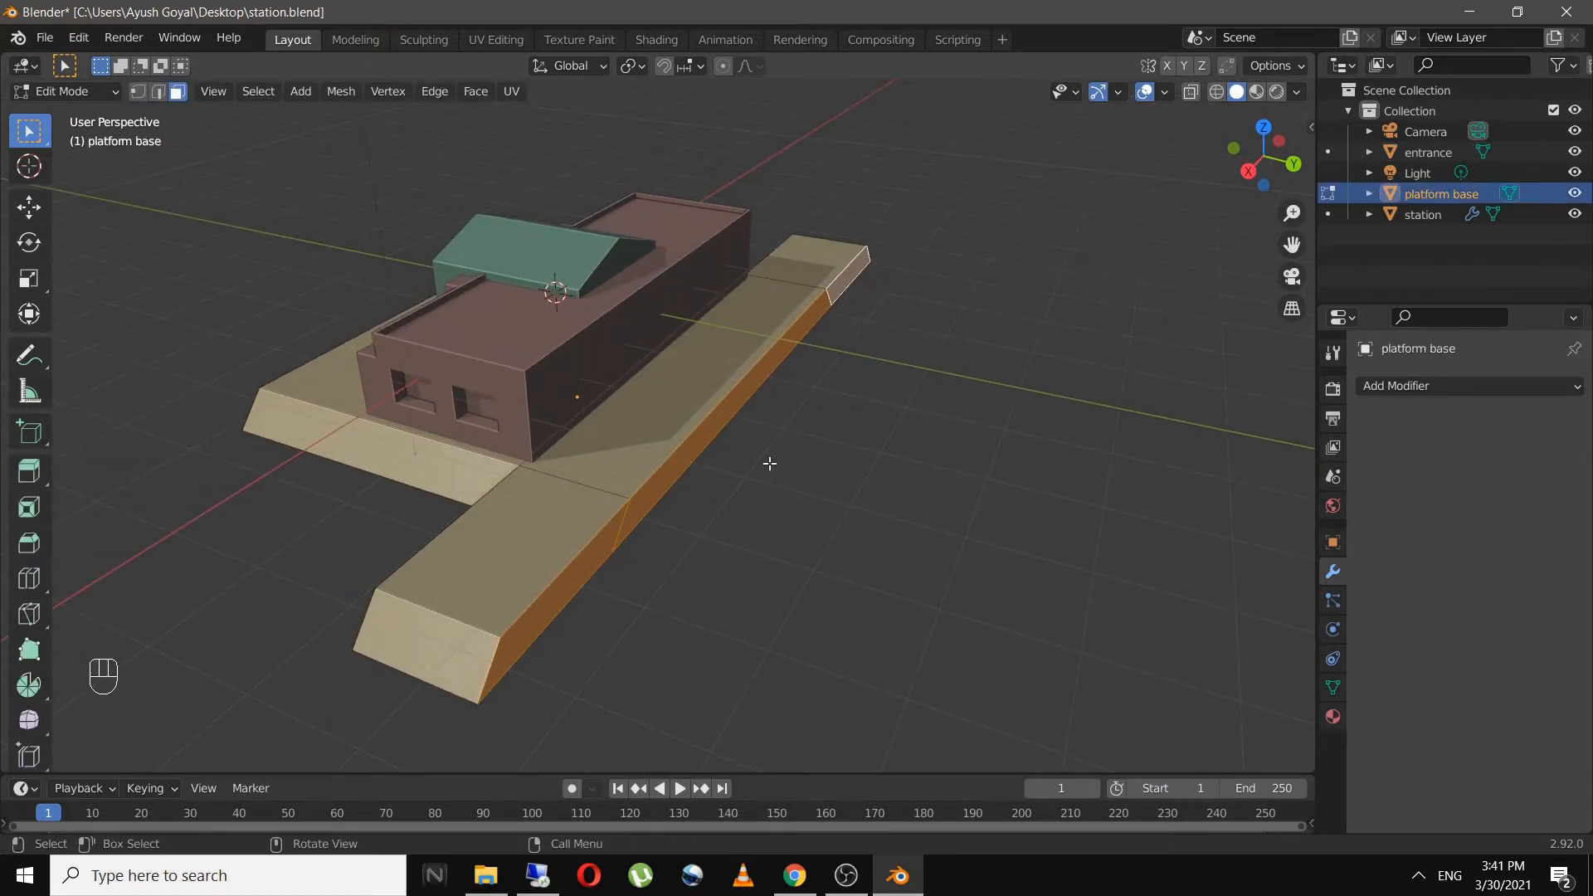
key("g")
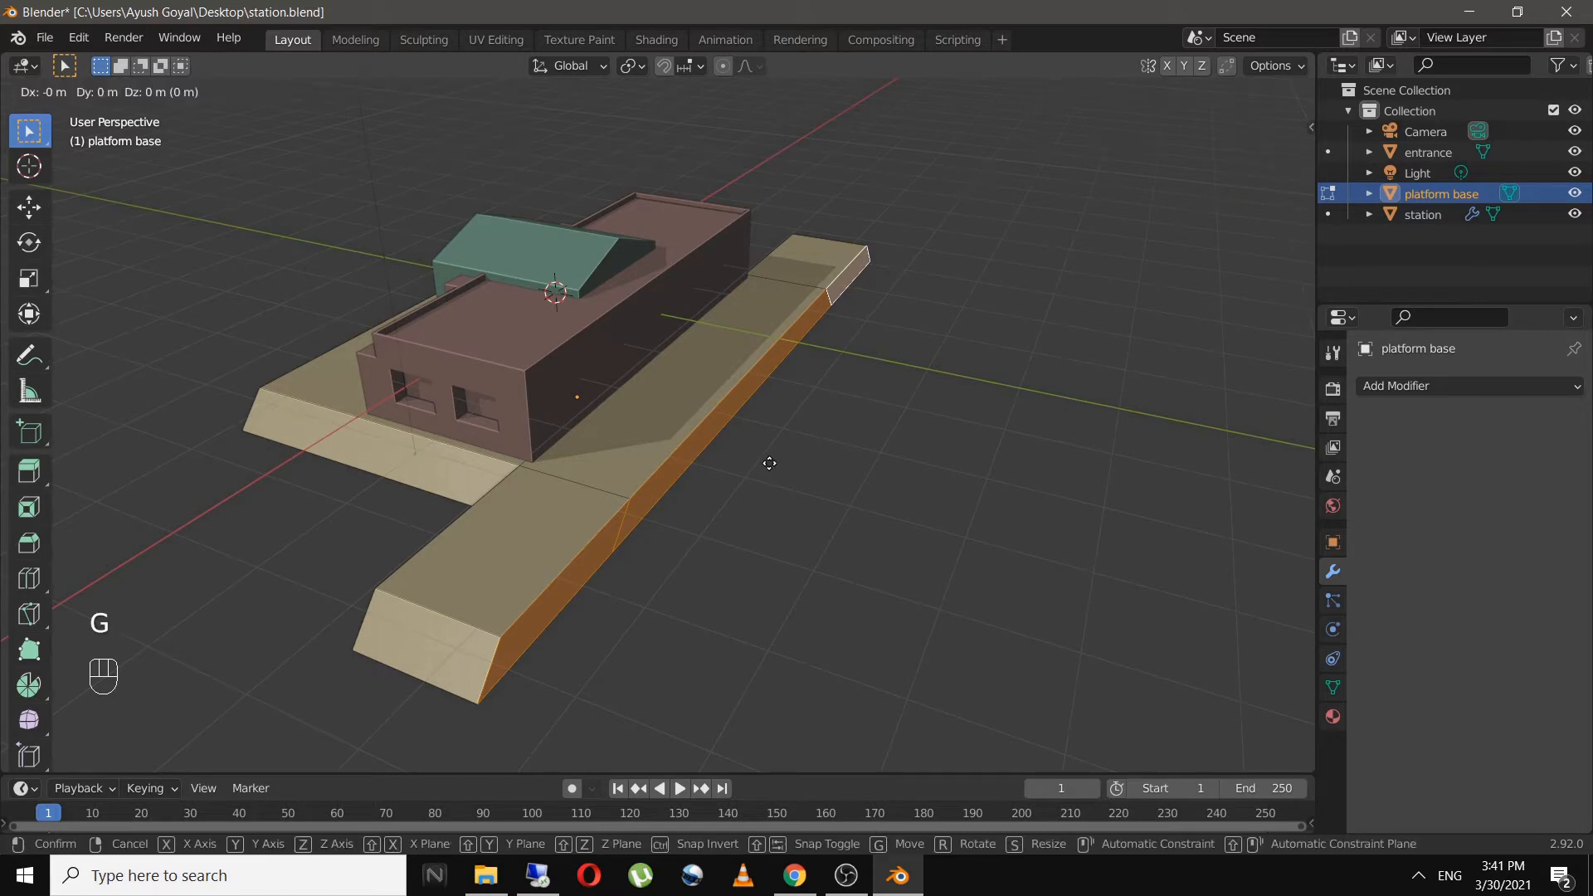
key("y")
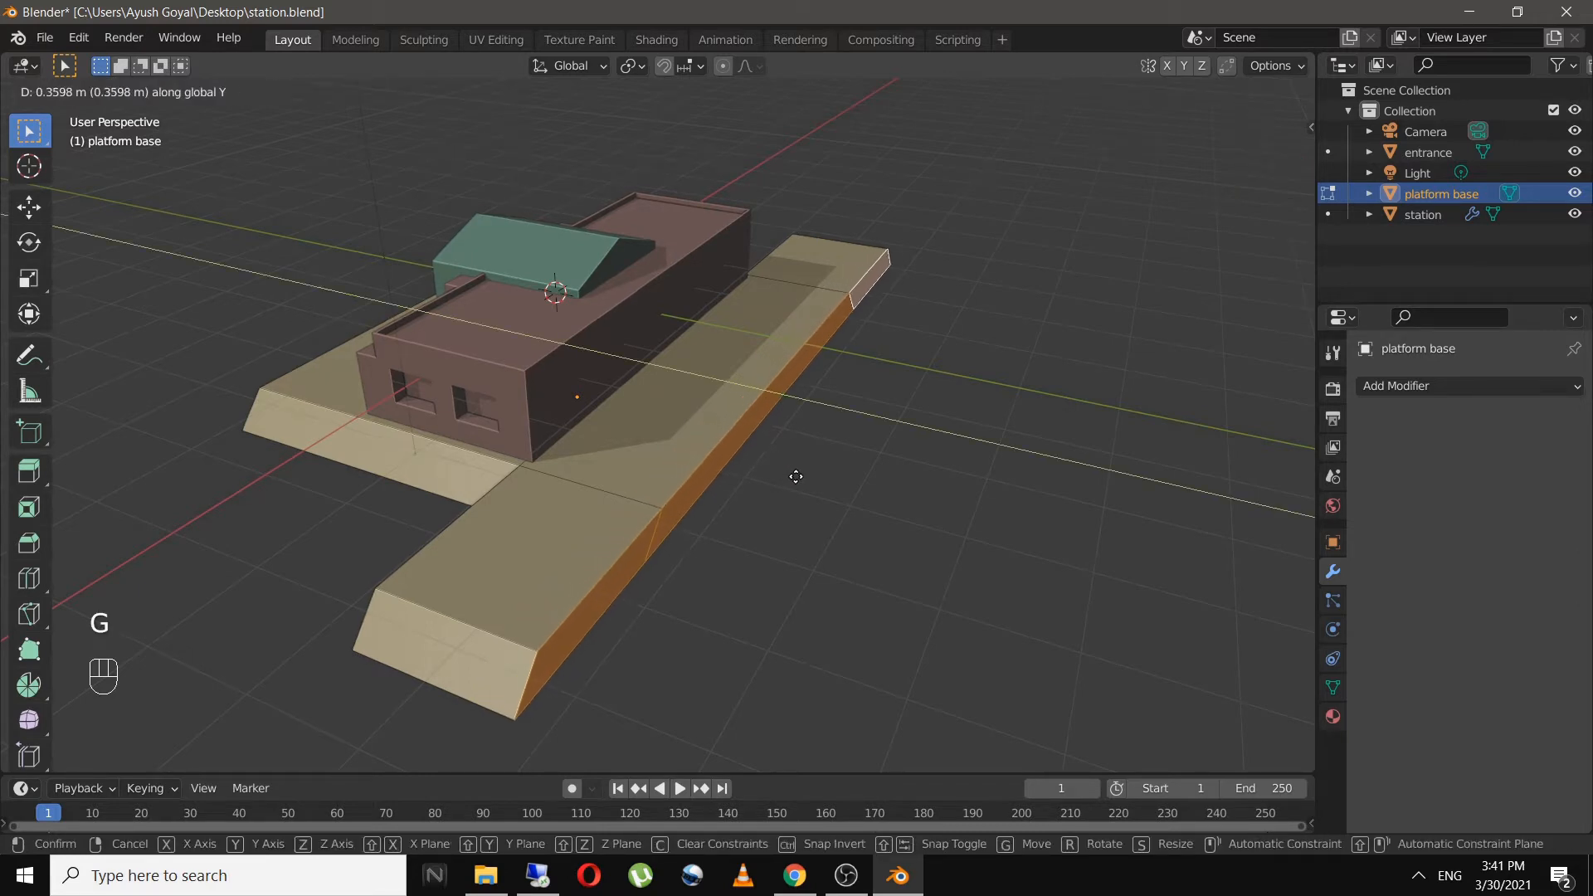
left_click(805, 478)
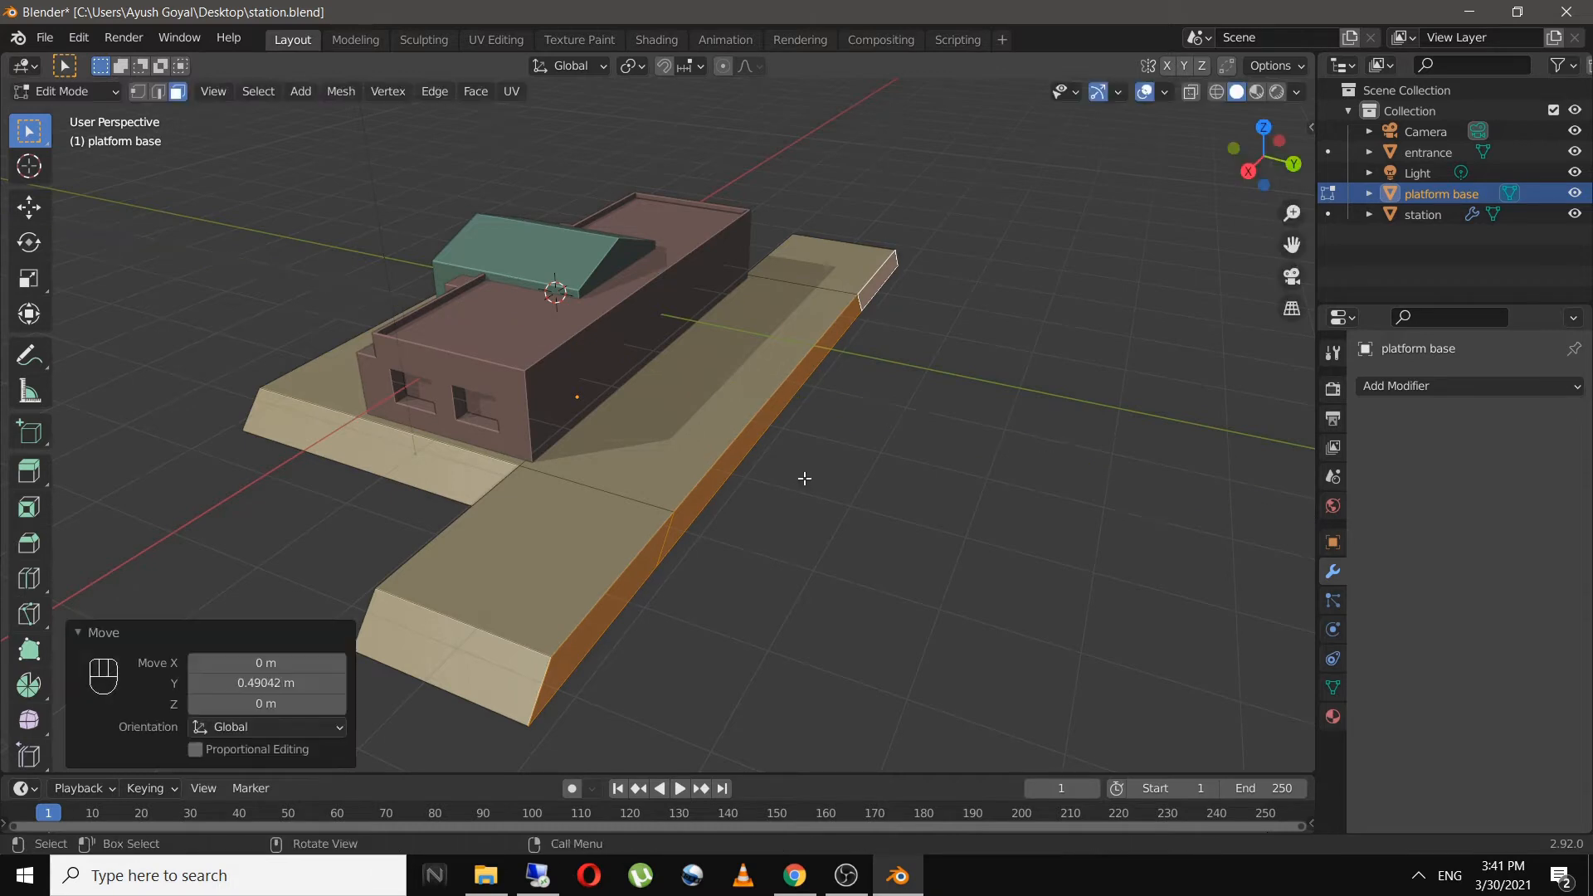
key("Tab")
middle_click_drag(802, 479, 839, 514)
key("ctrl+s")
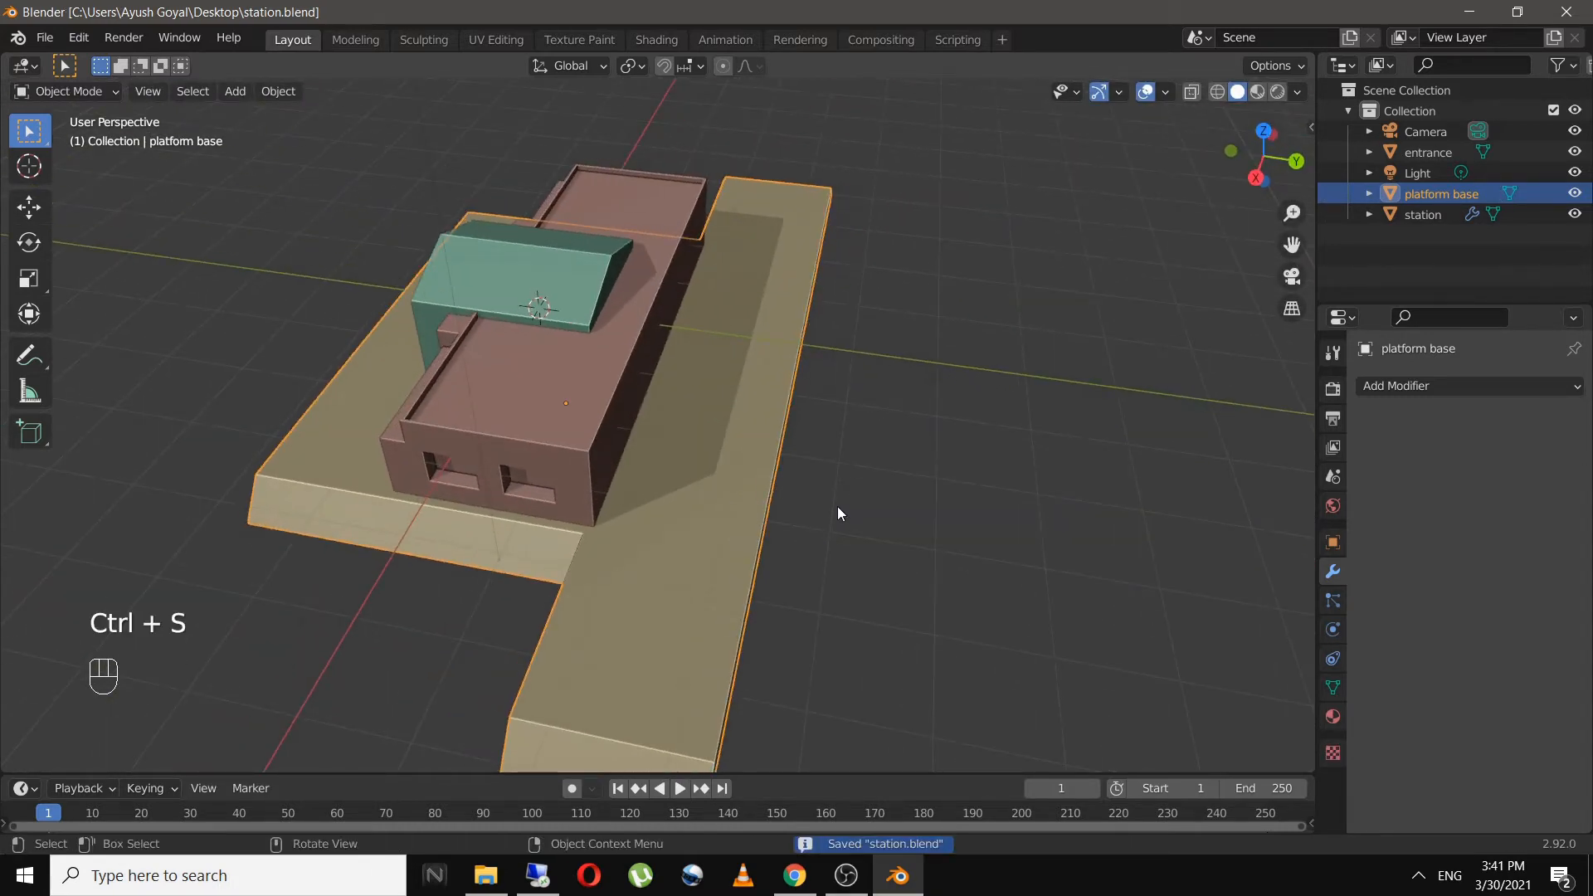
- Add a mesh cube and move it about 2.26 m along Y to the middle of the rear platform strip
key("KP_7")
key("shift+a")
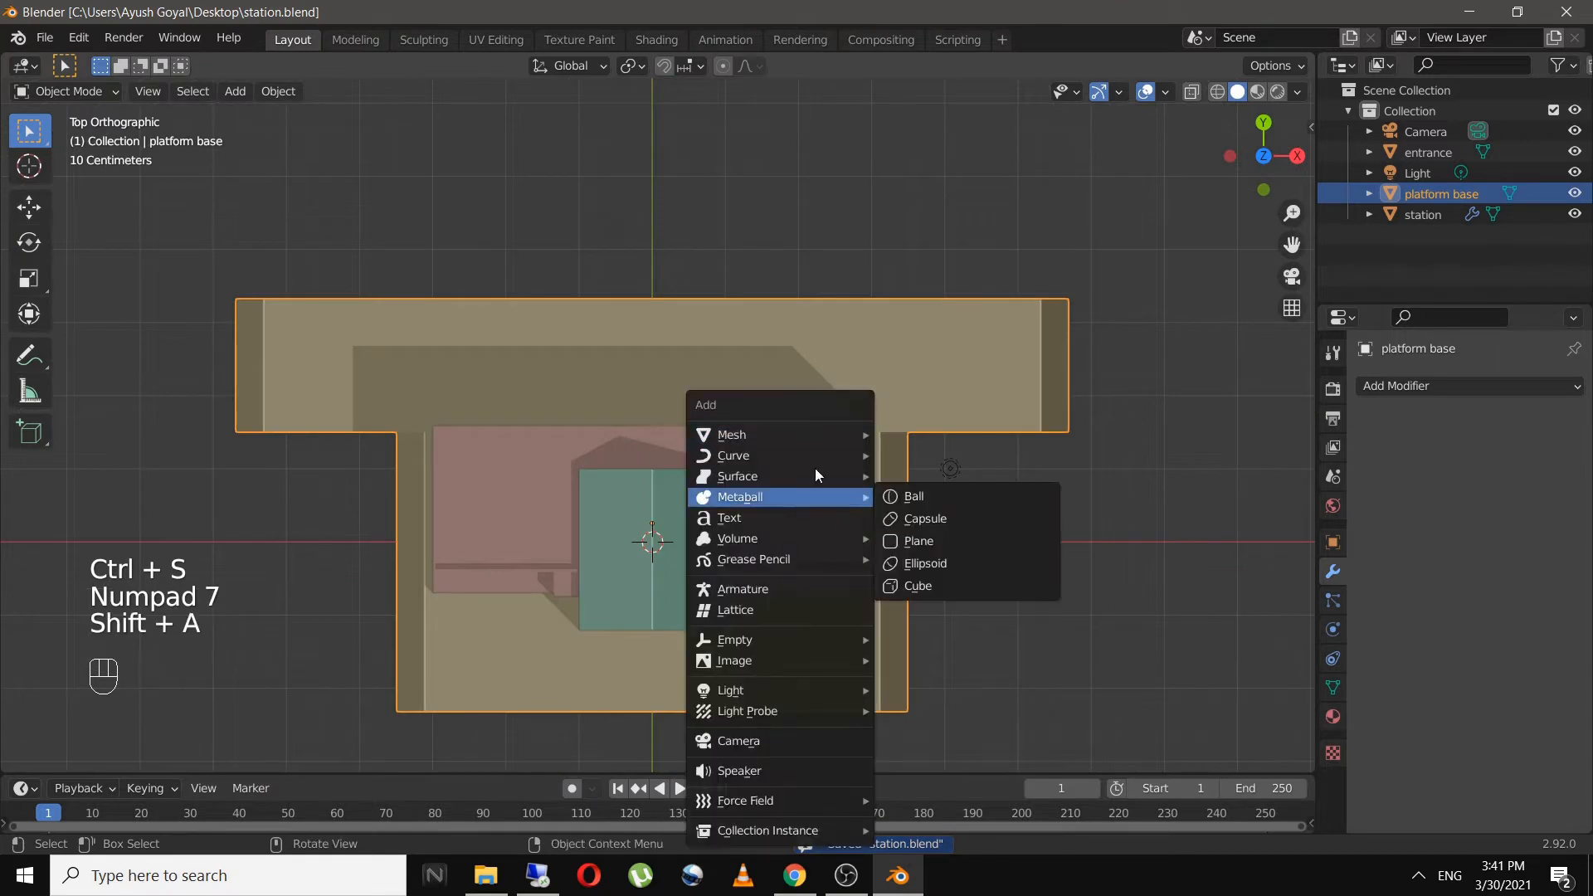
mouse_move(794, 433)
left_click(941, 453)
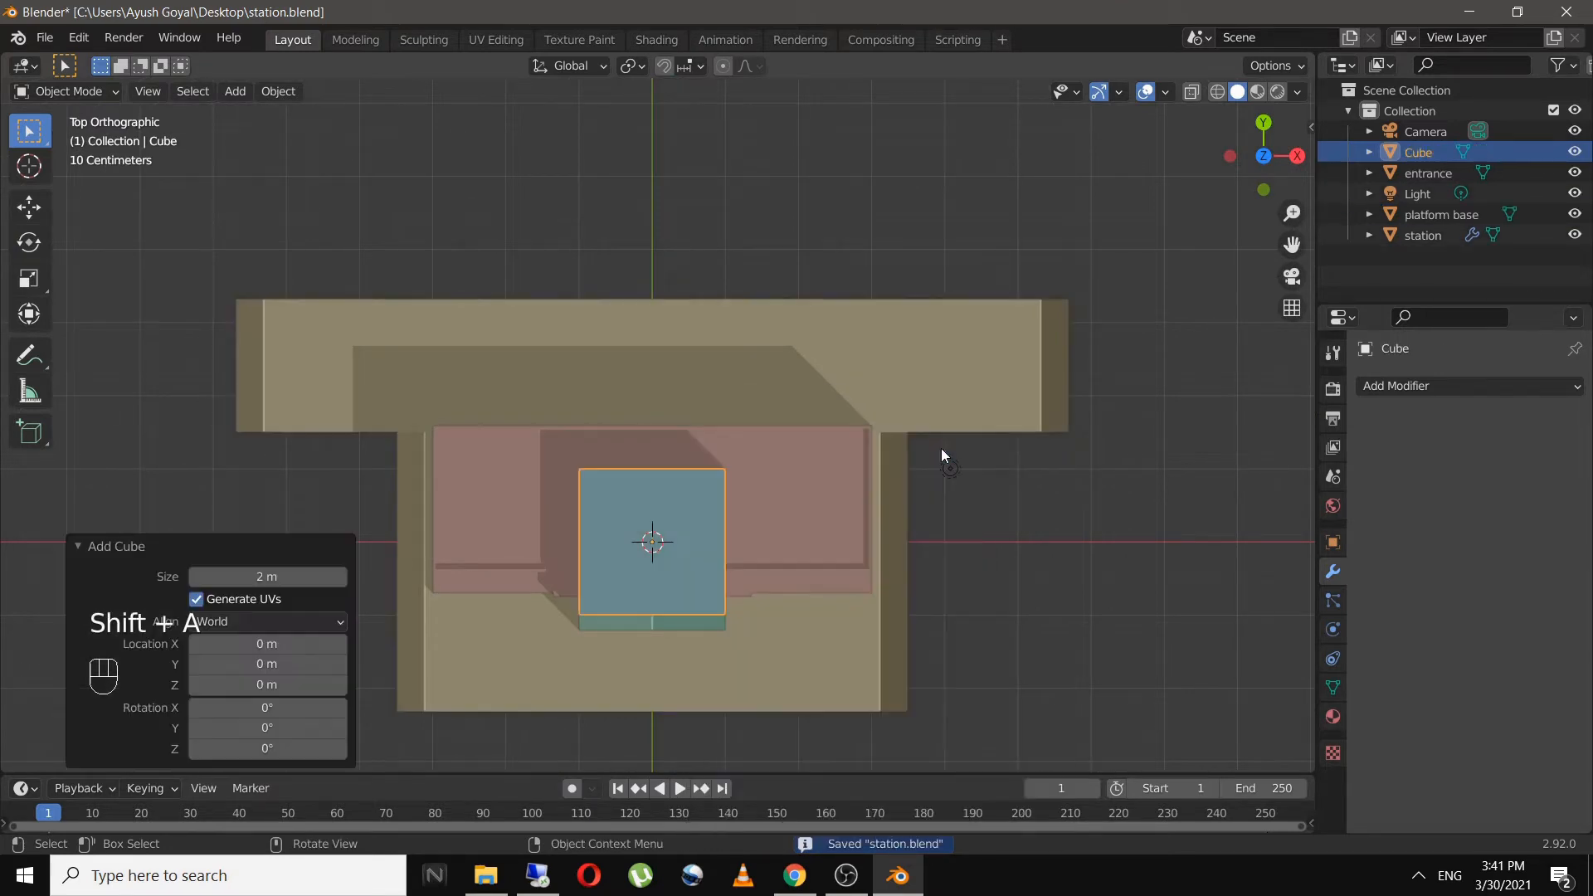
key("g")
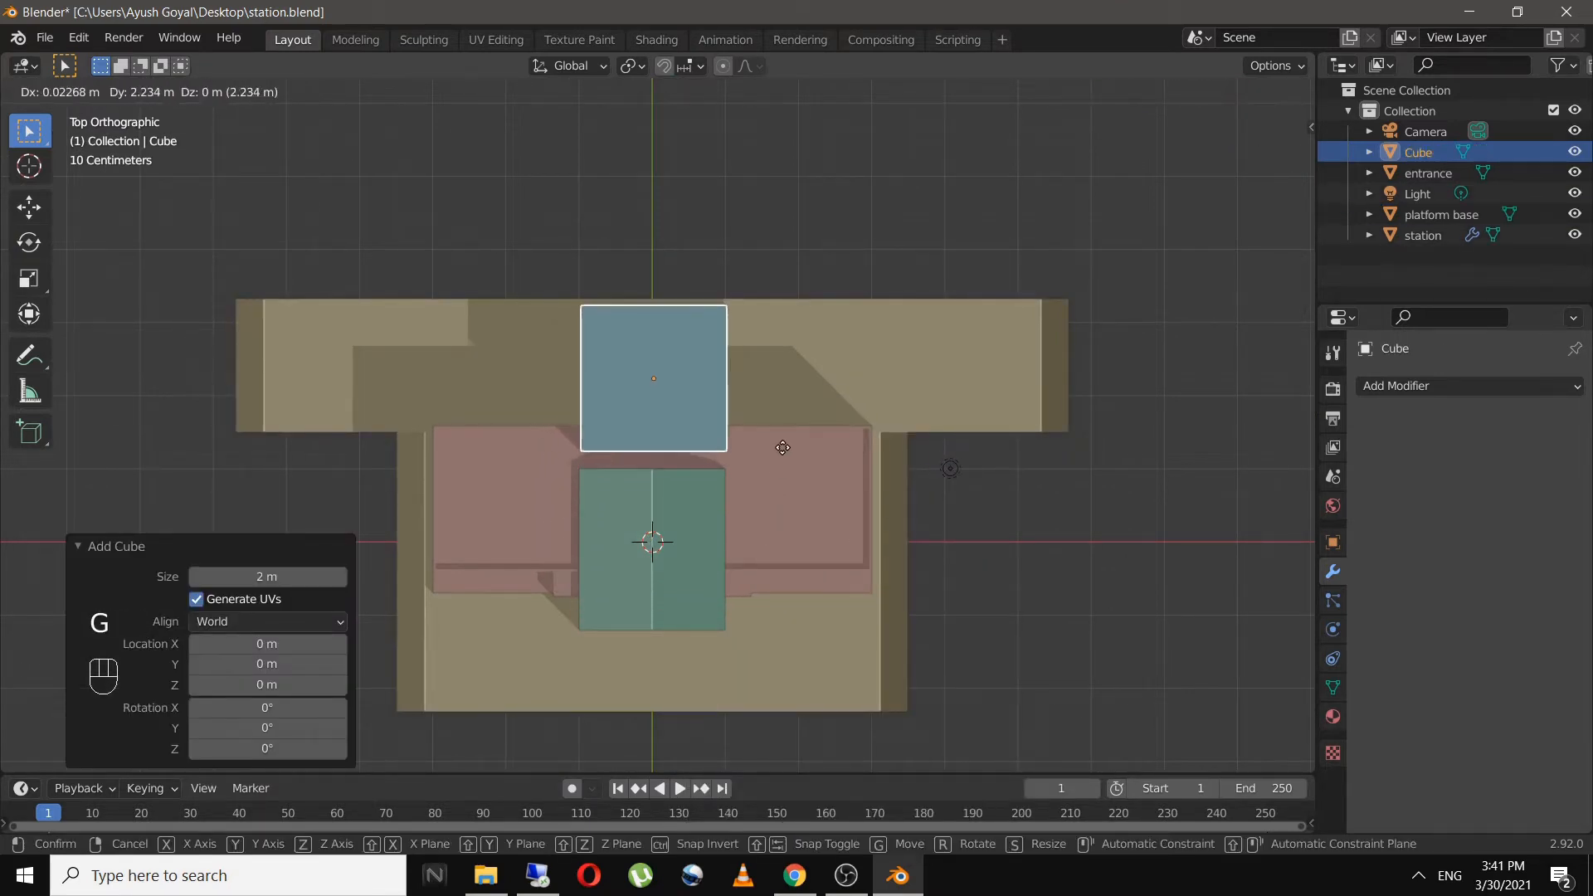
left_click(789, 461)
- Scale down the new cube uniformly over the rear platform strip
key("s")
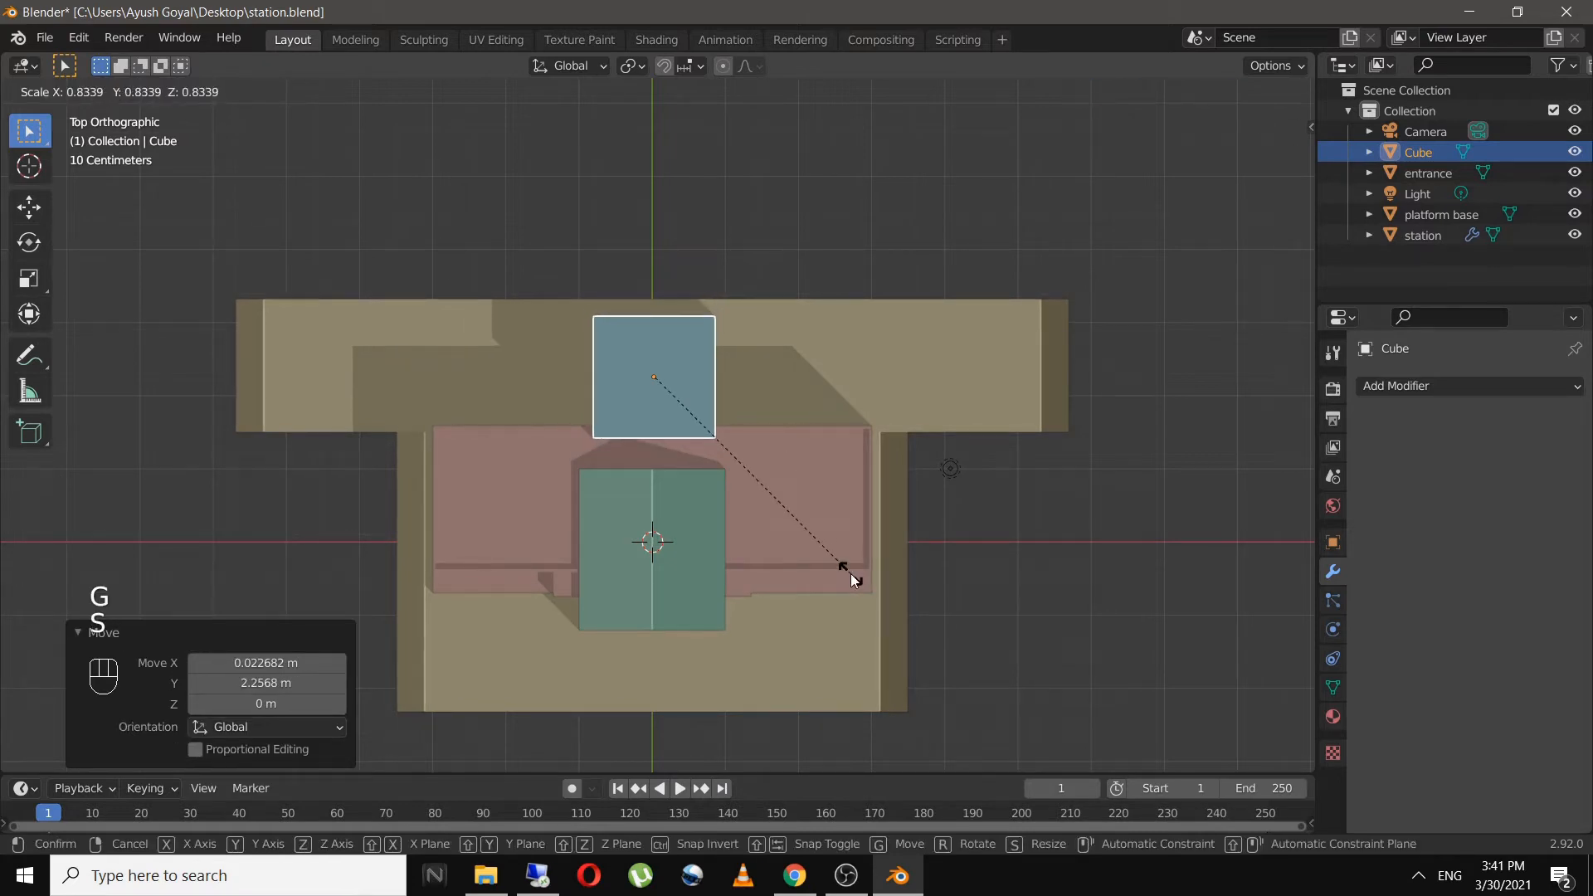
- Centre the cube over the long rear platform strip and scale it uniformly by about 0.933 to fit the strip's width
left_click(847, 568)
key("g")
left_click(848, 559)
key("s")
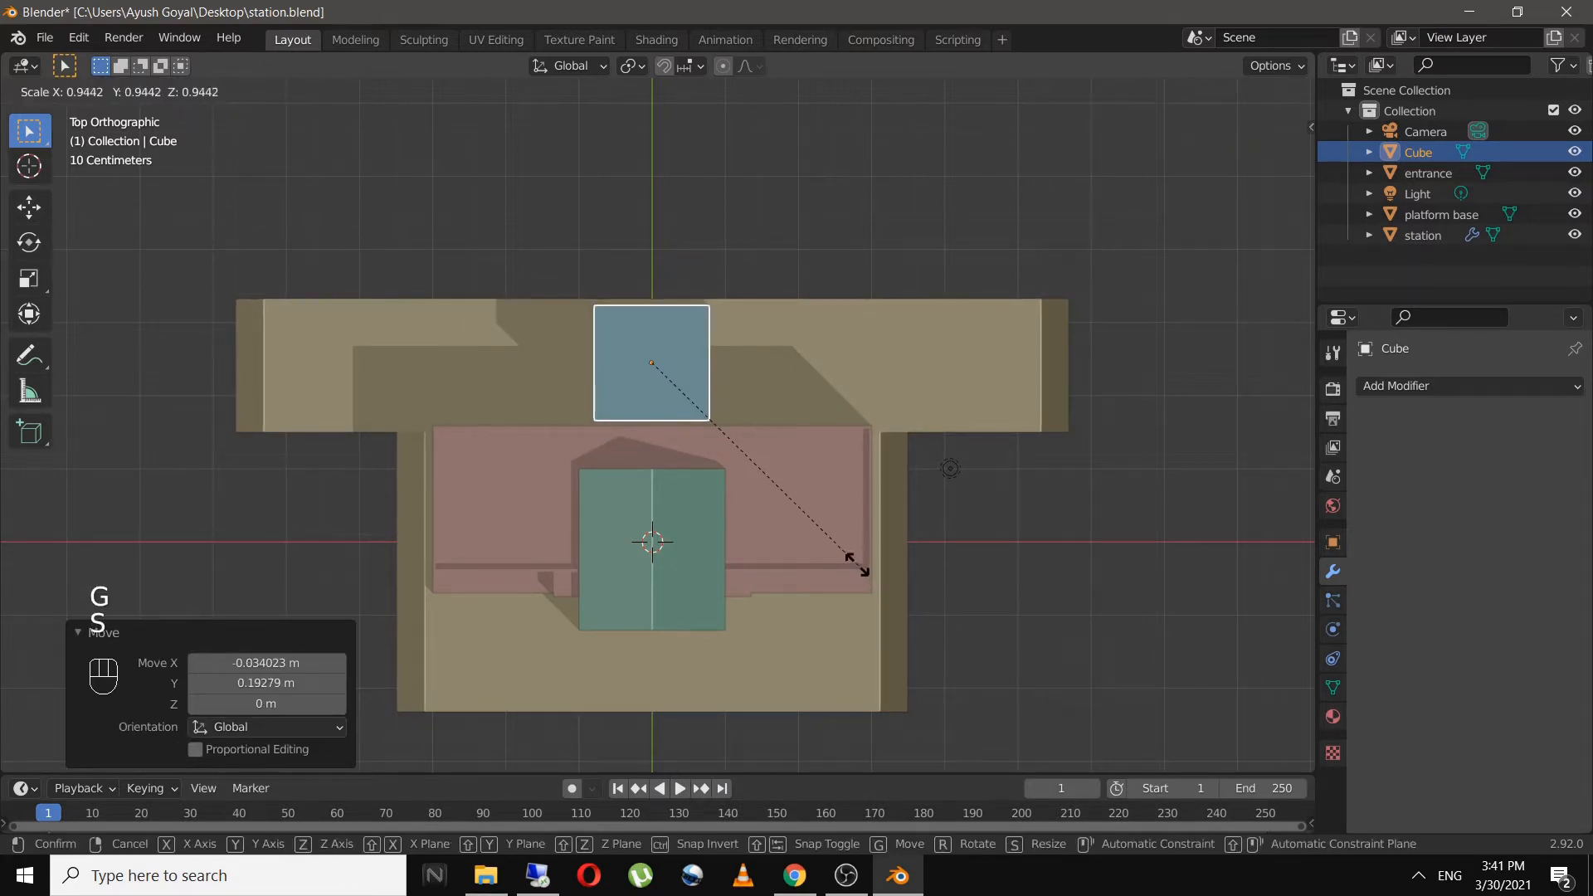
left_click(855, 565)
scroll(716, 461, "up", 2)
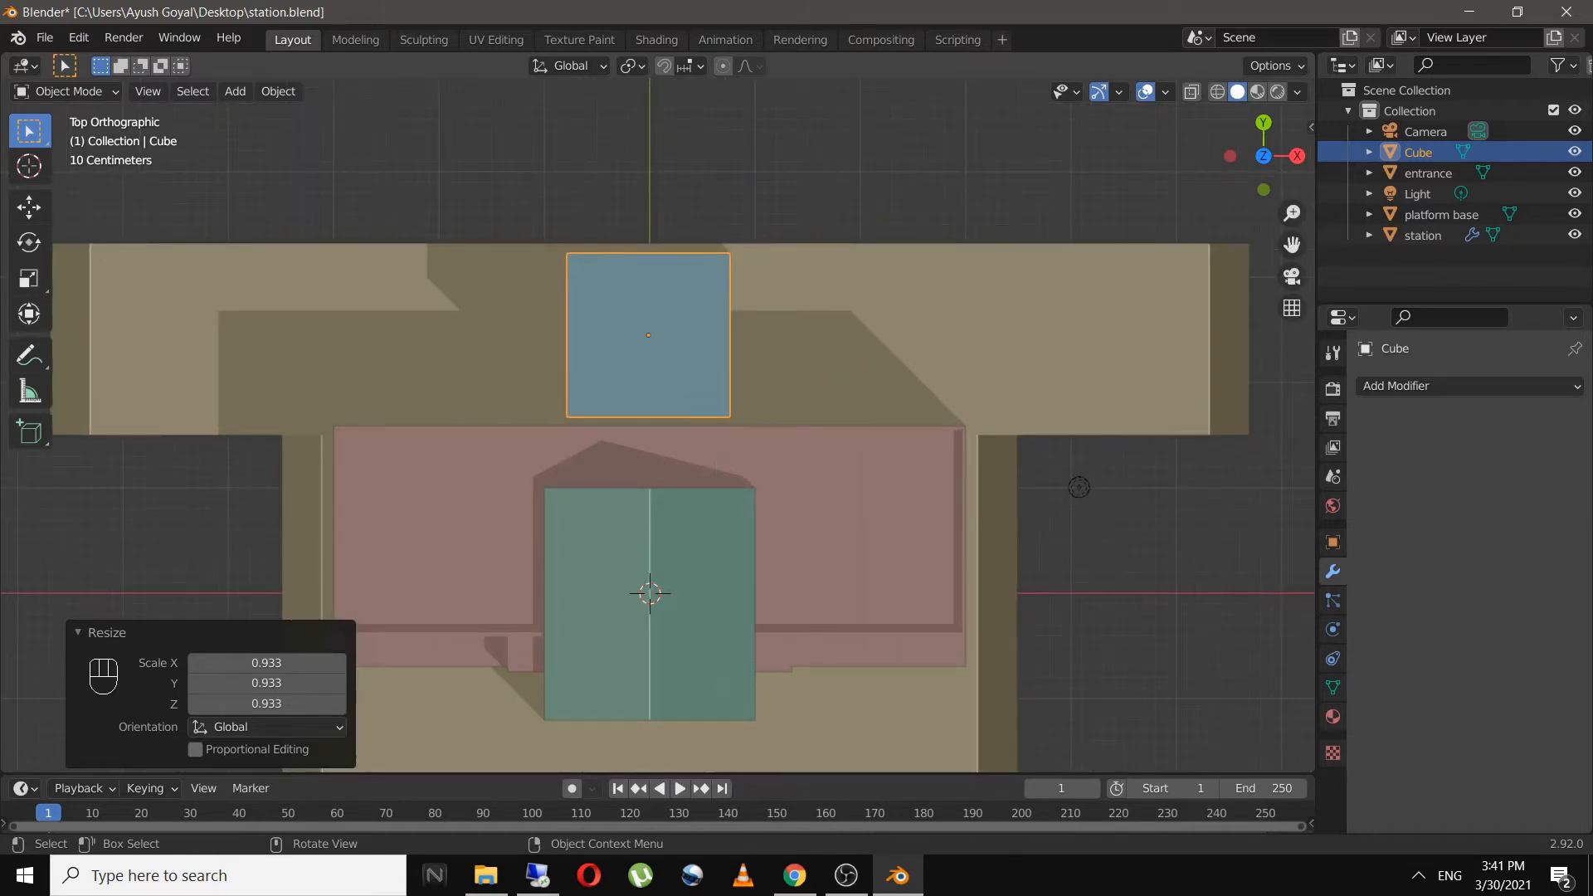
- Stretch the cube by about 5.92 along X and flatten it to about 0.07 along Z to form a canopy slab
key("s")
key("x")
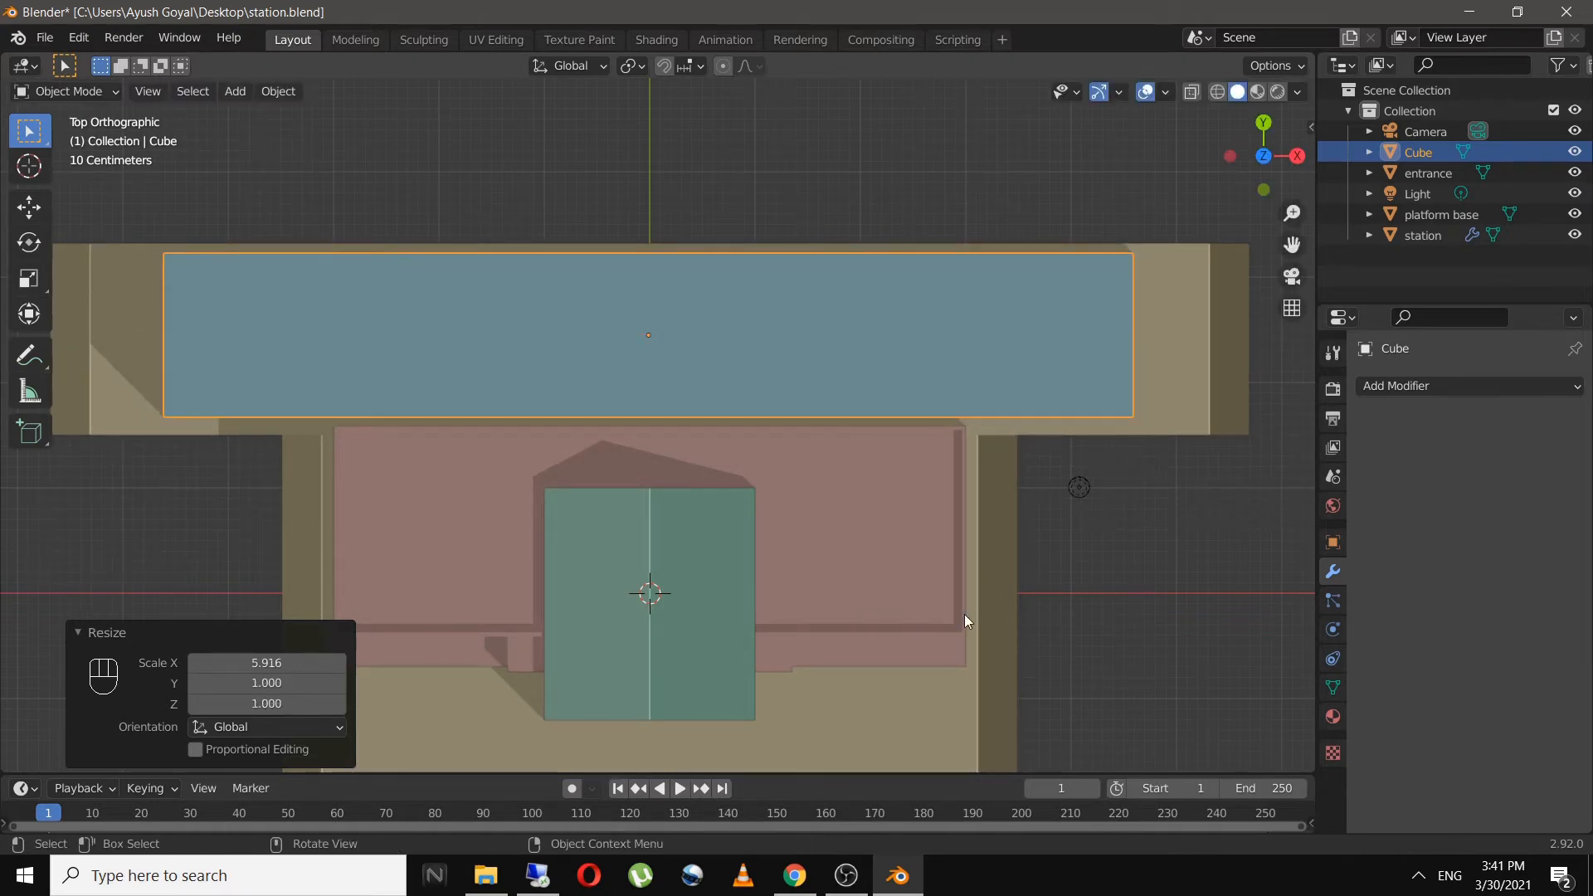
middle_click_drag(964, 615, 731, 440)
key("s")
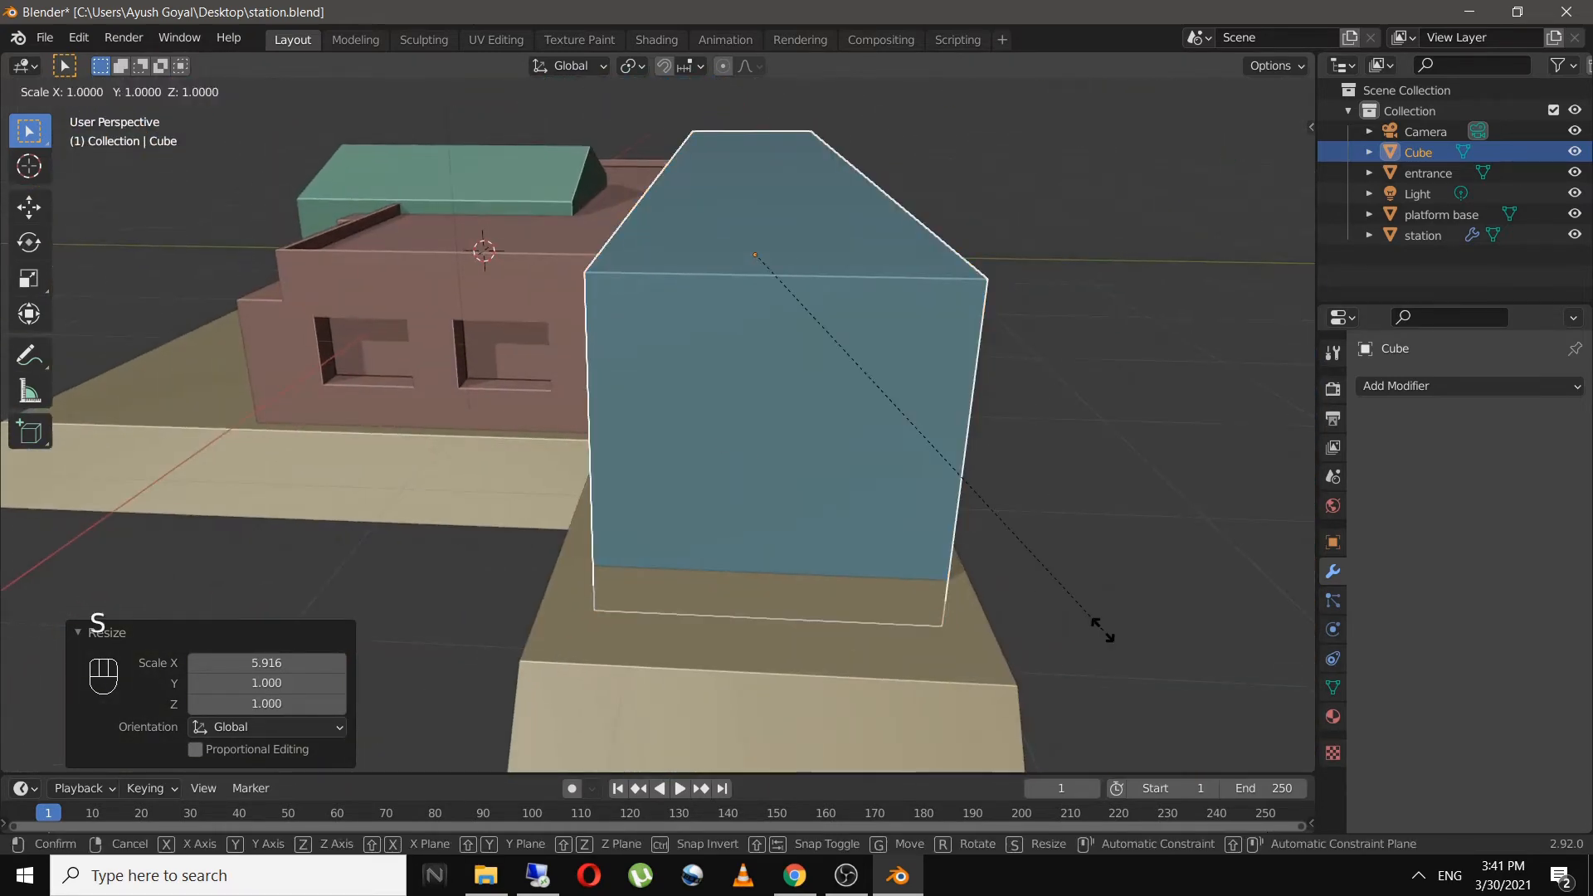
key("z")
left_click(783, 275)
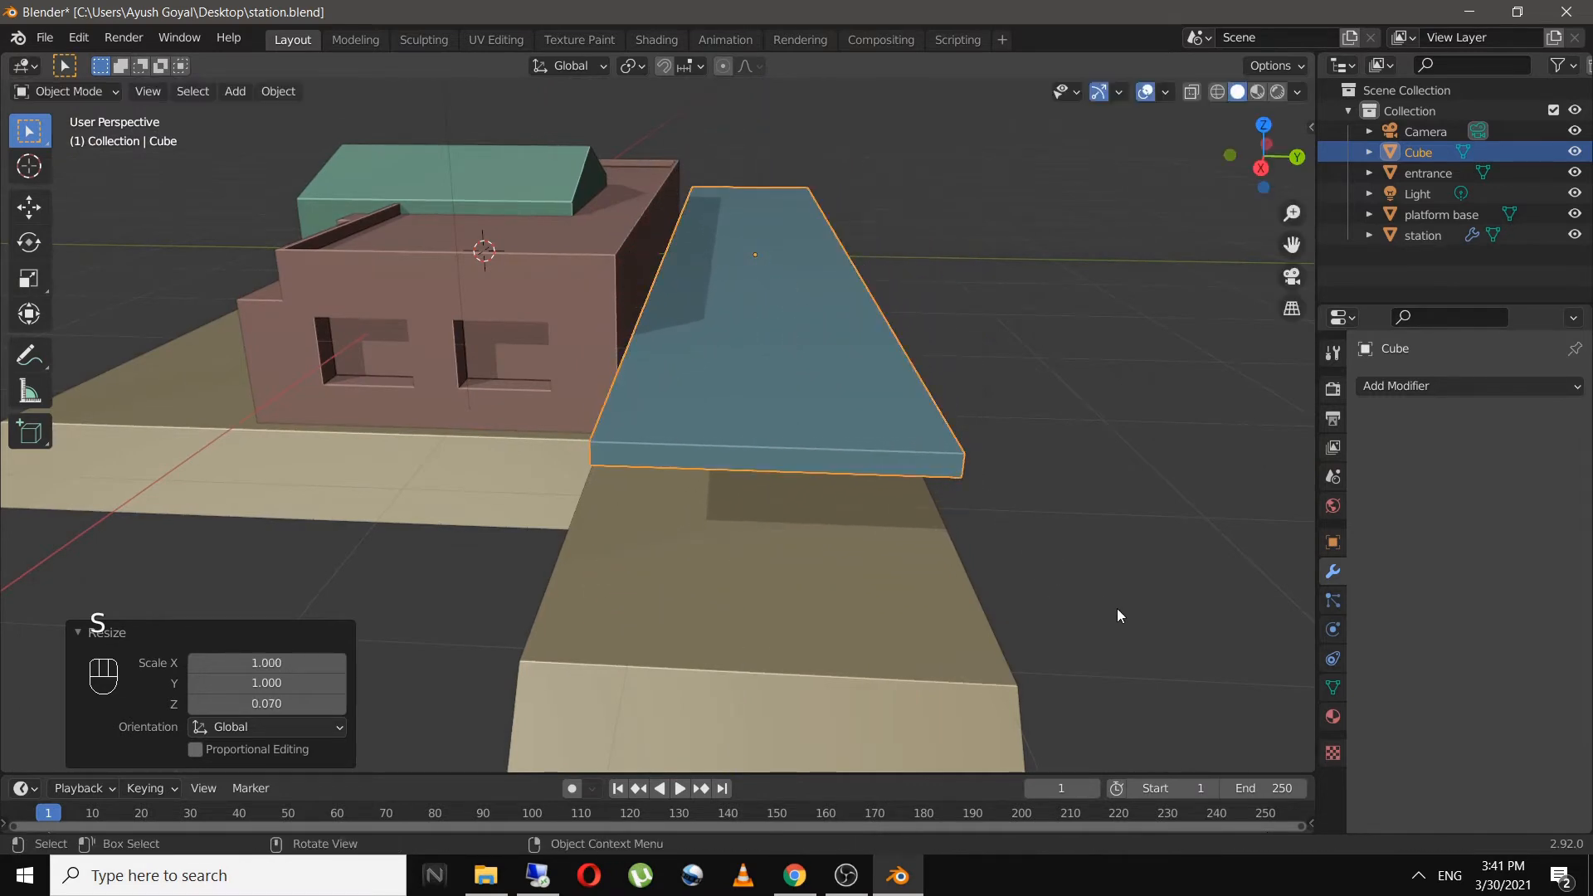
- Raise the canopy slab about 0.45 m along Z above the platform
key("g")
key("z")
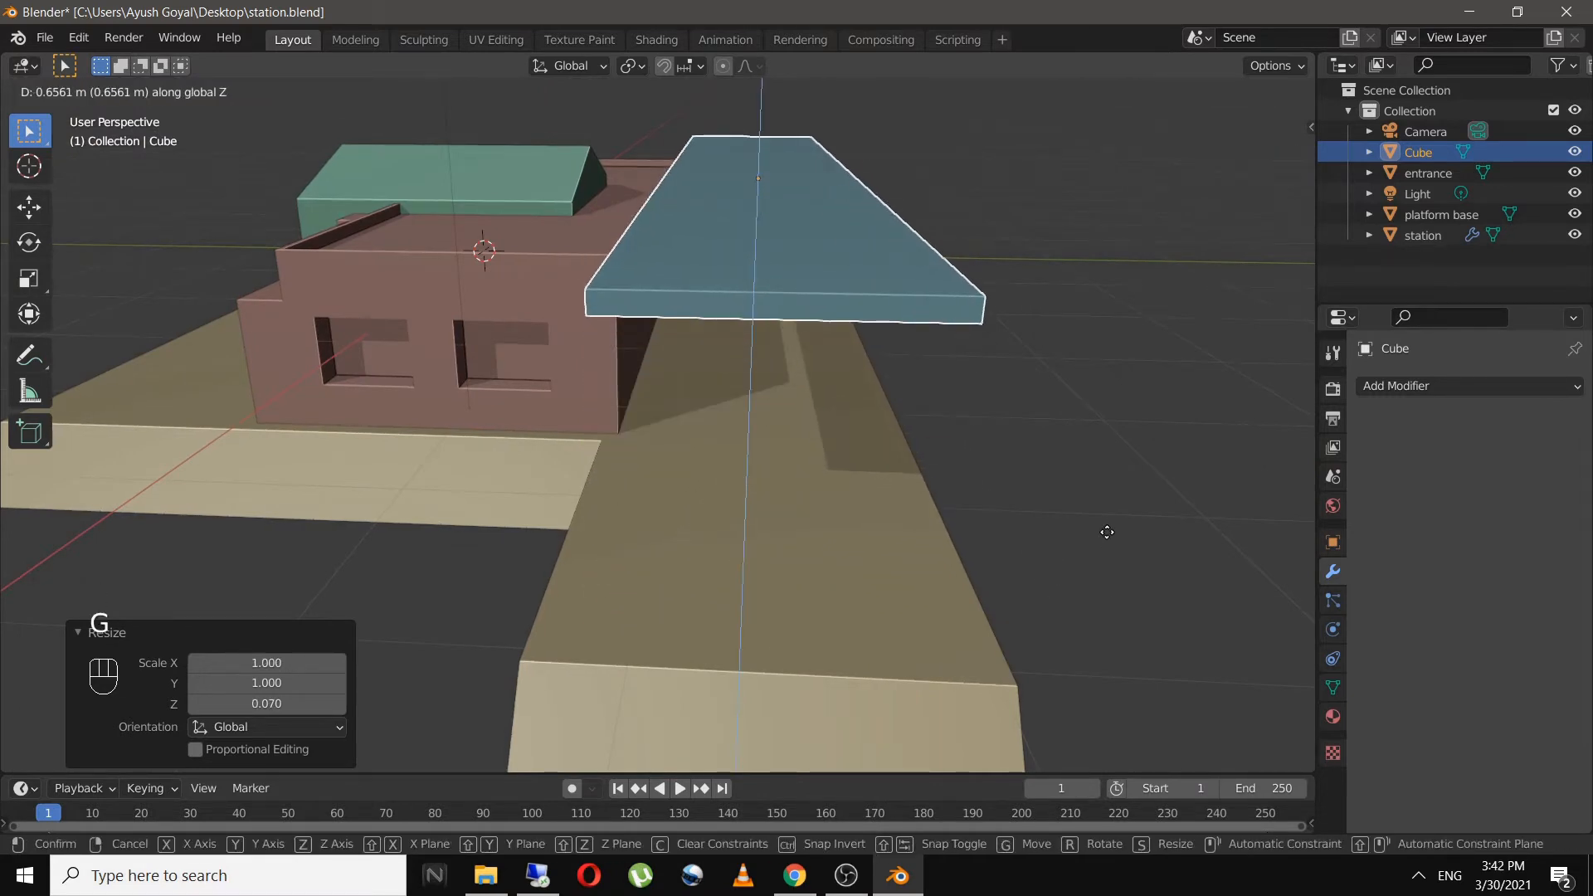
left_click(1104, 554)
- Thin the canopy slab along Z with a scale factor of about 0.37 and deselect it
middle_click_drag(1102, 565, 1069, 551)
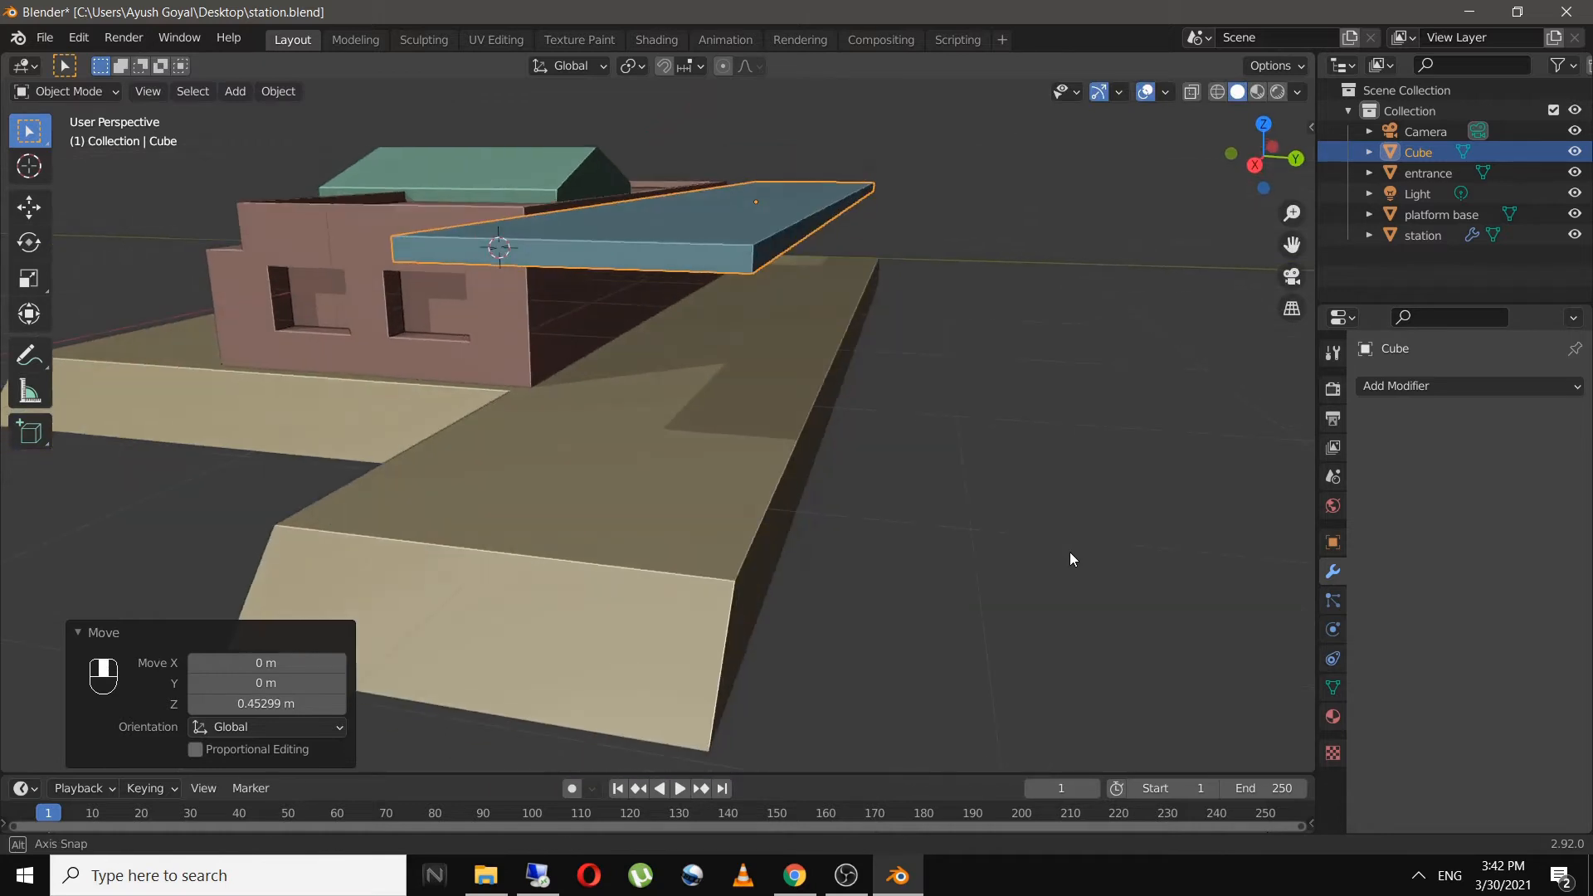
scroll(946, 519, "up", 3)
middle_click_drag(911, 508, 894, 545, "shift")
key("s")
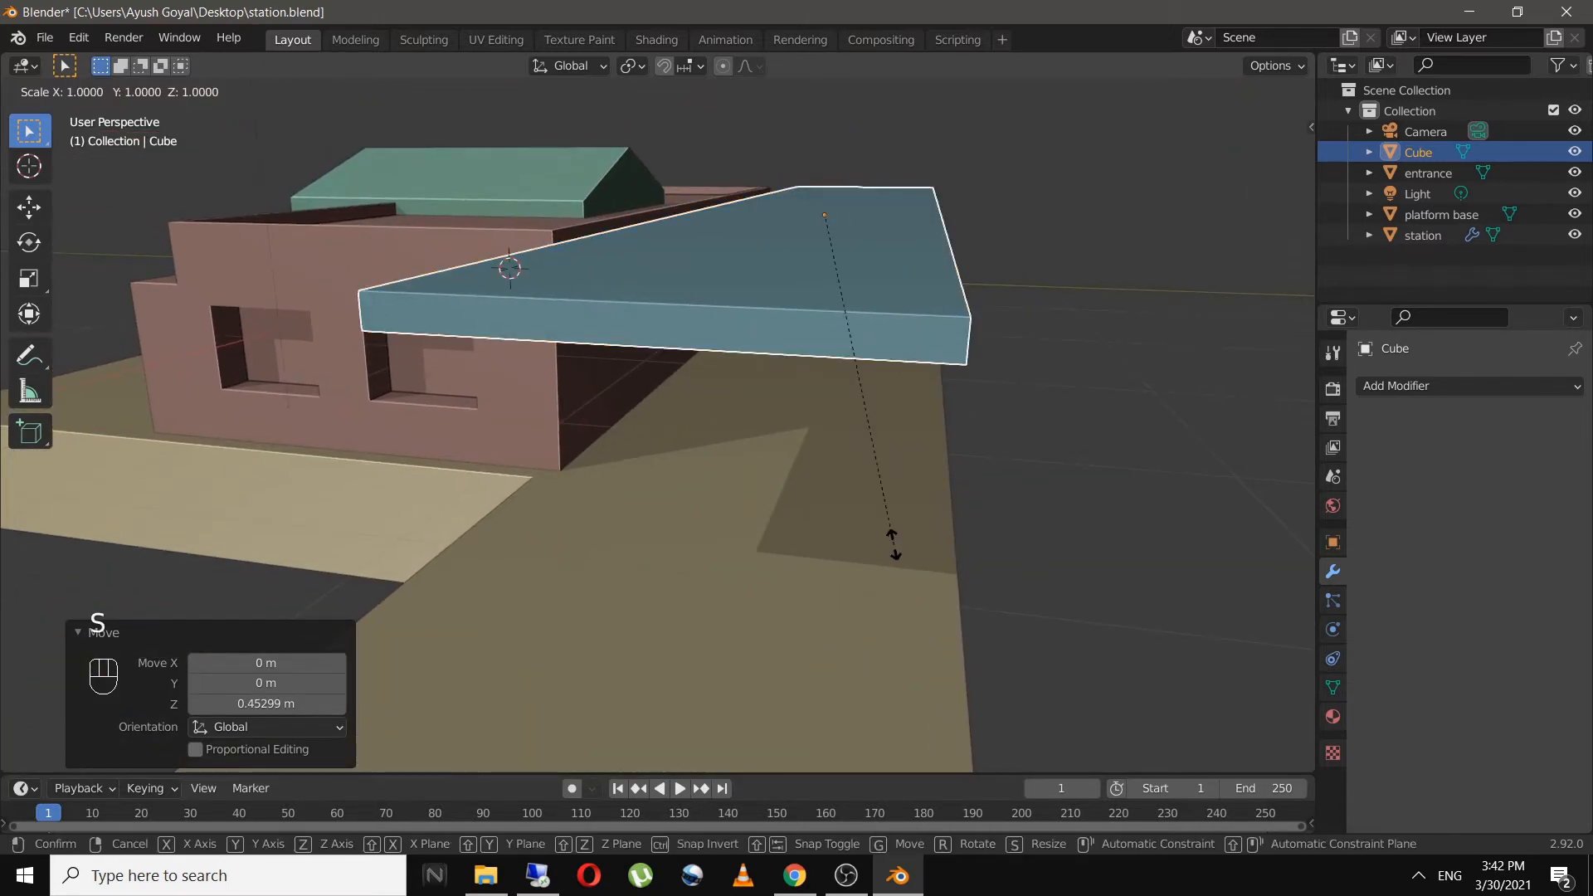
key("z")
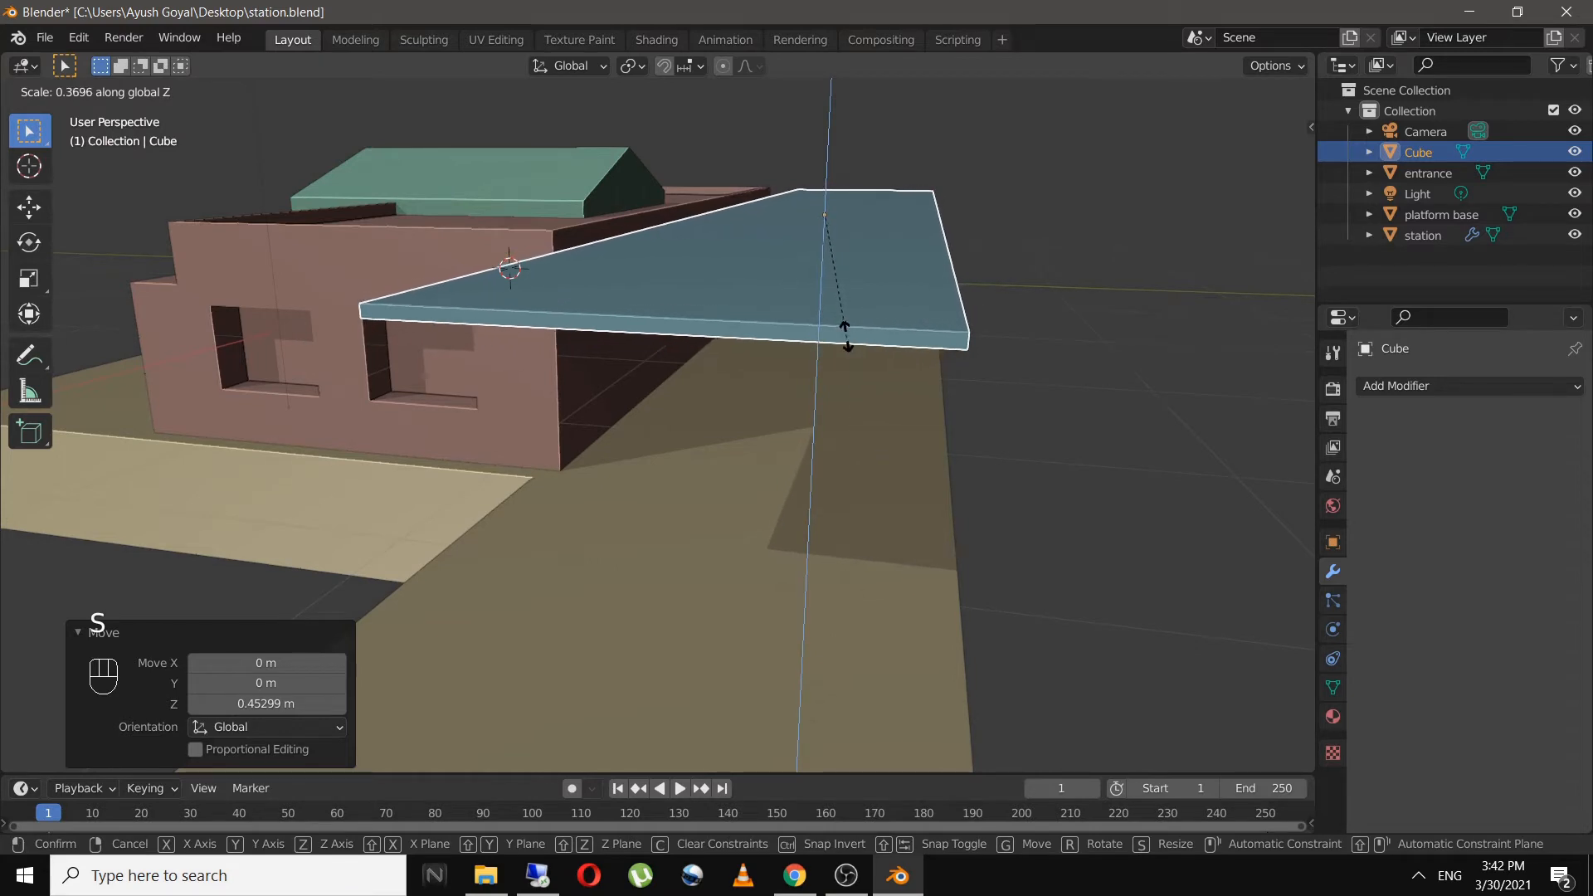
left_click(844, 336)
left_click(1104, 400)
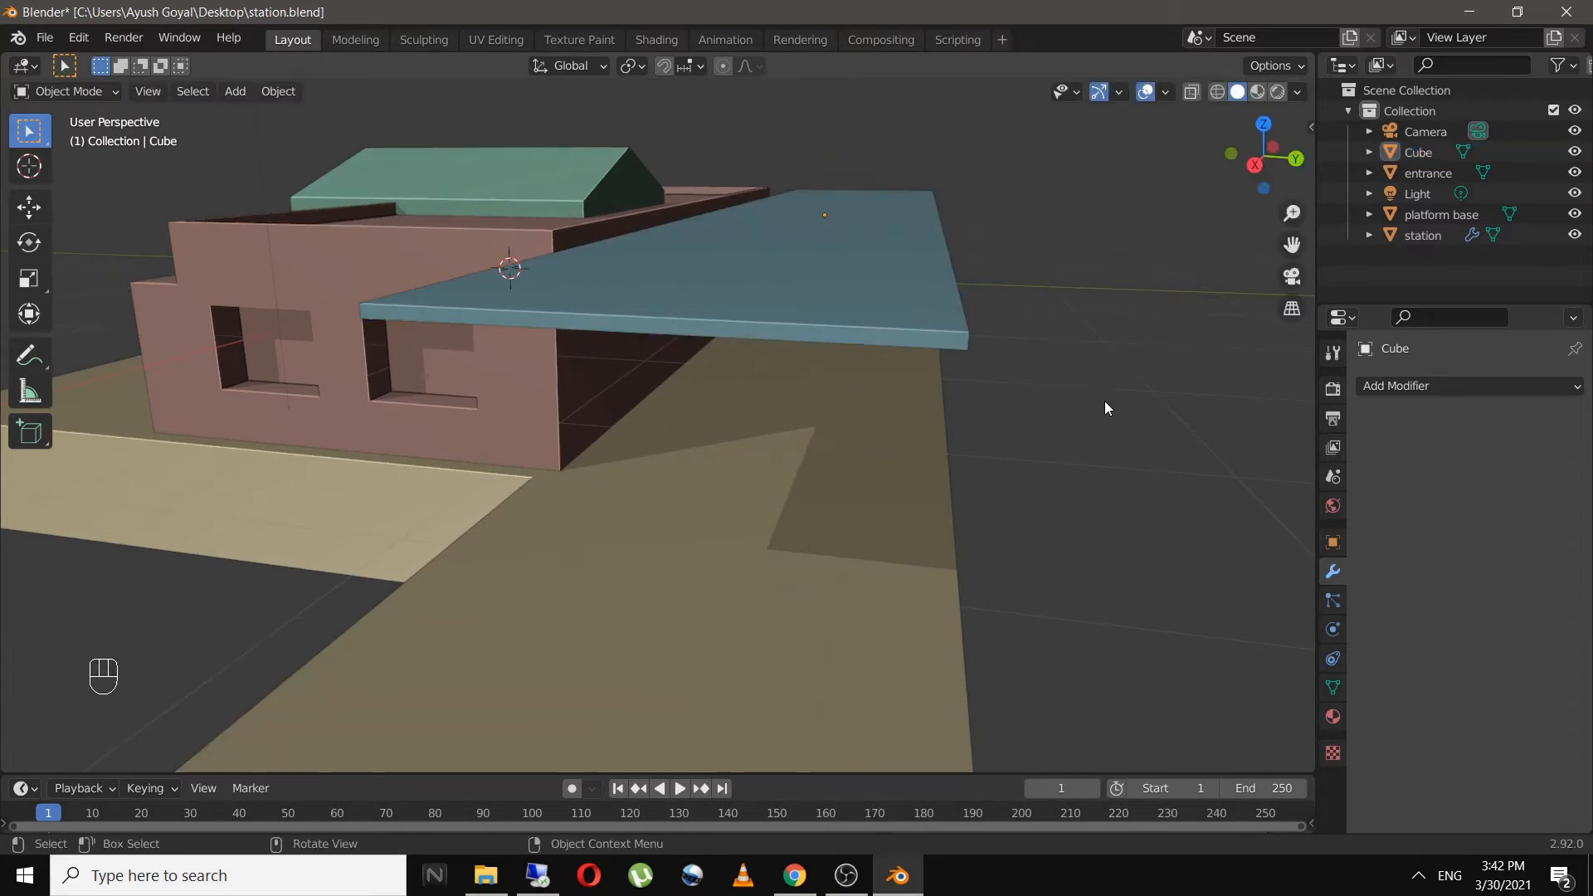
- Add a new cube in top view and scale it down uniformly to about 0.147
mouse_move(1104, 401)
middle_mouse_down()
mouse_move(884, 417)
mouse_move(1107, 415)
mouse_move(1087, 423)
middle_mouse_up()
key("KP_7")
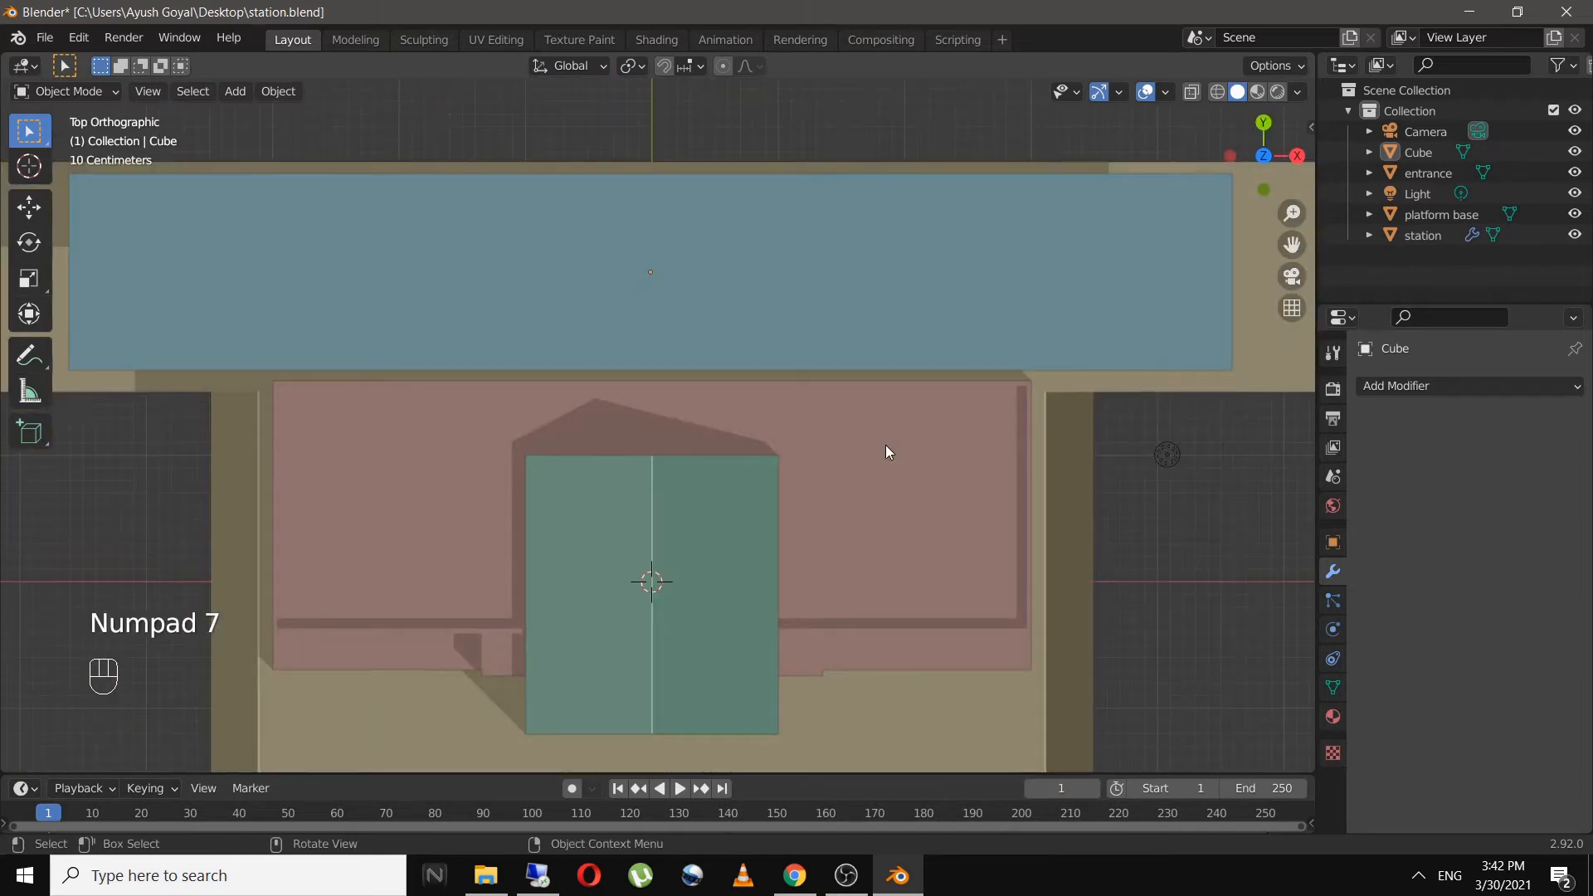
key("shift+a")
mouse_move(816, 433)
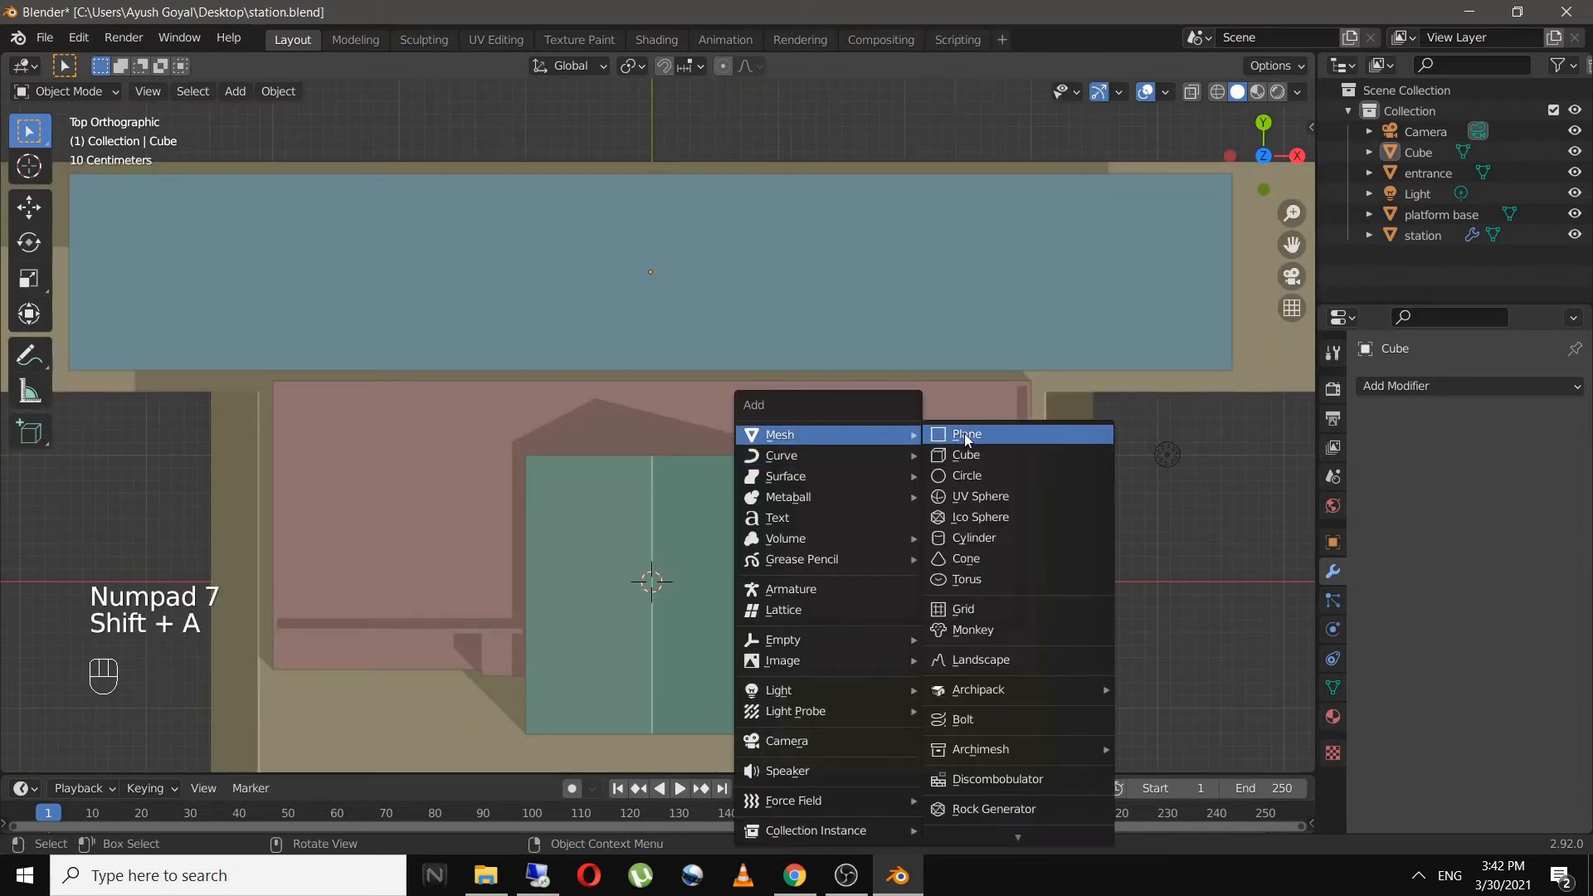
left_click(975, 454)
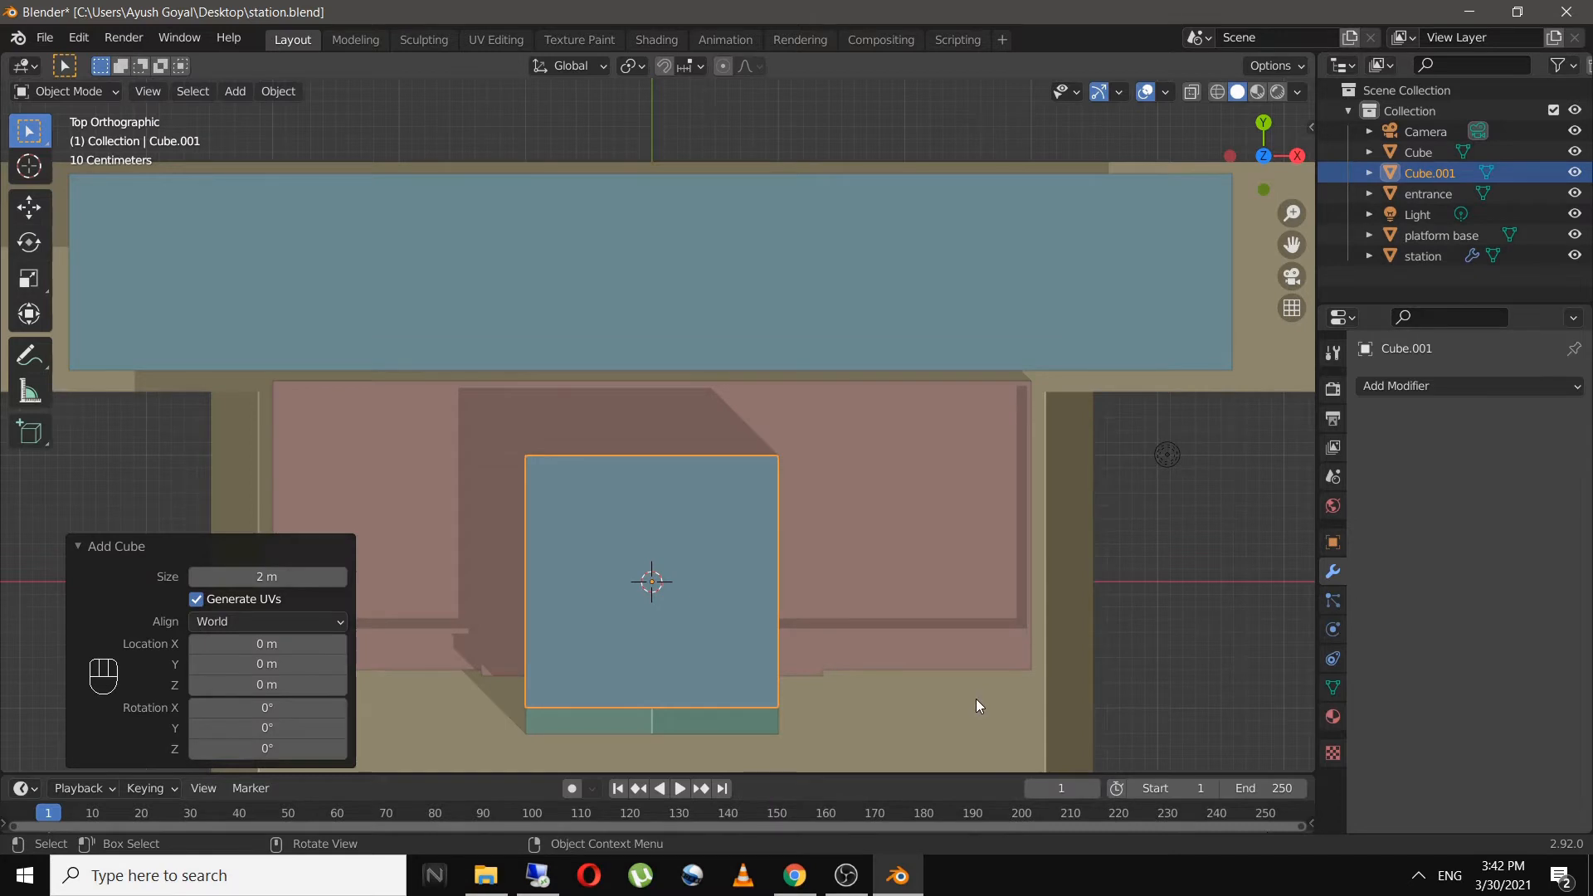
key("s")
left_click(698, 602)
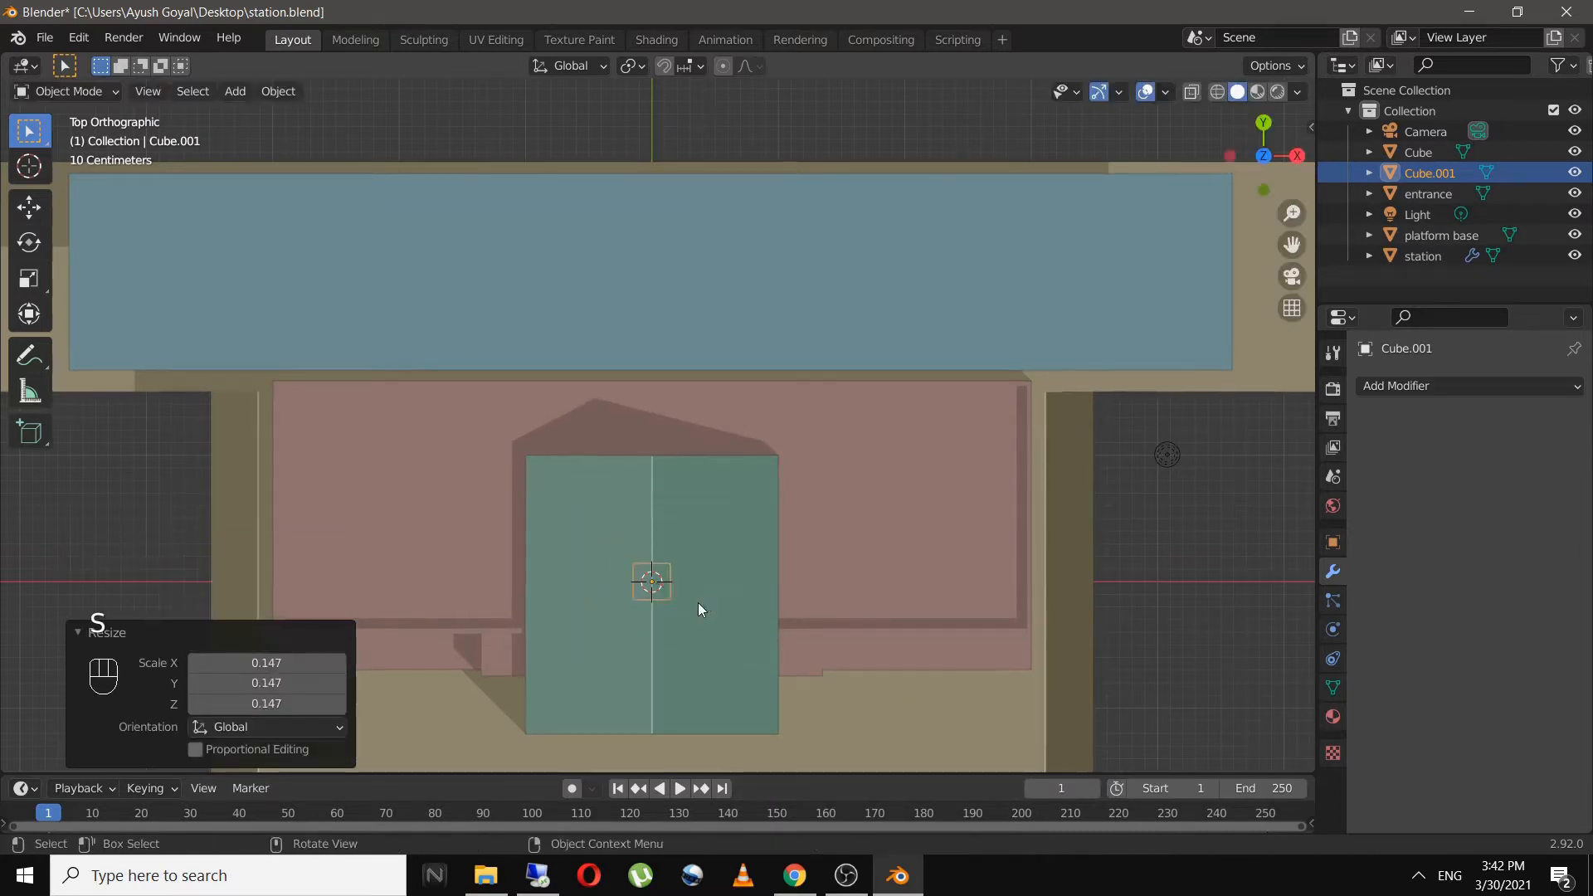
- Move the small cube about 3.39 m in X and 2.44 m in Y within the canopy's outline and enlarge it by about 1.21
key("g")
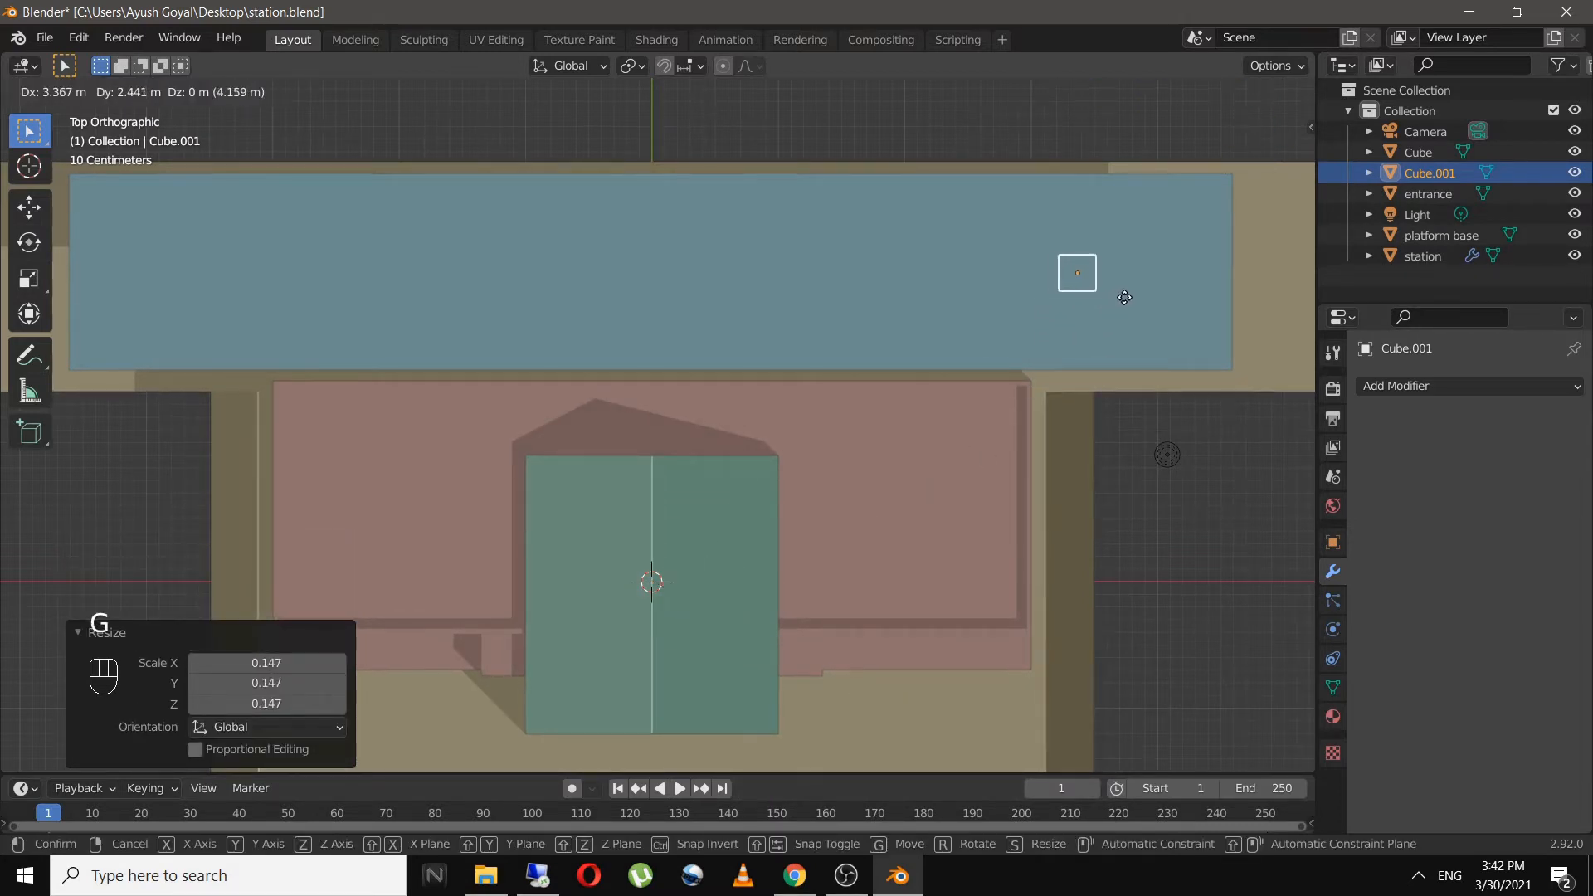
left_click(1127, 301)
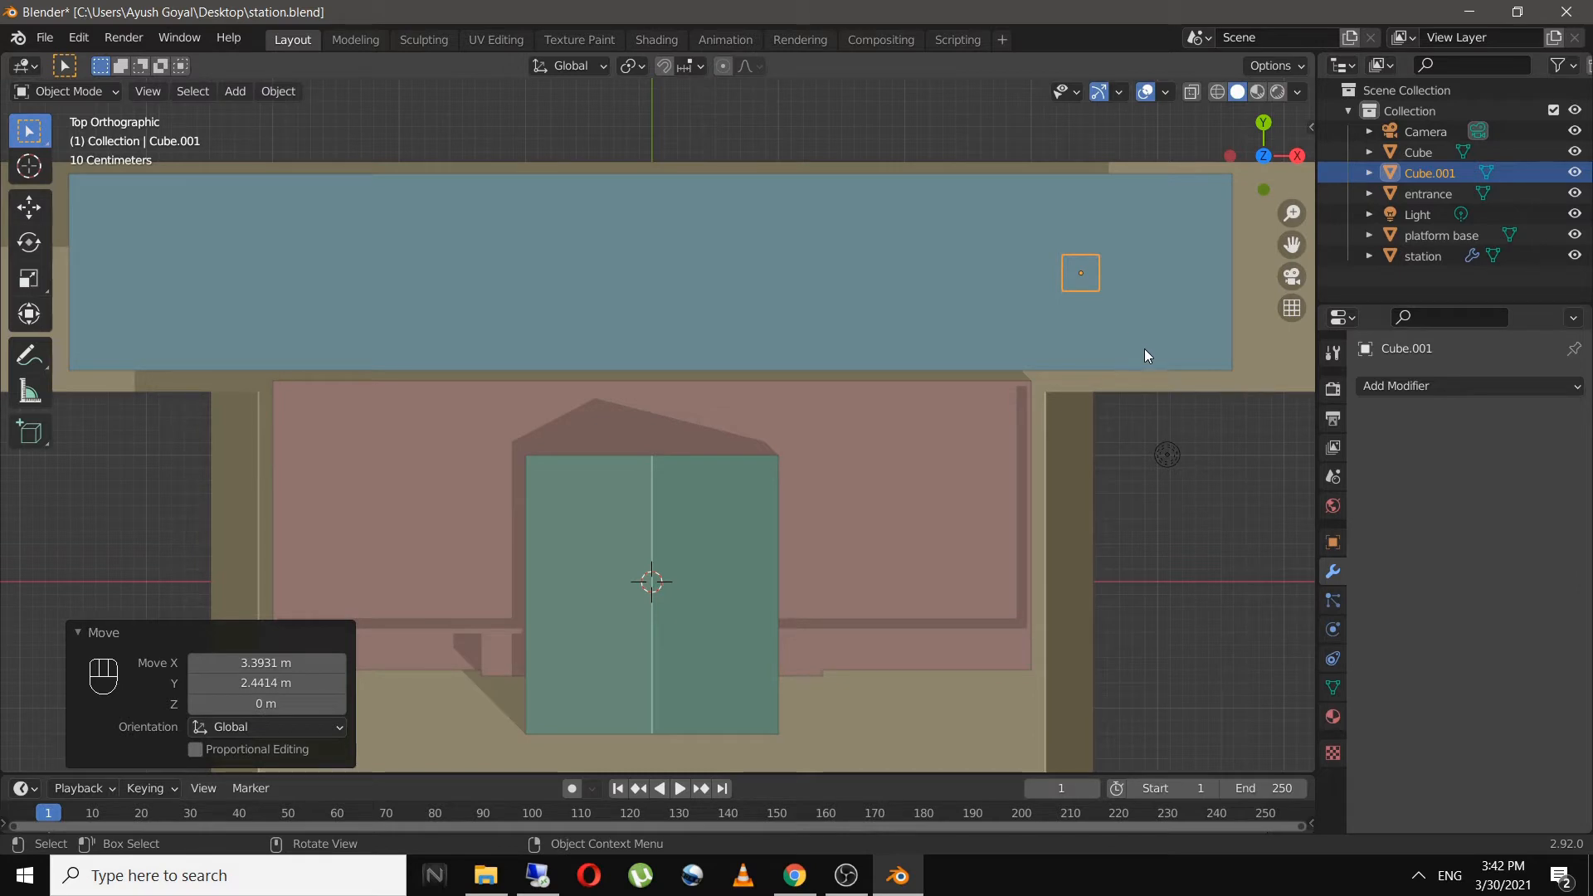
key("s")
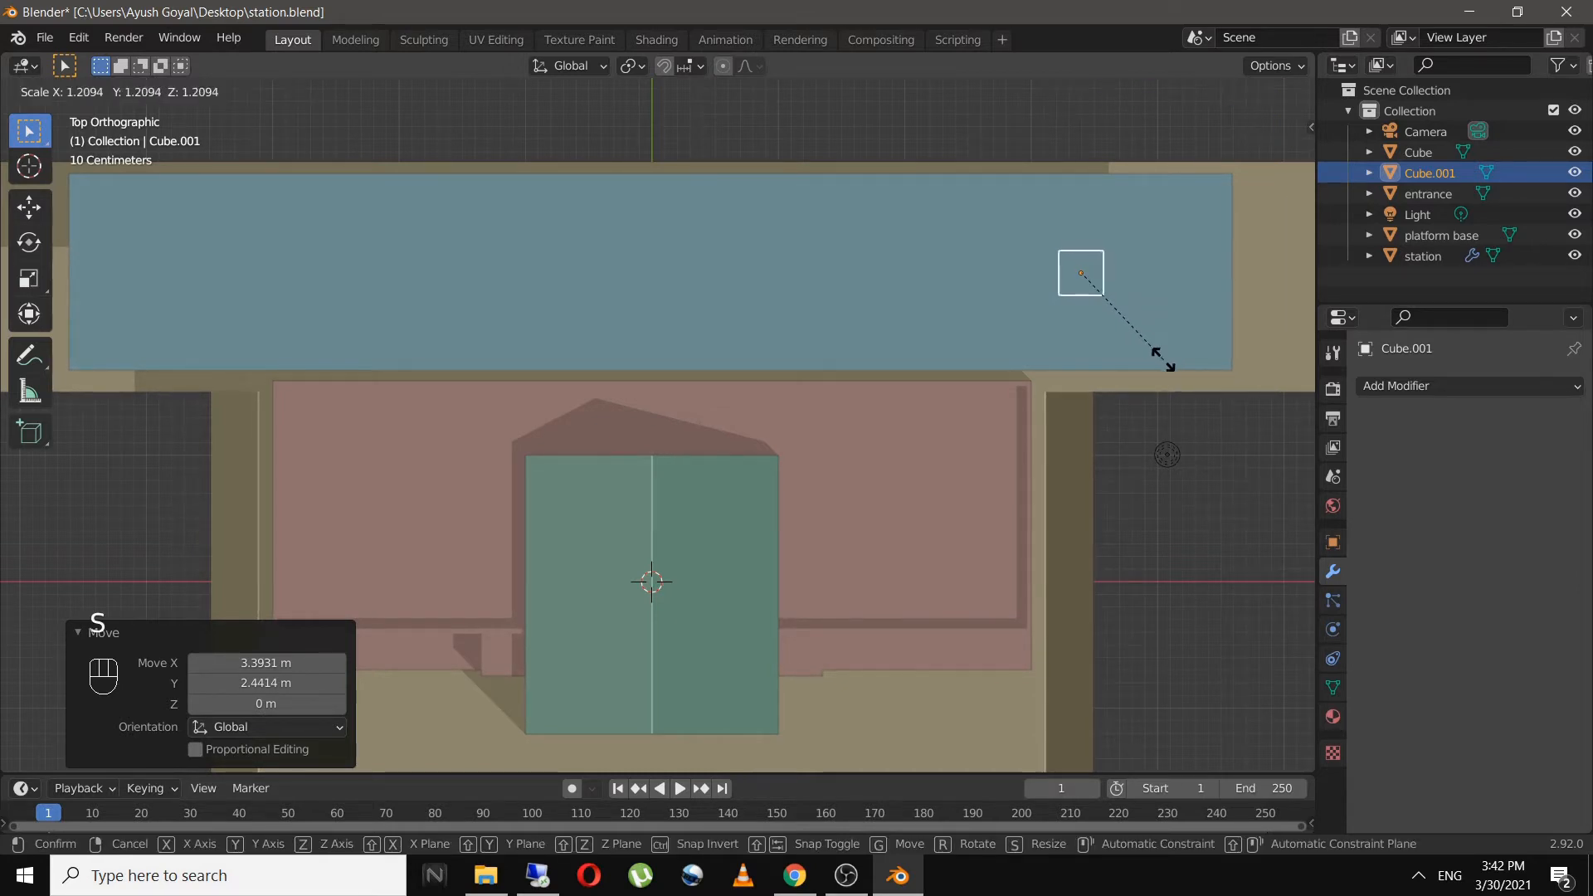
left_click(1164, 361)
- Finely adjust the small cube's position within the canopy's outline in top view
scroll(1172, 390, "down", 2)
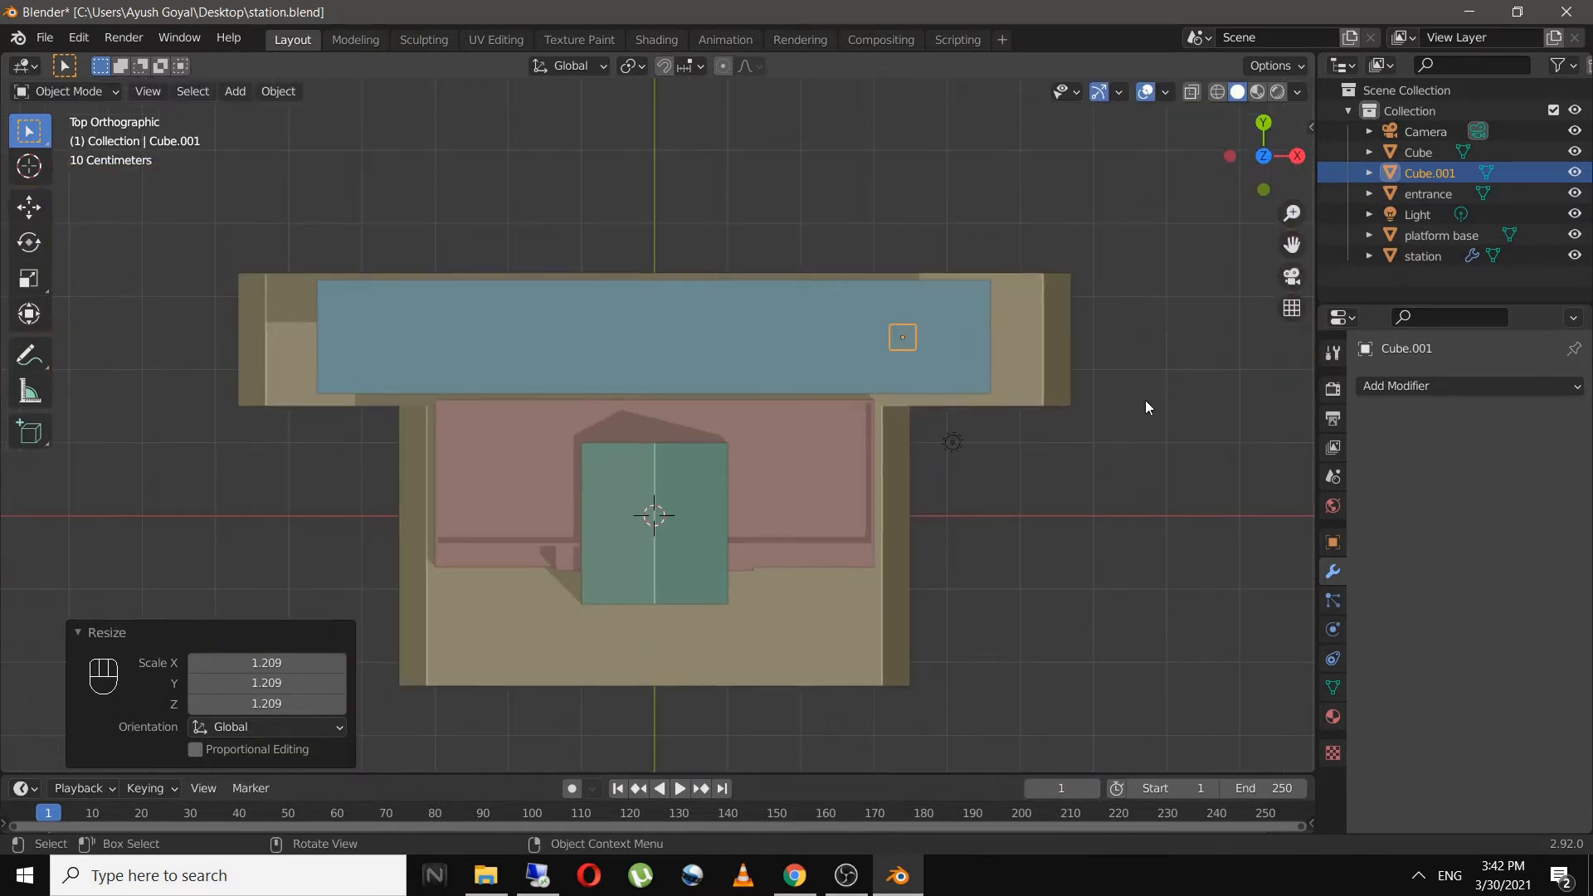
scroll(1145, 400, "up", 1)
scroll(1148, 406, "up", 1)
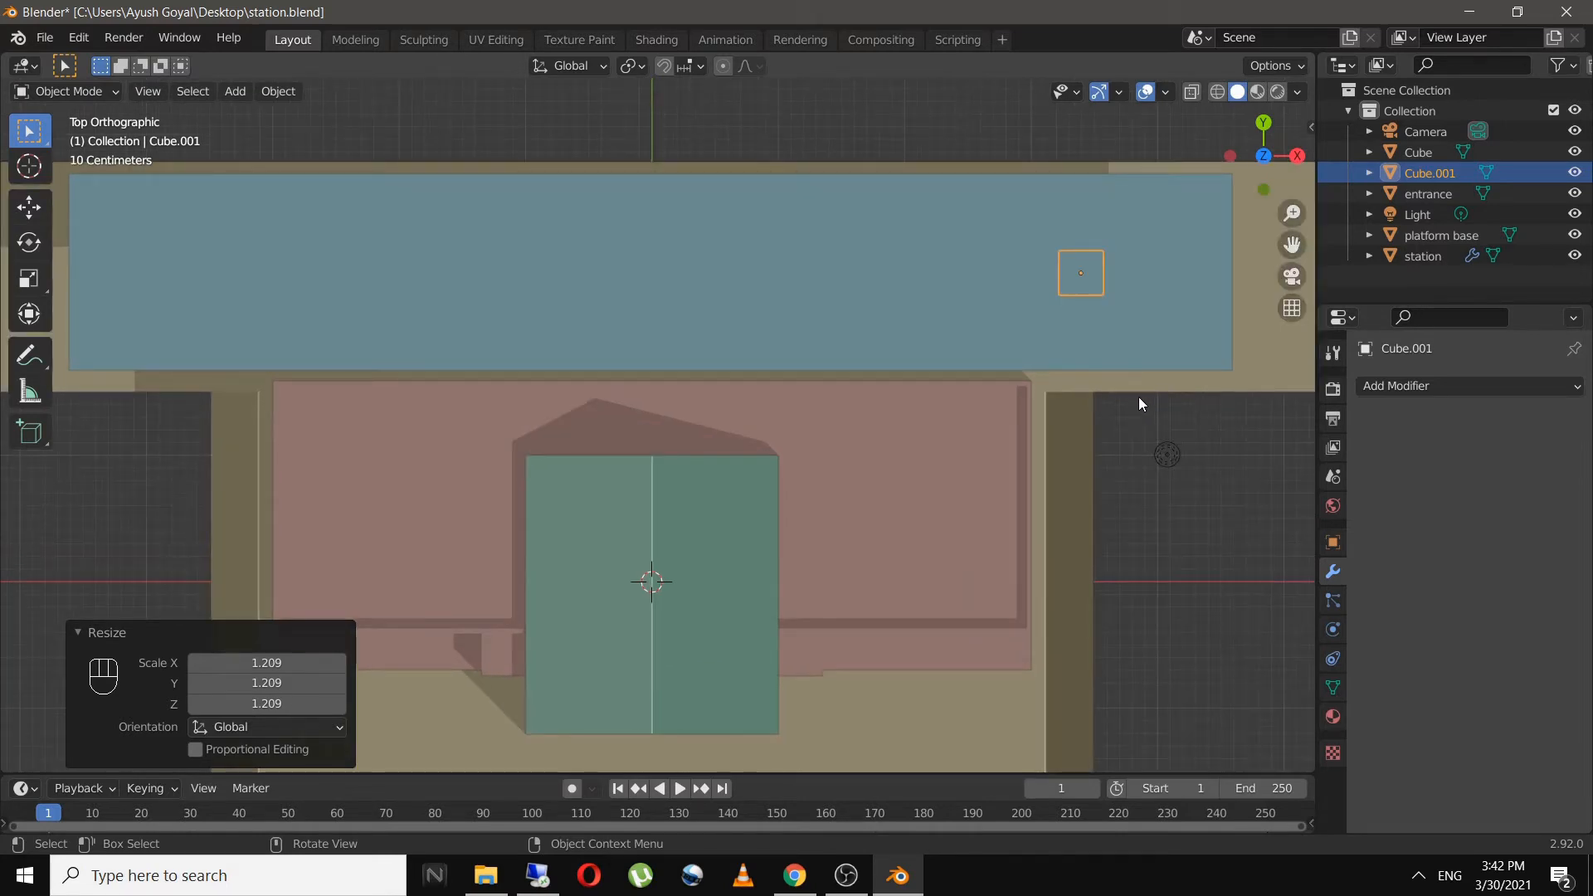
key("g")
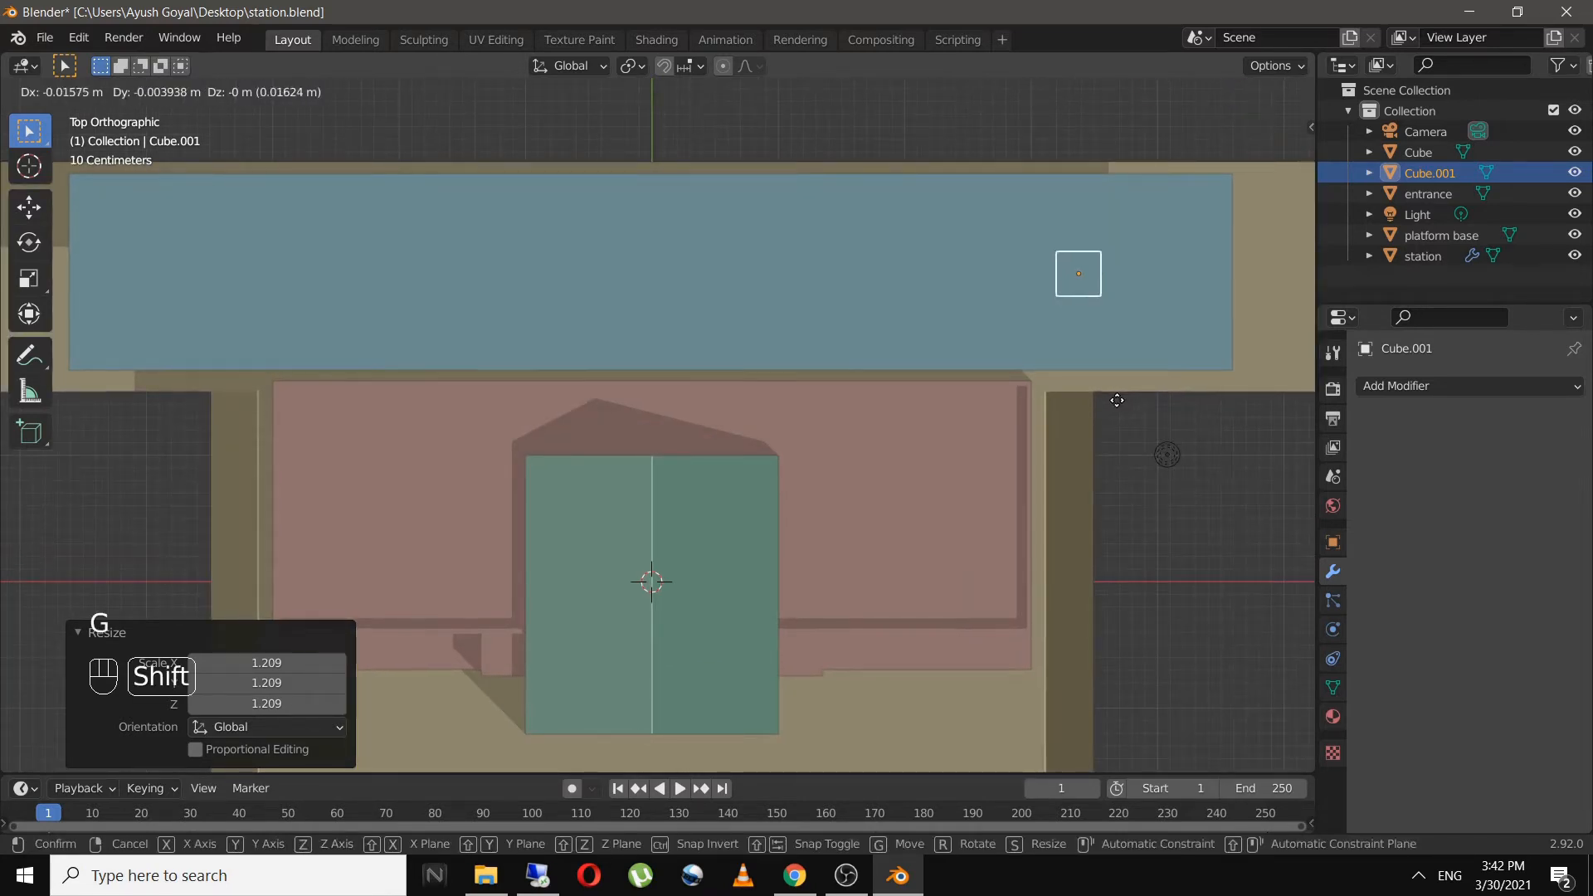
left_click(1129, 409, "shift")
- Stretch the small cube along Z by about 3.19 to form a canopy pillar
middle_click_drag(1213, 530, 861, 338)
middle_click_drag(470, 490, 602, 487, "shift")
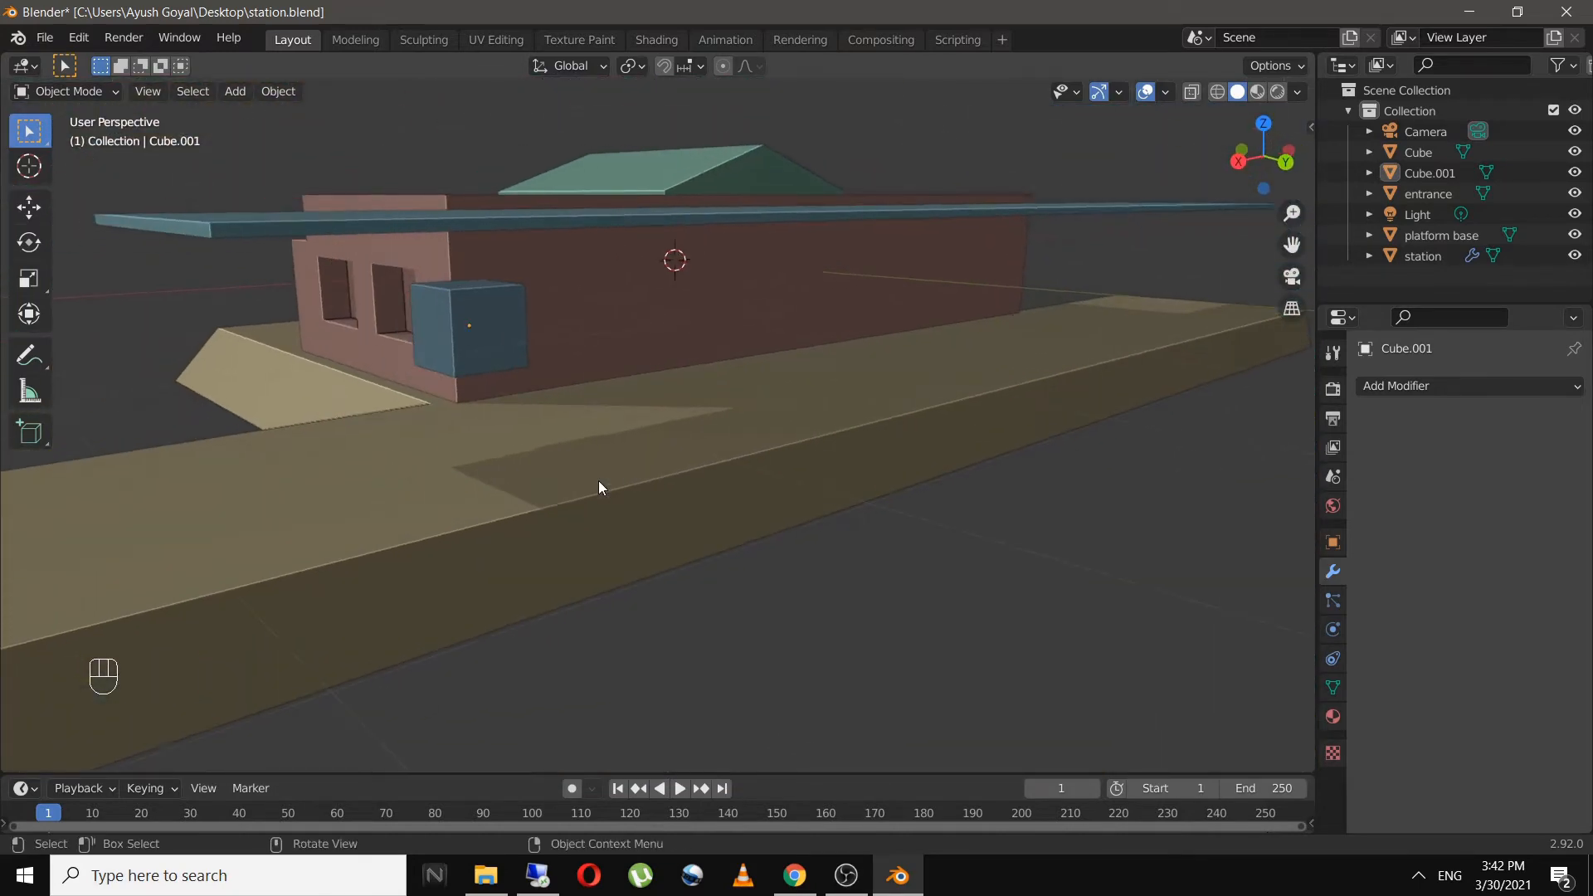
left_click(505, 344)
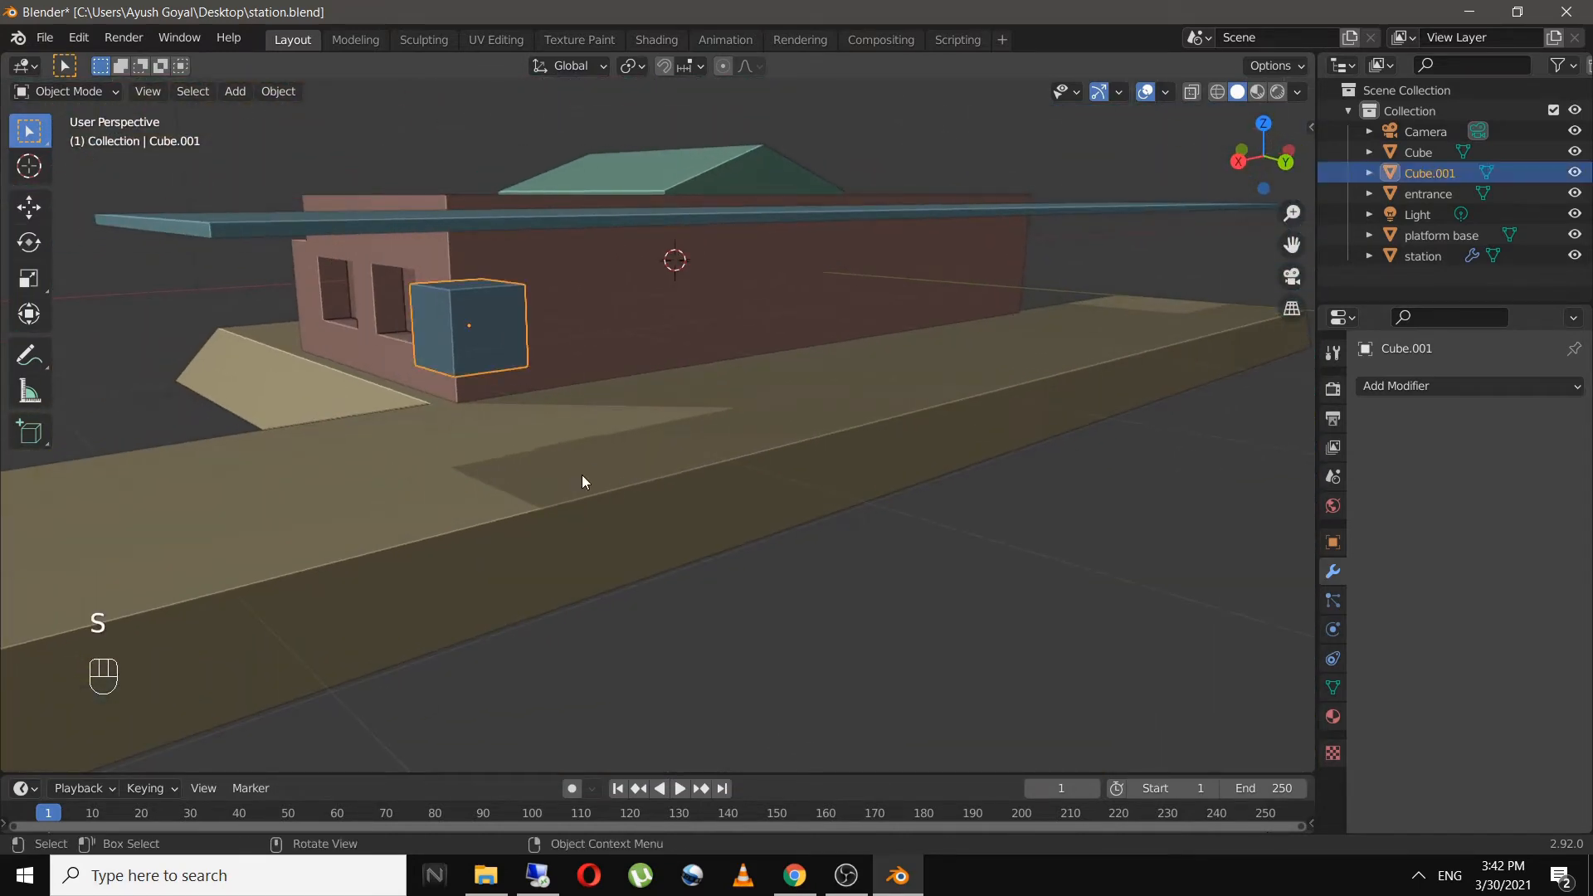
key("s")
key("z")
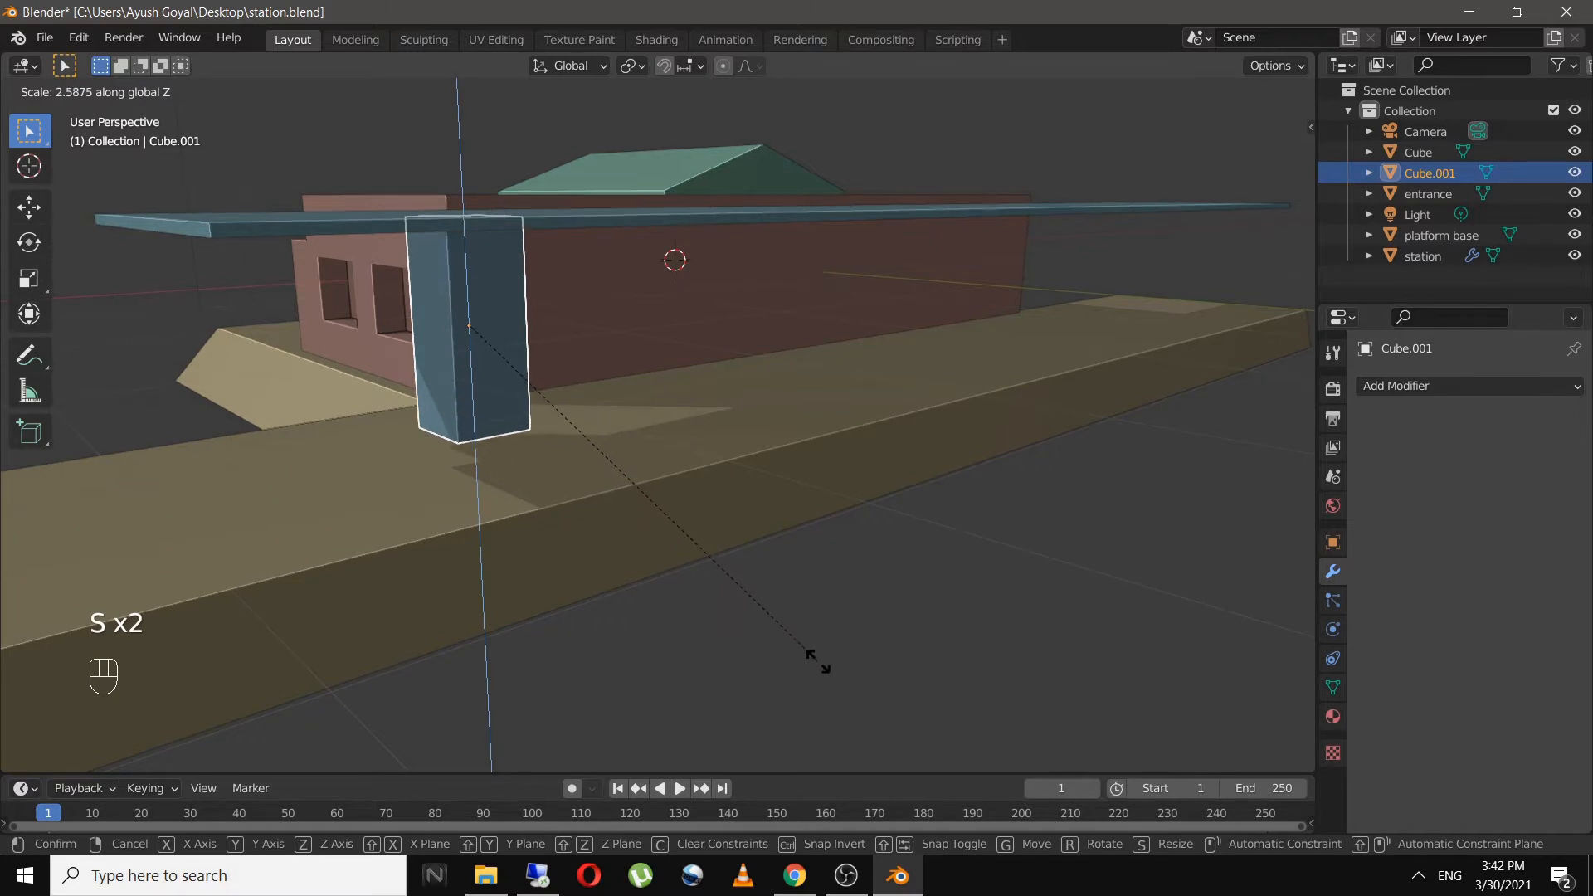
left_click(911, 730)
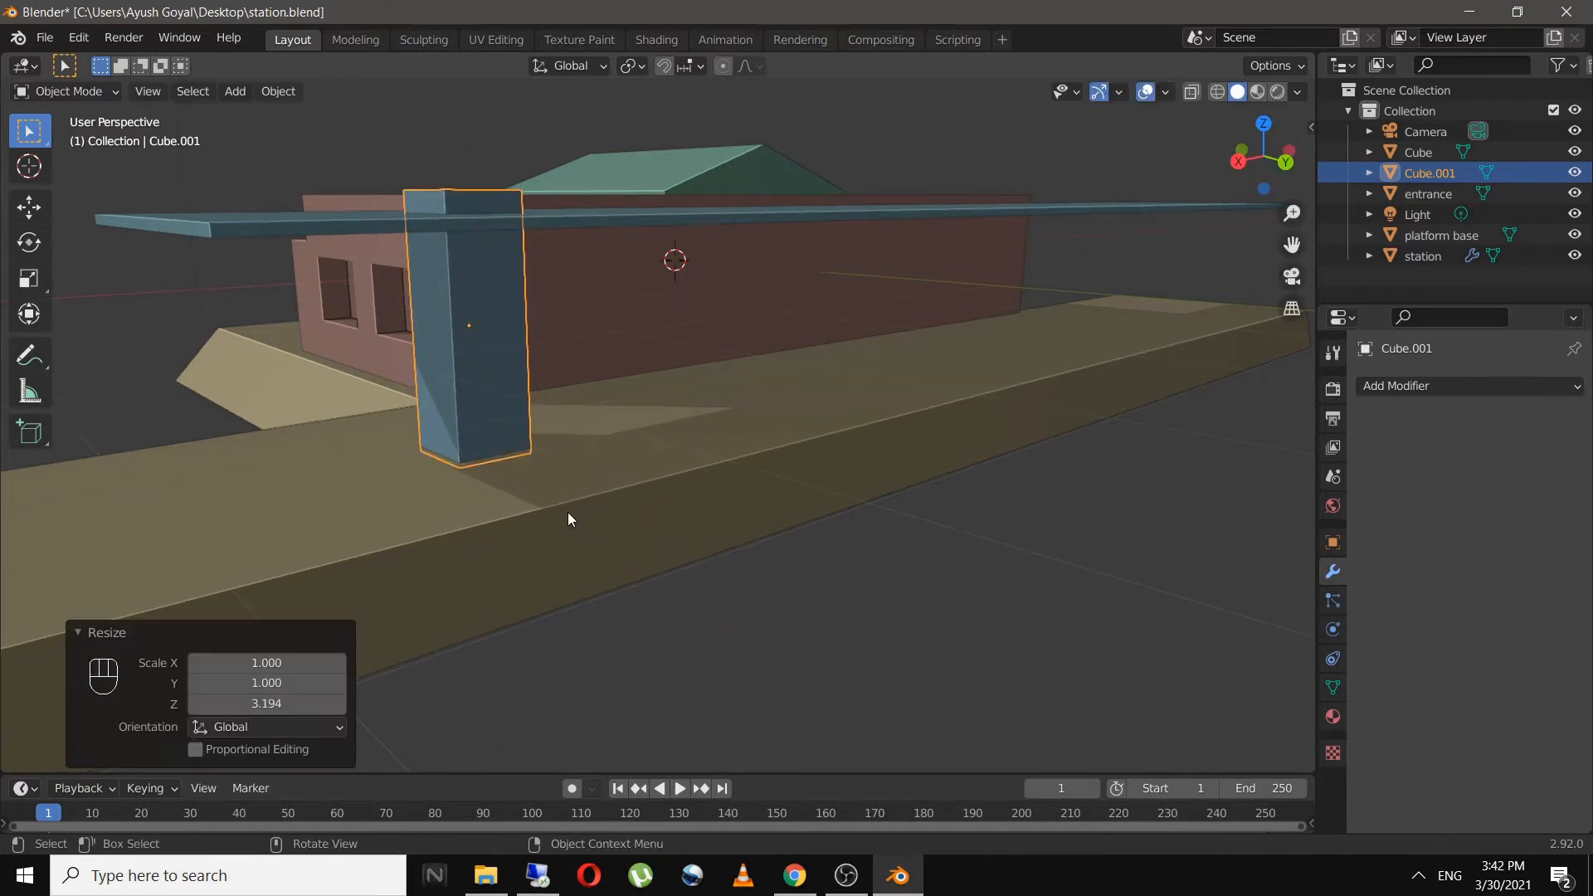
- Lower the pillar about 0.11 m along Z so it spans from the canopy to the platform
key("g")
key("z")
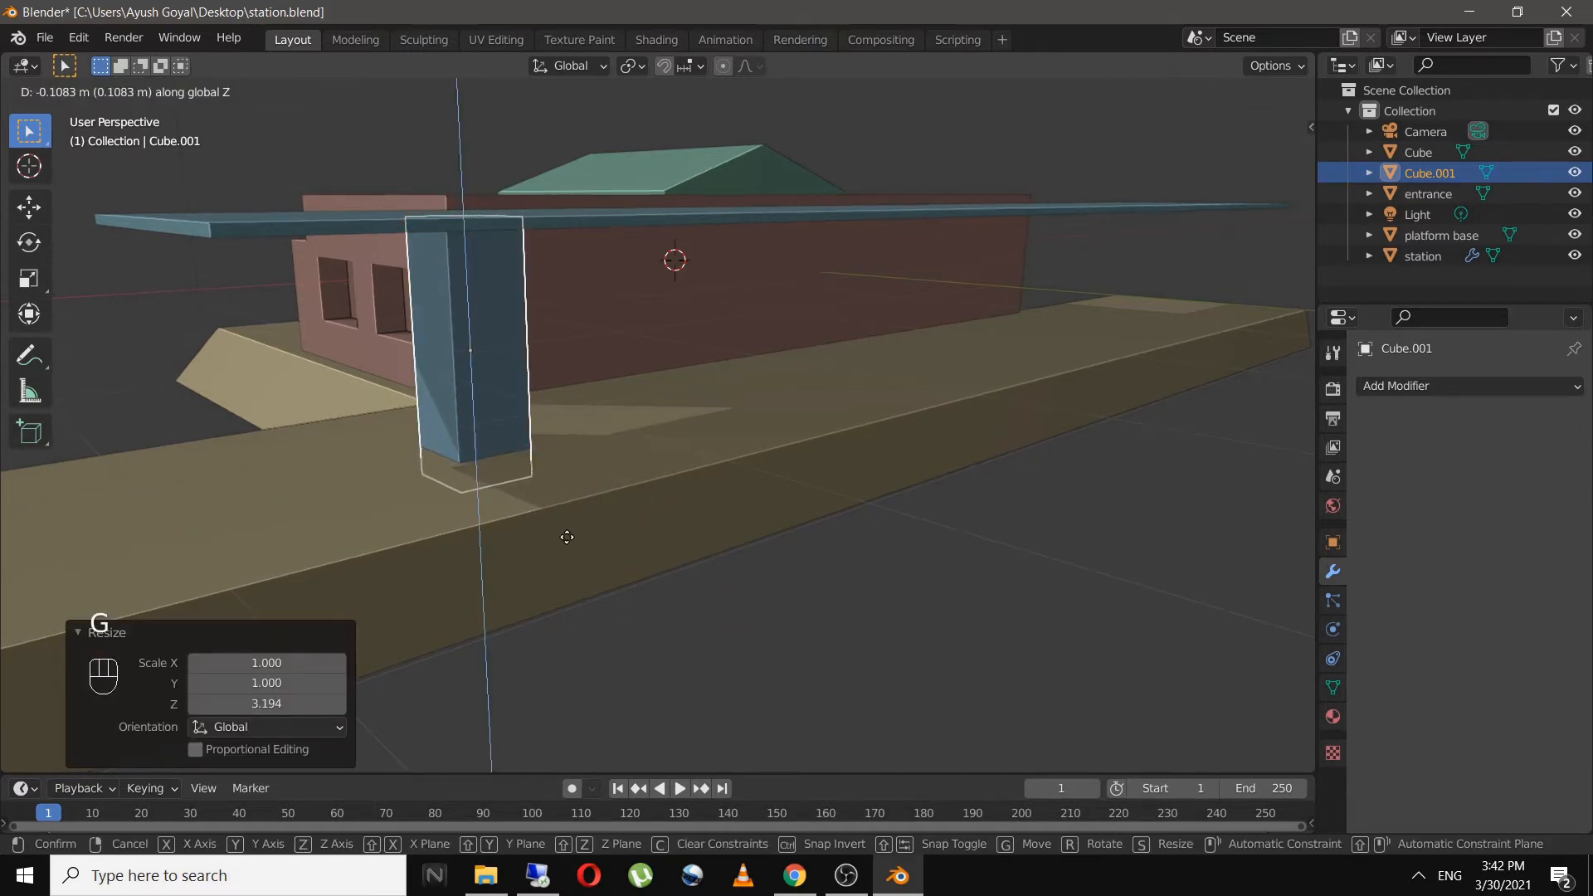
left_click(581, 538)
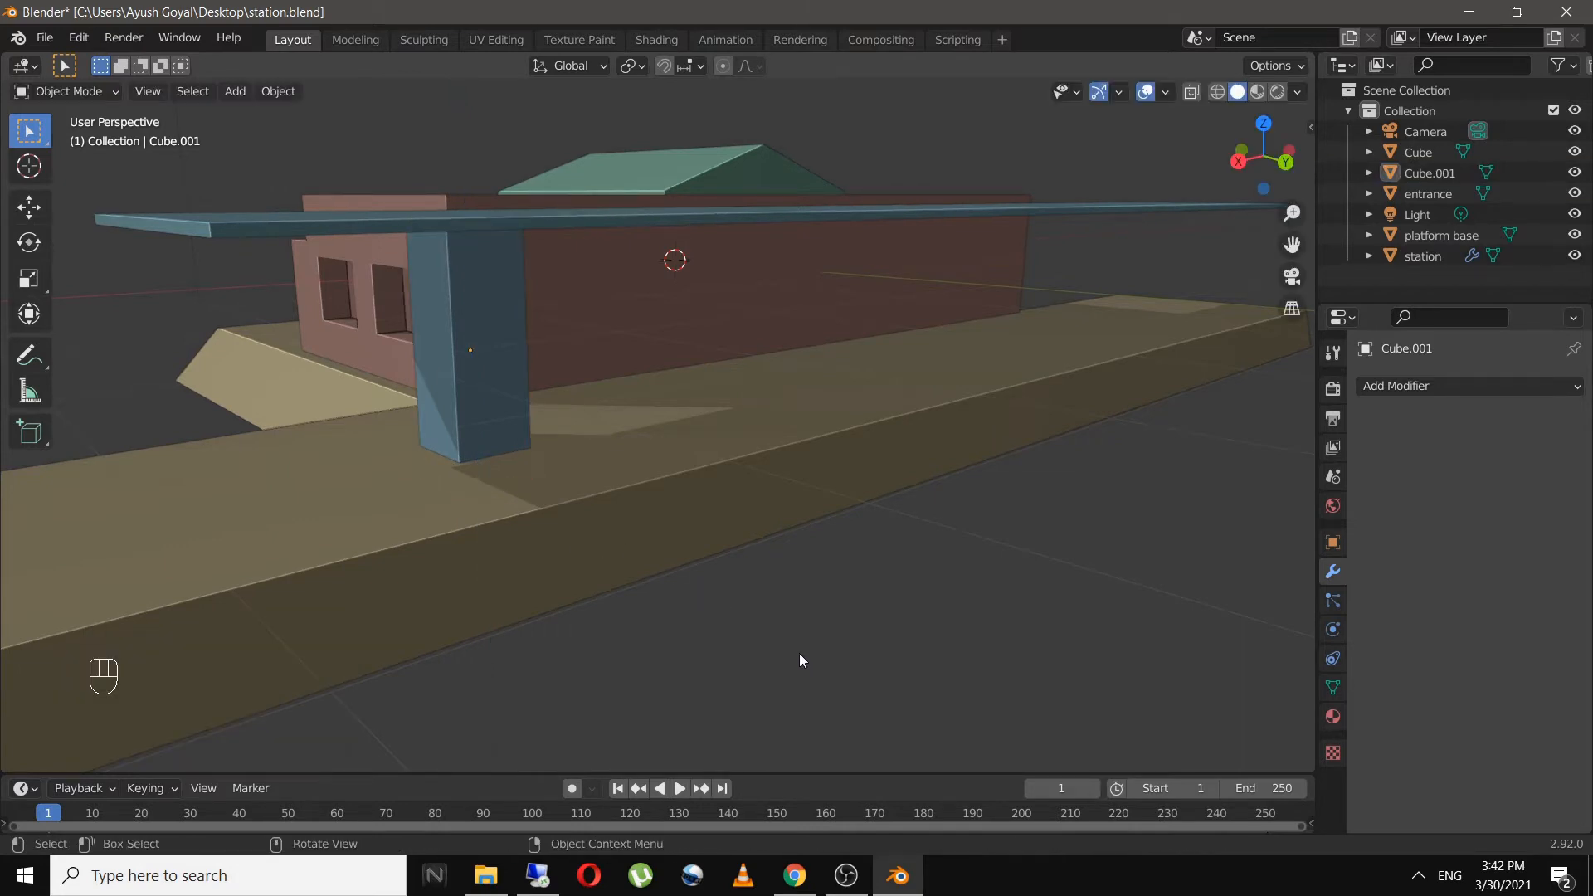
- Scale the pillar uniformly by about 0.67 to slim it and lengthen it along Z to reach the canopy again
mouse_move(800, 654)
middle_mouse_down()
mouse_move(830, 621)
mouse_move(853, 649)
mouse_move(755, 647)
mouse_move(808, 656)
middle_mouse_up()
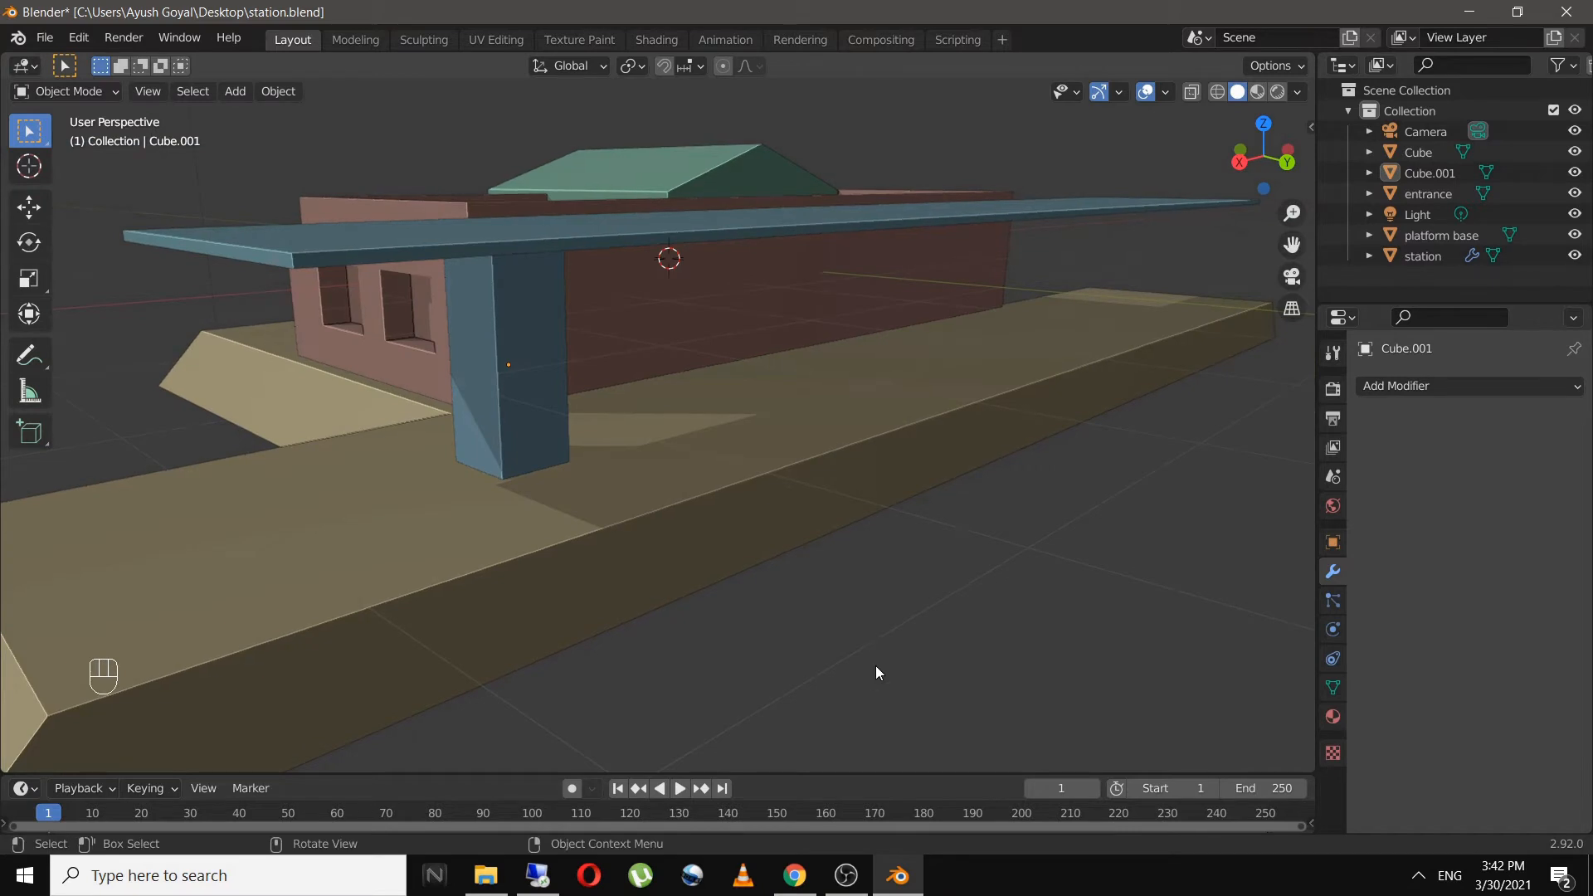
left_click(544, 378)
key("s")
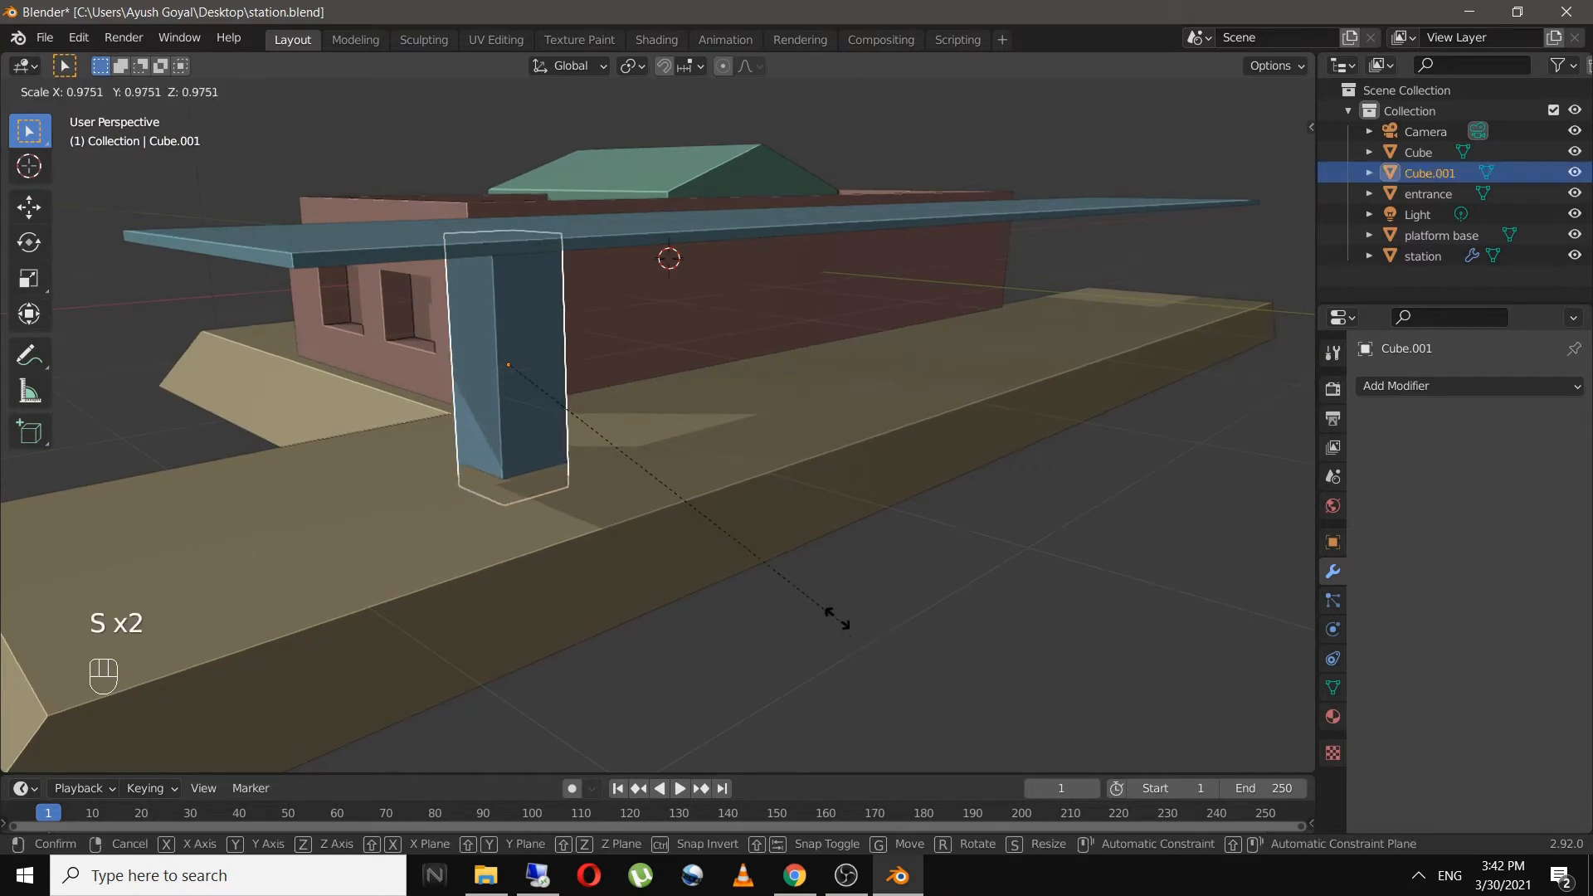
left_click(741, 541)
key("s")
key("z")
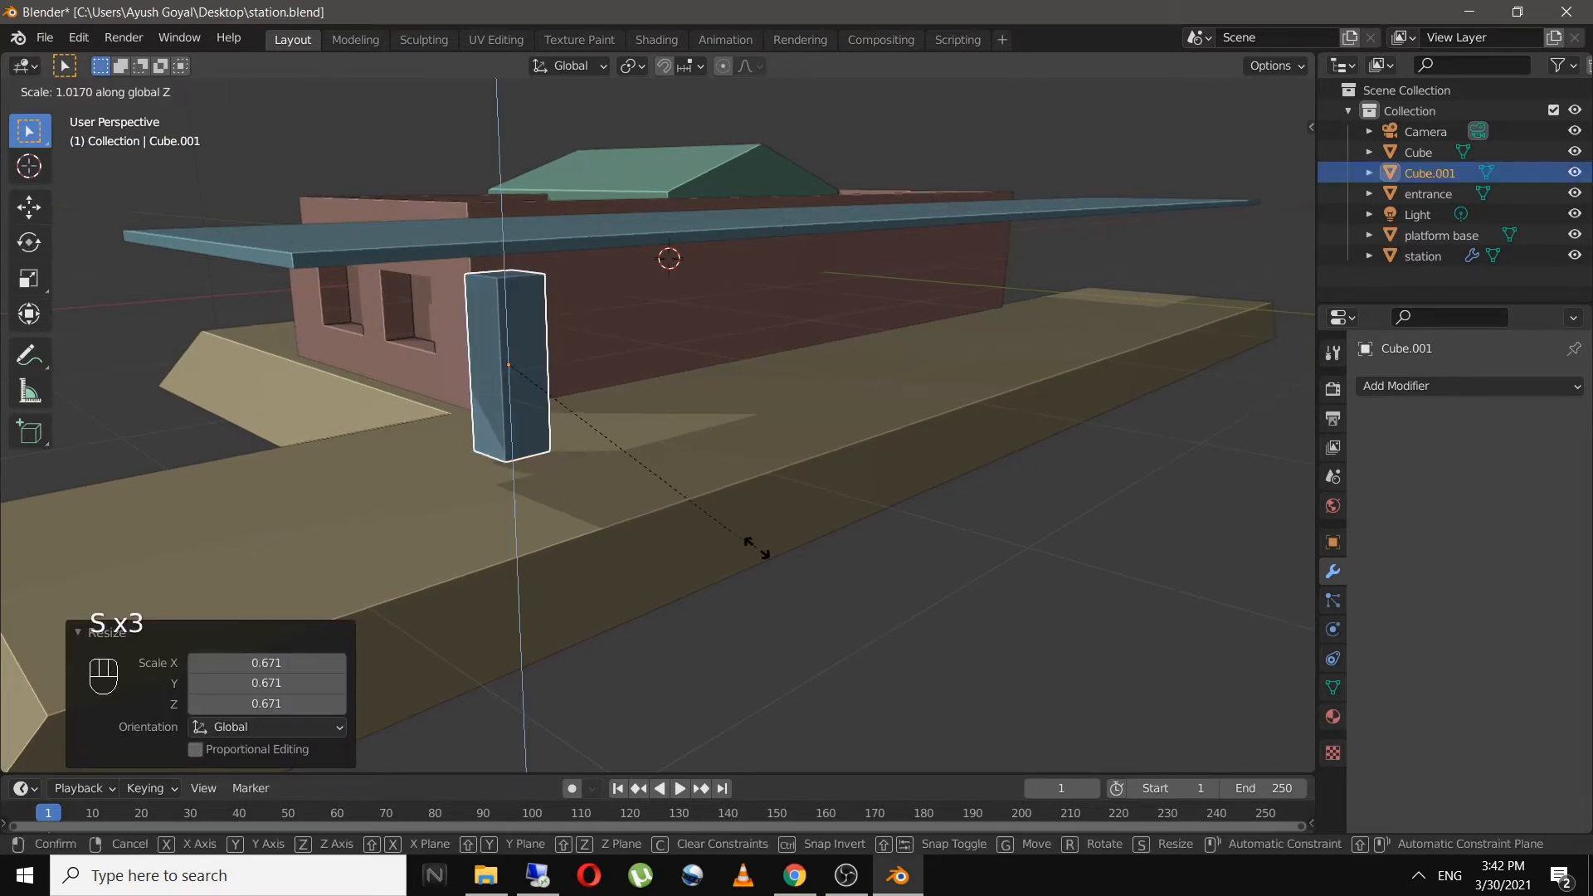
left_click(837, 615)
- Raise the pillar about 0.01 m along Z into the canopy's underside and deselect it
middle_click_drag(739, 612, 800, 616)
left_click(854, 592)
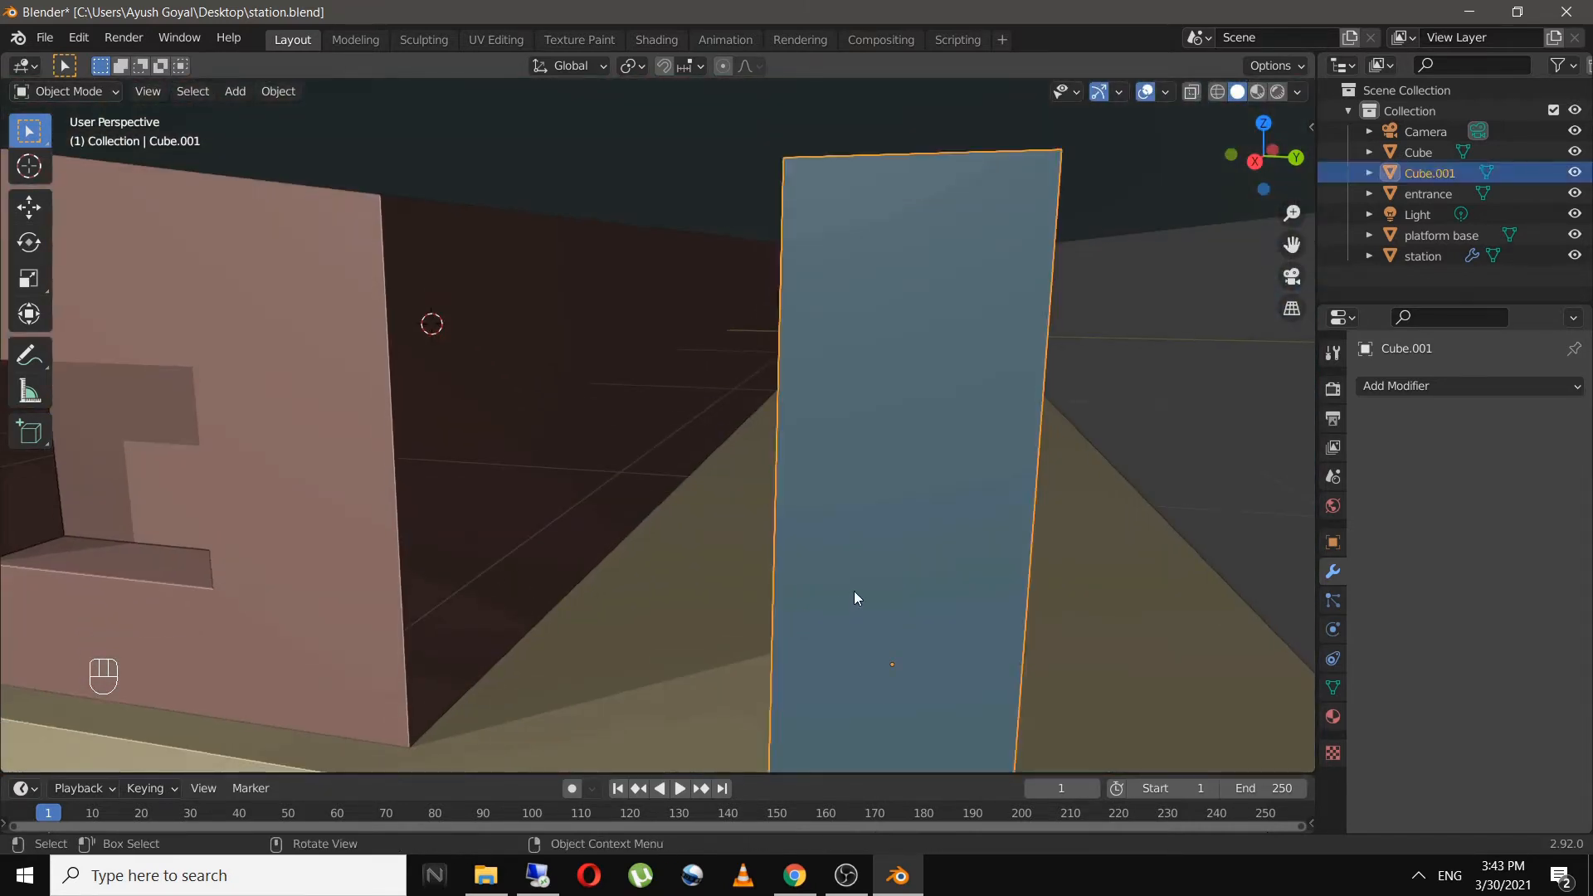
key("g")
key("z")
left_click(862, 515)
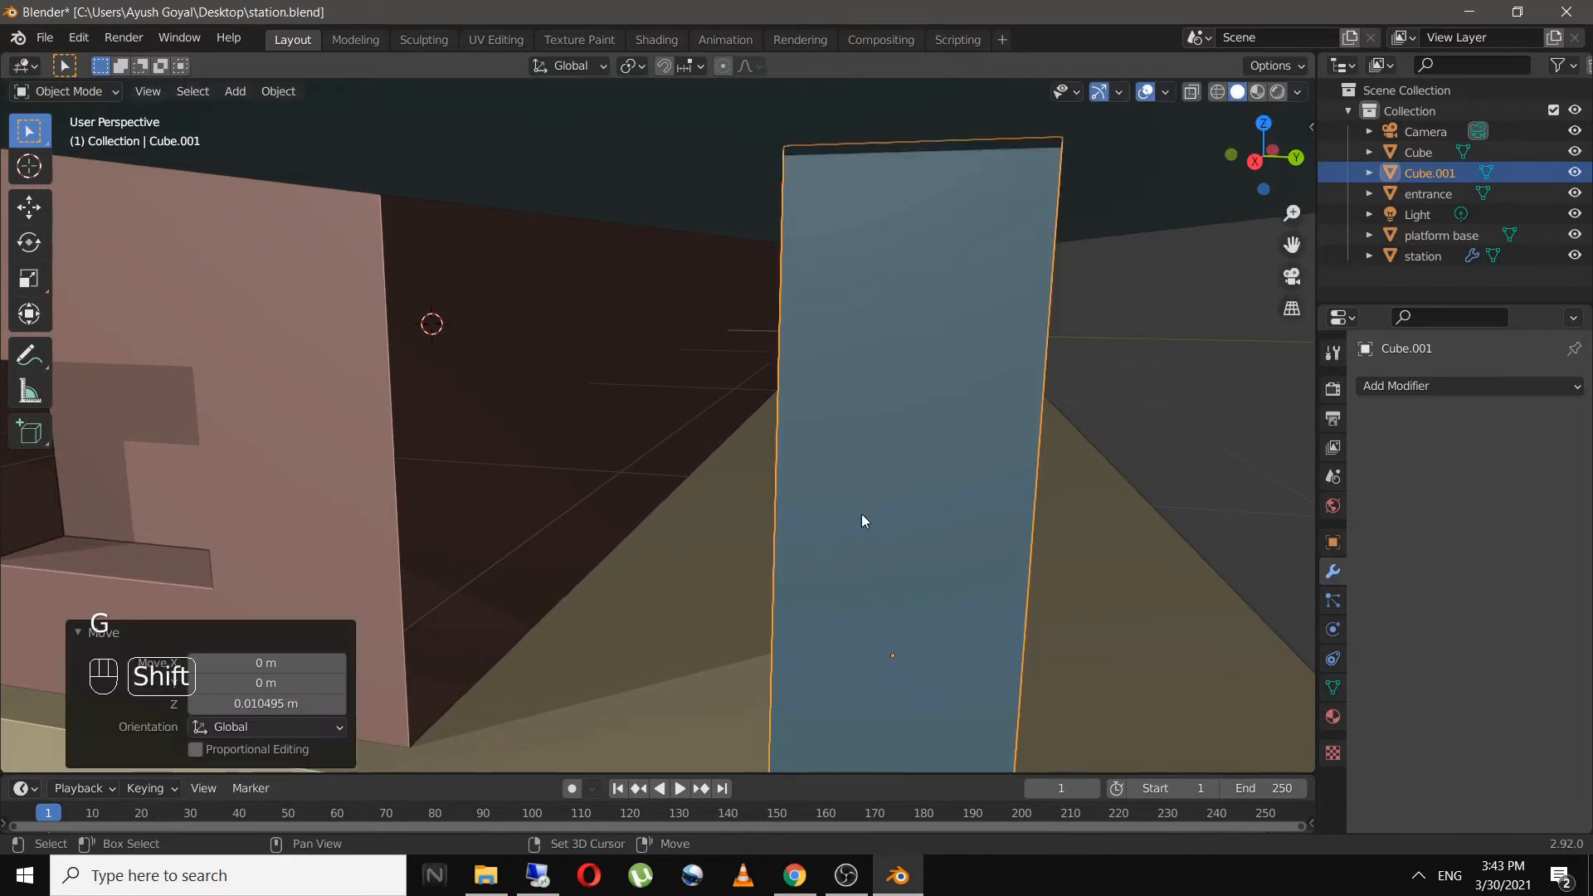
scroll(930, 550, "down", 6)
left_click(1100, 581)
- Try duplicating the pillar twice along X, by about -3.07 m and -3.99 m, and undo both copies
middle_click_drag(1101, 581, 961, 579)
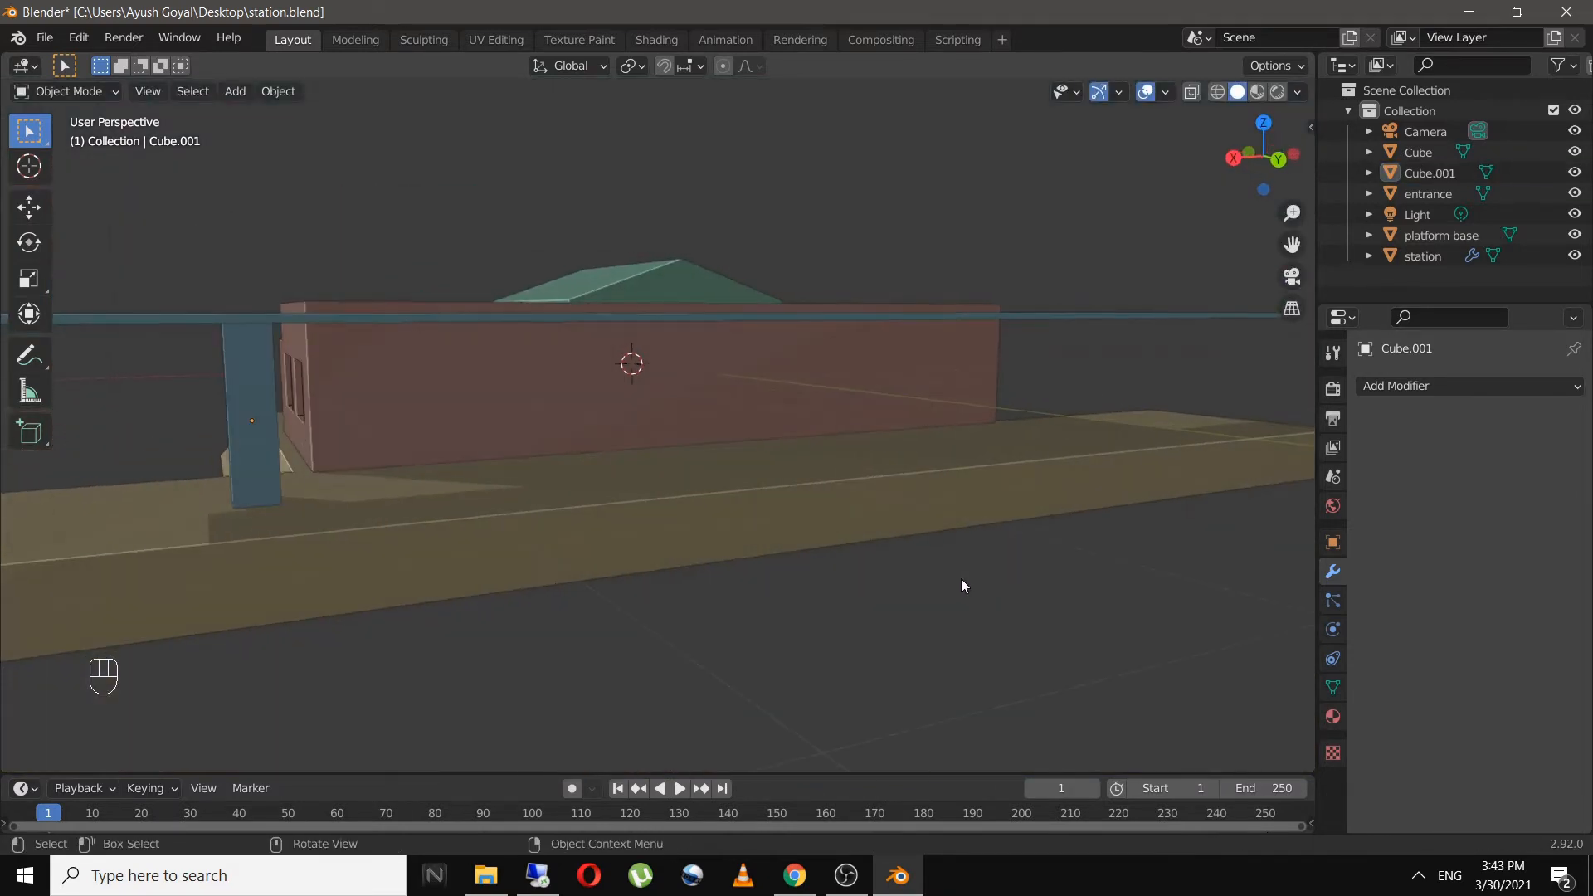
scroll(777, 517, "down", 2)
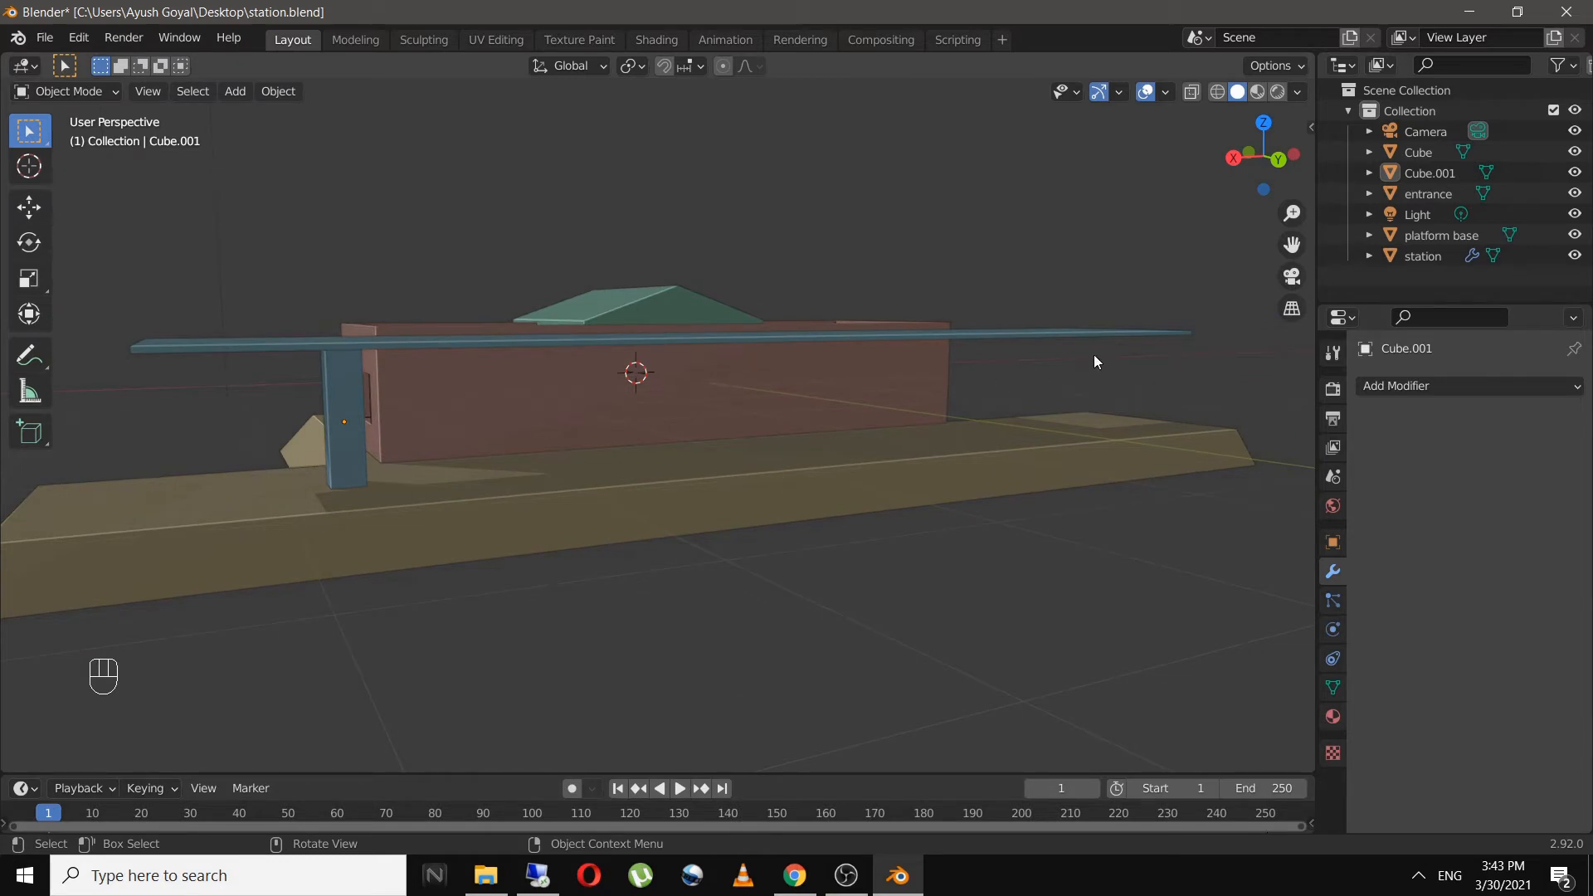
left_click(347, 425)
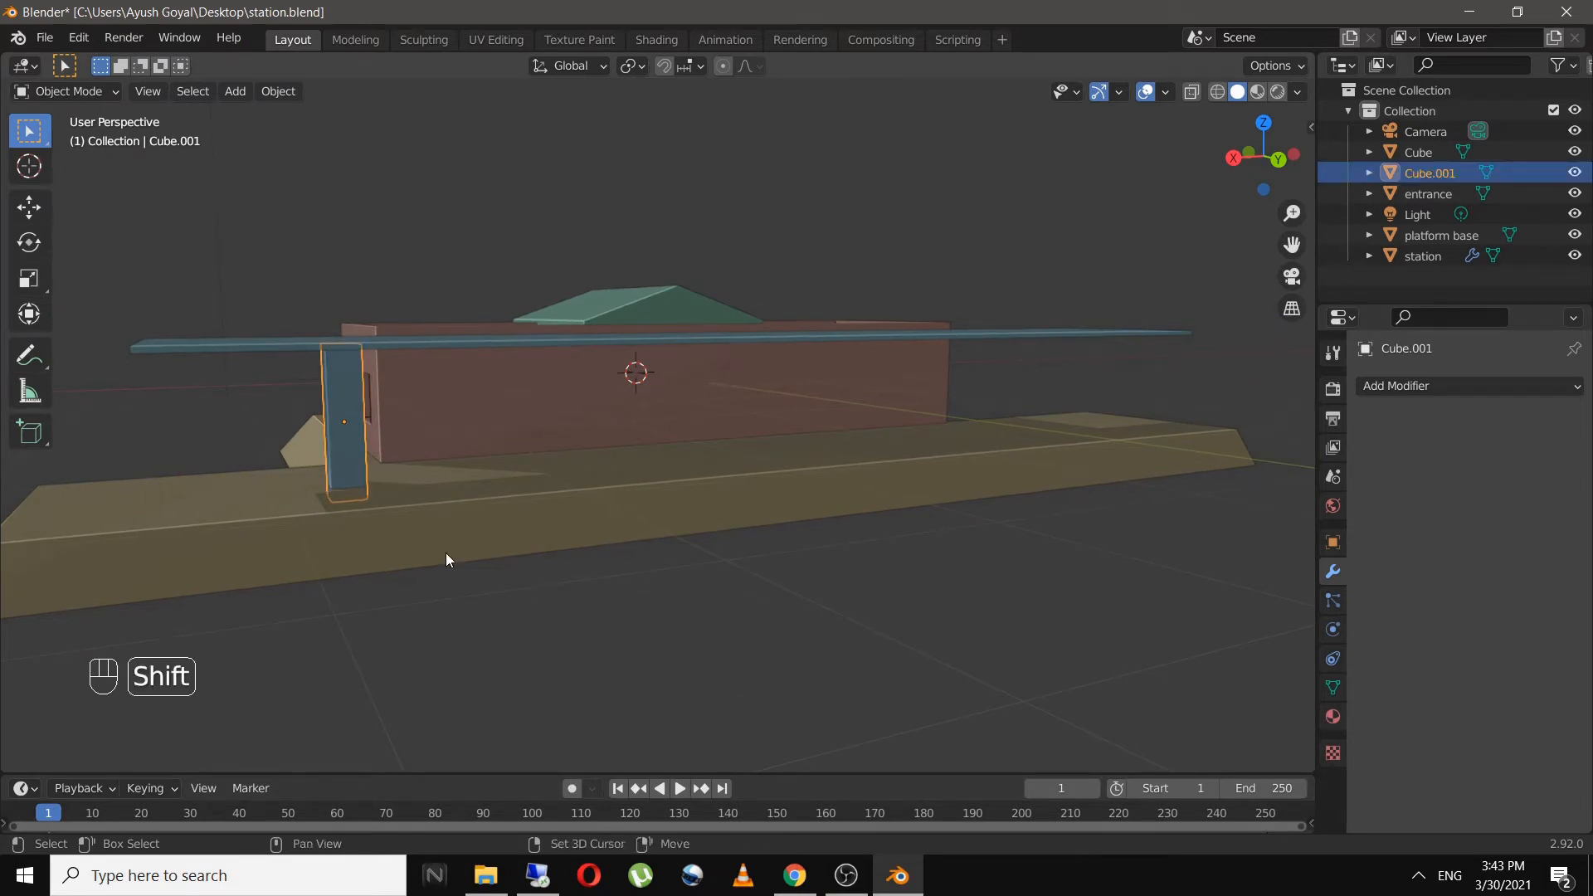
key("shift+d")
key("x")
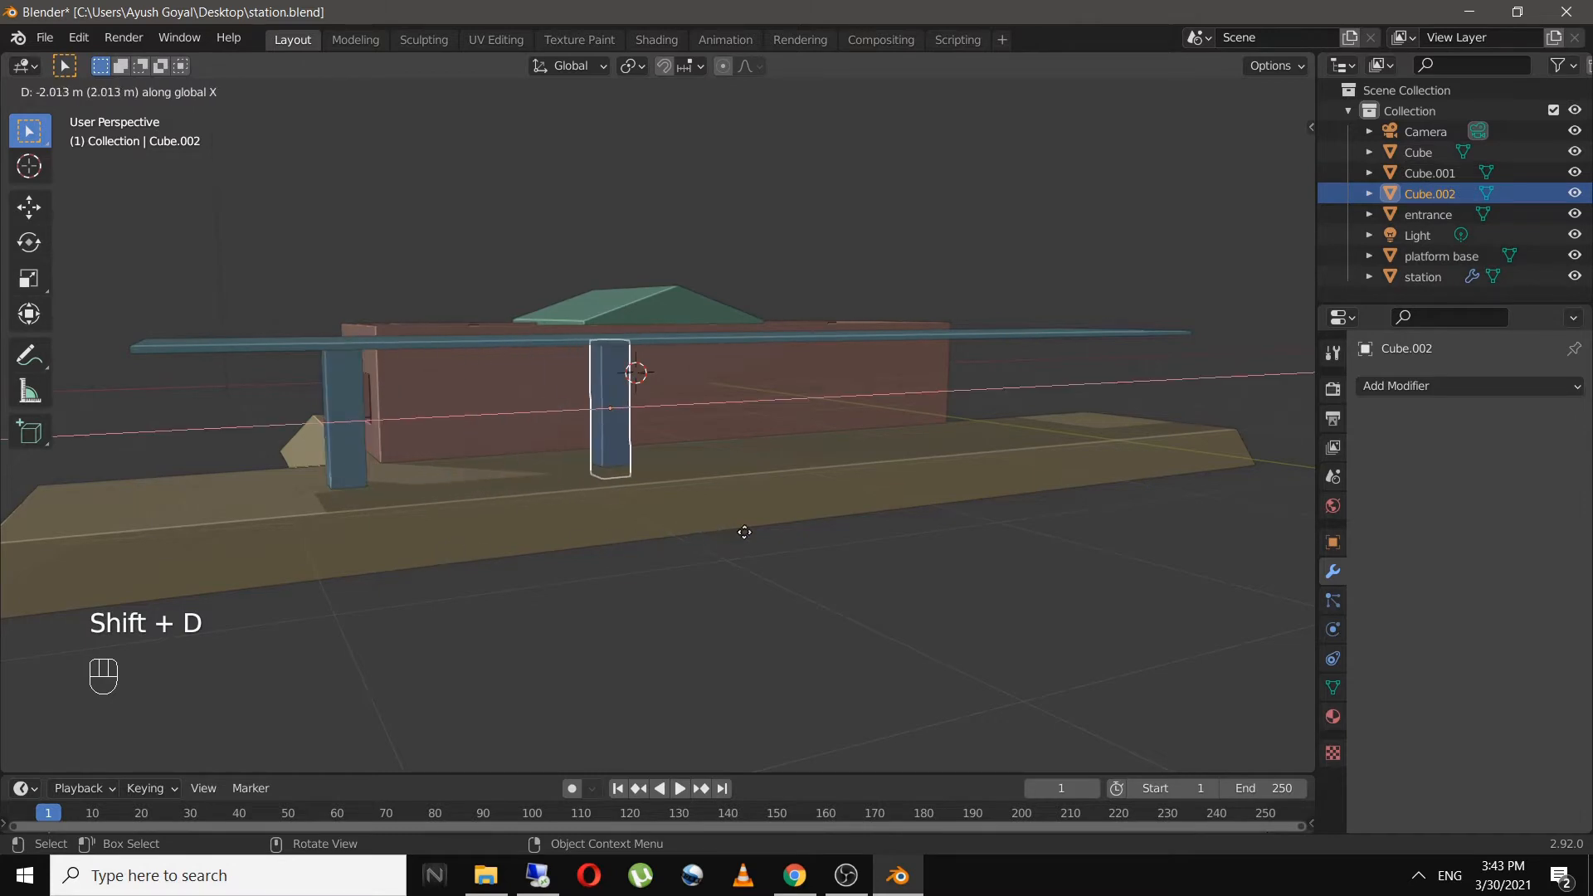
left_click(826, 524)
key("shift+d")
key("x")
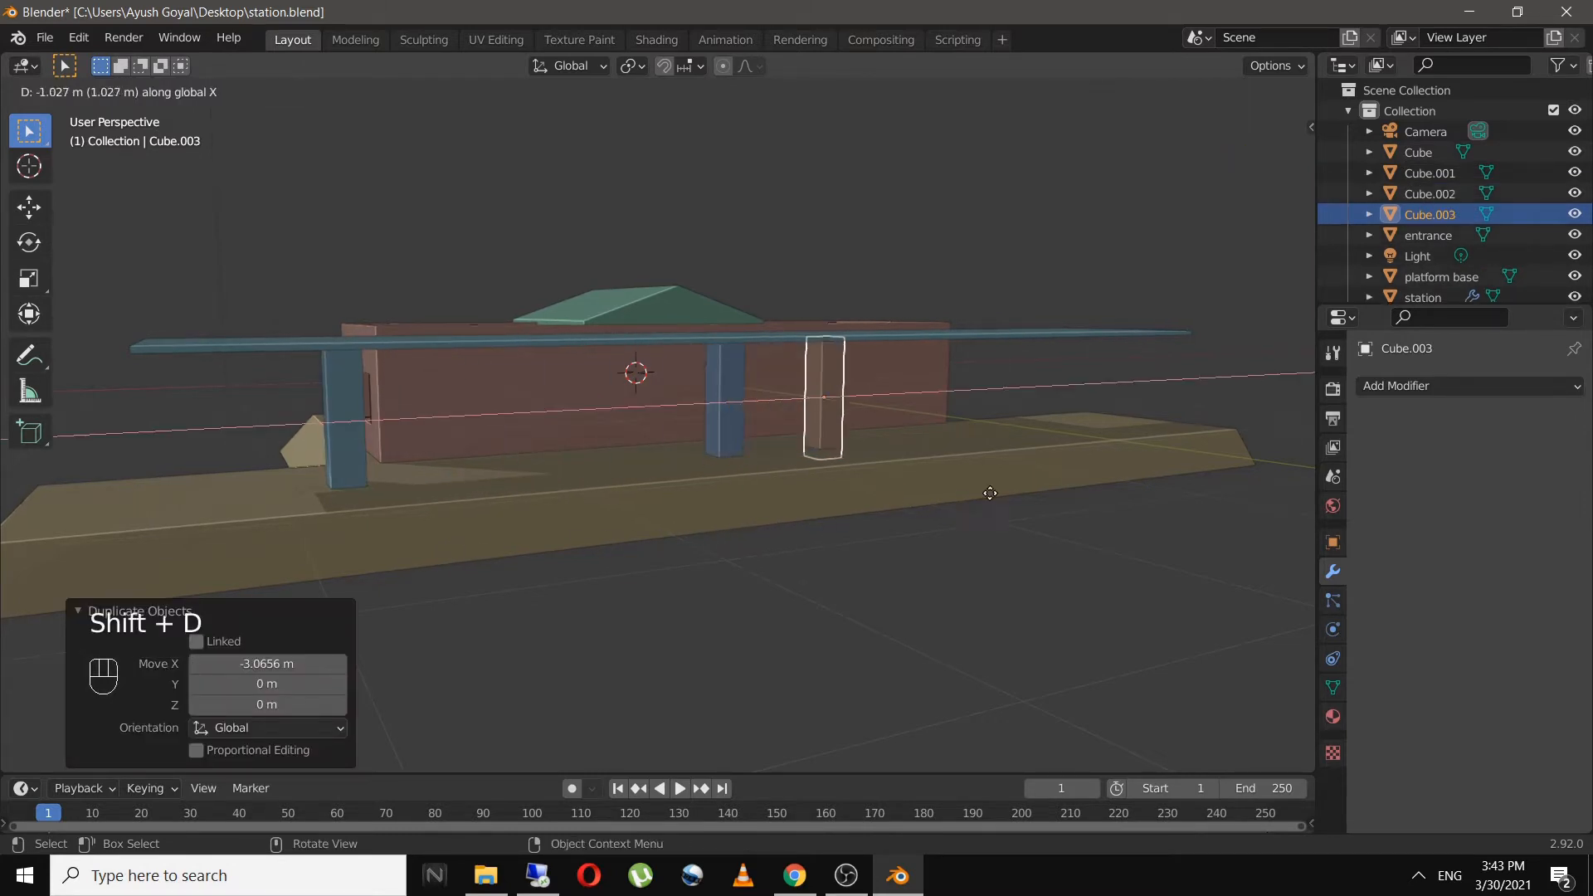
left_click(974, 519)
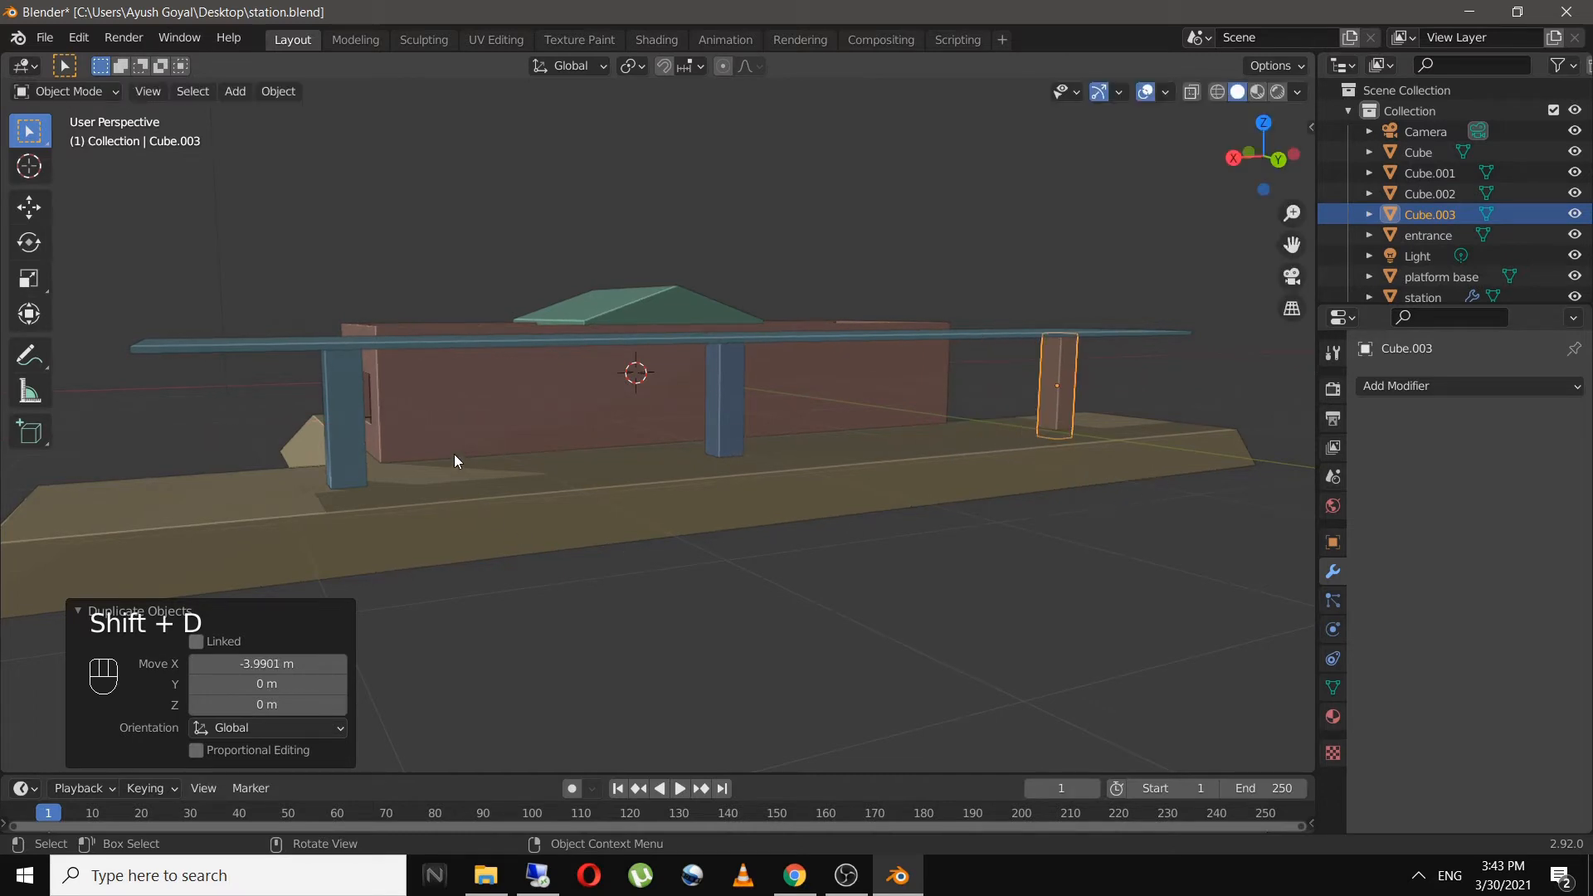
key("ctrl+z")
key("ctrl+z")
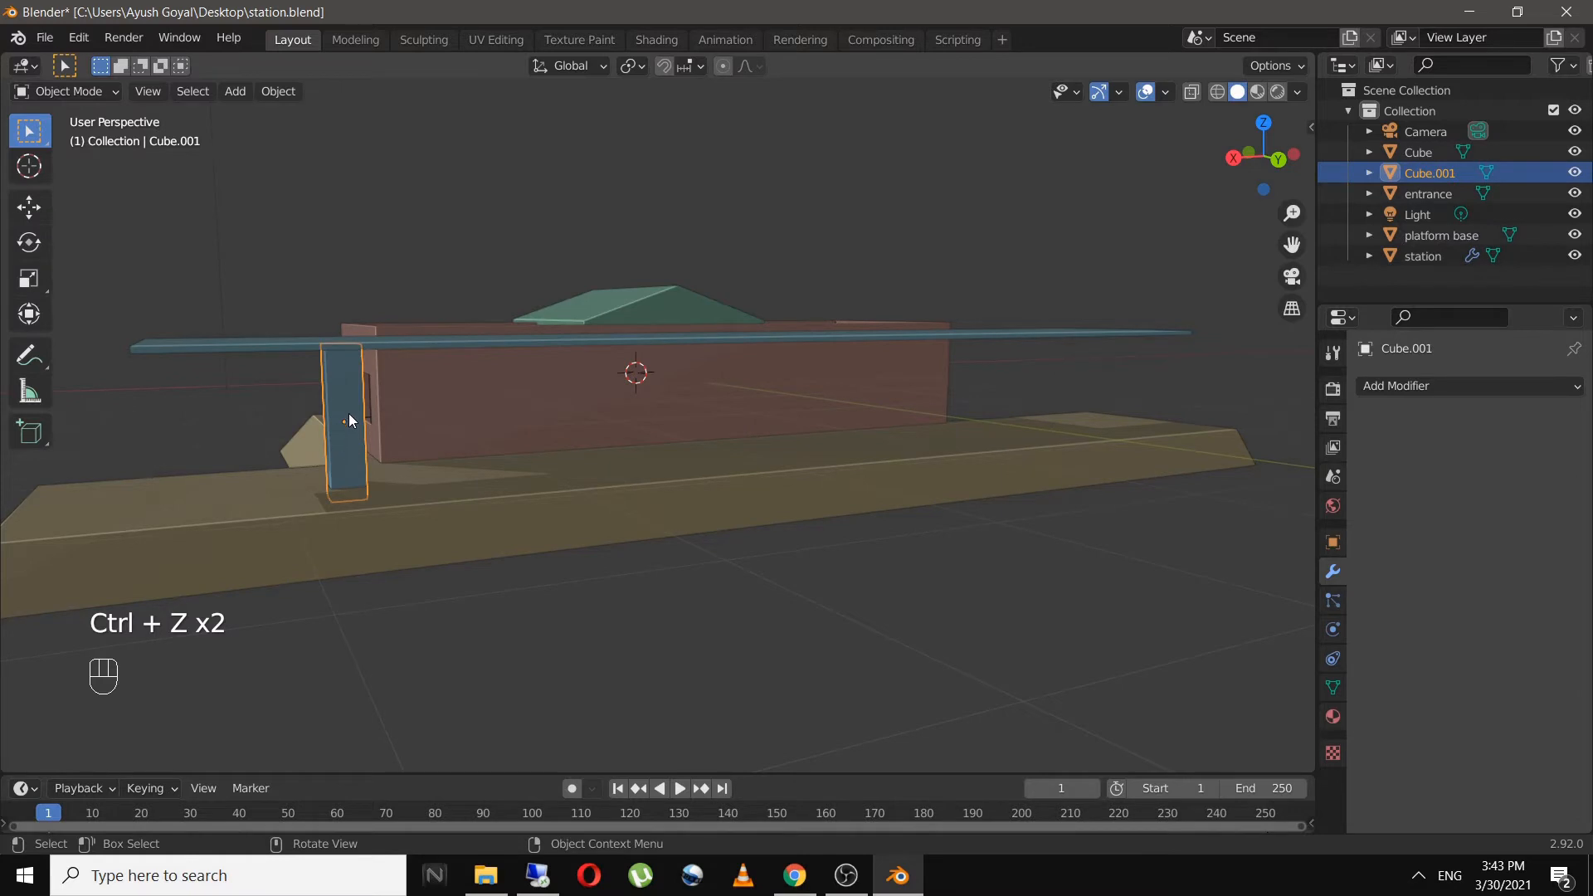
- Add an Array modifier to the pillar with a fixed count of 3
left_click(1532, 384)
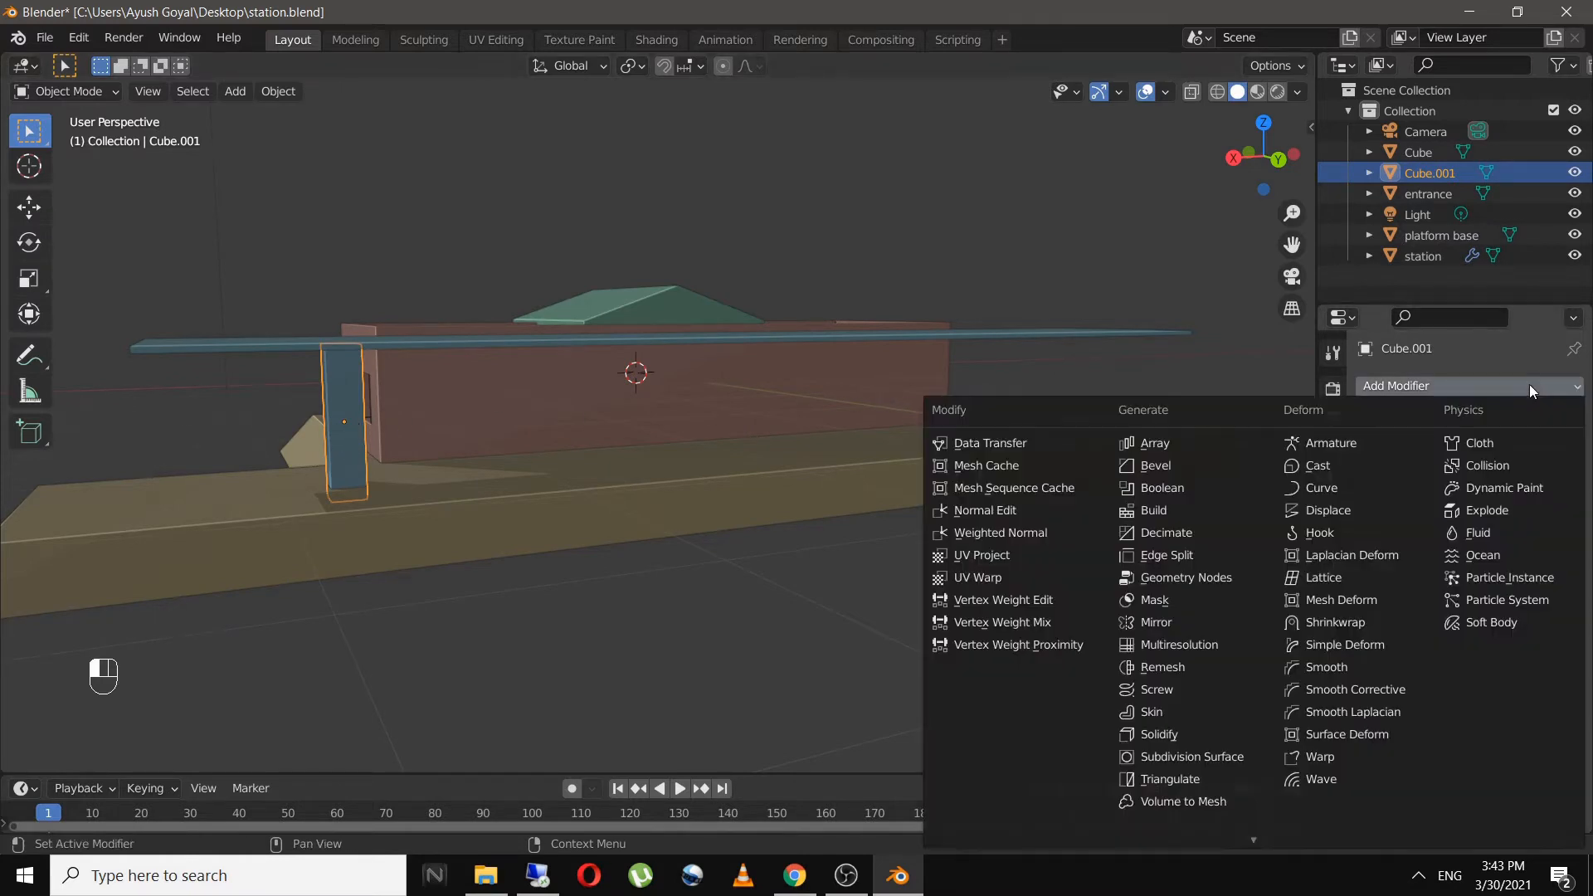
left_click(1215, 439)
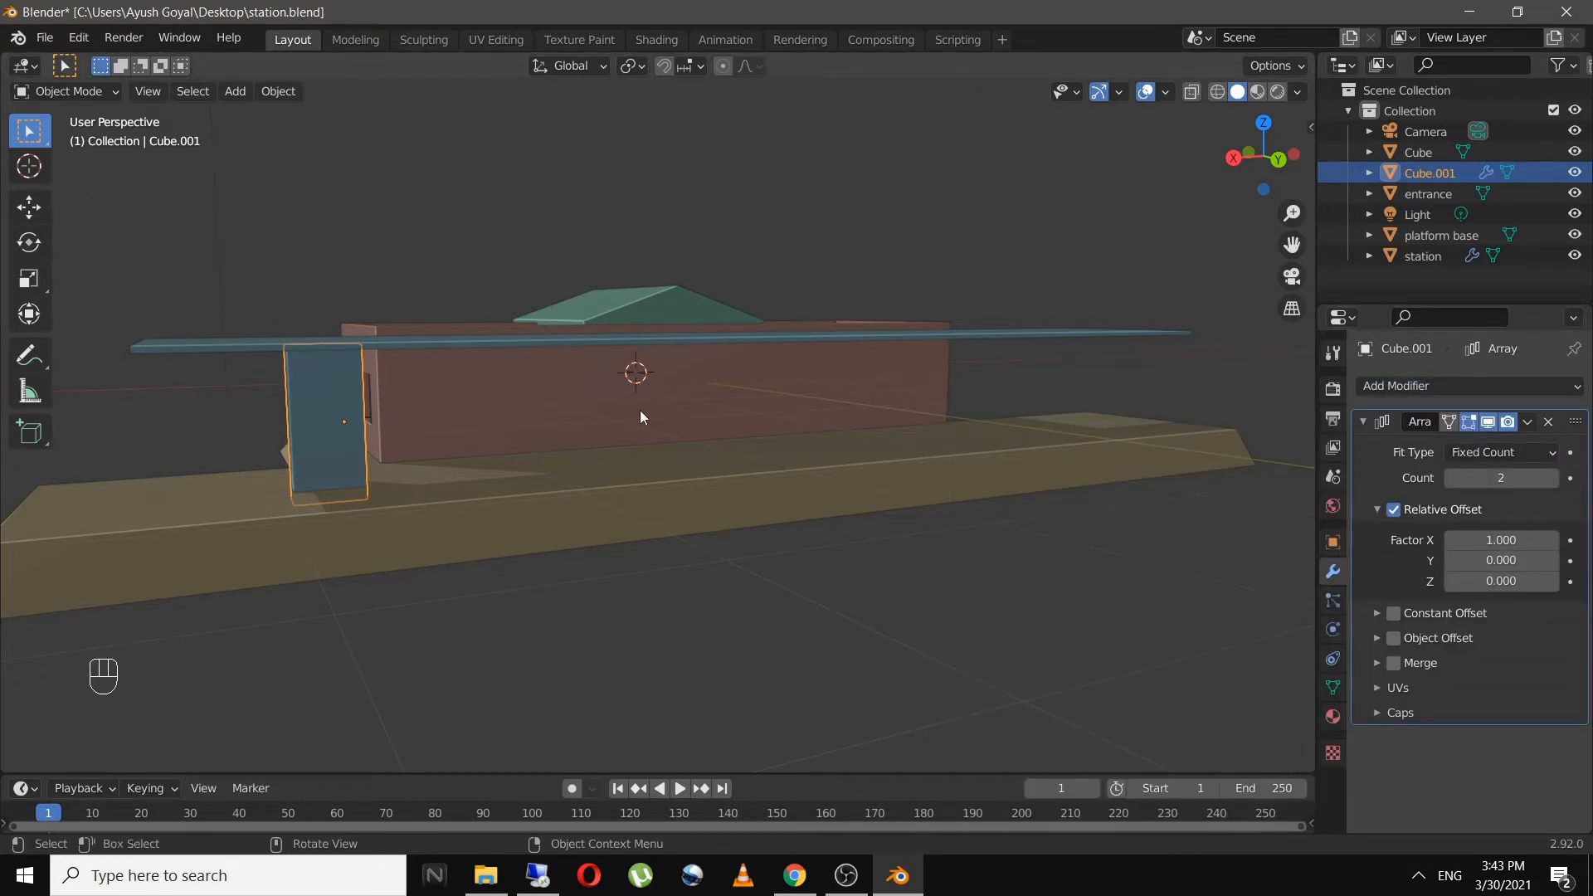
left_click(1552, 479)
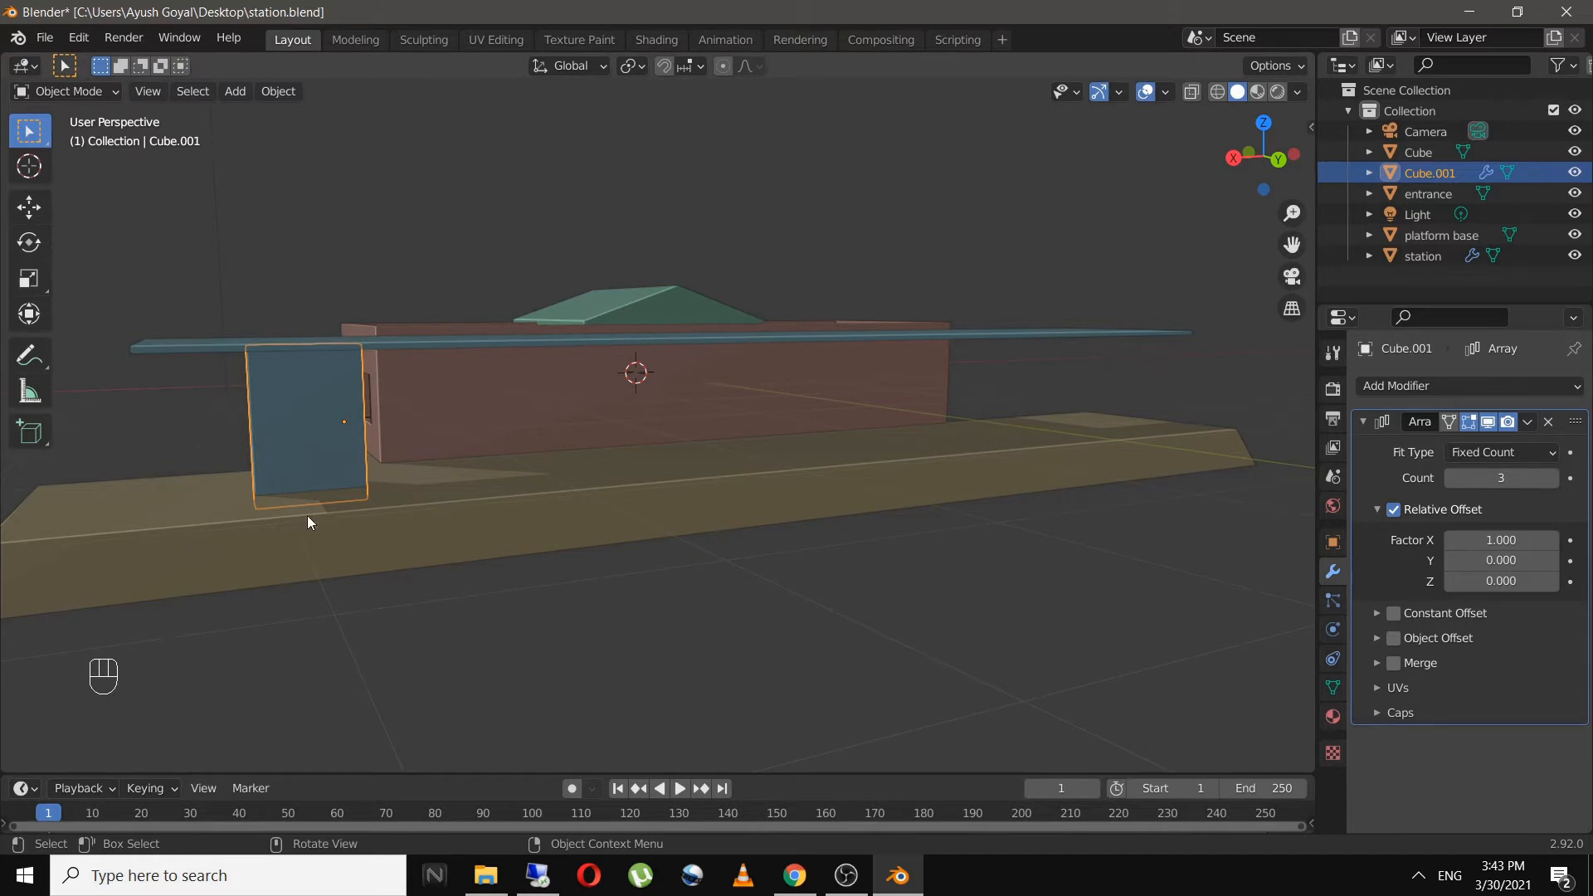
- Space the arrayed pillars evenly under the canopy with a relative offset X factor of -14 and deselect them
scroll(307, 516, "up", 3)
scroll(307, 516, "down", 1)
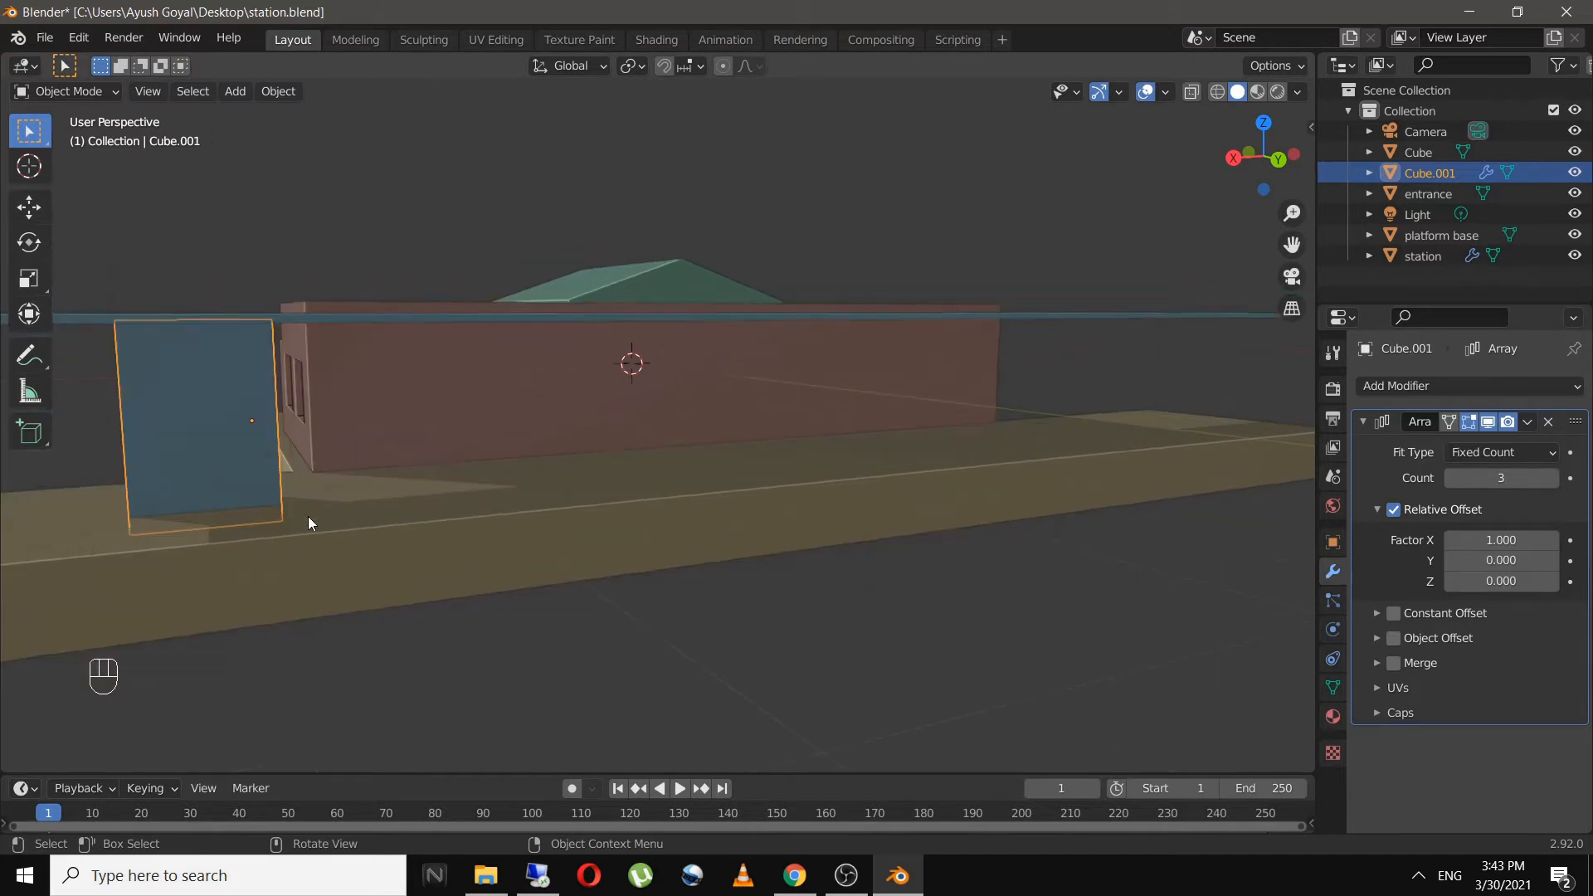
left_click(1533, 546)
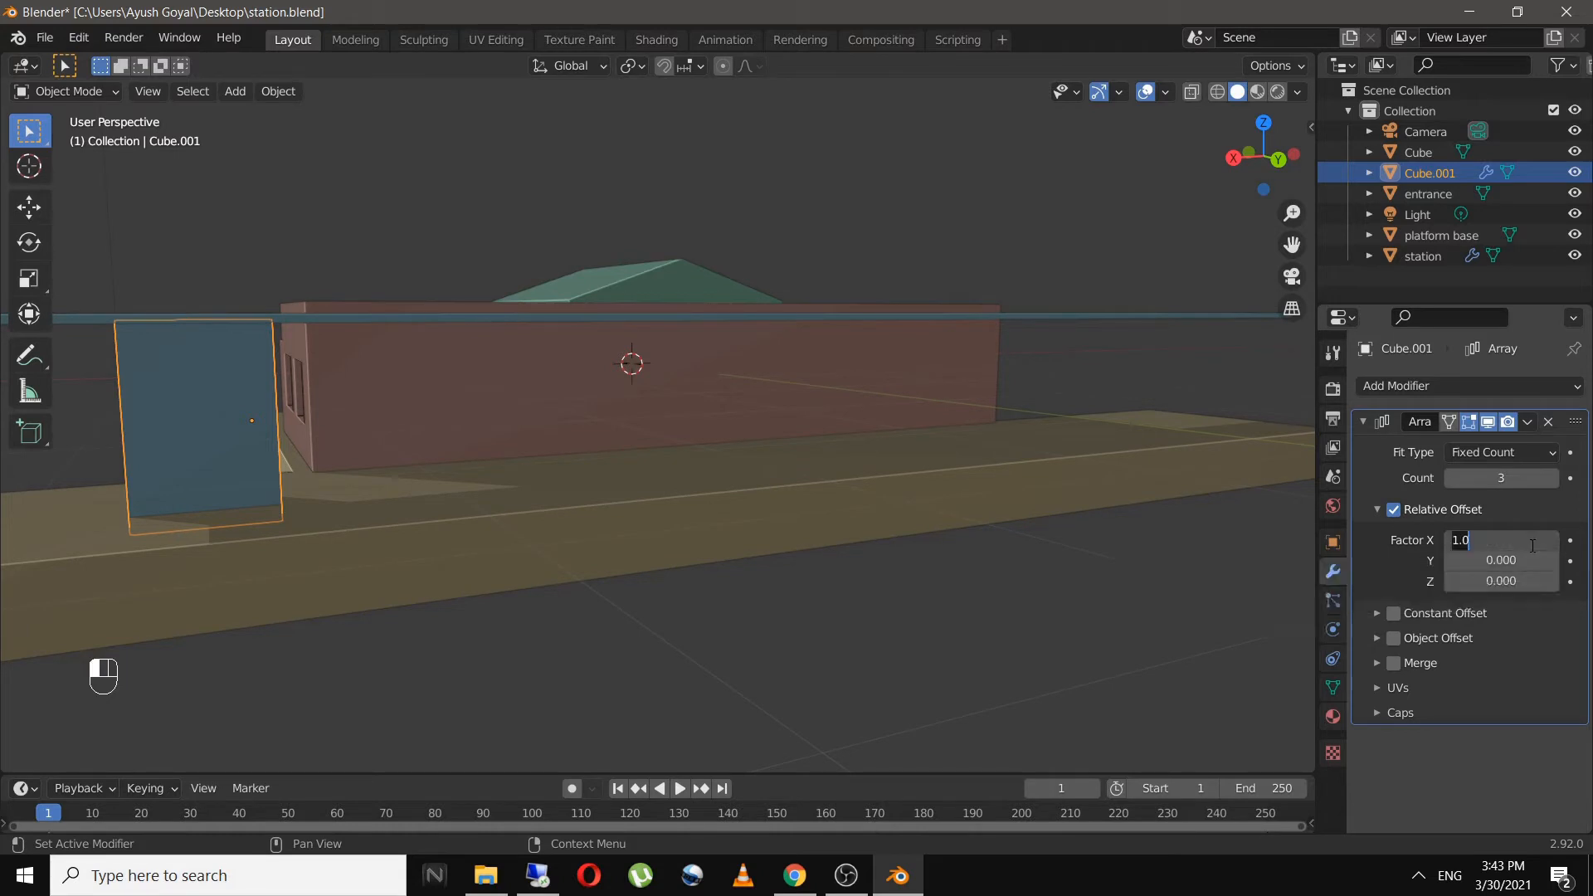
key("Return")
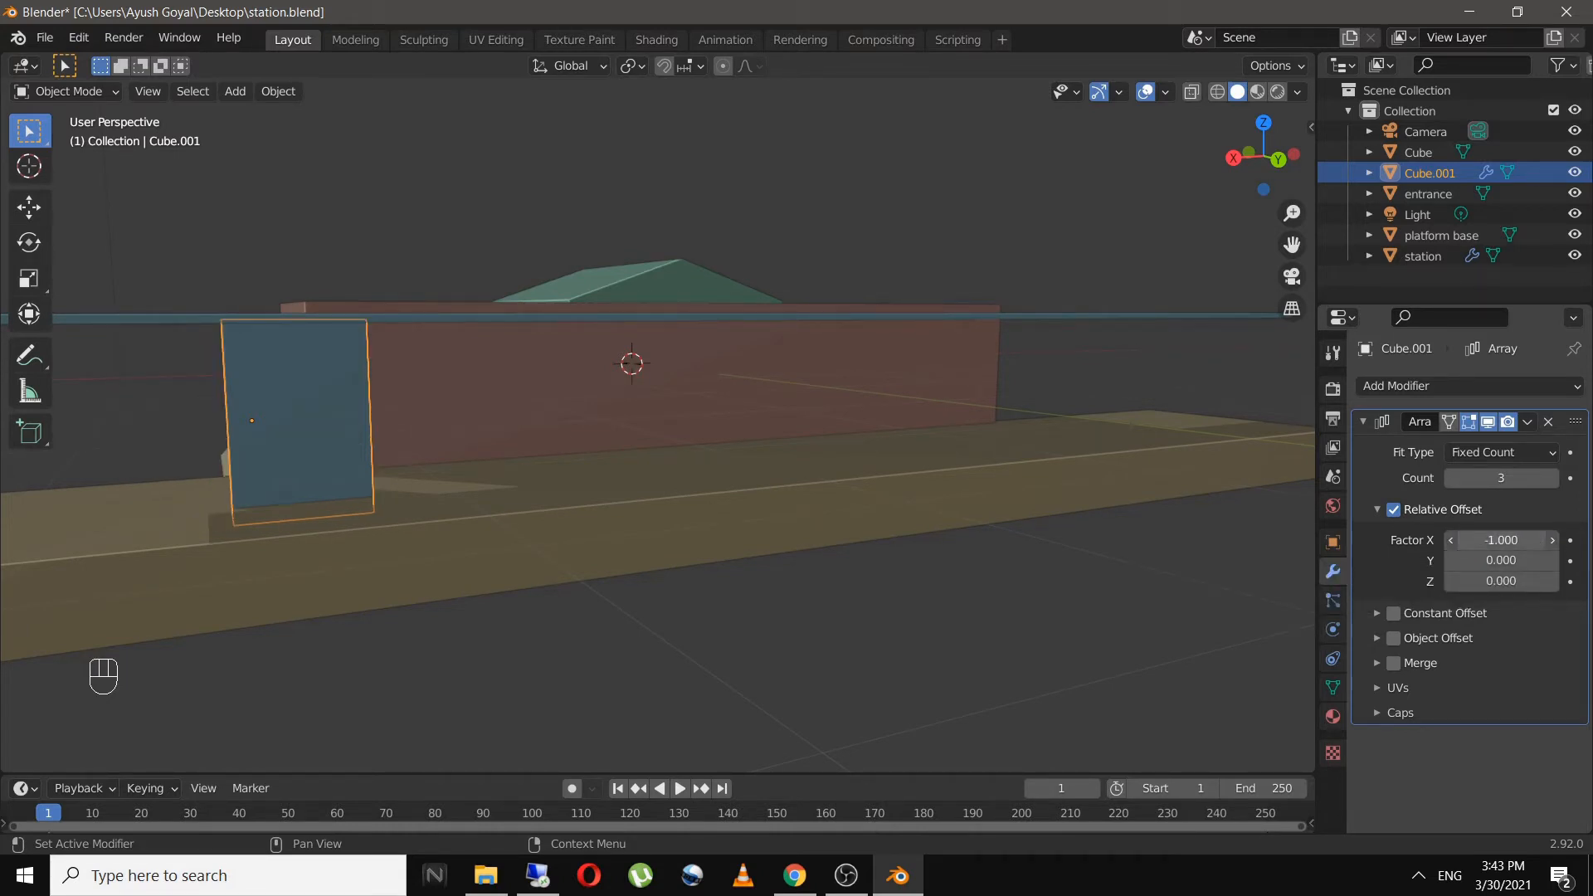
left_click_drag(1525, 541, 1139, 552)
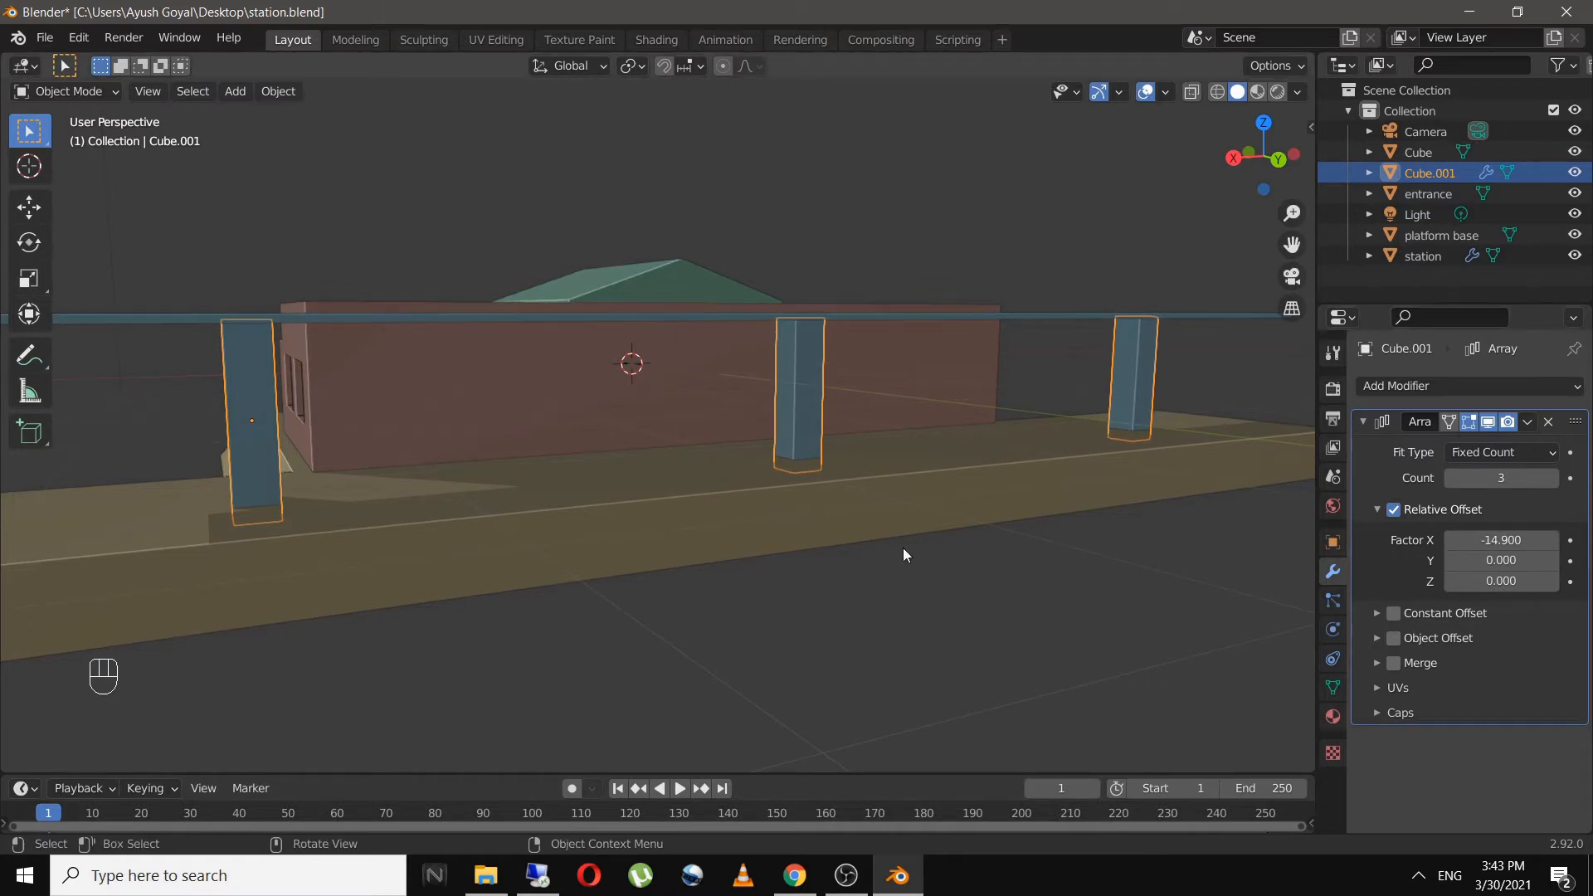
key("KP_7")
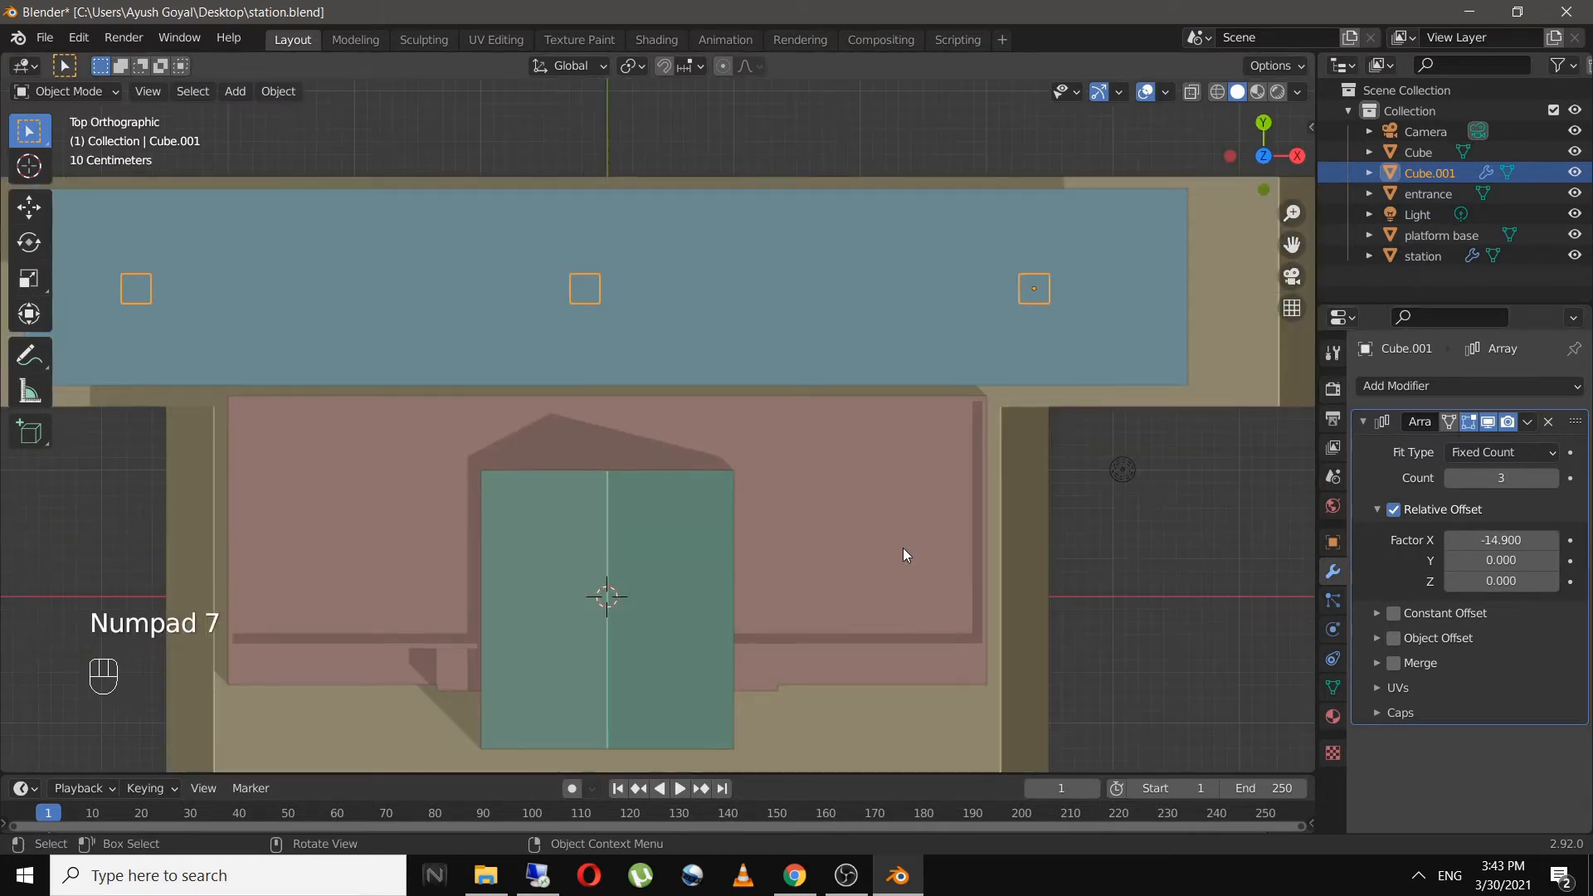
middle_click_drag(859, 531, 924, 566, "shift")
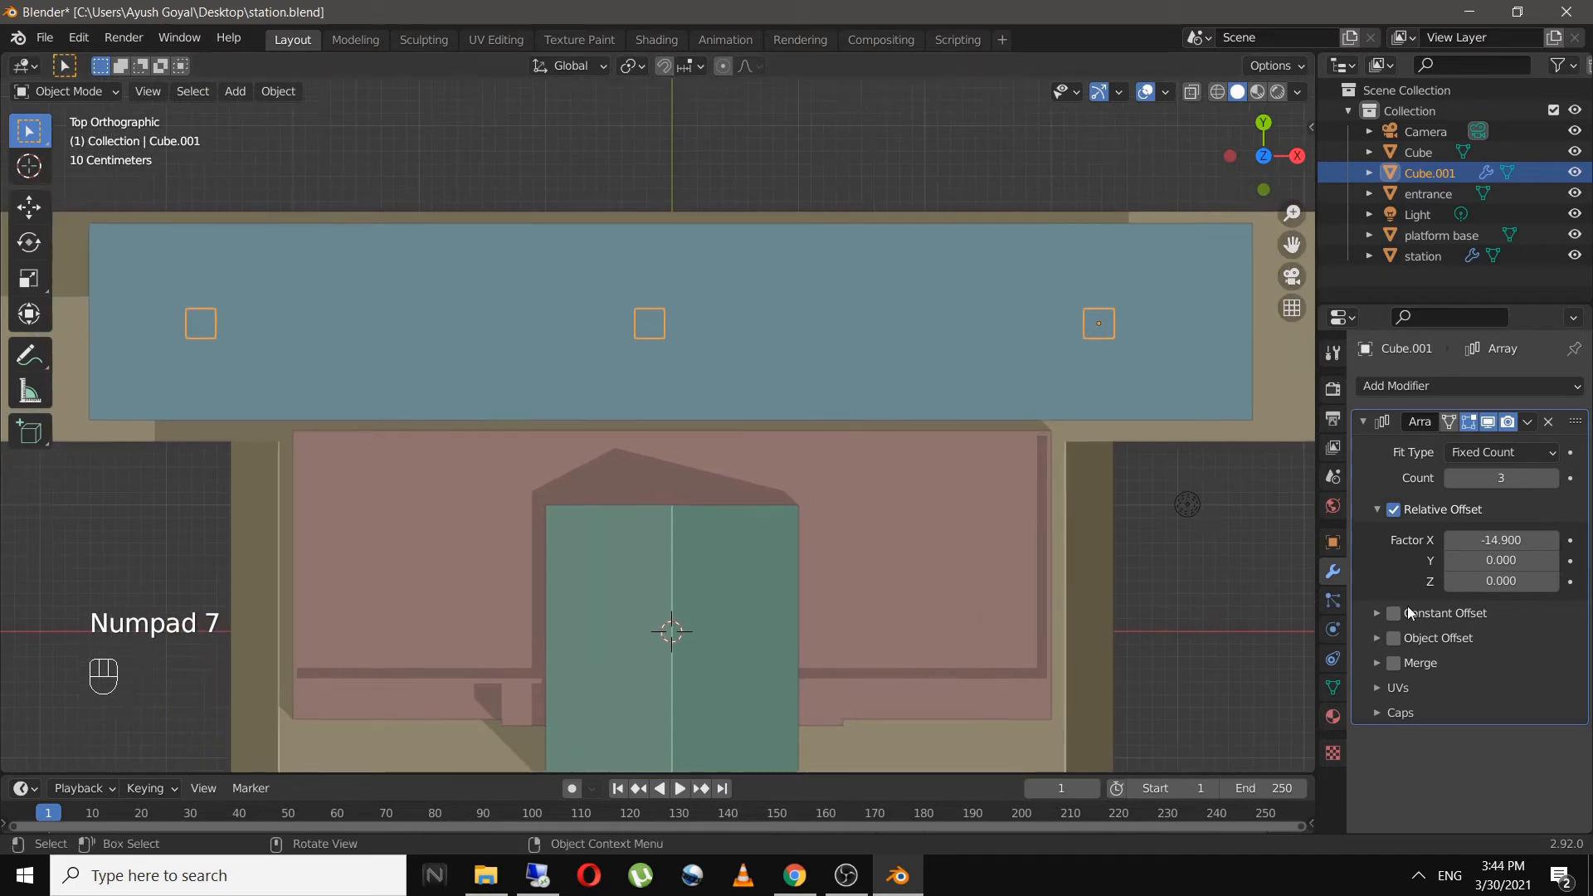
left_click_drag(1500, 540, 1537, 540)
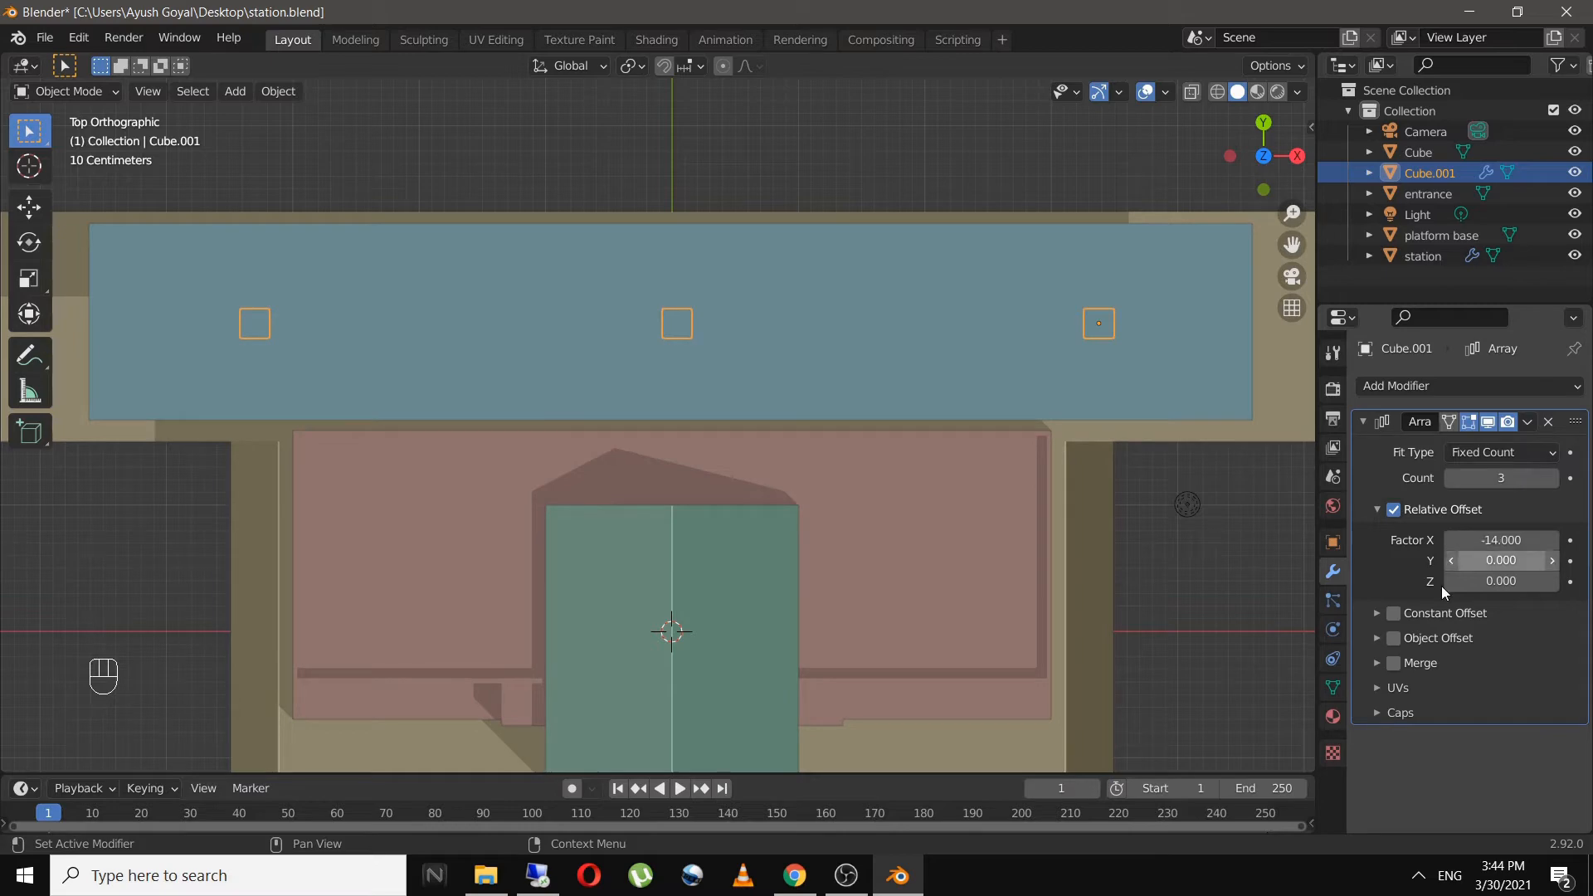
left_click(1244, 565)
- Inspect the canopy and its pillar row on the platform from several angles
middle_click_drag(1251, 600, 801, 448)
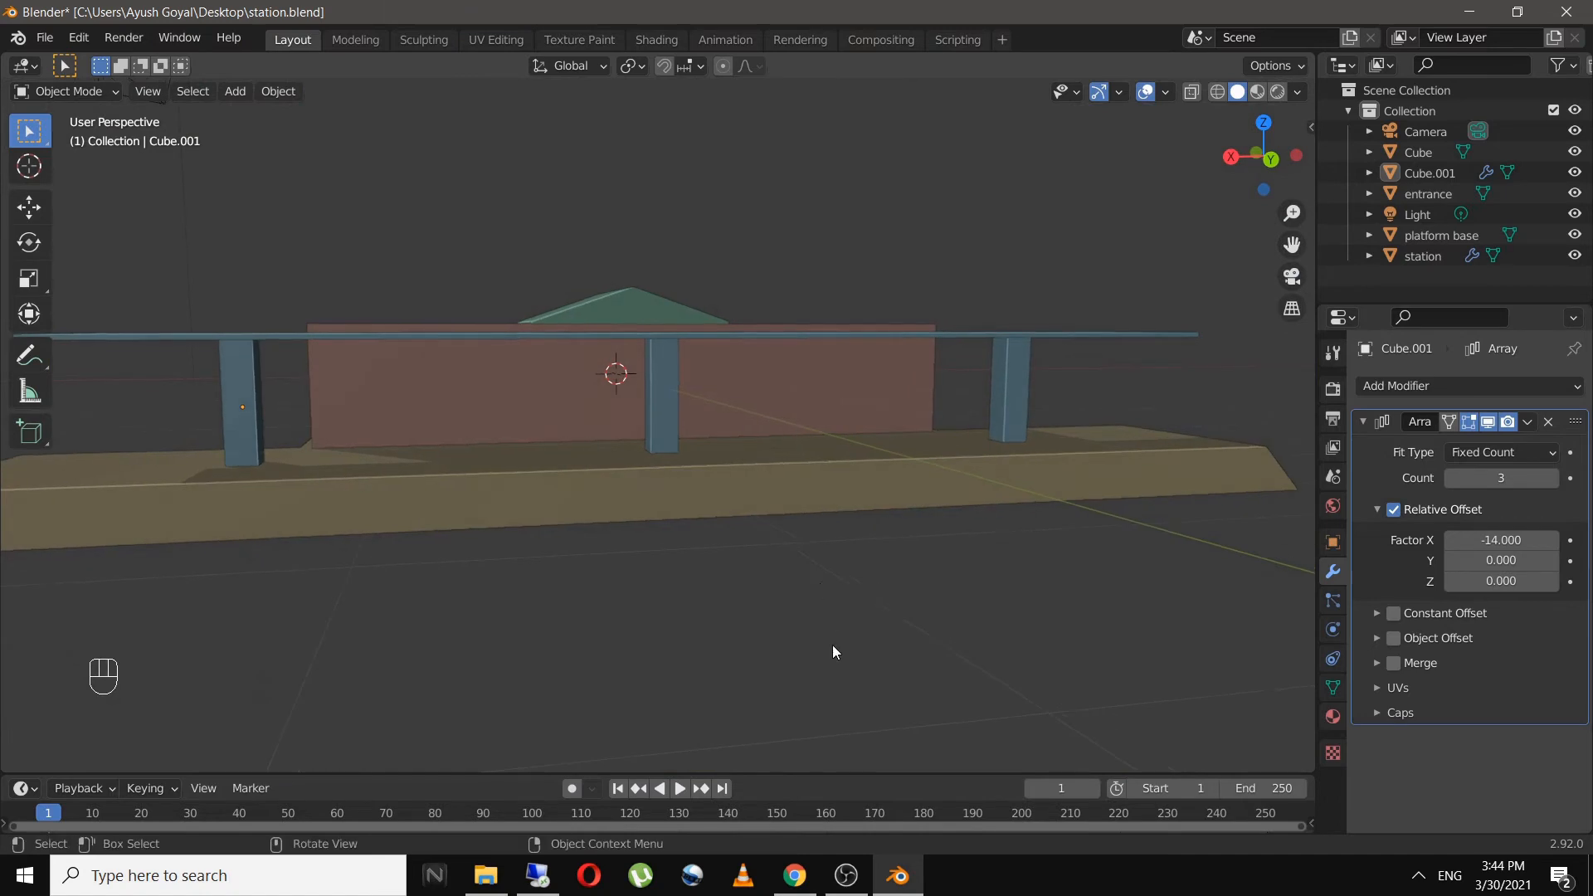
middle_click_drag(833, 654, 961, 690)
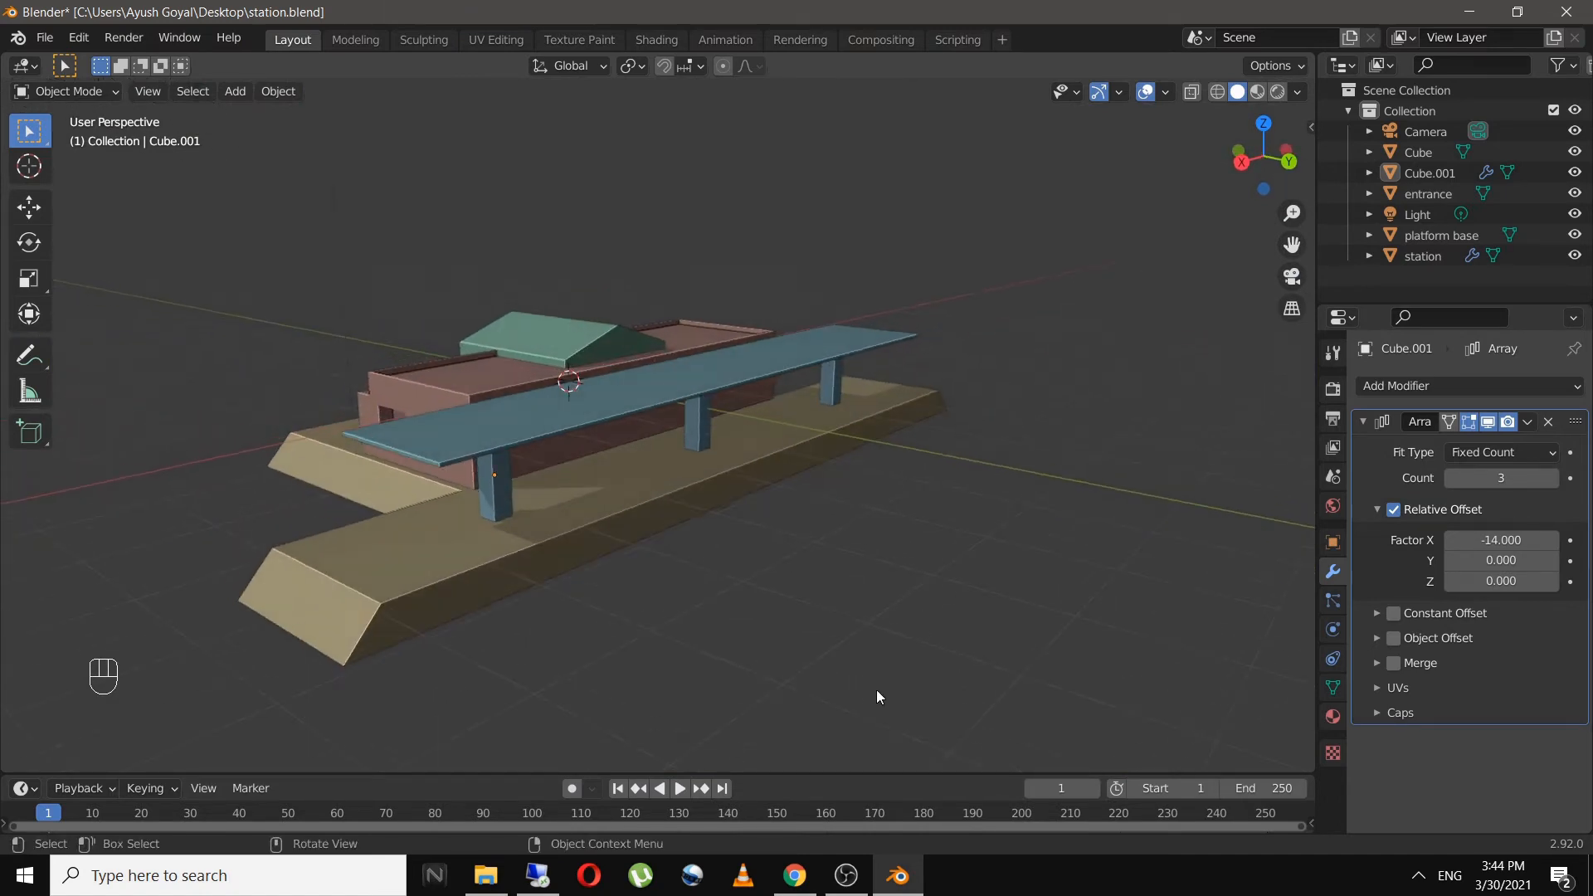
scroll(482, 556, "up", 3)
middle_click_drag(481, 556, 681, 491, "shift")
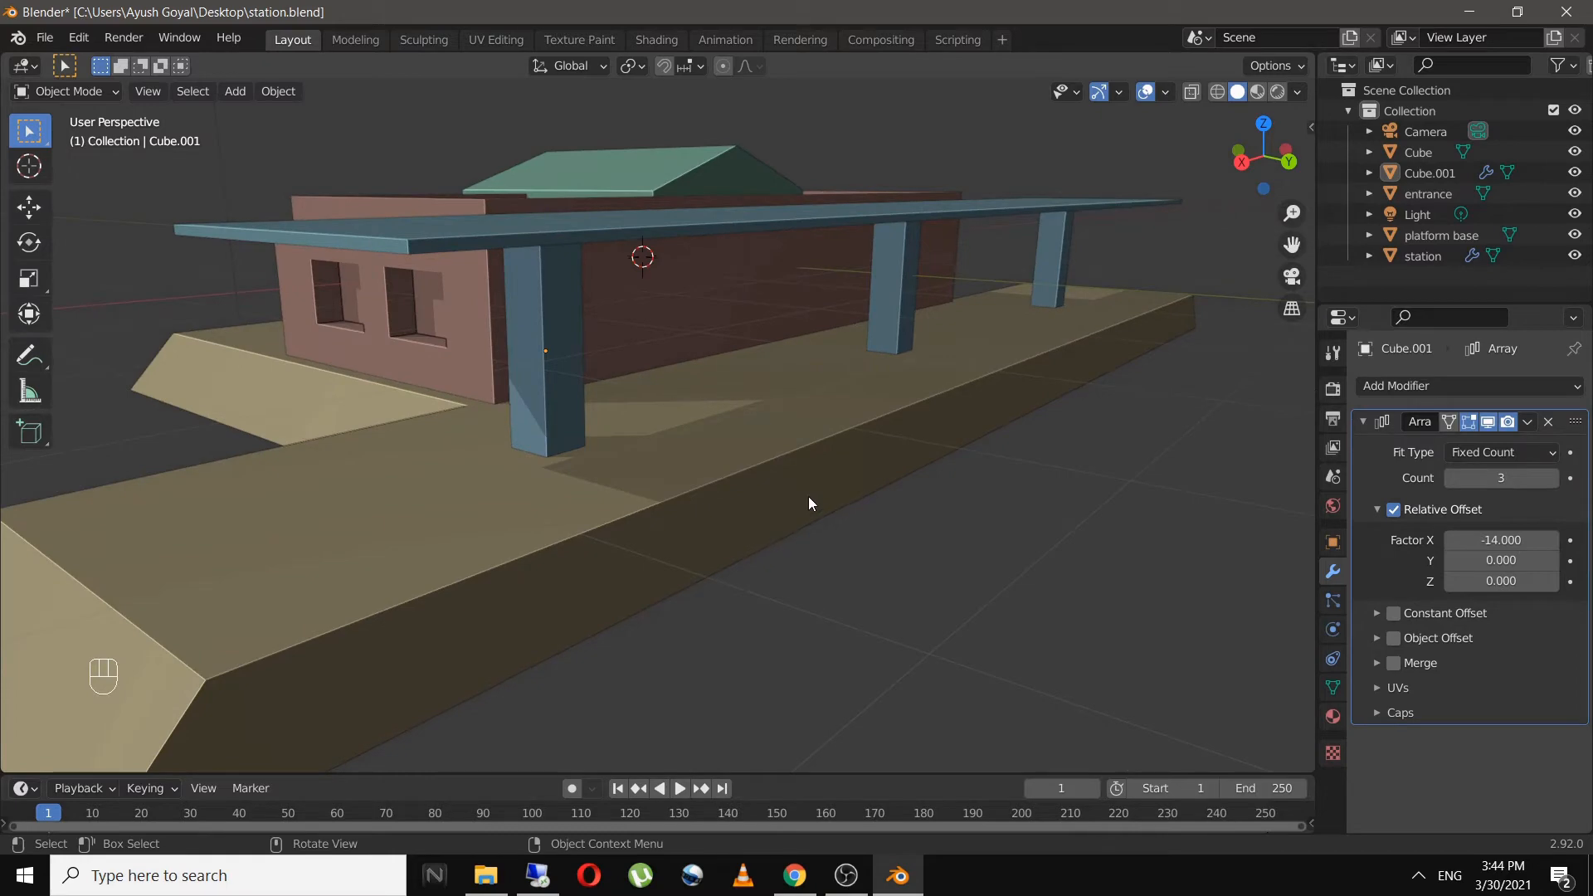
mouse_move(810, 501)
middle_mouse_down()
mouse_move(680, 476)
mouse_move(722, 519)
mouse_move(993, 509)
mouse_move(763, 506)
mouse_move(795, 491)
middle_mouse_up()
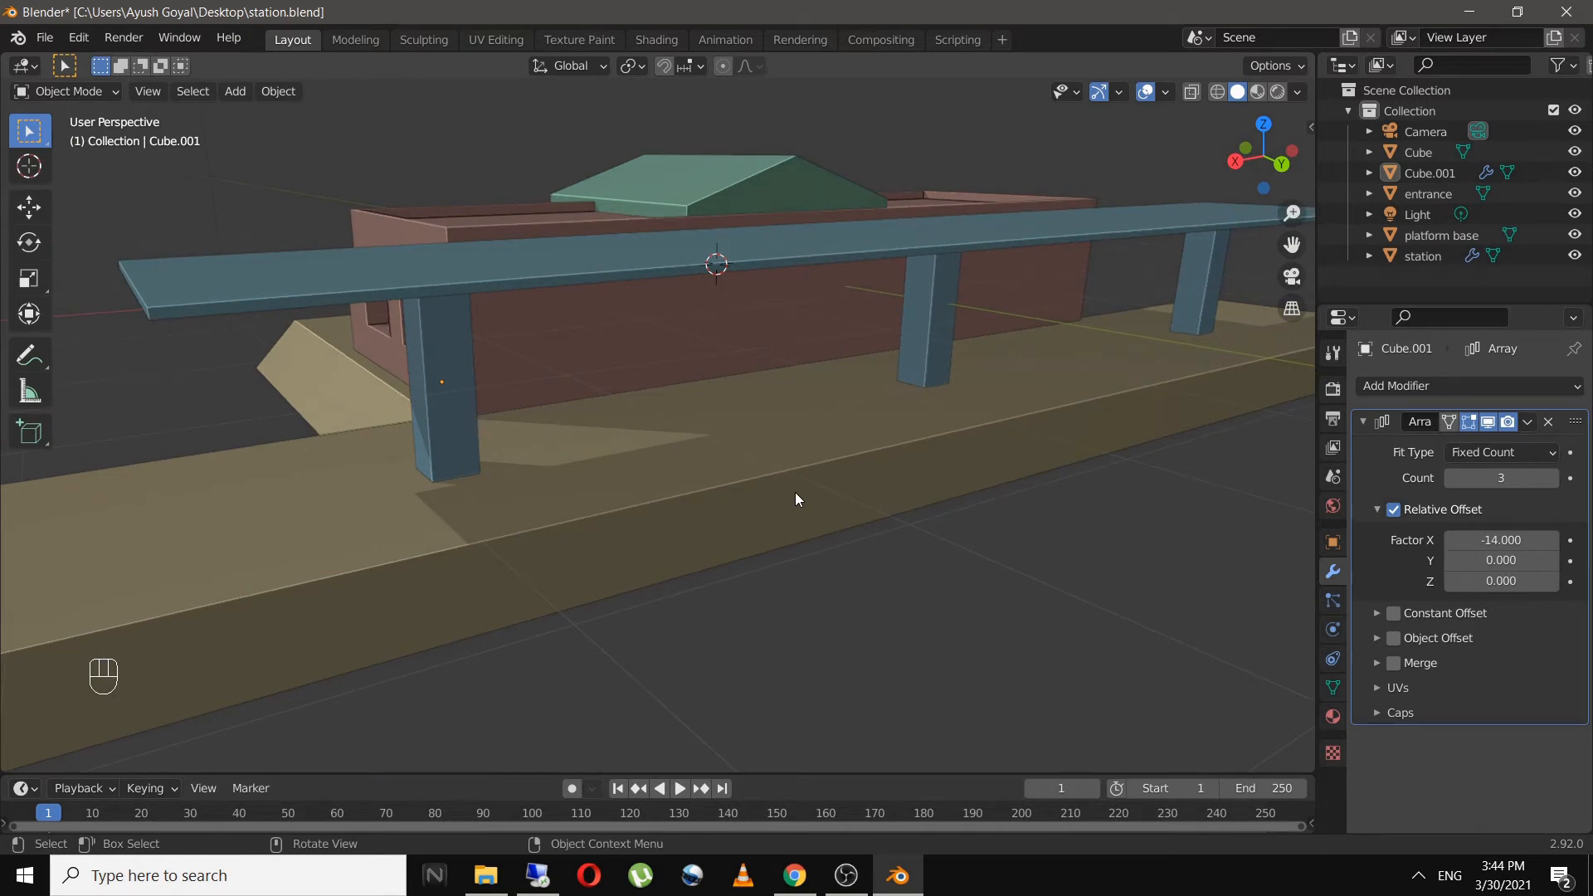
middle_click_drag(1010, 569, 882, 521, "shift")
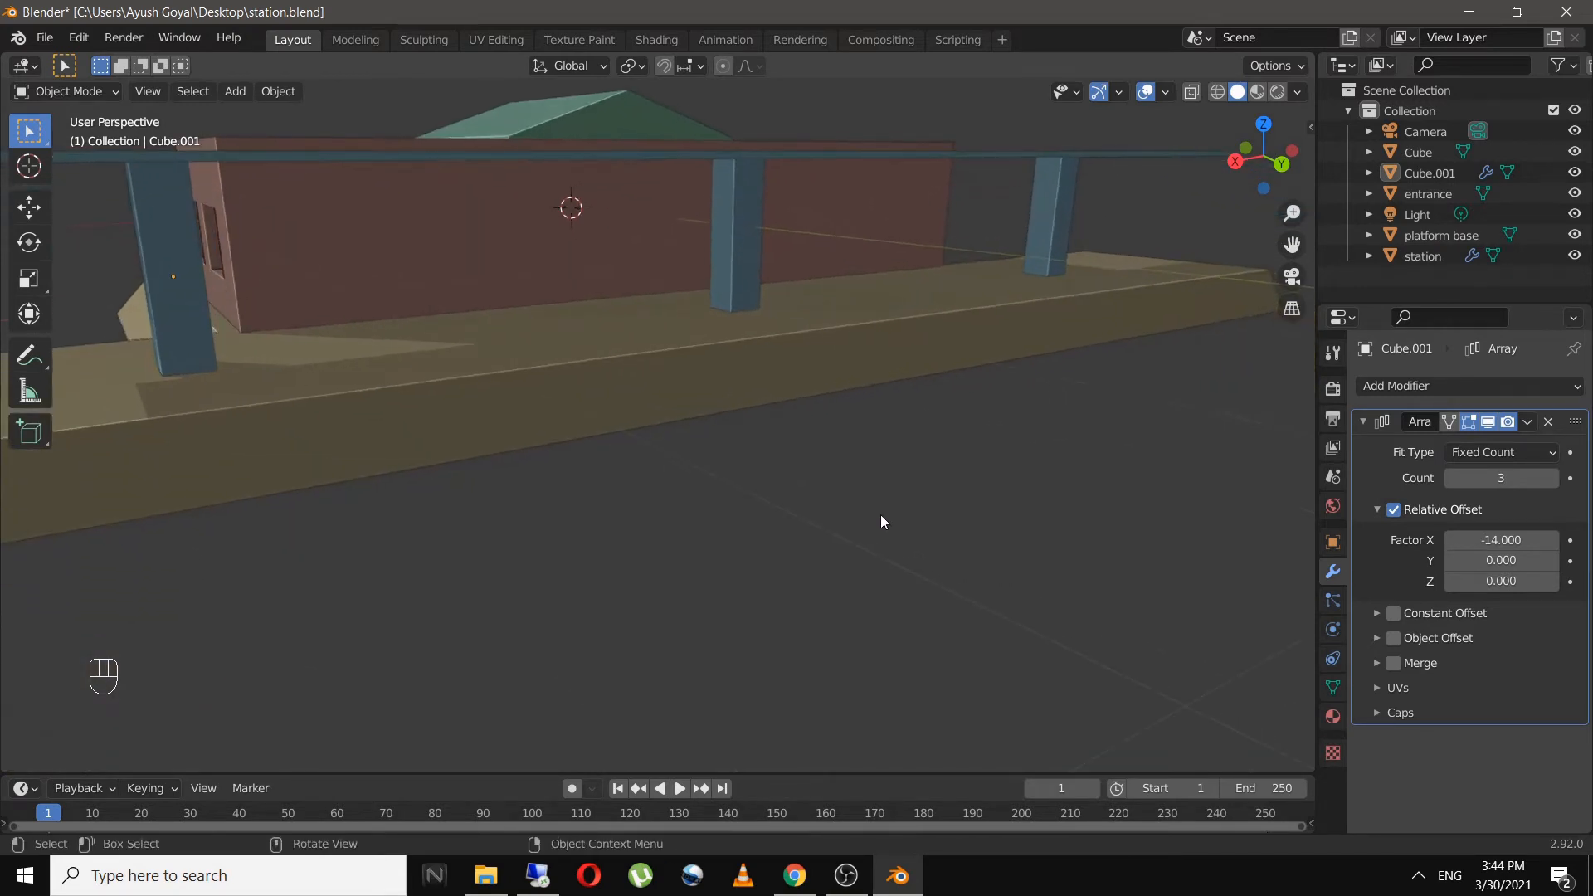
scroll(881, 516, "down", 2)
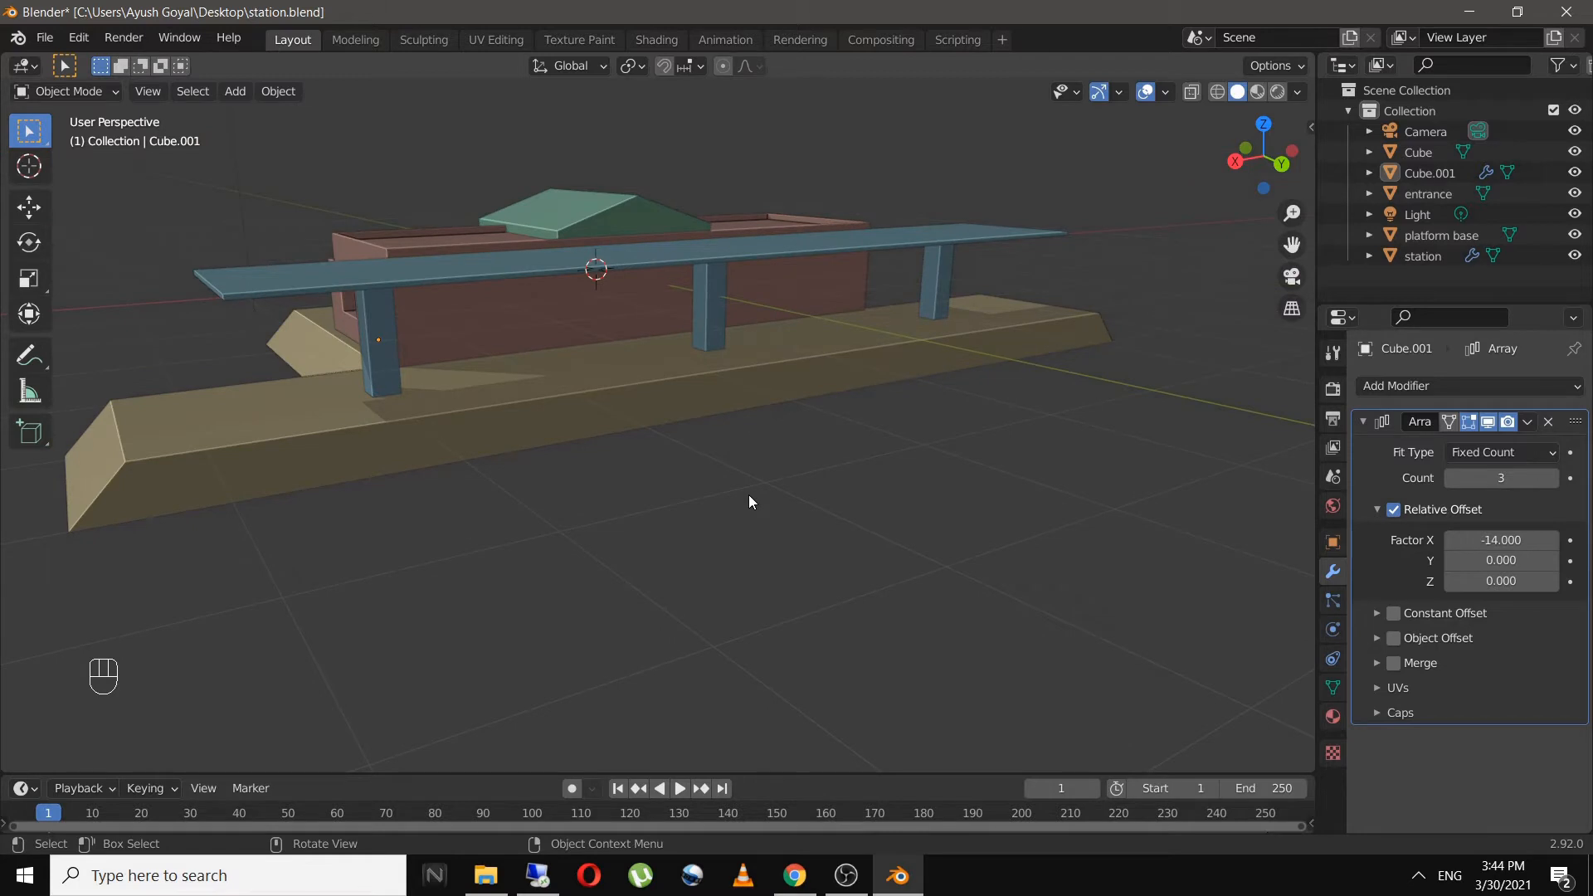
- Rename the canopy object as shed
left_click(673, 259)
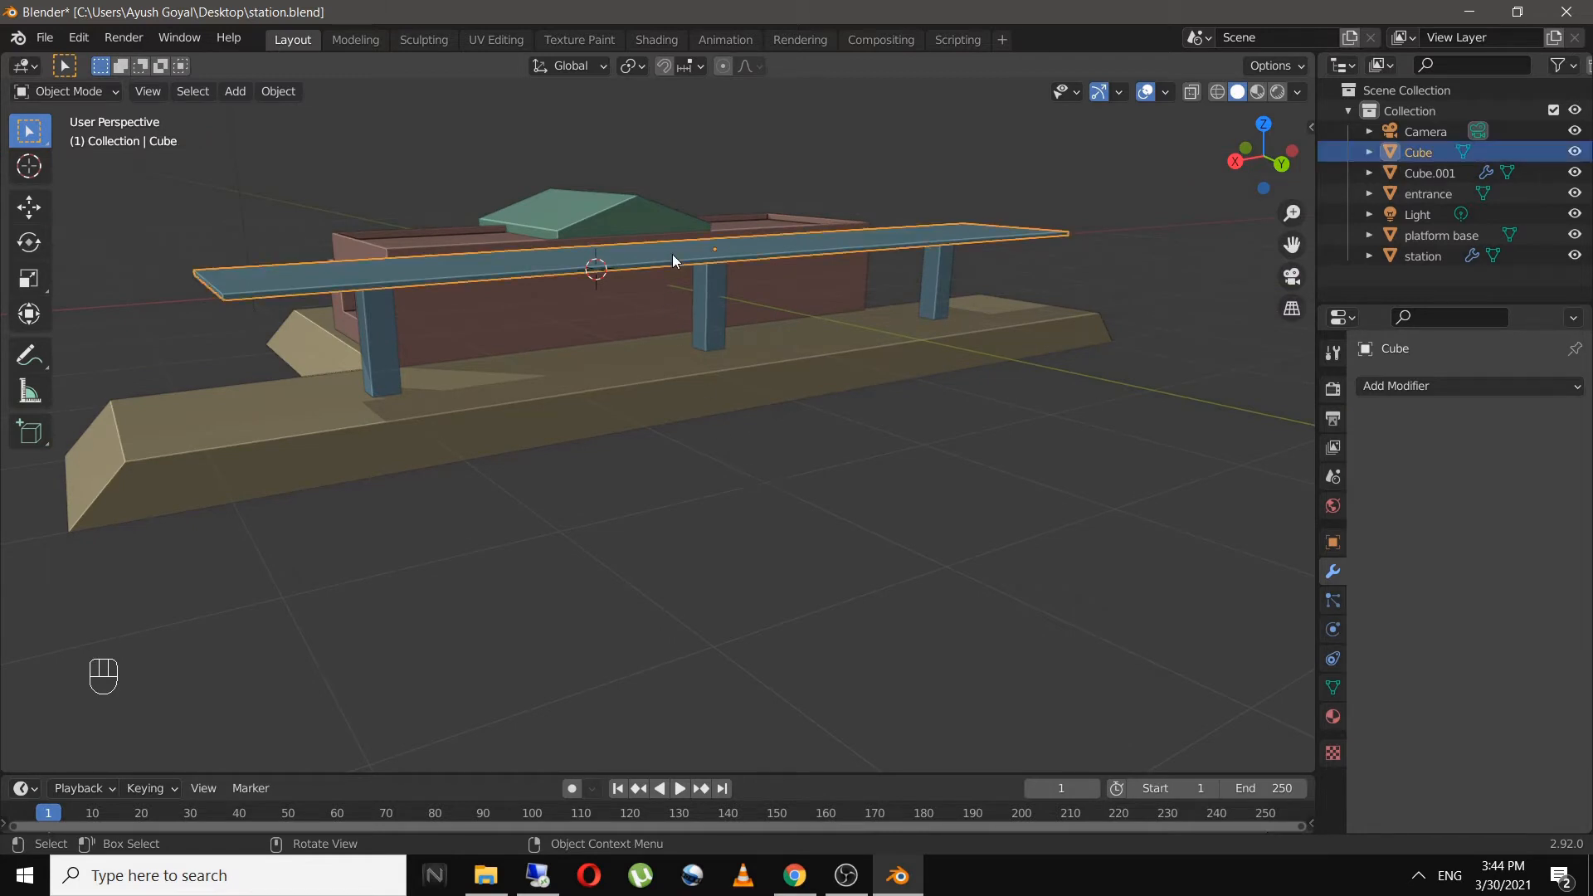
double_click(1415, 152)
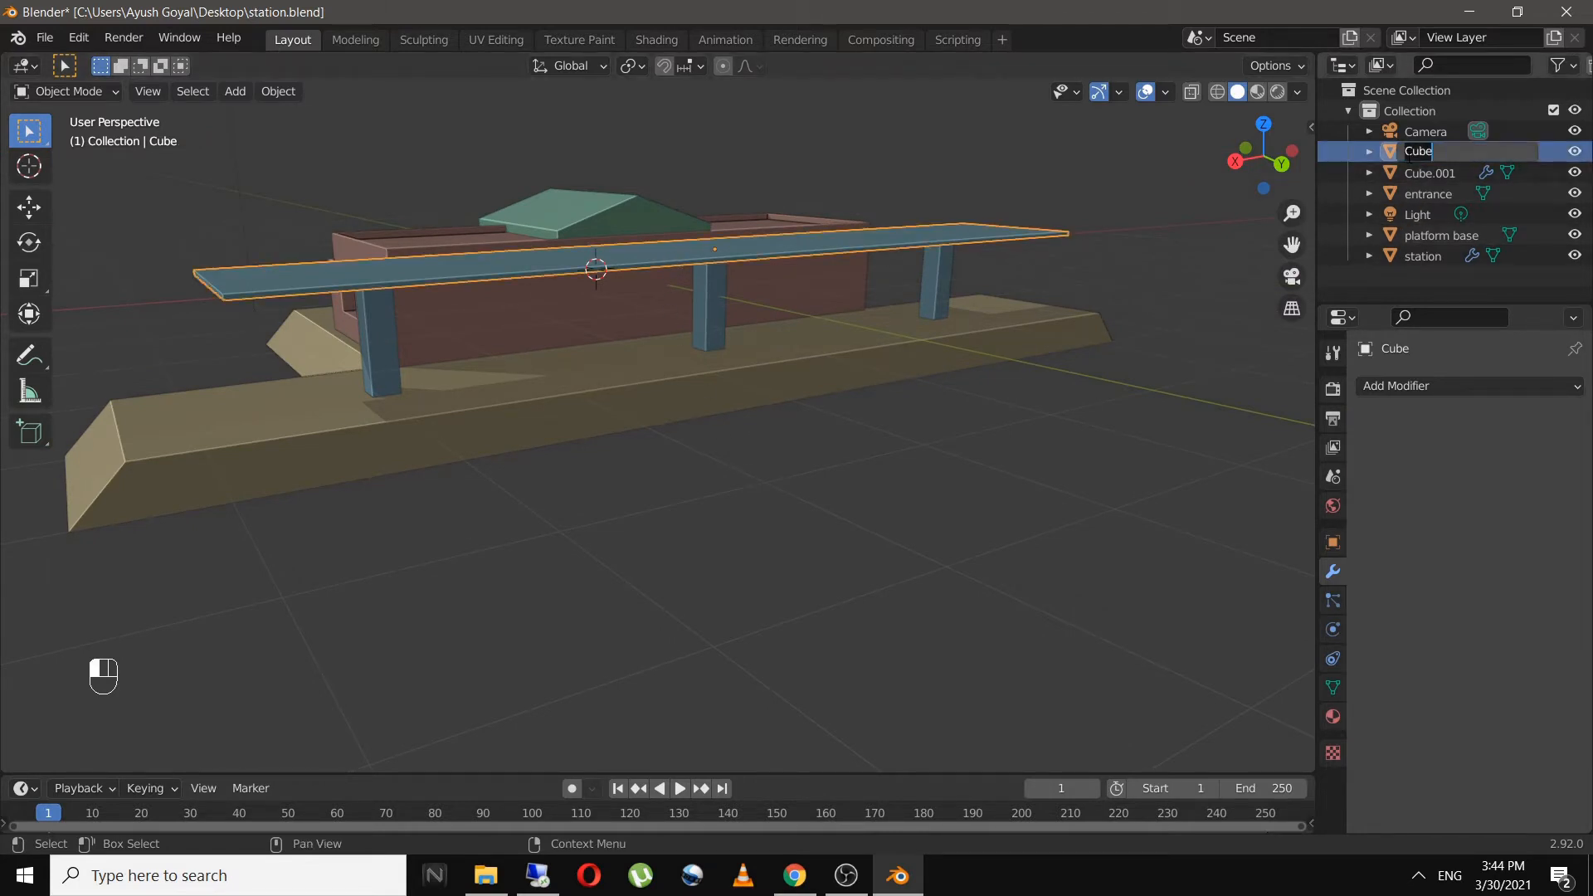
type("shed")
key("Return")
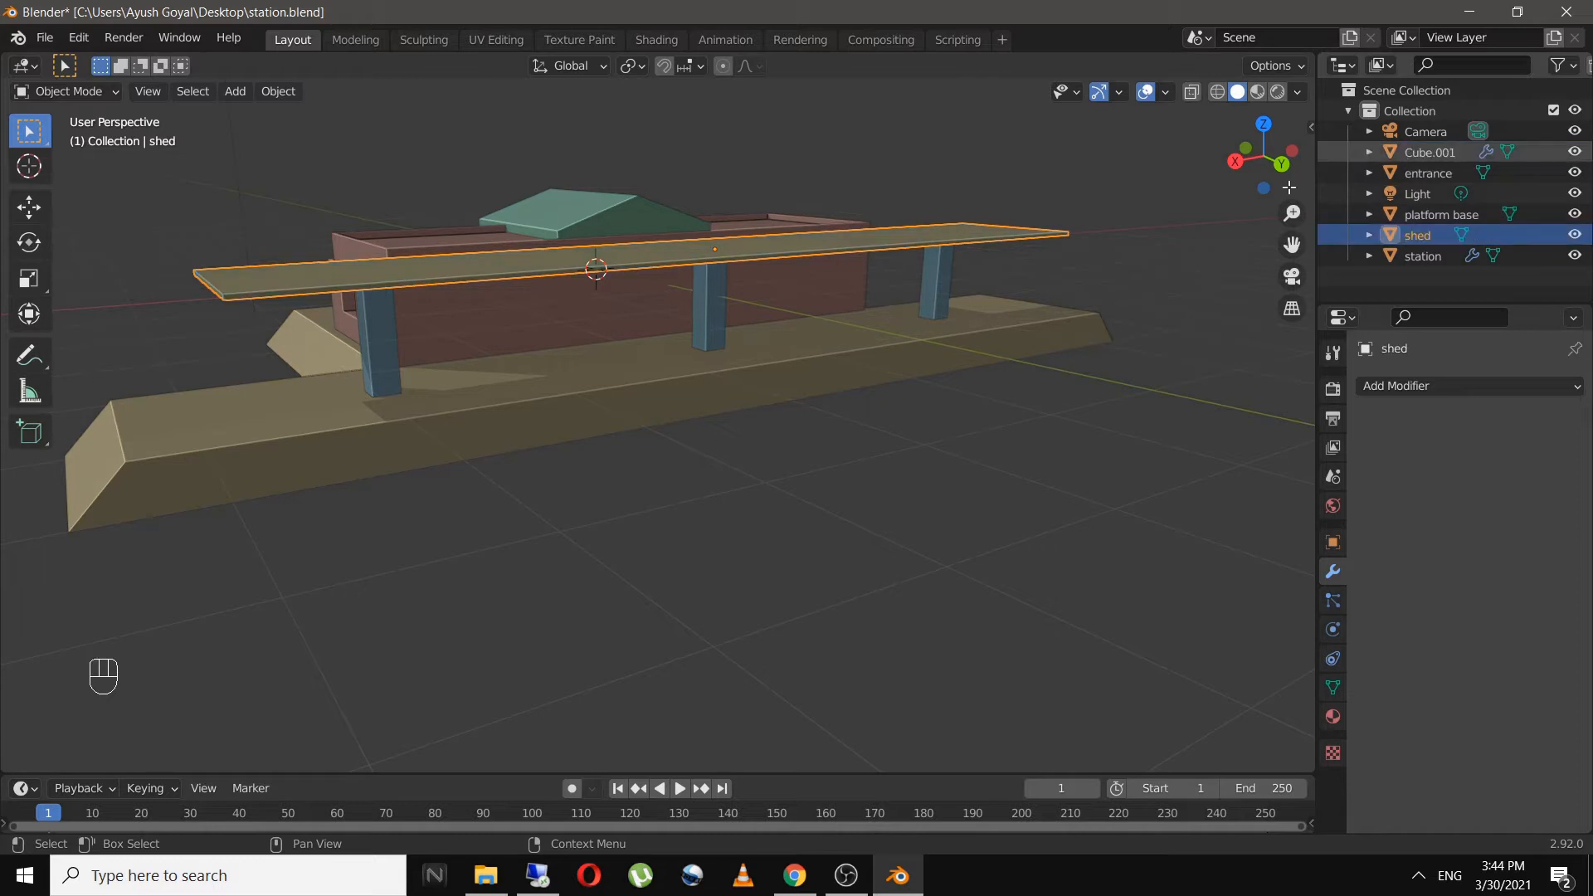
- Rename the arrayed pillar object as pillar
left_click(737, 312)
double_click(1427, 153)
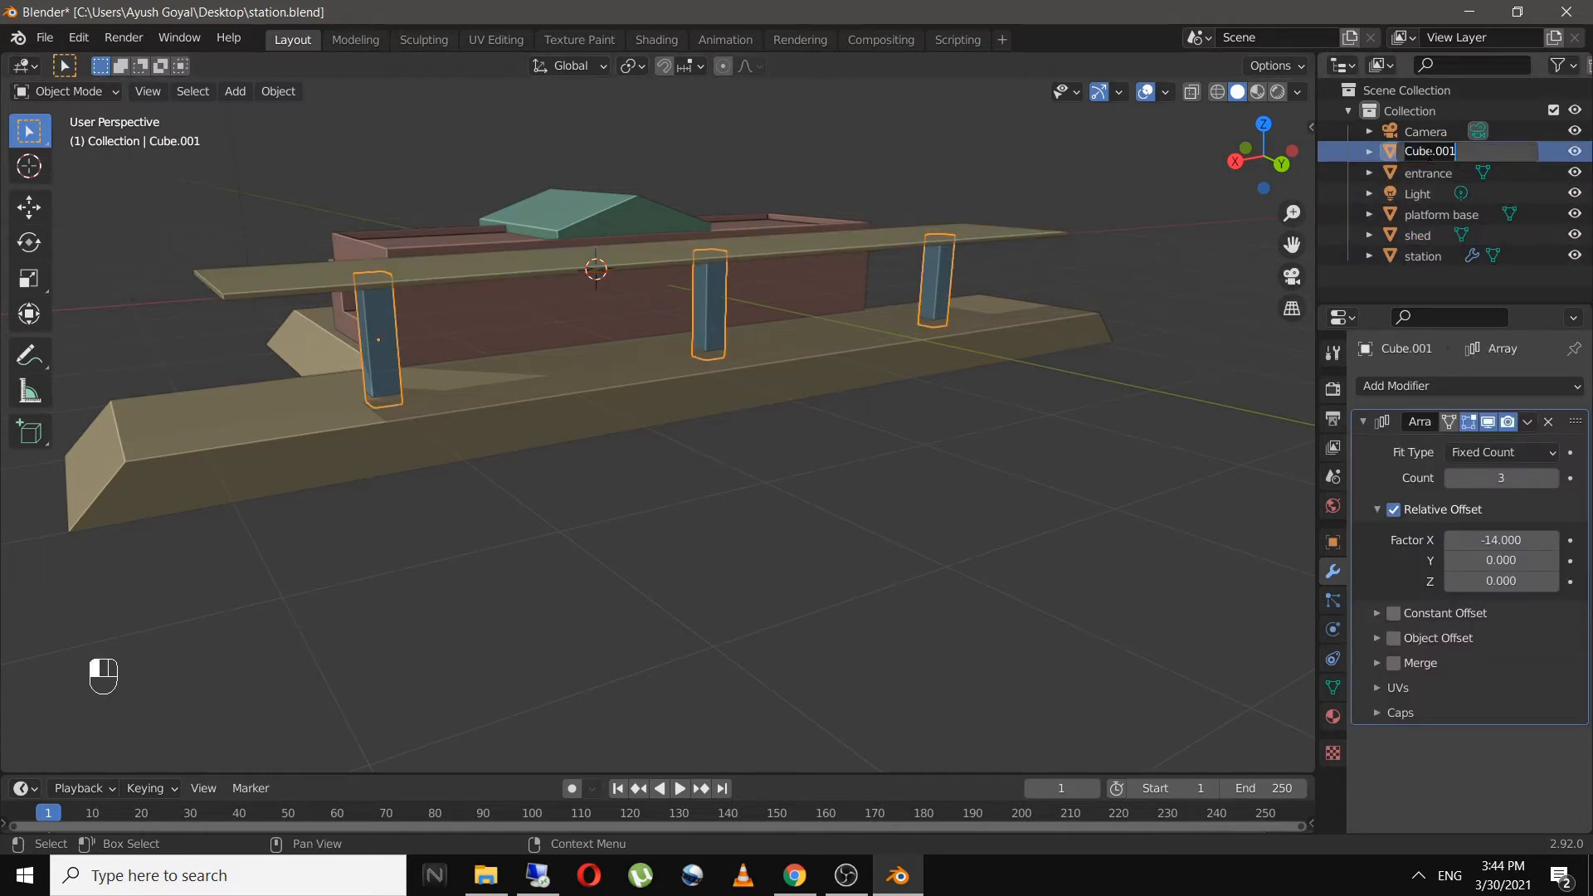
type("pillar")
key("Return")
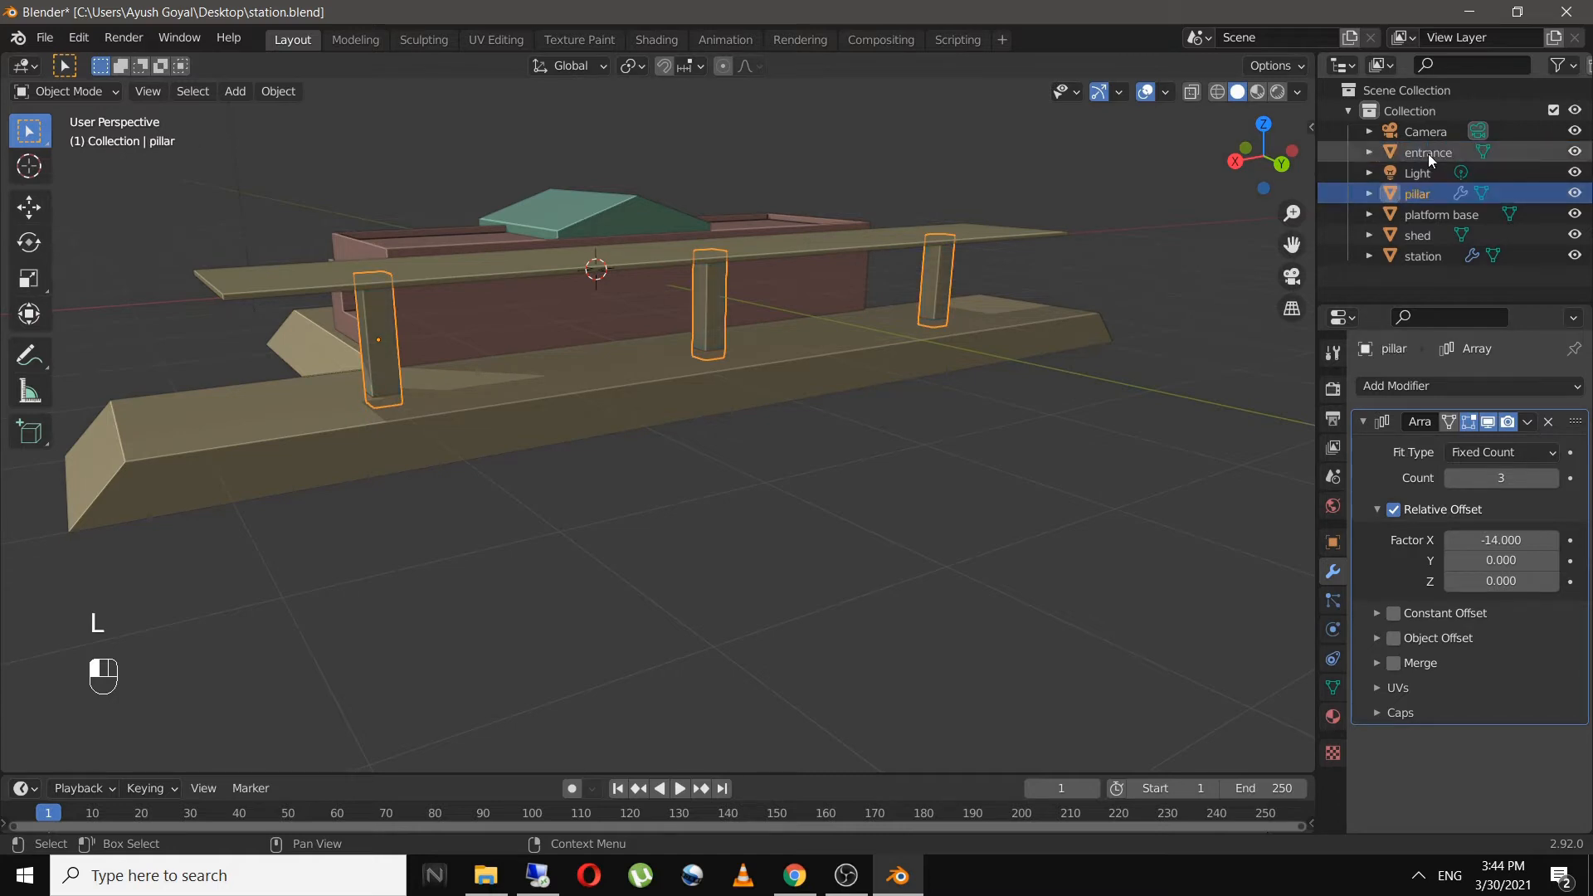
- Deselect the pillars and save the station file
left_click(748, 445)
key("ctrl+s")
middle_click_drag(684, 467, 927, 497)
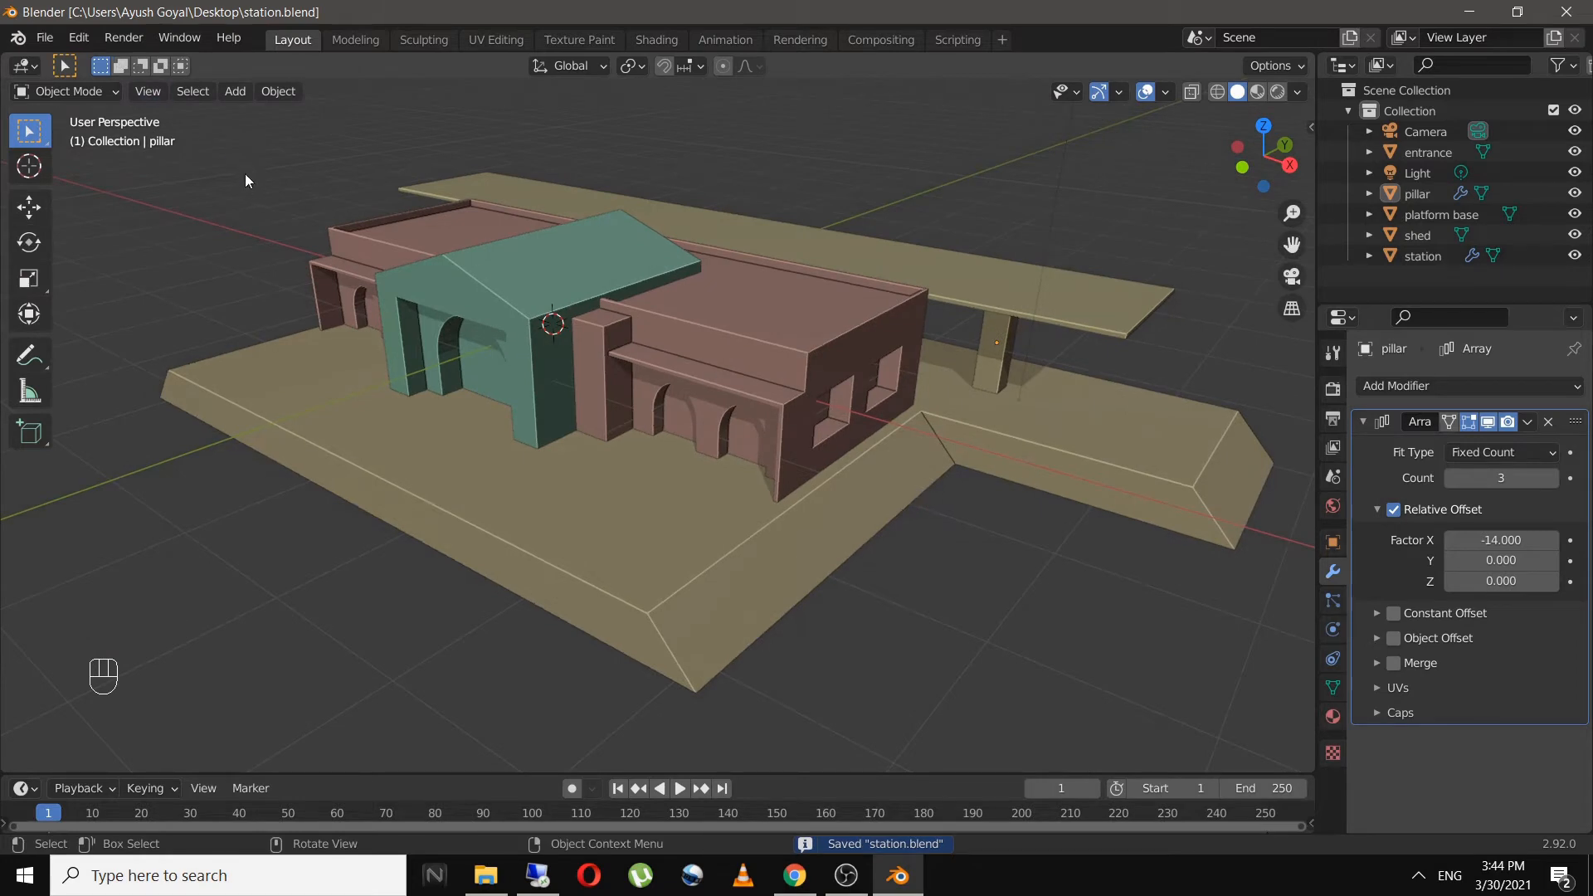
- Hide all objects in the scene and save the file
key("a")
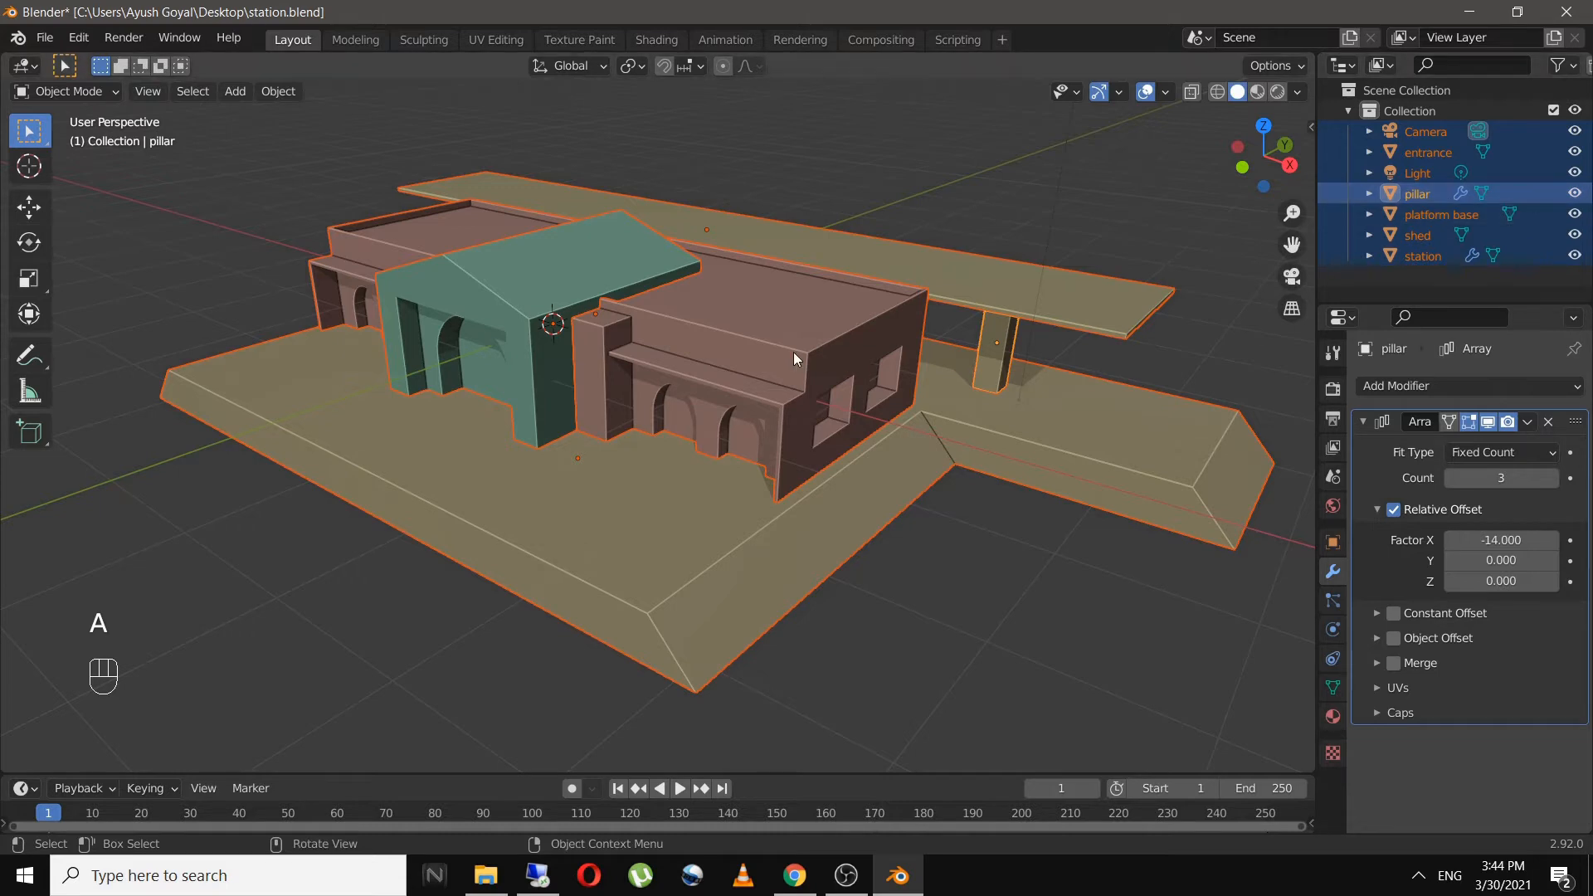
key("h")
middle_click_drag(783, 376, 805, 410)
key("ctrl+s")
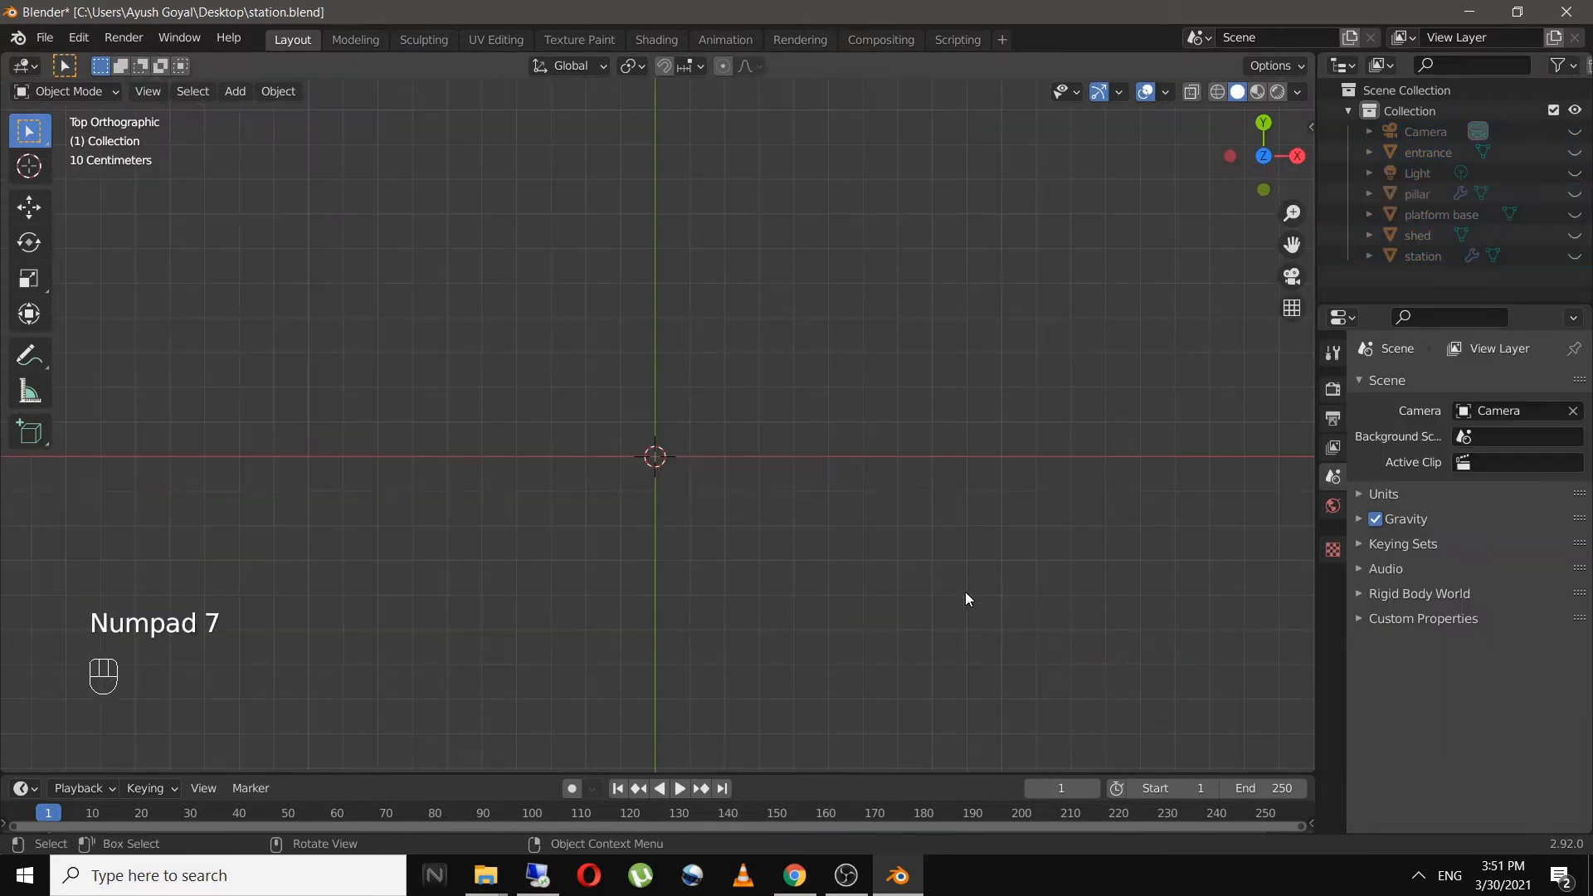
- Add a cube mesh at the origin of the emptied scene
middle_click_drag(965, 597, 868, 503)
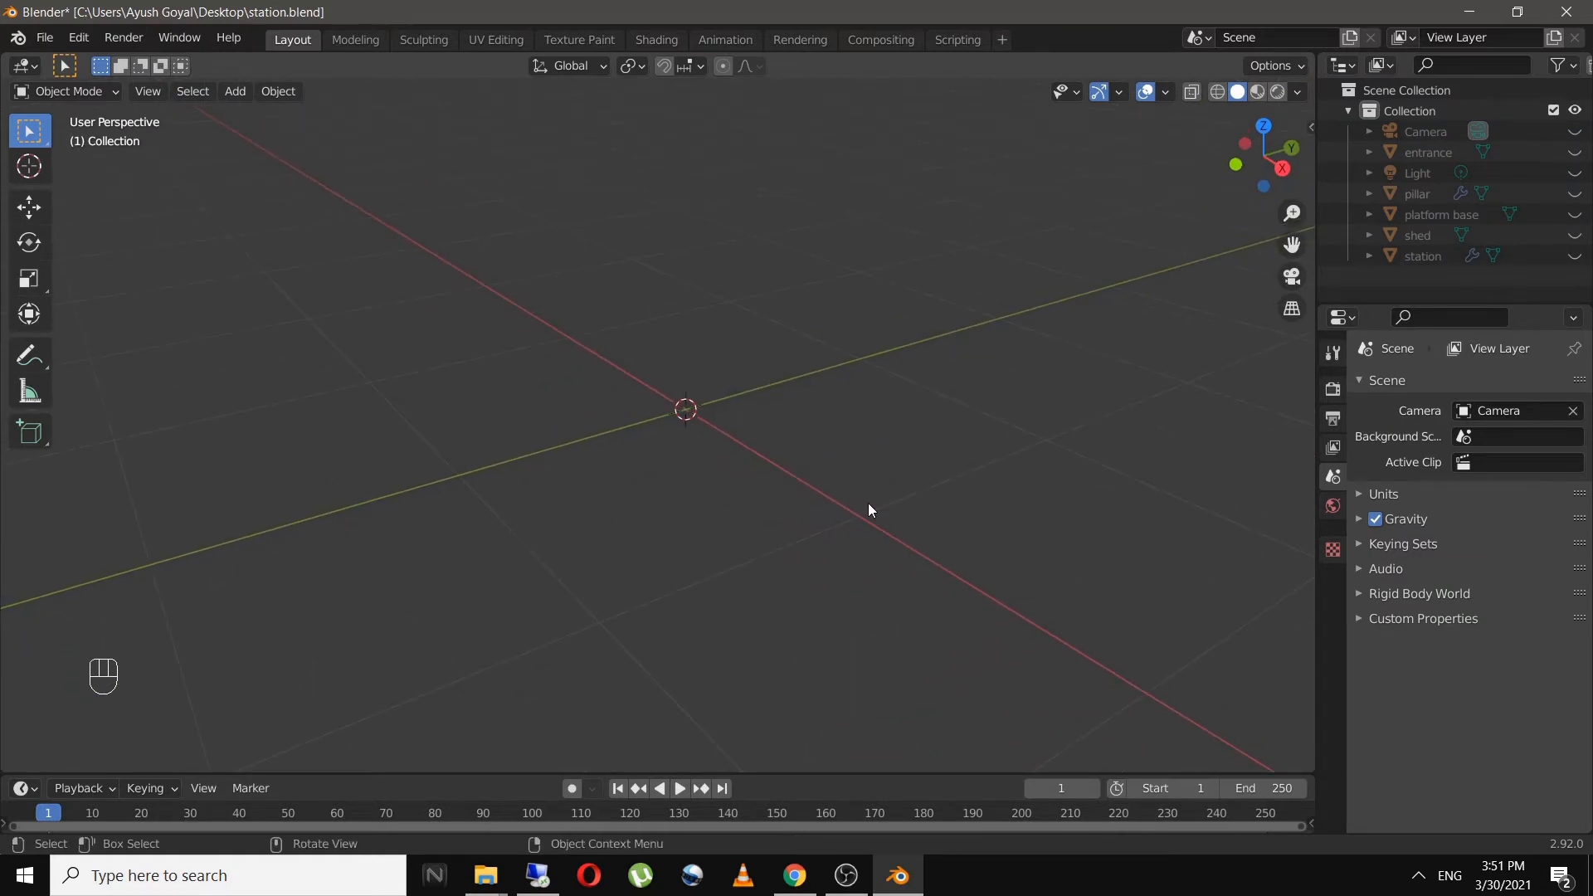
key("shift+a")
mouse_move(870, 431)
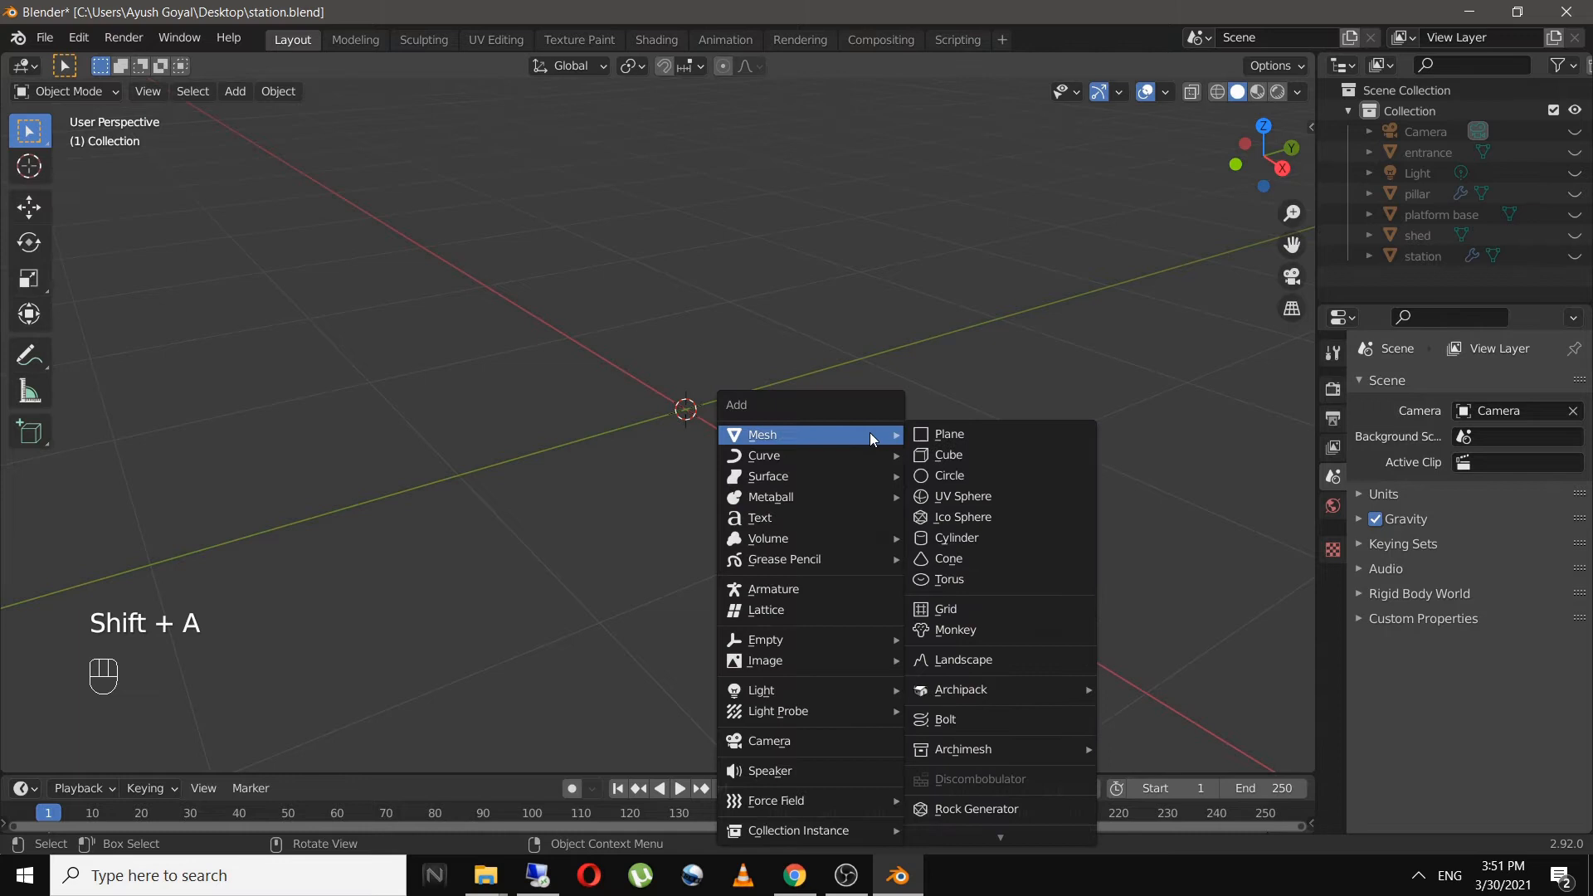
left_click(991, 454)
- Scale the cube from top view to about 0.084 along Y and 0.829 along X, and slim it slightly more along Y
key("KP_7")
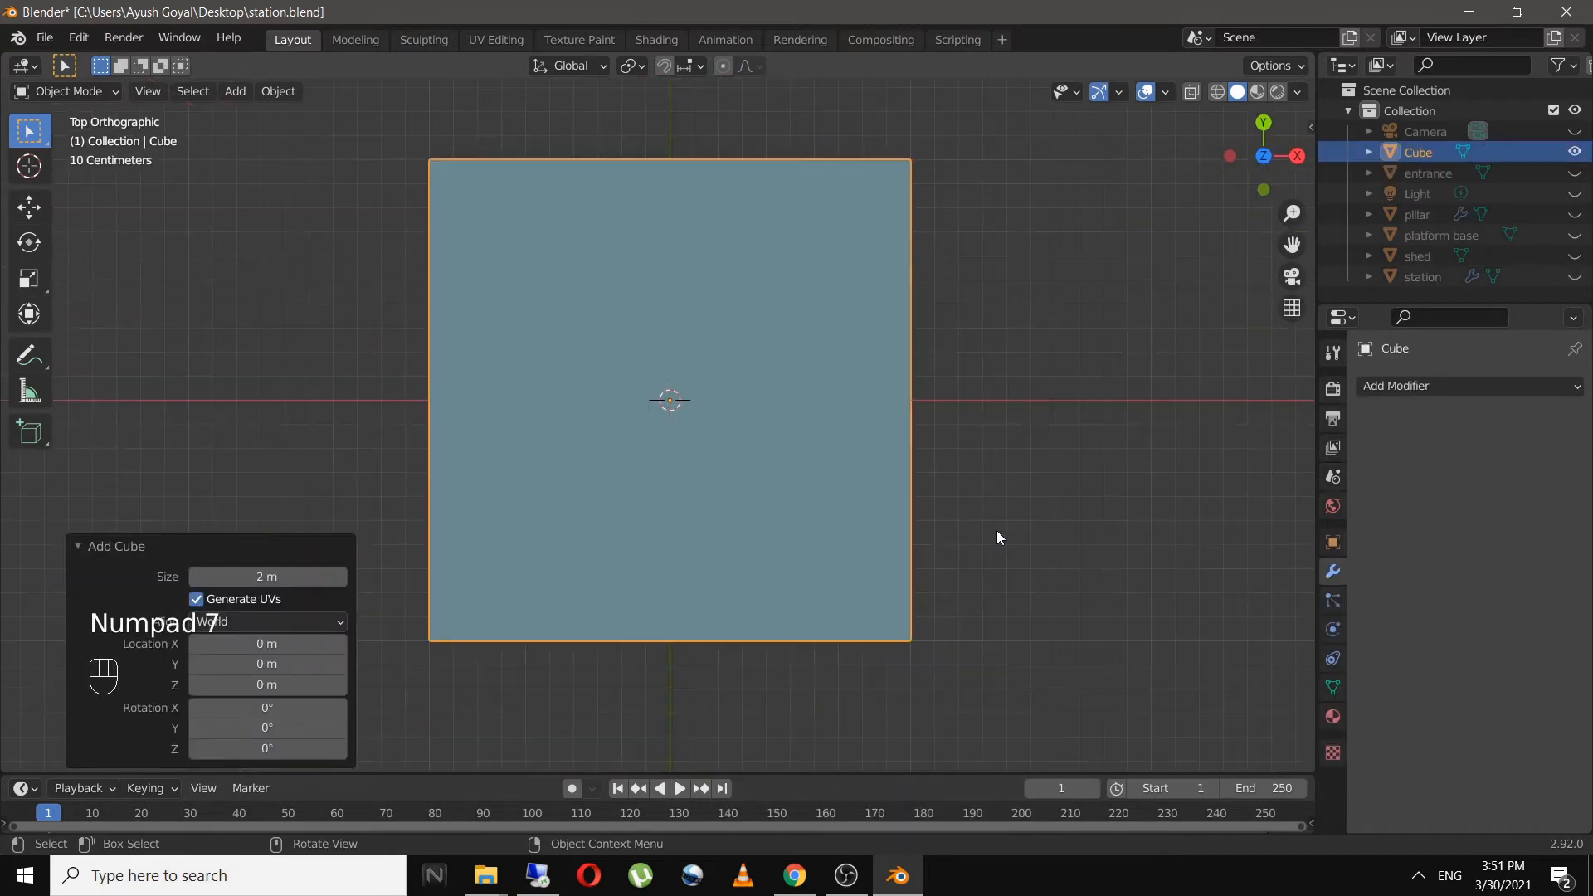
key("s")
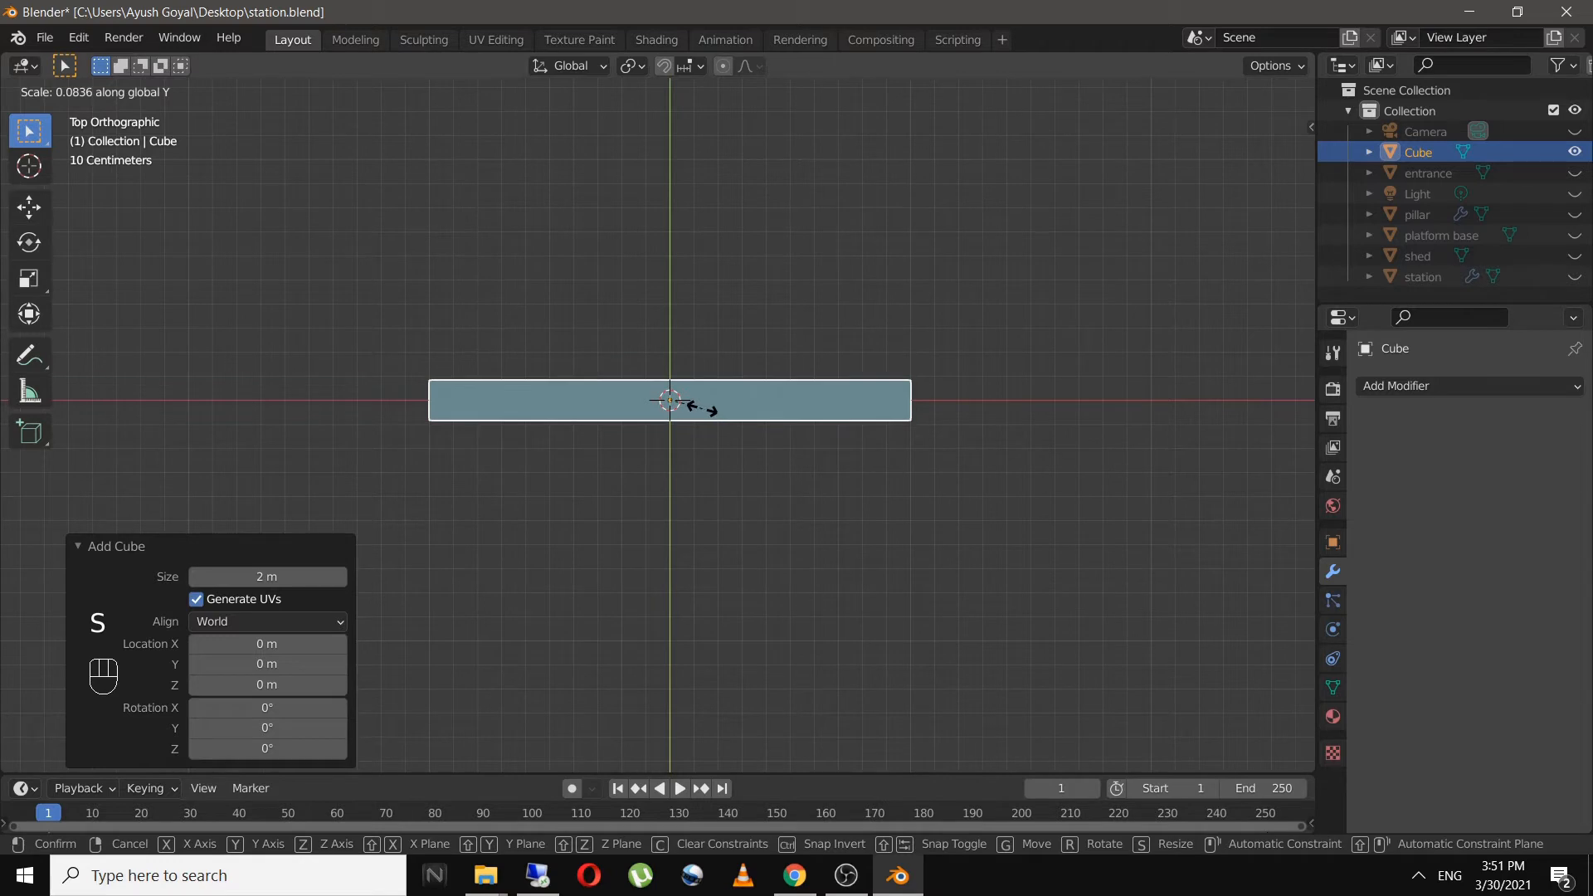
left_click(701, 407)
scroll(745, 467, "up", 3)
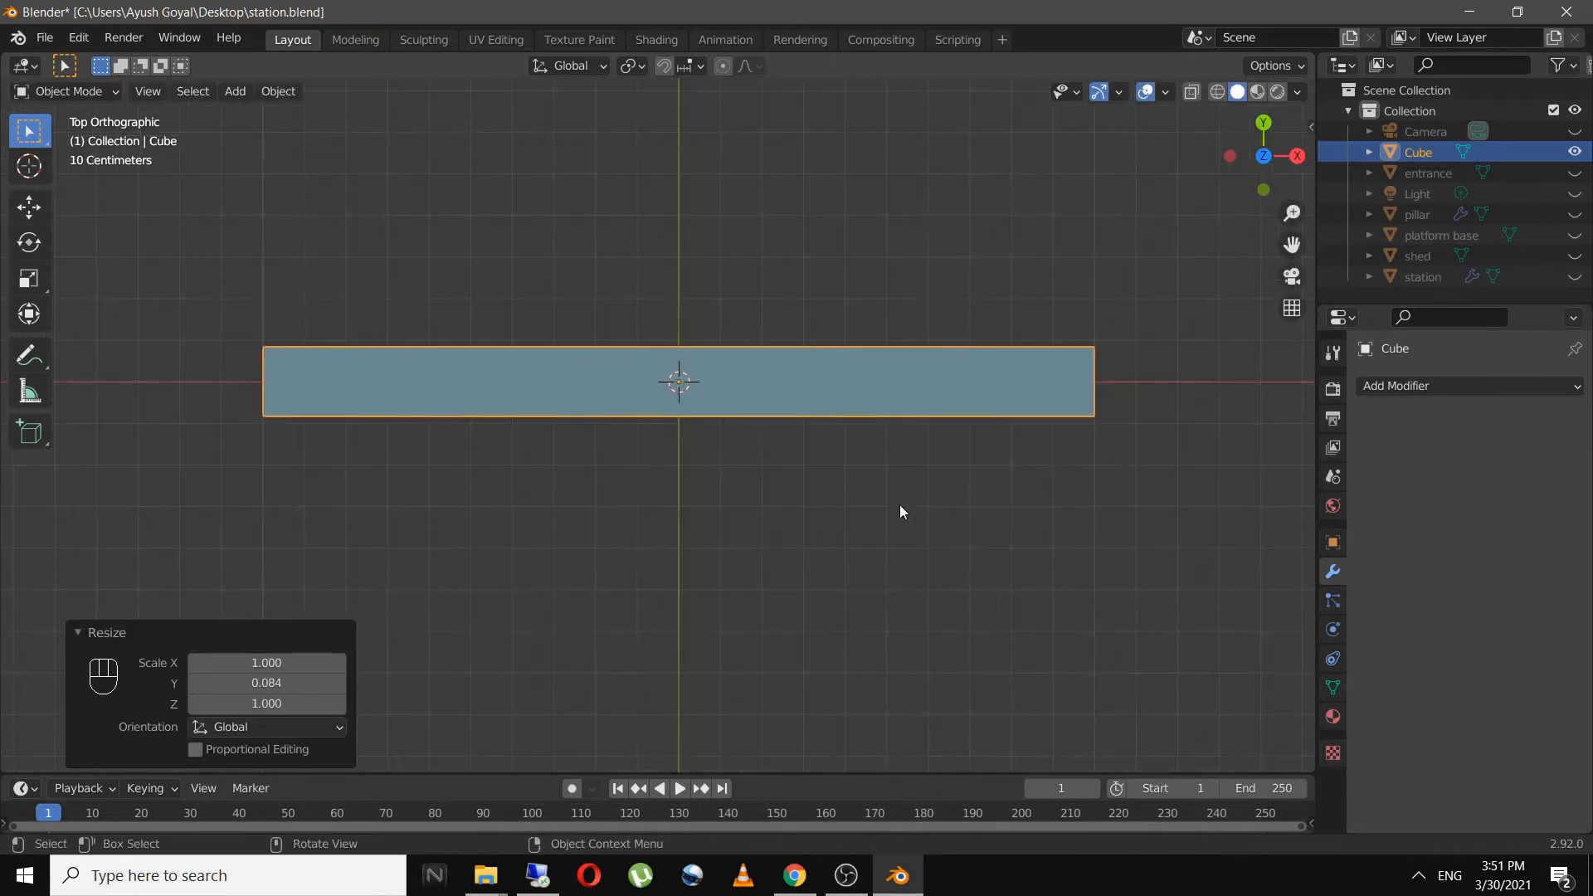
key("s")
key("x")
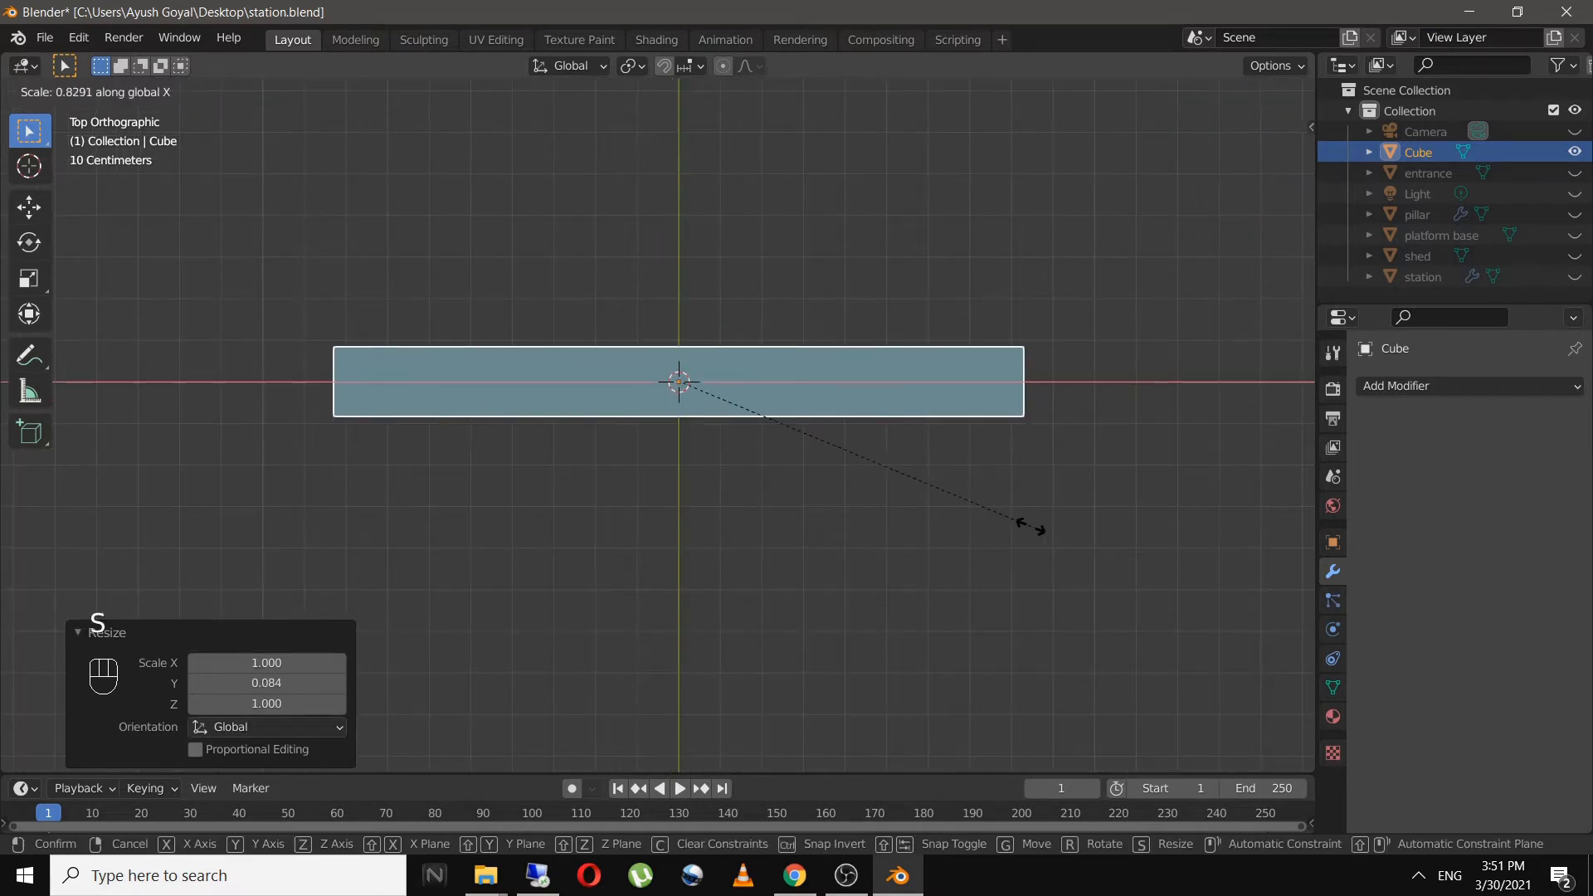
left_click(1031, 526)
key("s")
key("y")
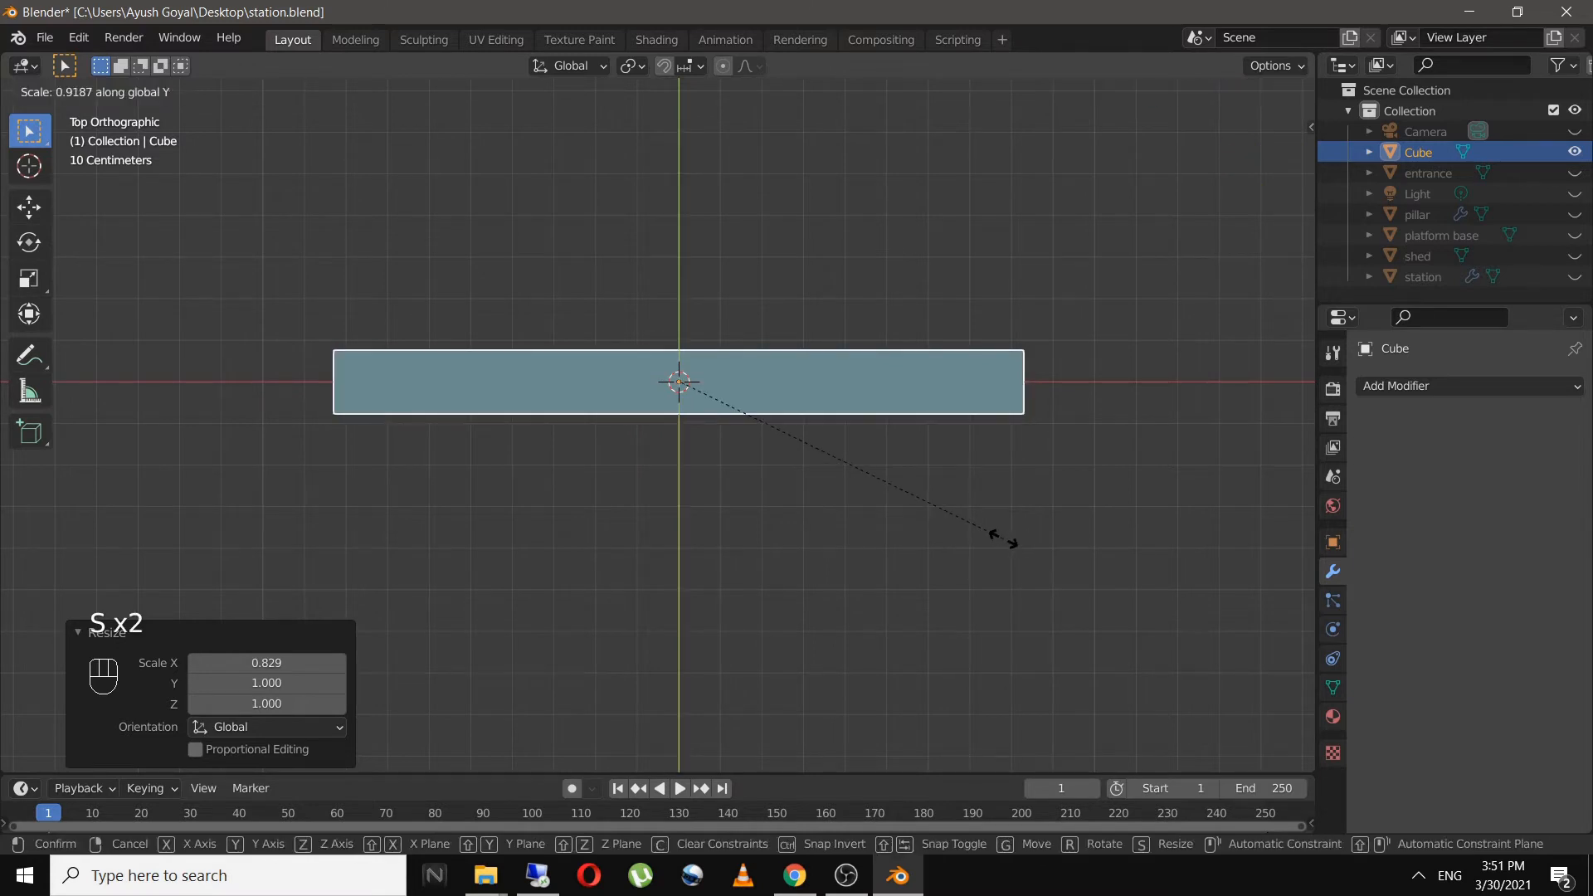
left_click(1003, 539)
left_click(1026, 561)
- Flatten the upright slab into a low beam by scaling it along Z by about 0.169, and again by about 0.153
scroll(1029, 547, "down", 2)
middle_click_drag(1039, 525, 910, 396)
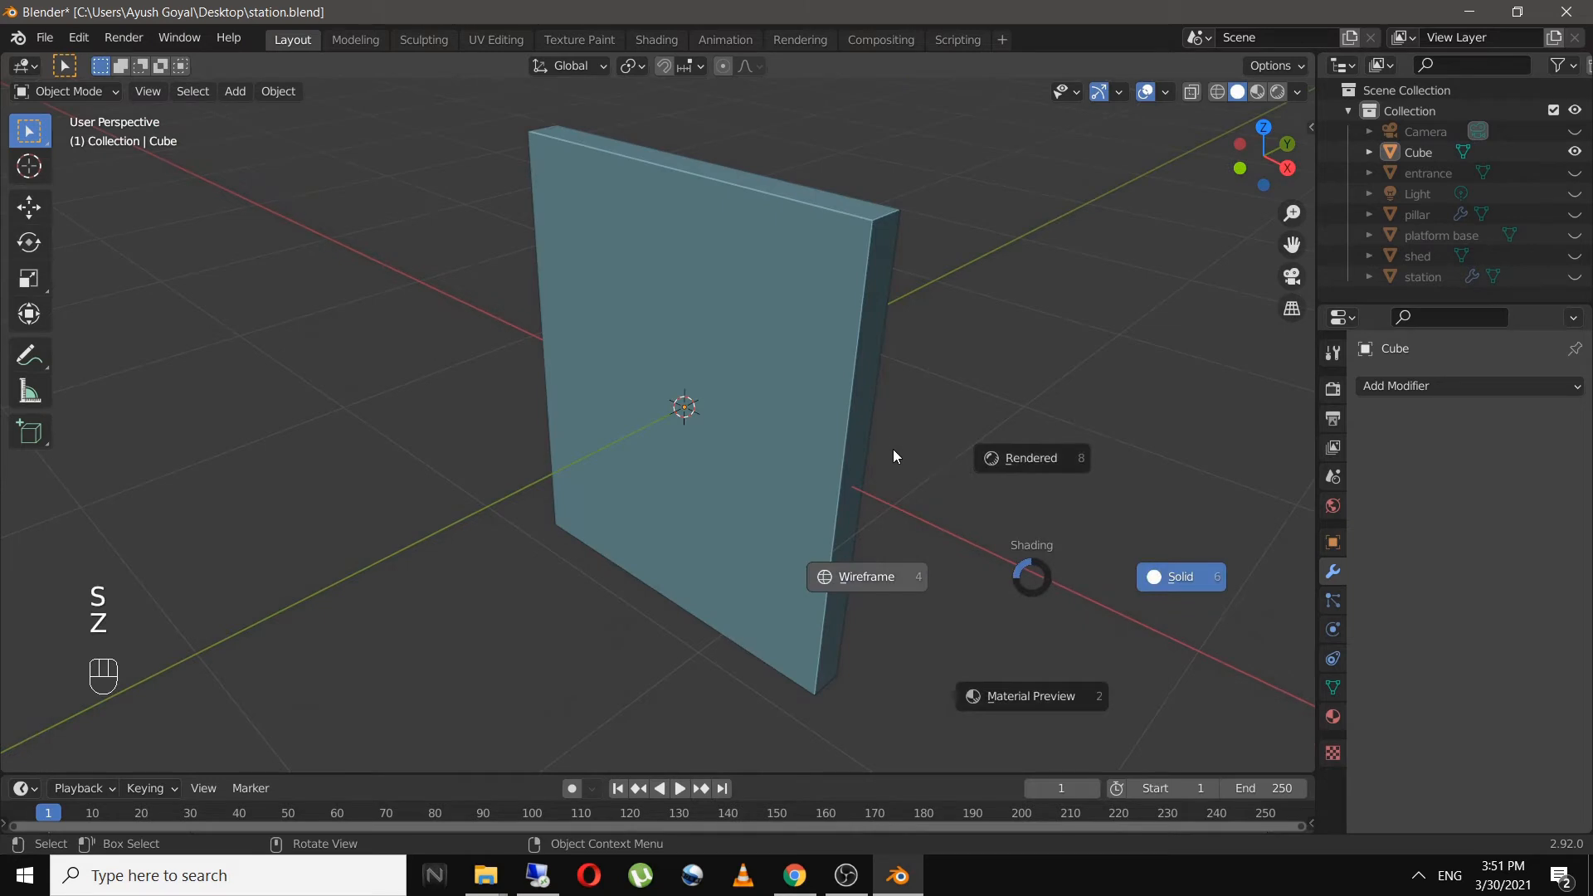
key("Escape")
left_click(799, 421)
key("s")
key("z")
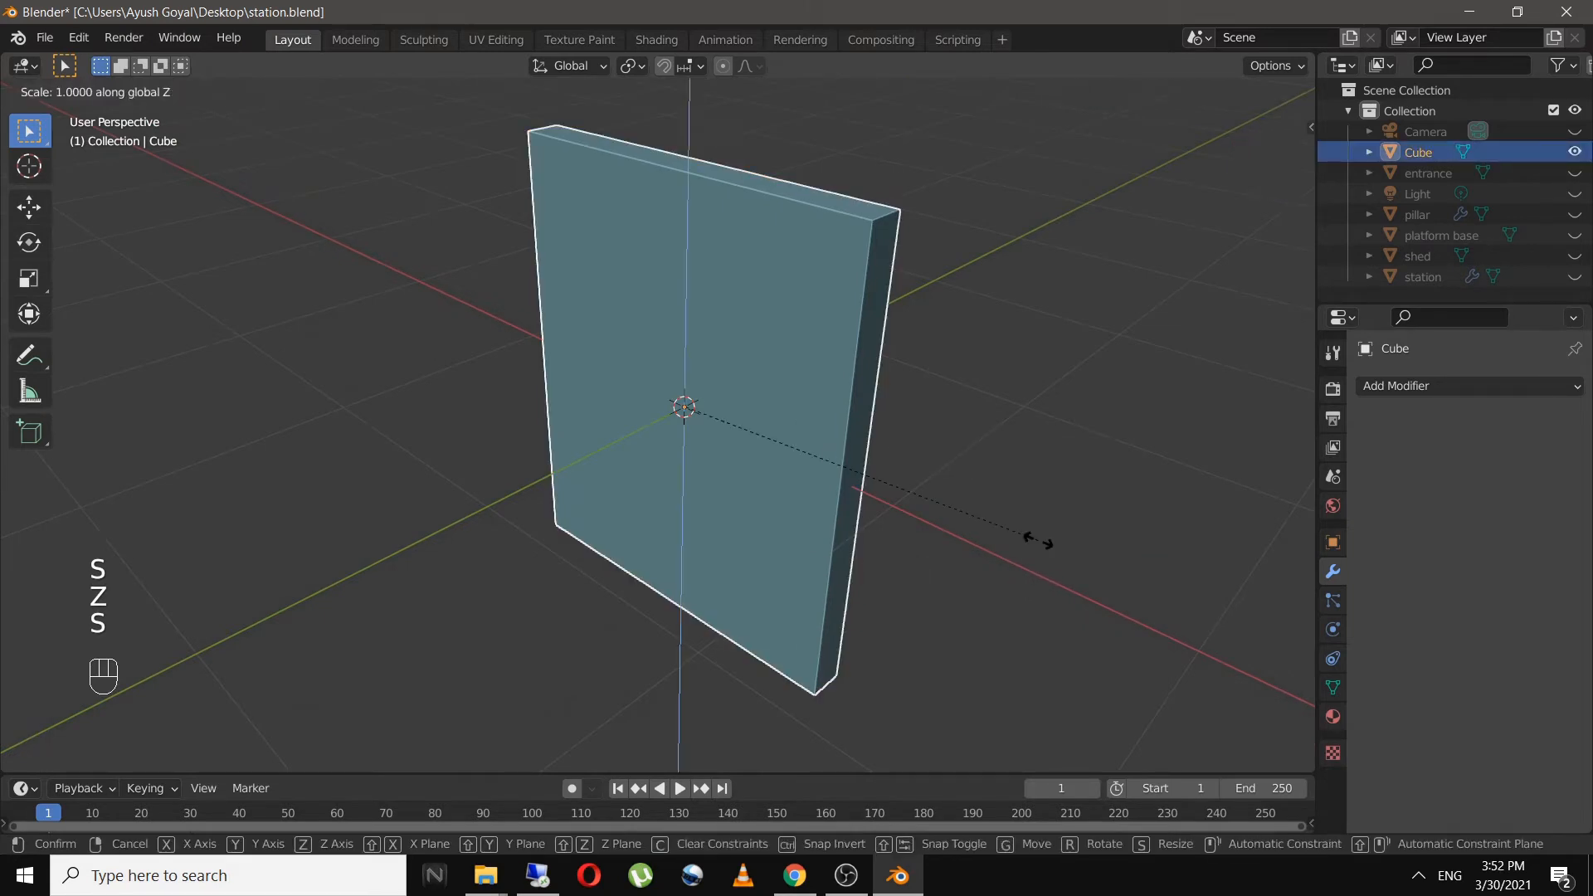
left_click(747, 415)
key("s")
key("z")
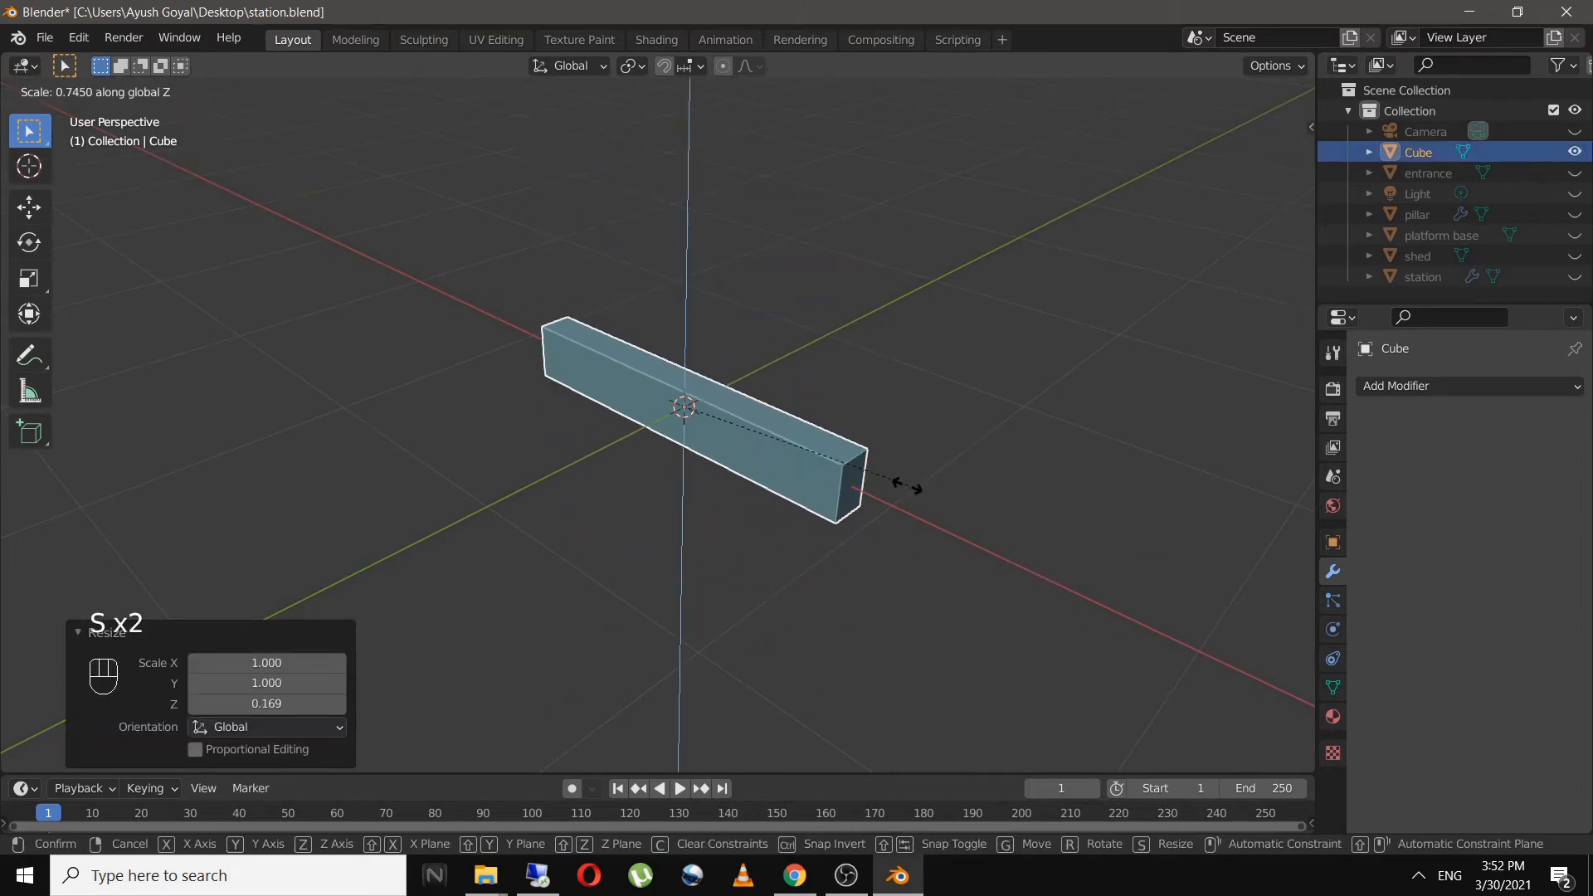
left_click(735, 422)
- Thin the plank further along Z to about 0.6 of its thickness
middle_click_drag(735, 422, 951, 501)
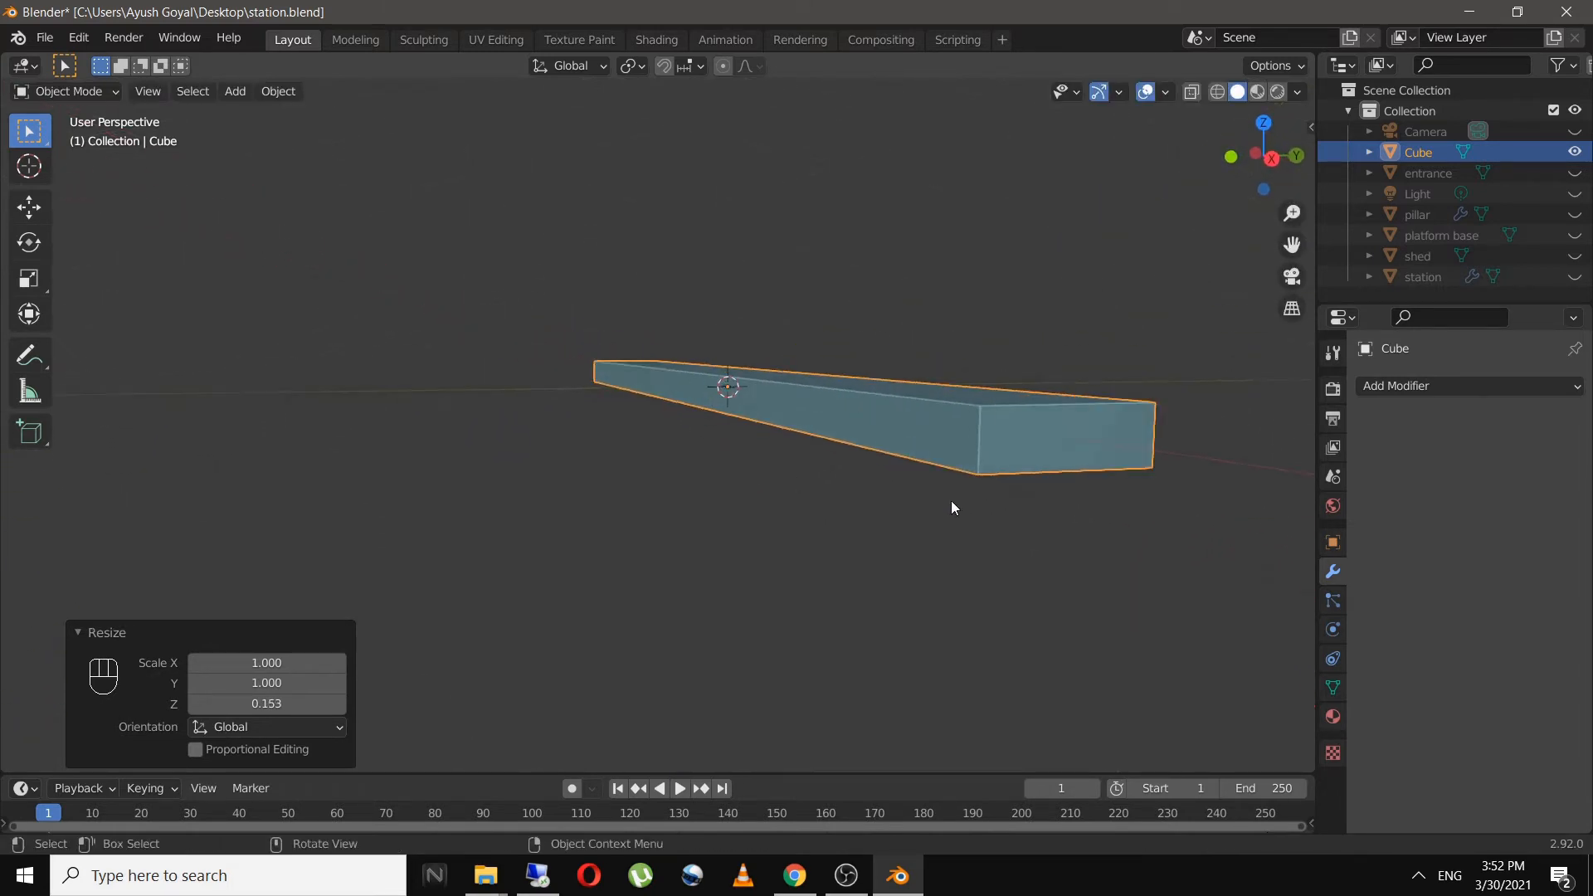
key("s")
key("z")
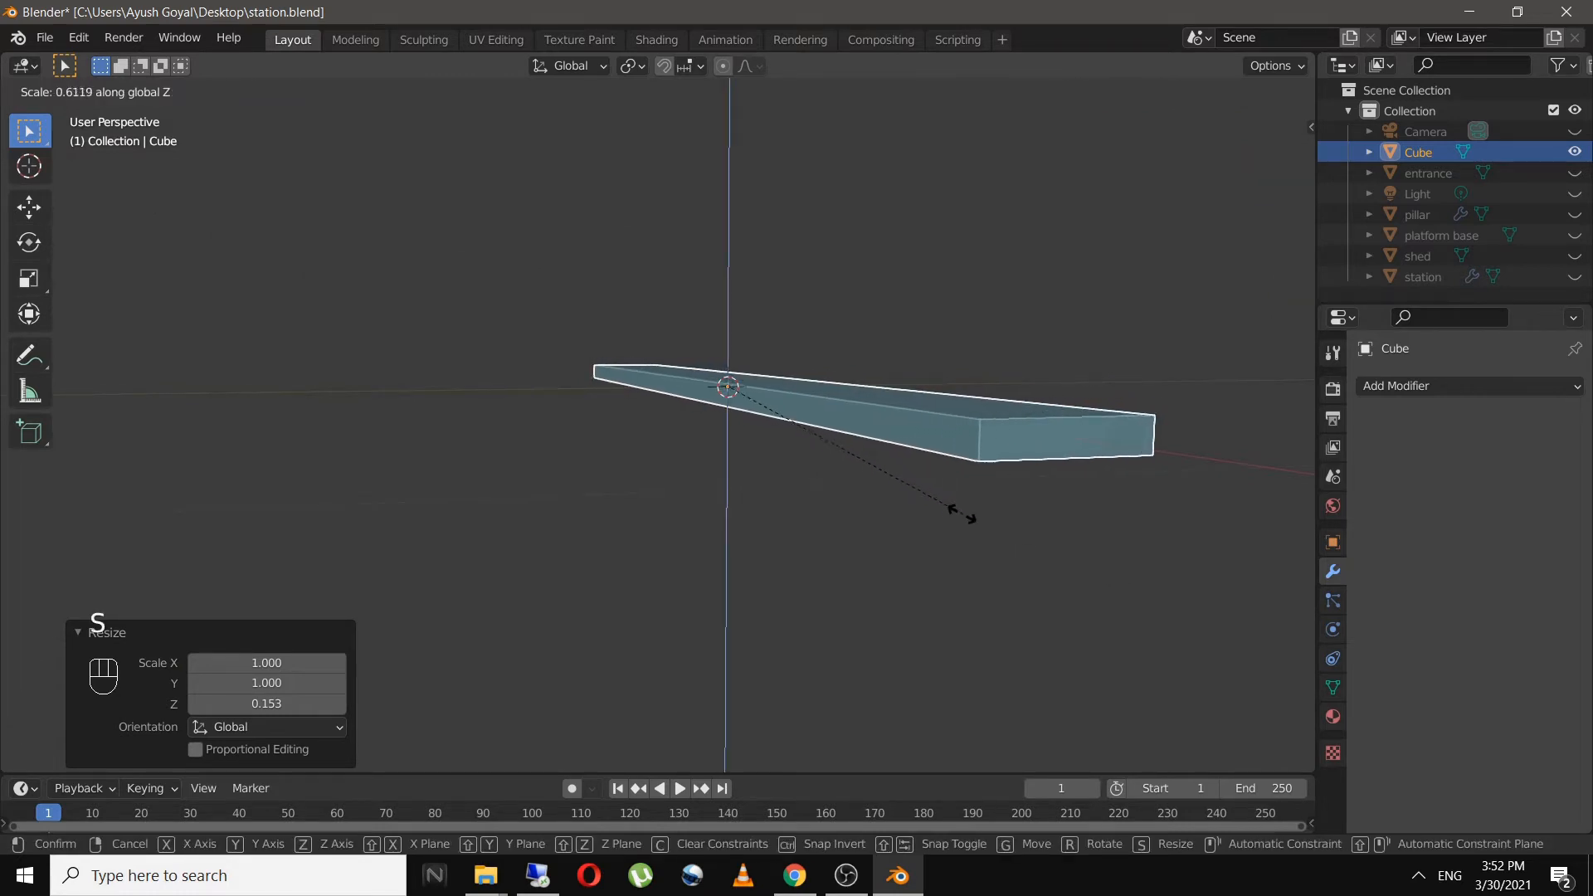
left_click(944, 505)
- Add an Array modifier to the plank and set its relative offset factor X to 0
middle_click_drag(968, 503, 957, 538)
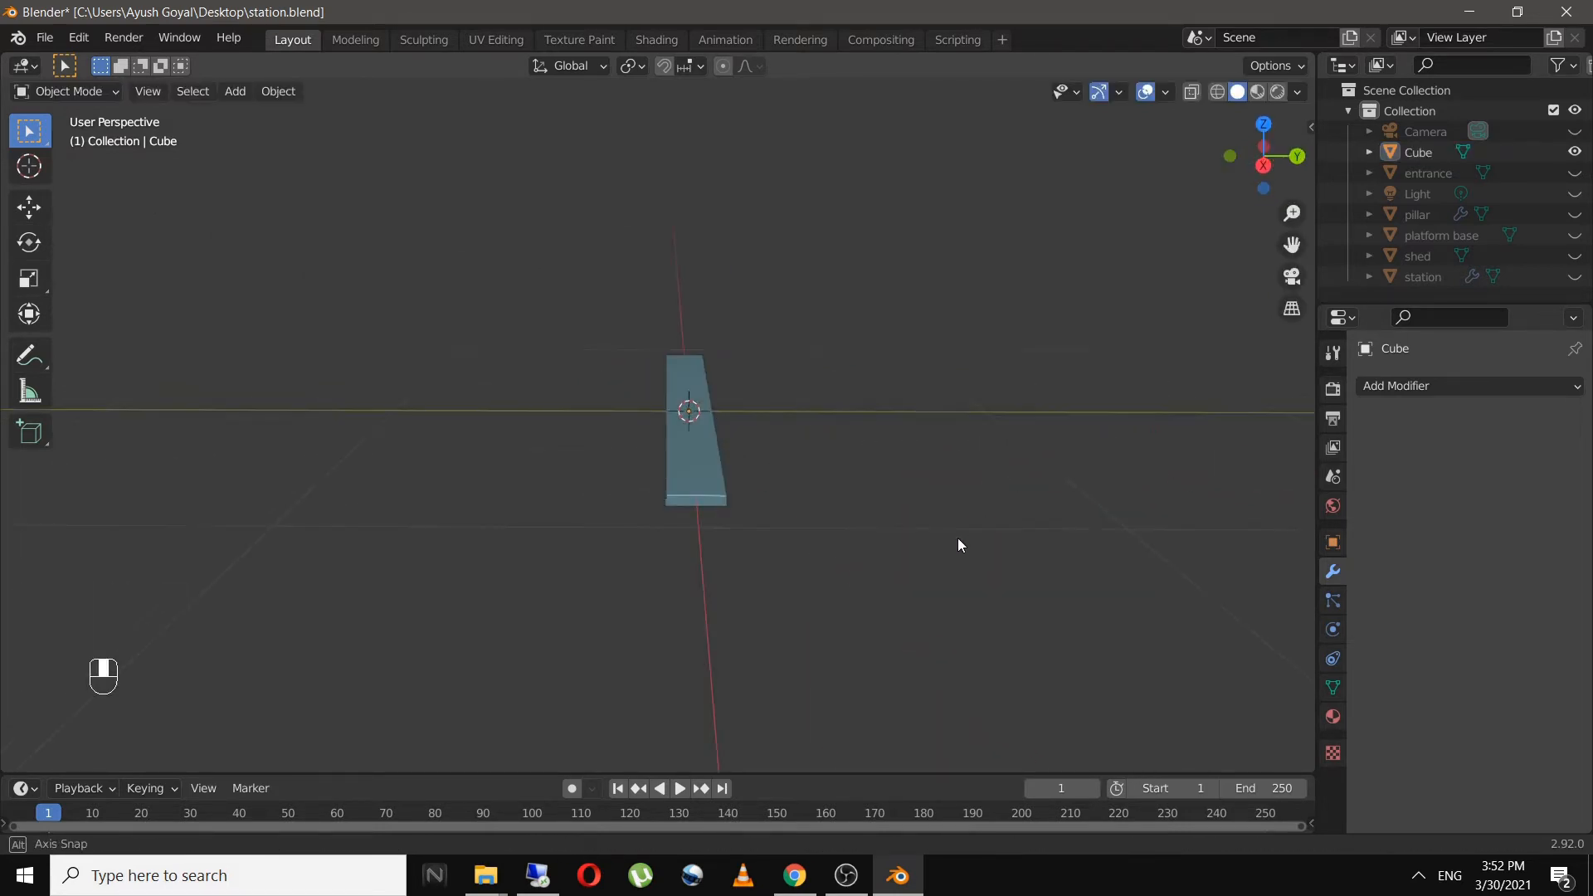
left_click(1408, 383)
left_click(1181, 443)
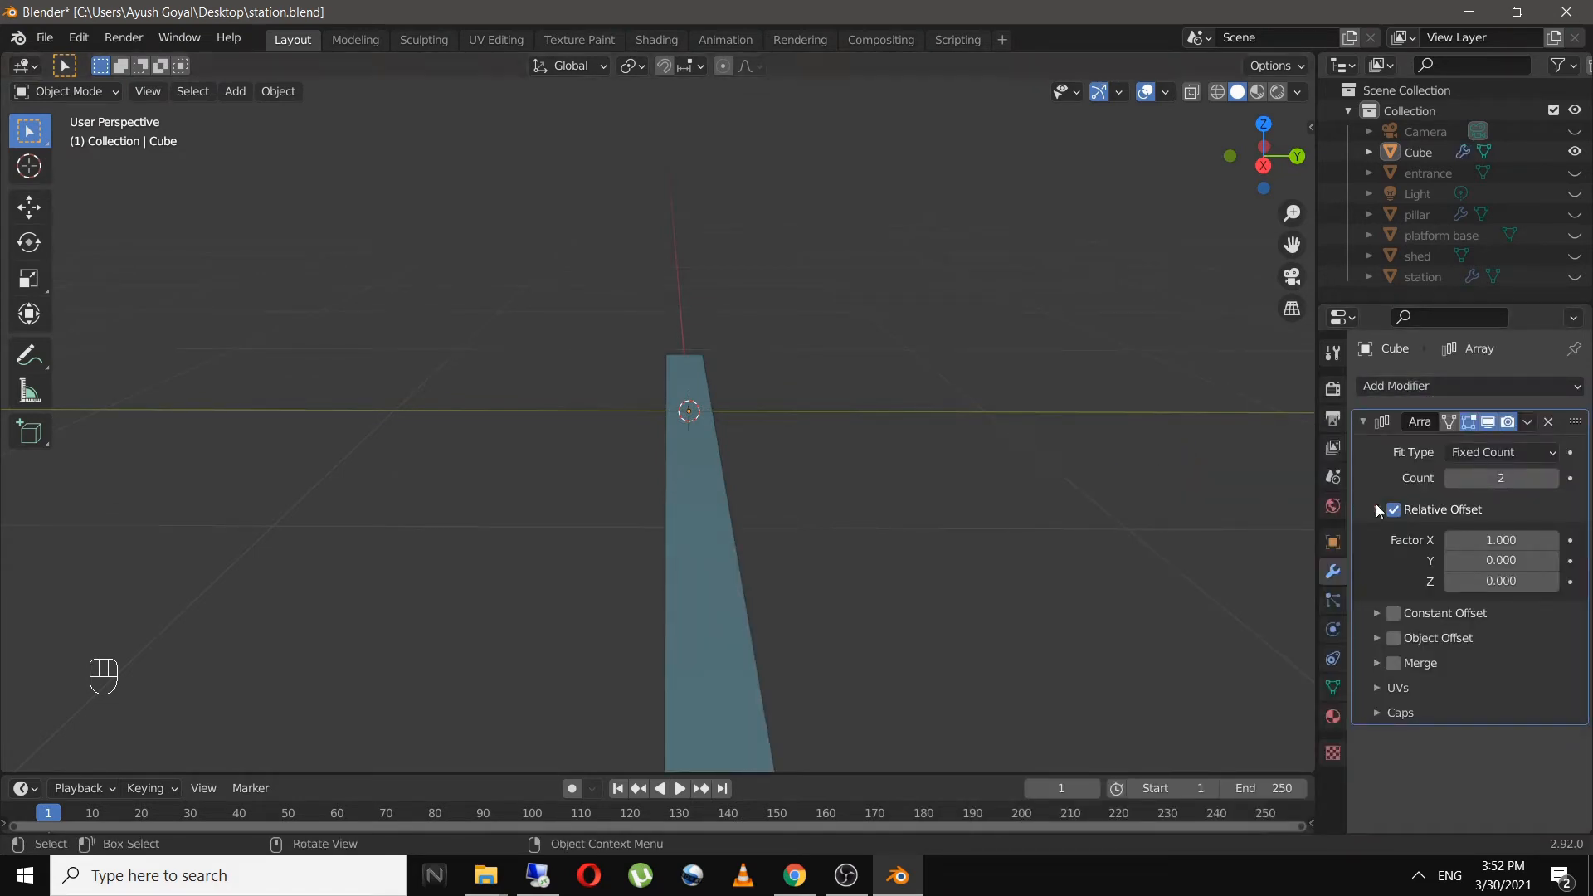
left_click(1504, 540)
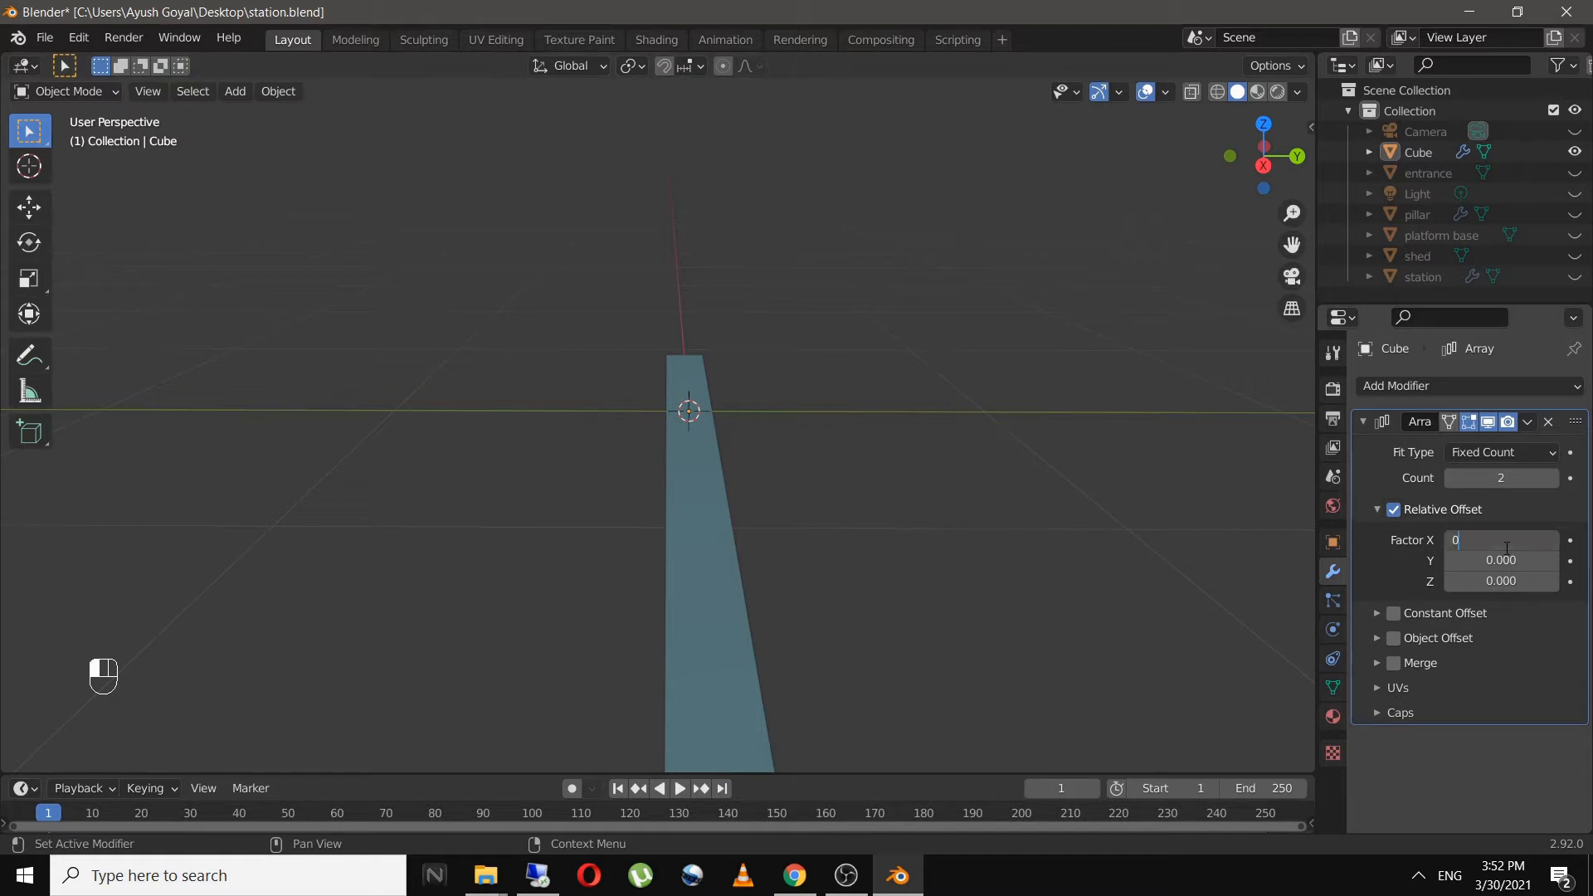
type("0")
key("Return")
- Set the array's relative offset factor Y to 1.1 and its count to 3 to form the bench seat
left_click(1511, 554)
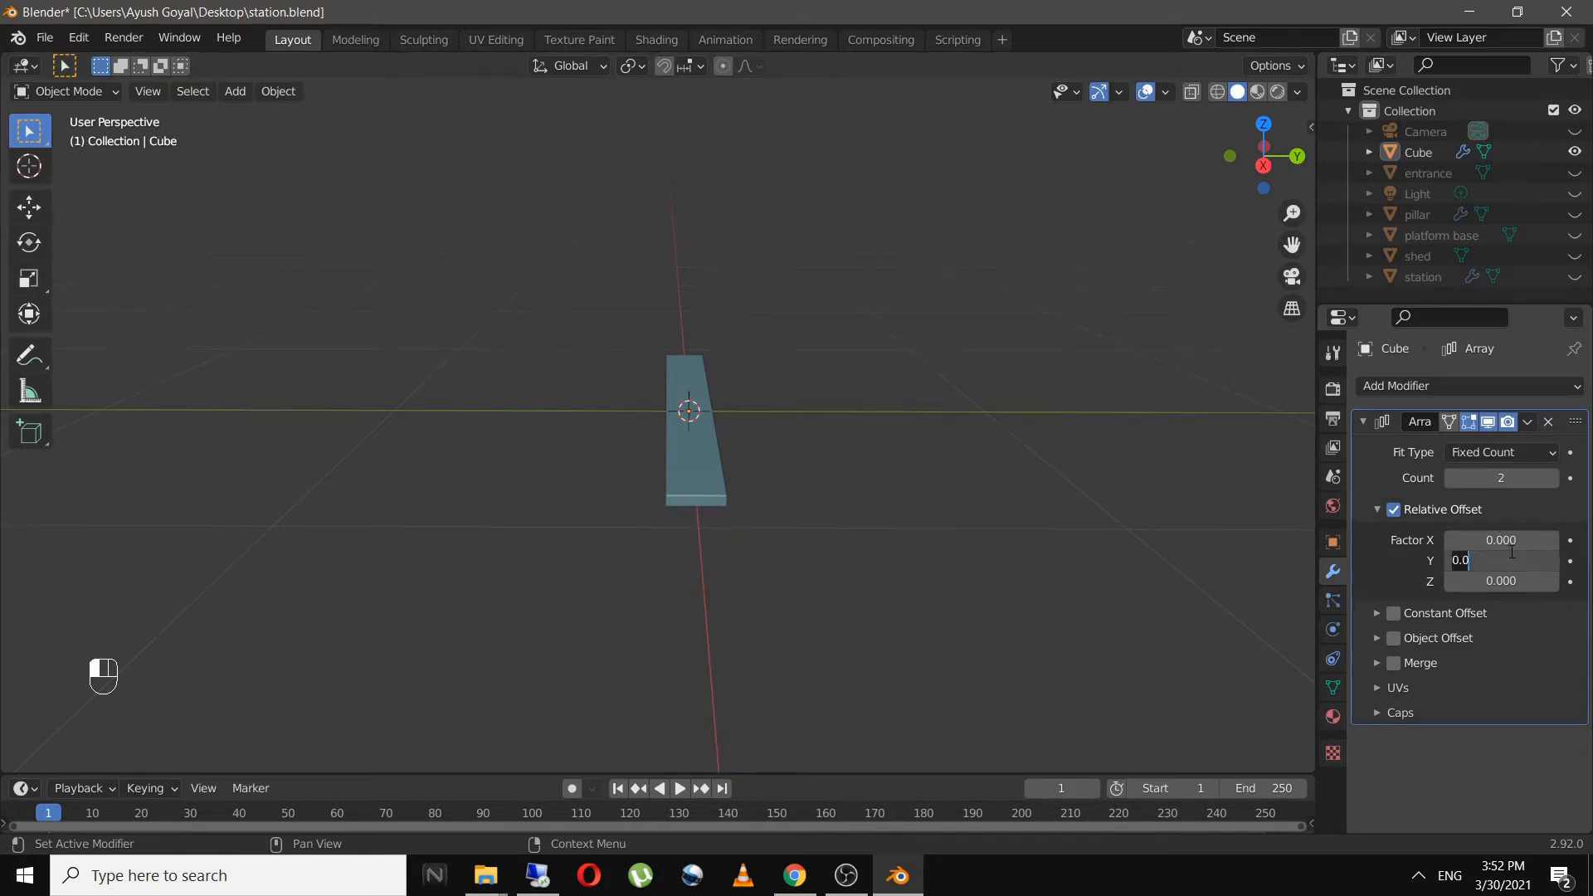
key("Return")
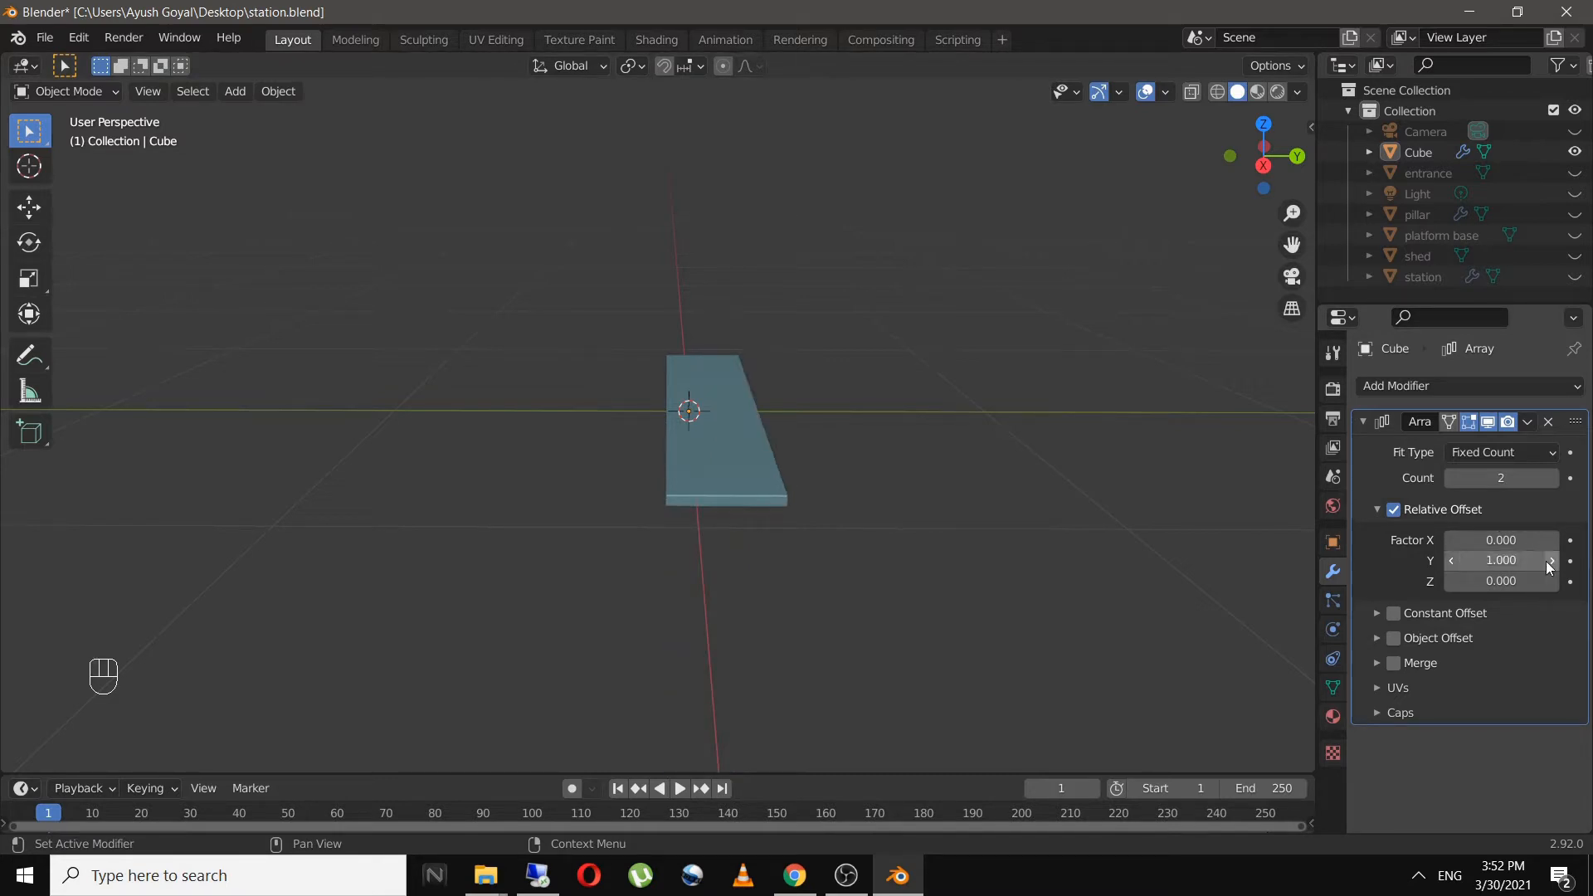
left_click(1549, 561)
middle_click_drag(863, 436, 843, 524)
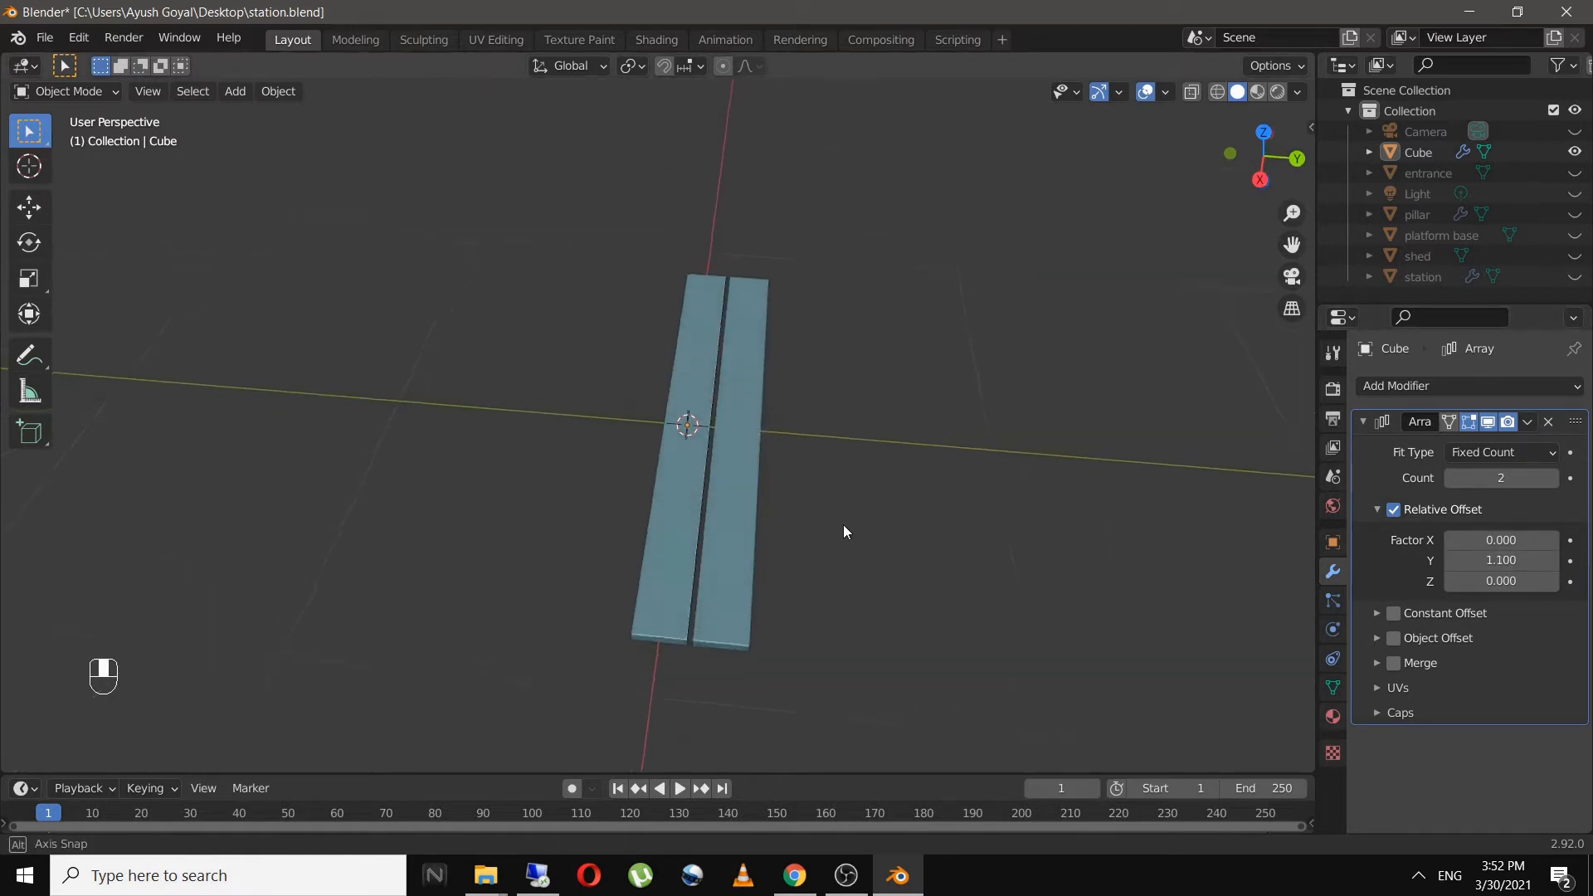
scroll(838, 530, "up", 4)
scroll(837, 530, "down", 2)
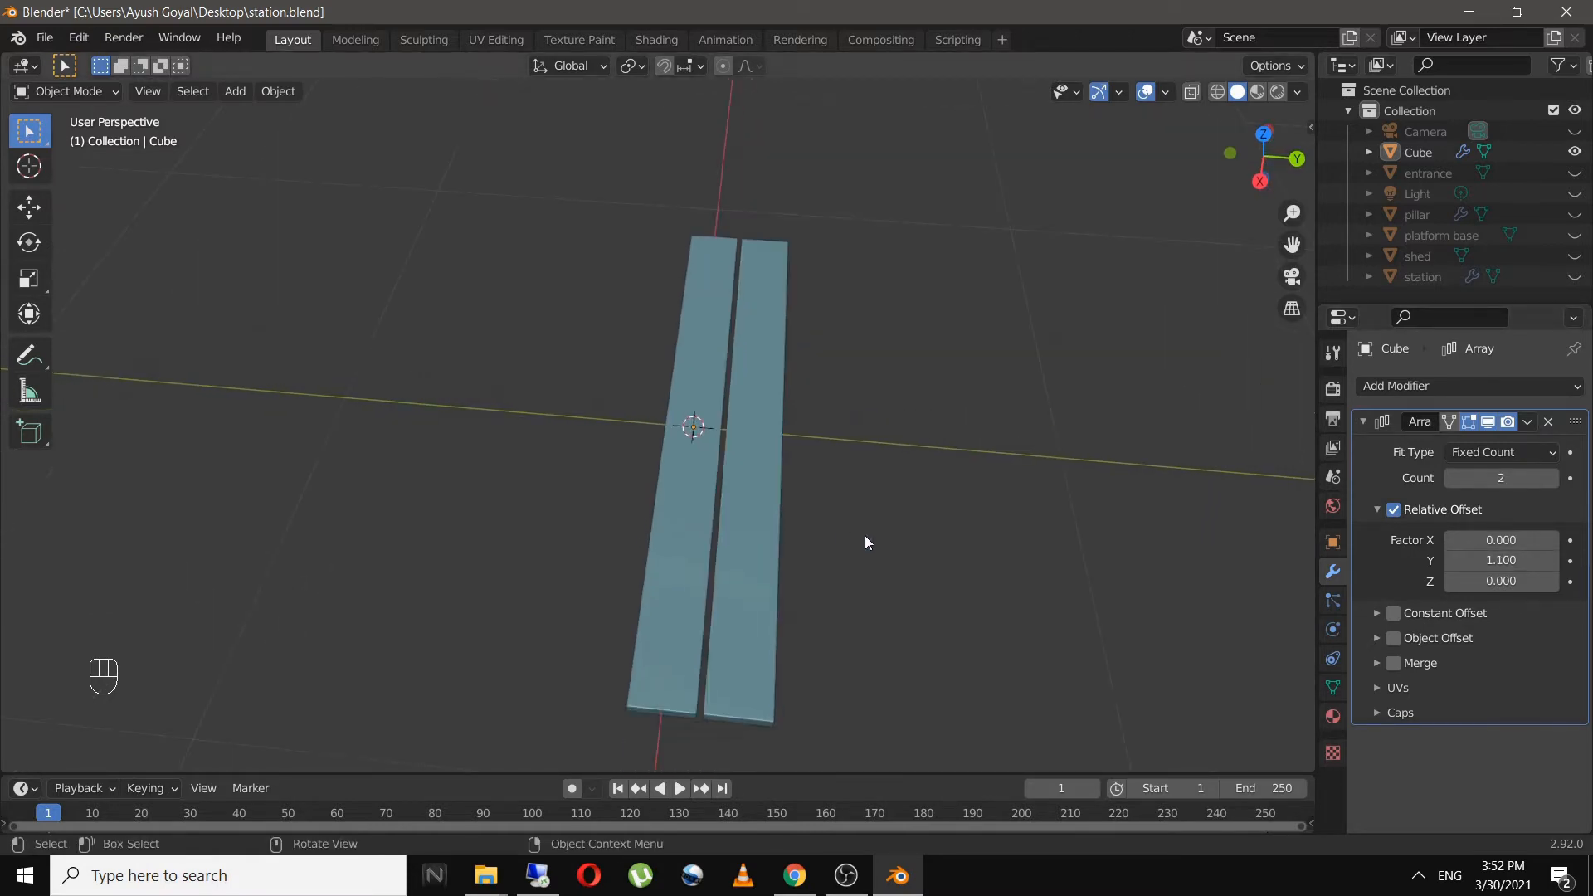
left_click(1551, 478)
- Duplicate the arrayed seat slats from right view and raise the copy about 0.041 m along Z
key("KP_3")
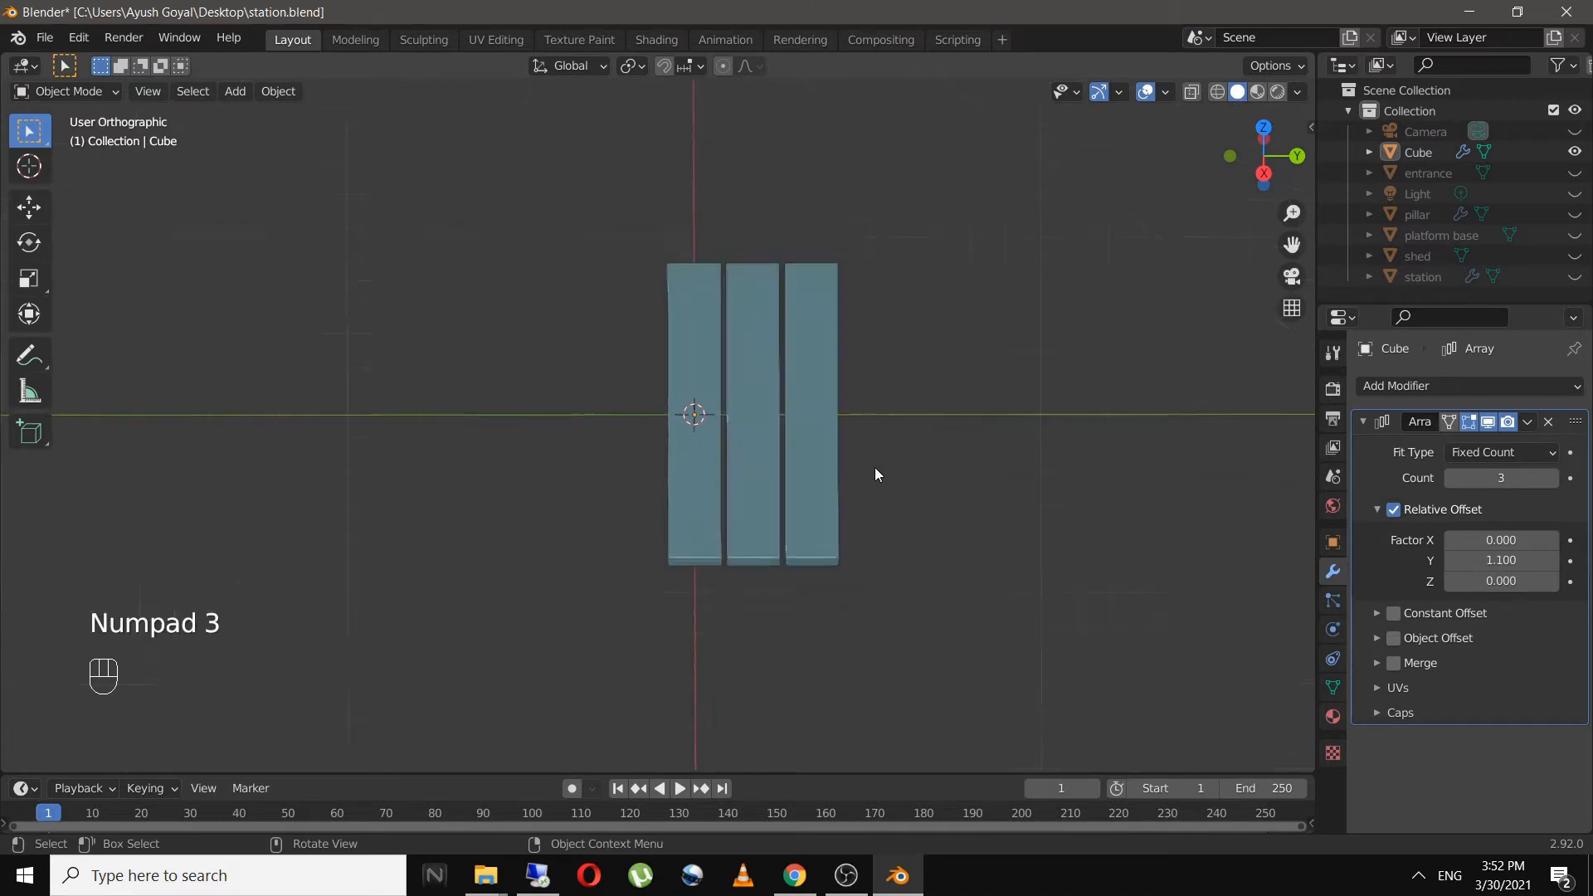
scroll(875, 475, "up", 6)
middle_click_drag(875, 475, 674, 422, "shift")
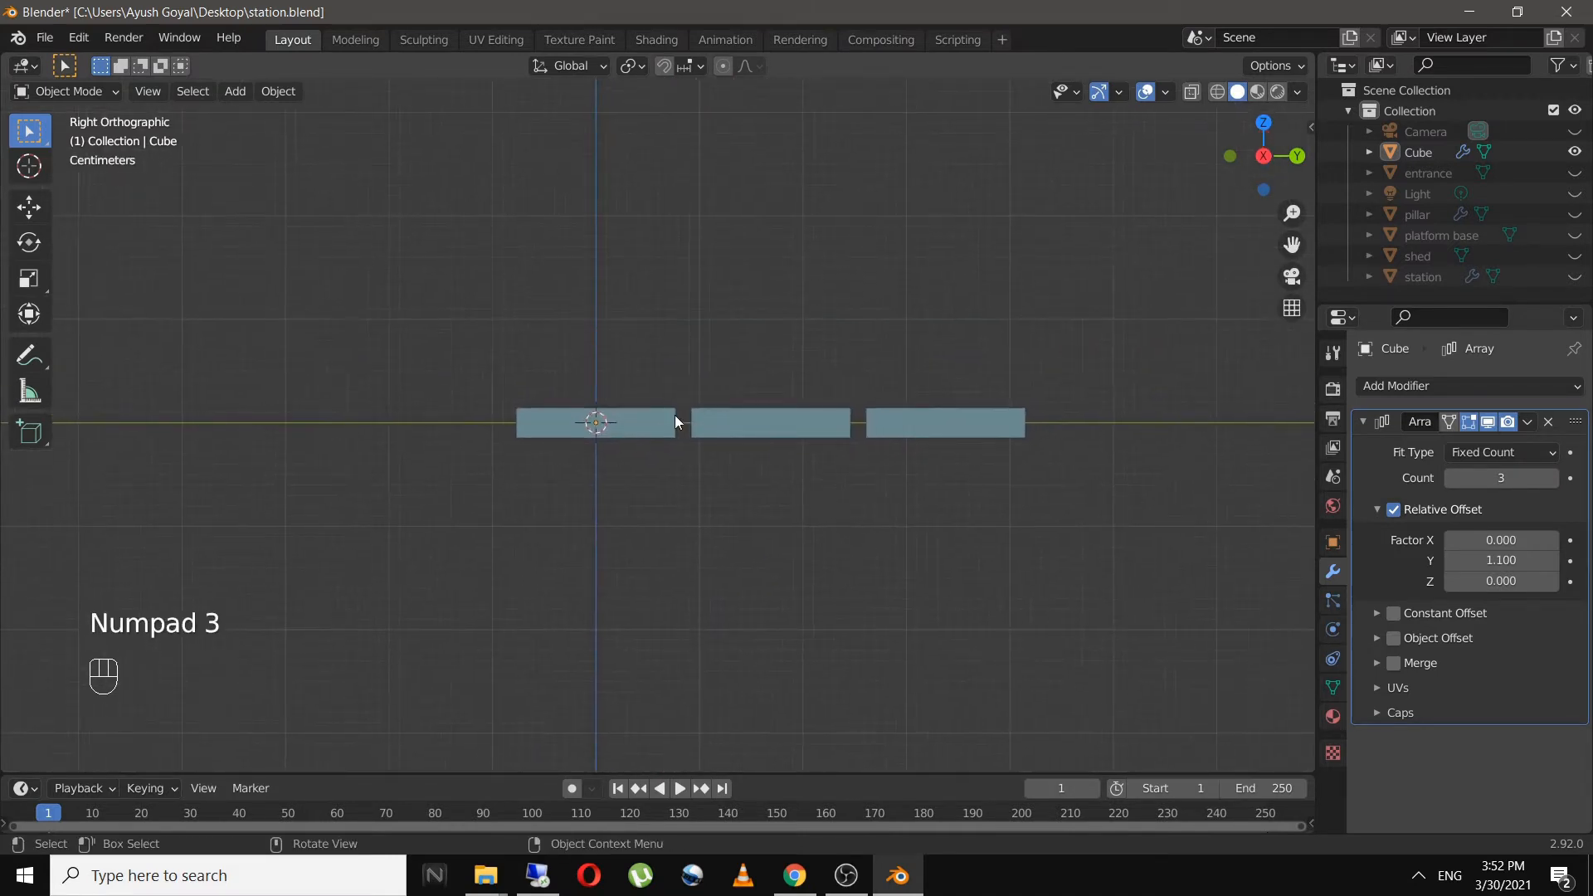
left_click(674, 422)
key("shift+d")
key("z")
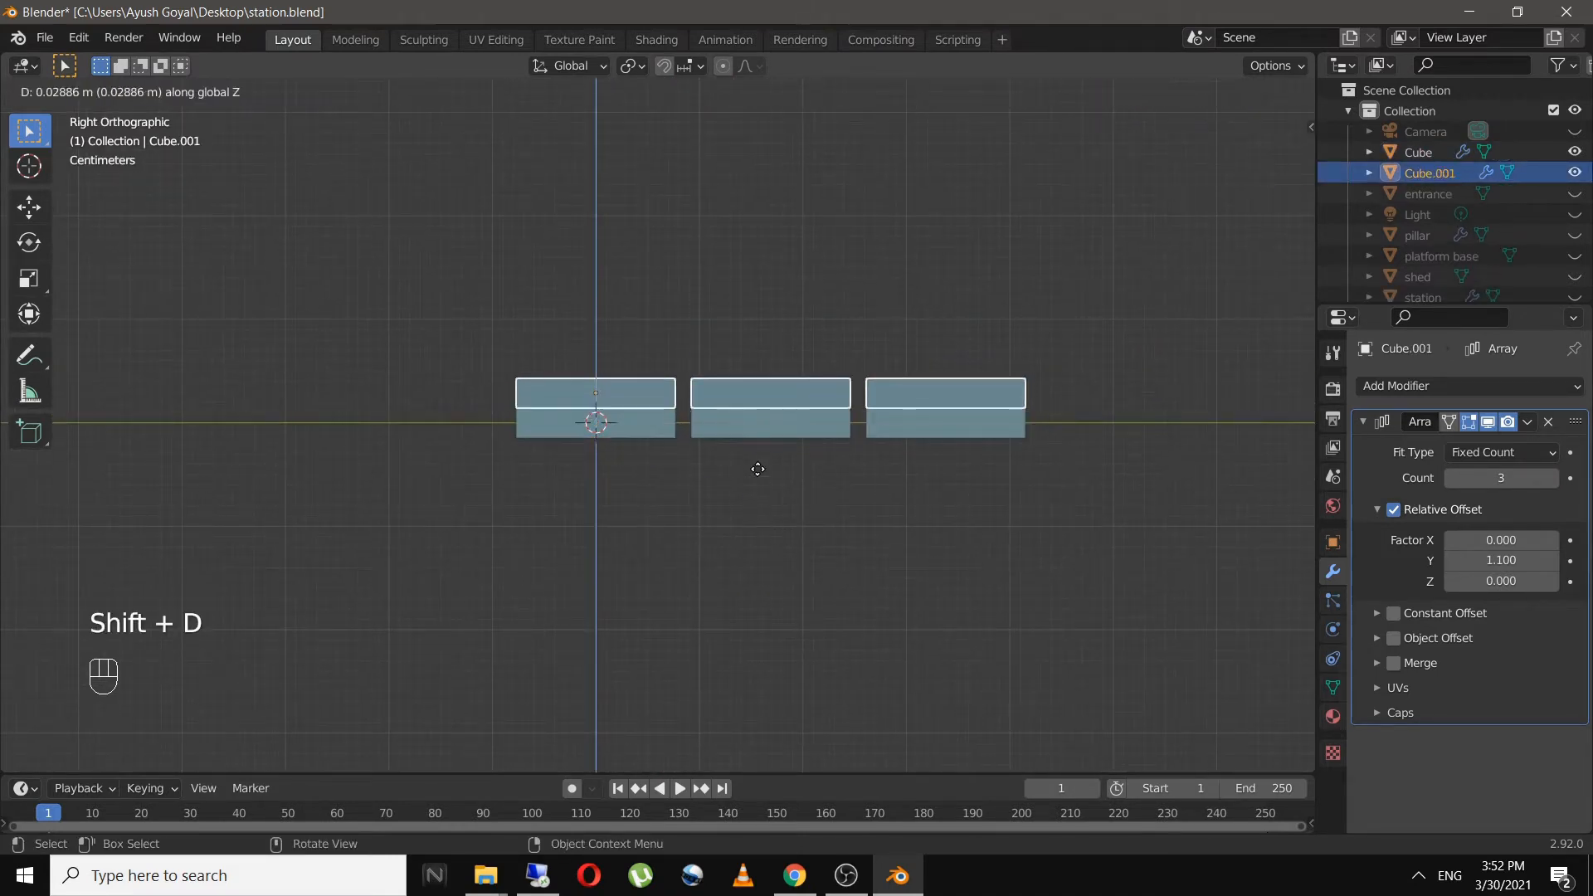
left_click(758, 467)
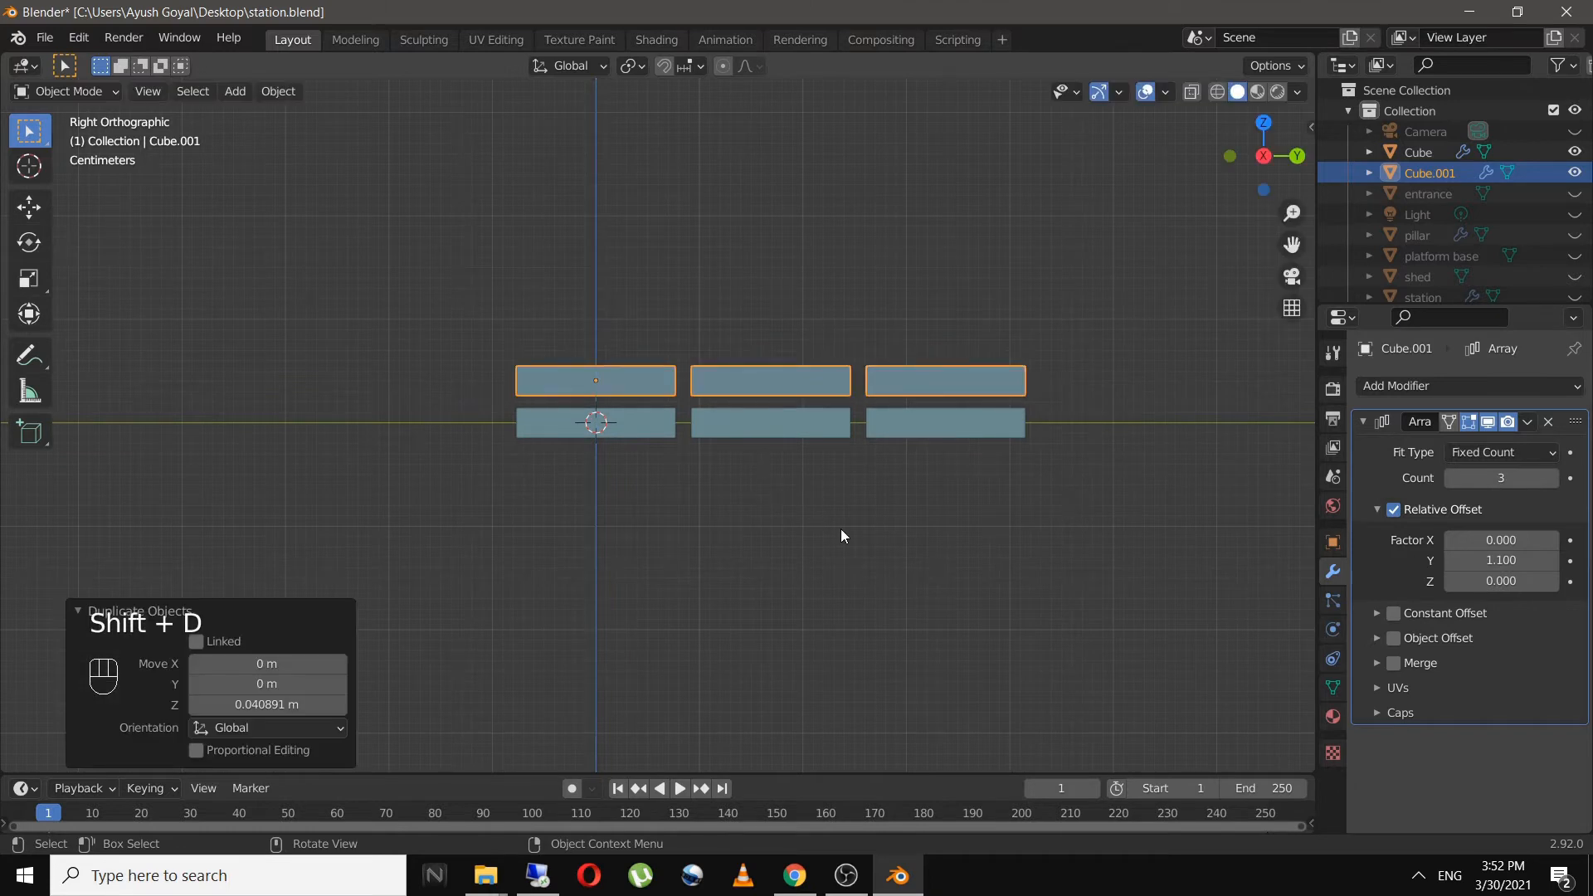
- Rotate the duplicated slats 104° about X and move them to the seat's rear edge as a backrest
key("r")
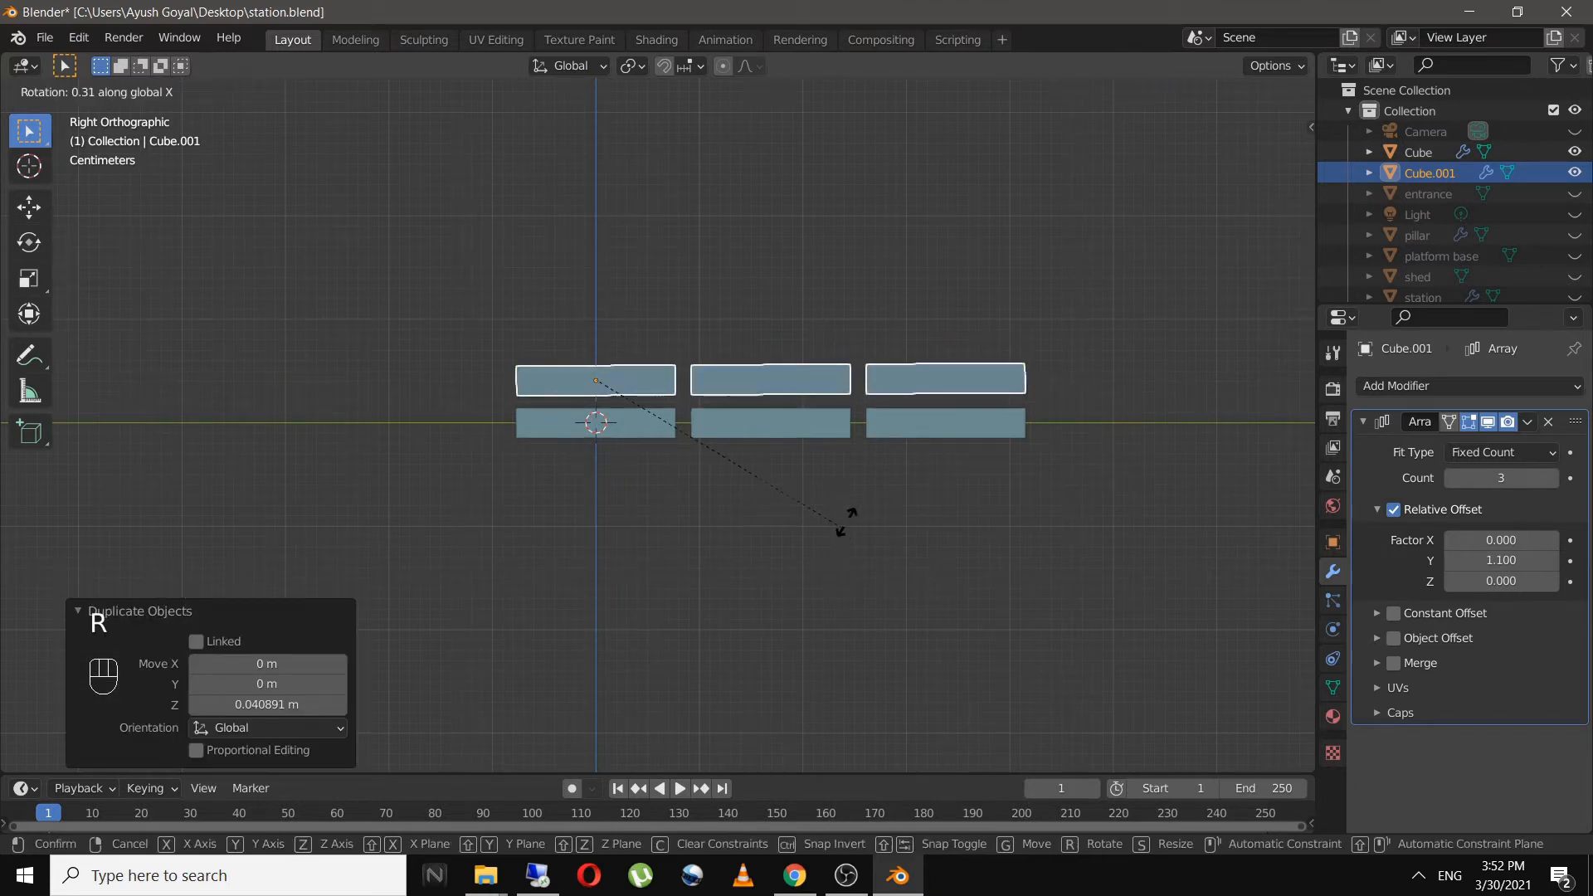
left_click(622, 267)
middle_click_drag(688, 340, 717, 456, "shift")
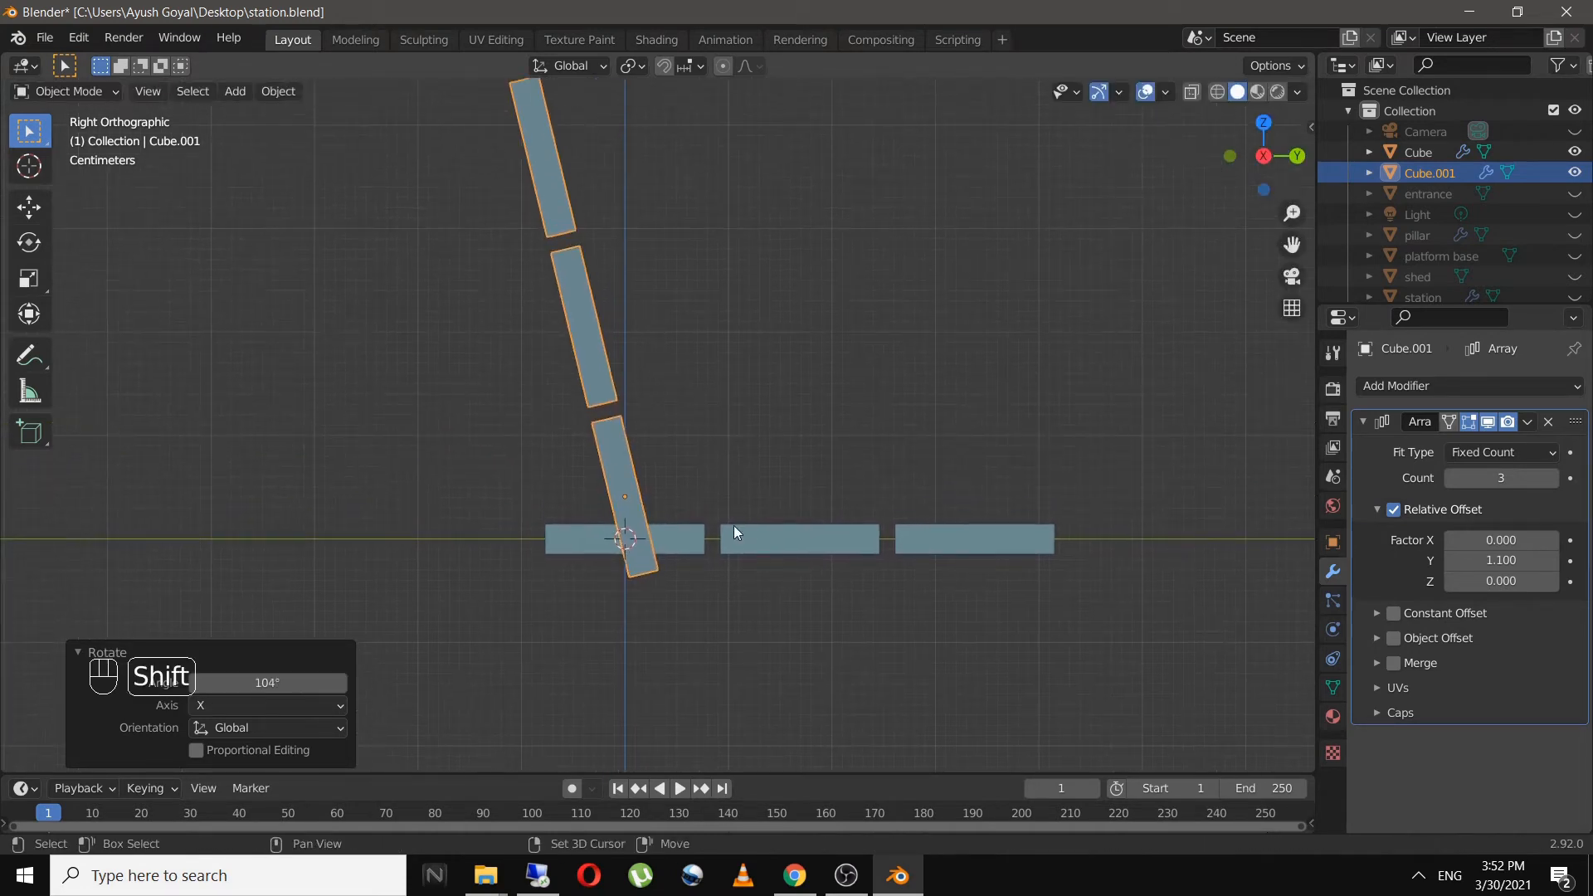
key("g")
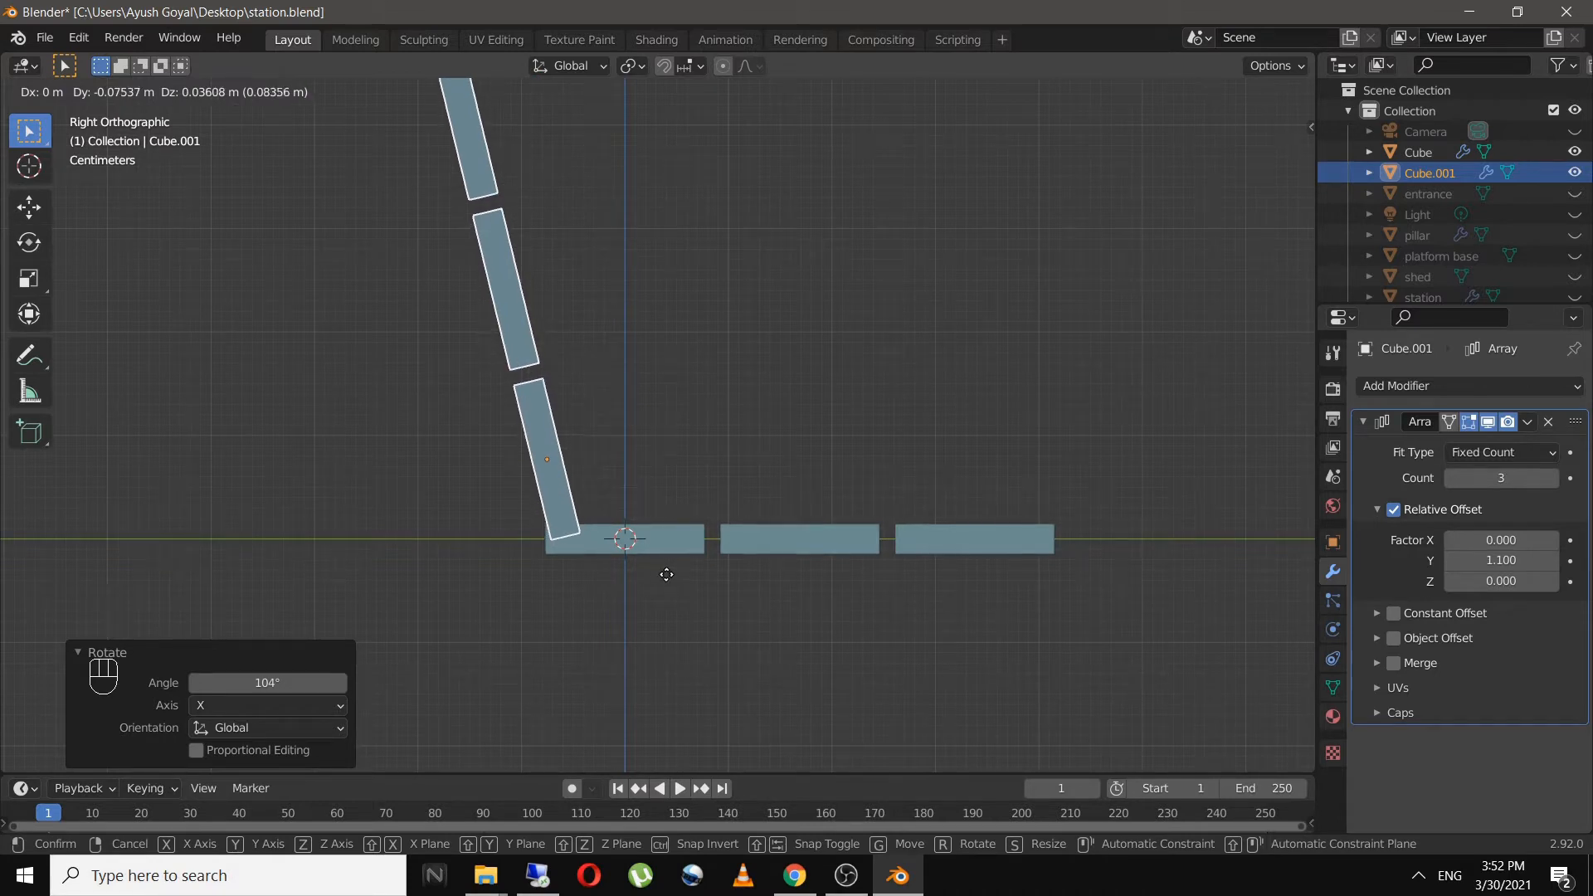
left_click(668, 581)
- Add a new cube mesh at the origin for the bench's support
middle_click_drag(715, 635, 963, 581)
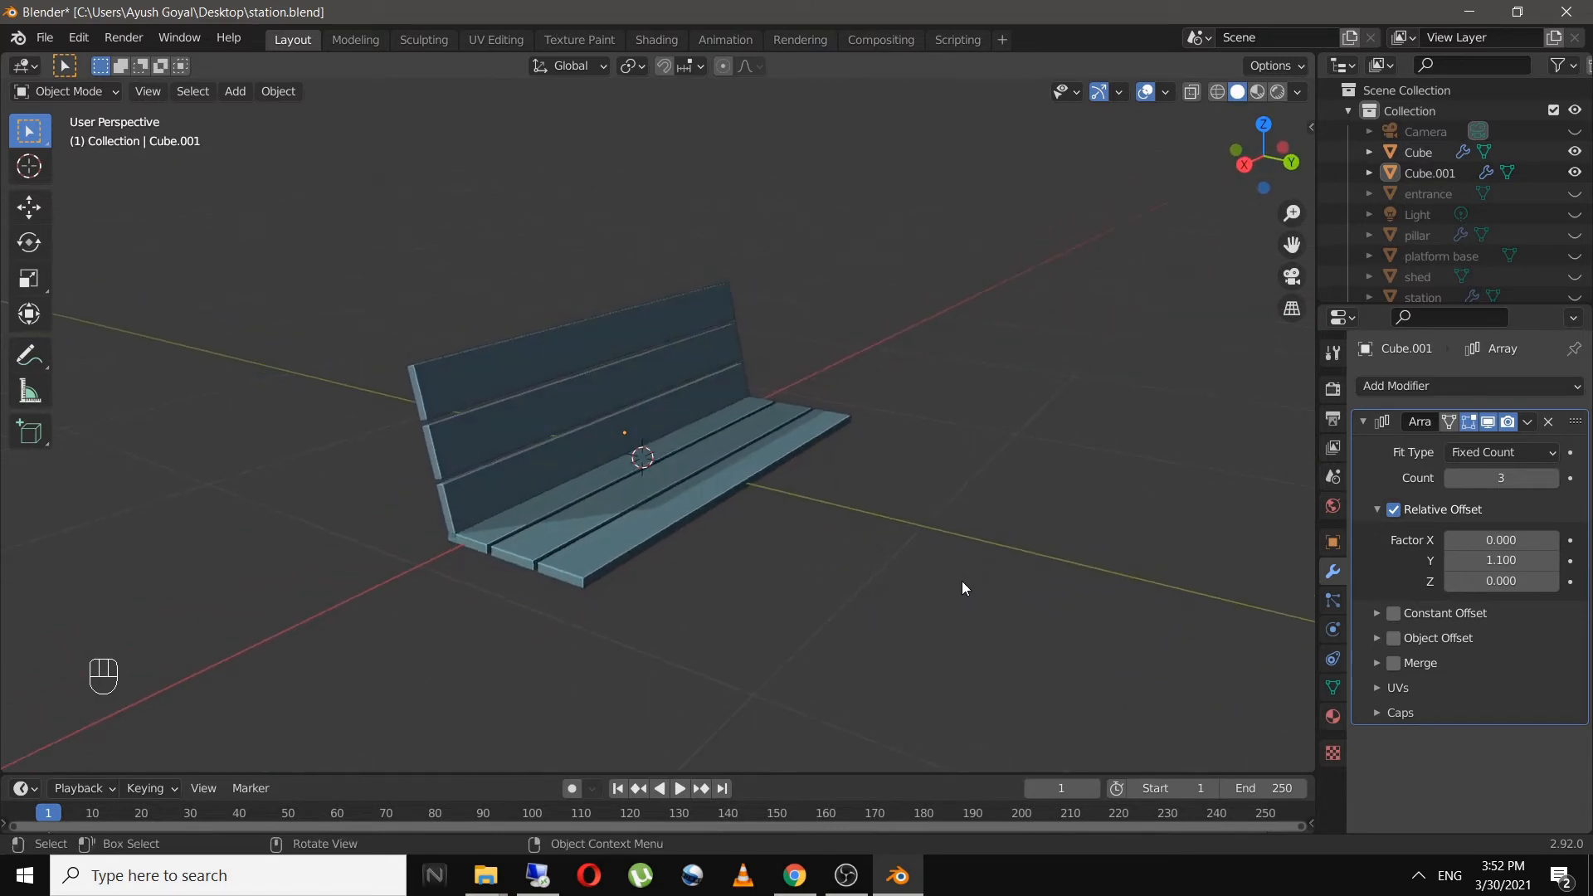
key("KP_0")
key("KP_Decimal")
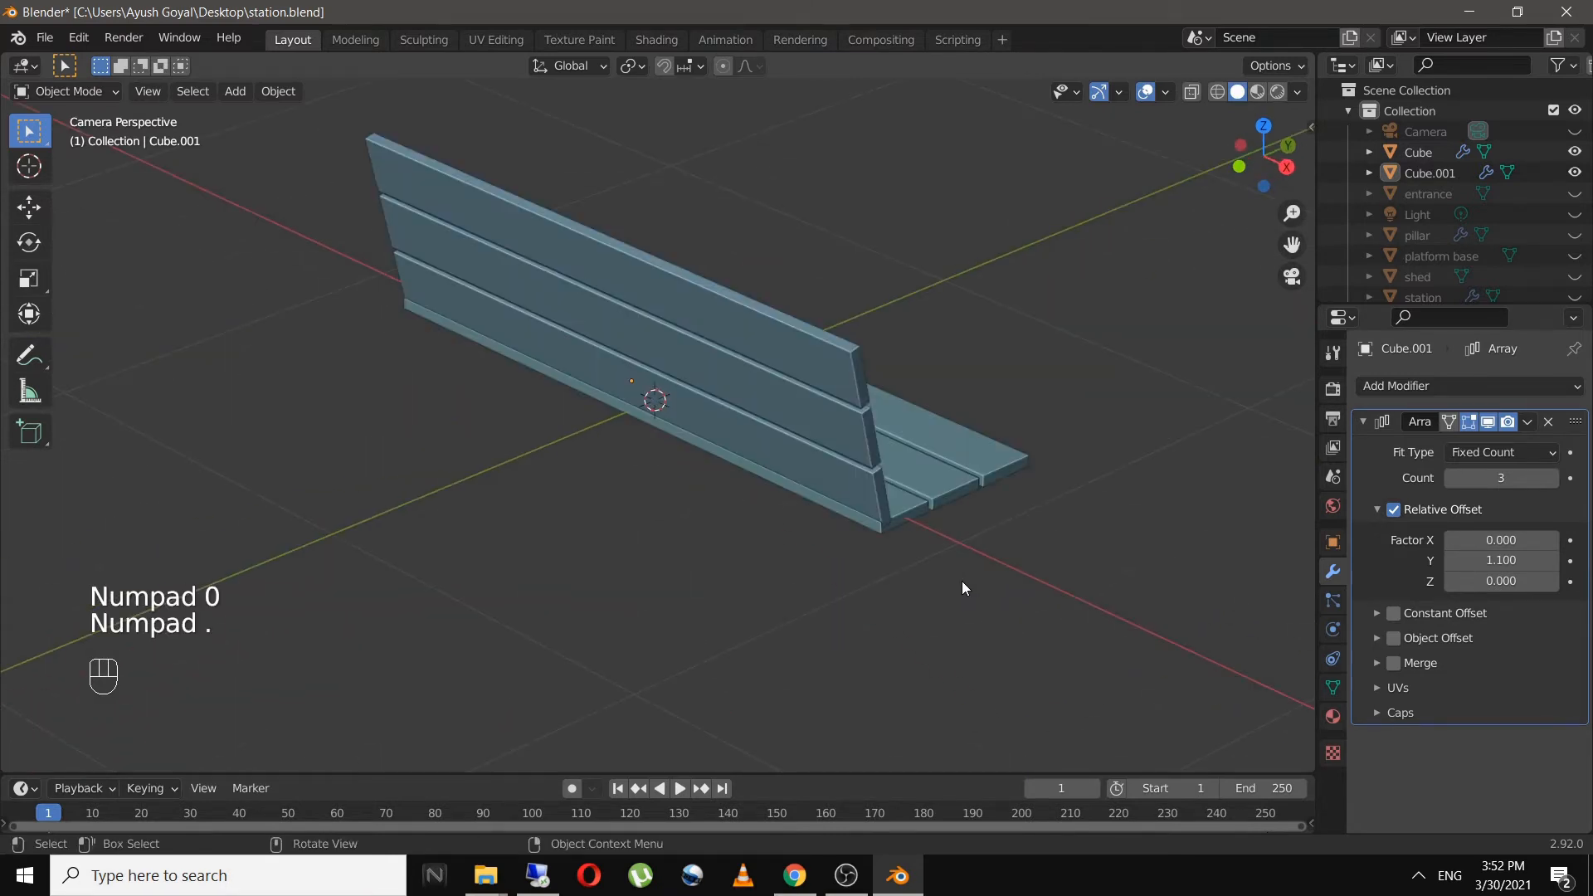
key("KP_3")
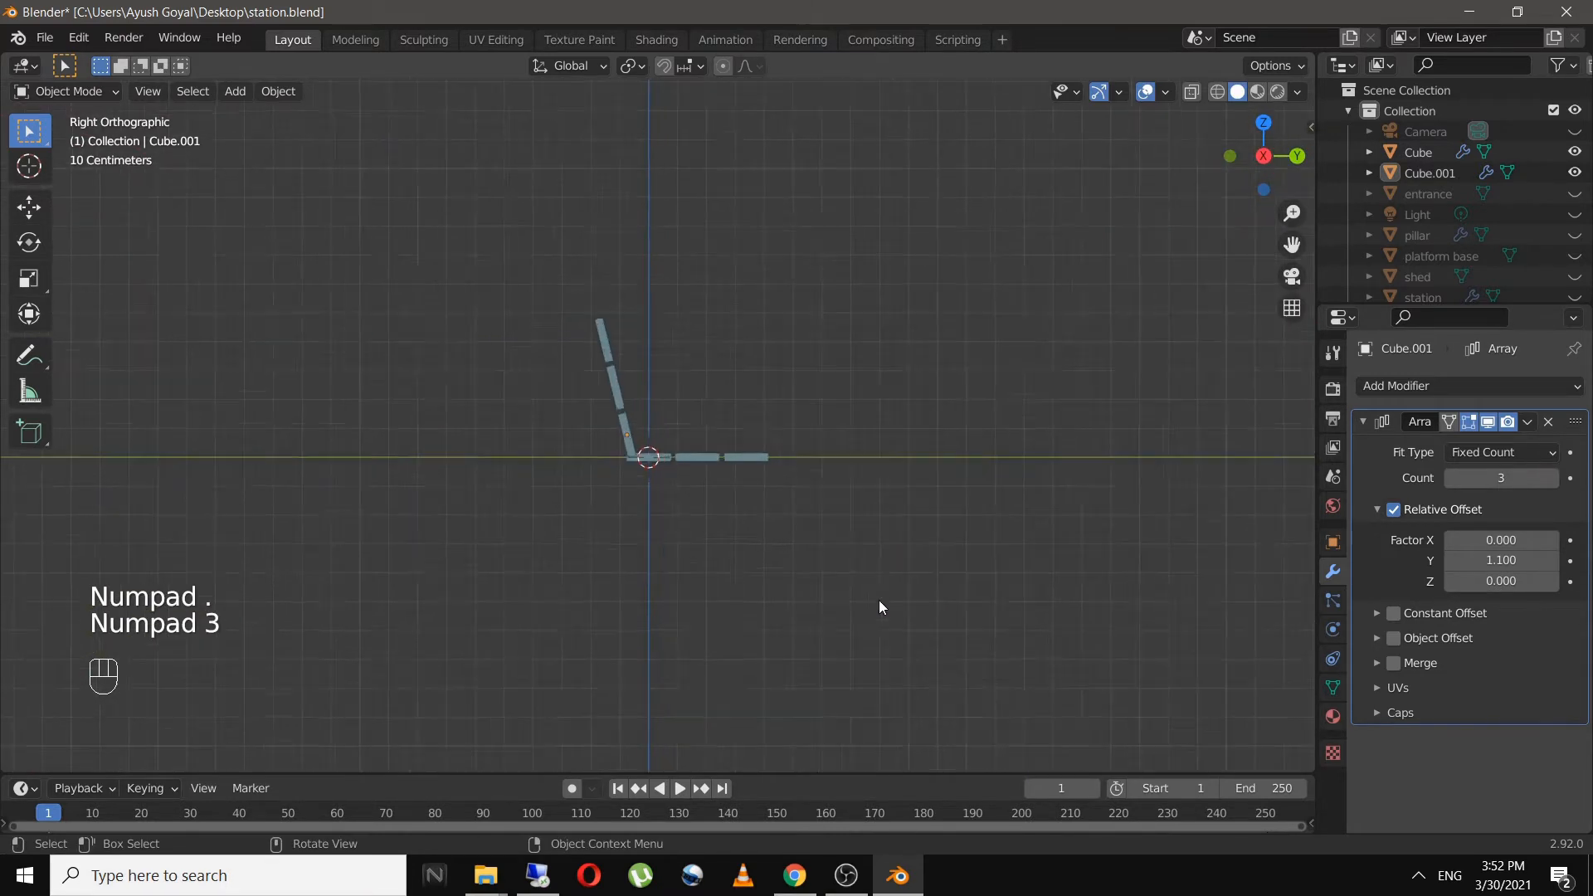
scroll(877, 600, "up", 4)
middle_click_drag(874, 603, 883, 516, "shift")
key("shift+a")
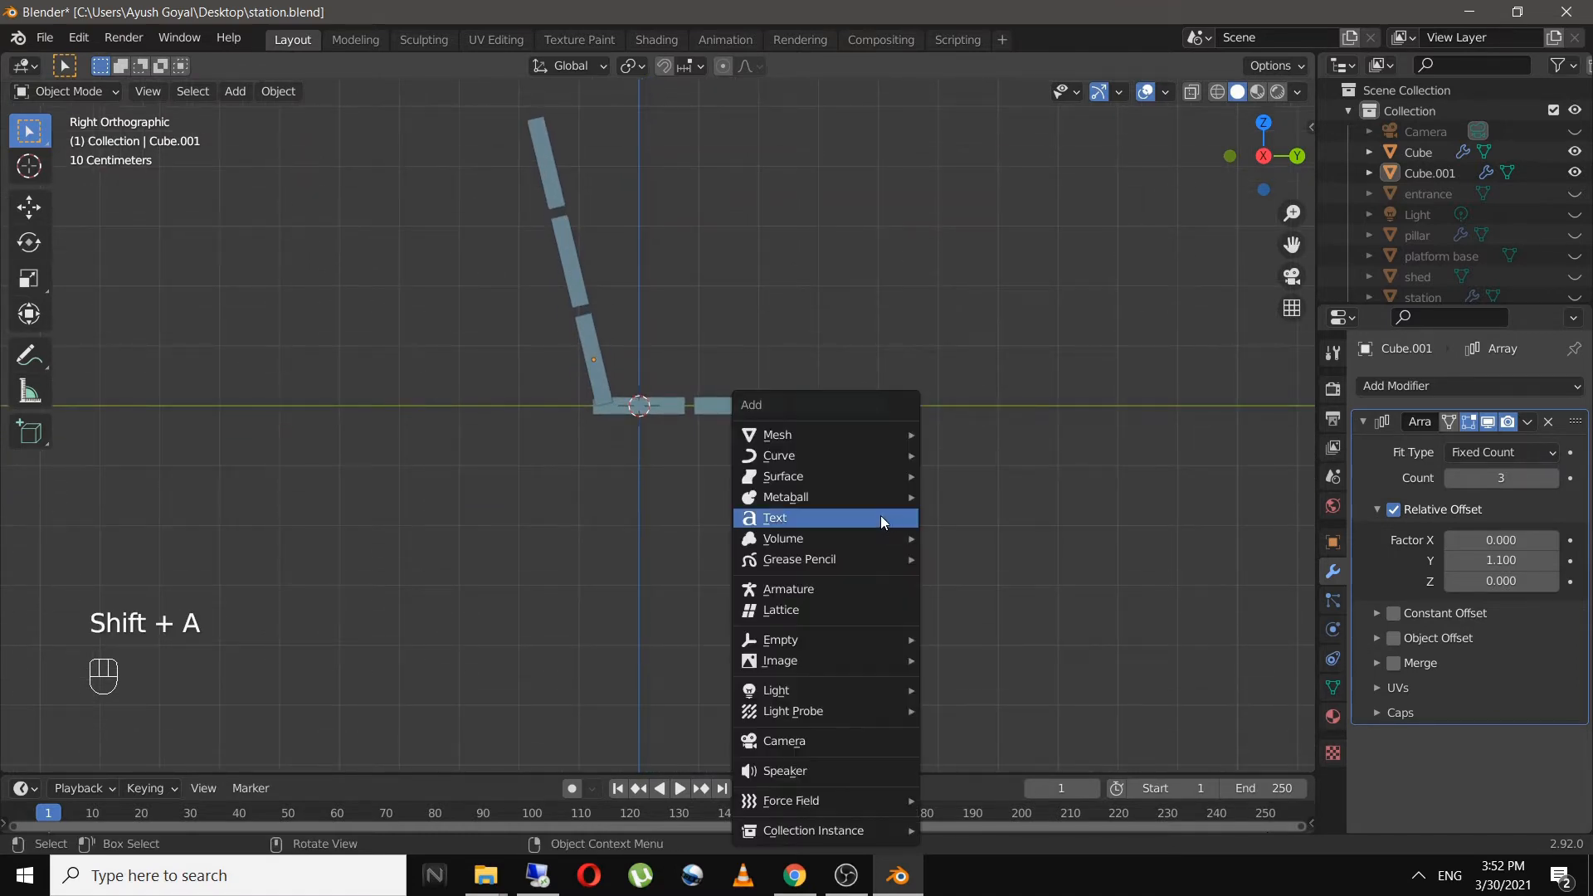
mouse_move(861, 434)
left_click(966, 458)
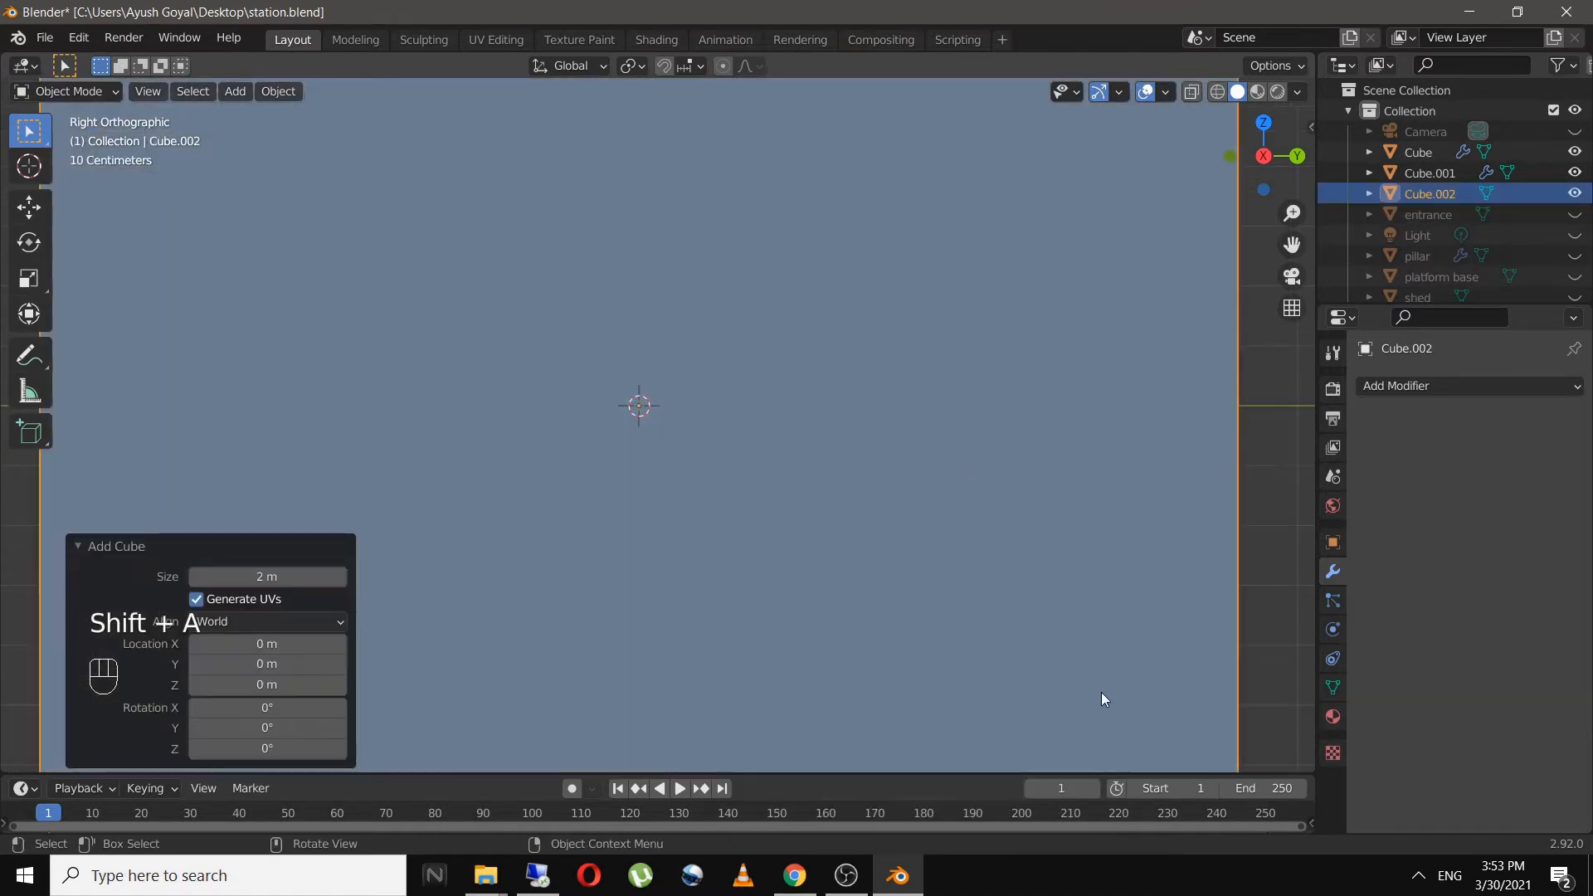
- Scale the new cube to about 0.144 and move it under the seat, about 0.15 m along Y and -0.144 m along Z
key("s")
left_click(714, 427)
key("g")
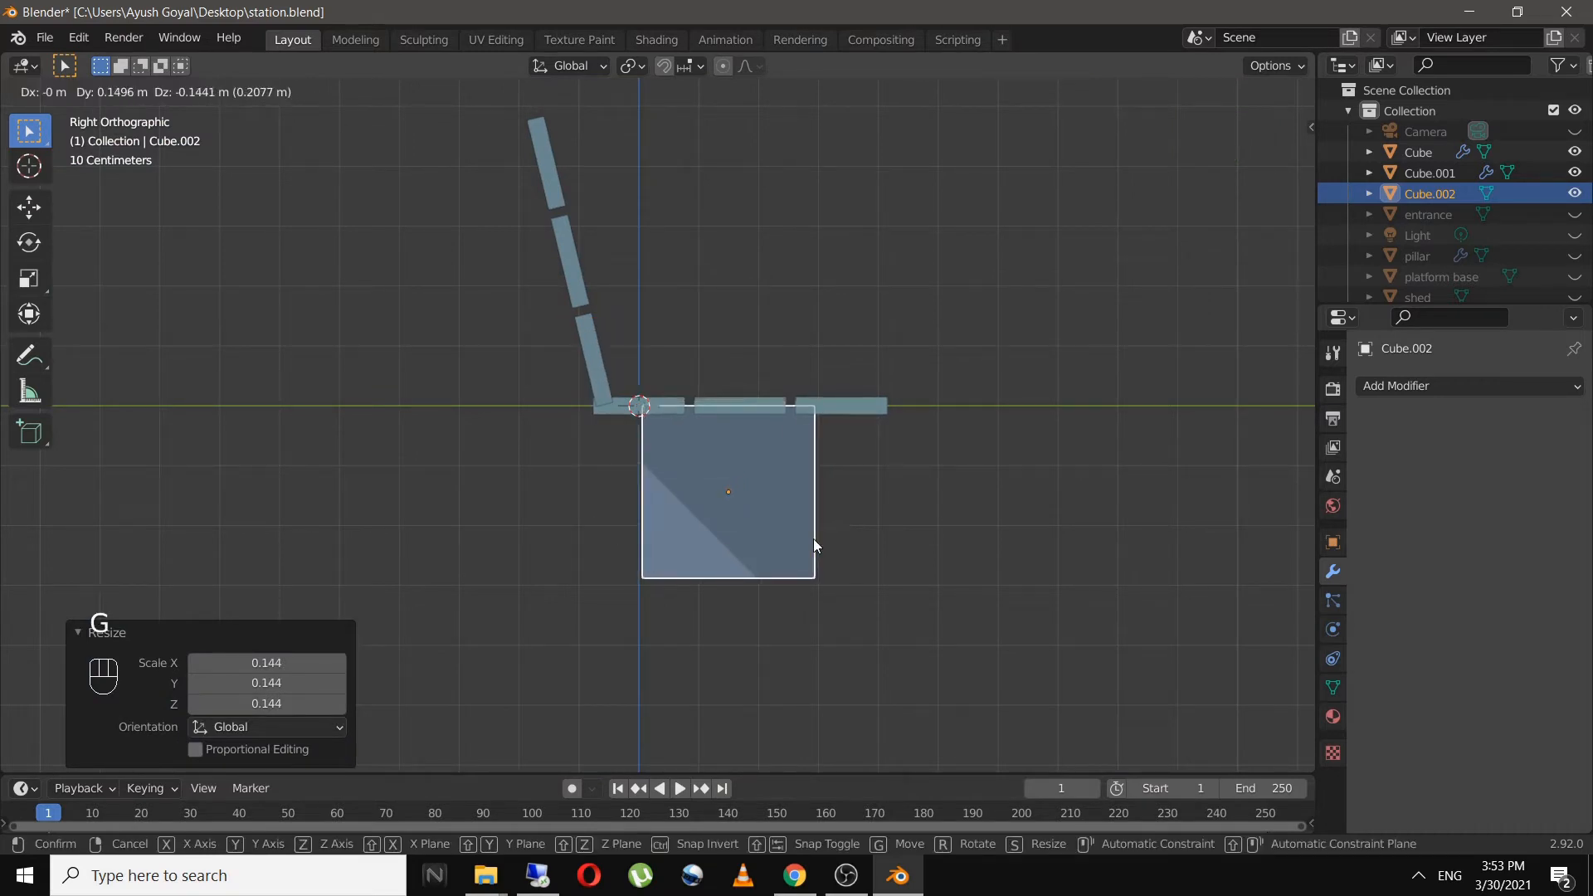
left_click(814, 545)
- Widen the support block by about 1.414 along Y and shift it about 0.022 m along Y beneath the seat
key("s")
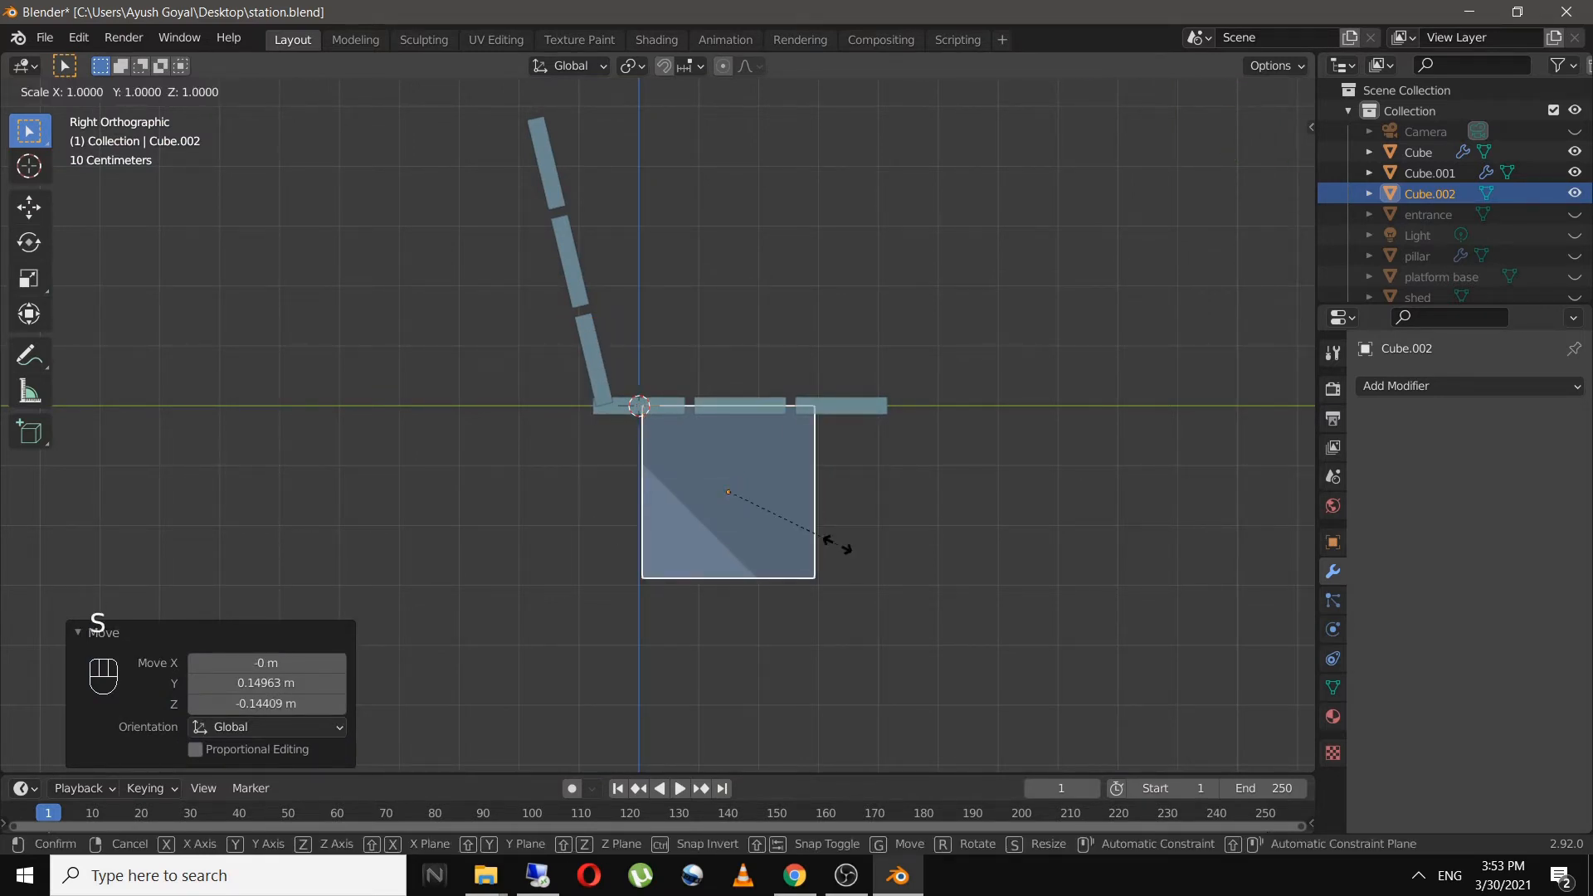
key("y")
left_click(886, 559)
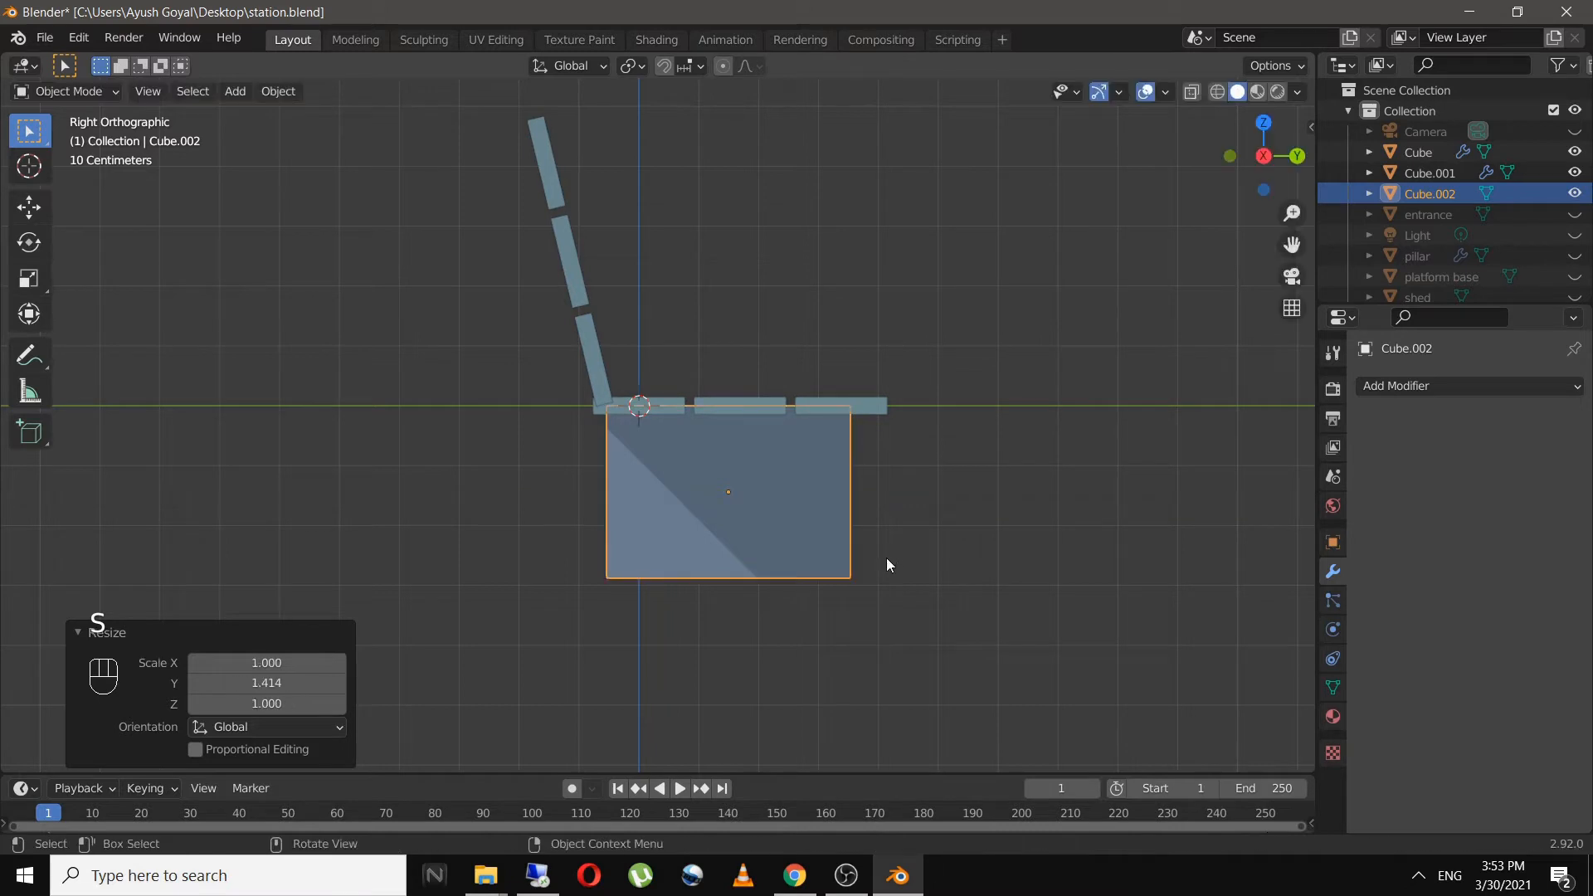
key("g")
key("y")
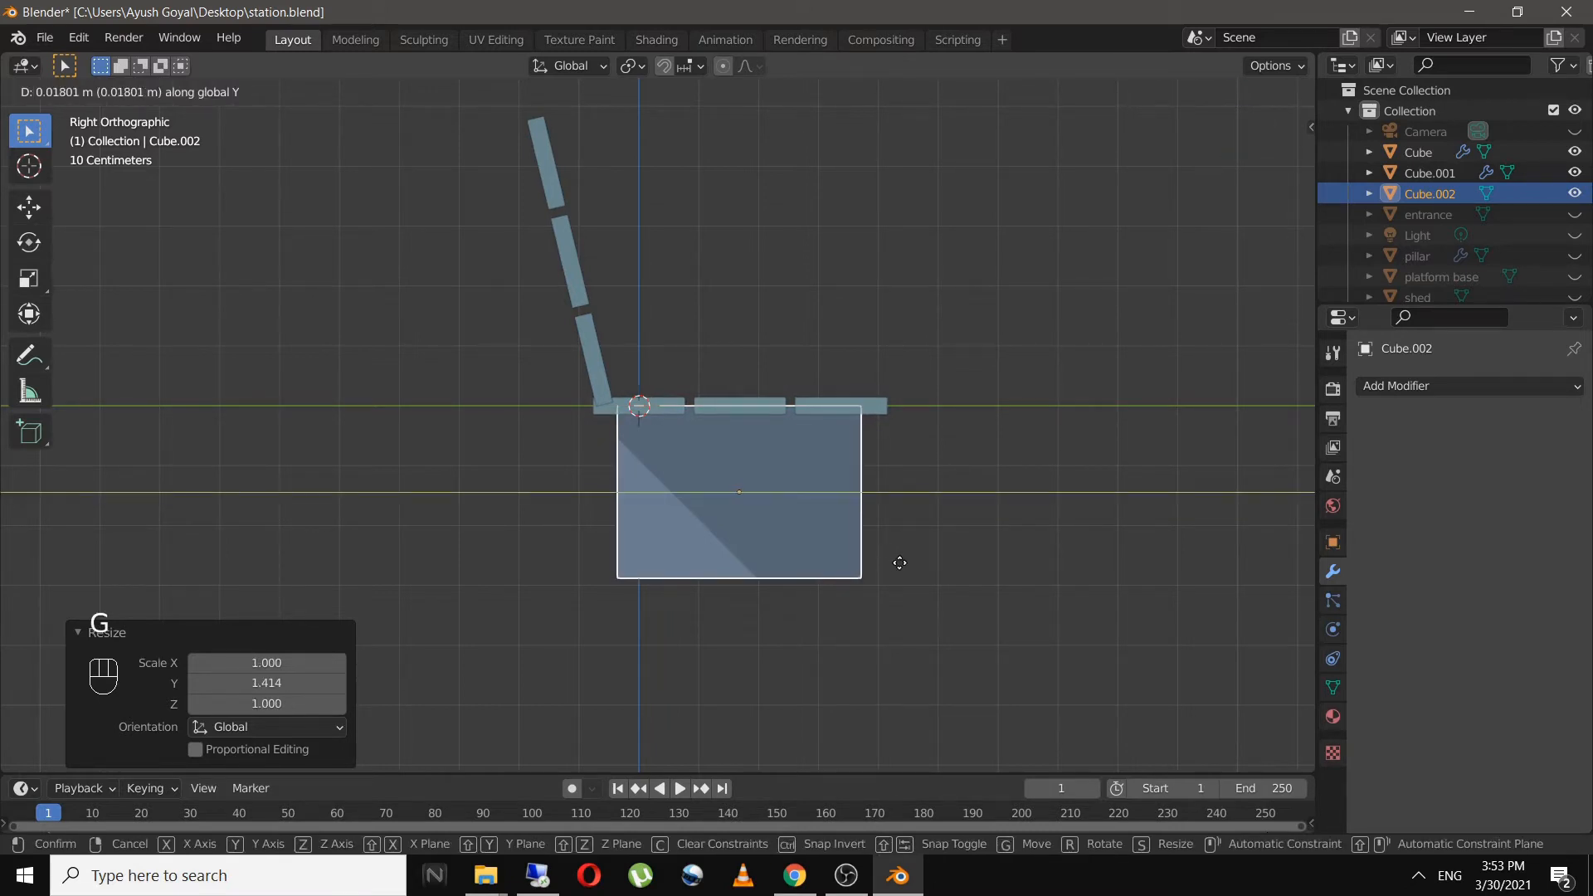
left_click(901, 566)
- Stretch the support block slightly along Y, by a factor of about 1.052
key("s")
key("y")
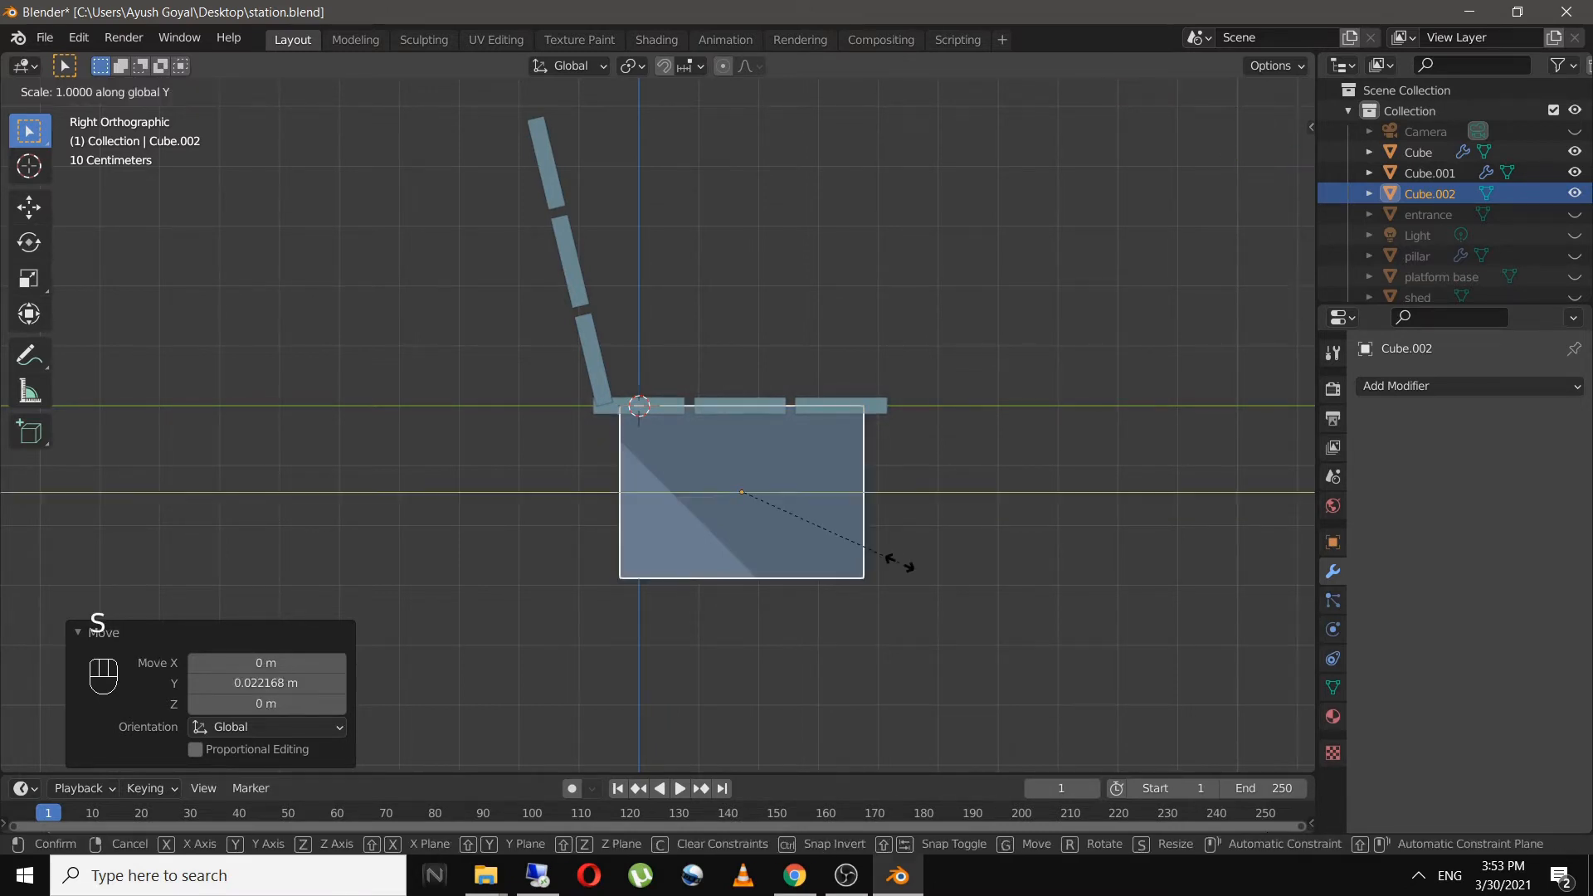
key("shift")
left_click(980, 599)
scroll(947, 614, "up", 2)
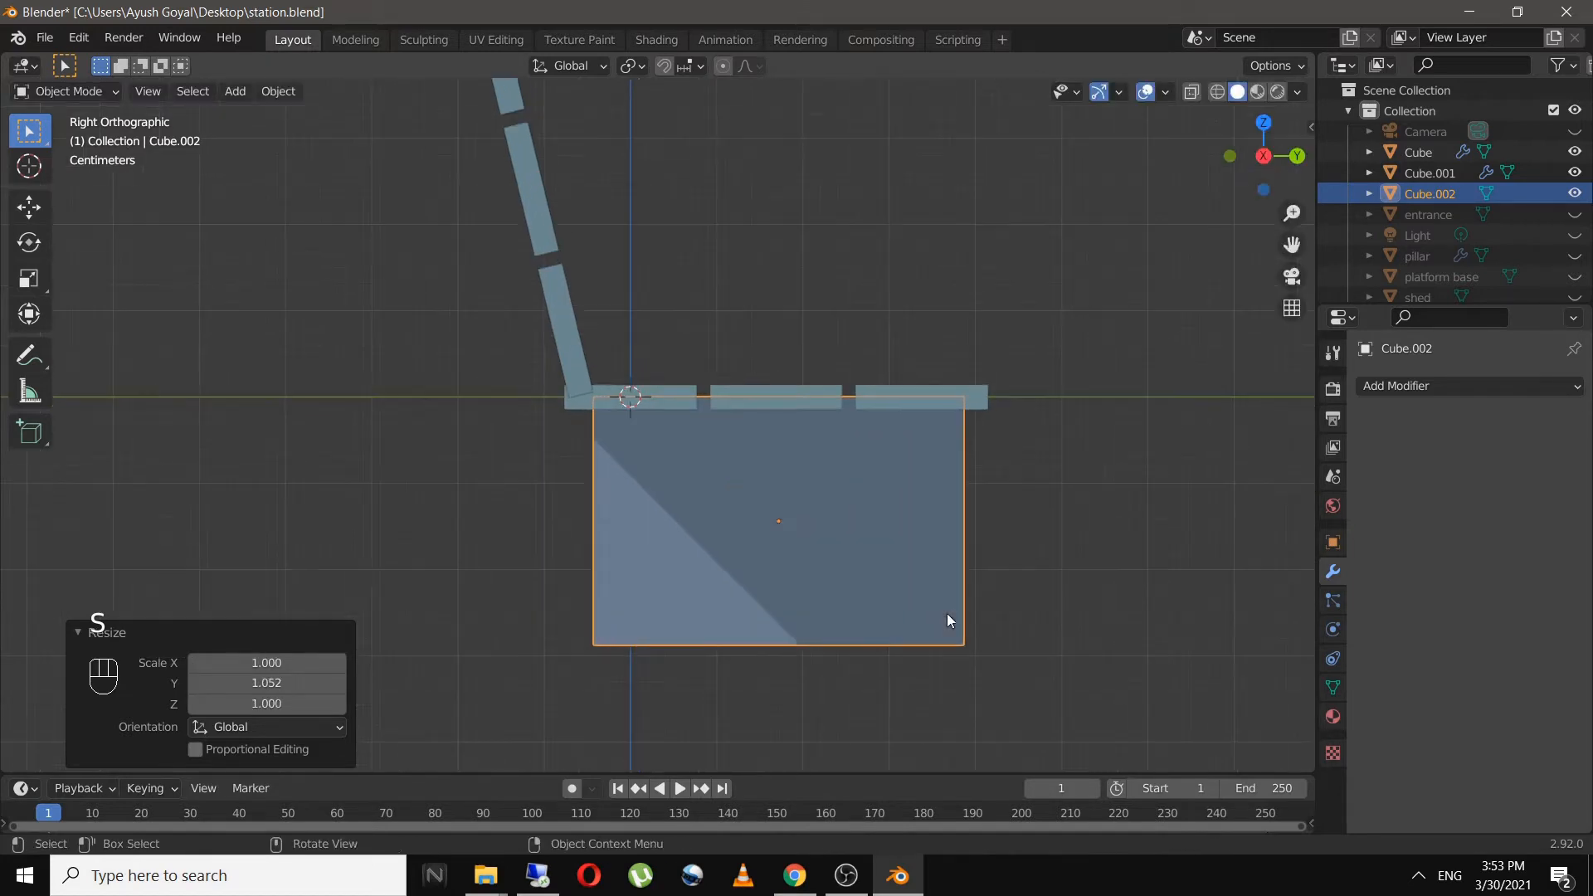
- Flatten the support block by about 0.273 along Z and raise it about 0.102 m against the seat's underside
key("s")
key("z")
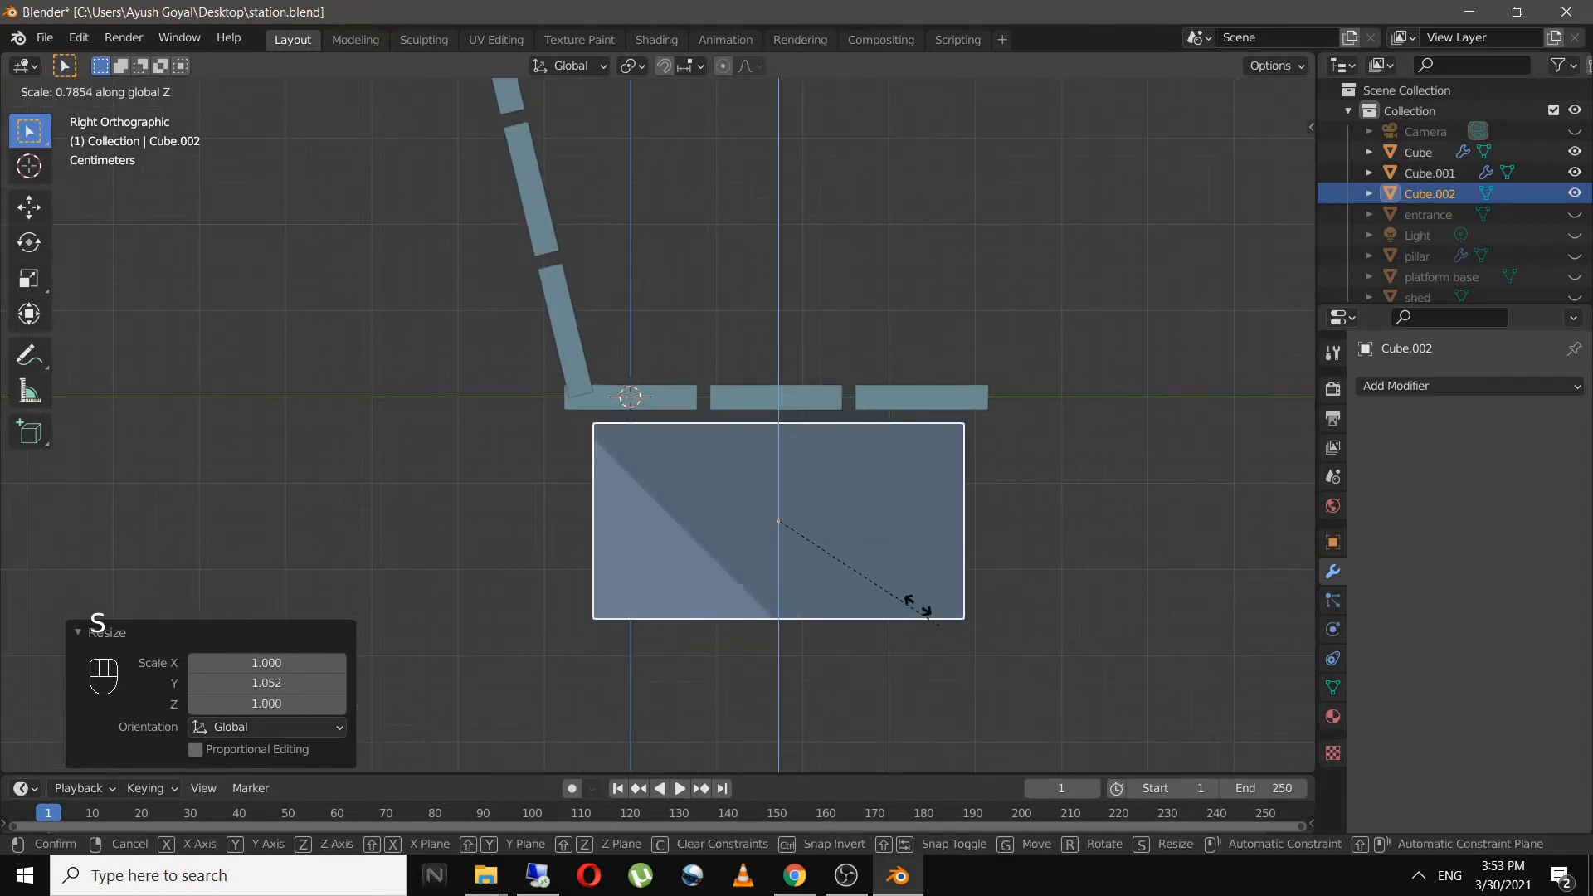
left_click(840, 550)
key("g")
key("z")
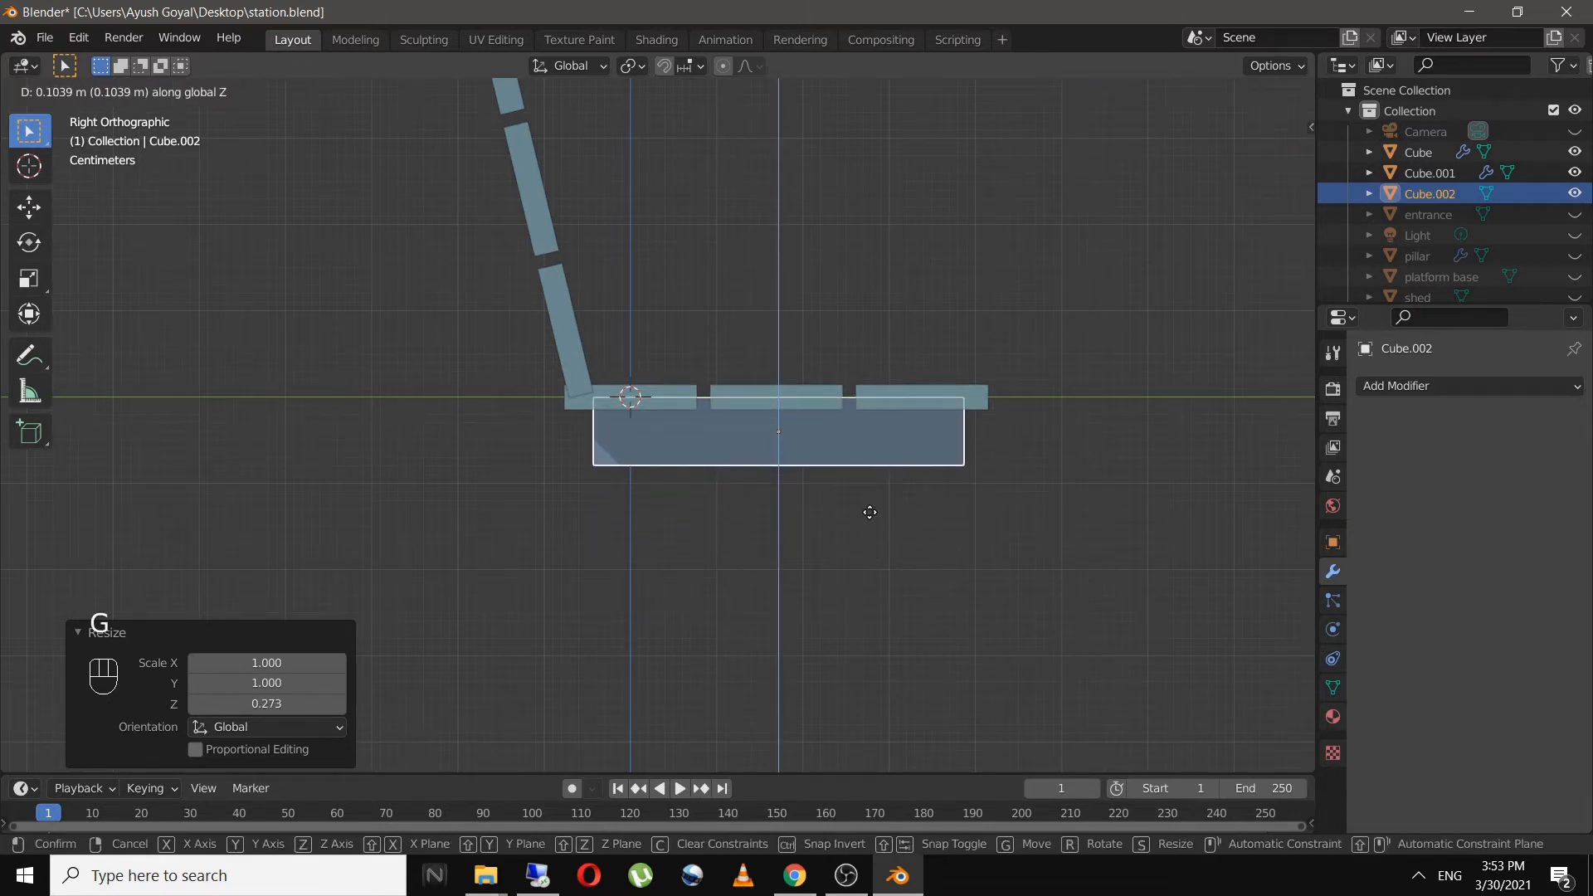
left_click(870, 517)
mouse_move(871, 516)
middle_mouse_down()
mouse_move(868, 534)
mouse_move(867, 485)
middle_mouse_up()
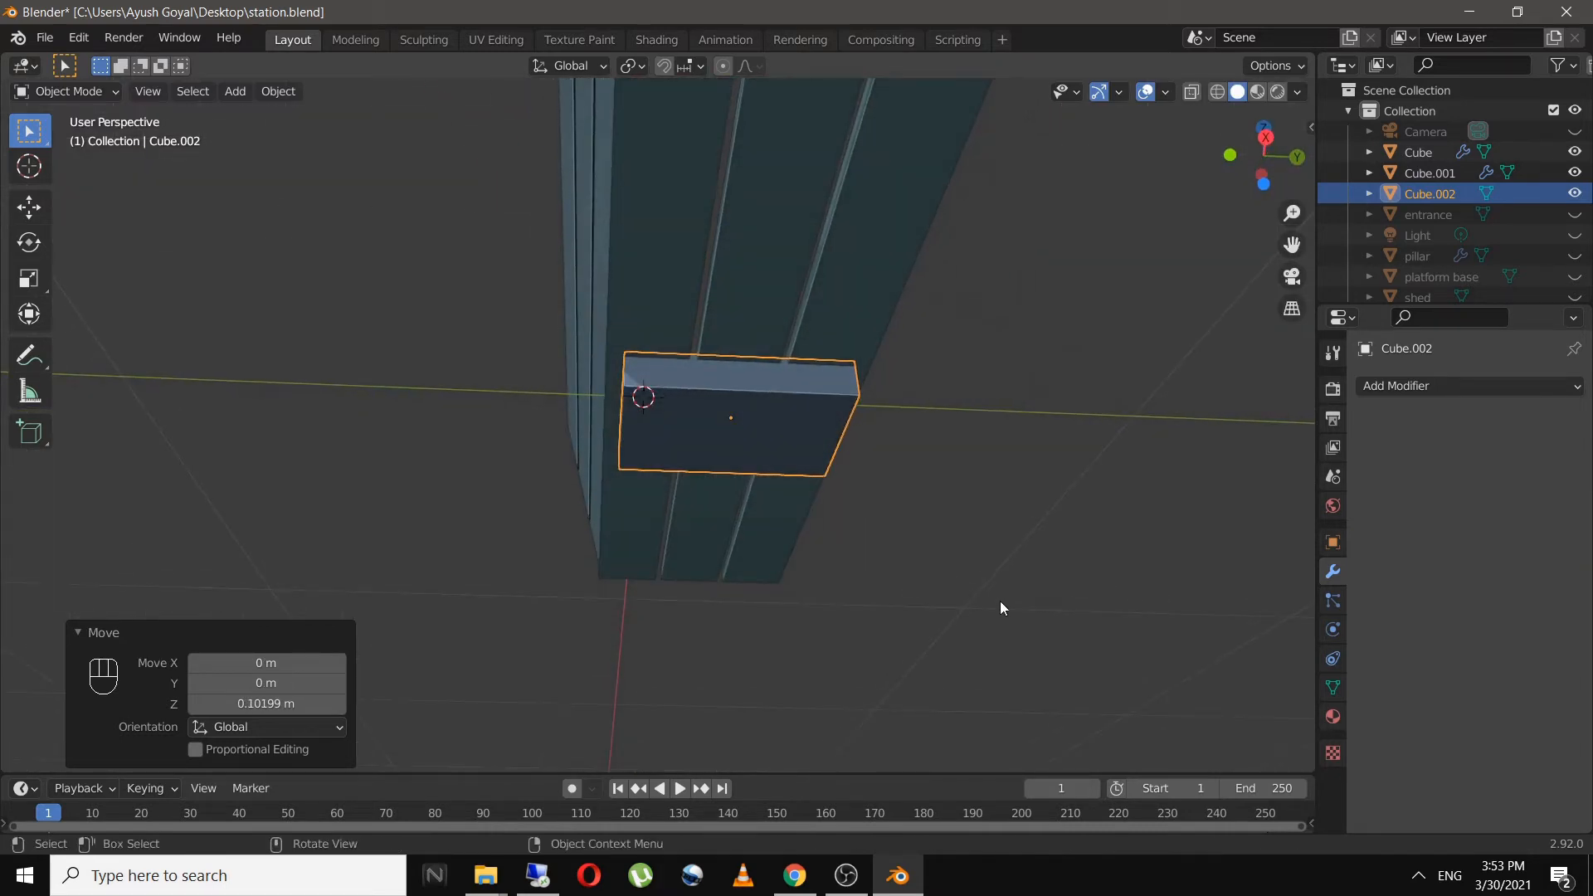
- Narrow the support block along X by a factor of about 0.314
key("s")
key("x")
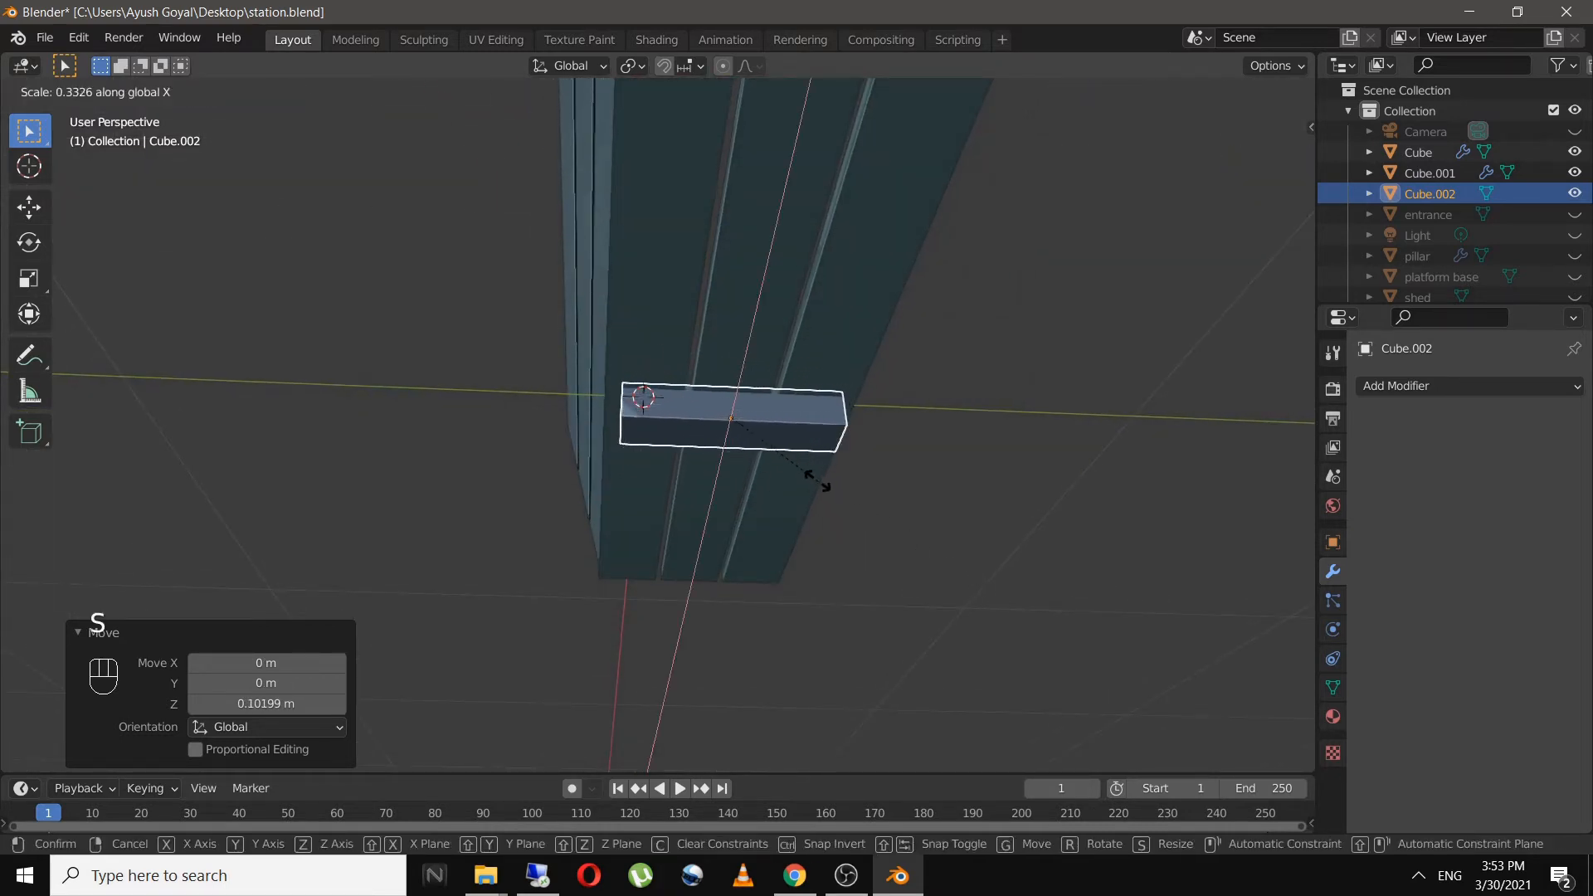
left_click(813, 478)
- Move the support bar about 0.63 m along X toward the seat's end, plus a further 0.02 m
middle_click_drag(813, 478, 885, 586)
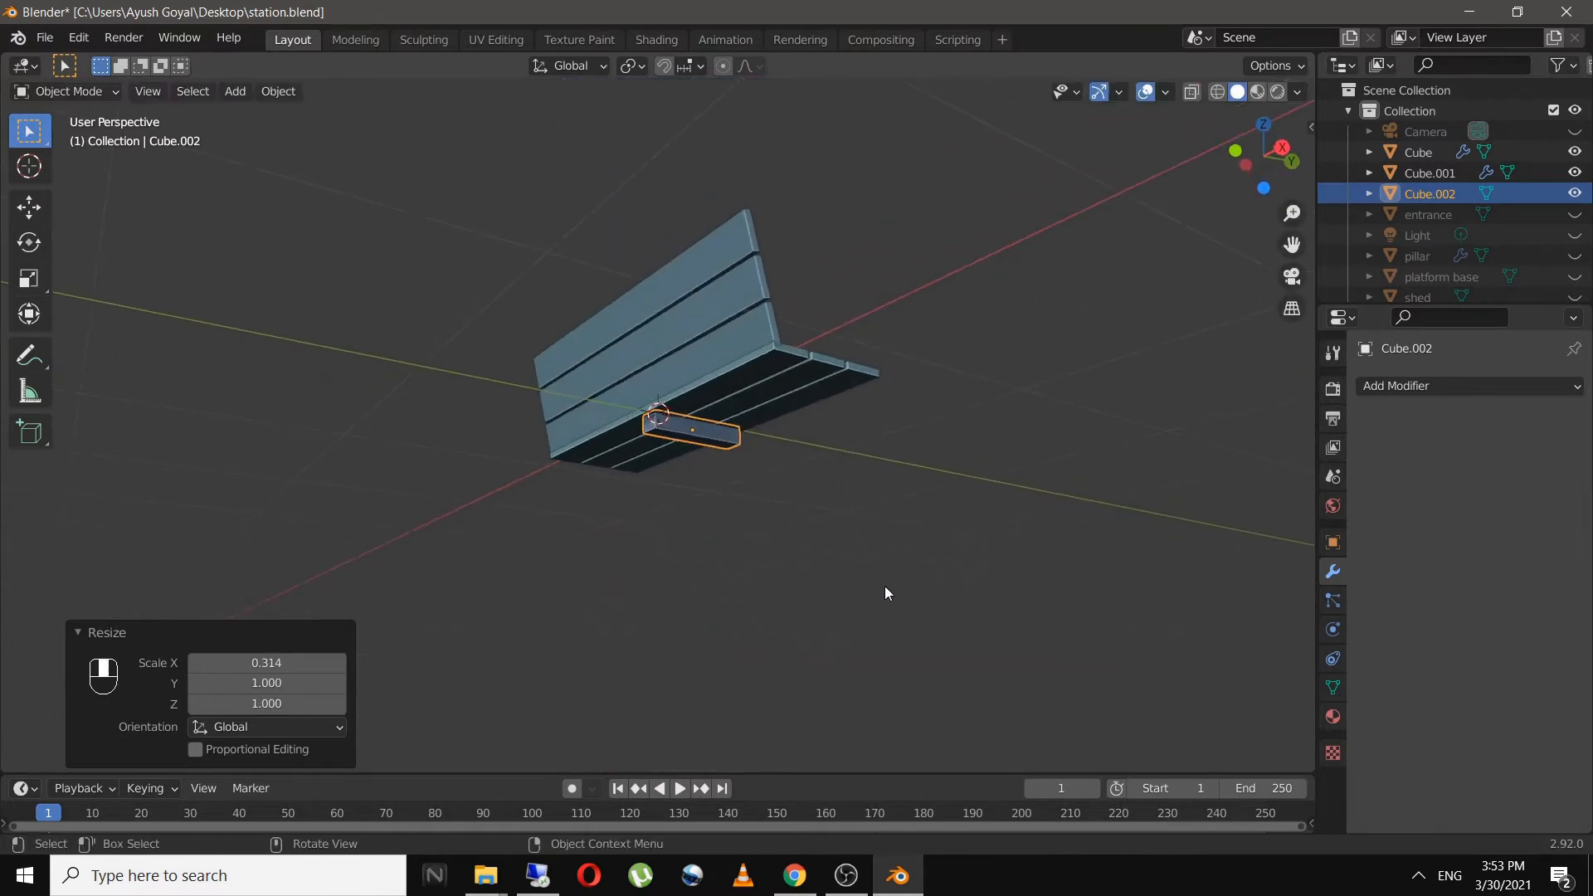
key("g")
key("x")
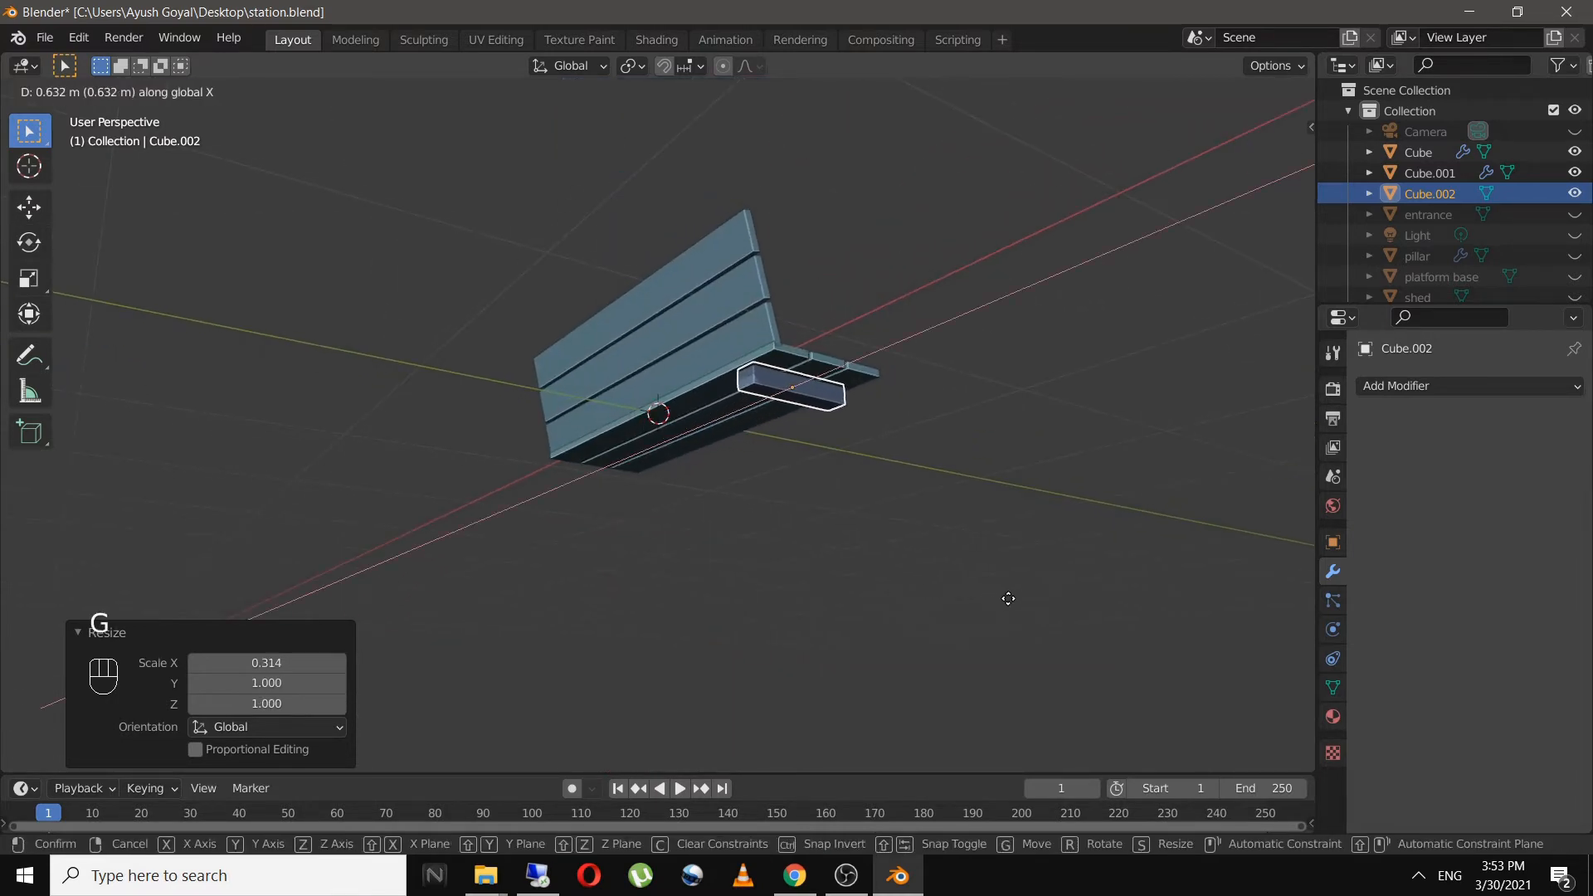
left_click(1010, 598)
left_click(880, 561)
scroll(888, 550, "up", 4)
middle_click_drag(899, 535, 903, 524)
left_click(915, 294)
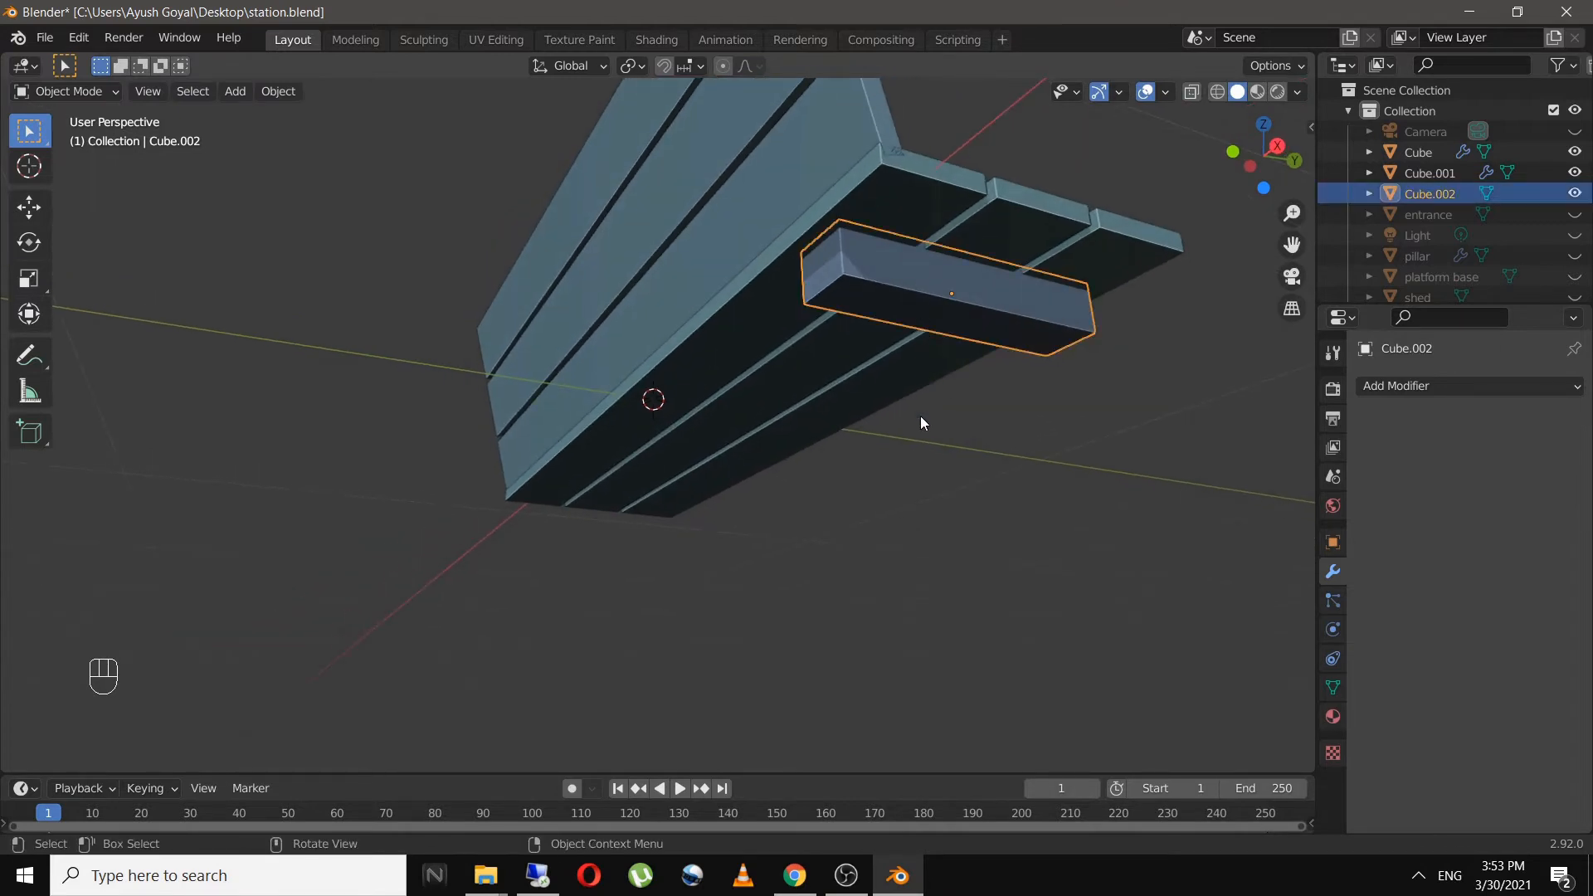
key("g")
key("x")
left_click(1045, 470)
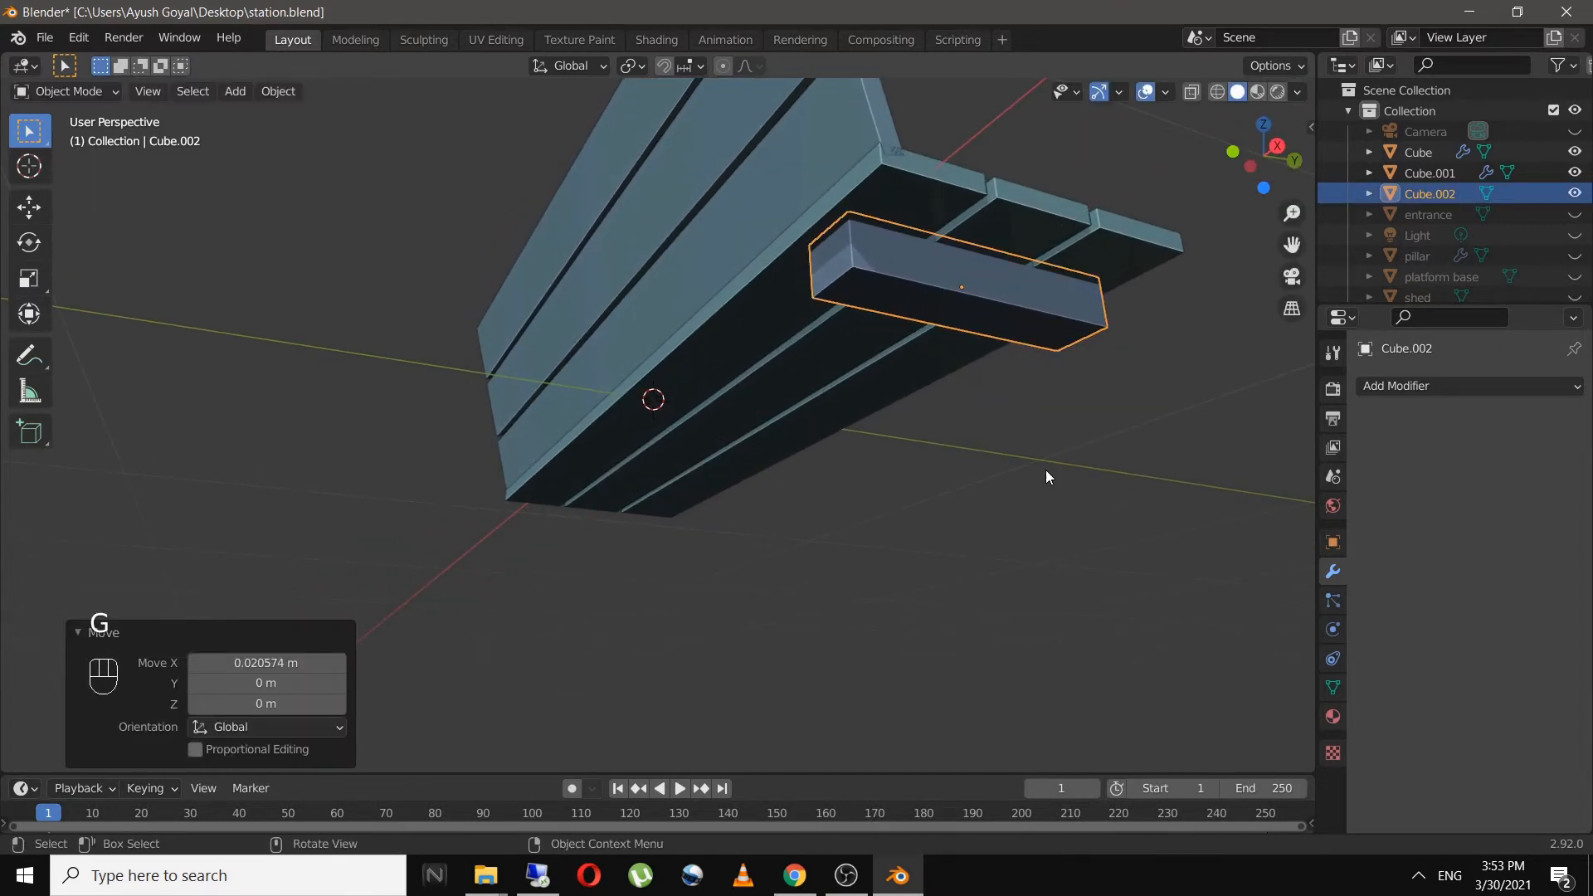
left_click(1046, 470)
- Add two loop cuts across the support bar and spread them apart along Y by a factor of about 2.077
key("KP_3")
scroll(780, 562, "up", 3)
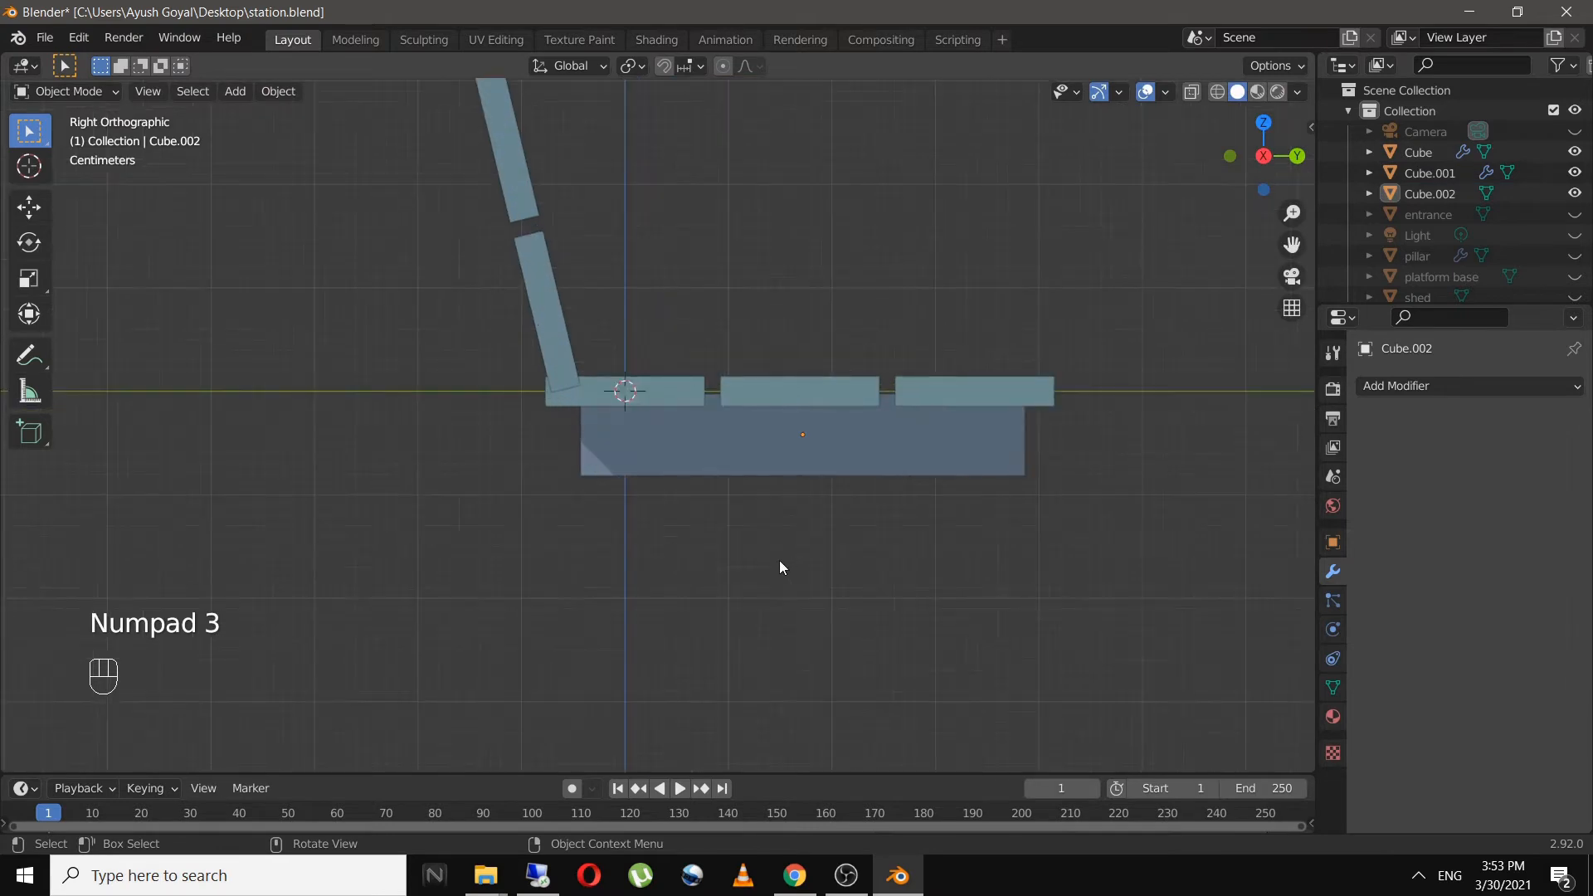
left_click(810, 467)
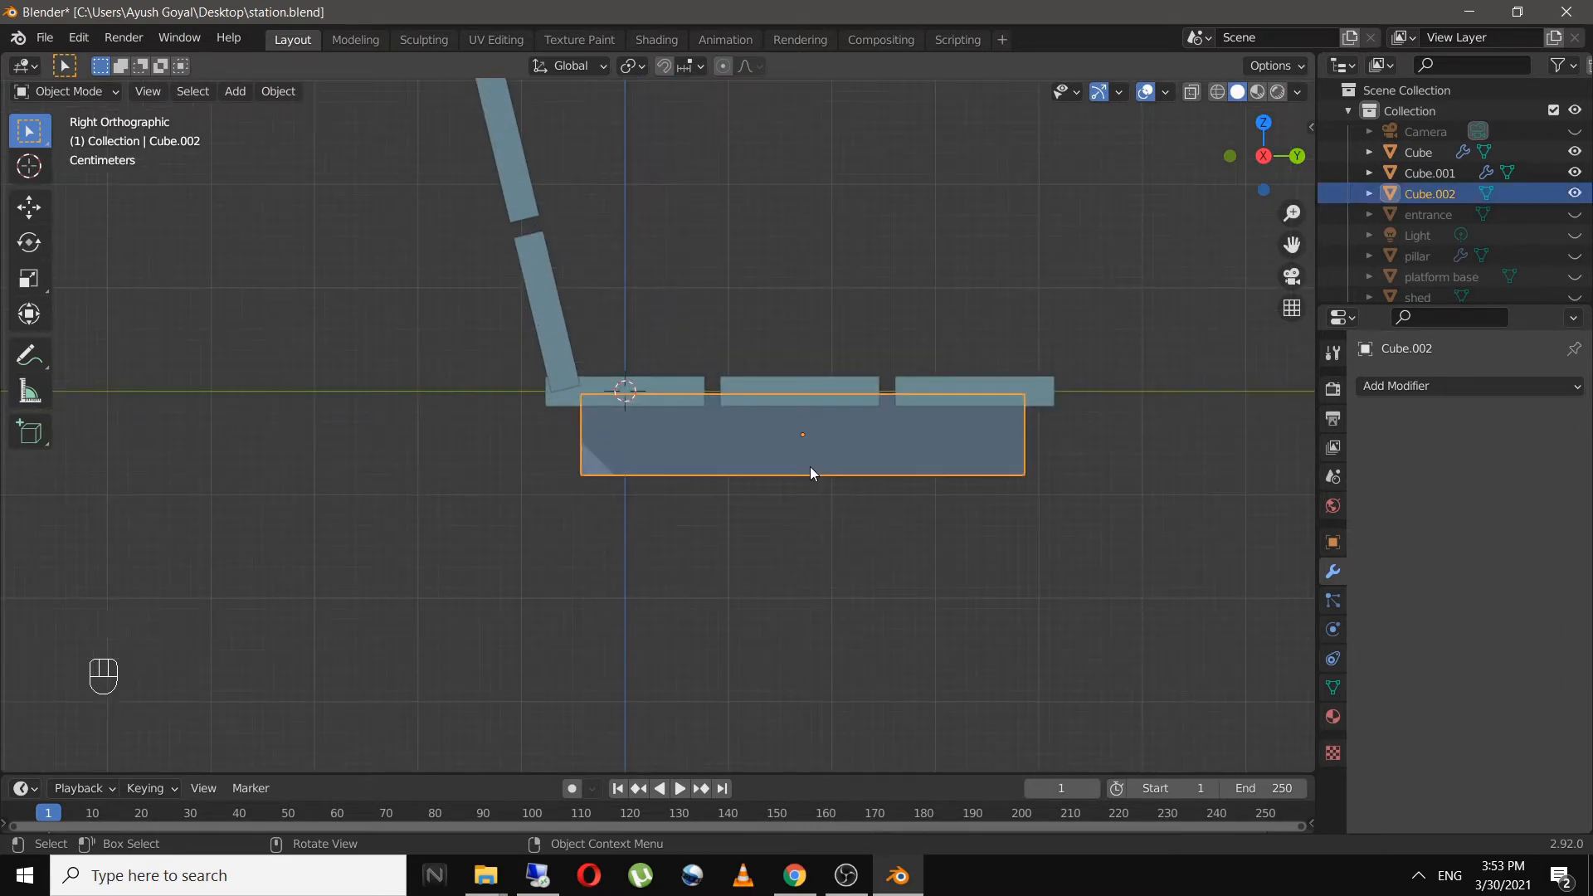
key("Tab")
key("ctrl+r")
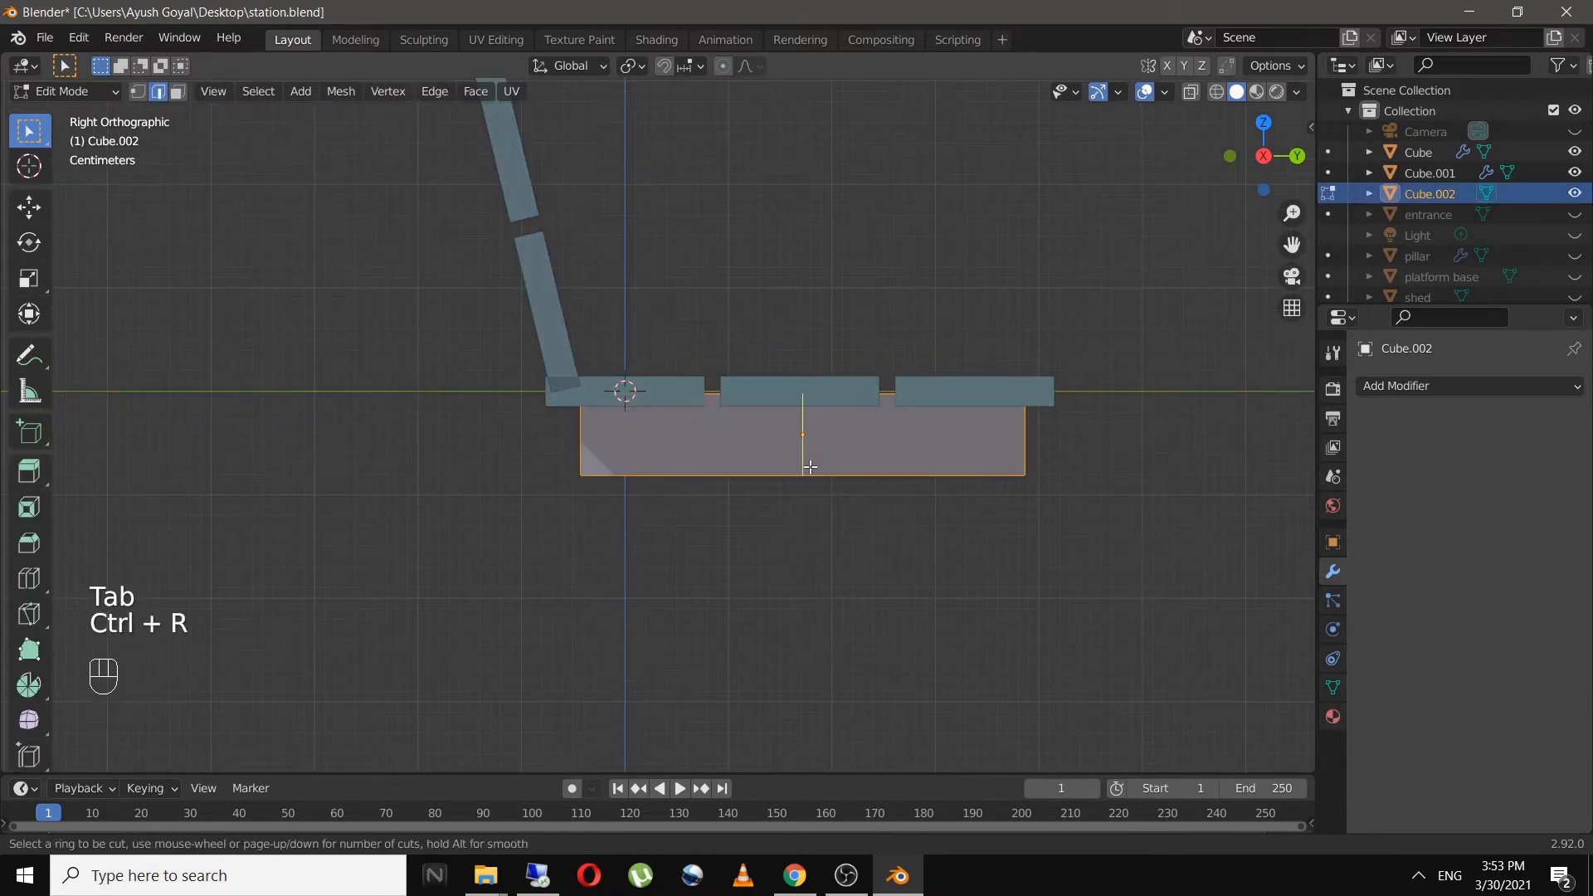
scroll(810, 466, "up", 1)
left_click(810, 466)
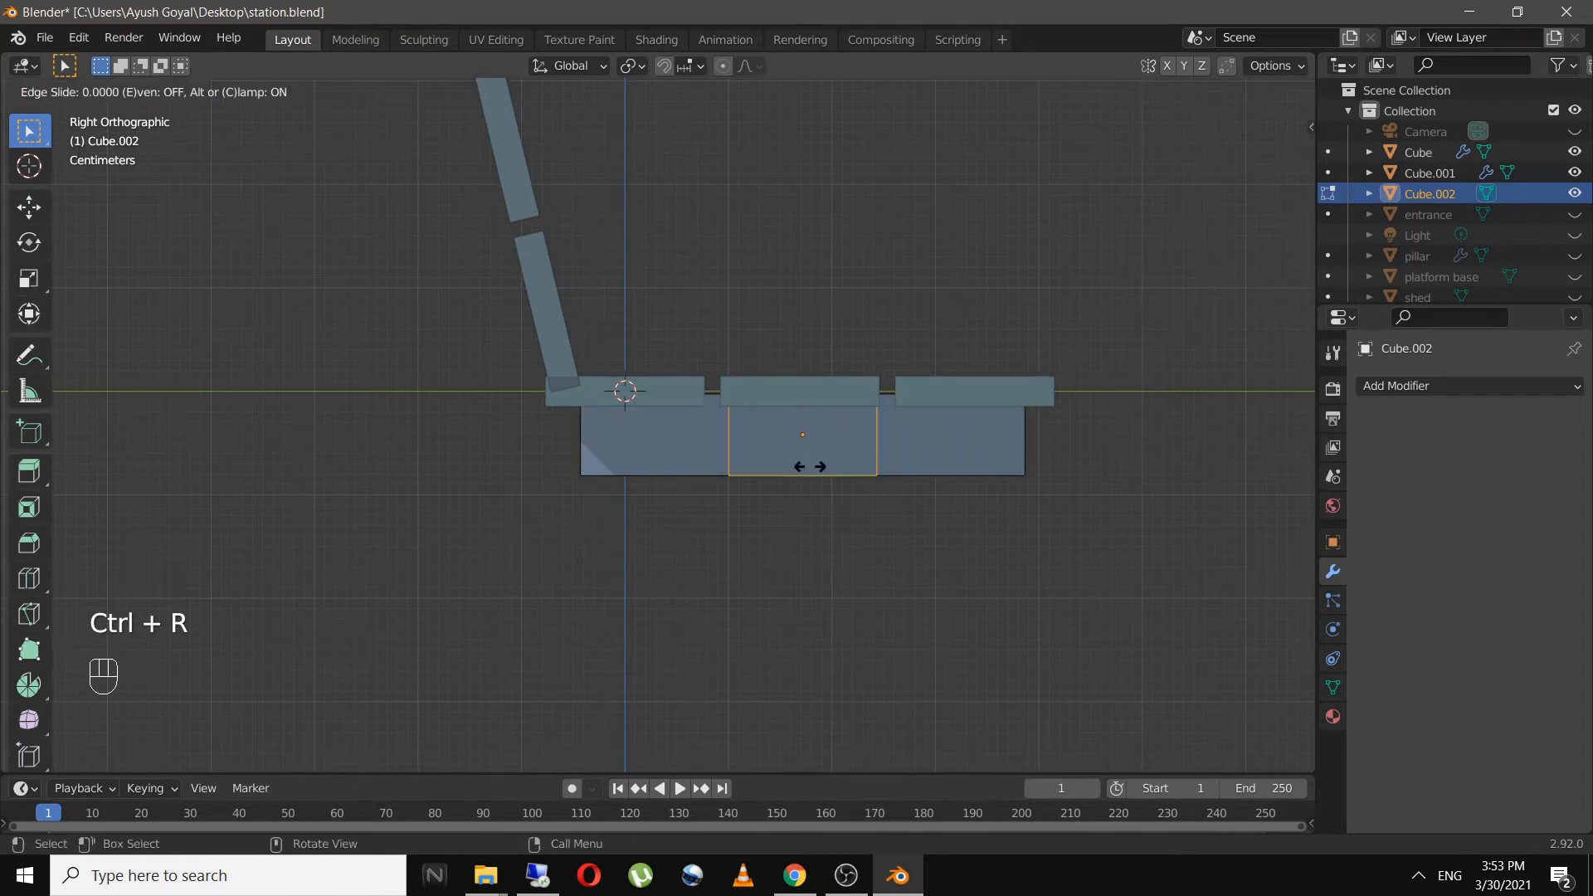
right_click(810, 467)
key("s")
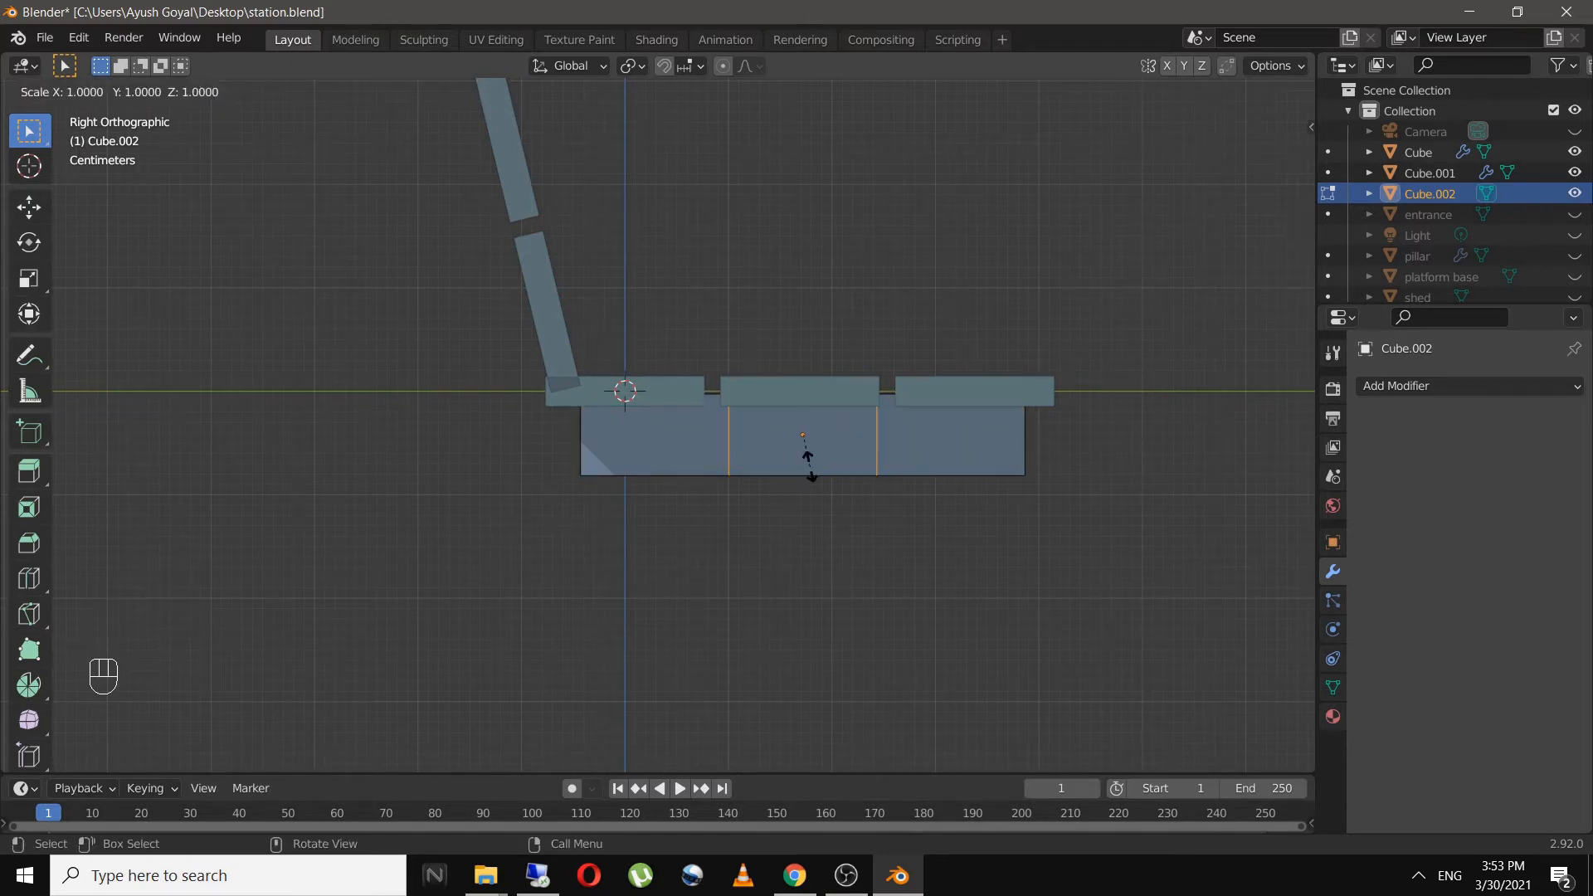
key("y")
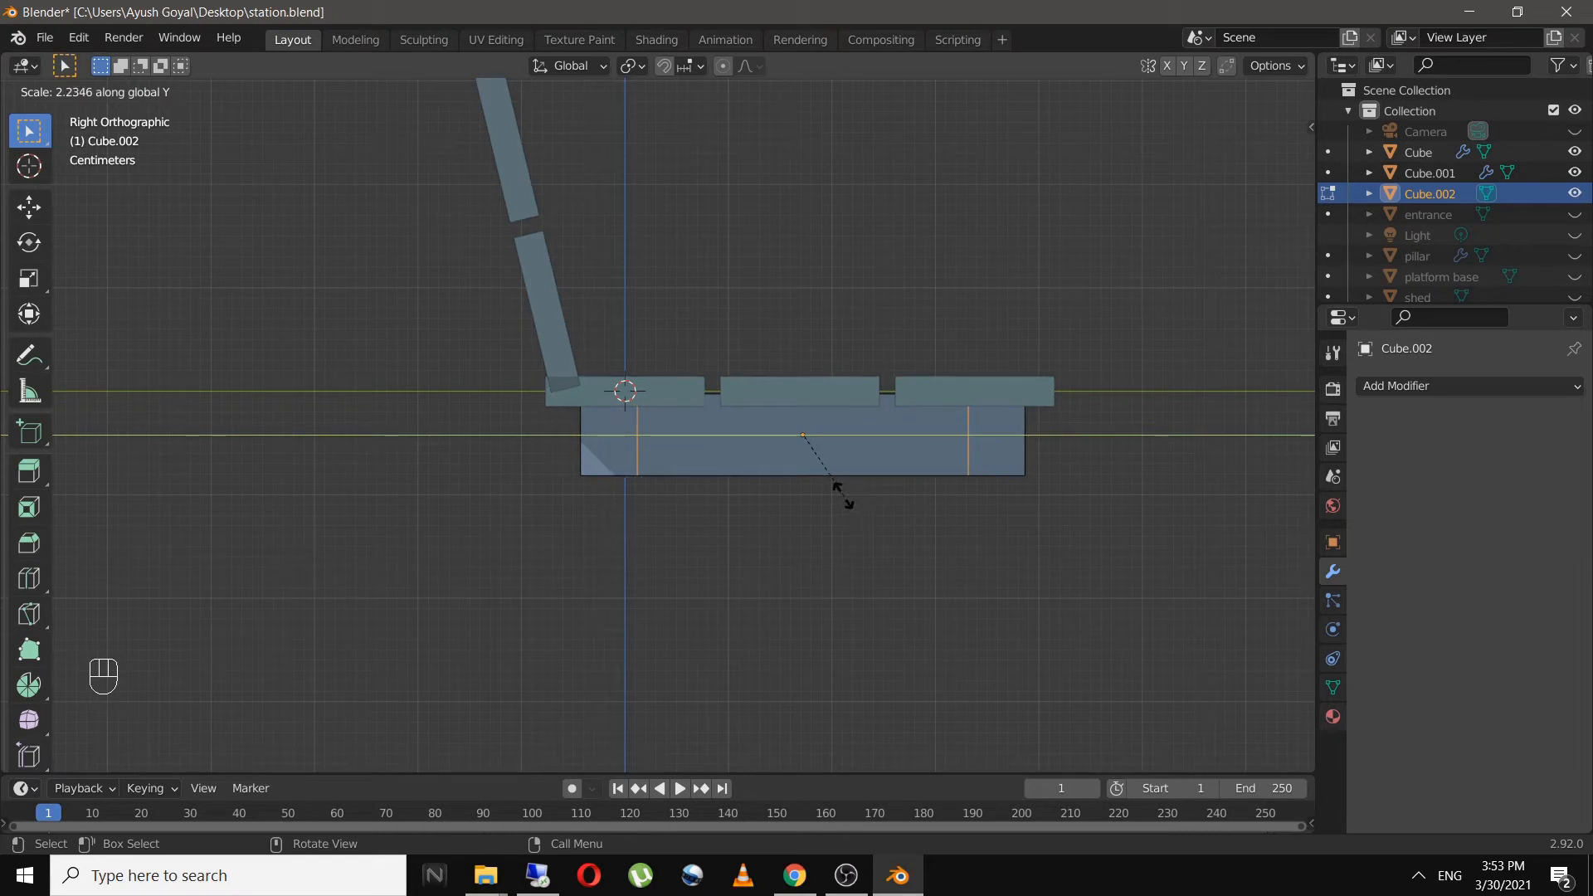
left_click(839, 493)
left_click(826, 530)
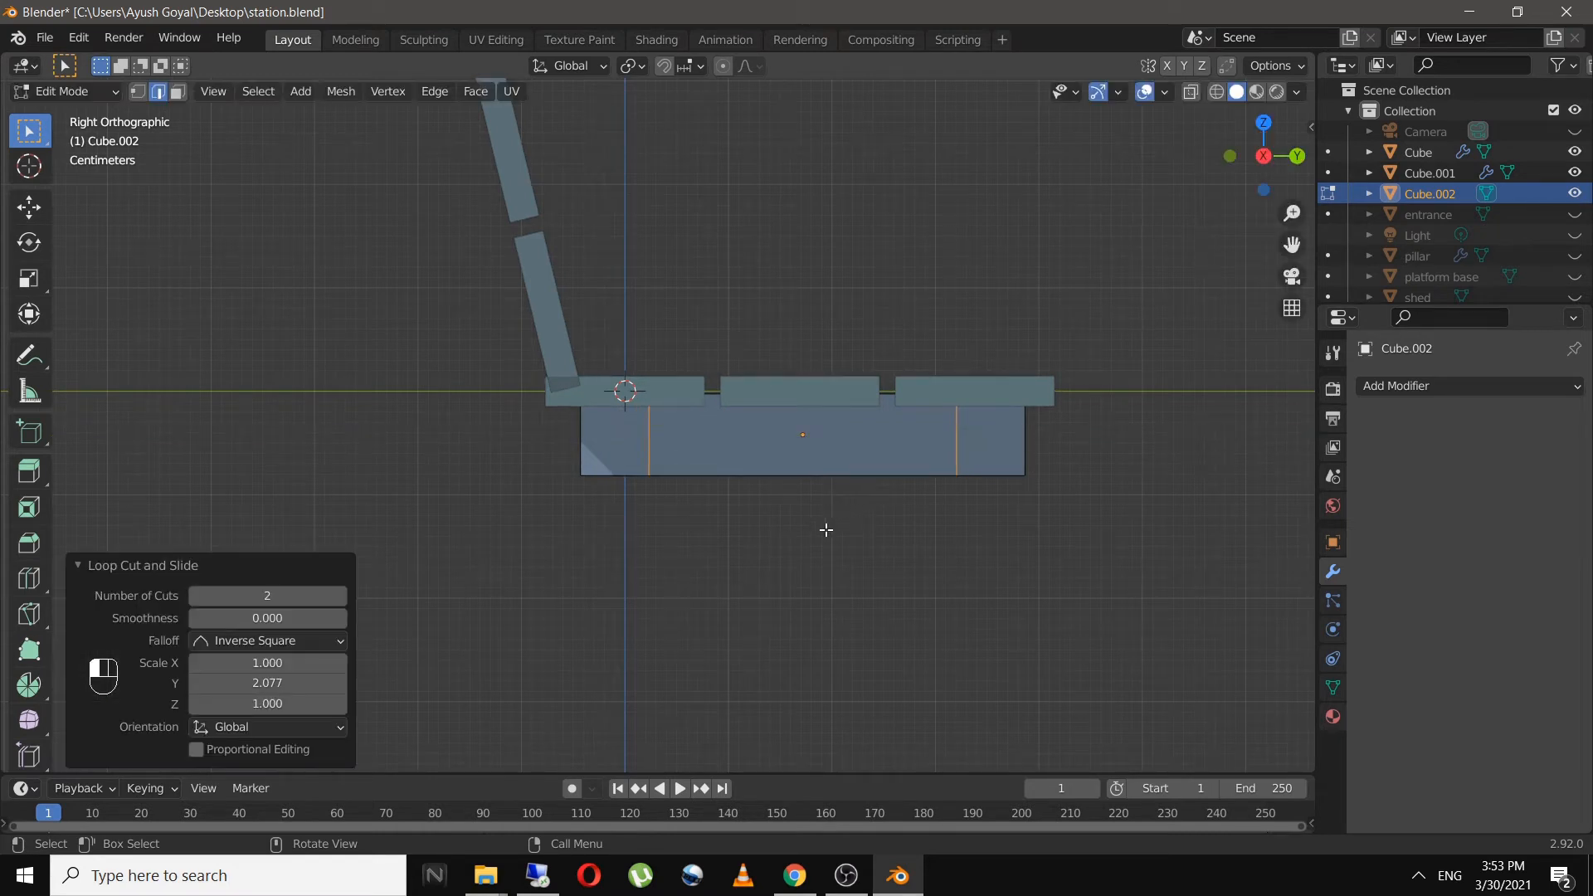
- Extrude the two outer bottom faces of the support bar about 0.144 m downward to form legs
scroll(825, 535, "down", 2)
middle_click_drag(839, 560, 857, 501)
left_click(828, 253)
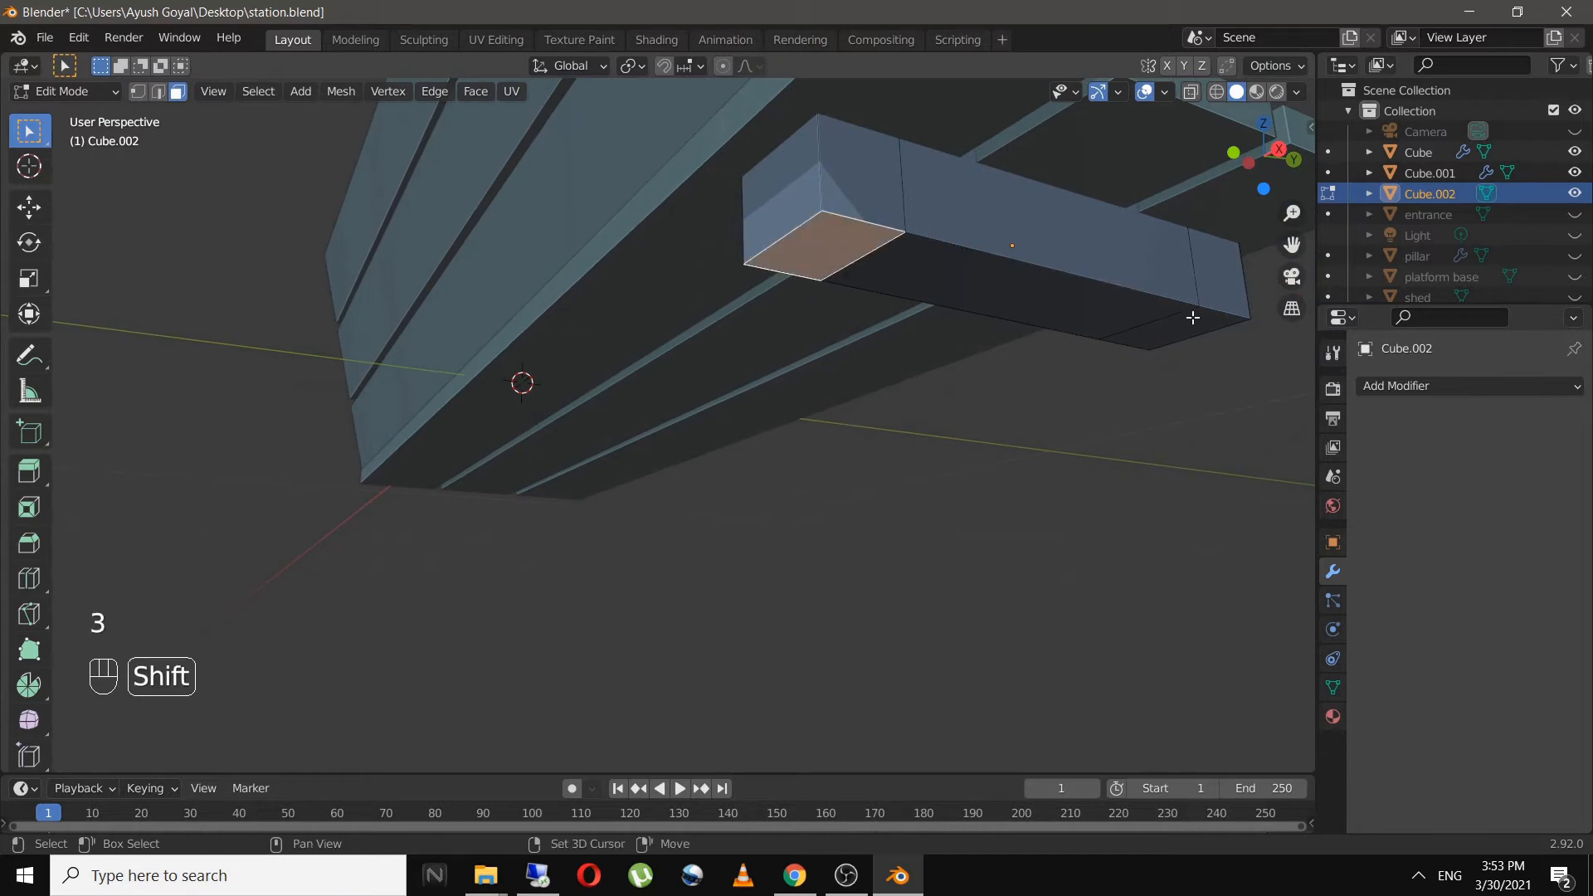
left_click(1150, 349, "shift")
middle_click_drag(1134, 401, 1086, 436)
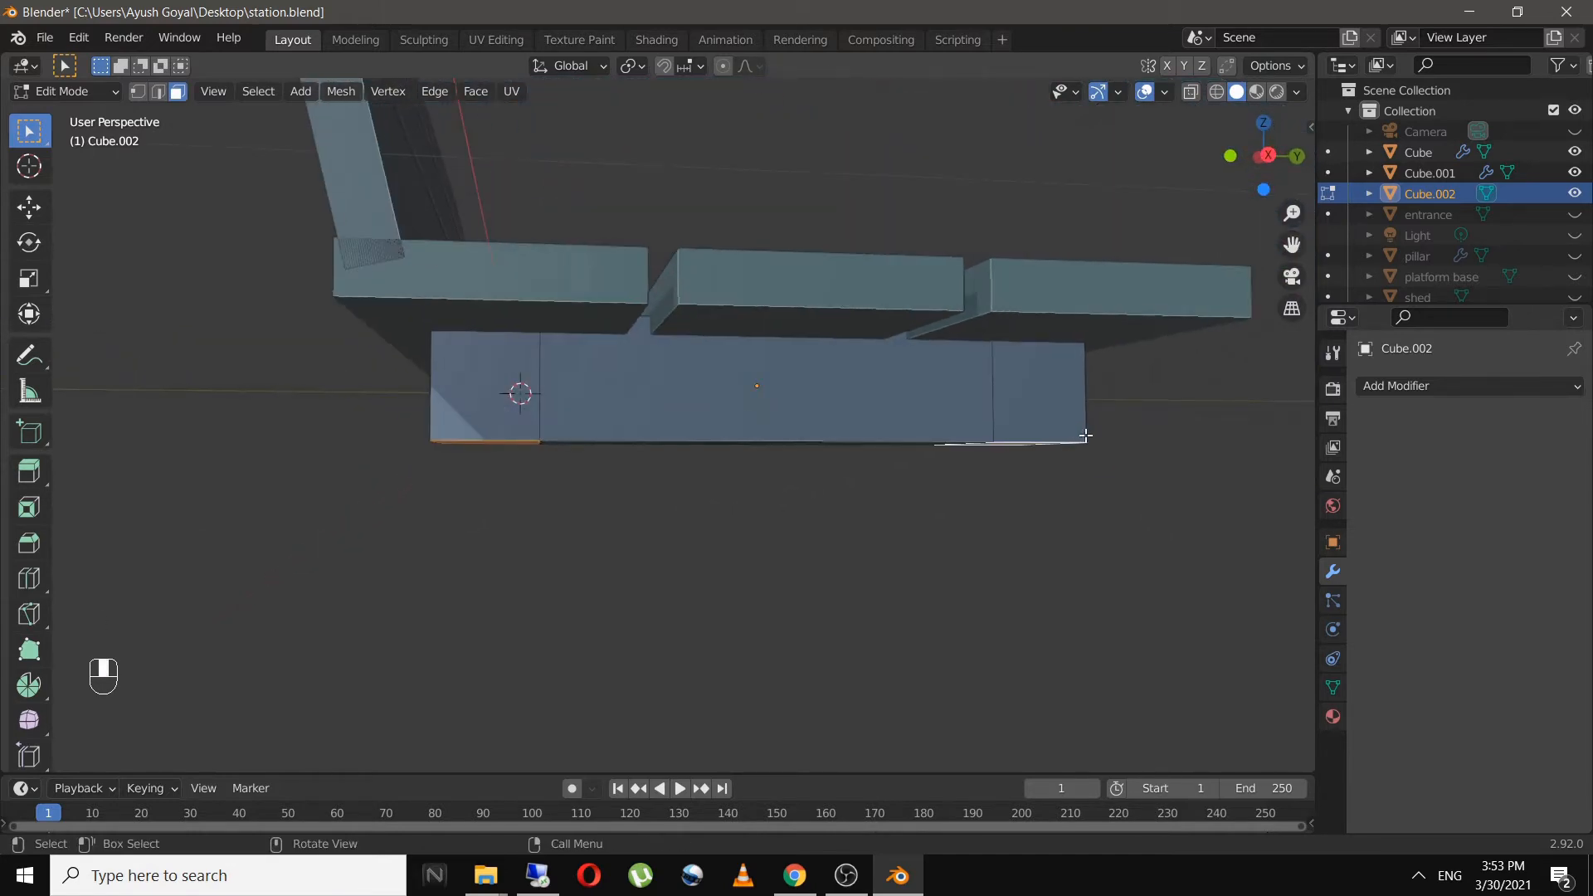
key("KP_3")
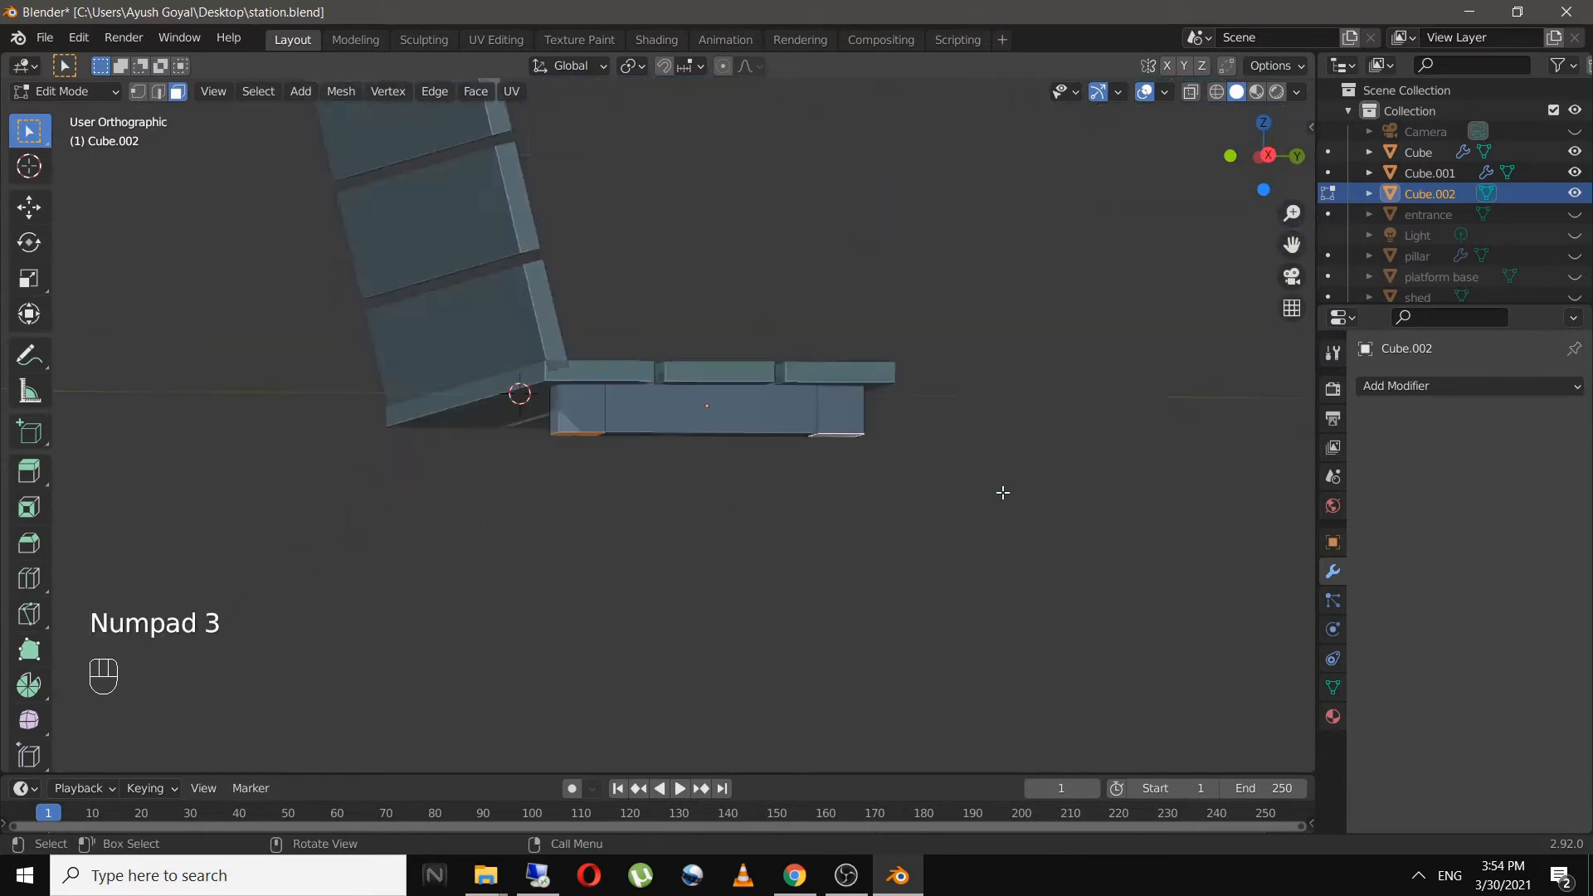
key("e")
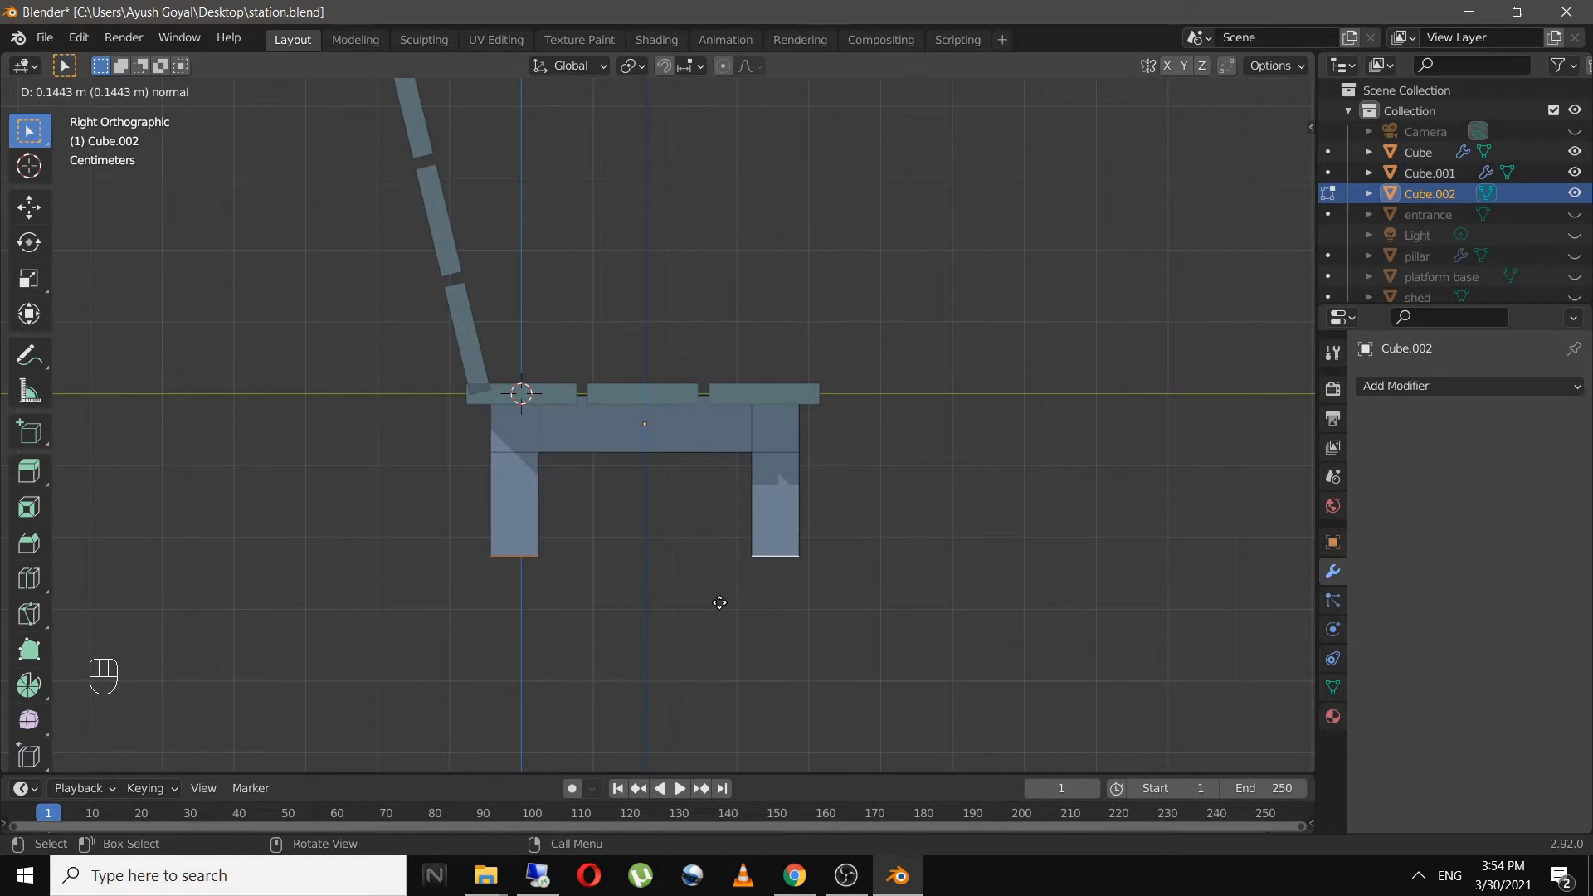
left_click(720, 602)
middle_click_drag(719, 602, 783, 590, "shift")
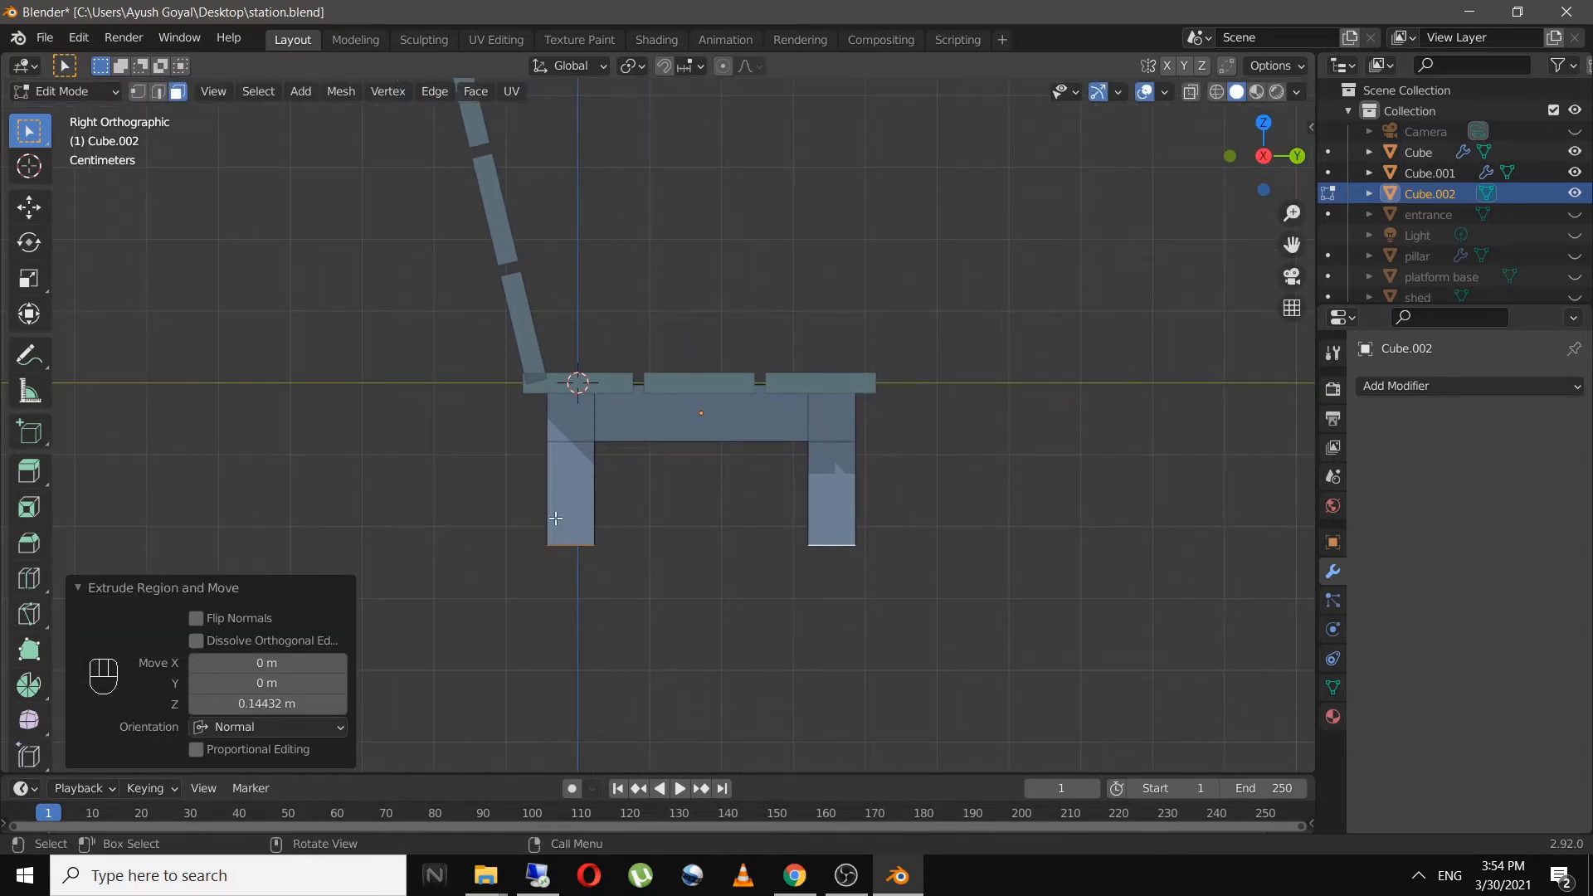
- Slant the rear leg outward by moving its bottom face -0.02 m along Y
middle_click_drag(577, 548, 750, 594)
left_click(710, 655)
left_click(750, 530)
left_click(789, 545)
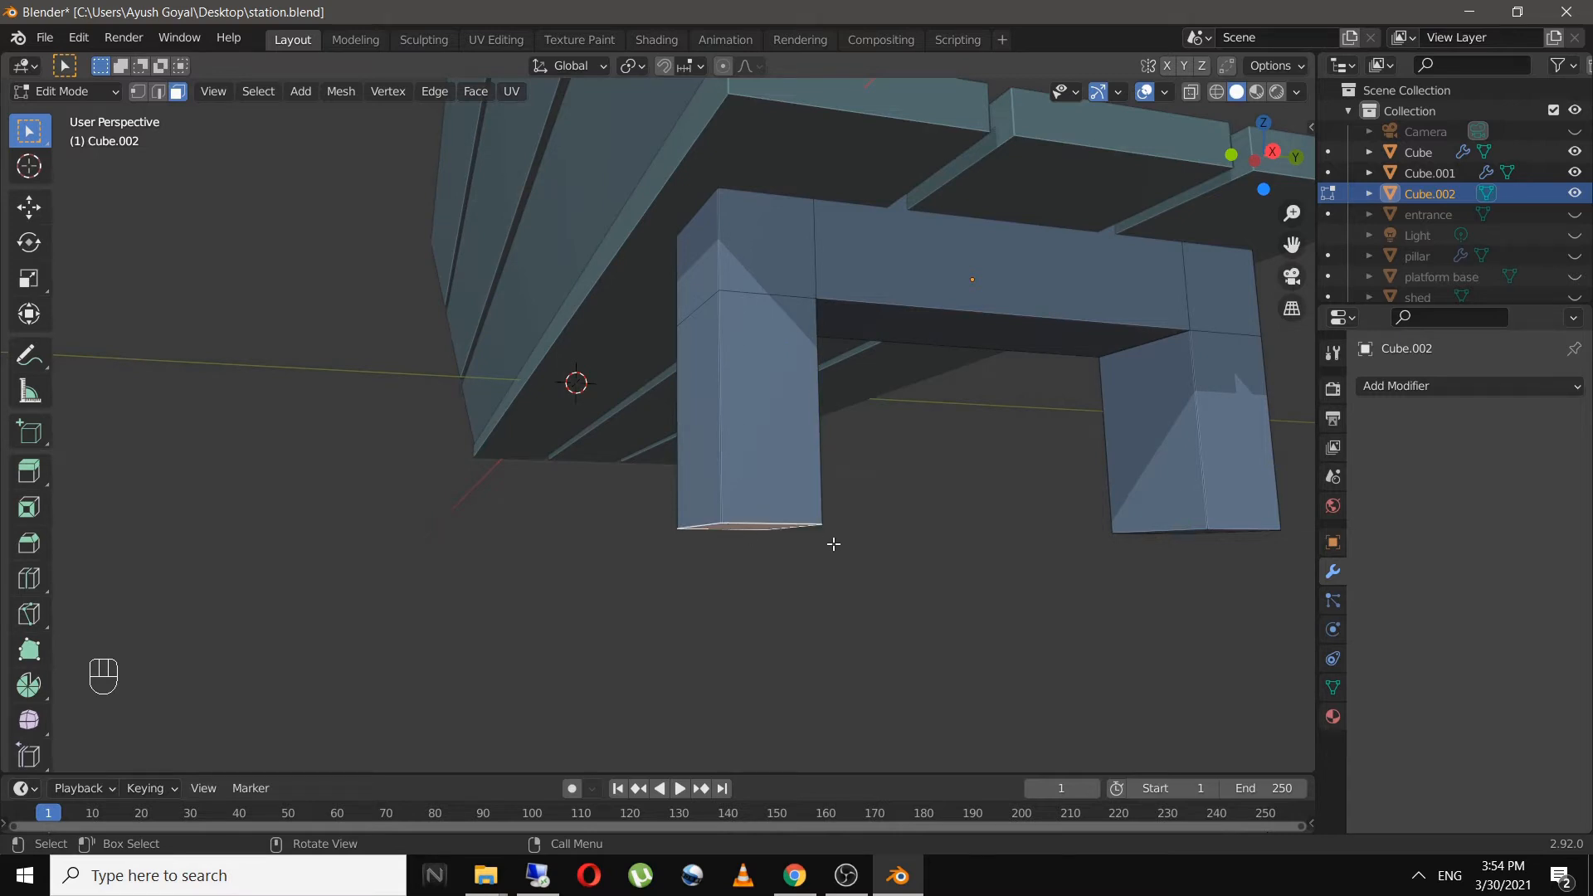
key("g")
middle_click(834, 542)
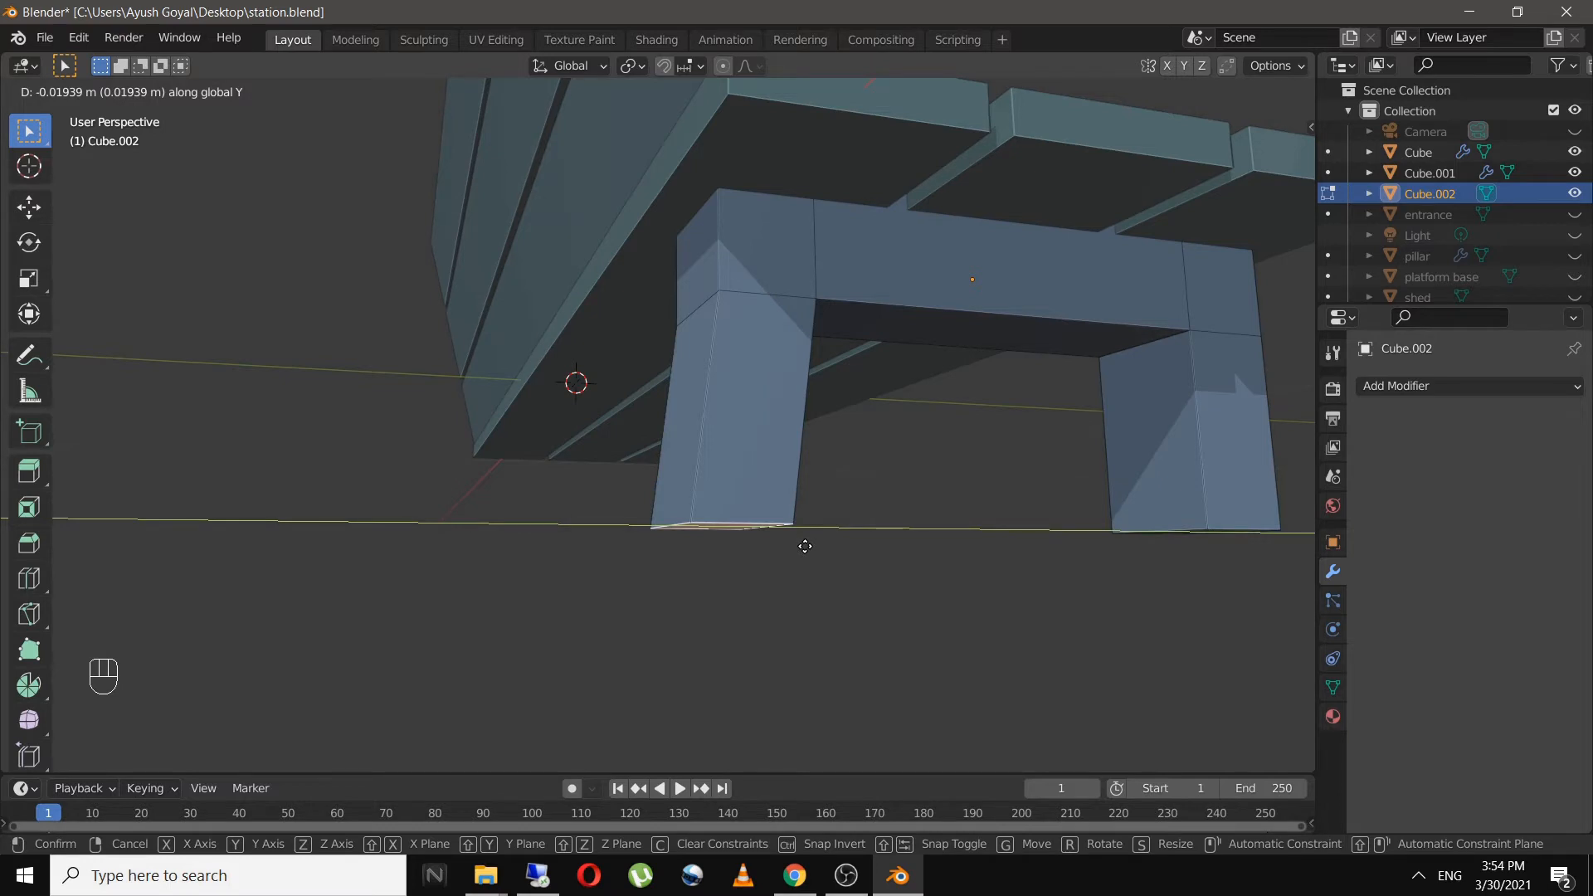
left_click(805, 546)
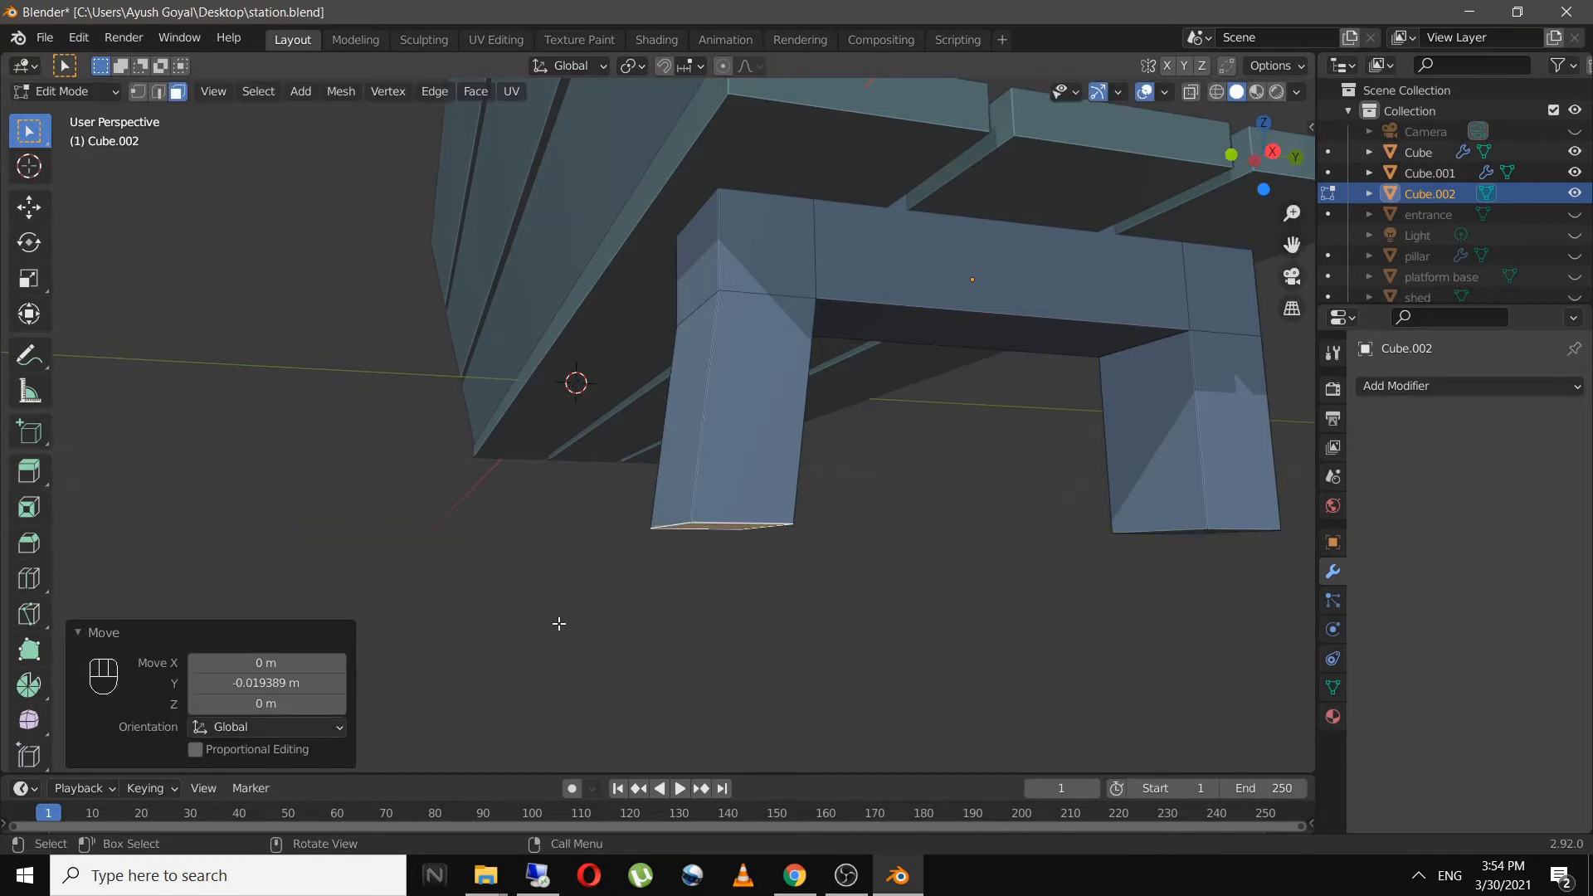
middle_click_drag(804, 612, 722, 585)
left_click(249, 683)
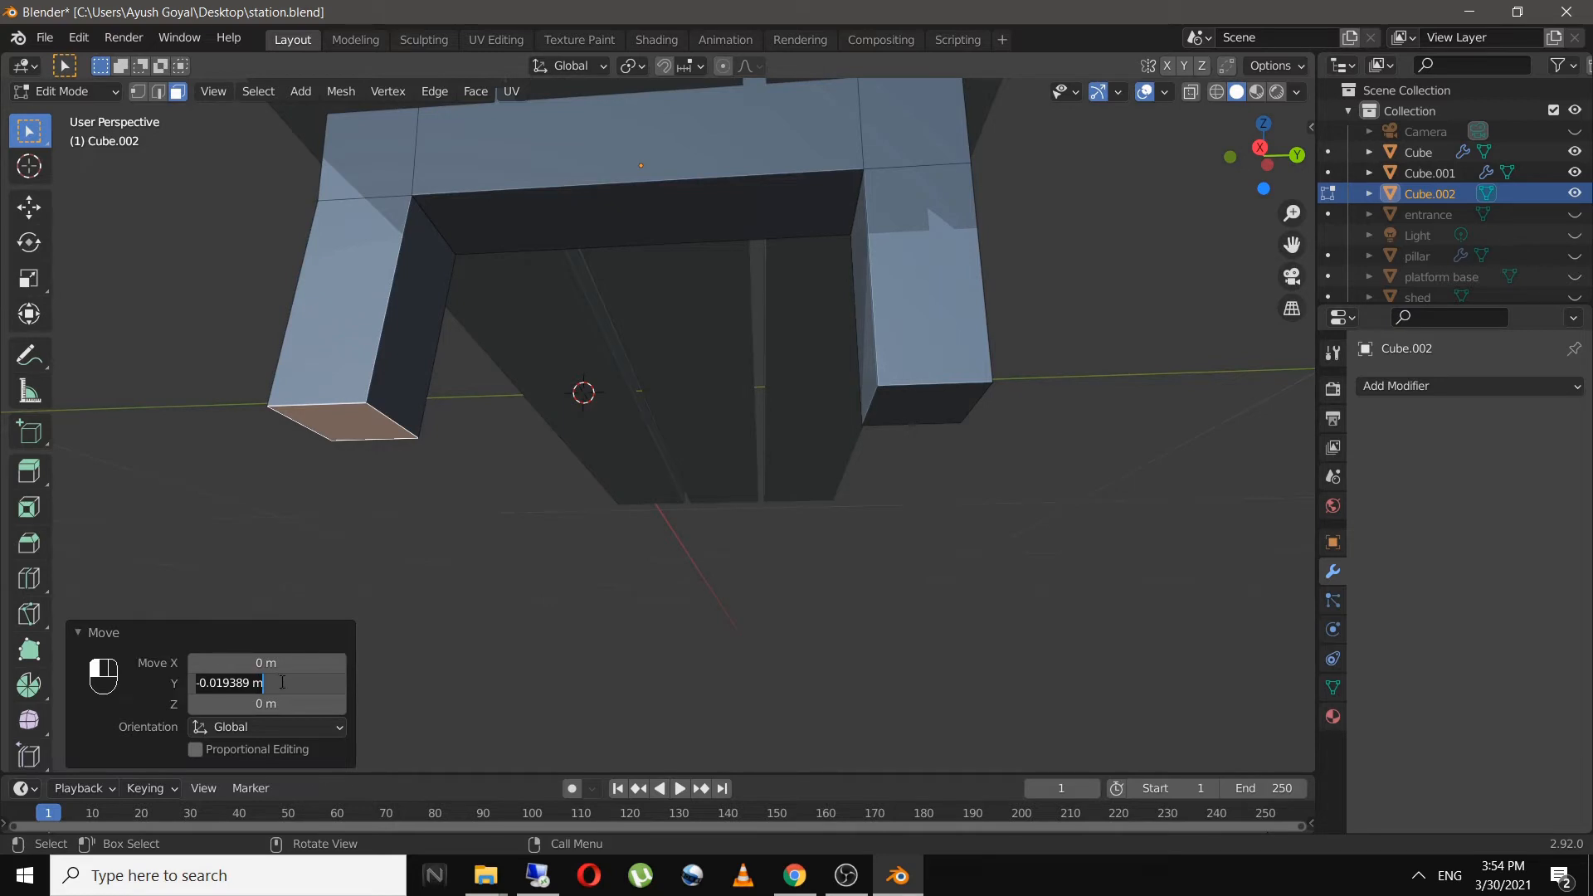
key("Return")
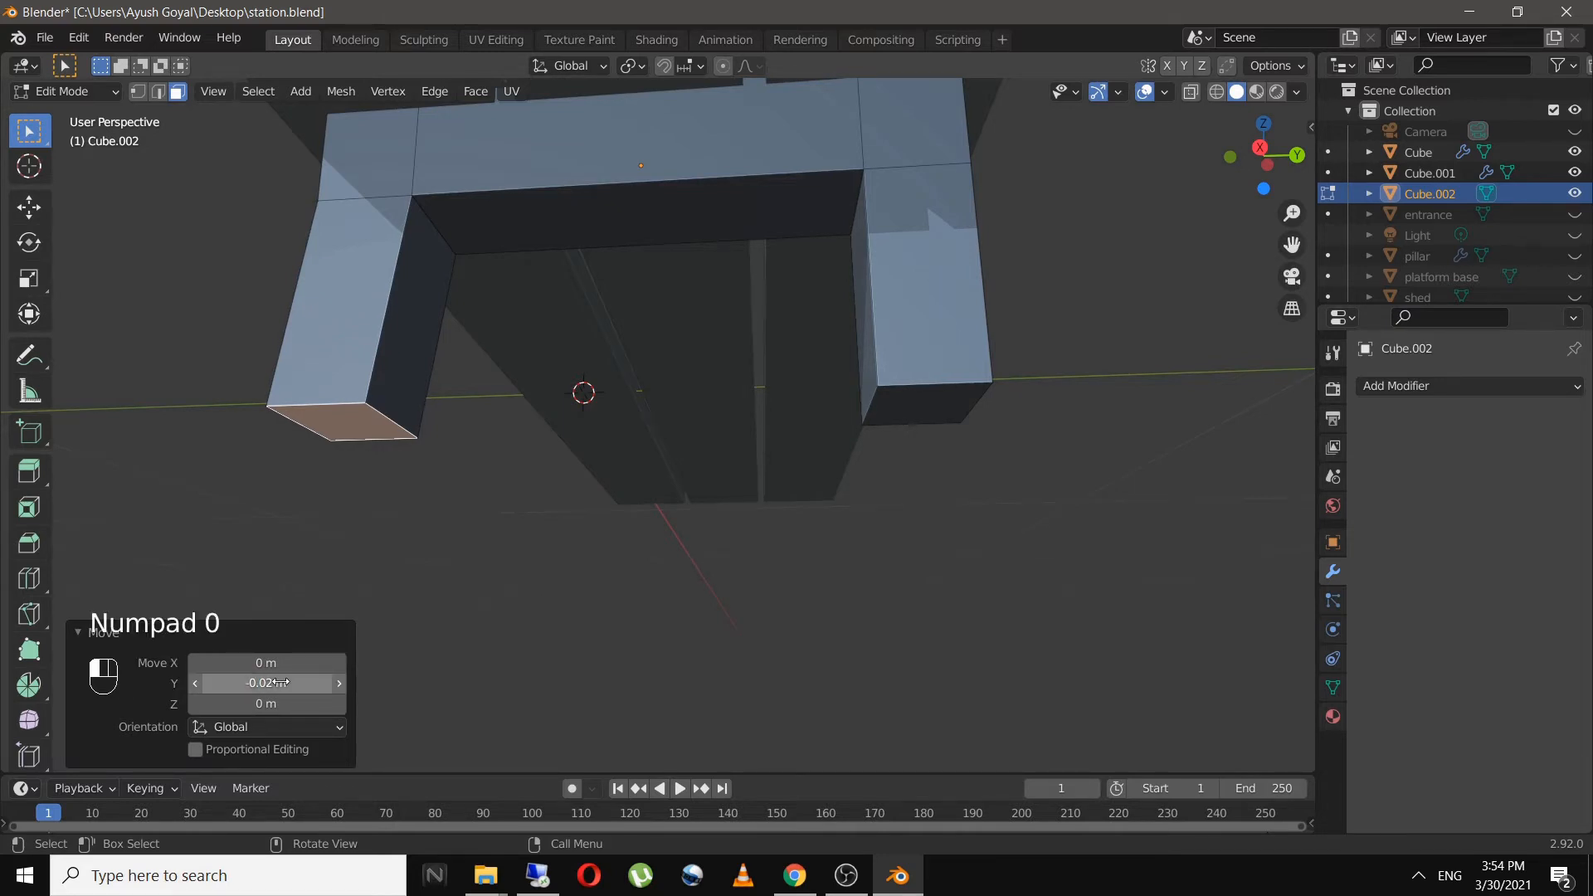
- Slant the front leg outward by moving its bottom face 0.02 m along Y, and return to Object Mode
left_click(897, 405)
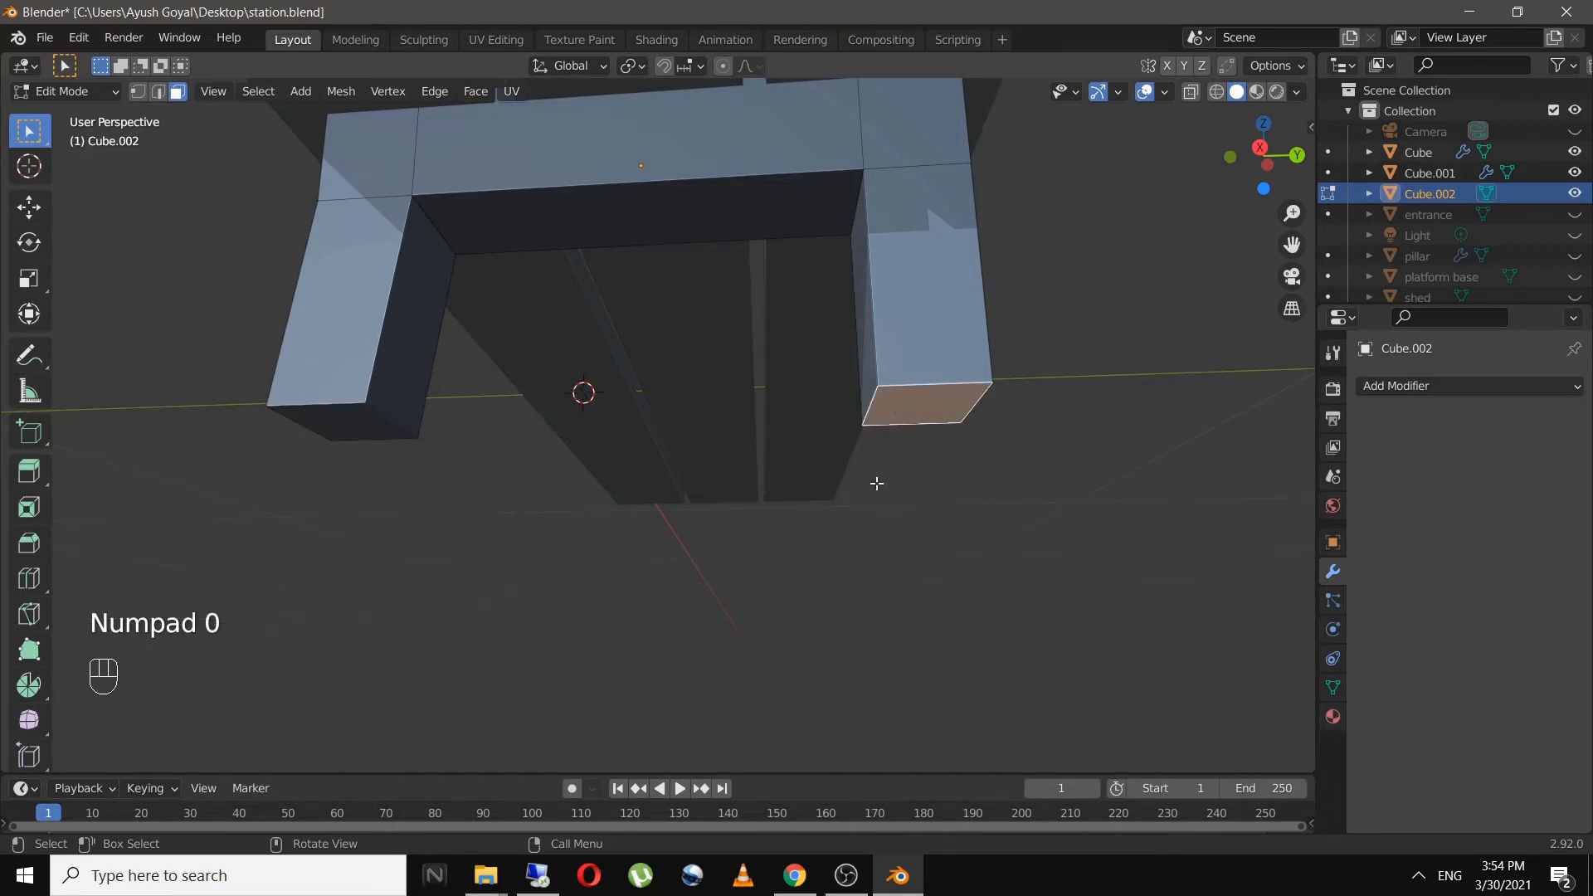
key("g")
type("y")
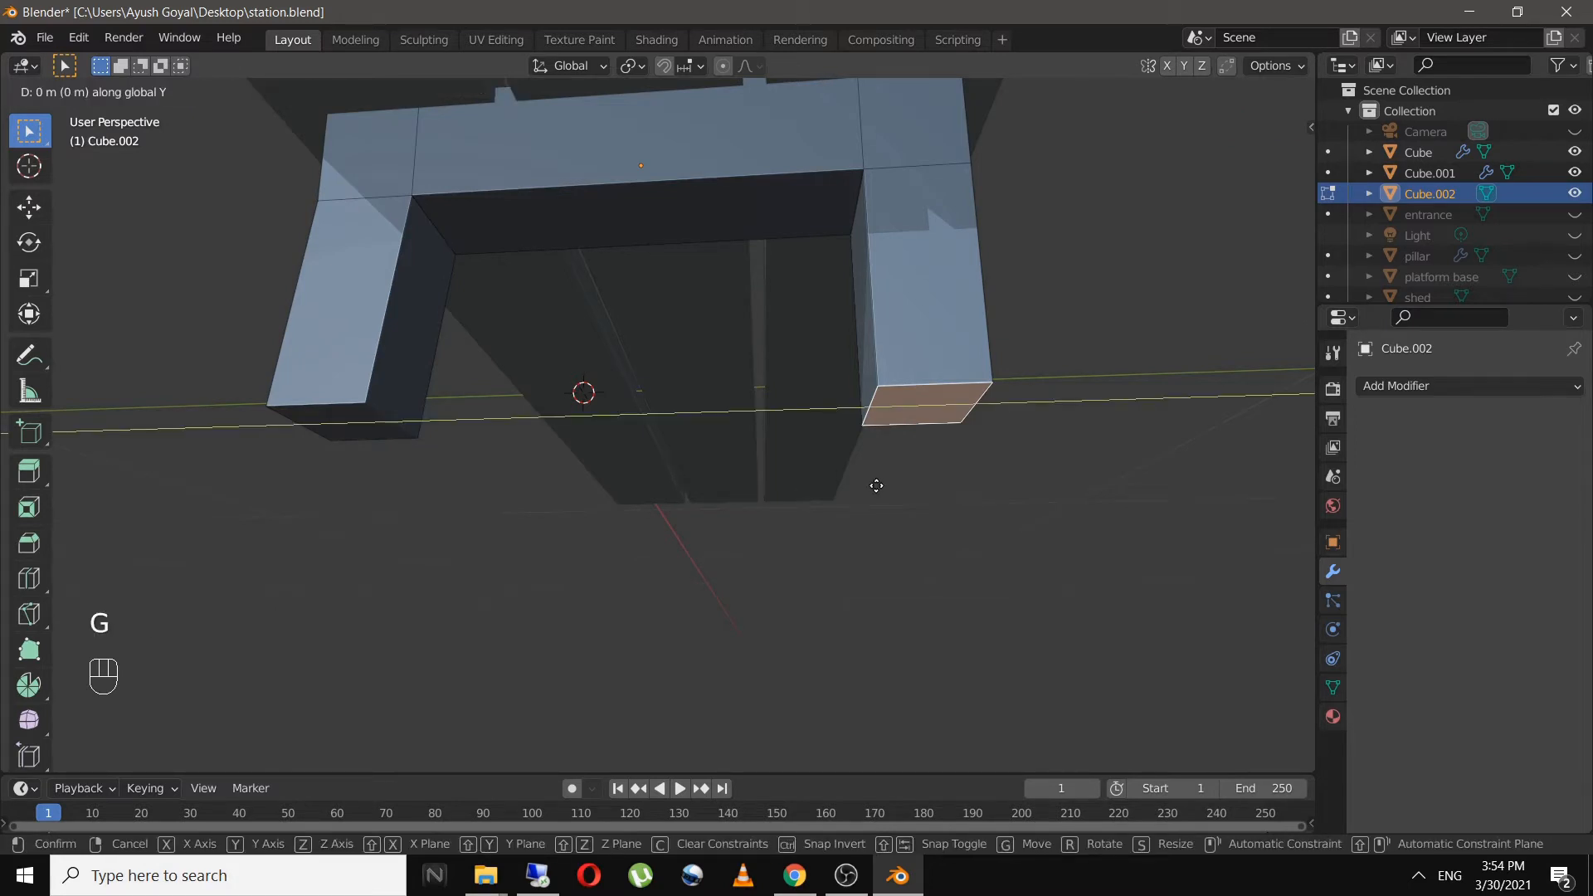
type("0.02")
key("Return")
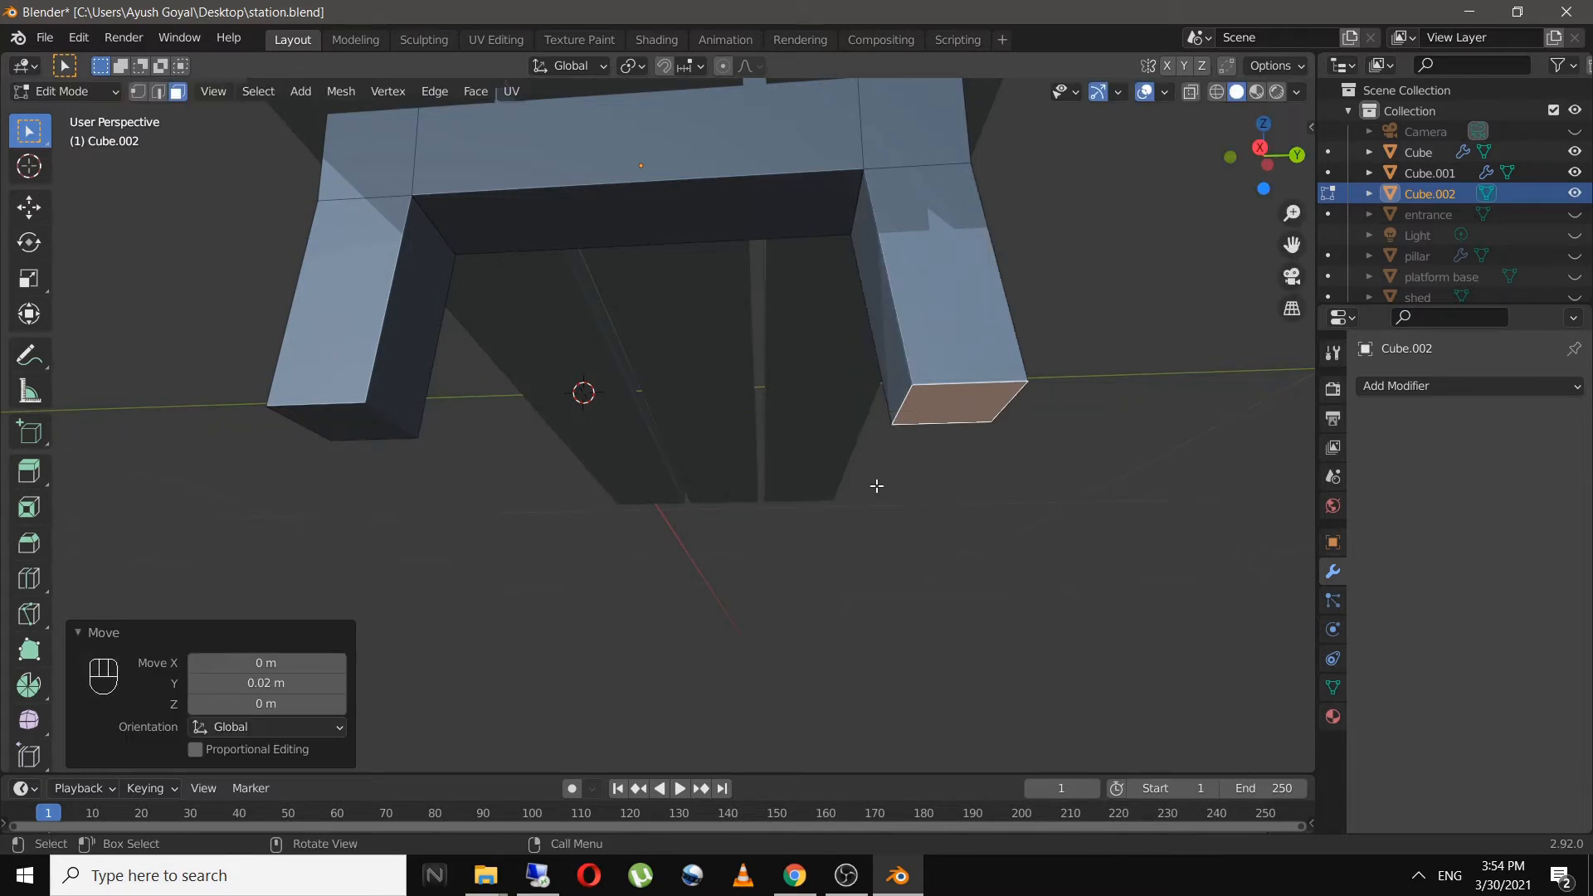
left_click(877, 486)
key("Tab")
- Select the leg support and lower it along Z until its top bar is clear of the seat slats
middle_click_drag(876, 486, 861, 537)
left_click(608, 347)
scroll(616, 362, "up", 3)
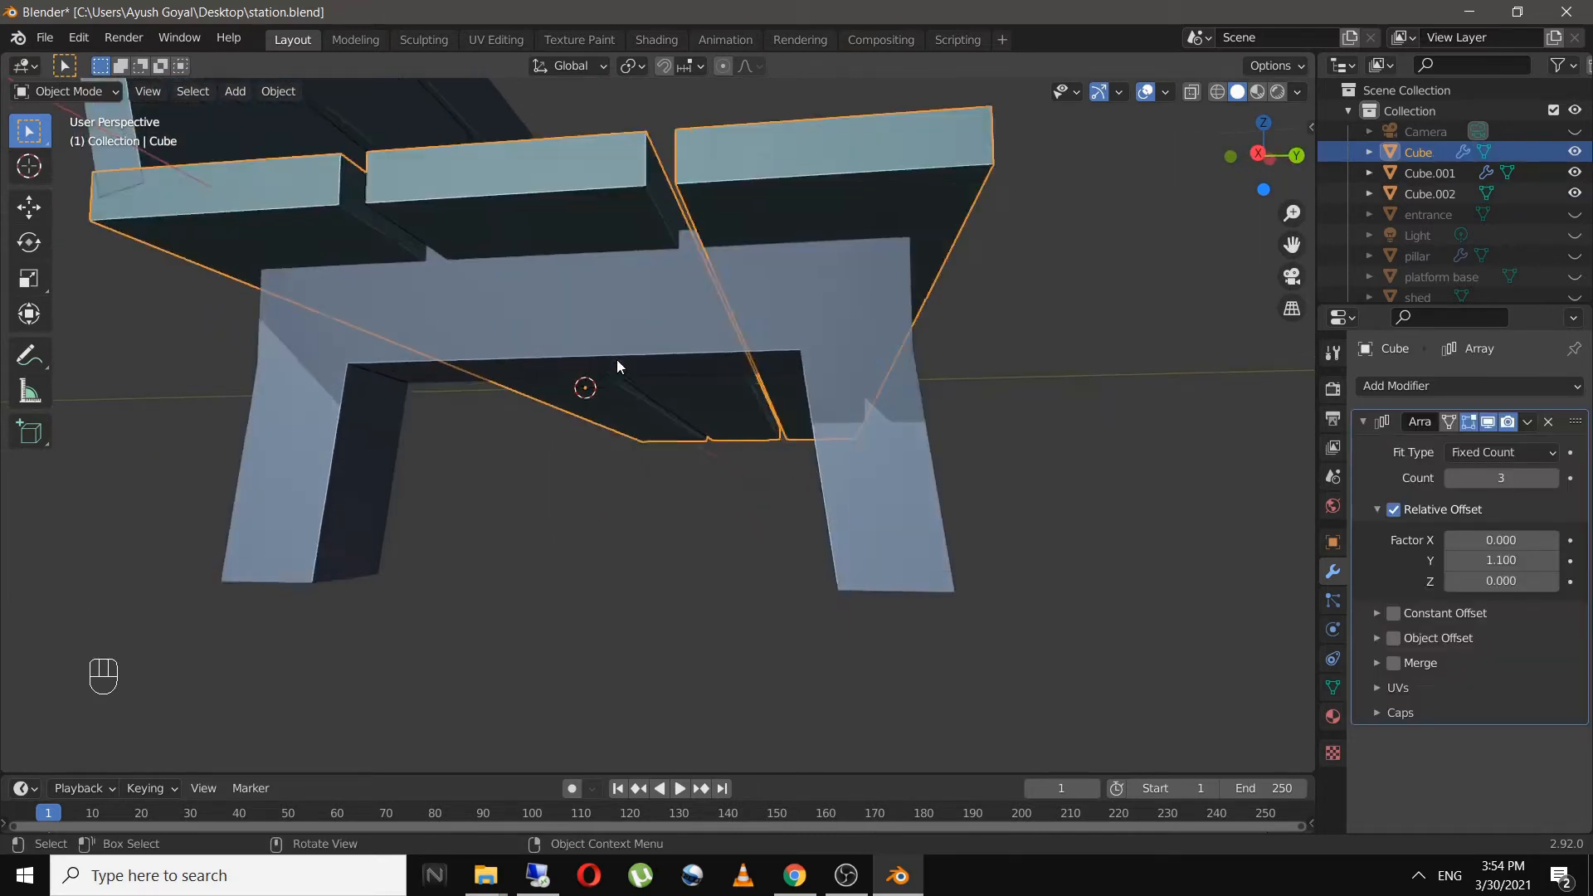
scroll(616, 360, "up", 2)
left_click(655, 284)
middle_click_drag(654, 284, 765, 306)
key("Tab")
key("Tab")
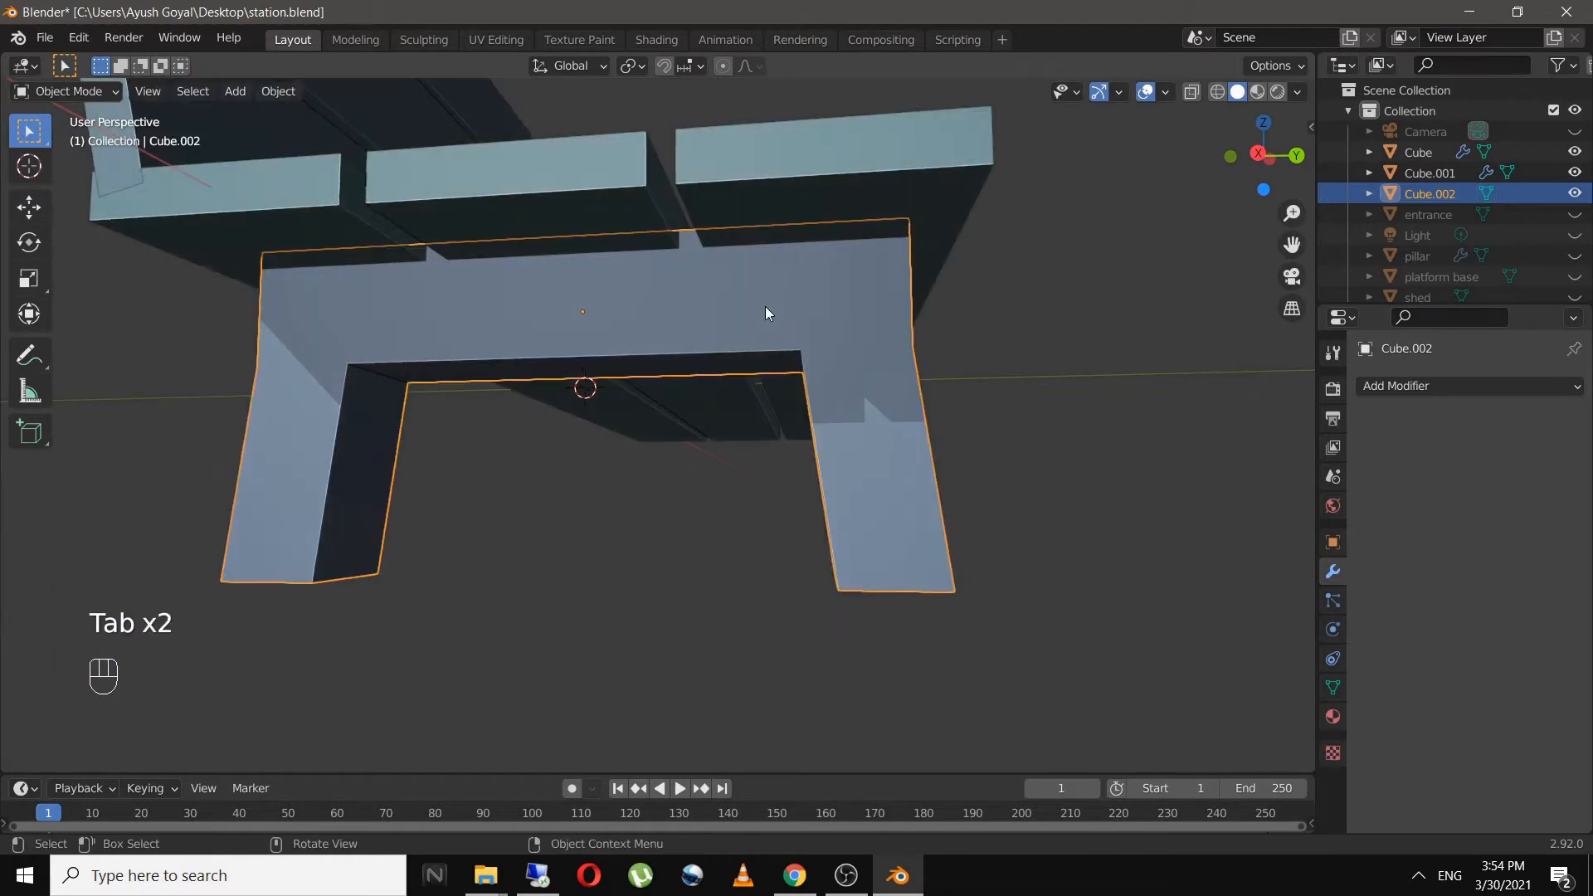
left_click(766, 312)
left_click(809, 311)
key("g")
left_click(828, 385)
- Bevel the two outer top edges of the leg support with a width of about 2.27 m and 9 segments
key("Tab")
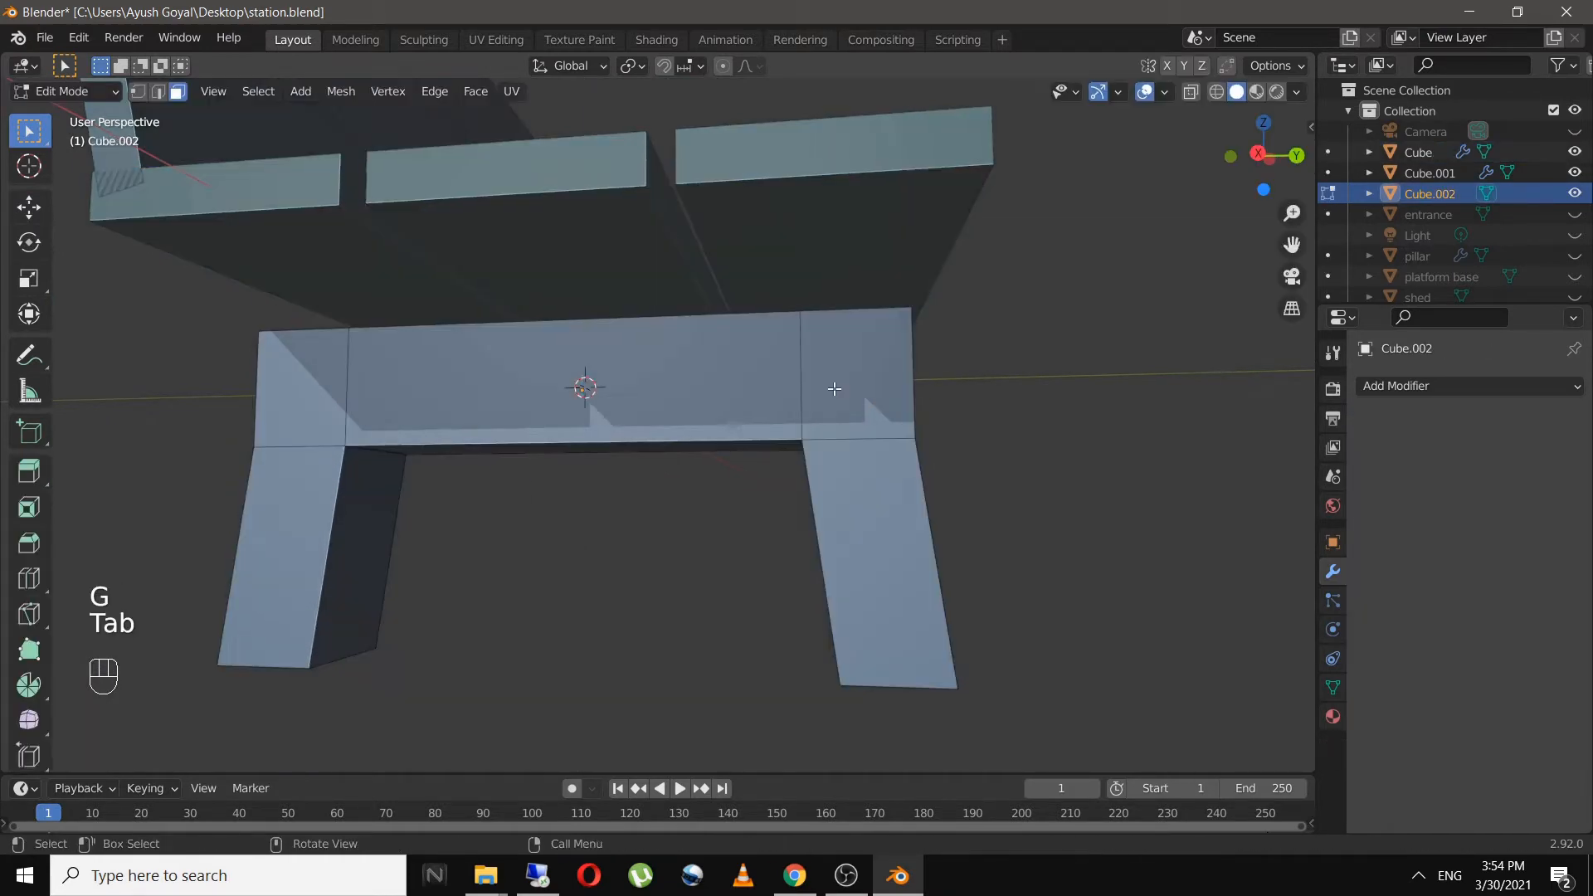
middle_click_drag(834, 387, 805, 398)
left_click(698, 402)
middle_click_drag(697, 402, 797, 437)
key("2")
left_click(636, 421)
middle_click_drag(636, 420, 777, 455)
key("ctrl+b")
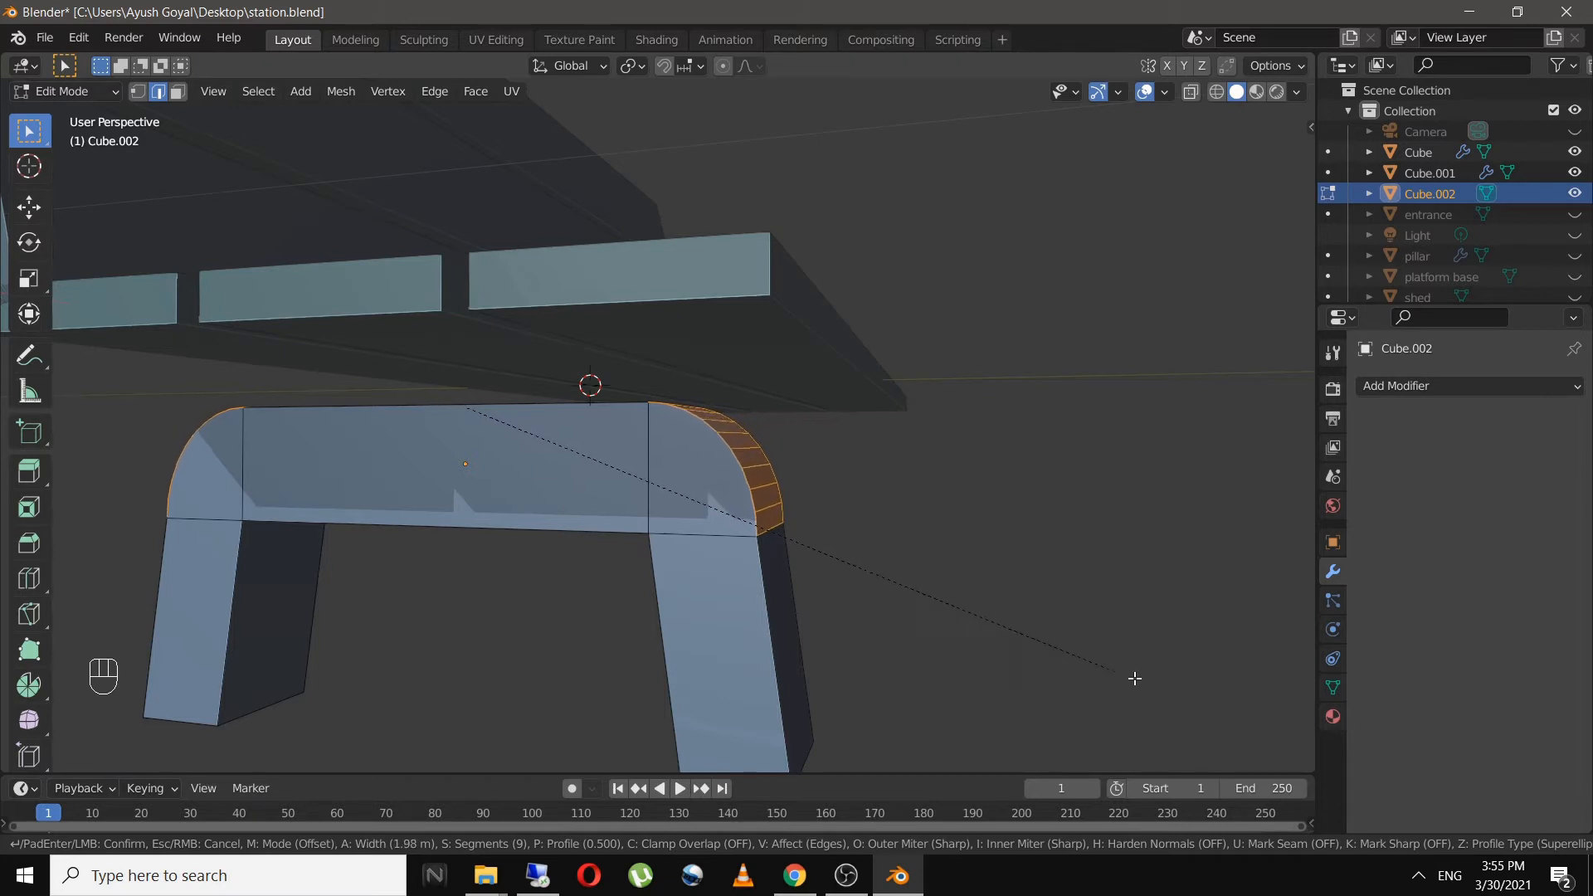
left_click(1167, 687)
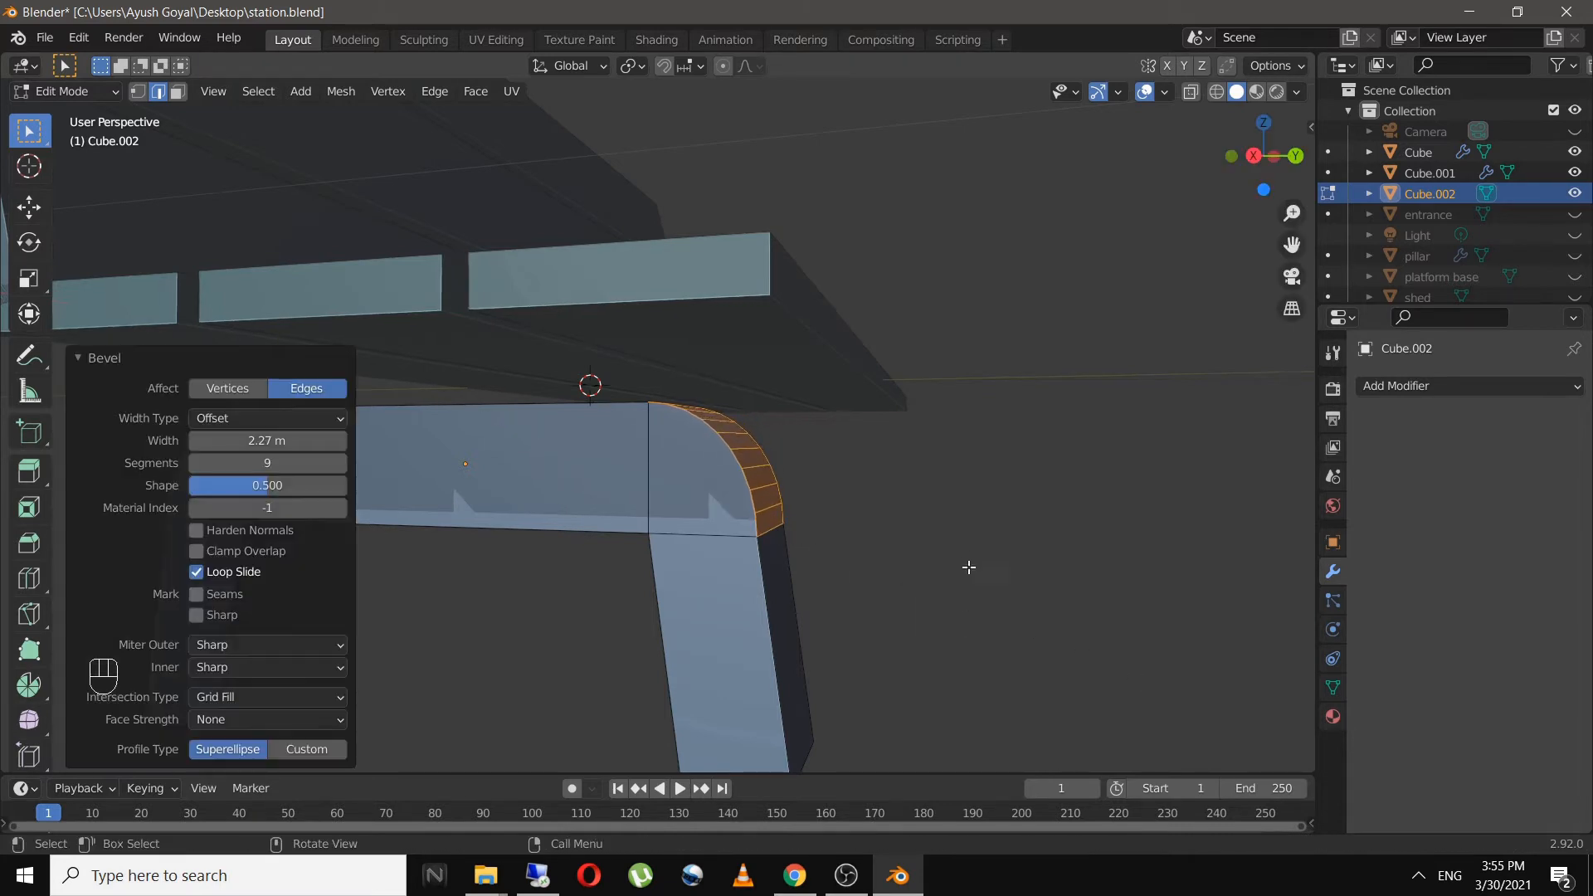
scroll(957, 540, "down", 4)
middle_click_drag(898, 539, 950, 470)
scroll(914, 471, "up", 3)
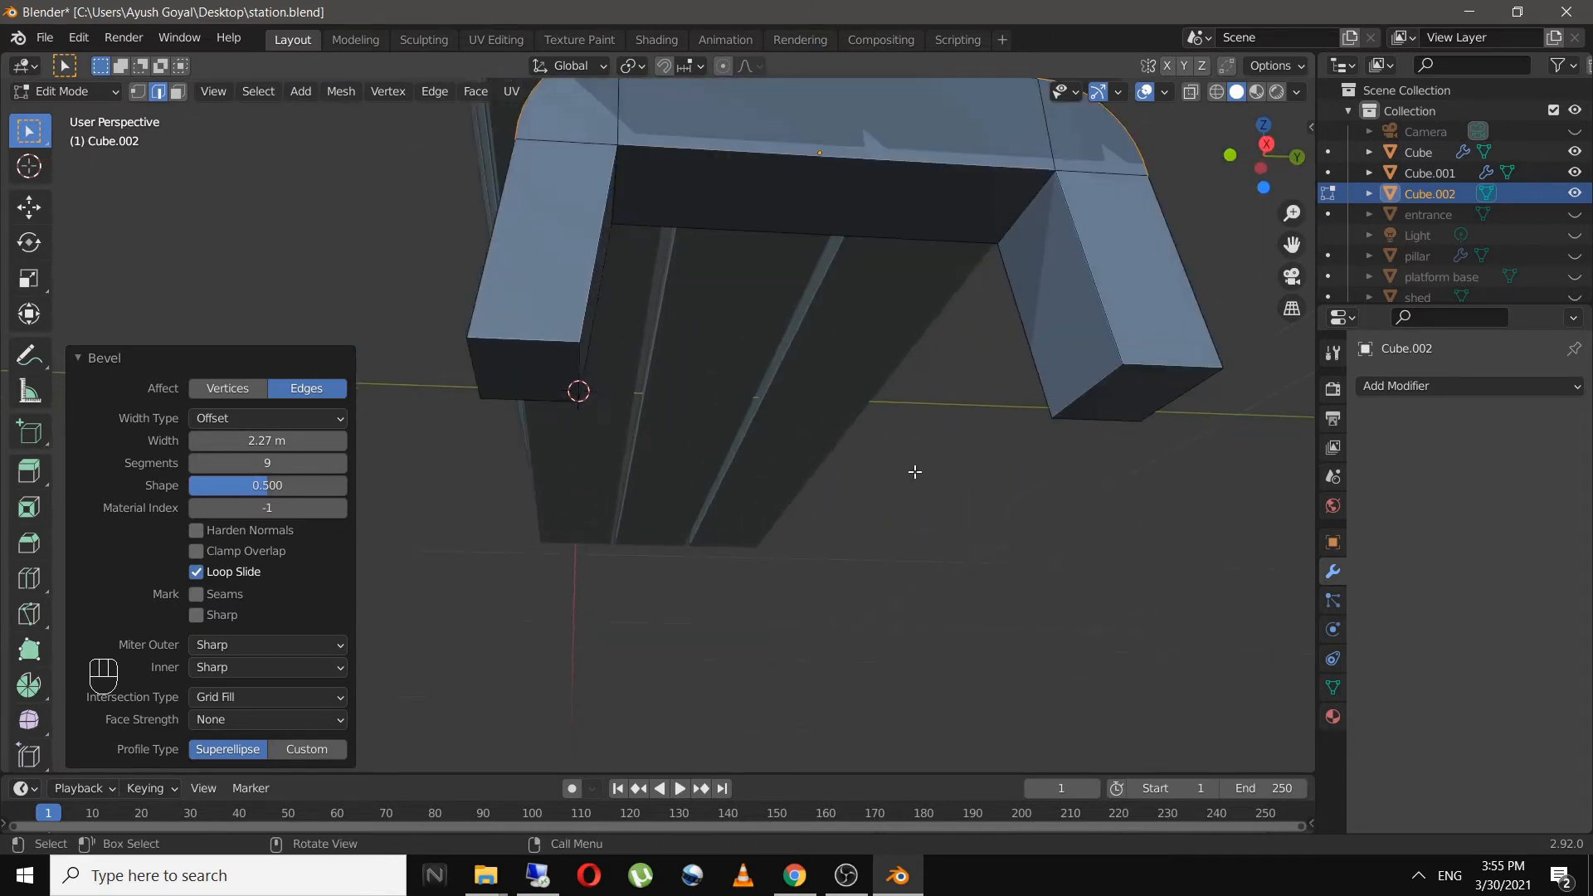
key("alt+a")
left_click(588, 362, "shift")
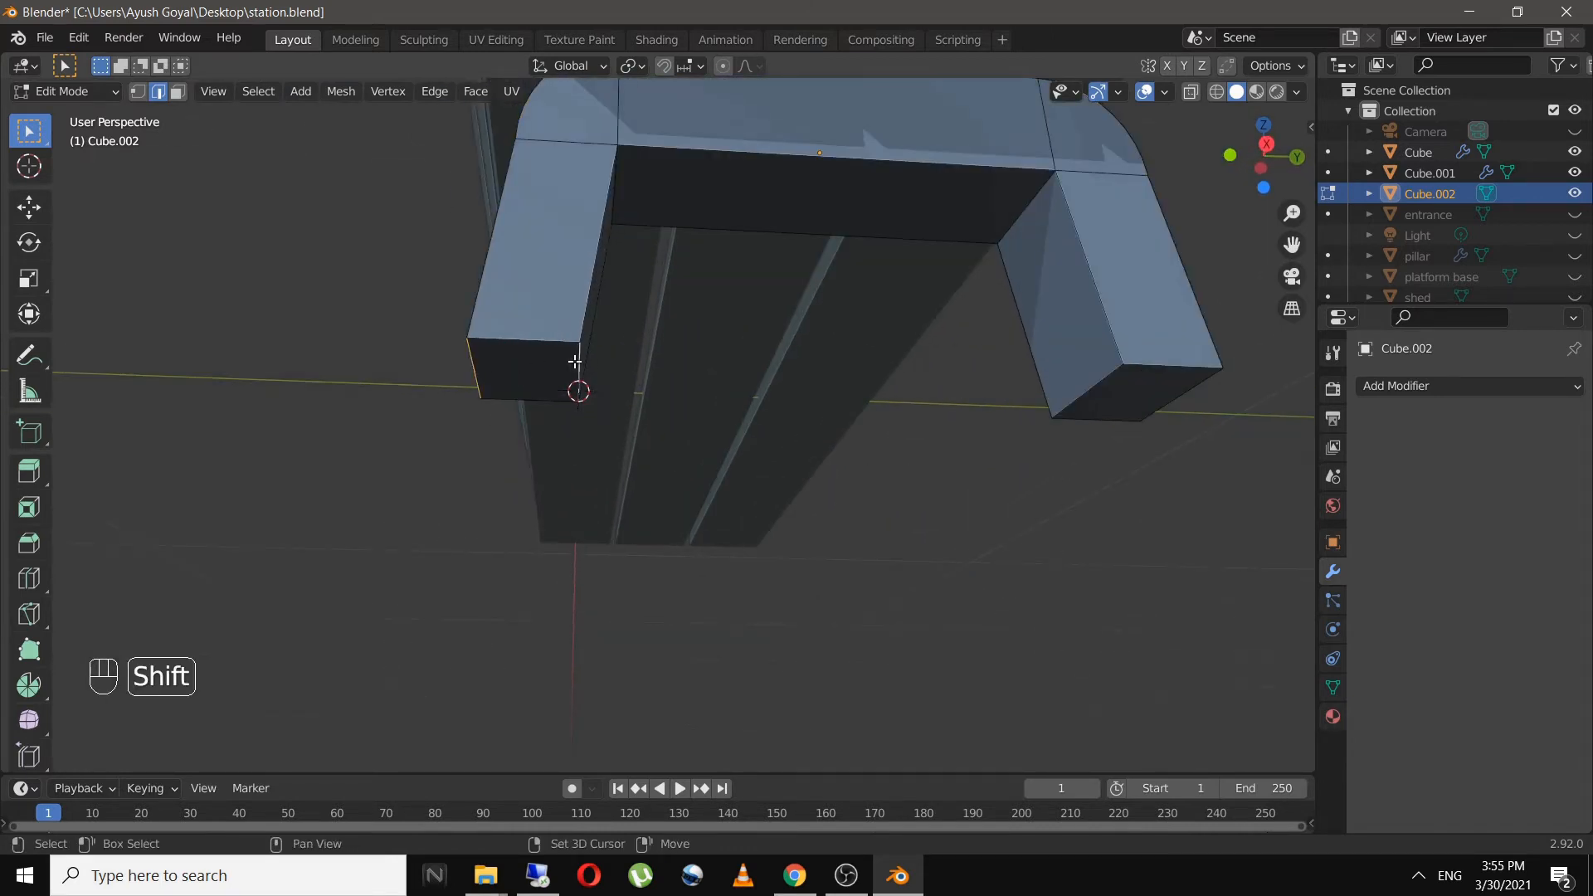
key("ctrl+b")
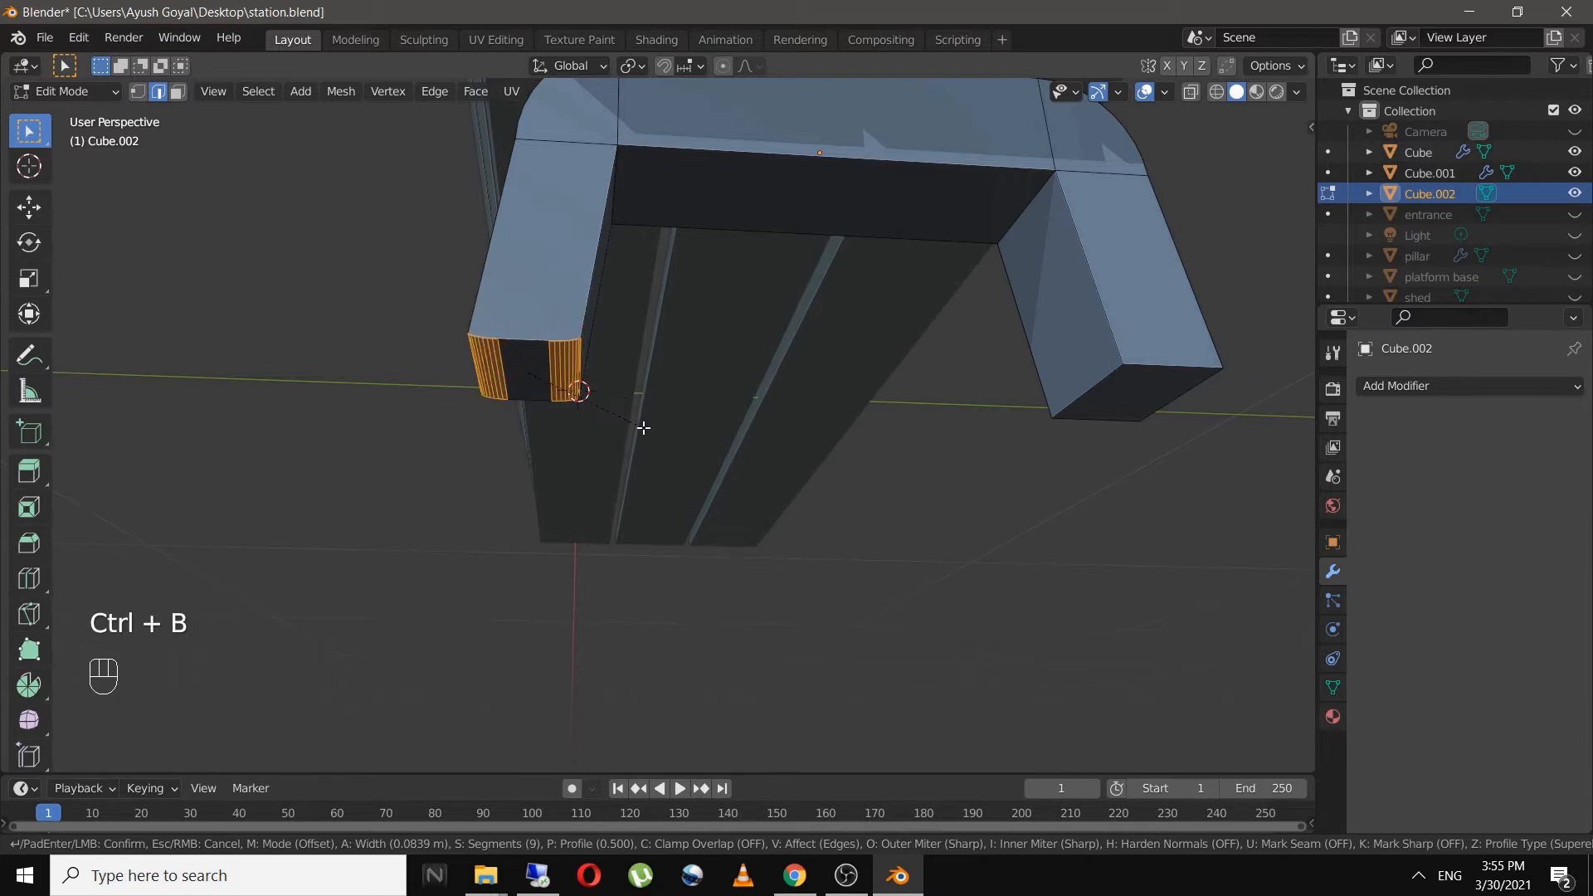
scroll(661, 427, "down", 4)
scroll(665, 427, "down", 3)
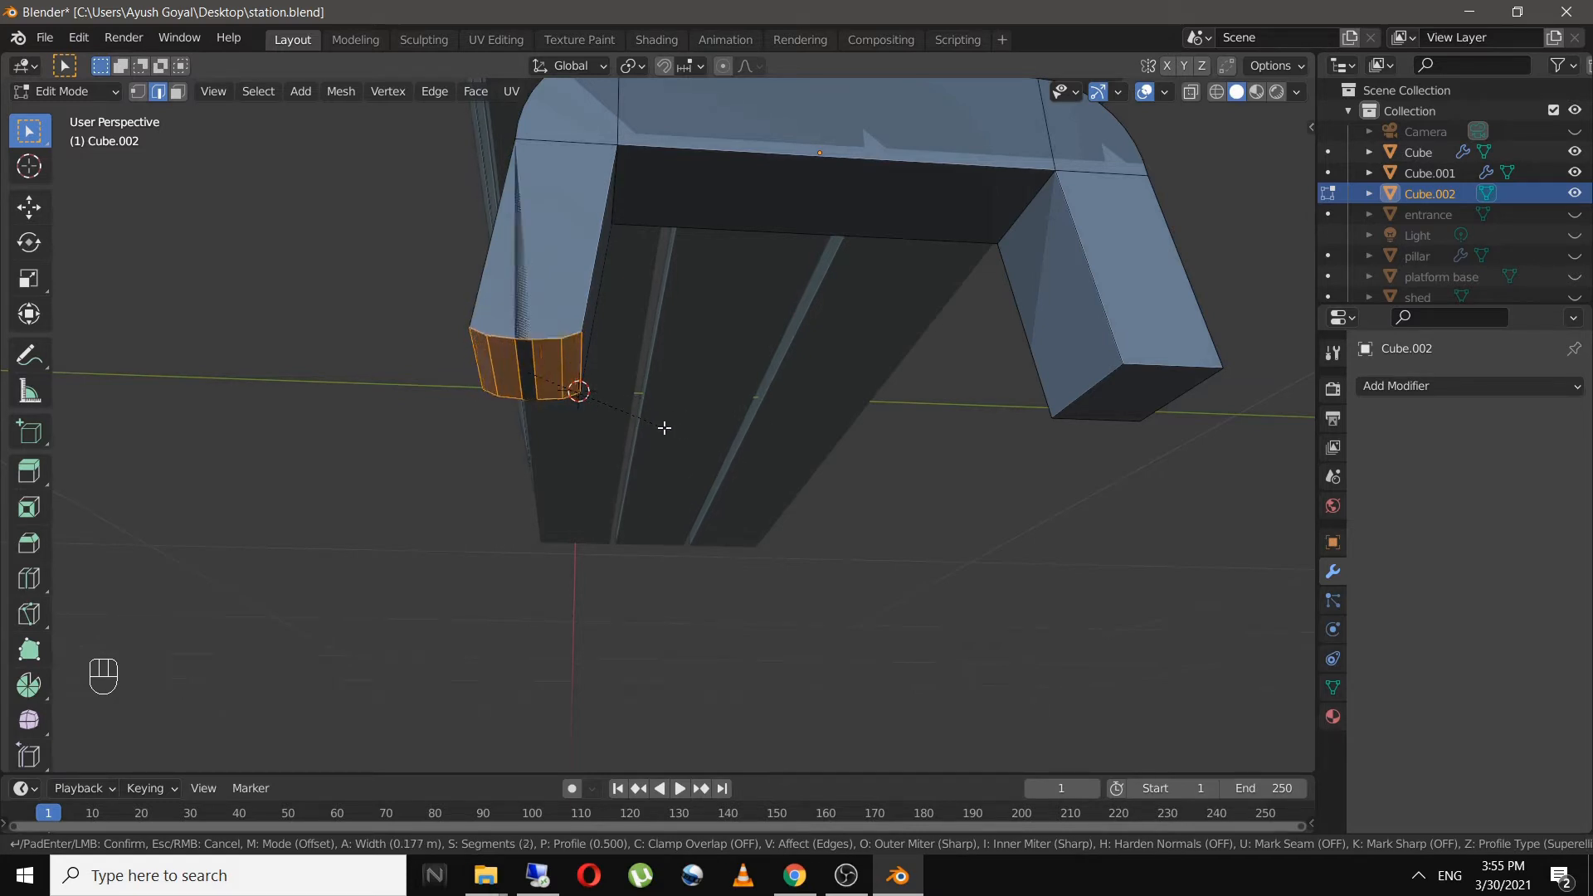
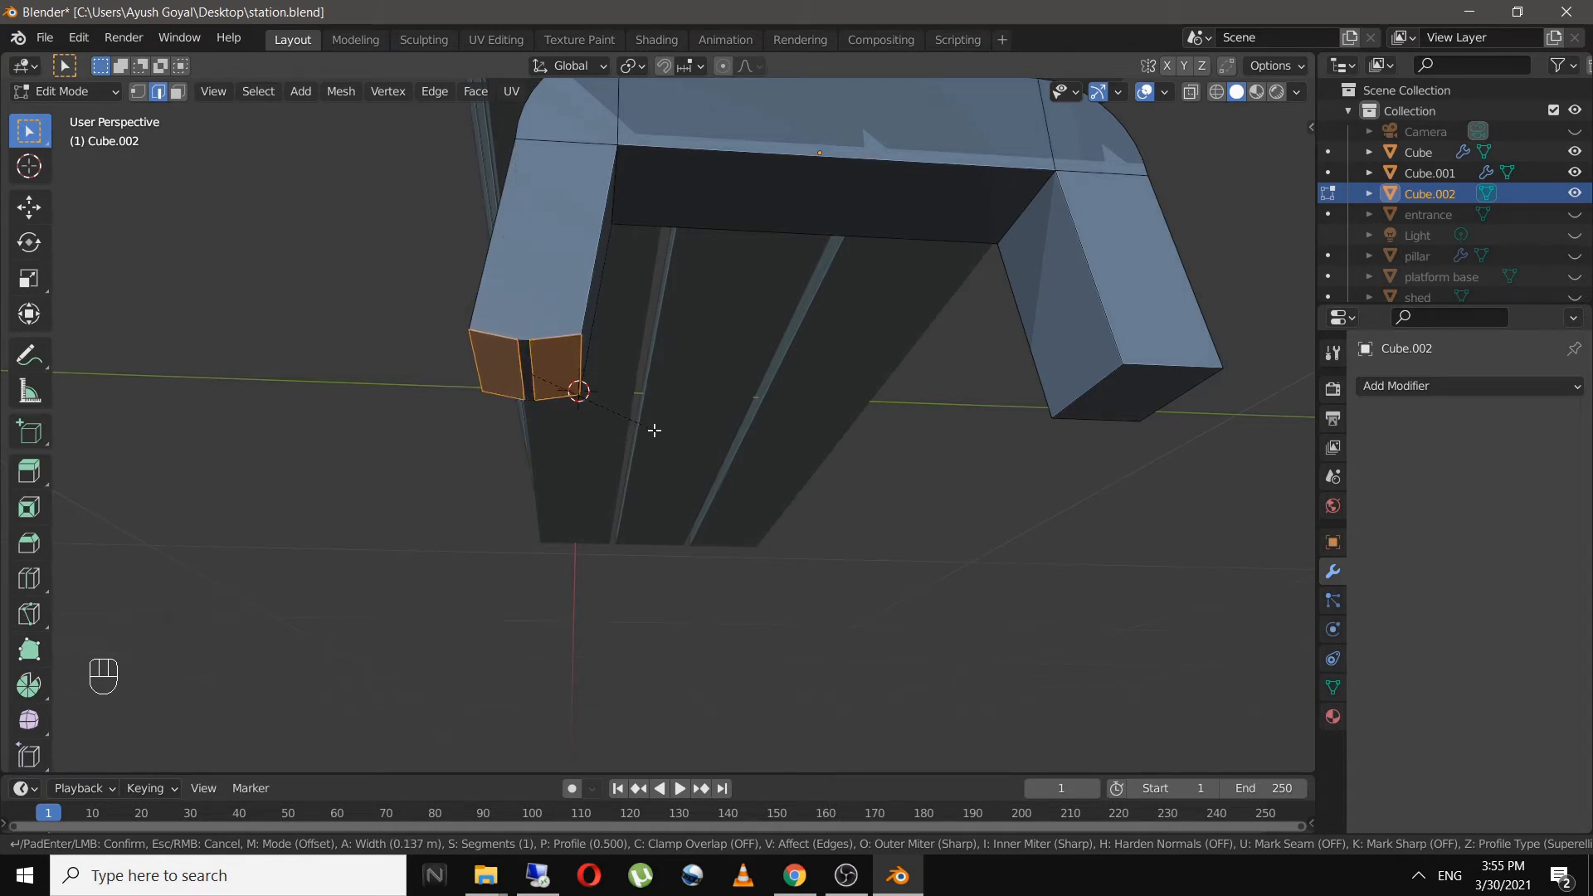
scroll(656, 432, "up", 2)
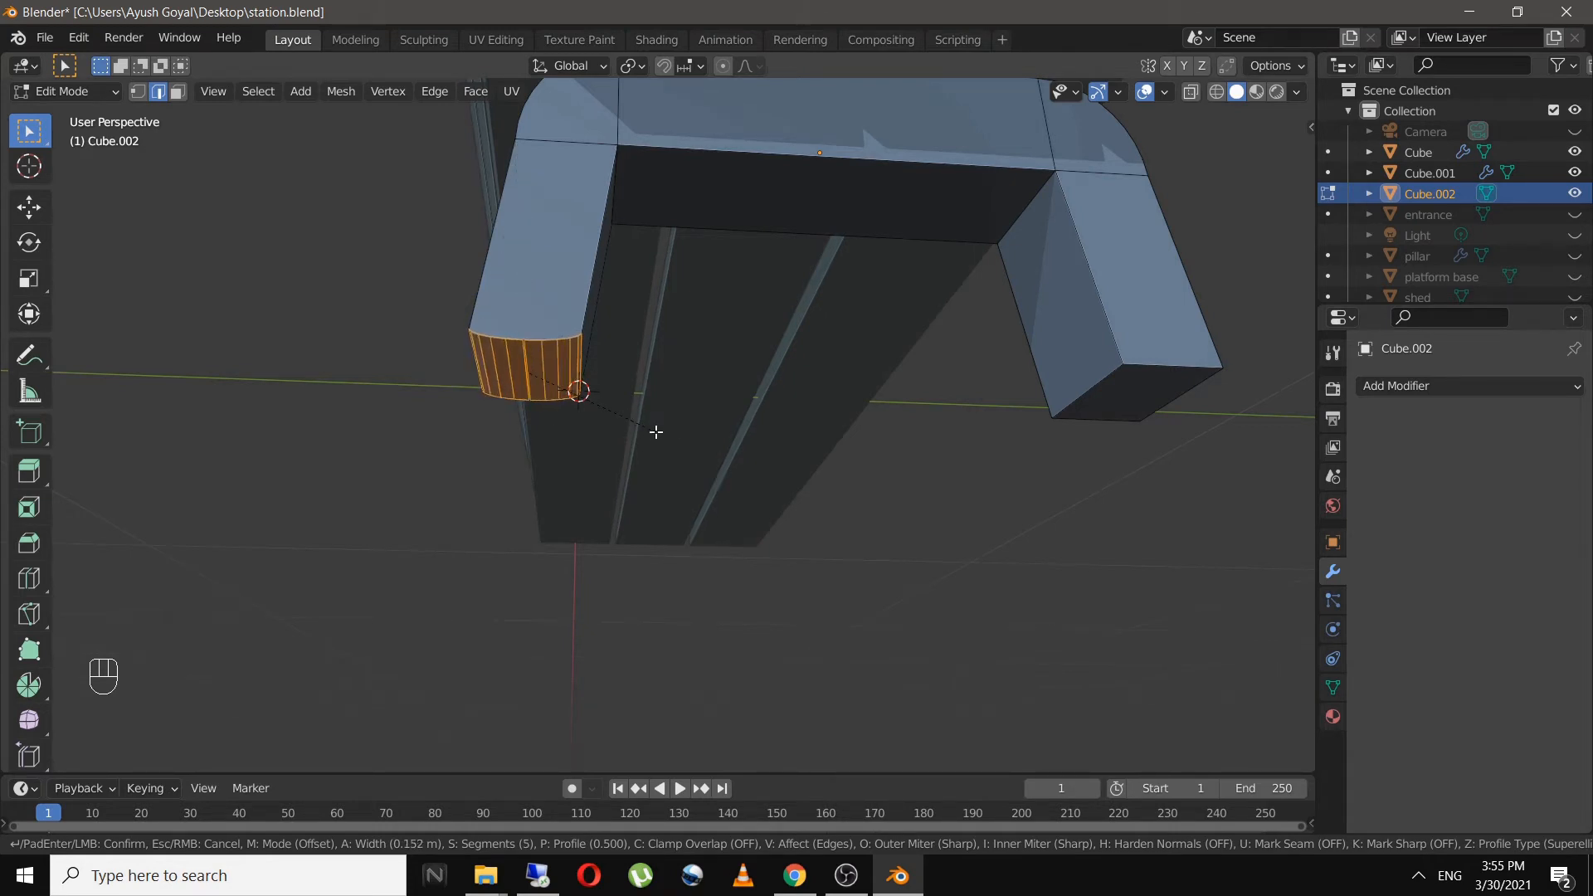
key("Escape")
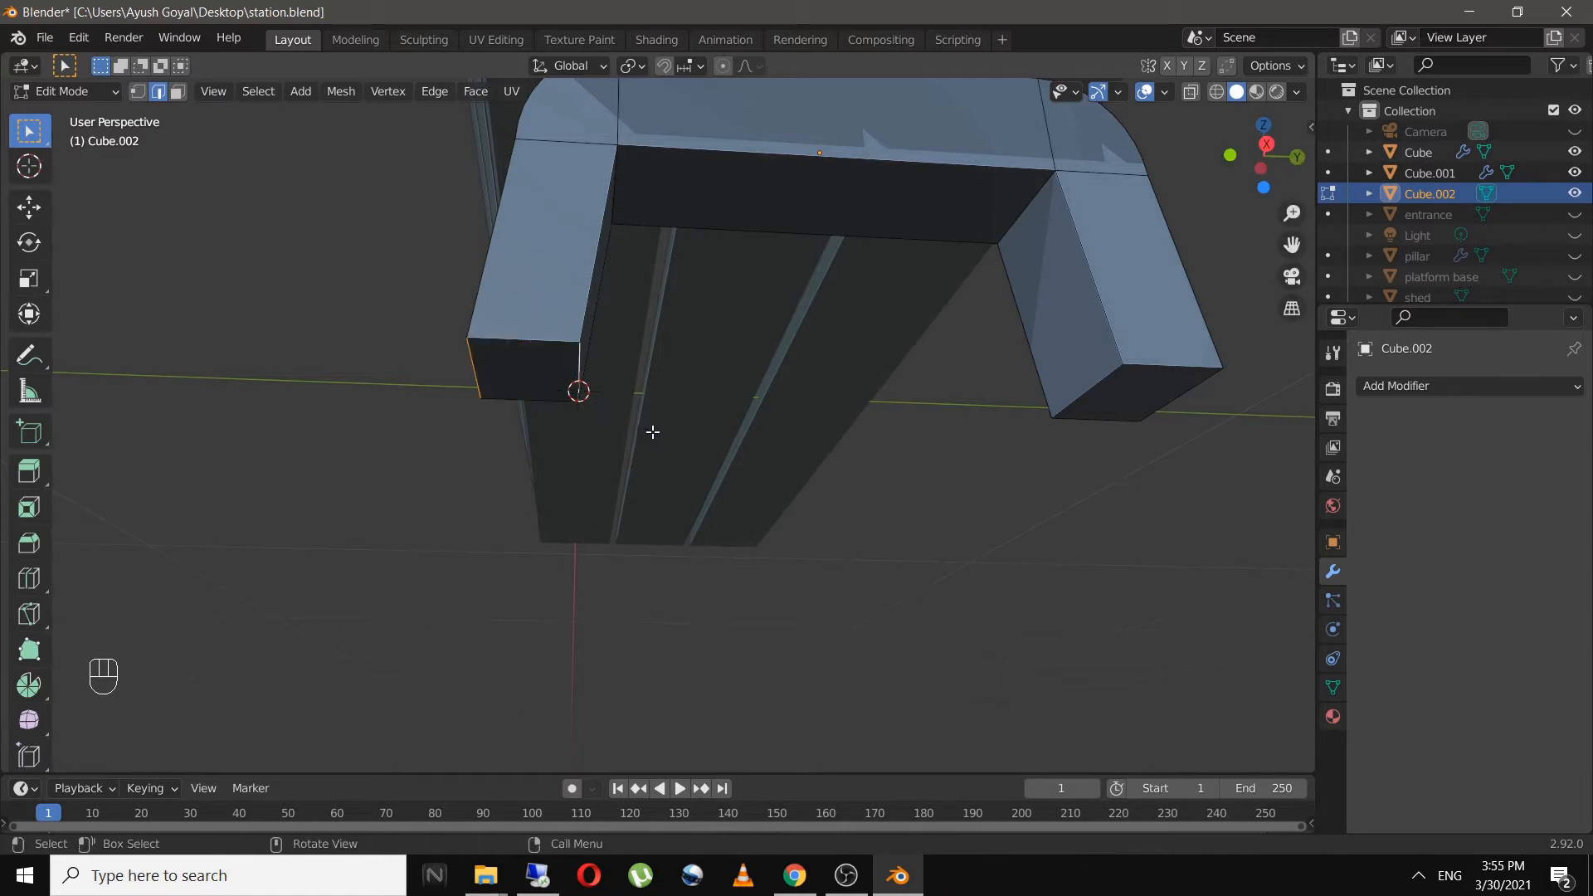
middle_click_drag(509, 487, 407, 440)
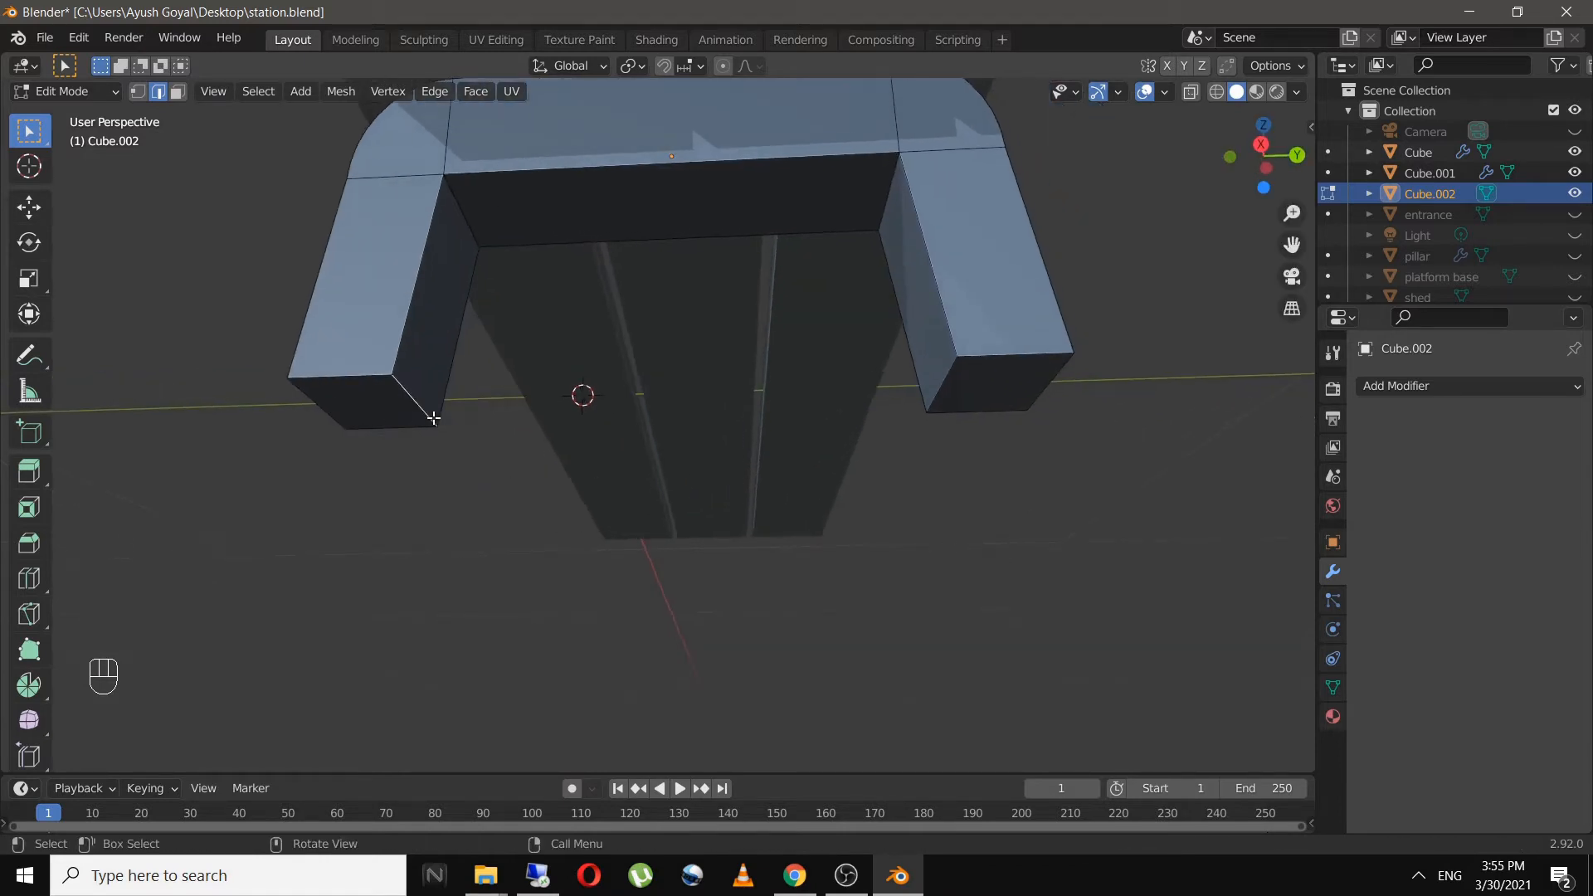
key("ctrl+b")
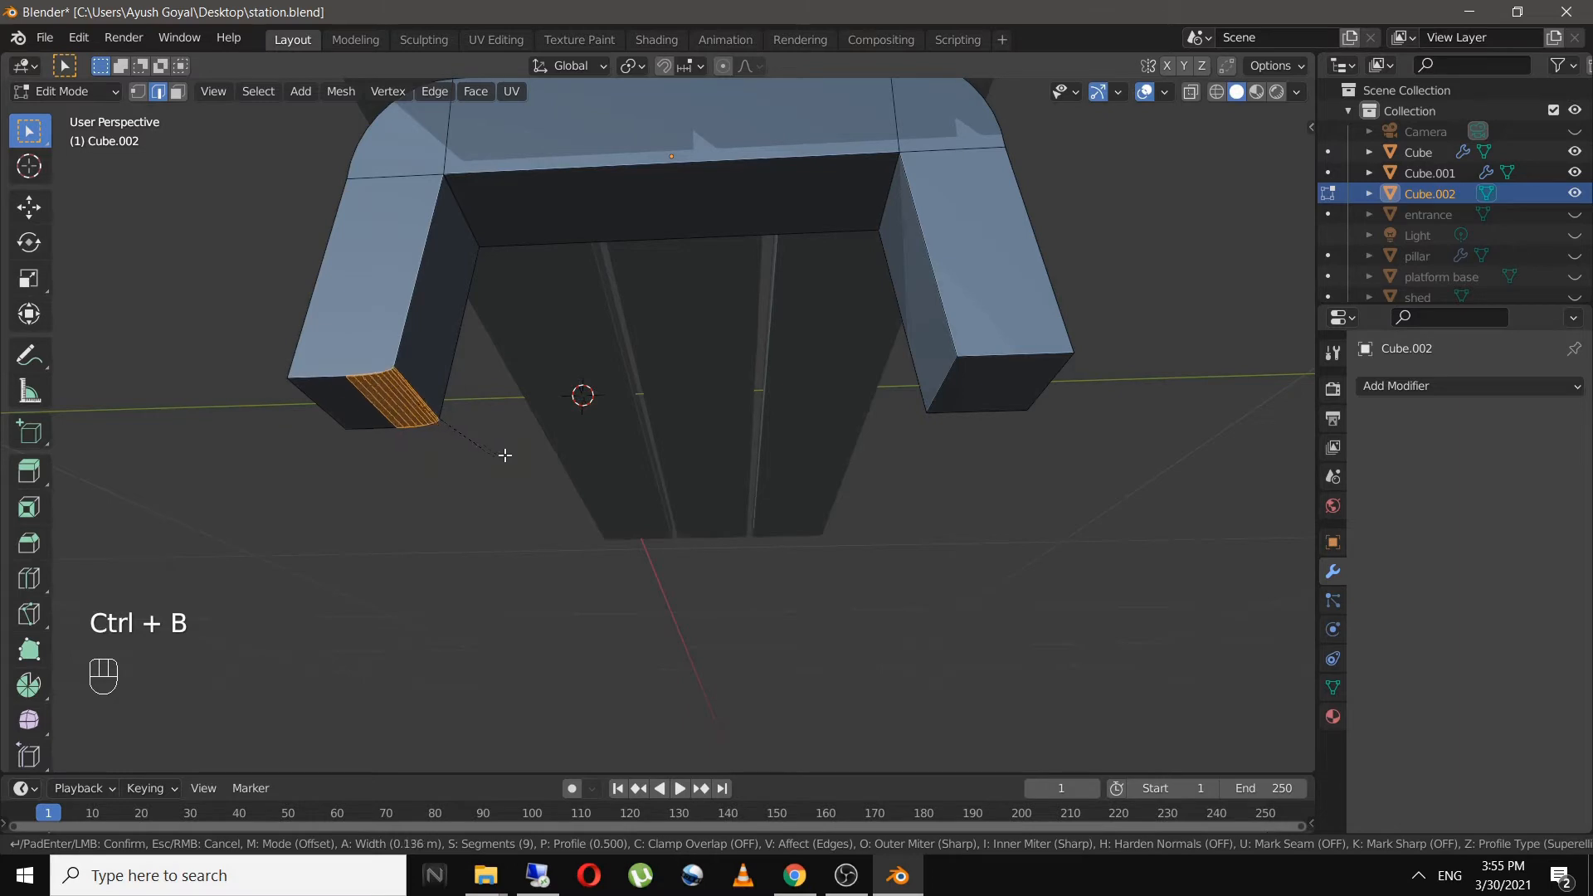
left_click(508, 455)
- Bevel the rear leg's outer bottom edge on its own with a width of about 1.03 m and 7 segments
middle_click_drag(508, 455, 726, 538)
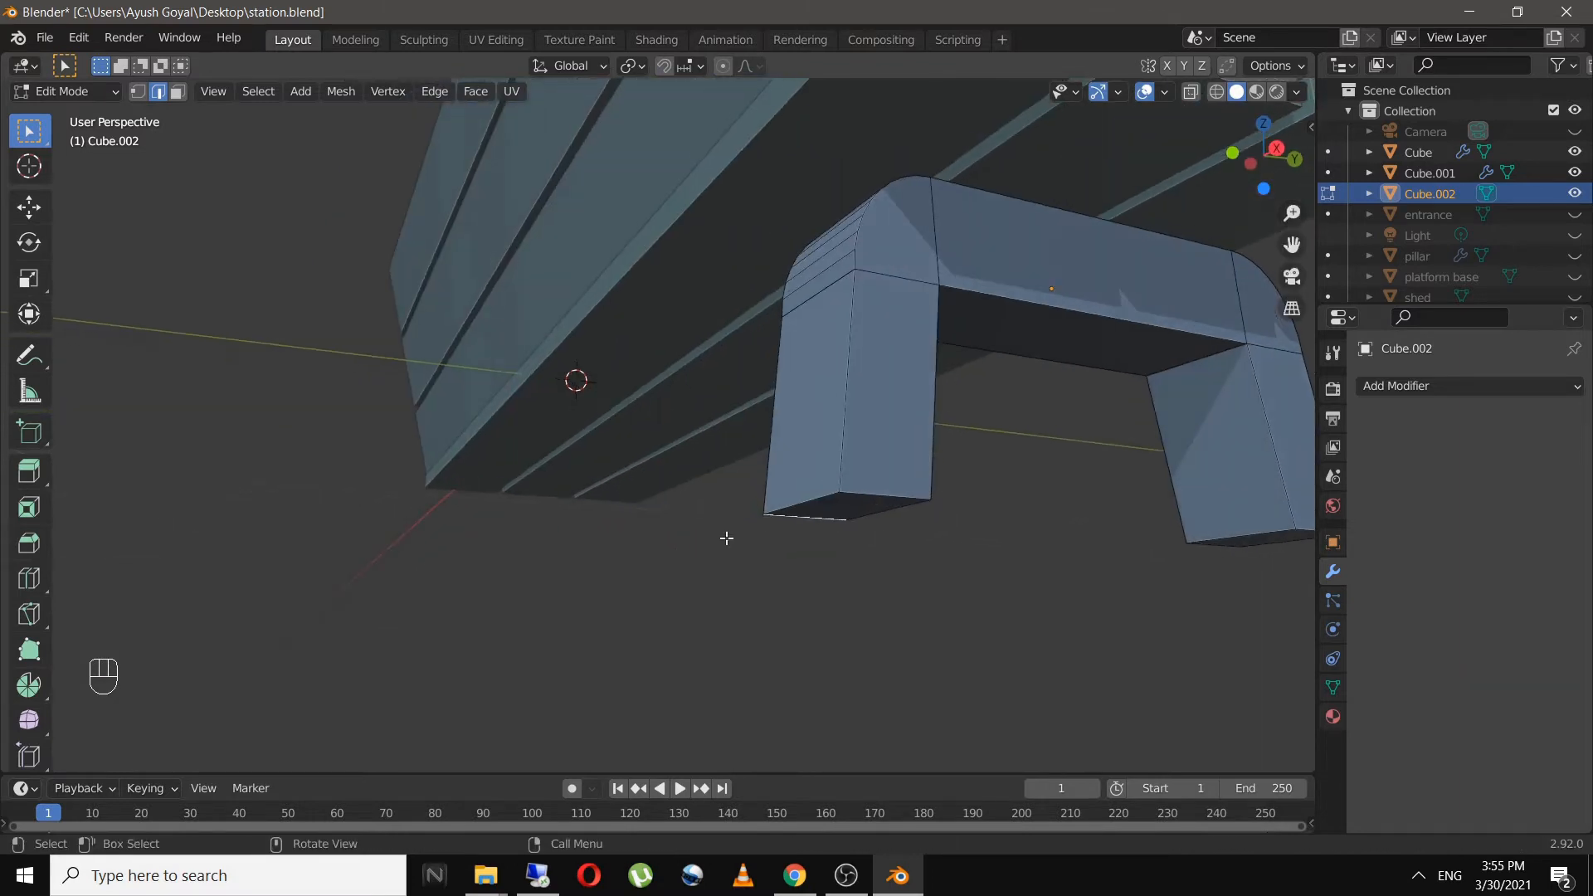
key("ctrl+b")
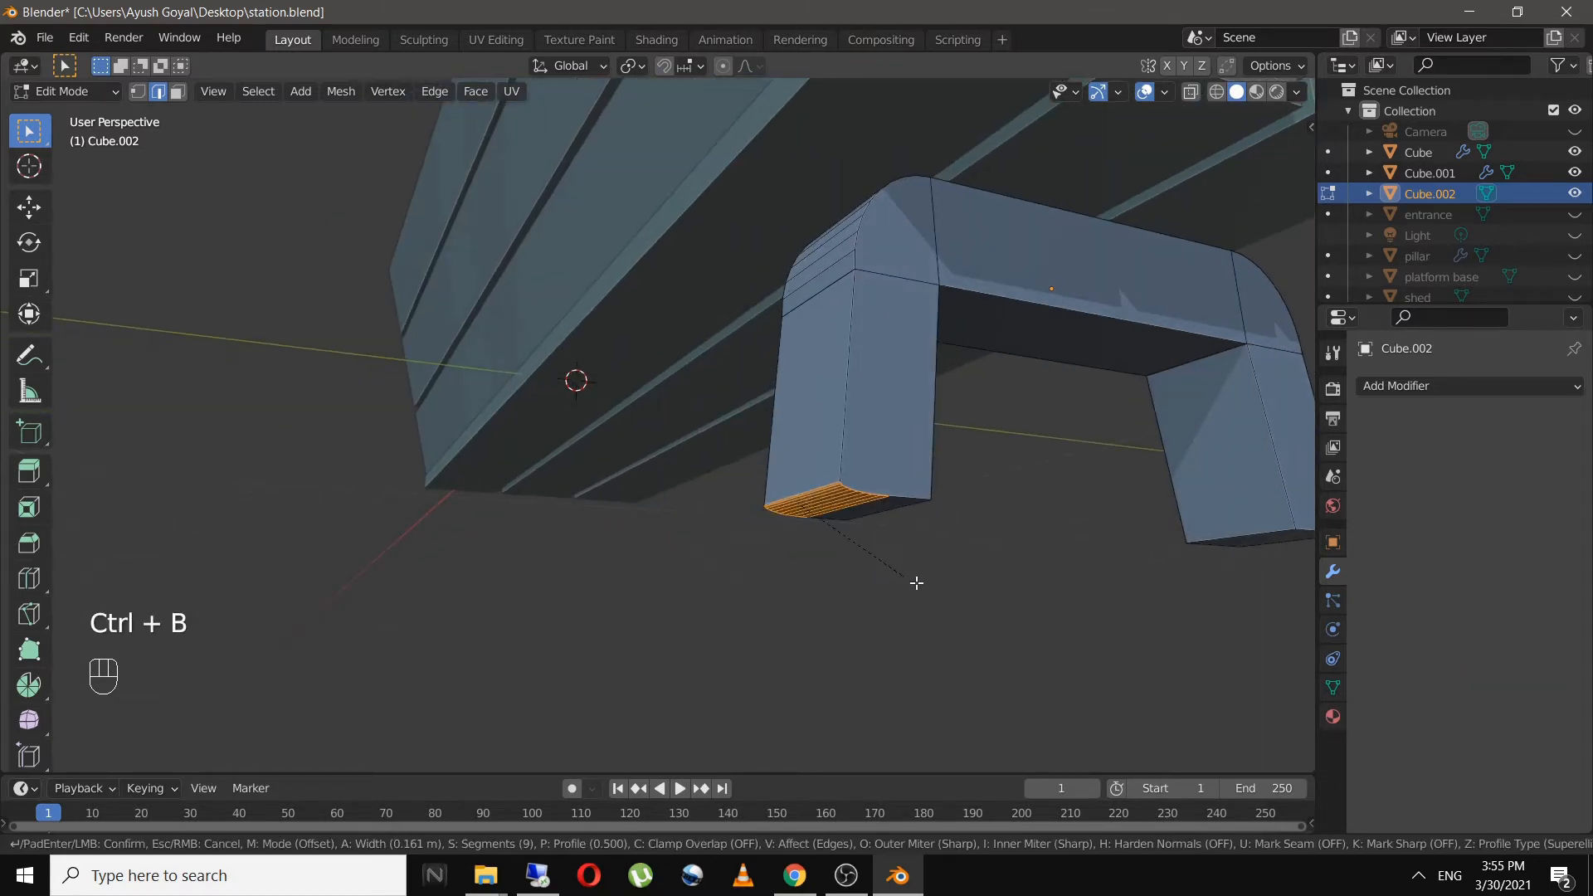
scroll(946, 592, "down", 5)
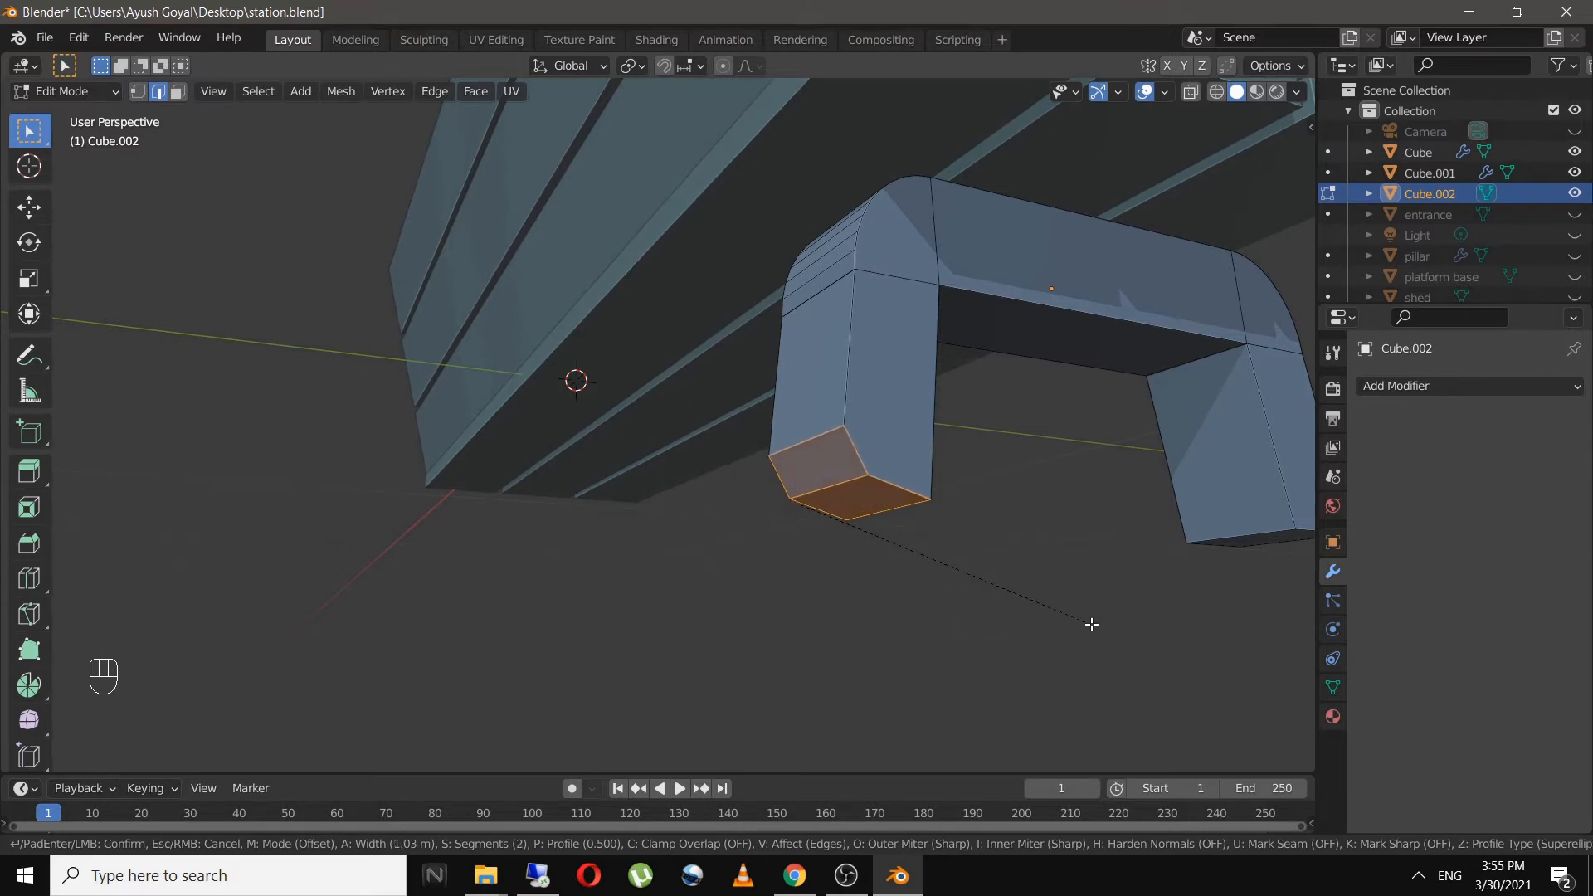
scroll(1091, 624, "up", 5)
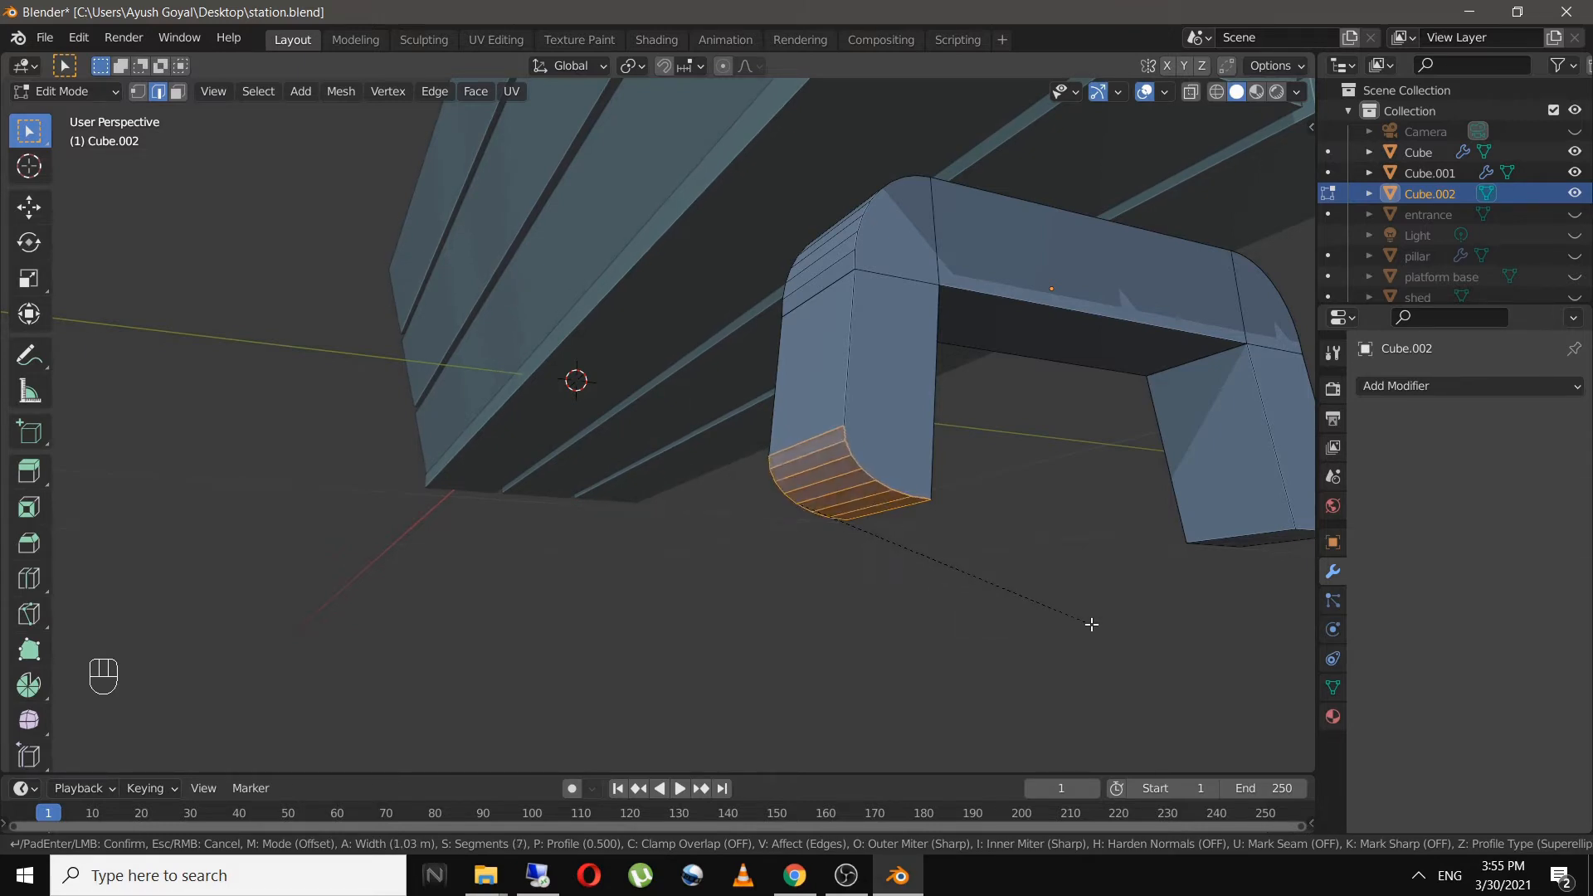
left_click(1091, 624)
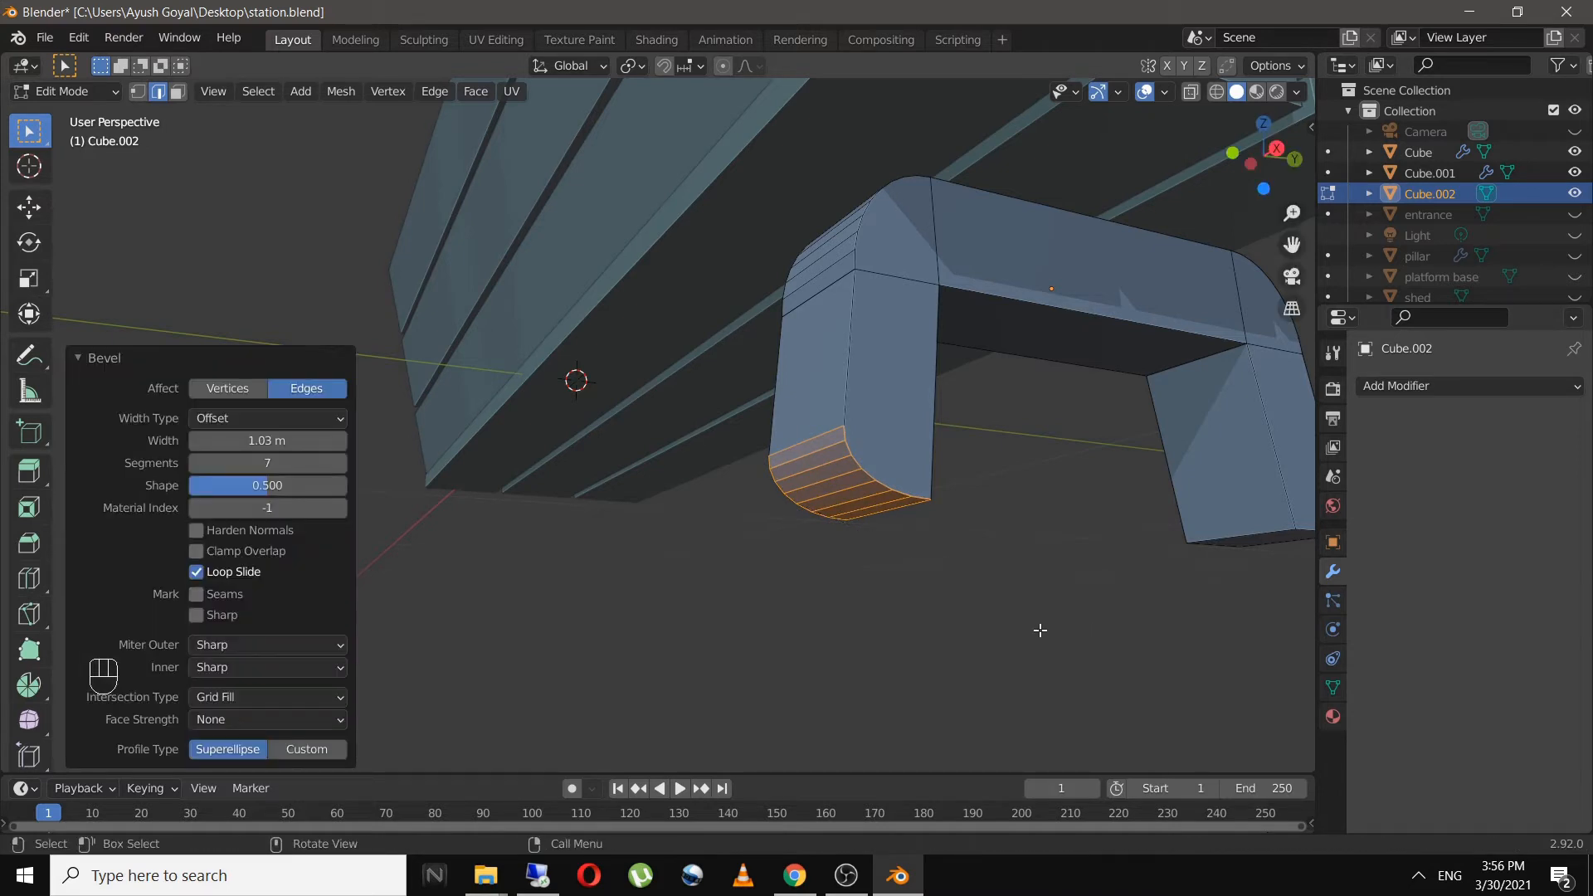
- Try to bevel the front leg's outer bottom edge, and undo the separate bottom bevels on both legs
middle_click_drag(1040, 631, 722, 491)
left_click(746, 494)
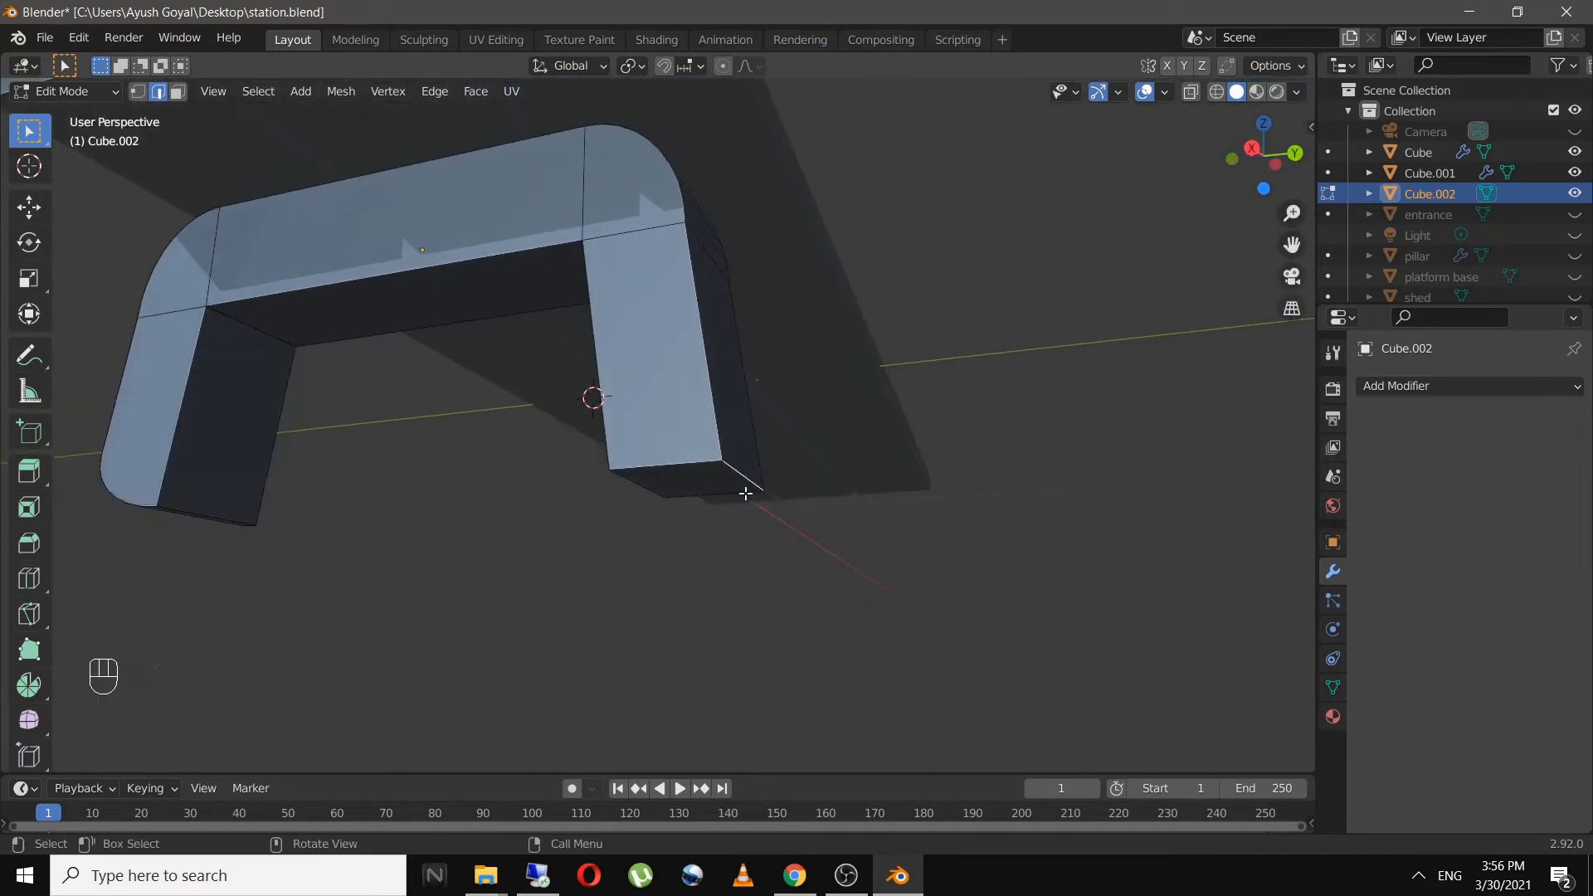
key("ctrl+b")
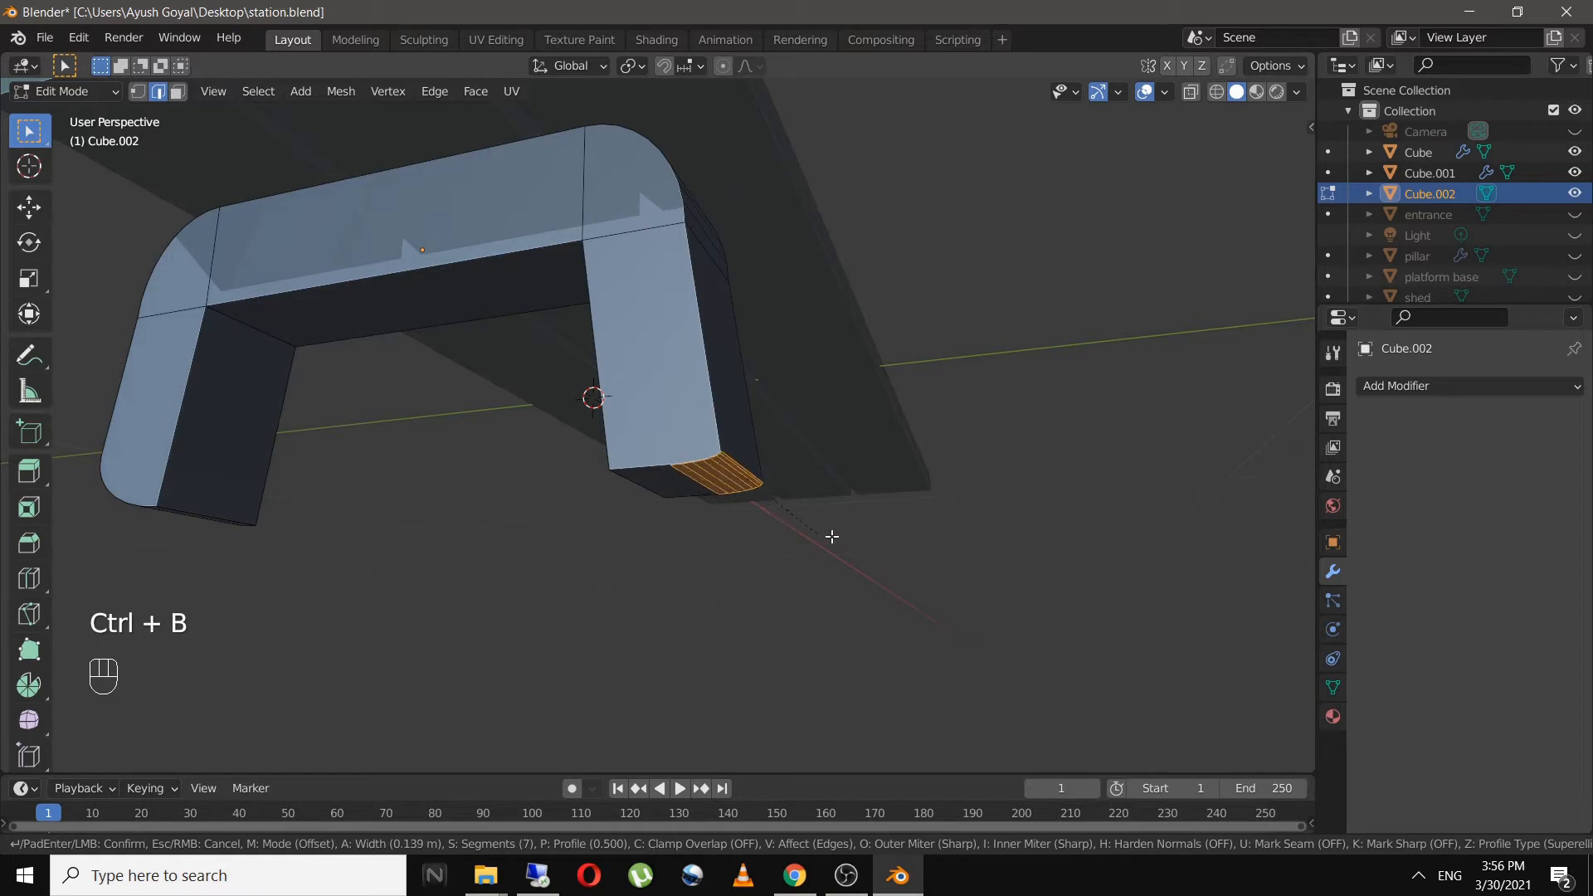
left_click(1086, 494)
key("ctrl+z")
key("ctrl+z")
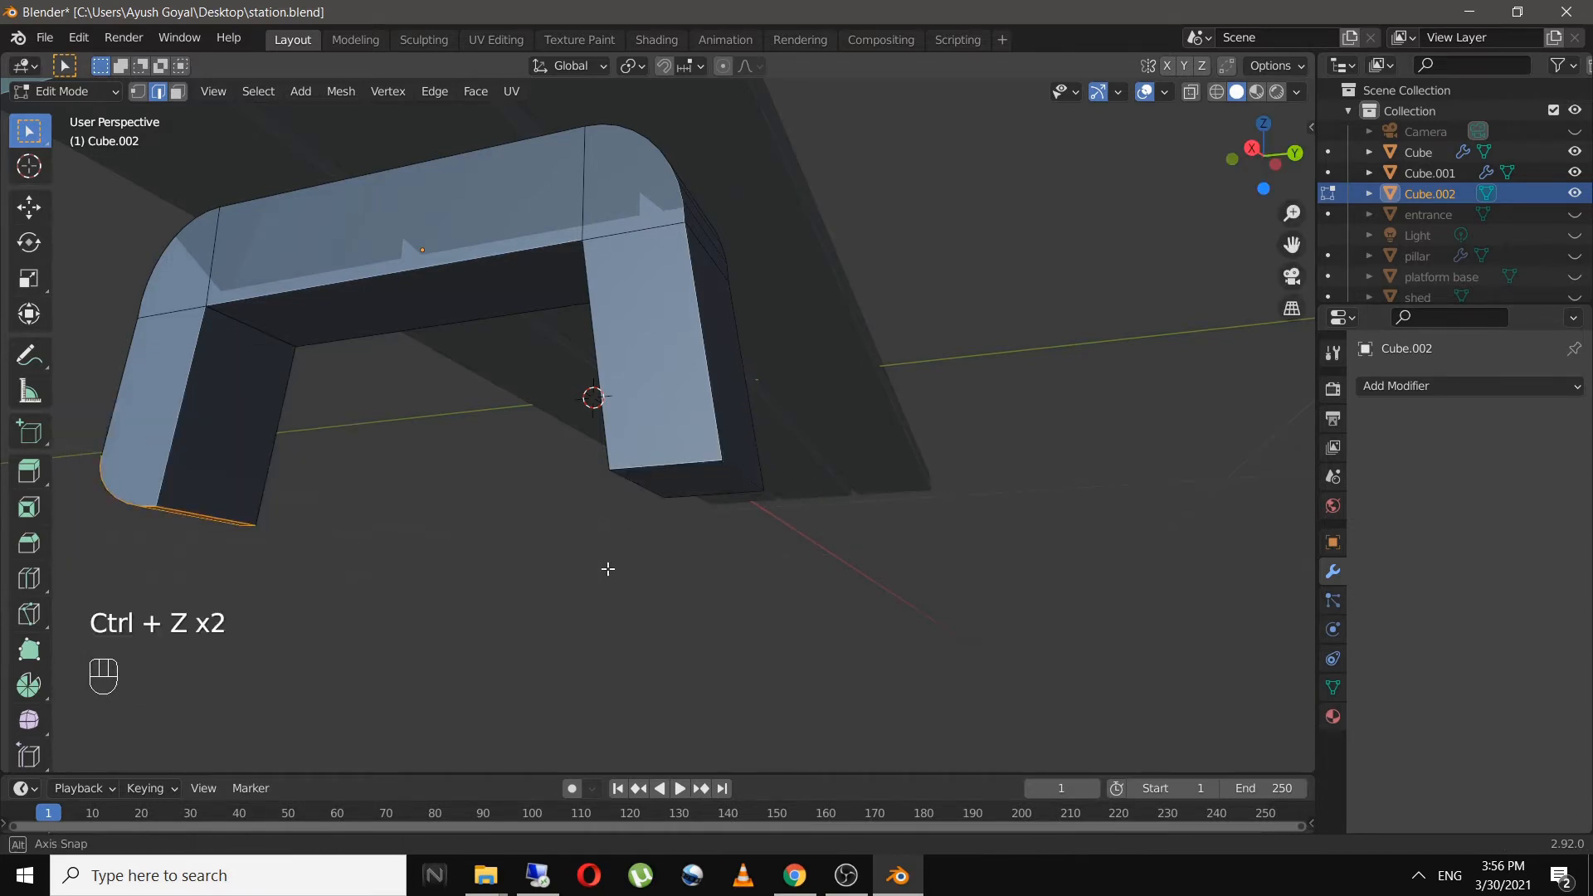
middle_click_drag(605, 569, 918, 502)
key("ctrl+z")
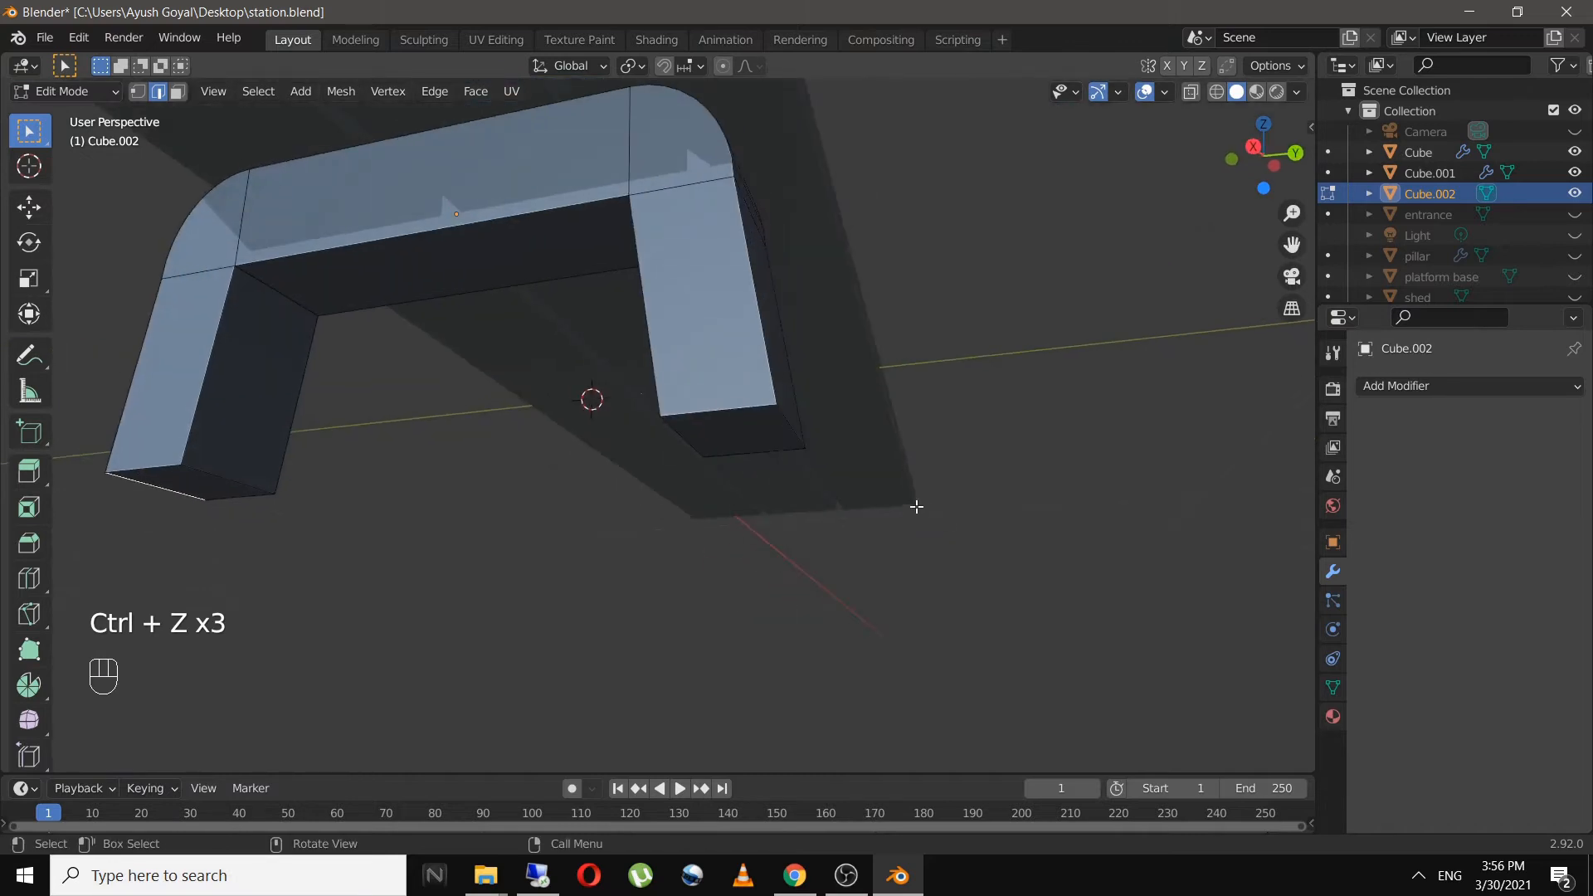
- Bevel the outer bottom edges of both legs together with 7 segments, and return to Object Mode
key("ctrl+b")
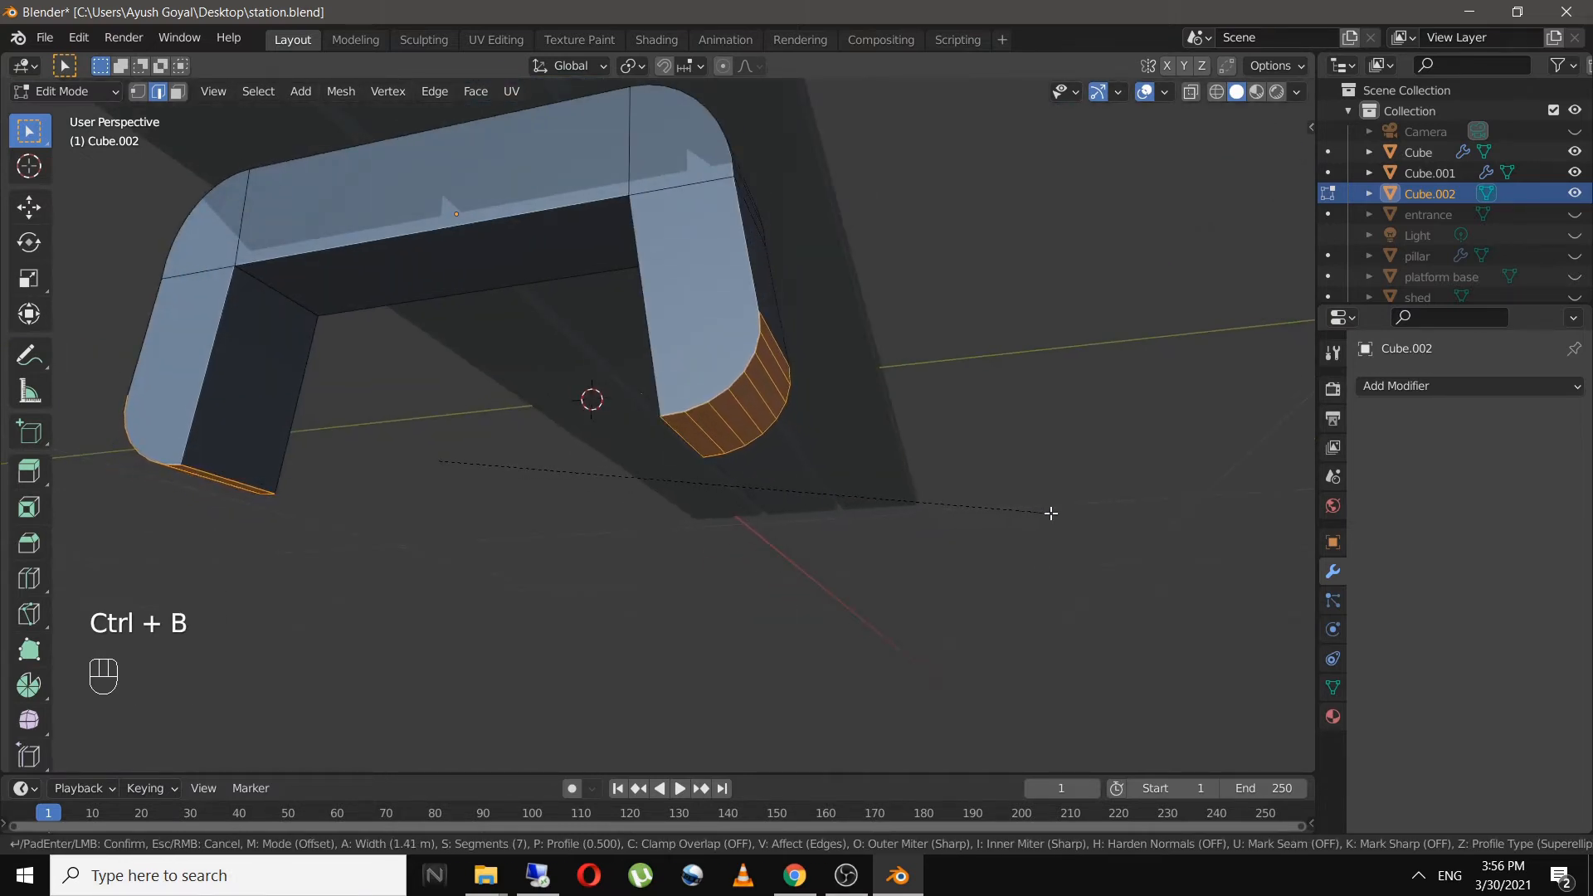
left_click(739, 526)
key("Tab")
- Raise the leg support about 0.056 m along Z so its top bar meets the seat slats, and save the file
middle_click_drag(740, 527, 699, 546)
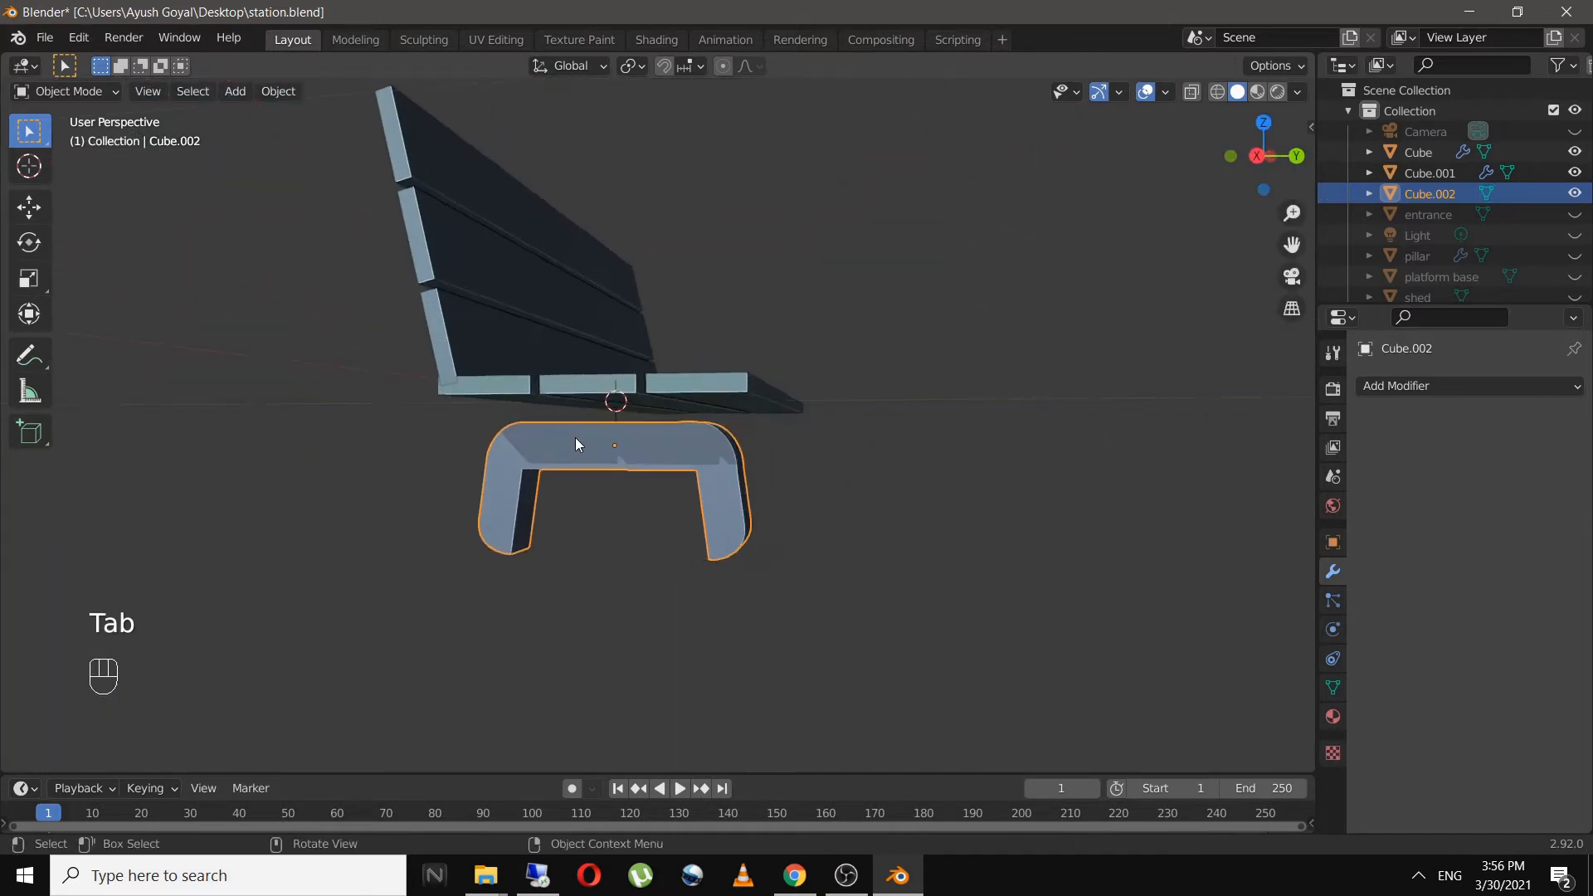
key("g")
key("z")
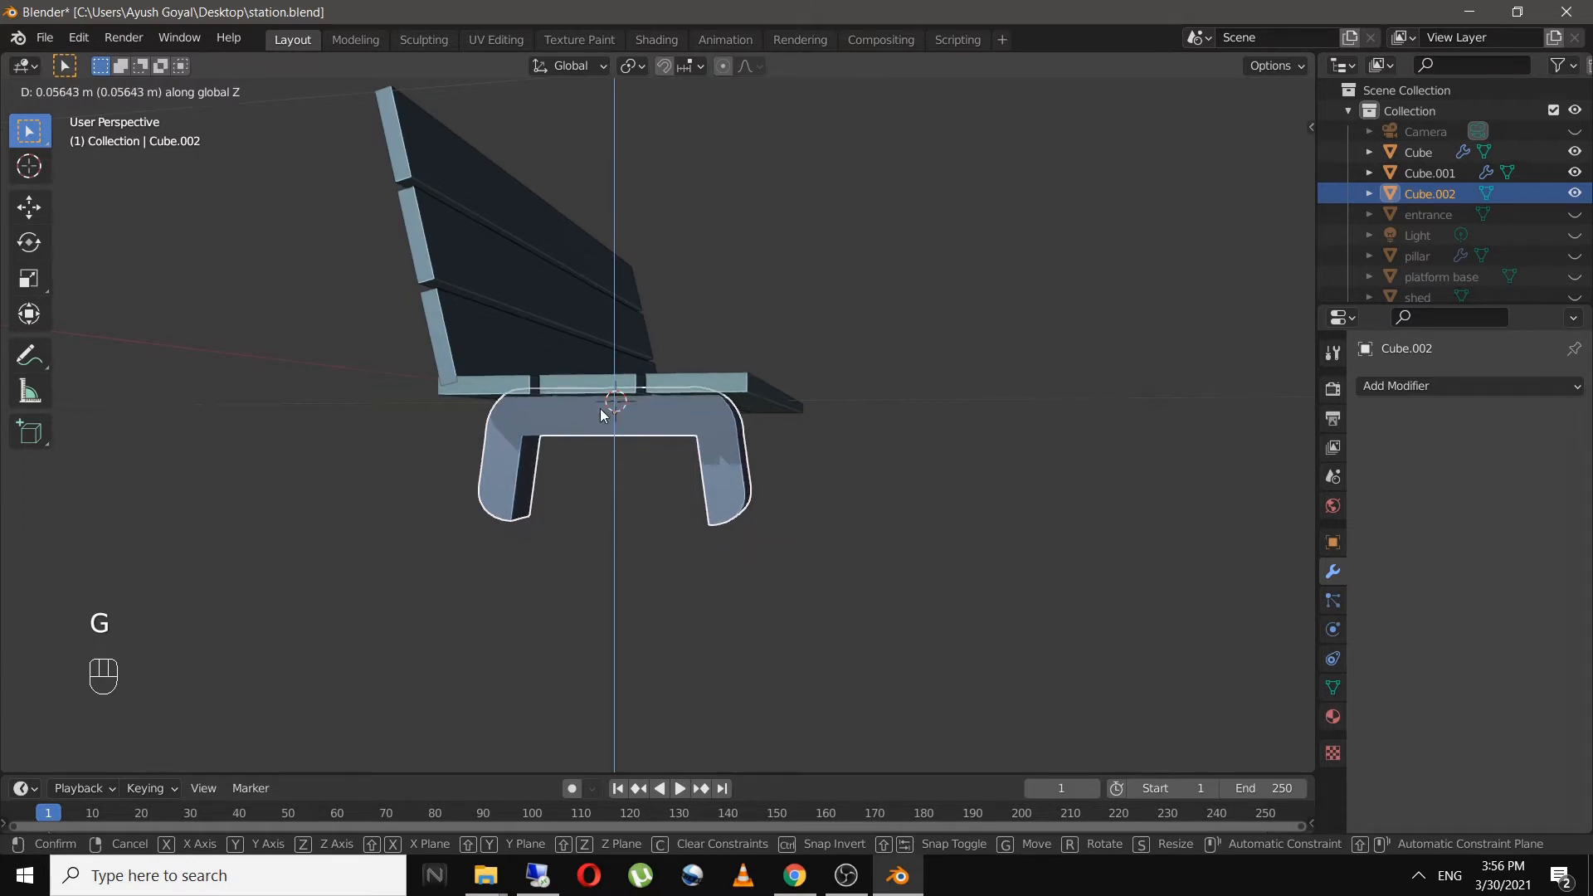
left_click(600, 408)
key("KP_3")
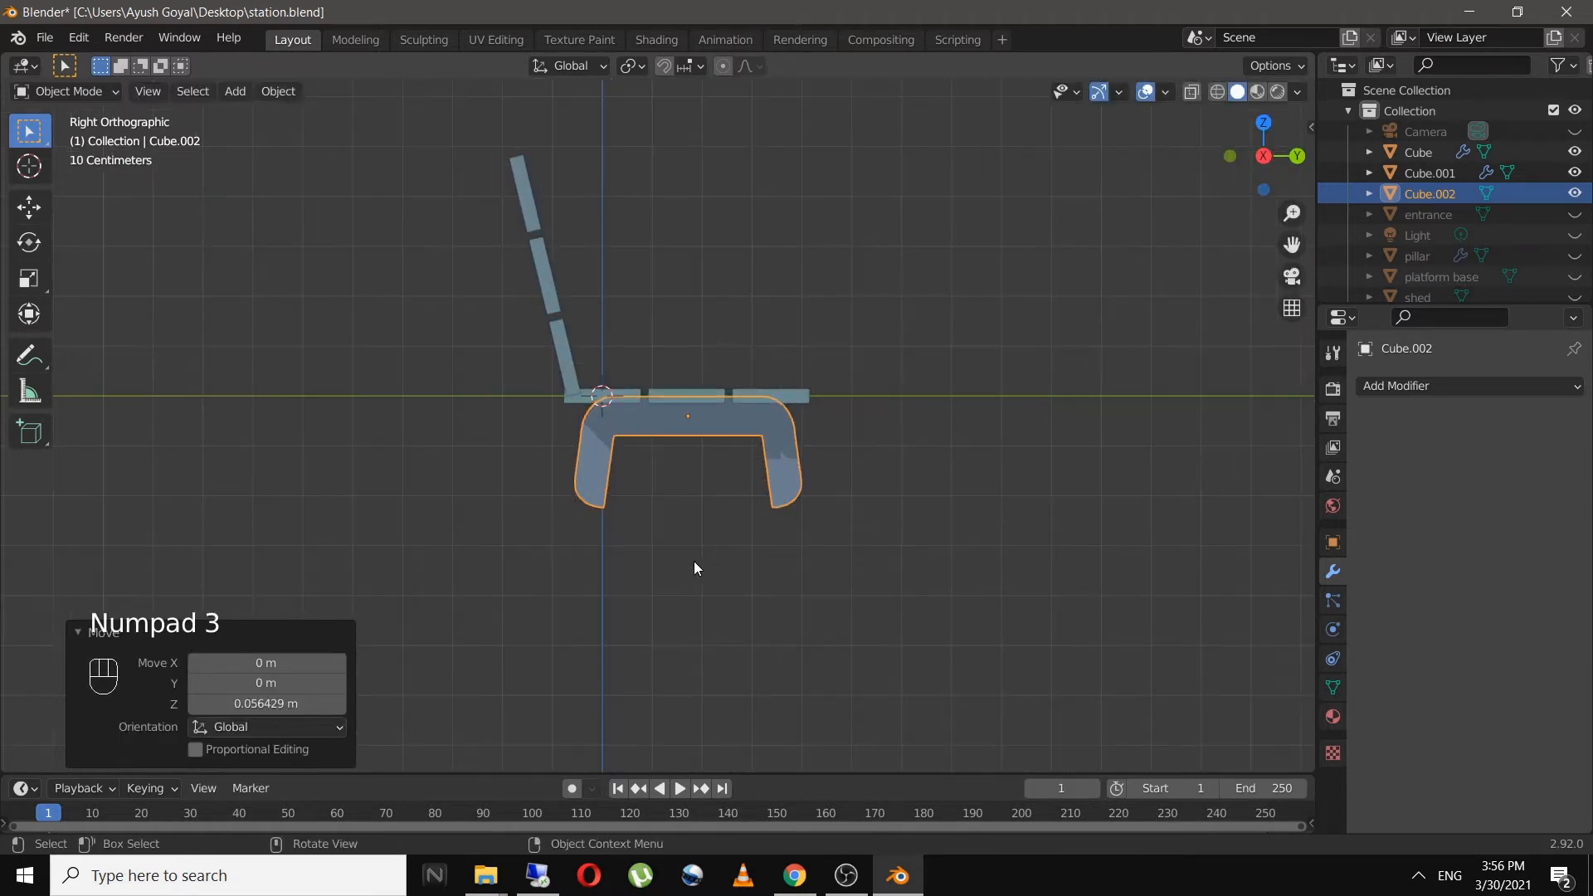
scroll(693, 561, "up", 6)
middle_click_drag(684, 566, 342, 501)
scroll(709, 546, "down", 5)
key("ctrl+s")
- Add an Array modifier to the leg support with a count of 2 and a relative offset factor X of -12.8
left_click(380, 468)
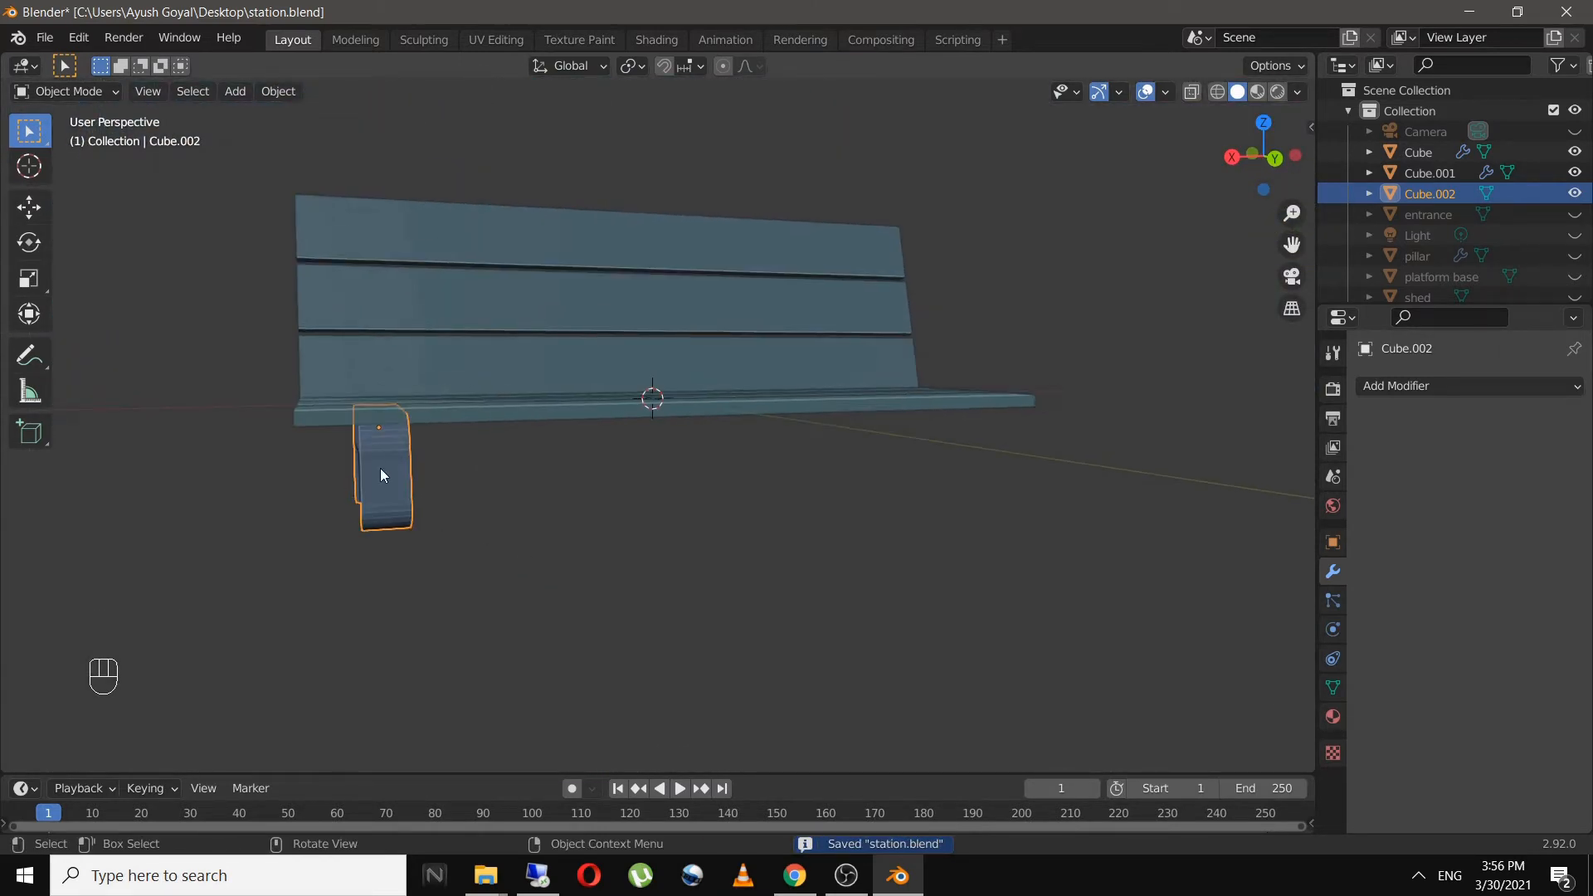
left_click(1452, 389)
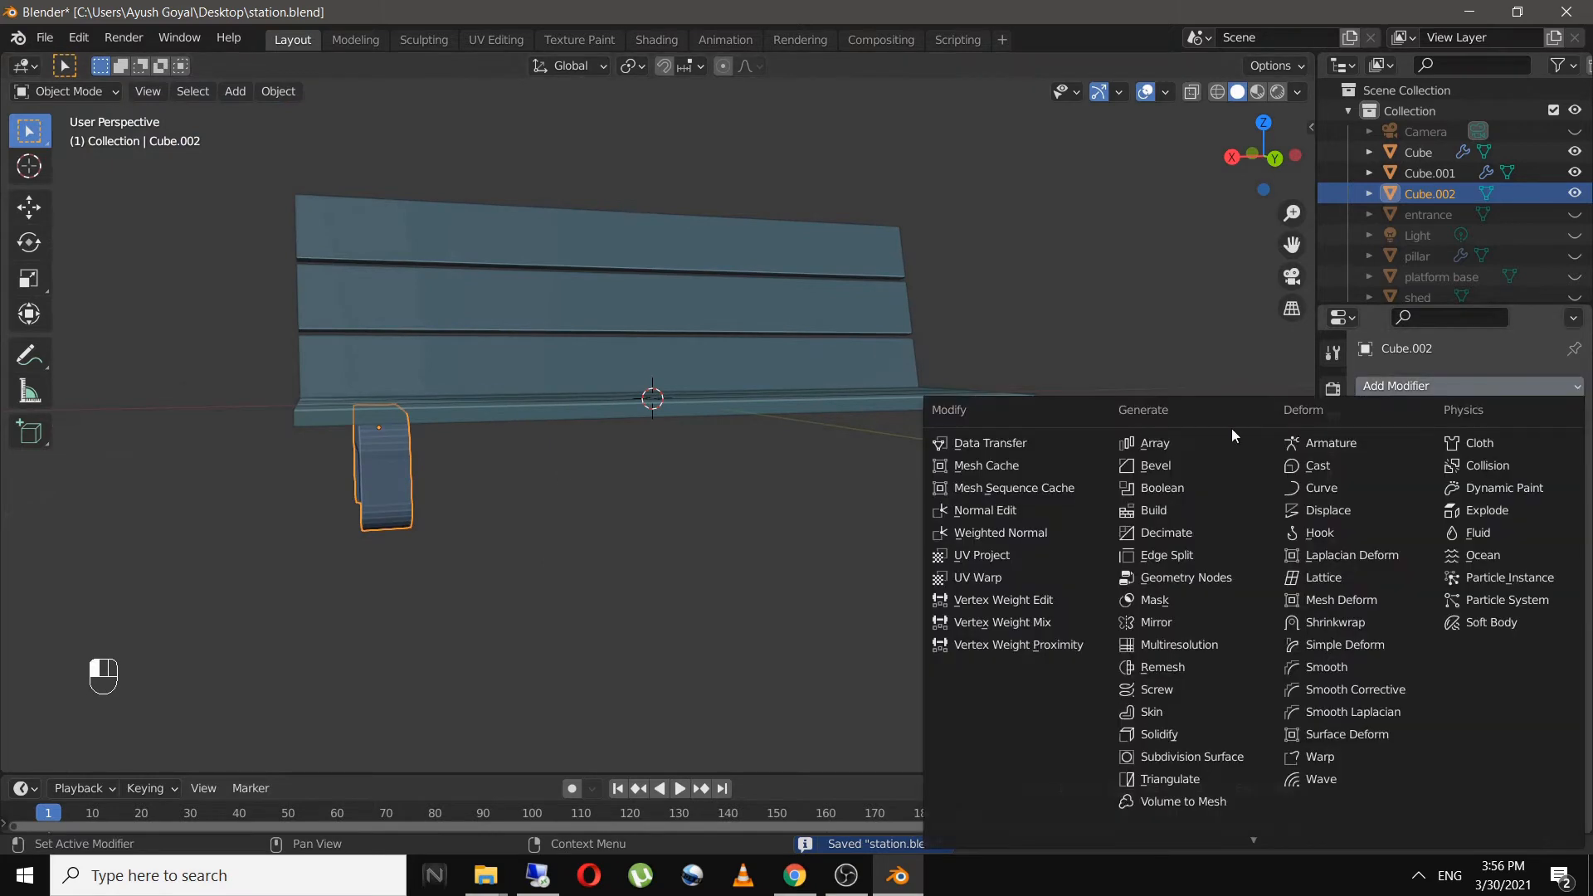
left_click(1142, 446)
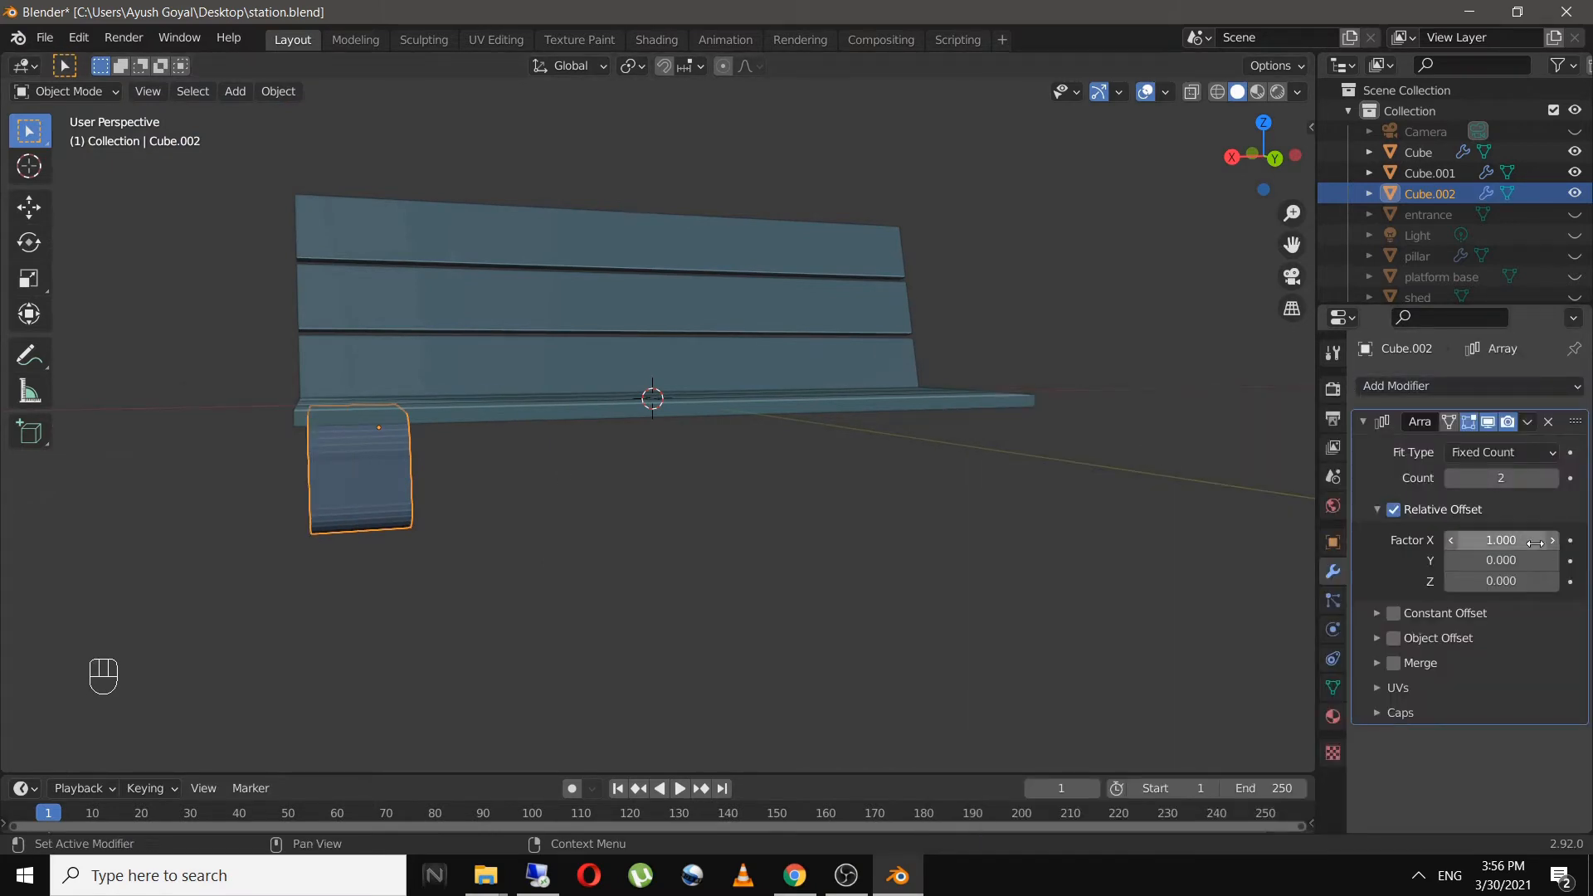
left_click_drag(1535, 542, 1419, 542)
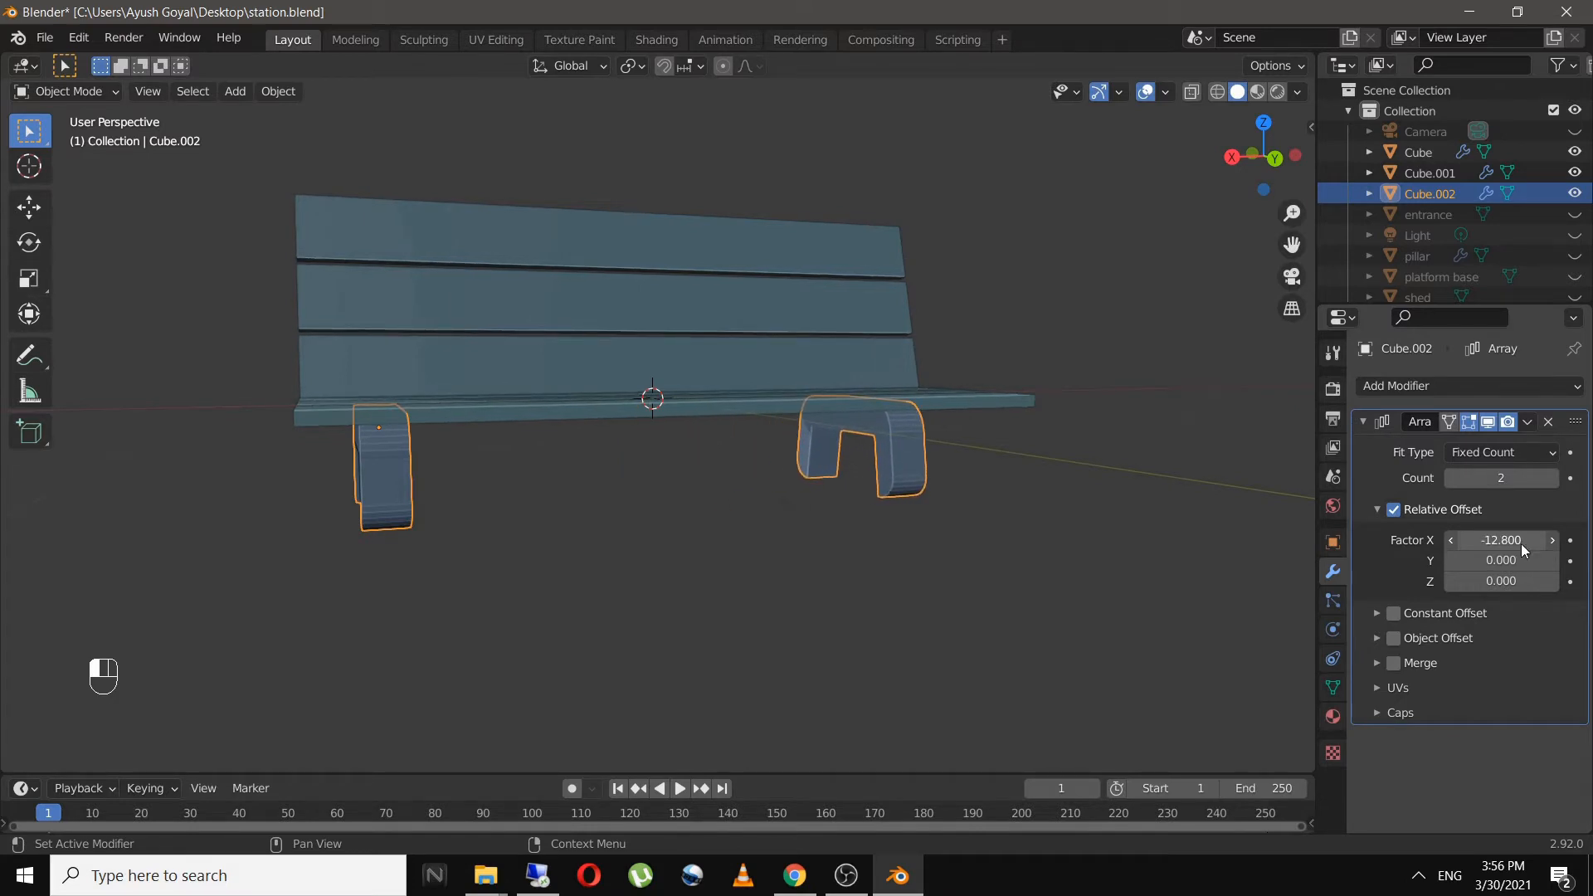
- Move the pair of leg supports along X to centre them under the bench, and save the file
left_click(796, 524)
scroll(792, 525, "down", 4)
middle_click_drag(789, 526, 601, 581)
left_click(522, 463)
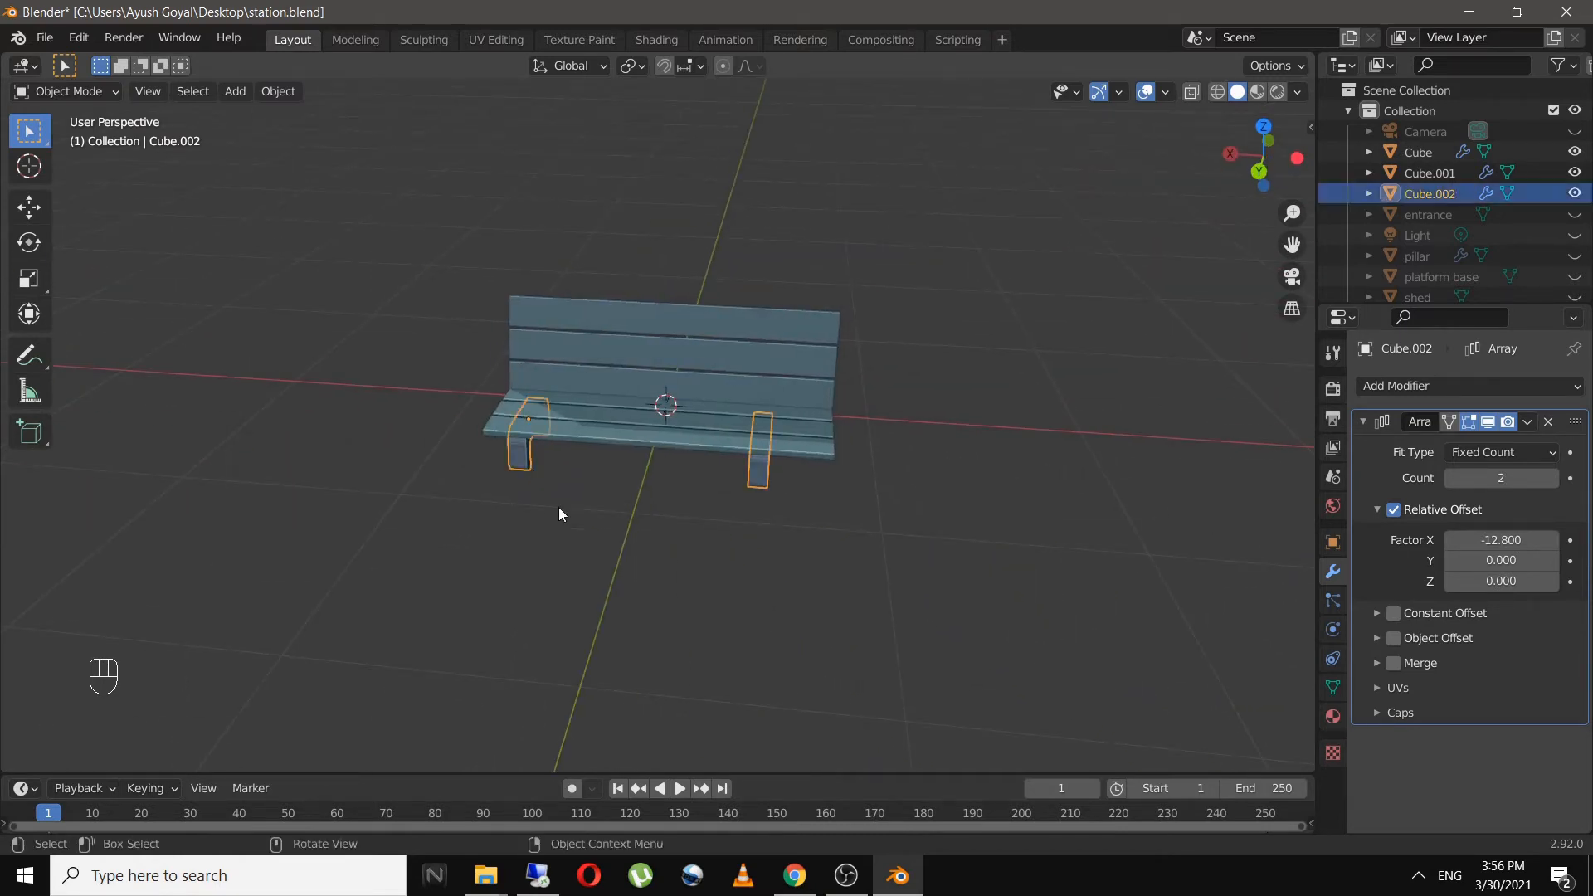
key("g")
key("x")
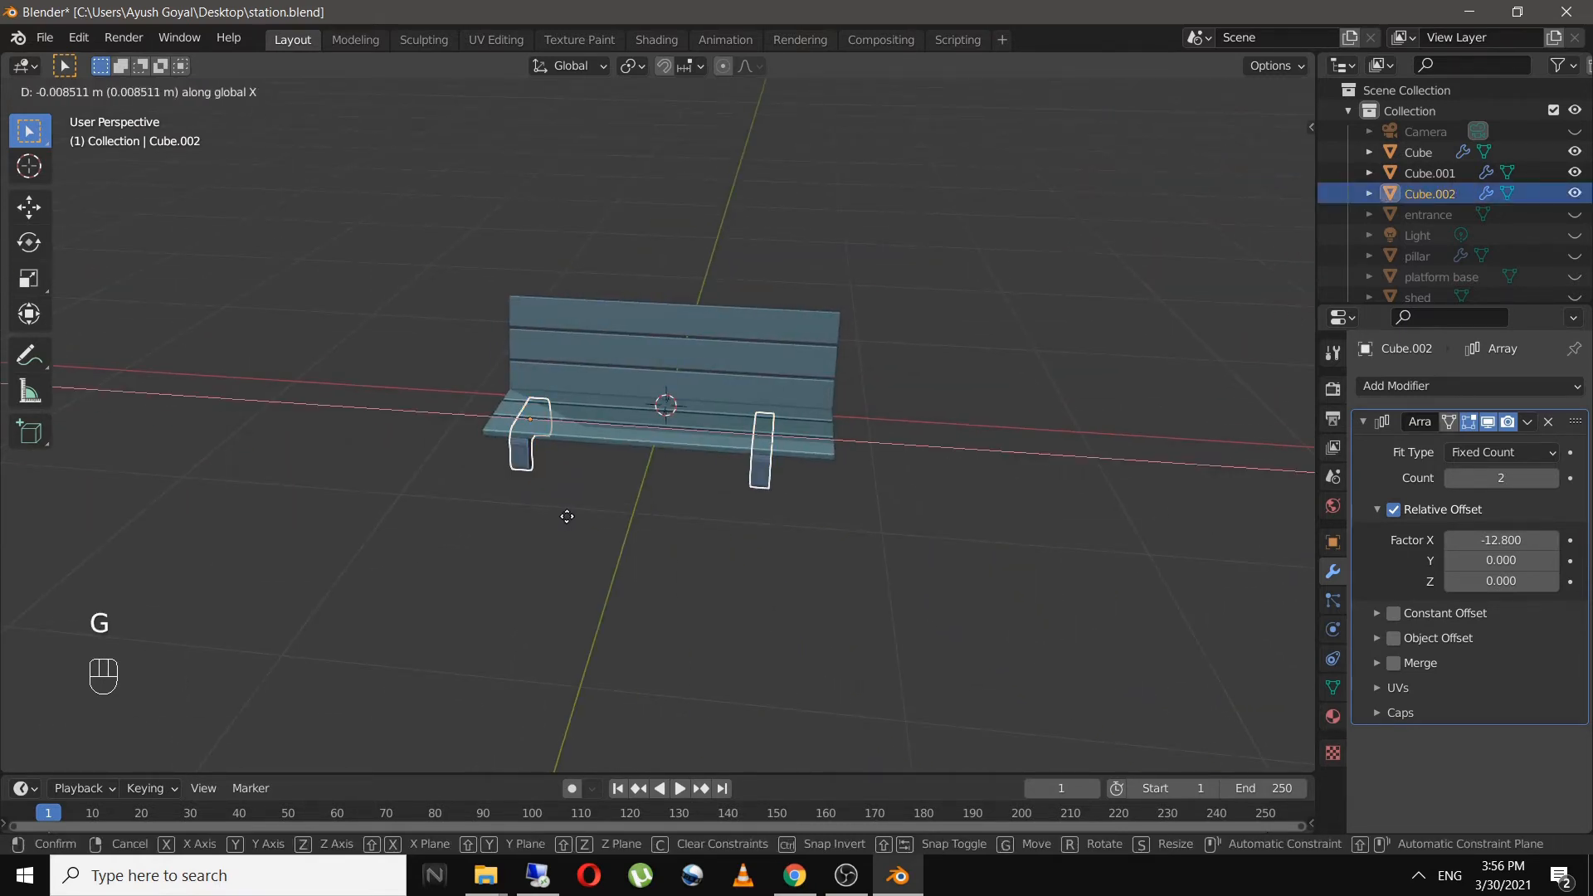
left_click(624, 534)
left_click(629, 535)
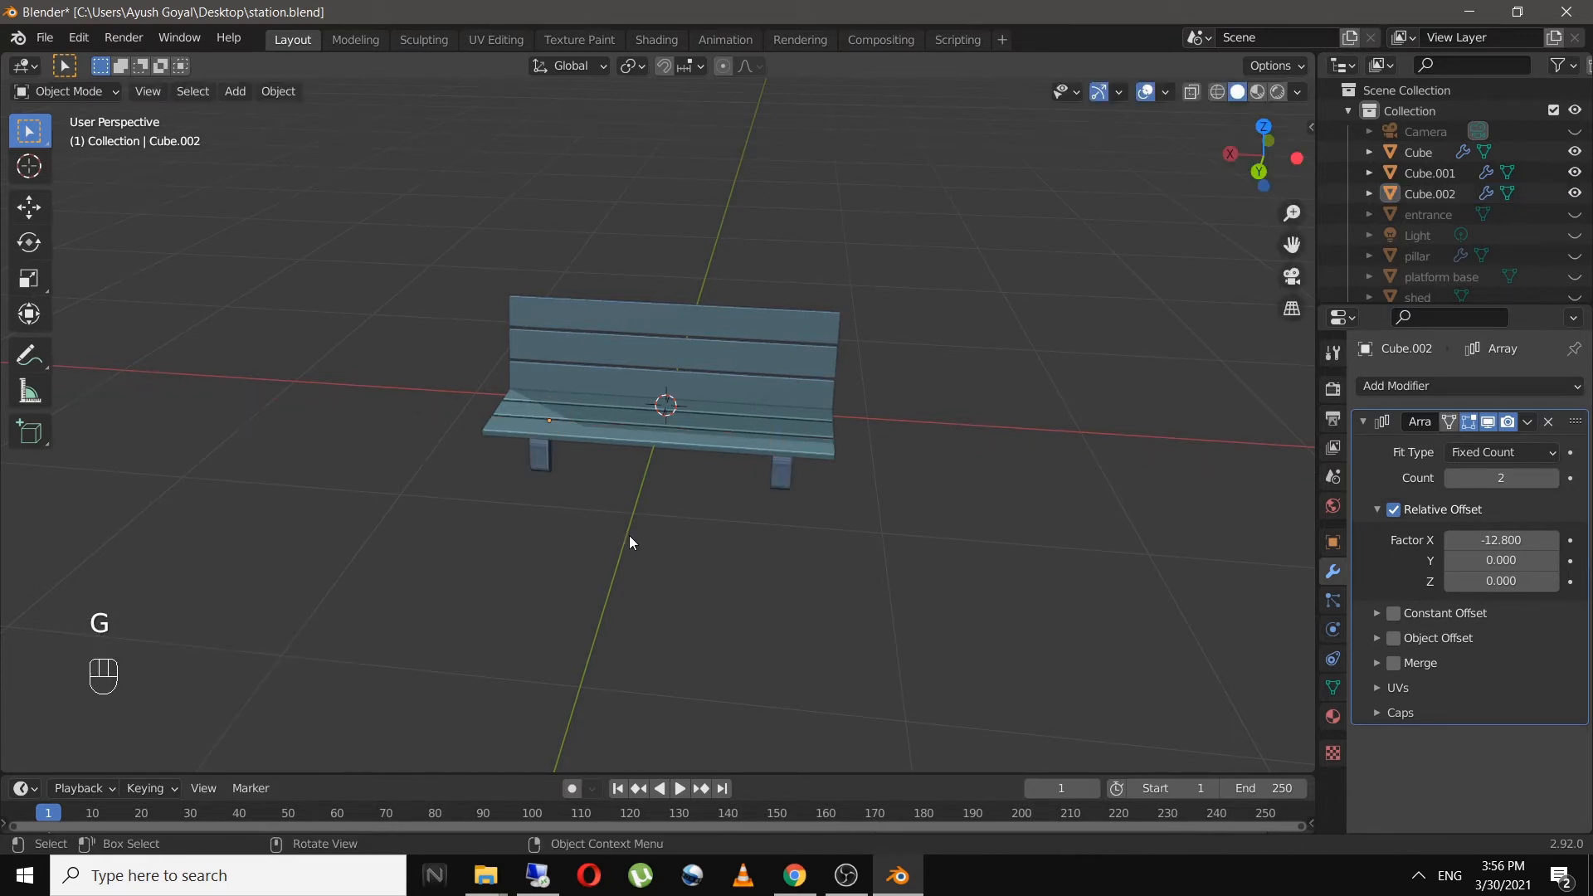
key("KP_1")
scroll(642, 520, "up", 5)
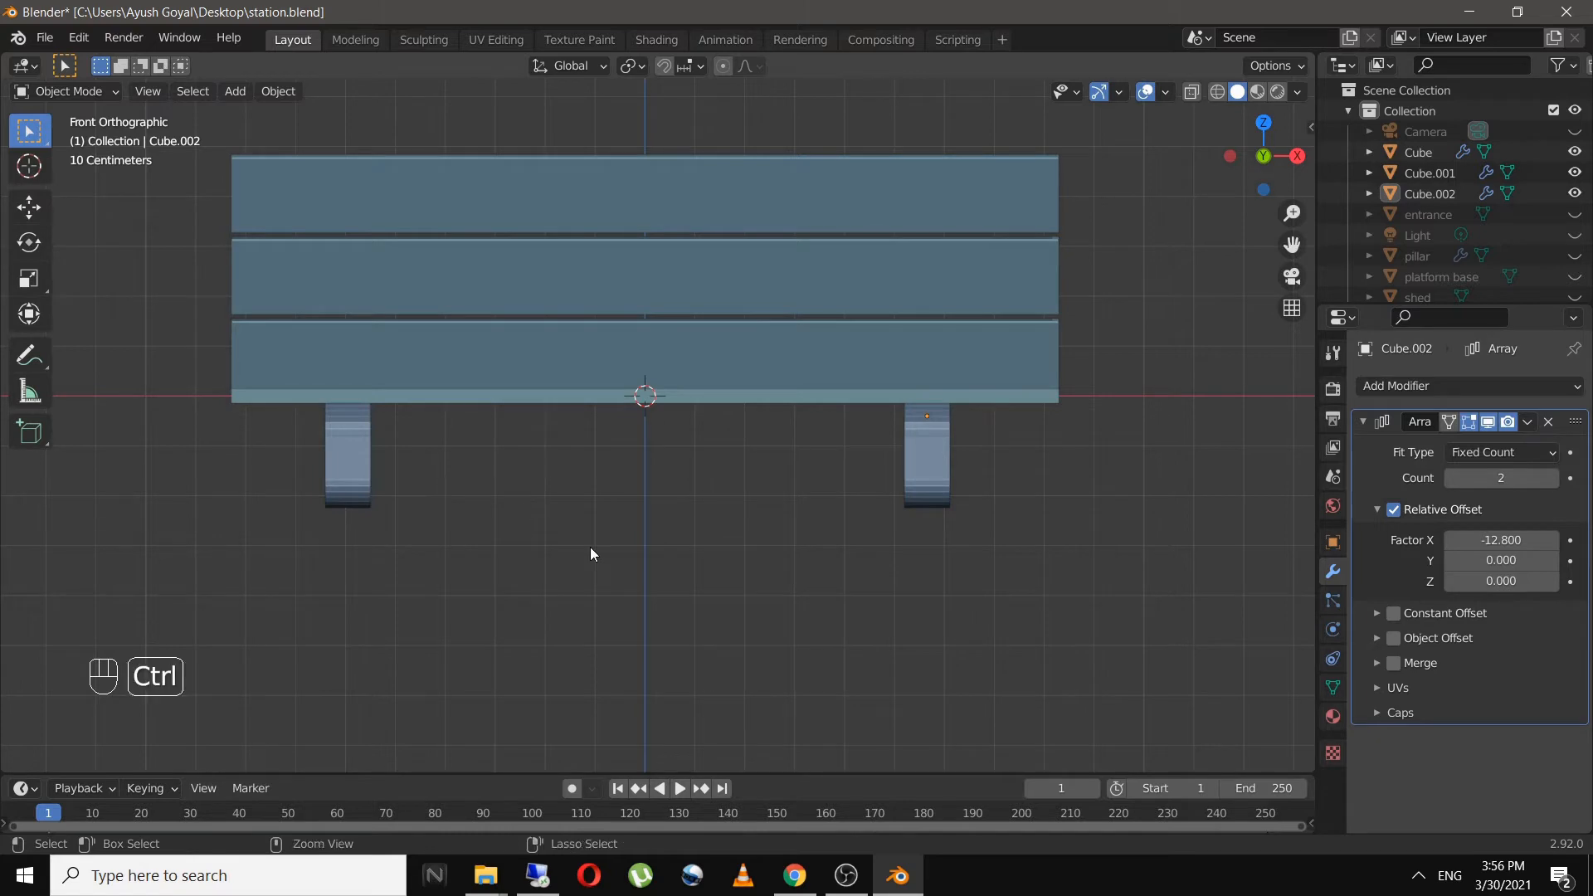
key("ctrl+s")
- Try joining the backrest slats and seat slats into one object, and undo the join
middle_click_drag(590, 546, 478, 479)
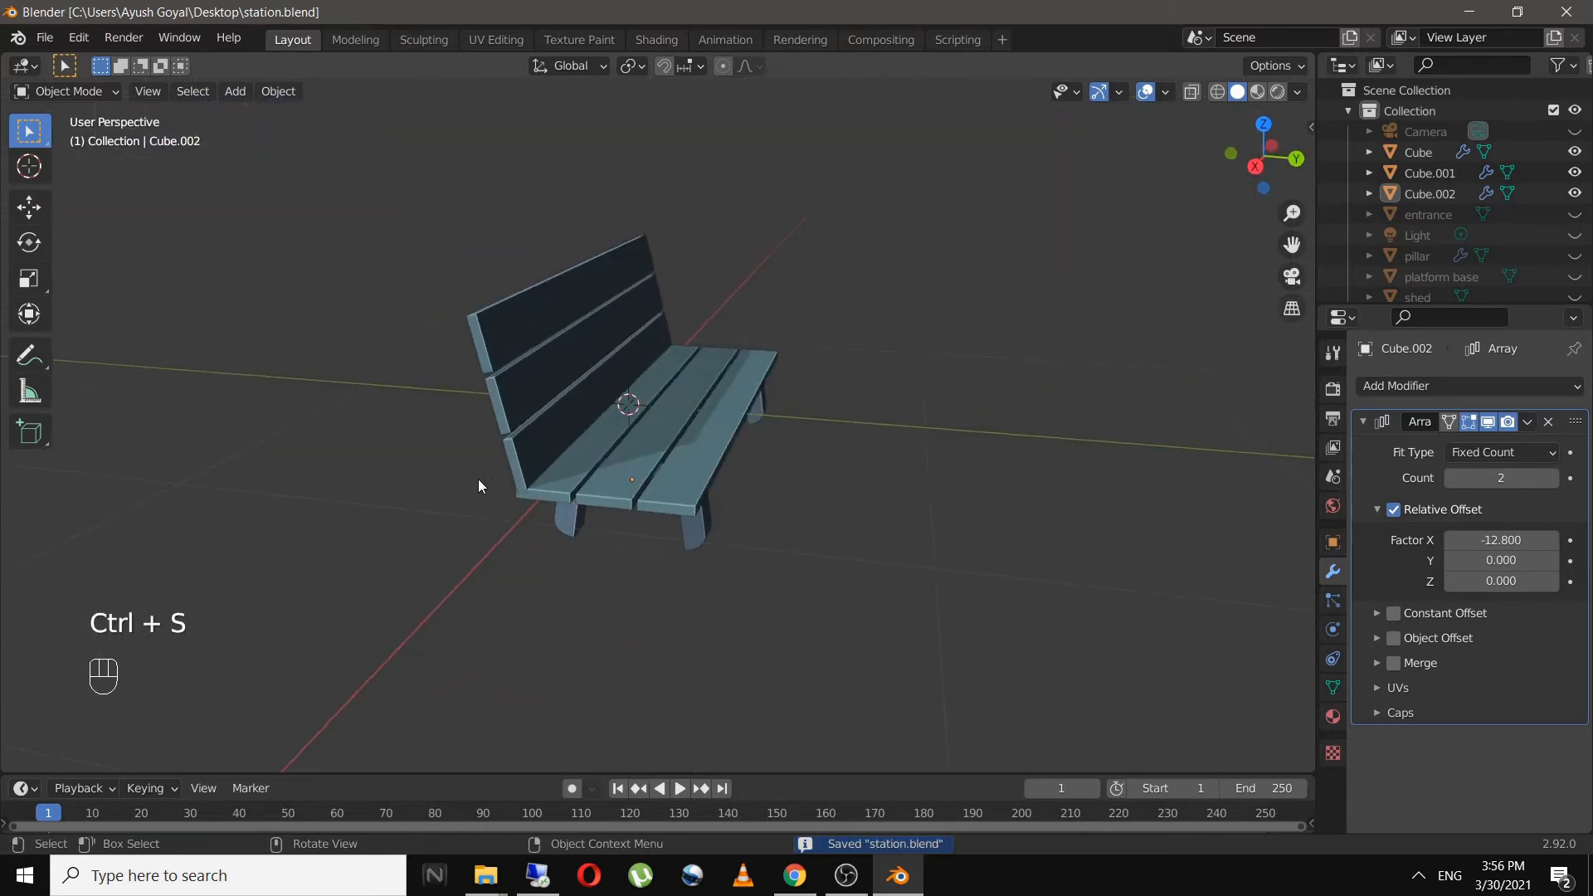
left_click(543, 387)
middle_click_drag(543, 387, 558, 516)
left_click(621, 424, "shift")
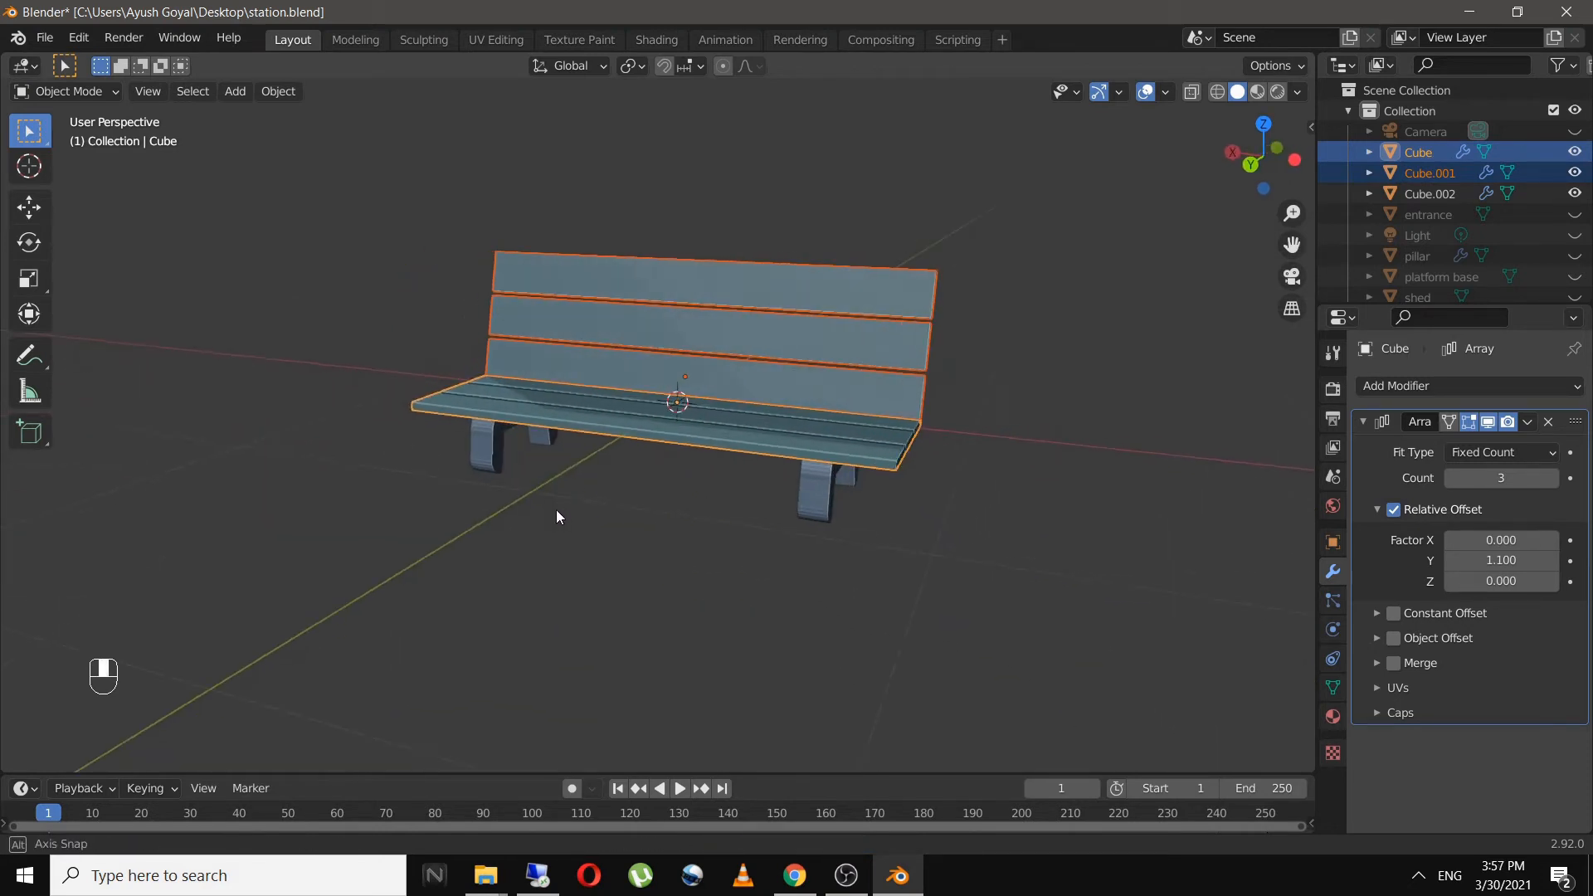
key("ctrl+j")
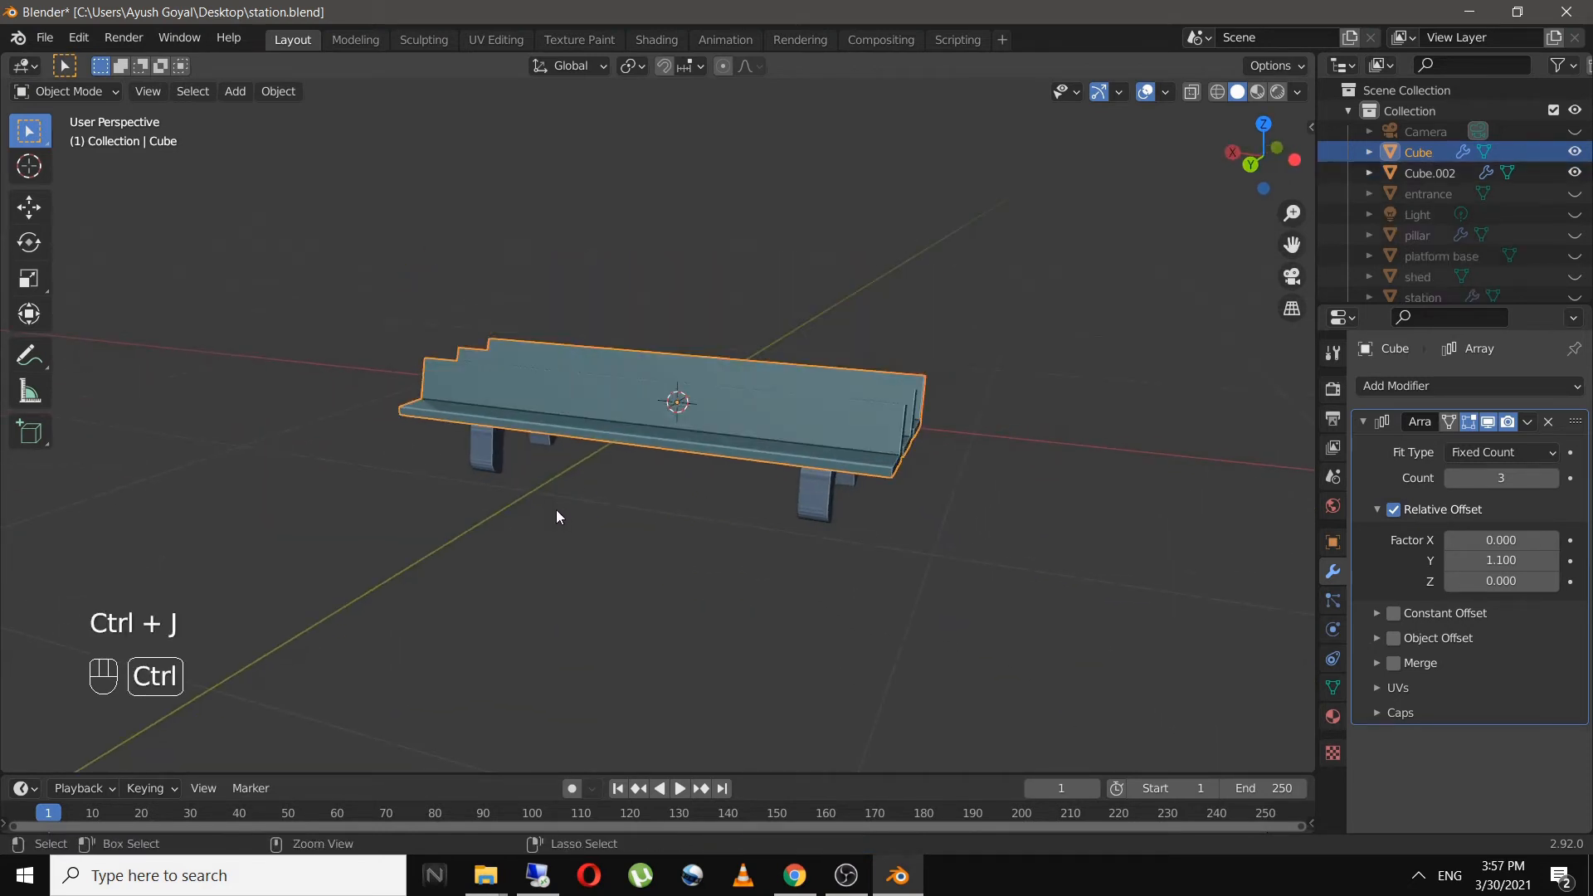
key("ctrl+z")
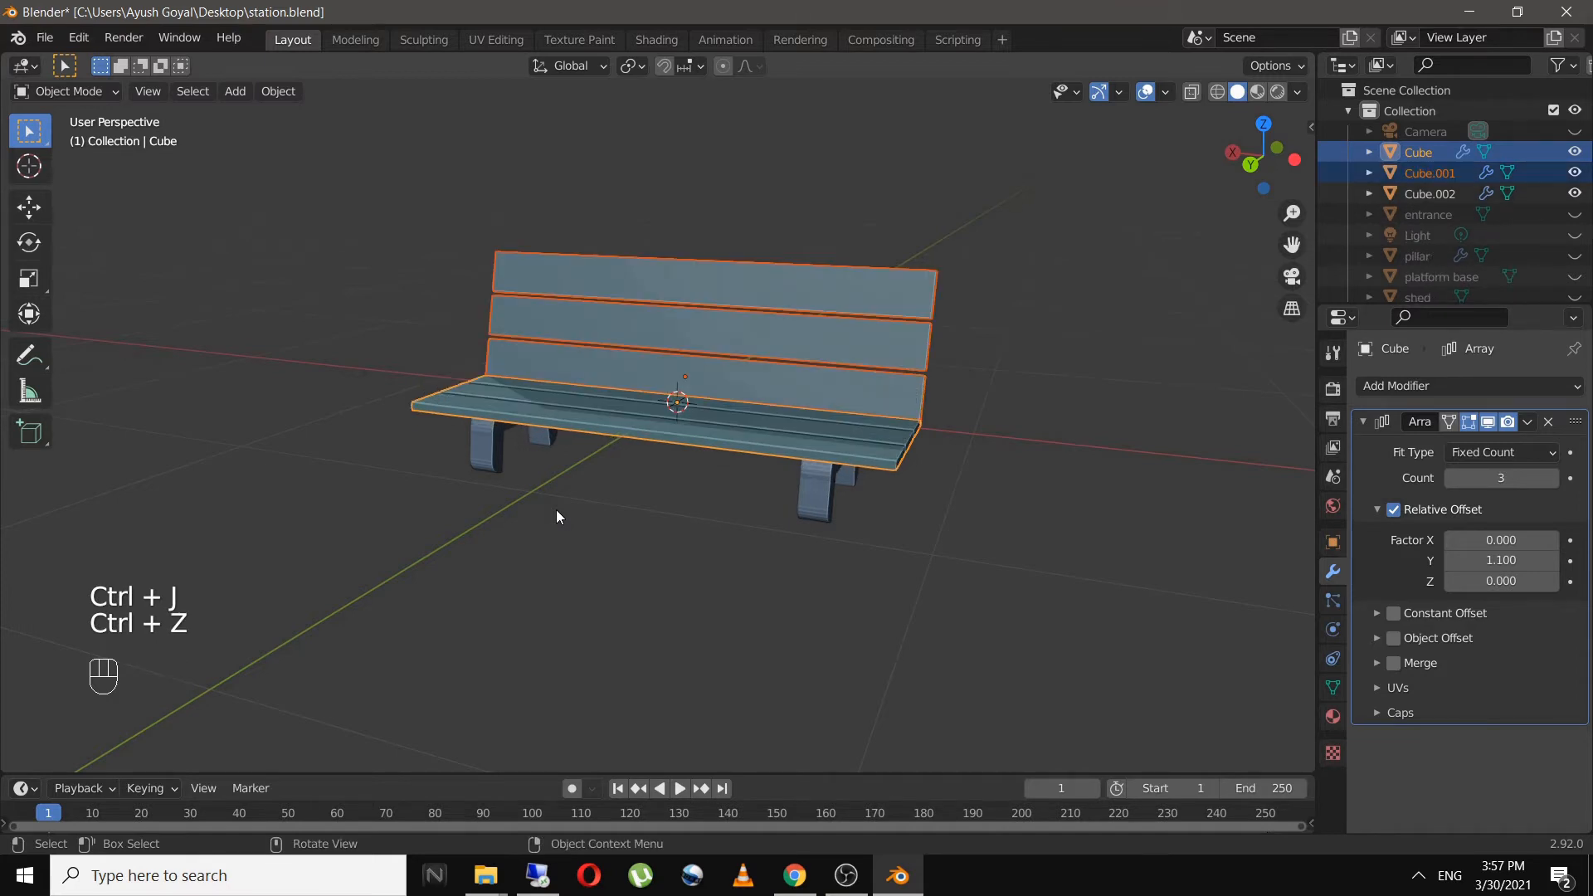
- Apply the Array modifiers on the seat slats and on the backrest slats
middle_click_drag(639, 437, 724, 470)
left_click(704, 426)
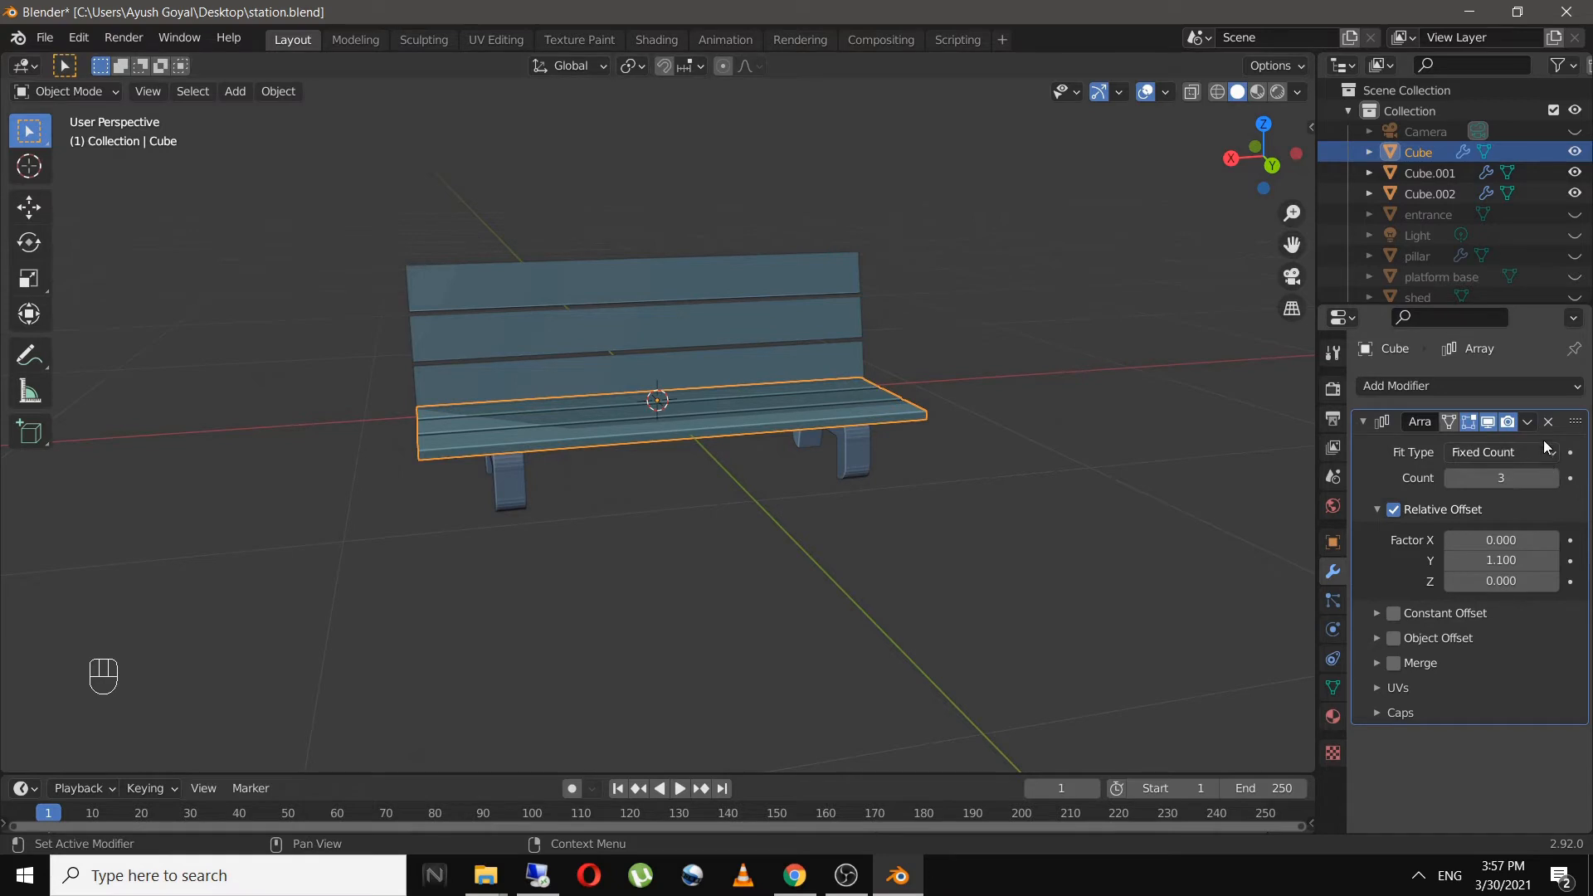
left_click(1528, 422)
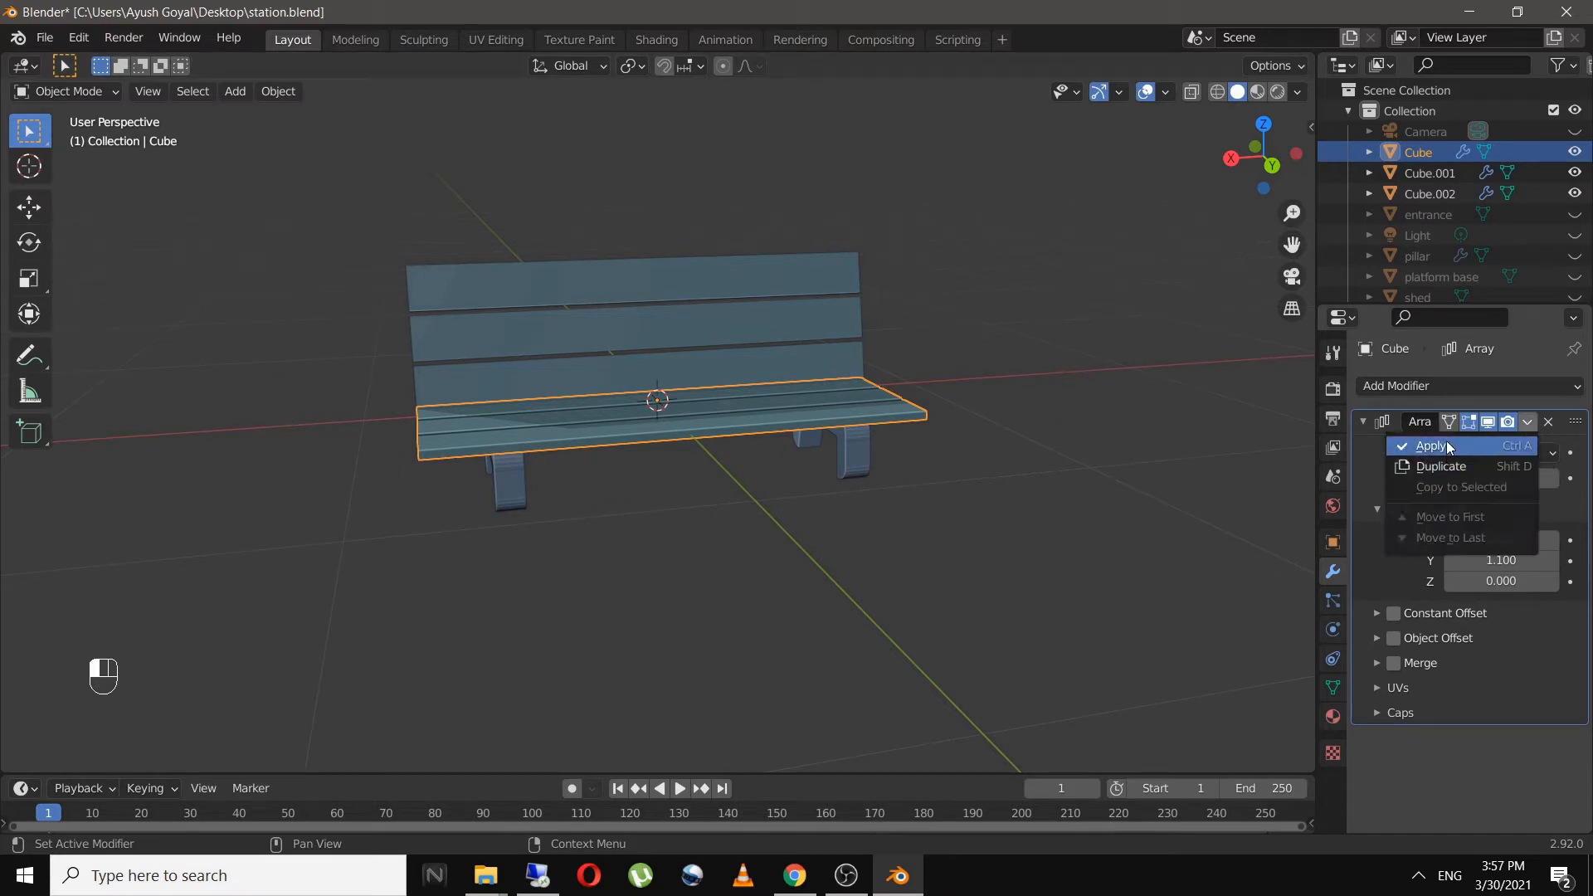
left_click(1482, 444)
left_click(715, 332)
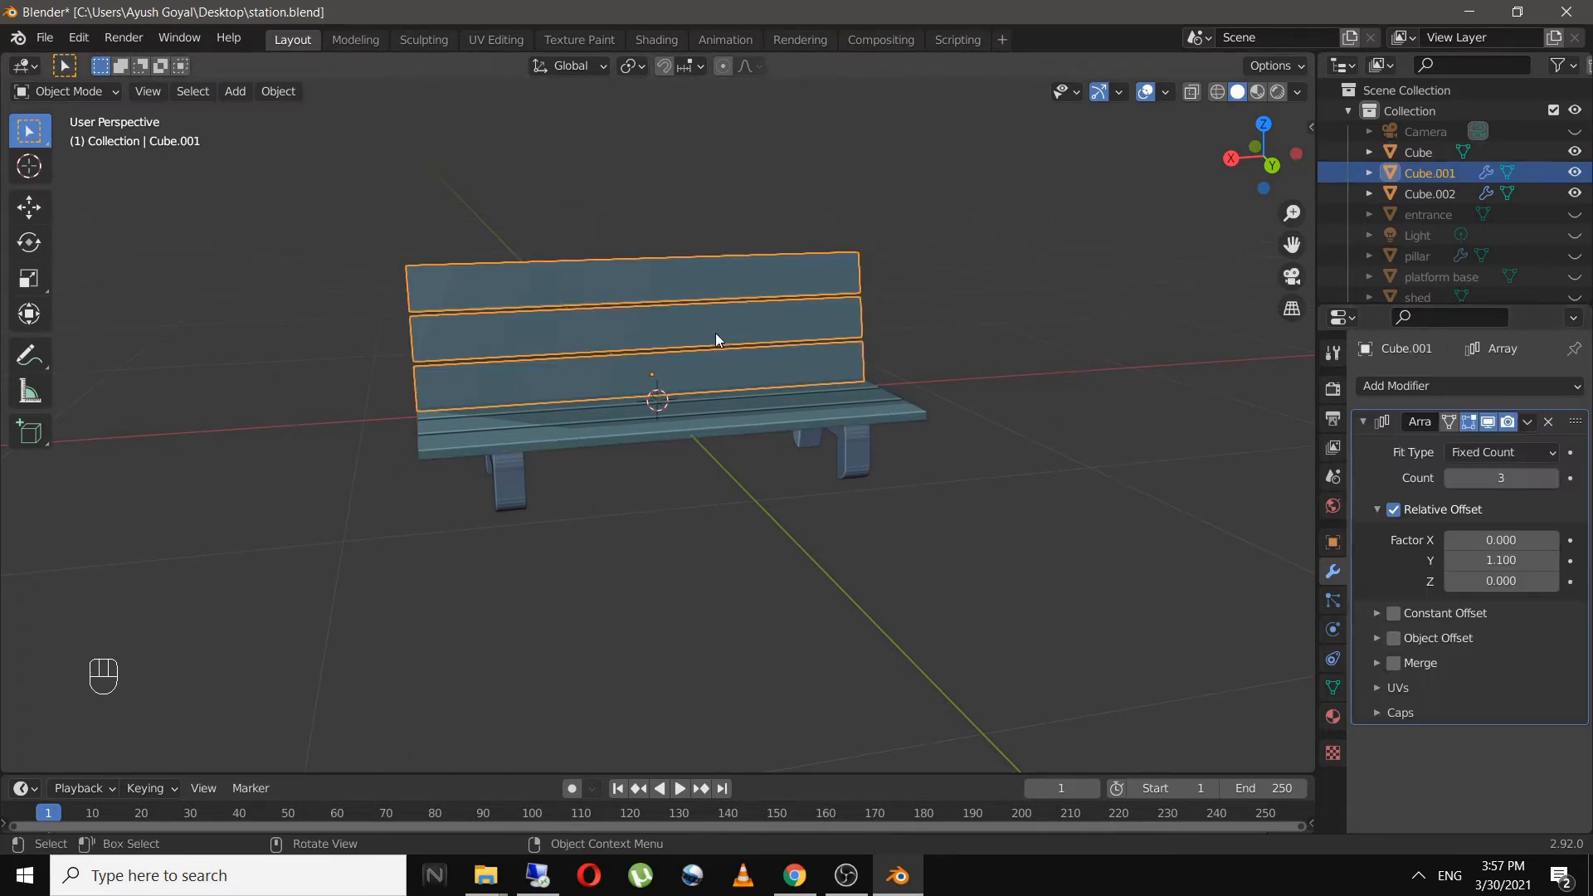
left_click(1527, 422)
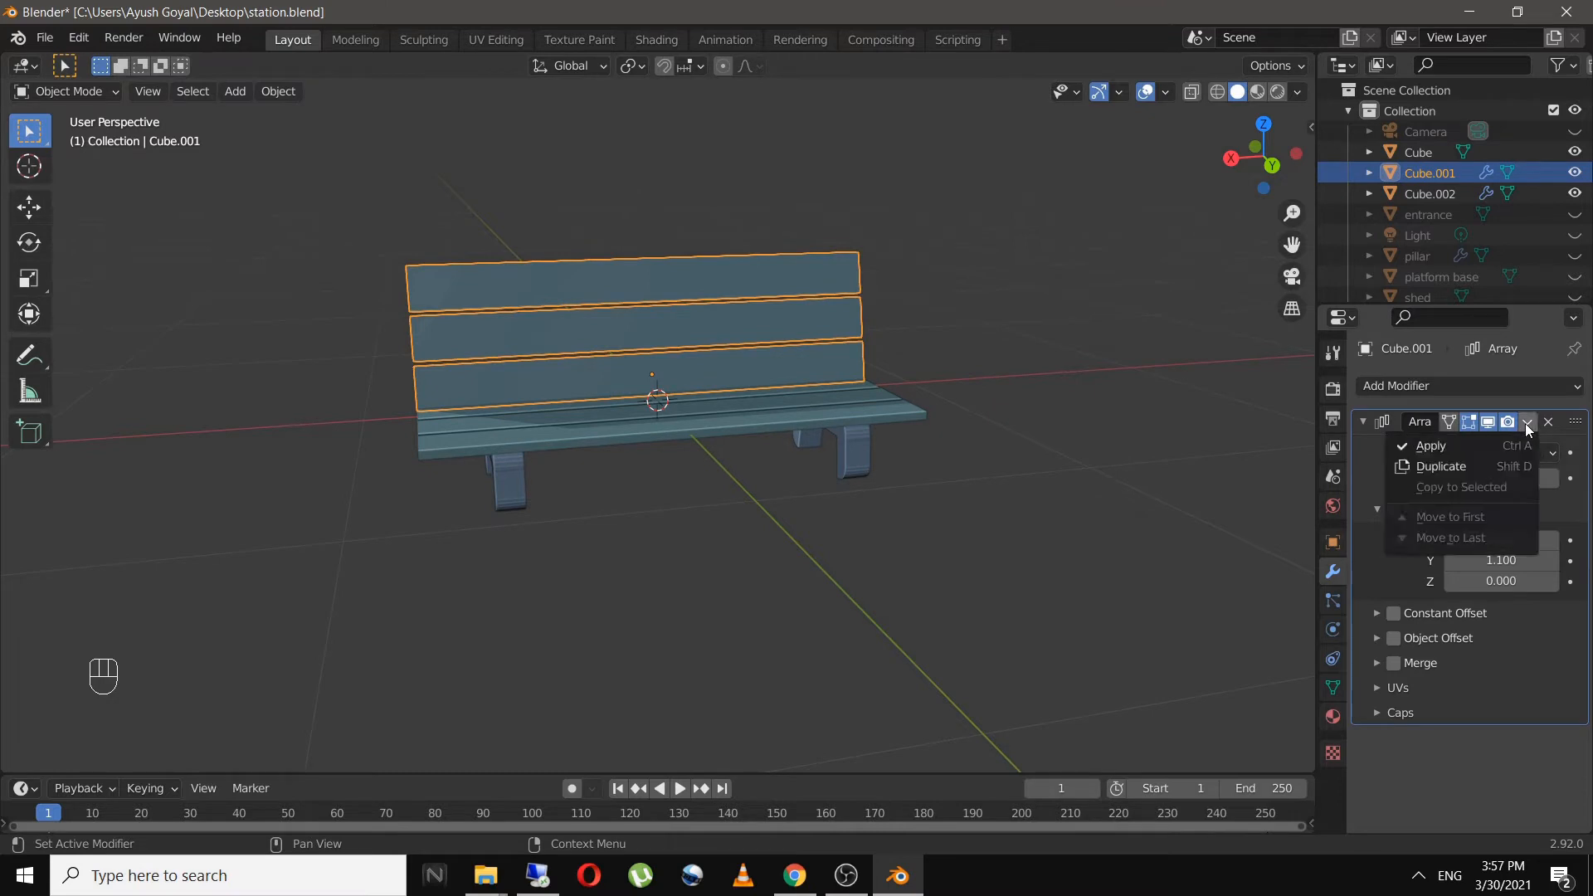
left_click(1450, 447)
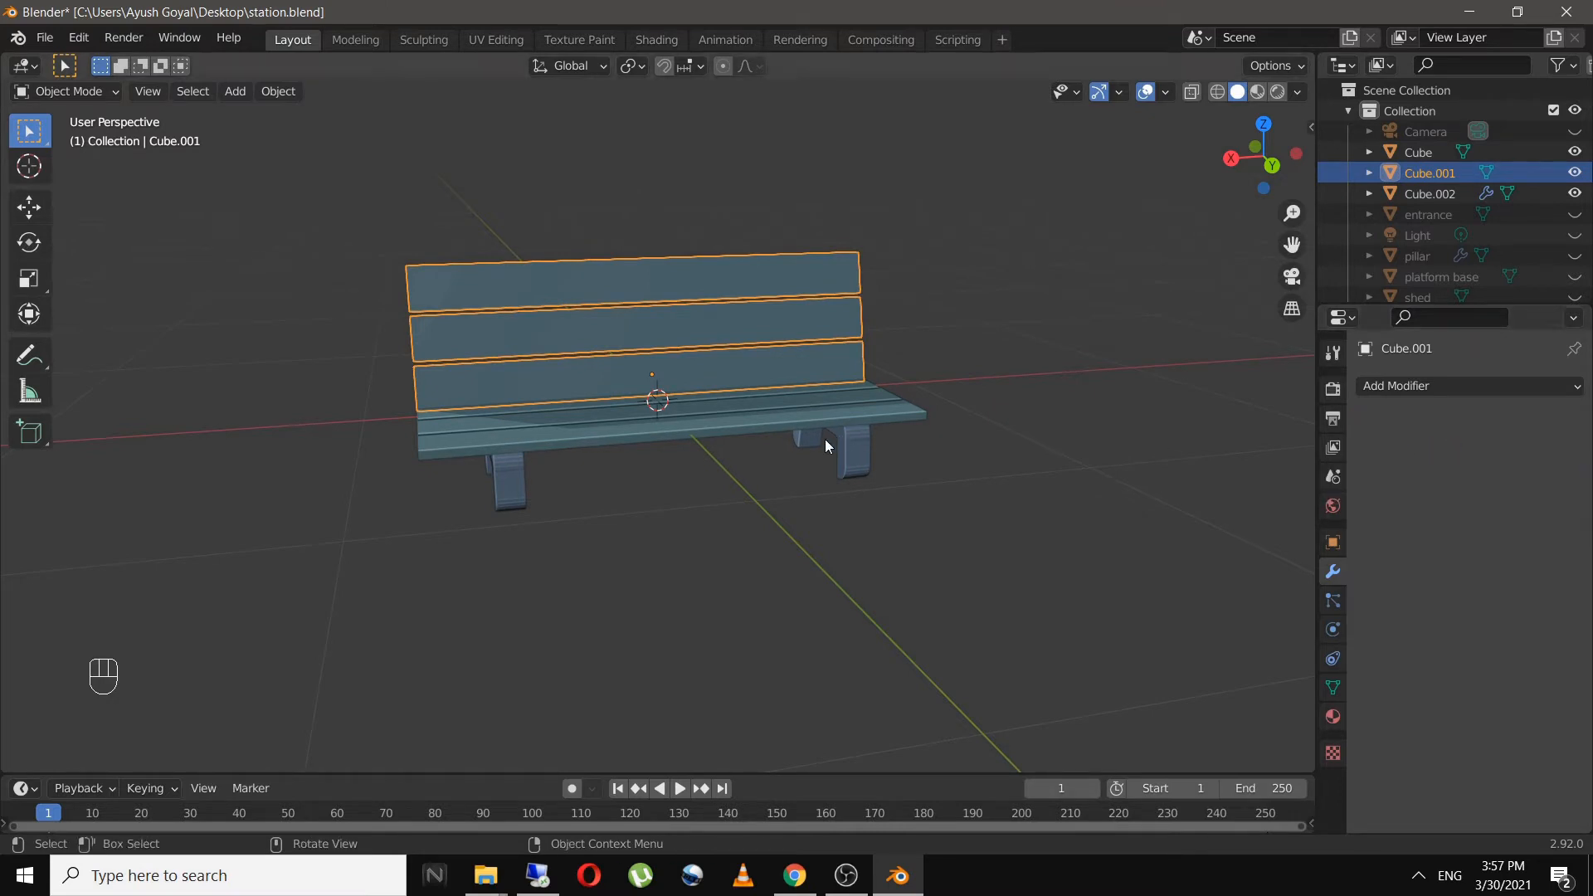
- Join the backrest slats and the seat slats into one object
left_click(740, 414, "shift")
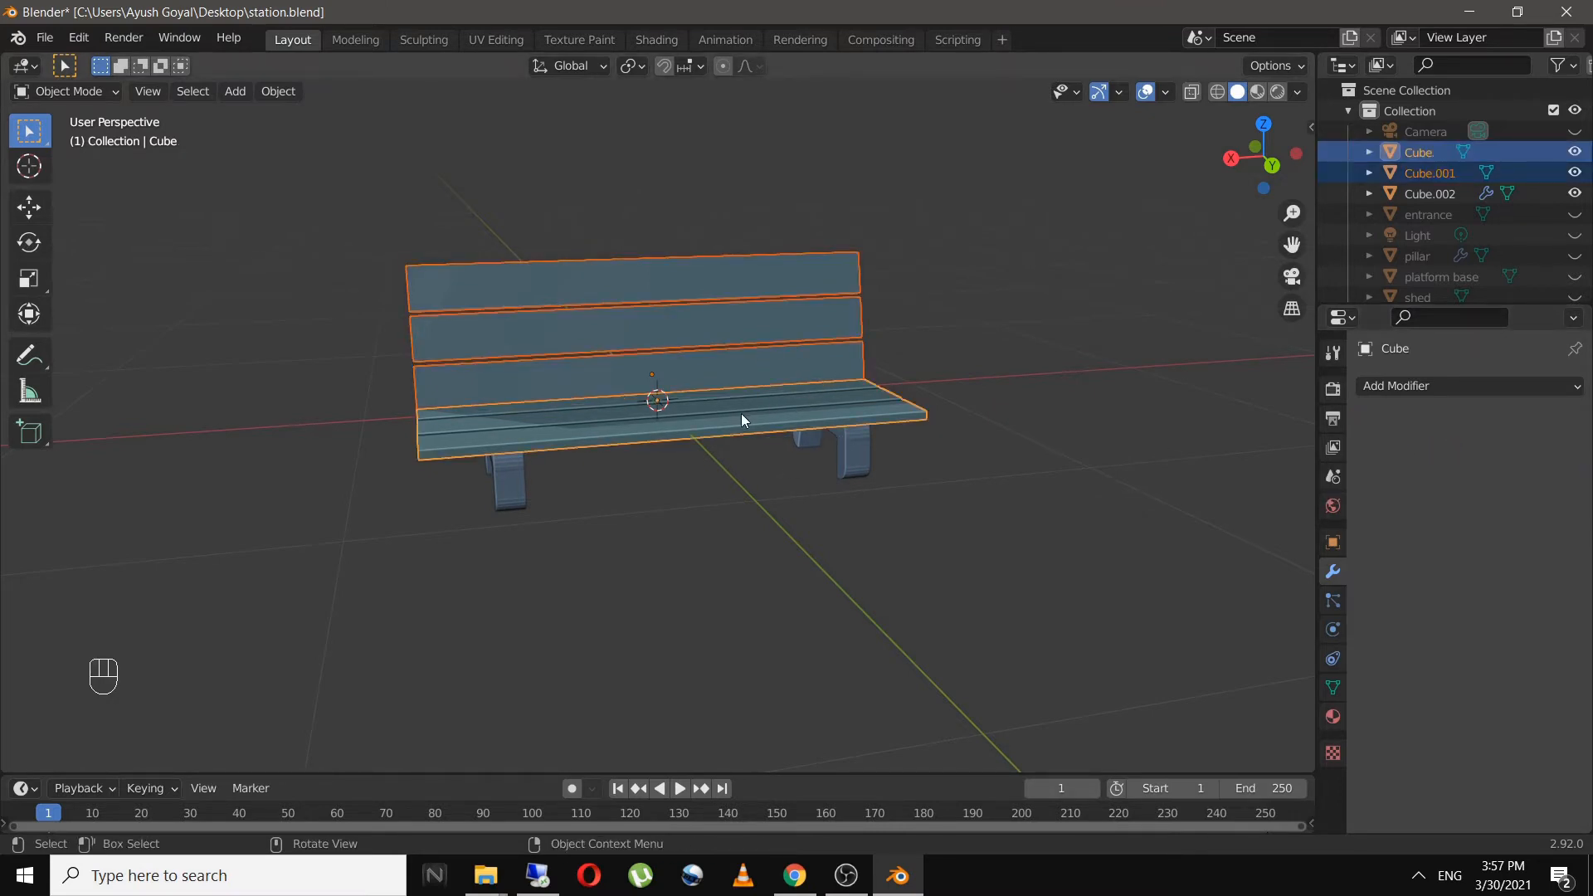
key("ctrl+j")
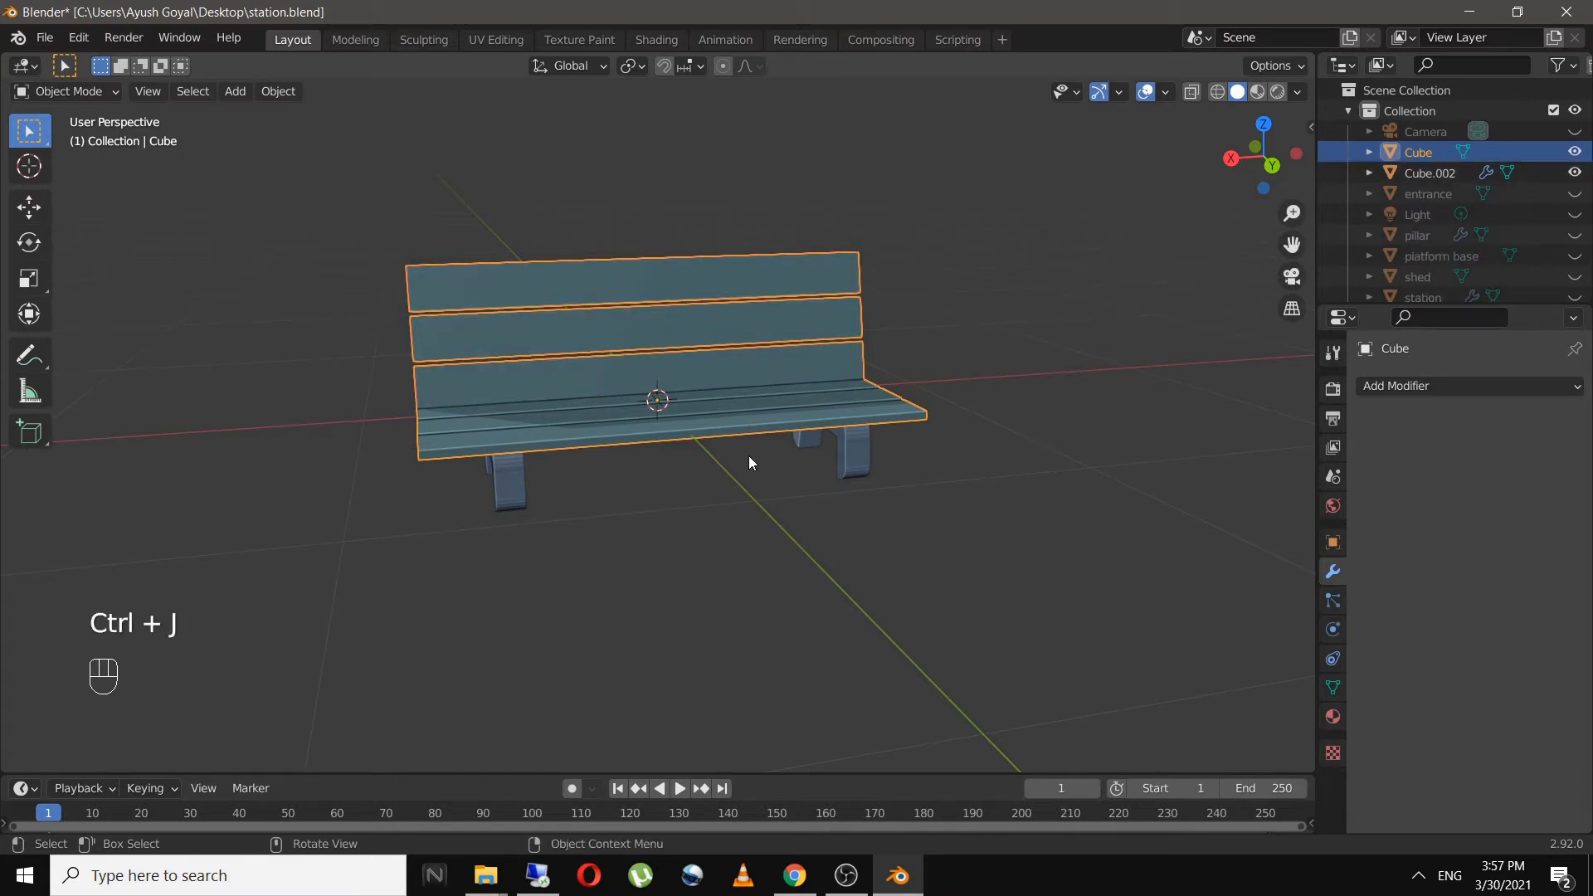
left_click(1042, 521)
middle_click_drag(1043, 522, 1242, 502)
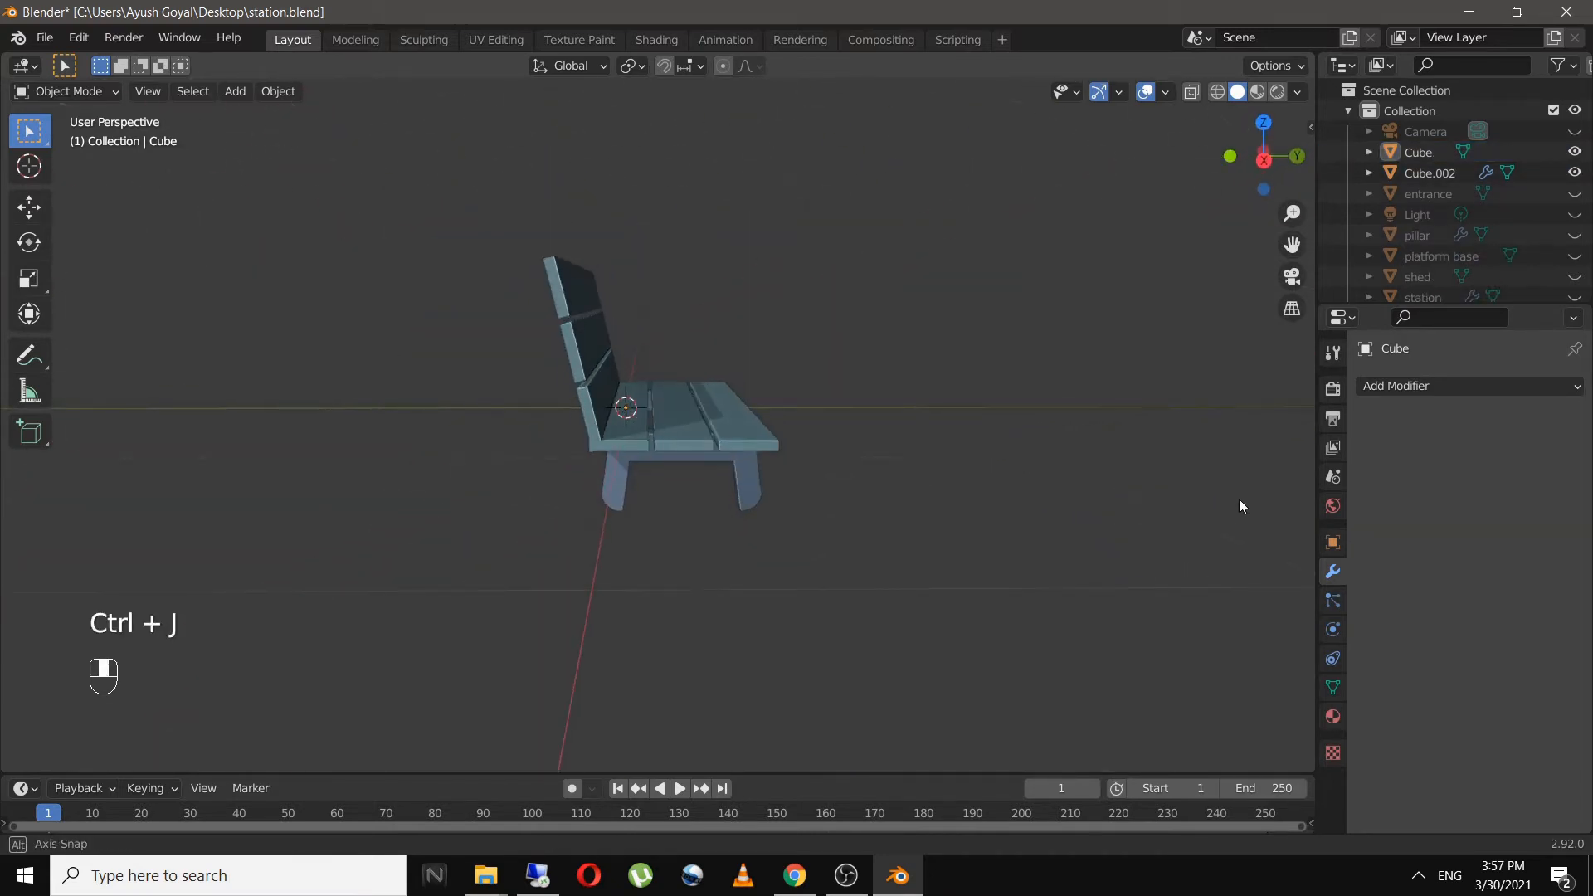
- Rename the joined seat and backrest object as bench
left_click(711, 419)
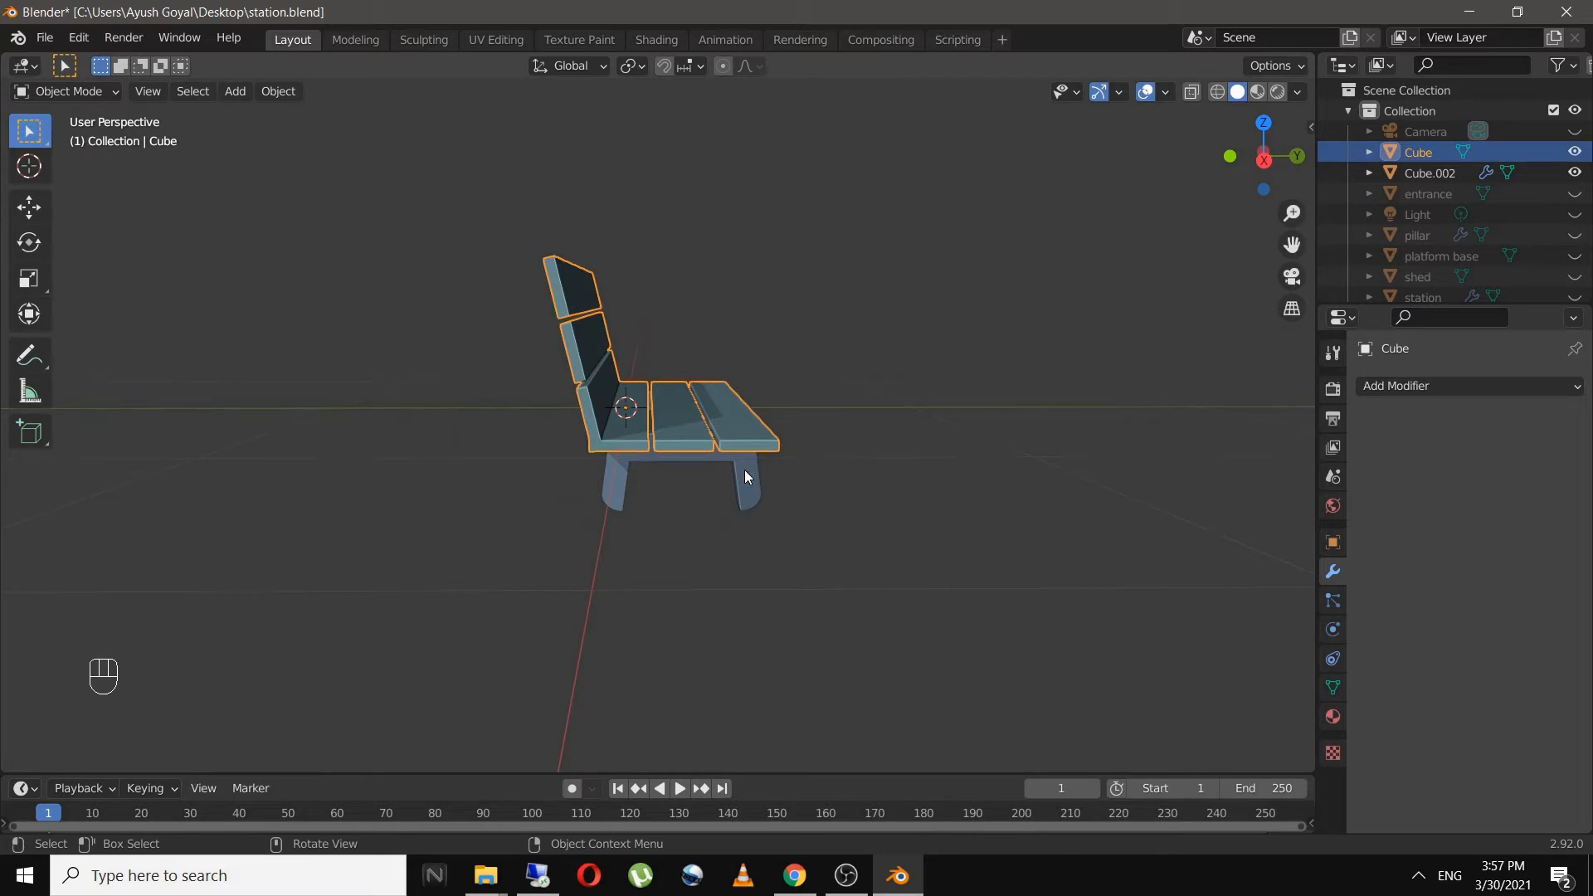
double_click(1420, 151)
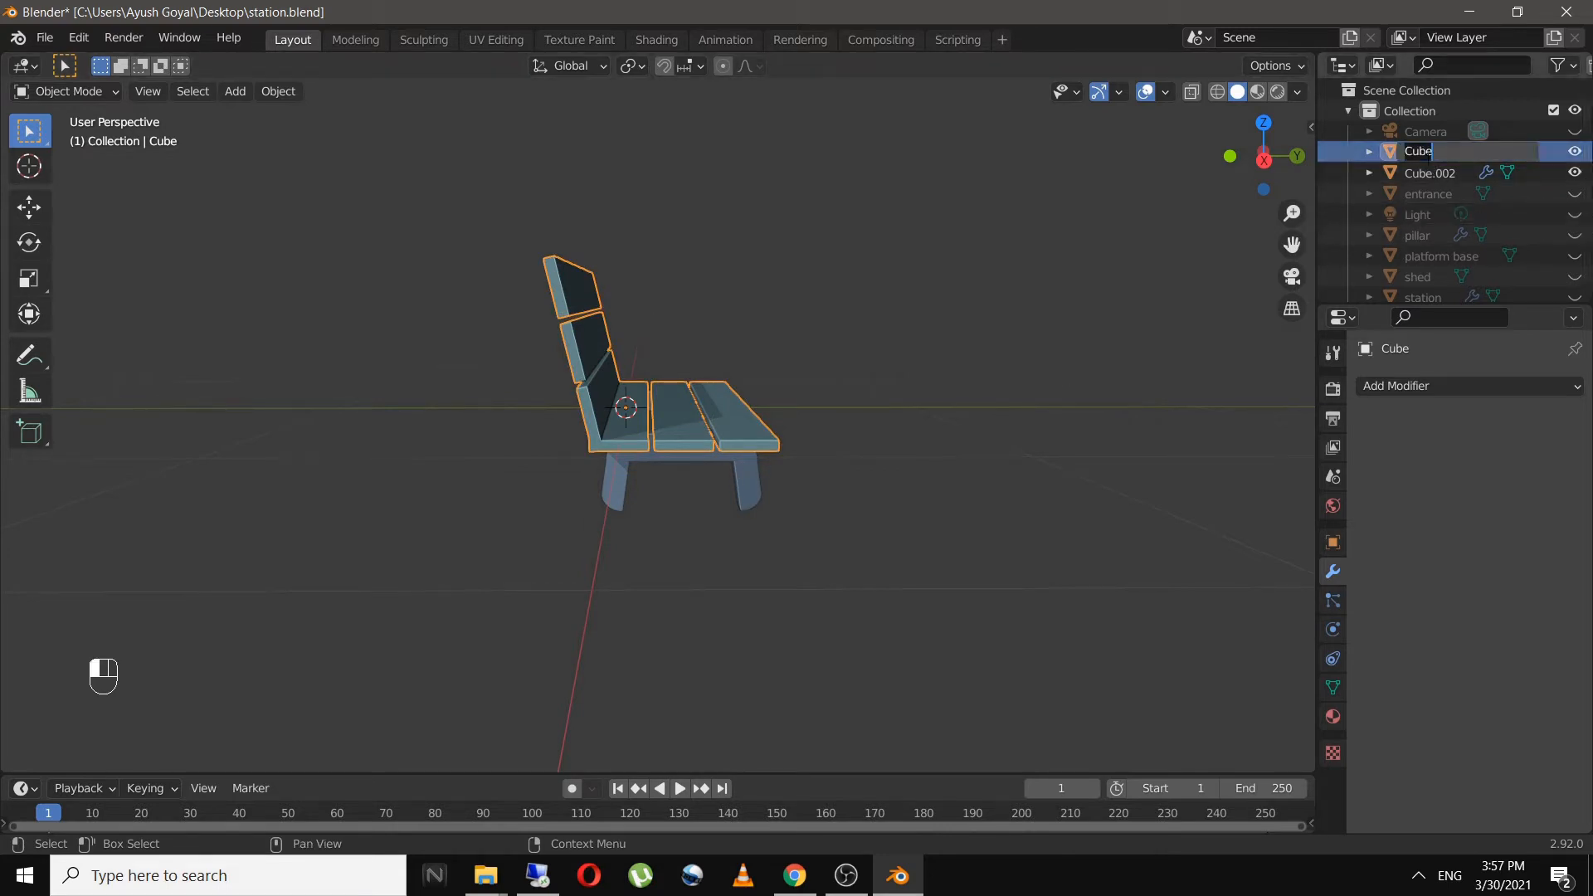
type("bench")
key("Return")
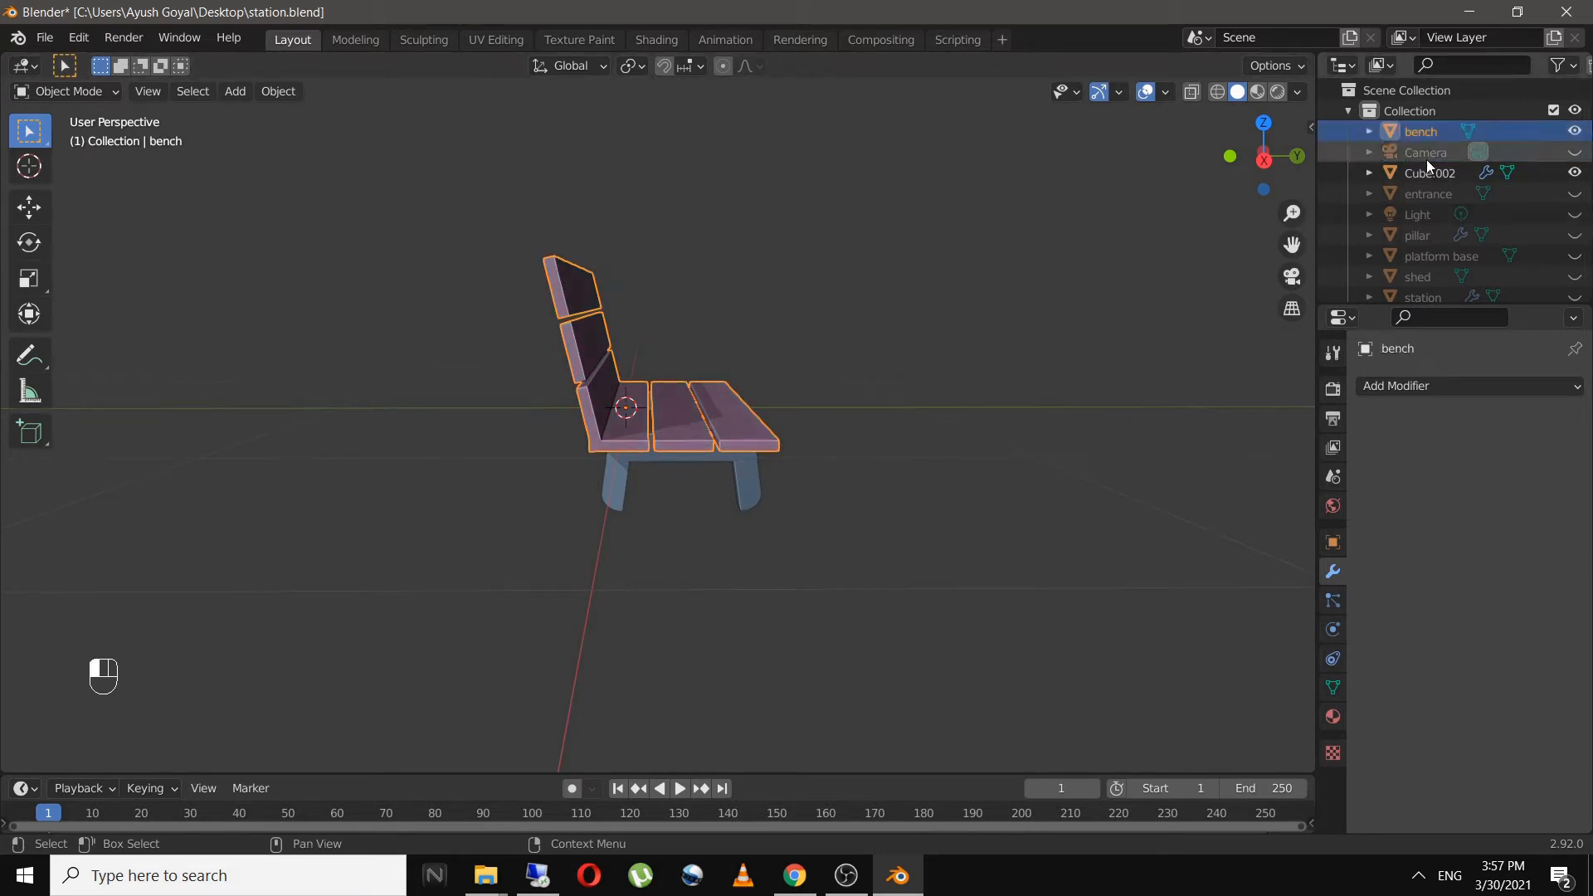
- Rename the leg supports as bench legs and save the file
left_click(740, 475)
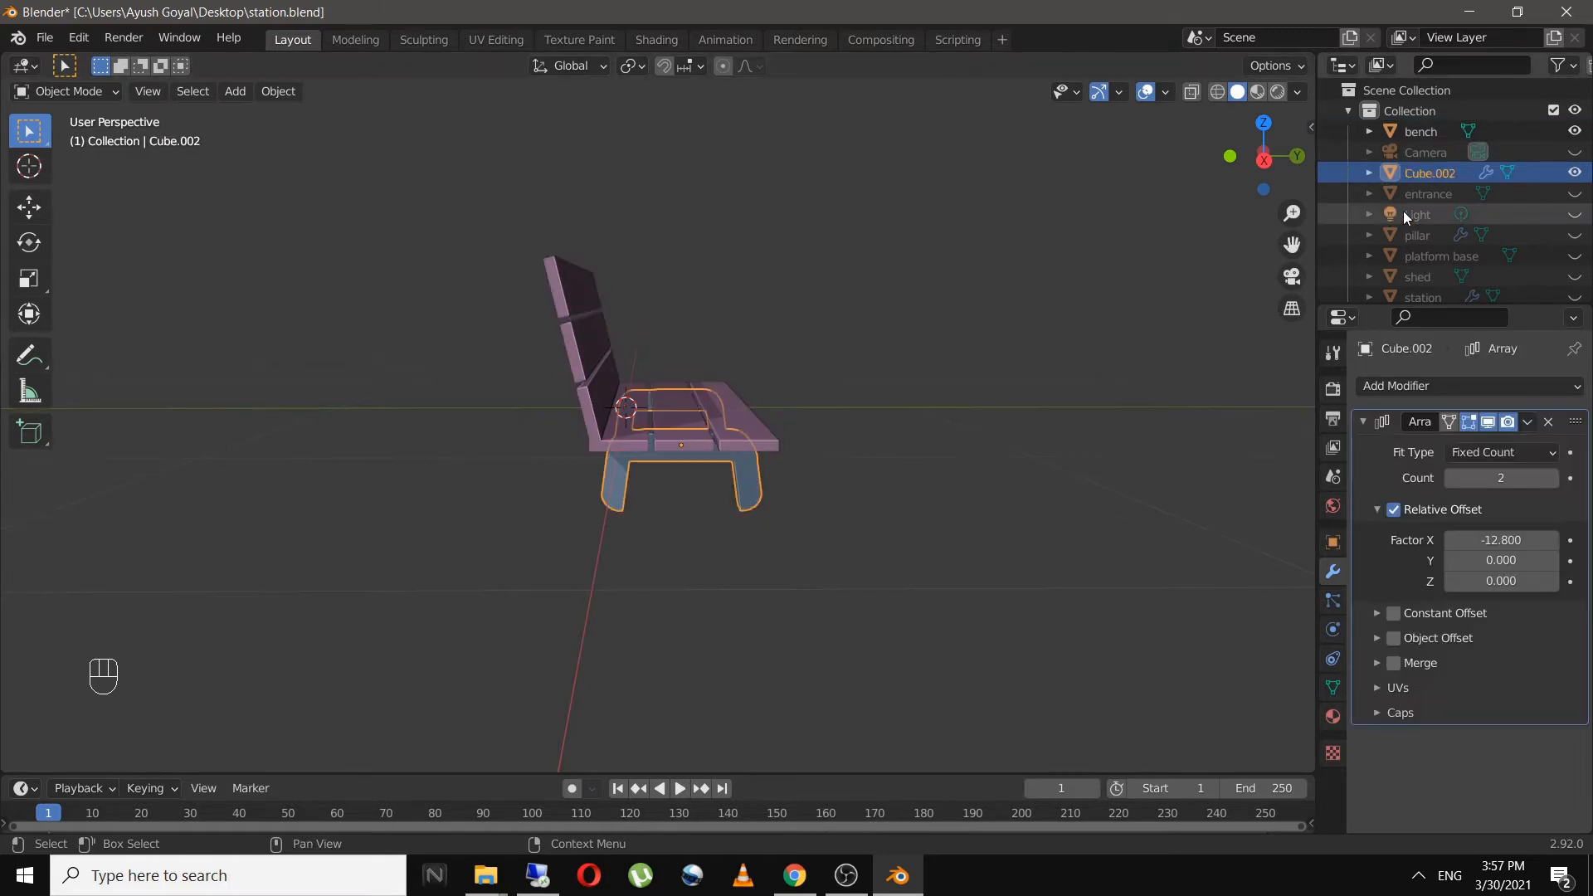
double_click(1437, 172)
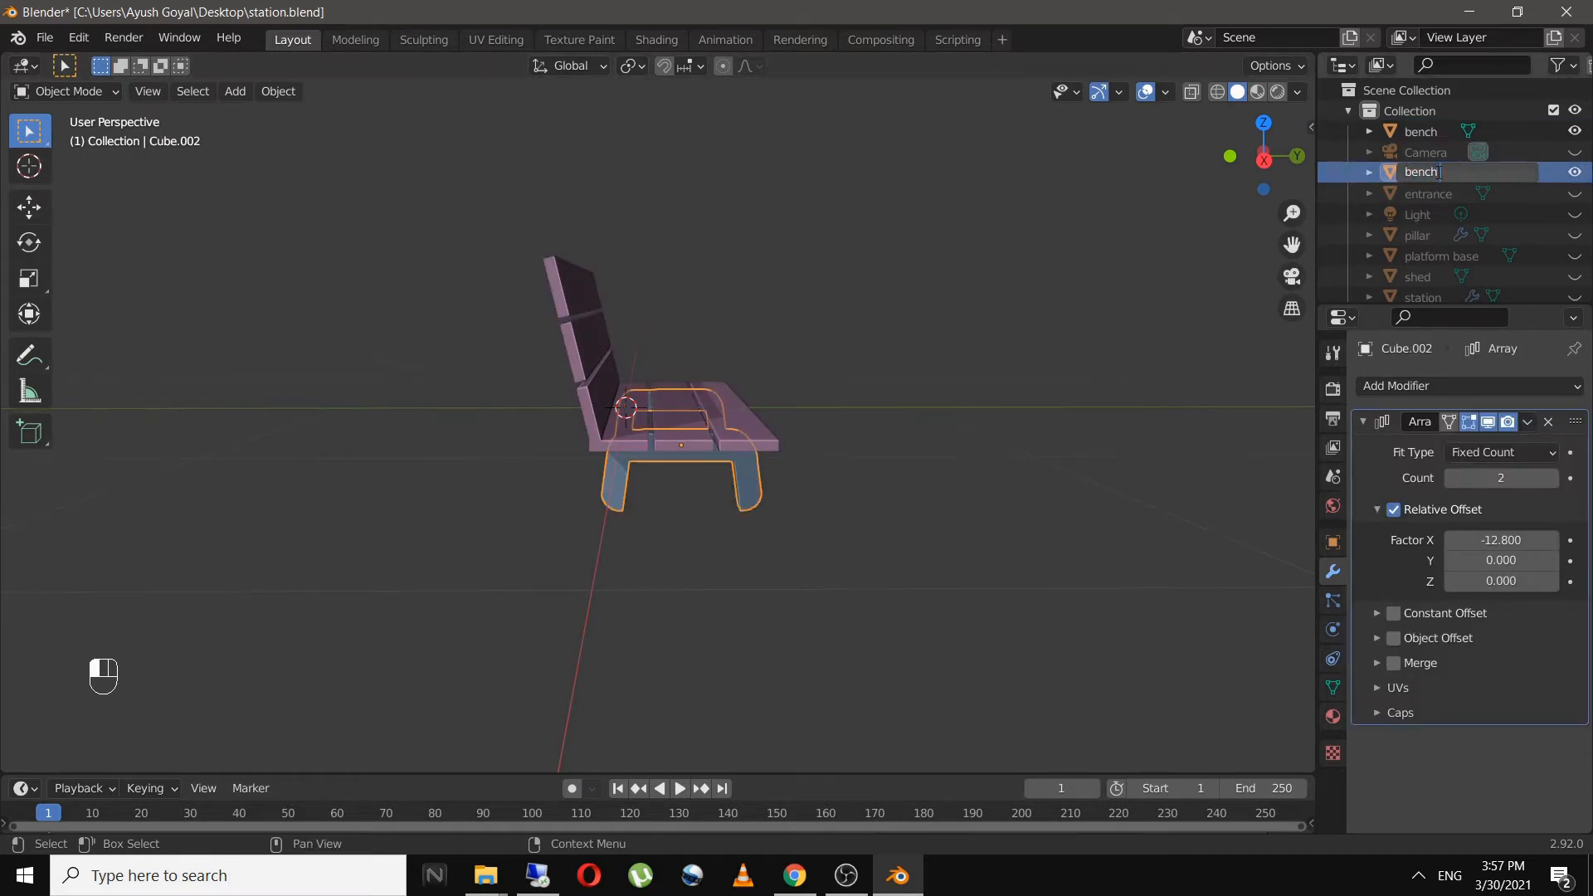
type("bench legs")
key("Return")
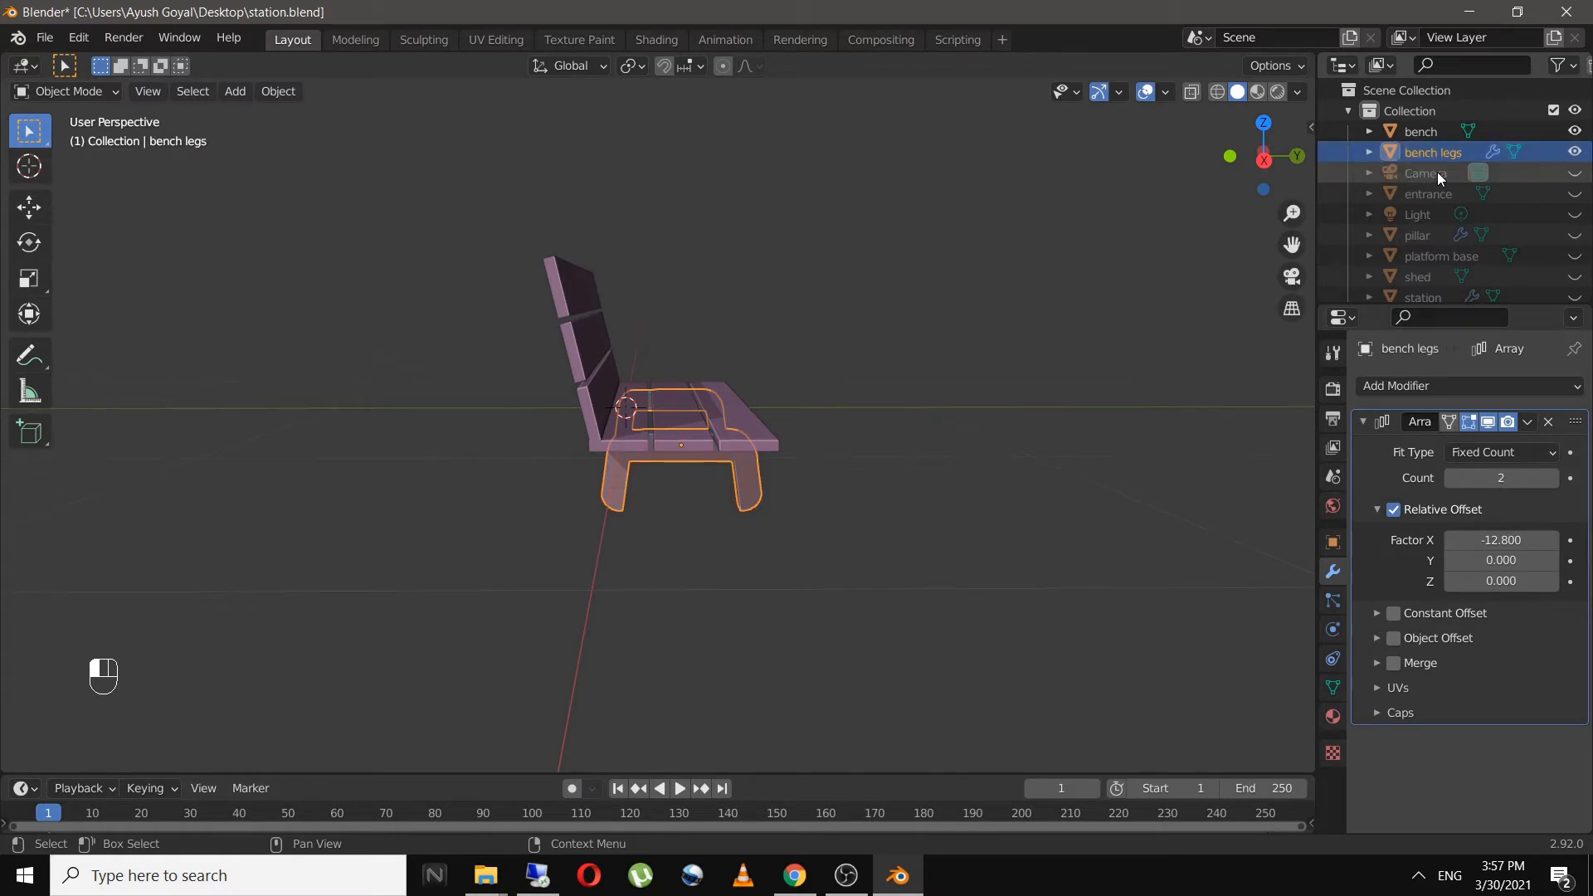
left_click(1093, 281)
key("ctrl+s")
- Move the bench and its legs together away from the origin, about -16.17 m in X, 15.4 m in Y and 7.77 m in Z
middle_click_drag(1051, 326, 752, 370)
left_click(752, 370)
left_click(834, 448)
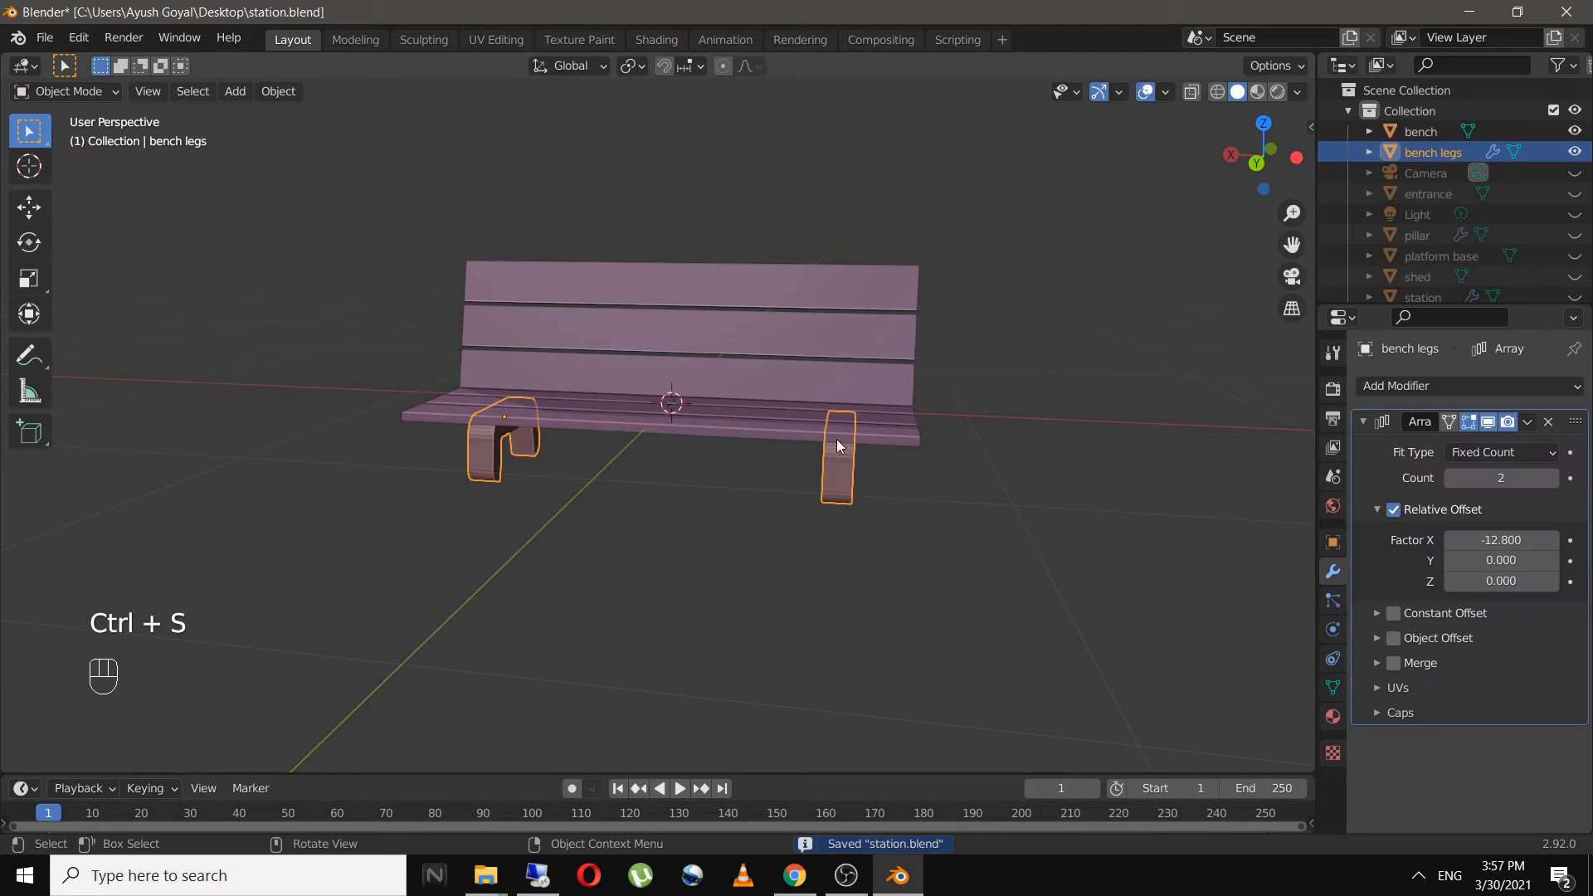
left_click(803, 341, "shift")
scroll(805, 348, "down", 8)
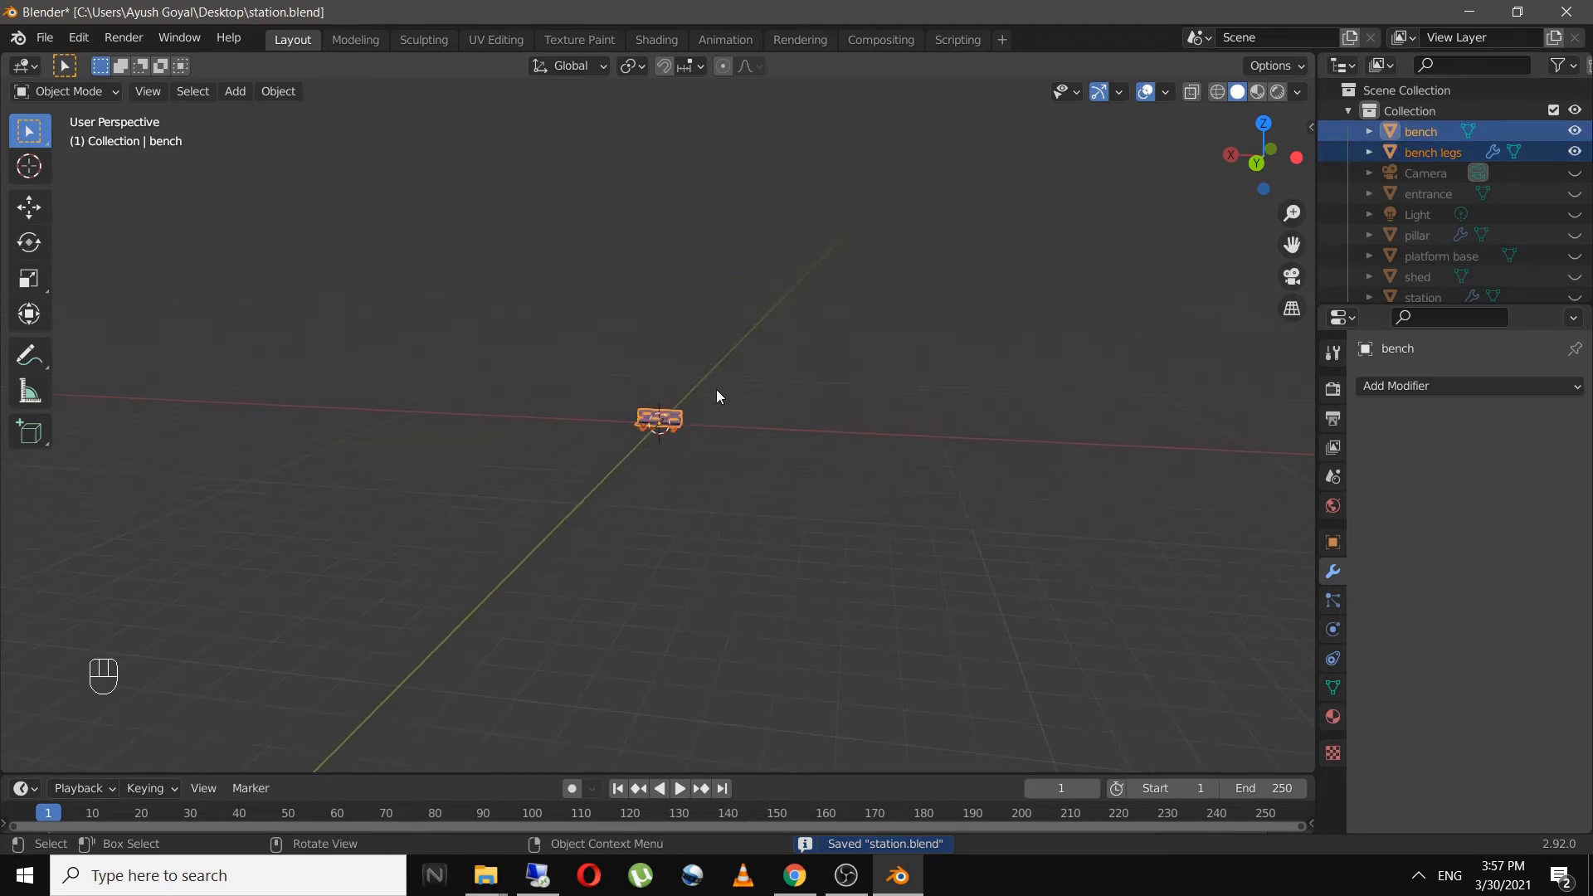
middle_click_drag(719, 397, 746, 503)
key("g")
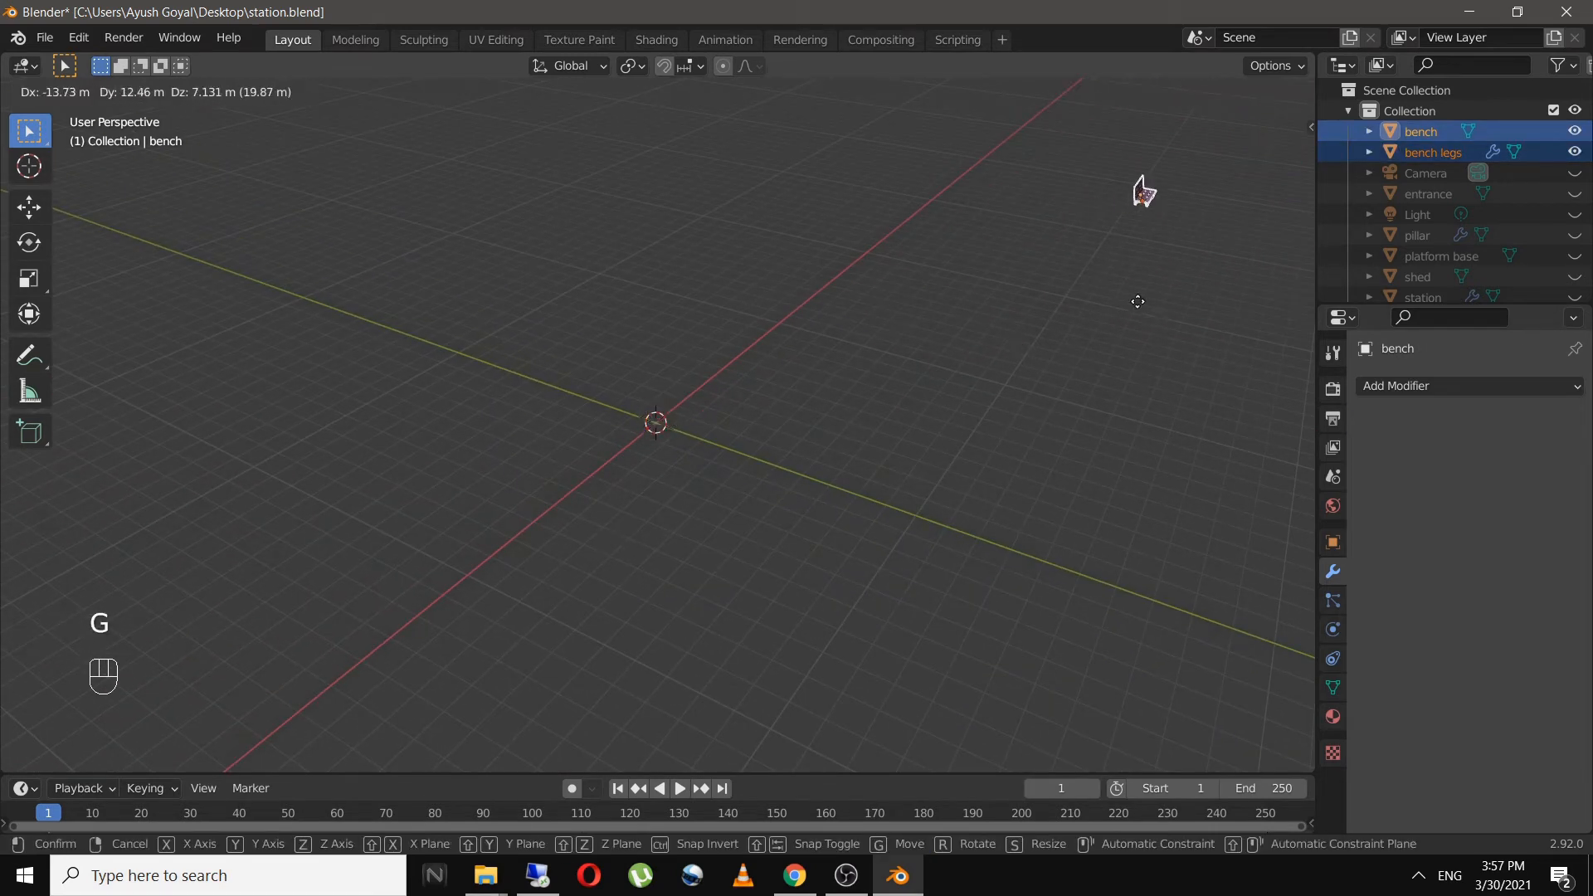
left_click(1248, 170)
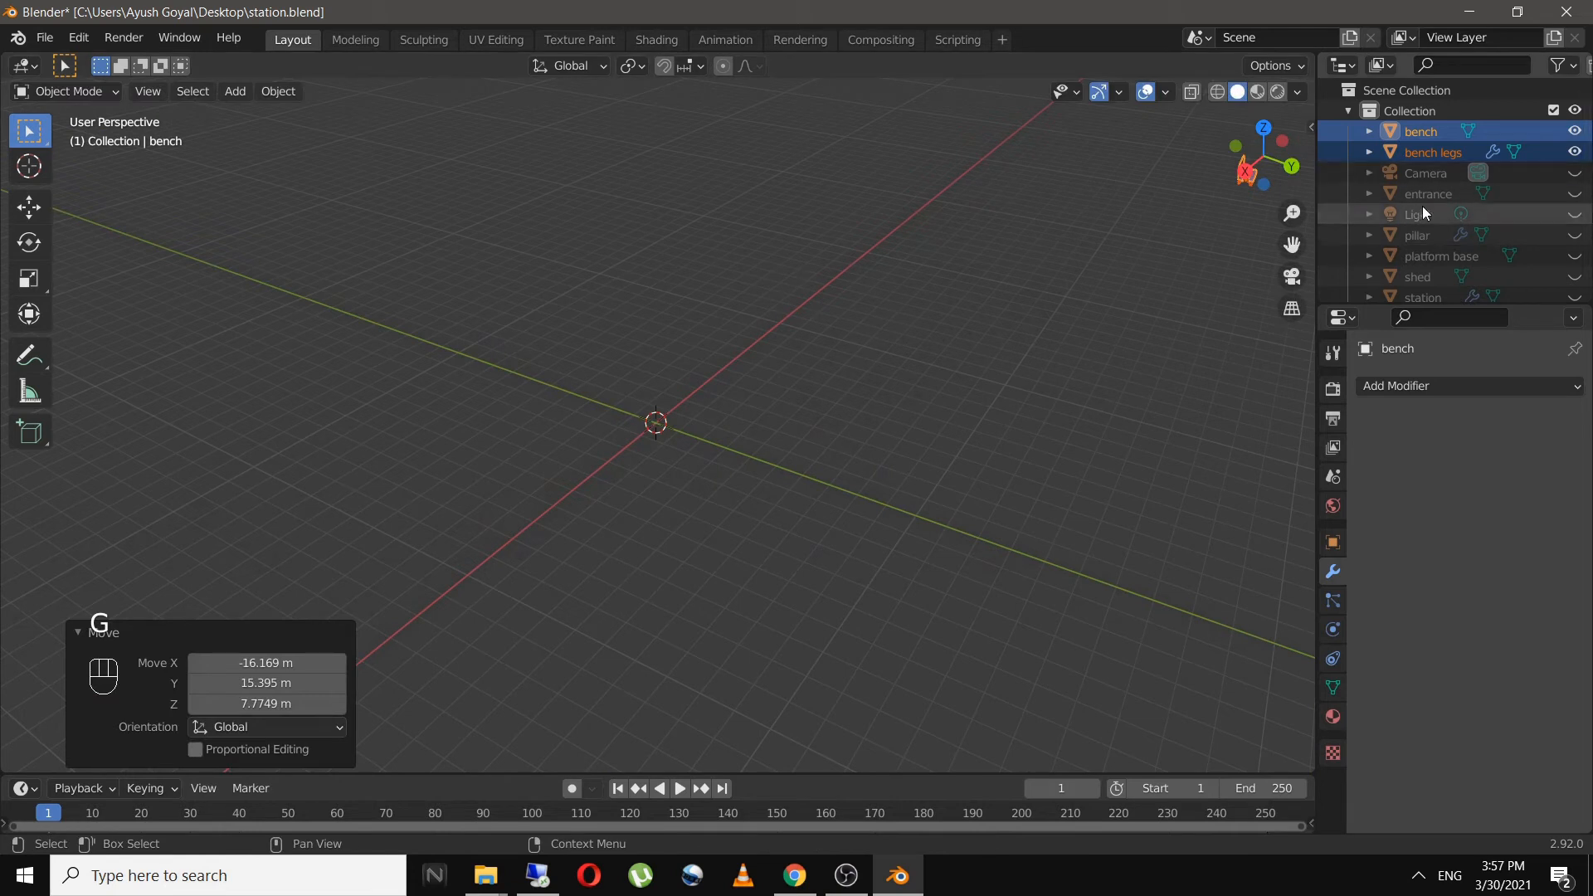
- Unhide all the objects in the collection so the station is shown again, and clear the selection
key("a")
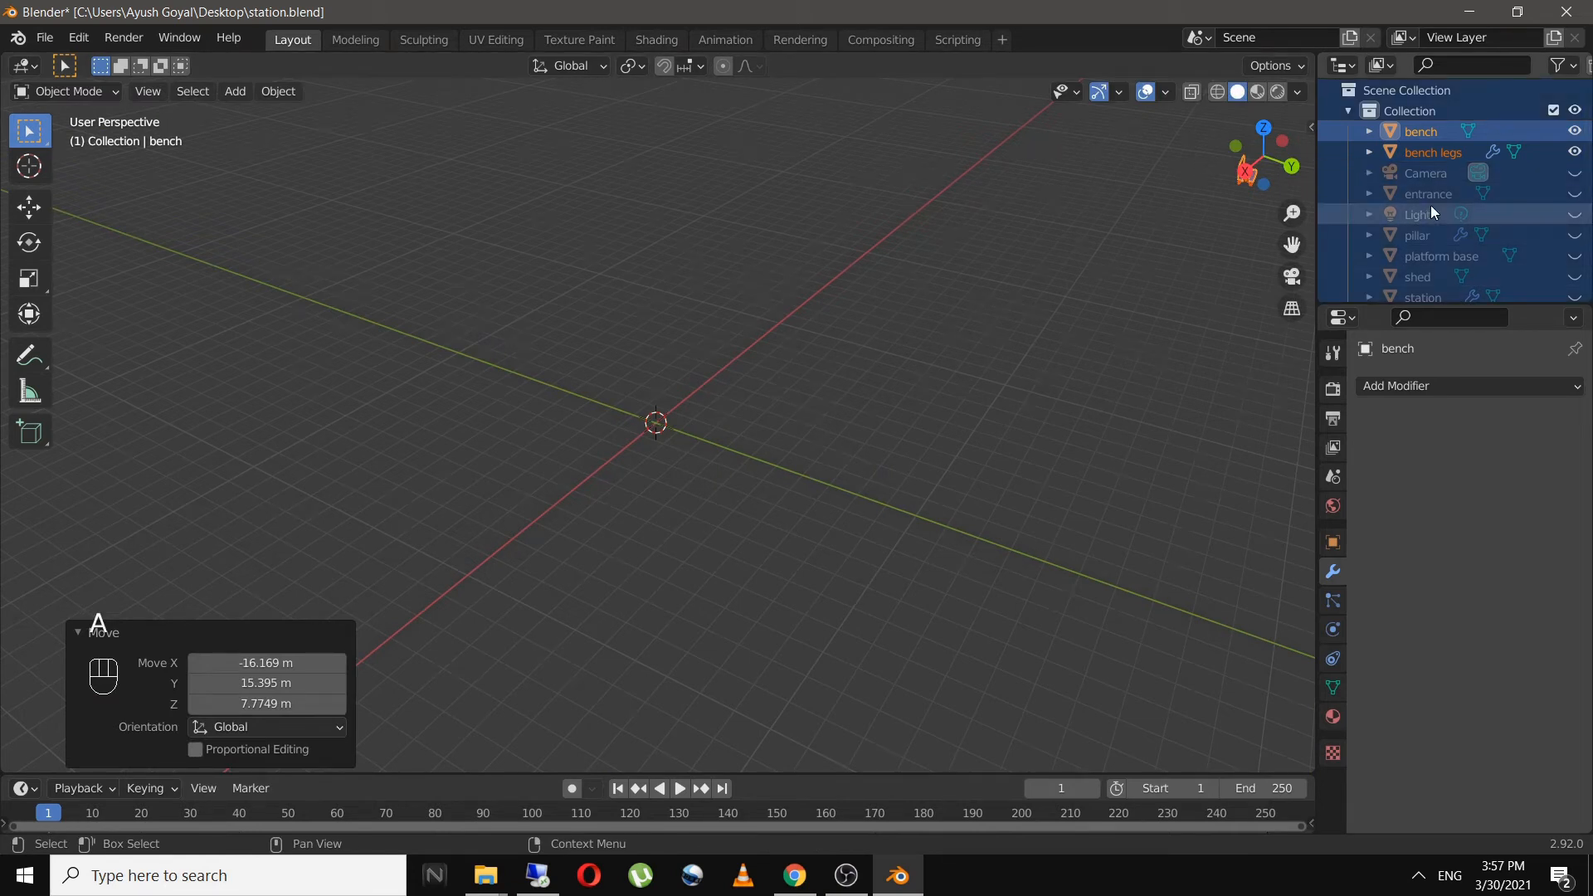
left_click(1555, 112)
left_click(1555, 111)
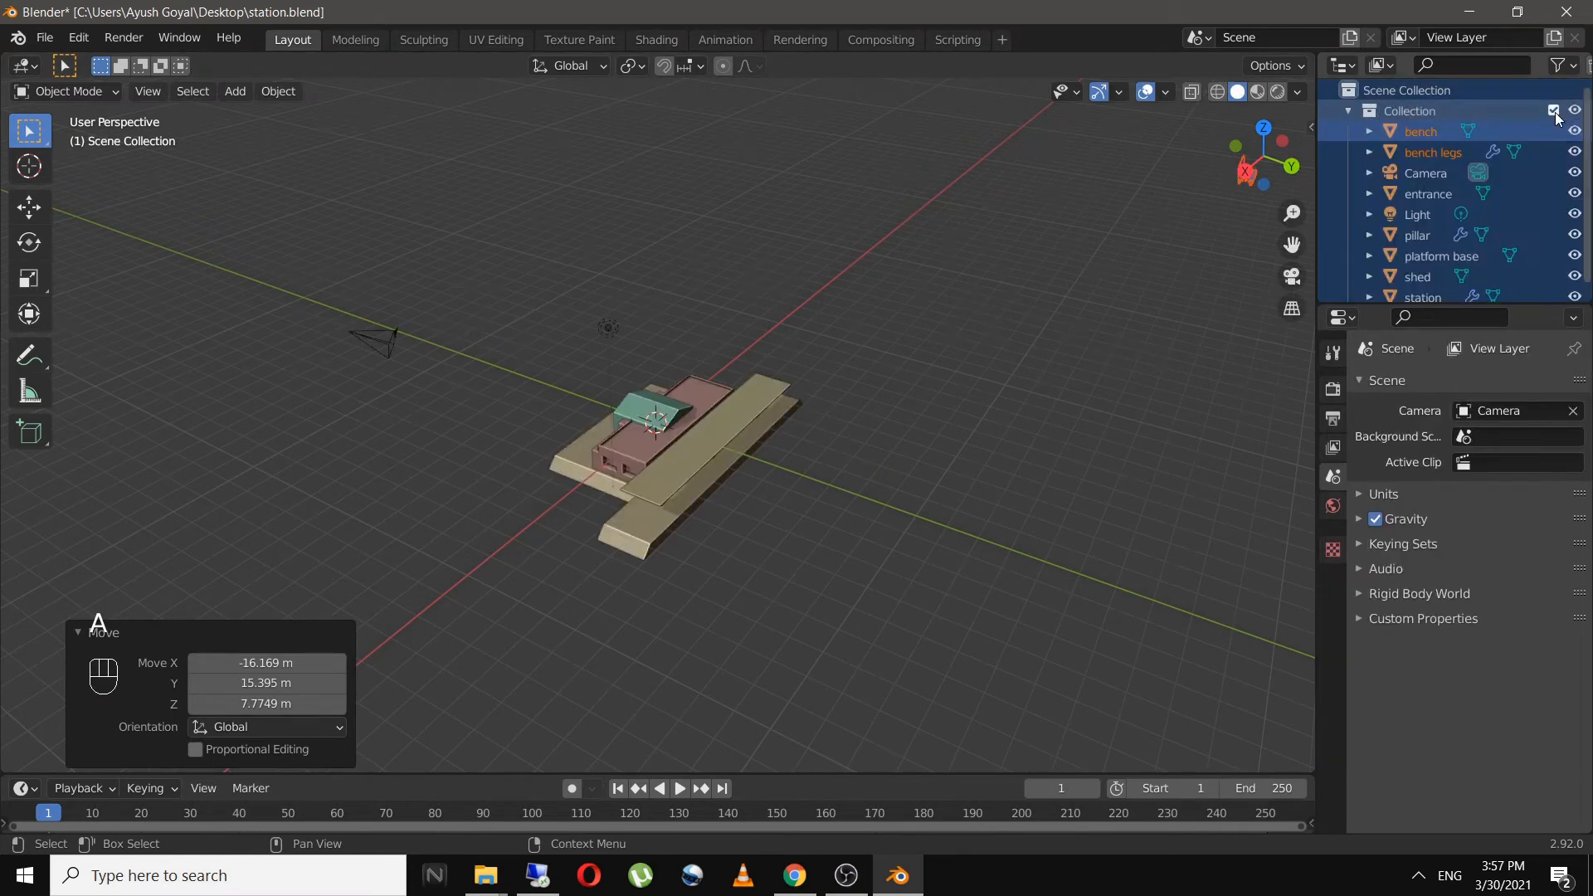
left_click(832, 411)
- Move the bench and its legs in top view onto the long platform, about 18.73 m in X and -13.35 m in Y
middle_click_drag(835, 412, 647, 415)
left_click_drag(953, 143, 1096, 258)
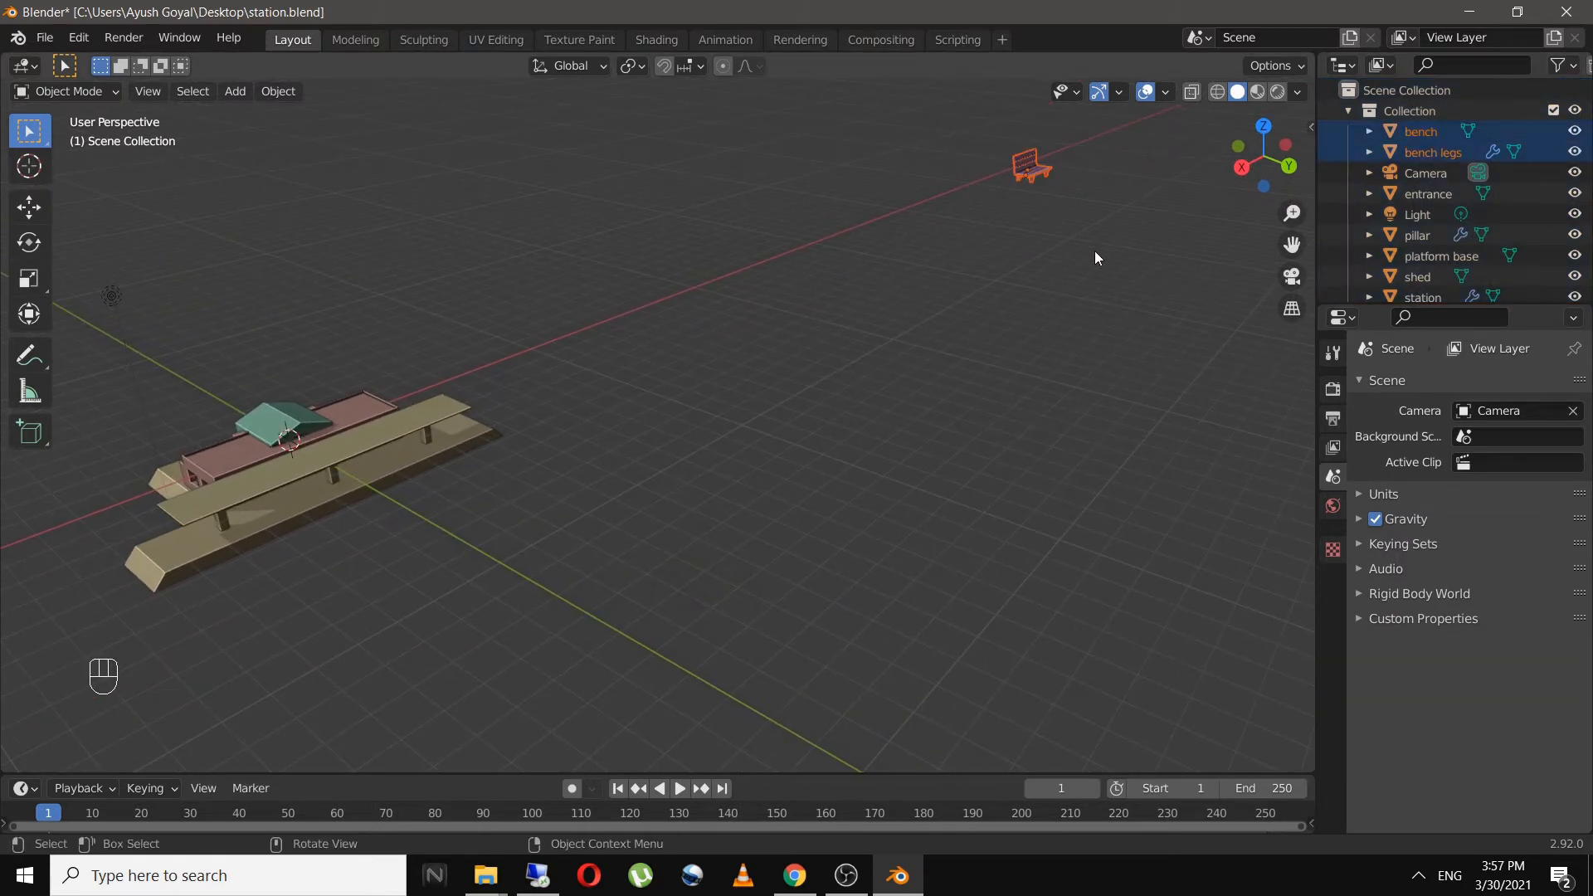
key("KP_7")
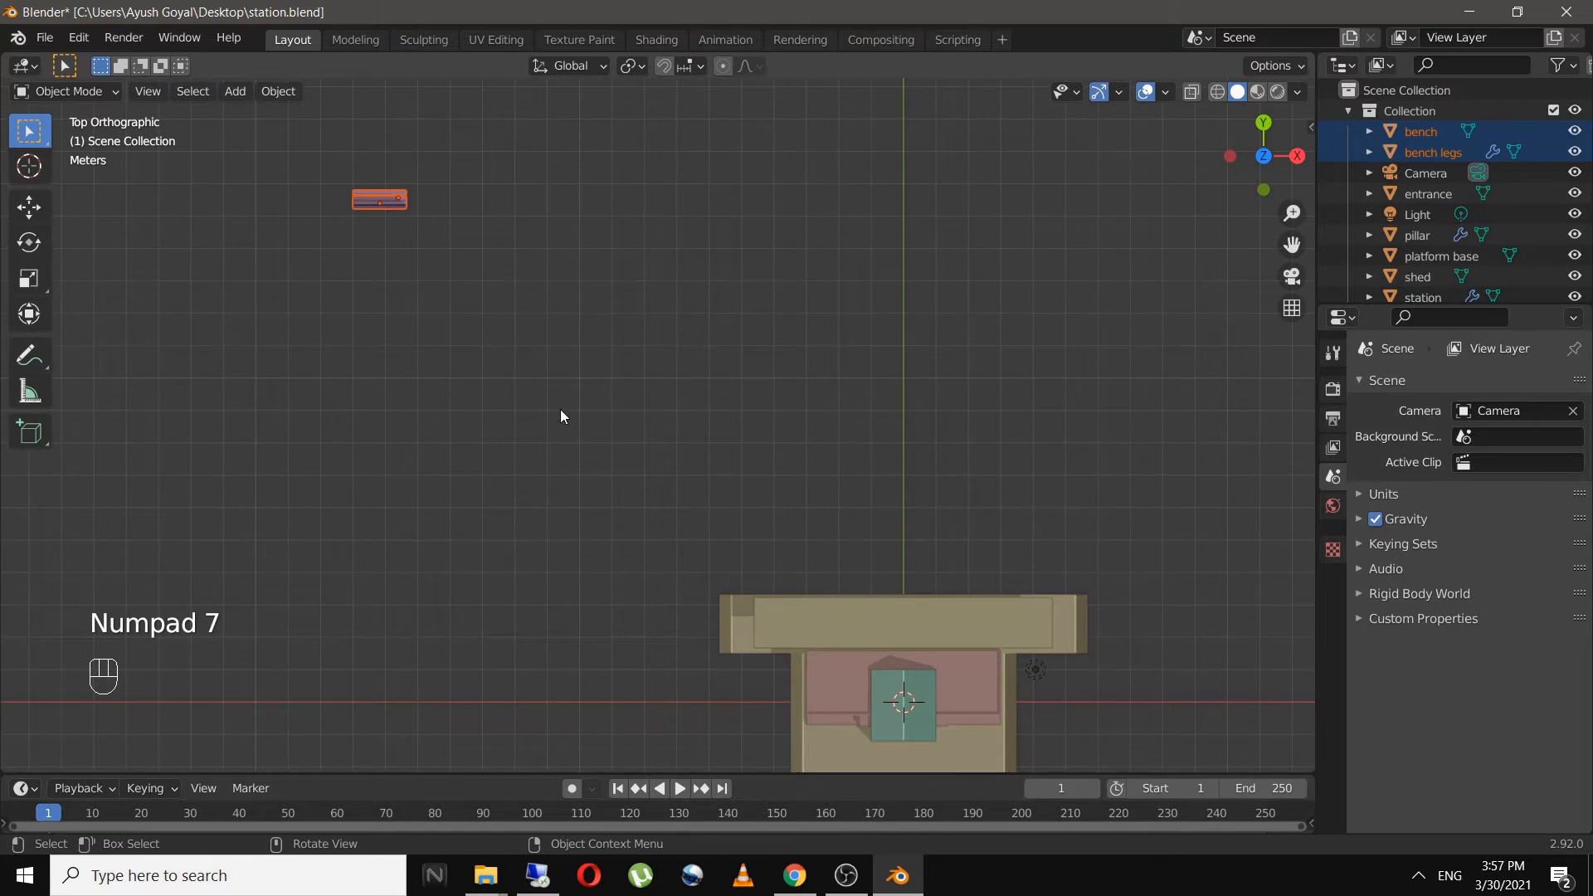
key("g")
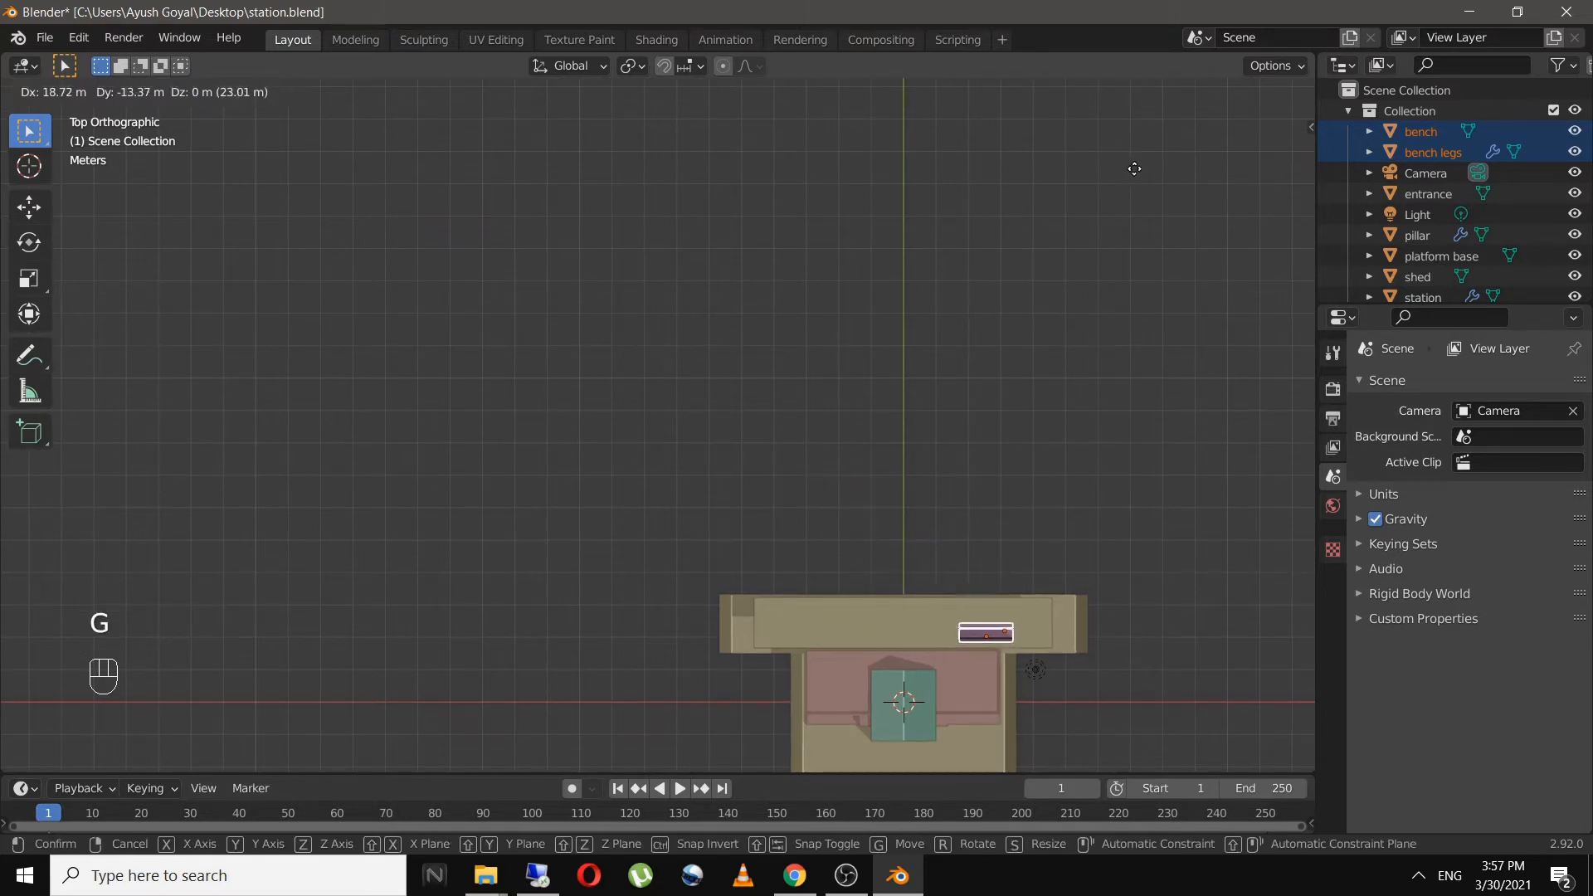
left_click(1135, 170)
- Scale the bench and its legs down to about 0.479 and shift them about 0.149 m along Y
middle_click_drag(1088, 527, 863, 204, "shift")
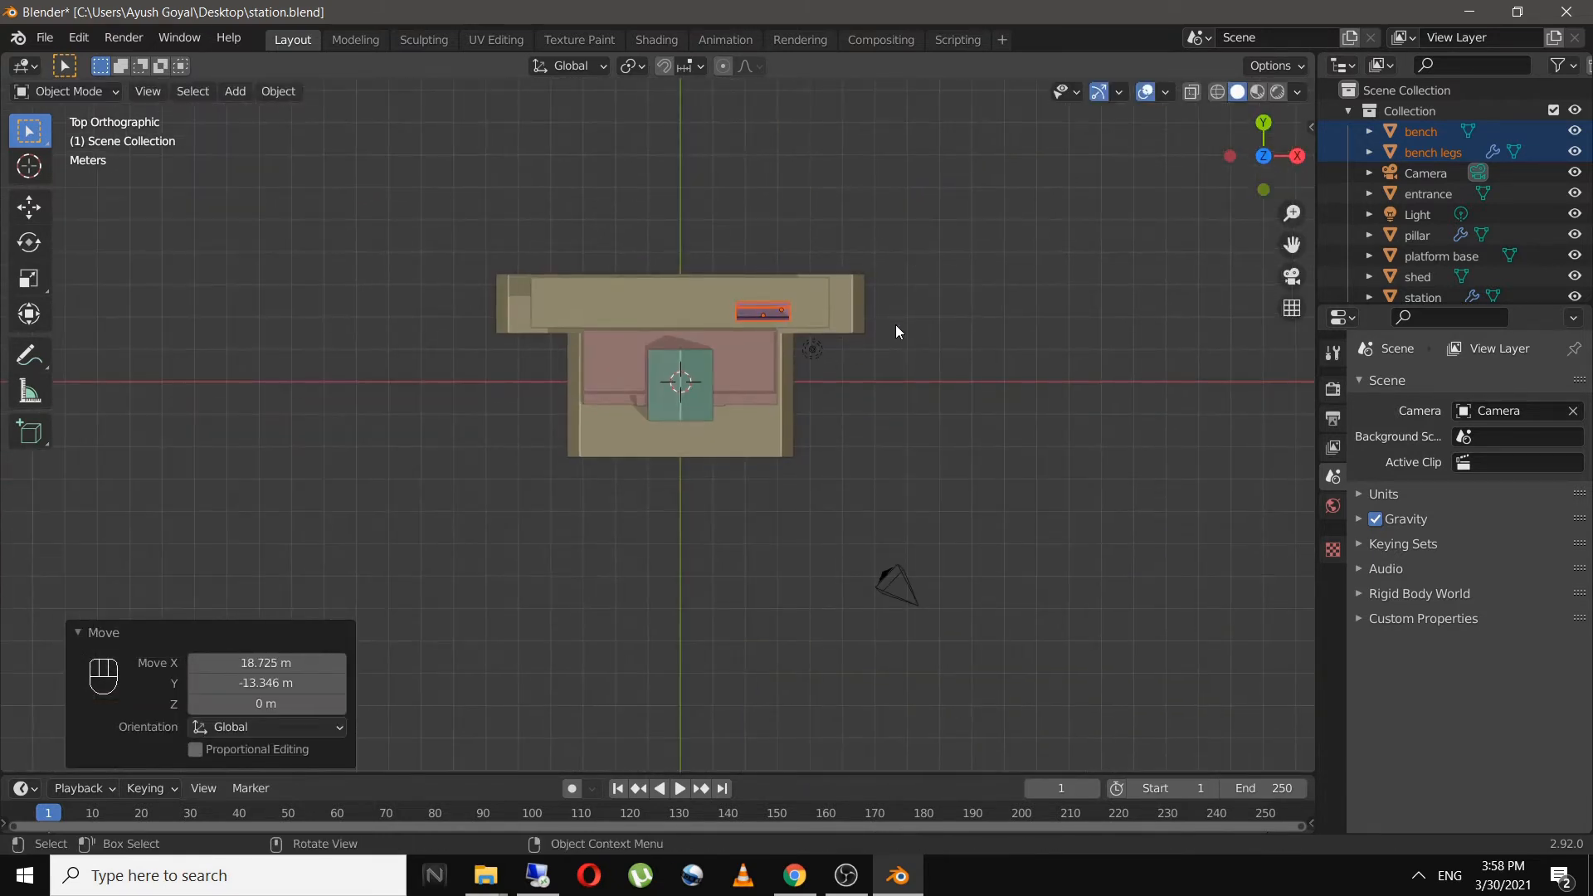
scroll(896, 327, "up", 5)
middle_click_drag(913, 251, 818, 434, "shift")
scroll(973, 345, "up", 3)
middle_click_drag(972, 346, 863, 405, "shift")
key("s")
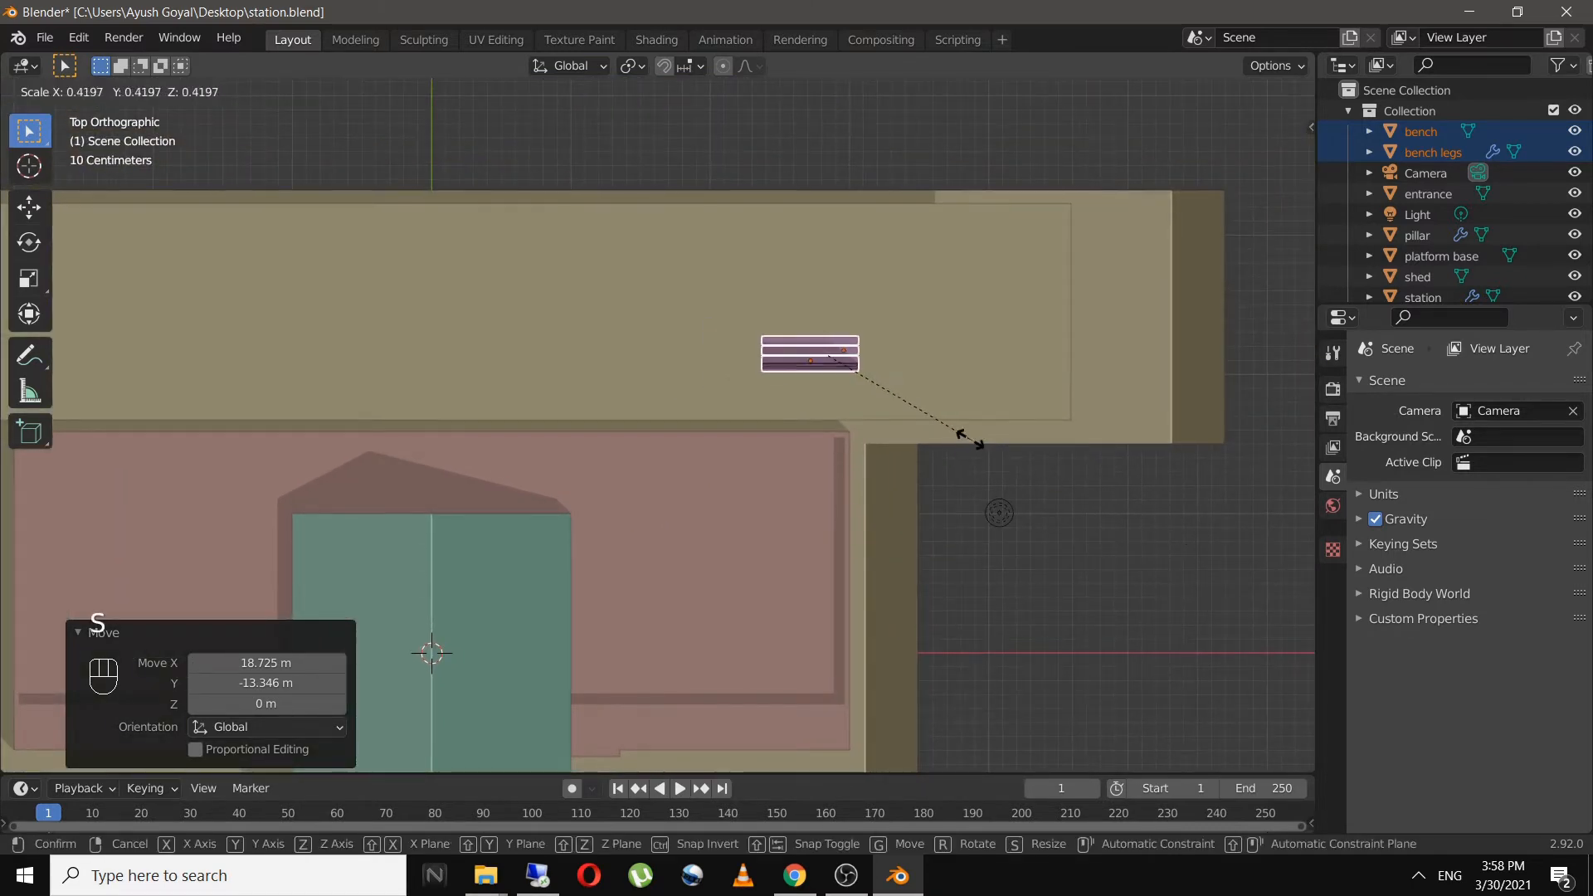
left_click(991, 450)
key("g")
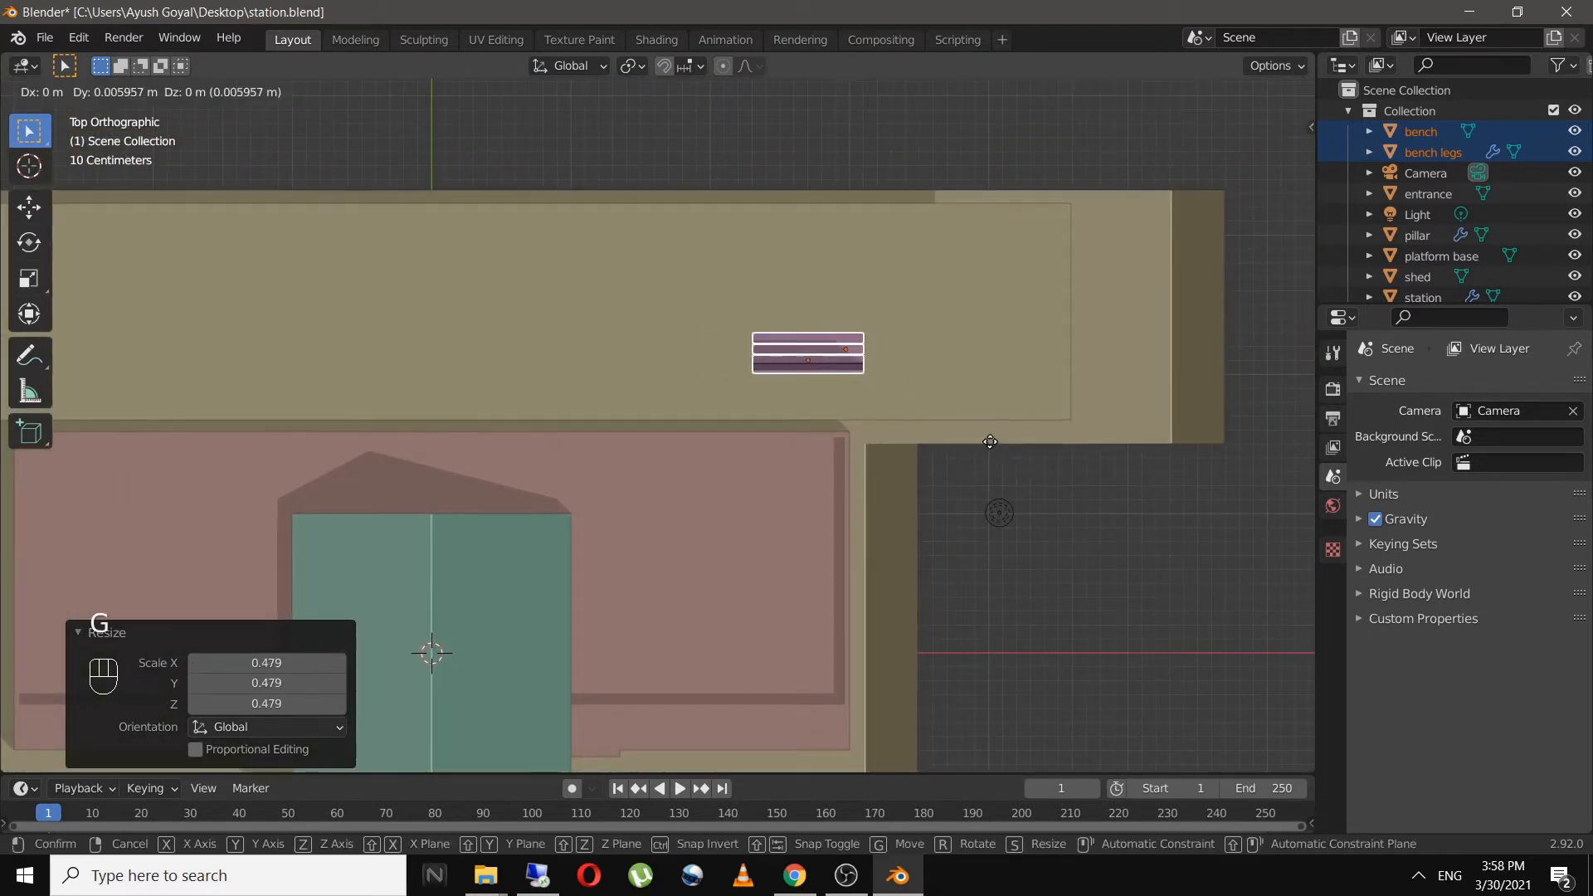
left_click(991, 429)
- Move the bench and its legs along Z, about 7.48 m up and about 15.48 m back down, to beneath the shed roof
middle_click_drag(990, 430, 837, 418)
scroll(864, 500, "up", 2)
scroll(863, 495, "up", 3)
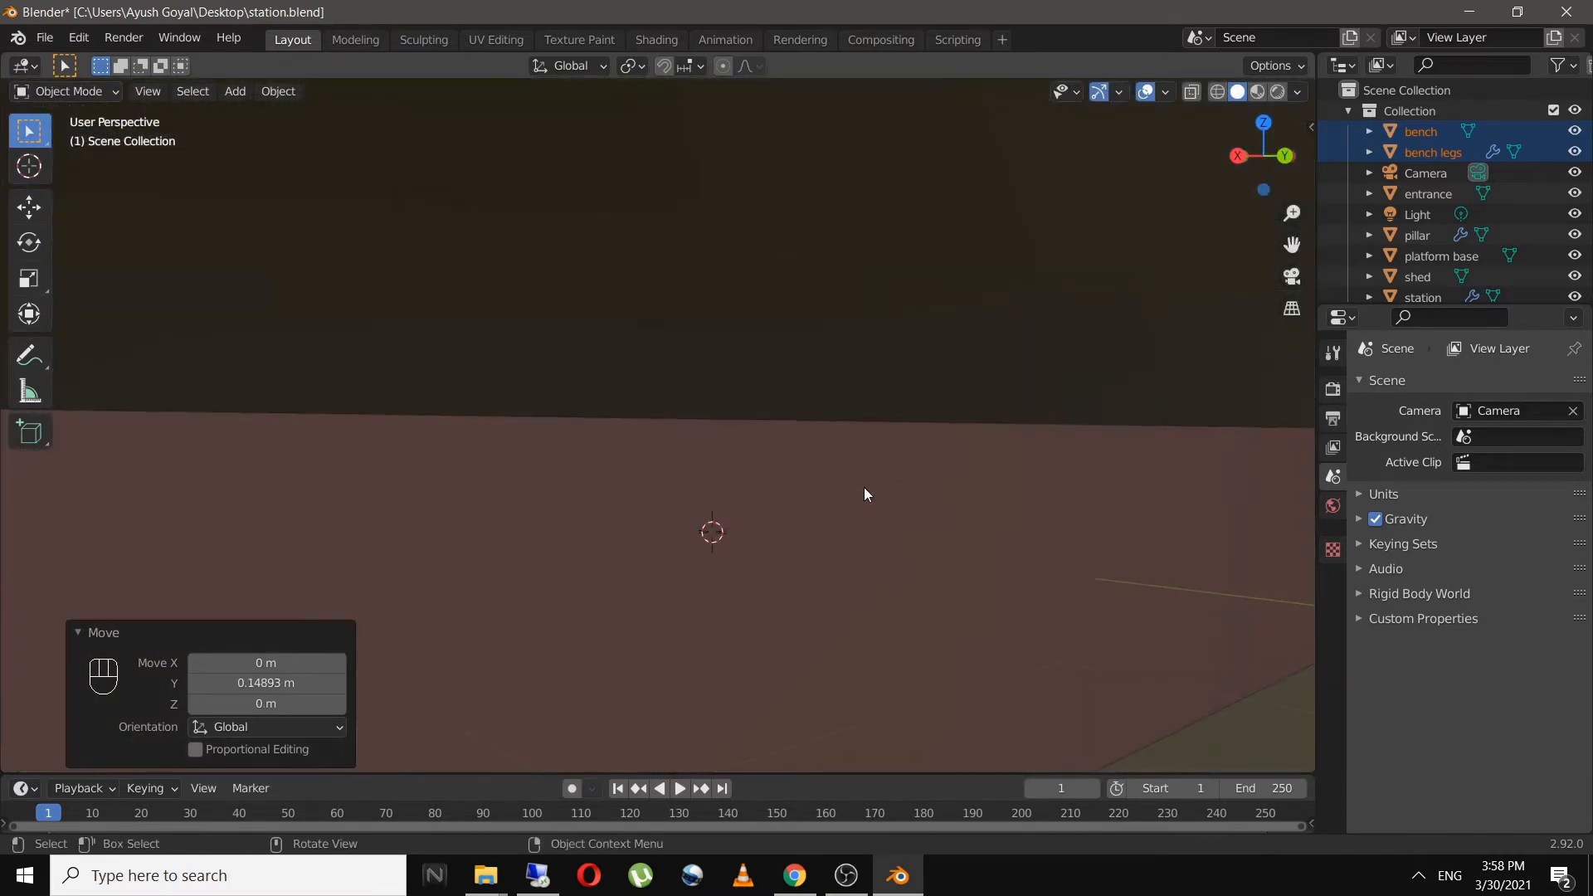
scroll(864, 487, "down", 2)
scroll(864, 483, "down", 3)
key("g")
key("z")
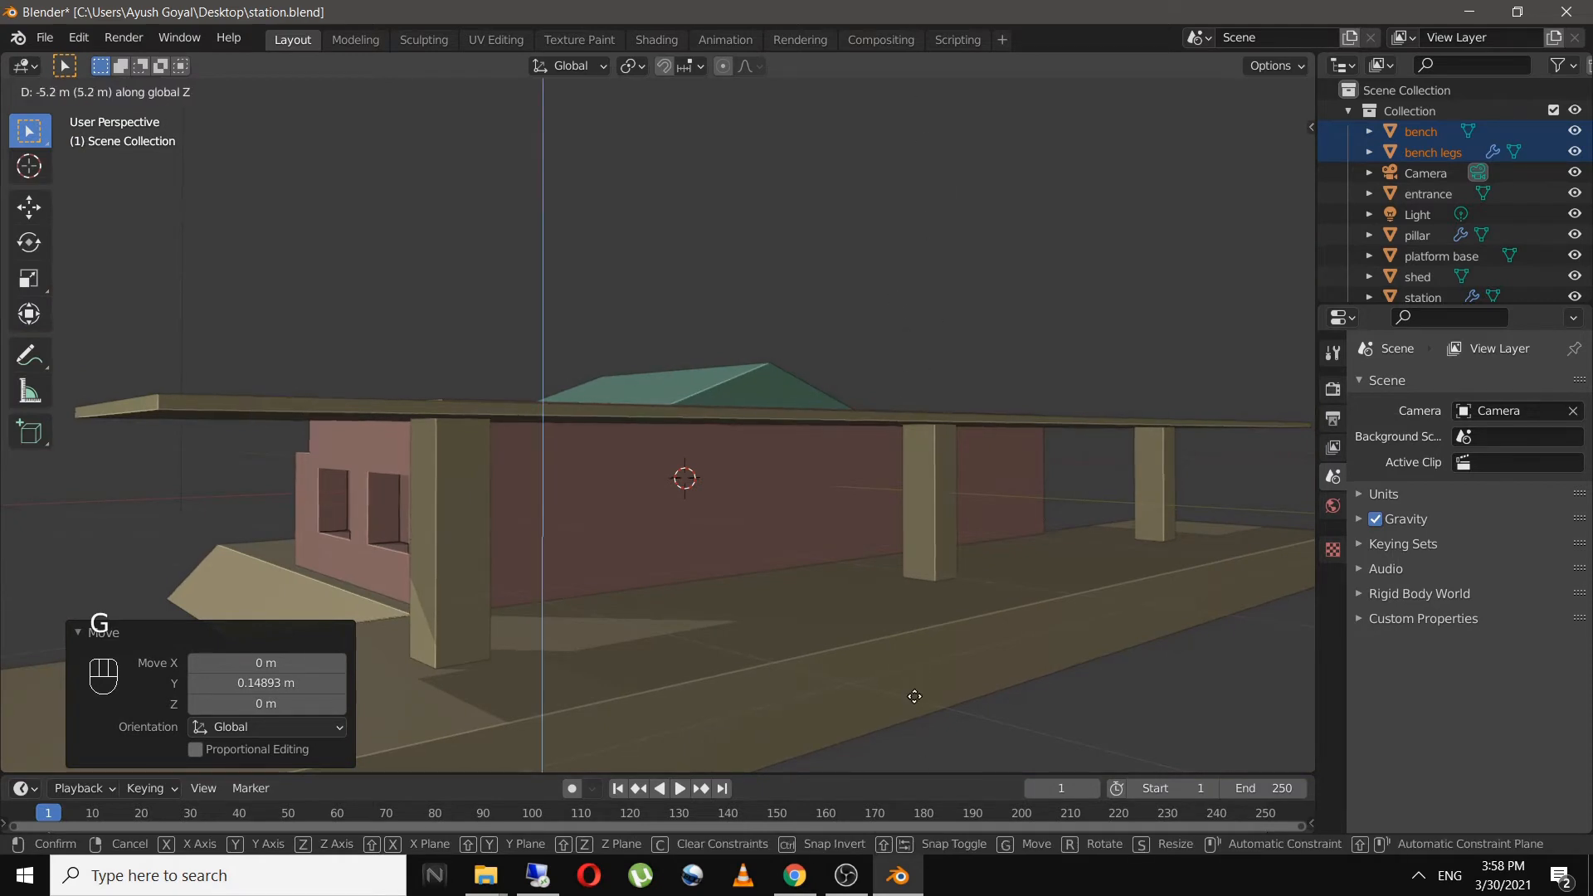
left_click(1063, 190)
scroll(1021, 382, "down", 8)
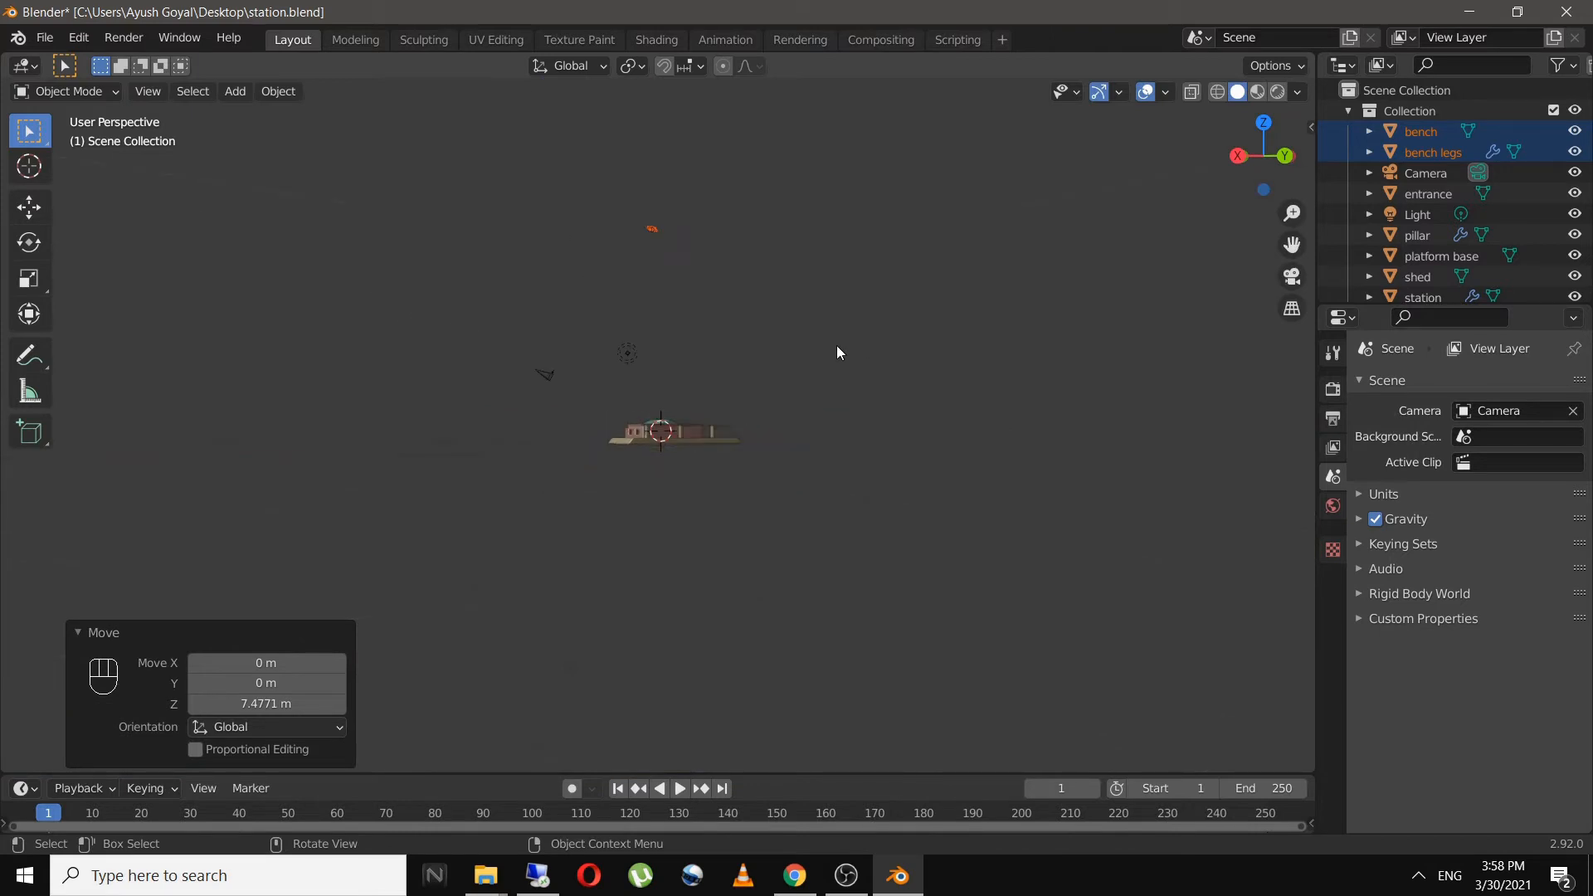
scroll(834, 346, "up", 5)
key("g")
key("z")
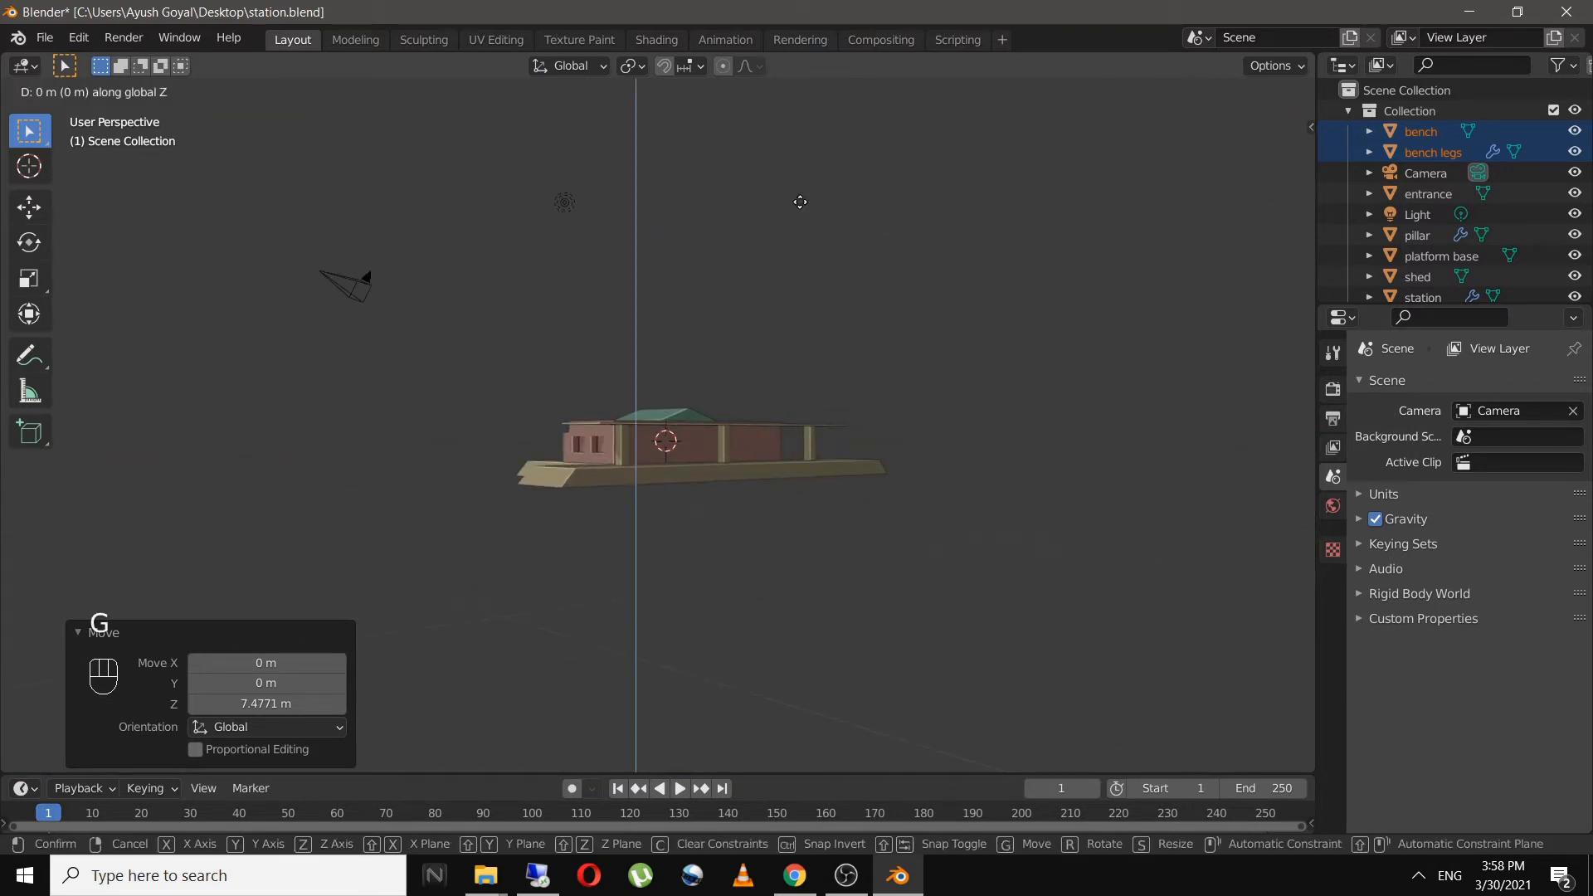
left_click(810, 144)
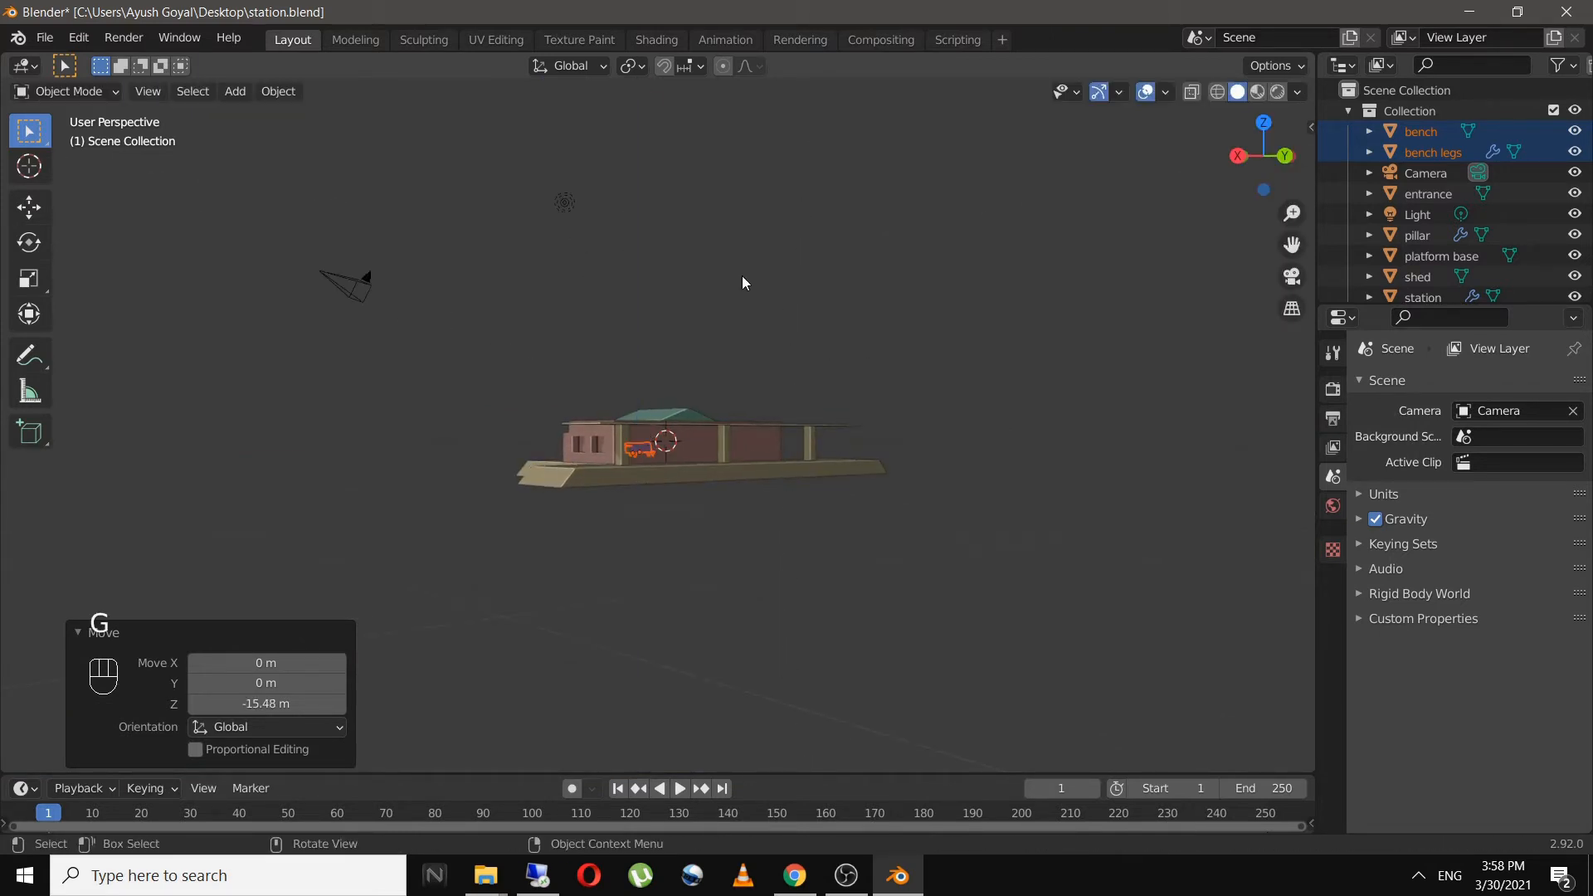
- Slide the bench and its legs about -0.77 m along X, away from the pillar and in front of the station wall
key("ctrl+KP_Decimal")
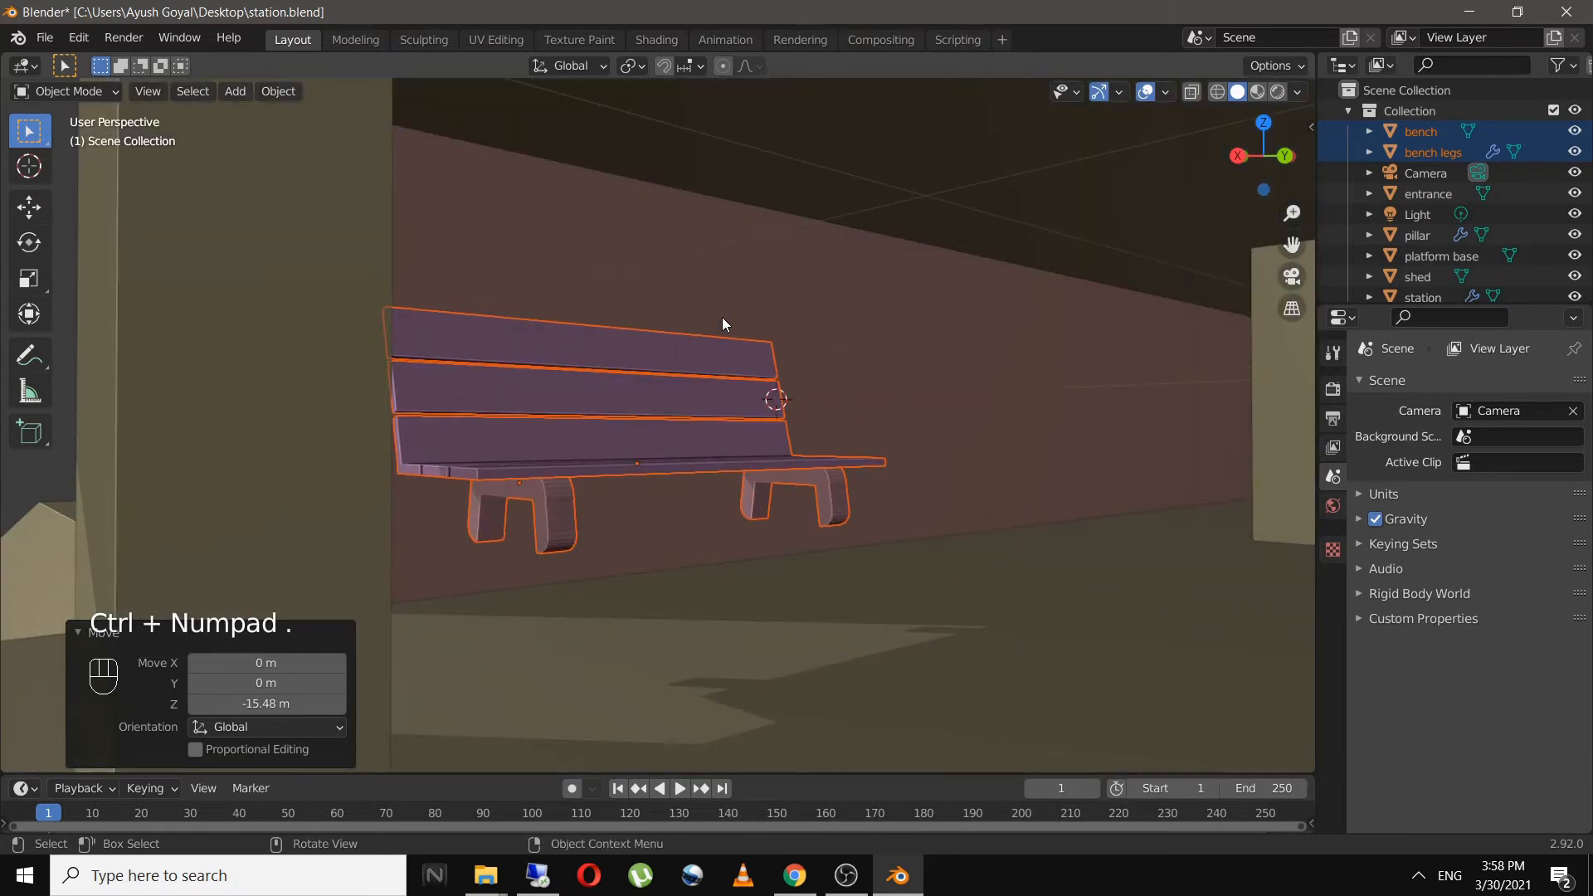
middle_click_drag(837, 421, 737, 459)
scroll(736, 459, "down", 4)
middle_click_drag(902, 457, 797, 380, "shift")
key("g")
key("x")
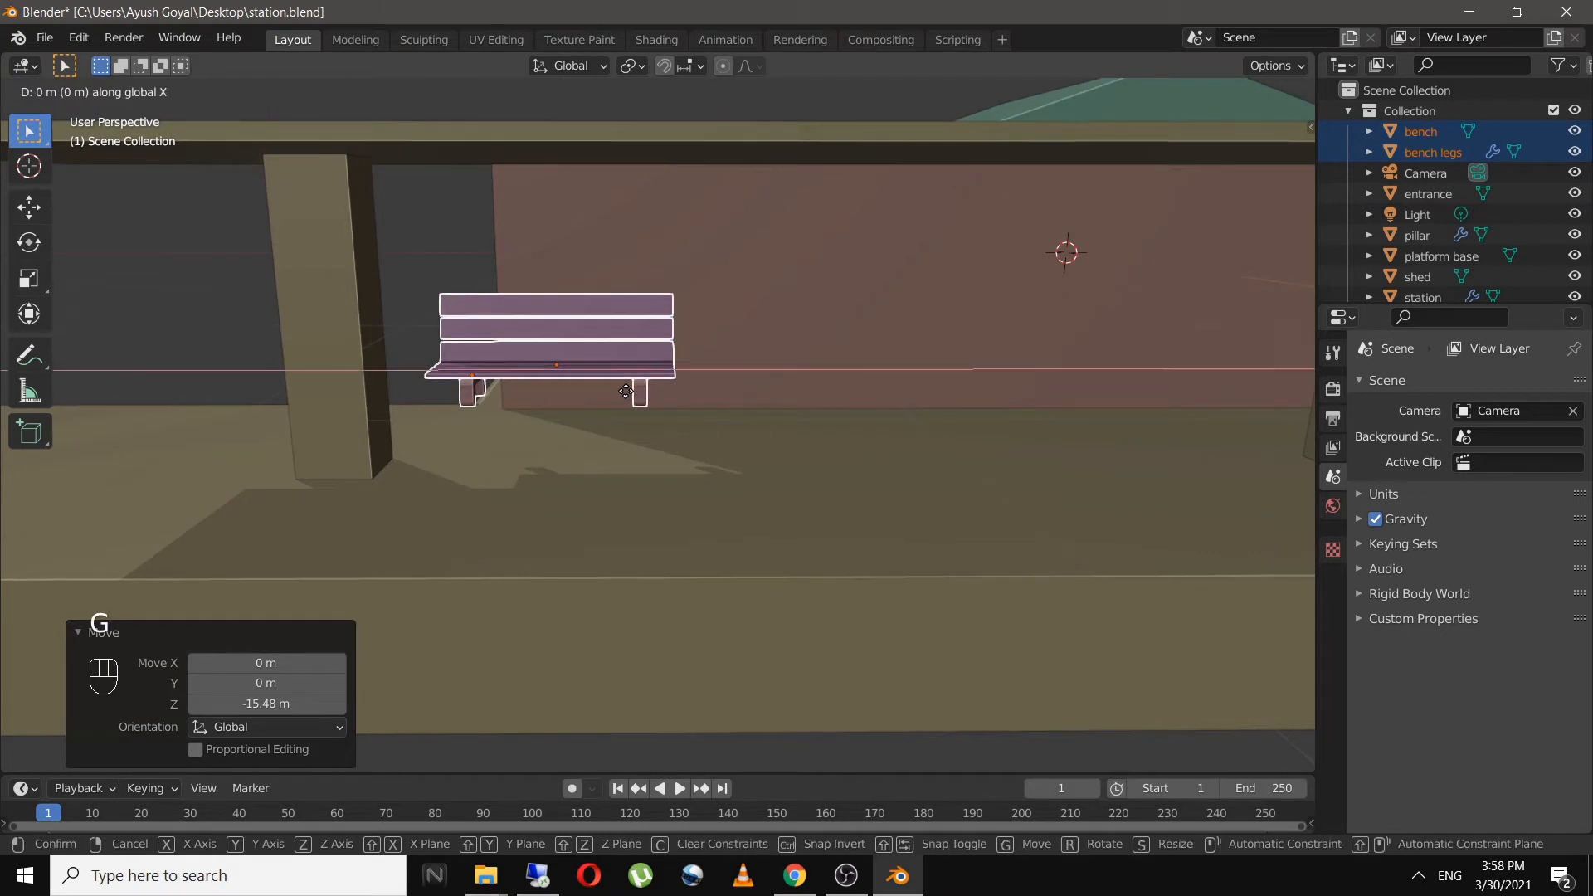
left_click(855, 410)
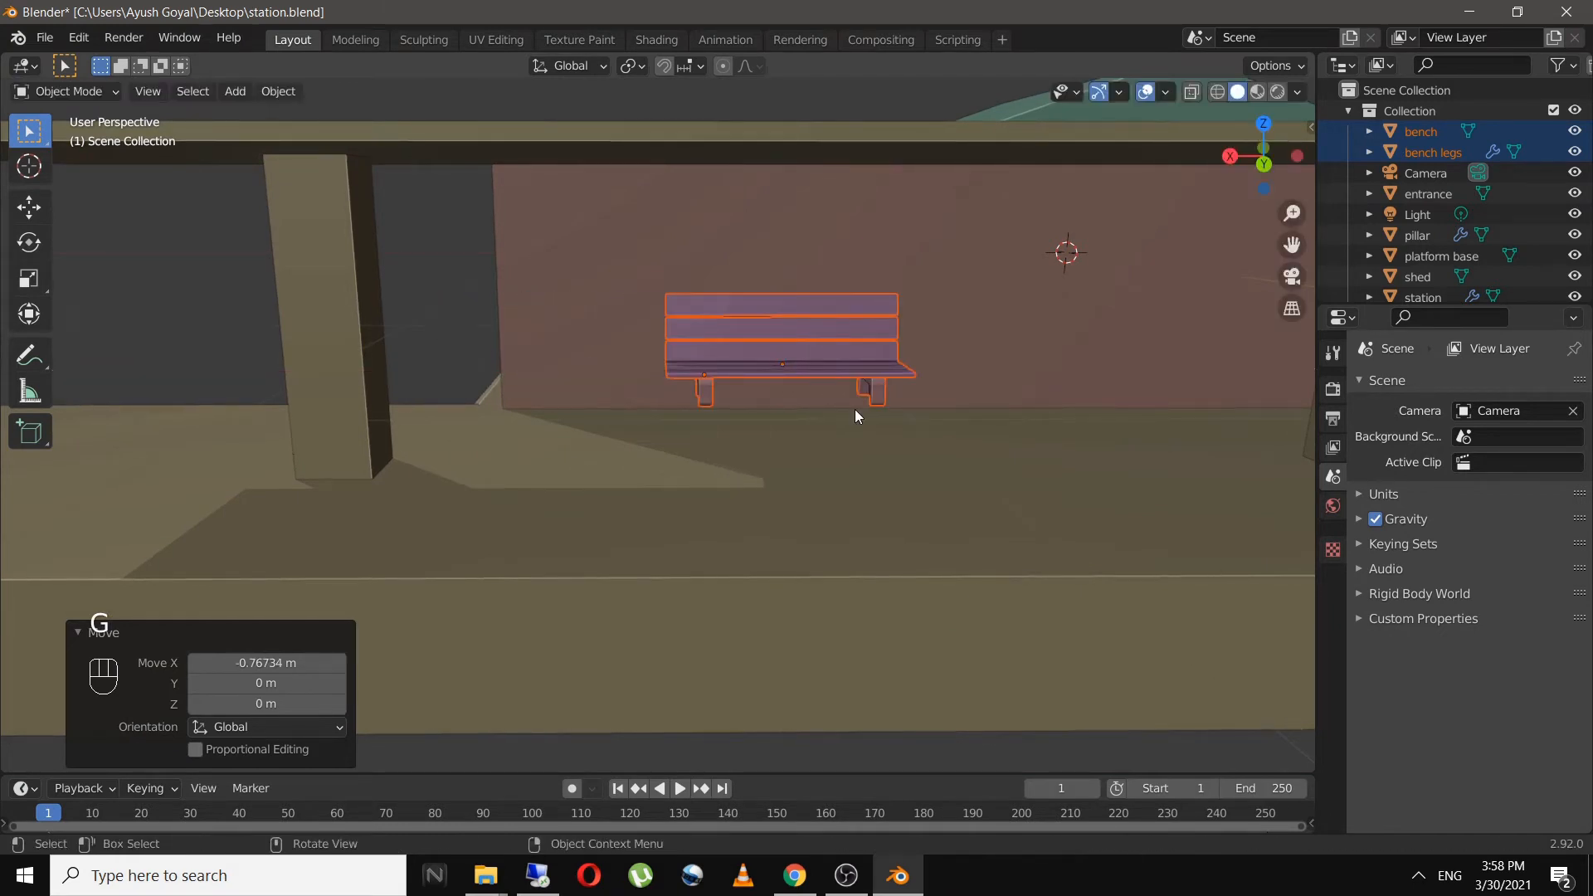
- Lower the bench and its legs about 0.23 m along Z toward the platform surface
key("g")
key("z")
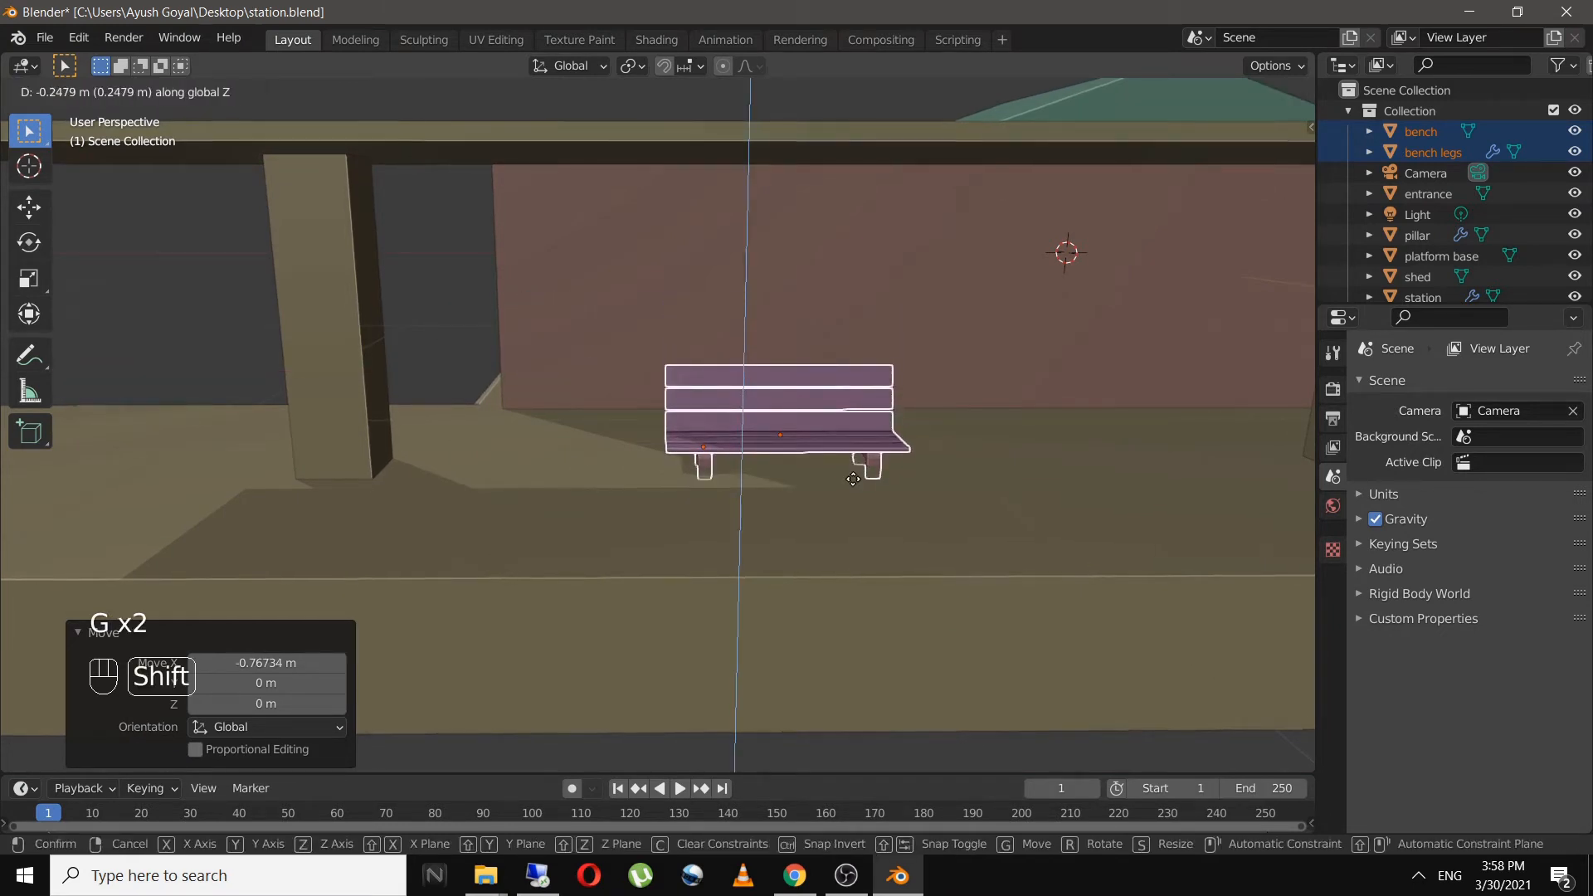
left_click(864, 440)
scroll(833, 515, "up", 3)
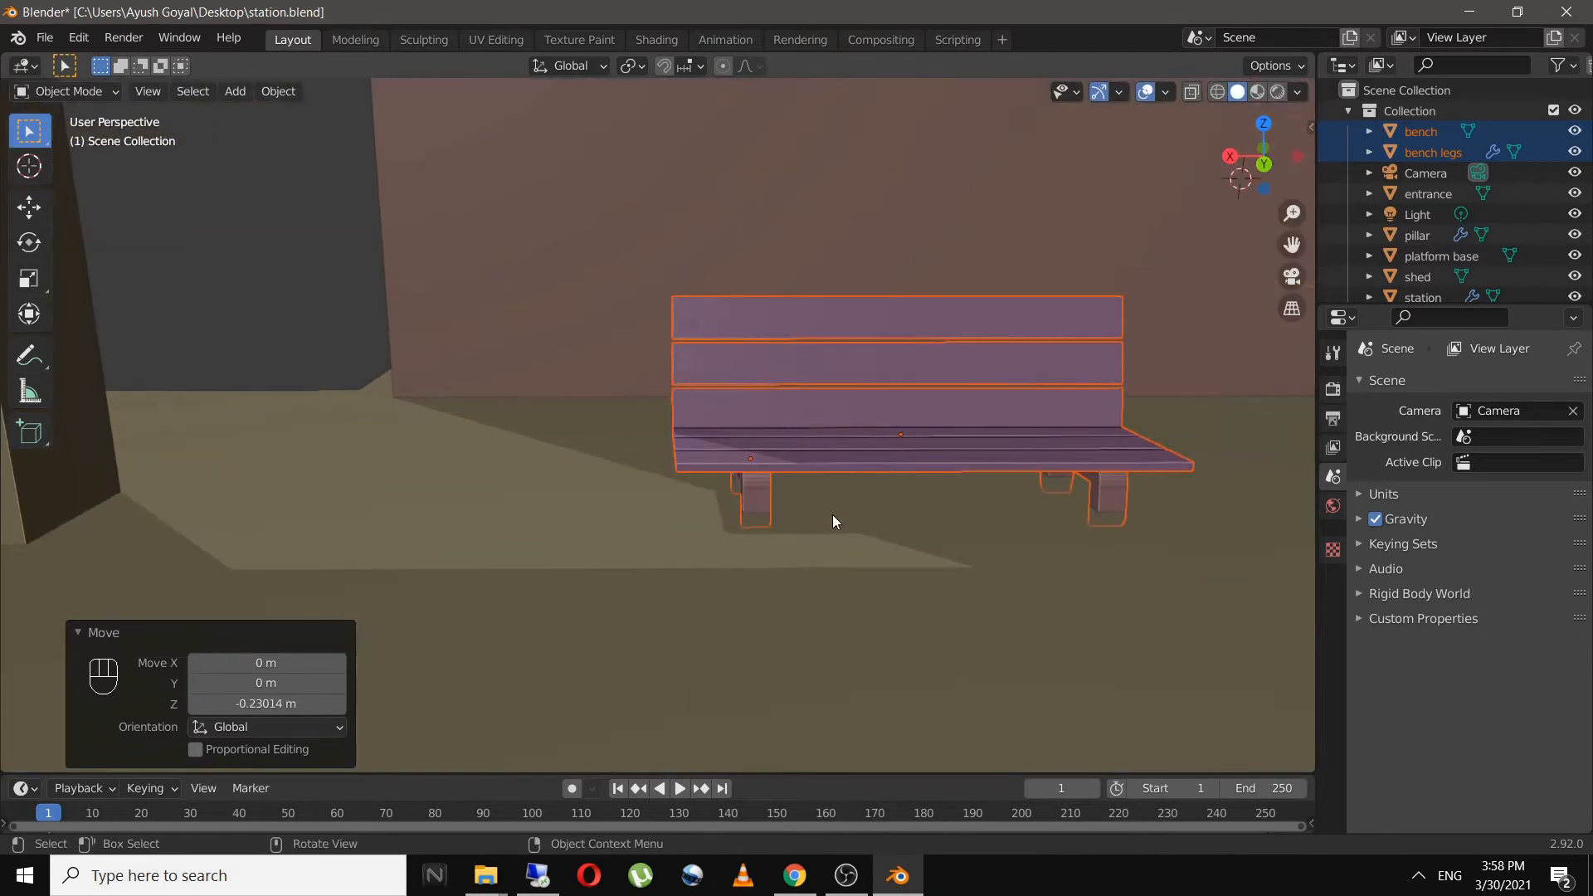
- Raise the bench and its legs about 0.019 m along Z so the feet rest on the platform
scroll(833, 515, "up", 4)
middle_click_drag(833, 515, 725, 423, "shift")
key("g")
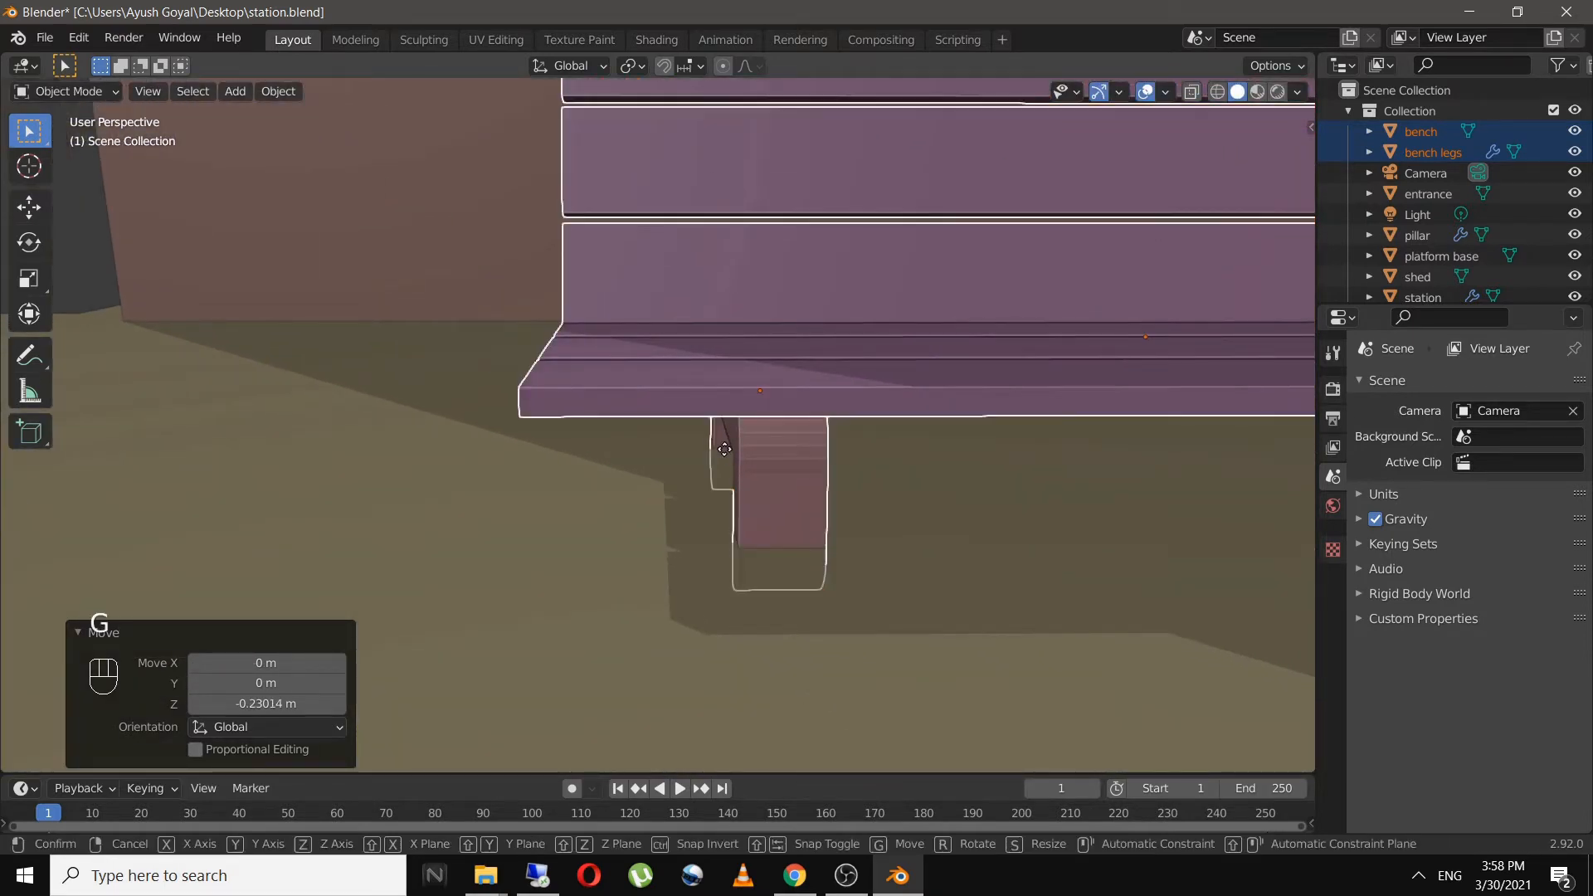
key("z")
key("shift")
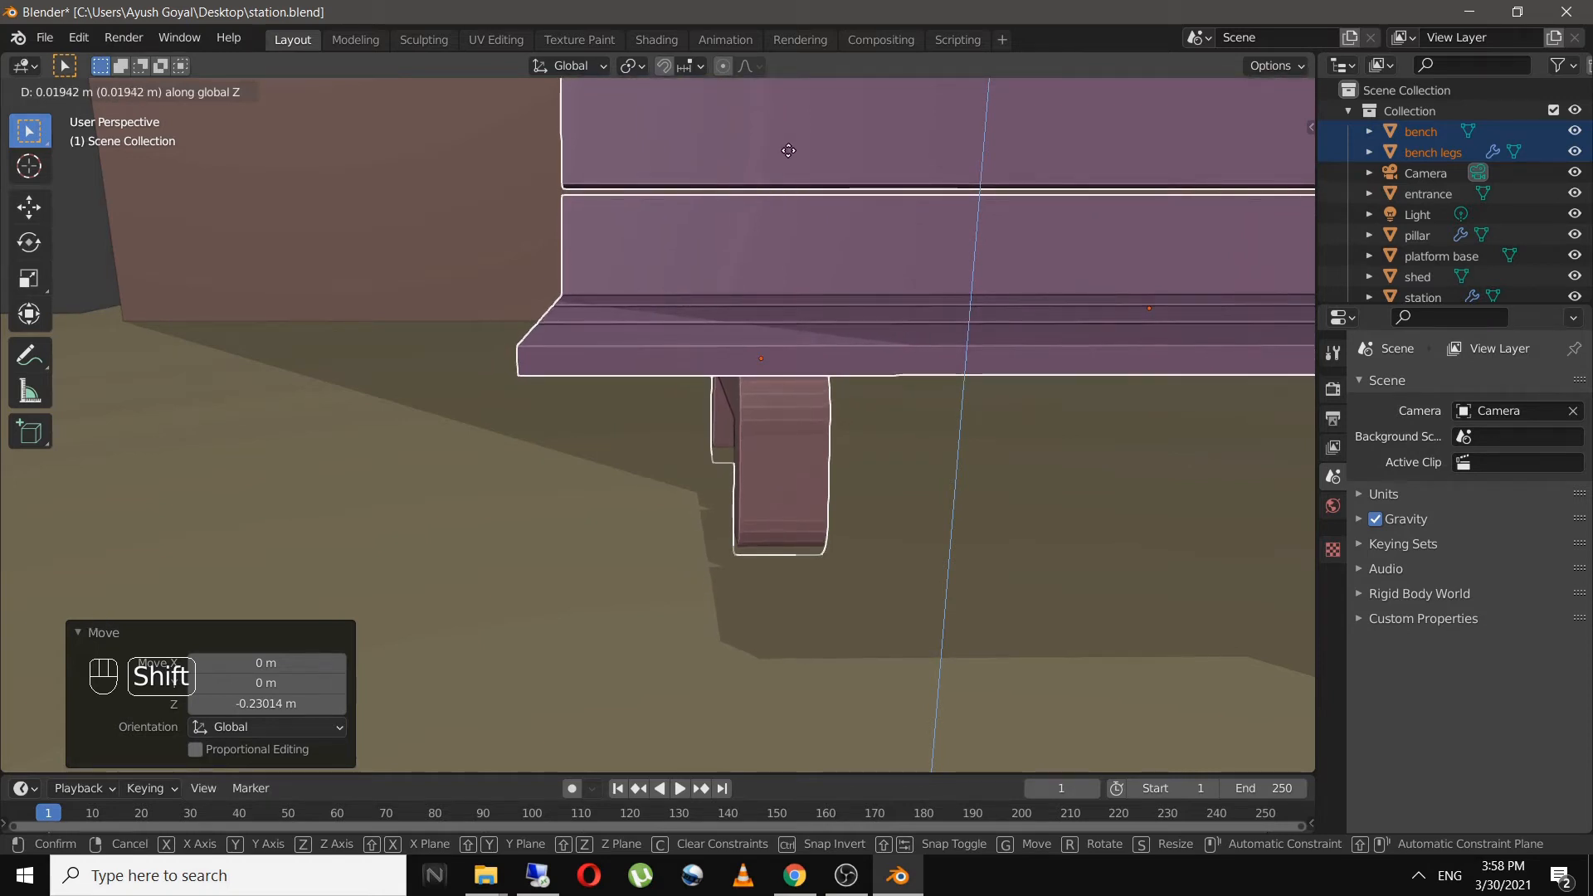
left_click(779, 173)
scroll(780, 402, "down", 3)
scroll(783, 430, "down", 4)
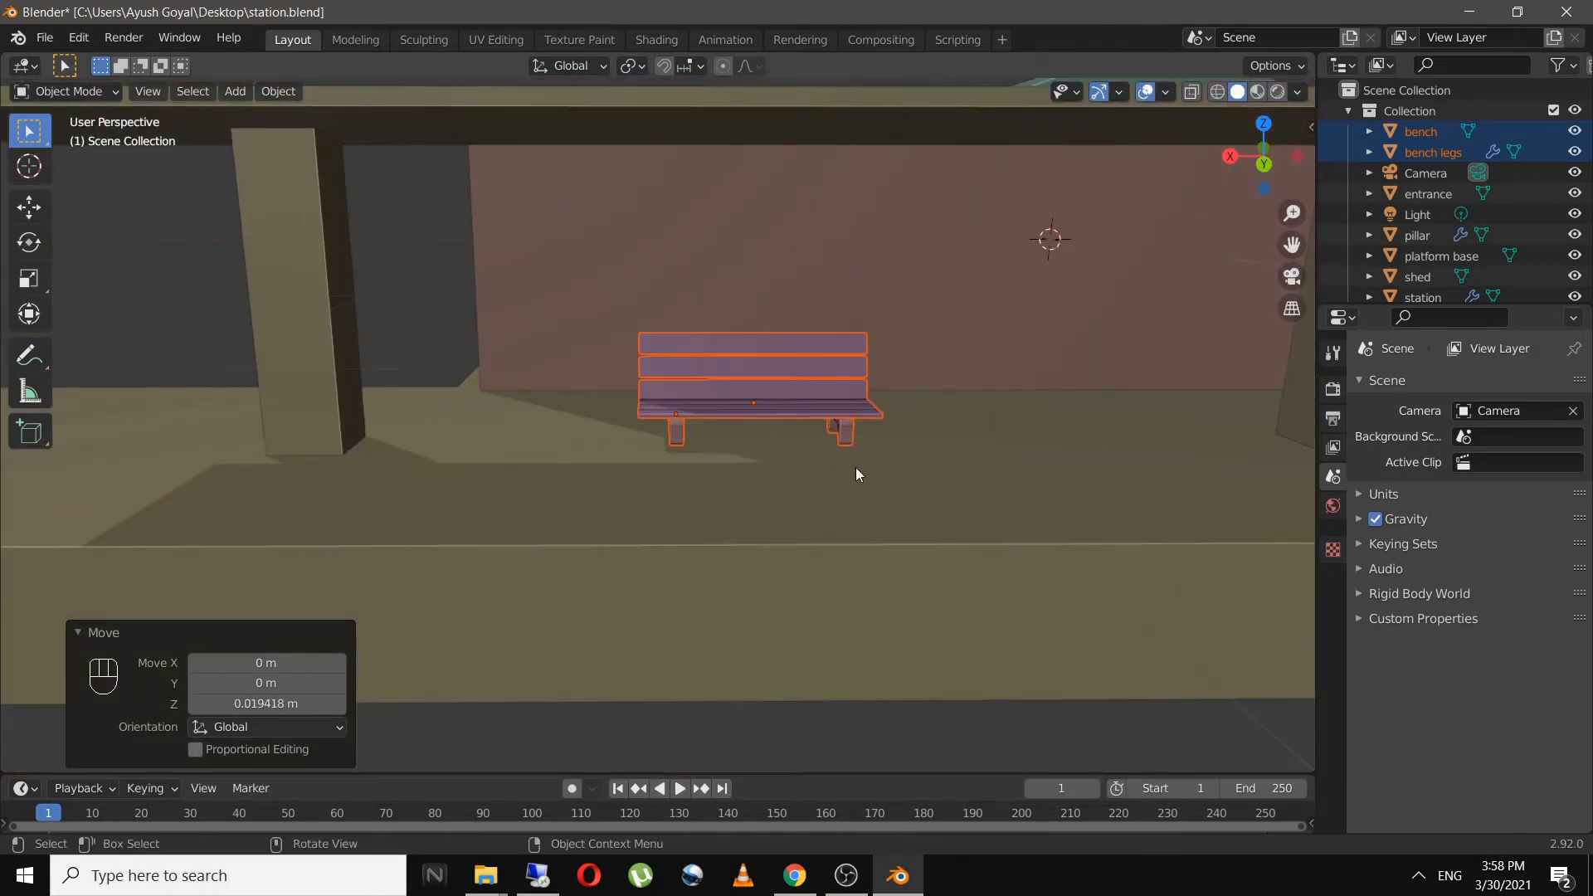
- Scale the bench and its legs down uniformly to about 0.835
middle_click_drag(855, 466, 637, 405)
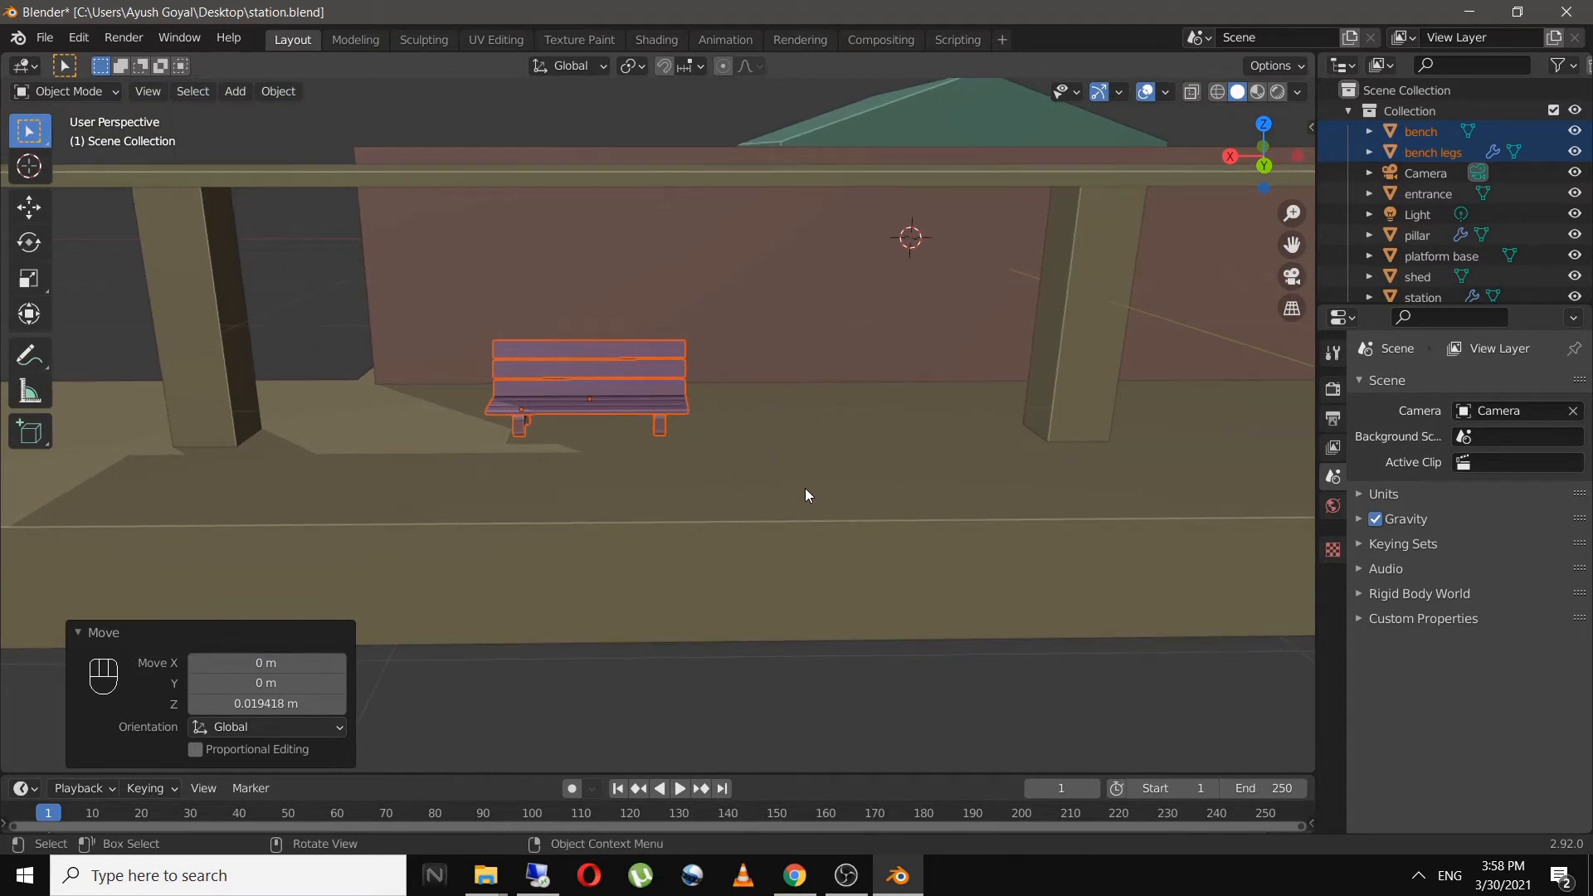
key("s")
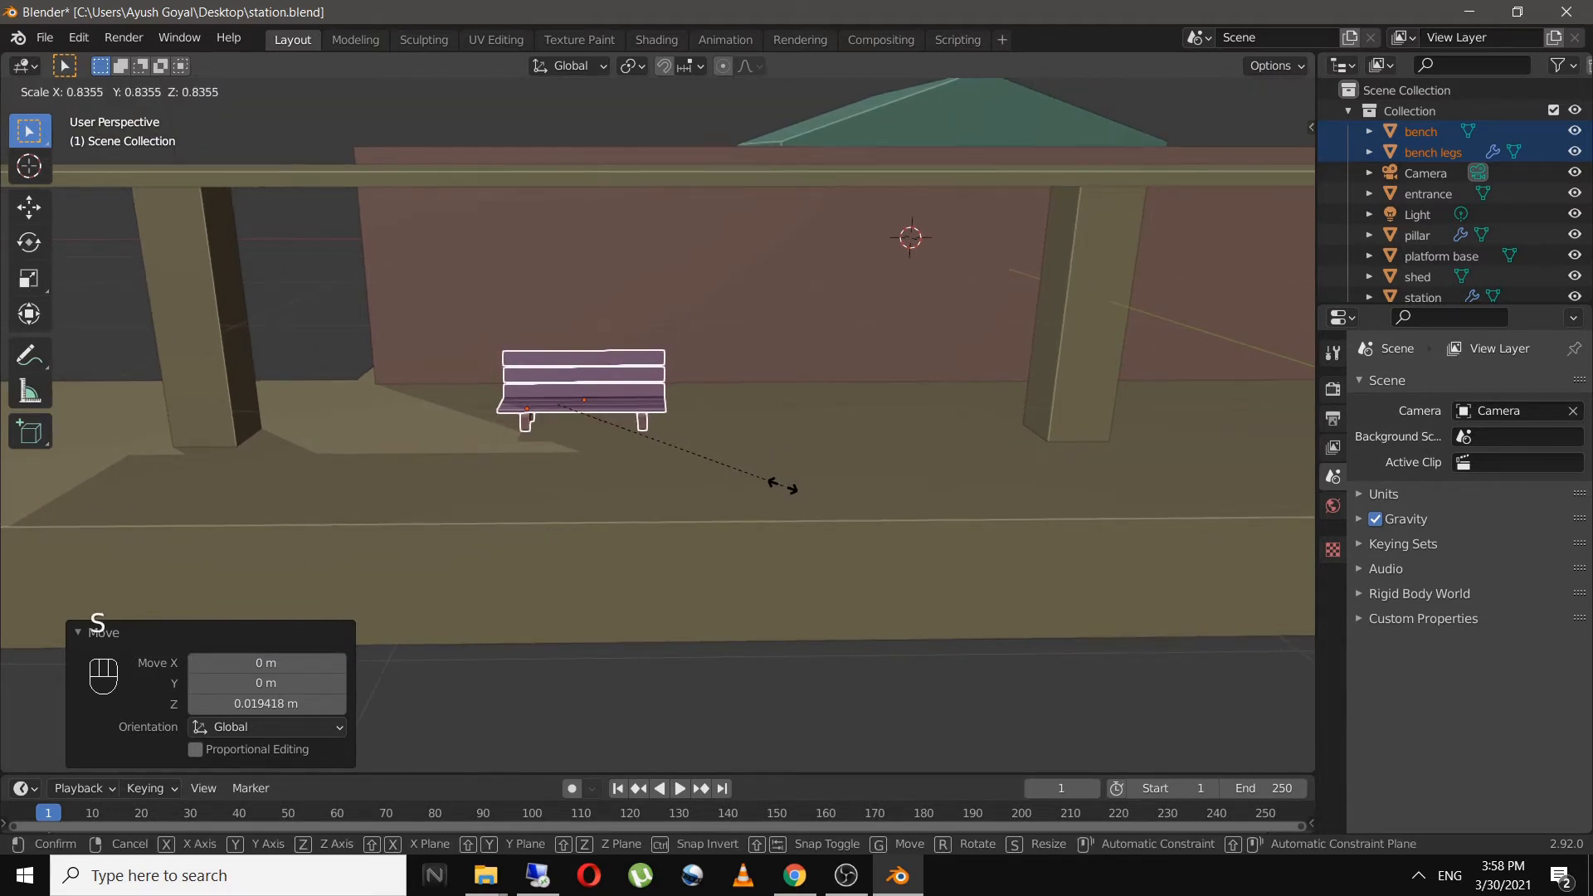
left_click(782, 485)
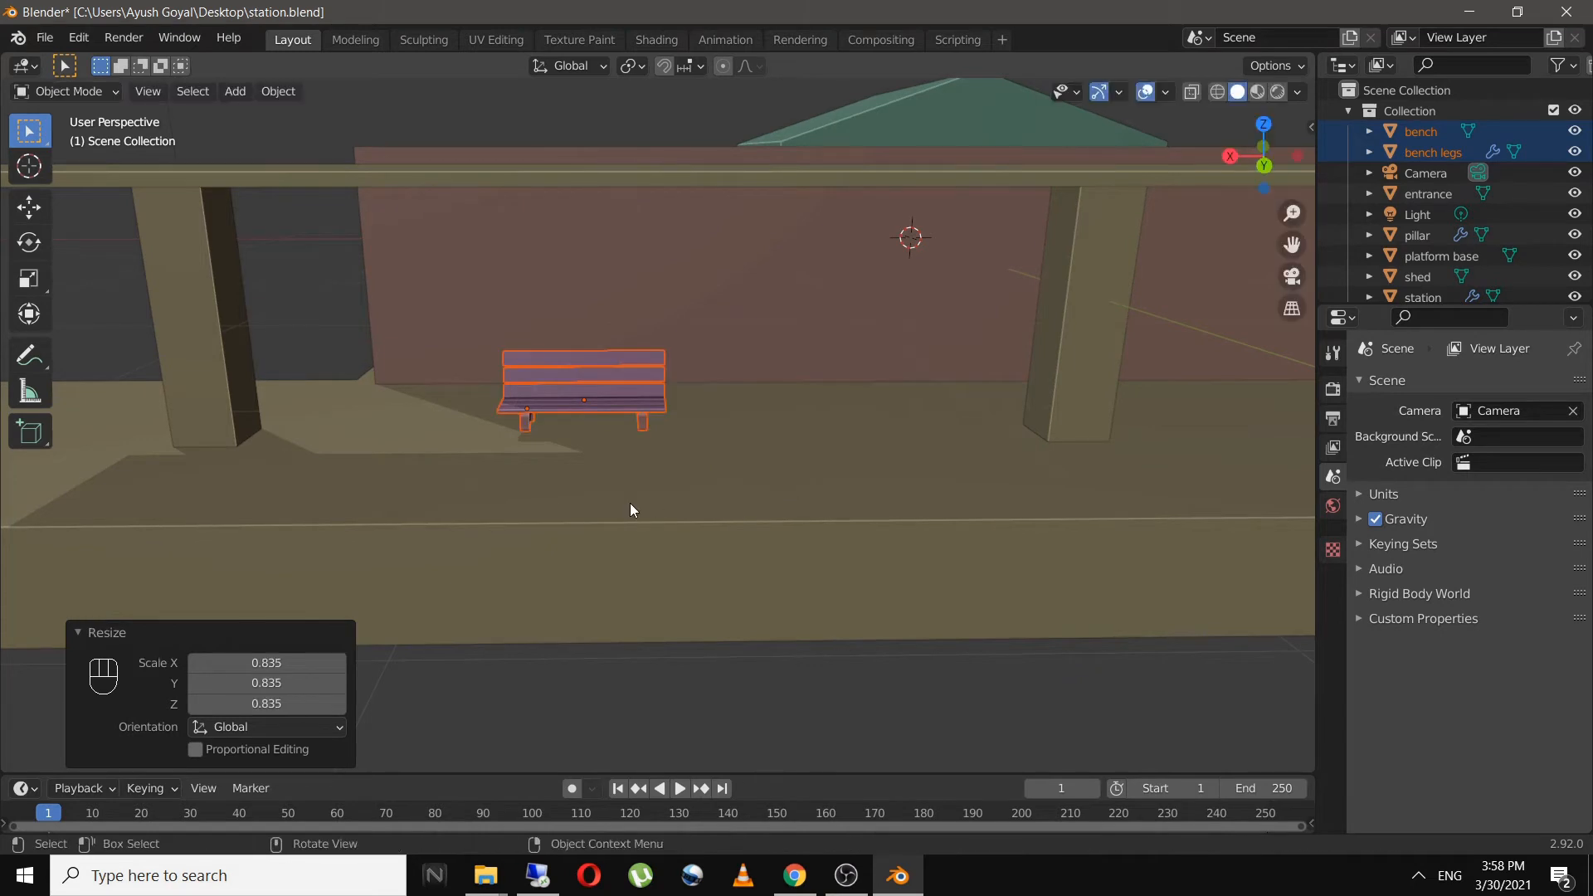
- Shift the bench and its legs about -0.424 m along X and about -0.023 m along Z onto the platform
scroll(630, 503, "up", 3)
key("g")
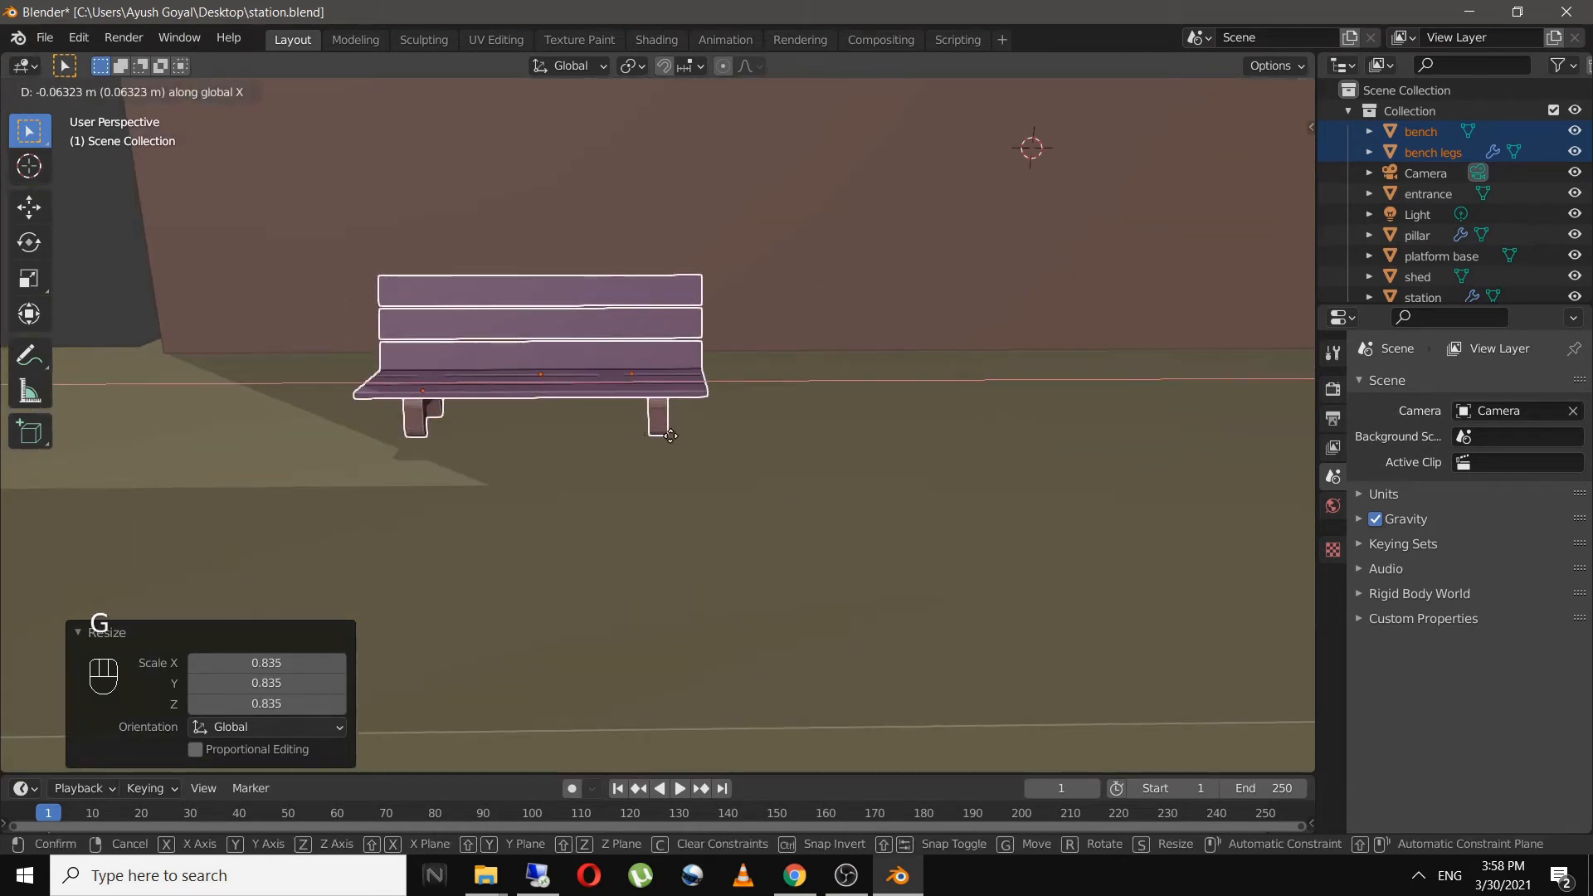
left_click(817, 449)
key("g")
key("z")
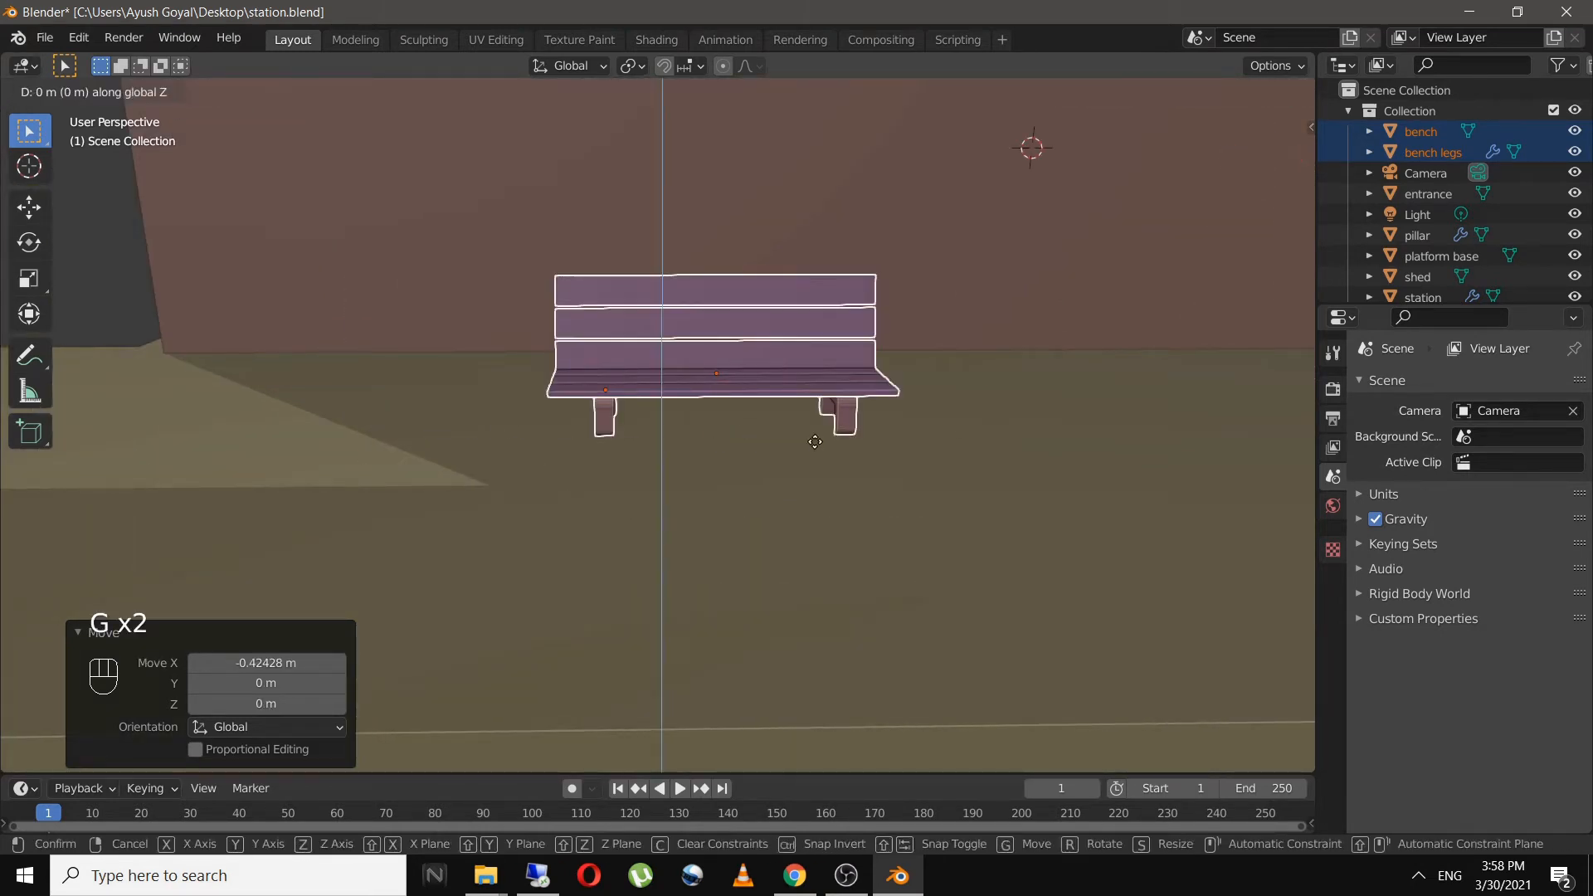
left_click(840, 334)
scroll(859, 572, "down", 5)
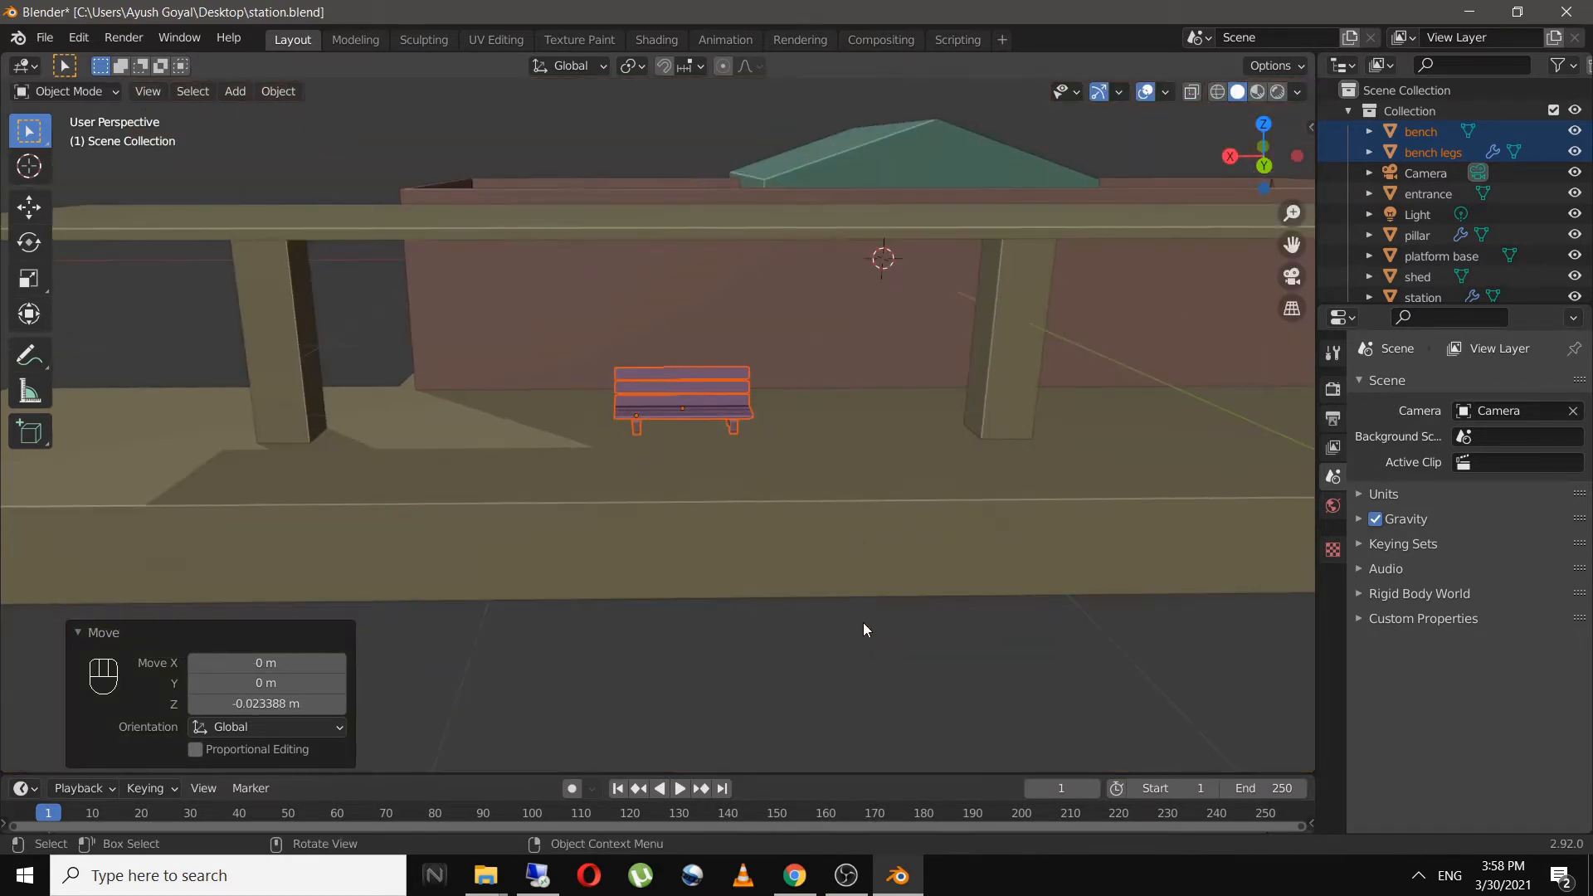
- Deselect the bench and its legs and save the station file
left_click(873, 651)
key("ctrl+s")
middle_click_drag(978, 574, 928, 557)
scroll(680, 472, "up", 5)
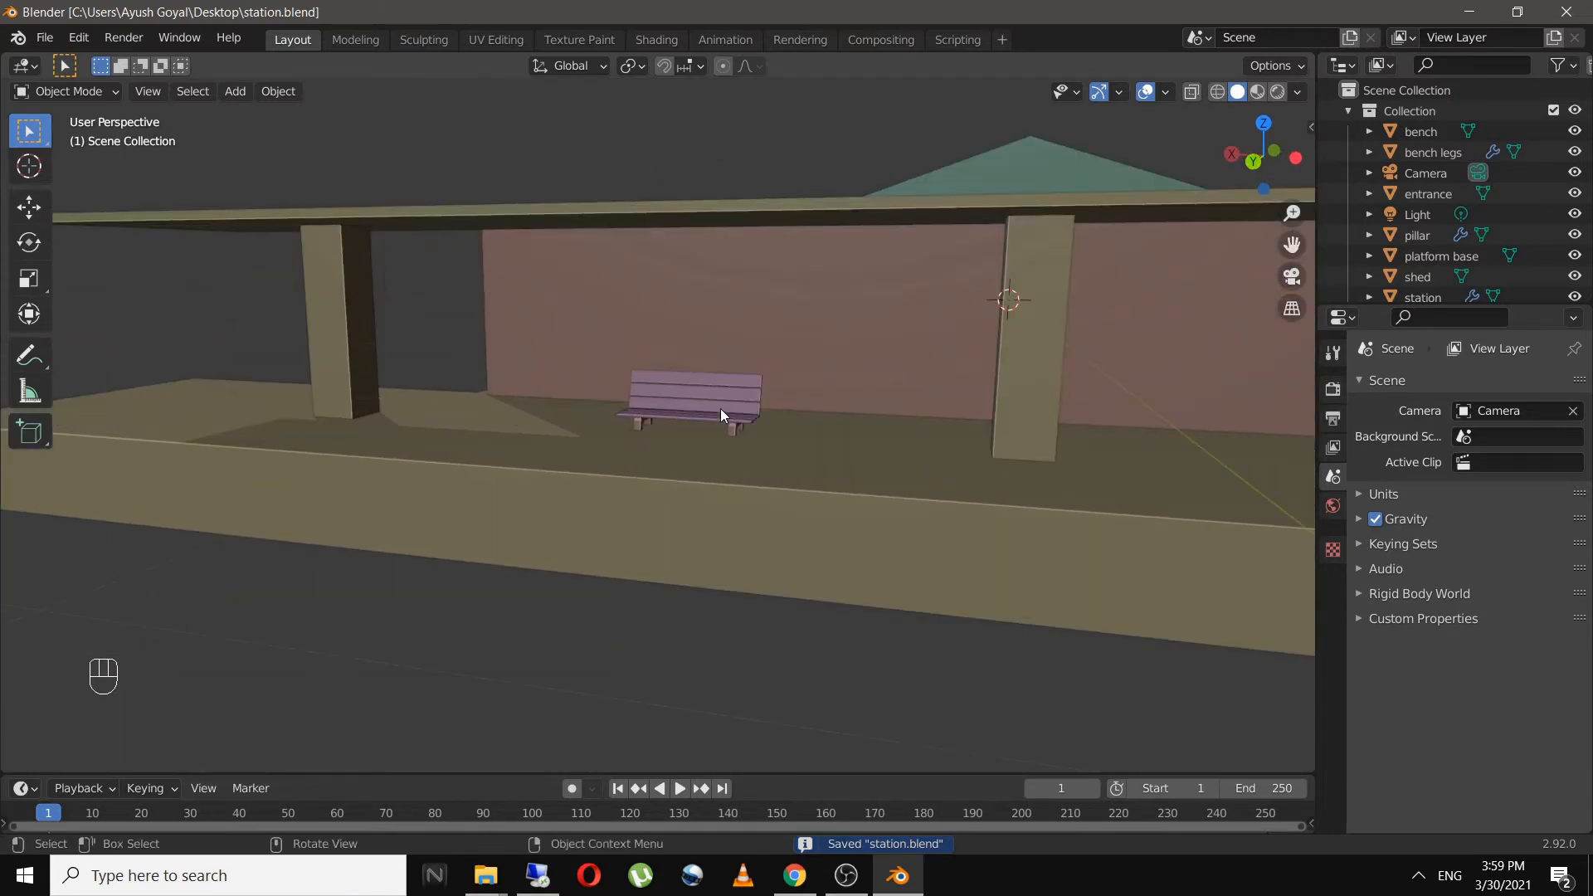
- Duplicate the bench with its legs and place the copy about -3.24 m along X, between the next two pillars
left_click(720, 408)
left_click(734, 431, "shift")
middle_click_drag(824, 529, 720, 510, "shift")
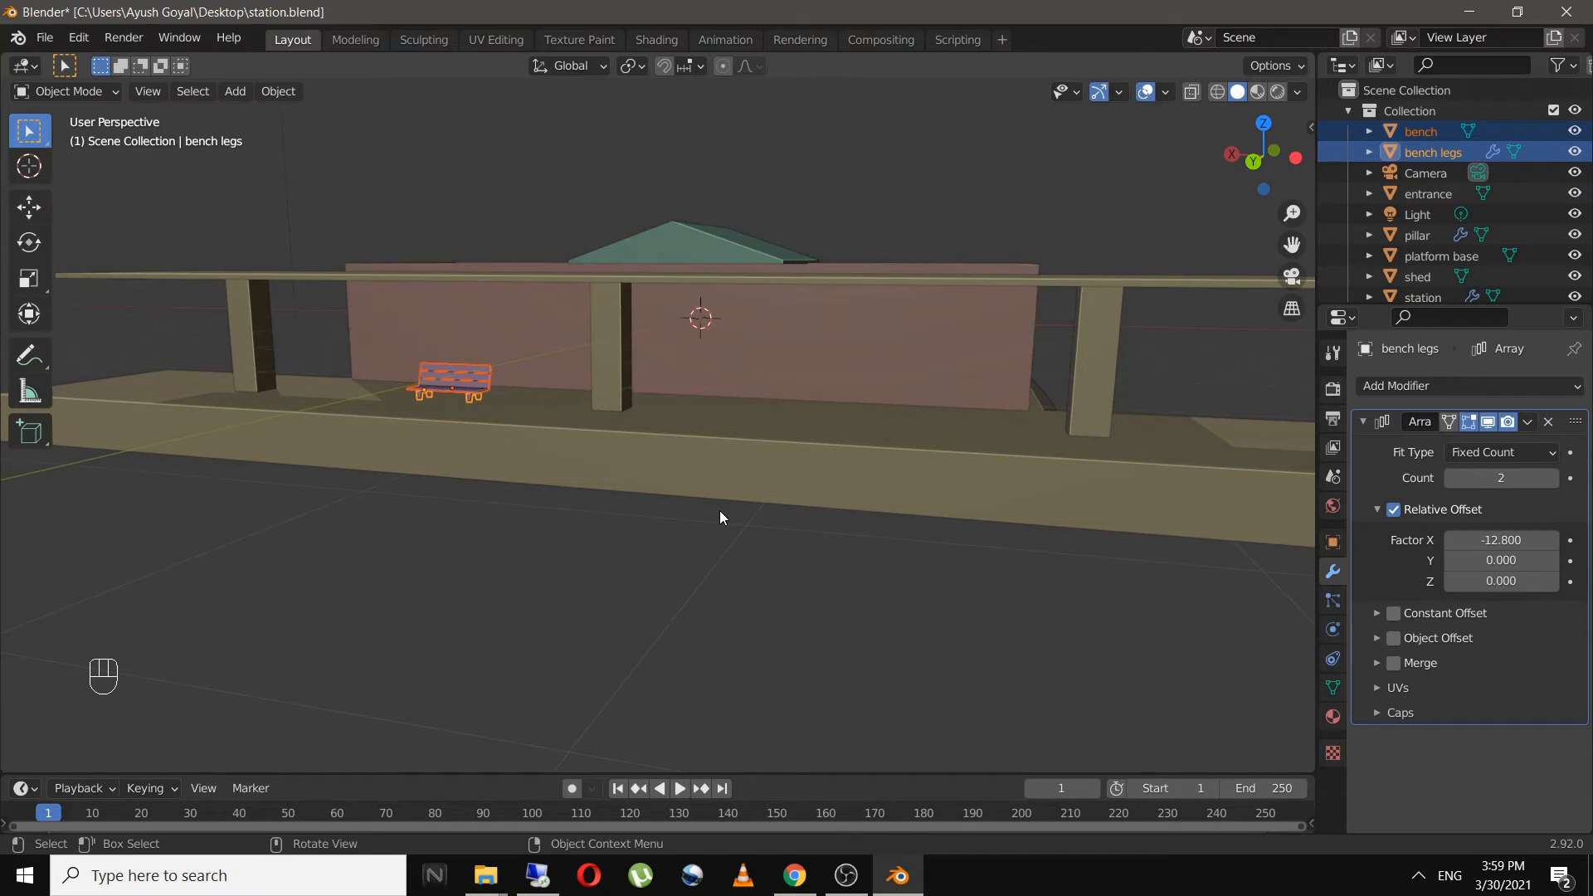
key("shift+d")
key("x")
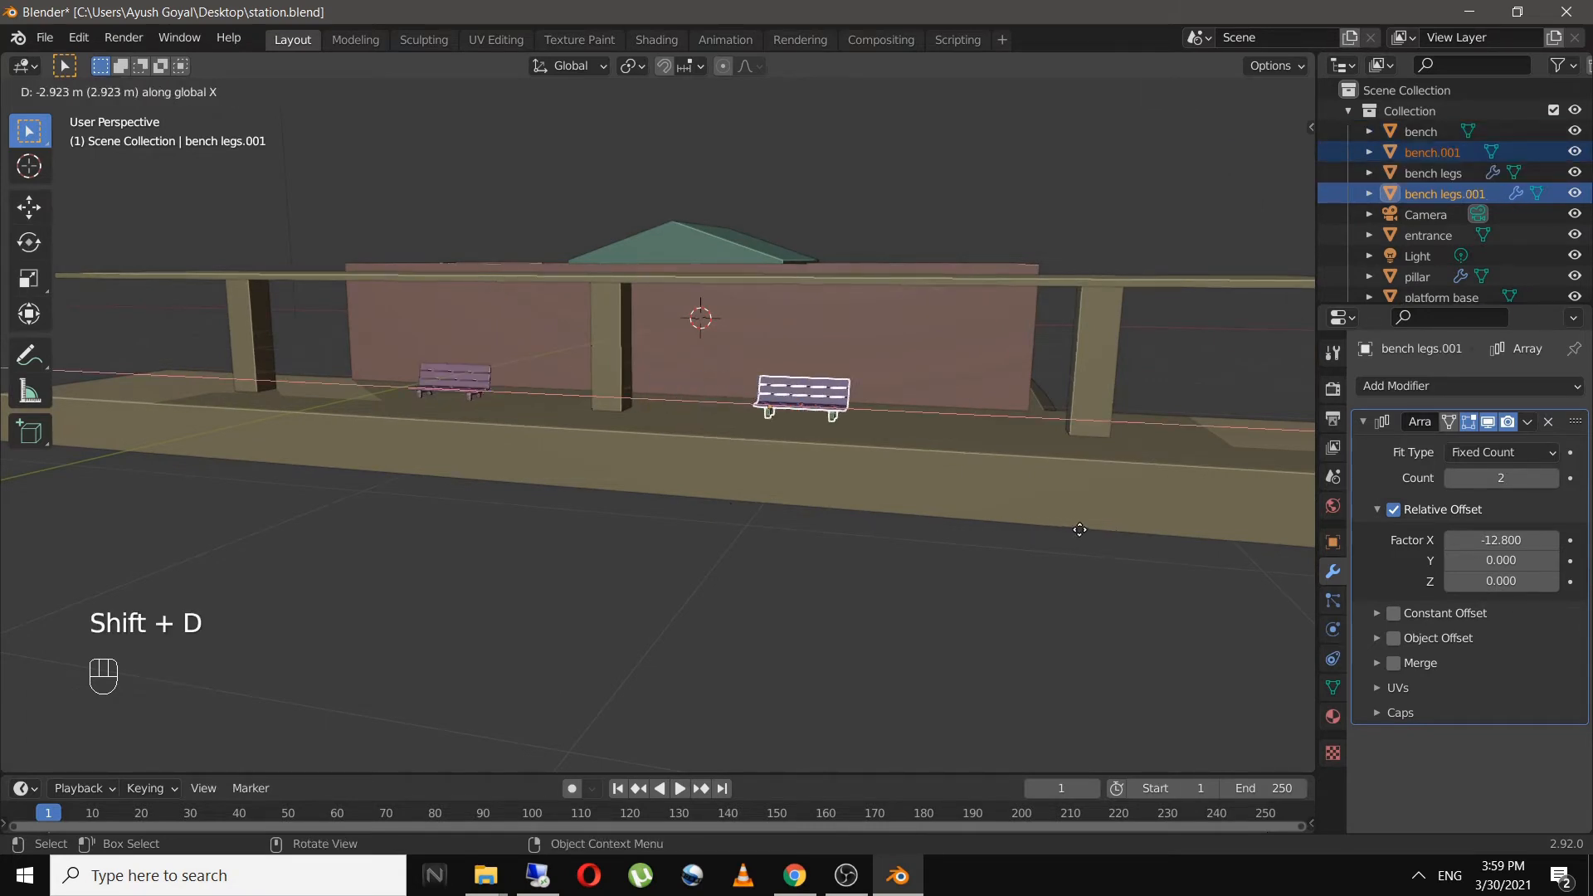
left_click(1110, 537)
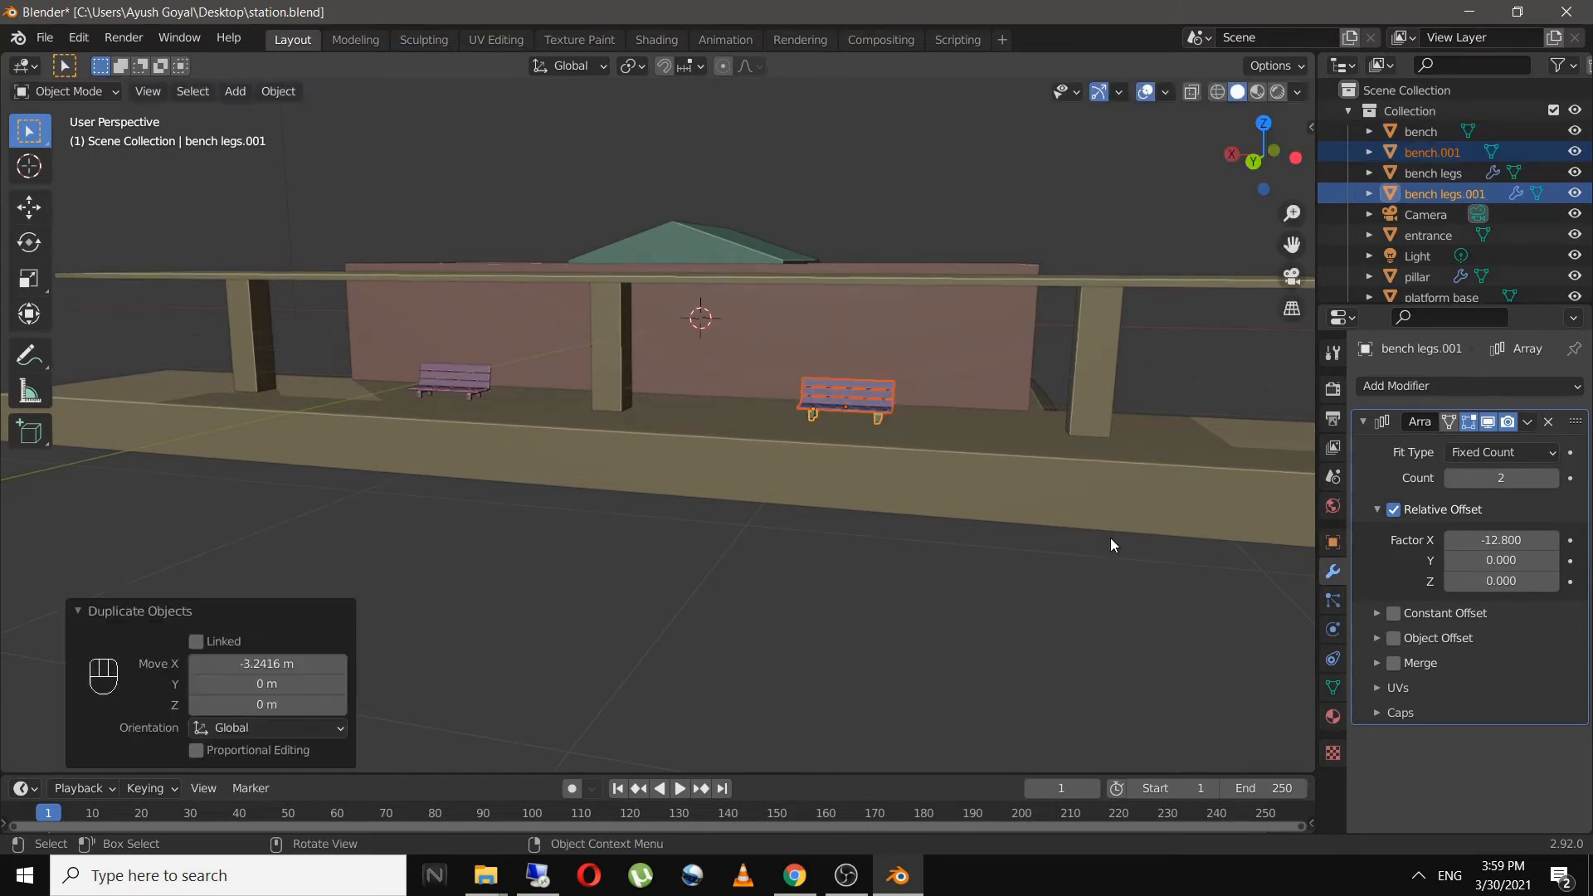
- Deselect the duplicated bench and save the station file
left_click(727, 641)
middle_click_drag(727, 641, 630, 583)
key("ctrl+s")
middle_click_drag(804, 535, 736, 484)
scroll(797, 497, "up", 6)
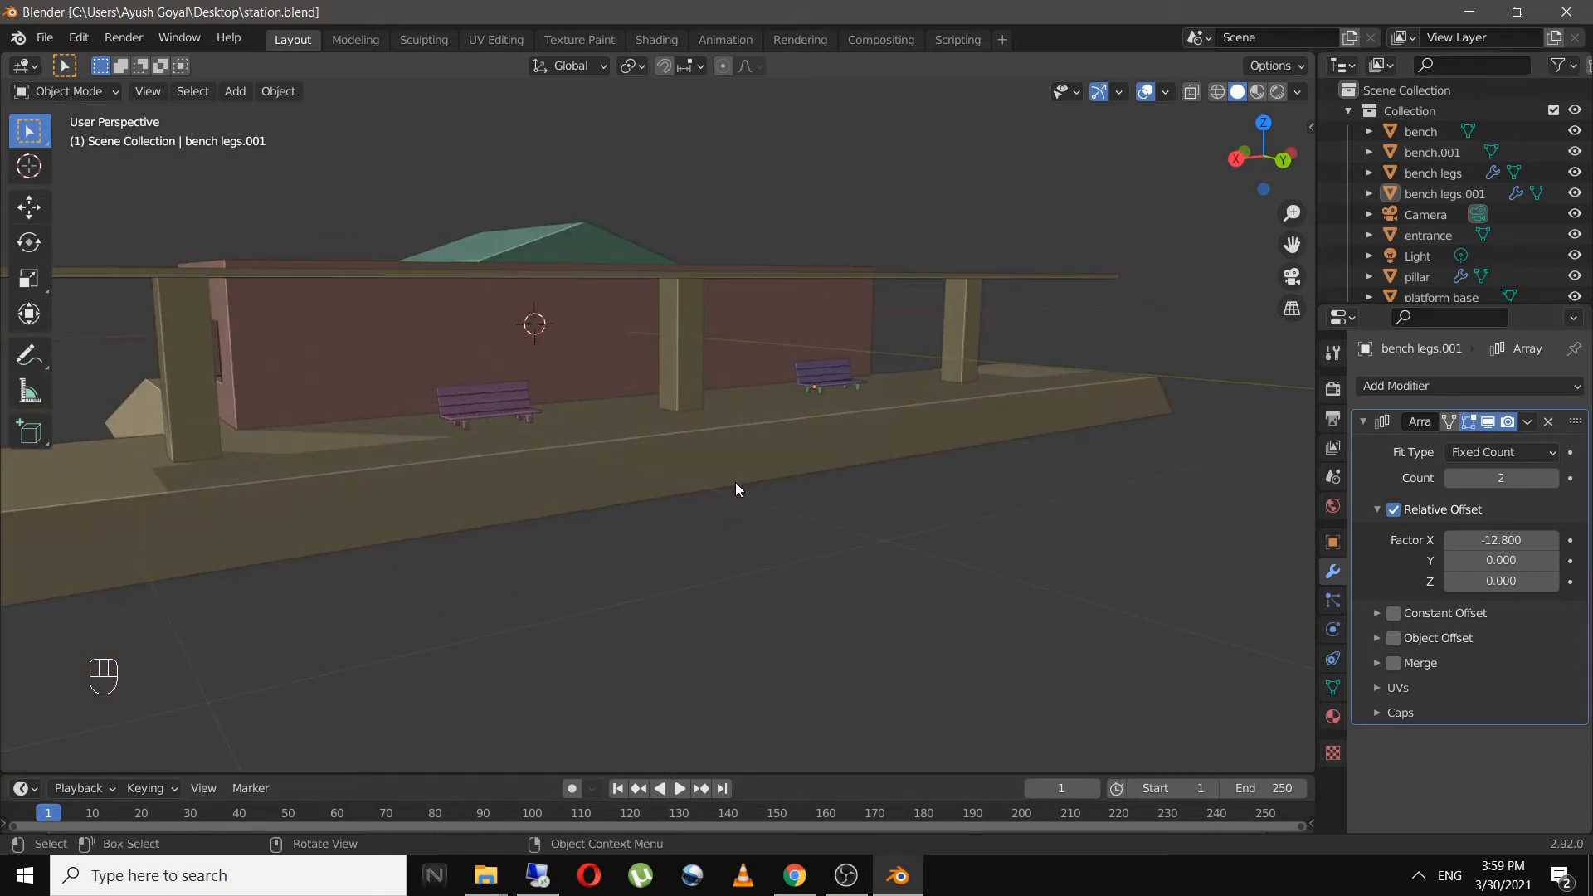
- Add a 2 m cube mesh to the scene
middle_click_drag(556, 527, 906, 526)
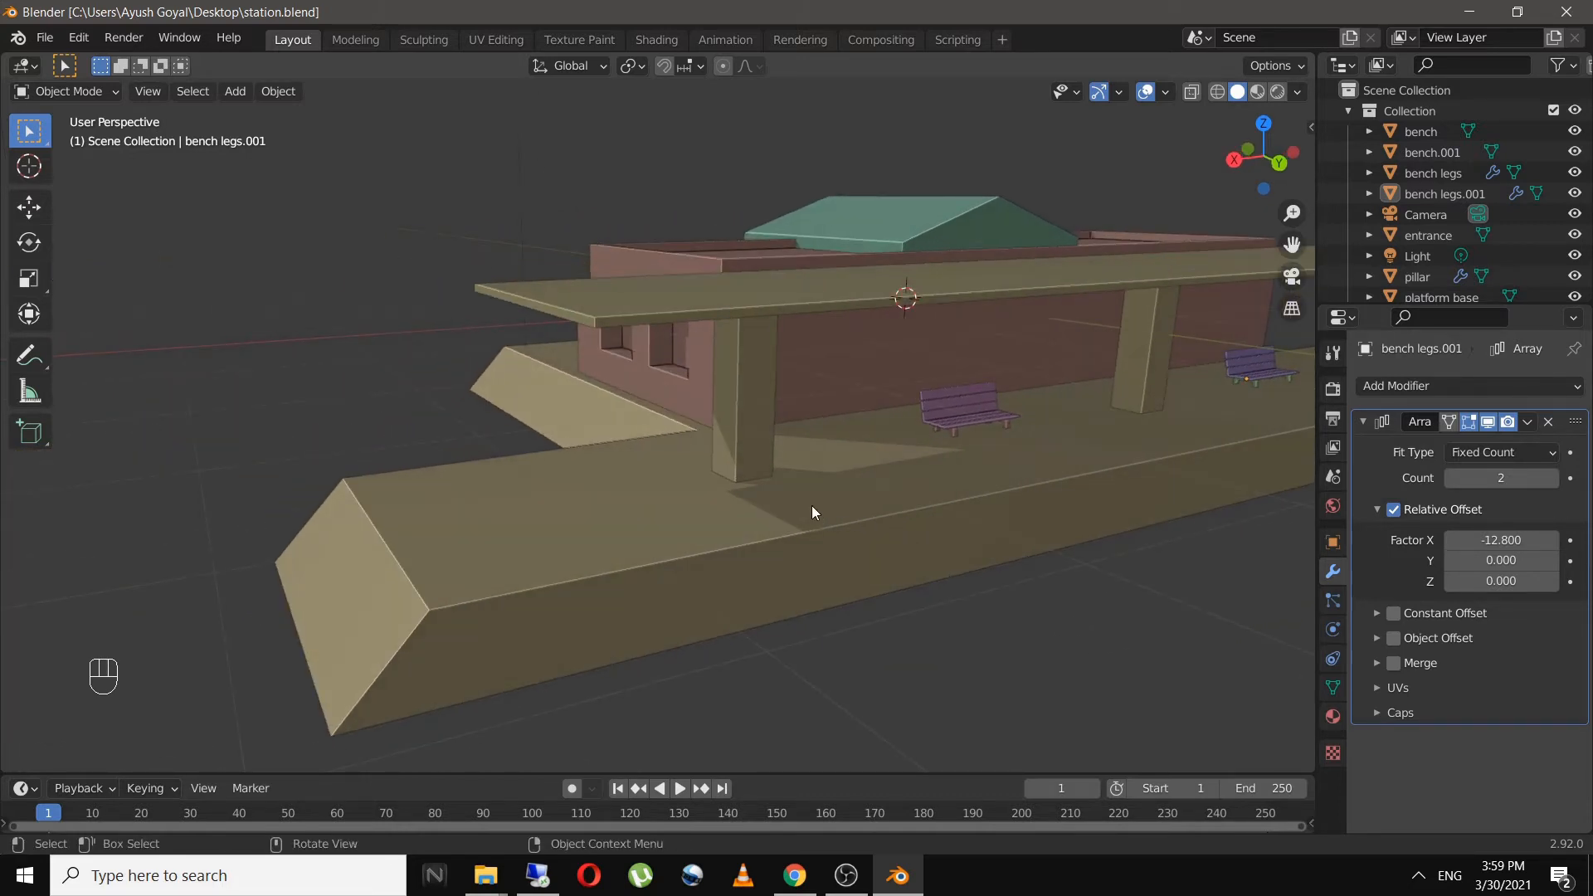
middle_click_drag(983, 504, 840, 533, "shift")
key("shift+a")
mouse_move(841, 532)
mouse_move(809, 433)
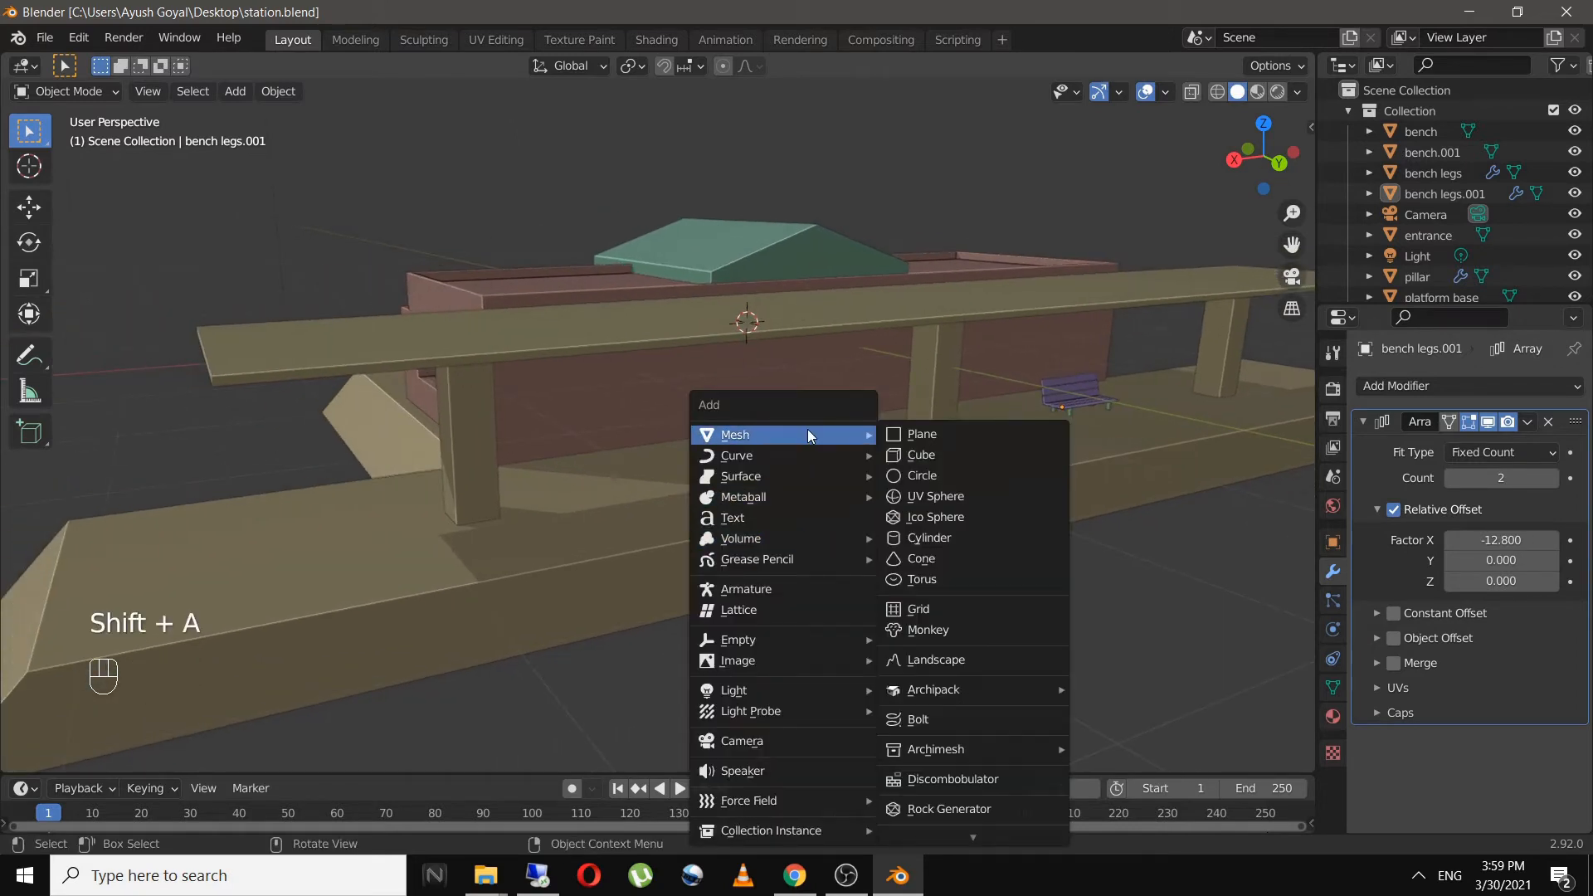
left_click(923, 455)
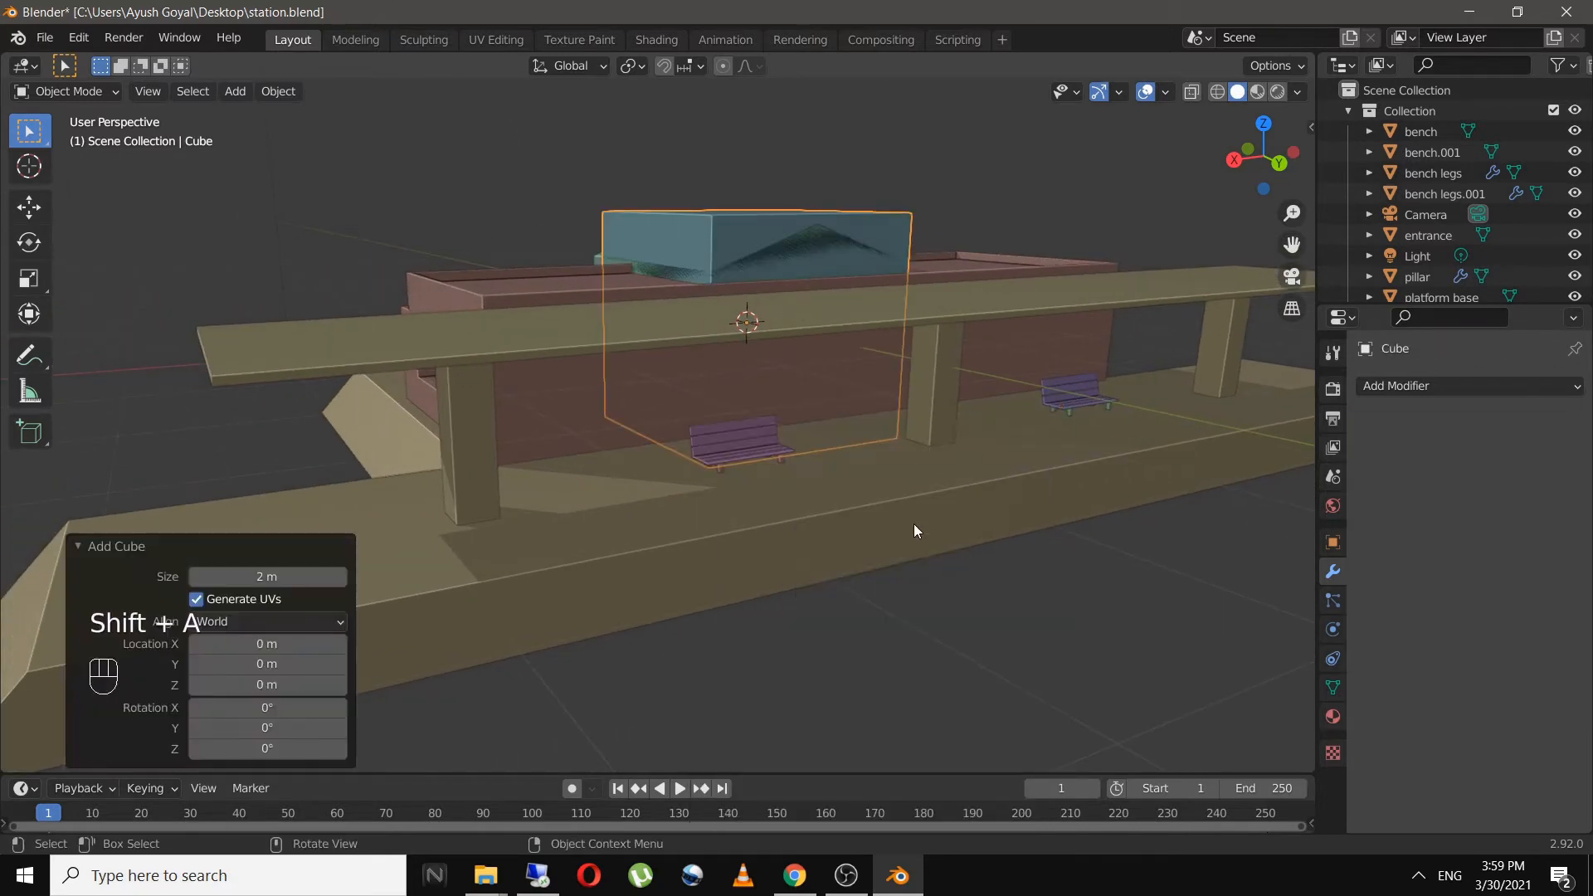
- Move the new cube about 2.53 m in X, -1.54 m in Y and 0.67 m in Z, and scale it down
key("g")
left_click(861, 570)
key("s")
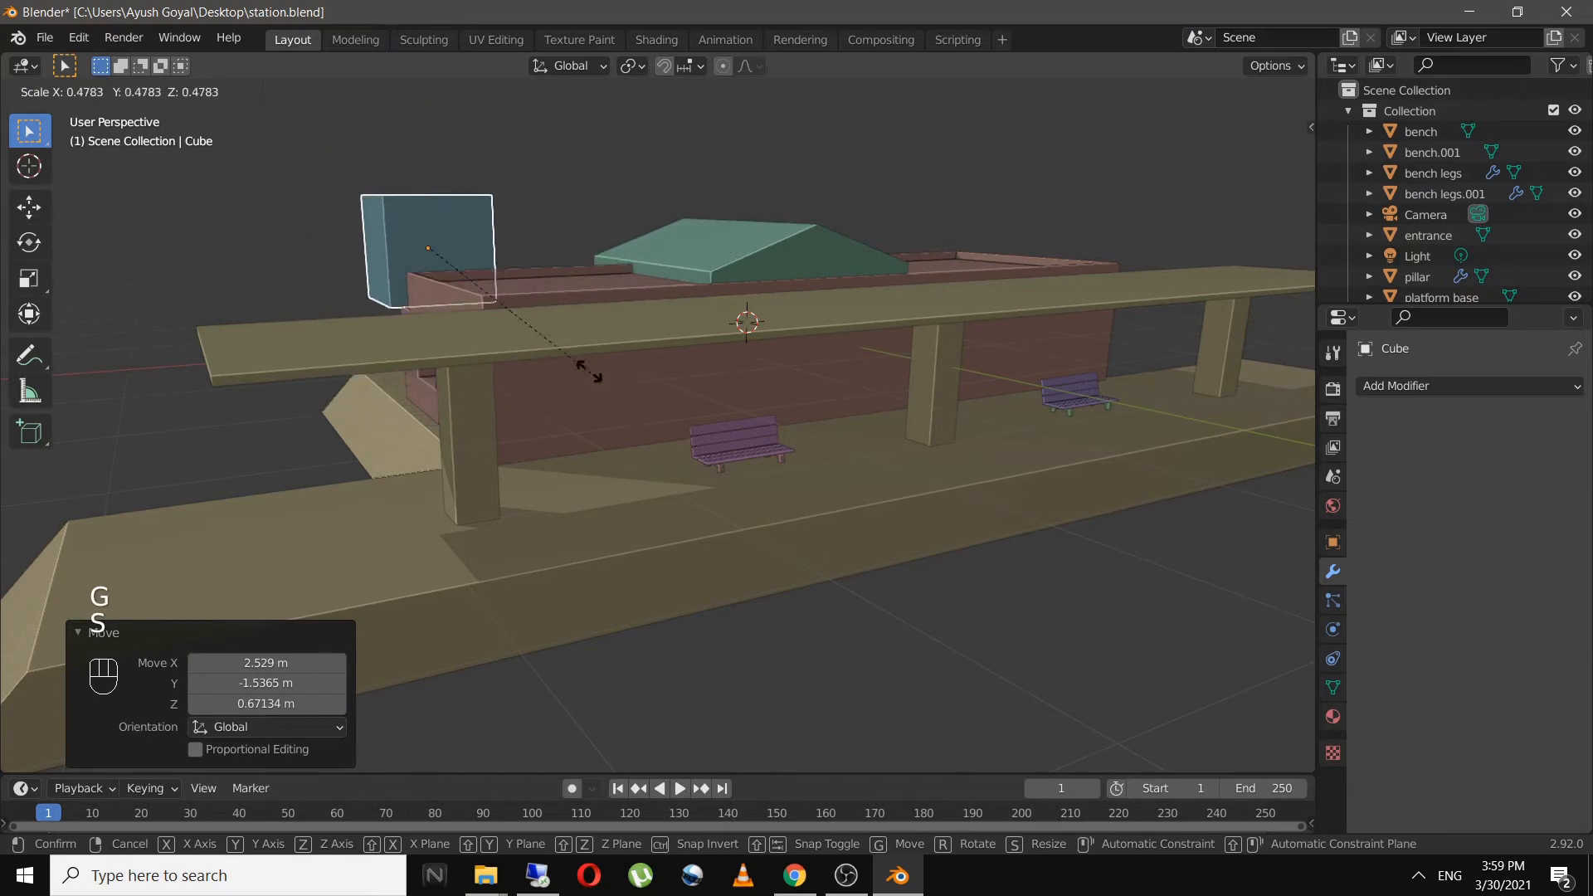
left_click(498, 313)
- Add two loop cuts to the cube in Edit Mode and scale them apart along Y to about 2.254
middle_click_drag(498, 313, 785, 529)
key("ctrl+KP_Decimal")
scroll(676, 434, "down", 4)
key("Tab")
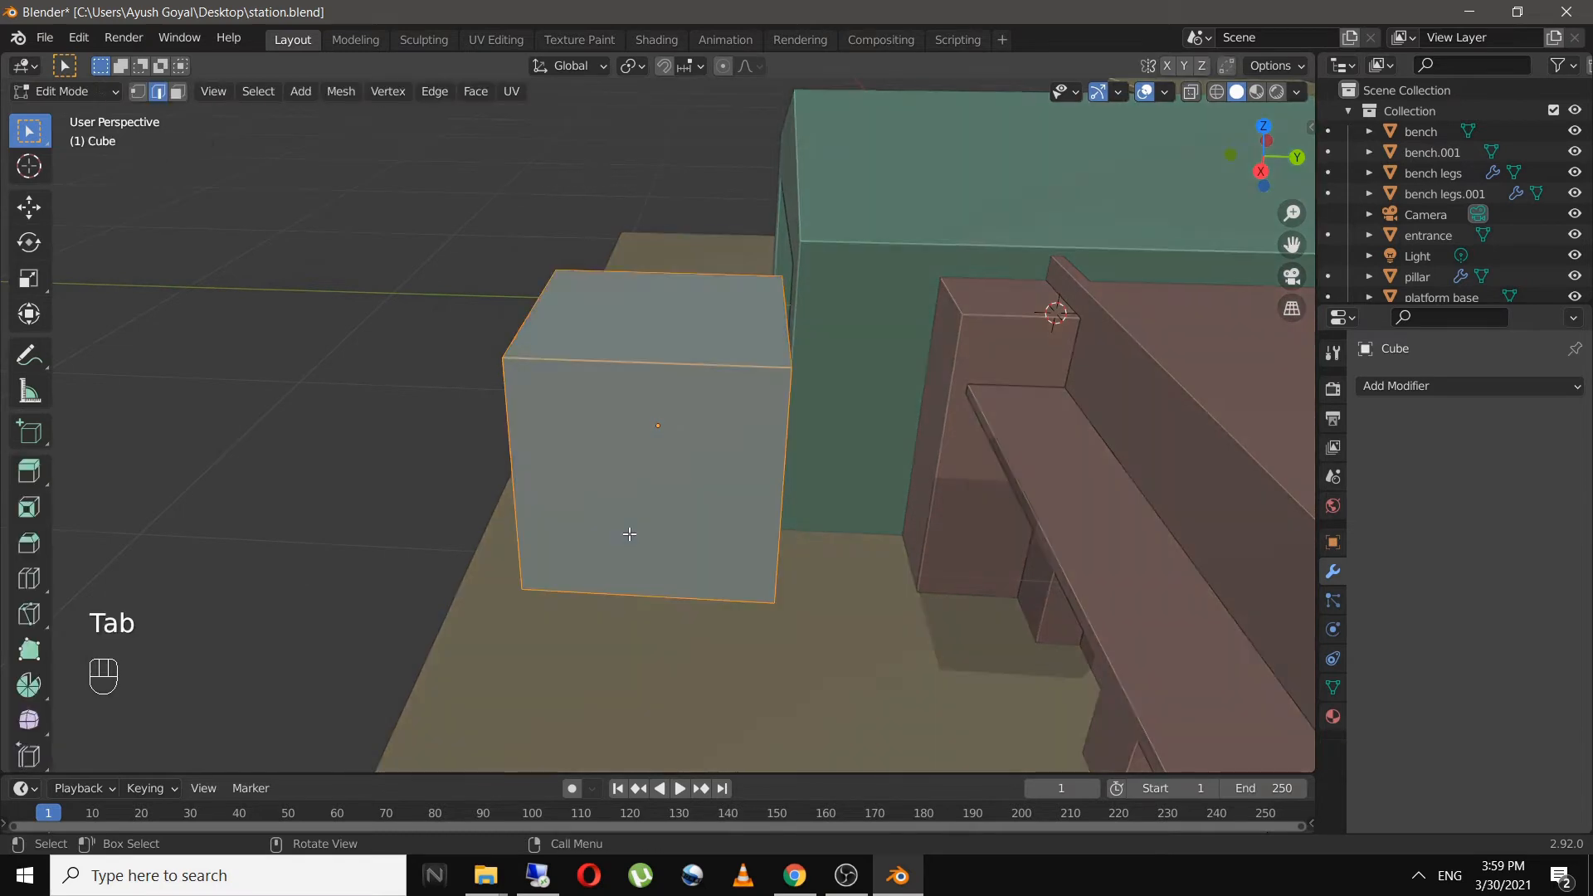
key("ctrl+r")
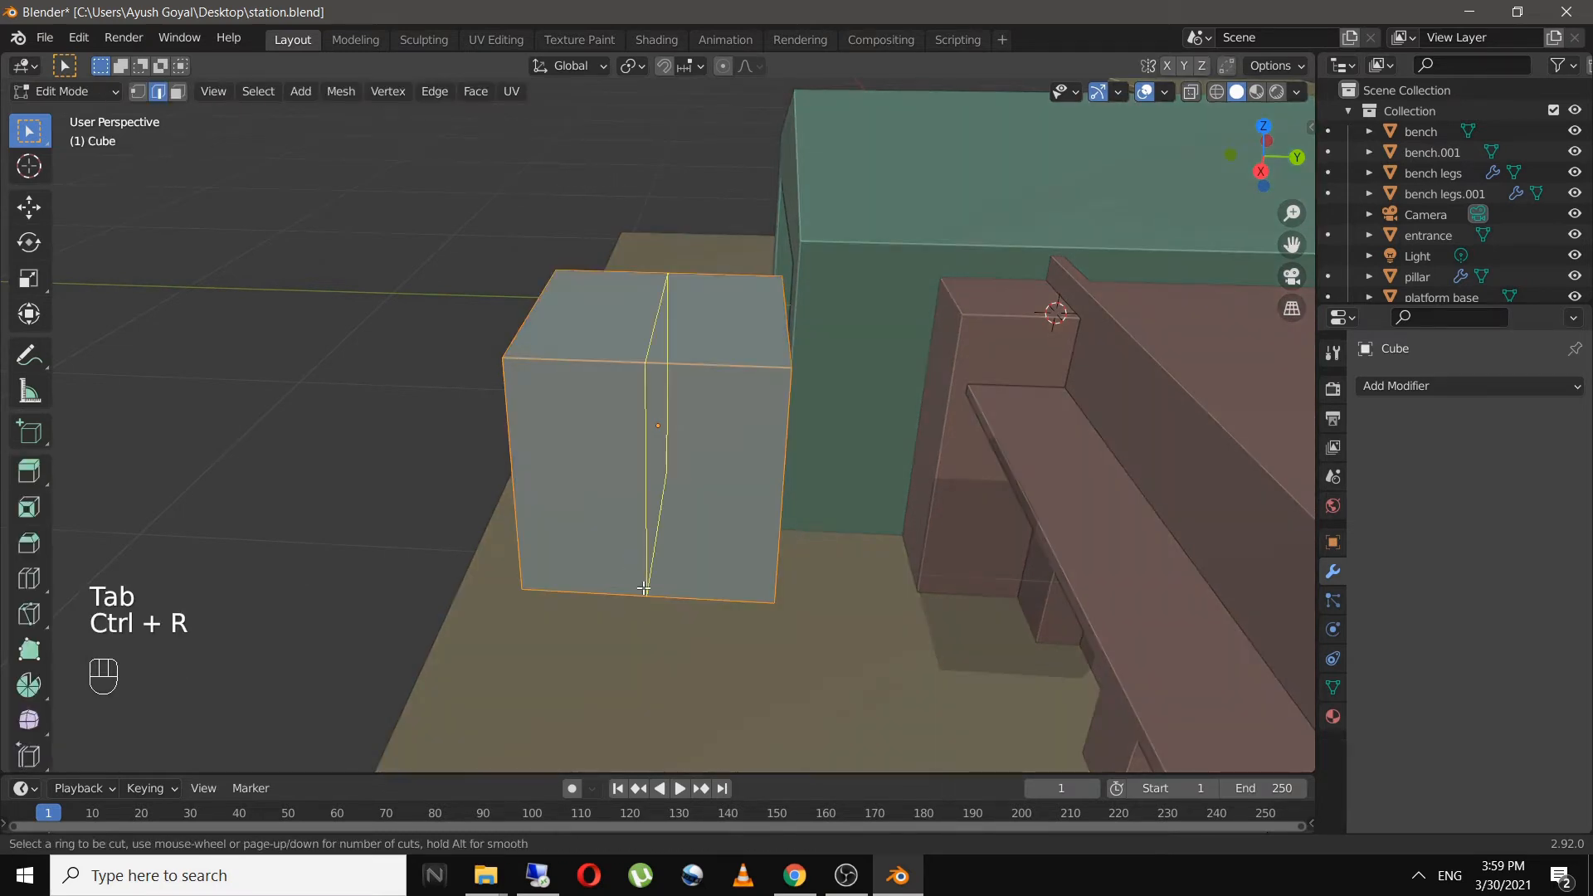
scroll(644, 587, "up", 1)
left_click(644, 588)
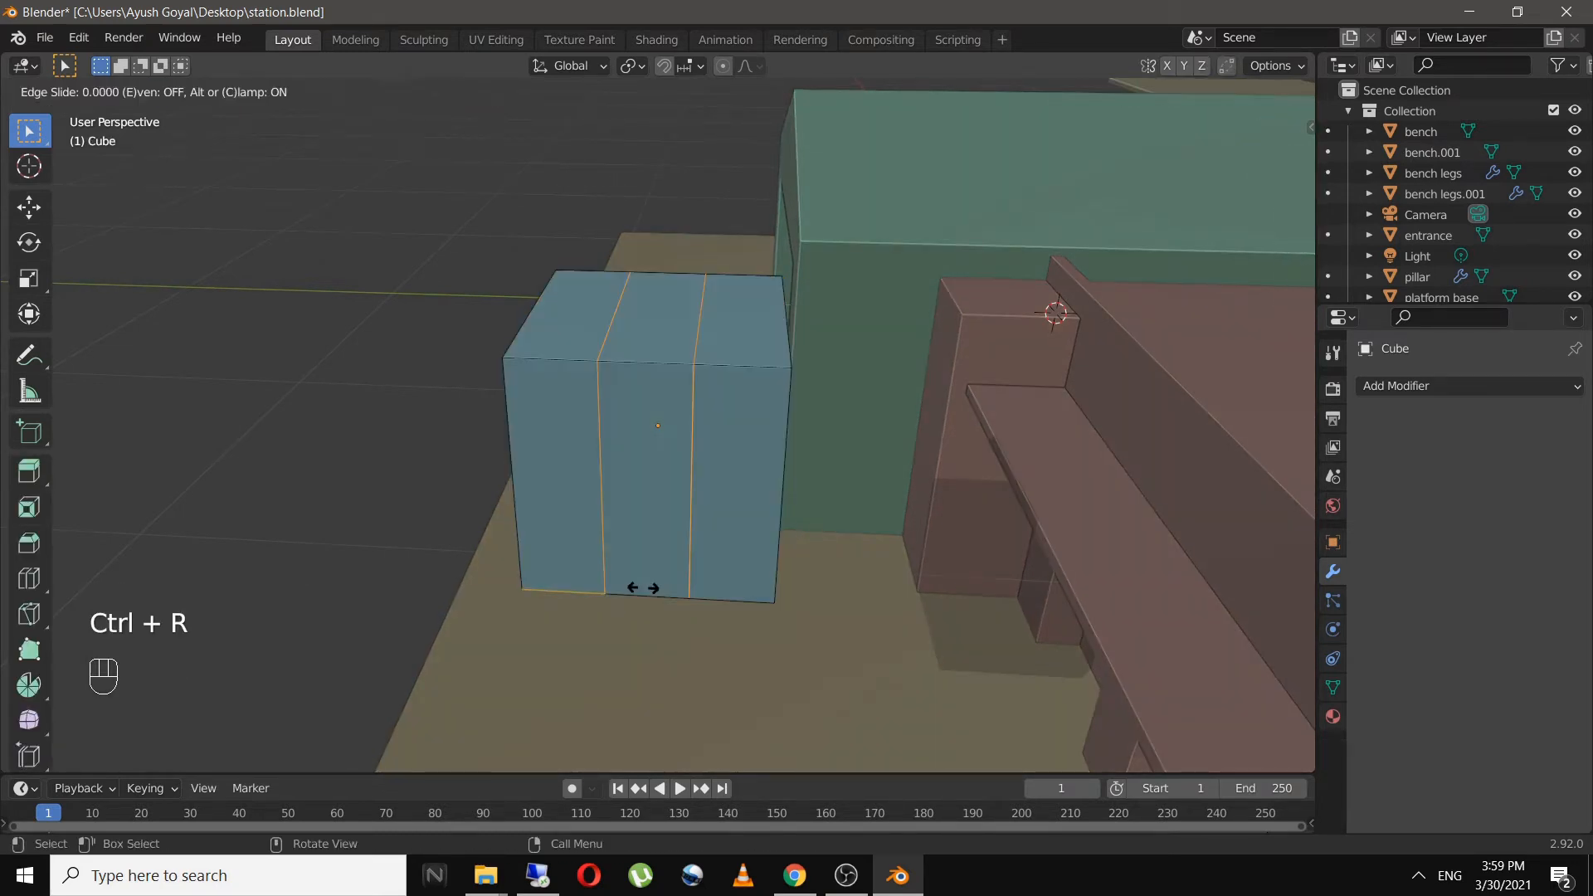
key("y")
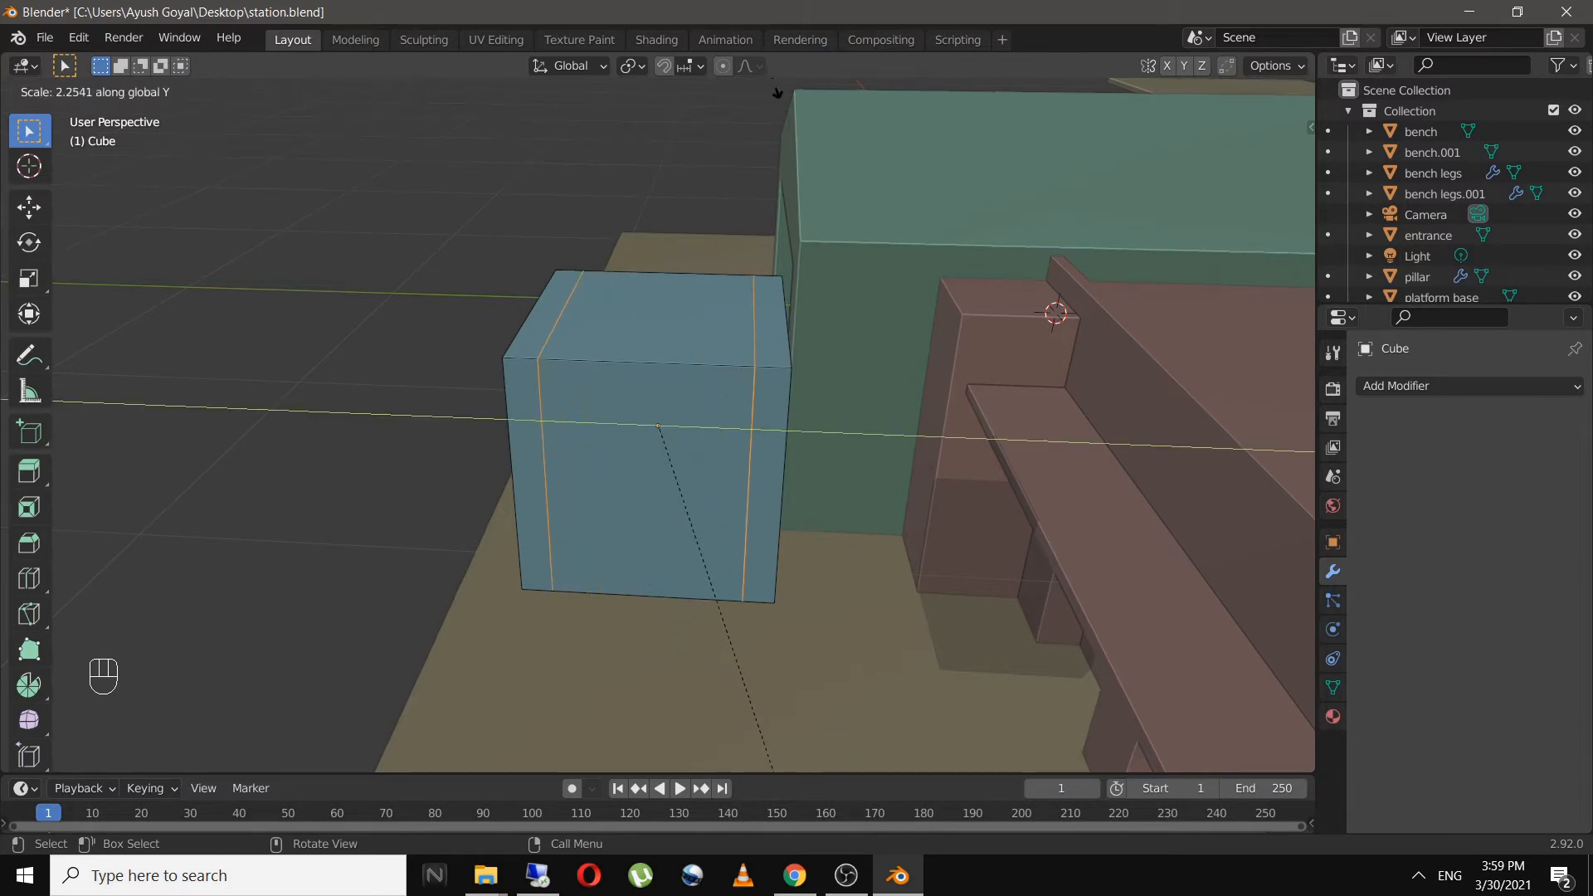
left_click(778, 91)
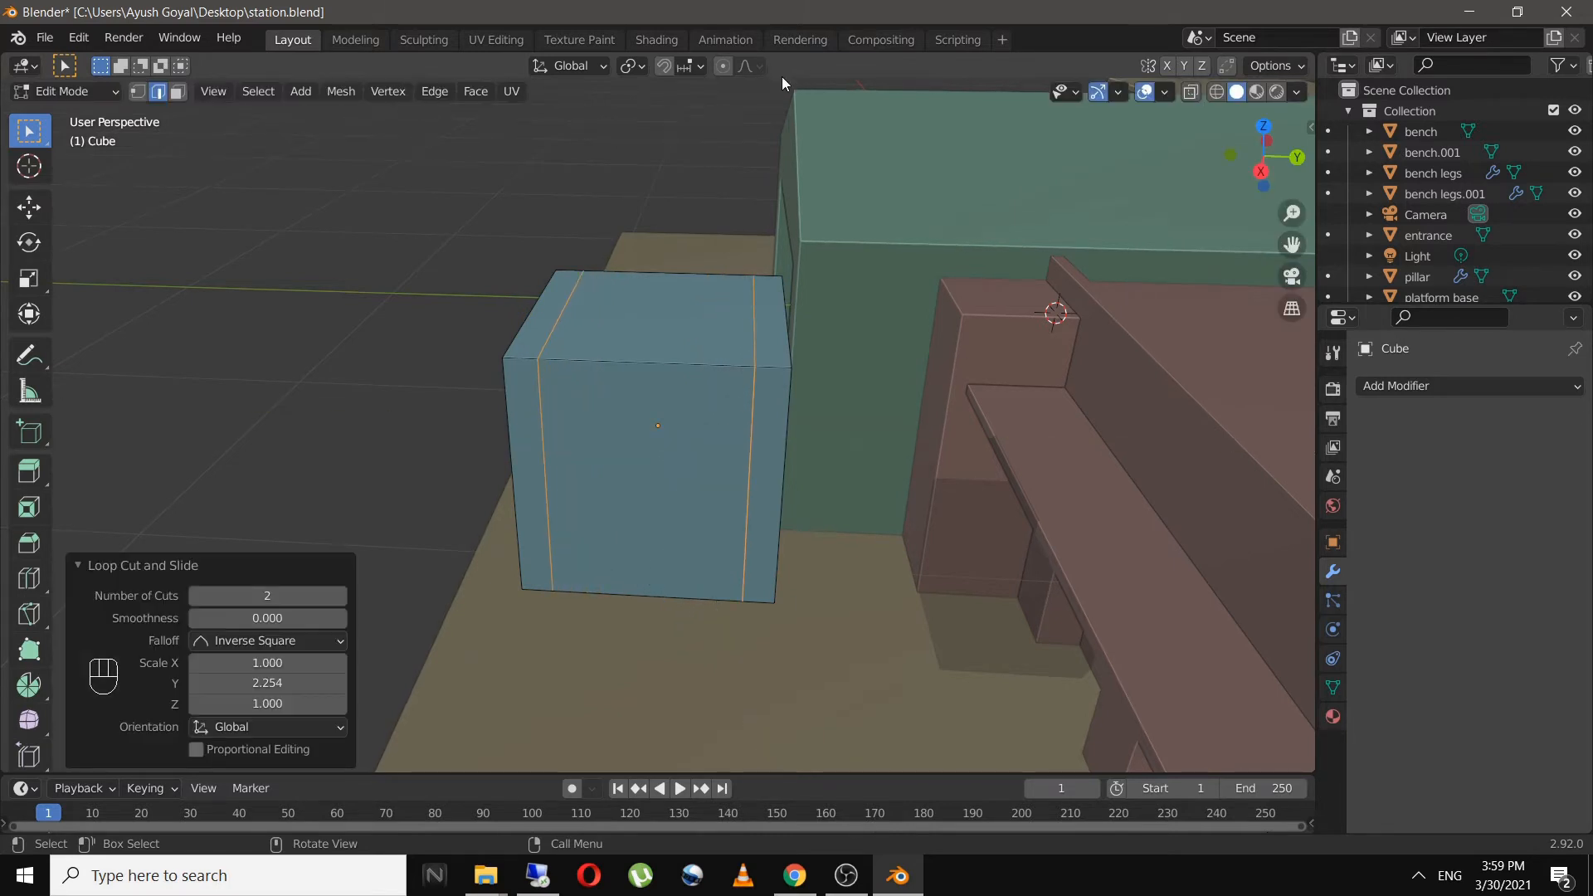
- Add two more loop cuts to the cube and scale them apart along X to about 2.26, near the side edges
middle_click_drag(787, 289, 655, 285)
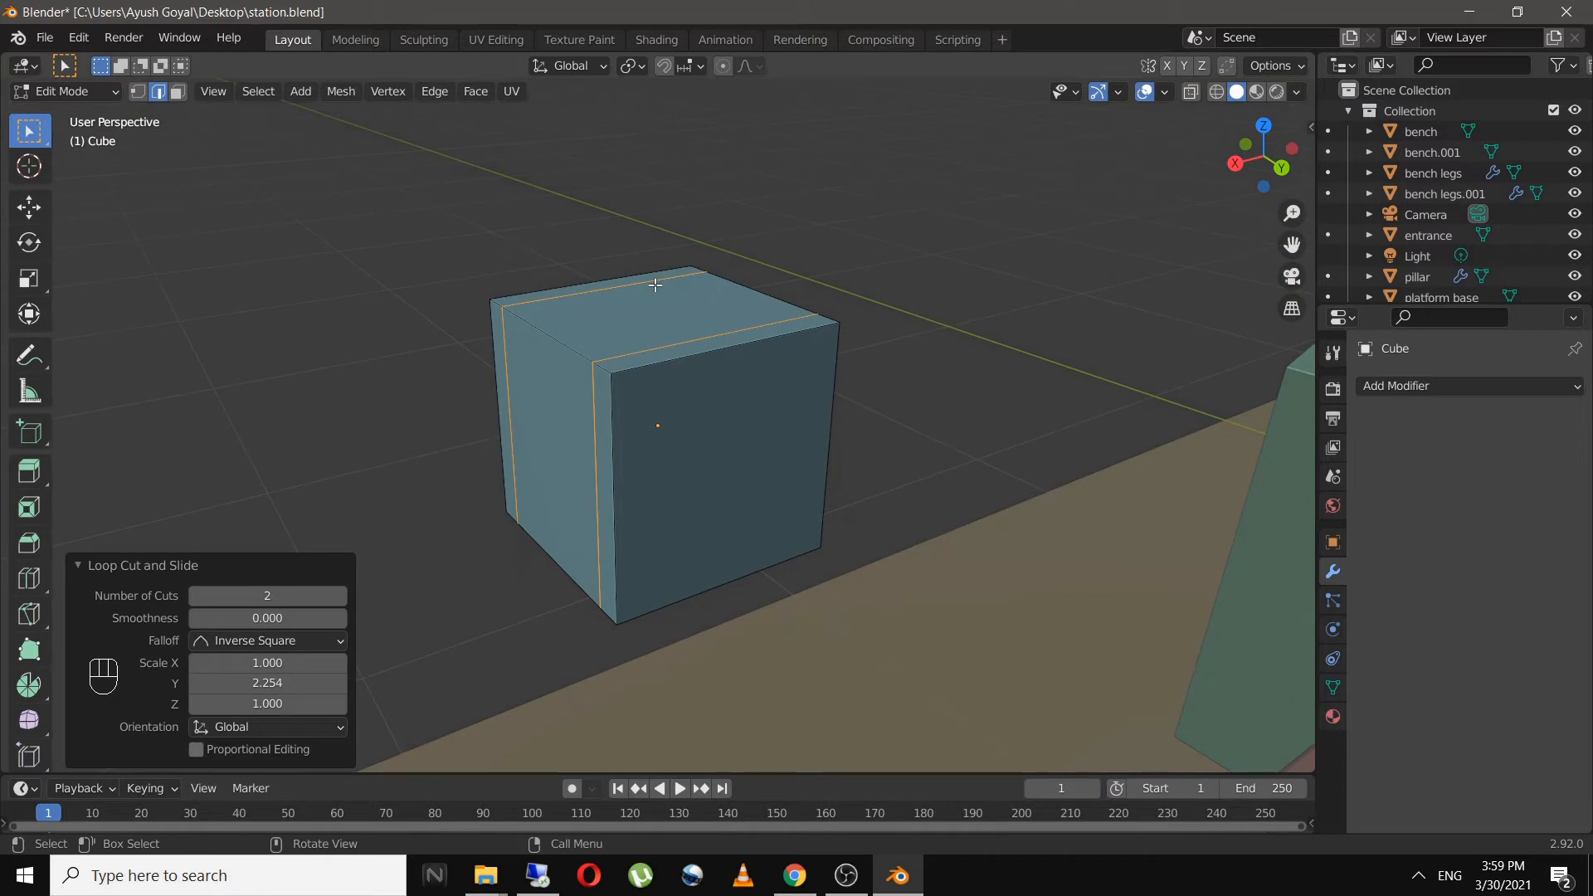
key("ctrl+r")
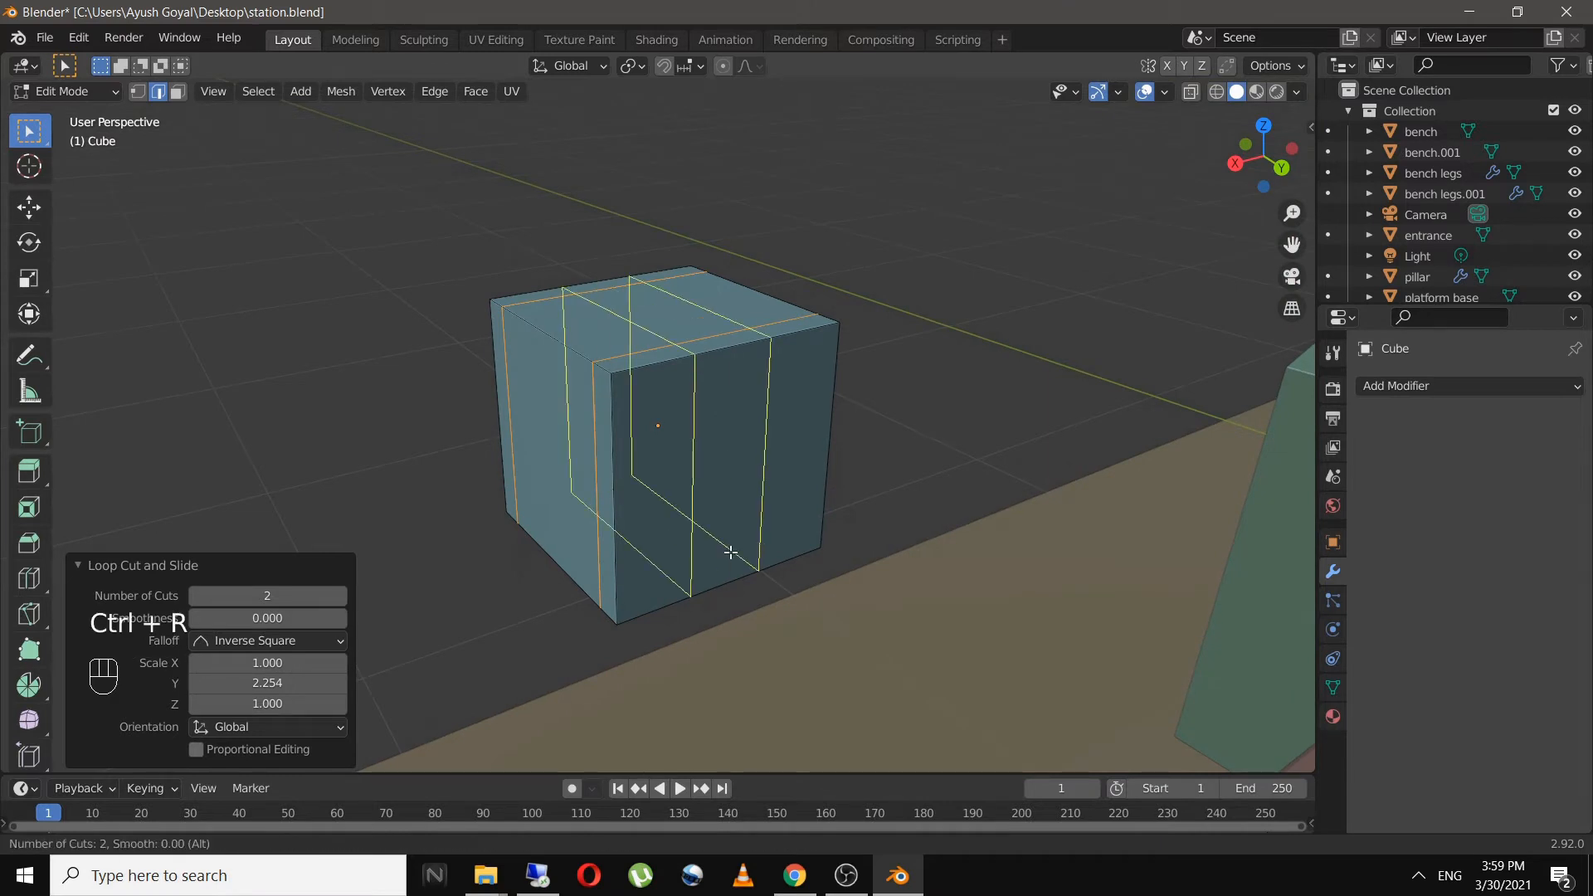
left_click(731, 552)
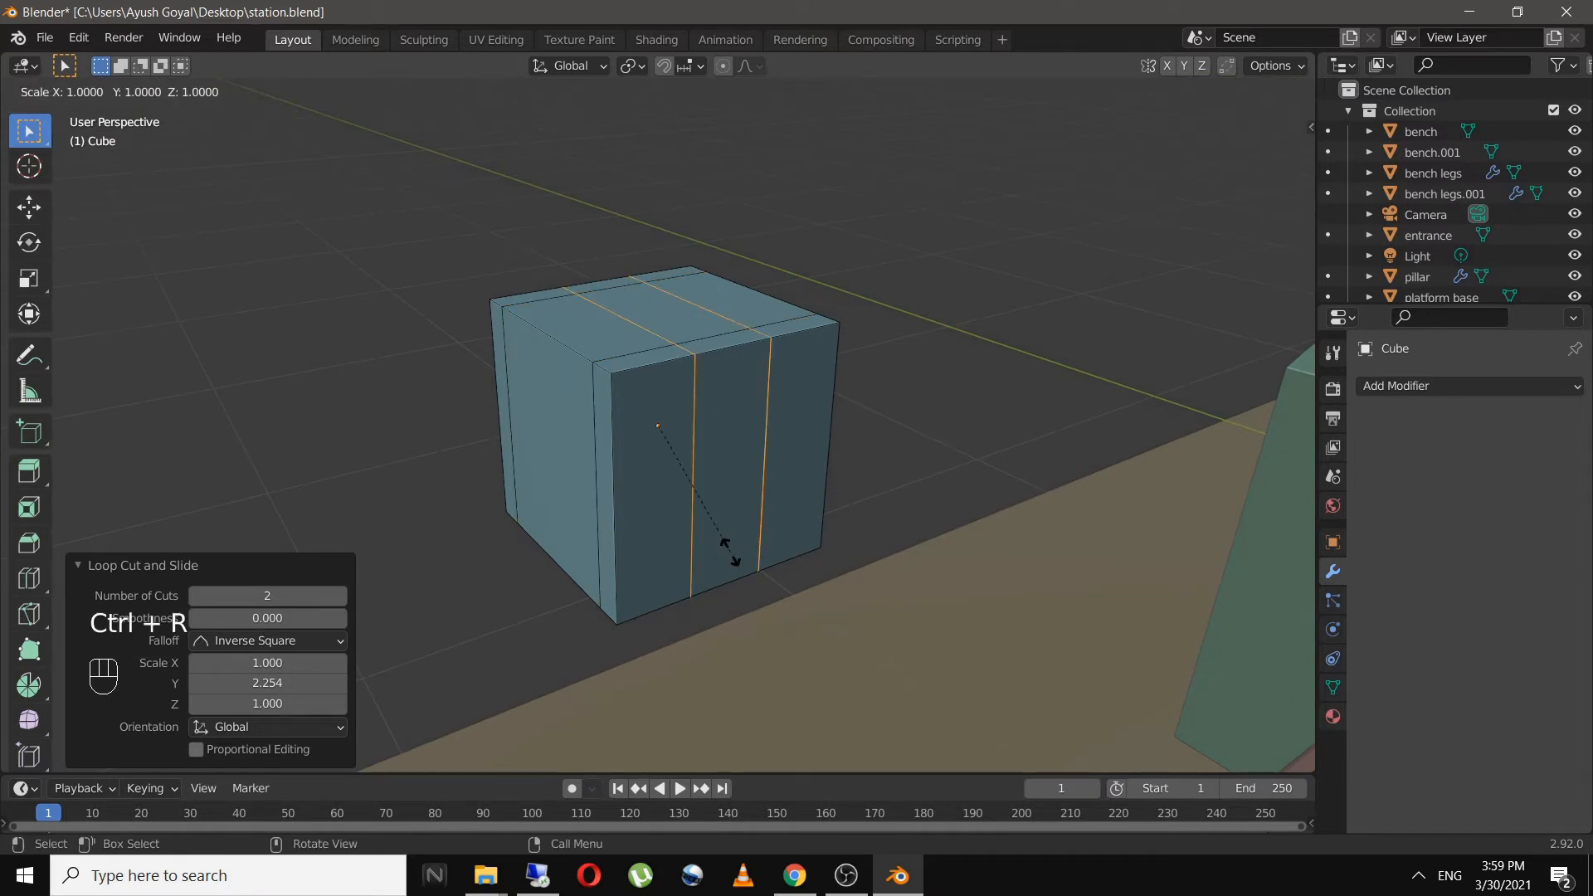
key("x")
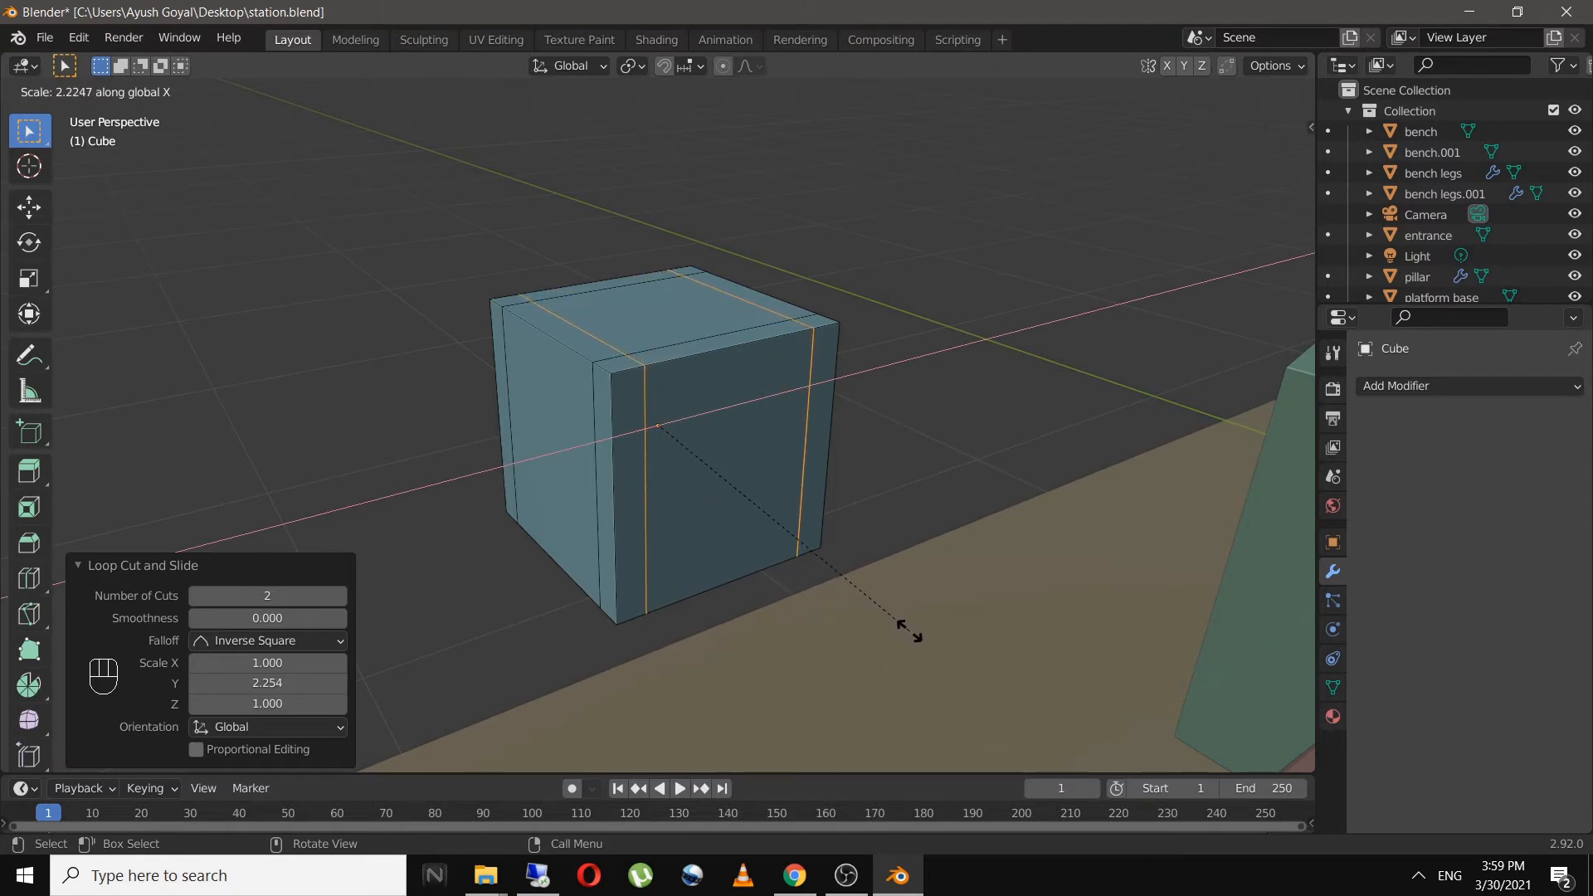
left_click(915, 633)
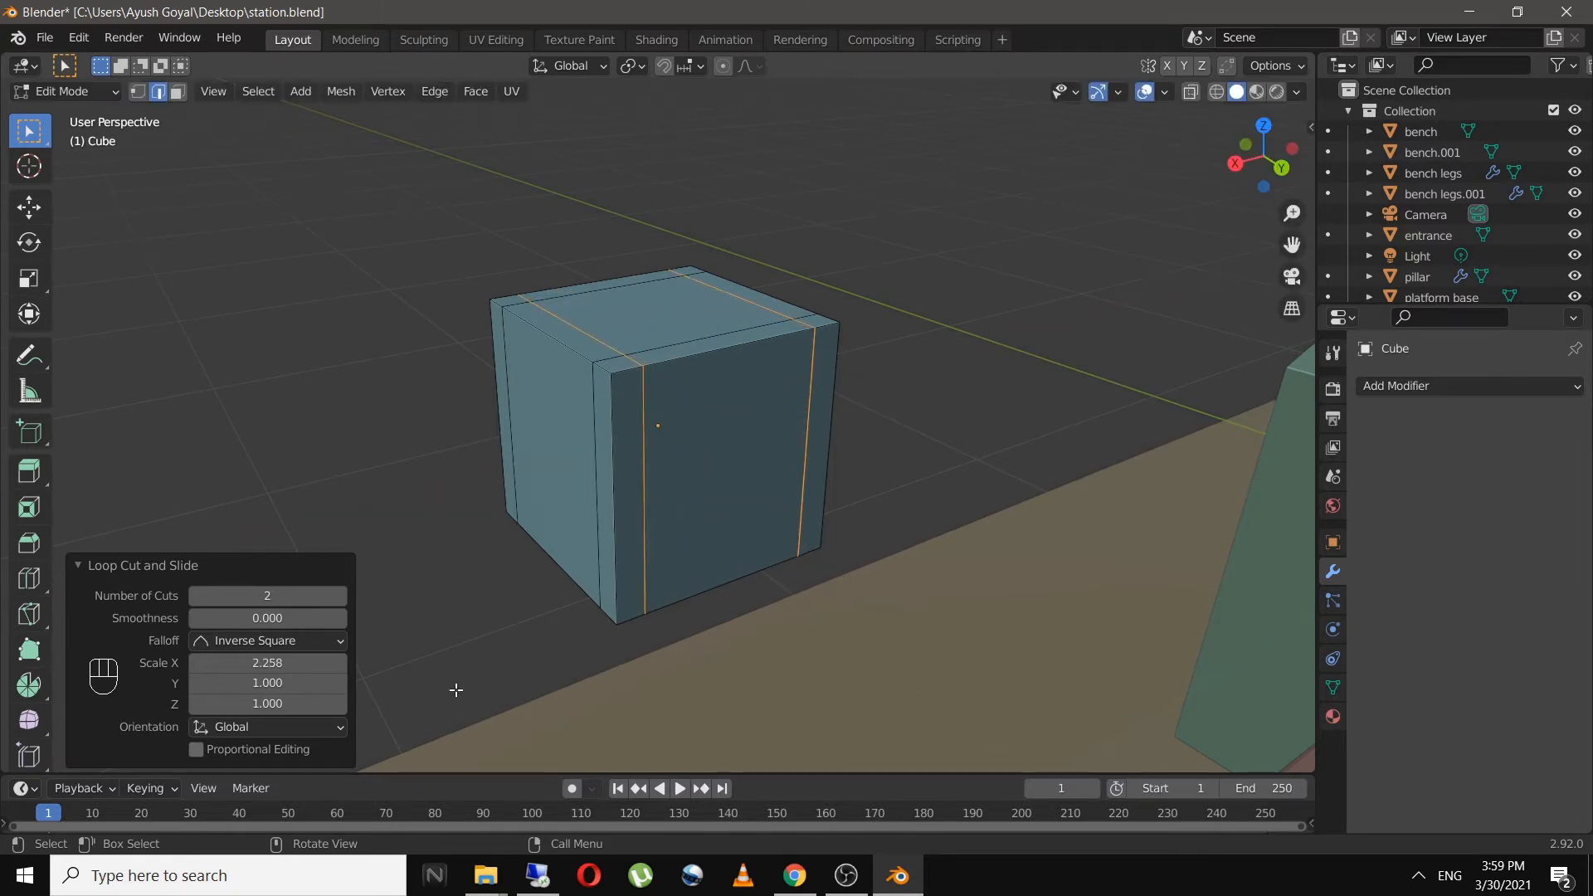
left_click(307, 662)
key("Return")
left_click(356, 468)
- Add two horizontal loop cuts around the cube and set their Z scale to 2.254
middle_click_drag(398, 474, 644, 441)
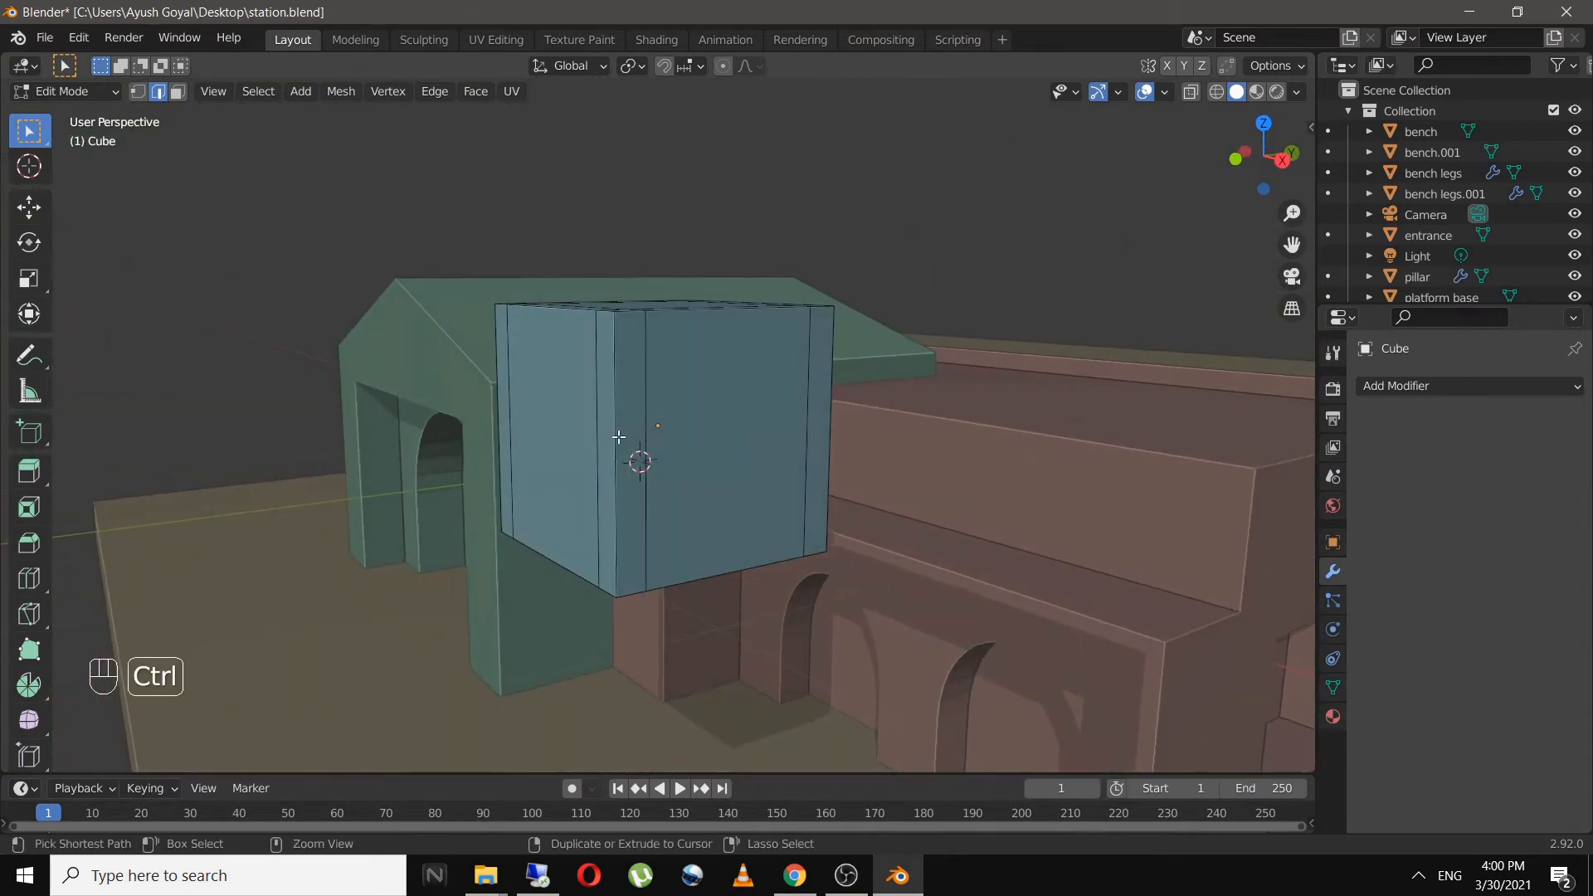
key("ctrl+r")
scroll(619, 438, "up", 1)
left_click(619, 438)
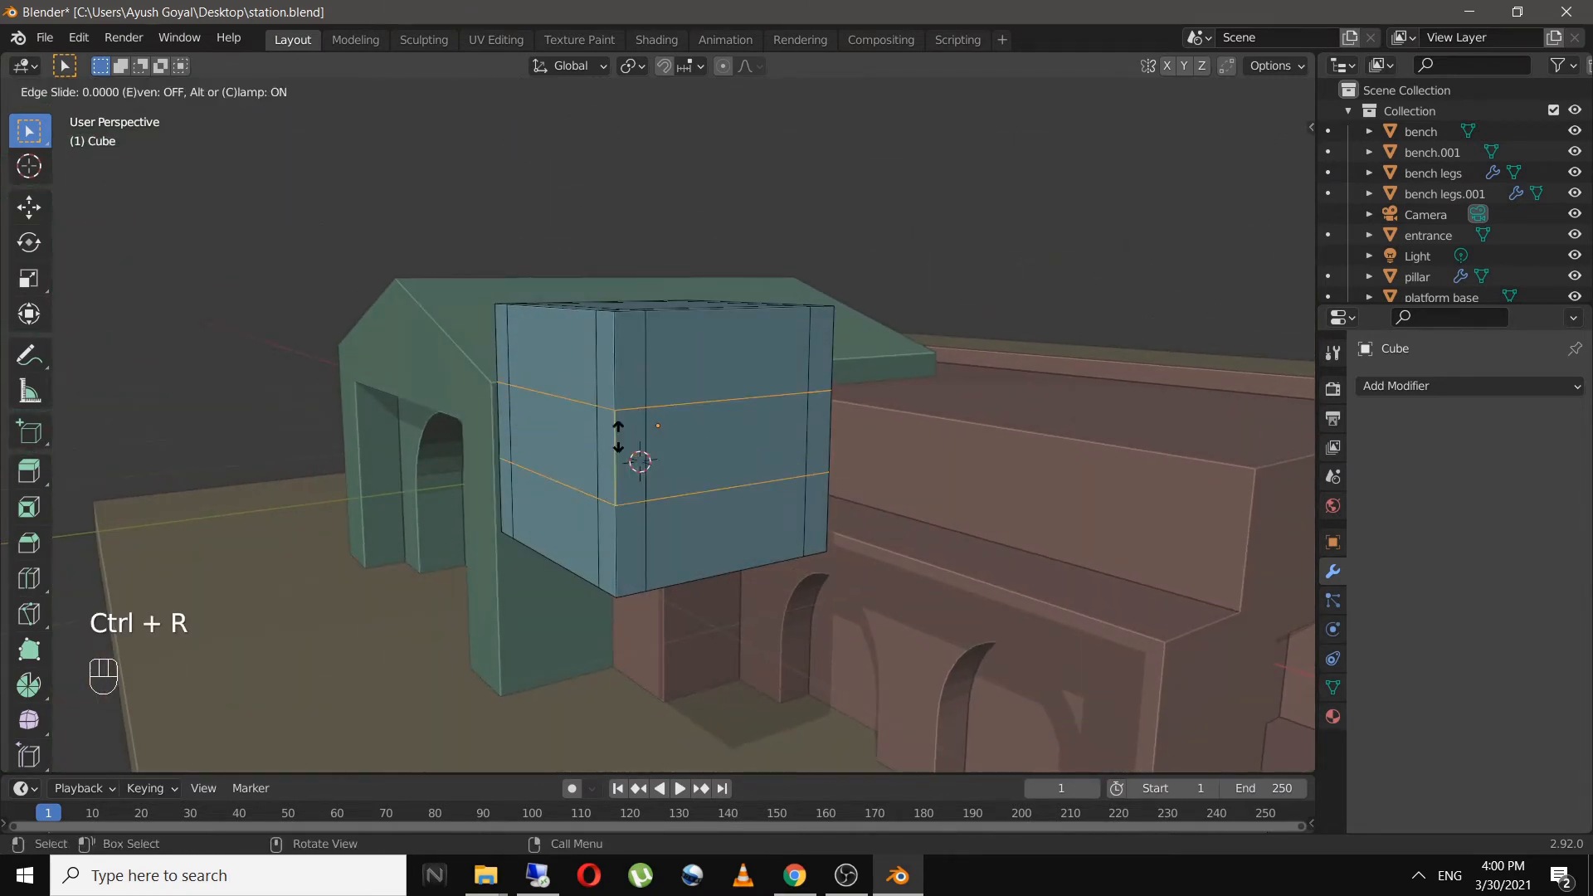
key("z")
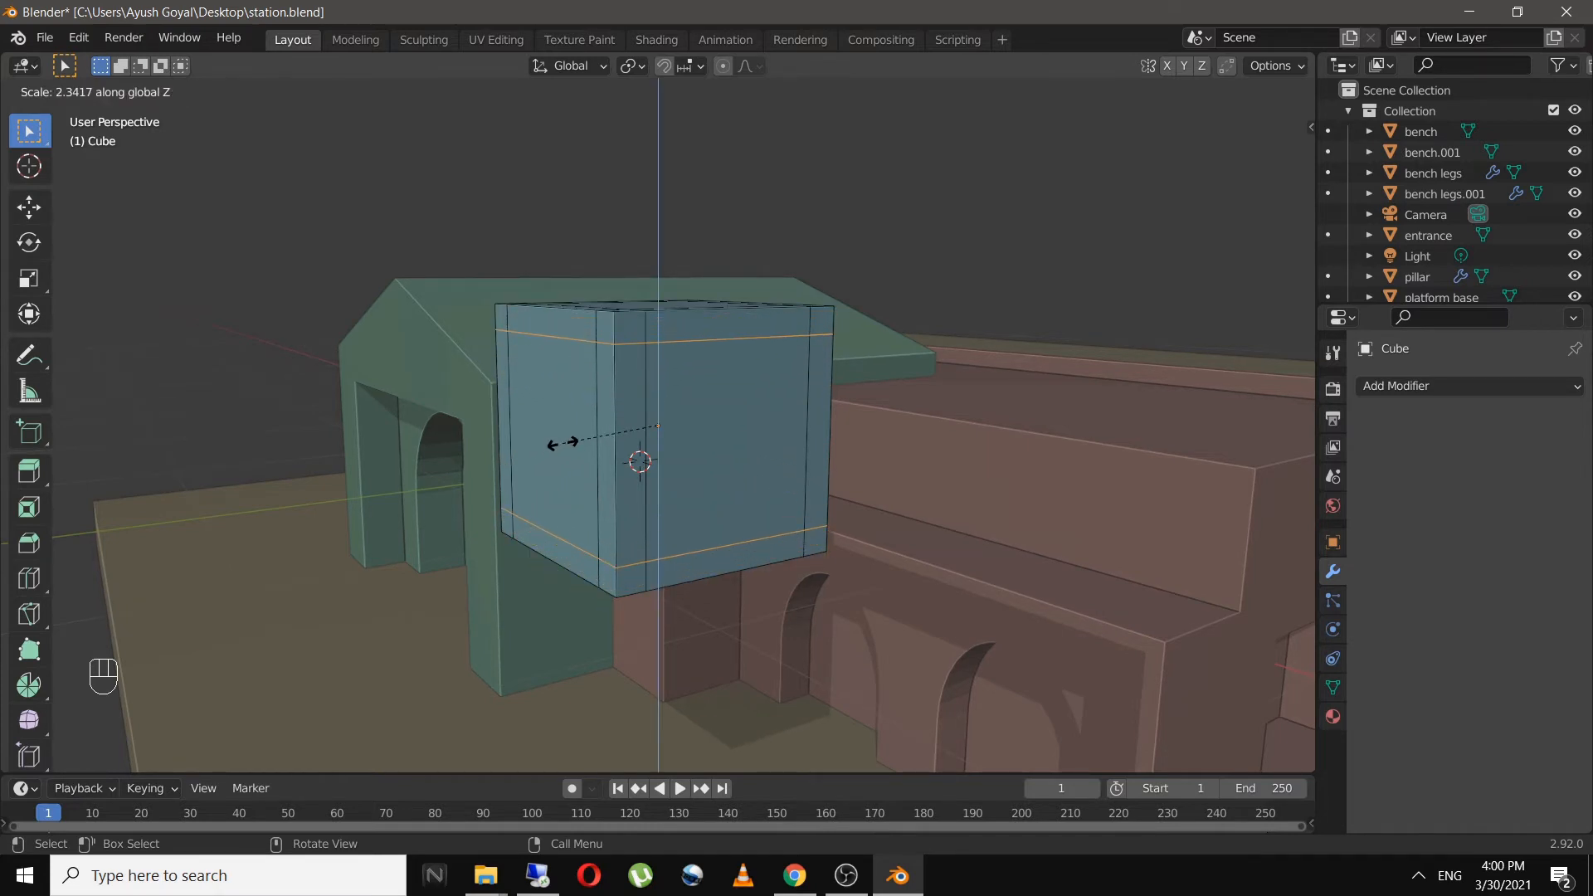
left_click(563, 442)
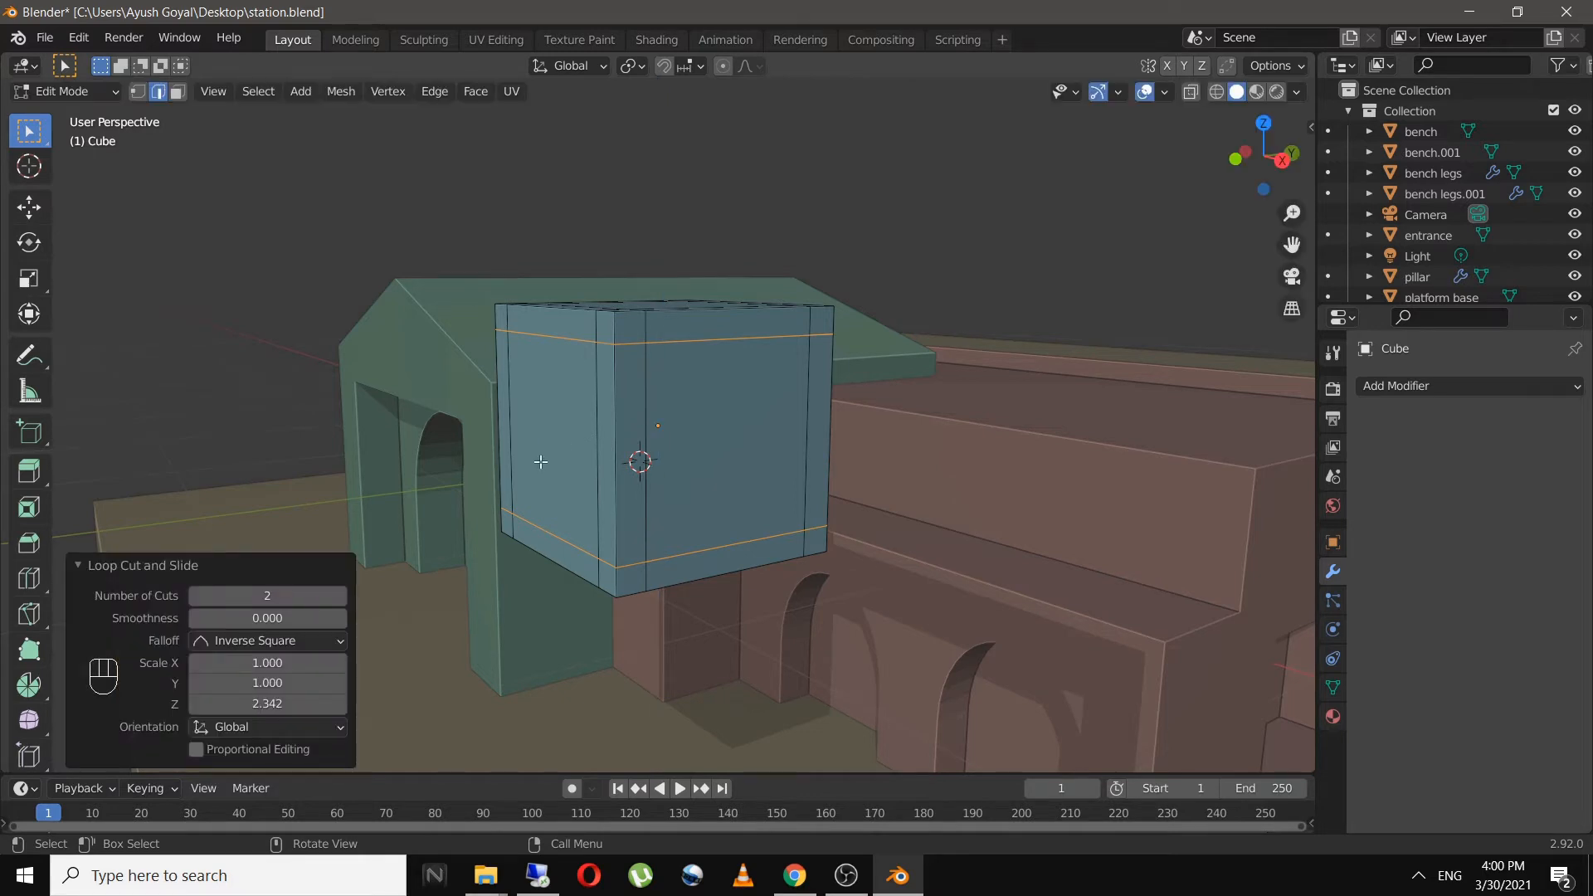
left_click(284, 703)
type("2.254")
key("Return")
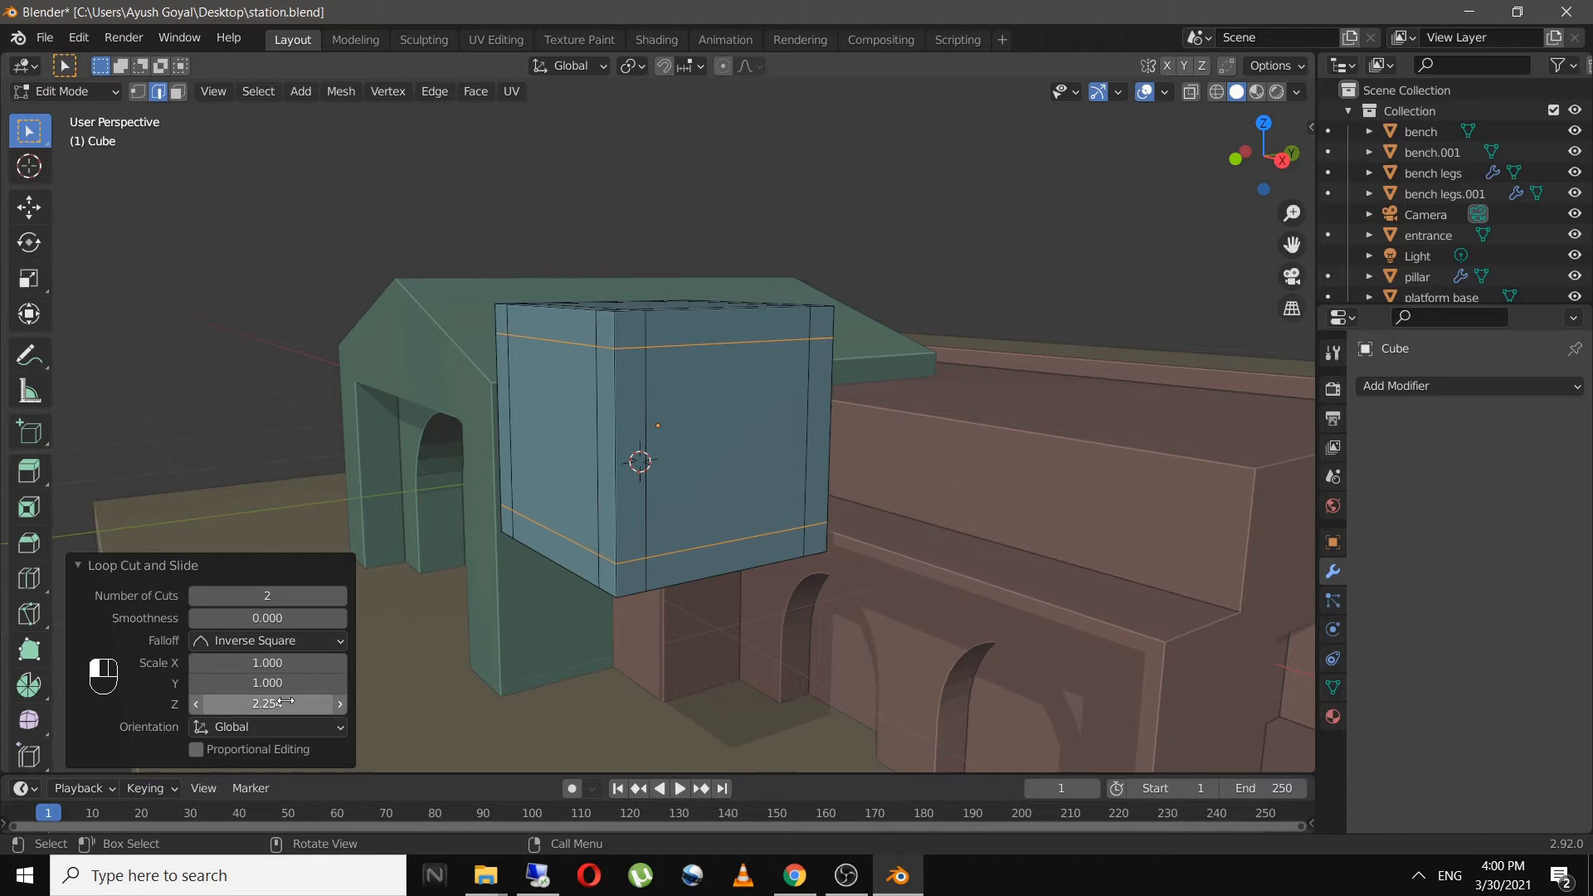
- Extrude the central panel faces on the cube's four sides and top along their normals by -0.177 m to form a crate, and return to Object Mode
left_click(1041, 280)
middle_click_drag(1042, 280, 971, 468)
left_click(639, 425)
left_click(724, 436, "shift")
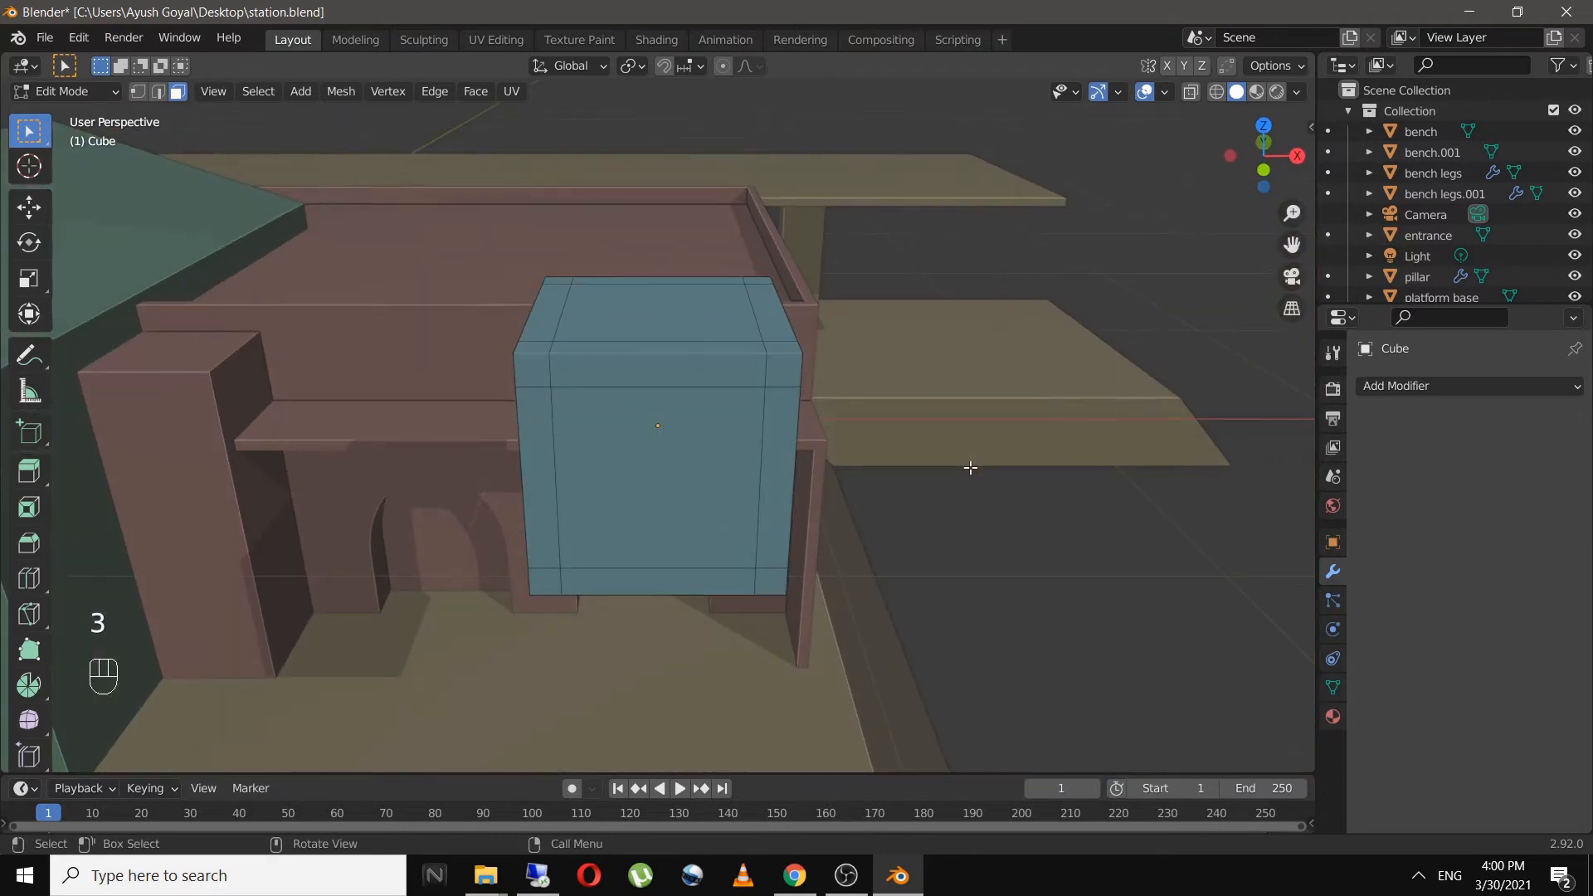
left_click(697, 477, "shift")
middle_click_drag(662, 302, 661, 423)
left_click(634, 402, "shift")
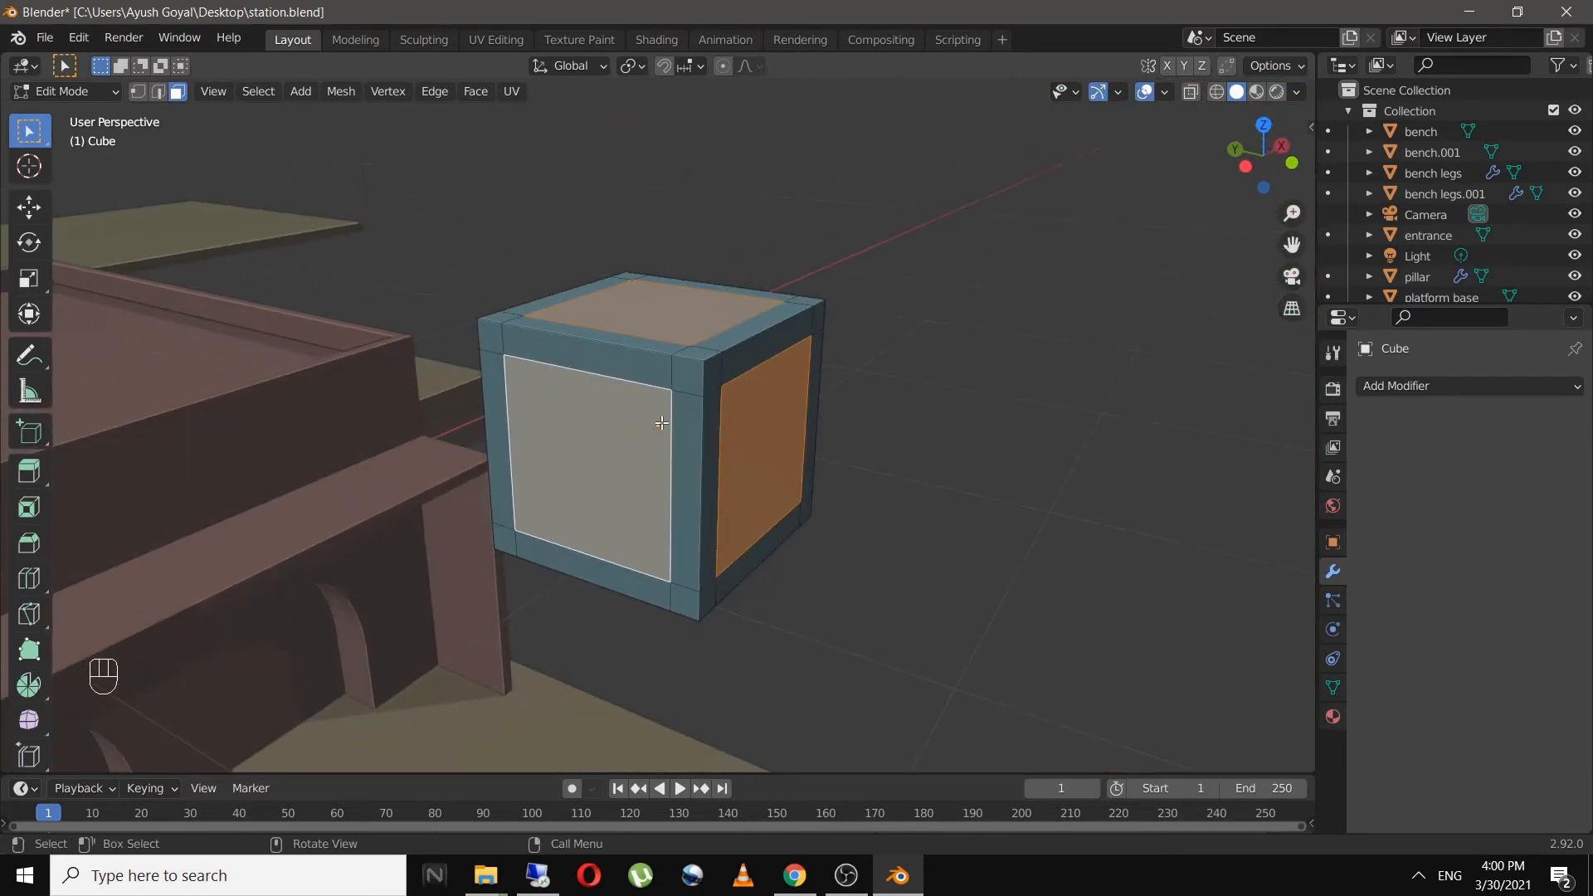
middle_click_drag(847, 423, 814, 435)
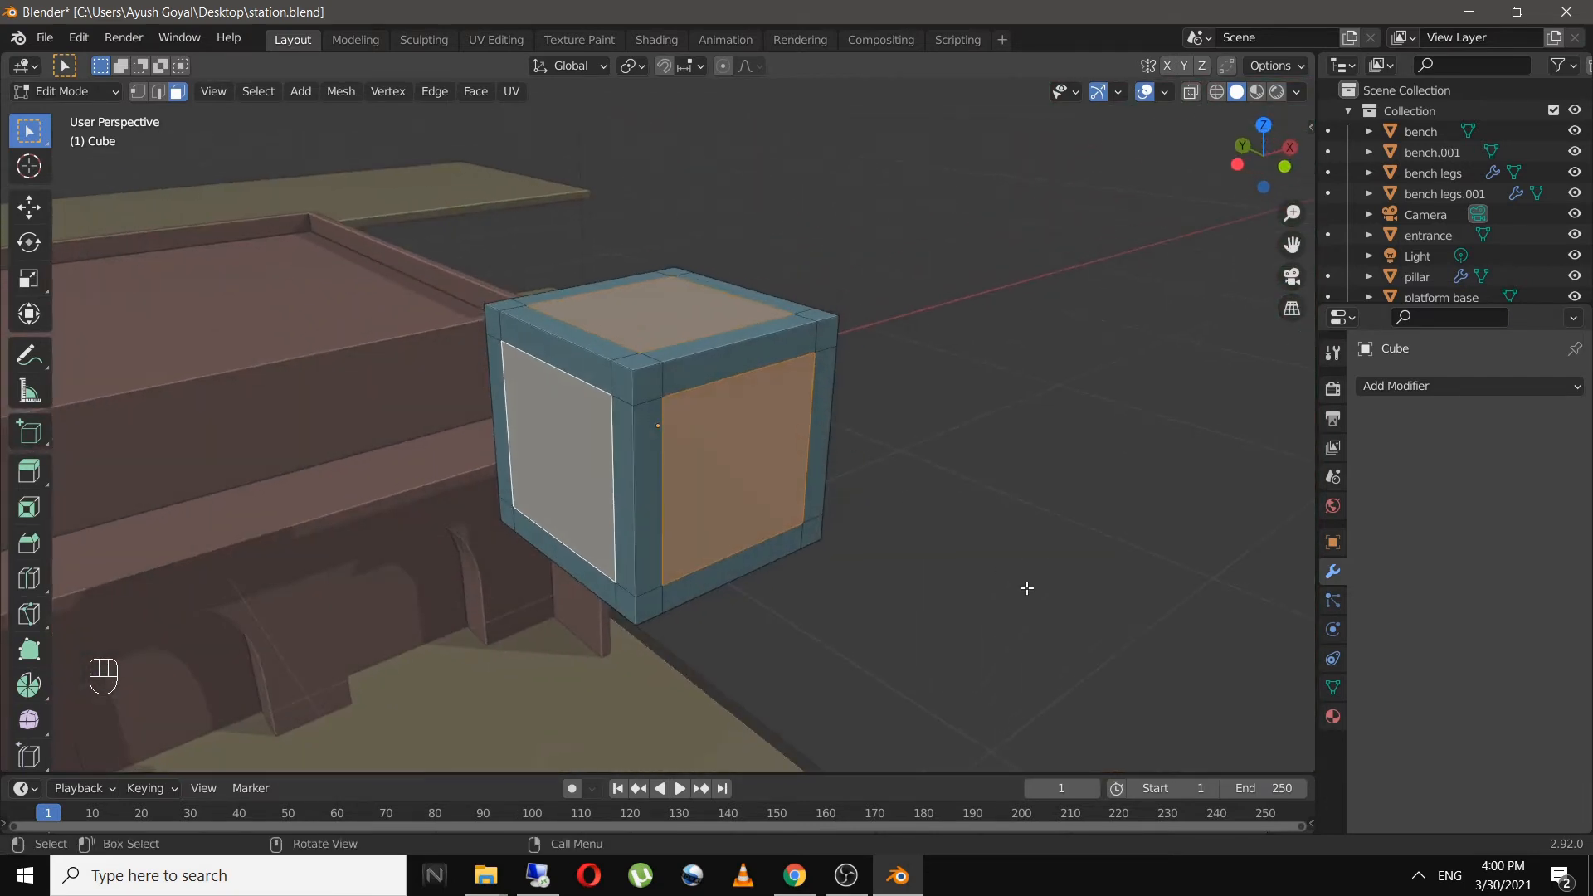
key("e")
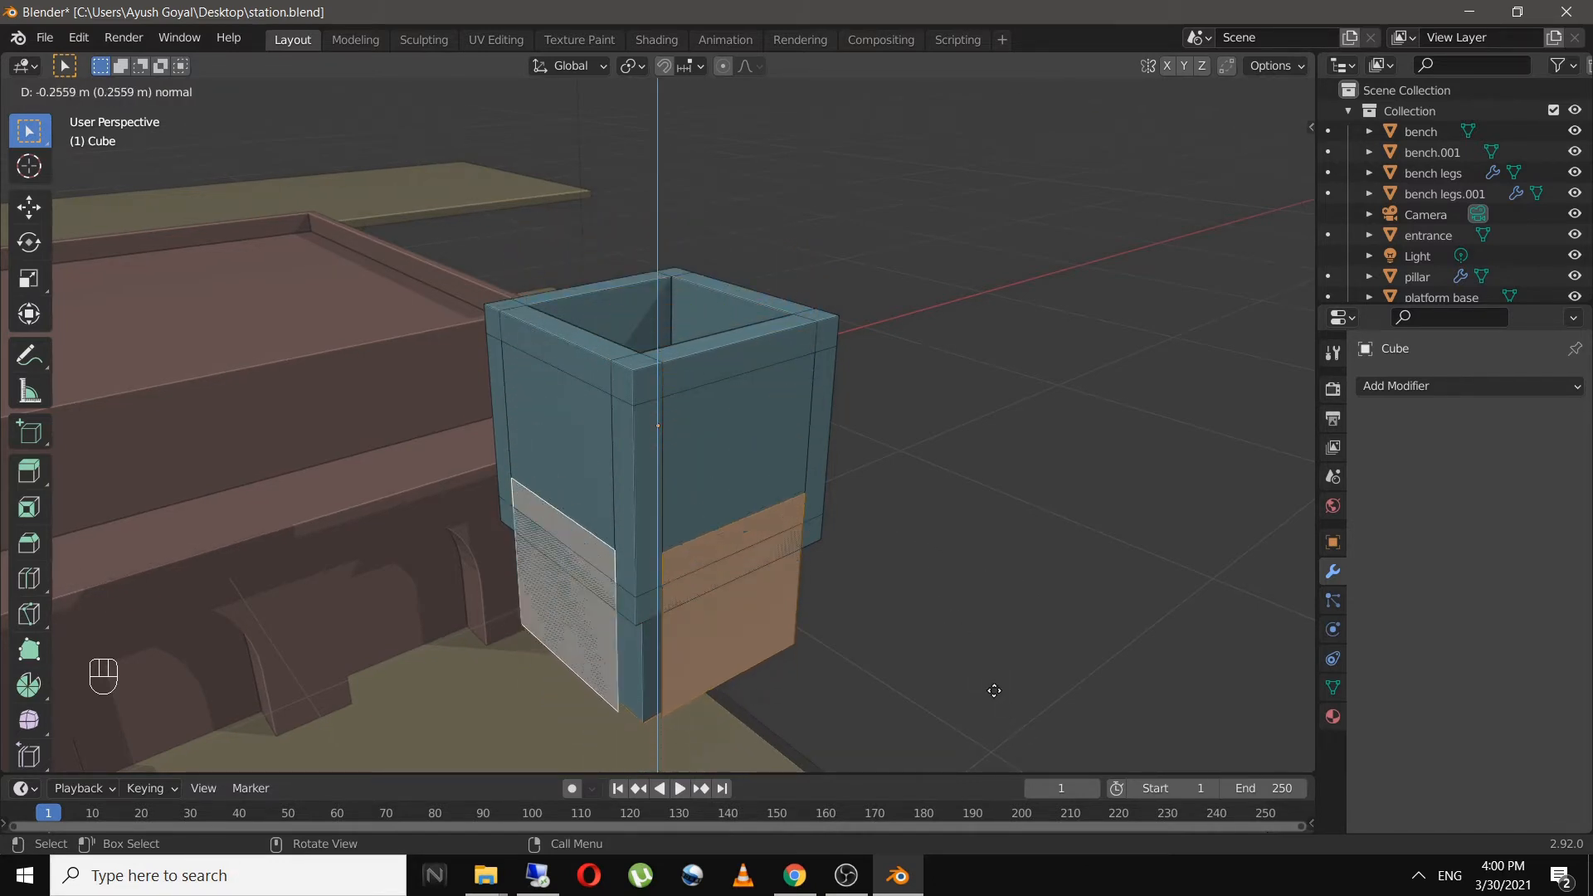
key("Escape")
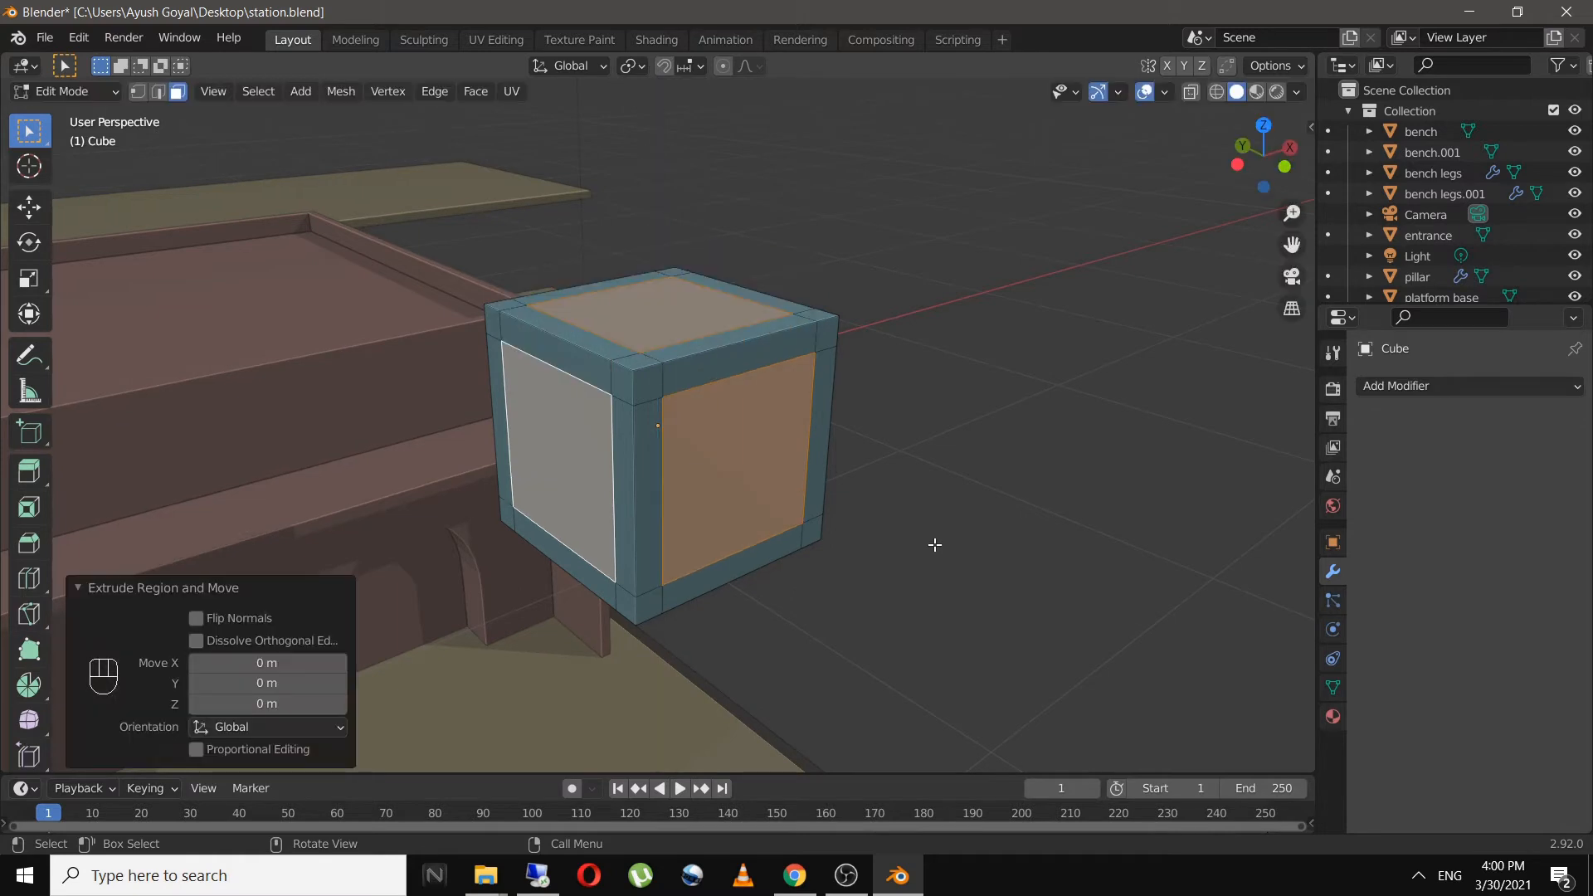
key("alt+e")
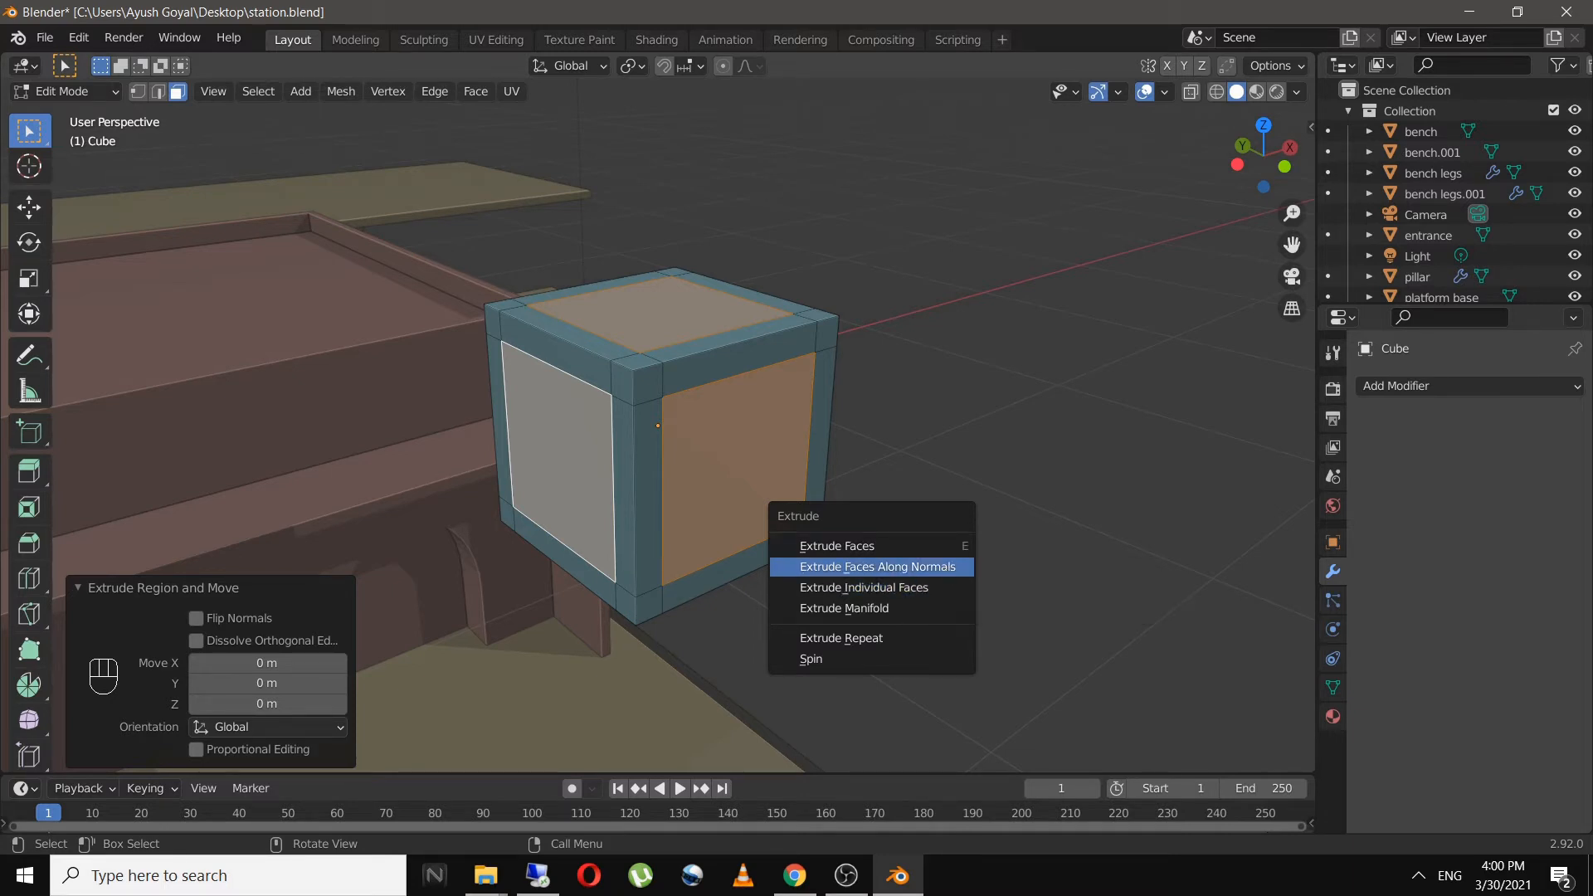
left_click(944, 568)
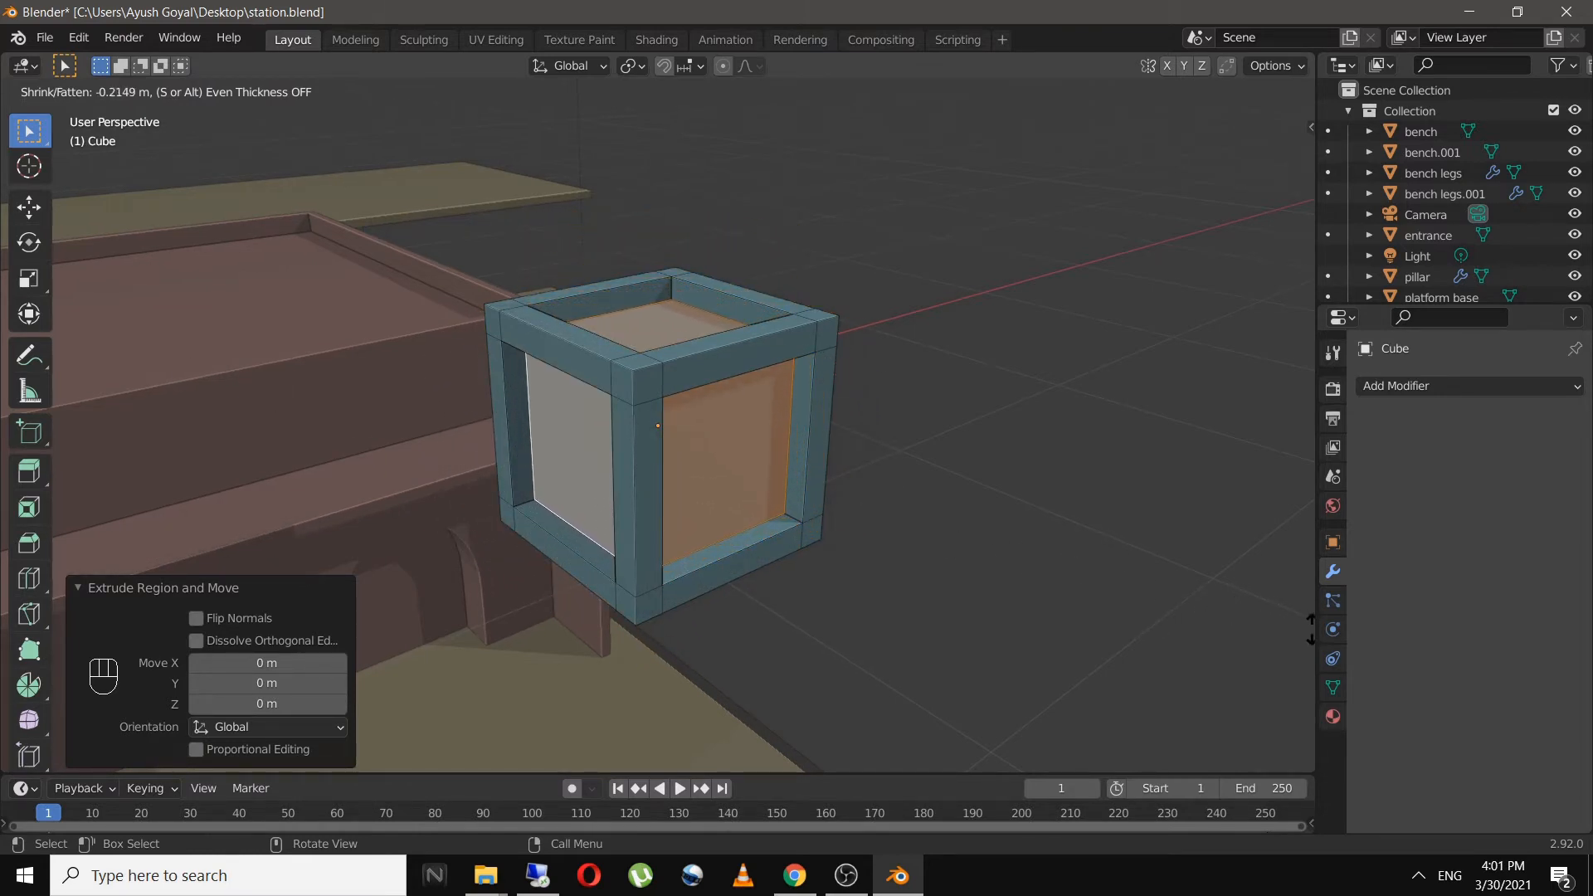
left_click(1159, 618)
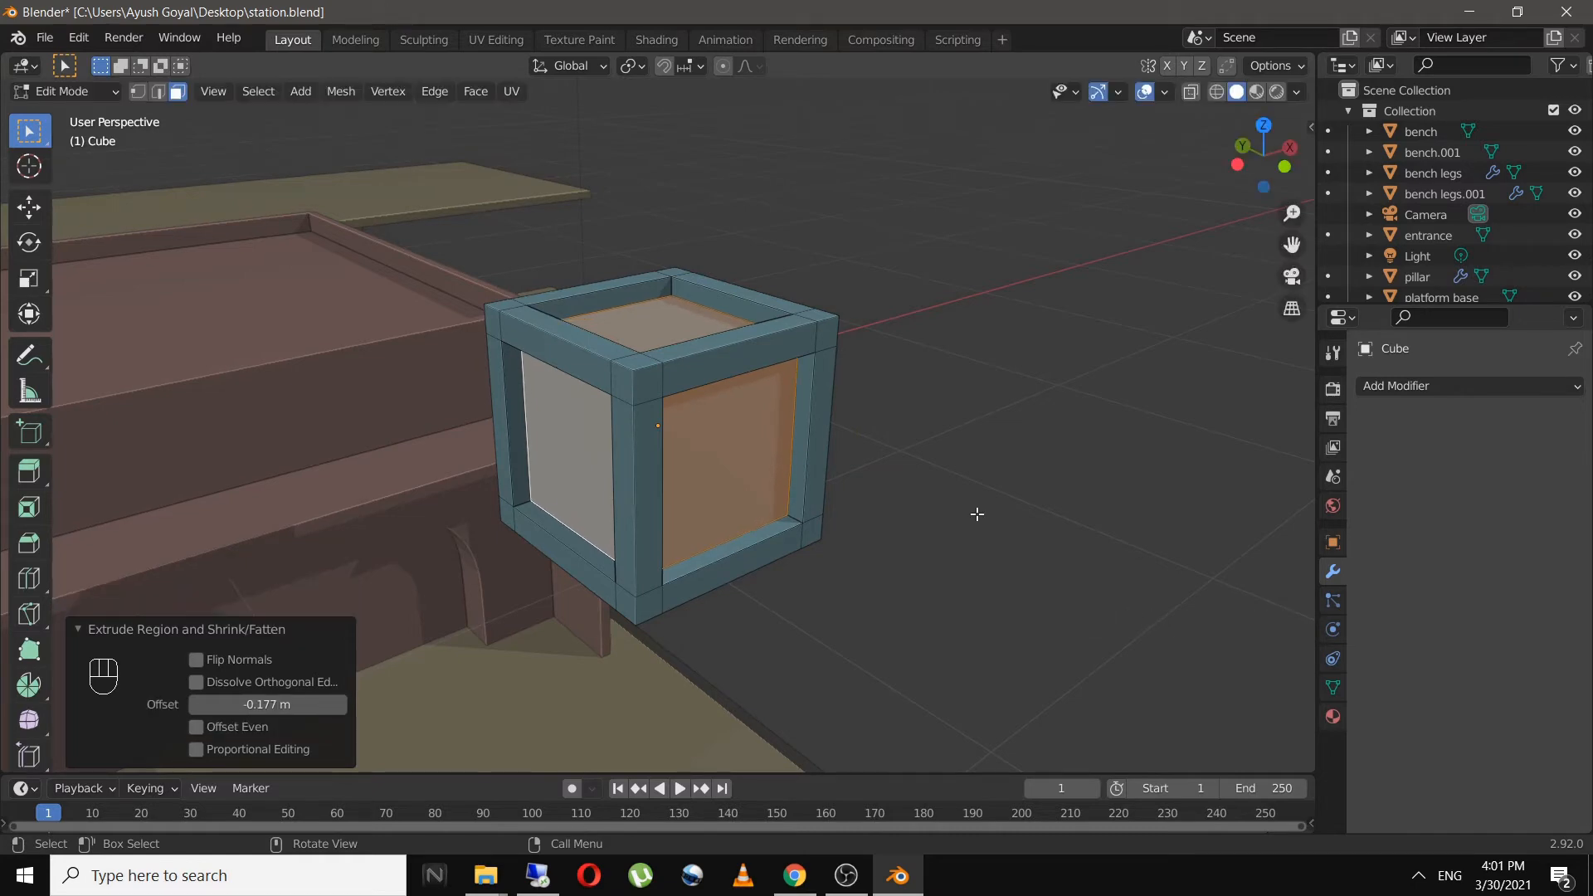
left_click(978, 507)
middle_click_drag(979, 507, 476, 495)
key("Tab")
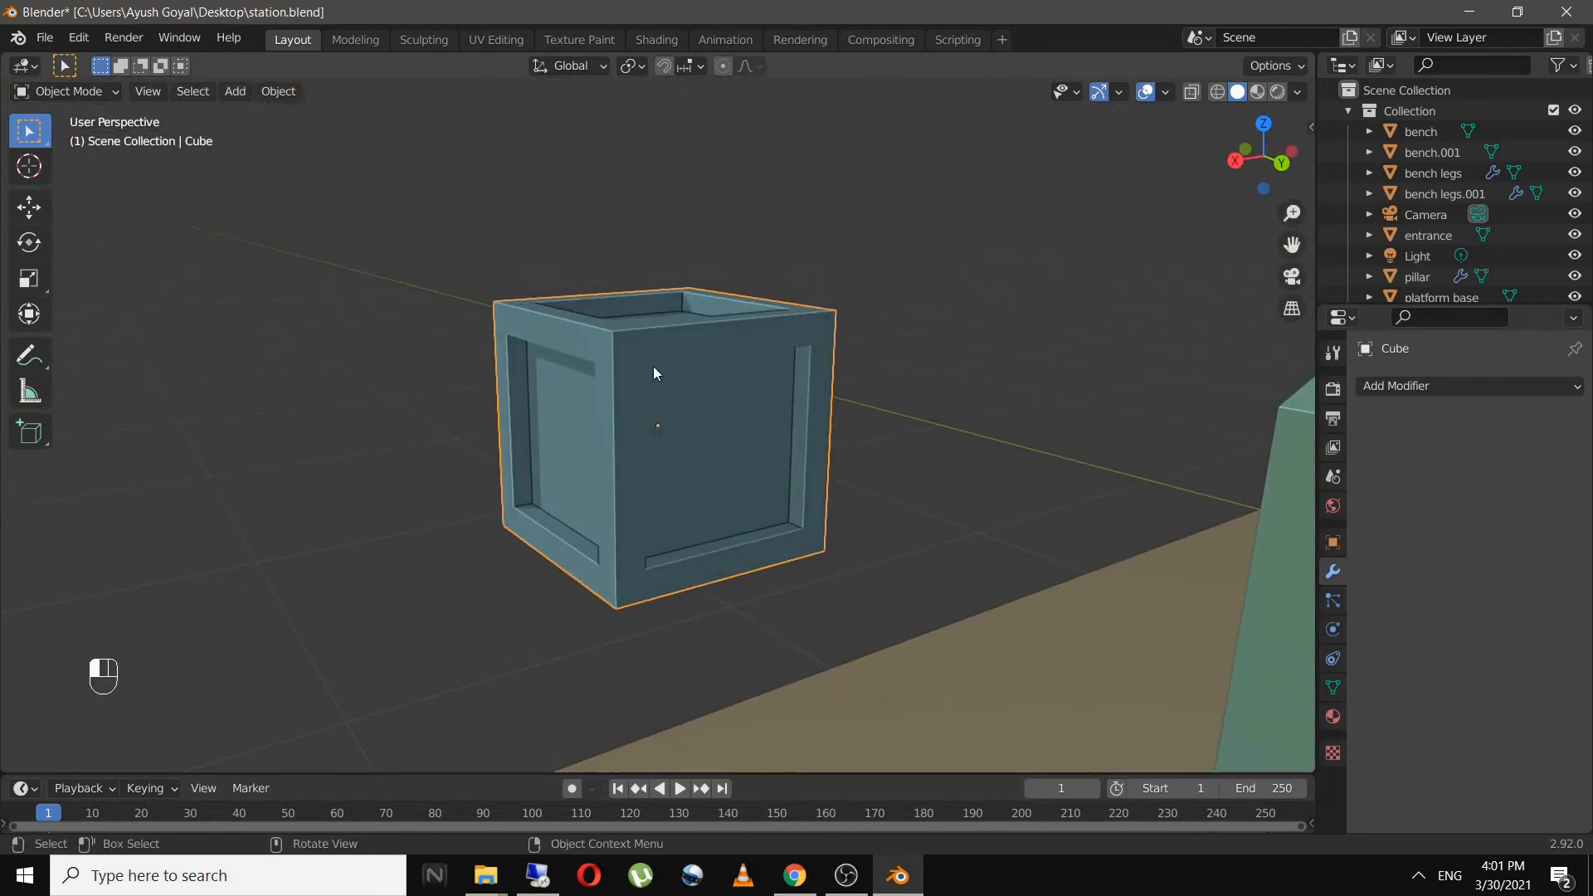
- Scale the crate down to 0.316 and readjust it up by a factor of about 1.8 to suit the station
scroll(654, 366, "down", 8)
middle_click_drag(654, 365, 697, 412)
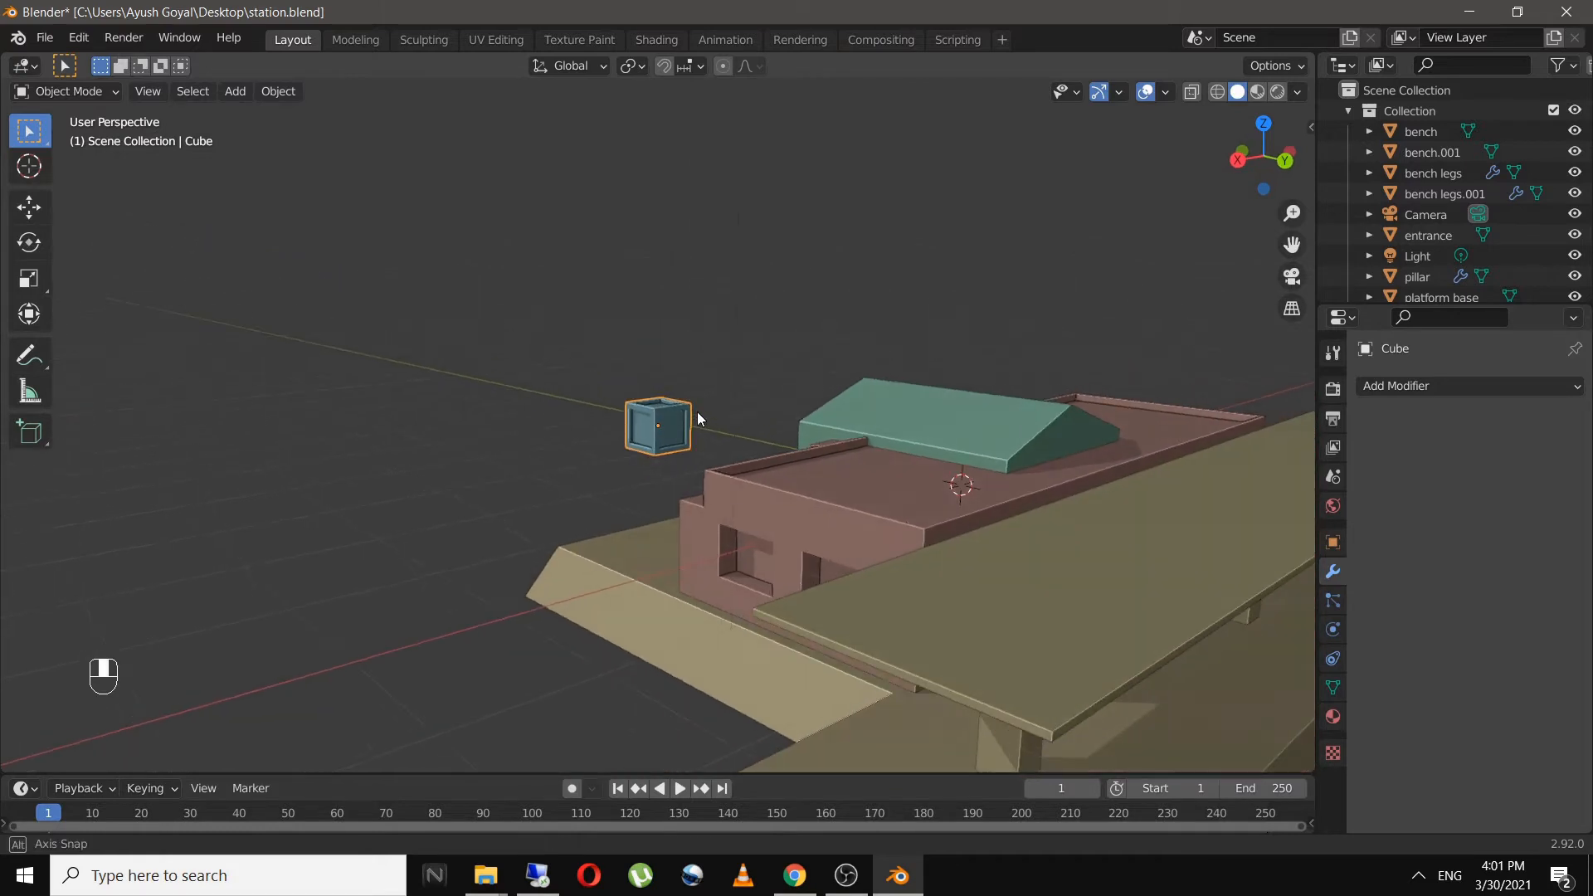
key("s")
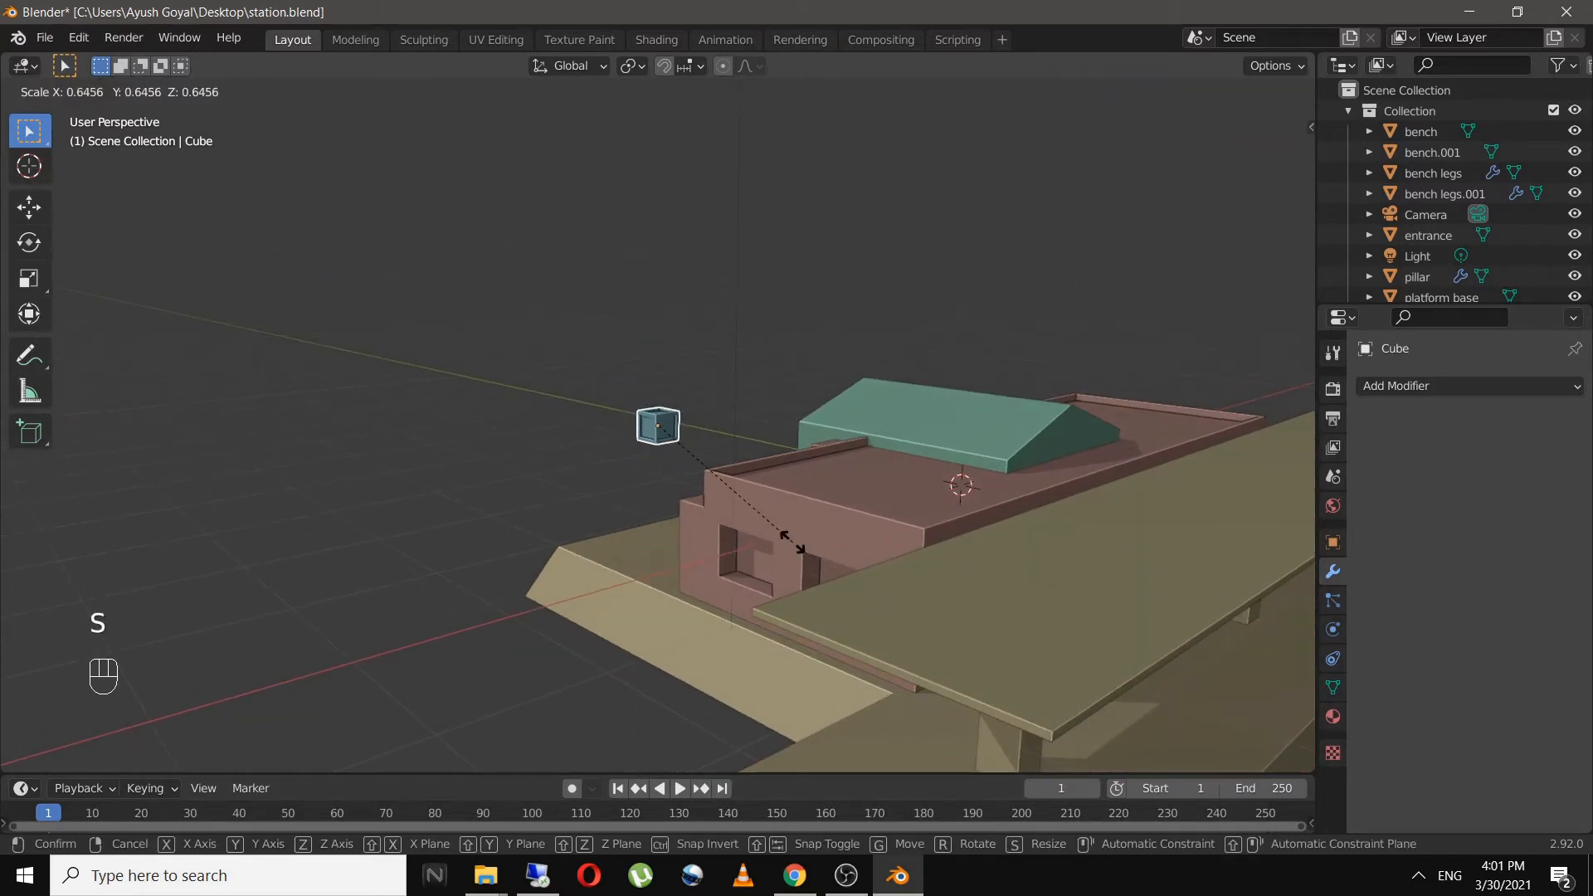
left_click(727, 488)
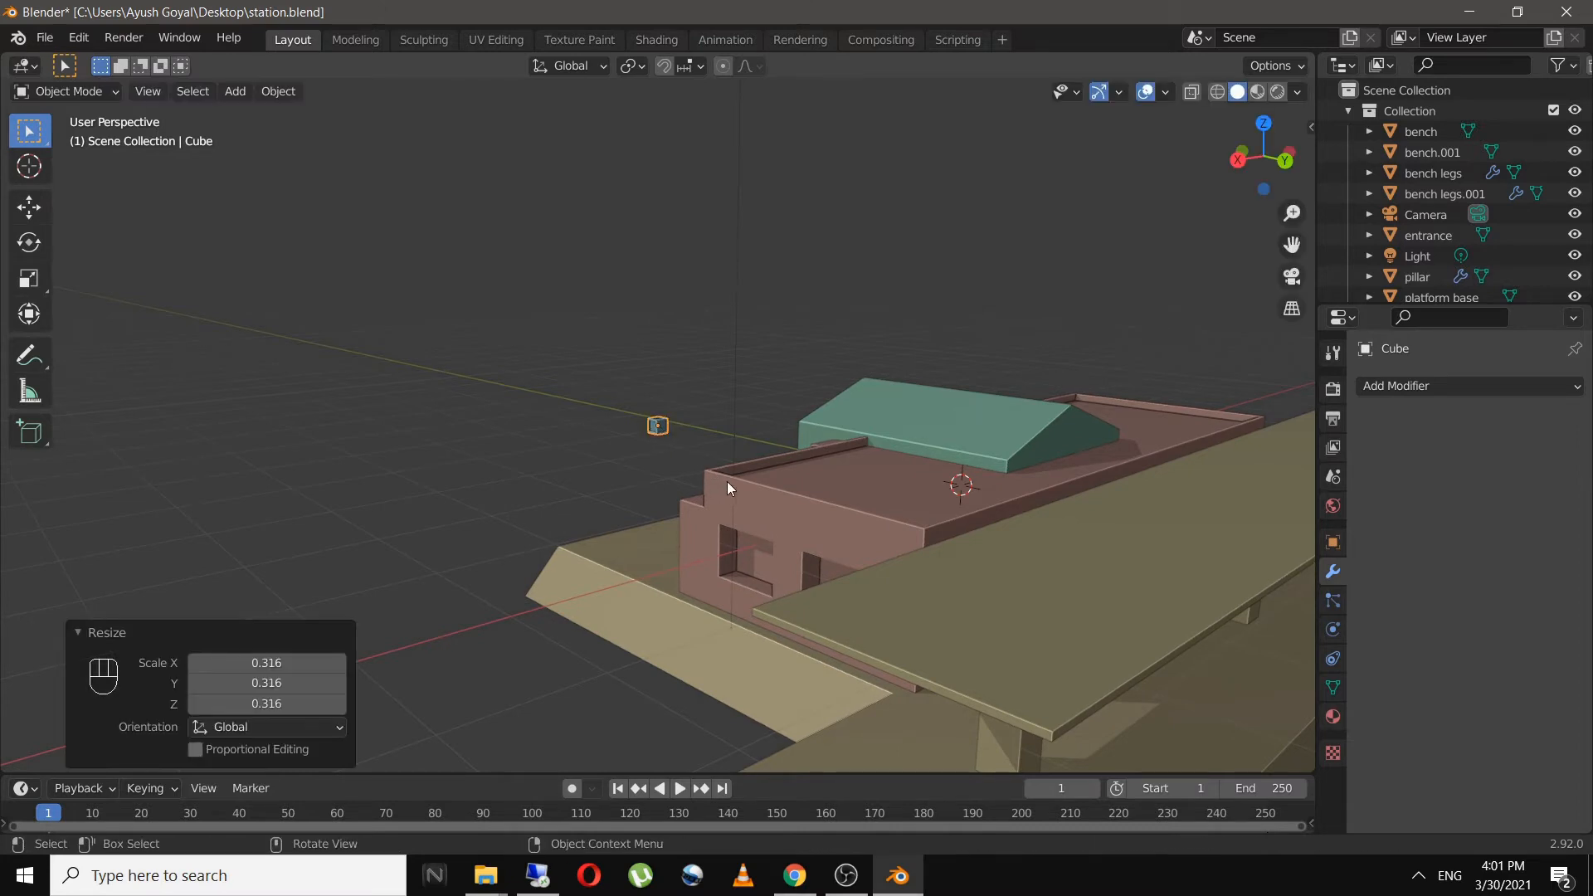
key("KP_7")
middle_click_drag(727, 481, 762, 671, "shift")
key("s")
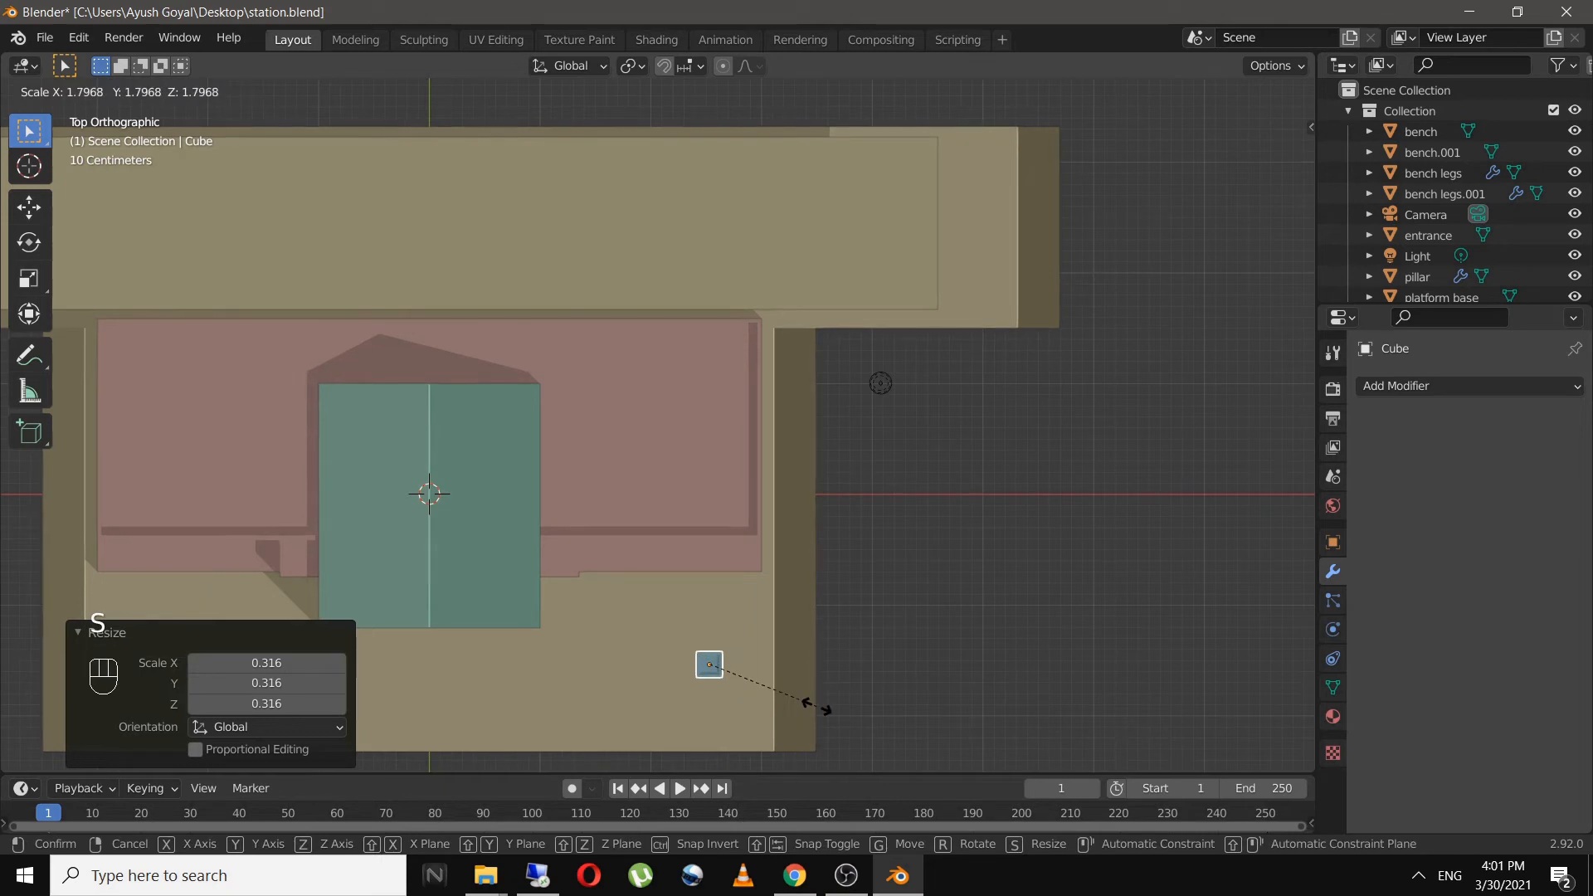
left_click(813, 710)
- Move the crate about 0.29 m in X and 3.92 m in Y over the platform, and lower it about 0.96 m
key("g")
left_click(811, 306)
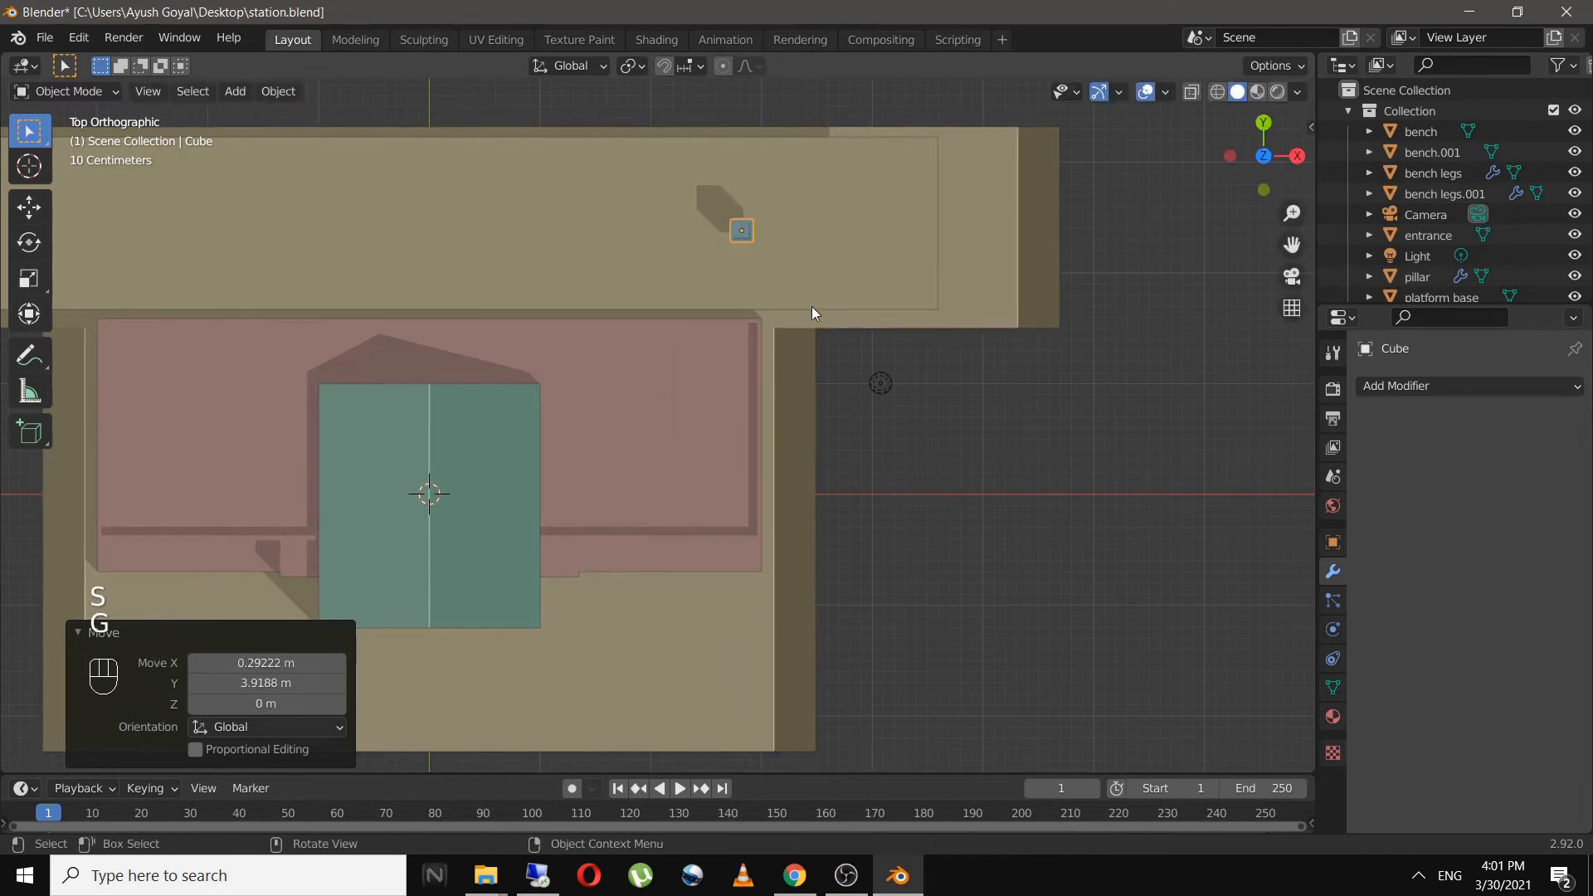
key("KP_5")
middle_click_drag(948, 346, 596, 134)
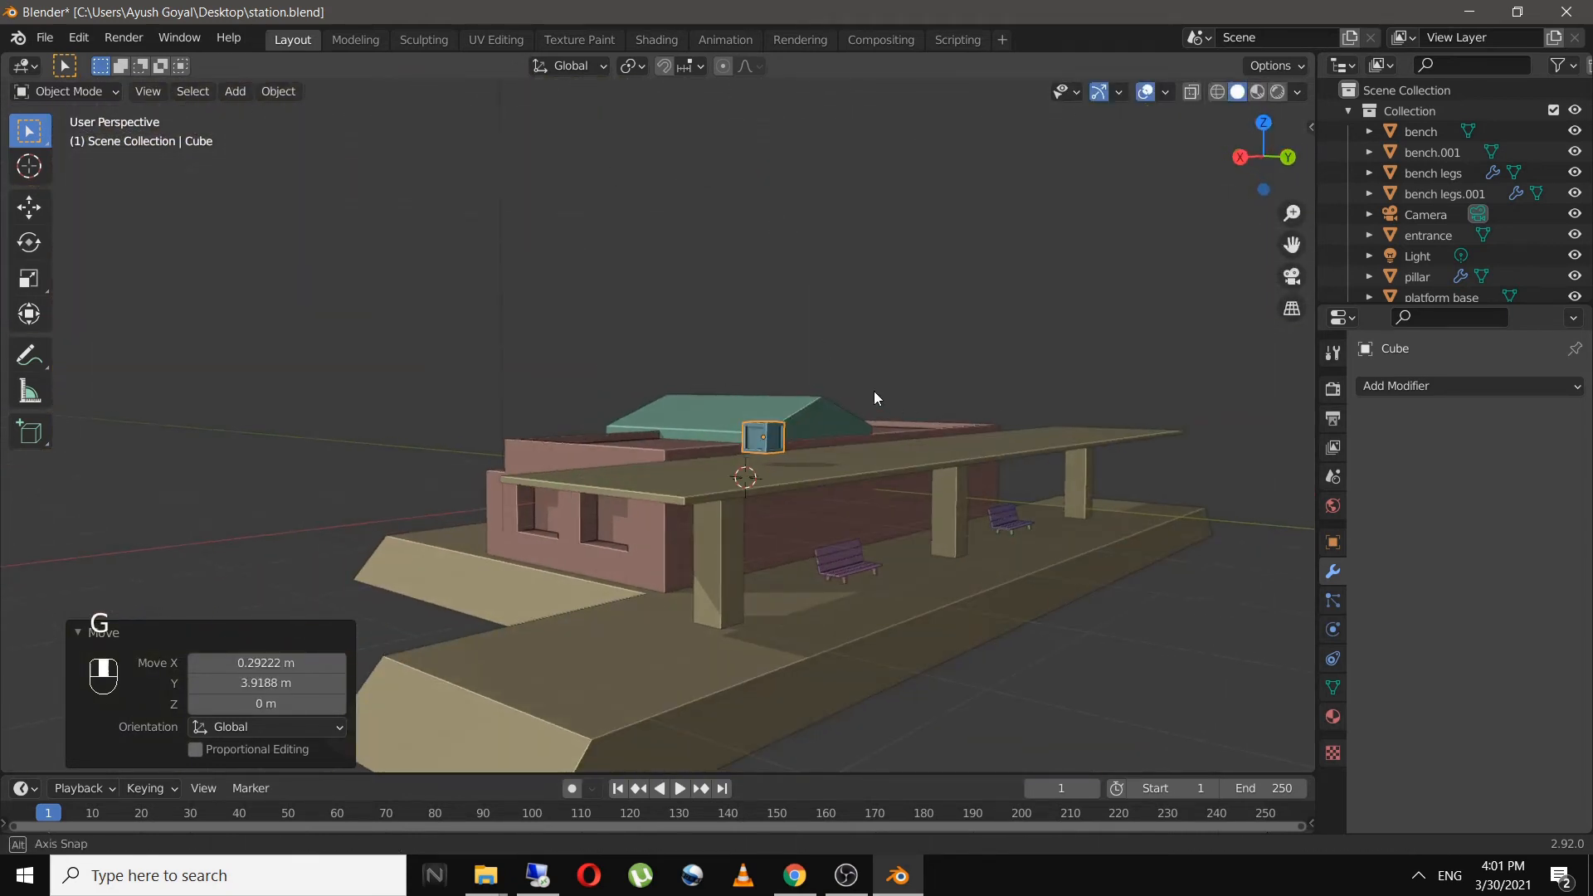
middle_click_drag(873, 391, 795, 381)
key("g")
key("z")
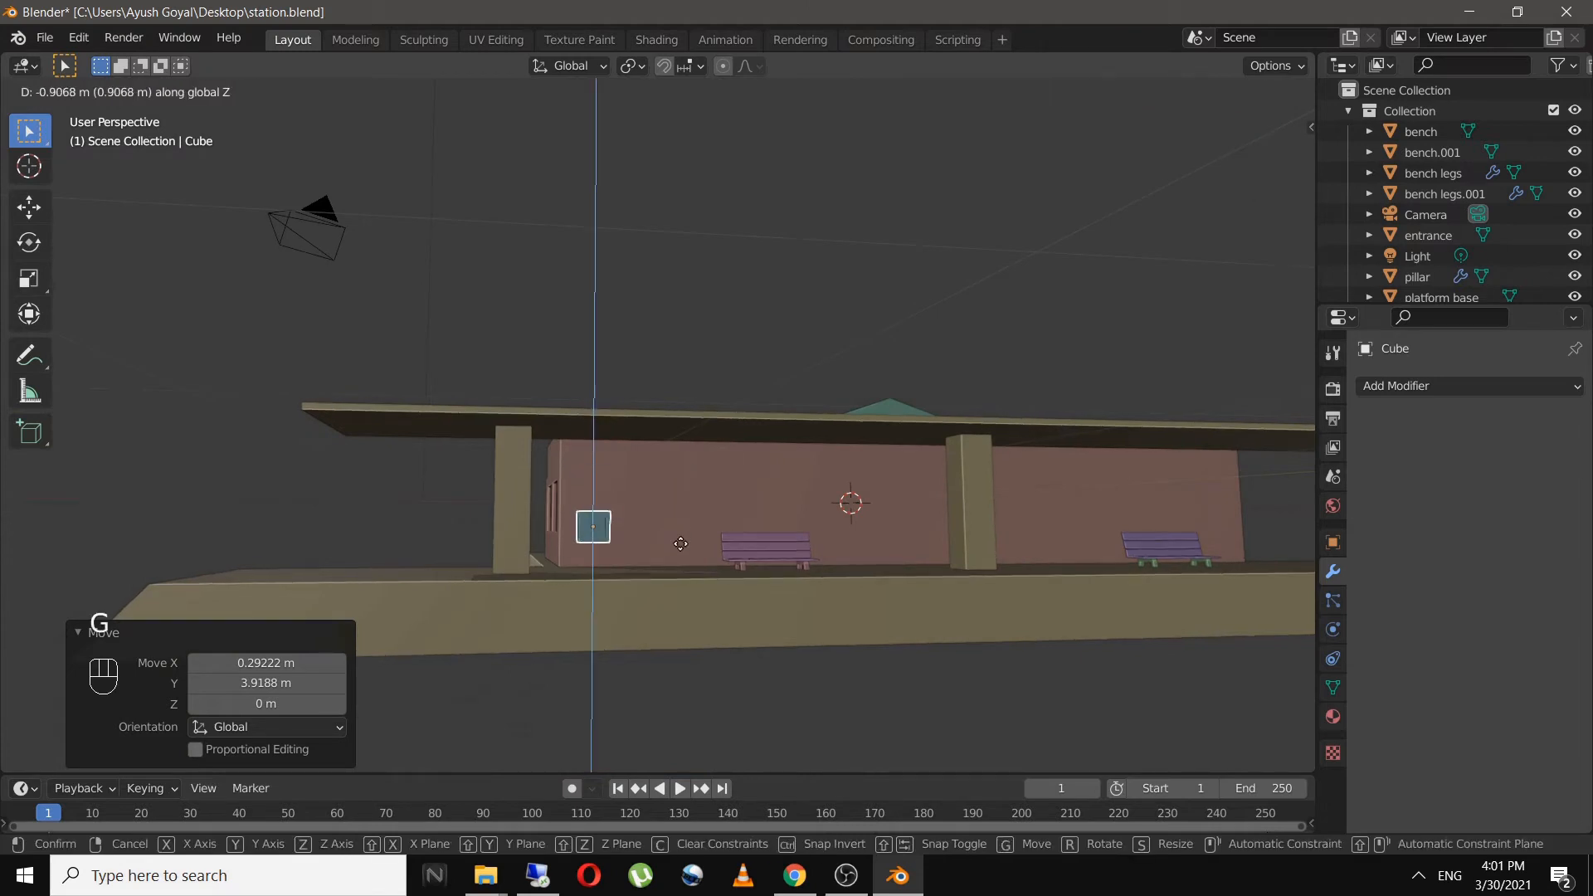
left_click(691, 581)
- Lower the crate a further 0.159 m or so along Z to rest on the platform floor
middle_click_drag(690, 581, 780, 456)
scroll(755, 450, "up", 5)
key("g")
key("z")
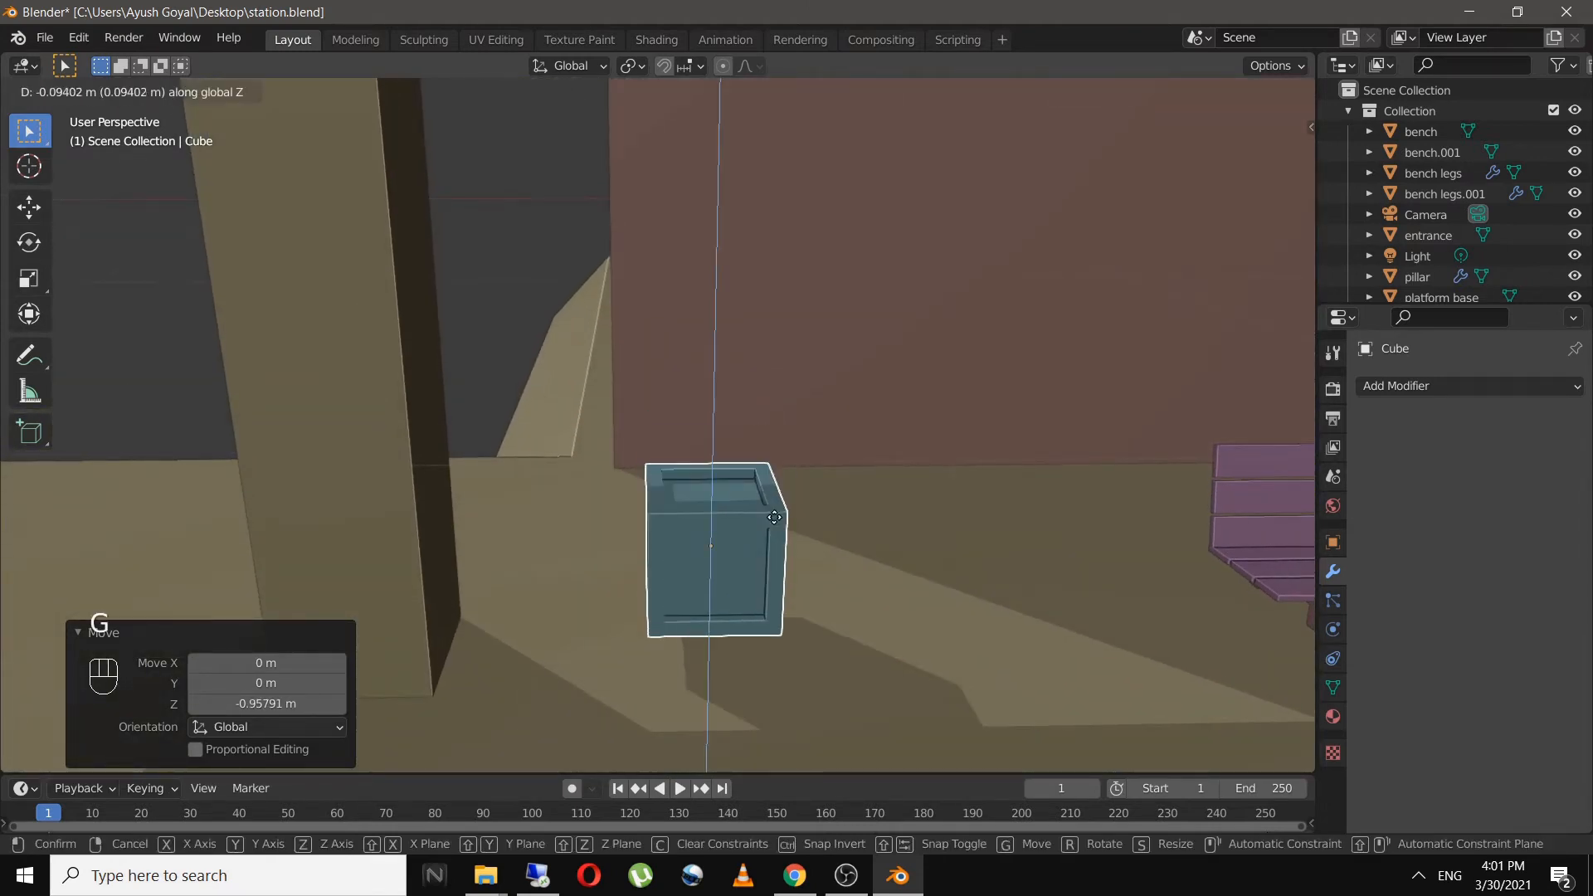
key("shift")
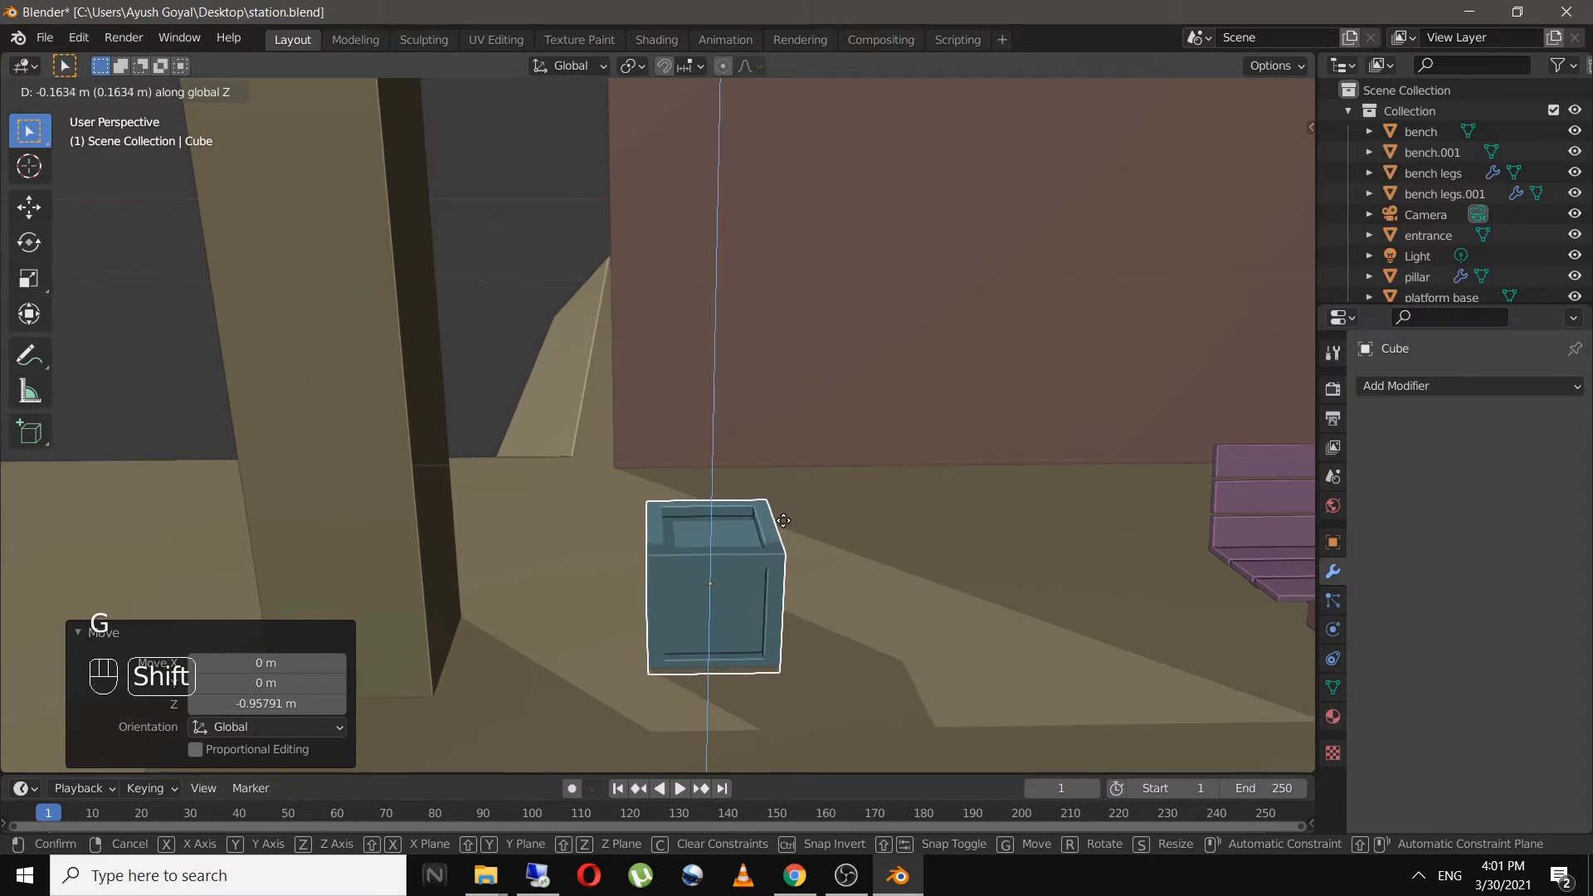
left_click(788, 503)
- Rotate the crate about -31.2° around Z and move it about 0.236 m along X toward the end pillar
middle_click_drag(934, 554, 946, 372, "shift")
middle_click_drag(853, 408, 842, 491, "shift")
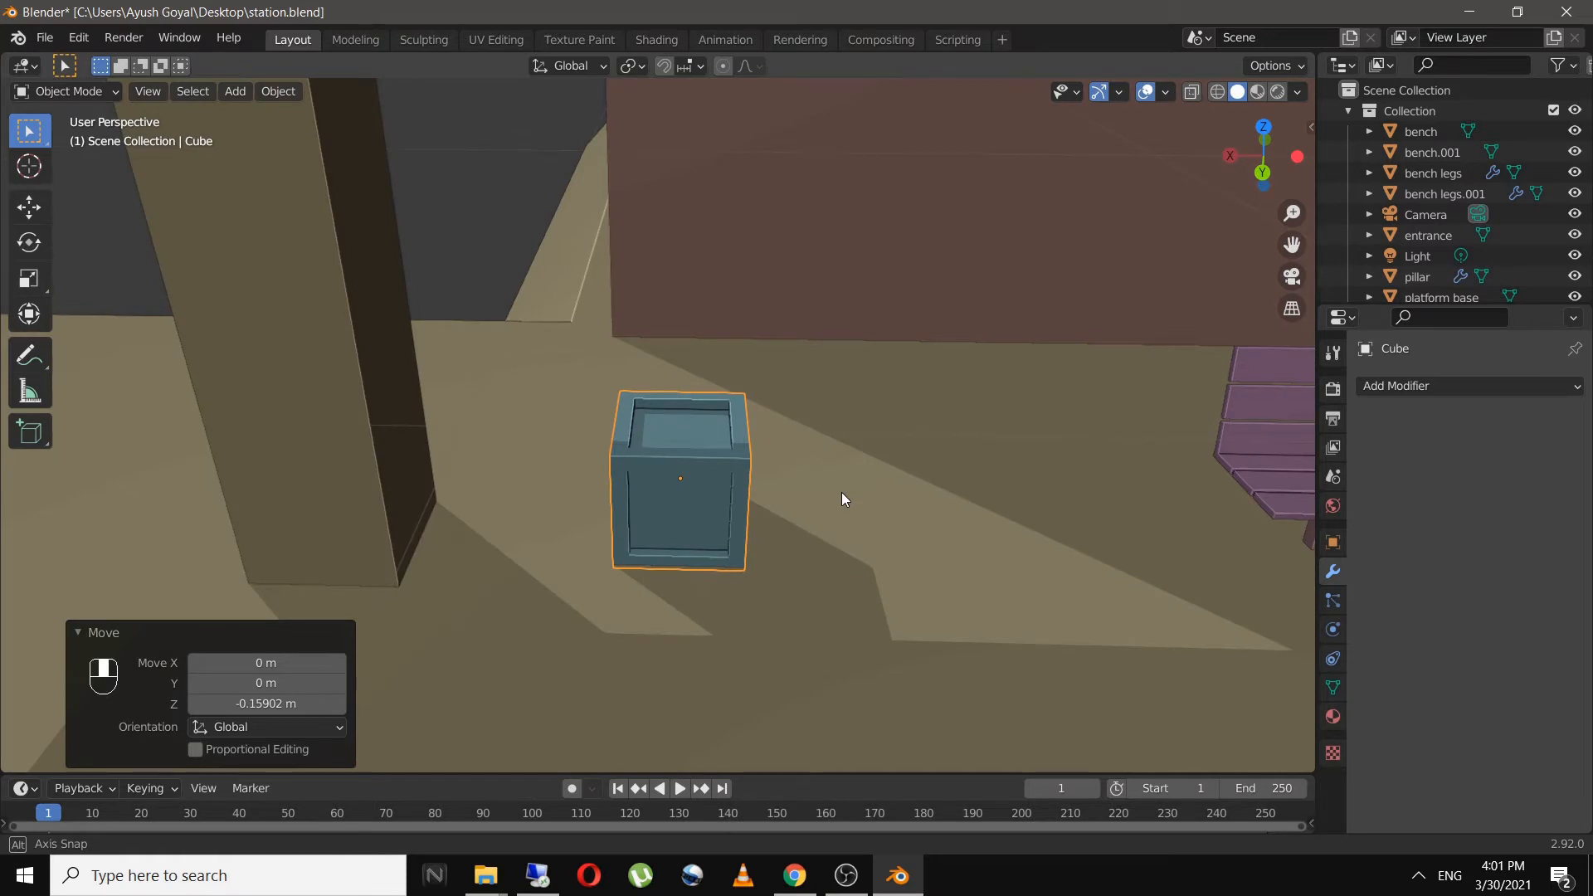
key("r")
key("z")
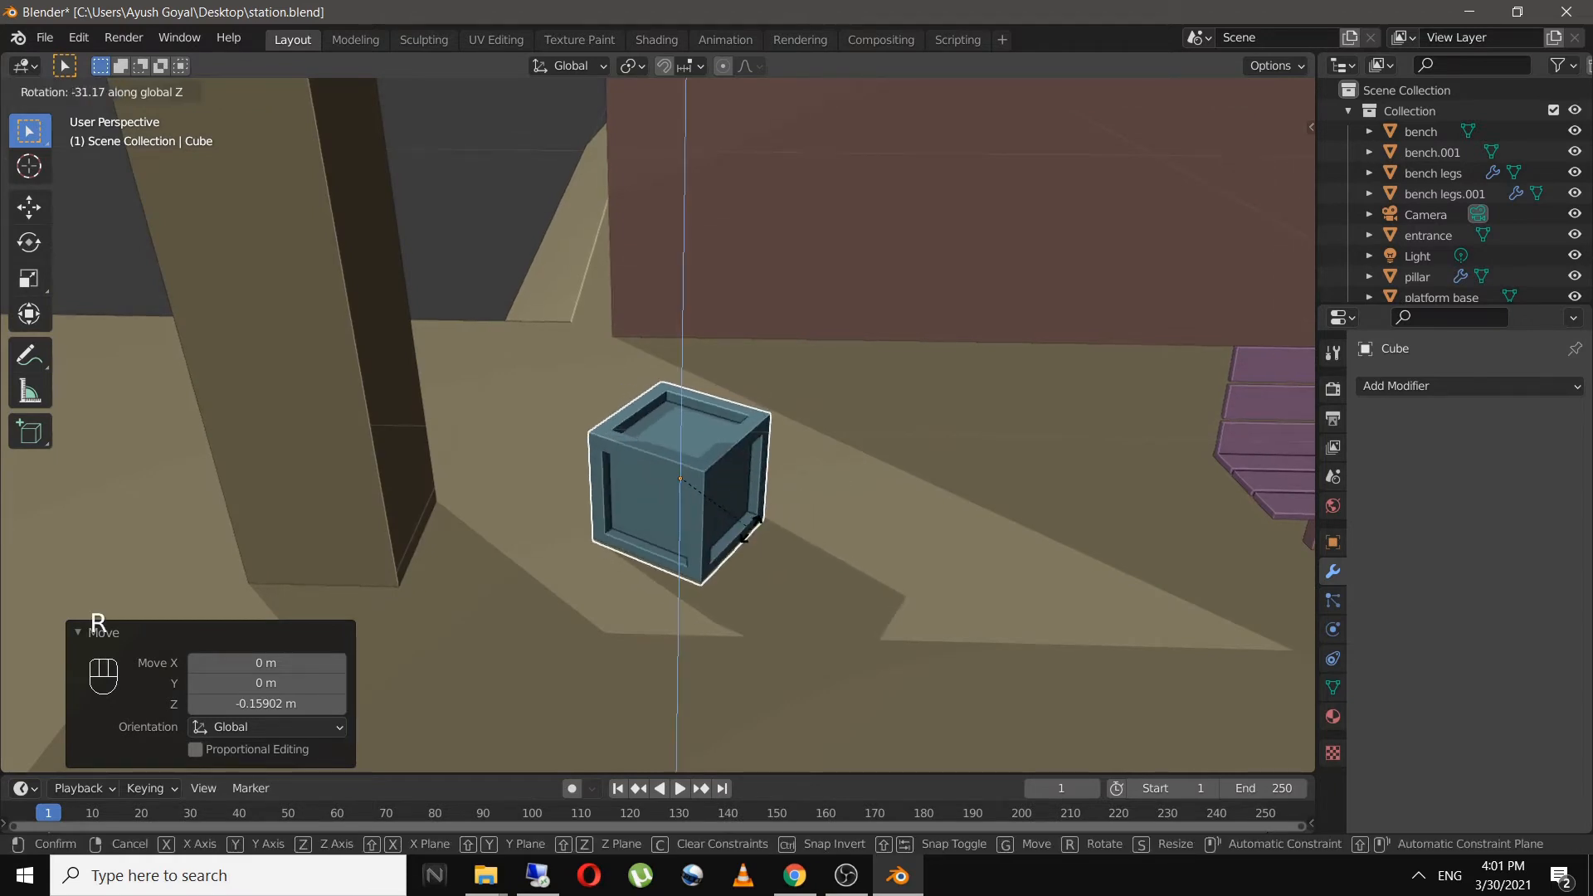
left_click(751, 531)
key("g")
key("x")
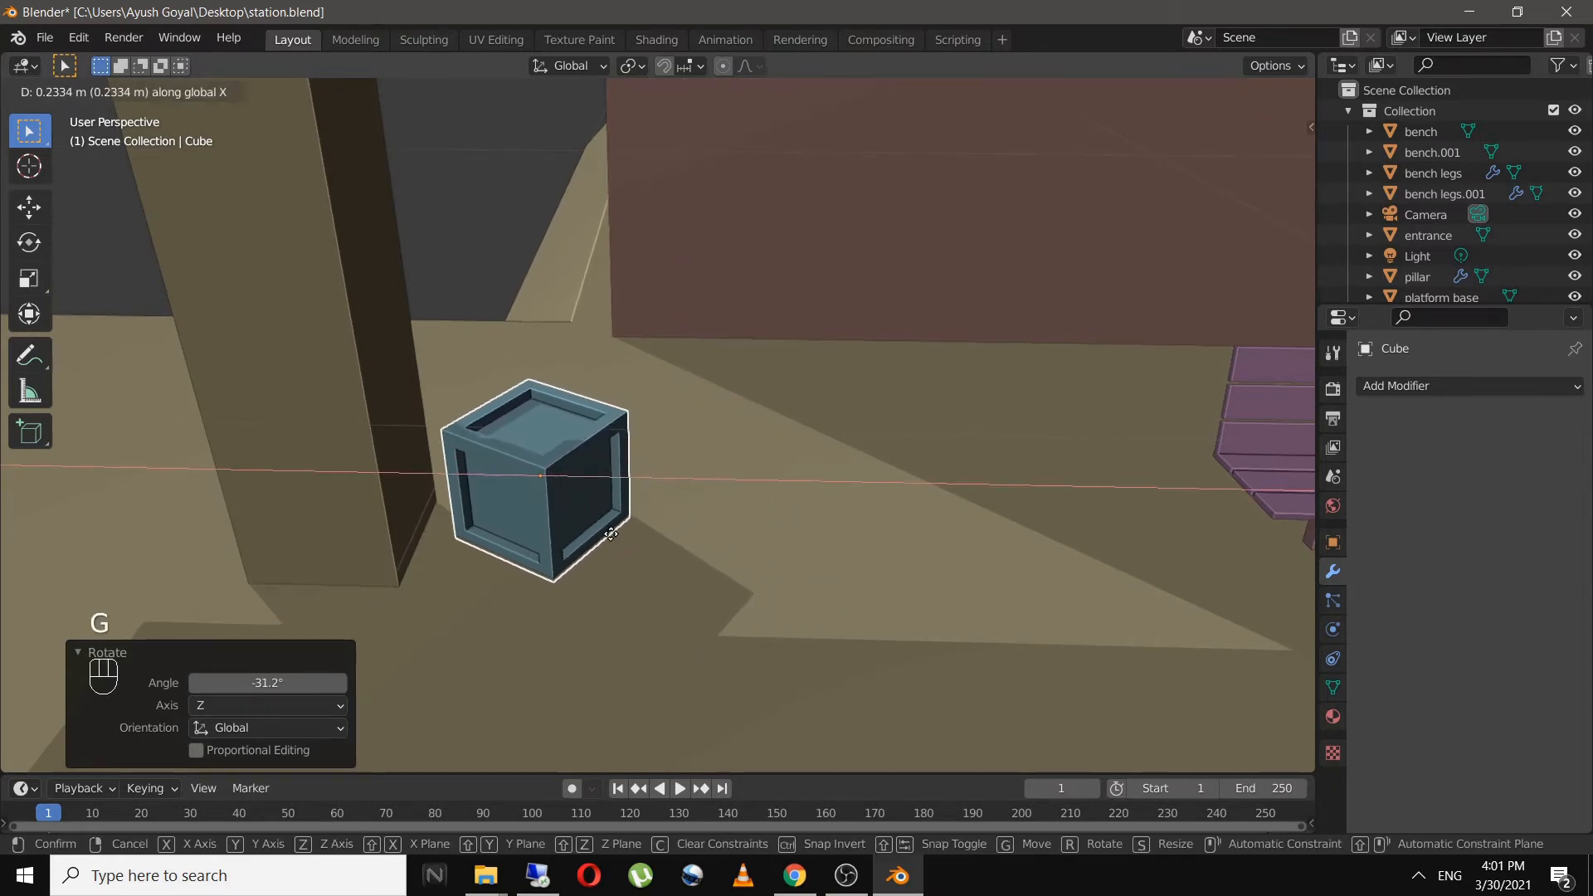
left_click(611, 540)
- Duplicate the crate about -0.29 m along X and shift the copy about 0.082 m along Y
key("shift+d")
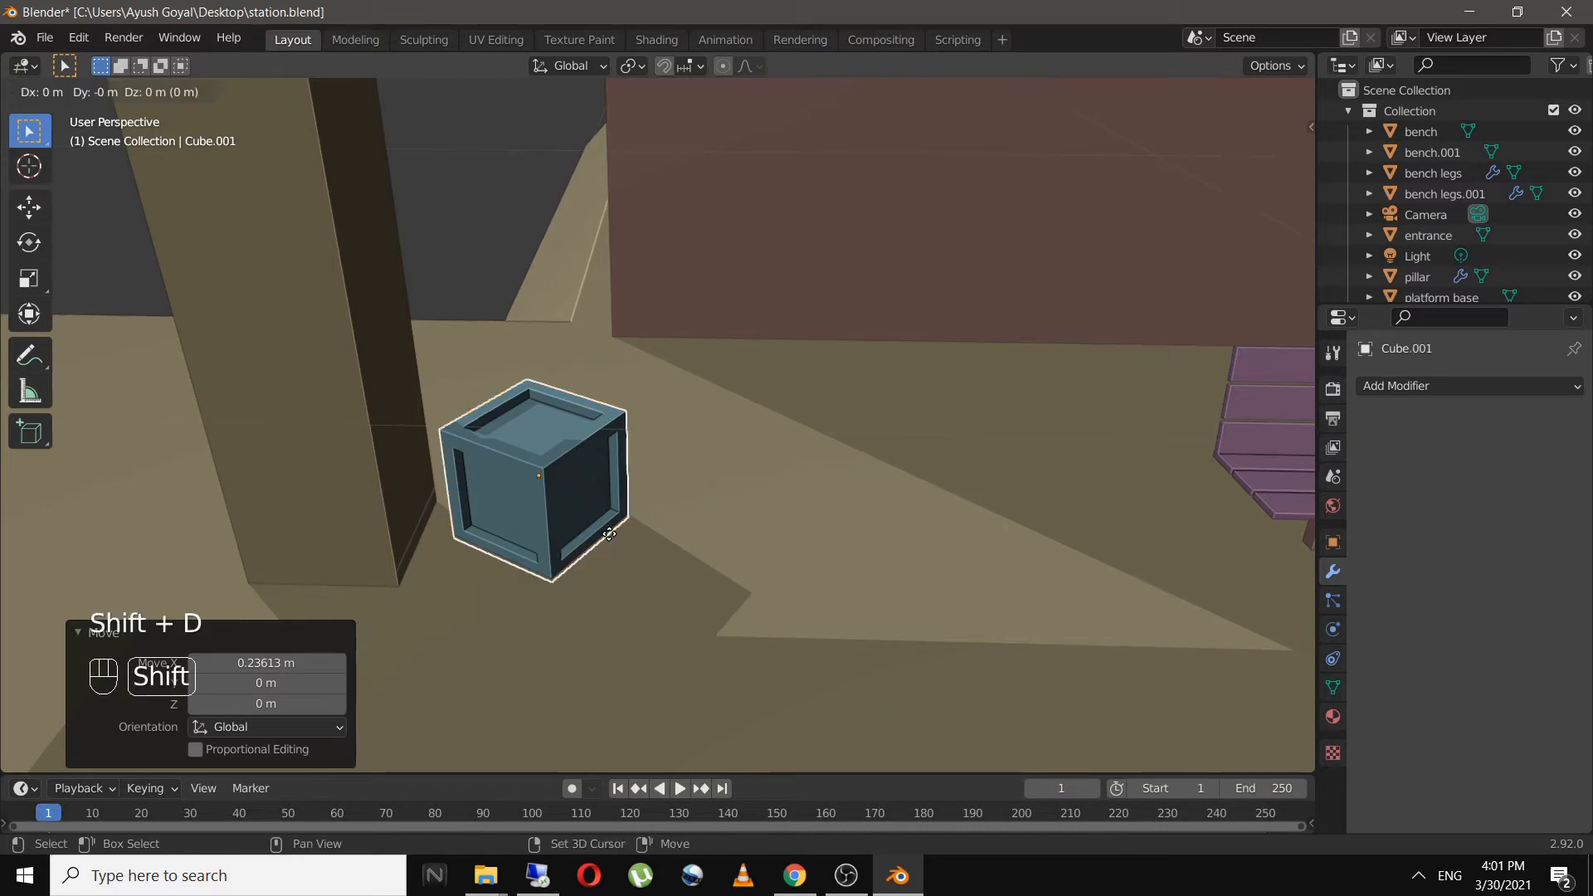
key("x")
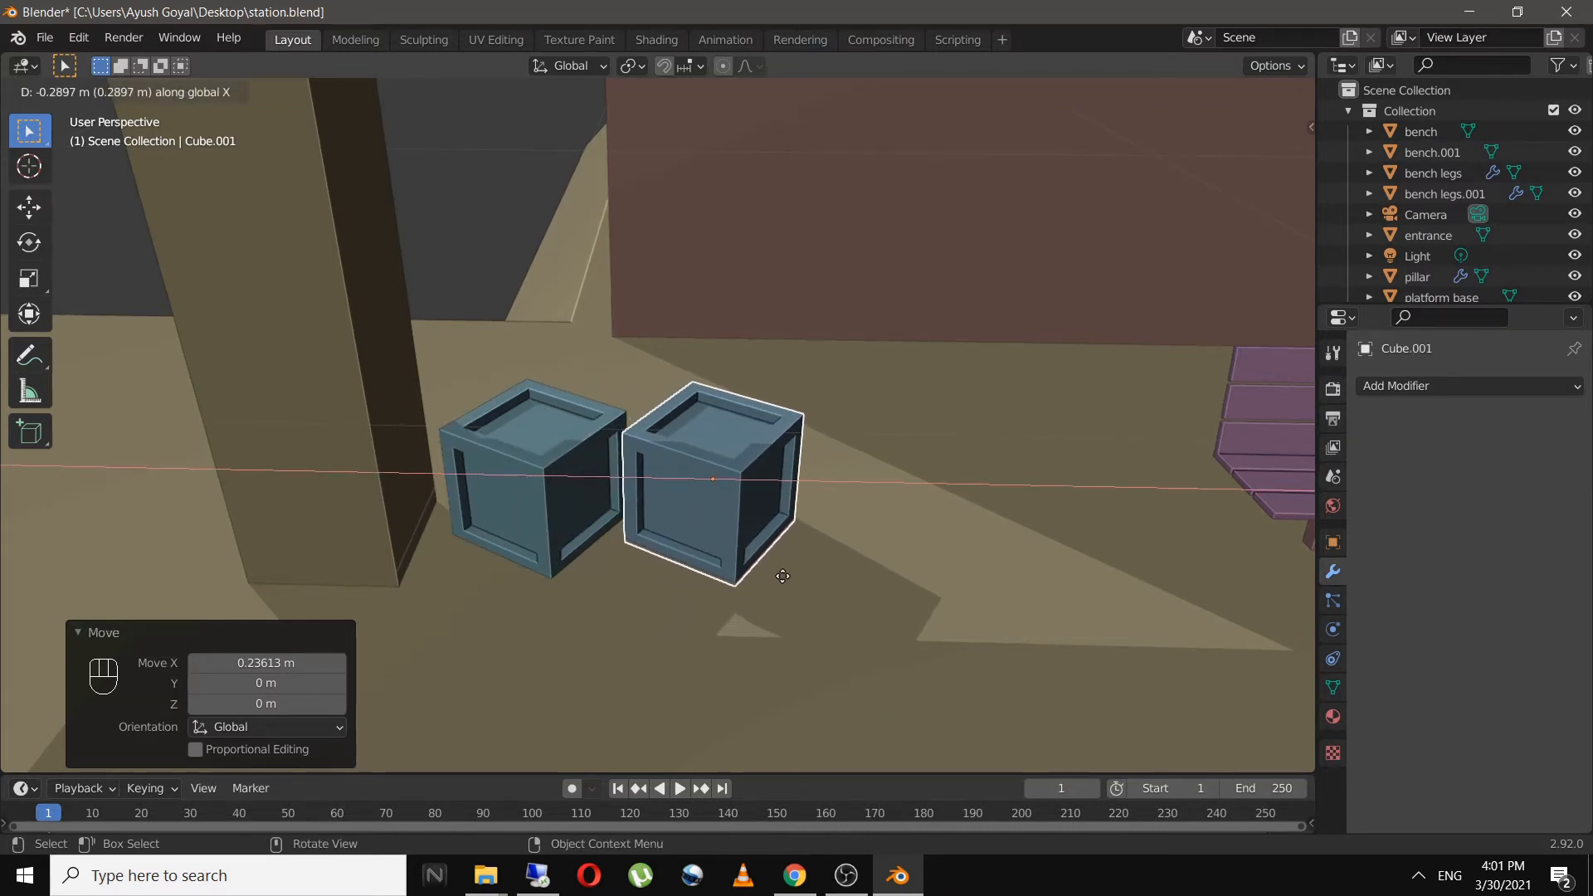
left_click(782, 576)
key("g")
key("y")
left_click(770, 557)
- Rotate the duplicated crate around Z nearly square to the platform and shift it along X close to the first crate
key("r")
key("x")
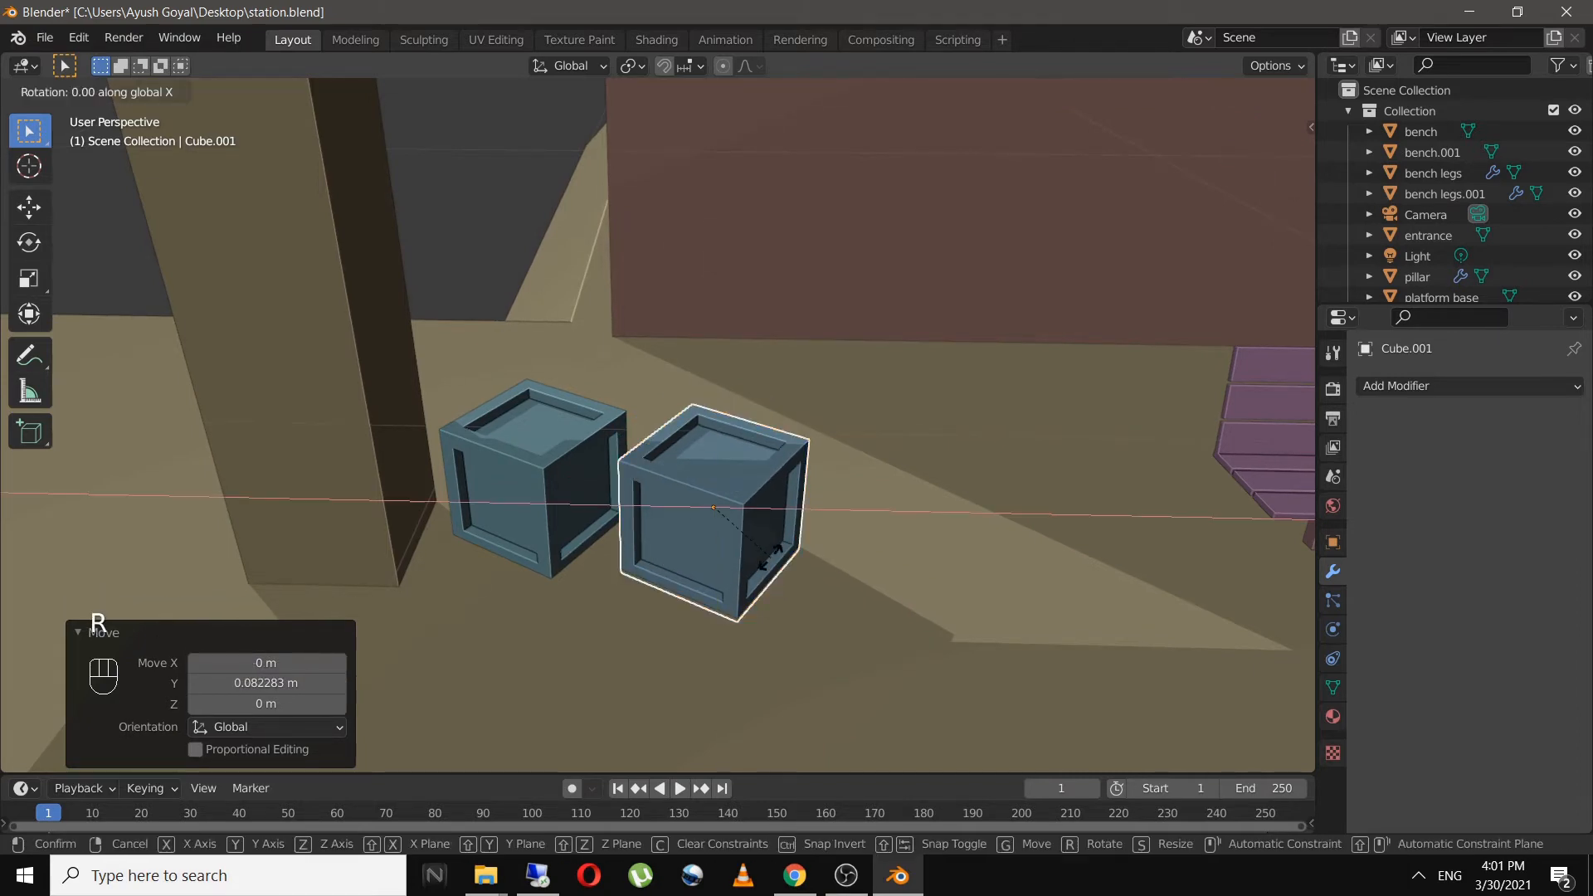
key("z")
left_click(805, 511)
key("g")
key("x")
left_click(783, 513)
- Hide the shed roof covering the platform
scroll(714, 342, "down", 8)
left_click(714, 342)
key("h")
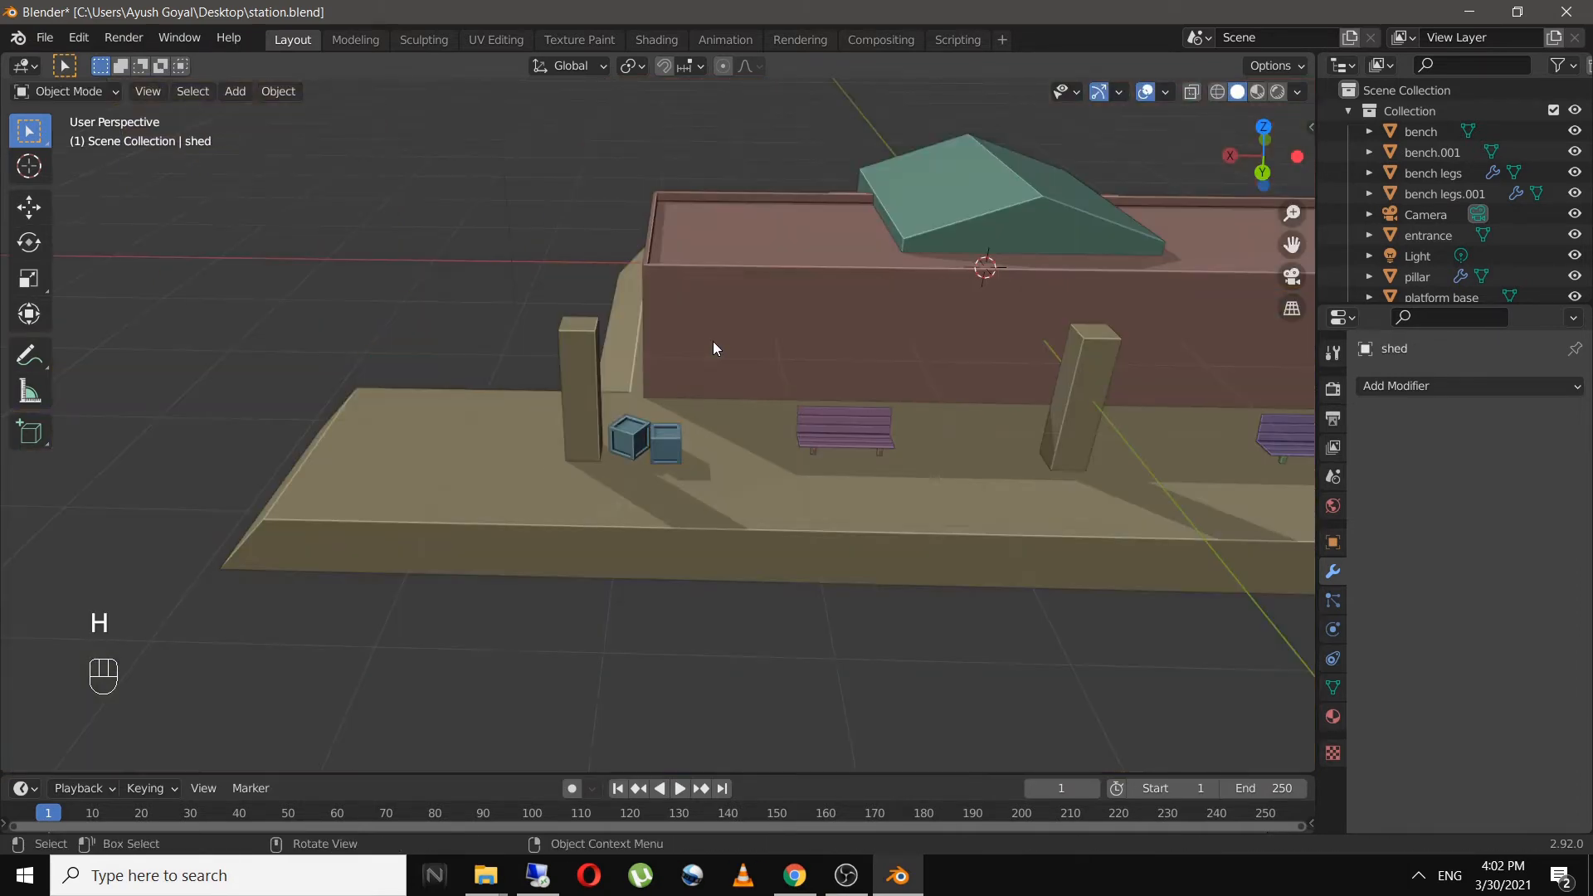
- Nudge the second crate about 0.038 m in X and 0.066 m in Y from the top view
key("KP_7")
middle_click_drag(716, 343, 752, 526, "shift")
scroll(751, 523, "up", 4)
left_click(724, 309)
key("g")
left_click(783, 297)
- Duplicate the second crate over the first one and raise the copy about 0.212 m along Z to stack it
key("shift+d")
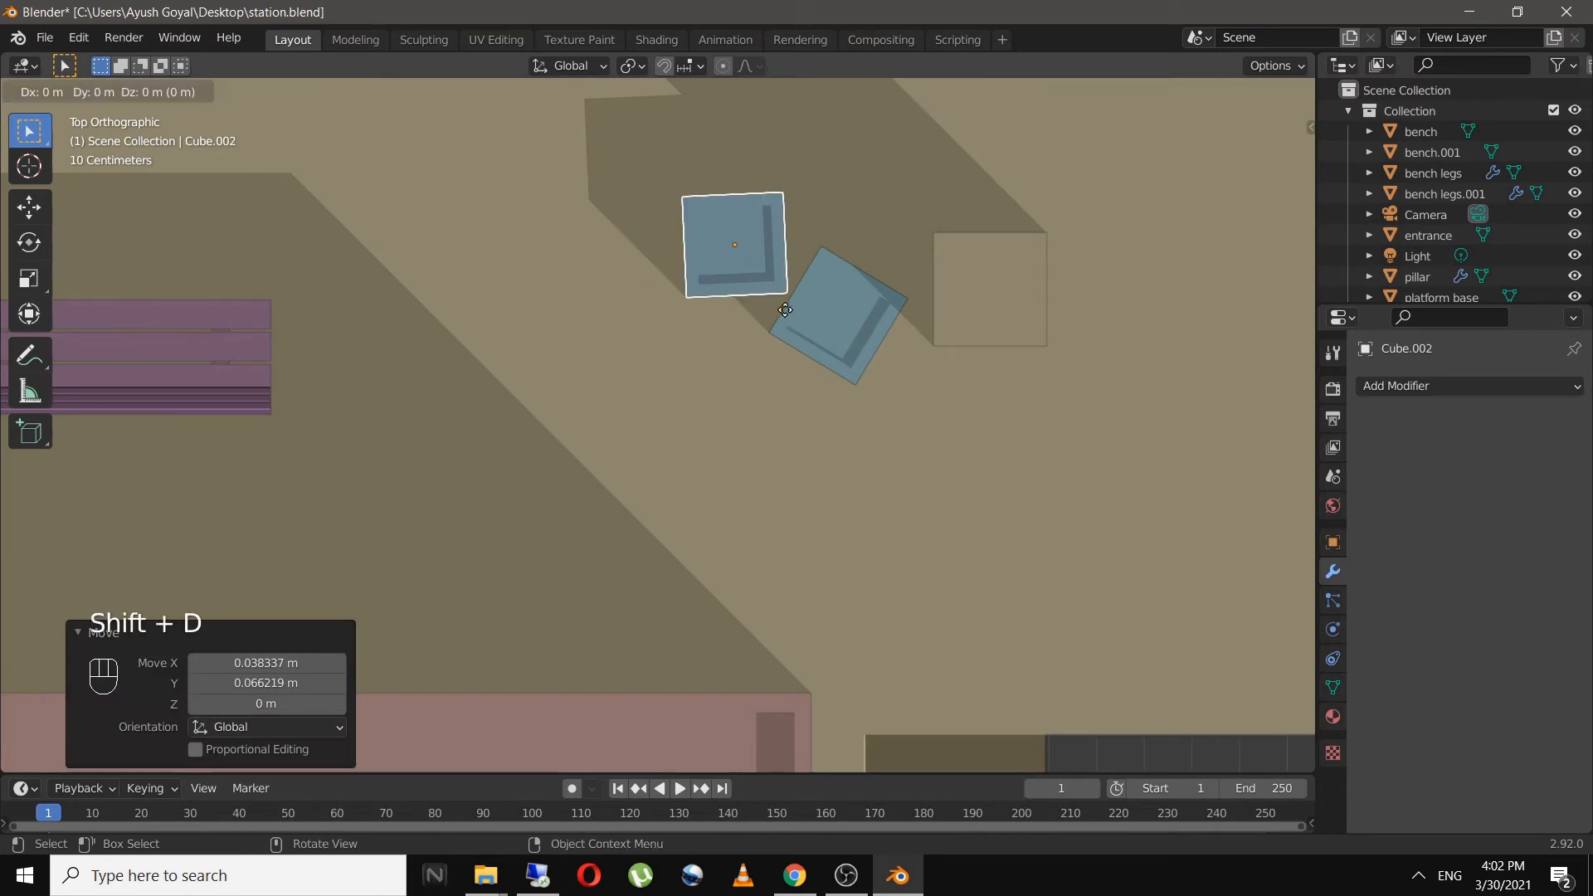
left_click(886, 380)
middle_click_drag(886, 380, 888, 466)
key("g")
key("z")
left_click(903, 404)
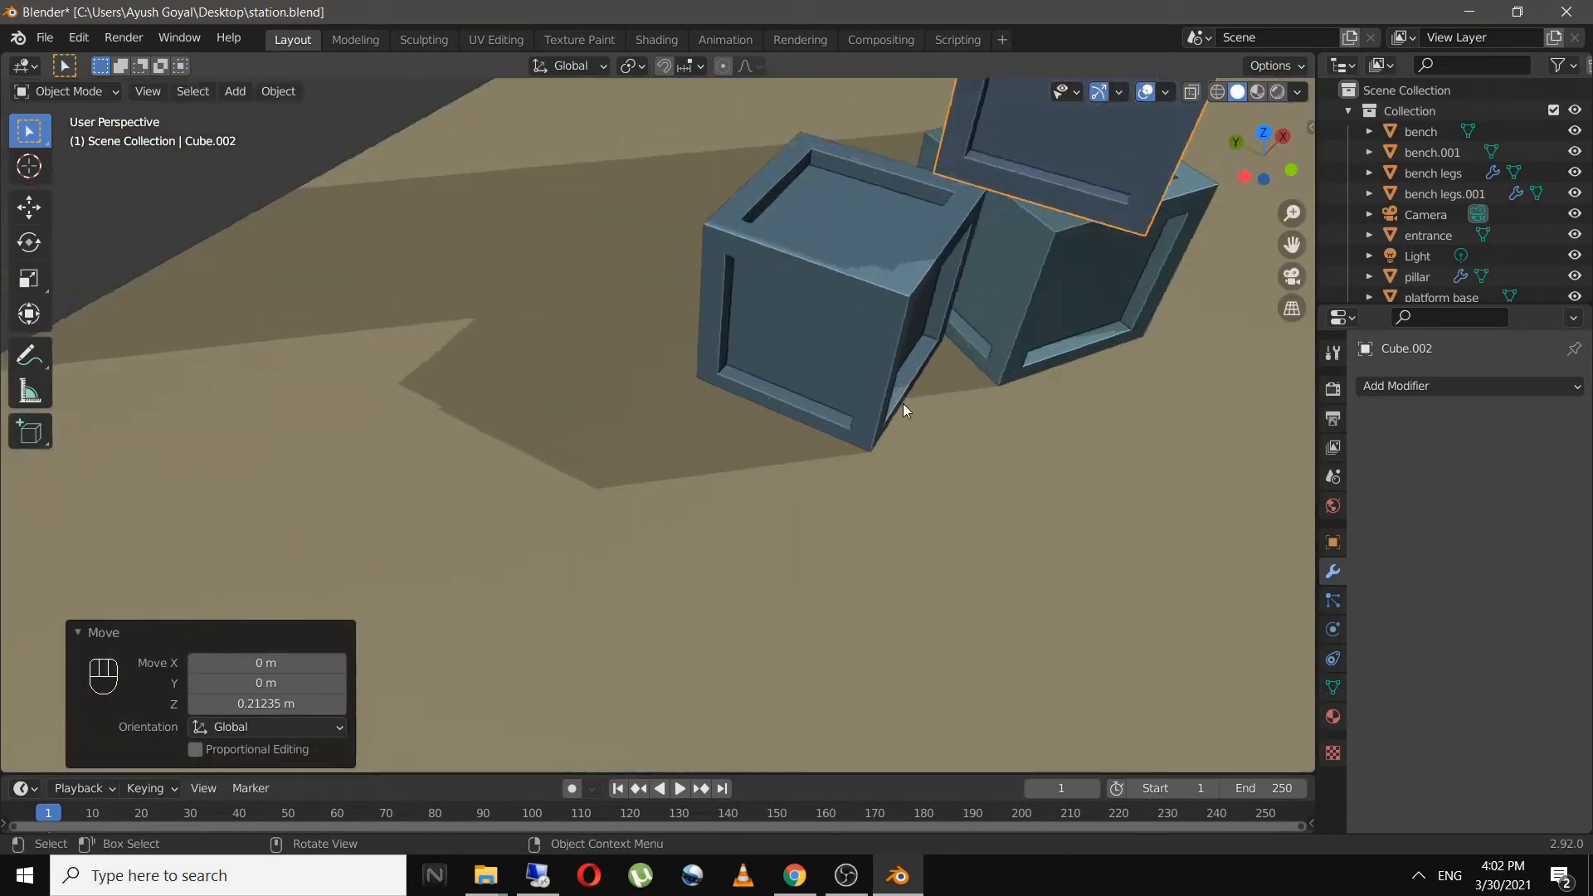
- Duplicate all three crates and place the copies beside the pillar at the opposite end of the platform
middle_click_drag(903, 404, 1133, 505)
scroll(739, 332, "down", 6)
left_click(621, 317, "shift")
left_click(704, 375, "shift")
key("KP_7")
scroll(704, 375, "down", 5)
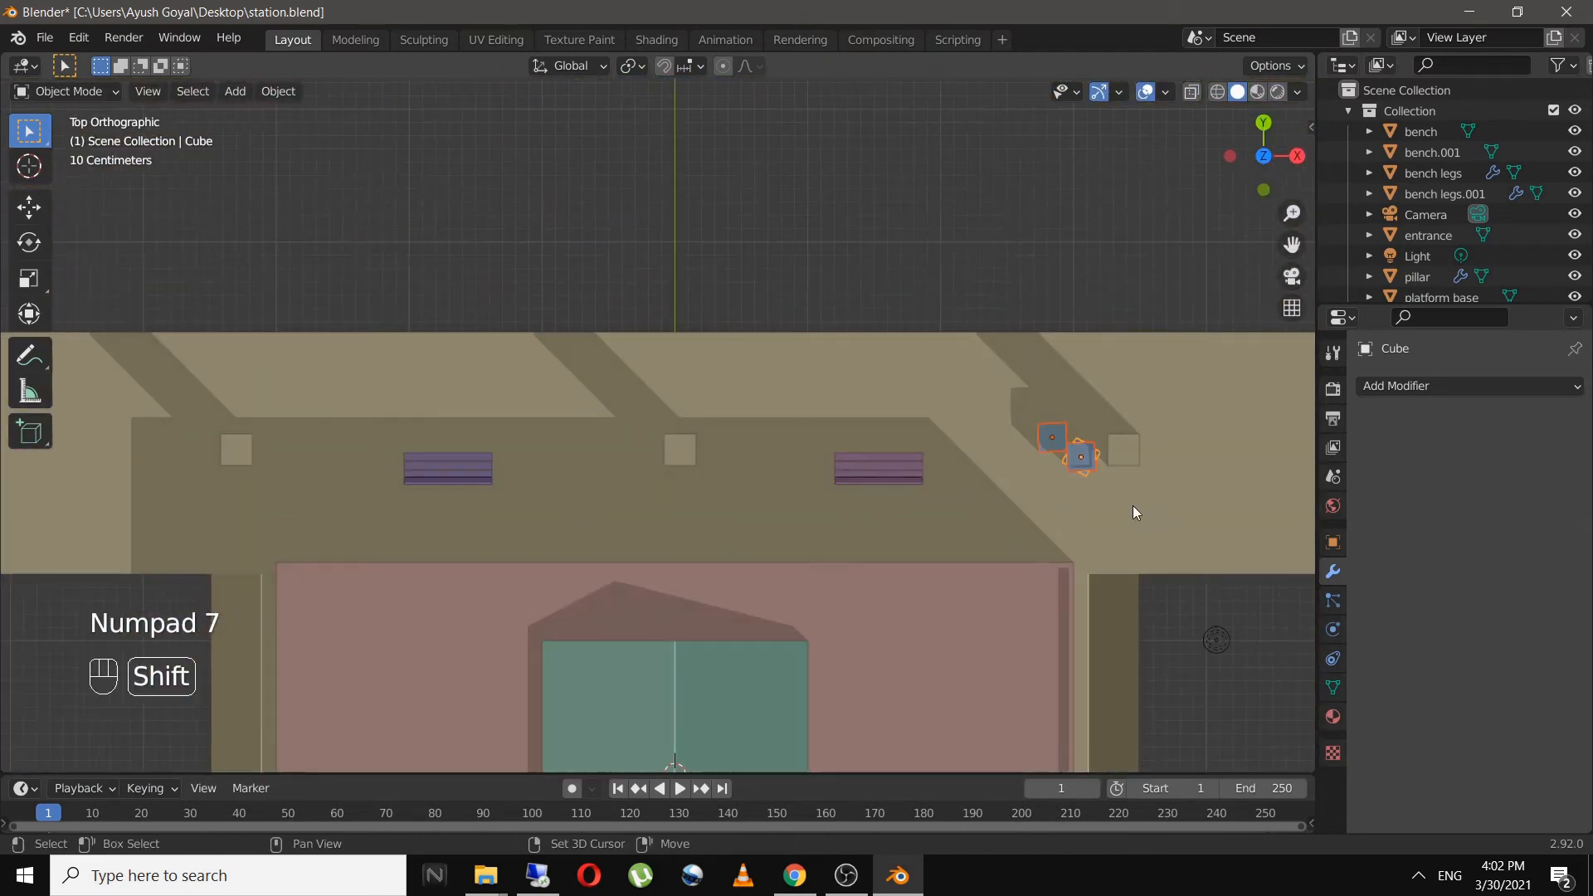
key("shift+d")
left_click(306, 523)
middle_click_drag(307, 522, 603, 478, "shift")
- Duplicate the stacked crates about 3.35 m along X beside the middle pillar and shift them along Y toward the station wall
left_click(471, 400)
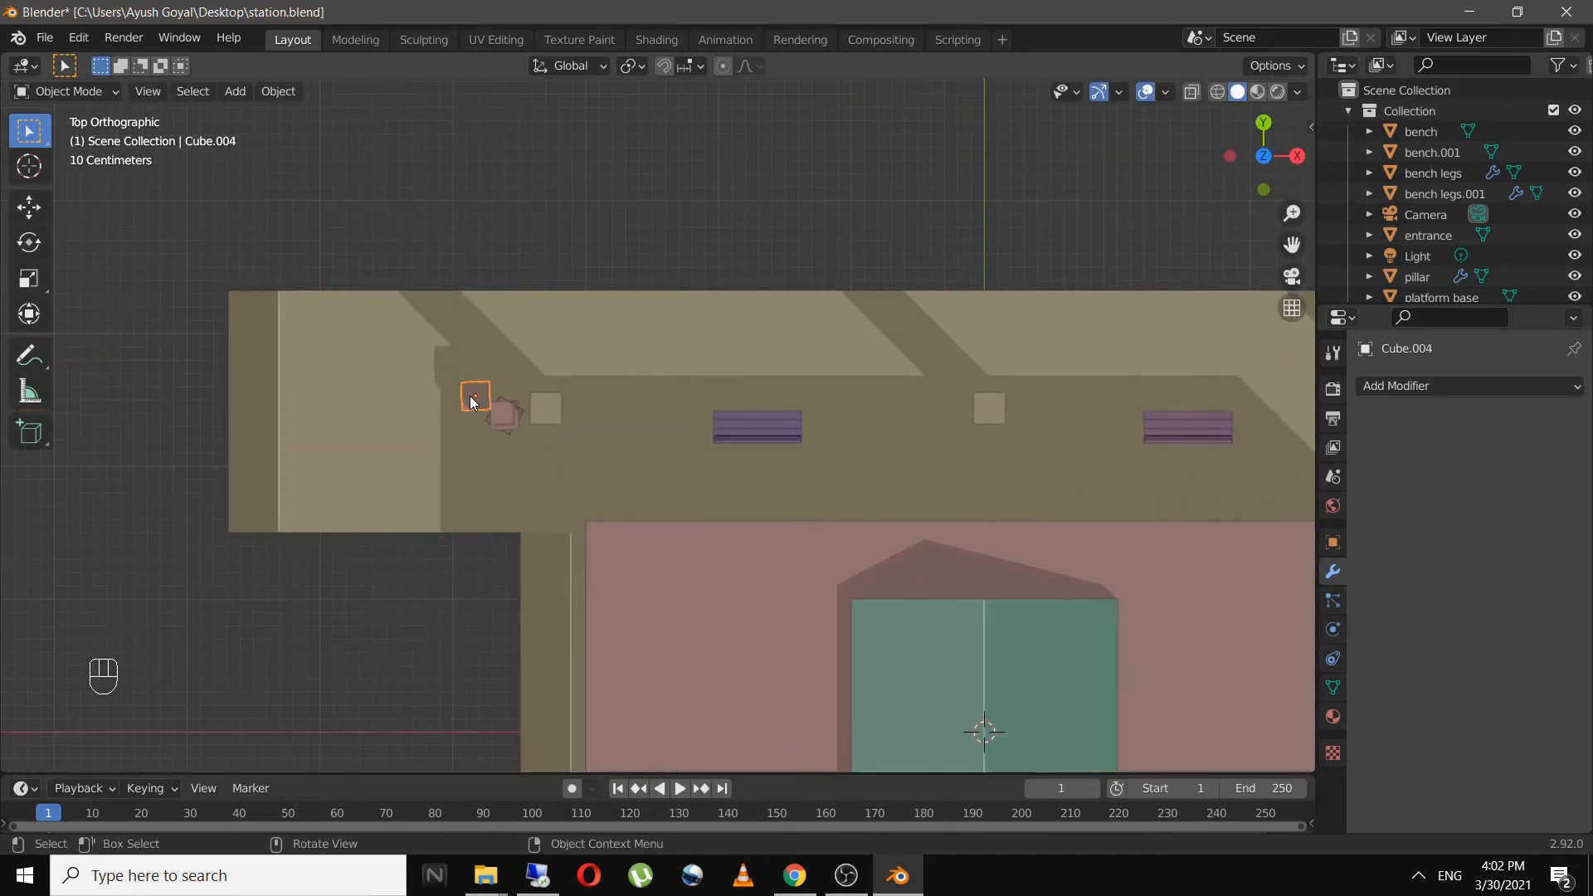
key("shift+d")
key("x")
left_click(966, 458)
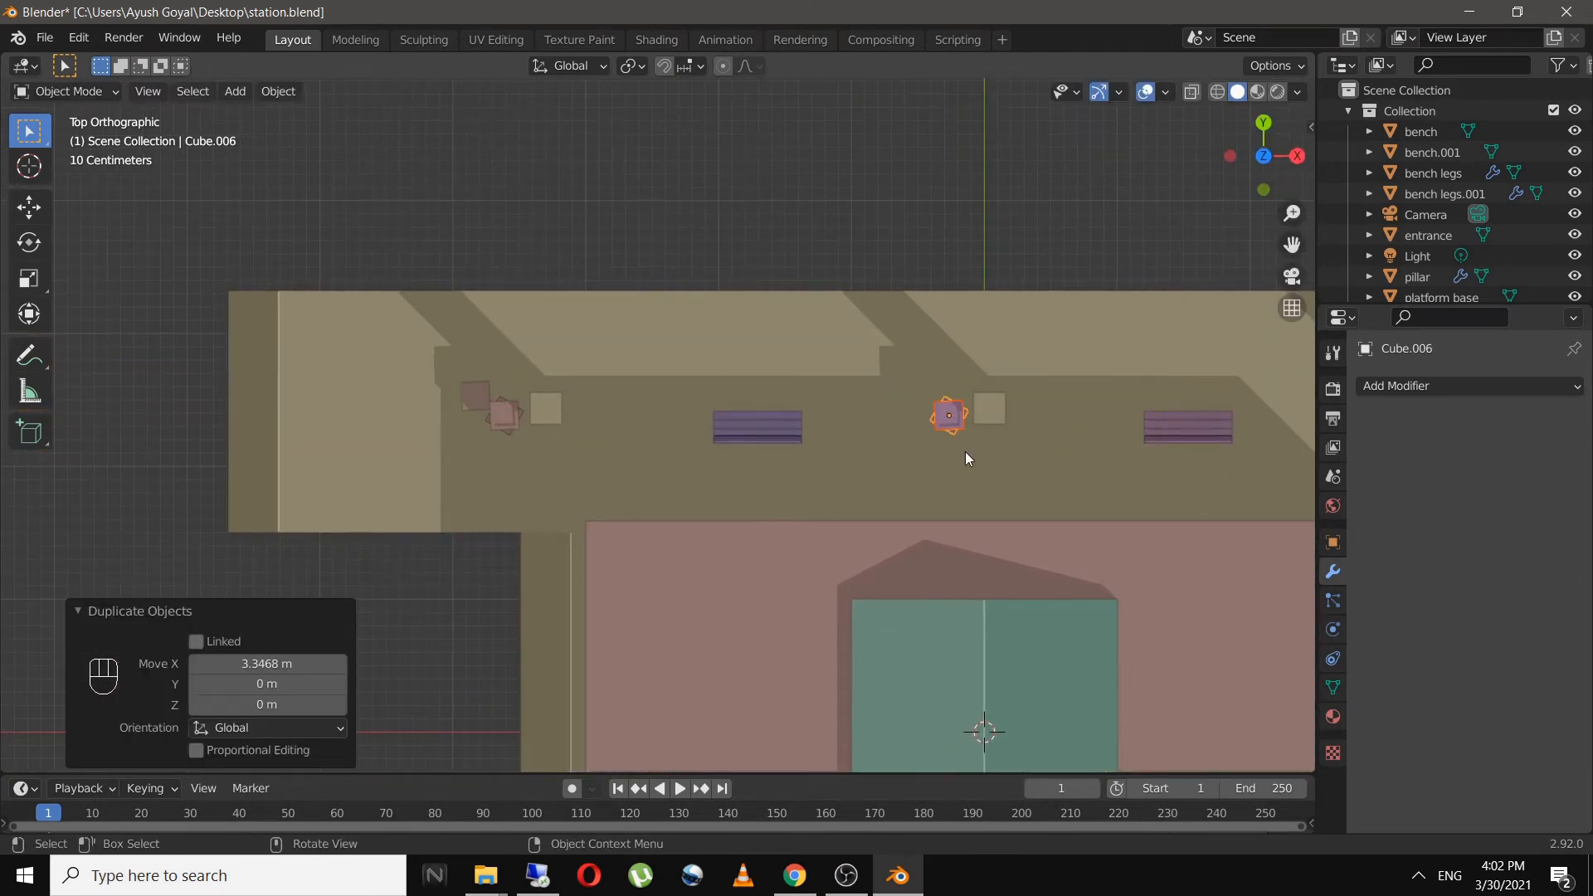
key("g")
key("y")
left_click(964, 488)
- Deselect the crates and unhide the shed roof
left_click(987, 261)
middle_click_drag(983, 332, 768, 212)
scroll(1464, 260, "down", 4)
left_click(1575, 185)
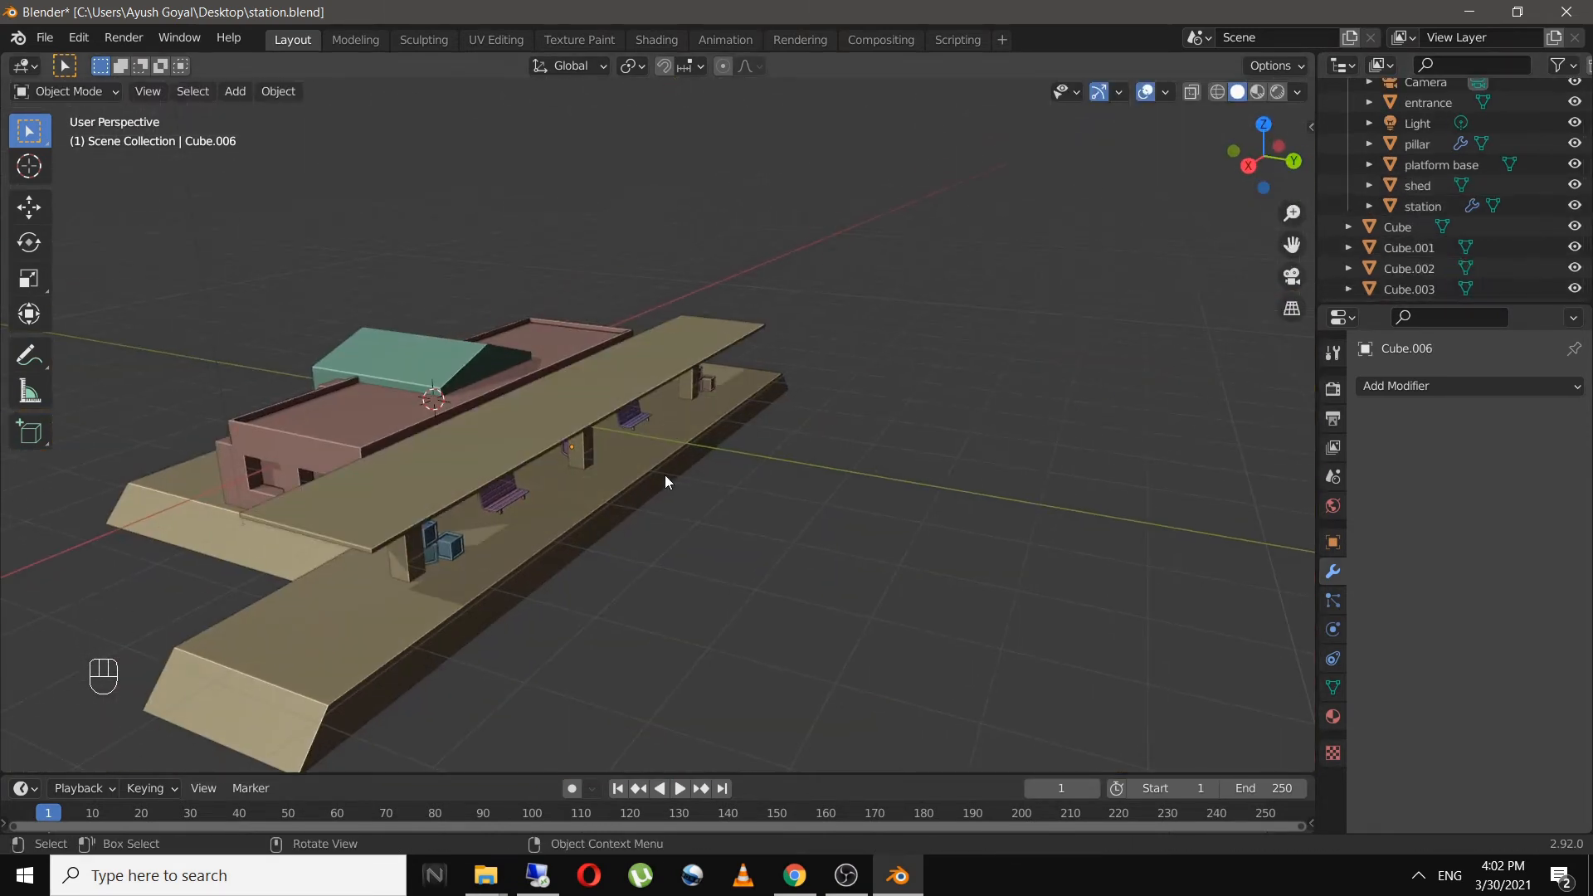
- Select the platform base and enter Edit Mode on it
scroll(665, 474, "up", 3)
middle_click_drag(705, 490, 1070, 458, "shift")
mouse_move(1071, 458)
middle_mouse_down()
mouse_move(1017, 456)
mouse_move(1048, 452)
middle_mouse_up()
middle_click_drag(955, 482, 938, 438, "shift")
scroll(938, 438, "down", 1)
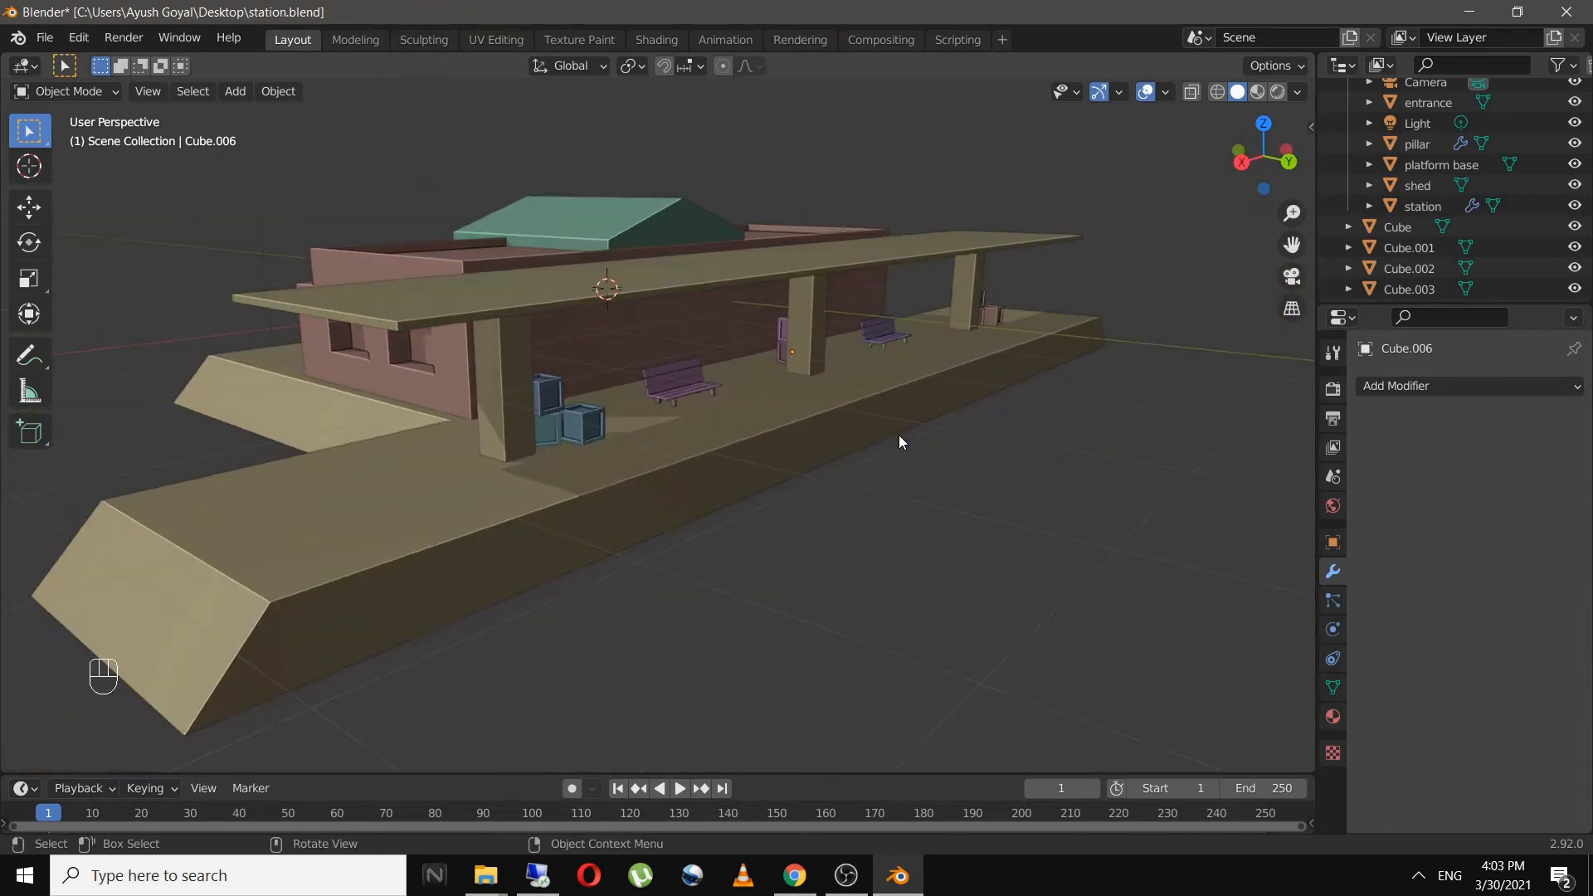
left_click(677, 295)
middle_click_drag(520, 429, 649, 503)
left_click(585, 488)
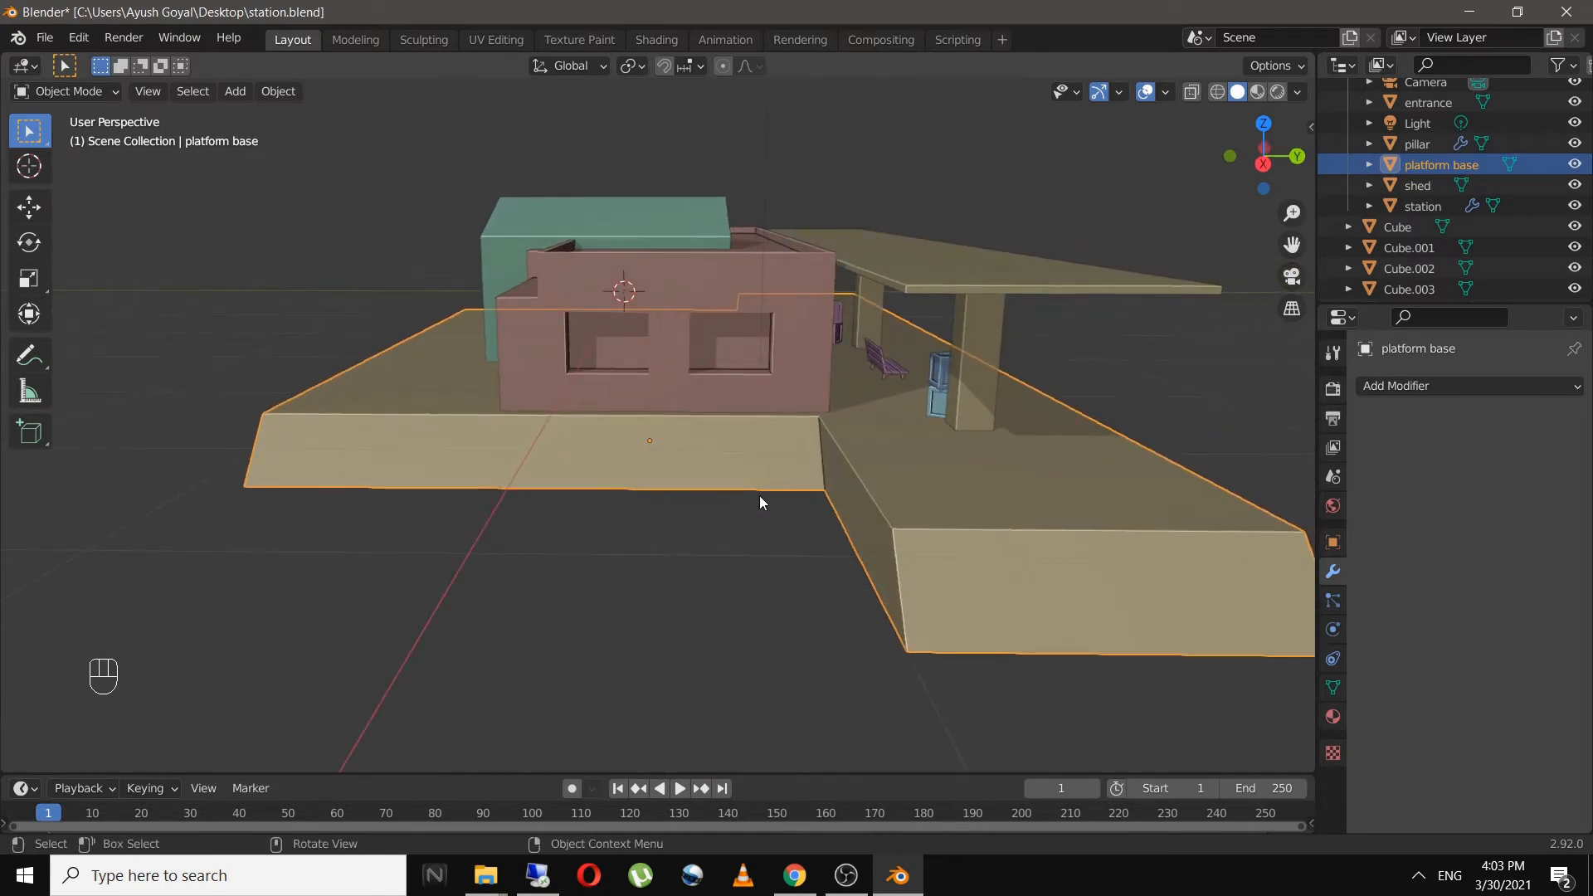
key("Tab")
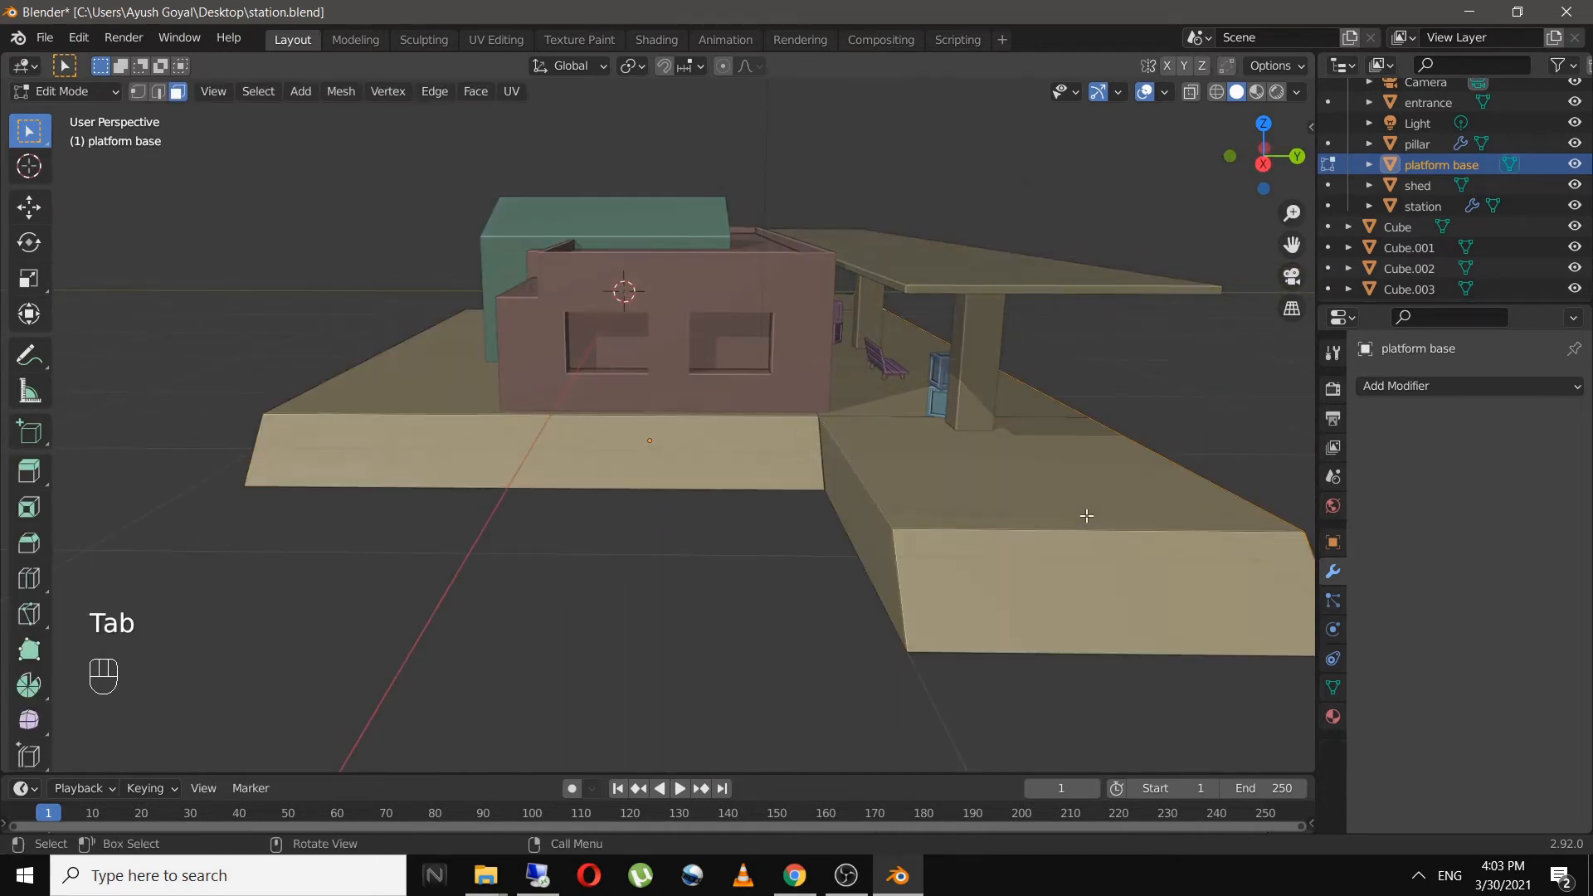
- Select the top, side, end and underside faces of the trackside platform strip and separate them into a new object
left_click(887, 530)
left_click(996, 575, "shift")
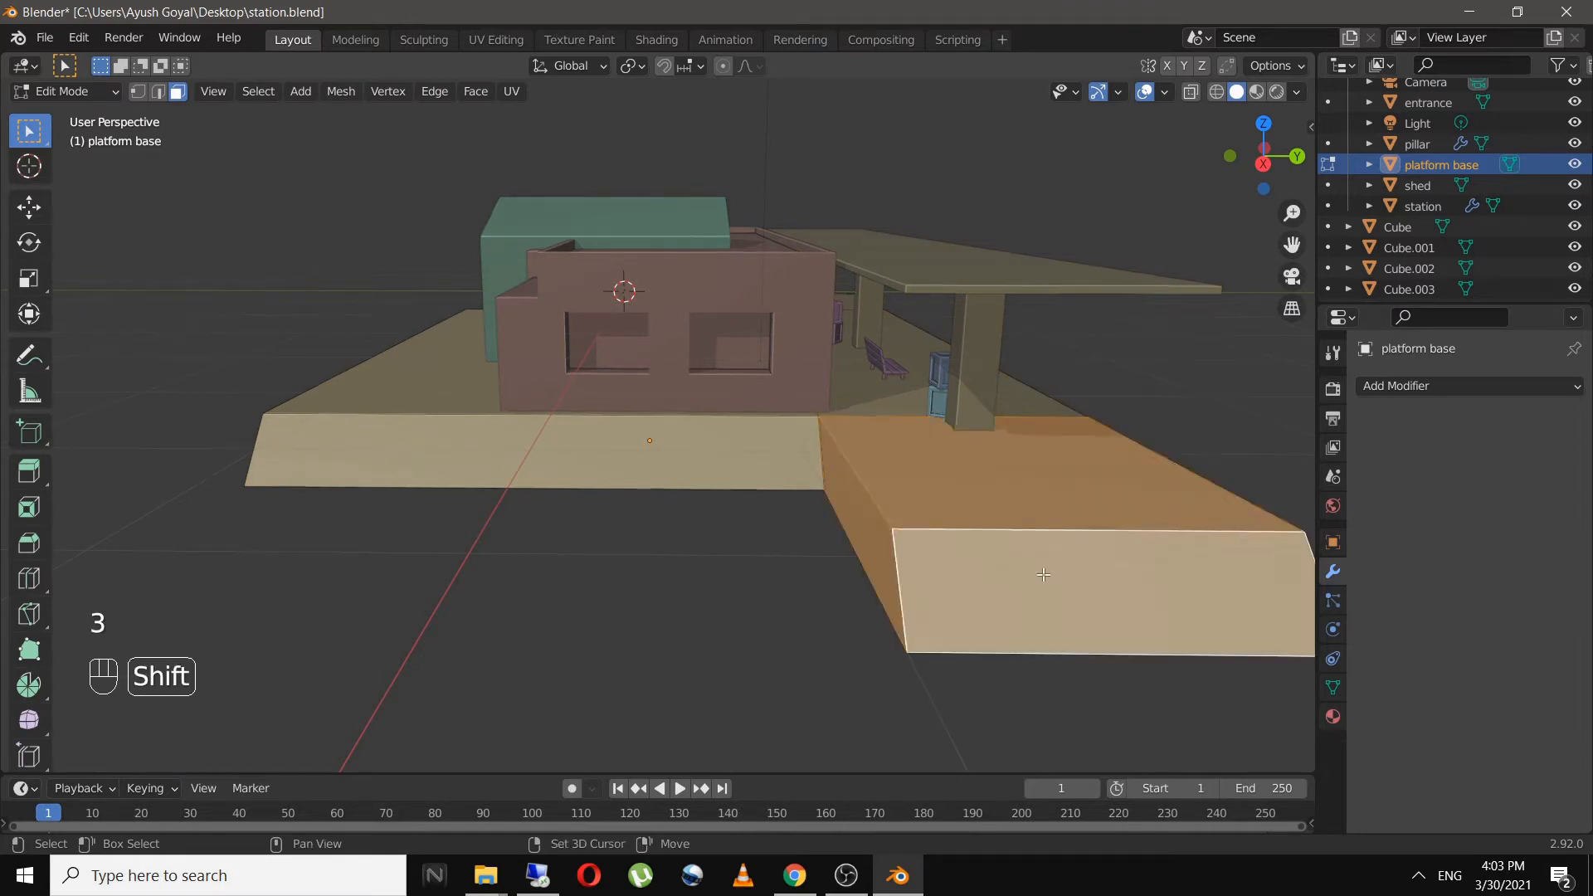
middle_click_drag(1065, 559, 964, 555)
left_click(476, 496, "shift")
left_click(656, 475, "shift")
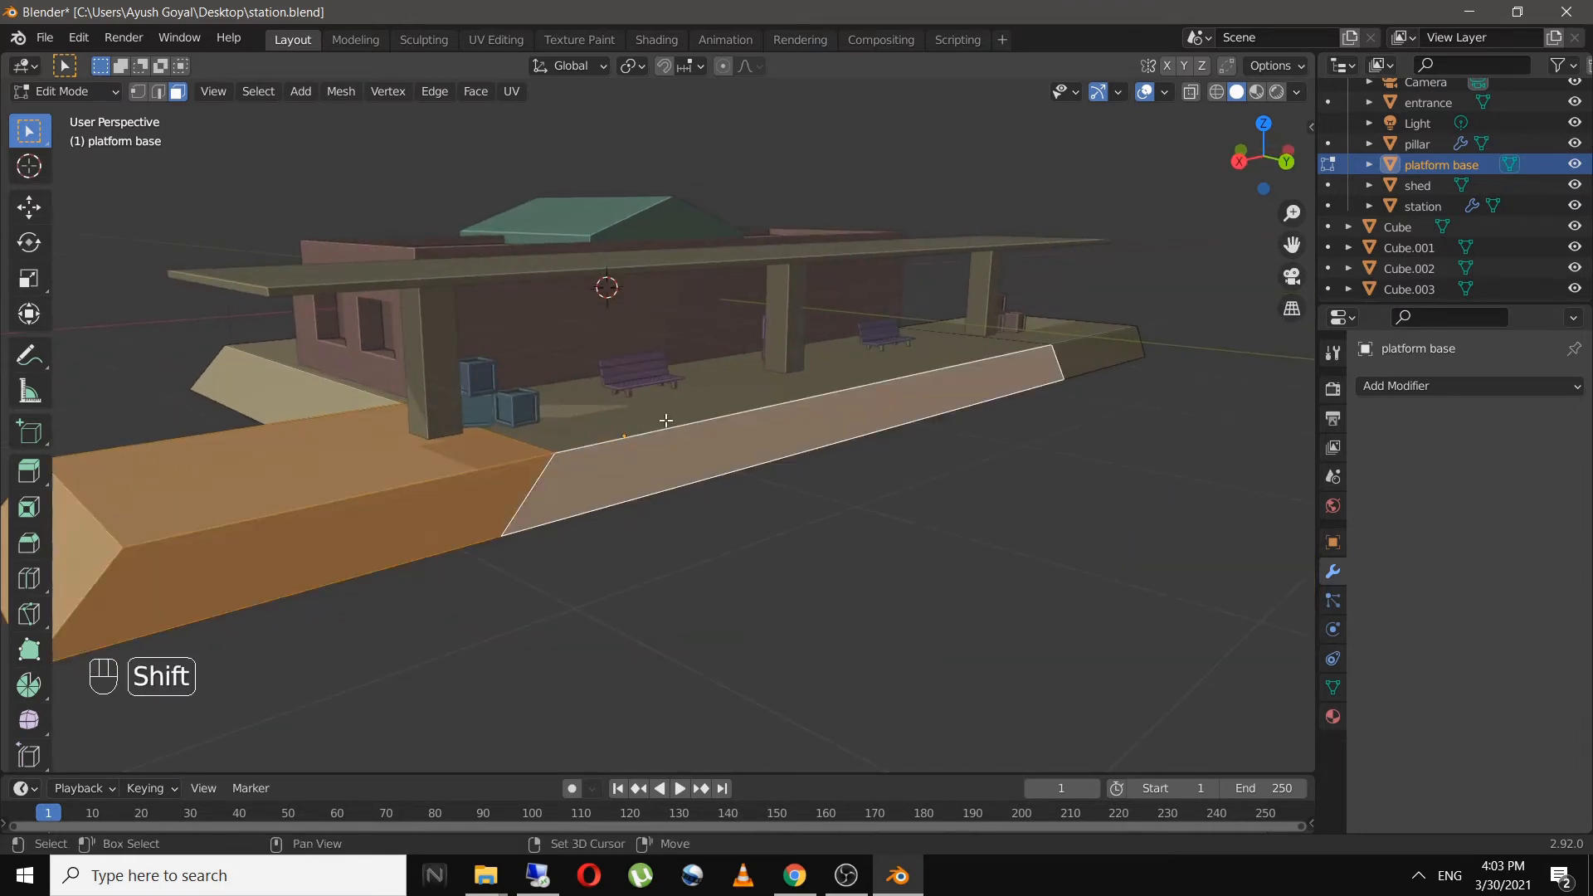
left_click(666, 419, "shift")
middle_click_drag(1009, 432, 832, 440)
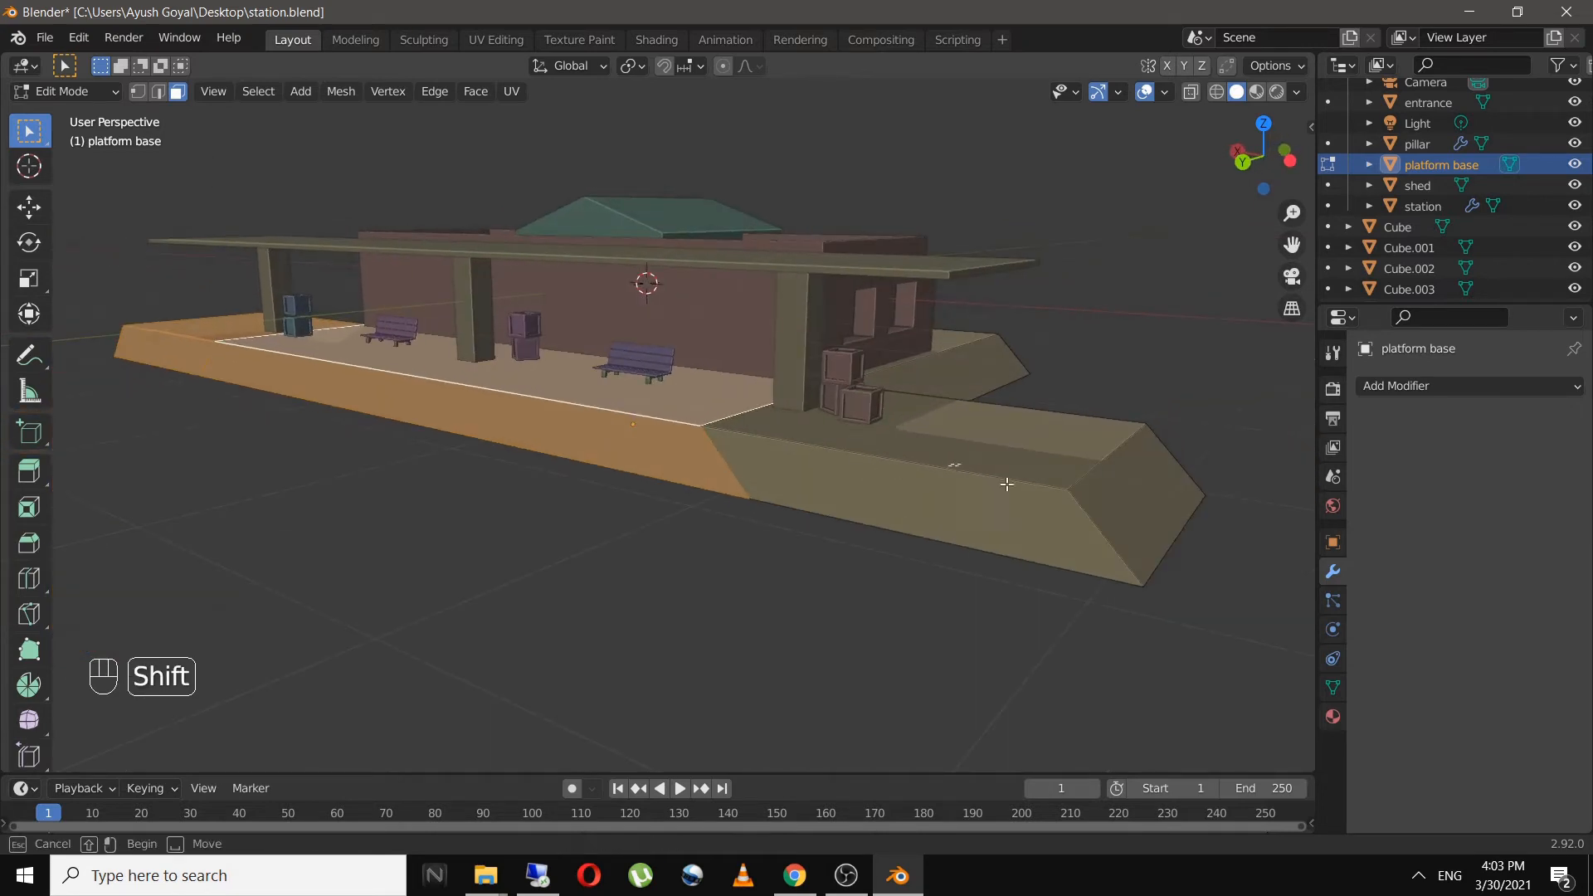
left_click(1152, 567, "shift")
middle_click_drag(1156, 569, 943, 505)
left_click(469, 445, "shift")
middle_click_drag(469, 445, 791, 322)
left_click(453, 367, "shift")
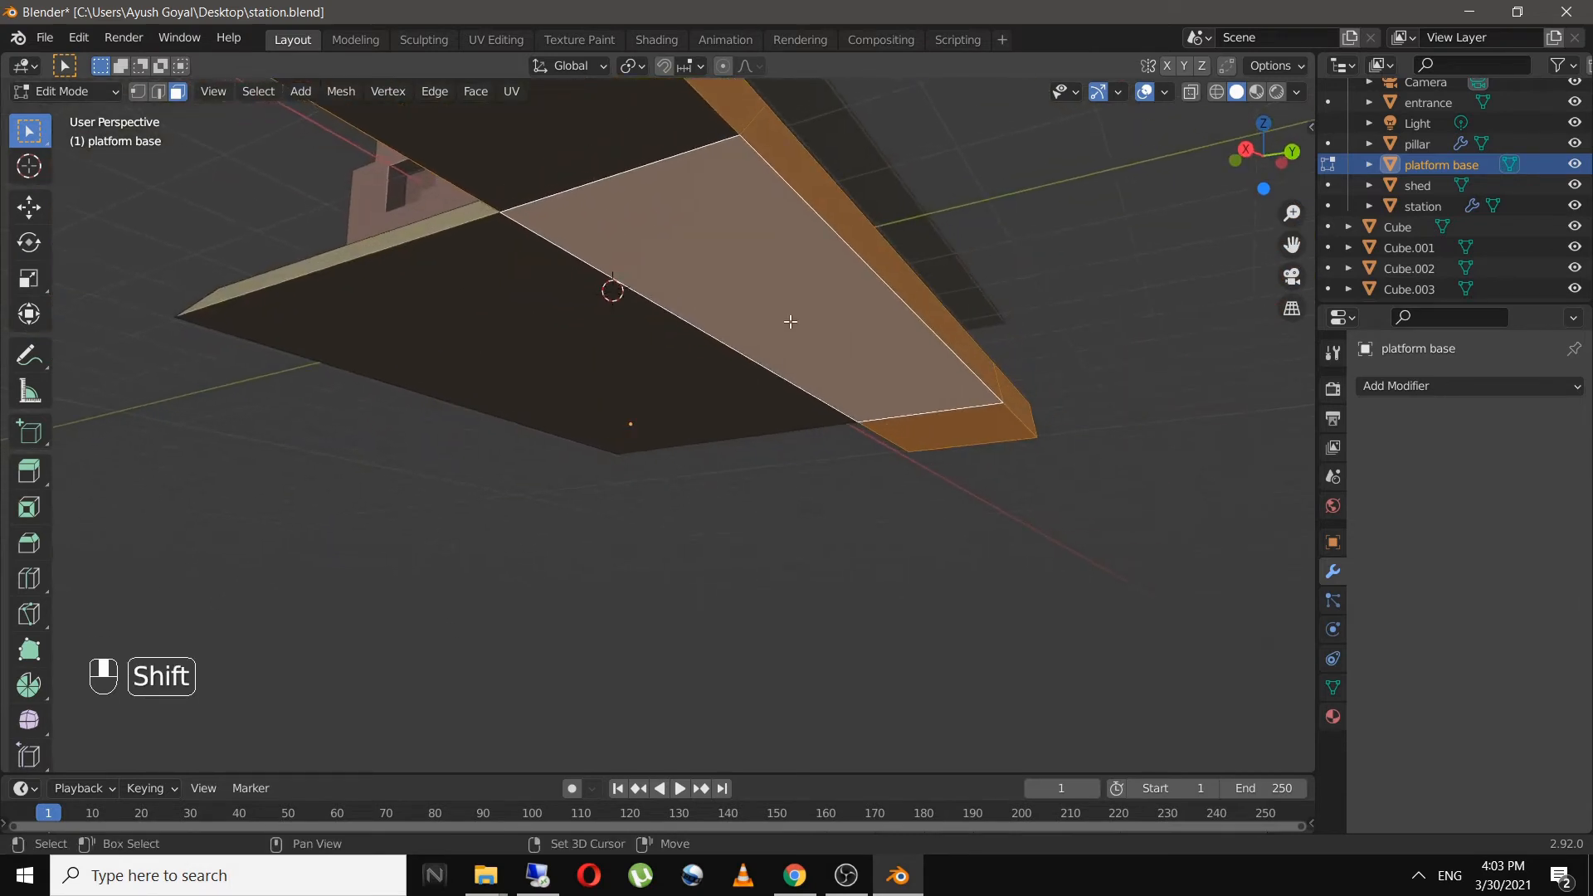
middle_click_drag(588, 169, 747, 455)
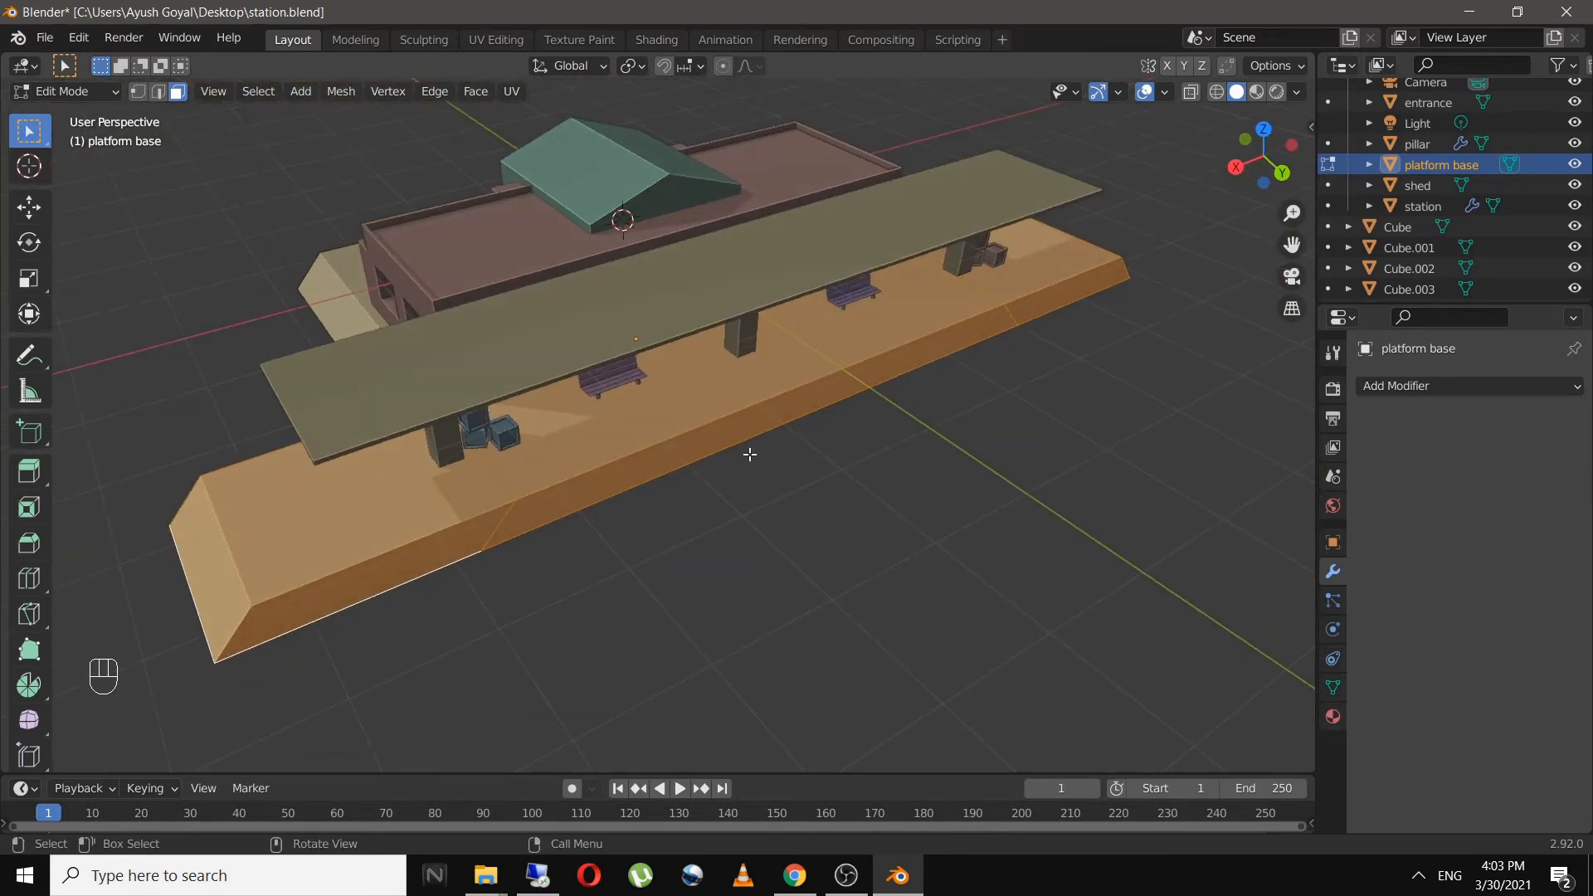
key("p")
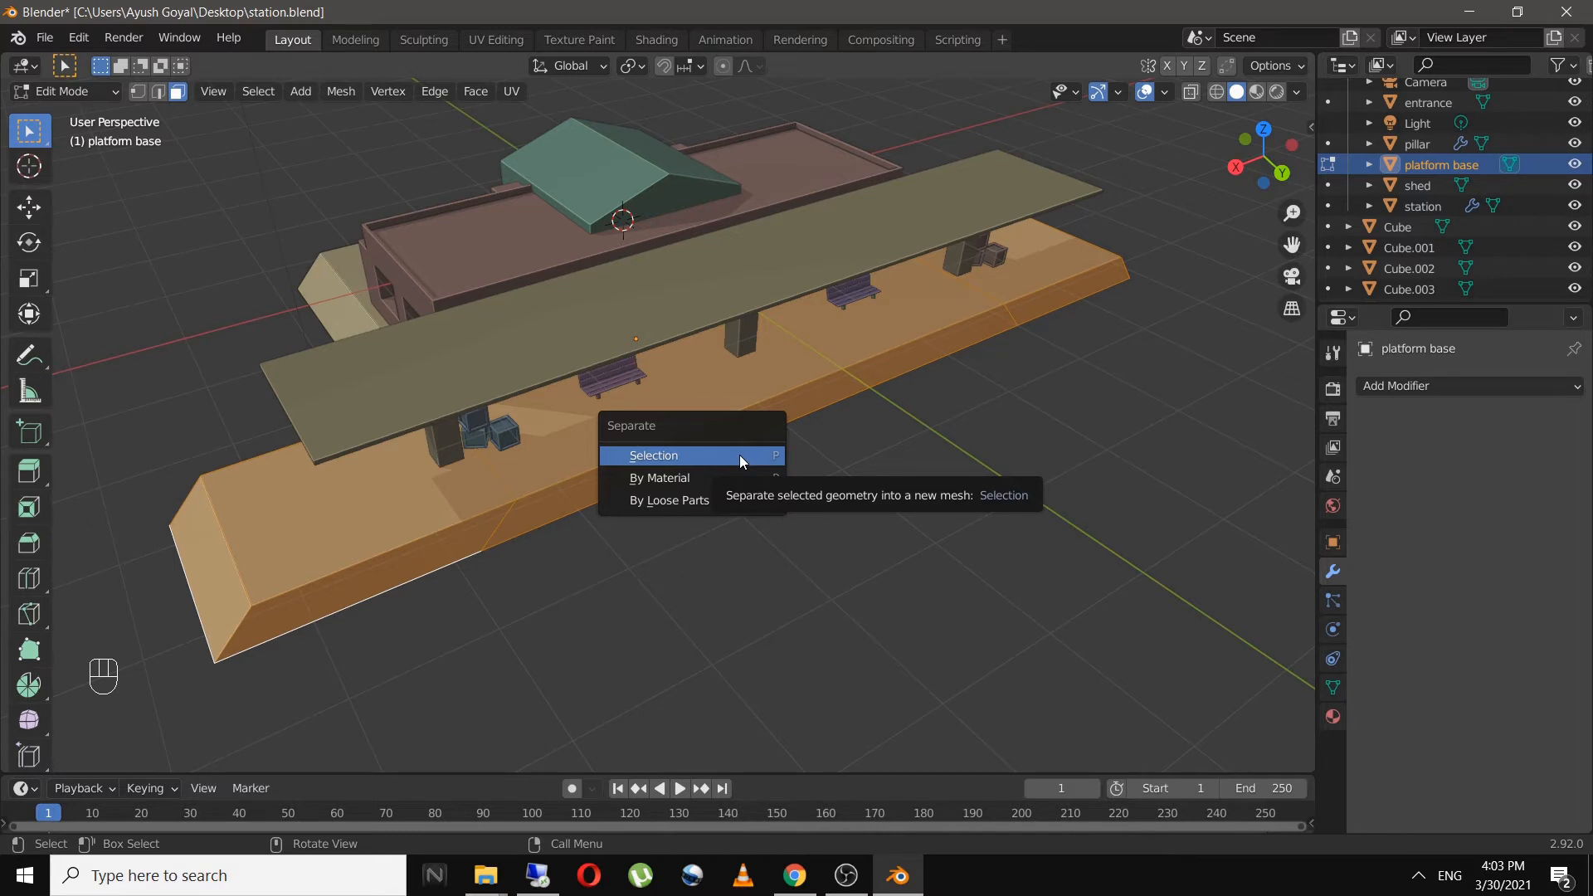
left_click(740, 455)
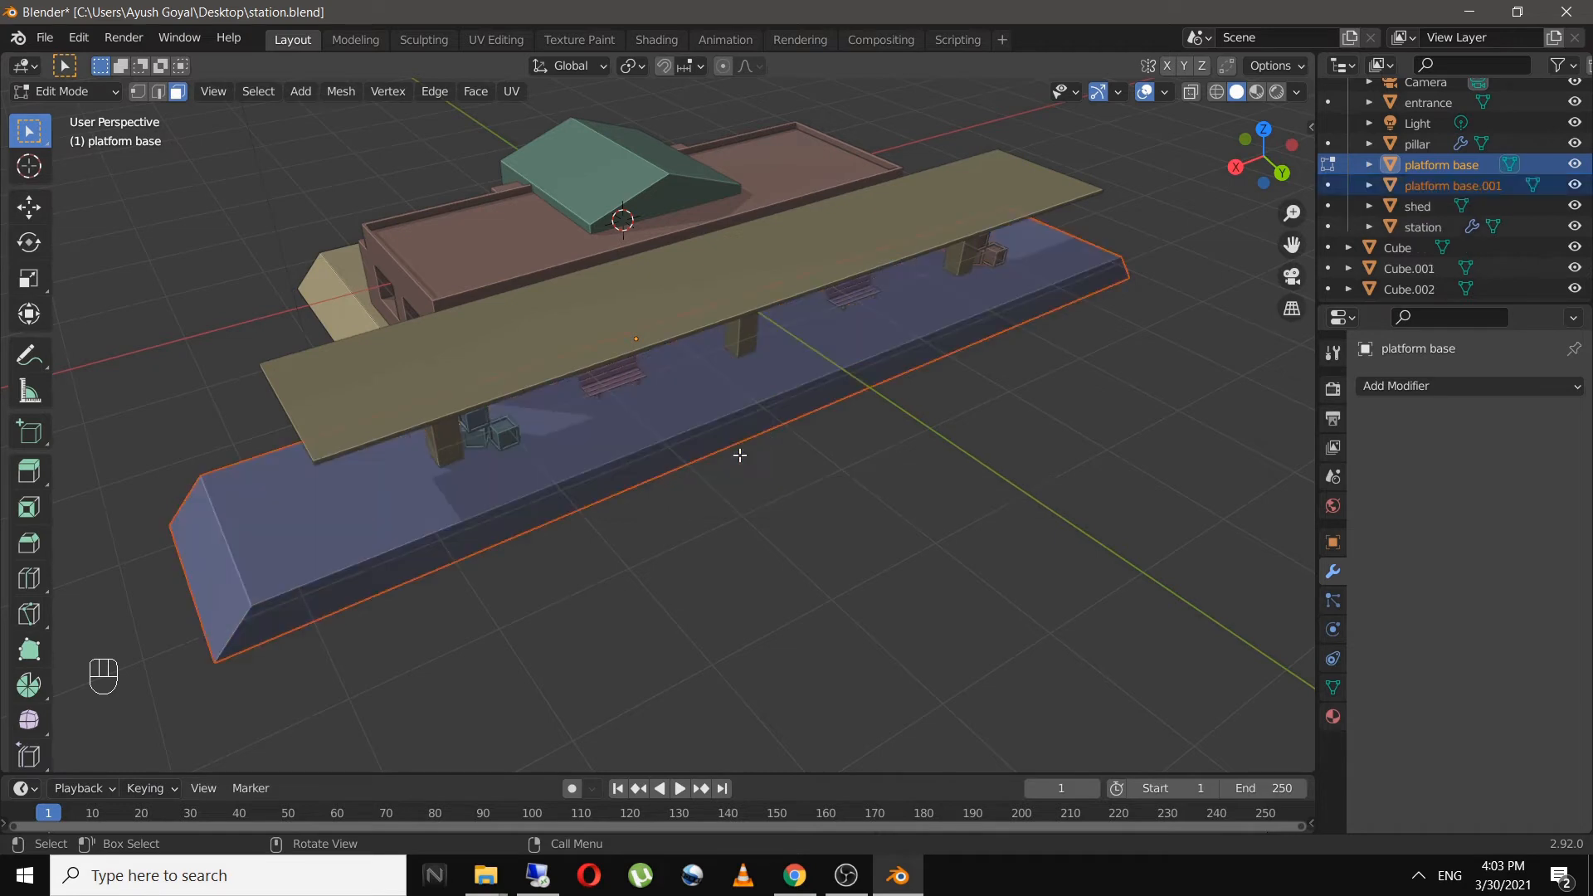
- Return to Object Mode and move the separated platform strip about 2.738 m along Y away from the station
middle_click_drag(739, 455, 787, 451)
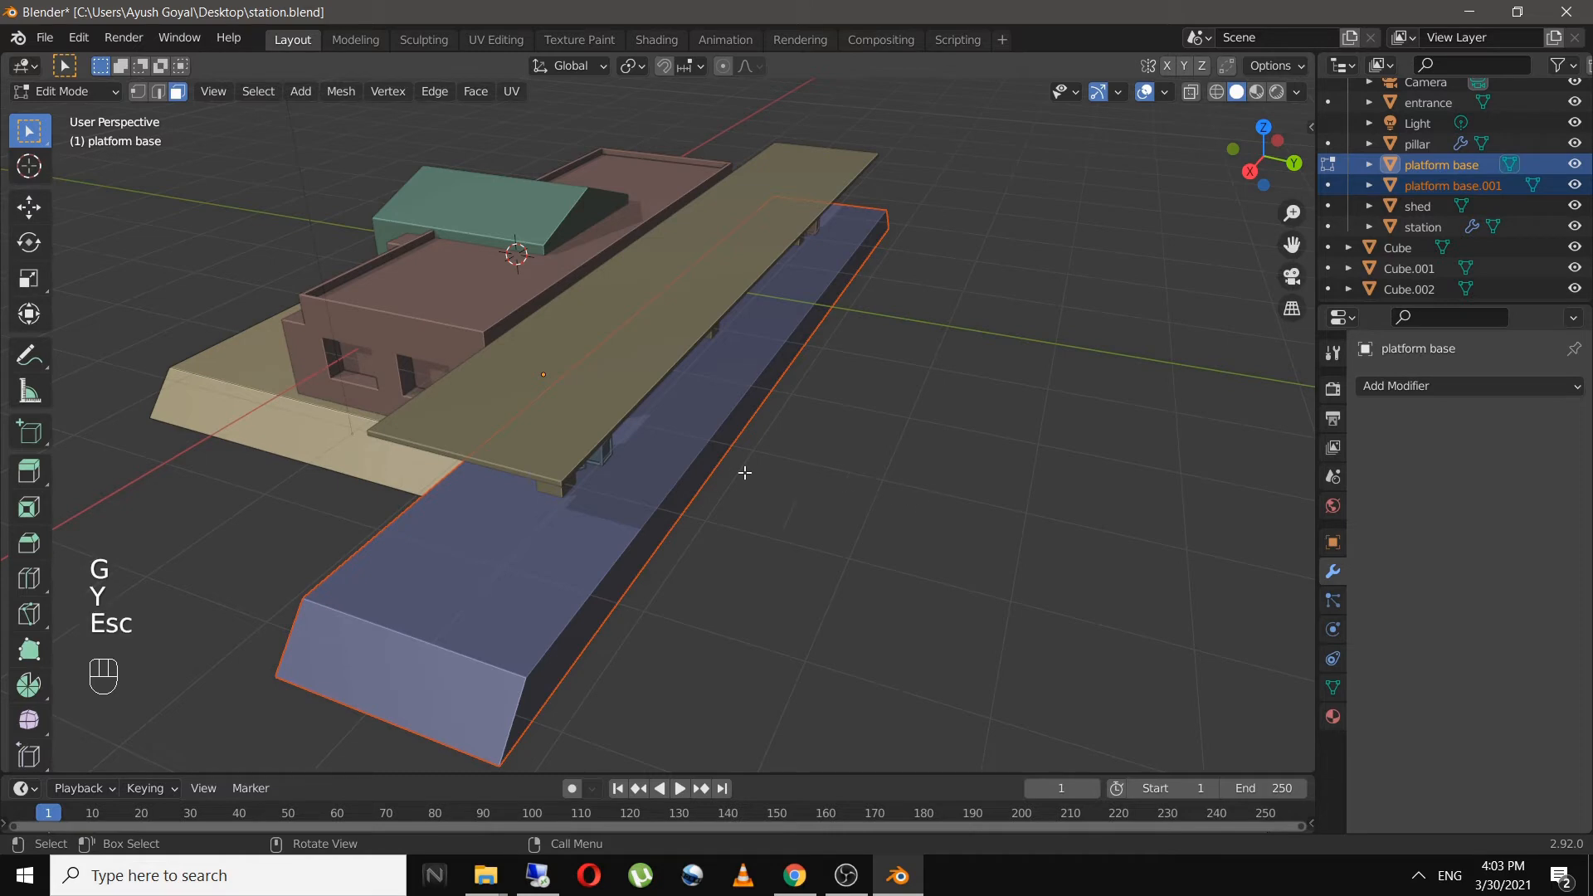
key("Tab")
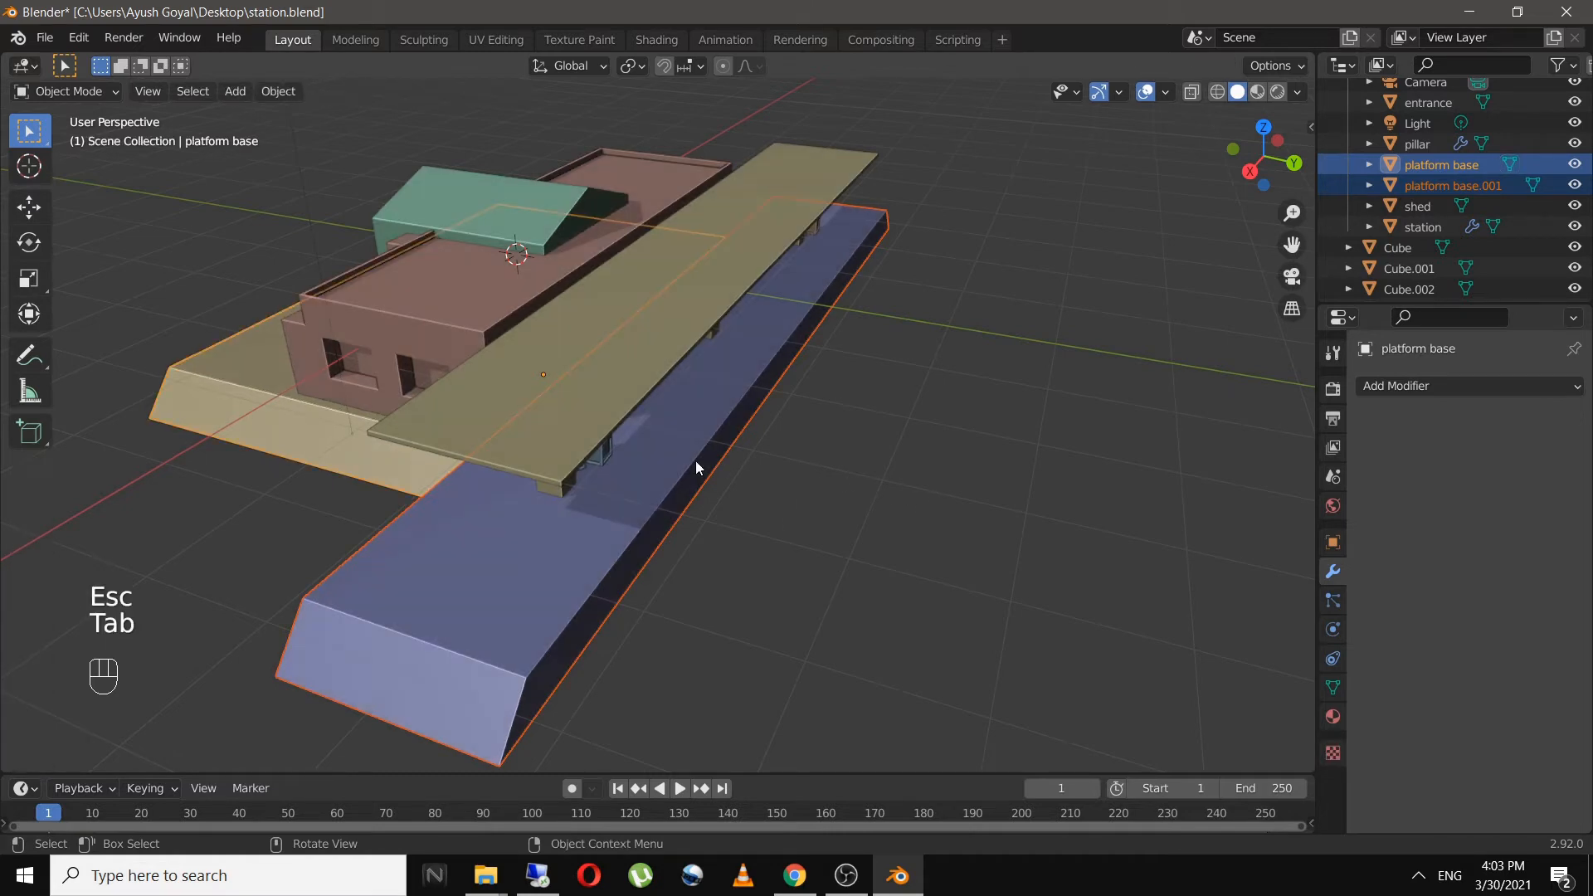
left_click(696, 460)
key("g")
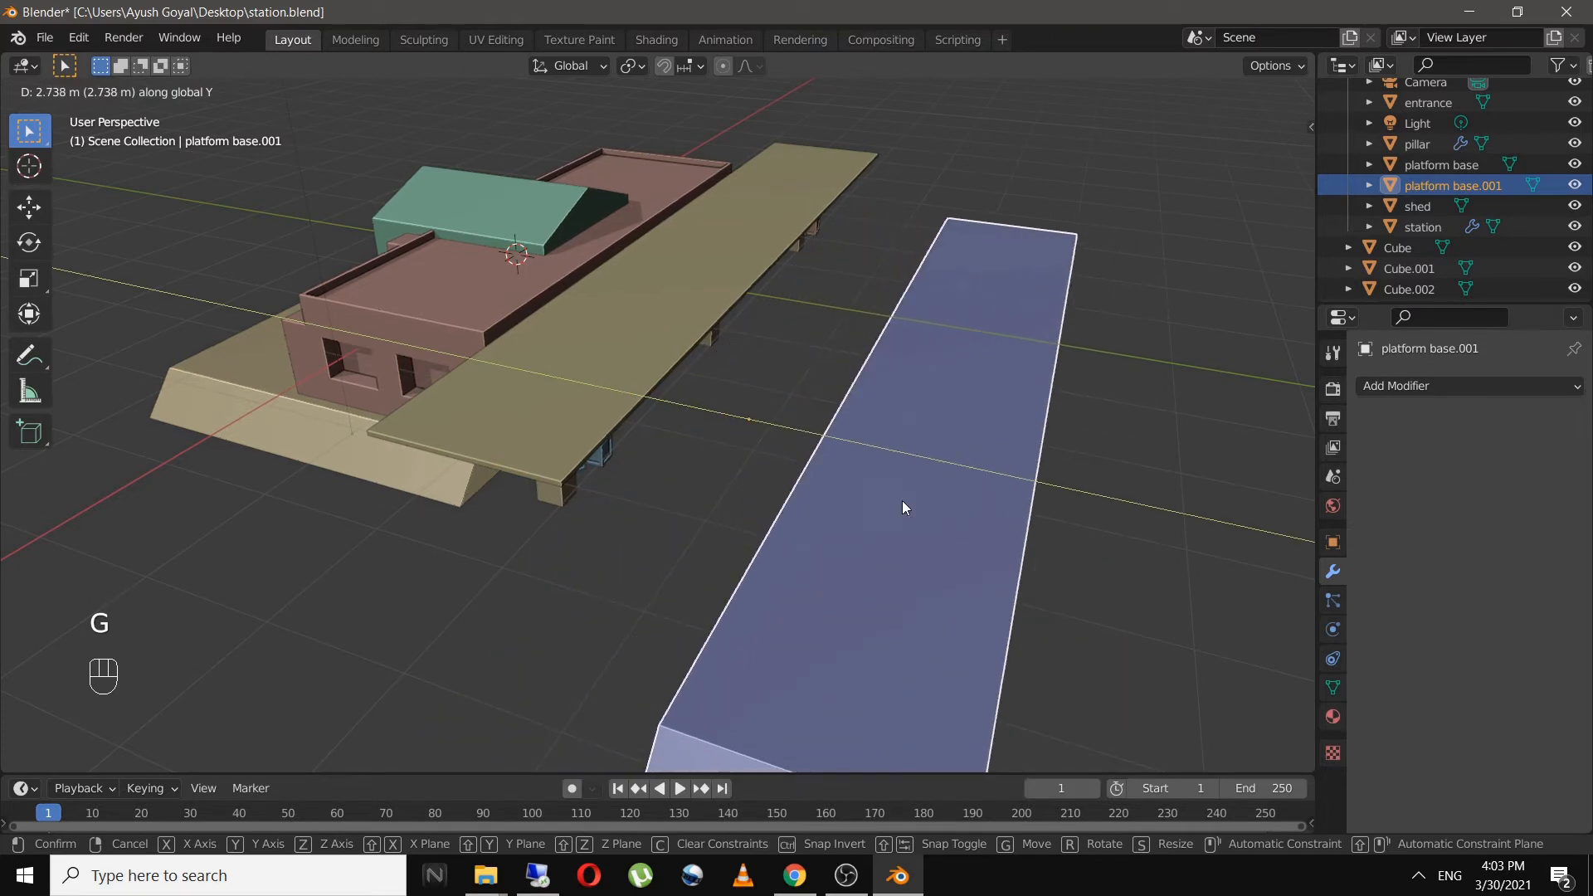
left_click(809, 500)
mouse_move(810, 500)
middle_mouse_down()
mouse_move(842, 480)
mouse_move(795, 471)
middle_mouse_up()
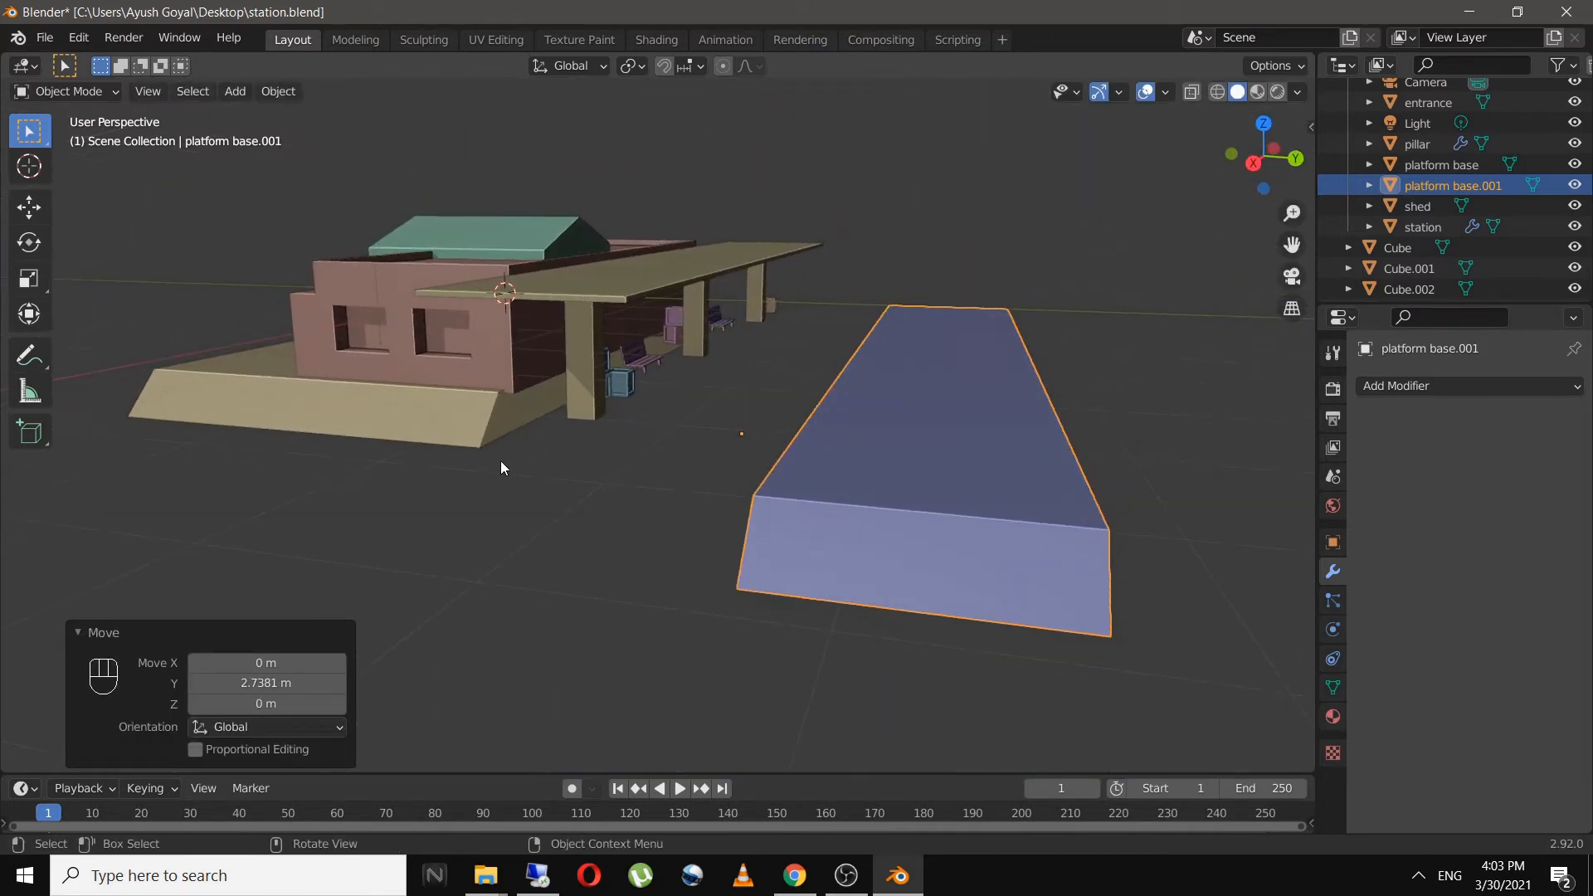
- Undo the platform strip's move and its separation from the platform base
scroll(500, 461, "up", 5)
scroll(507, 459, "down", 3)
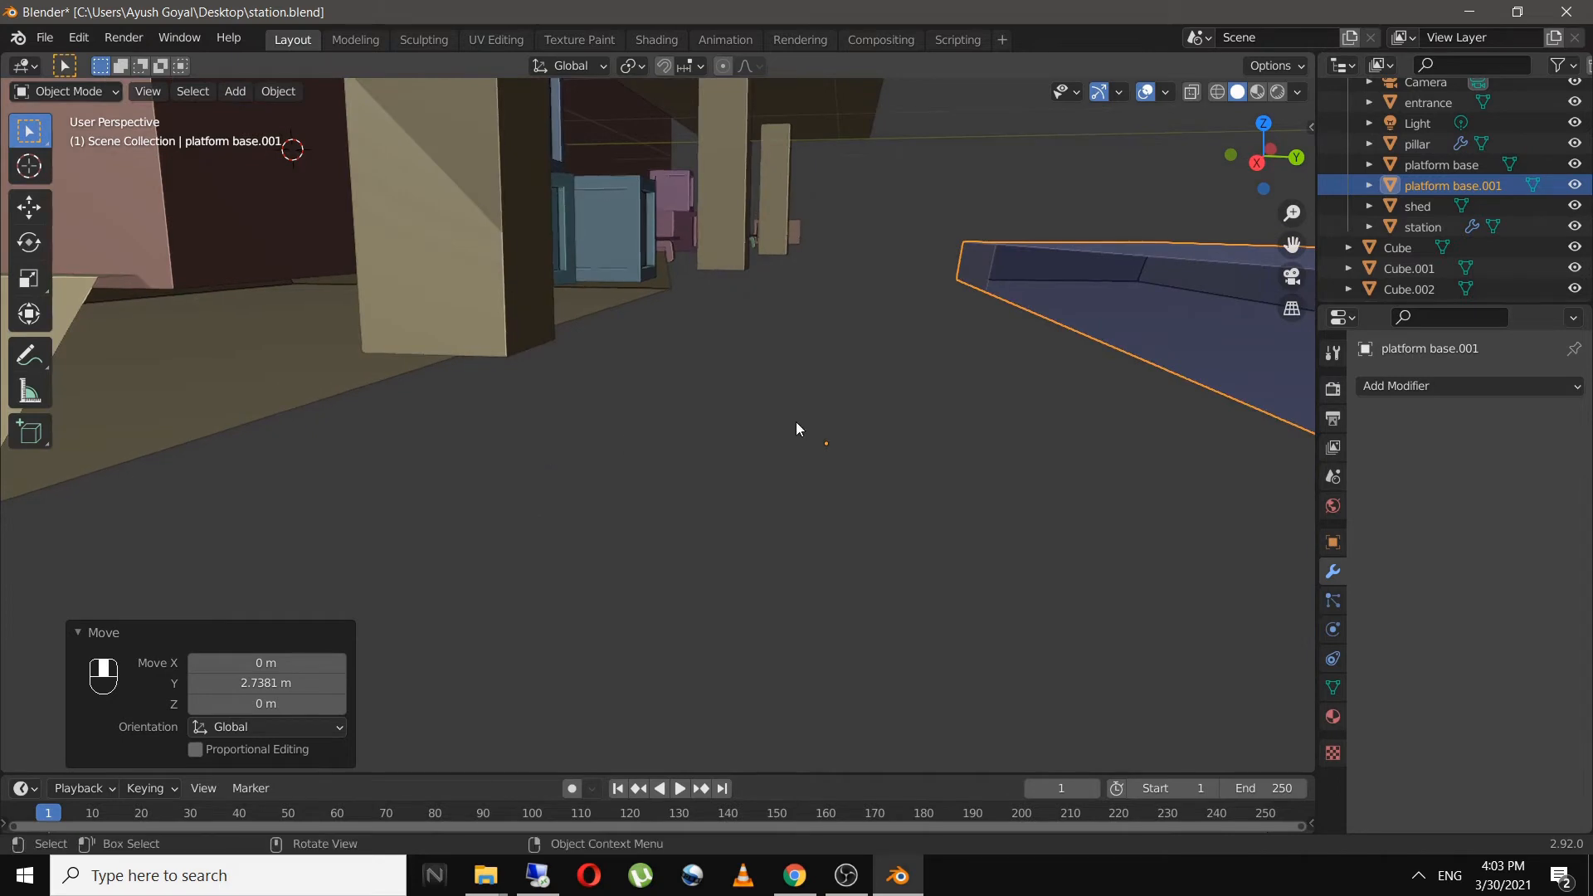
scroll(979, 422, "down", 5)
key("ctrl+z")
key("ctrl+z")
key("ctrl+z")
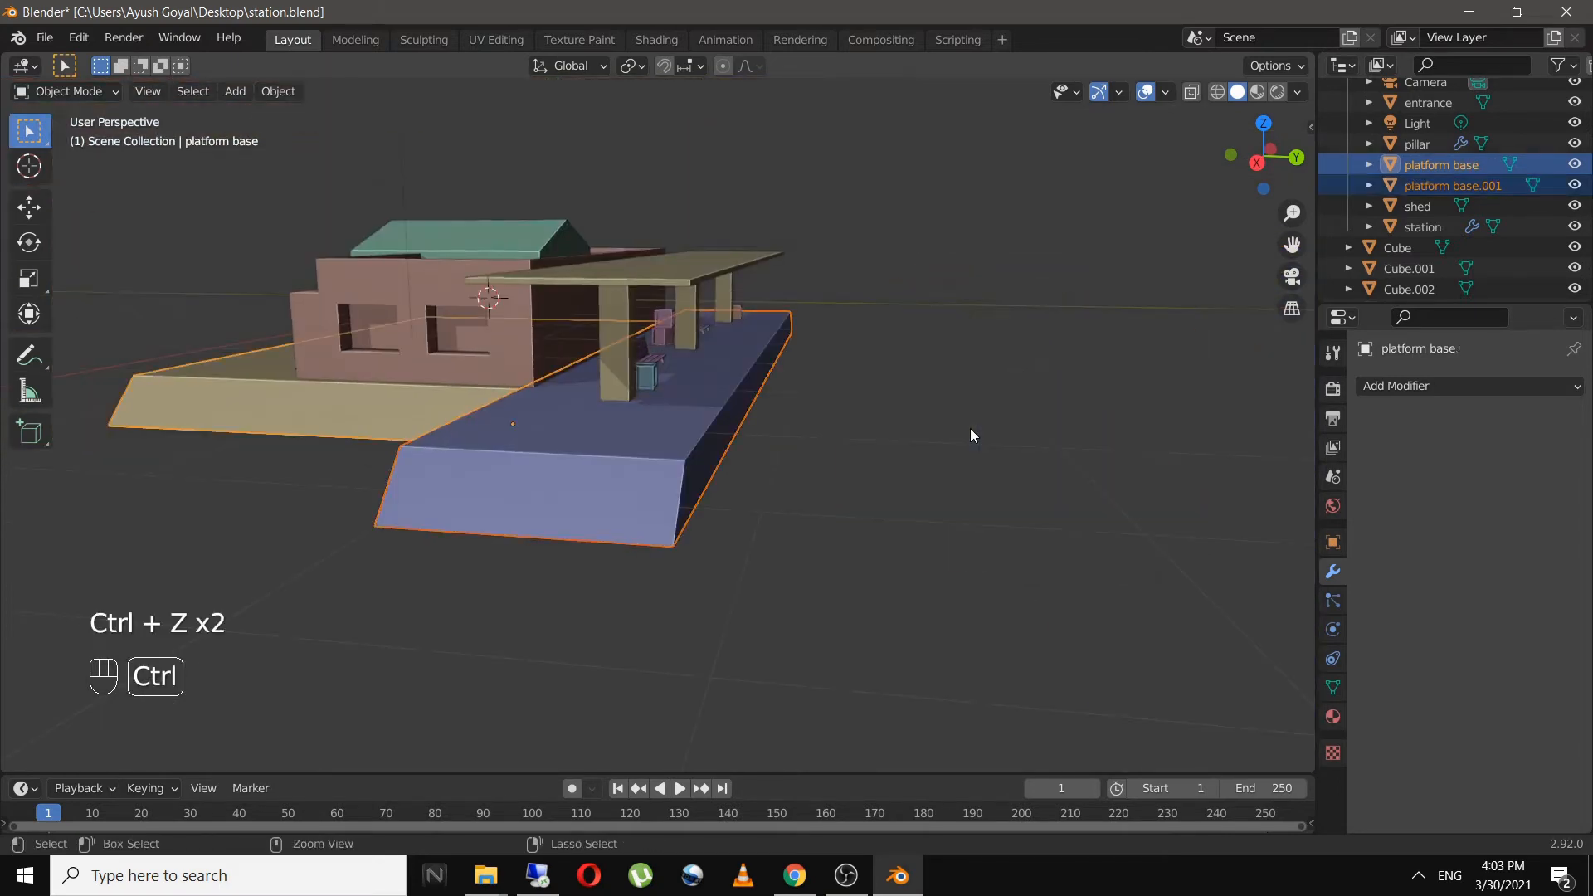
key("ctrl+z")
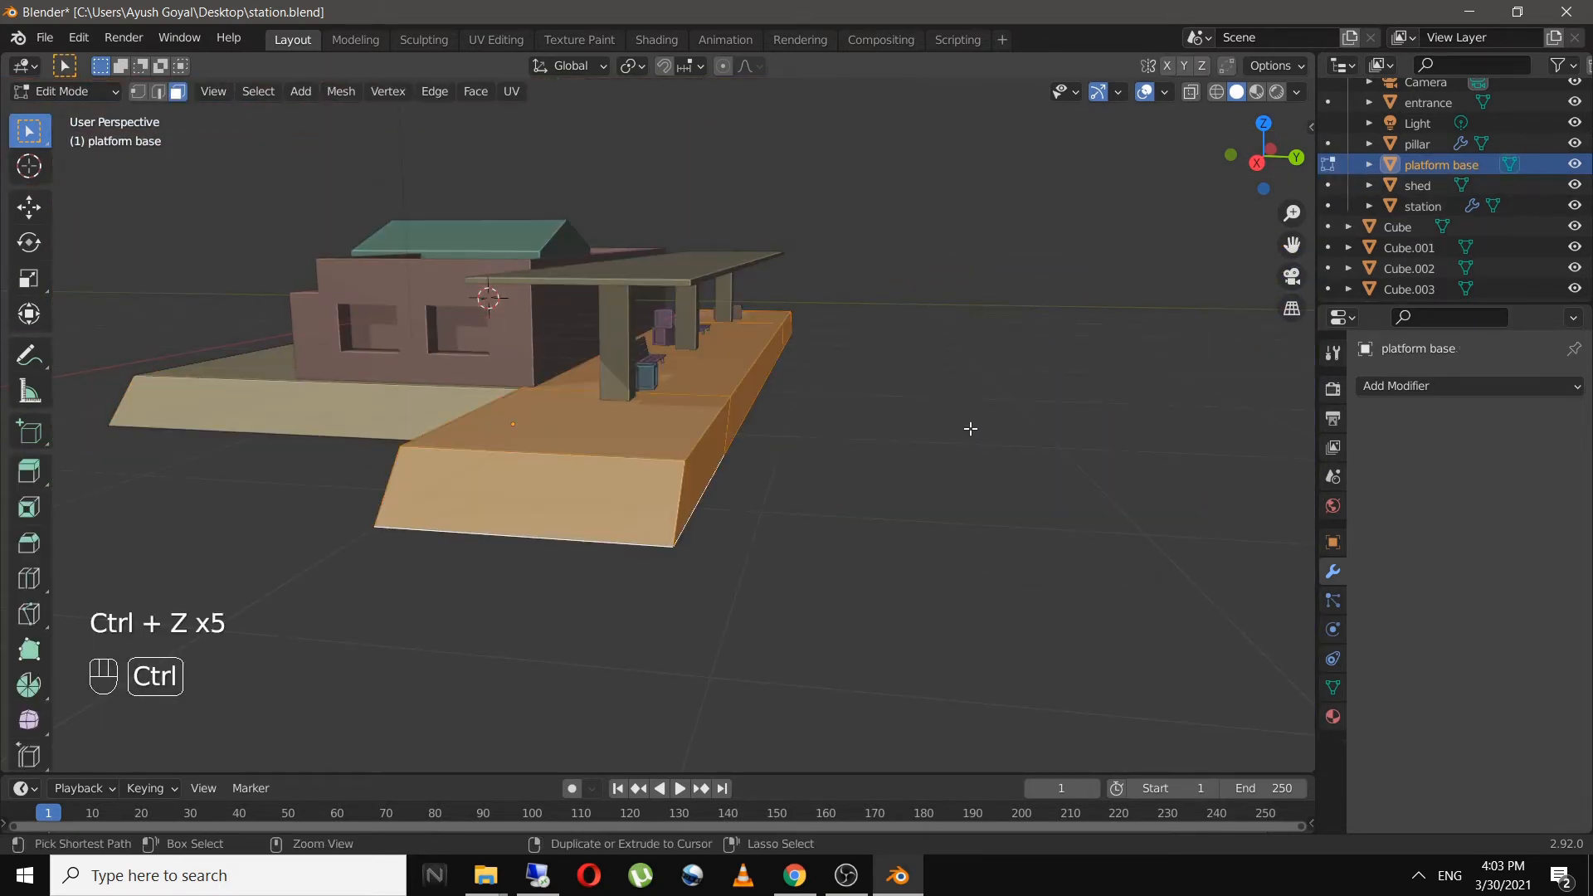
- Clear the face selection and reselect every top, side, end and underside face of the trackside platform strip
left_click(915, 429)
middle_click_drag(899, 434, 421, 460)
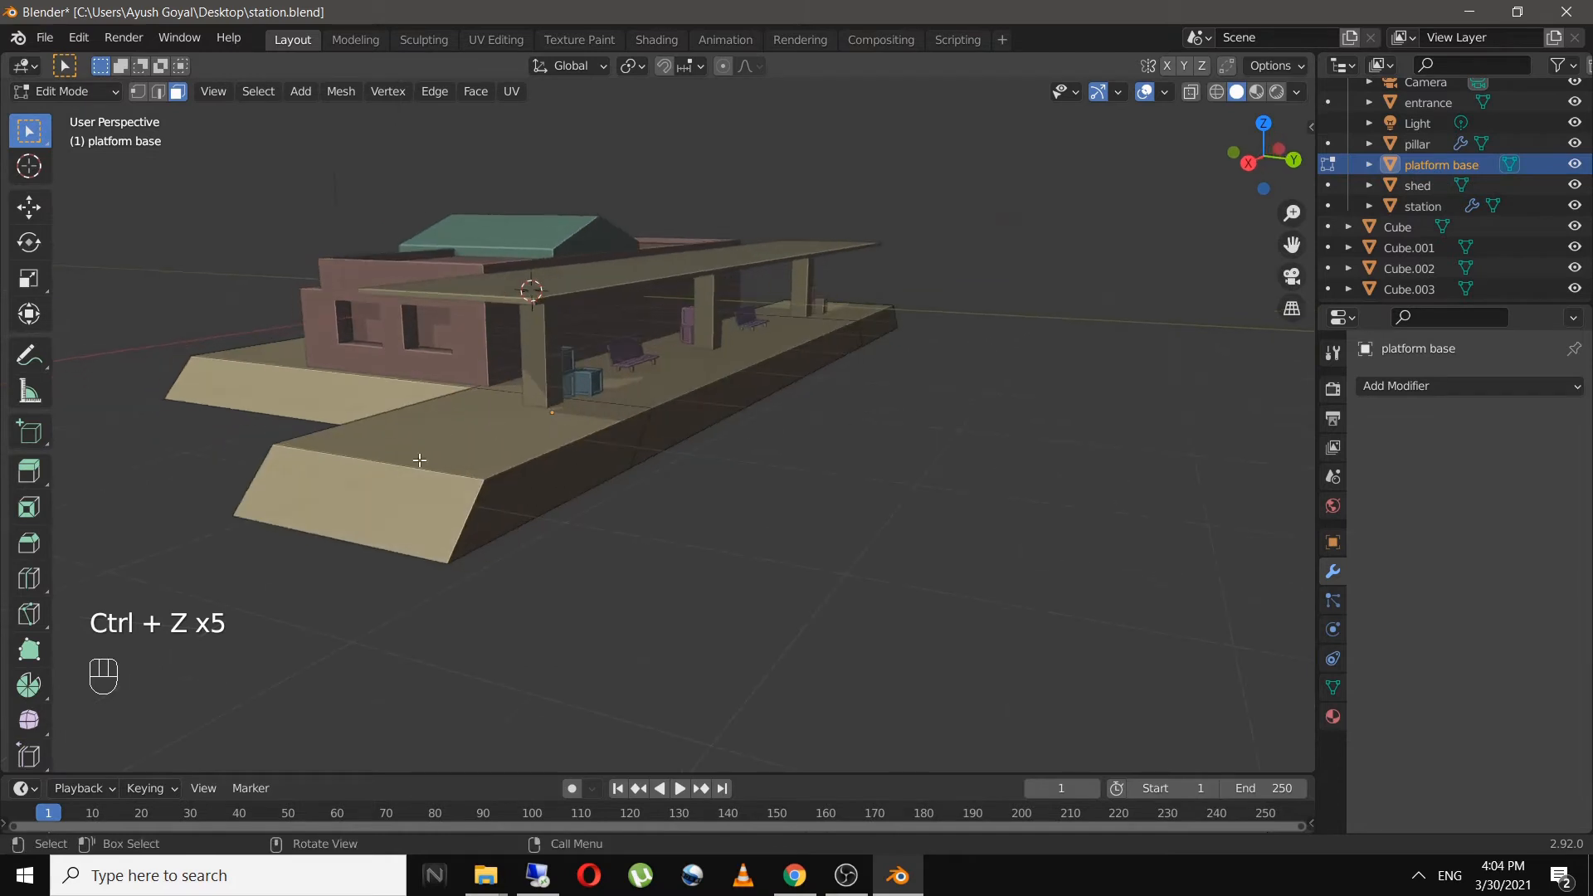
left_click(572, 519)
middle_click_drag(598, 523, 576, 416)
left_click_drag(532, 309, 642, 358, "shift")
middle_click_drag(642, 359, 929, 232)
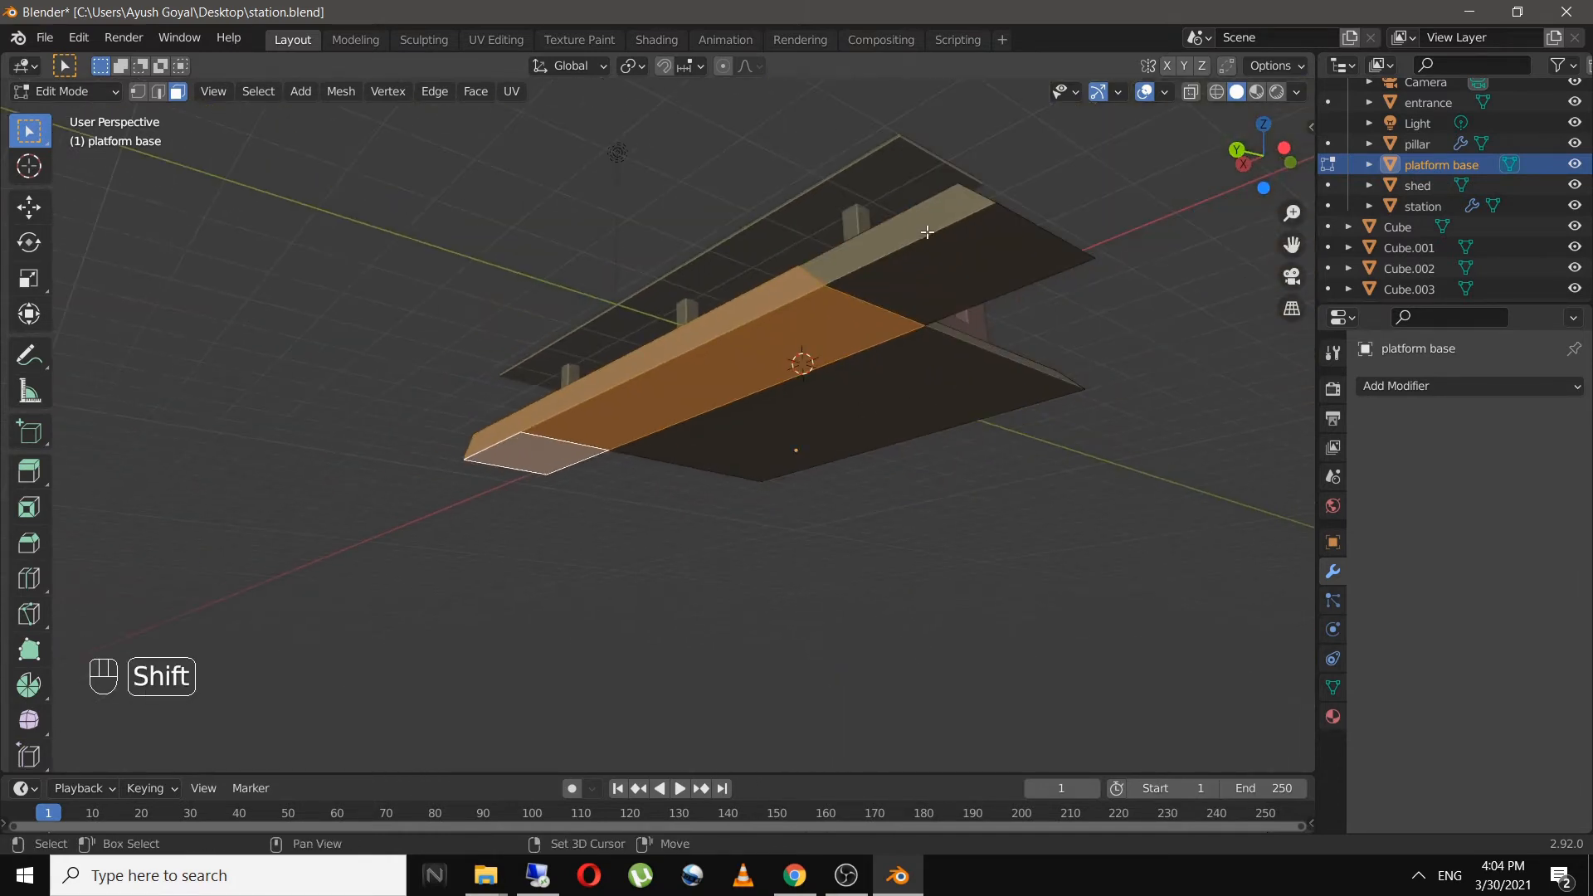
left_click(975, 249, "shift")
middle_click_drag(1030, 312, 697, 503)
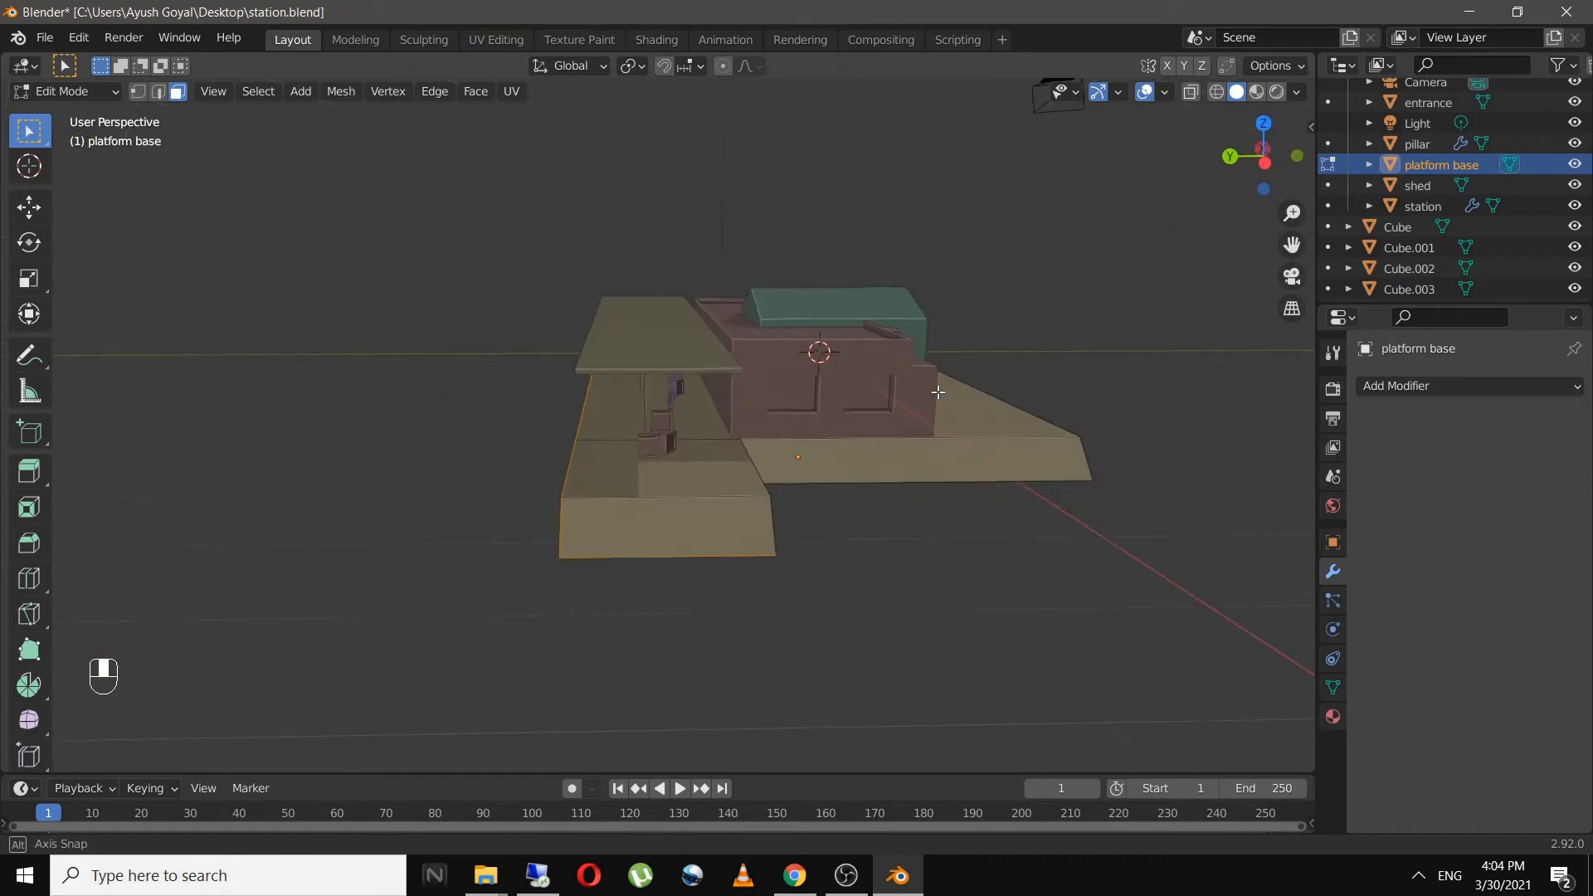
left_click(655, 488, "shift")
middle_click_drag(729, 559, 805, 445)
left_click(805, 445, "shift")
middle_click_drag(772, 530, 1054, 505)
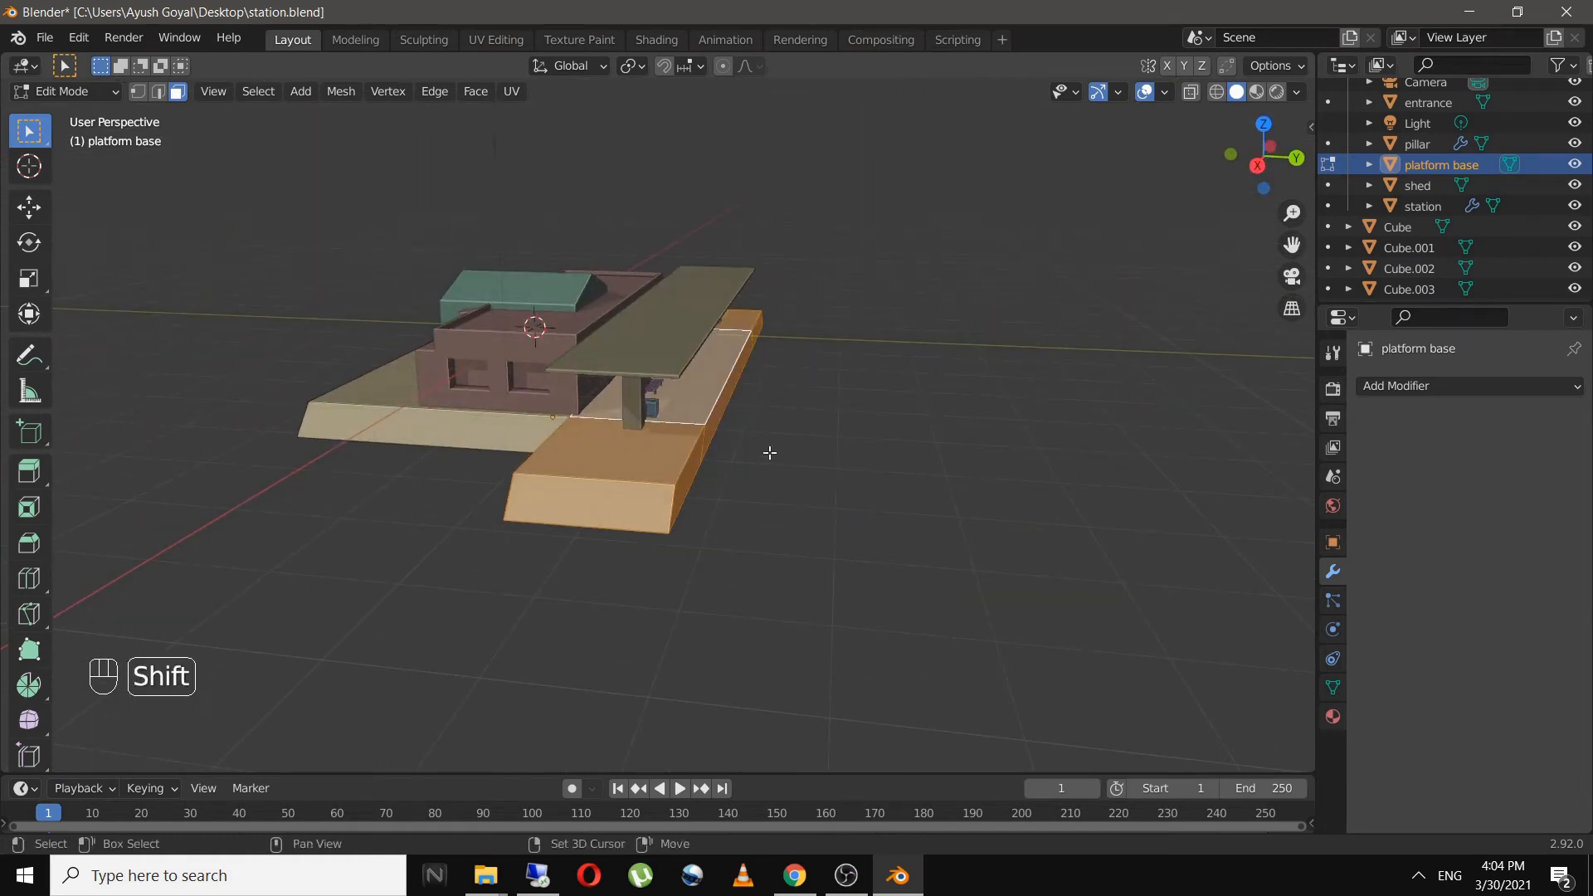
- Duplicate the selected platform strip faces in place and separate the copy into a new object
key("shift+d")
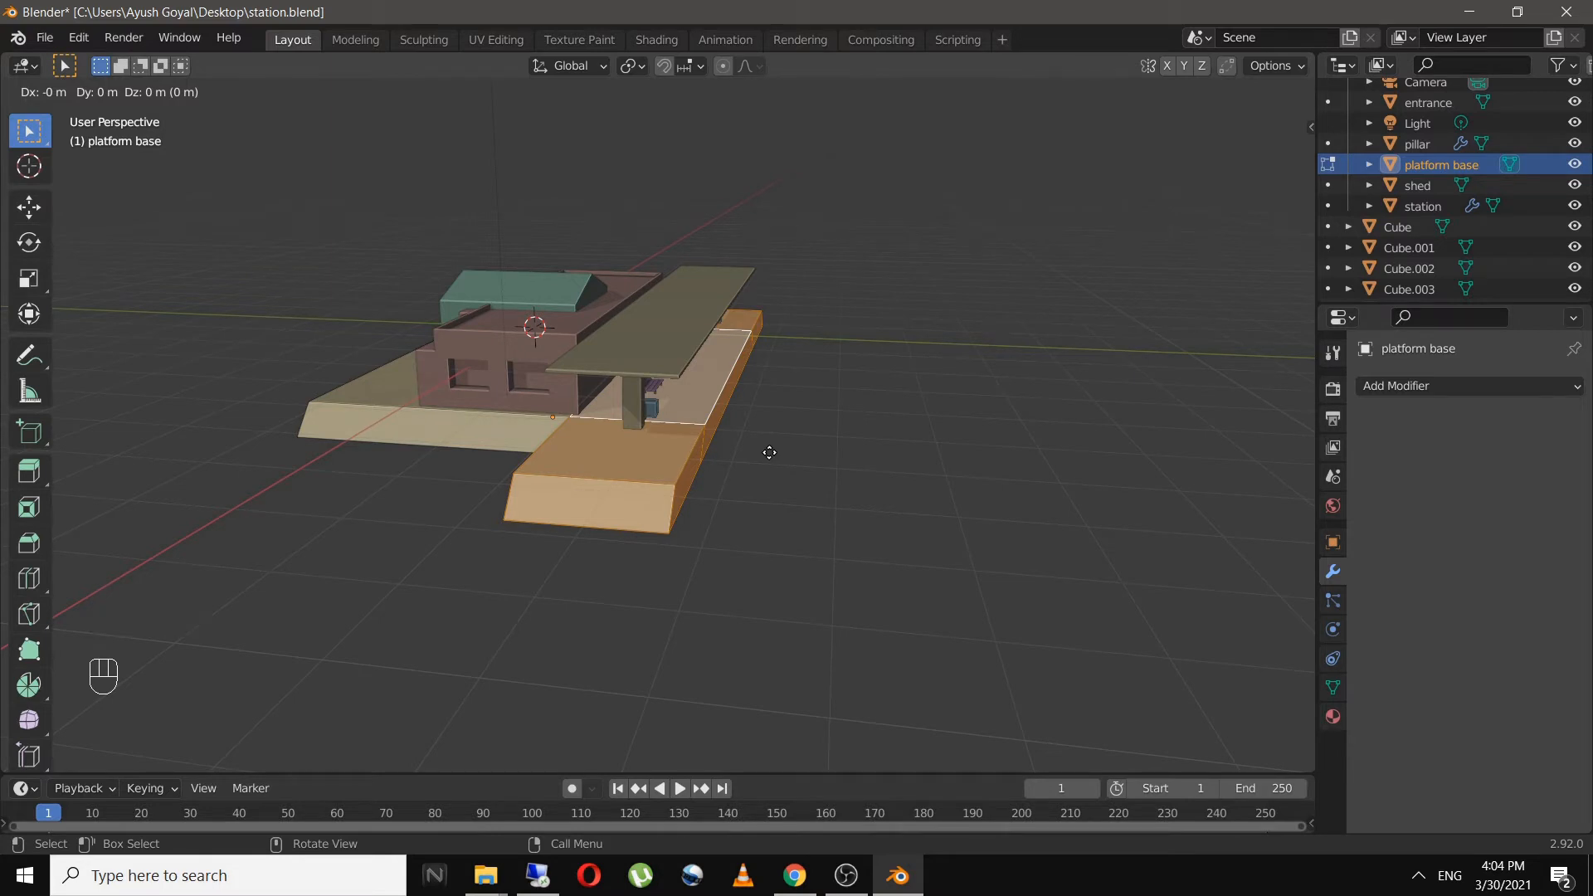
right_click(769, 452)
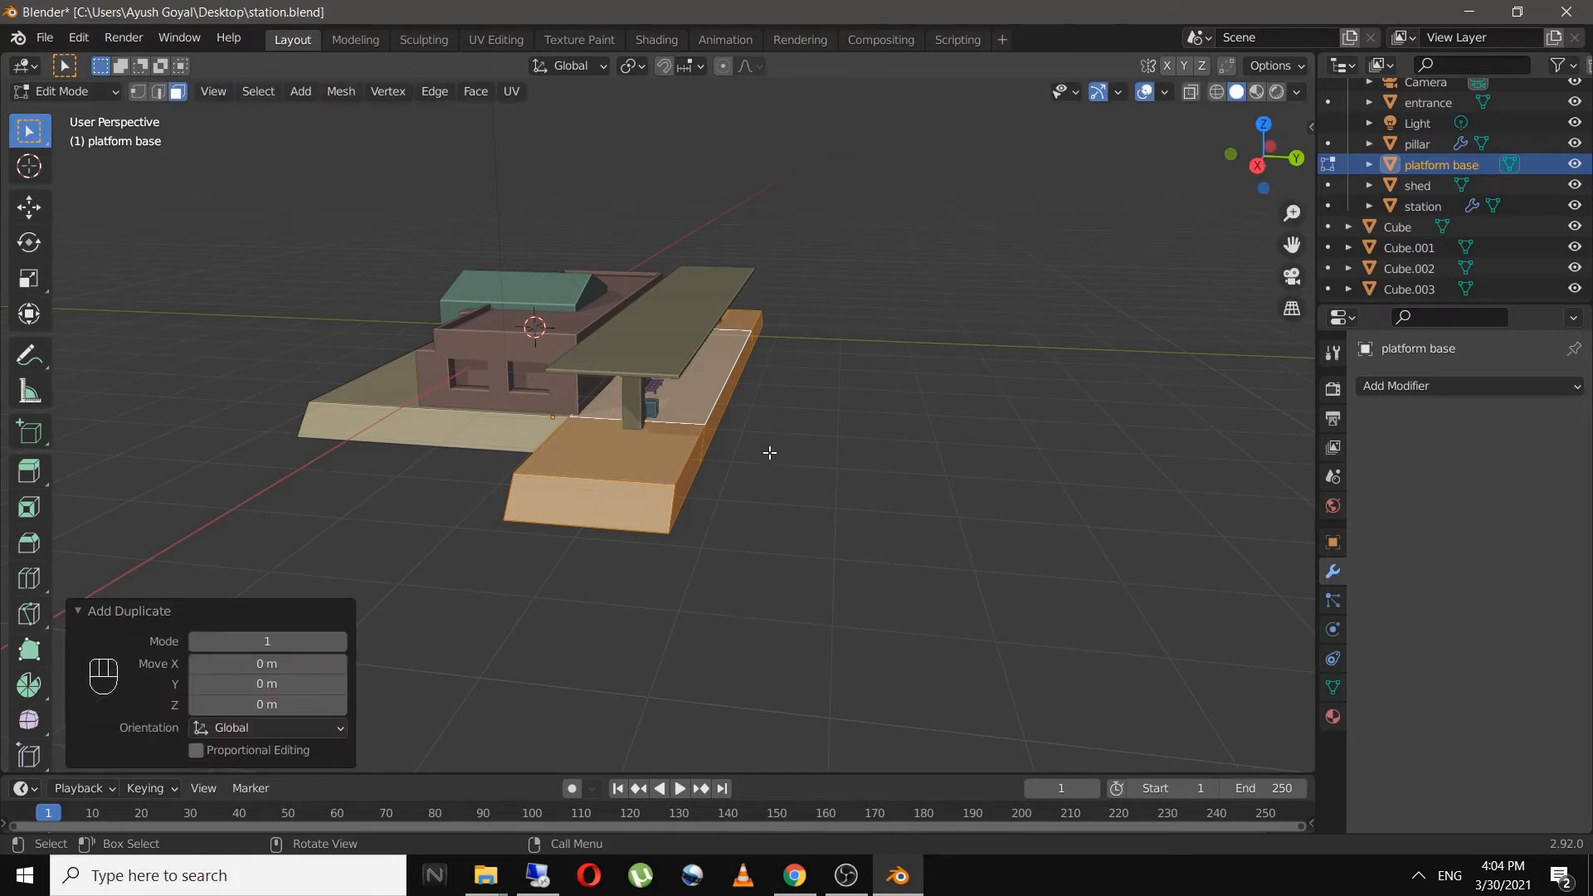
key("p")
left_click(769, 451)
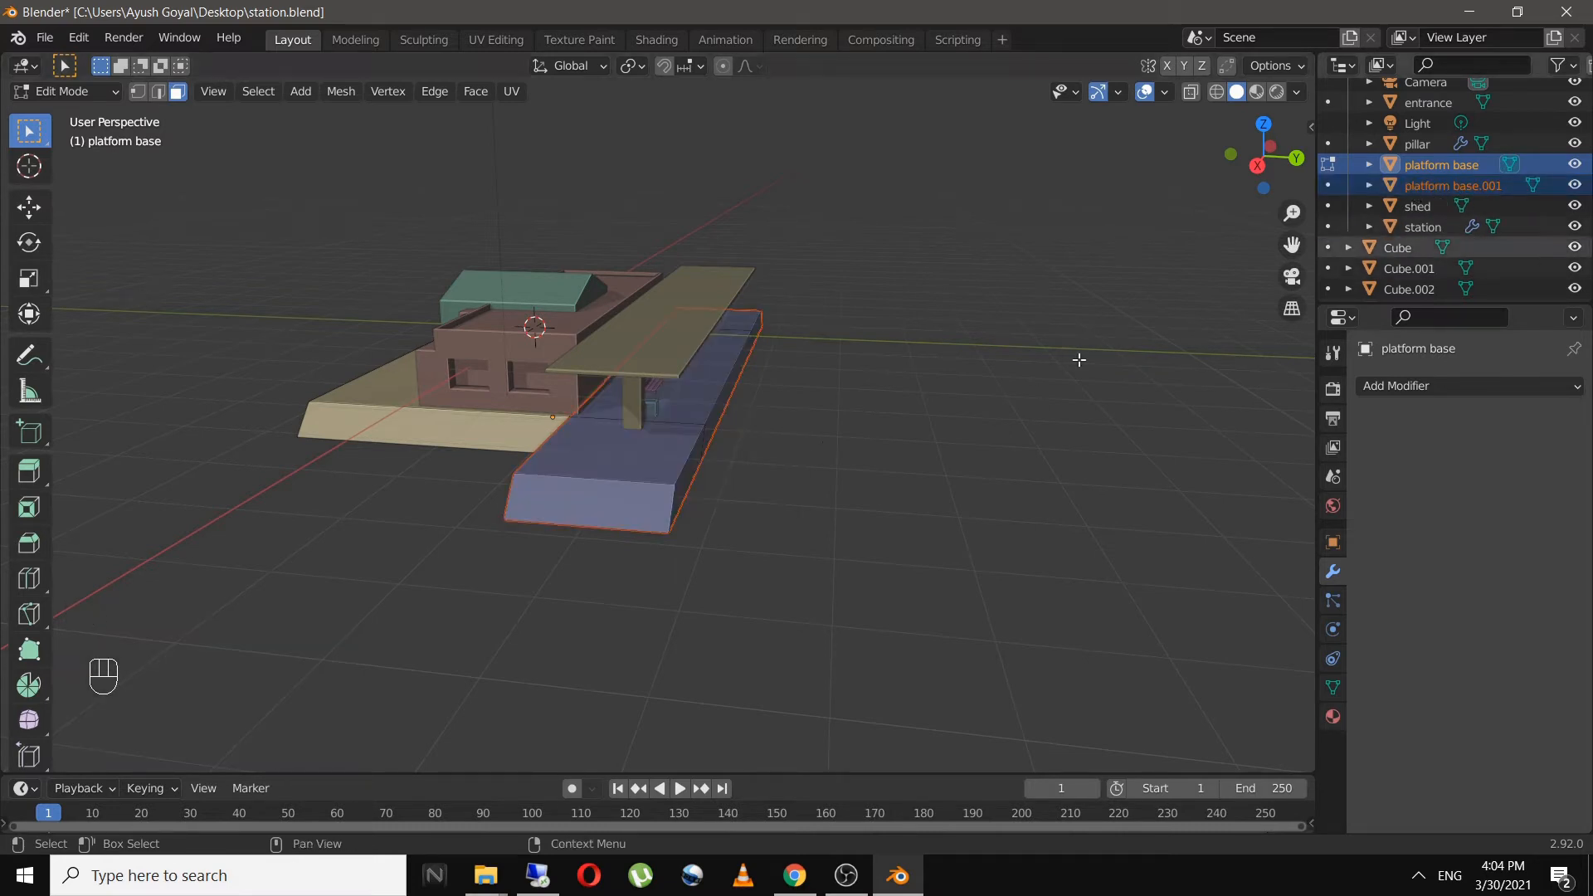
- Return to Object Mode and select the separated platform strip together with the pillars, the shed and the three crates by the end pillar
scroll(730, 473, "up", 5)
middle_click_drag(750, 462, 661, 520)
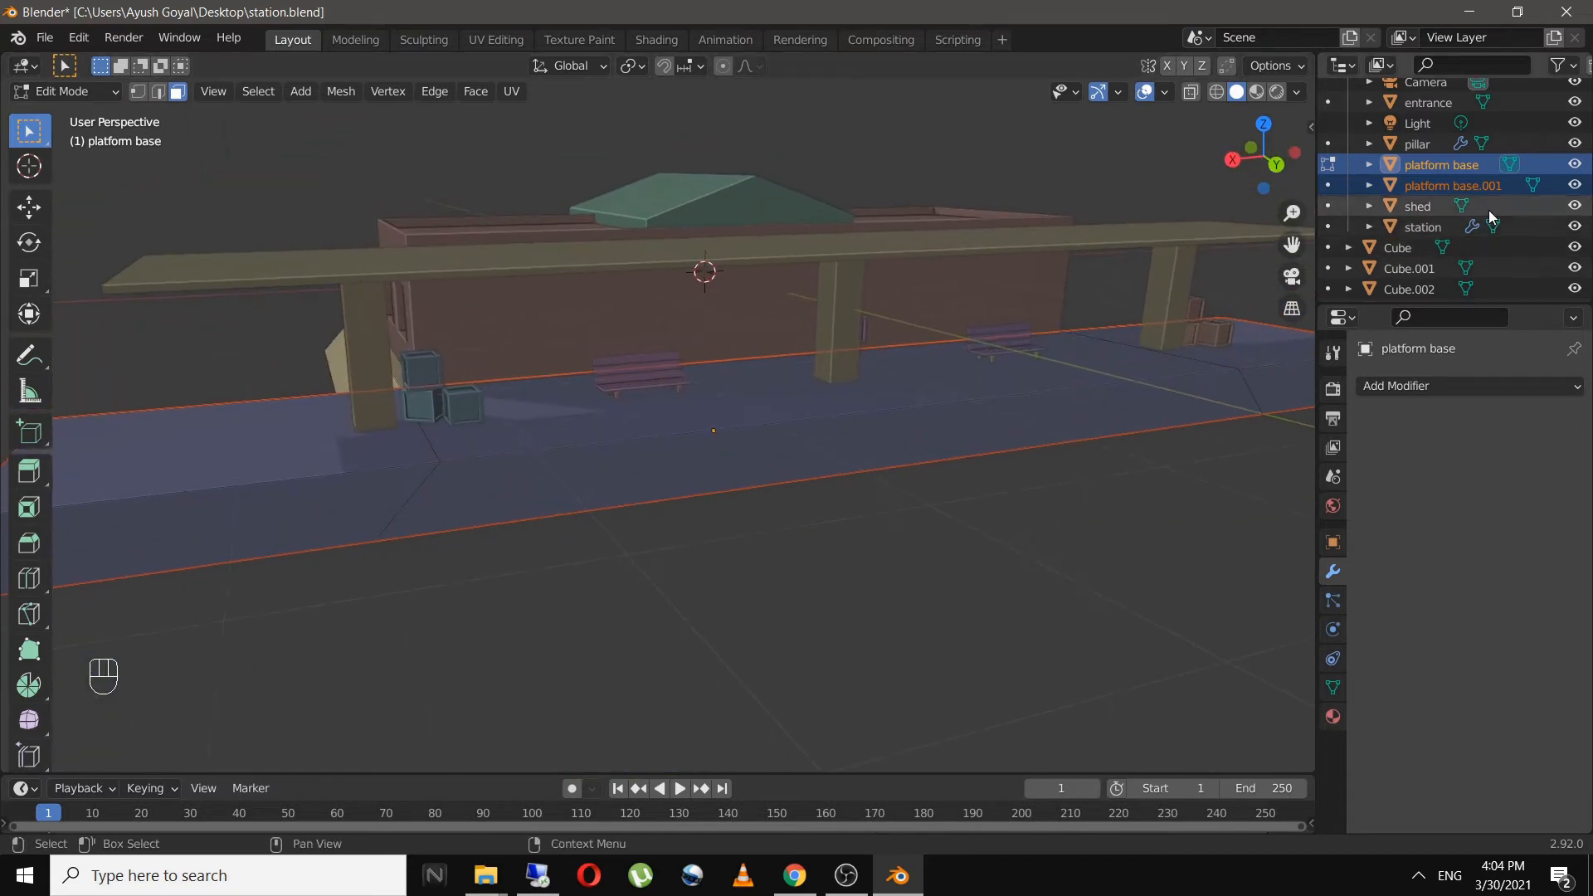
left_click(1461, 186)
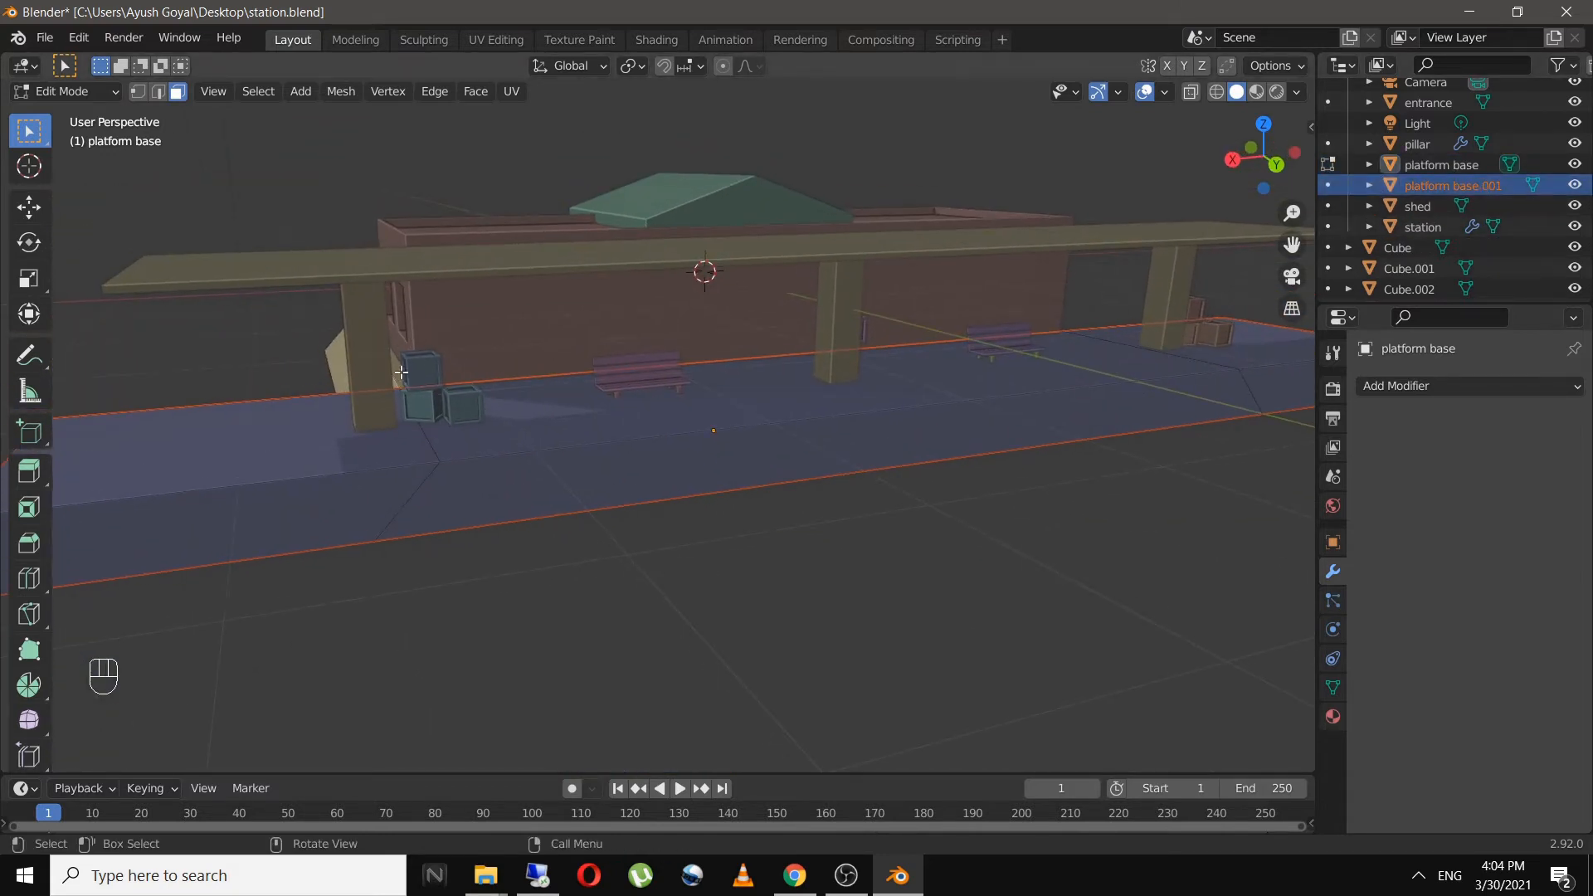
key("Tab")
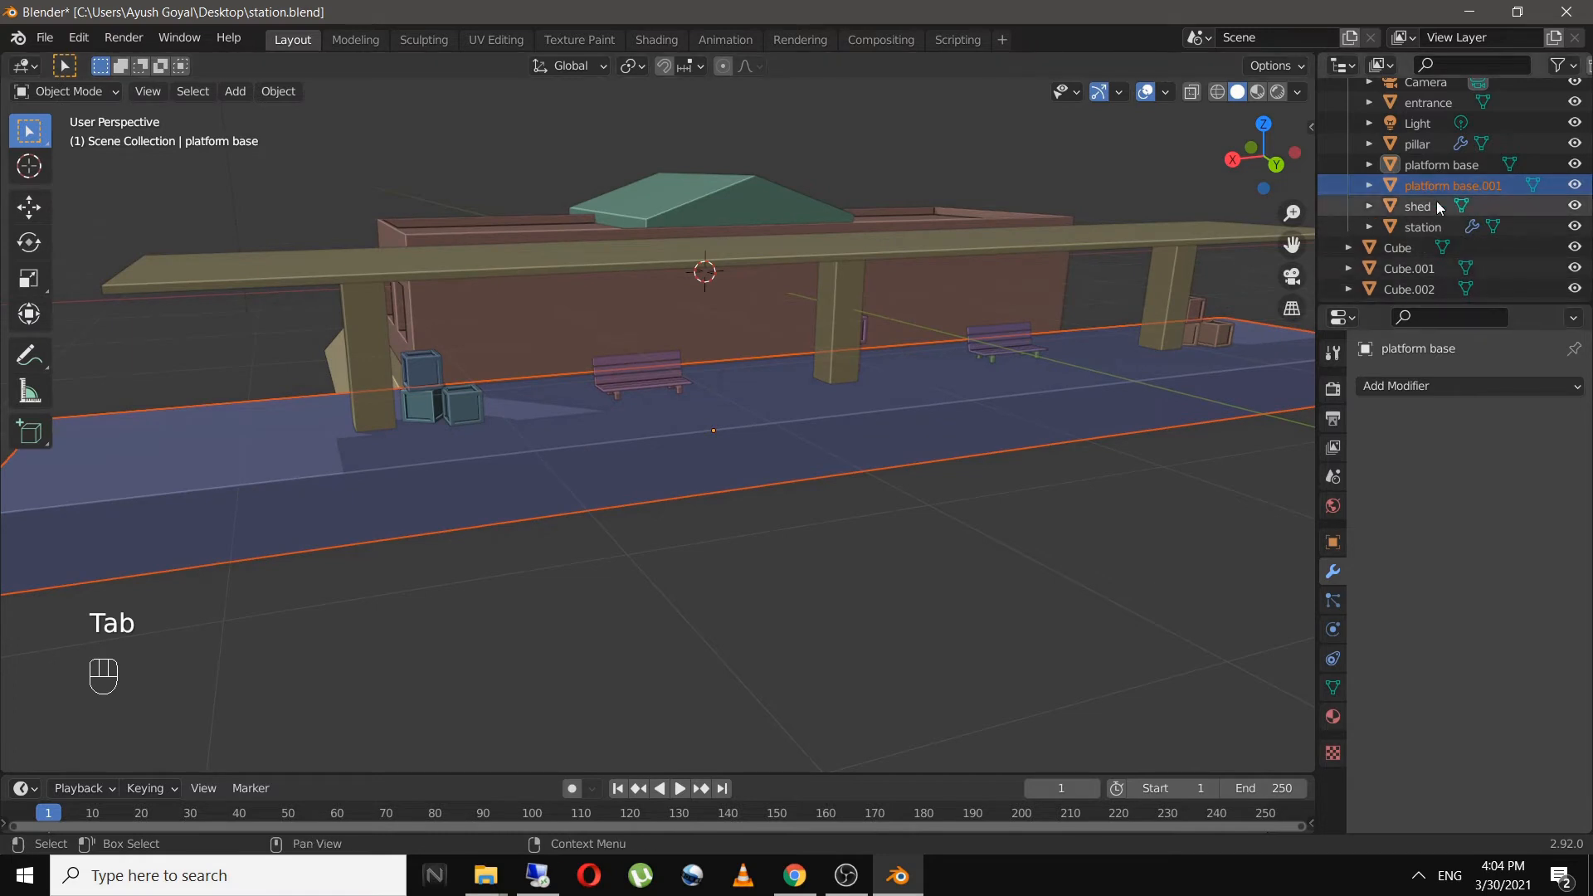
left_click(370, 332, "shift")
left_click(429, 257, "shift")
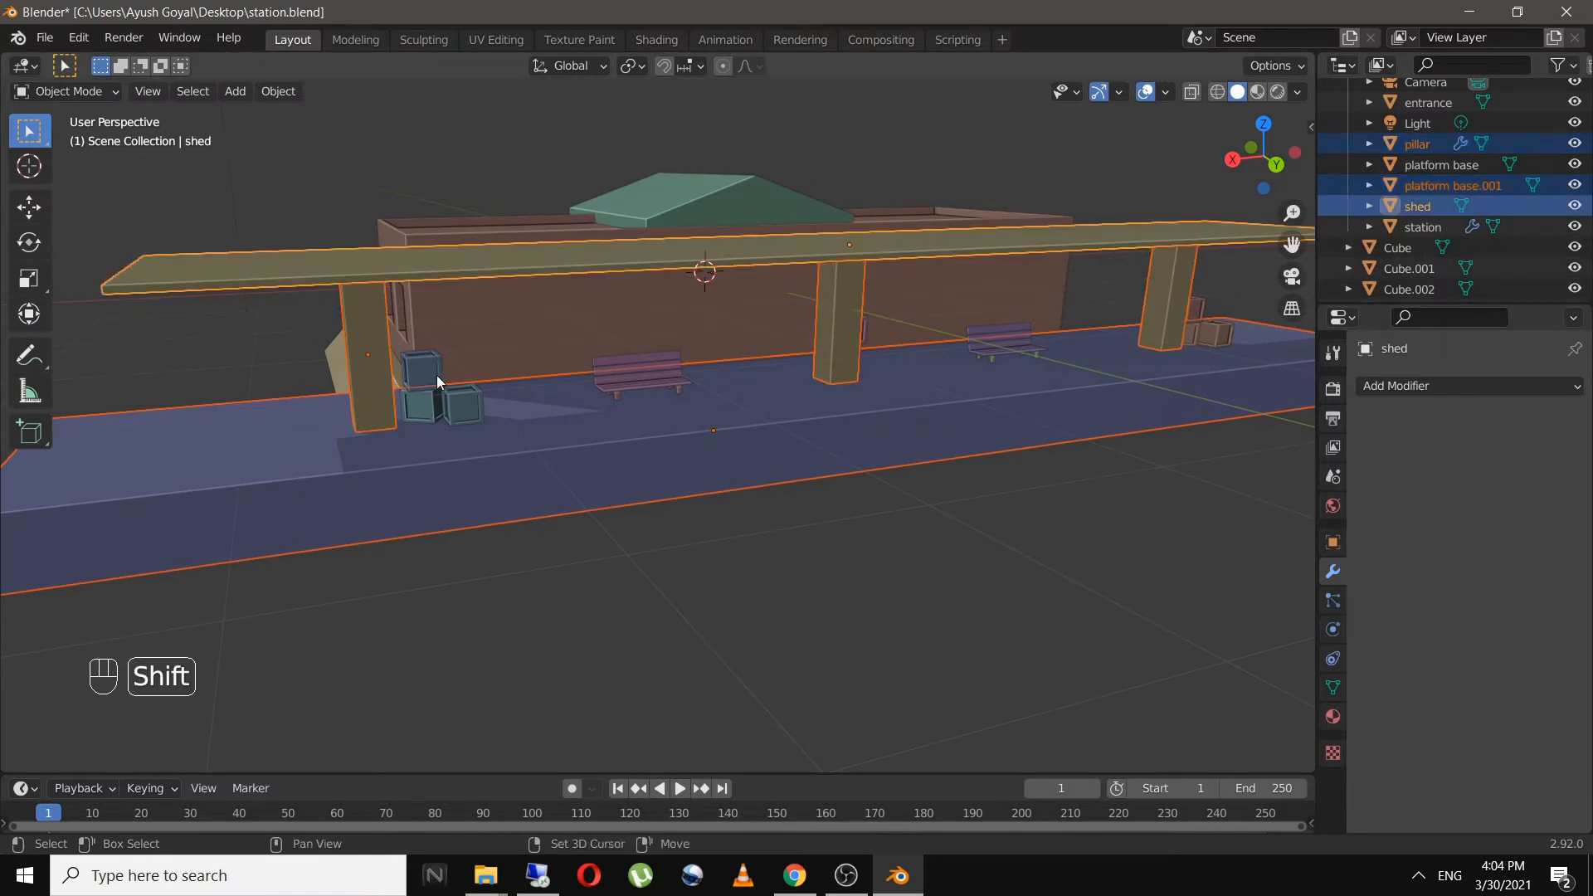
left_click(430, 376, "shift")
left_click(435, 408, "shift")
left_click(463, 405, "shift")
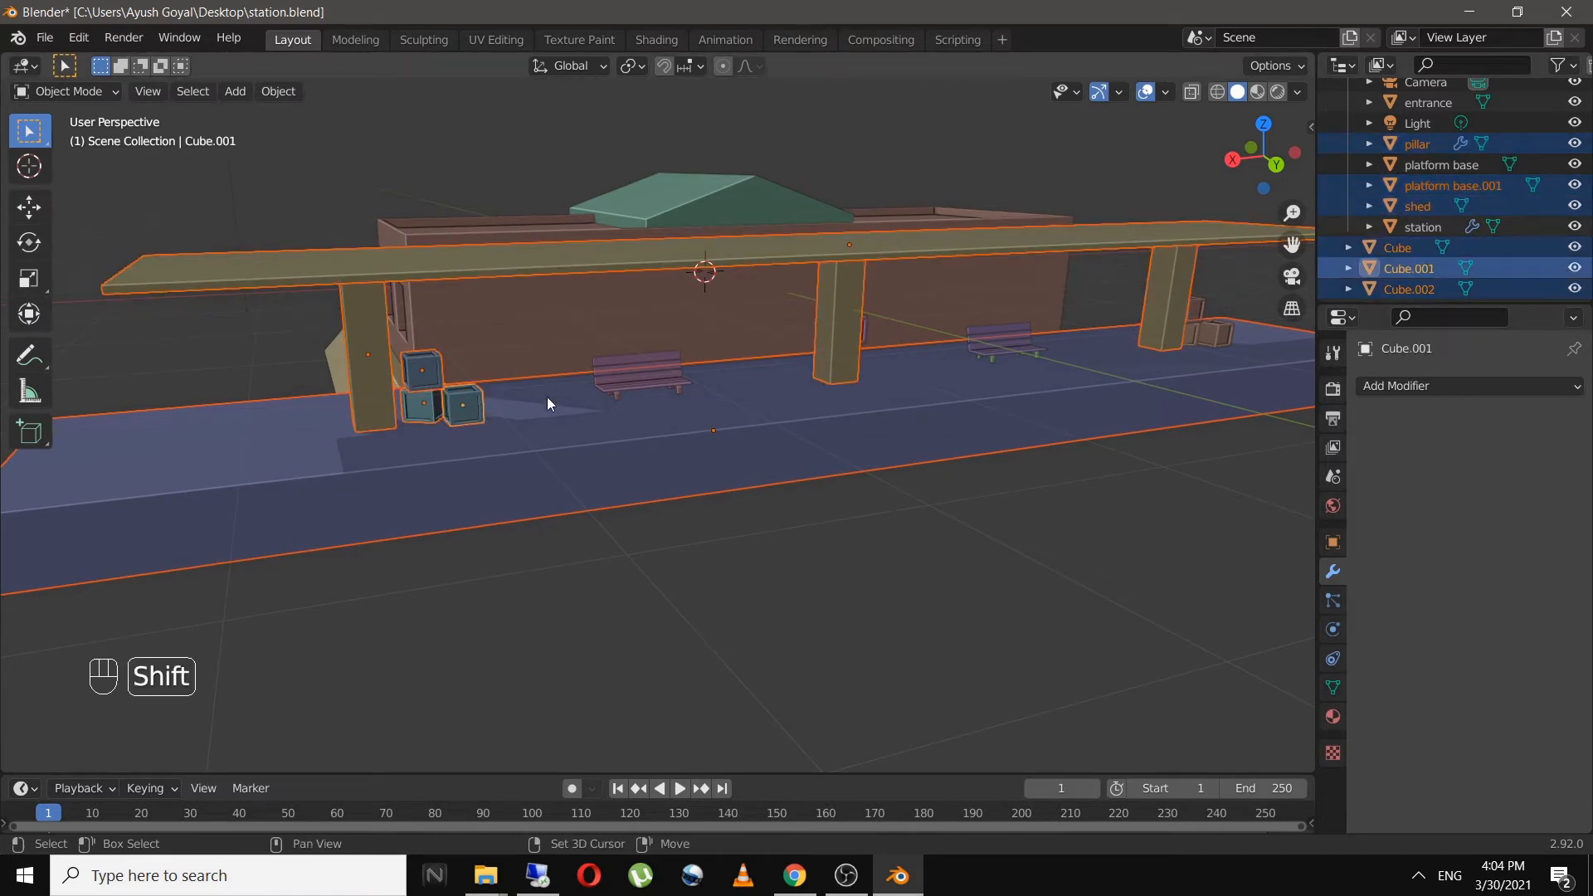
- Add both benches with their legs and the crates by the middle and far pillars to the selection
left_click(643, 380, "shift")
left_click(1029, 347, "shift")
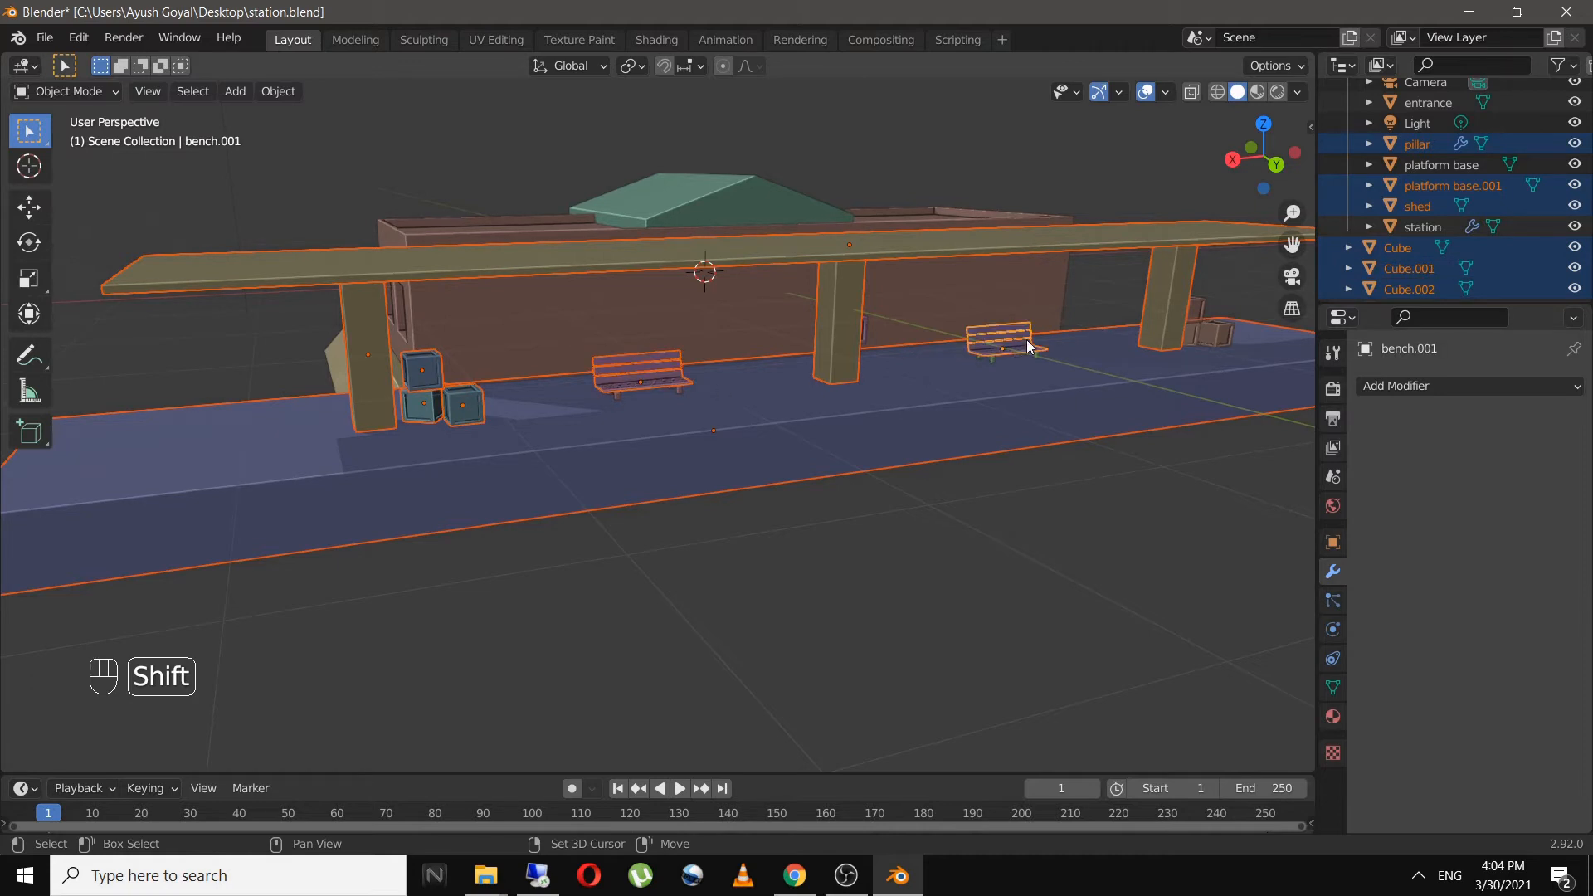
left_click(1190, 335, "shift")
left_click(1197, 307, "shift")
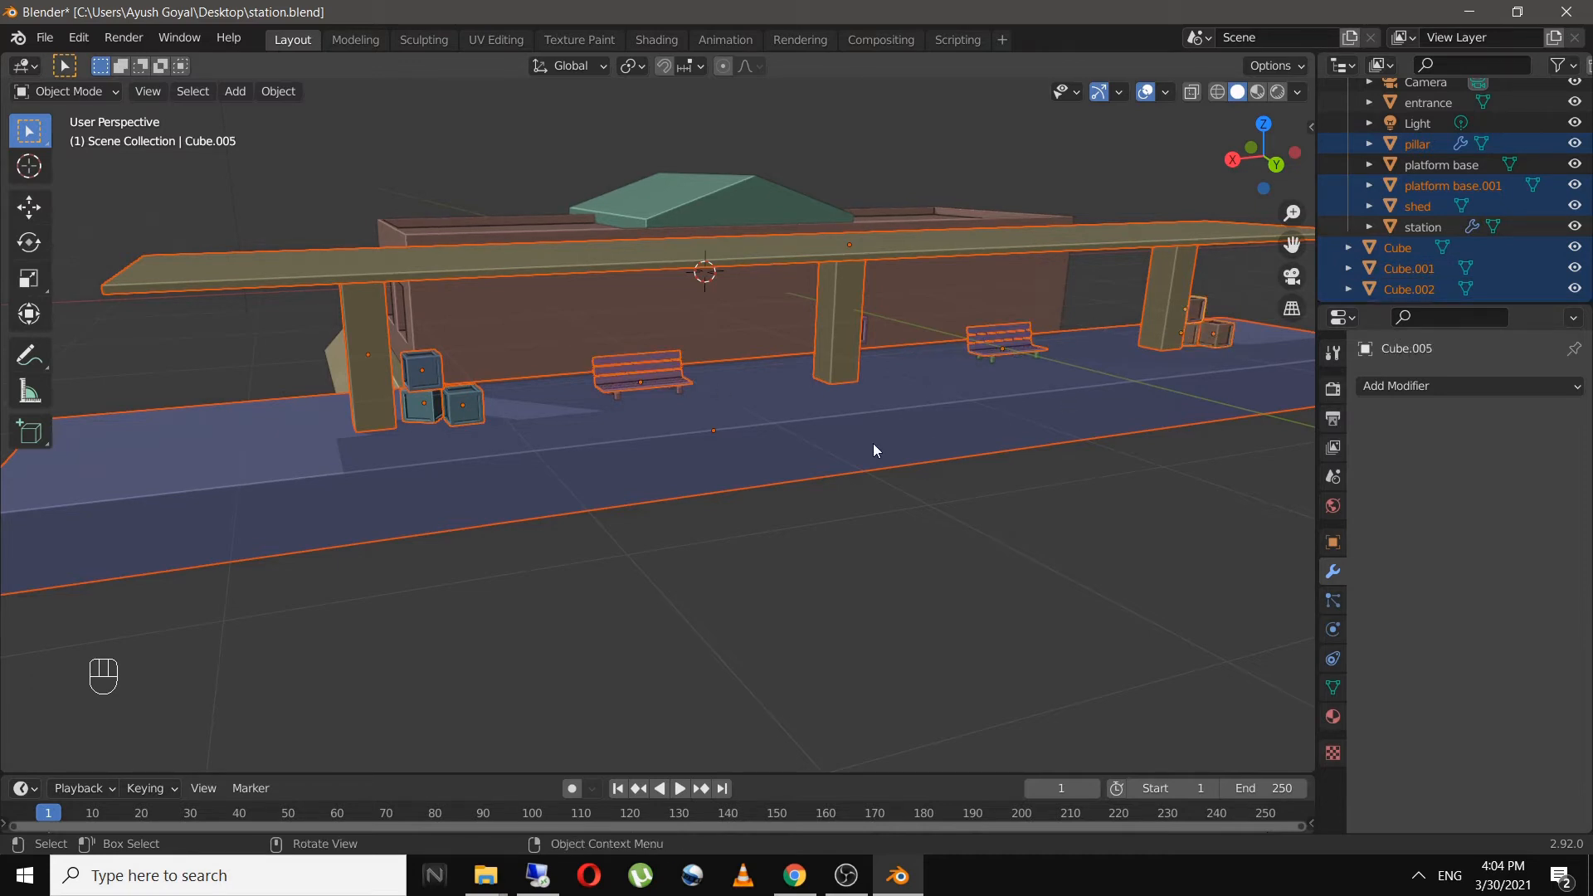
scroll(840, 426, "up", 5)
middle_click_drag(880, 390, 535, 376)
left_click(629, 349, "shift")
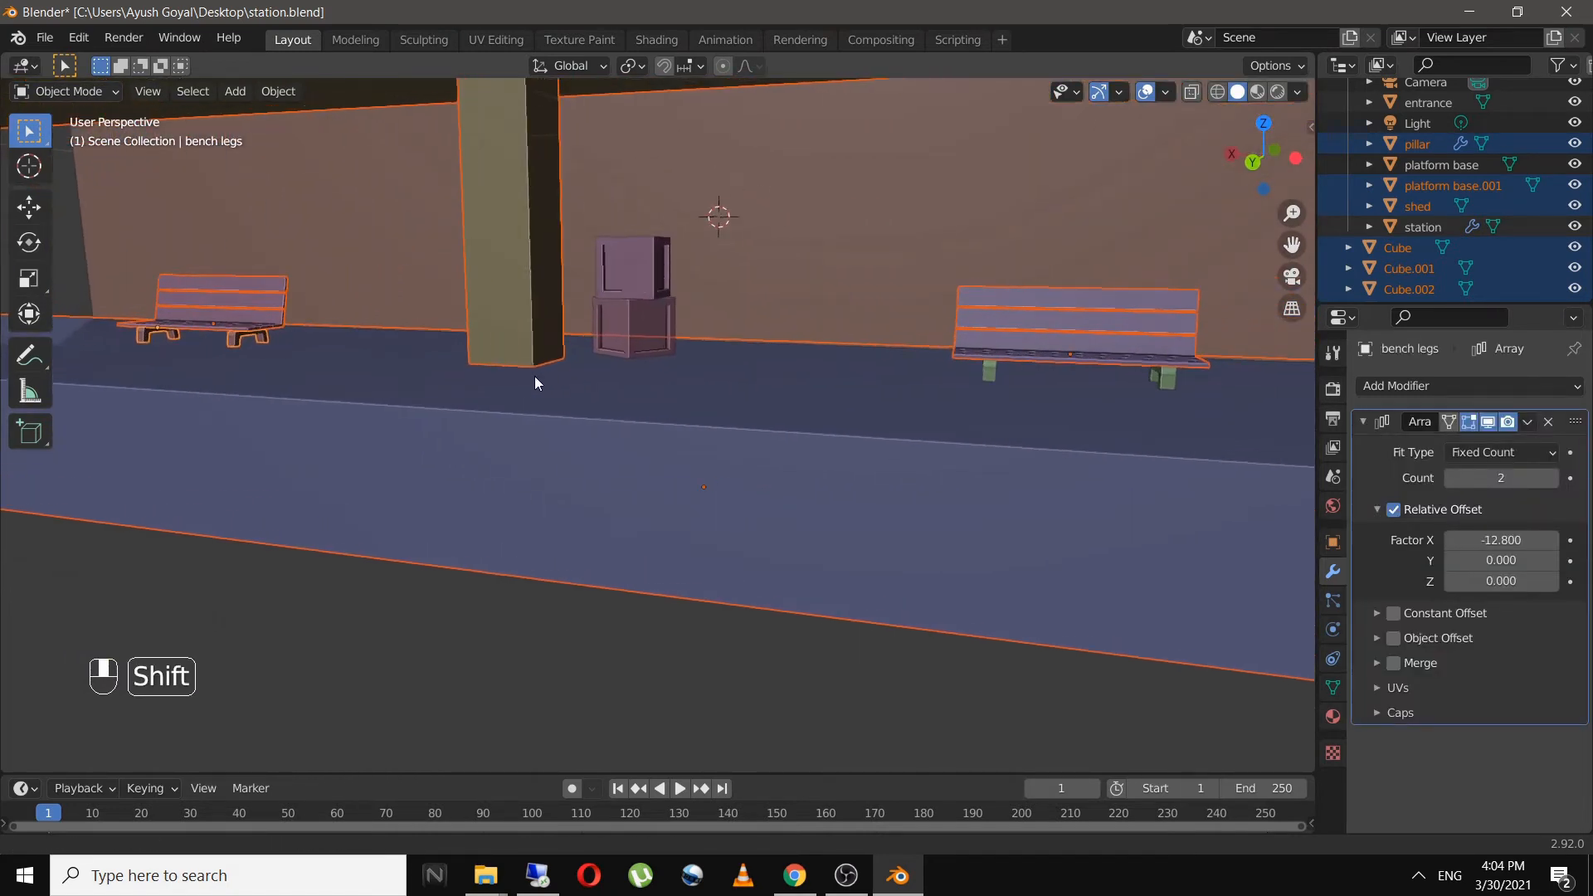
left_click(615, 325, "shift")
left_click(986, 382, "shift")
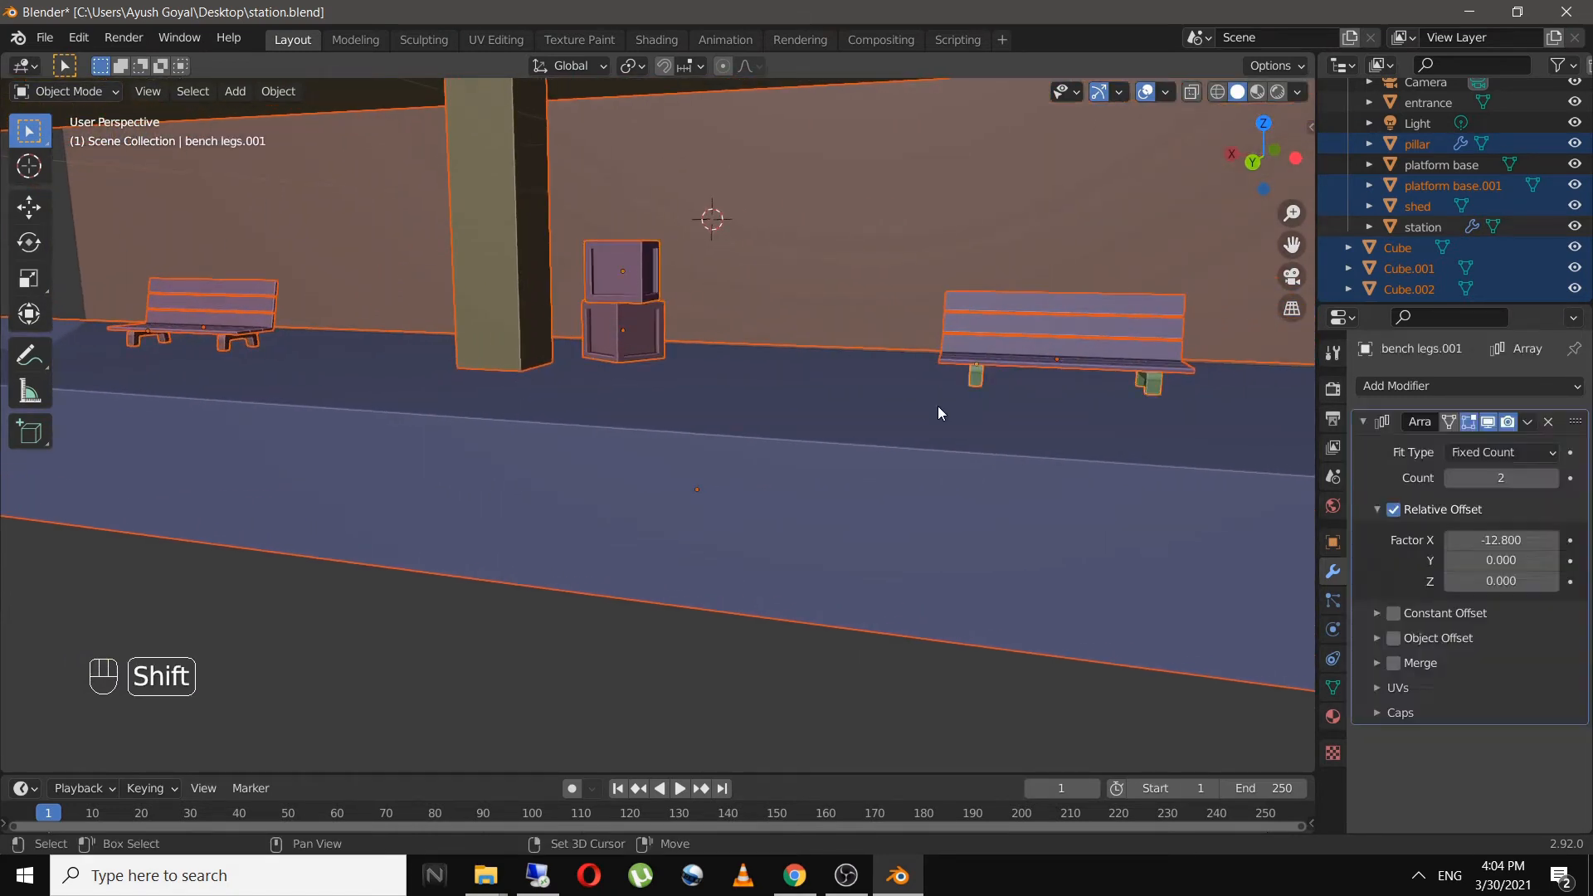
- Try to select both benches on the second platform together with their legs
scroll(825, 475, "down", 6)
left_click(824, 474)
mouse_move(824, 475)
middle_mouse_down()
mouse_move(561, 502)
mouse_move(827, 476)
middle_mouse_up()
scroll(544, 496, "up", 5)
left_click(461, 458)
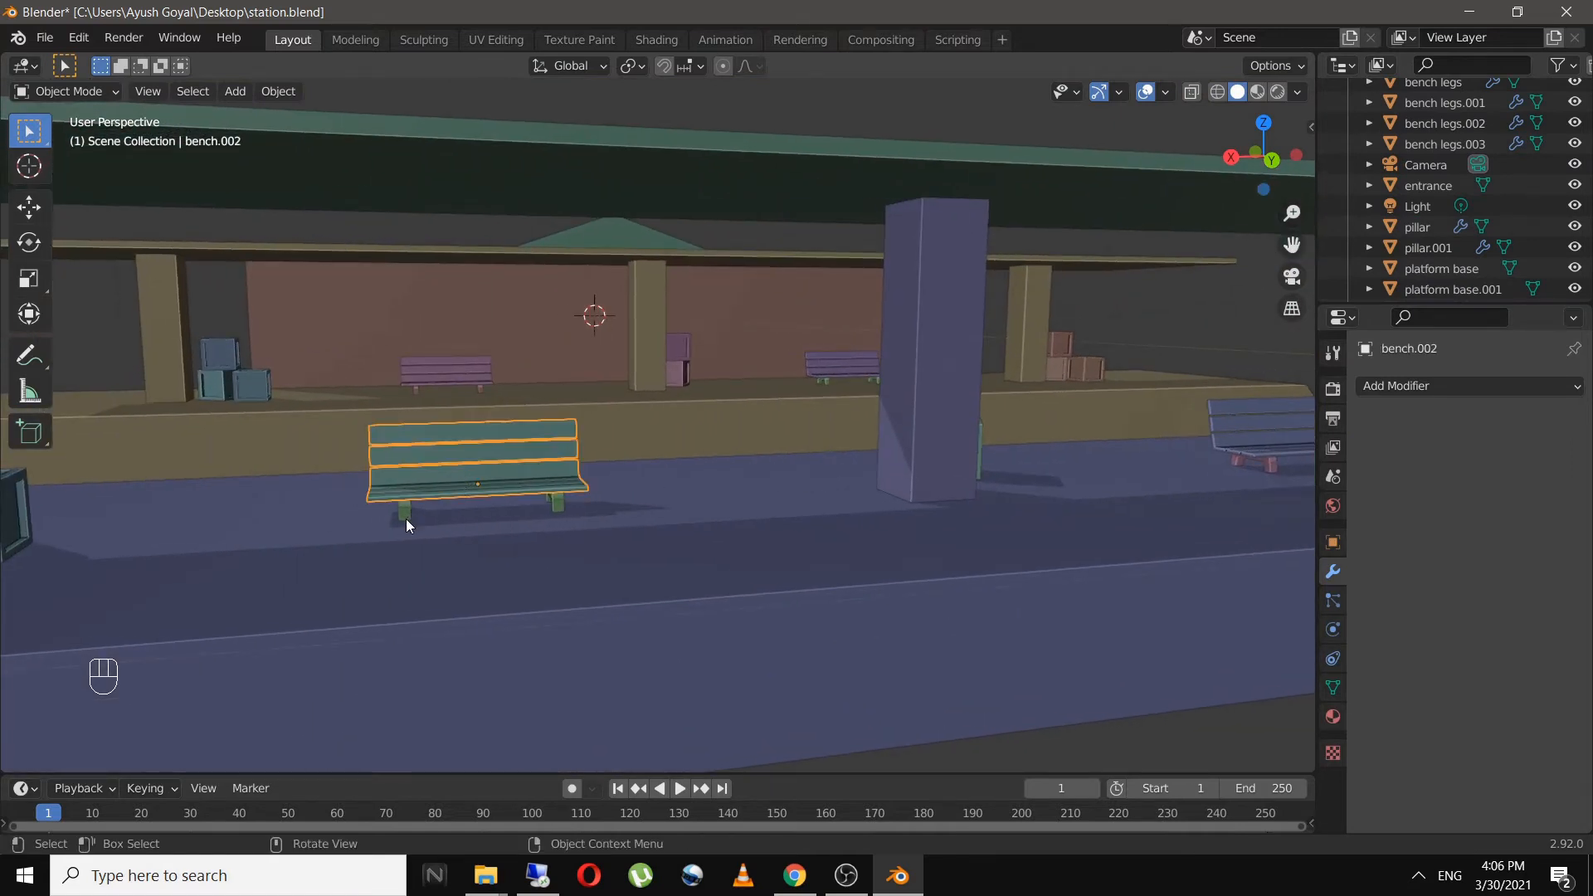
left_click(405, 515, "shift")
middle_click_drag(1078, 451, 914, 471, "shift")
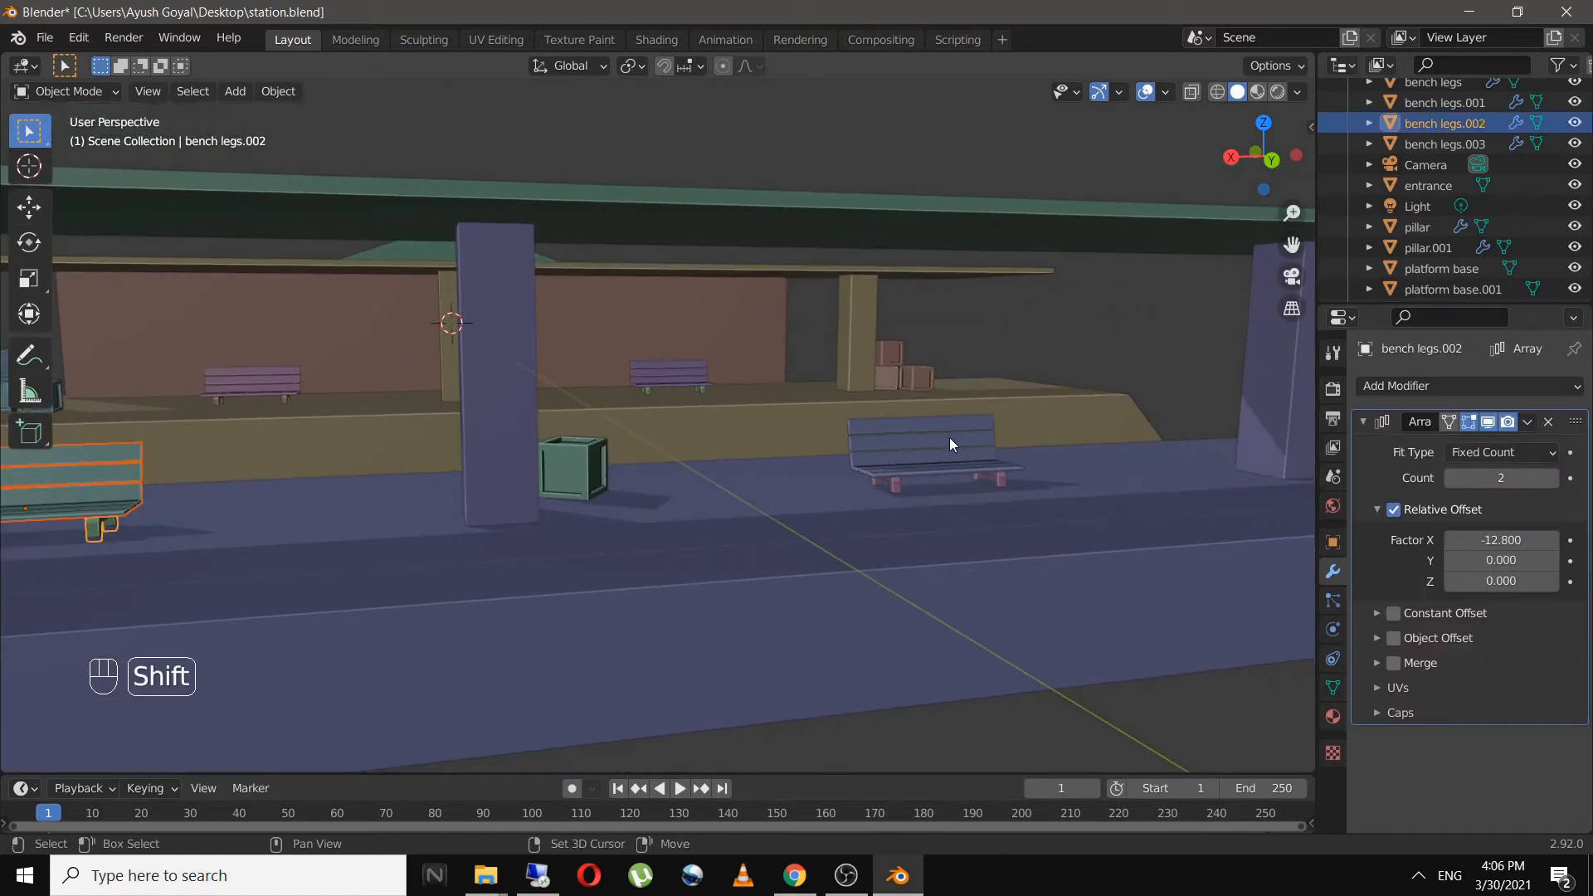
left_click(913, 461, "shift")
left_click(893, 491, "shift")
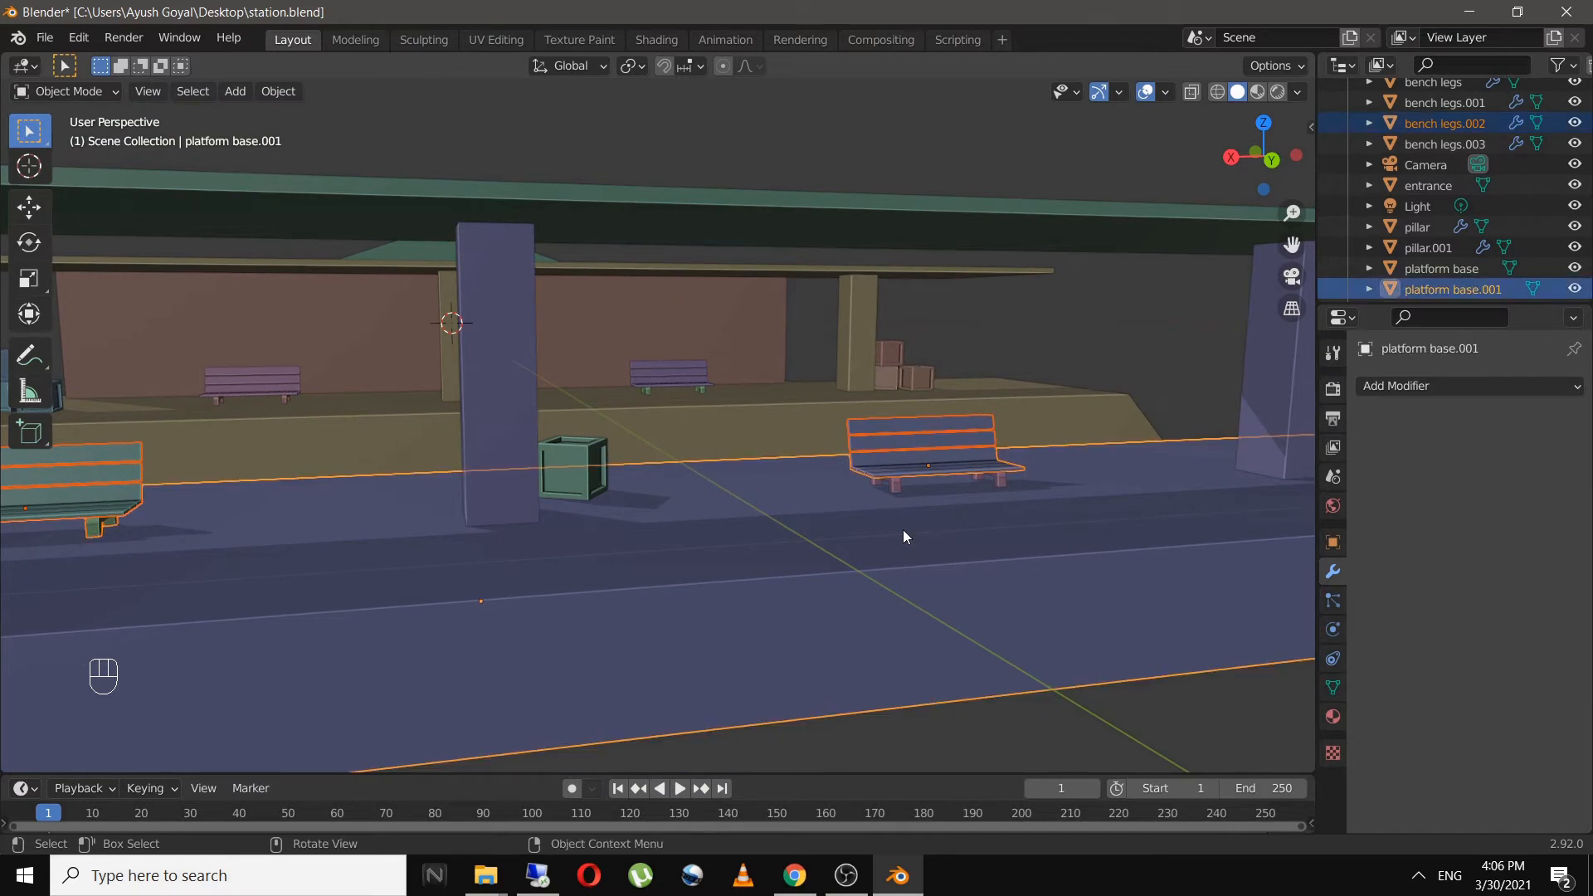
- Clear the stray platform selection and reselect both second-platform benches with their two sets of legs
left_click(903, 529)
left_click(914, 440)
left_click(908, 465, "shift")
left_click(908, 464)
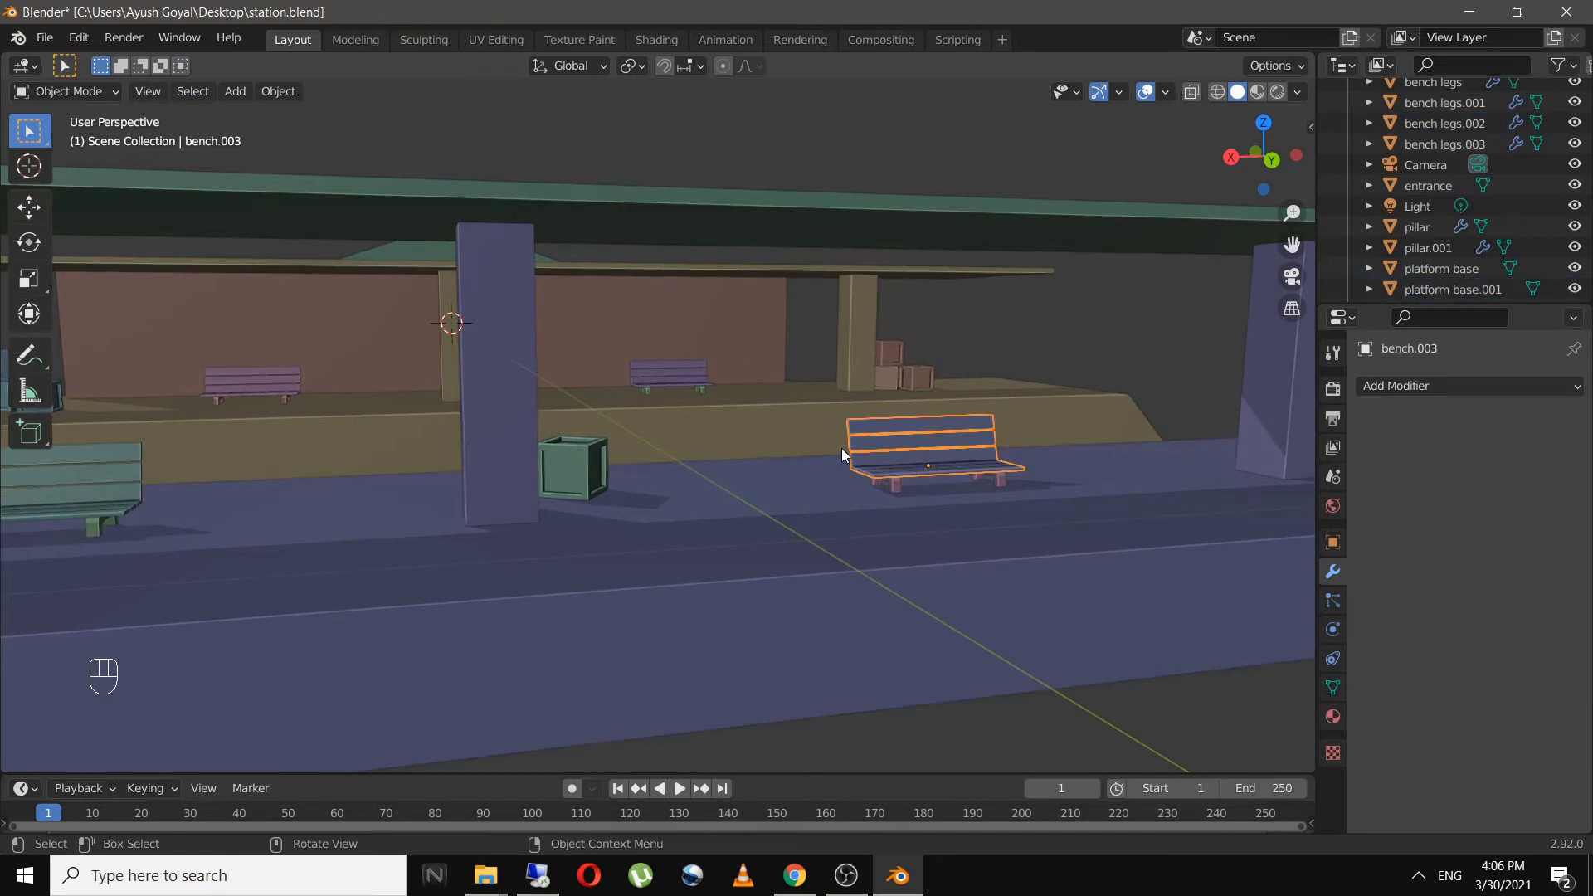
left_click(91, 475, "shift")
left_click(99, 526, "shift")
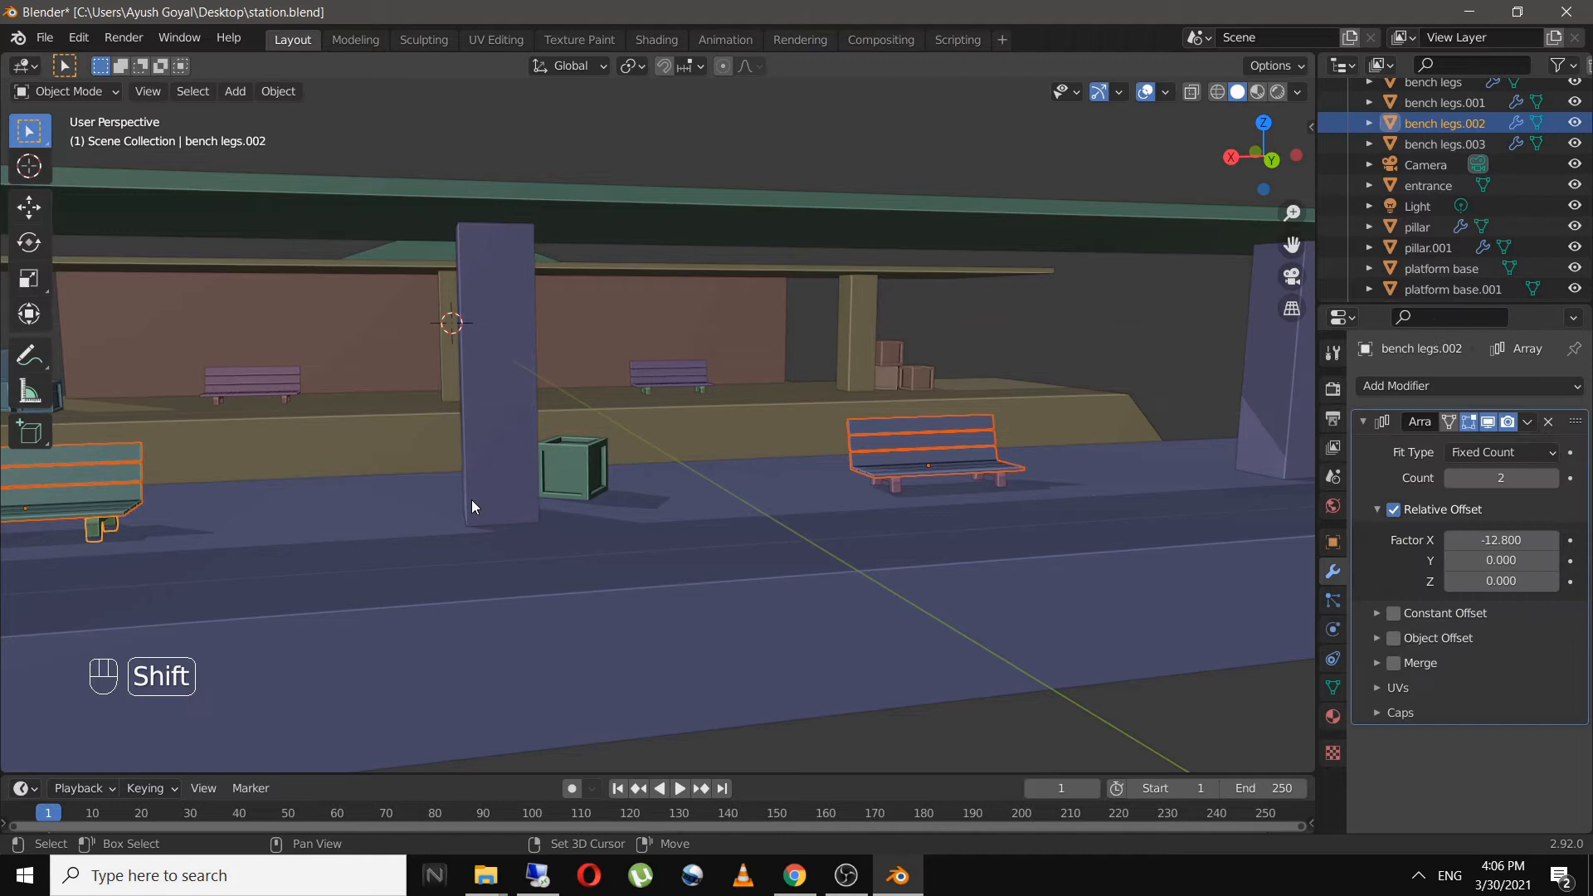
left_click(894, 490, "shift")
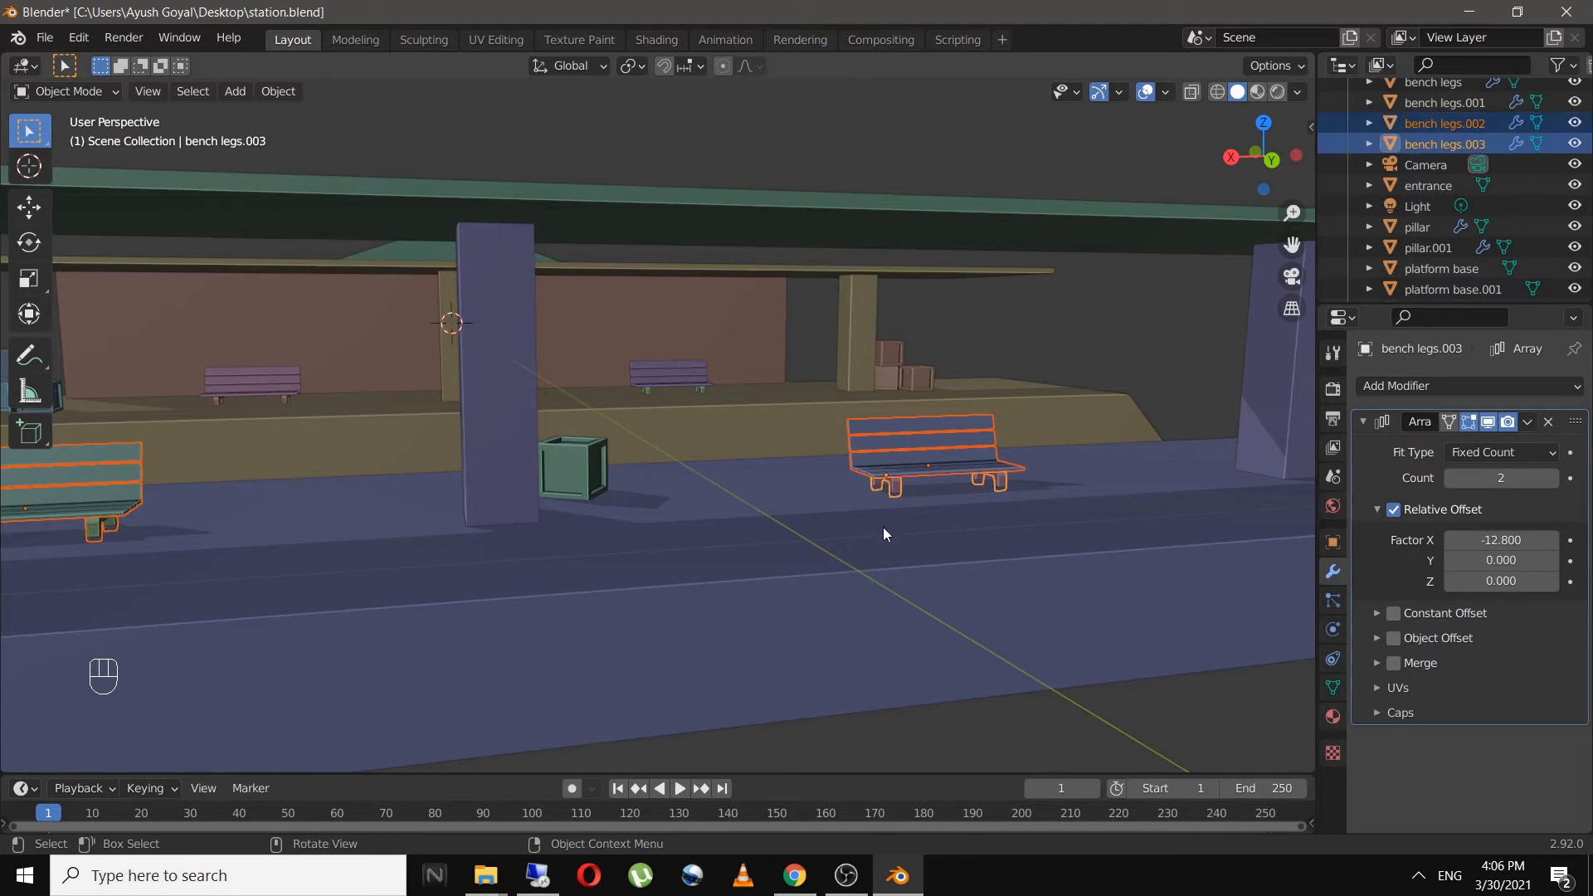
- Select only the second-platform bench nearest the stacked crates with its legs and rotate it 180° about the global Z axis
middle_click_drag(518, 534, 828, 499, "shift")
left_click(569, 464)
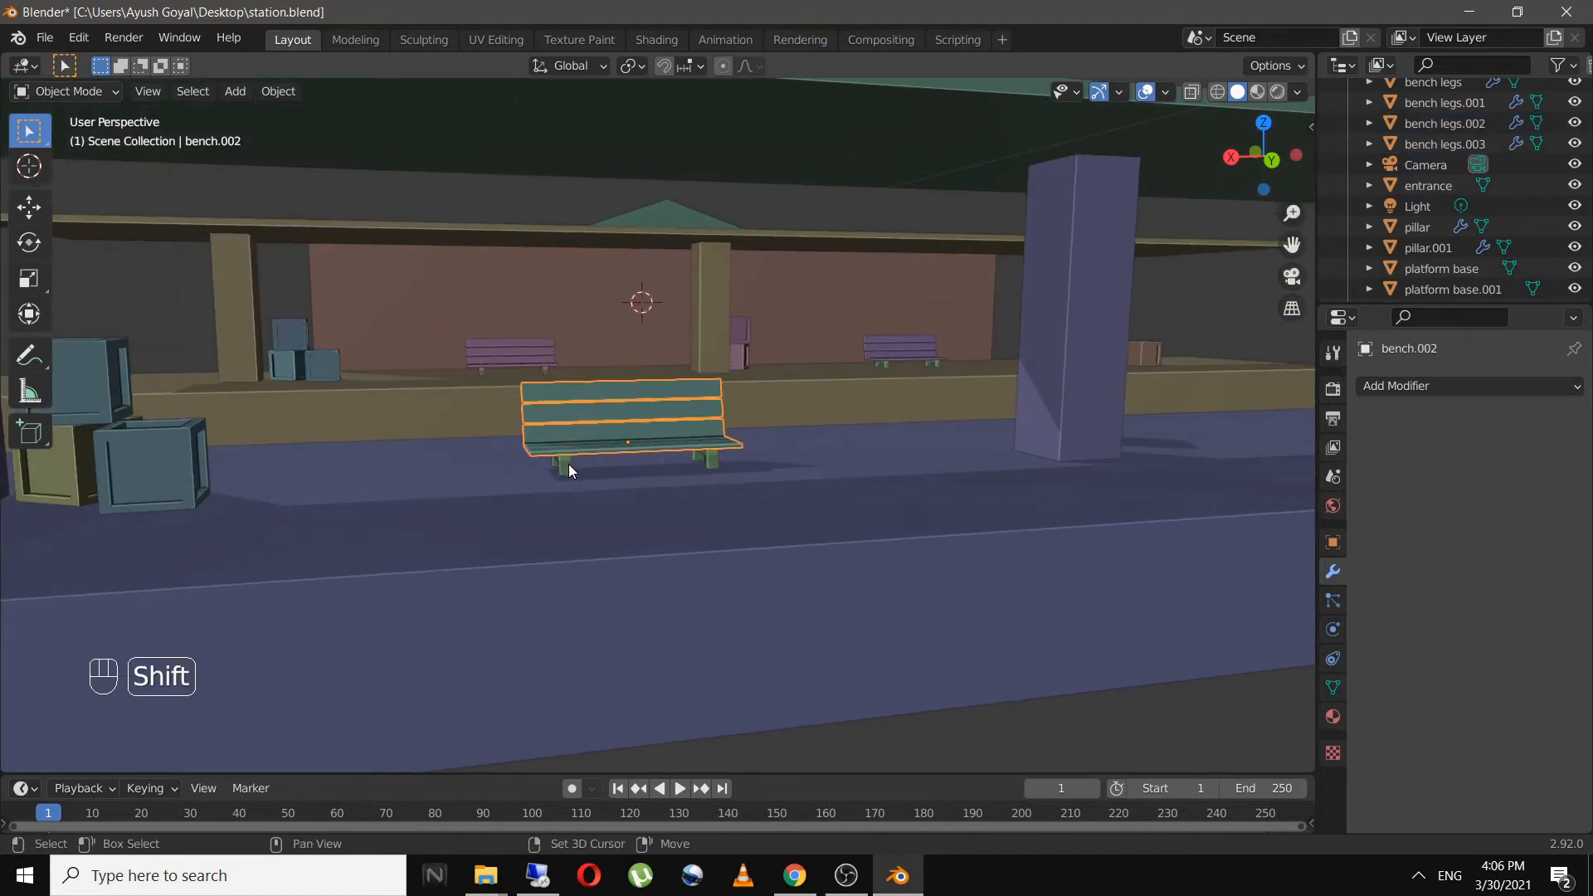
left_click(569, 466, "shift")
key("r")
type("z")
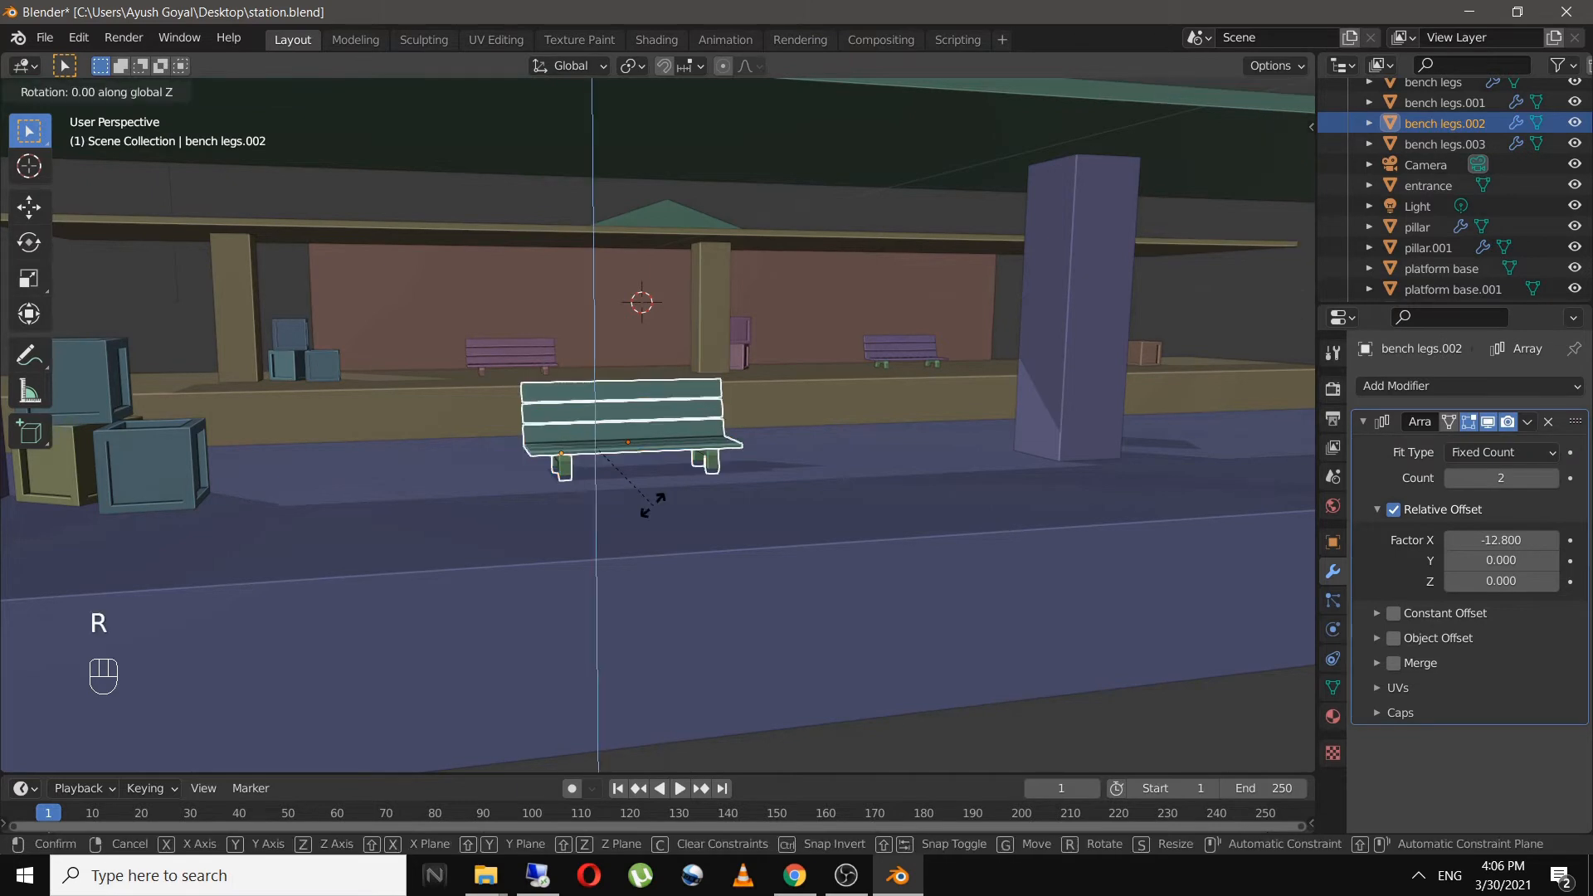
type("180")
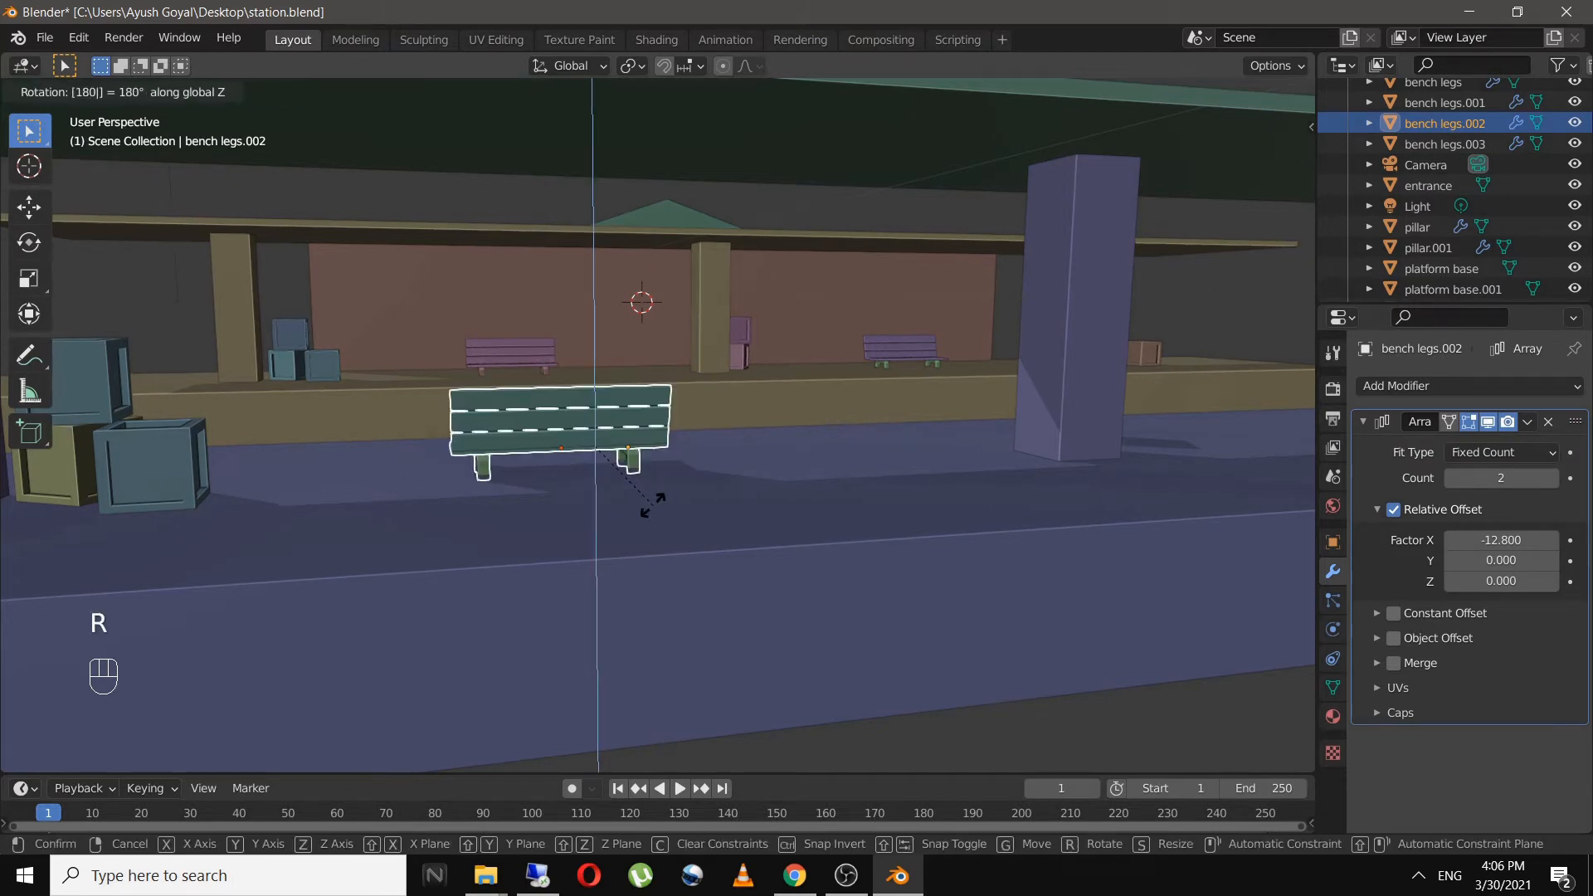
key("Return")
- Select the other second-platform bench beyond the middle pillar with its legs and rotate it 180° about the global Z axis
middle_click_drag(783, 478, 431, 475, "shift")
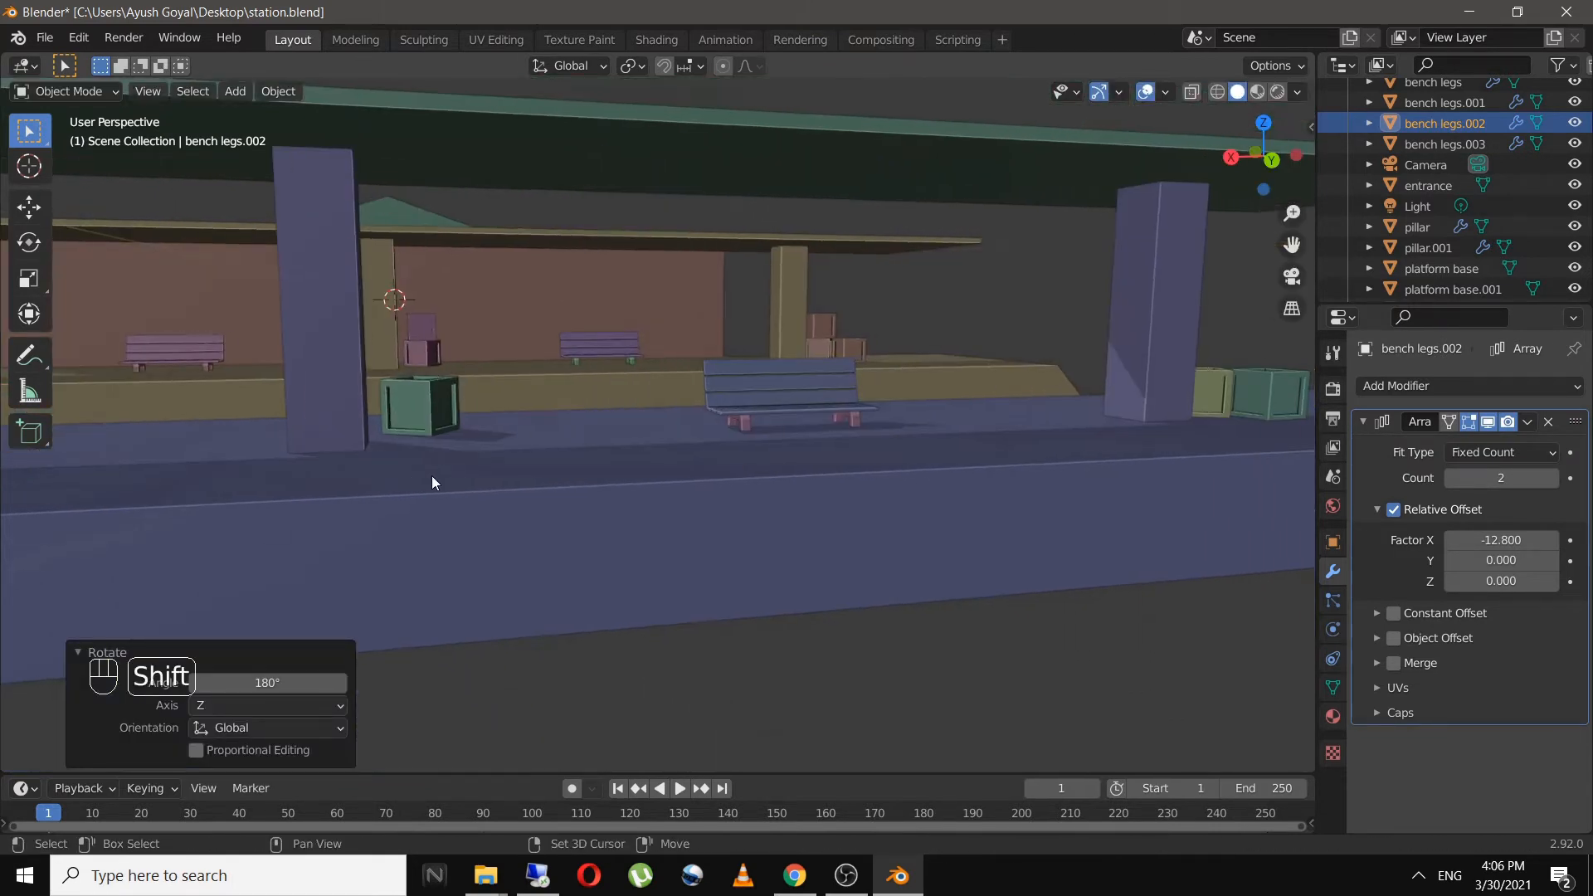
left_click(752, 428)
left_click(745, 427, "shift")
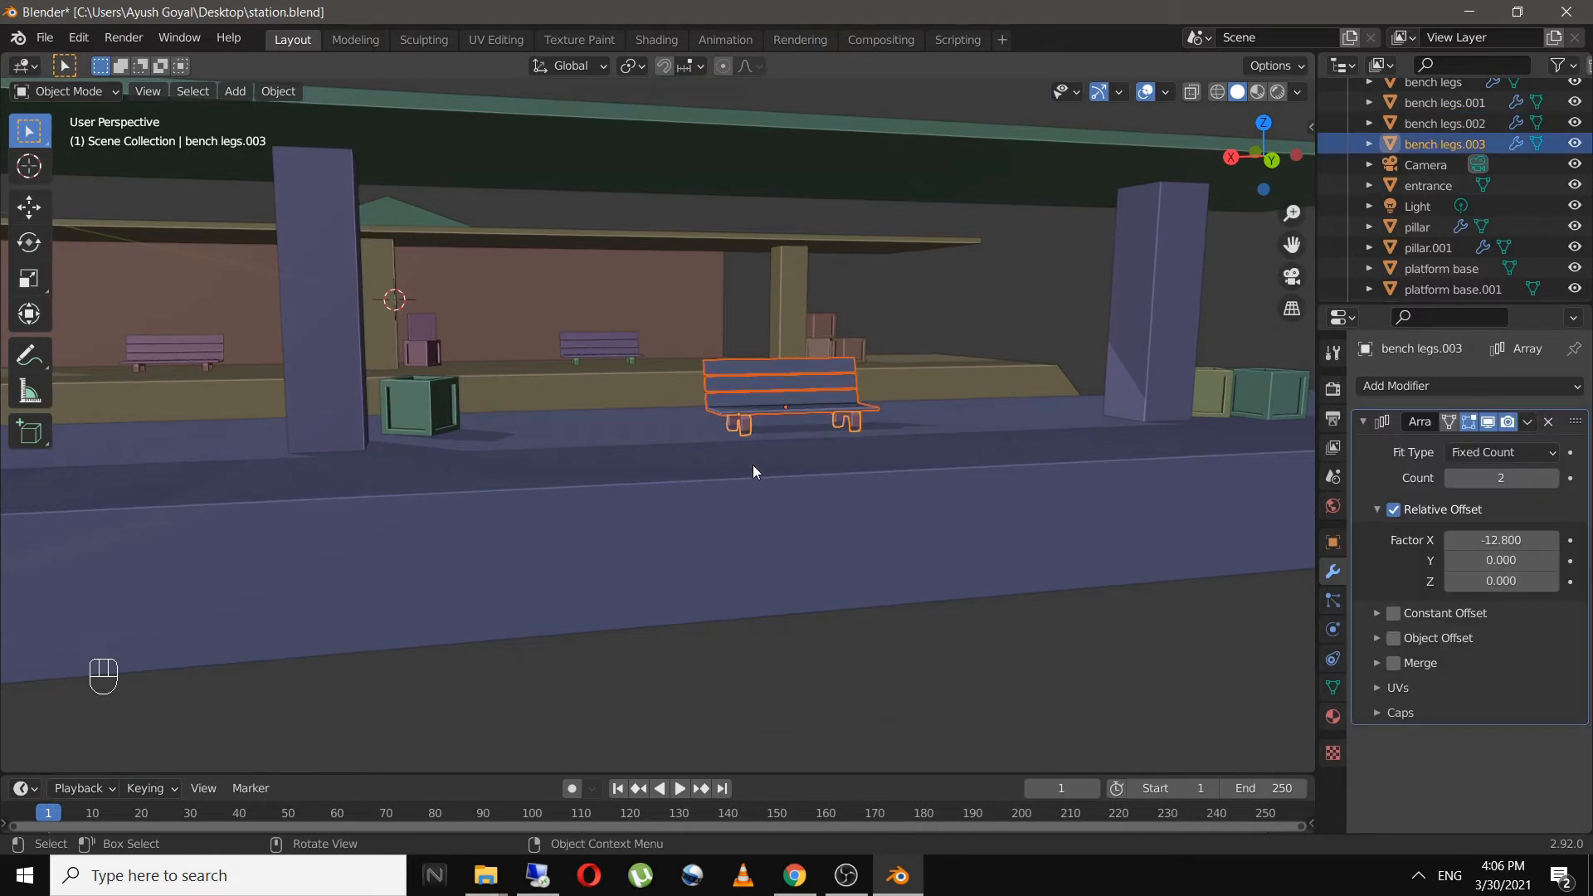
key("r")
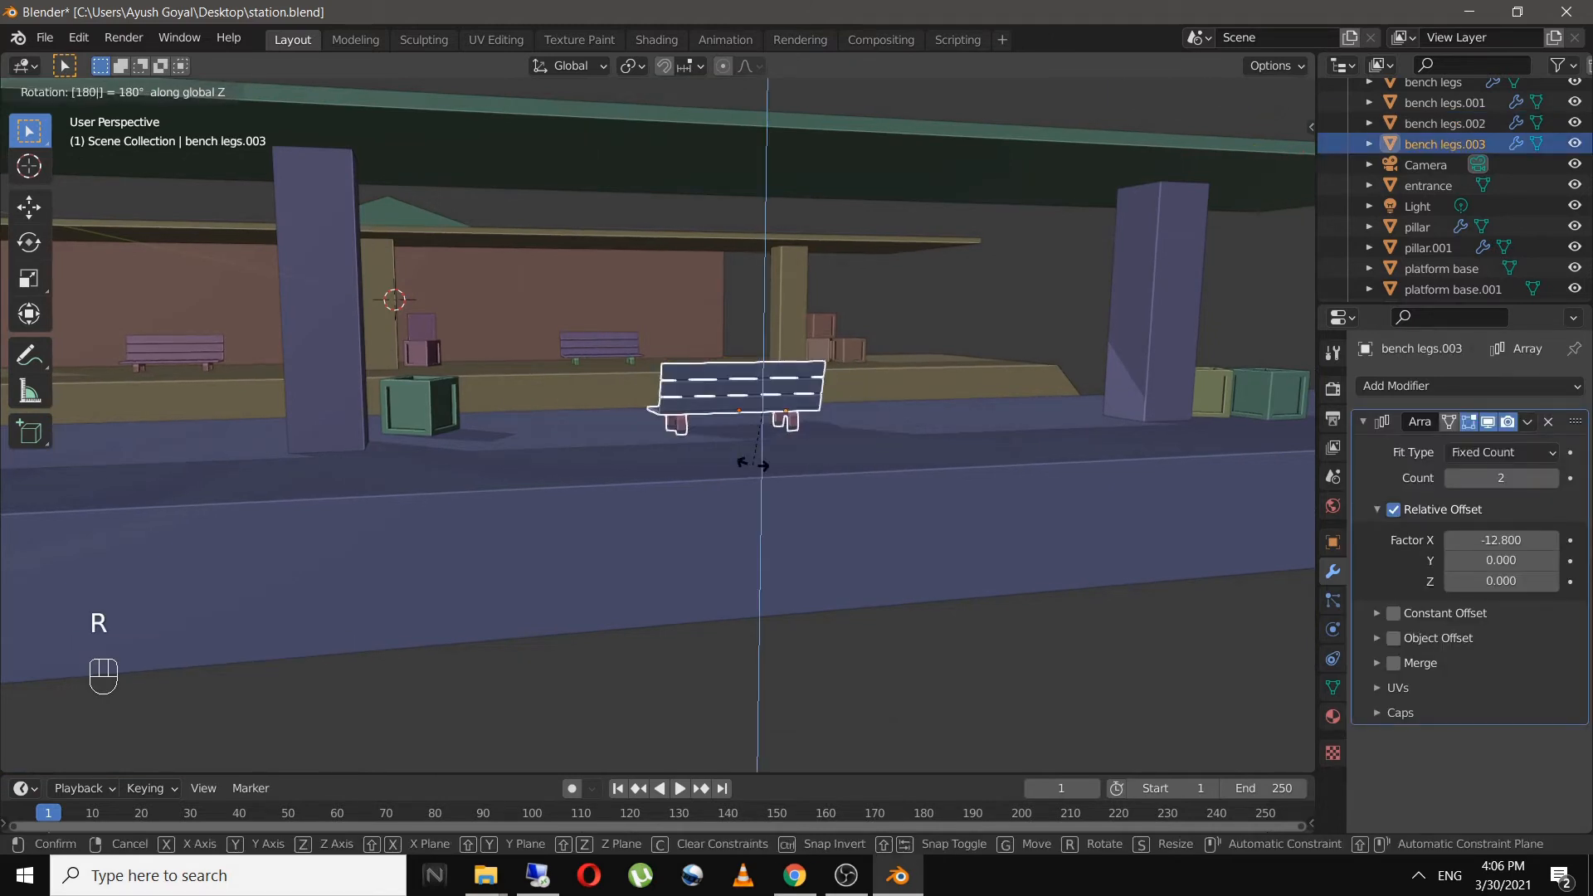
left_click(754, 465)
key("Tab")
scroll(753, 465, "down", 3)
key("Tab")
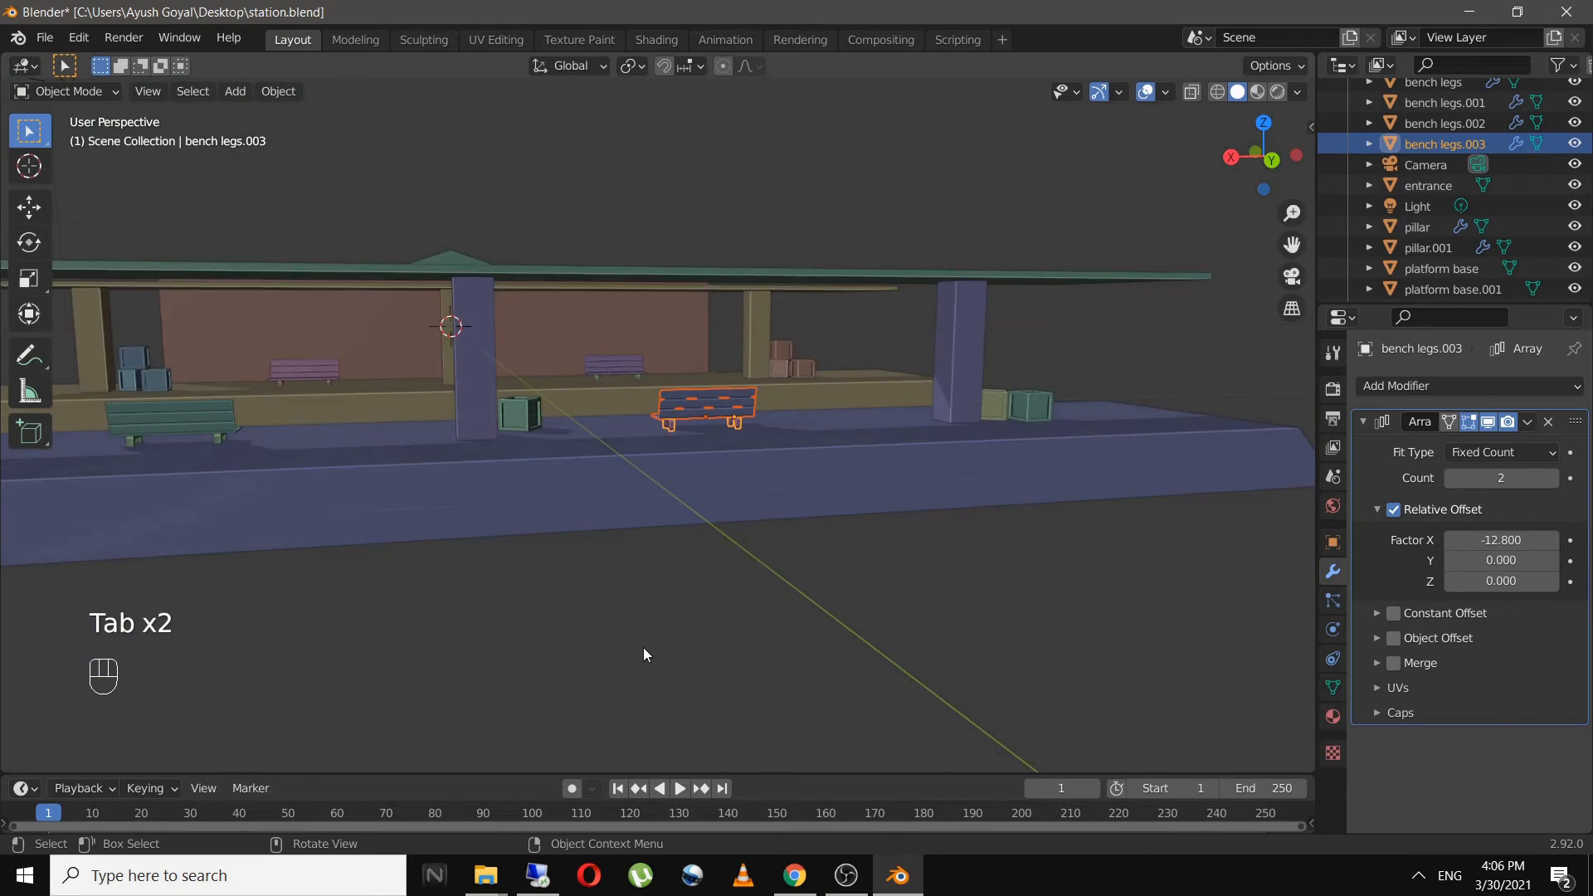
- Save the station.blend file
middle_click_drag(644, 647, 767, 660)
scroll(738, 605, "down", 5)
scroll(759, 606, "up", 3)
key("ctrl+s")
- Select the whole second platform with its shed, pillars, benches and crates and move it along the global Y axis toward the station
scroll(767, 660, "down", 4)
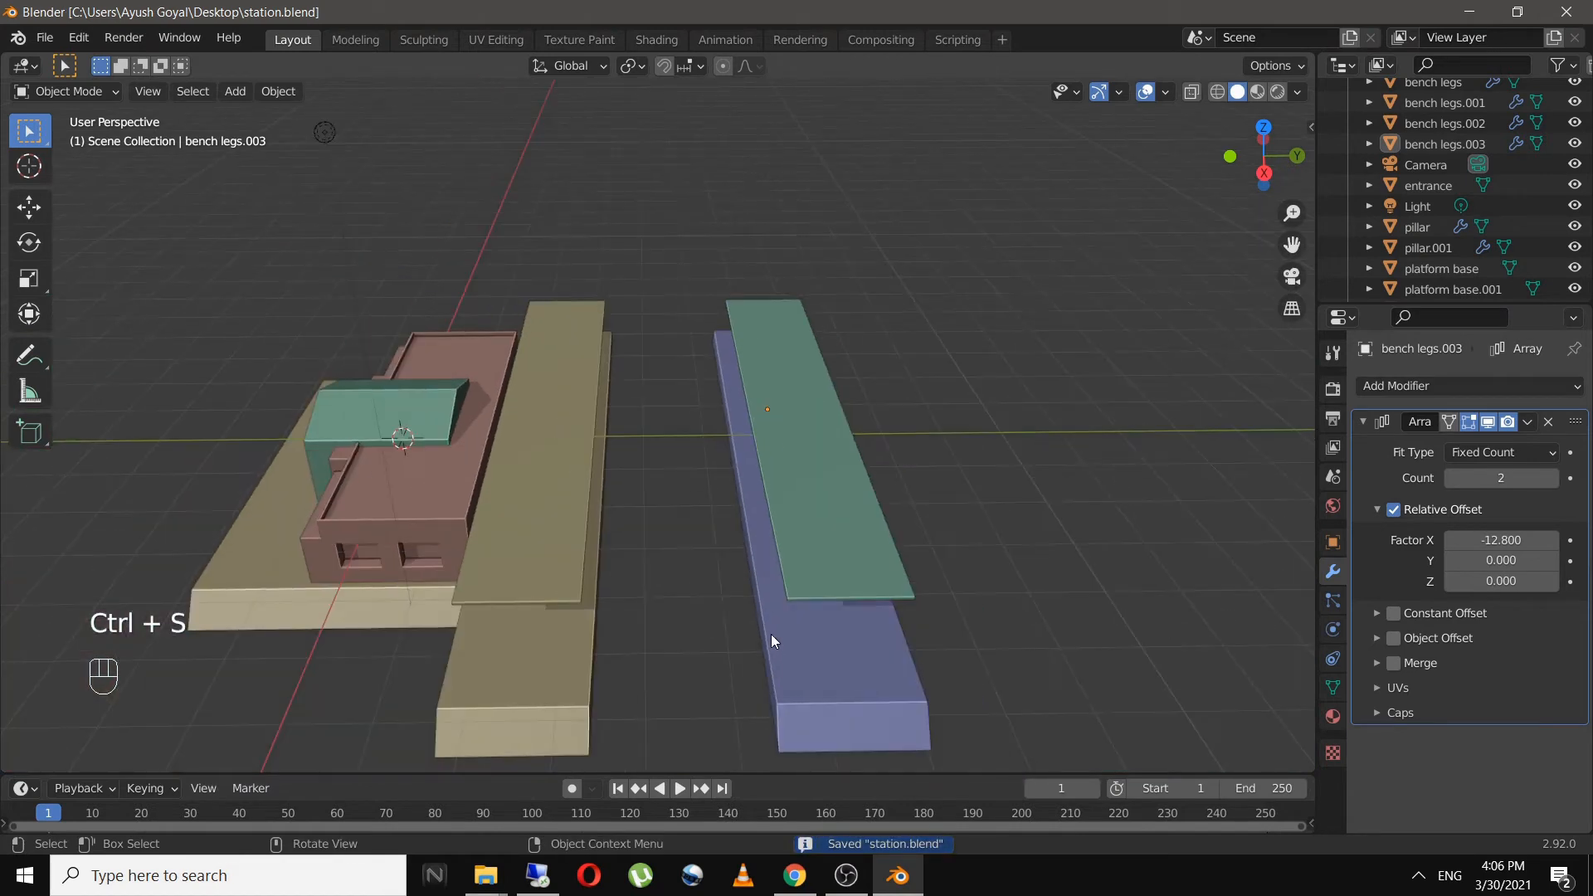
left_click_drag(699, 264, 918, 764)
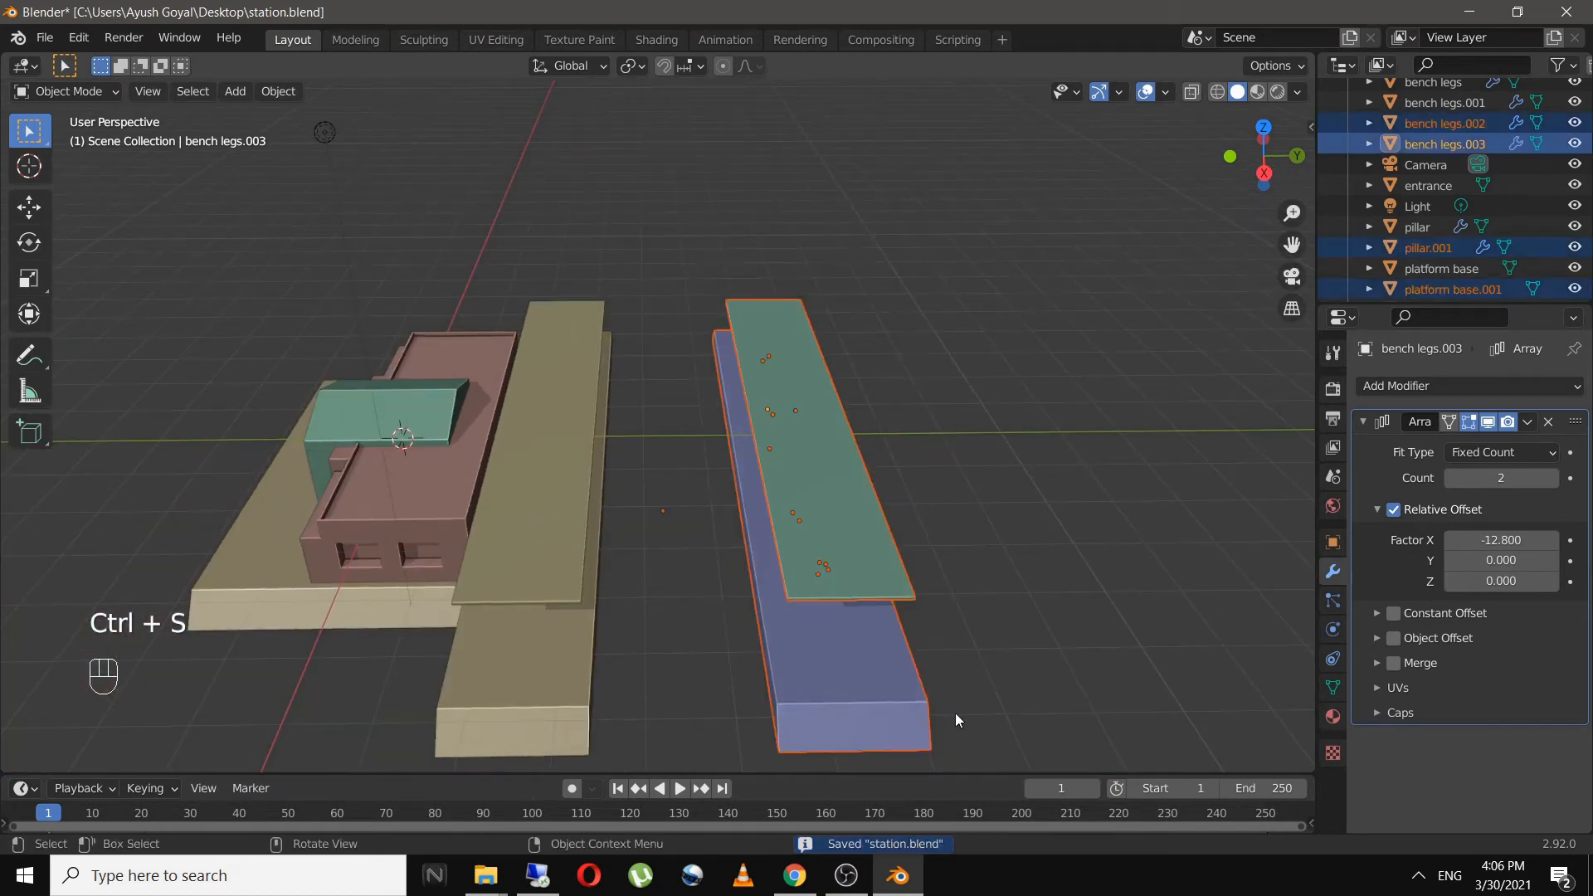
middle_click_drag(954, 714, 1000, 669)
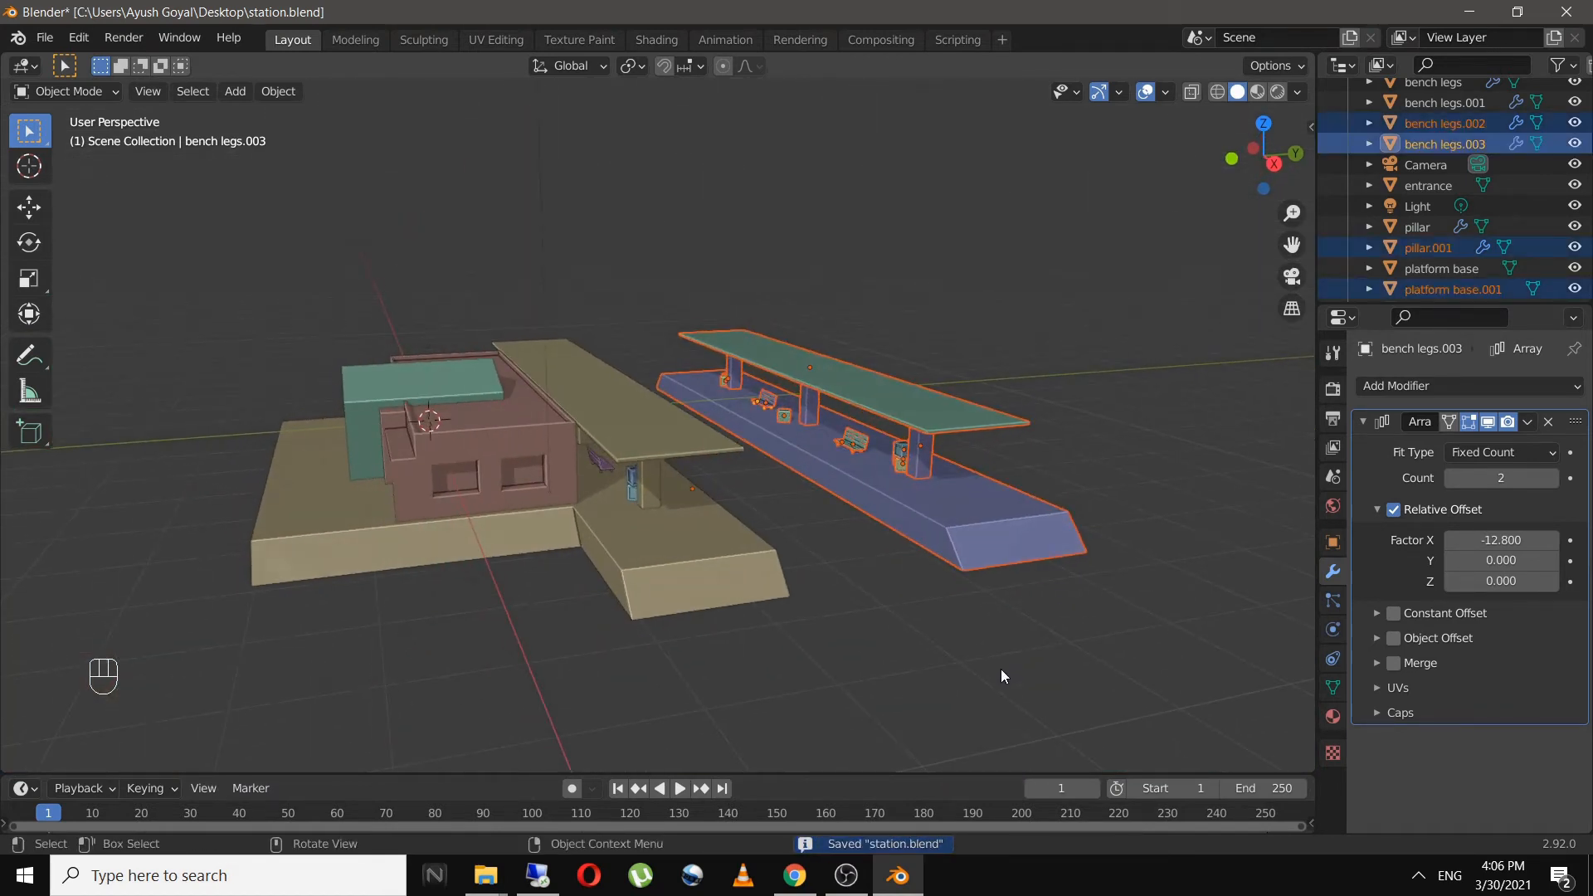
key("g")
key("y")
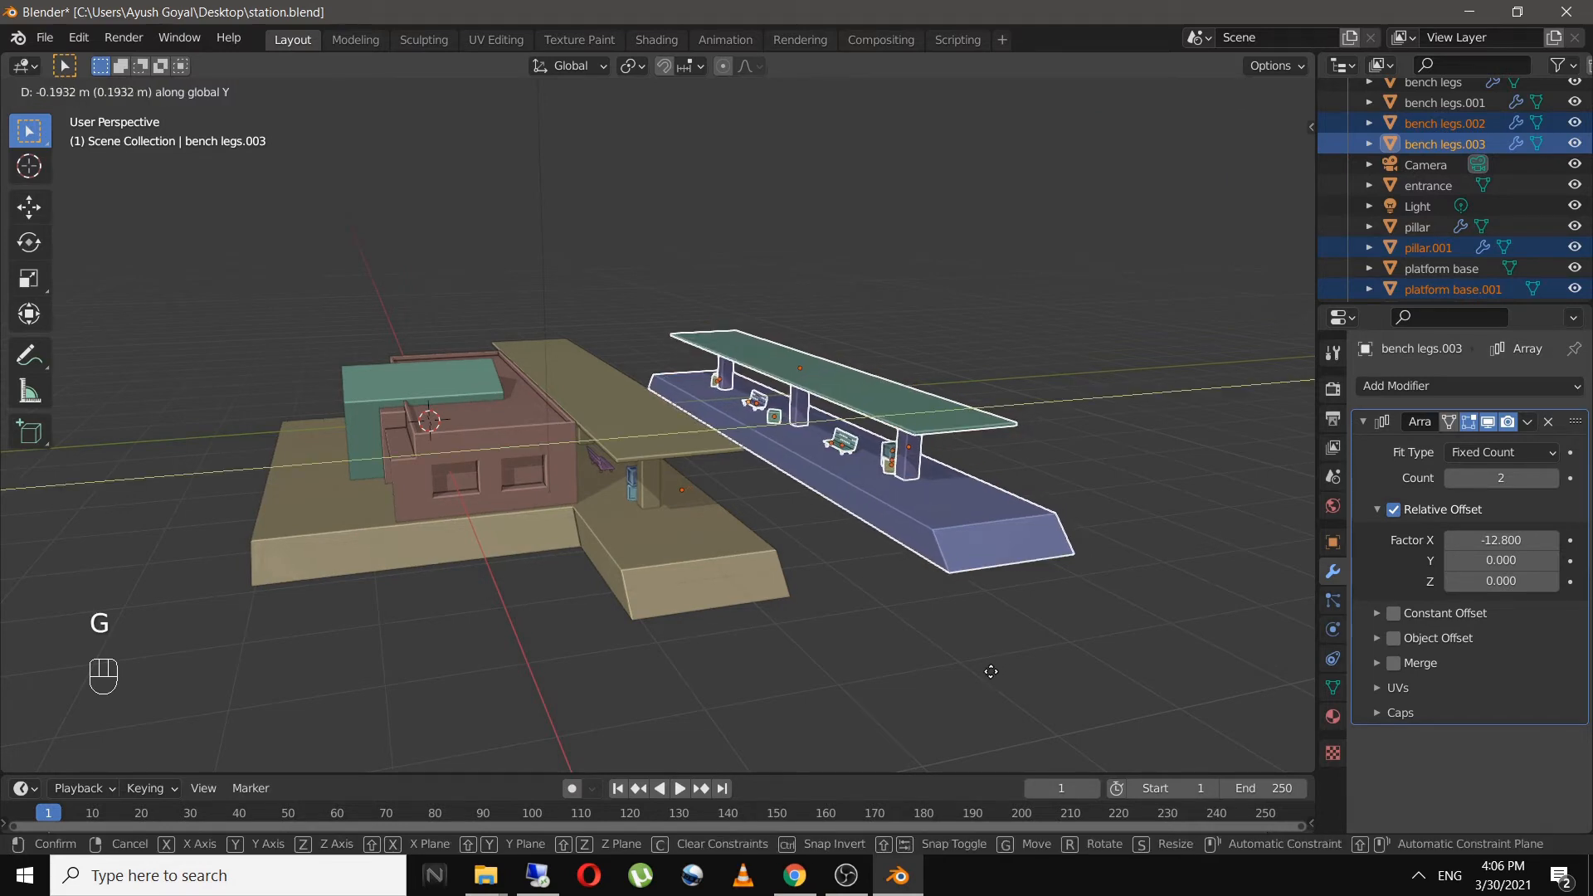
- Shift the duplicated platform with its roof, pillars and benches about -0.54 m along Y, deselect it and save the file
left_click(973, 685)
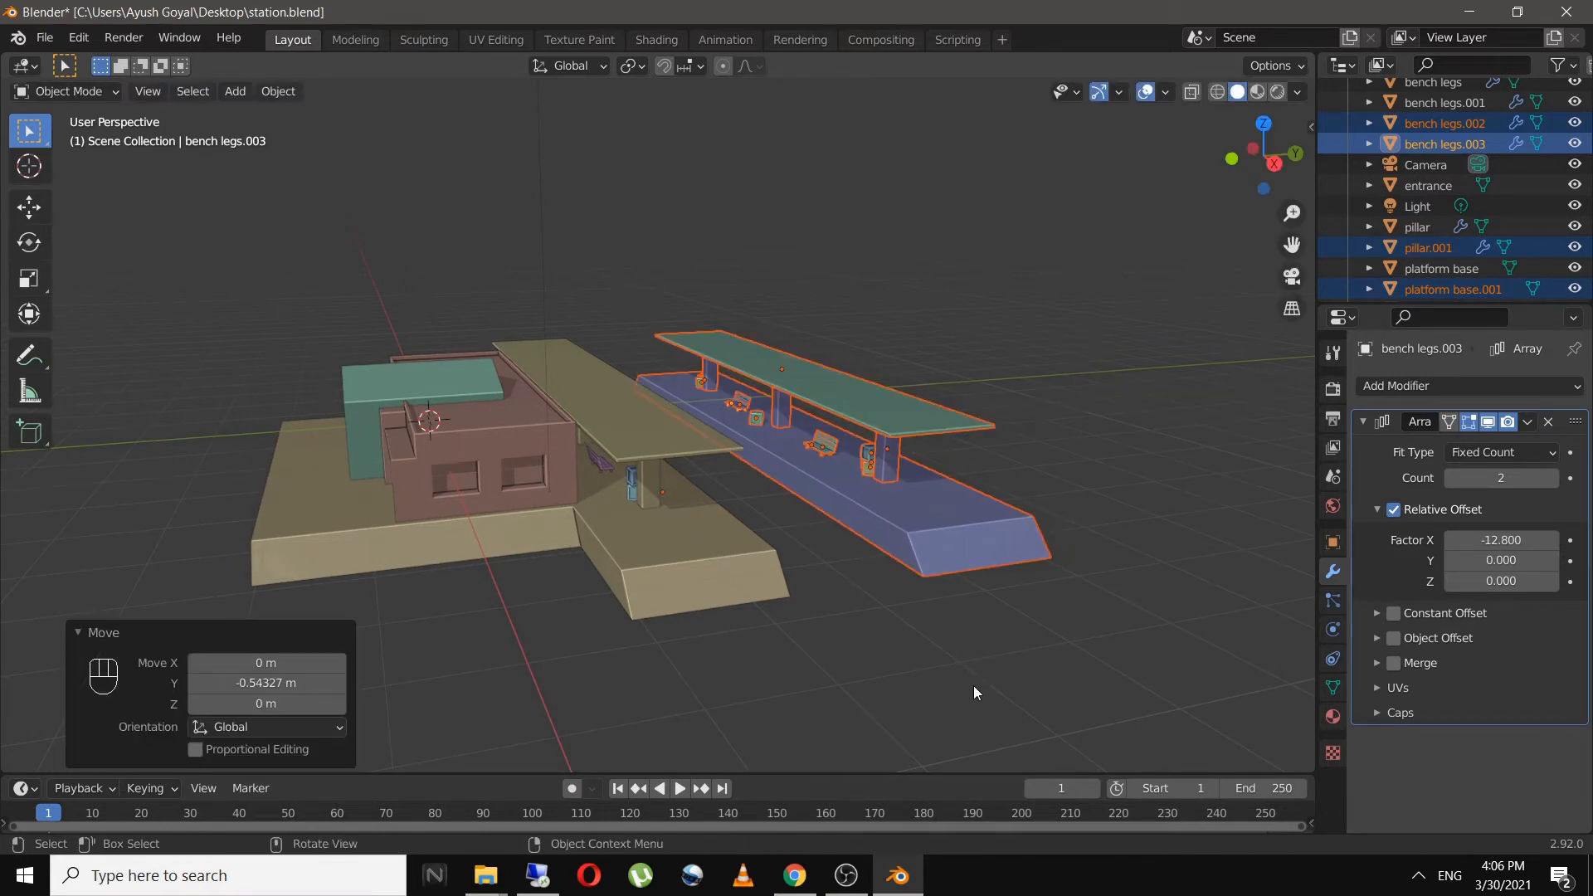
middle_click_drag(973, 686, 918, 685)
left_click(918, 685)
key("ctrl+s")
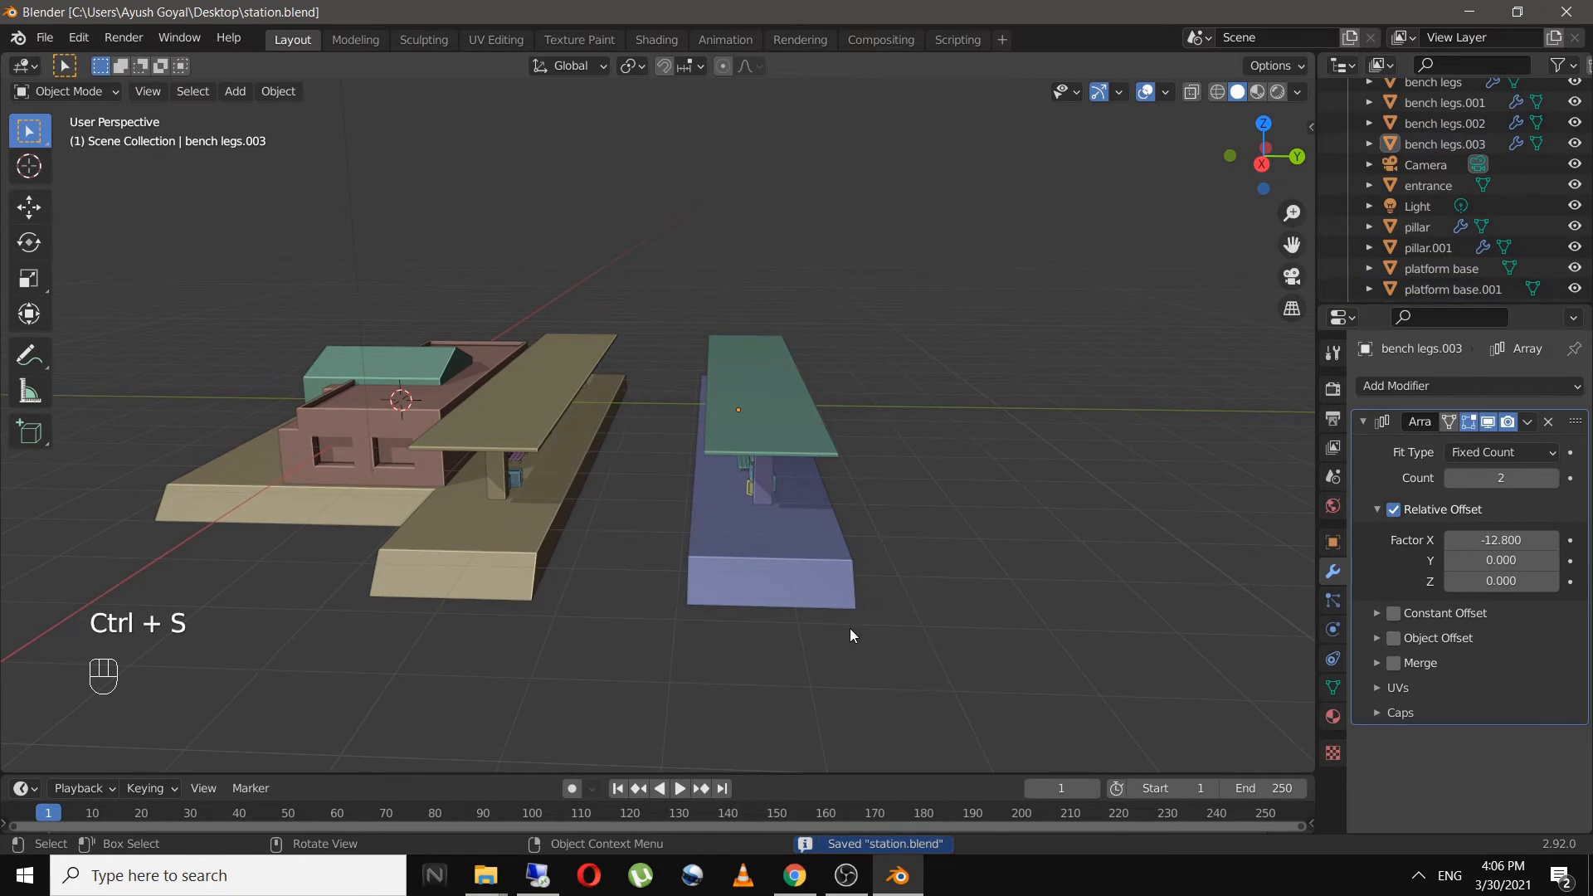
- Add a cube, move it about 3.42 m along Y to the gap between the platforms and scale it to about 0.15
key("KP_7")
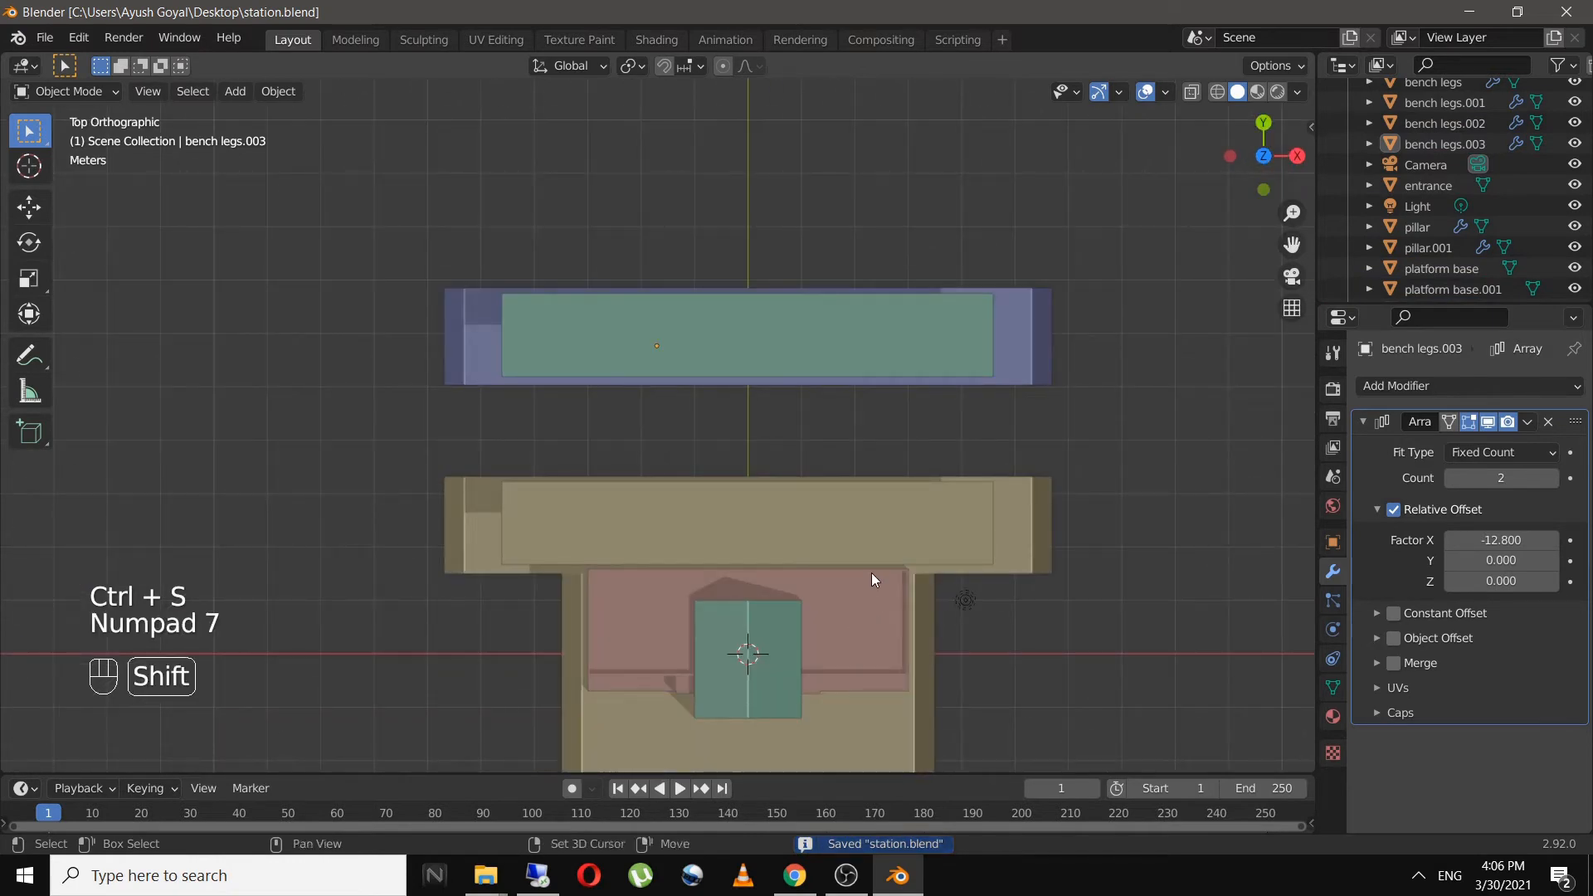
middle_click_drag(872, 579, 775, 579, "shift")
key("shift+a")
mouse_move(769, 439)
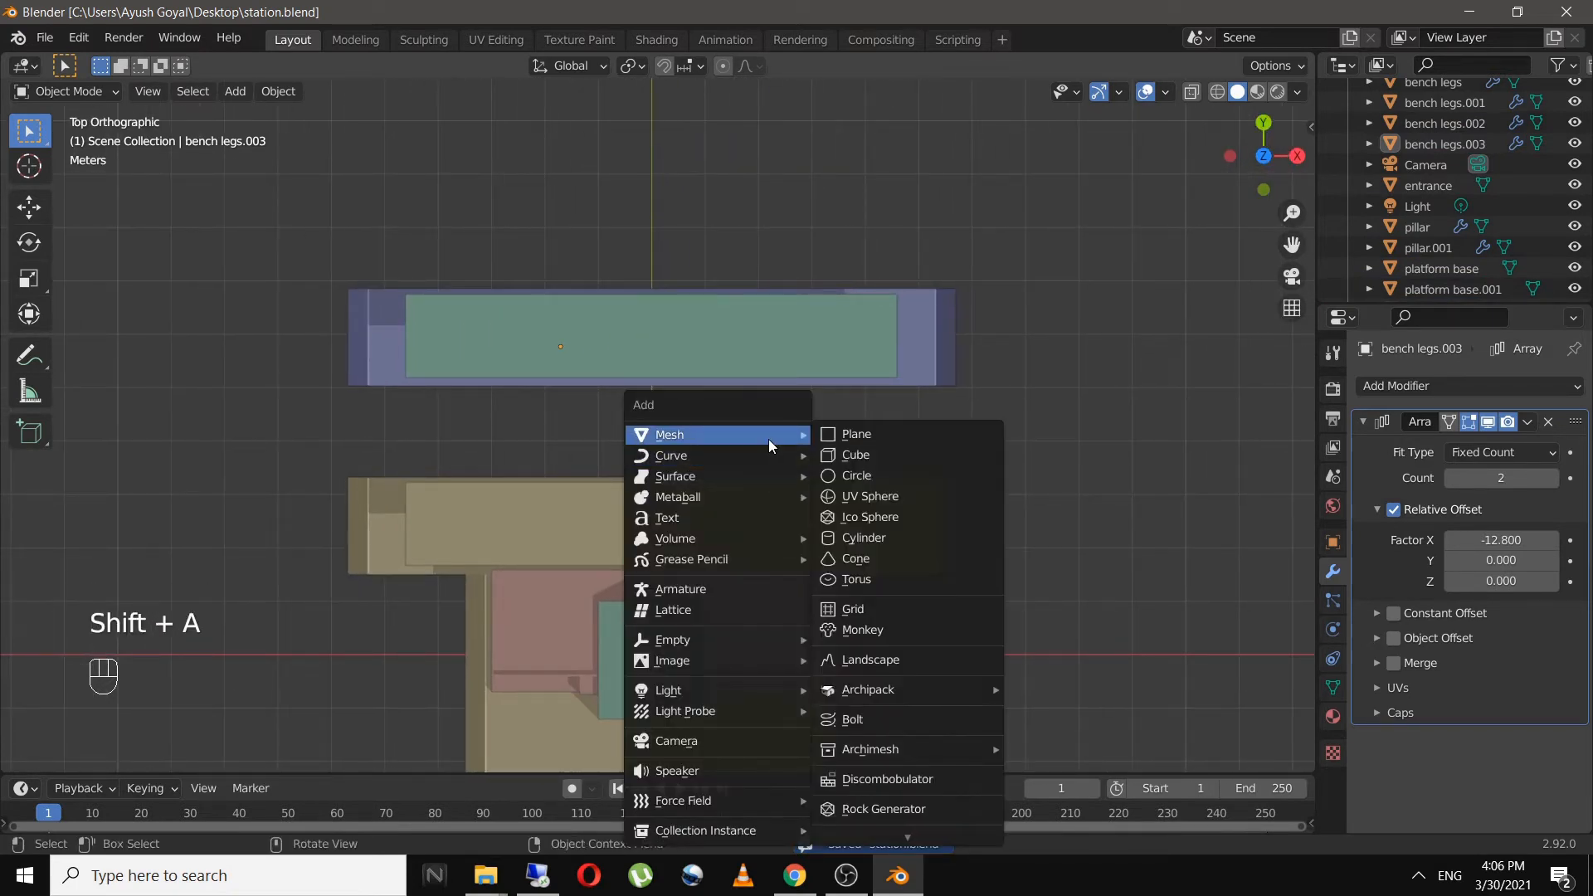
left_click(890, 471)
key("g")
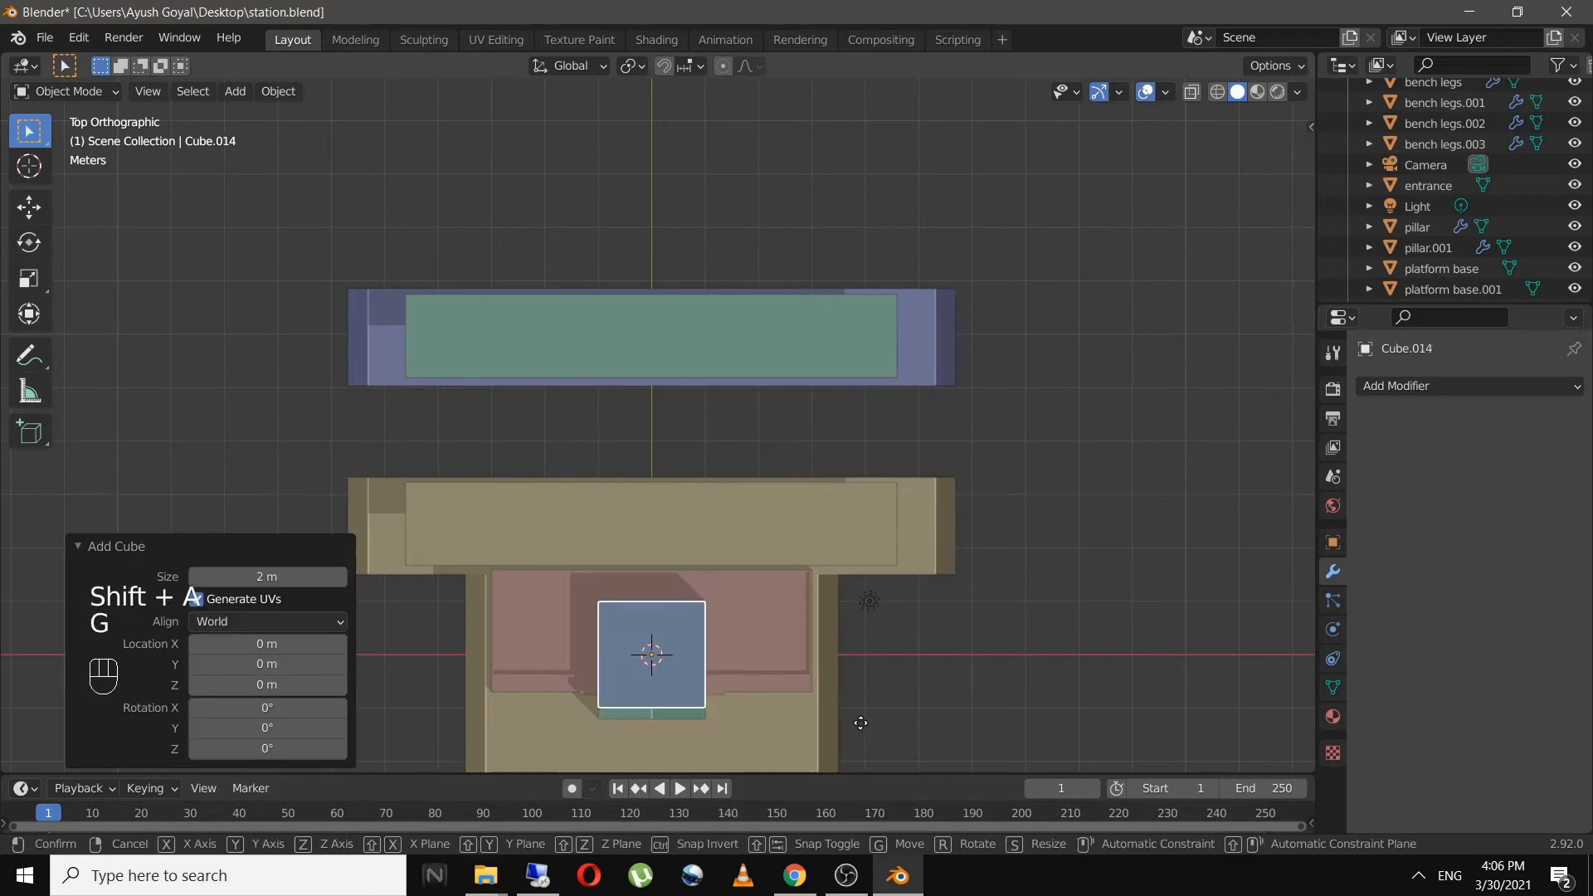
left_click(865, 551)
key("s")
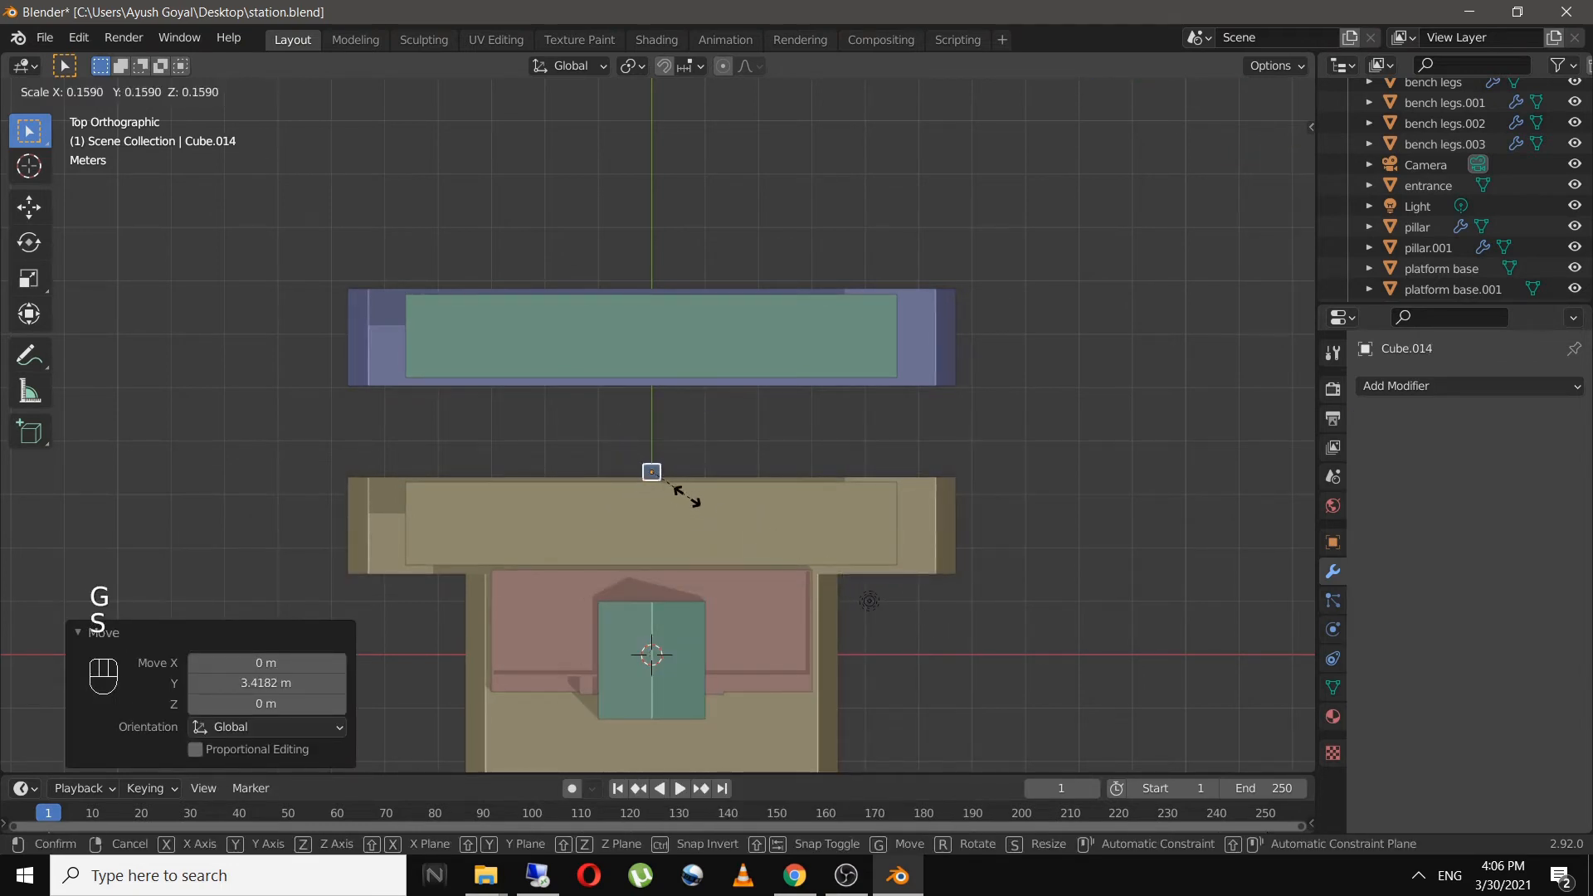
left_click(684, 526)
- Move the small cube about 0.22 m along Y off the near platform's edge and scale it to about 0.35 of its size
scroll(683, 526, "up", 5)
key("g")
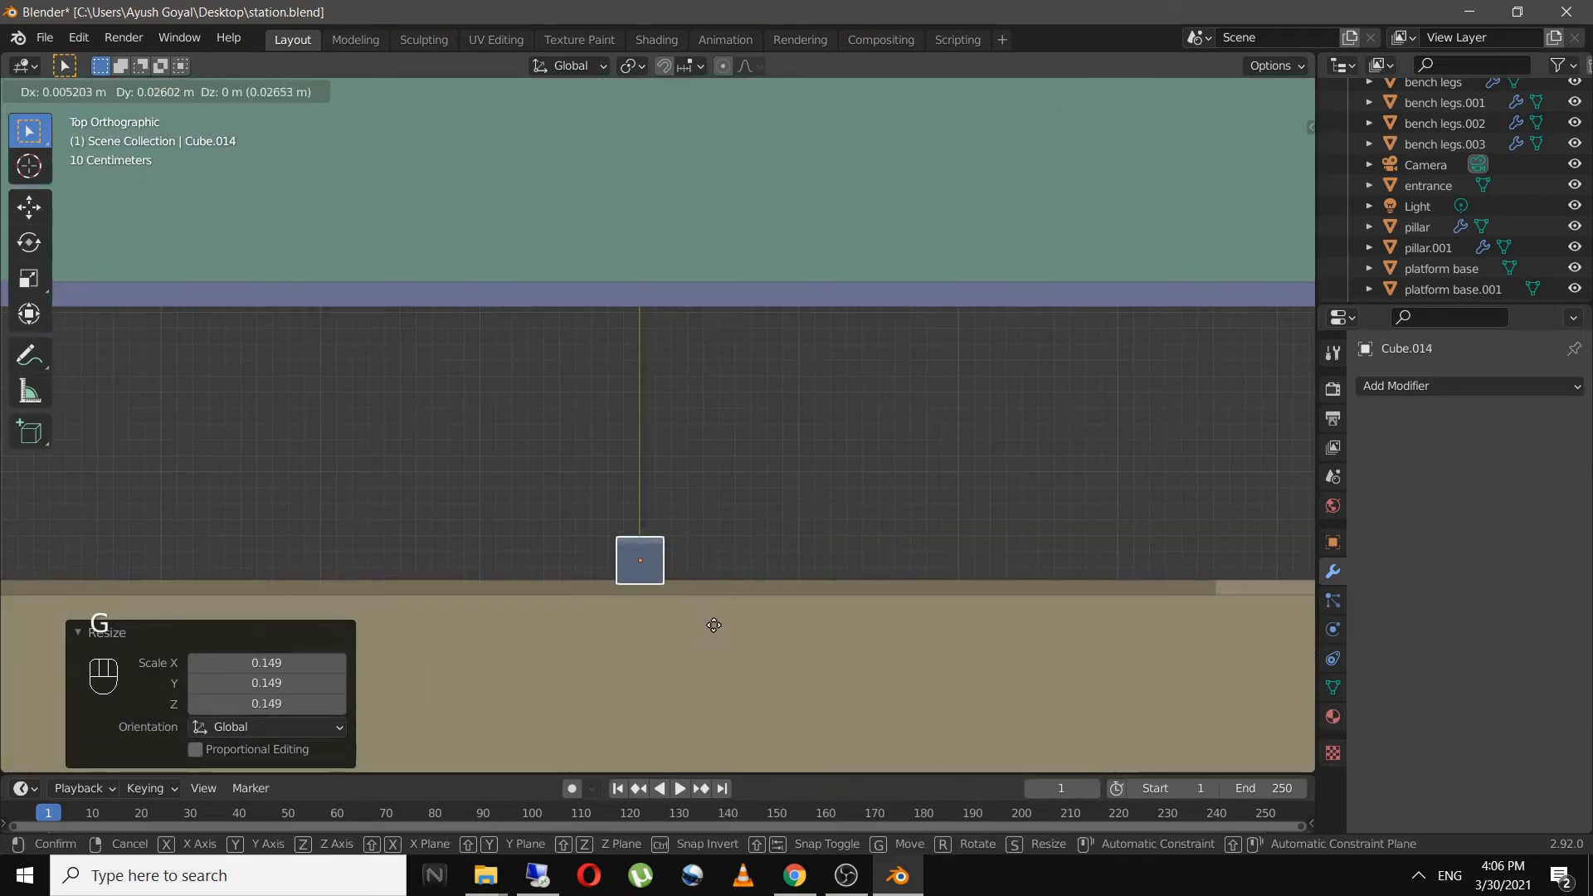
left_click(717, 610)
key("s")
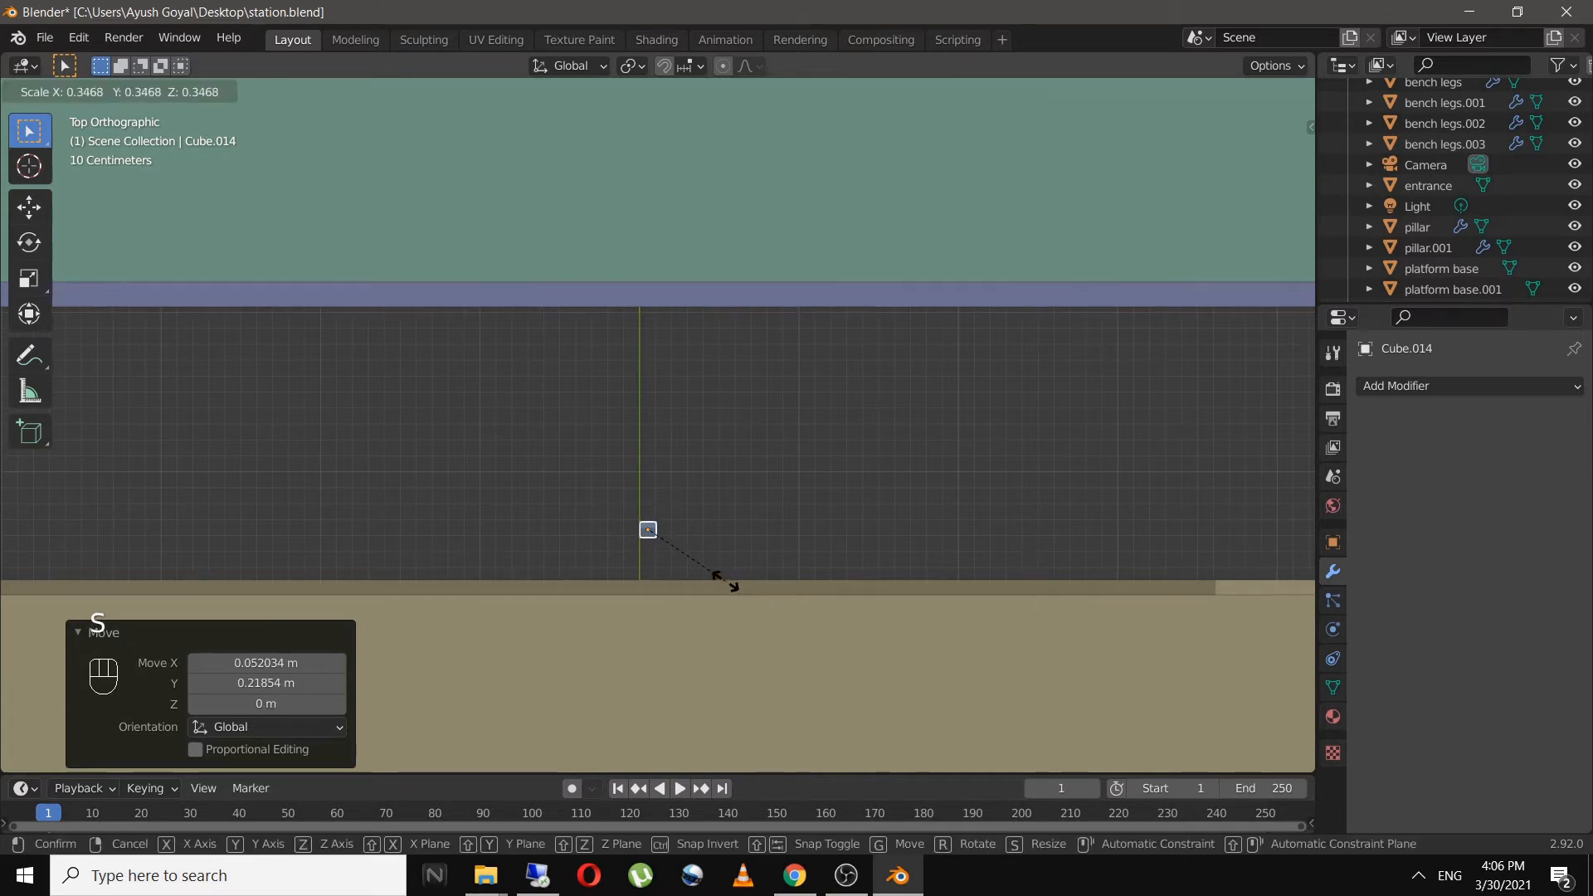
left_click(726, 581)
scroll(725, 581, "down", 8)
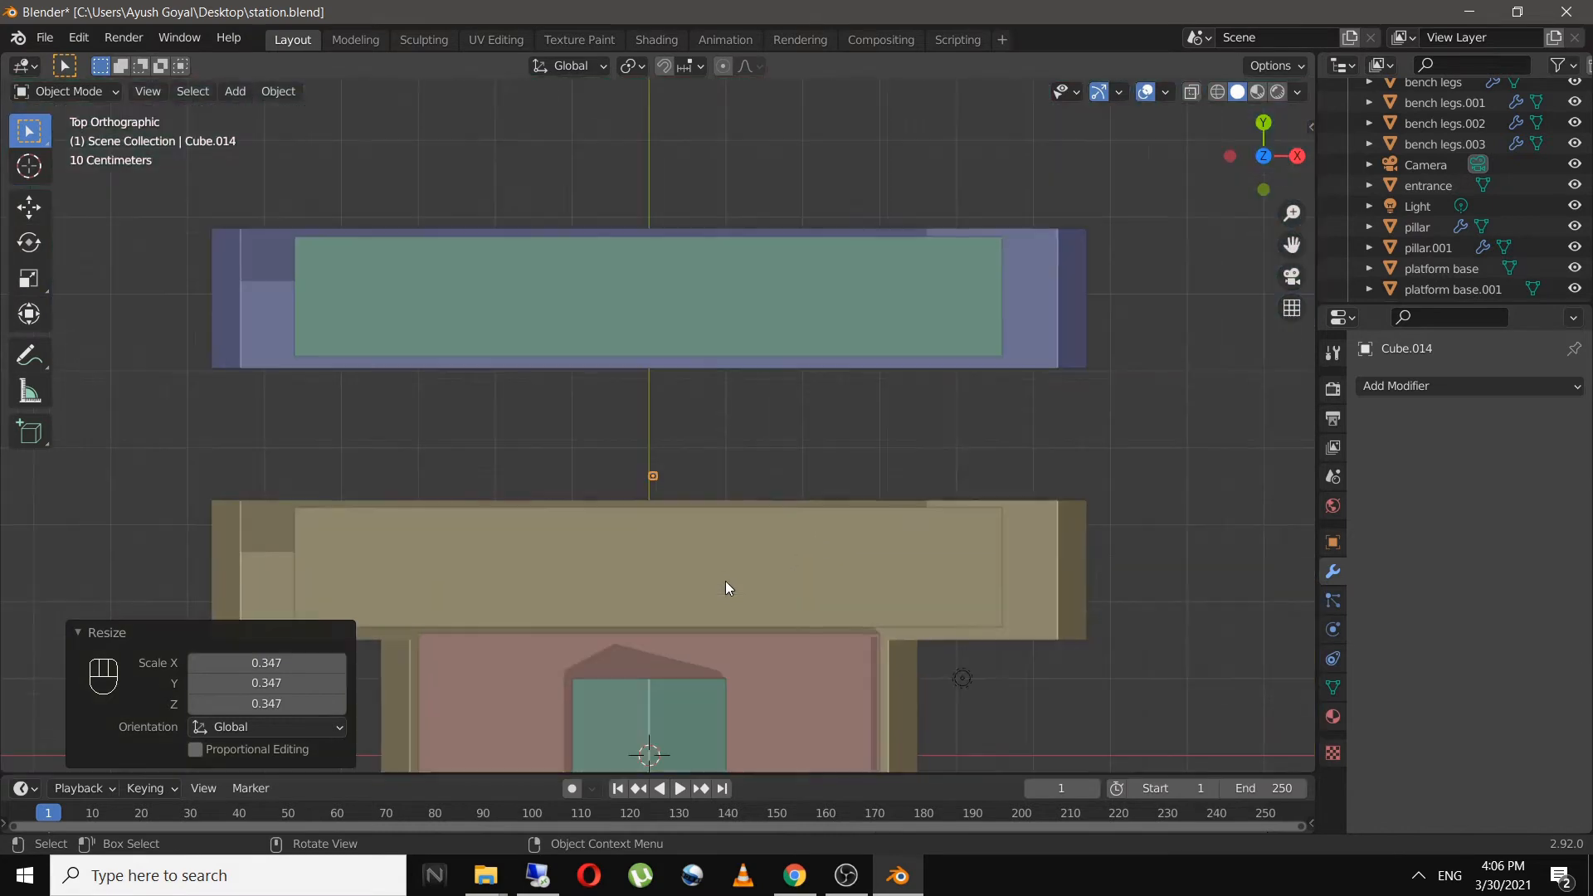
- Add a ground plane scaled up about 10.7 times and shift it about 4 m along Y under the station
middle_click_drag(726, 581, 802, 540)
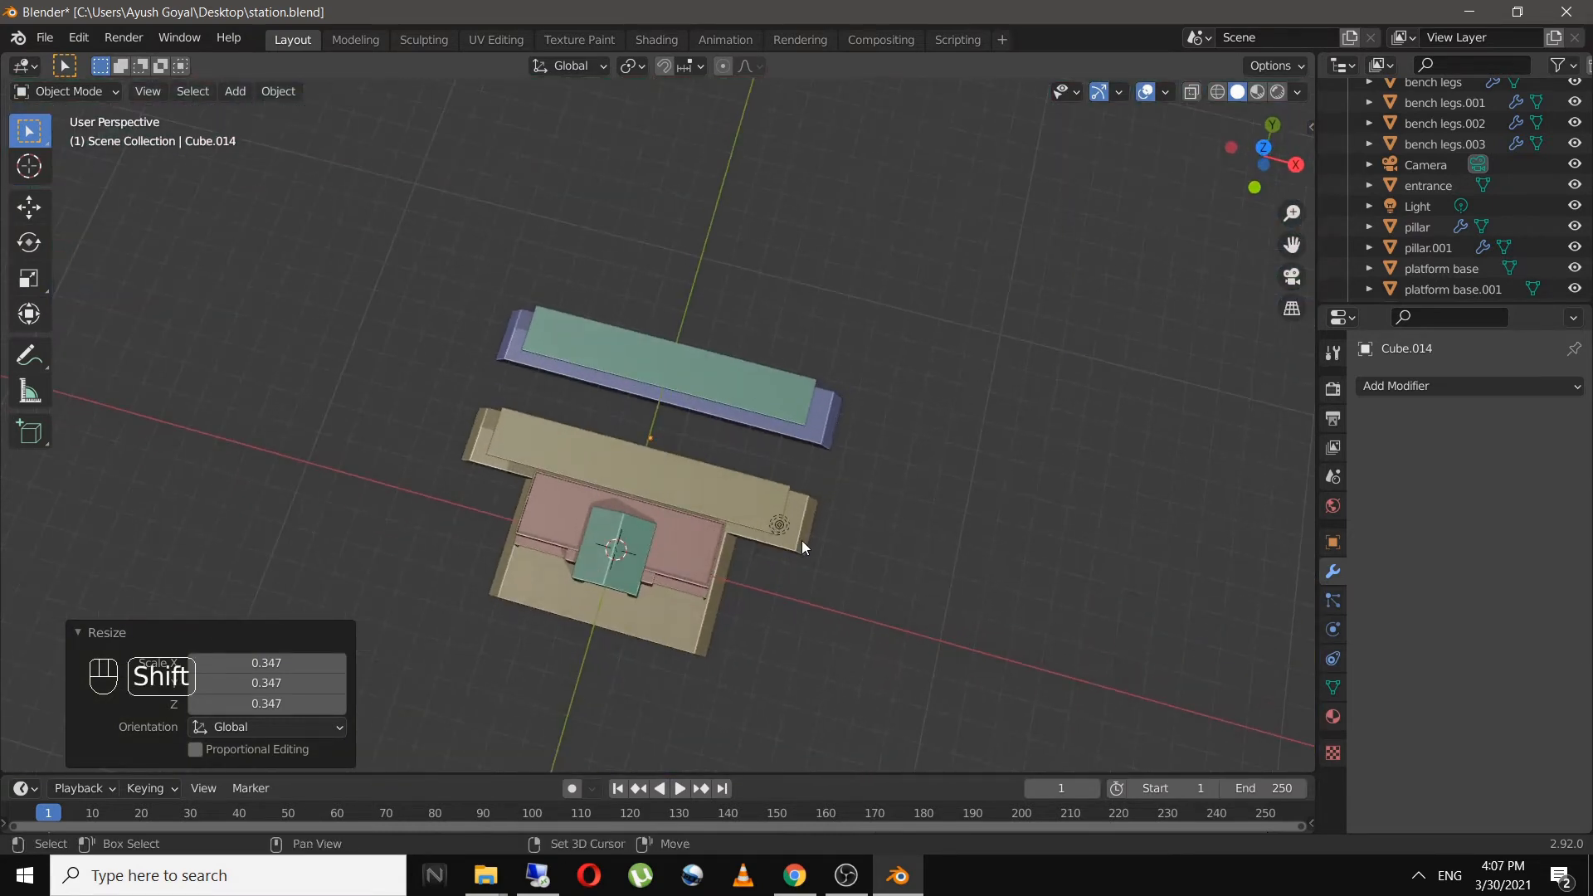
key("shift+a")
mouse_move(755, 432)
left_click(879, 438)
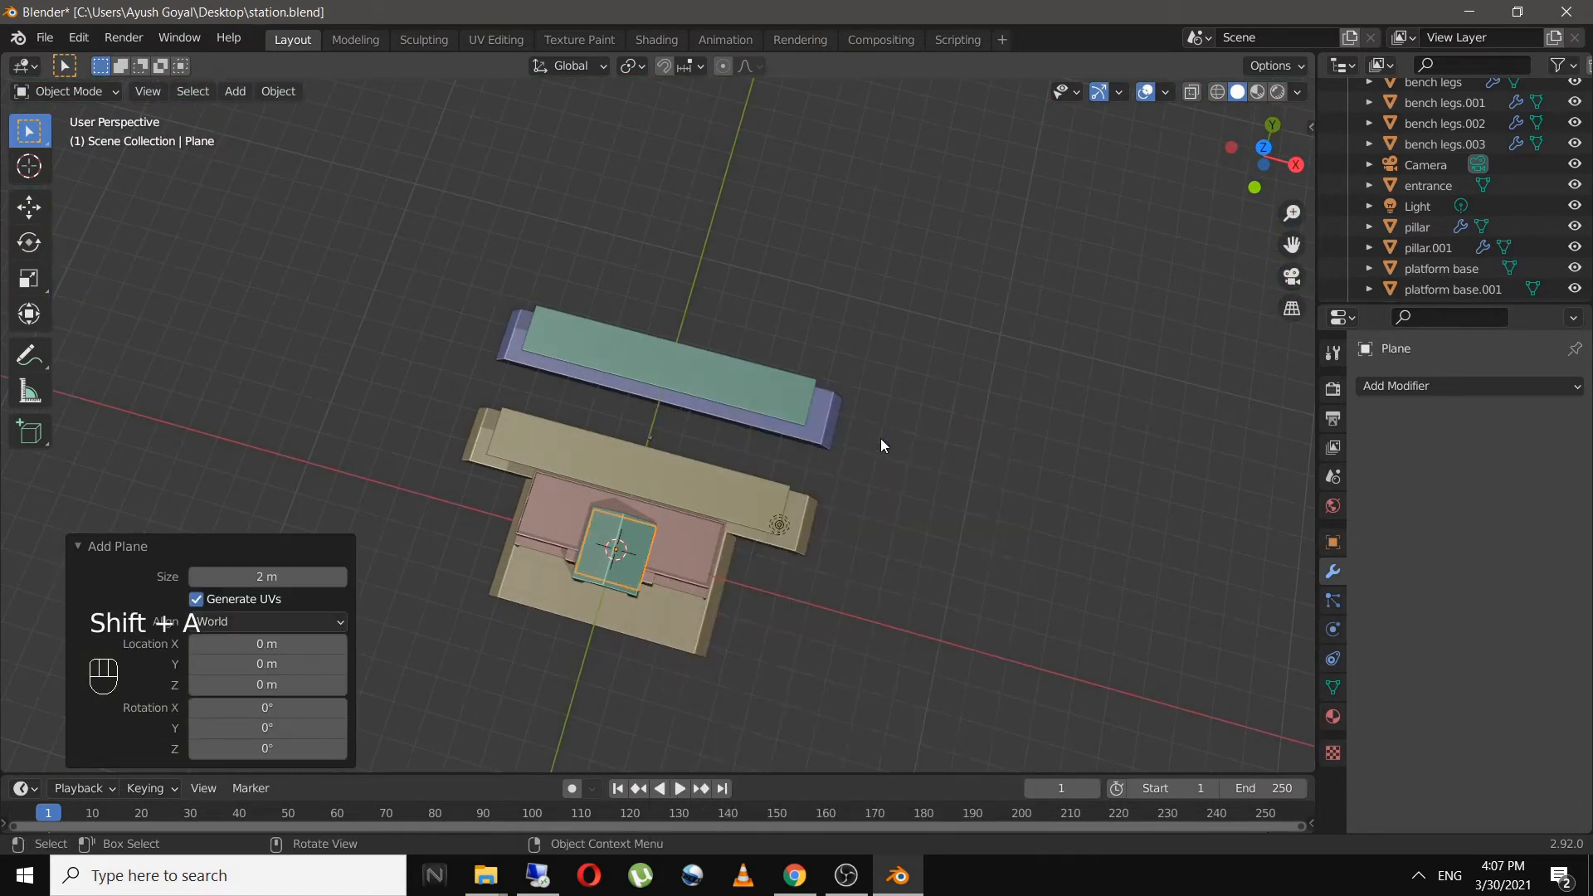
key("KP_7")
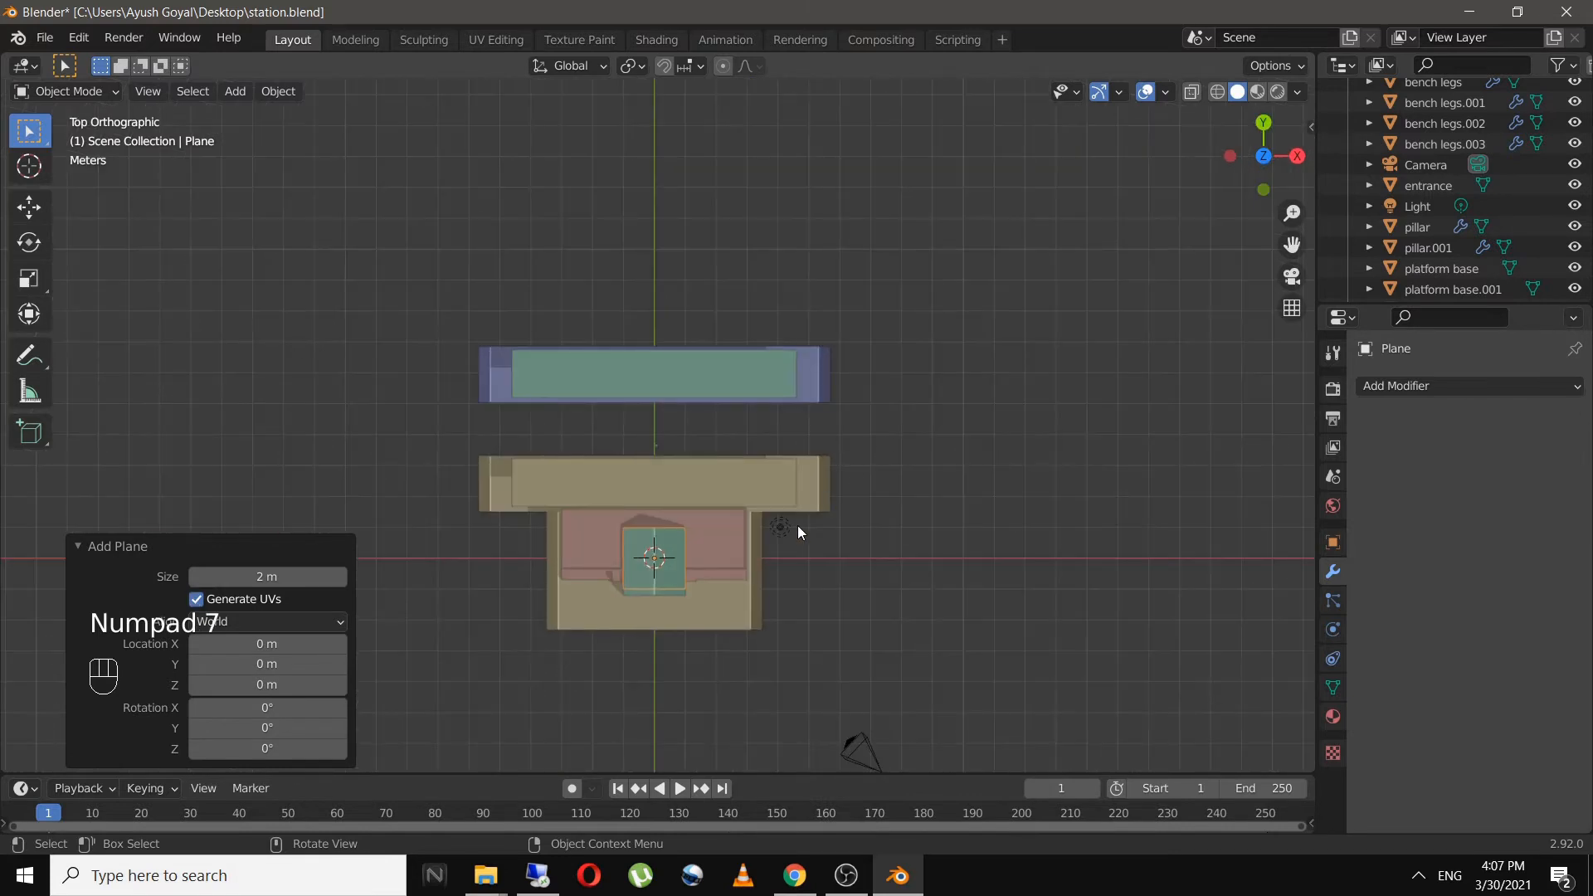
key("s")
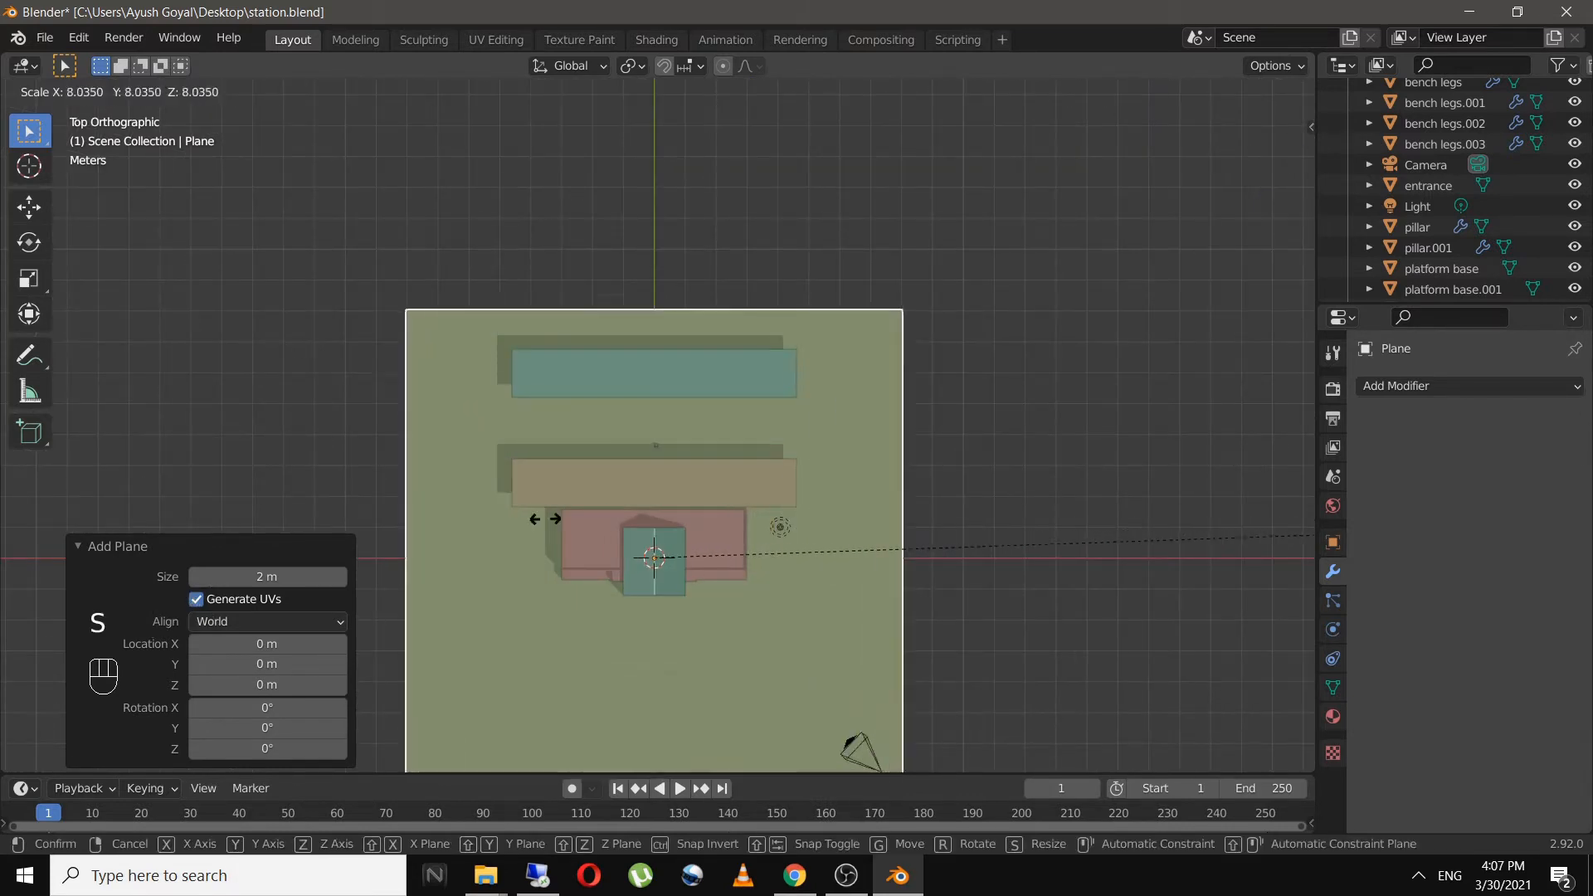
left_click(914, 564)
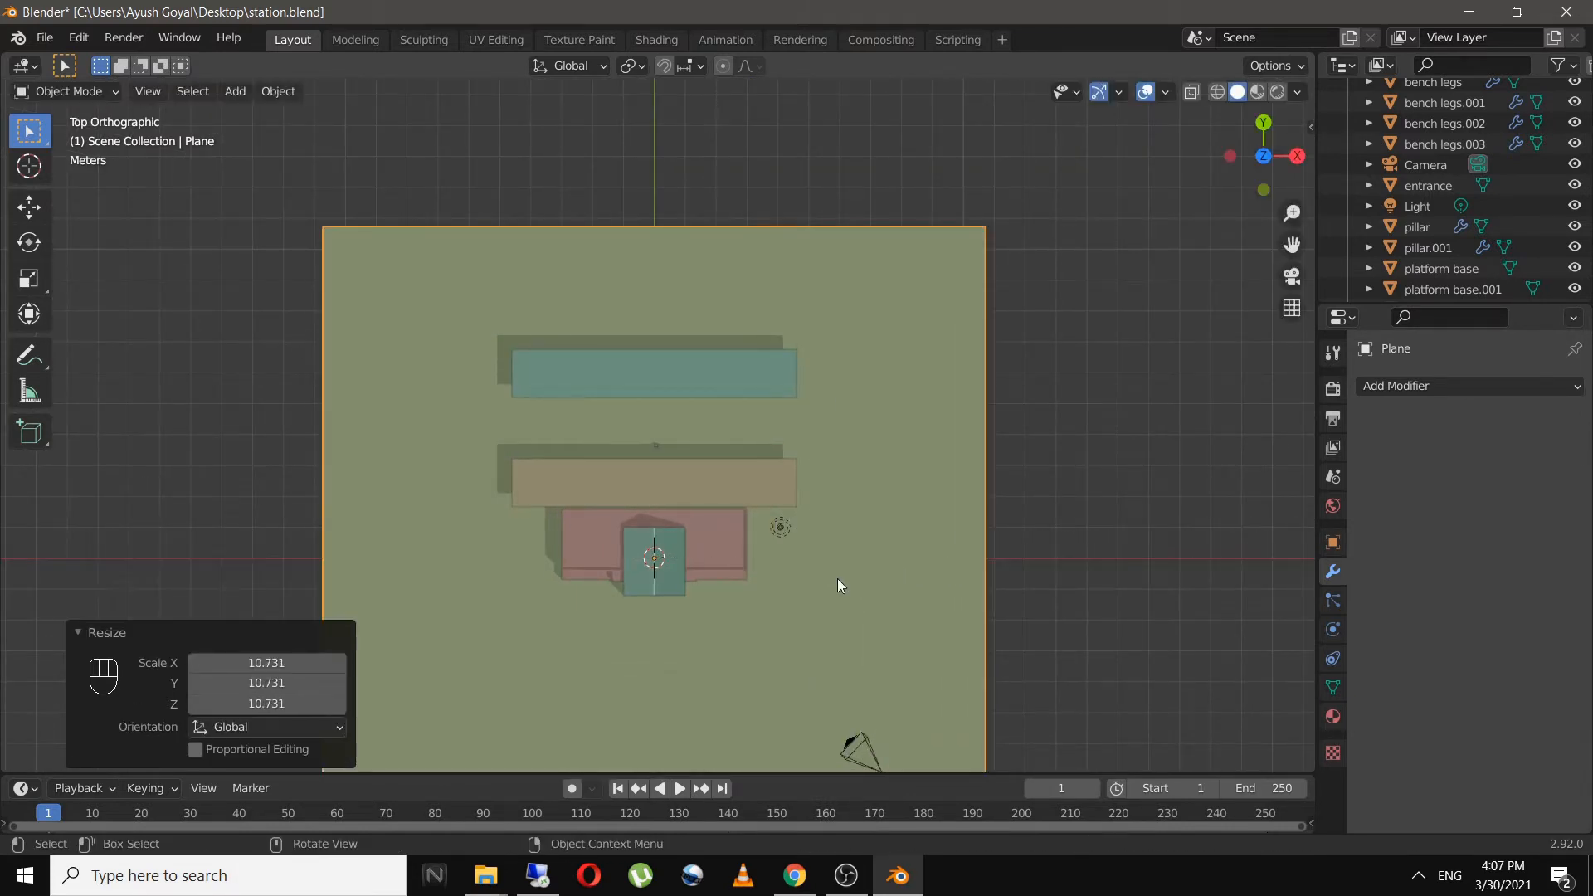
key("g")
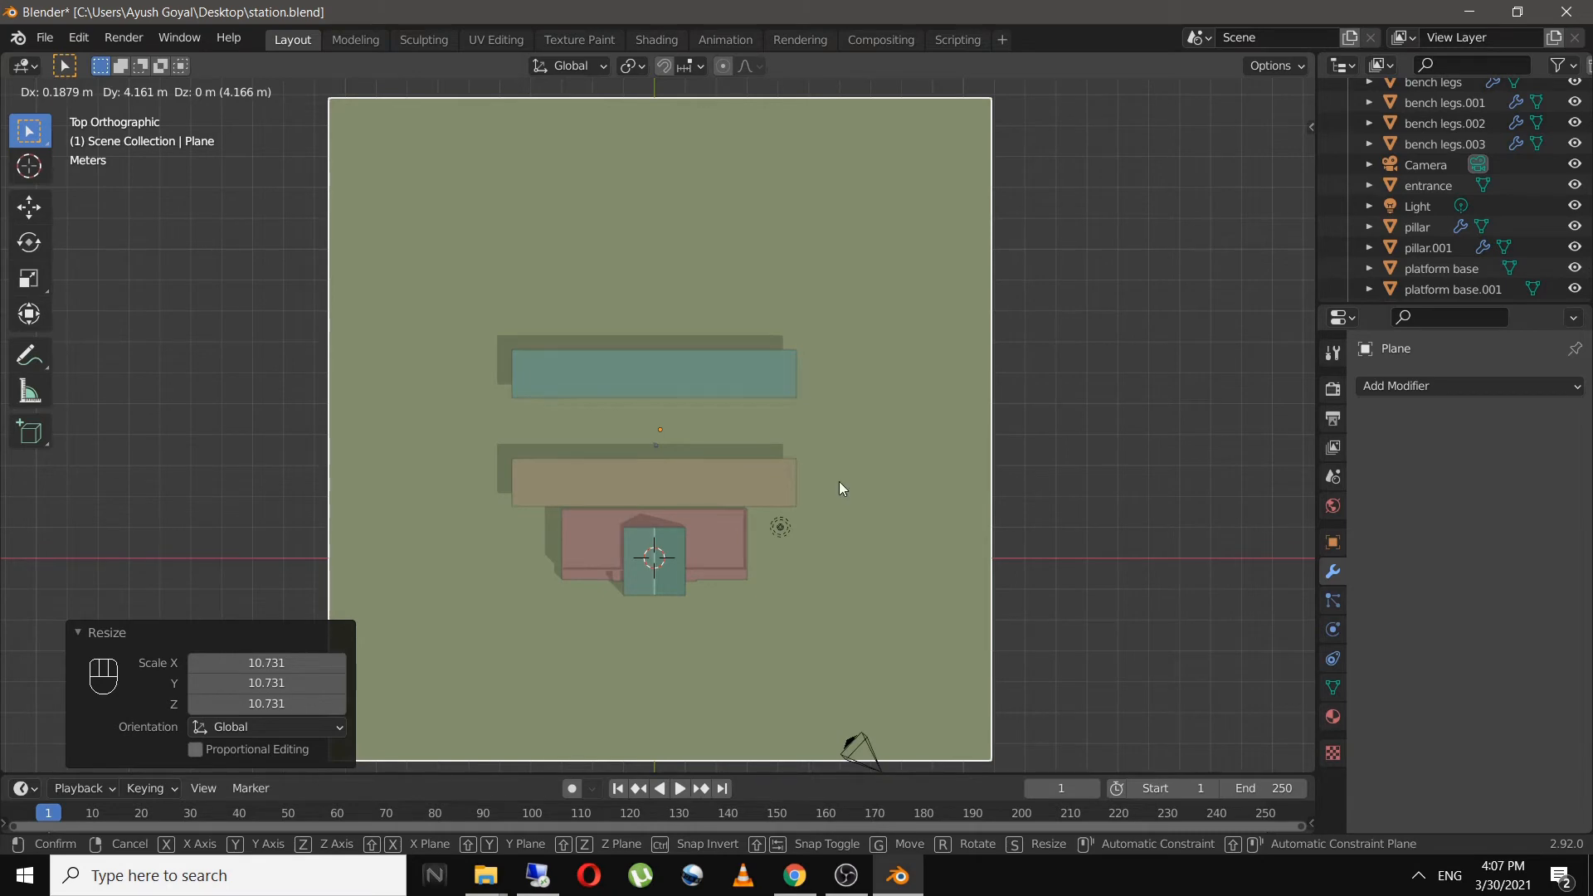
left_click(839, 481)
- Lower the small cube between the platforms about 1.07 m along Z
middle_click_drag(1138, 509, 599, 465)
scroll(571, 530, "up", 5)
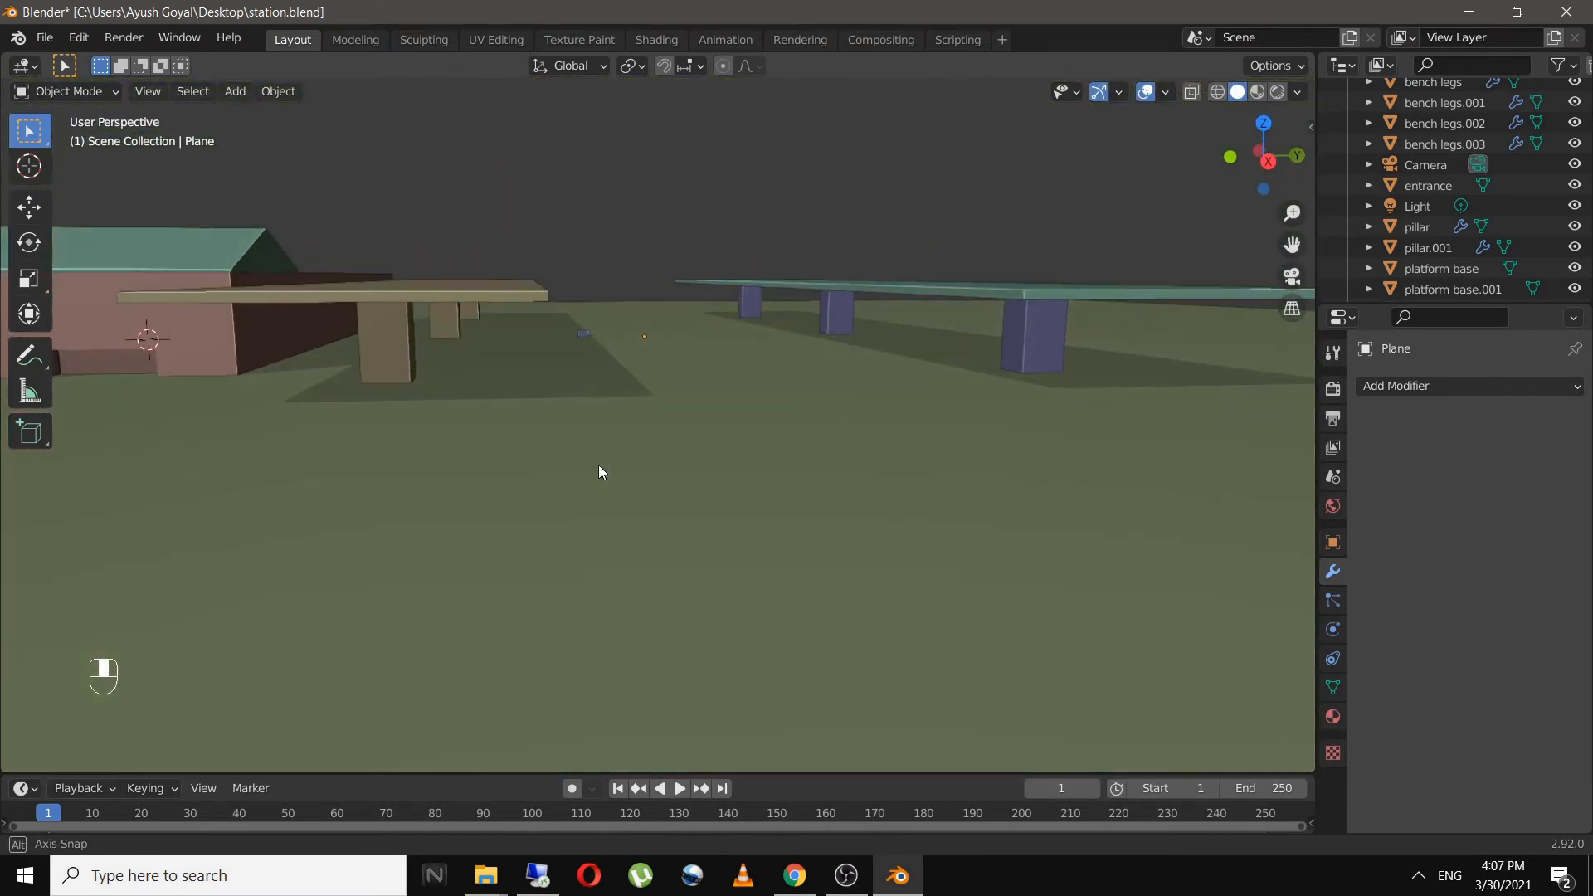
key("shift")
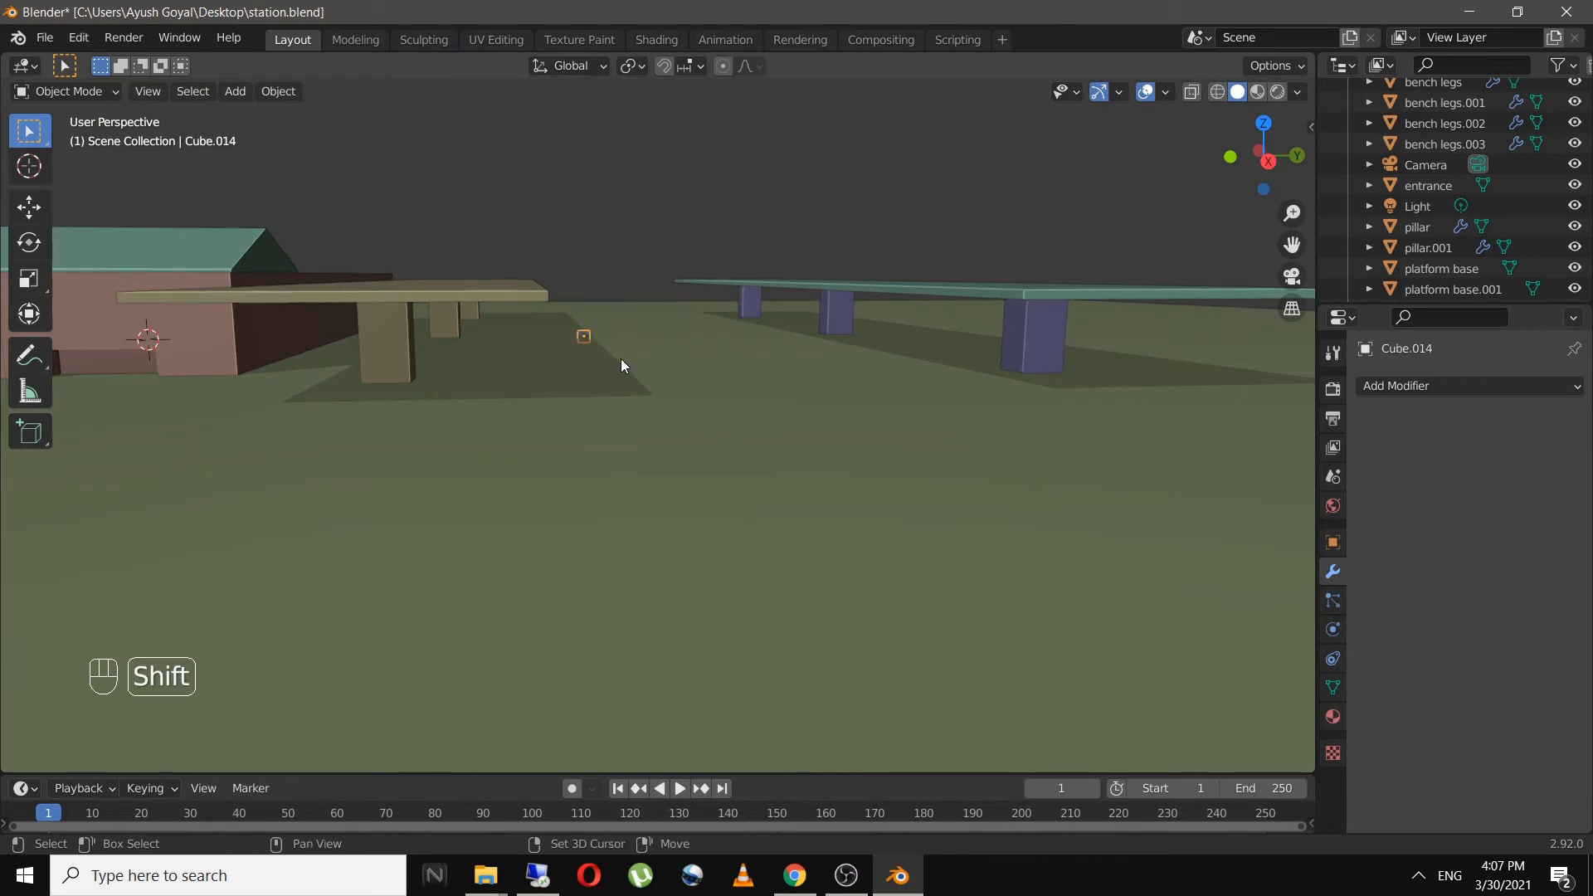
key("g")
key("z")
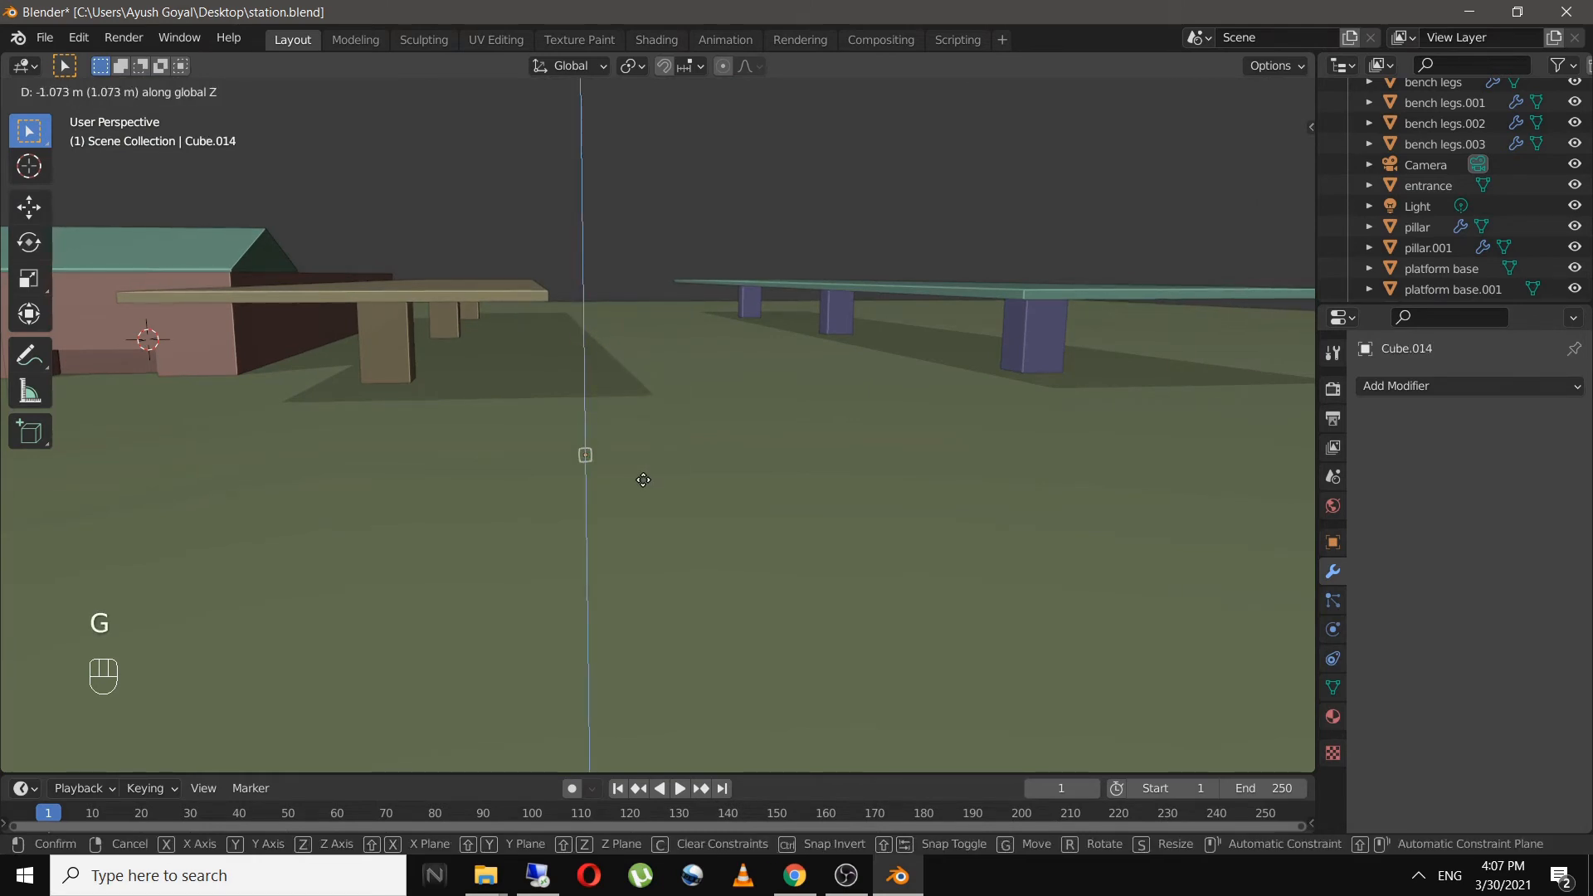
left_click(644, 480)
- Lower the ground plane about 0.94 m along Z to the base of the platforms and deselect it
left_click(639, 397, "shift")
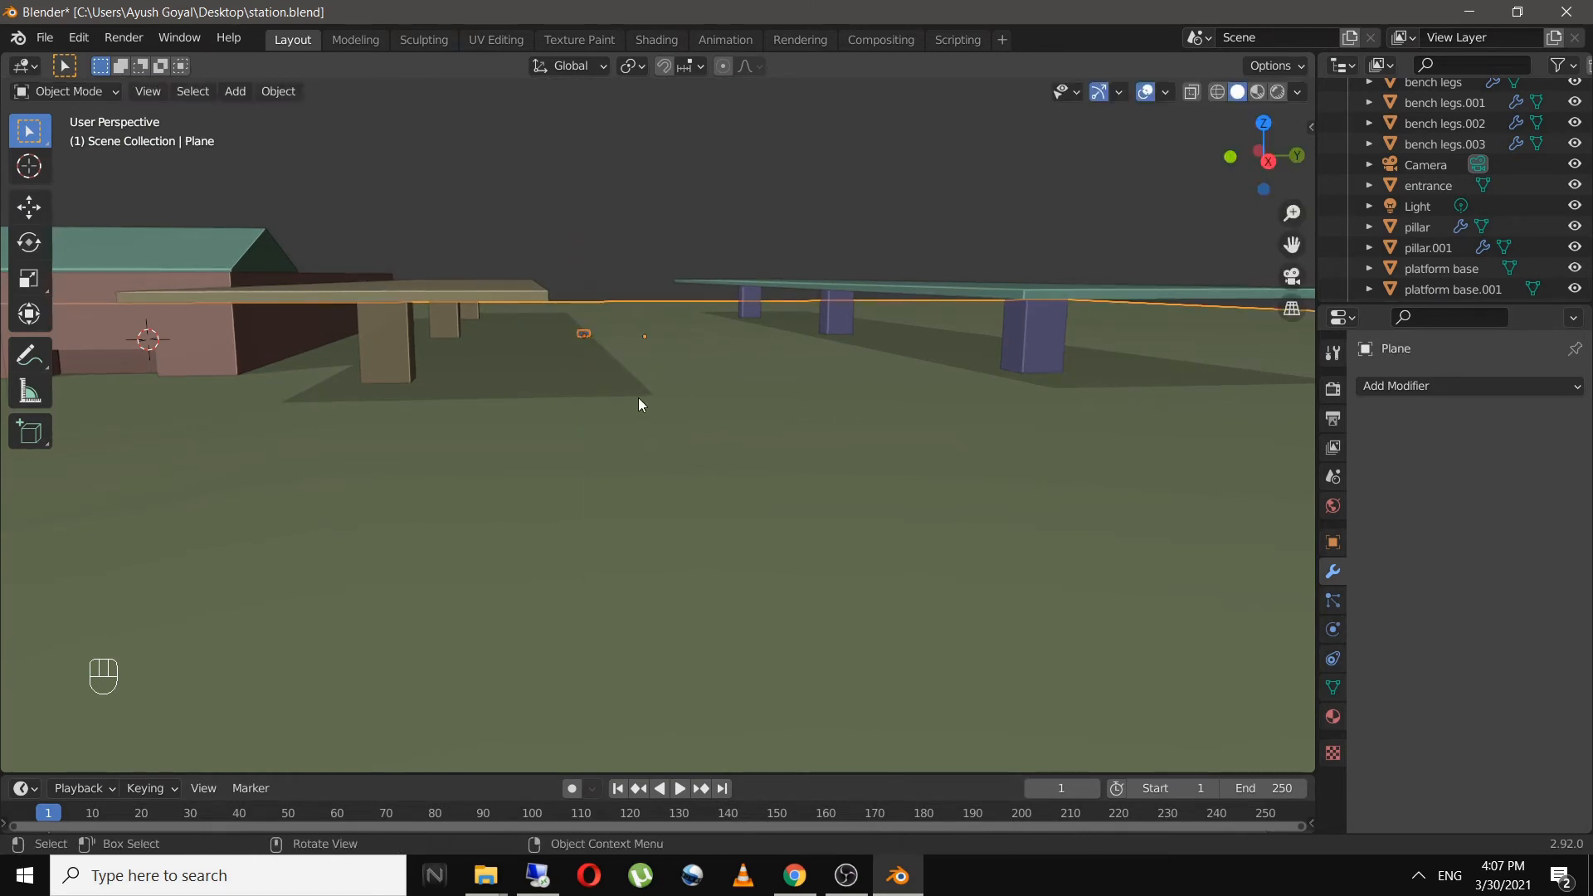
key("g")
key("z")
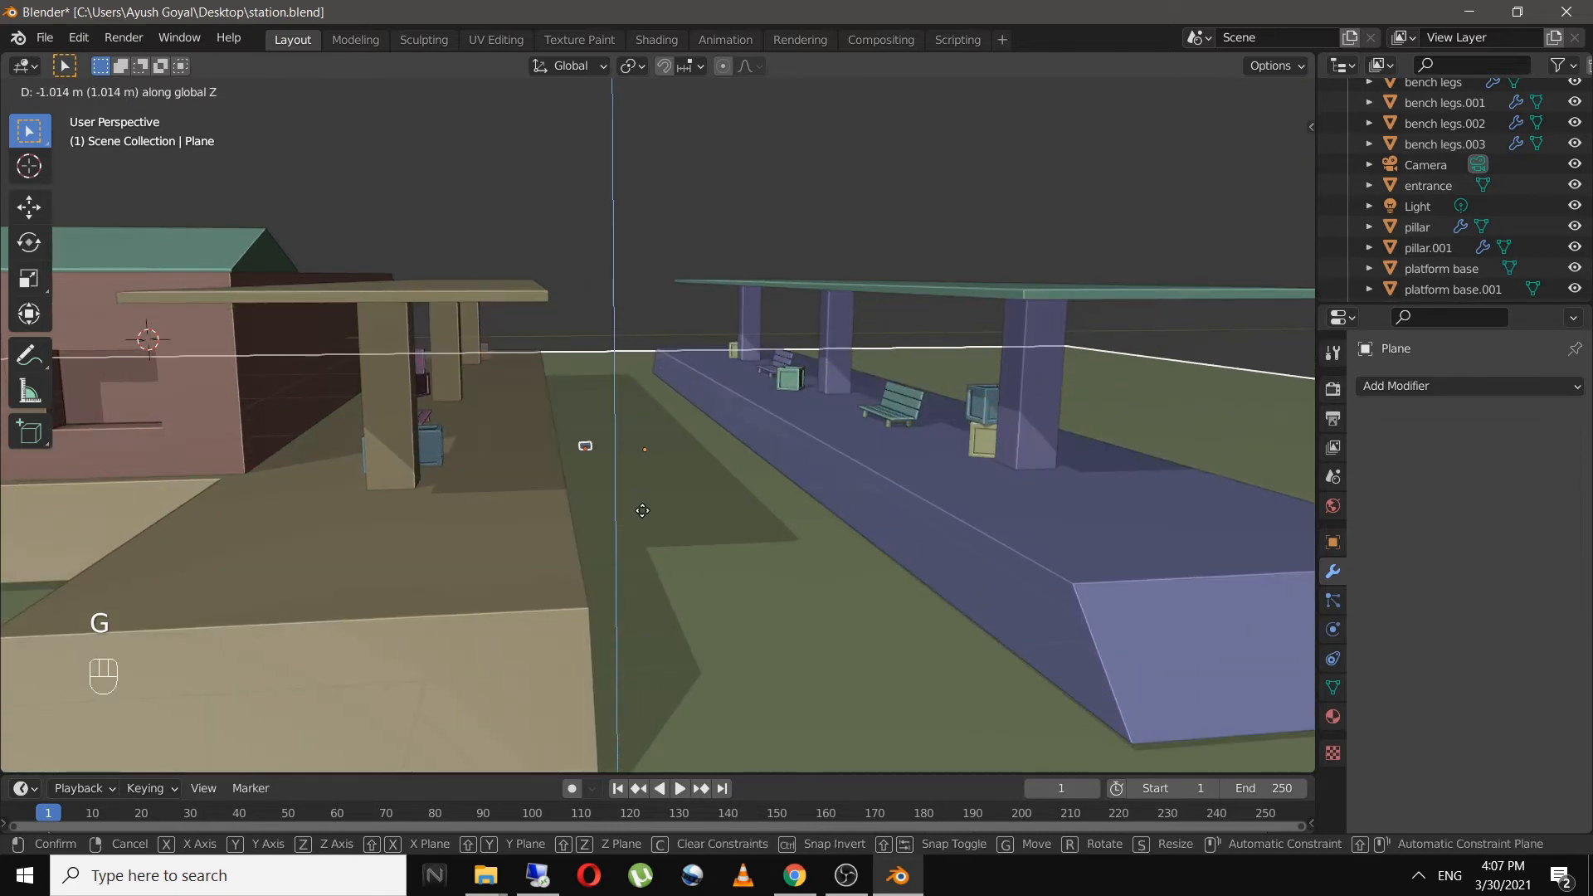
key("shift")
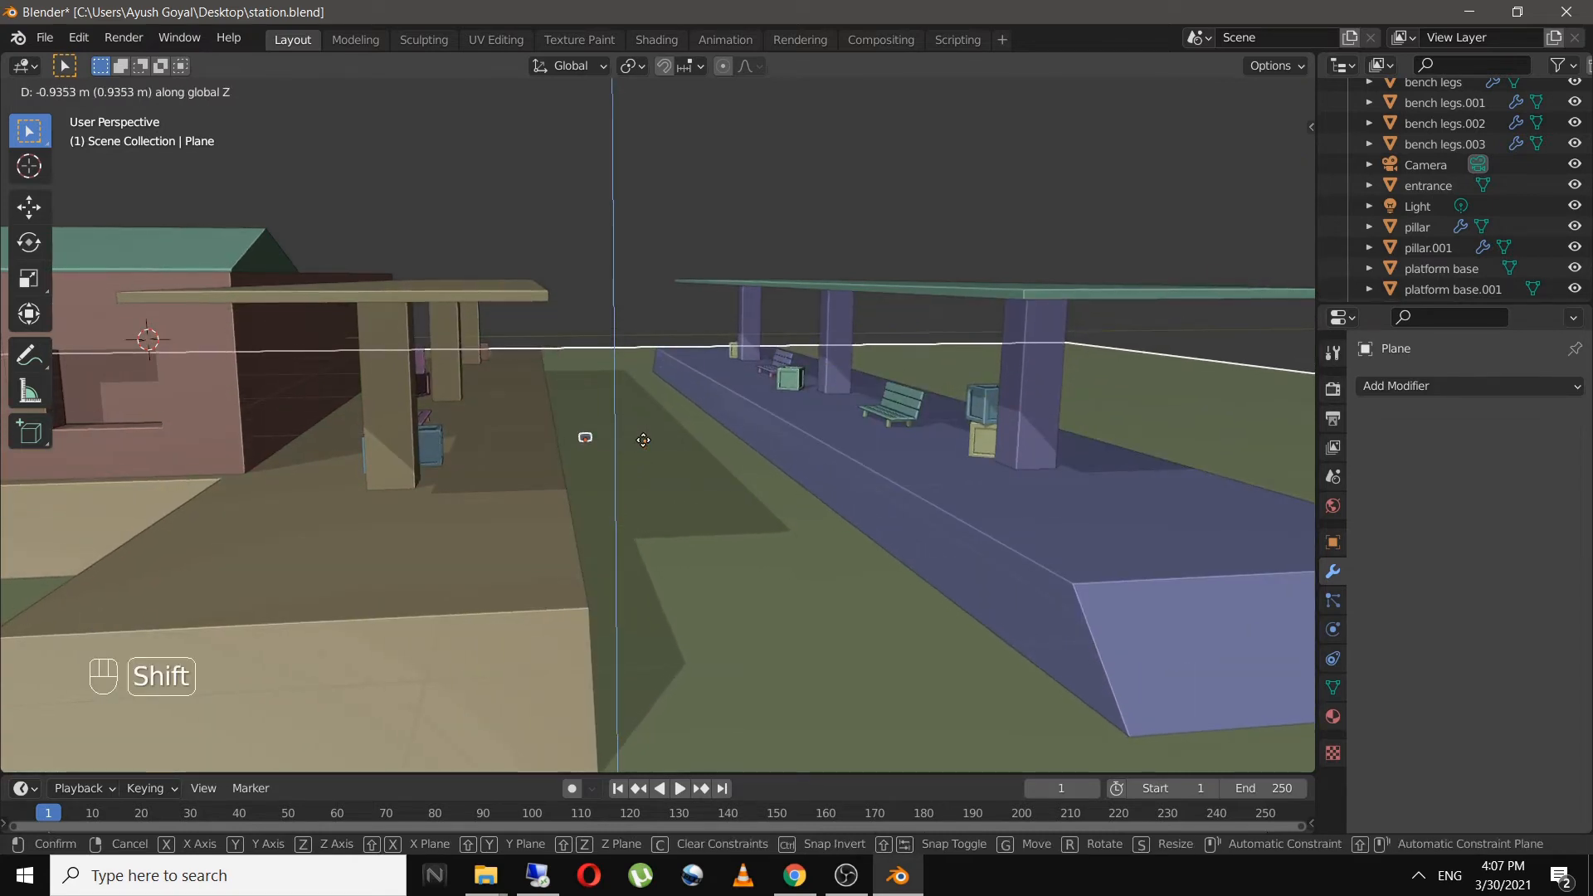
left_click(644, 440)
left_click(625, 325)
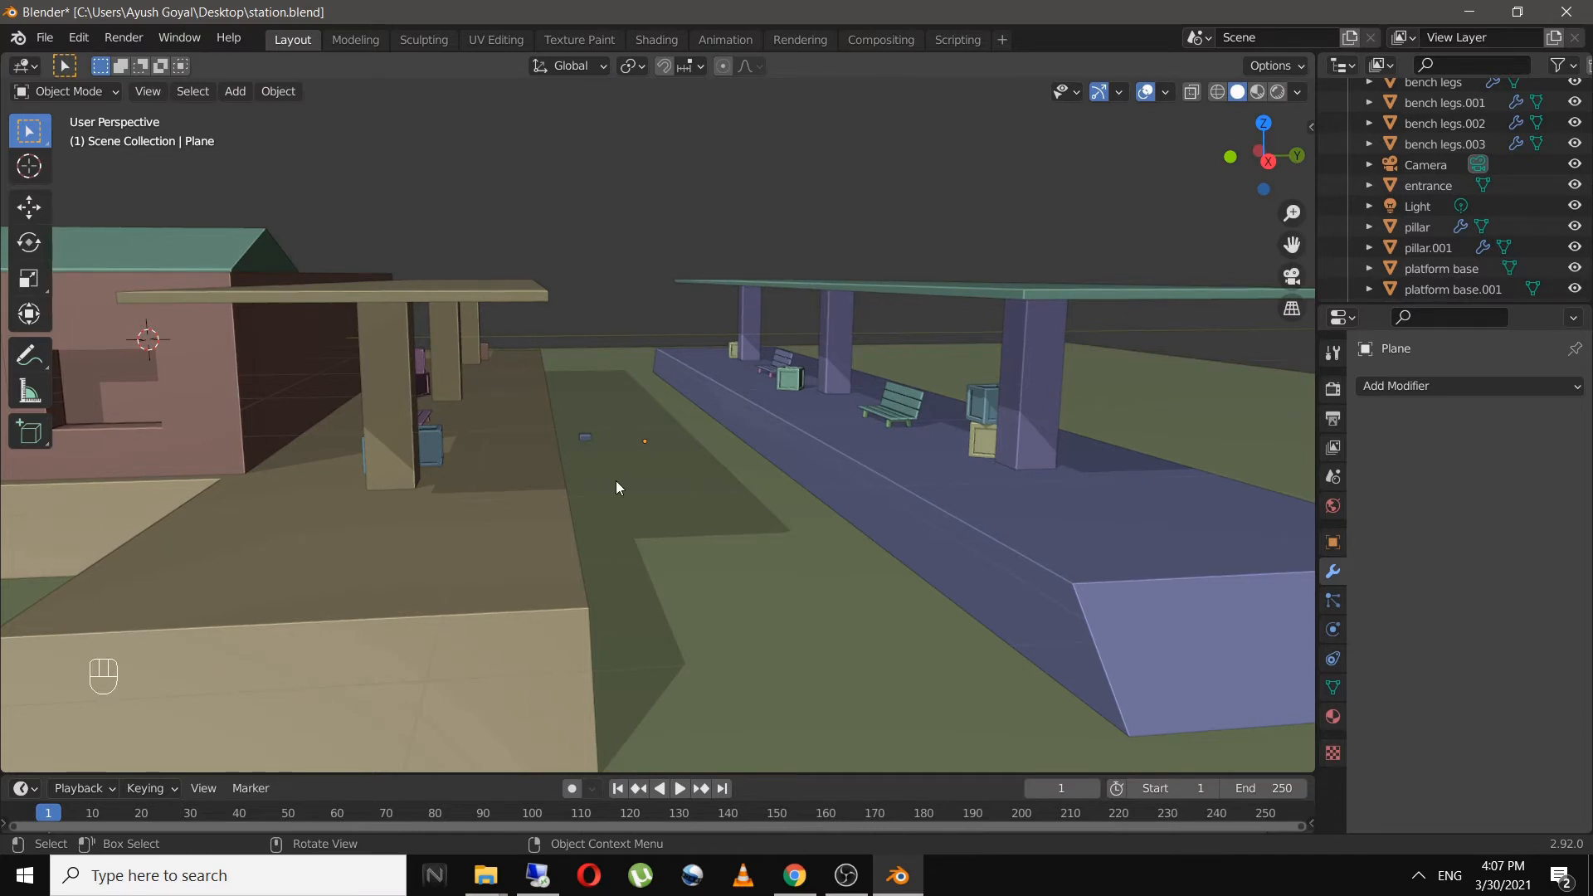
- Raise the small cube about 0.15 m above the ground and flatten it to about 0.56 along Z
scroll(616, 482, "up", 6)
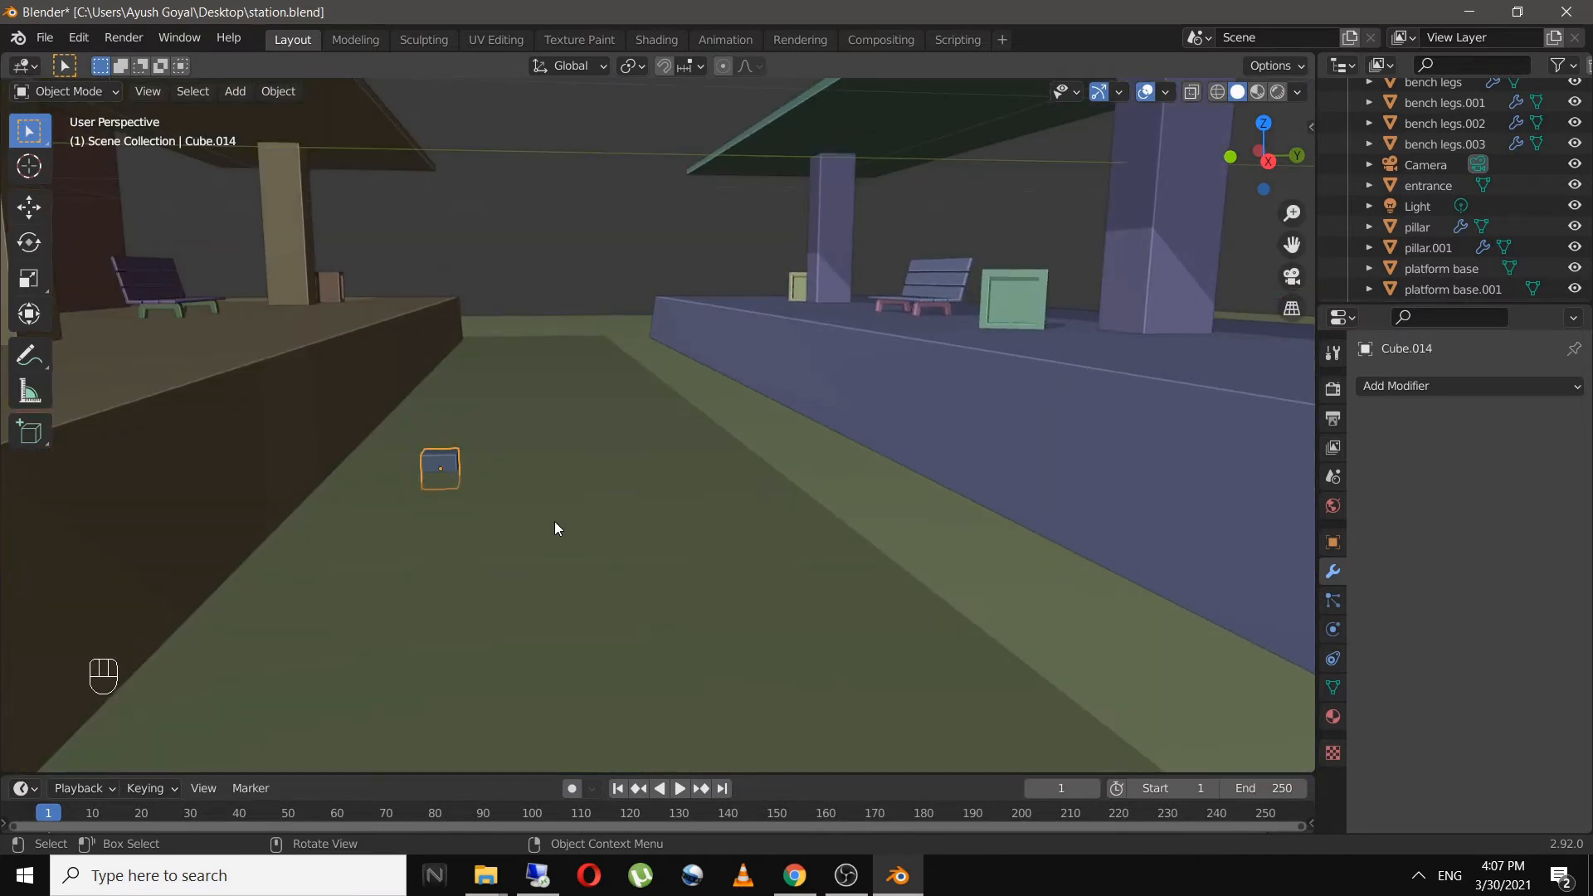
key("g")
key("z")
left_click(551, 465)
key("s")
key("z")
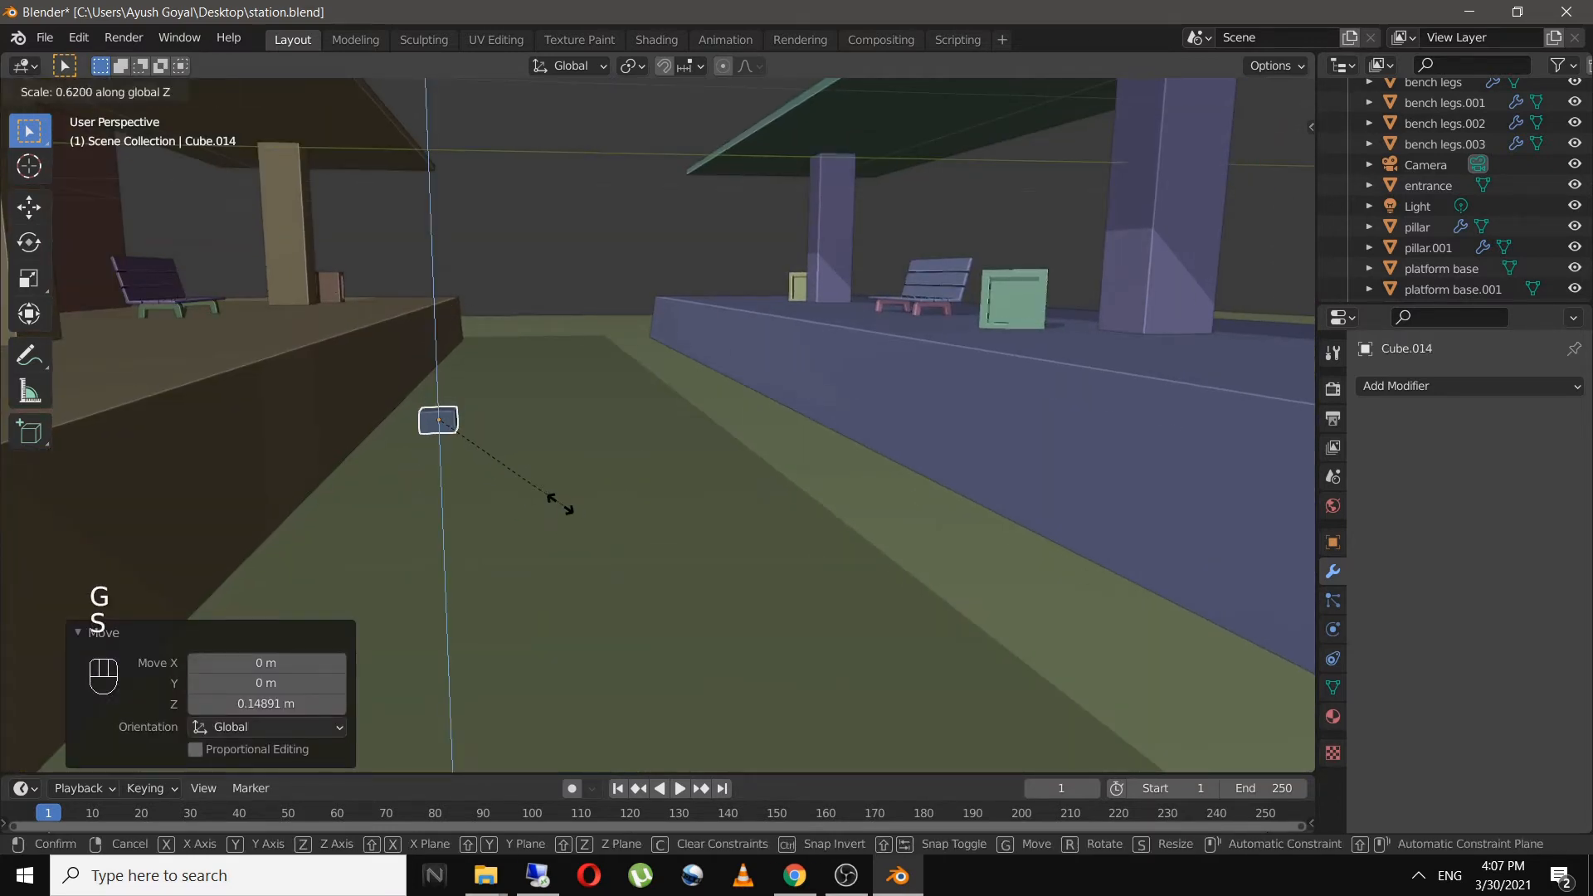
left_click(550, 496)
- Lower the flattened cube about 0.15 m along Z so it sits on the ground plane
key("g")
key("z")
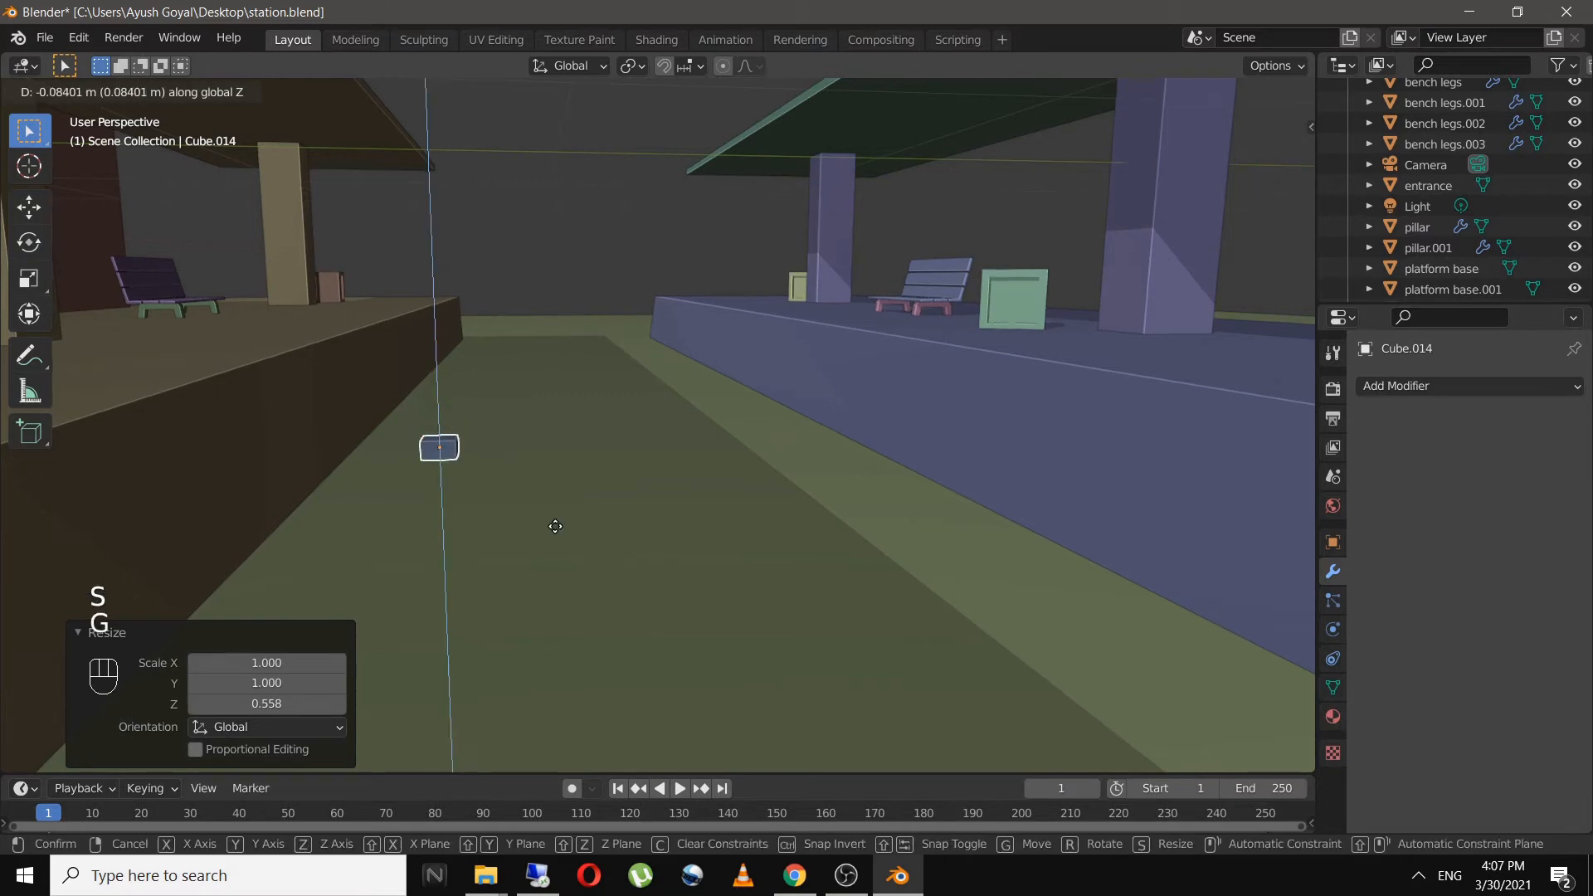
key("shift")
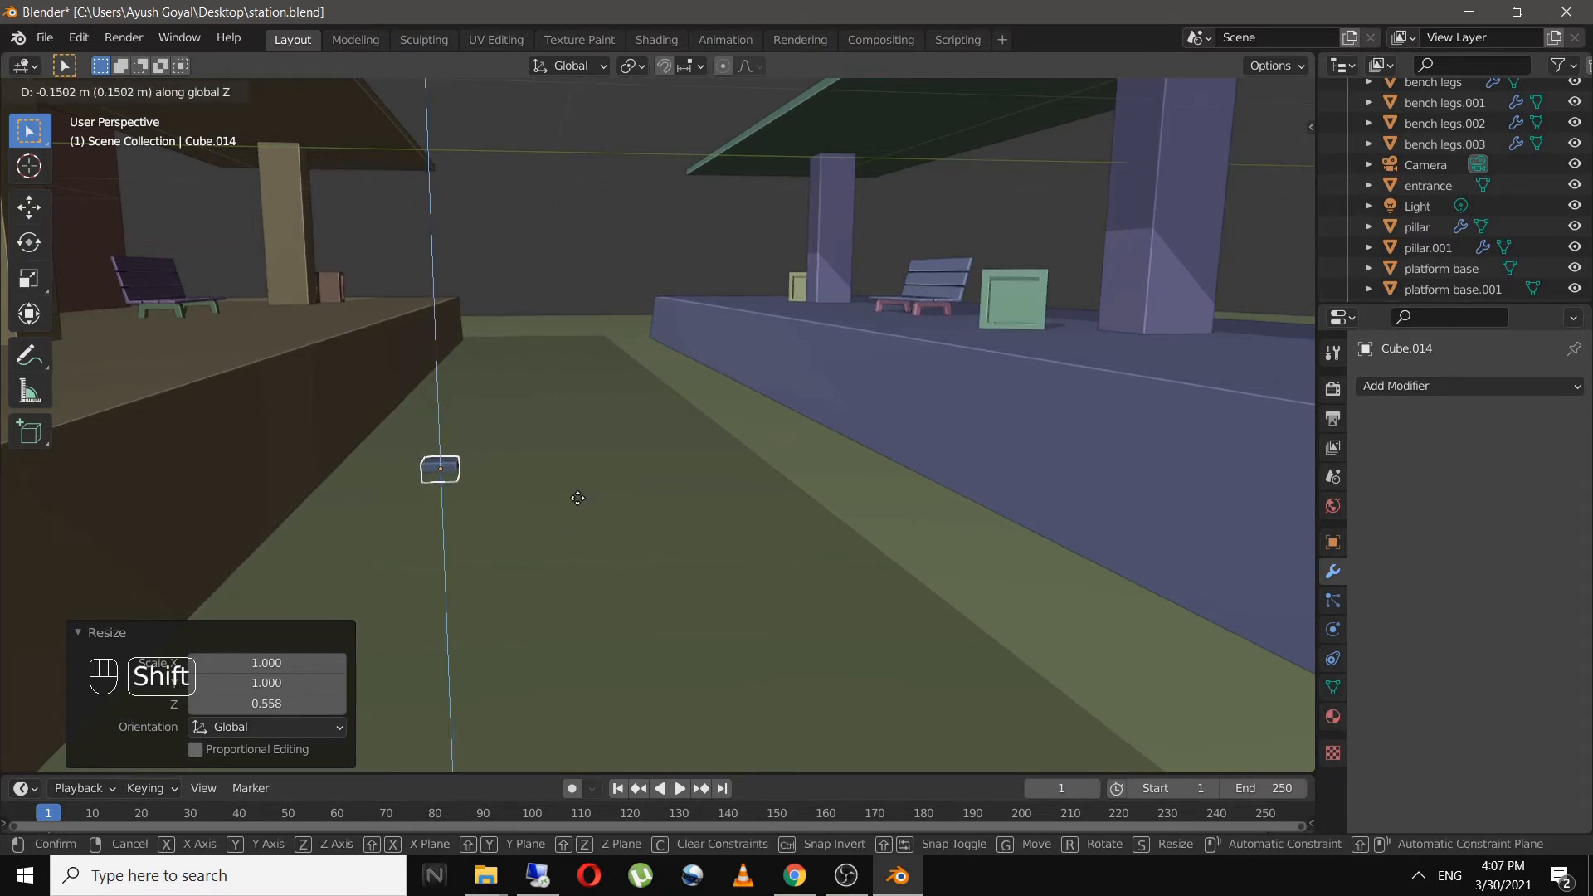
left_click(578, 498)
- Move the flattened cube toward the near platform along Y, first by about 0.13 m and again by about 0.06 m
key("g")
key("y")
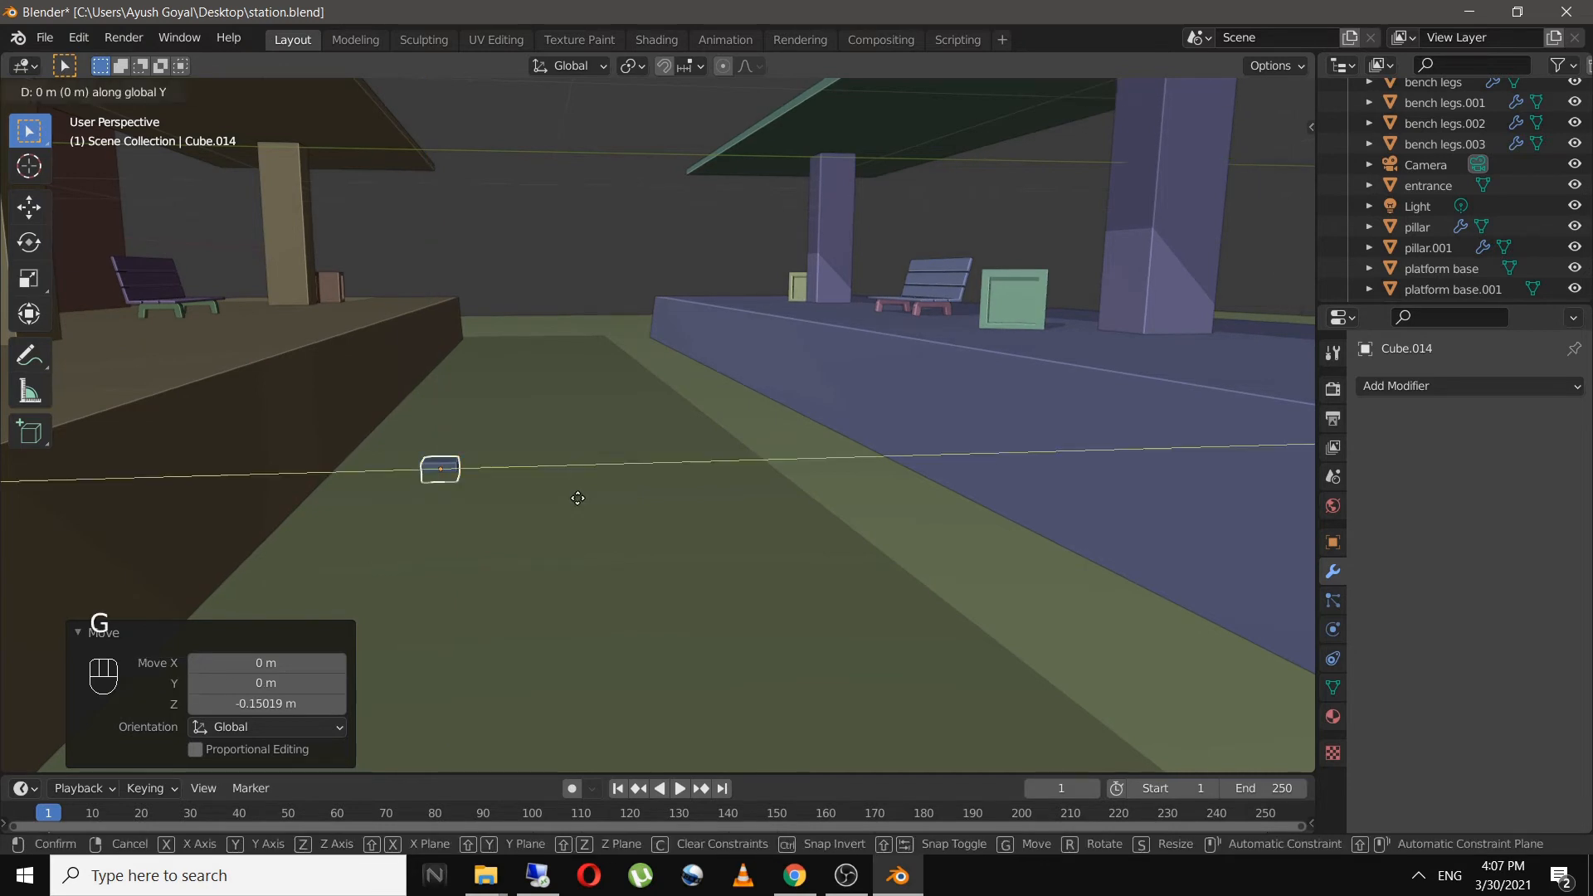
left_click(532, 498)
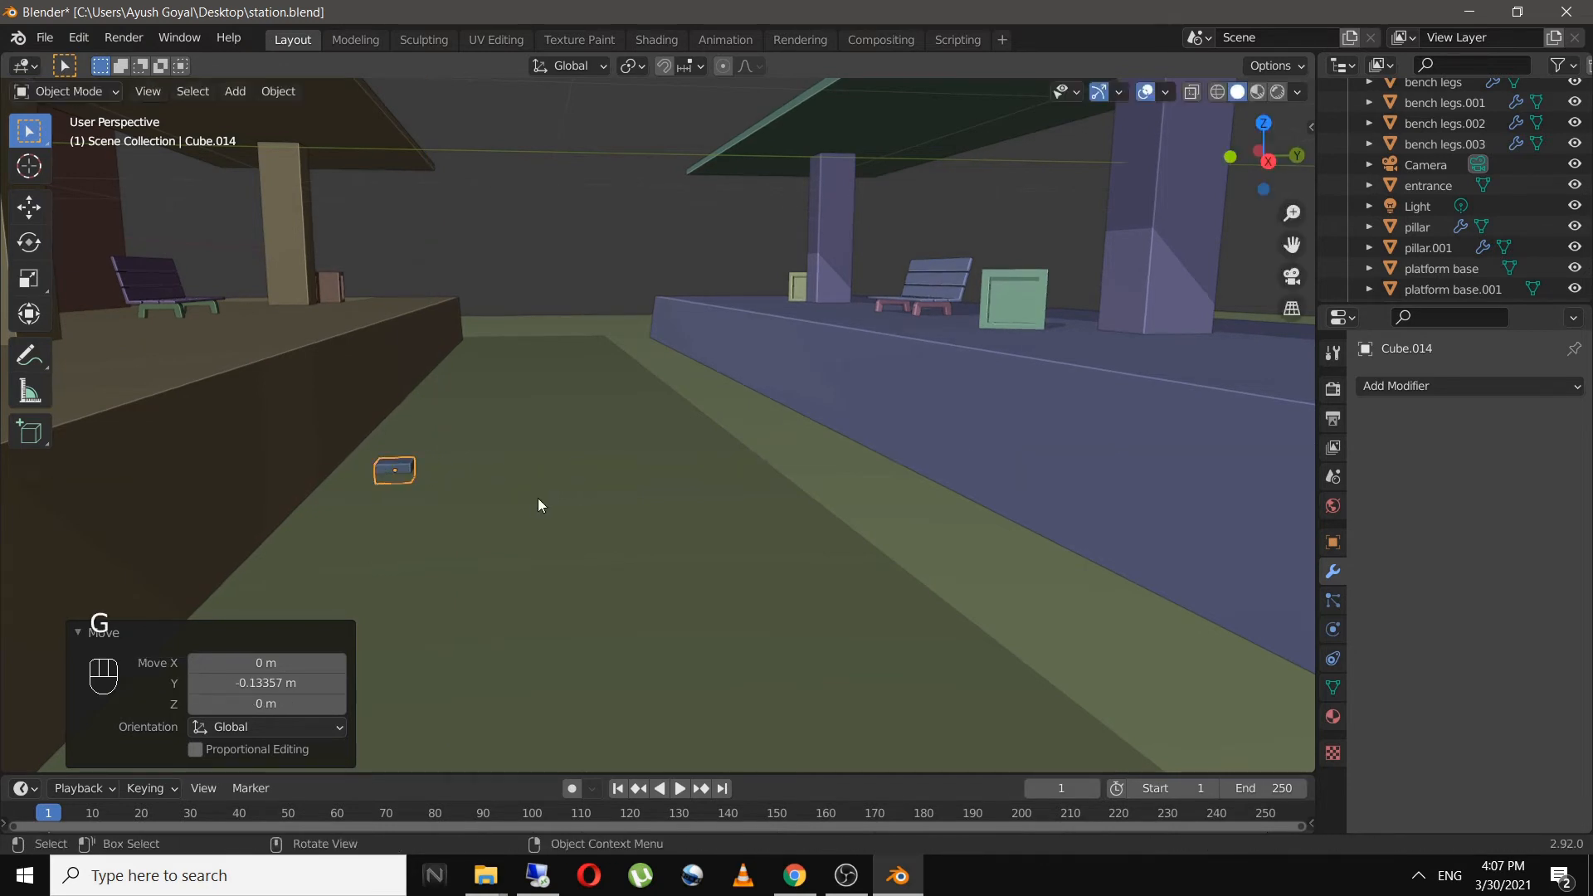
key("KP_7")
scroll(604, 641, "down", 2)
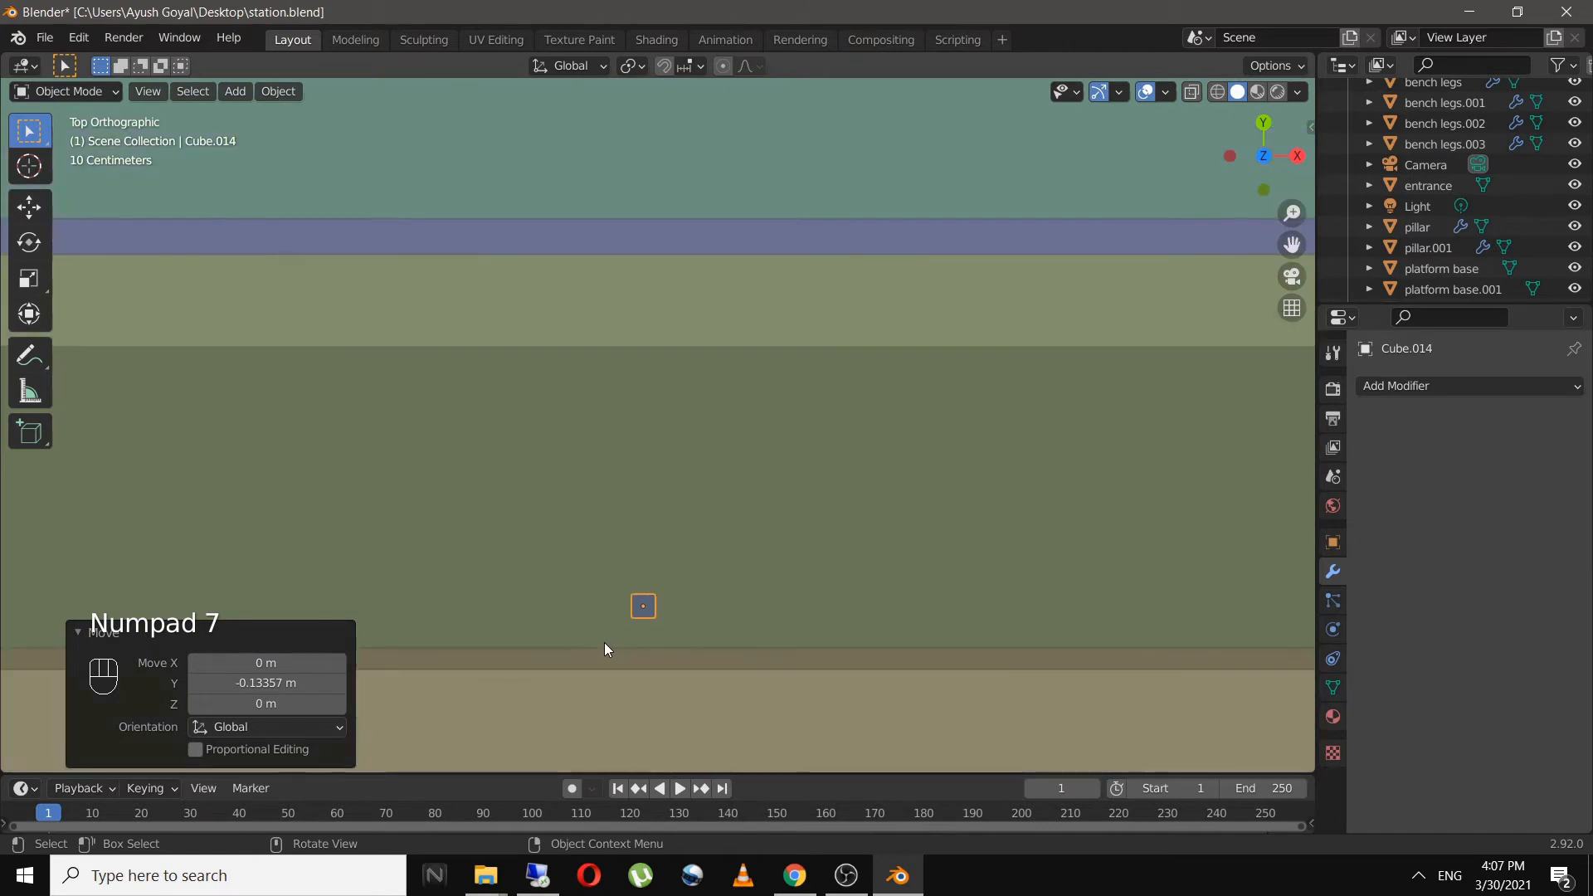
key("g")
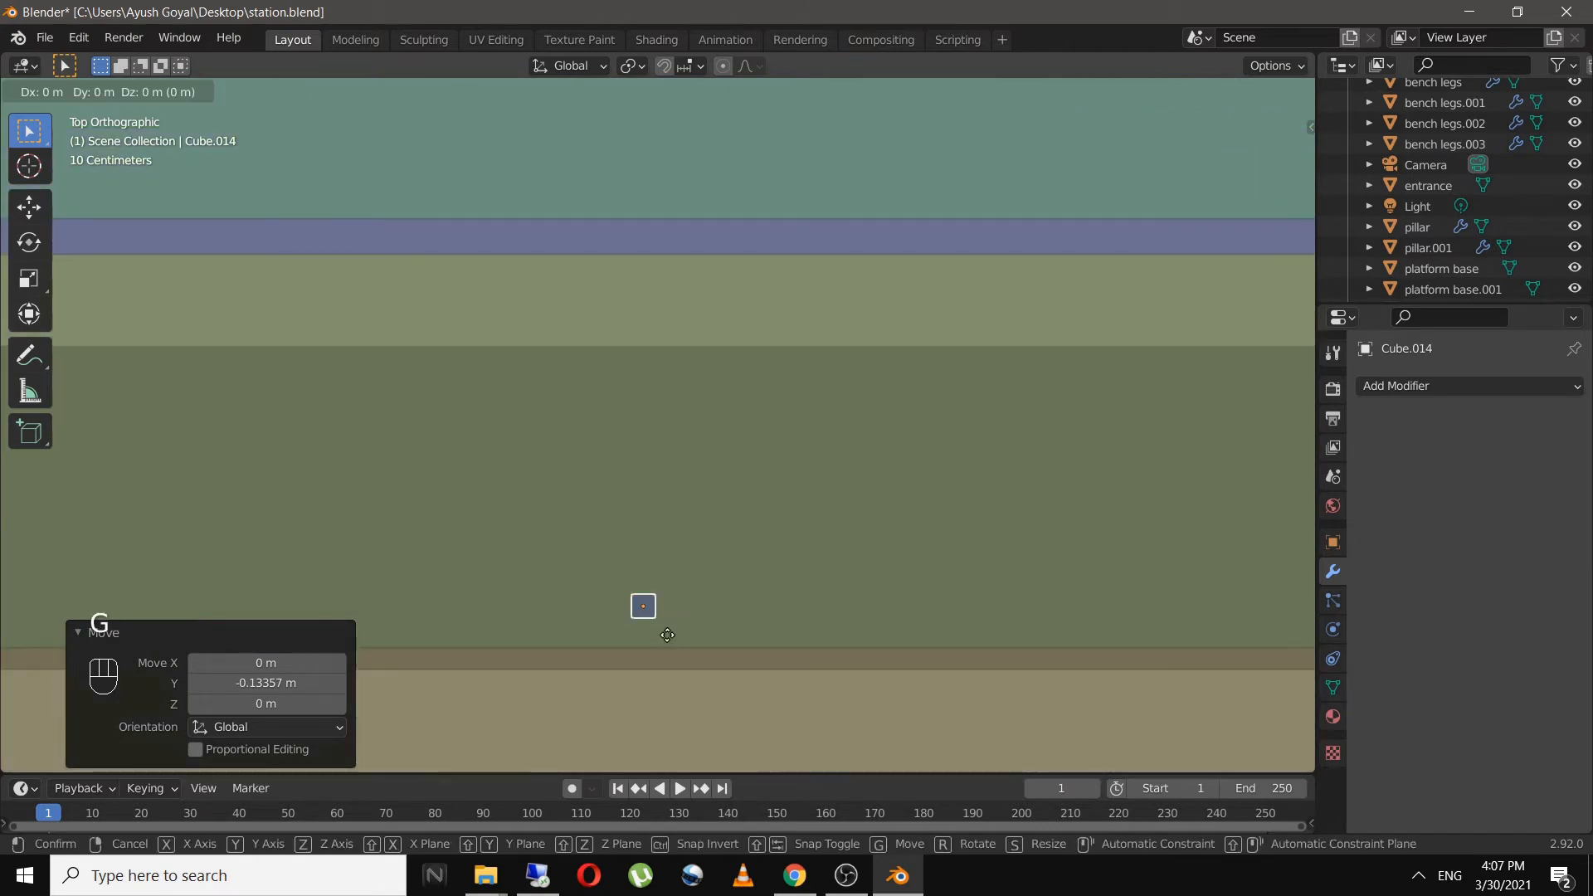
key("y")
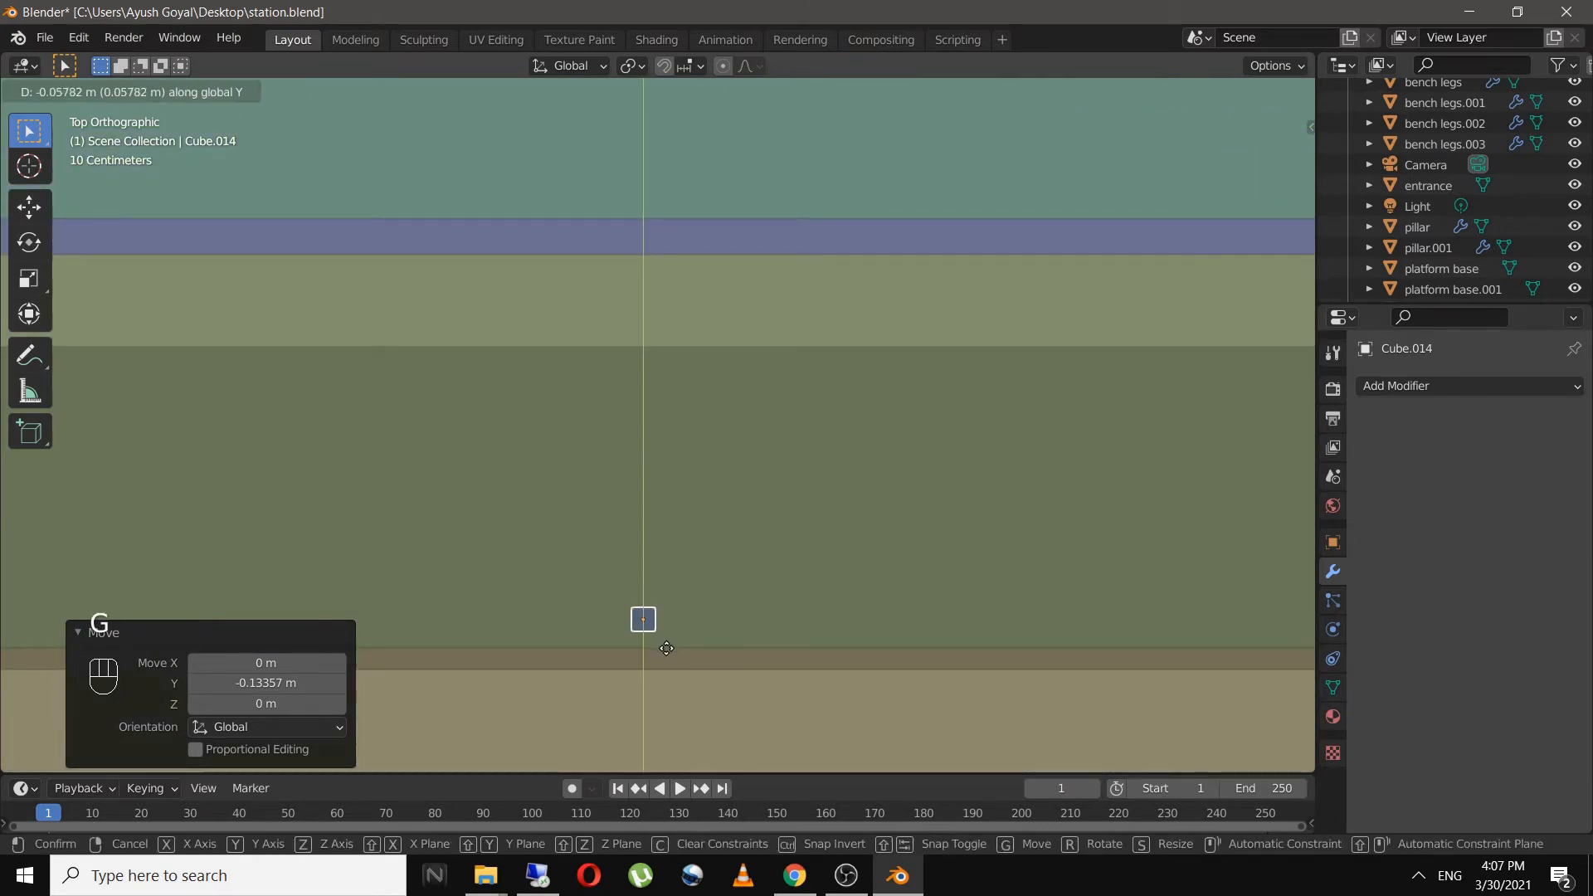
left_click(666, 649)
- Stretch the flattened cube along X by a factor of about 6.9
scroll(666, 649, "down", 3)
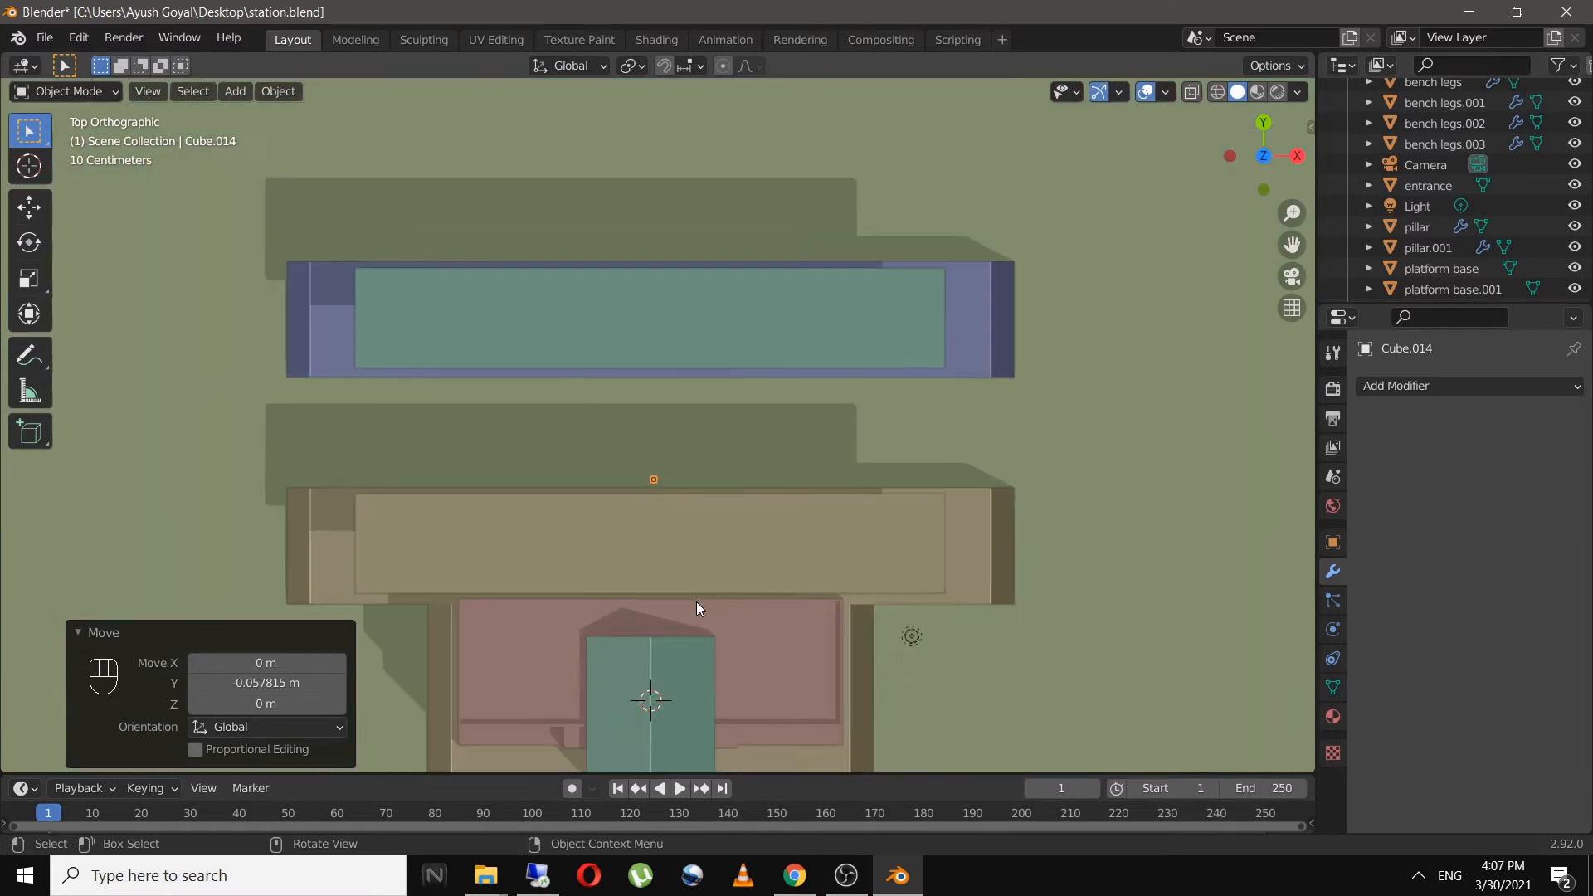
key("s")
key("x")
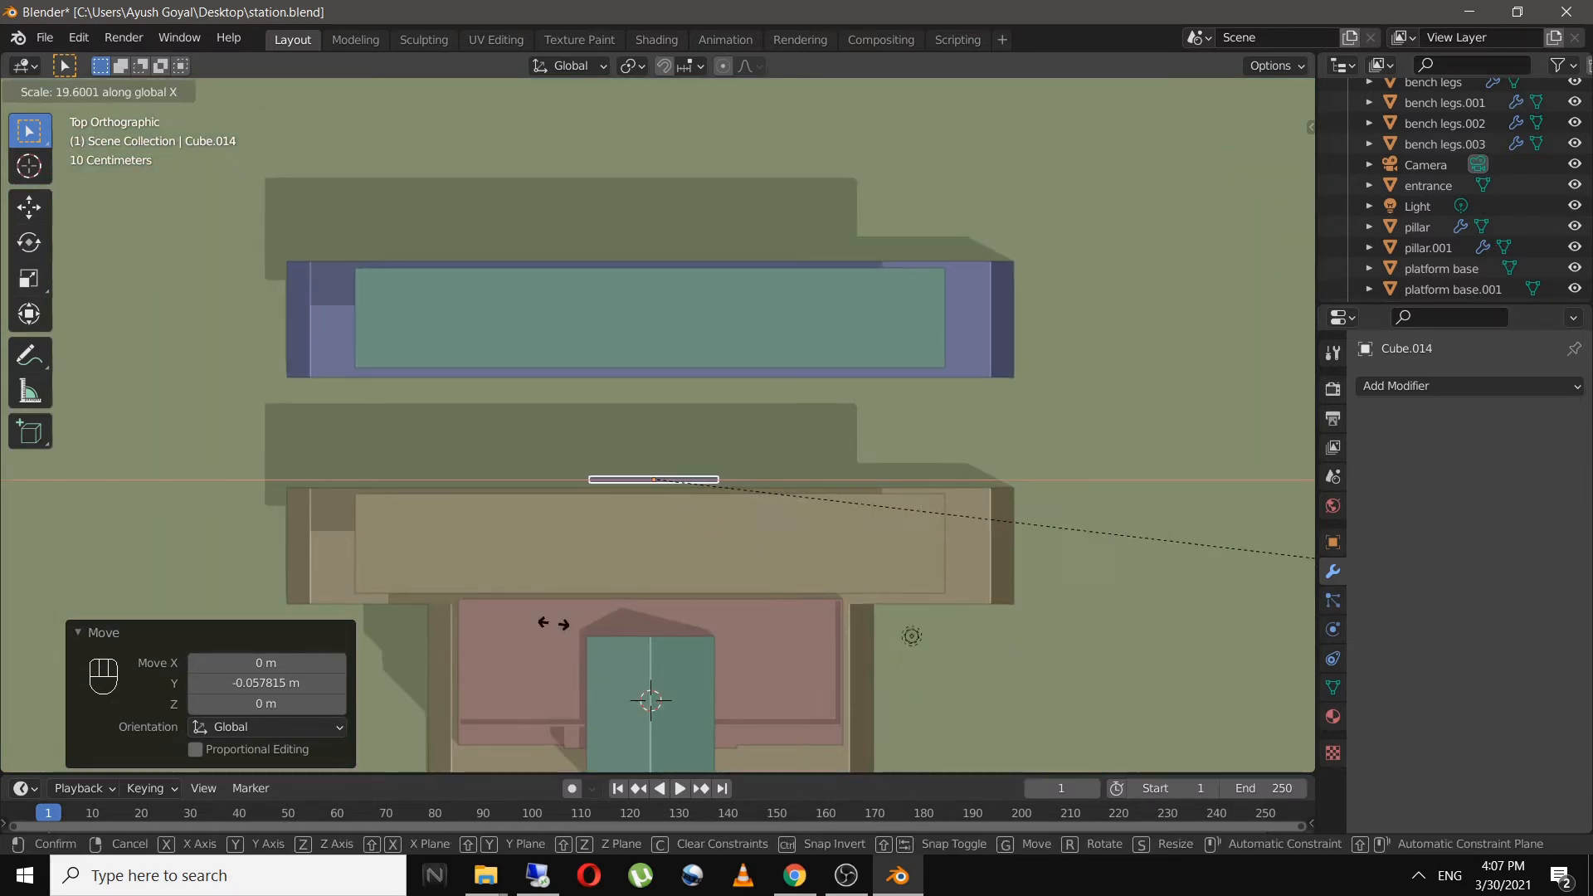
left_click(1077, 541)
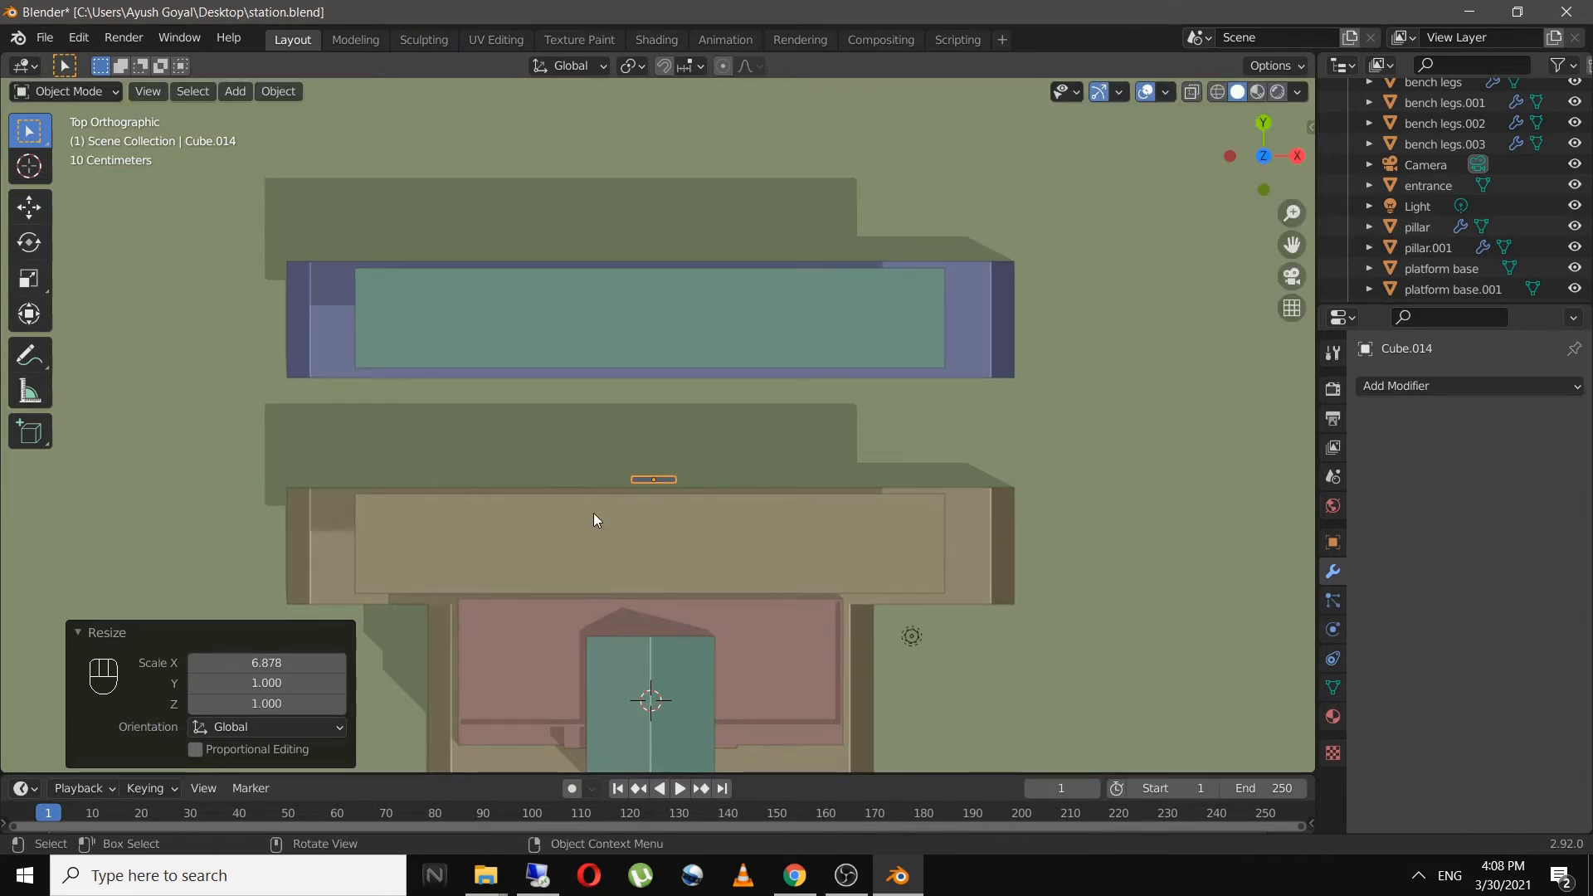
- Move the stretched bar along X until it lies clear of the platforms' end
key("g")
key("x")
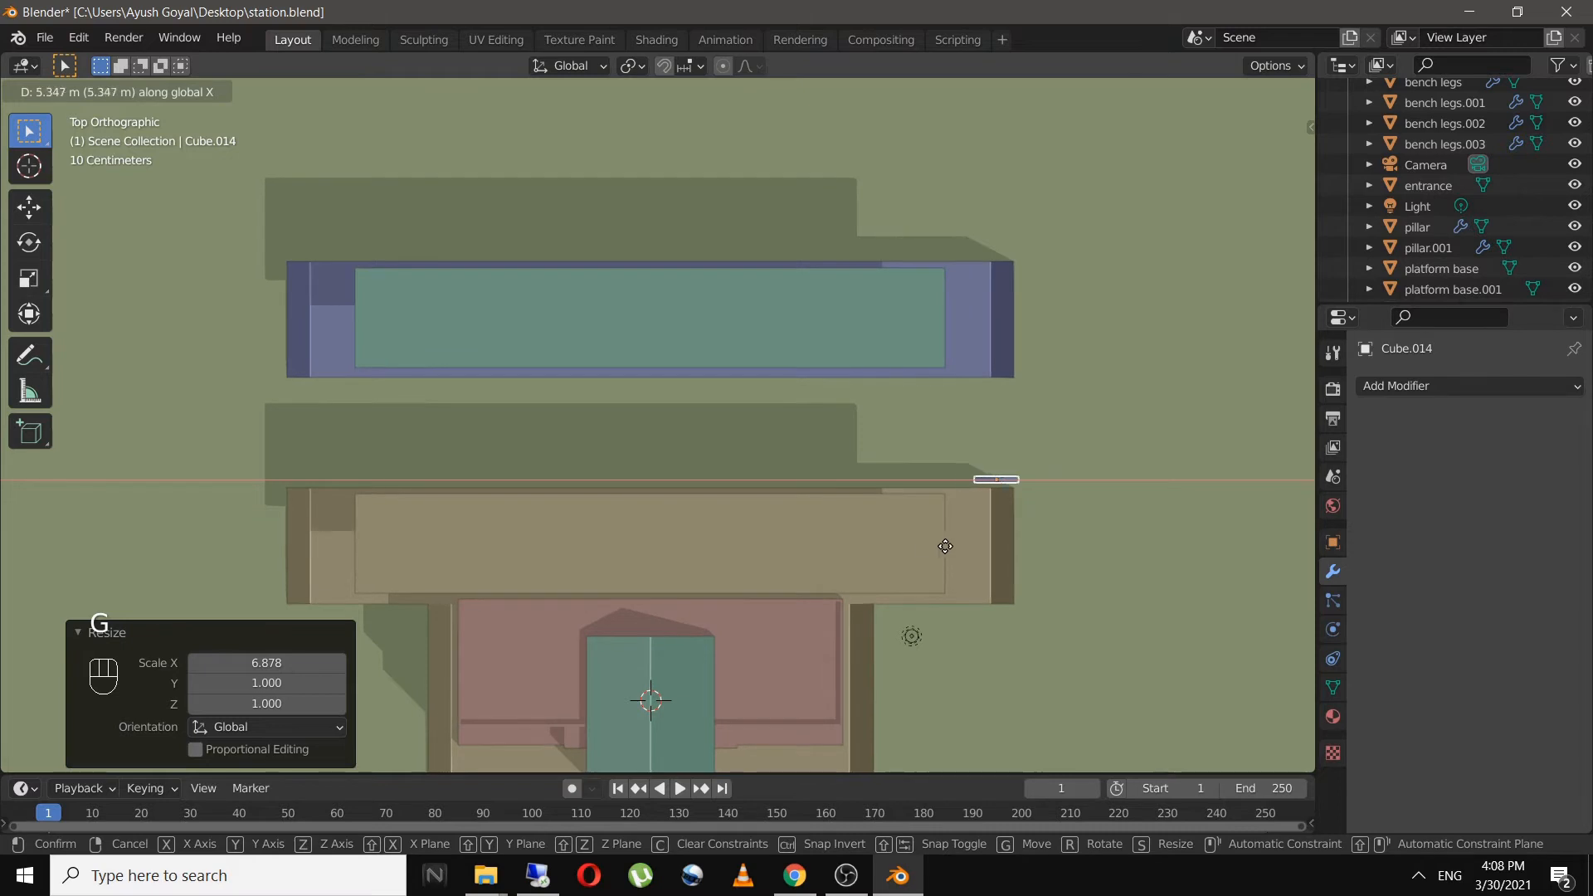
left_click(1010, 554)
left_click(1142, 579)
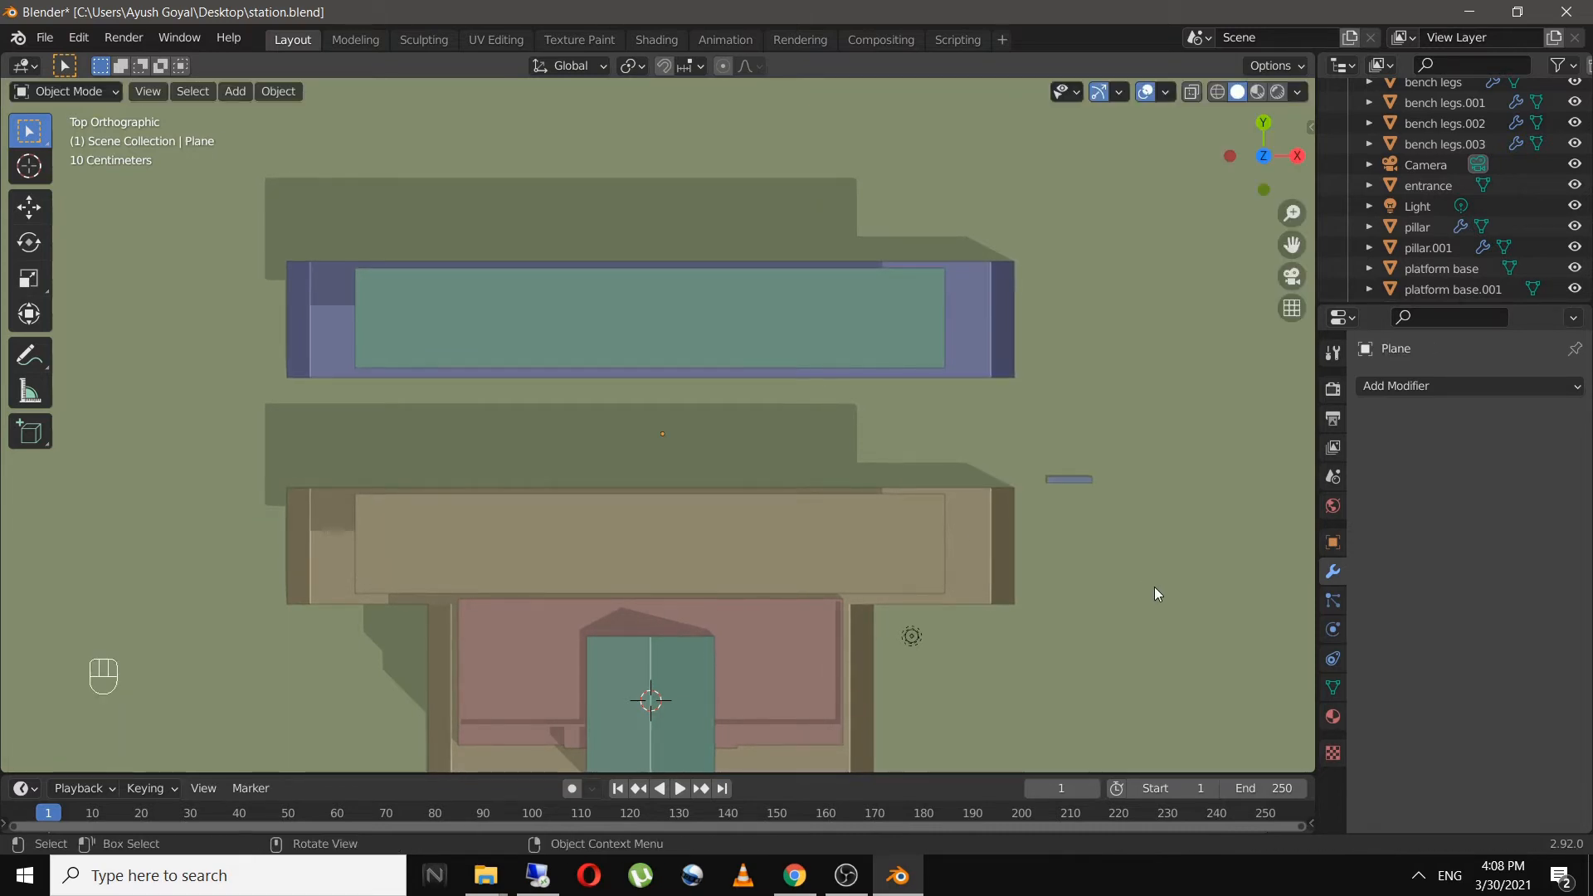
- Duplicate the bar about 0.46 m along Y to make a second parallel rail
left_click(1068, 480)
key("ctrl+KP_Decimal")
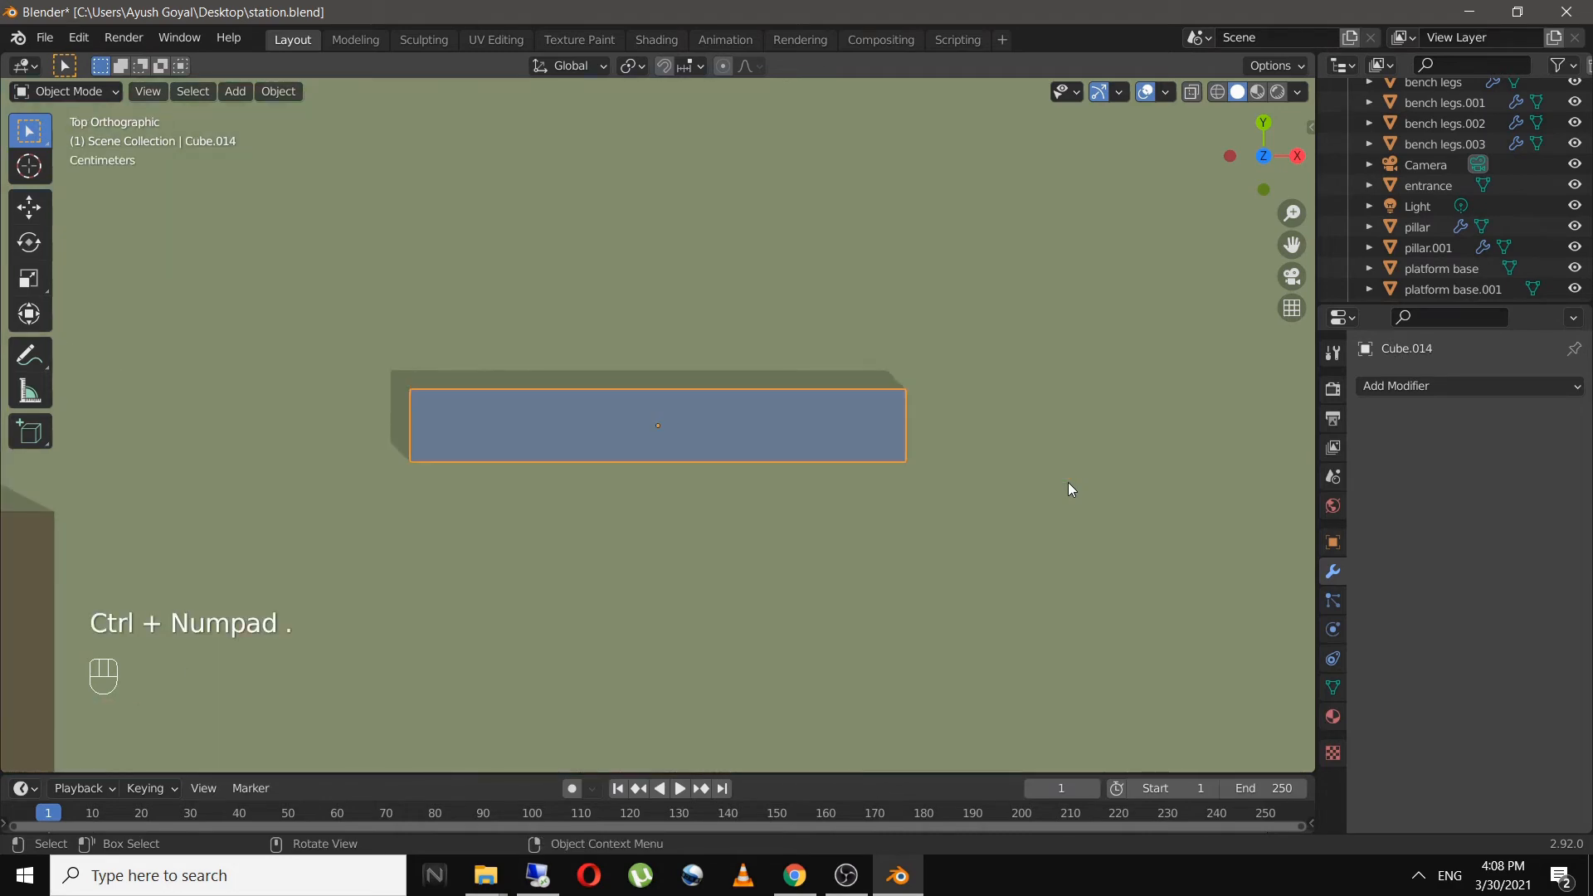
middle_click_drag(1067, 484, 886, 455)
scroll(680, 518, "up", 1)
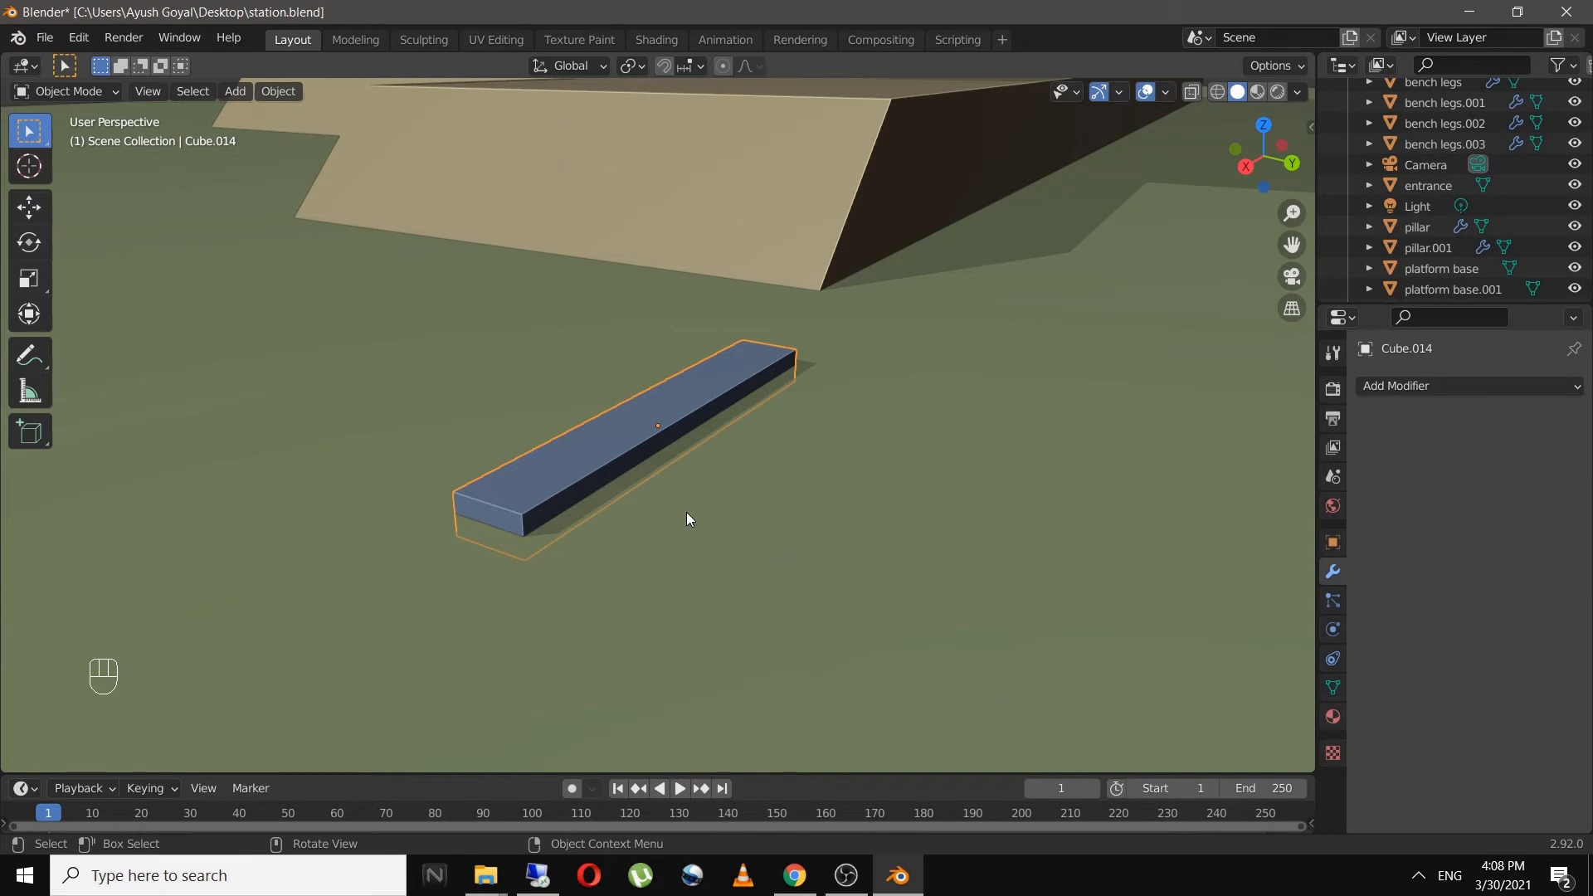
middle_click_drag(686, 514, 625, 428)
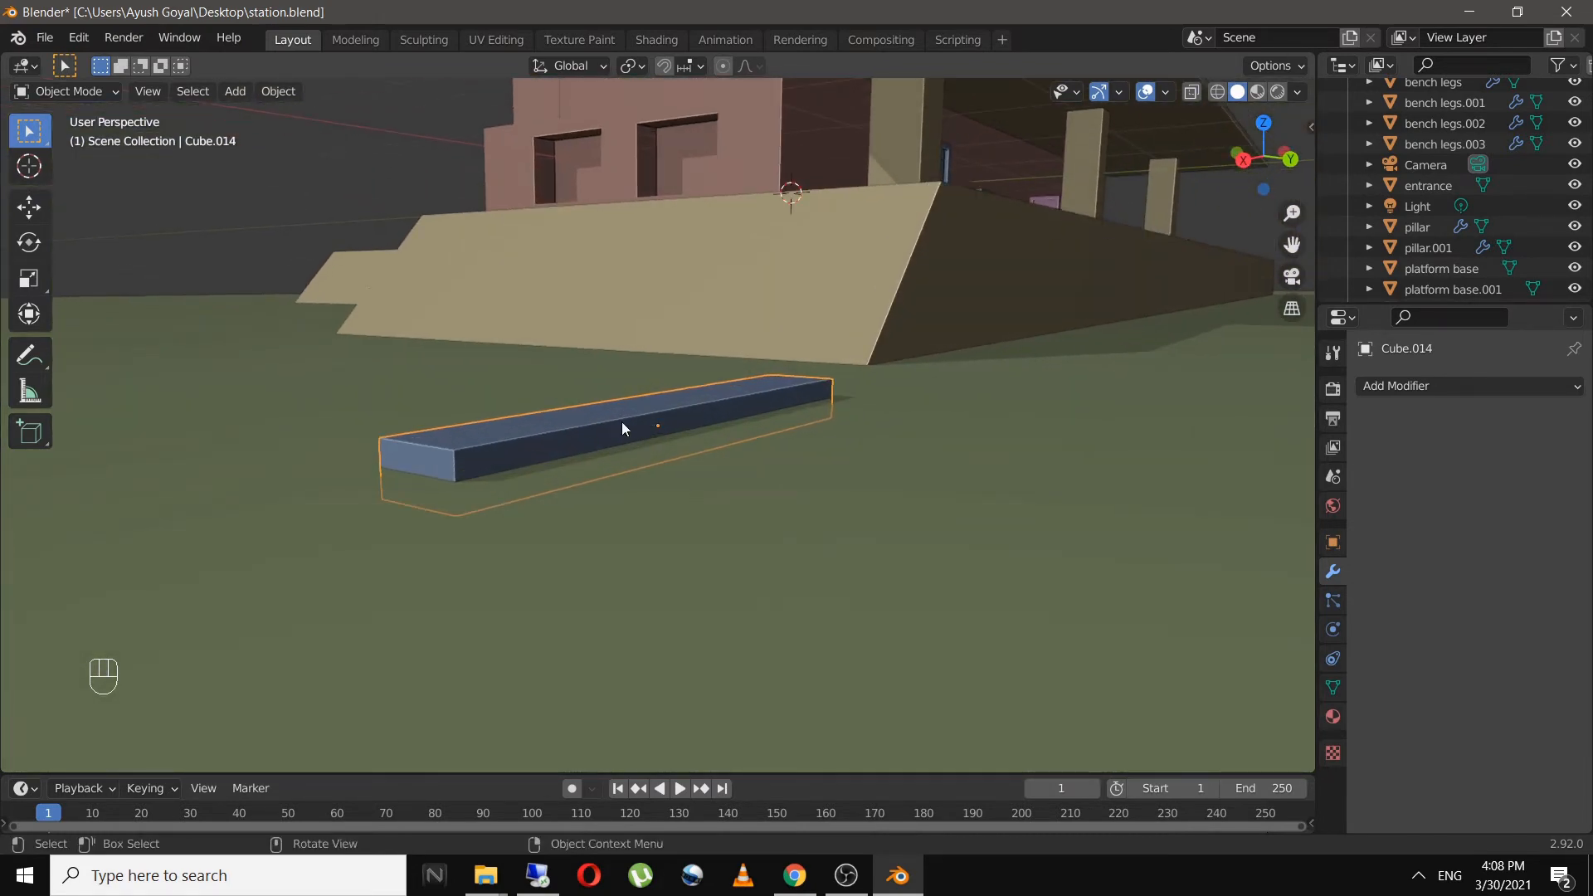
key("shift+d")
key("x")
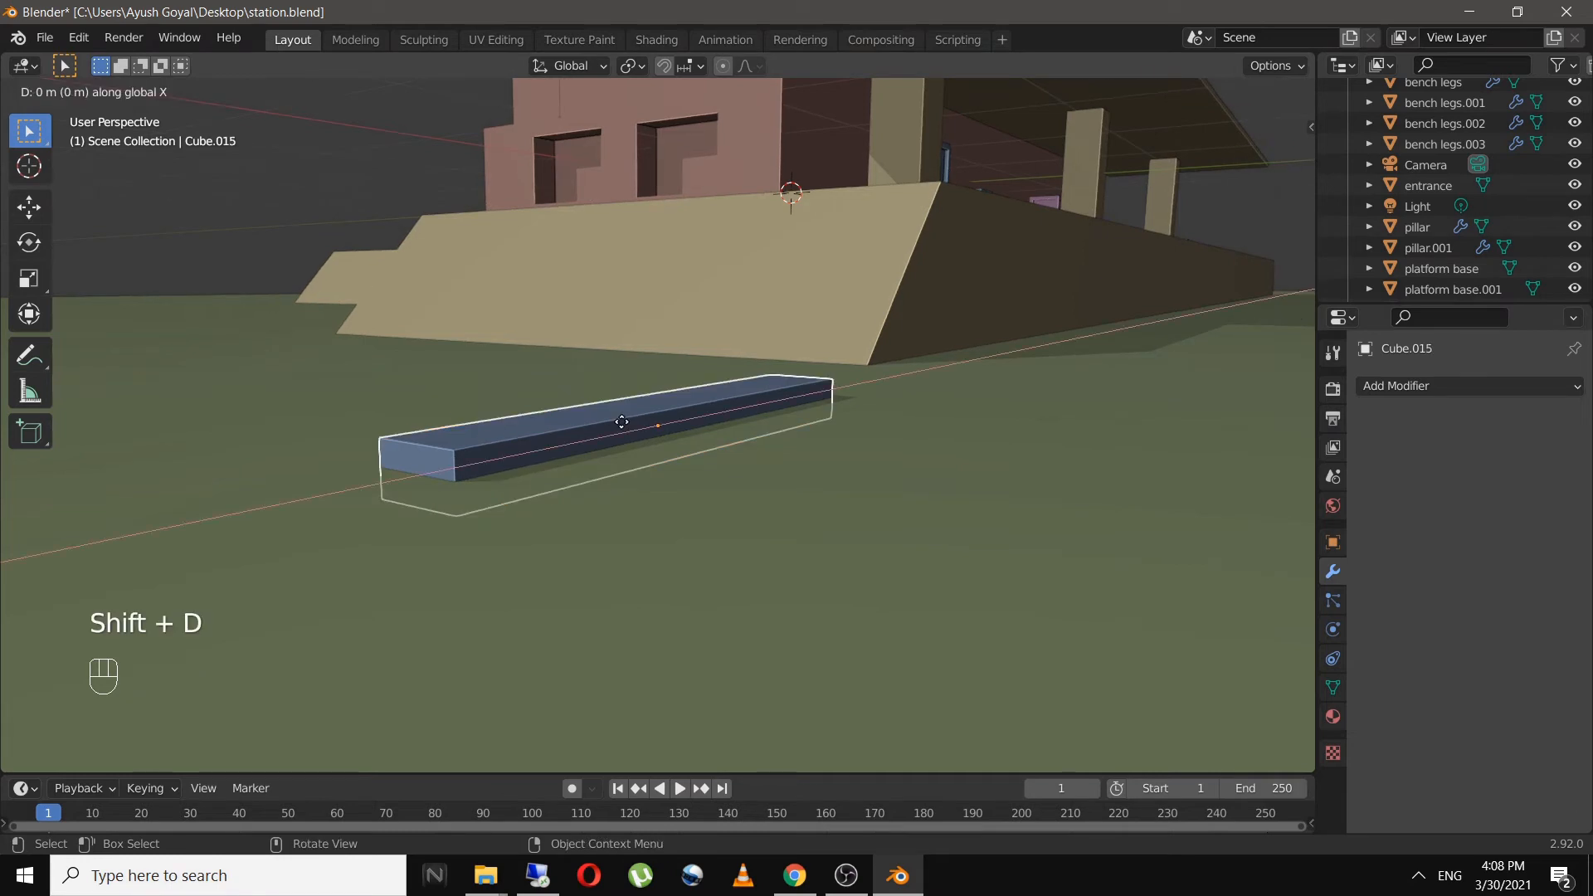
key("y")
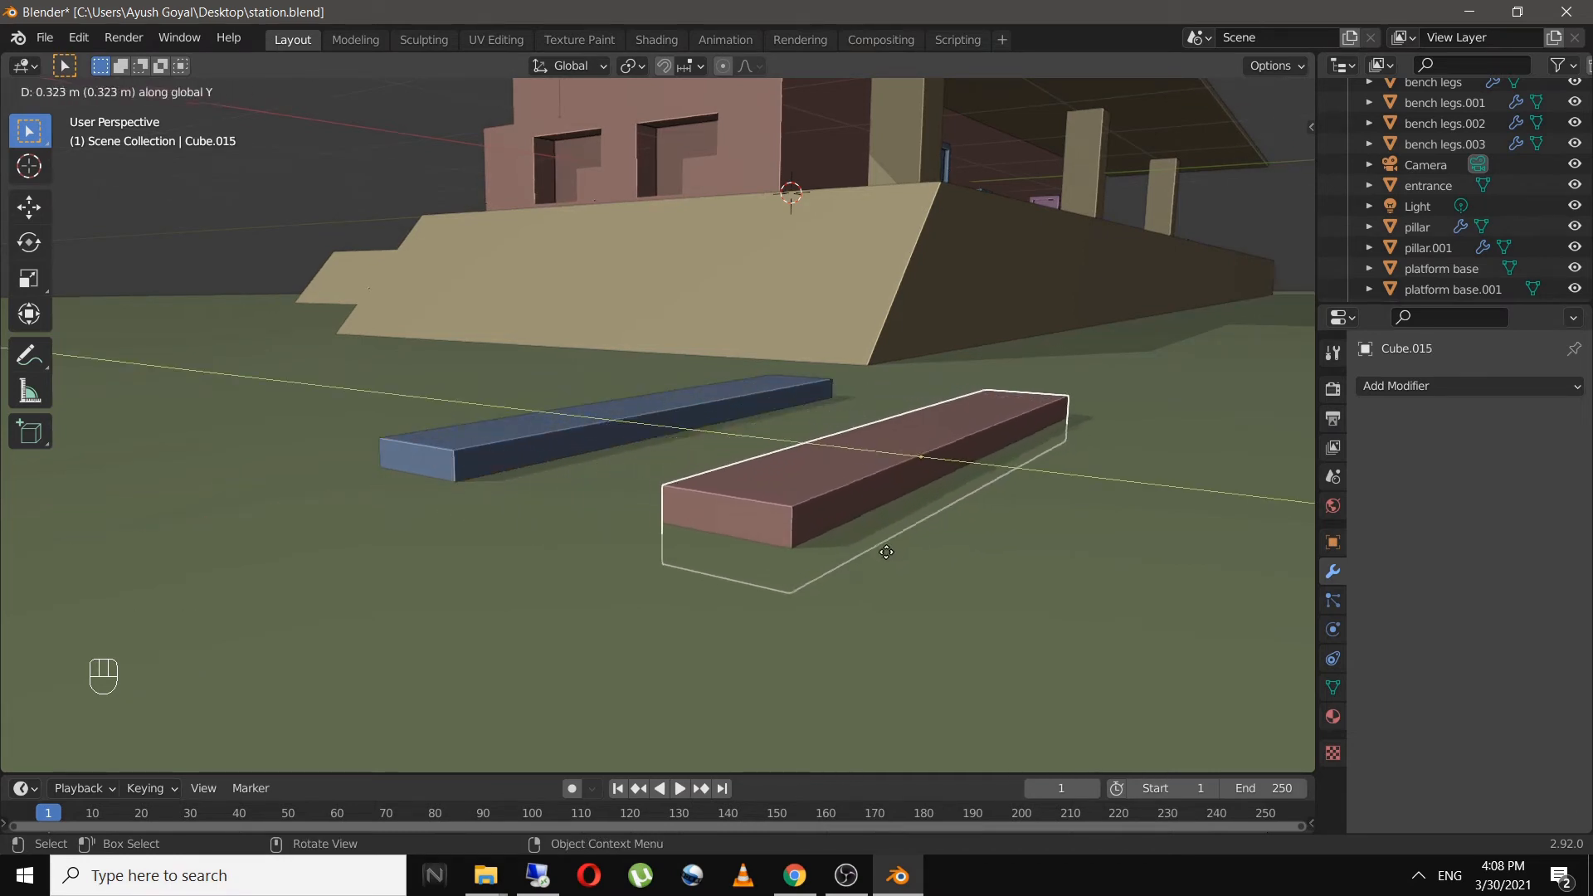
left_click(972, 596)
- Shift the duplicated rail about 0.02 m farther along Y
mouse_move(904, 576)
middle_mouse_down()
mouse_move(954, 654)
mouse_move(923, 568)
middle_mouse_up()
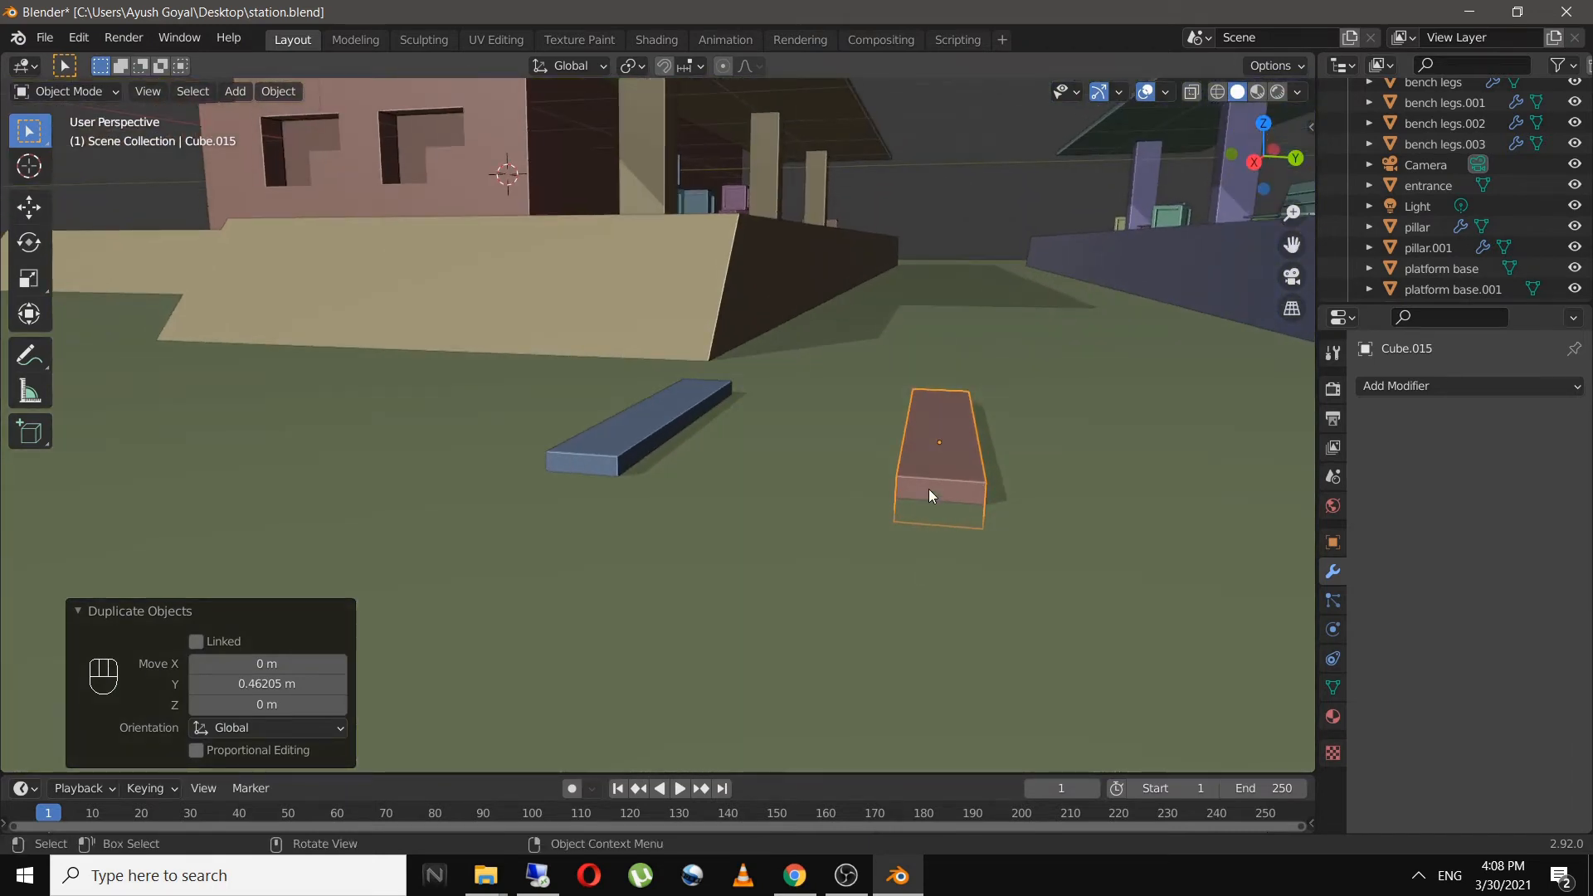
key("g")
key("y")
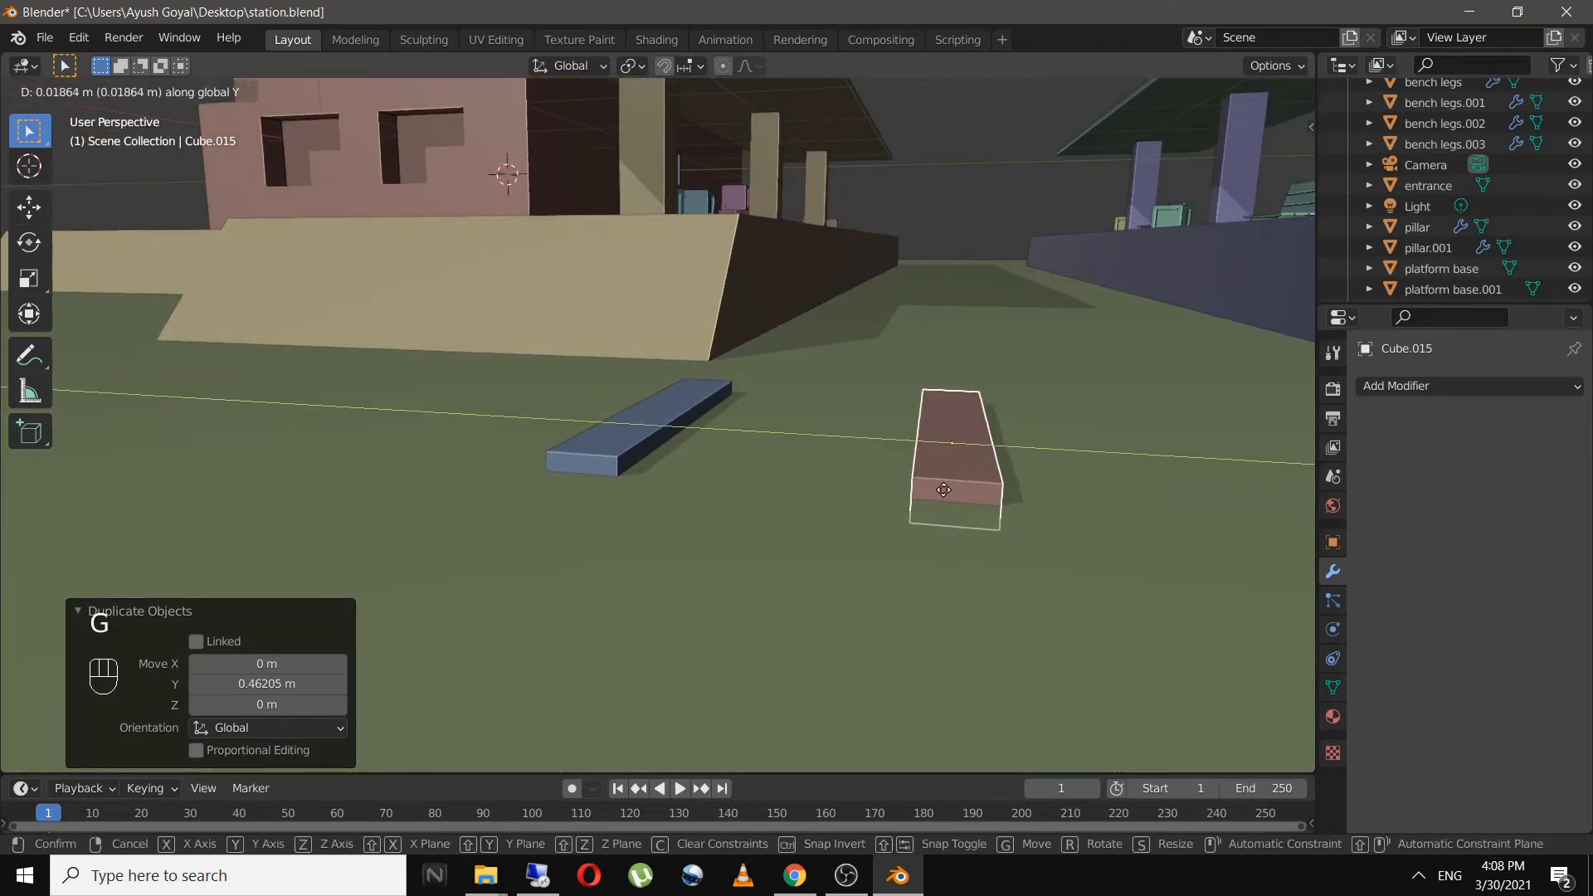
left_click(944, 489)
- Duplicate the second rail about -0.24 m along Y to place a copy midway between the two rails
key("KP_7")
scroll(944, 496, "down", 8)
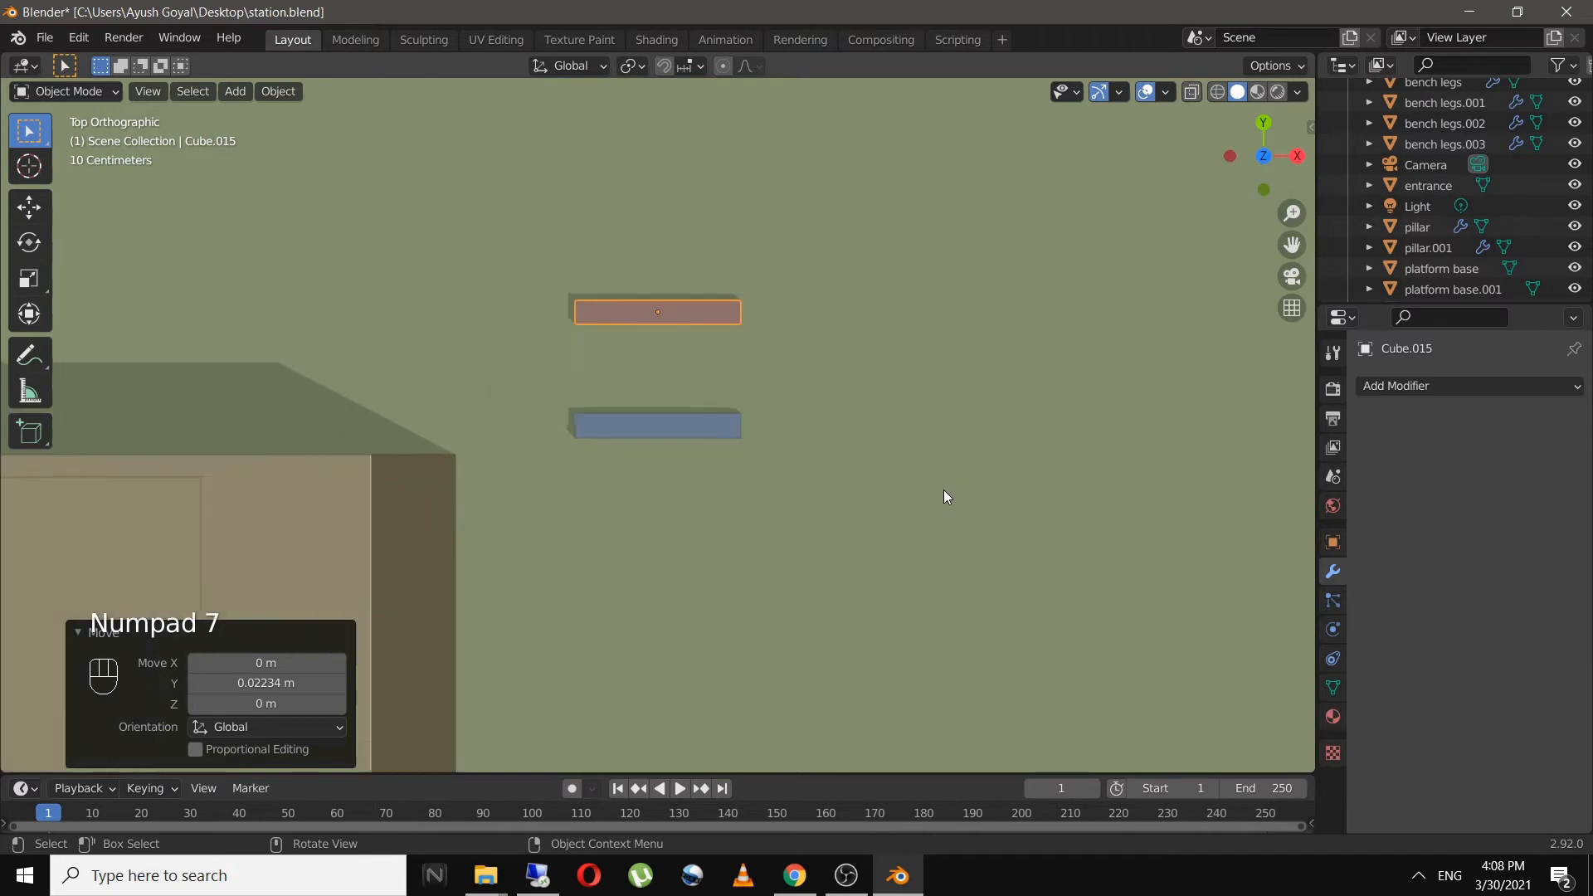
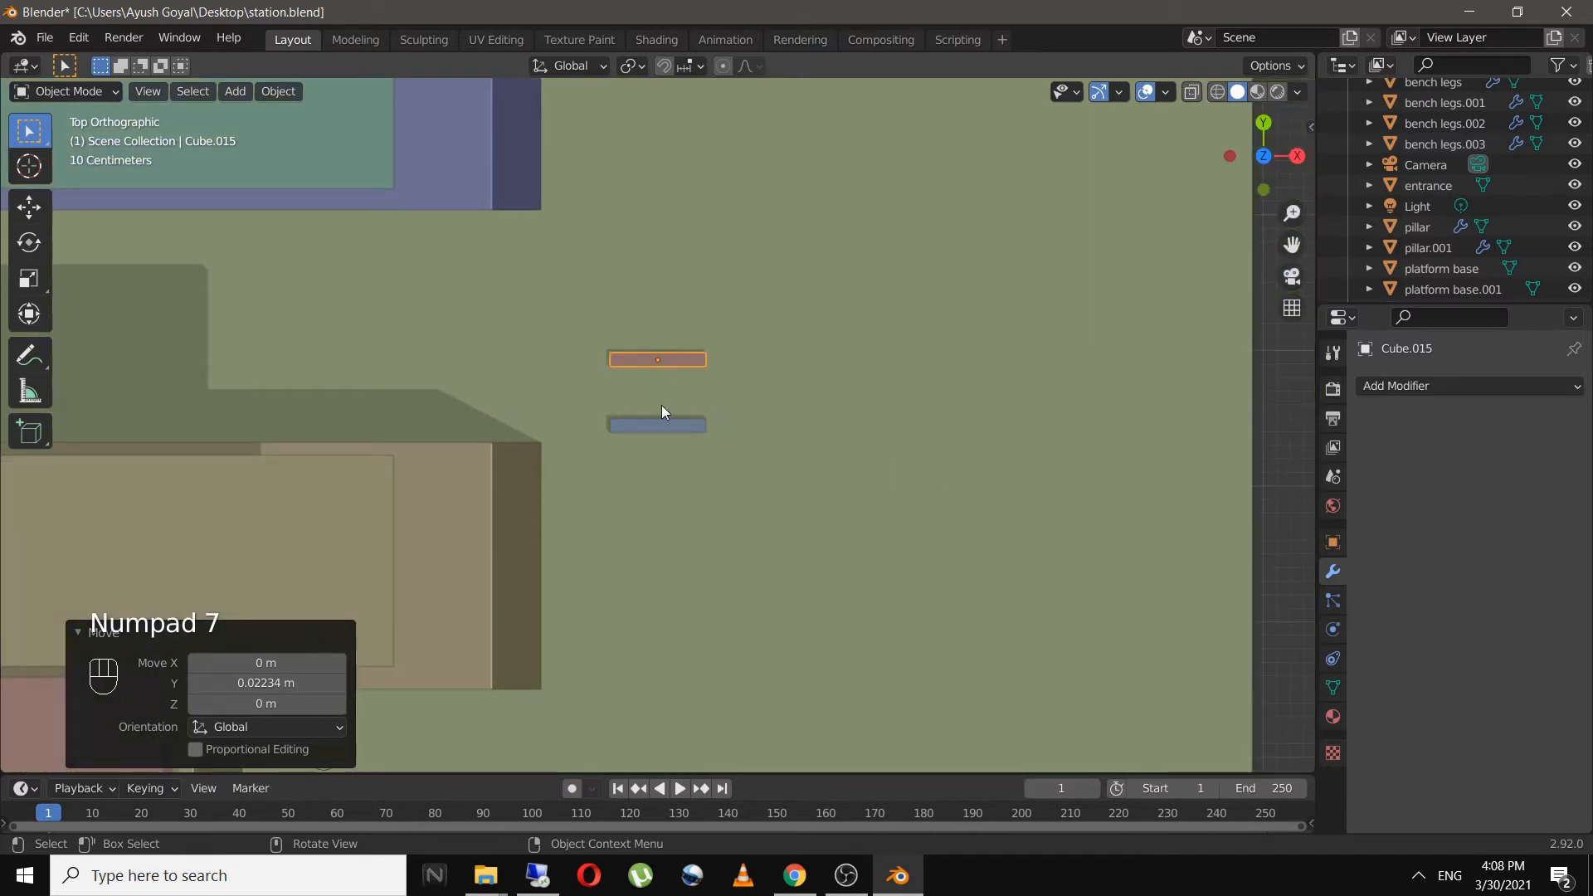
middle_click_drag(664, 411, 722, 452)
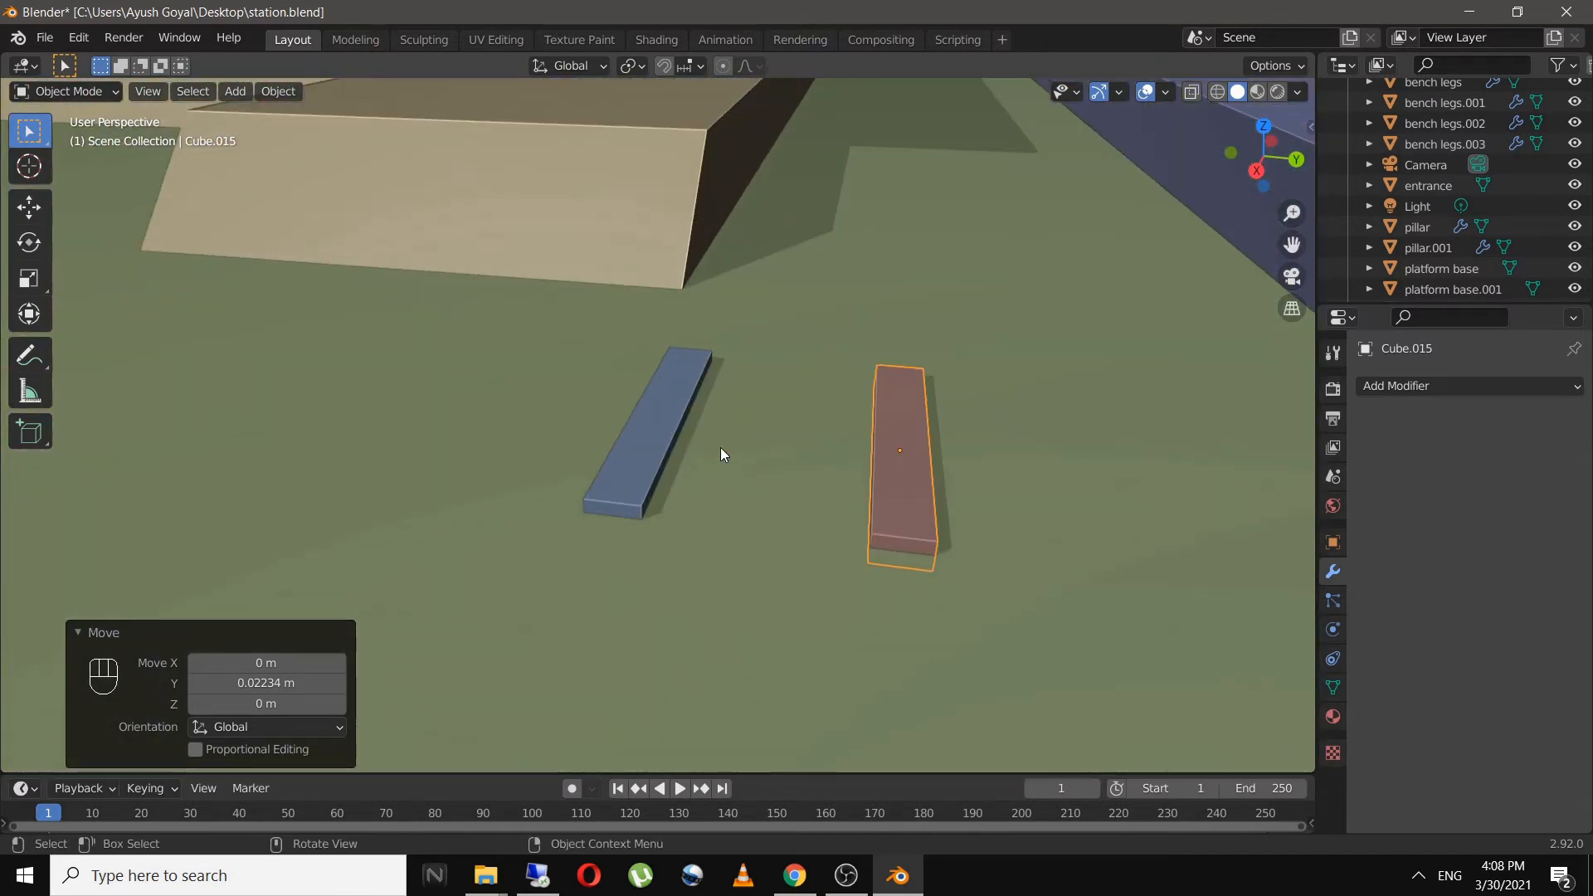
key("shift+d")
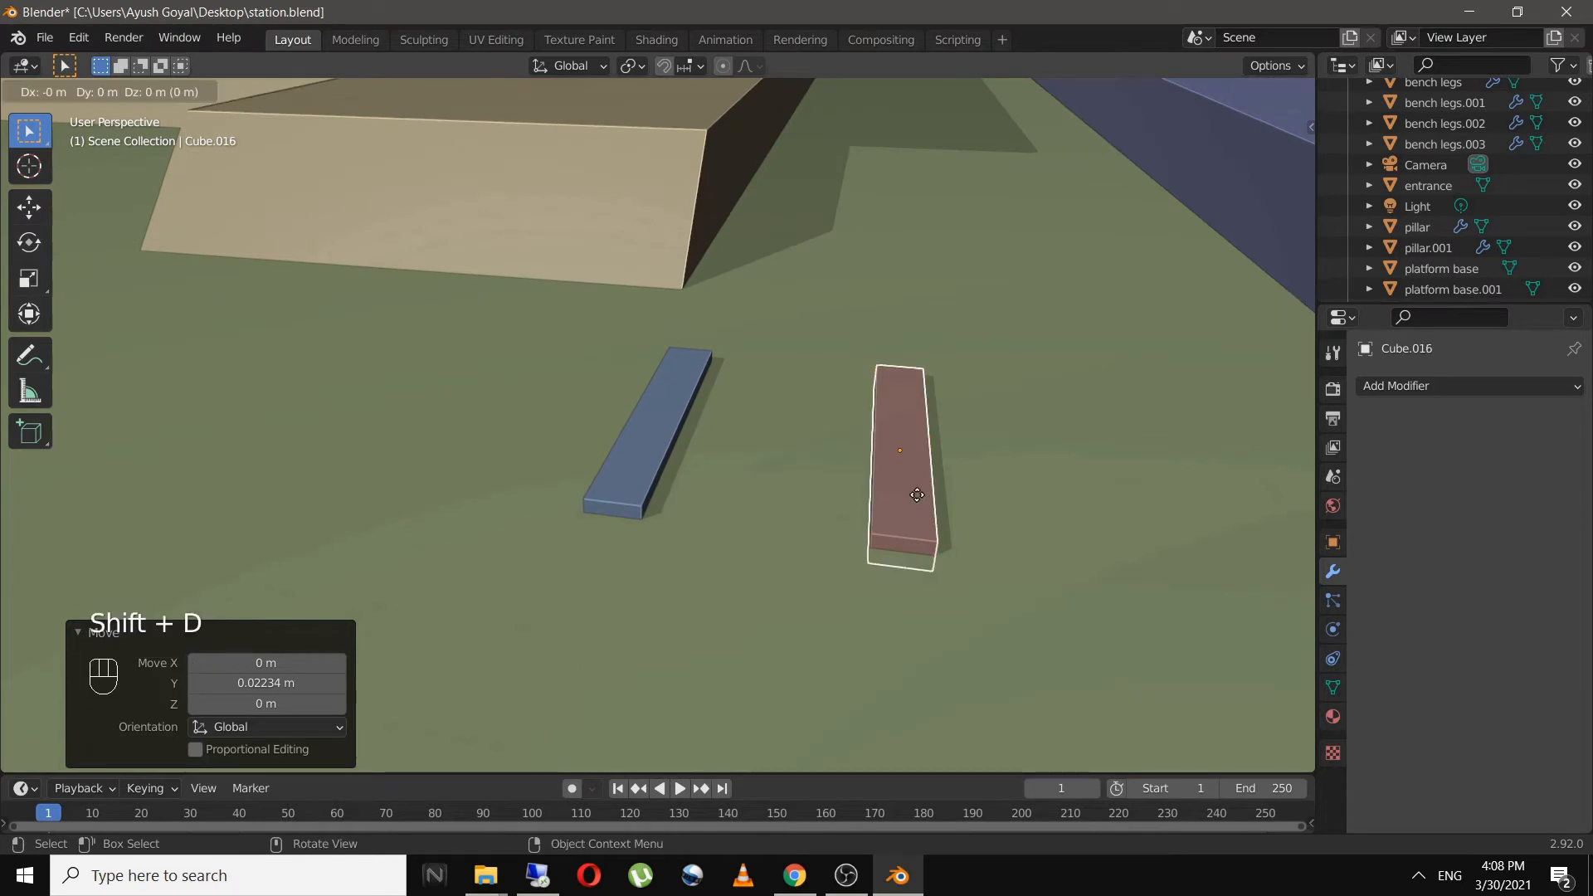
key("y")
left_click(794, 492)
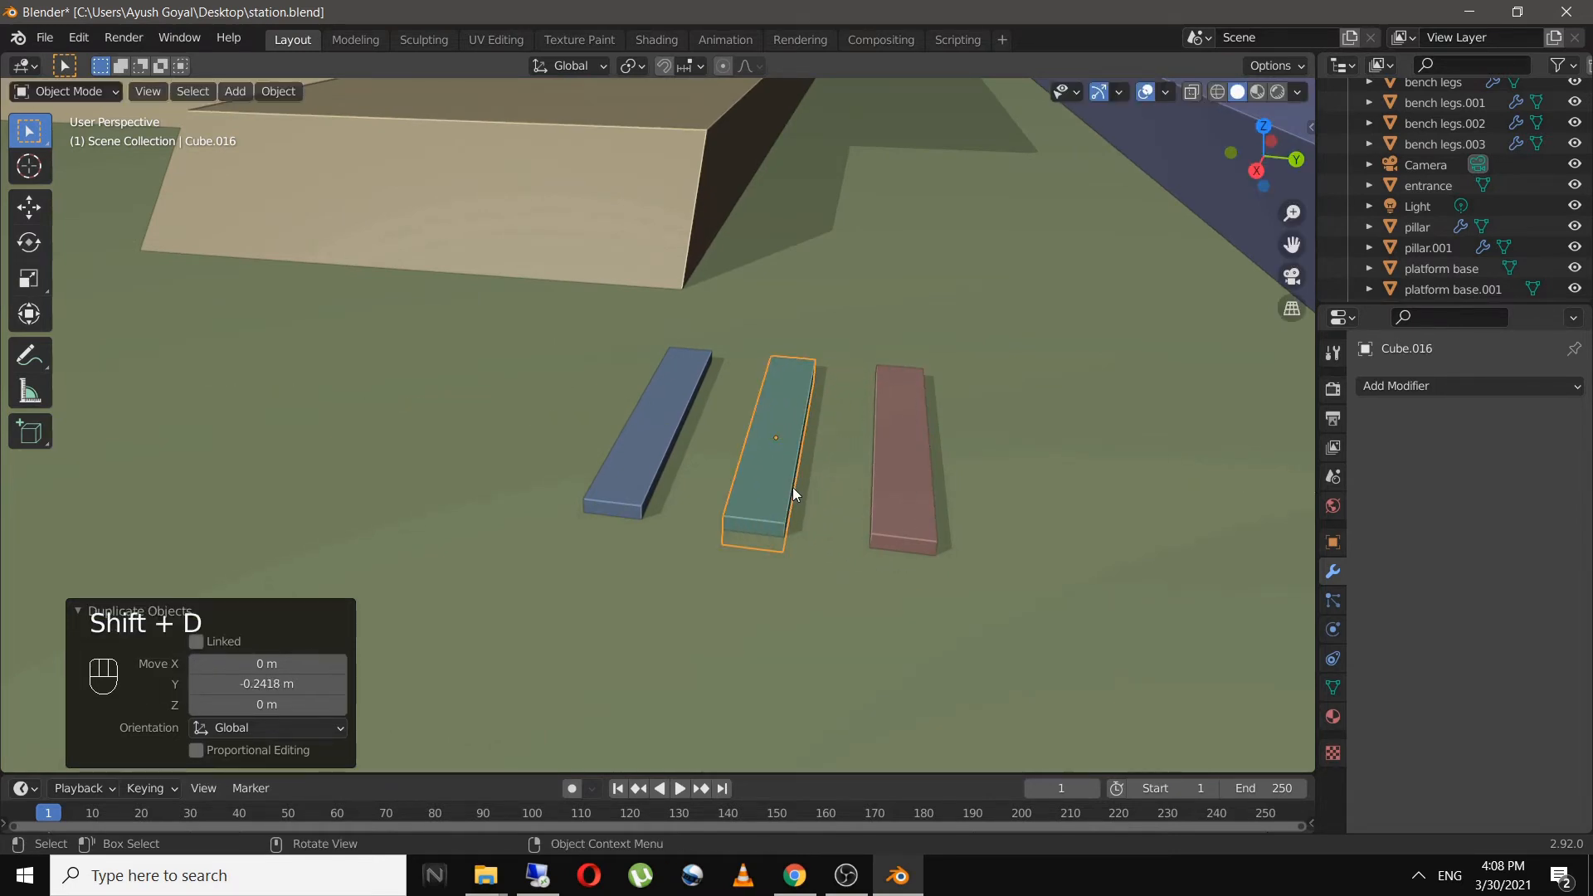
- Rotate the middle copy 90 degrees around Z so it crosses both rails
key("r")
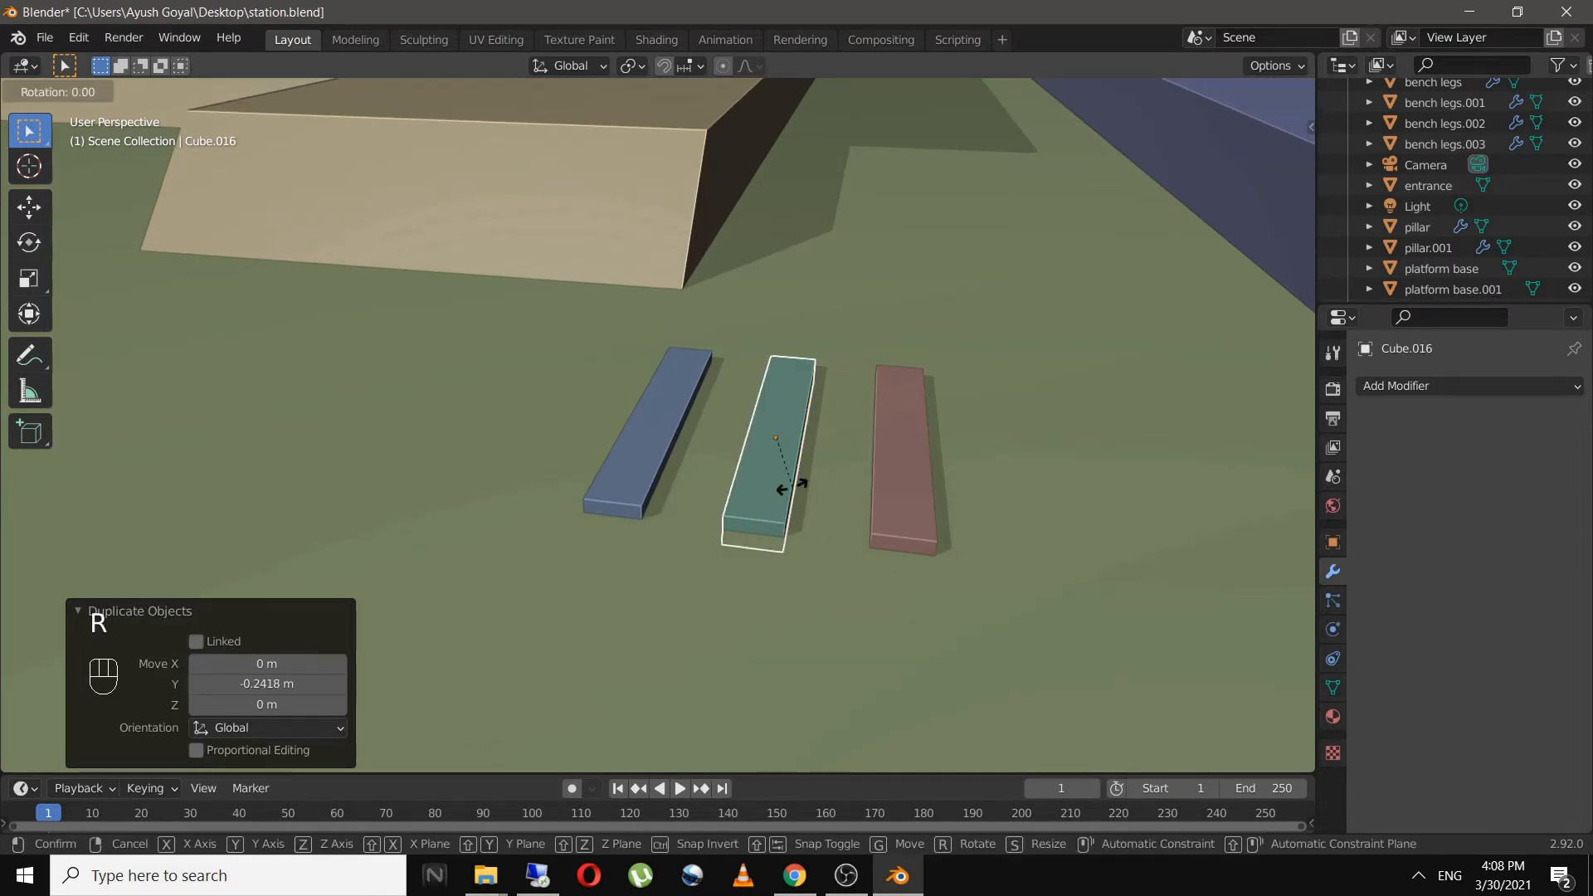
key("x")
type("z")
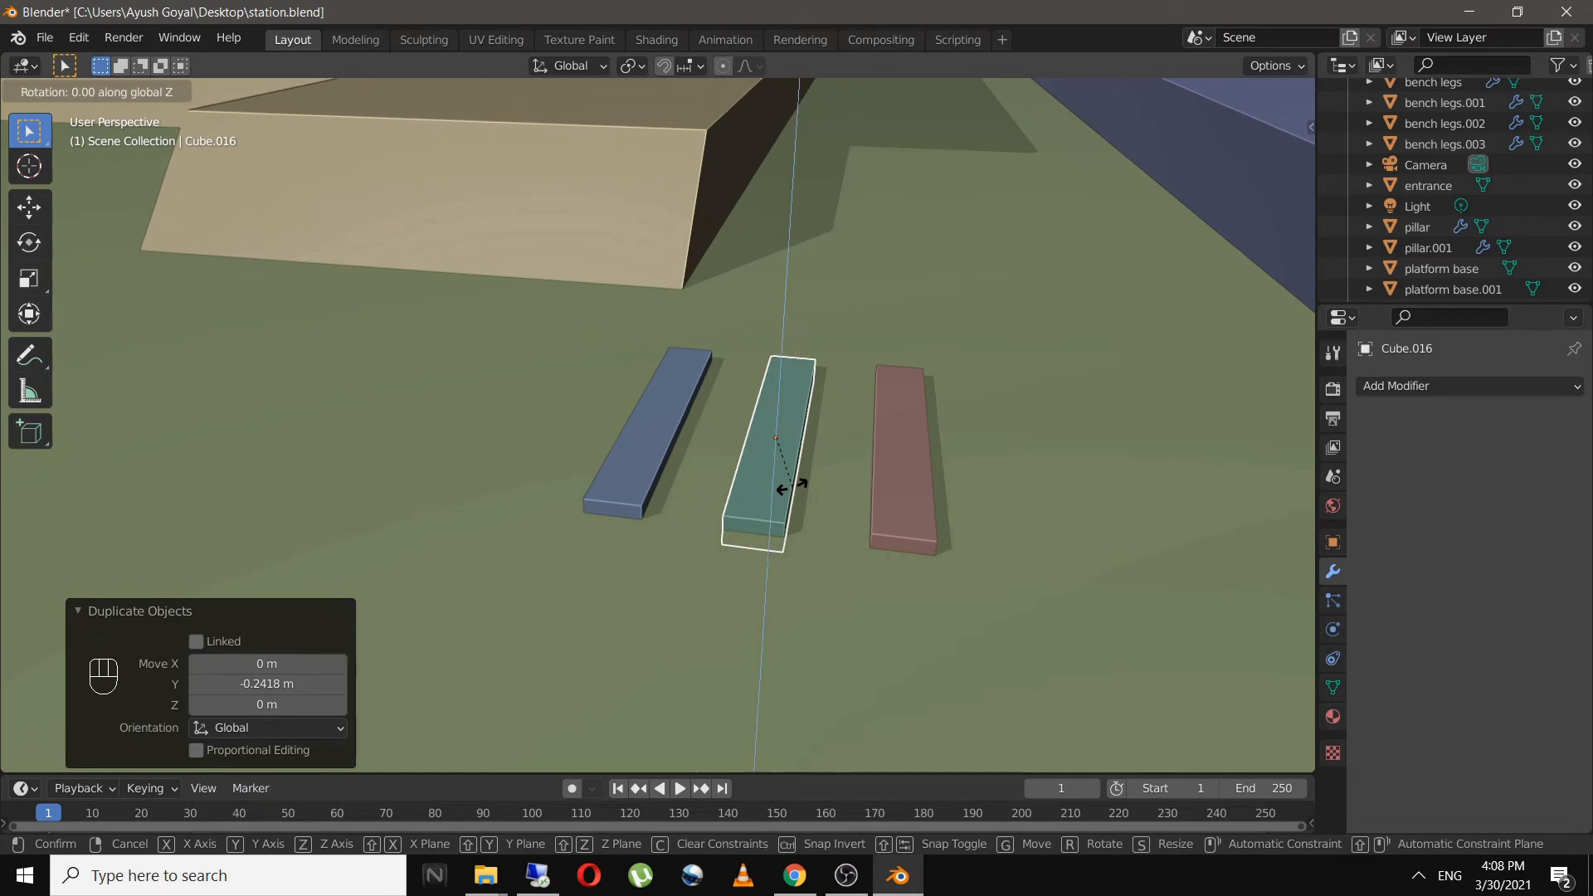
type("90")
key("Return")
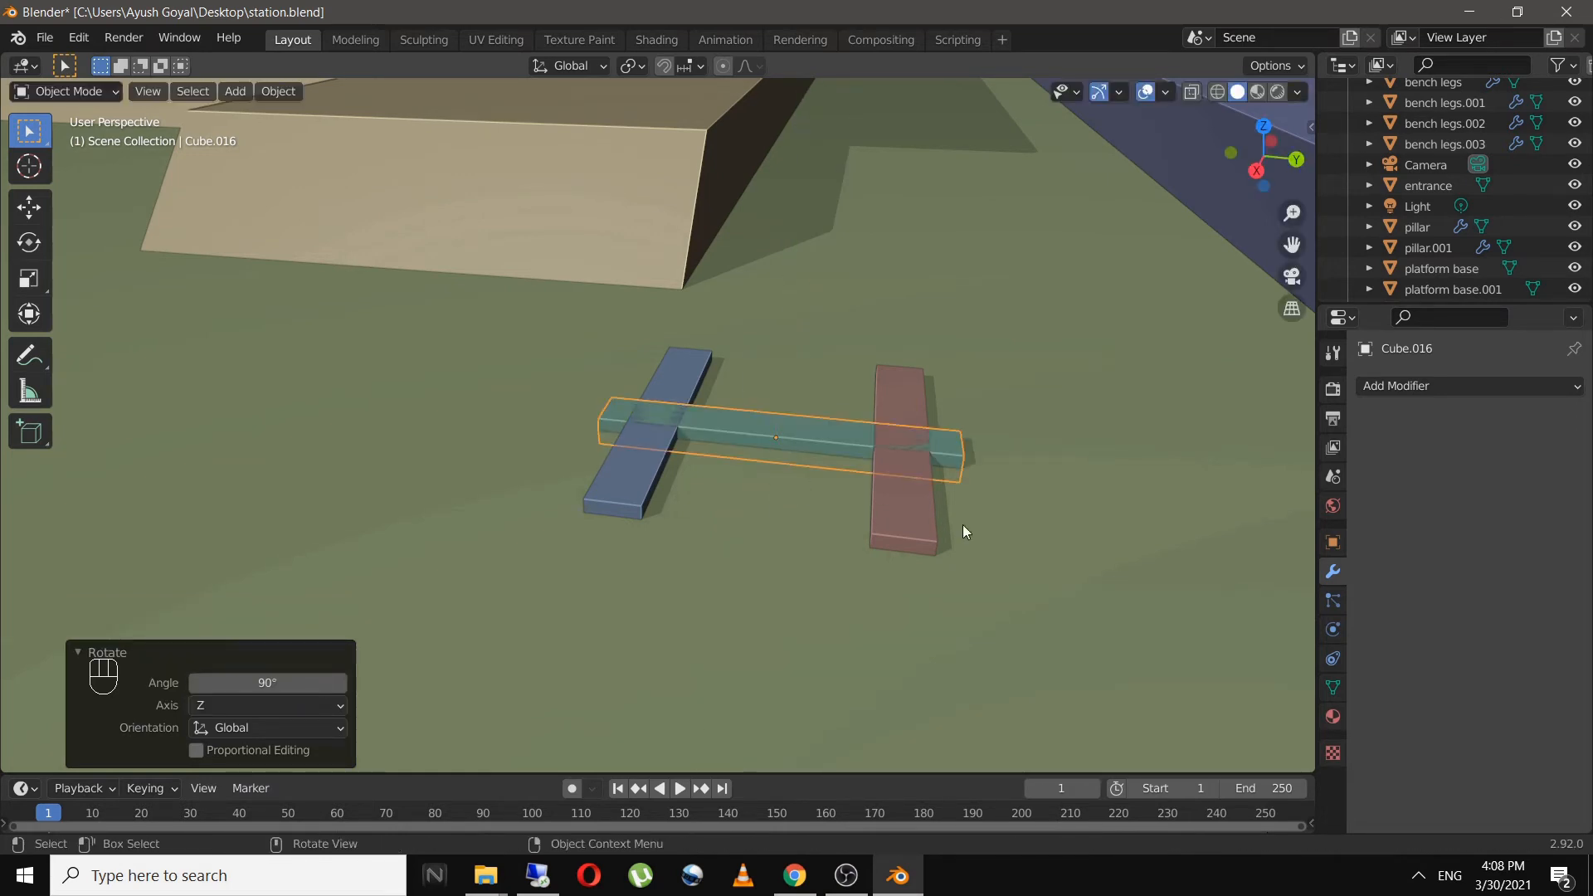
- Shorten the crosspiece along Y to about 0.69 so its ends stay within the rails
key("s")
key("z")
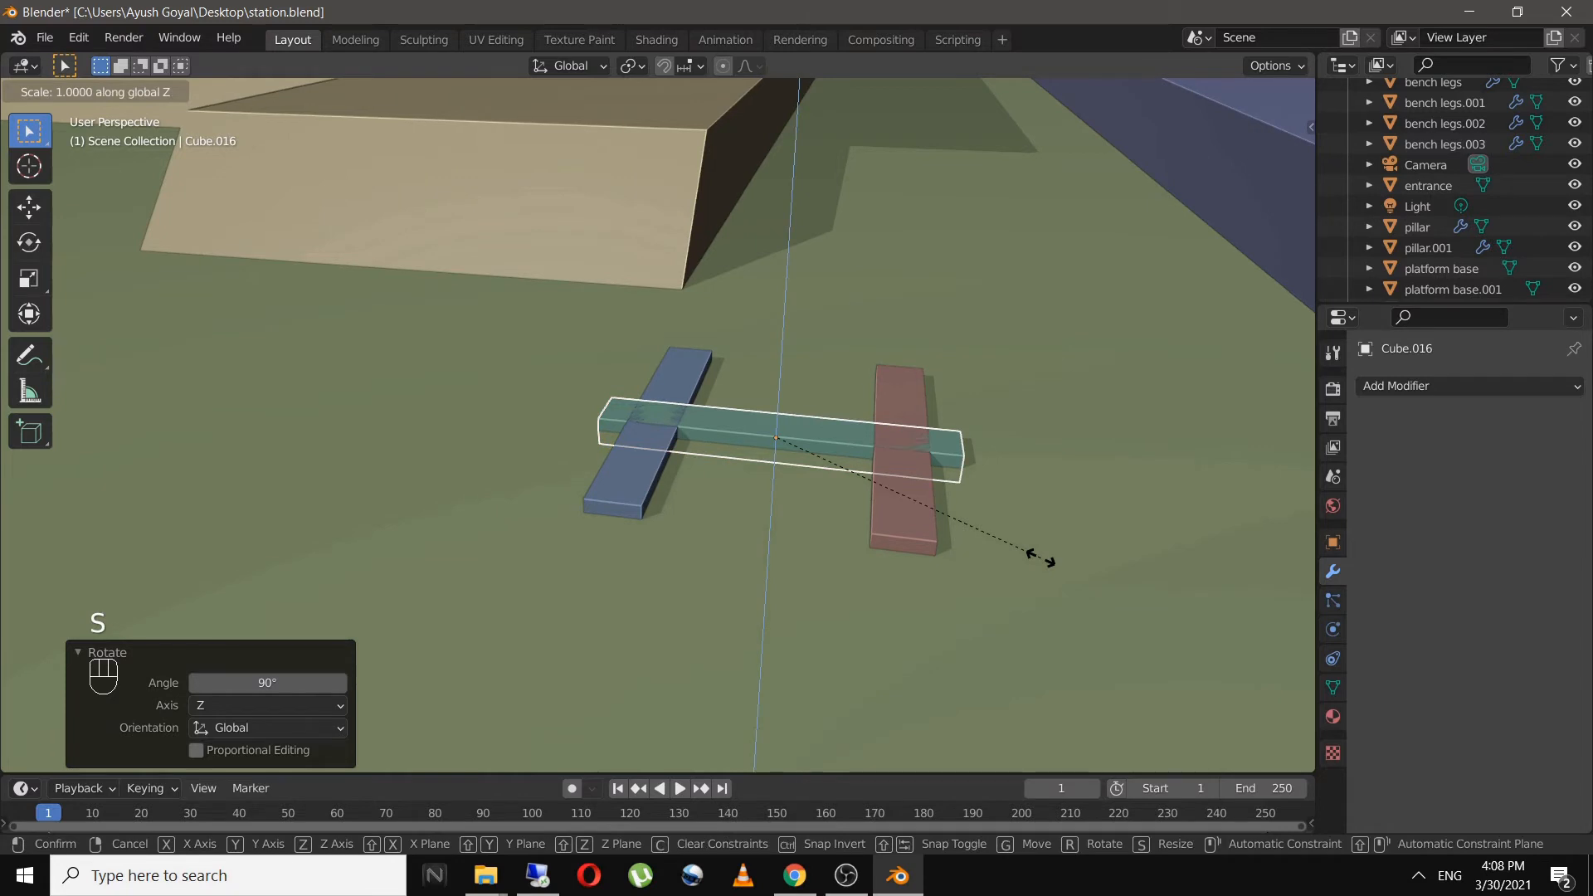
key("y")
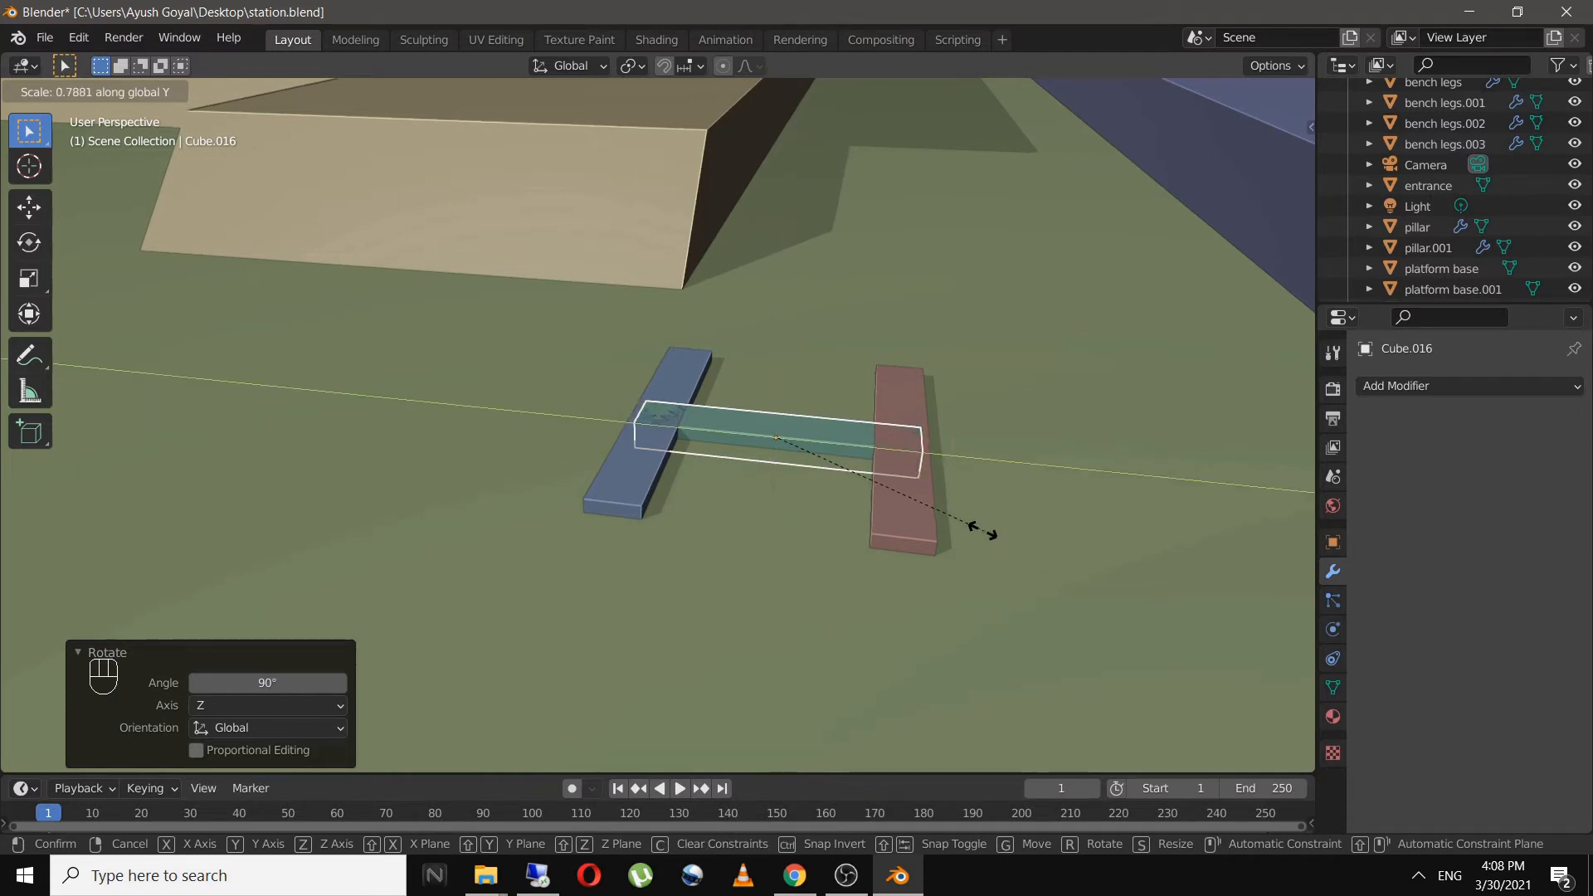
left_click(960, 517)
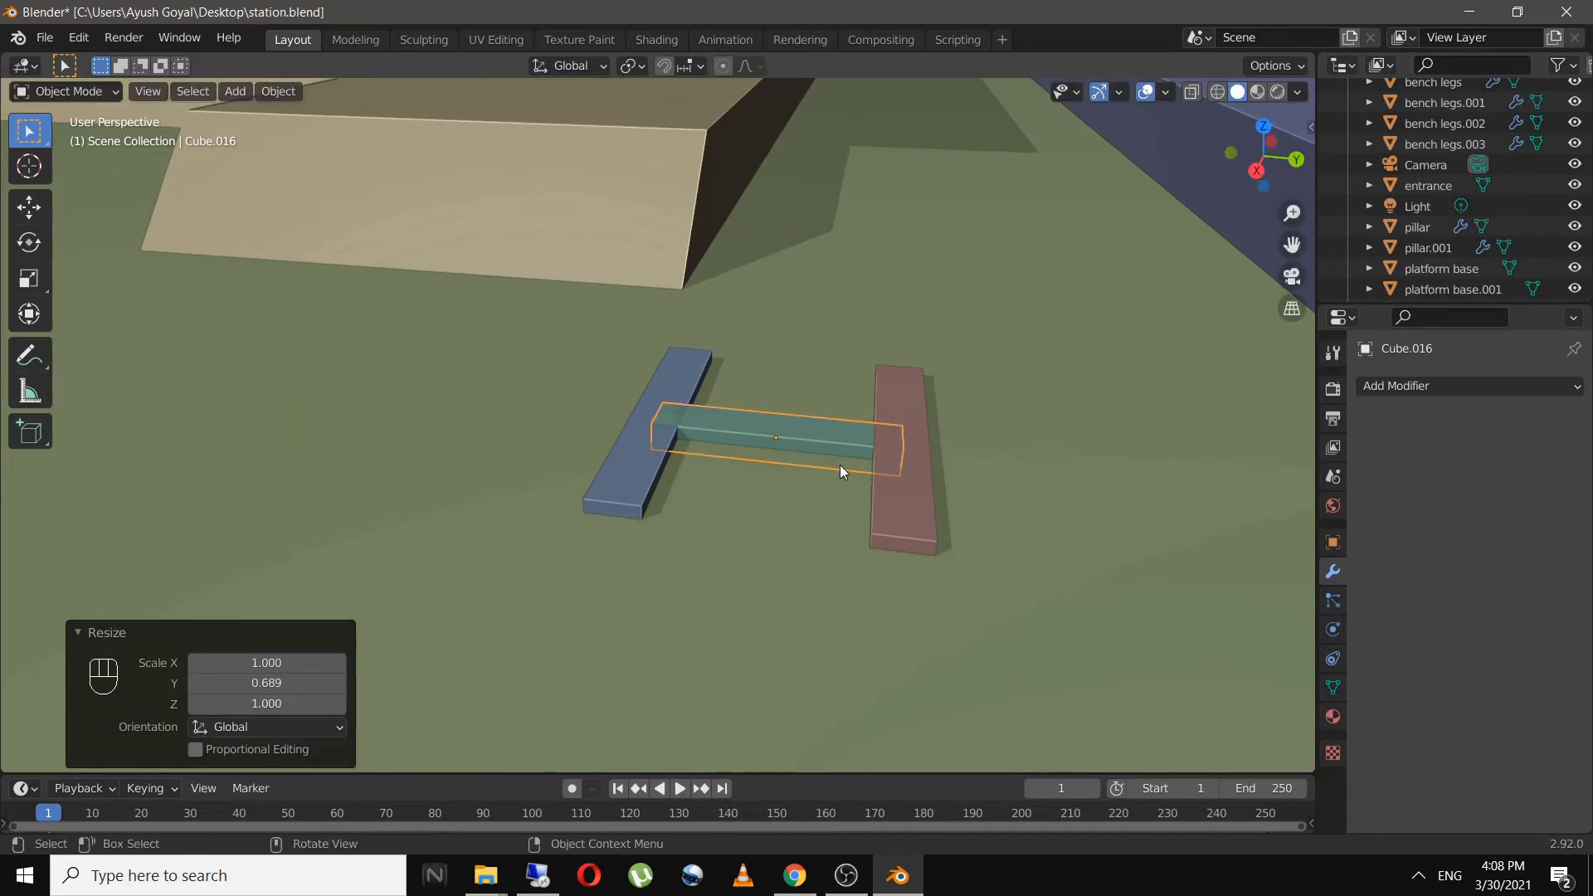
- Raise both rails slightly along Z above the crosspiece
scroll(840, 465, "up", 2)
left_click(596, 499)
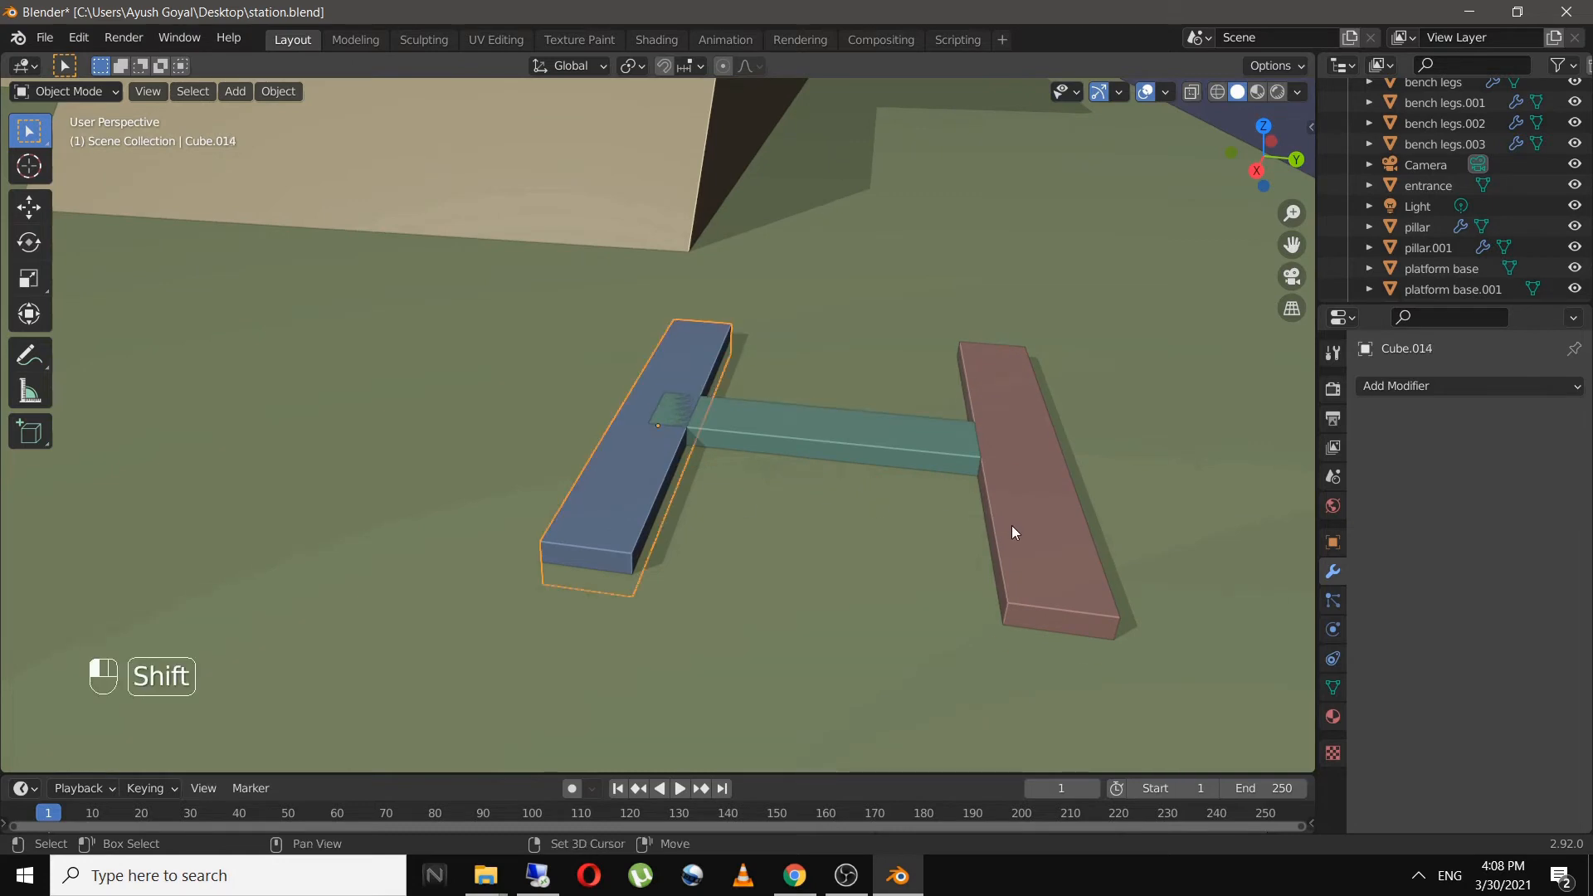
left_click(1012, 526, "shift")
key("g")
key("z")
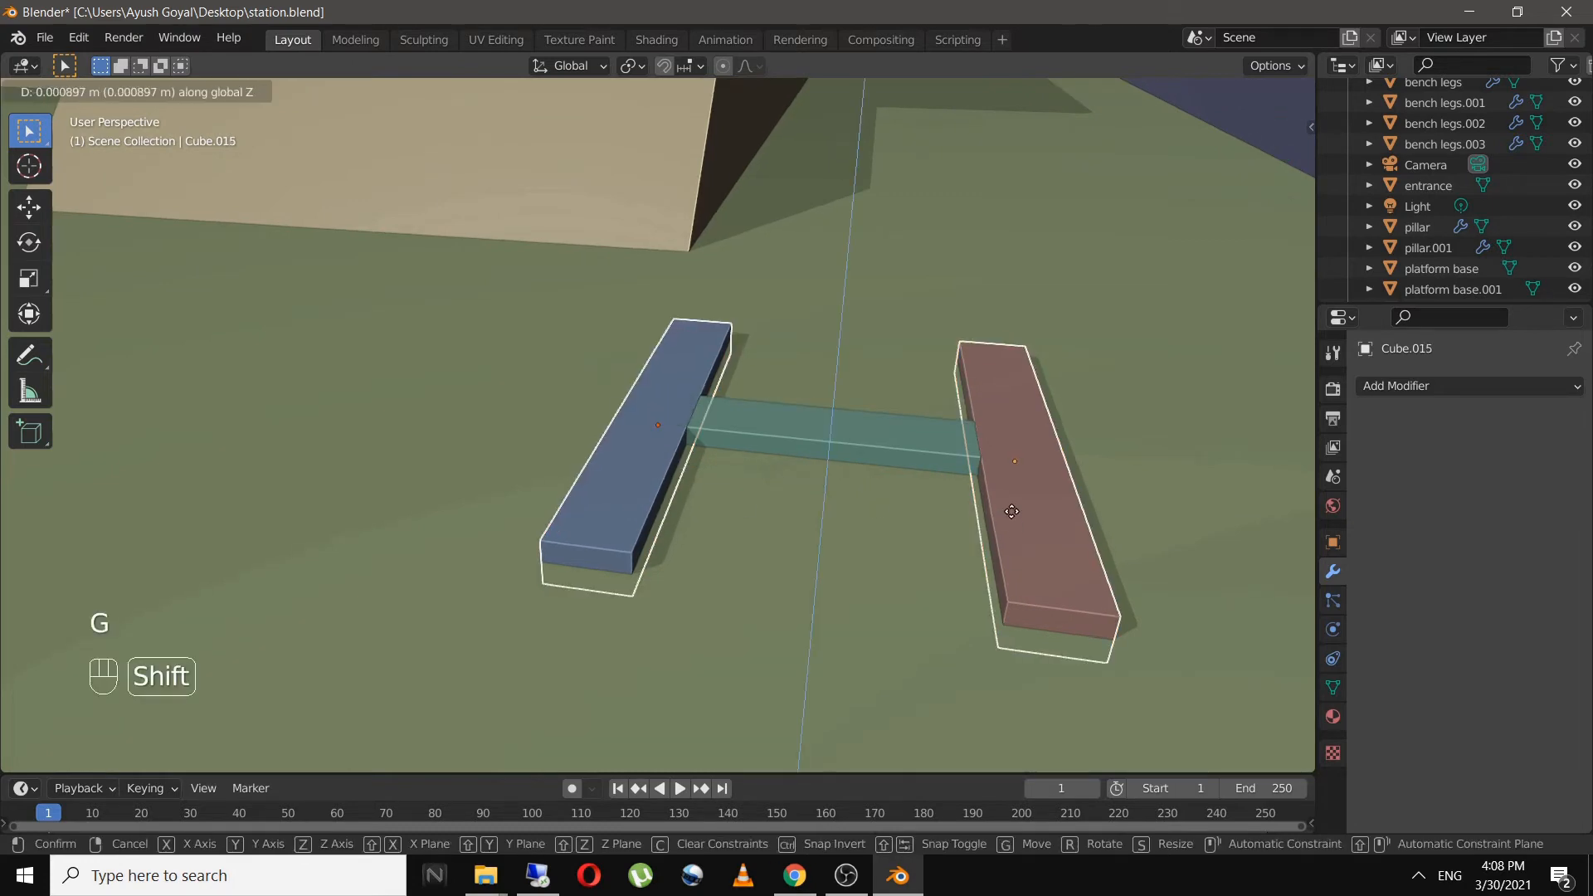
left_click(1013, 461, "shift")
- Lower the crosspiece slightly along Z between the rails
left_click(842, 442)
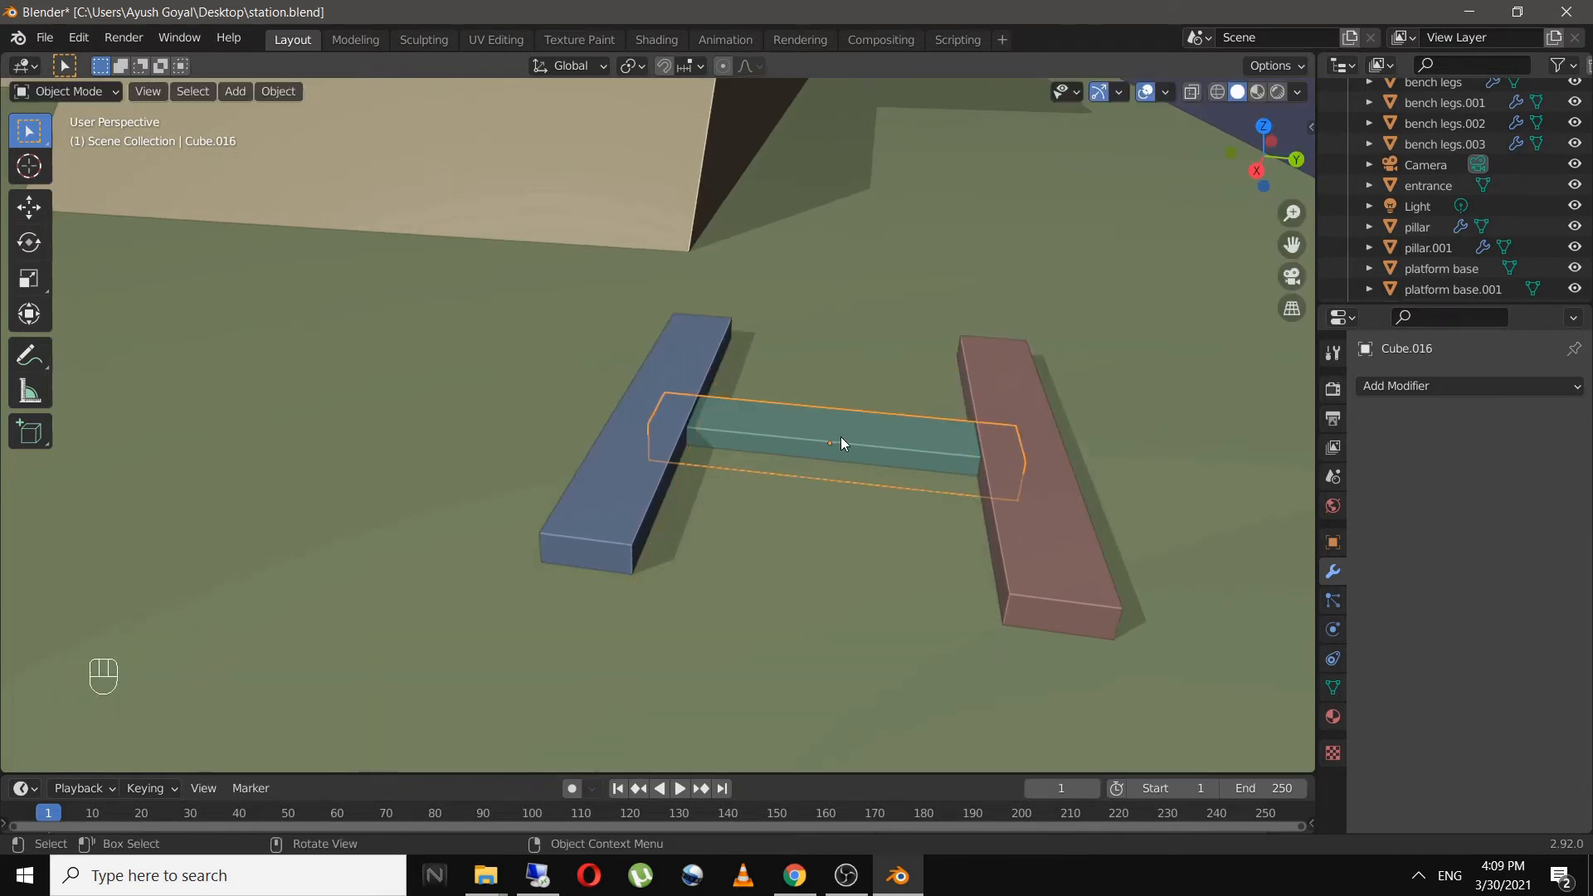
key("g")
key("z")
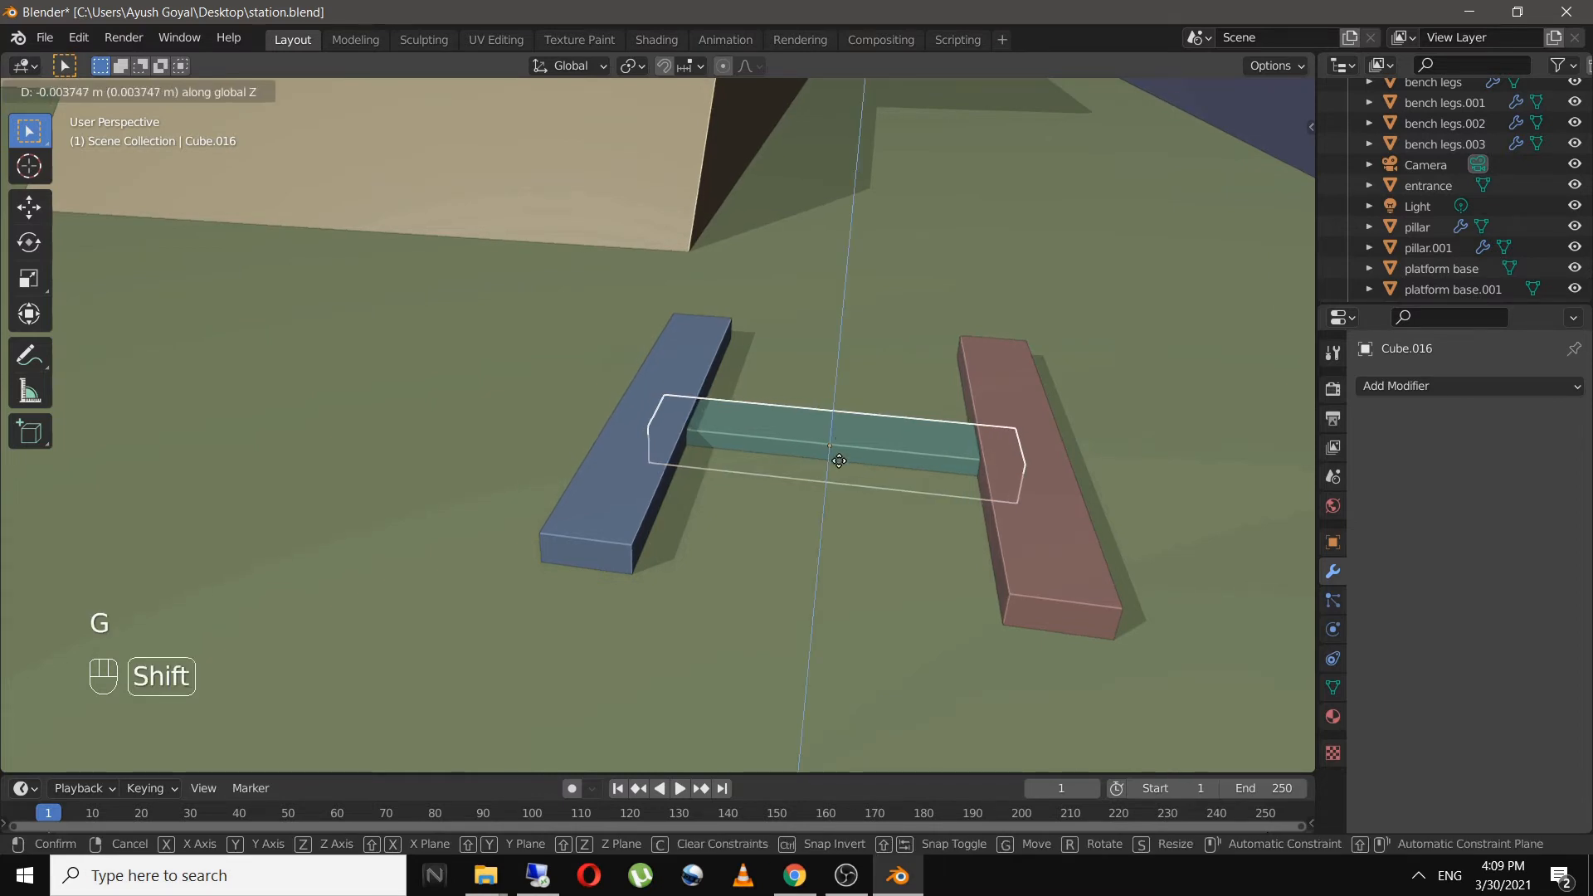
left_click(839, 459)
- Move the crosspiece about 0.19 m along X toward one end of the rails
left_click(654, 467)
left_click(1048, 471)
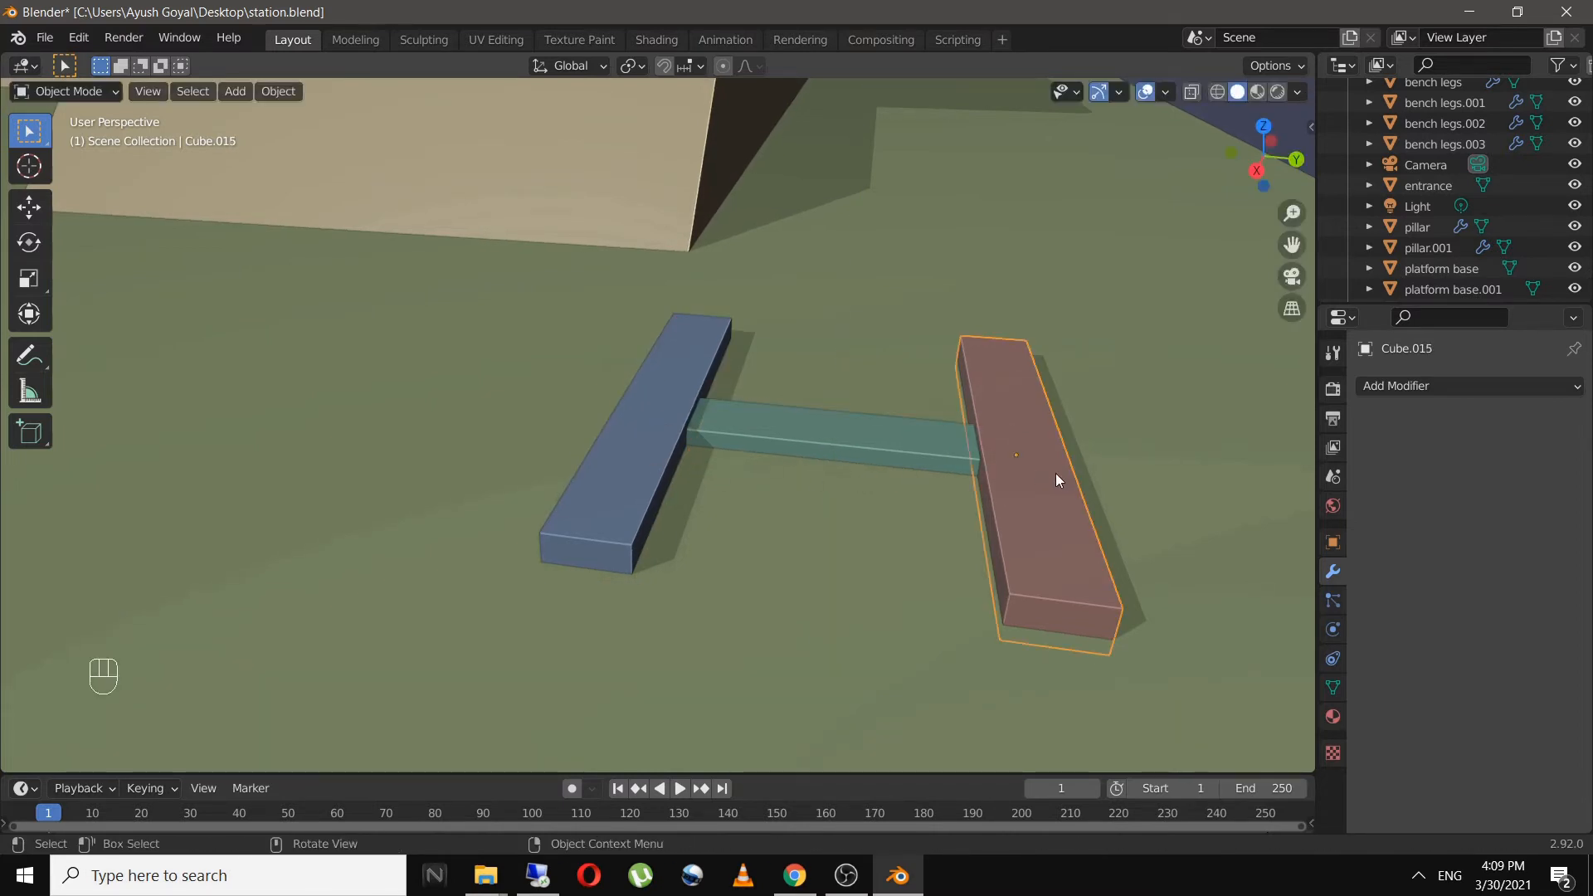
middle_click_drag(1056, 474, 644, 473)
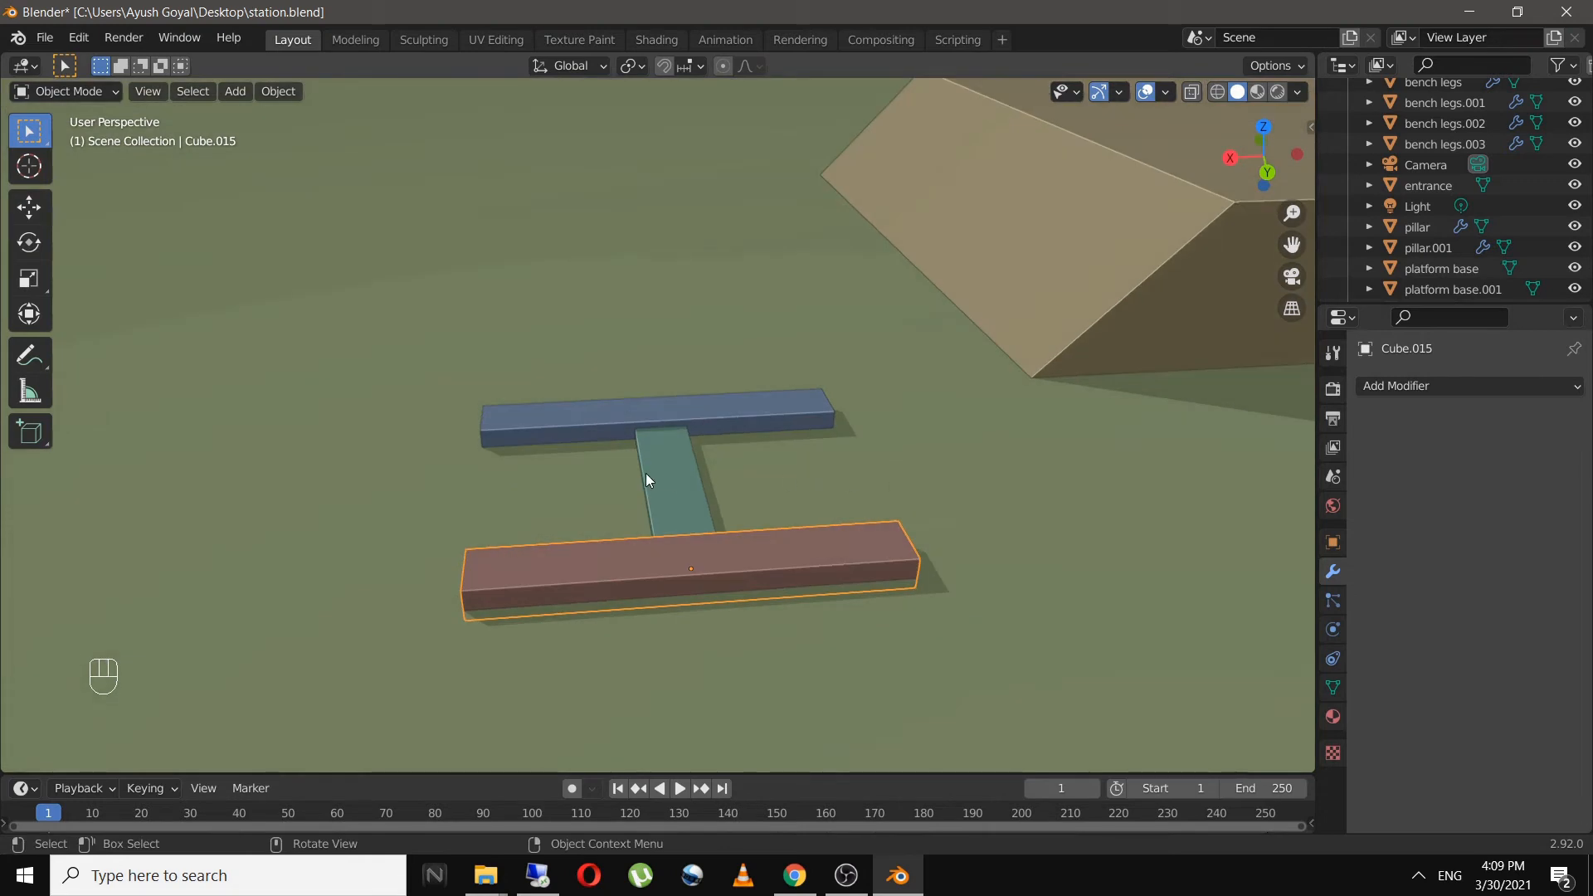
left_click(677, 475)
key("g")
key("x")
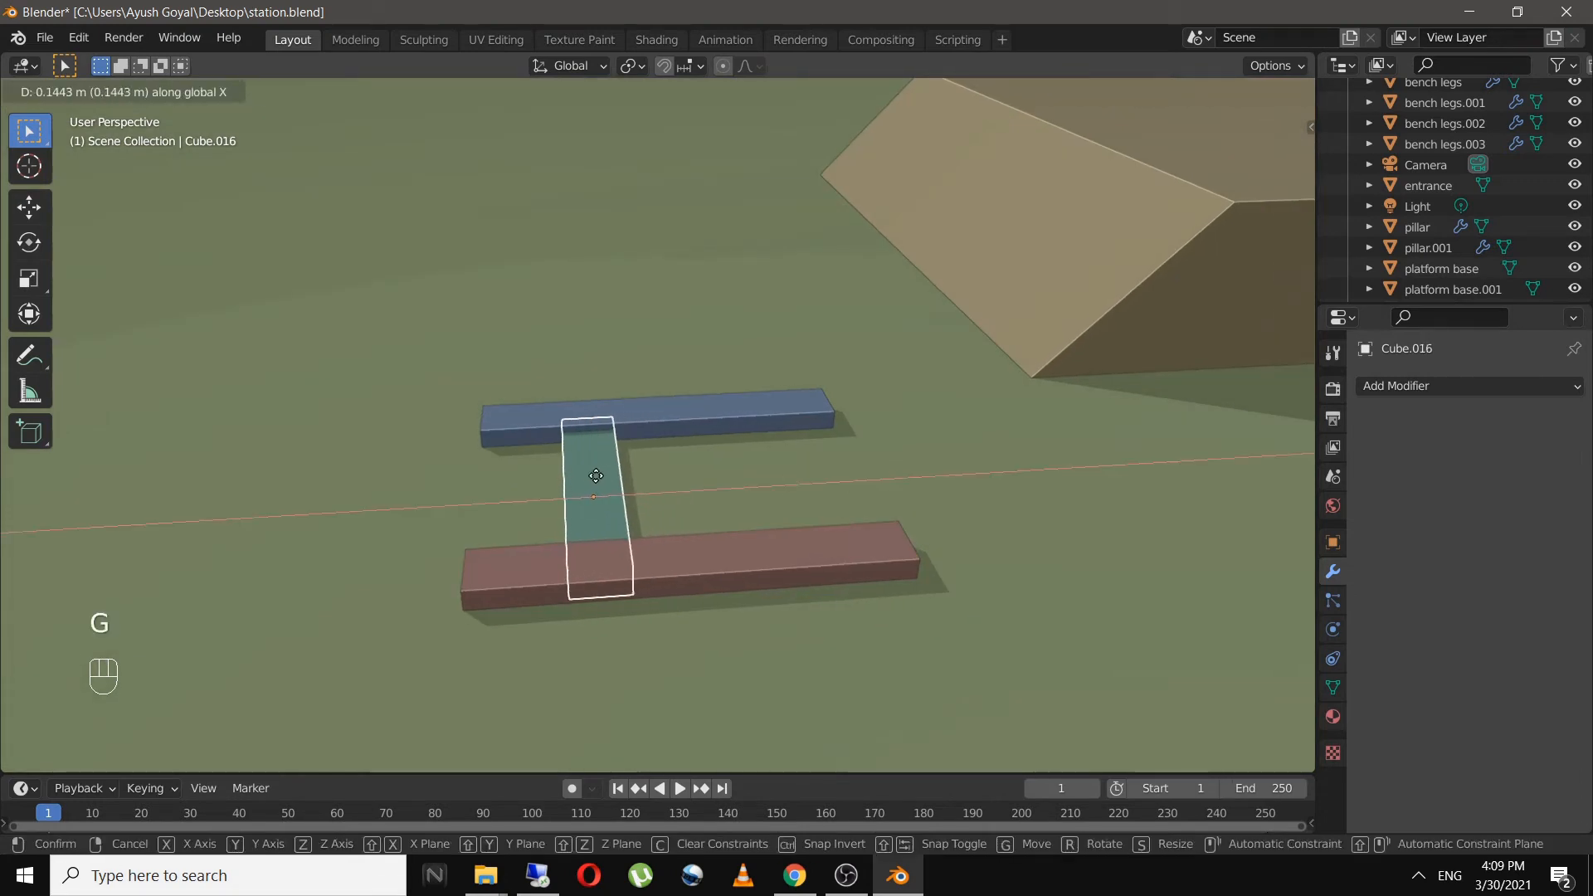
left_click(570, 478)
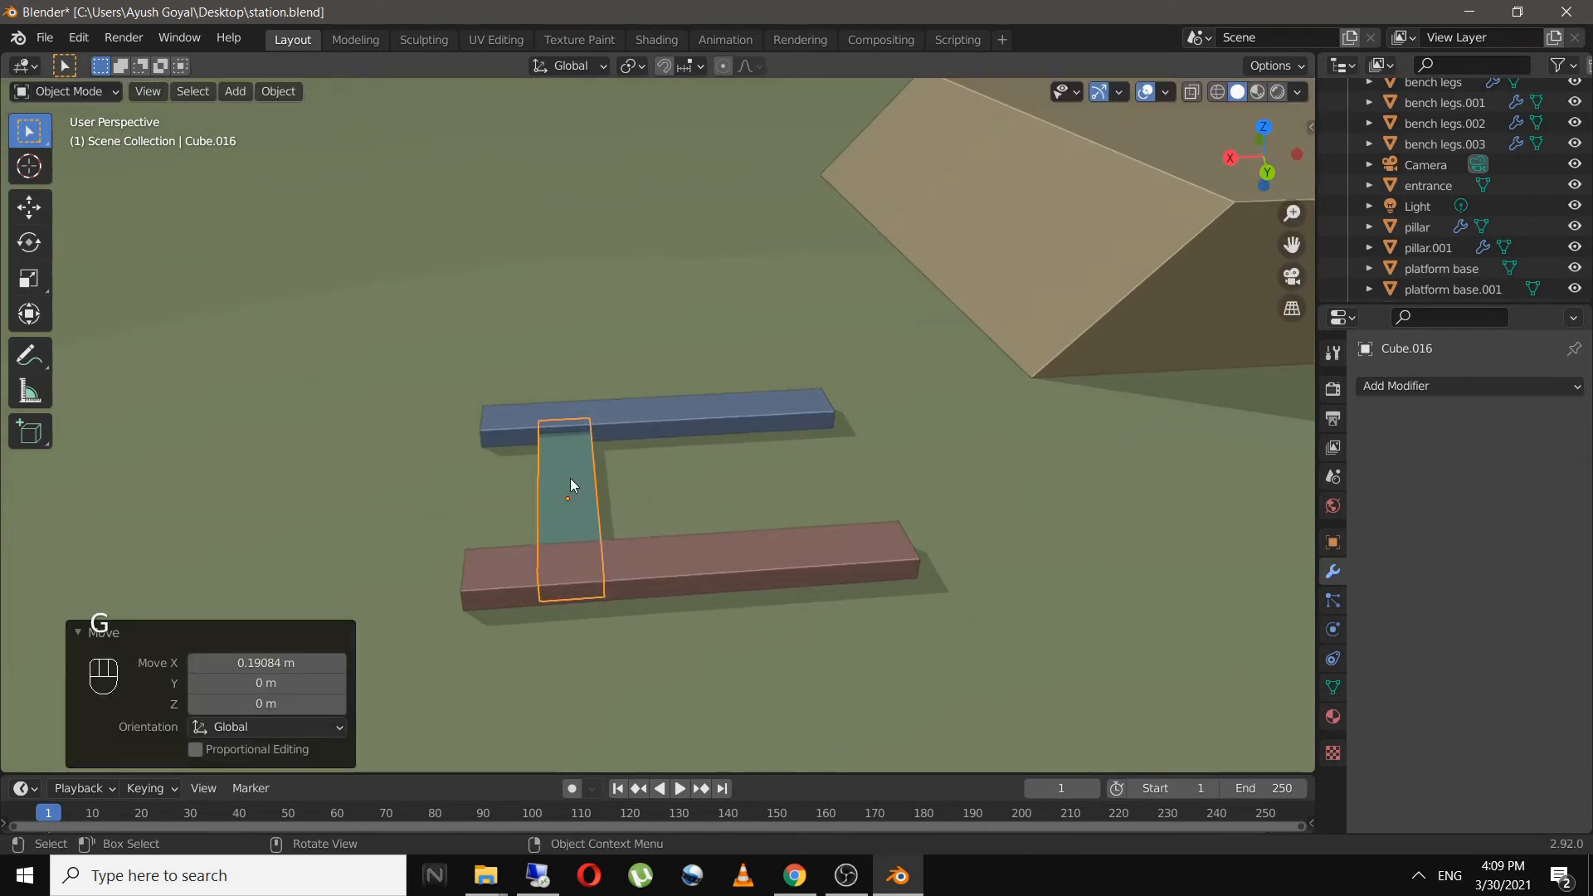
- Duplicate the crosspiece about -0.33 m along X to form a second crosspiece, and deselect it
key("shift+d")
key("x")
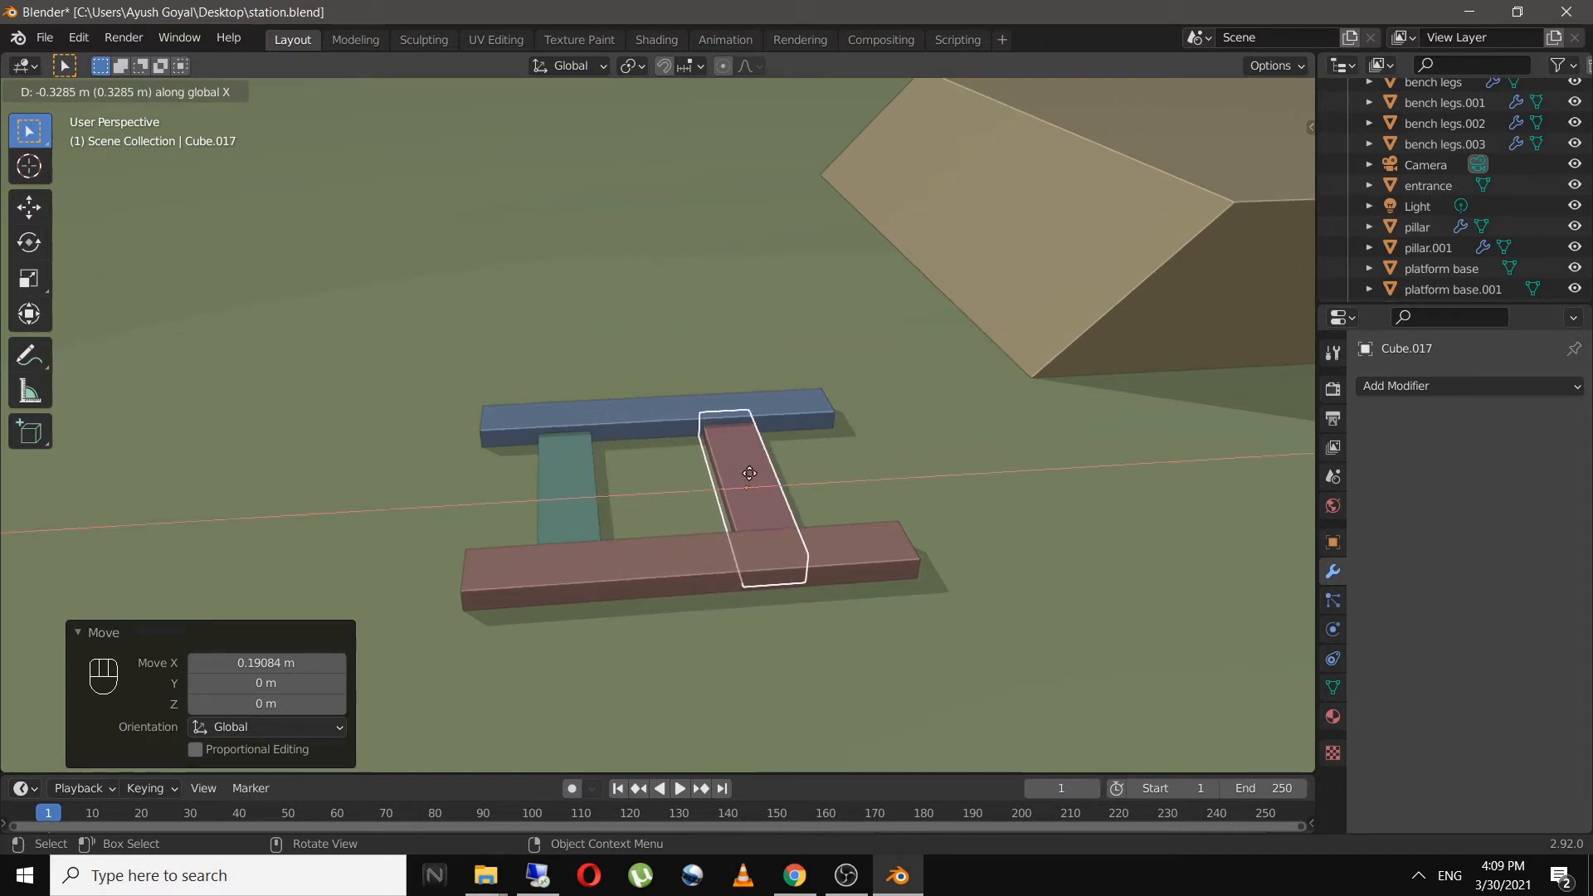
left_click(749, 473)
left_click(649, 490)
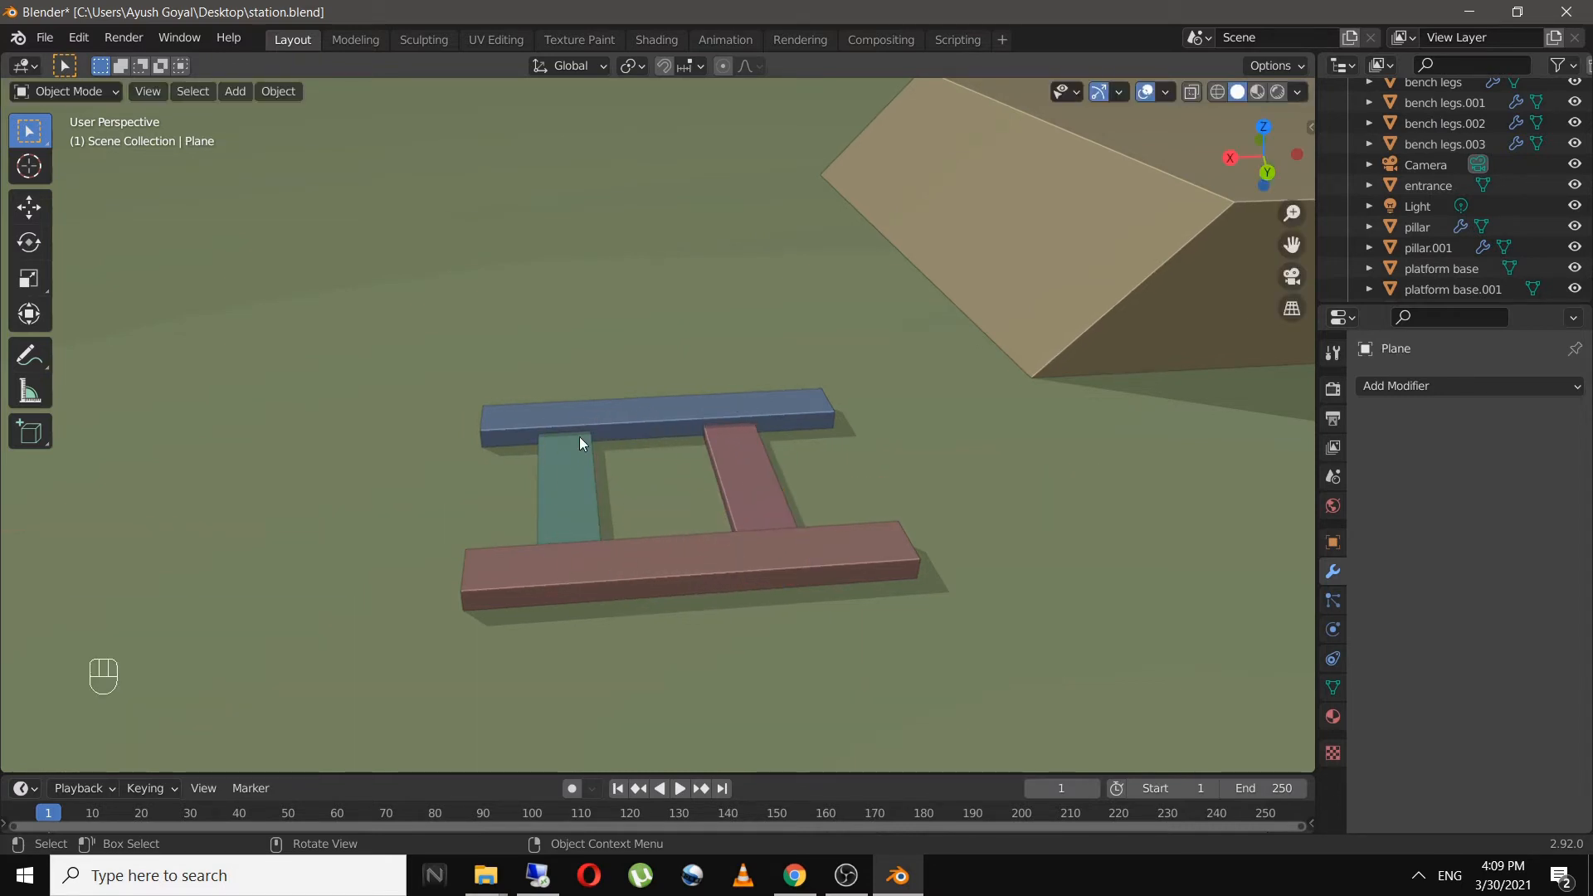
left_click(548, 491, "shift")
left_click(760, 461, "shift")
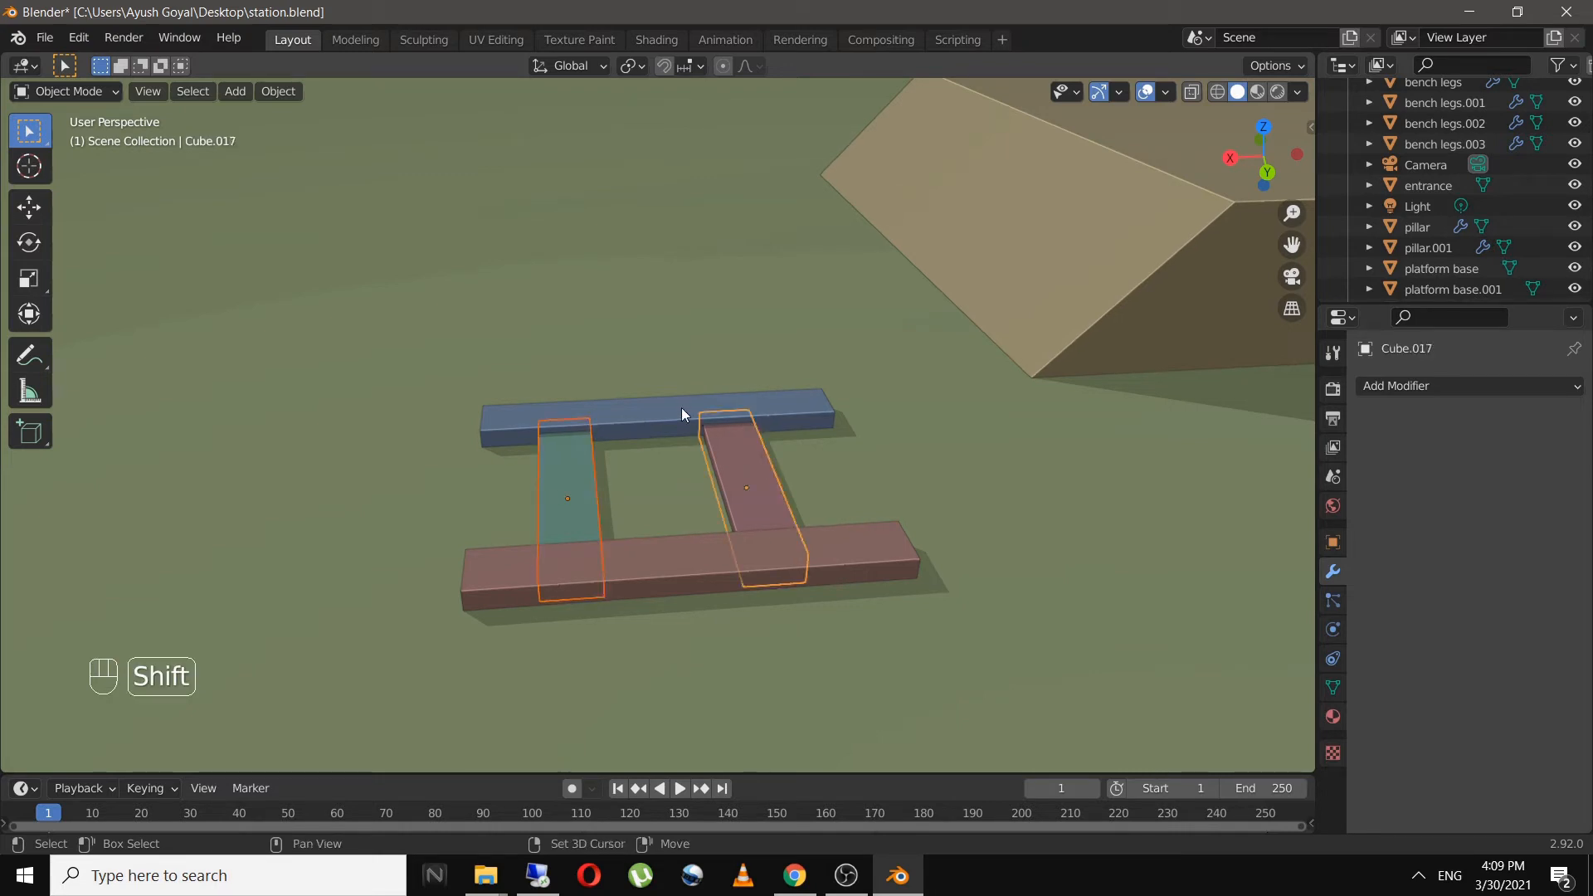
left_click(682, 412, "shift")
left_click(673, 558, "shift")
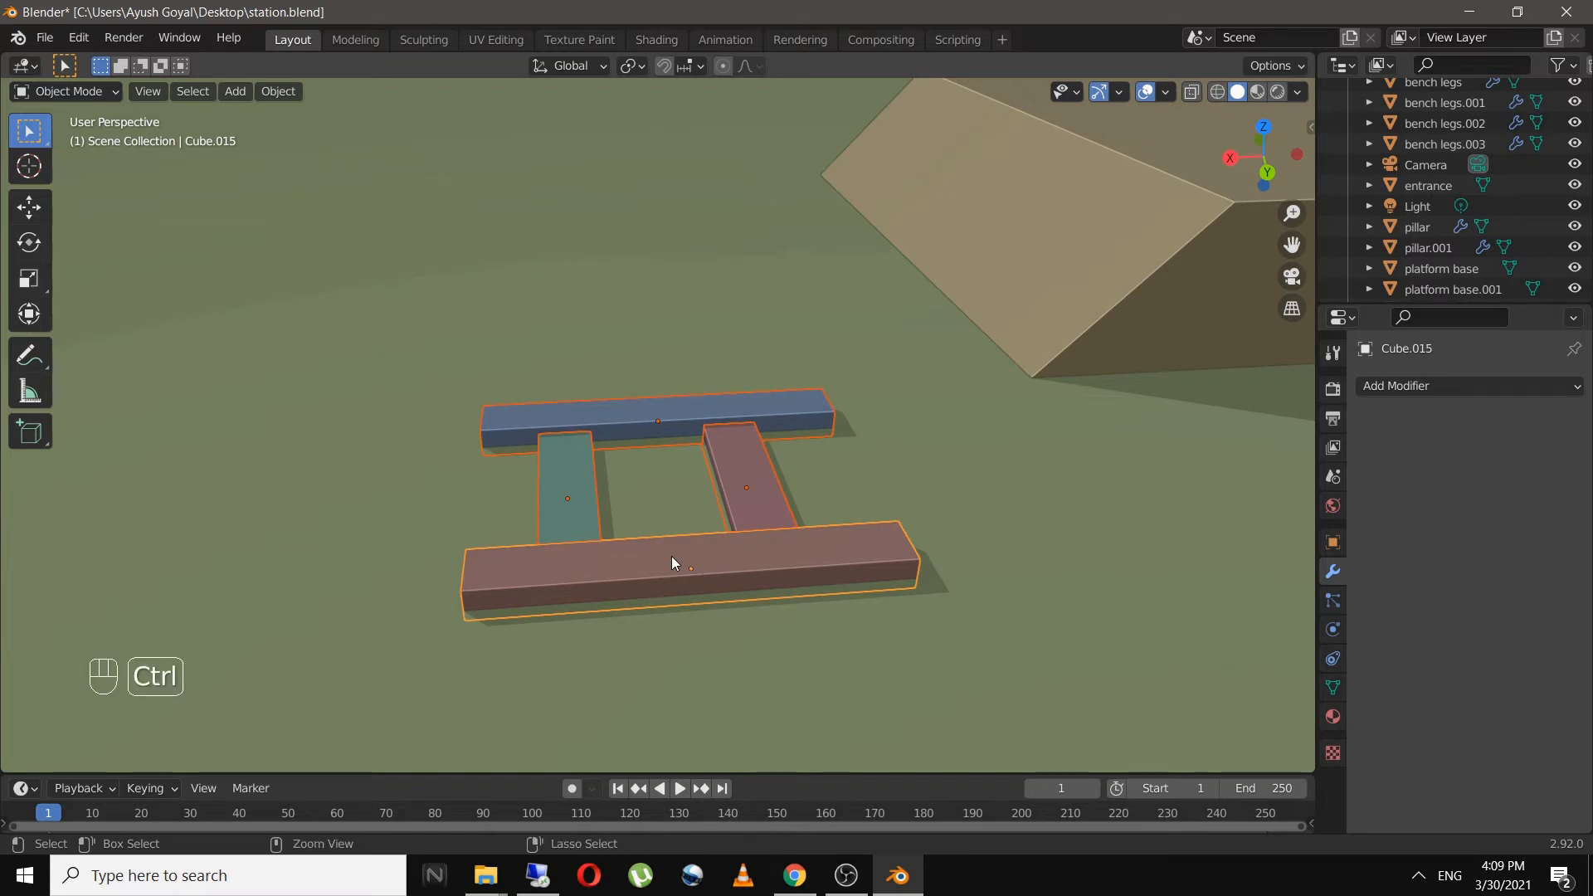
- Join the two crosspieces into one object
left_click(594, 508)
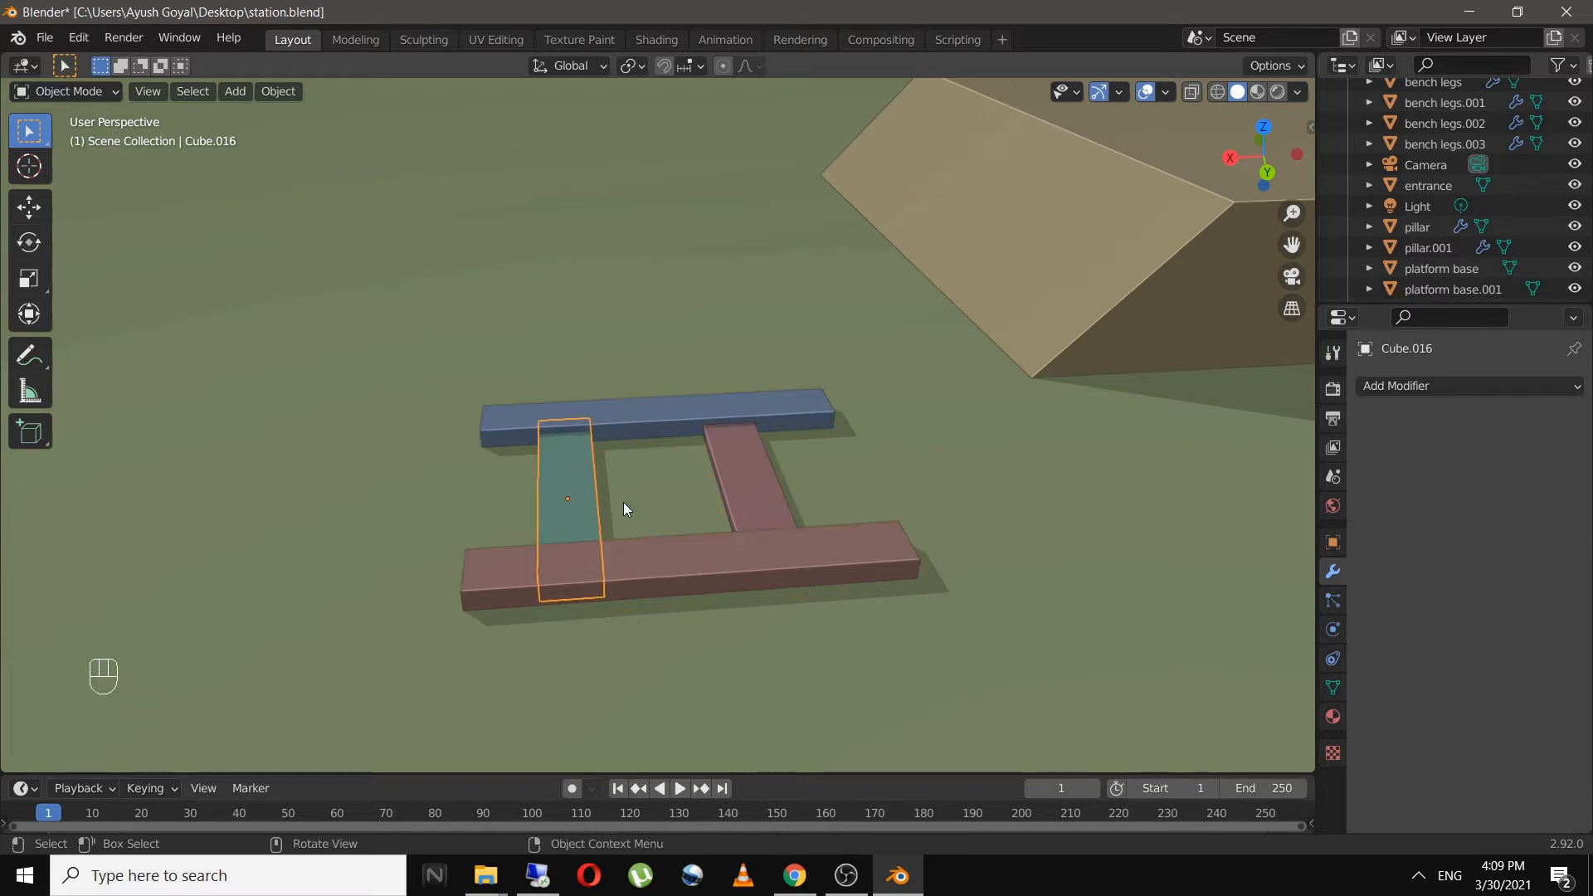
left_click(760, 486, "shift")
key("ctrl+j")
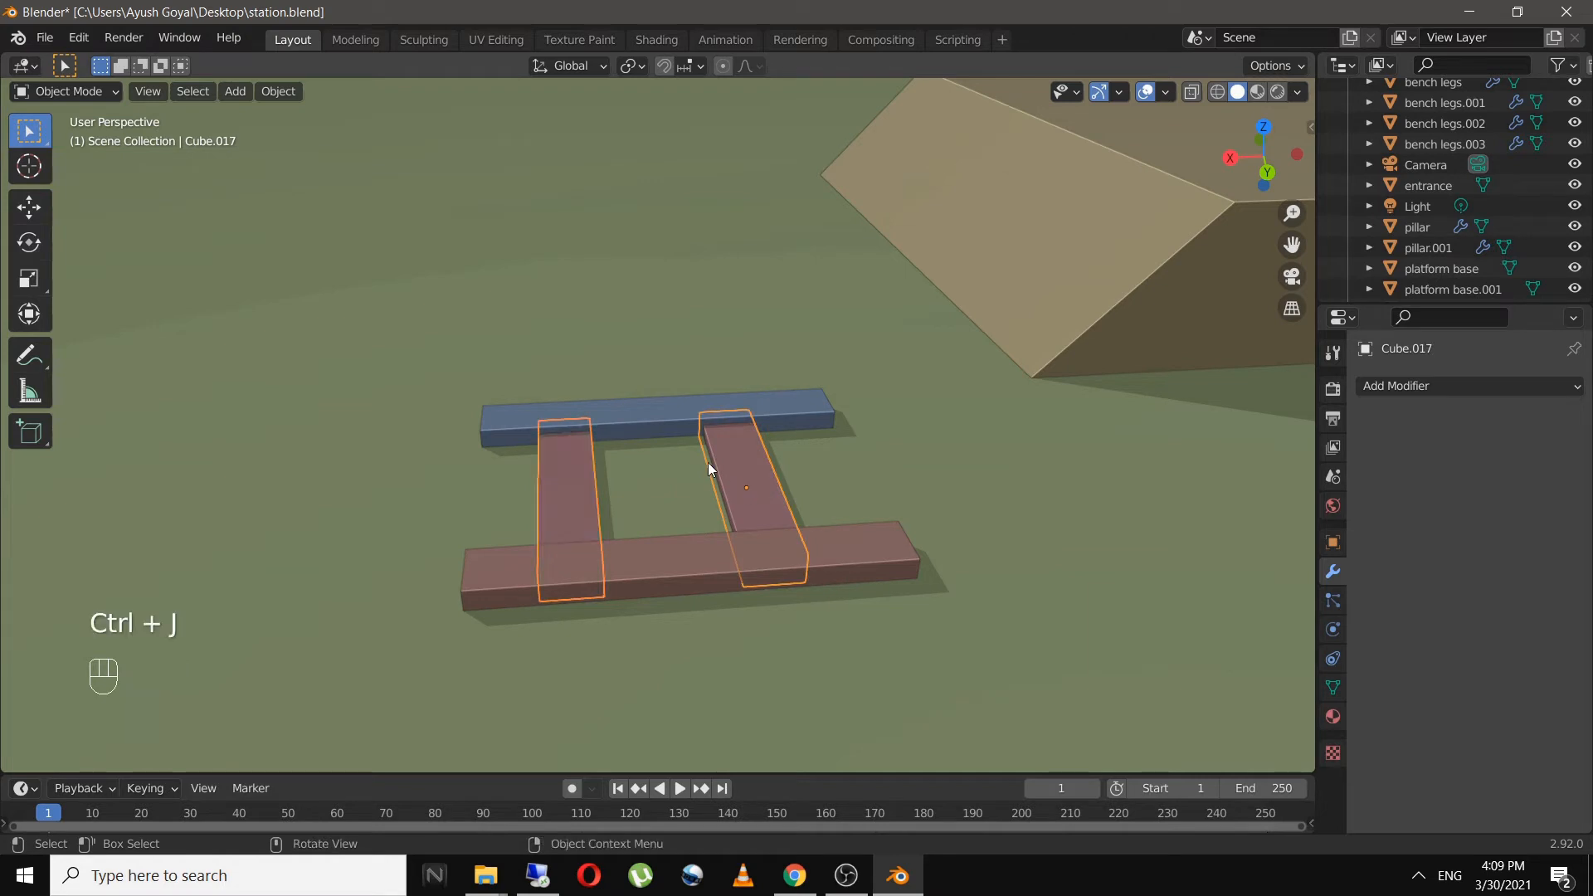
- Join the two parallel rails into one object
left_click(654, 420)
left_click(685, 555, "shift")
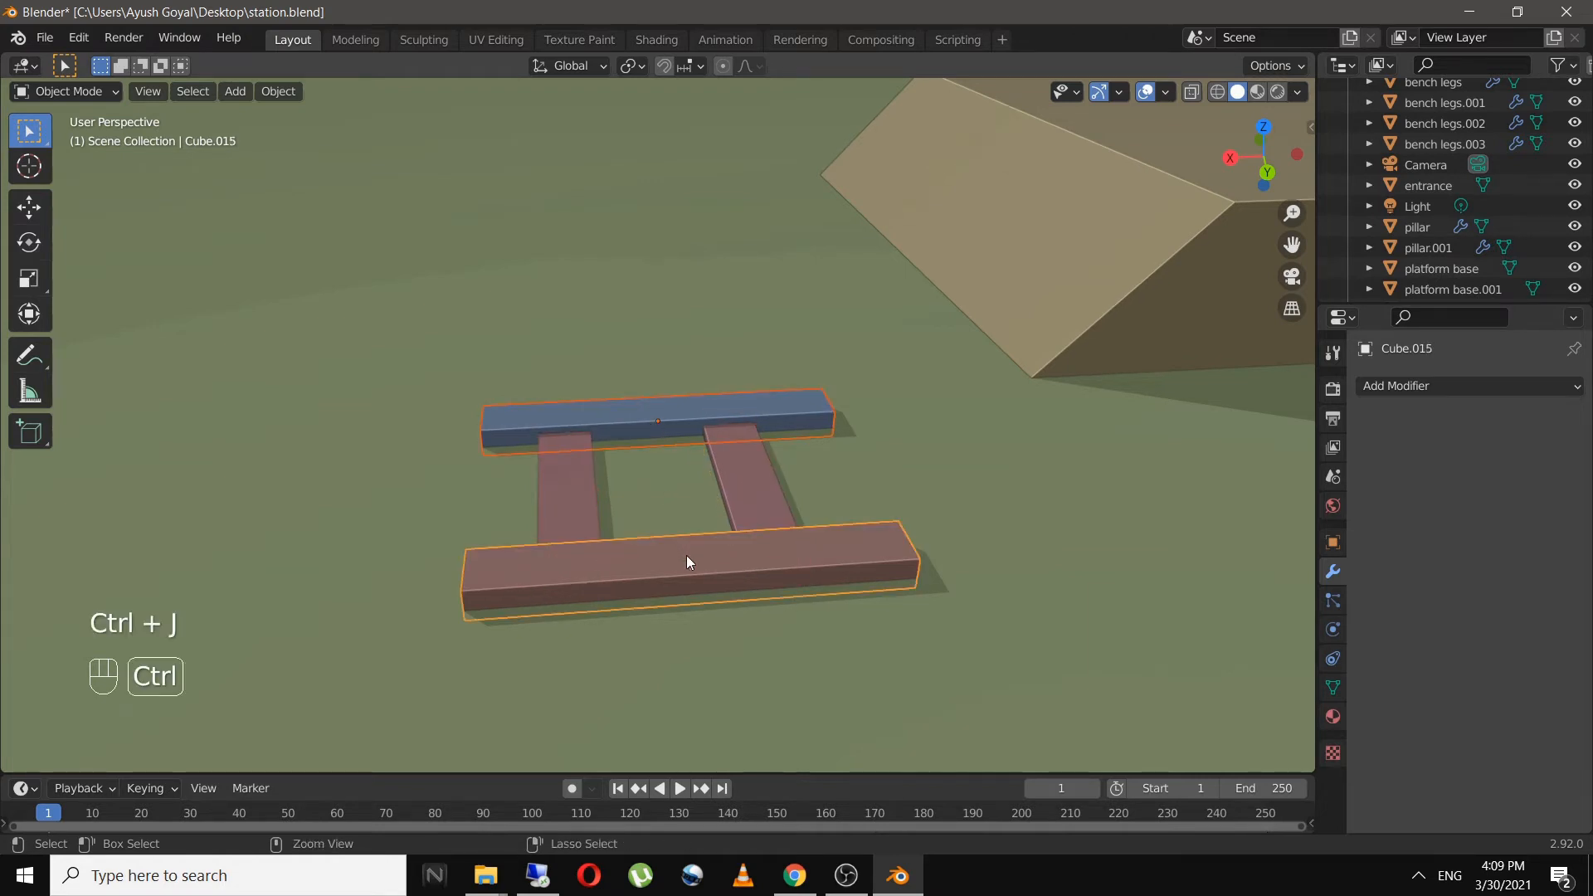
key("ctrl+j")
left_click(760, 495)
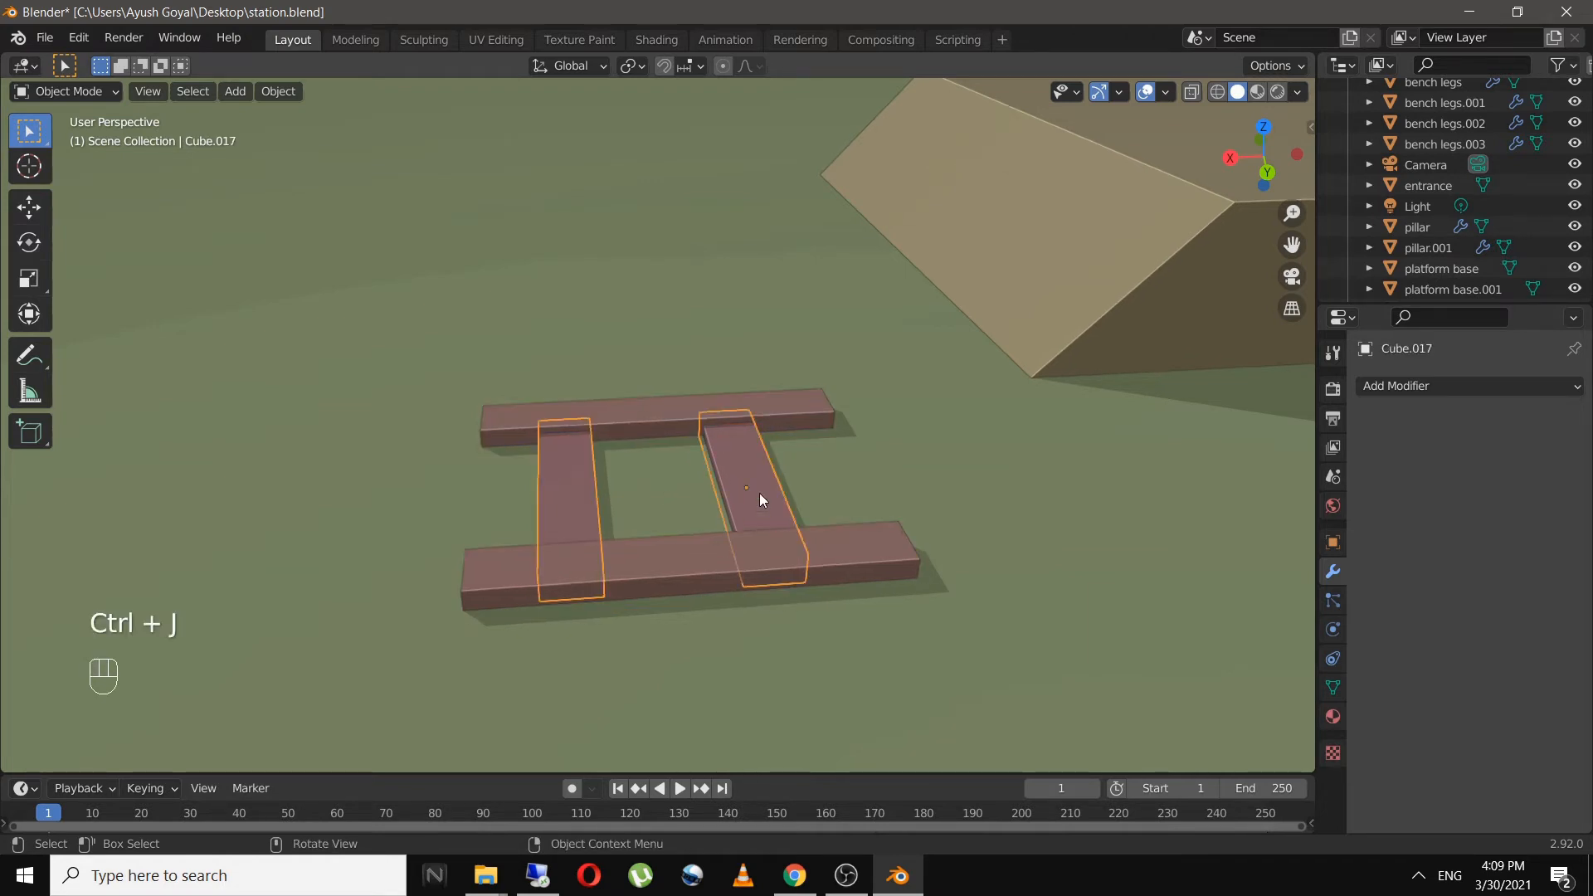
- Add an Array modifier to the joined rails with a relative X offset factor of -1
left_click(686, 563)
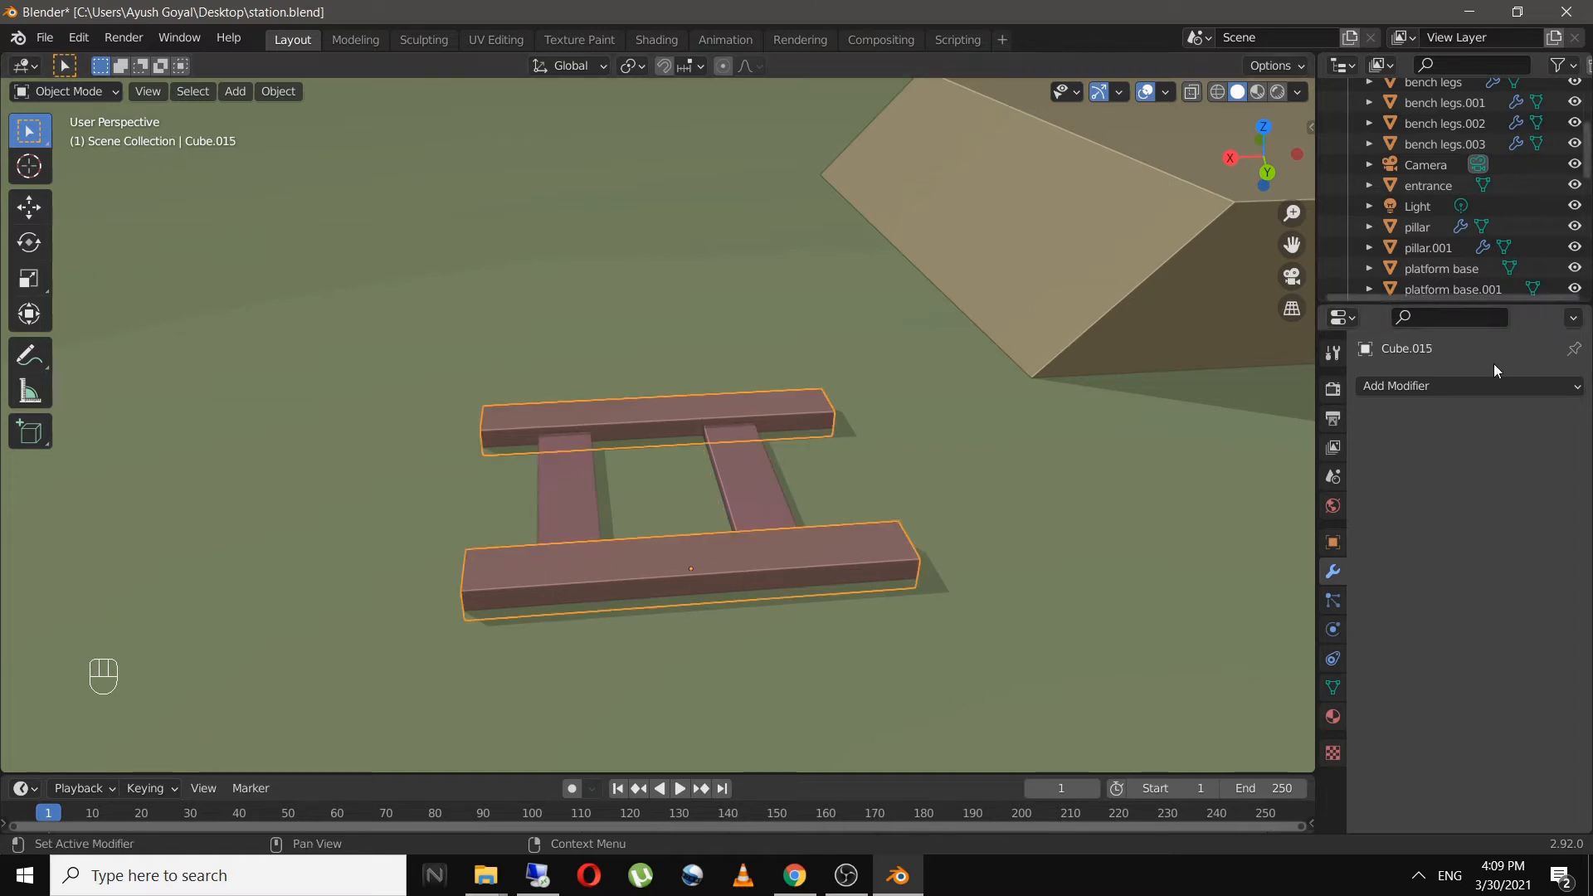
left_click(1428, 388)
left_click(1167, 443)
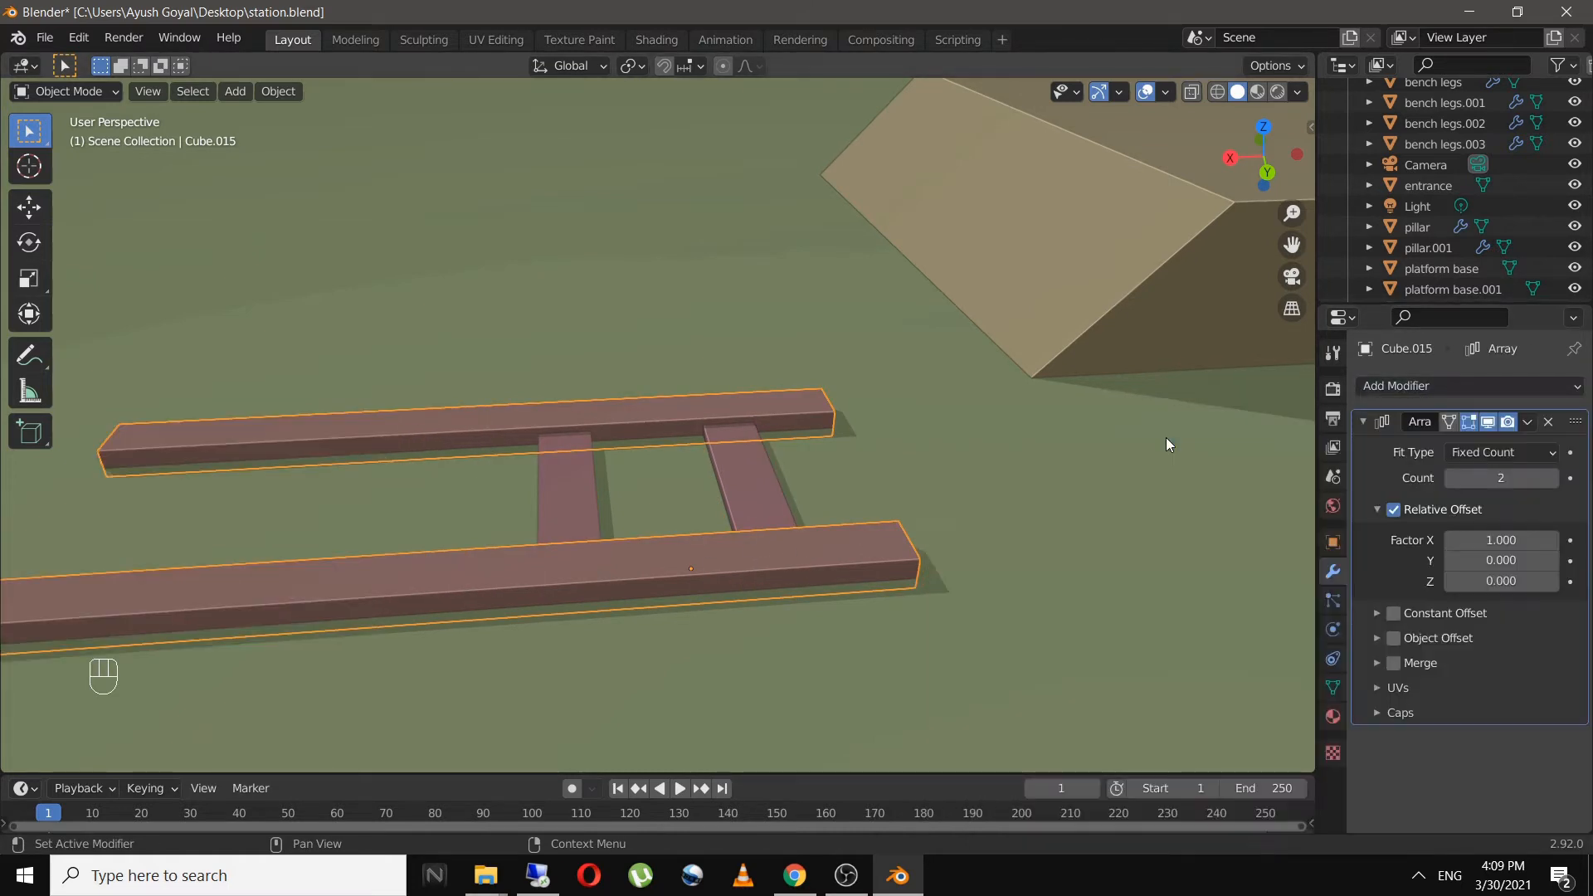
left_click(1504, 538)
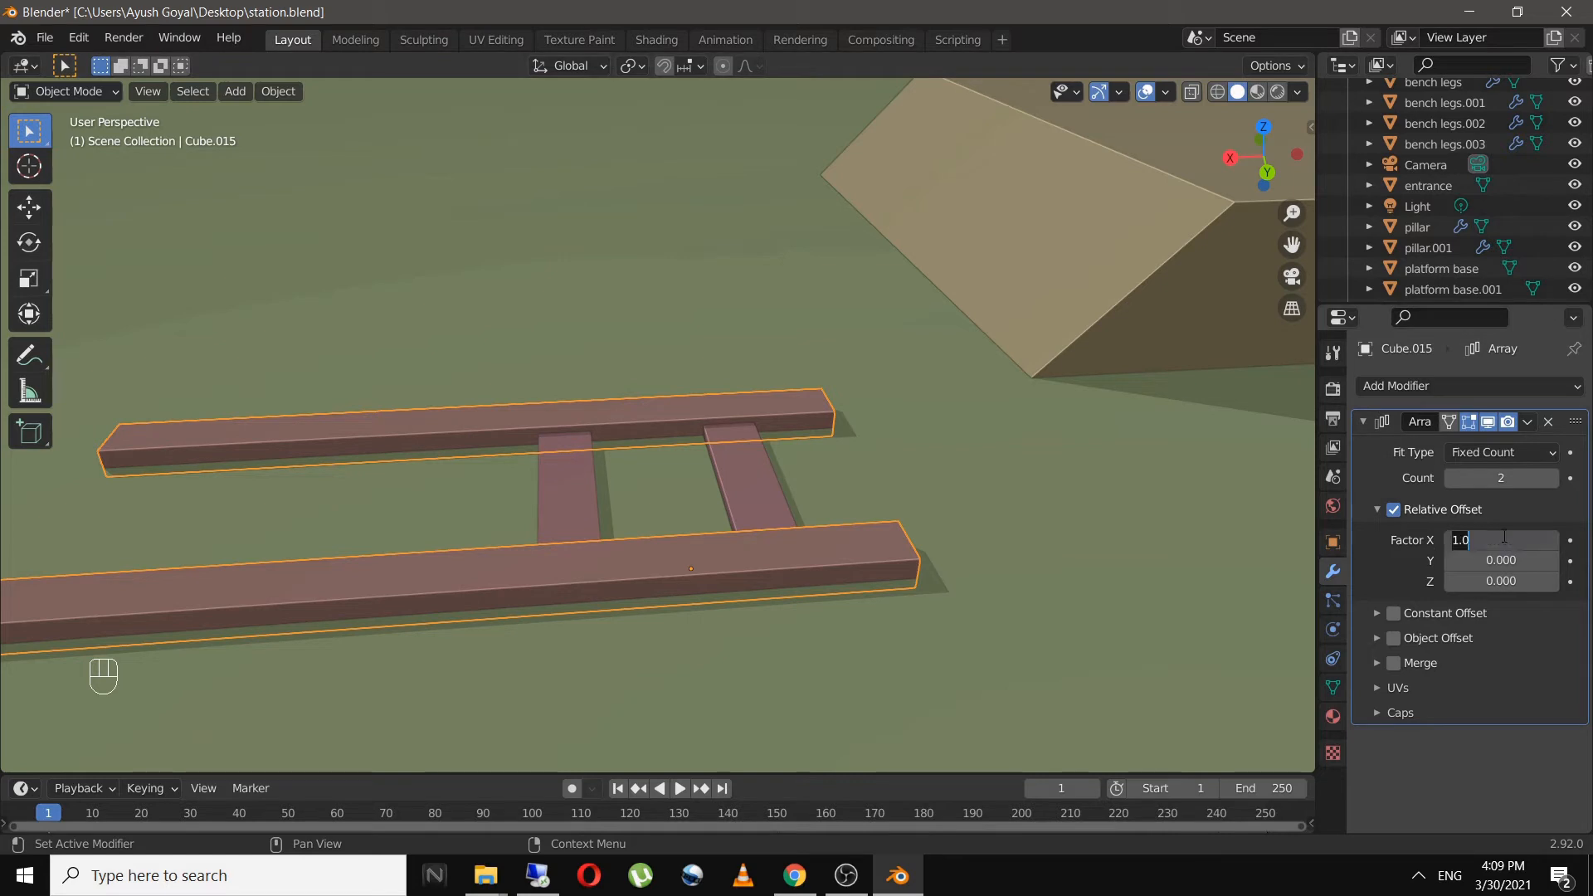
type("-1")
key("Return")
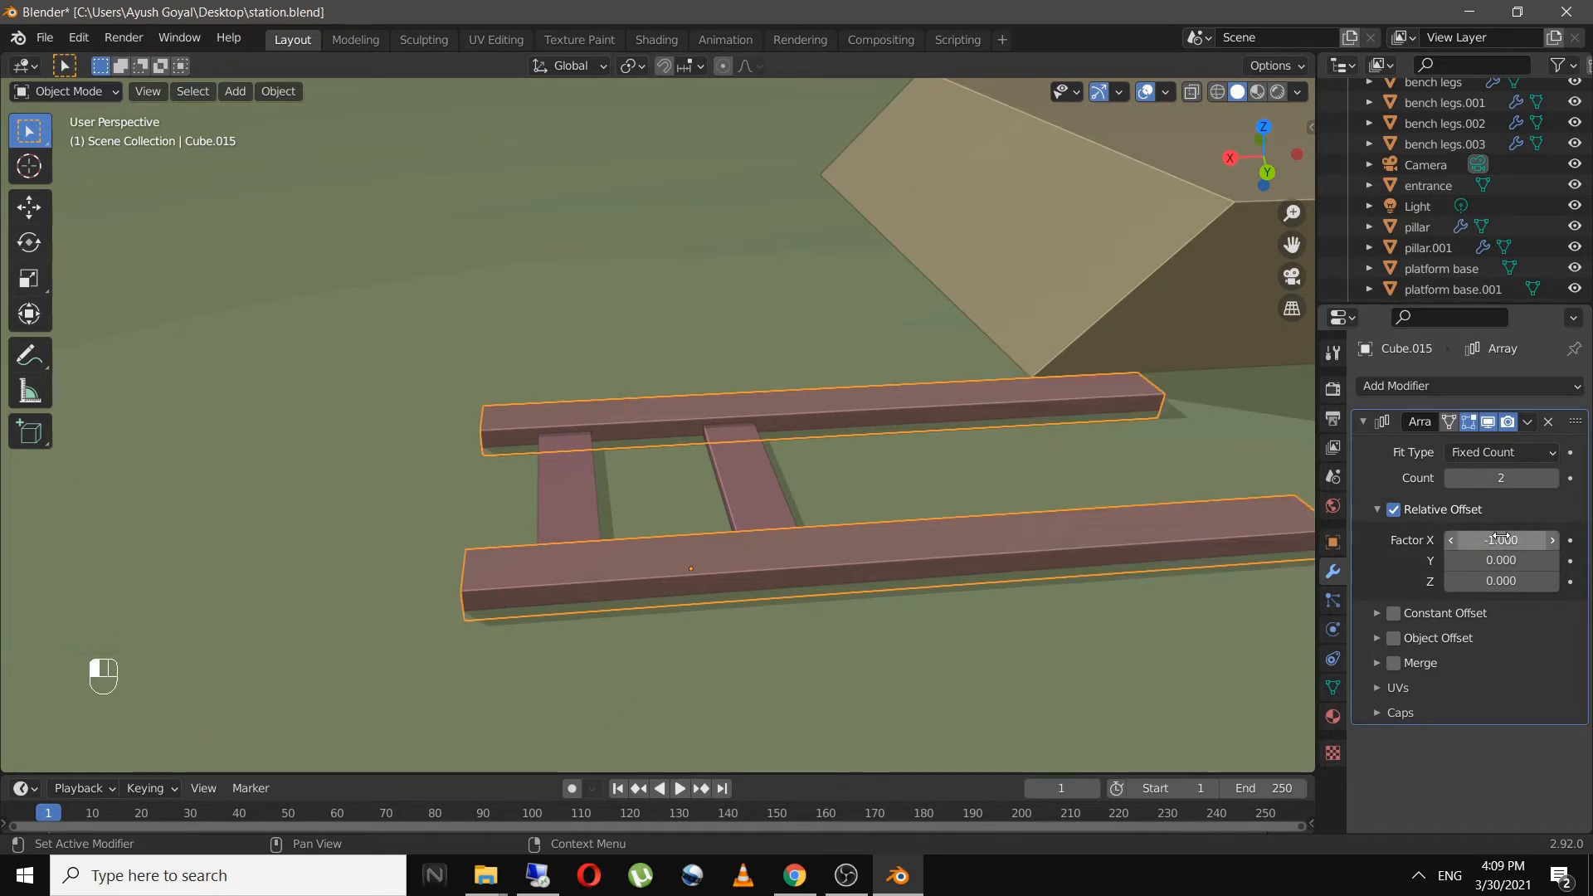
- Try a count of 15 for the rails' array and raise it to 20 to extend the rails past the platforms
scroll(973, 465, "down", 3)
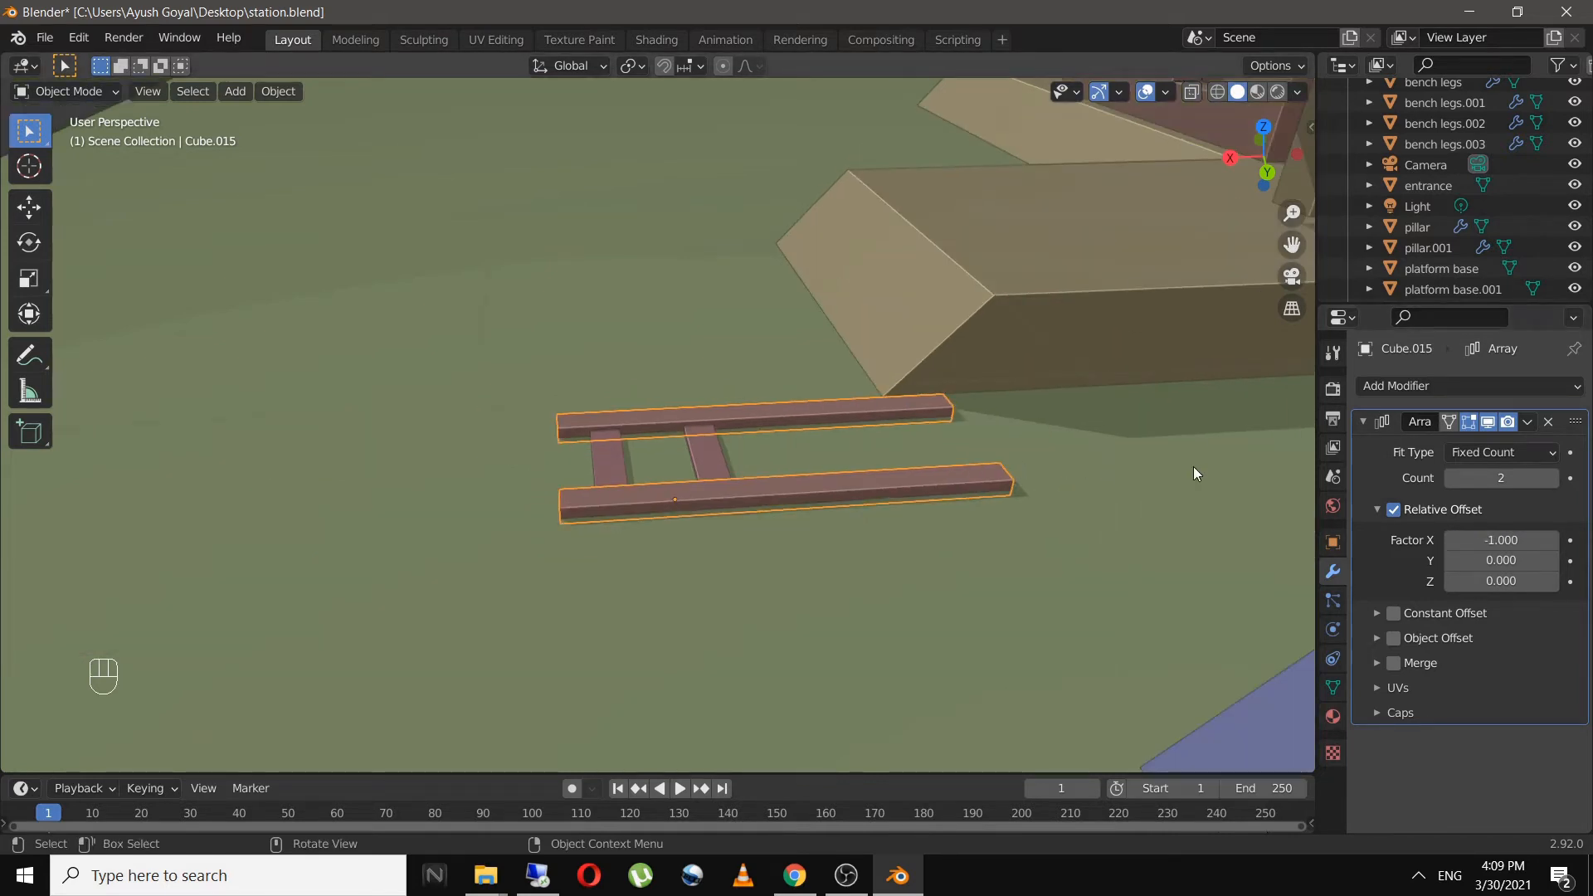
left_click(1520, 479)
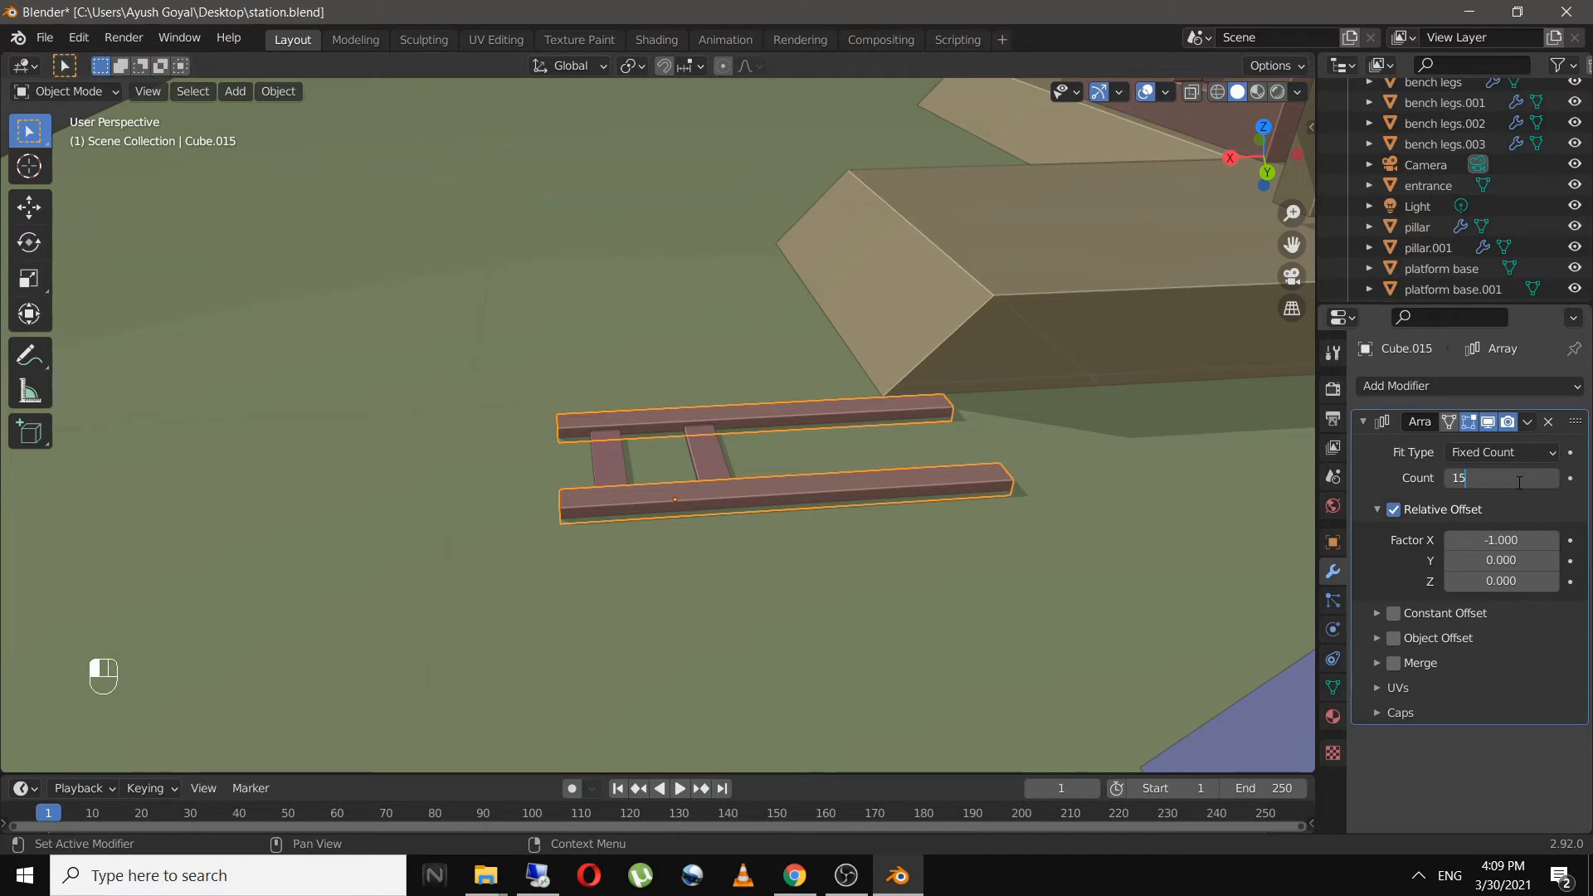
key("Return")
scroll(1077, 530, "down", 6)
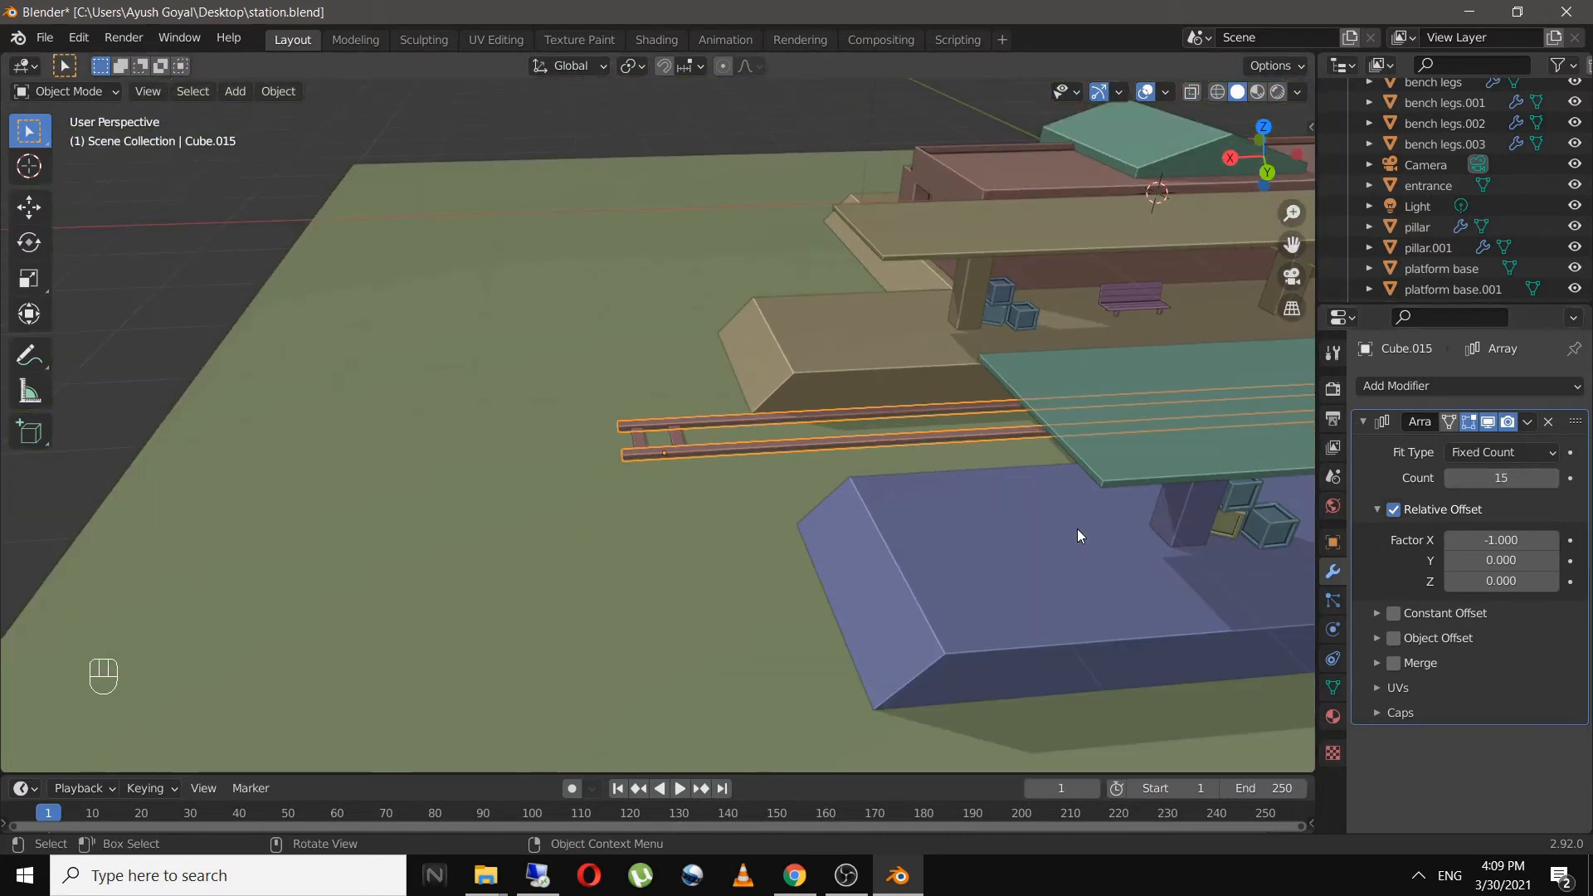
middle_click_drag(998, 500, 901, 485, "shift")
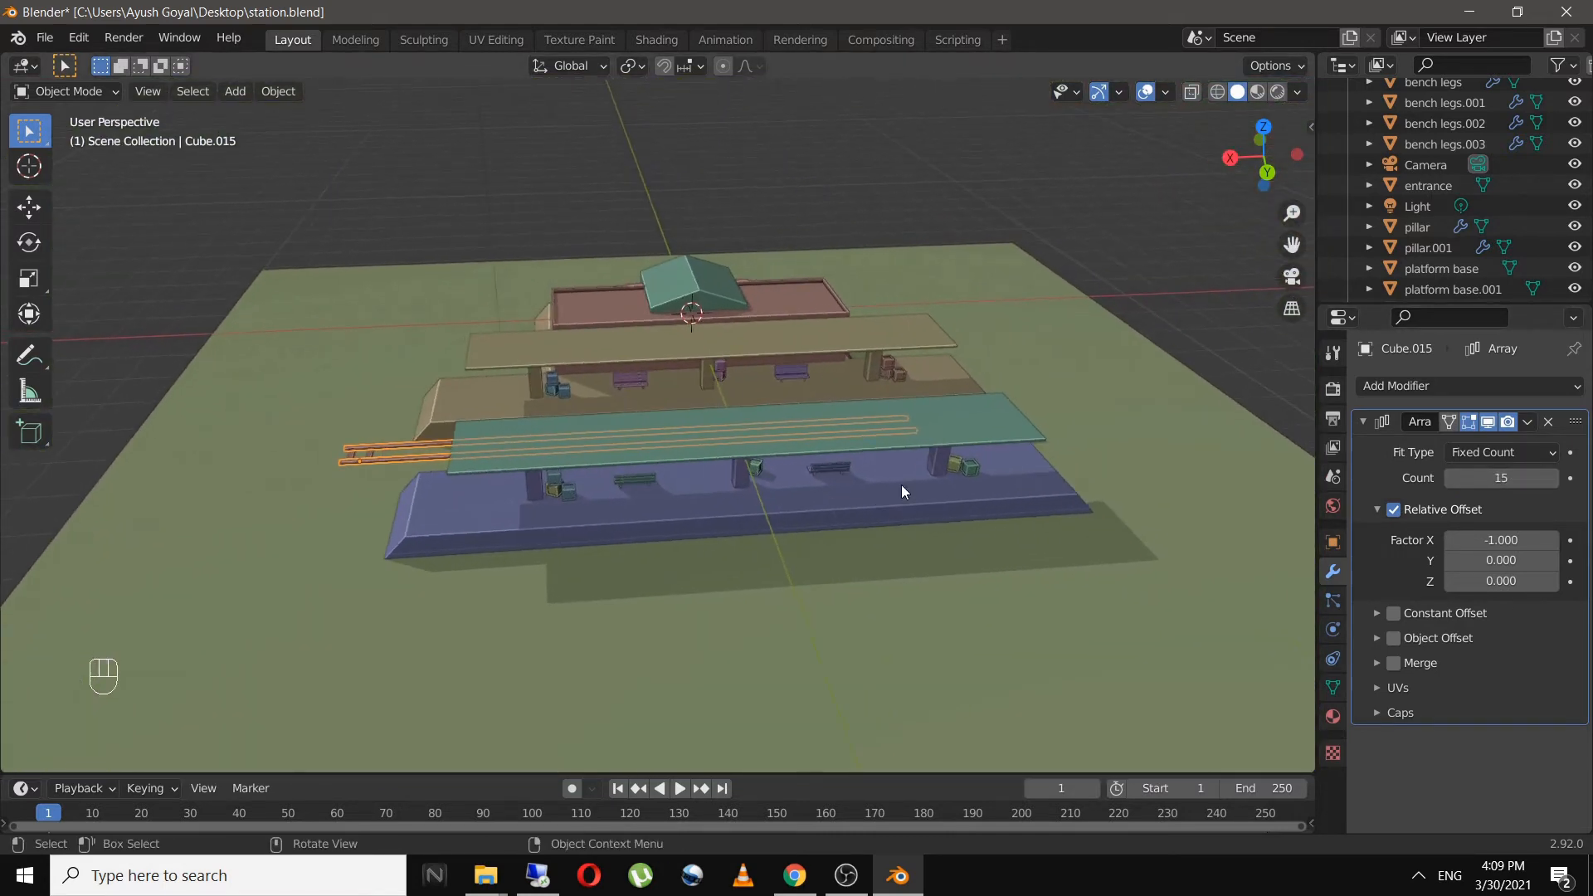
left_click(1505, 479)
type("20")
key("Return")
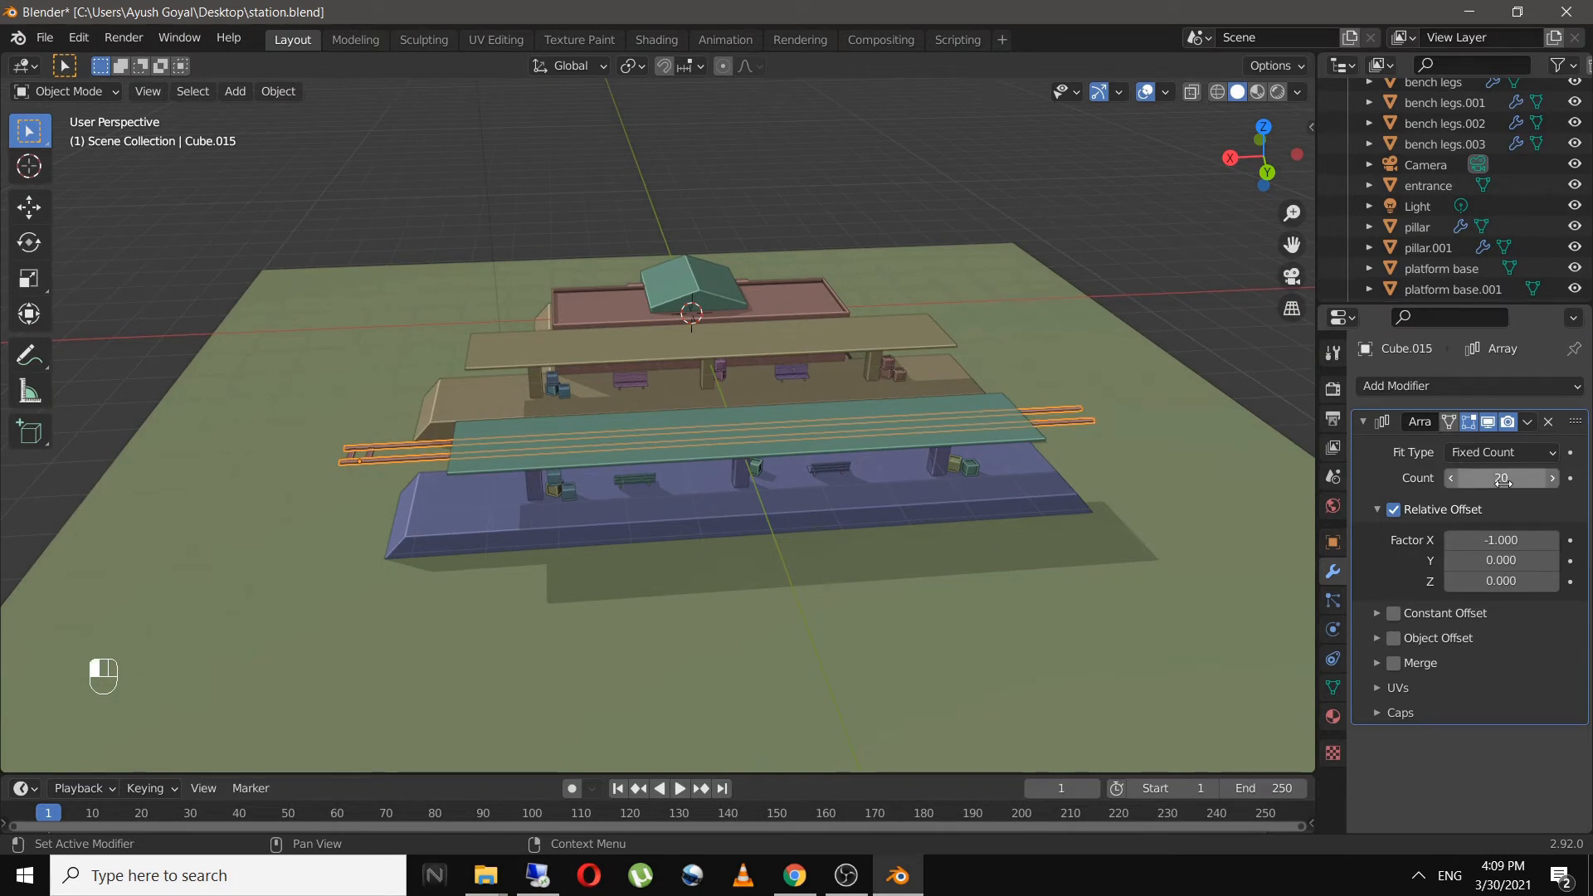
- Add an Array modifier to the joined crosspieces with relative offset factors of 0 in X and 1 in Y
left_click(369, 450)
middle_click_drag(382, 475, 695, 475, "shift")
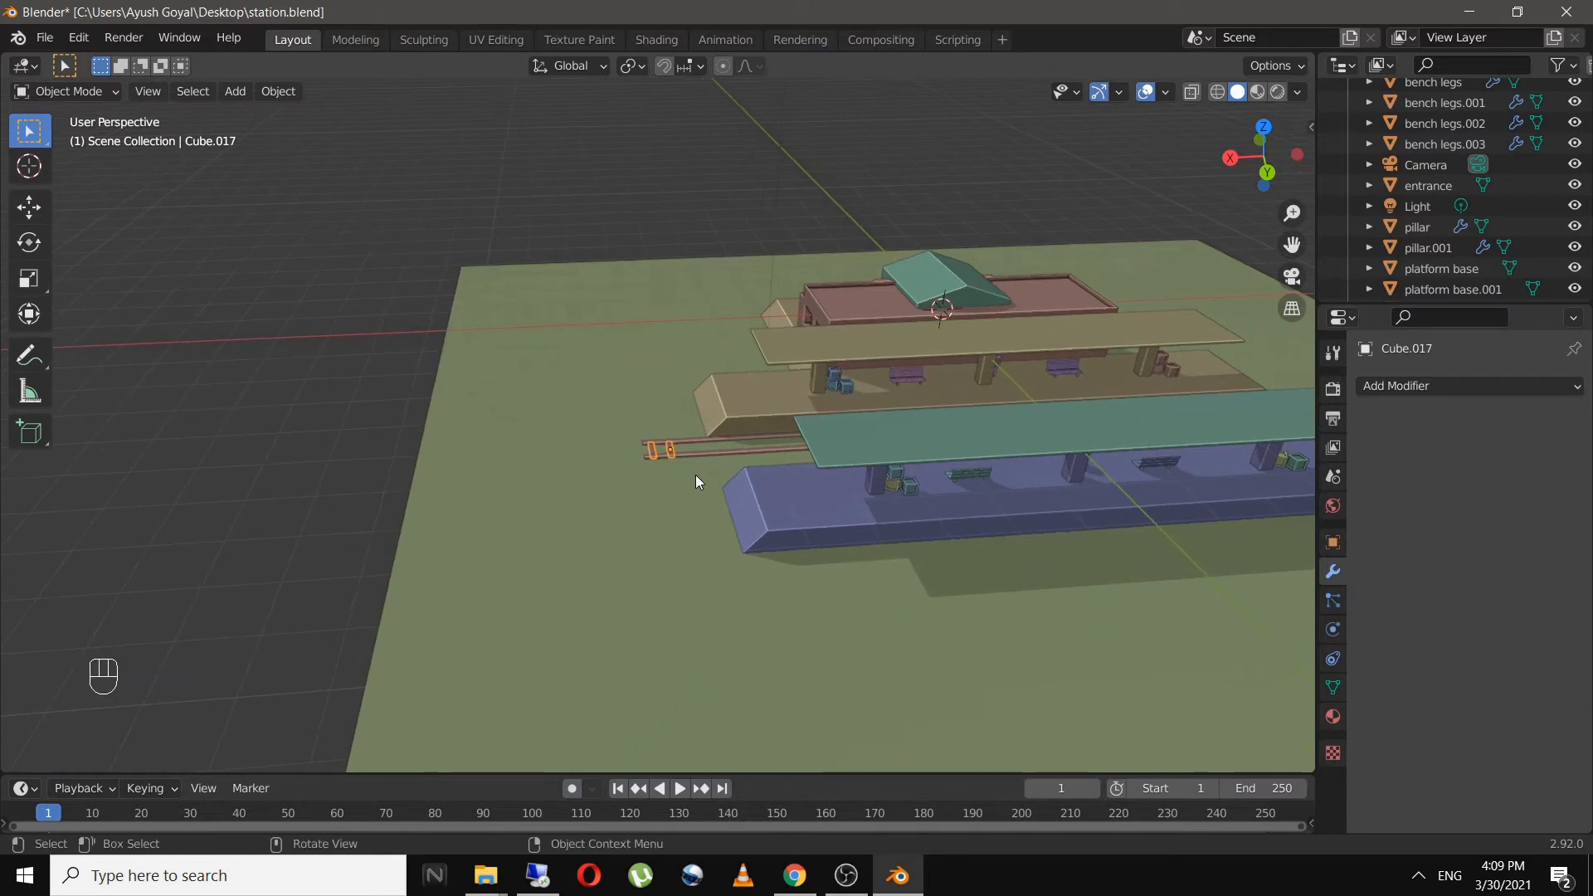
scroll(695, 475, "up", 4)
left_click(1493, 384)
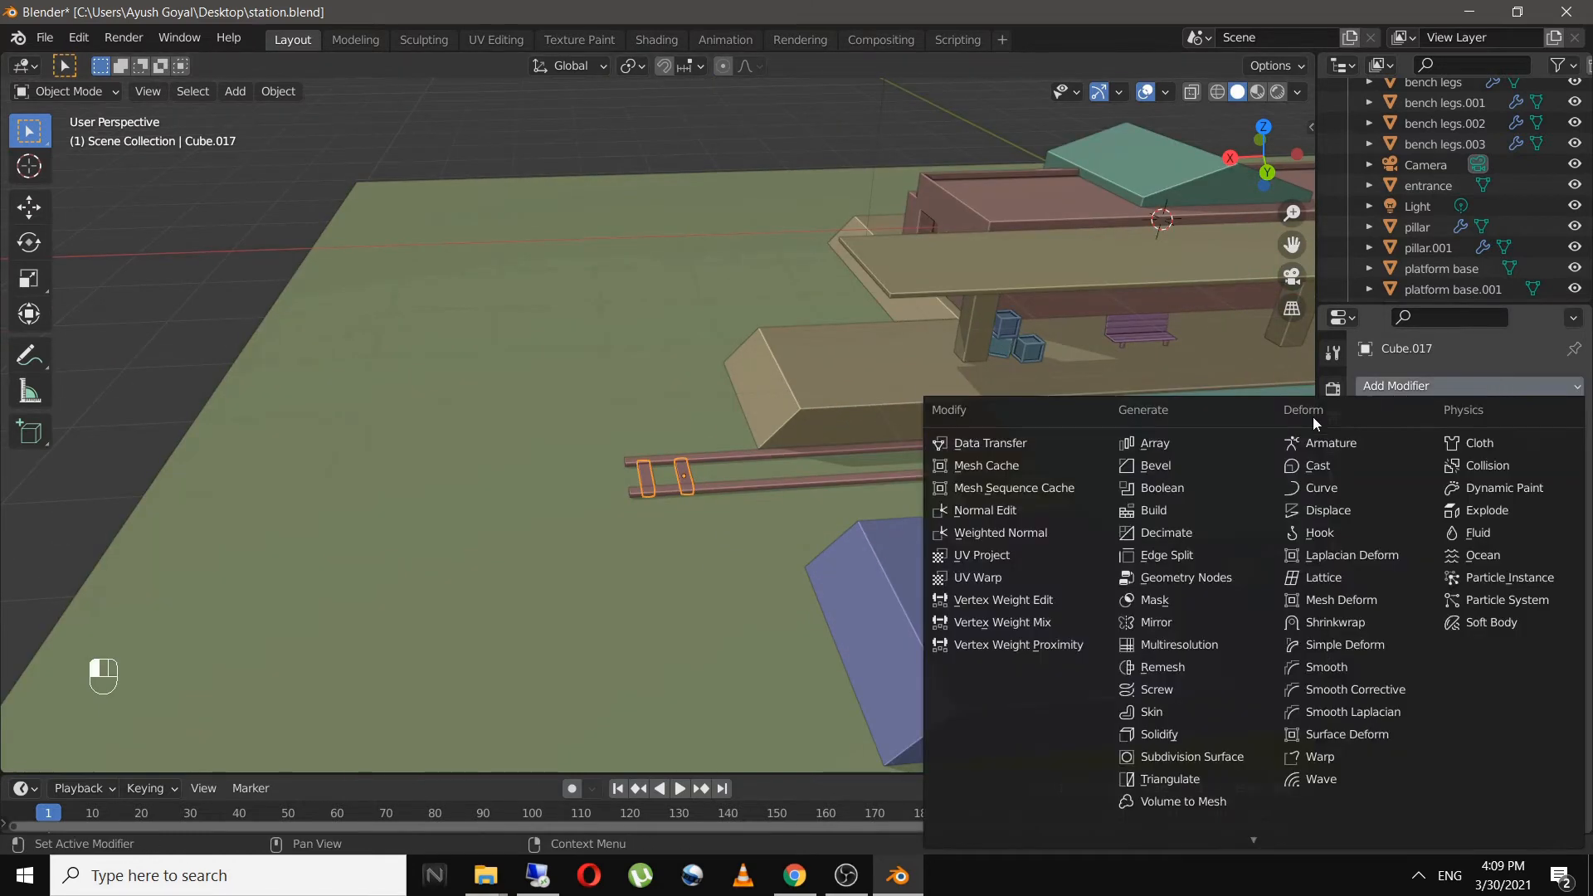
left_click(1190, 441)
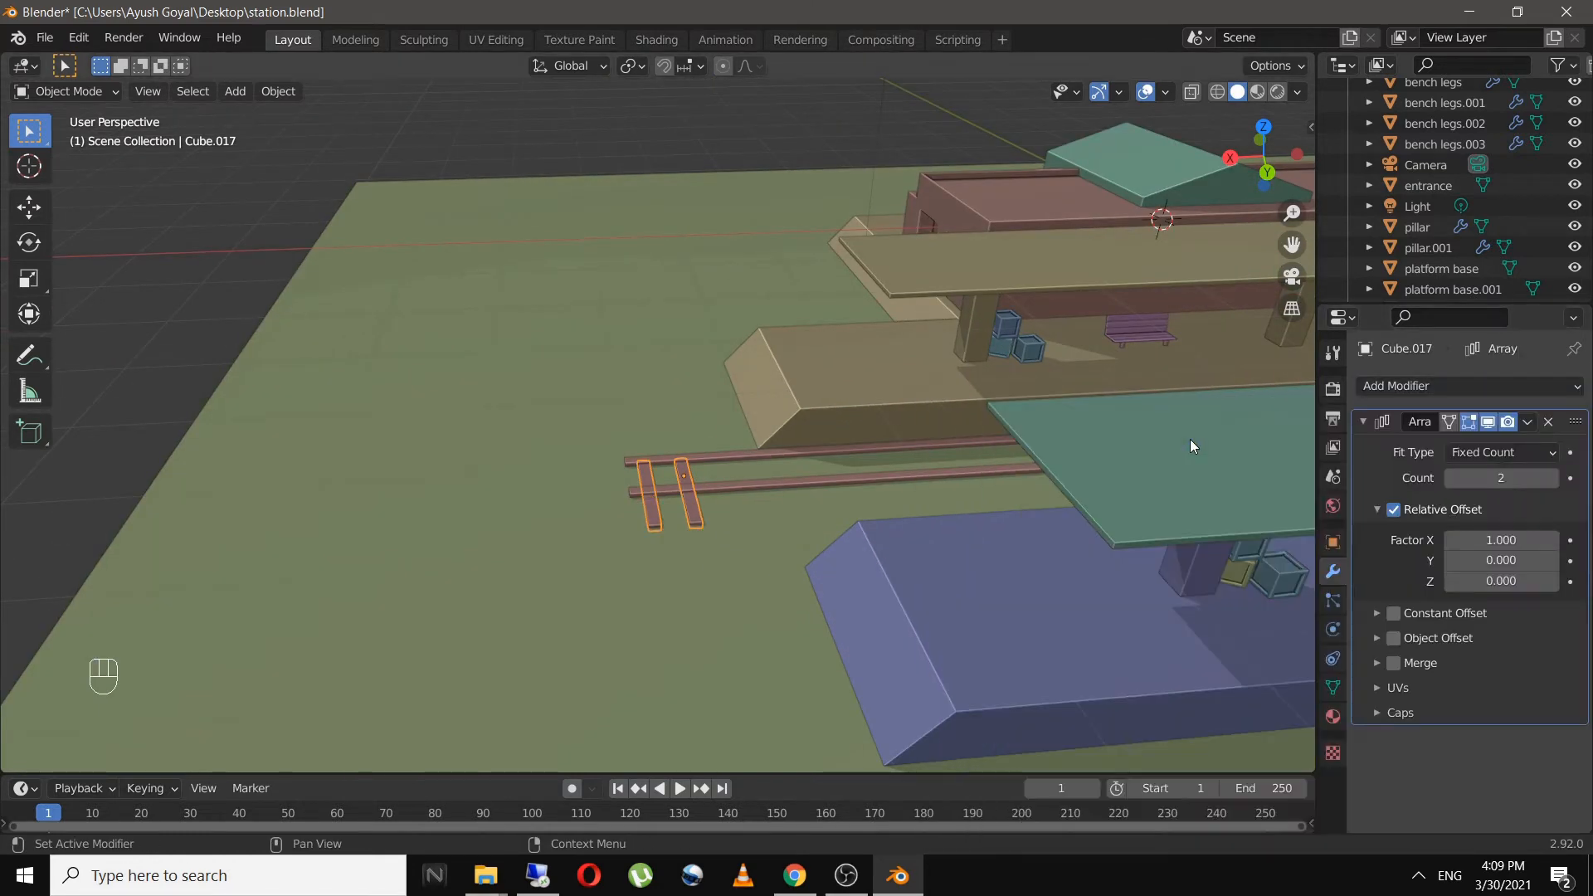
left_click(1503, 544)
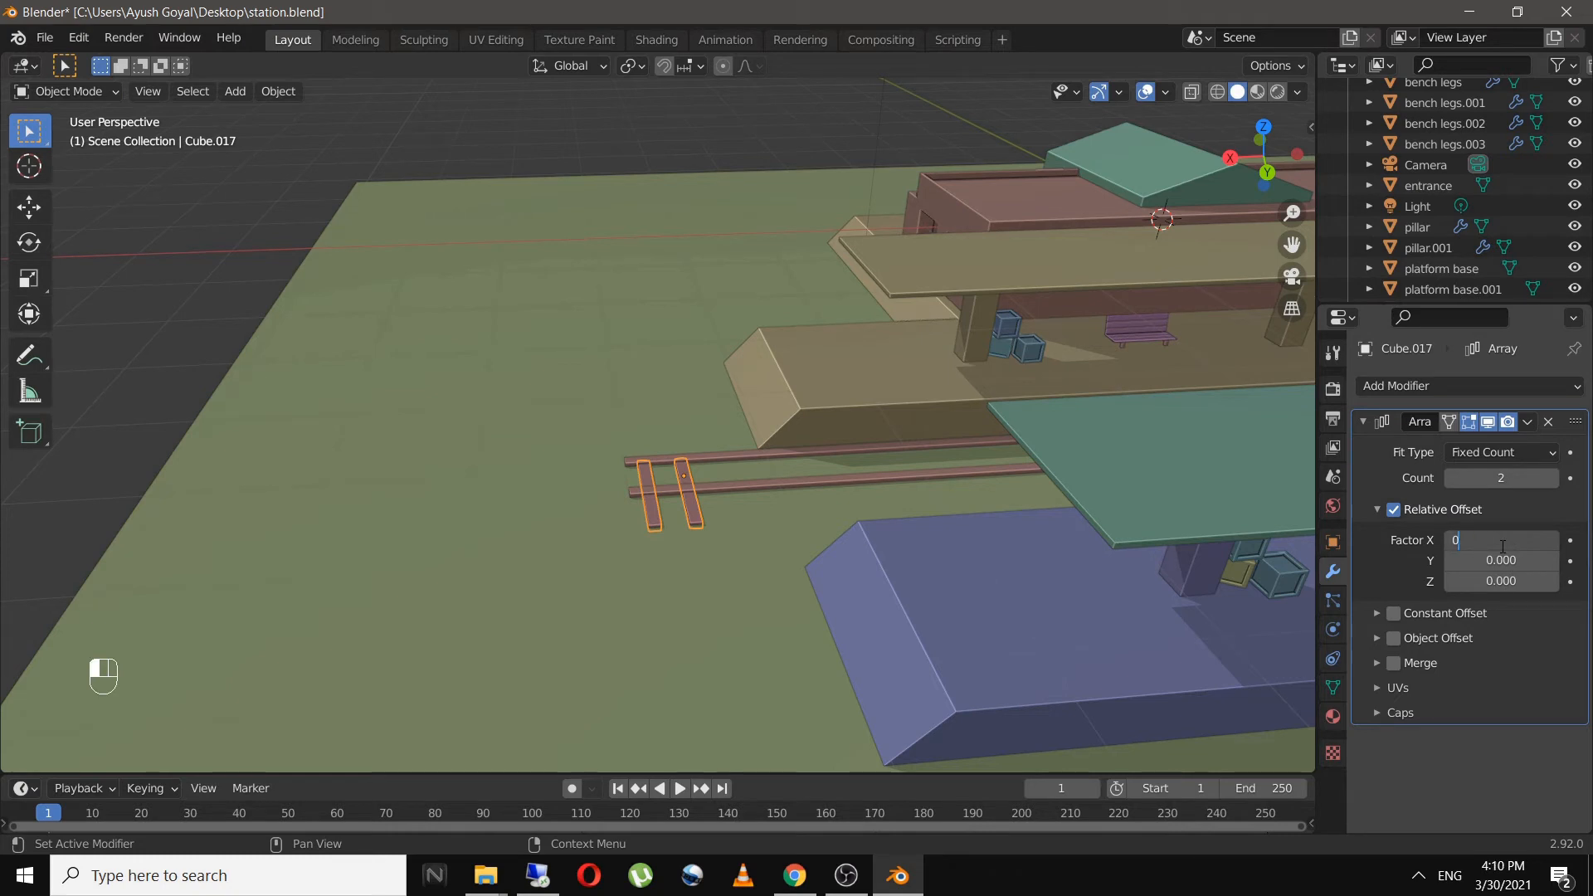
type("0")
key("Tab")
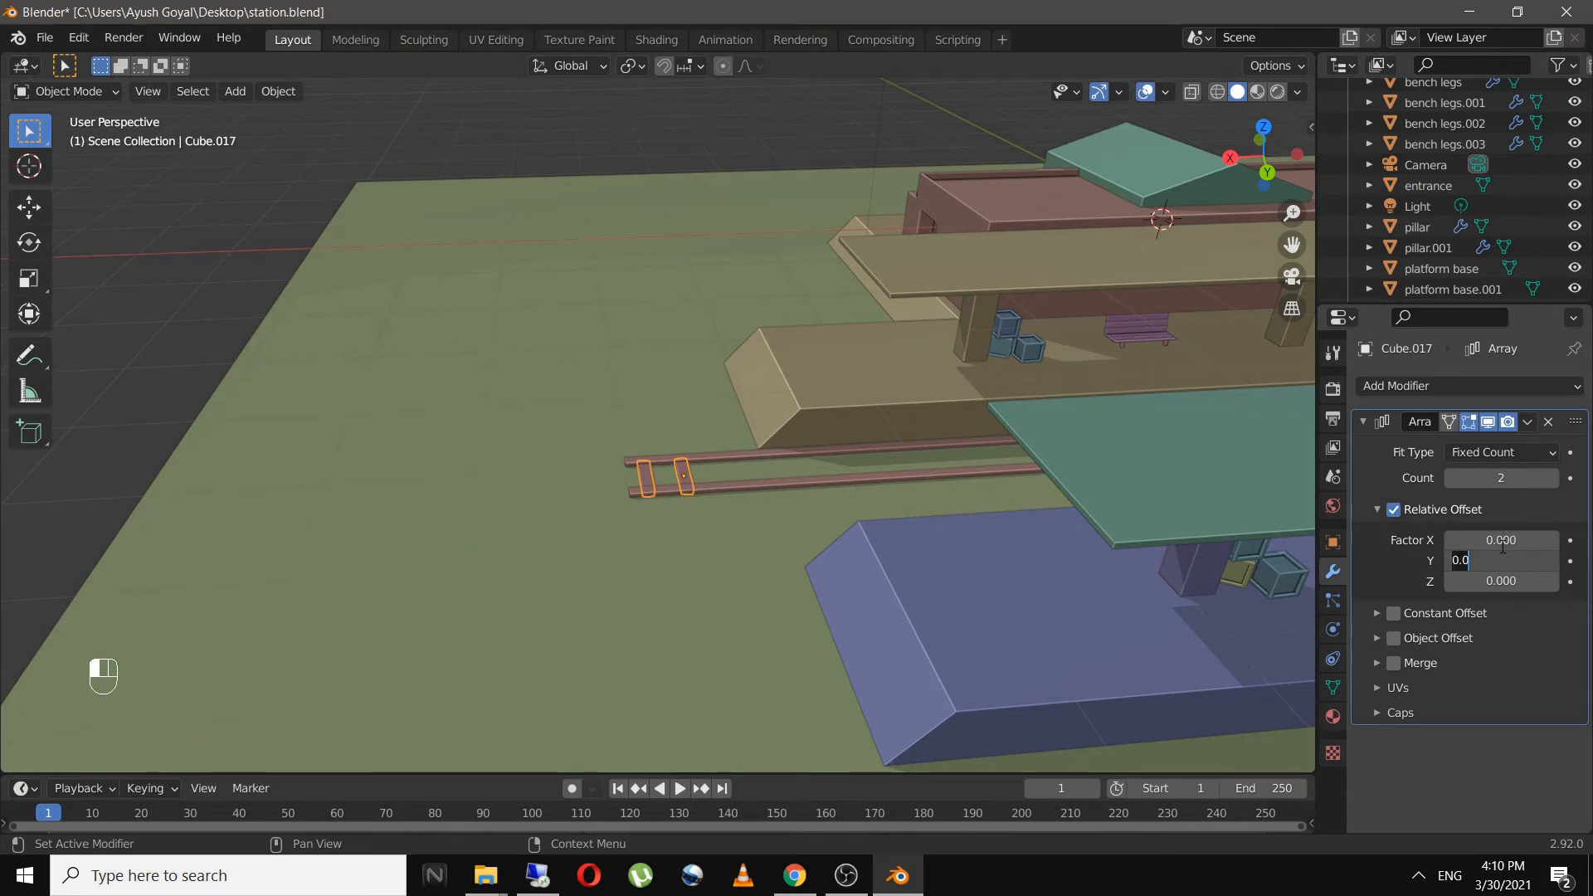
key("Return")
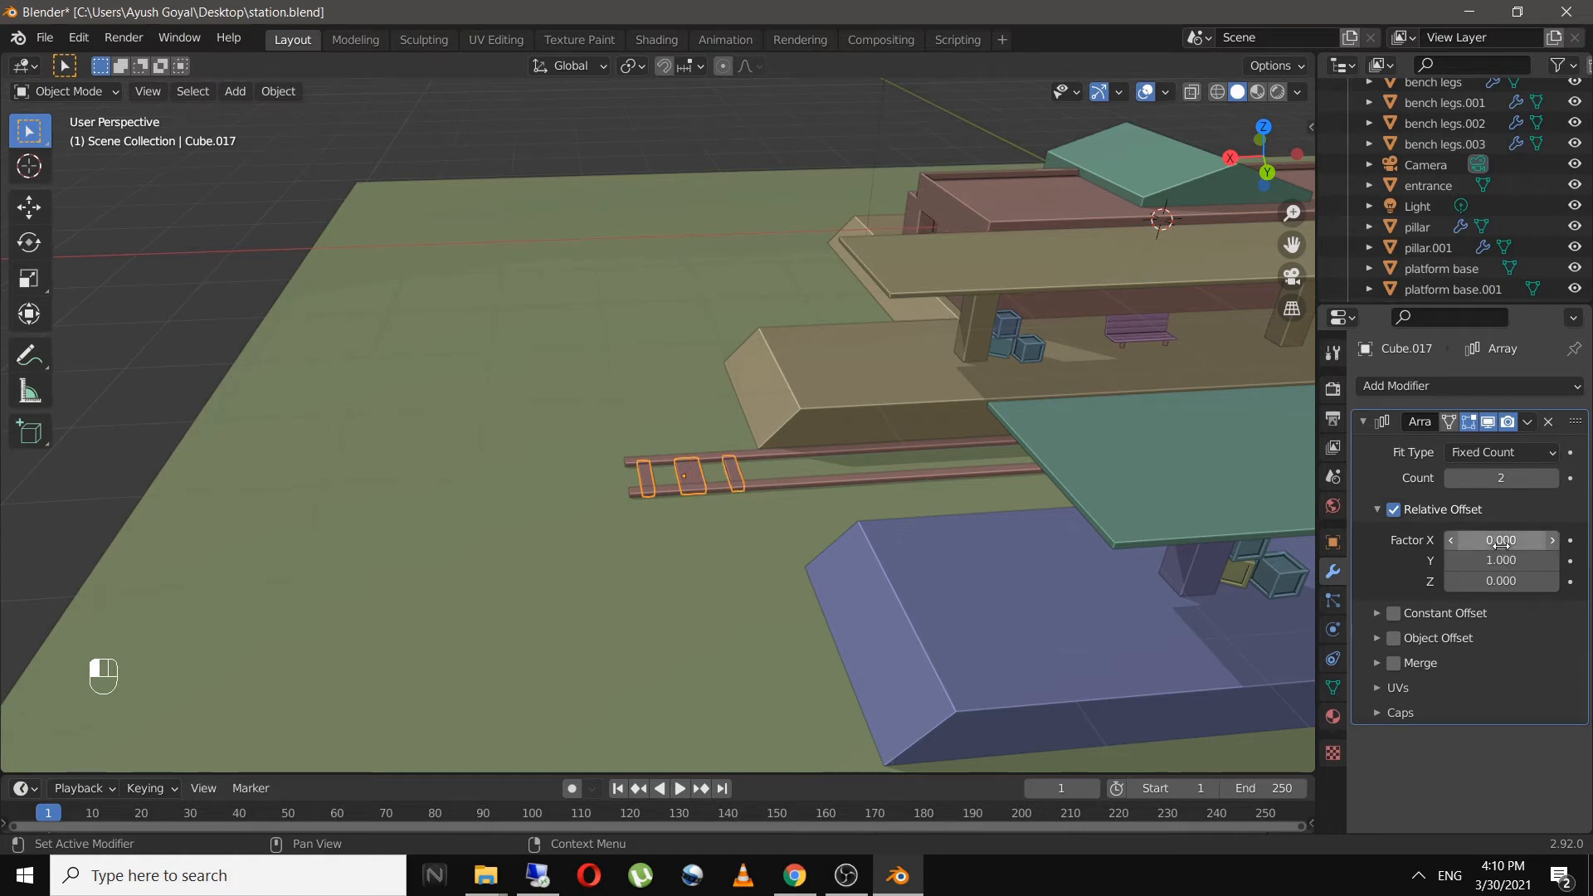
- Adjust the crosspiece array's relative Y offset factor to 1.6 to space the crosspieces evenly along the rails
left_click(1501, 560)
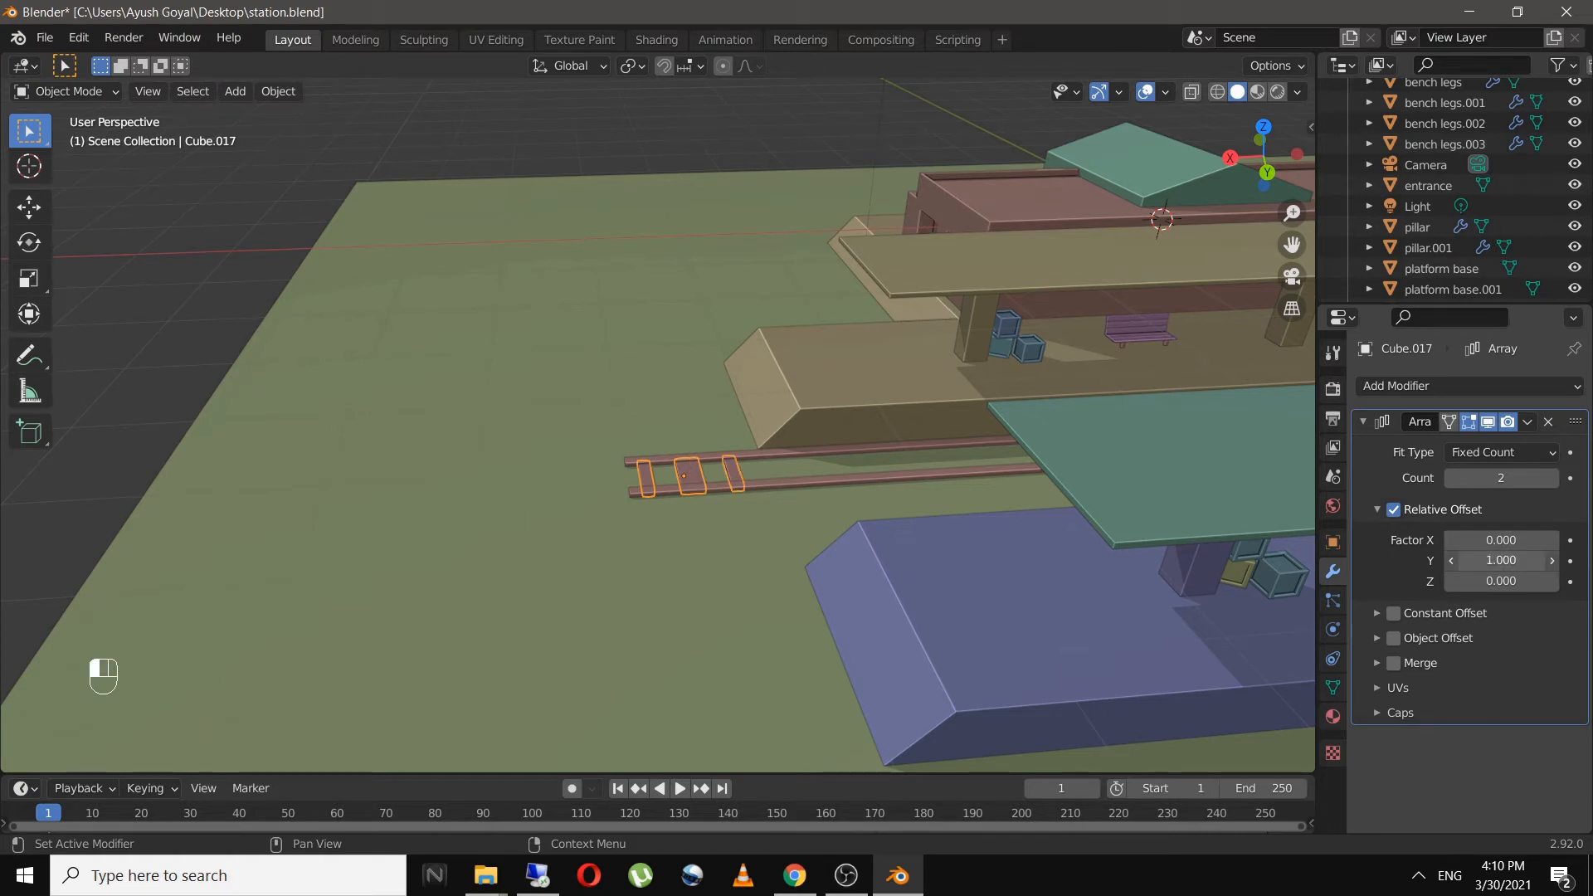
type("2.1")
key("Return")
left_click_drag(1502, 561, 1465, 560)
scroll(863, 567, "up", 5)
middle_click_drag(939, 611, 910, 666, "shift")
left_click(916, 670)
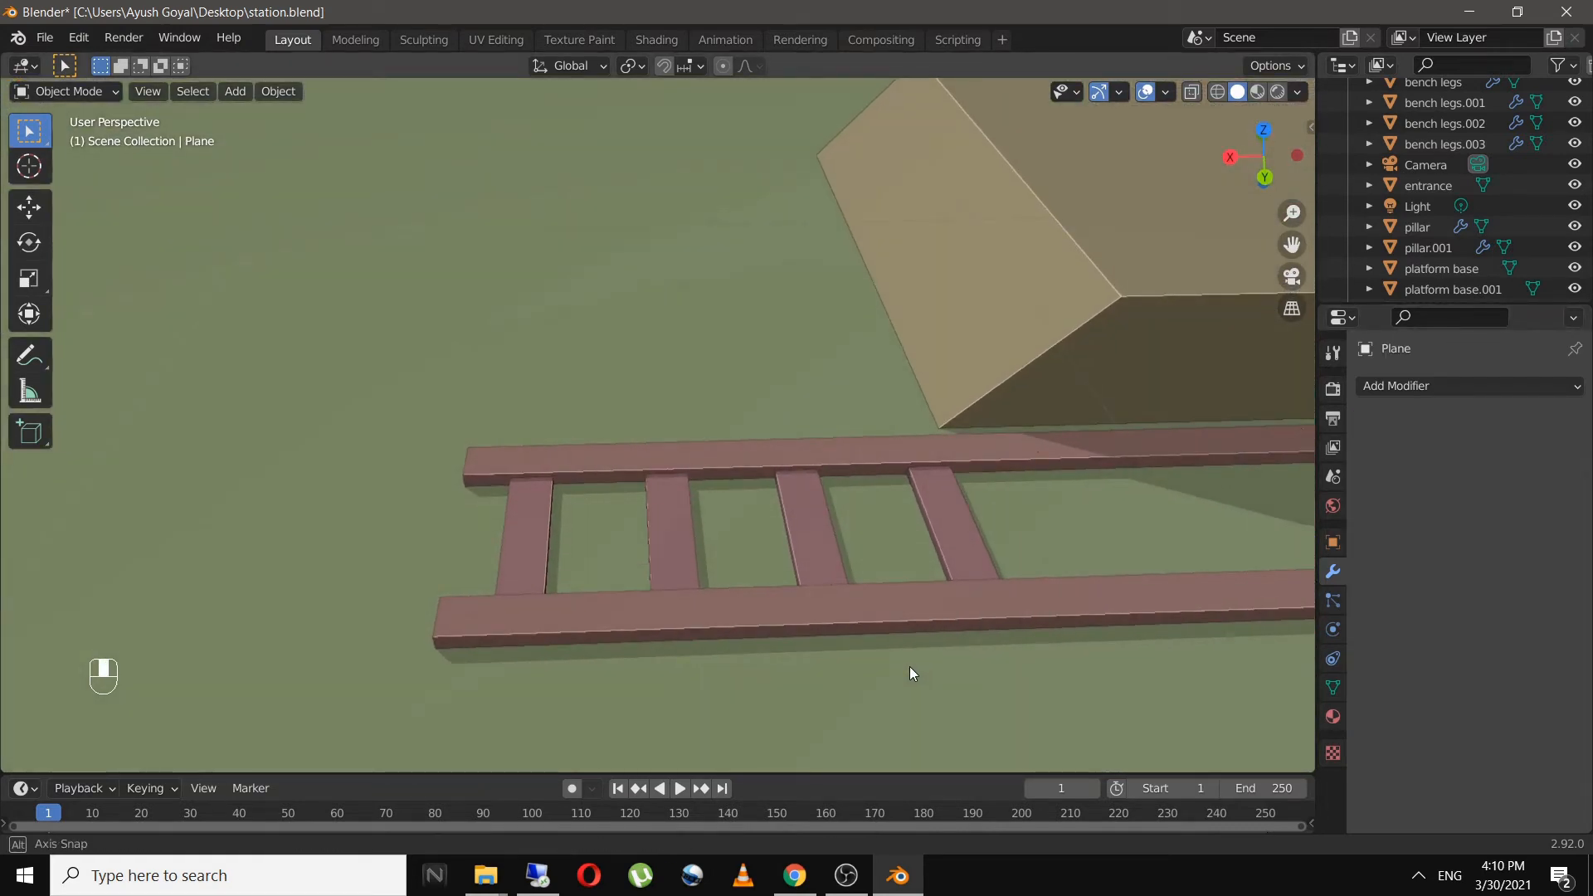
left_click(809, 523)
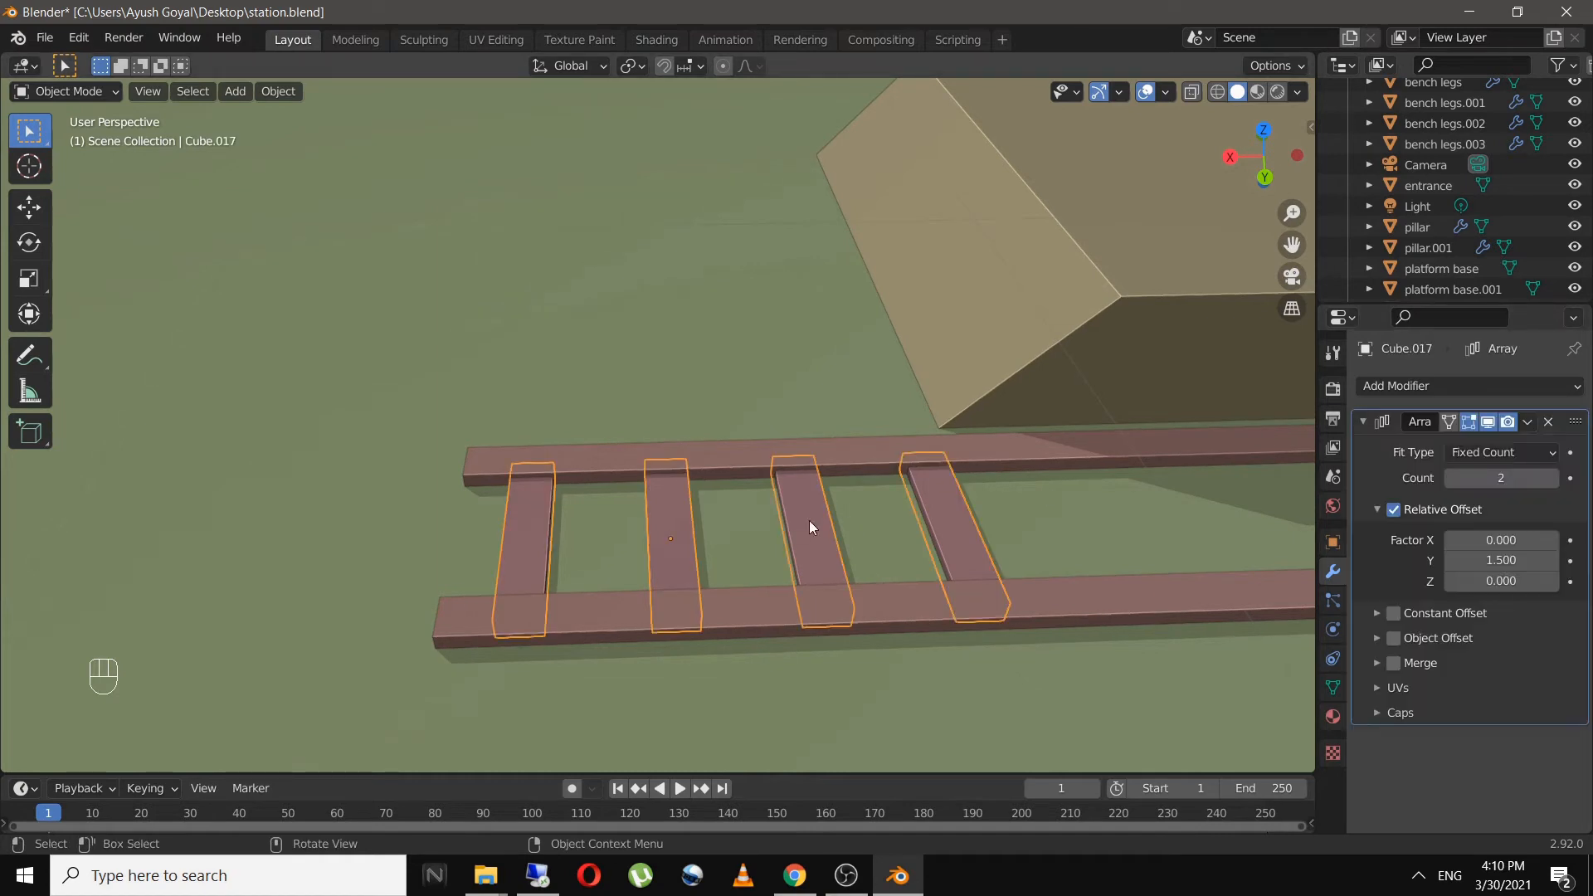
left_click(1550, 561)
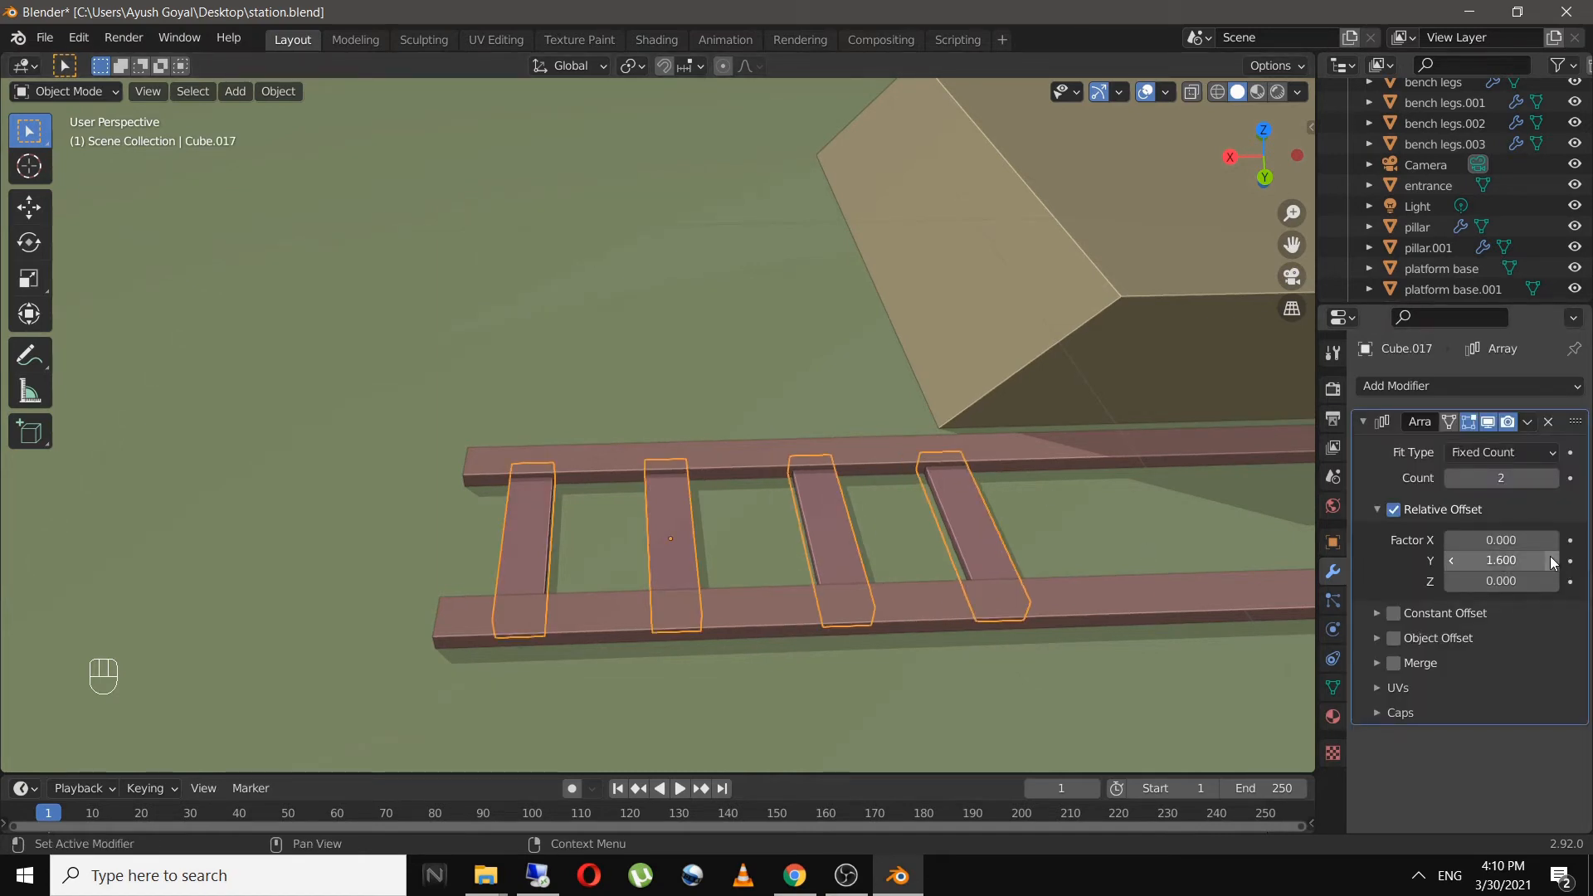
- Set the crosspiece array's count to 20 and save the file
left_click(1501, 478)
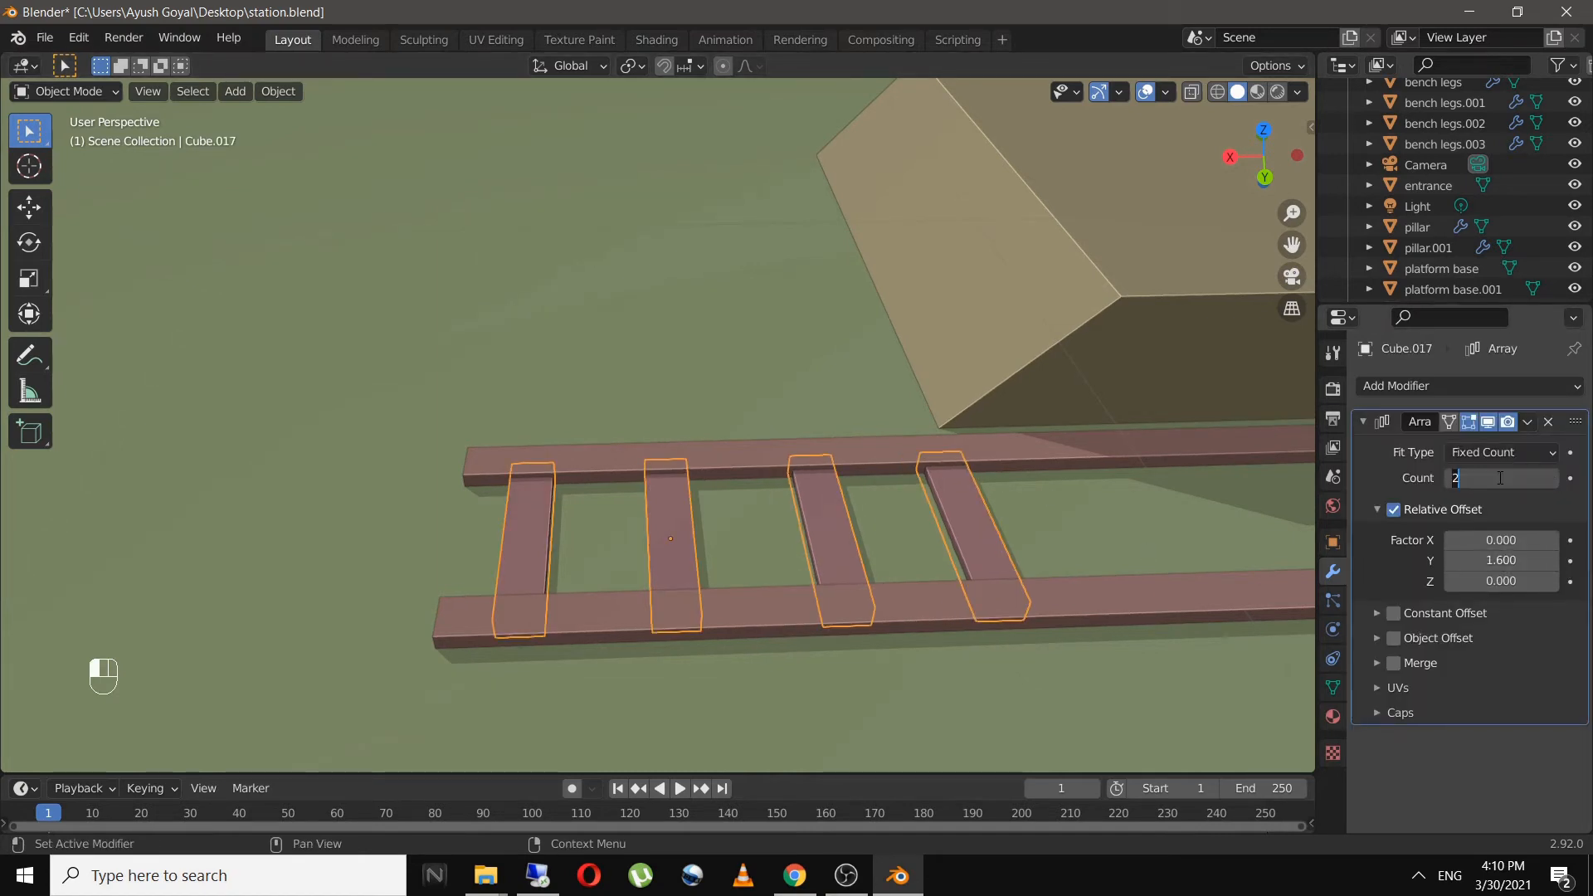
type("20")
key("Return")
key("ctrl+s")
scroll(900, 435, "down", 4)
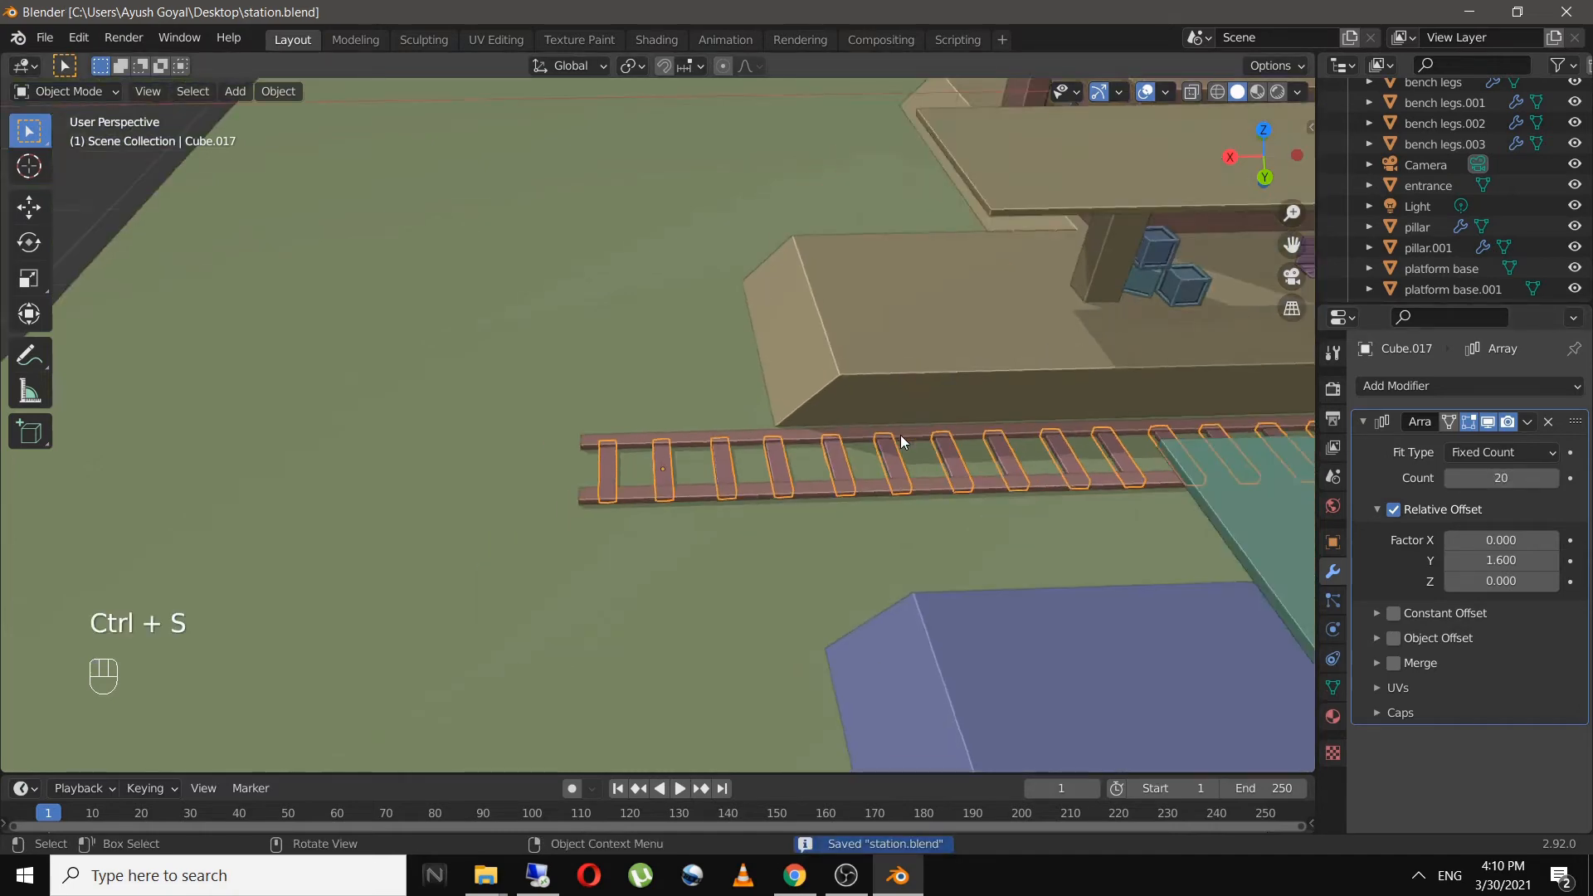
- Duplicate the rails and crosspieces about 0.92 m along Y as a second track beside the far platform, deselect them and save the file
scroll(900, 435, "down", 8)
middle_click_drag(1244, 386, 1220, 526)
scroll(644, 536, "up", 5)
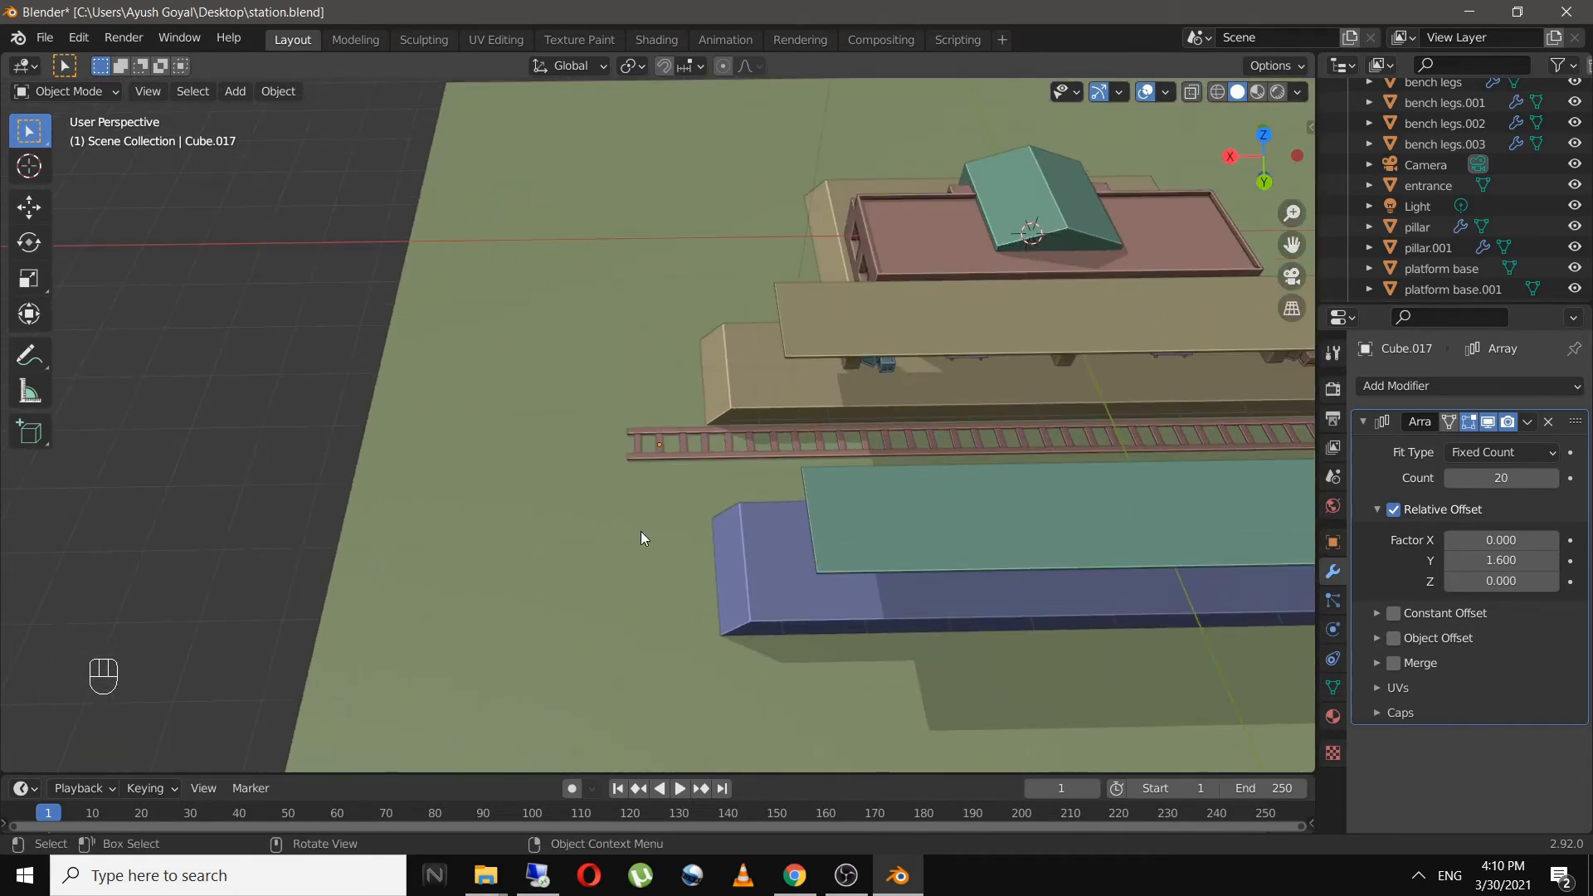
scroll(658, 488, "up", 5)
left_click(663, 488)
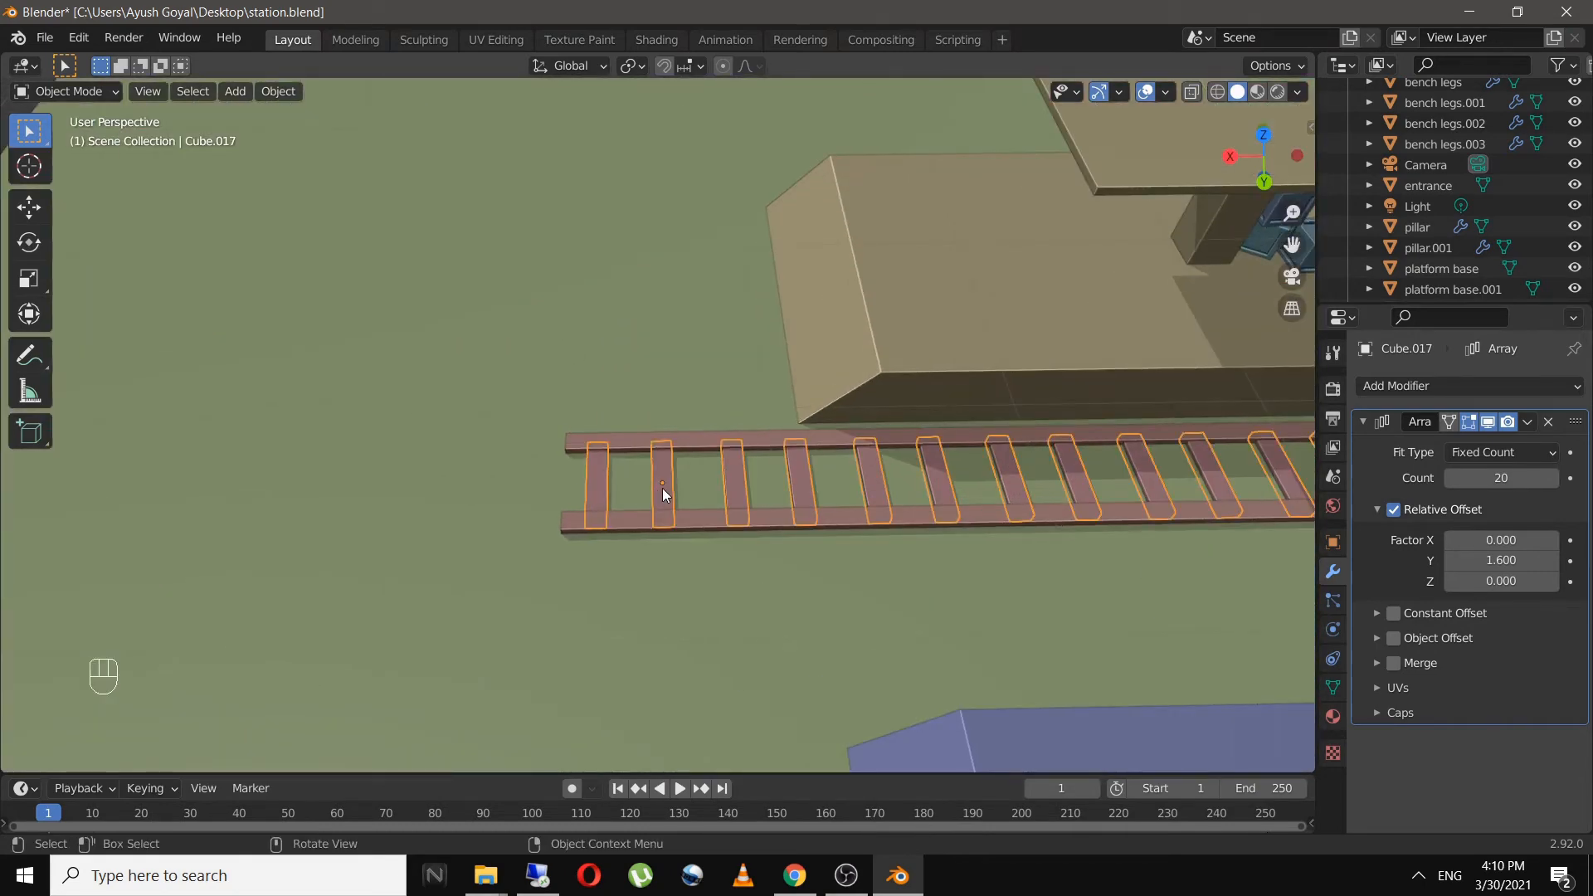
left_click(775, 516, "shift")
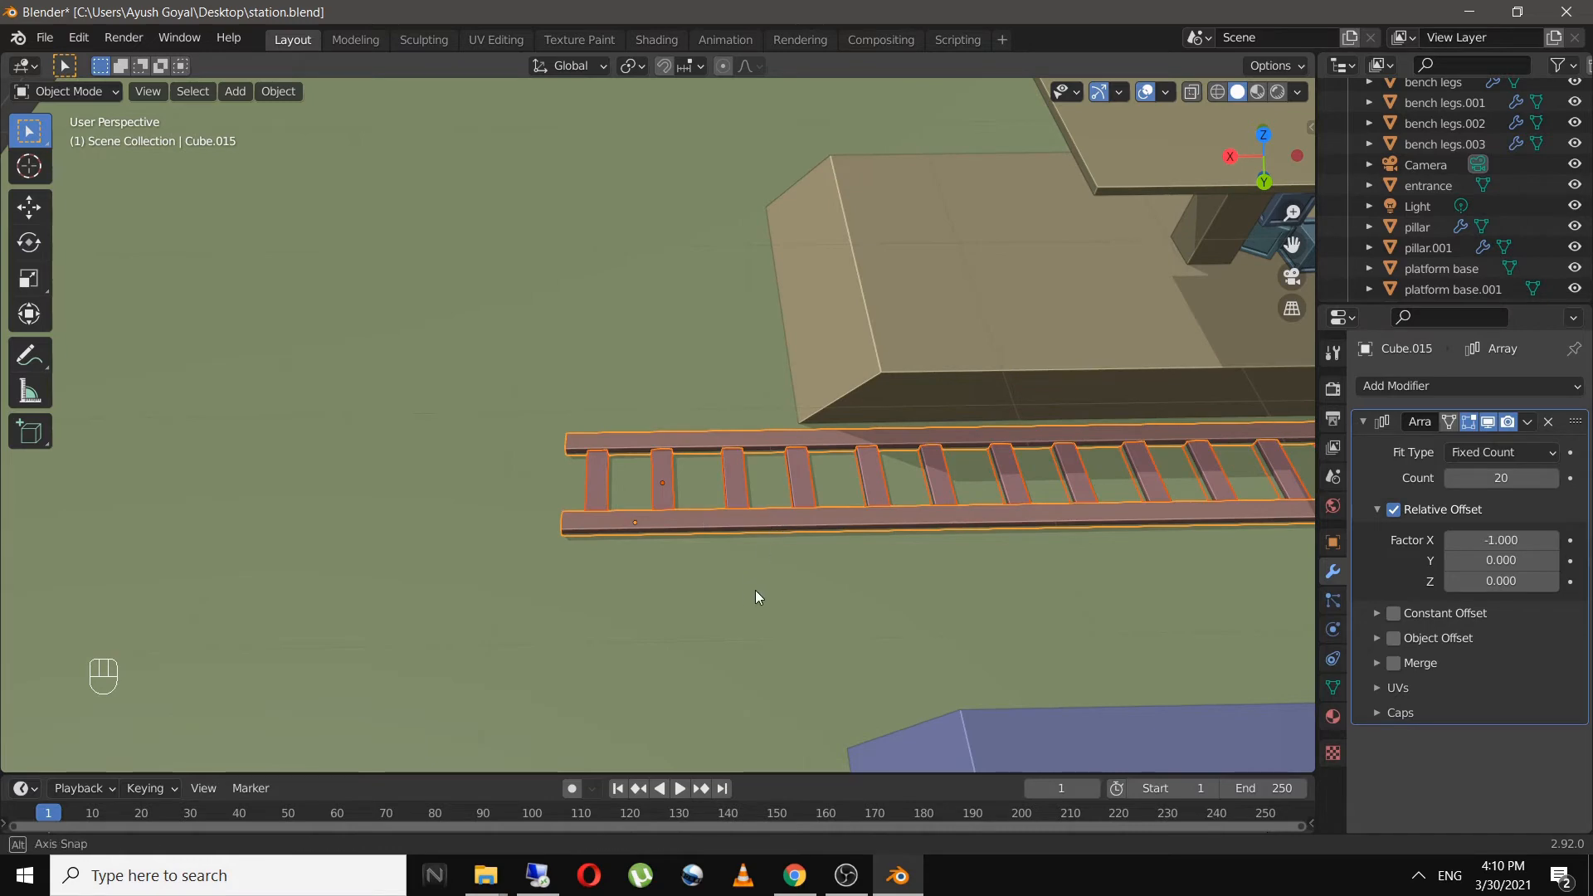
middle_click_drag(756, 596, 793, 492)
key("shift+d")
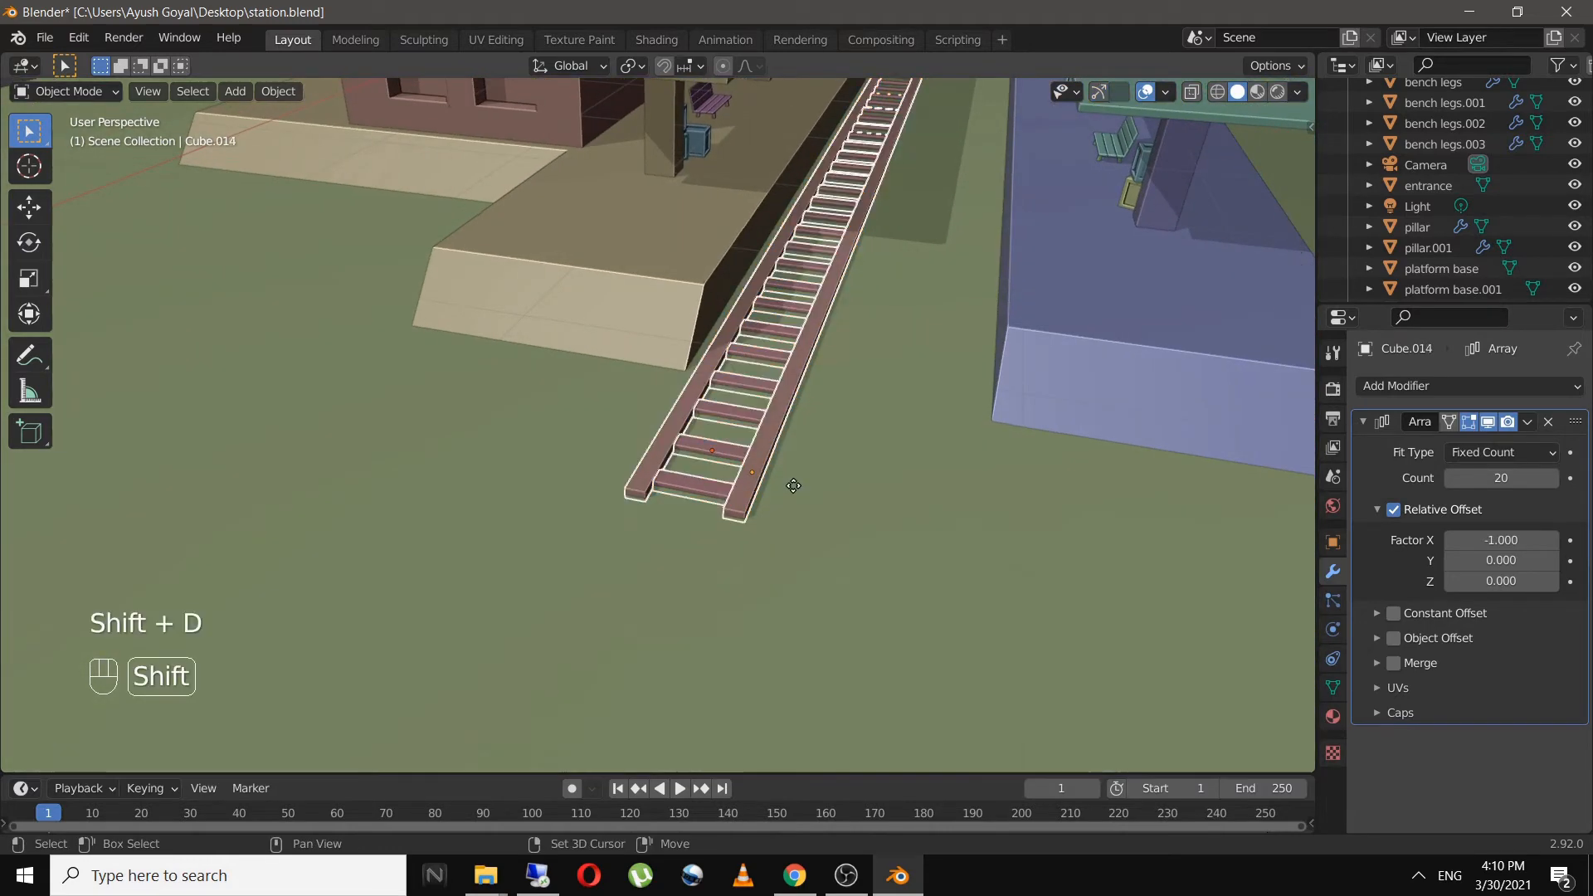
key("y")
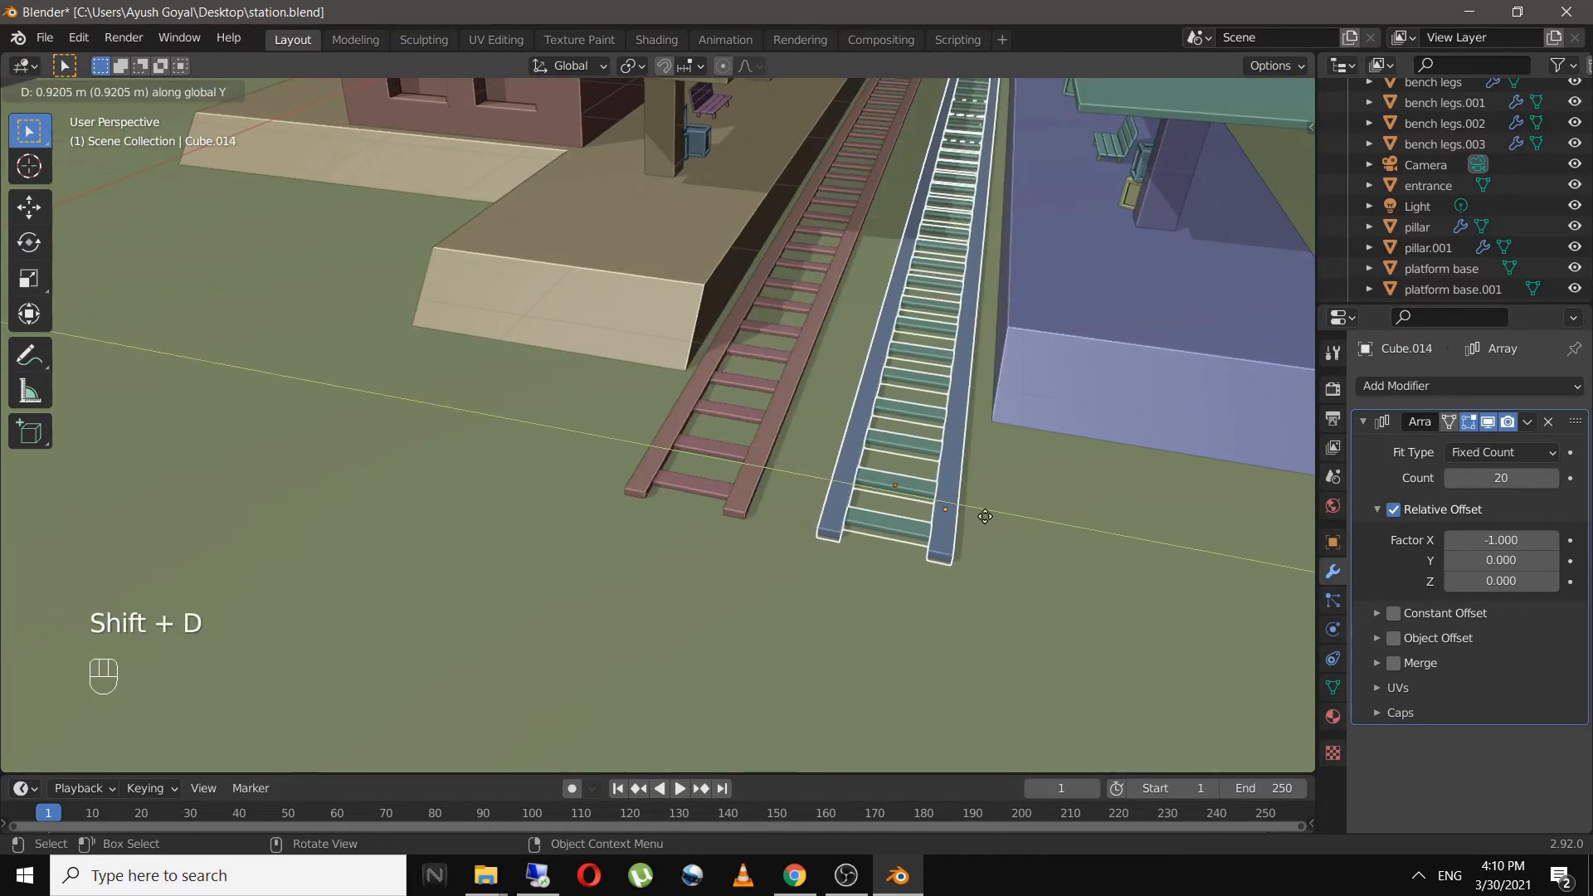
left_click(985, 516)
left_click(690, 569)
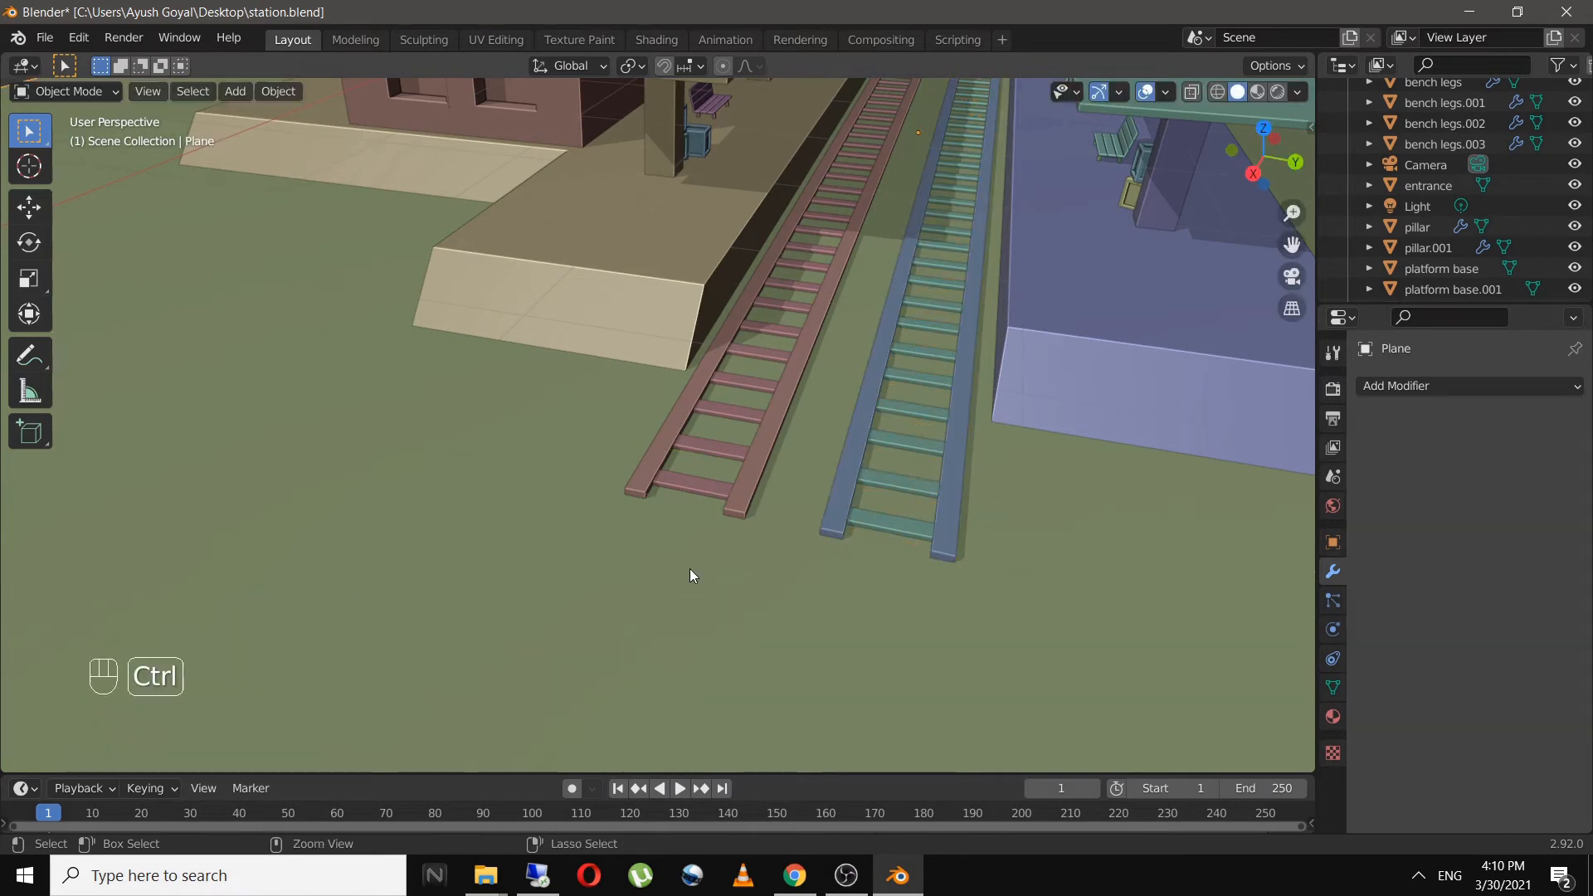
key("ctrl+s")
- Review the station building, platforms and tracks from the entrance side and save the file
scroll(689, 569, "down", 2)
middle_click_drag(651, 579, 870, 503)
scroll(832, 539, "up", 1)
scroll(908, 553, "down", 1)
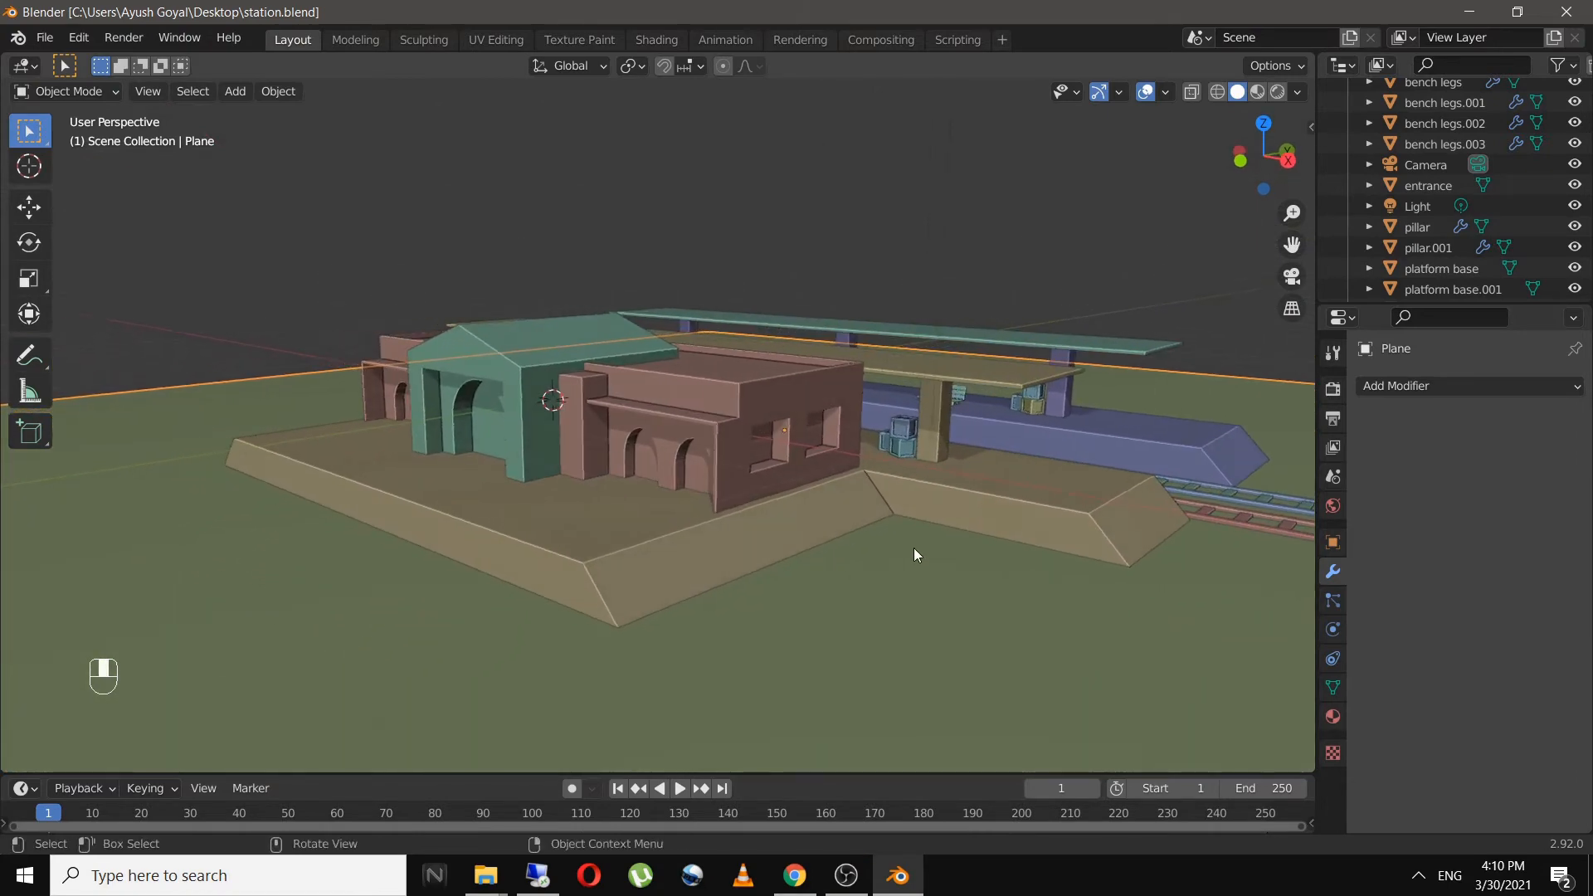
middle_click_drag(914, 555, 809, 532, "shift")
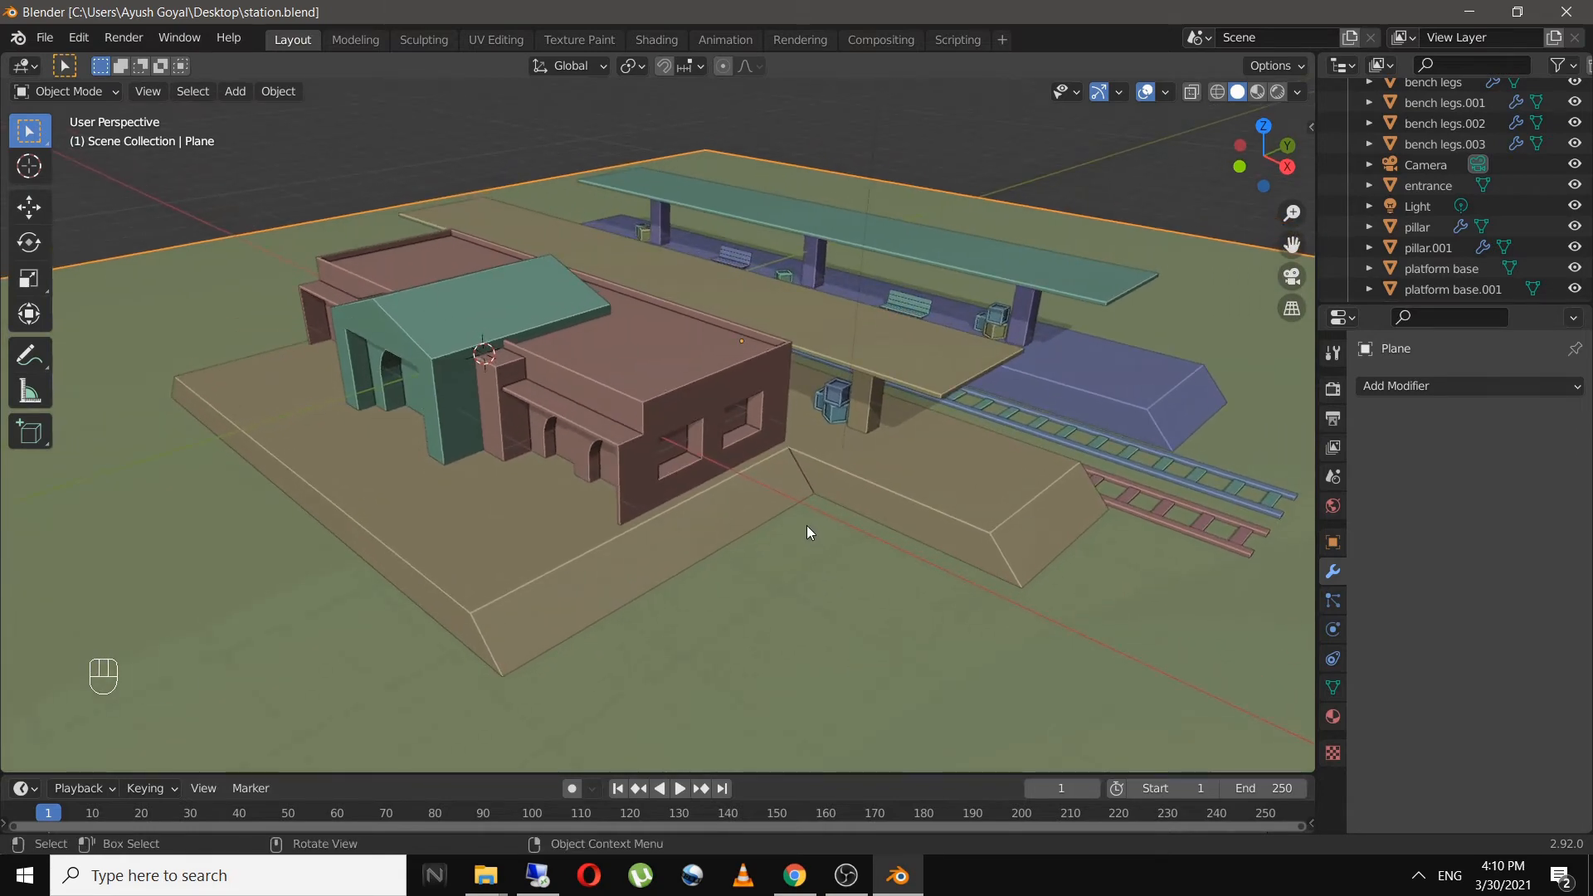
key("ctrl+s")
- Add a 2 m cube at the world origin in top view
middle_click_drag(607, 534, 818, 553)
middle_click_drag(396, 606, 687, 440, "shift")
scroll(748, 506, "up", 1)
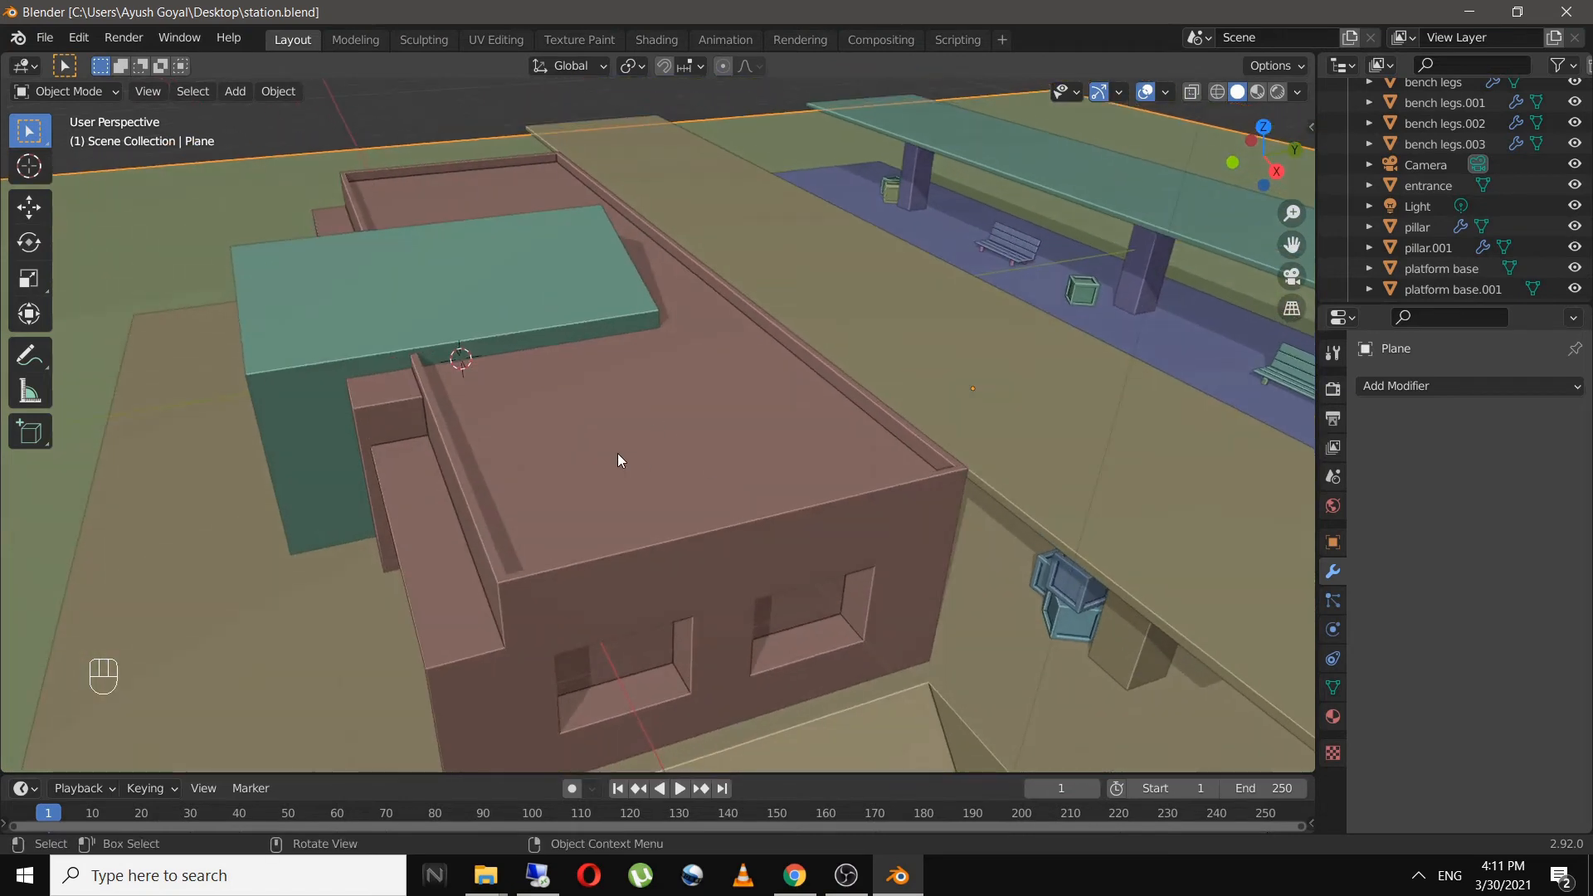
key("KP_7")
key("shift+a")
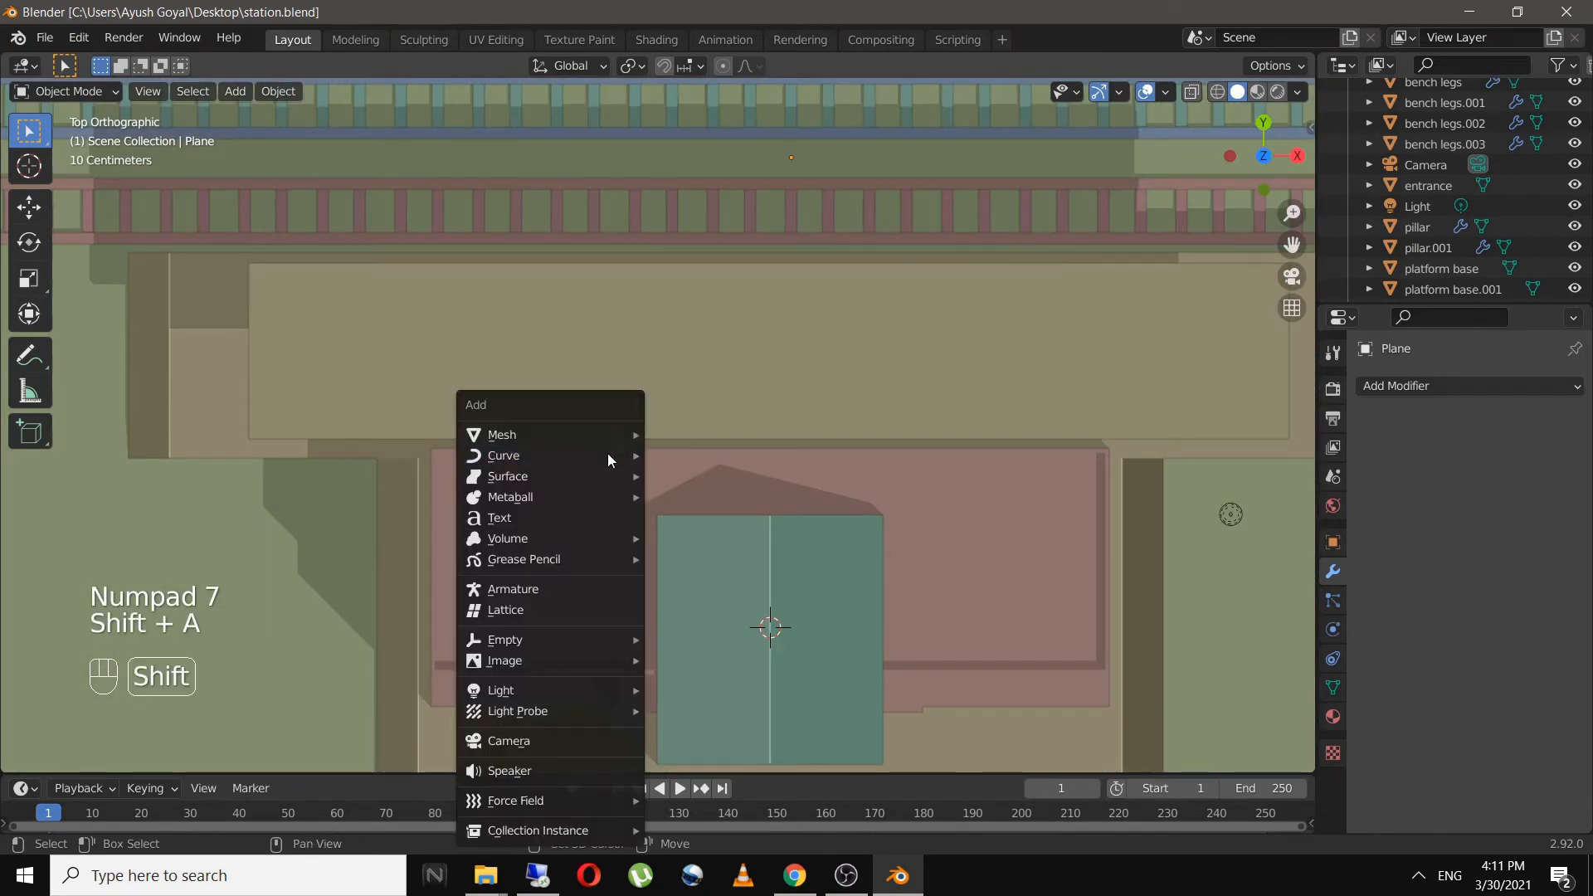
mouse_move(615, 436)
left_click(723, 455)
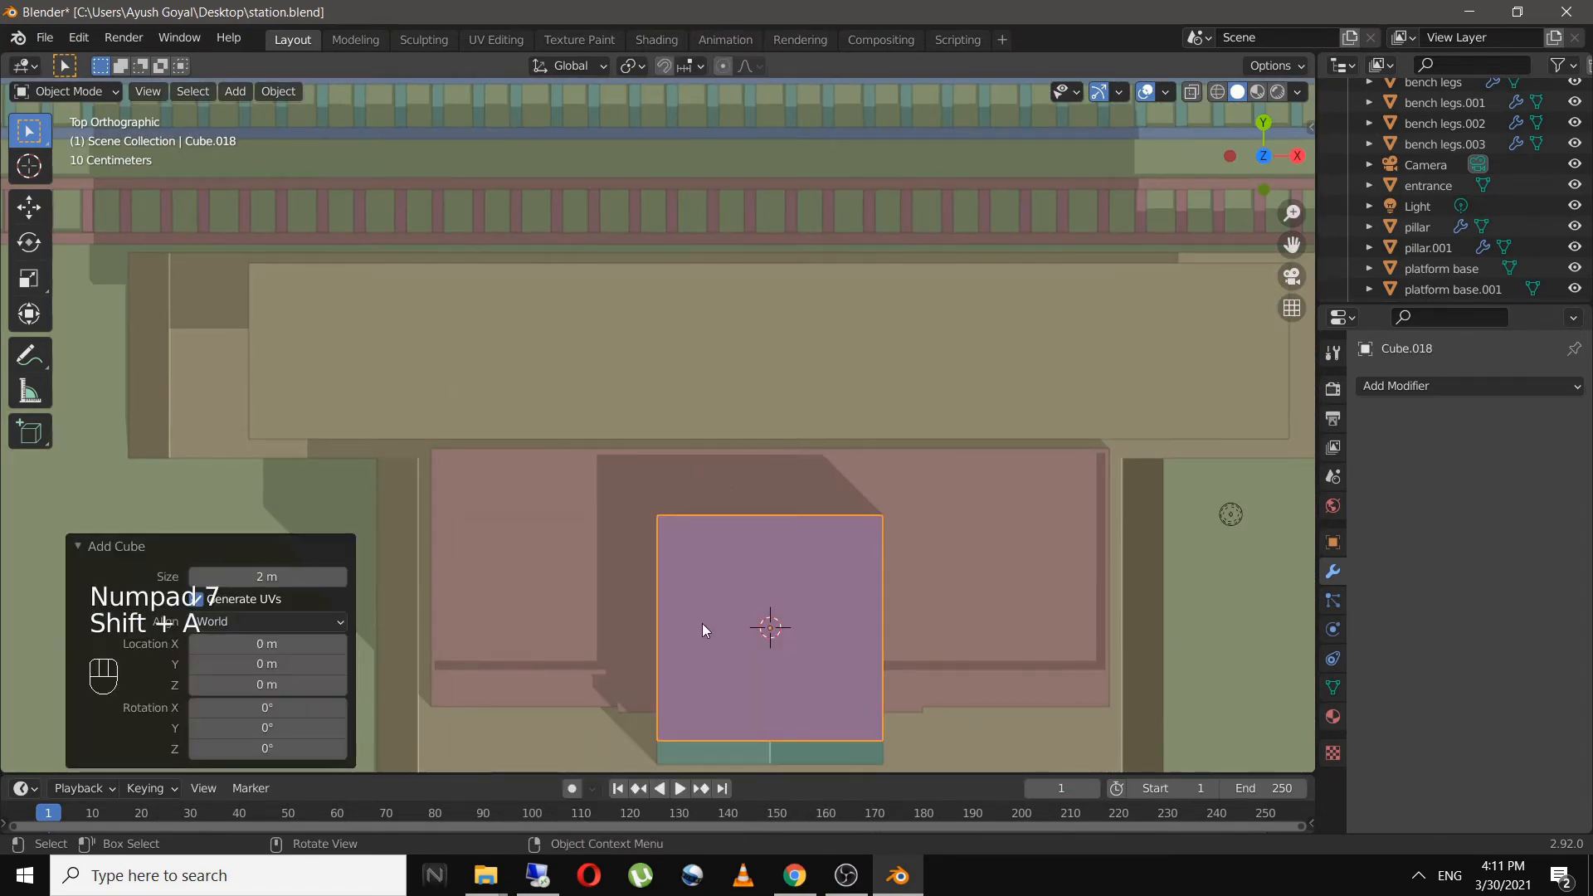
- Move the cube about 1.86 m along X and 0.4 m along Y over the station's flat roof and shrink it to a small block
key("g")
left_click(920, 580)
key("s")
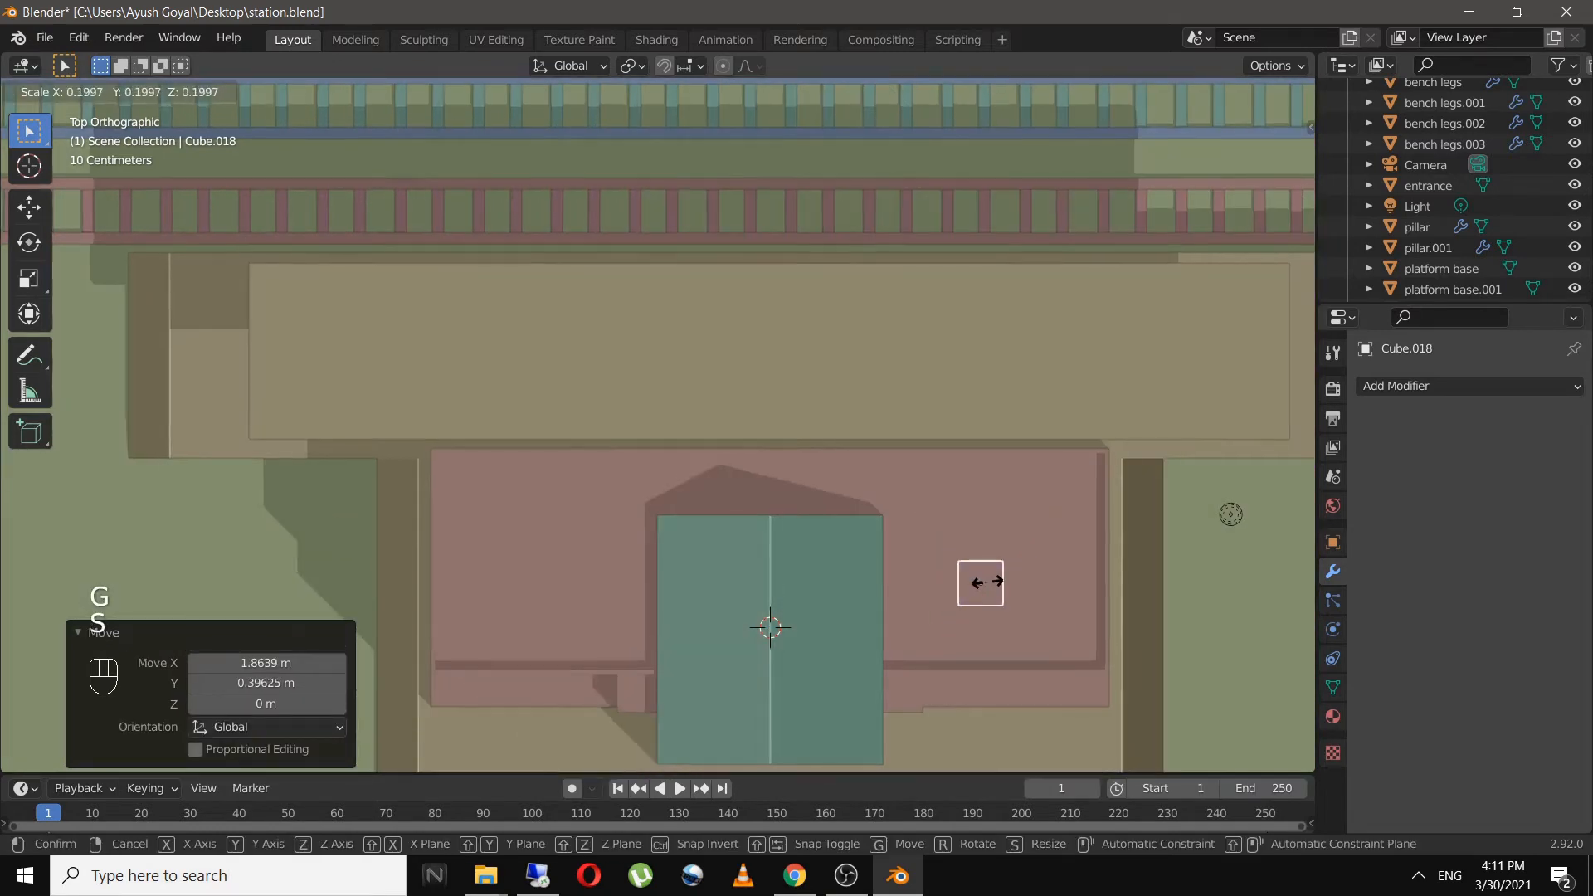
left_click(993, 591)
middle_click_drag(993, 591, 699, 507, "shift")
key("s")
left_click(874, 586)
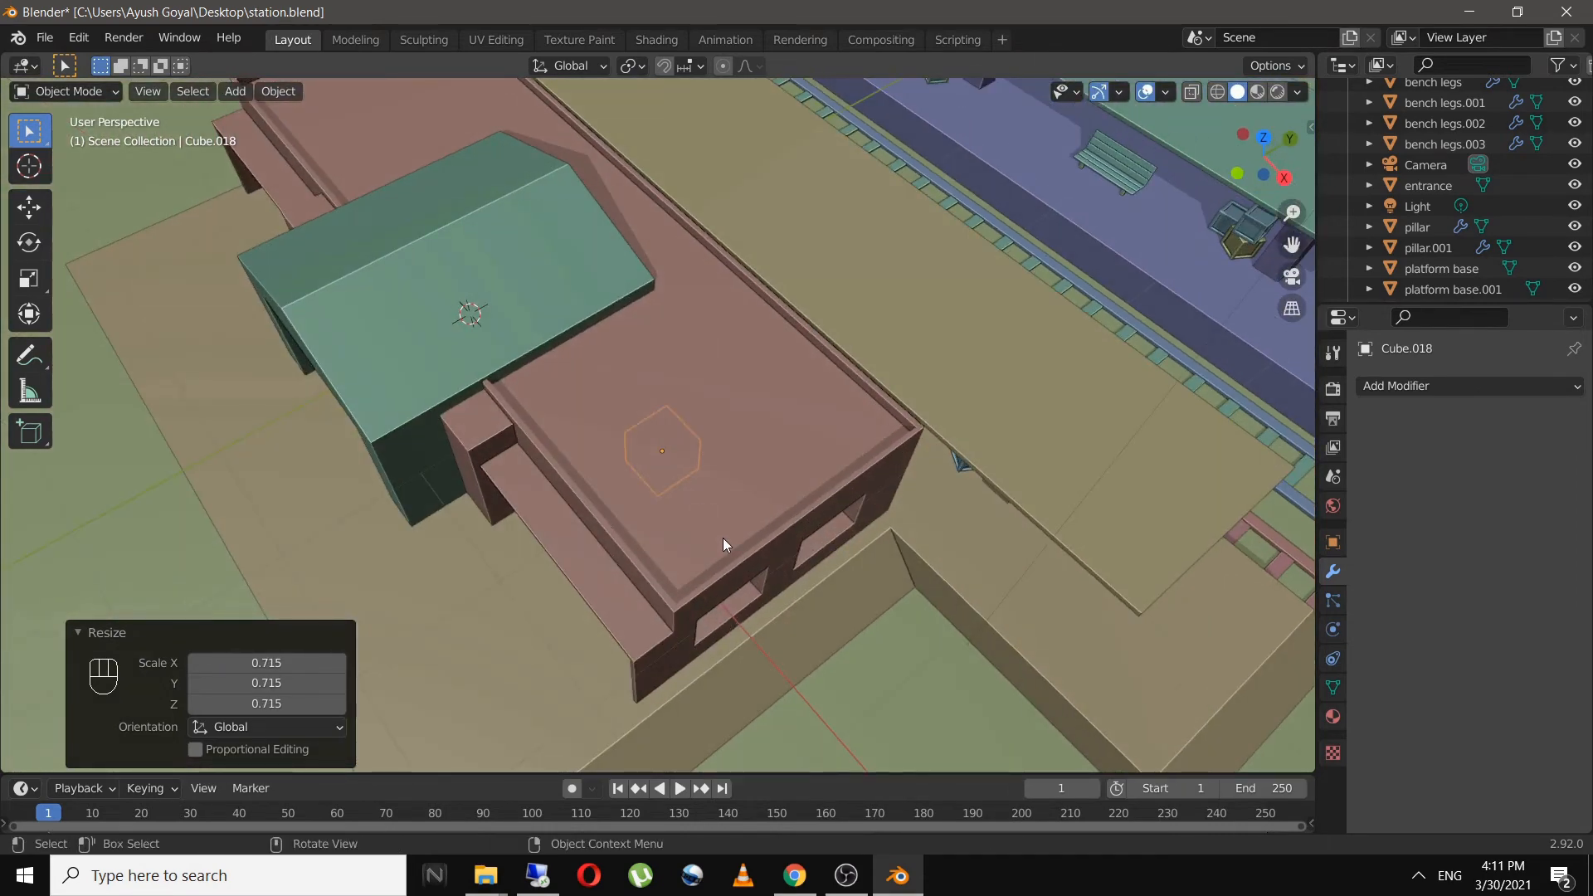
- Raise the cube about 0.54 m along Z so it pokes out of the roof, and scale it uniformly by about 0.69
key("g")
key("z")
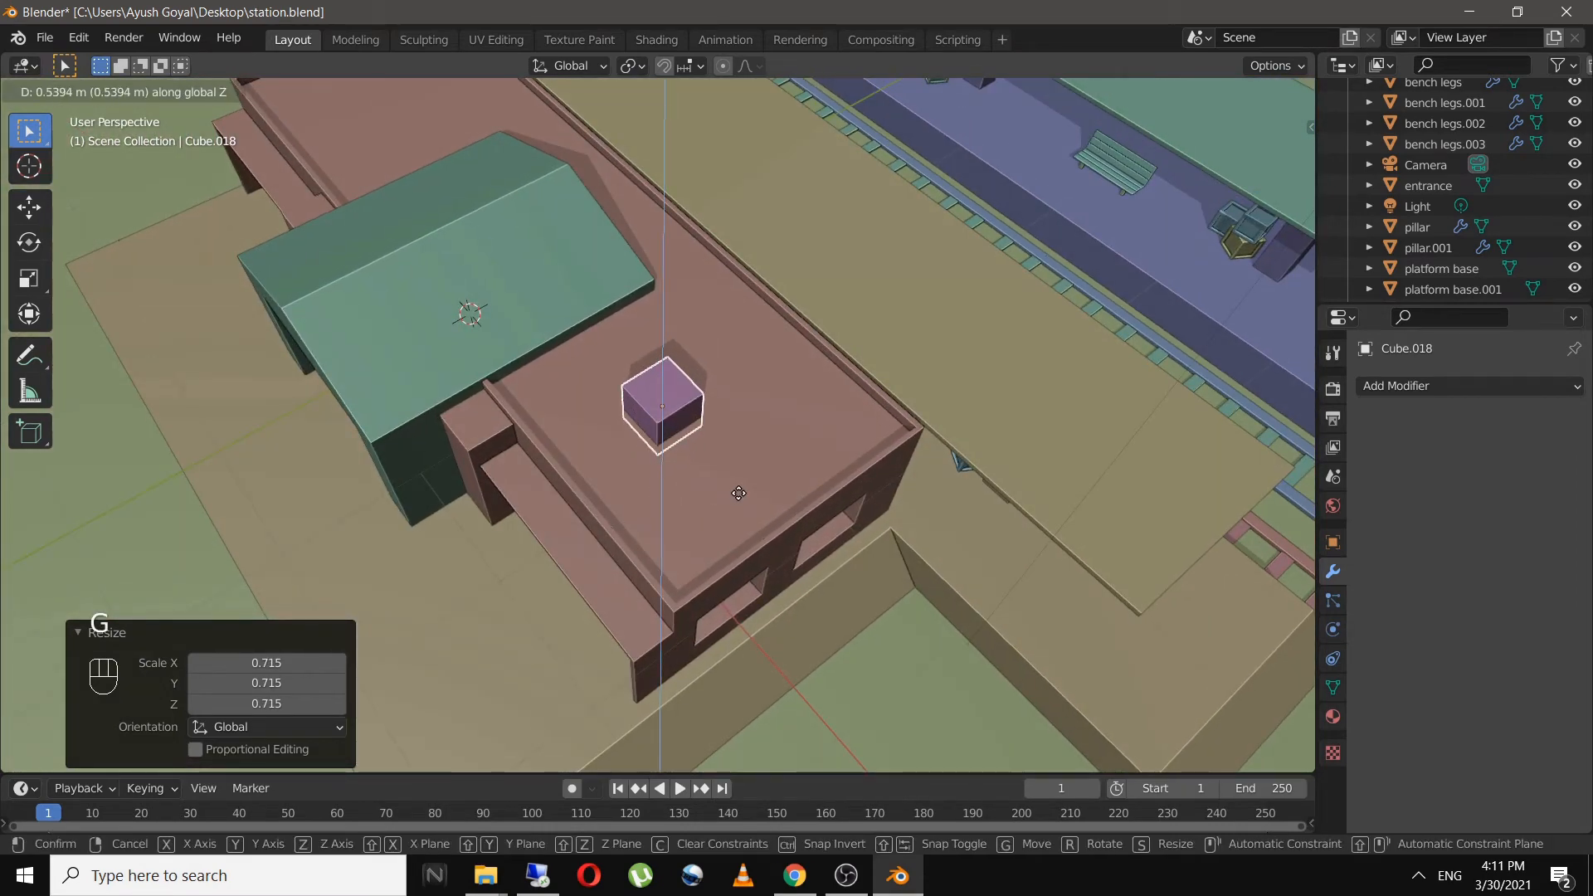
left_click(739, 493)
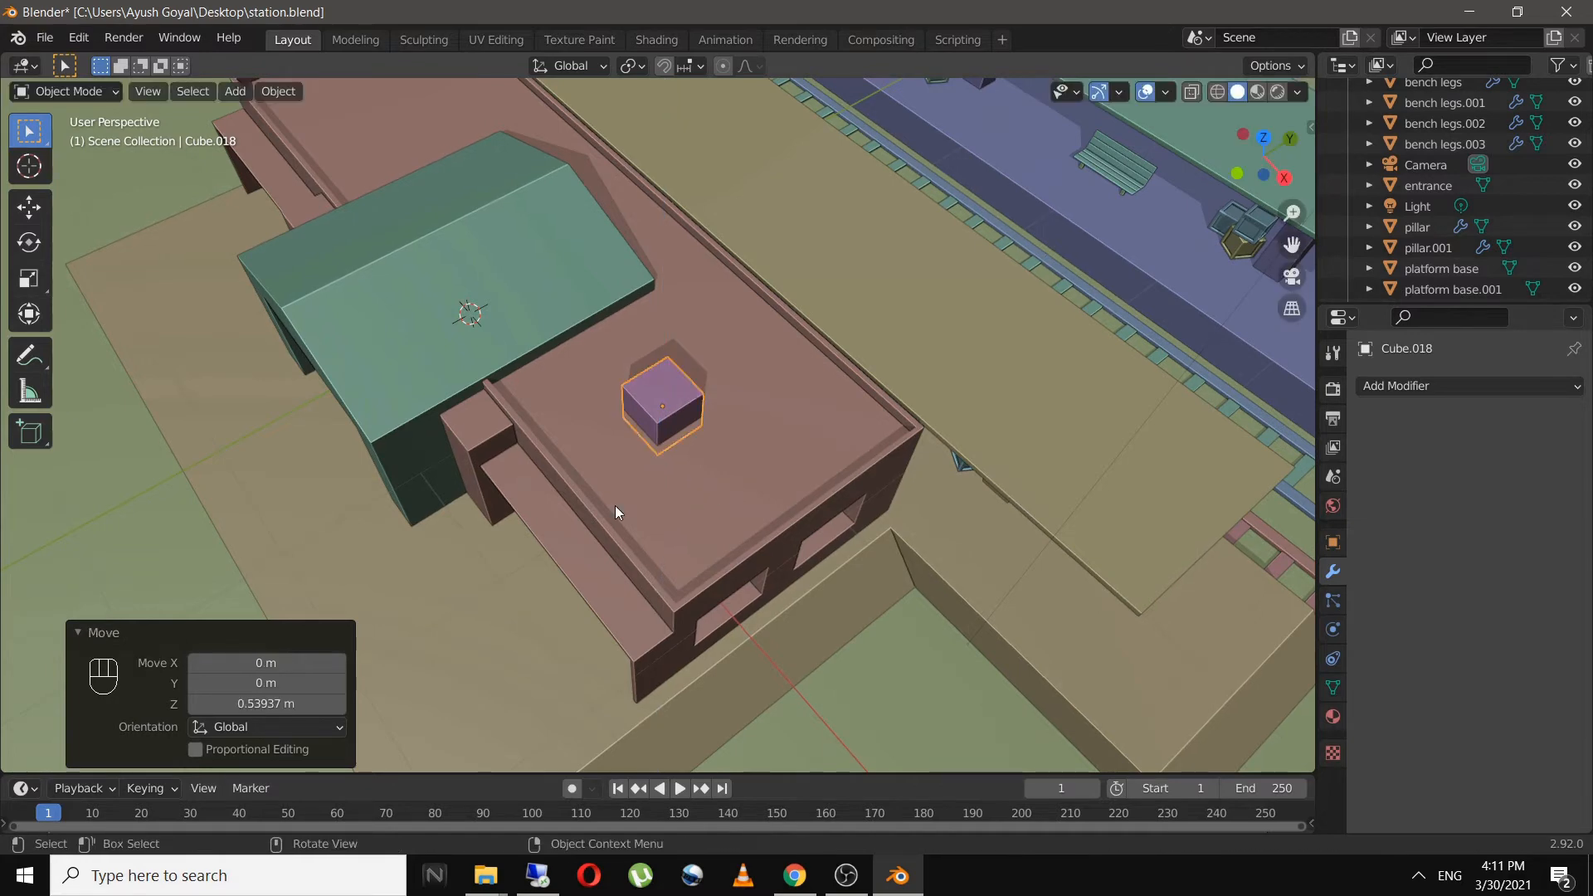
scroll(630, 485, "up", 6)
middle_click_drag(630, 485, 691, 487, "shift")
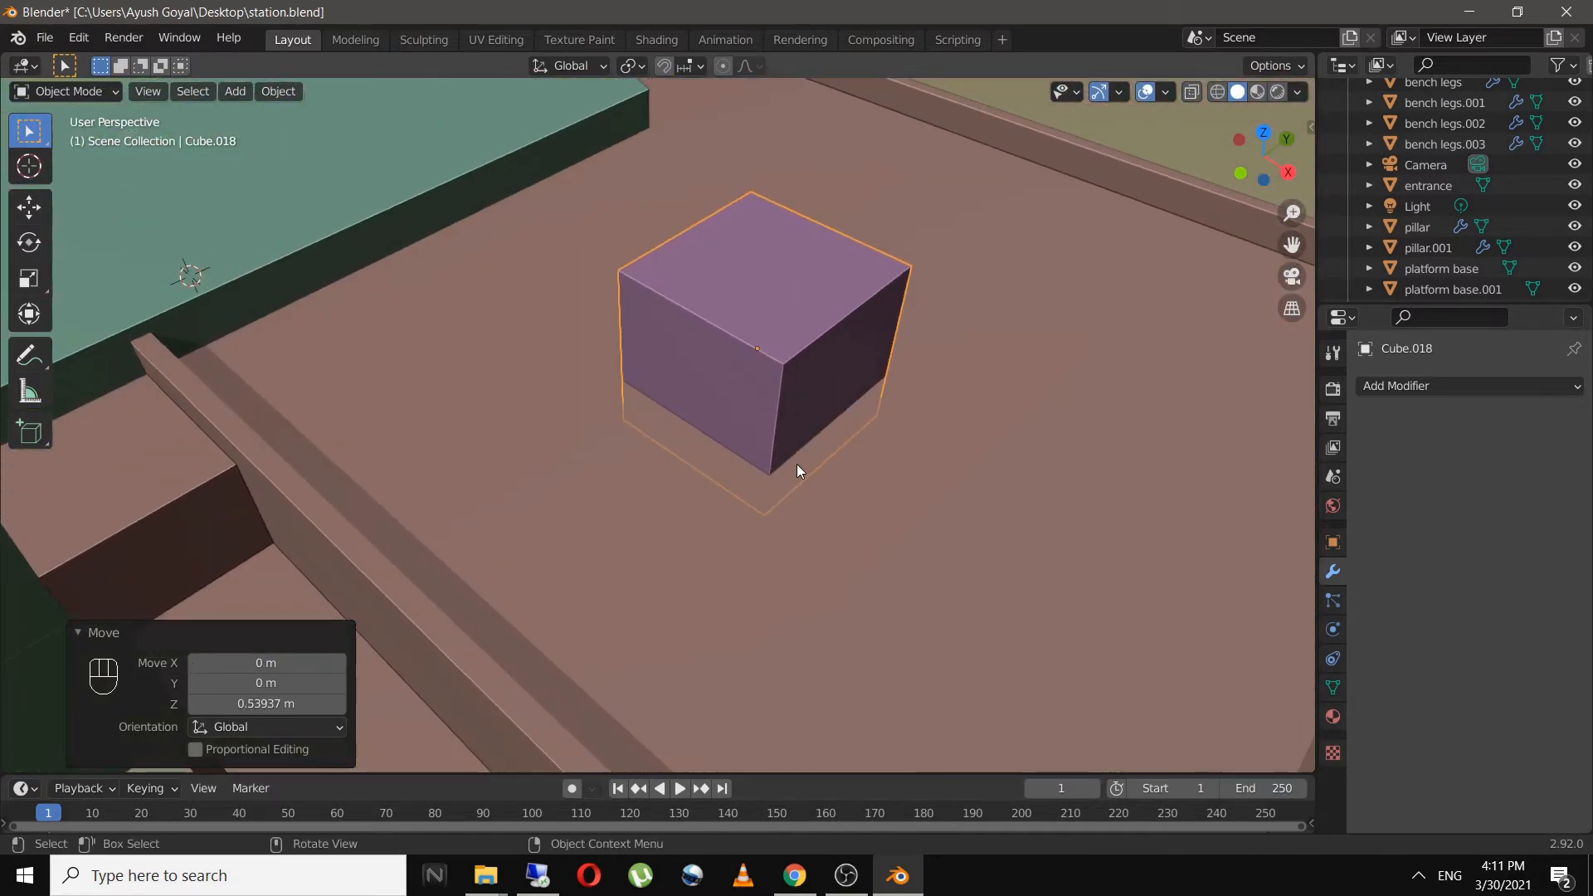
mouse_move(784, 414)
middle_mouse_down()
mouse_move(770, 237)
mouse_move(790, 435)
mouse_move(775, 416)
middle_mouse_up()
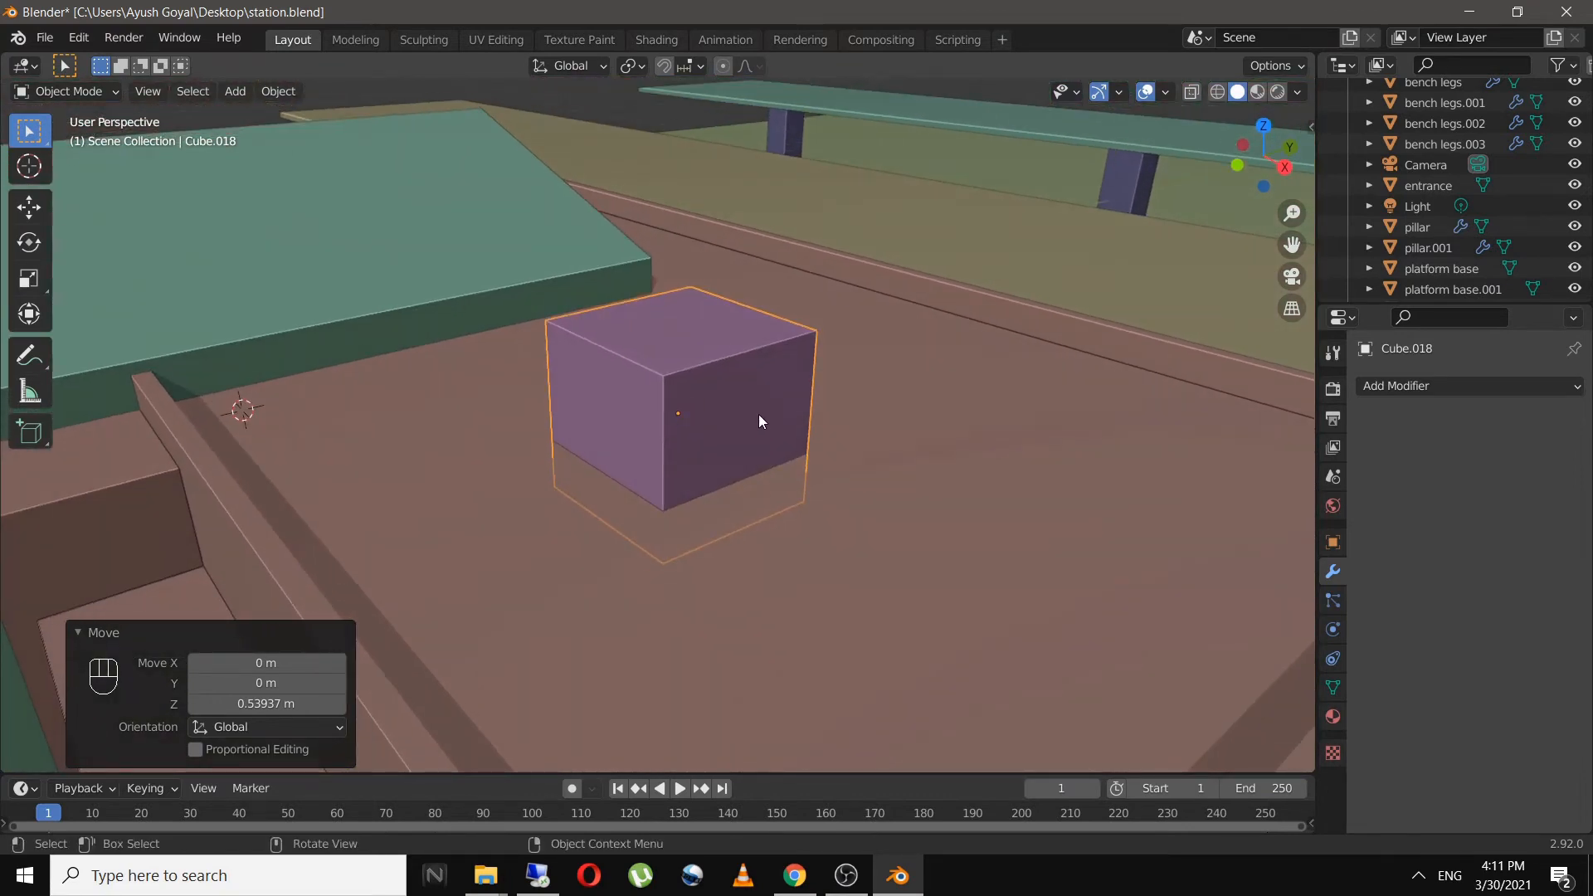
key("s")
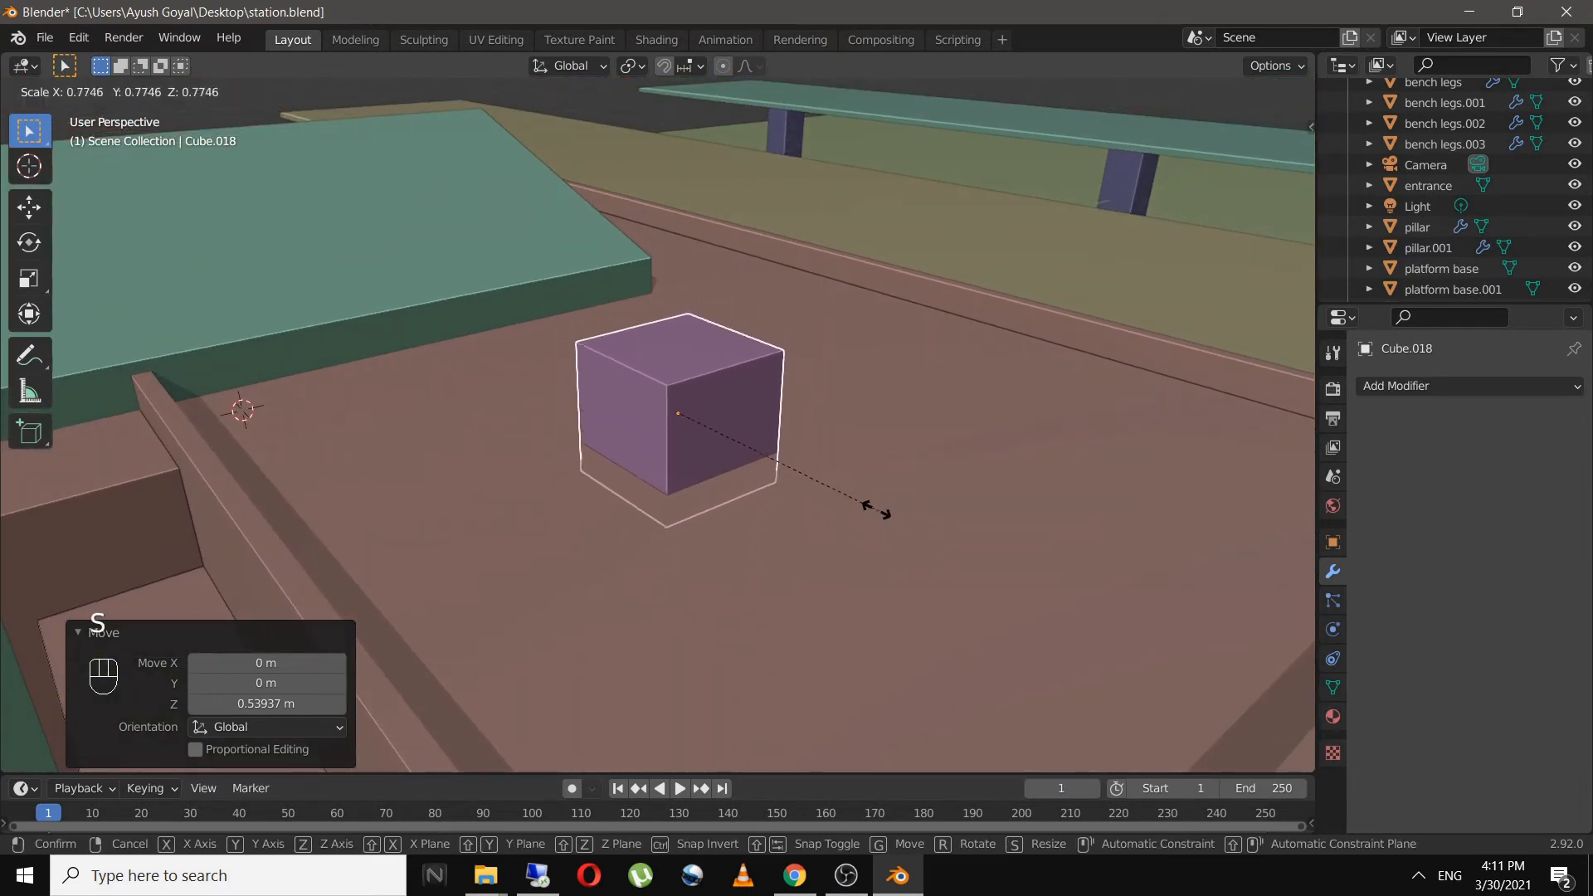
left_click(858, 504)
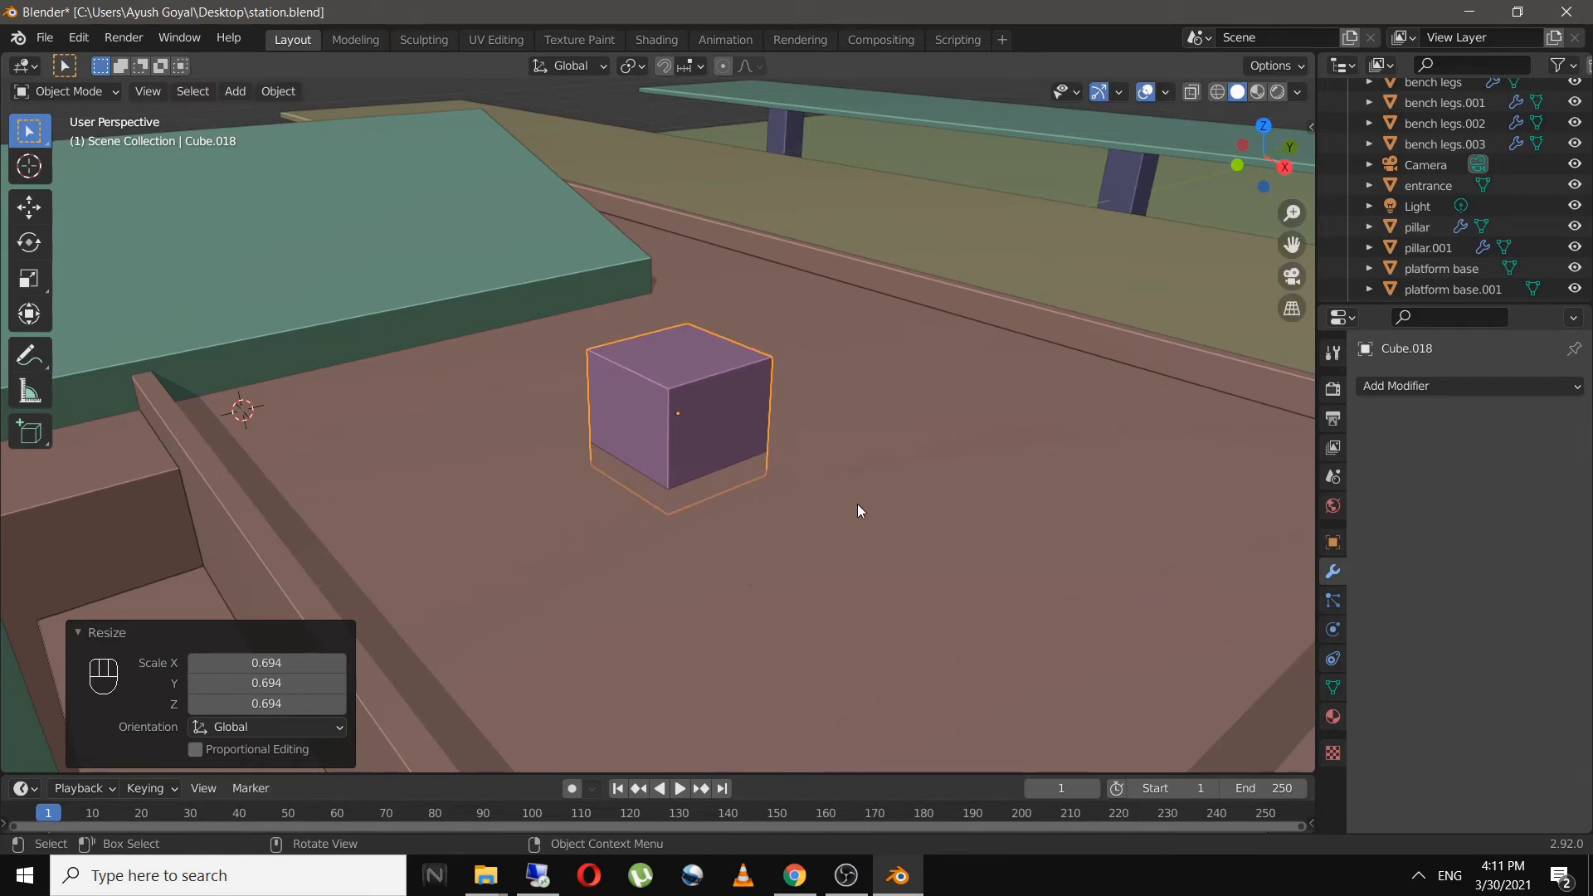
- Move the cube about 0.64 m along X and 0.82 m along Y towards the roof's platform-side corner, and raise it about 0.02 m
middle_click_drag(858, 504, 797, 498)
key("g")
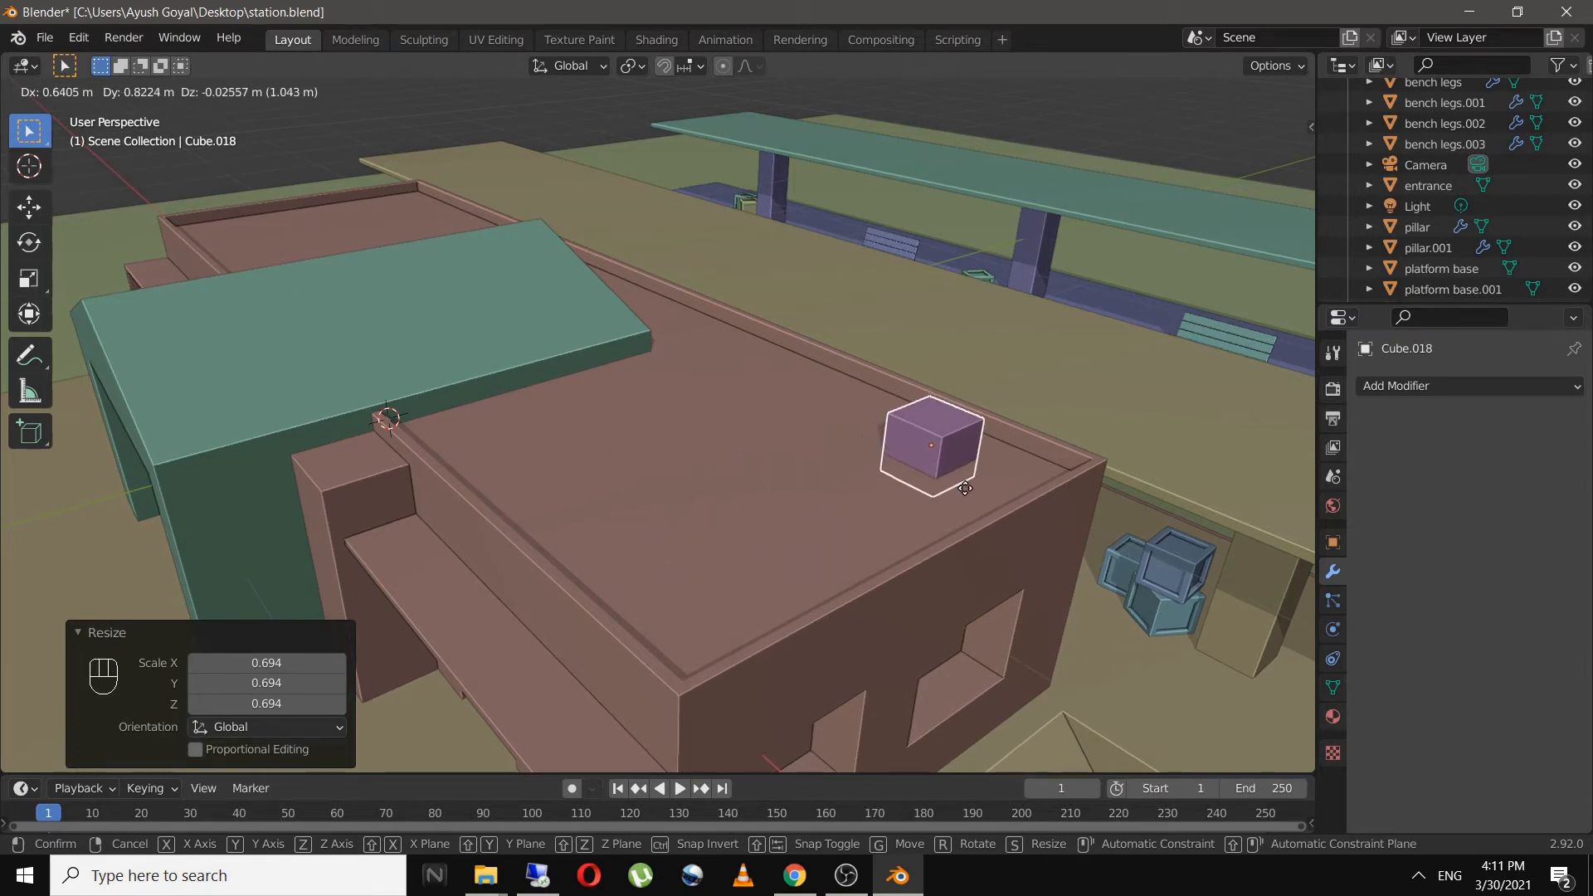
left_click(967, 490)
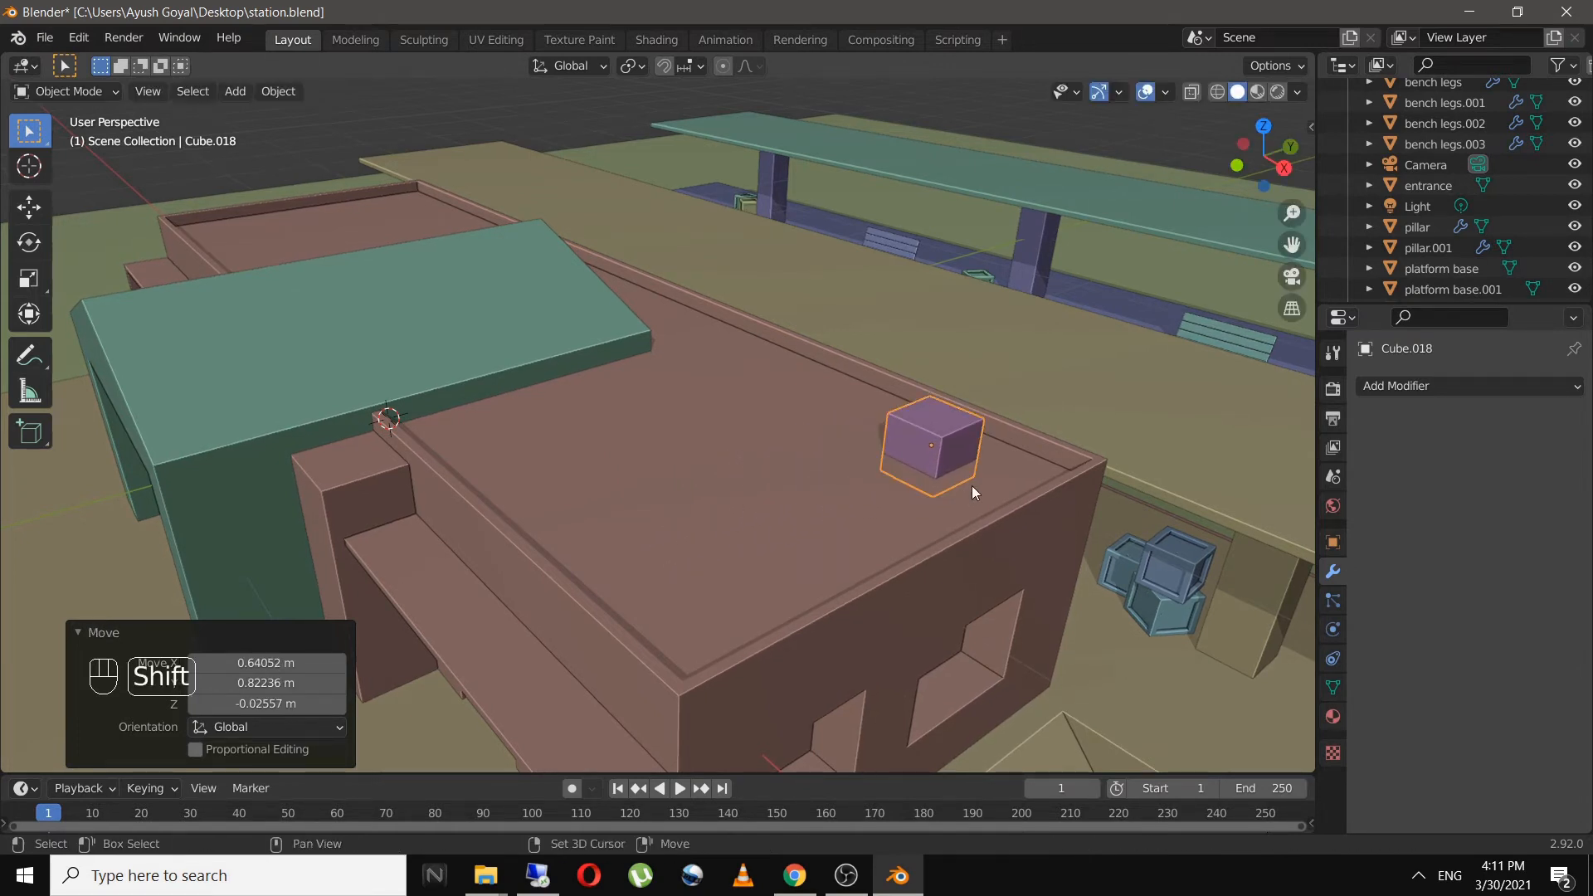
middle_click_drag(972, 485, 810, 464, "shift")
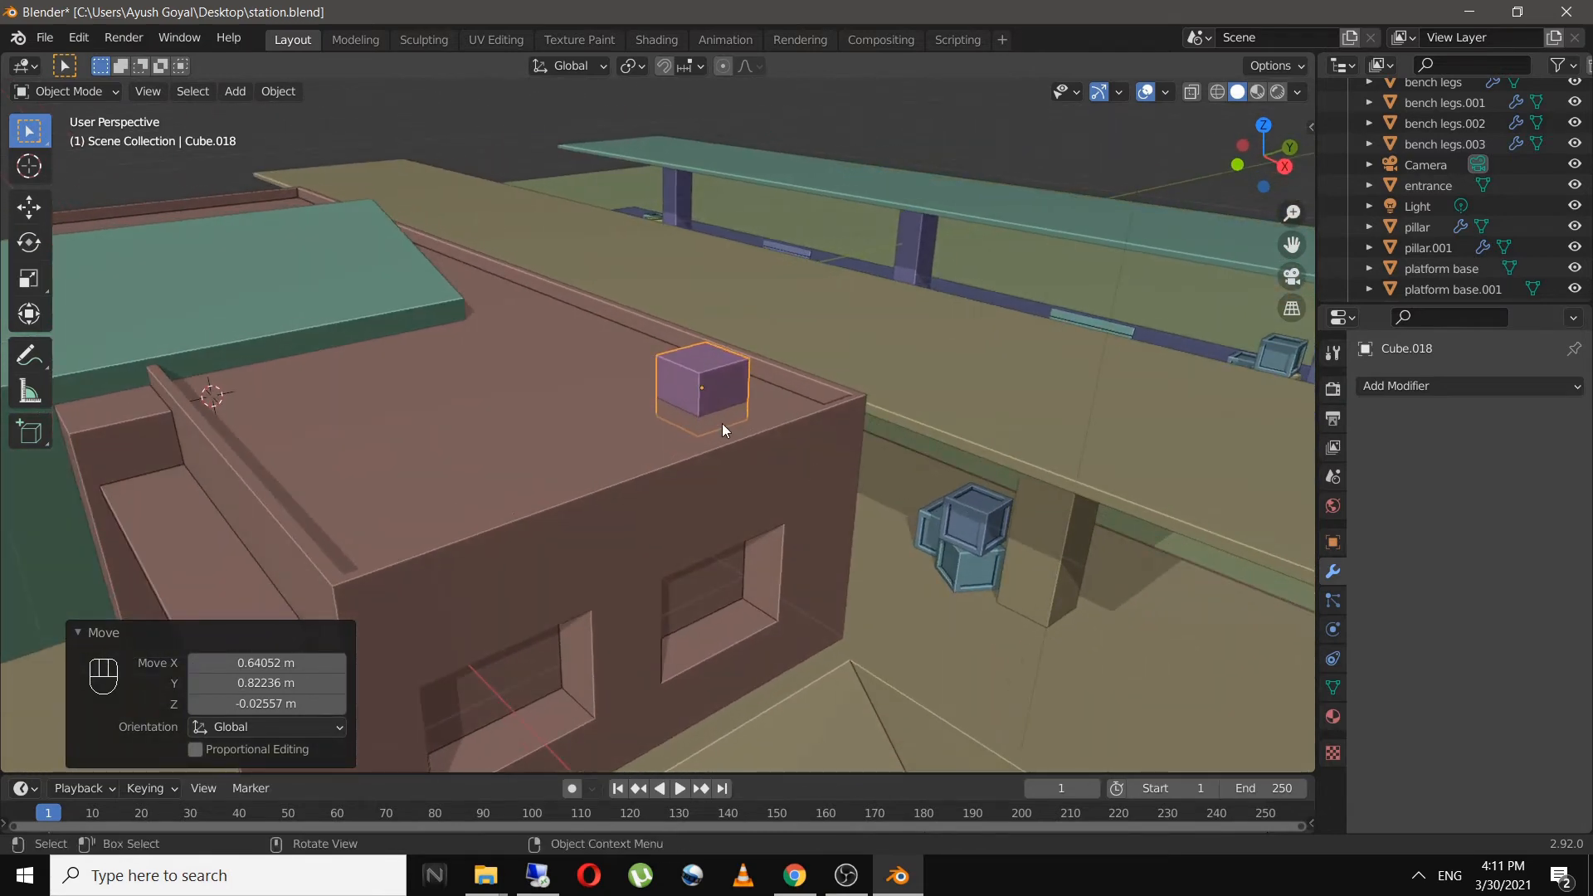
key("g")
key("z")
left_click(736, 382)
middle_click_drag(739, 406, 749, 463, "shift")
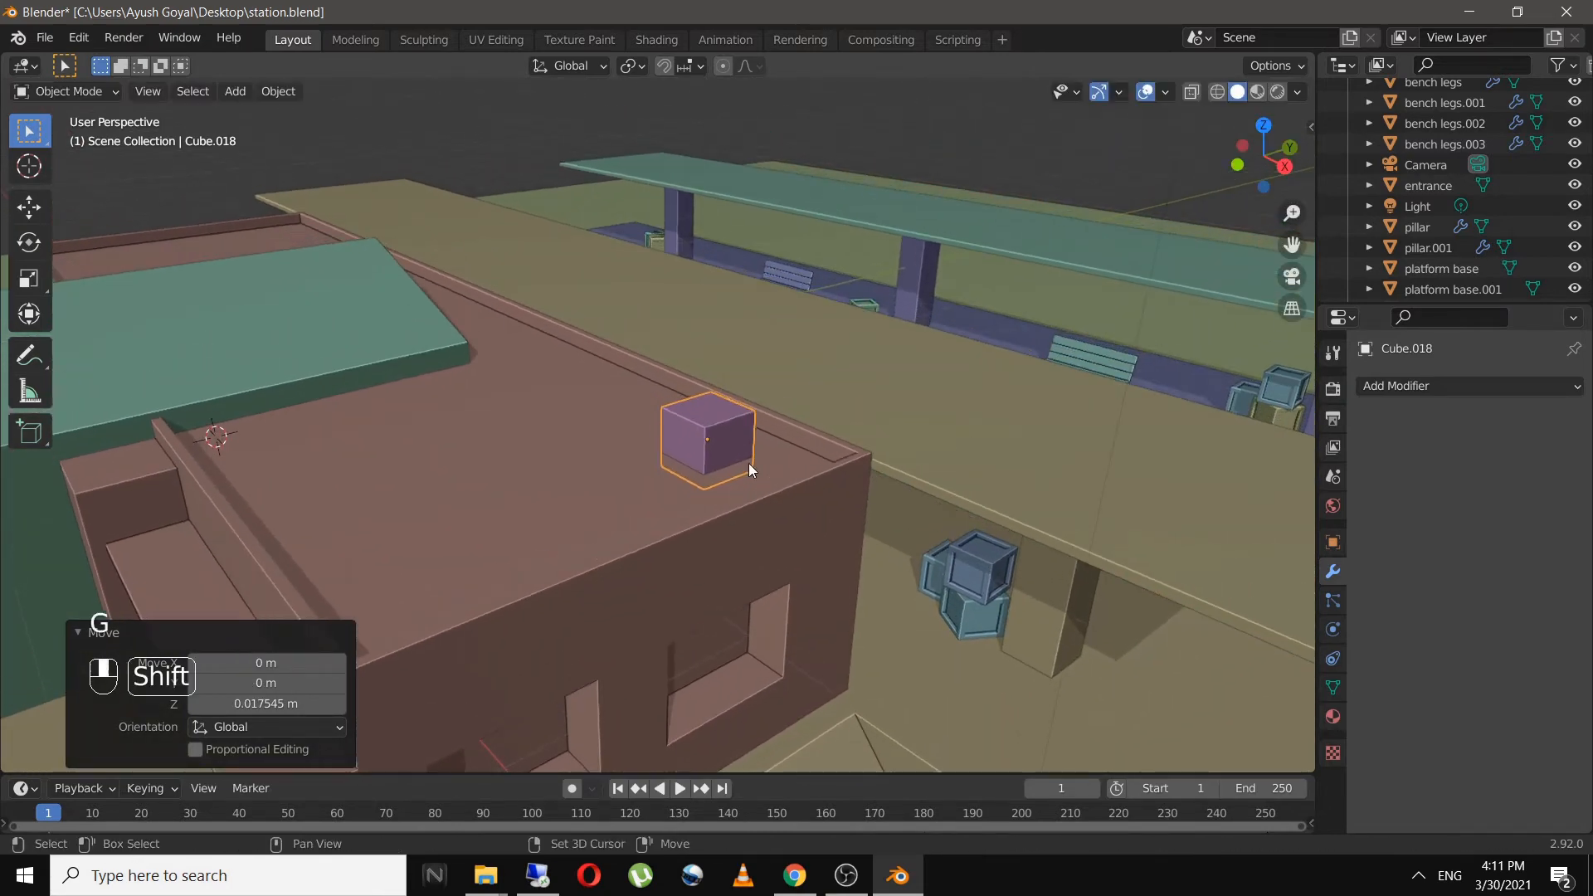
- Add a Bevel modifier with 4 segments to the roof cube
scroll(751, 473, "up", 5)
left_click(1391, 387)
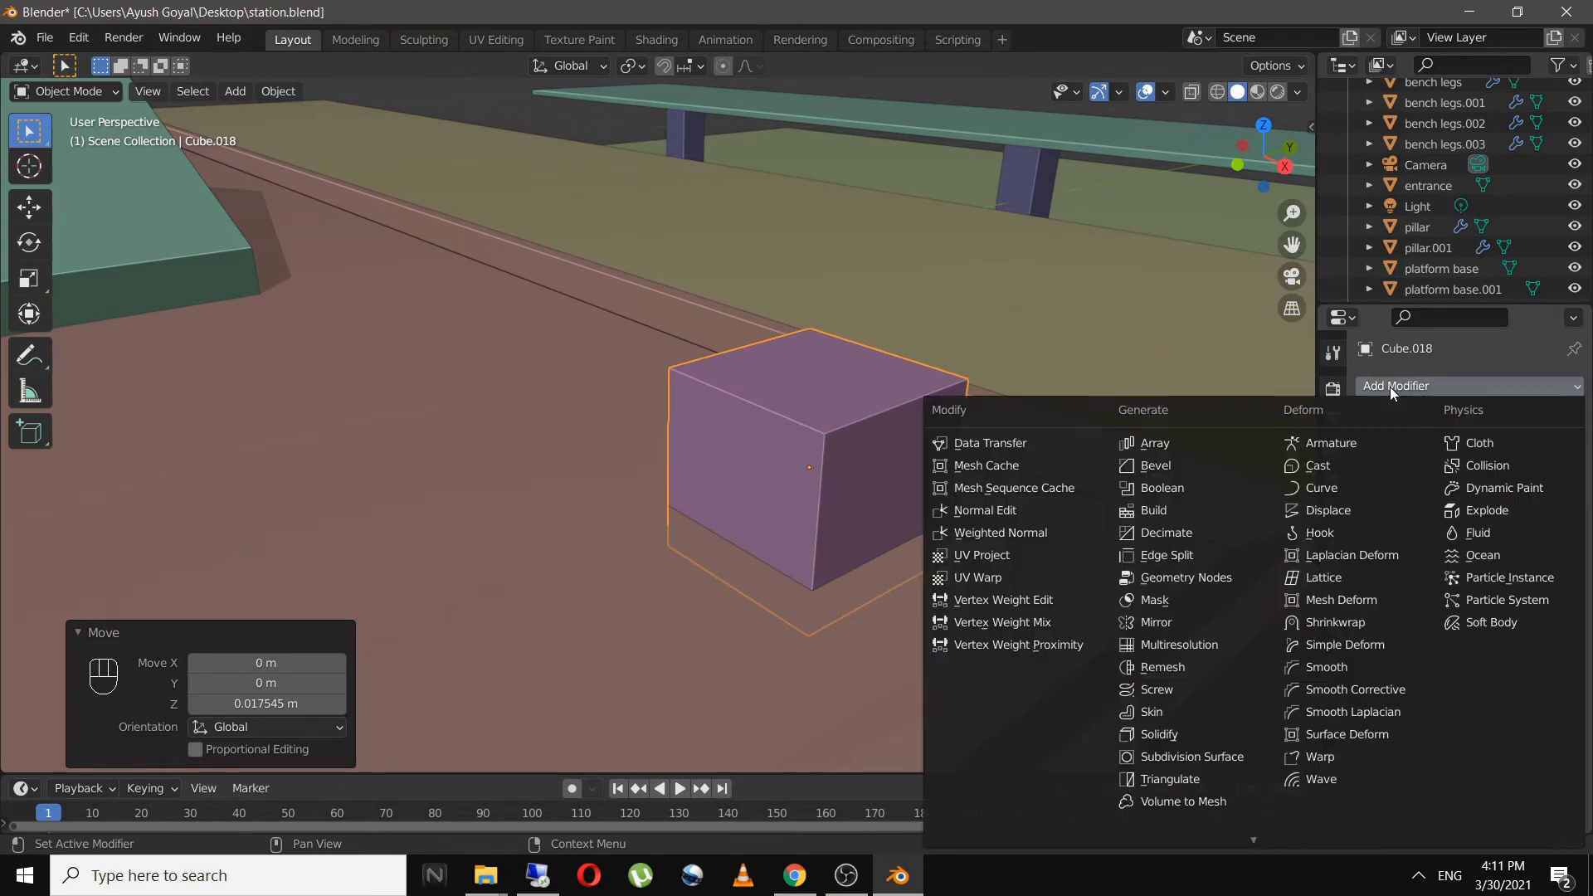
left_click(1198, 468)
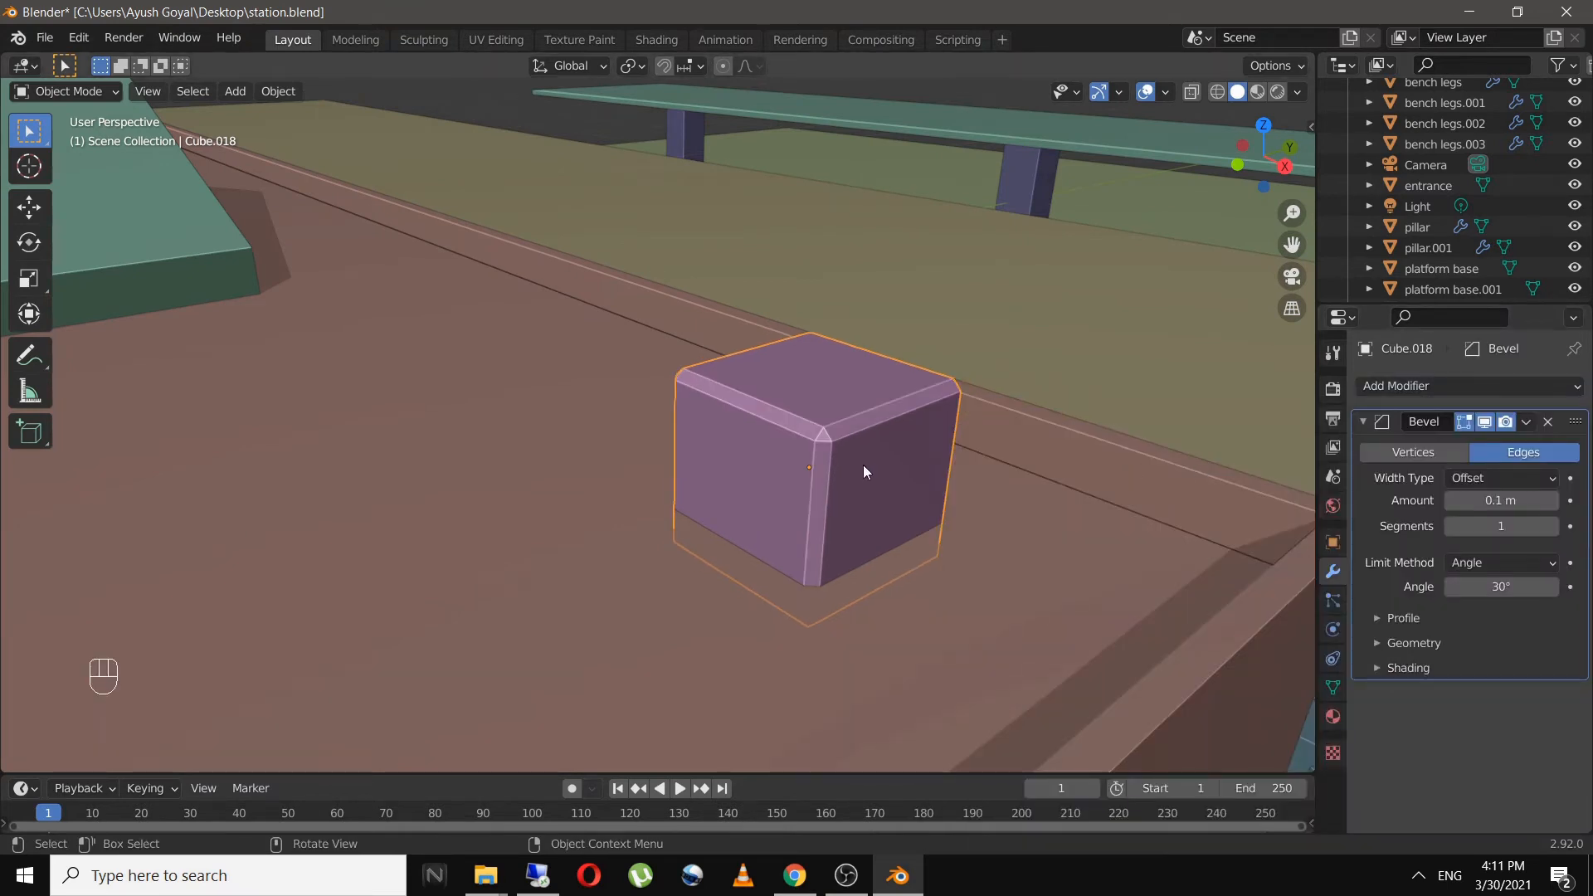
left_click(1552, 526)
left_click(1552, 526)
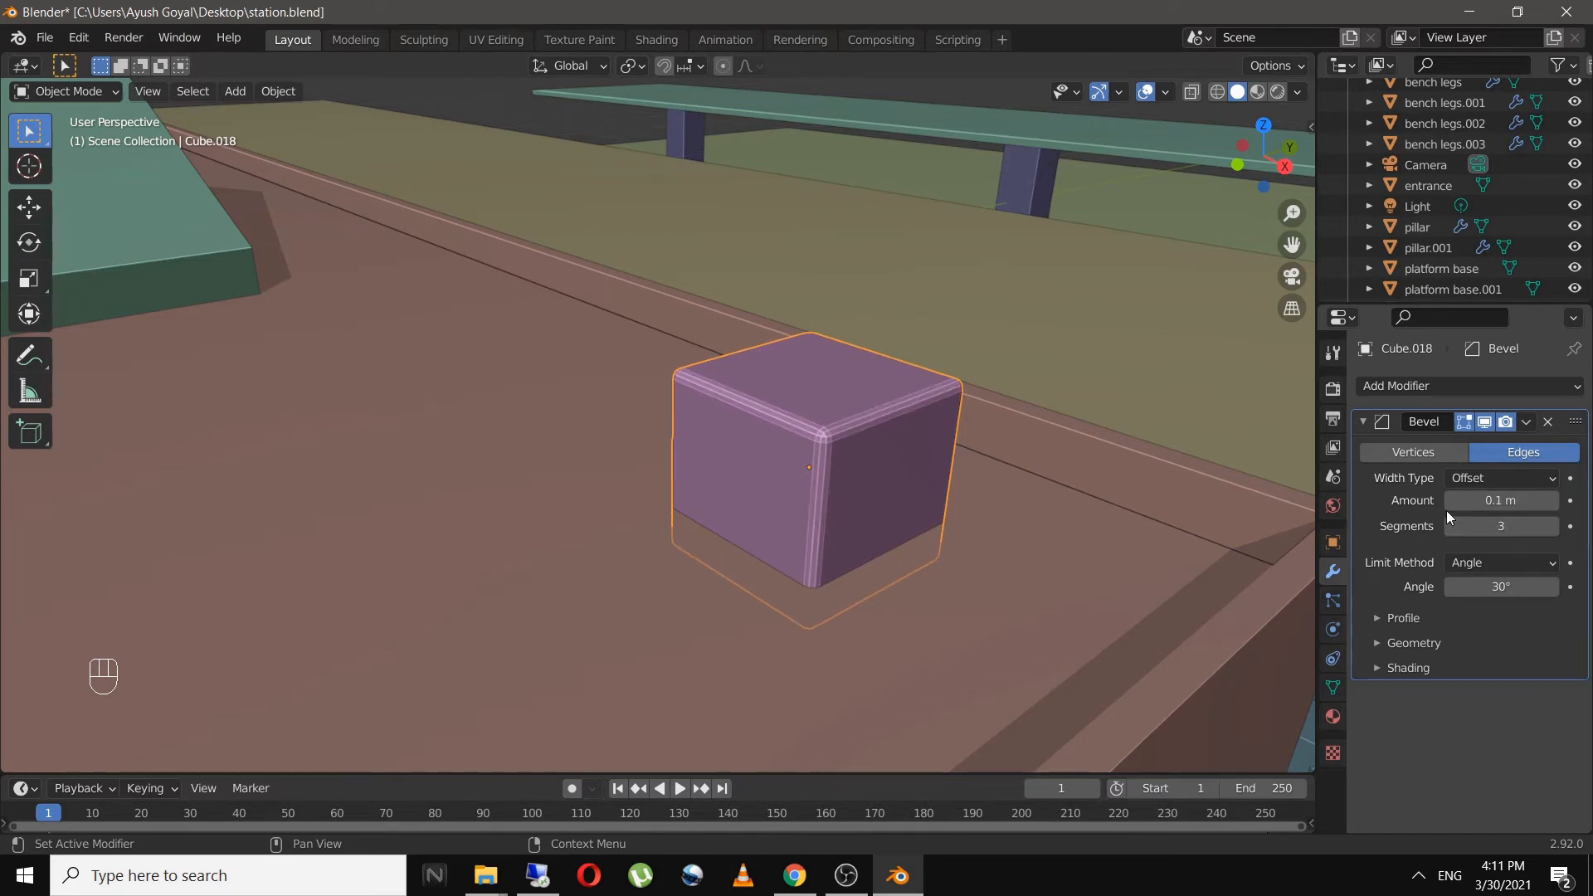
left_click(1555, 524)
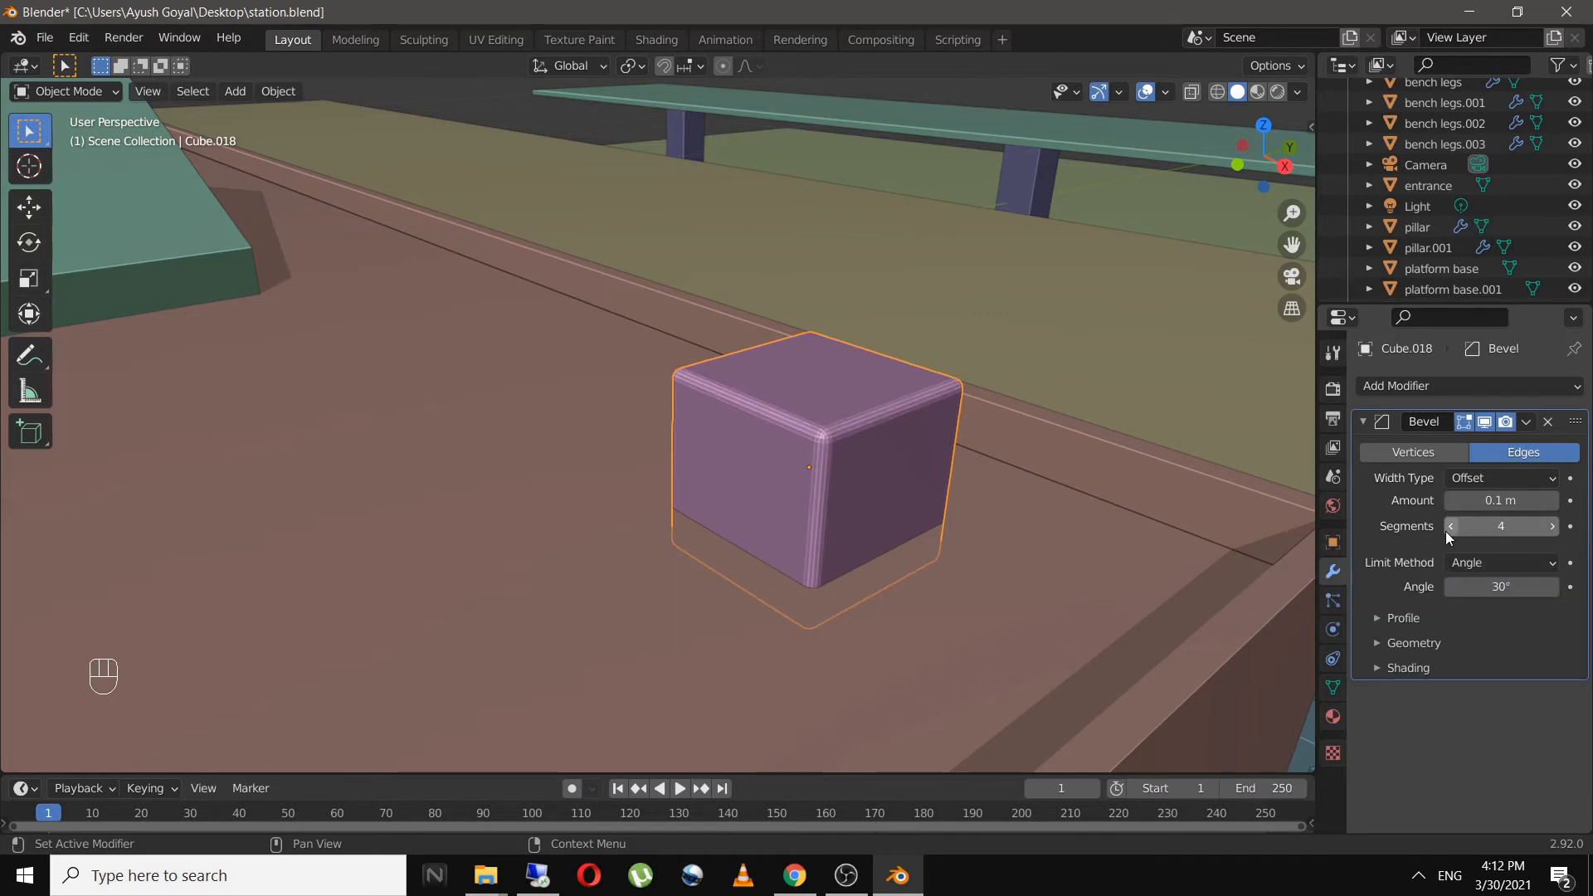
- Shade the roof cube smooth and enable Auto Smooth at 30° for its normals
left_click(849, 445)
left_click(850, 445)
right_click(850, 445)
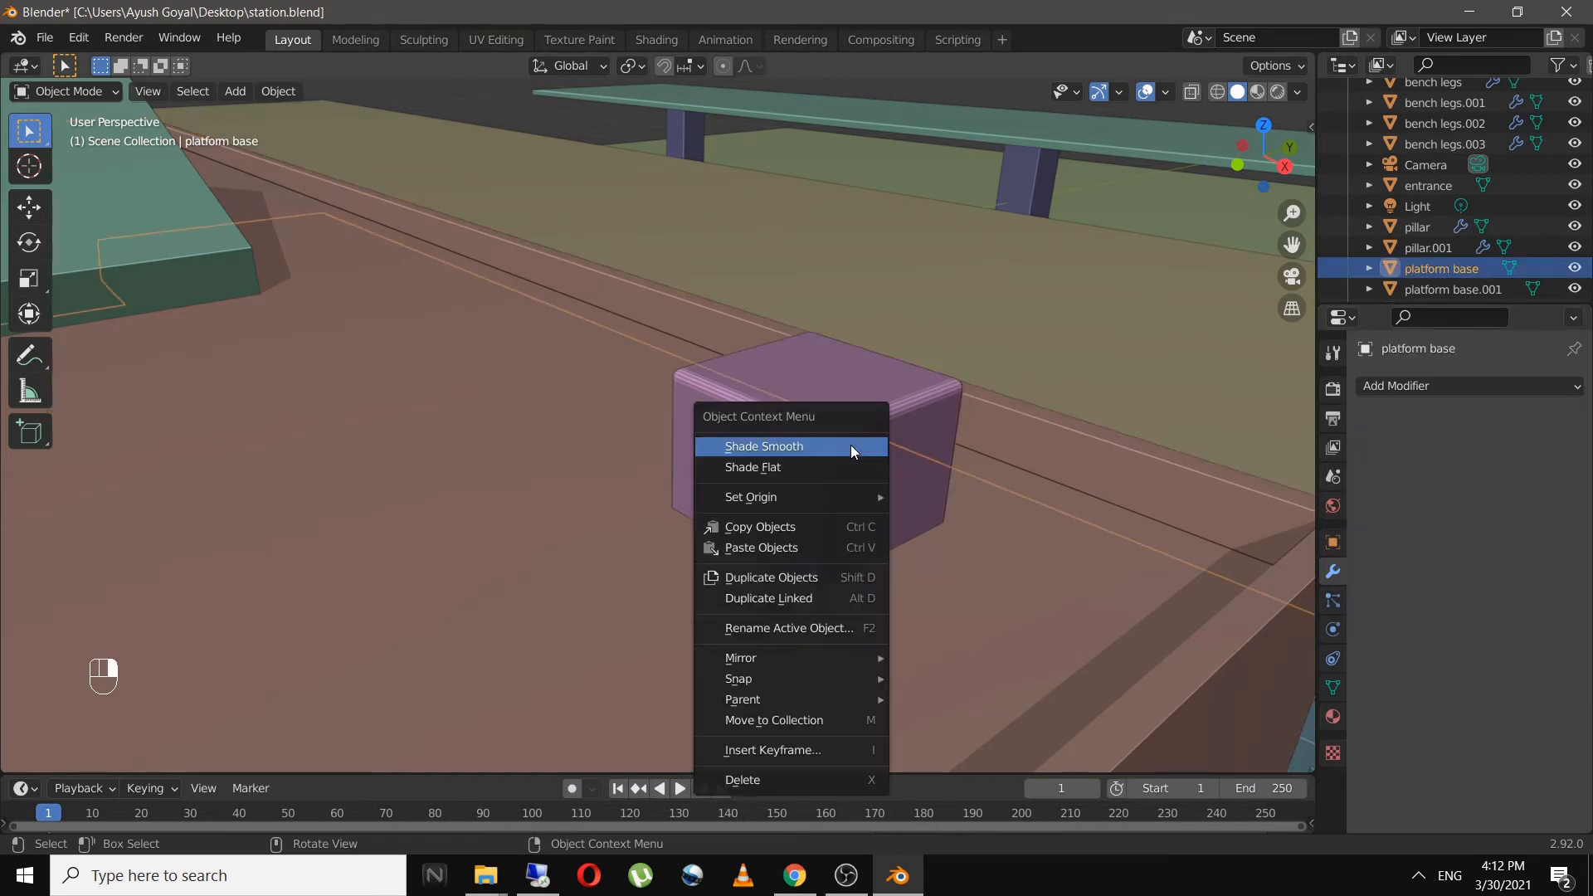
left_click(840, 450)
right_click(840, 451)
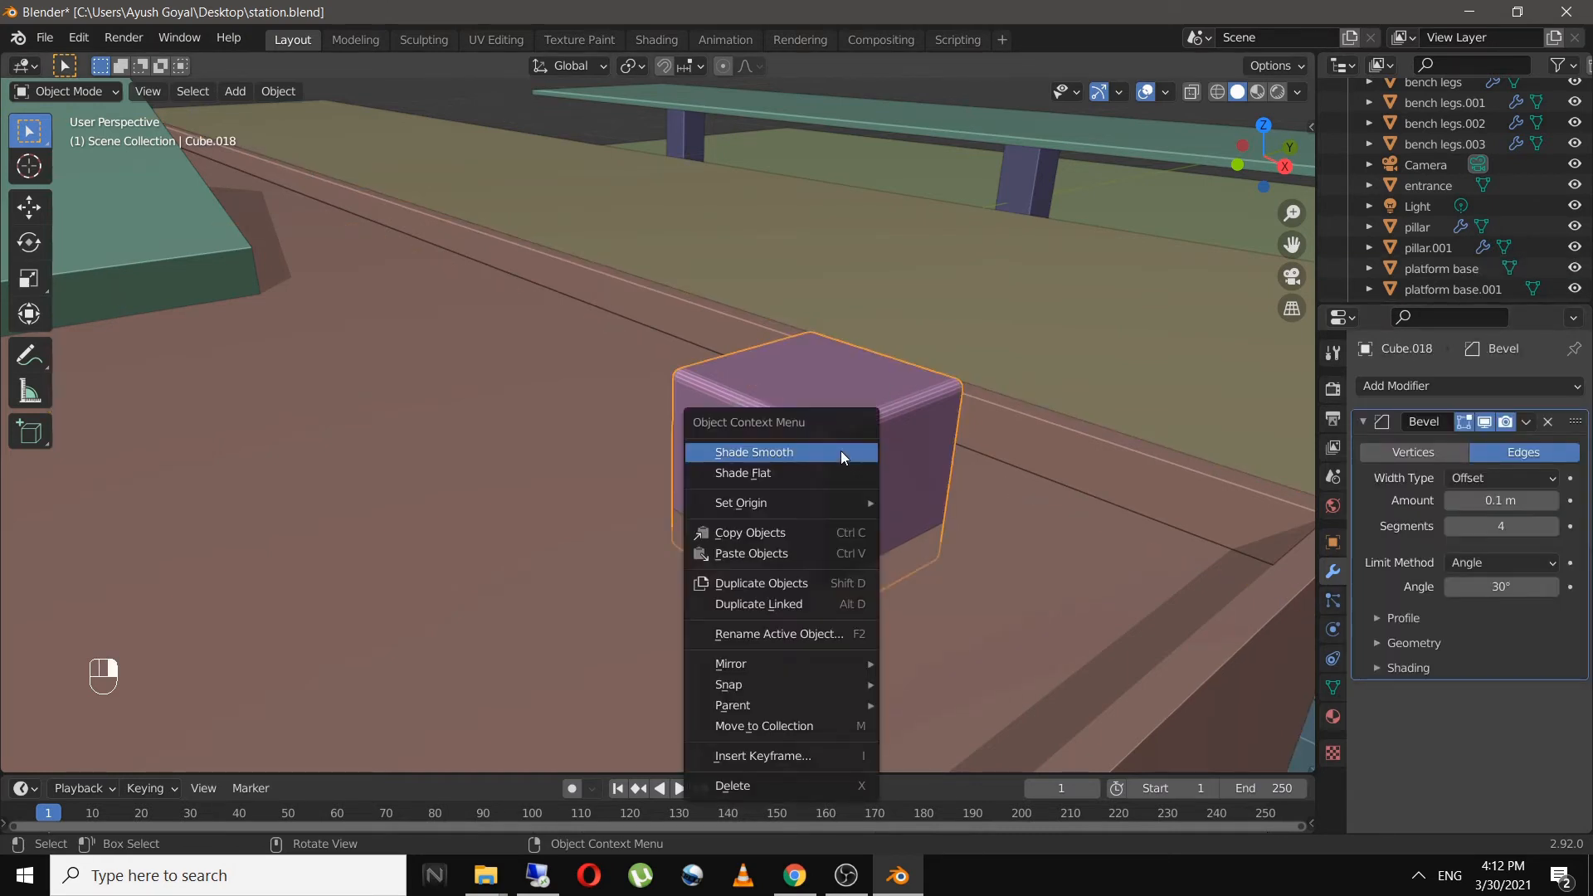
left_click(840, 450)
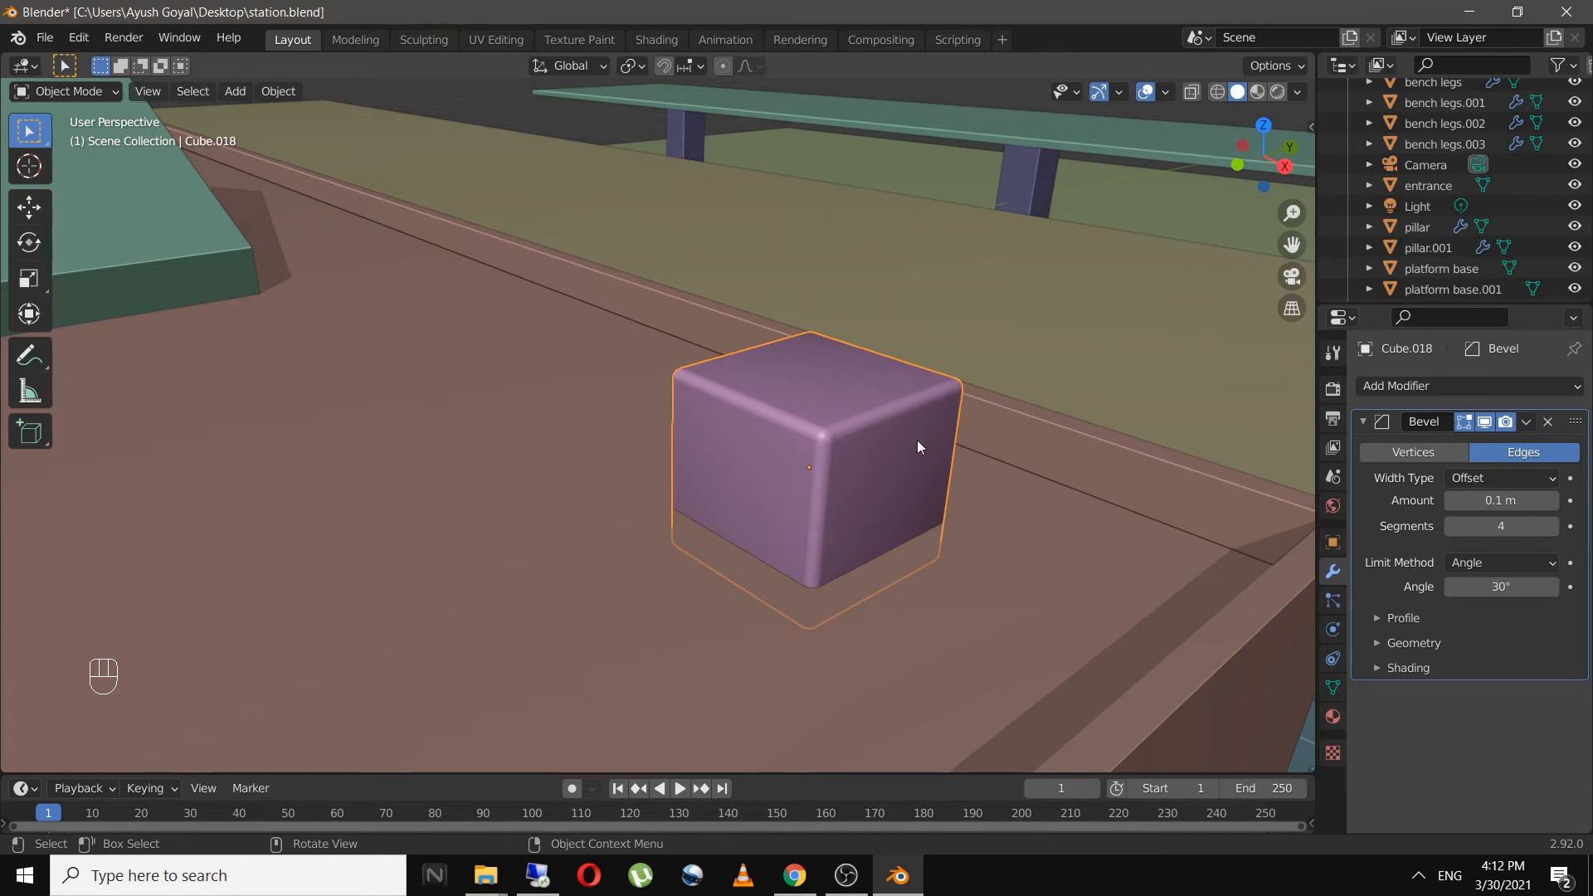
left_click(1333, 687)
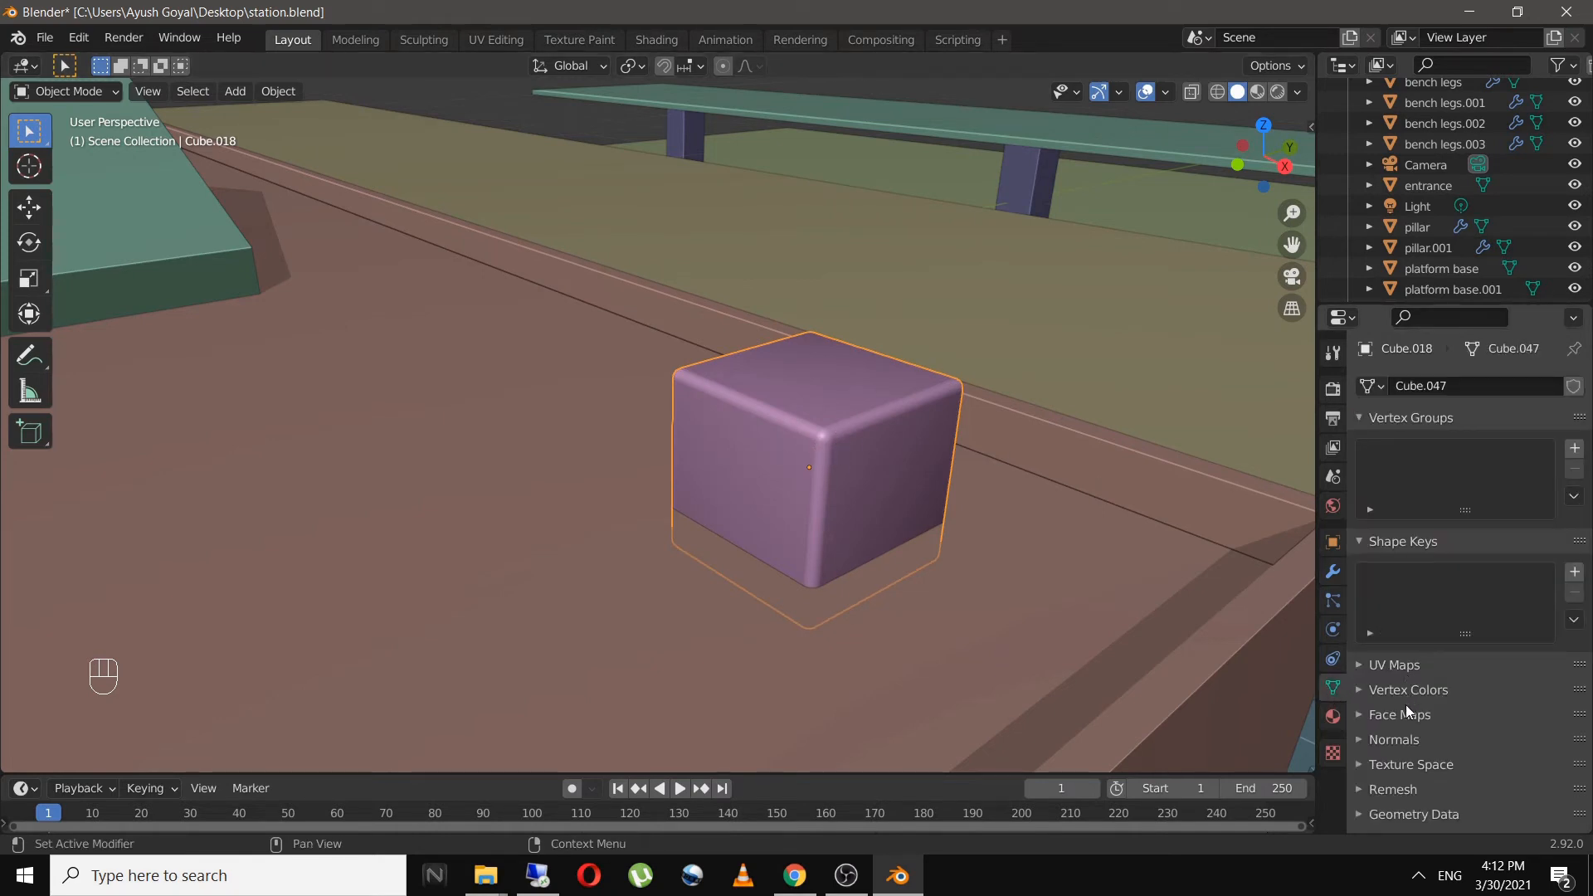
left_click(1397, 740)
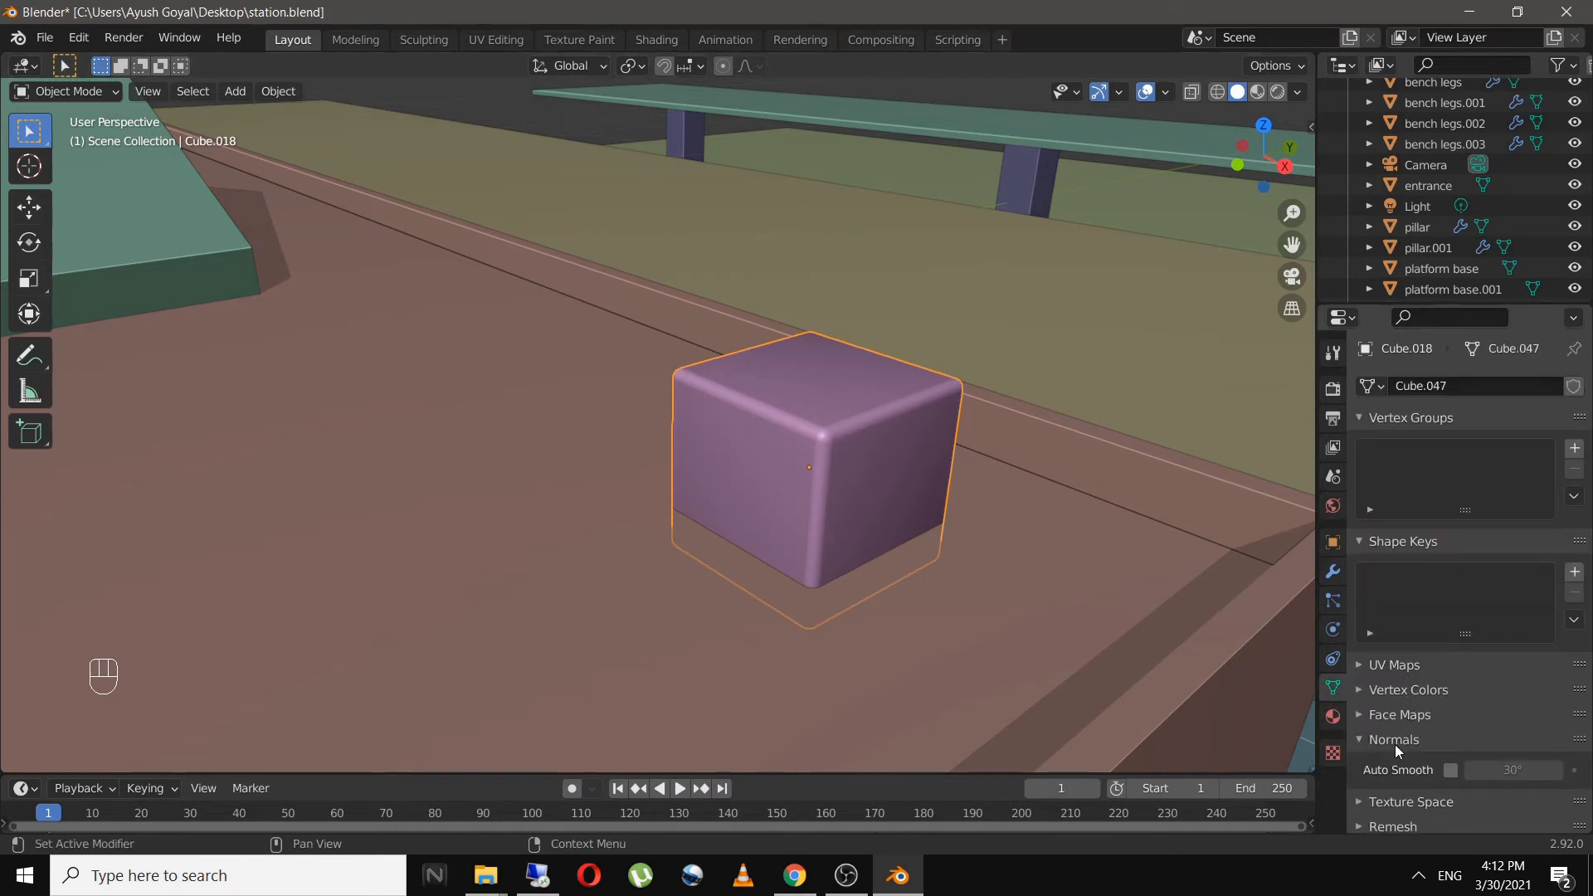
left_click(1450, 771)
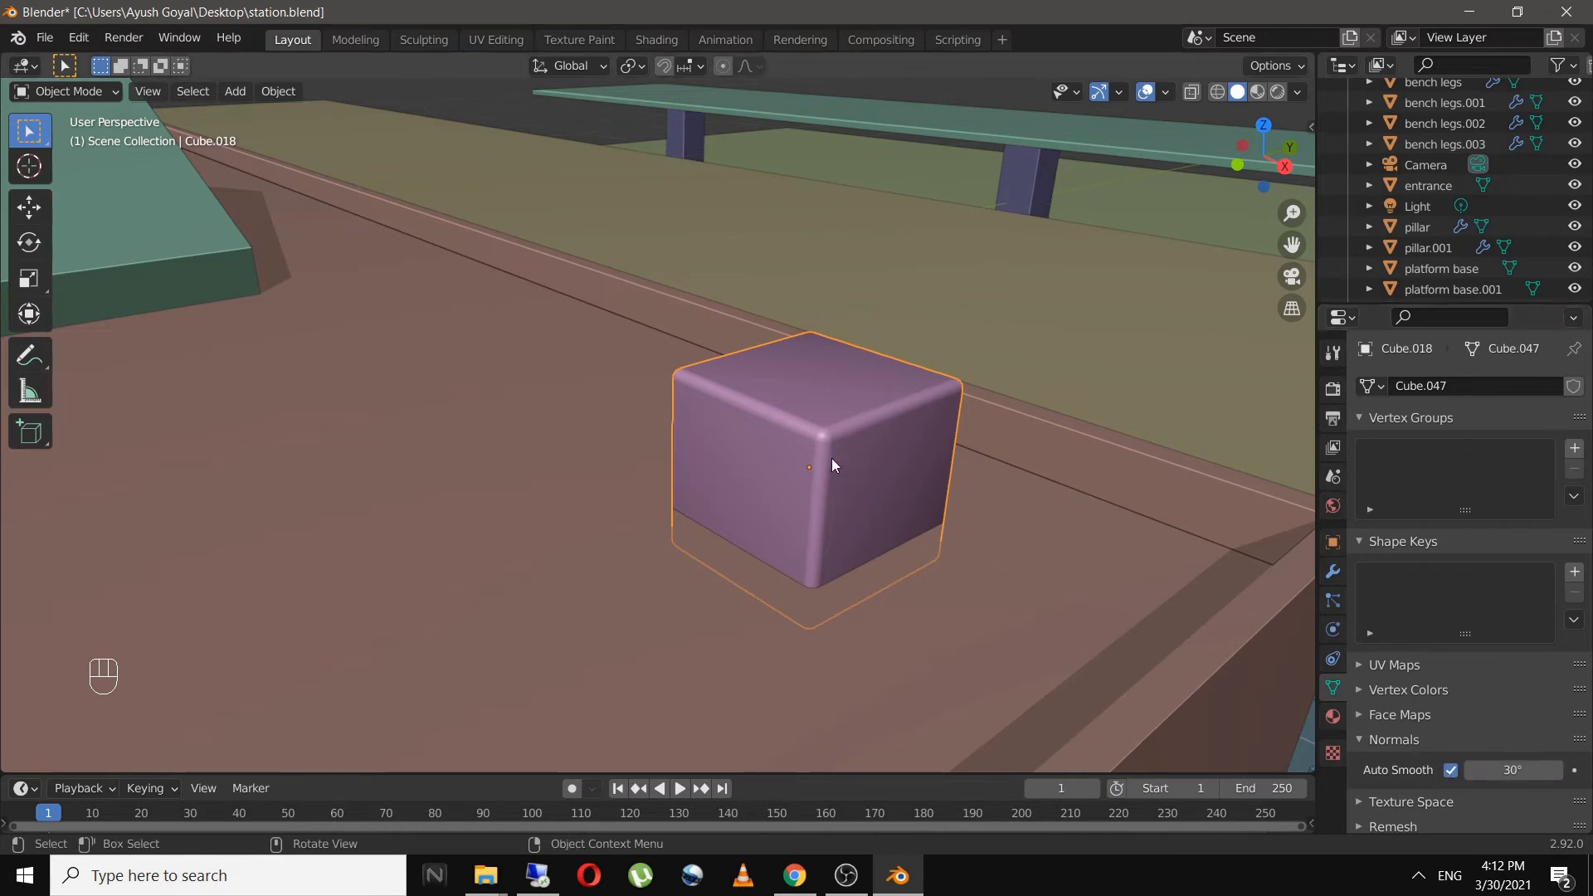
middle_click_drag(1039, 570, 935, 462)
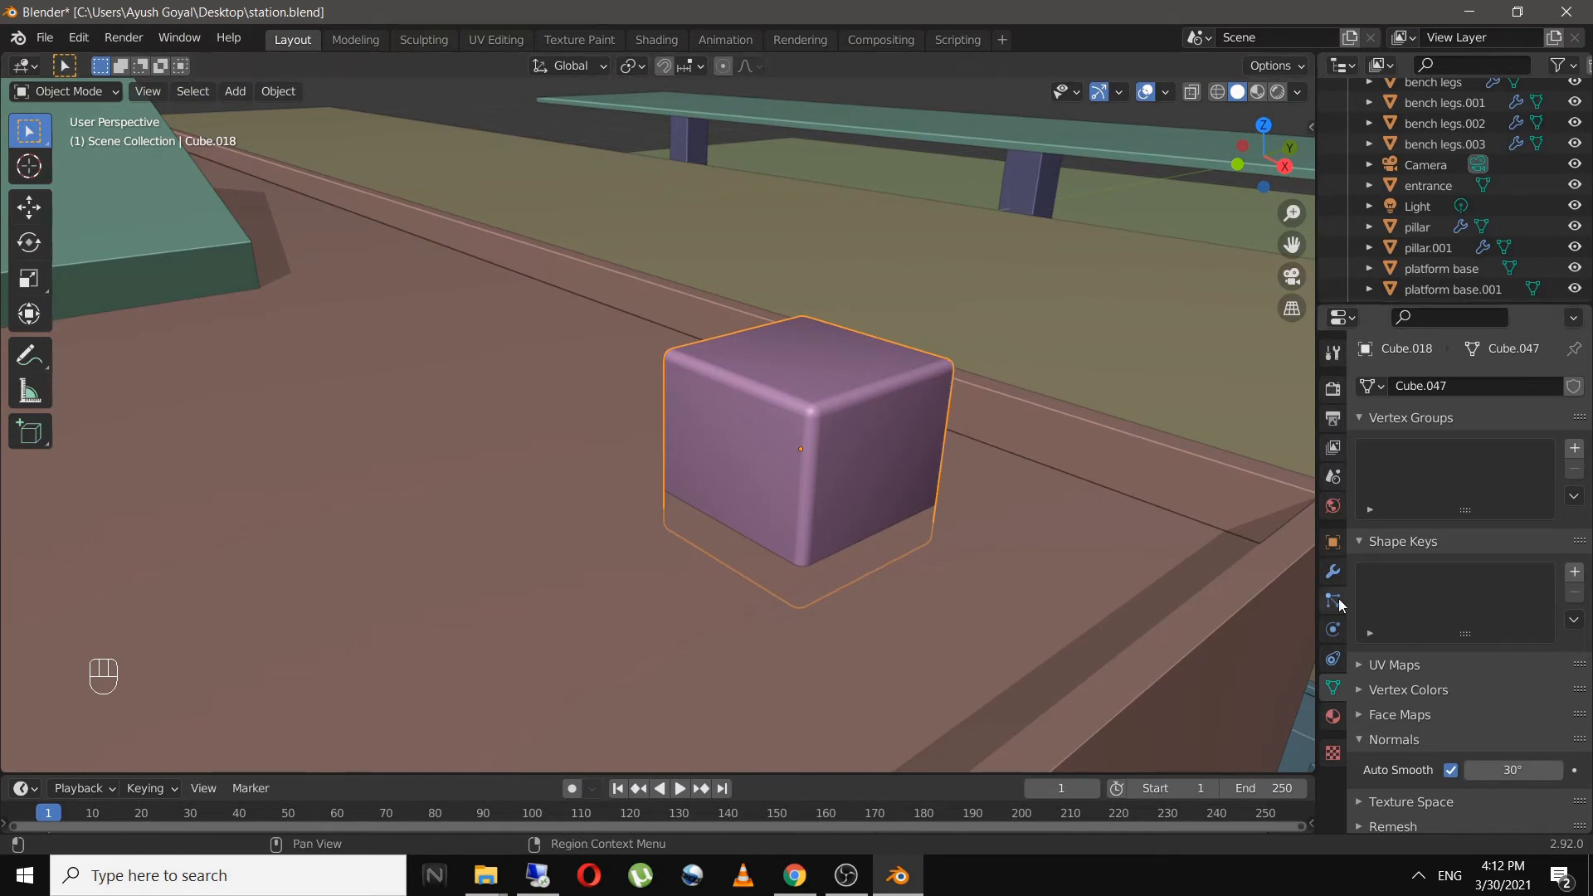
- Set the roof cube's bevel amount to 0.12 m and check its look on the station roof
left_click(1334, 572)
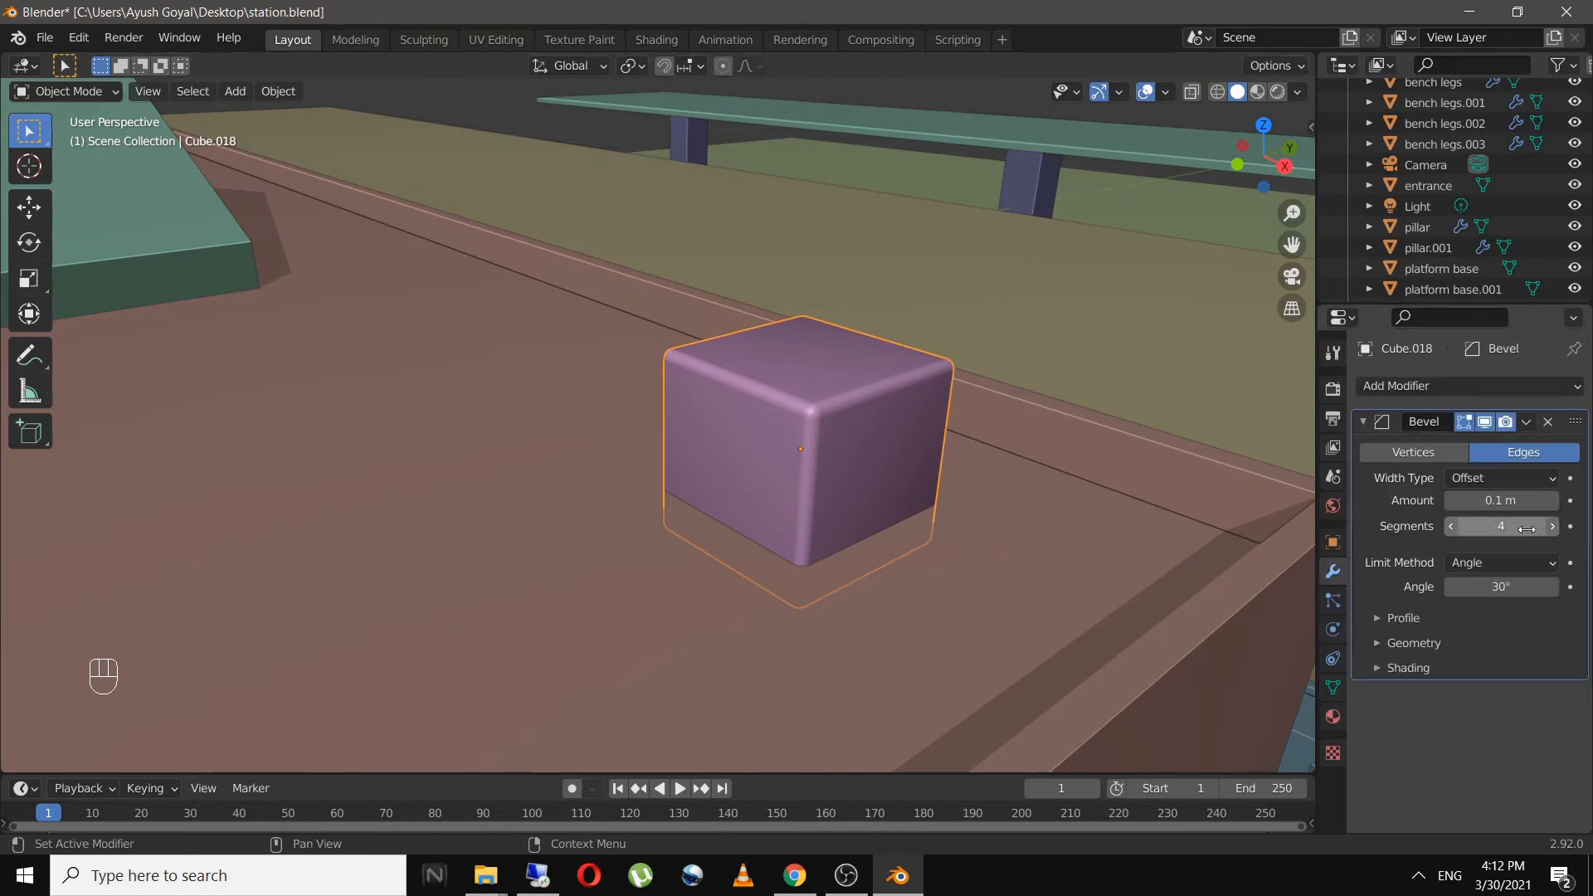
left_click(1552, 503)
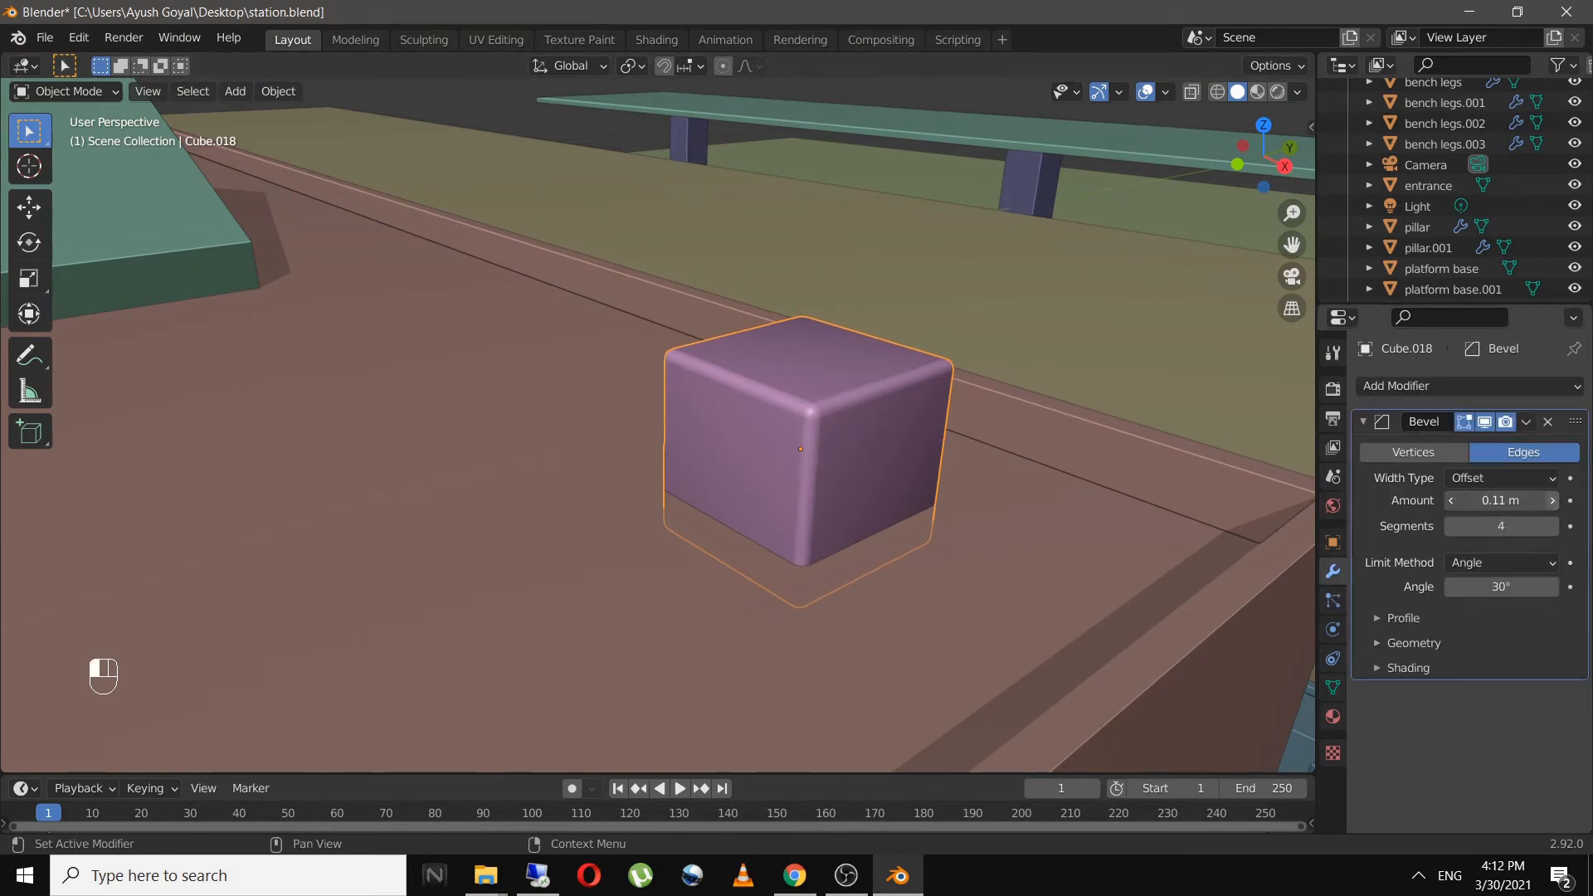
left_click(1554, 502)
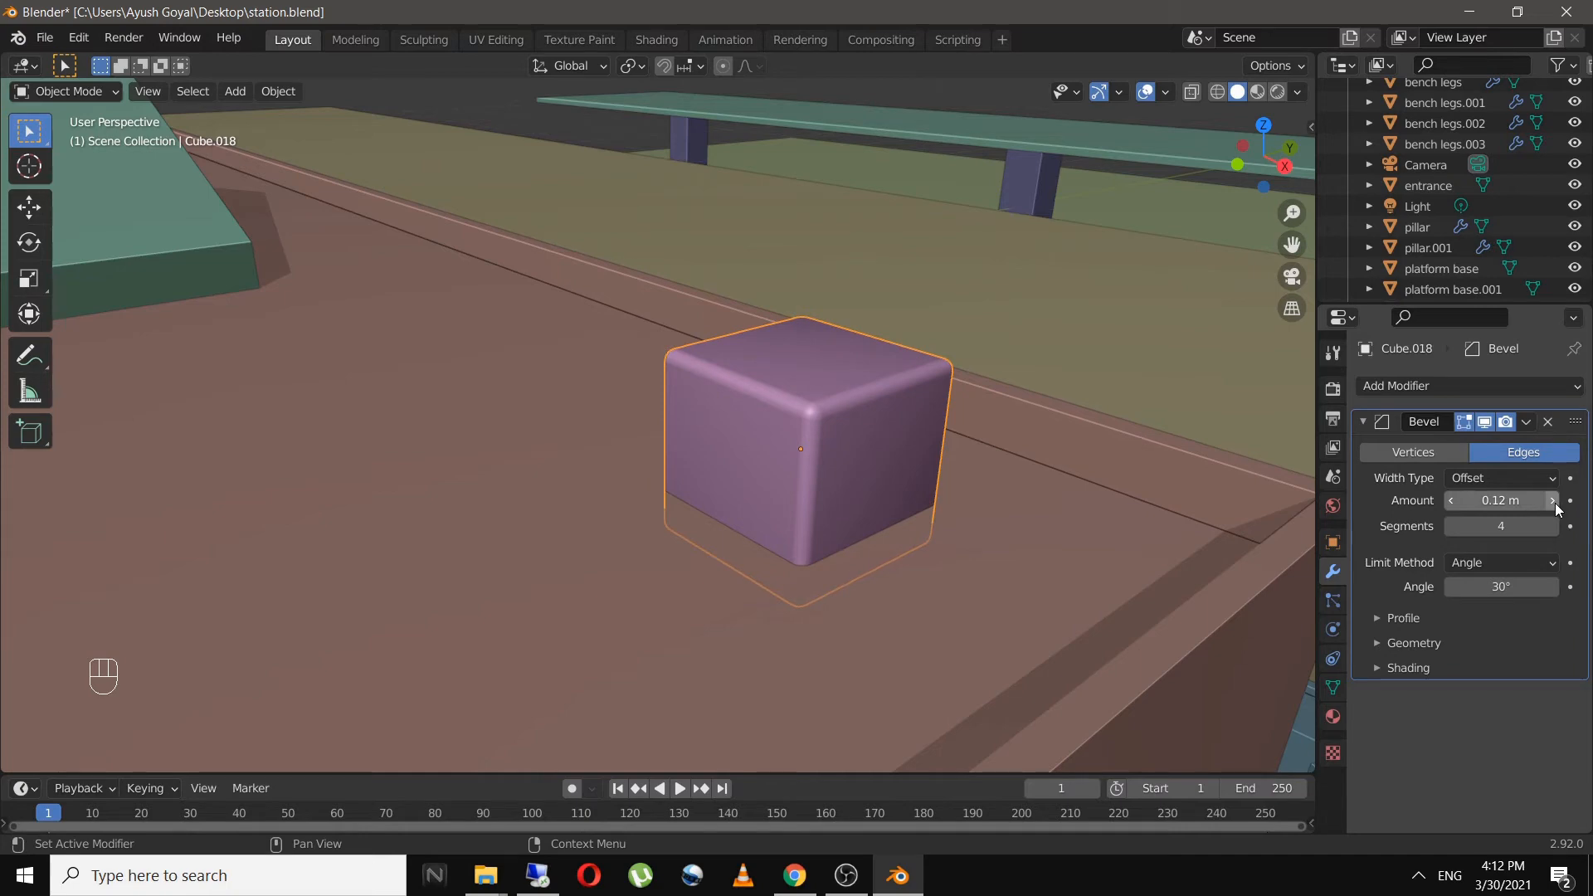
left_click(938, 539)
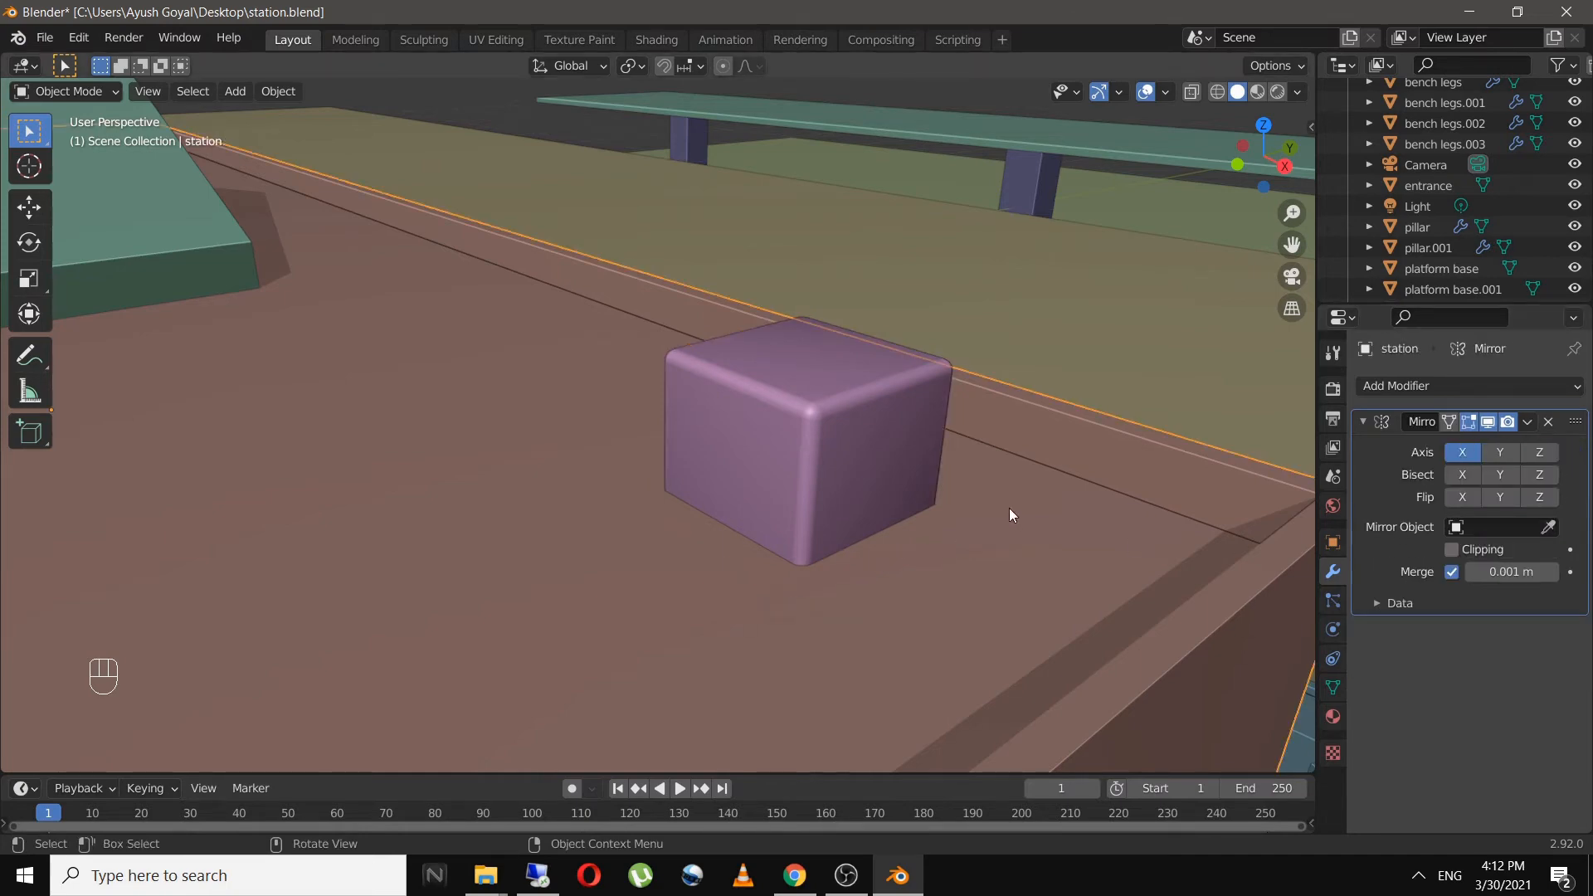
scroll(1009, 508, "down", 10)
mouse_move(1036, 490)
middle_mouse_down()
mouse_move(1016, 520)
mouse_move(1054, 515)
middle_mouse_up()
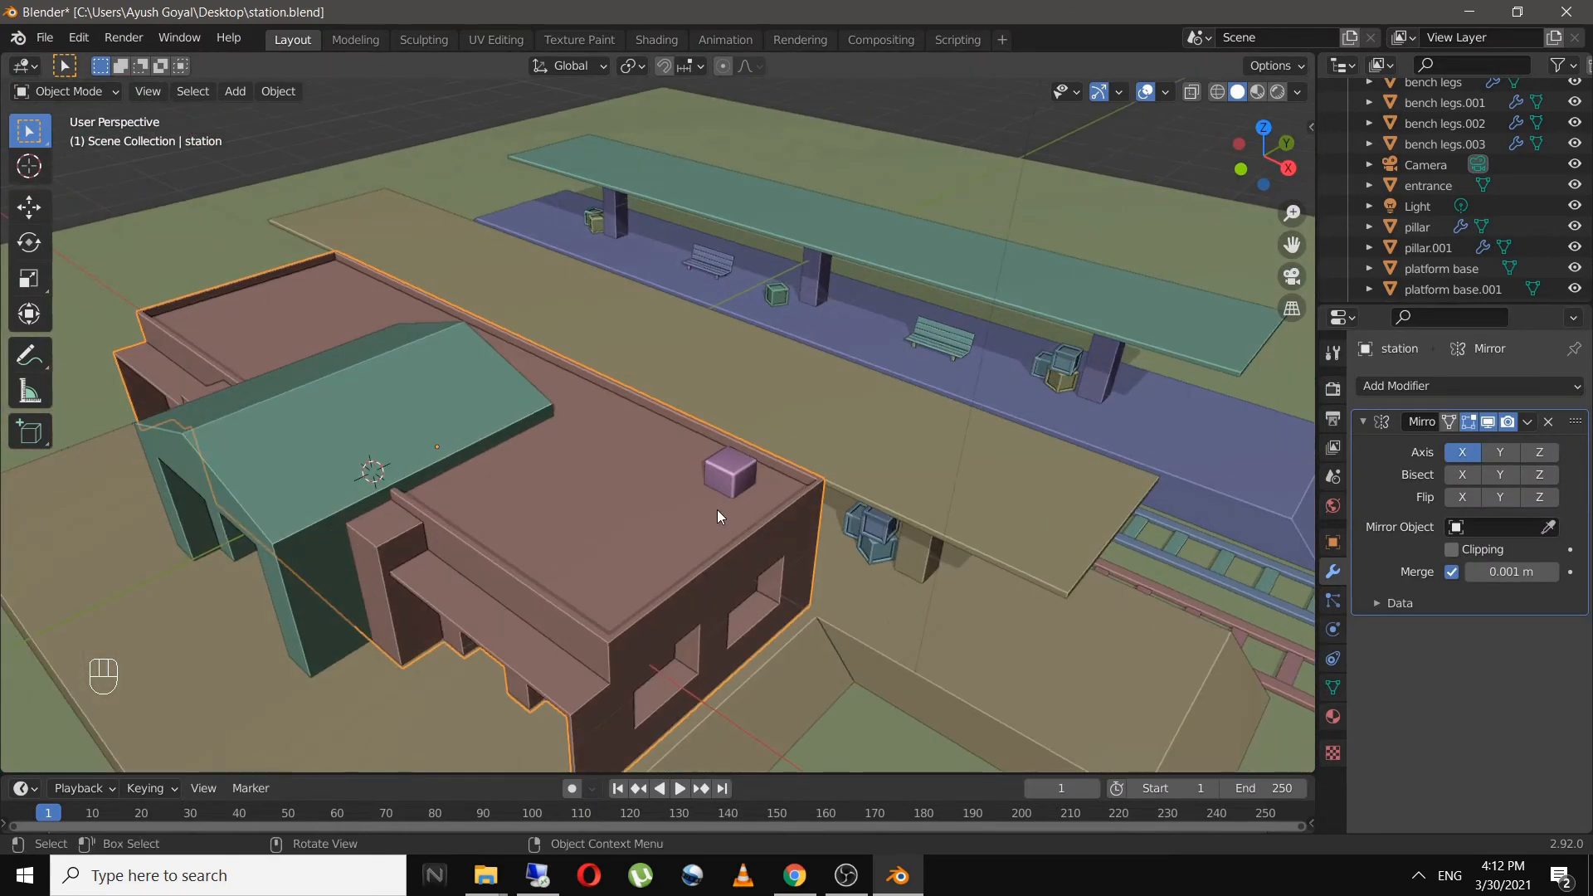
scroll(717, 510, "up", 6)
middle_click_drag(853, 508, 835, 488)
scroll(834, 486, "up", 3)
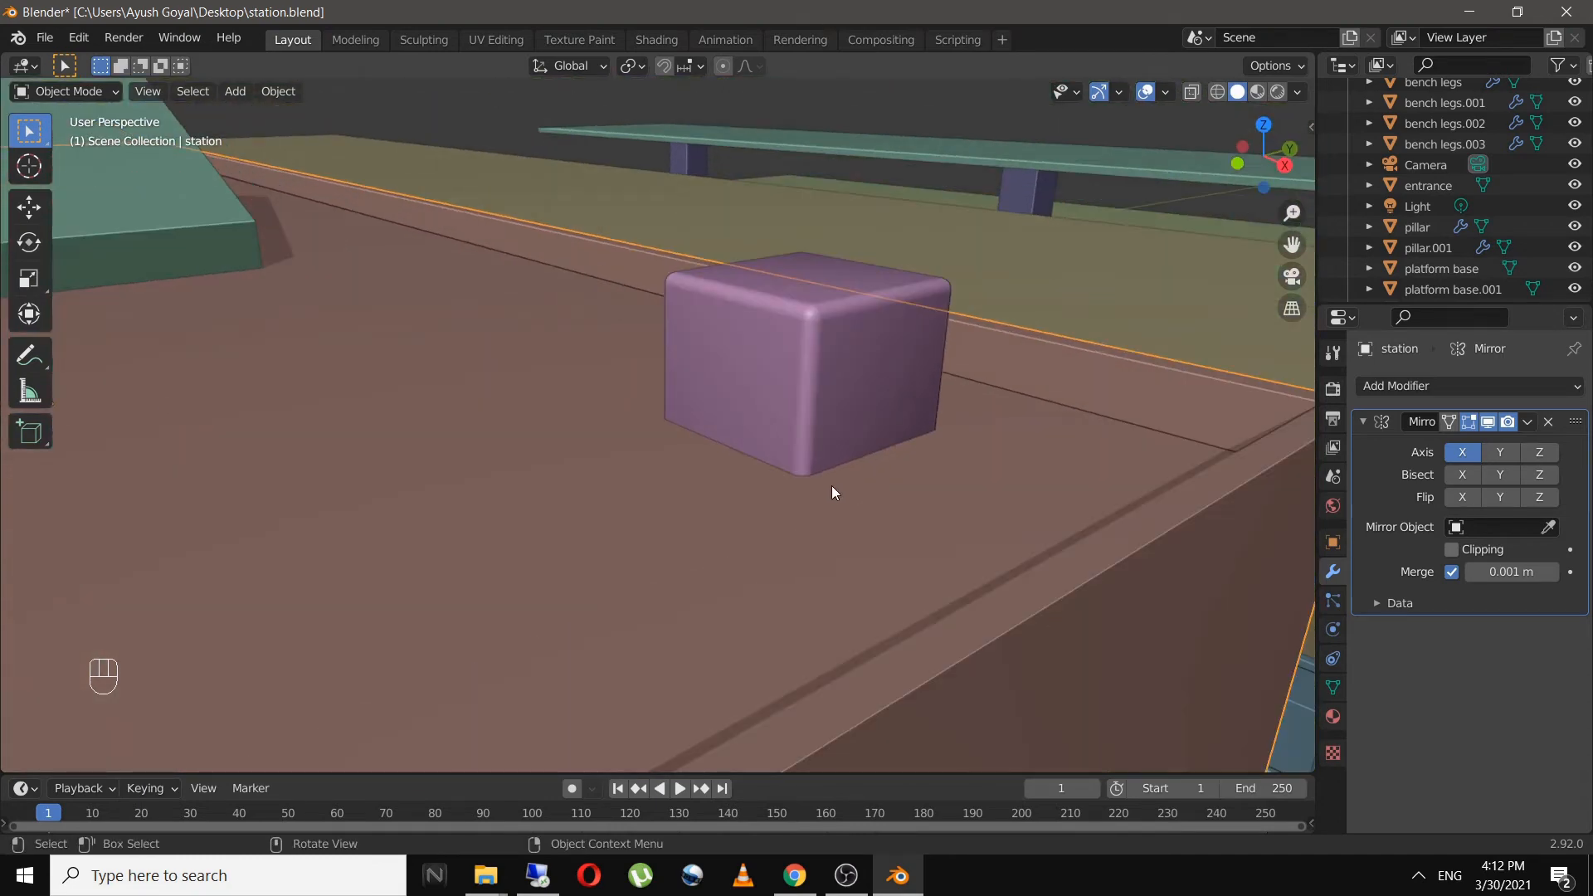
- Add two loop cuts around the roof cube and spread them apart along Y by a scale of about 2.03
left_click(848, 377)
scroll(863, 396, "up", 5)
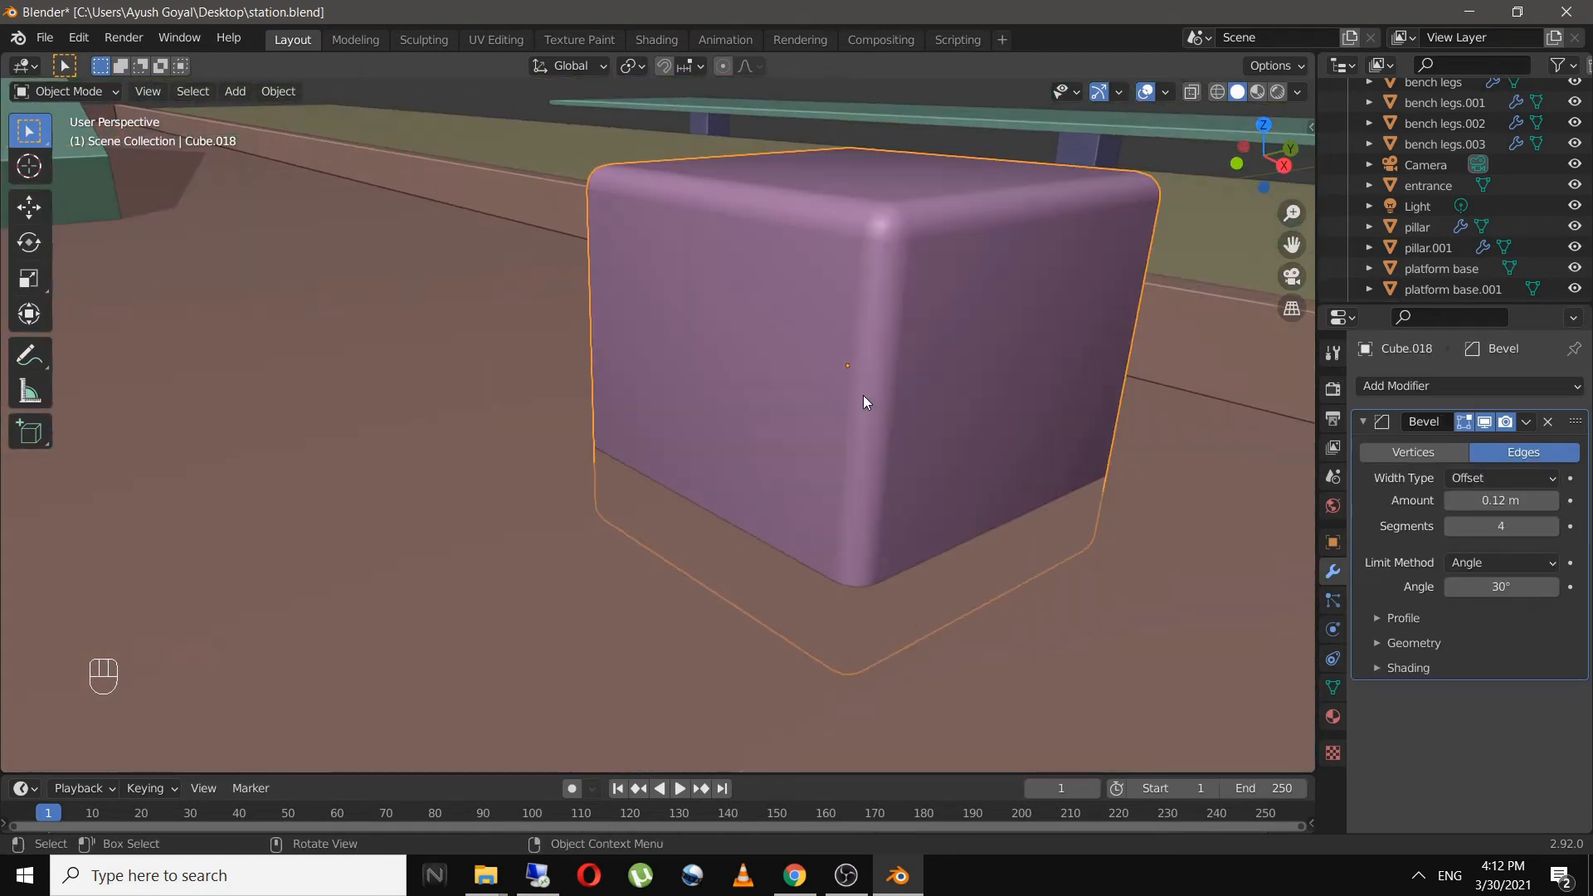
middle_click_drag(873, 406, 923, 544)
key("Tab")
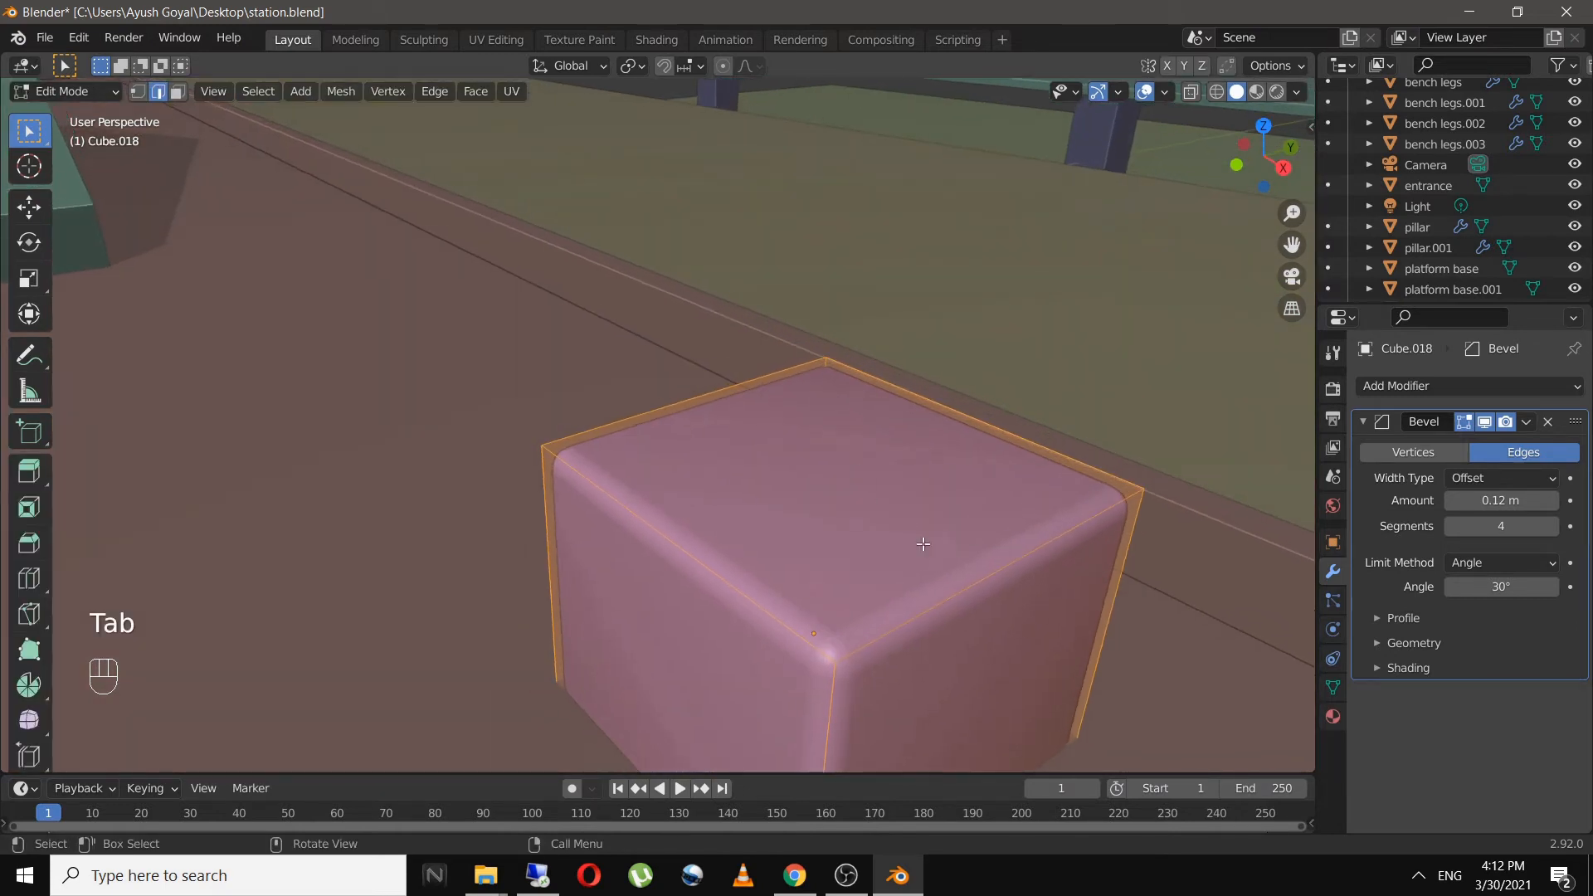
key("ctrl+r")
scroll(956, 599, "up", 1)
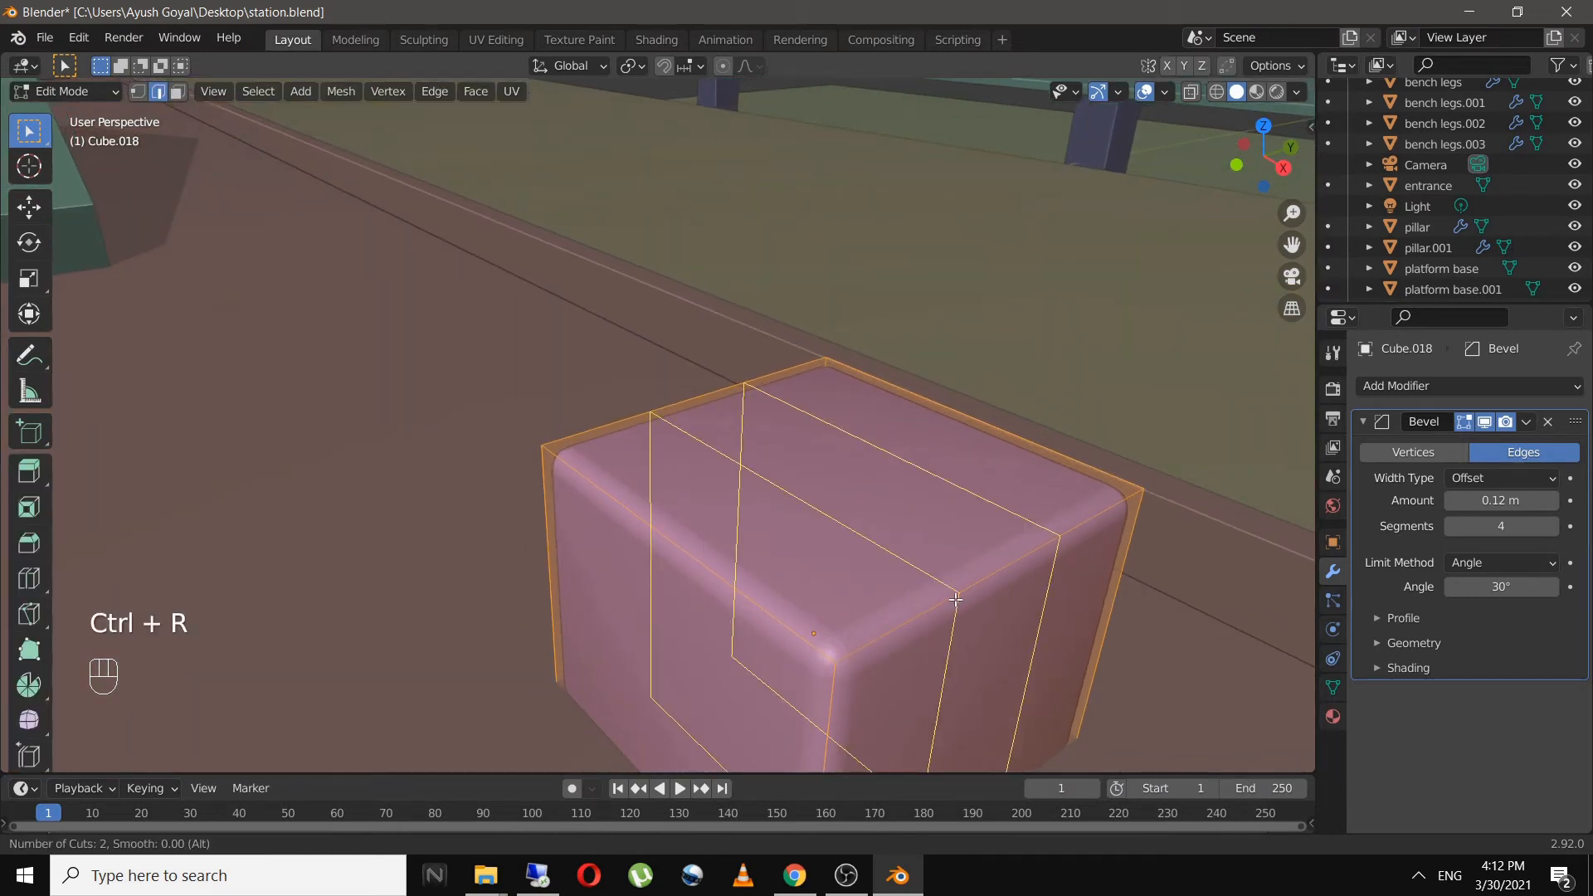
left_click(956, 599)
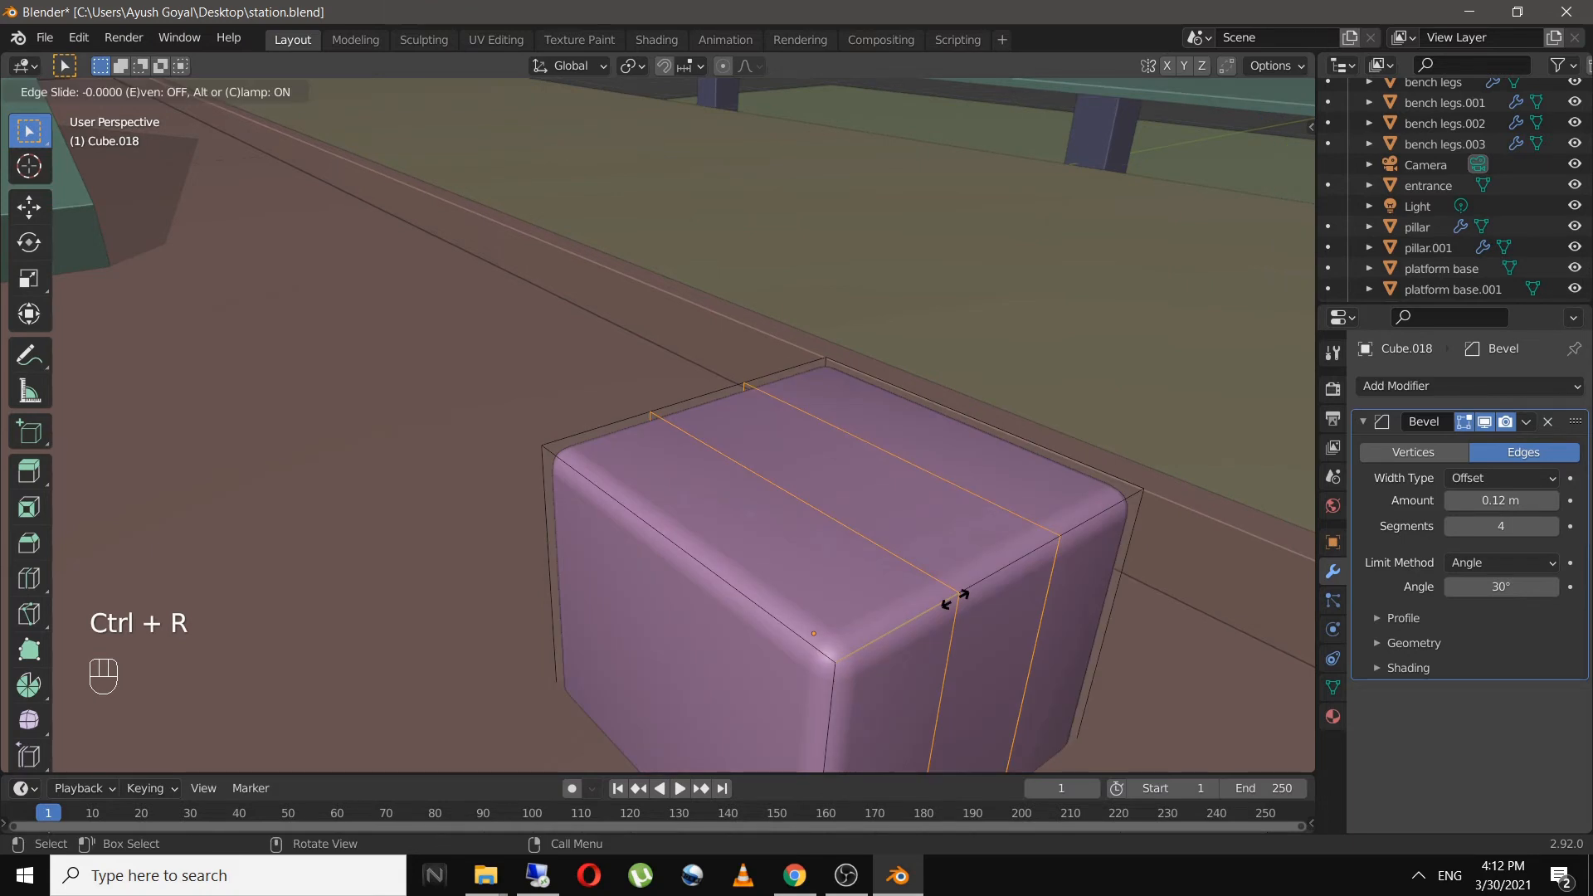
right_click(956, 599)
key("s")
key("y")
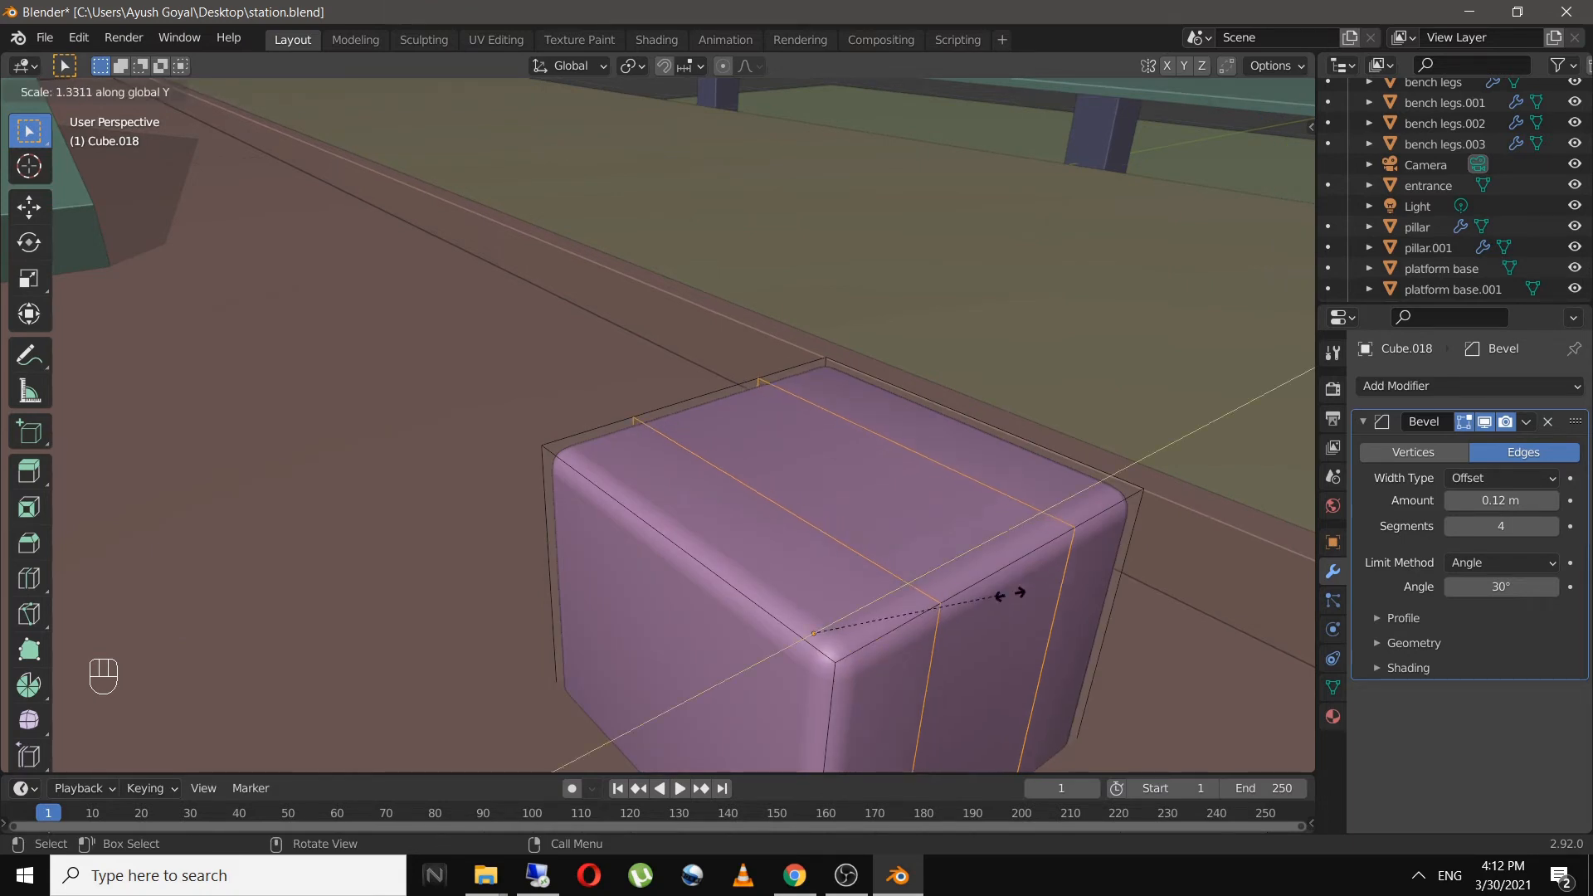
left_click(1104, 588)
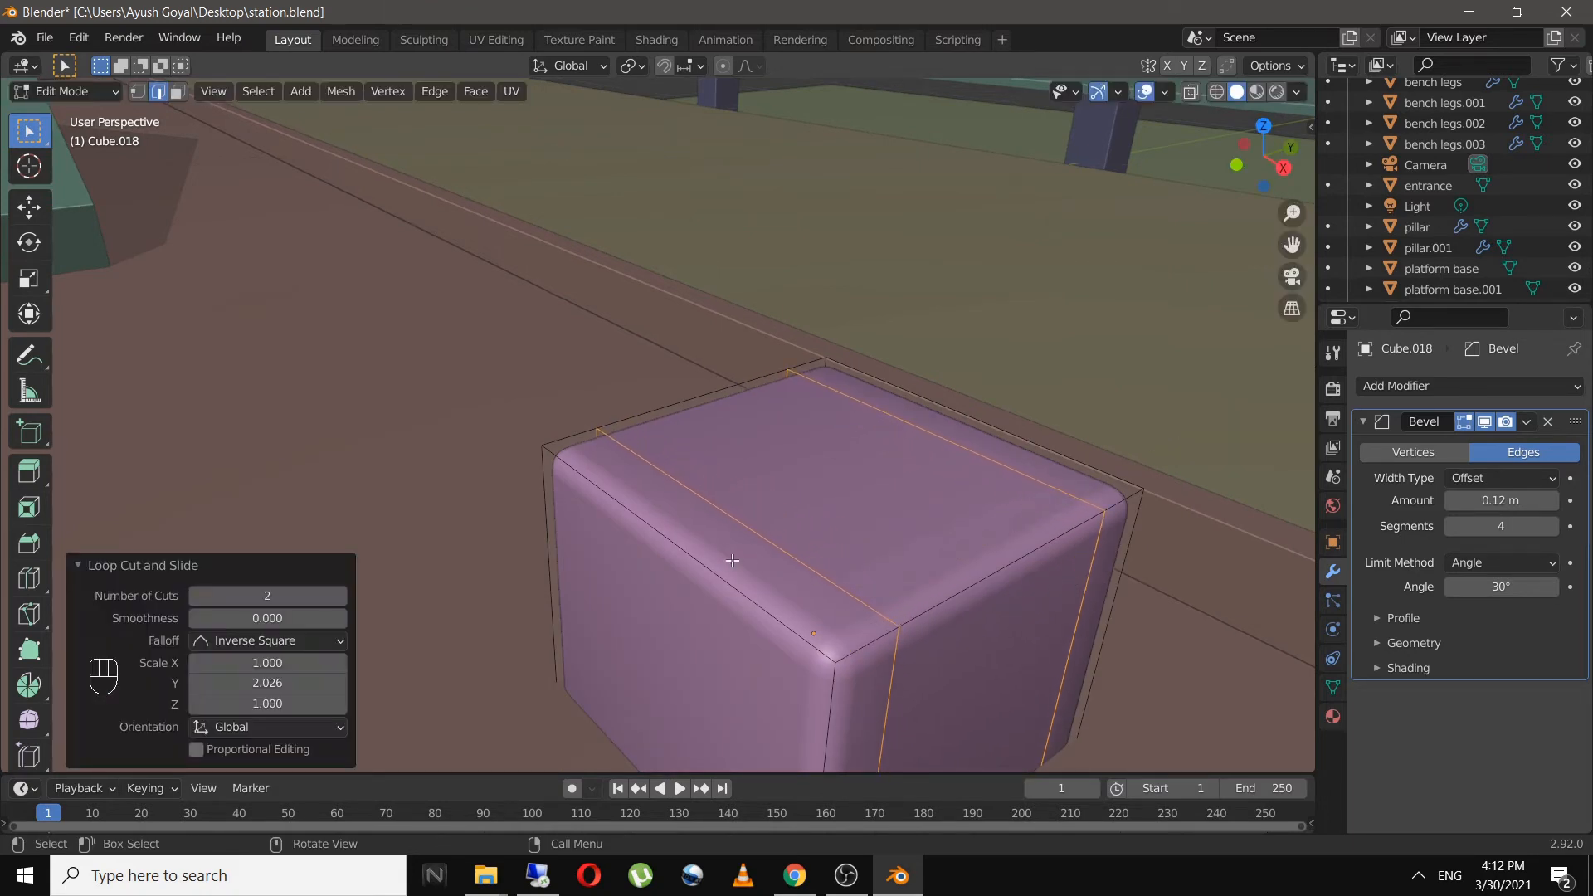
- Undo the last loop cuts and add two new ones around the roof cube, spread along Y by about 1.82
key("ctrl+z")
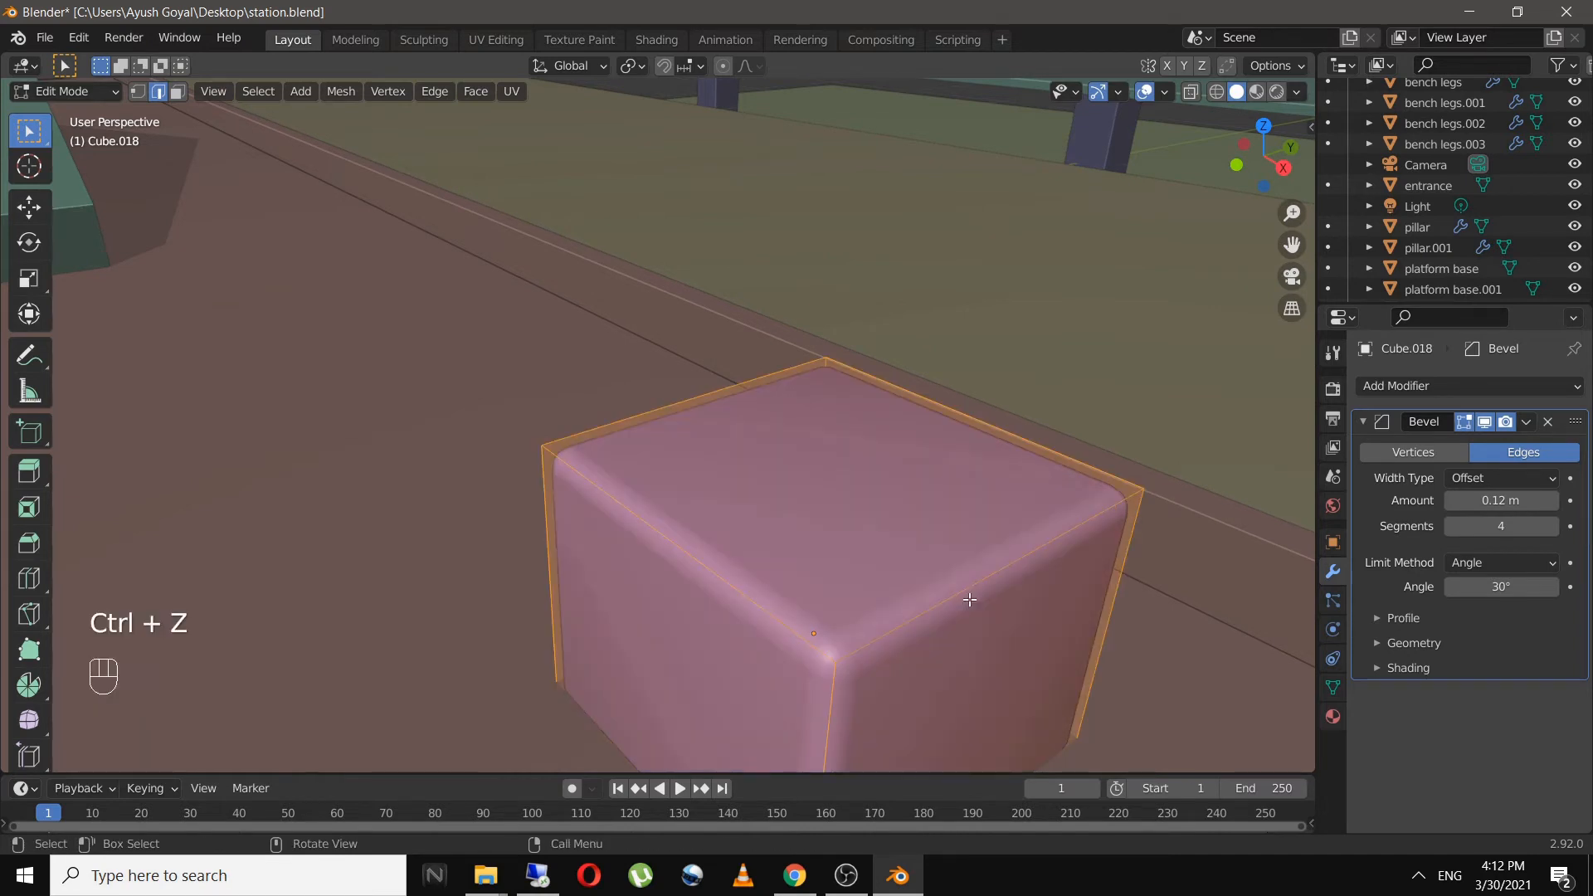
key("ctrl+r")
scroll(969, 599, "up", 1)
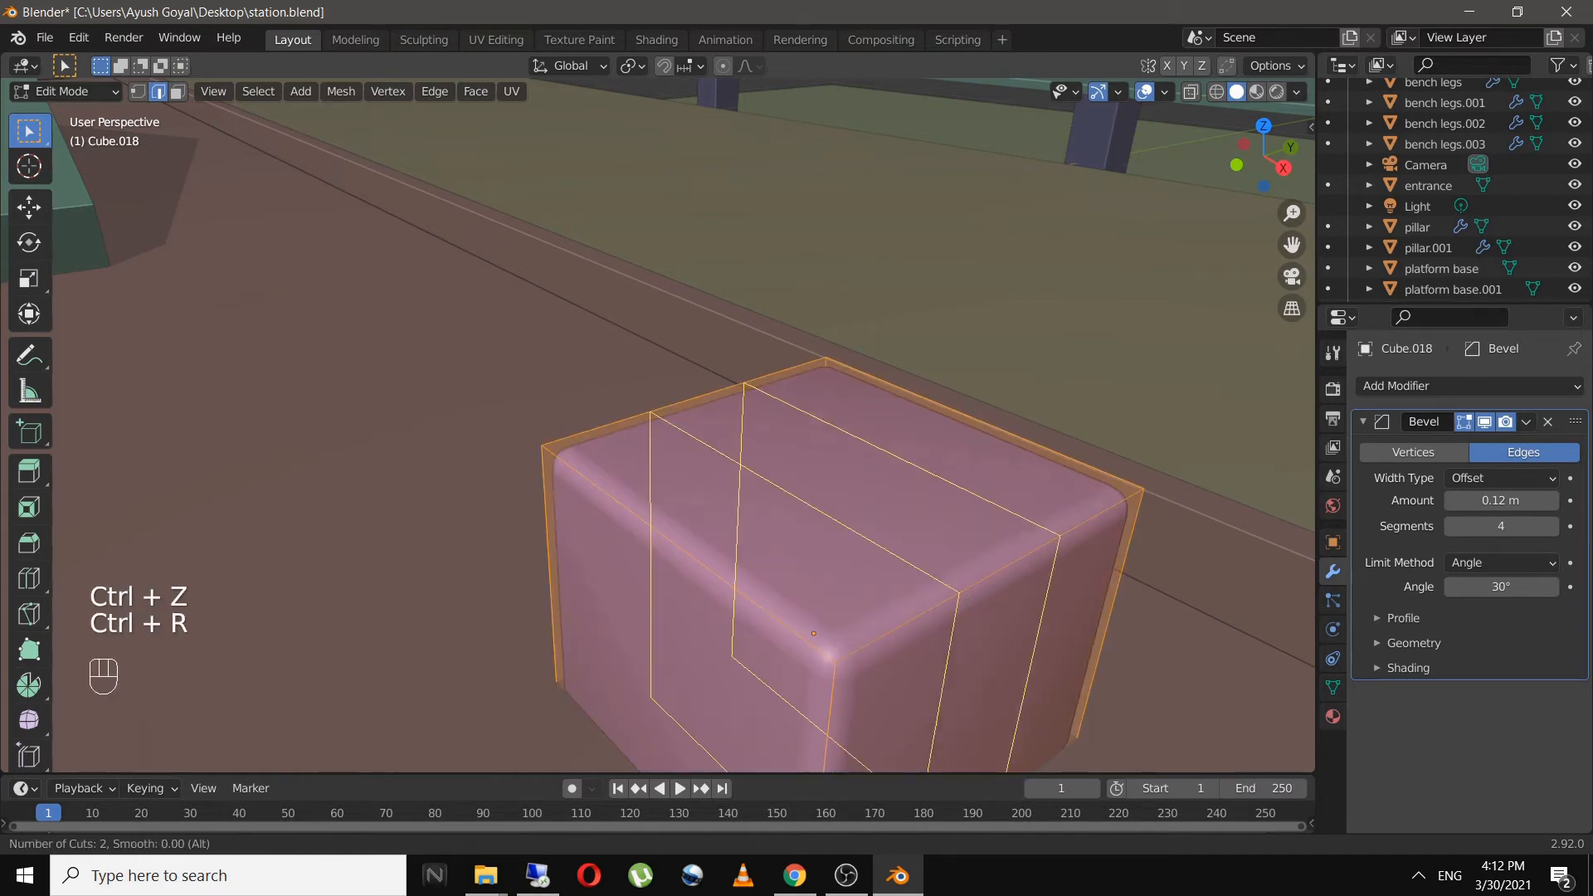
left_click(969, 599)
right_click(969, 599)
key("s")
key("y")
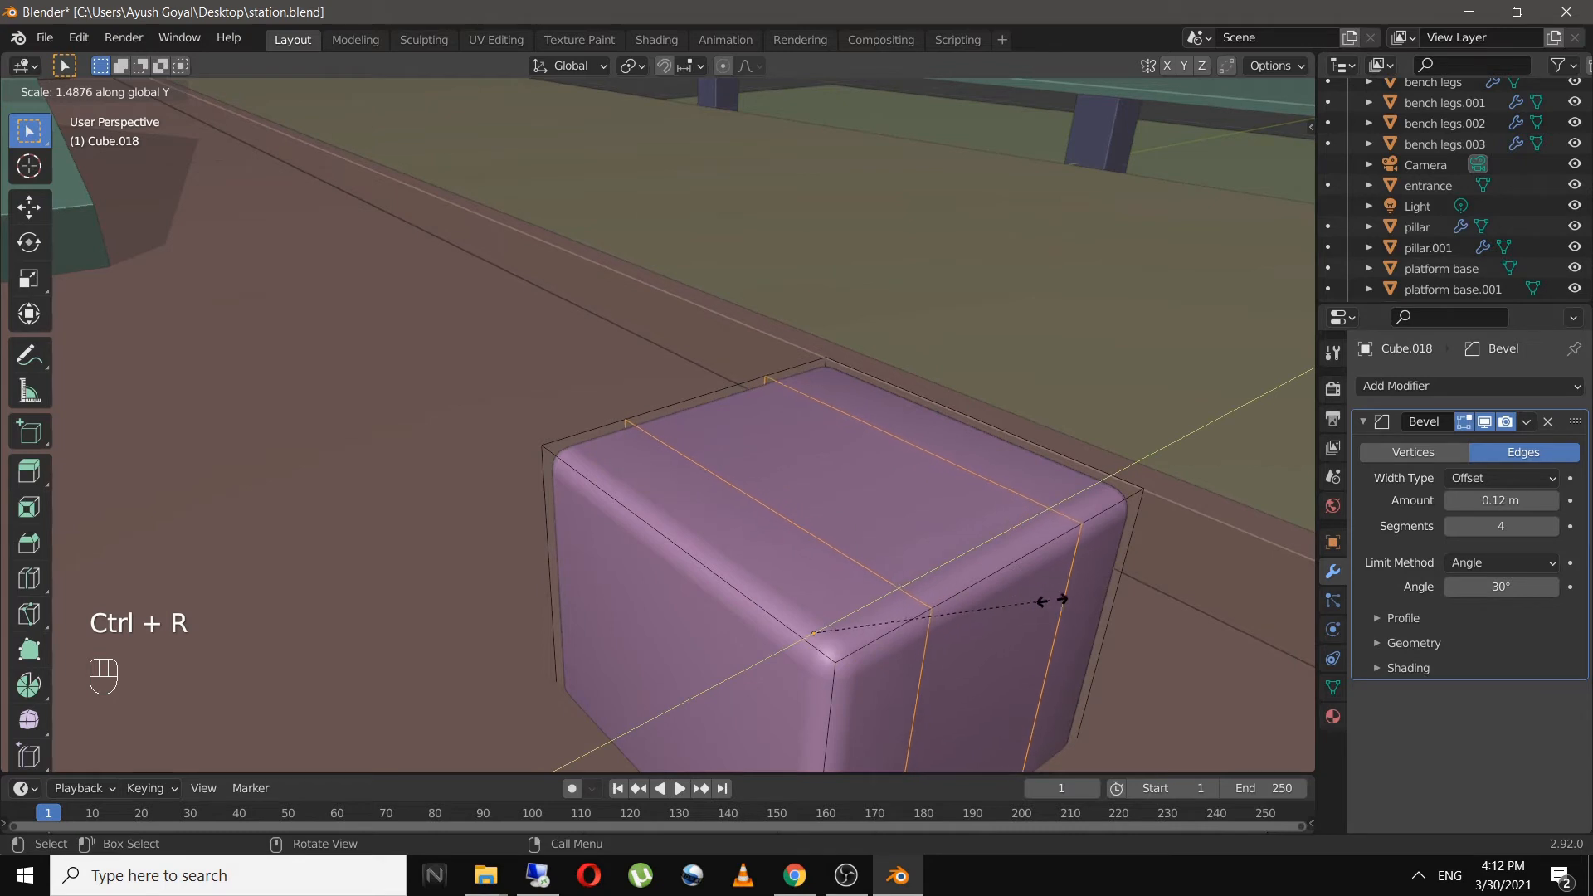
left_click(1104, 598)
- Add two perpendicular loop cuts around the roof cube and spread them apart along X by a scale of about 1.80
key("ctrl+r")
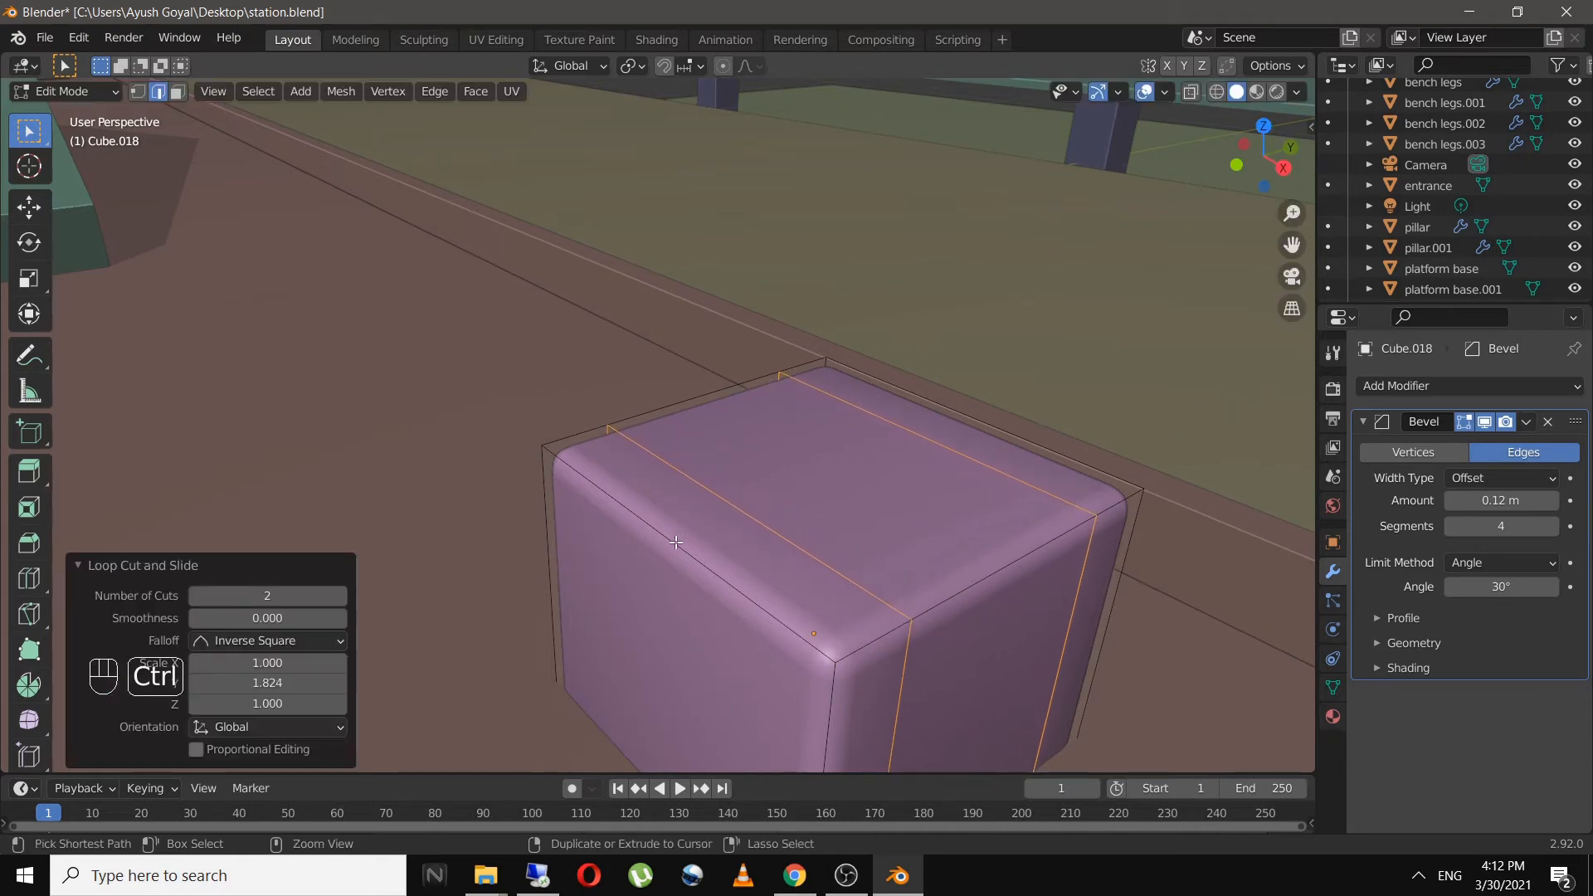
left_click(676, 542)
right_click(675, 542)
key("s")
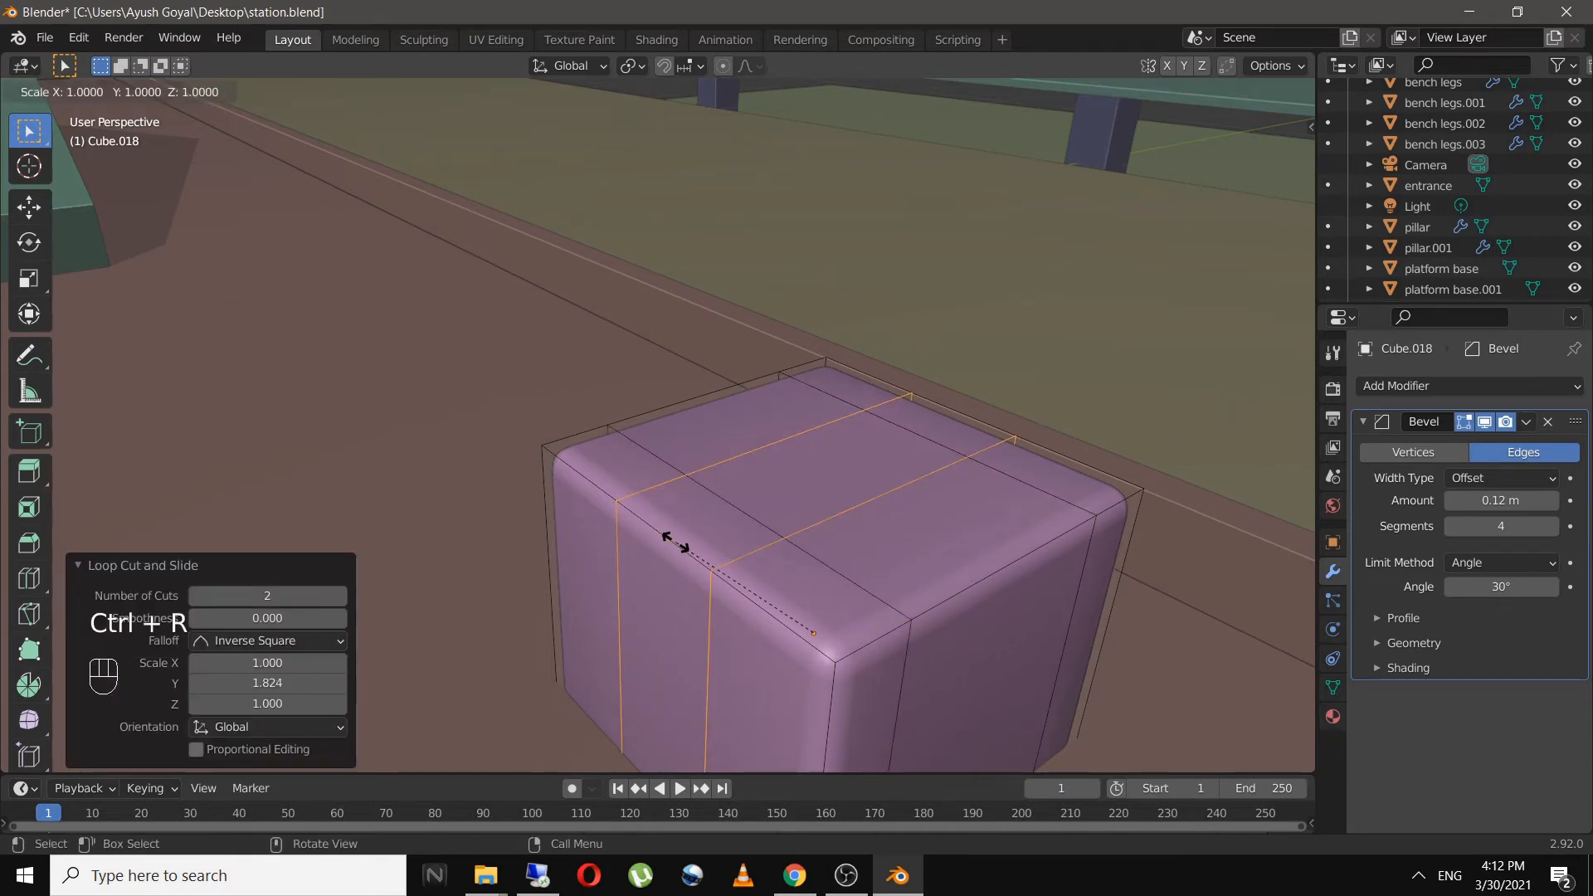
key("y")
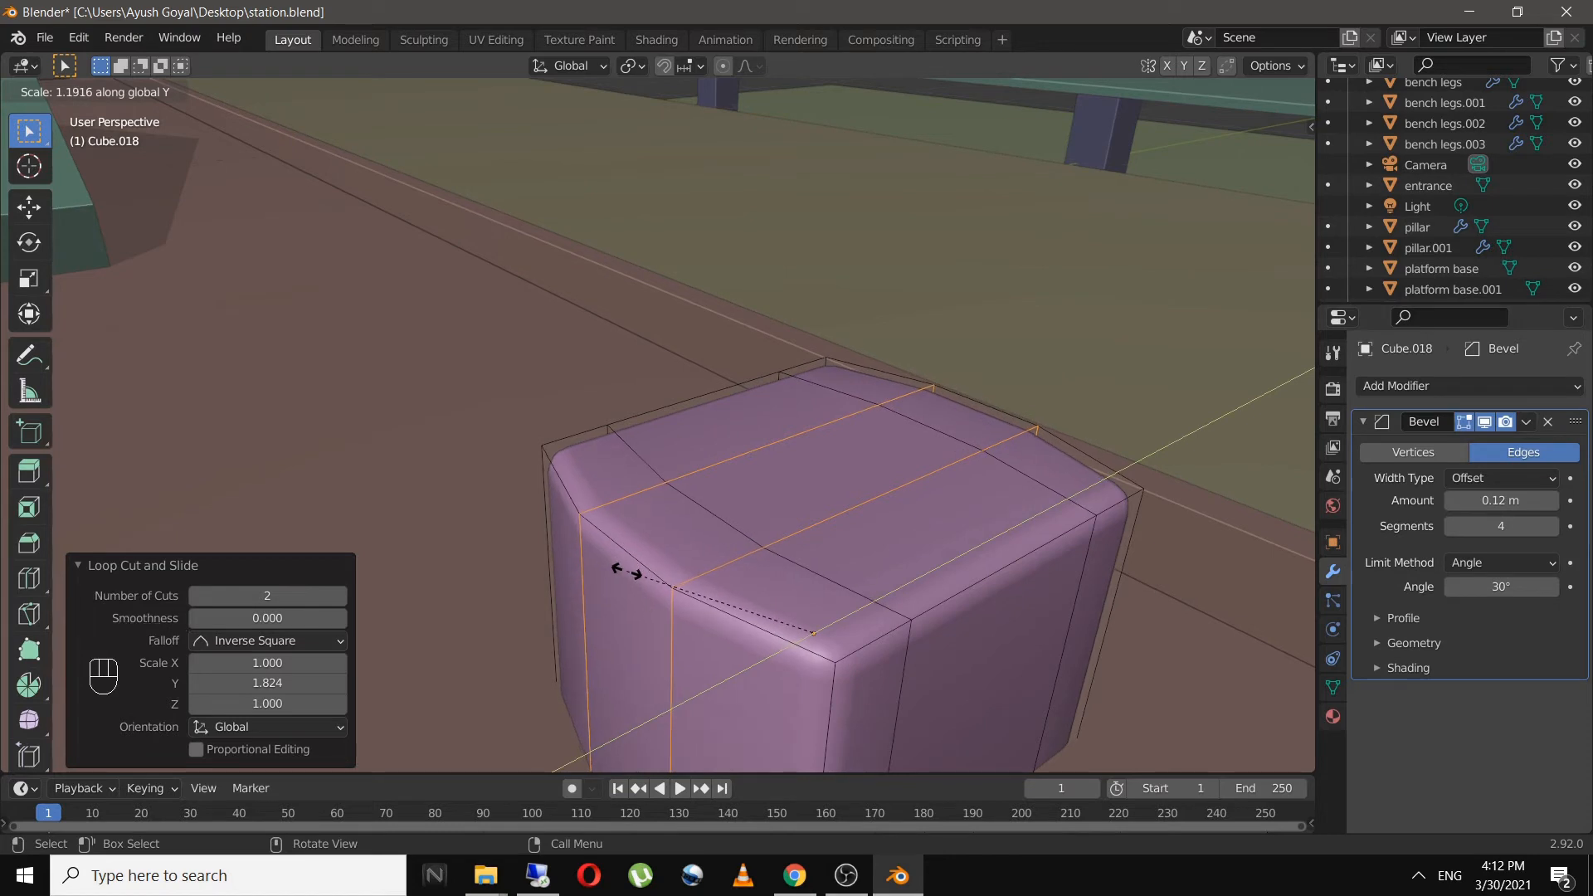
key("x")
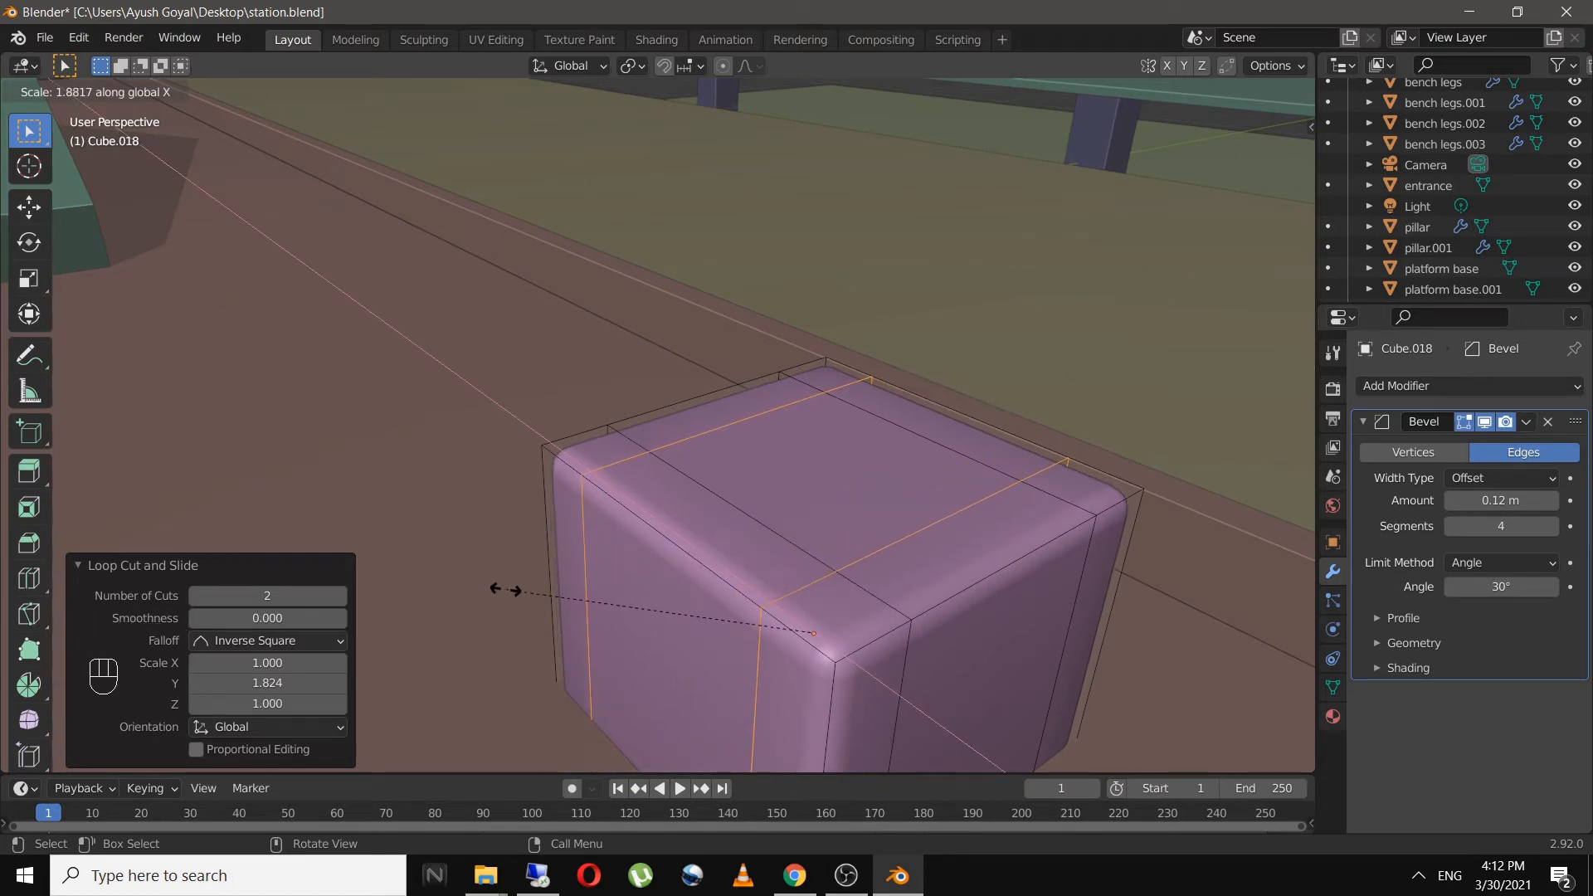
left_click(520, 590)
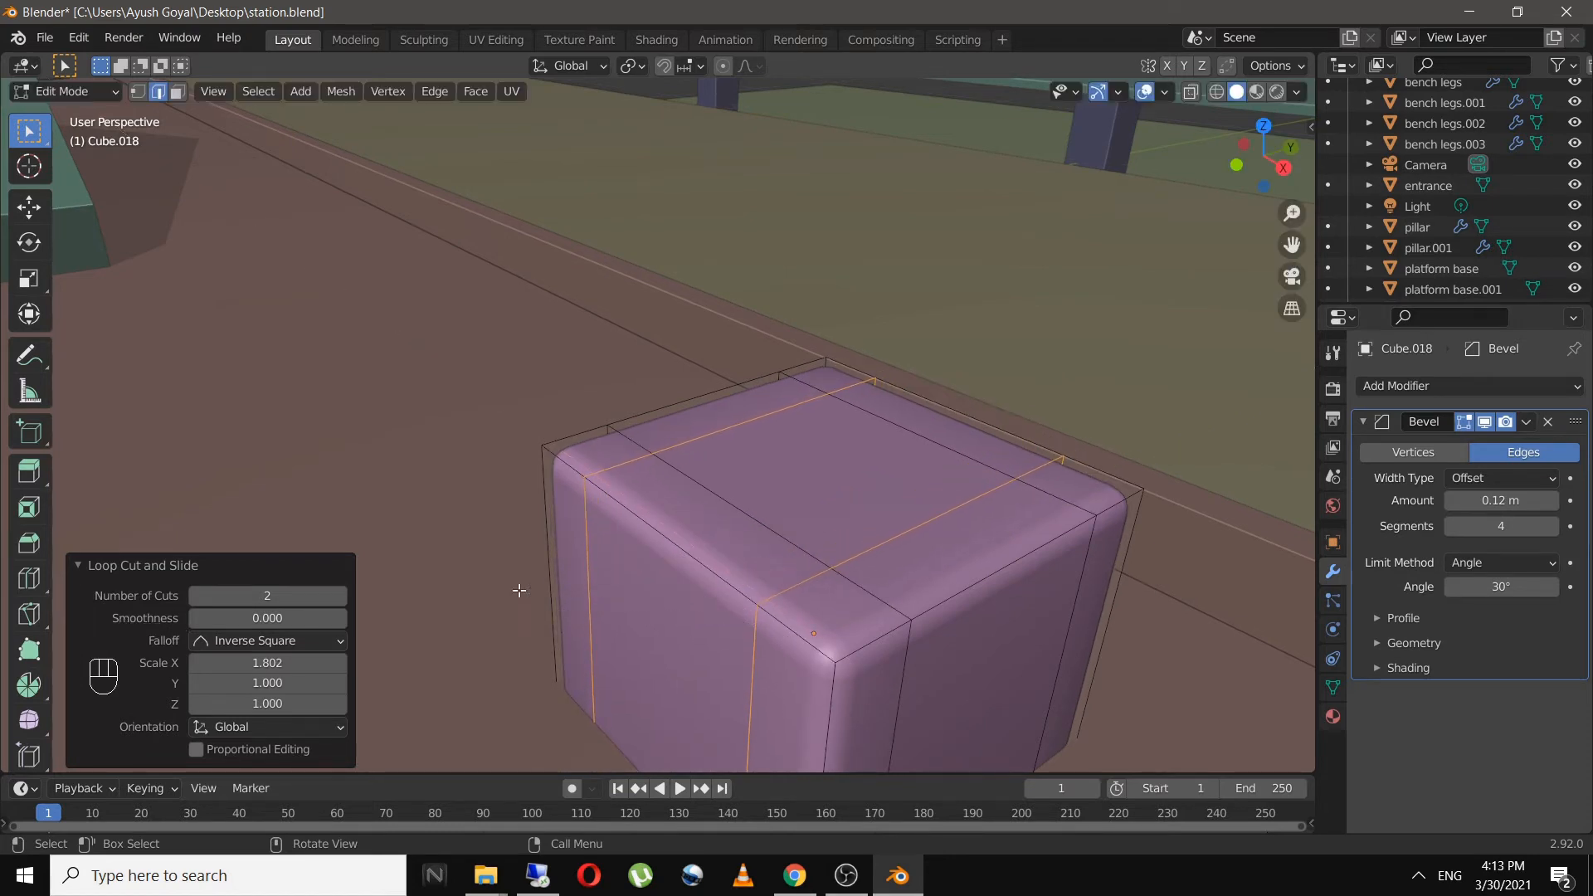
- Extrude the roof cube's central top face downward to hollow out the box, and return to Object Mode
key("3")
left_click(839, 478)
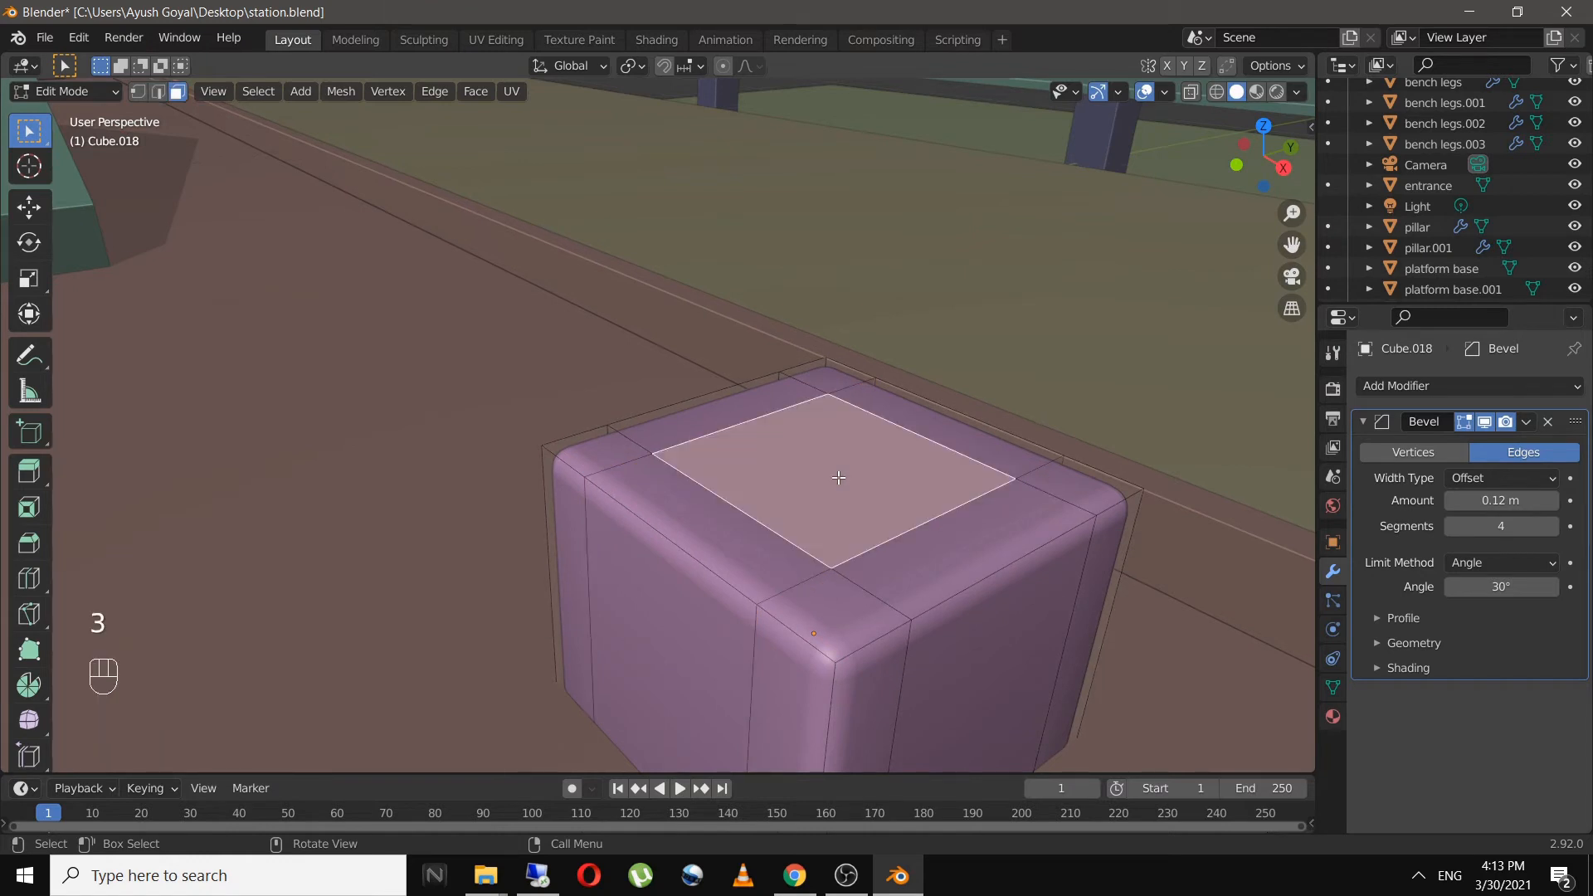
key("i")
left_click(836, 486)
key("e")
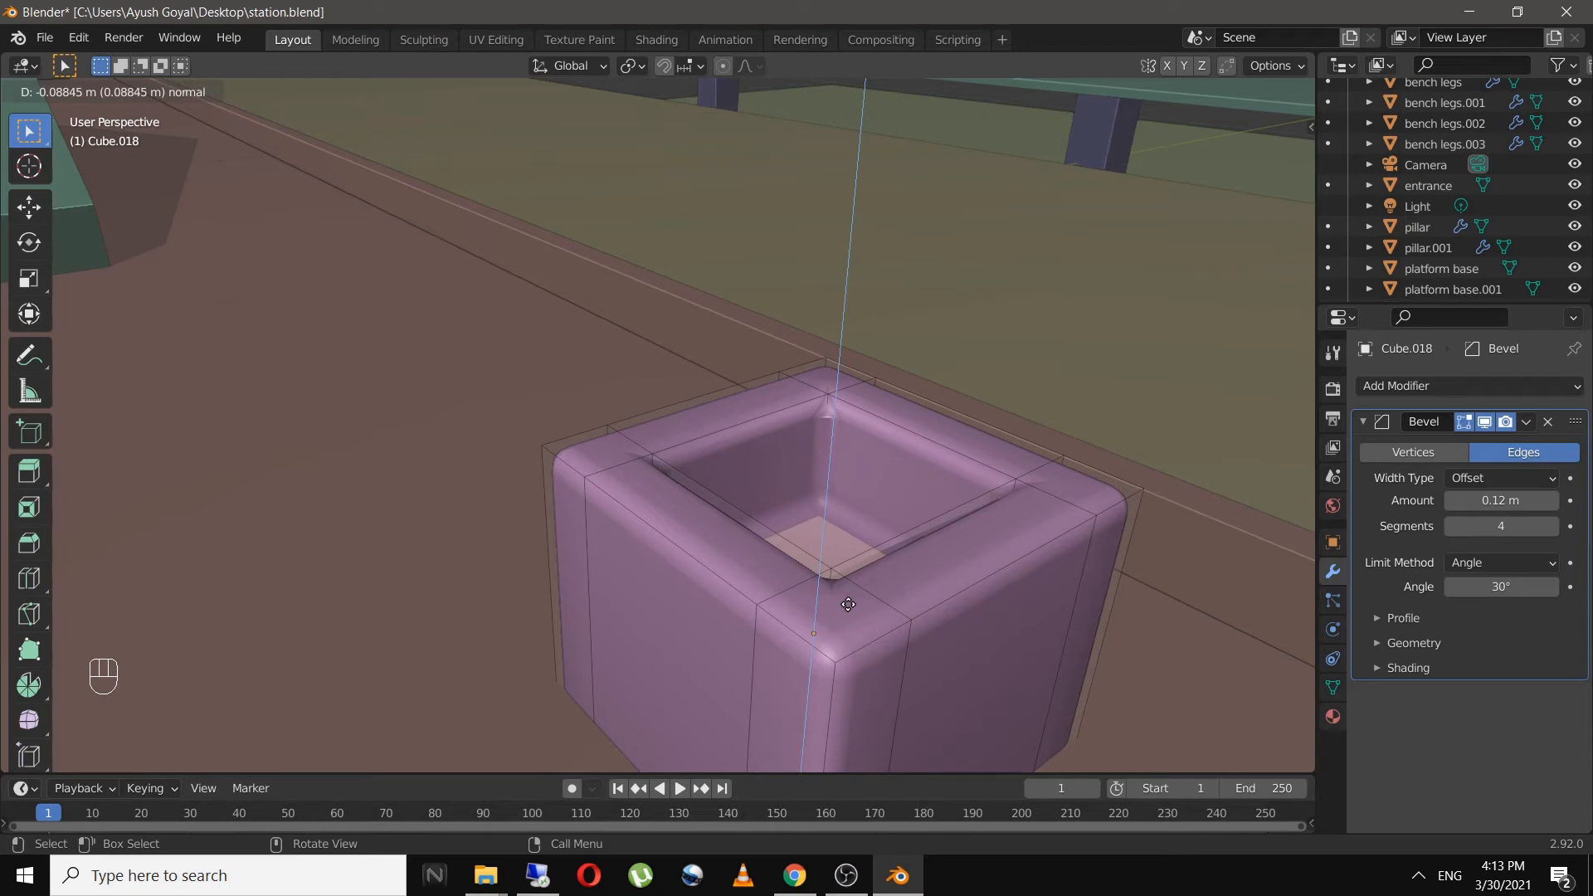
left_click(850, 639)
key("Tab")
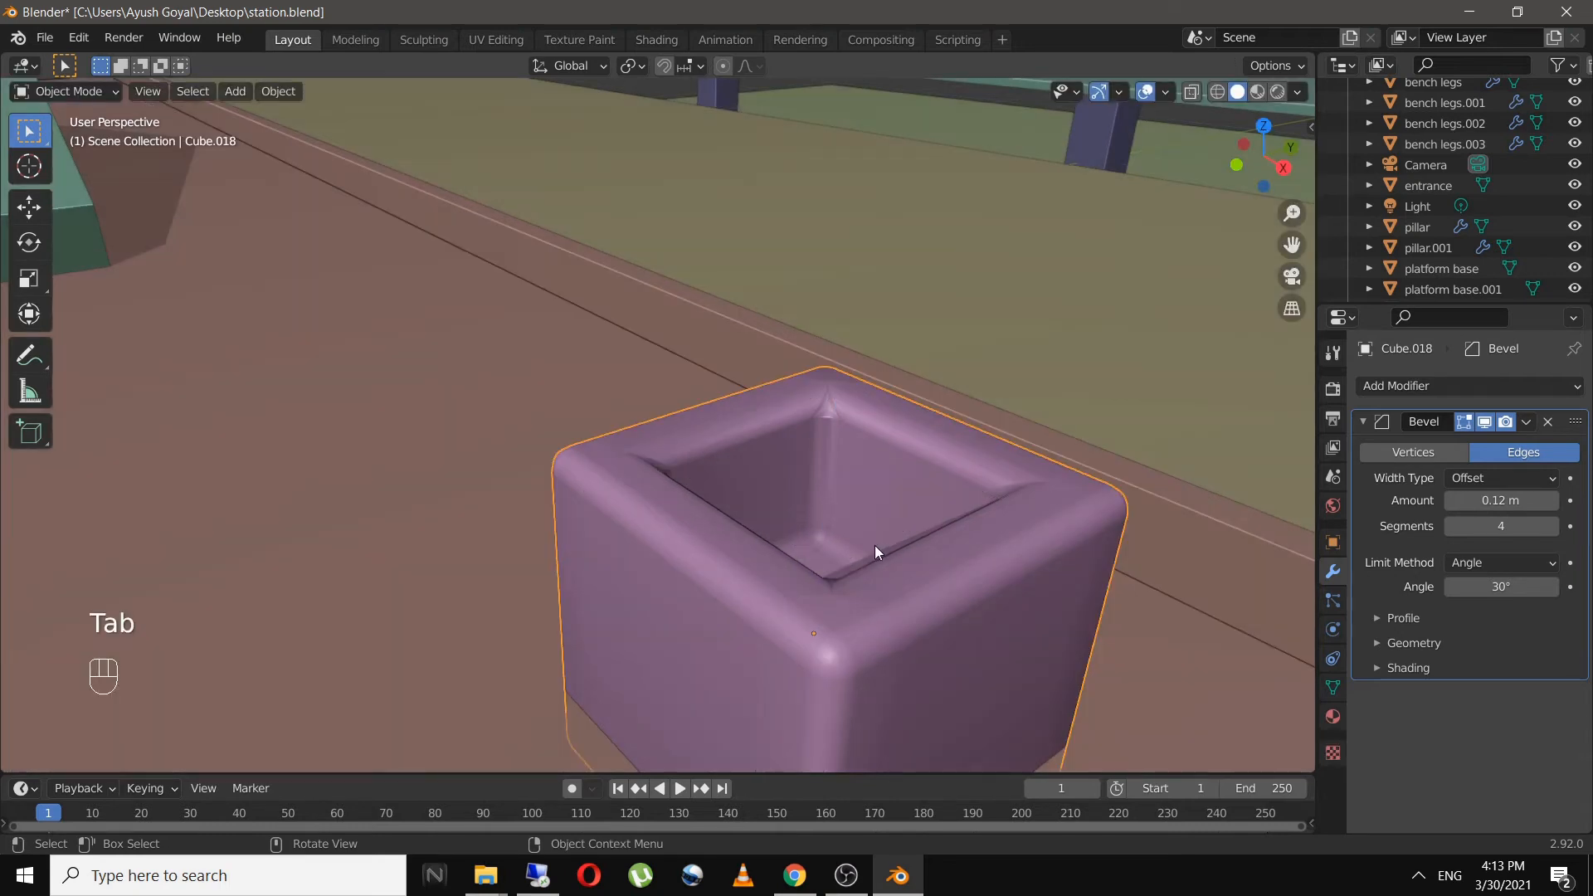
- Try the Bevel modifier's Vertices mode on the hollowed roof cube and remove the modifier
scroll(875, 545, "down", 5)
middle_click_drag(884, 541, 846, 545)
scroll(636, 528, "up", 5)
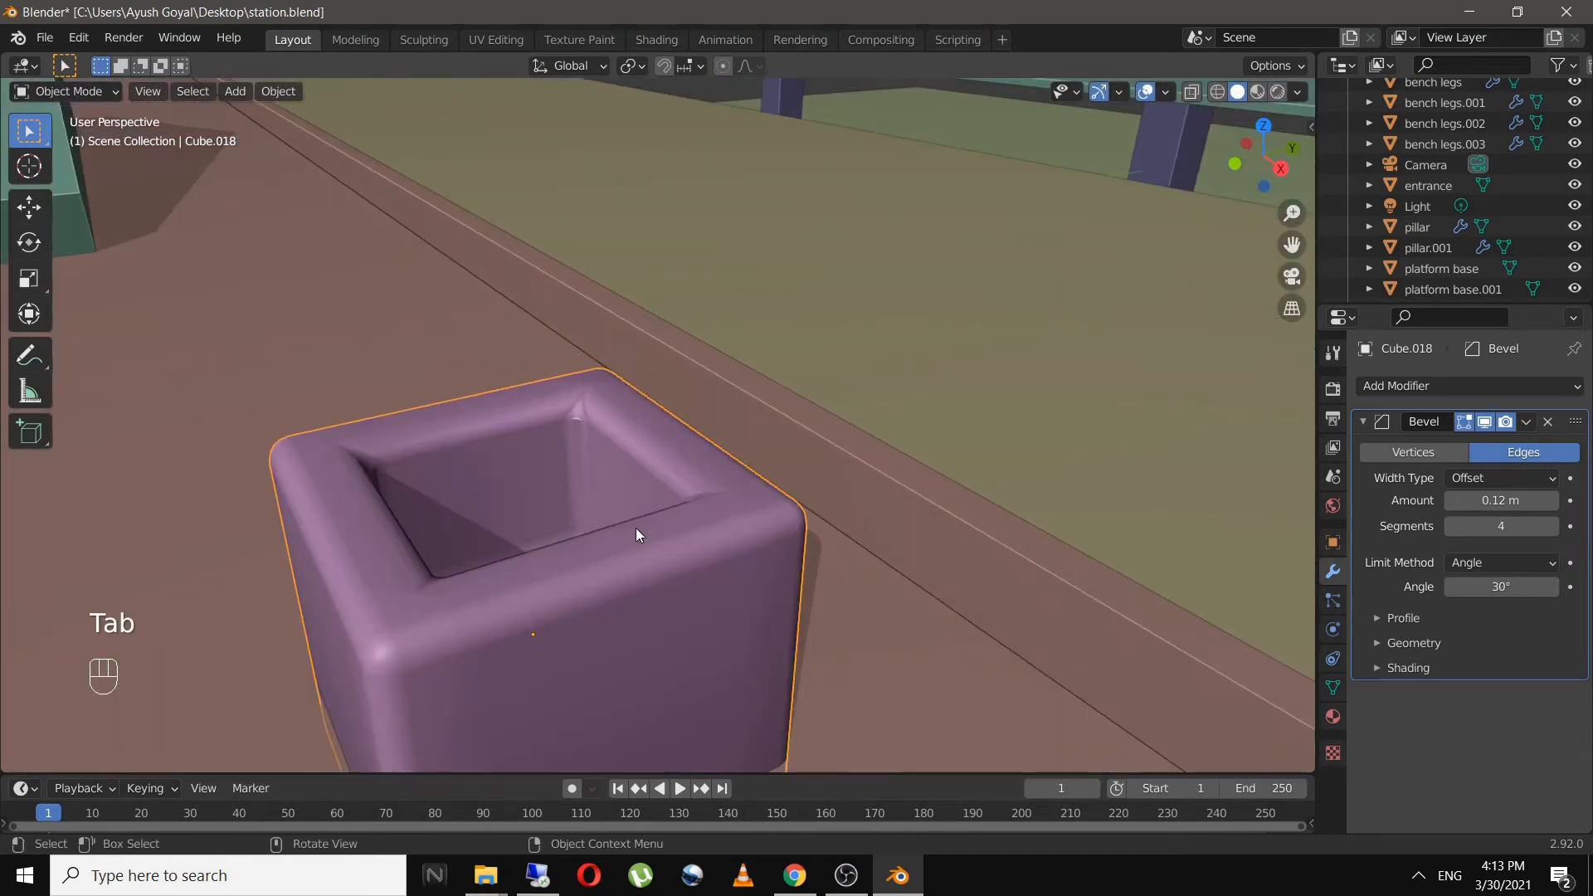
scroll(636, 528, "up", 3)
middle_click_drag(635, 528, 684, 523, "shift")
left_click(710, 446)
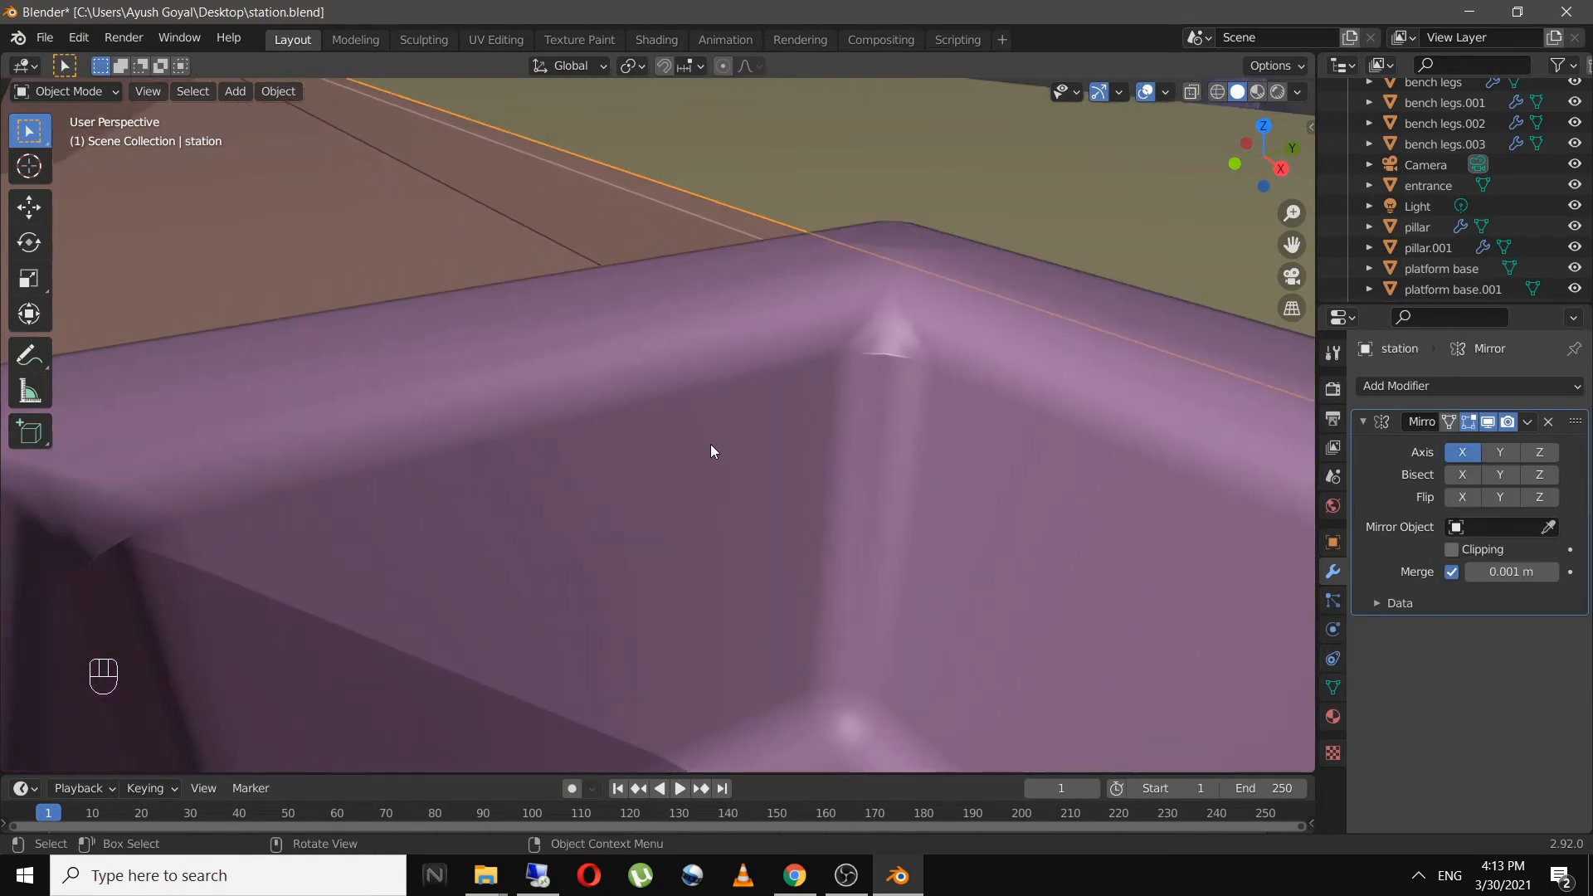
left_click(1069, 420)
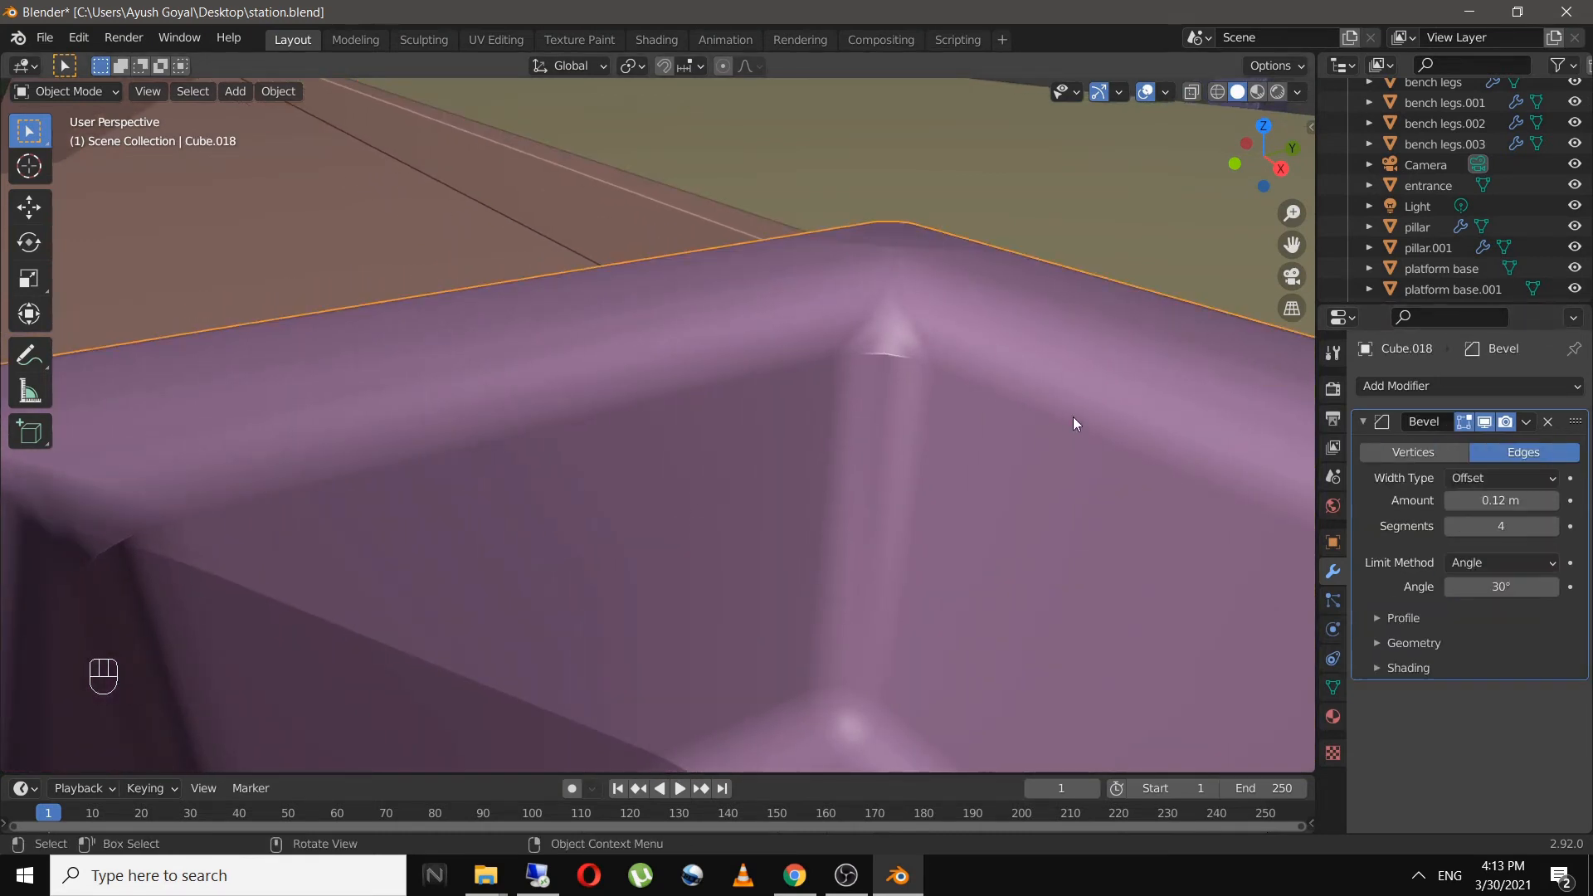
left_click(1432, 458)
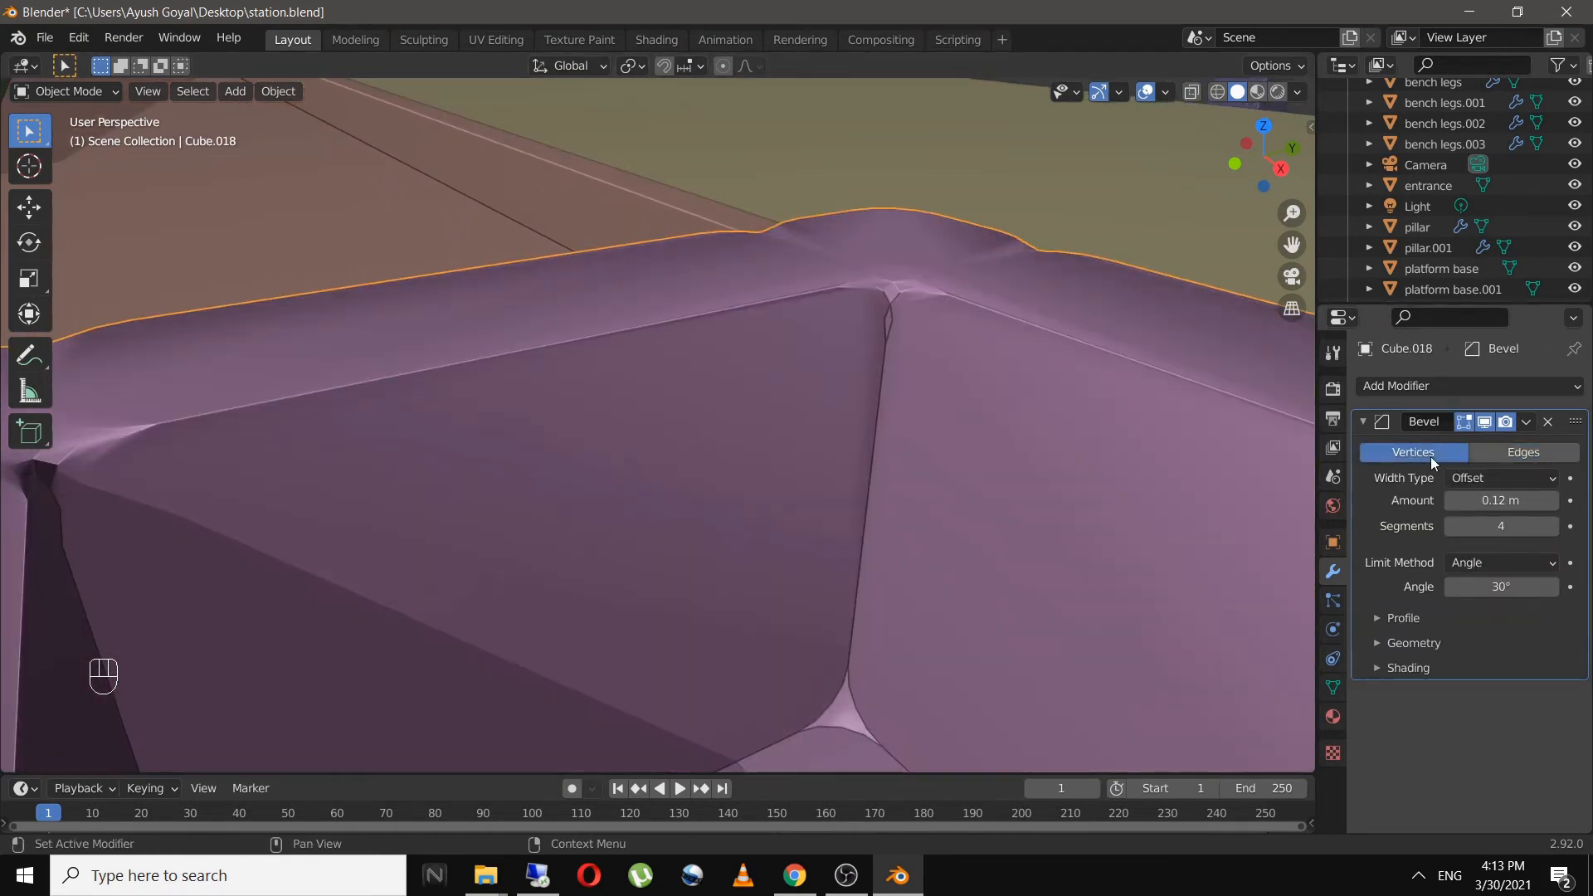
left_click(1548, 421)
- Bevel the roof cube's vertical outer corner edges with 3 segments and a width of about 0.08 m
scroll(964, 512, "down", 6)
middle_click_drag(850, 506, 871, 511)
scroll(863, 515, "up", 4)
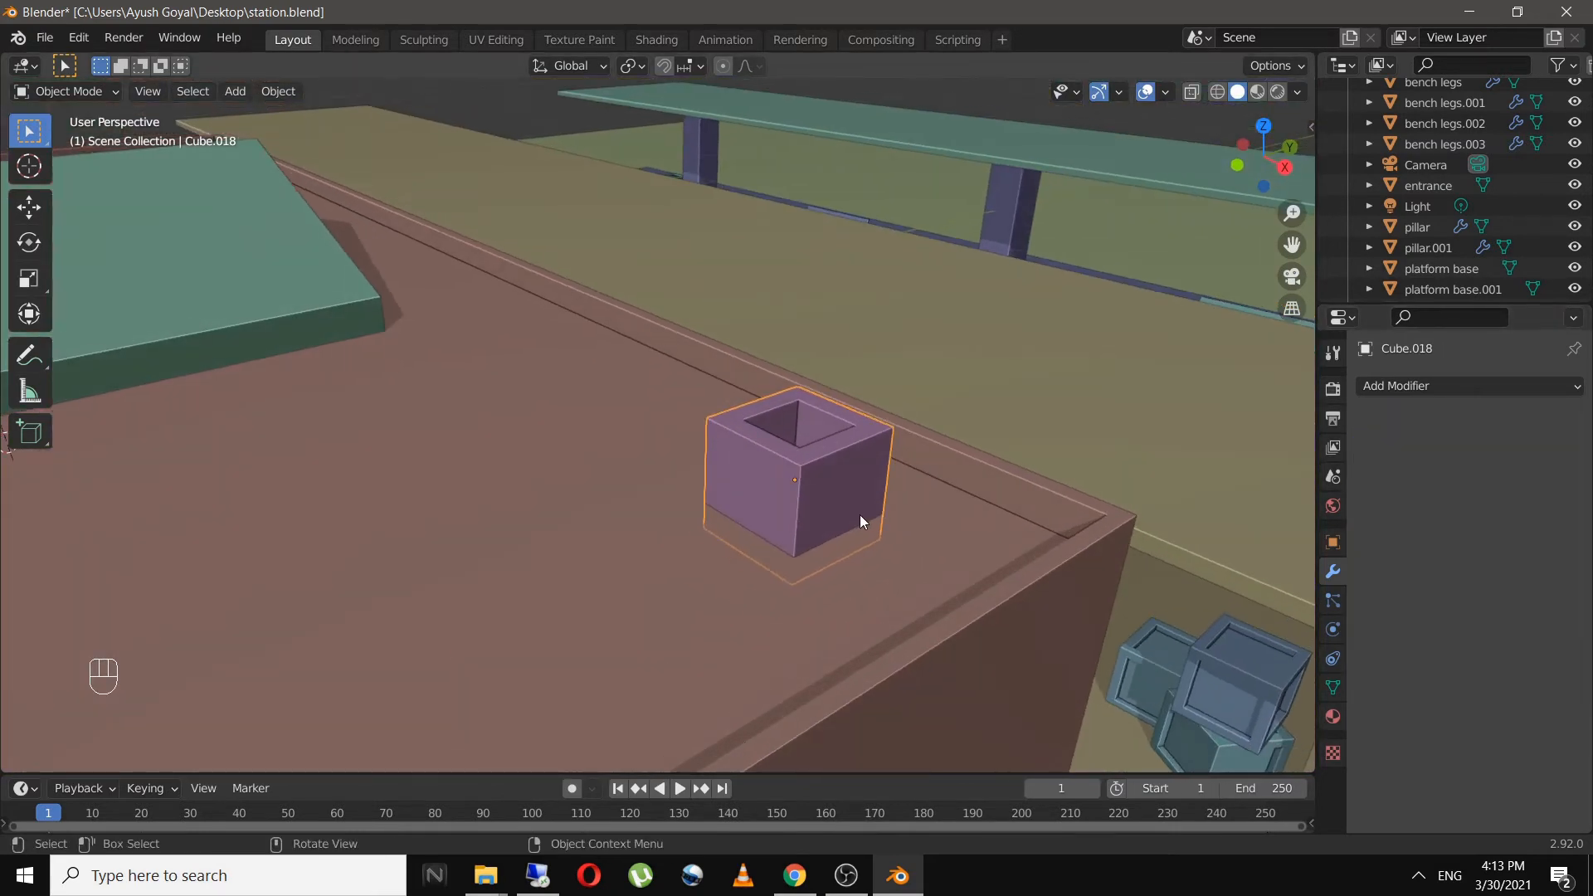
key("Tab")
left_click(893, 524)
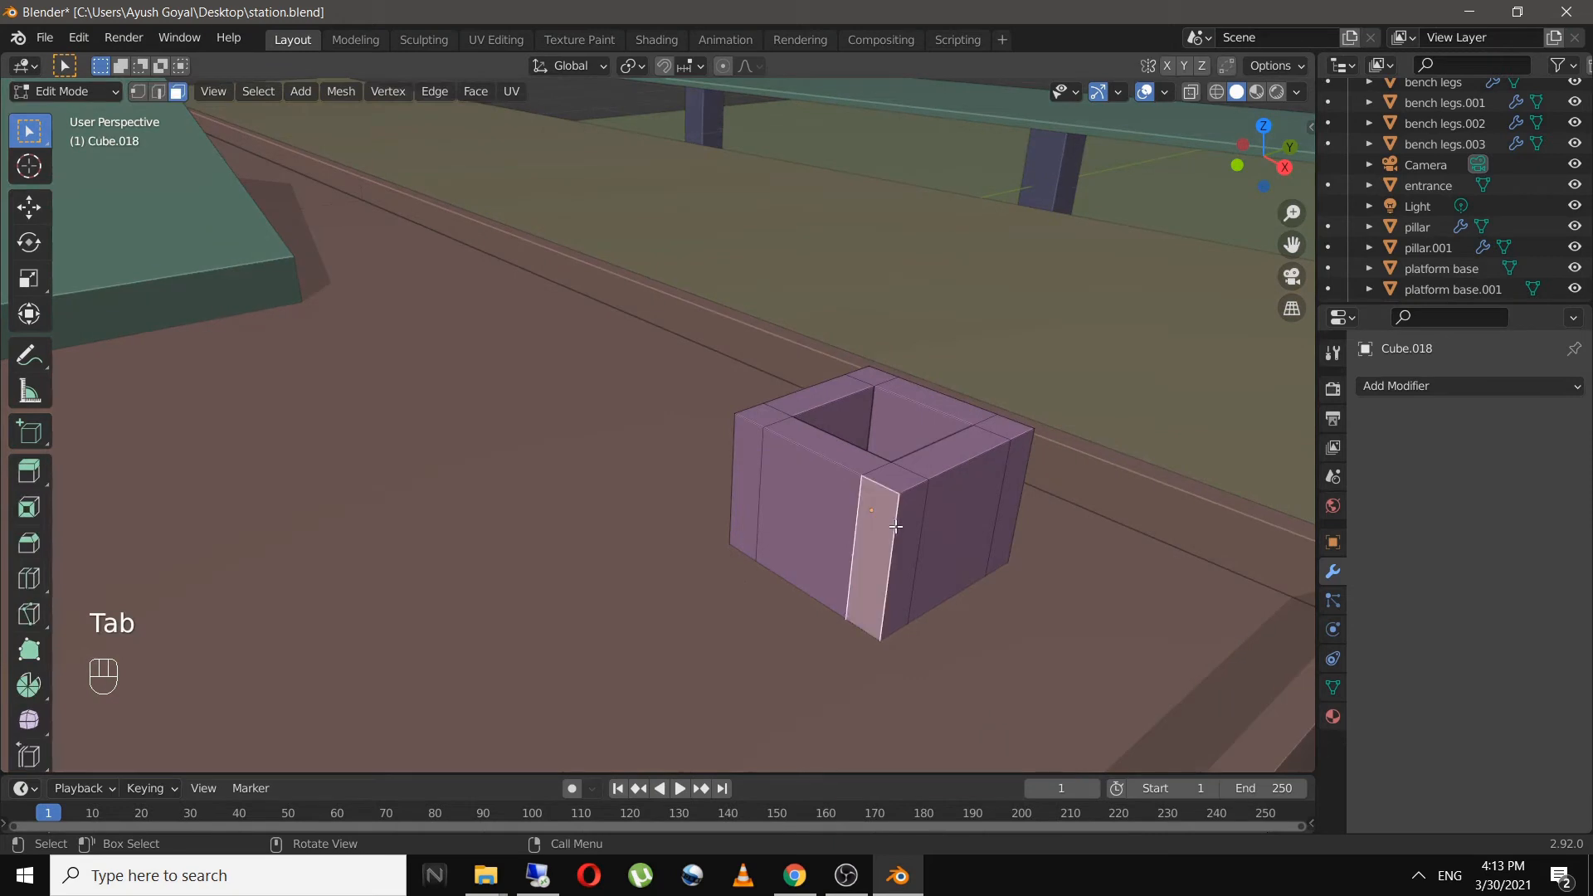
key("2")
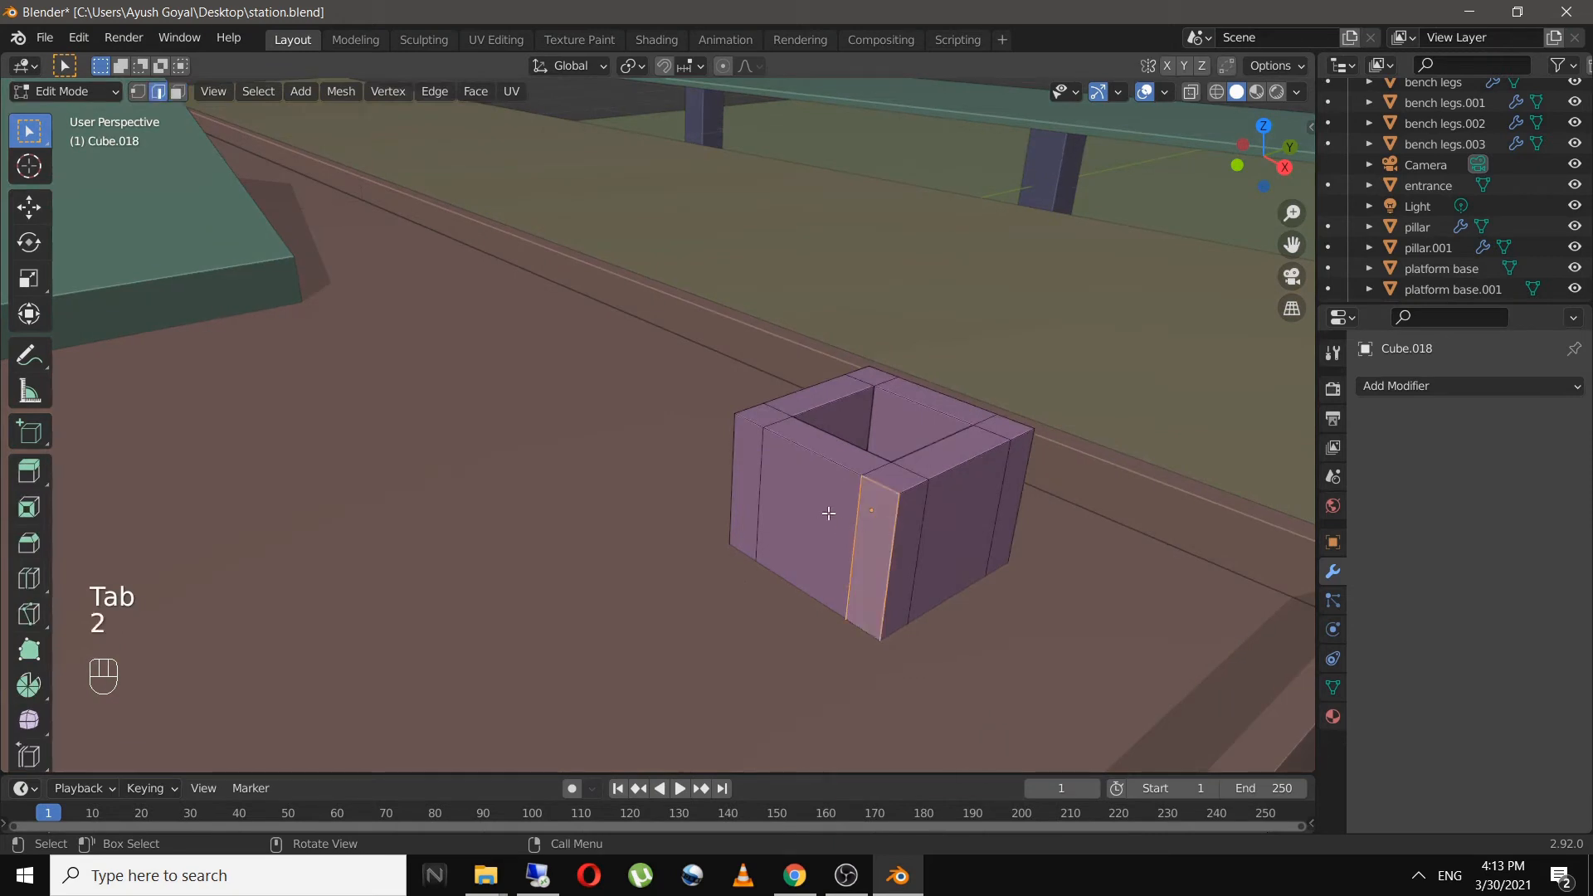
left_click(733, 462)
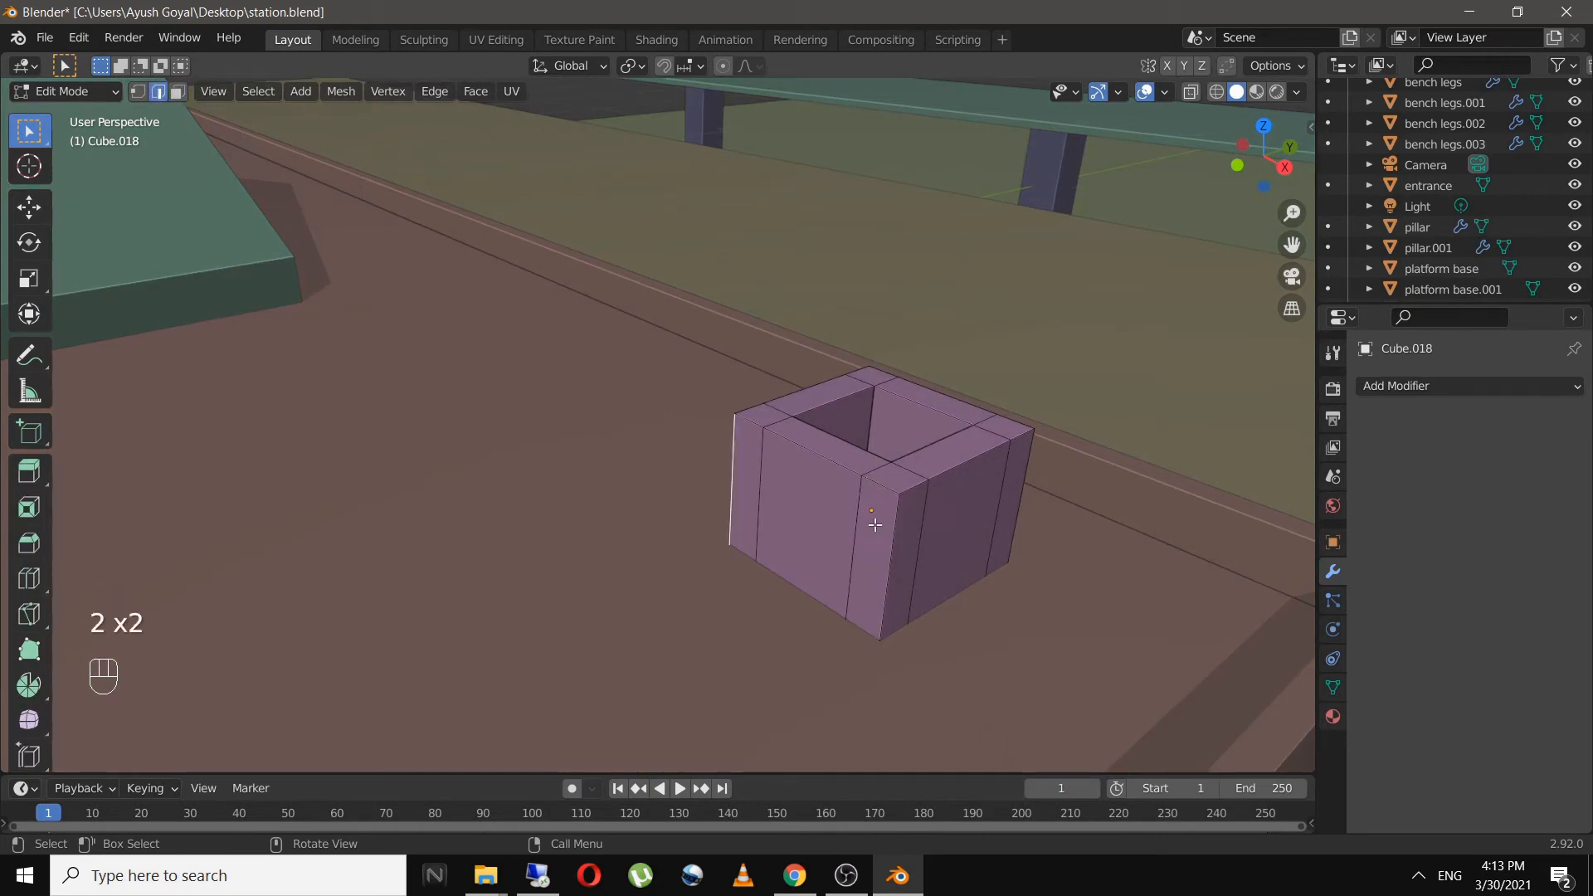
left_click(892, 565, "shift")
left_click(1026, 481, "shift")
middle_click_drag(914, 476, 999, 490)
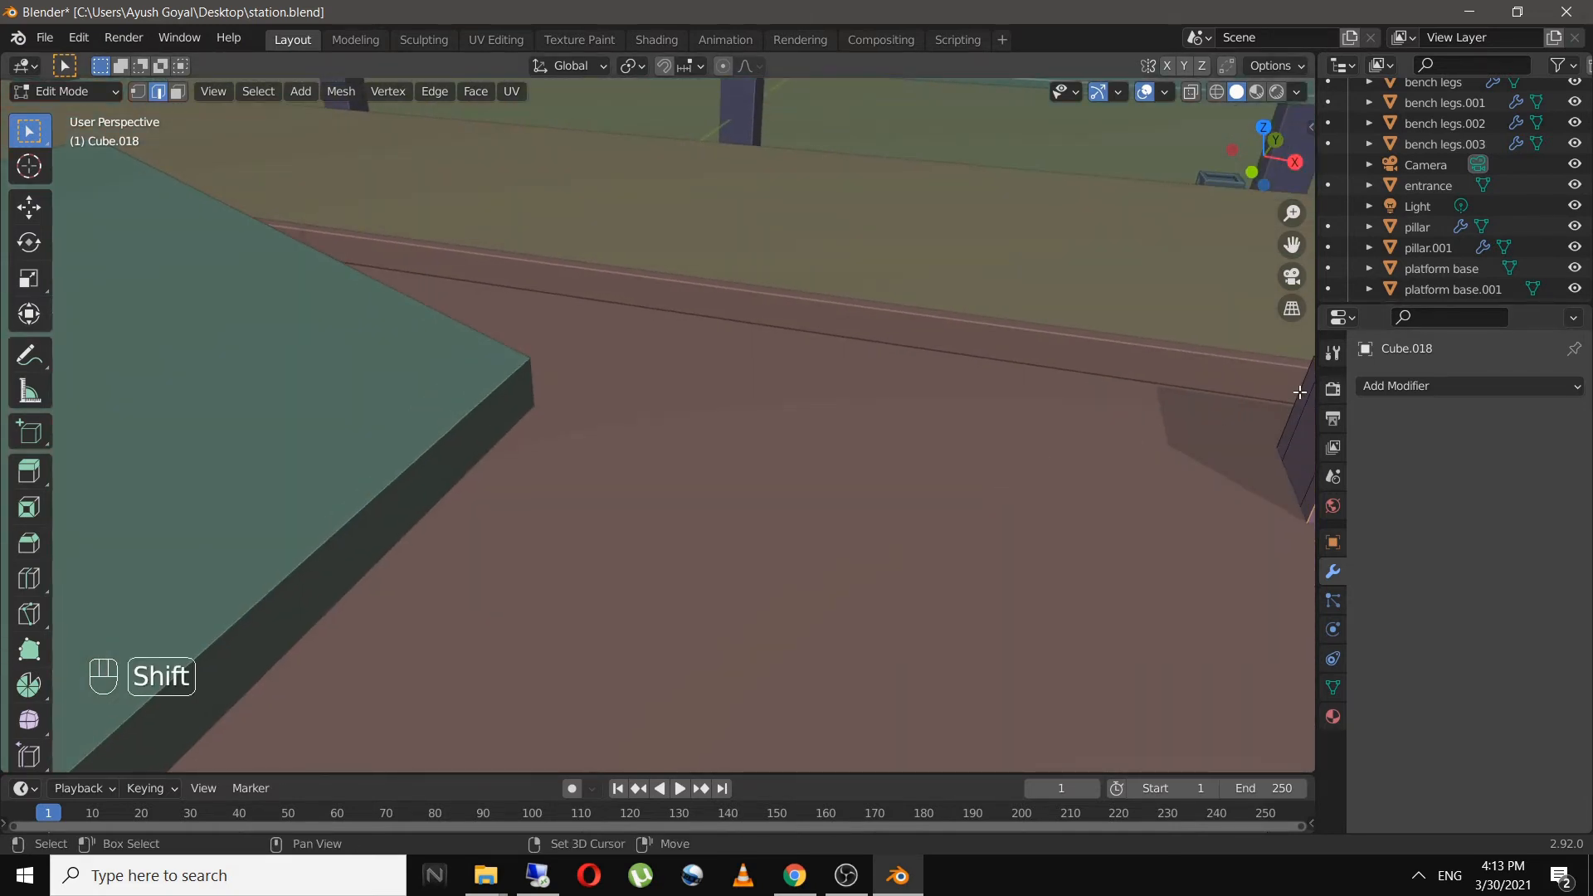
middle_click_drag(1154, 447, 888, 458, "shift")
middle_click_drag(1010, 456, 982, 446)
scroll(633, 510, "up", 1)
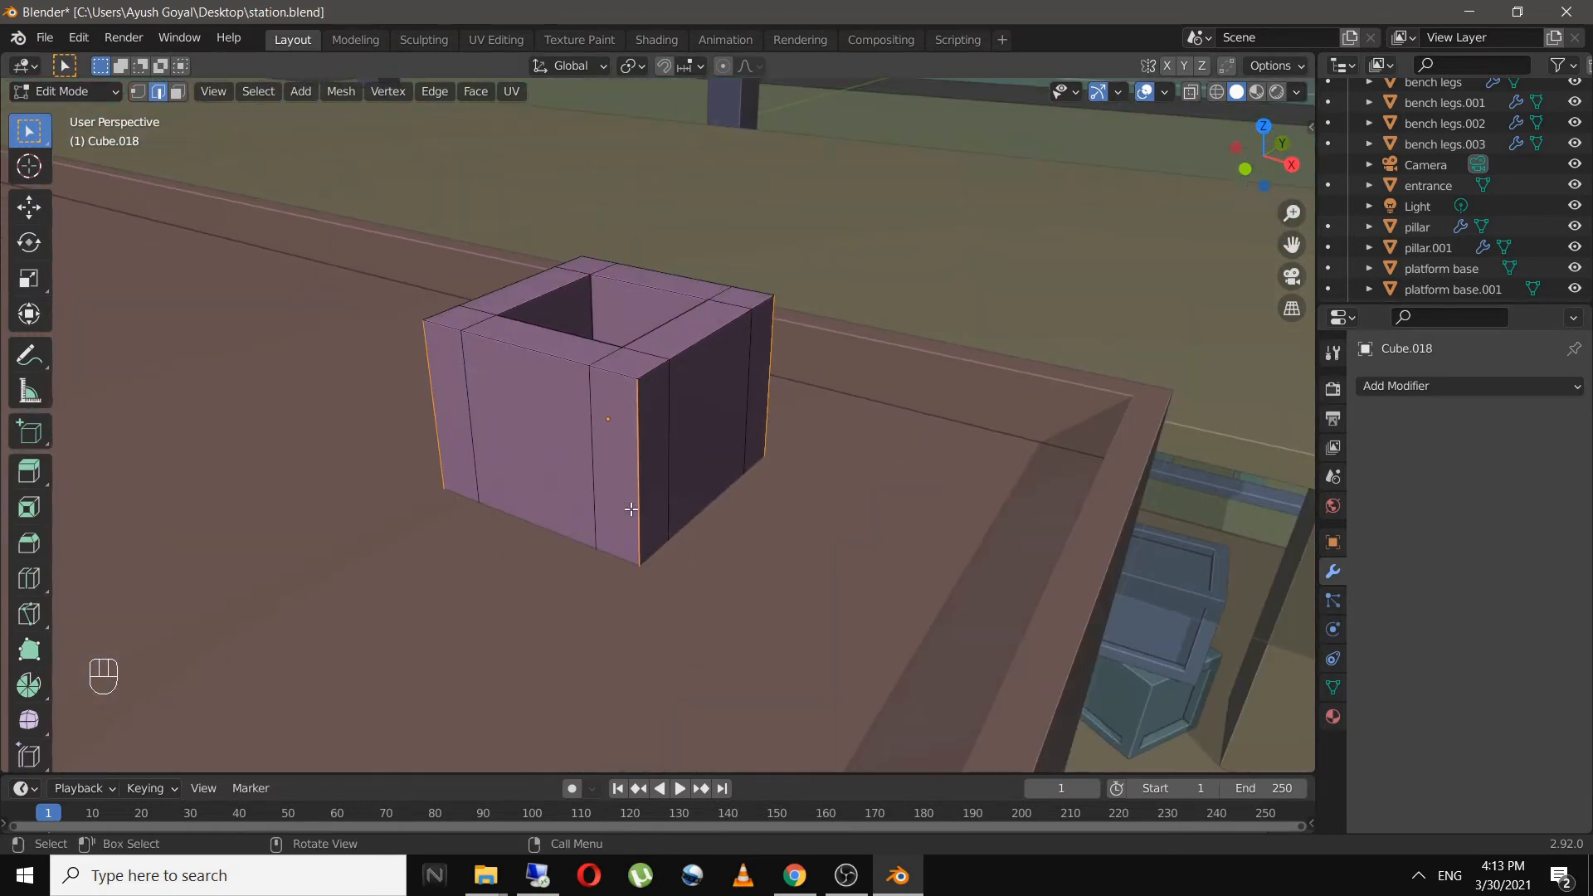
key("ctrl+b")
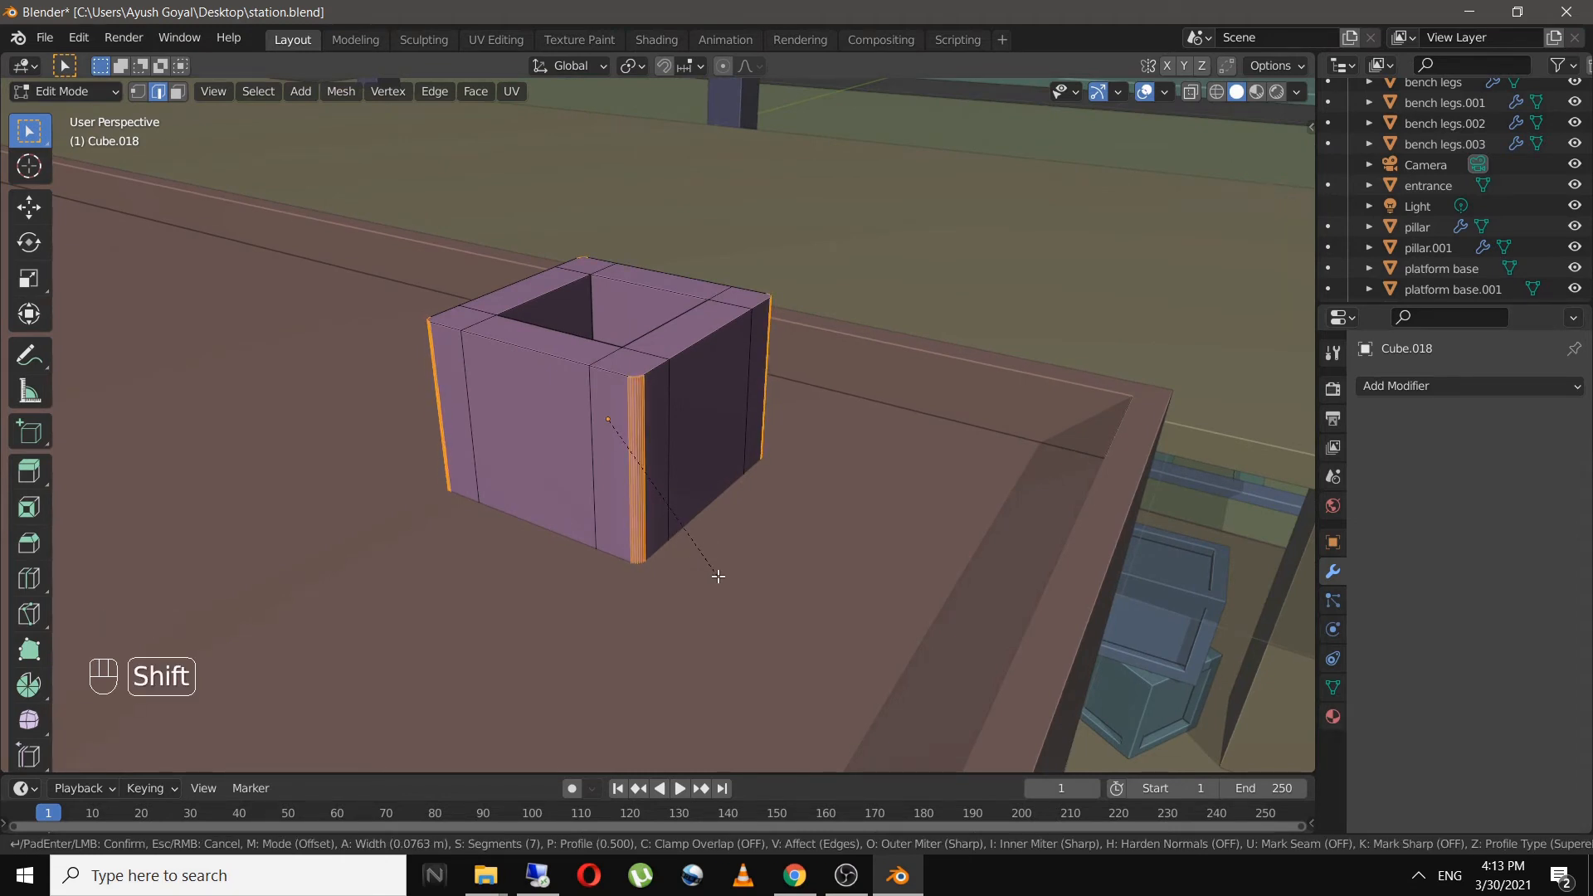
scroll(718, 576, "down", 4)
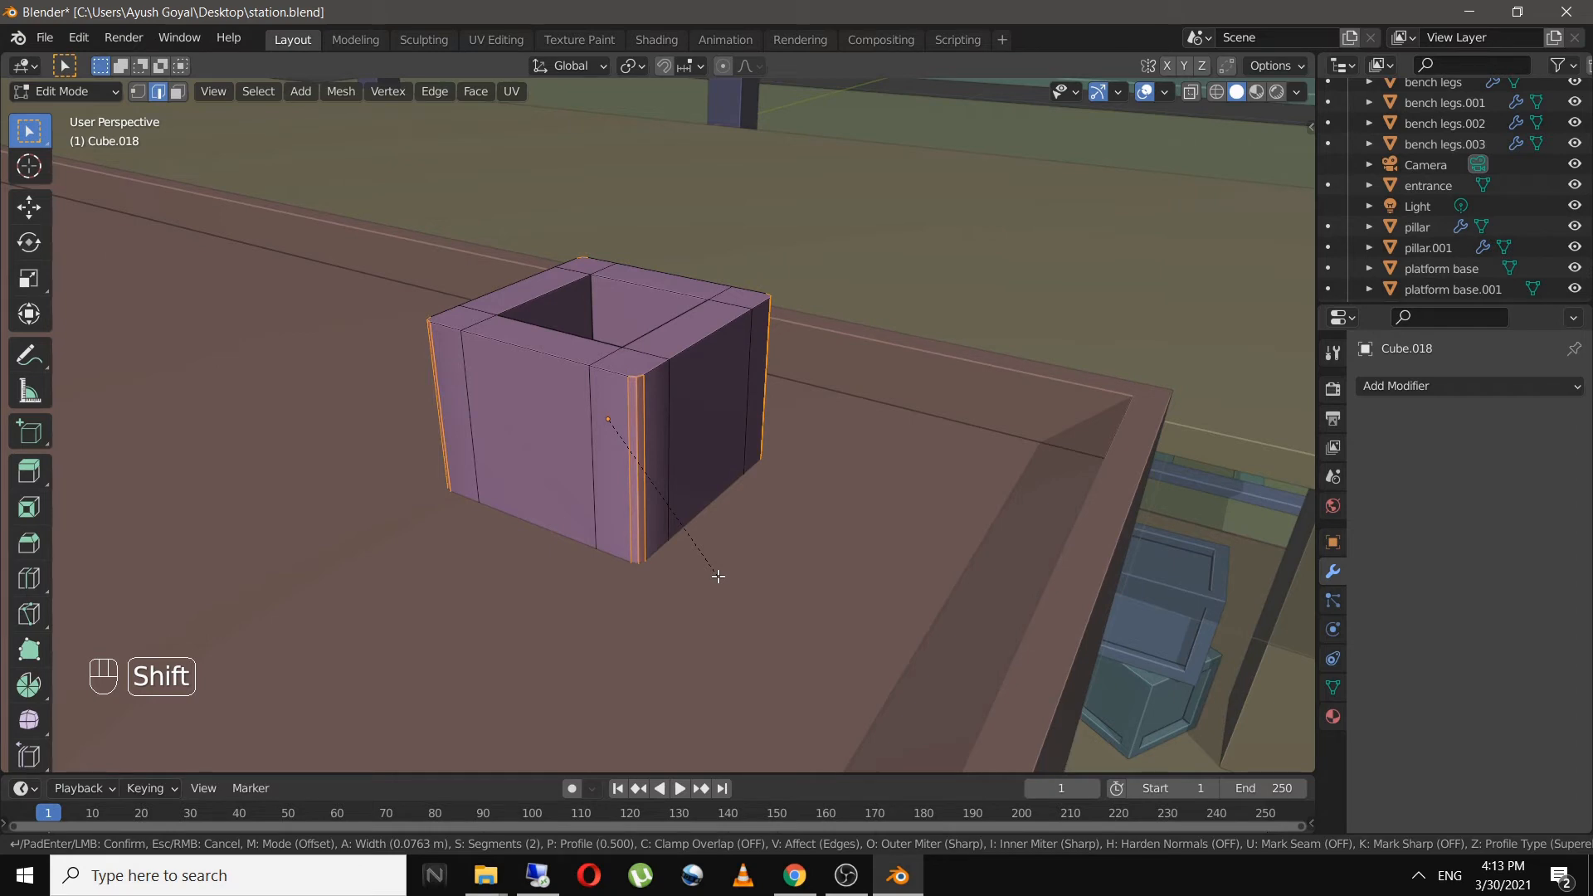
scroll(718, 576, "up", 1)
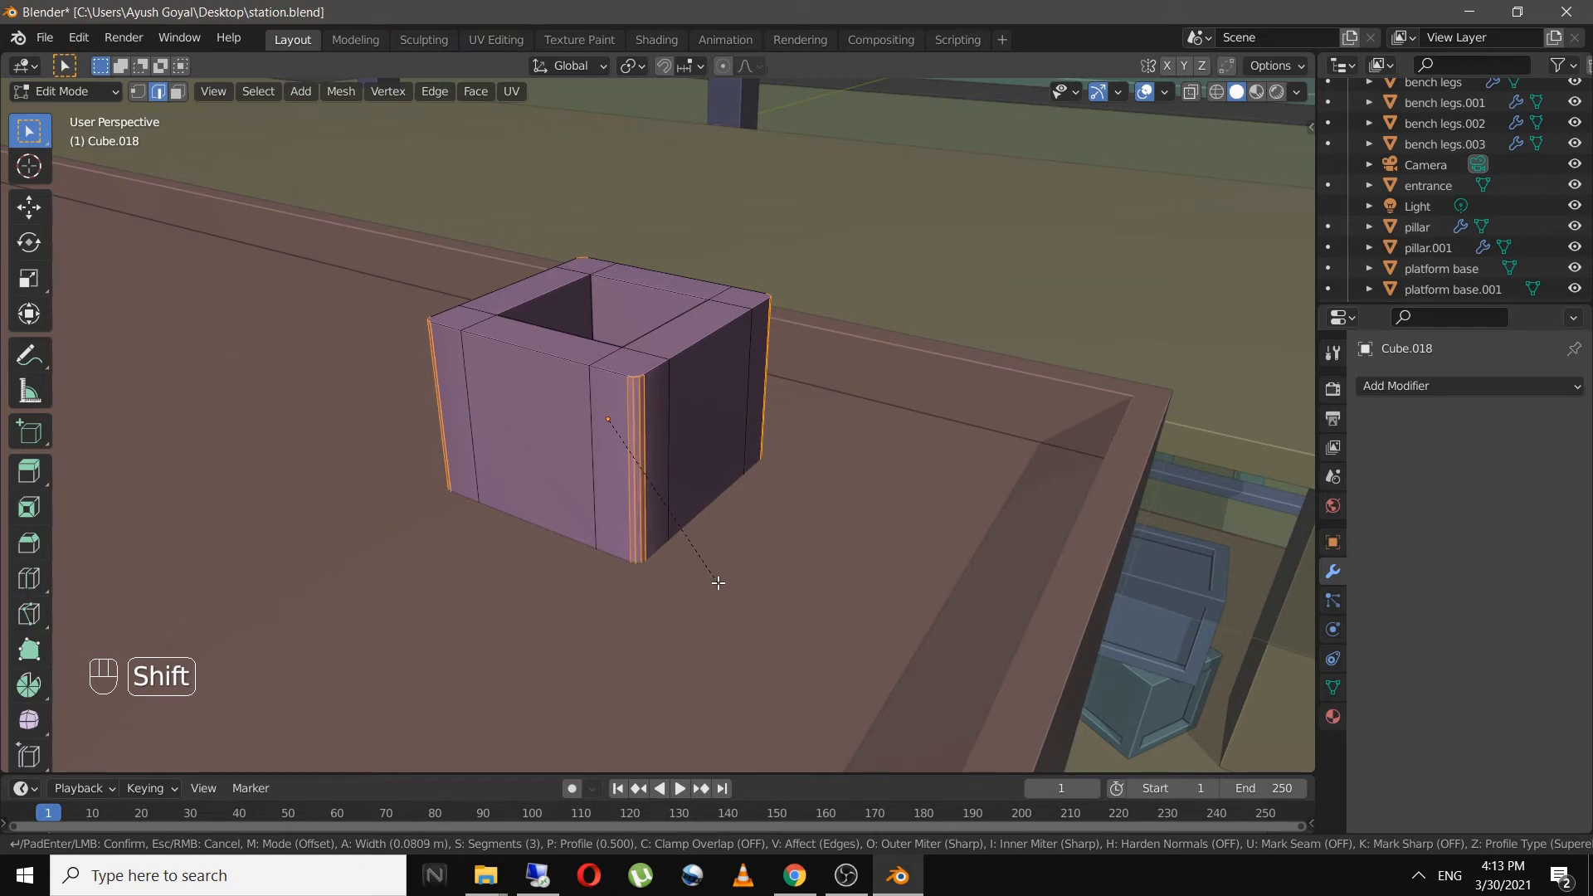
left_click(719, 583)
left_click(665, 434)
key("Tab")
- Compare the shading of the roof cube's beveled corner with Auto Smooth off and on
left_click(670, 440)
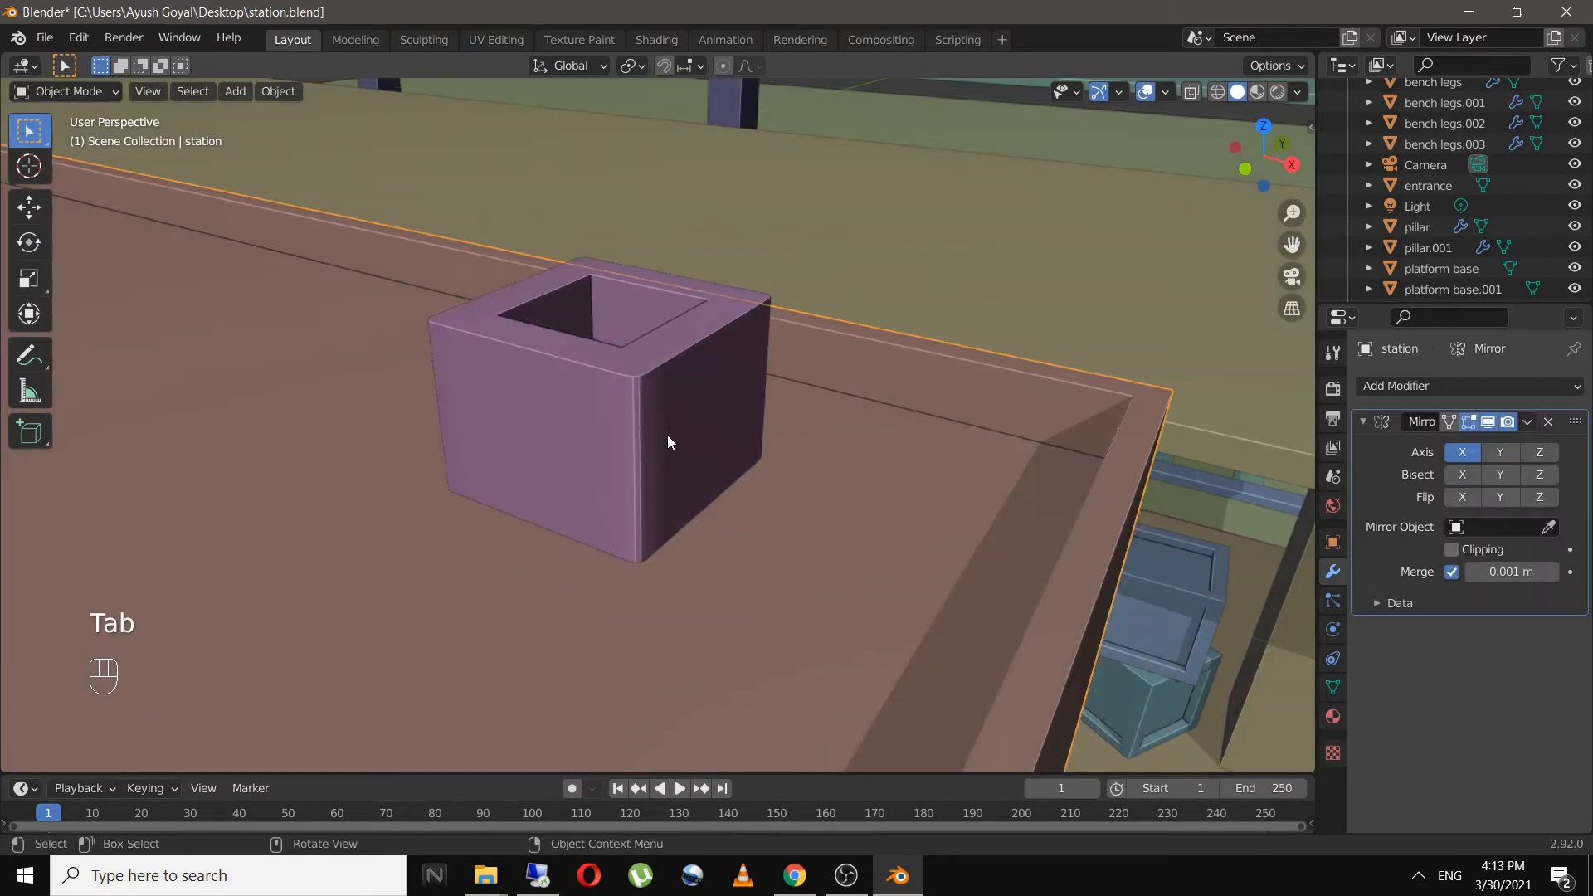
scroll(672, 441, "up", 4)
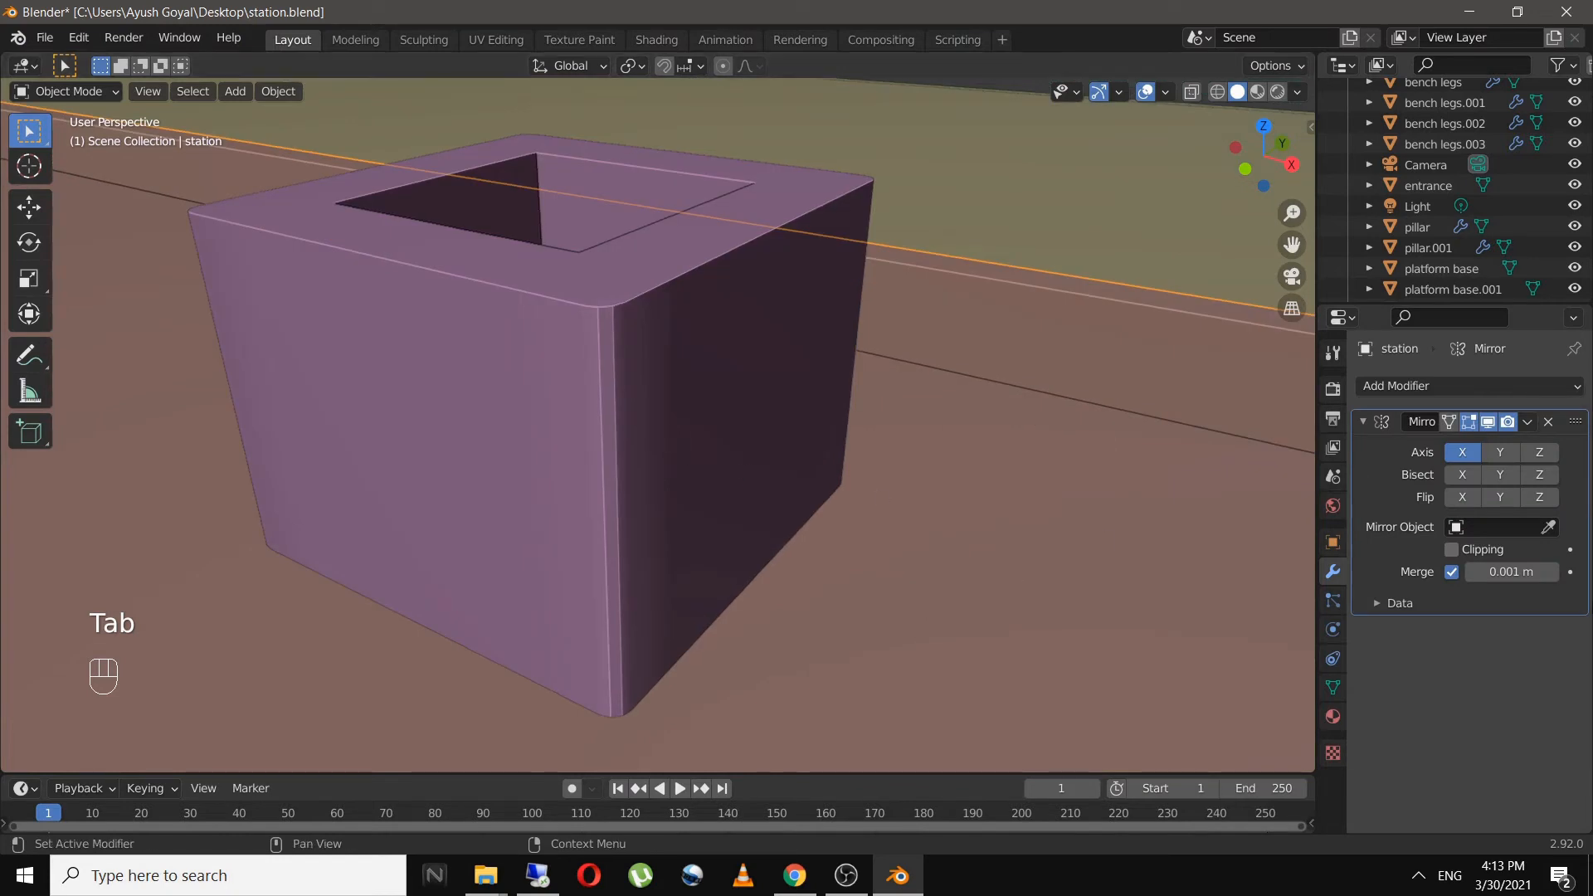
left_click(660, 414)
right_click(660, 414)
left_click(661, 415)
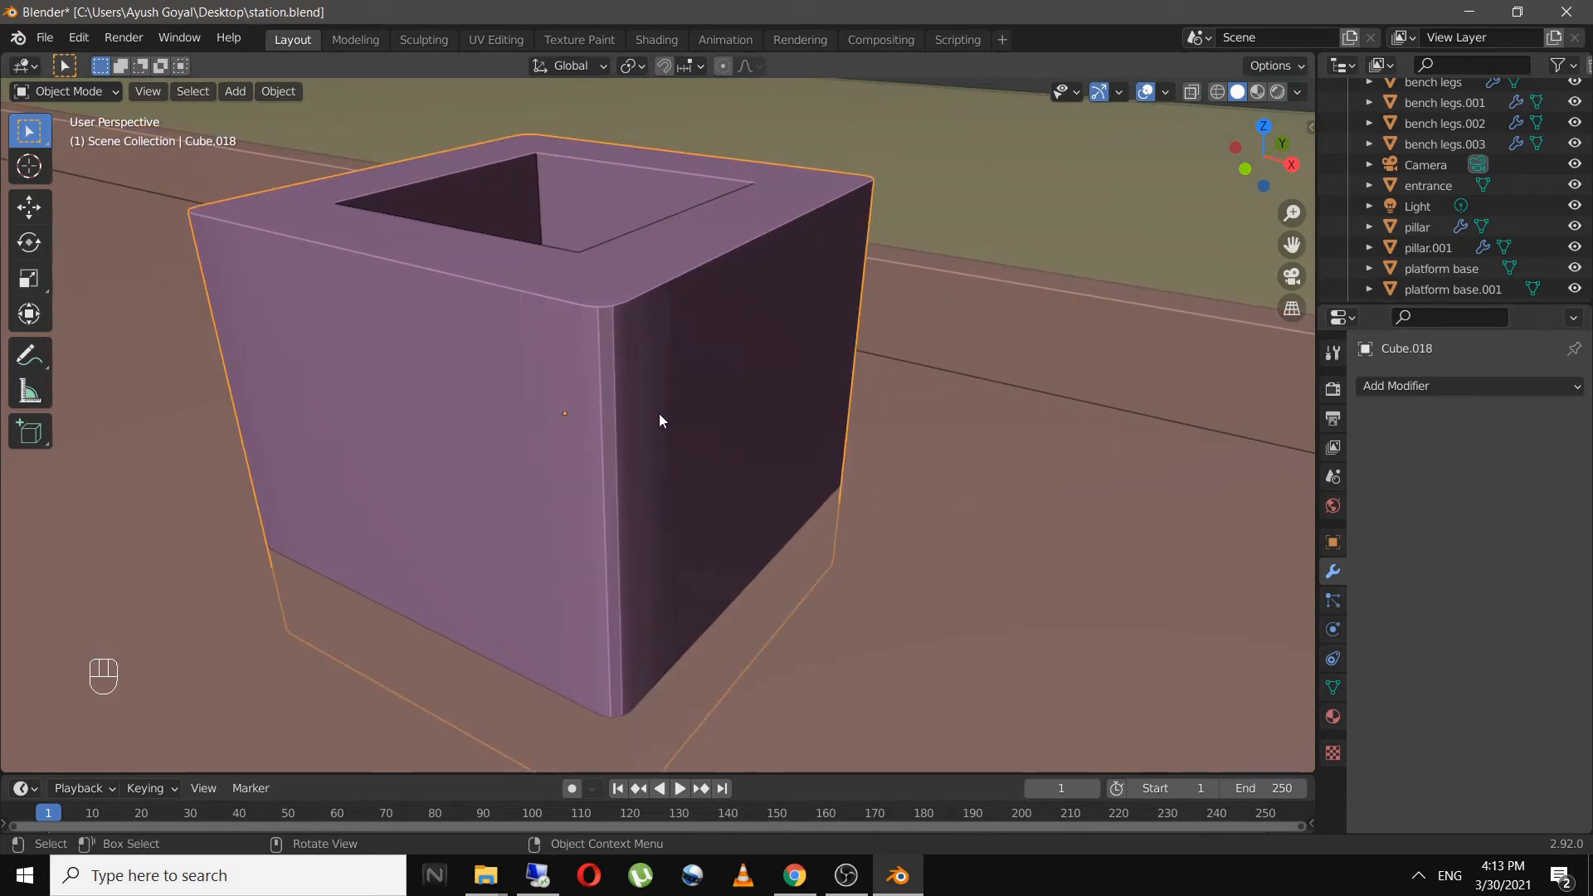
left_click(1333, 687)
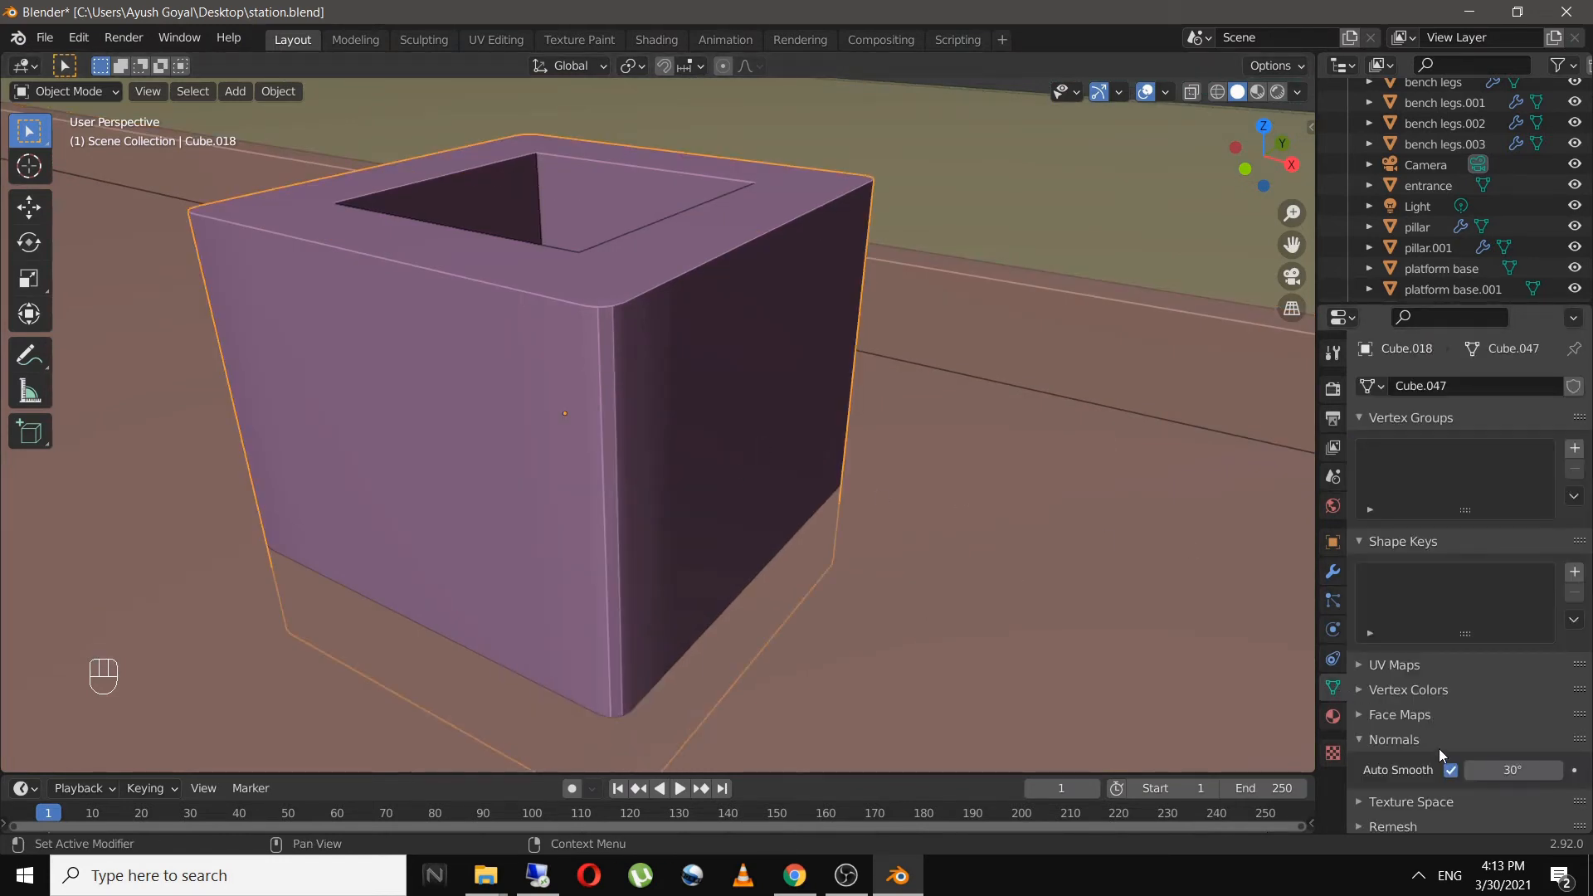
left_click(1450, 770)
left_click(1451, 770)
key("Tab")
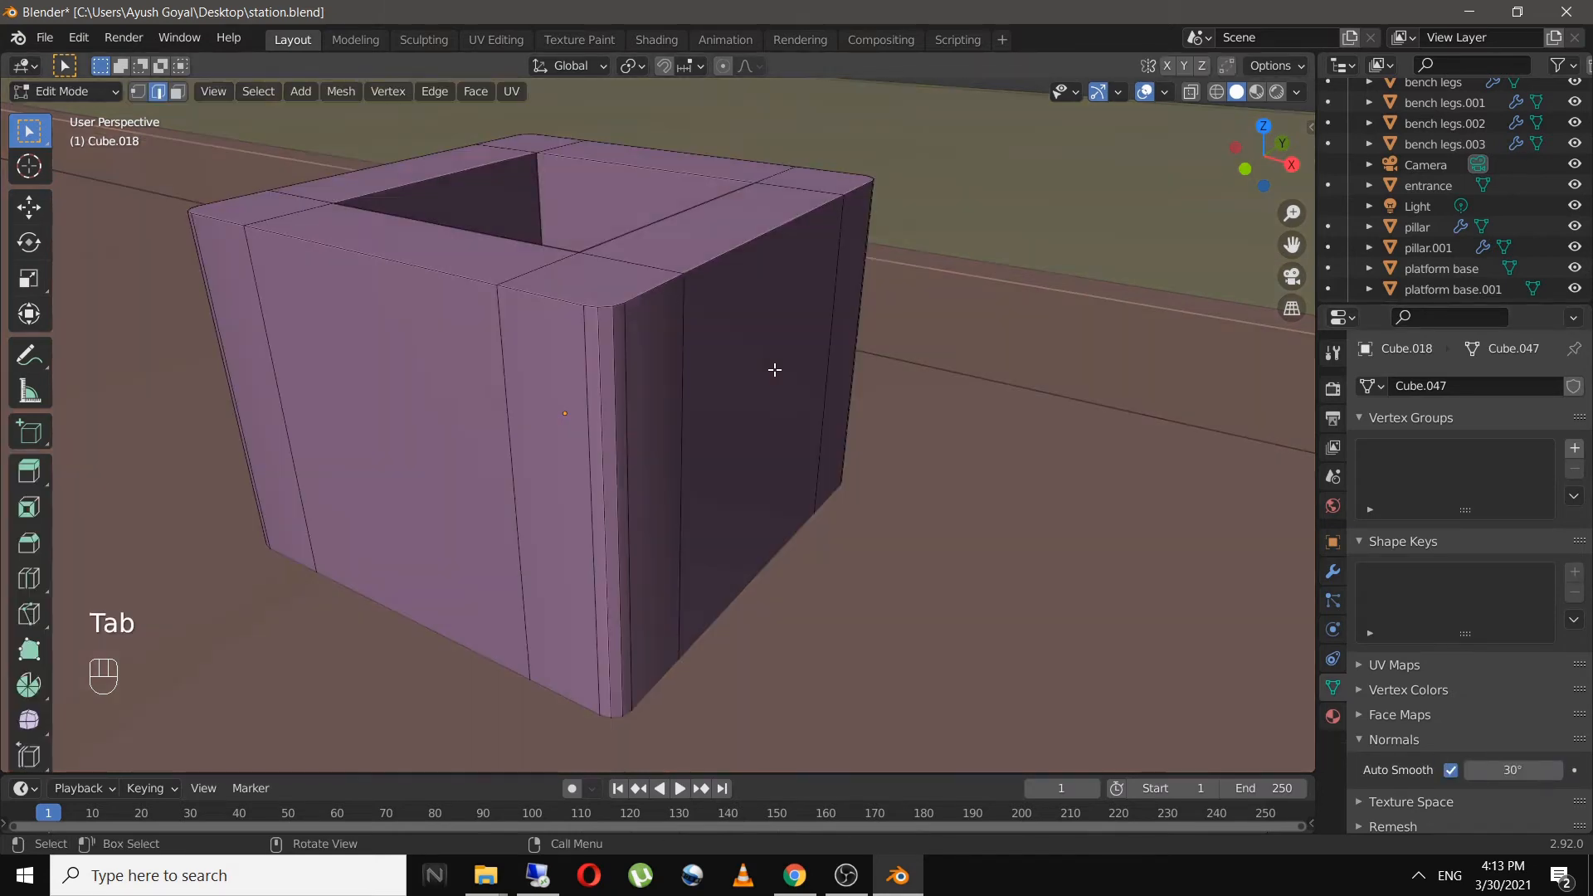
key("Tab")
- Select the station building and save the station file
left_click(868, 400)
scroll(868, 400, "down", 4)
middle_click_drag(868, 400, 962, 416)
key("ctrl+s")
- Add a cube at the entrance and scale it uniformly to about 0.277
scroll(904, 375, "down", 3)
scroll(659, 420, "up", 4)
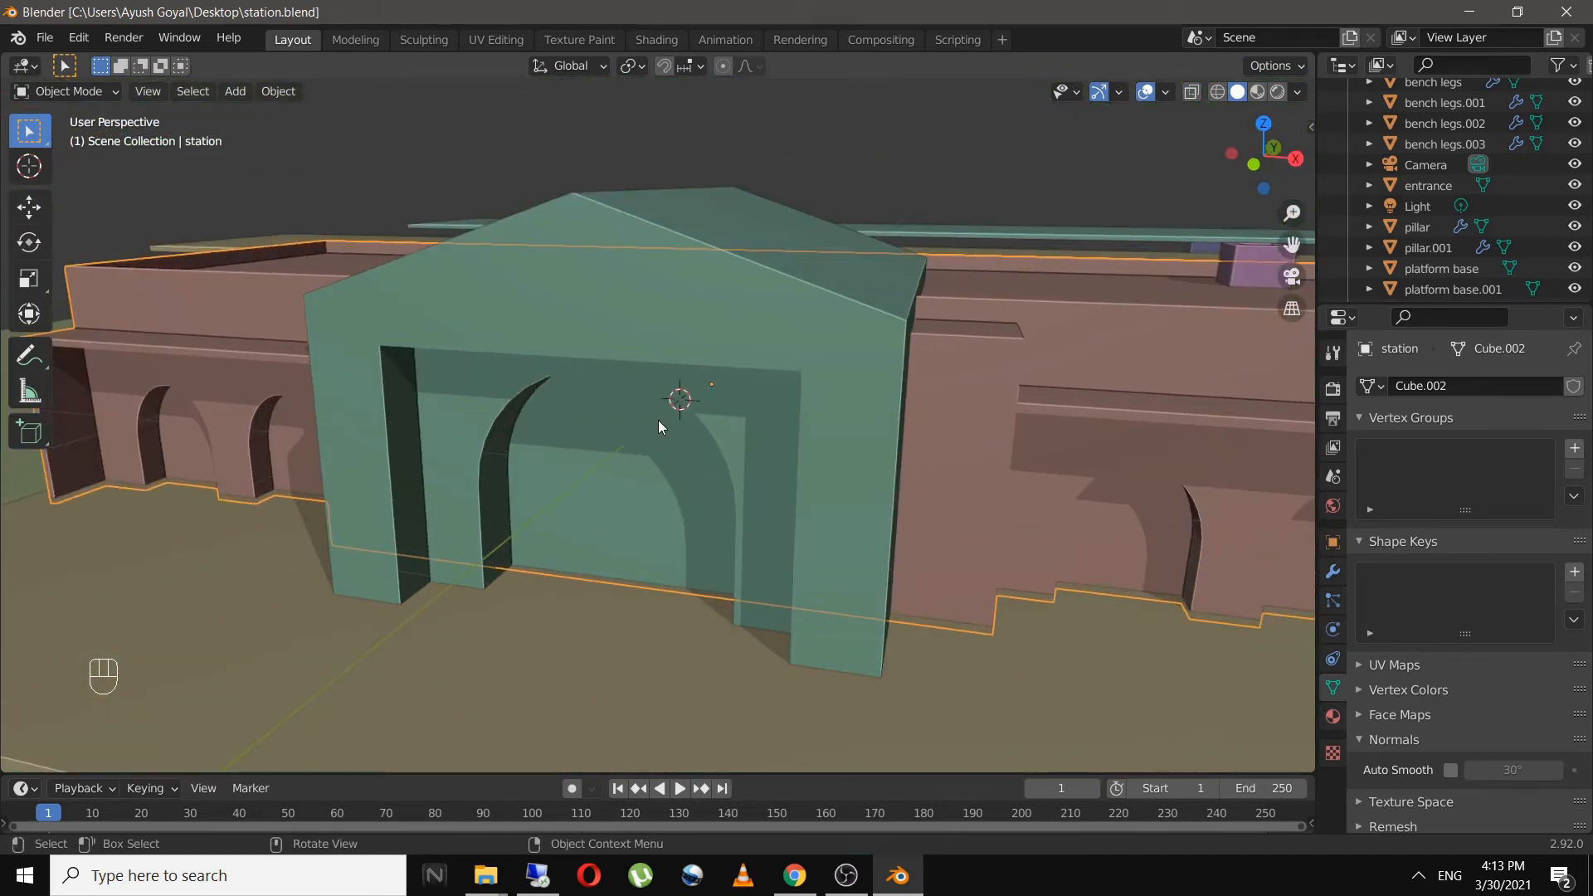
key("shift+a")
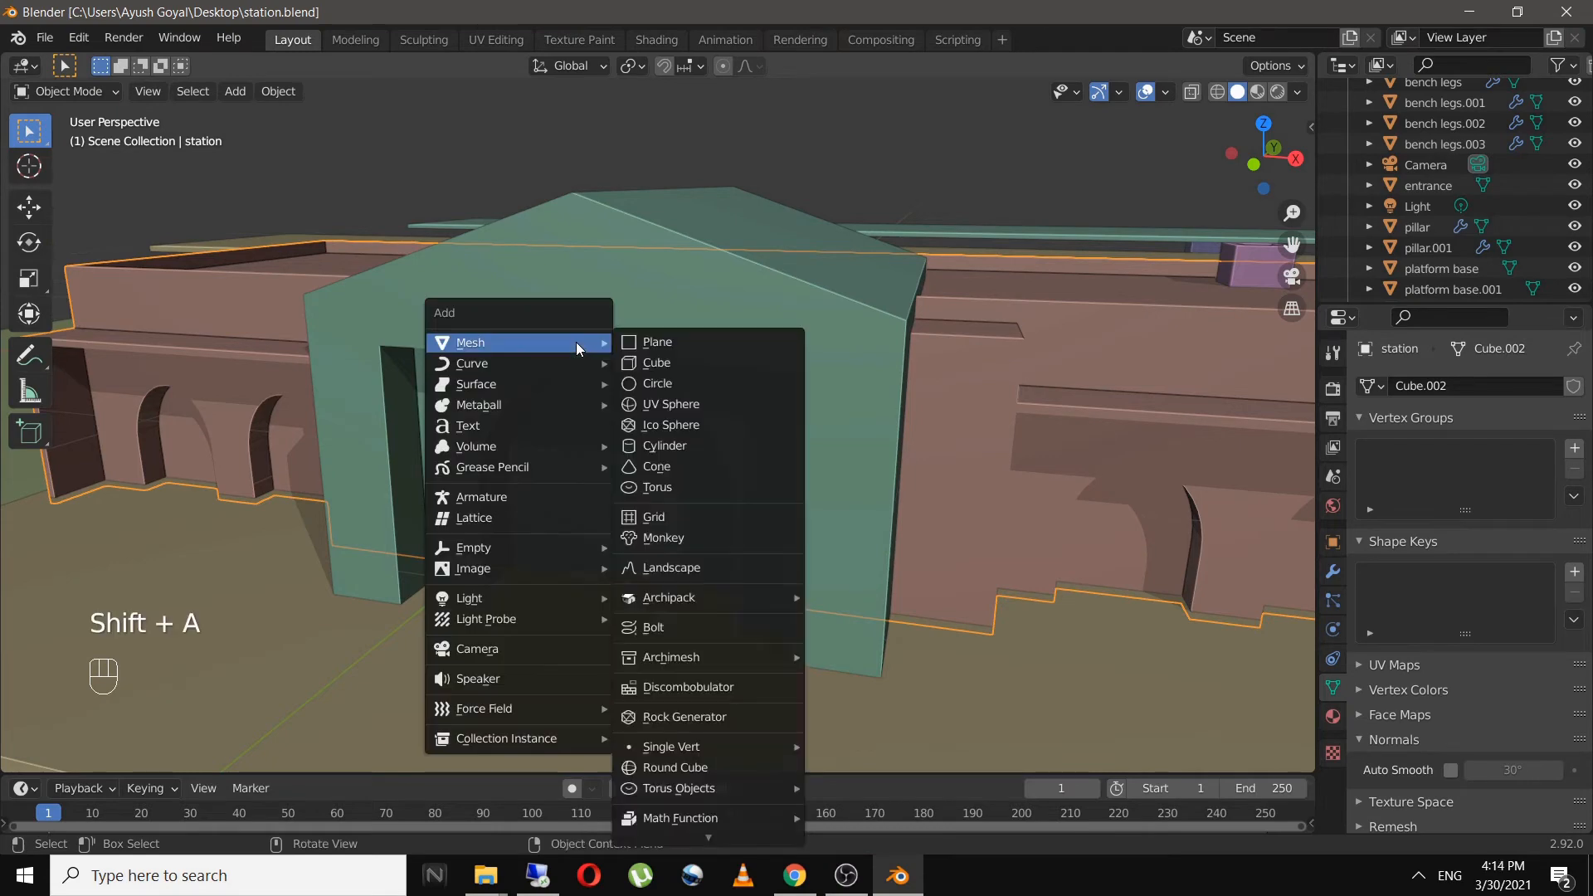
left_click(724, 370)
key("s")
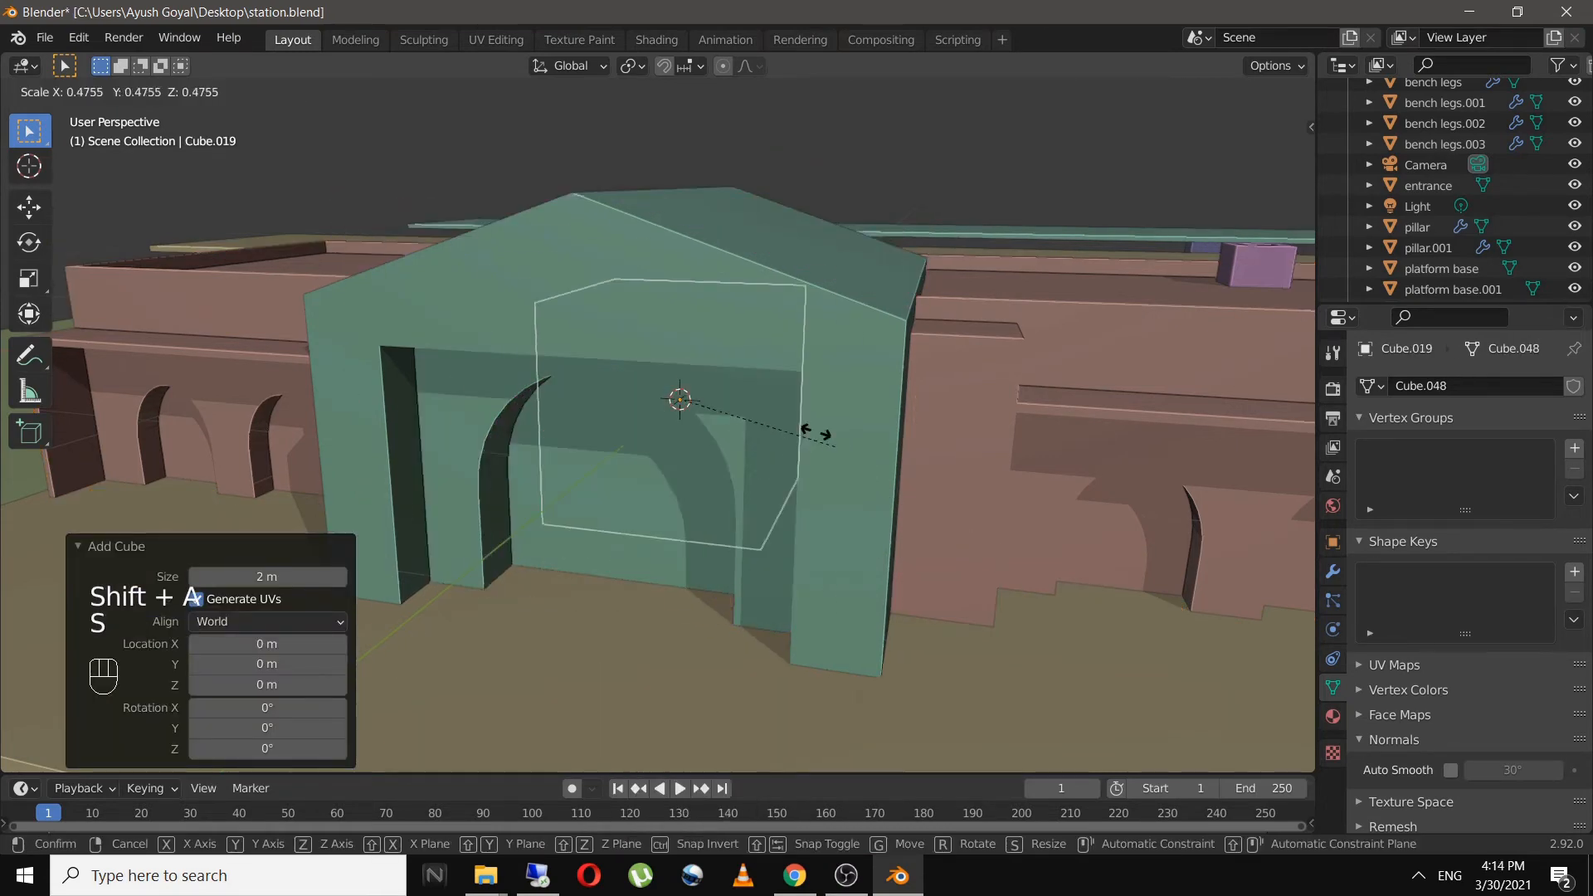
left_click(774, 409)
- Move the cube about 1.04 m forward to protrude from the entrance's front wall and shift it about 0.027 m along X to centre it
key("KP_7")
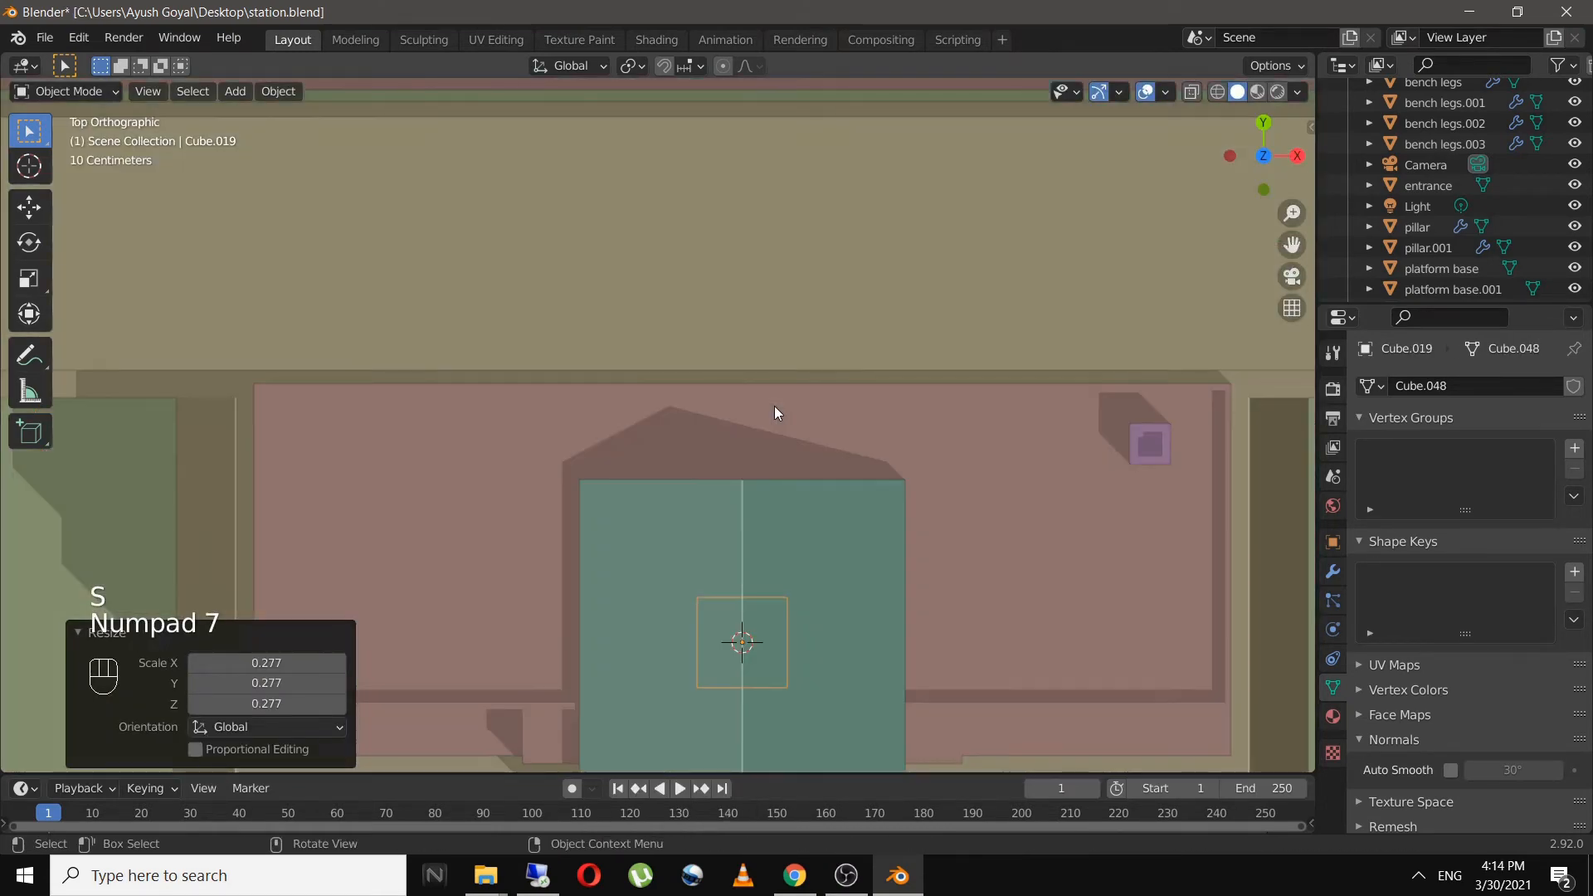
middle_click_drag(821, 534, 772, 295, "shift")
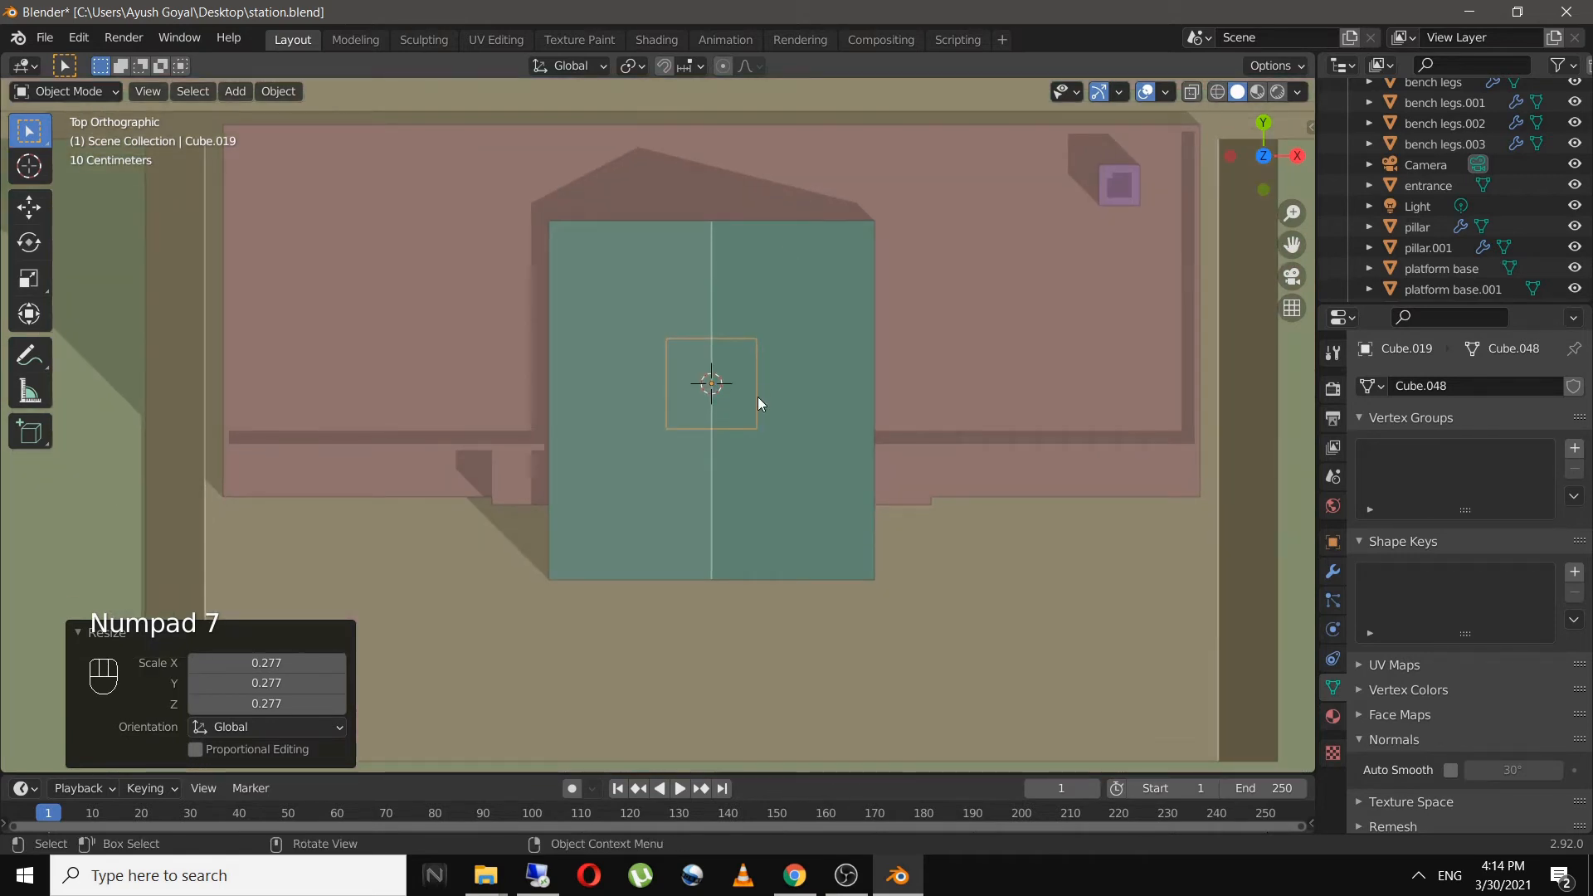
key("g")
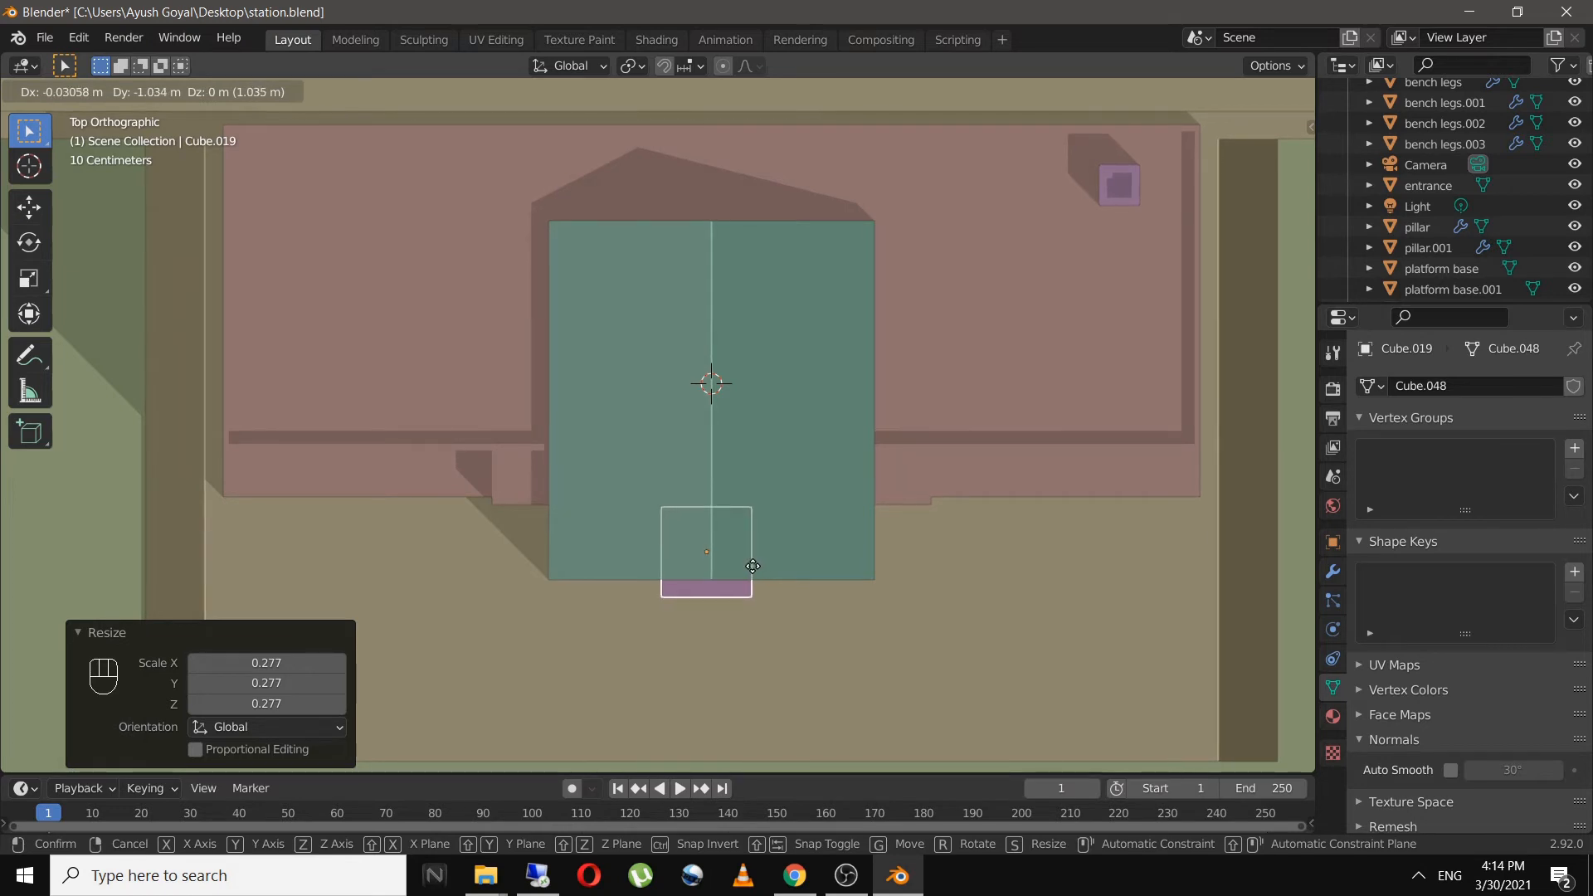
left_click(754, 566)
scroll(746, 592, "up", 4)
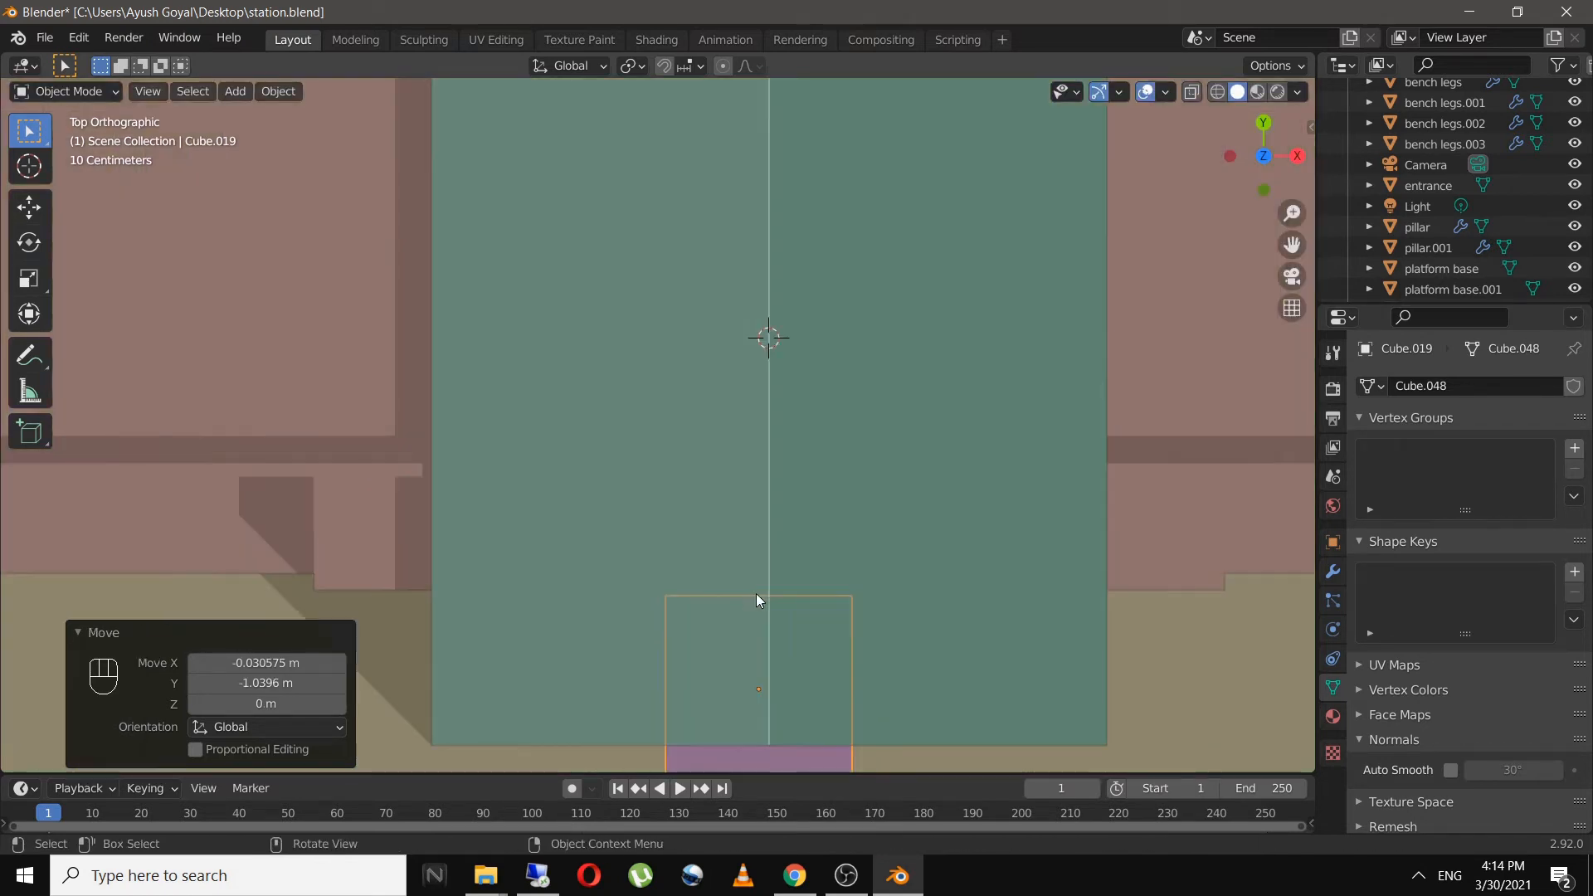
middle_click_drag(755, 594, 711, 360, "shift")
key("g")
key("y")
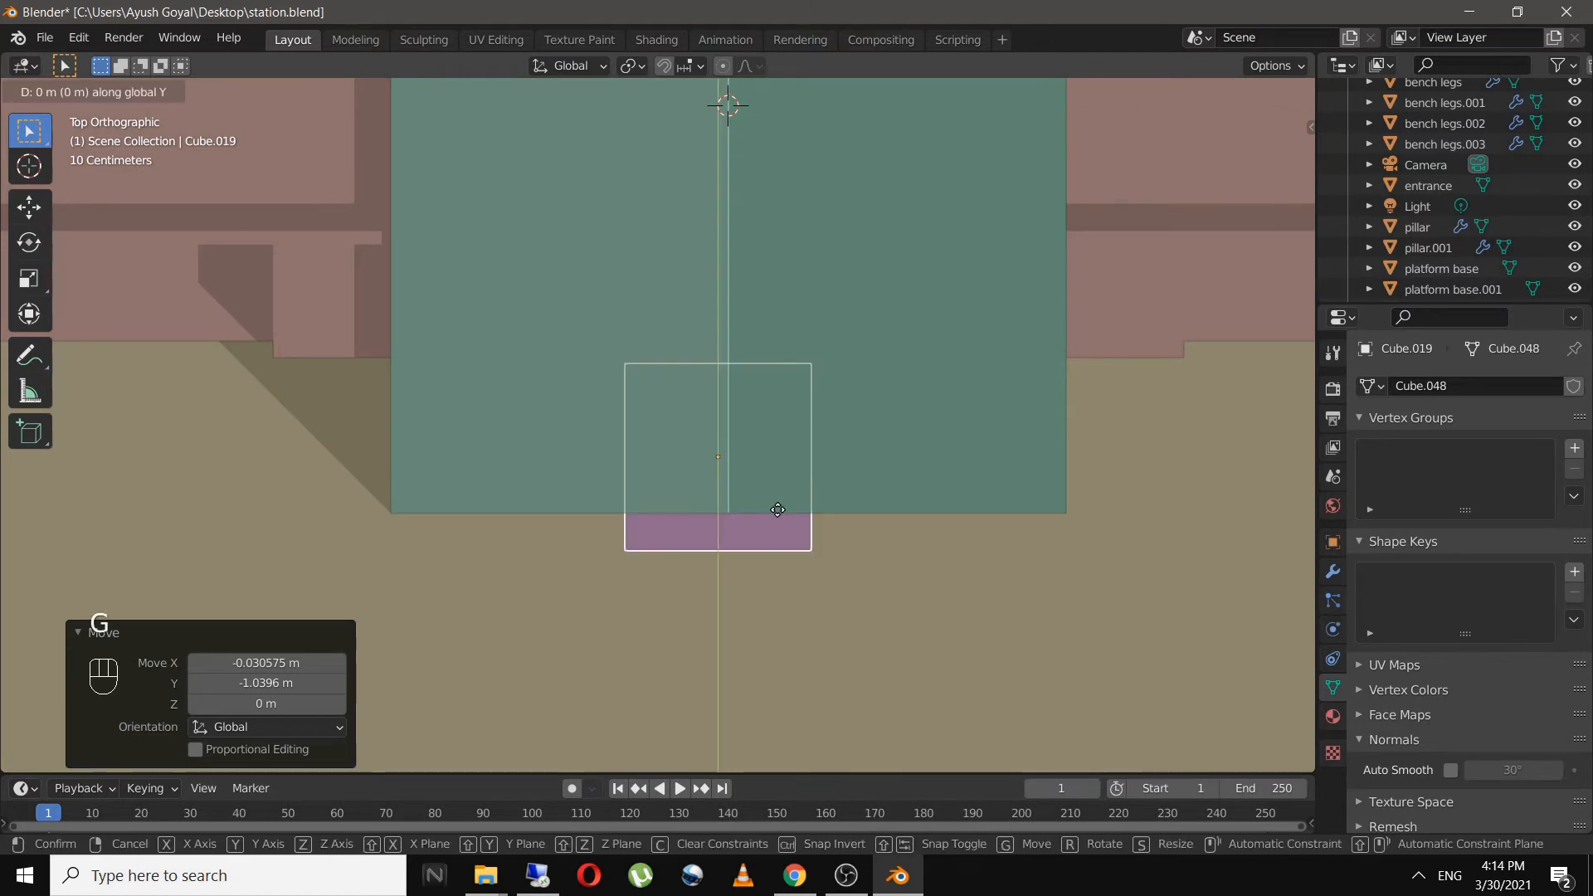
key("x")
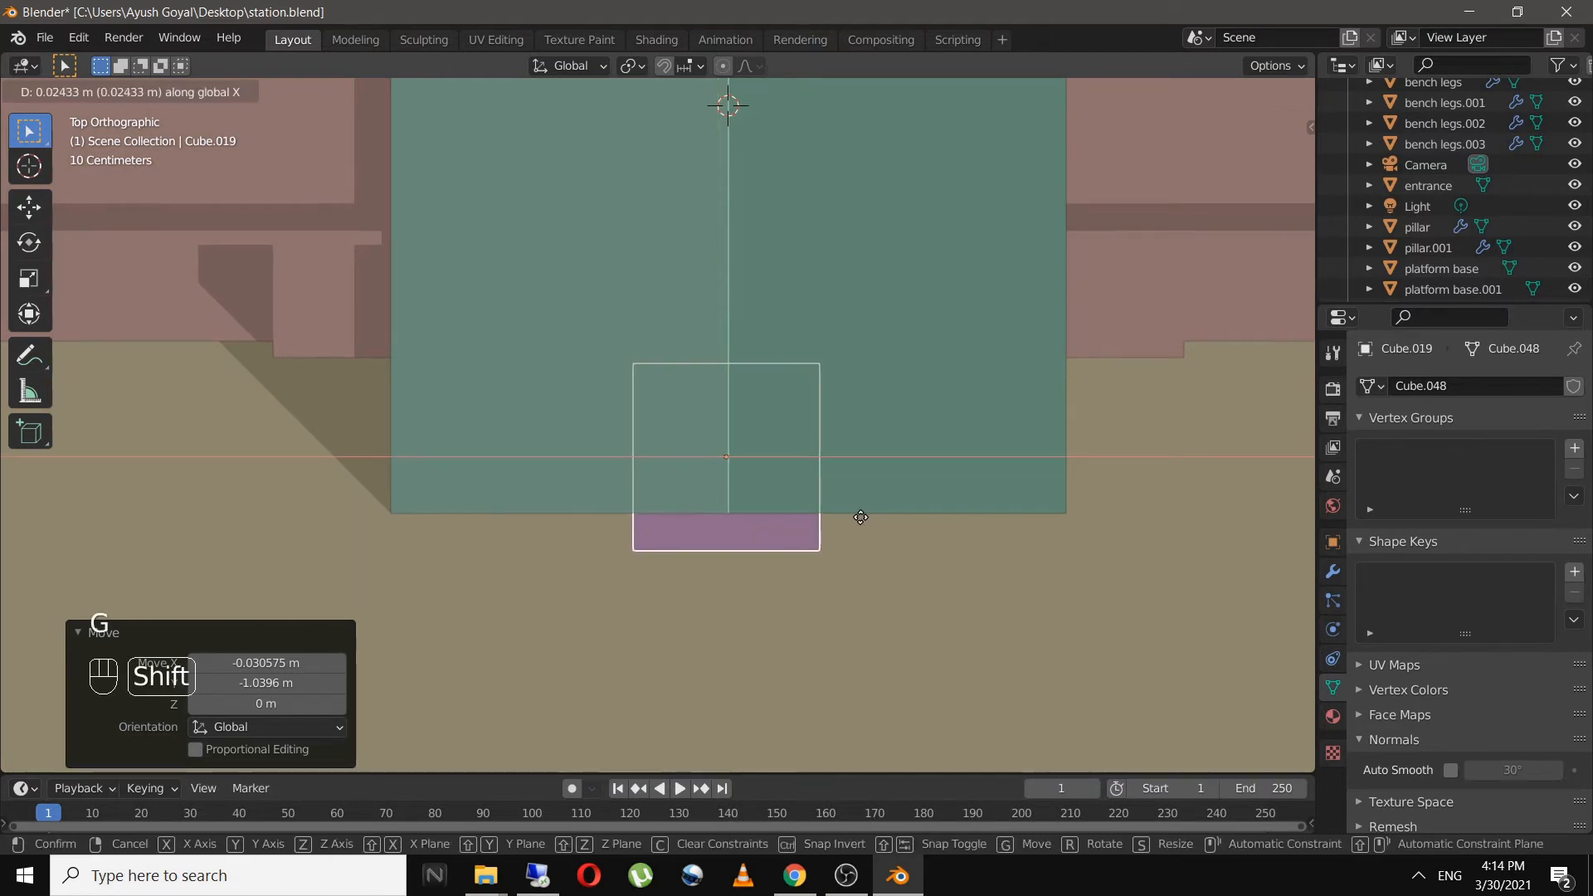
left_click(868, 518)
- Scale the cube to about 0.594 along Z and raise it about 0.6 m onto the entrance gable
mouse_move(807, 590)
middle_mouse_down()
mouse_move(811, 440)
mouse_move(789, 568)
middle_mouse_up()
key("s")
key("z")
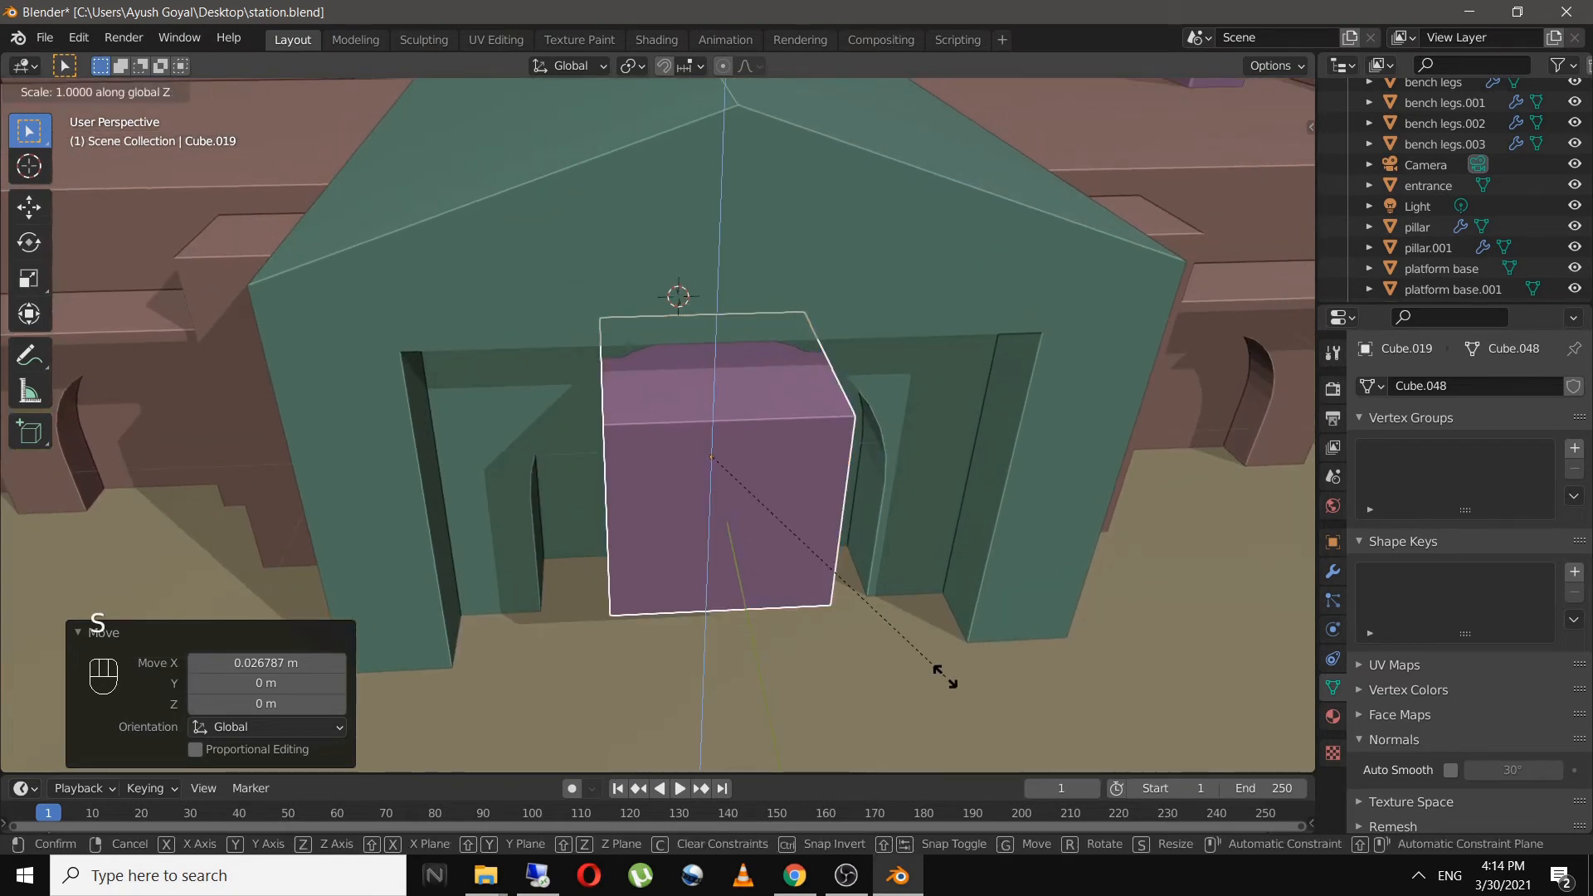
left_click(837, 606)
key("g")
key("z")
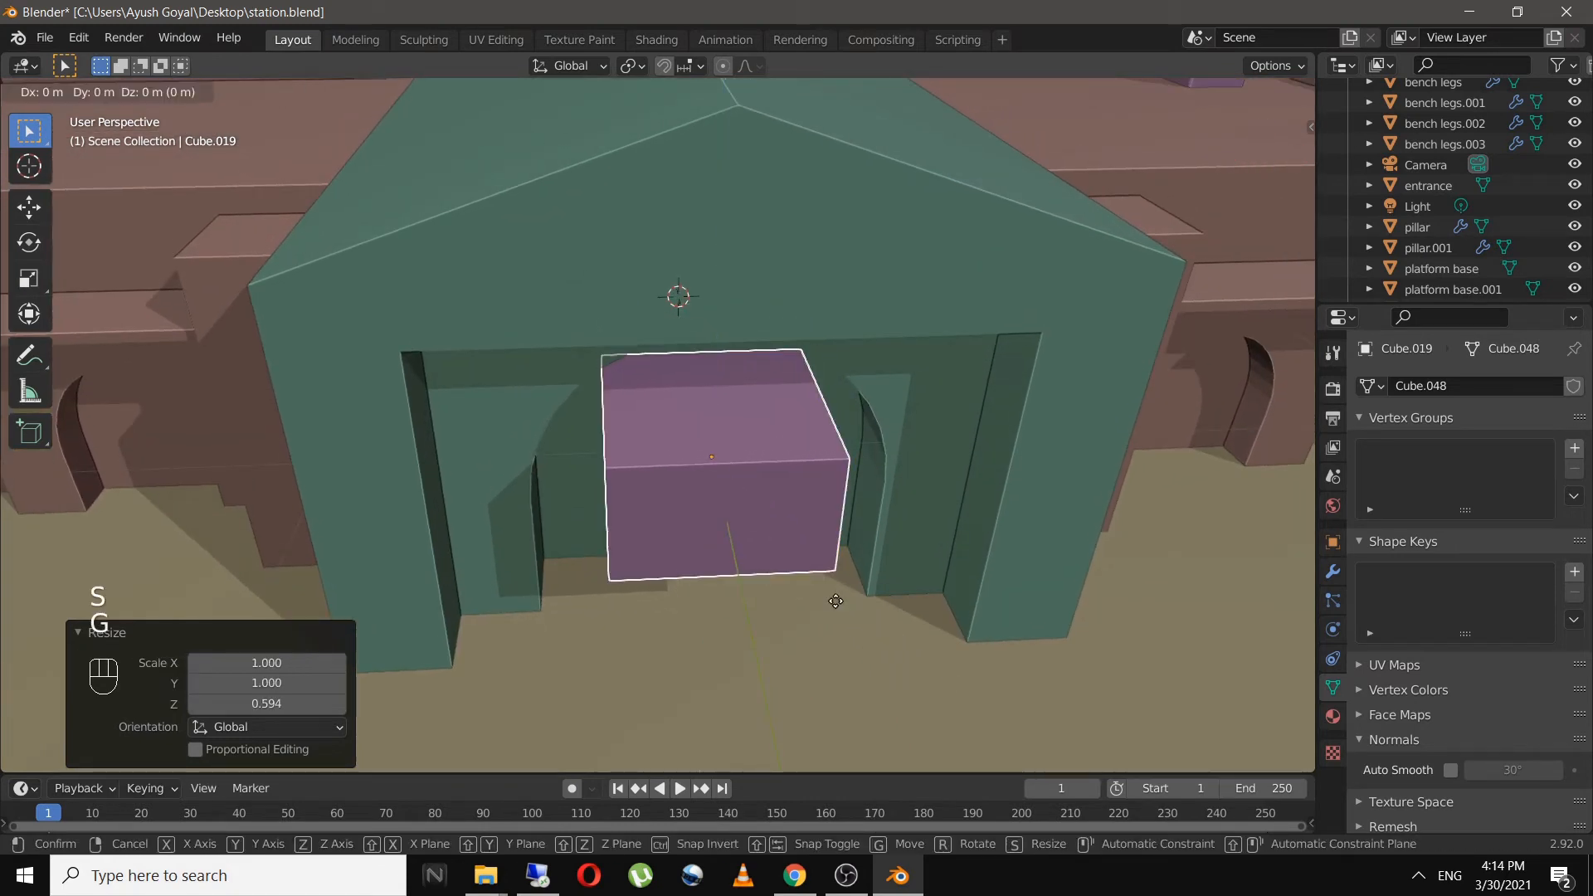
middle_click_drag(869, 453, 1032, 561)
- Scale the gable block uniformly to about 0.856 and raise it about 0.015 m
key("s")
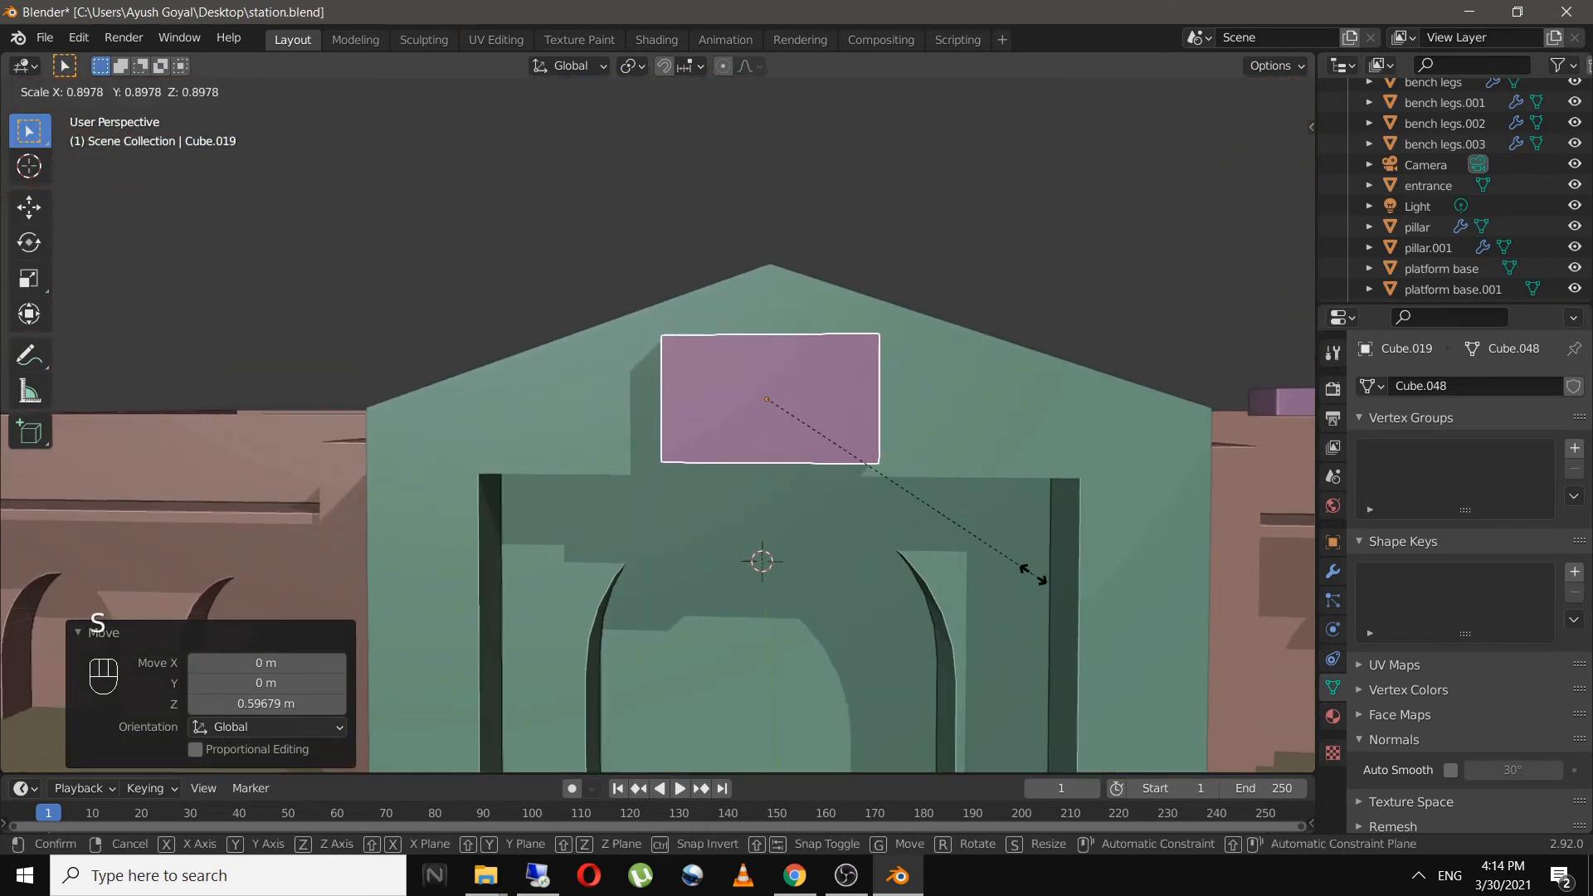
left_click(1022, 569)
key("g")
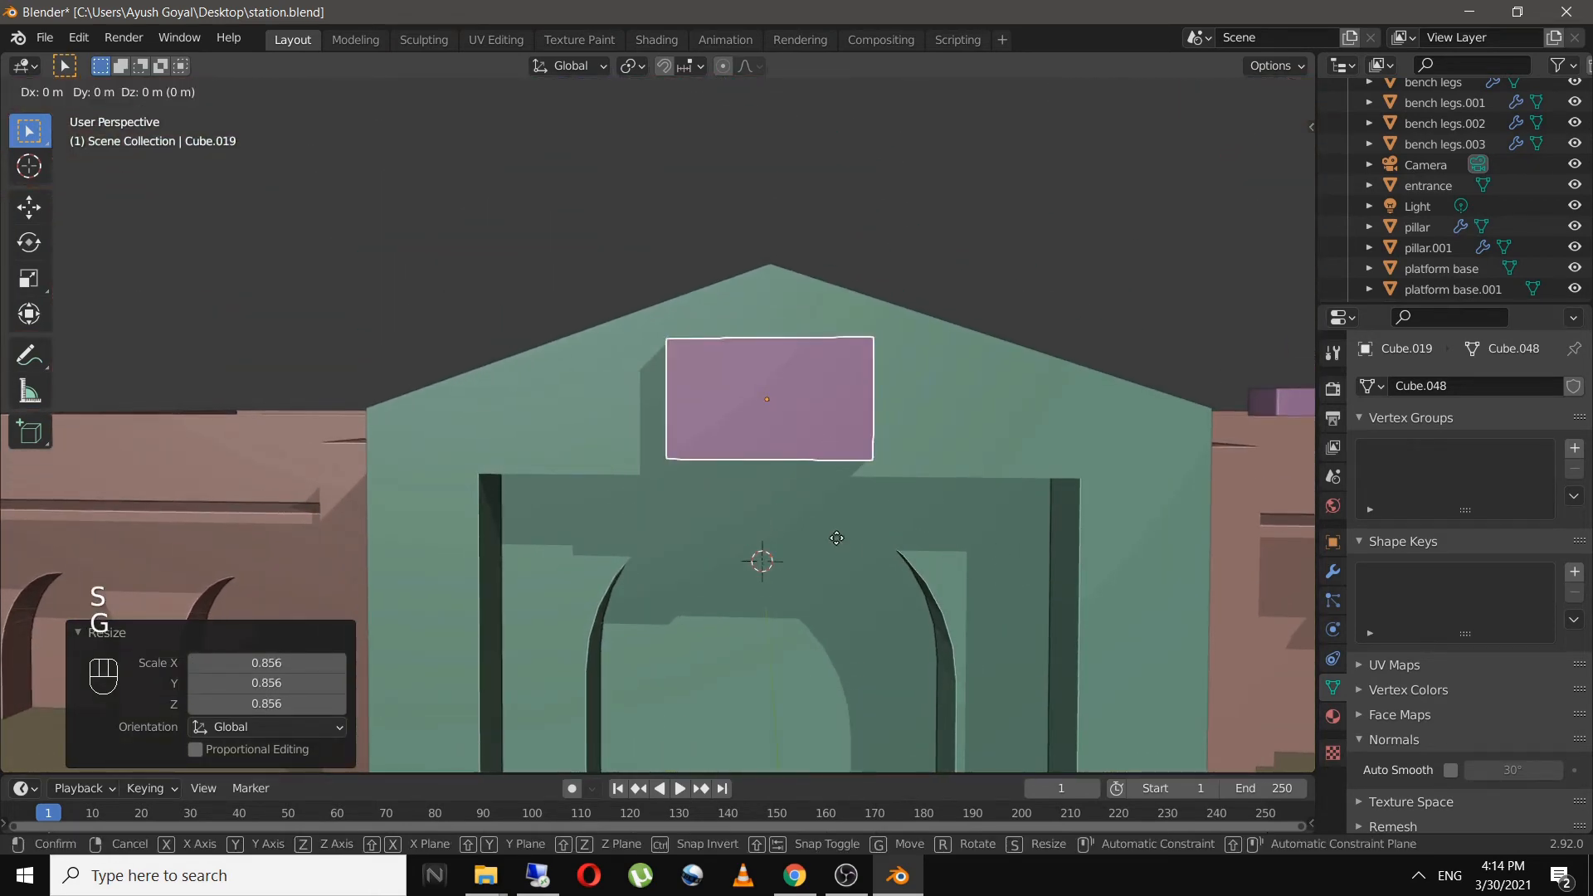
key("z")
left_click(841, 520)
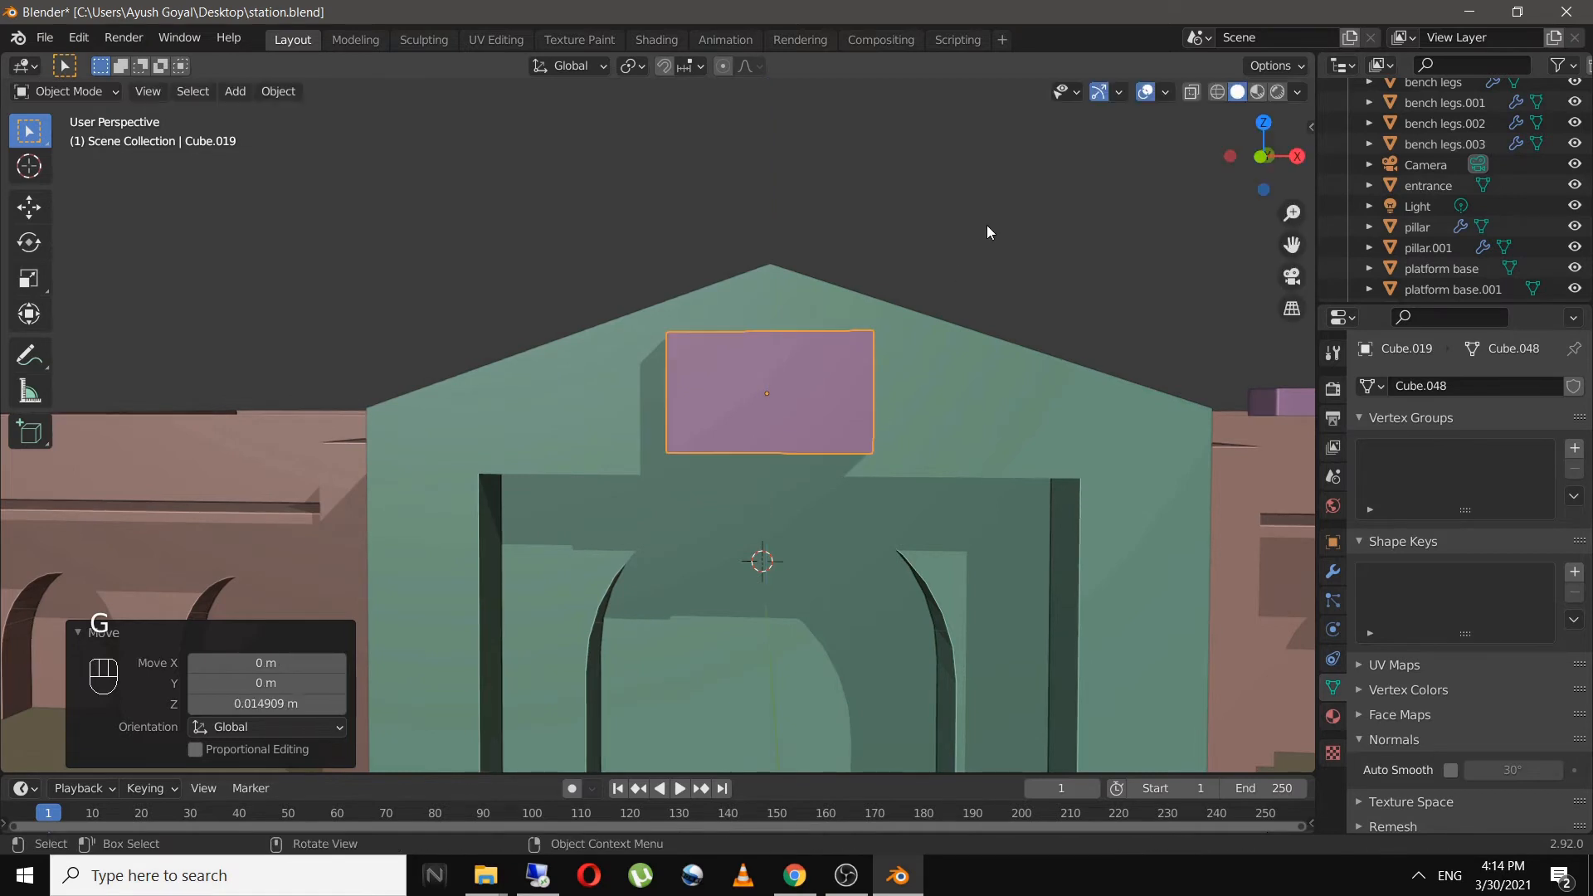
- Add a Bevel modifier with 9 segments to the gable block
scroll(987, 229, "up", 2)
middle_click_drag(853, 409, 814, 430)
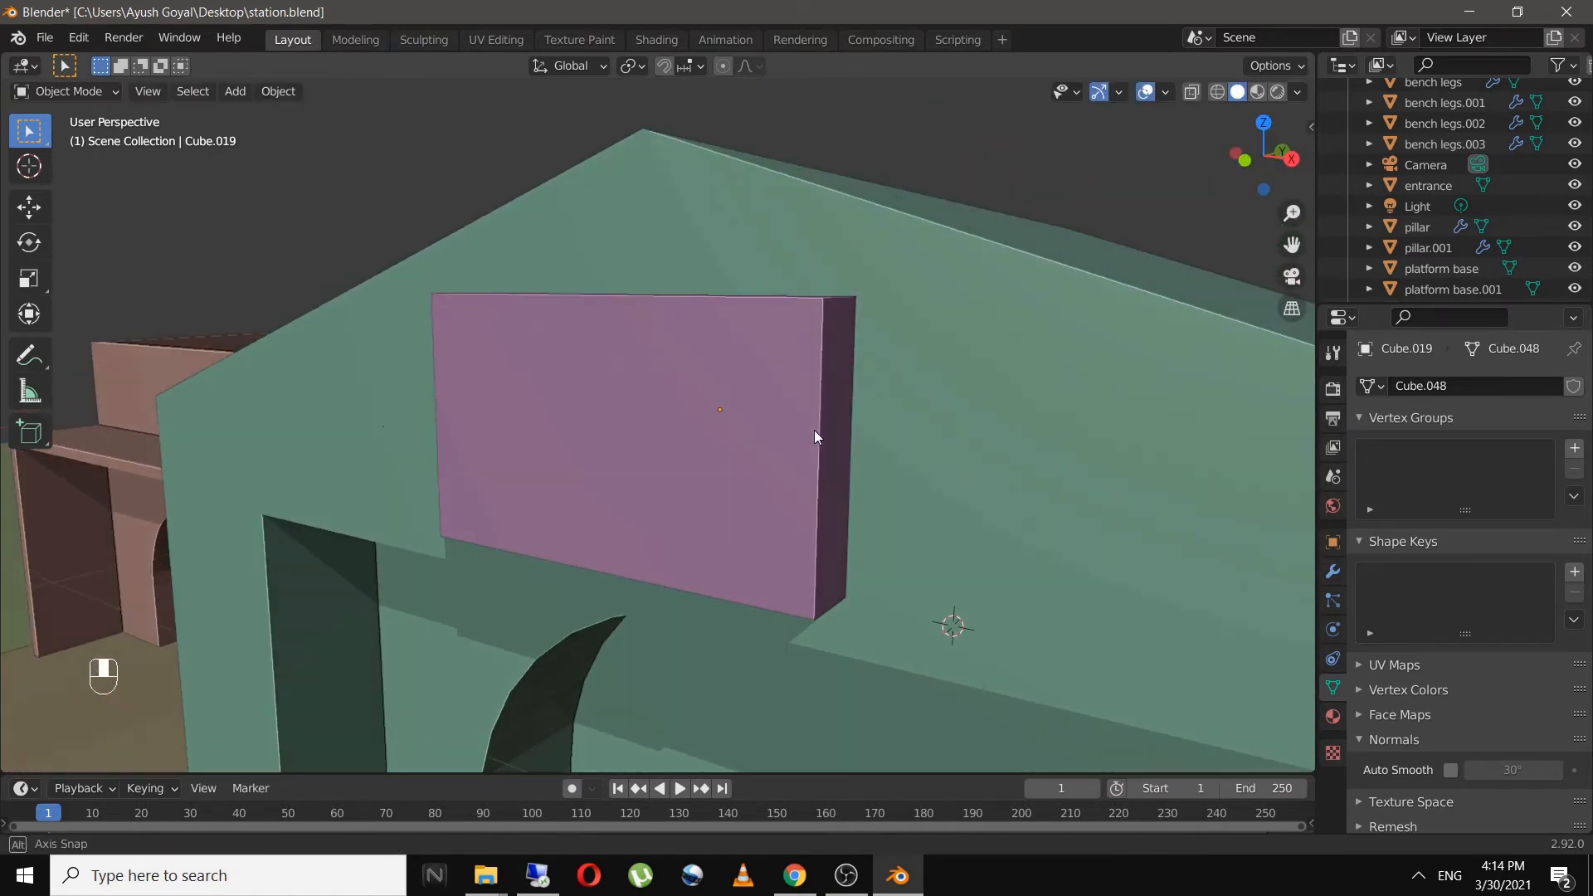
left_click(758, 402)
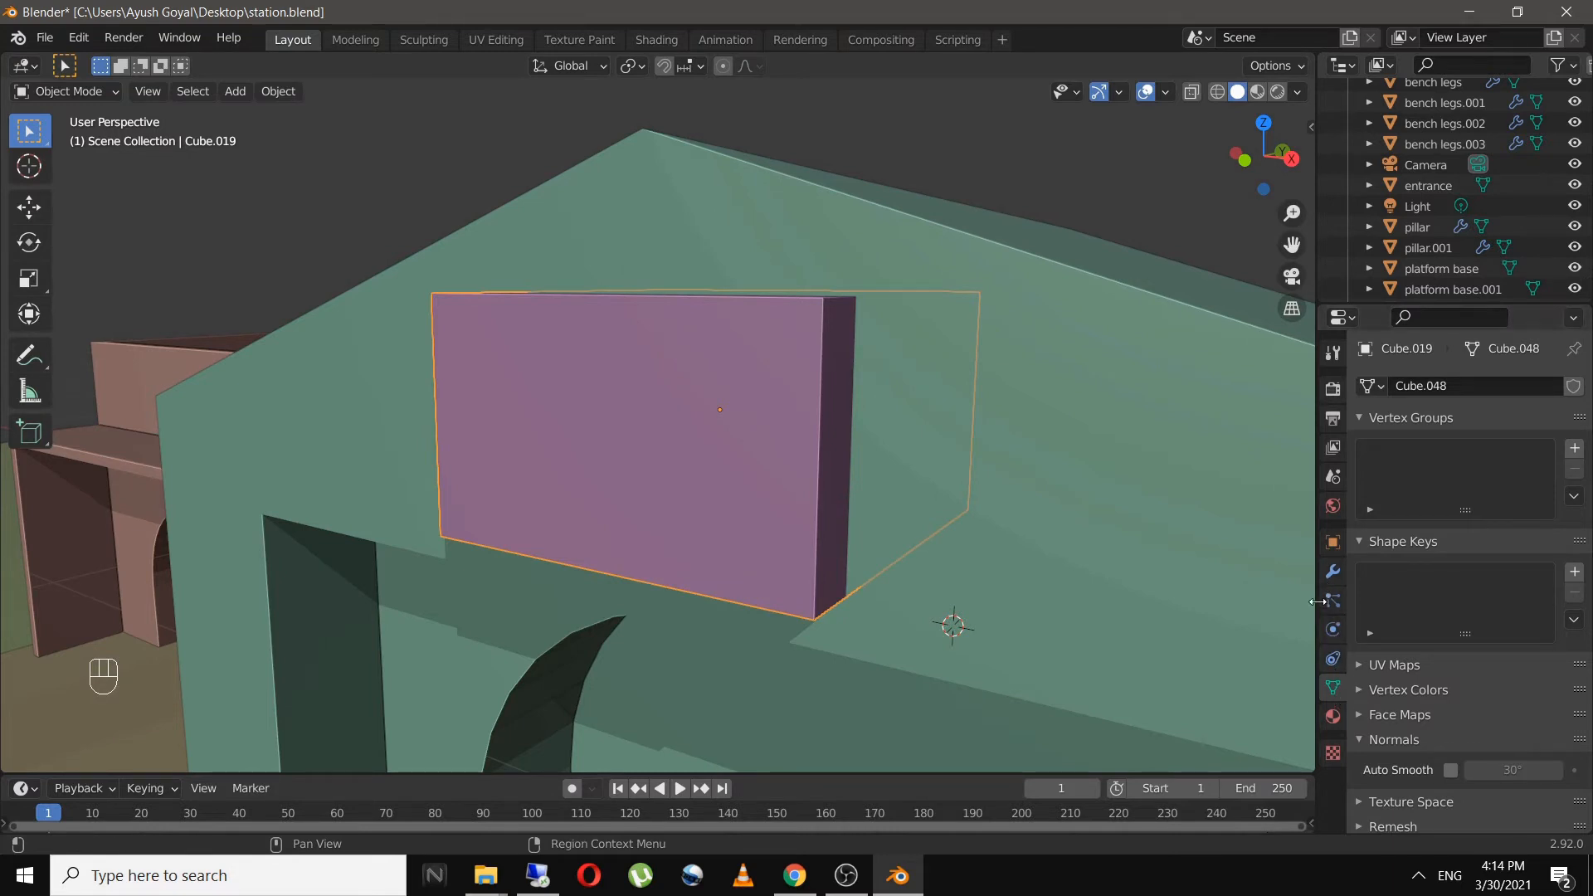
left_click(1334, 572)
left_click(1408, 396)
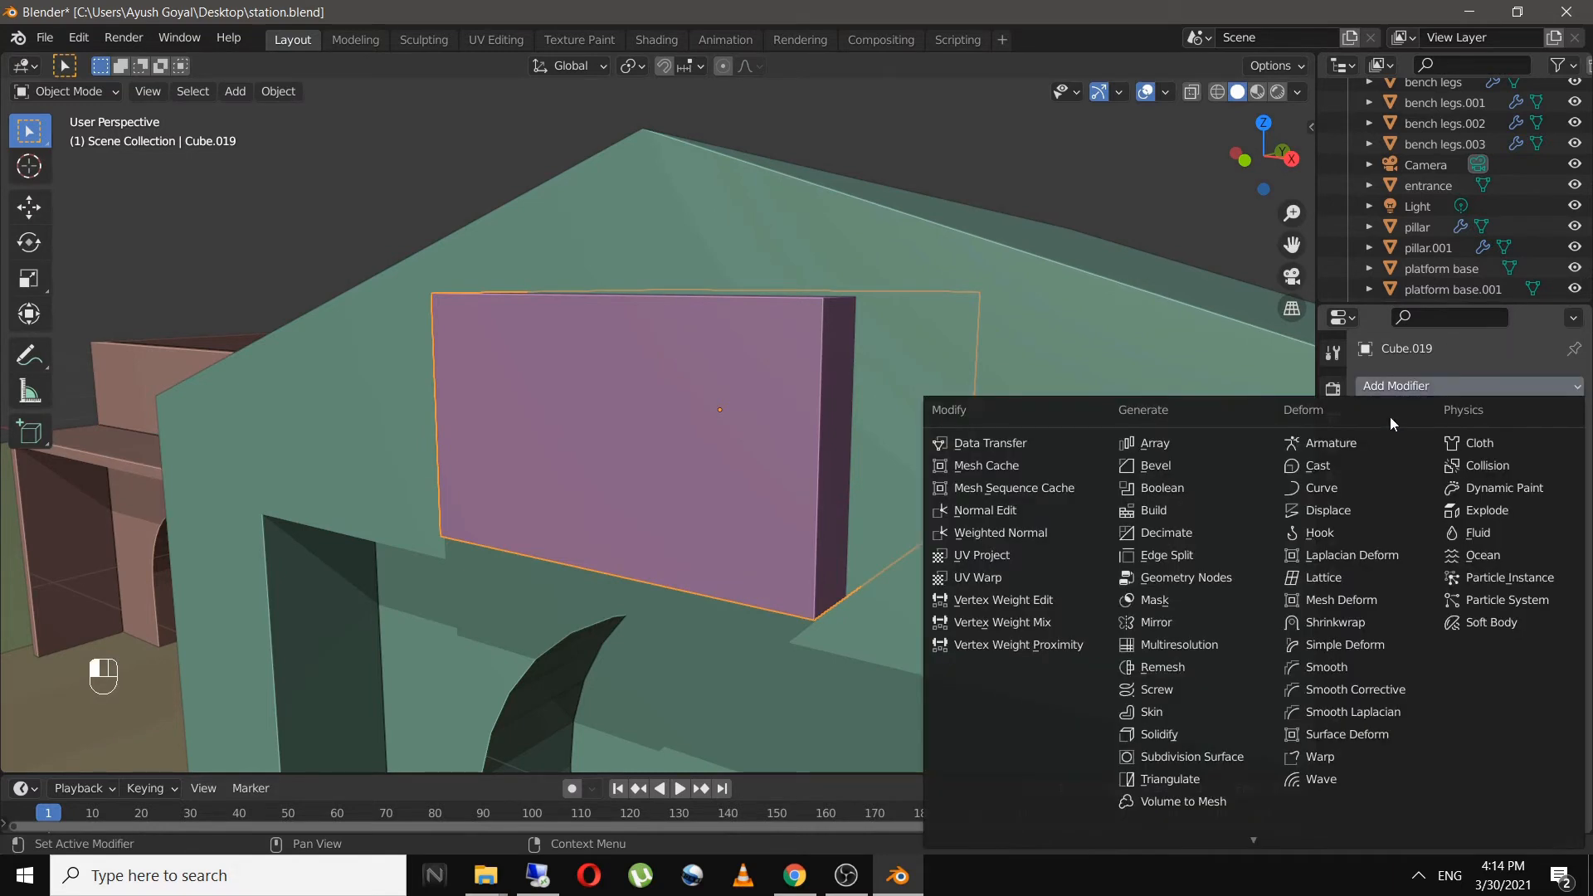
left_click(1152, 464)
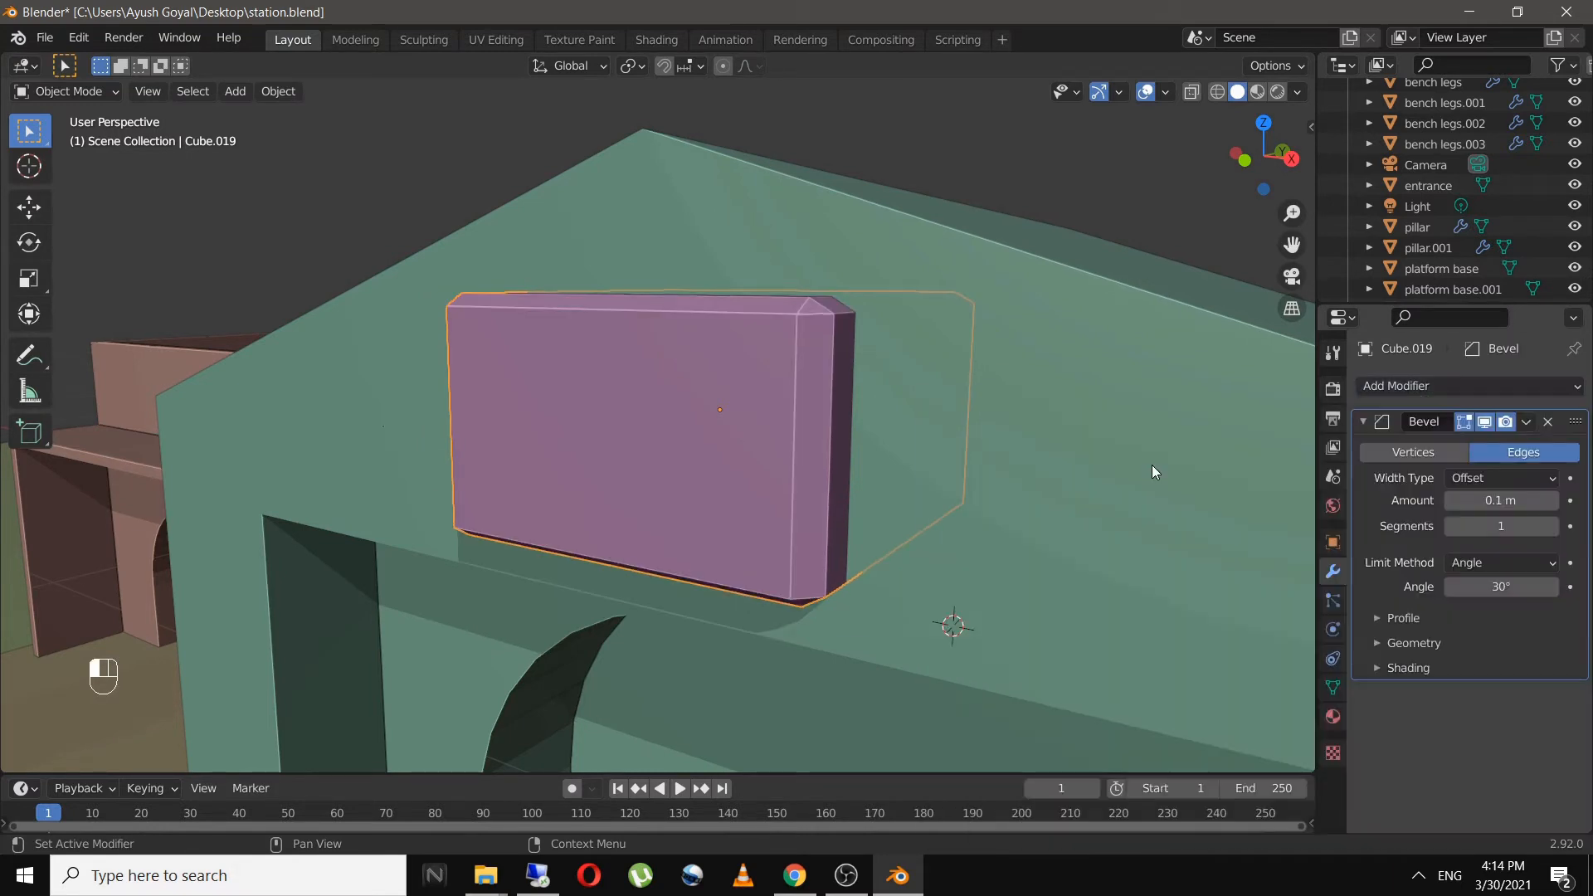
left_click(1553, 526)
left_click(1553, 527)
left_click(1554, 526)
left_click(1553, 526)
left_click(1554, 526)
left_click(1553, 526)
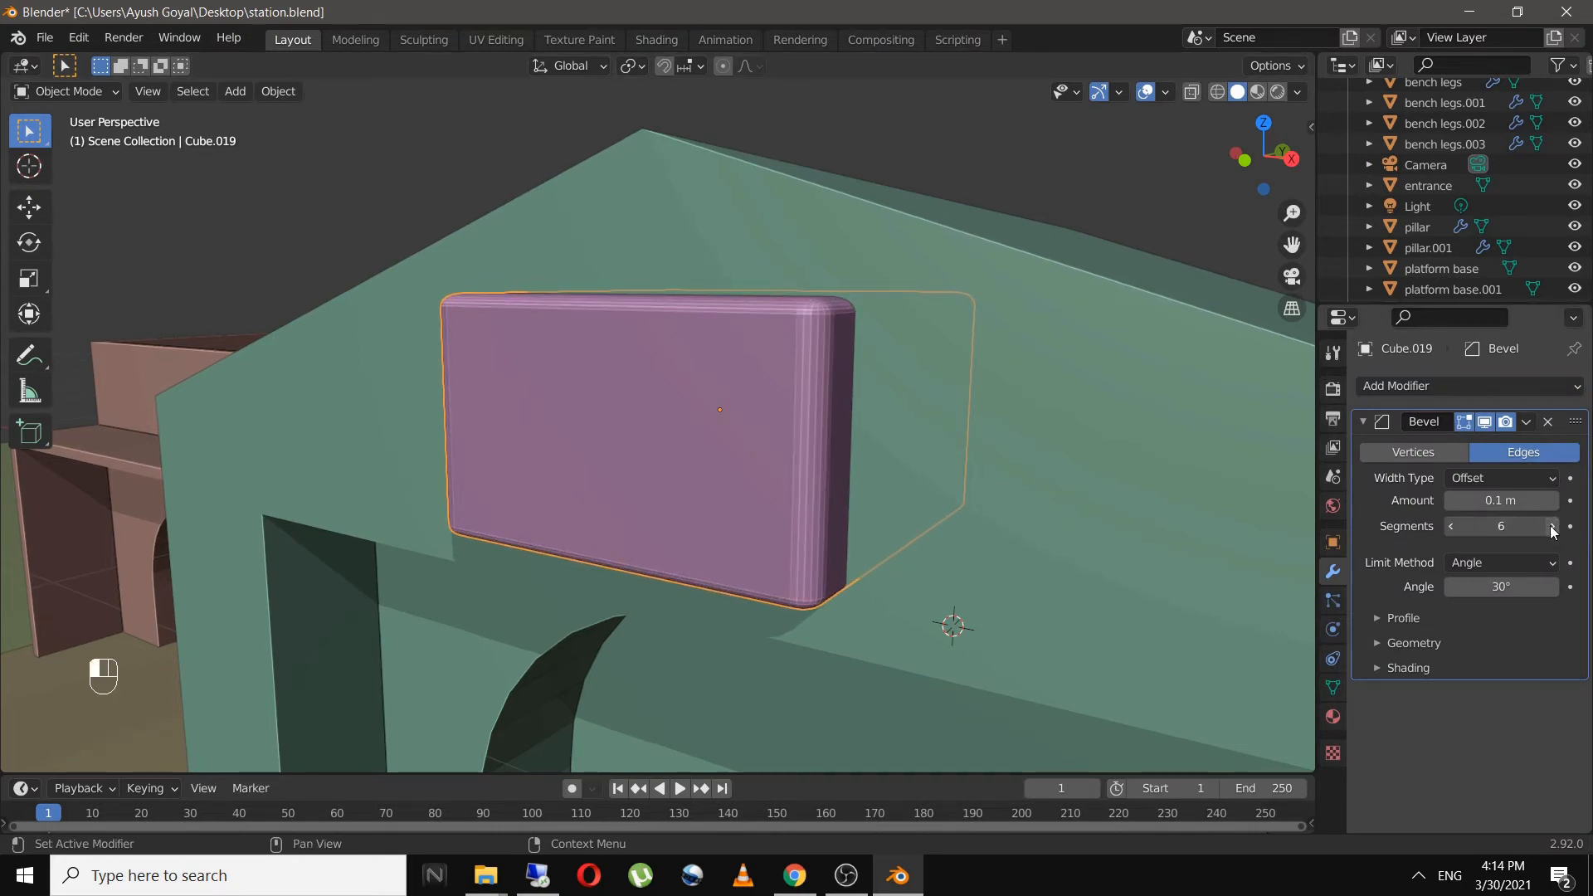
left_click(1554, 526)
left_click(1554, 526)
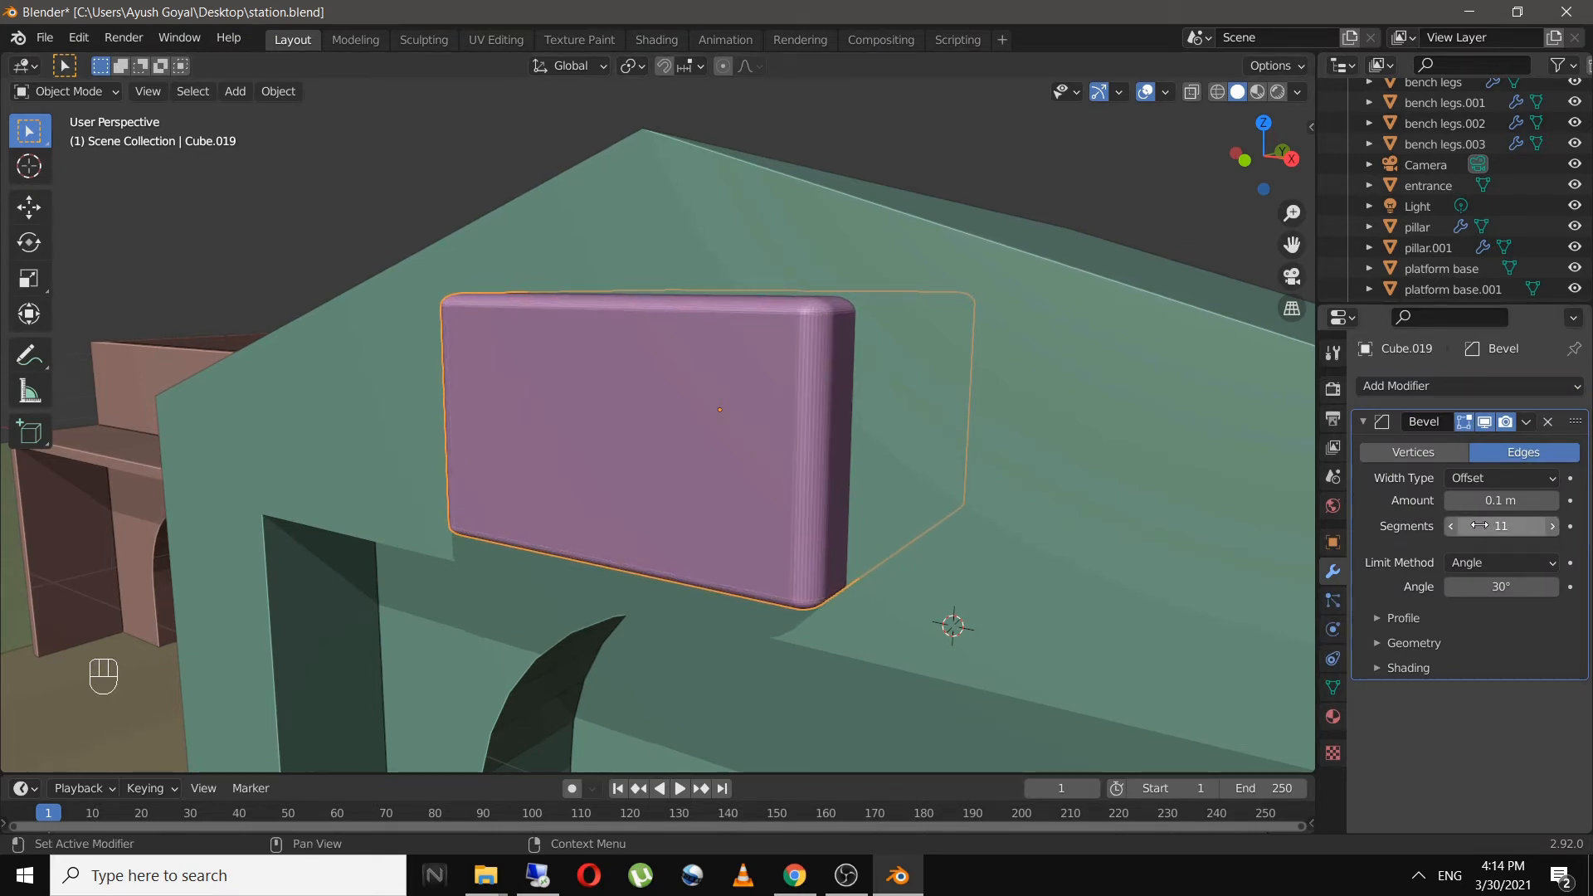
- Push the beveled gable block about 0.014 m along Y into the entrance wall
left_click(833, 426)
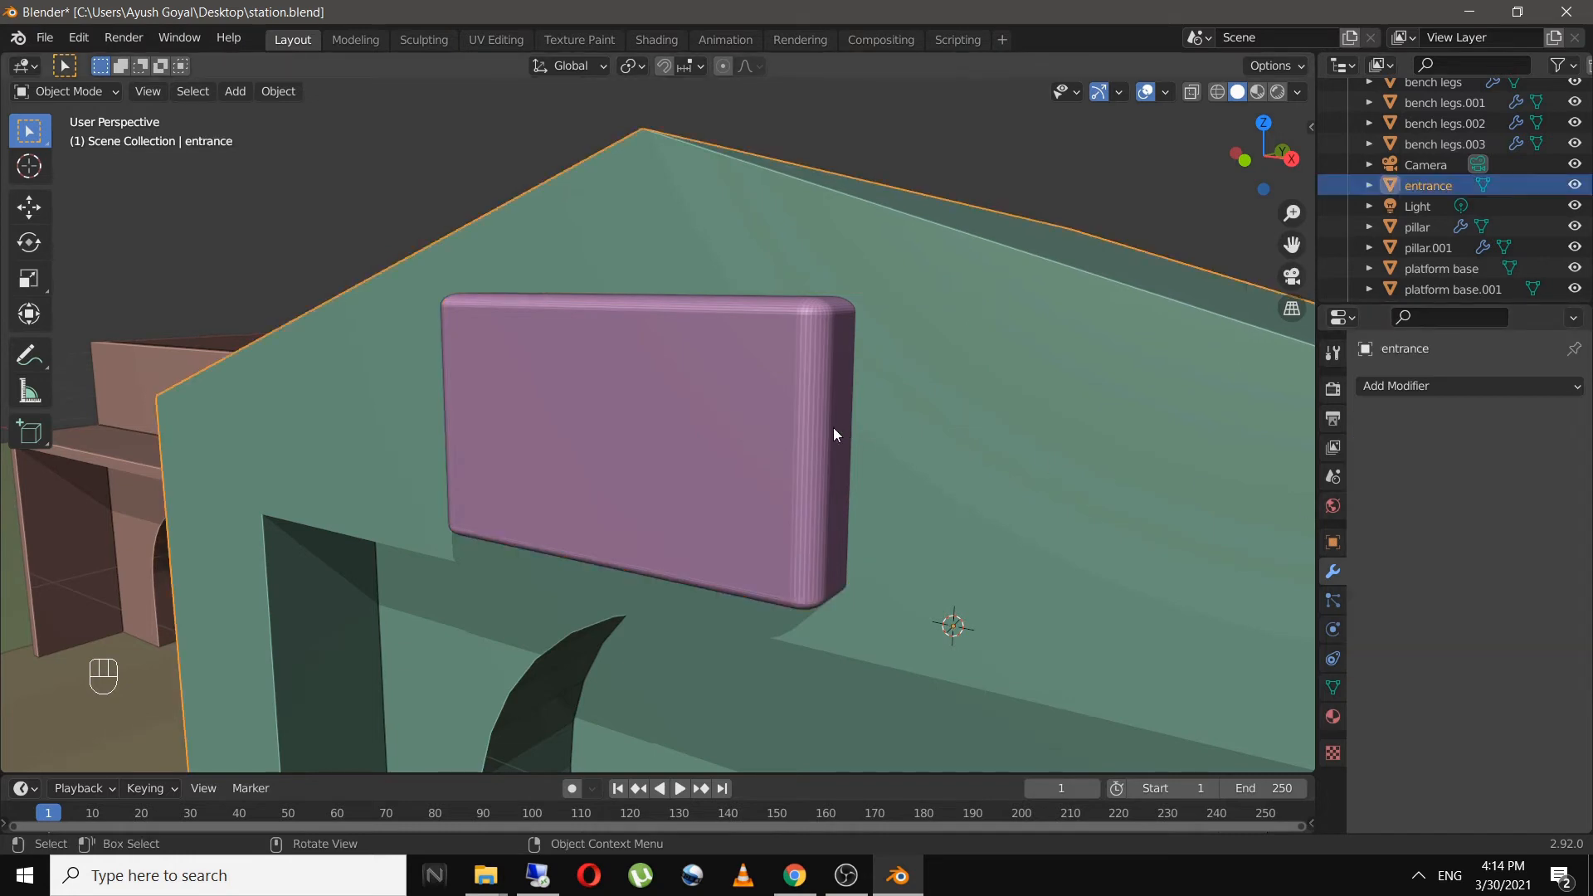
left_click(805, 434)
middle_click_drag(810, 435, 766, 440)
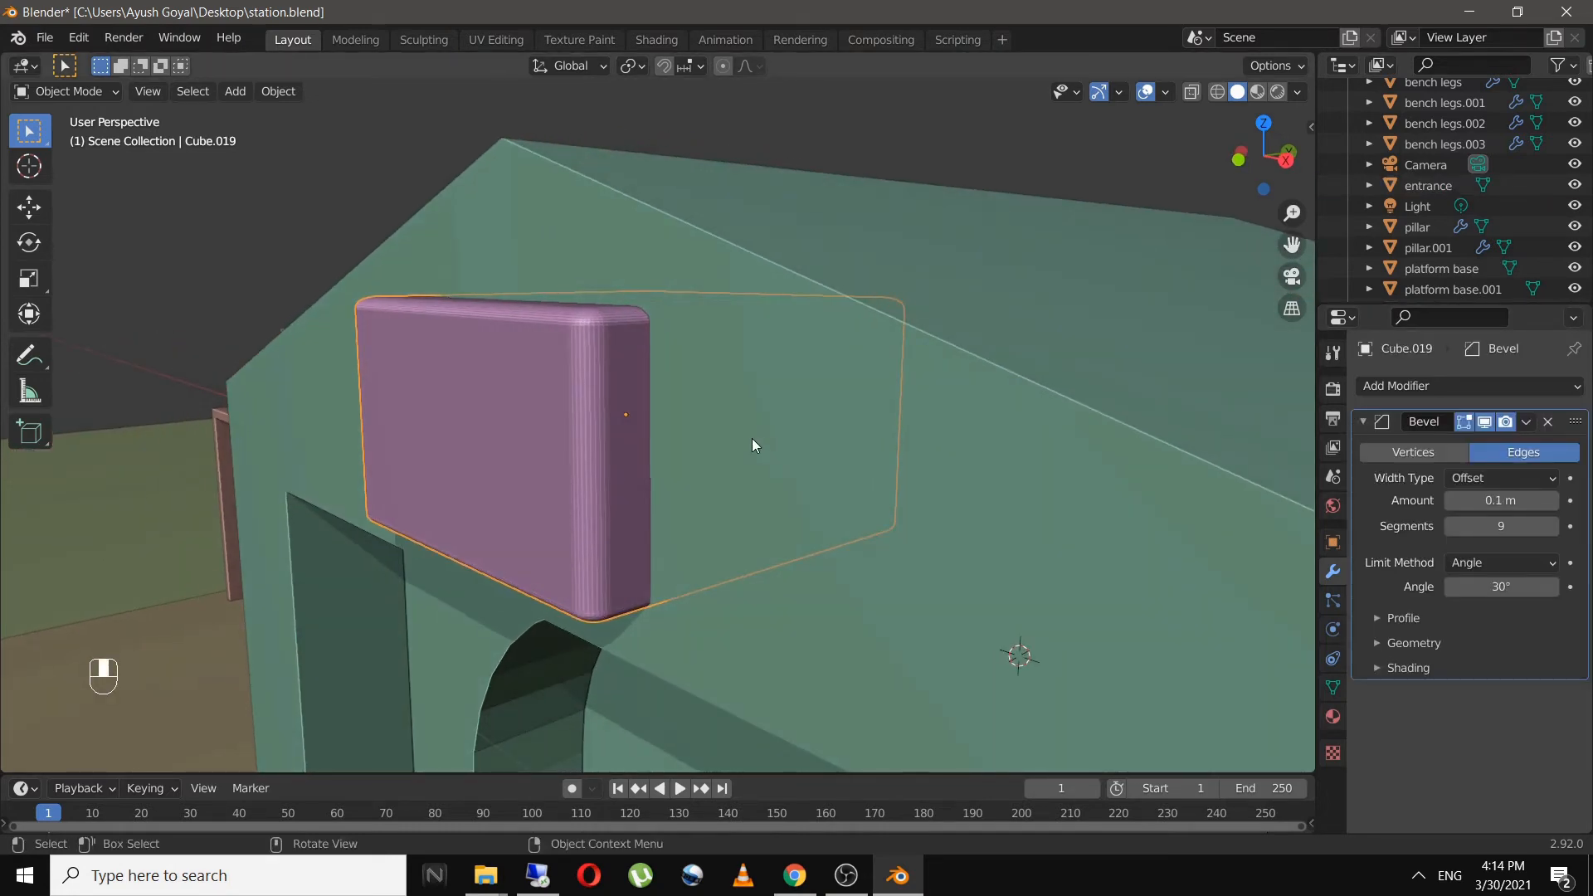
key("g")
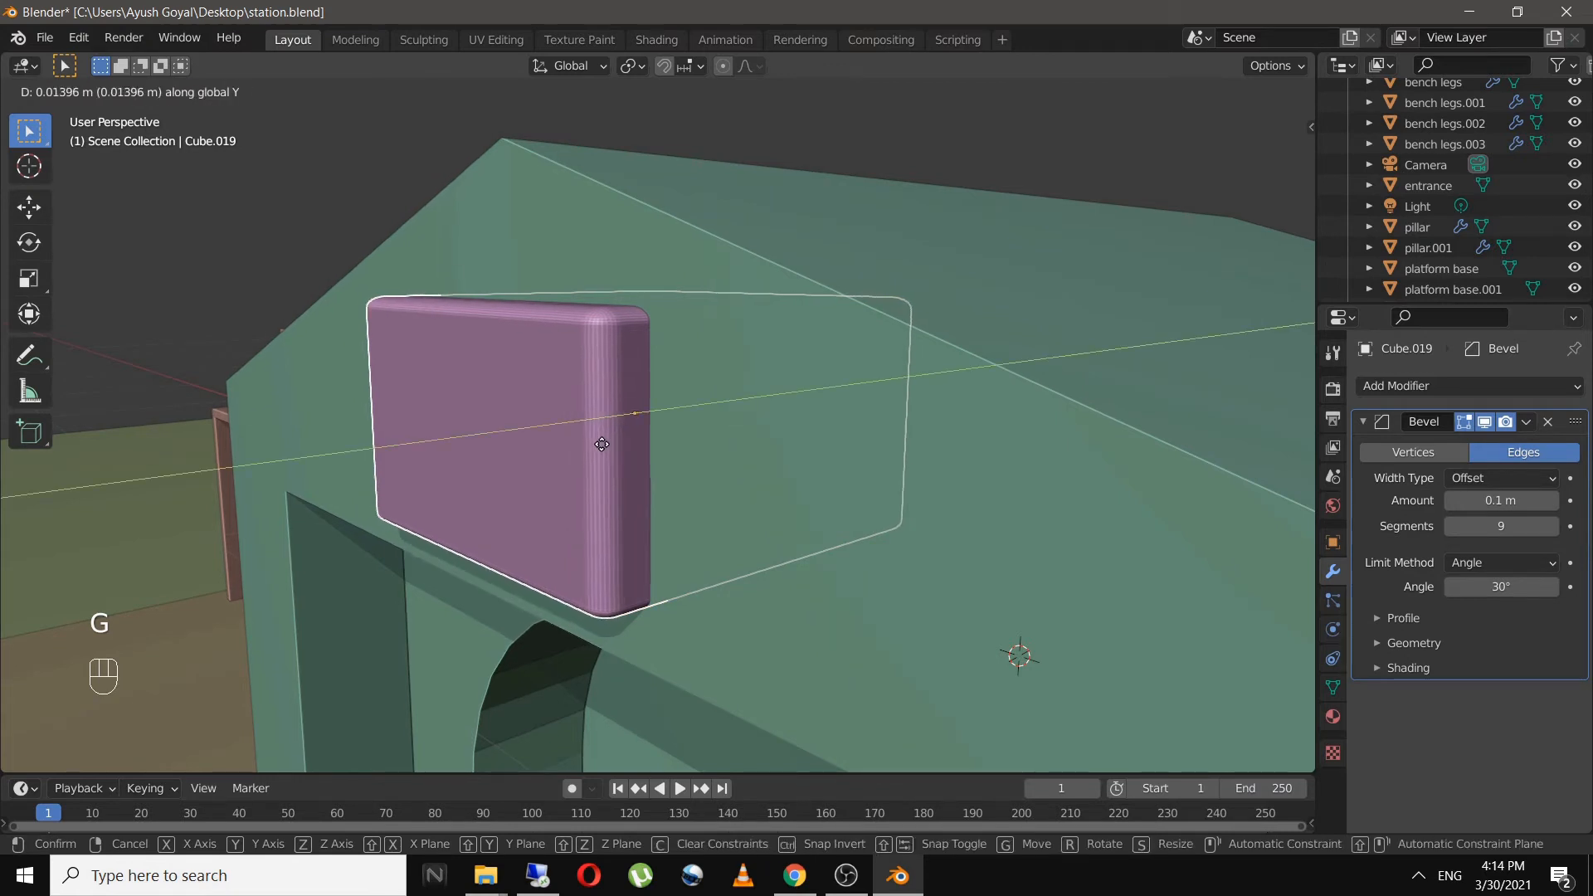
left_click(604, 444)
middle_click_drag(141, 183, 494, 347)
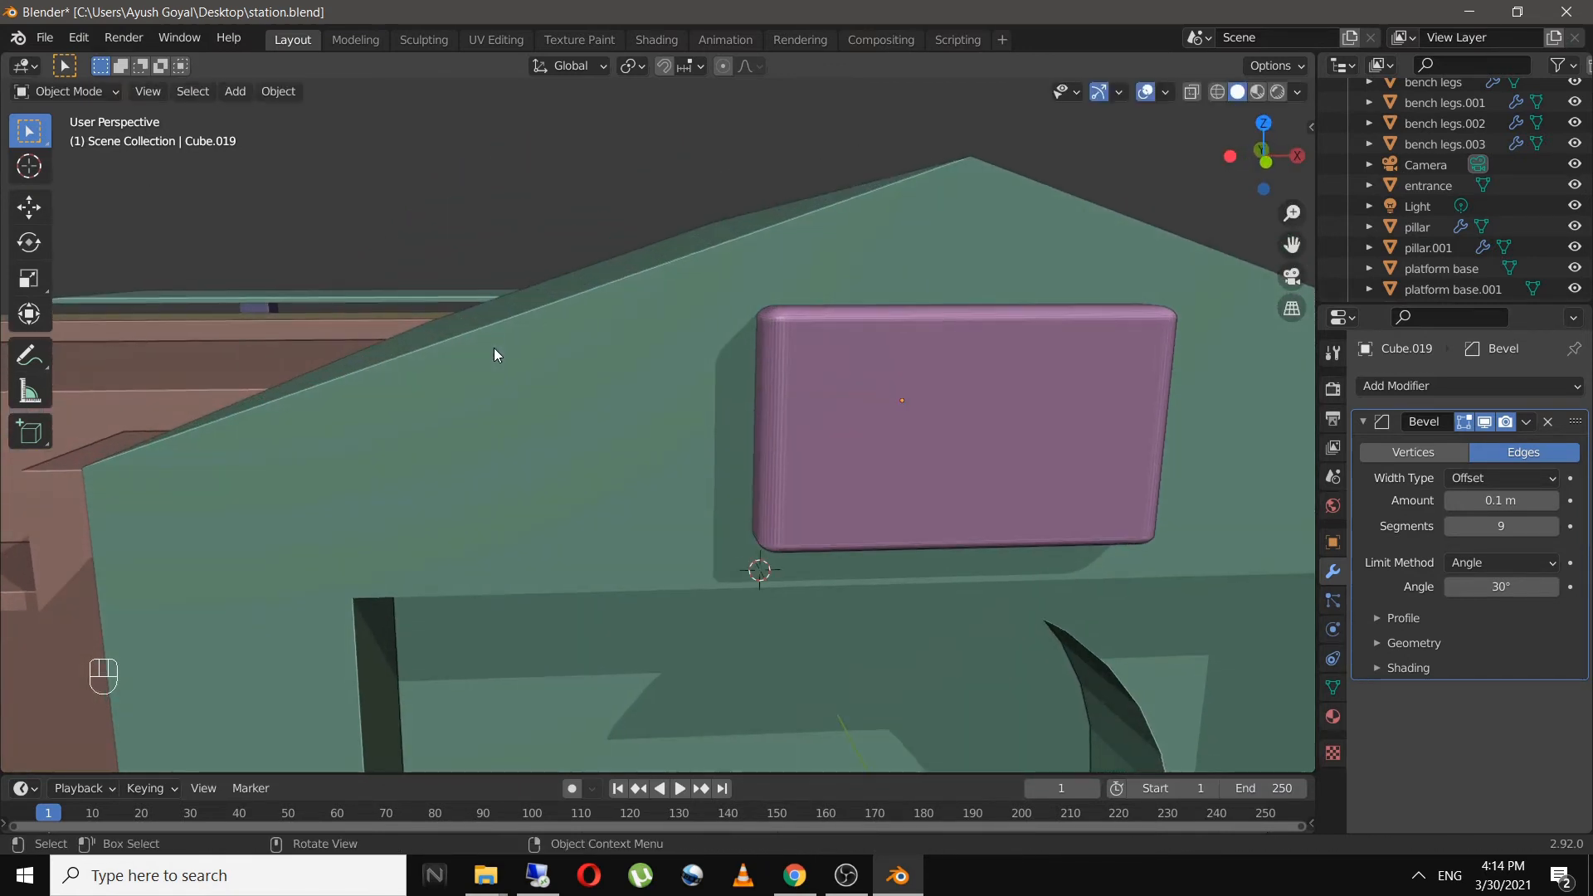
- Cut two vertical edge loops in the gable block and spread them apart along X by a factor of about 2.41
left_click(971, 531)
key("Tab")
key("ctrl+r")
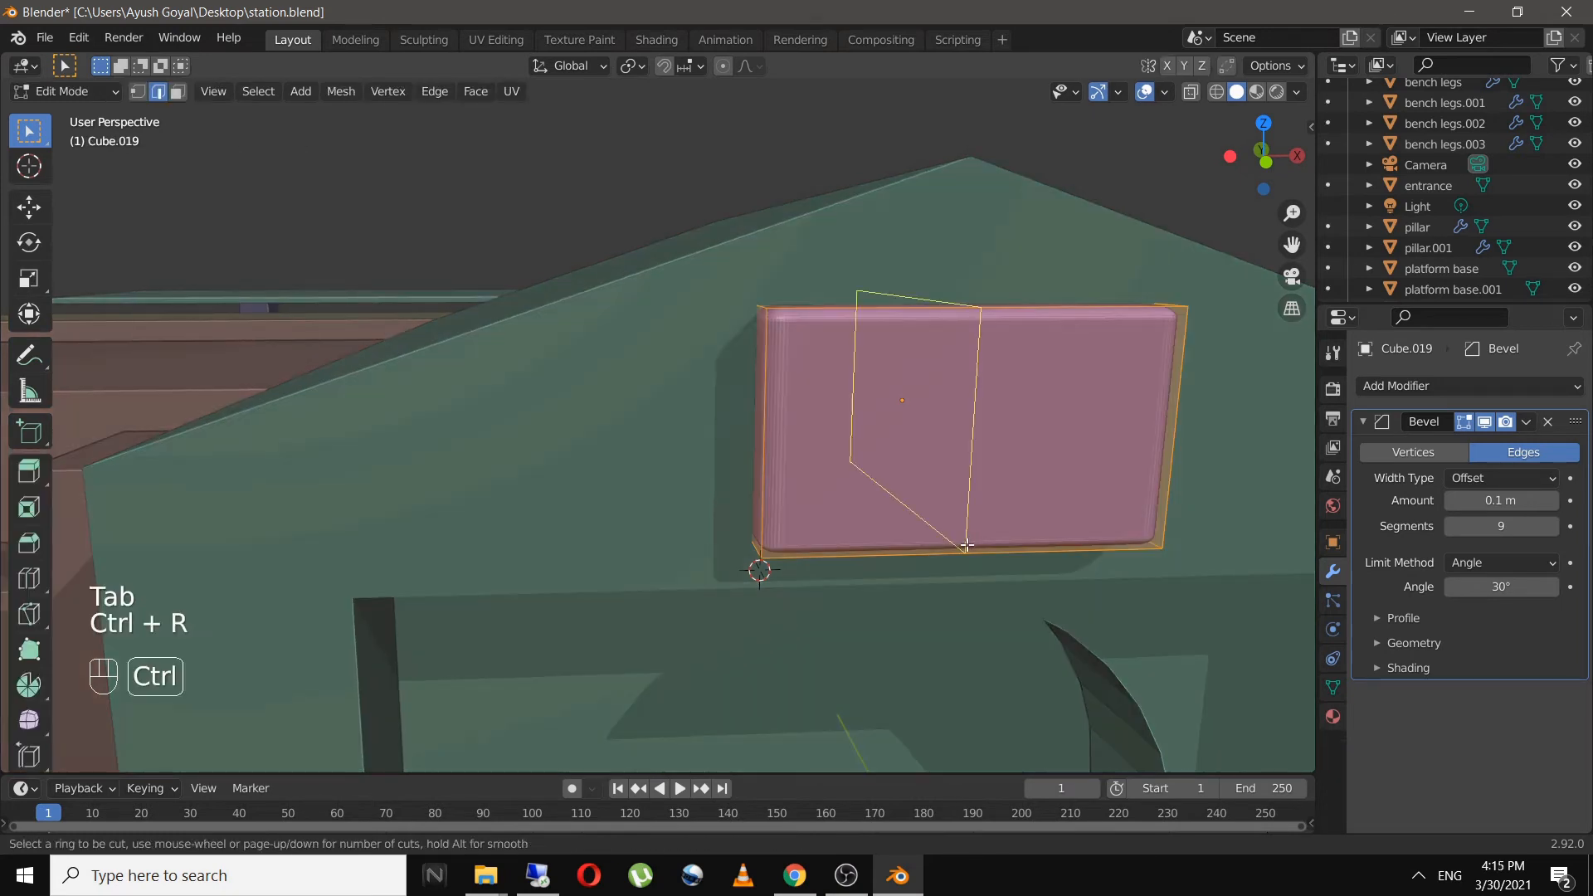
scroll(967, 545, "up", 1)
left_click(967, 545)
right_click(967, 545)
key("s")
key("x")
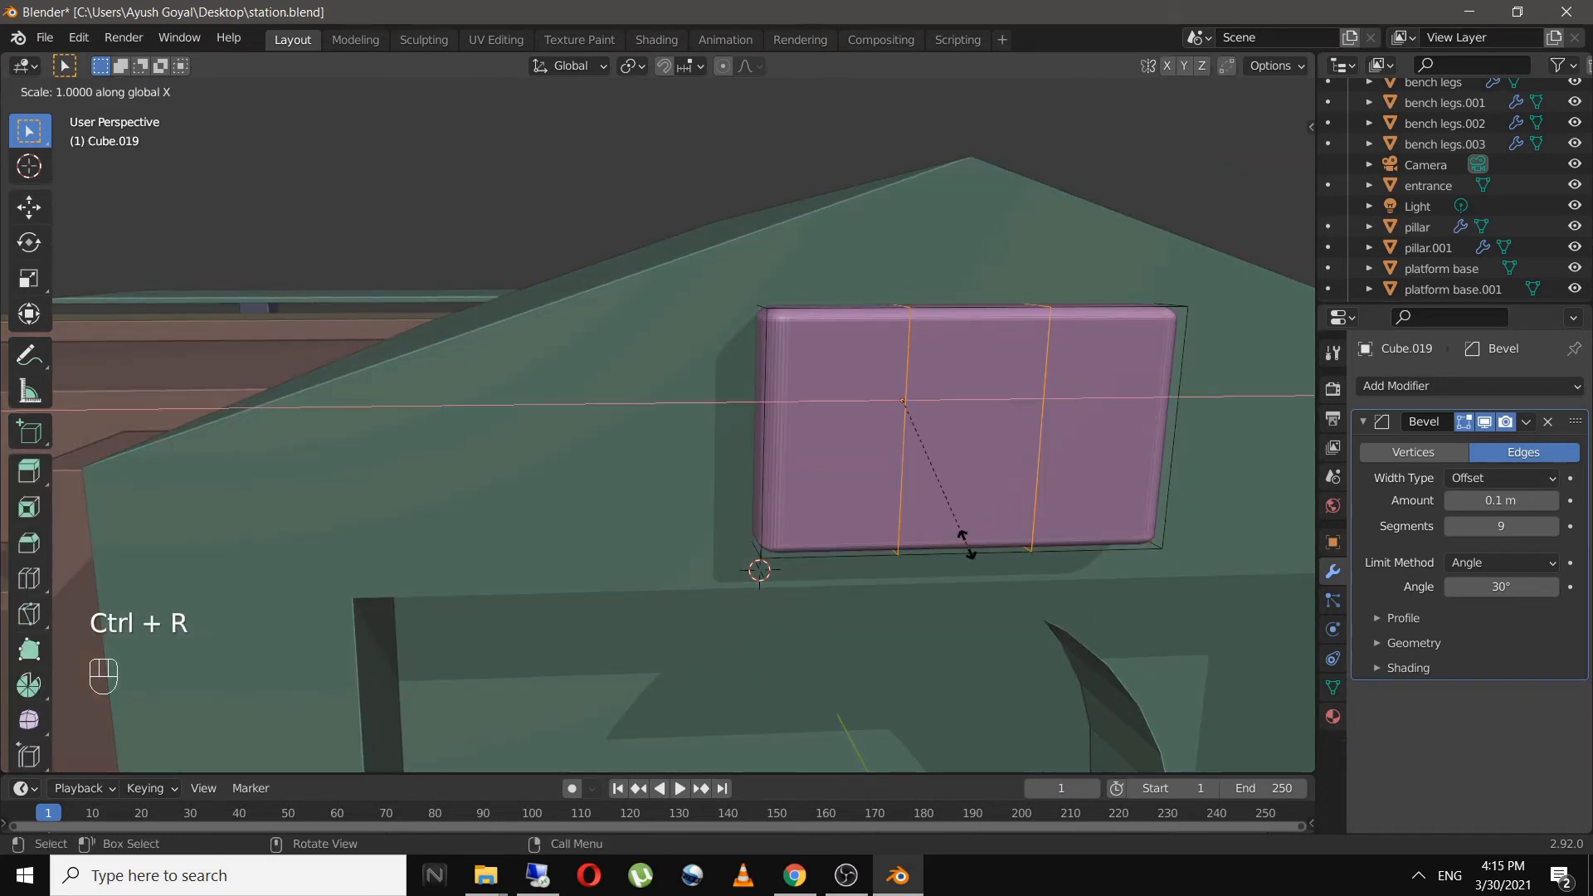
left_click(1193, 651)
- Cut two horizontal edge loops in the gable block and spread them apart along Z by a factor of about 2.17
key("ctrl+r")
scroll(1182, 488, "up", 2)
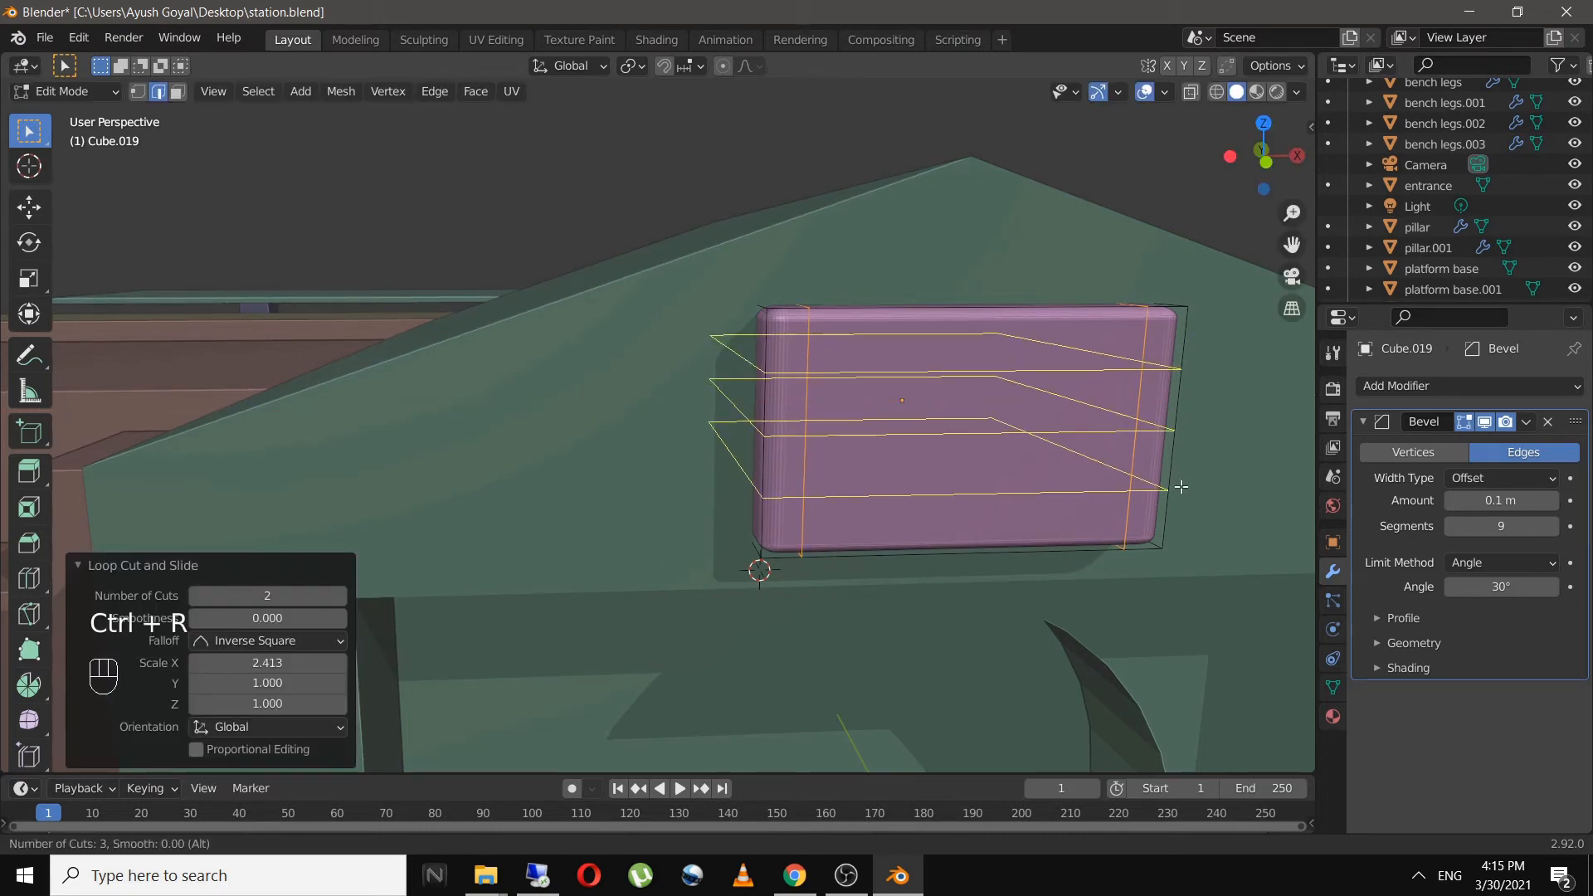
scroll(1182, 488, "down", 1)
left_click(1182, 487)
right_click(1179, 482)
key("s")
key("z")
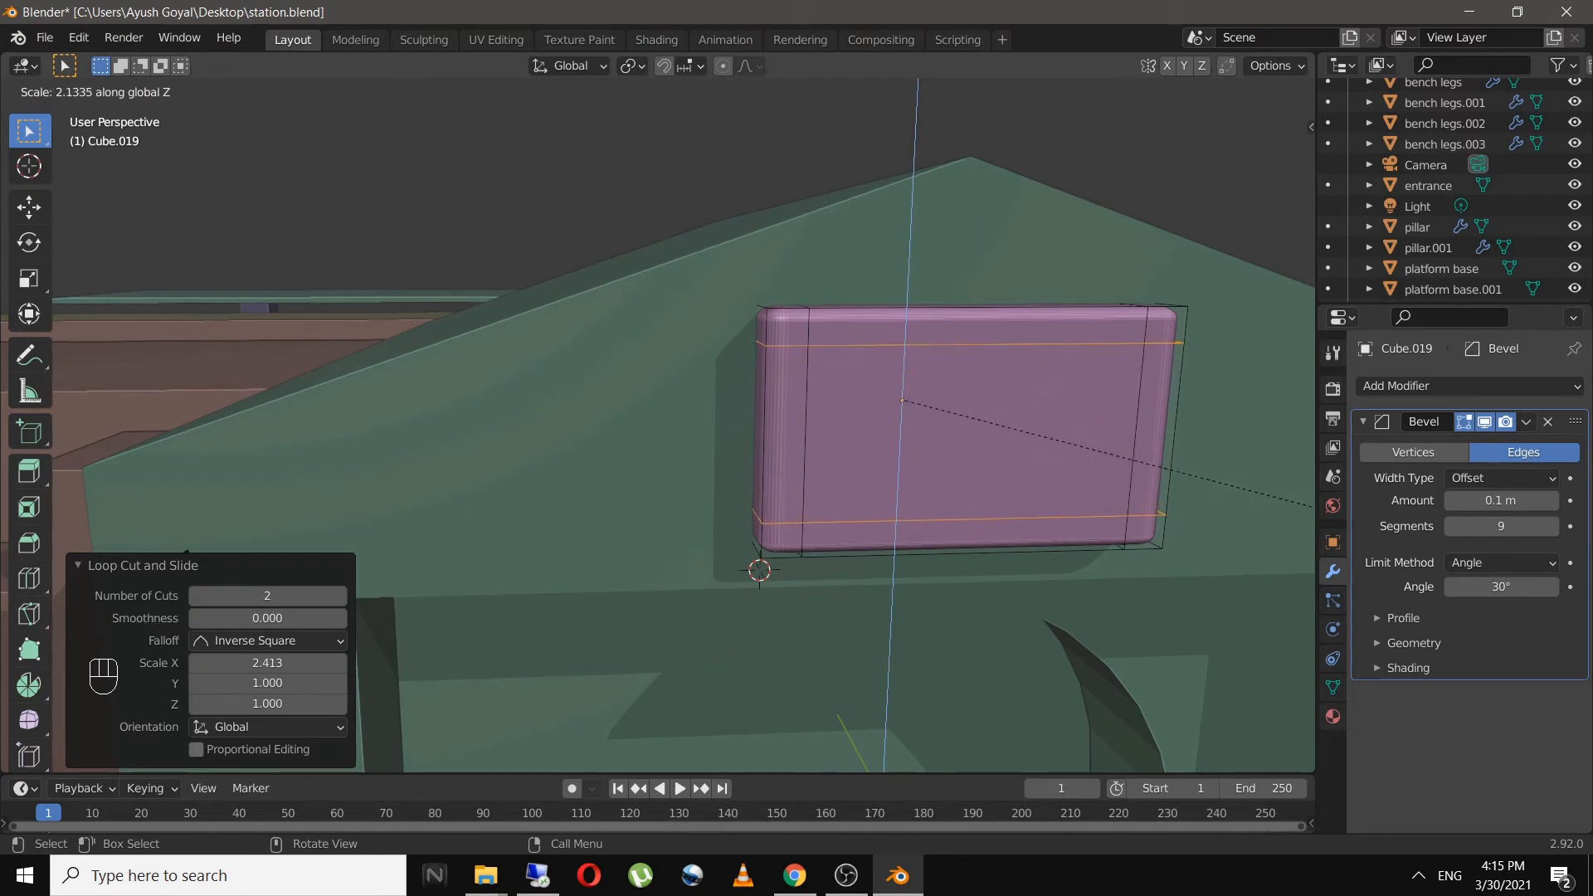
key("Return")
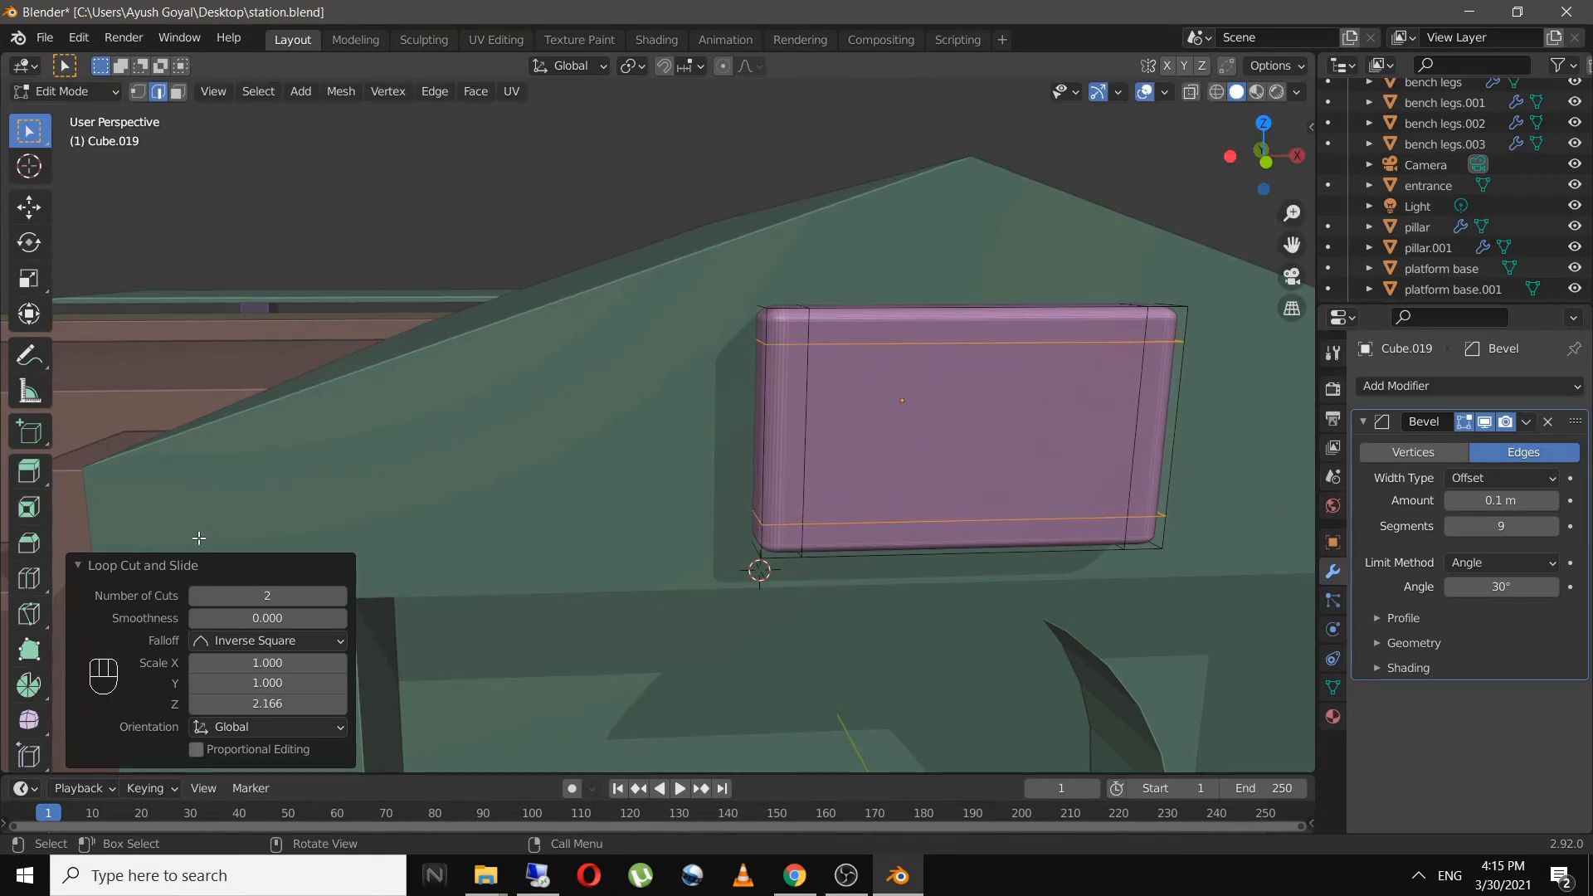
- Extrude the block's central front face inward by about 0.006 m to form a recessed sign panel
key("3")
left_click(913, 449)
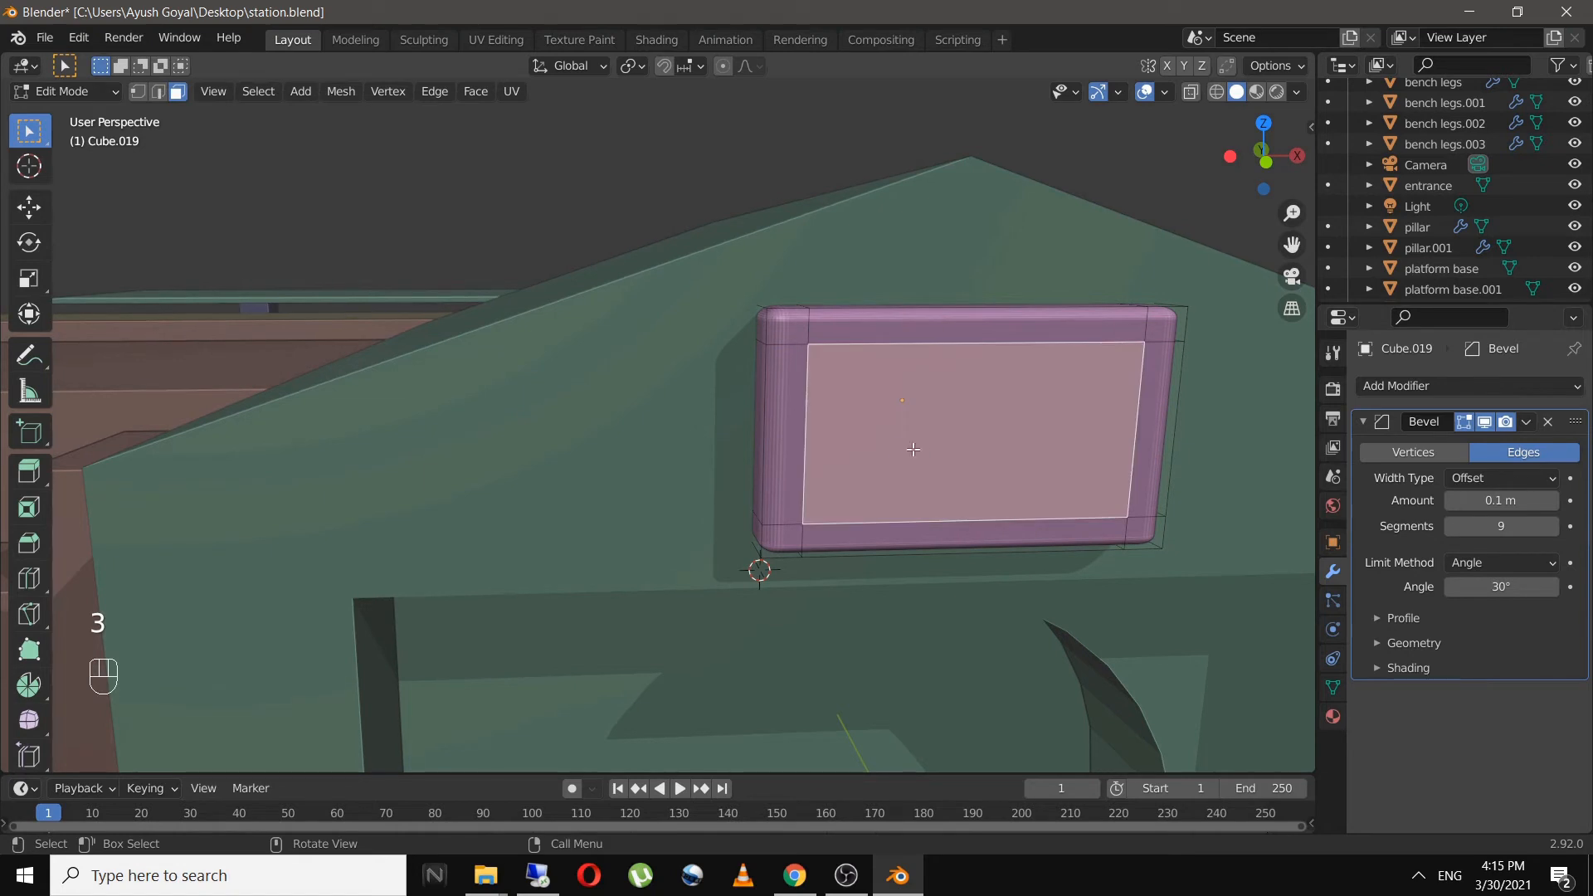
middle_click_drag(940, 463, 799, 471)
key("e")
key("shift")
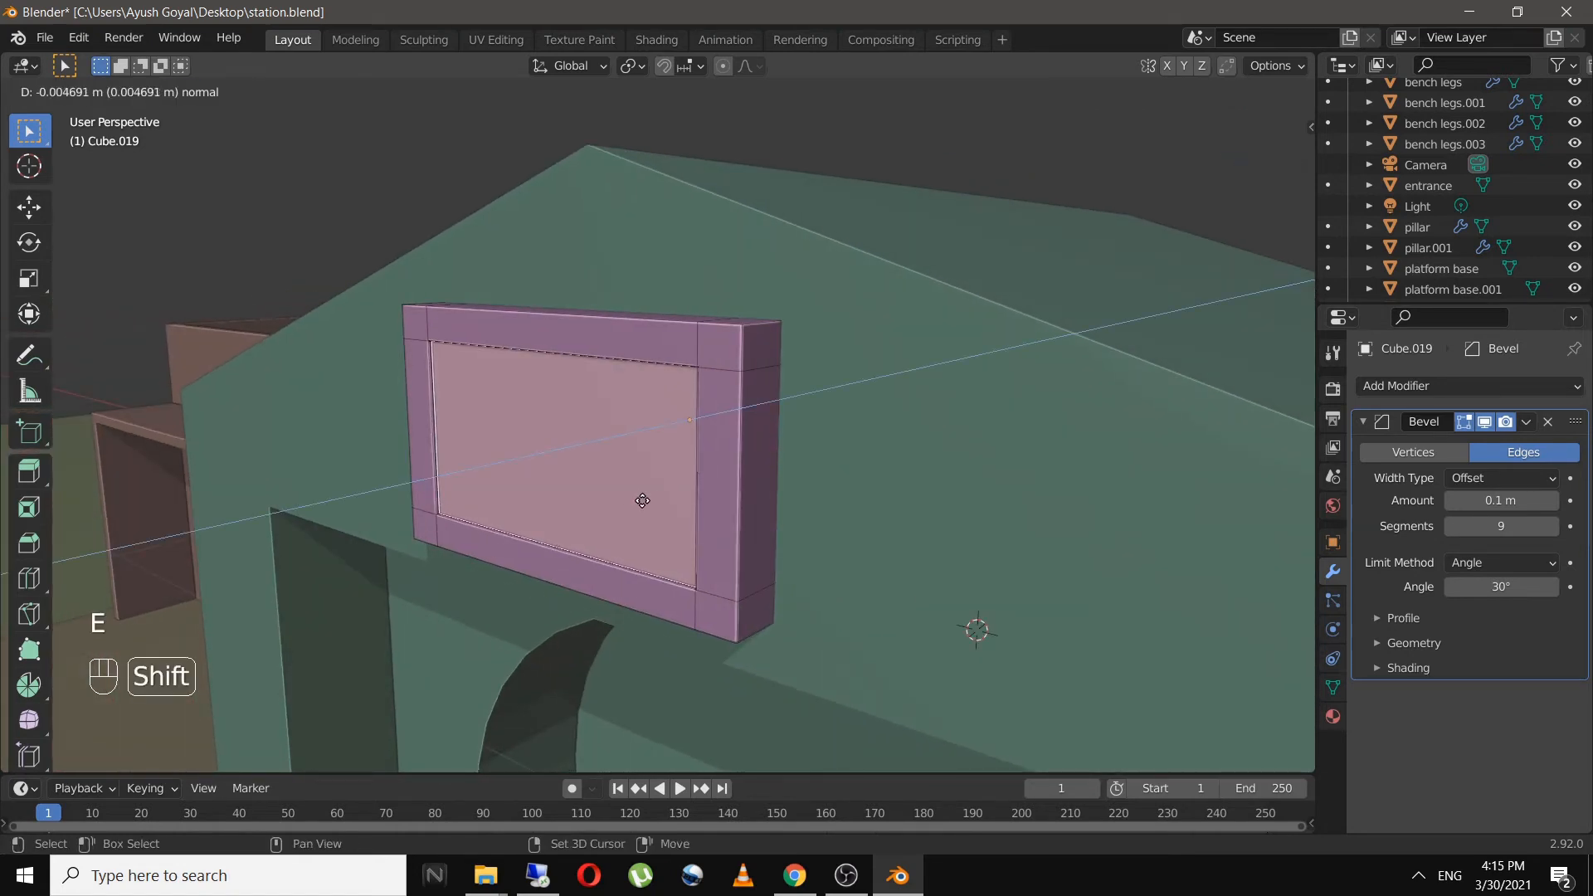
left_click(653, 499)
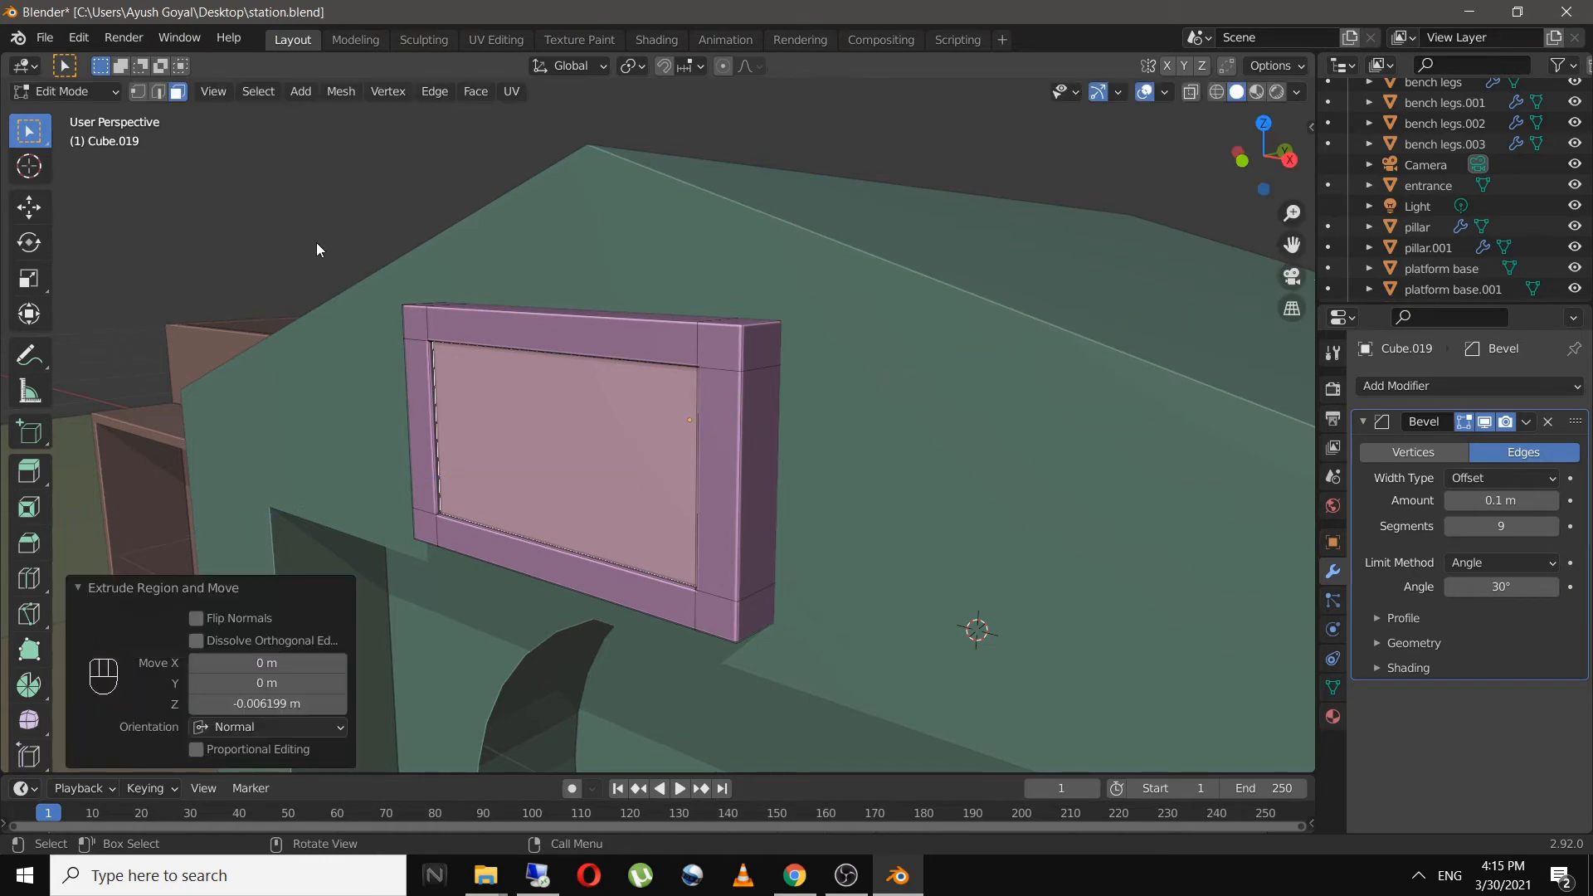
key("Tab")
- Save the station file
middle_click_drag(390, 450, 709, 492, "ctrl")
key("ctrl+s")
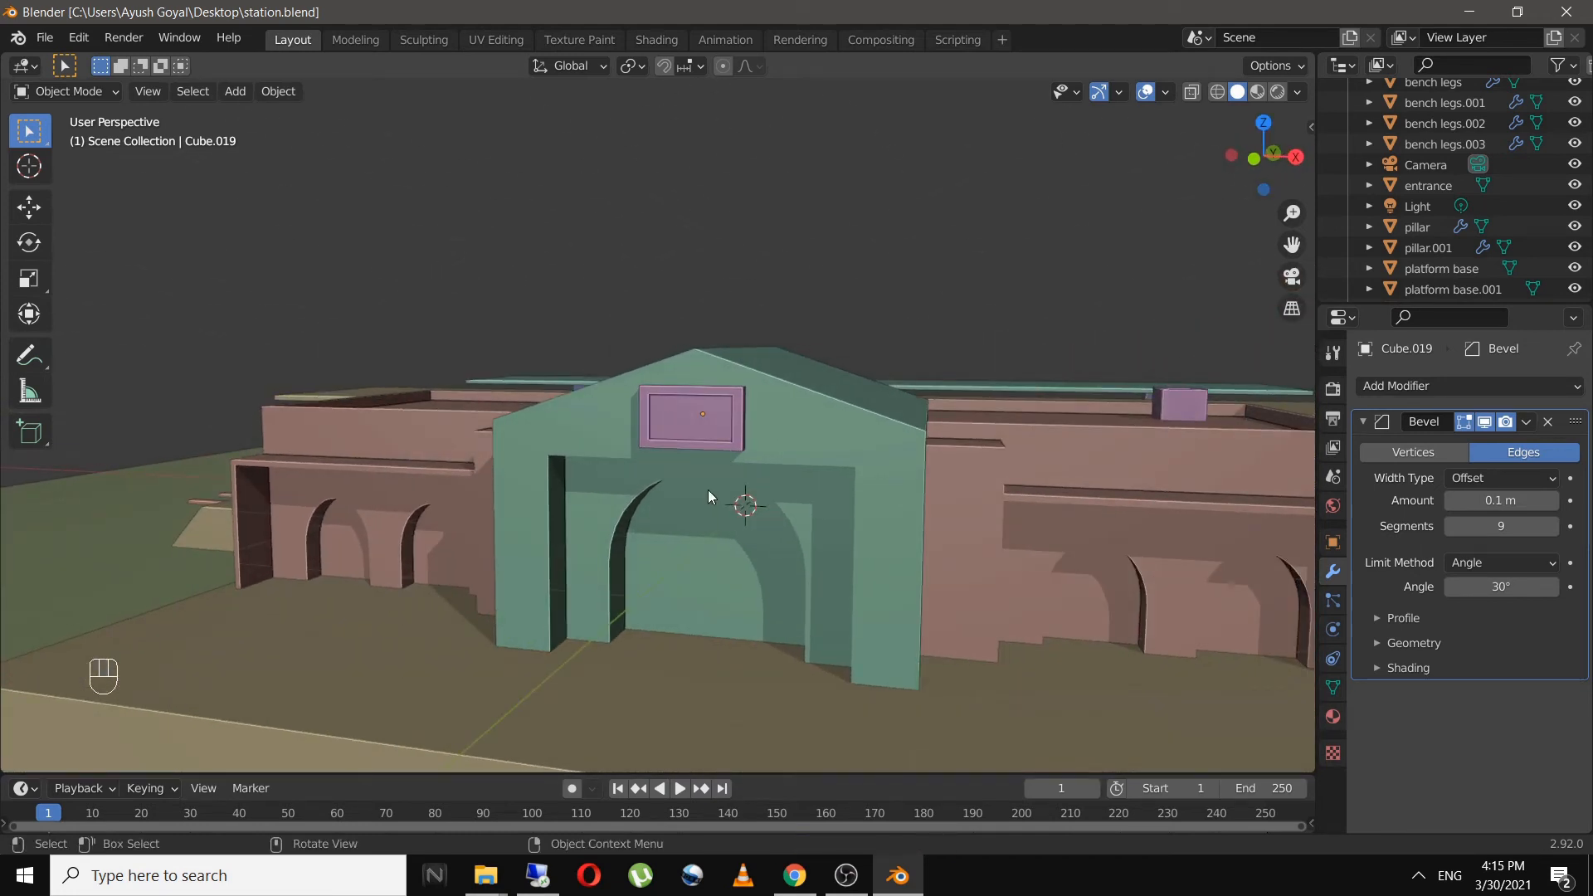
key("ctrl+s")
- Save the file again from the front view and add a text object for the entrance sign
scroll(709, 490, "up", 3)
key("KP_3")
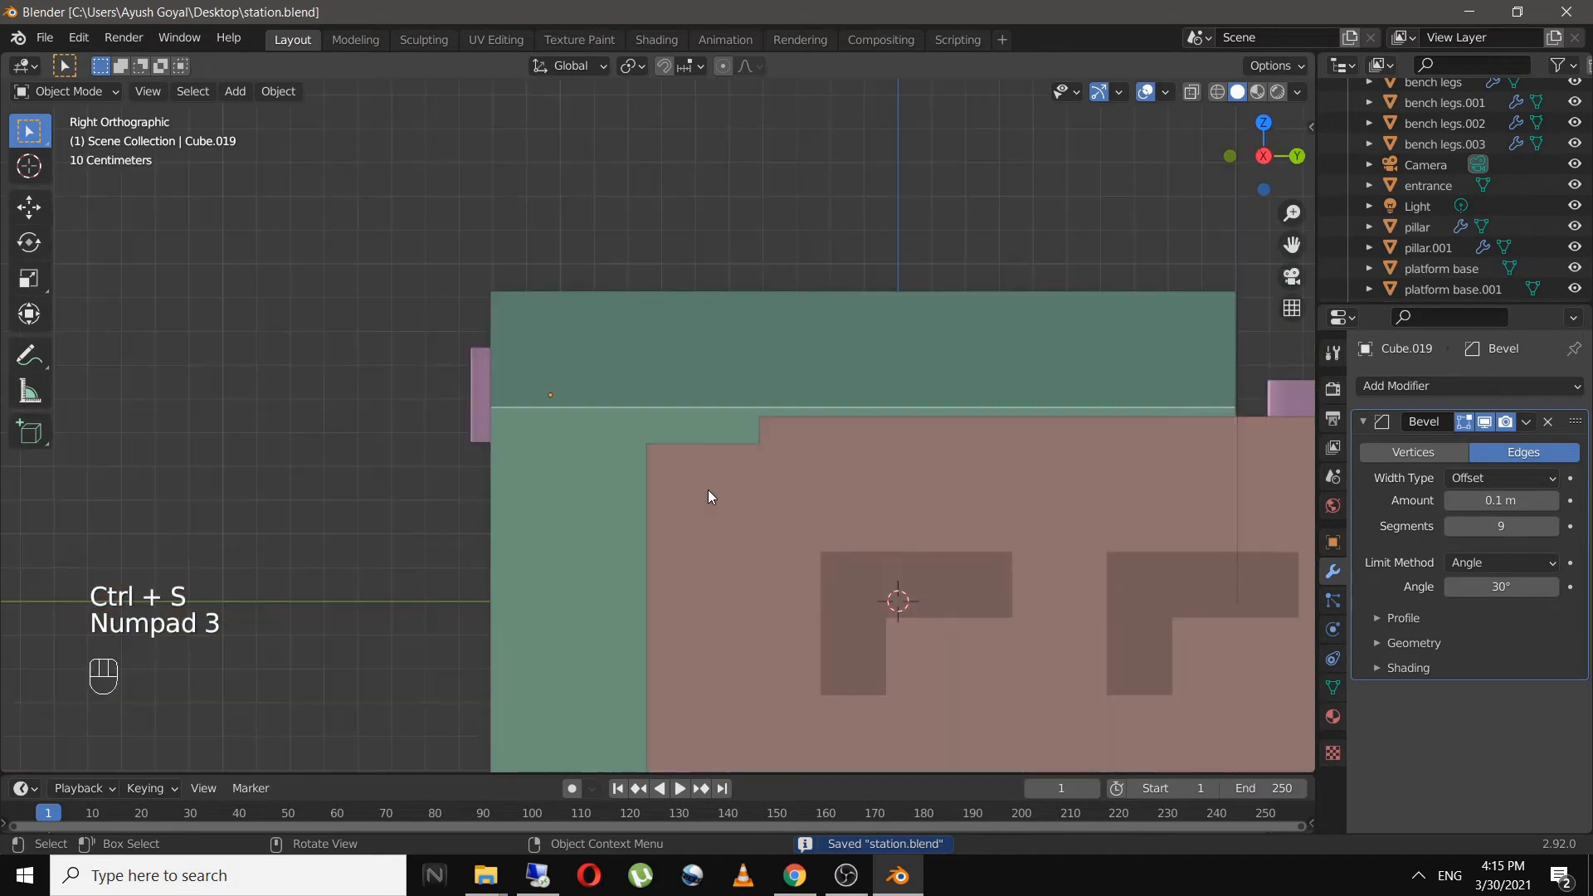
key("KP_1")
scroll(708, 496, "up", 2)
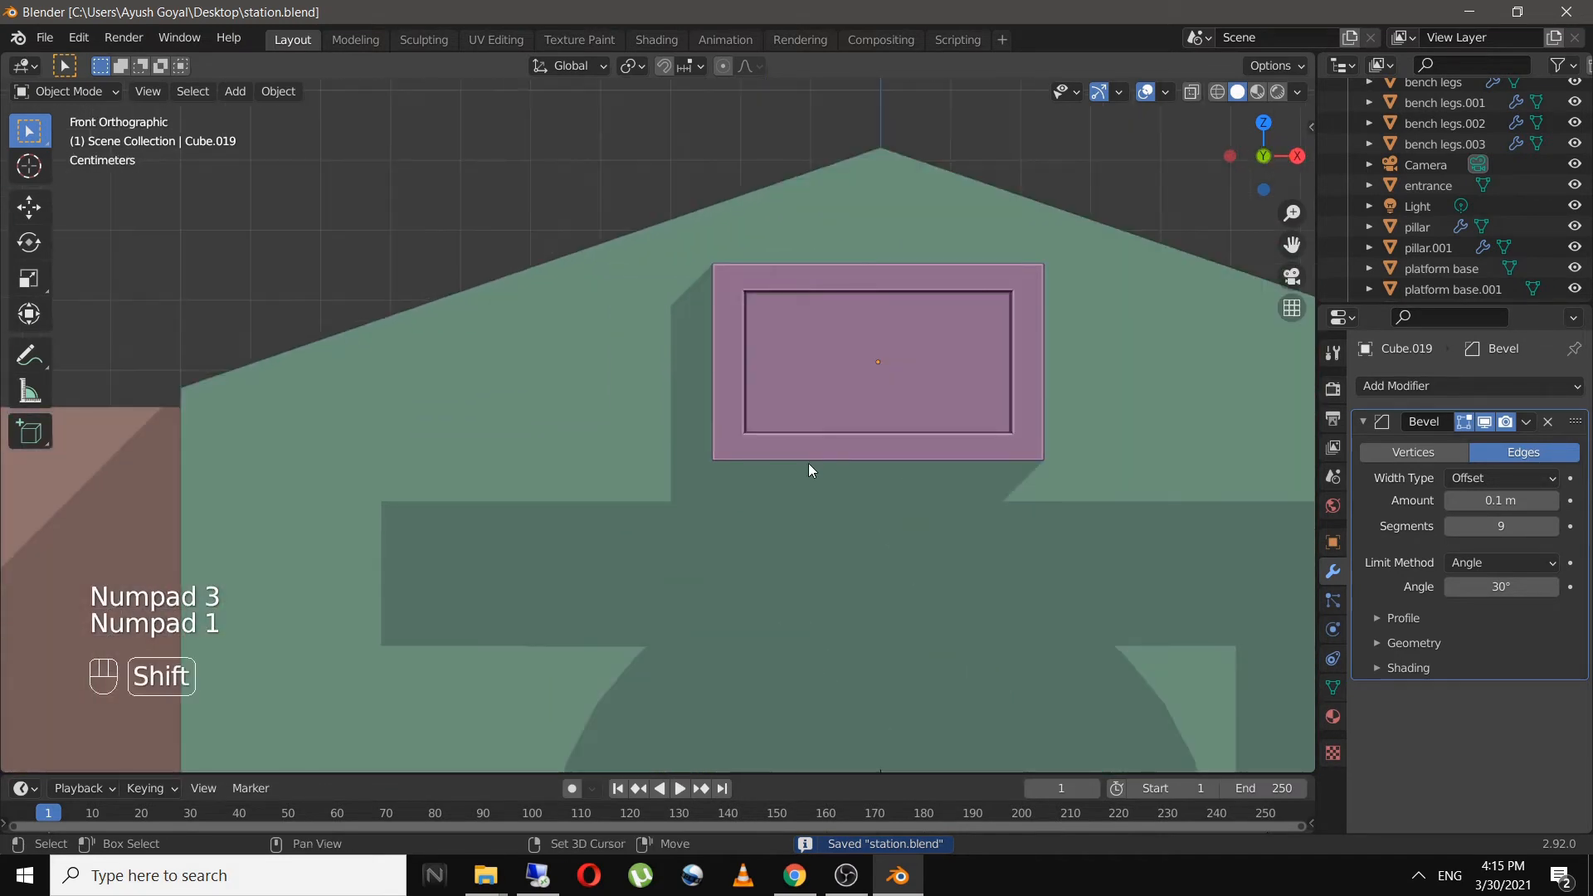
middle_click_drag(810, 465, 520, 452, "shift")
key("ctrl+s")
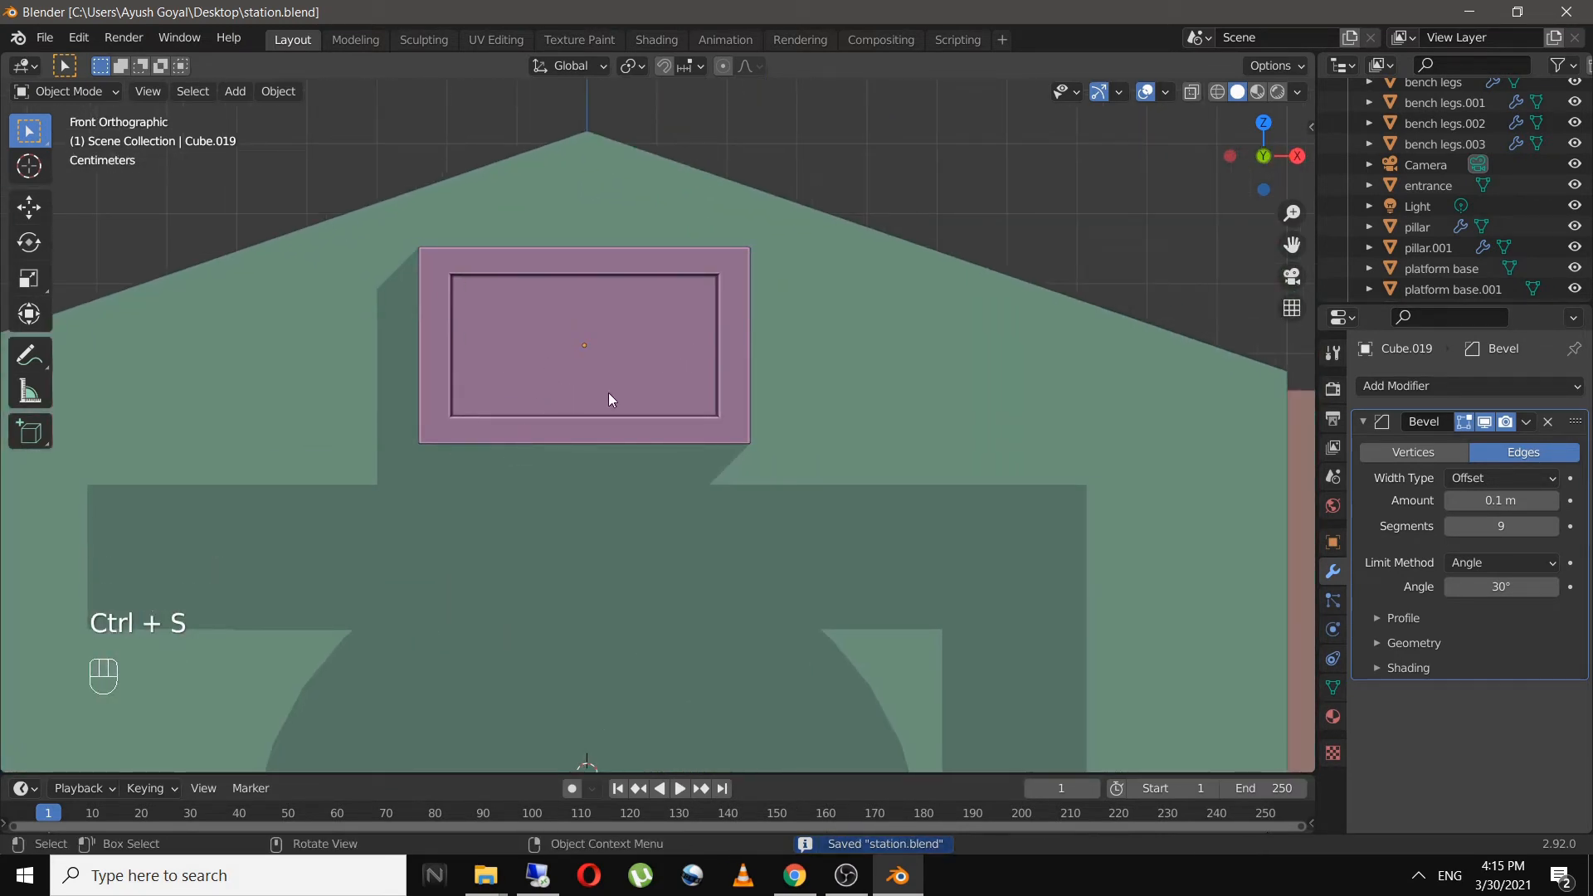
left_click(239, 93)
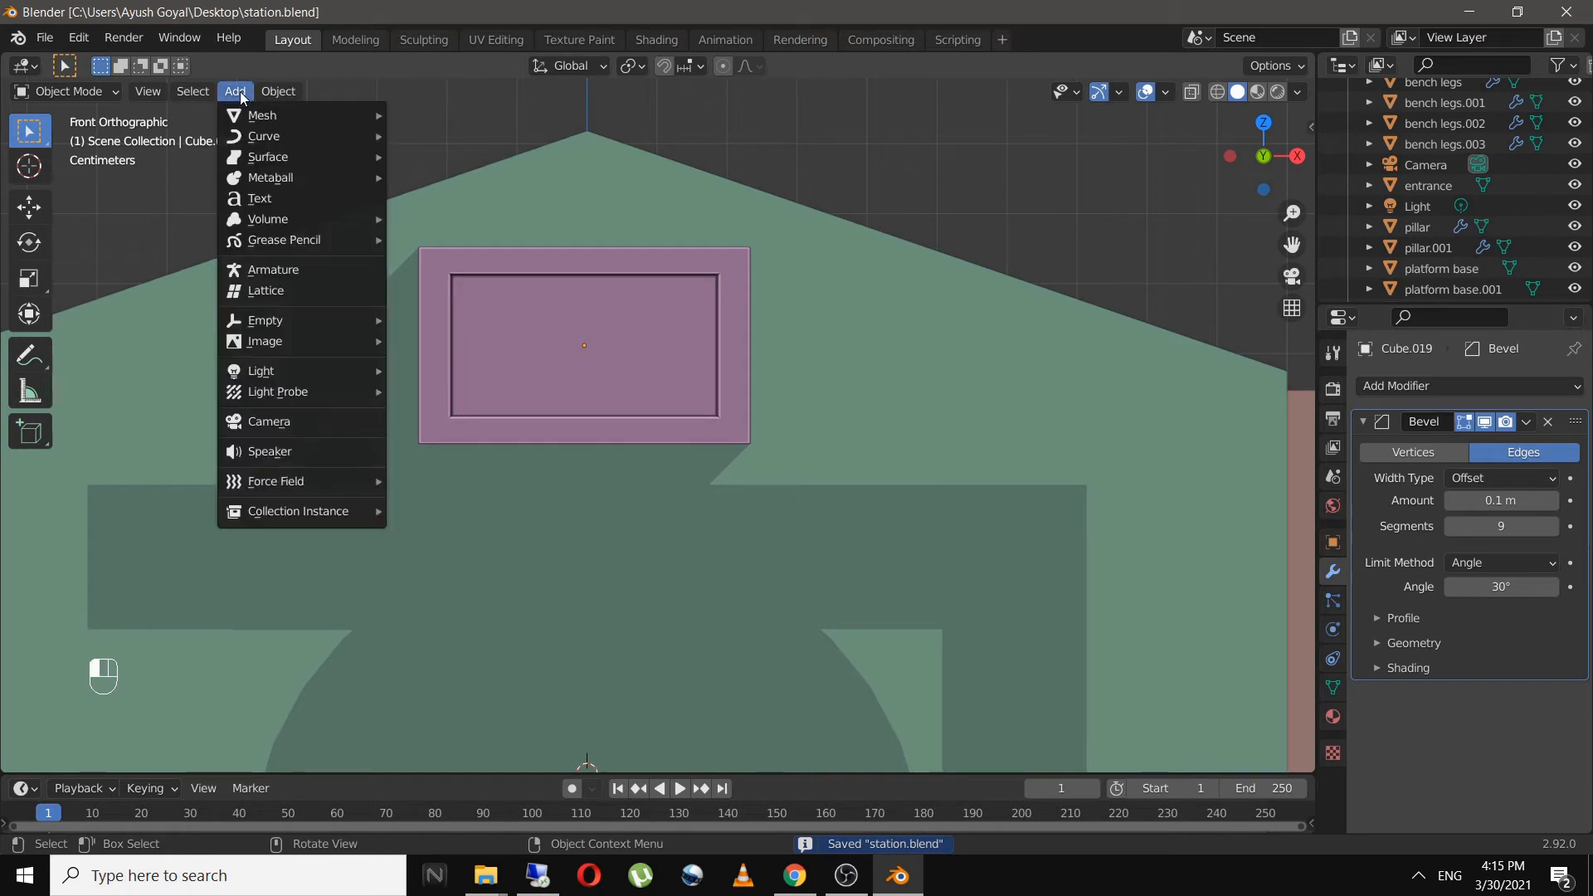
left_click(302, 193)
scroll(570, 559, "down", 6)
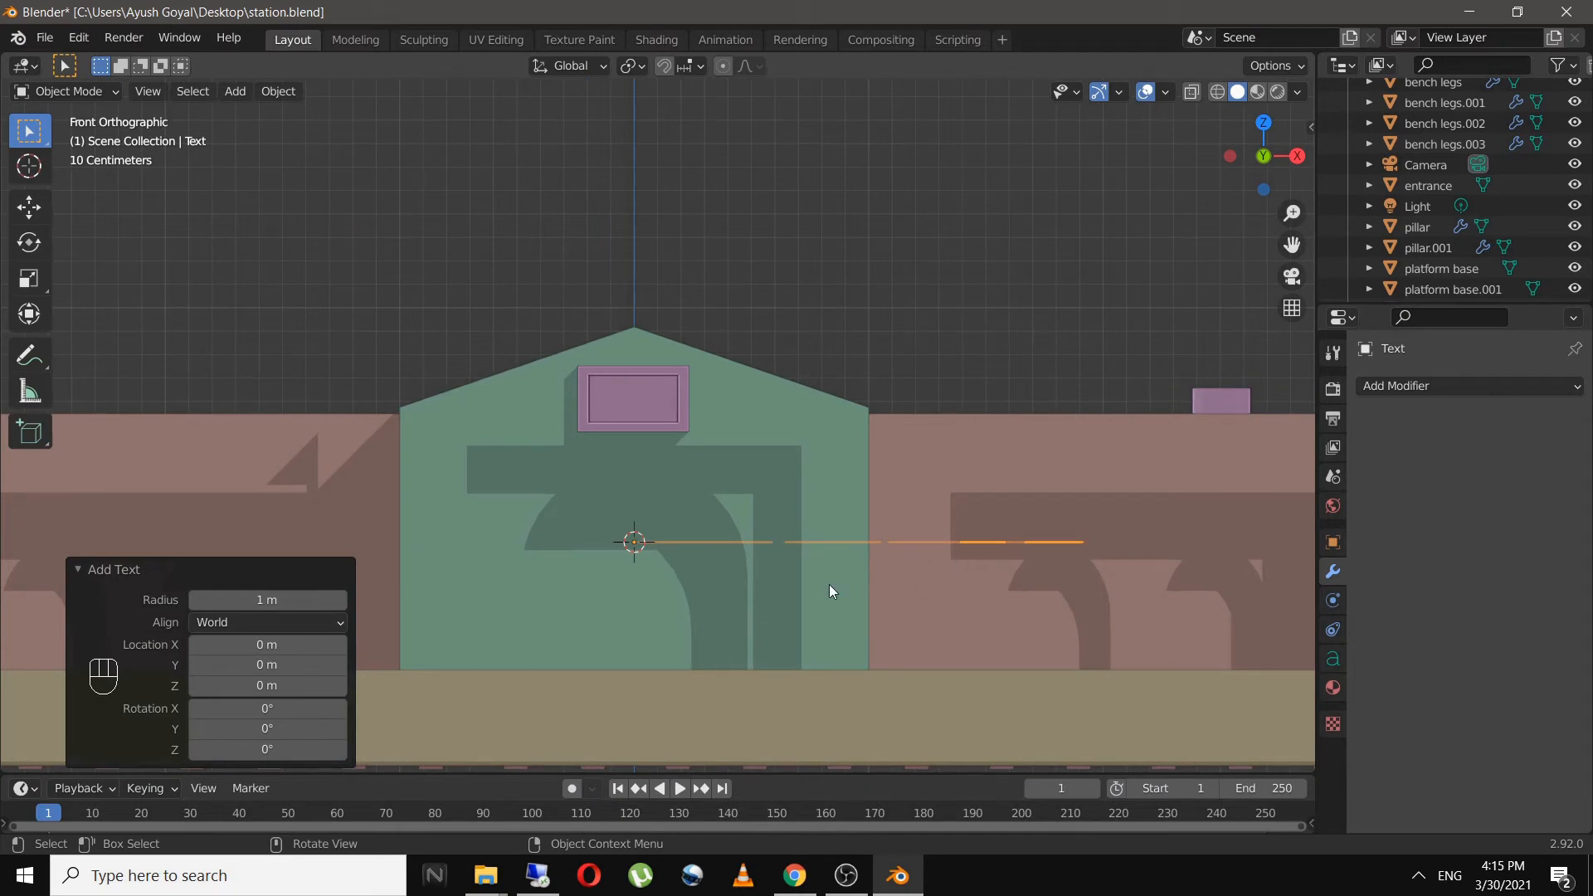
- Rotate the new text object 90° about the X axis and scale it uniformly by about 0.208
key("r")
key("z")
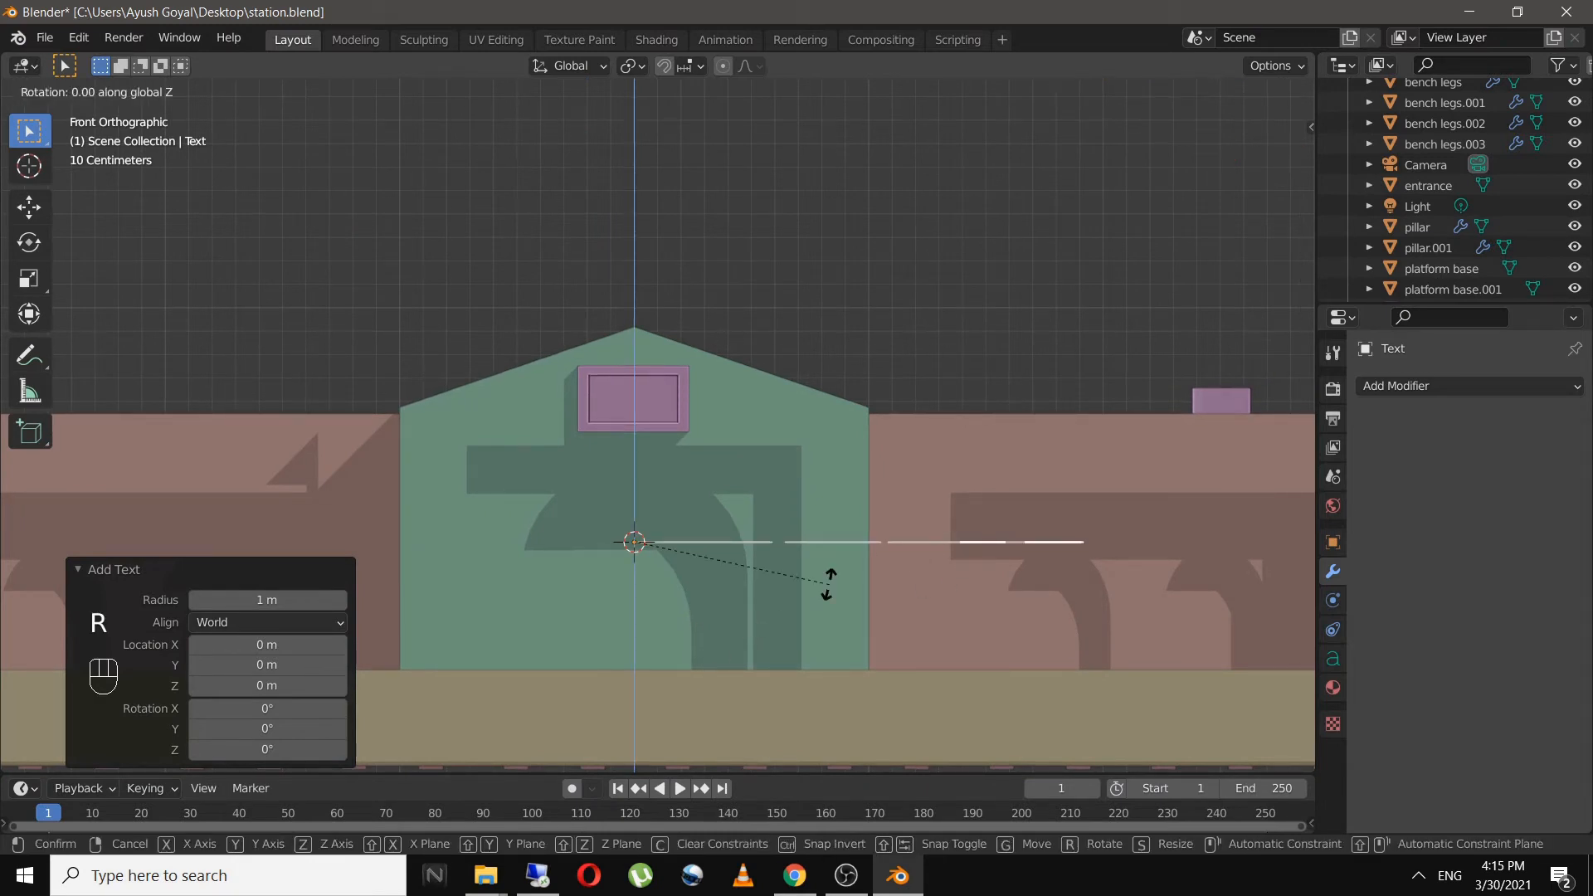
type("x90")
key("Return")
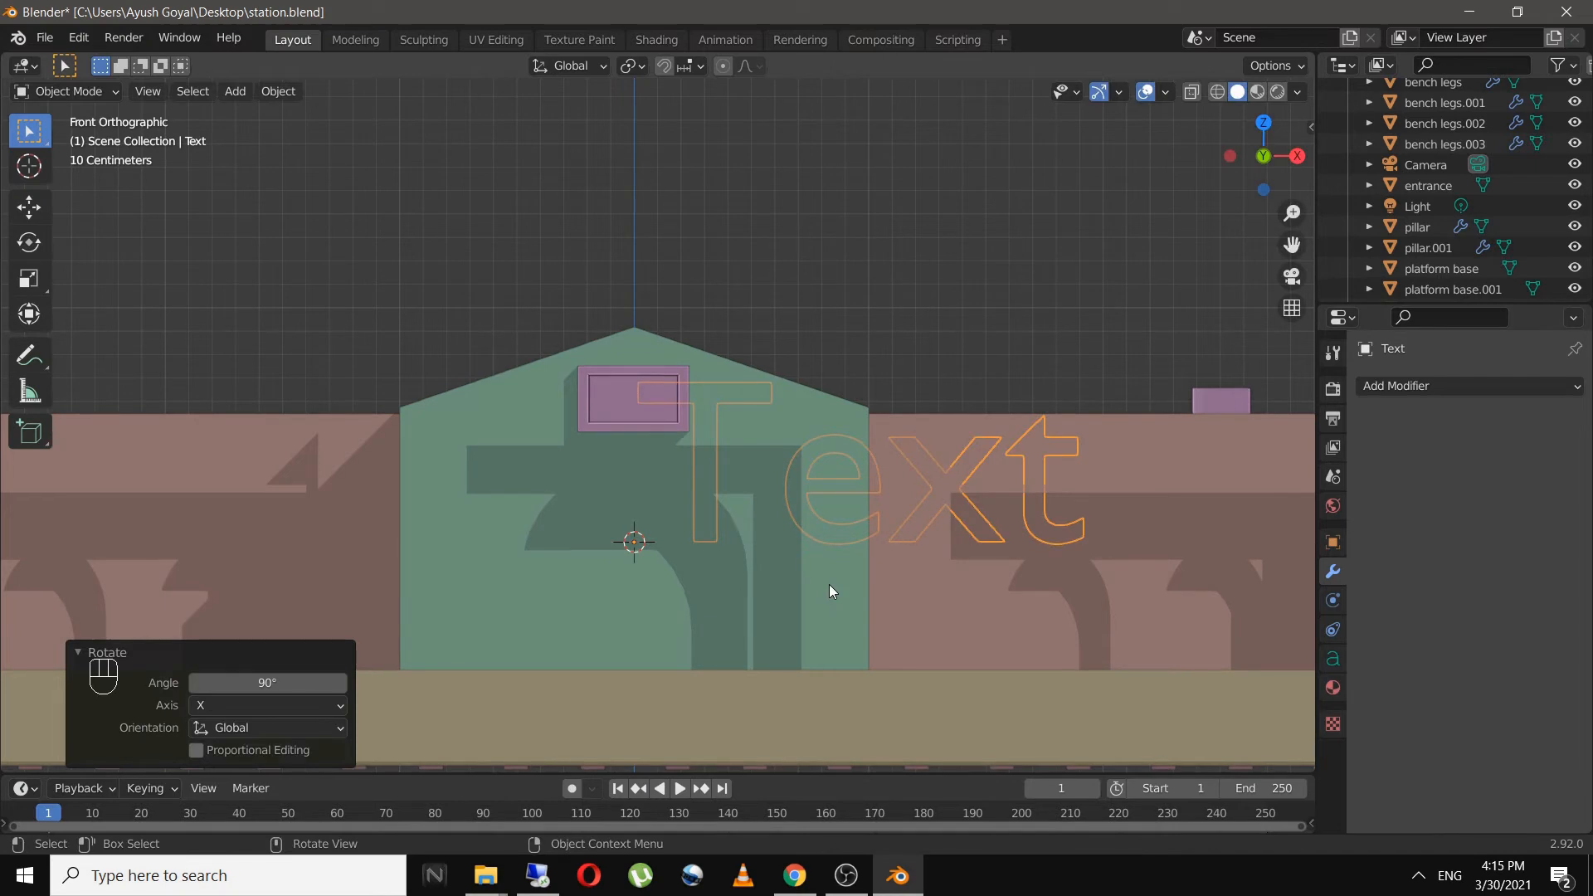
key("s")
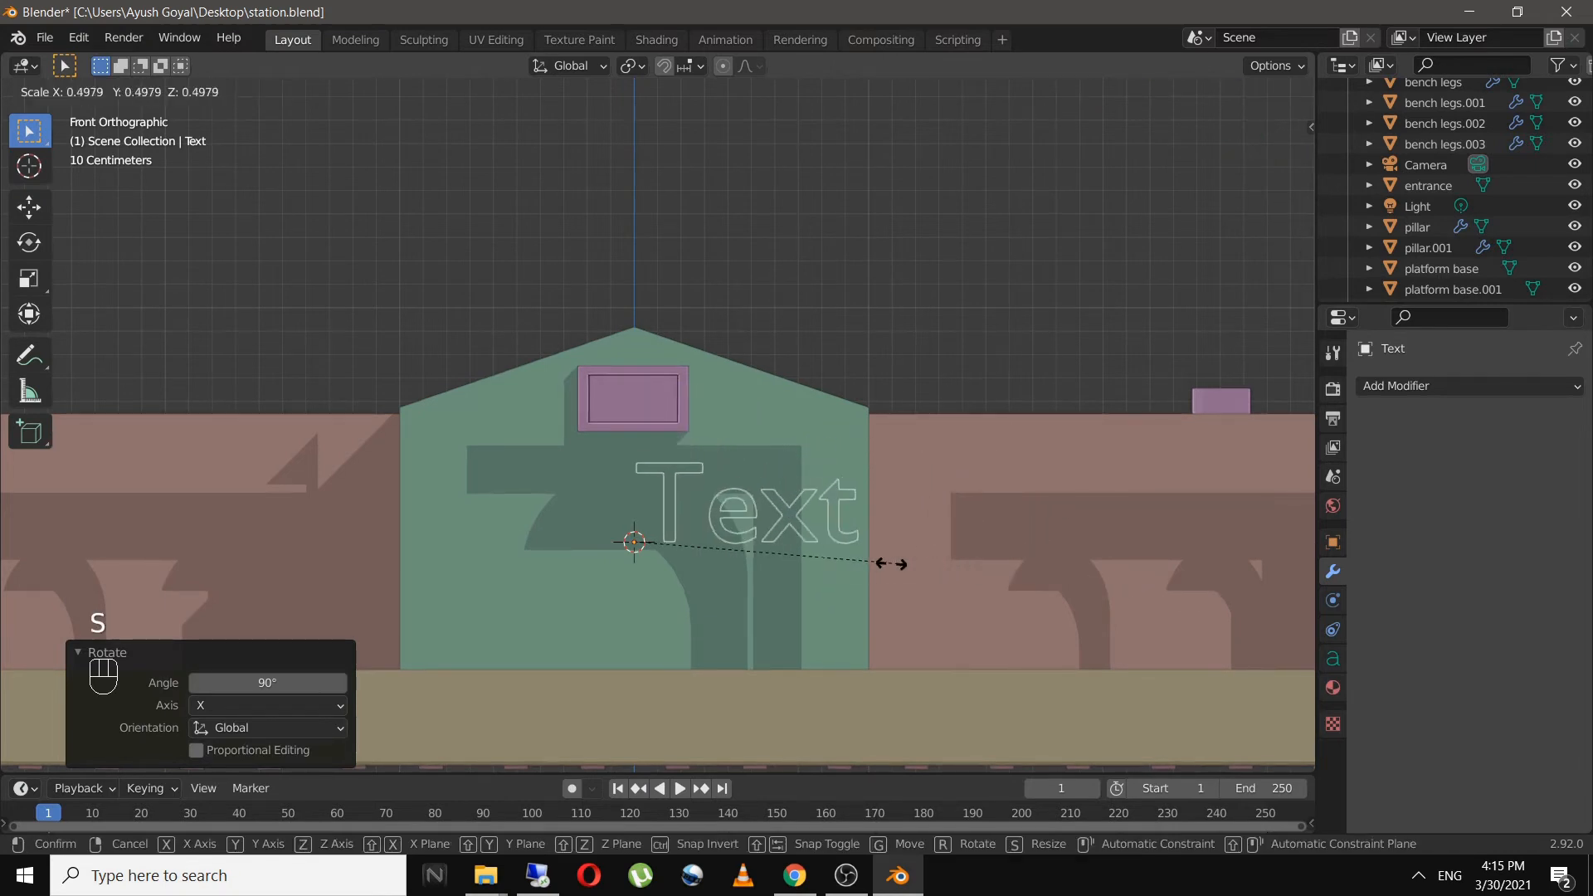
left_click(759, 556)
- Move the text up over the gable's sign board, about -0.209 m along X and 0.53 m along Z
scroll(765, 556, "up", 3)
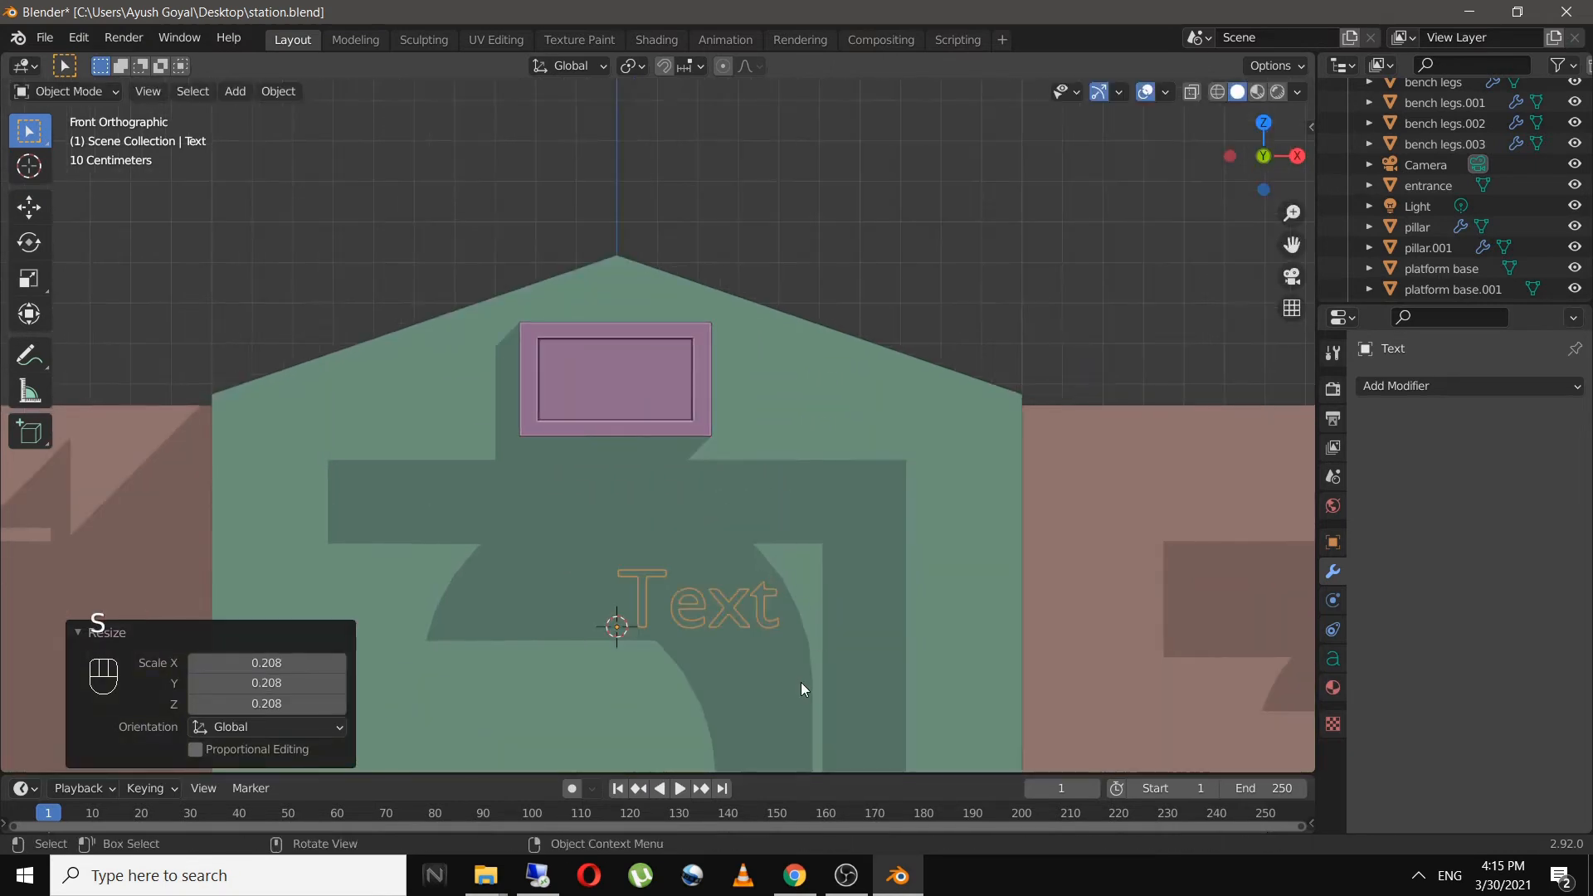
key("g")
left_click(701, 469)
- Replace the text object's default wording with WELCOME
scroll(695, 485, "up", 3)
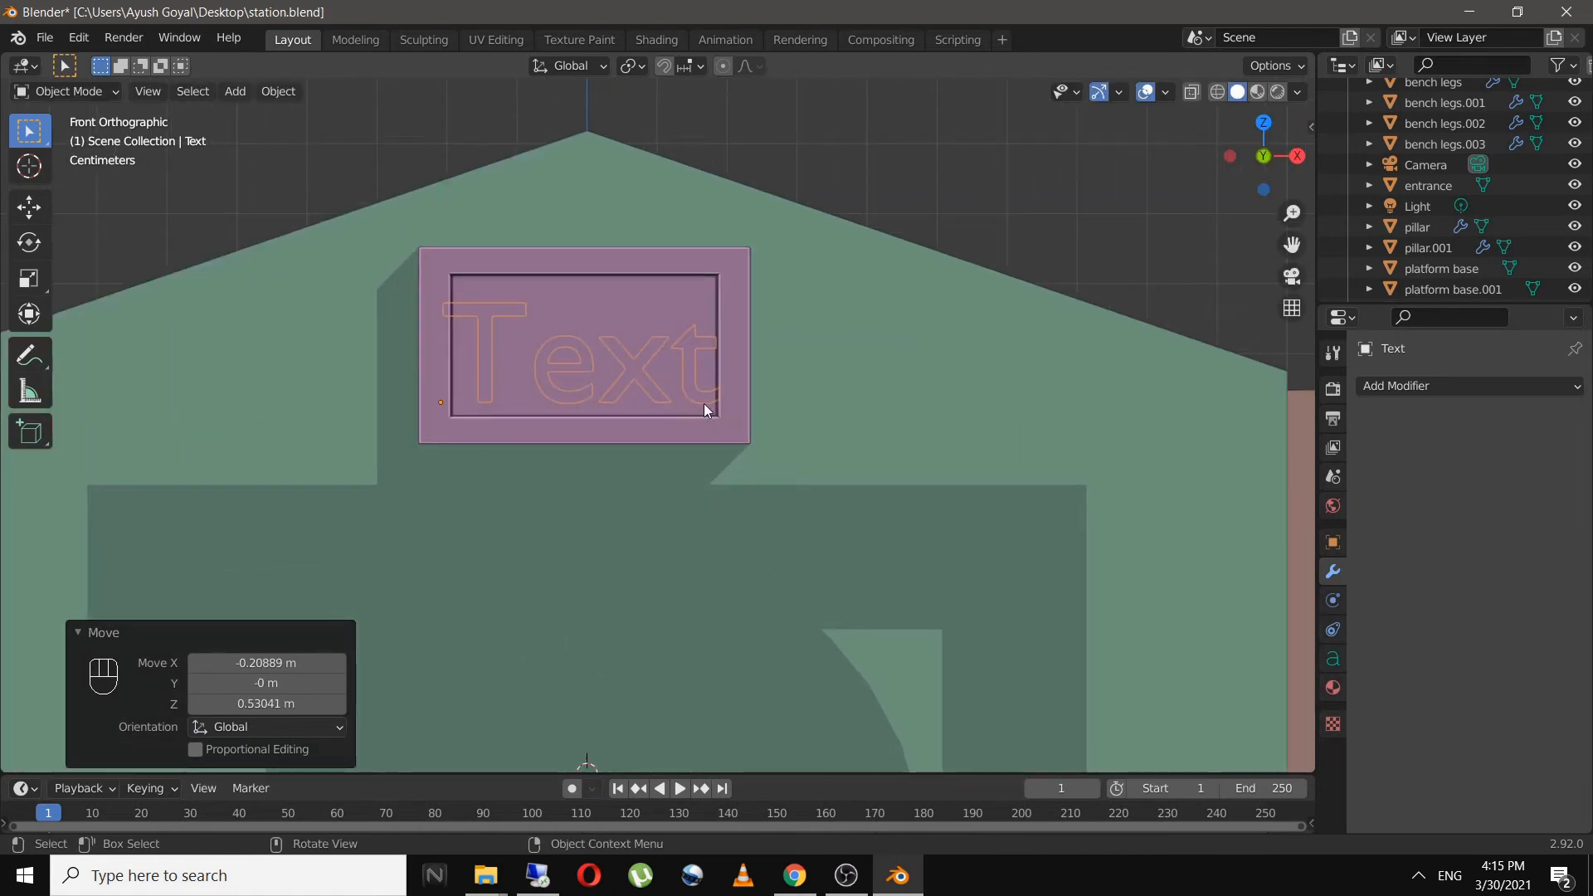
key("Tab")
key("BackSpace")
key("BackSpace")
key("BackSpace")
key("BackSpace")
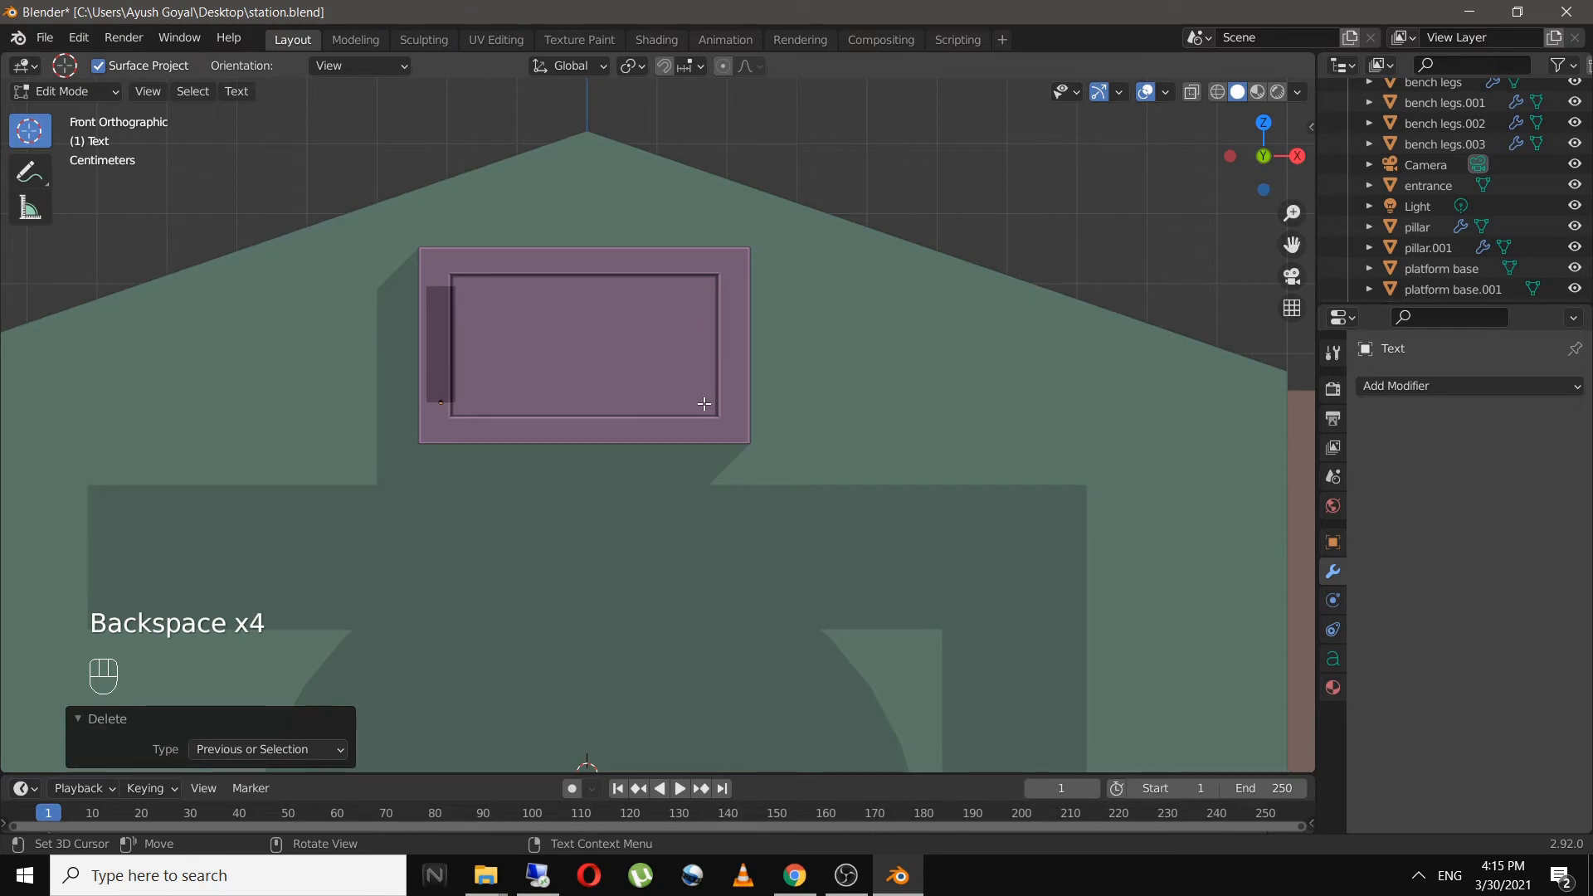
type("WELCOME")
key("Tab")
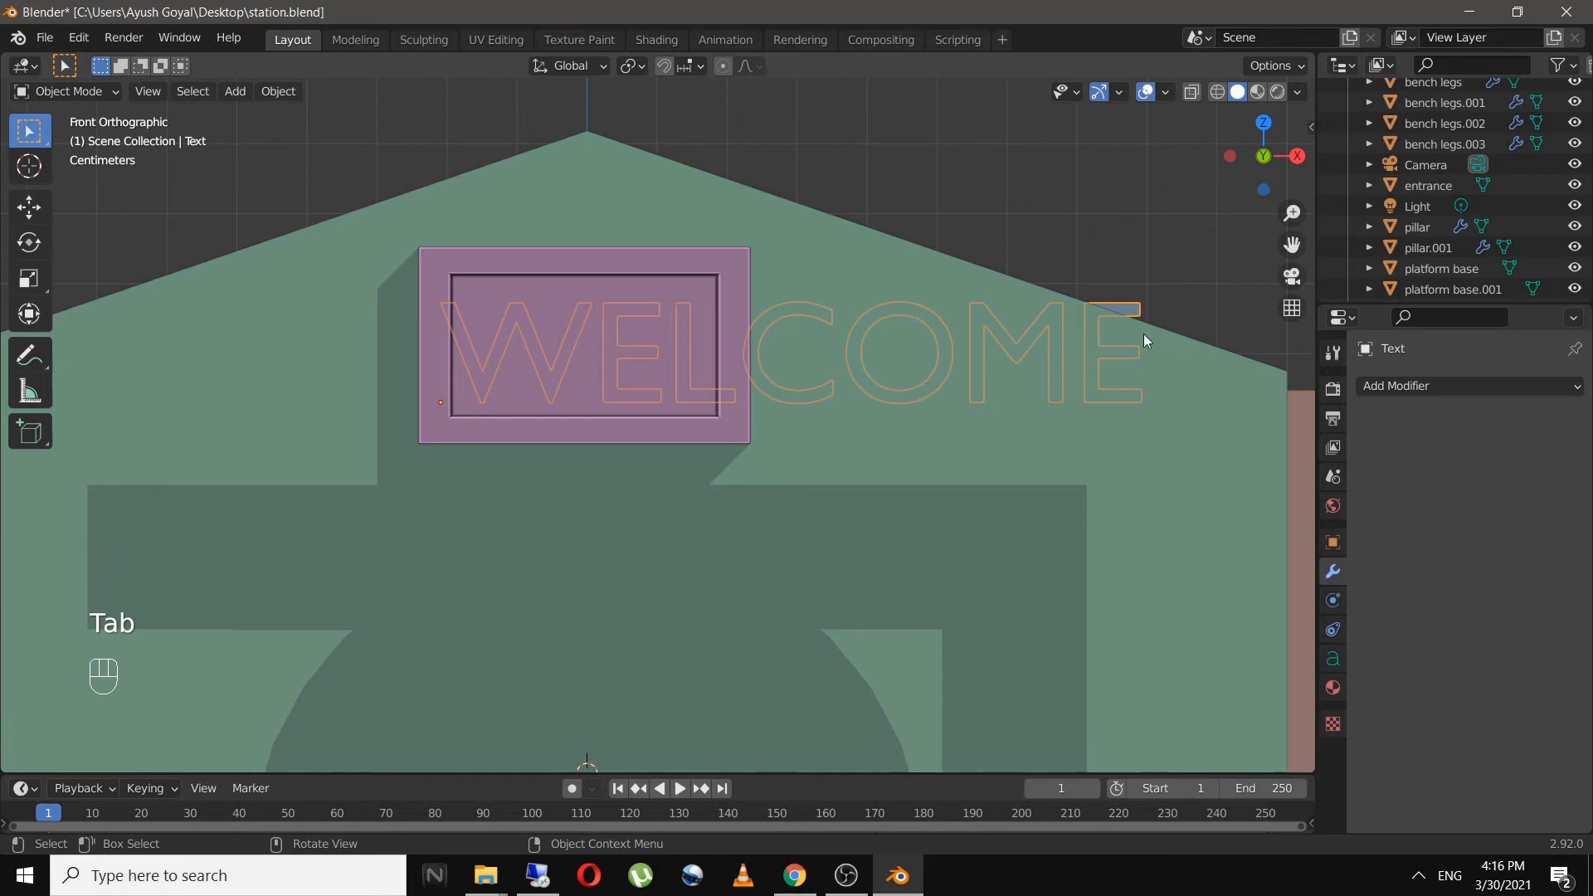
- Set the WELCOME text's horizontal paragraph alignment to Center
left_click(1333, 672)
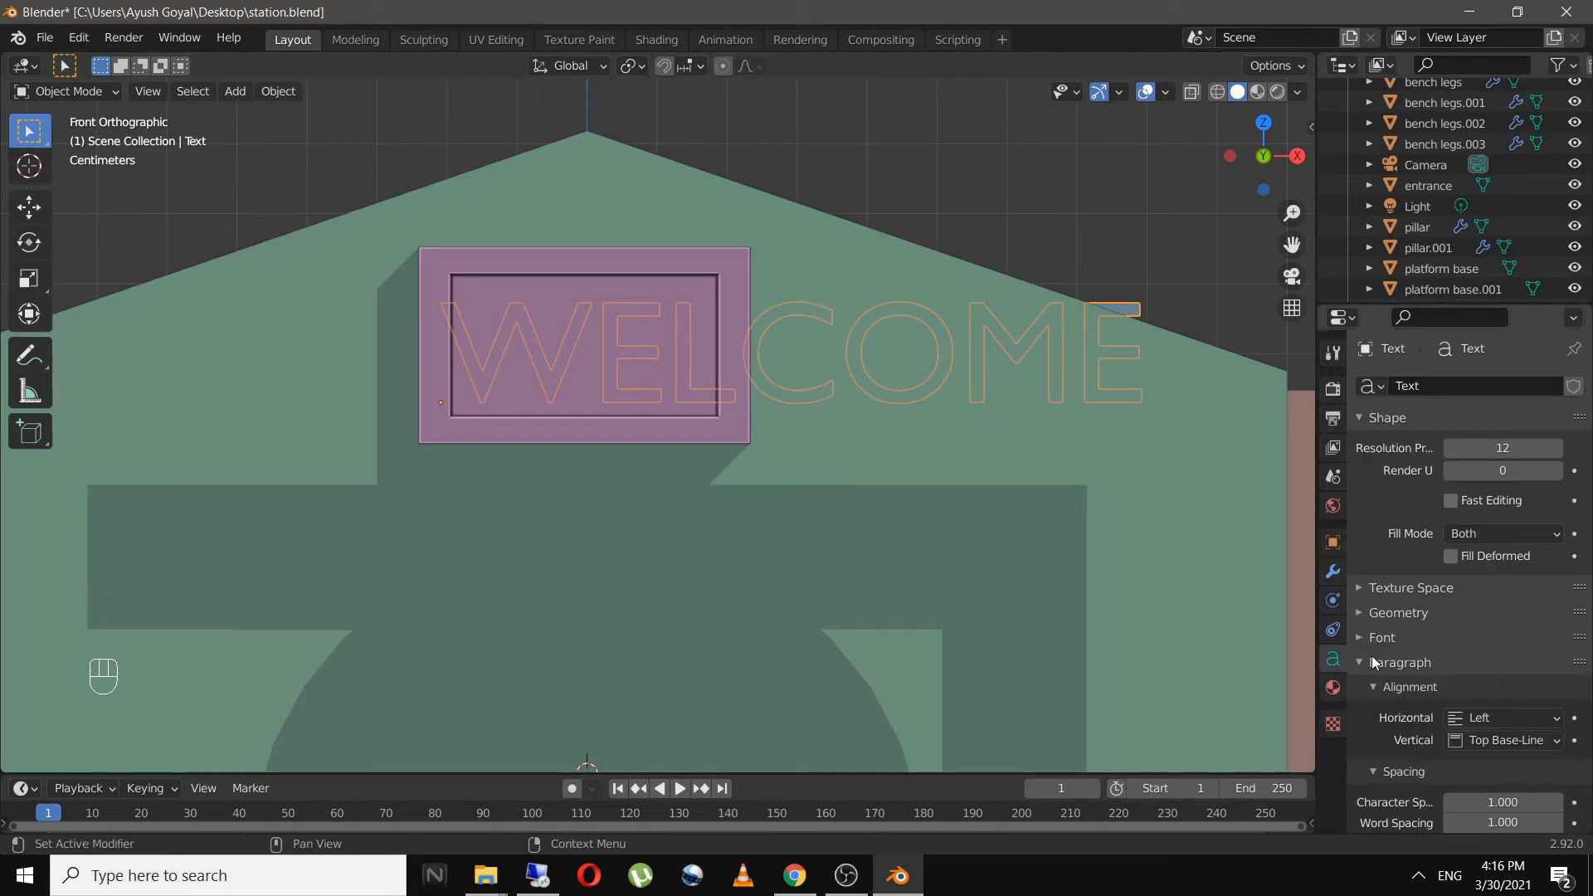
scroll(1373, 662, "down", 4)
left_click(1492, 583)
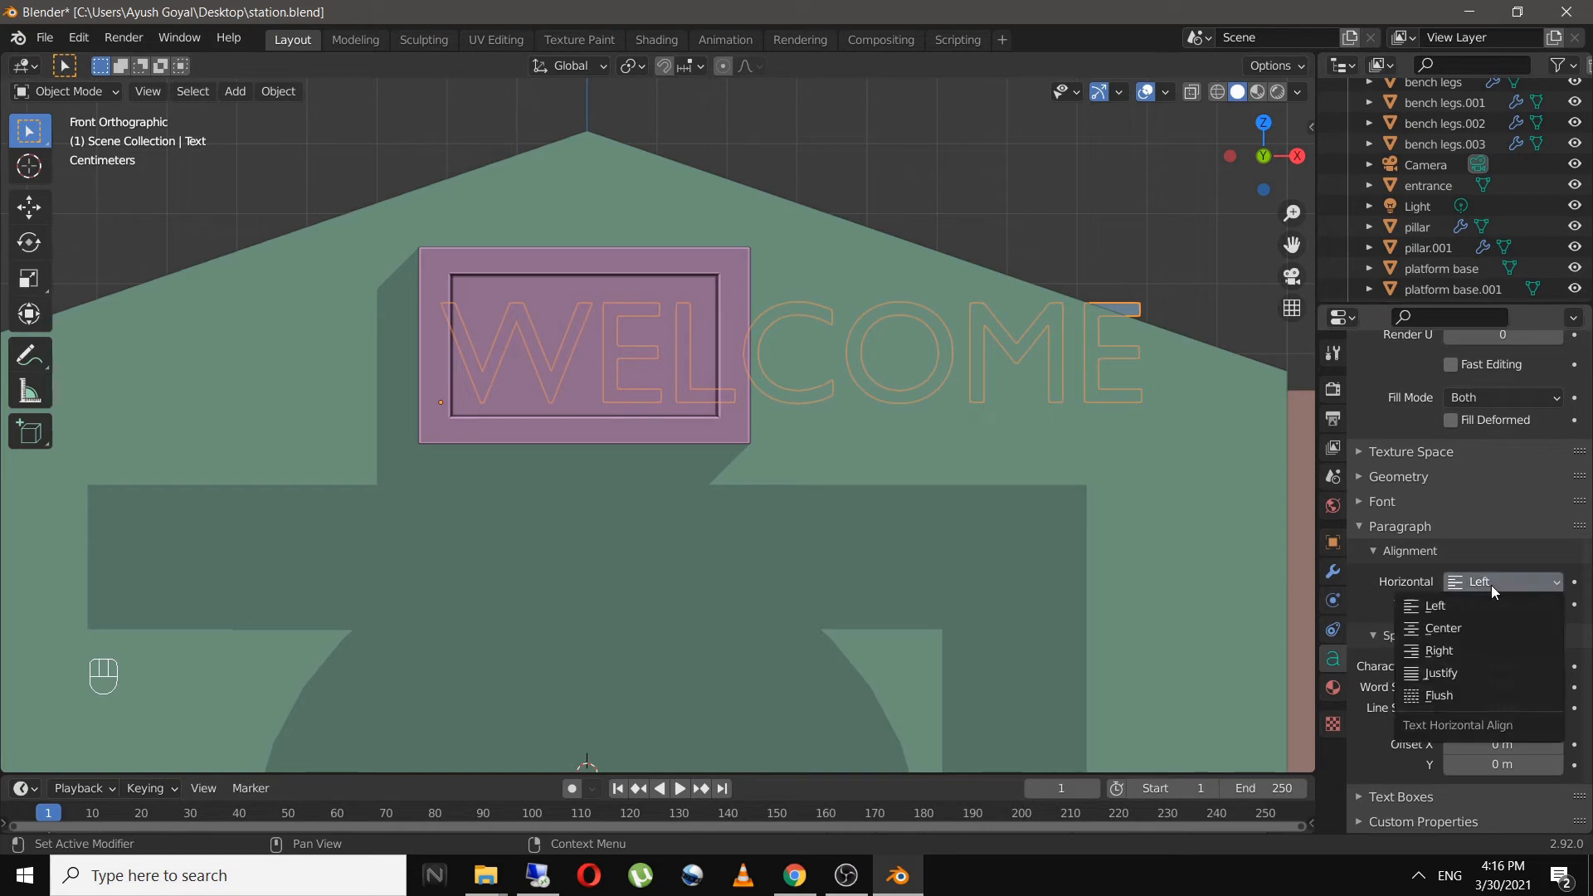
left_click(1471, 628)
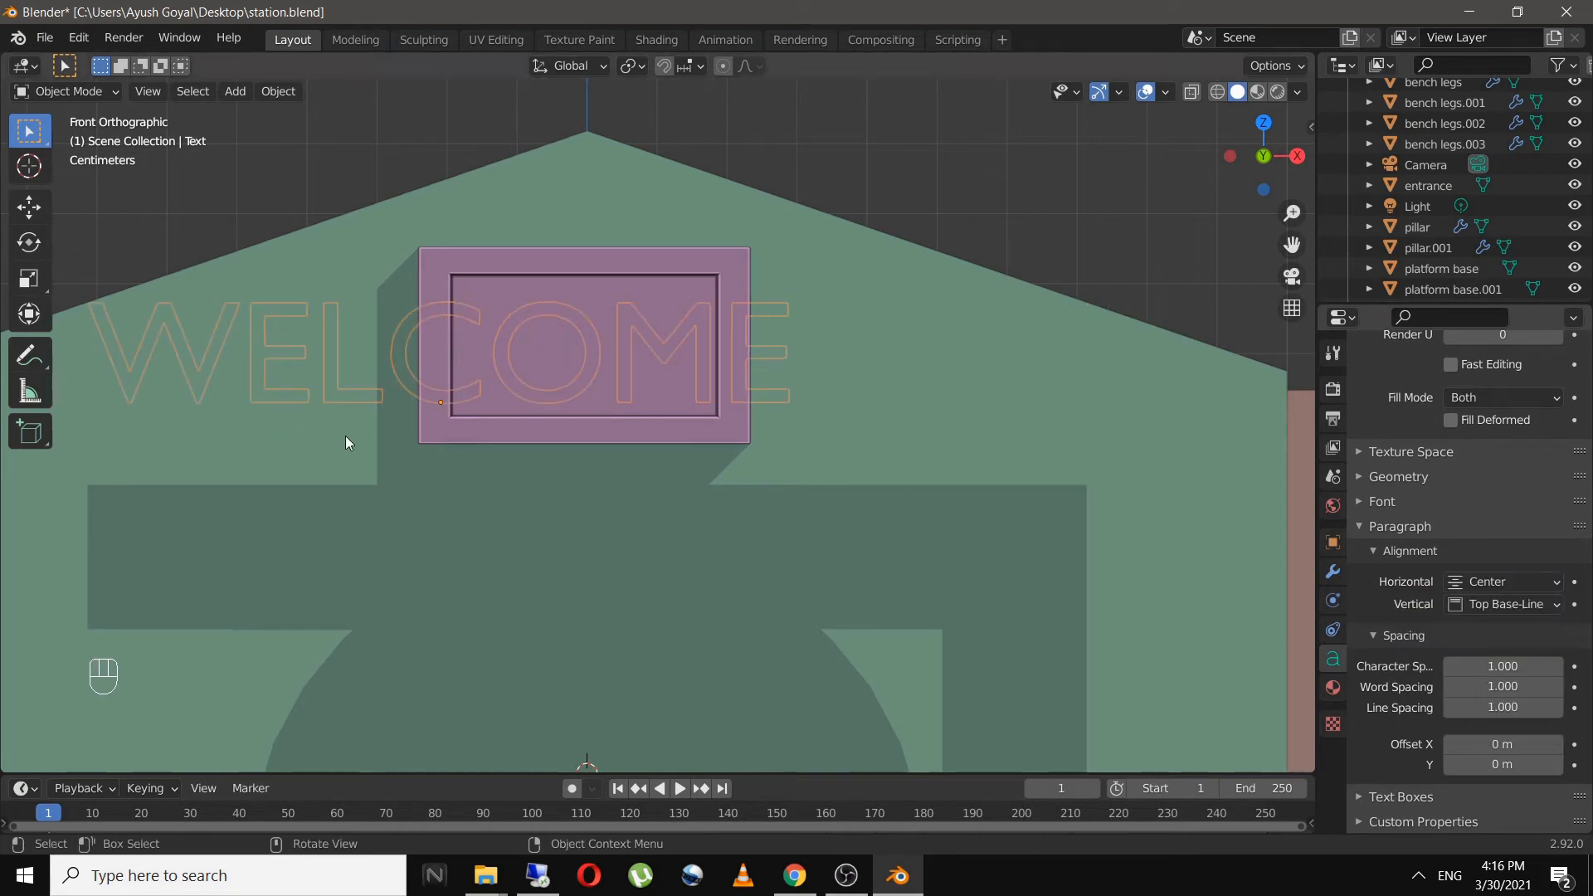
middle_click_drag(345, 440, 409, 480, "shift")
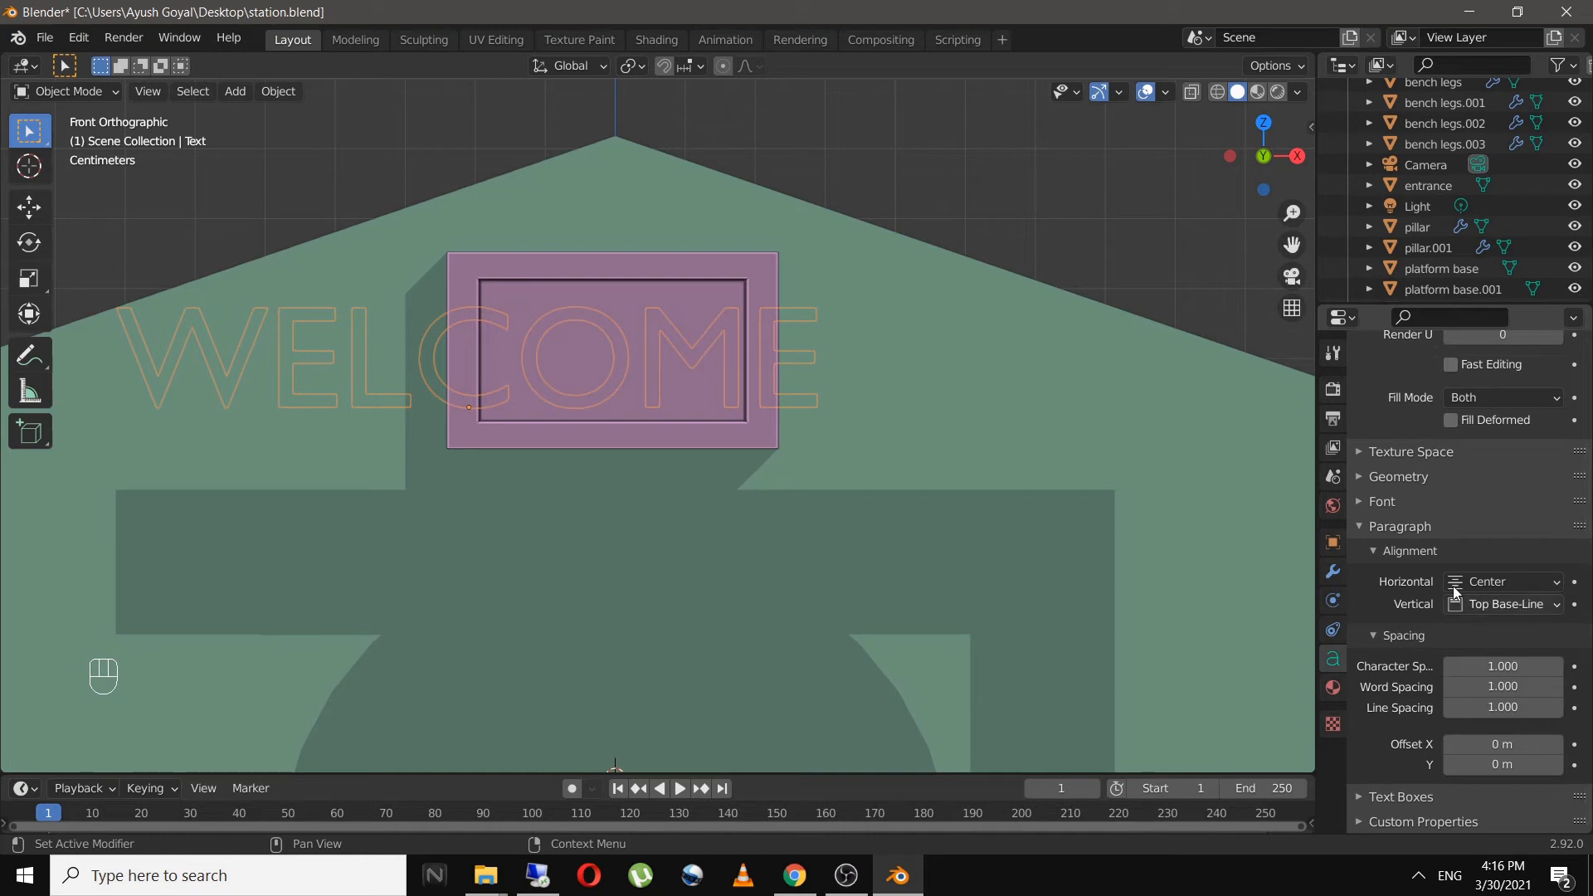
- Set the WELCOME text's geometry extrusion to 0.2 m
left_click(1386, 475)
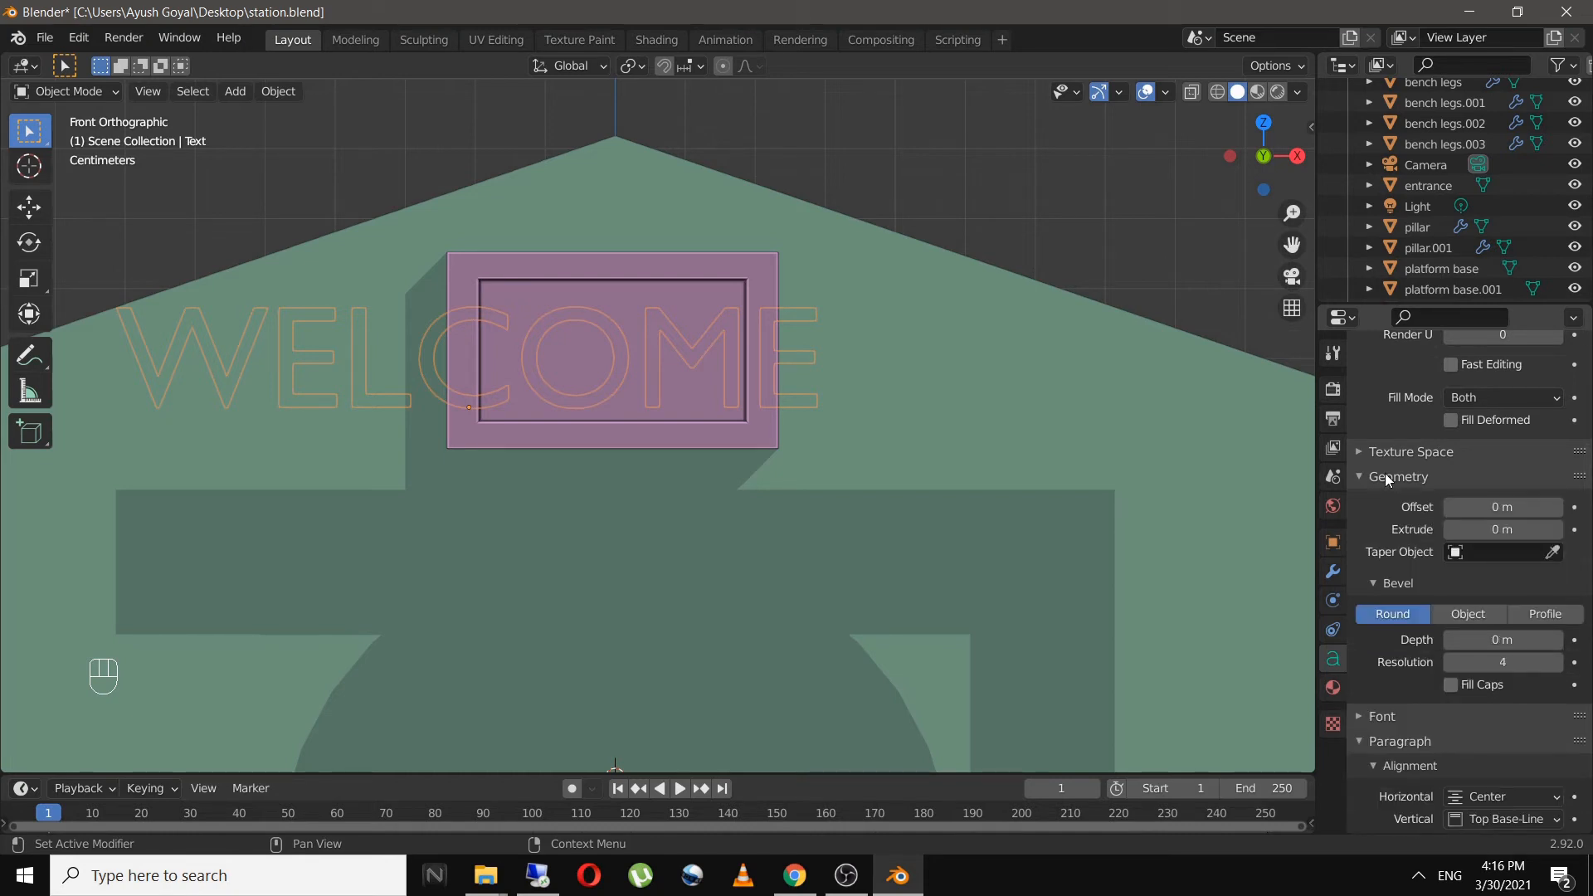
left_click(1537, 536)
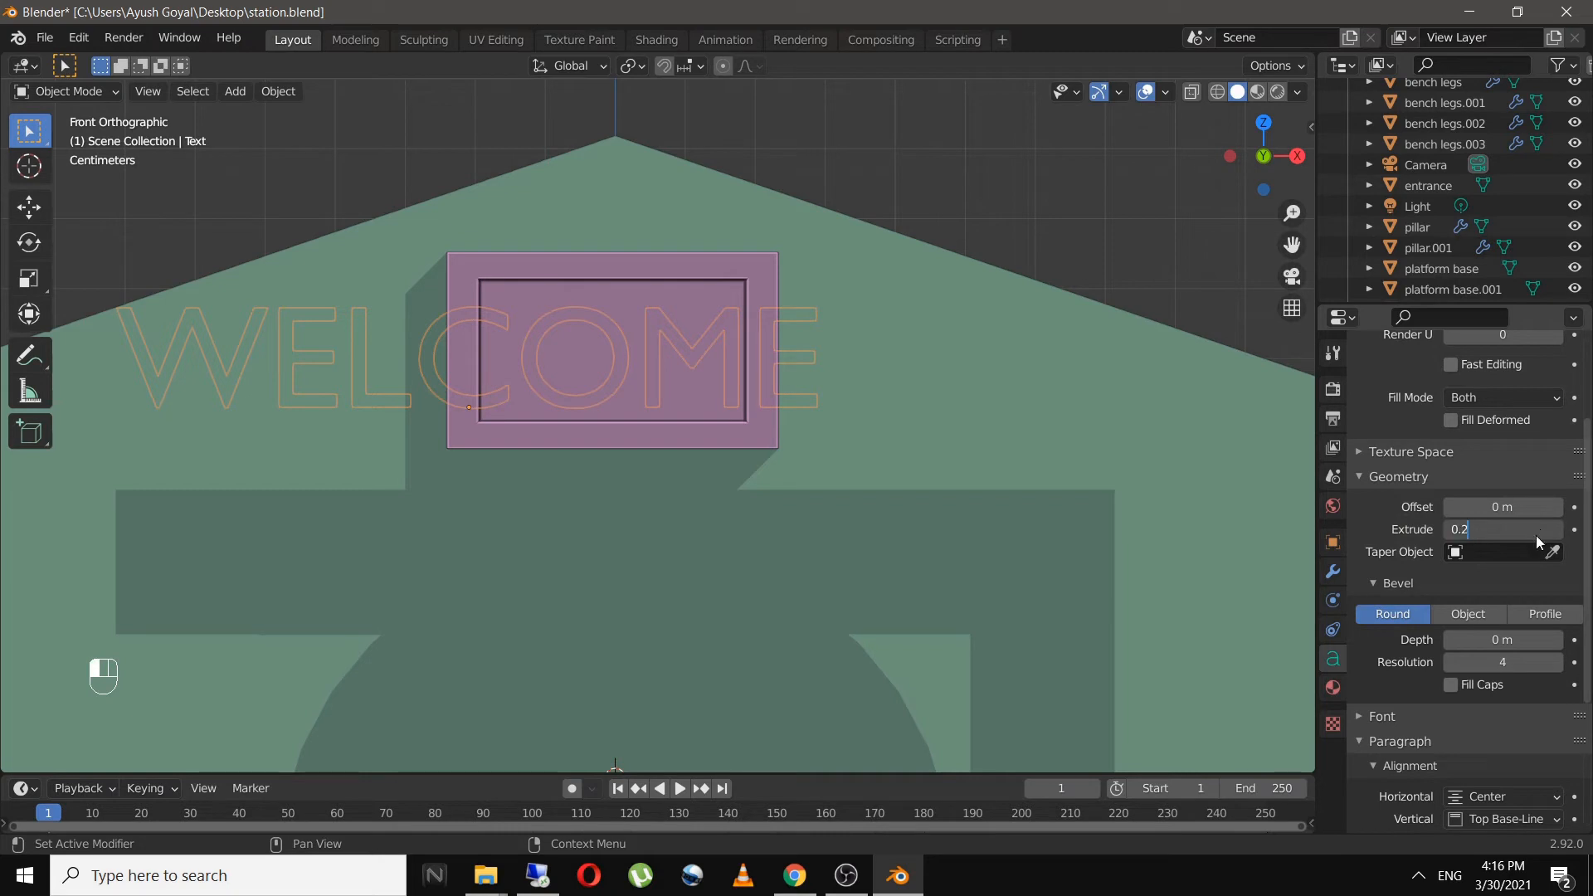
key("Return")
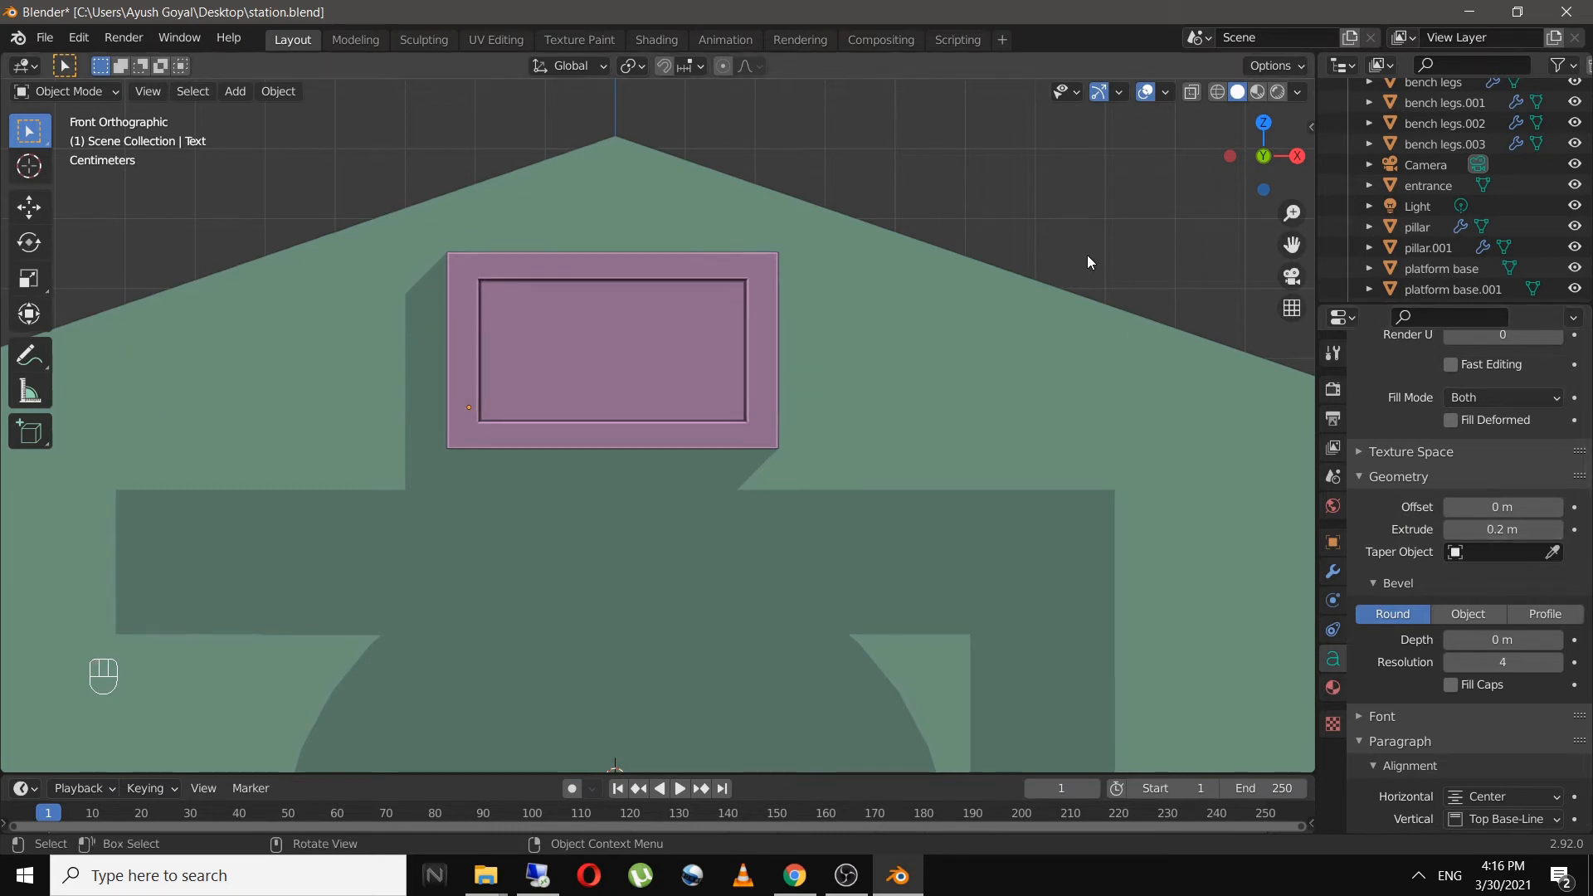
- Select the hidden text object and move it about -1.39 m along Y, out in front of the sign board
middle_click_drag(1088, 255, 923, 327)
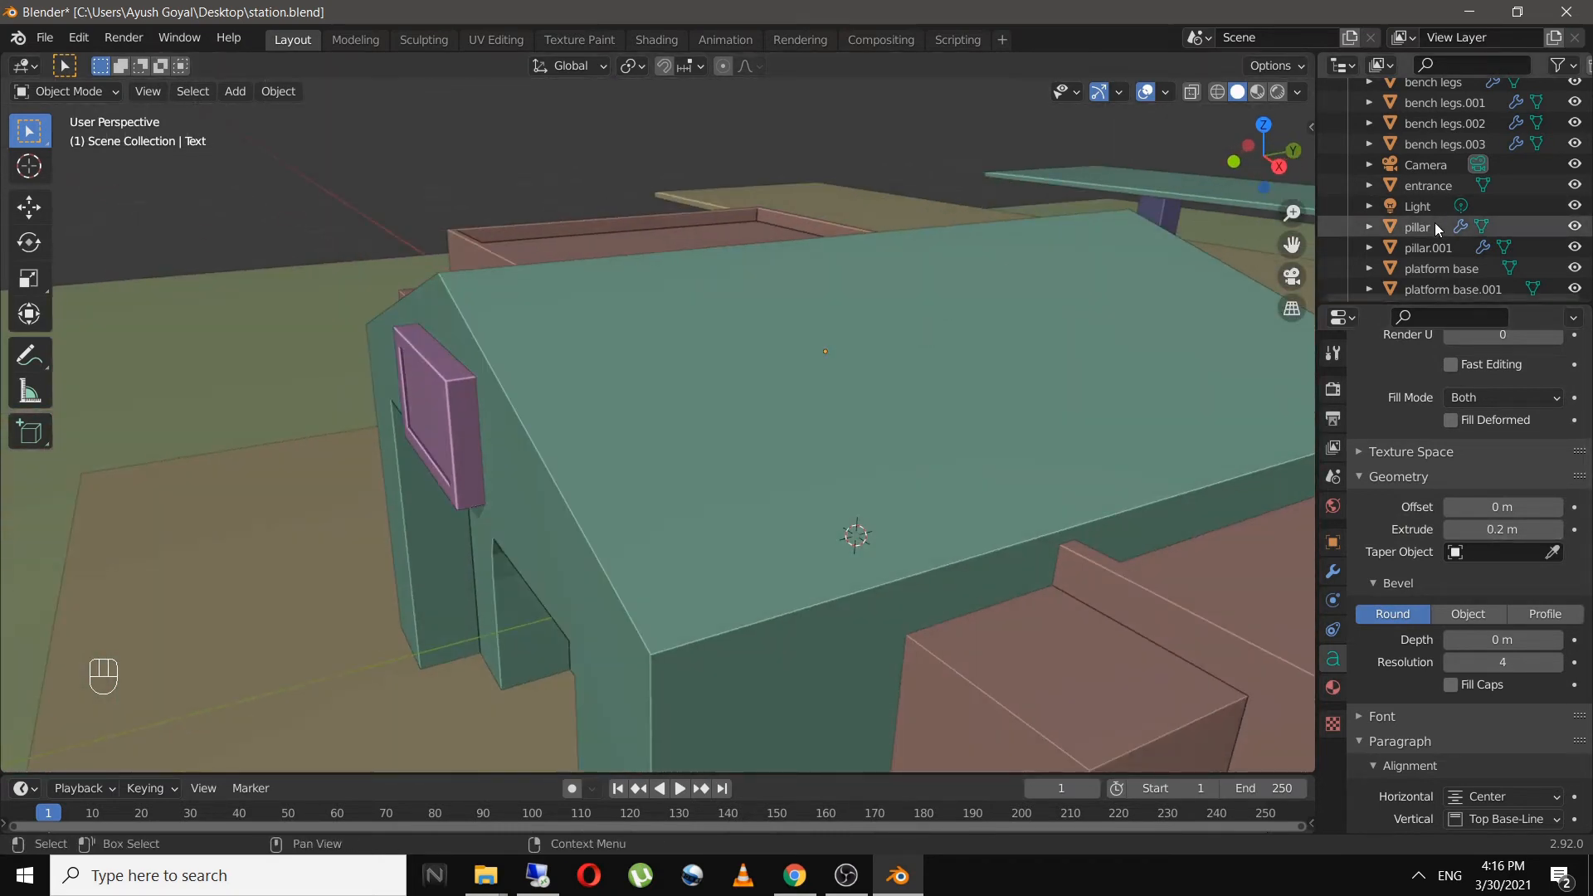
scroll(1429, 246, "down", 5)
scroll(1429, 245, "down", 5)
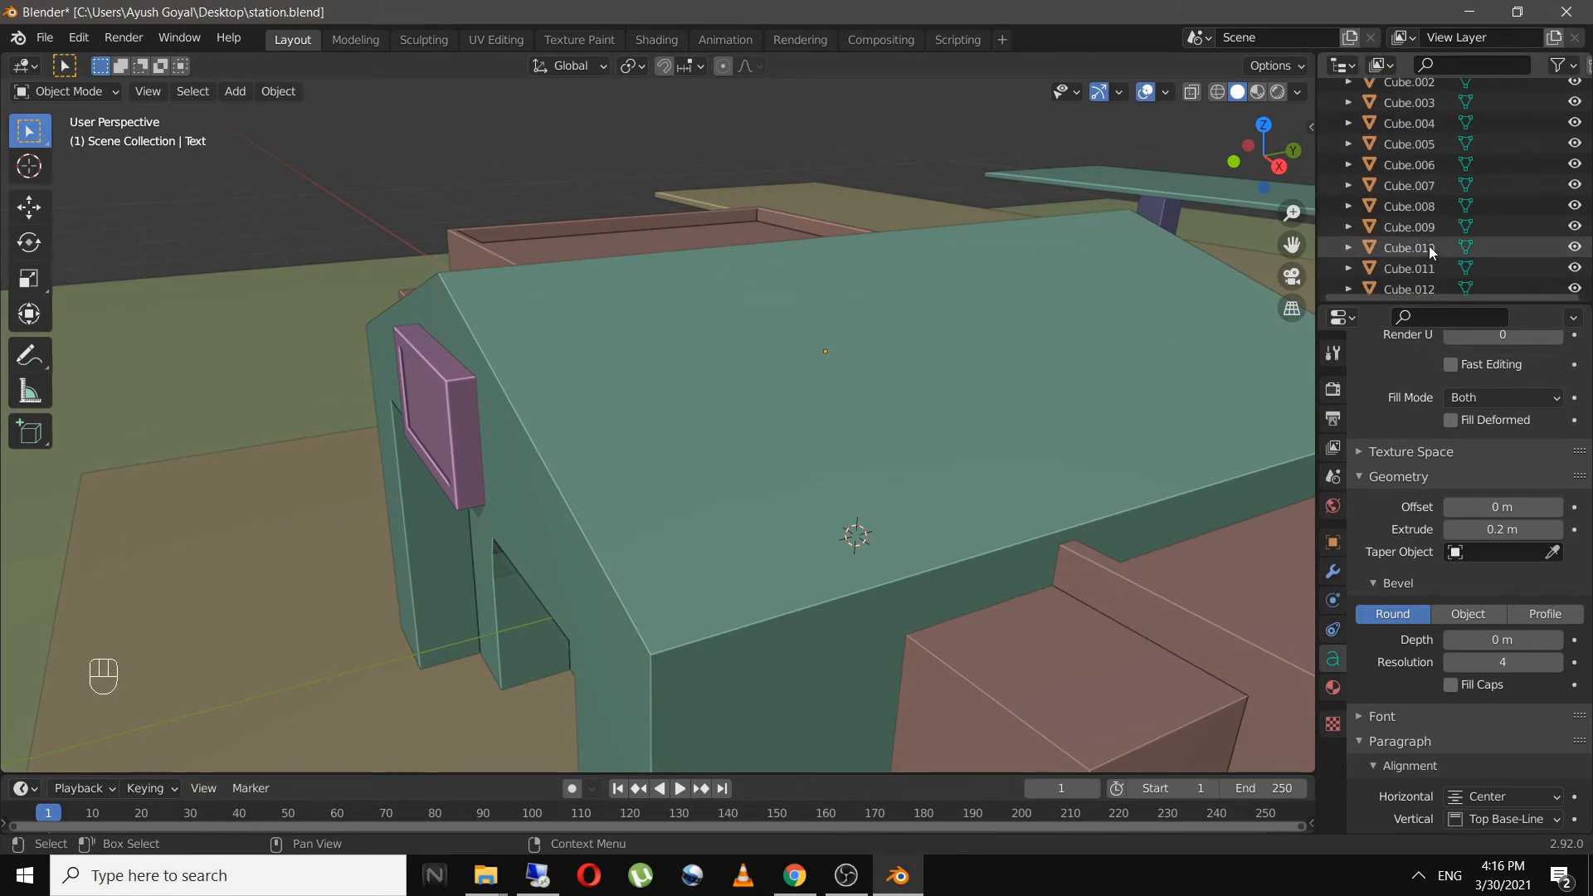
left_click_drag(1453, 312, 1440, 402)
scroll(1437, 349, "down", 3)
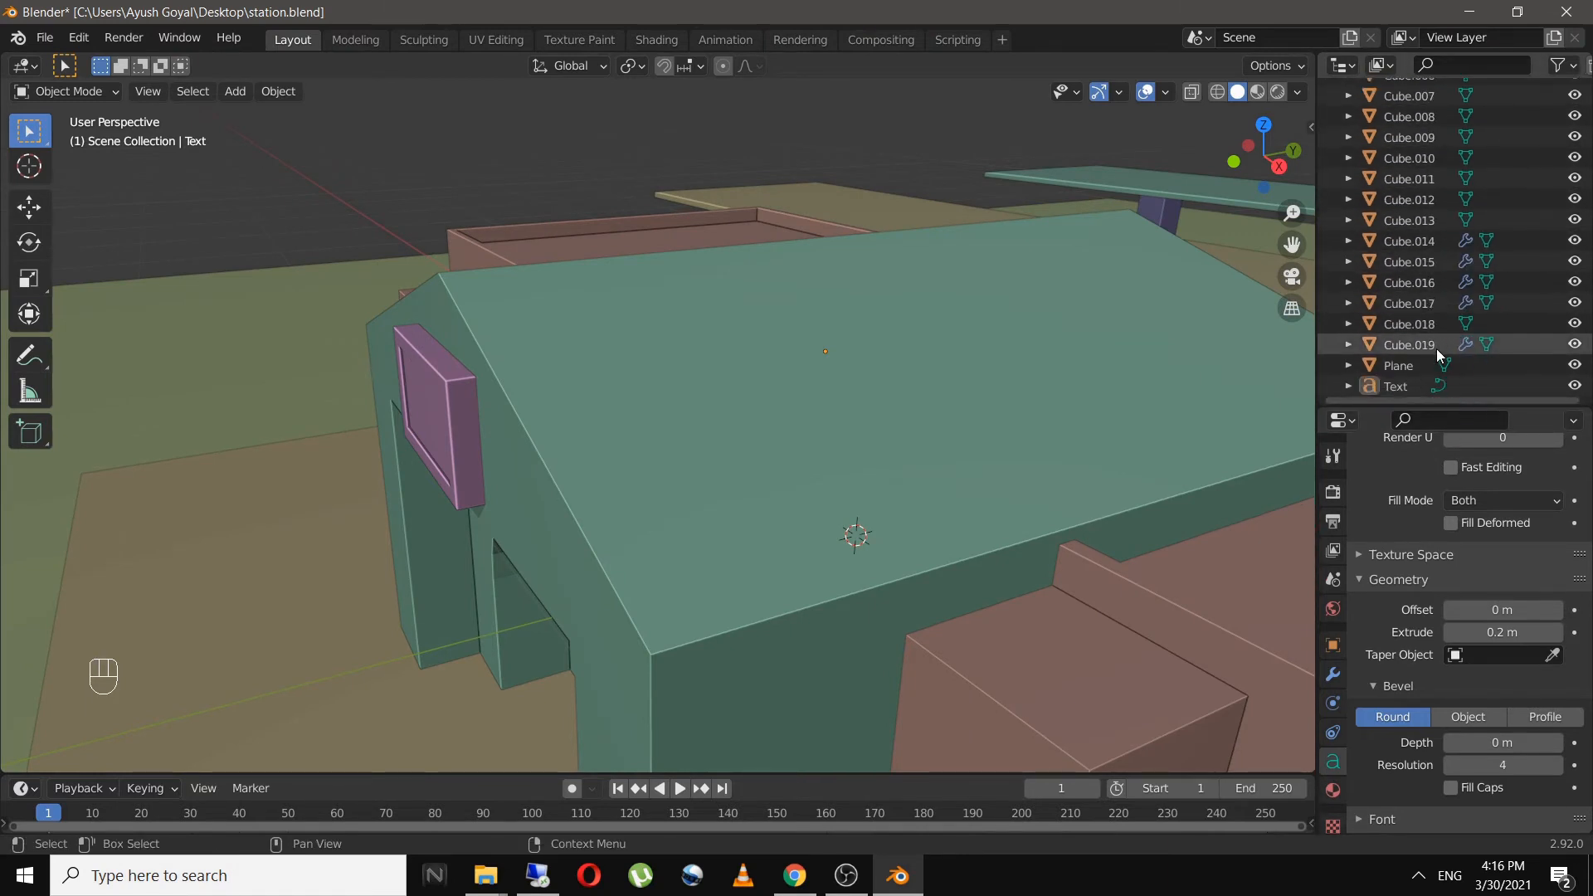
left_click(1409, 390)
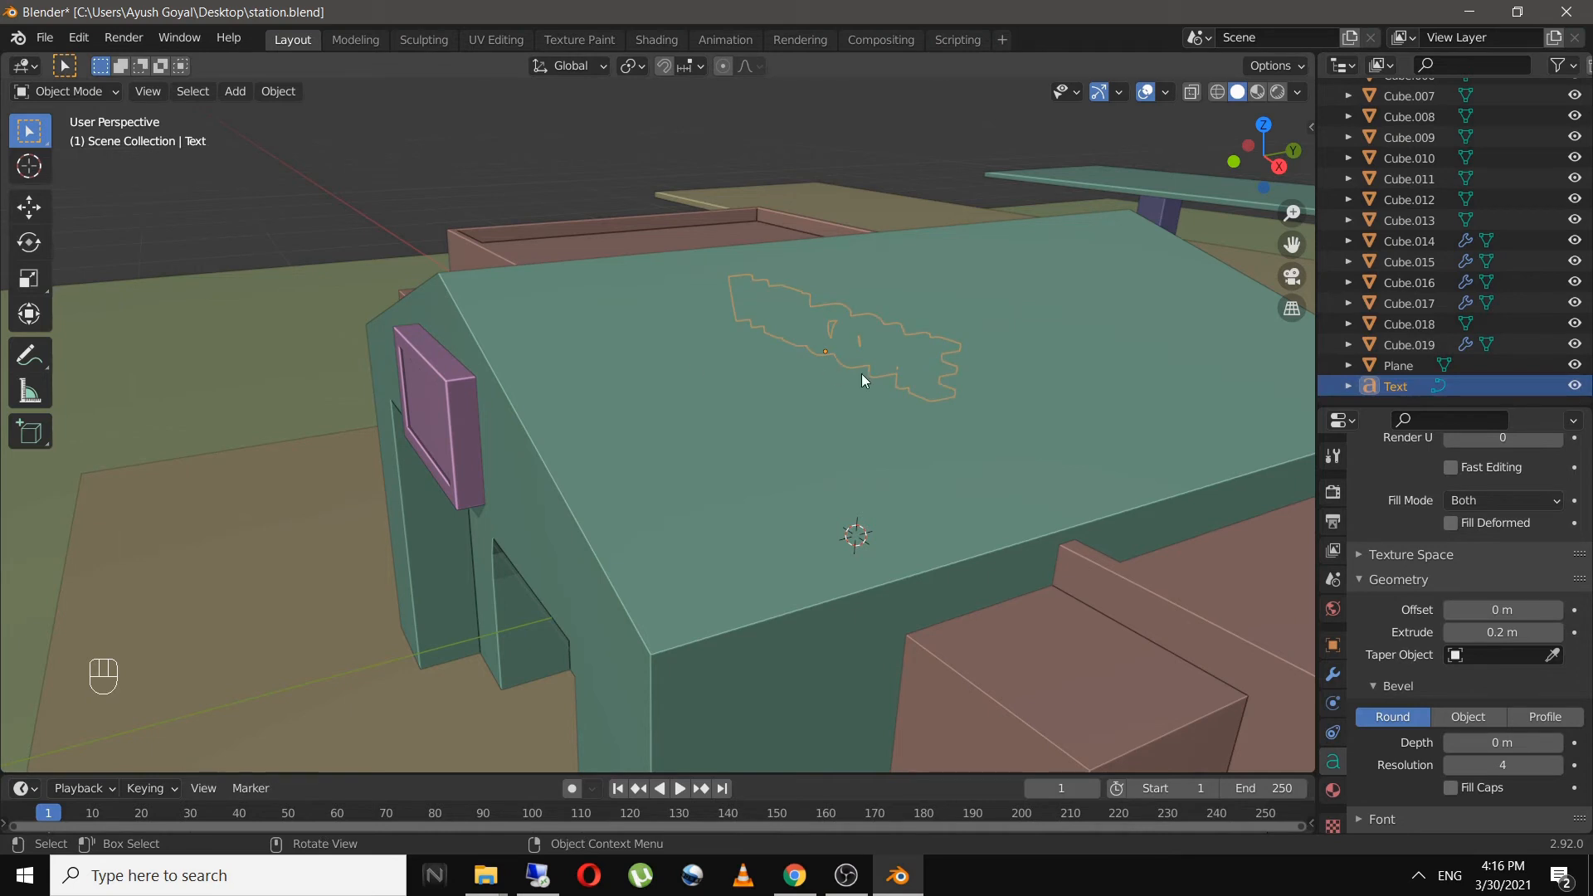
key("g")
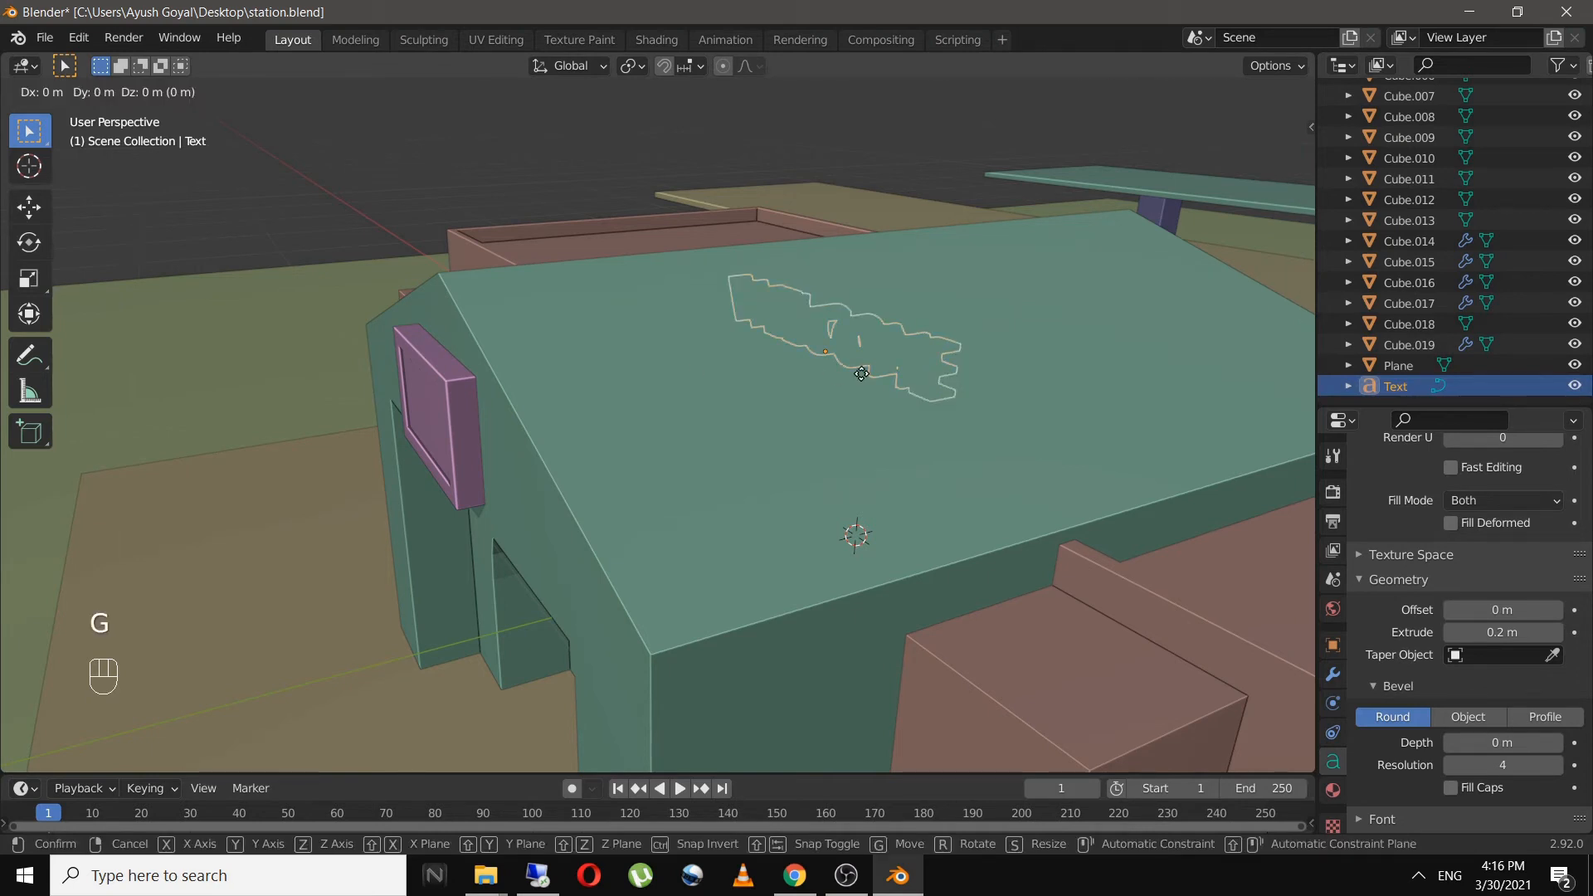
key("y")
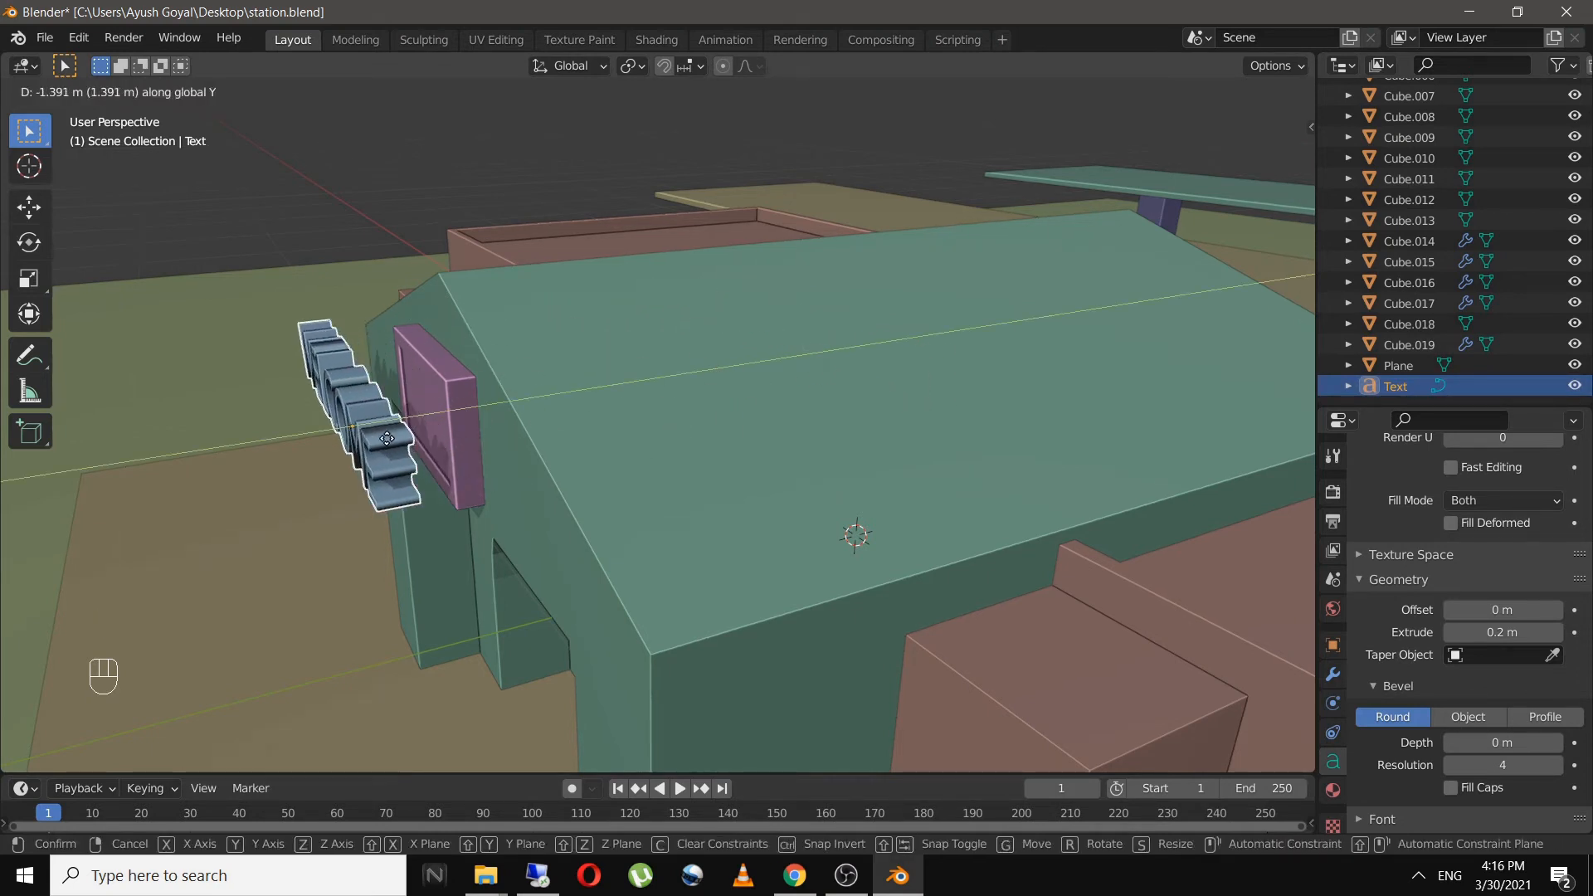
left_click(387, 438)
- Reselect the WELCOME text and reduce its geometry extrusion to 0.02 m
scroll(380, 471, "up", 1)
middle_click_drag(380, 470, 651, 463, "shift")
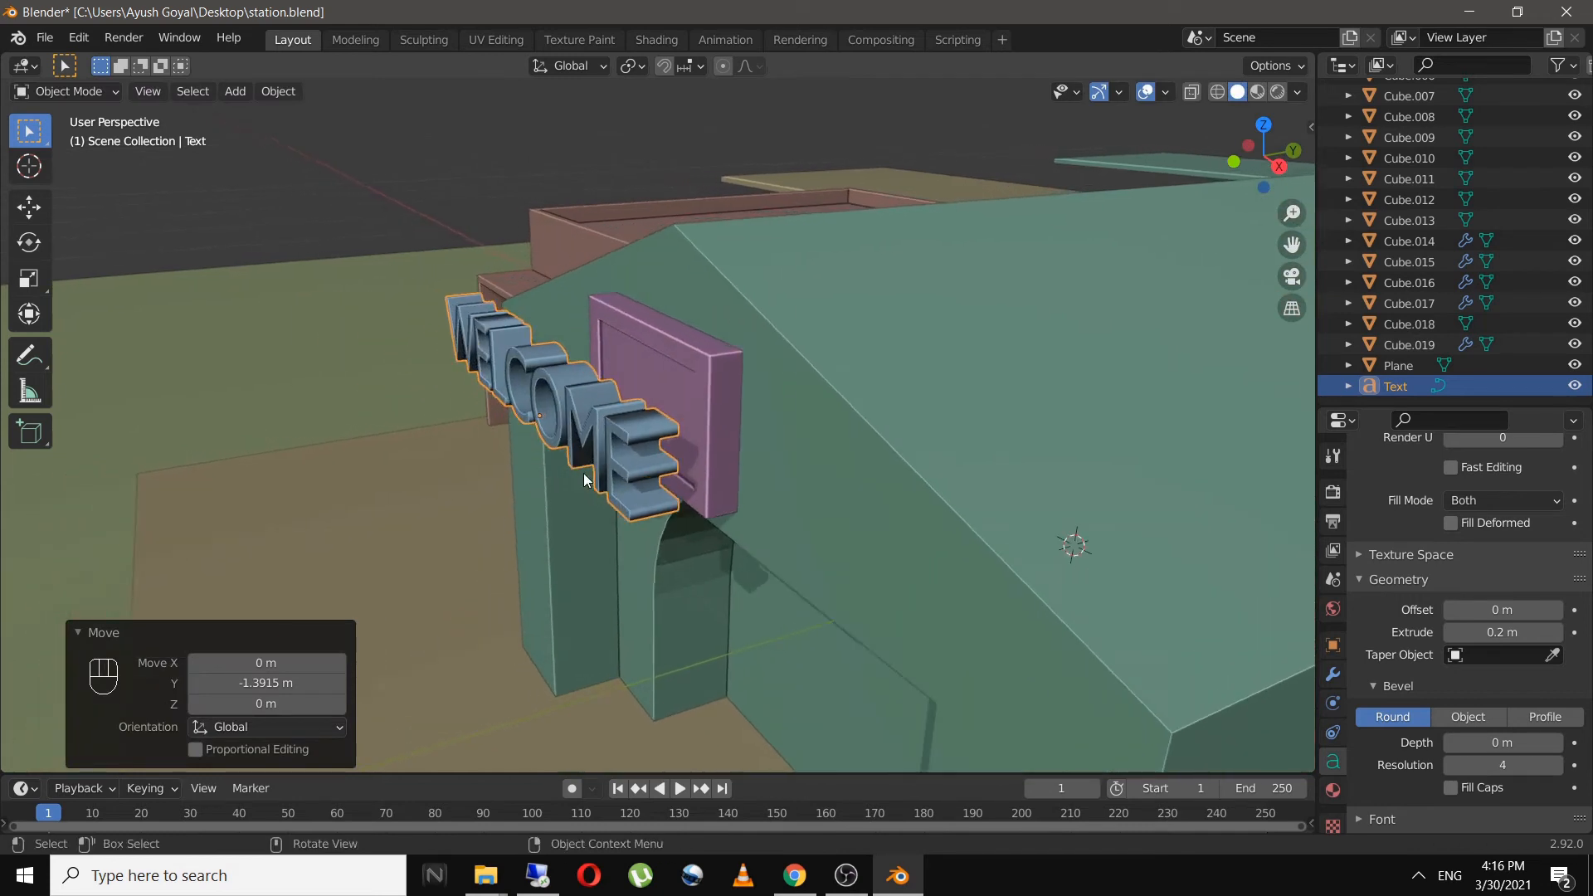
scroll(584, 479, "up", 4)
left_click(584, 473)
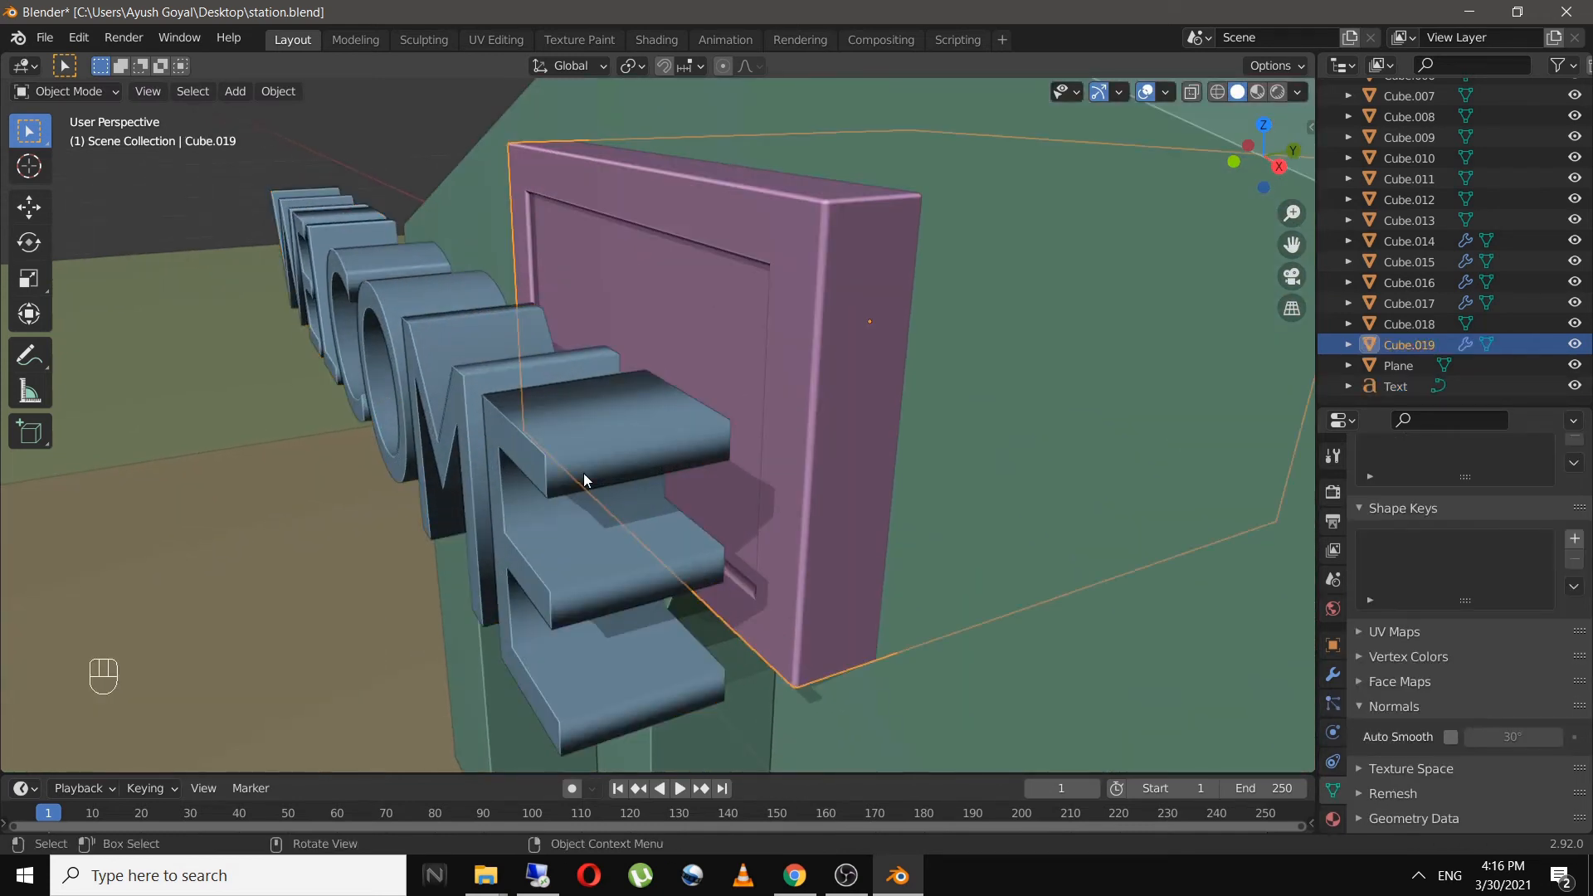
left_click(539, 480)
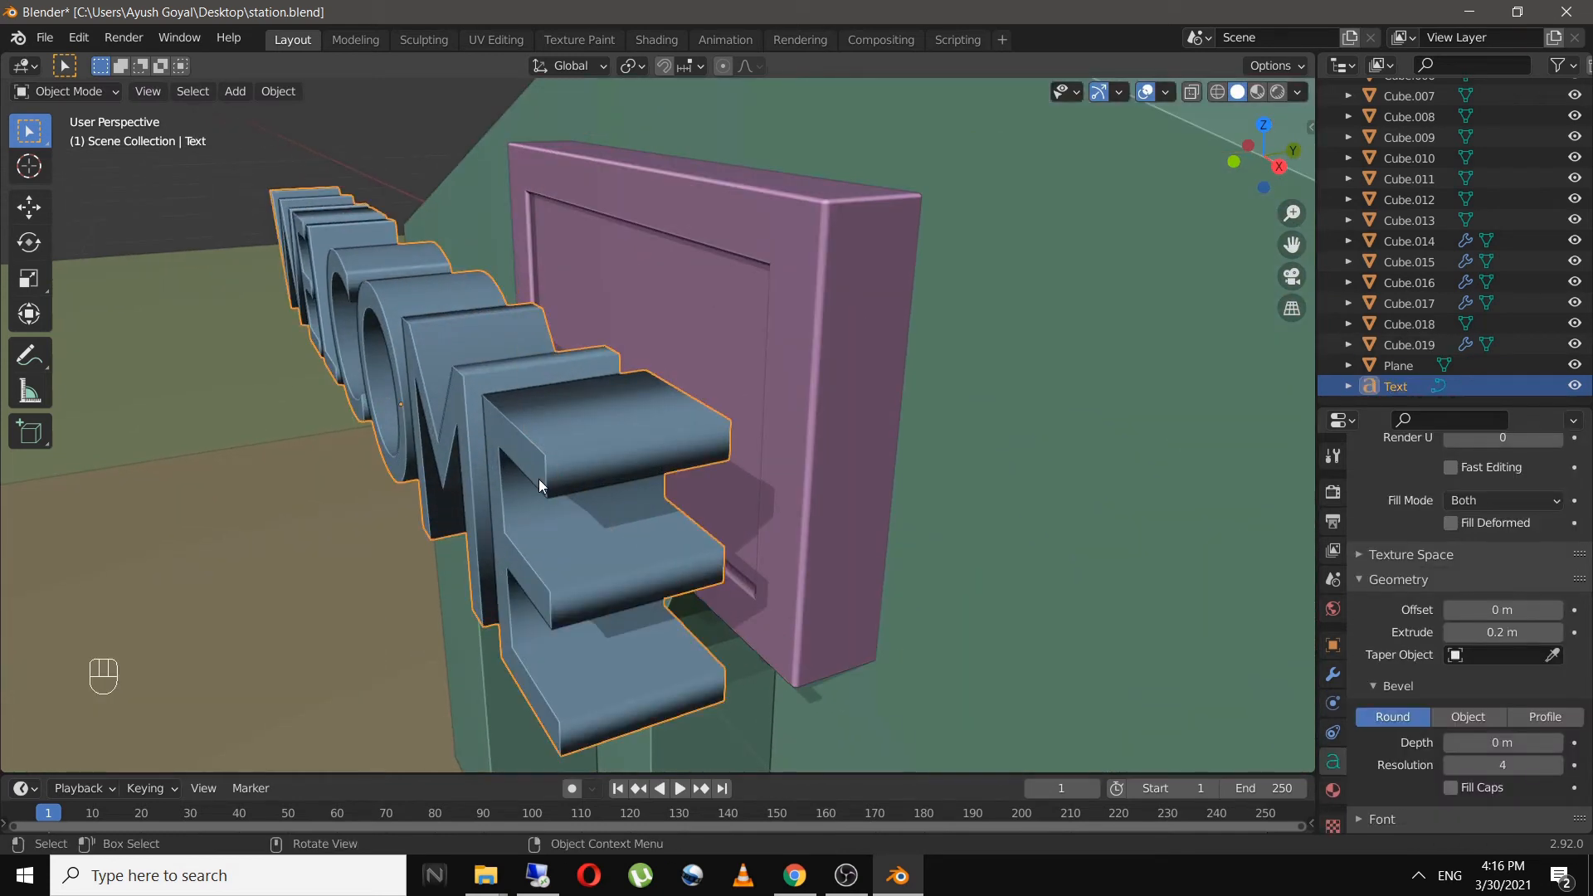
left_click(1513, 633)
type("0.0")
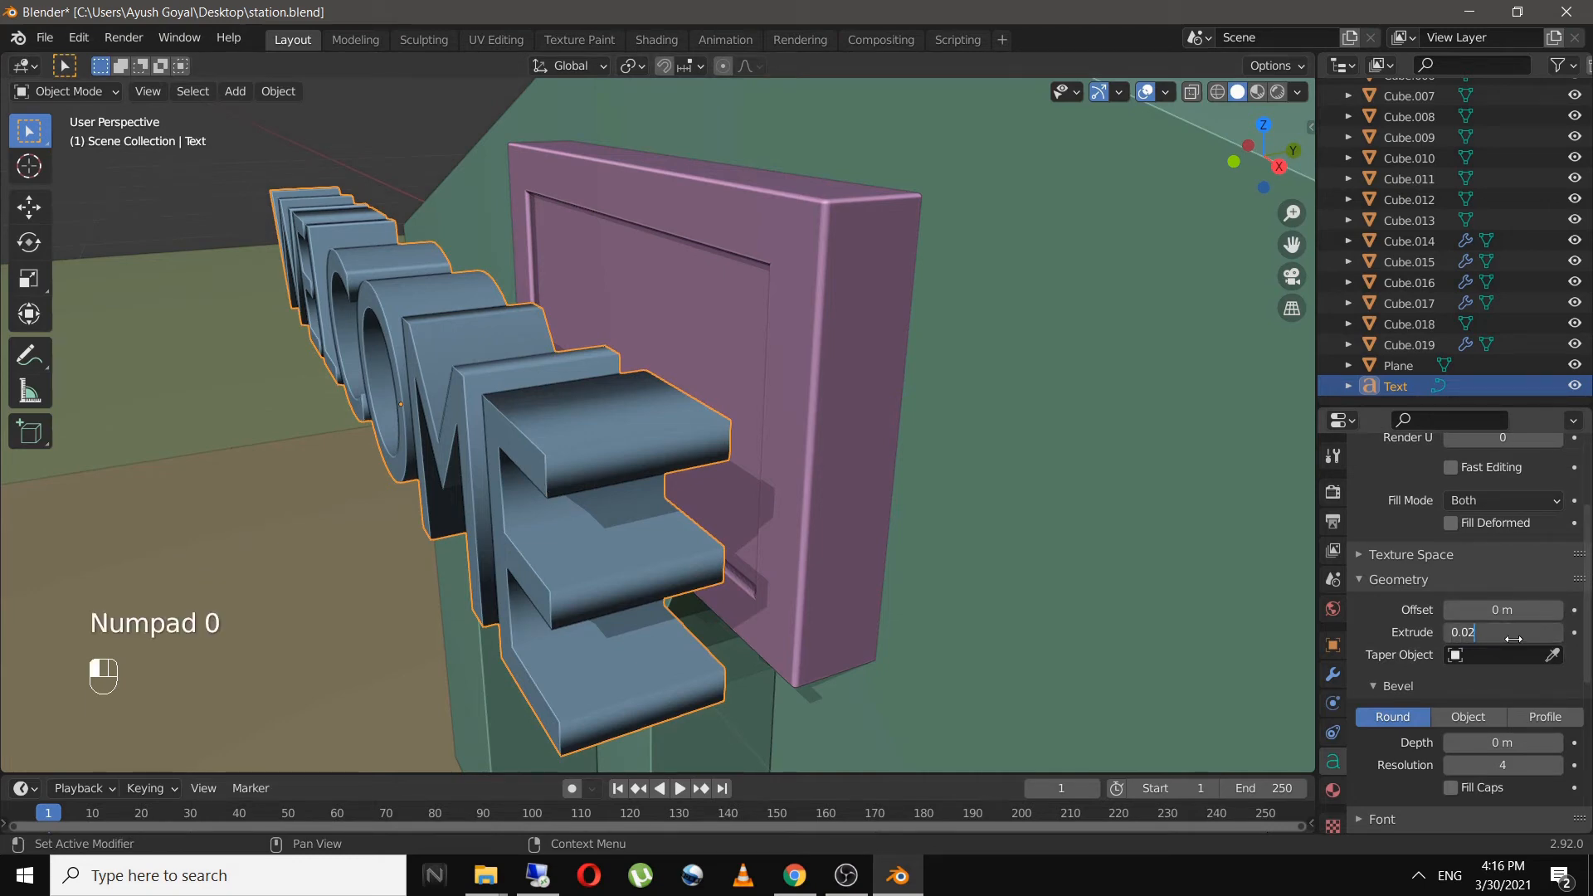
key("Return")
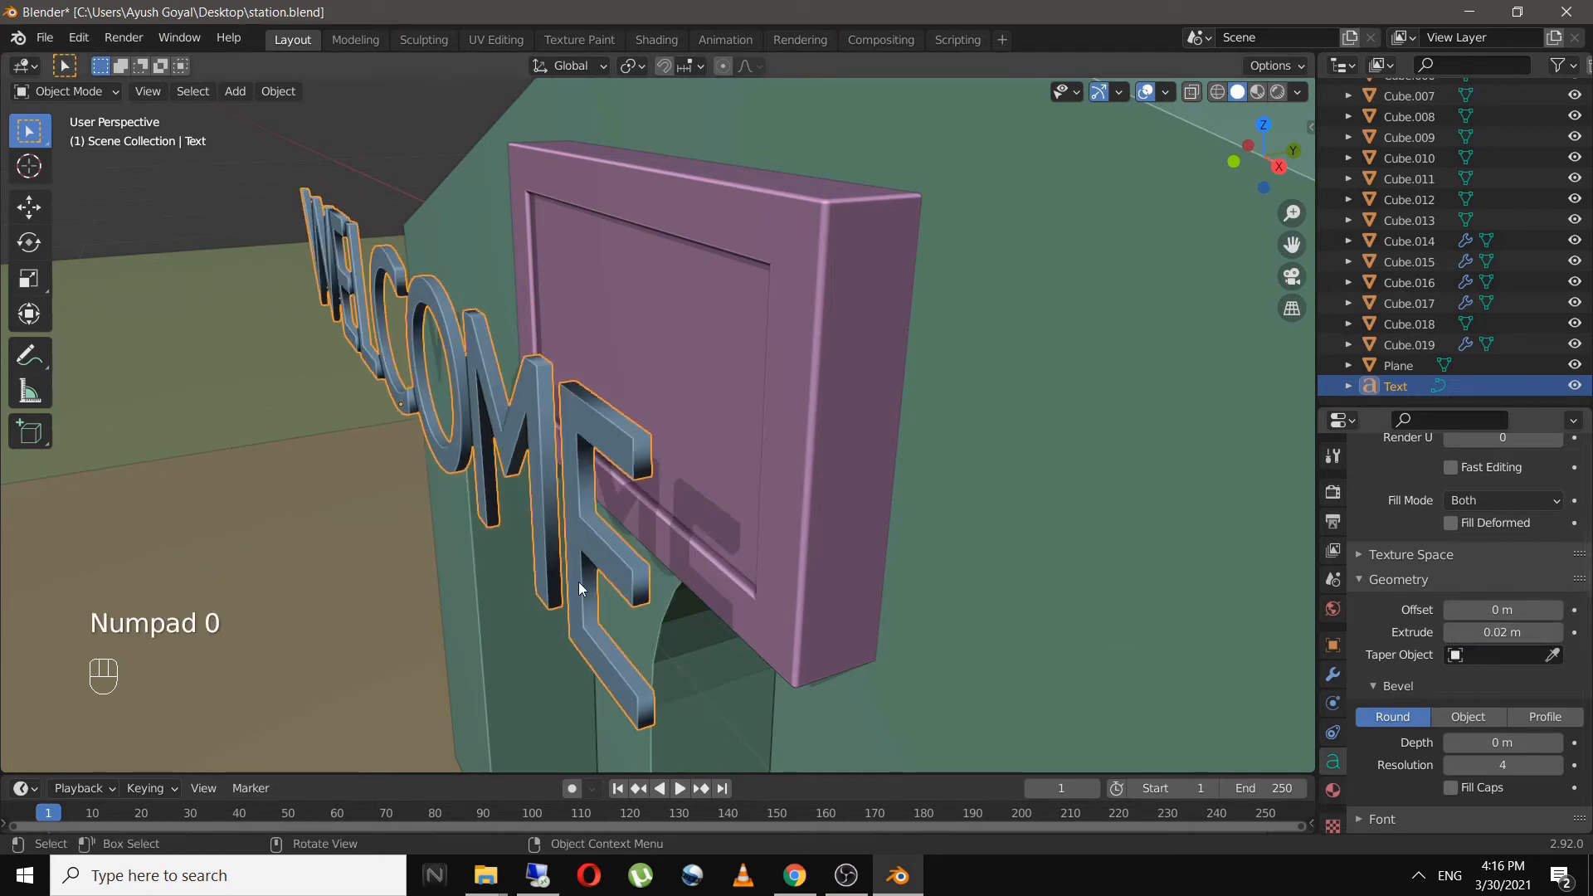
- From the front view, scale the text by about 0.418 and move it about 0.193 m in X and 0.051 m in Z onto the board
key("KP_1")
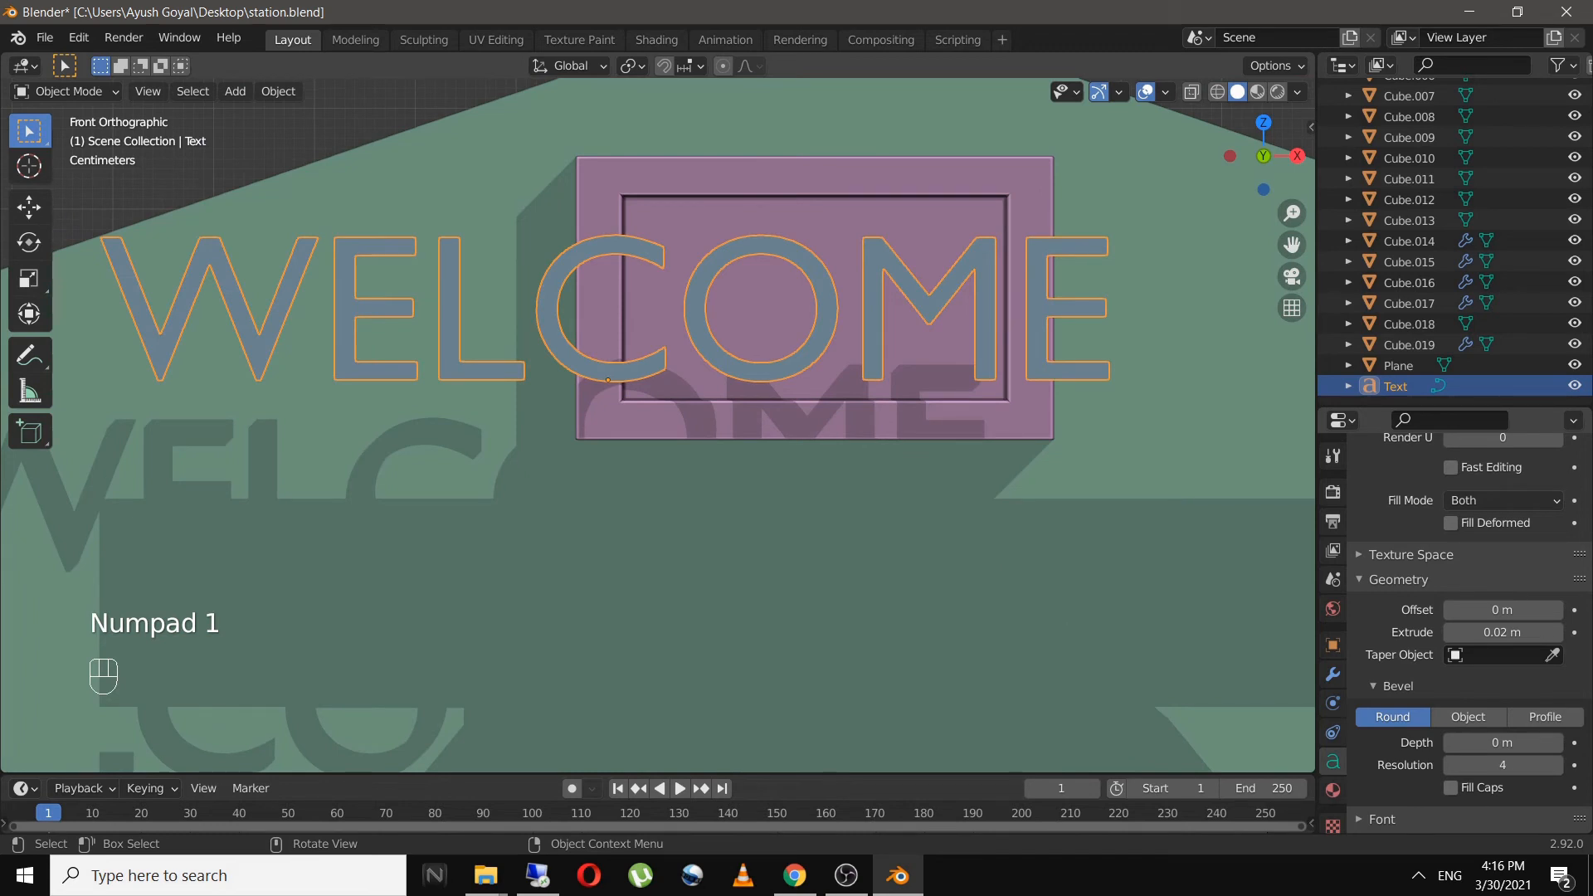
key("s")
left_click(799, 501)
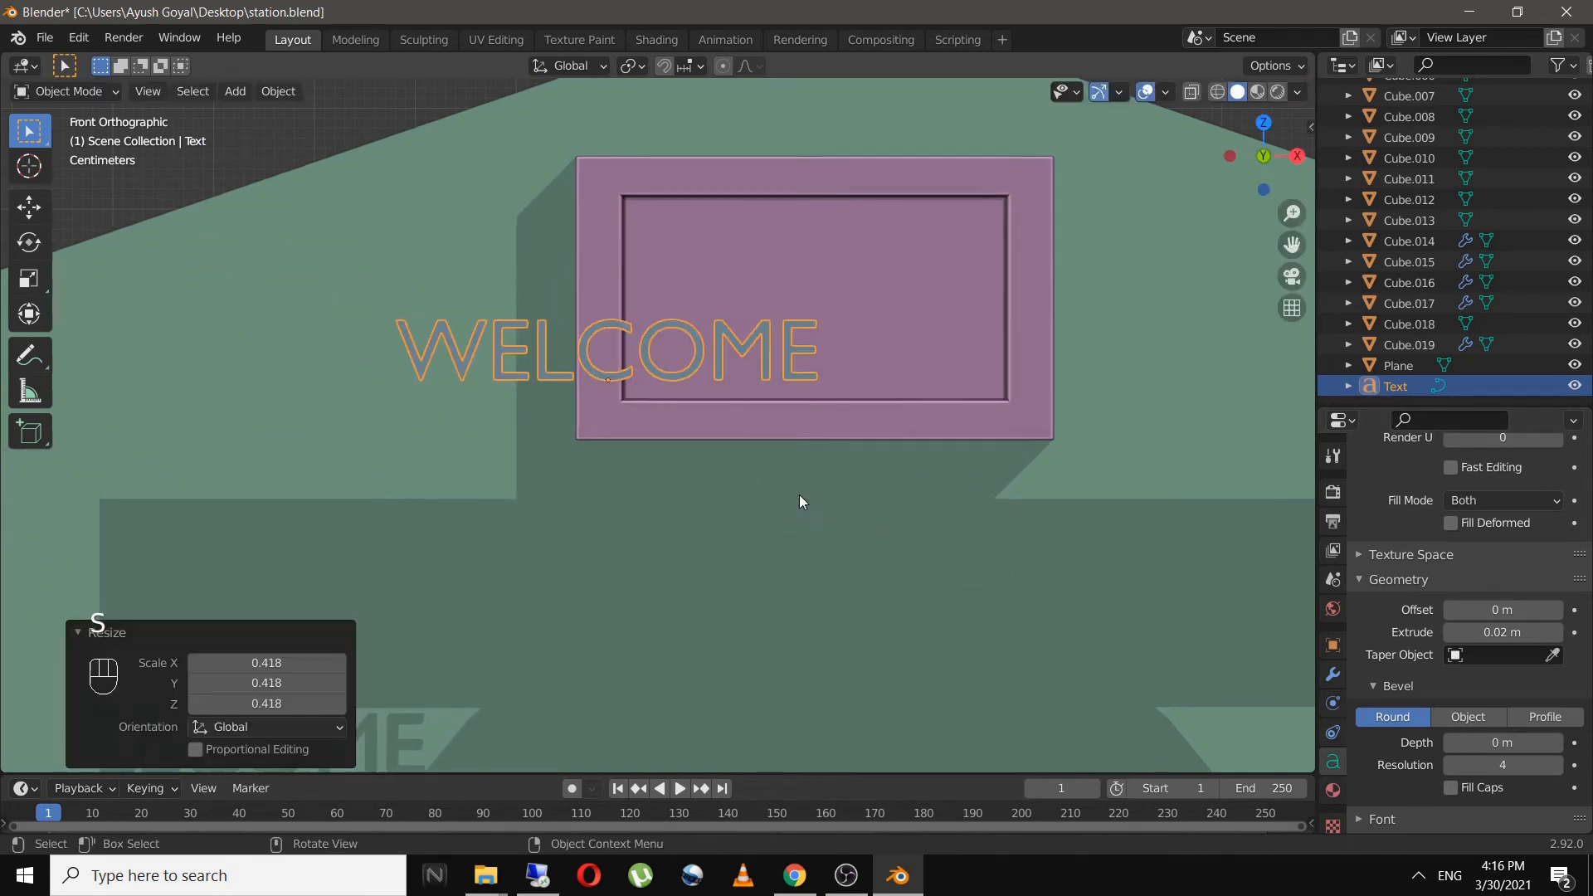
key("g")
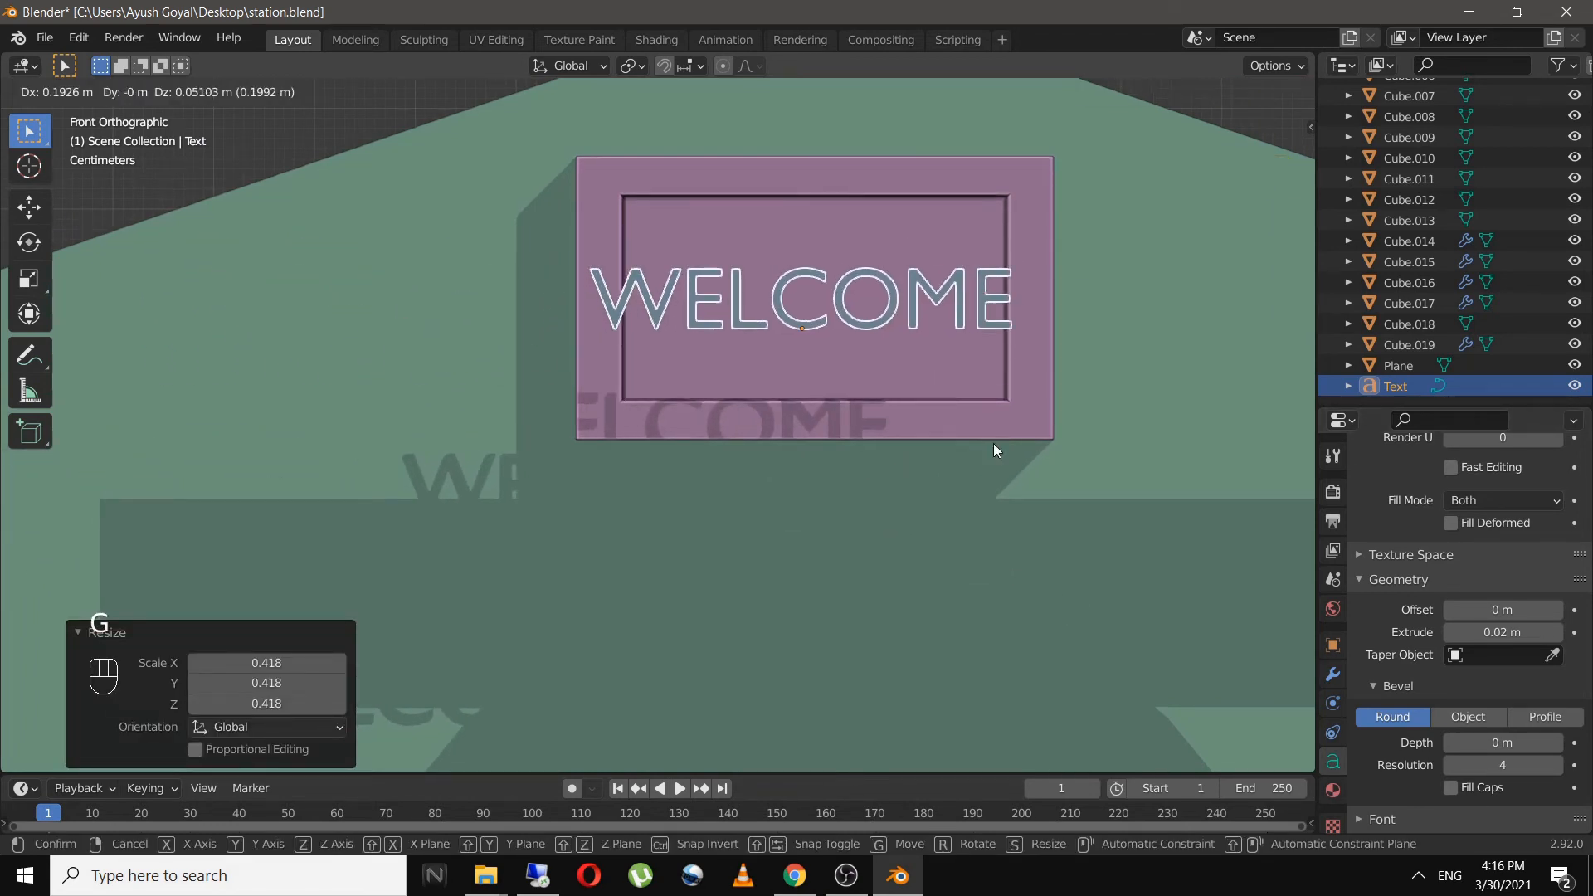
left_click(994, 443)
- Scale the text by about 0.813 and shift it about 0.012 m in X and 0.015 m in Z within the recessed panel
middle_click_drag(1059, 452, 994, 461, "shift")
key("s")
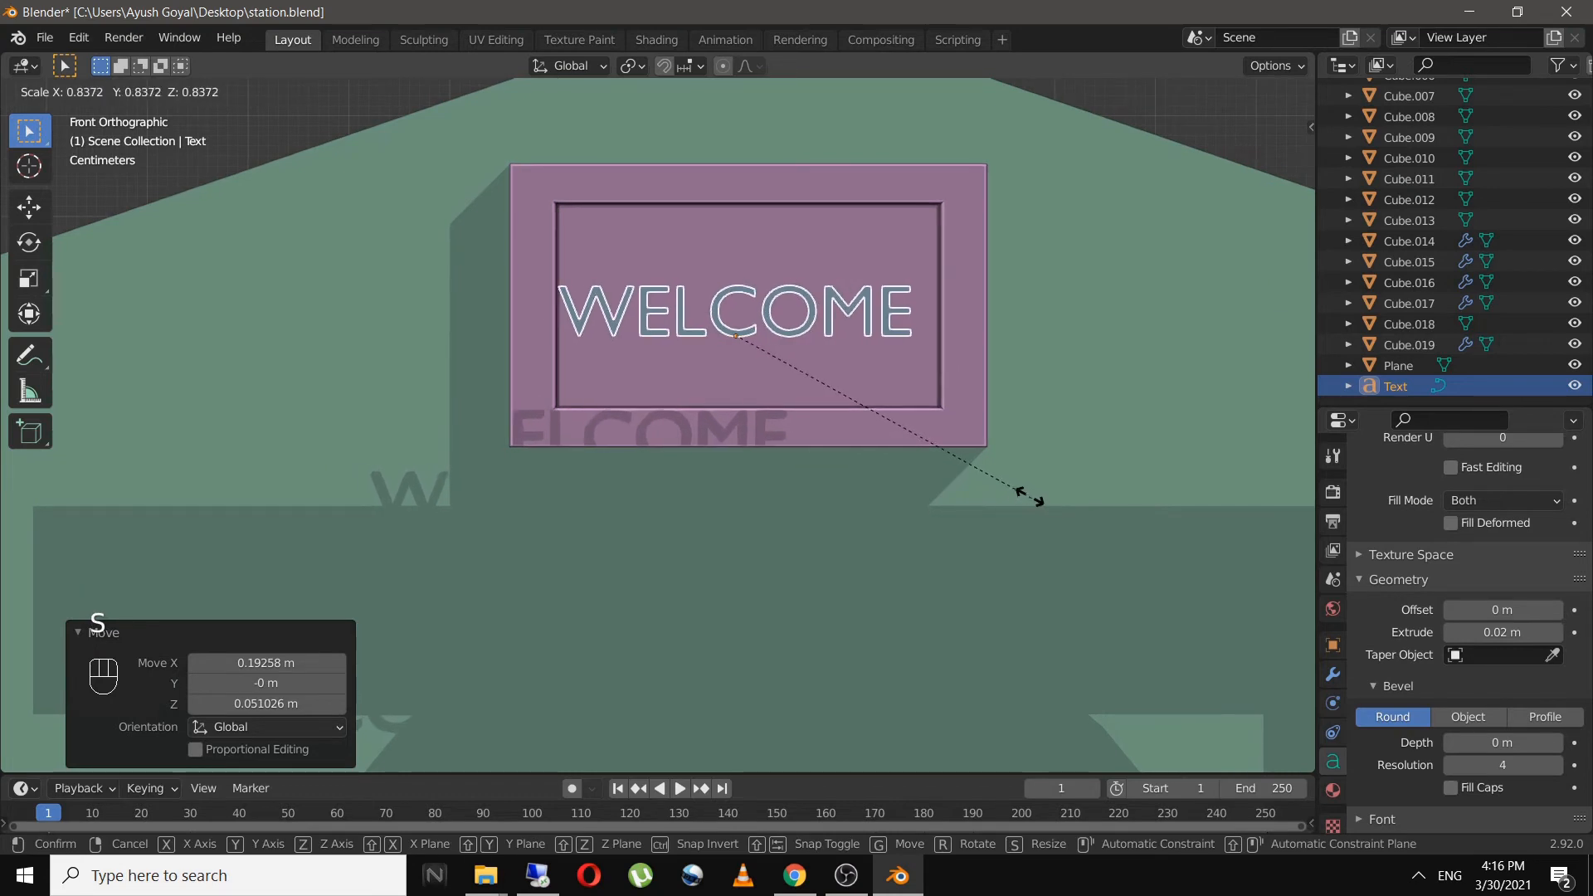
left_click(1023, 493)
key("g")
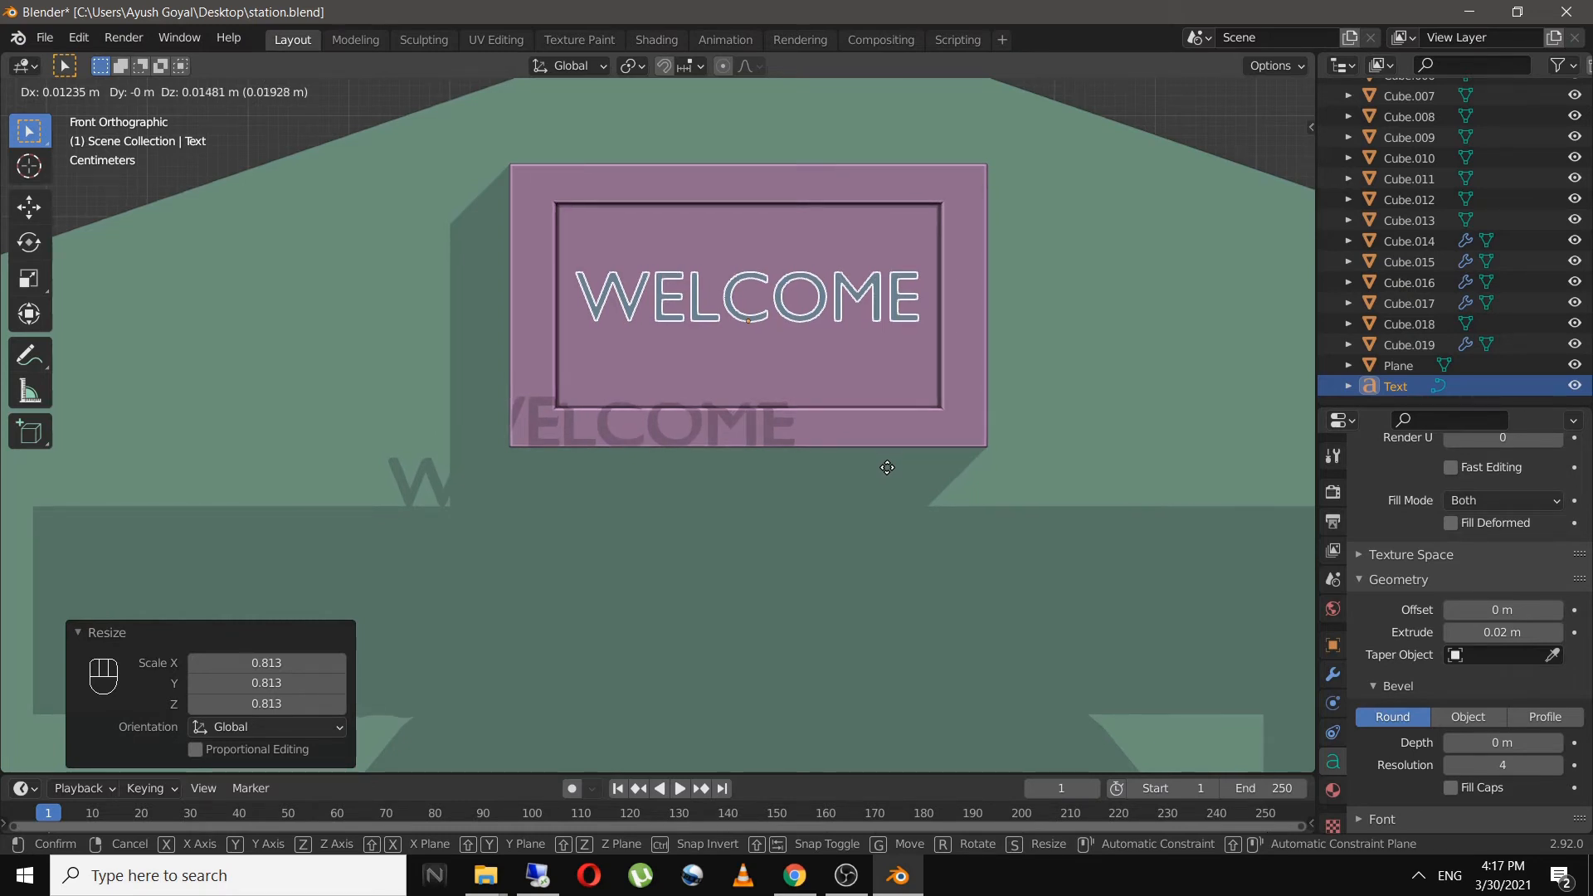
left_click(888, 468)
- Increase the WELCOME text's geometry extrusion to 0.05 m
scroll(910, 451, "down", 4)
middle_click_drag(910, 450, 561, 485)
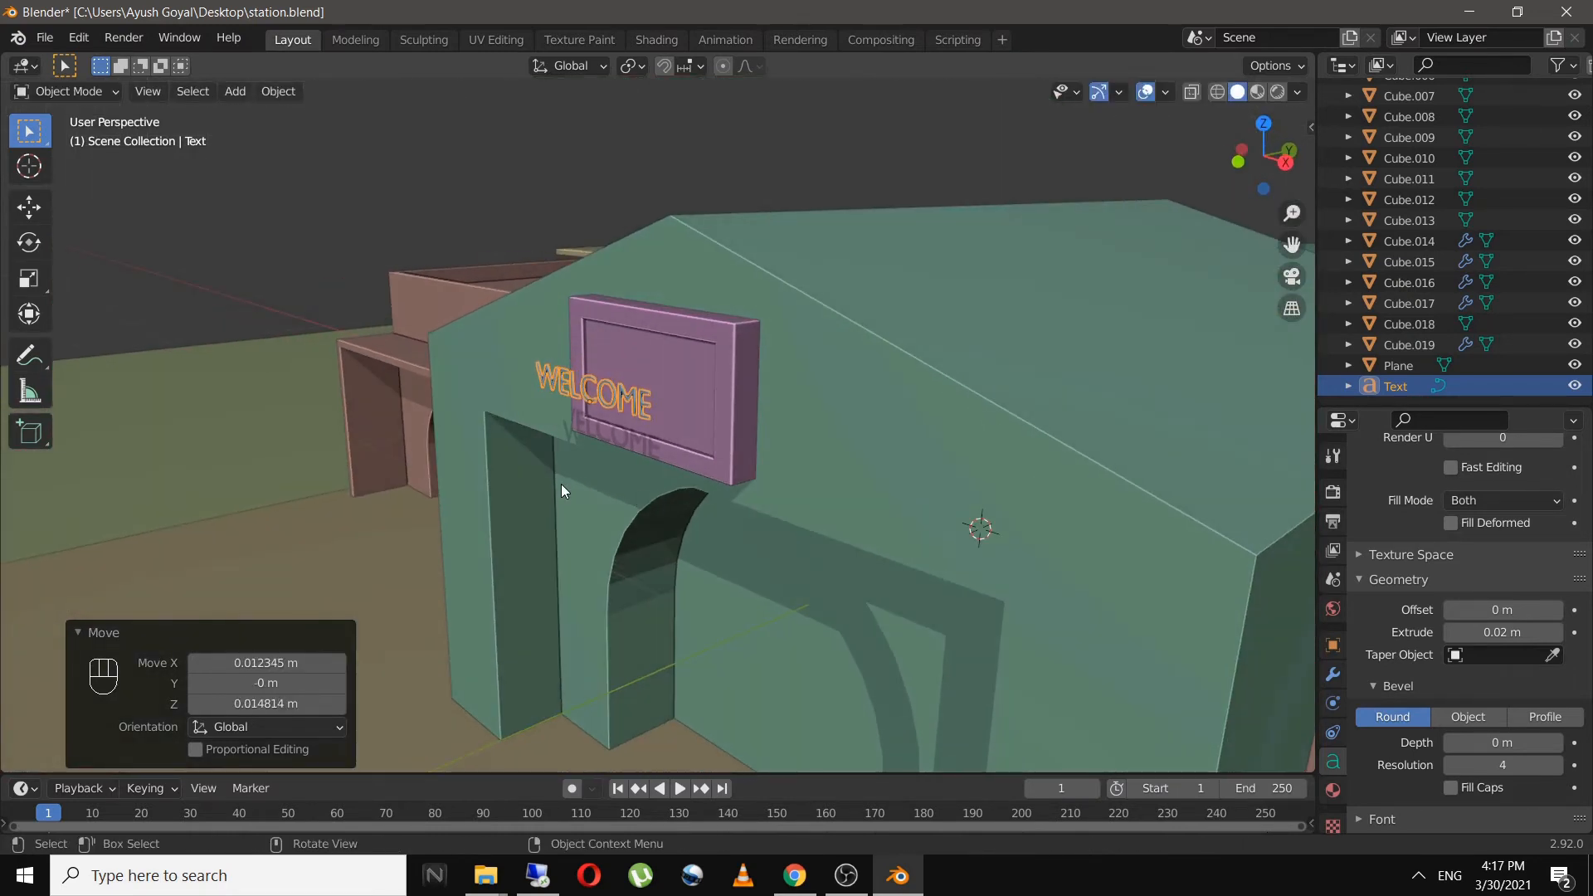
scroll(561, 484, "up", 4)
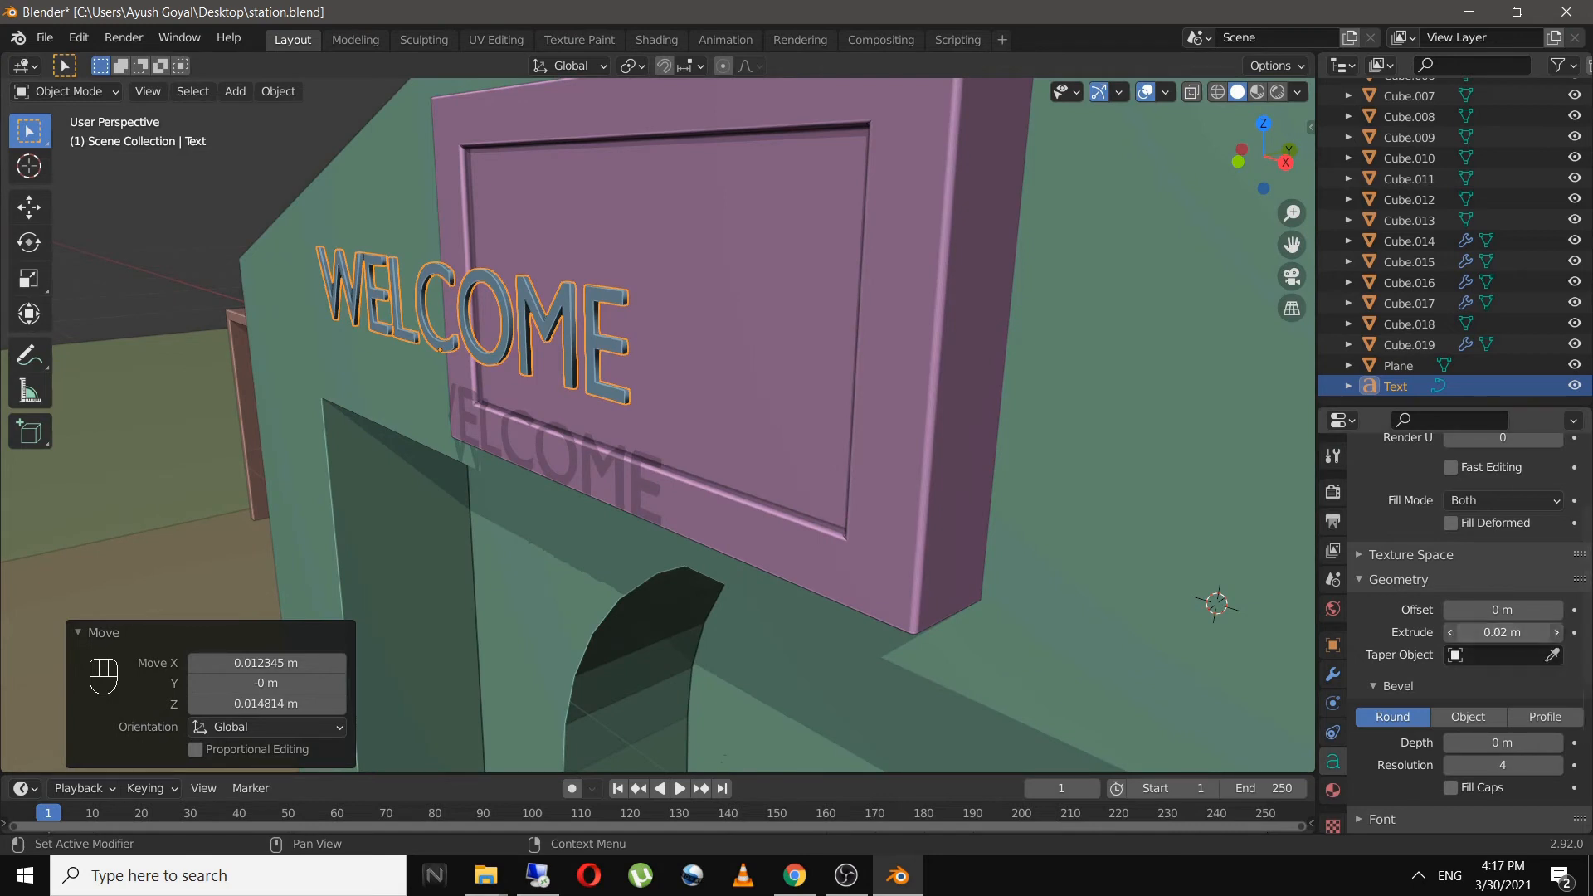
left_click(1488, 633)
type("0.05")
key("Return")
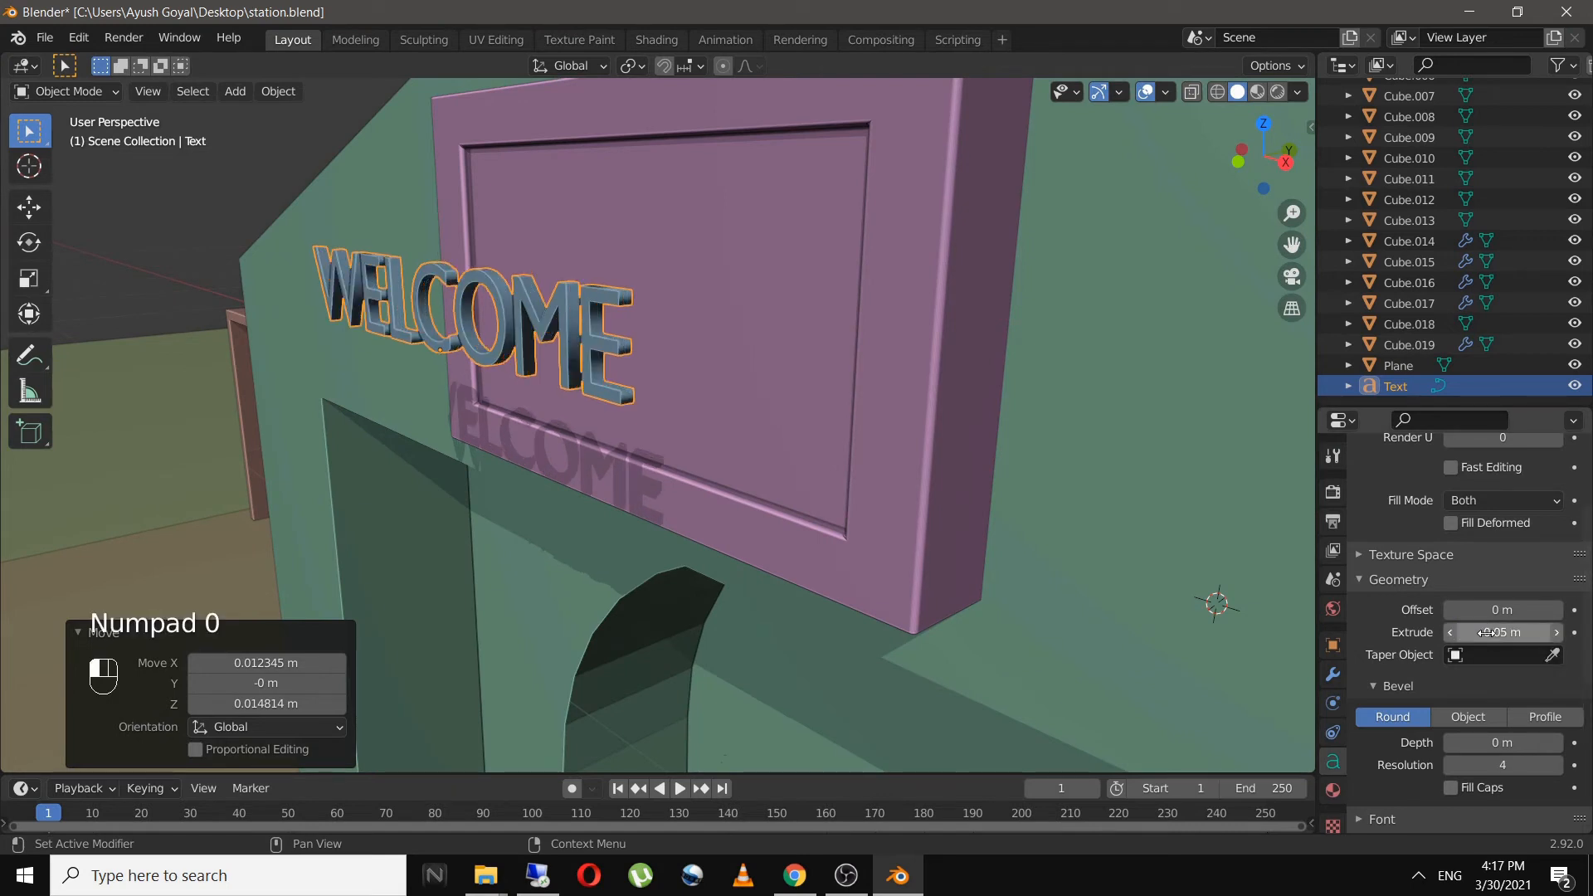
- Move the WELCOME text about 0.130 m along Y so it sits against the recessed board, and deselect it
key("g")
key("y")
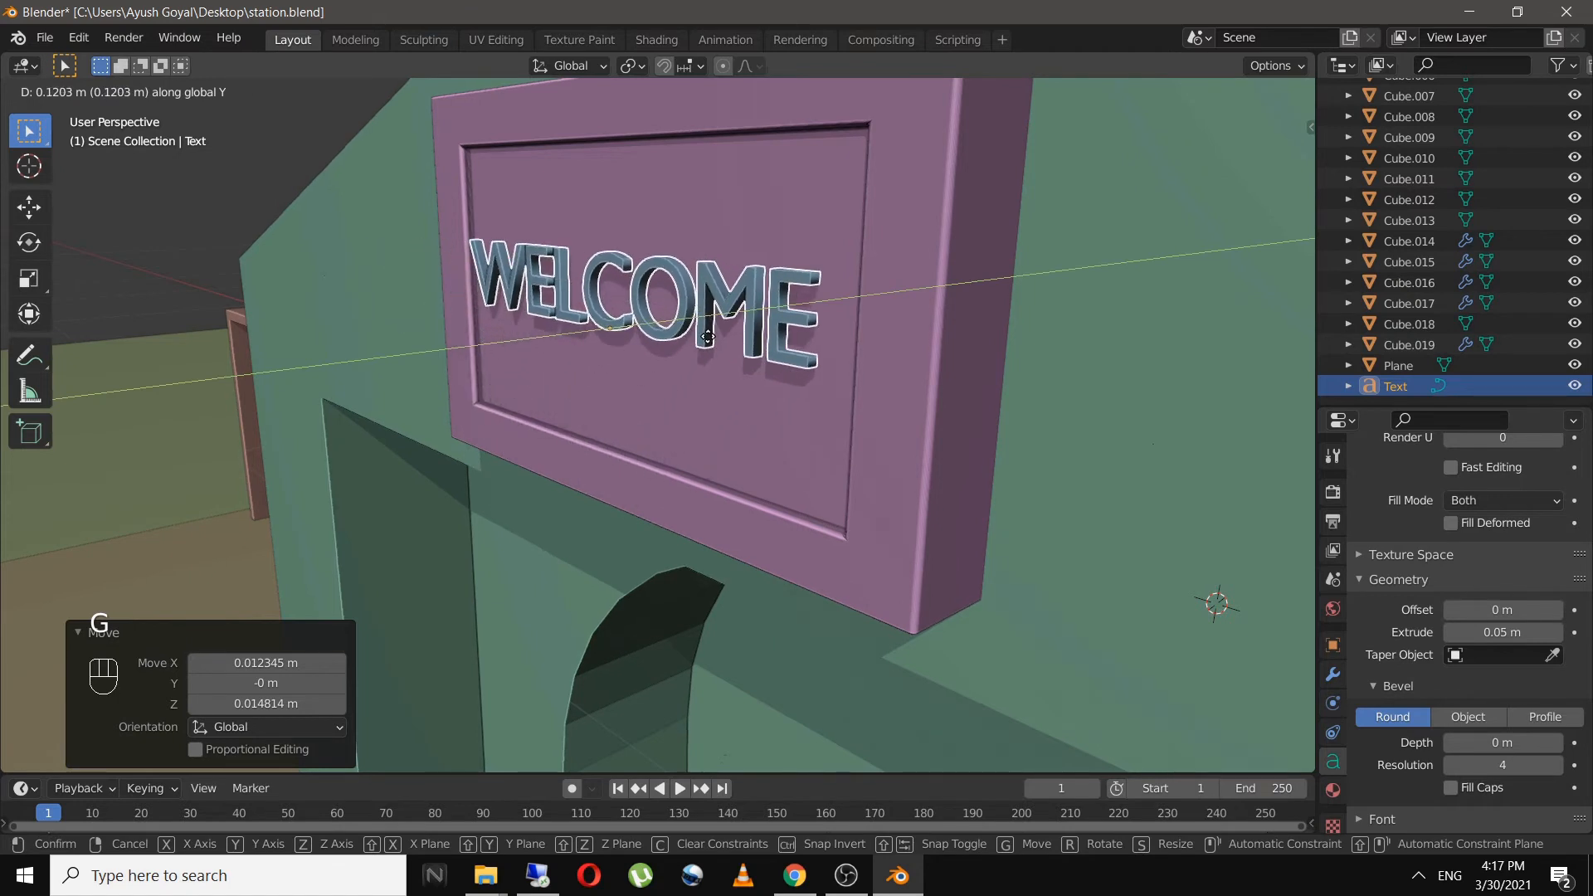
key("shift")
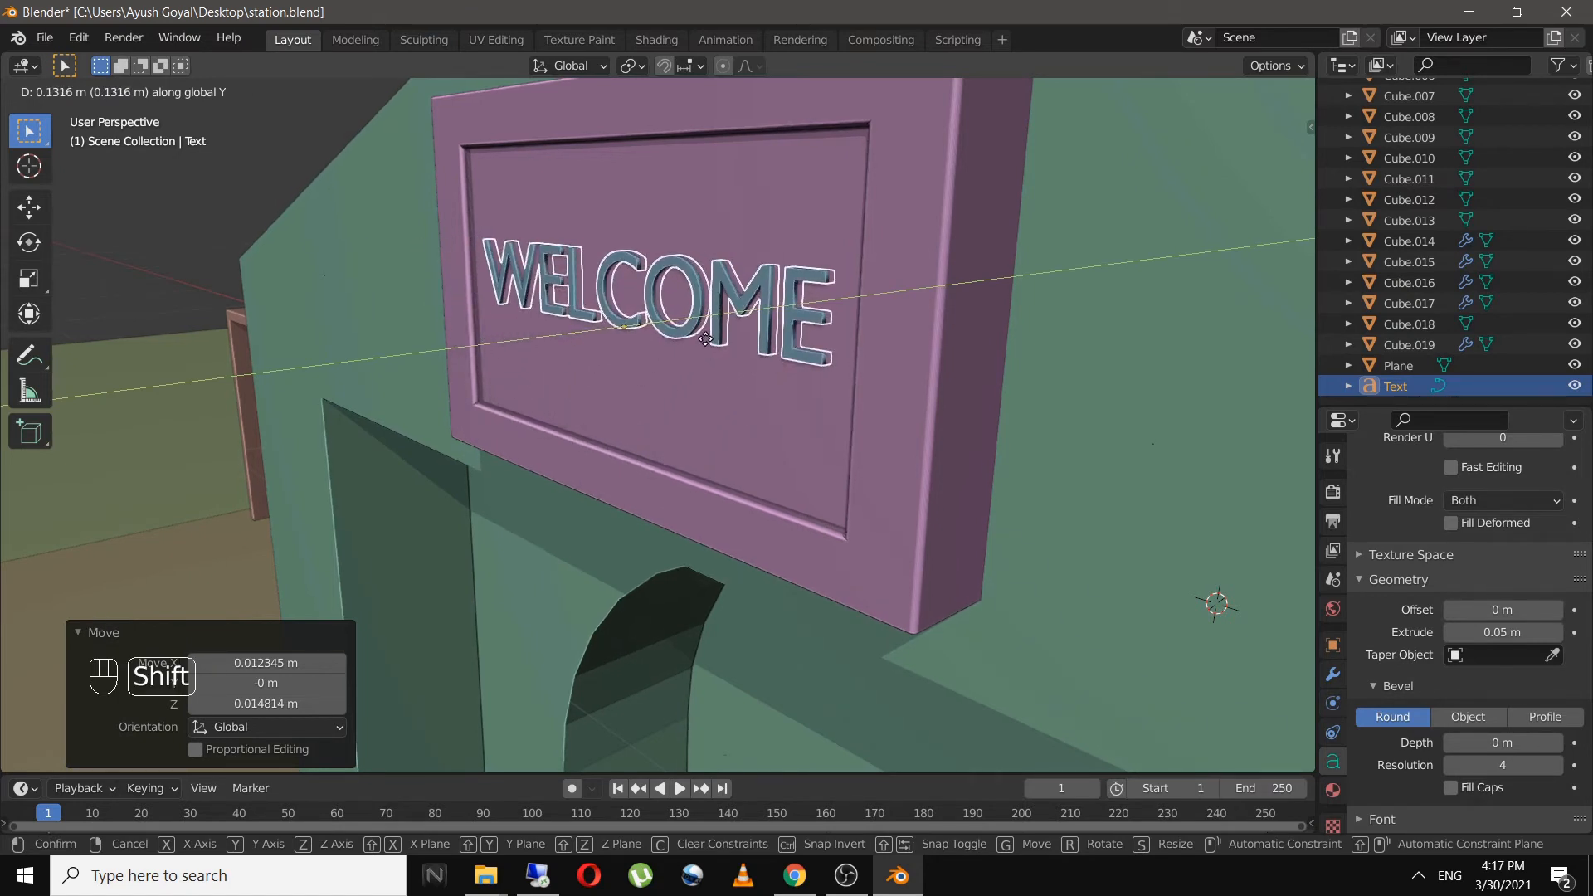
left_click(693, 341)
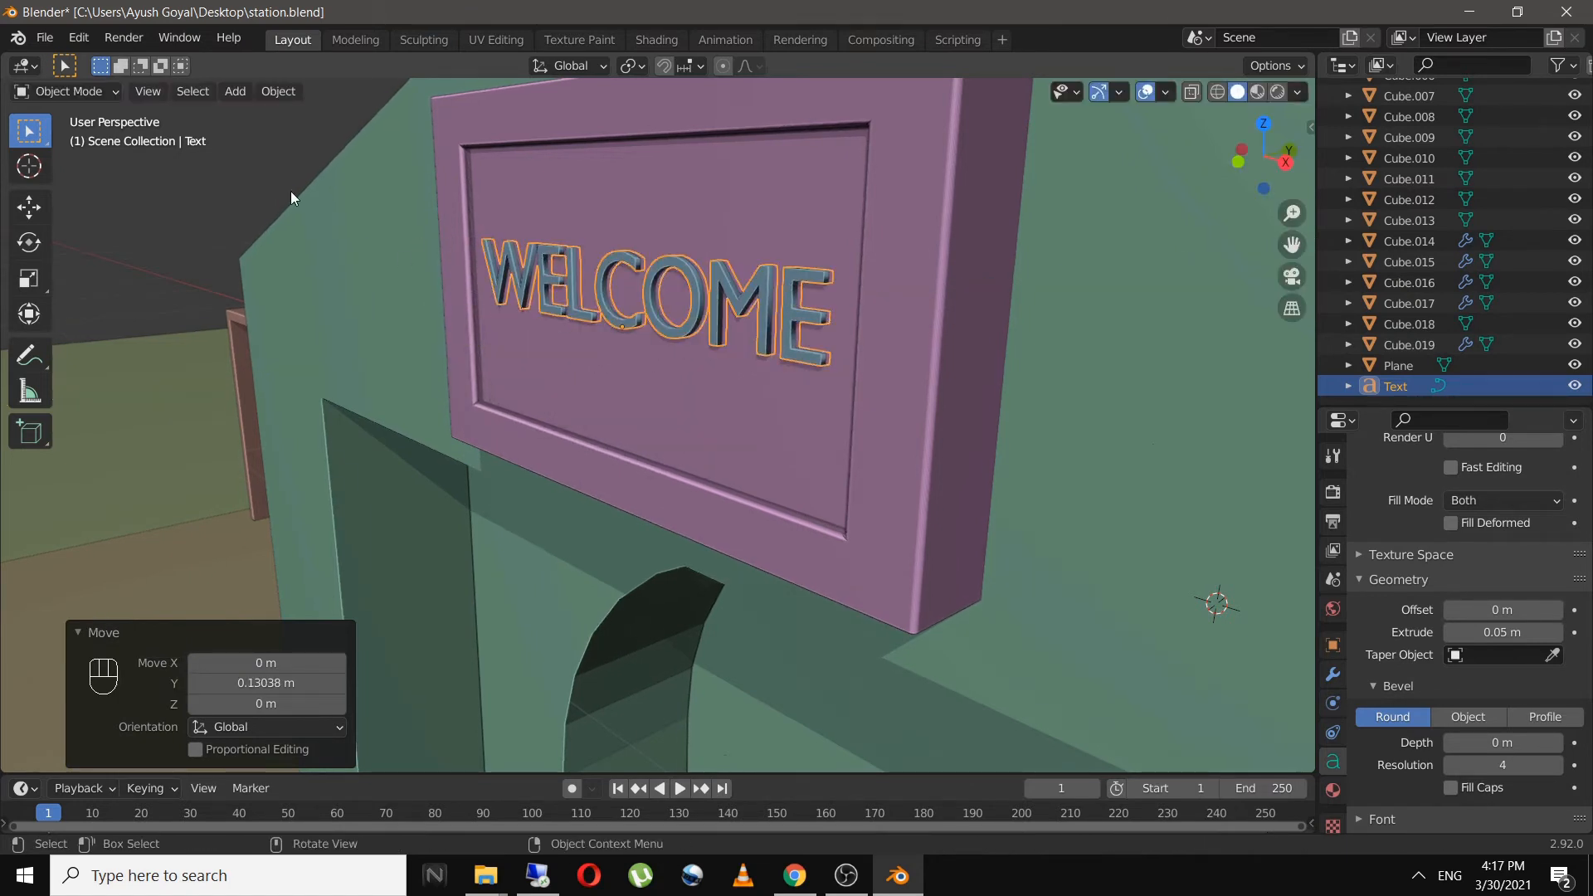
left_click(287, 194)
- Check the lettering on the entrance gable and save the station file
scroll(365, 412, "down", 3)
middle_click_drag(365, 411, 629, 450)
scroll(785, 467, "up", 5)
scroll(576, 488, "down", 10)
key("ctrl+s")
scroll(629, 451, "down", 4)
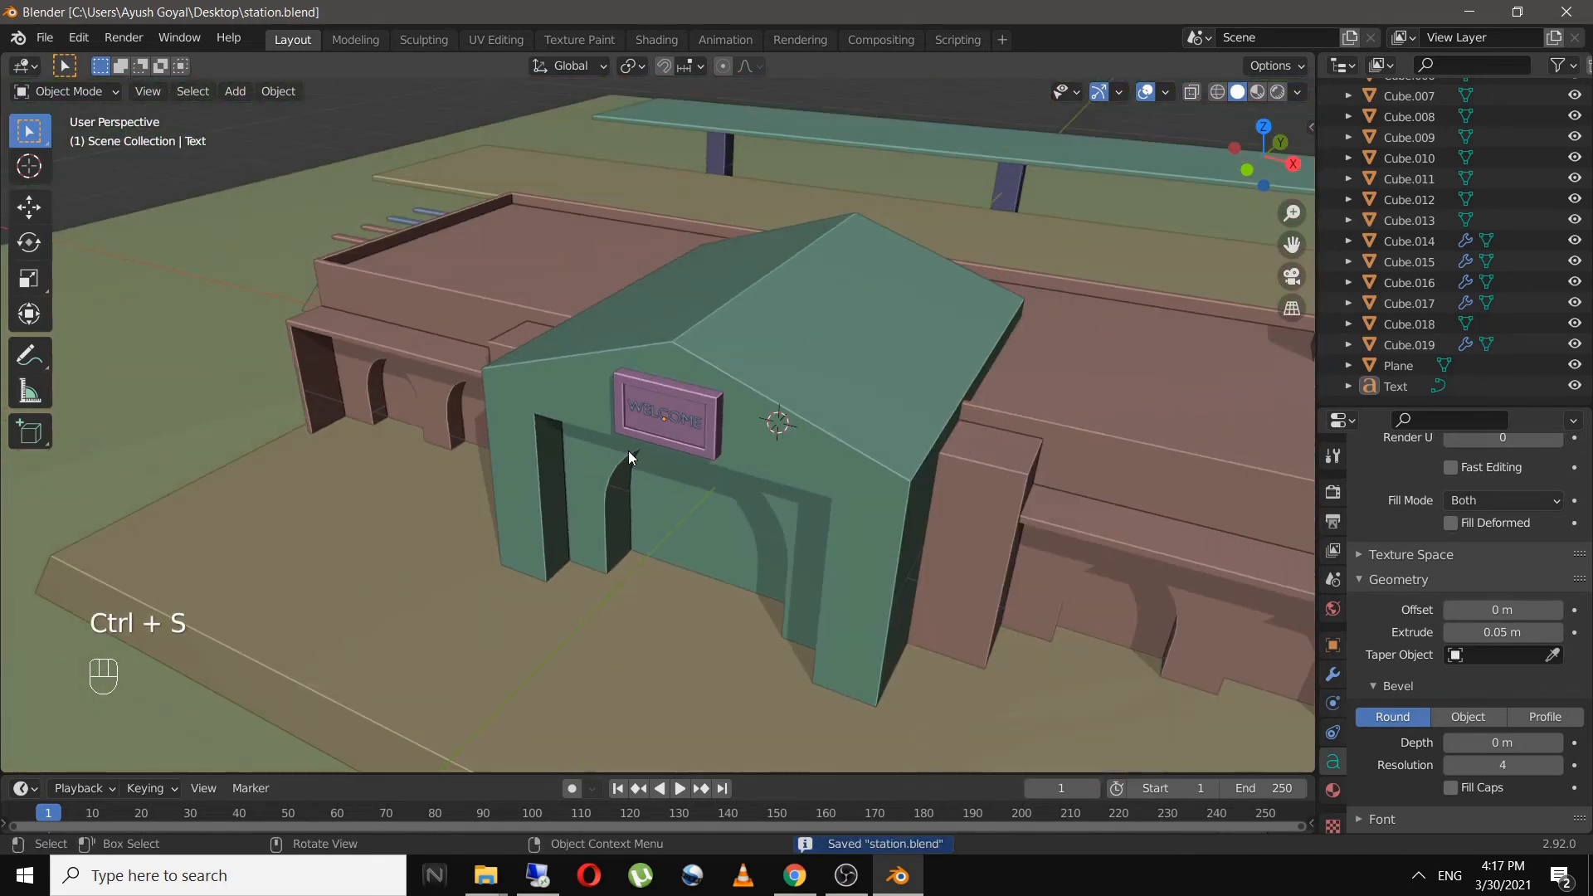
- Examine the station building and its forecourt from several angles, saving the file again
middle_click_drag(773, 498, 570, 390)
scroll(571, 392, "down", 6)
middle_click_drag(689, 456, 598, 413, "shift")
scroll(805, 558, "up", 4)
key("ctrl+s")
middle_click_drag(805, 561, 958, 473)
middle_click_drag(959, 468, 959, 429, "shift")
middle_click_drag(644, 436, 735, 406, "shift")
scroll(667, 525, "up", 5)
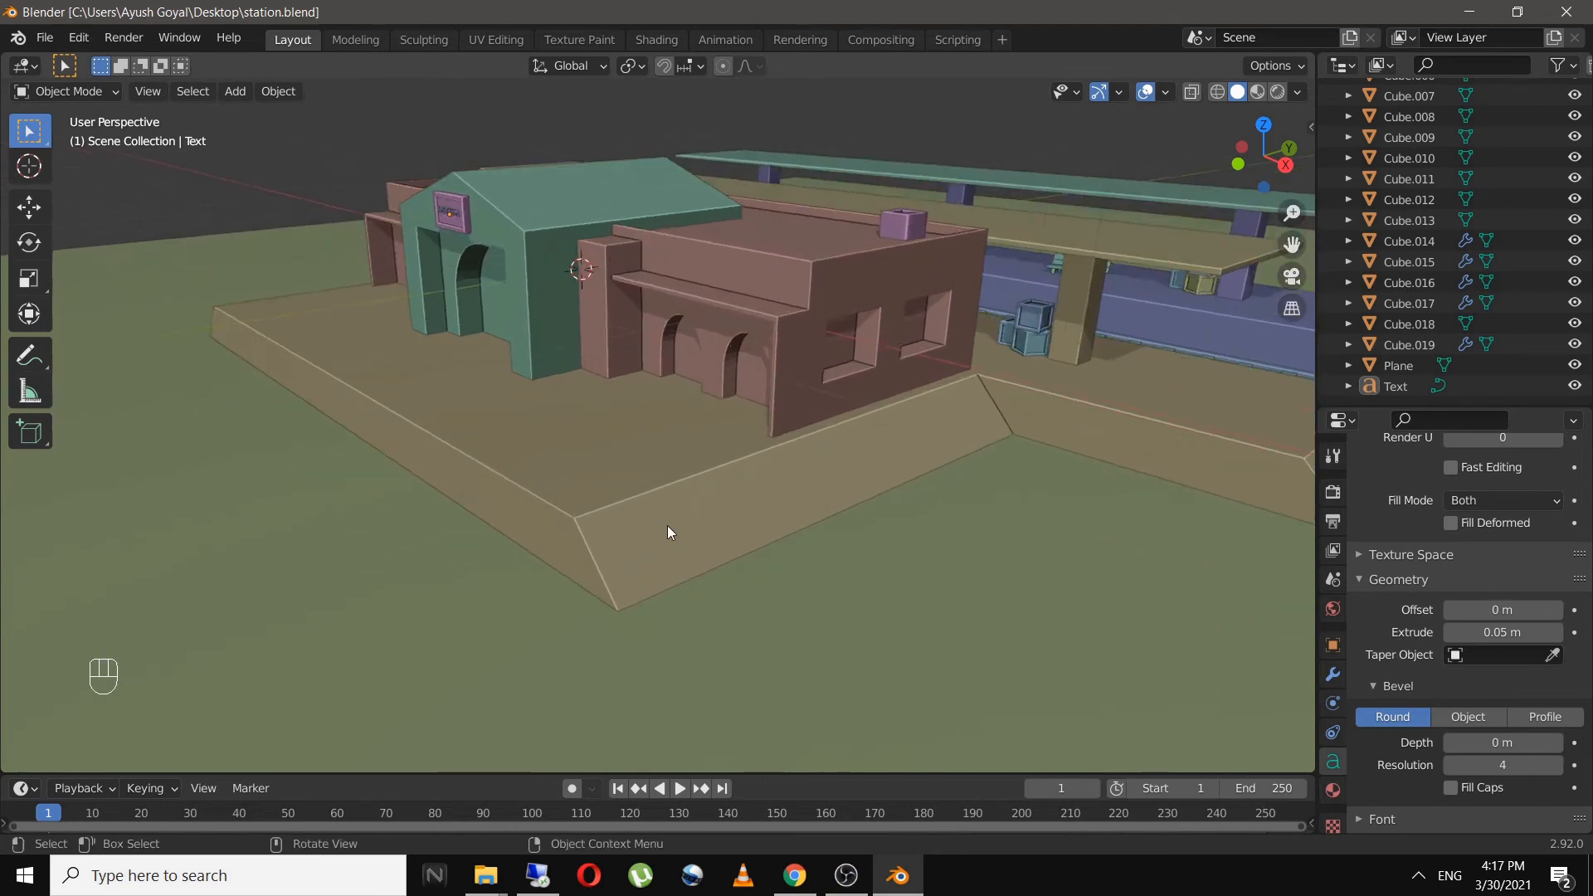
key("ctrl+s")
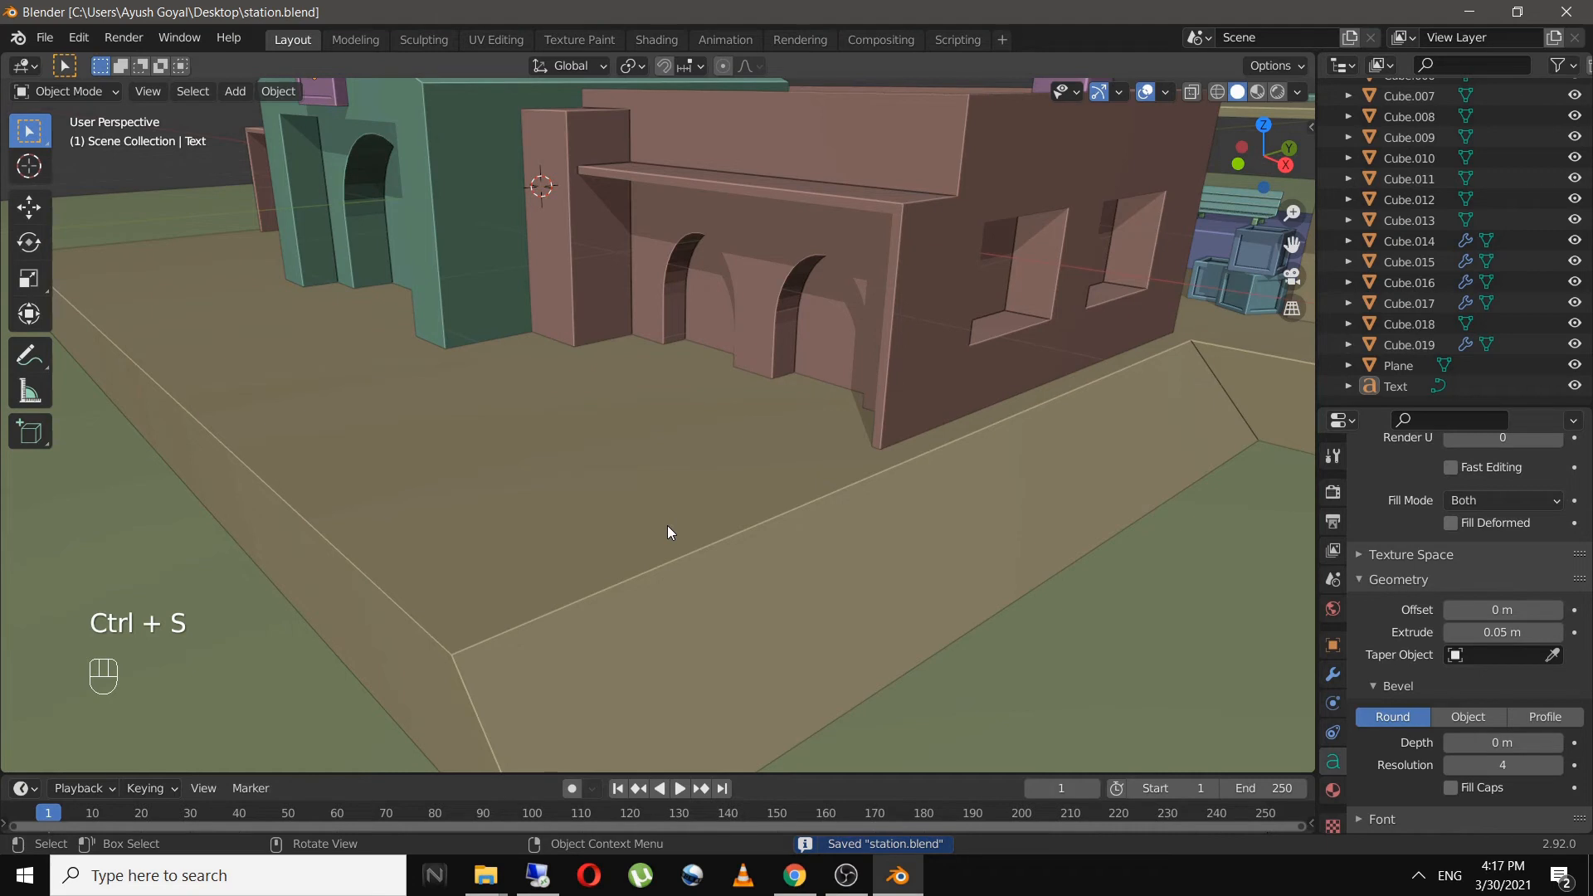
- Add a cube and move it about -0.478 m in X, -1.963 m in Y and -0.660 m in Z onto the forecourt
middle_click_drag(670, 531, 722, 496)
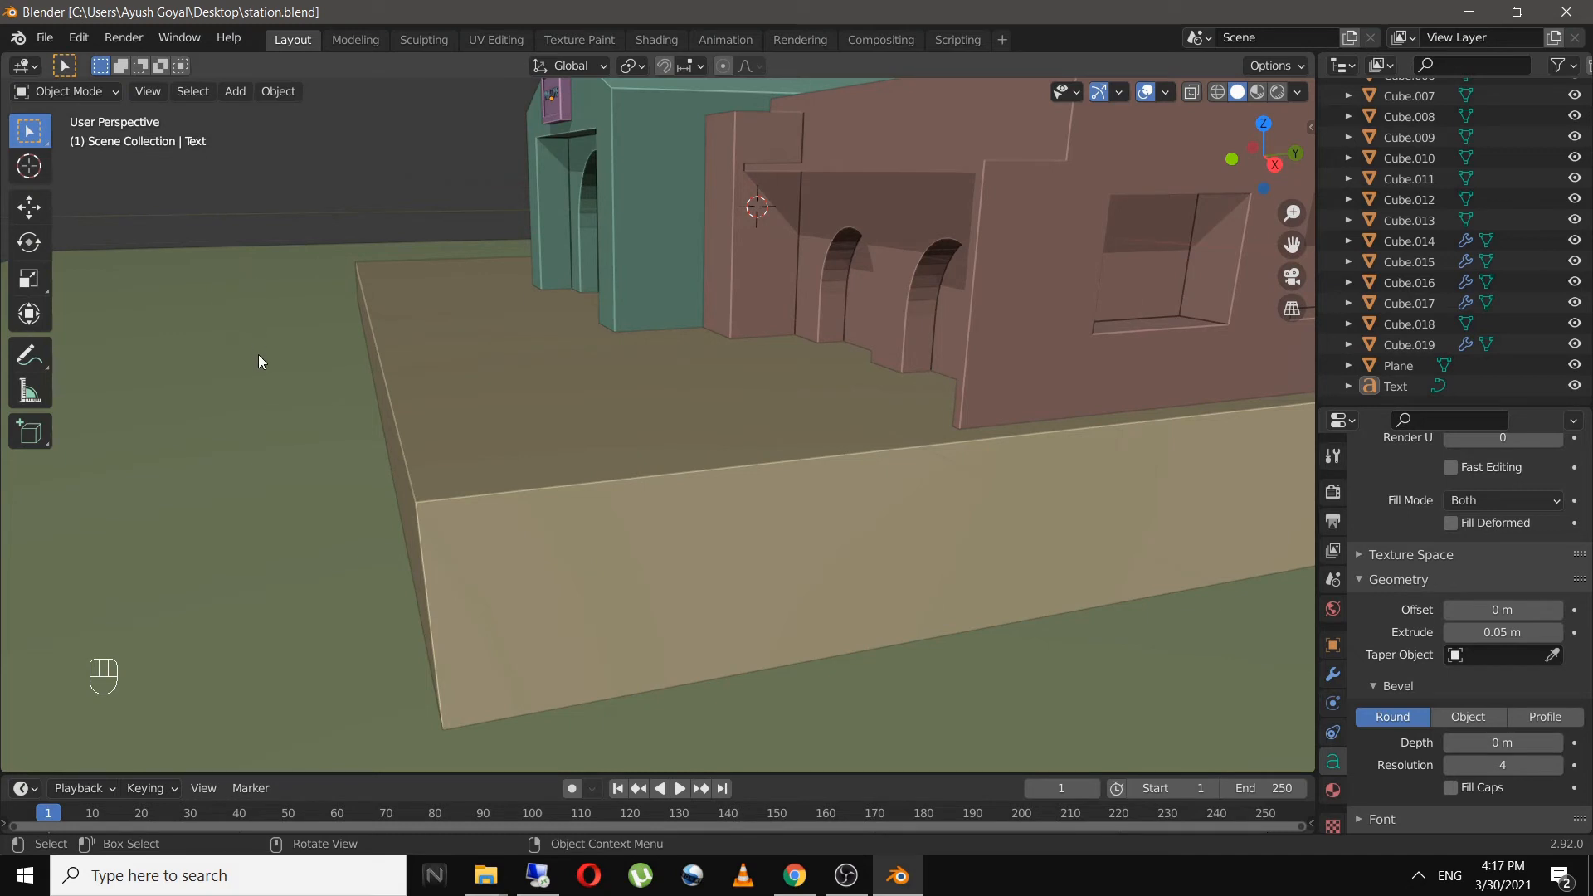
key("shift")
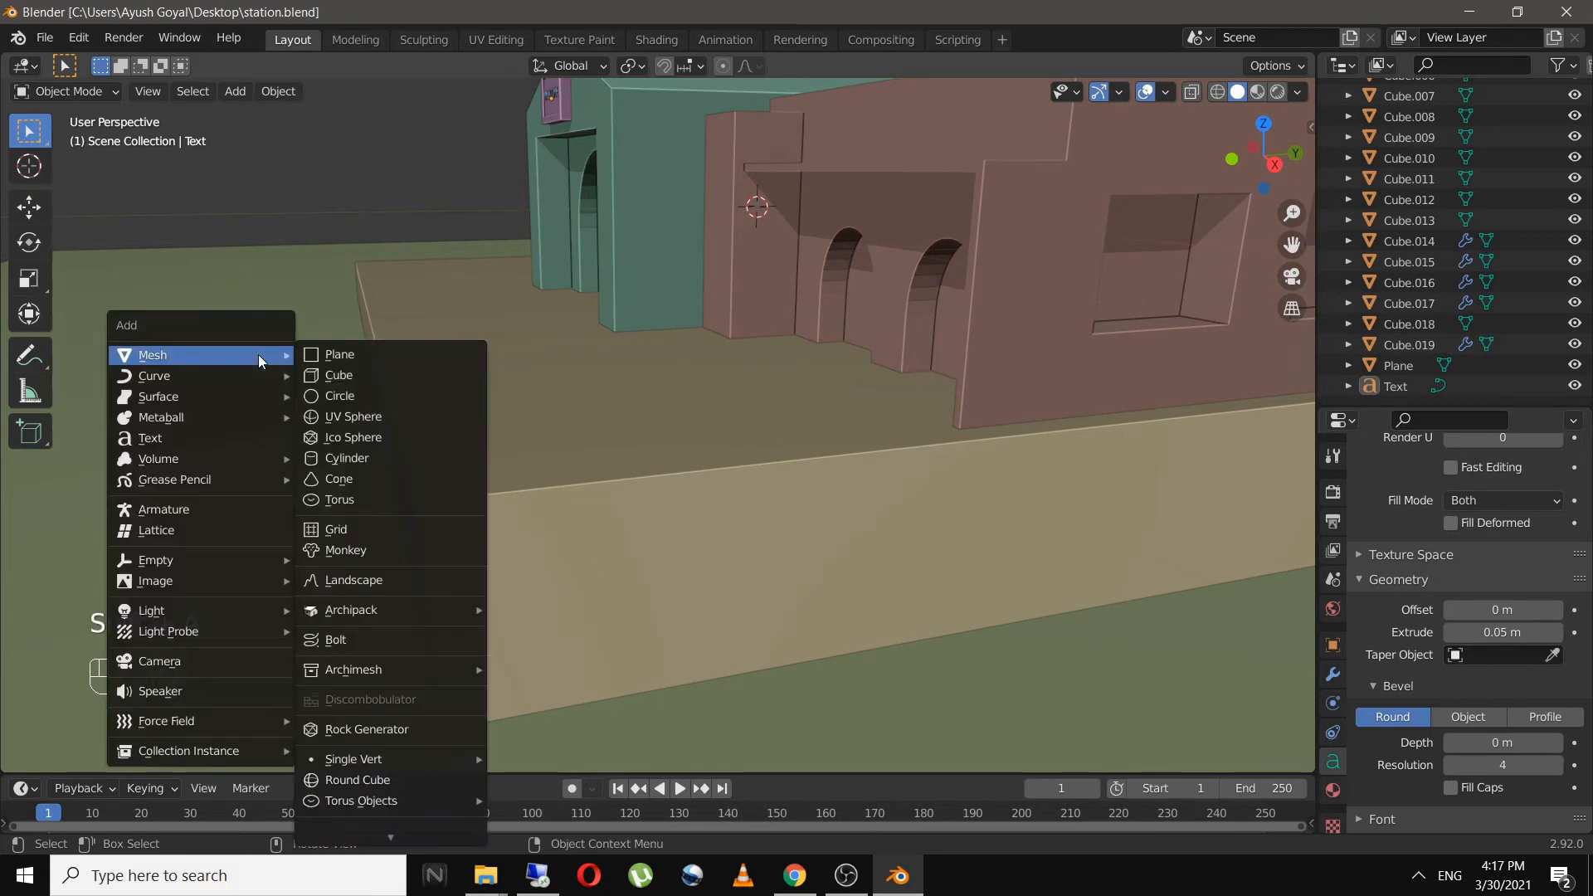
left_click(332, 378)
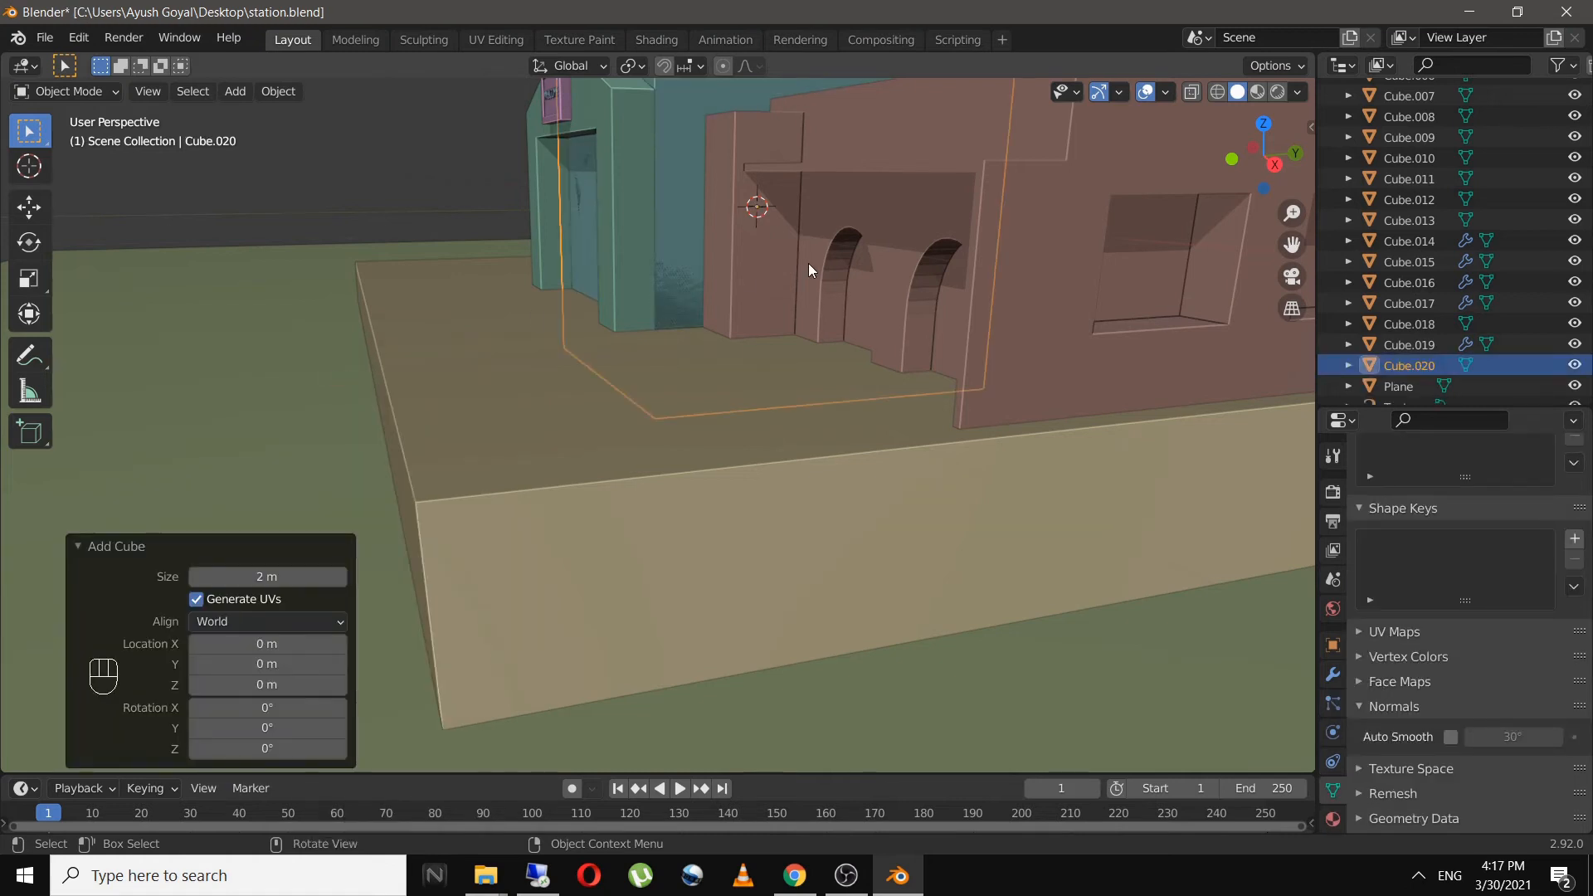
key("g")
left_click(510, 396)
- Scale the new cube to about 0.255 and move it about -0.189 m in X, 0.059 m in Y and 0.704 m in Z
key("s")
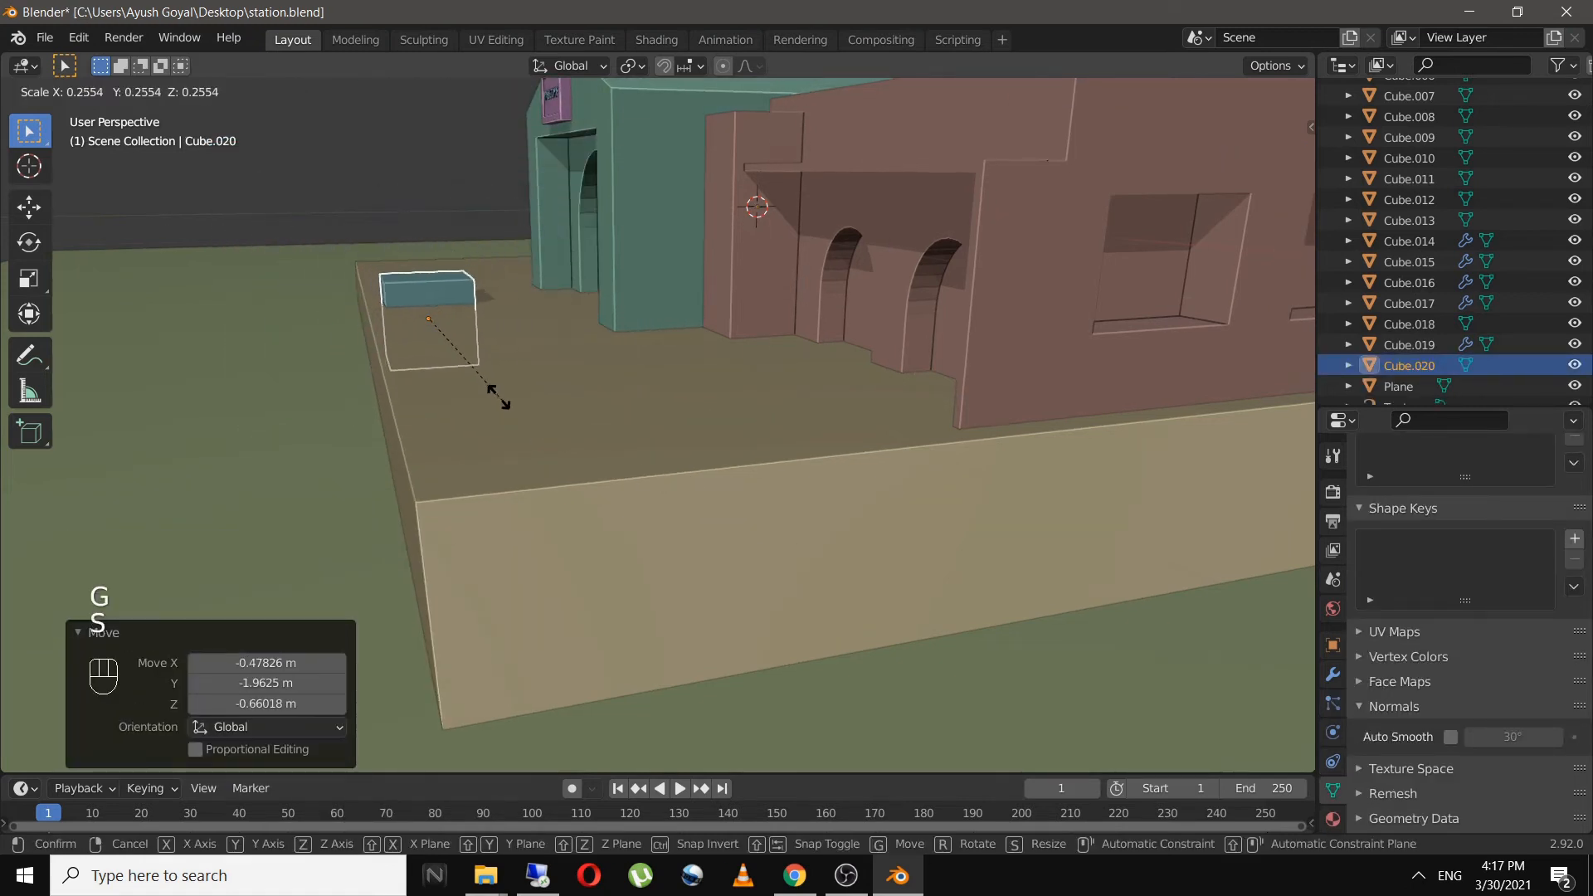
left_click(496, 392)
key("g")
left_click(495, 272)
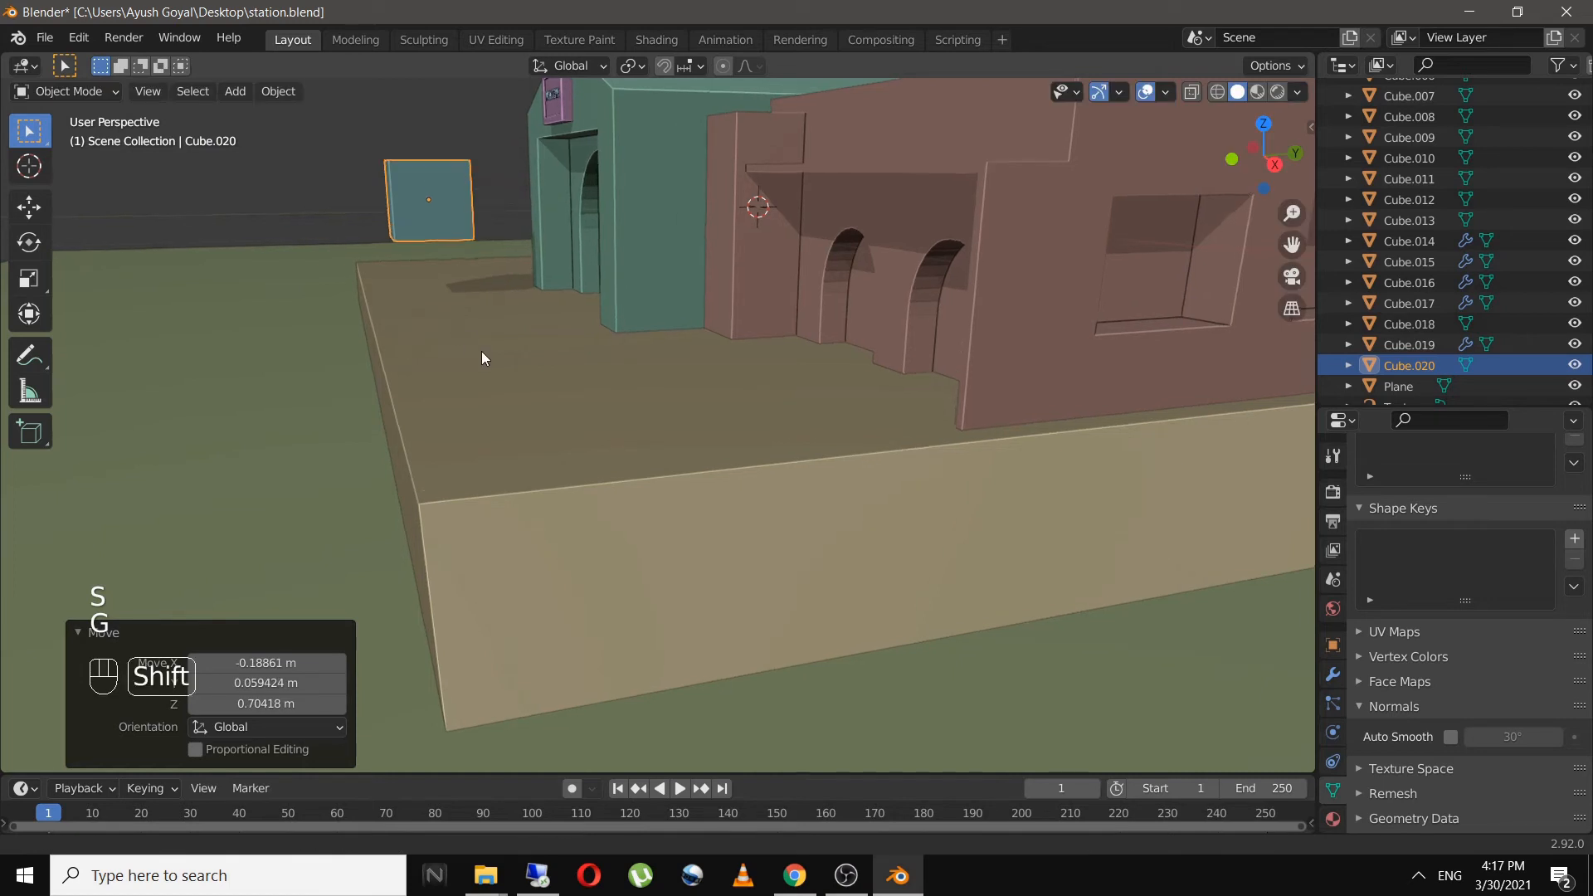
- Delete the four vertices of one side of the cube so that only the opposite upright face is left
middle_click_drag(482, 351, 570, 459, "shift")
key("Tab")
middle_click_drag(448, 274, 496, 368, "shift")
key("1")
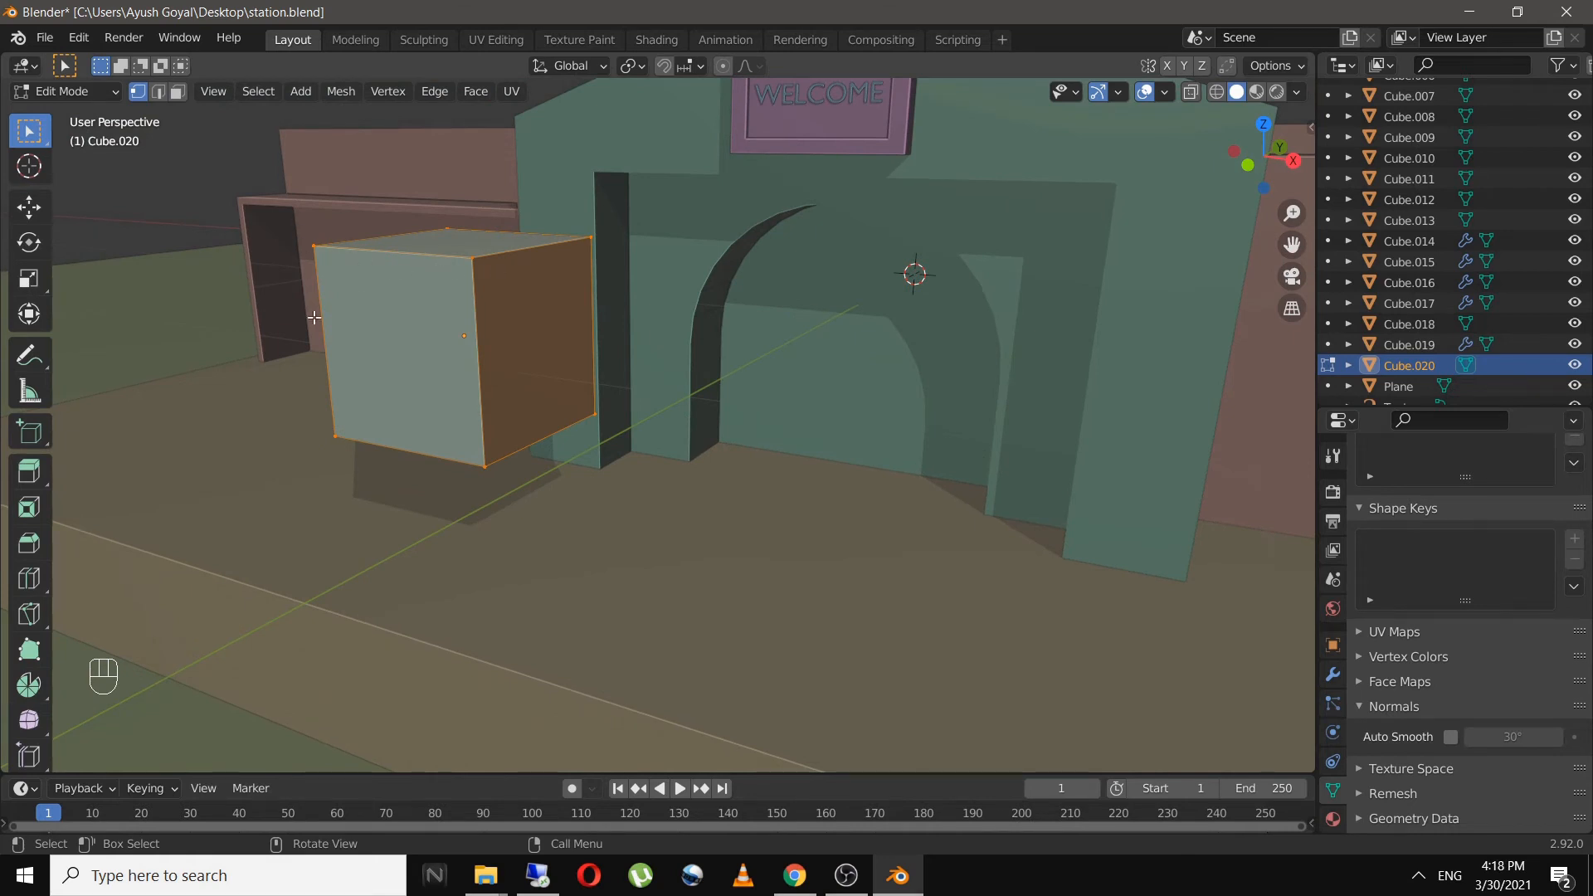
middle_click_drag(314, 318, 747, 465)
scroll(384, 381, "down", 5)
scroll(768, 496, "up", 4)
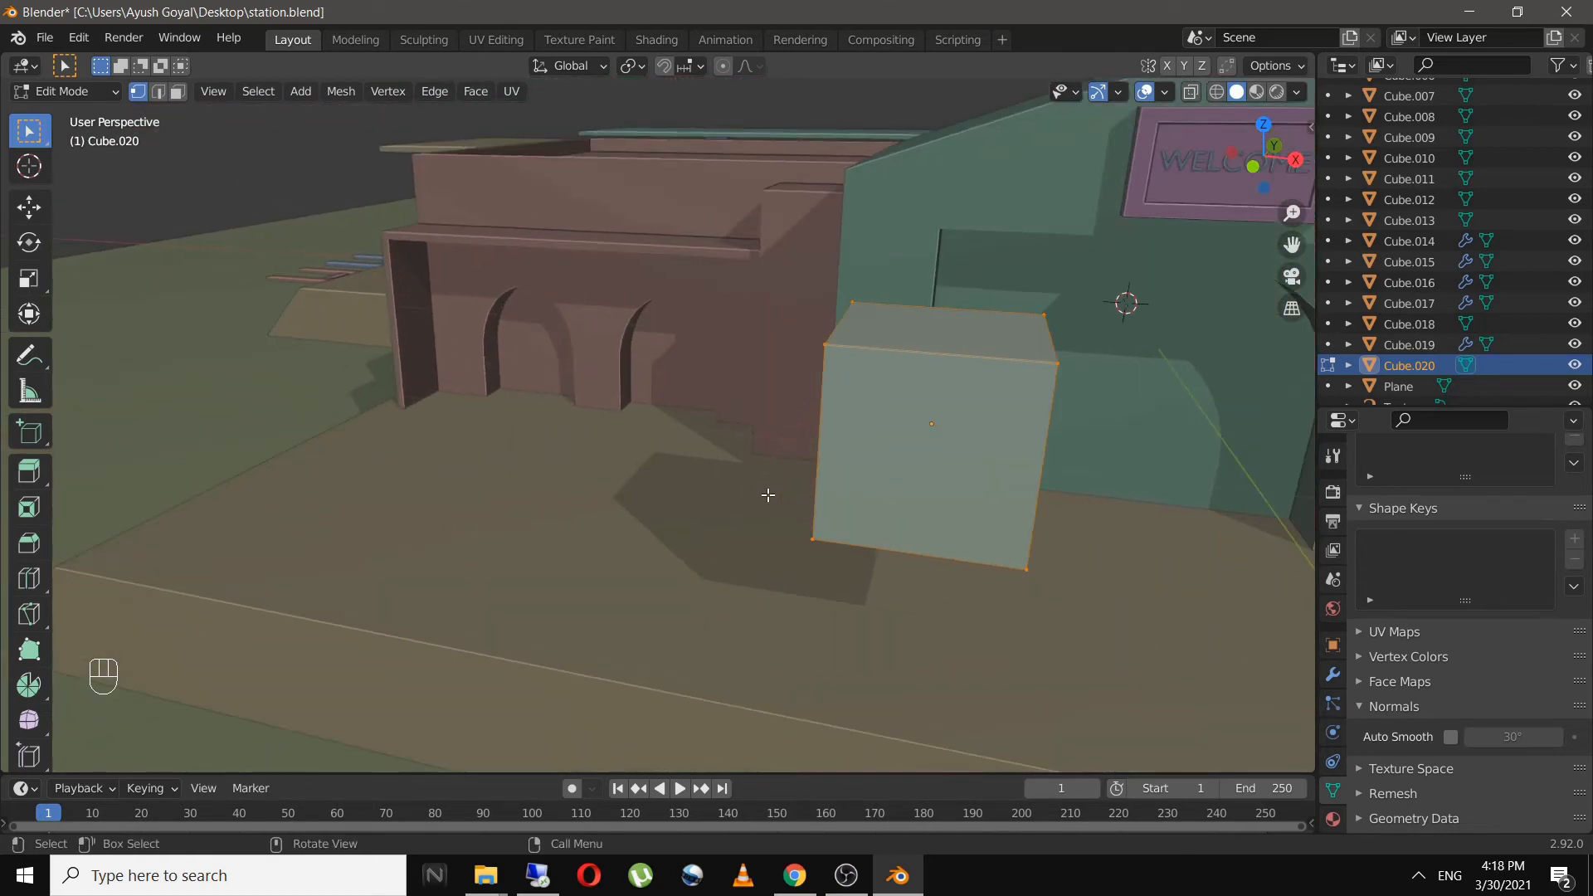
middle_click_drag(893, 512, 875, 434, "shift")
scroll(747, 498, "up", 3)
scroll(875, 434, "up", 3)
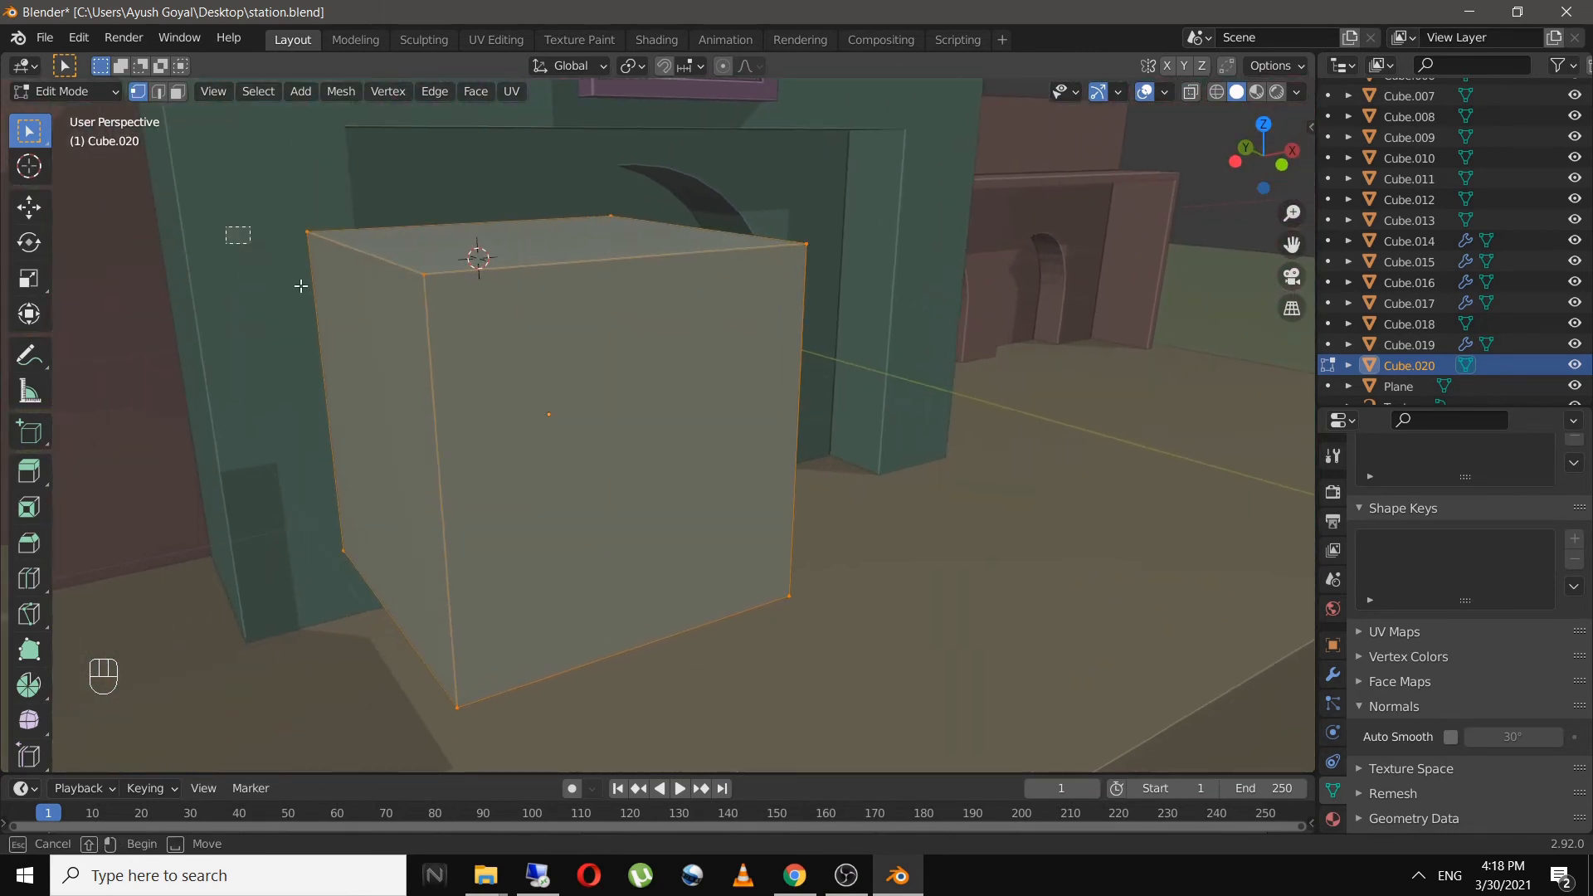
left_click_drag(227, 227, 513, 687)
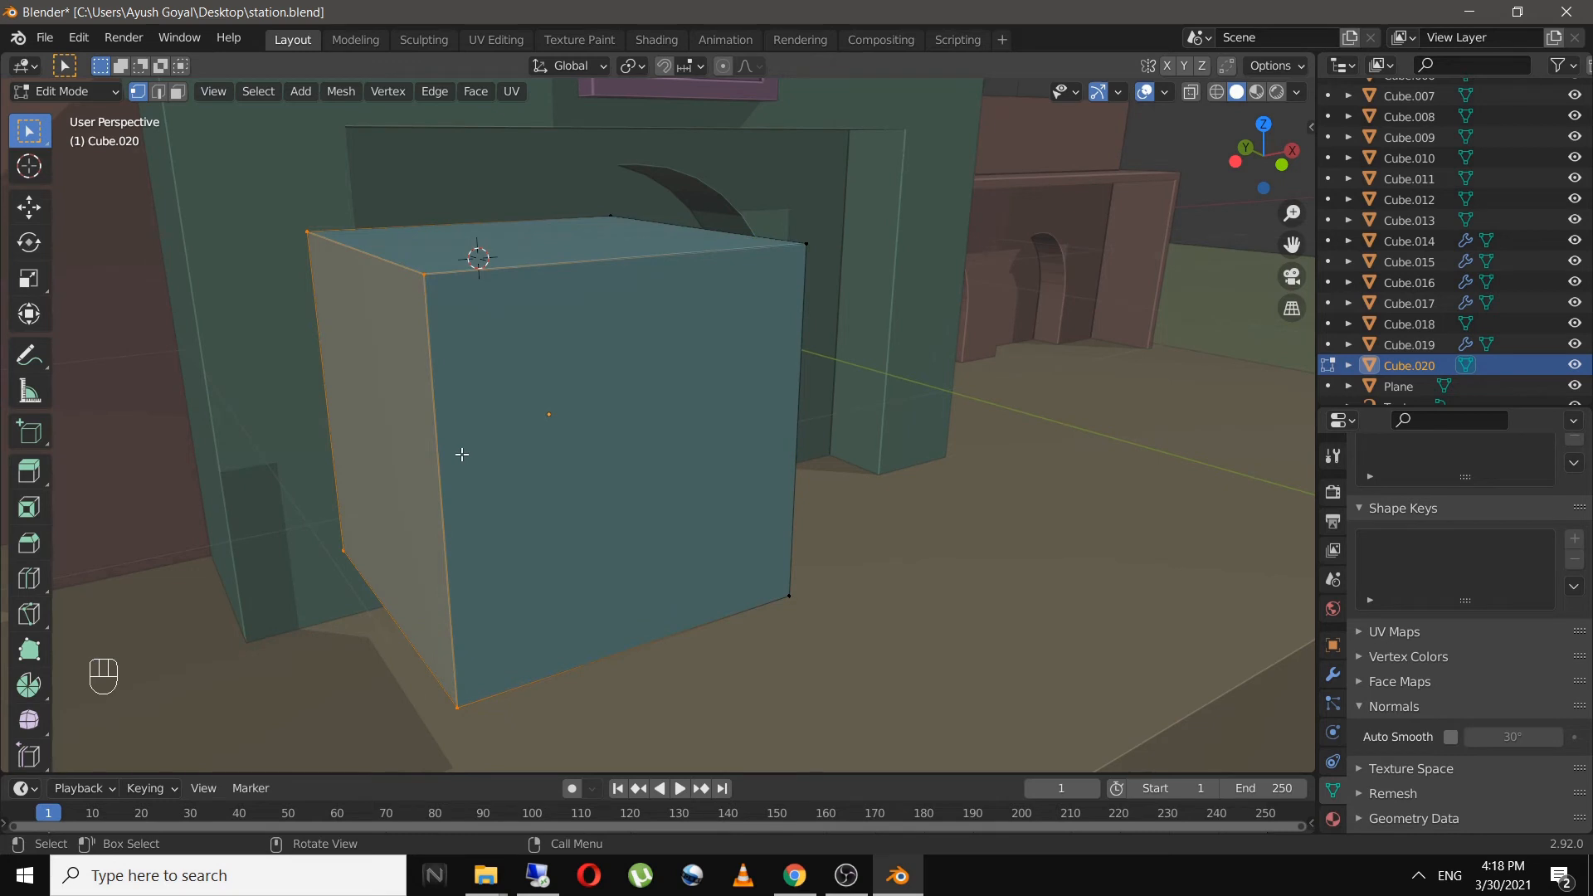
key("x")
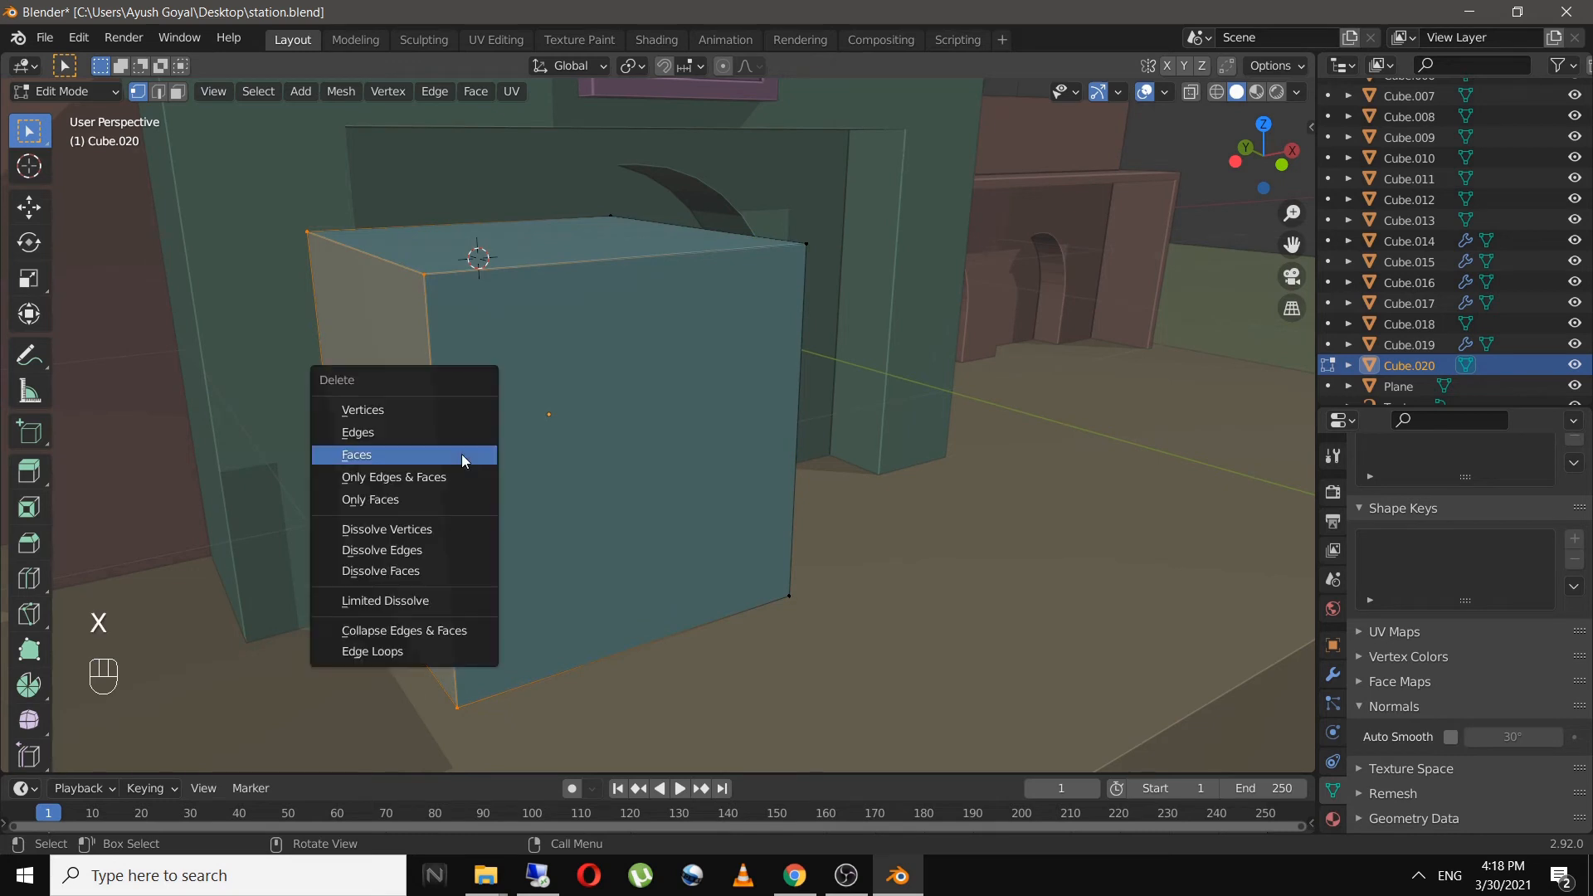
left_click(430, 408)
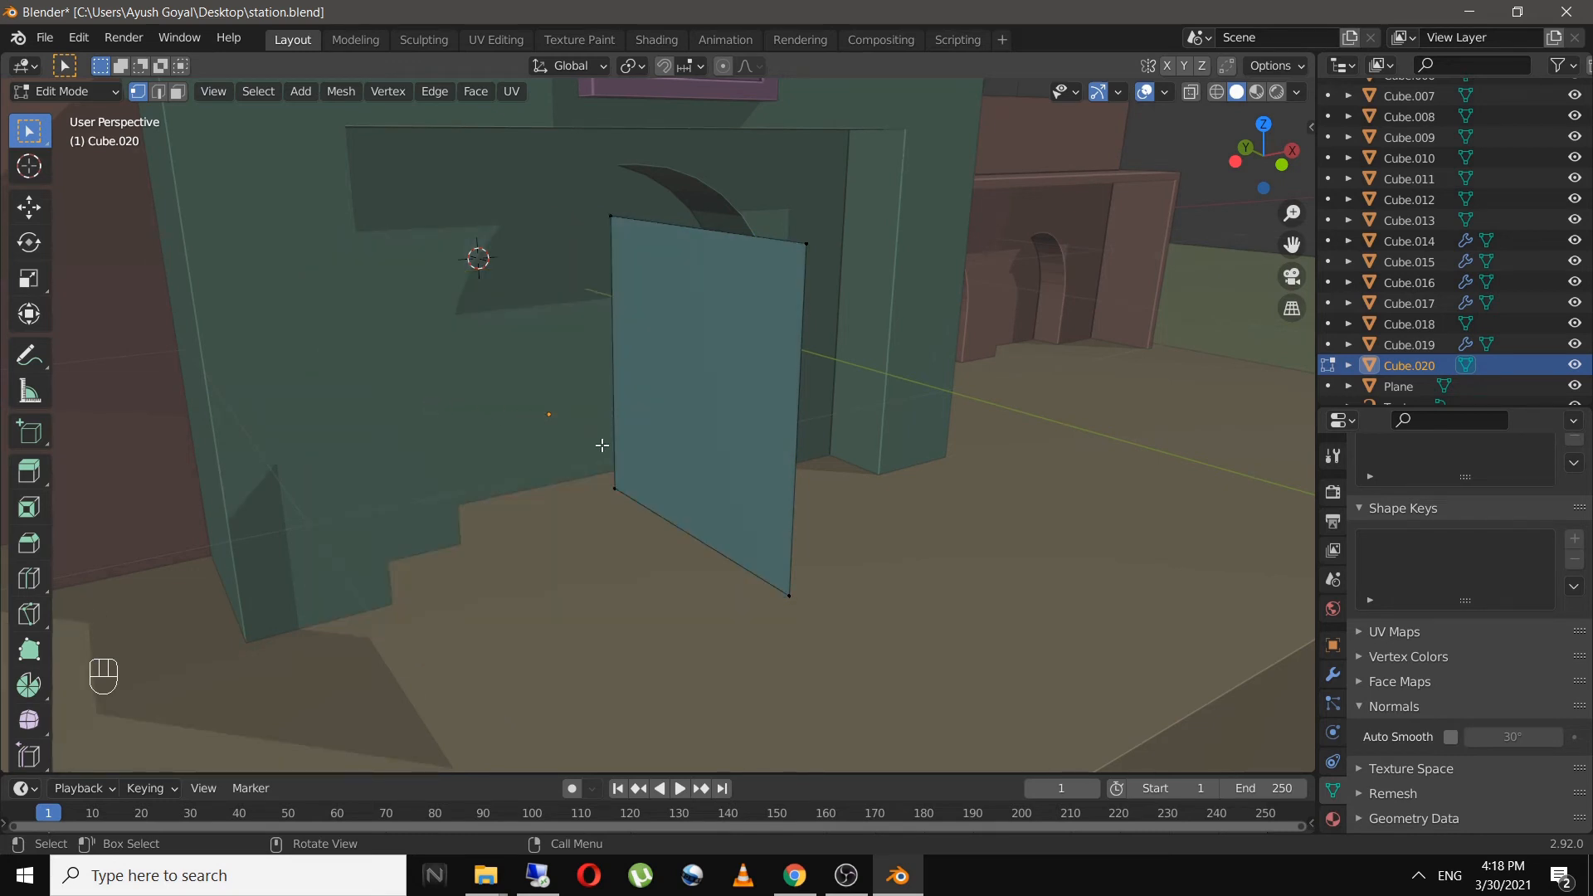
- Delete only the face of the remaining upright square, keeping its outline edges
key("3")
left_click(682, 437)
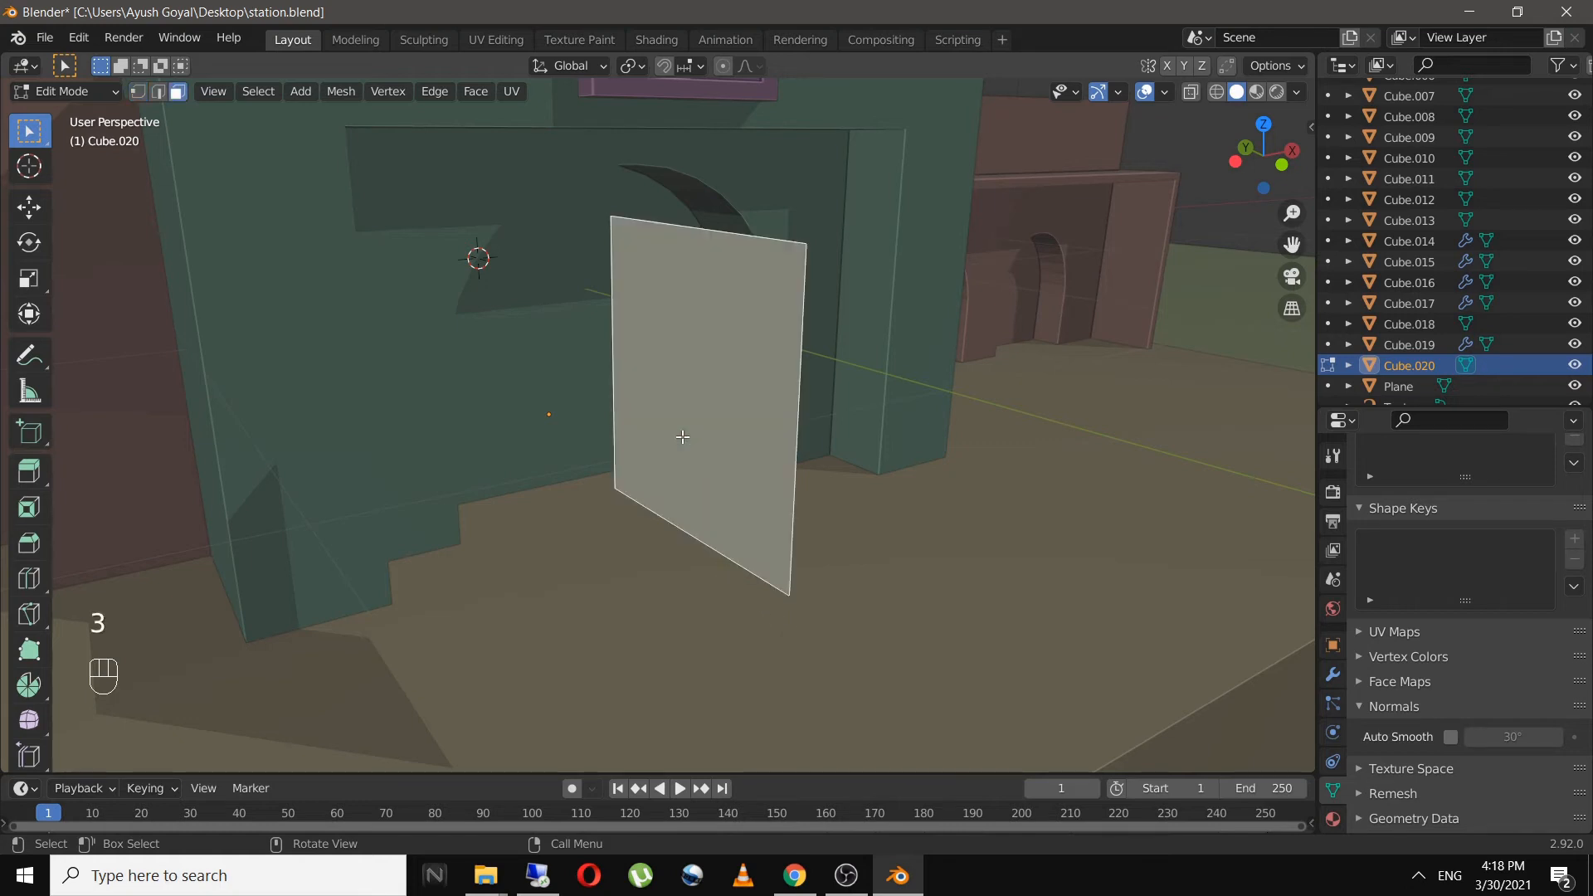
key("x")
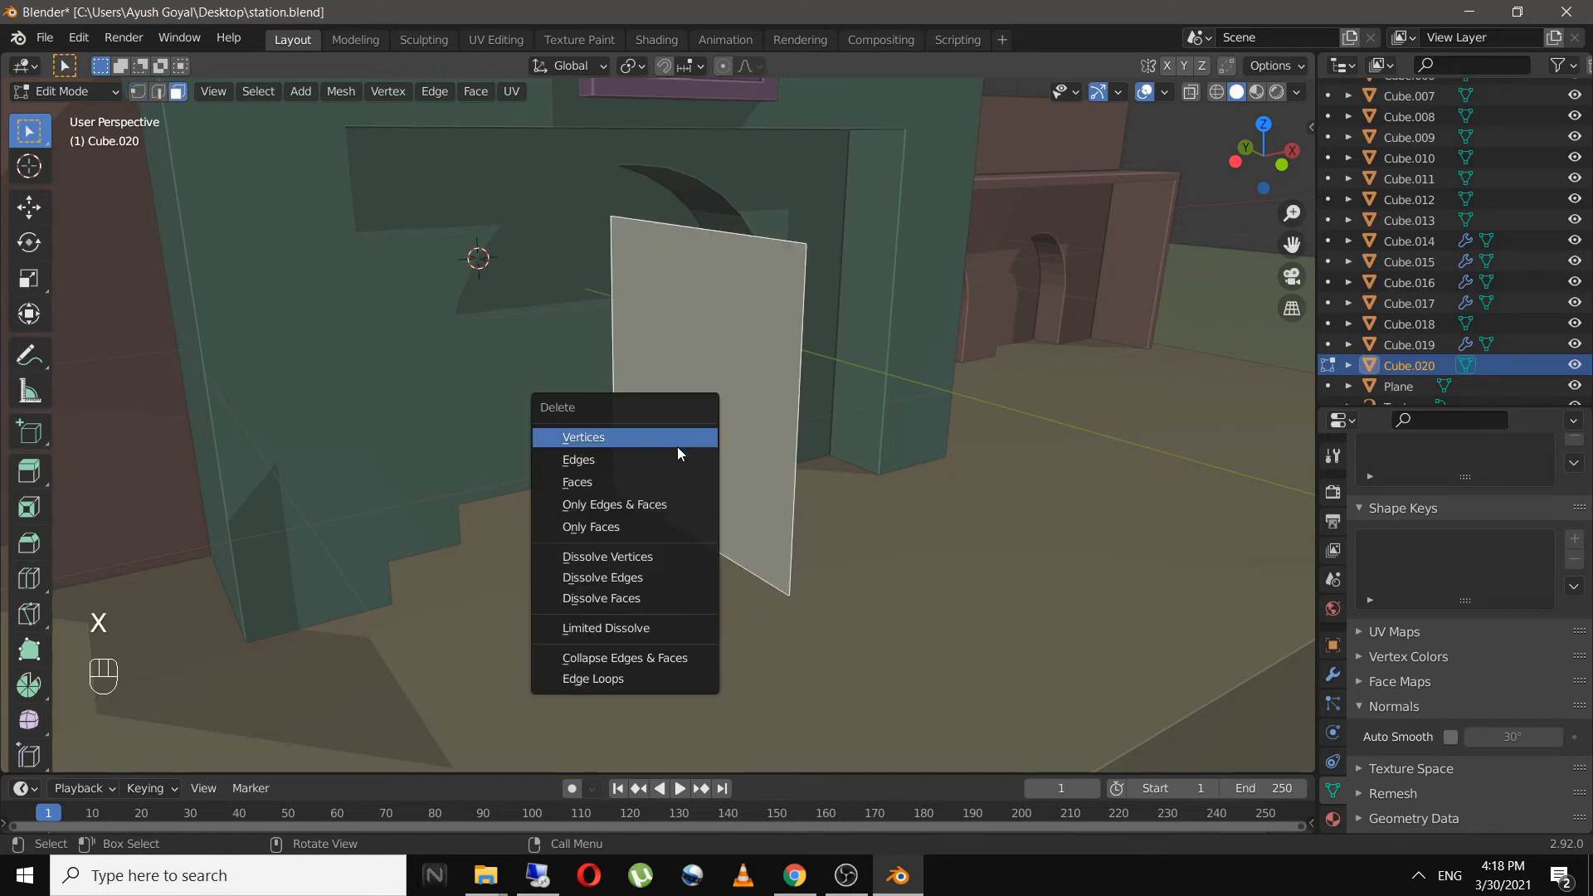
left_click(654, 526)
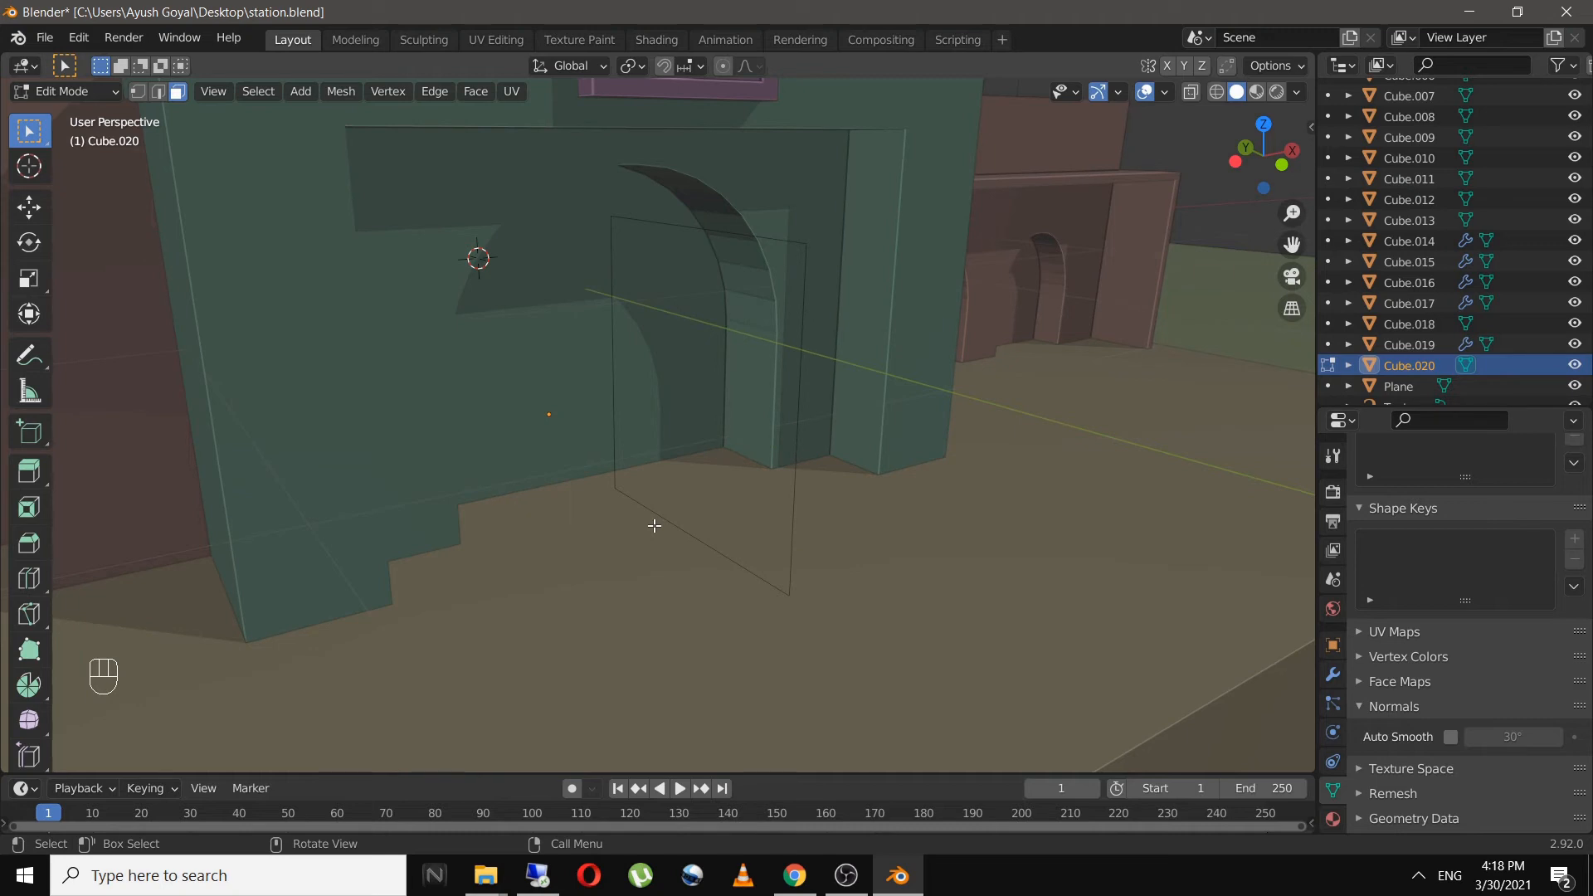
- Delete the bottom edge of the square outline to leave an open frame
key("2")
left_click(660, 524)
key("x")
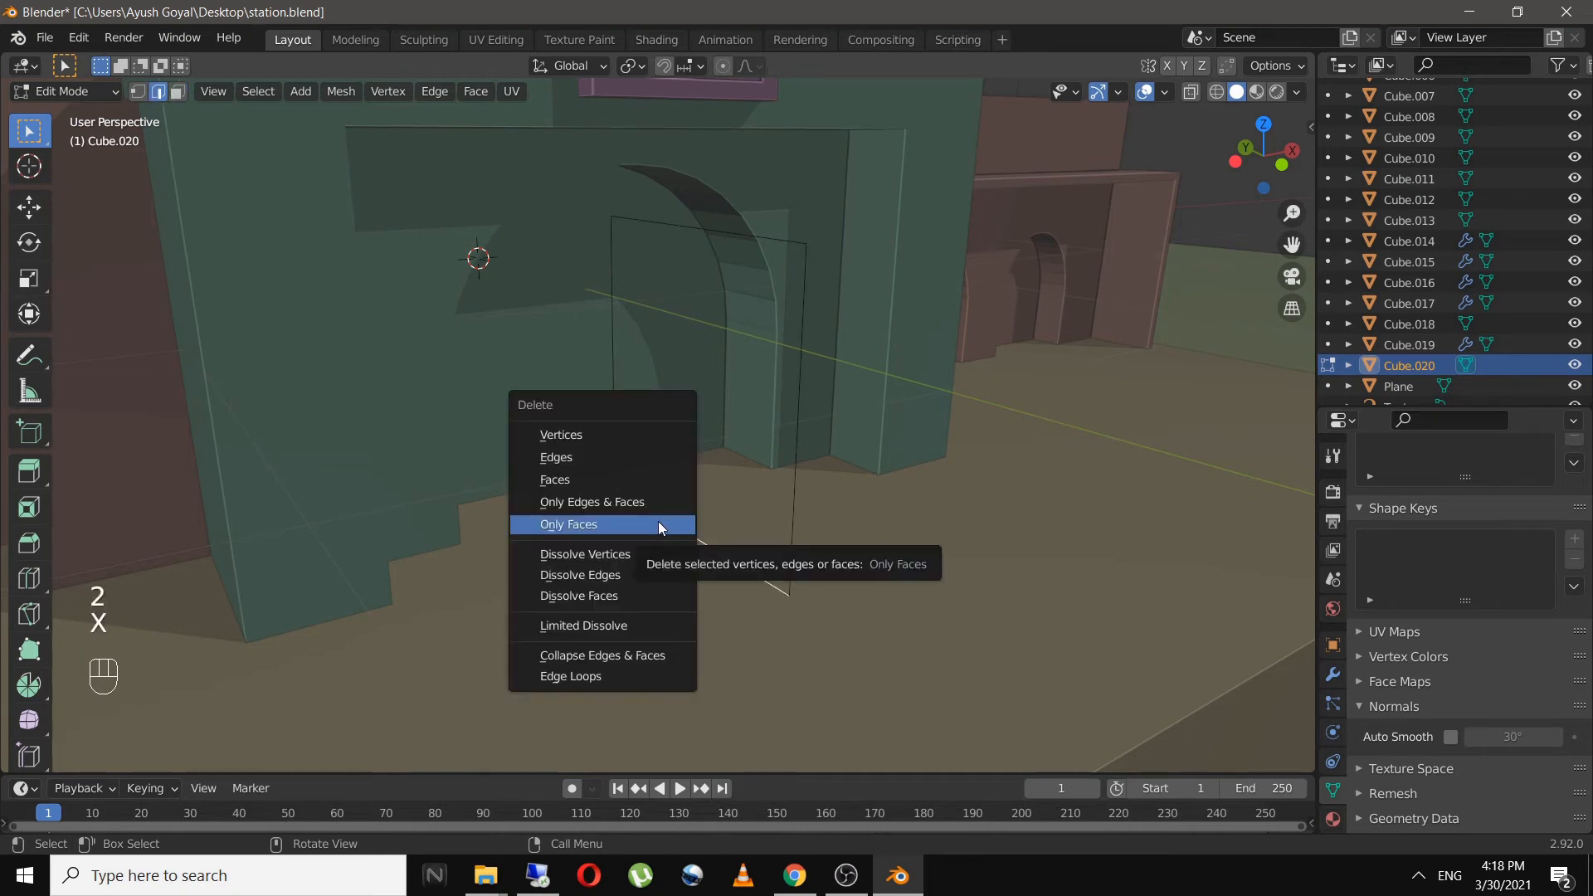
left_click(580, 458)
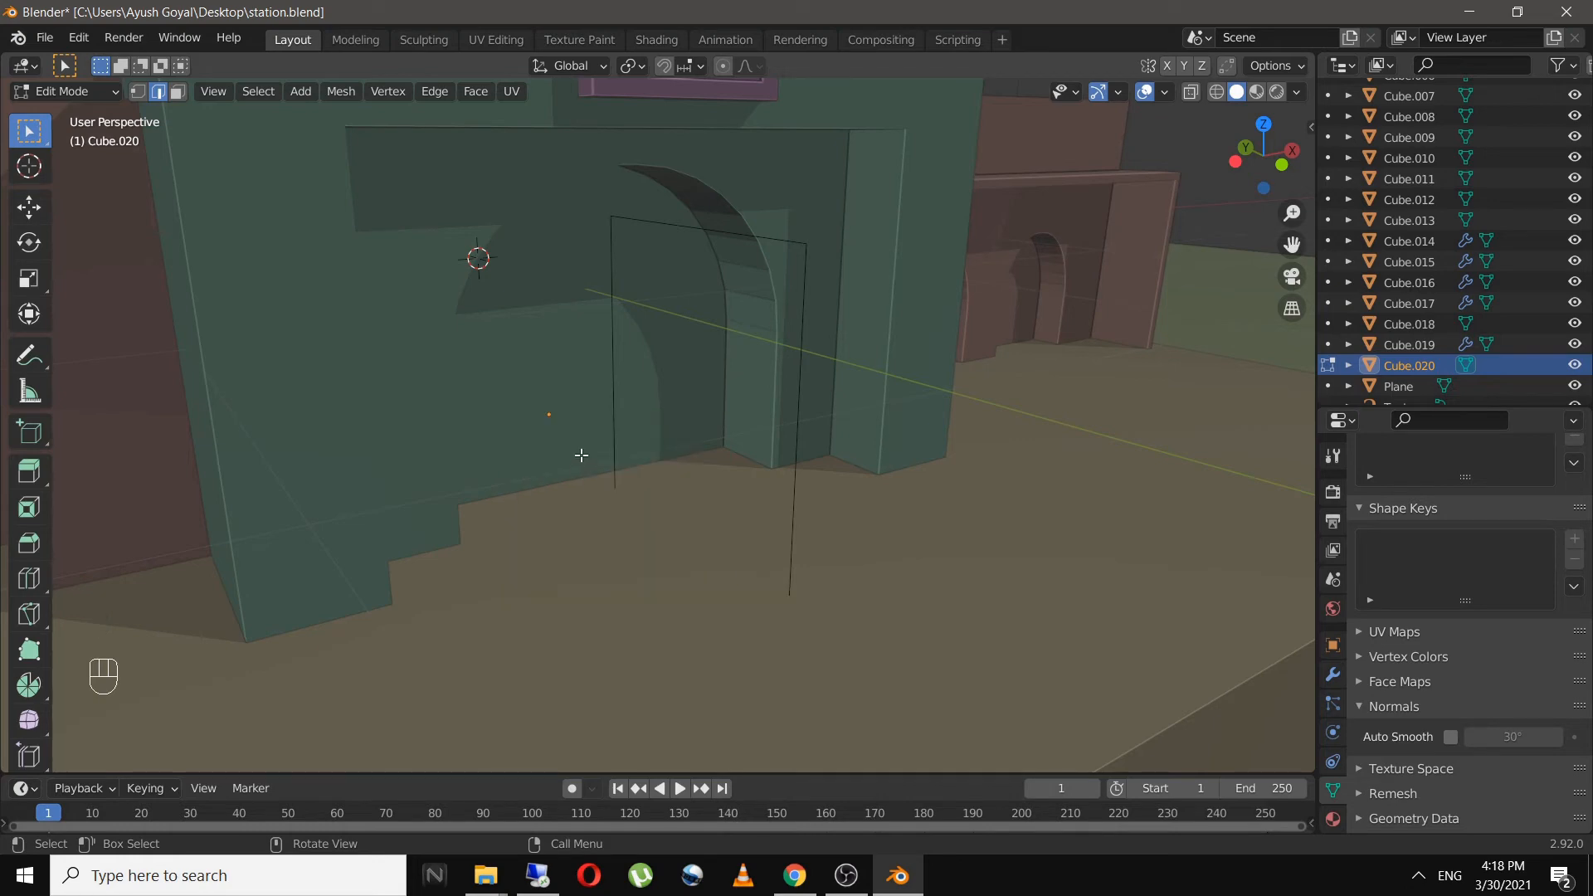
- Round the frame's two upper corners with a vertex bevel of 0.62 m width and 5 segments
key("Tab")
middle_click_drag(724, 437, 902, 249)
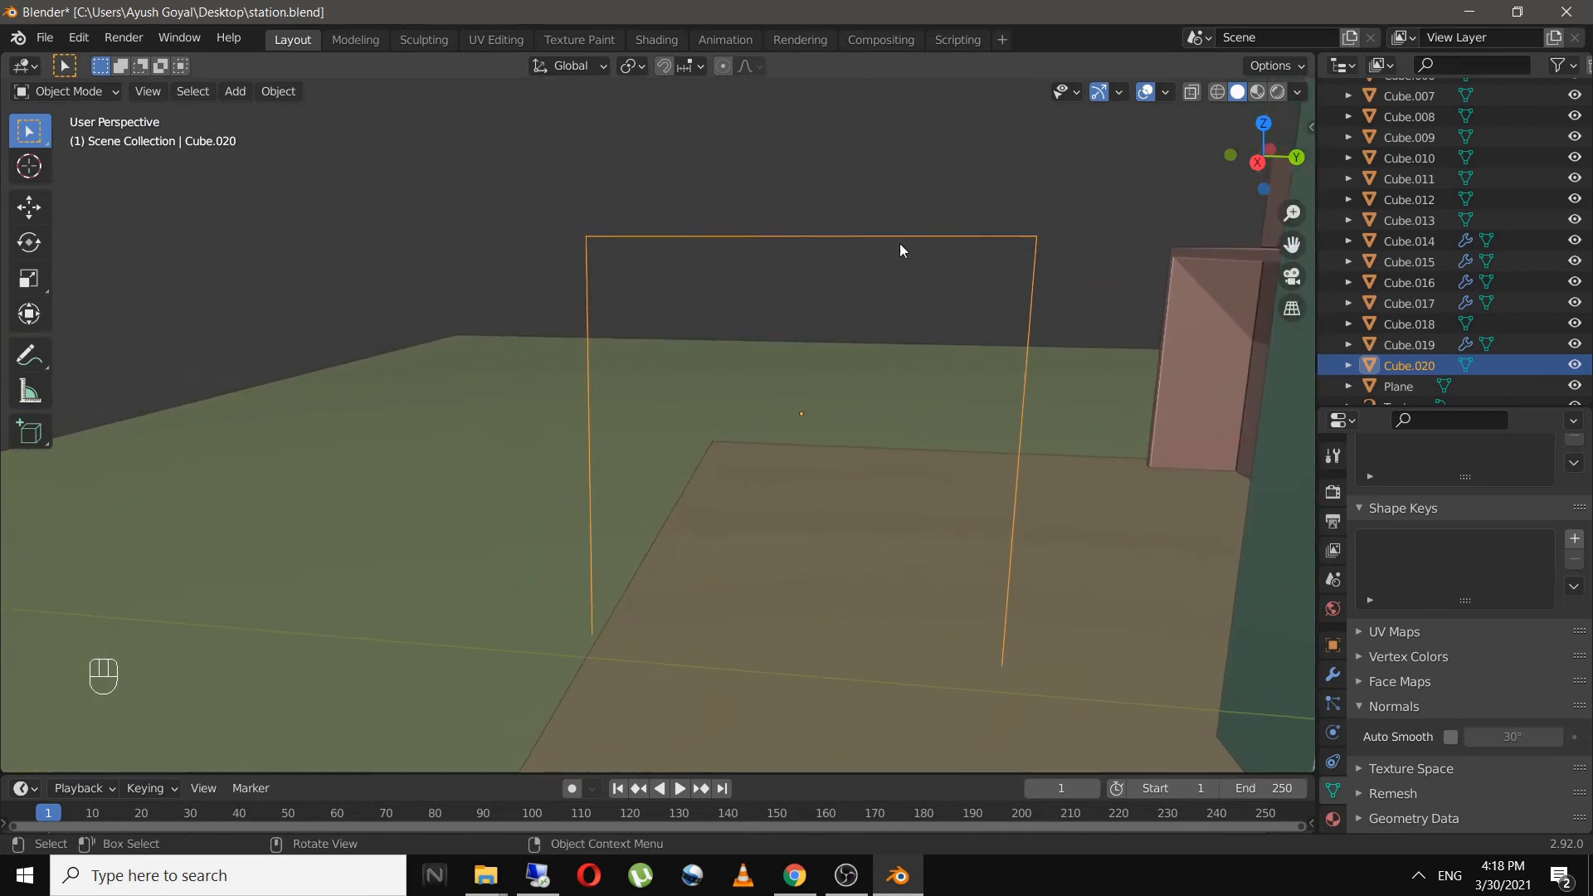
key("Tab")
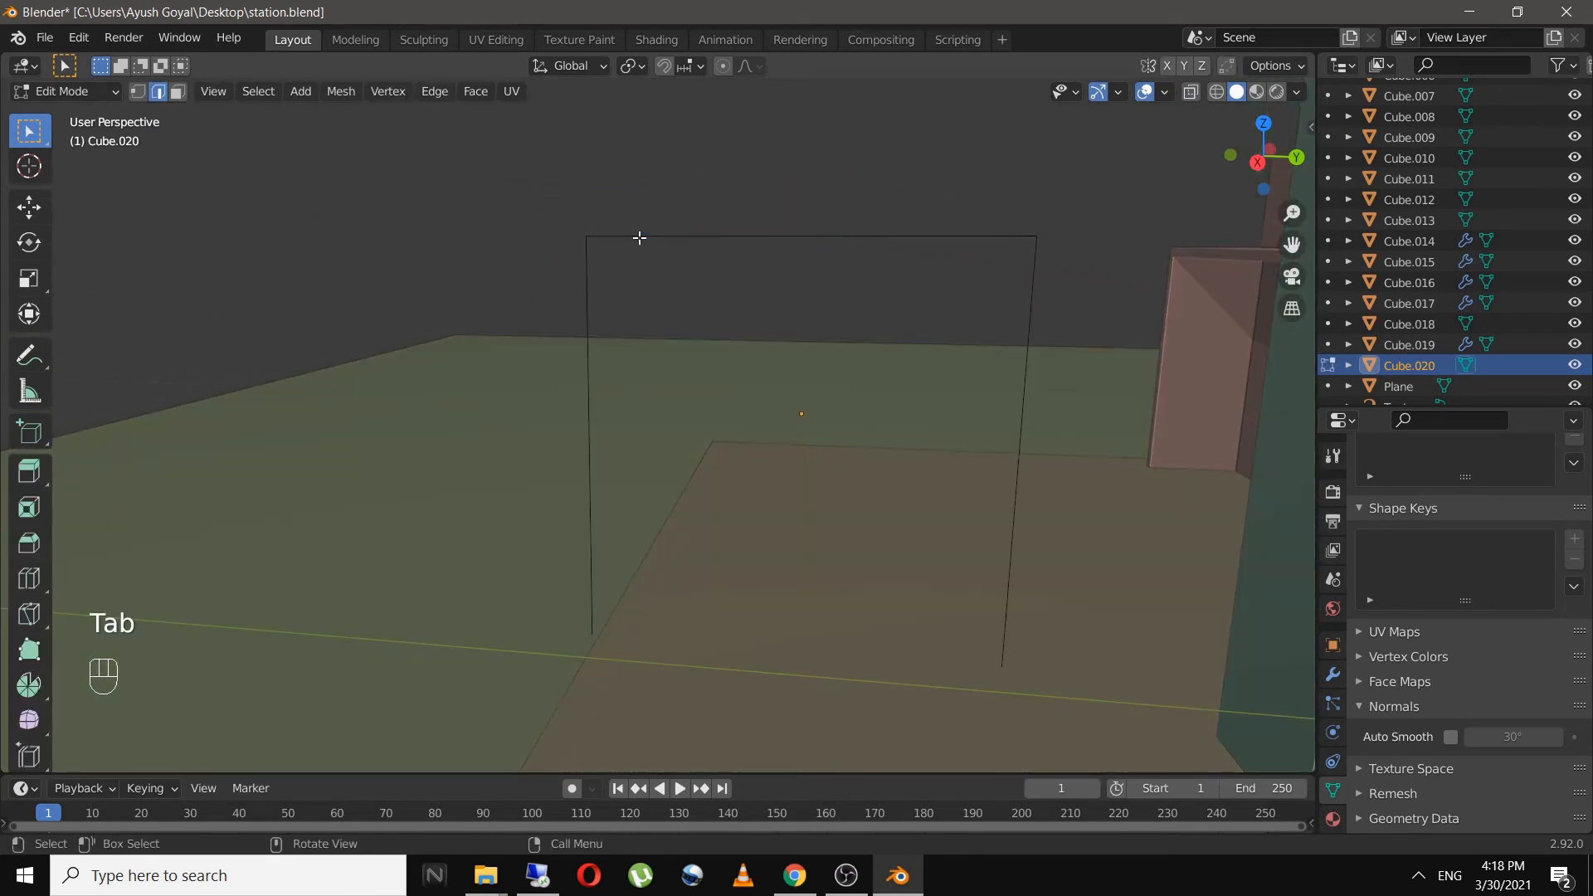
key("Tab")
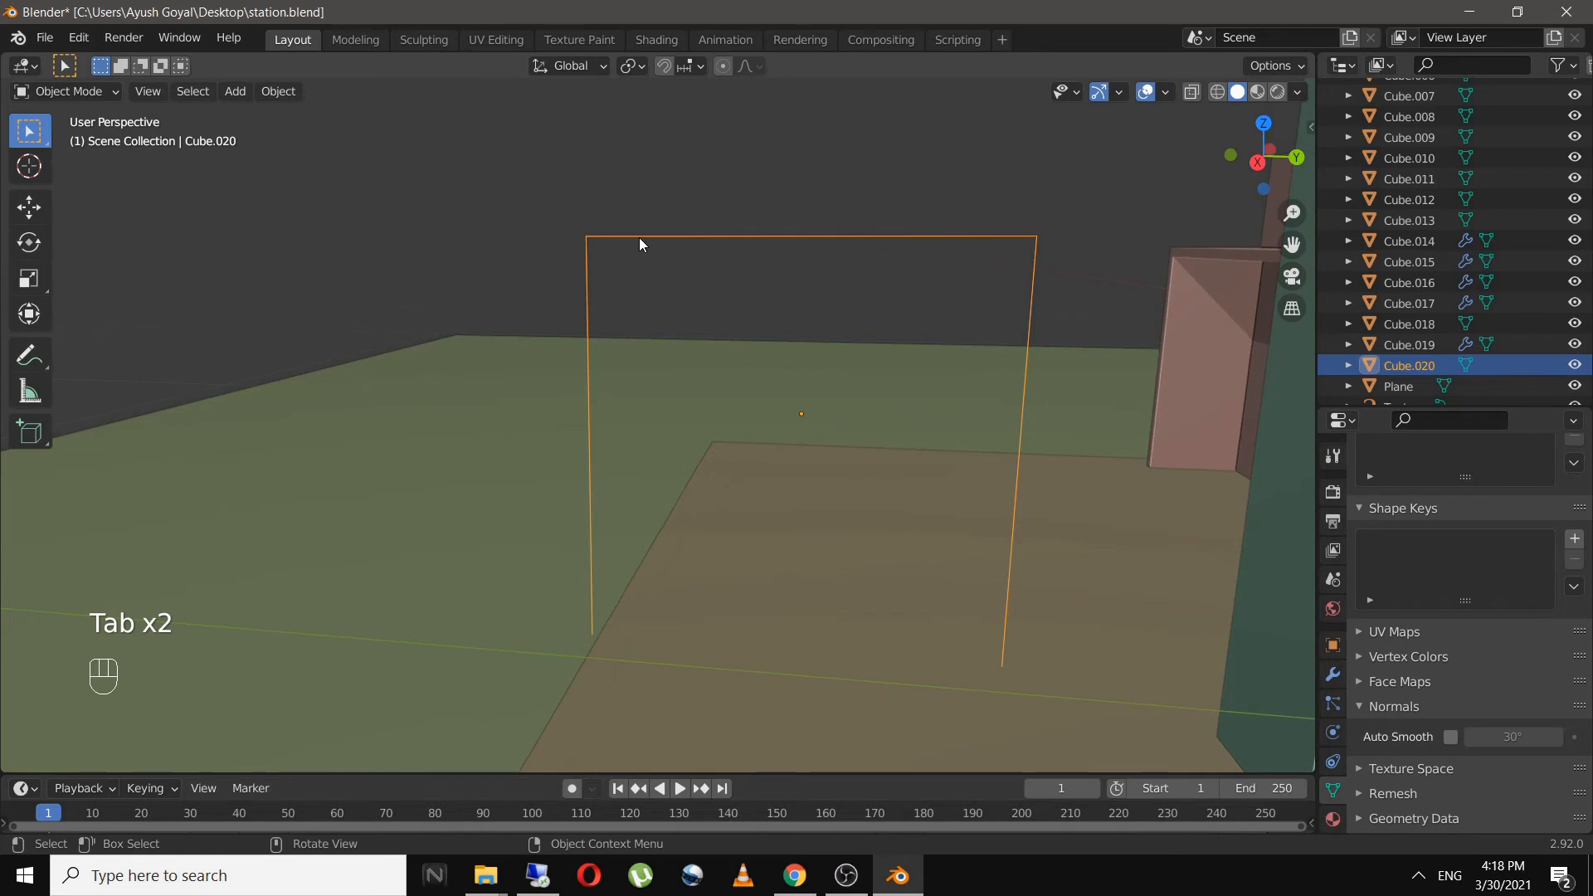
key("Tab")
key("1")
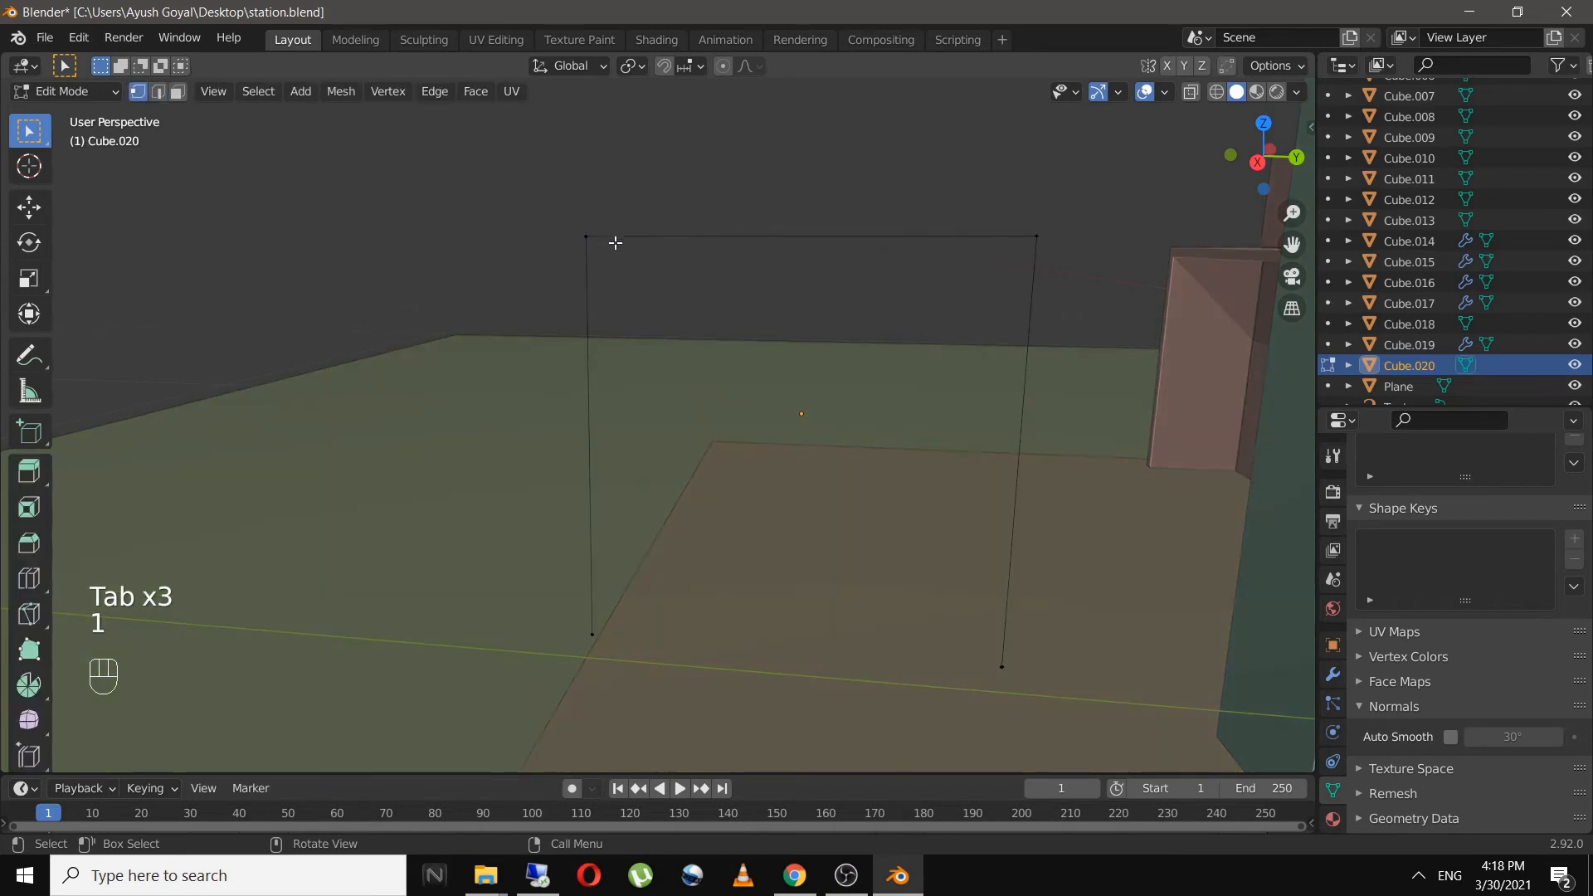
left_click(611, 248)
left_click(1052, 246, "shift")
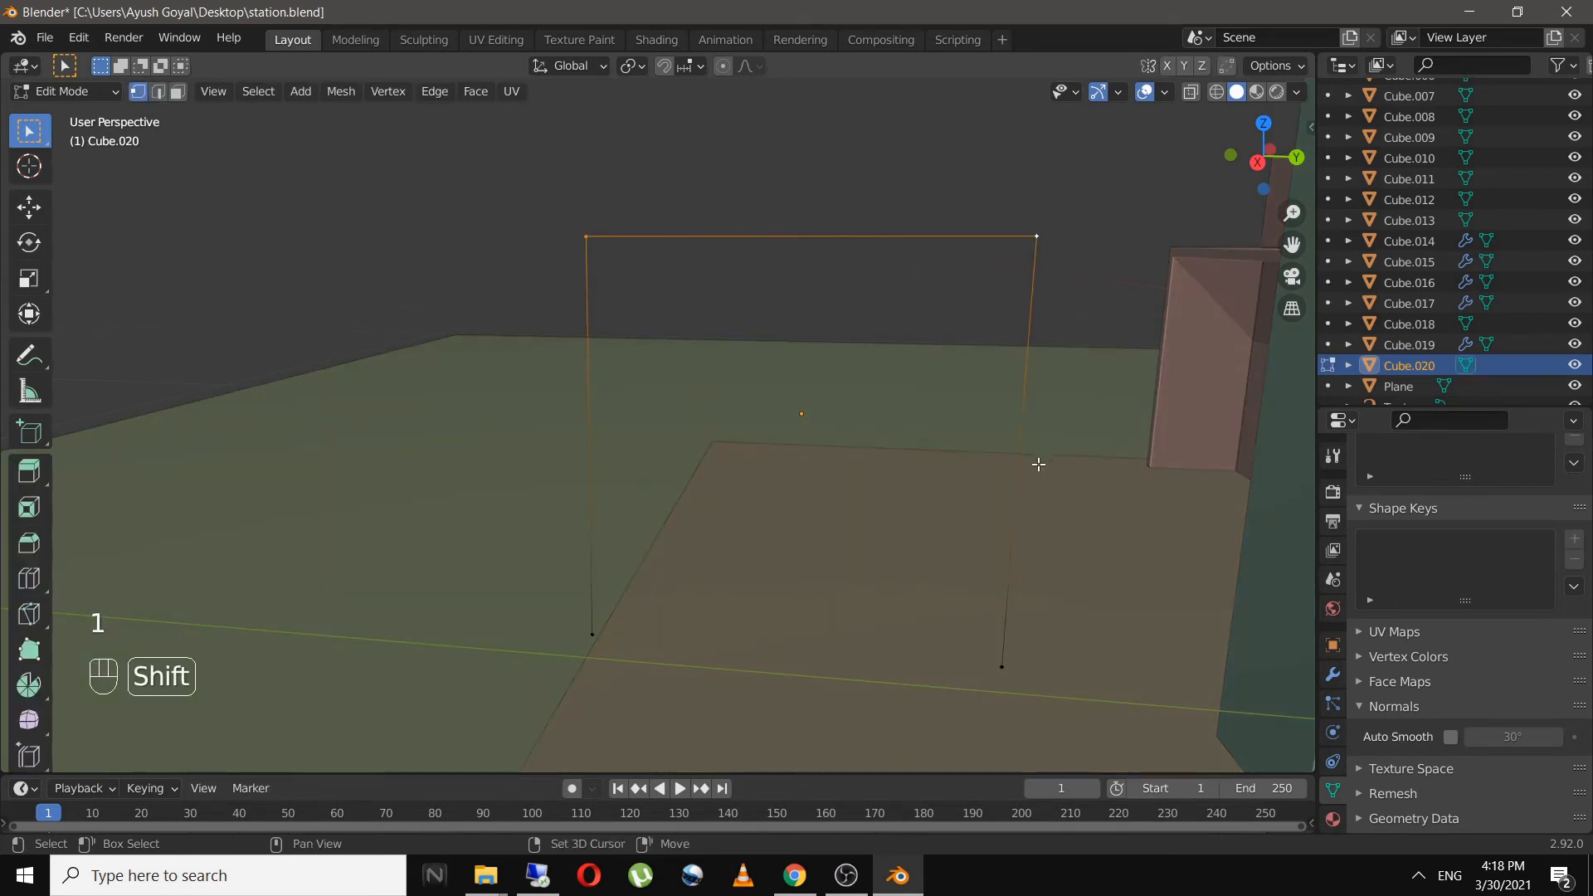
middle_click_drag(1039, 464, 1035, 363, "shift")
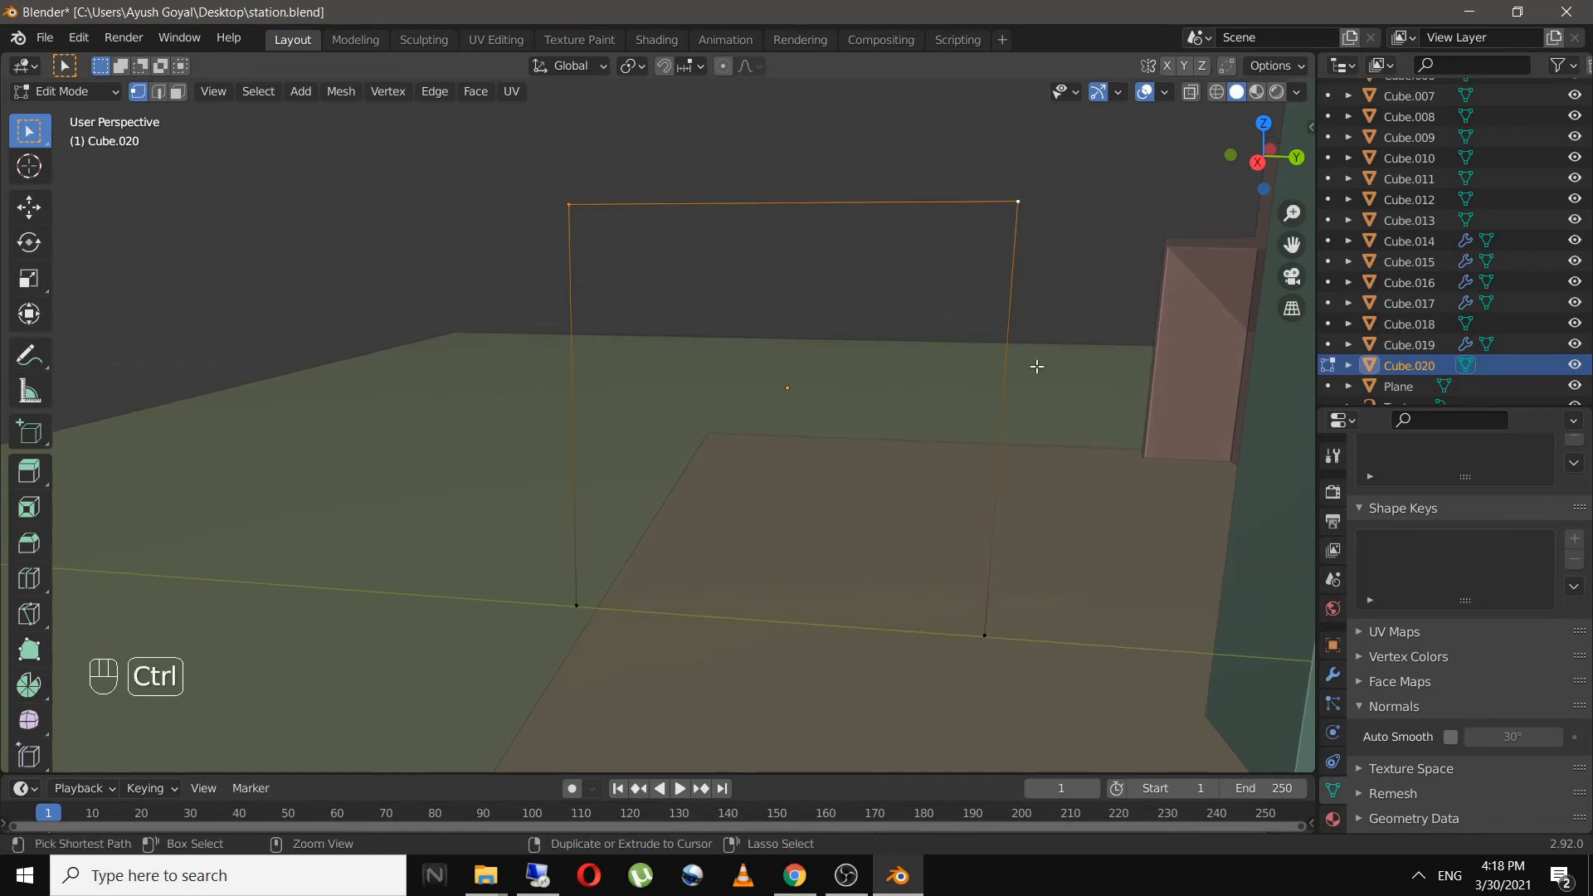
key("ctrl+shift+b")
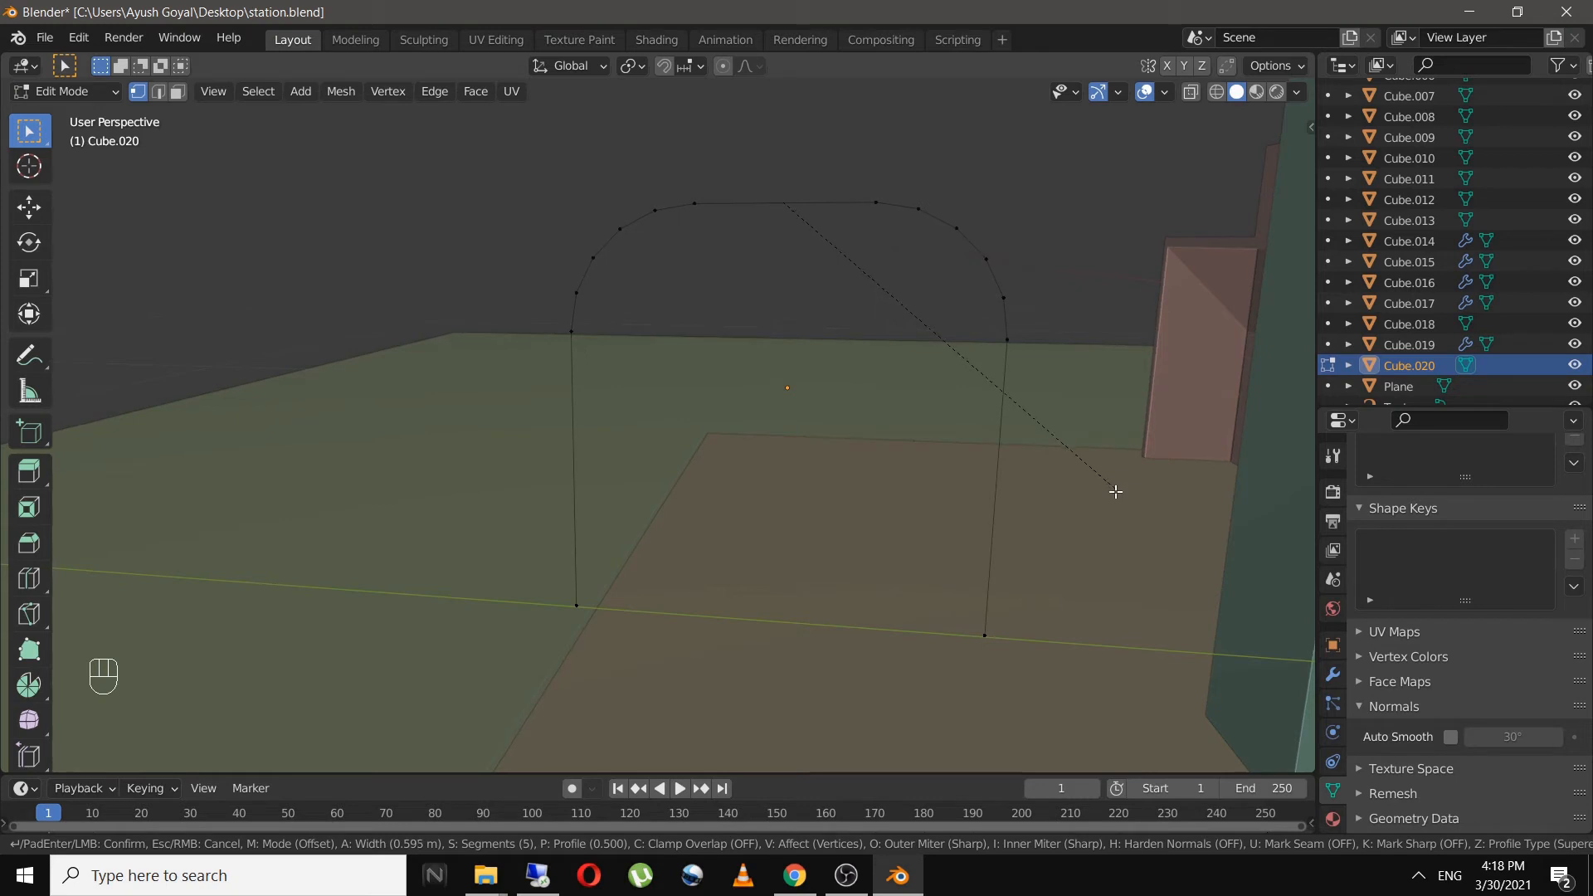
left_click(1115, 496)
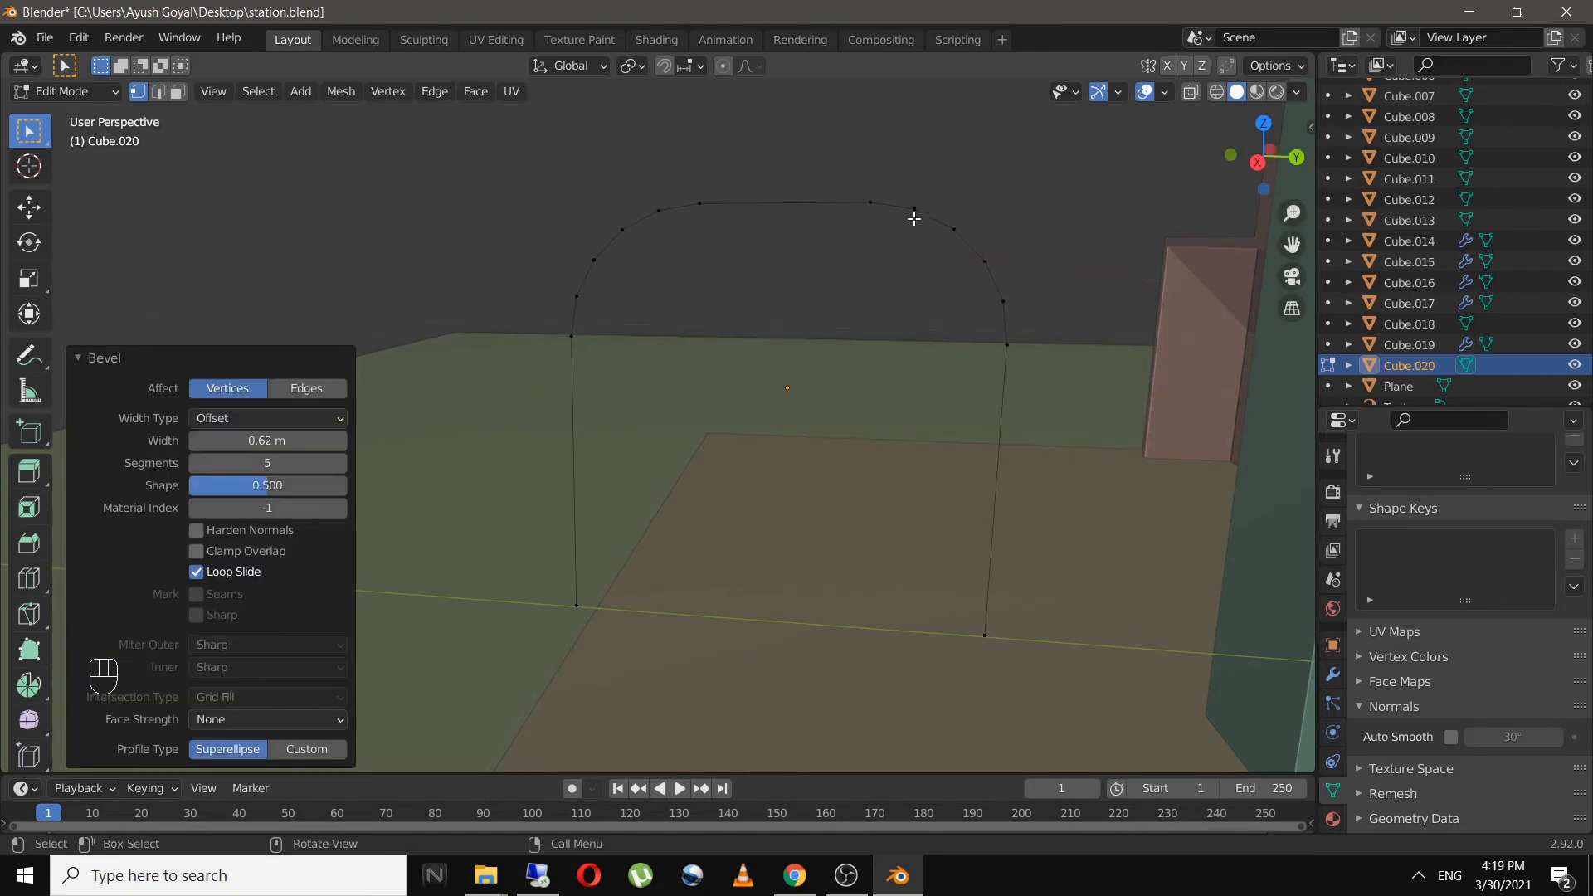
- Convert the rounded frame from a mesh to a curve and bring its geometry bevel settings into view
key("Tab")
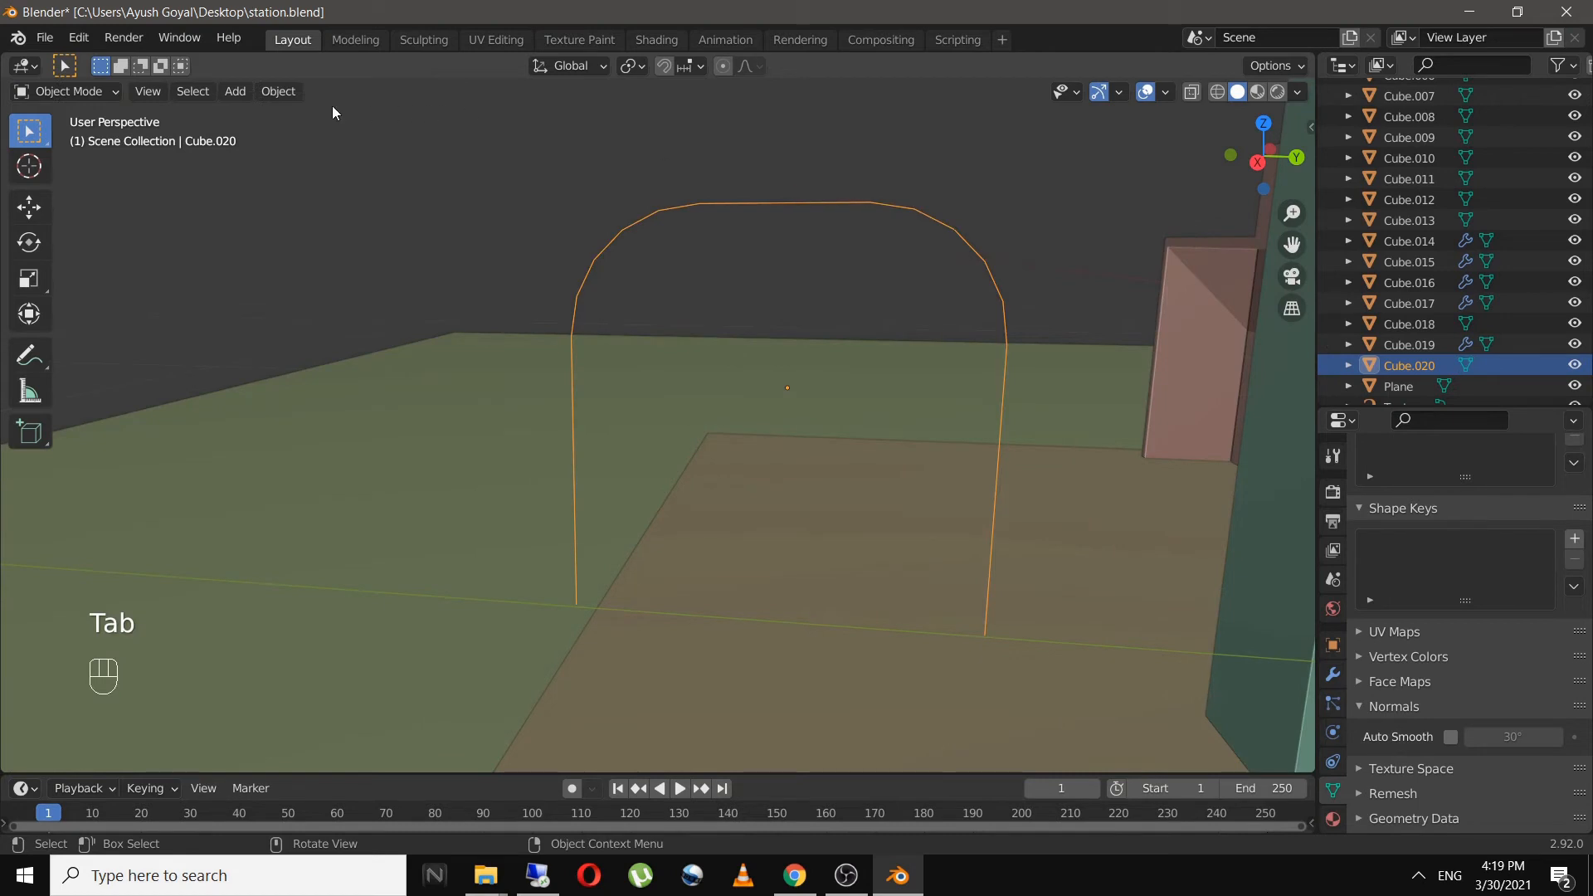
left_click(236, 92)
mouse_move(278, 91)
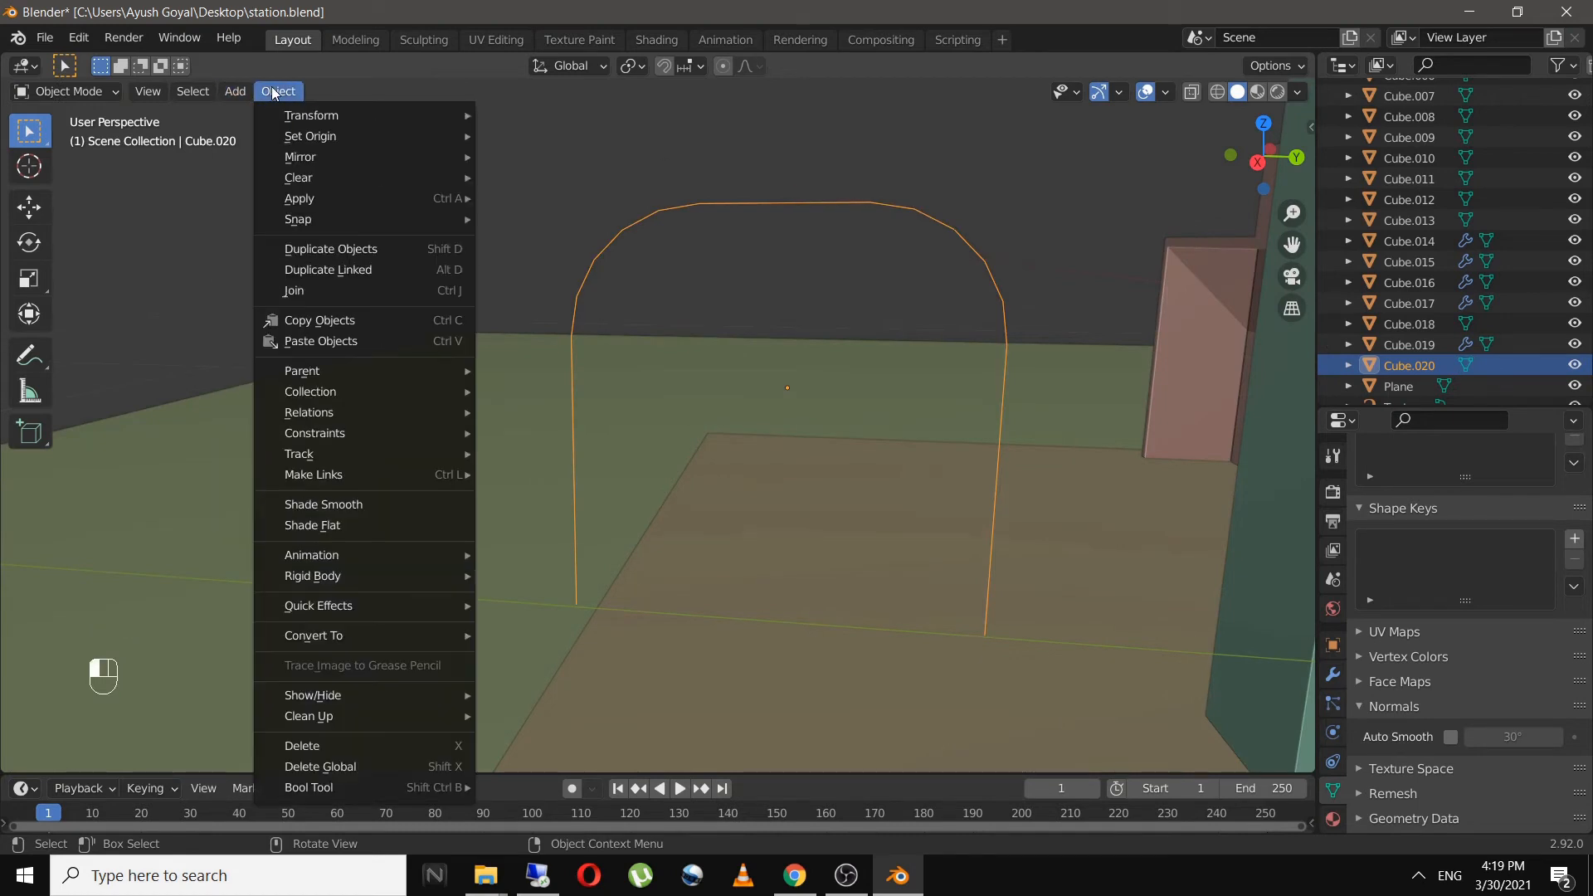
mouse_move(360, 636)
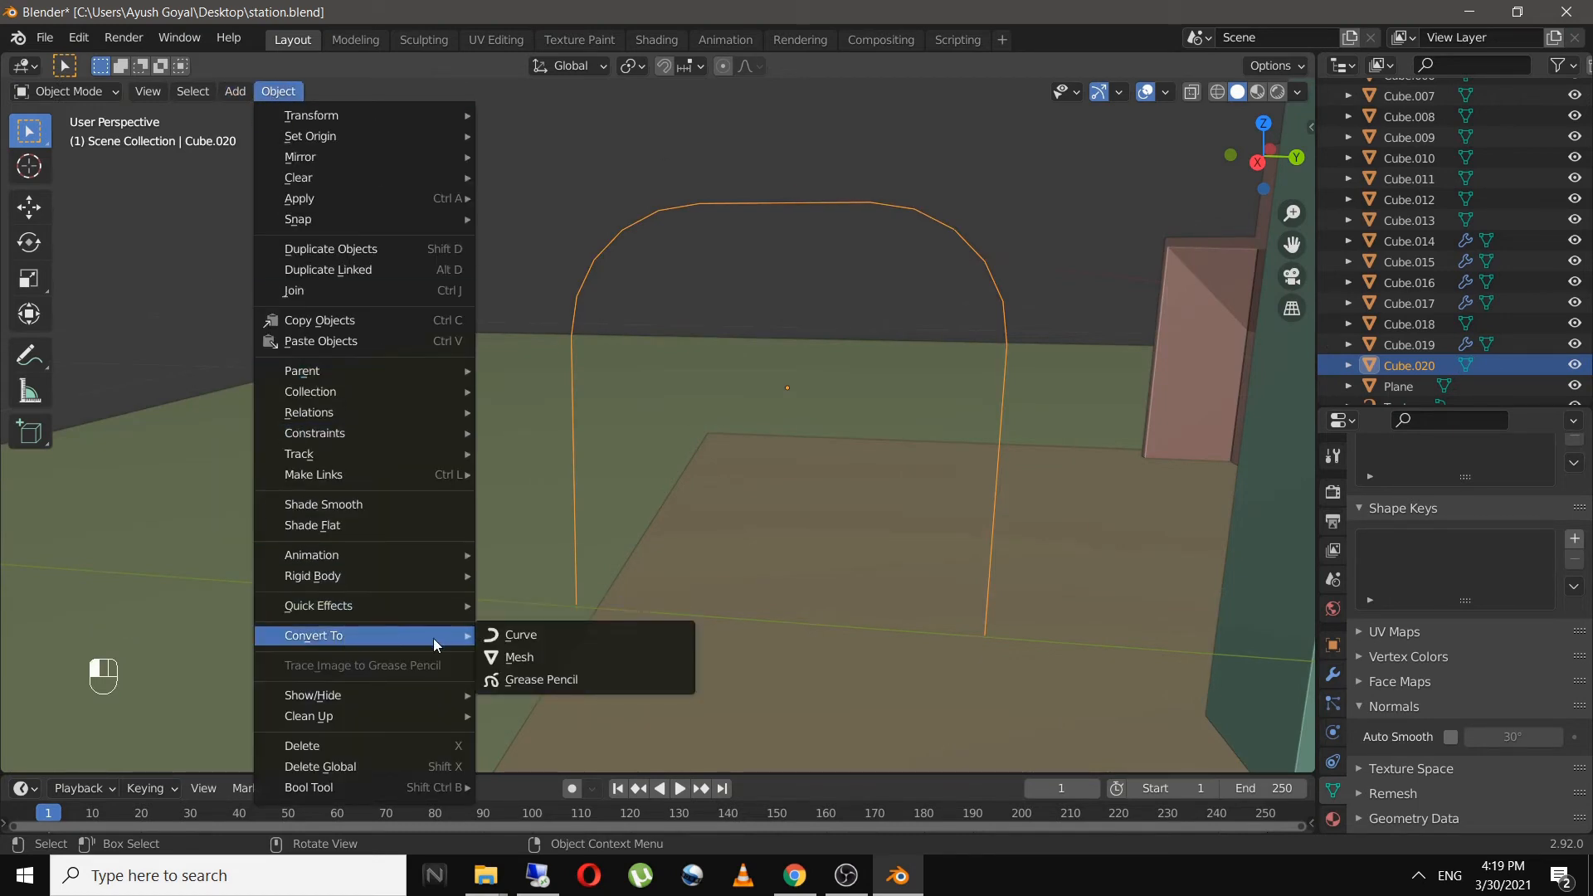
left_click(576, 635)
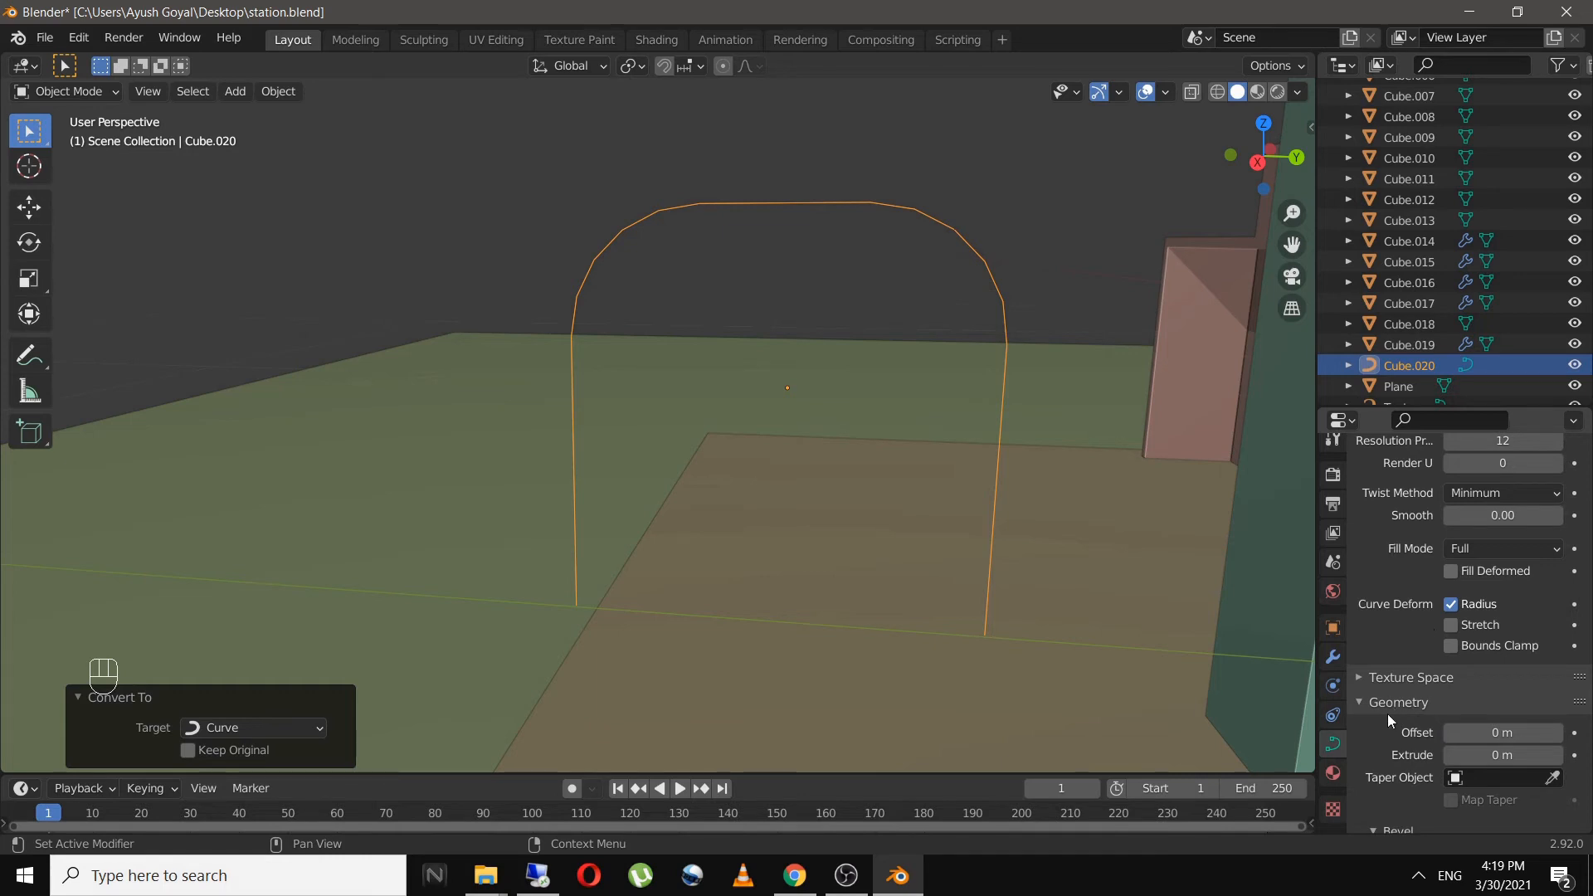
scroll(1388, 714, "down", 4)
scroll(1391, 719, "down", 3)
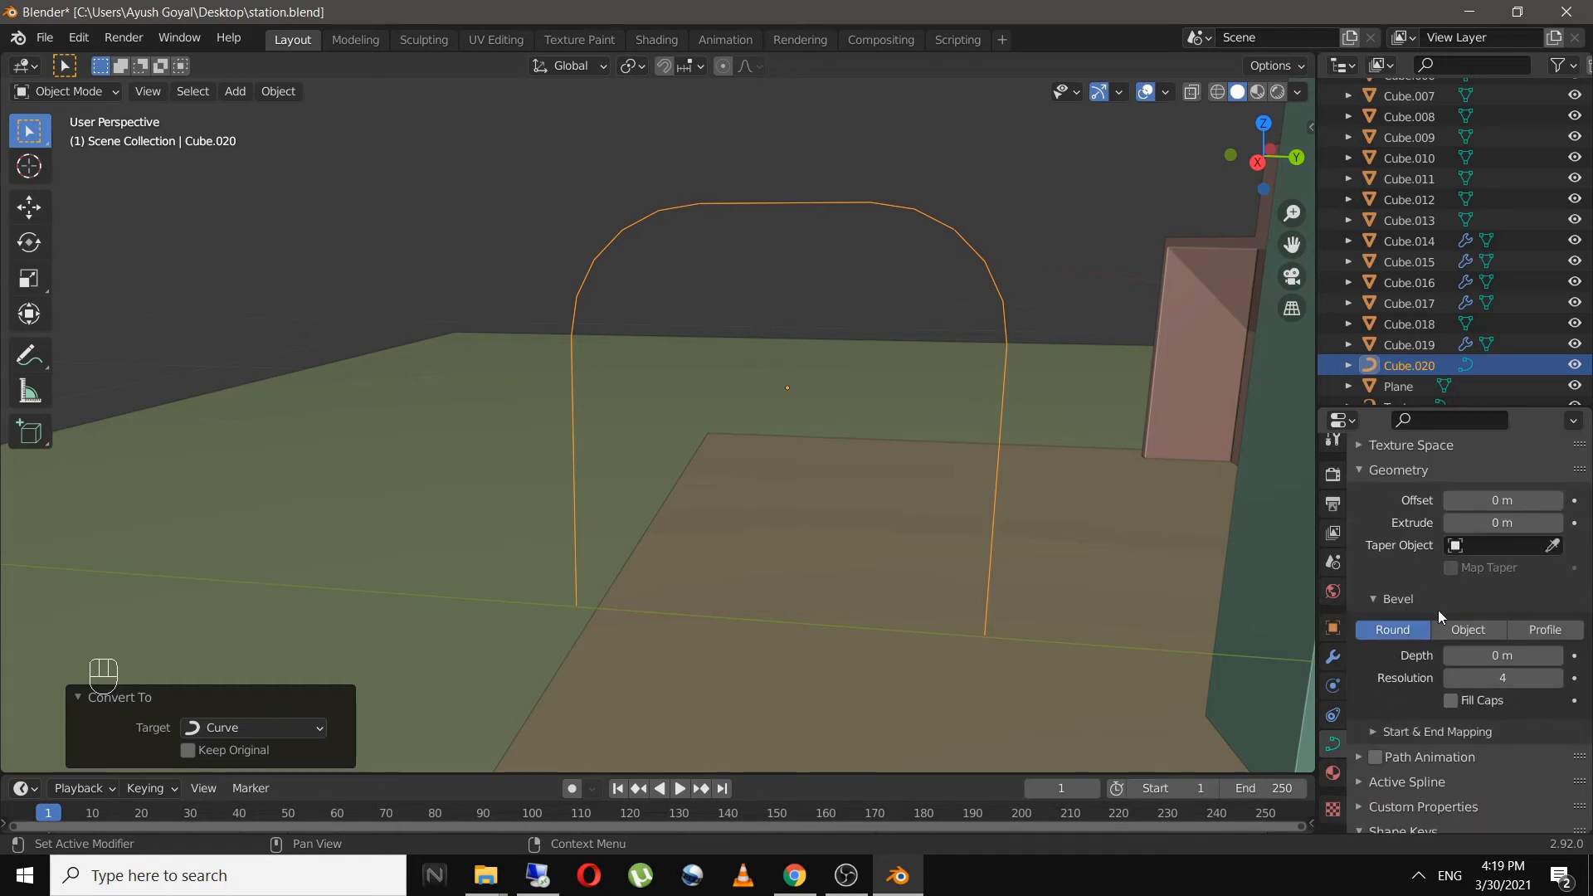
- Thicken the open frame curve into a round tube with a bevel depth of 0.2 m
left_click(1504, 656)
type("0.01")
key("Return")
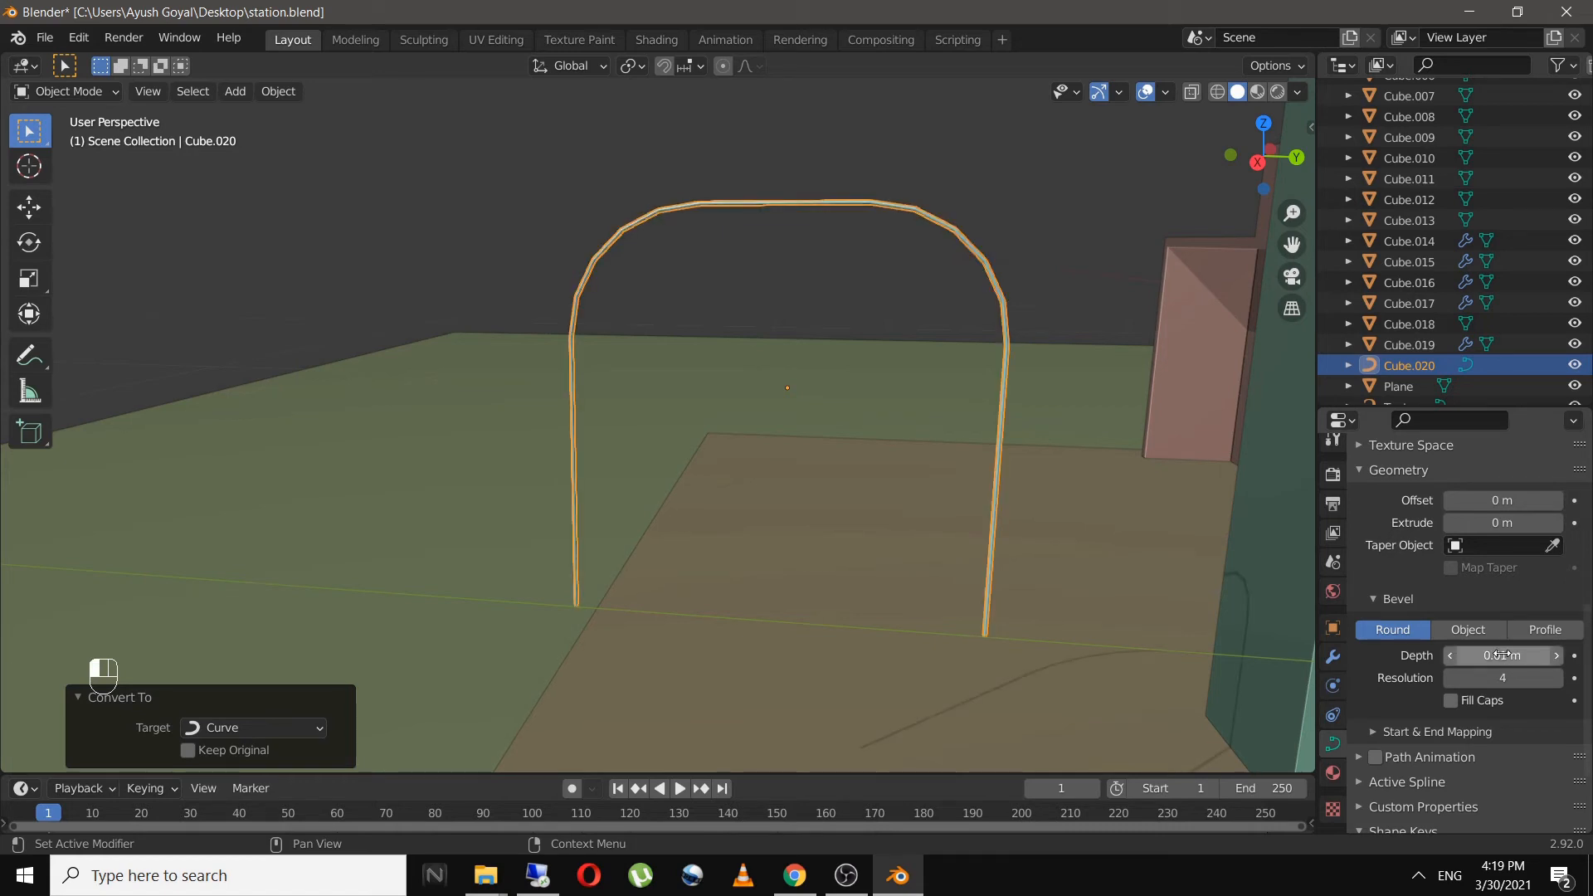
left_click(1559, 657)
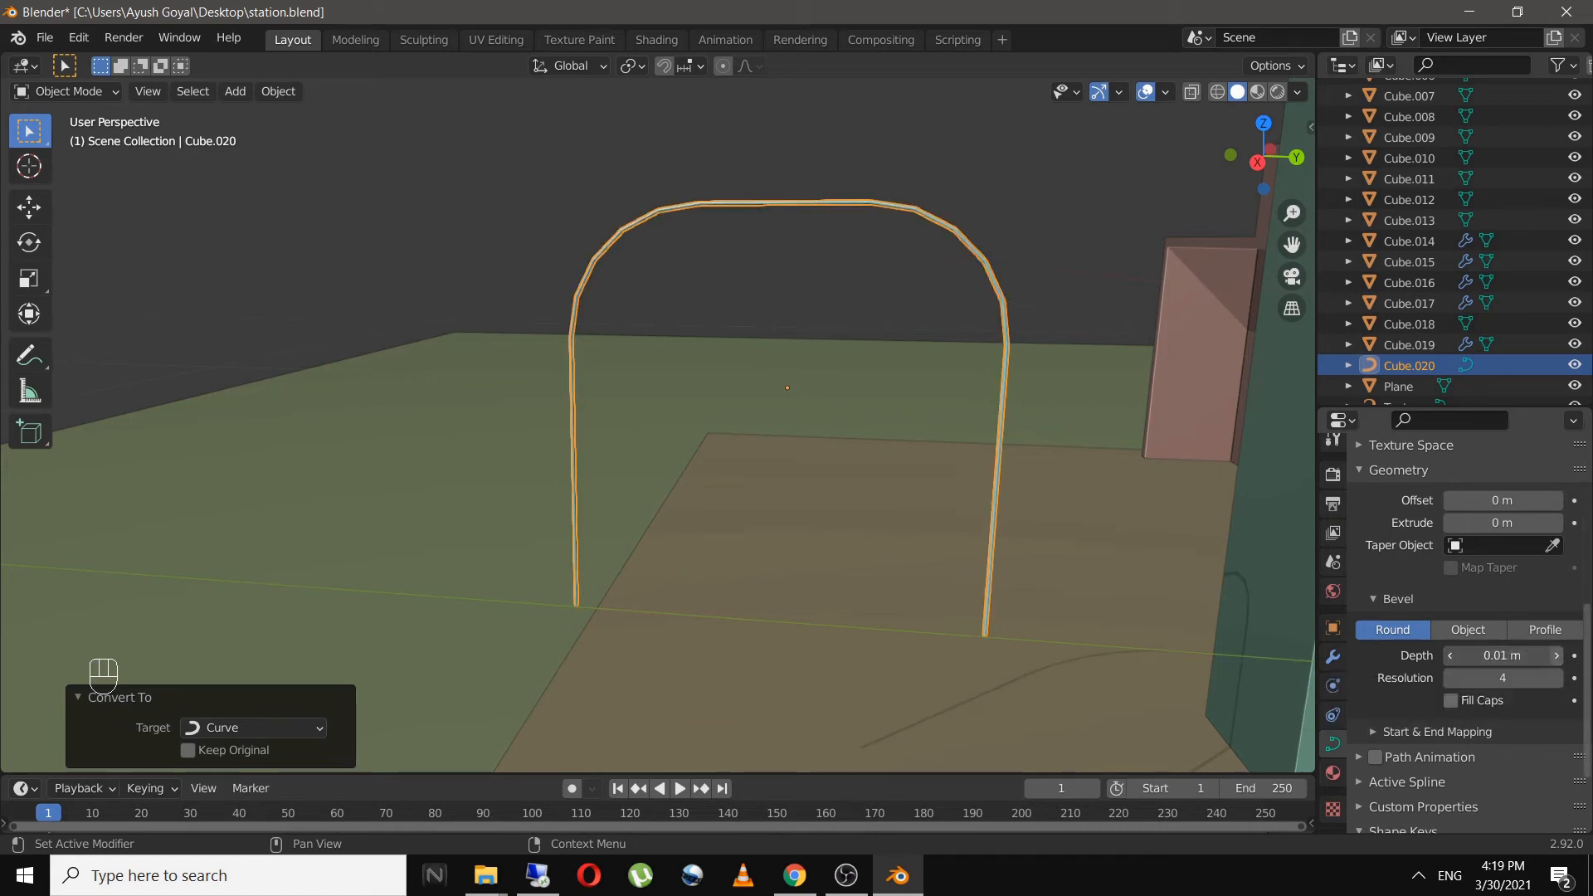
left_click(1558, 656)
left_click(1559, 656)
left_click(1559, 657)
left_click(1559, 657)
left_click(1558, 656)
left_click(1558, 656)
left_click(1559, 656)
left_click(1558, 656)
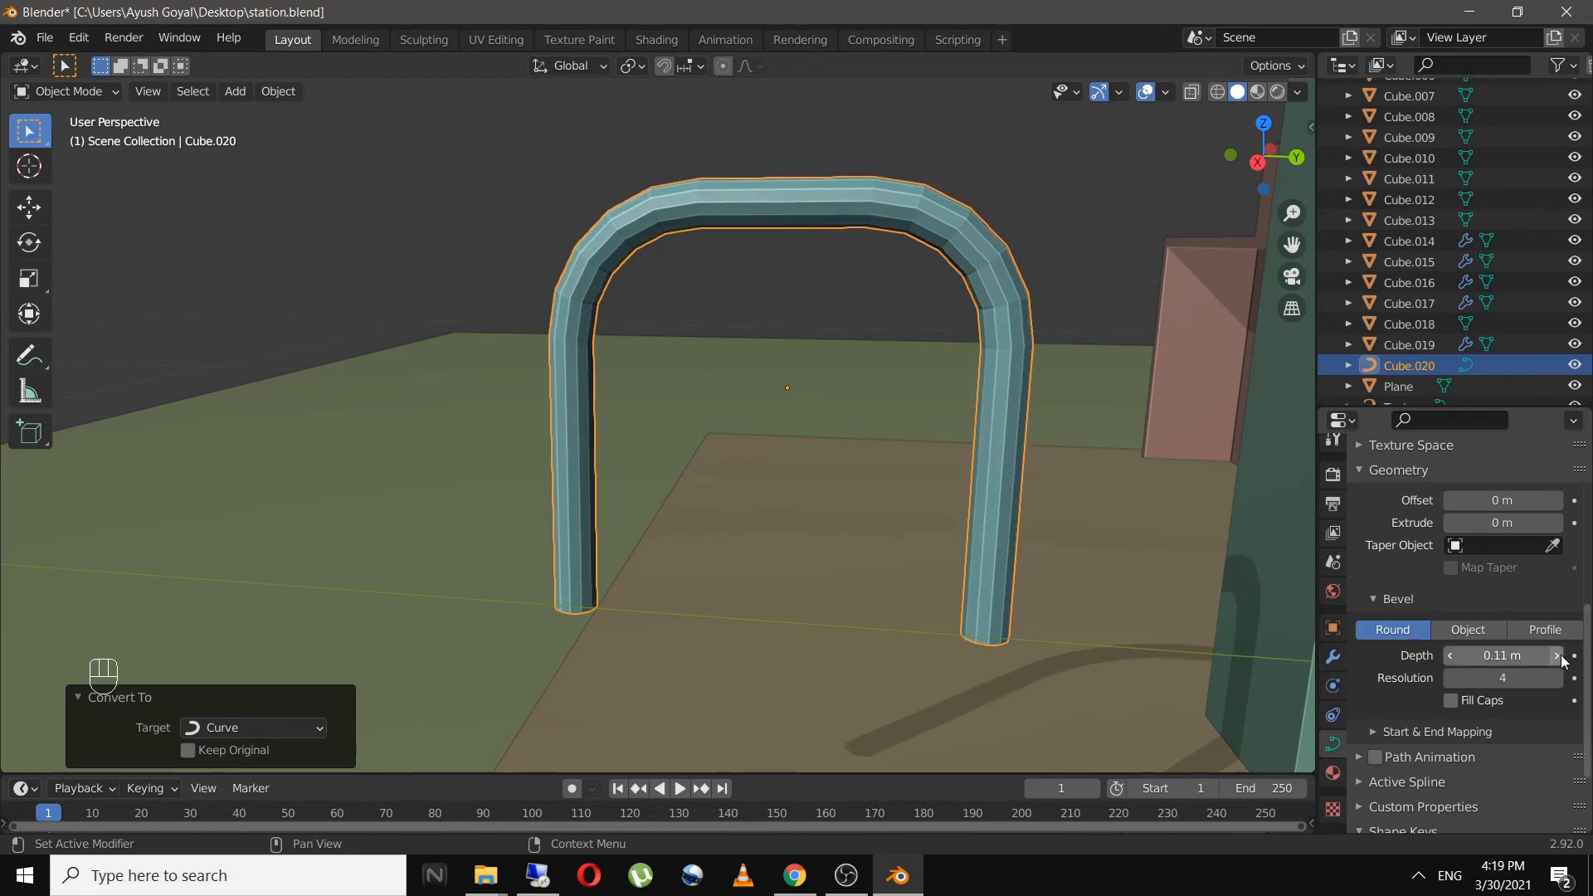
left_click(1559, 657)
left_click(1558, 656)
left_click(1559, 657)
left_click(1558, 656)
left_click(1559, 656)
left_click(1559, 657)
left_click(1559, 657)
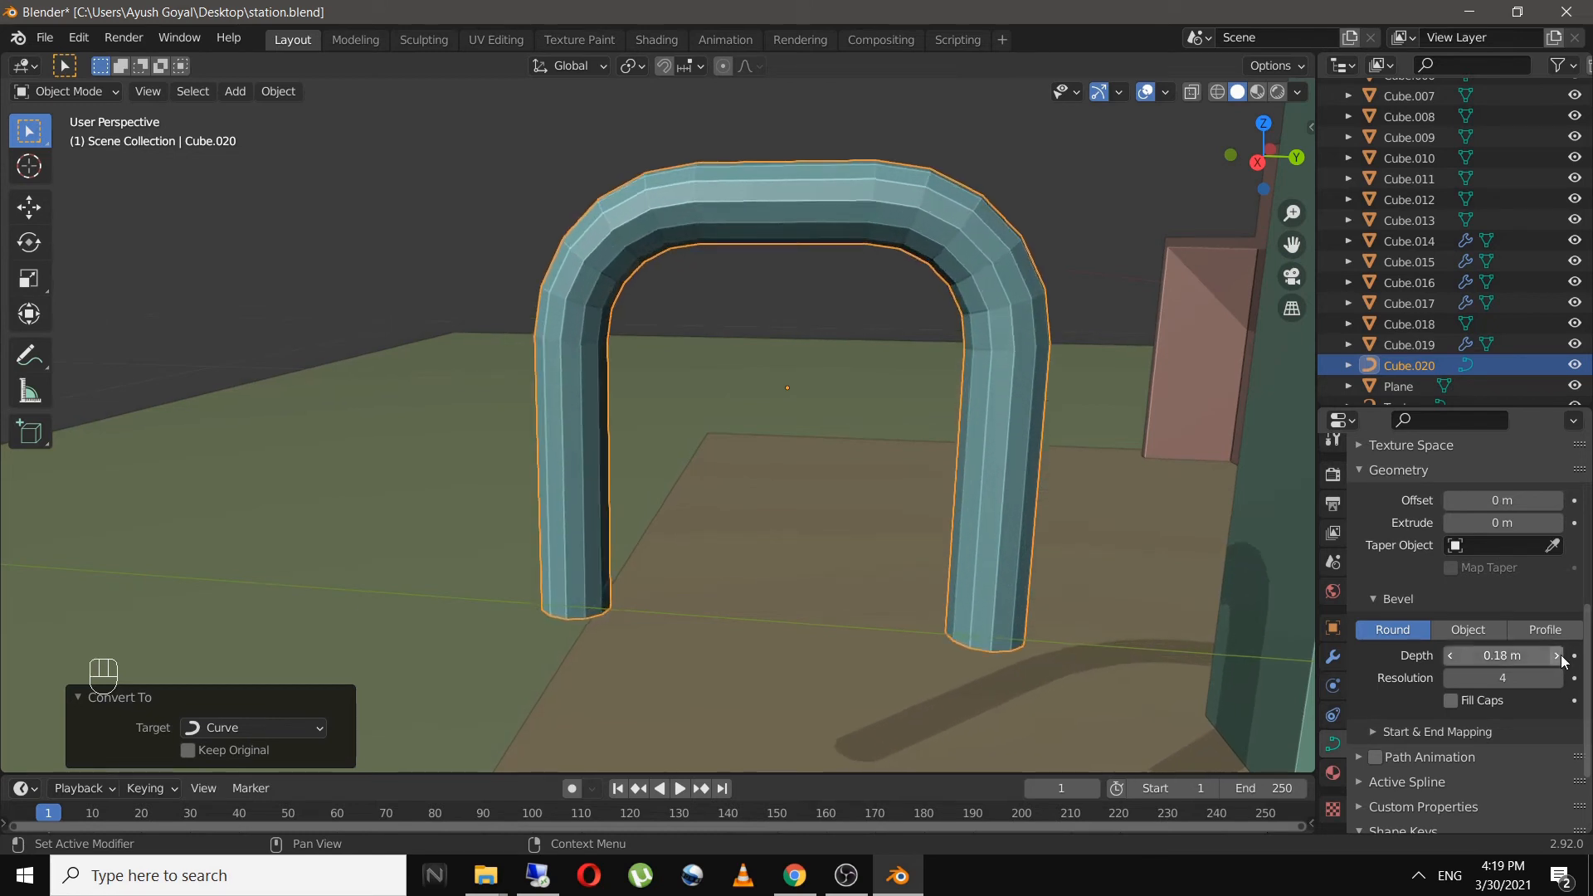
left_click(1559, 656)
left_click(1559, 657)
left_click(1558, 657)
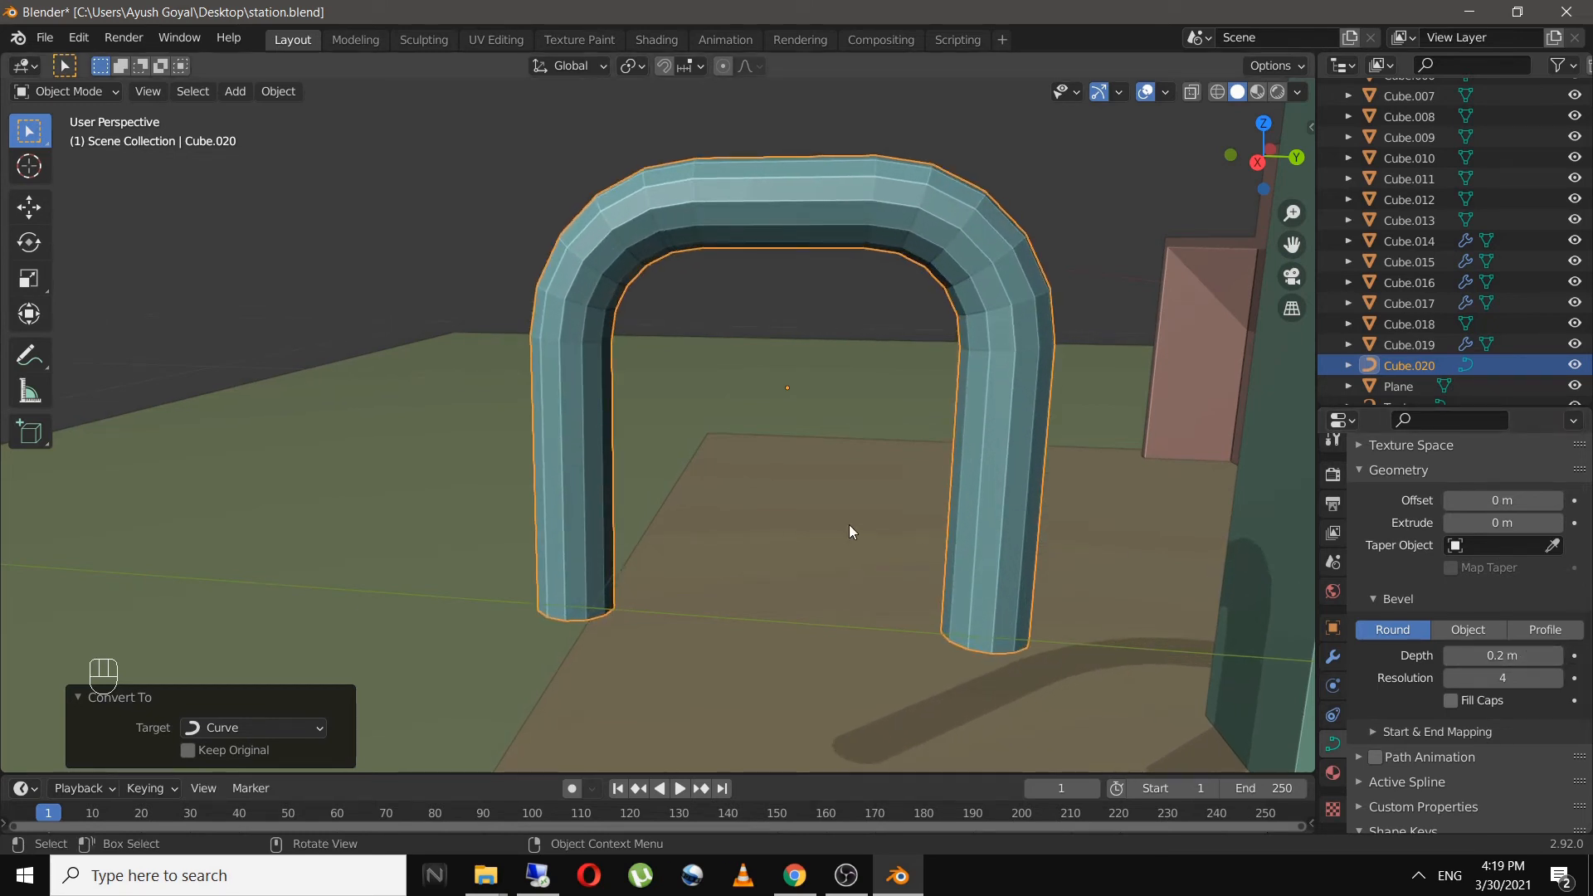
mouse_move(811, 526)
middle_mouse_down()
mouse_move(1145, 534)
mouse_move(814, 525)
middle_mouse_up()
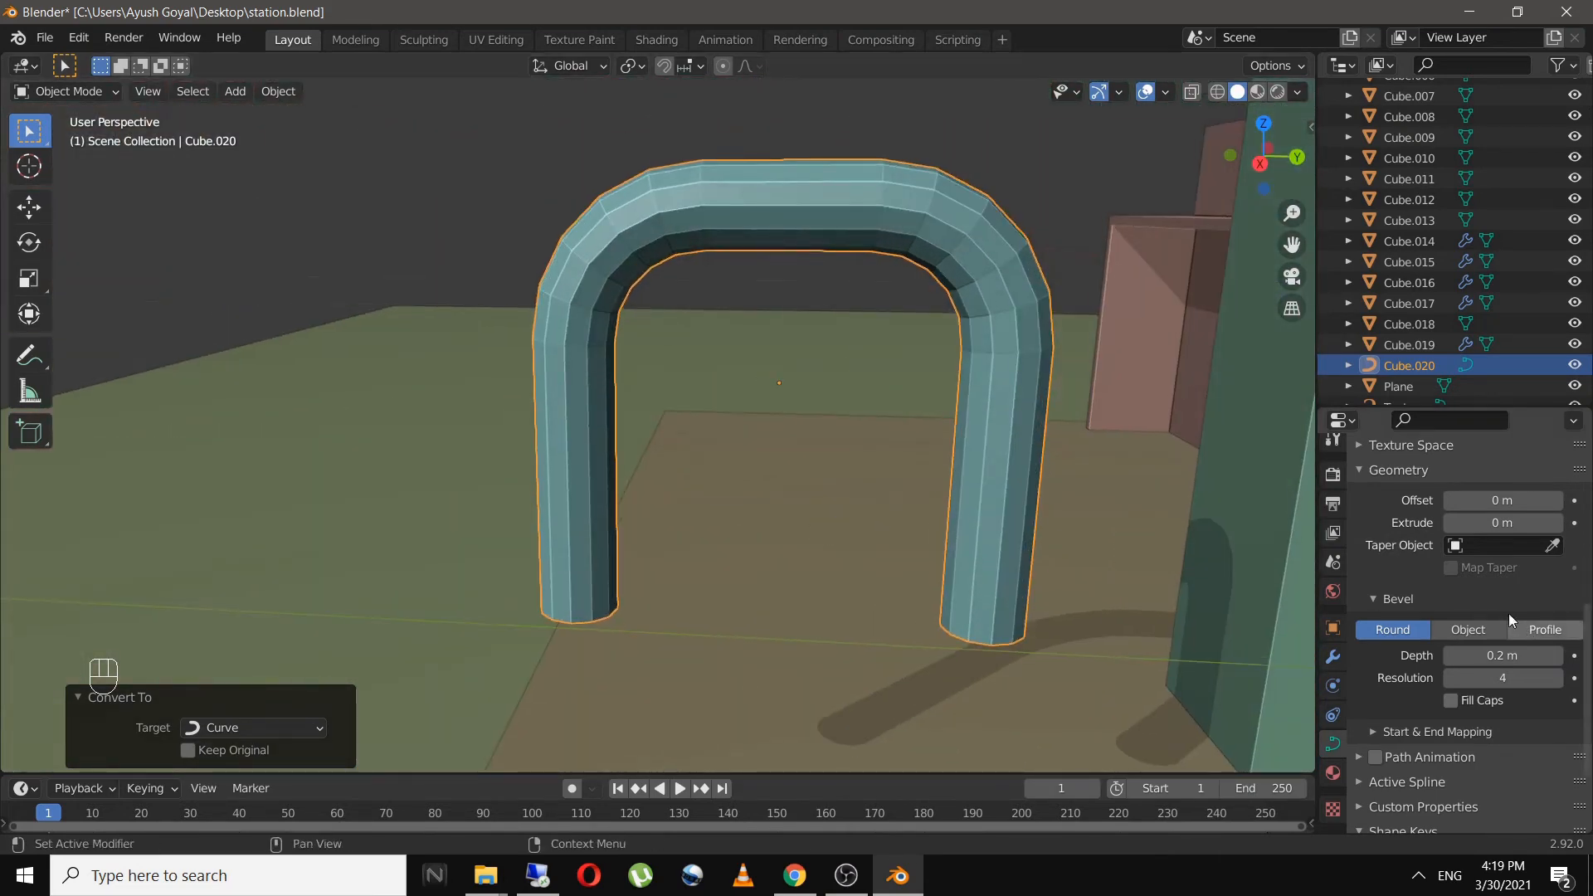
- Set the frame curve's preview resolution to 20
scroll(1509, 615, "up", 8)
scroll(1412, 581, "up", 2)
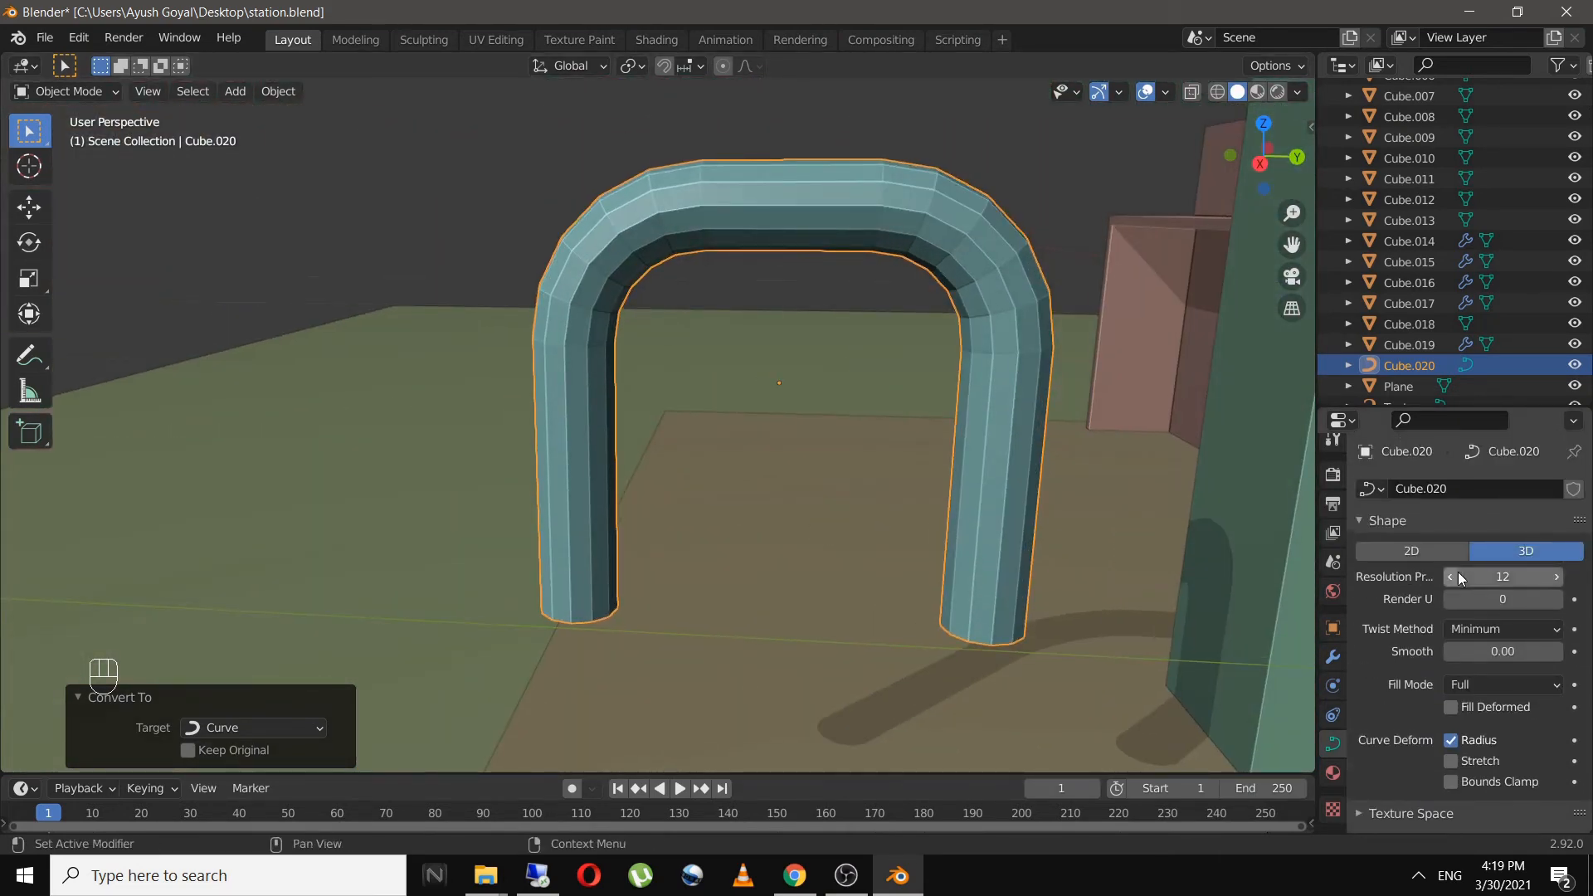
left_click(1512, 576)
type("2")
key("Return")
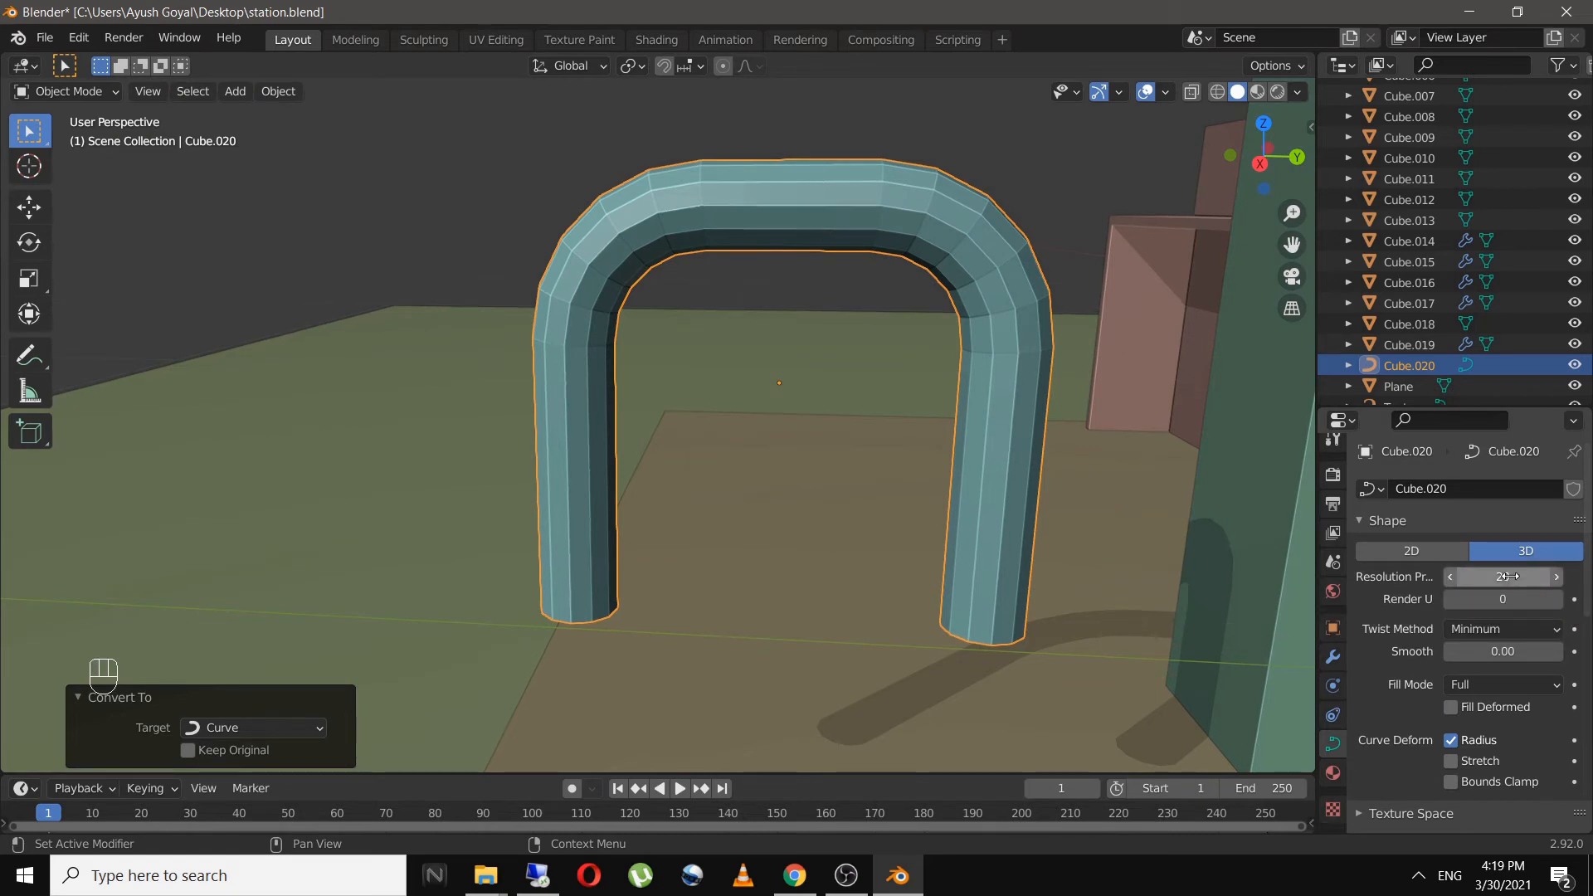
left_click(1508, 576)
type("40")
key("Return")
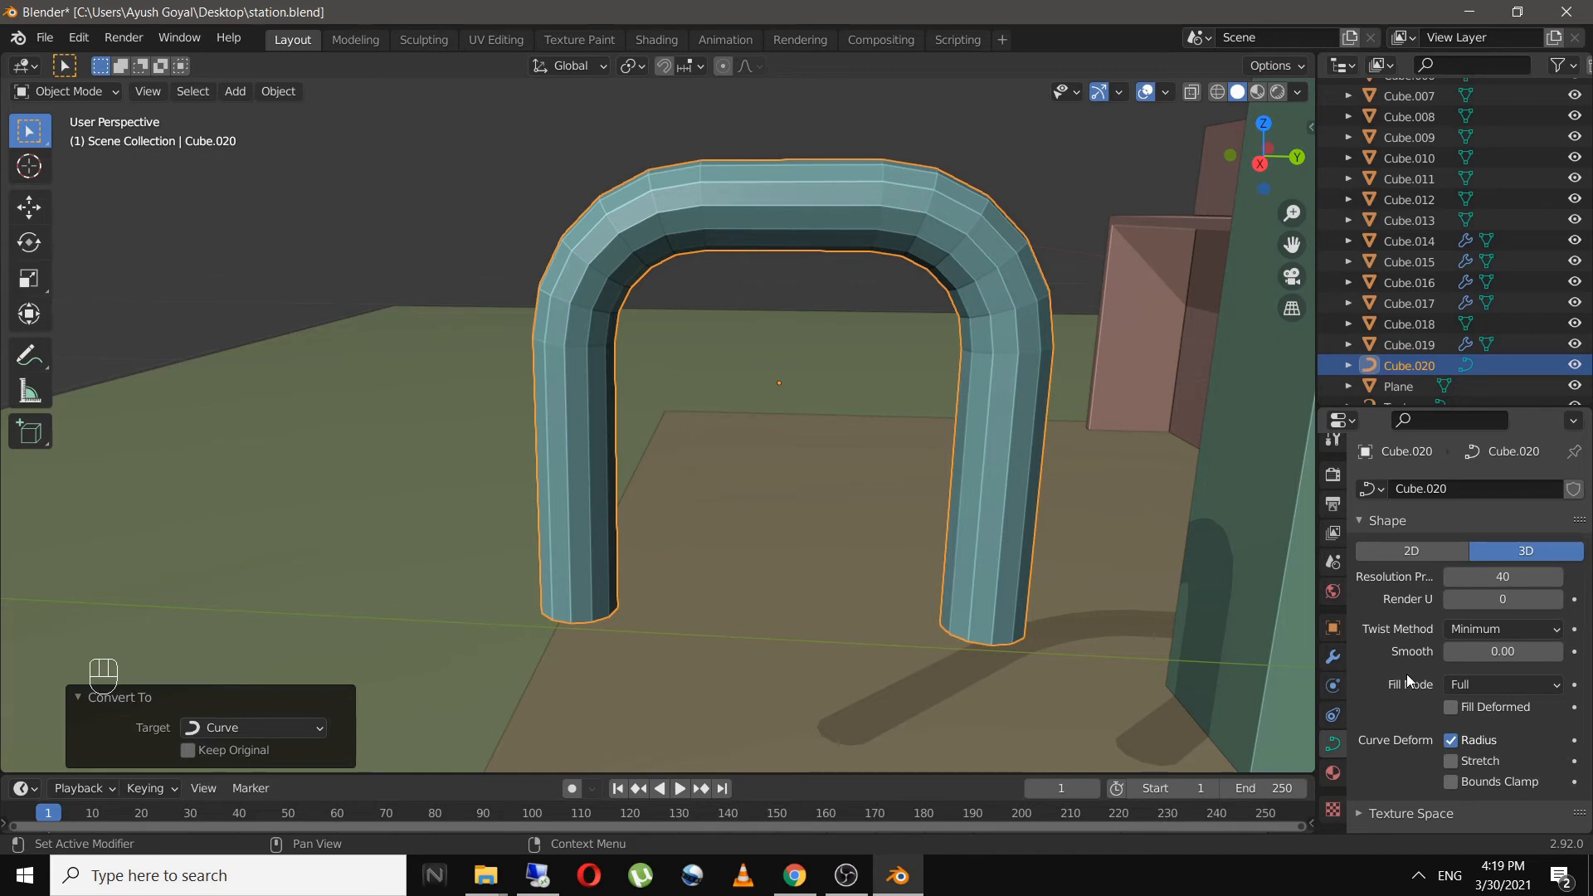
left_click_drag(1509, 576, 1508, 574)
scroll(1456, 695, "down", 2)
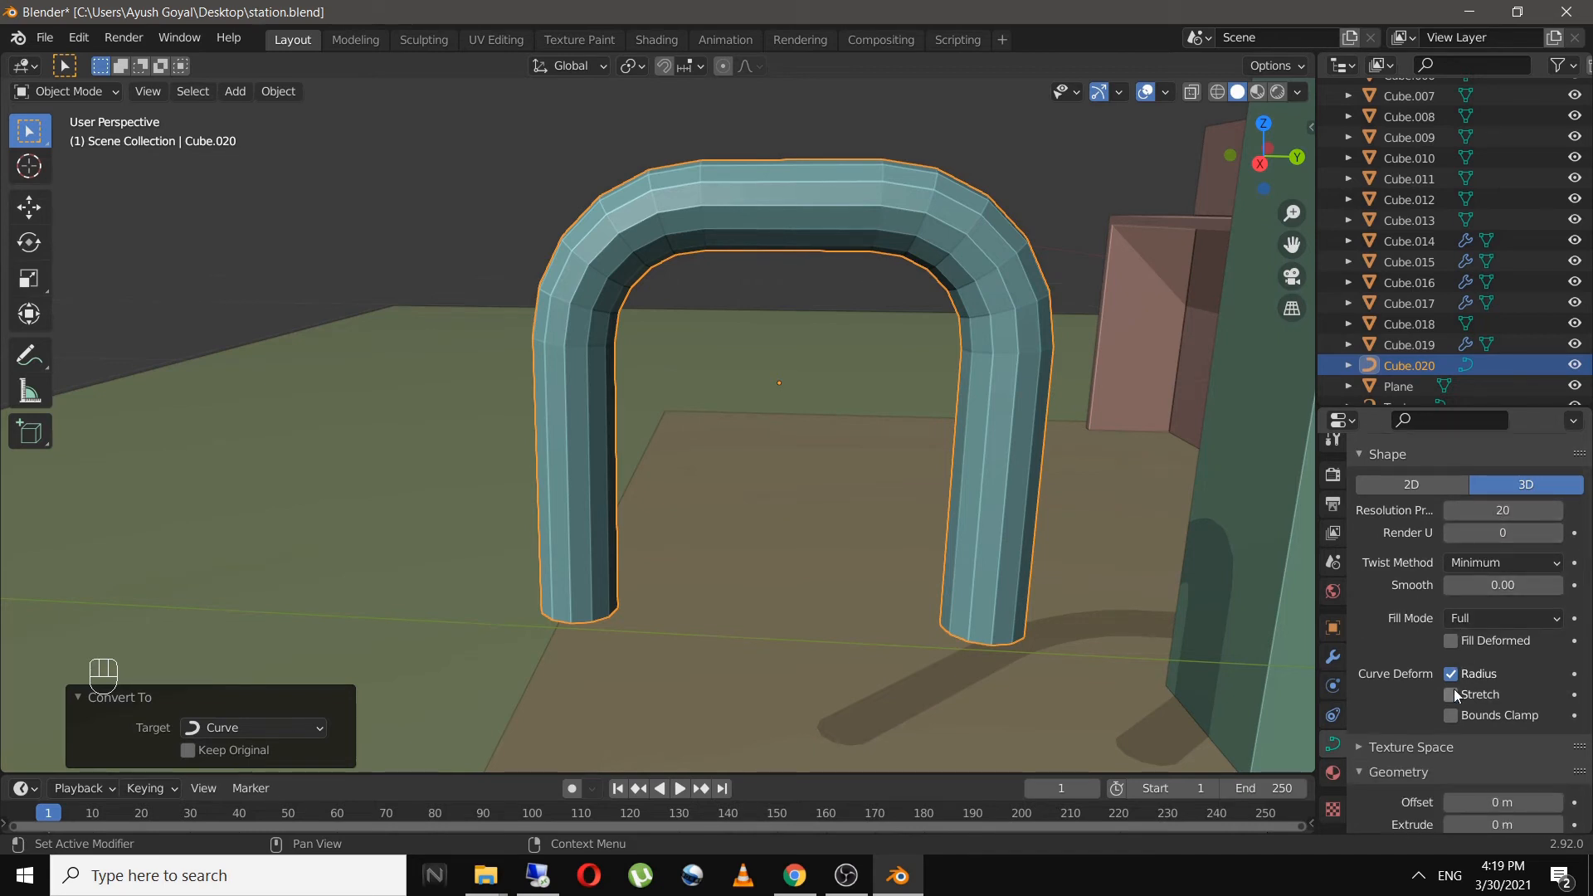
scroll(1456, 695, "down", 3)
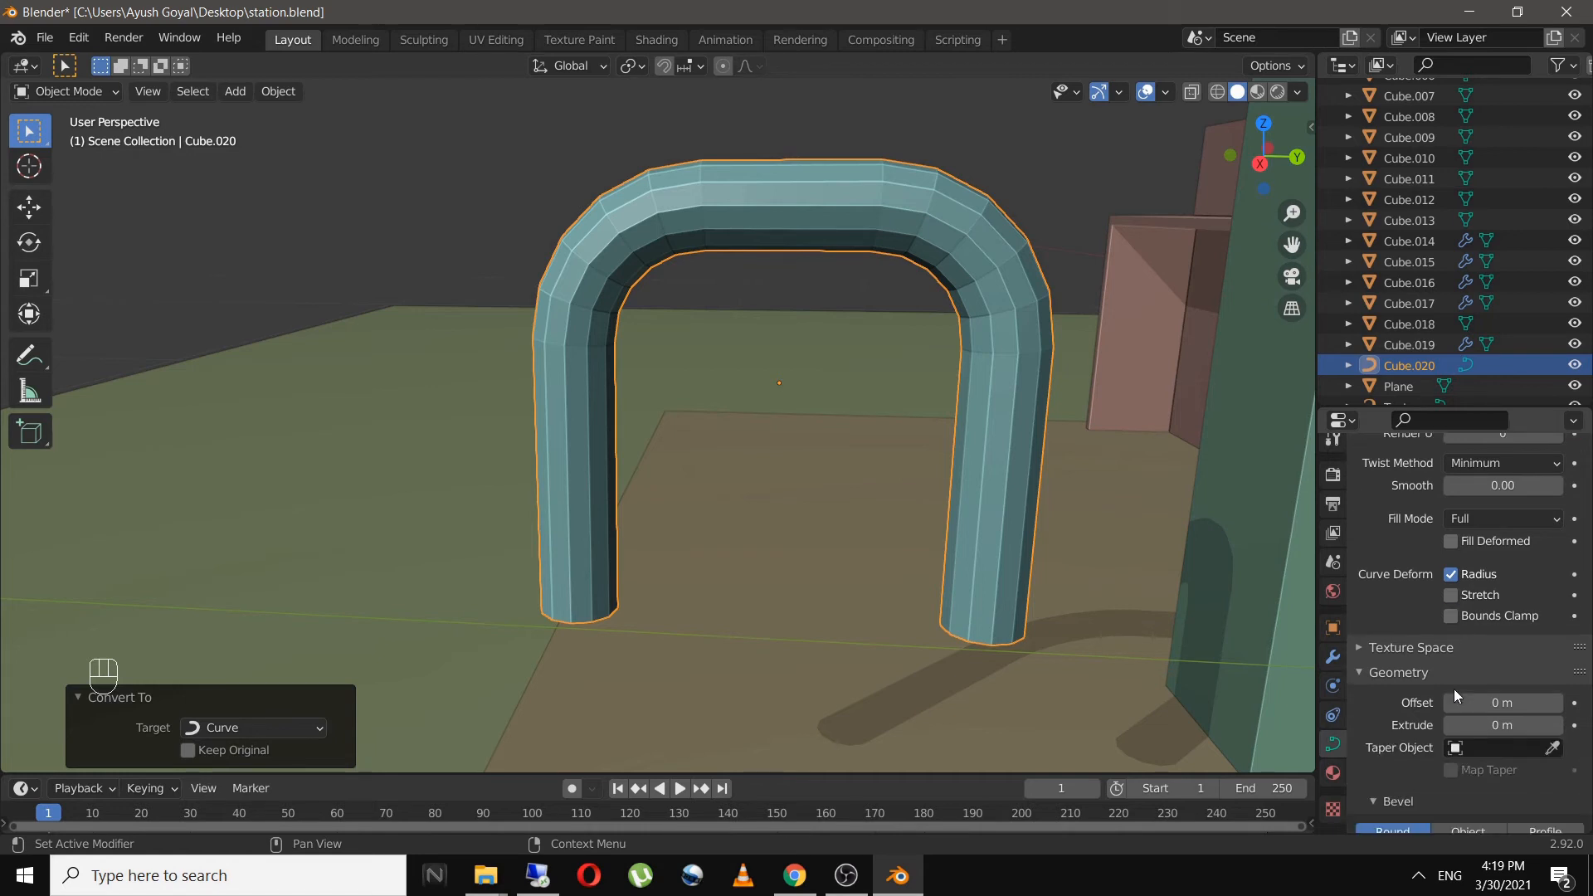
scroll(1454, 695, "down", 4)
scroll(1454, 689, "up", 8)
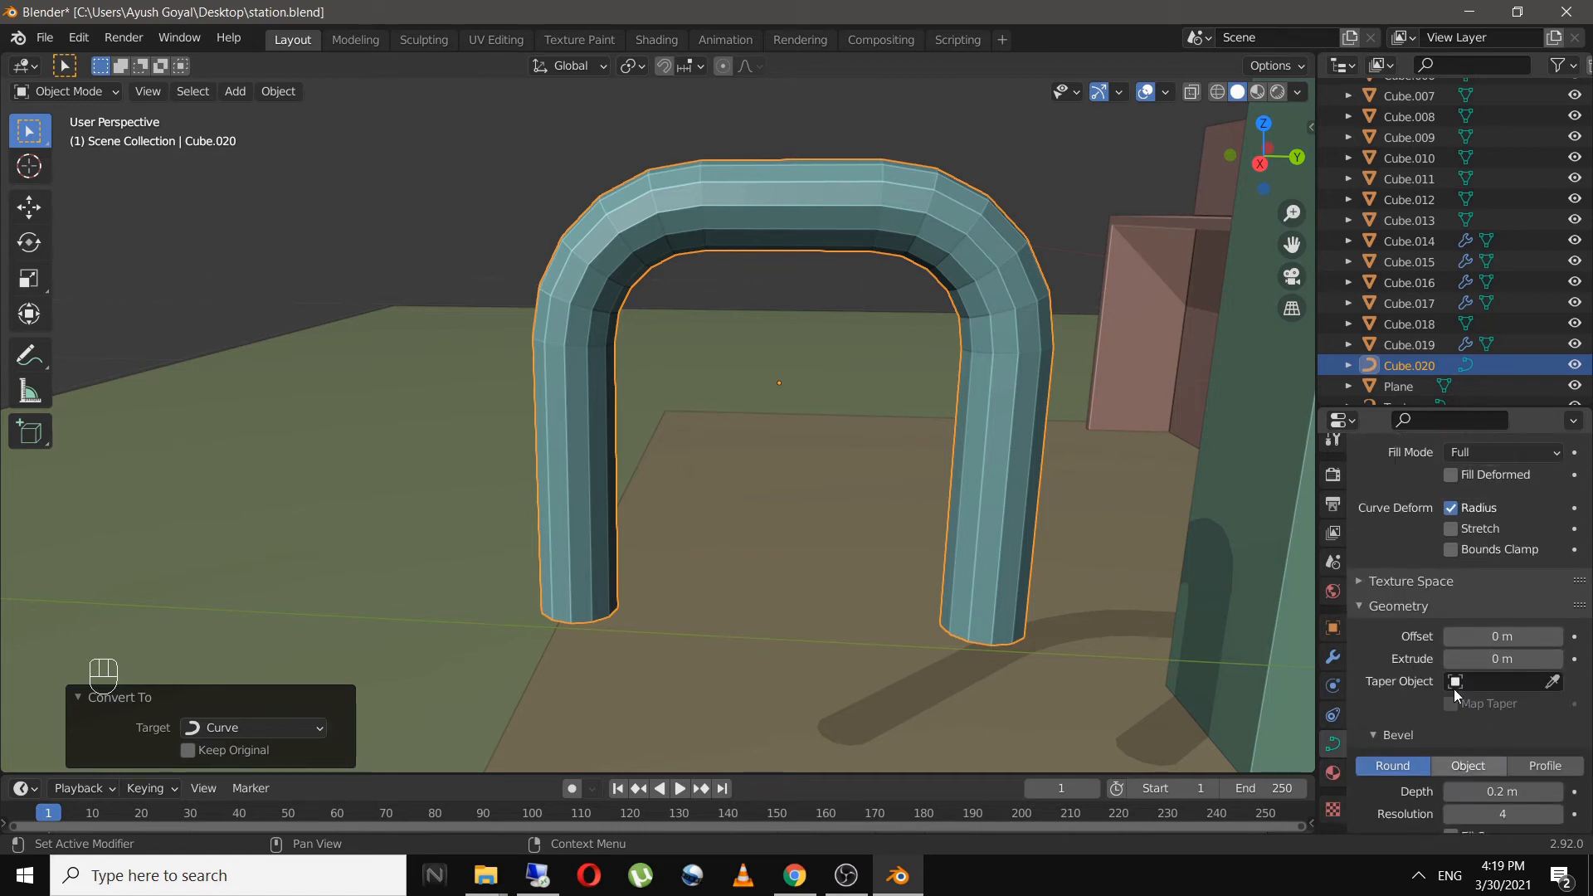
- Apply smooth shading to the tubular frame
right_click(977, 425)
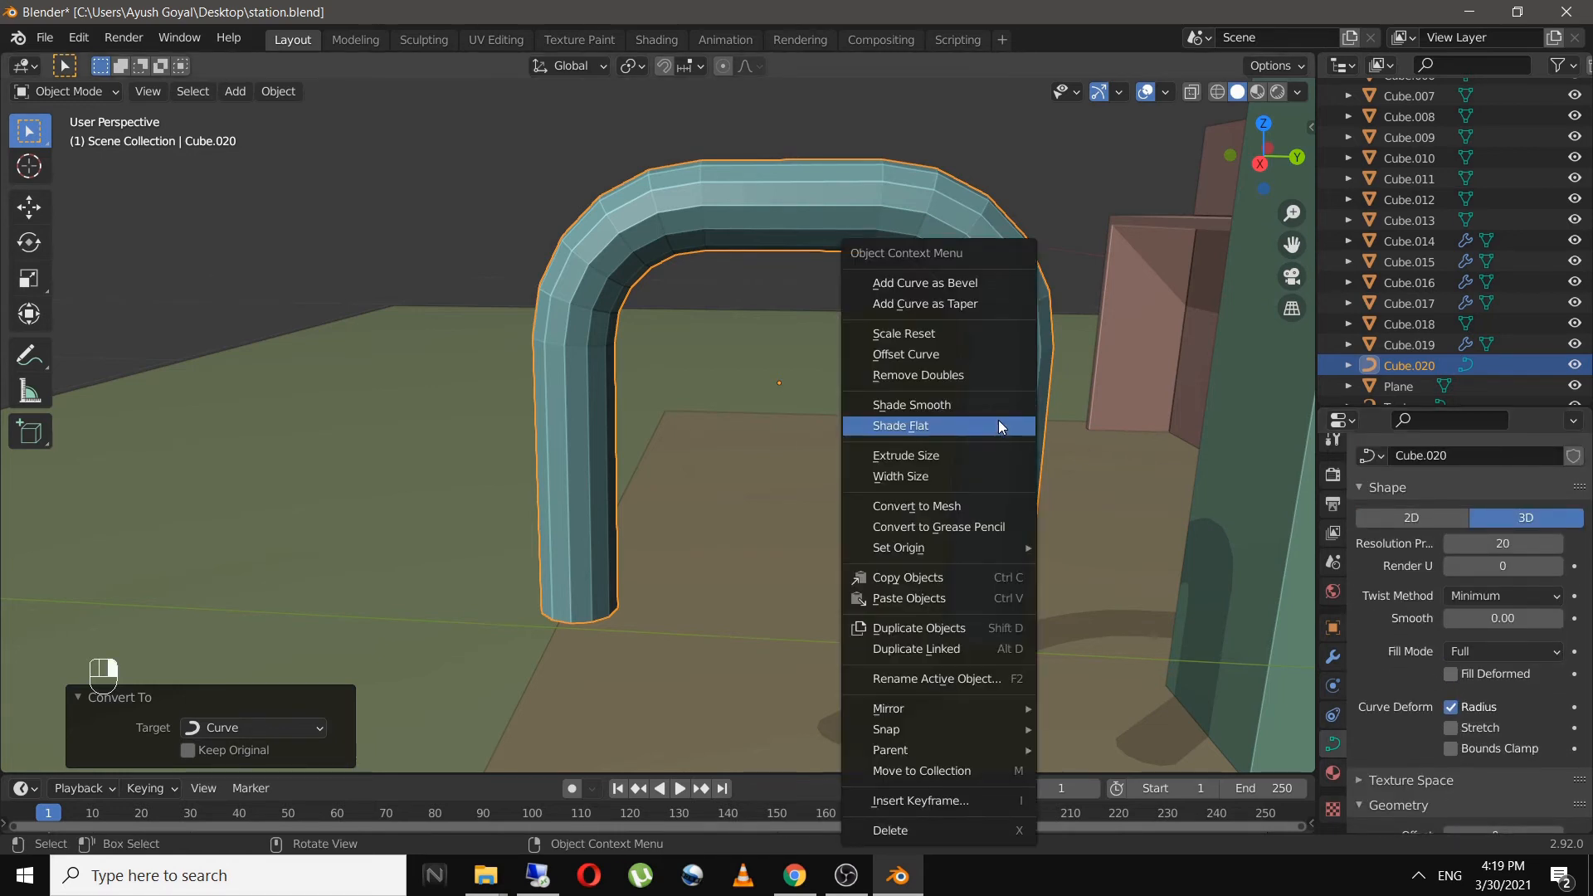
left_click(978, 407)
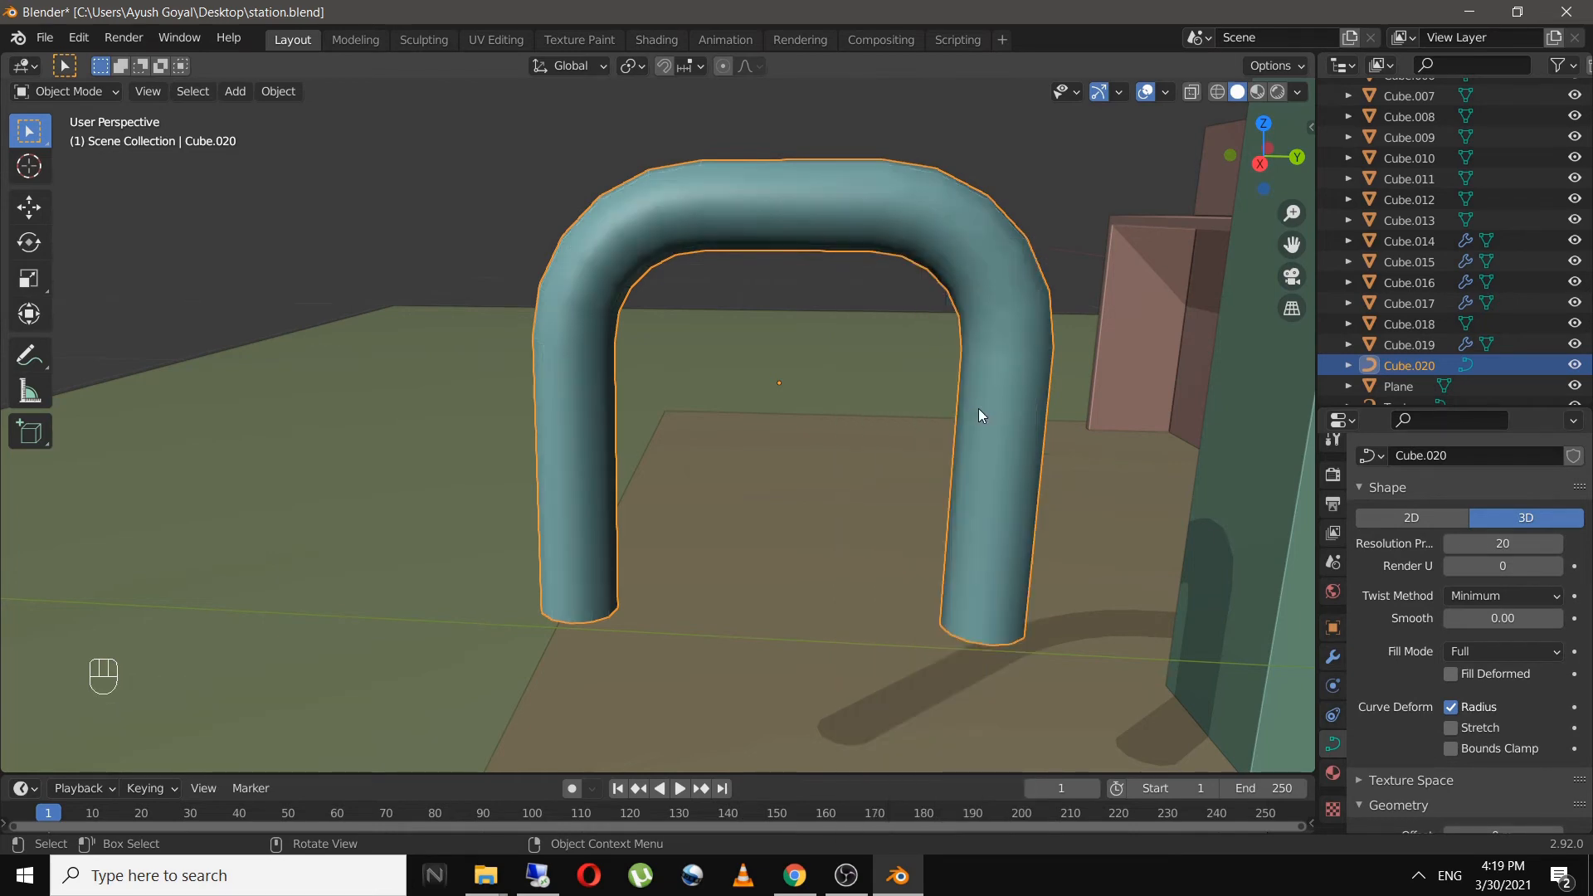
mouse_move(996, 425)
middle_mouse_down()
mouse_move(1147, 425)
mouse_move(78, 445)
mouse_move(1221, 448)
mouse_move(977, 427)
middle_mouse_up()
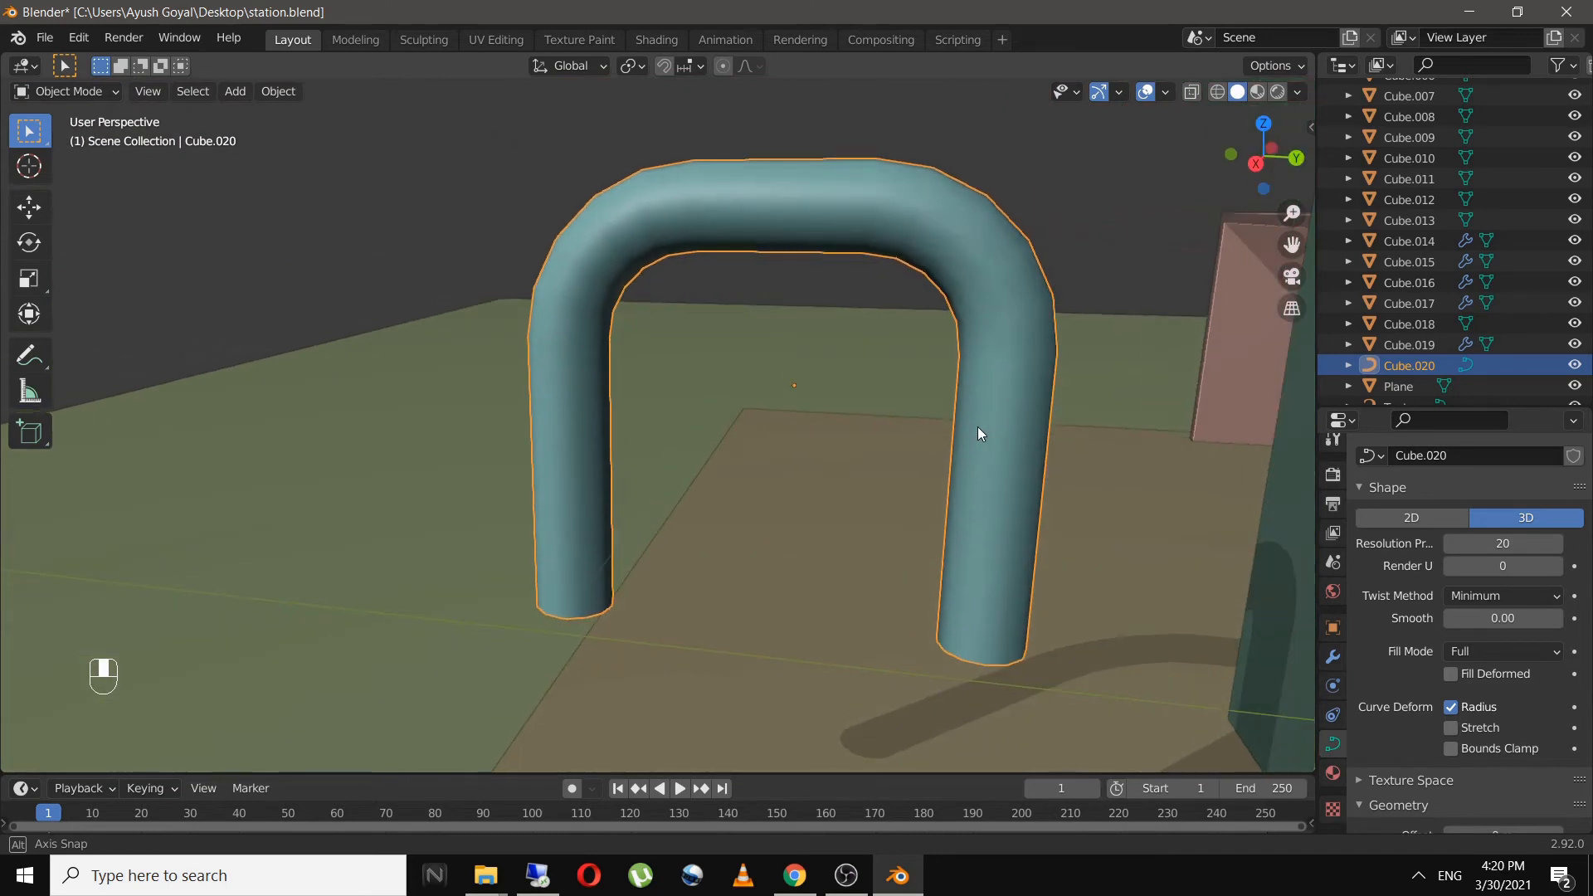
- Convert the tubular frame from a curve to a mesh
right_click(988, 430)
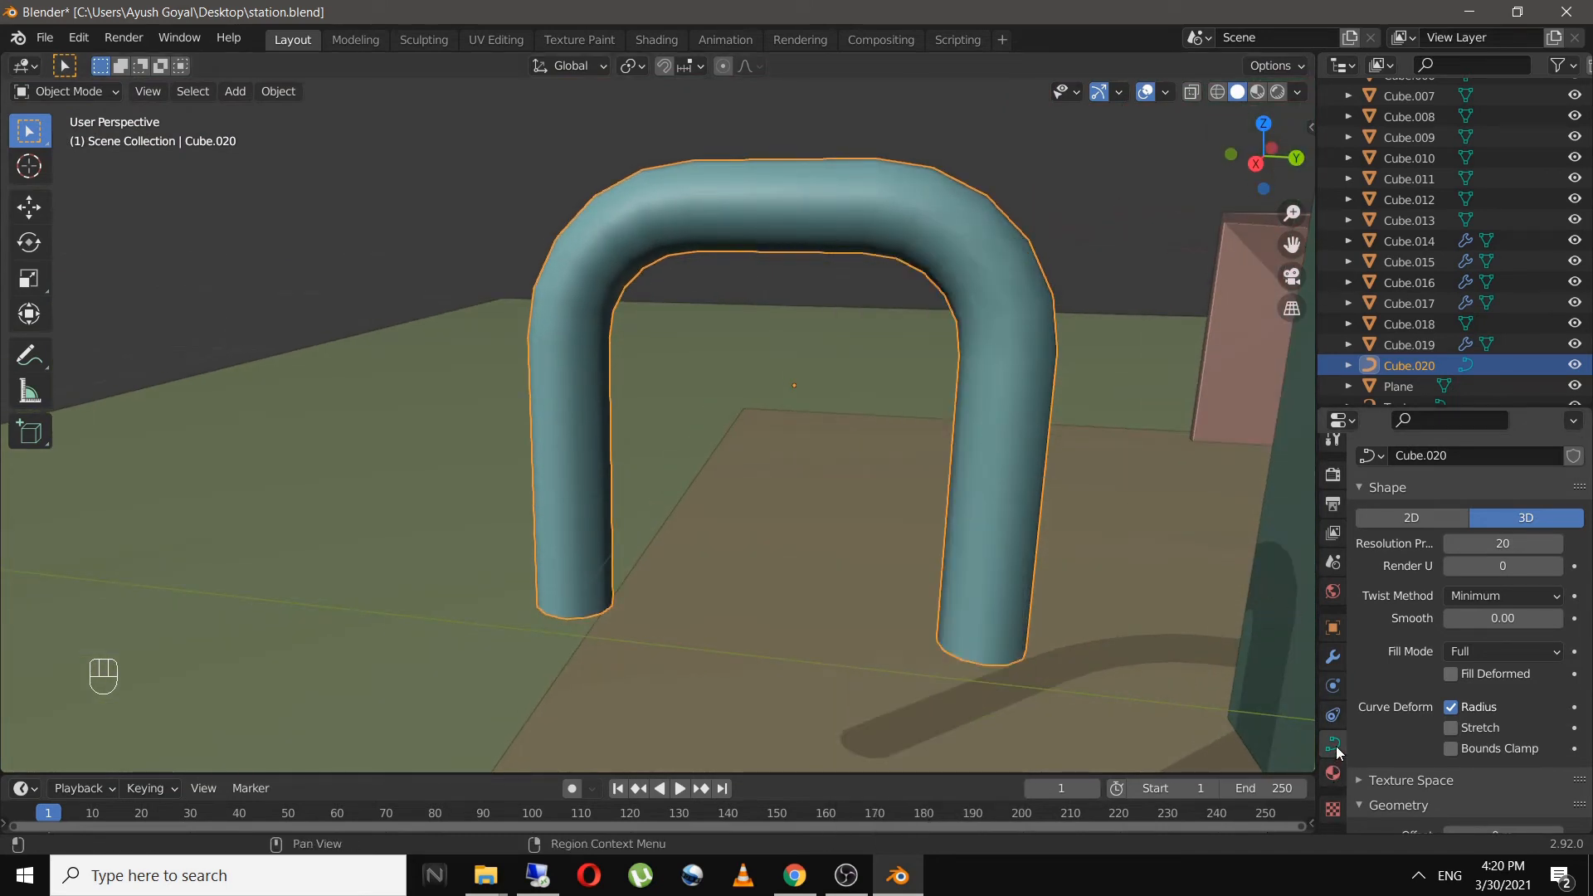
left_click(975, 497)
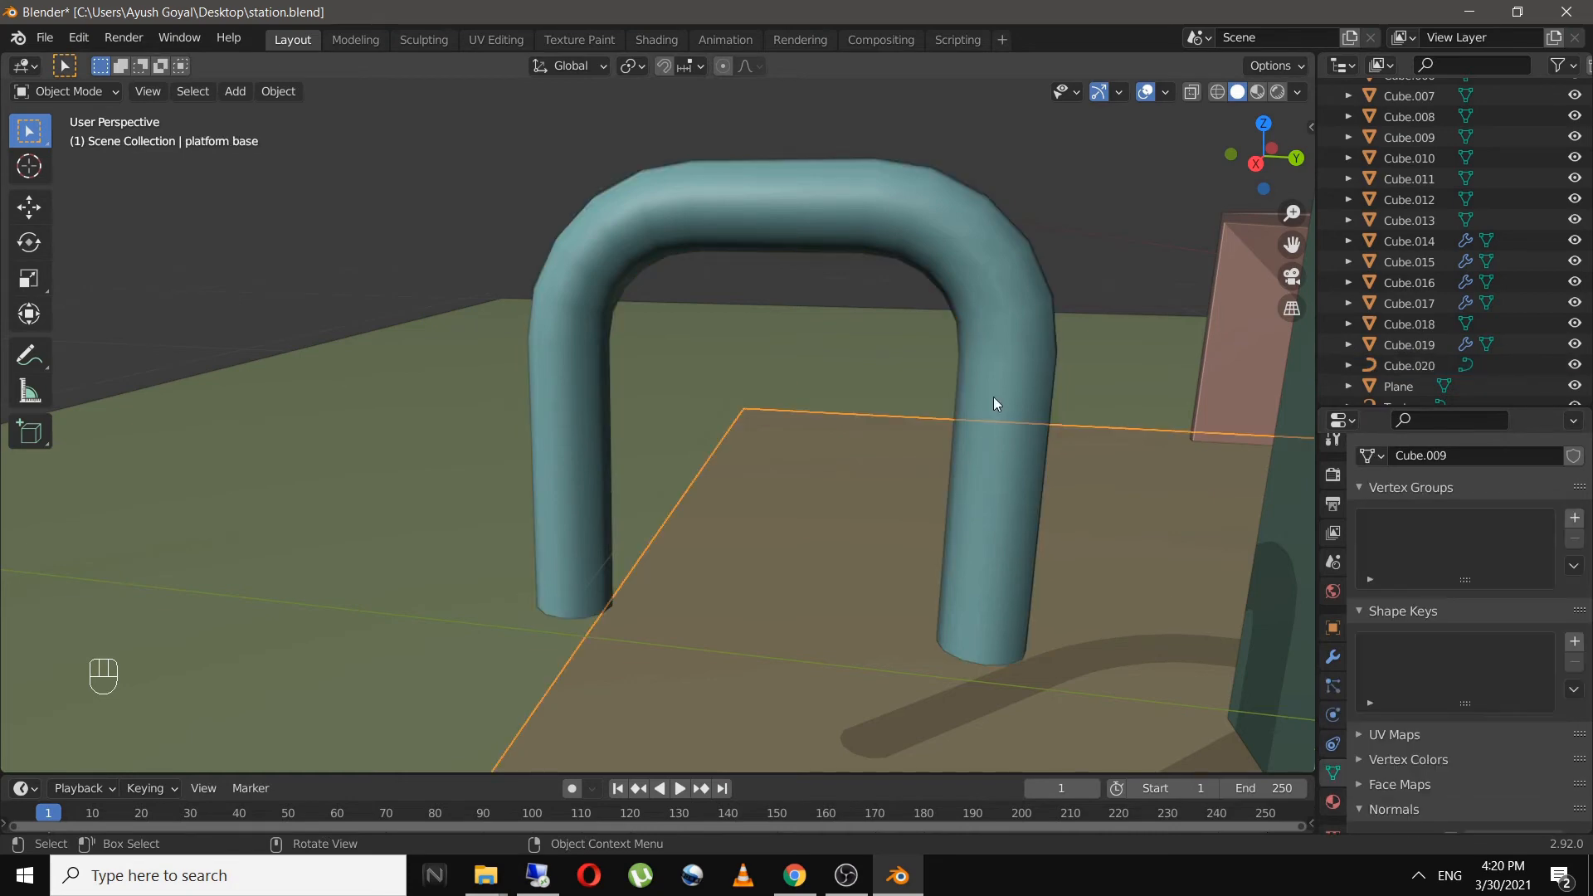
left_click(998, 340)
left_click(269, 94)
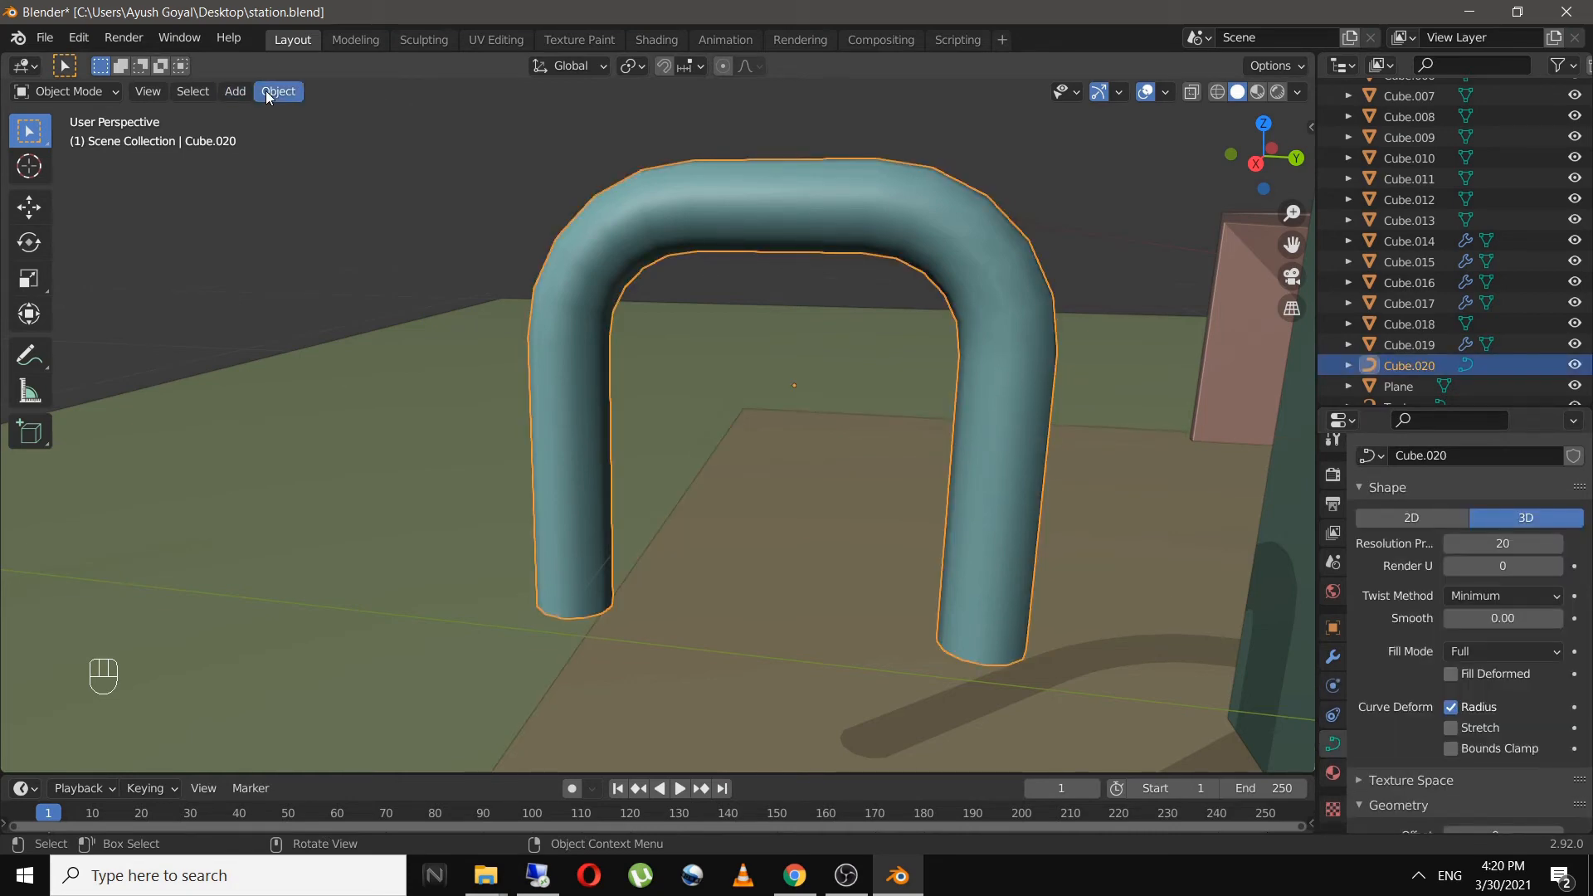
middle_click_drag(454, 256, 251, 108)
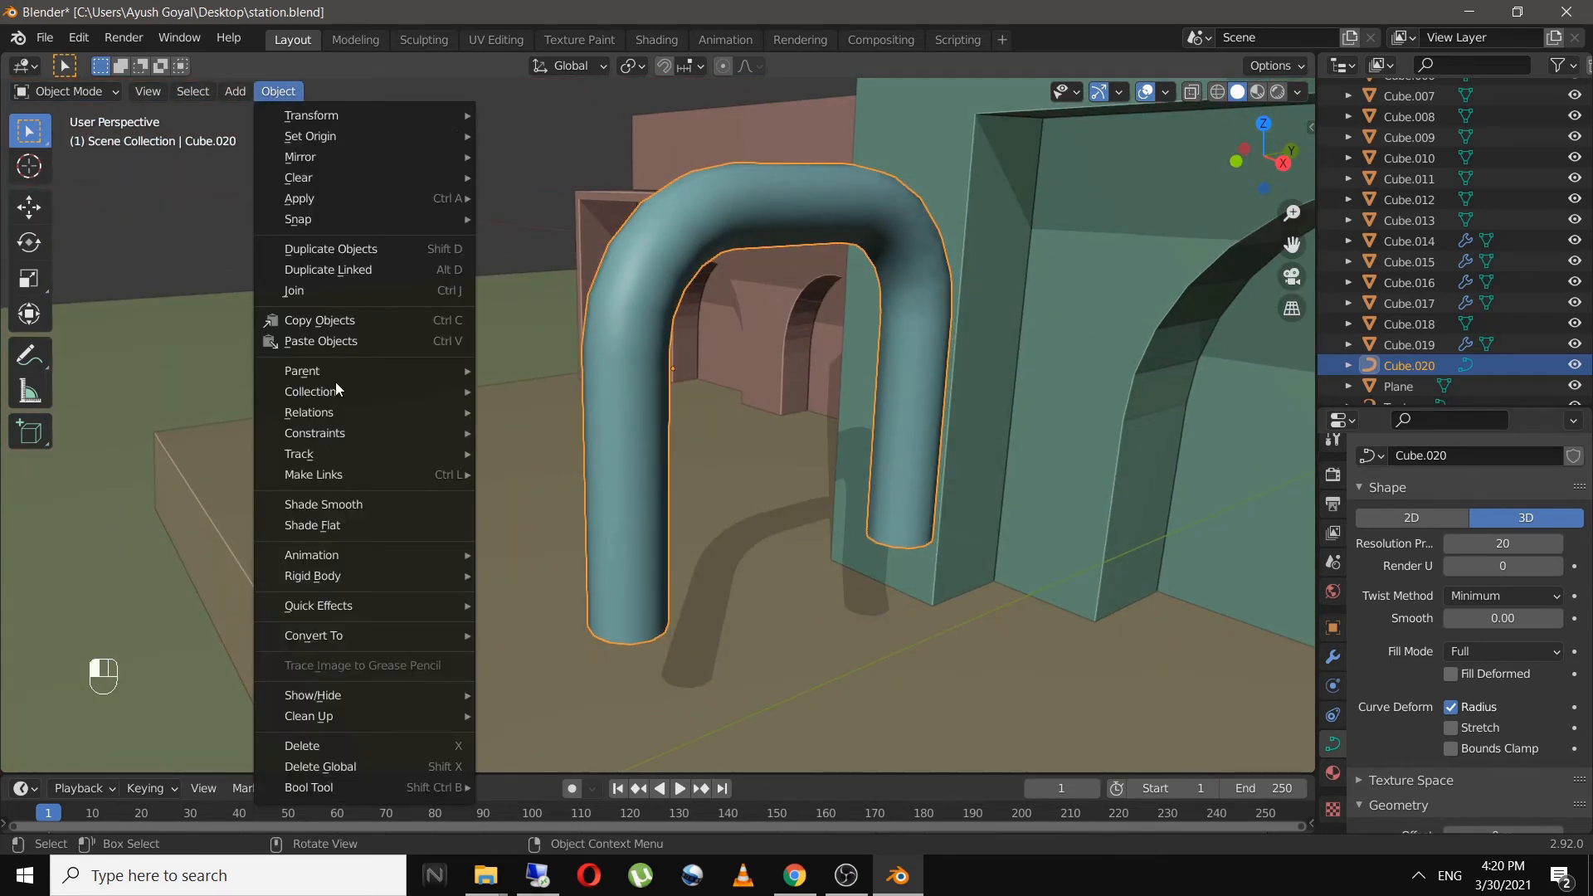
mouse_move(445, 634)
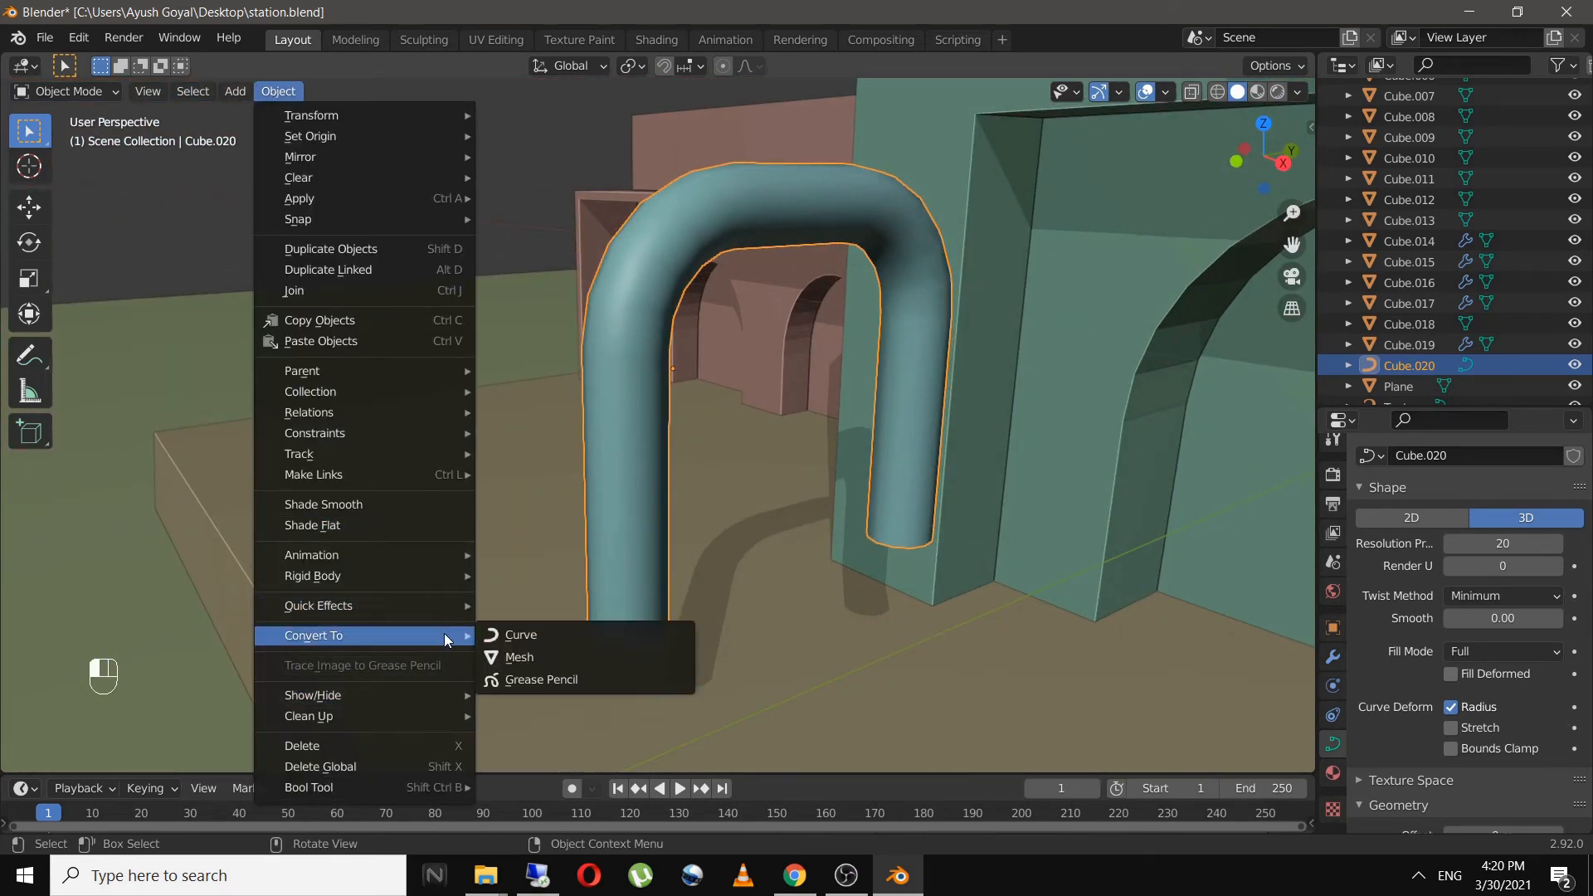
left_click(557, 655)
- Try Auto Smooth with a 30° angle on the tubular frame's normals
left_click(620, 485)
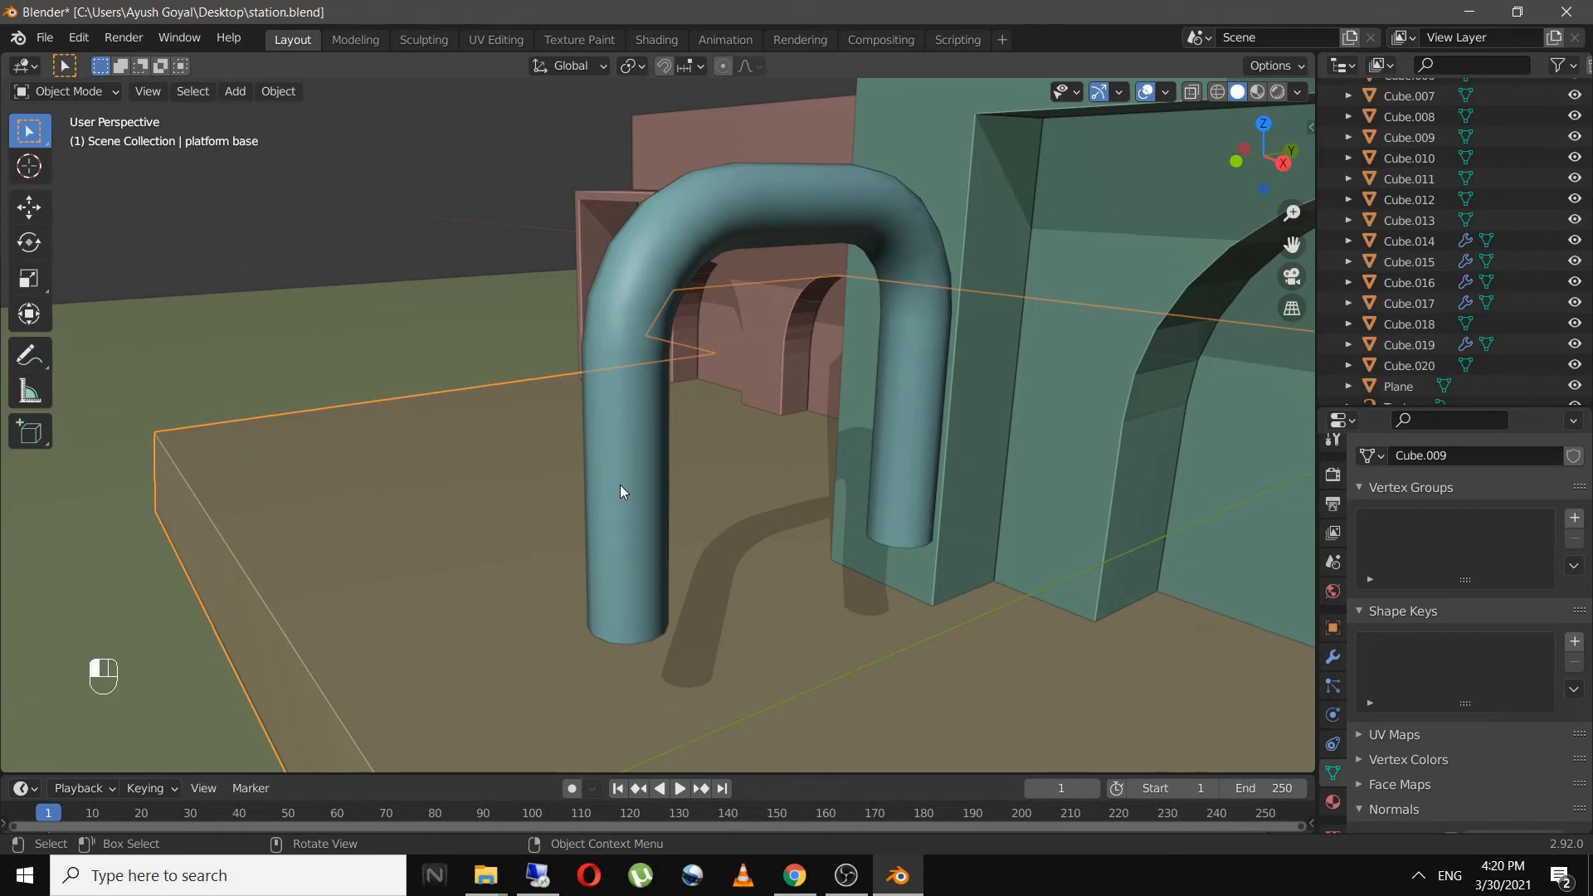
left_click(620, 485)
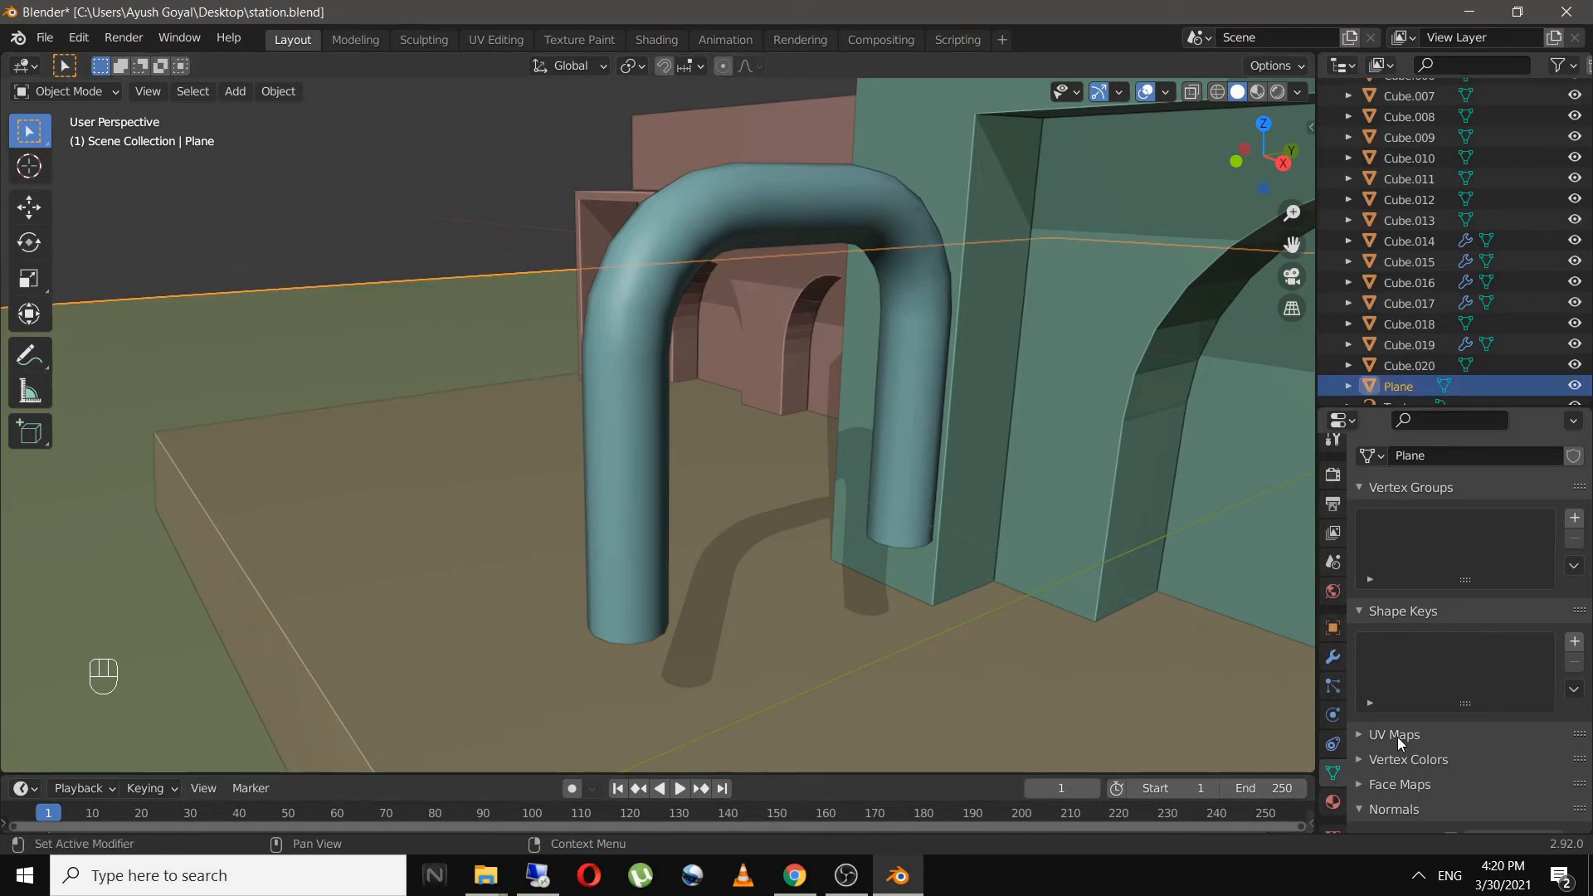
scroll(1398, 737, "down", 3)
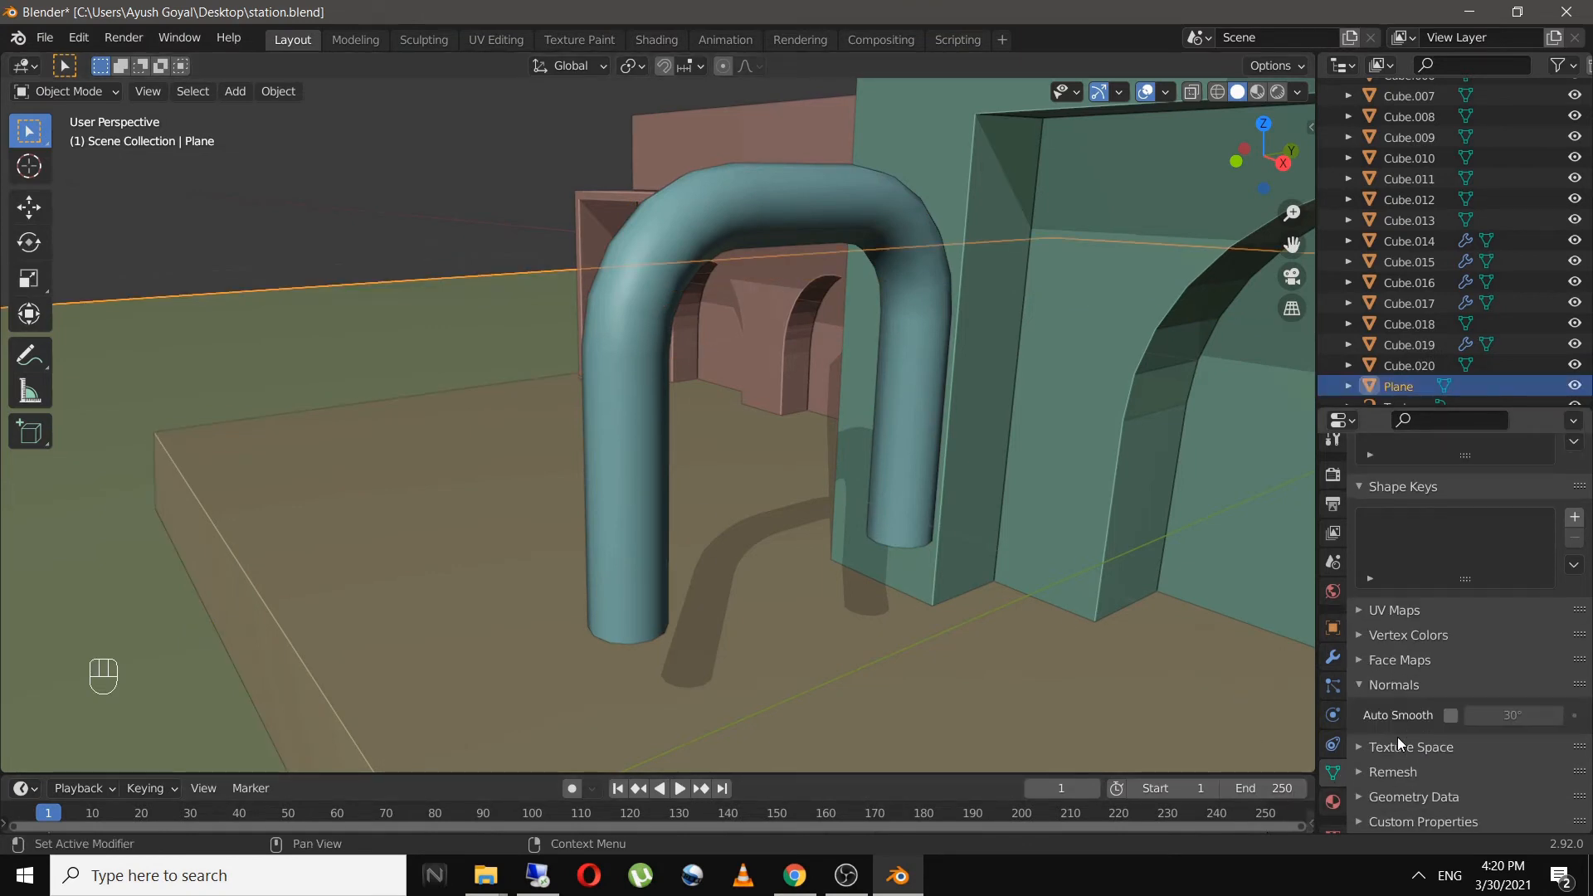
left_click(1451, 716)
left_click(591, 410)
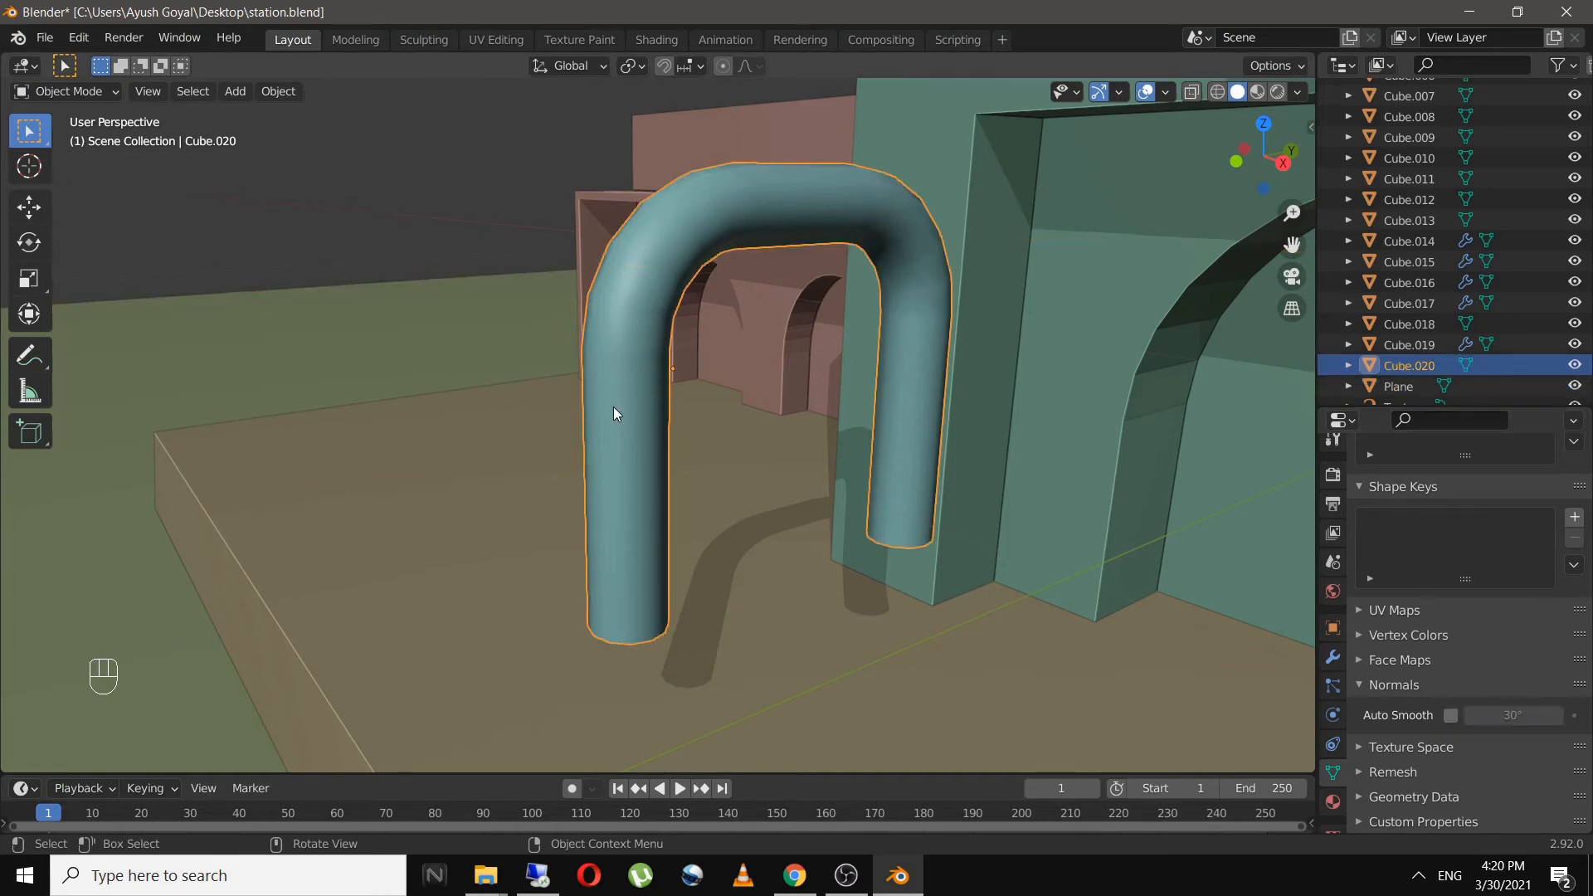
left_click(1451, 716)
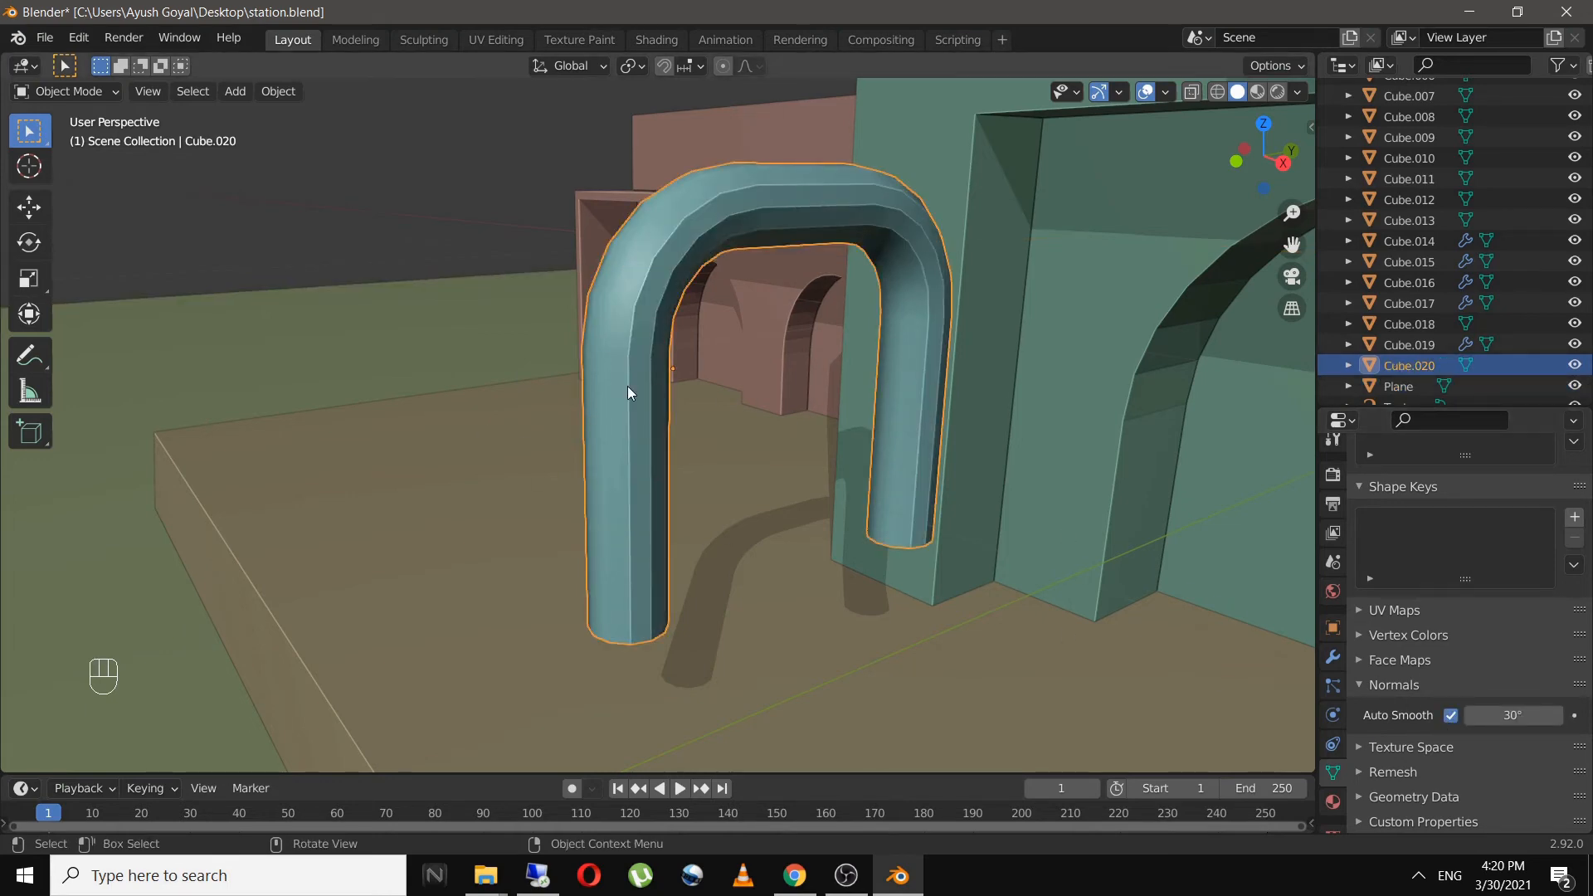
- Inspect the frame's shading from another side and turn Auto Smooth off for it
middle_click_drag(627, 386, 469, 386)
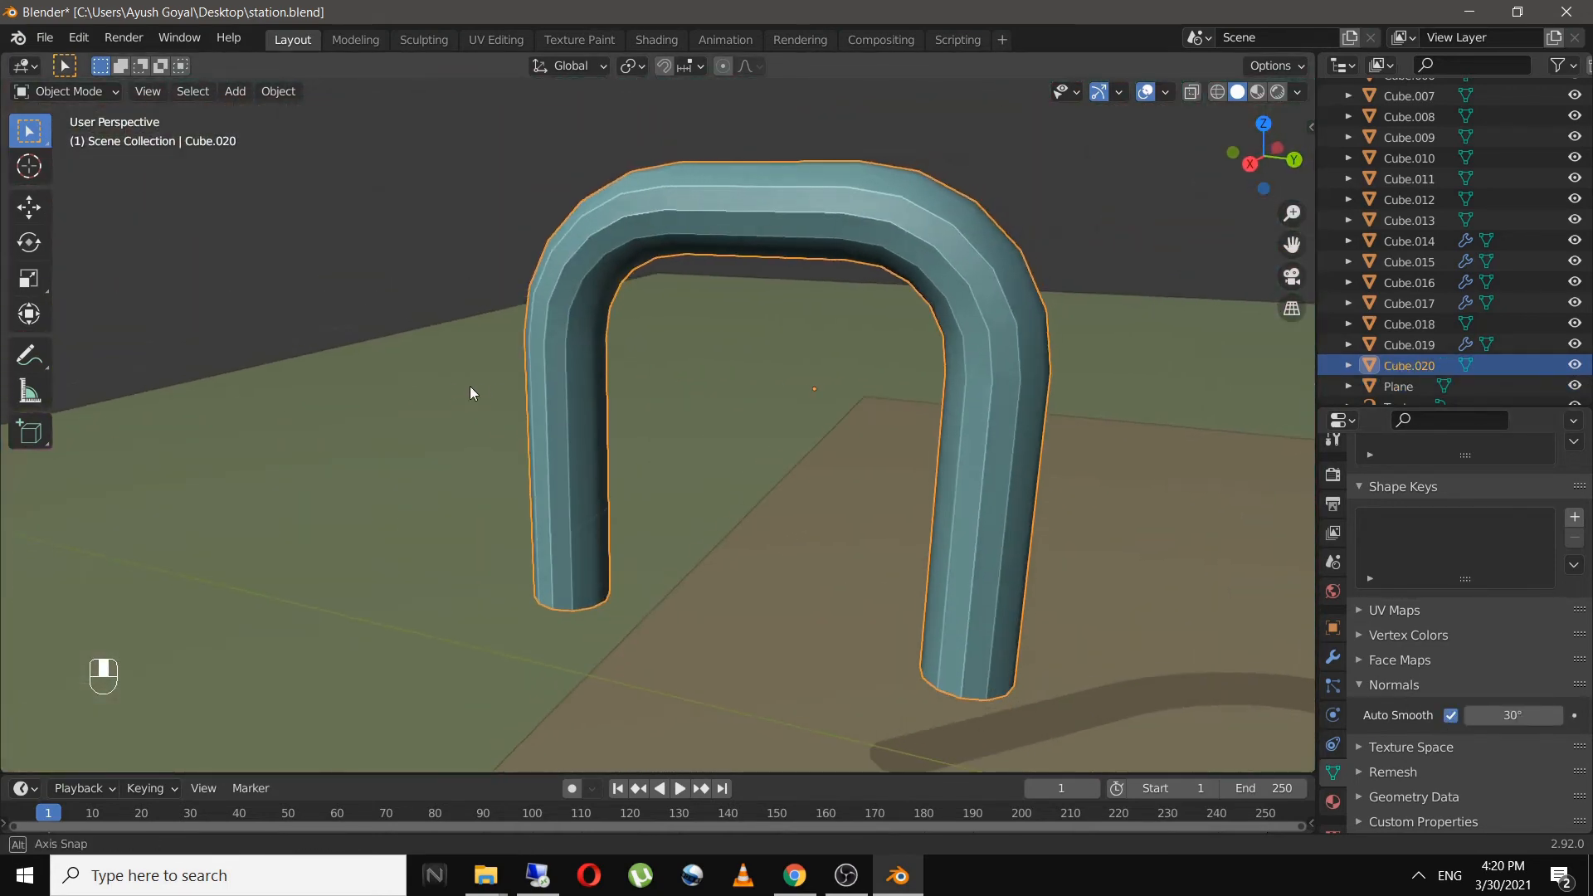
left_click(418, 360)
scroll(435, 361, "up", 3)
scroll(434, 361, "down", 3)
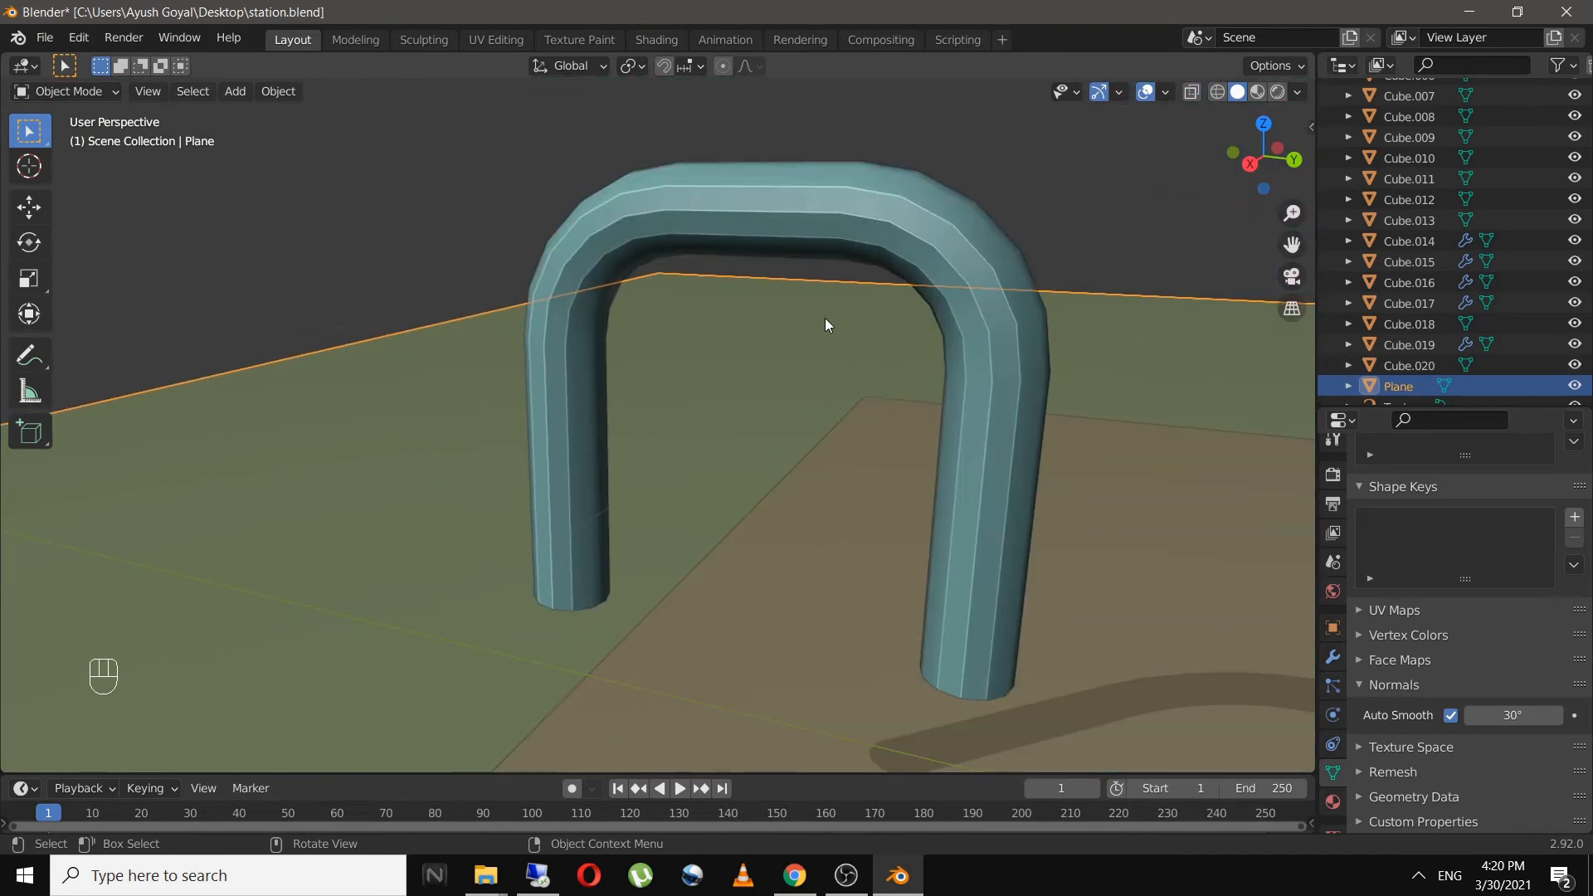
left_click(969, 332)
left_click(1451, 716)
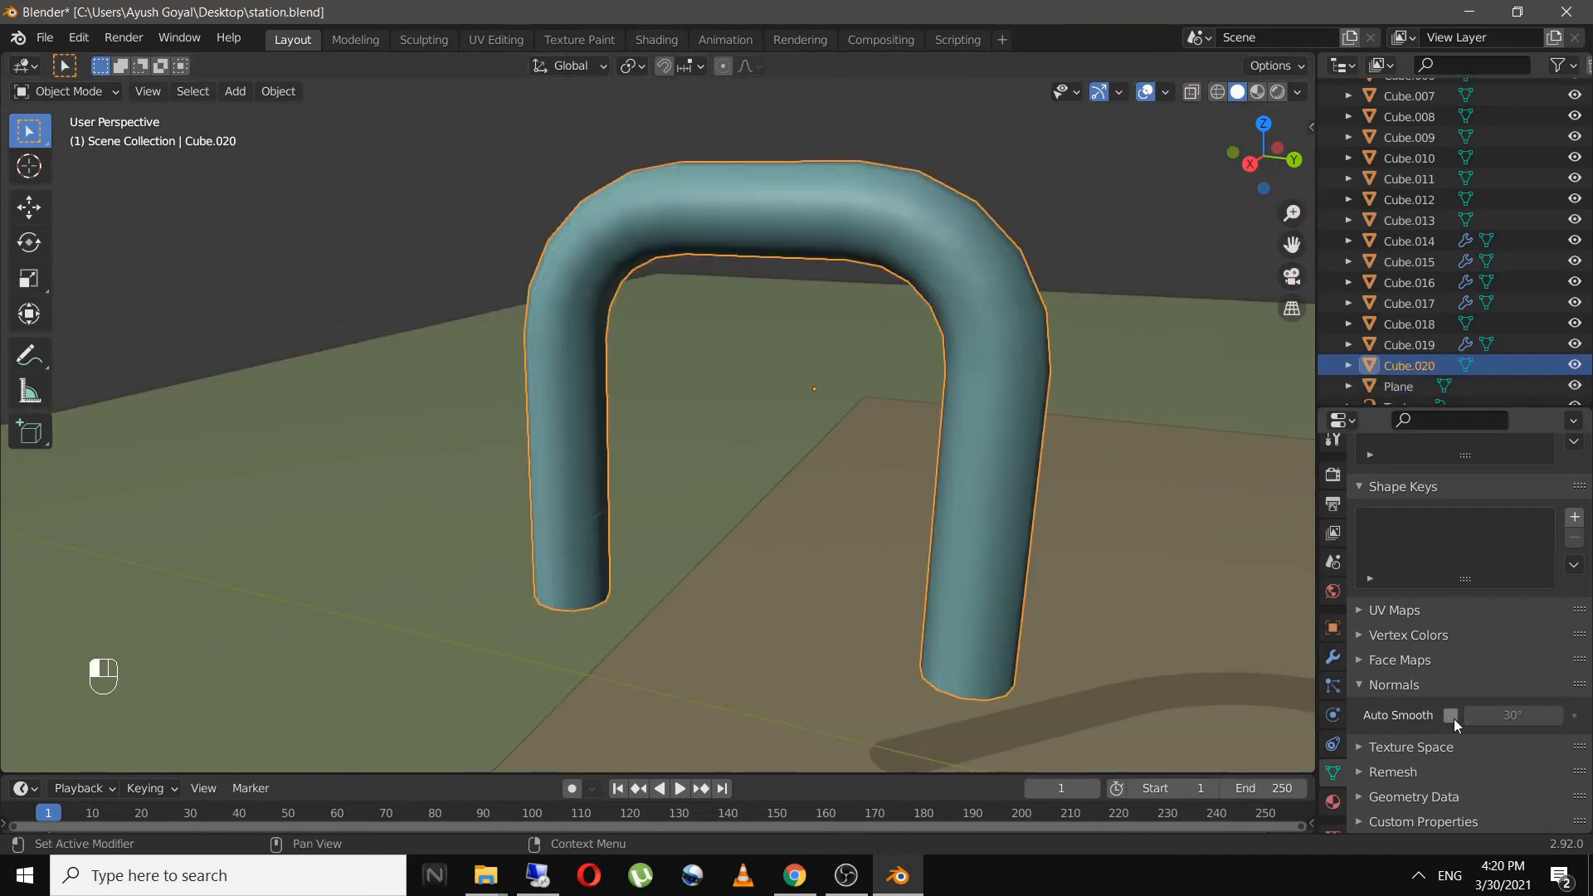
- In top view, move the frame about 2.84 m along X and 0.3 m along Y towards the forecourt's outer side
scroll(771, 419, "down", 5)
key("KP_7")
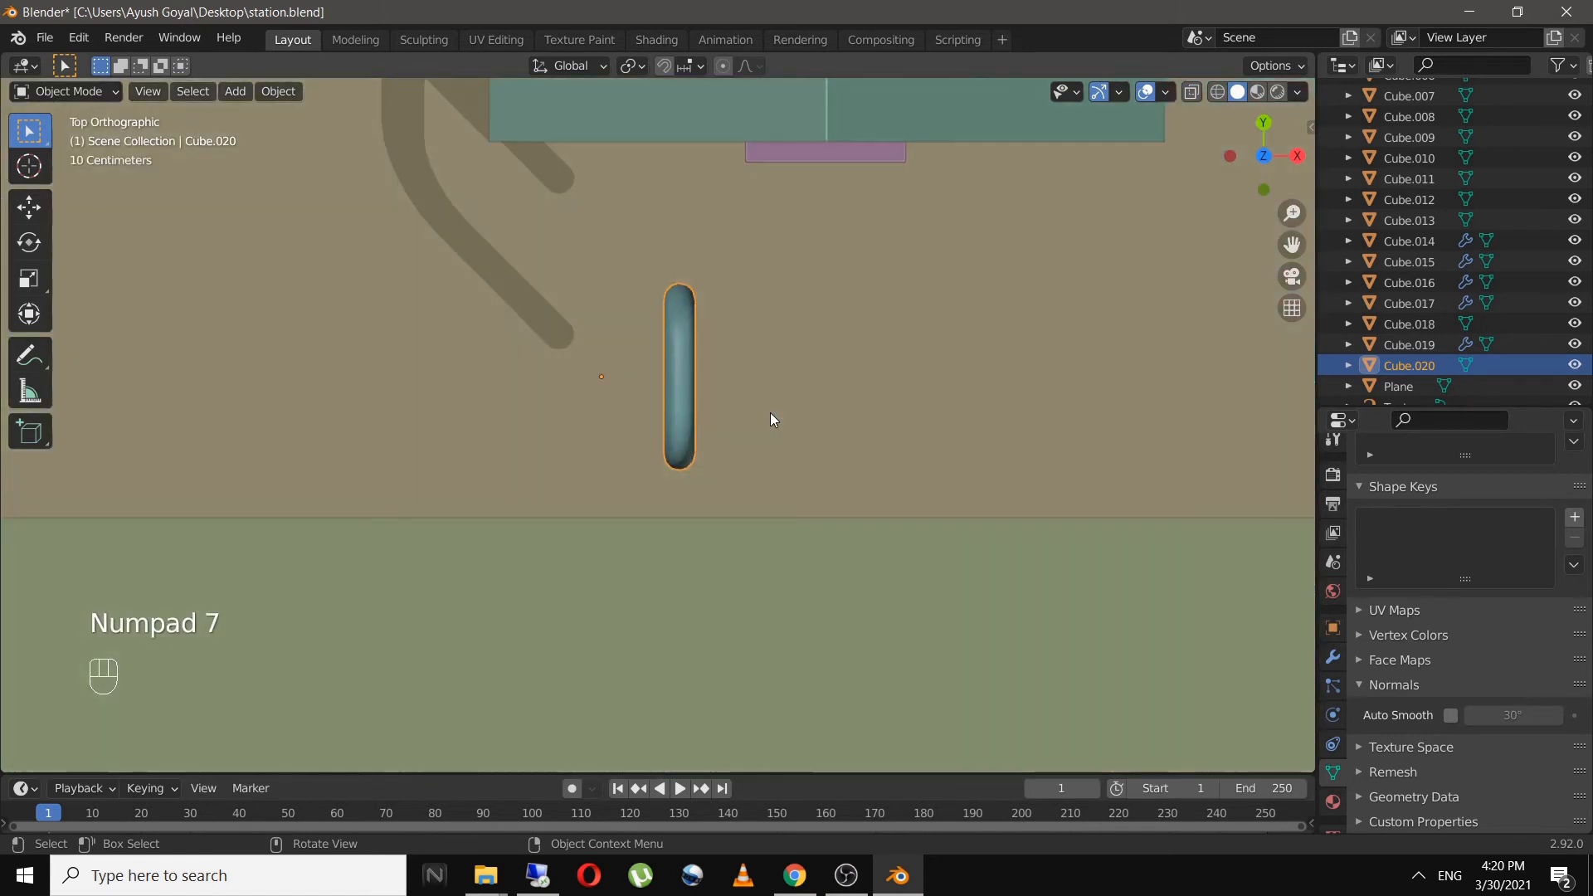
scroll(770, 412, "down", 5)
middle_click_drag(921, 410, 653, 410, "shift")
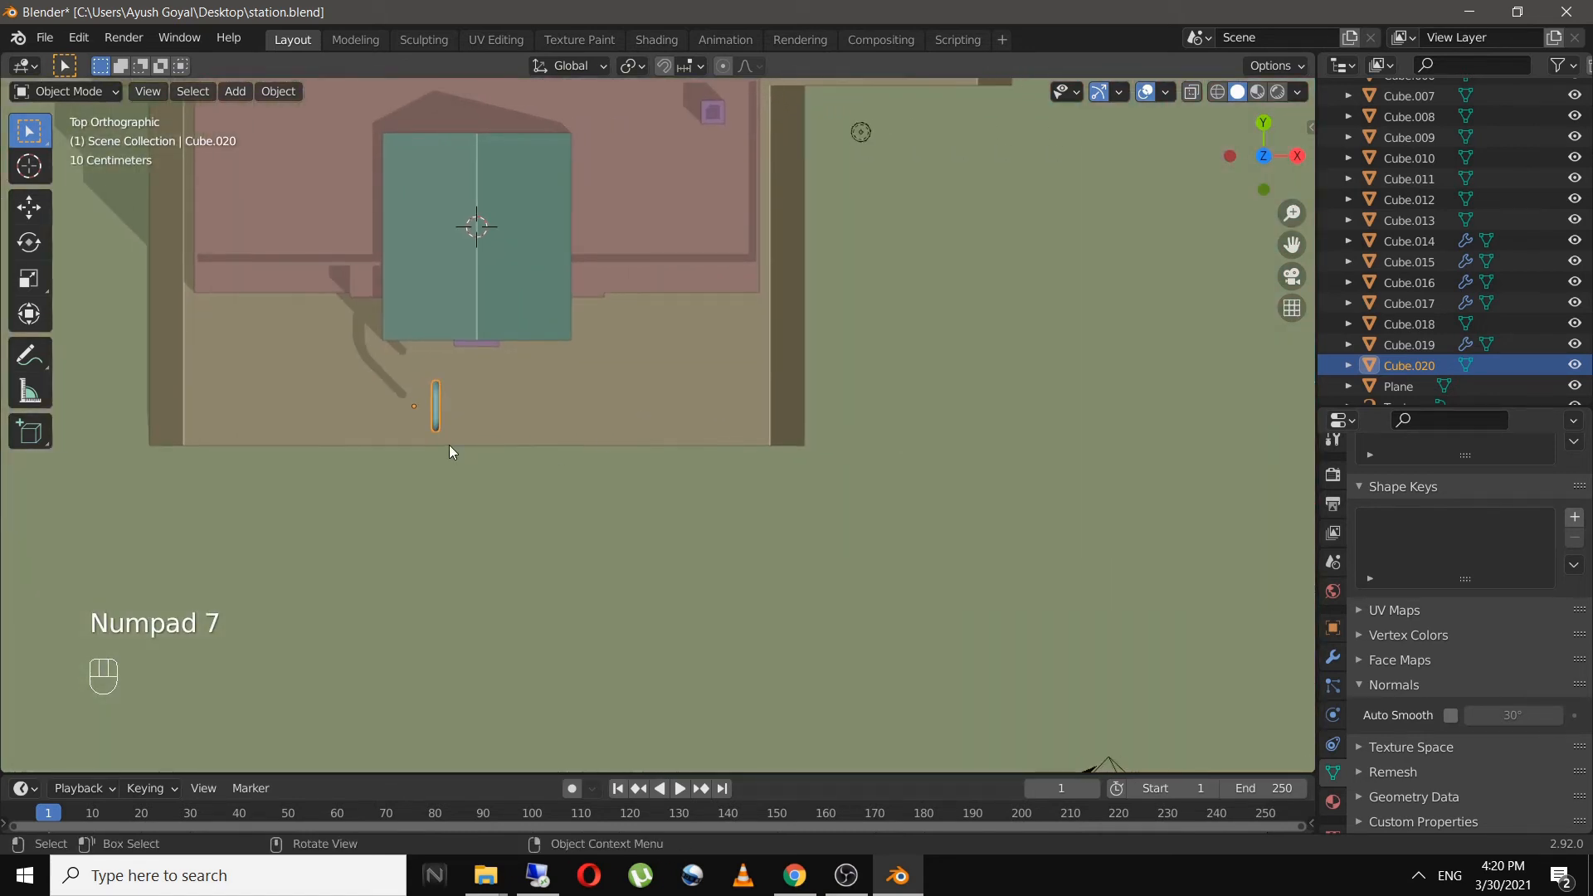
key("g")
left_click(722, 417)
- Set the tubular frame's origin to its geometry
scroll(723, 419, "up", 6)
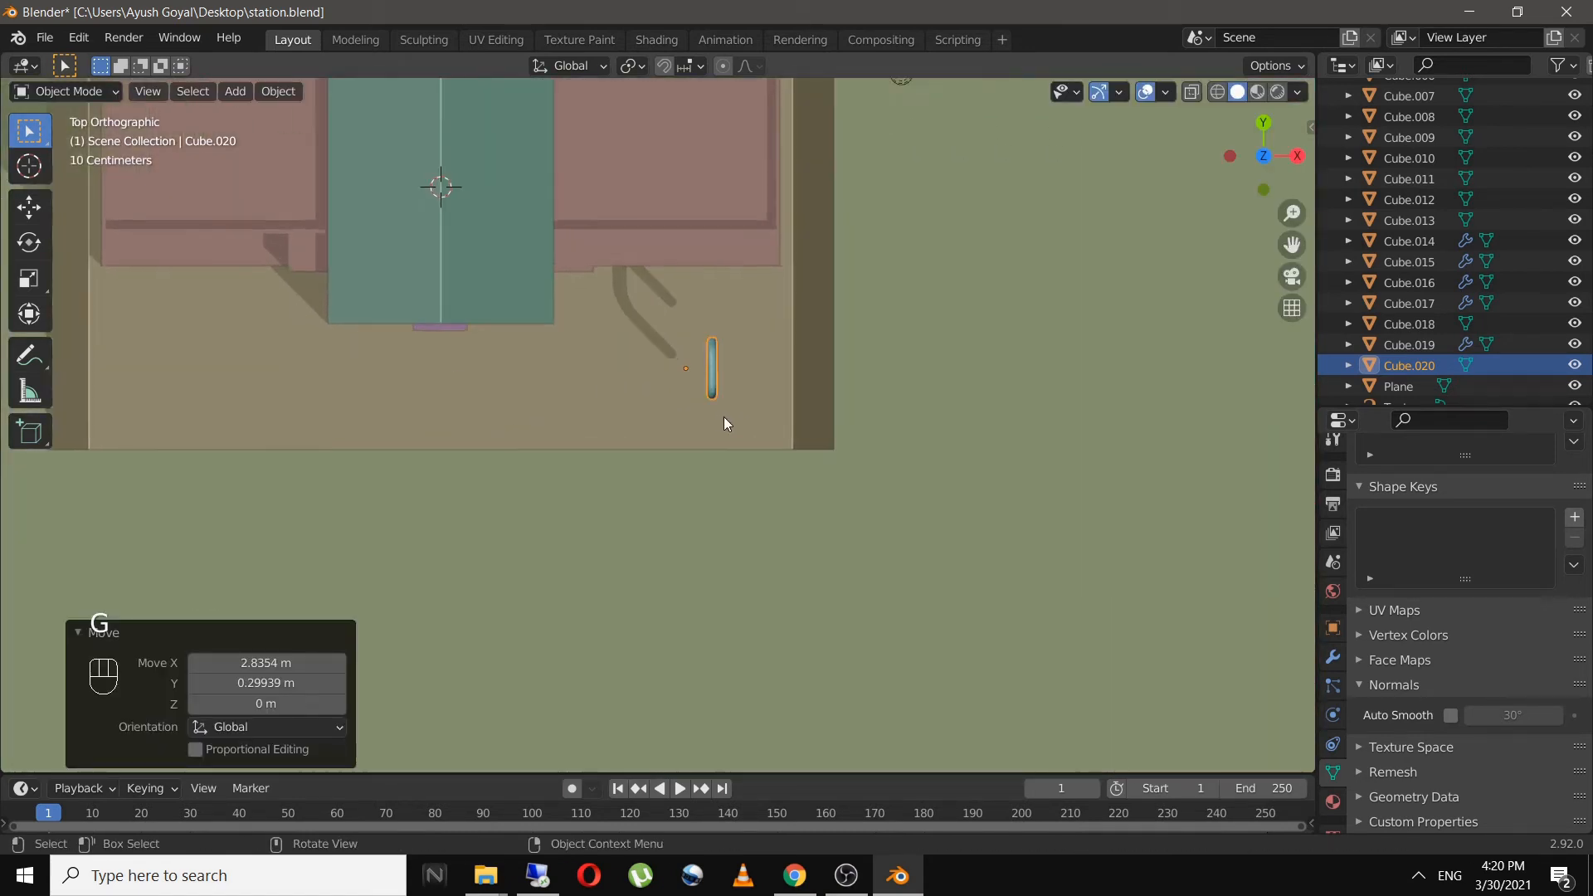
scroll(724, 417, "up", 2)
middle_click_drag(724, 416, 656, 485, "shift")
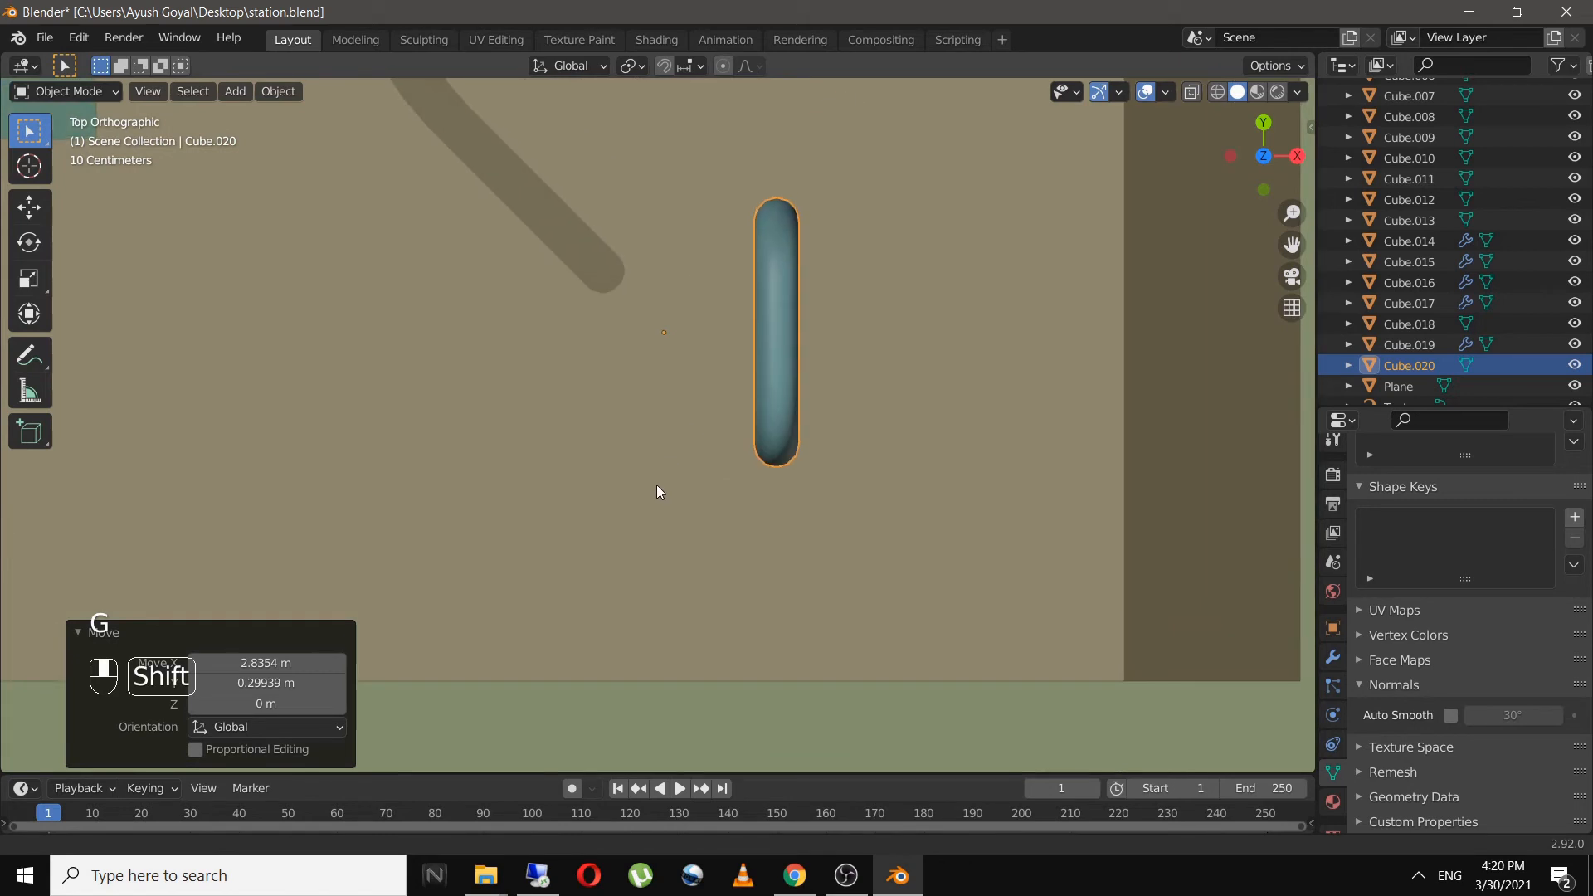
right_click(768, 330)
mouse_move(780, 381)
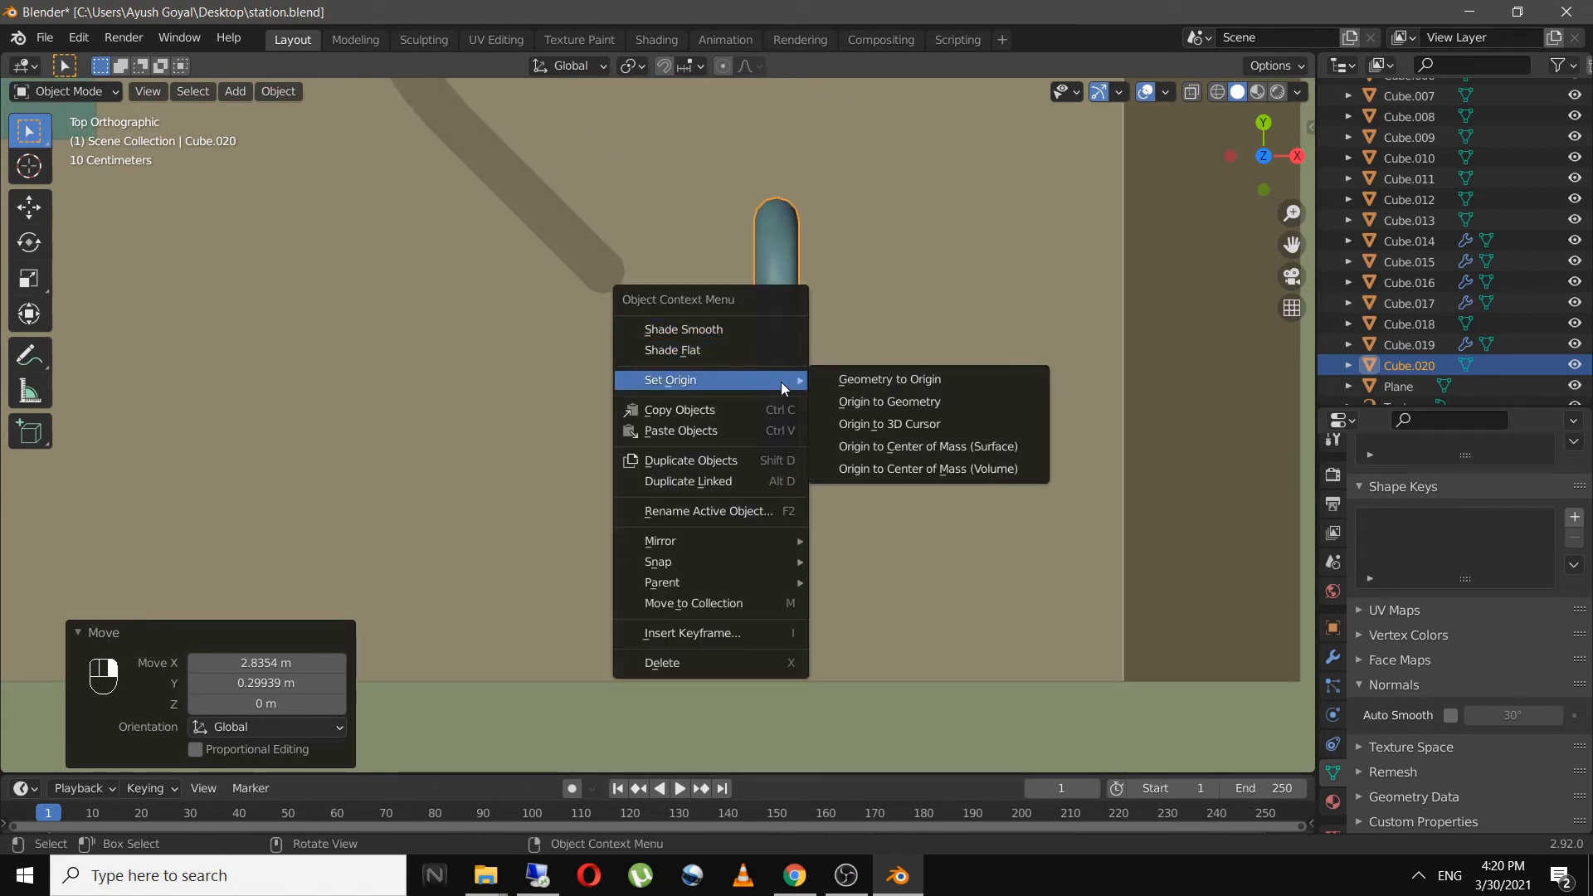
left_click(888, 402)
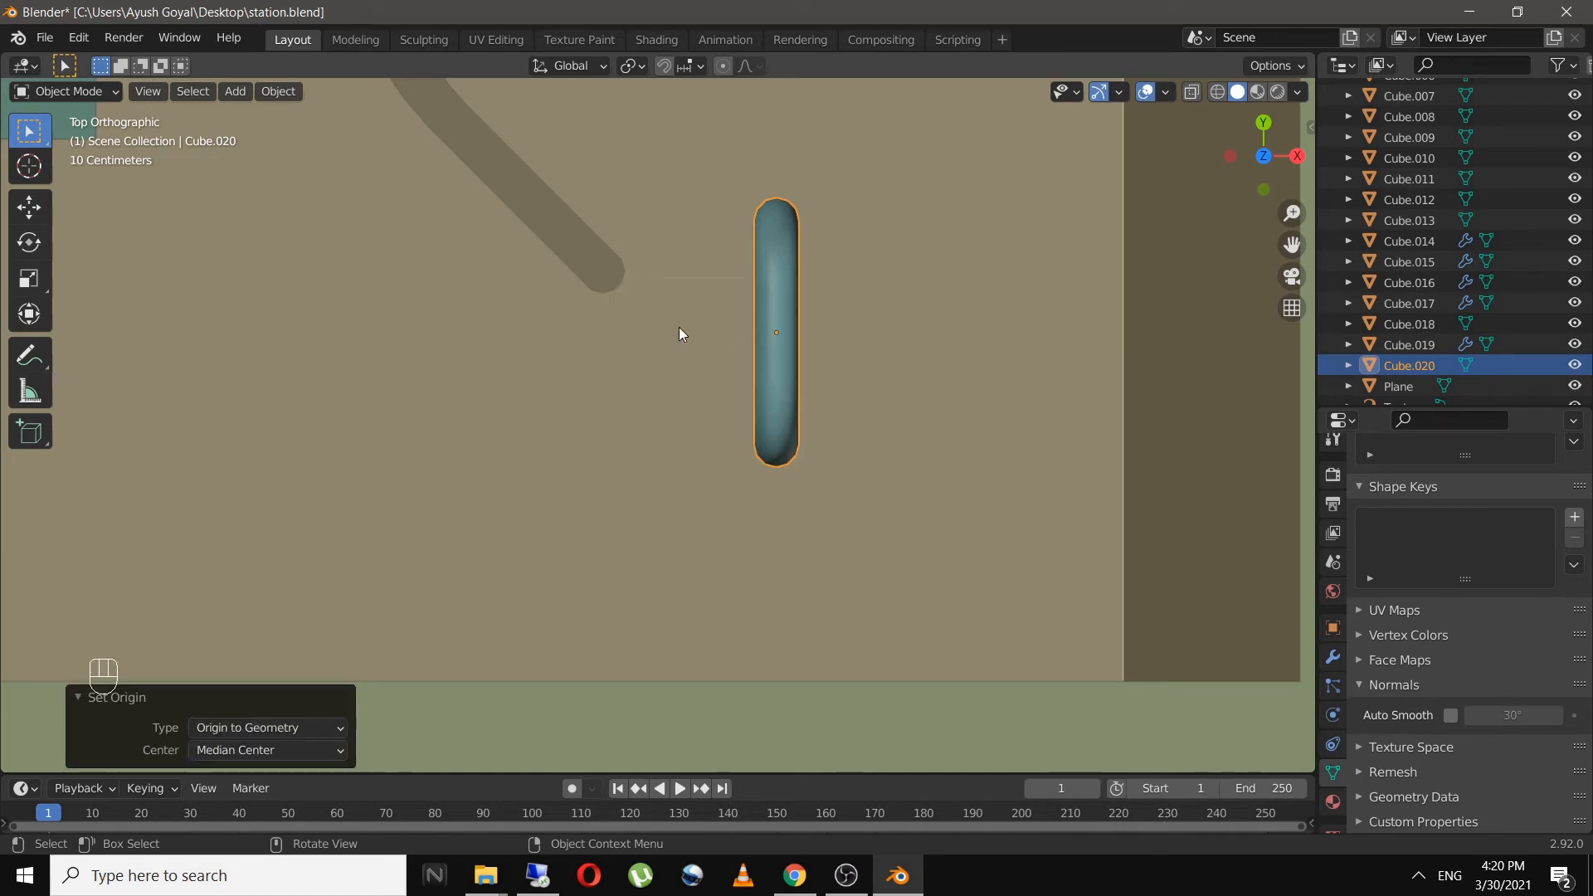
scroll(830, 384, "down", 4)
middle_click_drag(840, 397, 762, 430, "shift")
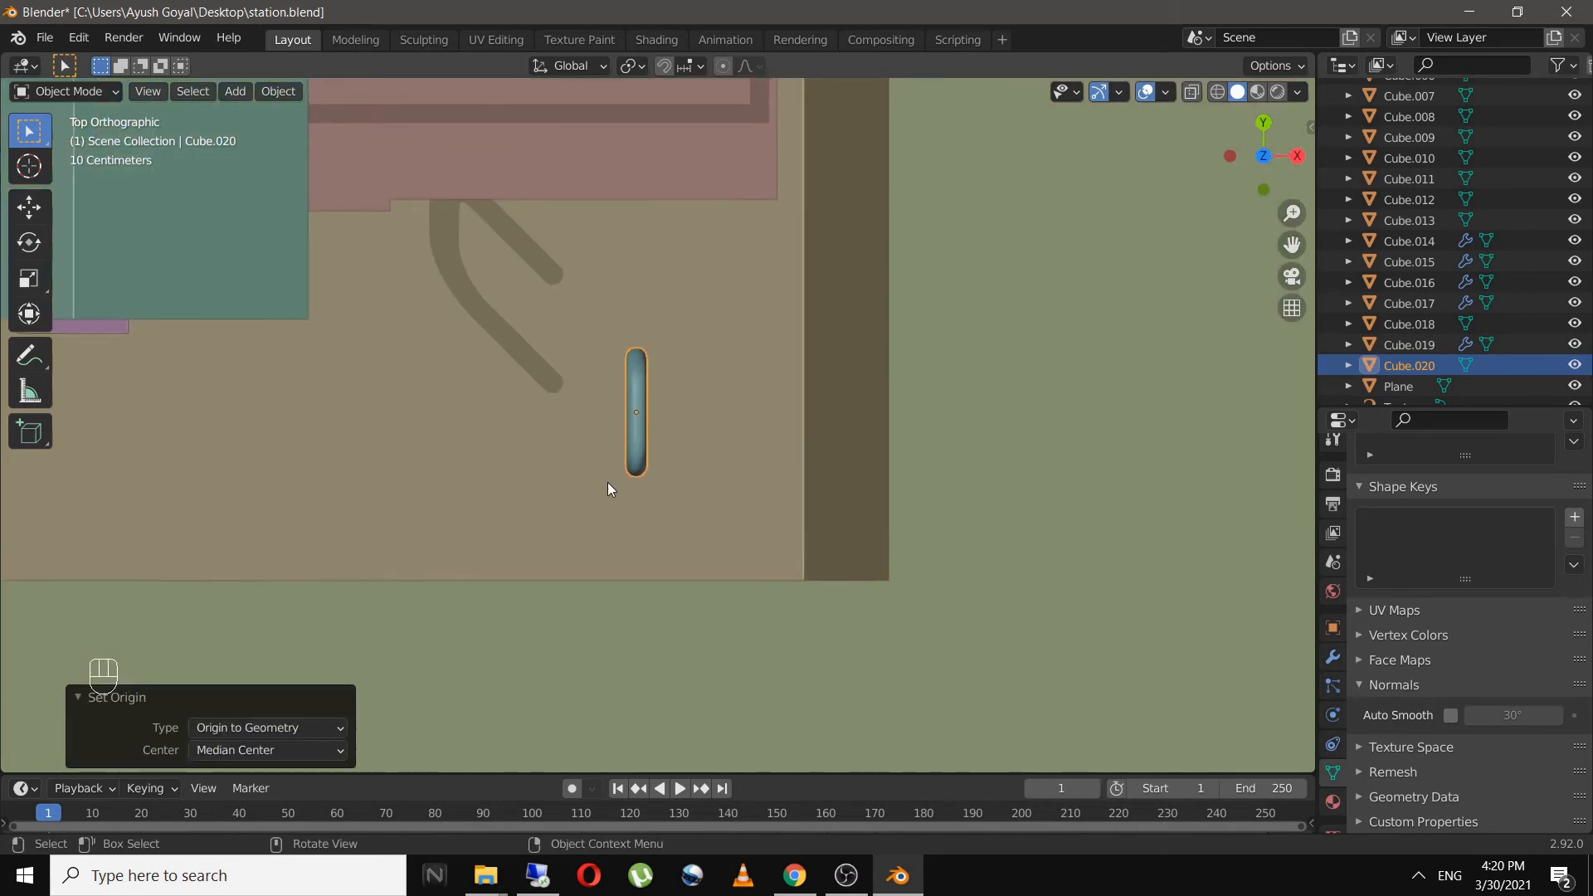
- Move the tubular frame about 0.6 m along X and -0.33 m along Y towards the forecourt's corner and scale it to about 0.484
key("g")
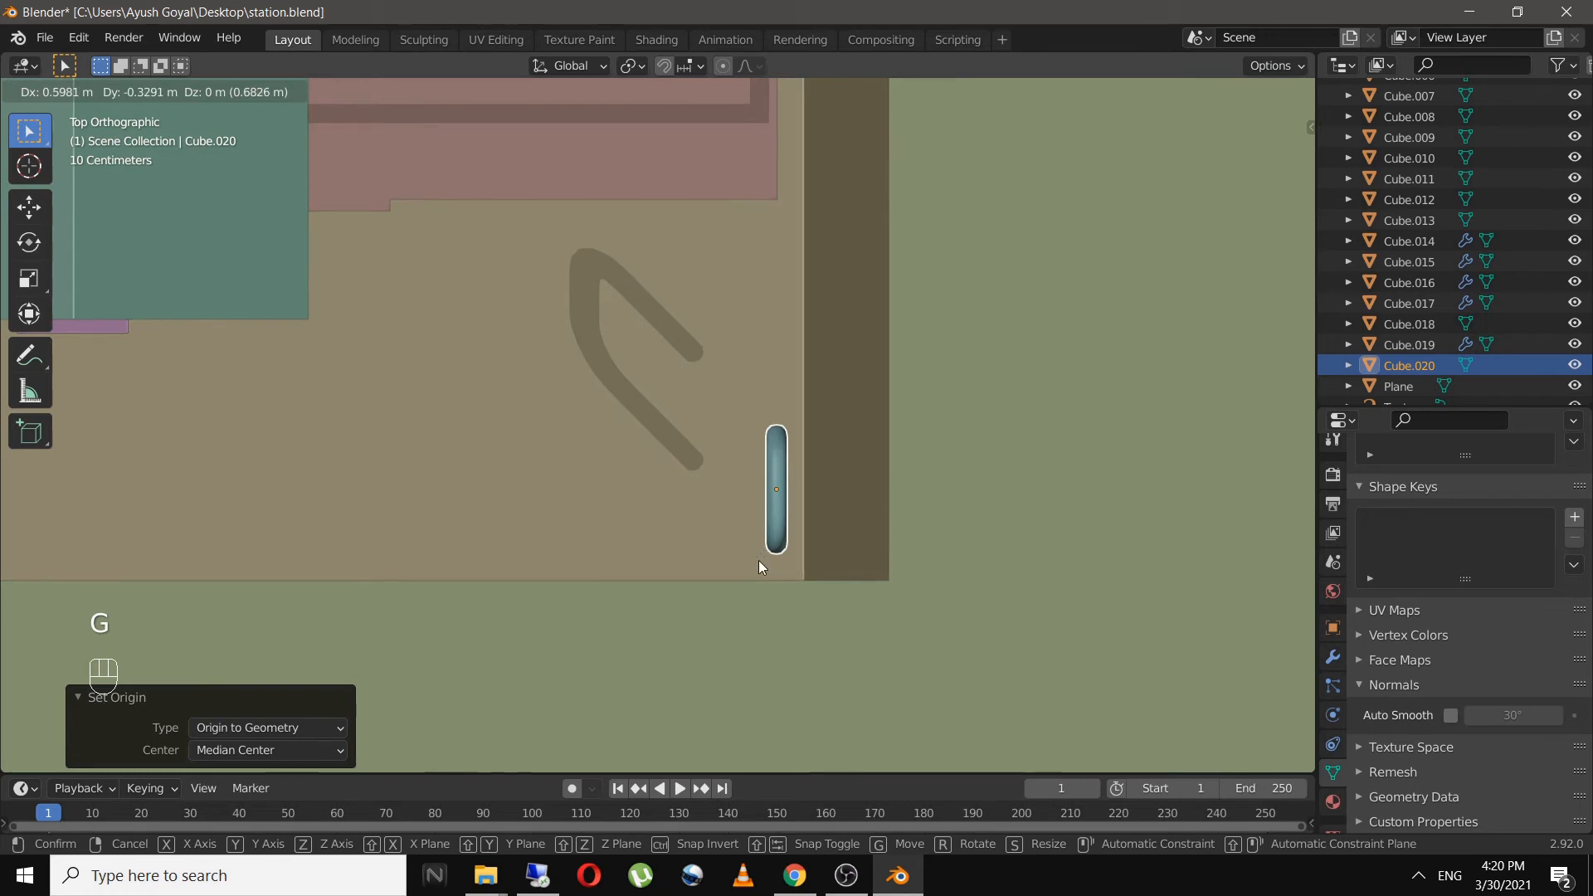
left_click(758, 560)
key("s")
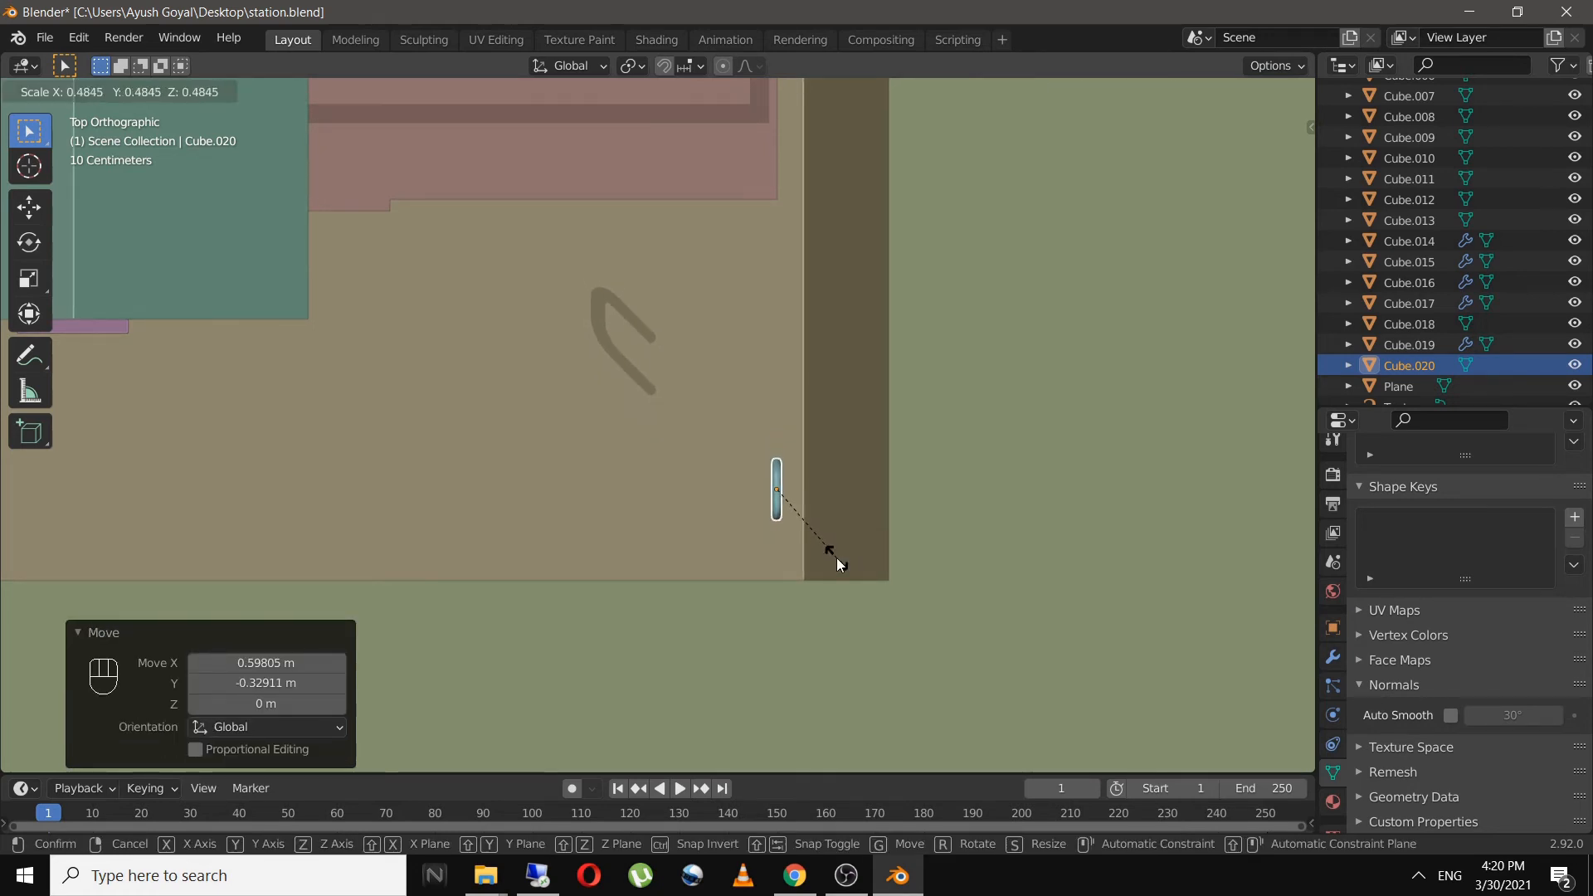
left_click(836, 557)
- Lower the tubular frame about 0.57 m along Z so its legs reach the forecourt surface
middle_click_drag(837, 558, 656, 346)
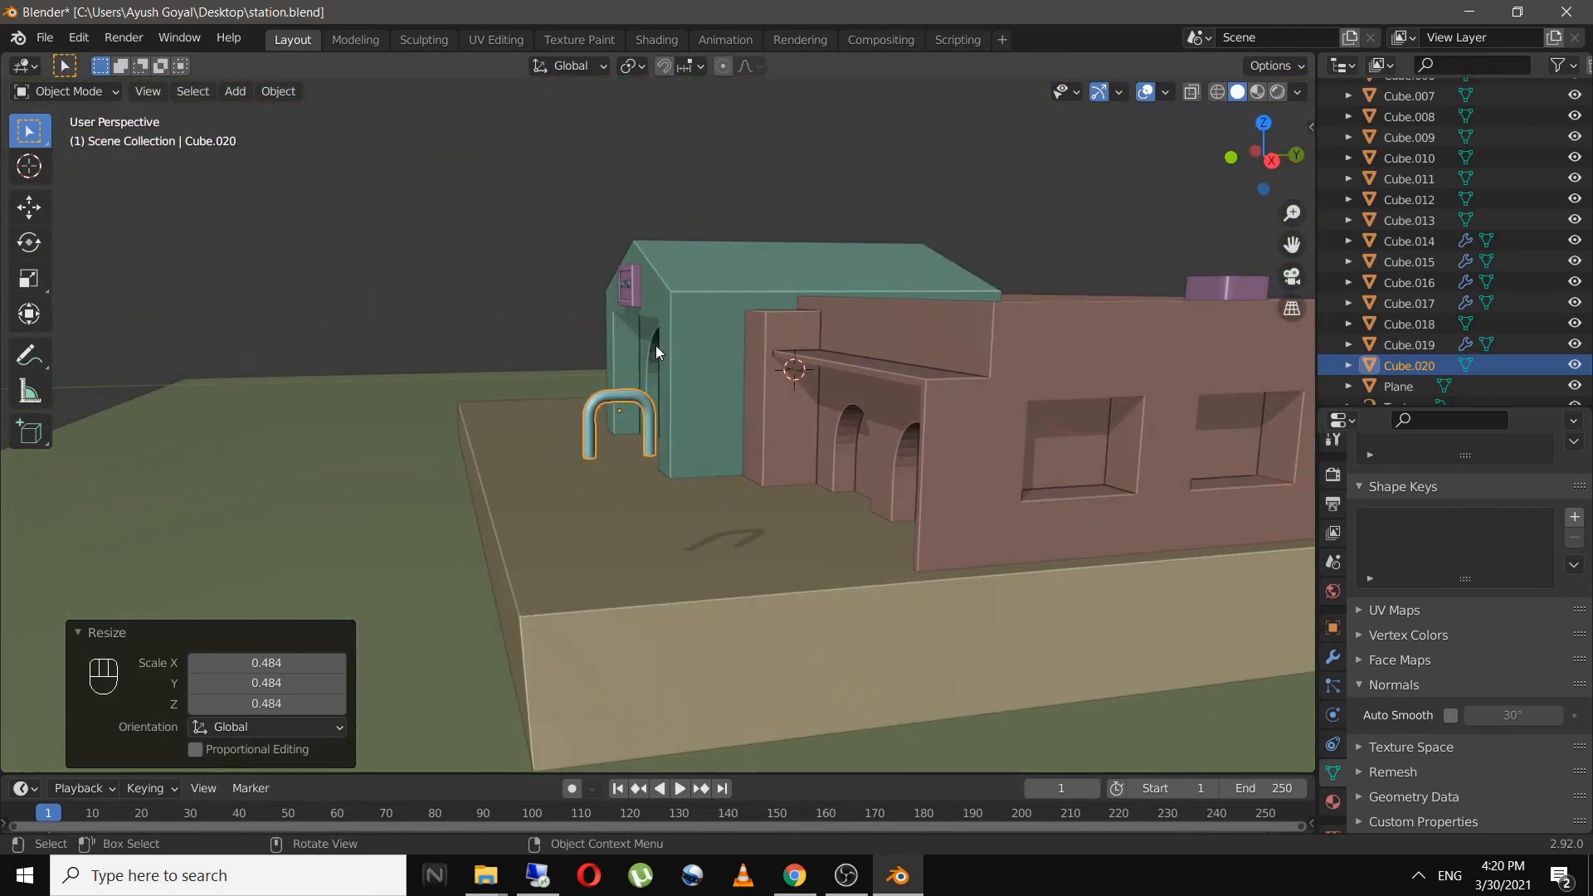
key("g")
key("z")
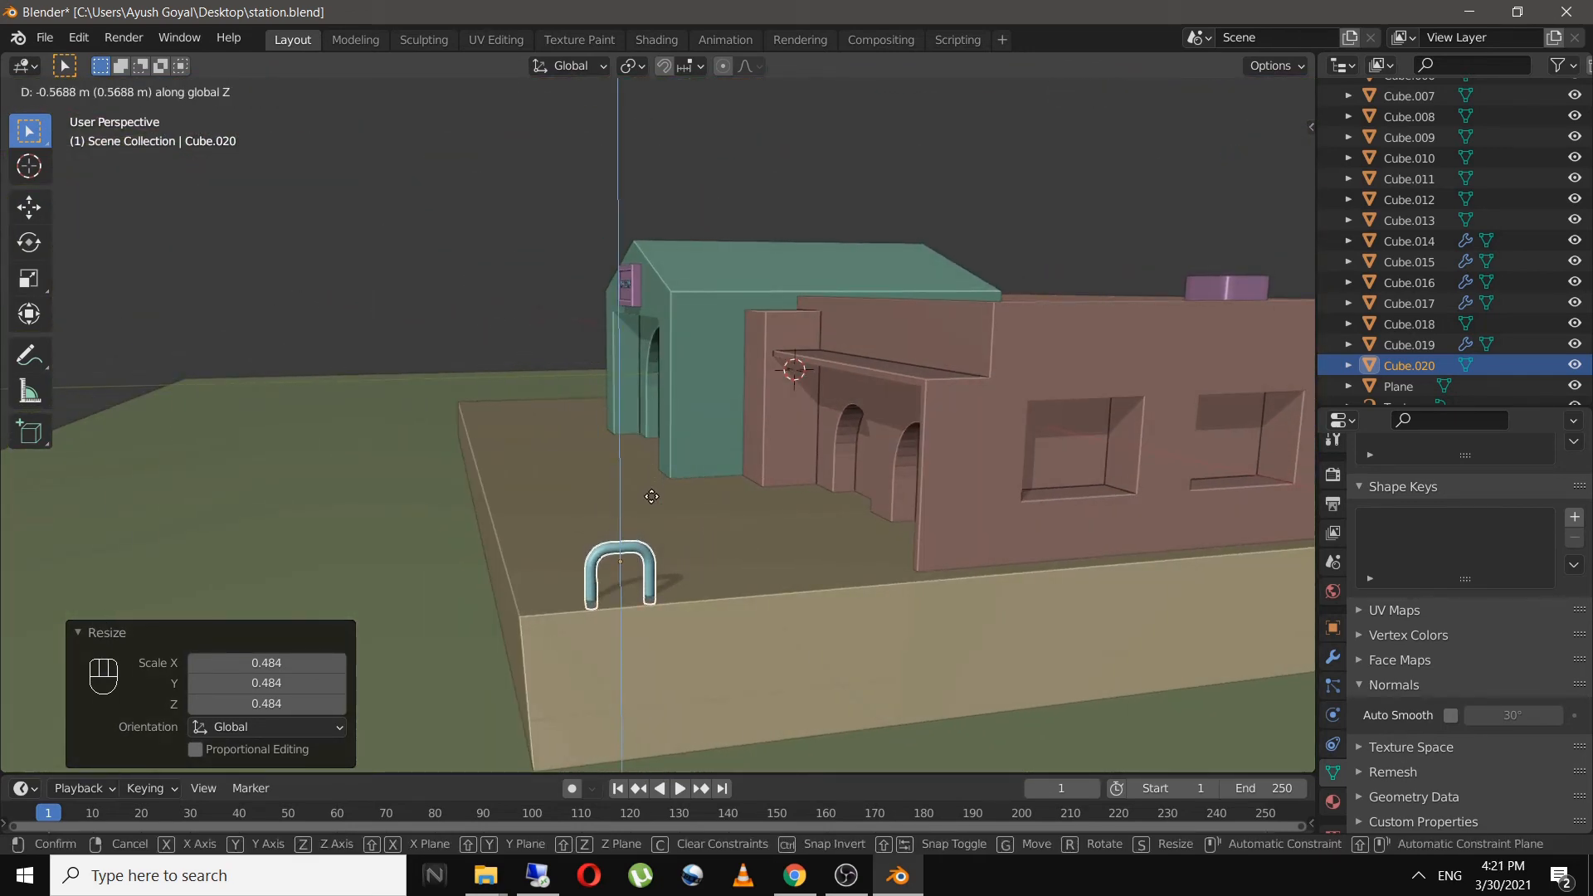
left_click(651, 496)
- Shift the tubular frame about -0.06 m along Y towards the forecourt's outer side edge
middle_click_drag(455, 330, 487, 373)
scroll(751, 566, "up", 3)
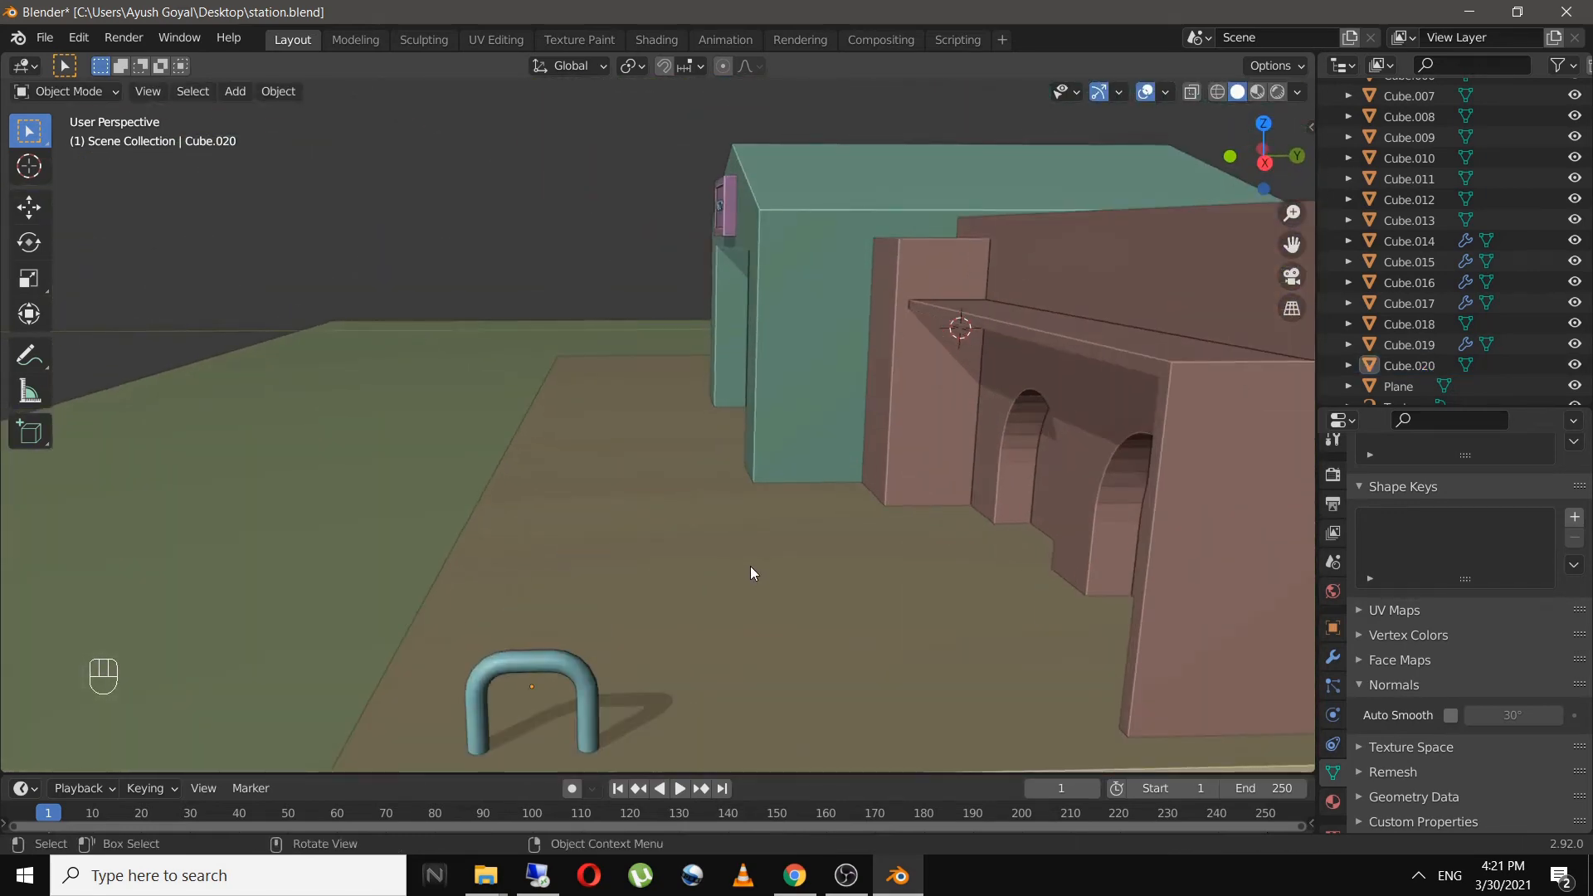
middle_click_drag(751, 566, 684, 369, "shift")
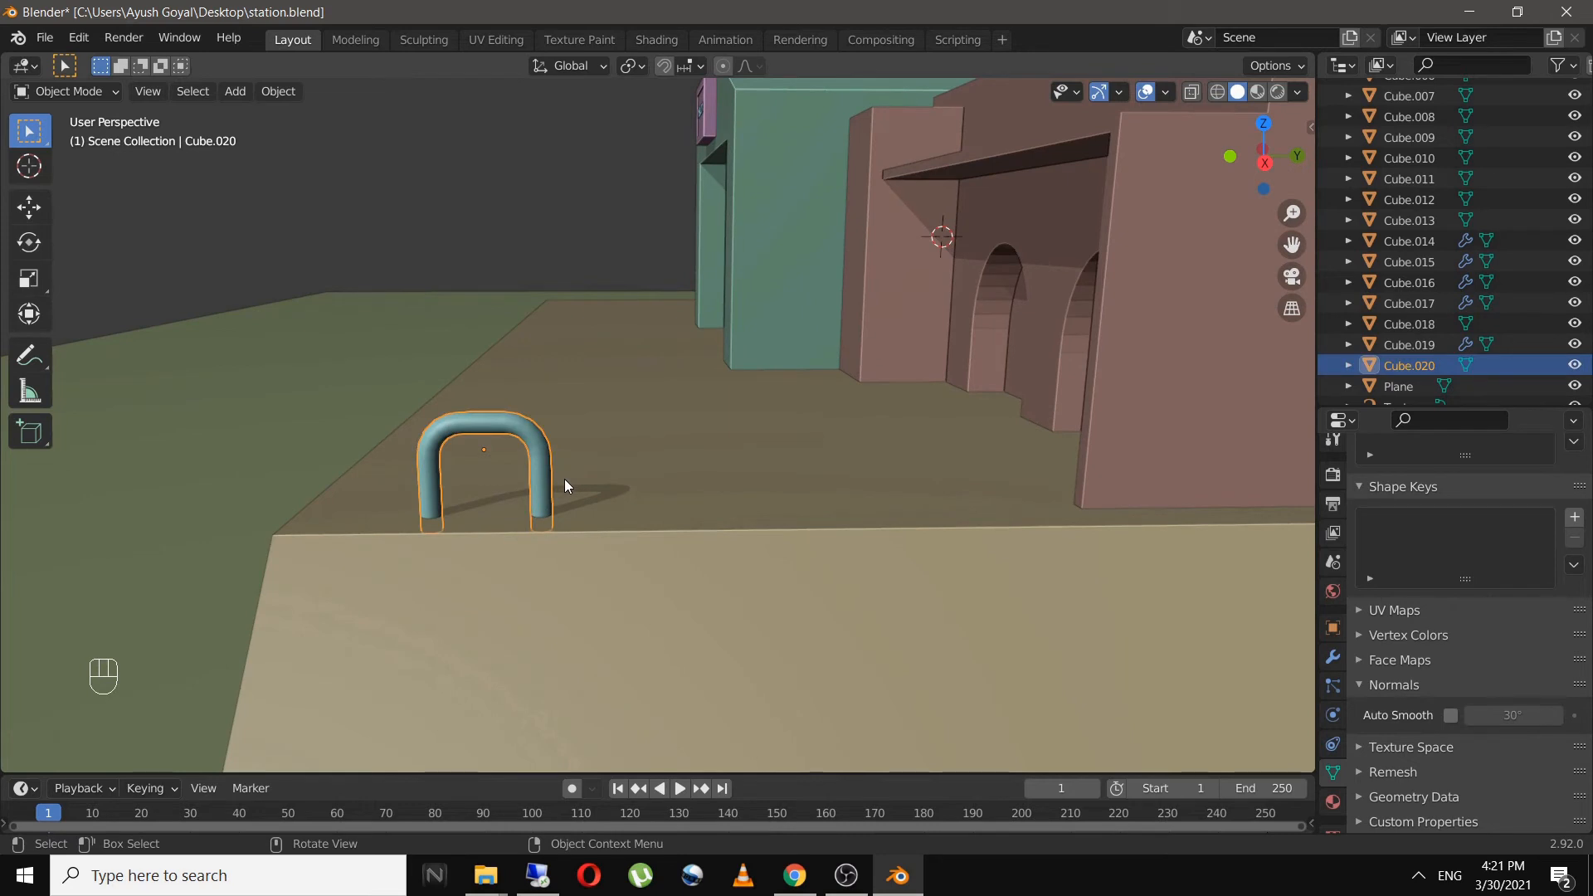
key("g")
key("z")
key("x")
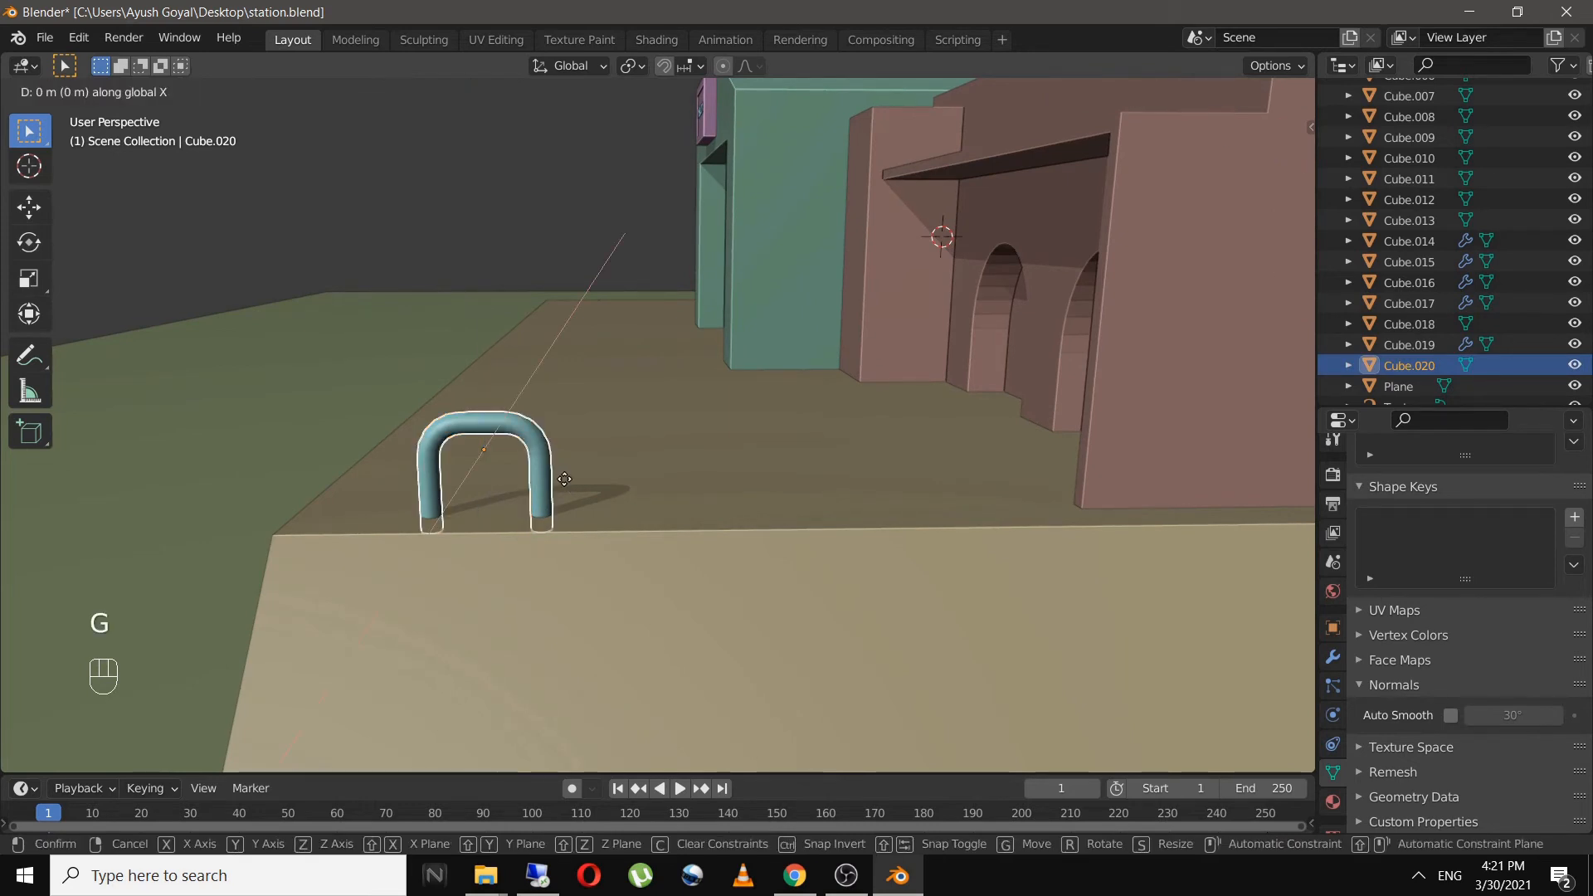
key("y")
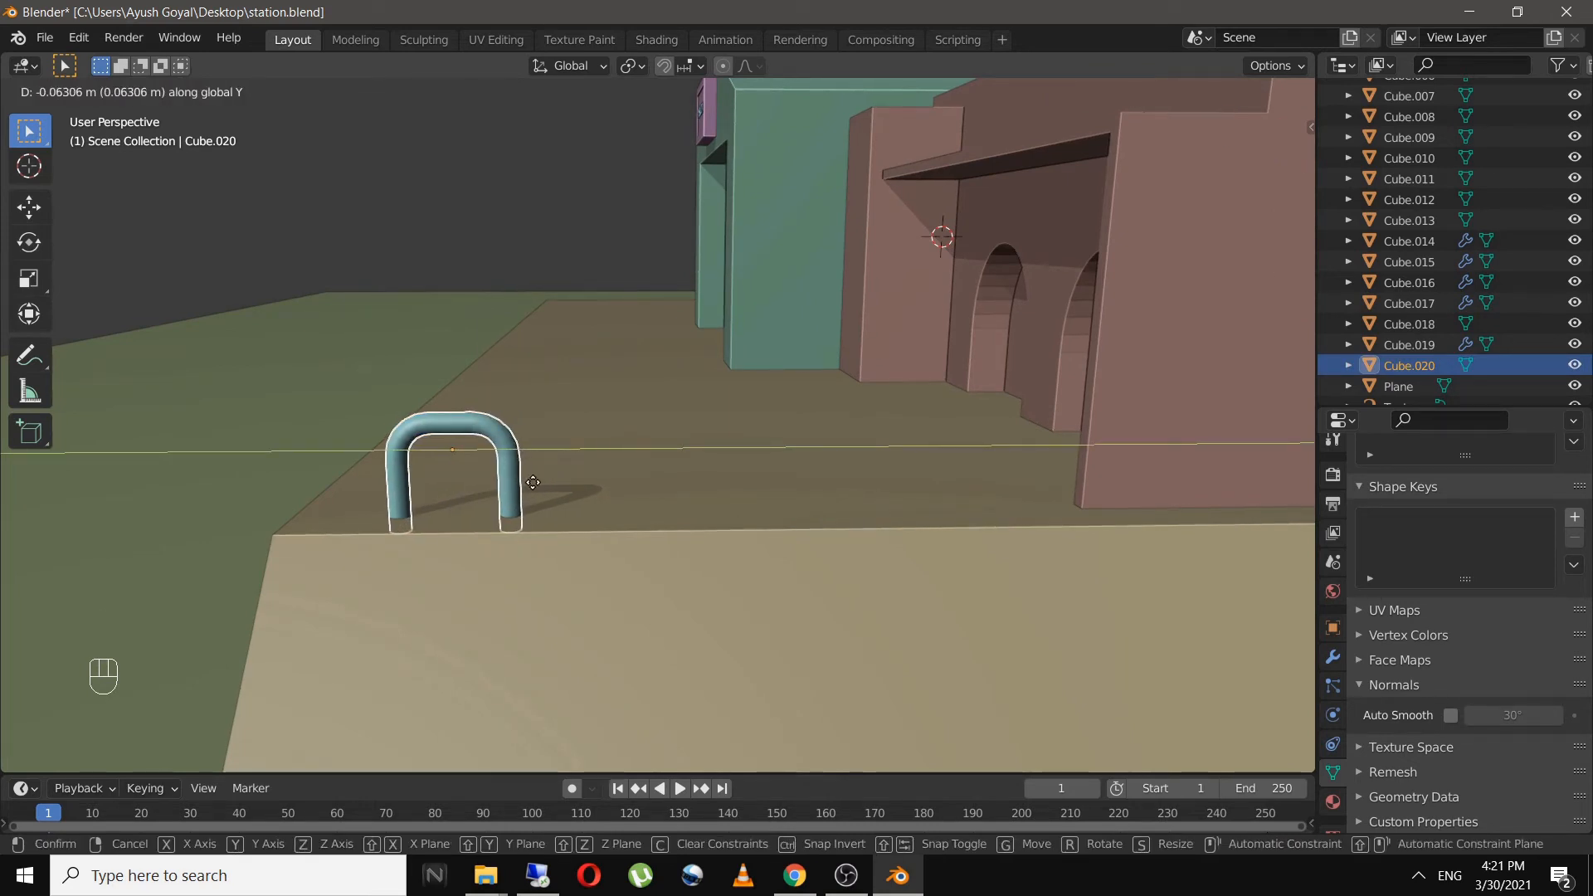
- Scale the U-shaped railing by about 0.852 and position it on the platform, shifted about -0.063 m along Y and slightly lowered
left_click(533, 483)
key("s")
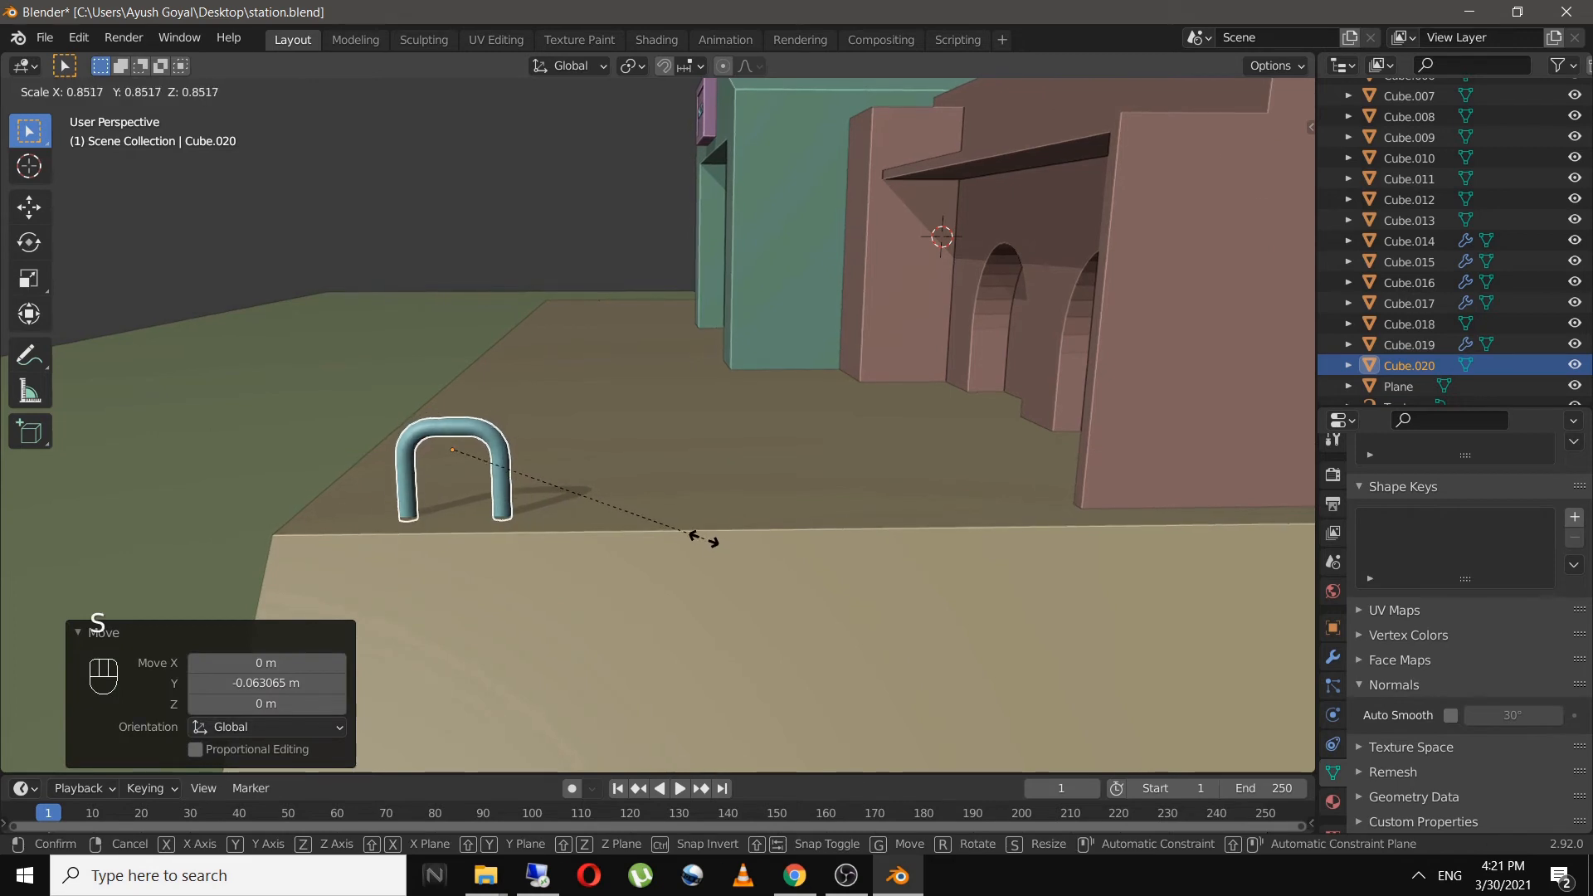
left_click(544, 481)
key("g")
key("z")
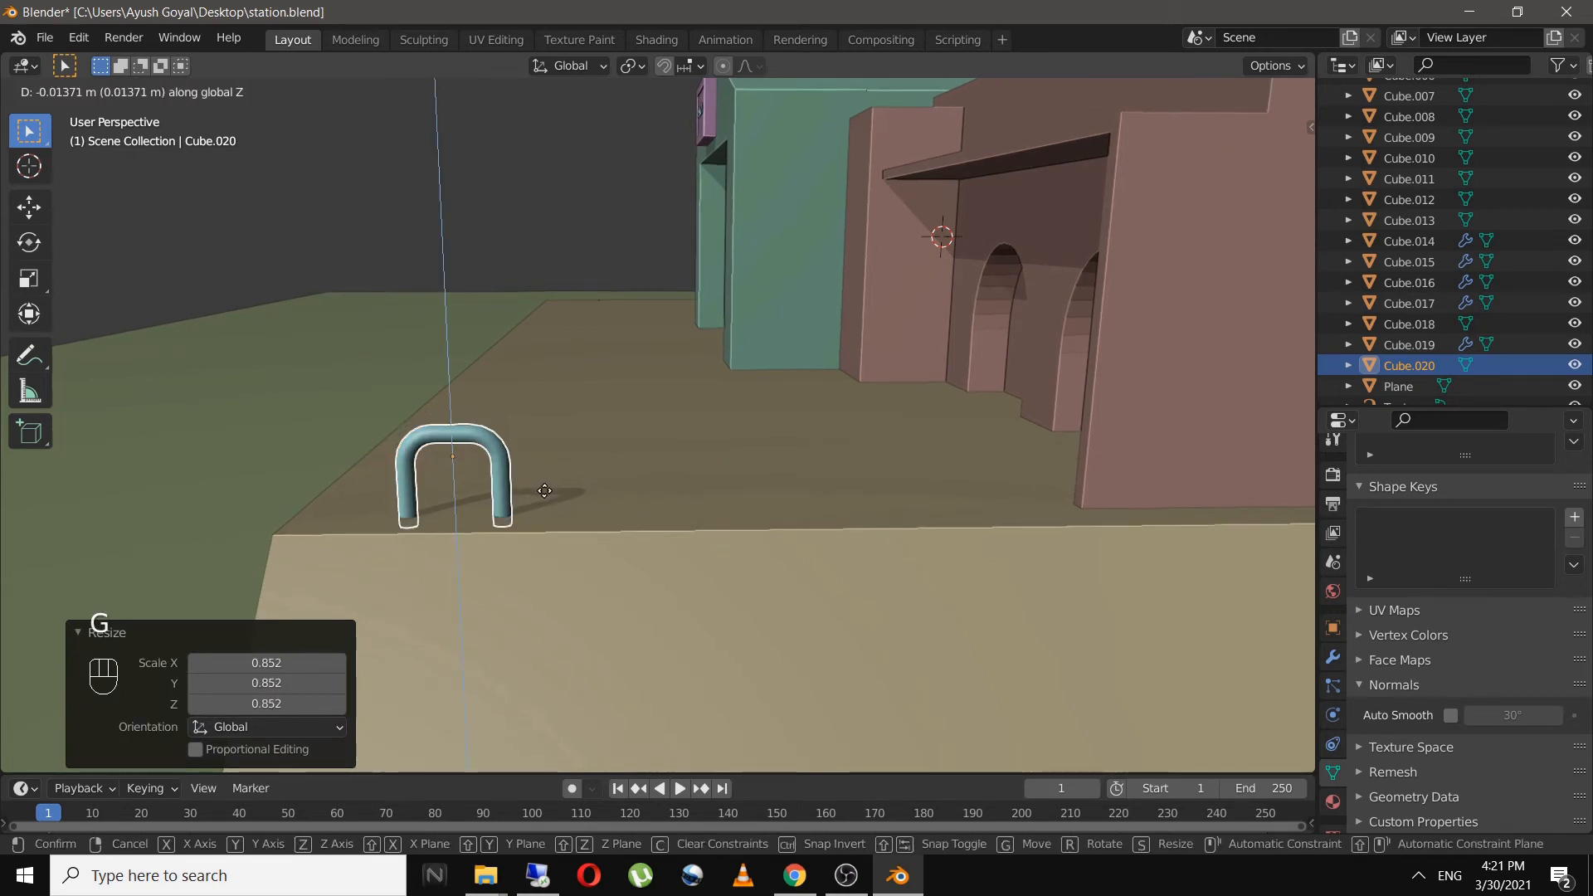
left_click(544, 493)
left_click(546, 274)
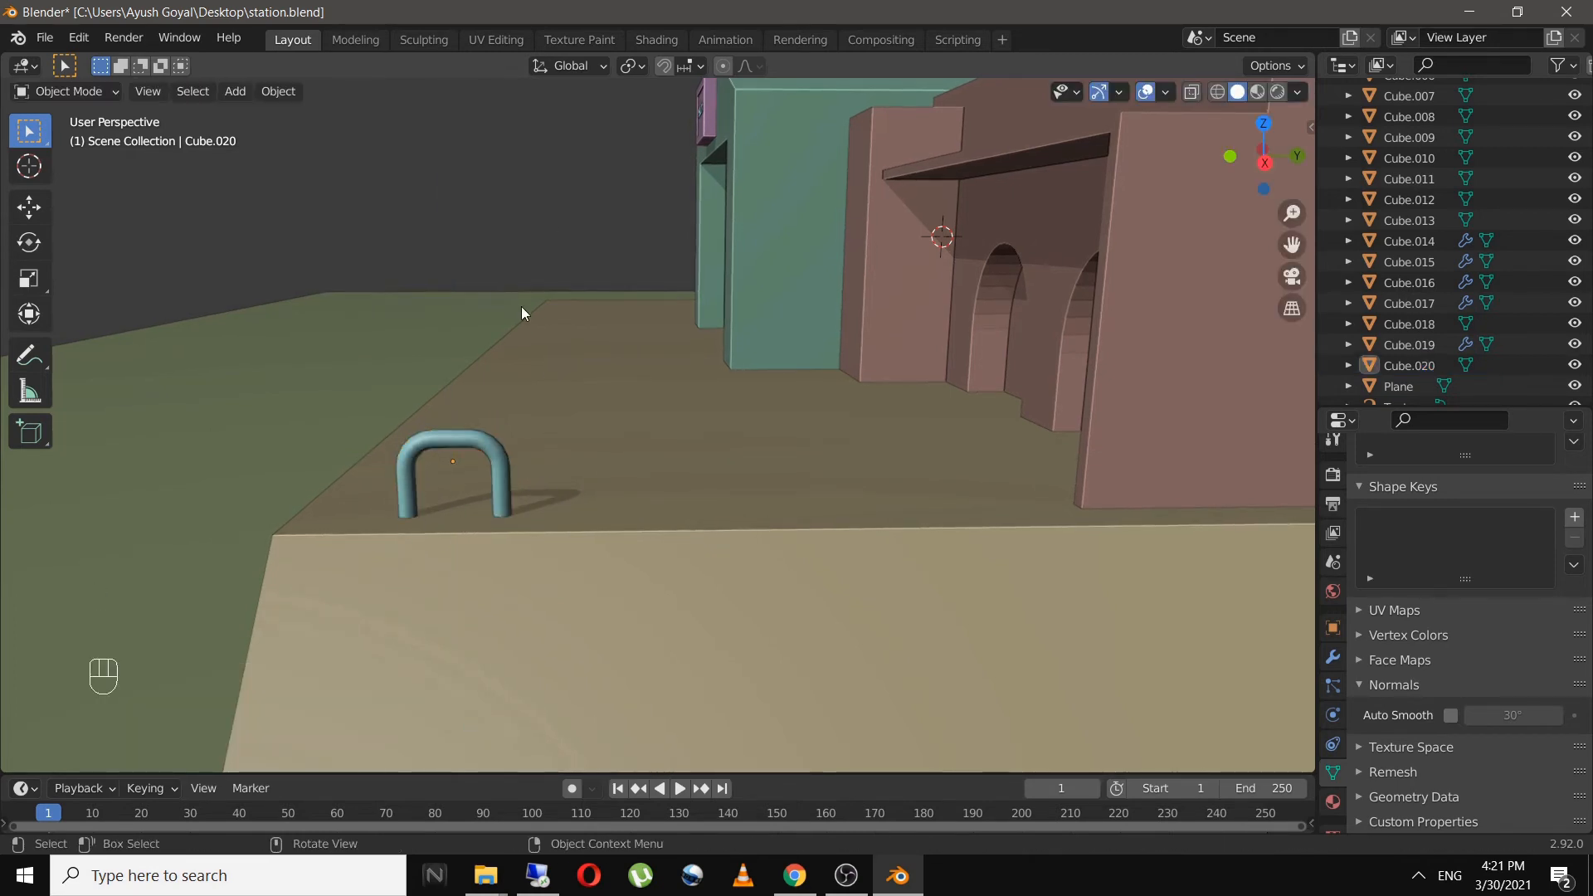
- Move the railing about -0.068 m along Y, closer to the platform's outer corner
middle_click_drag(522, 307, 516, 456)
left_click(524, 476)
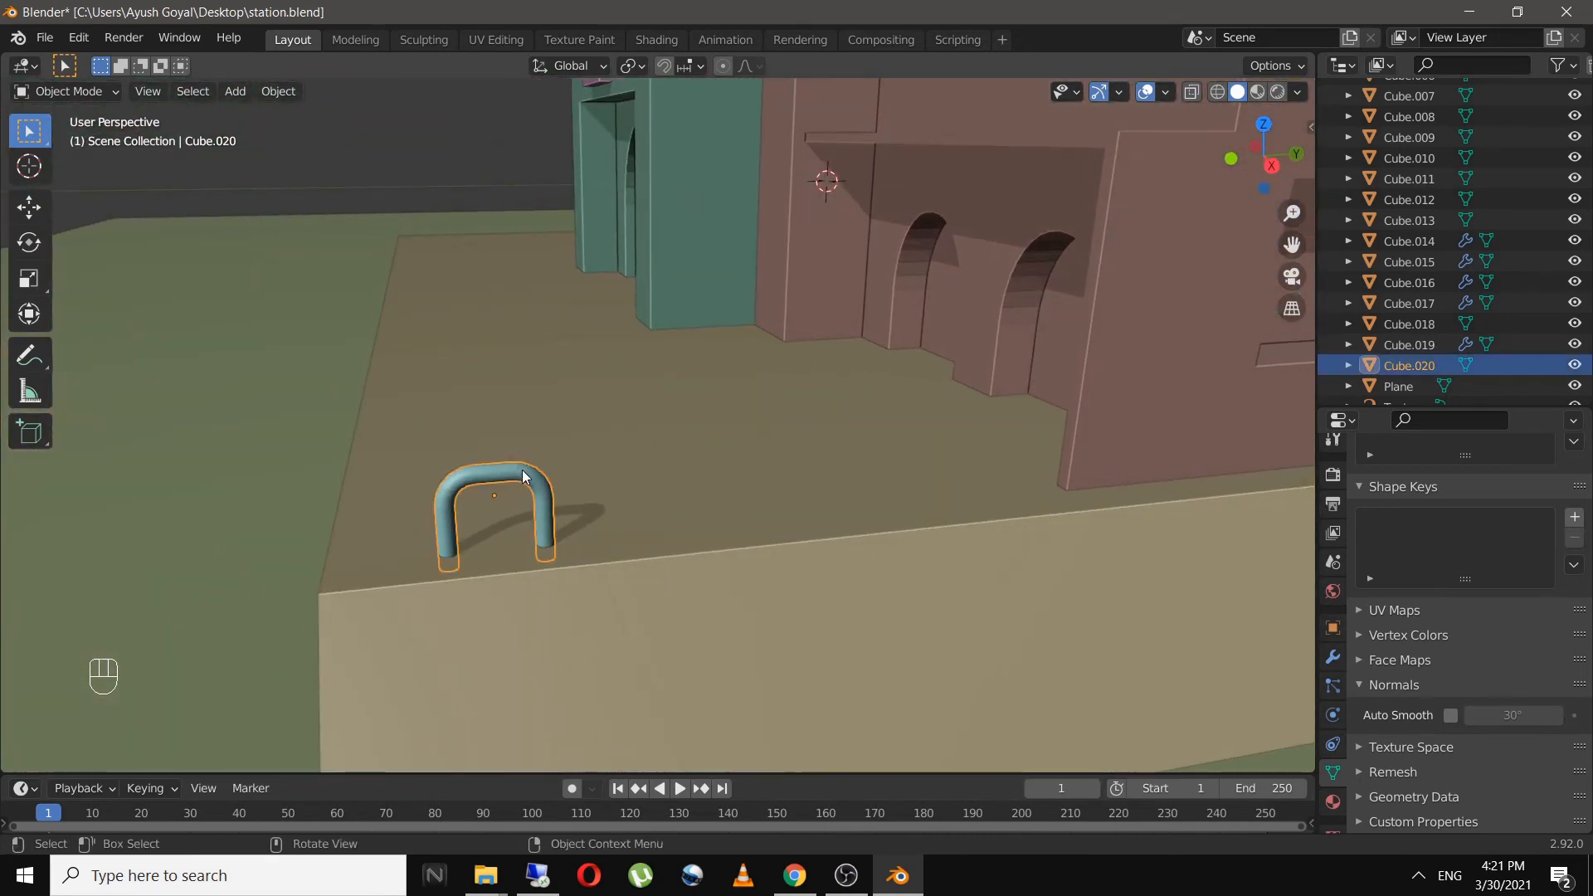
key("g")
key("y")
left_click(488, 482)
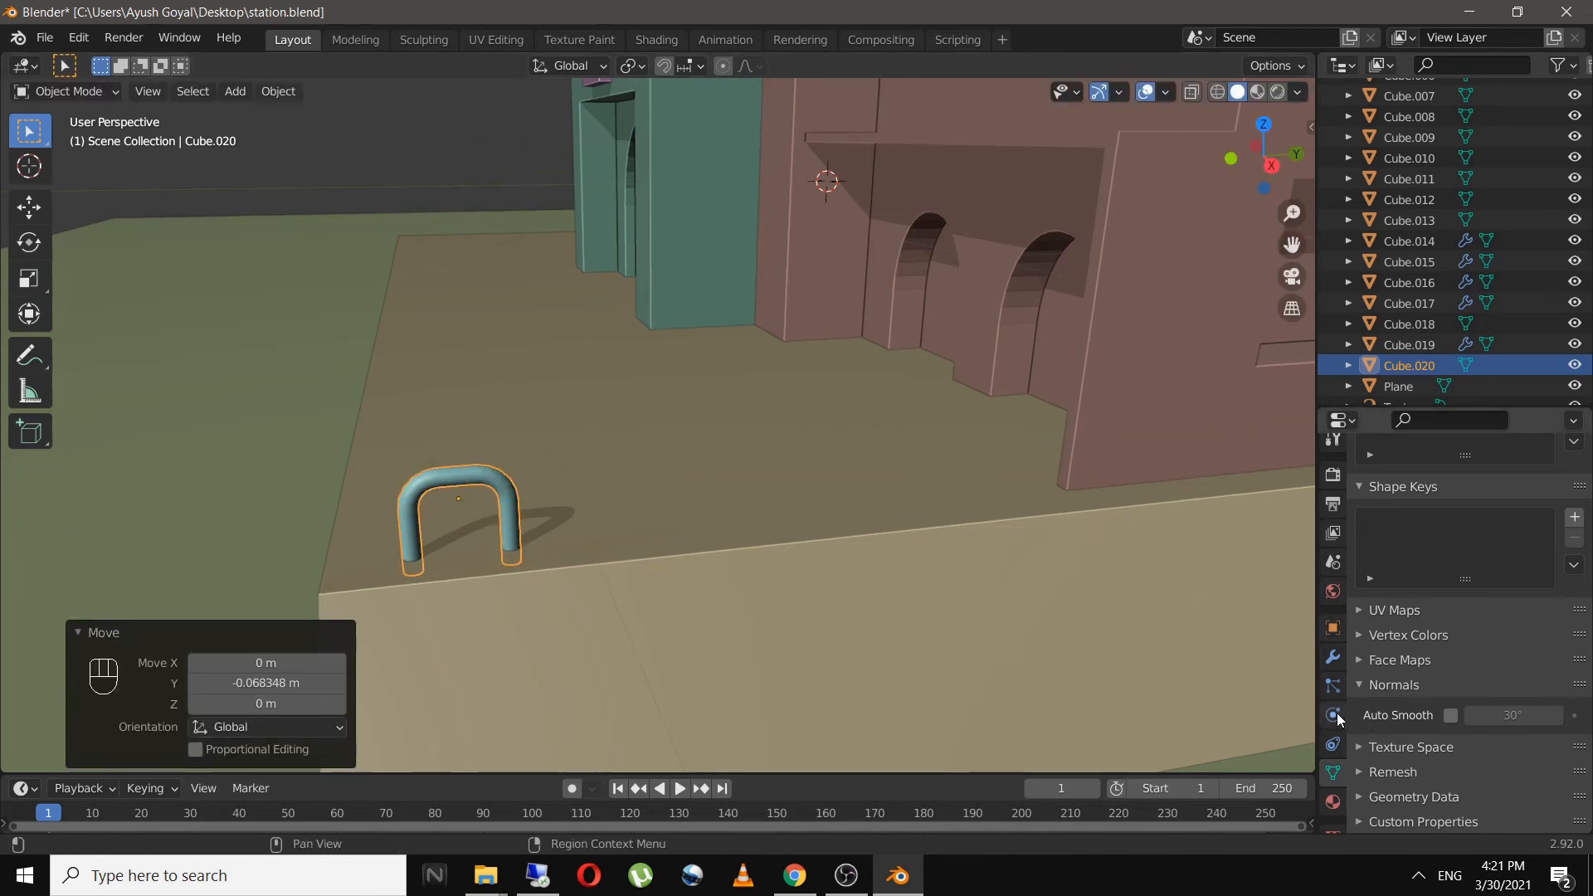
- Add an Array modifier to the railing with a count of 3 and relative offset factors X 0 and Y 2
left_click(1332, 658)
left_click(1376, 485)
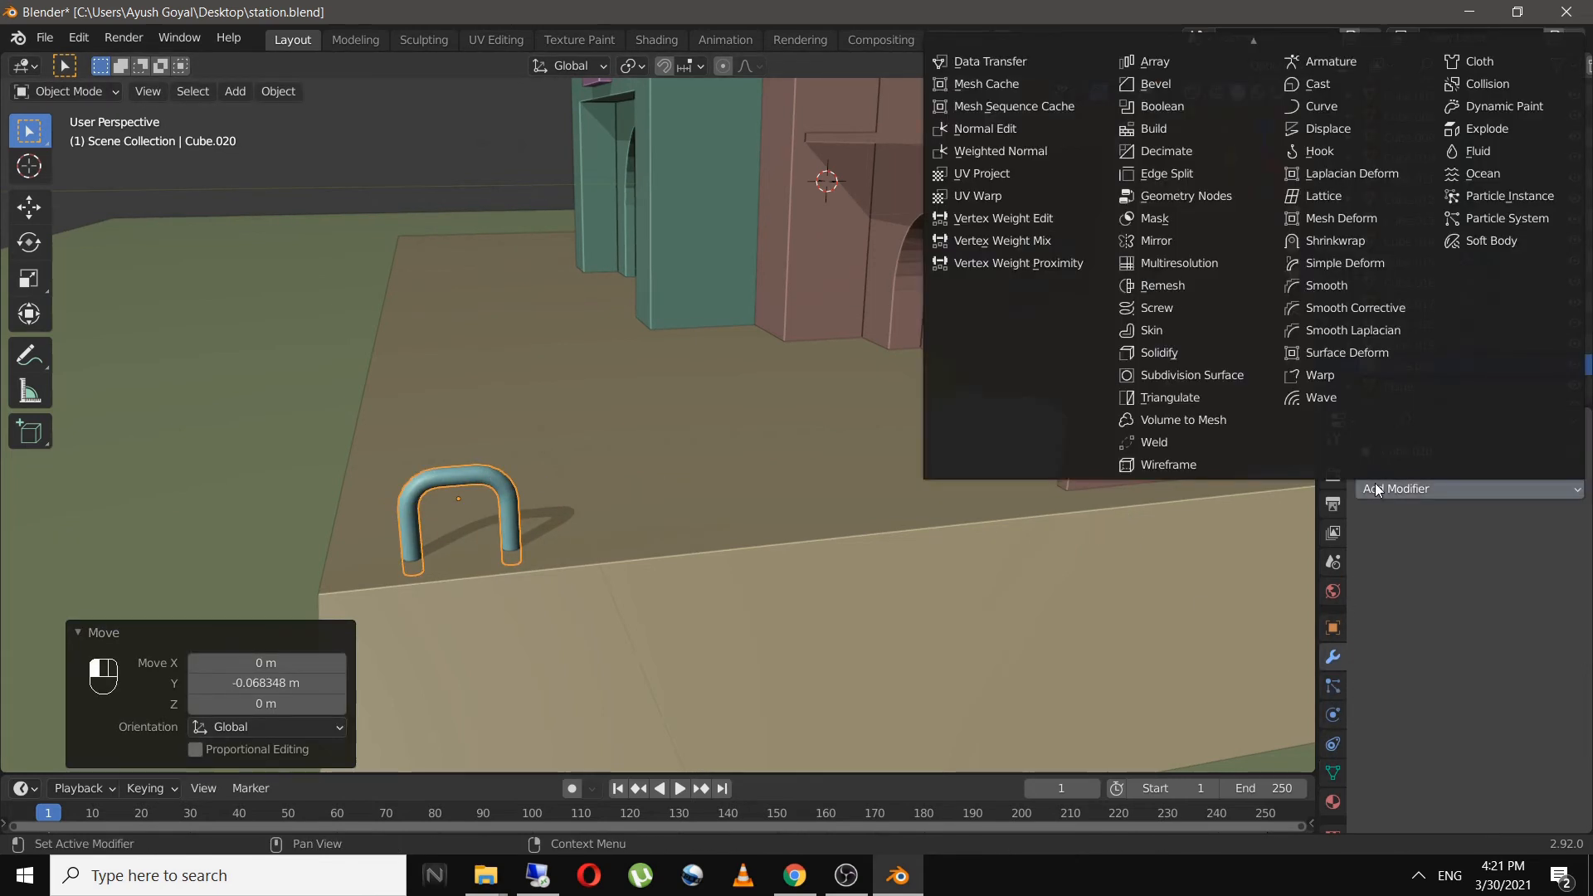
left_click(1170, 69)
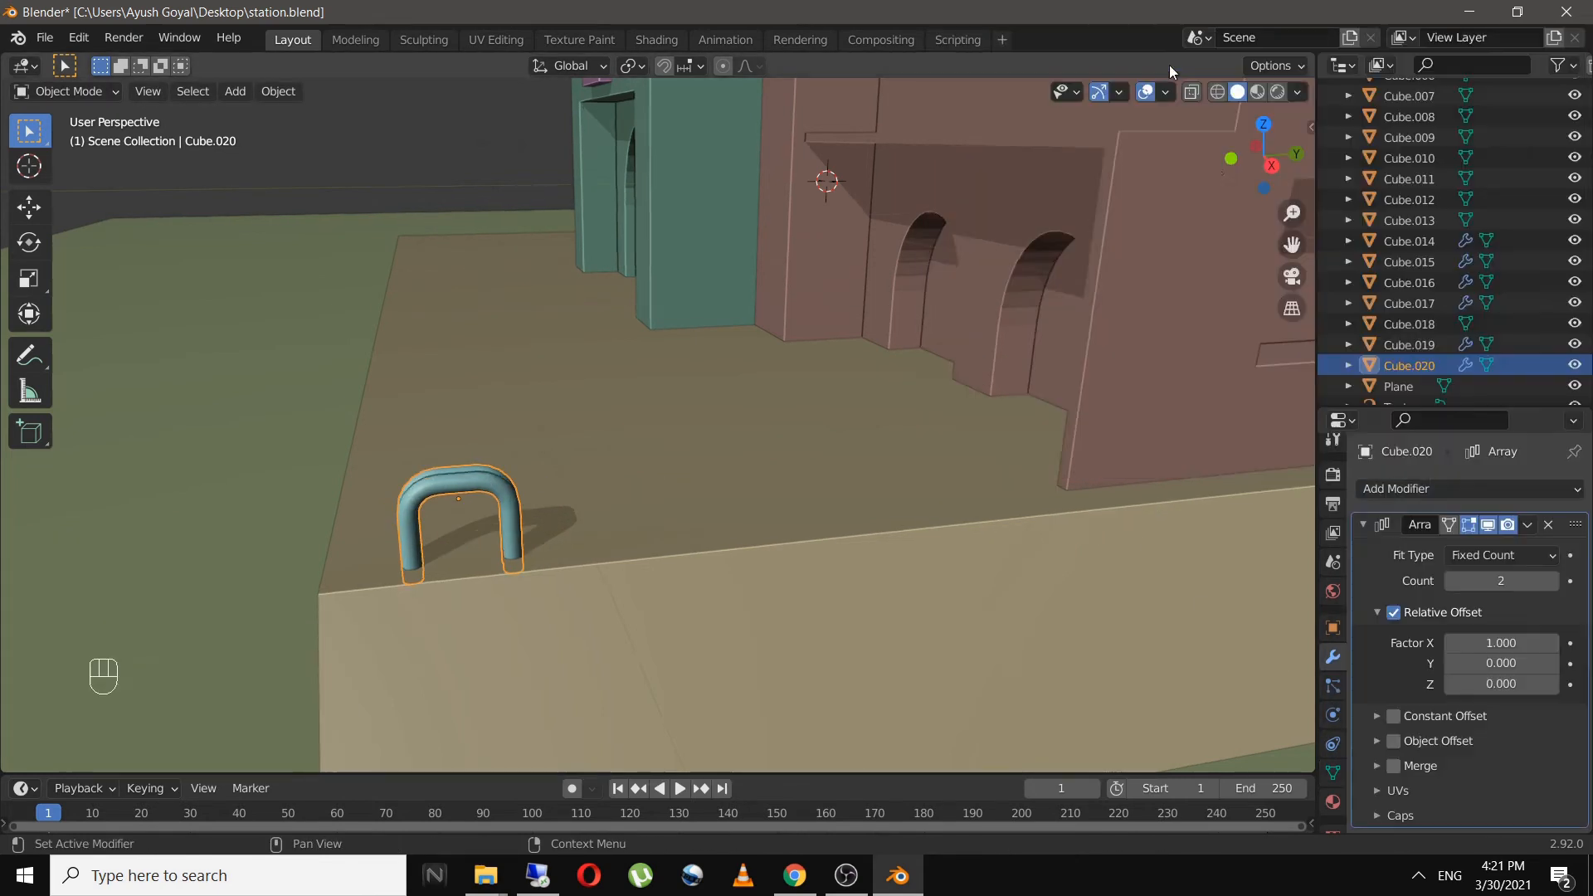
left_click(1552, 581)
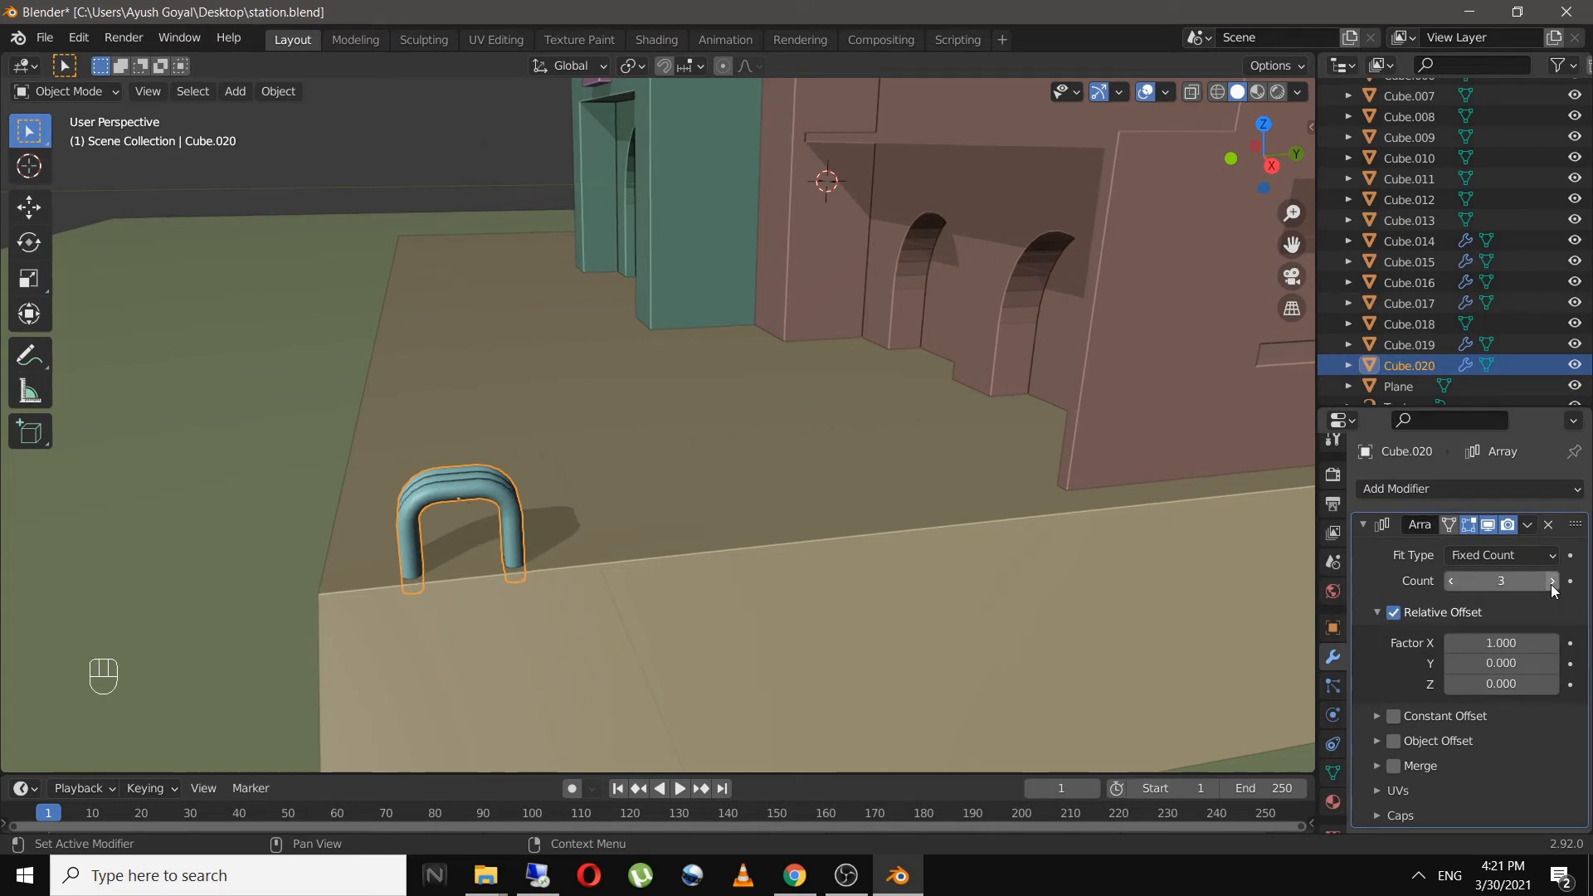
left_click(1510, 645)
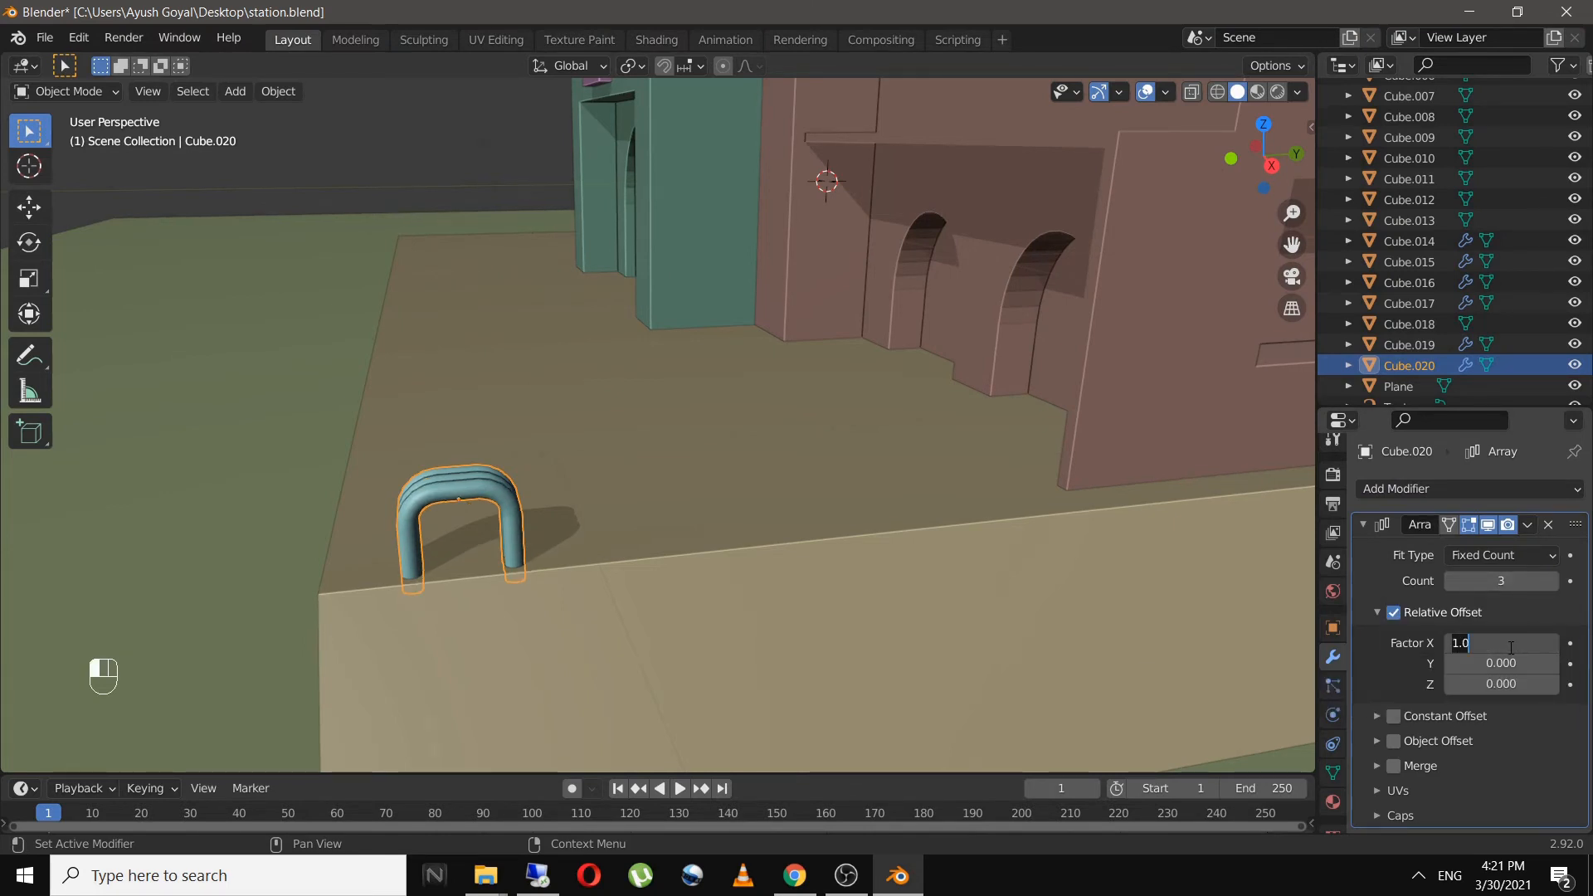
type("0")
key("Tab")
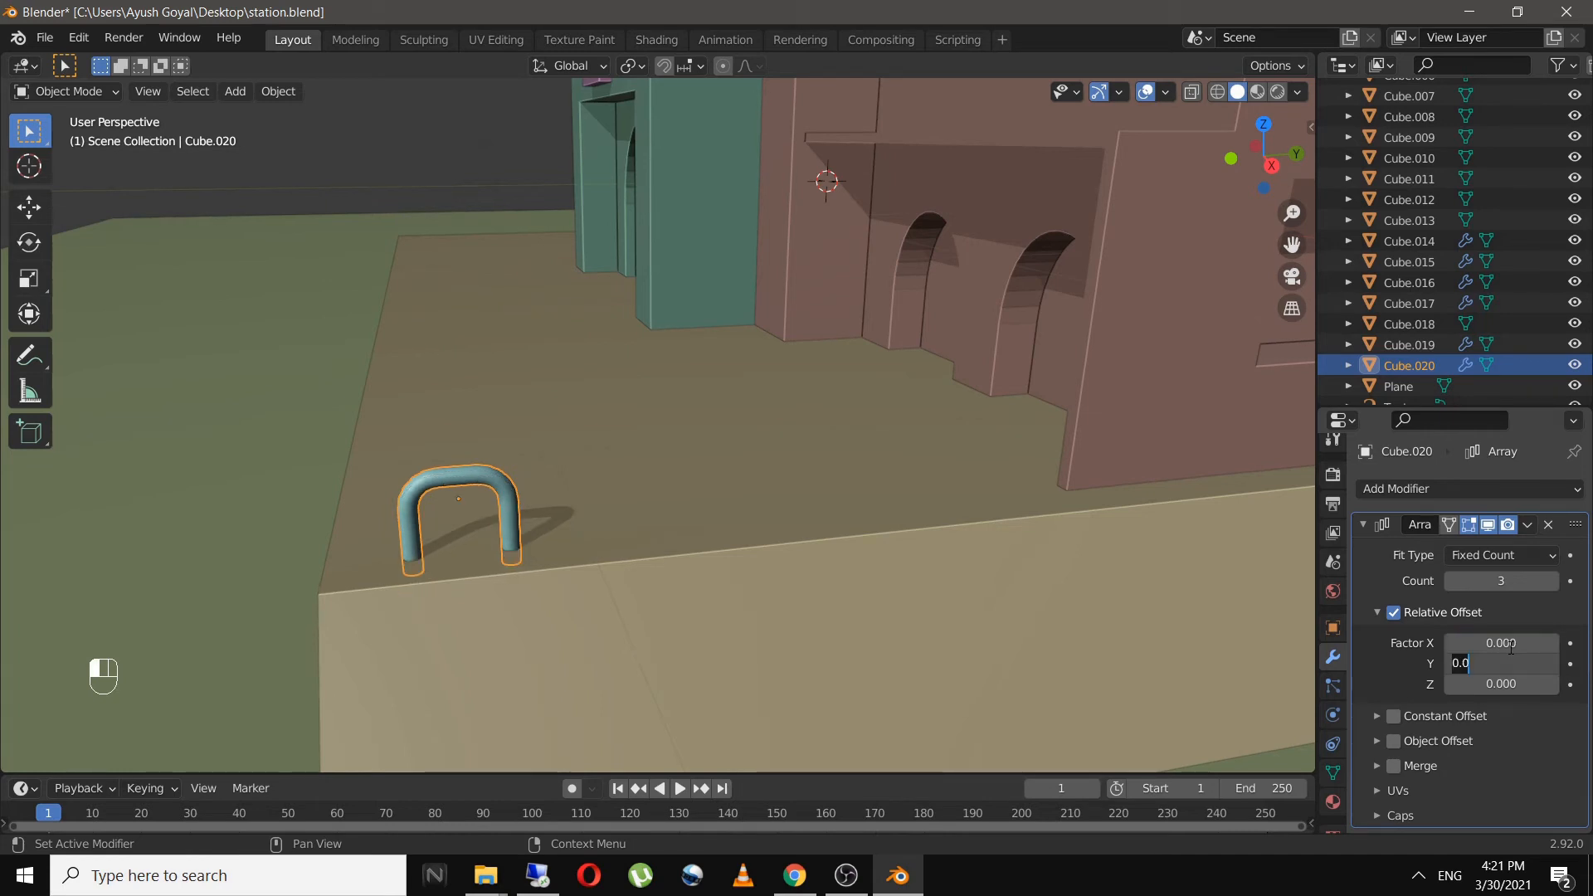
key("Return")
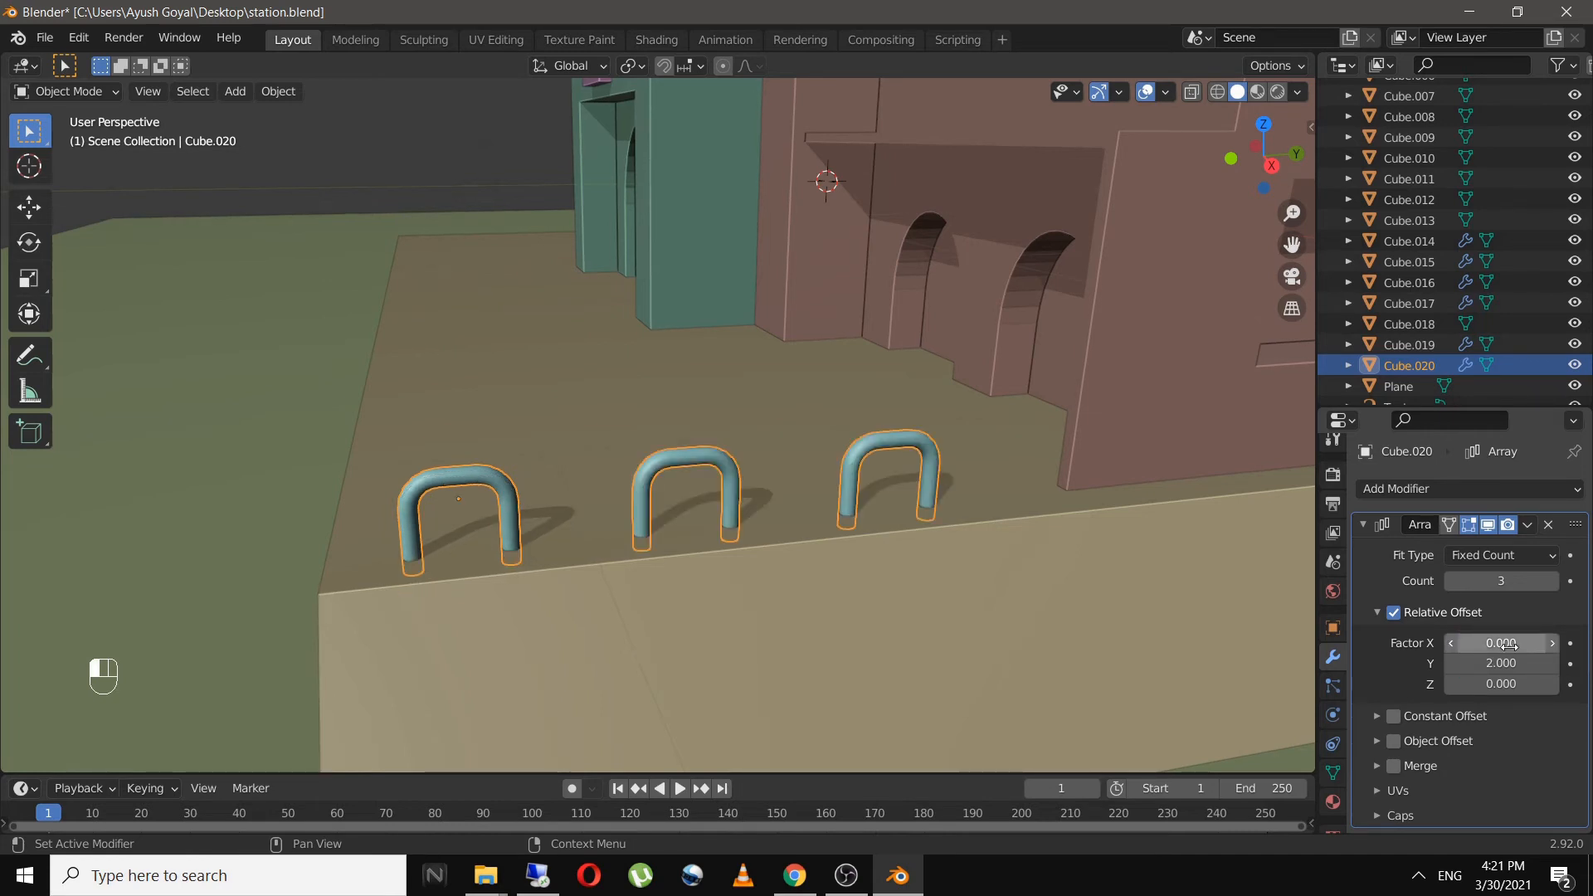
- Widen the spacing of the arrayed railings by raising the relative offset Y factor to 2.2
left_click(420, 127)
middle_click_drag(657, 521, 792, 520)
left_click(1552, 663)
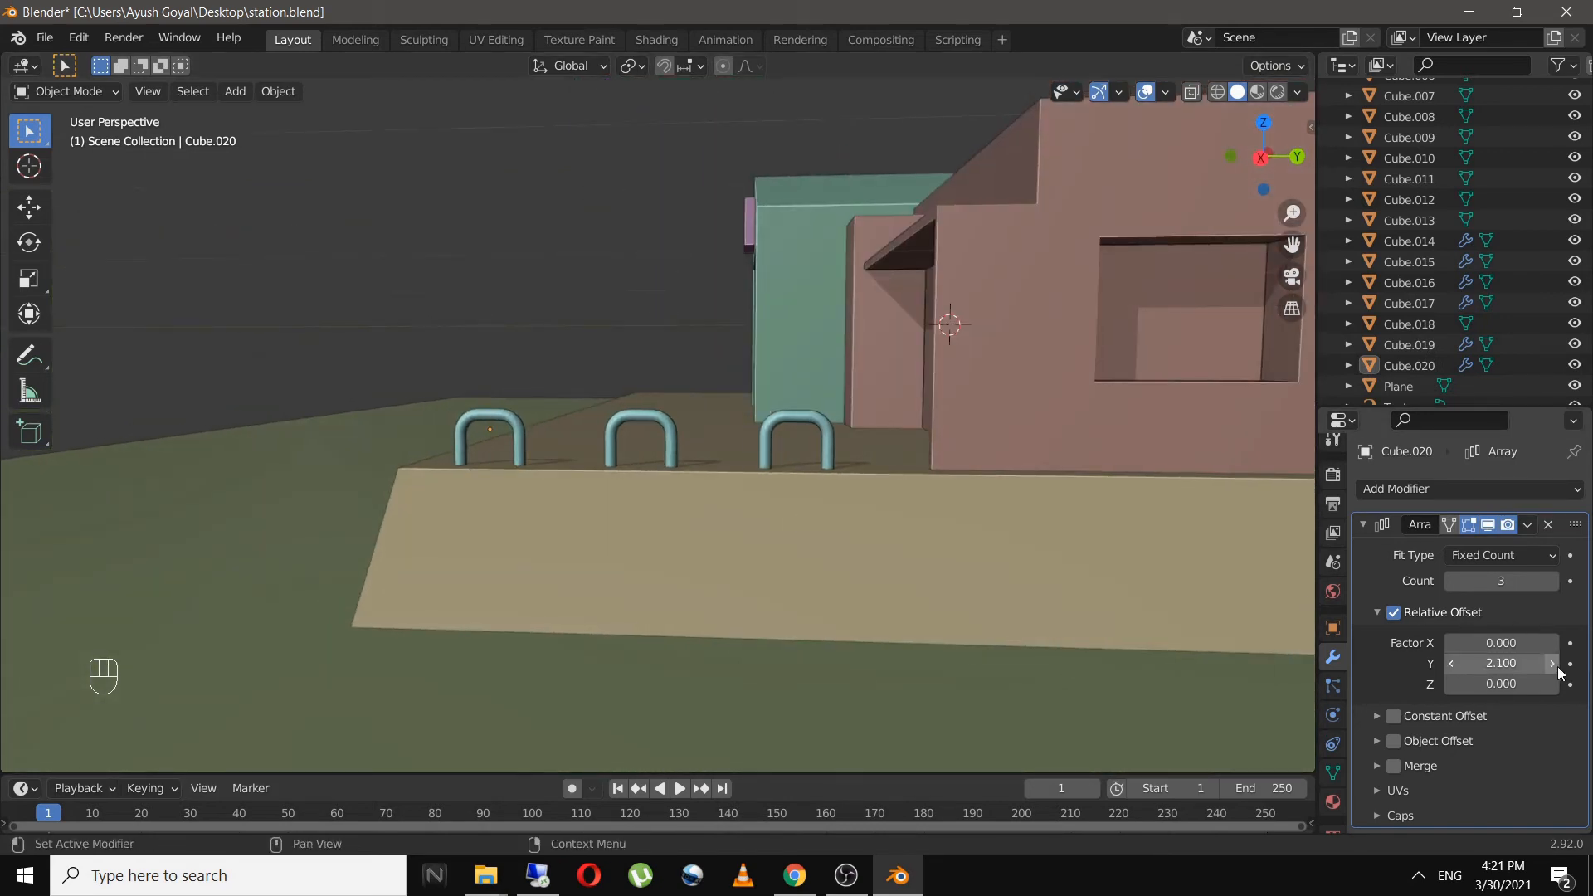
left_click(1552, 663)
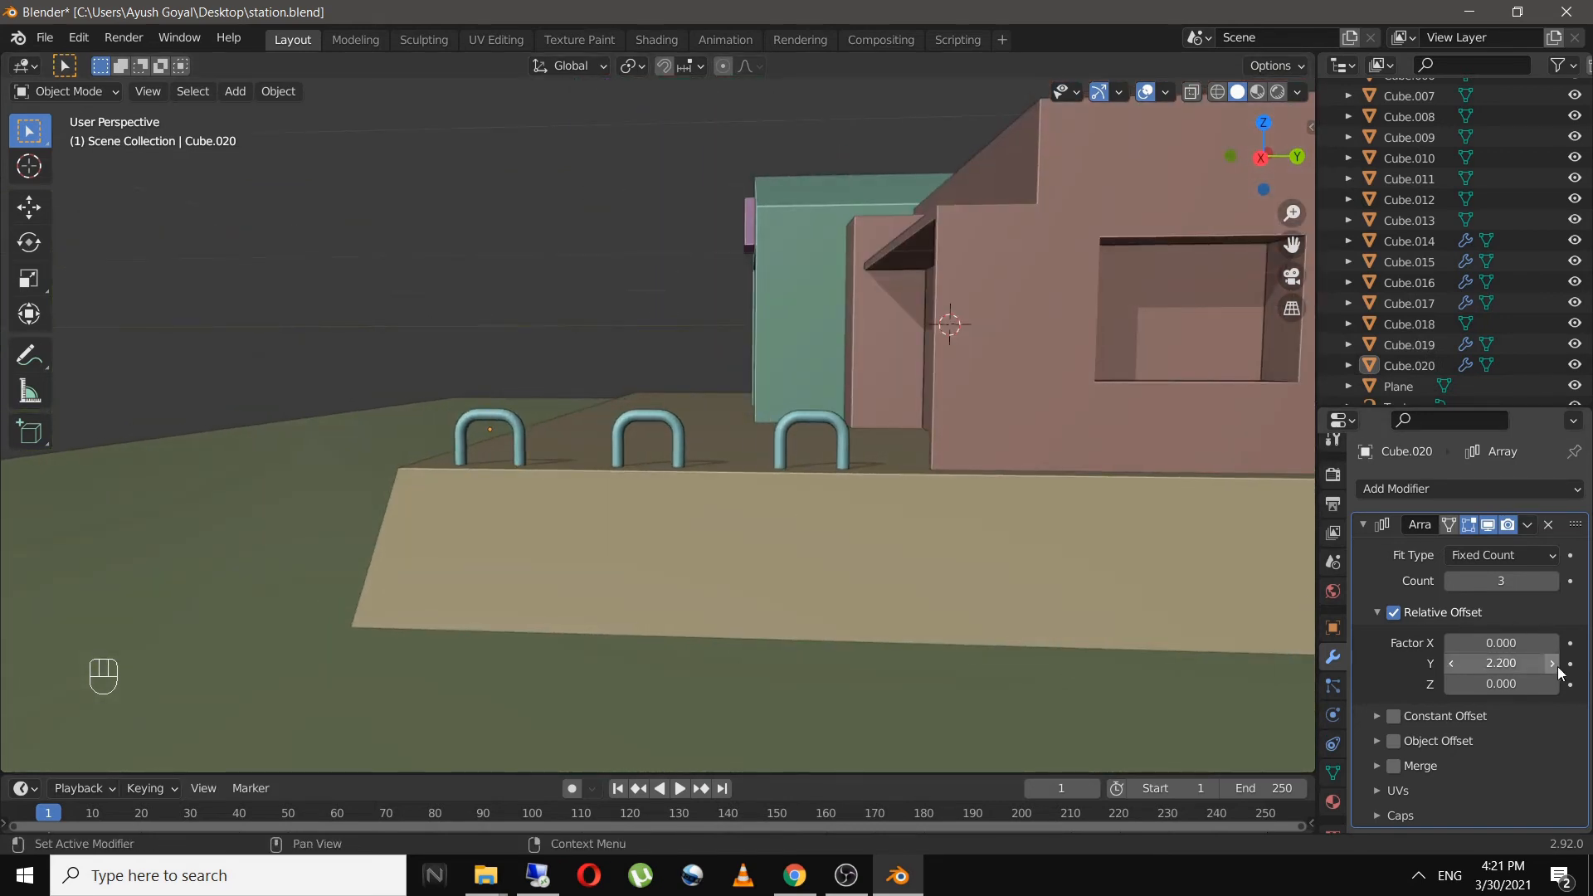
left_click(647, 415)
- Duplicate the railing row in top view and place the copy about -5.92 m along X at the platform's opposite edge
middle_click_drag(647, 415, 1057, 503)
key("KP_7")
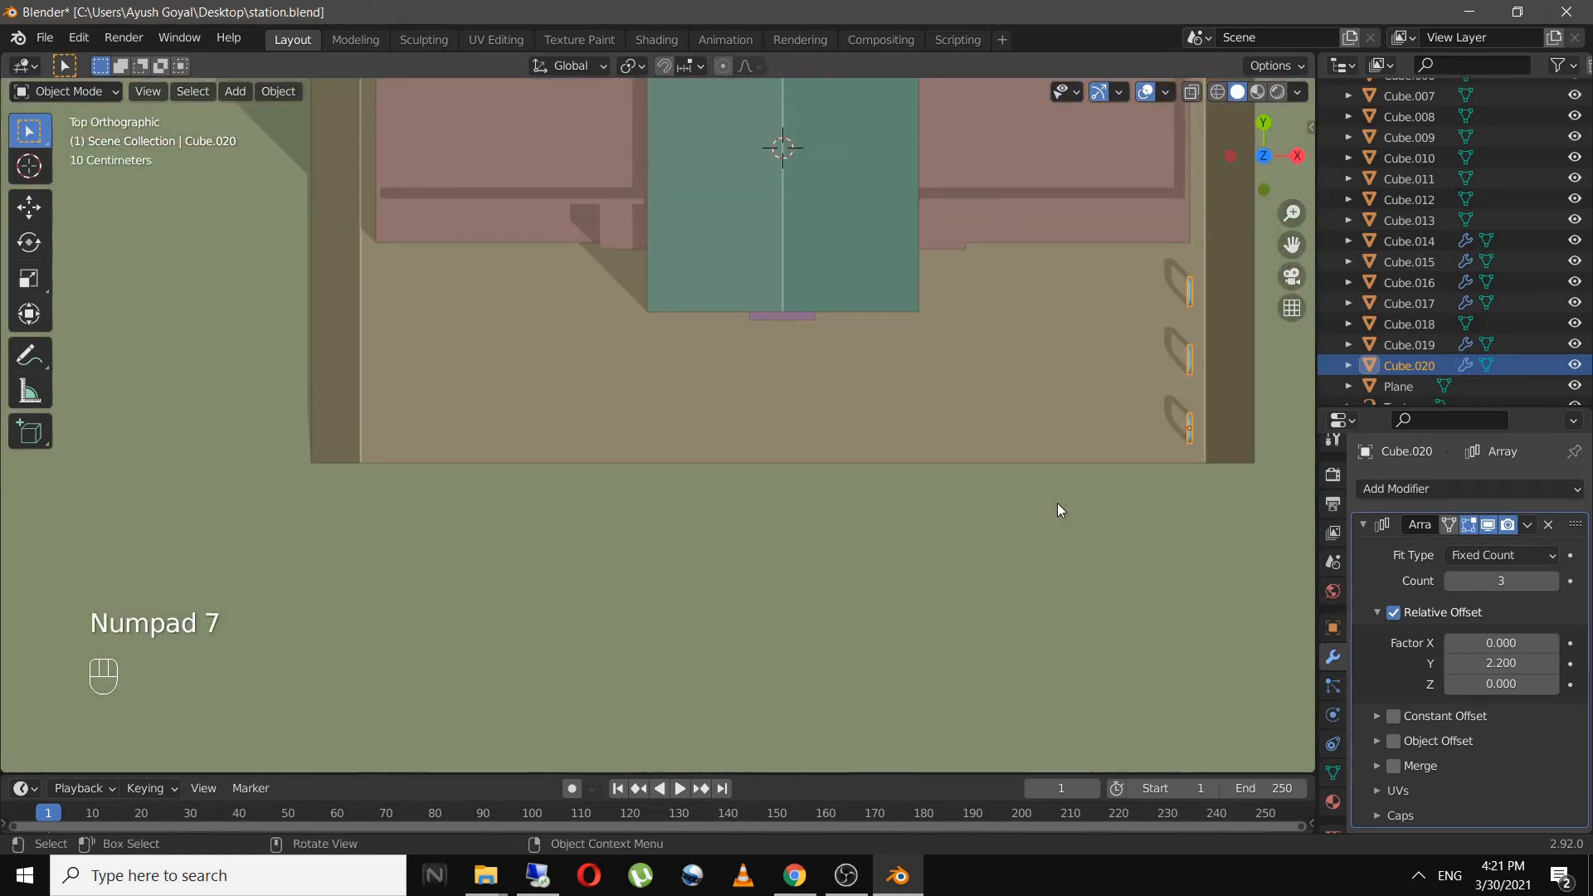
key("shift+d")
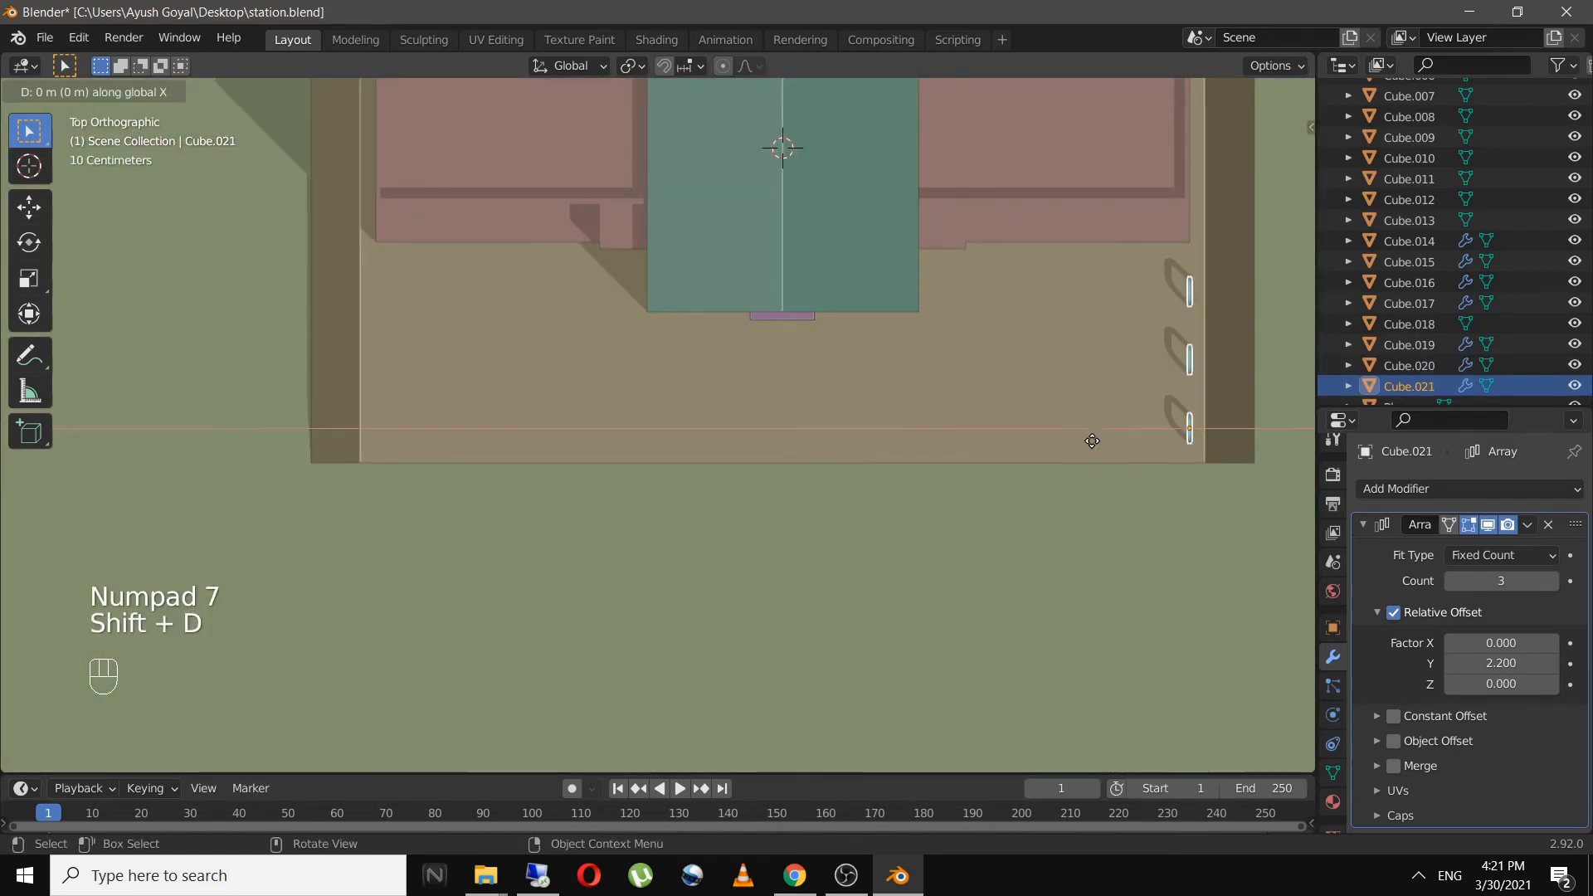
left_click(310, 437)
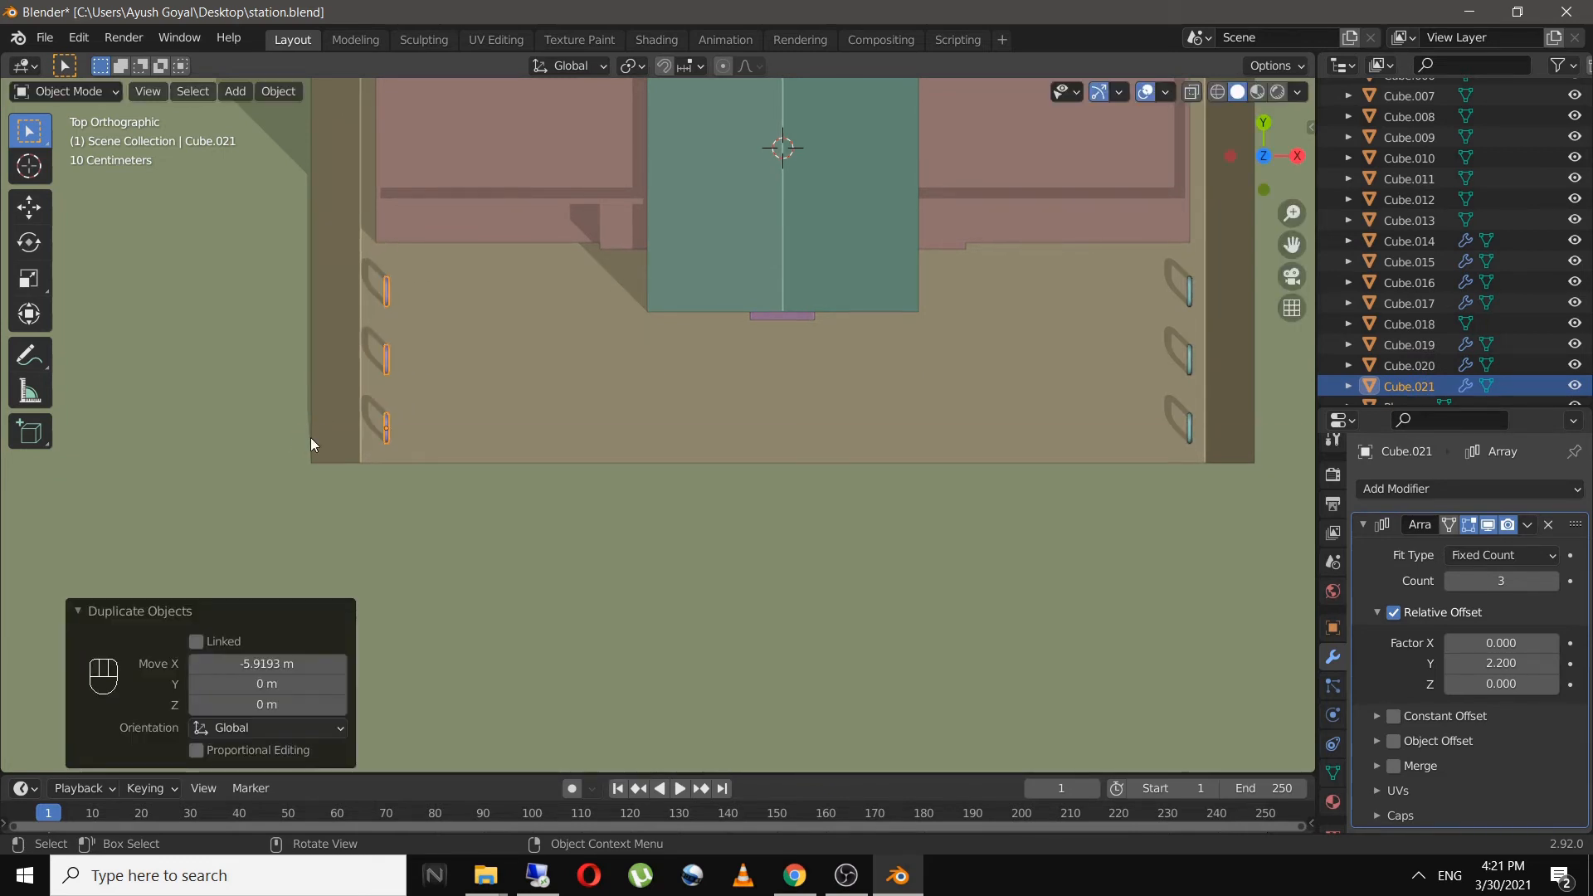
- Save the station file and inspect the whole station with its railings from several angles
left_click(563, 519)
key("ctrl+s")
scroll(562, 520, "down", 6)
middle_click_drag(561, 529, 711, 420)
scroll(934, 538, "up", 4)
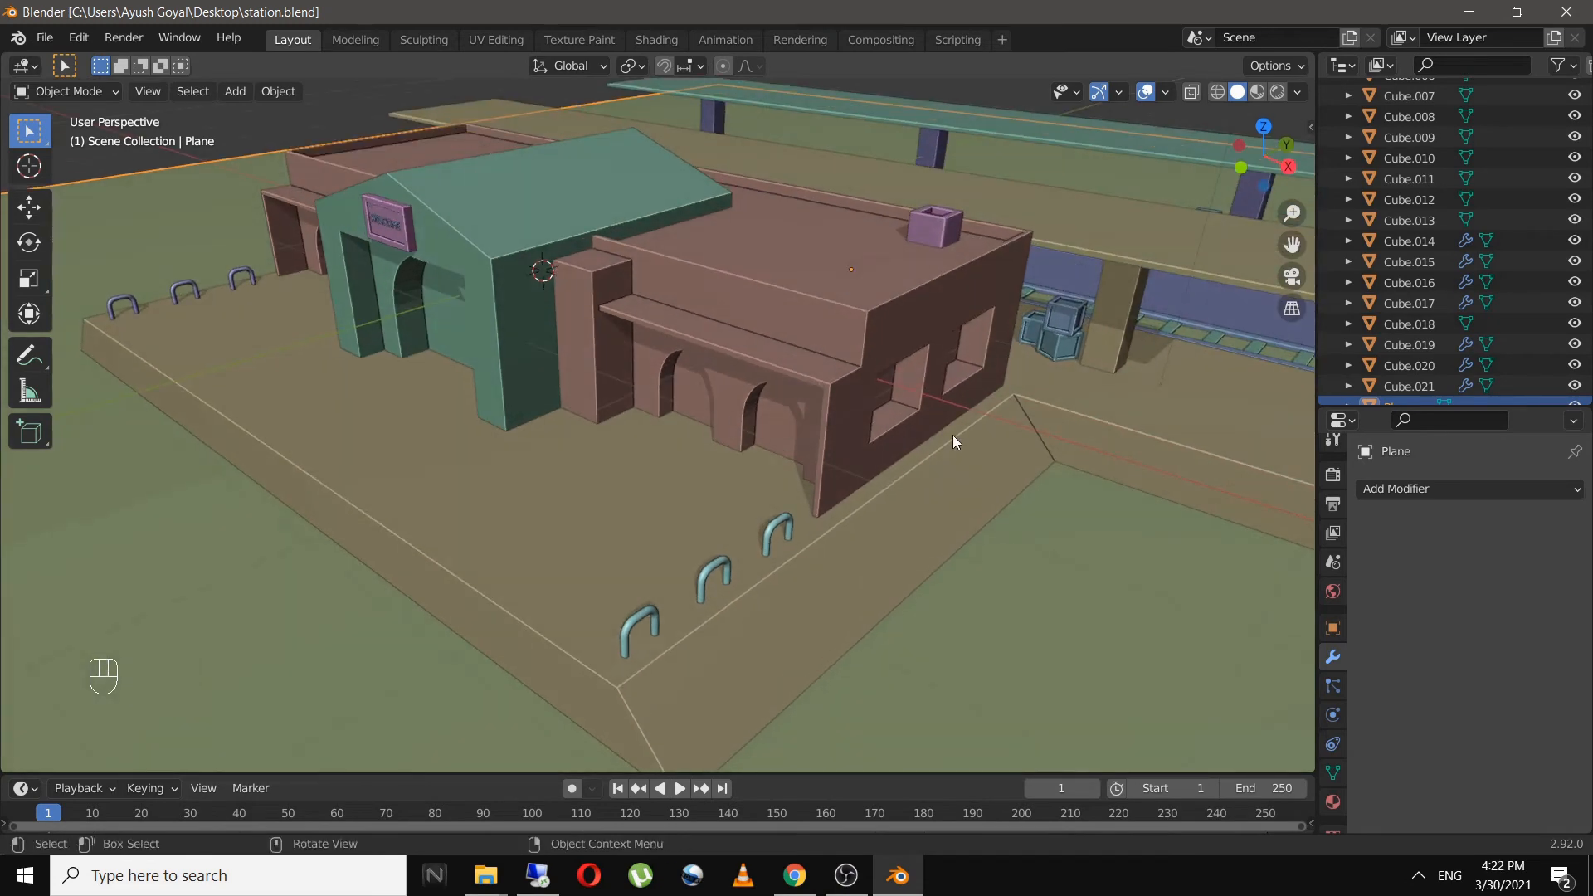
scroll(953, 434, "down", 4)
middle_click_drag(953, 434, 1227, 424)
scroll(1177, 431, "up", 3)
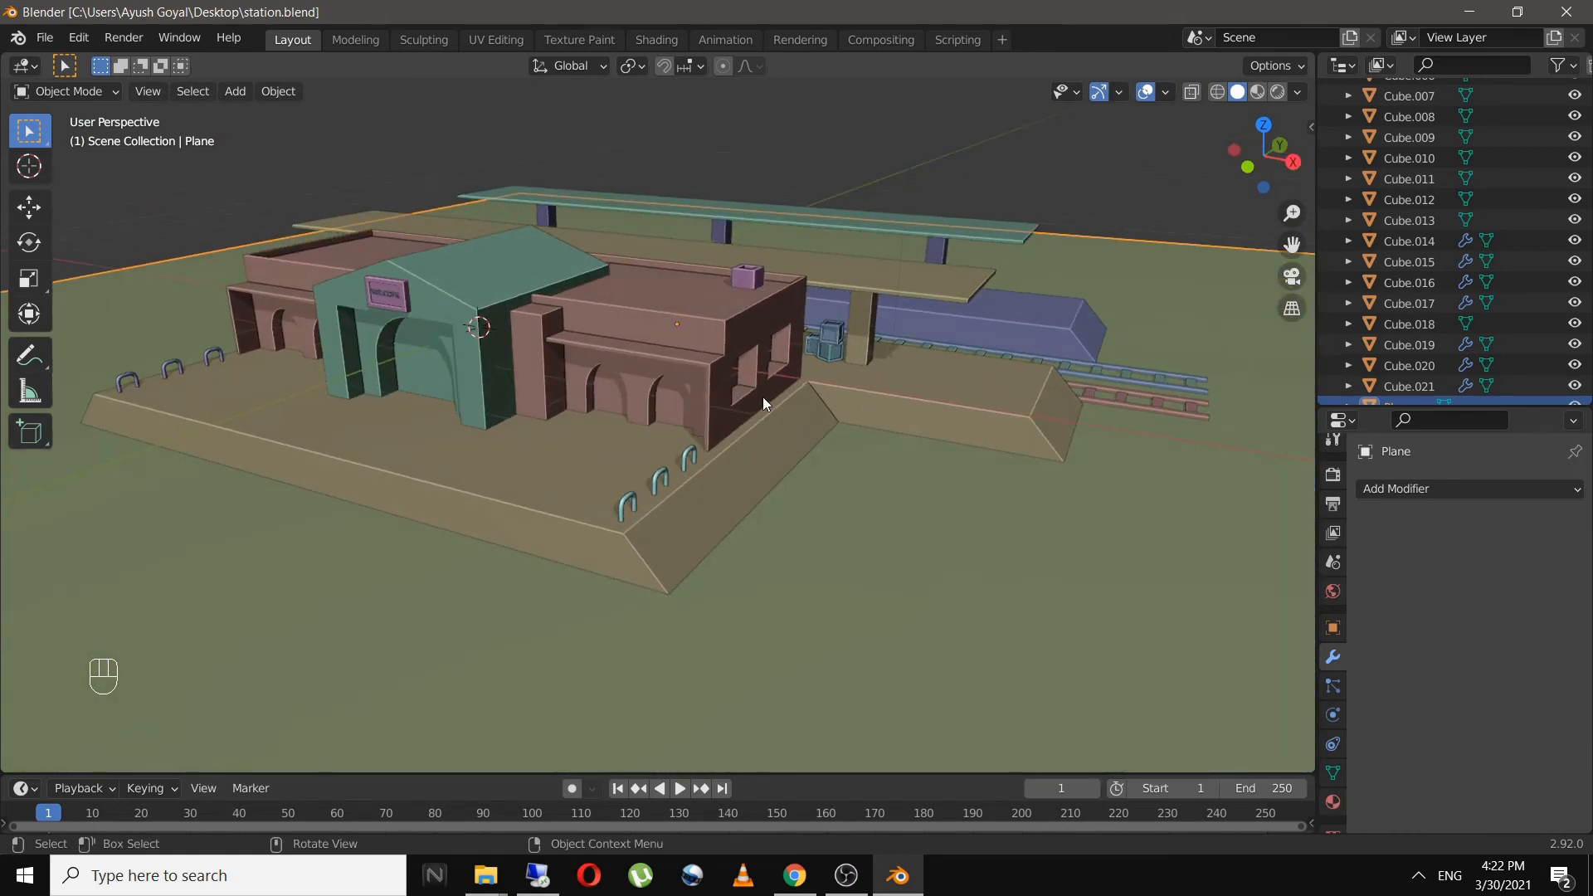
middle_click_drag(764, 398, 802, 456)
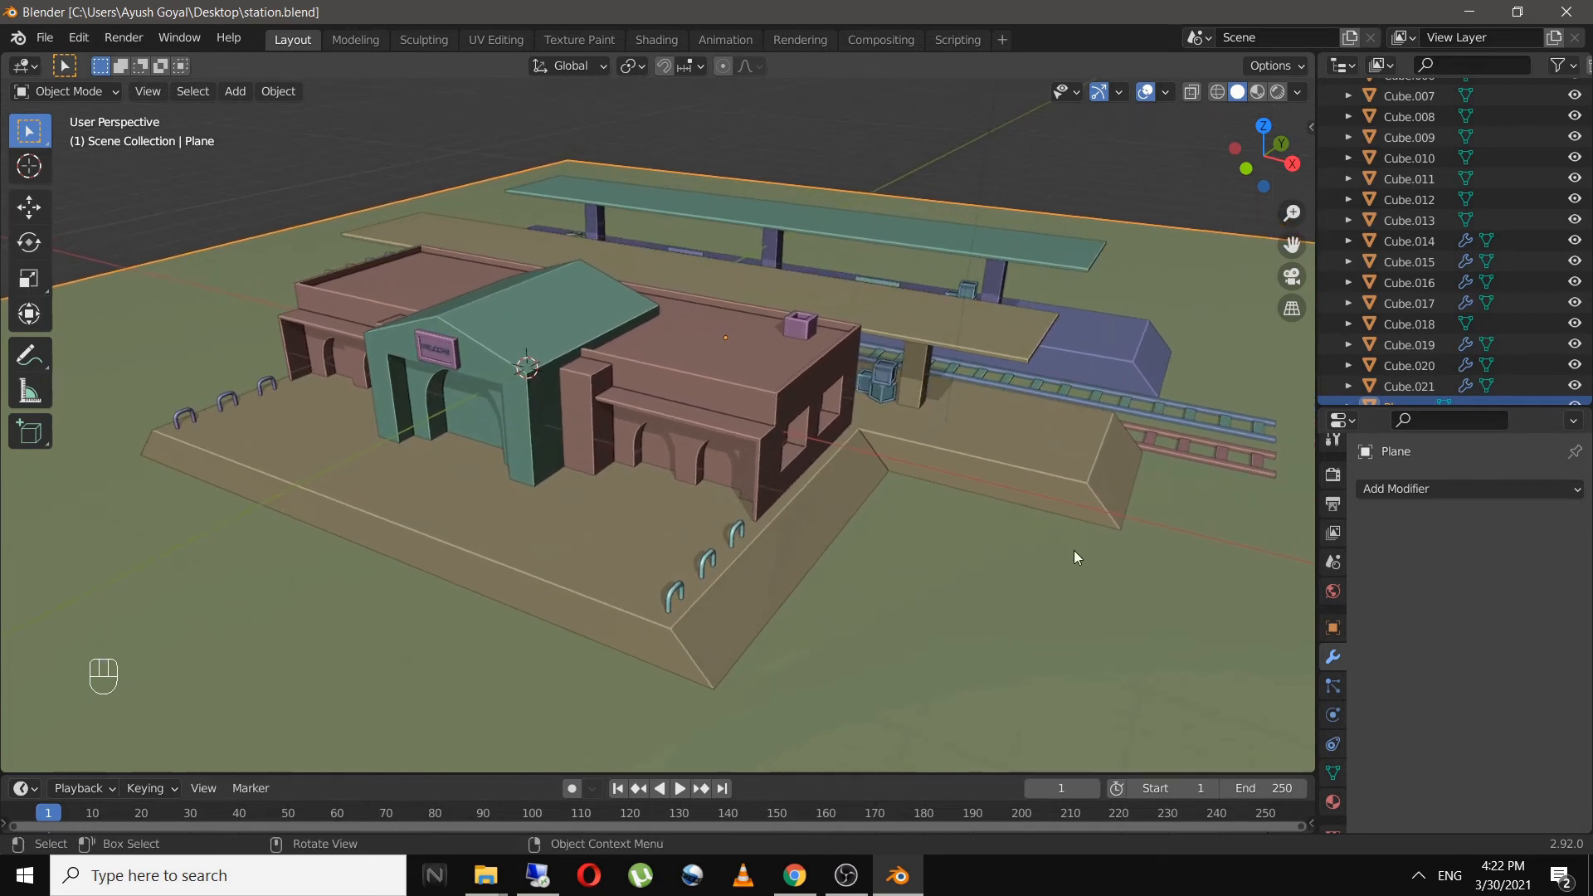
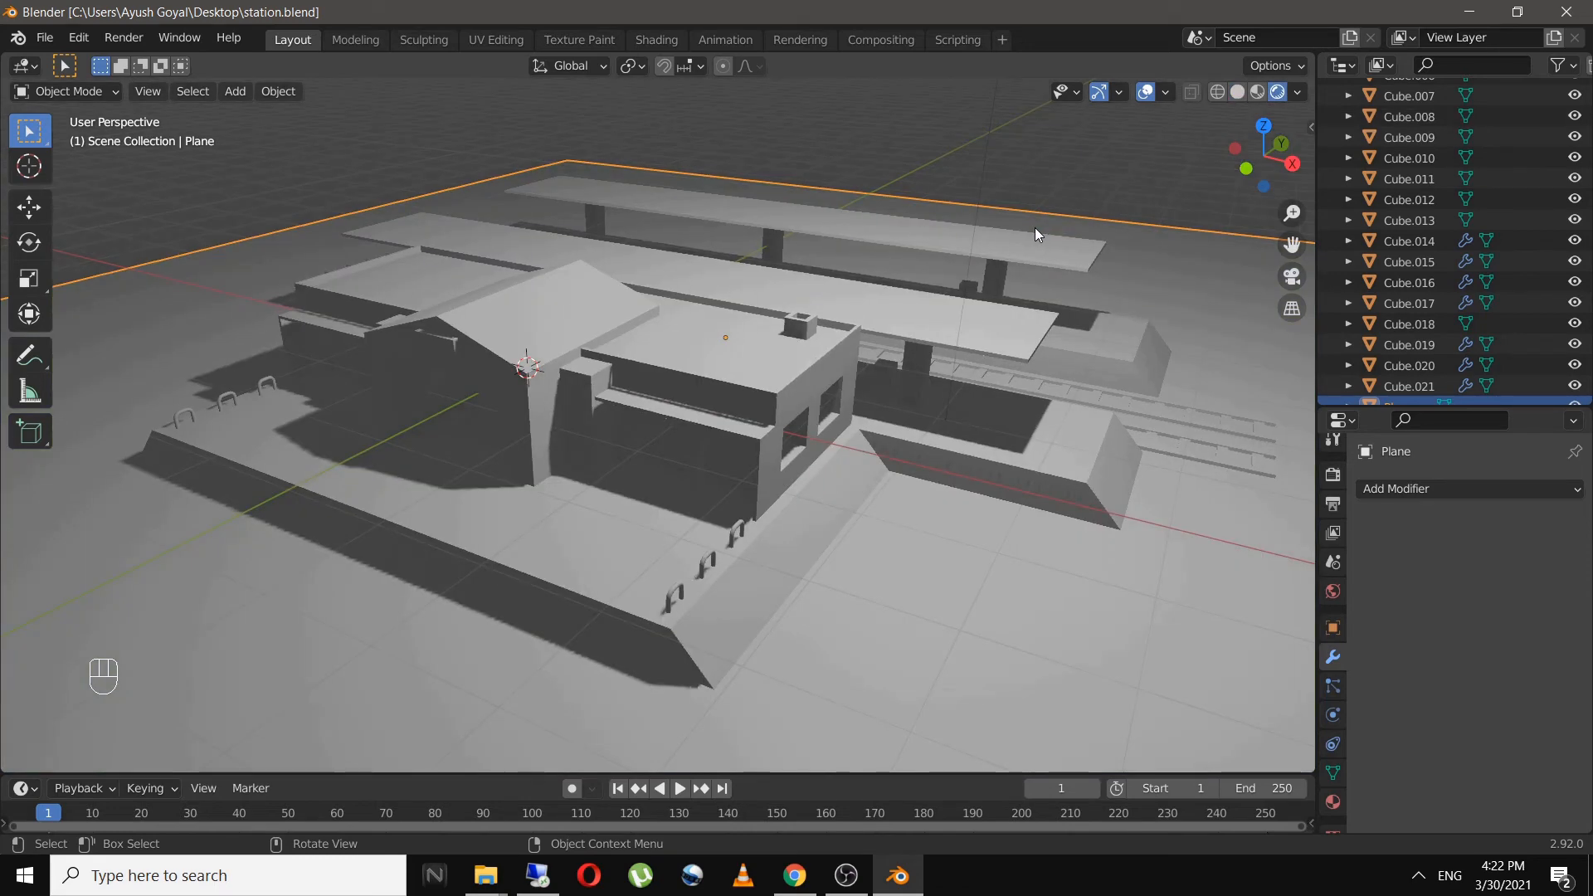
- Preview the station in rendered shading, and switch to material preview with Scene Lights and Scene World enabled
middle_click_drag(1034, 227, 991, 334)
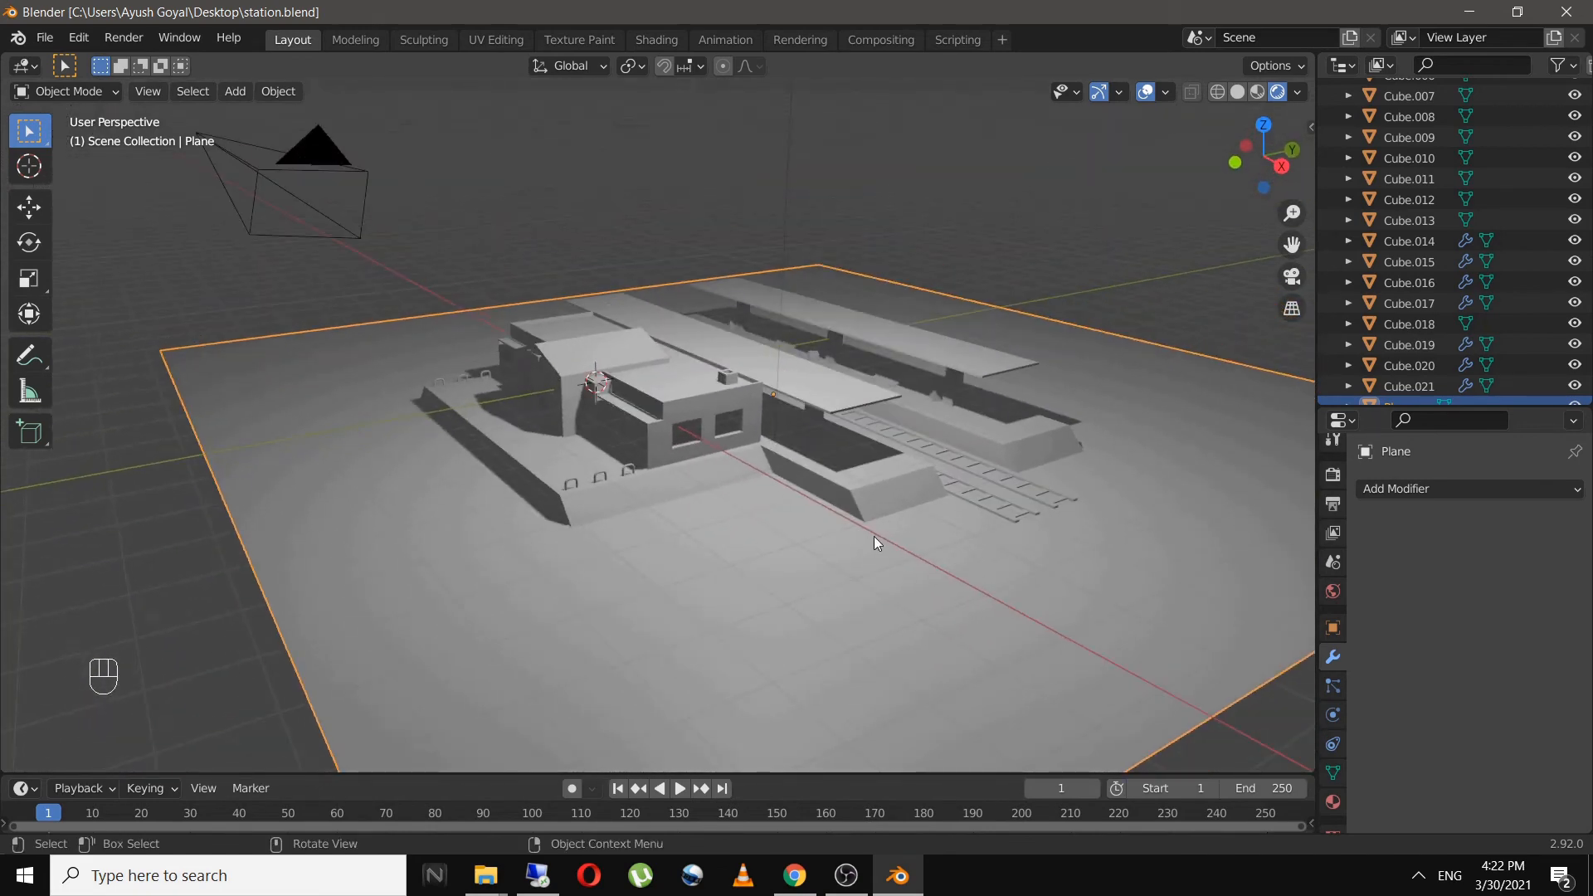
scroll(711, 485, "up", 4)
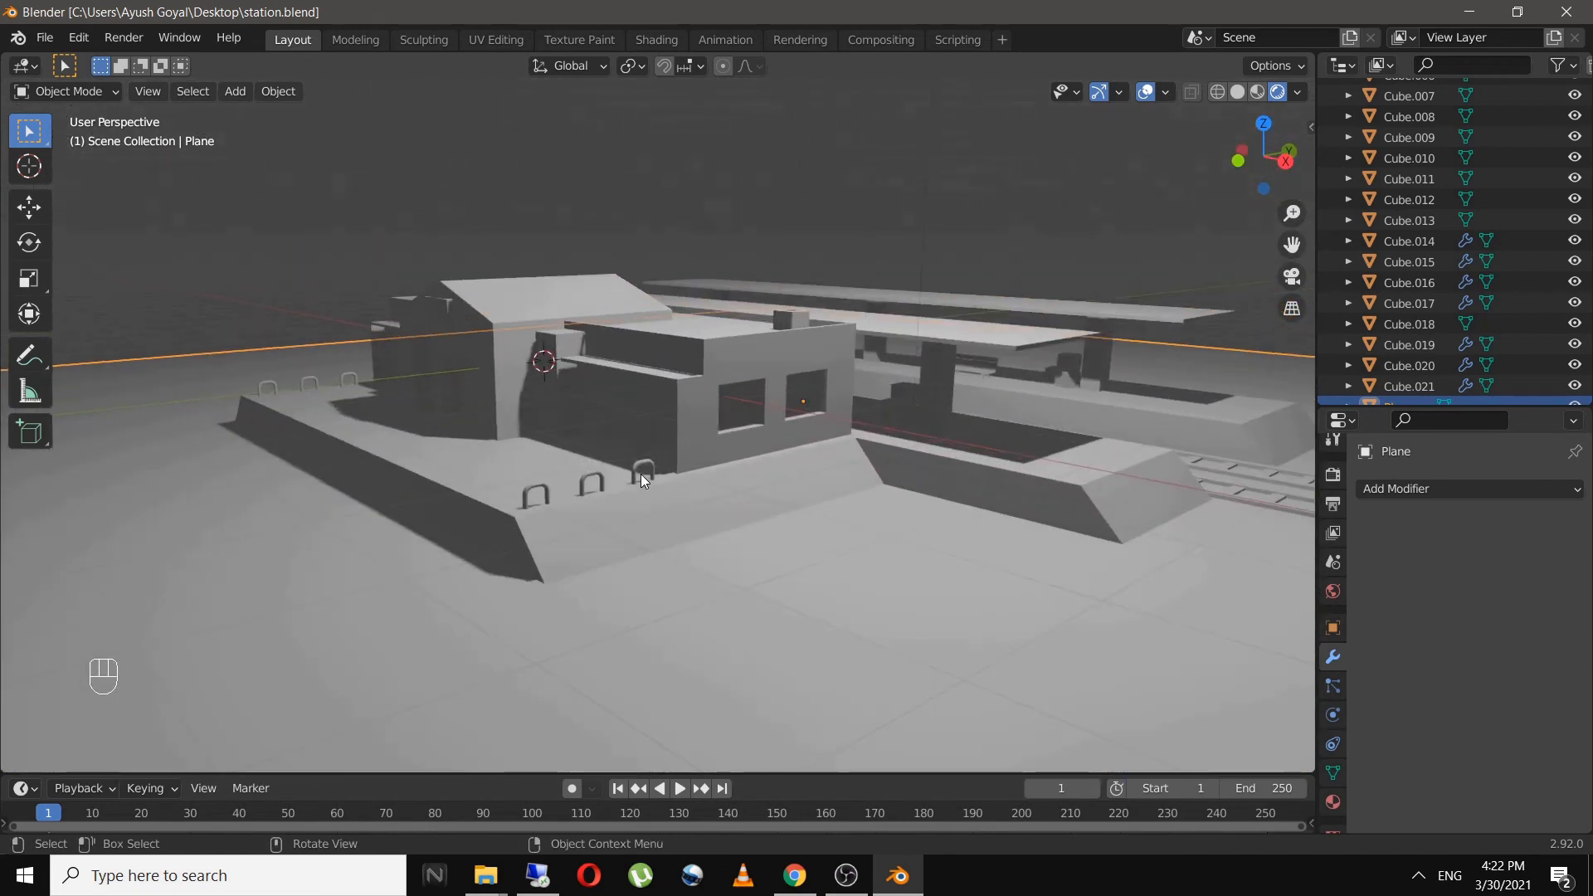
mouse_move(641, 475)
middle_mouse_down()
mouse_move(895, 477)
mouse_move(759, 485)
mouse_move(780, 480)
middle_mouse_up()
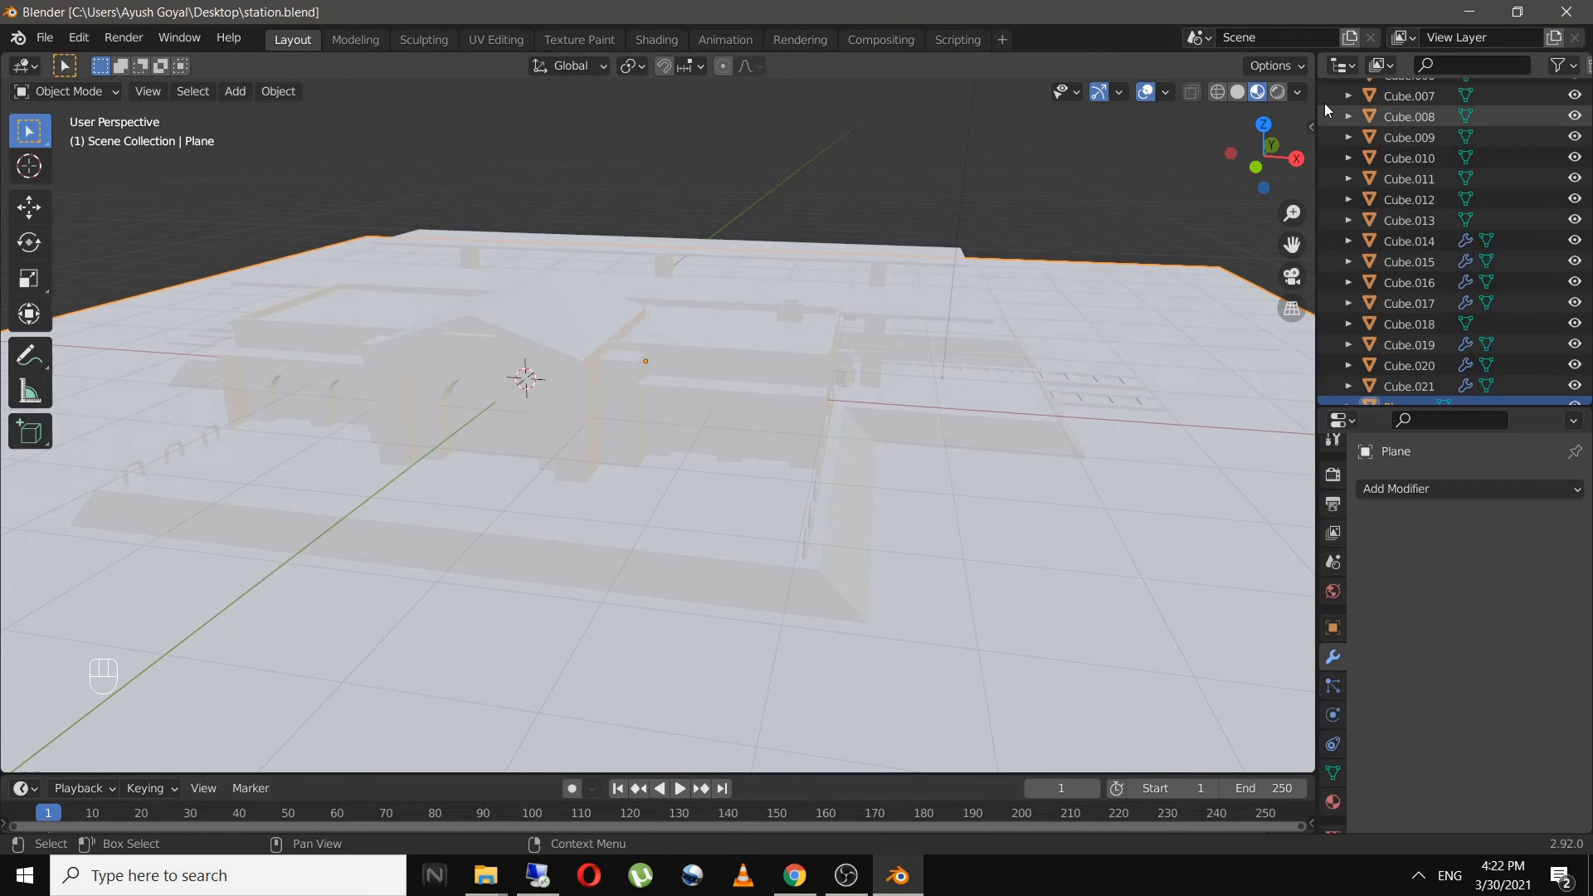
left_click(1299, 92)
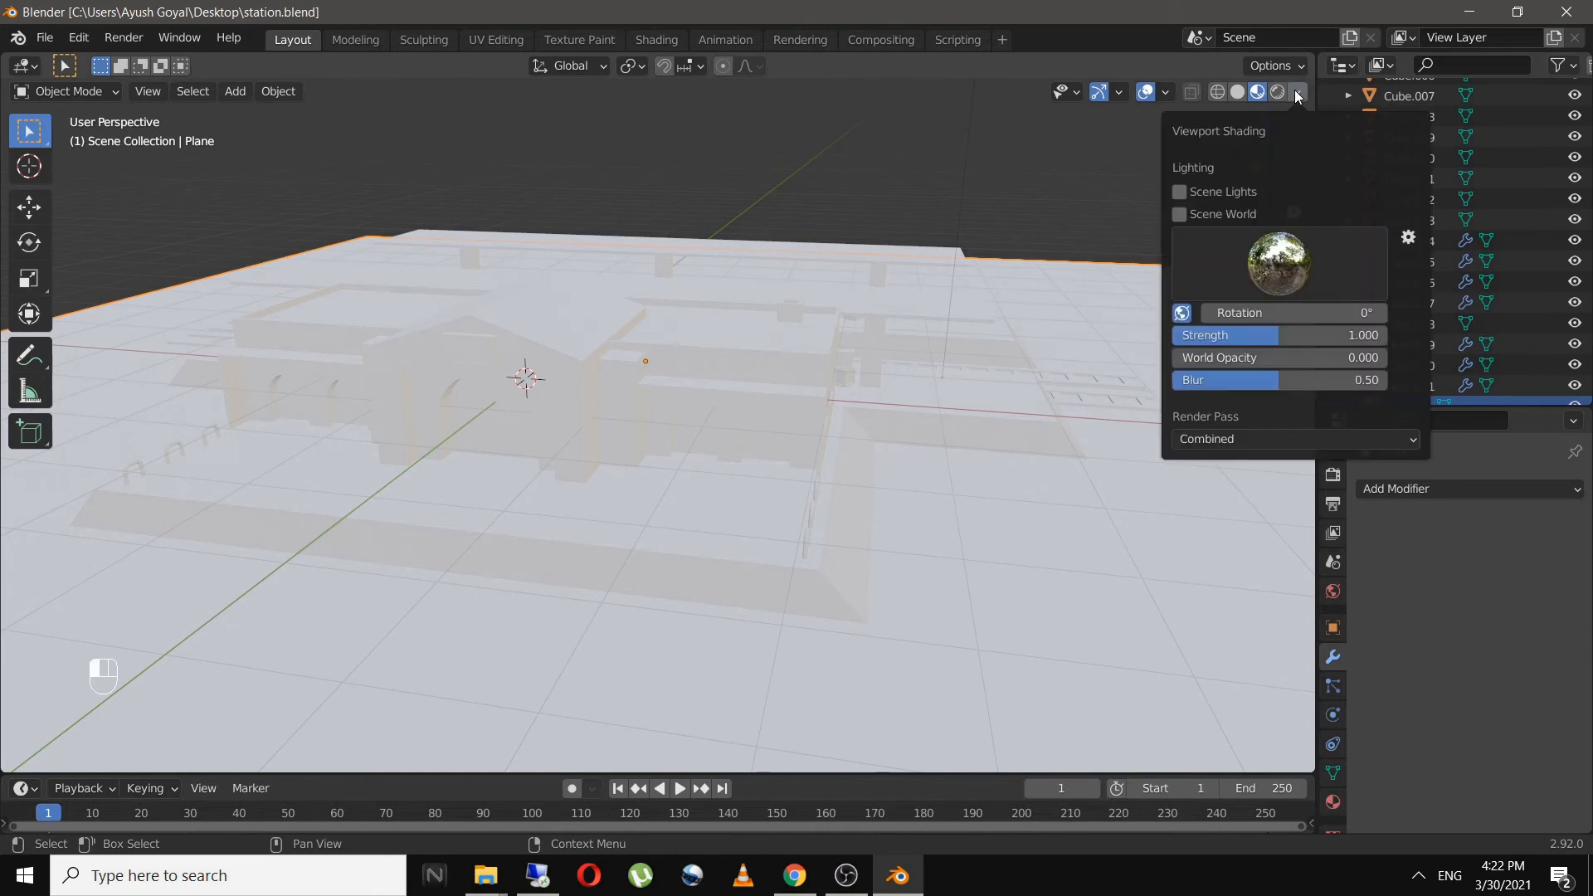
left_click(1193, 190)
left_click(1181, 213)
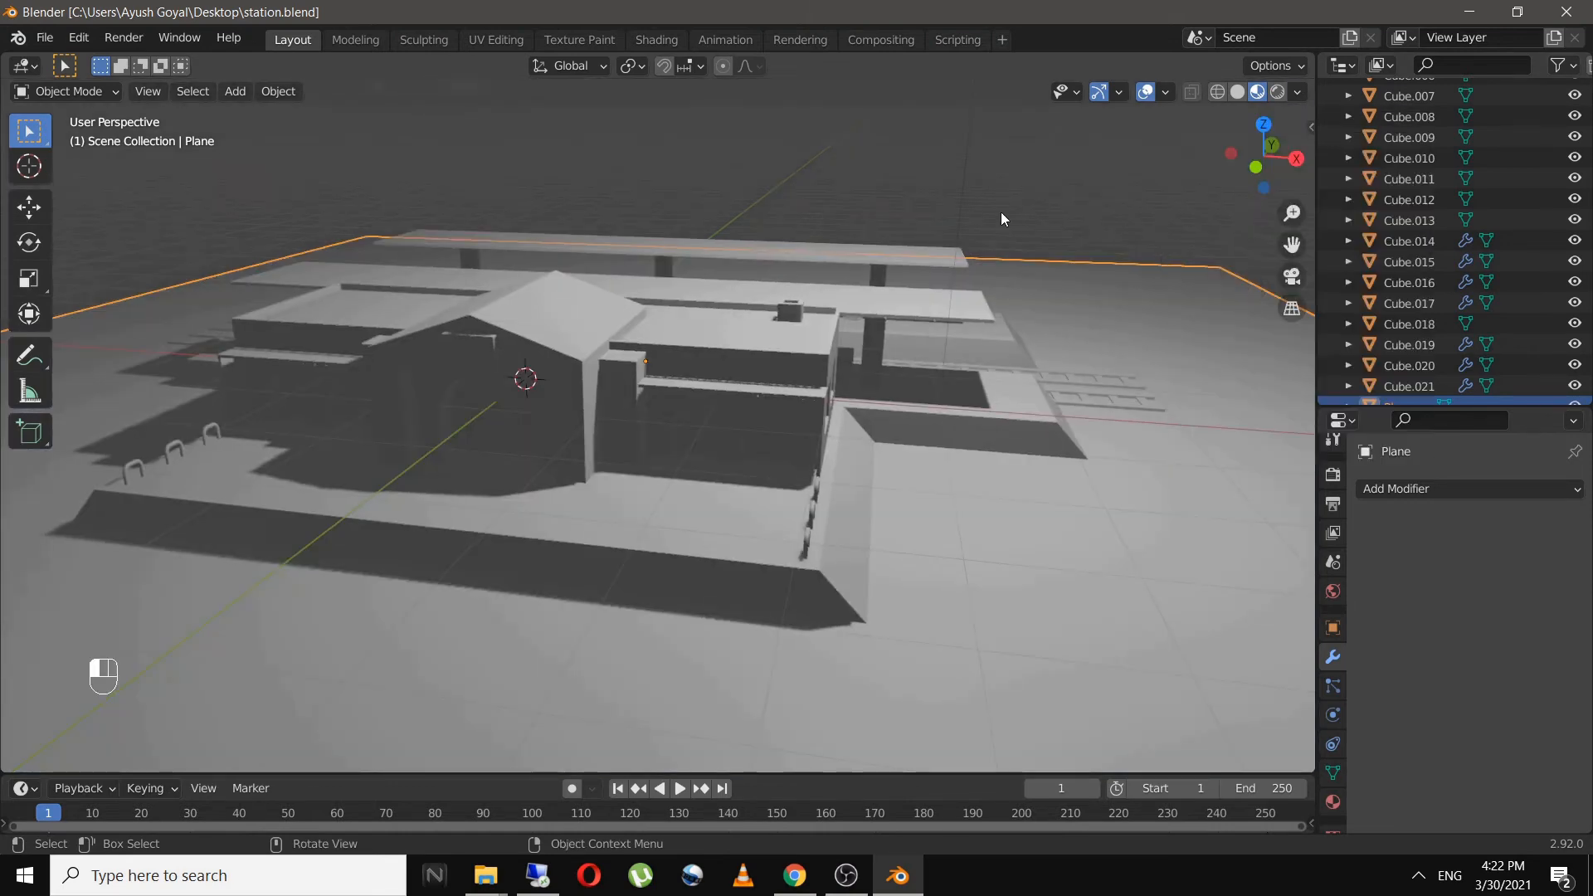
- Select the scene light and set the world background color to black
left_click(969, 208)
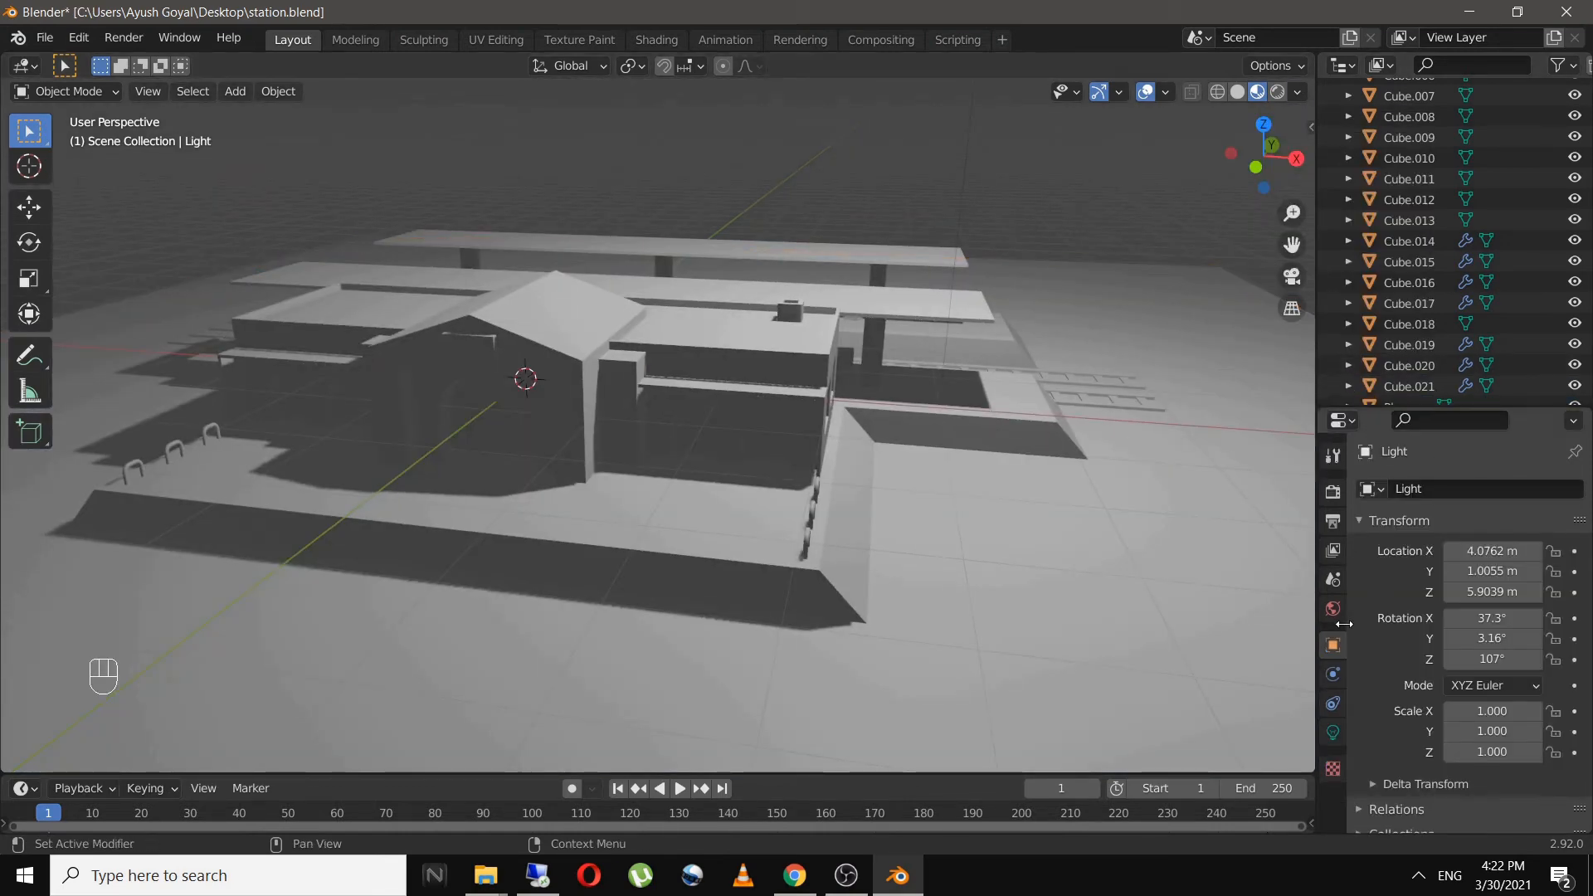
left_click(1334, 610)
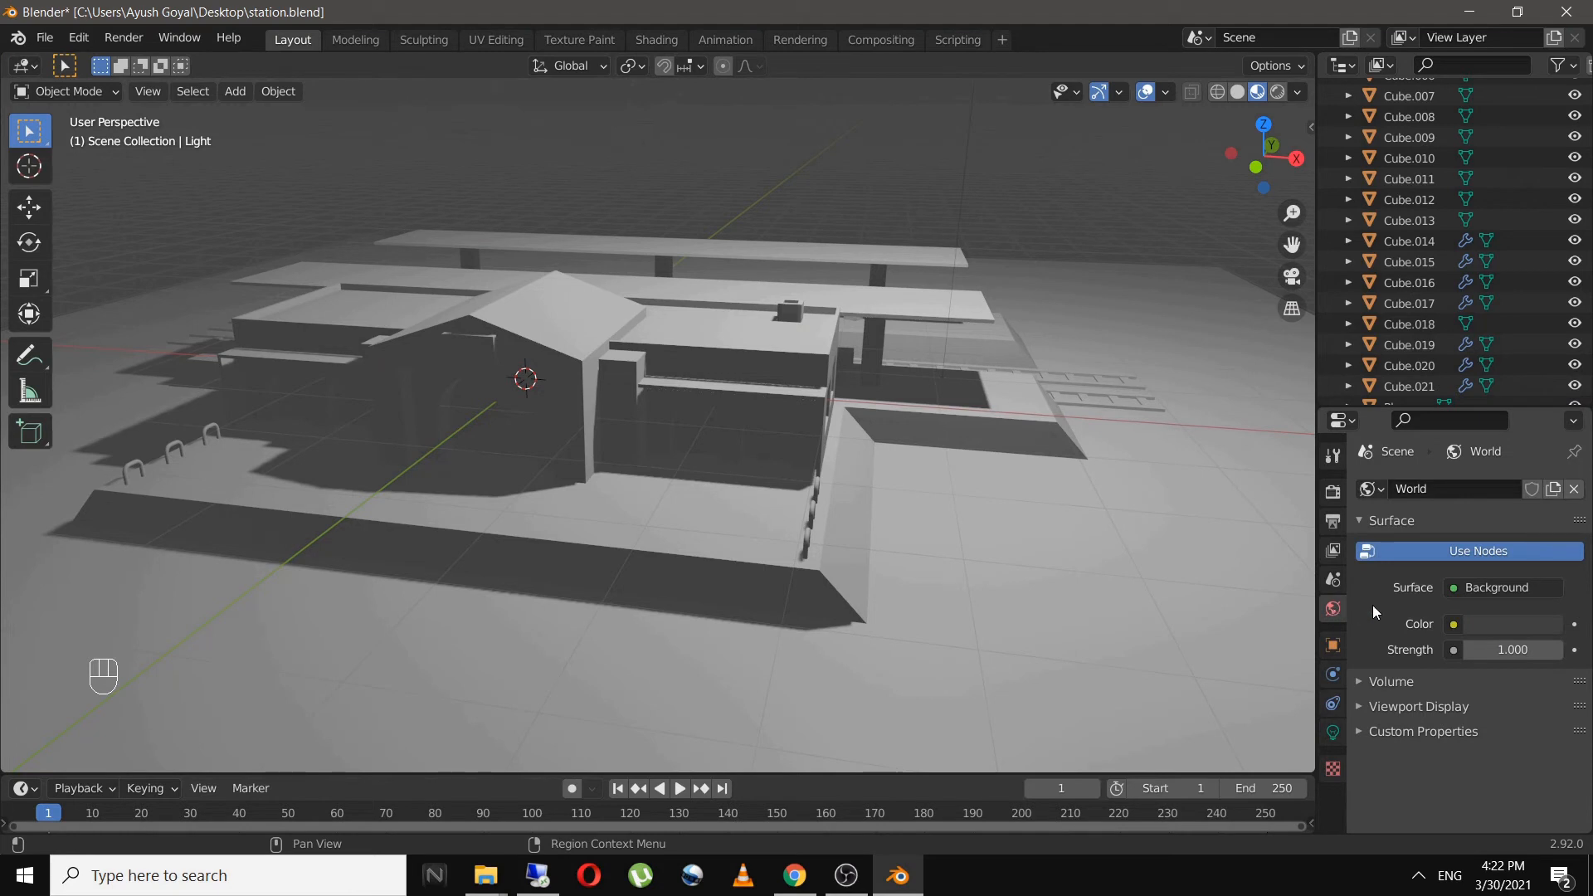
left_click(1494, 629)
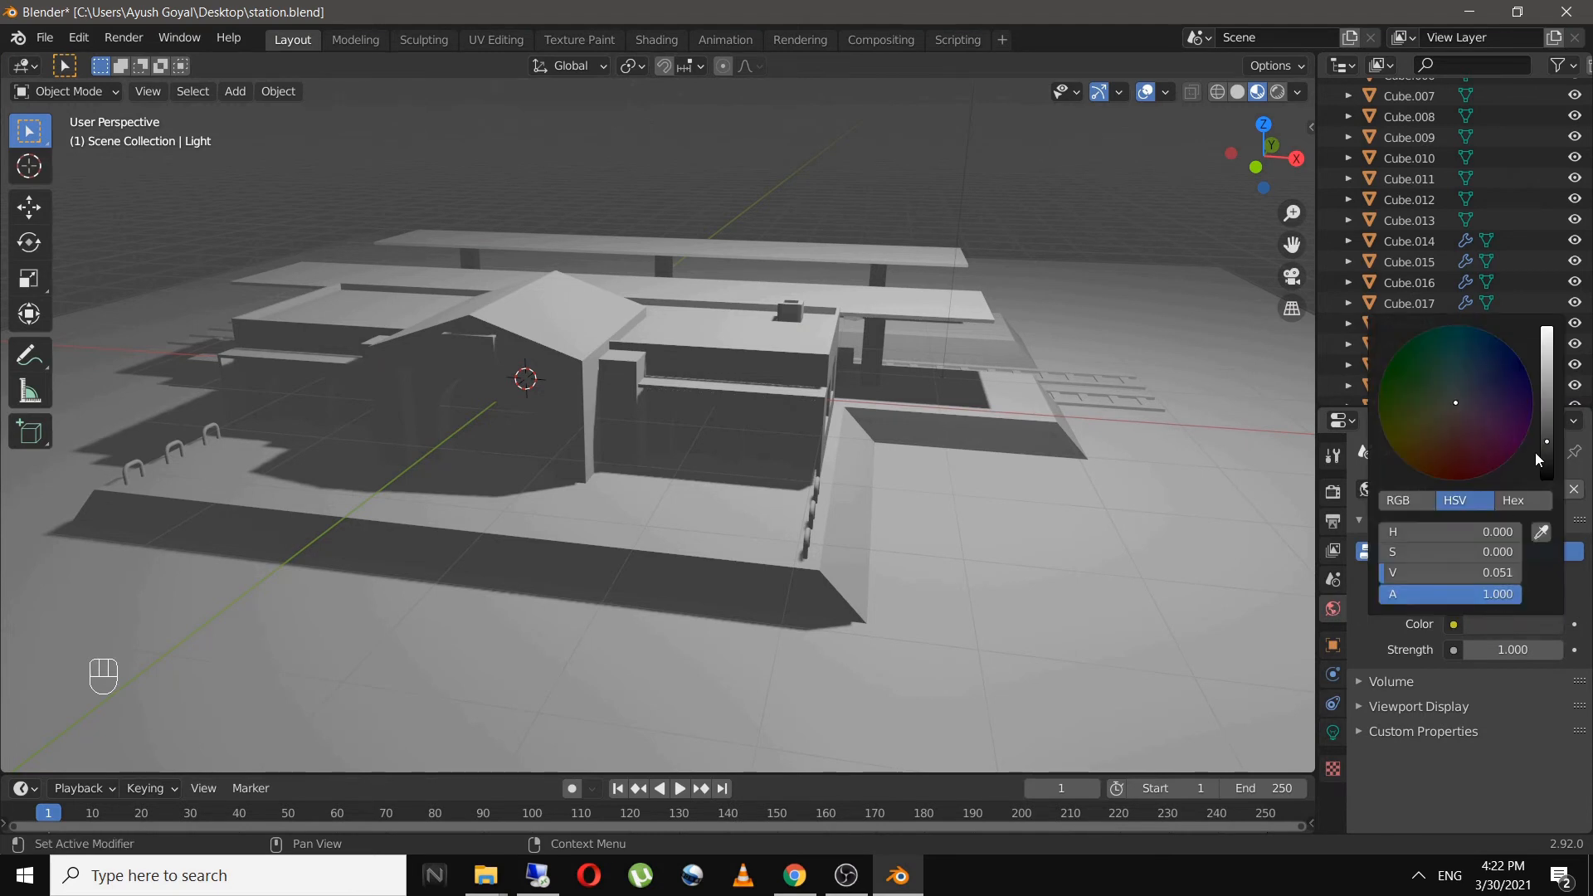
left_click_drag(1547, 442, 1547, 479)
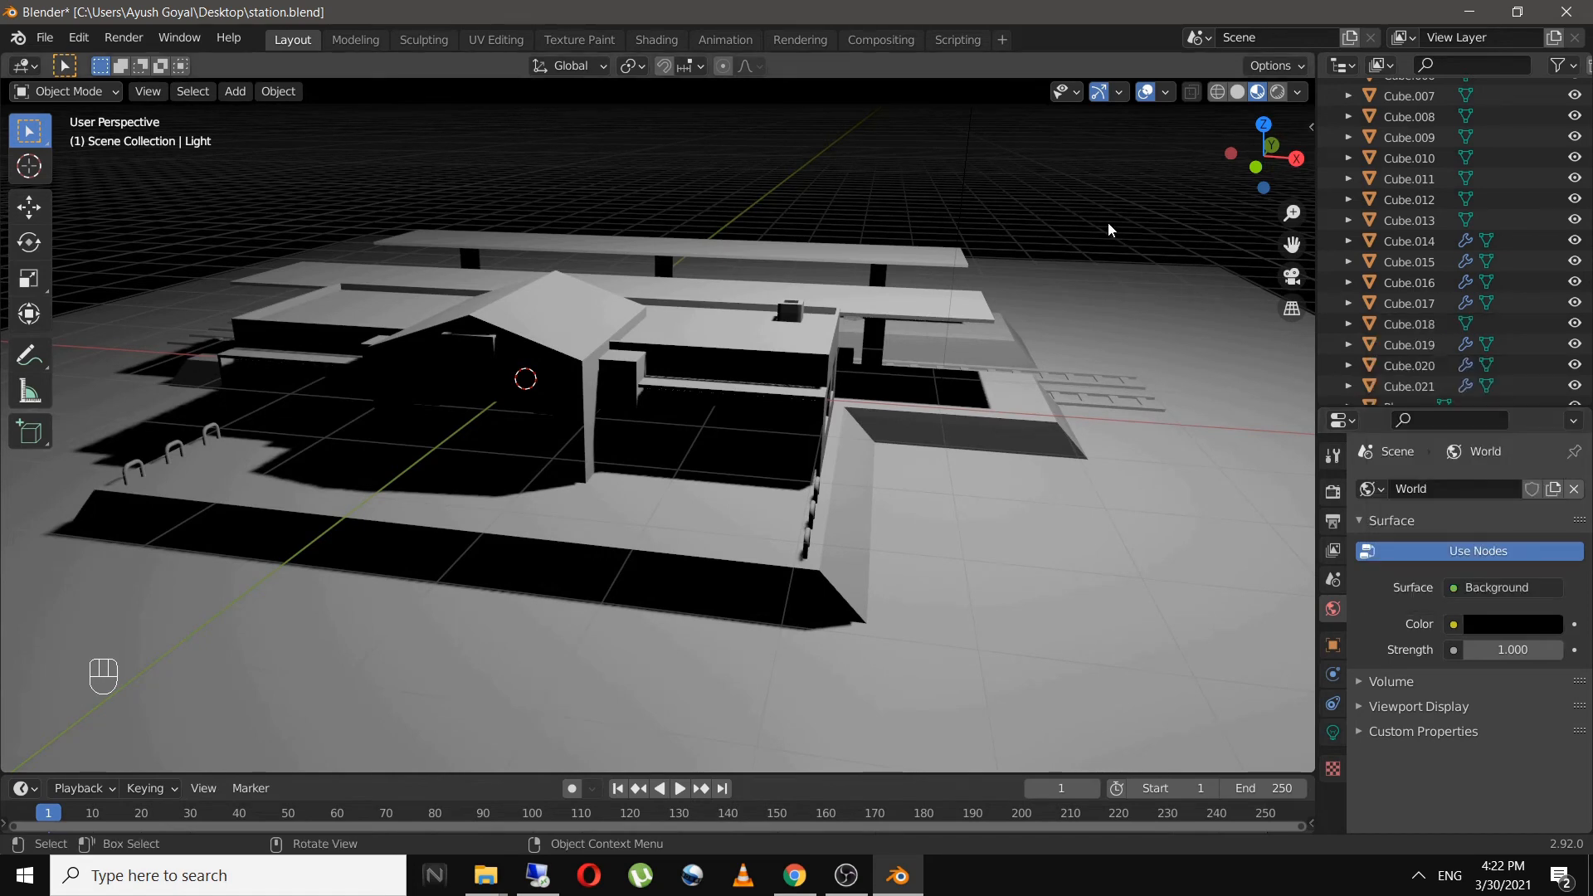
- Move the light in top view about -9.27 m along X and -4.29 m along Y, to the front of the station
scroll(1097, 480, "down", 5)
middle_click_drag(989, 400, 997, 447)
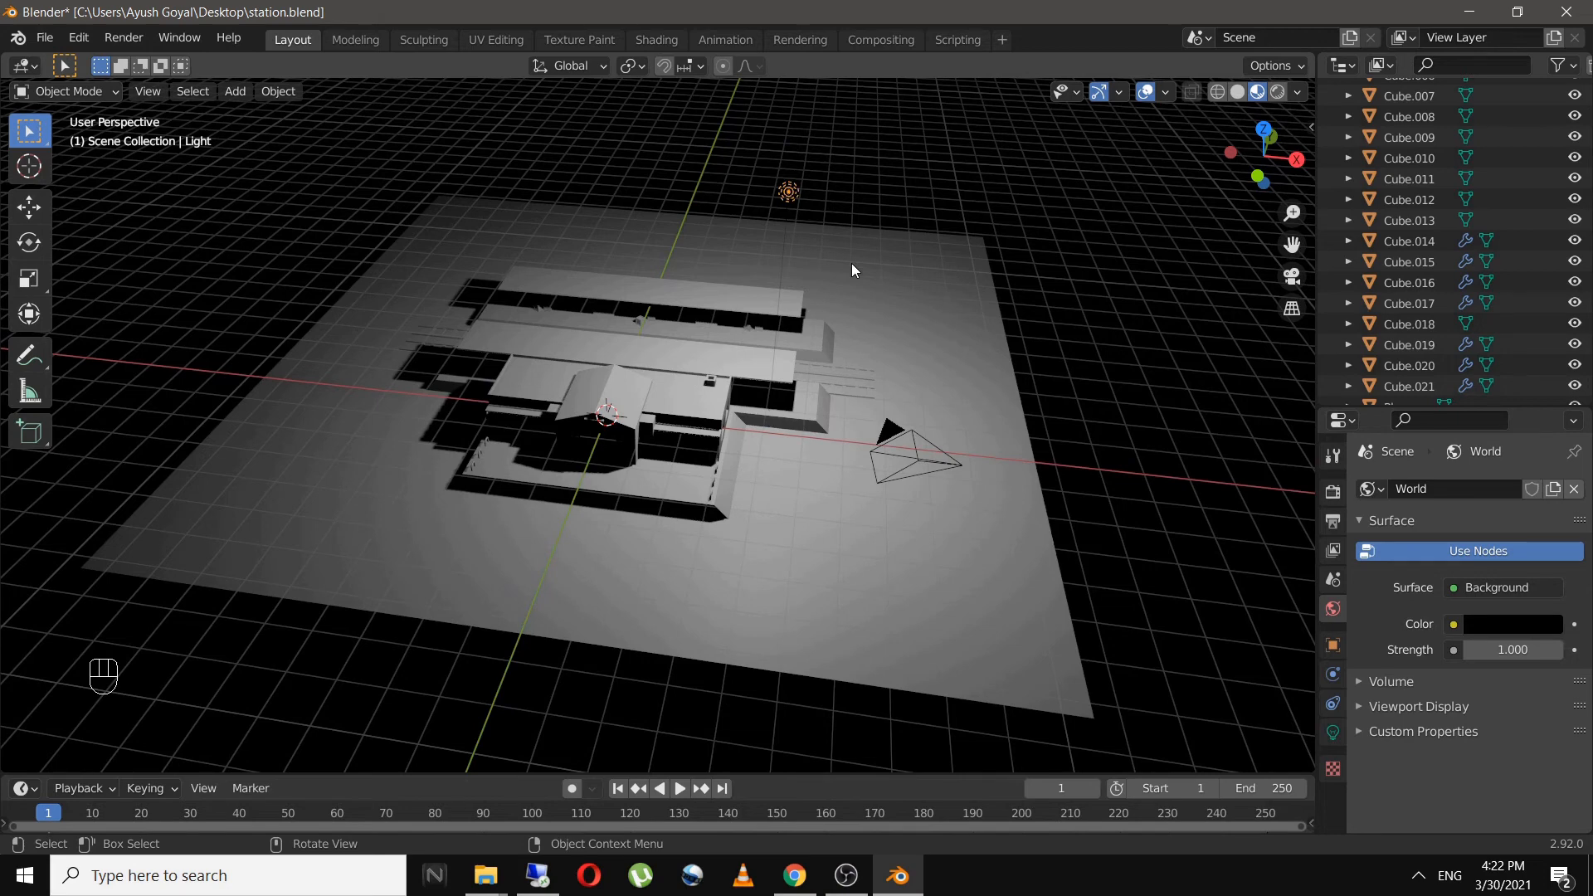
key("KP_7")
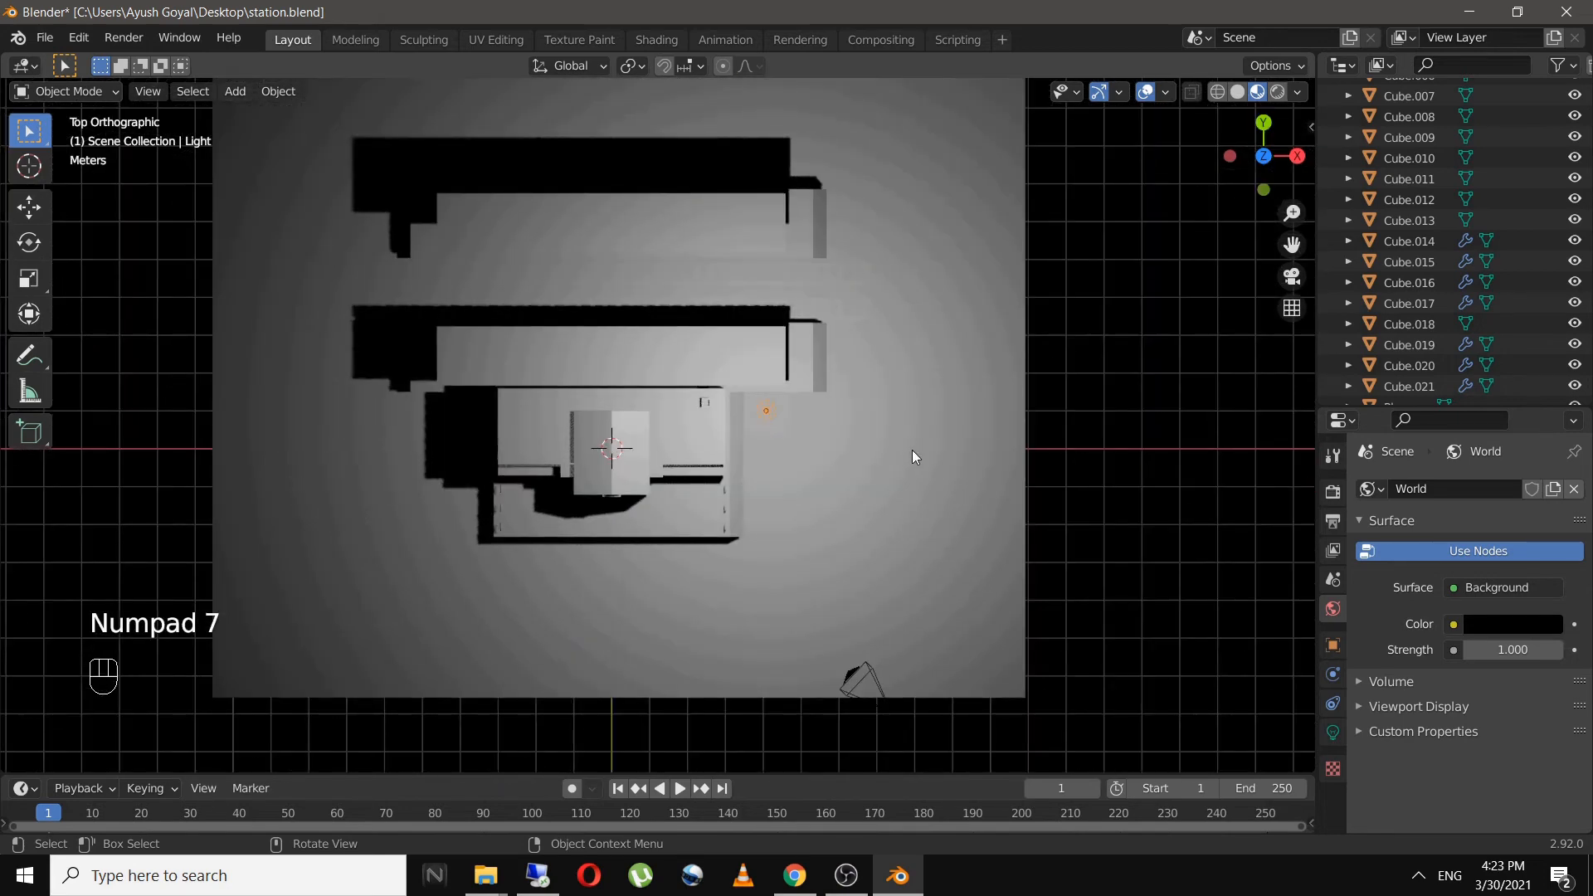
key("g")
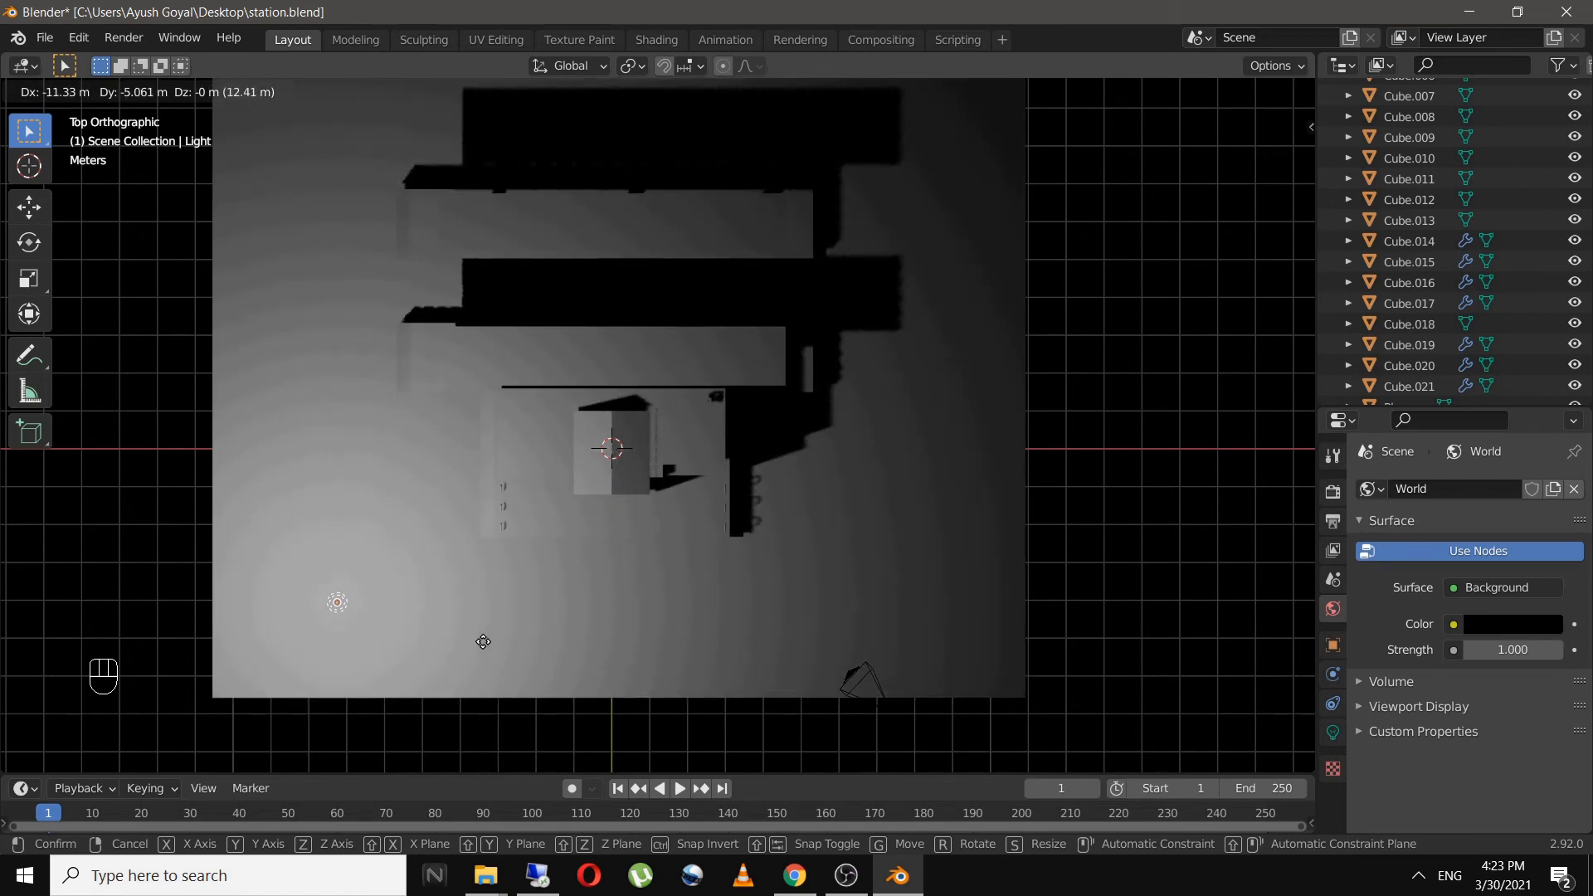
left_click(561, 613)
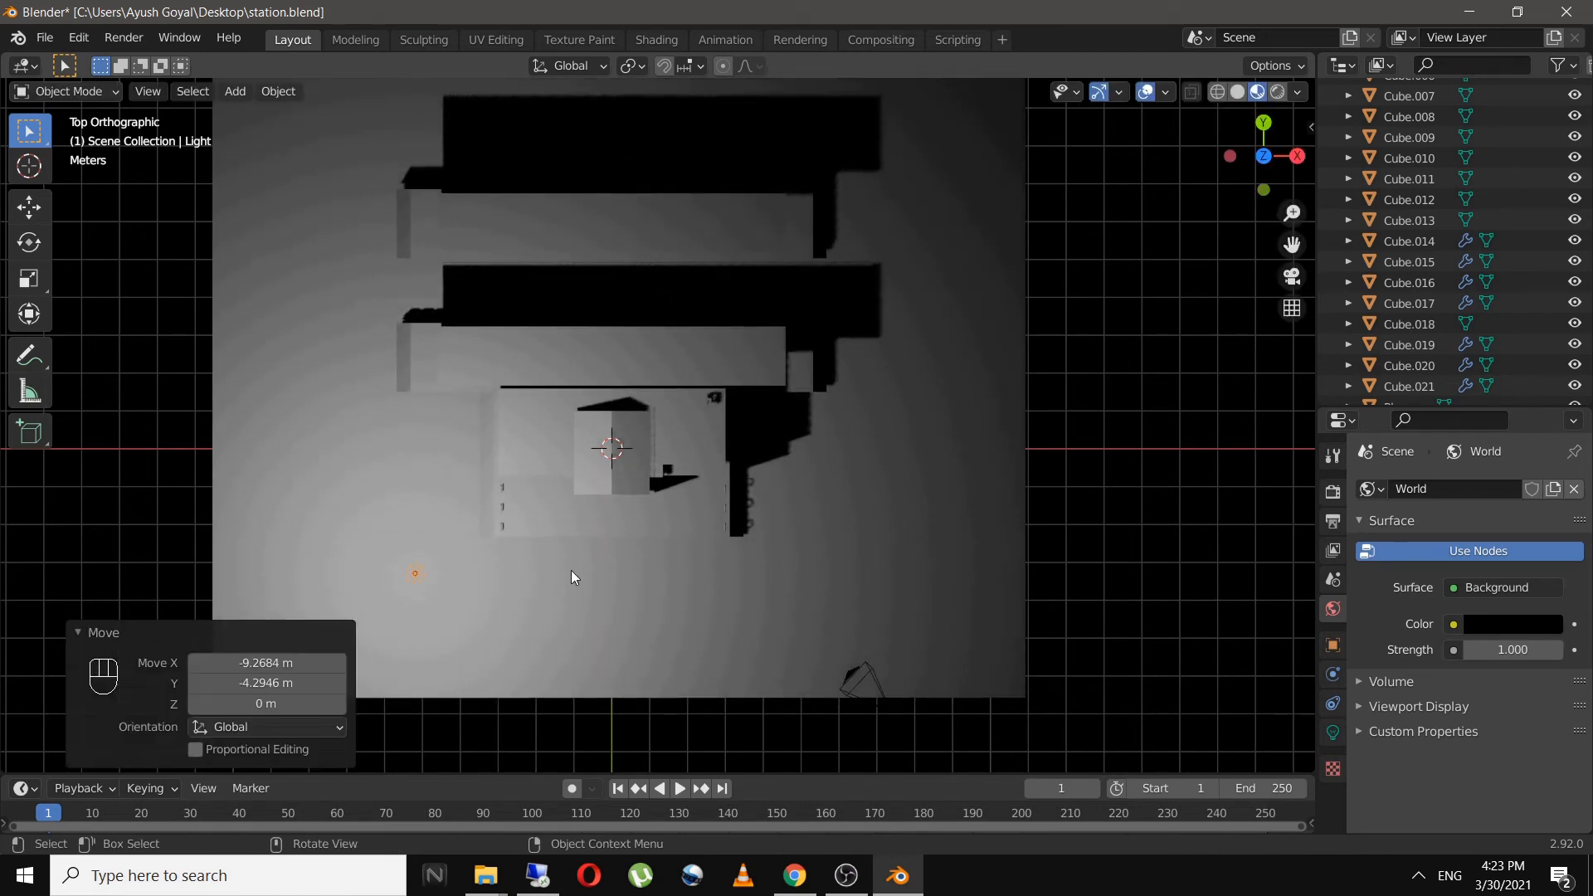
- Set the point light's radius to 5 m and its power to 5000 W
left_click(1333, 733)
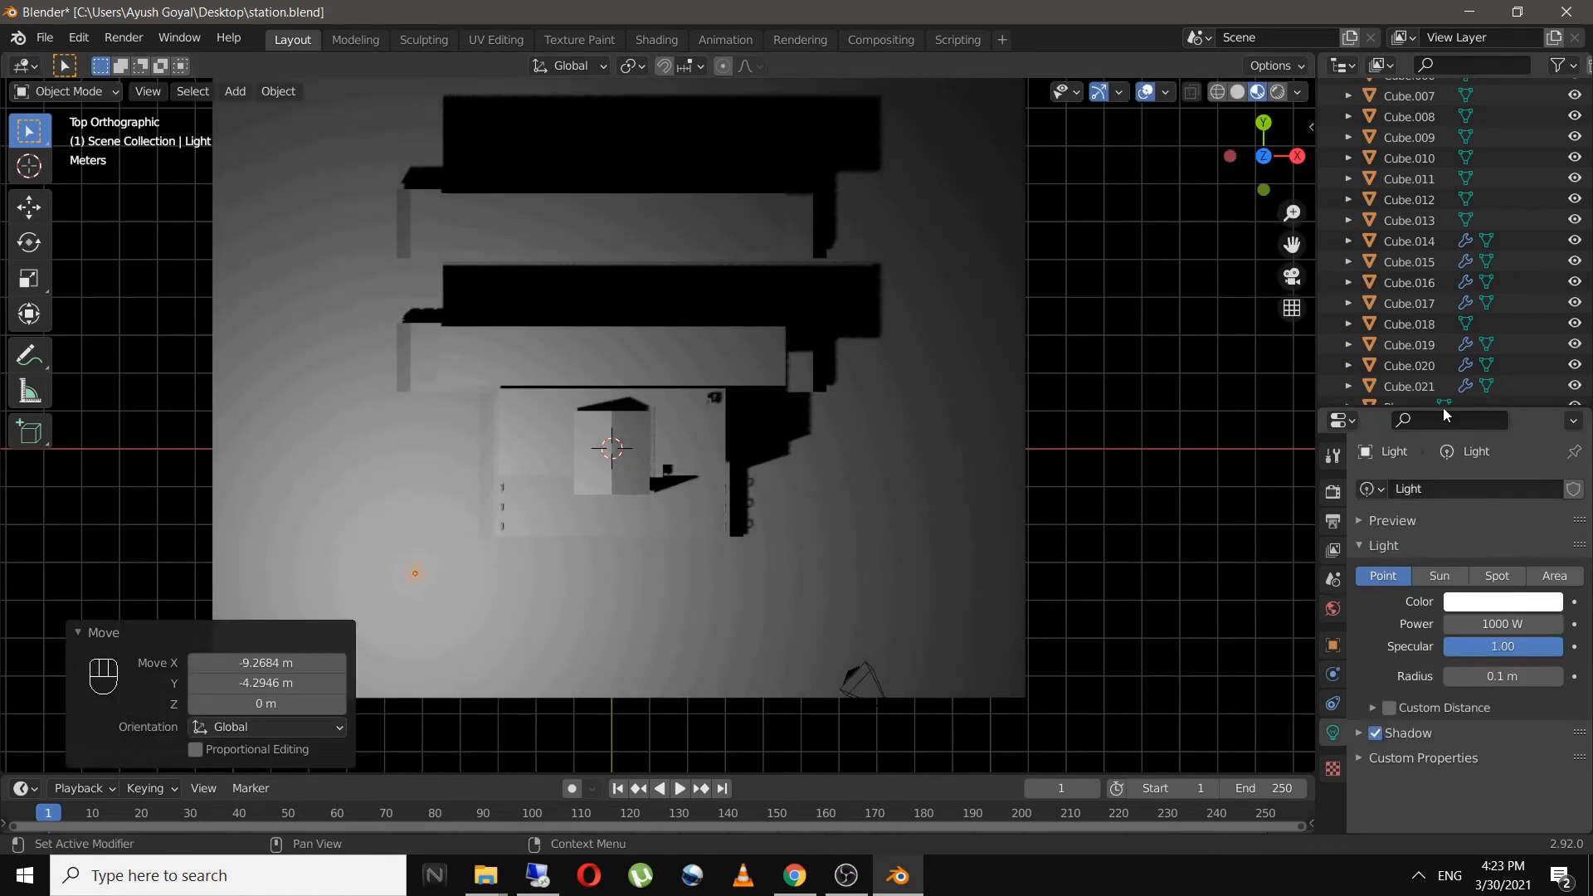
left_click(1514, 677)
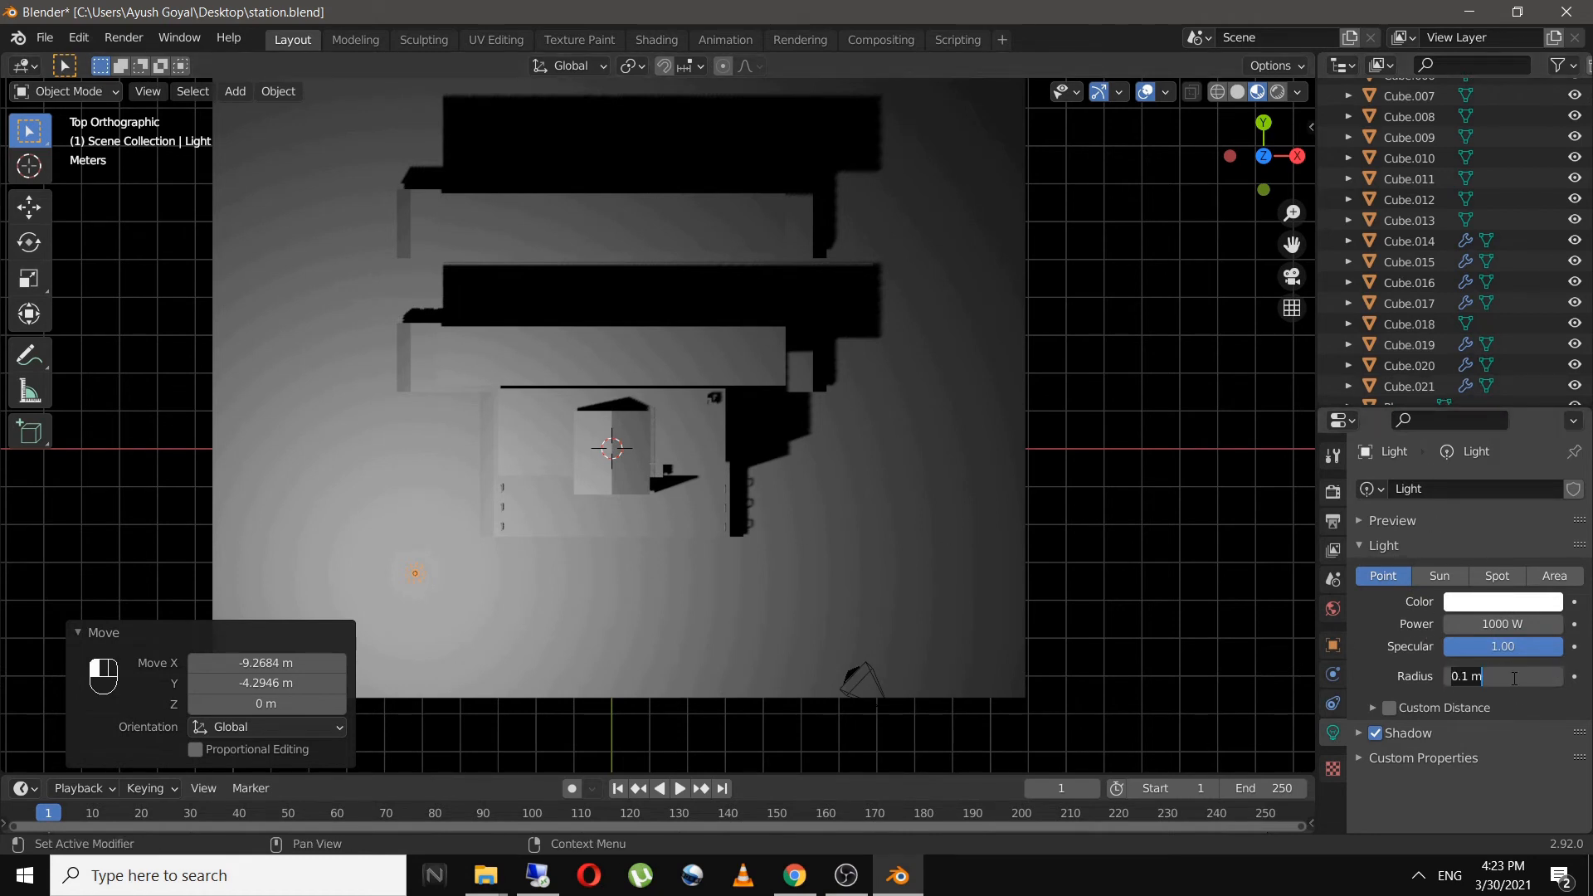
type("5")
key("Return")
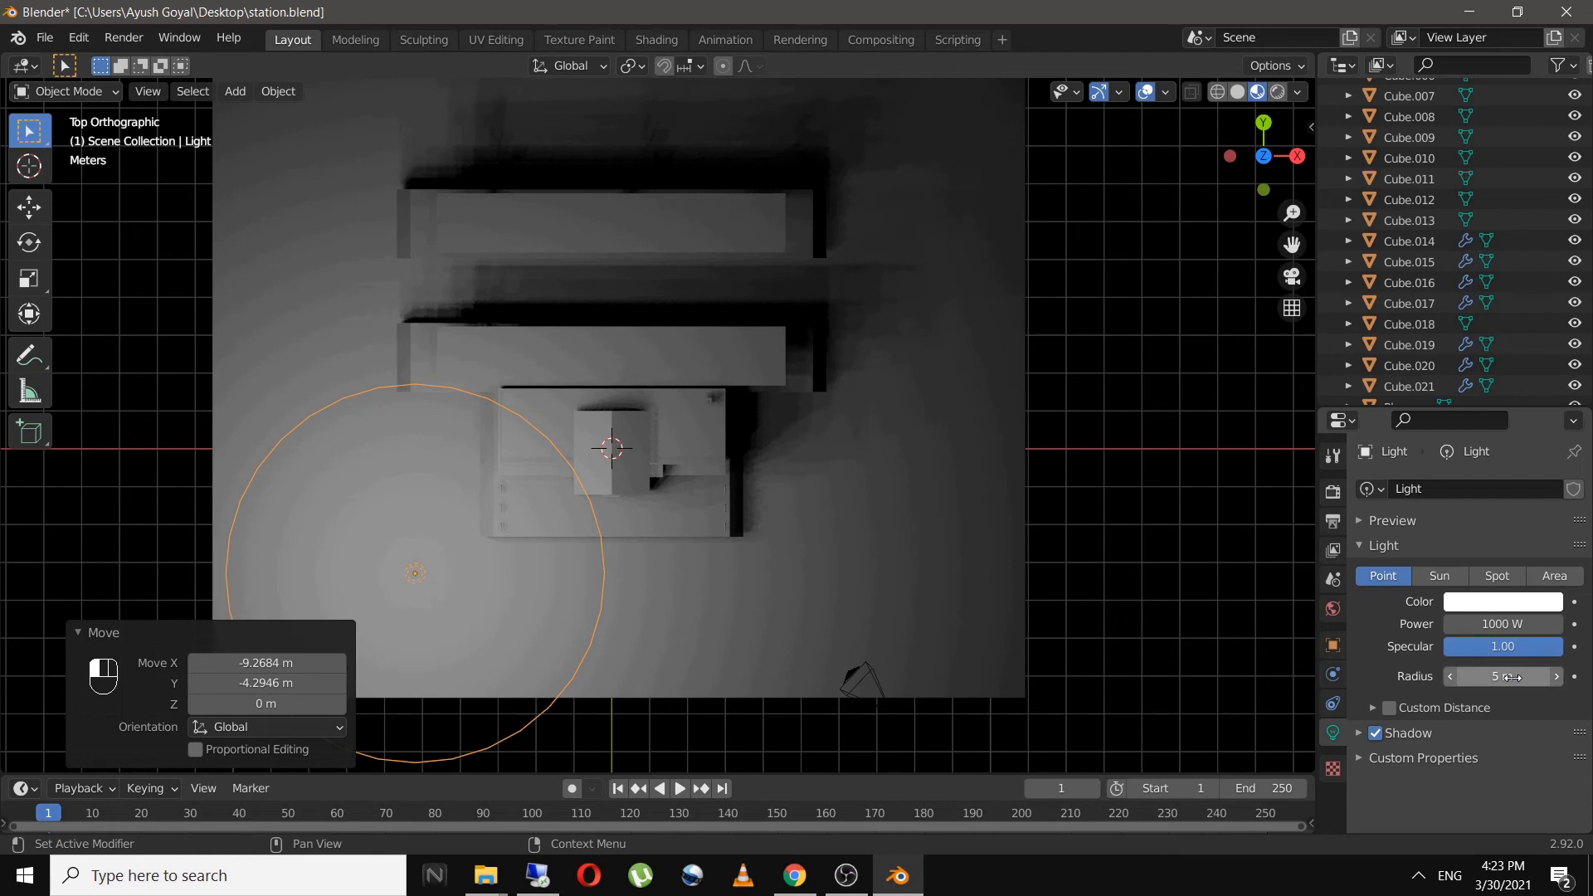
left_click(1498, 624)
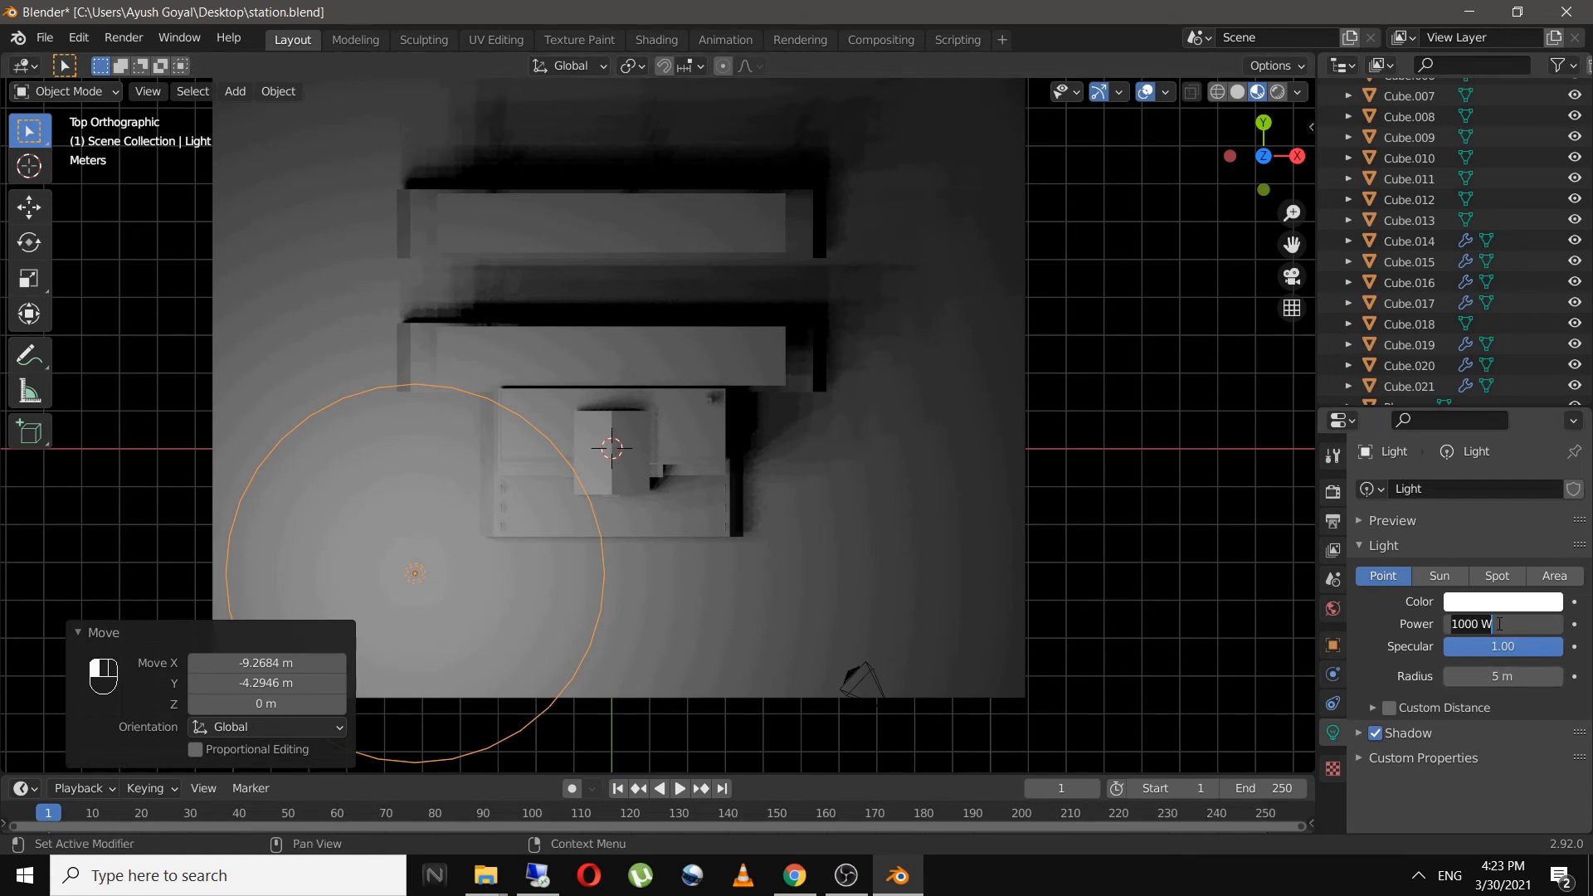
type("500")
key("Return")
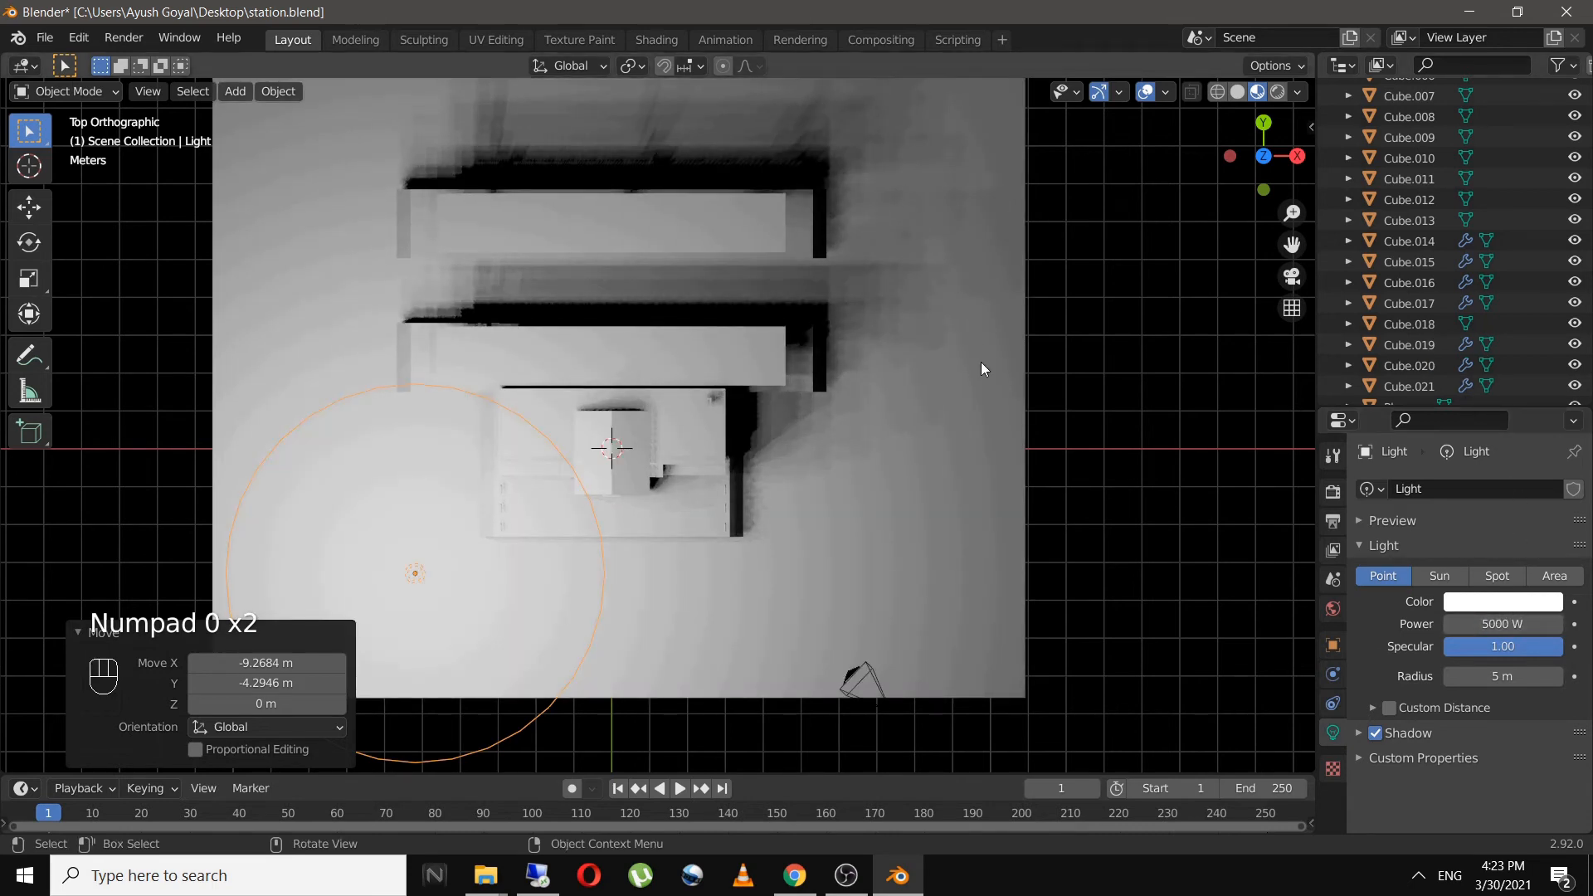
- Switch the render engine to Cycles and set its device to GPU Compute
left_click(1333, 491)
left_click(1519, 489)
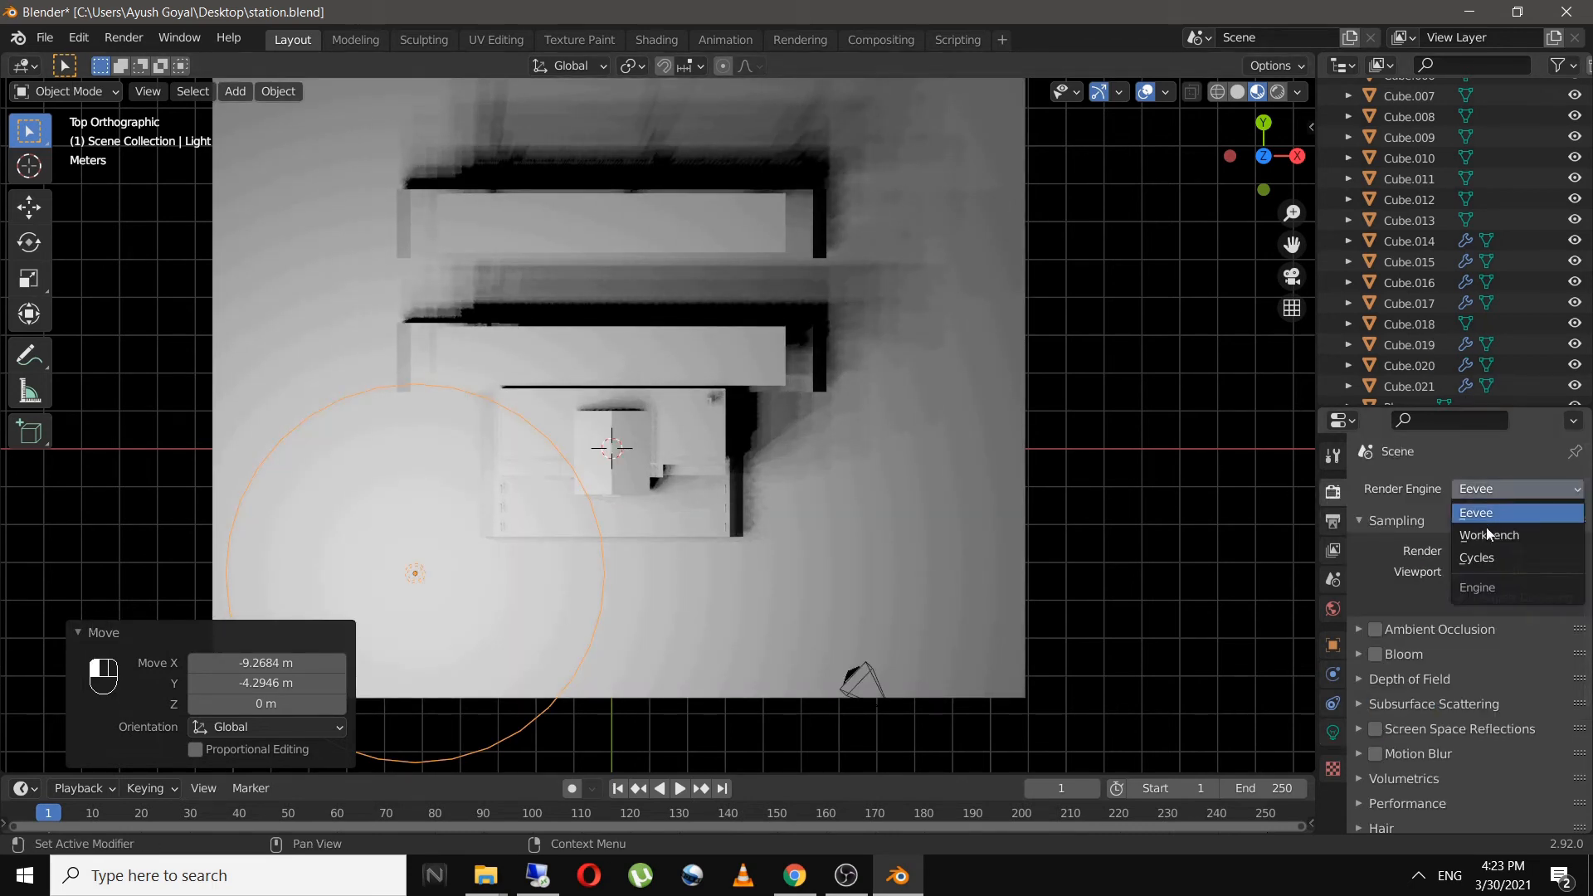
left_click(1506, 556)
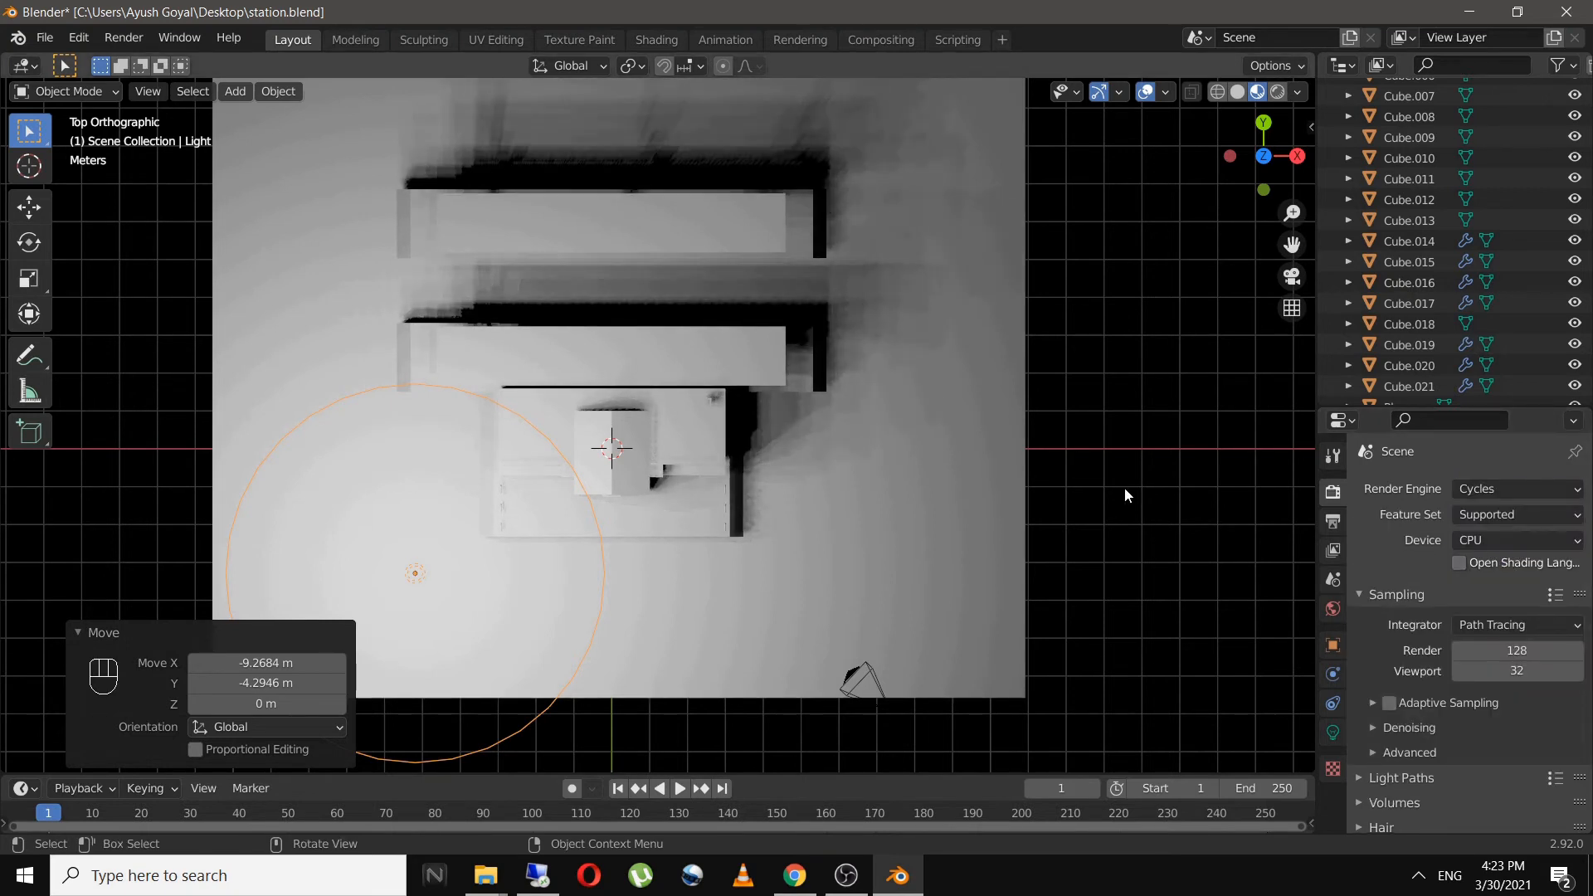
left_click(1522, 542)
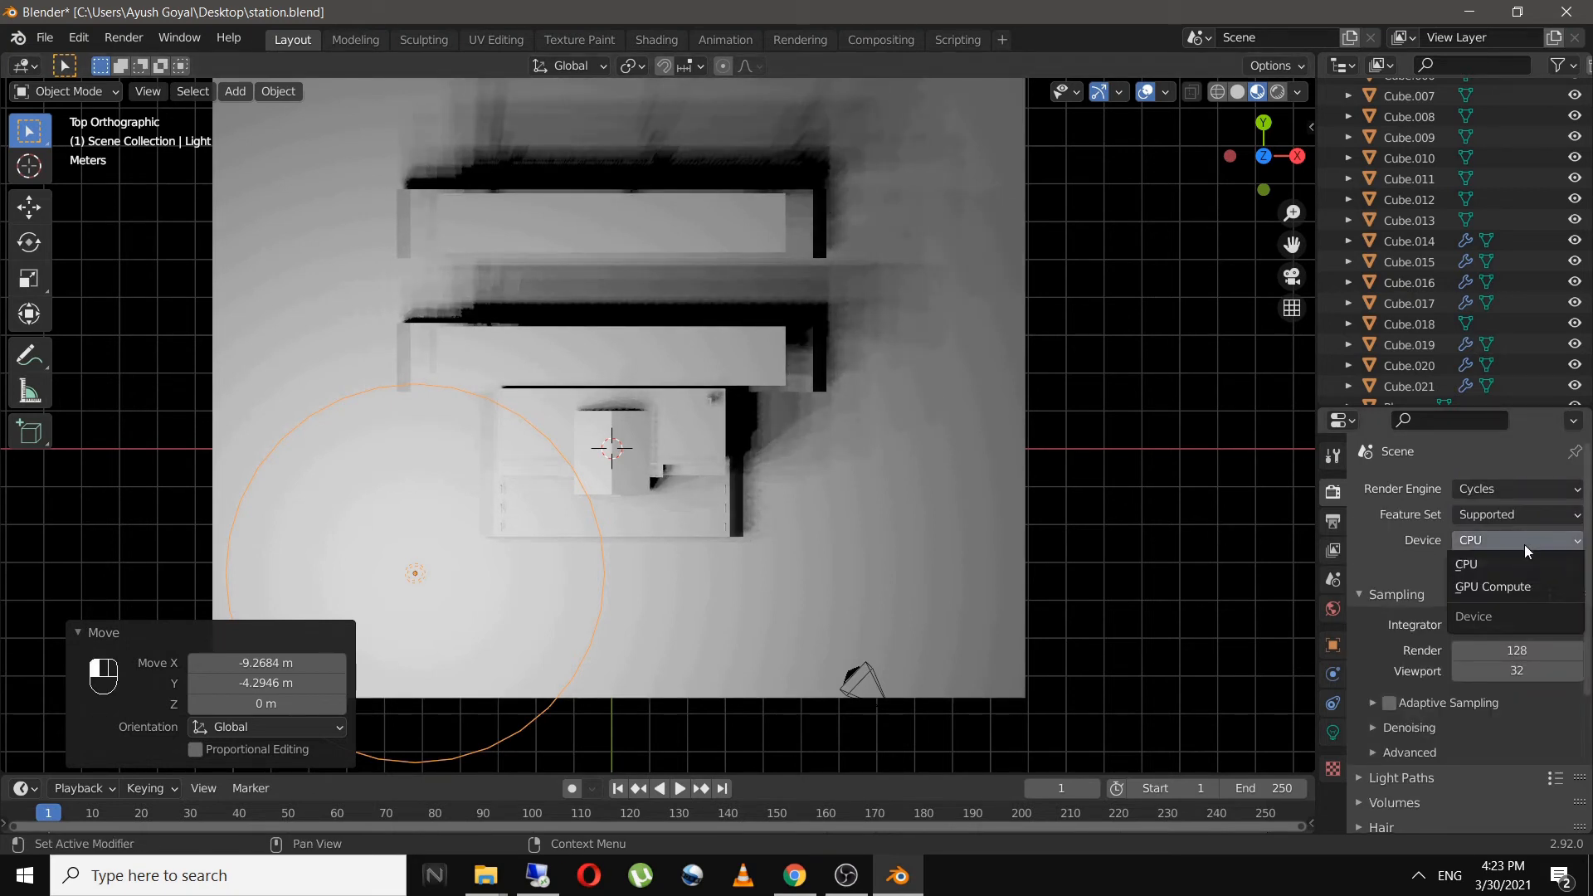
left_click(1485, 586)
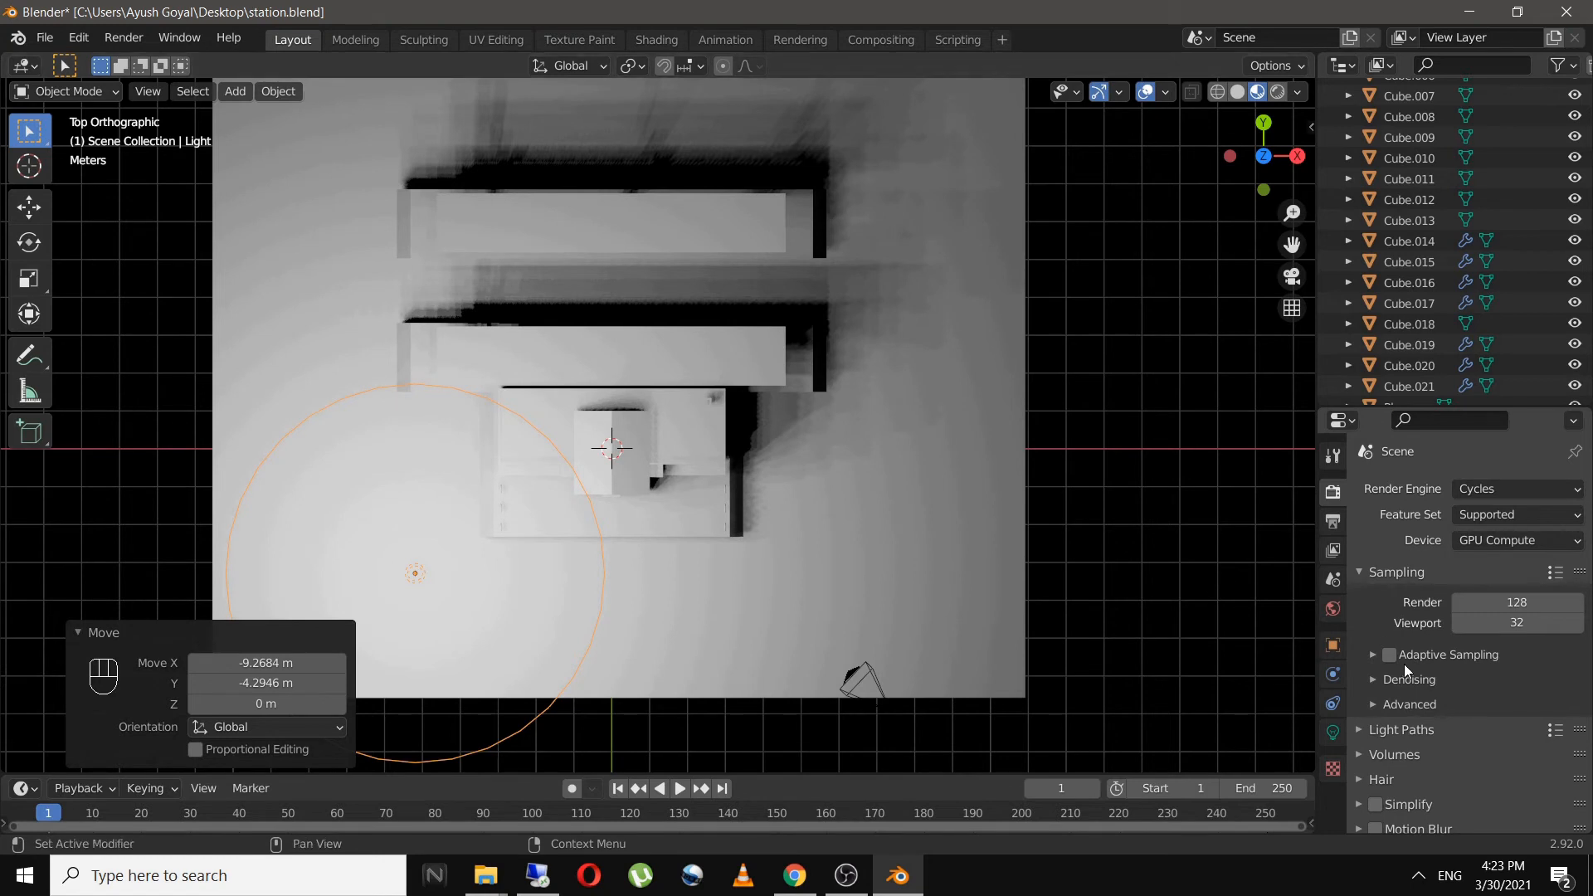
- Enable denoising for both the render and the viewport, using OptiX for each
left_click(1371, 677)
scroll(1398, 652, "down", 2)
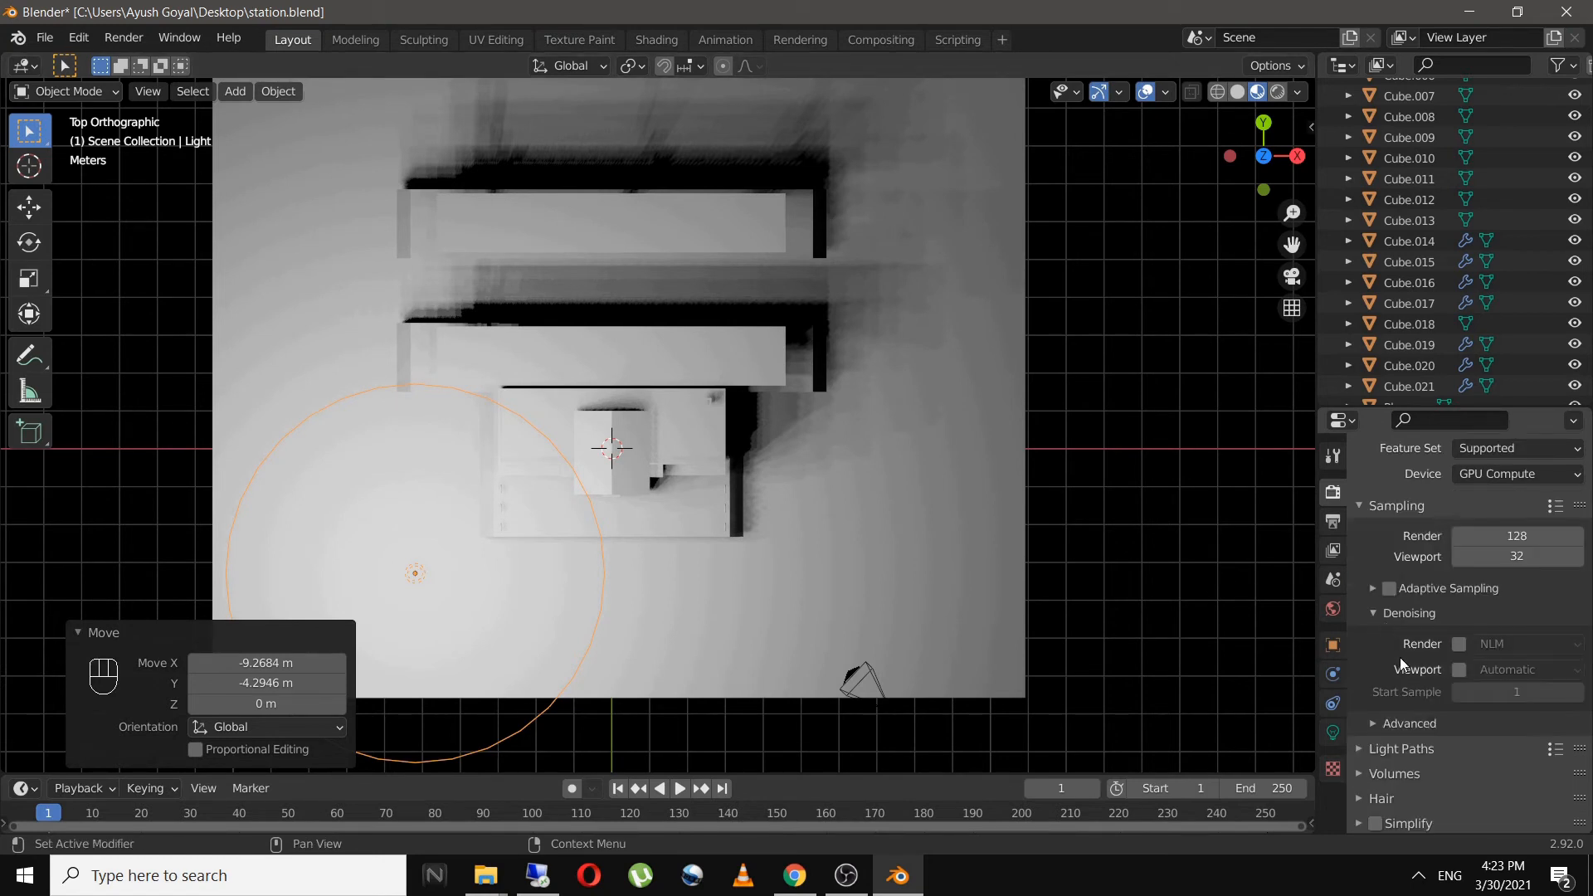
left_click(1460, 667)
left_click(1462, 643)
left_click(1516, 645)
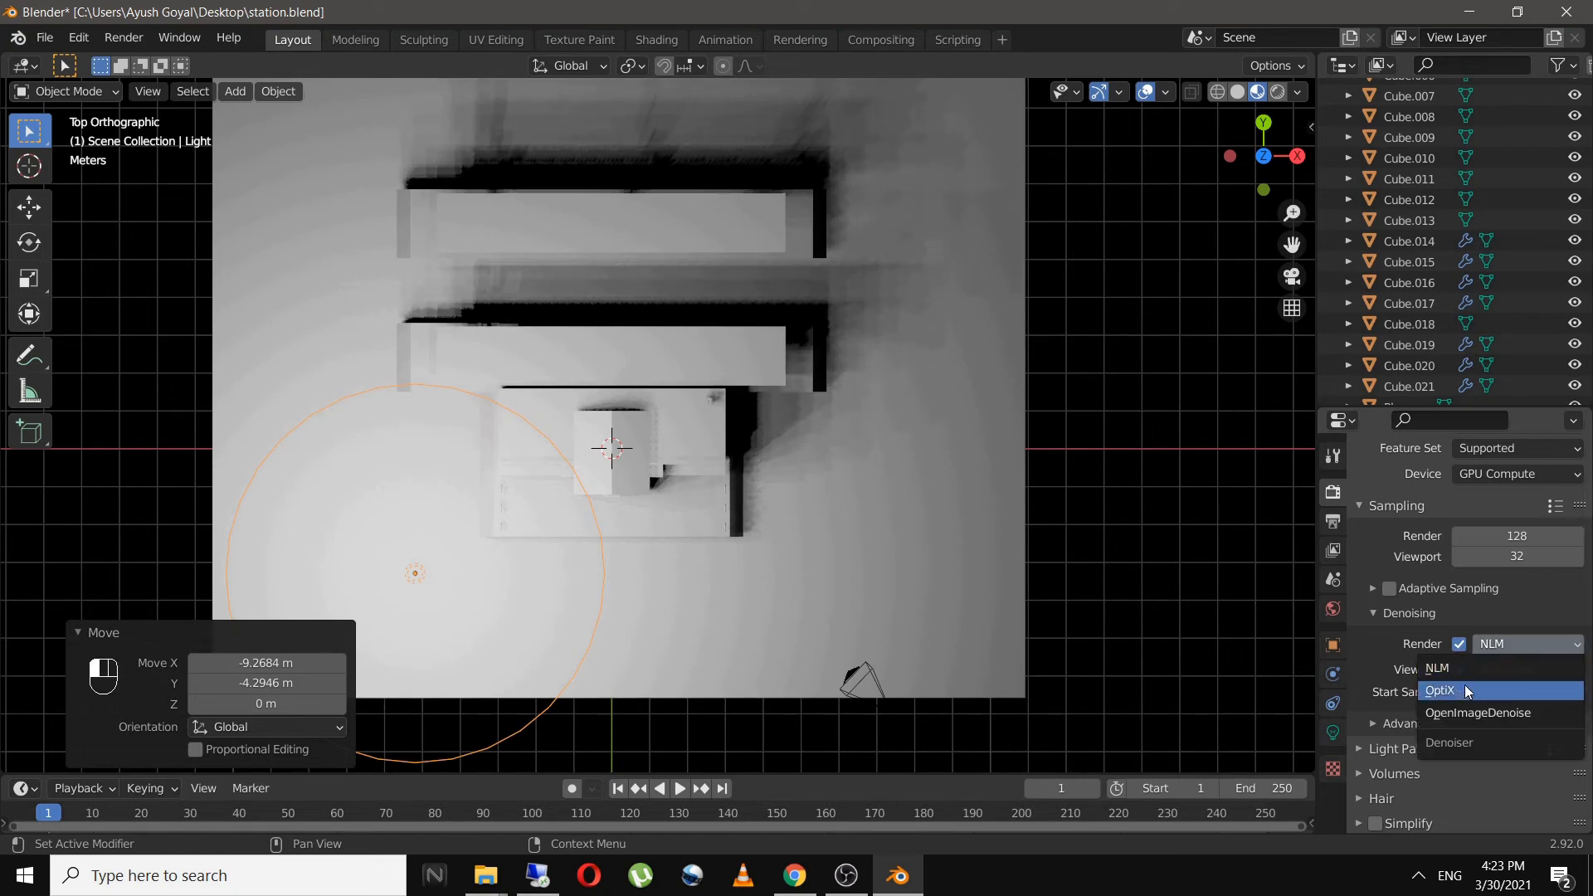
left_click(1516, 666)
left_click(1516, 665)
left_click(1487, 709)
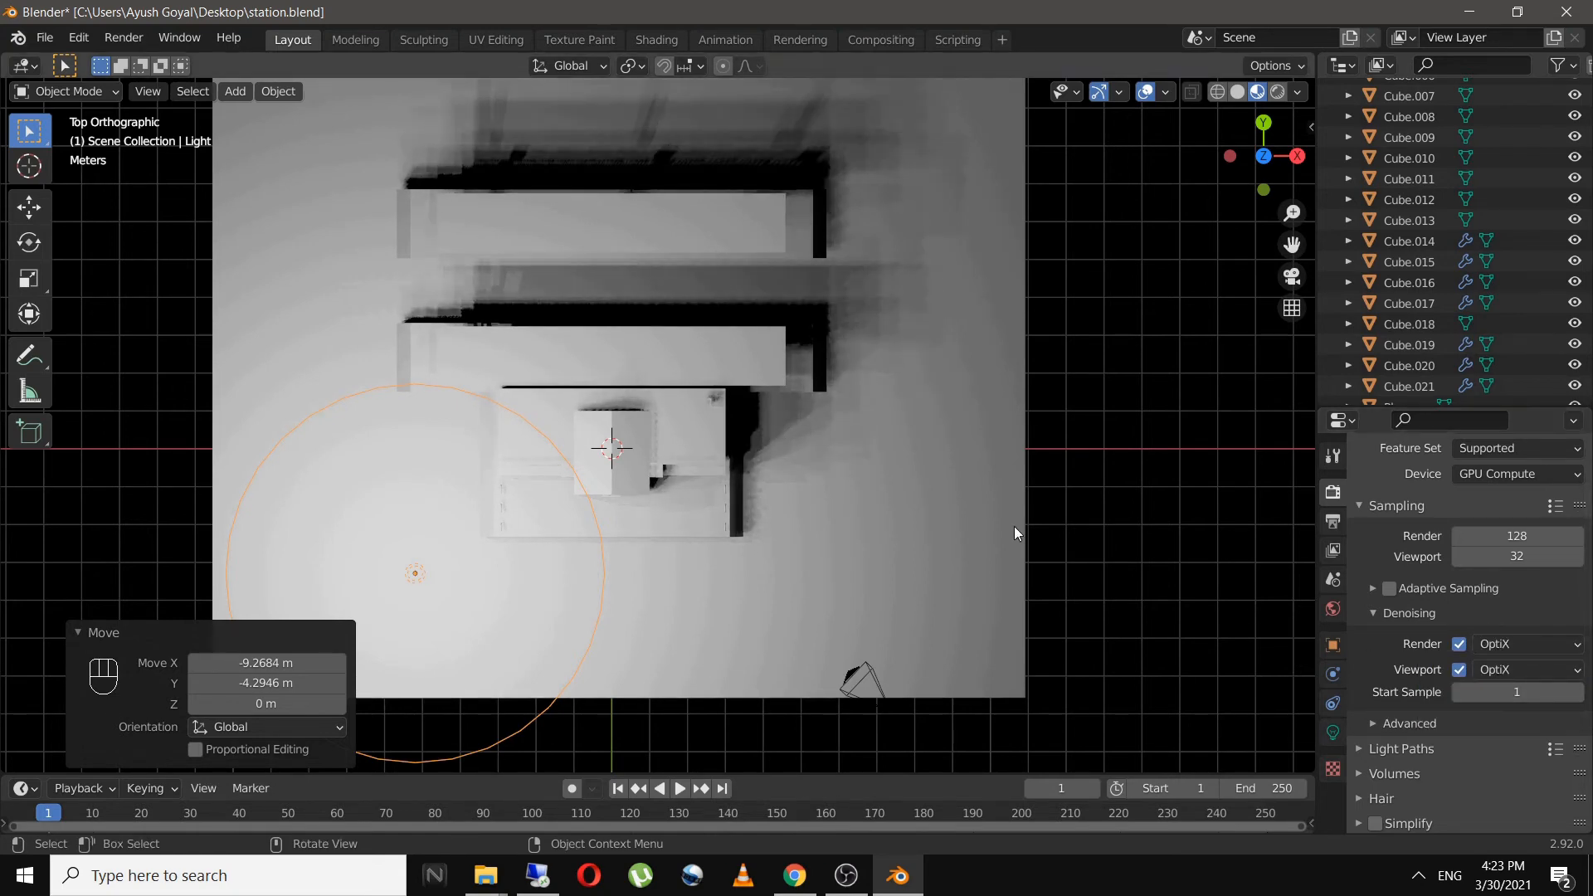
- Set the power of the light in front of the station to 2000 W
middle_click_drag(1014, 527, 605, 439)
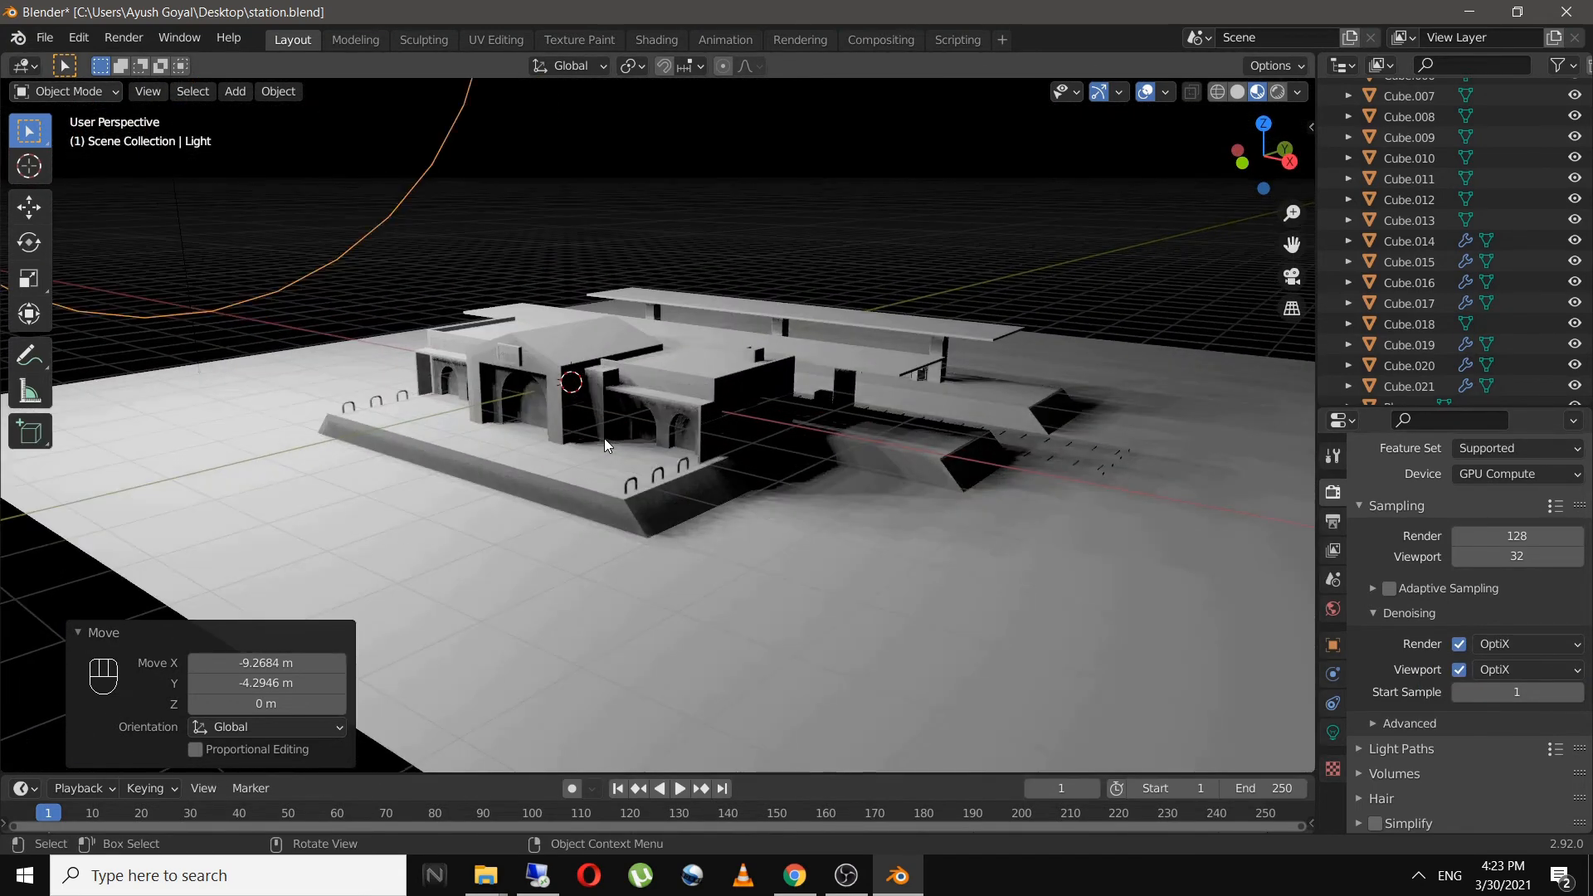
scroll(604, 438, "down", 5)
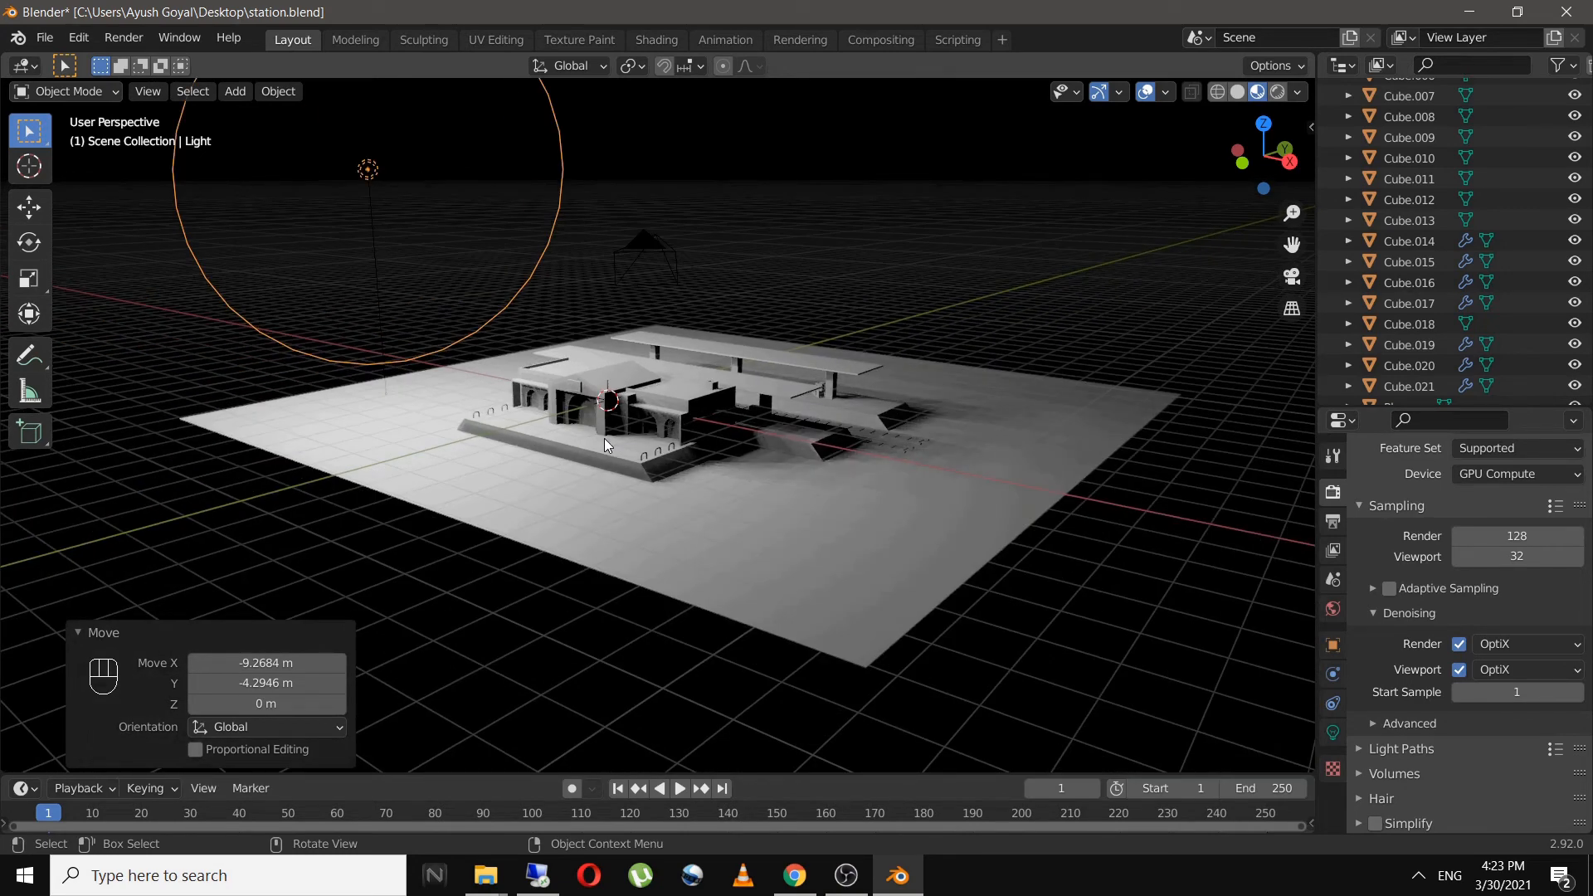
left_click(1333, 732)
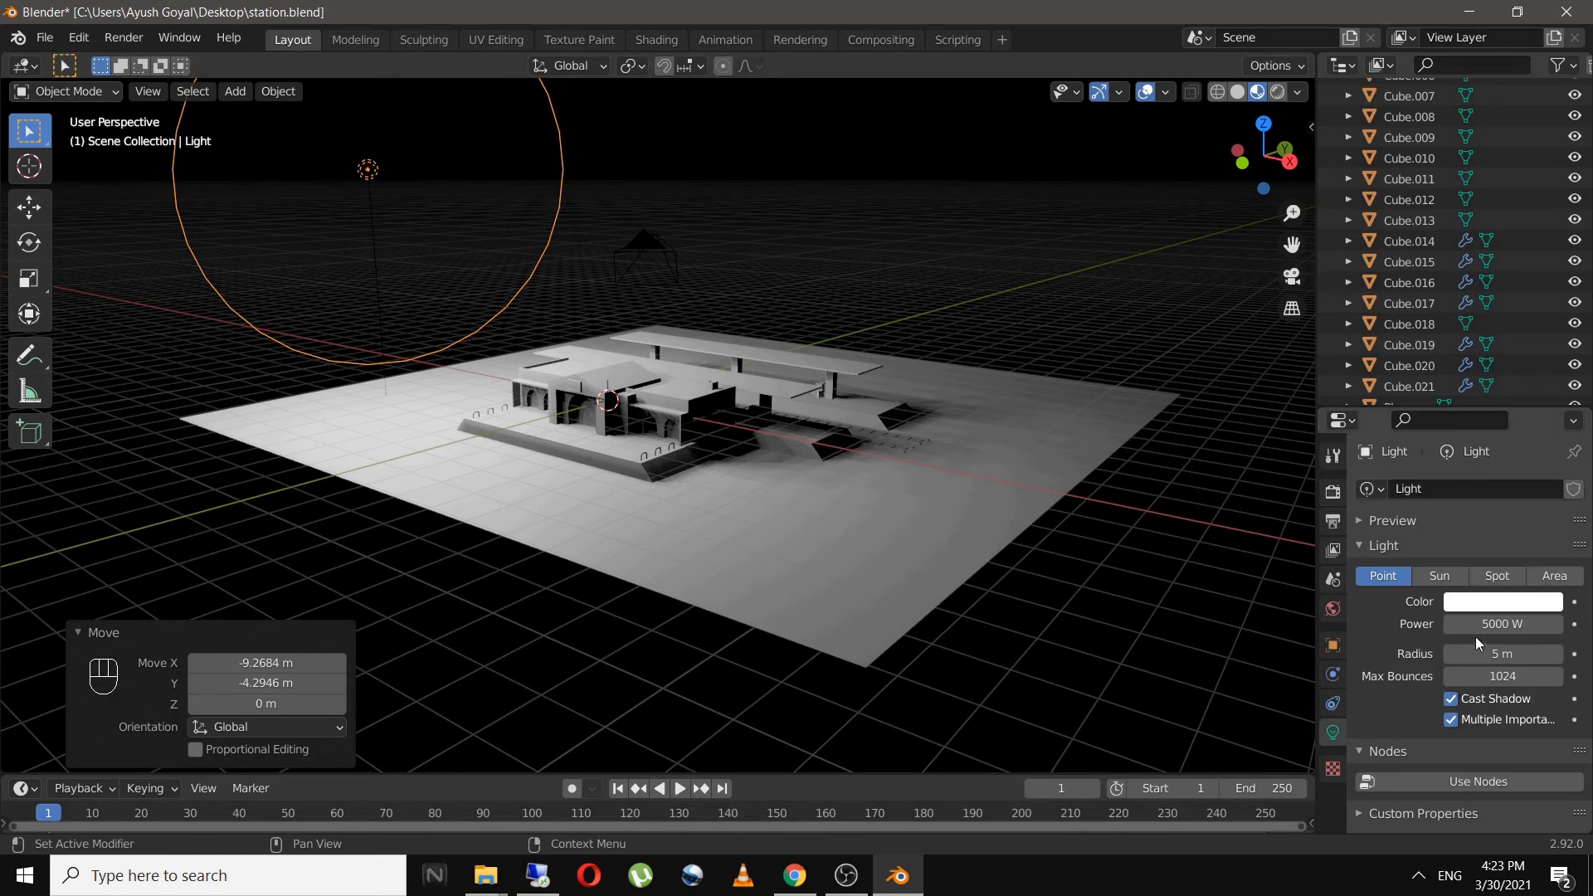
left_click(1506, 624)
type("2000")
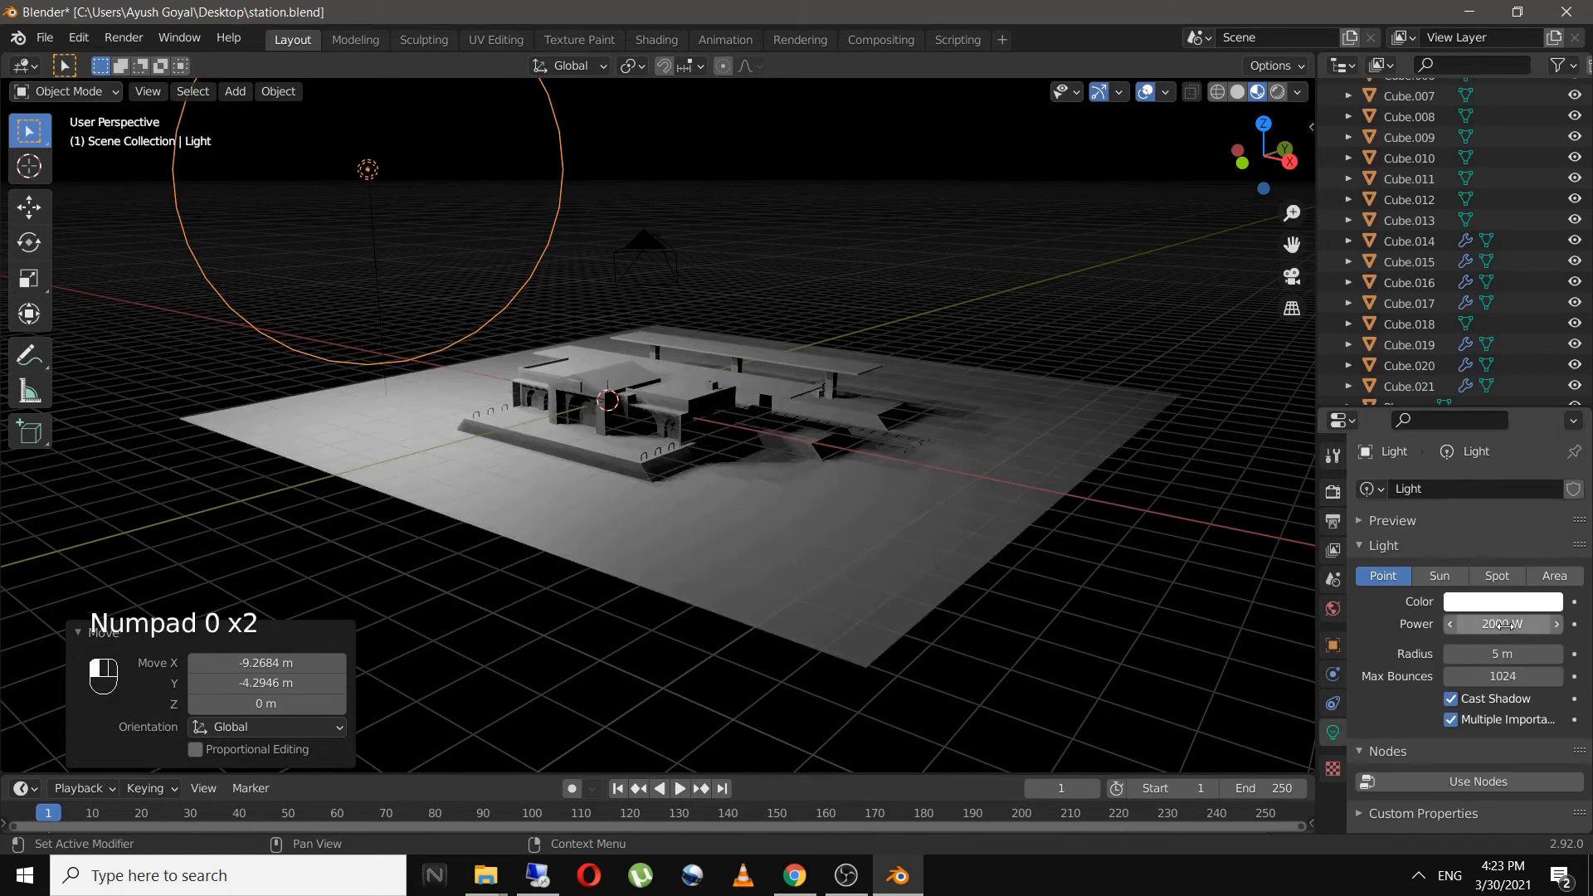
key("Return")
- Lower the light by about 2.68 m, shifting it about 1.28 m along X, and check the lighting from the camera
key("g")
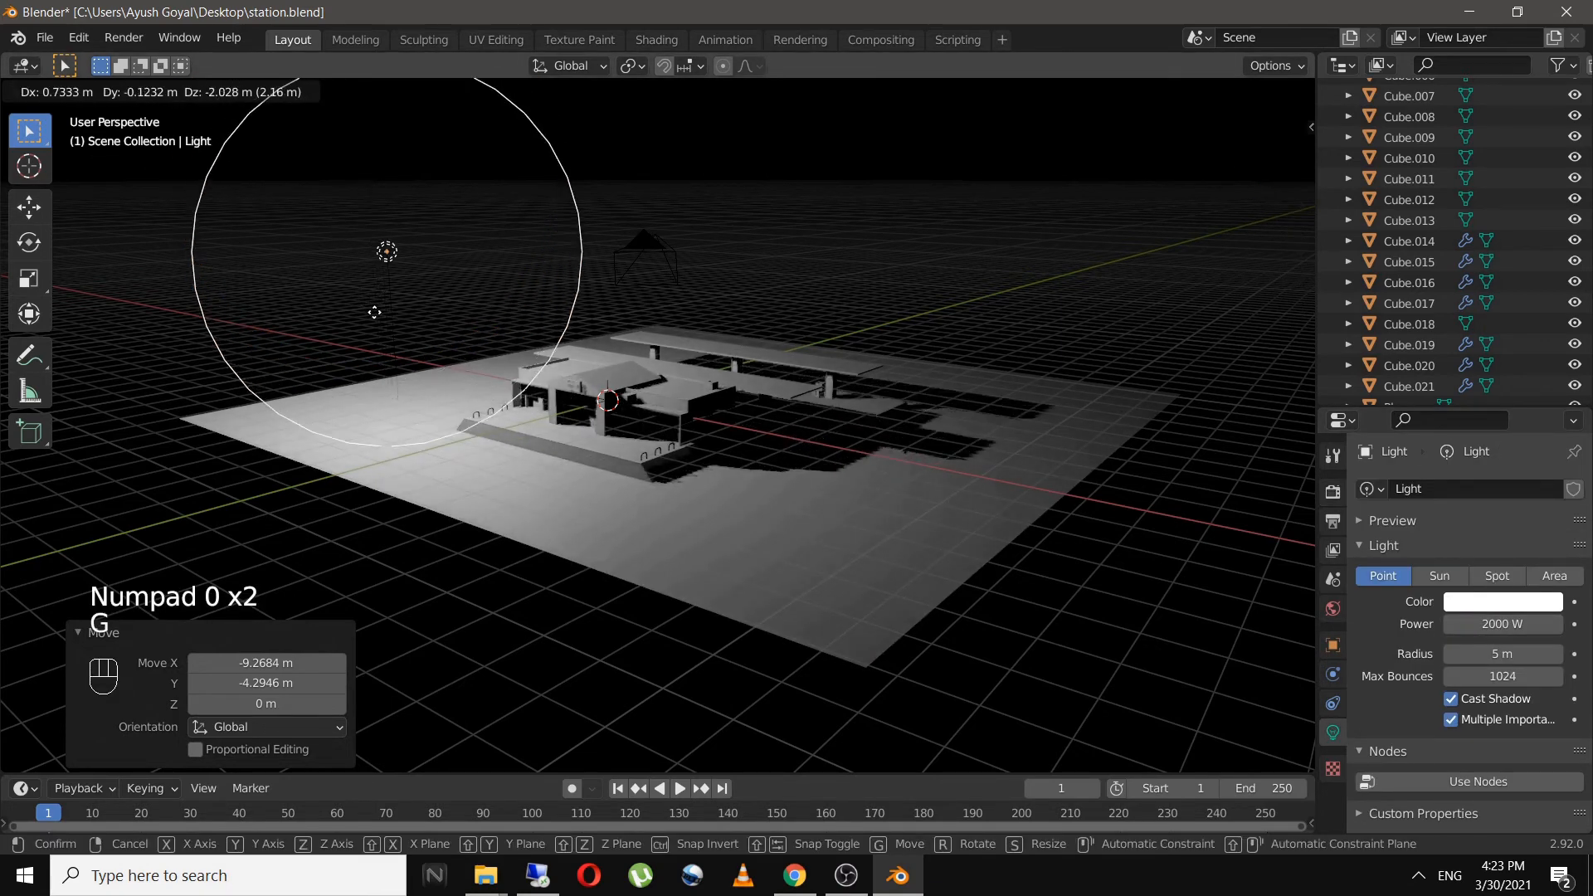
left_click(385, 330)
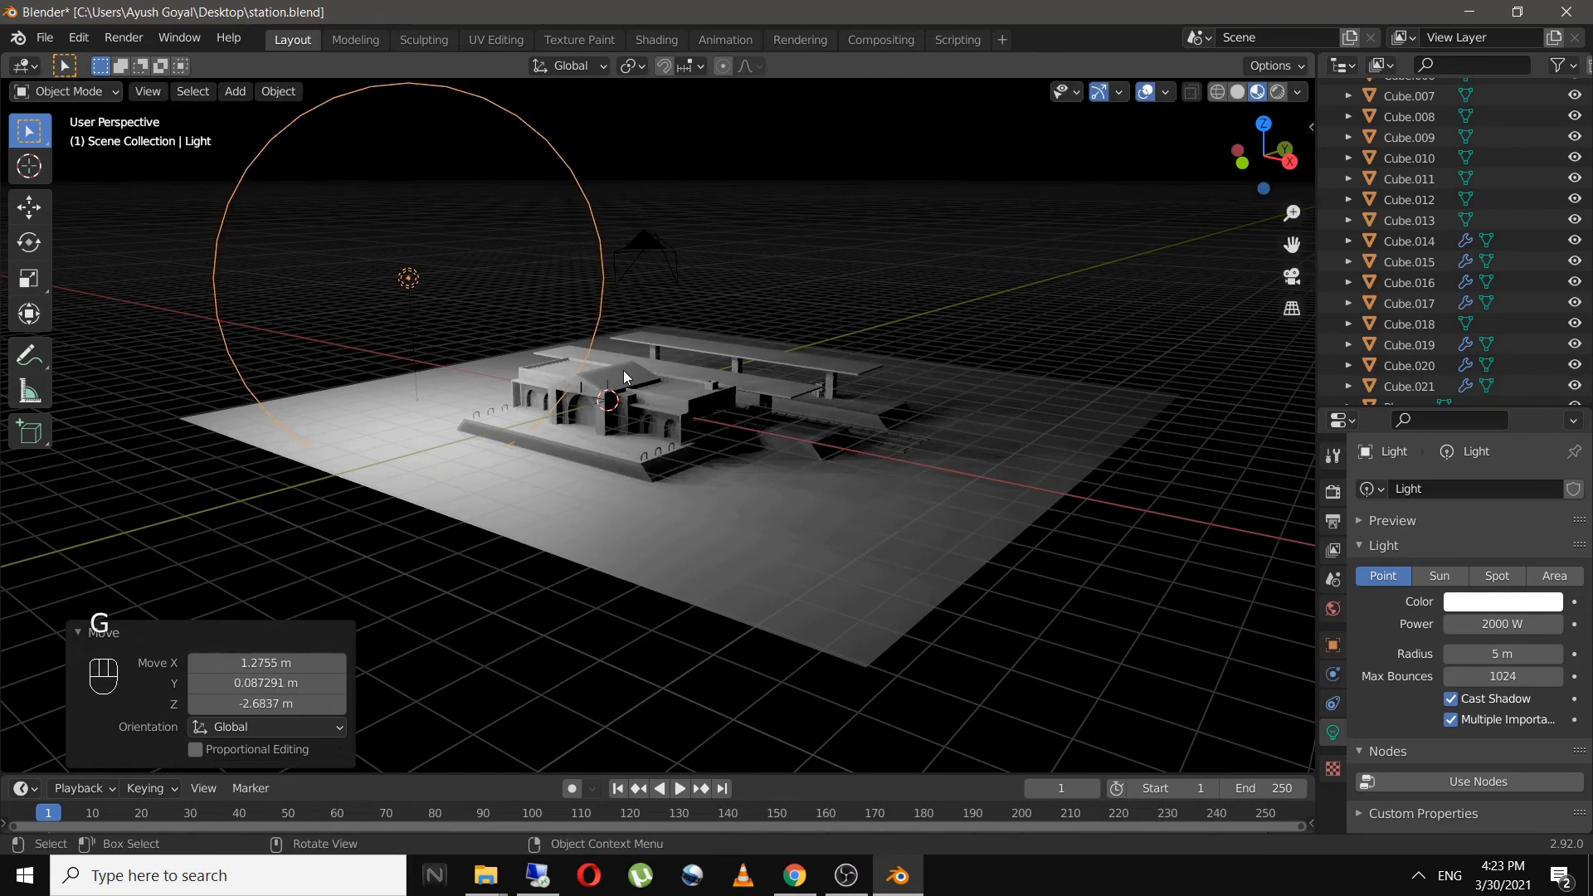
key("KP_0")
scroll(624, 370, "down", 9)
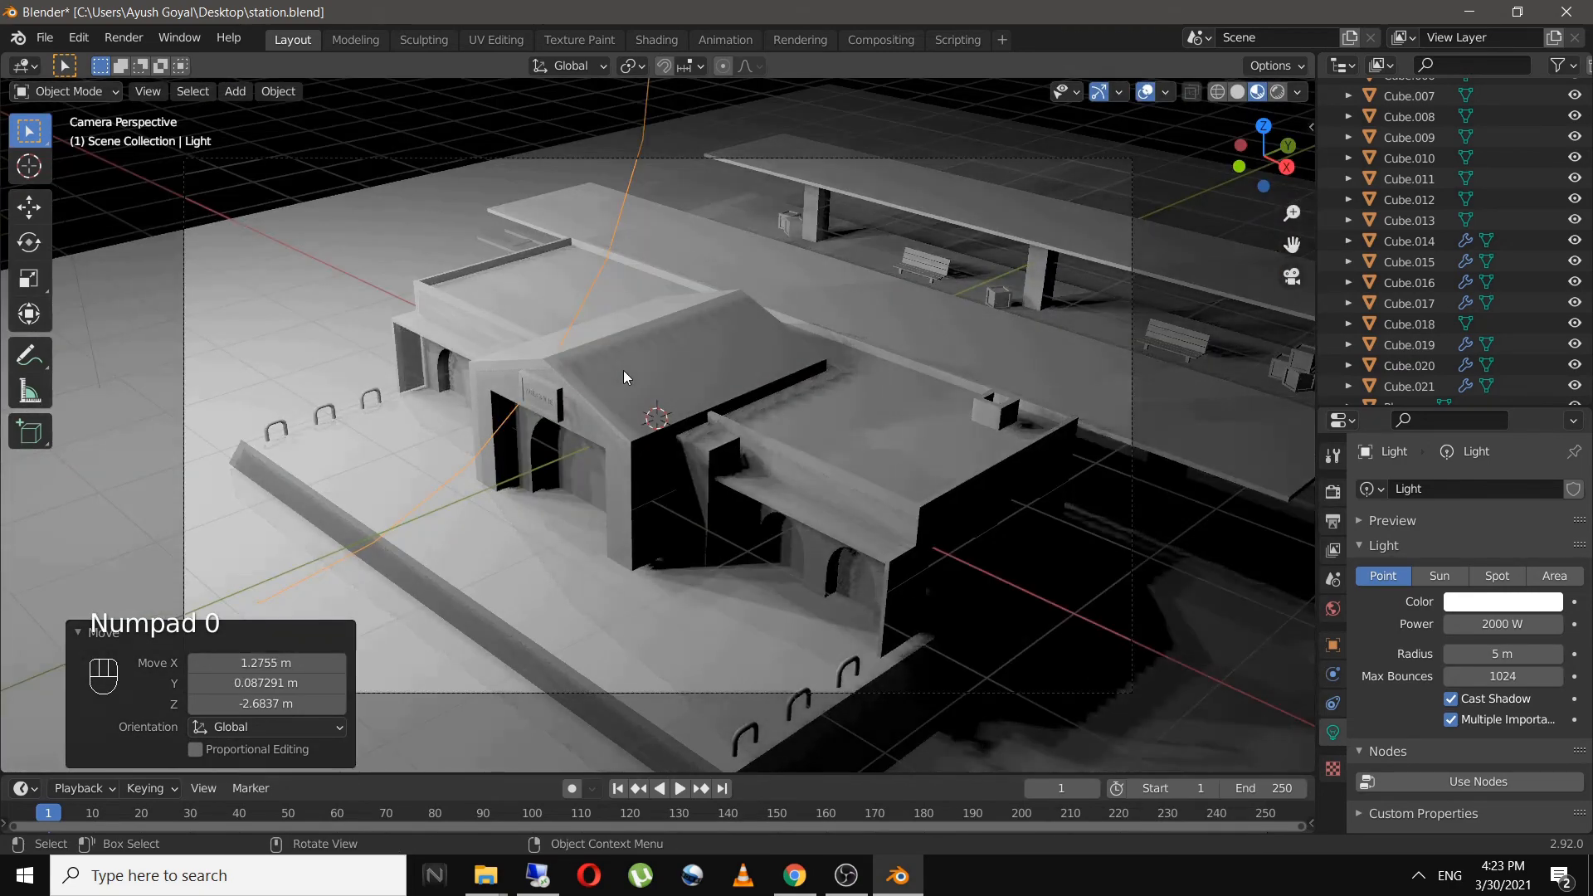
middle_click_drag(624, 371, 738, 447)
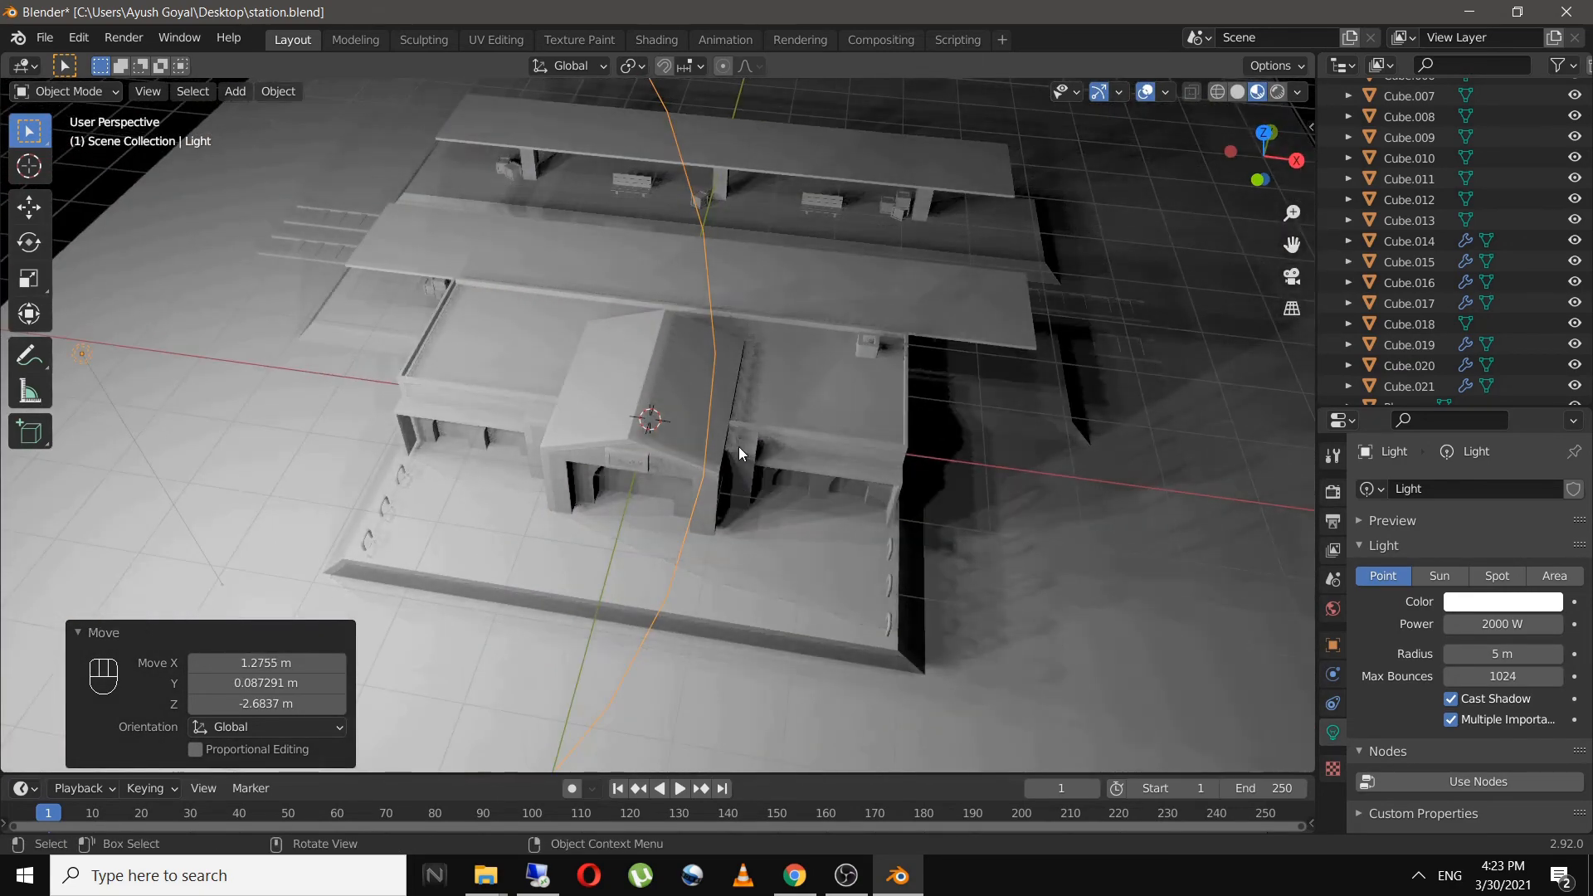
- Duplicate the light in top view, placing the copy about -2.34 m along X and 12.49 m along Y, behind the station
key("KP_7")
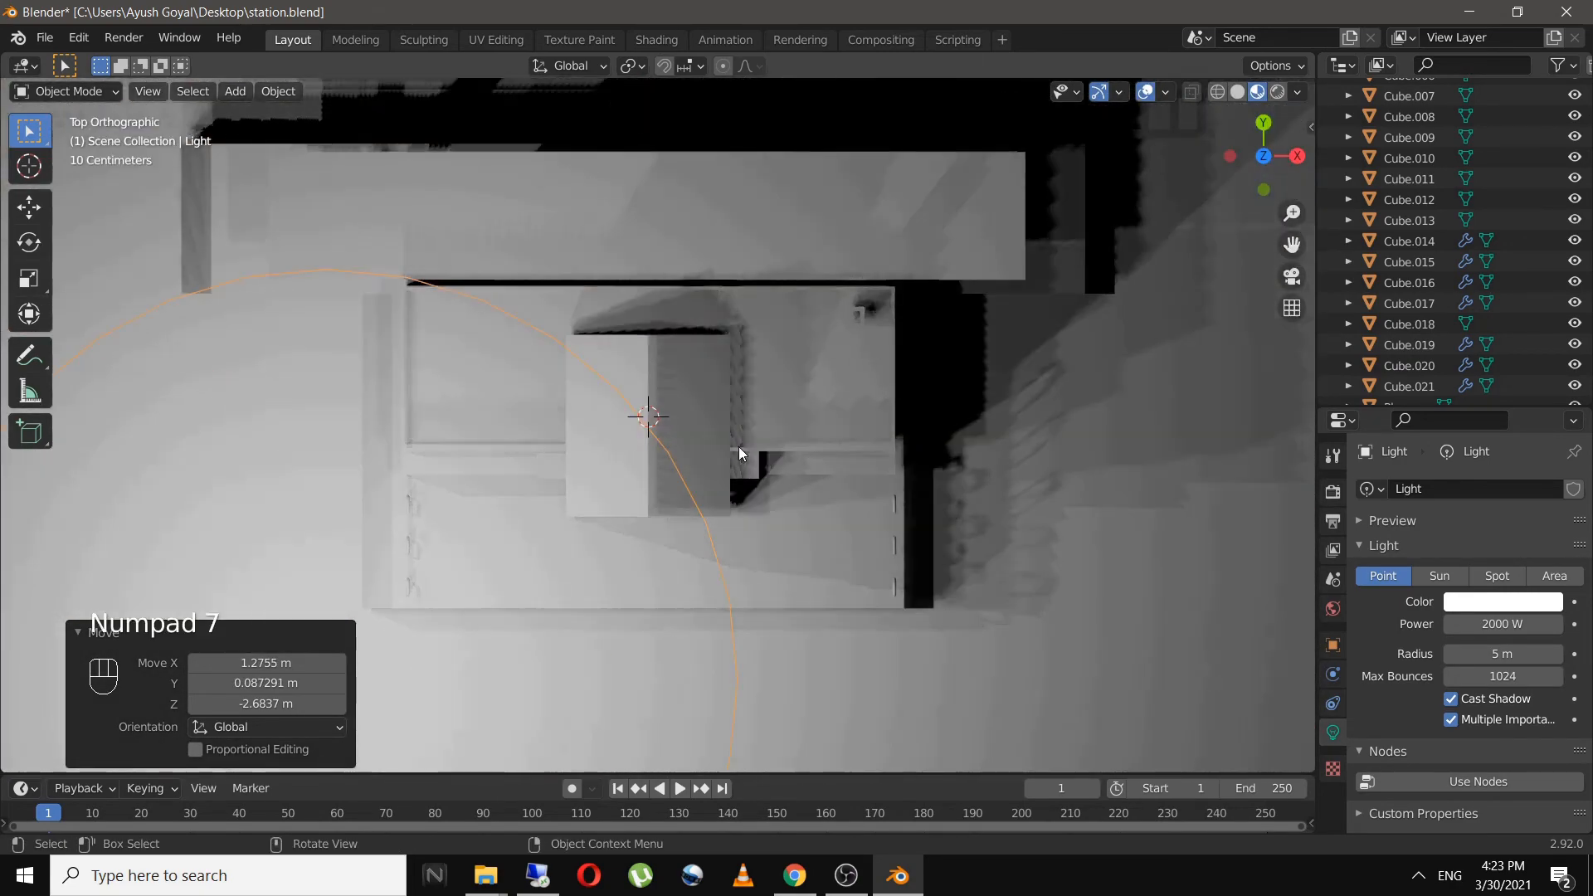
scroll(739, 447, "down", 2)
scroll(722, 472, "down", 4)
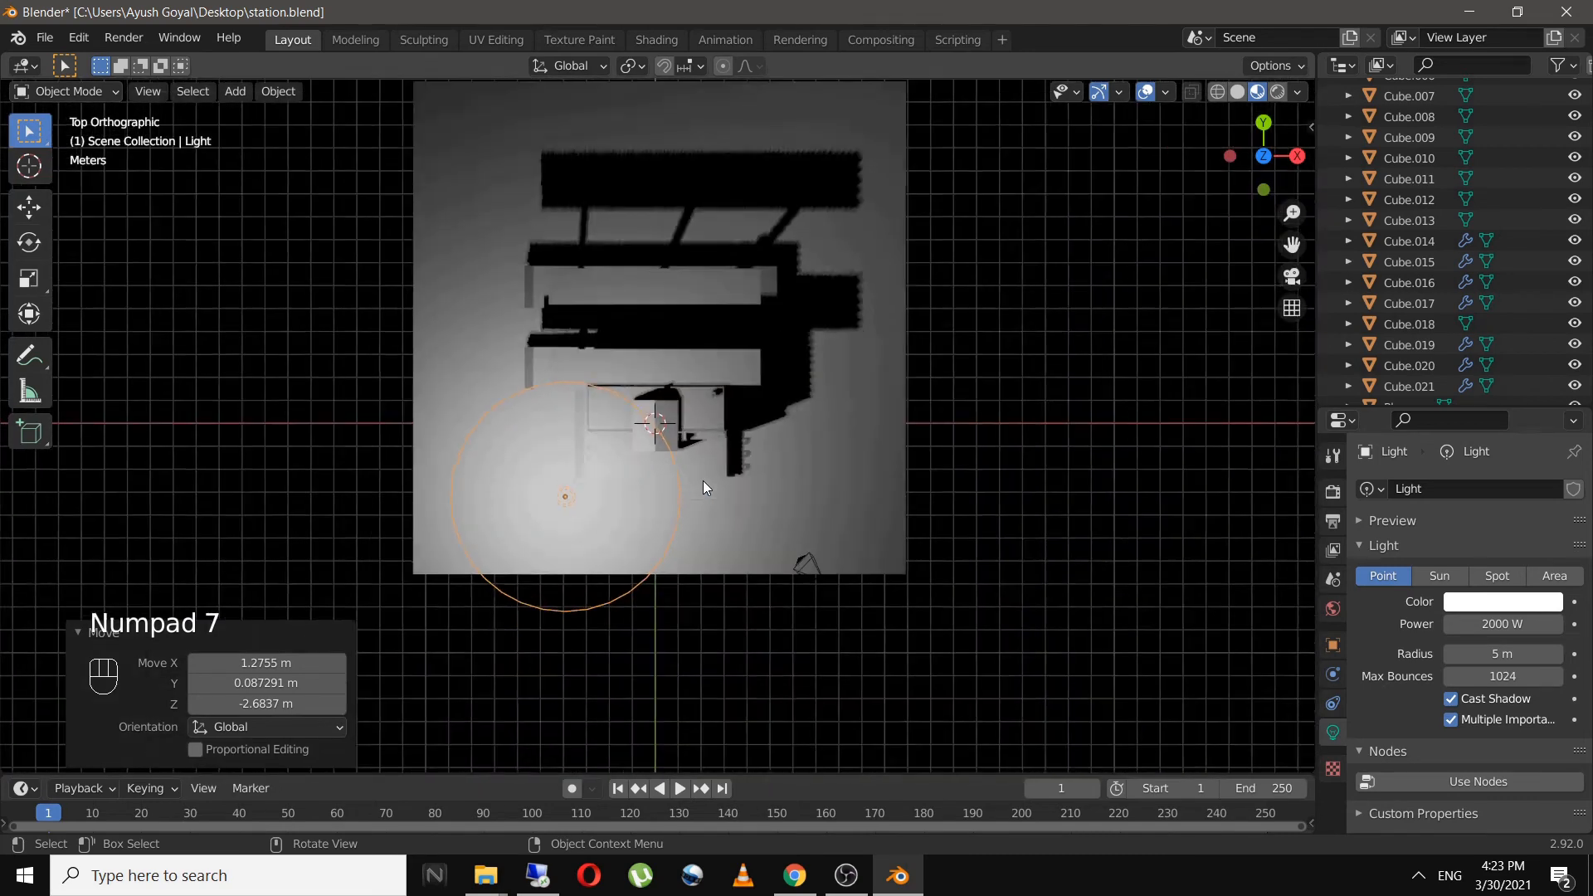
key("shift+d")
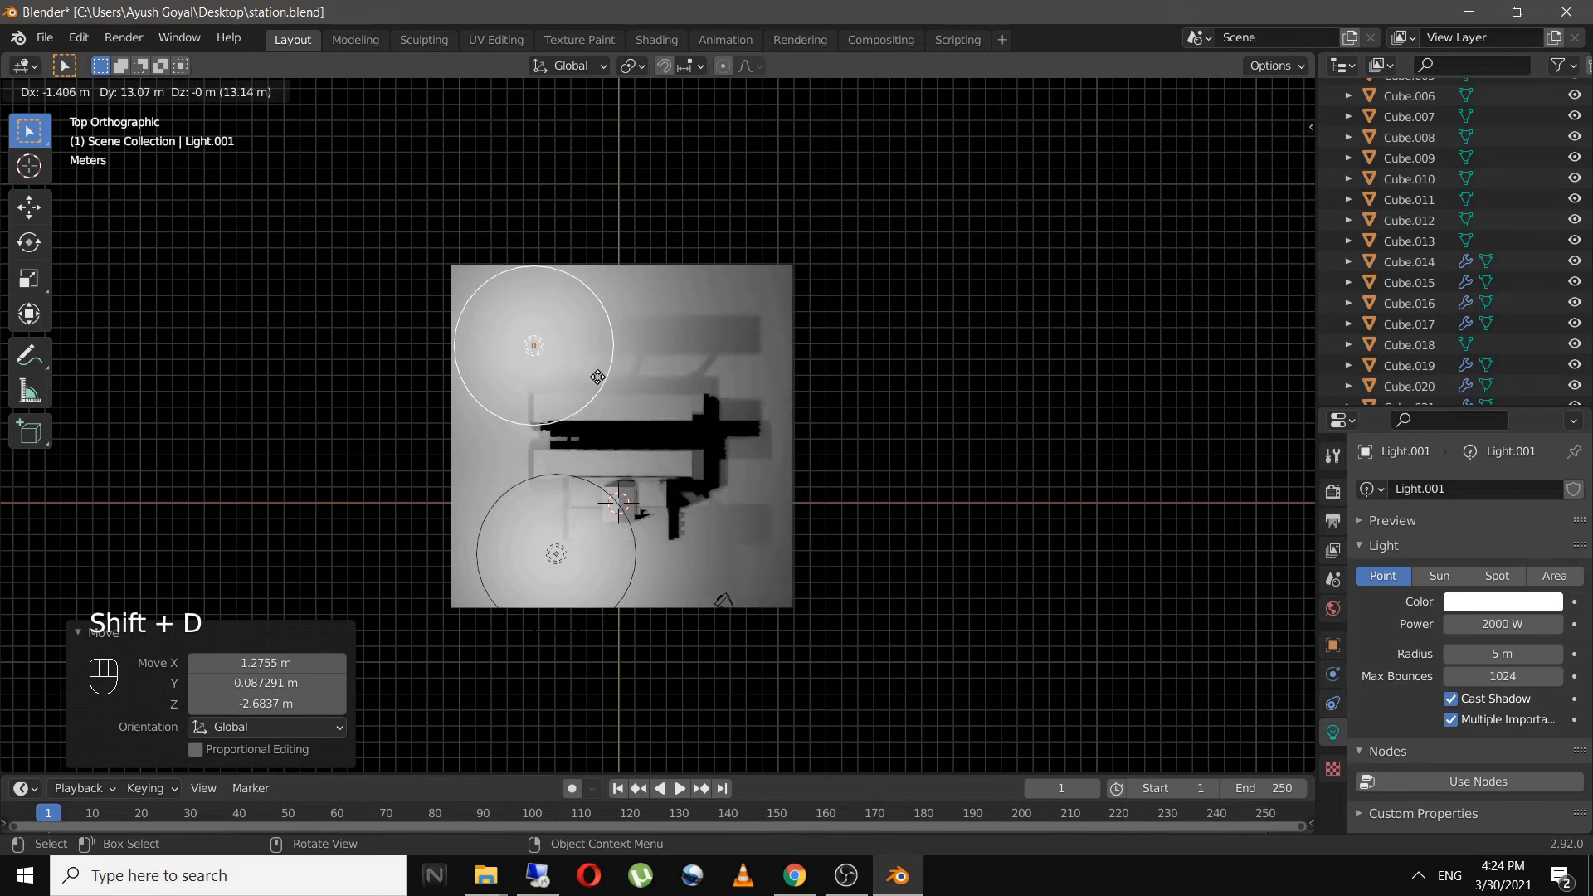
left_click(599, 368)
- Duplicate the rear light about 18.9 m along X and -4.27 m along Y, beyond the ground plane's edge, and save the file
key("shift+d")
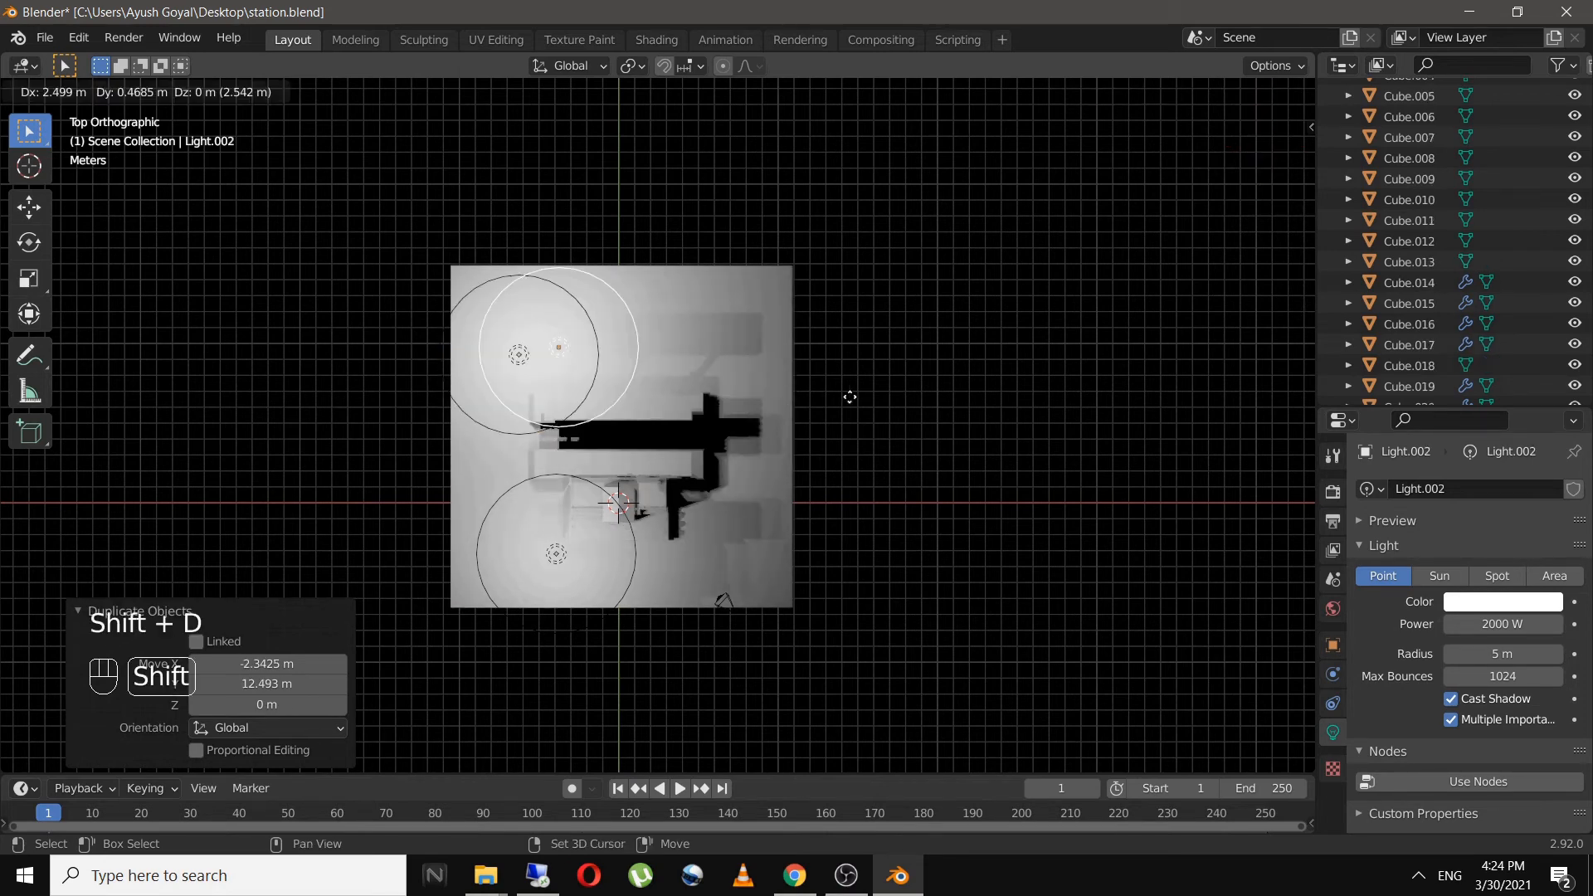
left_click(891, 486)
middle_click_drag(745, 603, 666, 450)
key("ctrl+s")
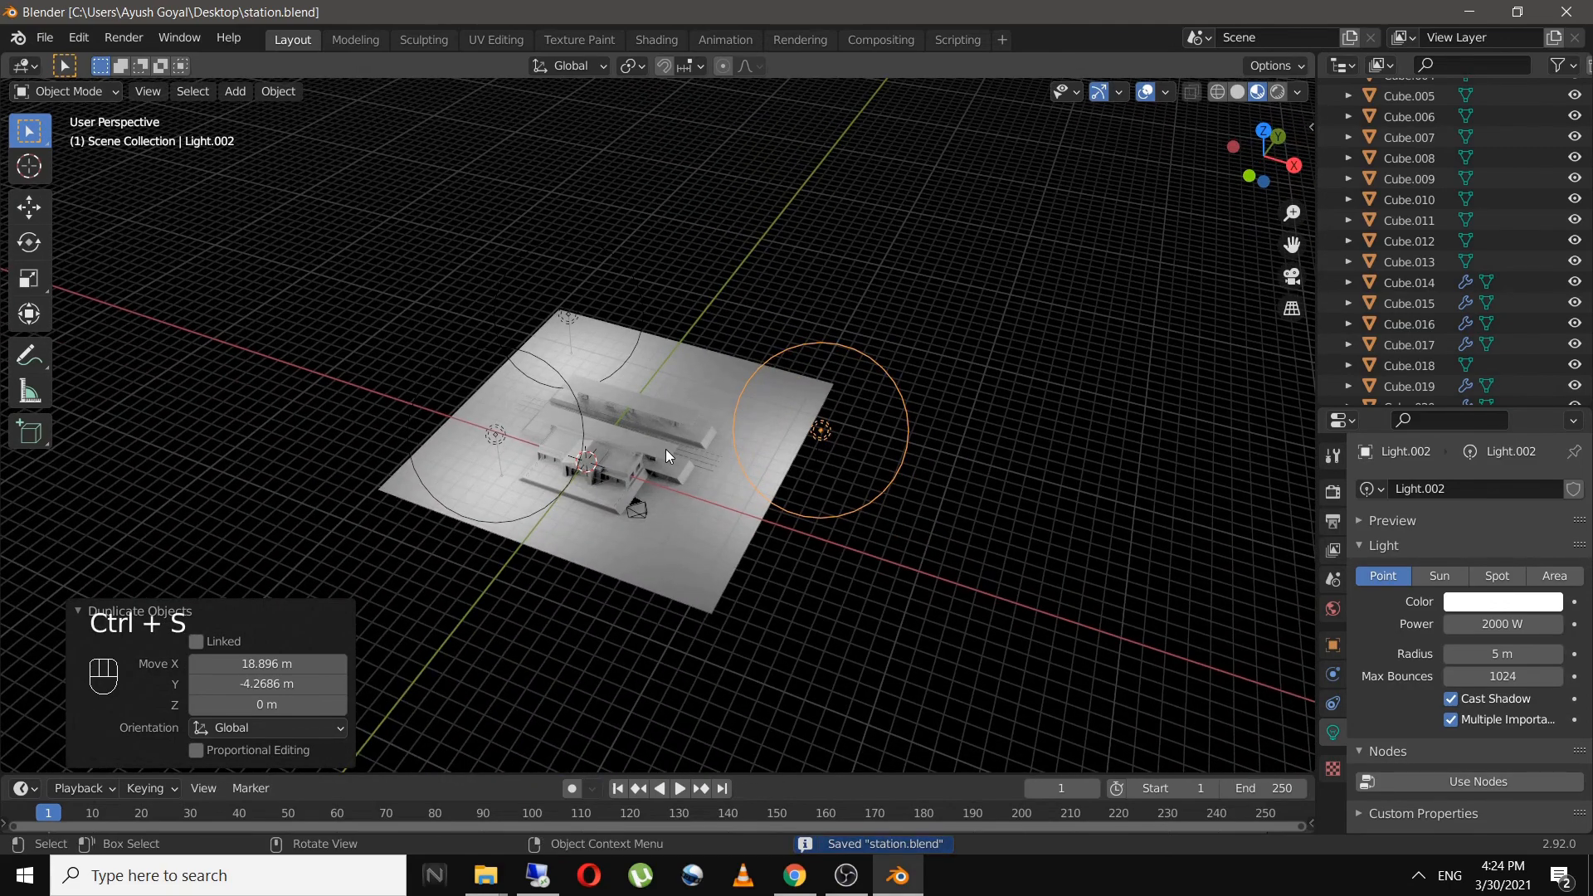
- Examine how the three lights illuminate the station from several angles, in rendered shading and in material preview
scroll(561, 543, "up", 6)
middle_click_drag(556, 551, 555, 545)
scroll(555, 544, "down", 6)
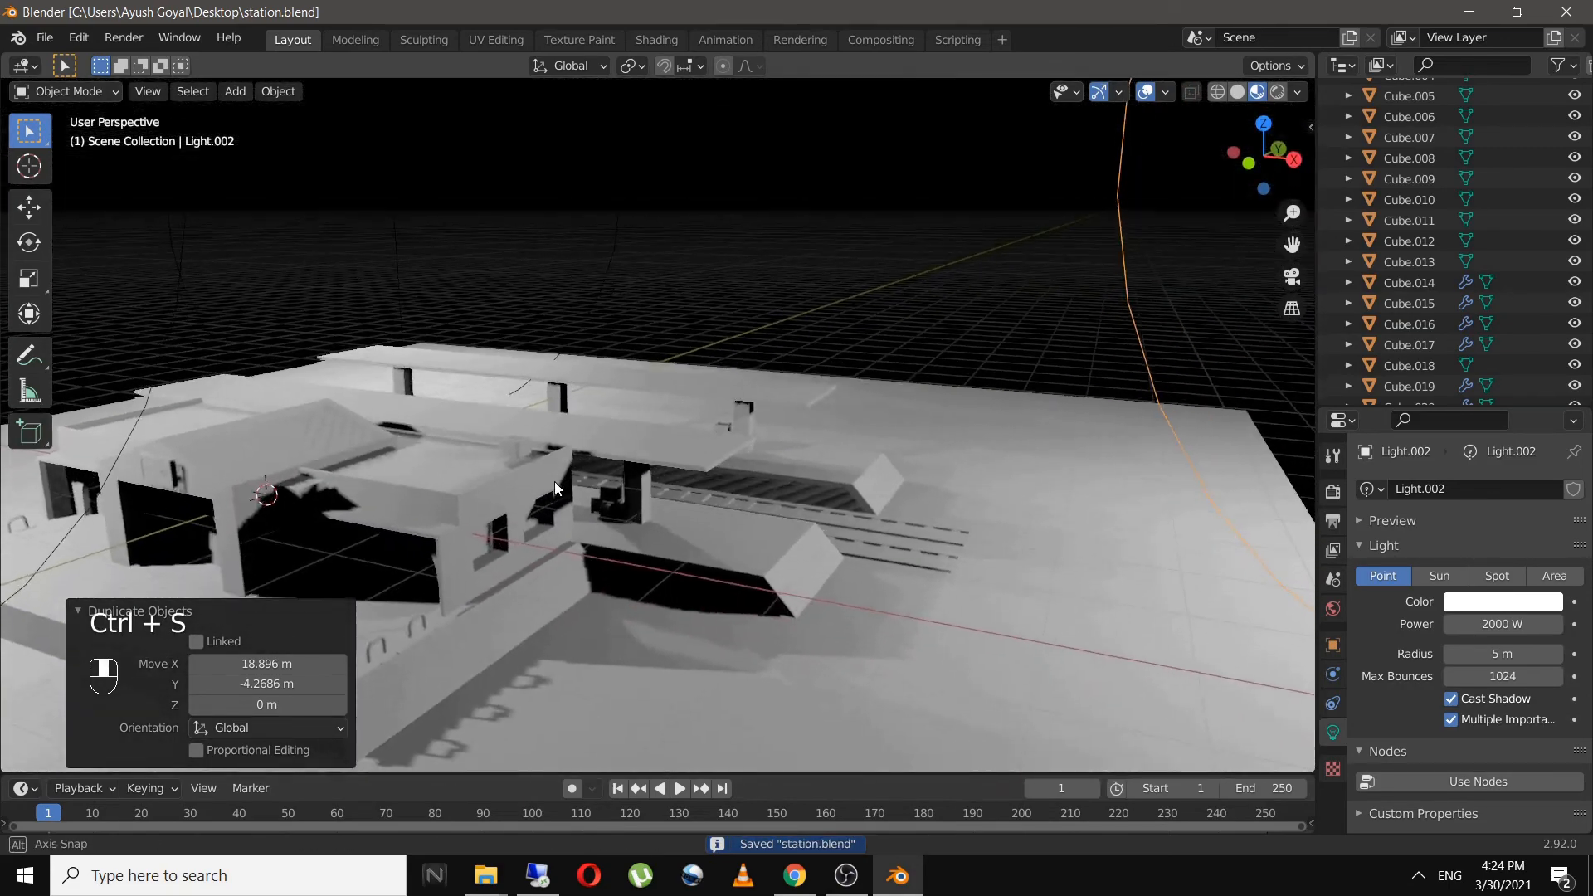
middle_click_drag(554, 482, 769, 385)
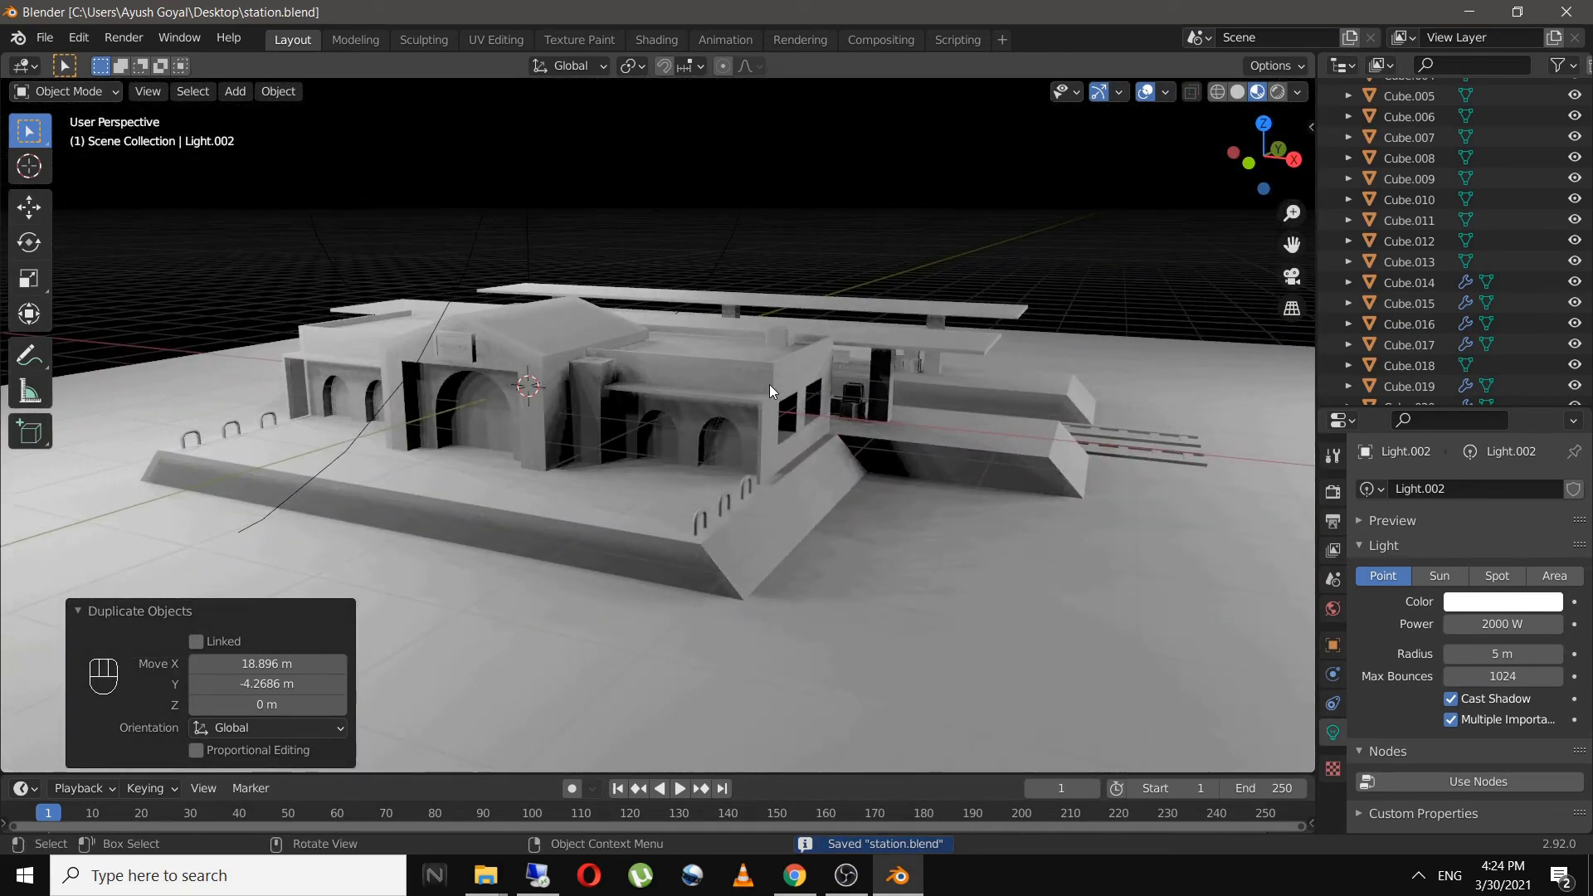
scroll(769, 385, "down", 3)
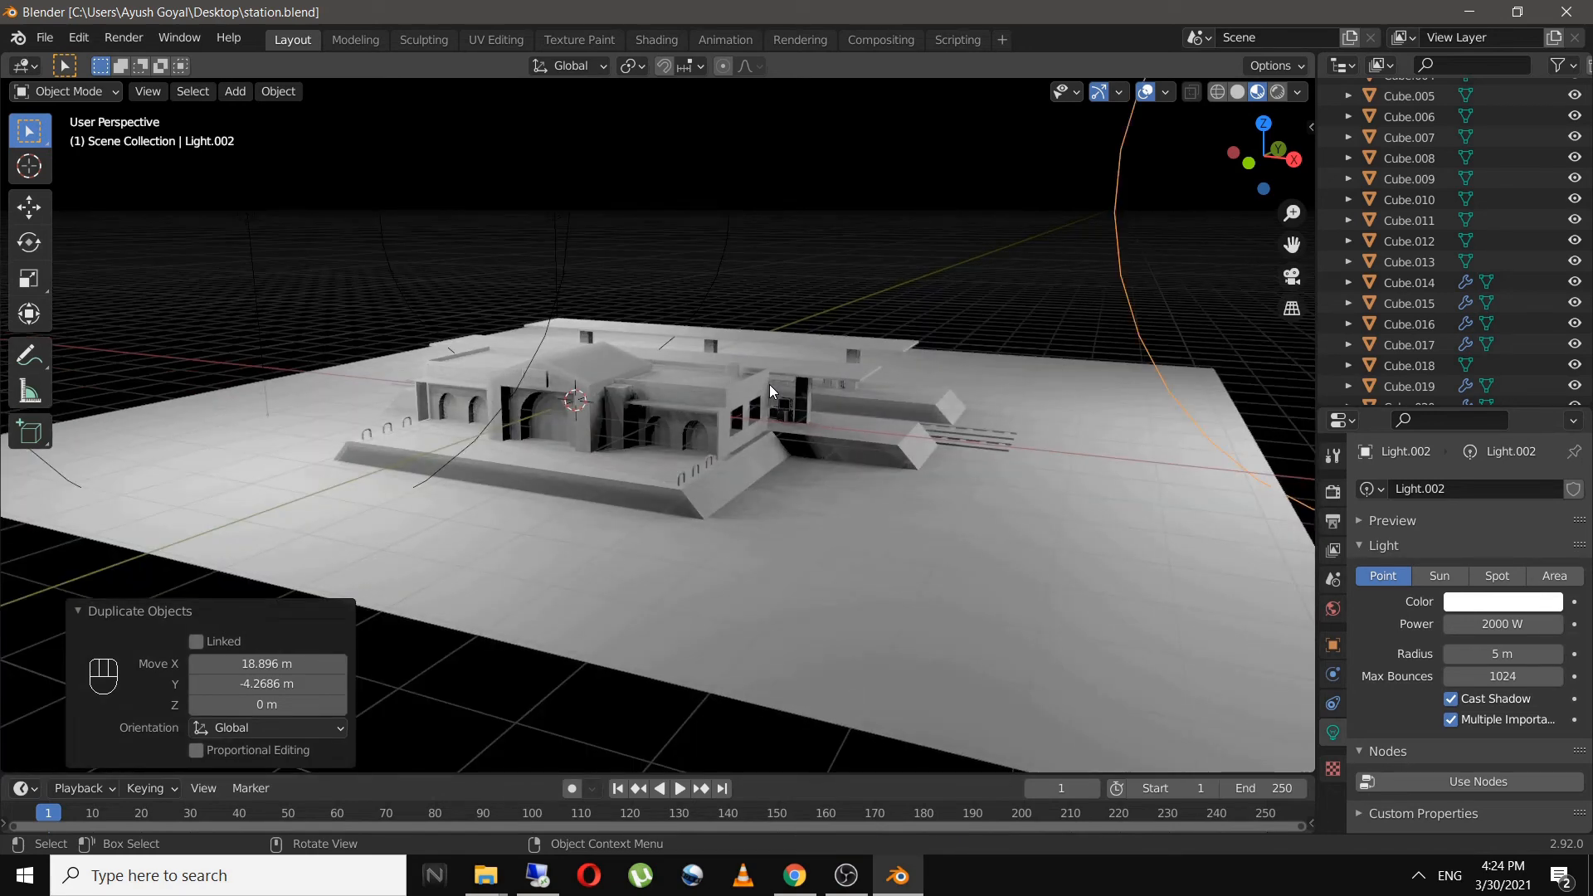
scroll(807, 385, "up", 3)
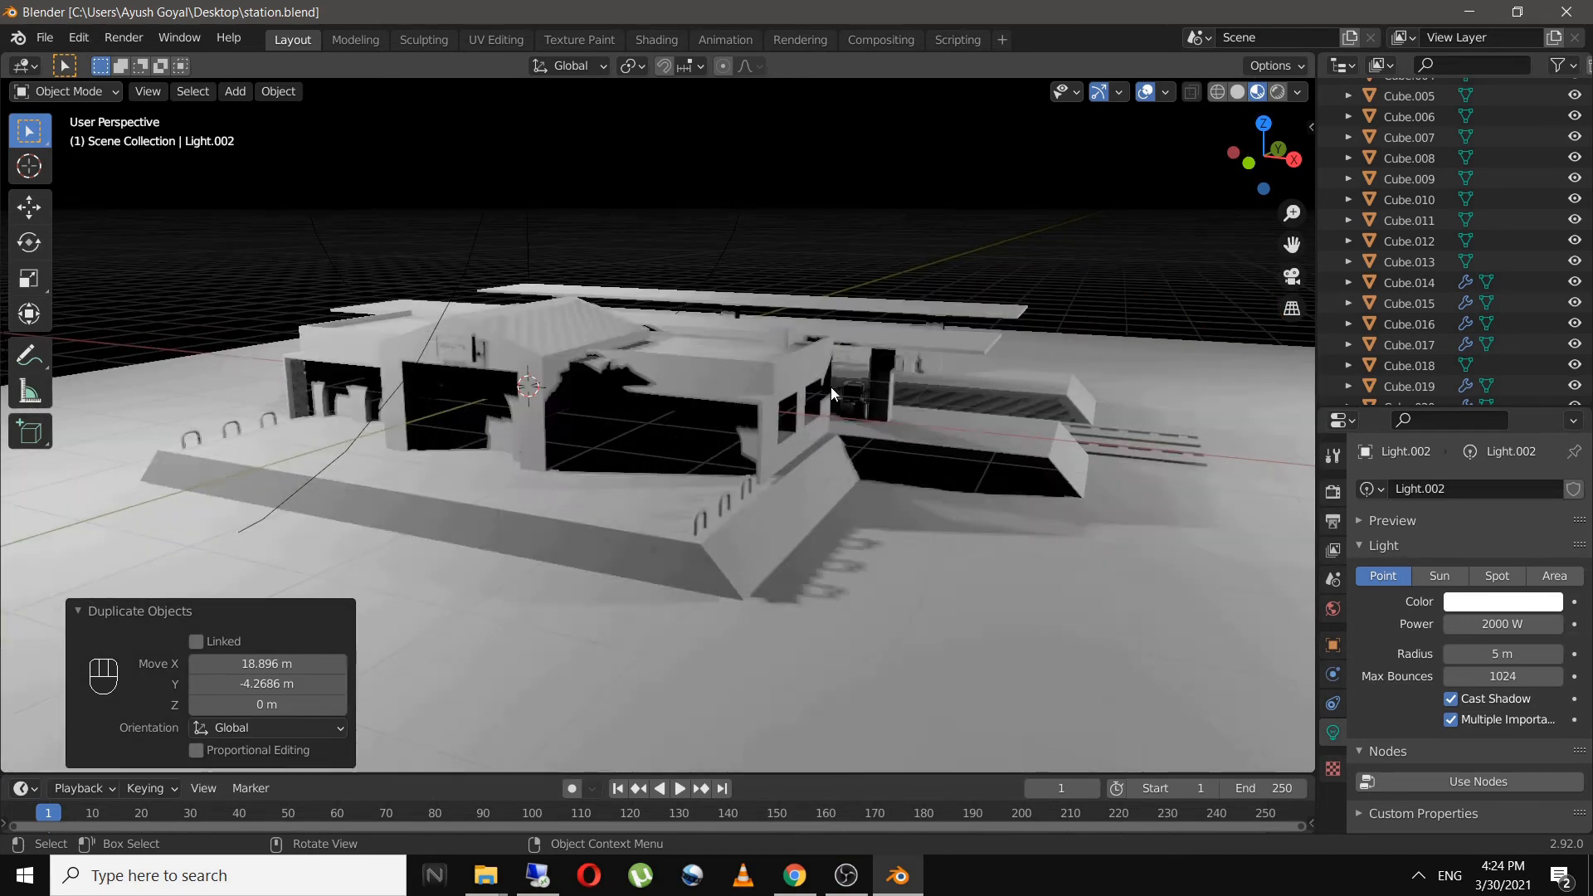
mouse_move(830, 386)
middle_mouse_down()
mouse_move(808, 384)
mouse_move(837, 406)
middle_mouse_up()
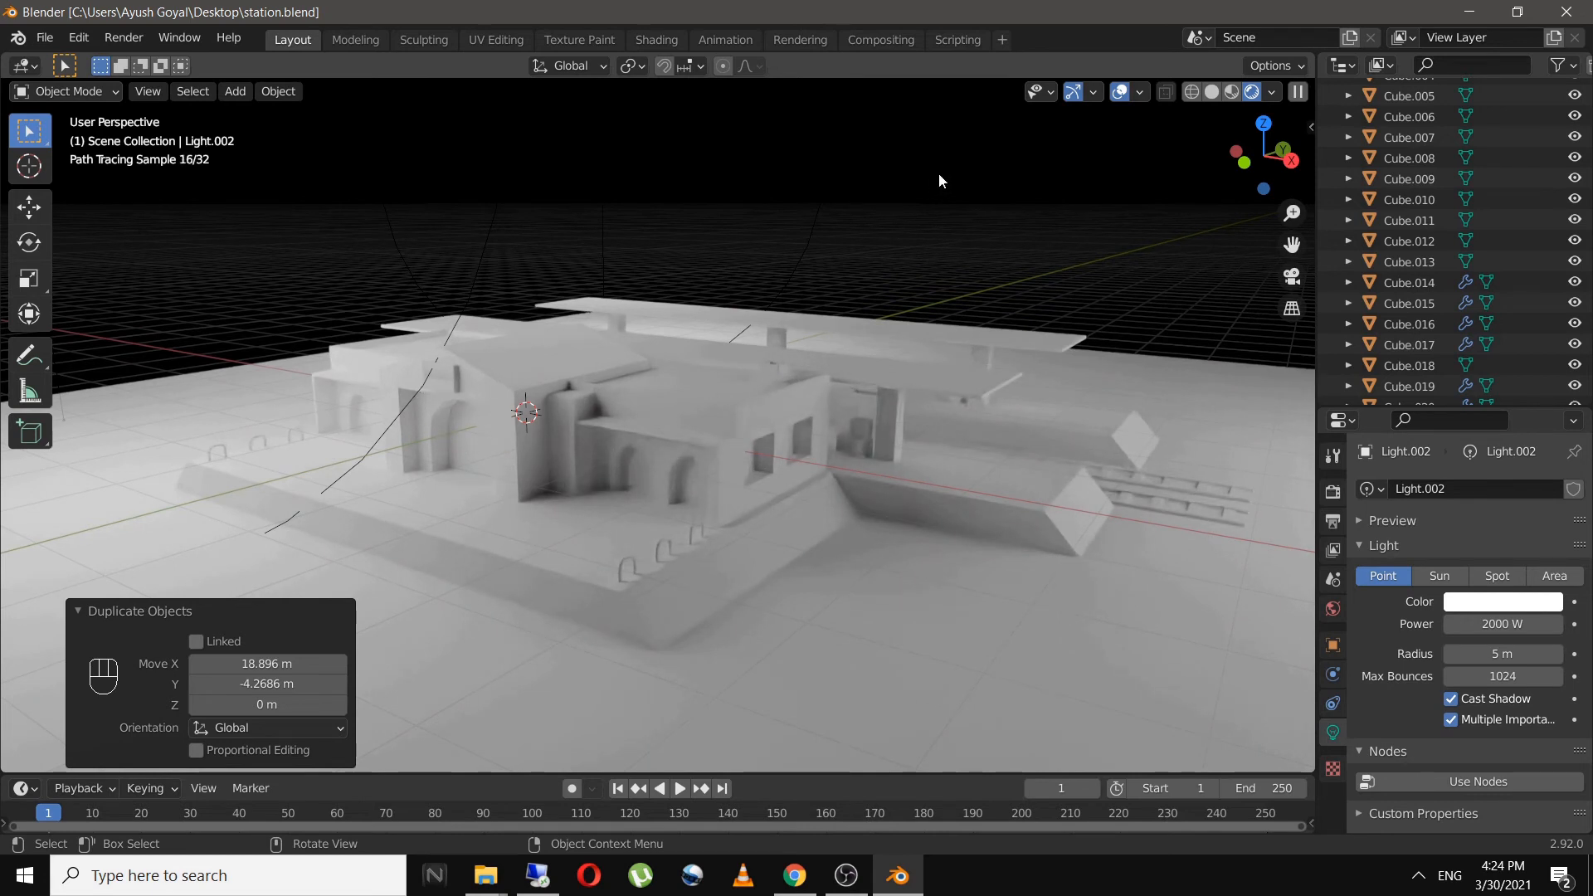
left_click(1231, 92)
middle_click_drag(691, 383, 842, 365)
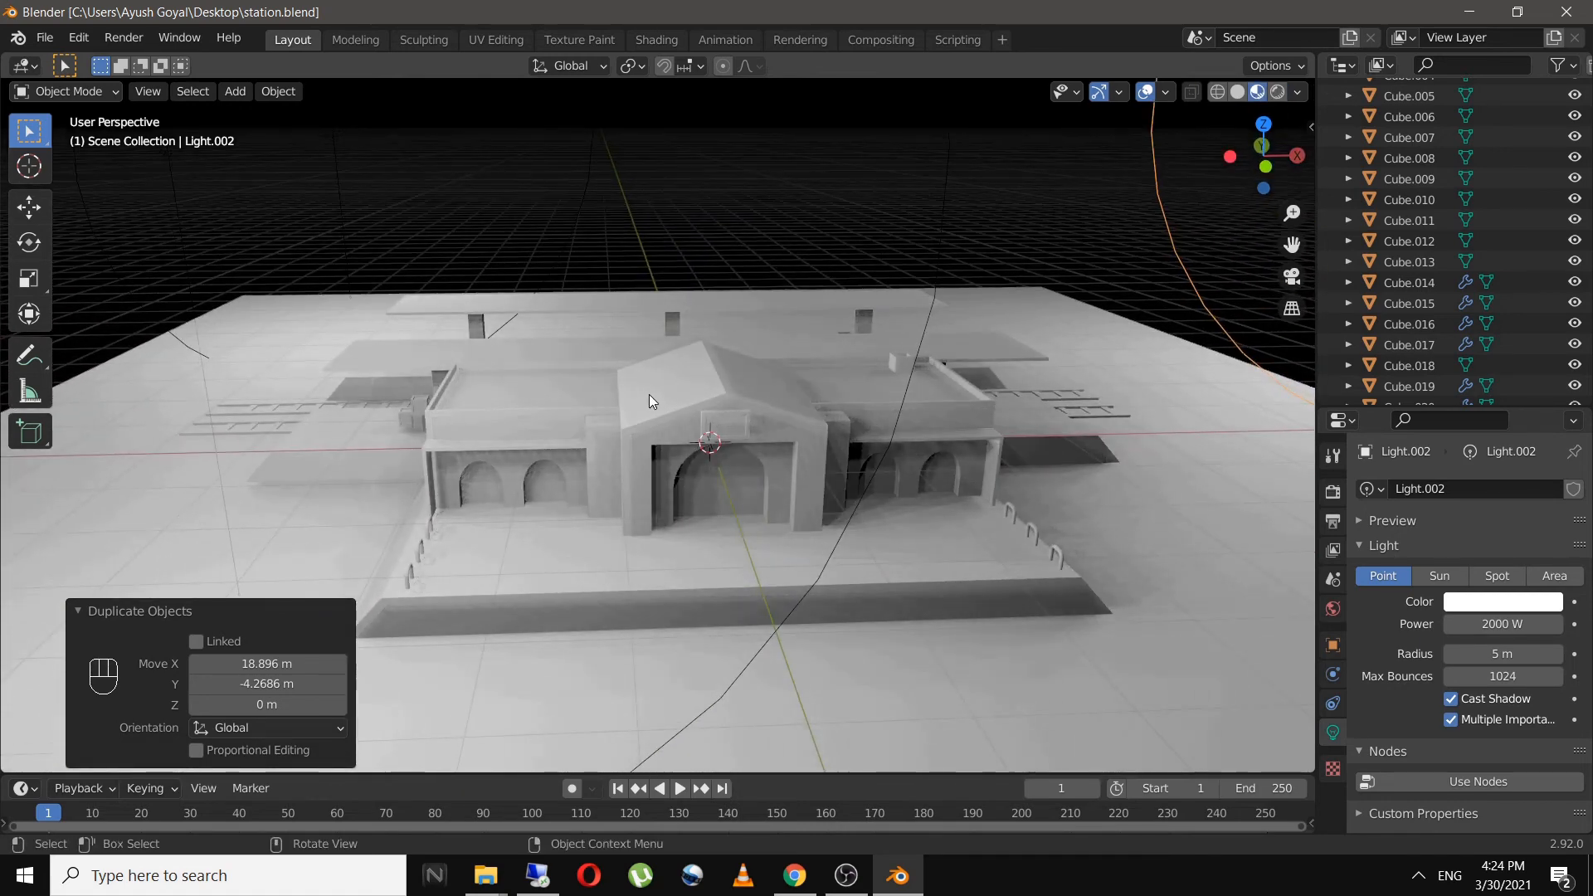
- Select the ground plane and add a new material to it
left_click(1214, 500)
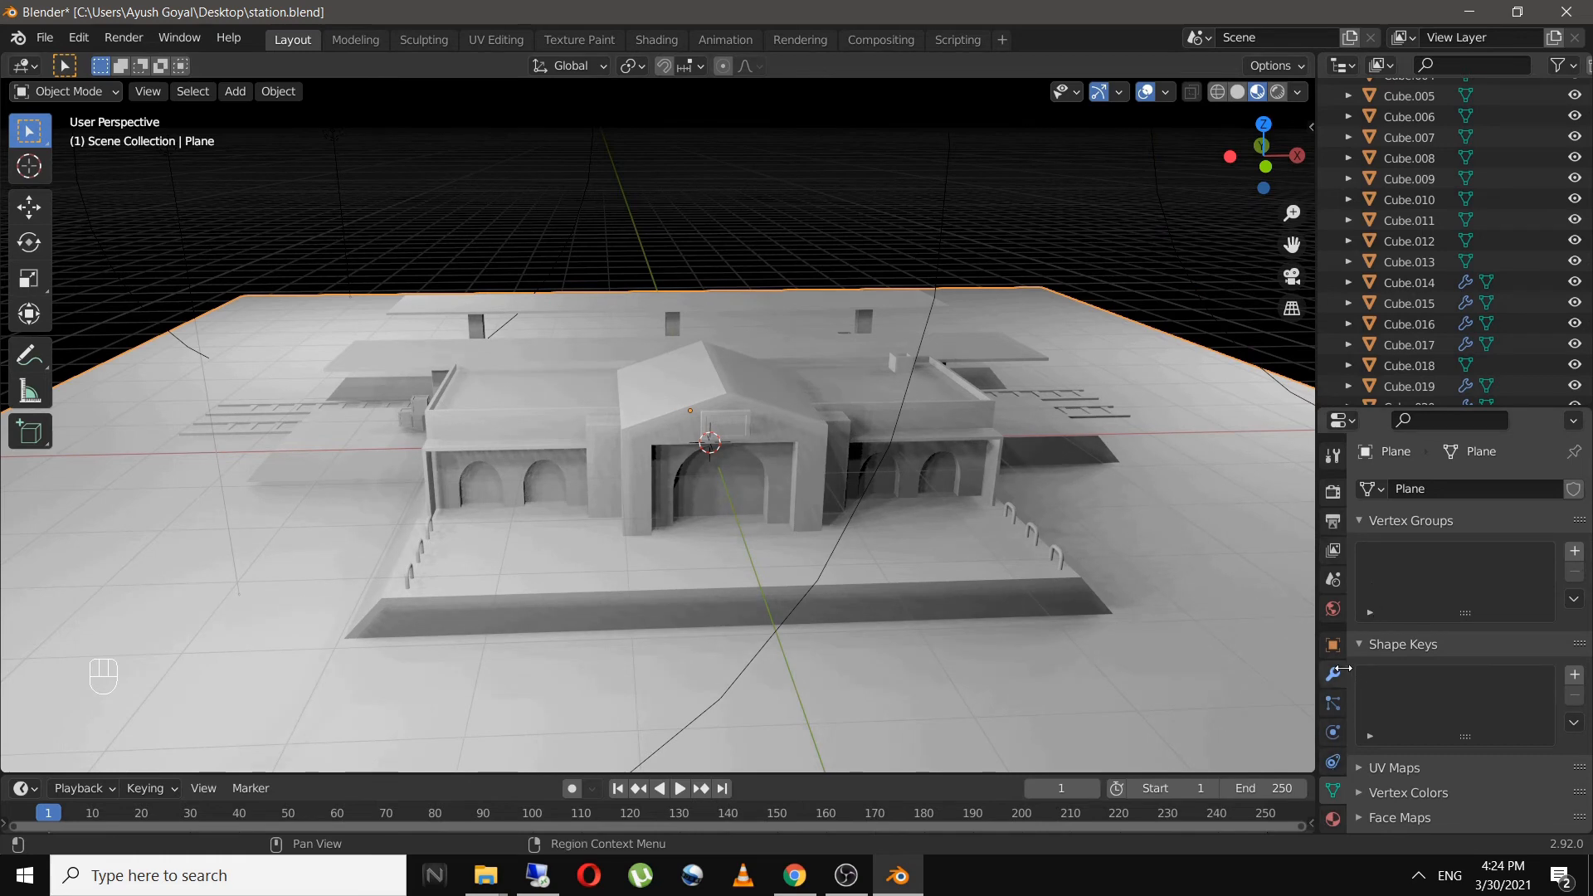
scroll(1337, 664, "down", 2)
left_click(1333, 772)
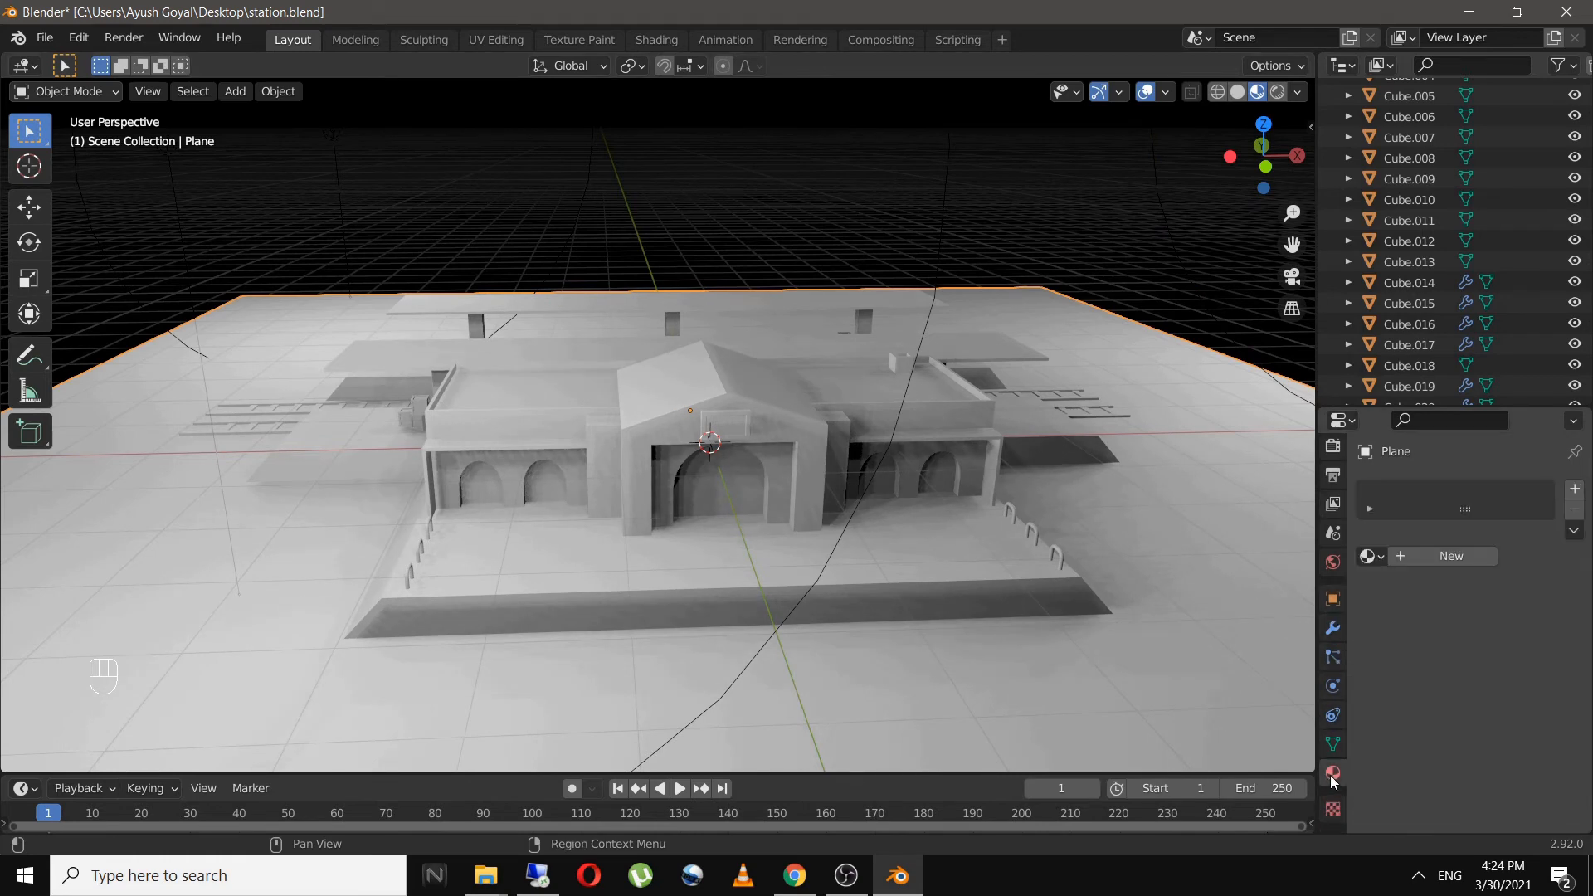
middle_click_drag(1136, 568, 893, 475, "shift")
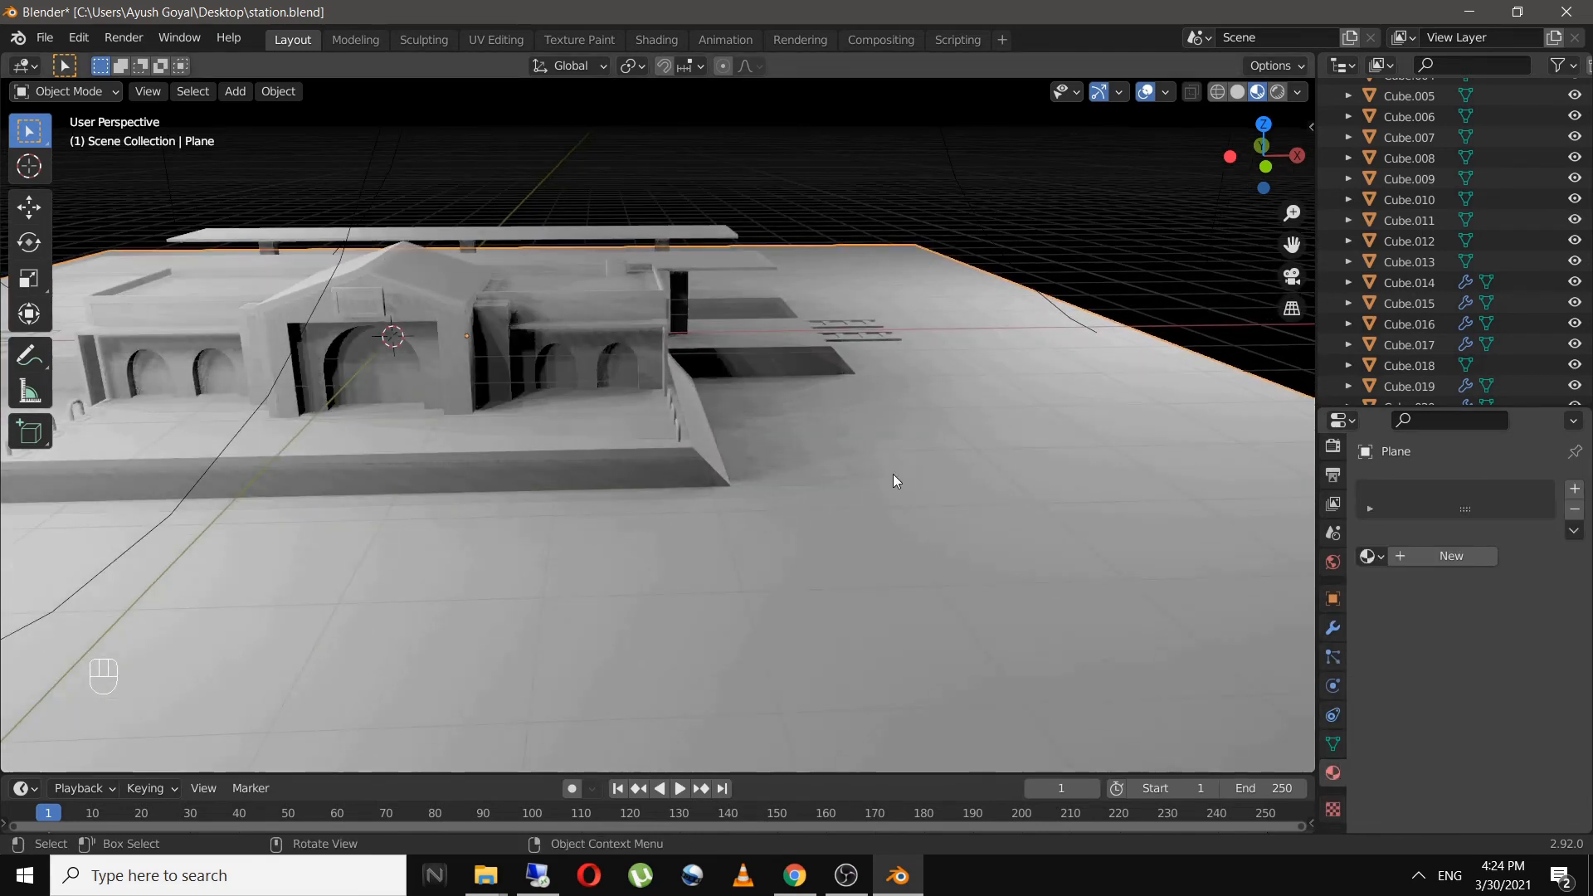
left_click(1430, 554)
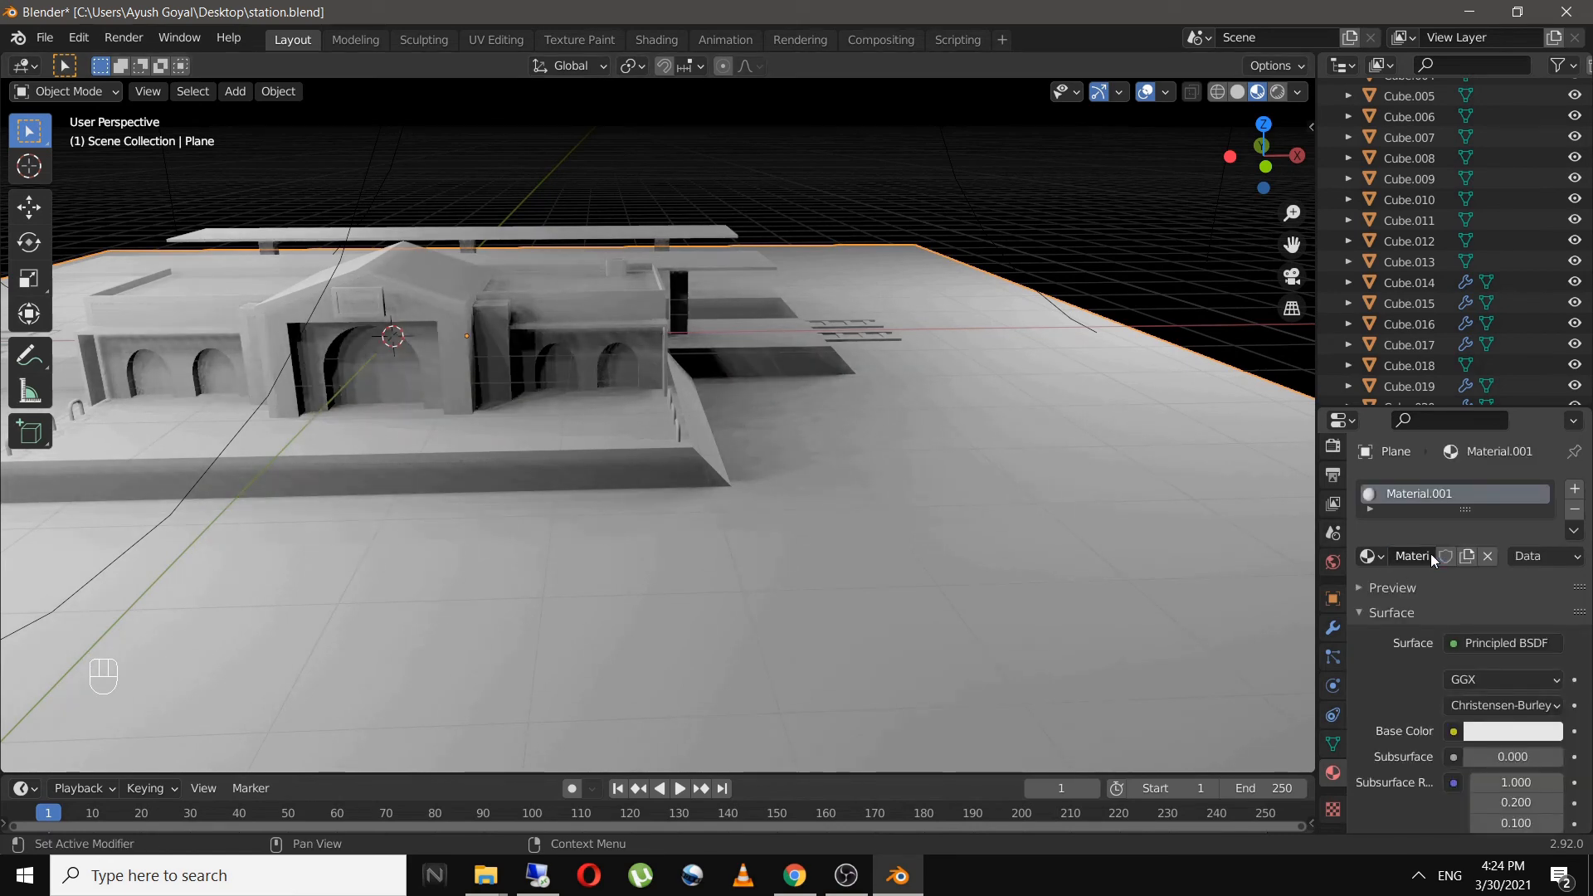
- Rename the ground plane's new material to PLANE
double_click(1444, 490)
type("PLANE")
key("Return")
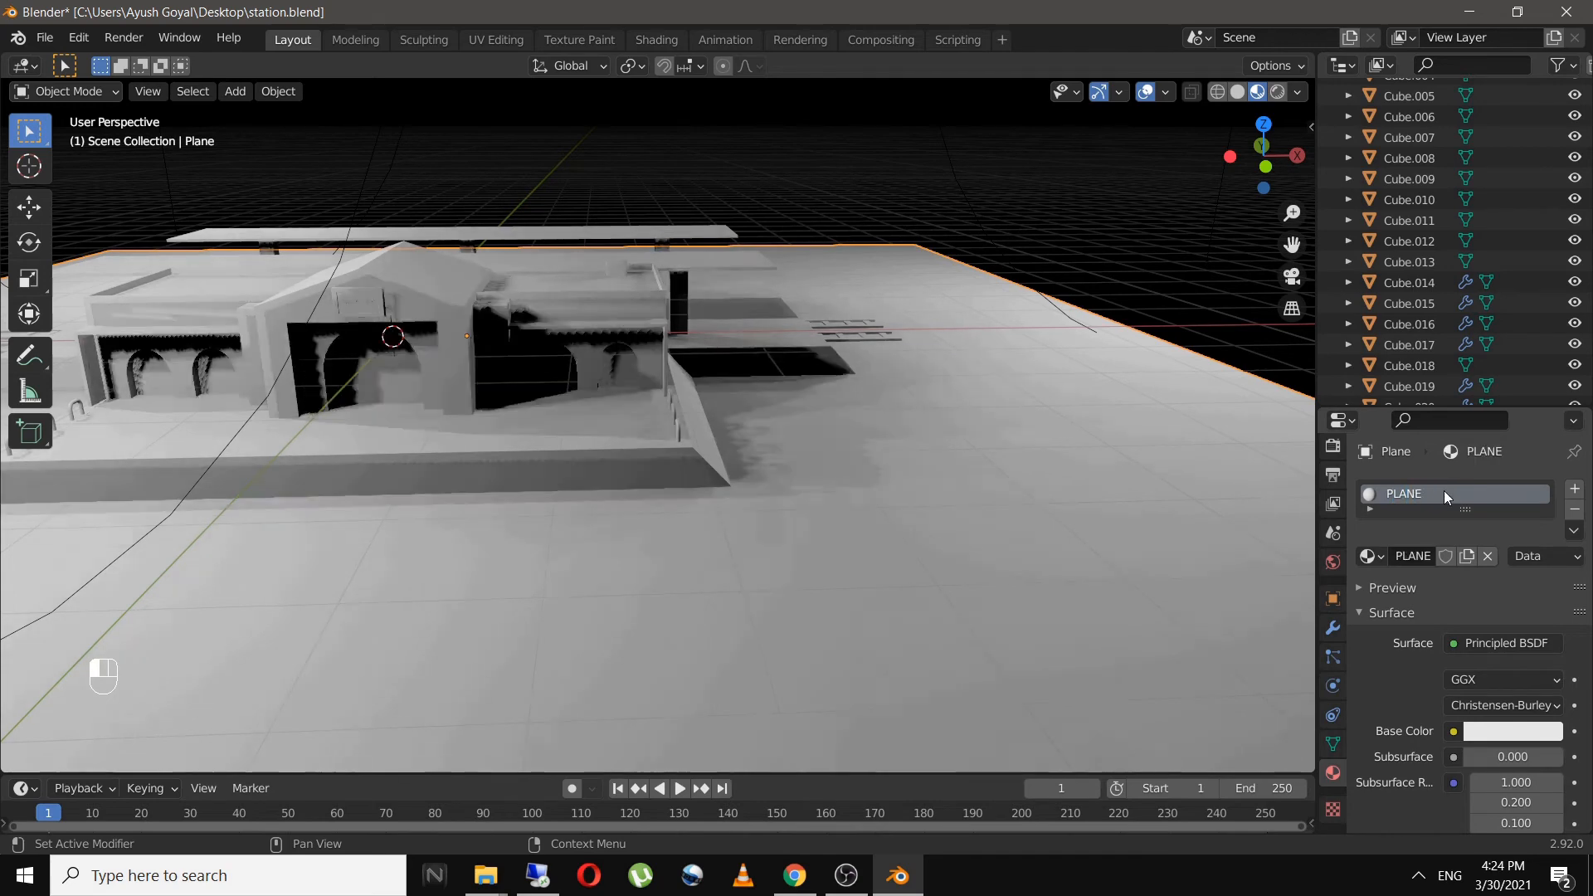
- Set the PLANE material's base colour to a muted sand tone, about H 0.143, S 0.508, V 0.496
scroll(1455, 600, "down", 3)
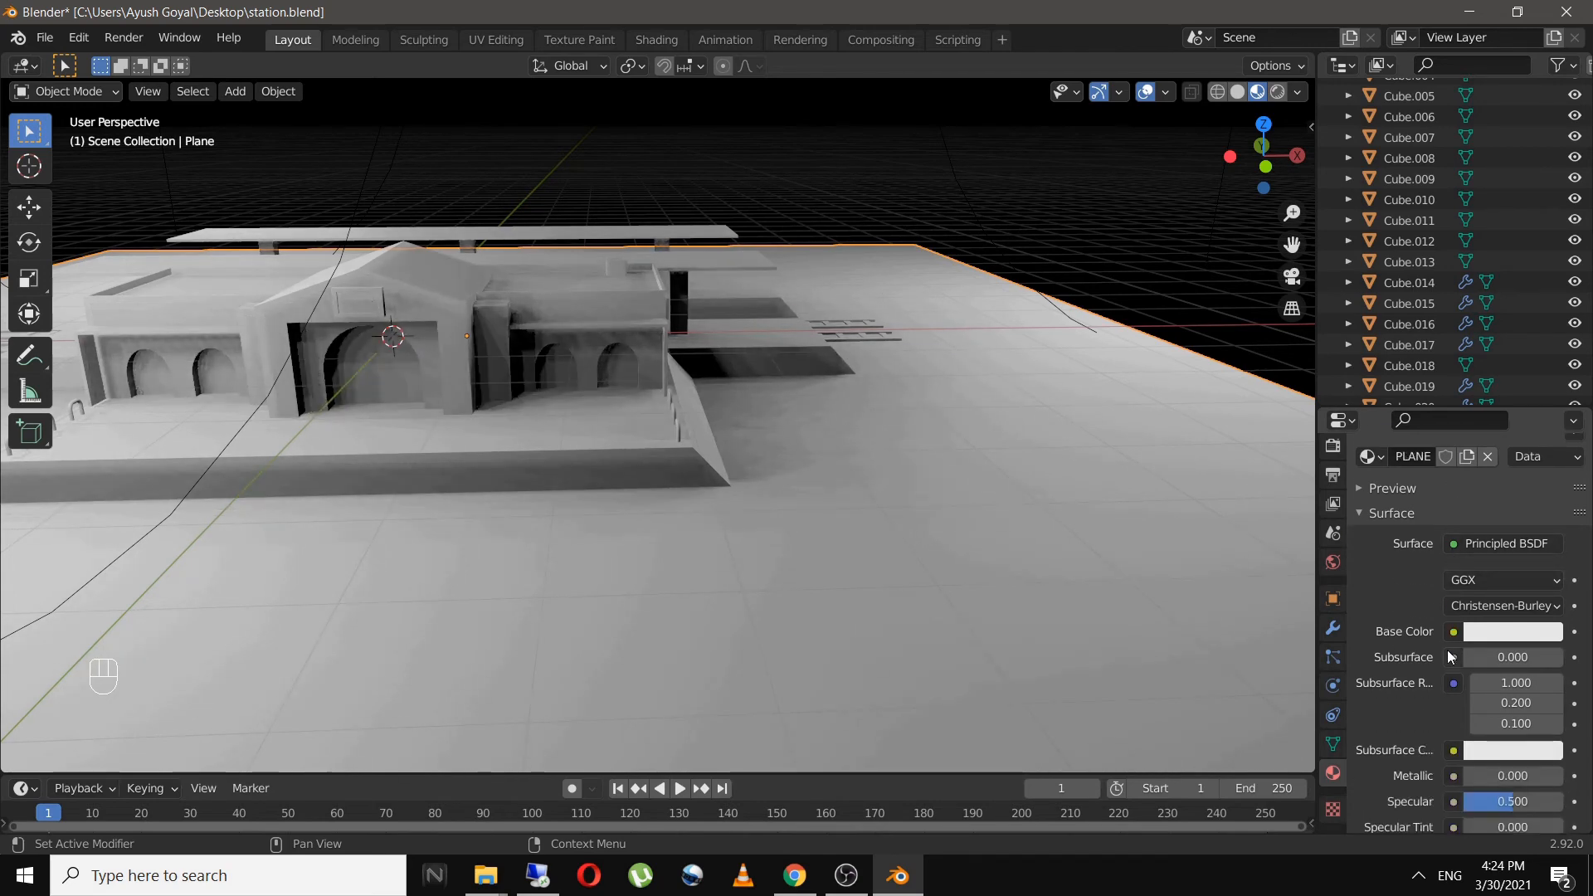
left_click(1506, 630)
left_click(1439, 421)
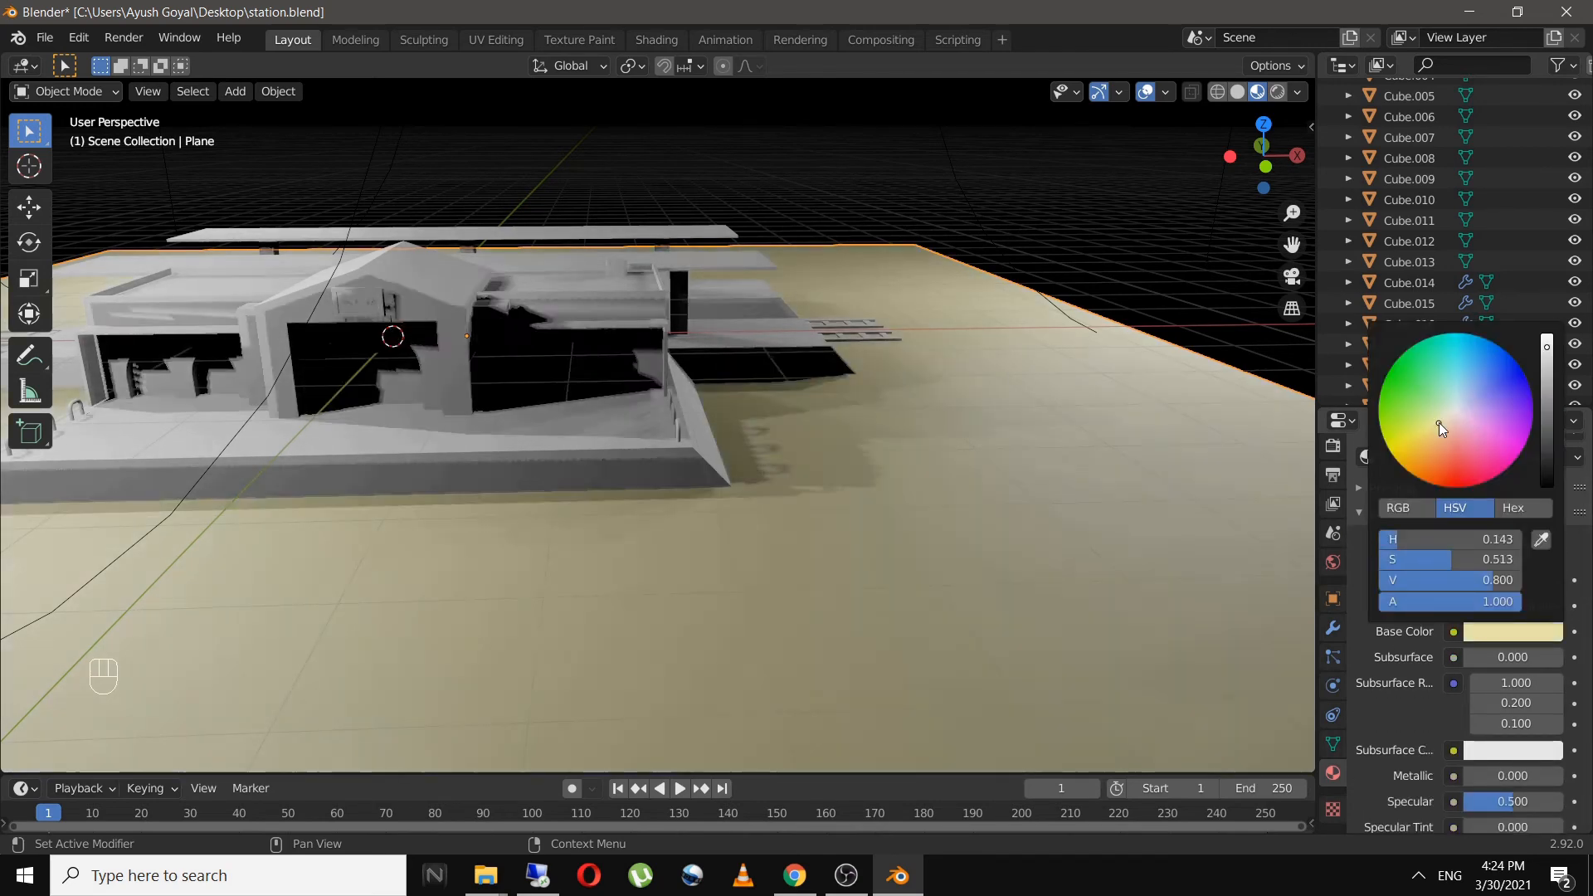
middle_click_drag(1162, 456, 875, 446)
left_click(1508, 636)
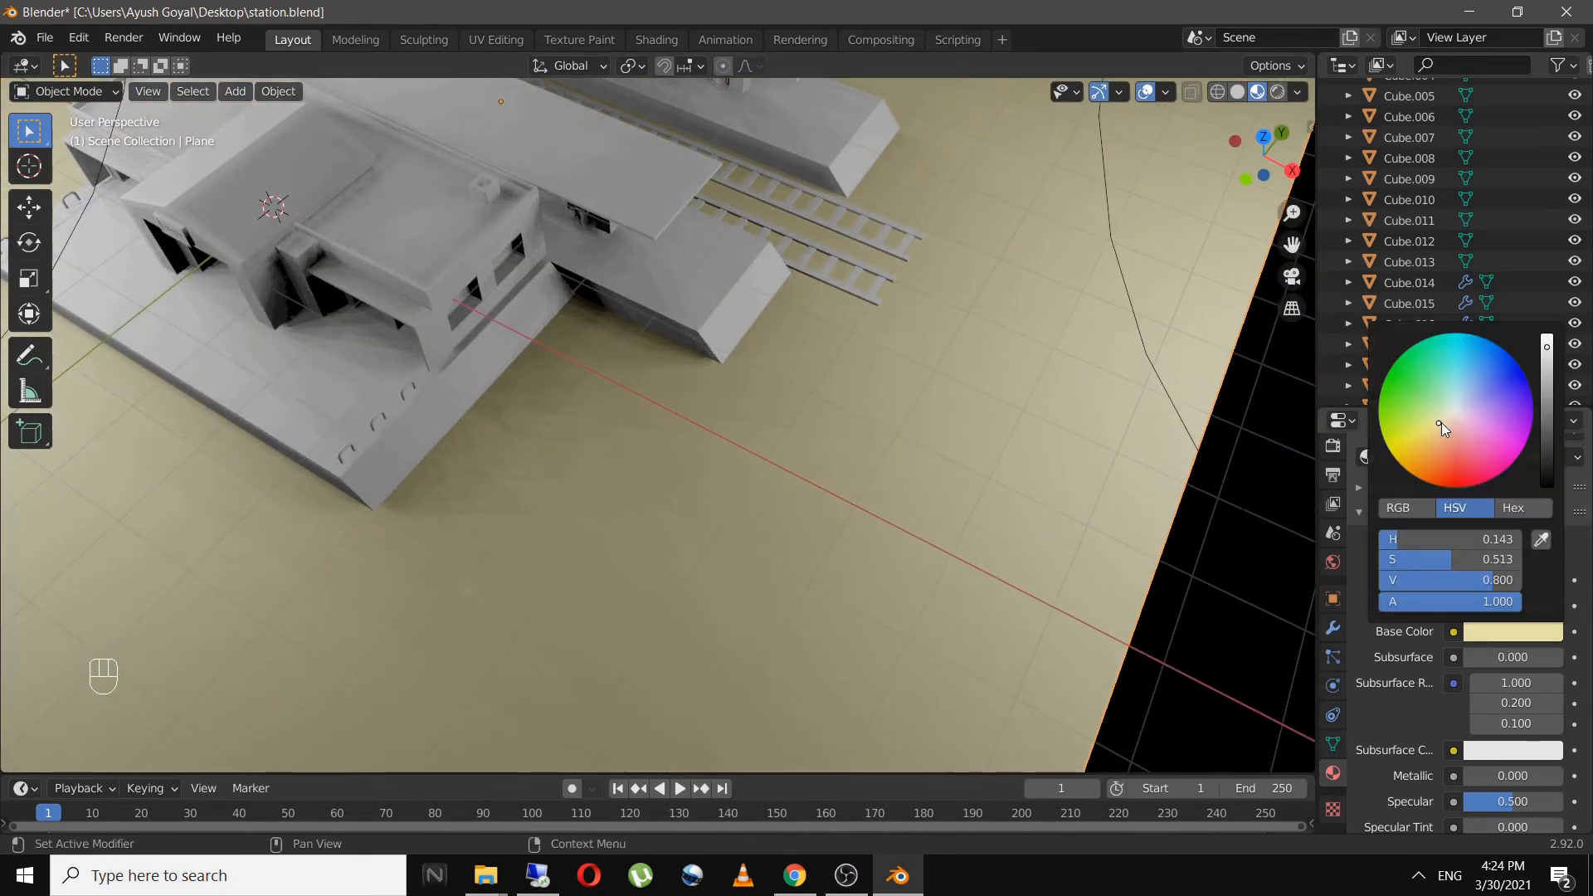
left_click_drag(1548, 354, 1547, 374)
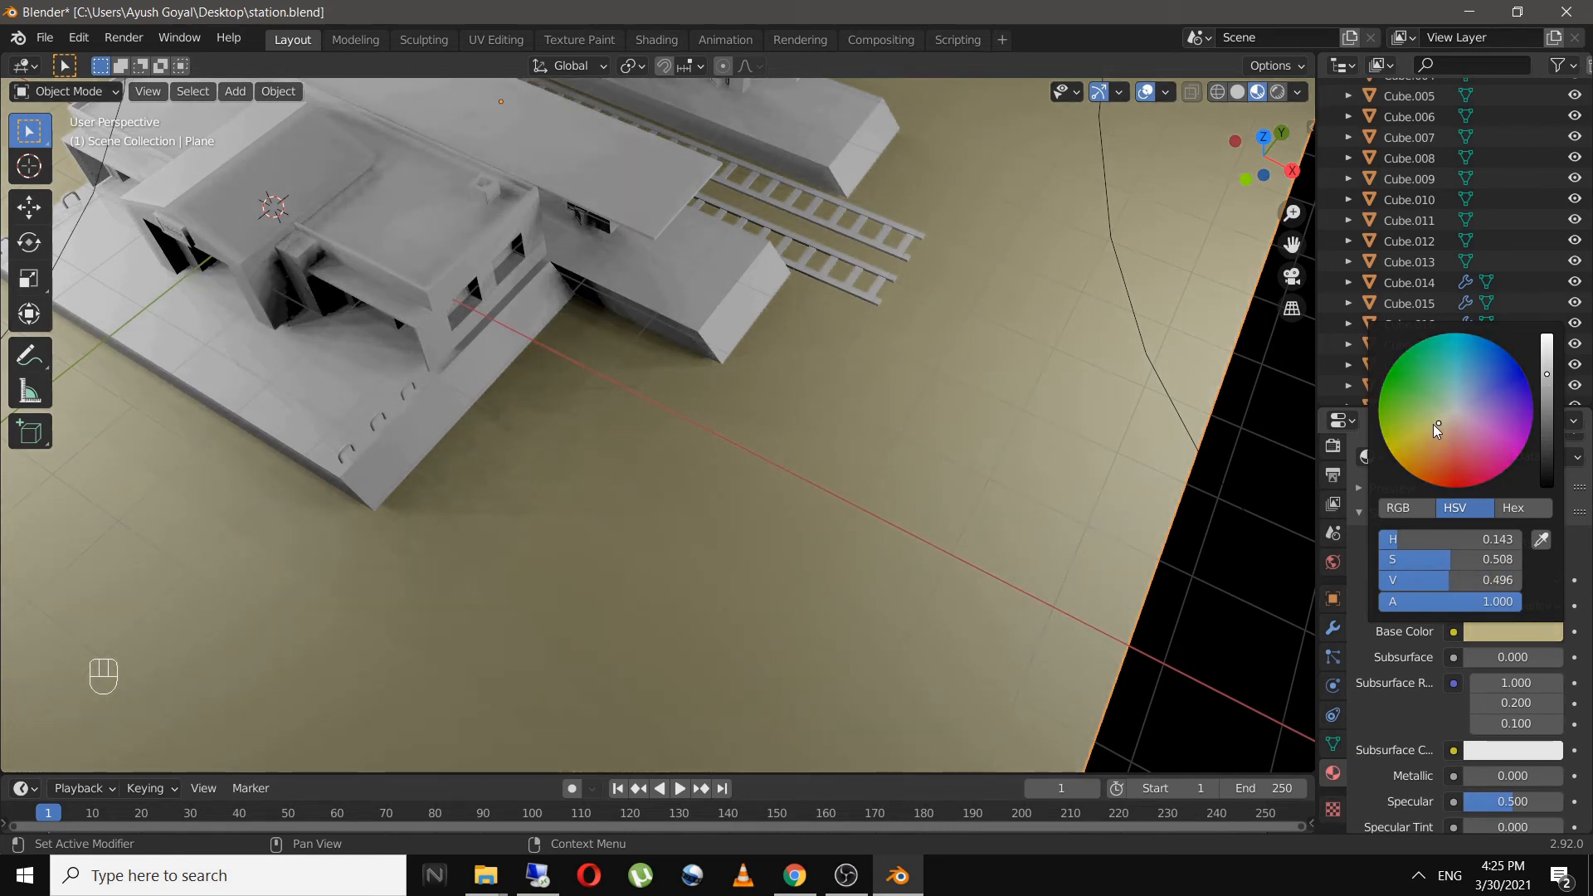
middle_click_drag(945, 510, 830, 289)
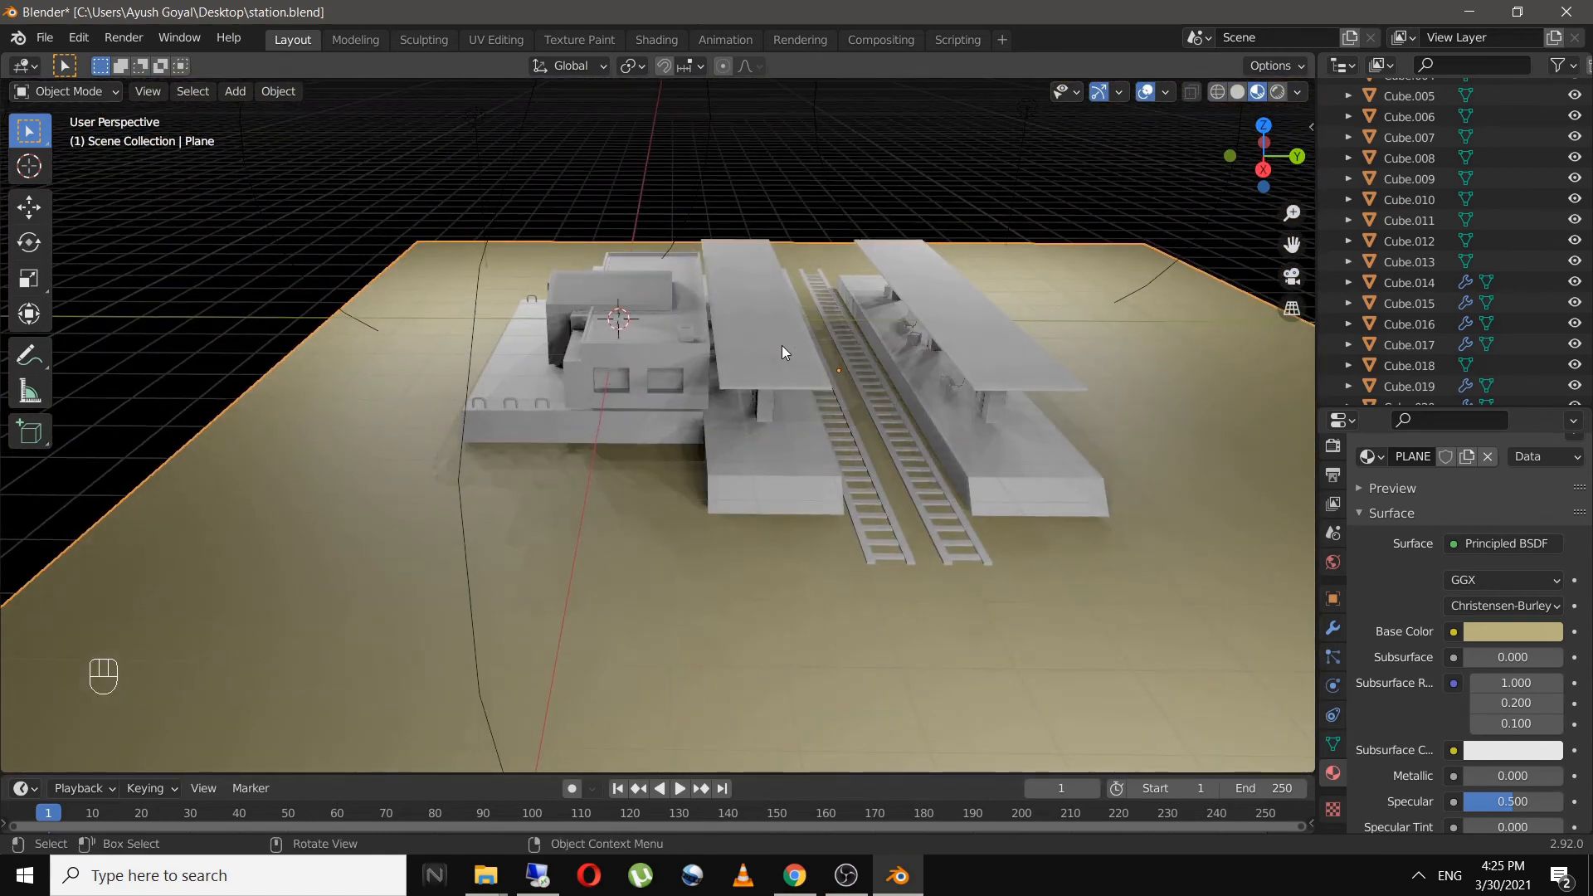
- Select the station's gabled entrance block and give it a new material
left_click(734, 360)
middle_click_drag(734, 359, 617, 295)
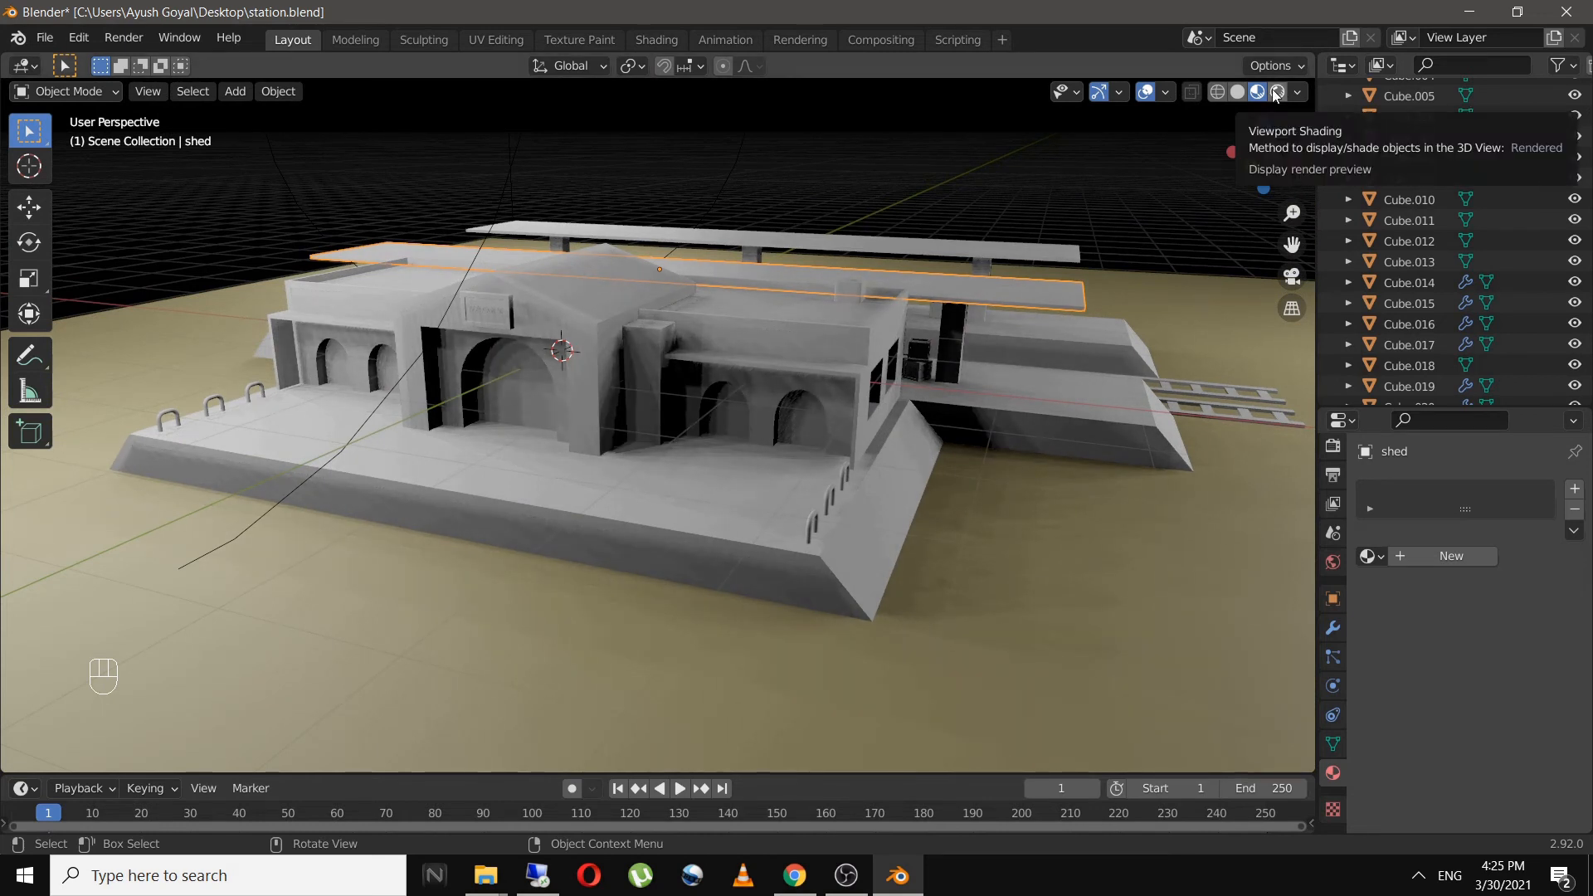
left_click(574, 289)
middle_click_drag(731, 254, 674, 275)
scroll(563, 328, "up", 3)
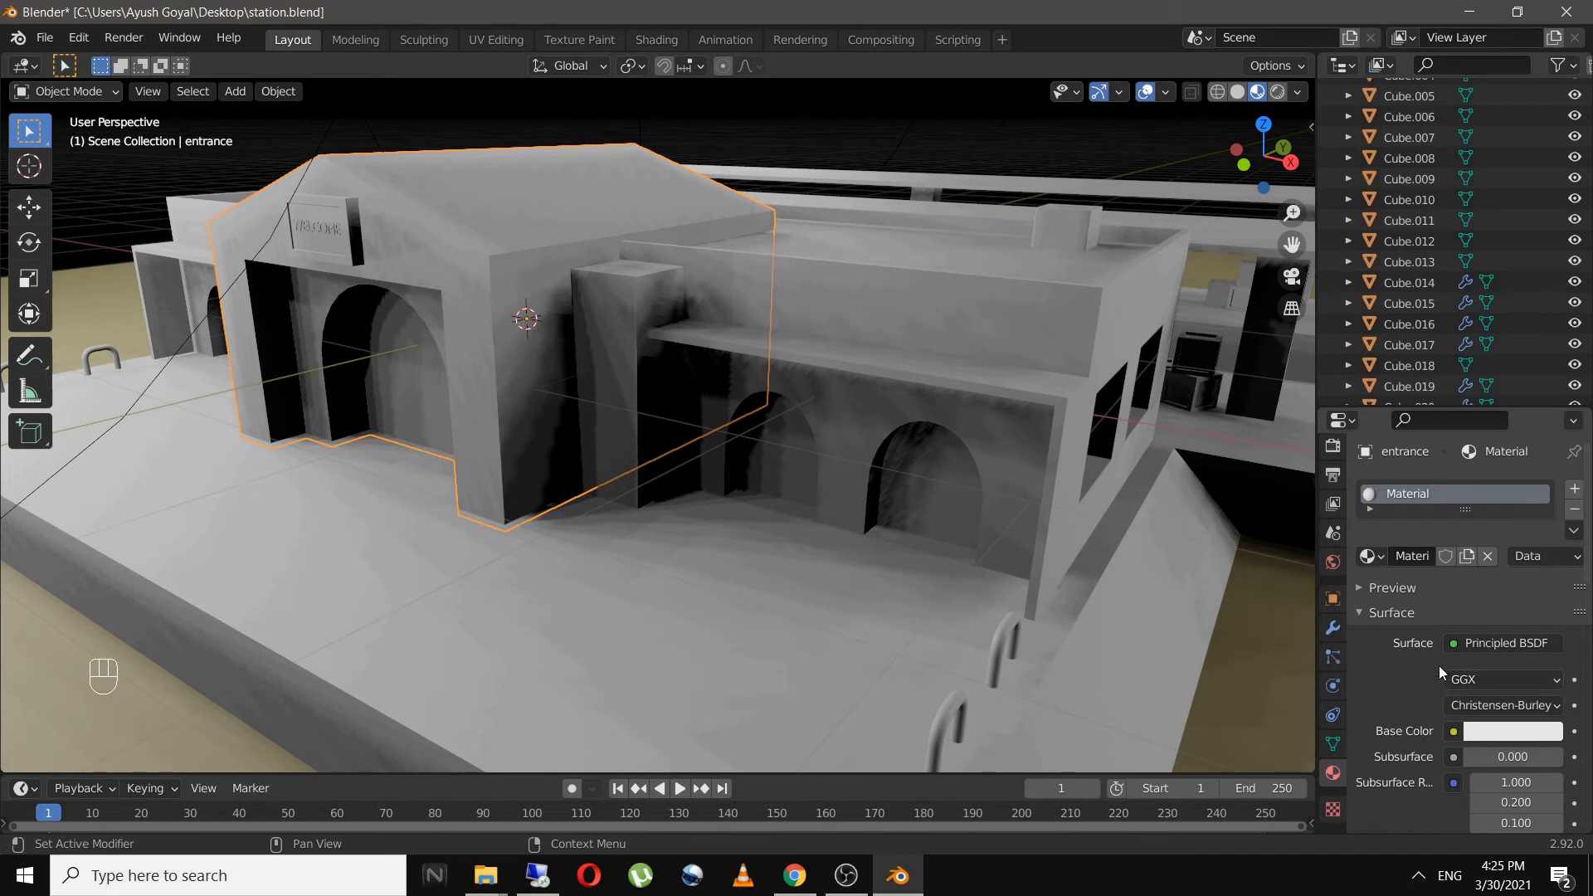
- Set the base colour of the entrance block's material to orange
scroll(1382, 624, "down", 1)
scroll(1382, 624, "down", 1)
scroll(1474, 526, "up", 2)
scroll(1474, 639, "down", 4)
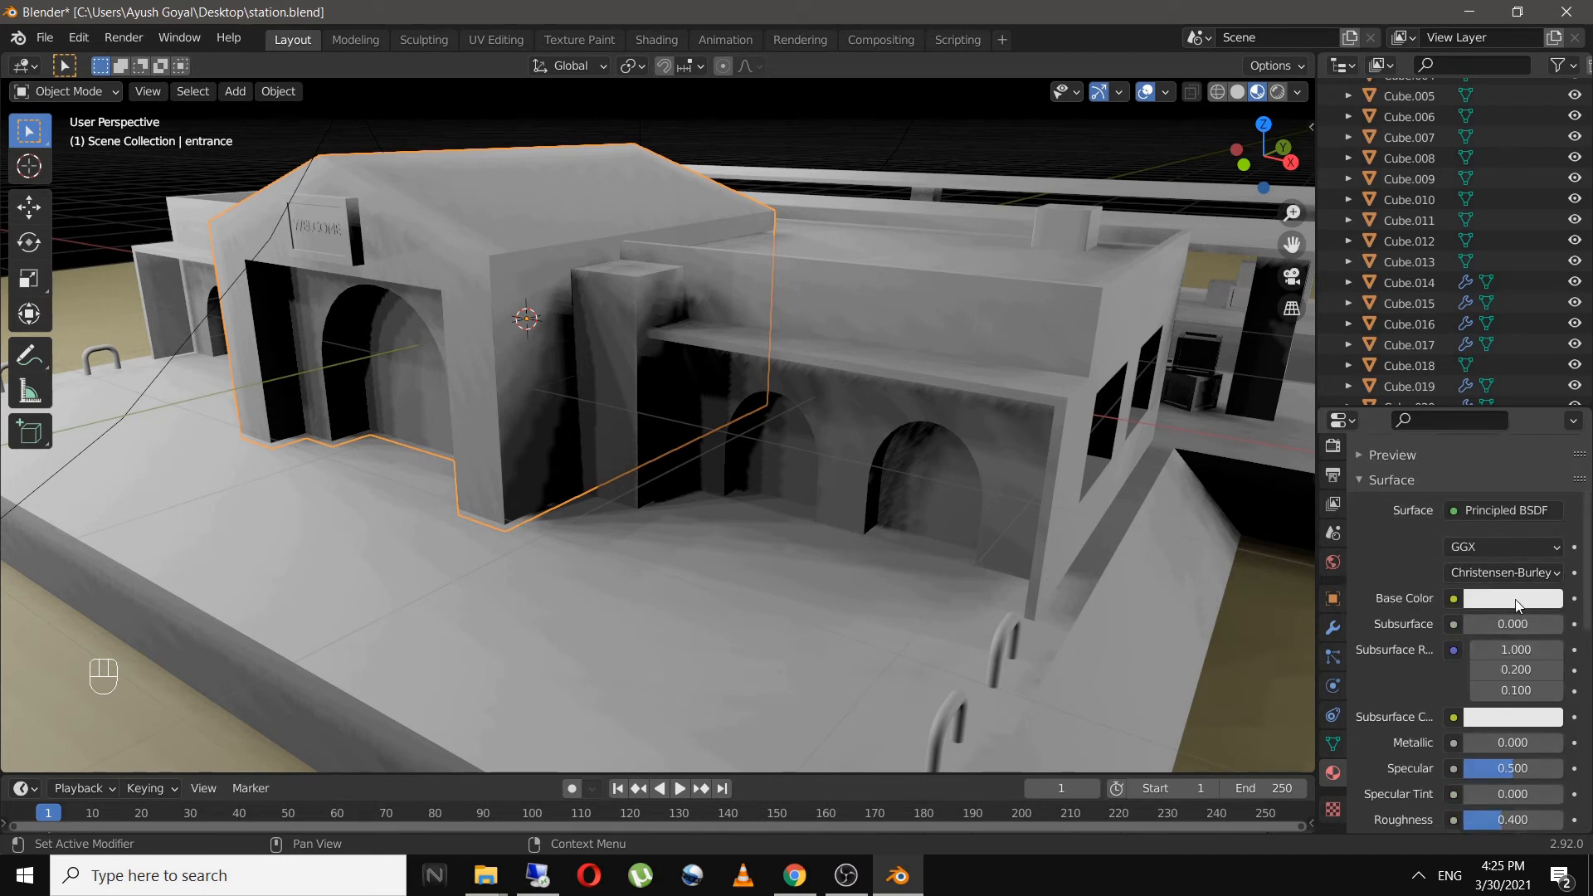
left_click(1515, 599)
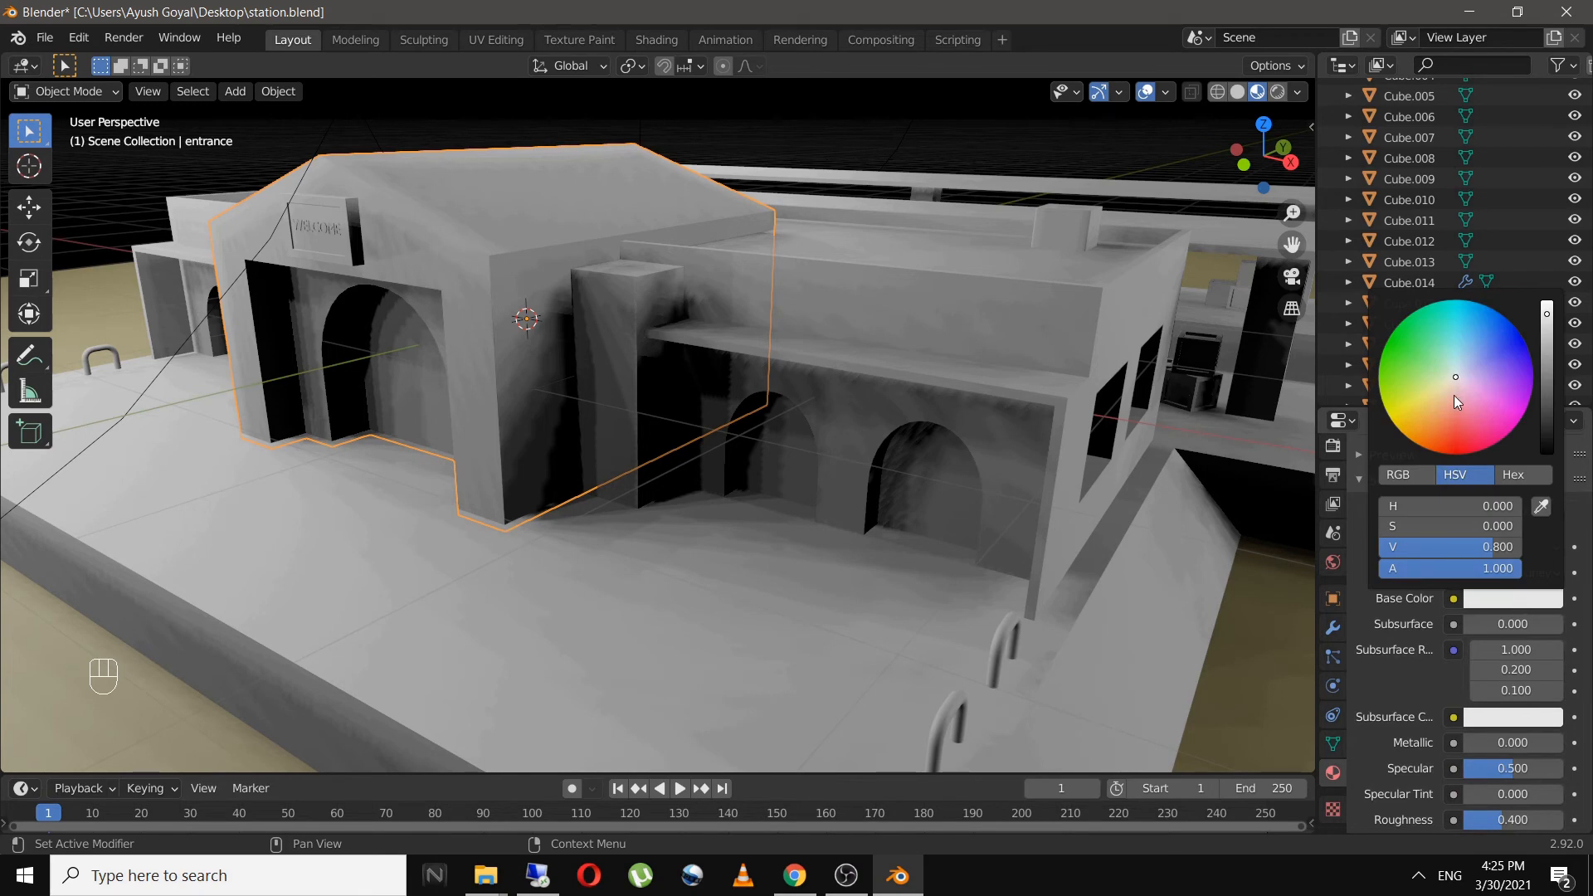
left_click_drag(1452, 397, 1439, 423)
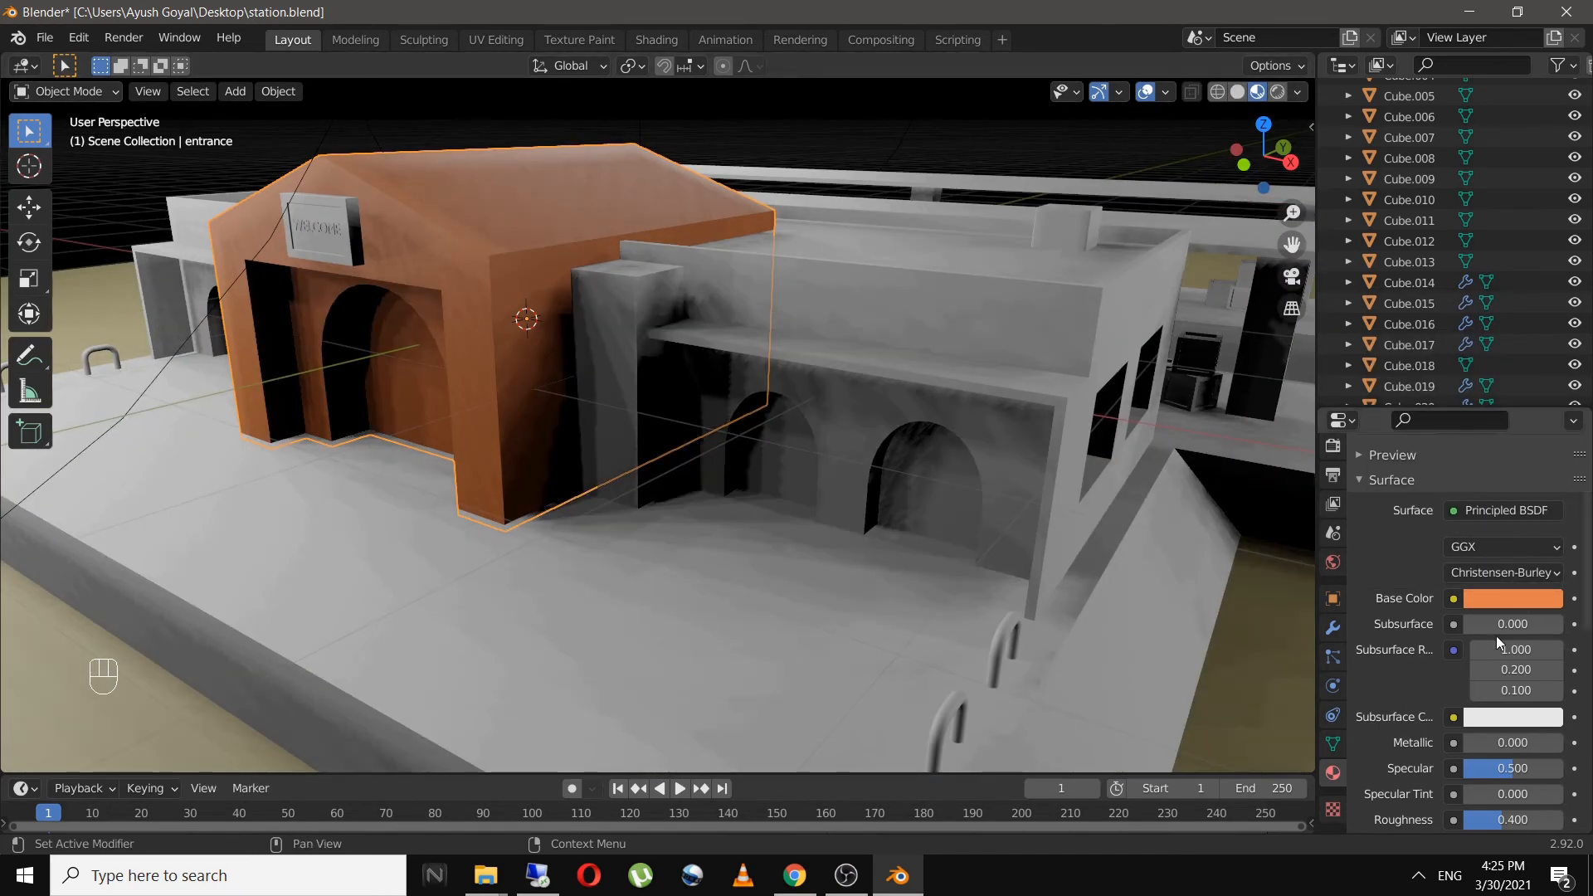
left_click(1500, 598)
left_click_drag(1439, 424, 1437, 415)
- Add a new material to the main station building and give it a reddish-orange base colour, previewing it in rendered shading
middle_click_drag(896, 332, 878, 331)
left_click(879, 316)
left_click(1448, 555)
left_click(1506, 731)
mouse_move(1454, 558)
left_mouse_down()
mouse_move(1447, 546)
mouse_move(1449, 560)
left_mouse_up()
left_click(1278, 92)
left_click(1500, 731)
- Switch the render engine to Eevee to compare the coloured buildings, and return it to Cycles
scroll(1335, 464, "up", 2)
left_click(1332, 492)
left_click(1518, 489)
left_click(1506, 512)
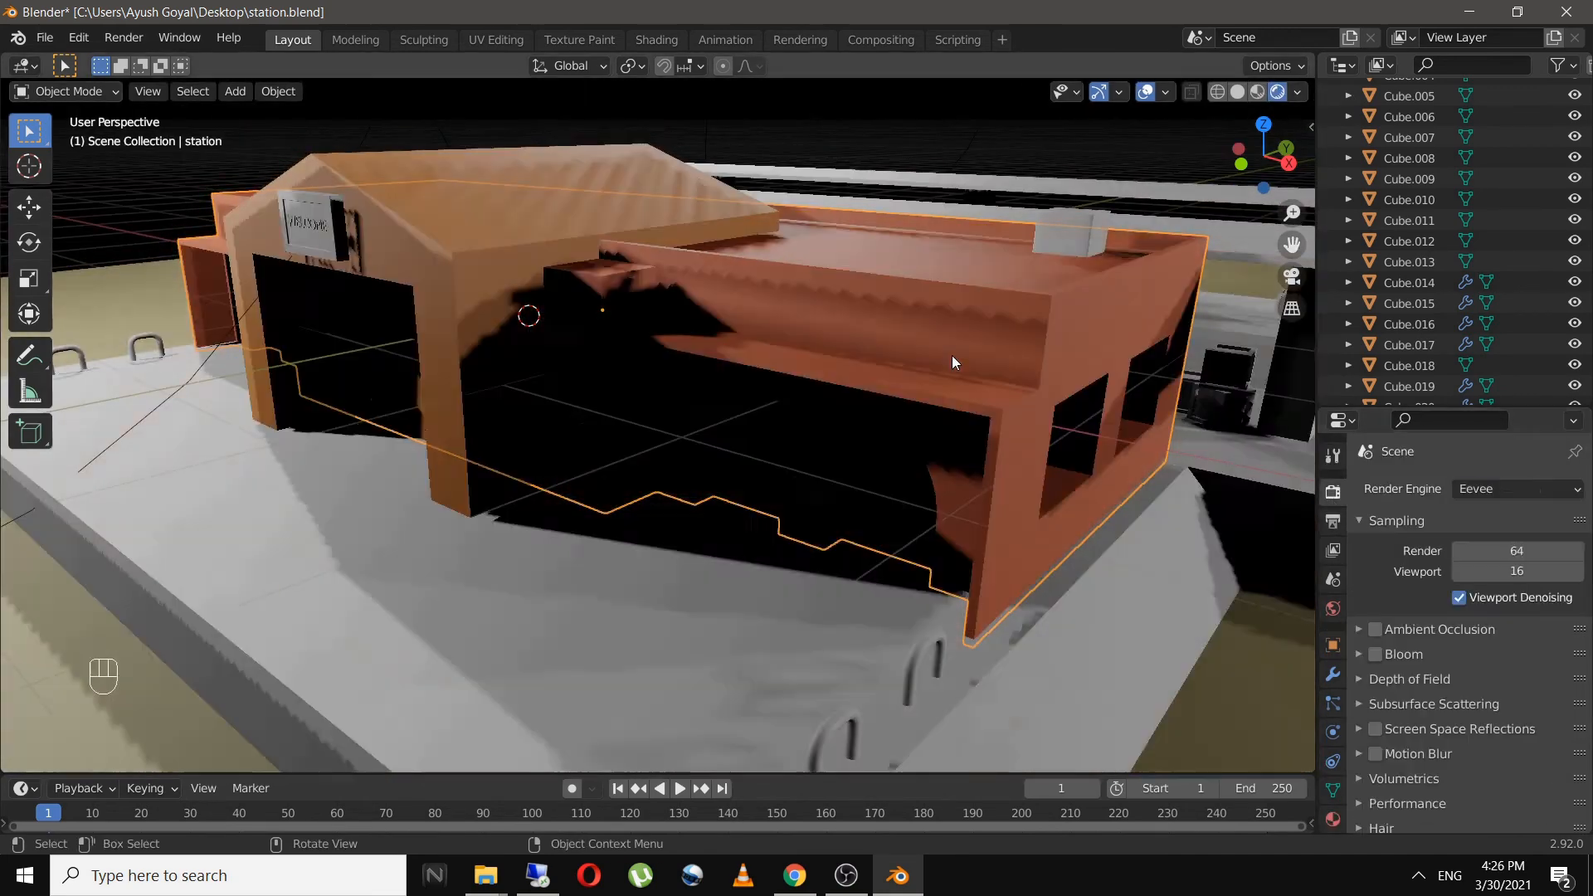
left_click(1079, 614)
left_click(1333, 820)
left_click(1029, 365)
left_click(1504, 786)
left_click(1333, 492)
left_click(1518, 488)
left_click(1500, 552)
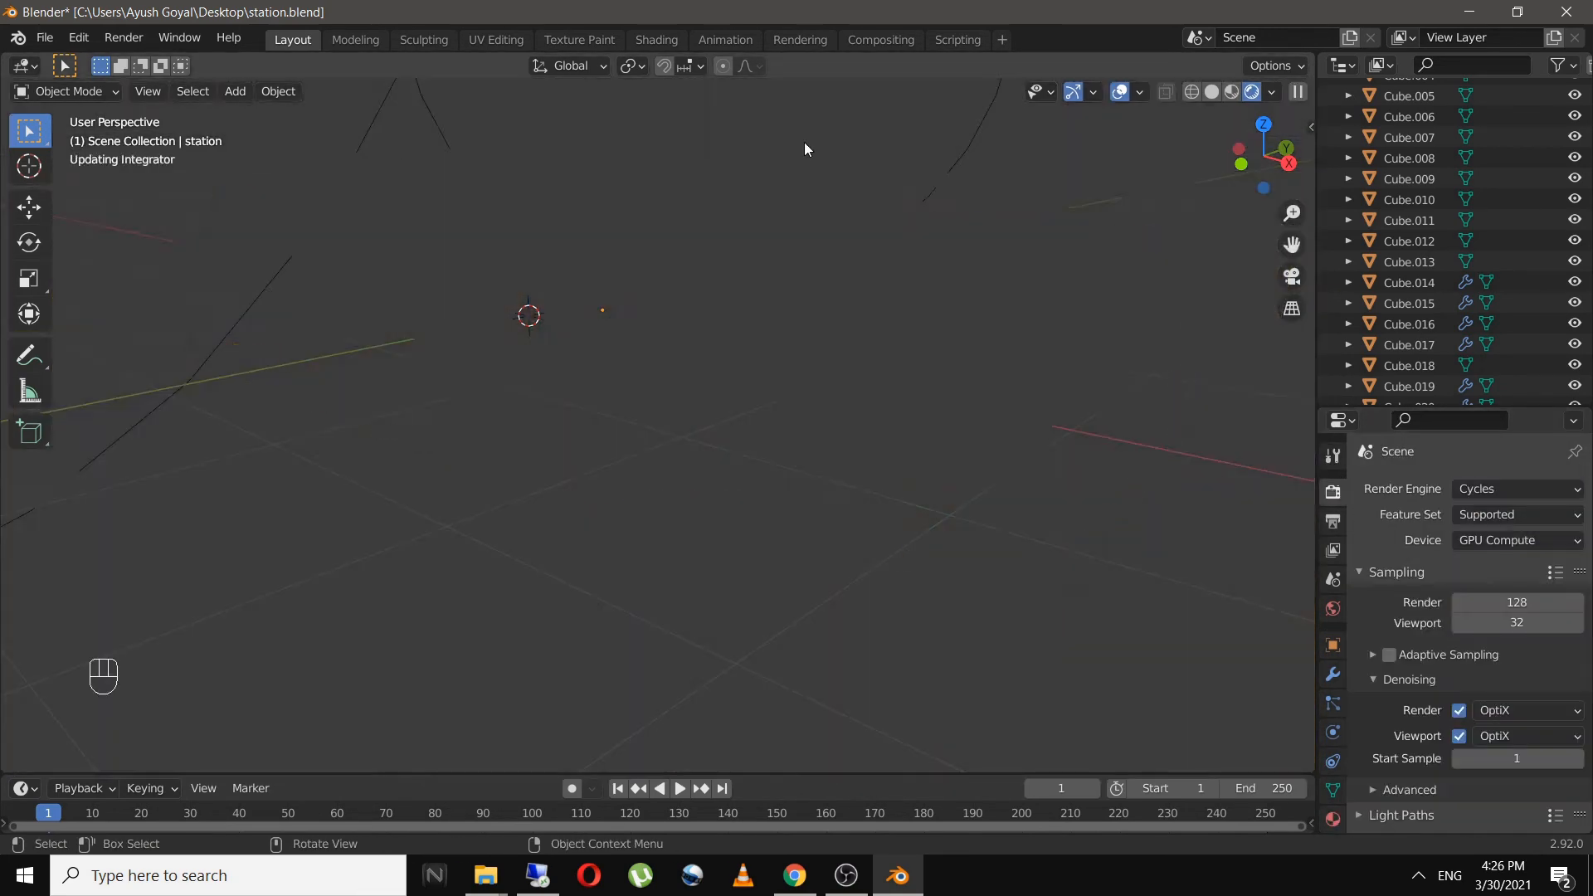
- Add a new material to the platform base and readjust the orange base colour of the entrance block
left_click(540, 612)
left_click(1333, 820)
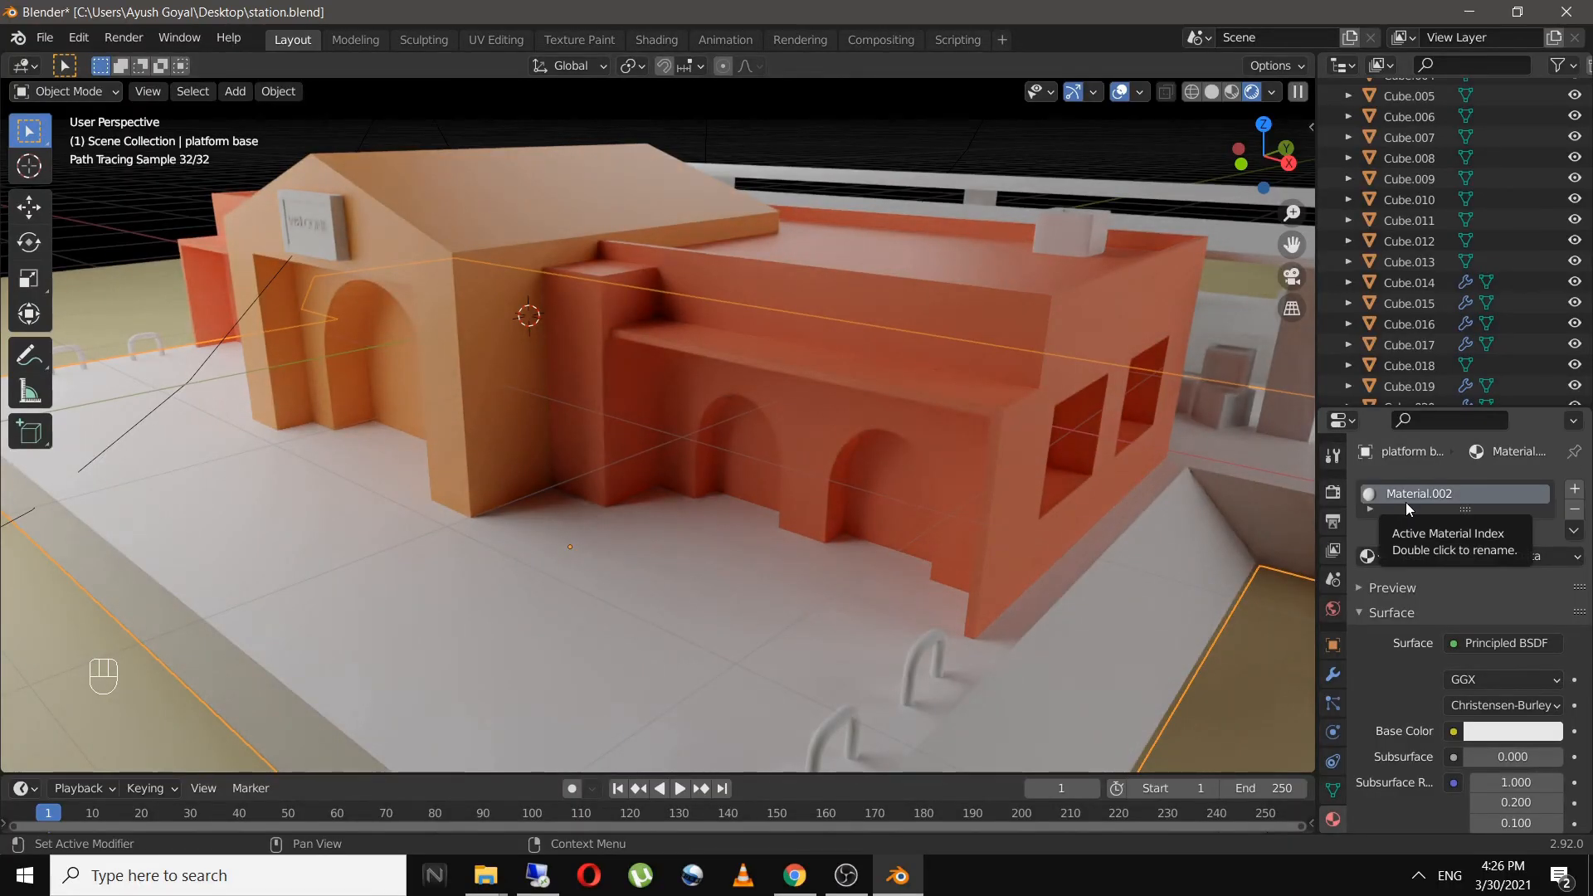
left_click(498, 365)
left_click(1512, 731)
left_click(1439, 558)
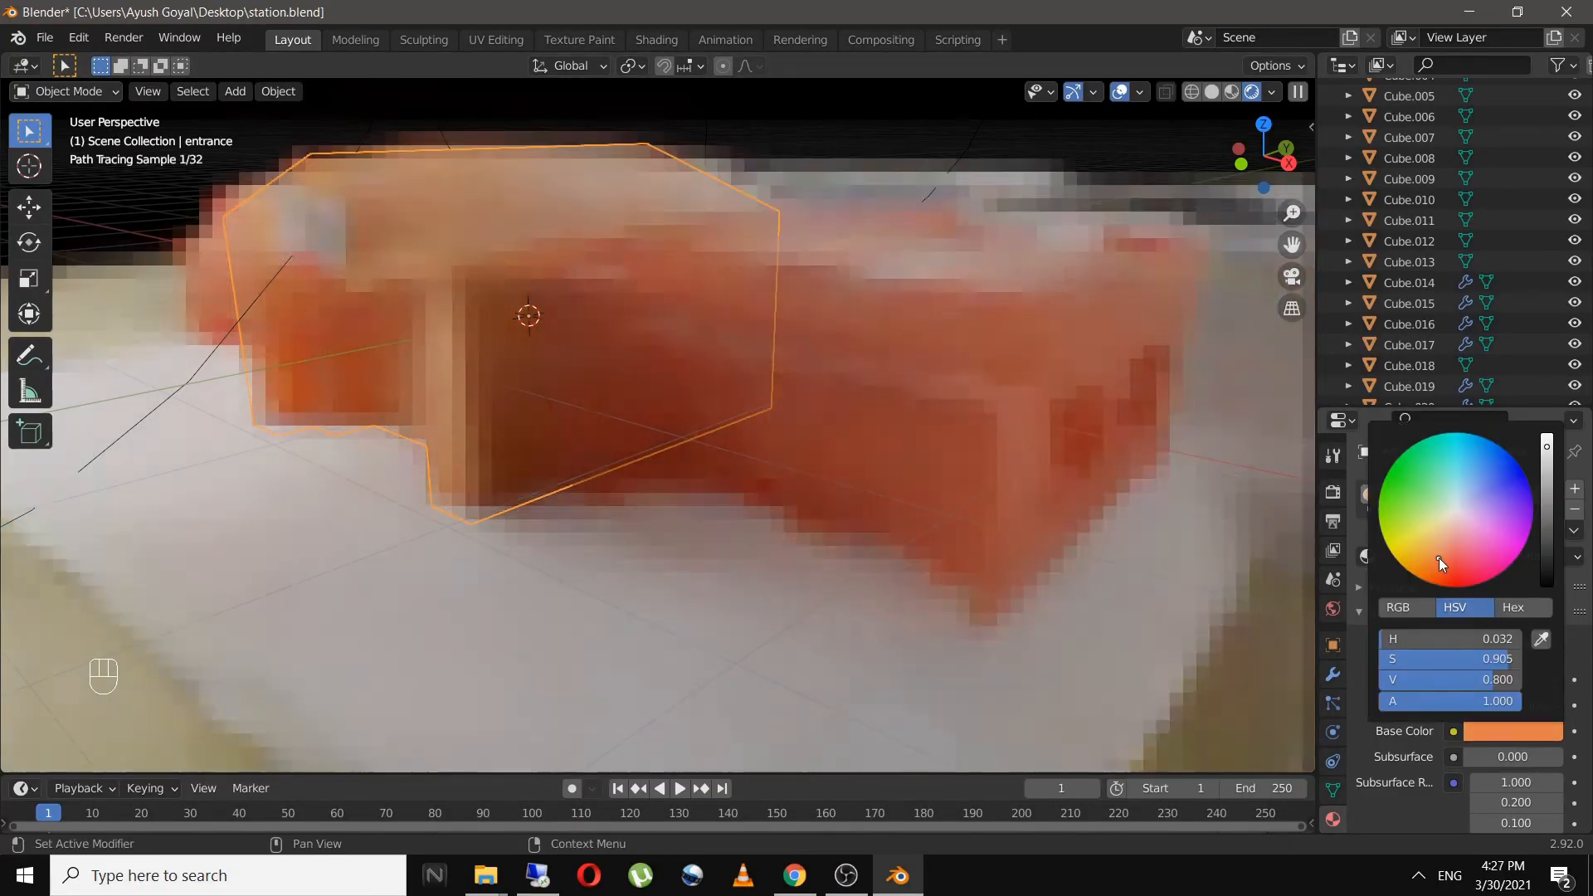
- Try to link the entrance block's material to the small box on the station roof
left_click(1069, 233, "shift")
key("ctrl+l")
left_click(908, 335)
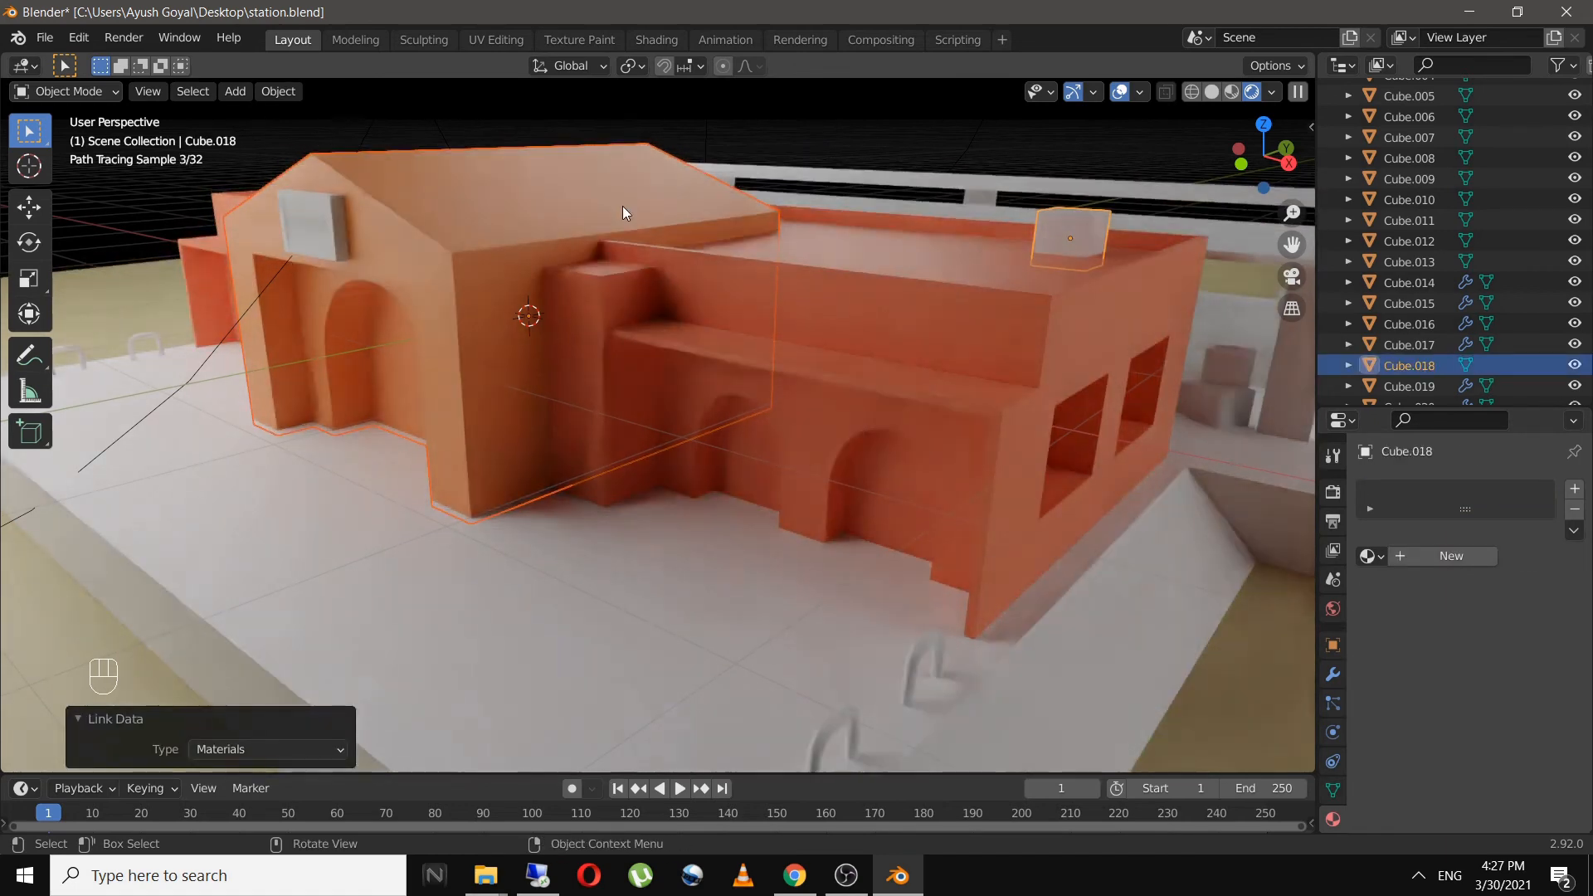
left_click(622, 208)
left_click(1068, 224, "shift")
key("ctrl+l")
left_click(1068, 224)
middle_click_drag(1067, 224, 987, 282)
left_click(1231, 92)
key("ctrl+l")
left_click(1013, 445)
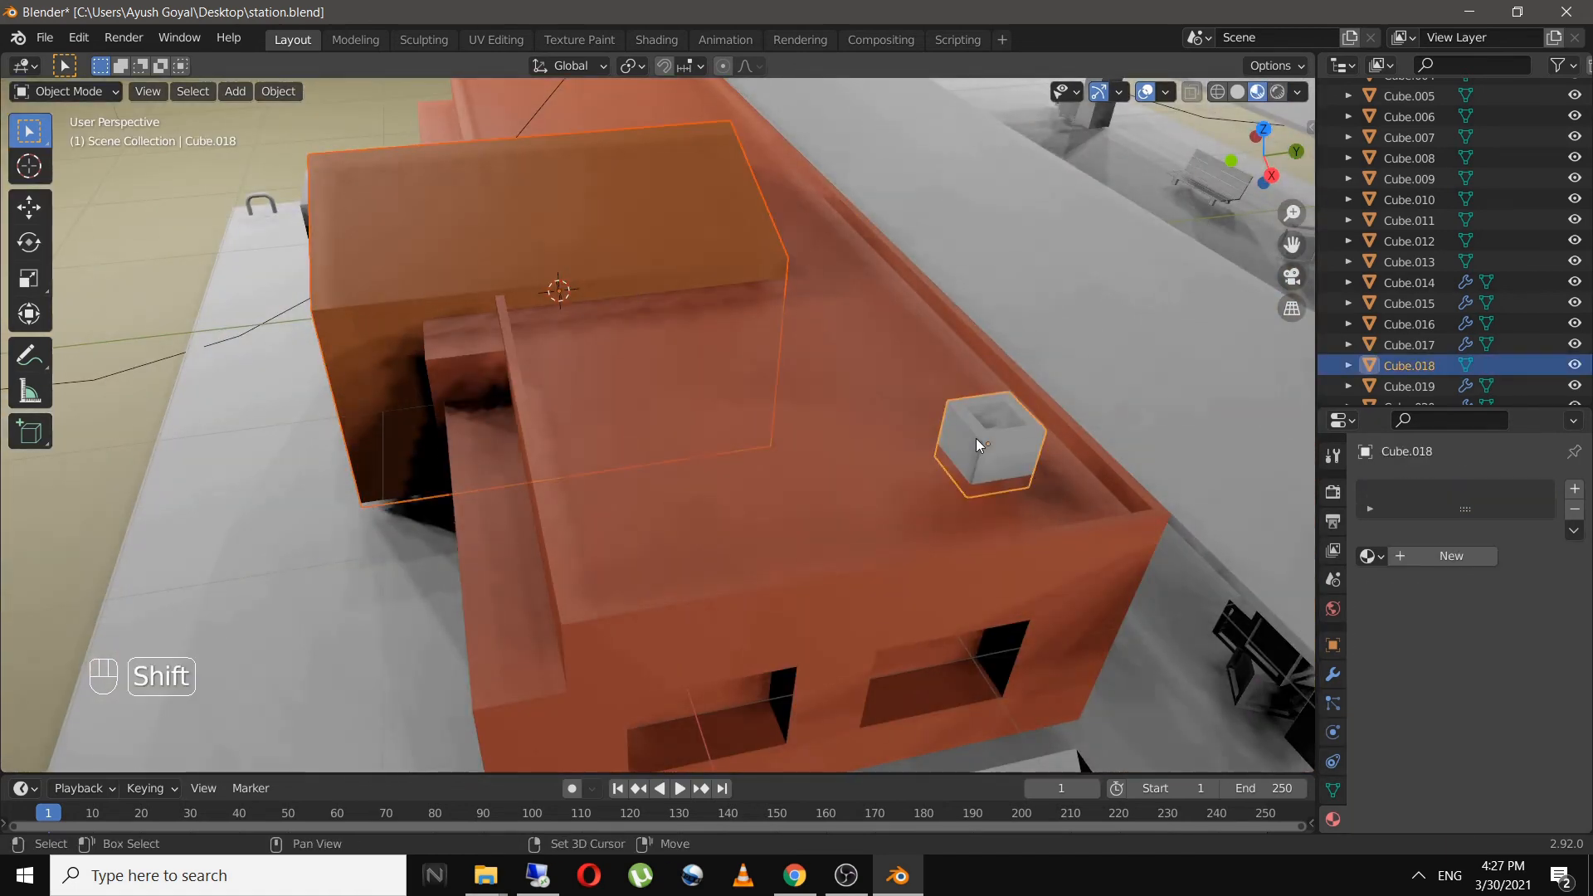
- Assign the entrance block's existing orange material to the small box on the station roof
left_click(713, 349)
left_click(991, 436)
left_click(1372, 556)
left_click(613, 238)
left_click(1005, 425)
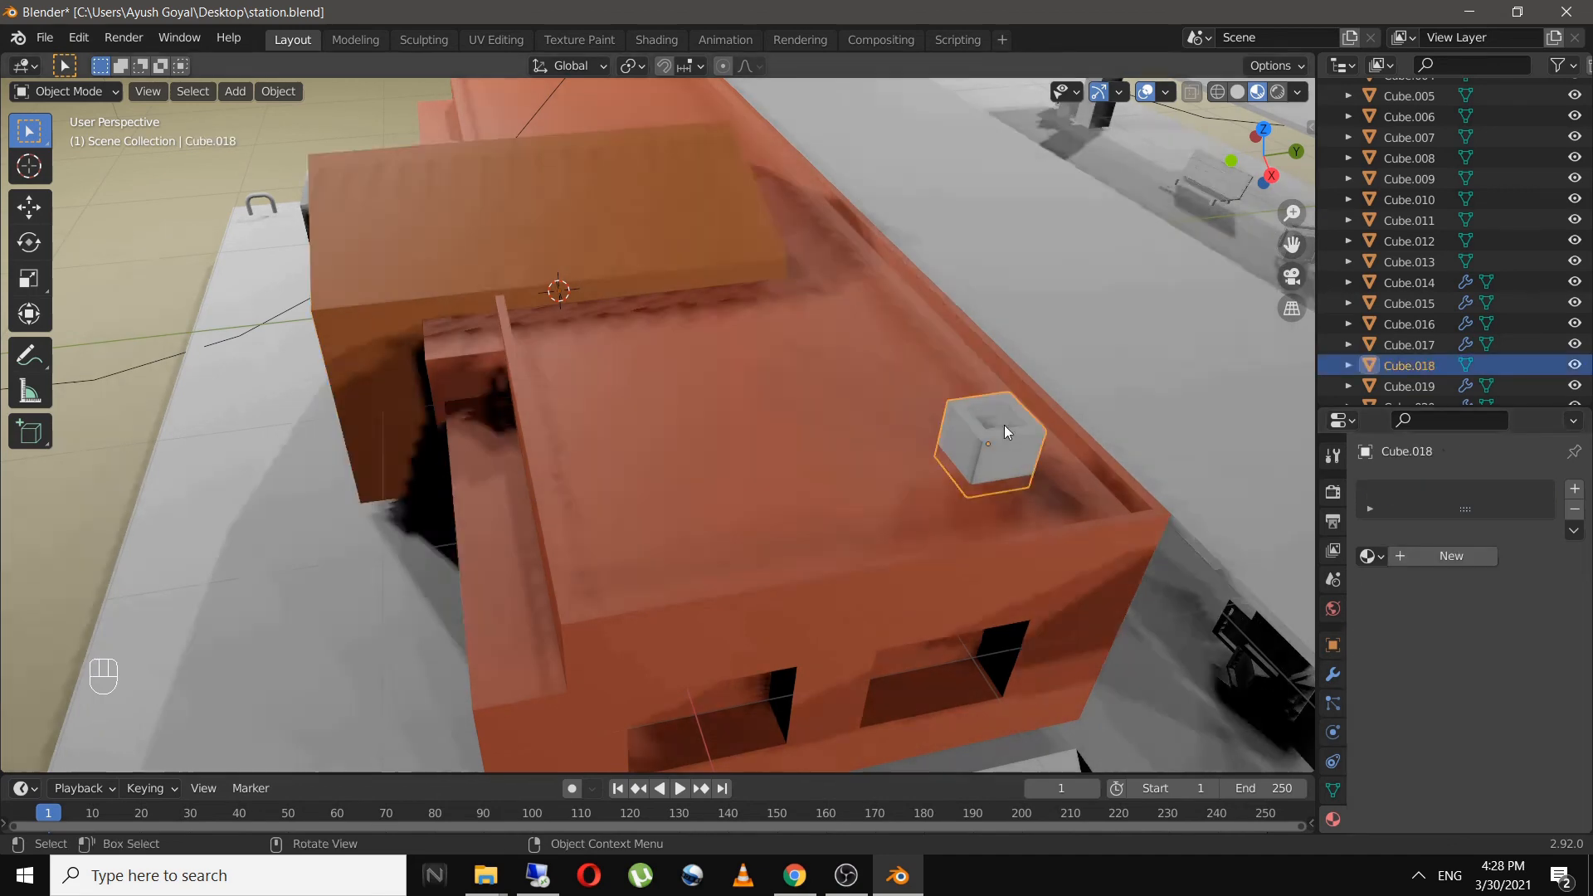
- Give the platform base a material named "platform base" with a dark grey base colour, about V 0.126
middle_click_drag(681, 496, 979, 432)
left_click(829, 531)
left_click(1452, 557)
double_click(1422, 495)
type("platform base")
key("Return")
left_click(1514, 731)
left_click_drag(1547, 449, 1547, 527)
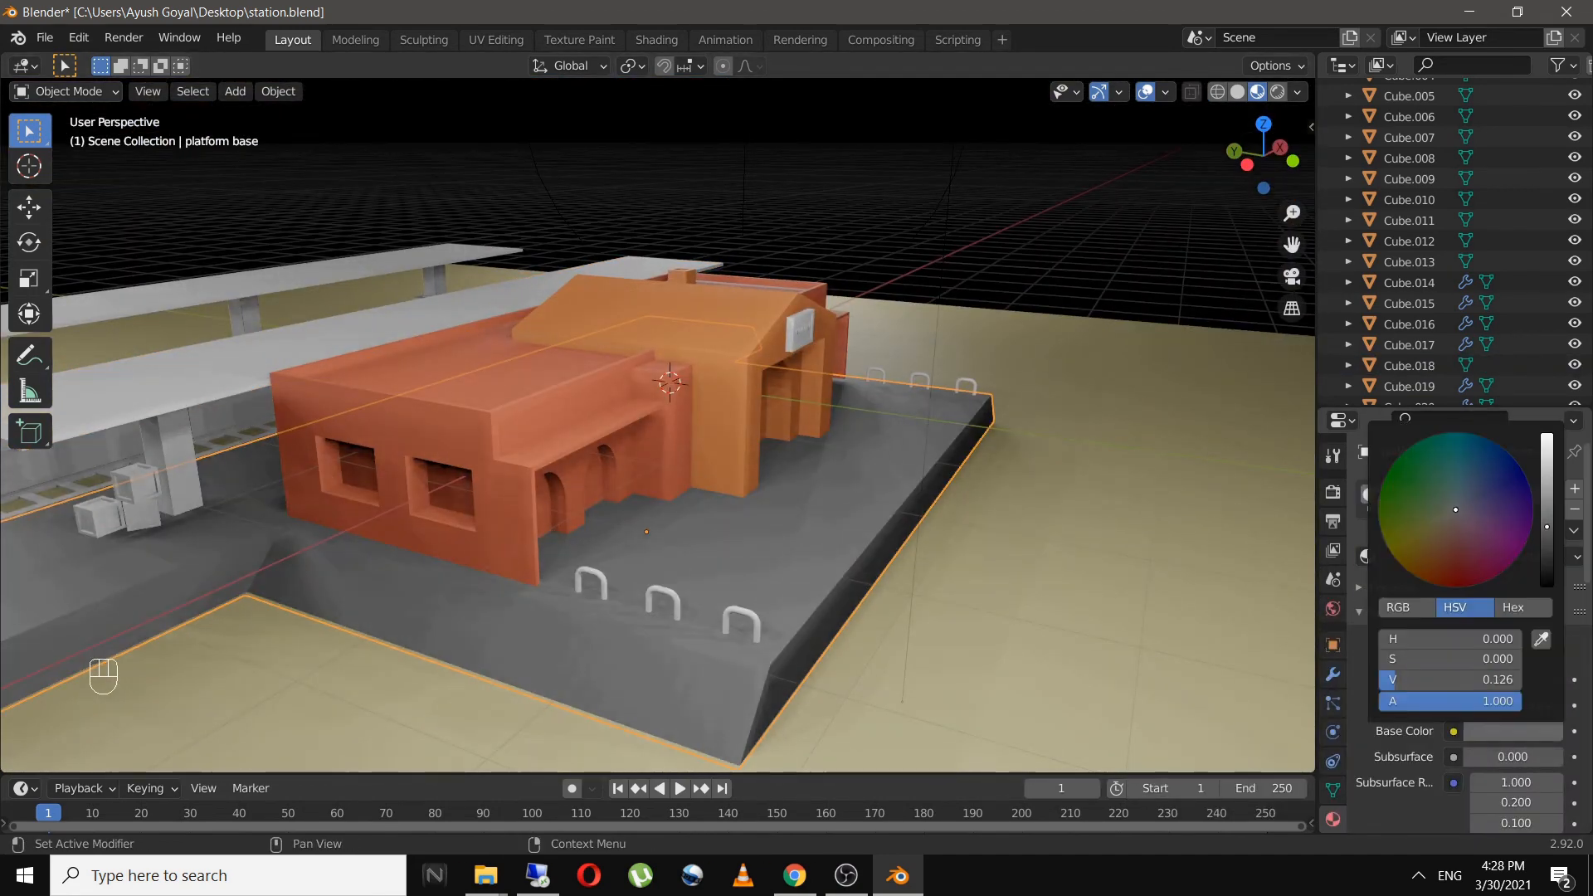
- Add a new material to the three hoop barriers at the platform's edge and set its base colour to near-black, about V 0.034
left_click(746, 610)
left_click(1447, 561)
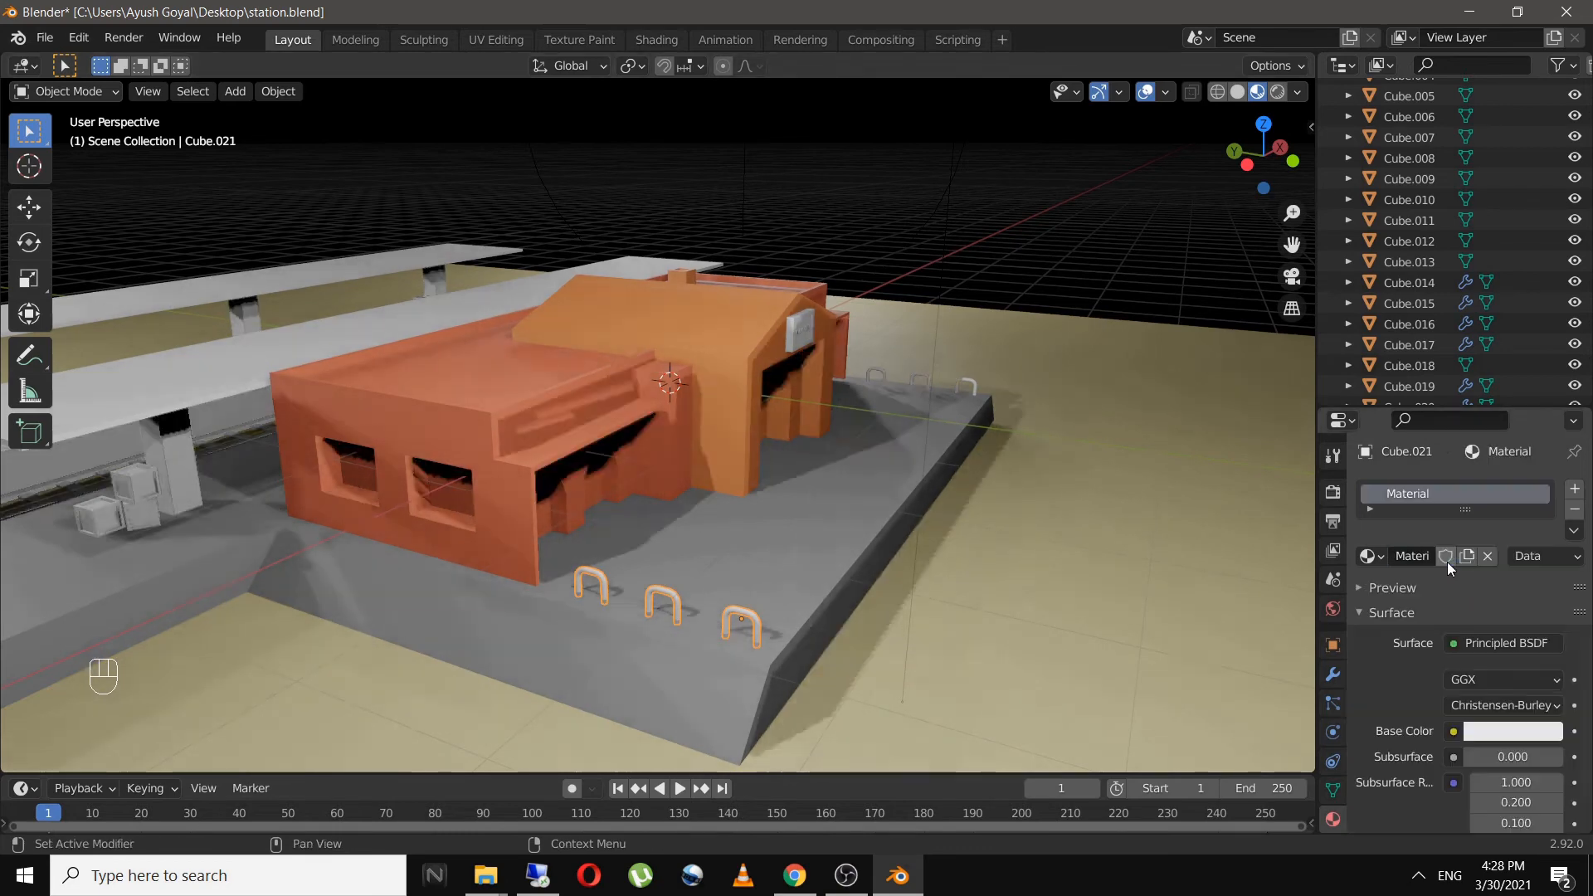
left_click(1491, 705)
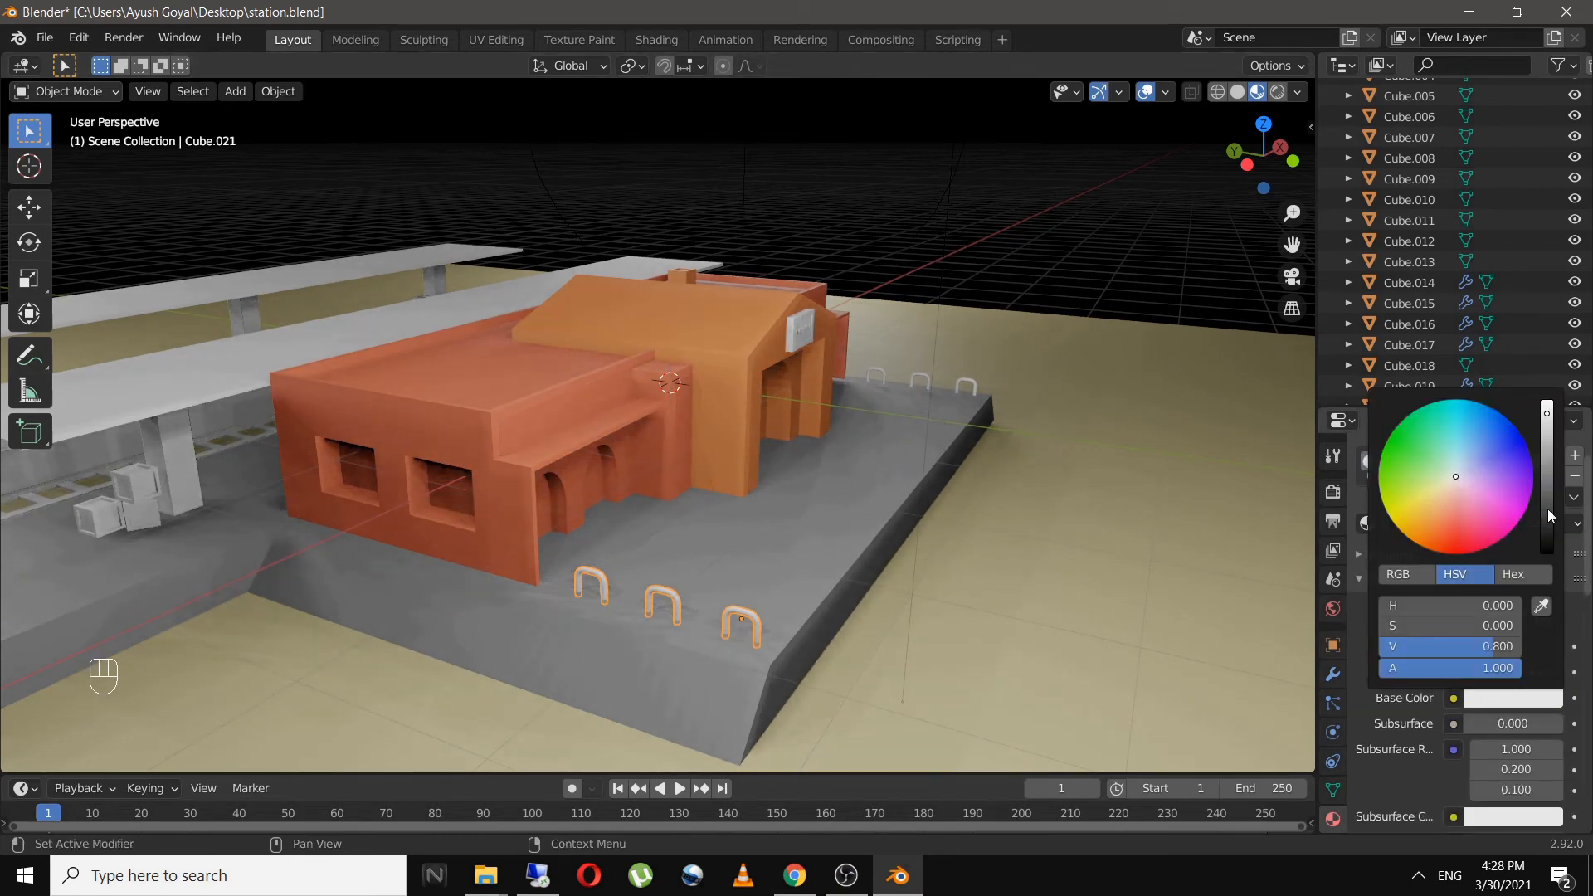
left_click_drag(1549, 510, 1547, 522)
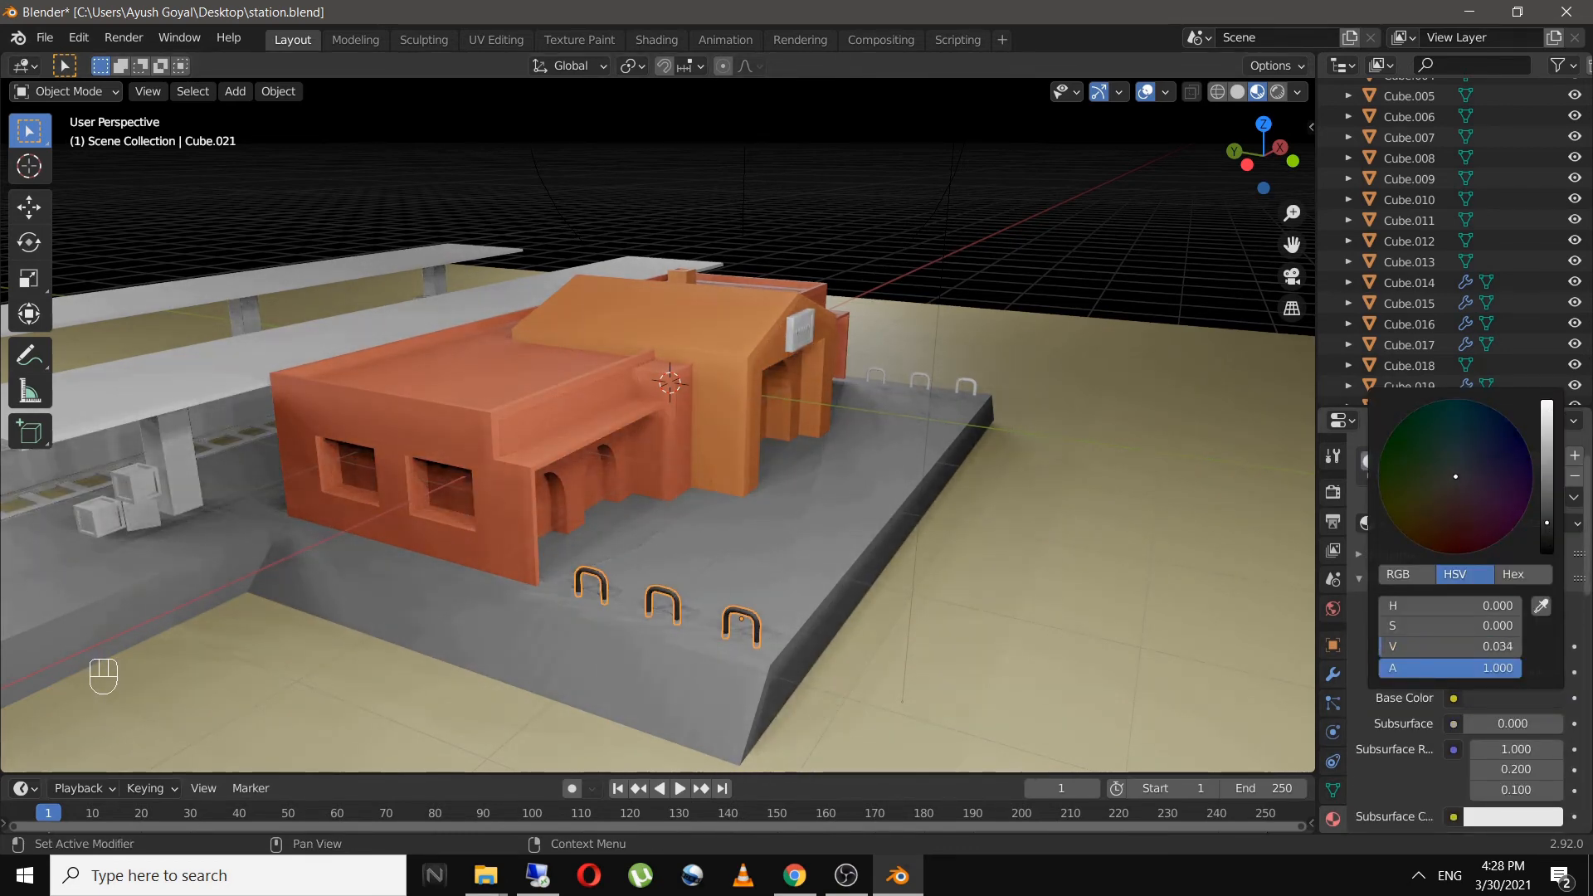
- Set the metallic value of the hoop barriers' material to 0.7
middle_click_drag(1104, 685, 1117, 545, "shift")
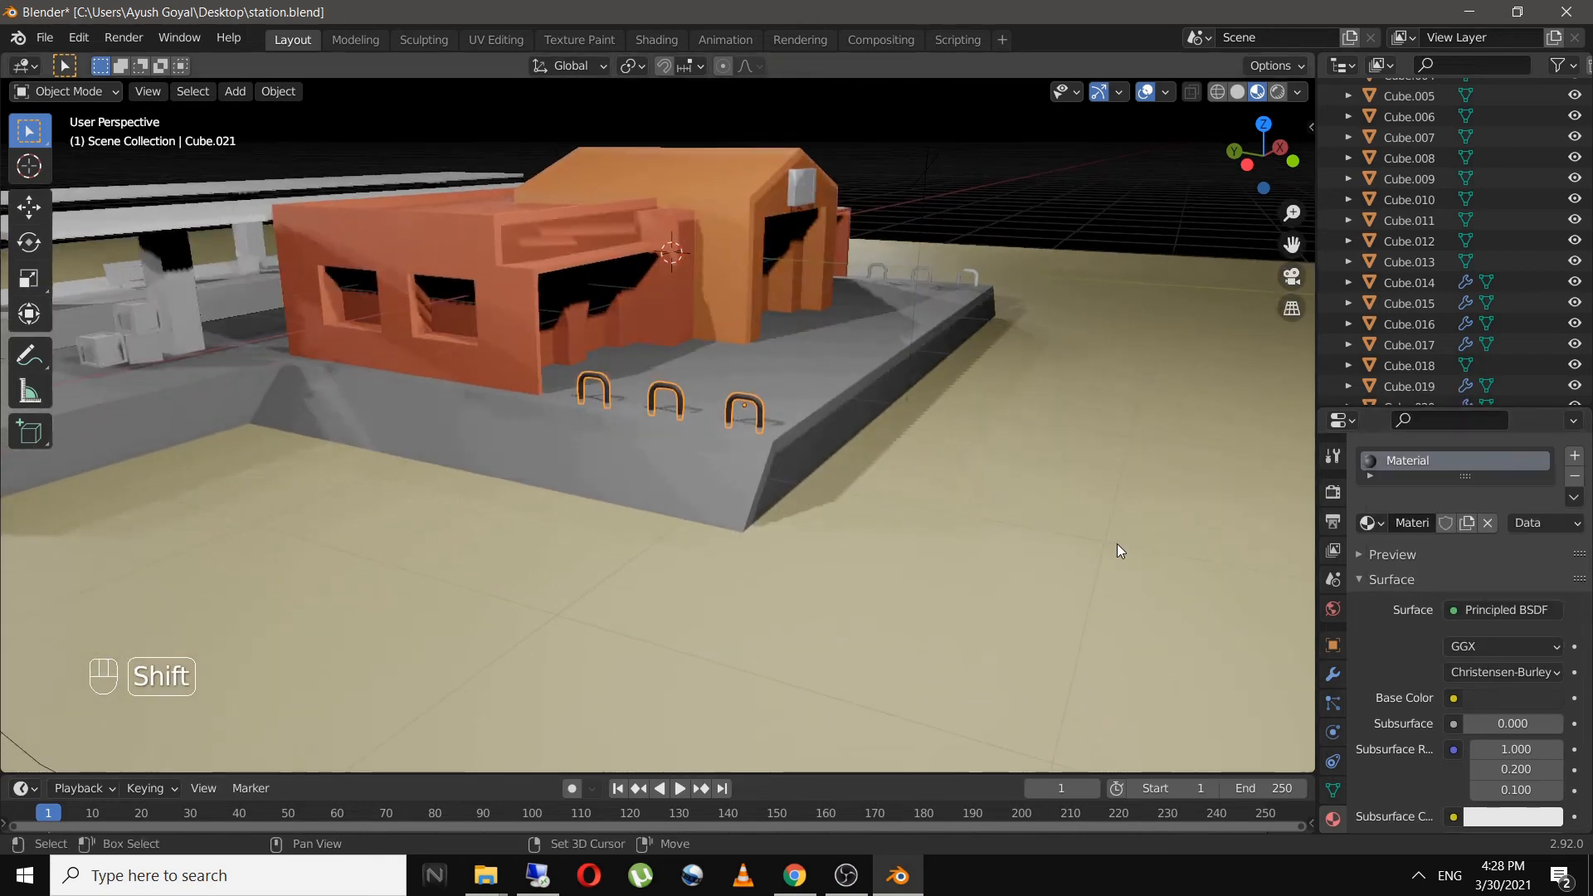
scroll(1507, 654, "down", 6)
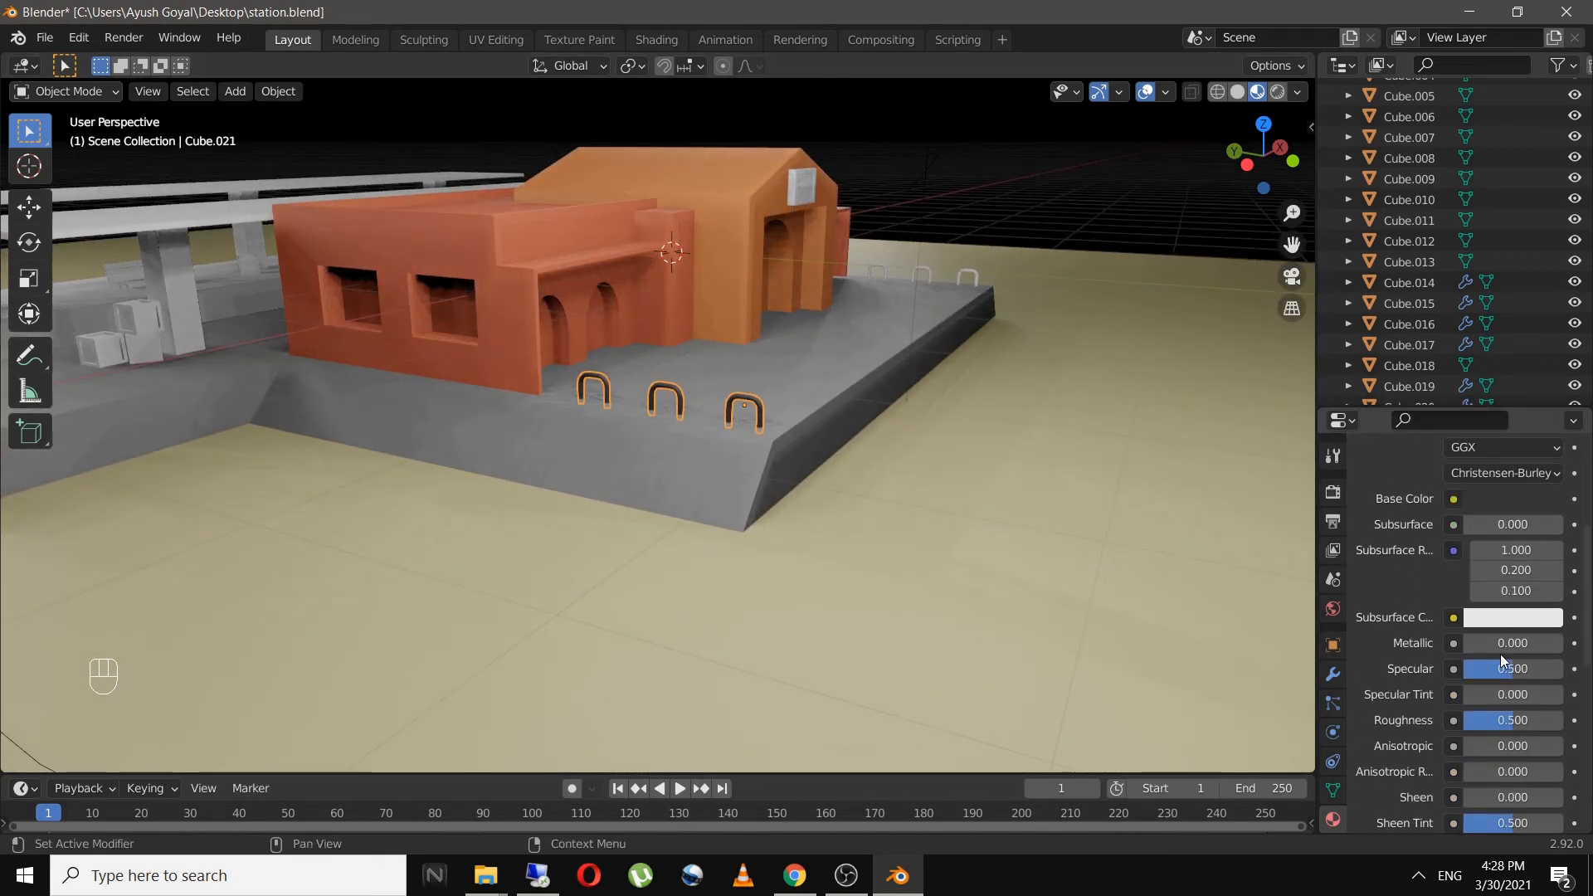
left_click(1494, 647)
type("0.")
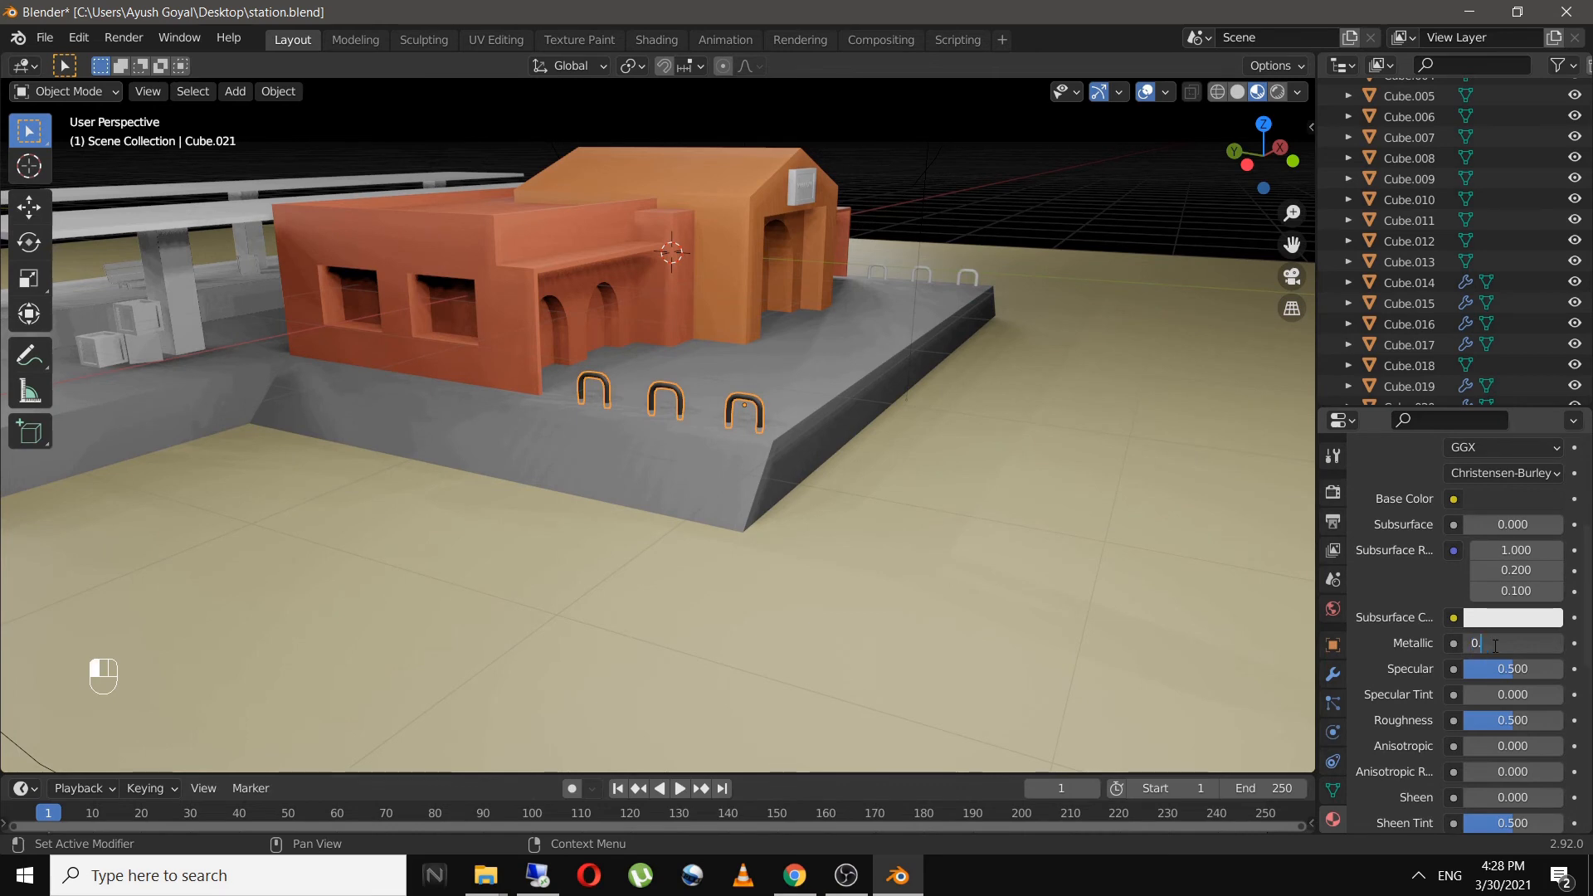
type("7")
key("Return")
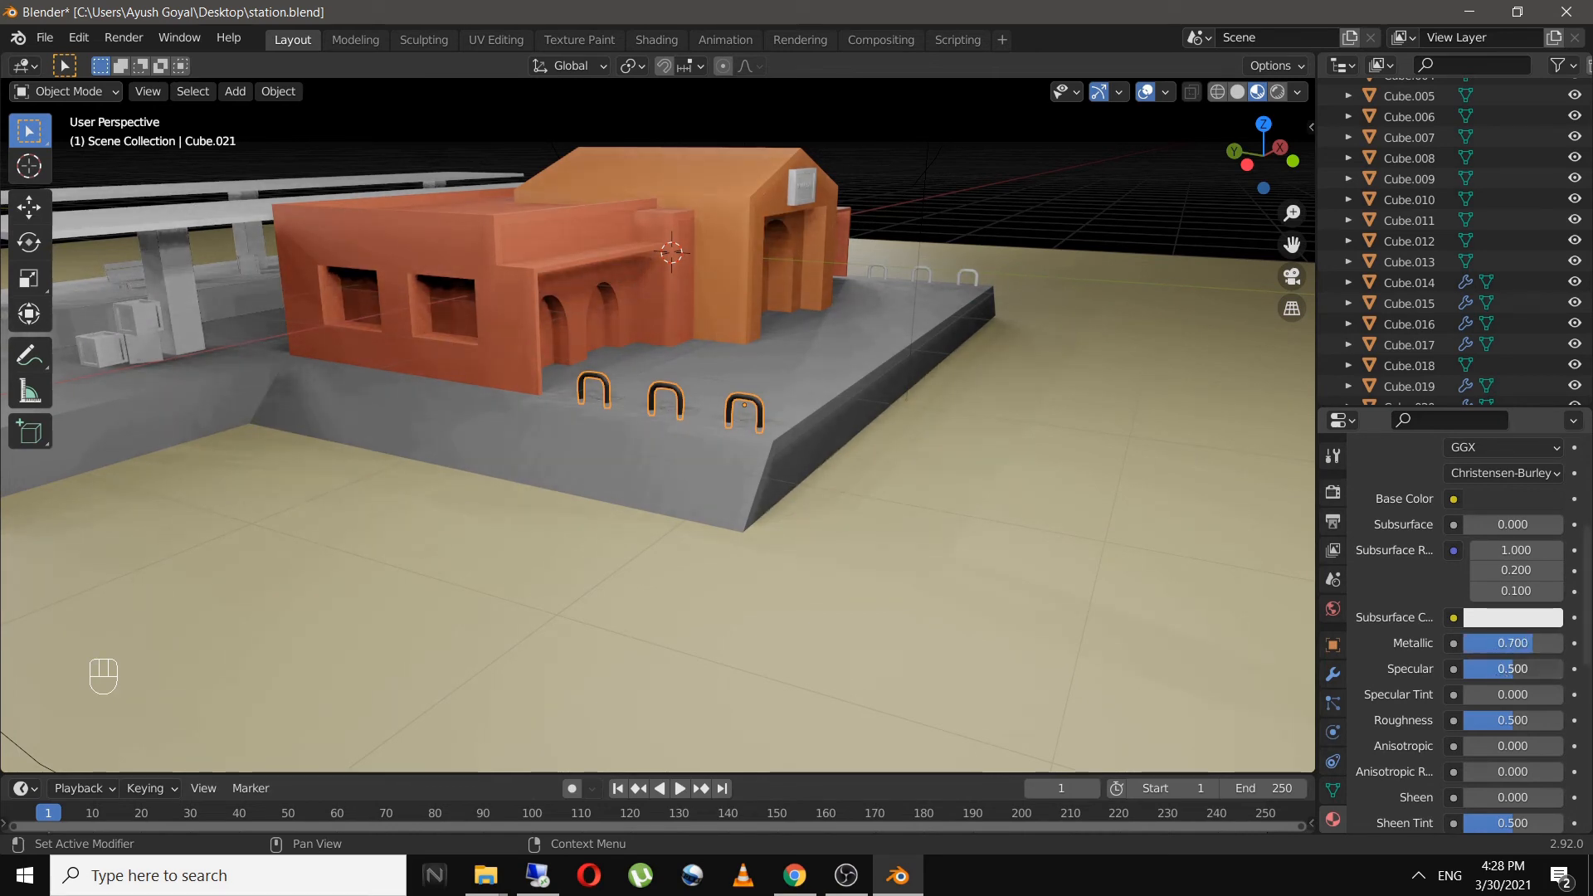
- Inspect the black hoop barriers up close and check the surface settings of the ground plane and platform base
left_click(1503, 670)
left_click(1081, 644)
scroll(684, 532, "down", 2)
scroll(773, 513, "up", 10)
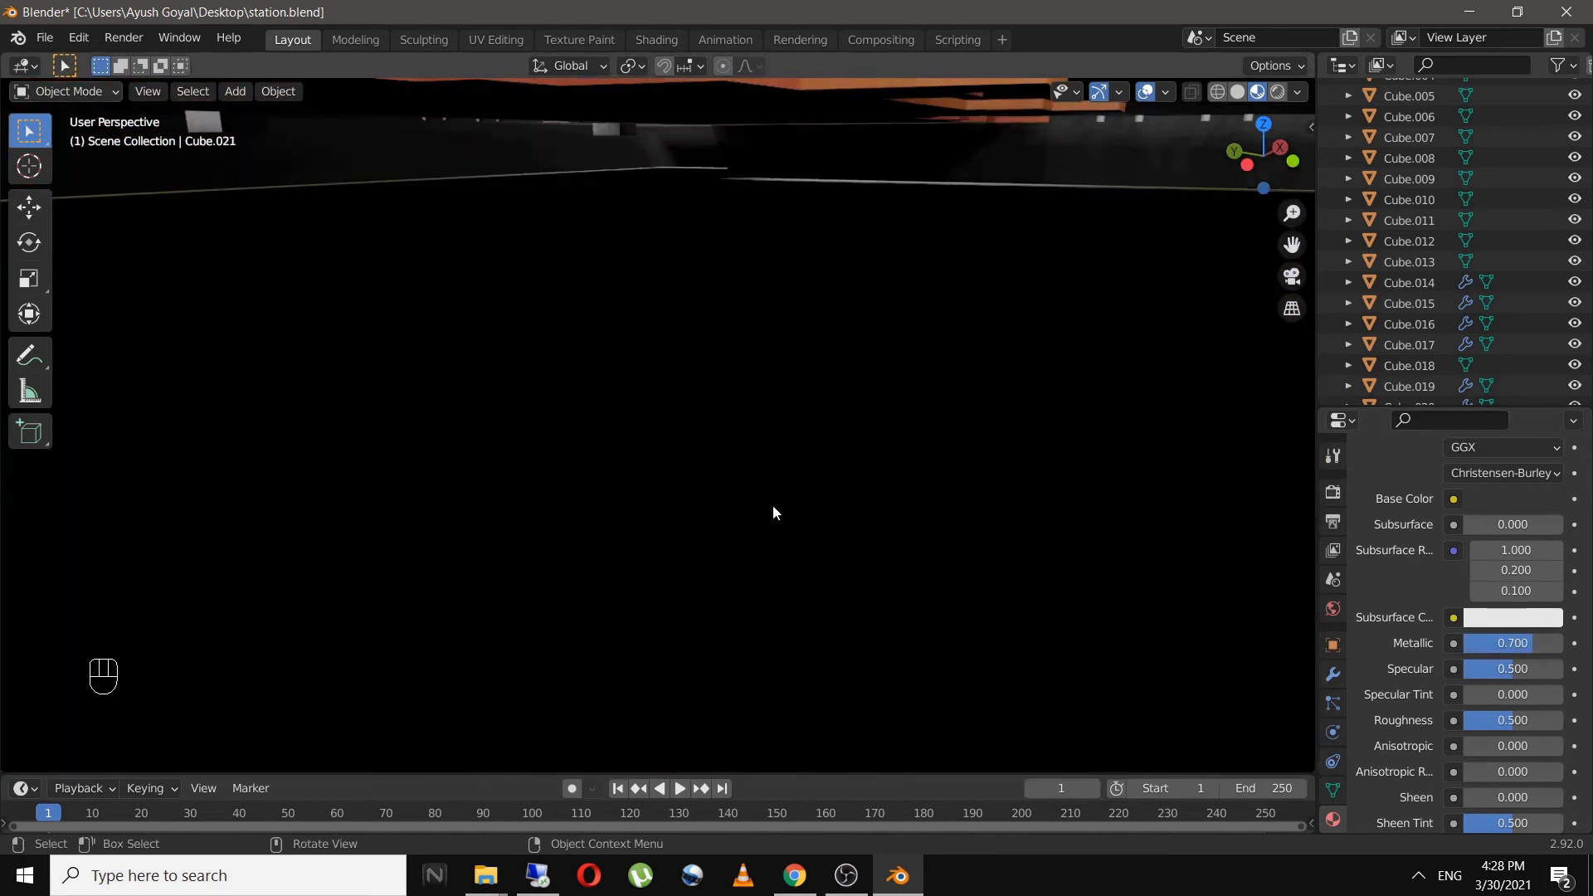
scroll(773, 506, "down", 5)
left_click(1242, 451)
middle_click_drag(1242, 451, 1202, 456)
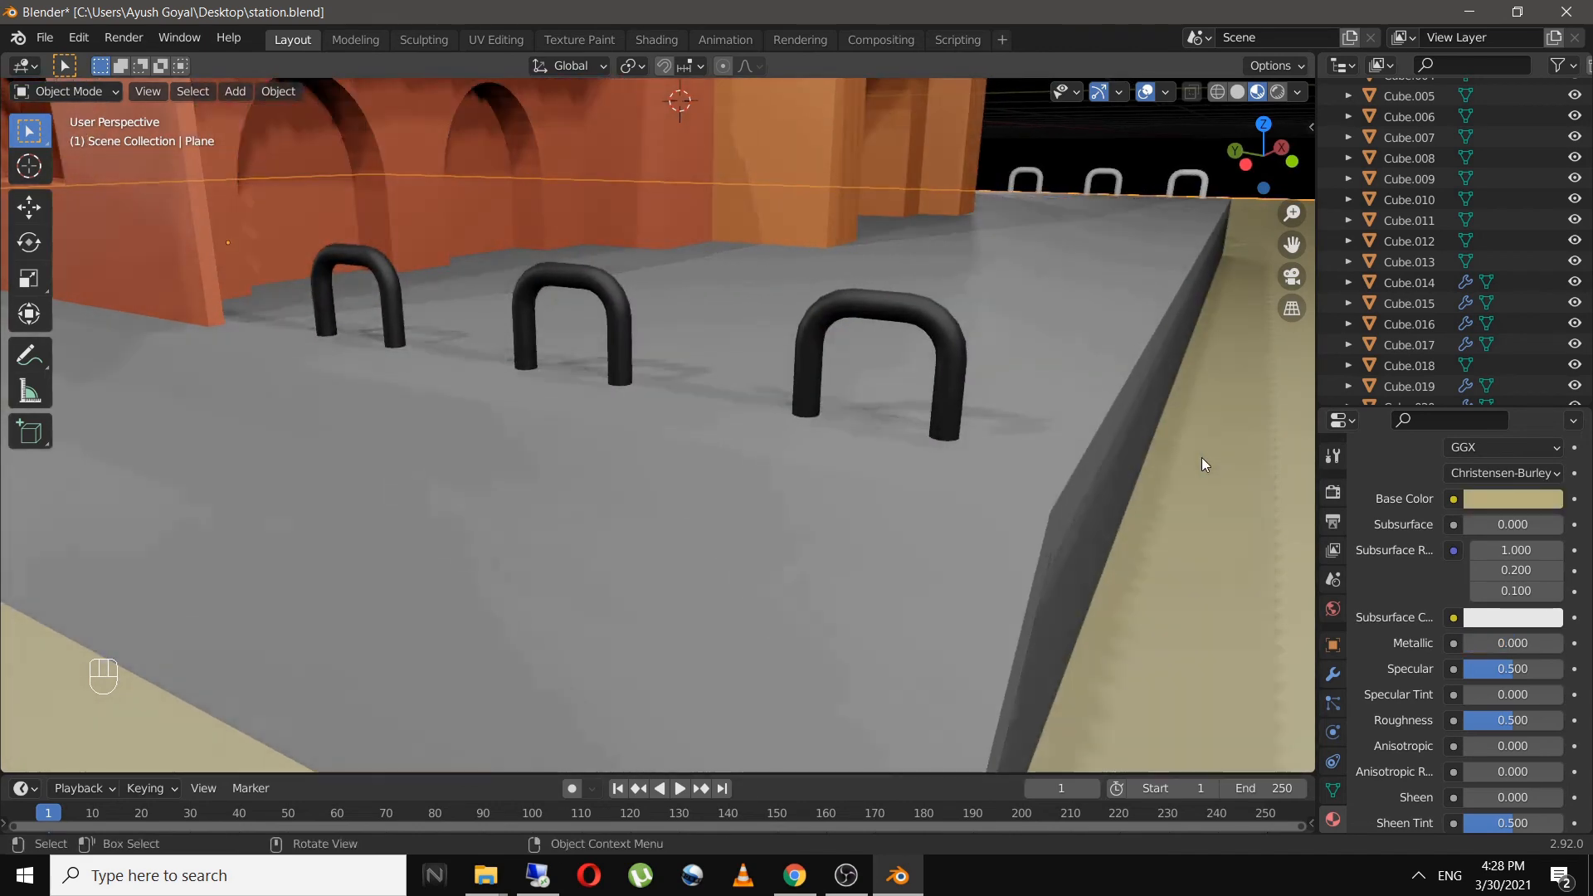
left_click_drag(1515, 720, 1537, 720)
left_click(1515, 720)
left_click(1506, 676)
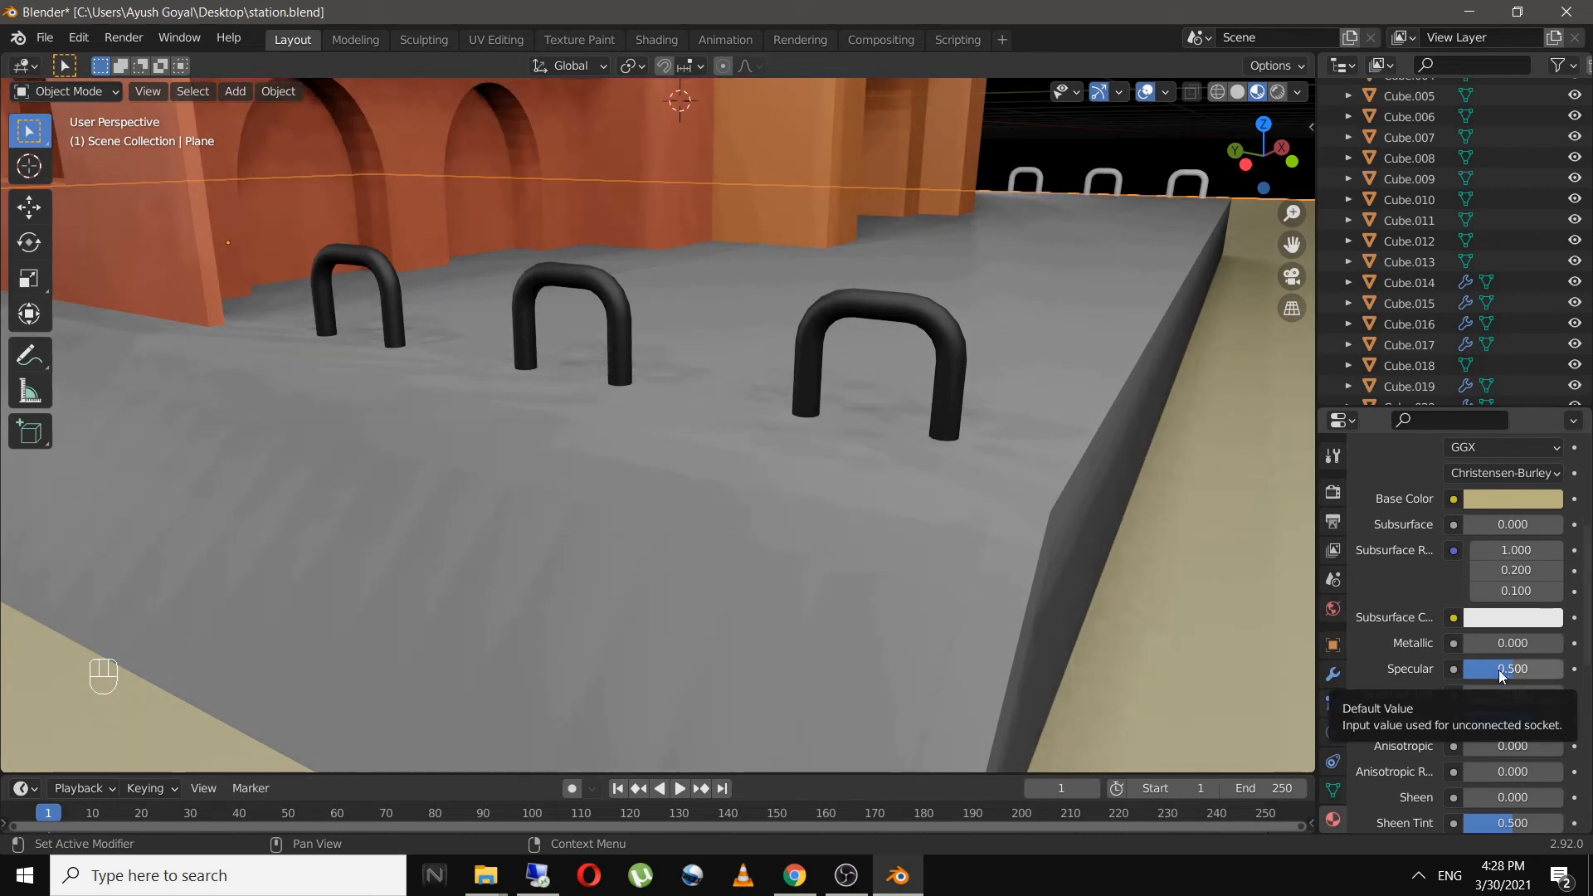
left_click(1109, 530)
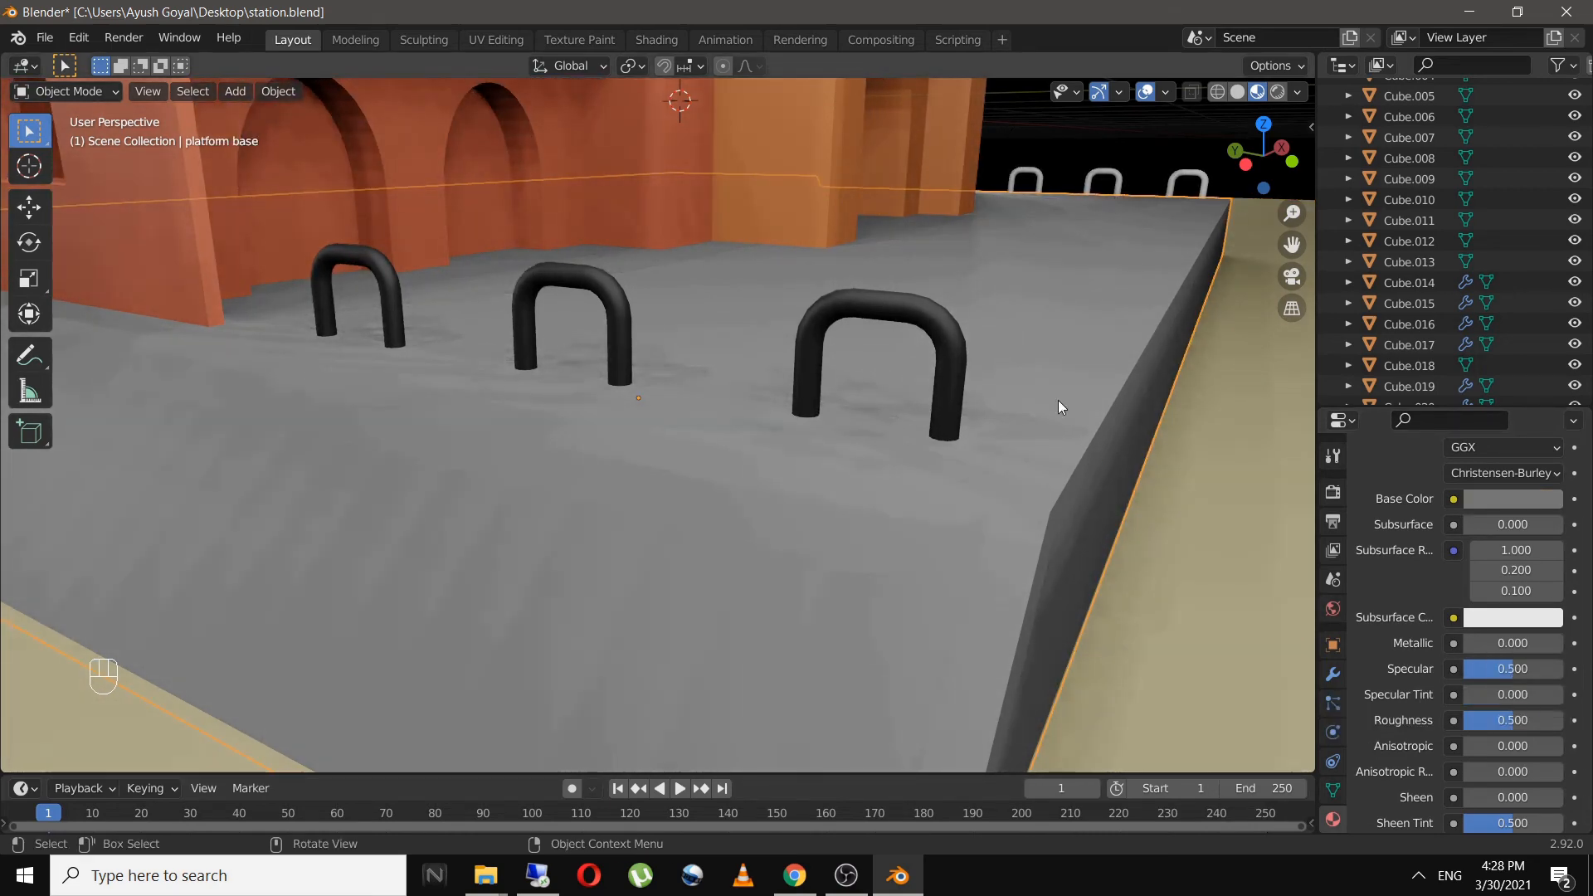
- Rename the hoop barriers' material to "black metal"
left_click(881, 308)
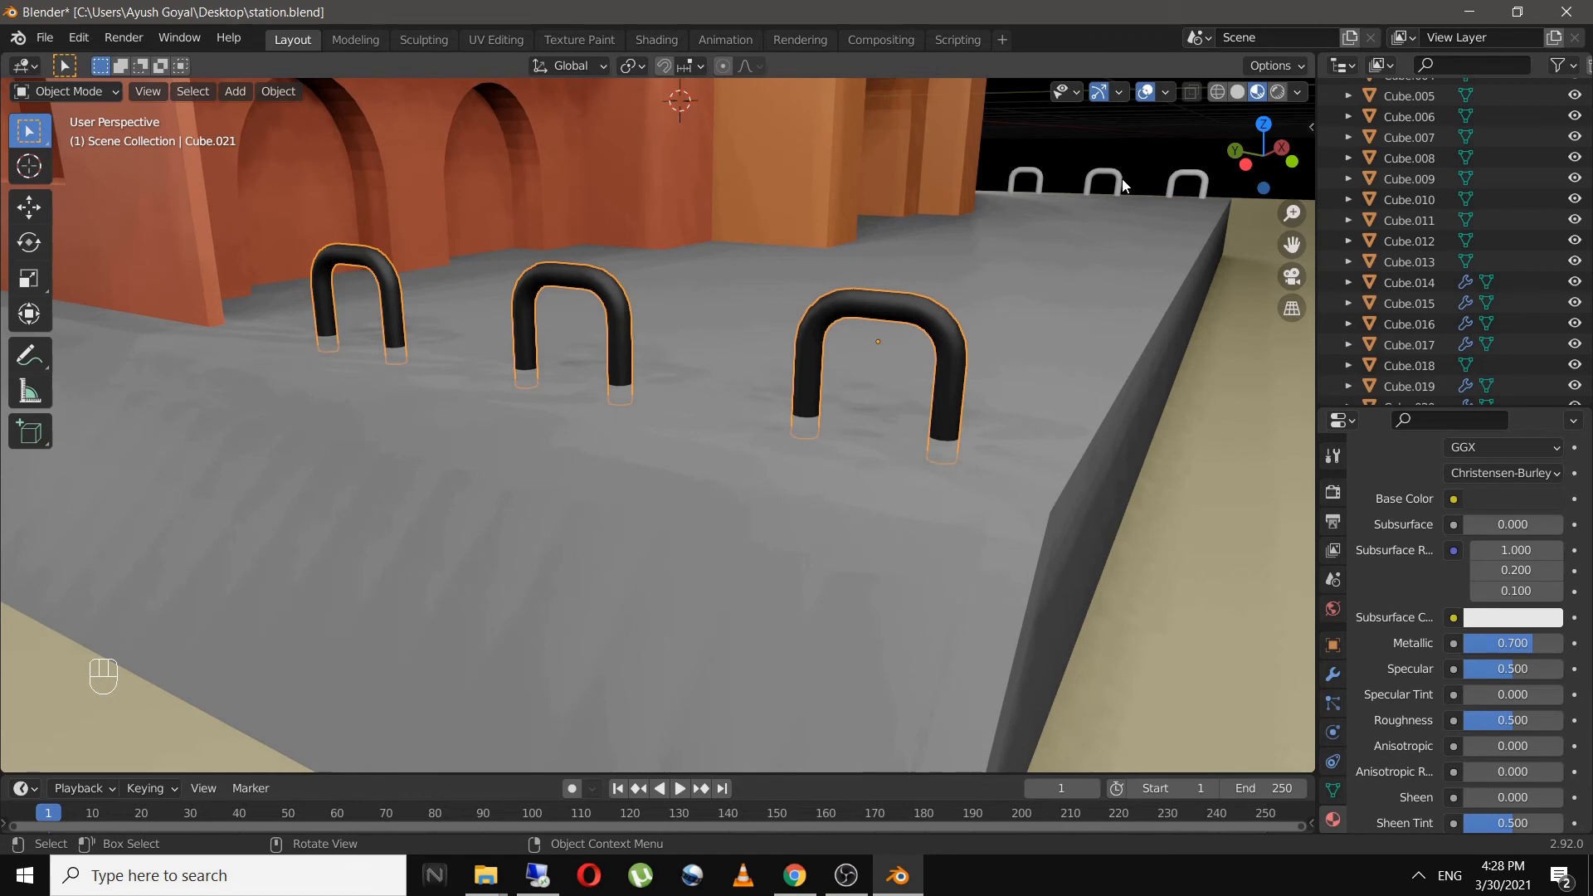
scroll(1442, 540, "up", 5)
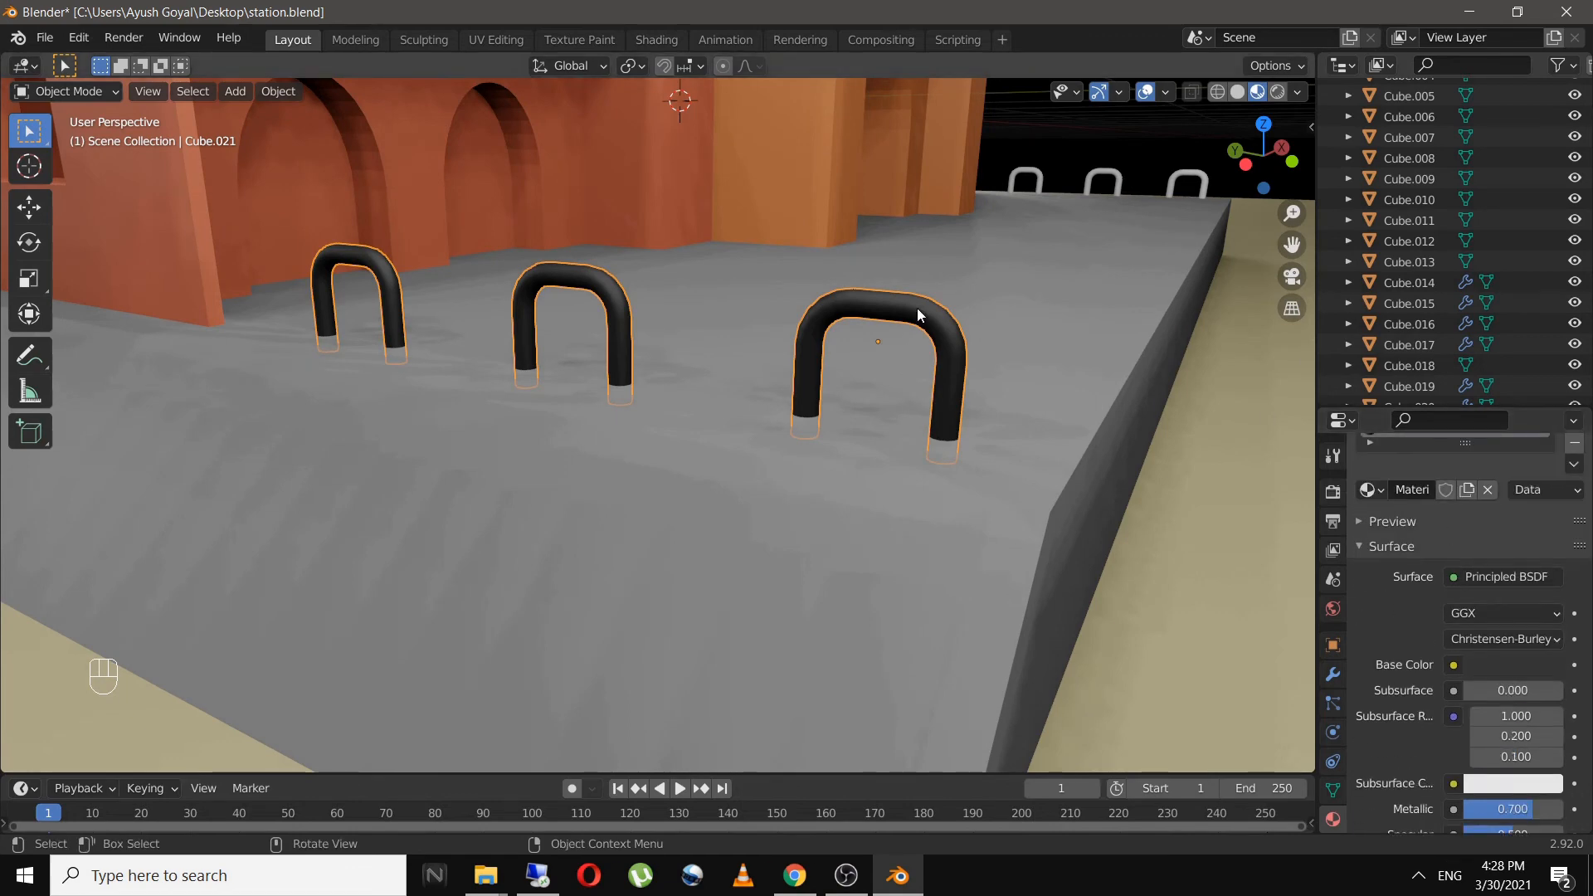
scroll(1422, 596, "up", 2)
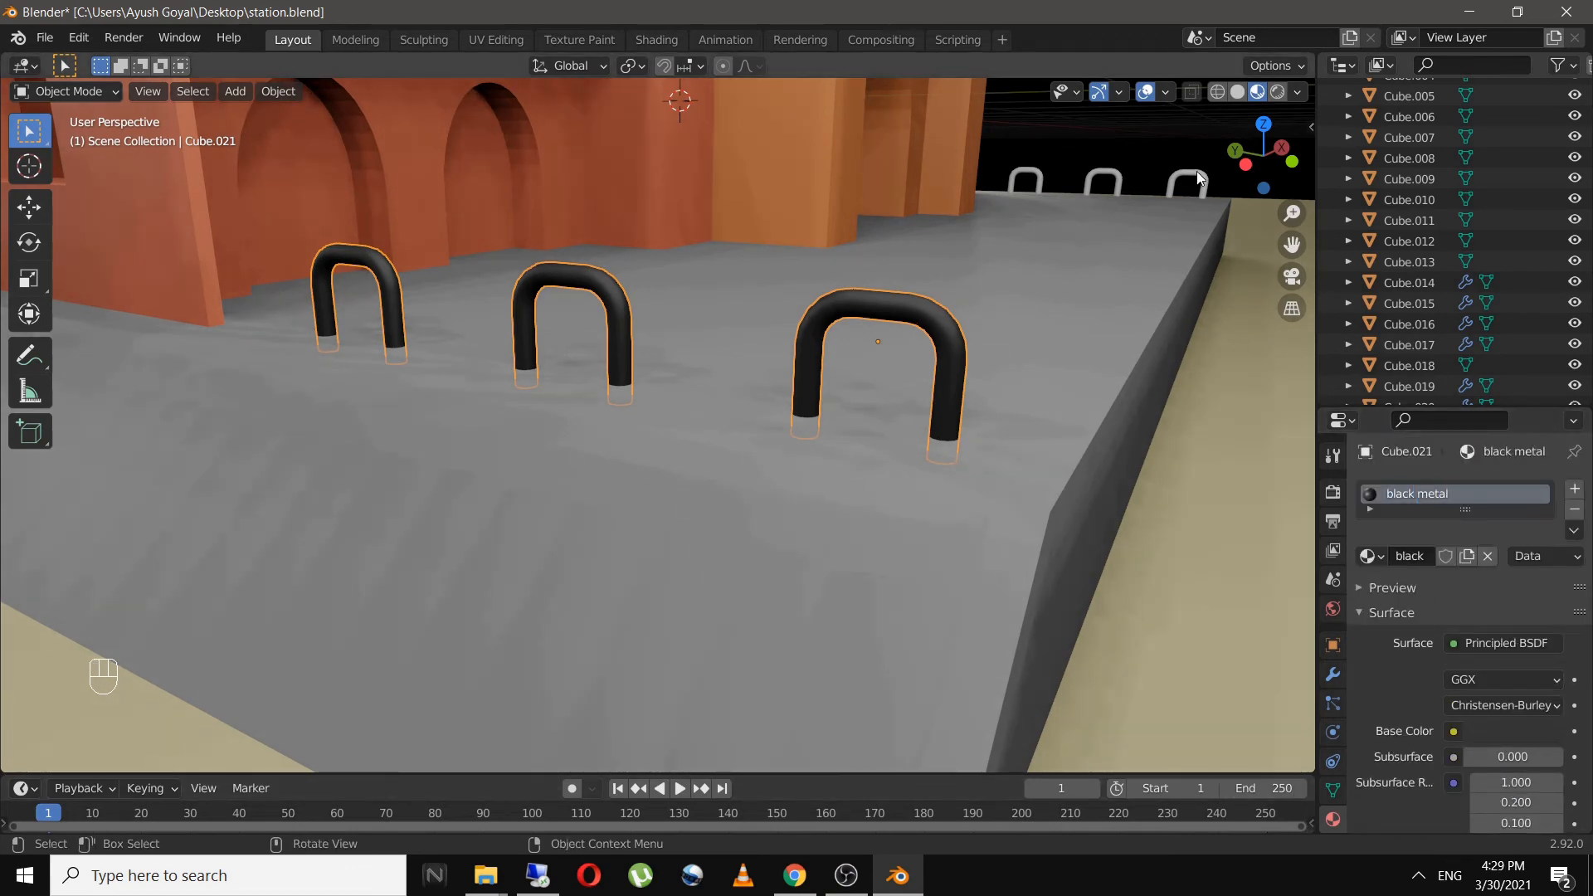
- Assign the "black metal" material to the hoop barriers at the platform's opposite end
left_click(1191, 178)
scroll(1126, 495, "down", 6)
left_click(908, 545)
- Add a material named "shed" to the platform roof beside the station and set its base colour to blue
middle_click_drag(1125, 495, 879, 539)
left_click(1087, 565)
left_click(622, 322)
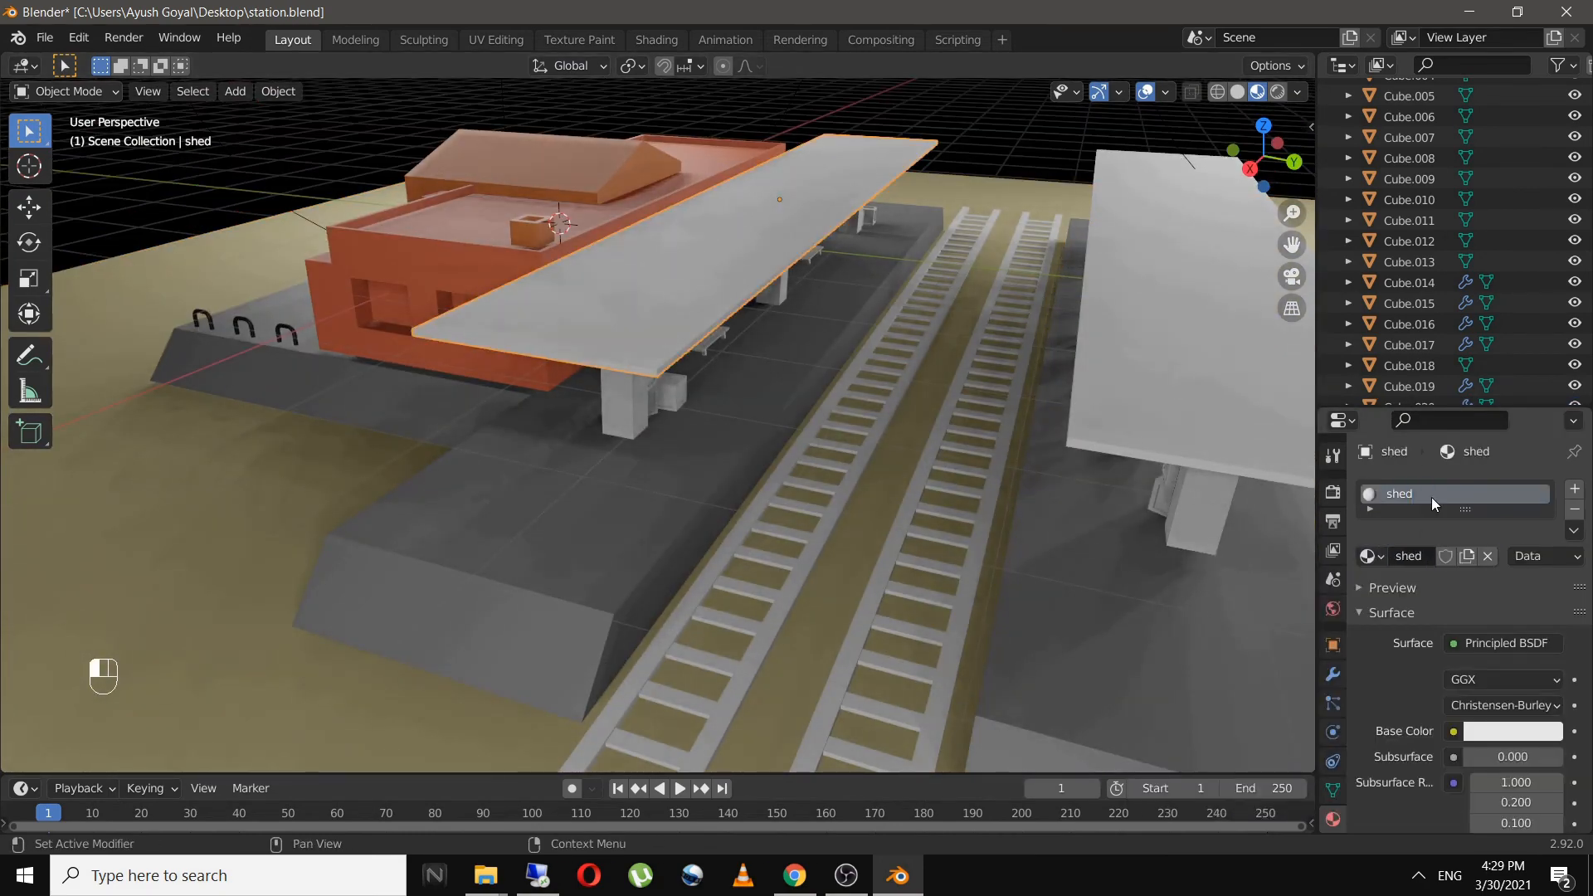
scroll(1431, 497, "down", 3)
left_click(1506, 631)
left_click(1485, 386)
left_click_drag(1485, 385, 1495, 378)
- Assign the existing "shed" material to the roof of the second platform across the tracks
left_click(1162, 349)
left_click(1372, 555)
left_click(1183, 686)
- Add a material named "pillar" to the station-side platform's pillars and set its base colour to light red
left_click(624, 408)
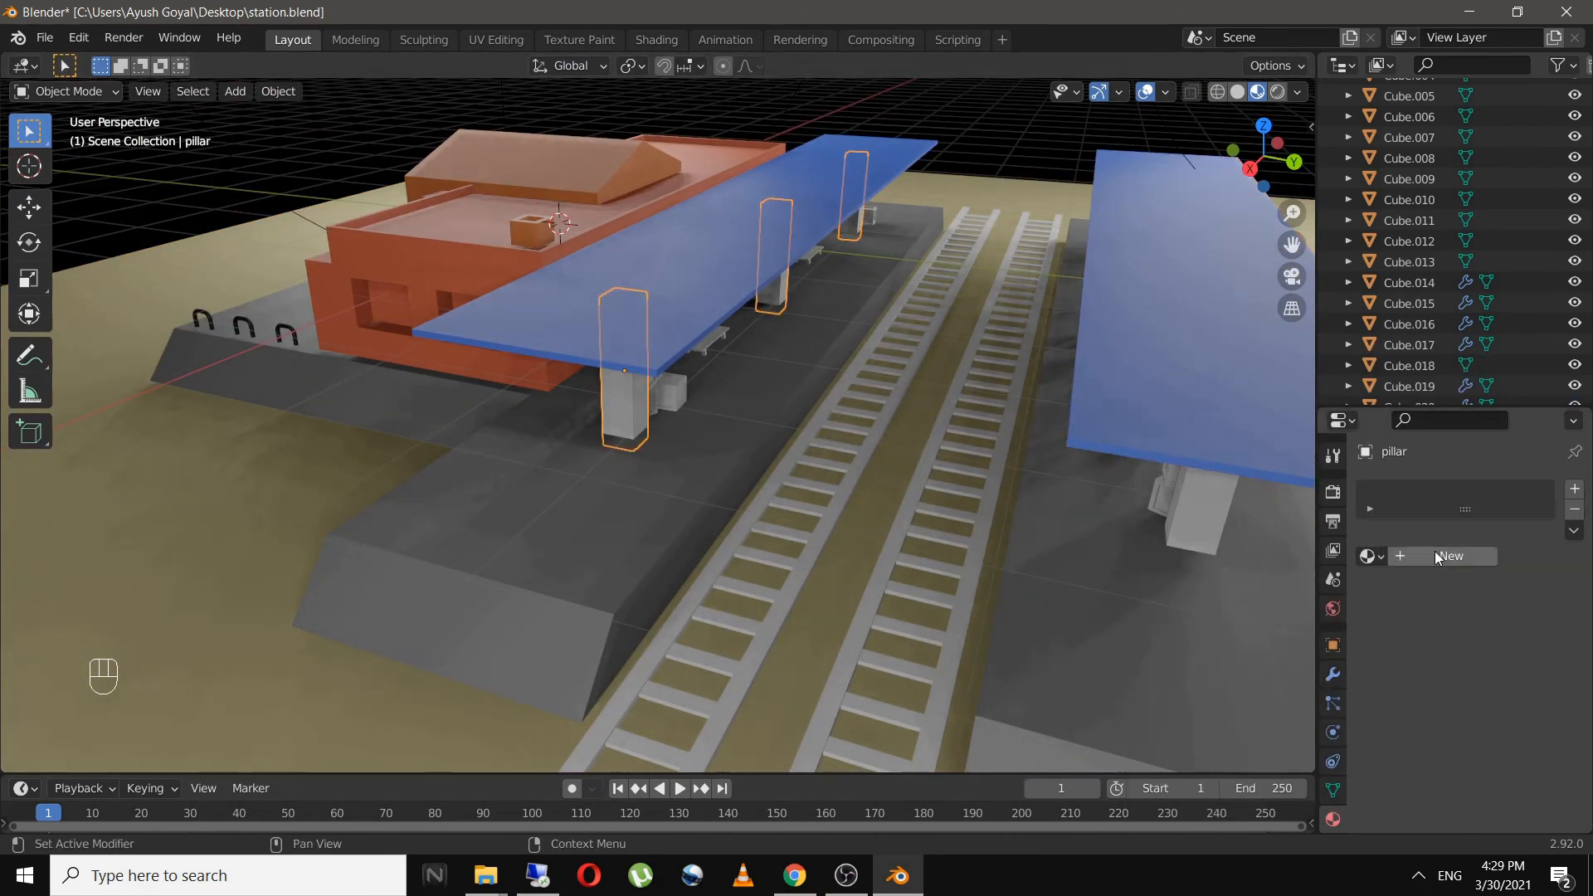
left_click(1436, 554)
double_click(1432, 494)
type("pillar")
left_click(1513, 731)
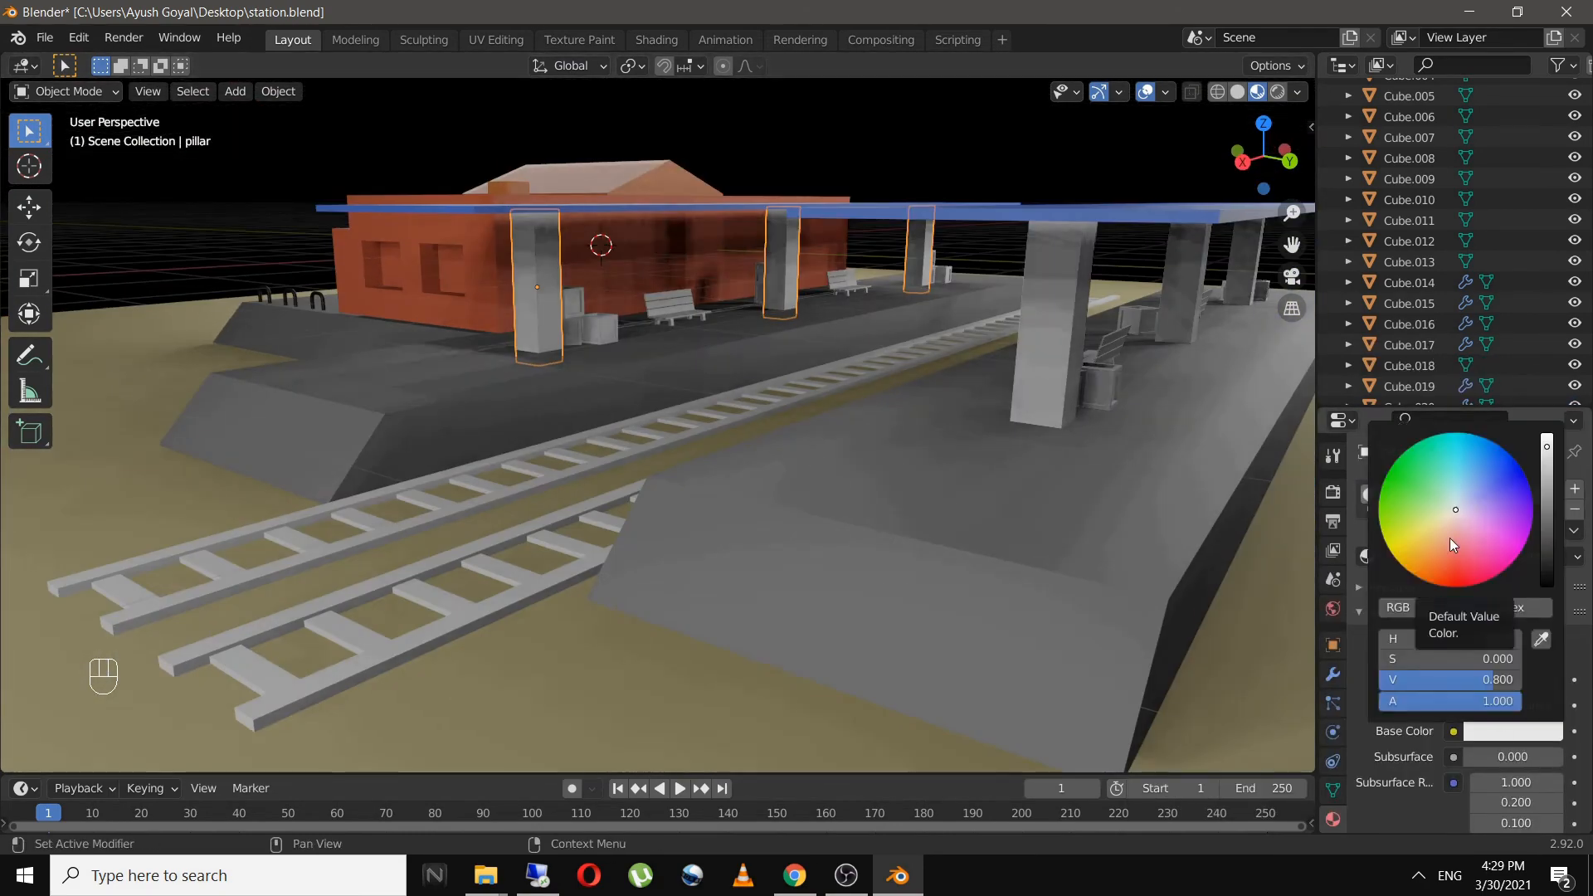
left_click(1485, 531)
- Assign a "bench legs" material to the legs of both benches on the station-side platform and save the file
middle_click_drag(919, 152, 1182, 631)
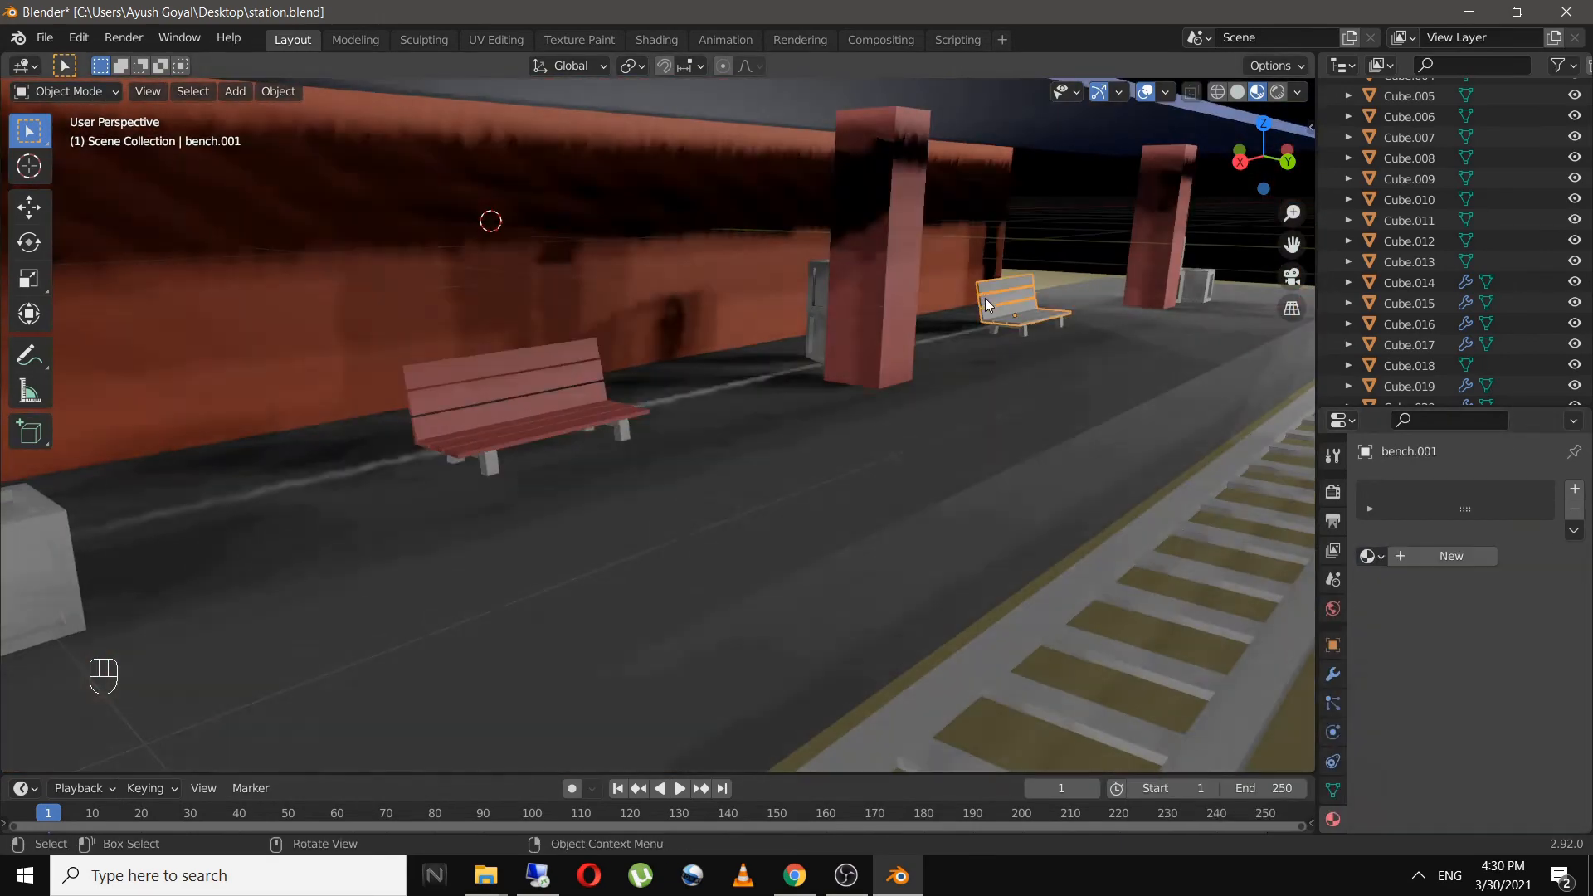
left_click(473, 456)
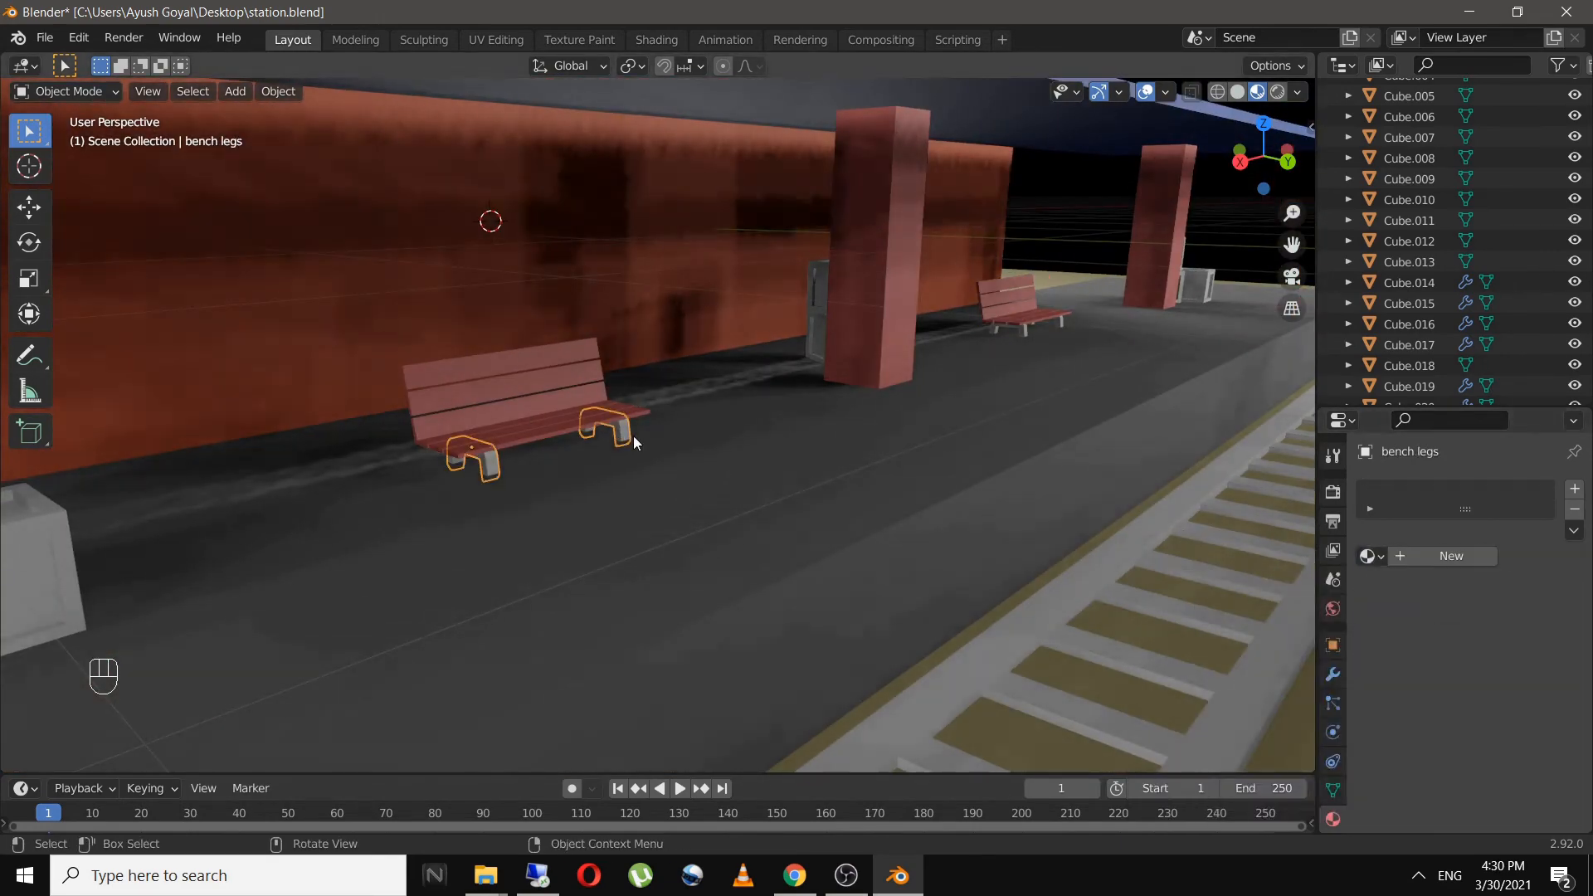
left_click(1465, 556)
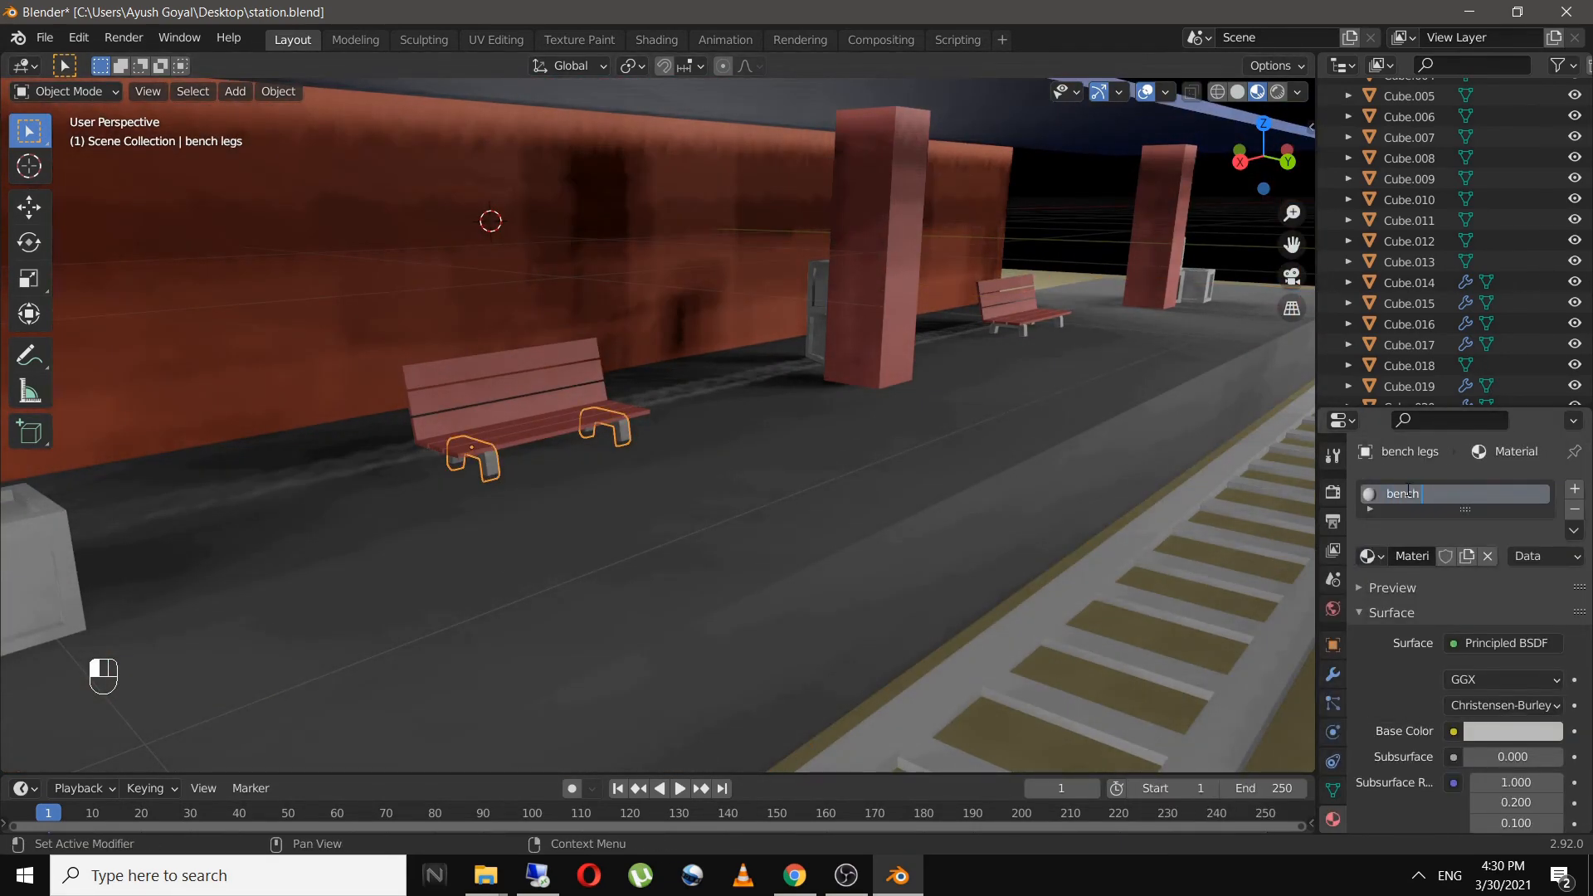
left_click(1029, 324)
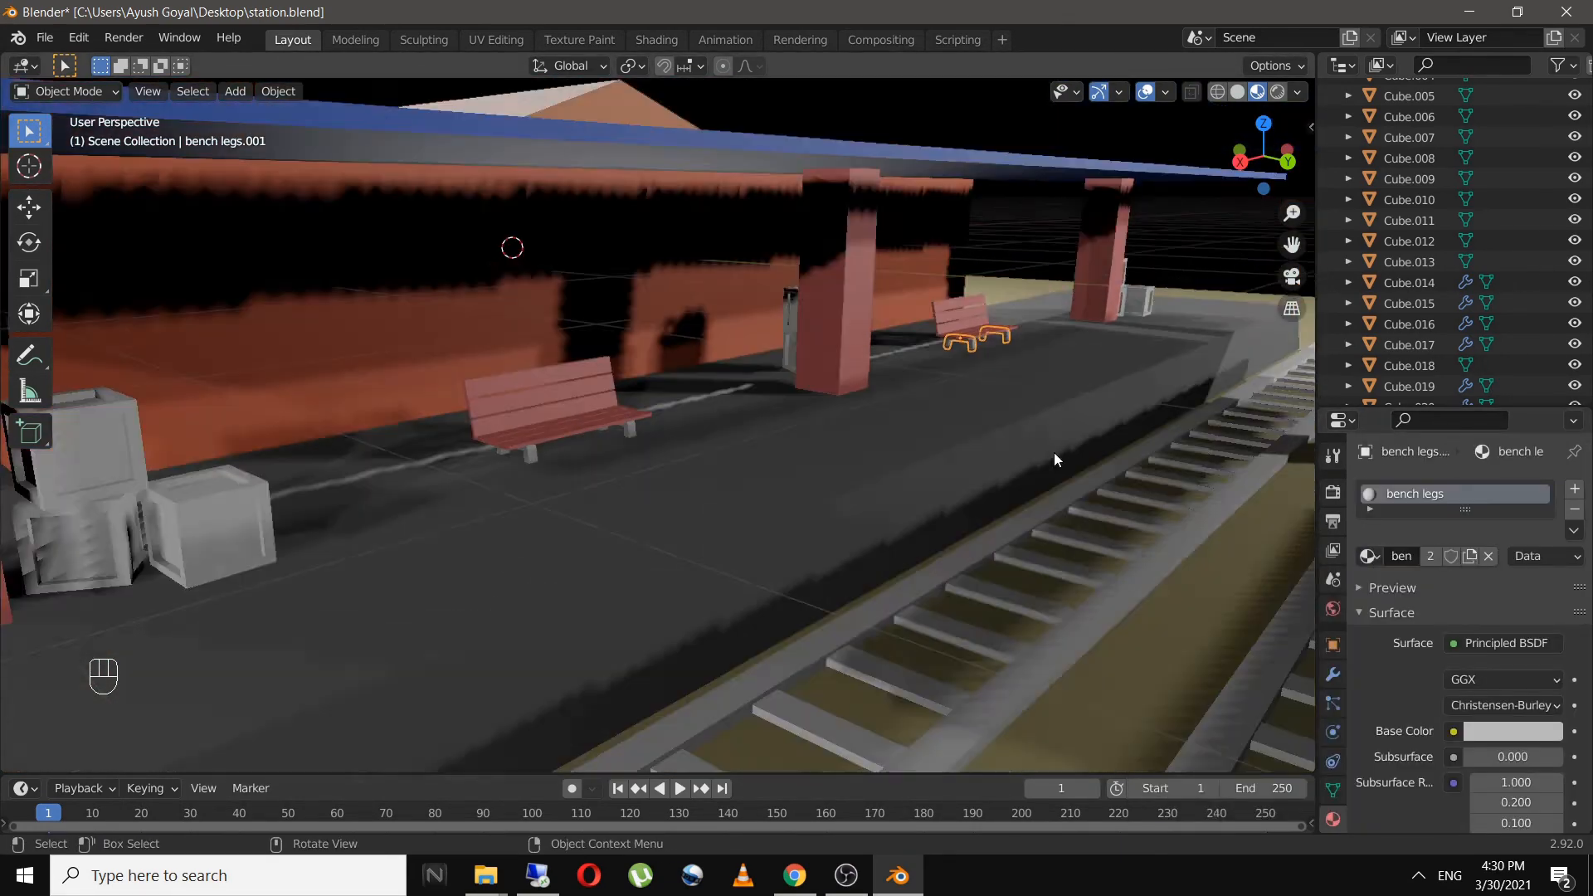
key("ctrl+s")
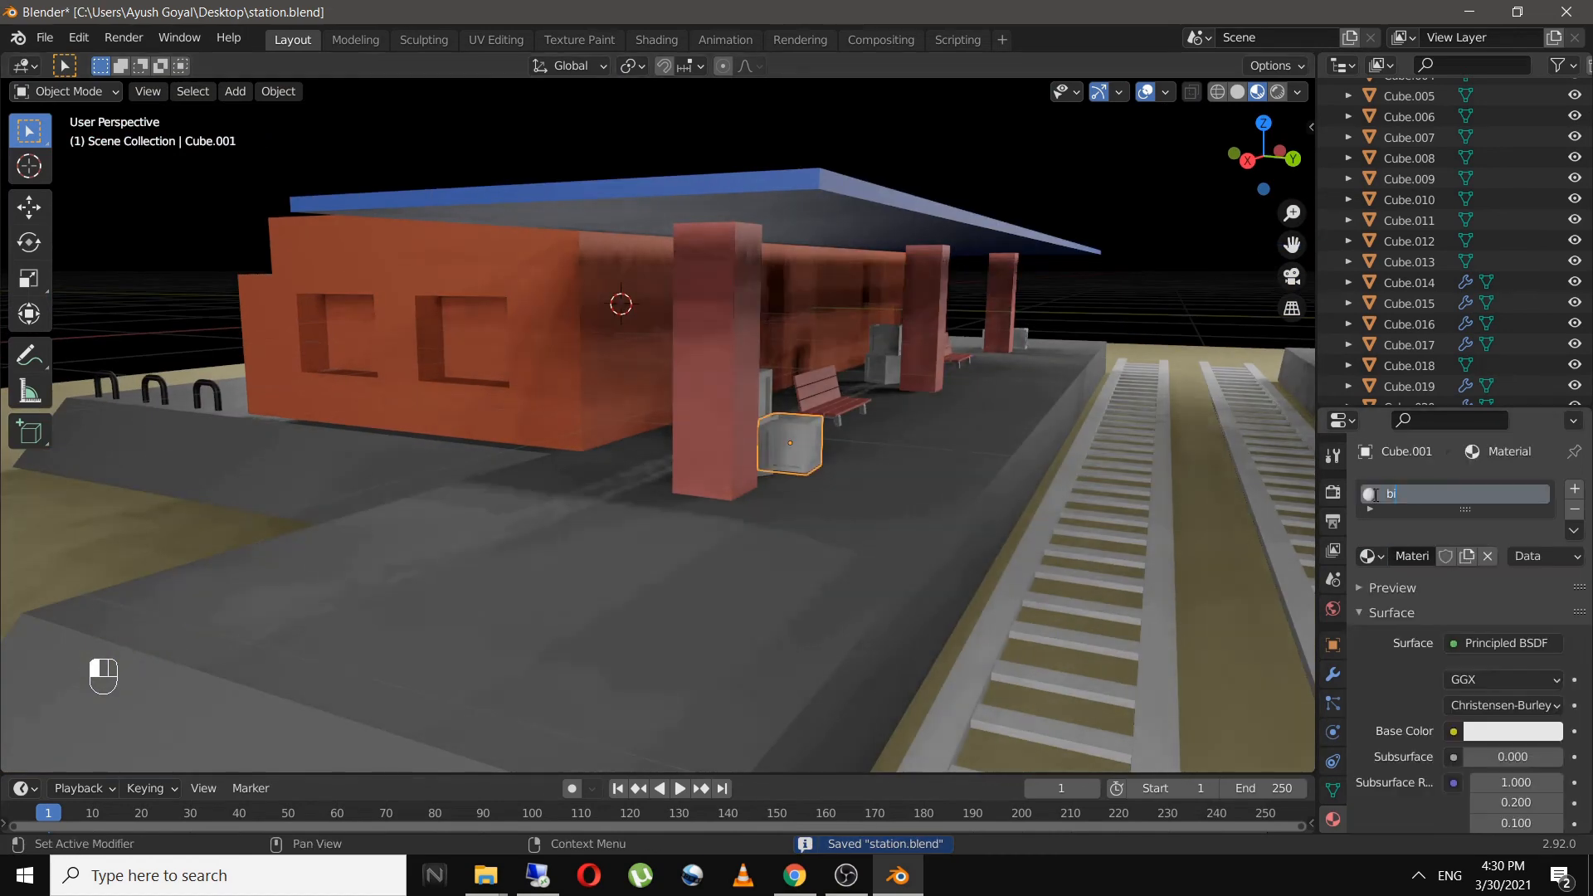
- Give the single crate beside the station platform's front pillar a "box" material with an orange-brown base colour
left_click(1517, 732)
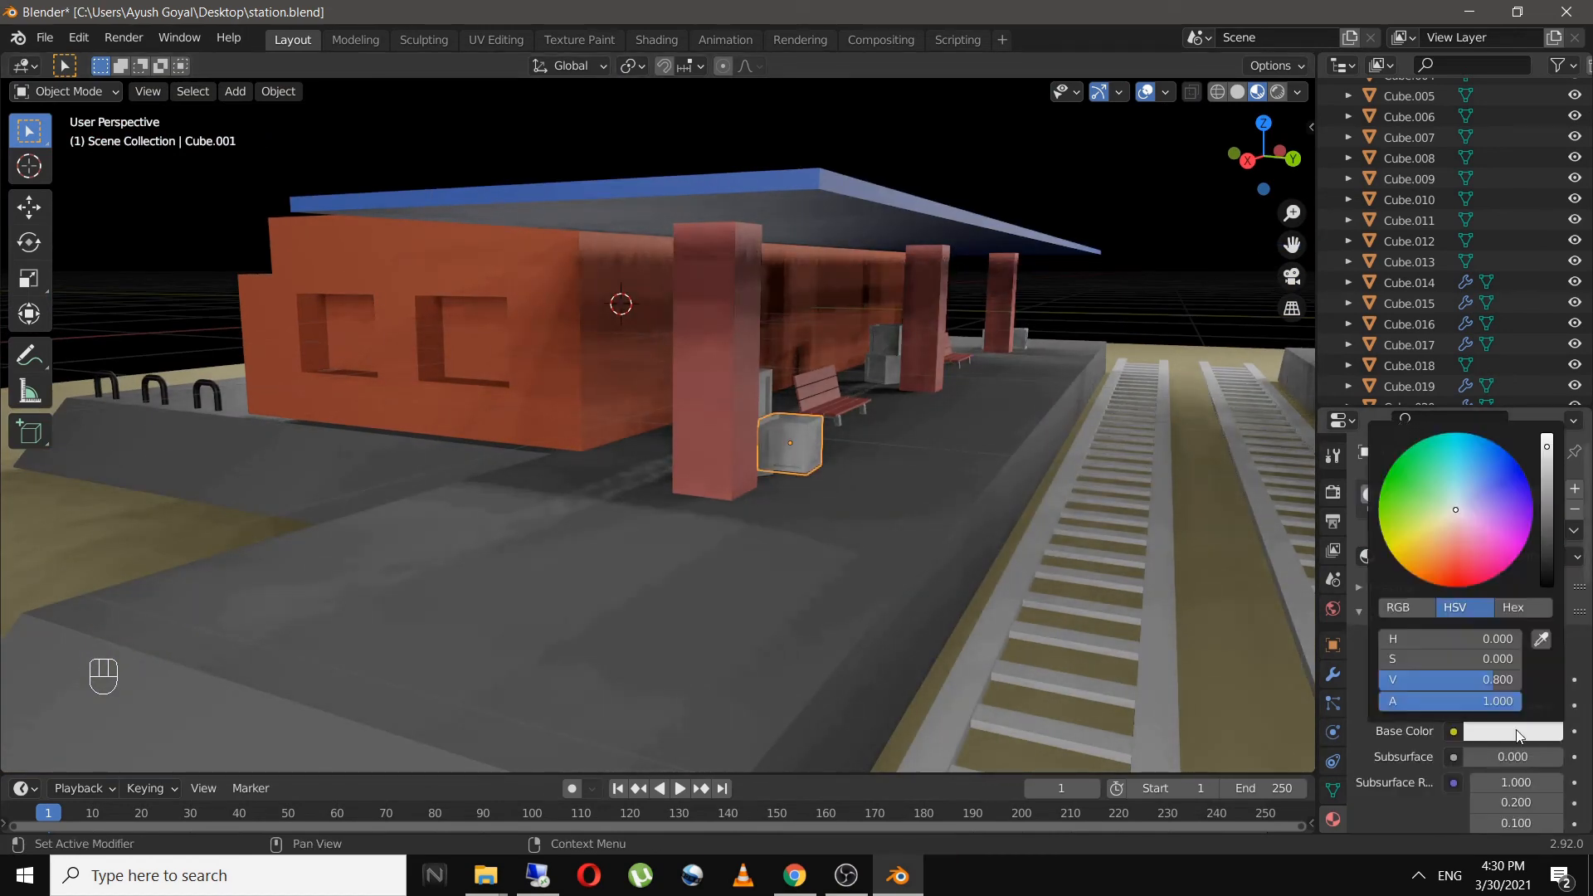
left_click(1451, 541)
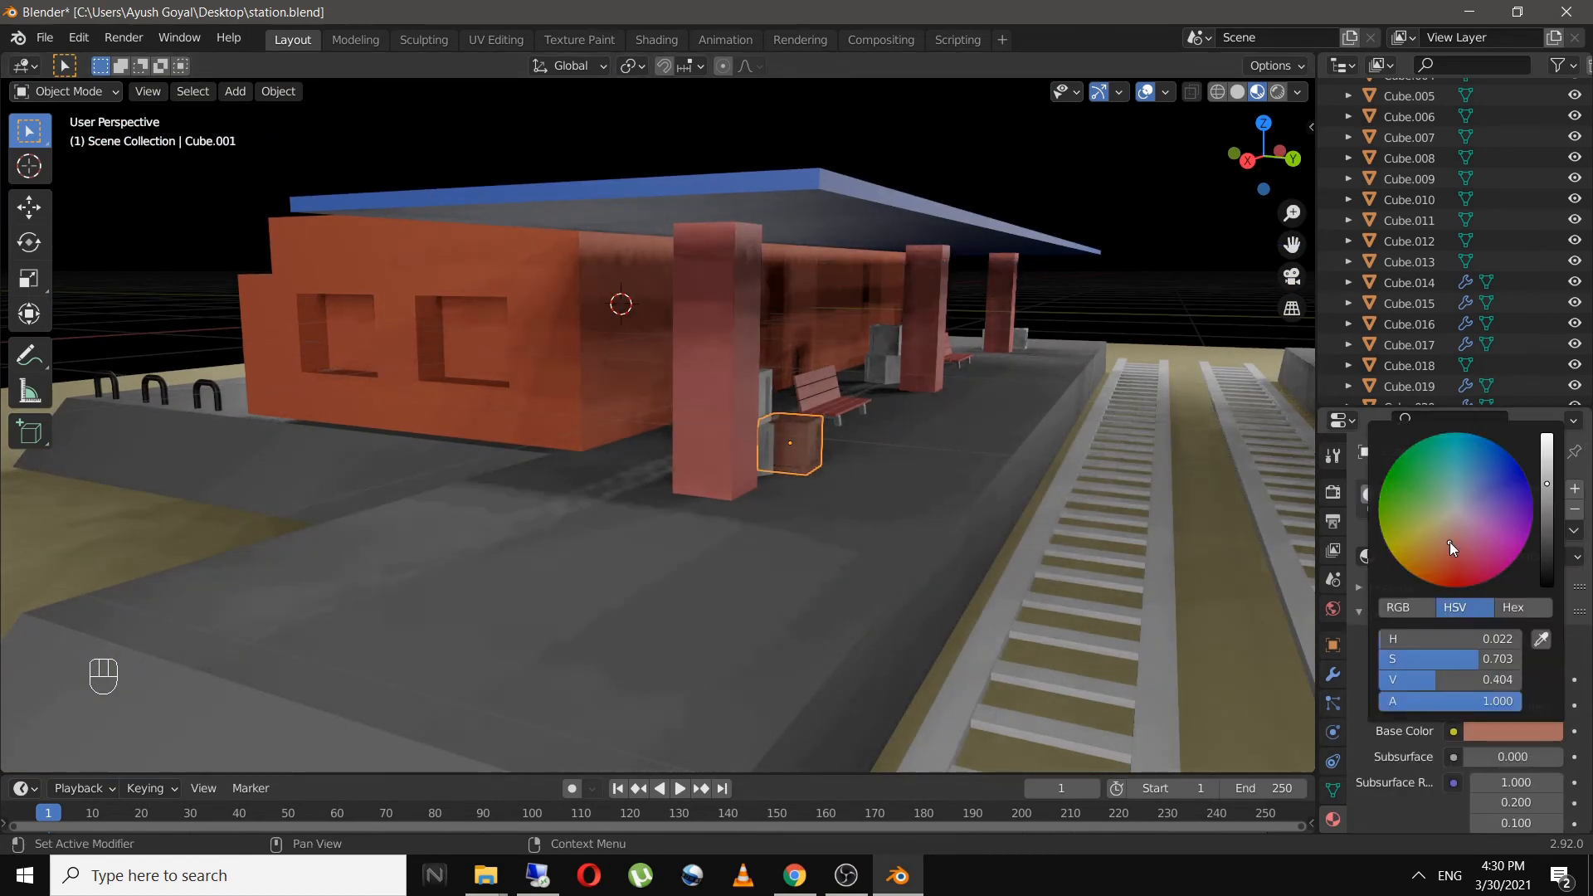
scroll(879, 547, "up", 3)
middle_click_drag(944, 523, 918, 513)
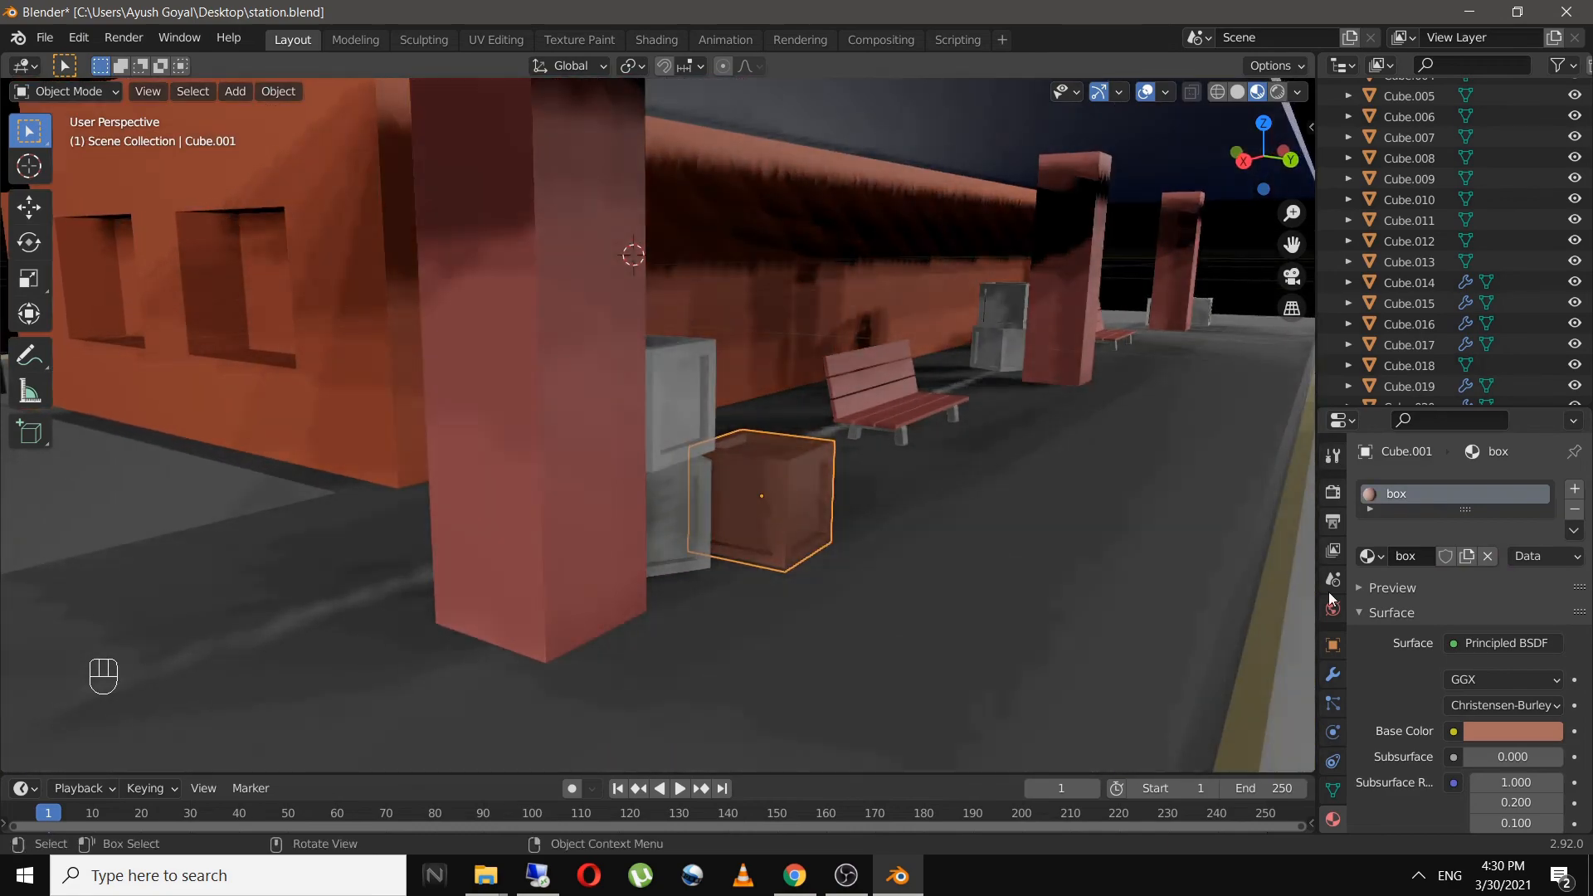
left_click(1494, 729)
left_click(1438, 550)
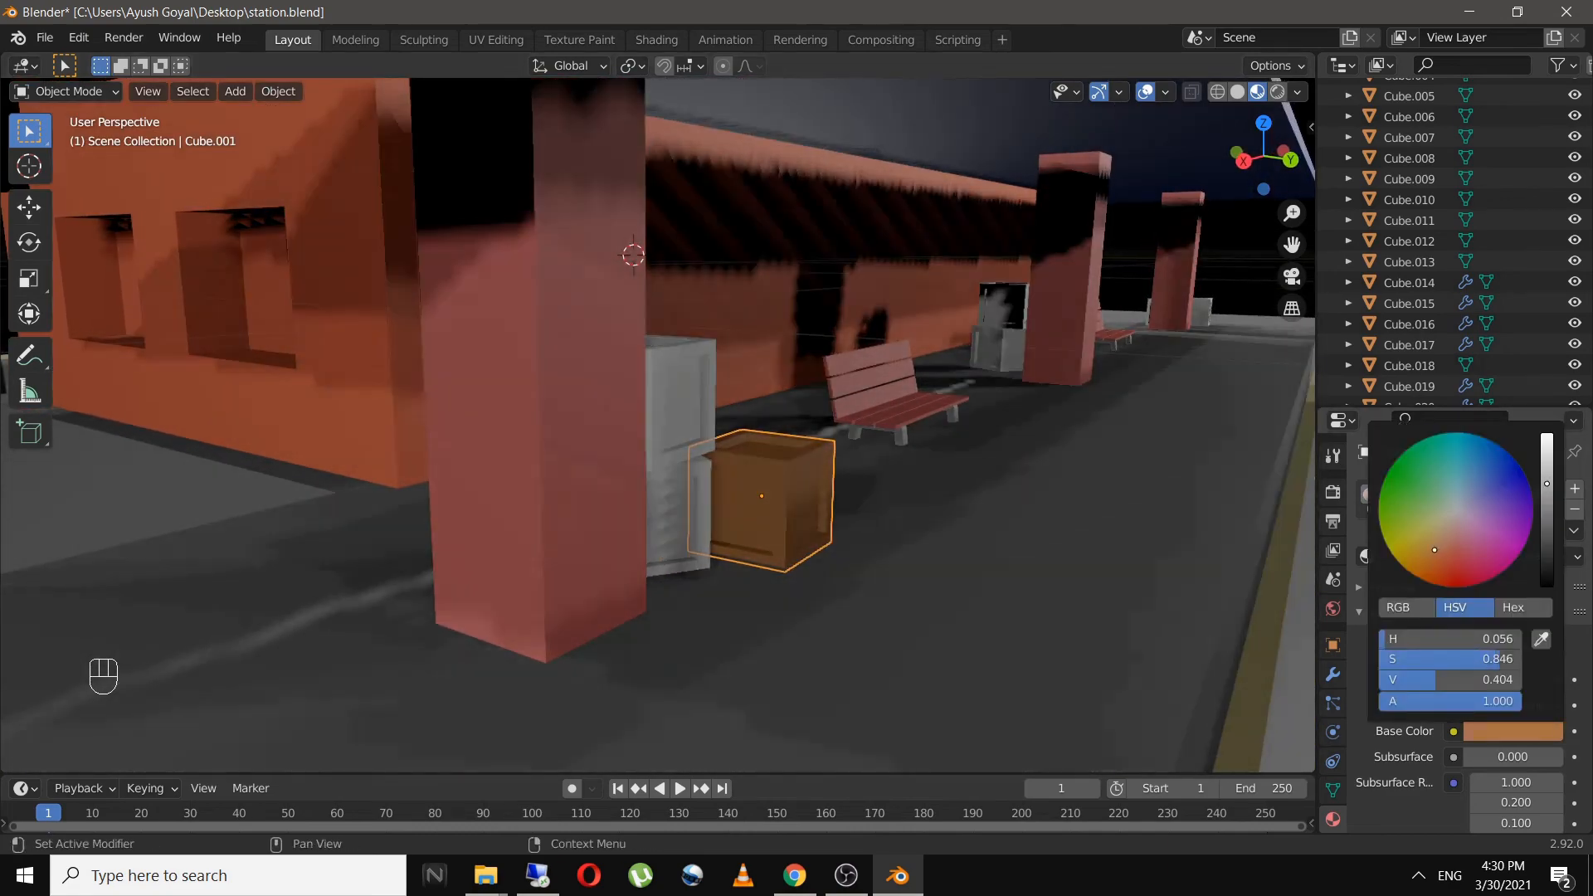
left_click_drag(1434, 551, 1433, 557)
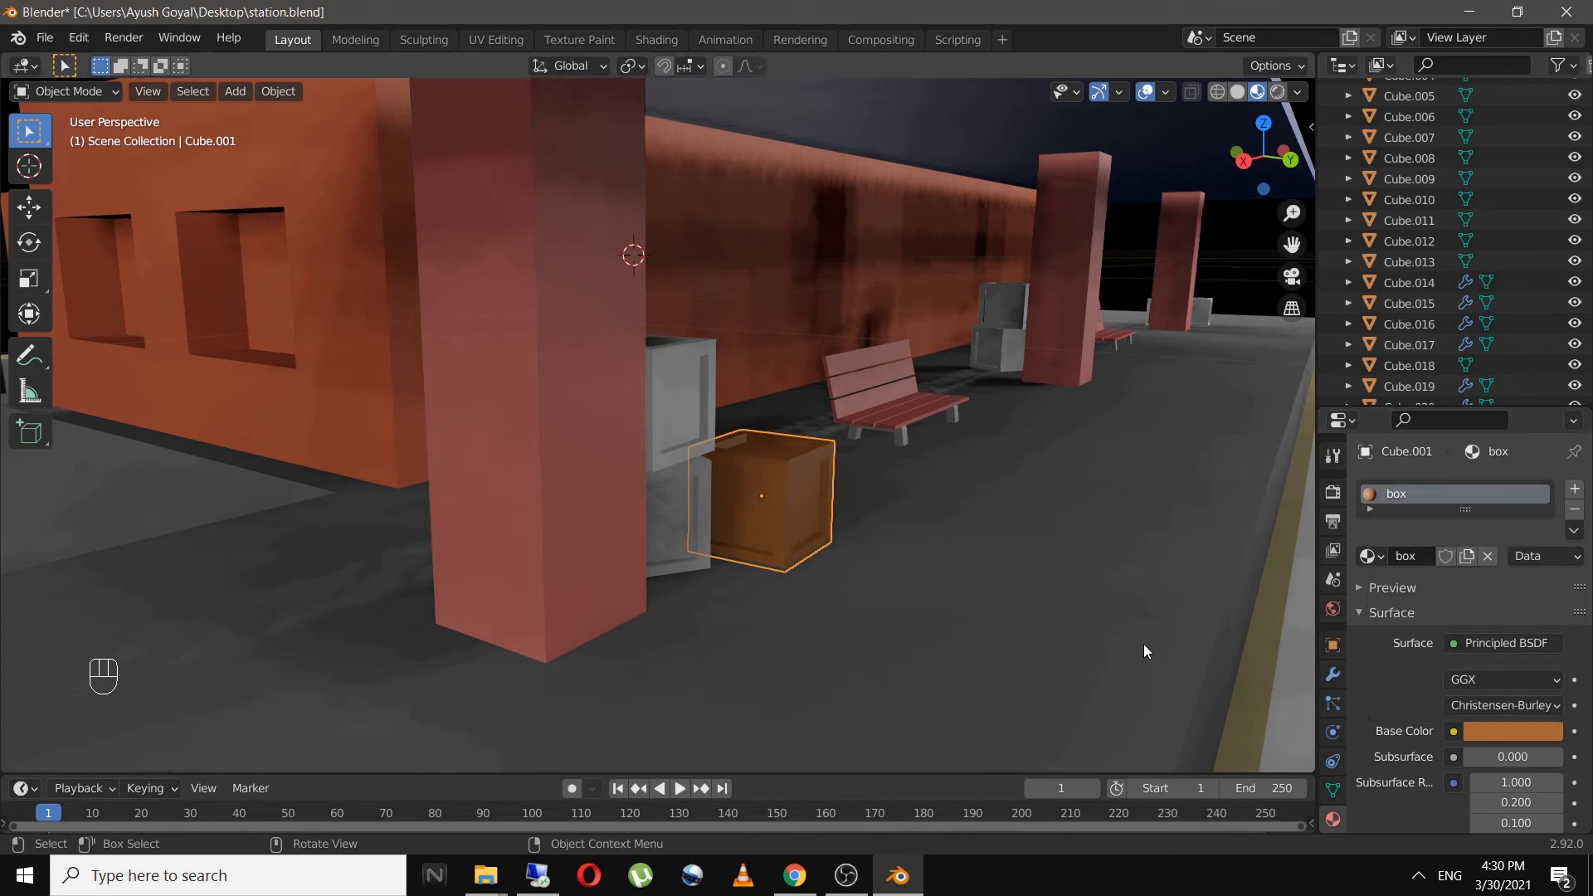
- Link the "box" material from the coloured crate to the two stacked crates next to it
left_click(671, 371)
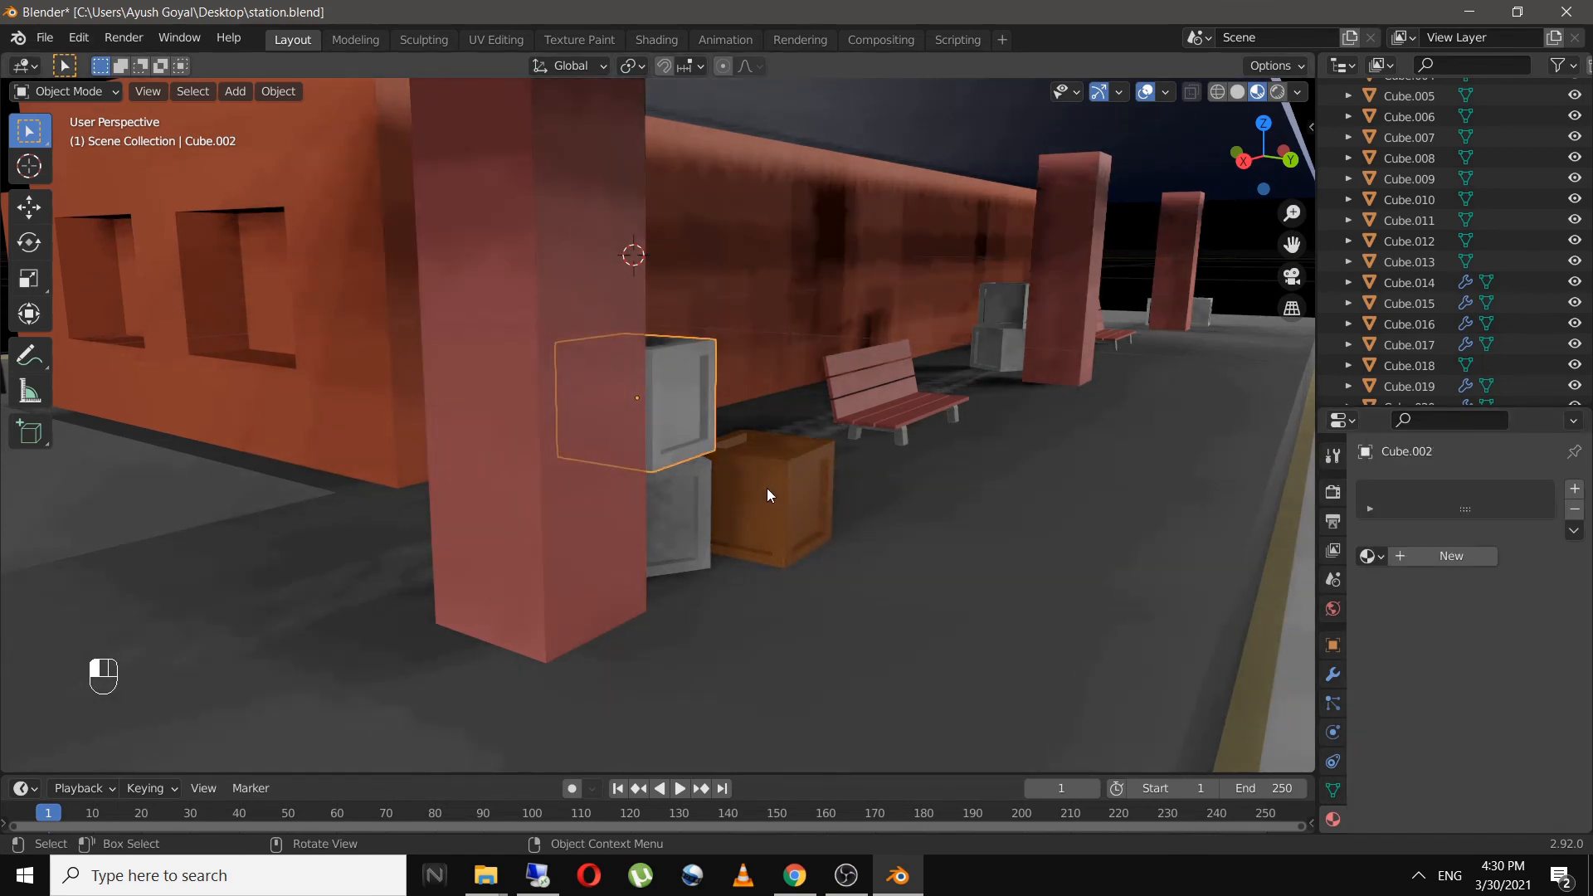
left_click(767, 488)
left_click(689, 411, "shift")
left_click(681, 529, "shift")
left_click(766, 485, "shift")
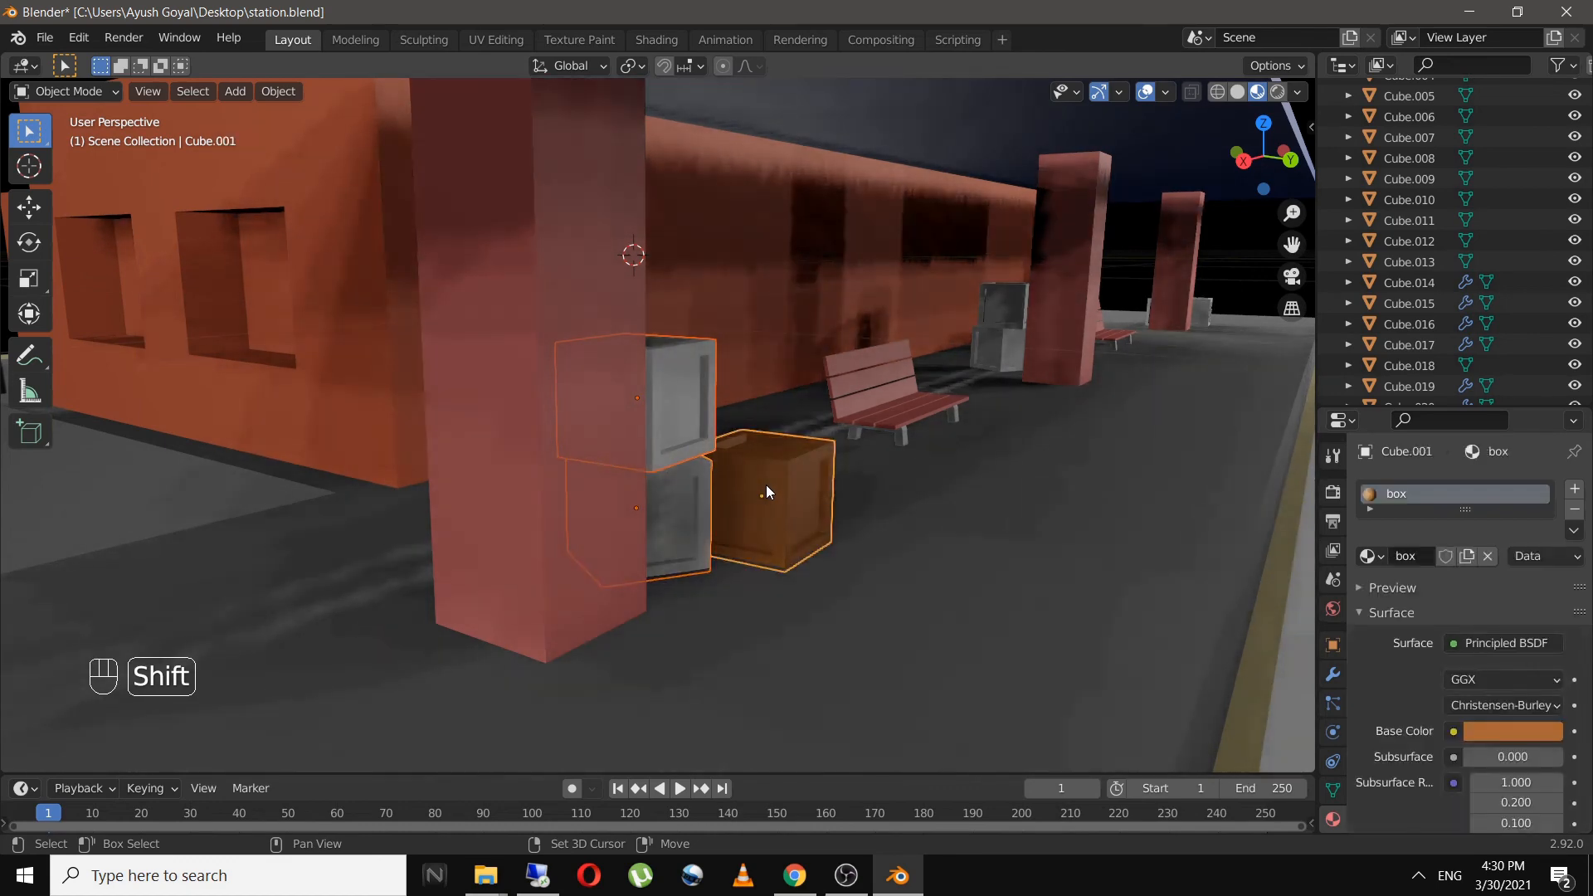
key("ctrl+l")
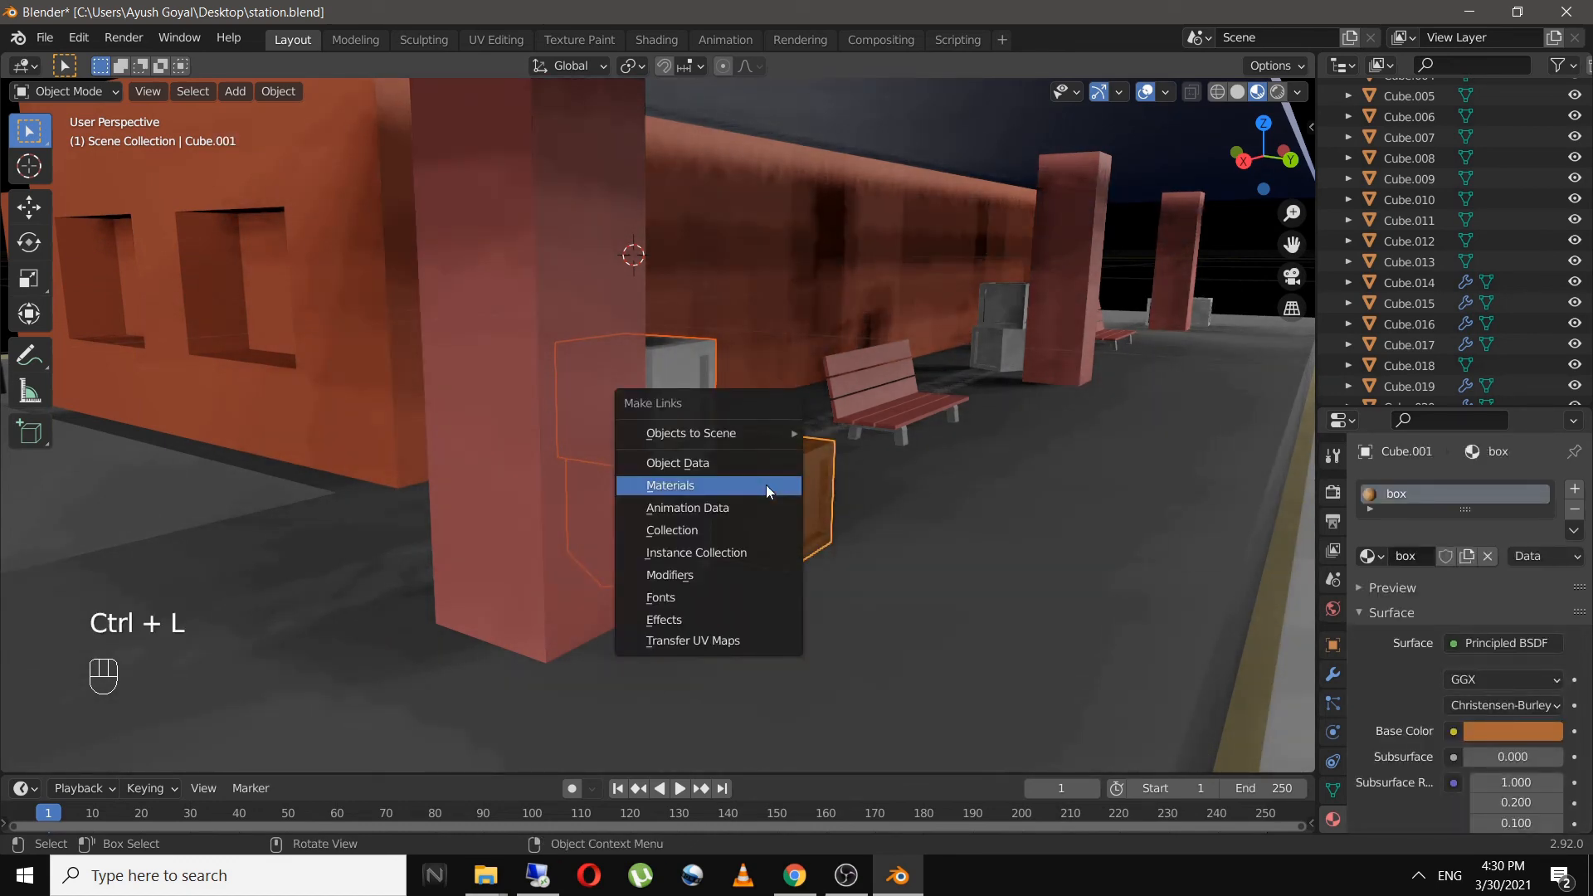
left_click(765, 485)
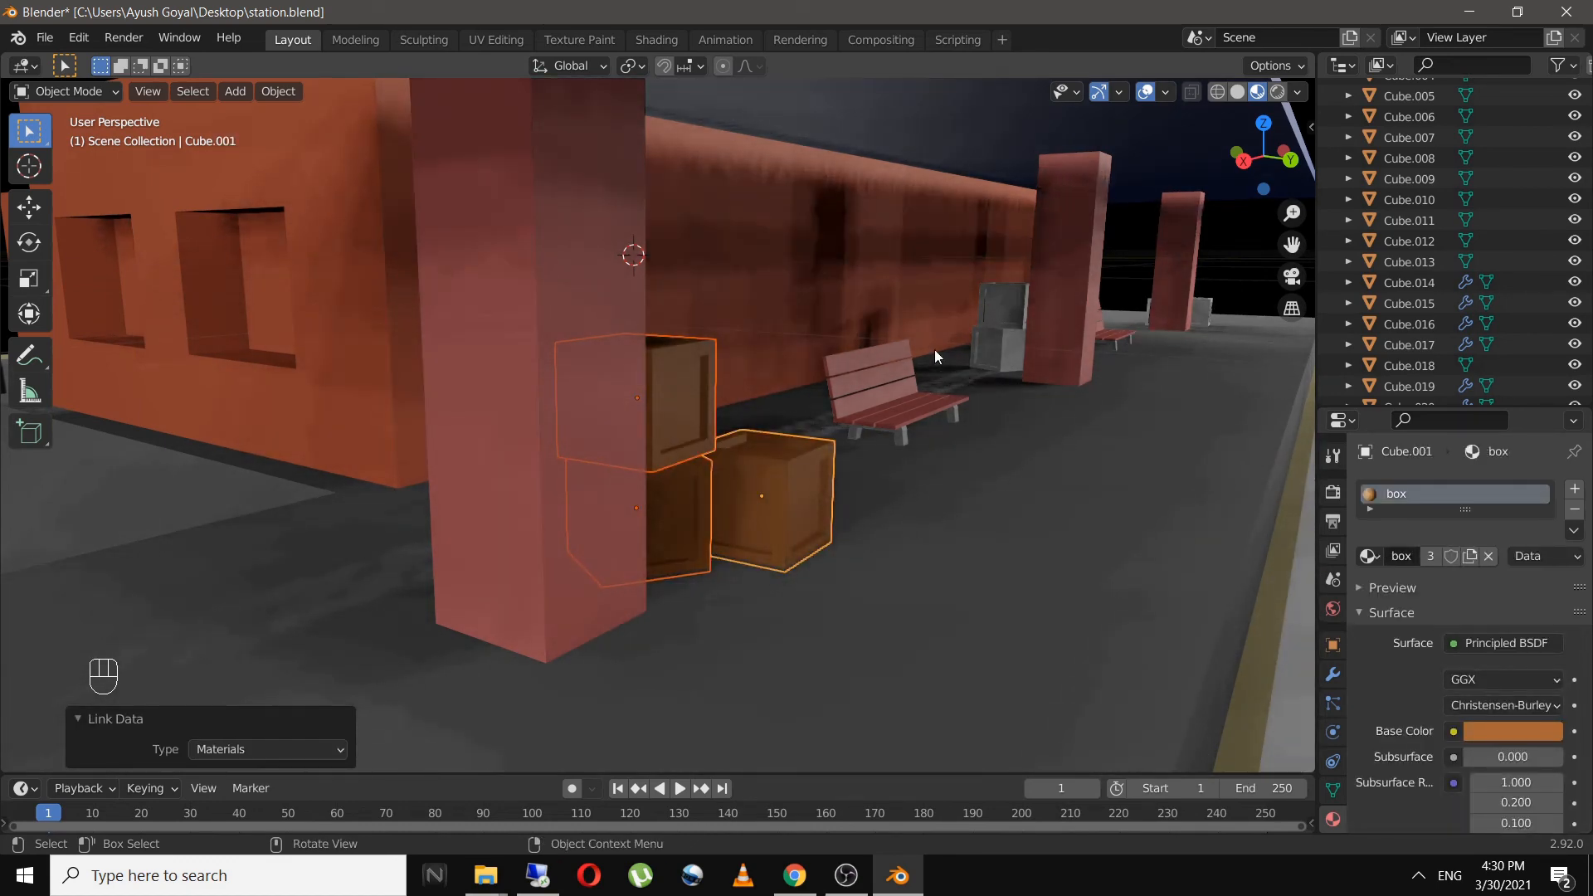
- Link the "box" material to the other crates along the station platform and on the platform across the tracks
left_click(995, 324)
left_click(995, 347, "shift")
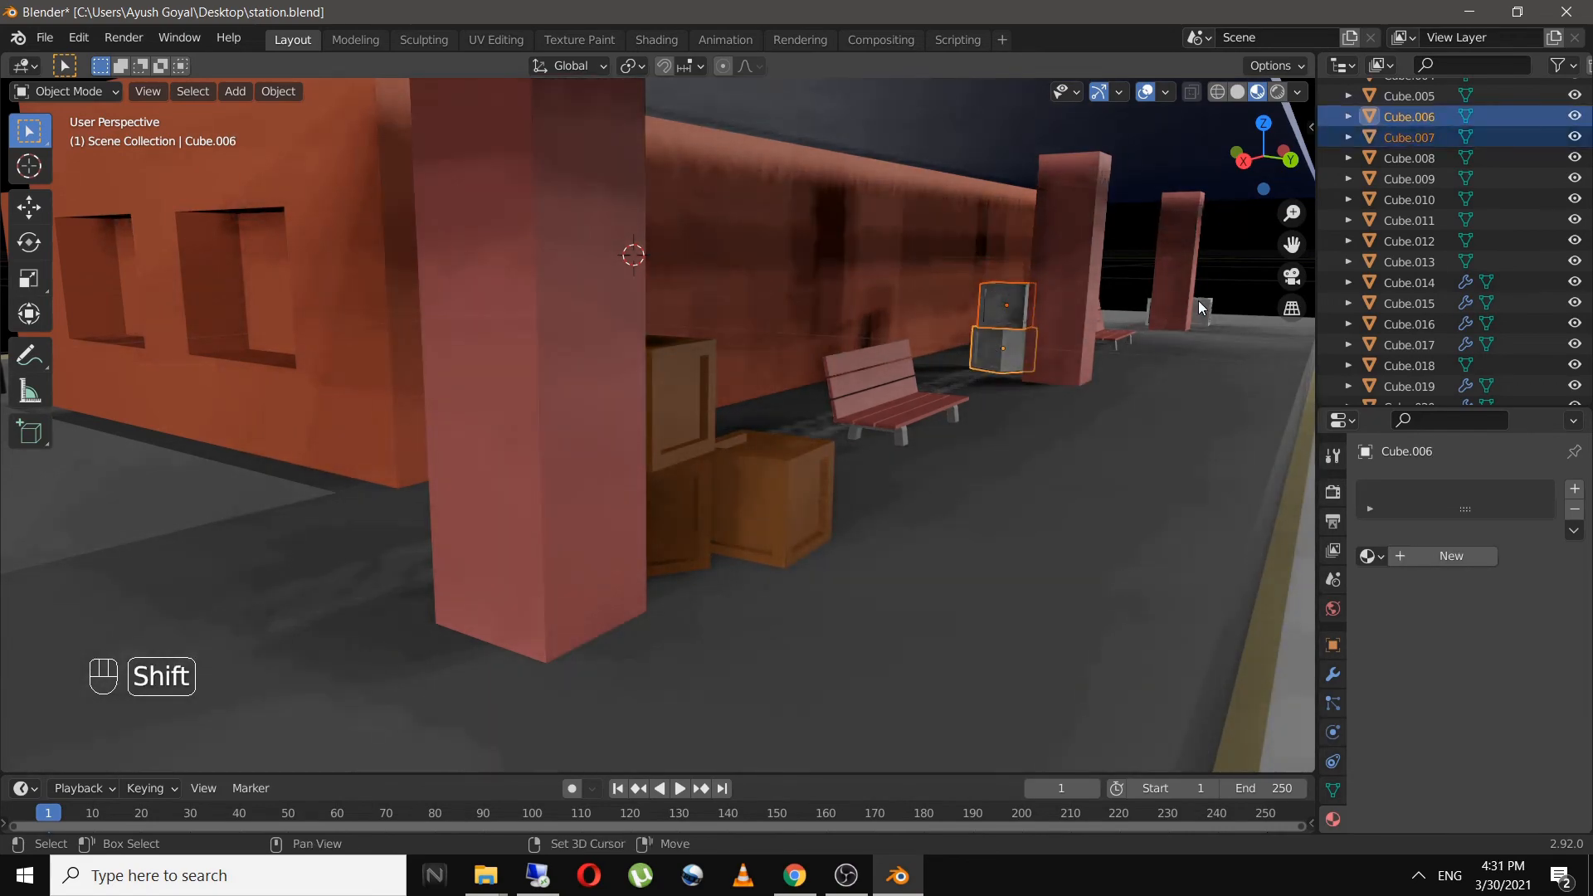
left_click(1199, 309, "shift")
middle_click_drag(1231, 363, 544, 444)
middle_click_drag(933, 490, 601, 450, "shift")
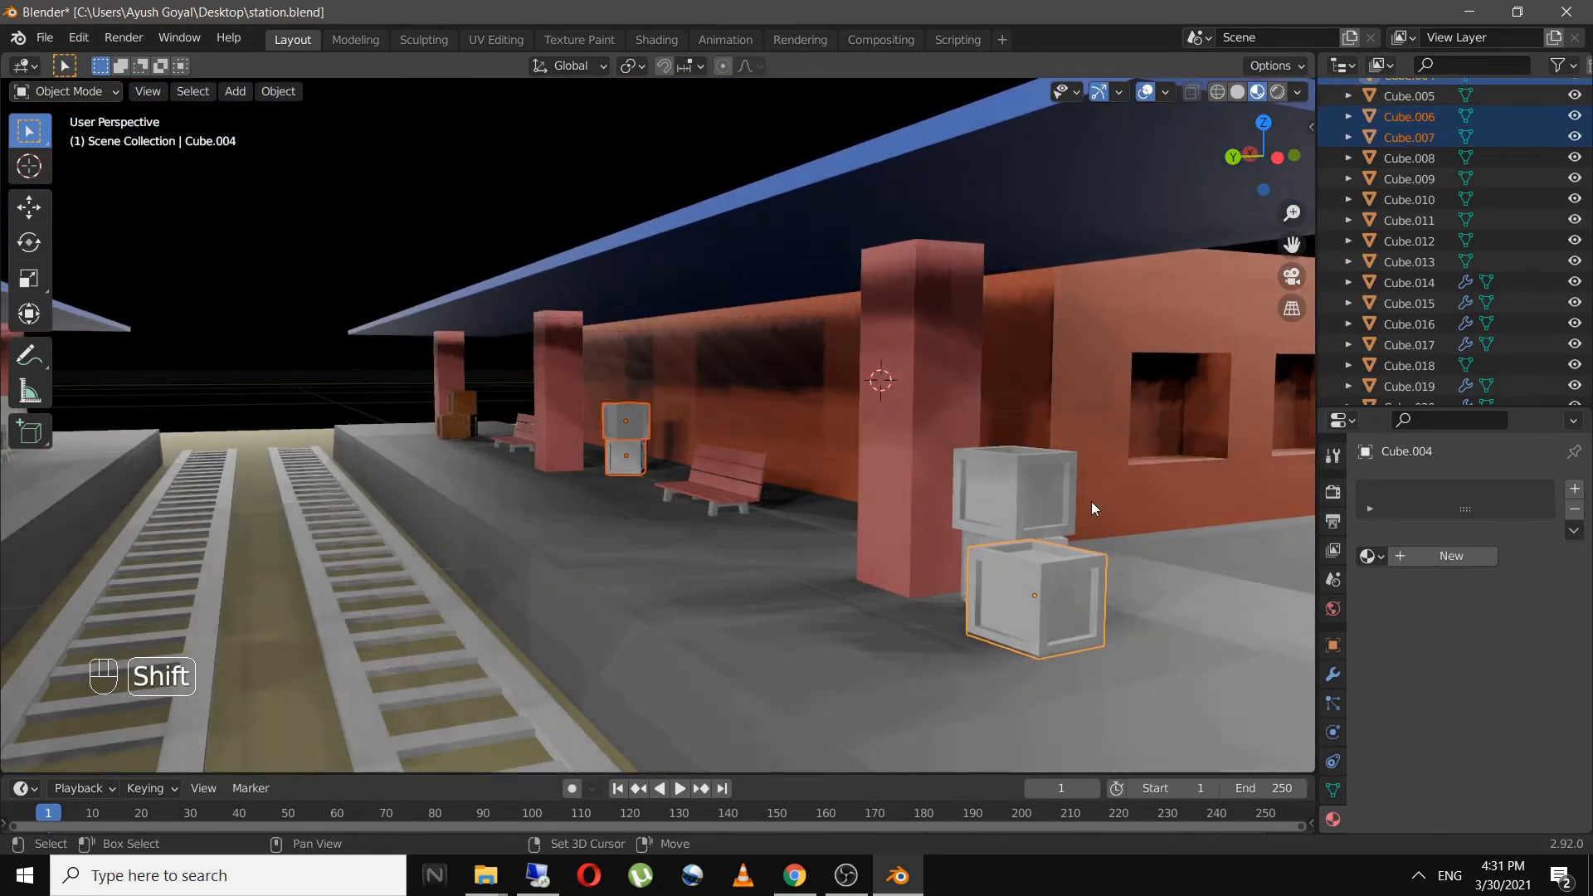
left_click(1006, 513, "shift")
middle_click_drag(1016, 531, 1071, 550)
left_click(1156, 562, "shift")
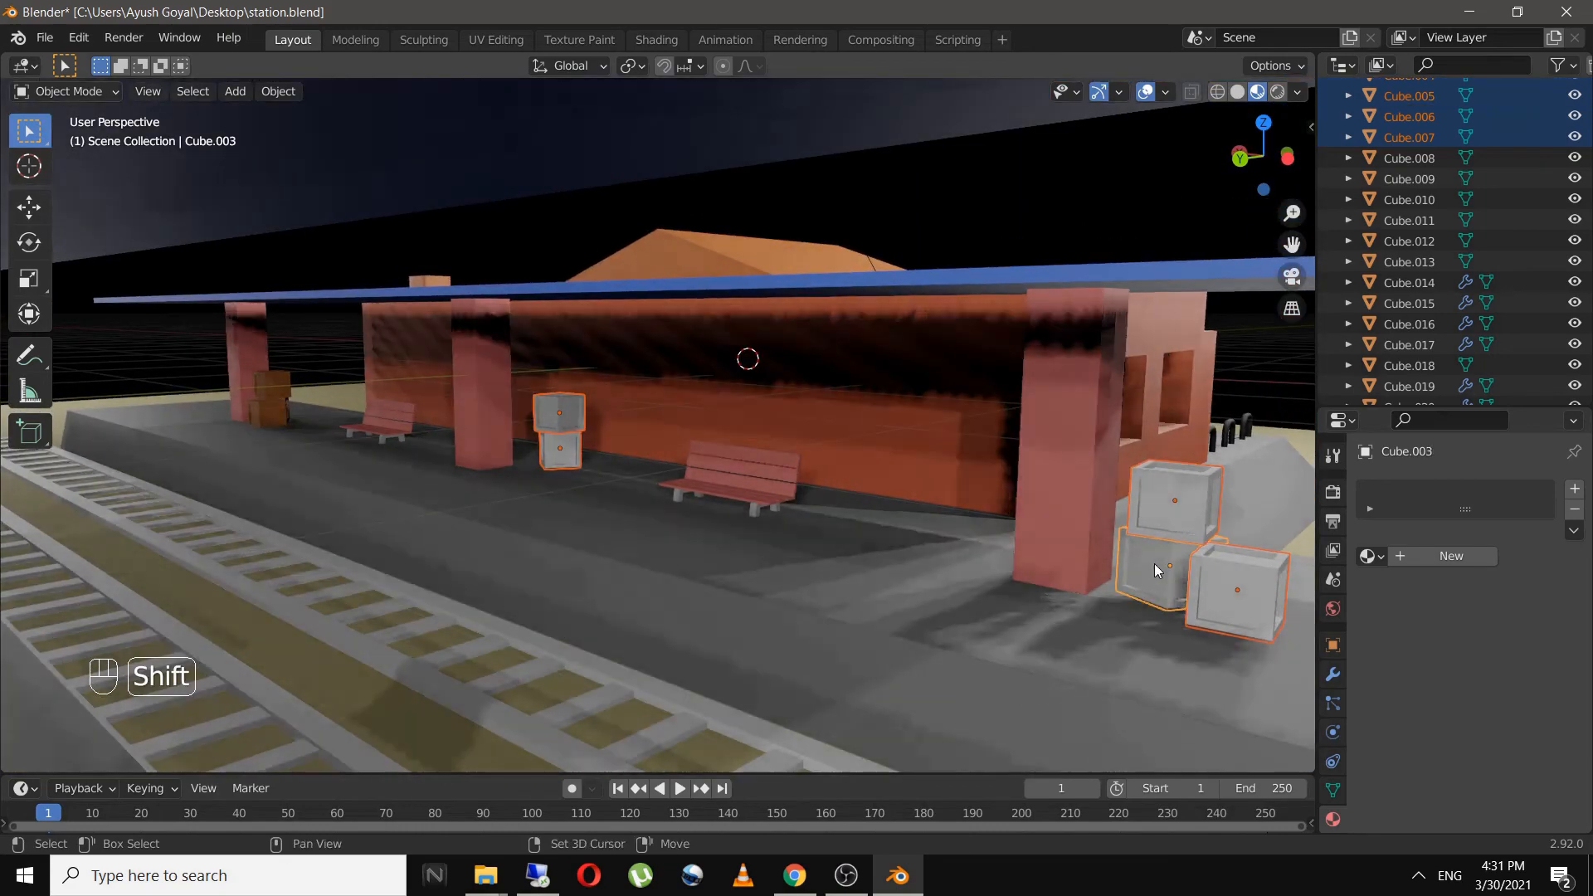
scroll(581, 564, "down", 4)
middle_click_drag(546, 570, 669, 517, "shift")
left_click(671, 535, "shift")
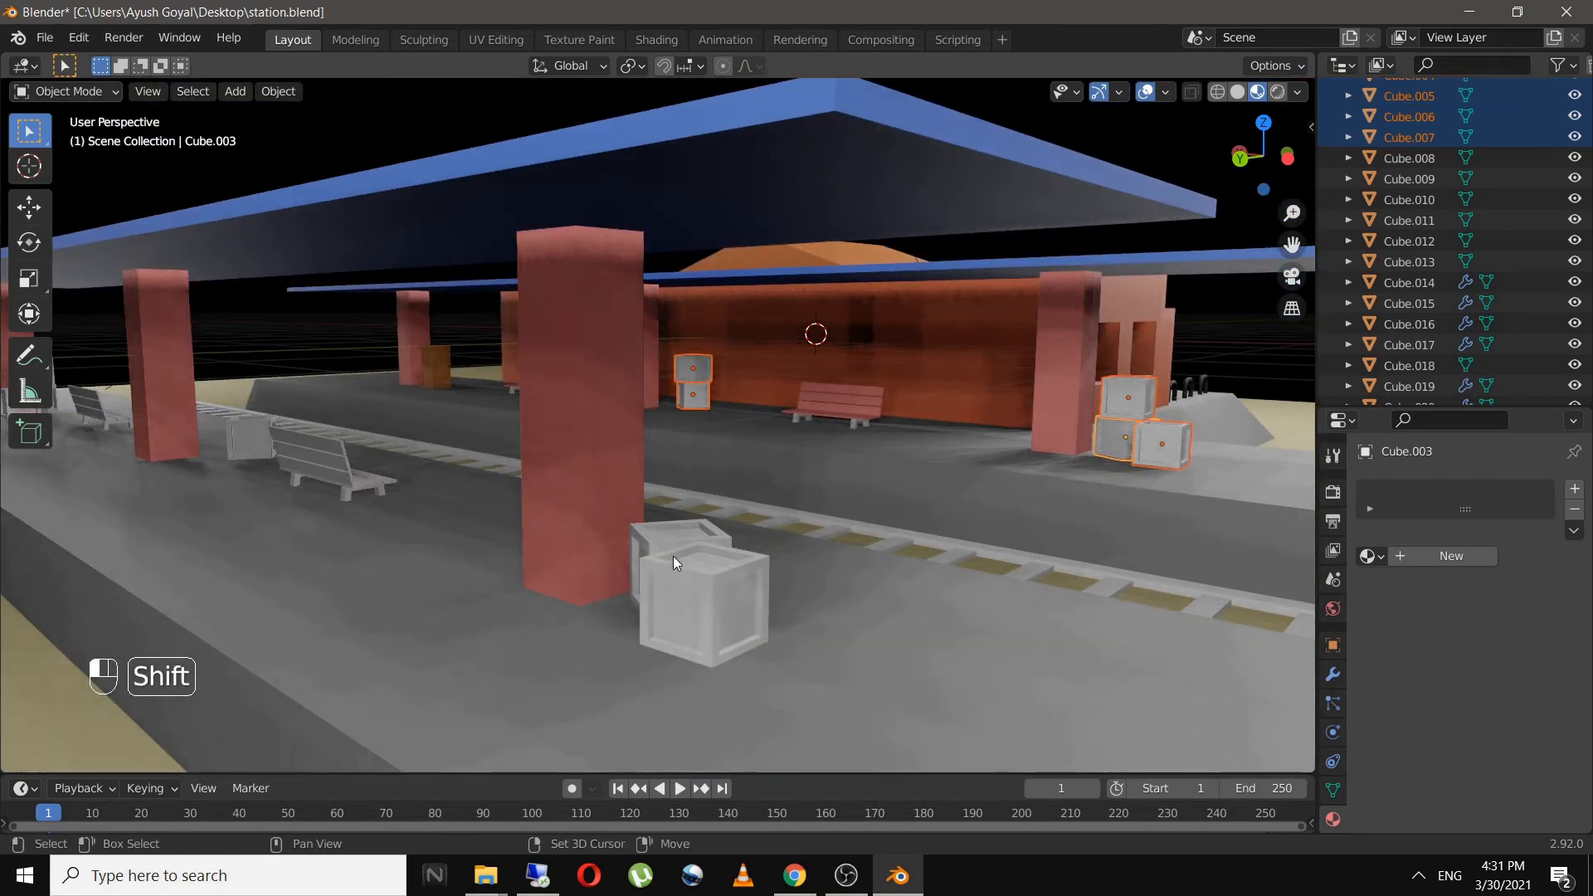
left_click(677, 575, "shift")
scroll(515, 601, "down", 5)
left_click(737, 494, "shift")
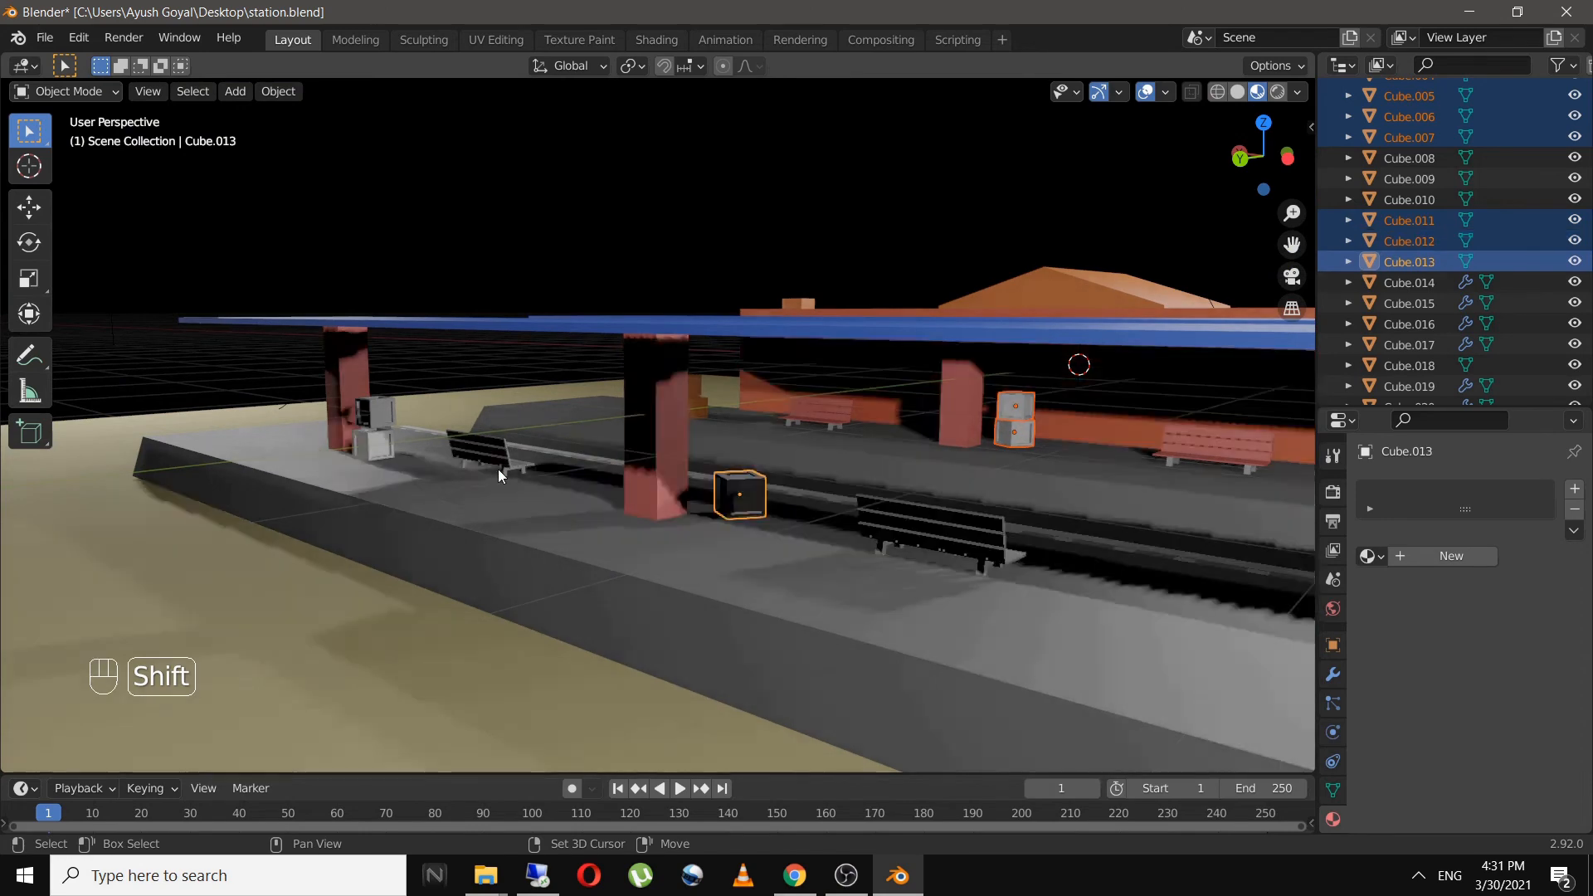
left_click(376, 410, "shift")
left_click(374, 450, "shift")
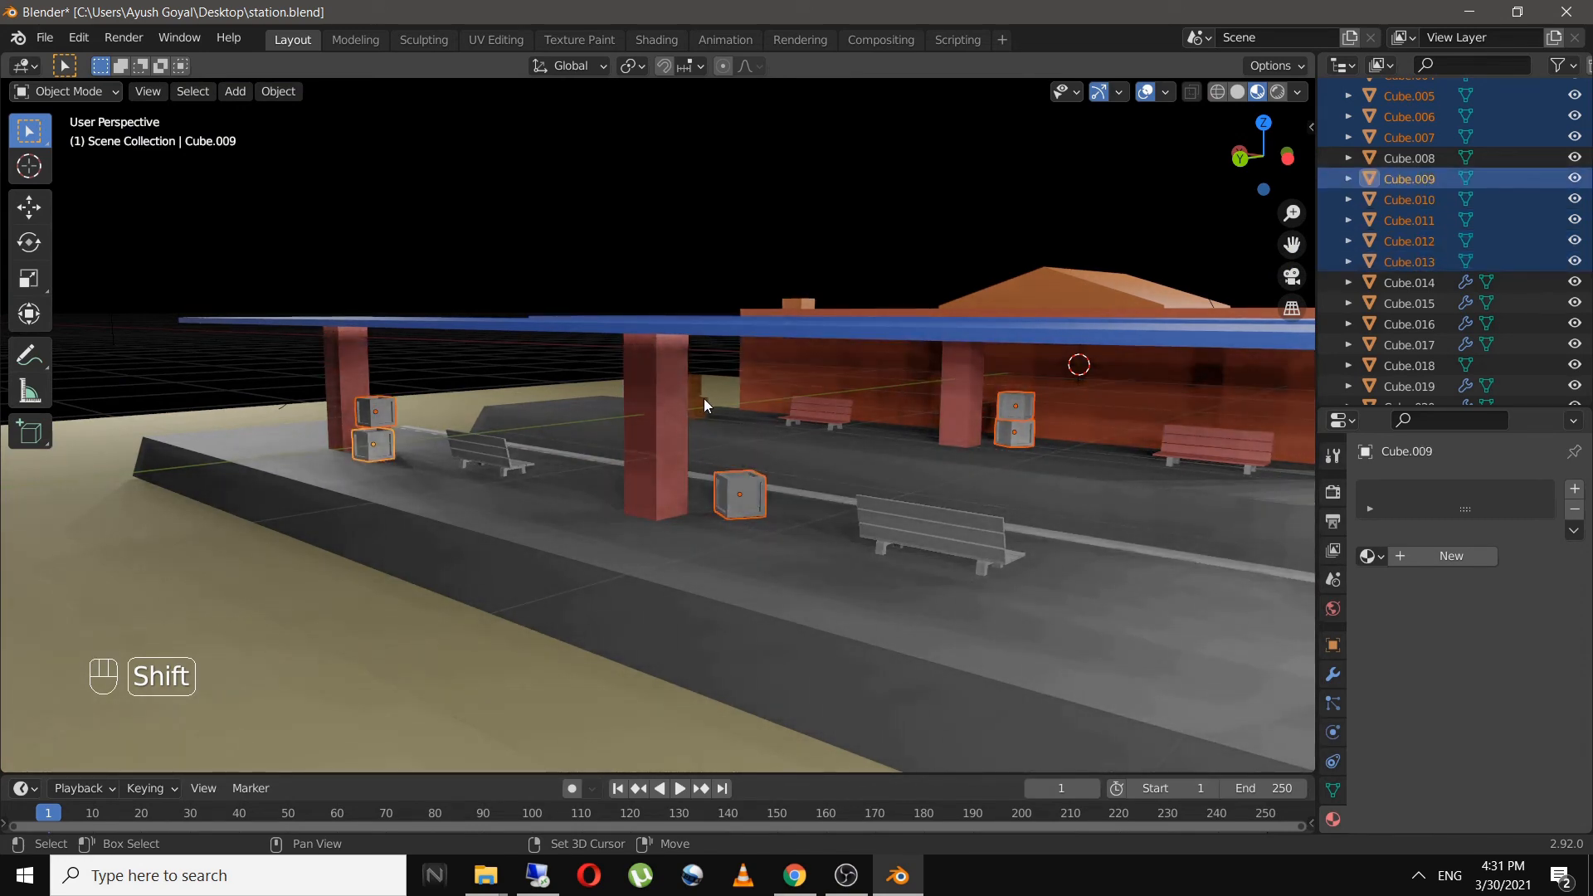
left_click(703, 399, "shift")
key("ctrl+l")
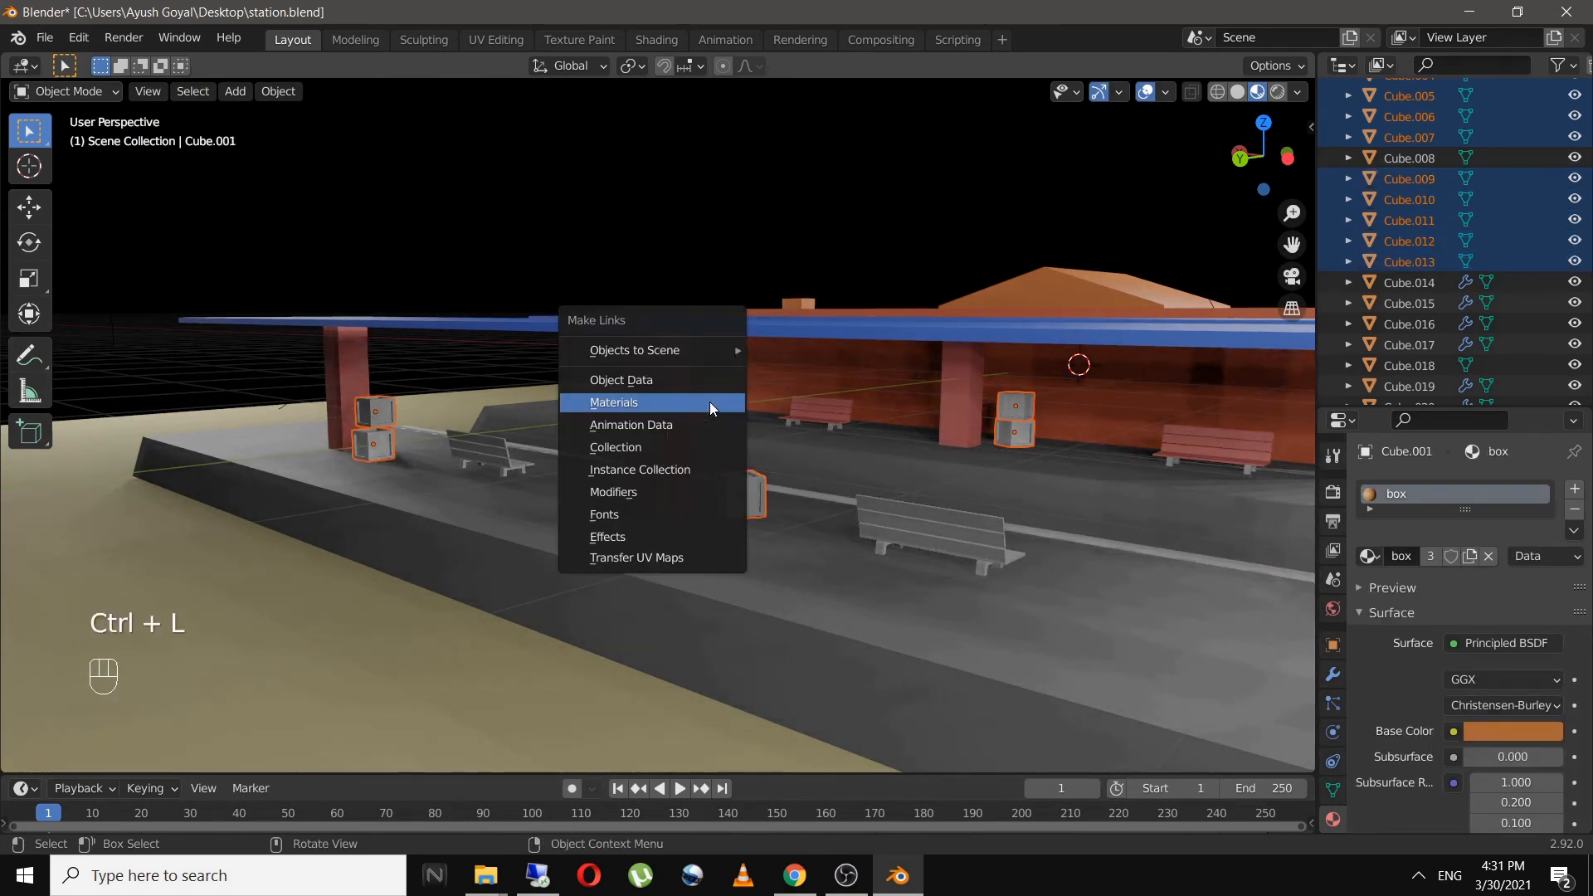
left_click(710, 402)
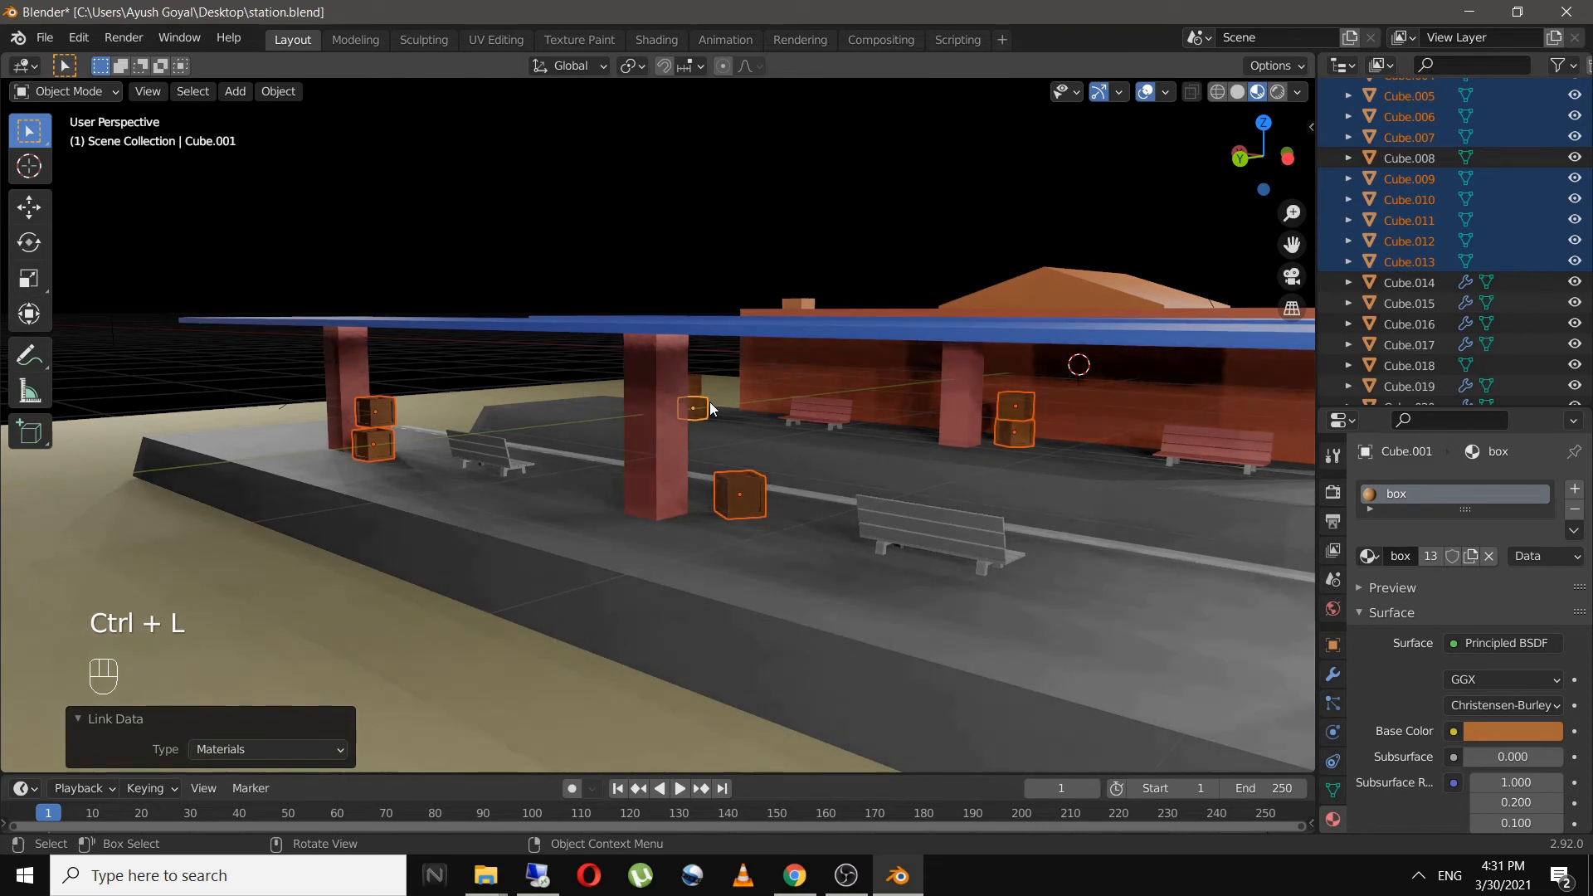
- Link the station bench's "pillar" material to the seats of the two benches on the opposite platform
left_click(489, 450)
left_click(877, 521, "shift")
left_click(1213, 436, "shift")
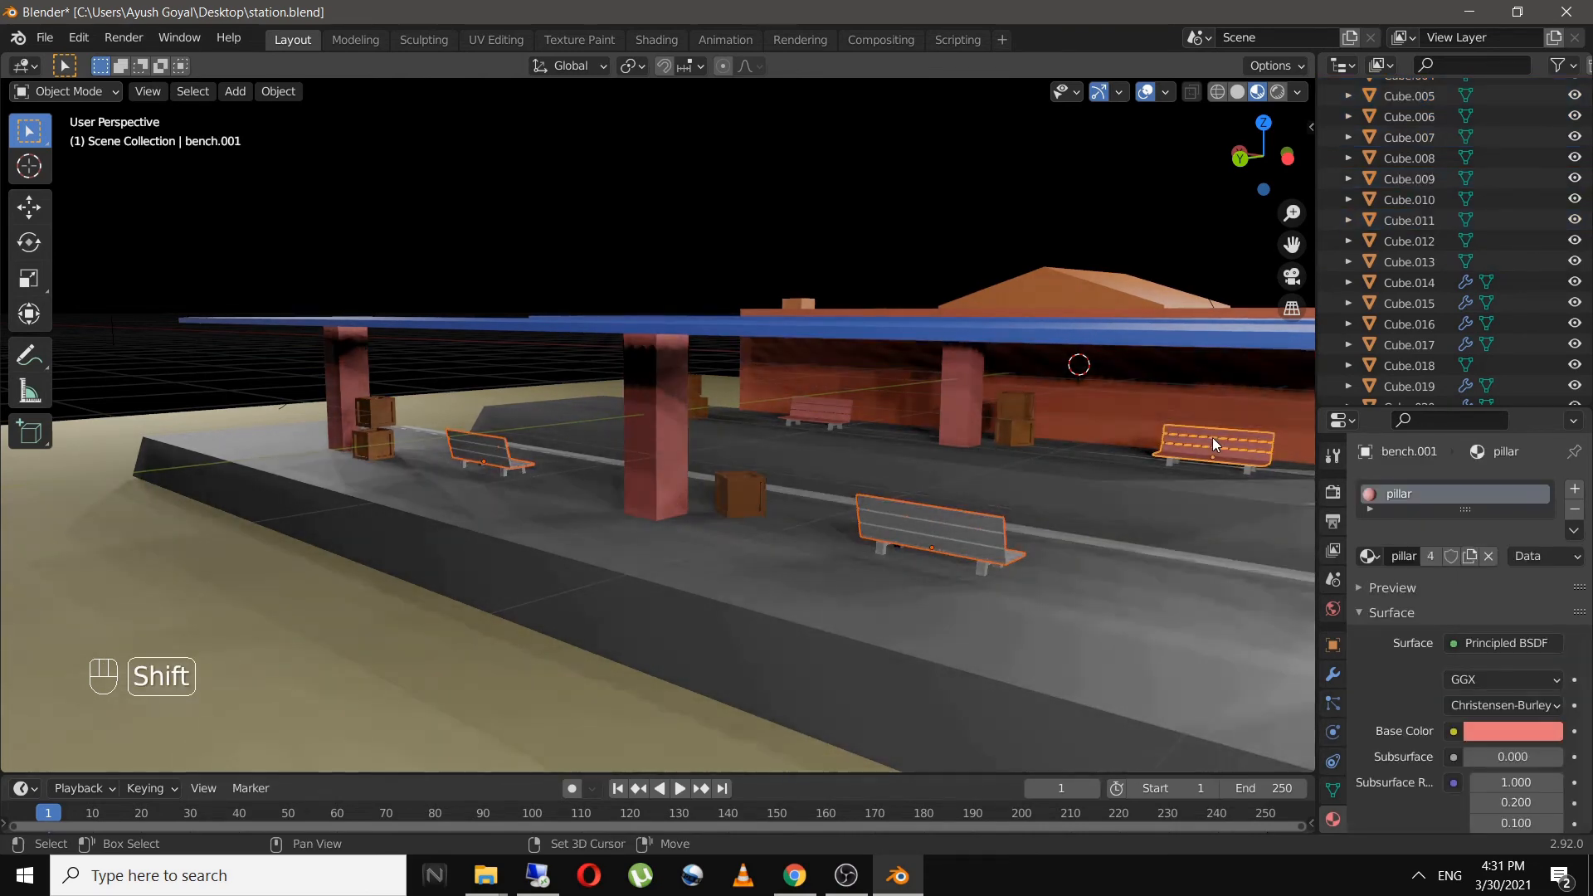
key("ctrl+l")
left_click(1212, 436)
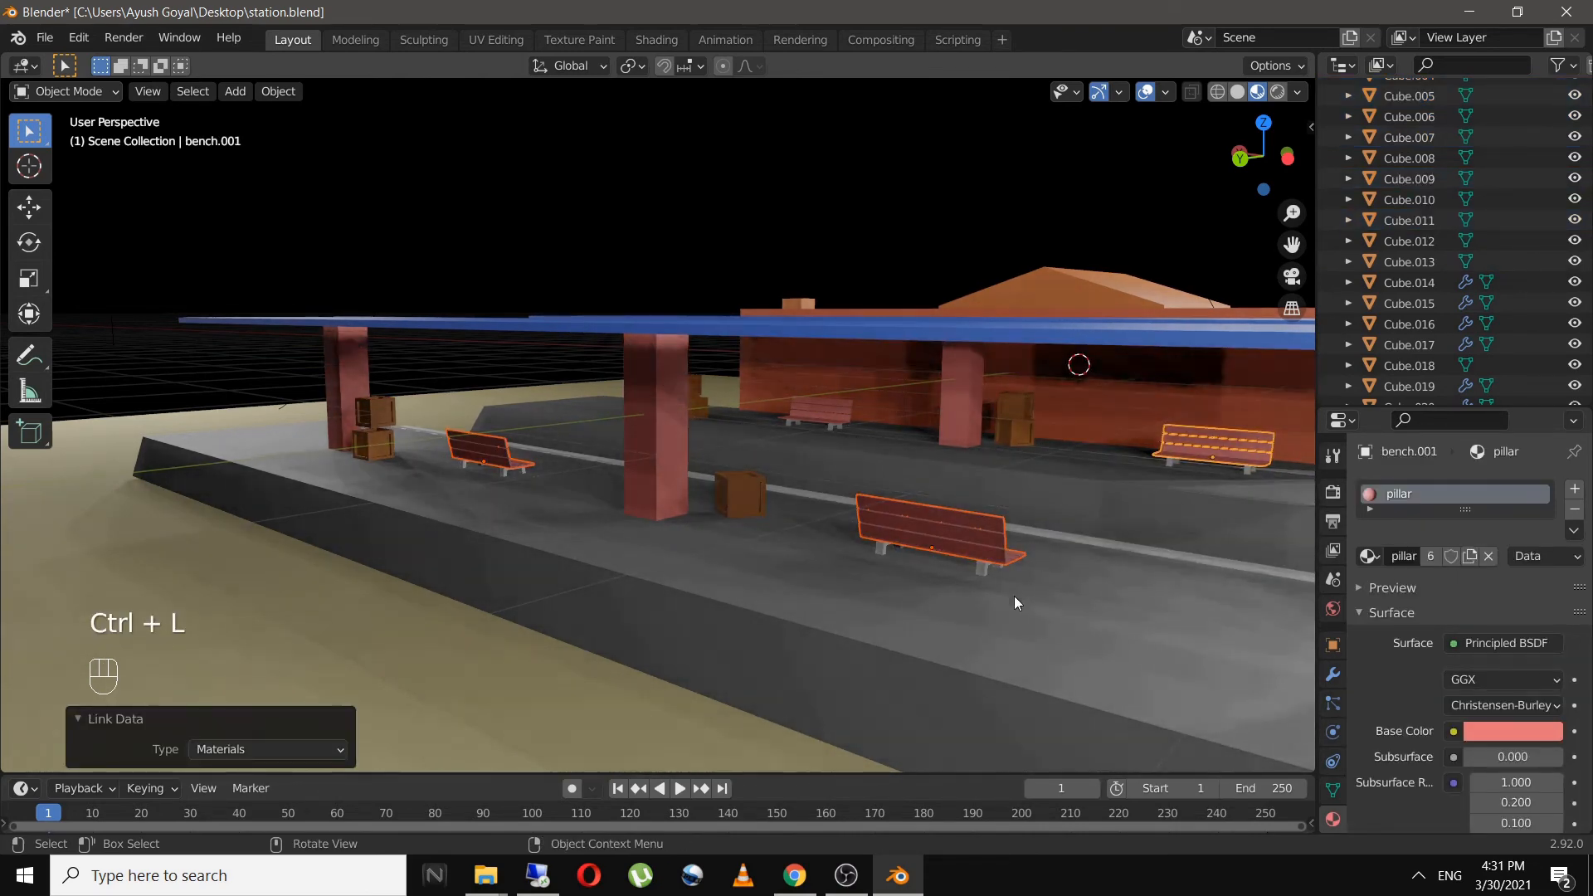
- Link the "bench legs" material to the legs of the two benches on the opposite platform
left_click(984, 566)
left_click(503, 473, "shift")
middle_click_drag(1228, 490, 1029, 489, "shift")
left_click(736, 539)
left_click(780, 571)
scroll(644, 485, "up", 4)
left_click(276, 434, "shift")
key("ctrl+l")
left_click(854, 384)
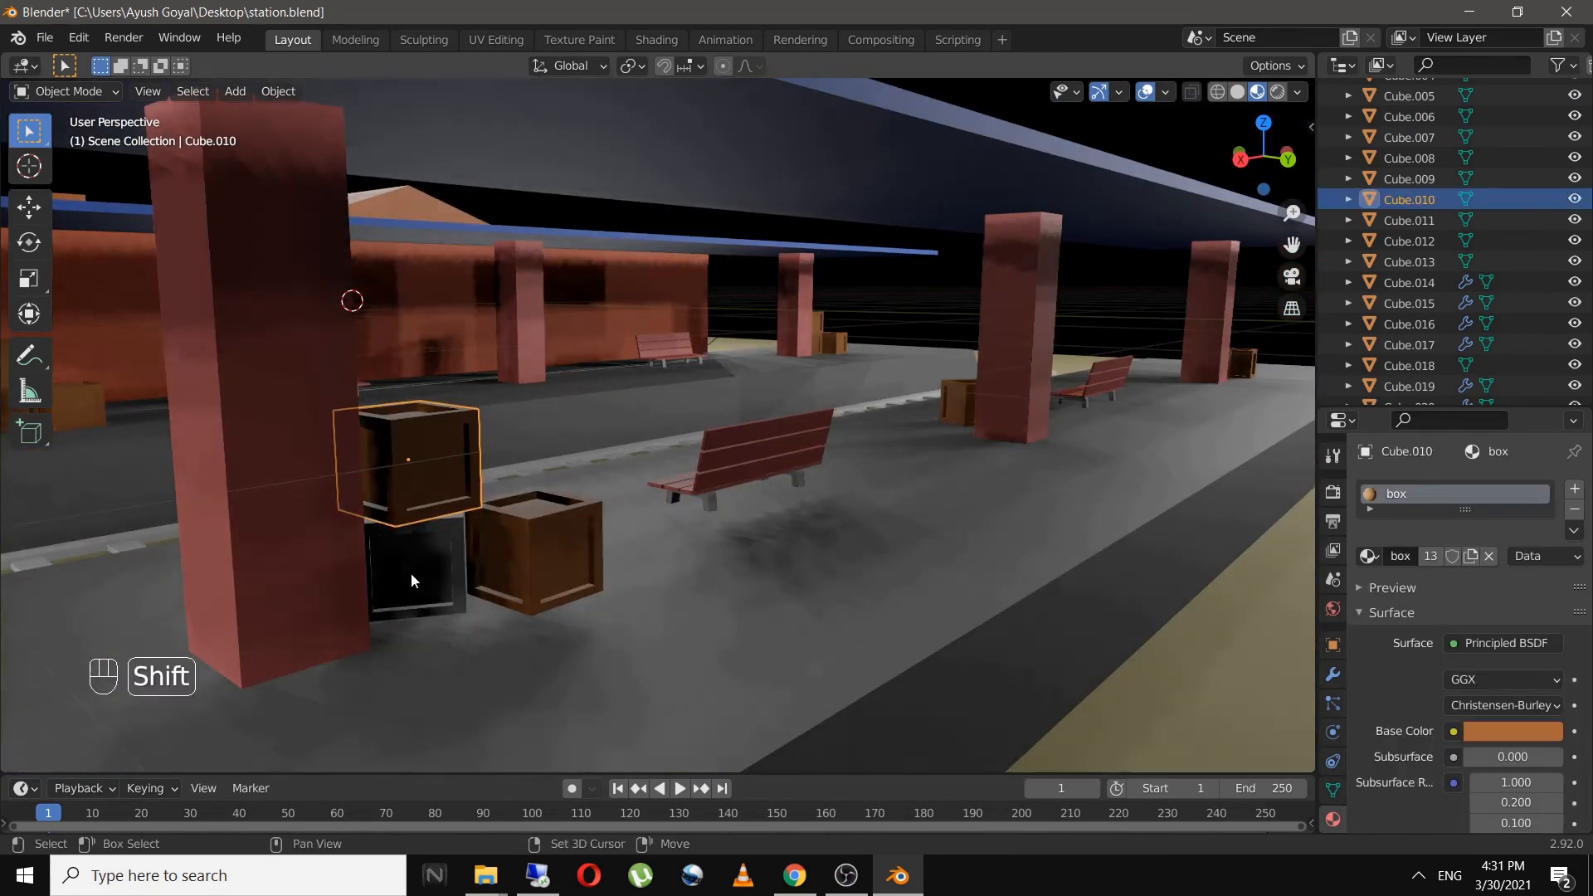
- Link the "box" material to the remaining grey crate under the stack on the opposite platform
key("ctrl+l")
left_click(799, 382)
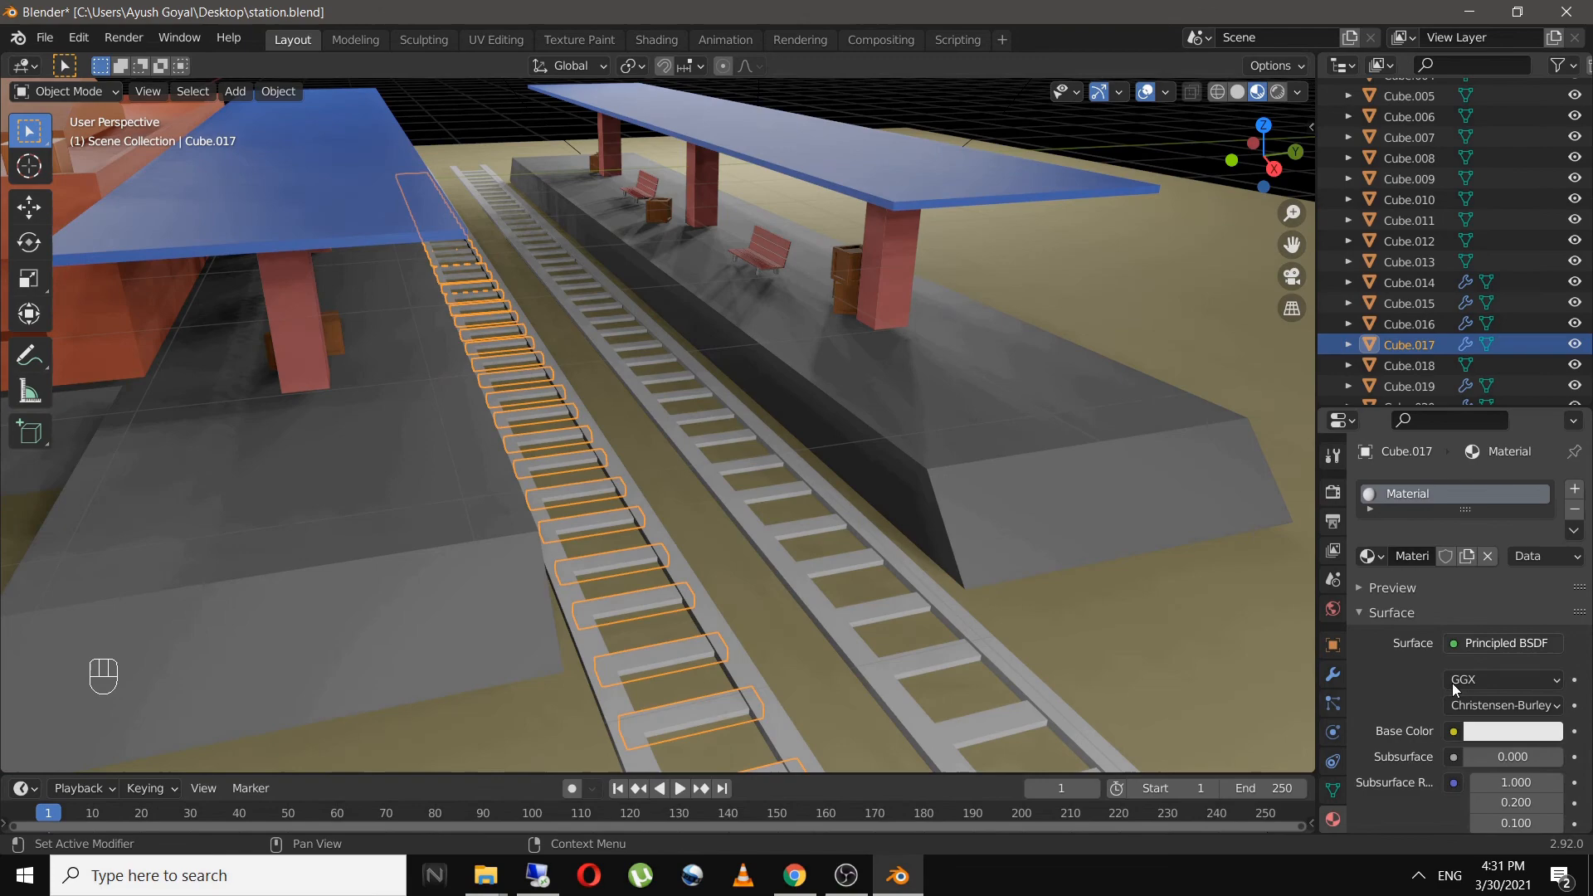
- Darken the base colour of the material on the sleepers of the track nearest the station
left_click(1513, 732)
left_click_drag(1547, 448, 1504, 576)
scroll(1482, 737, "down", 9)
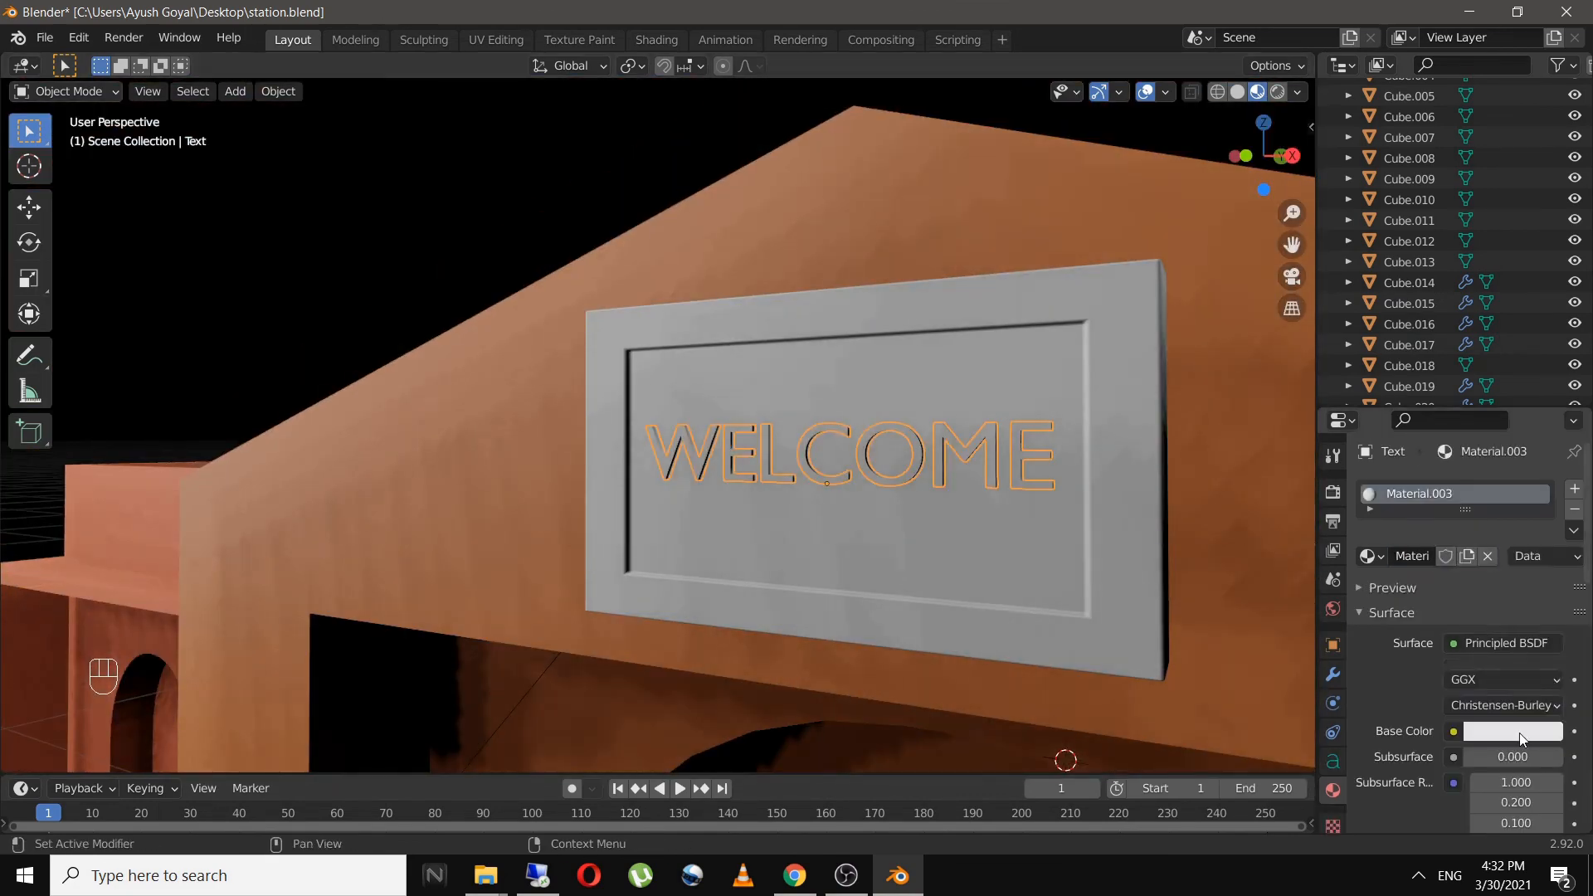
- Add a new material to the WELCOME signboard and set its base colour to pale yellow with hue 0.111 and saturation 0.671
left_click(1095, 489)
middle_click_drag(1020, 521, 1041, 465, "shift")
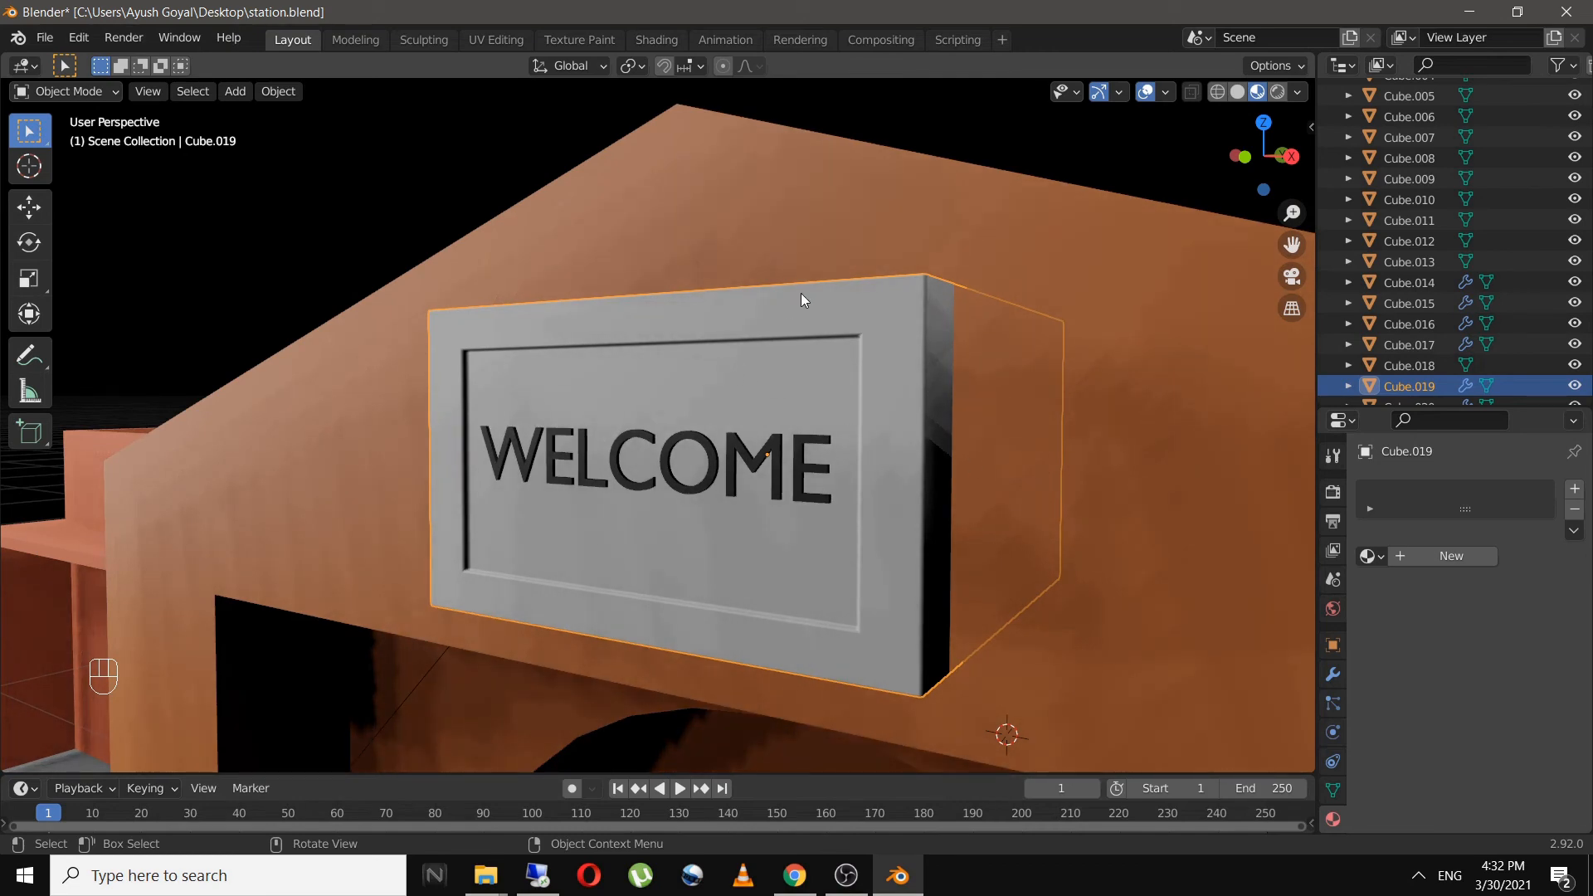
key("Tab")
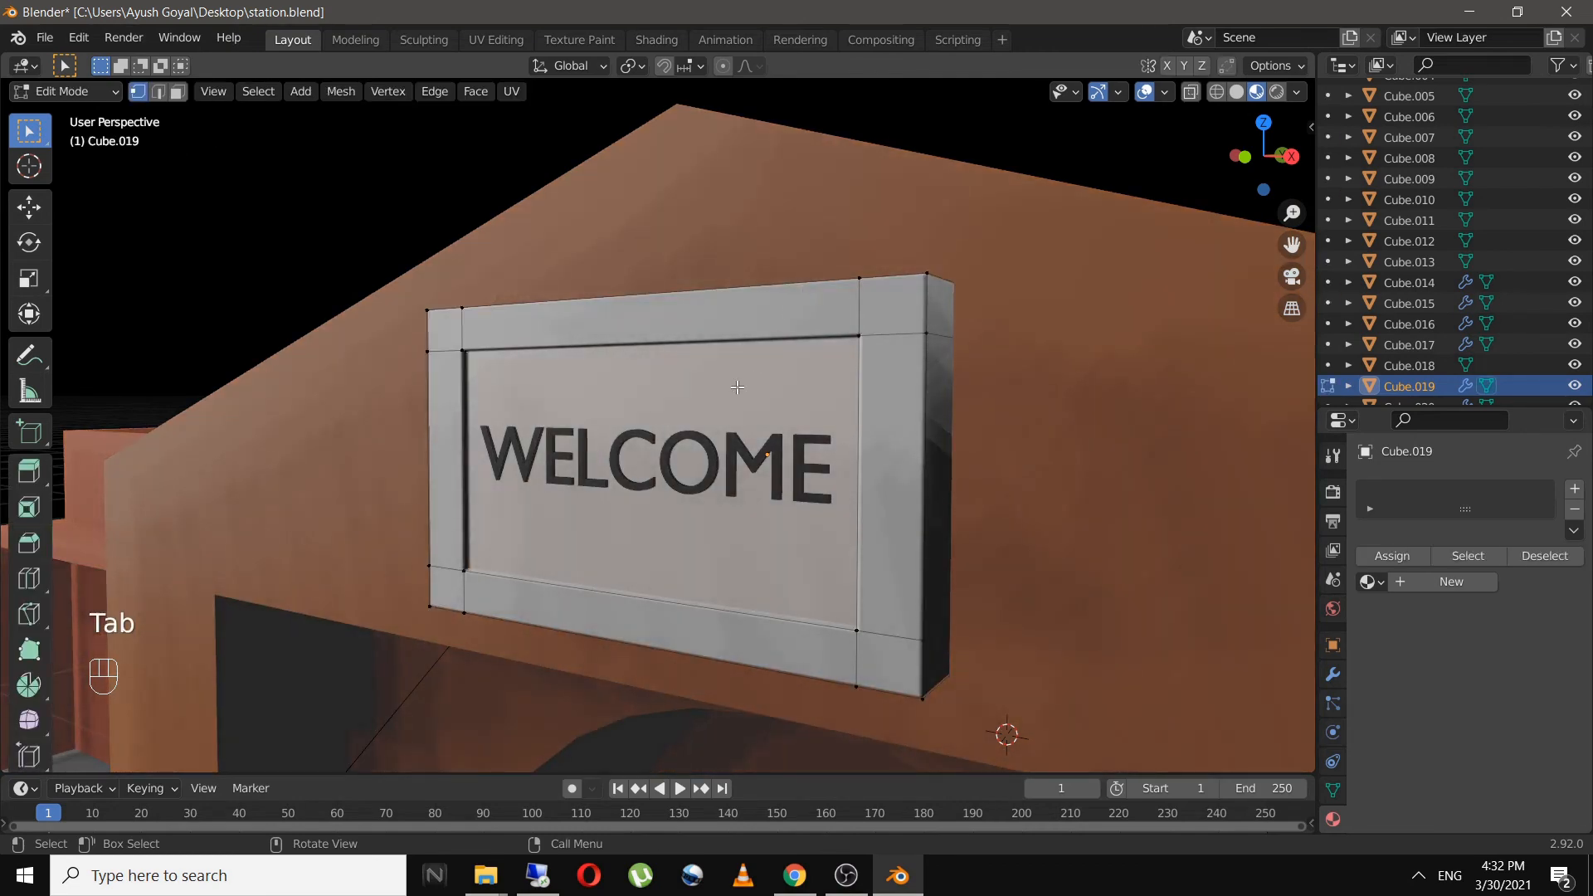
key("3")
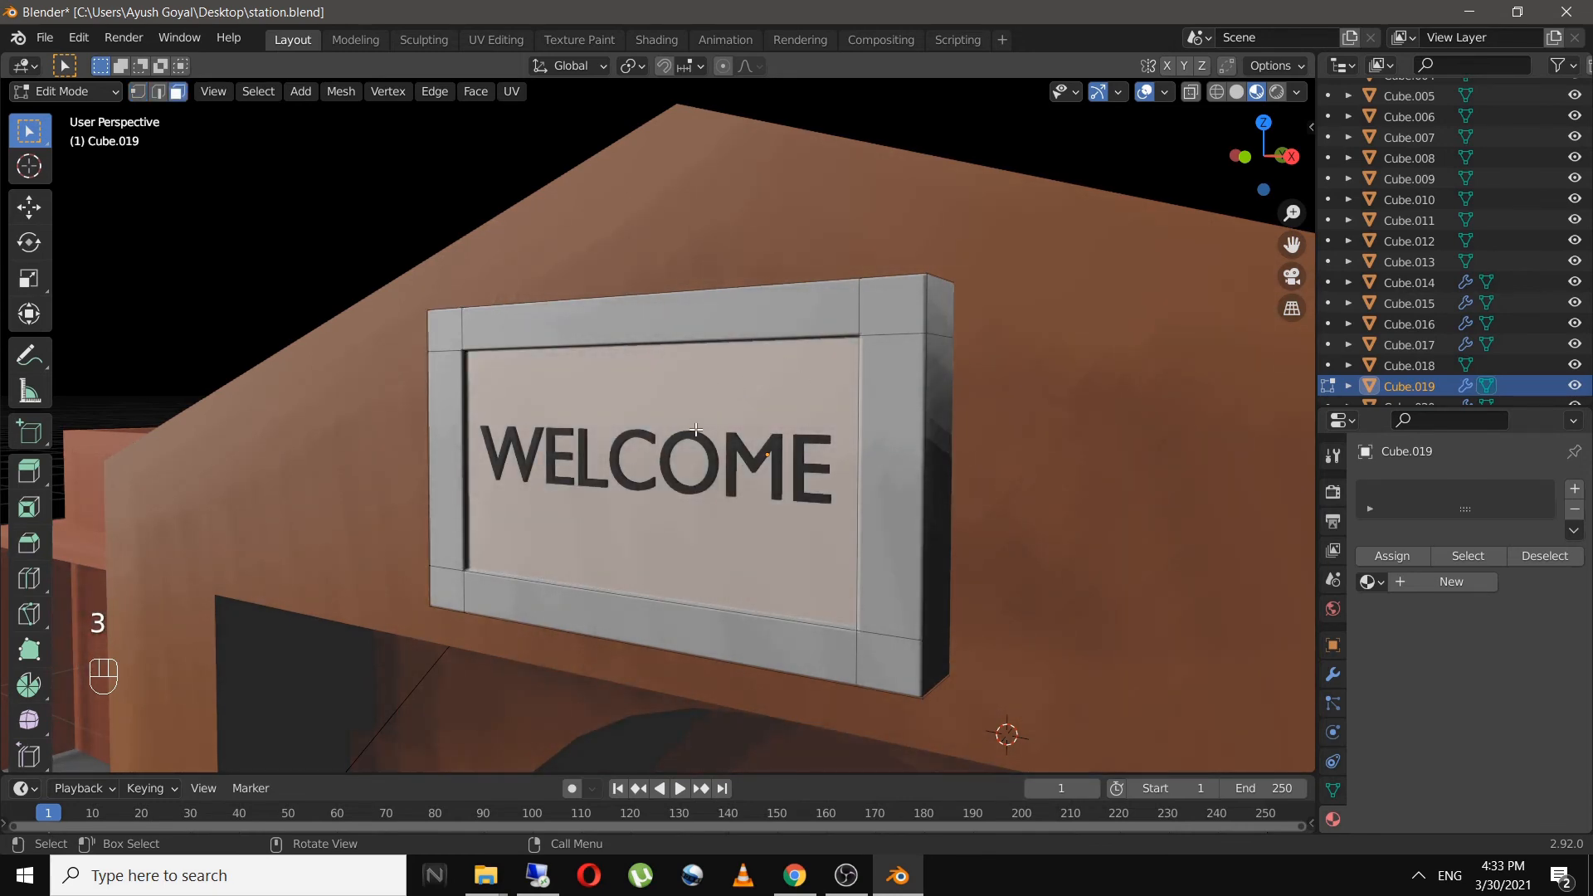
left_click(1436, 580)
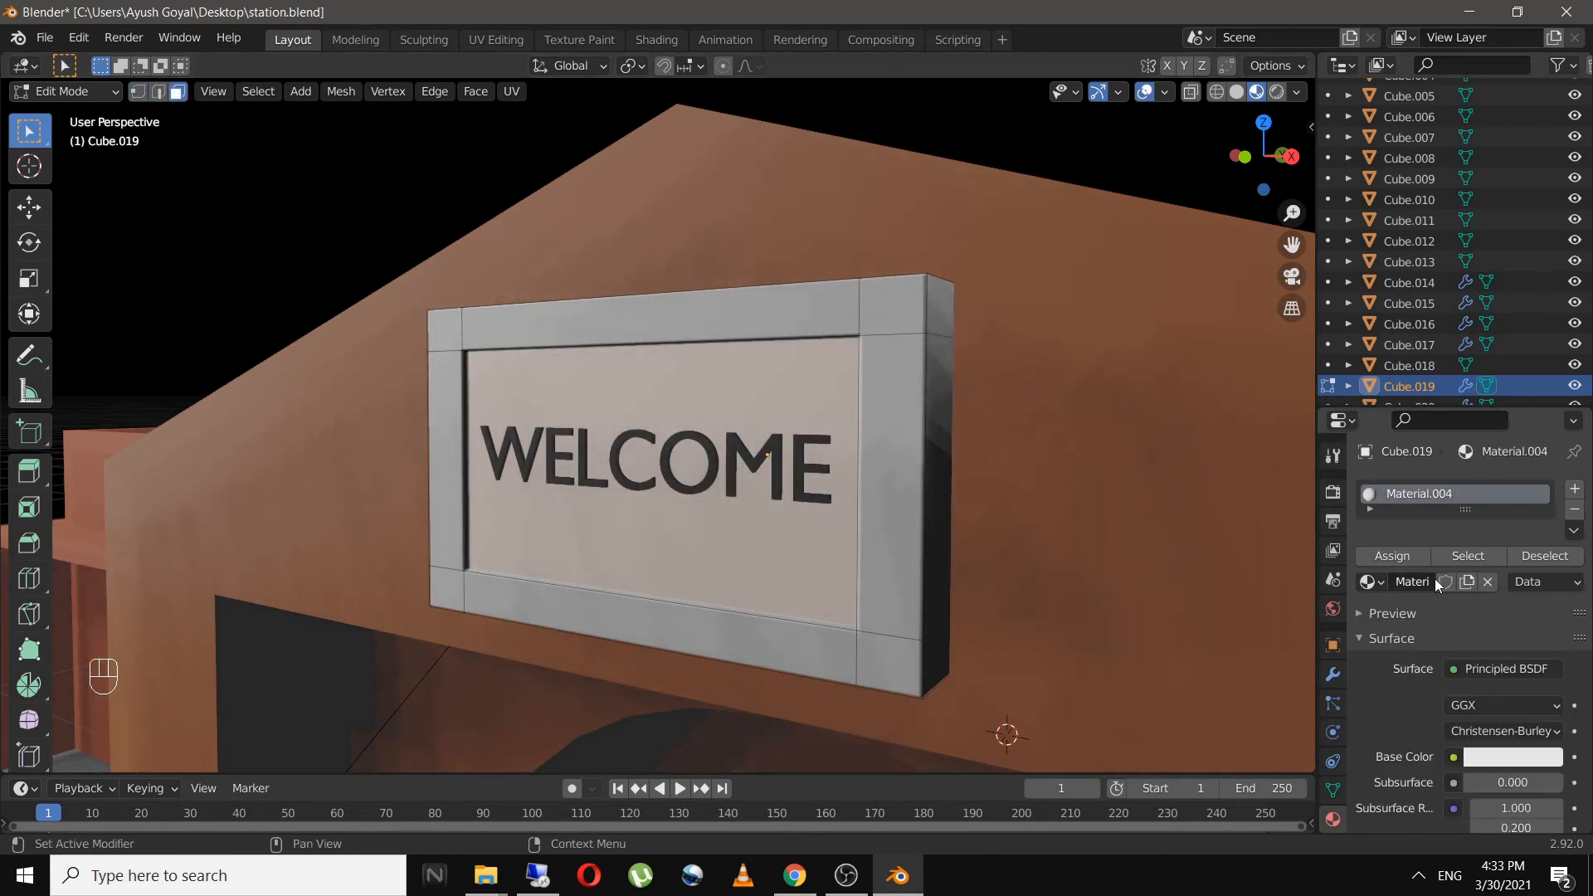
left_click(1497, 764)
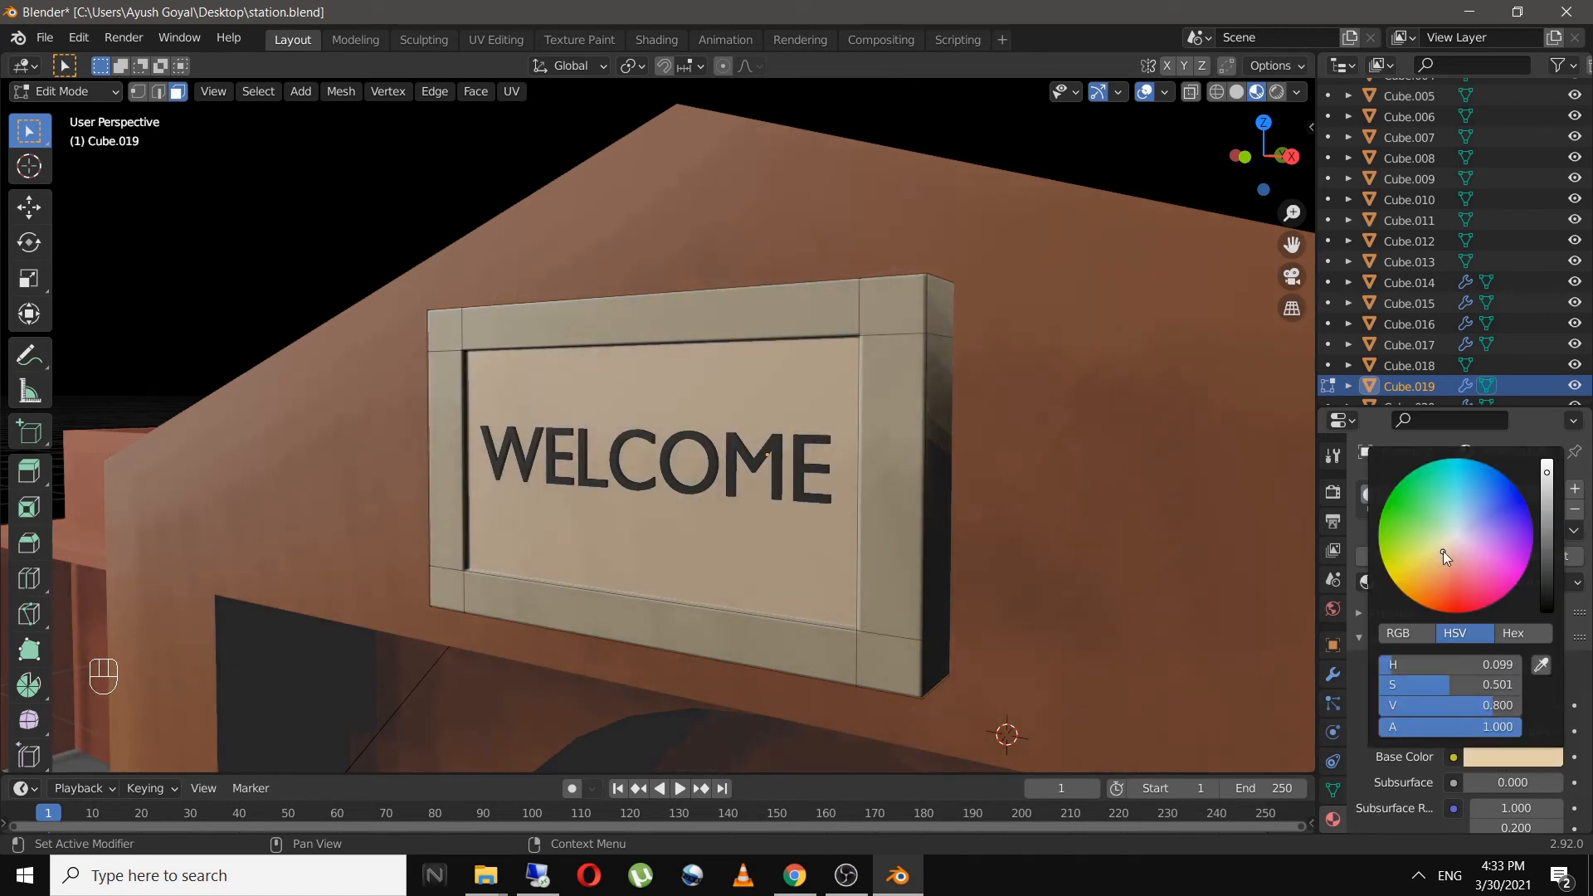
left_click_drag(1443, 551, 1435, 557)
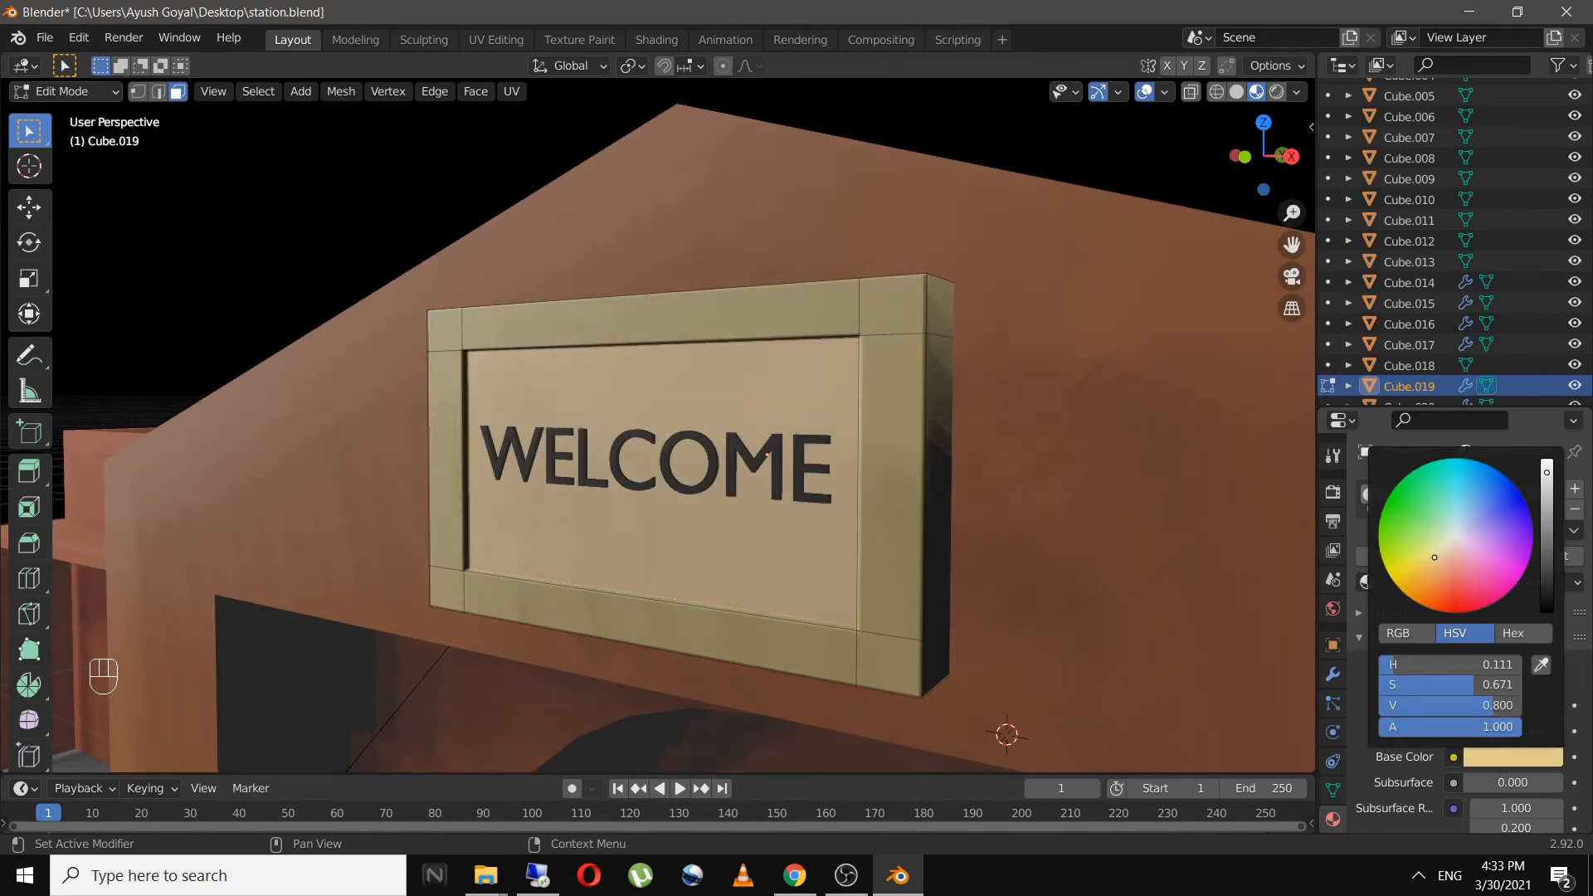
- Add a second material to the WELCOME signboard and assign it to every face except the recessed front panel
left_click(891, 404)
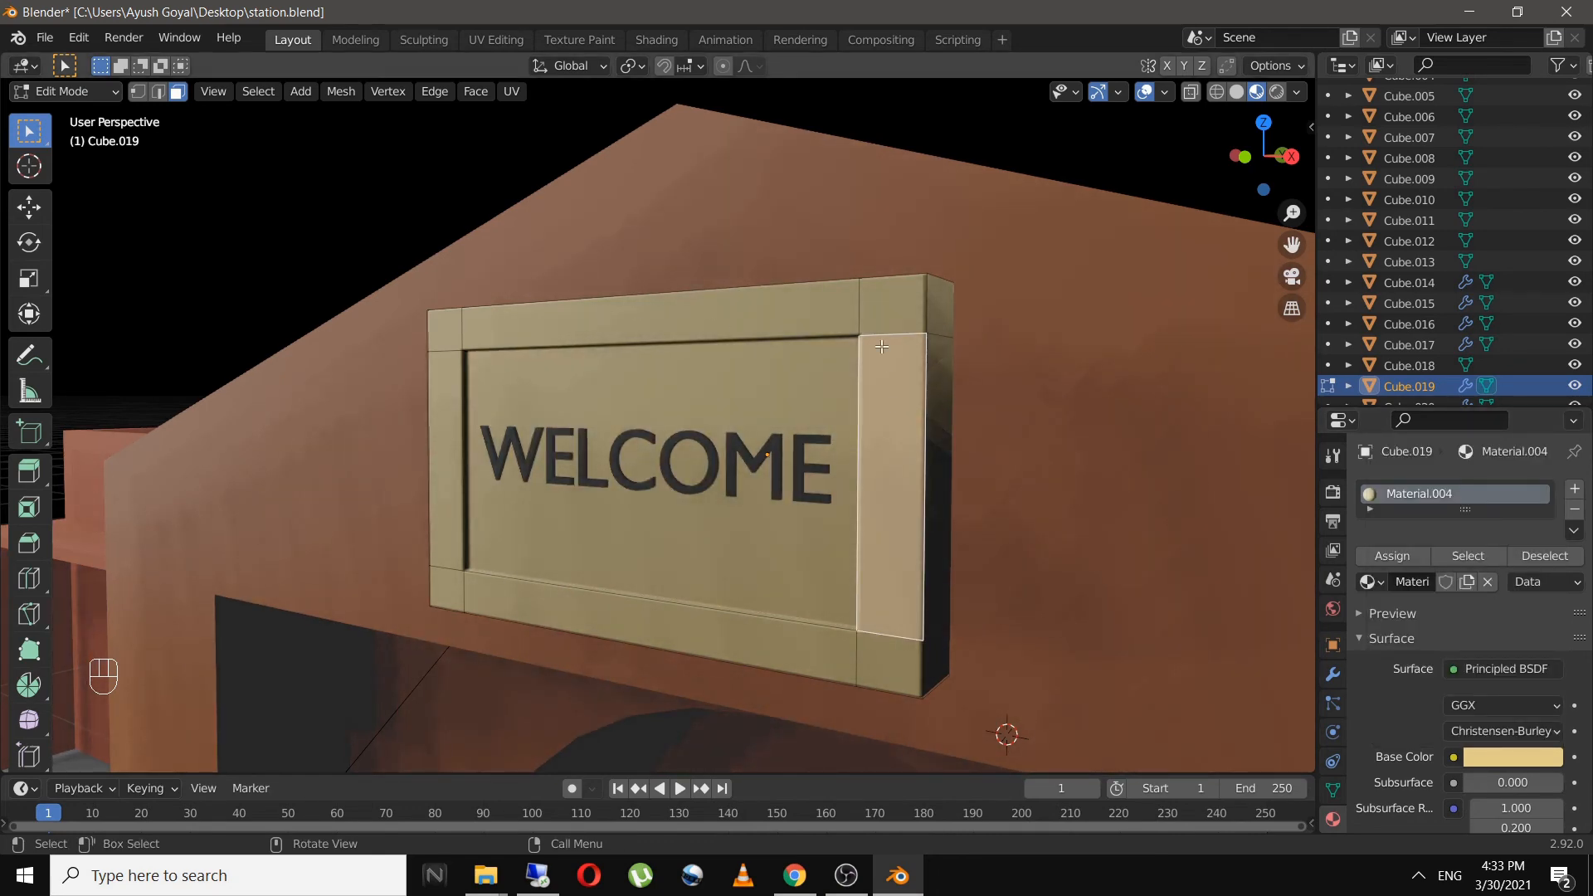
key("a")
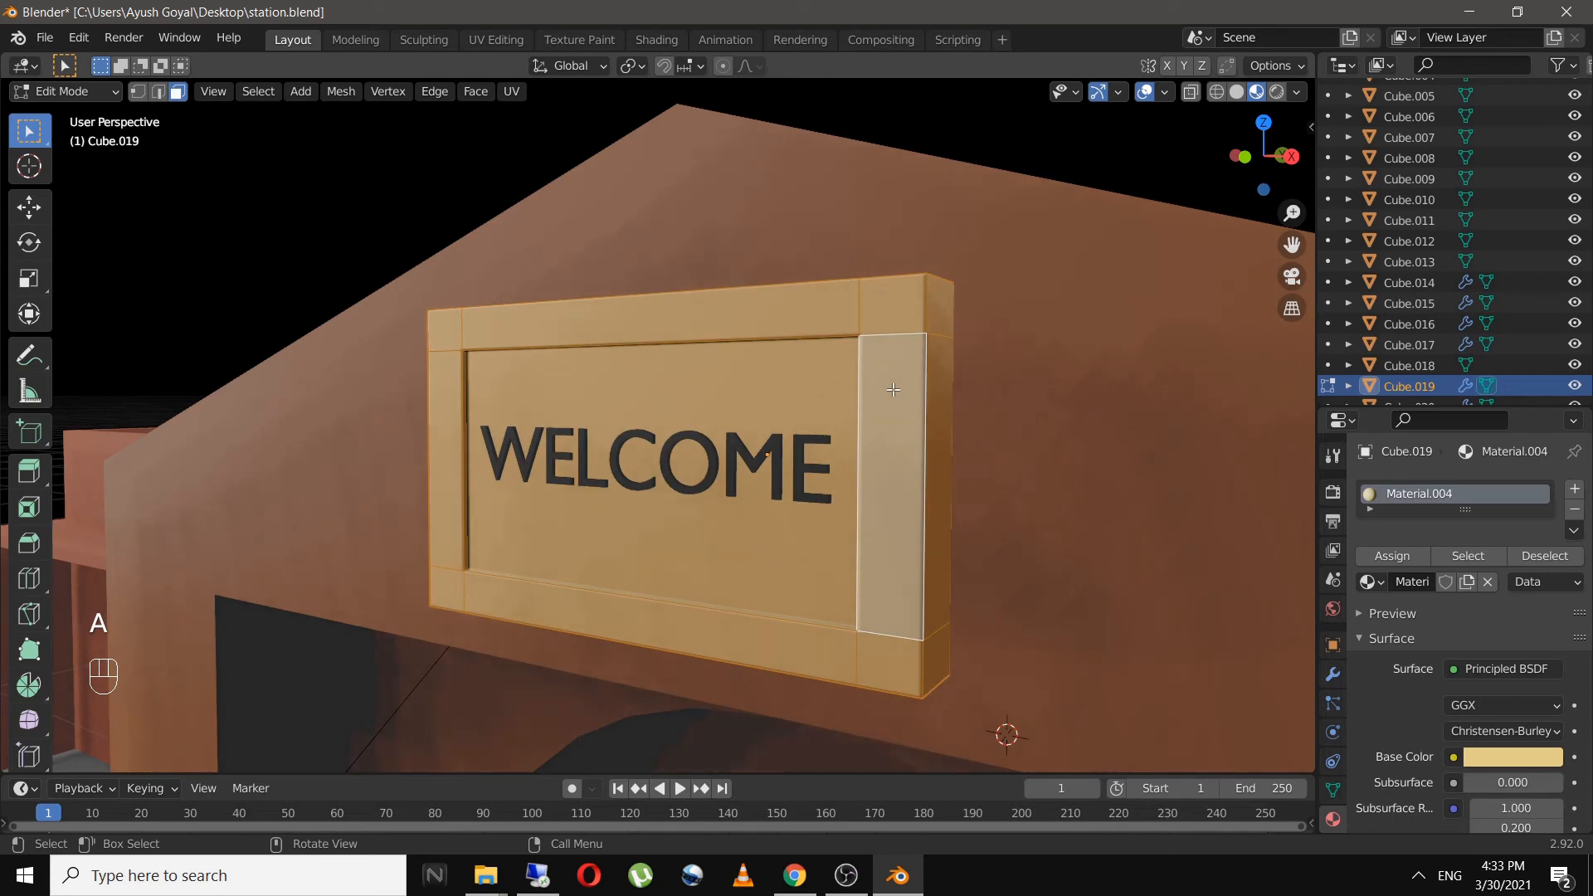
left_click(775, 377, "shift")
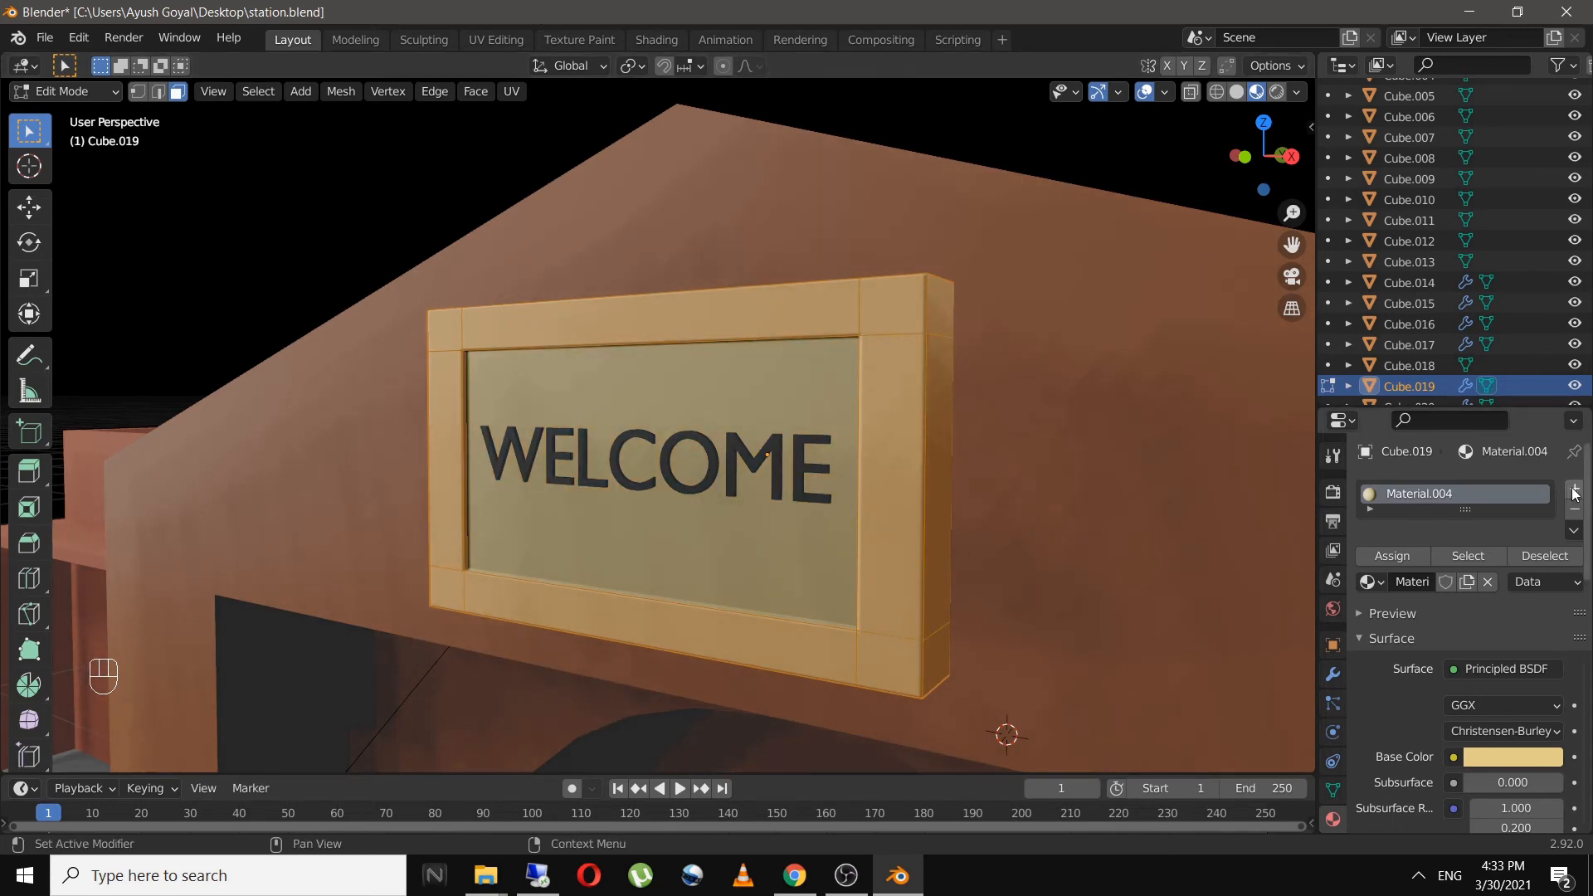
left_click_drag(1465, 528, 1471, 564)
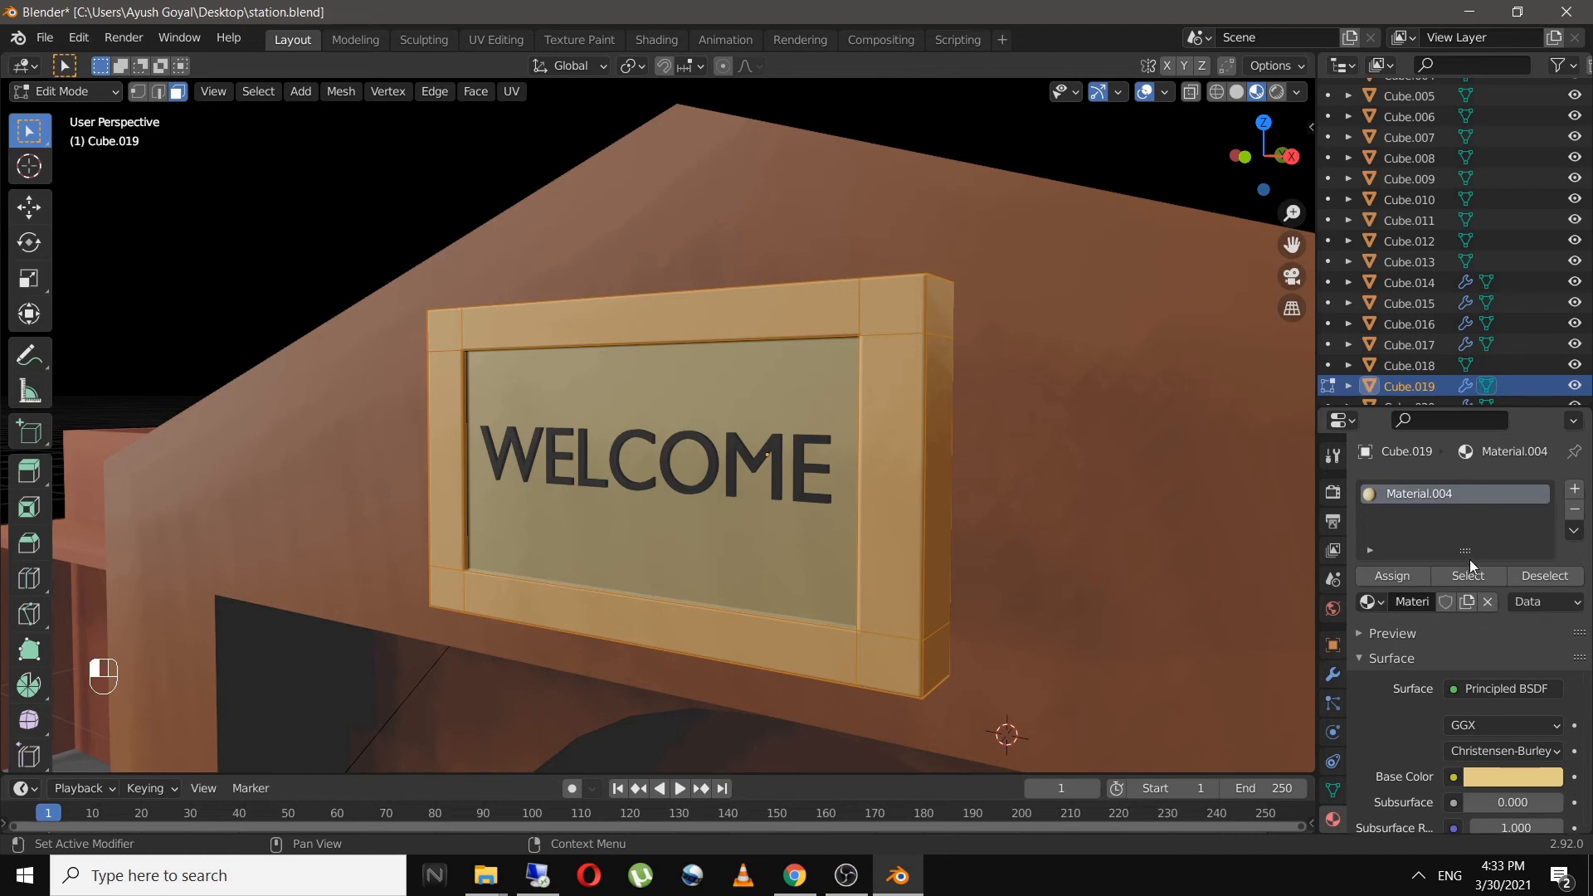
left_click(1575, 490)
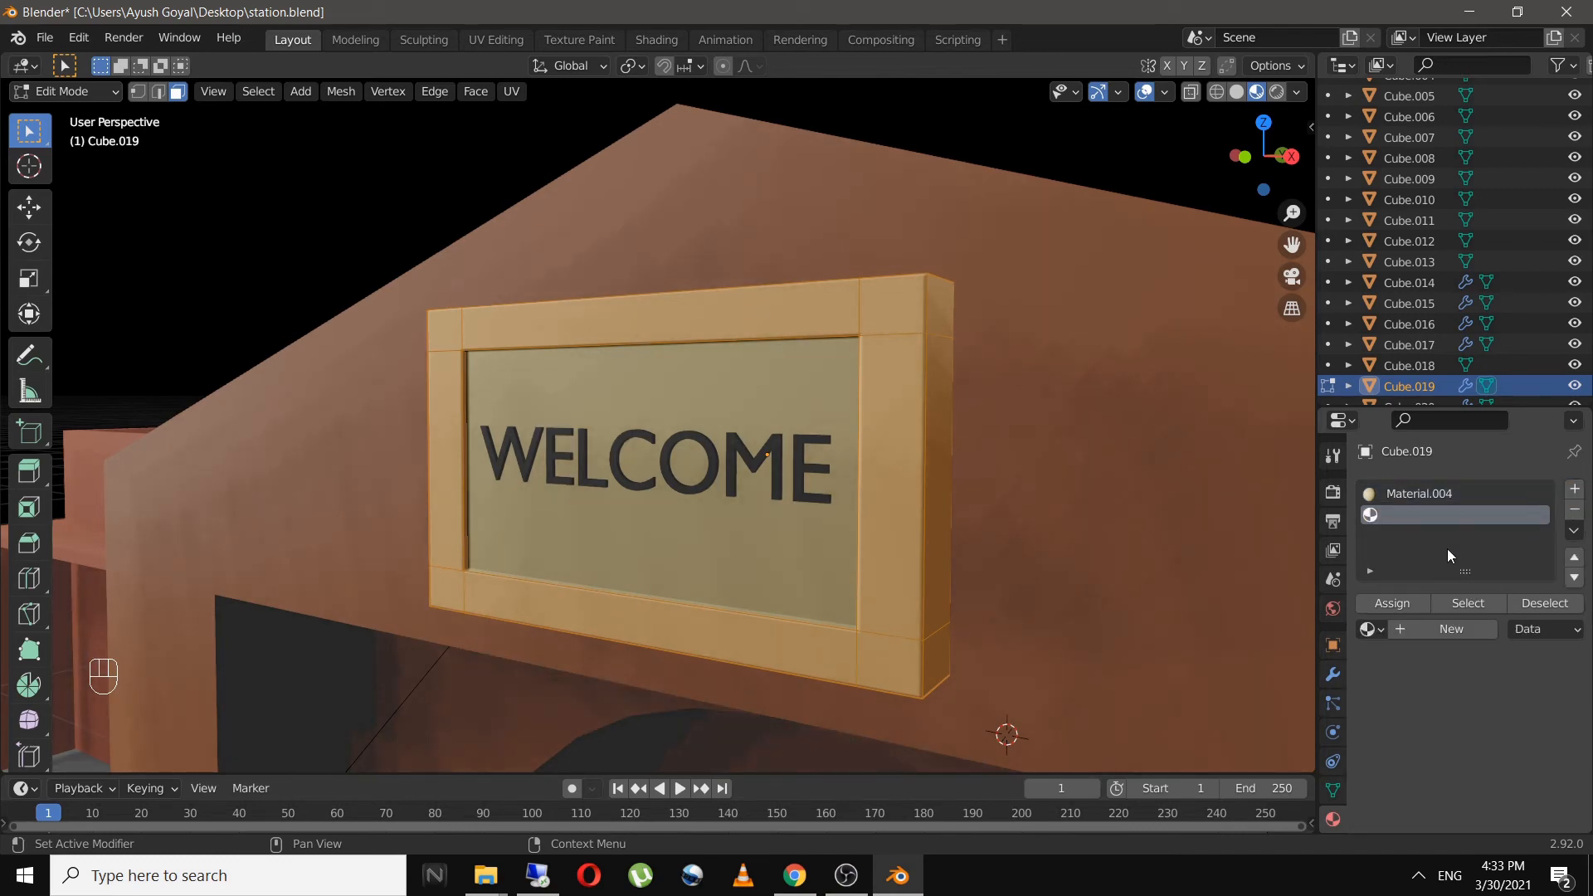
left_click(1443, 628)
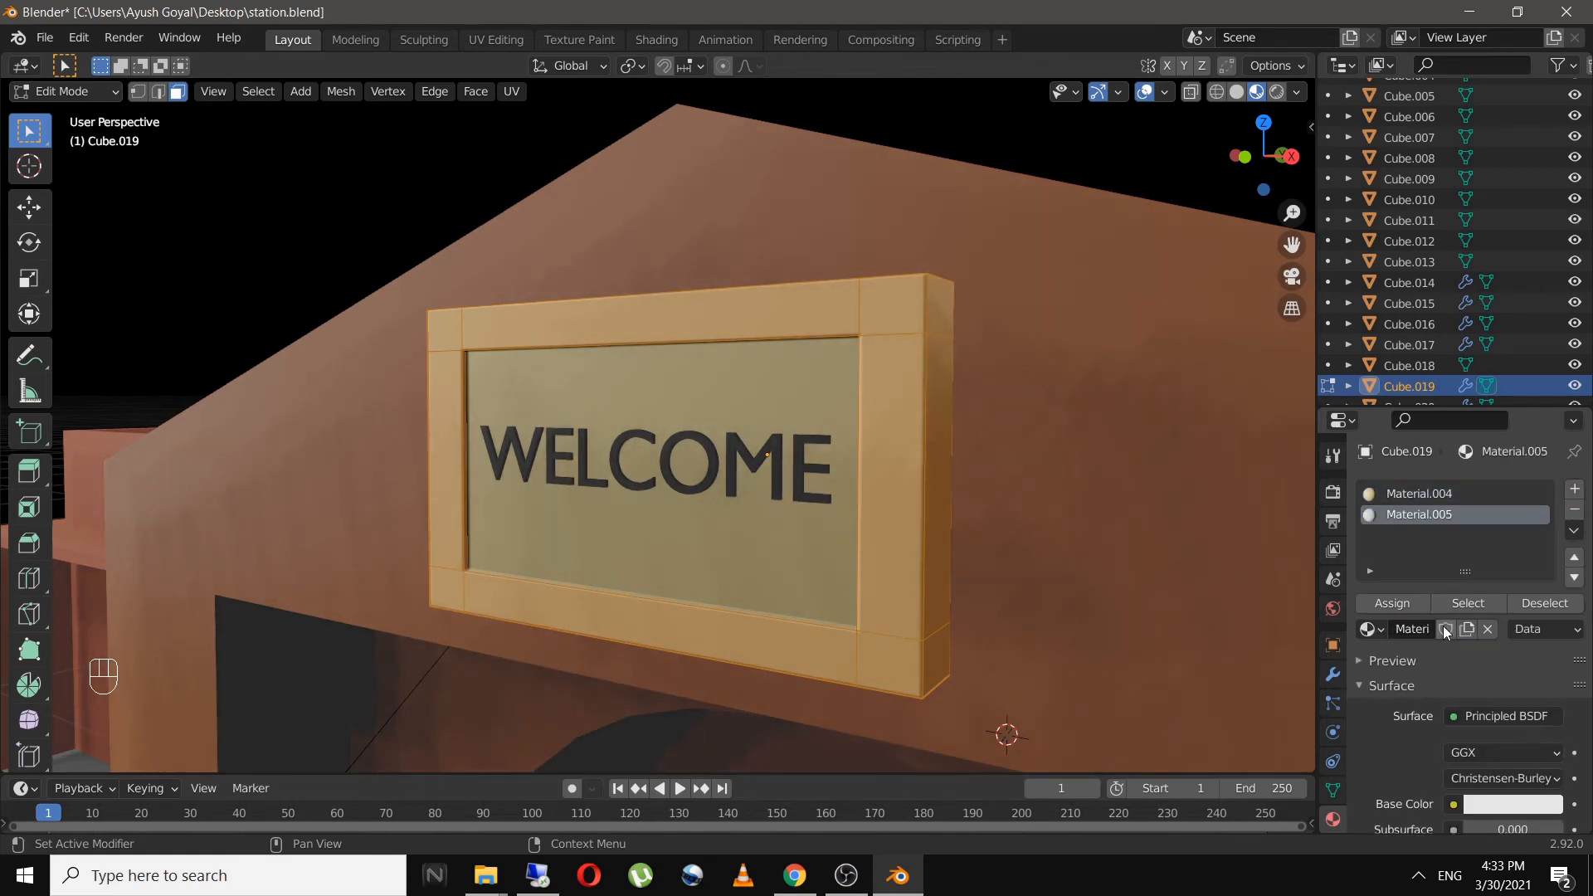
left_click(1400, 603)
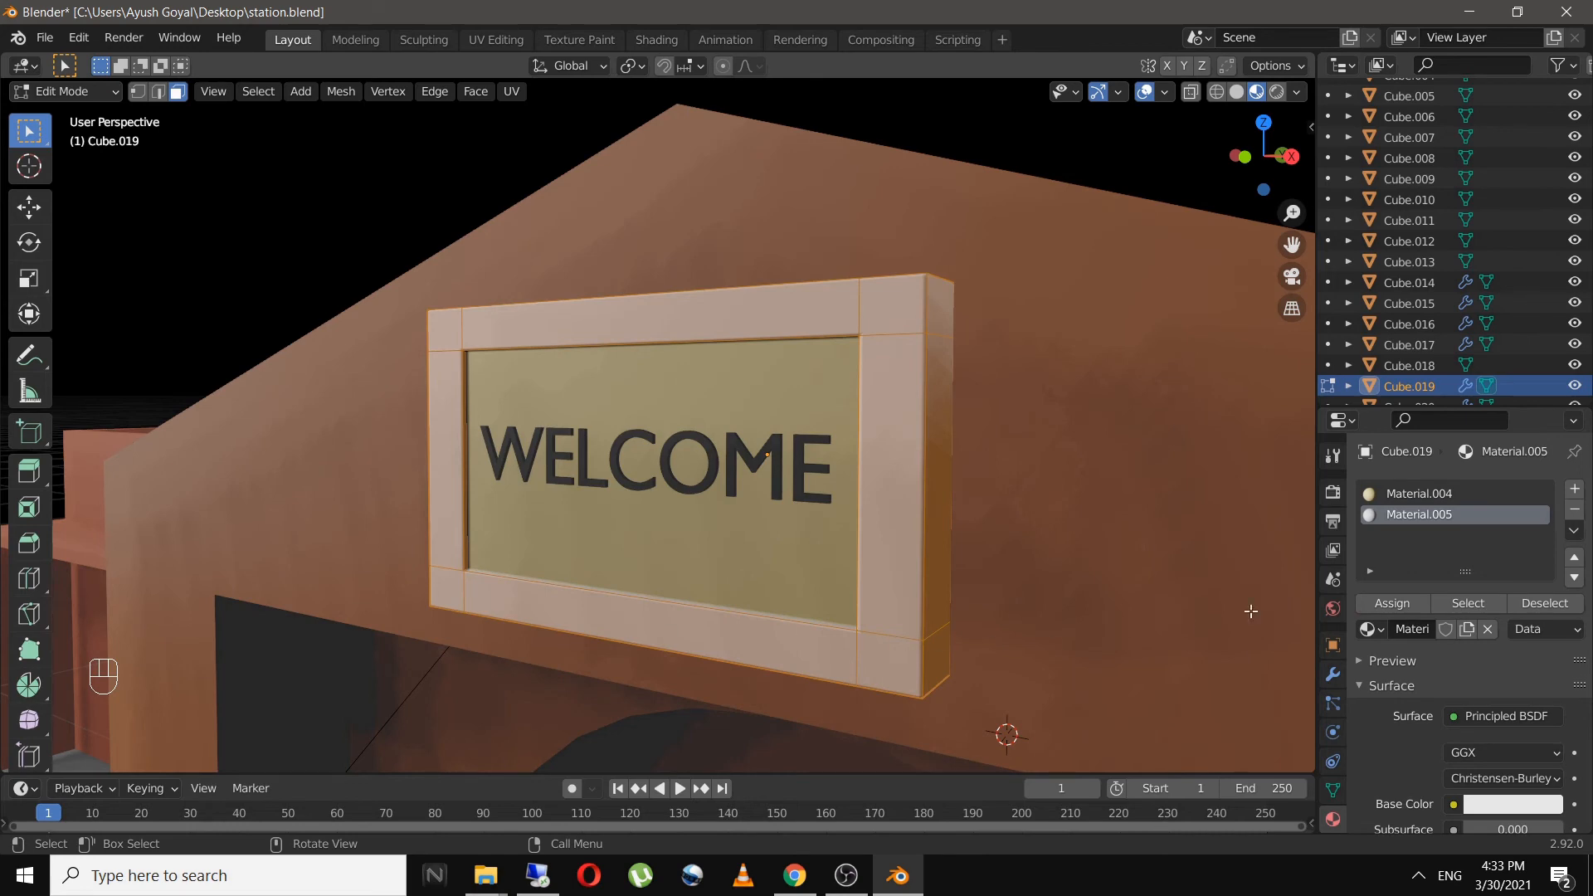
- Set the base colour of the signboard frame's material to near-black and save the file
key("Tab")
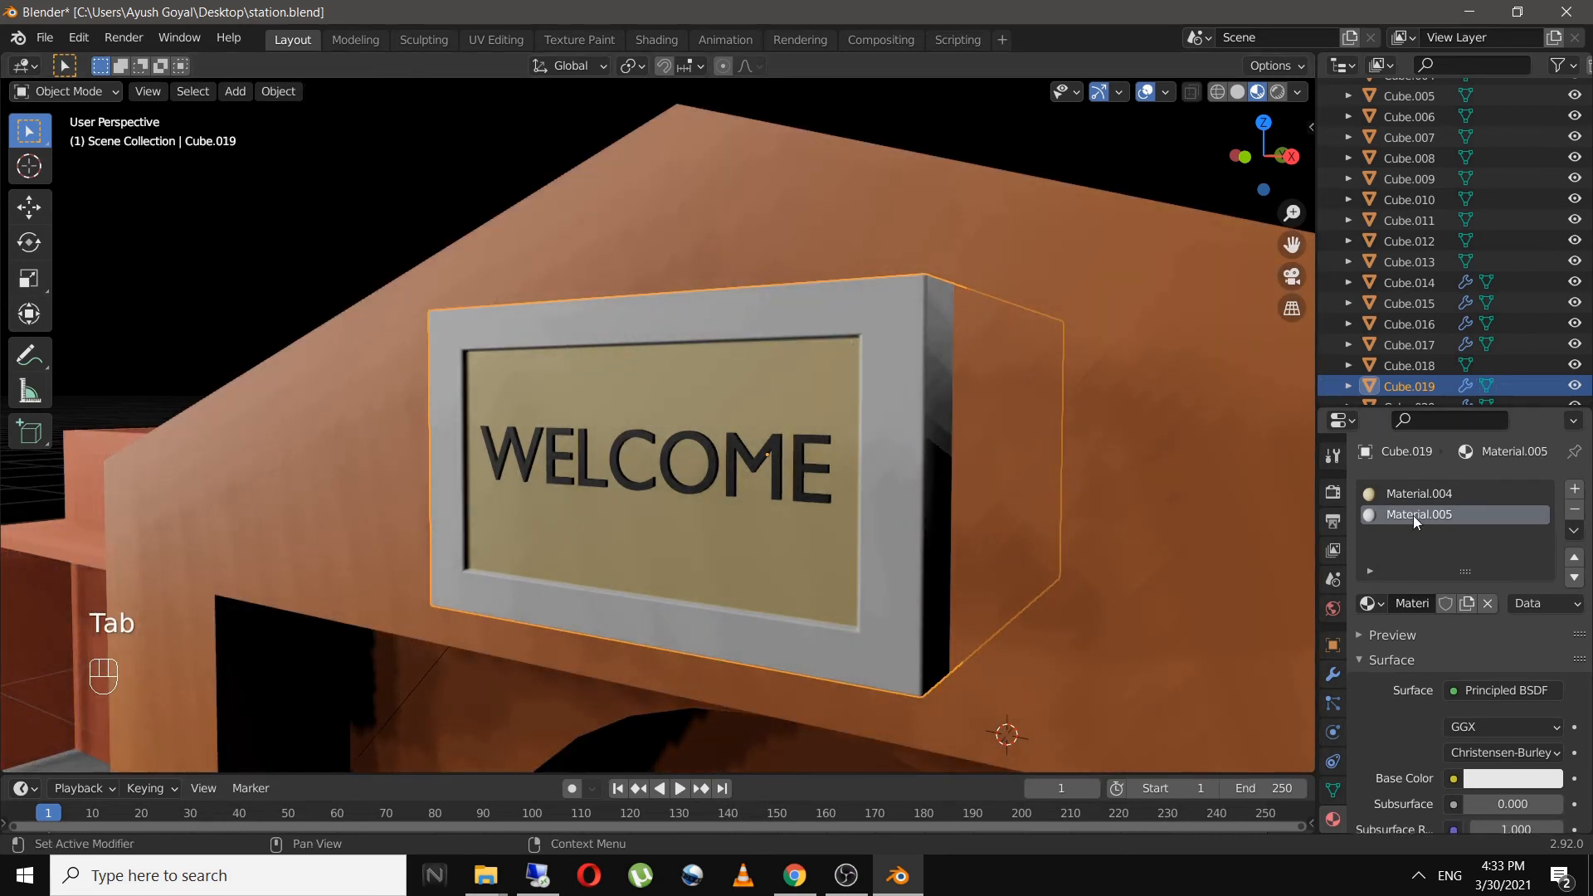
left_click(1510, 776)
left_click_drag(1545, 580, 1547, 602)
left_click(1048, 385)
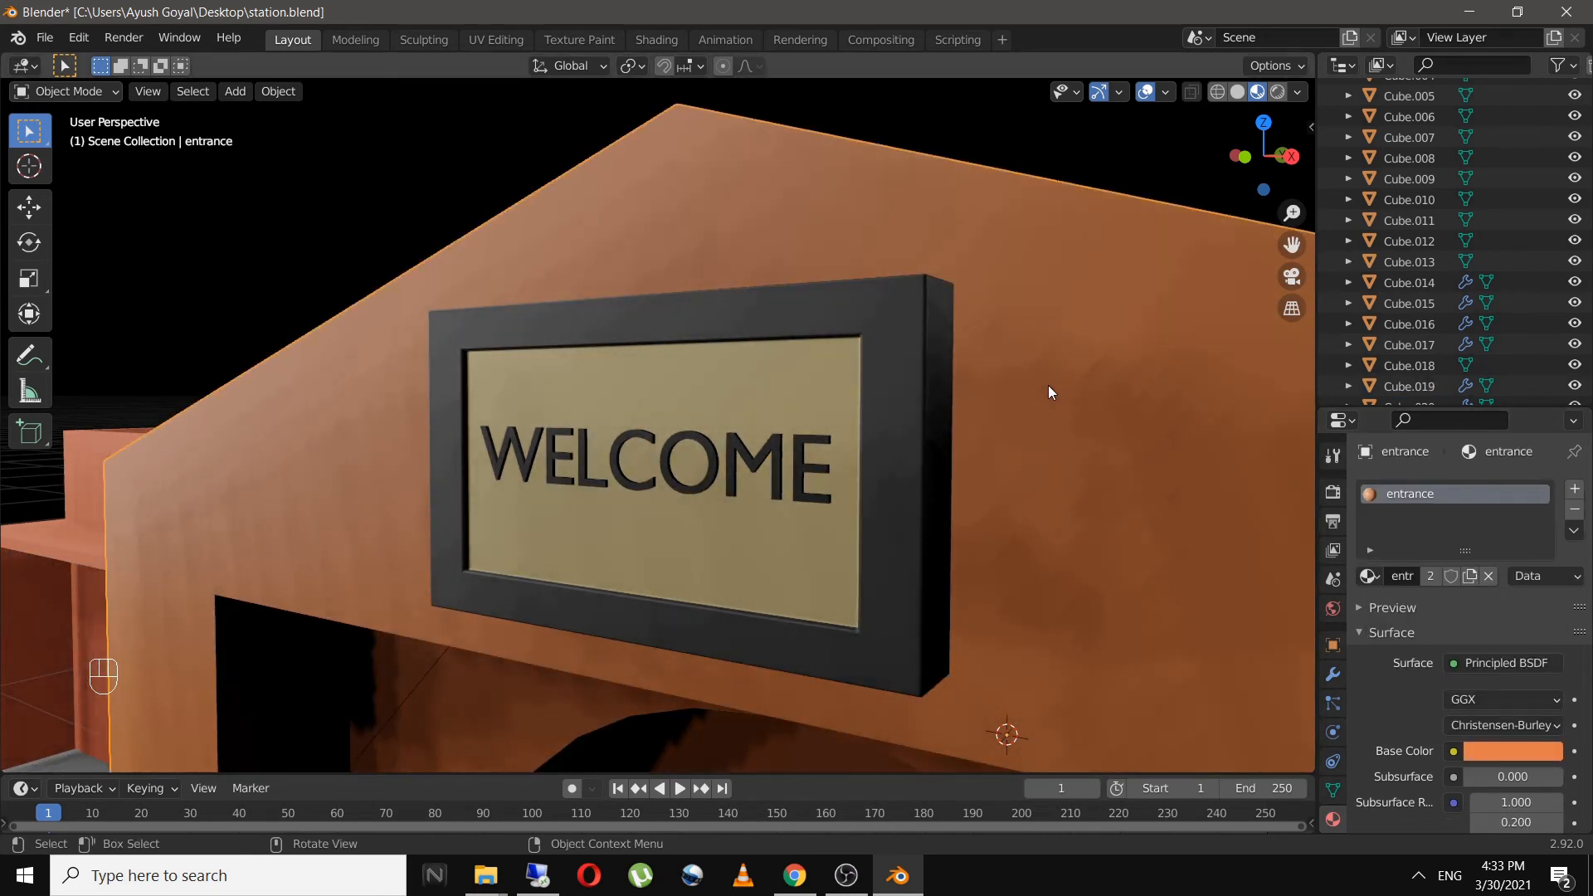
key("ctrl+s")
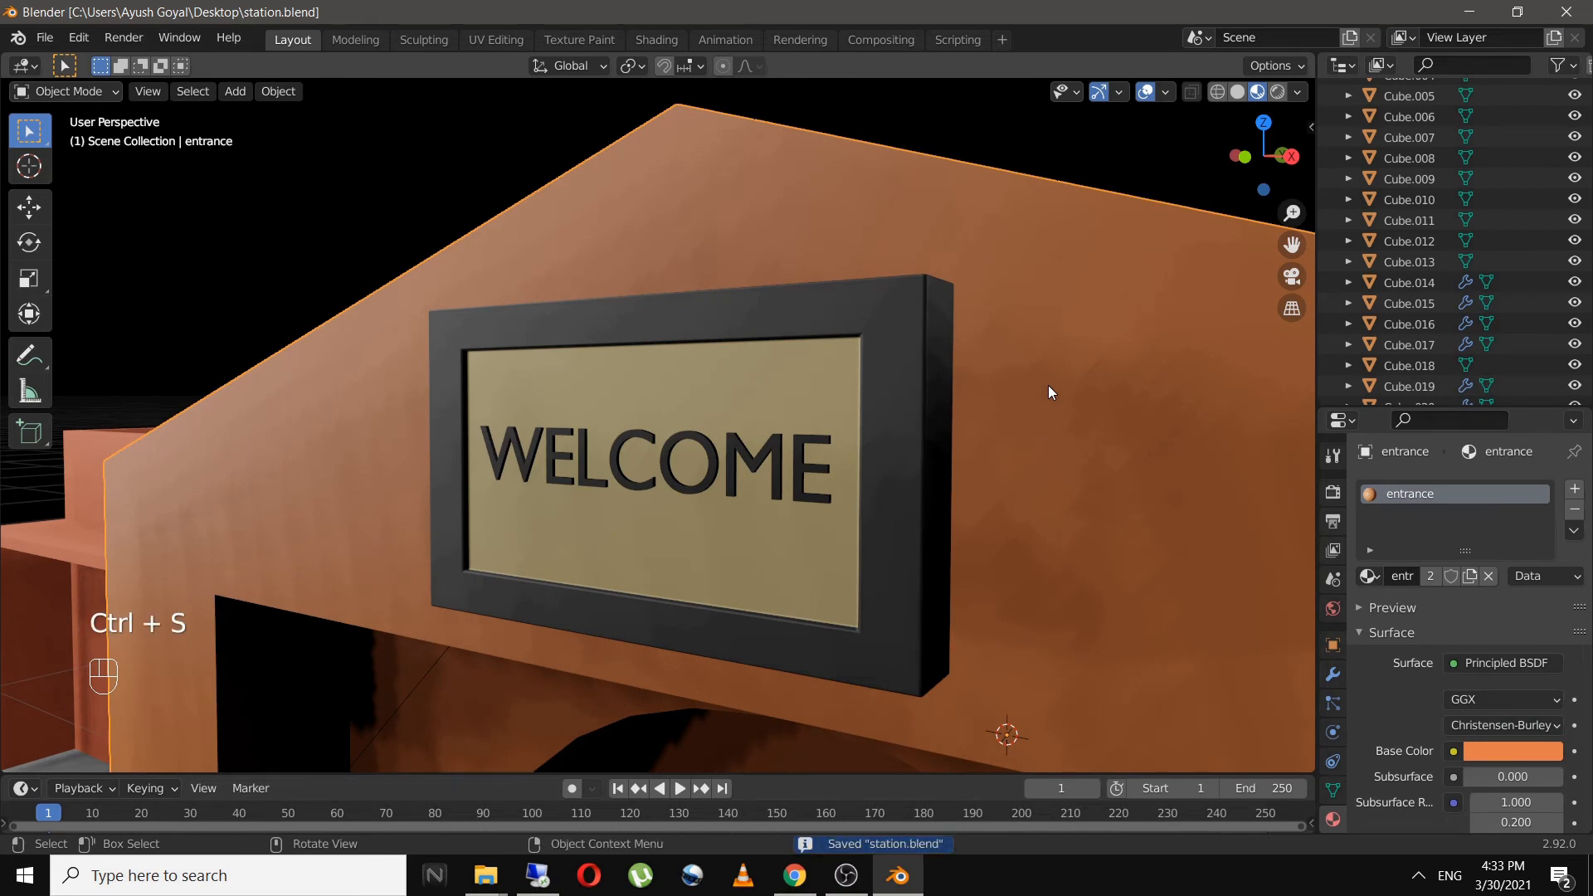
- Preview the whole station from the entrance side in rendered shading
scroll(1049, 385, "down", 10)
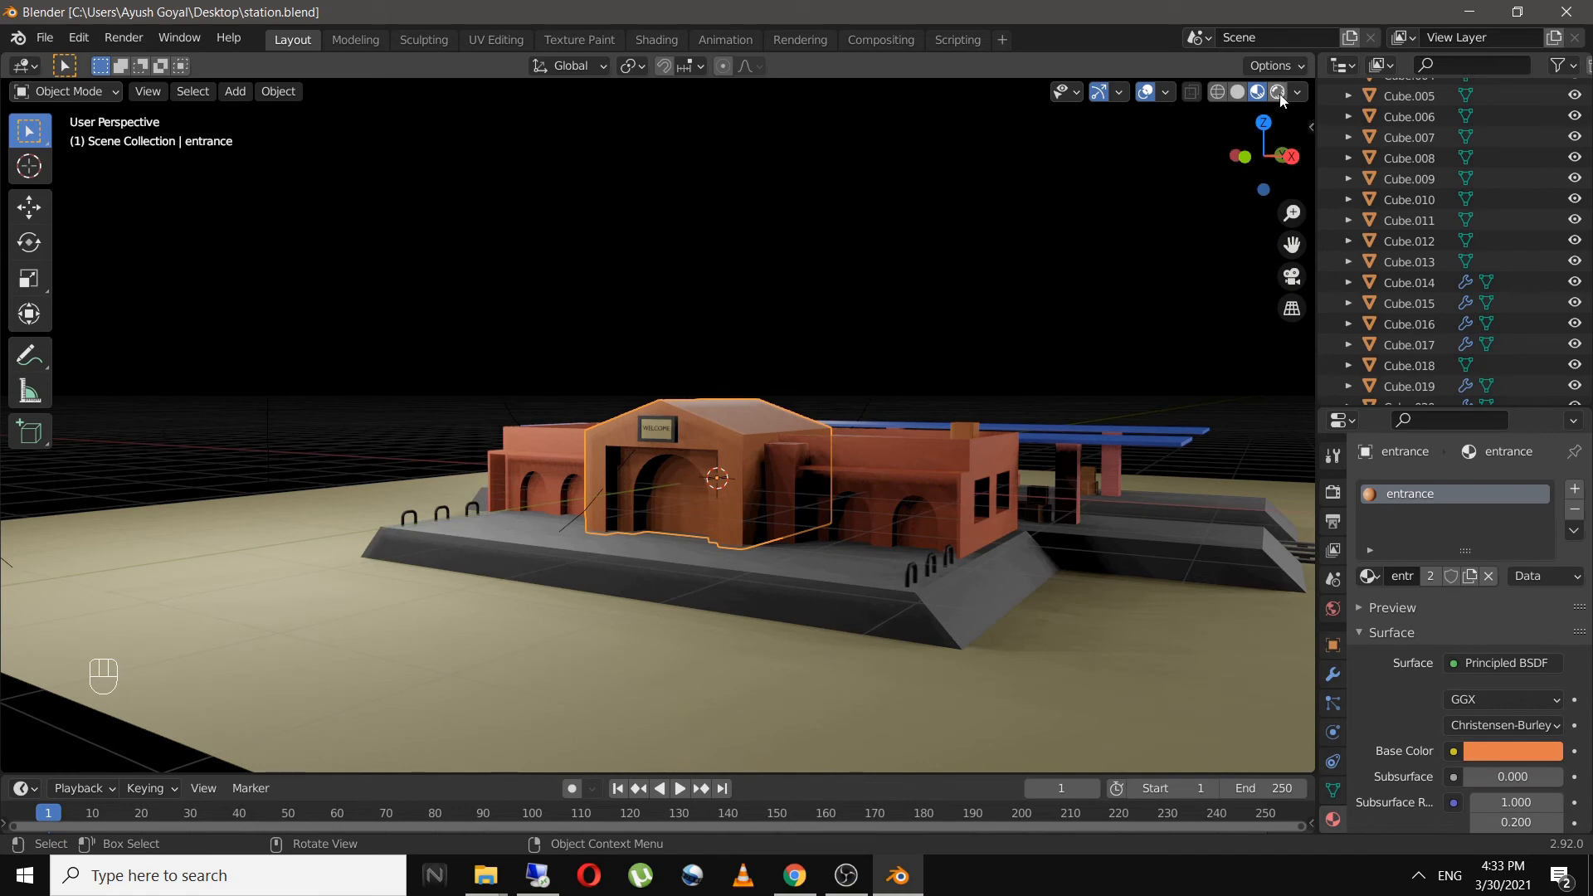
middle_click_drag(1075, 341, 945, 318)
left_click(1277, 92)
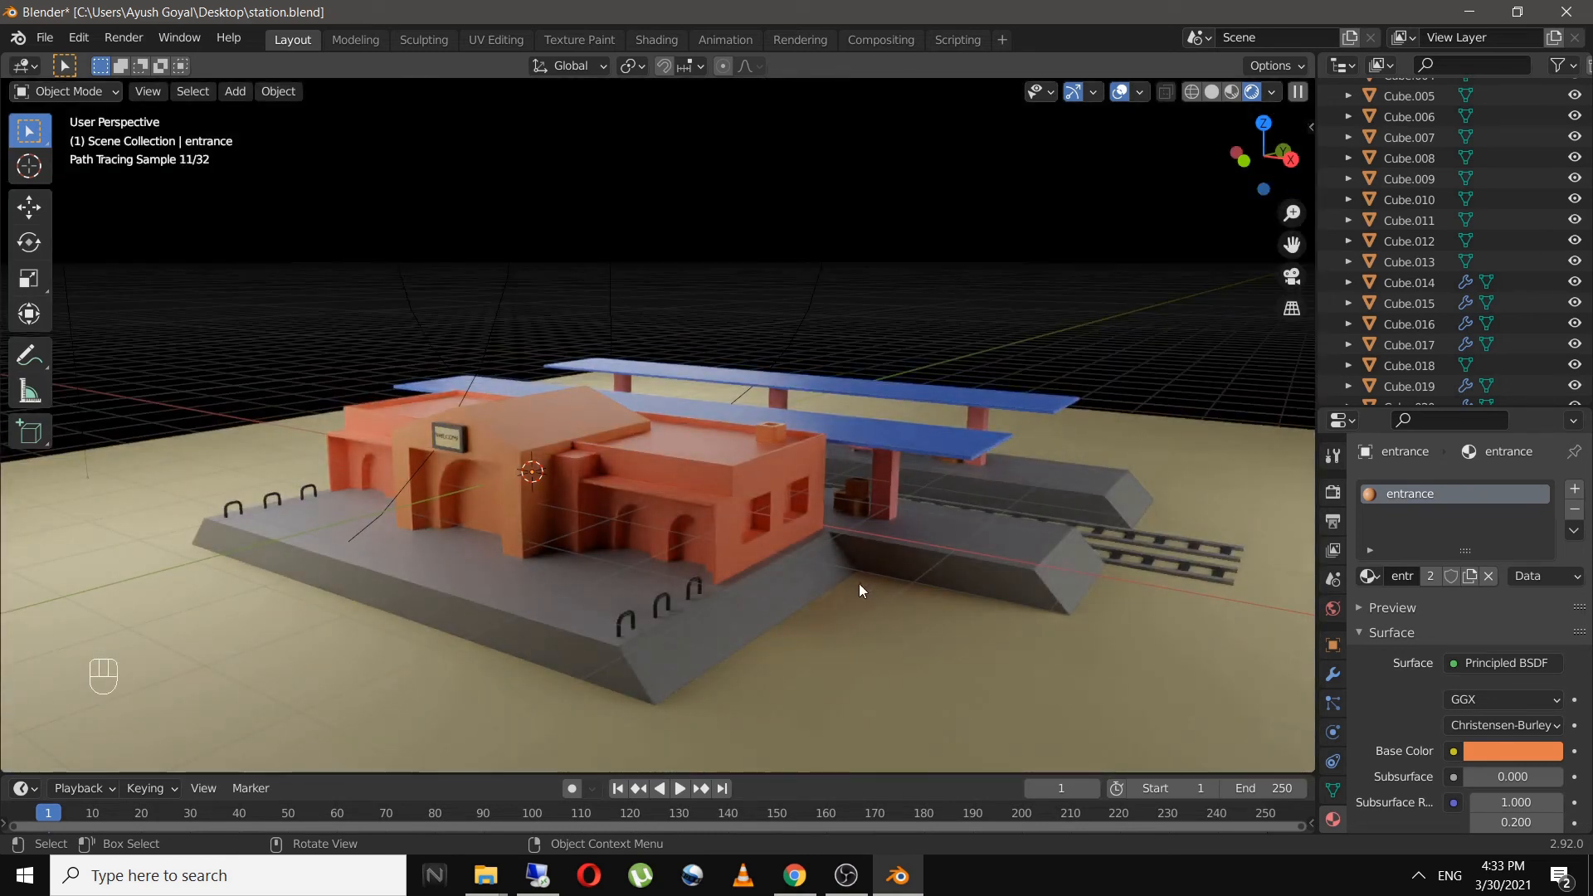
middle_click_drag(859, 584, 841, 604)
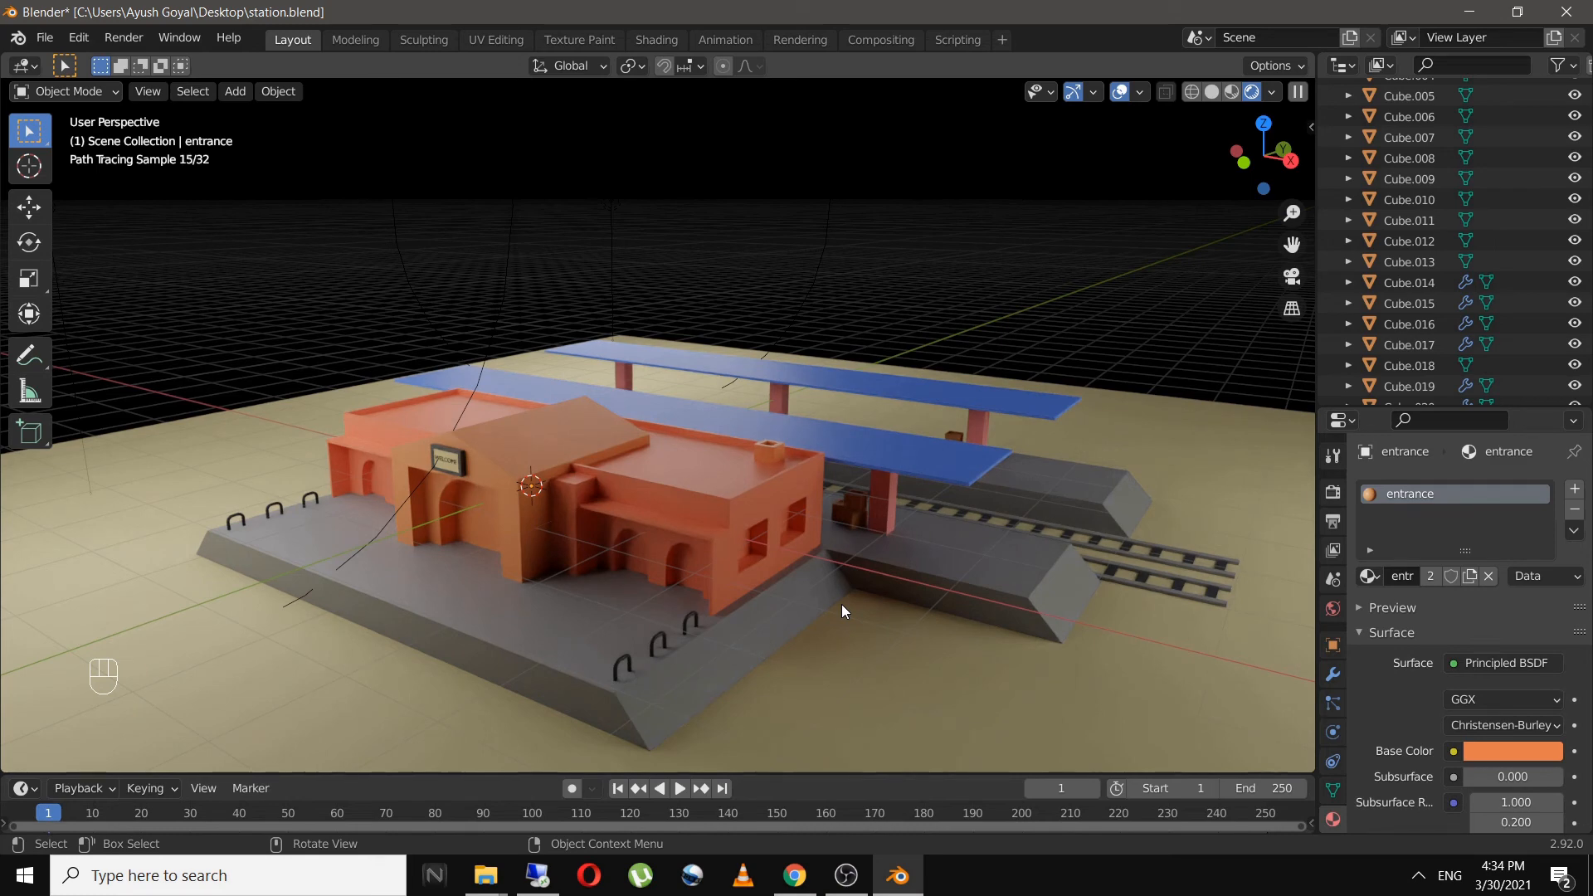
- Scale the ground plane up uniformly by a factor of about 1.457 in the top view
key("KP_7")
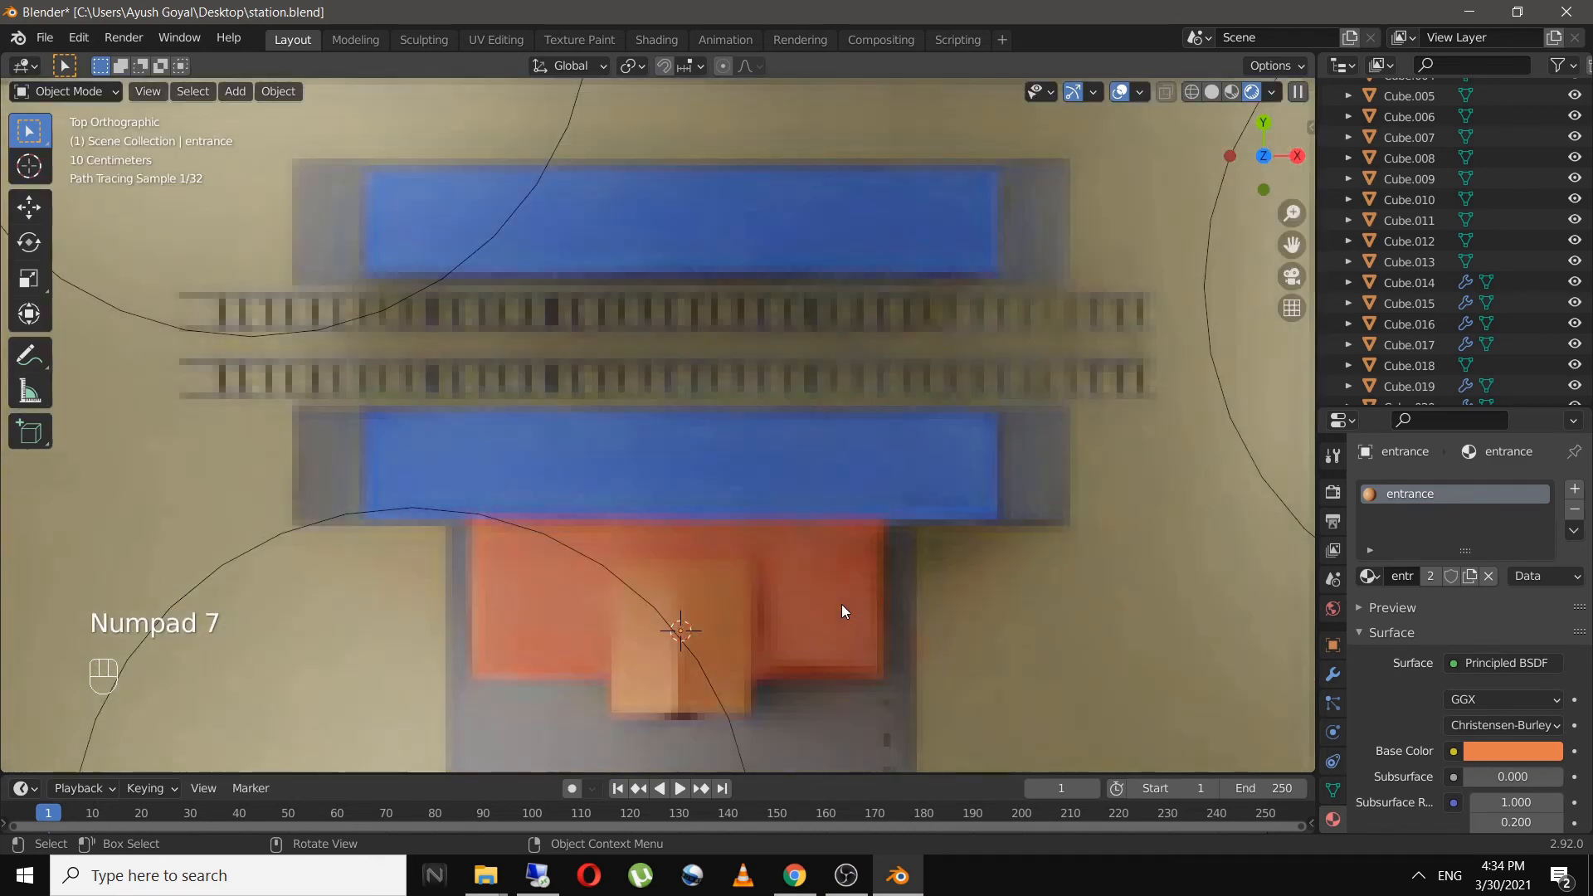
scroll(842, 604, "down", 6)
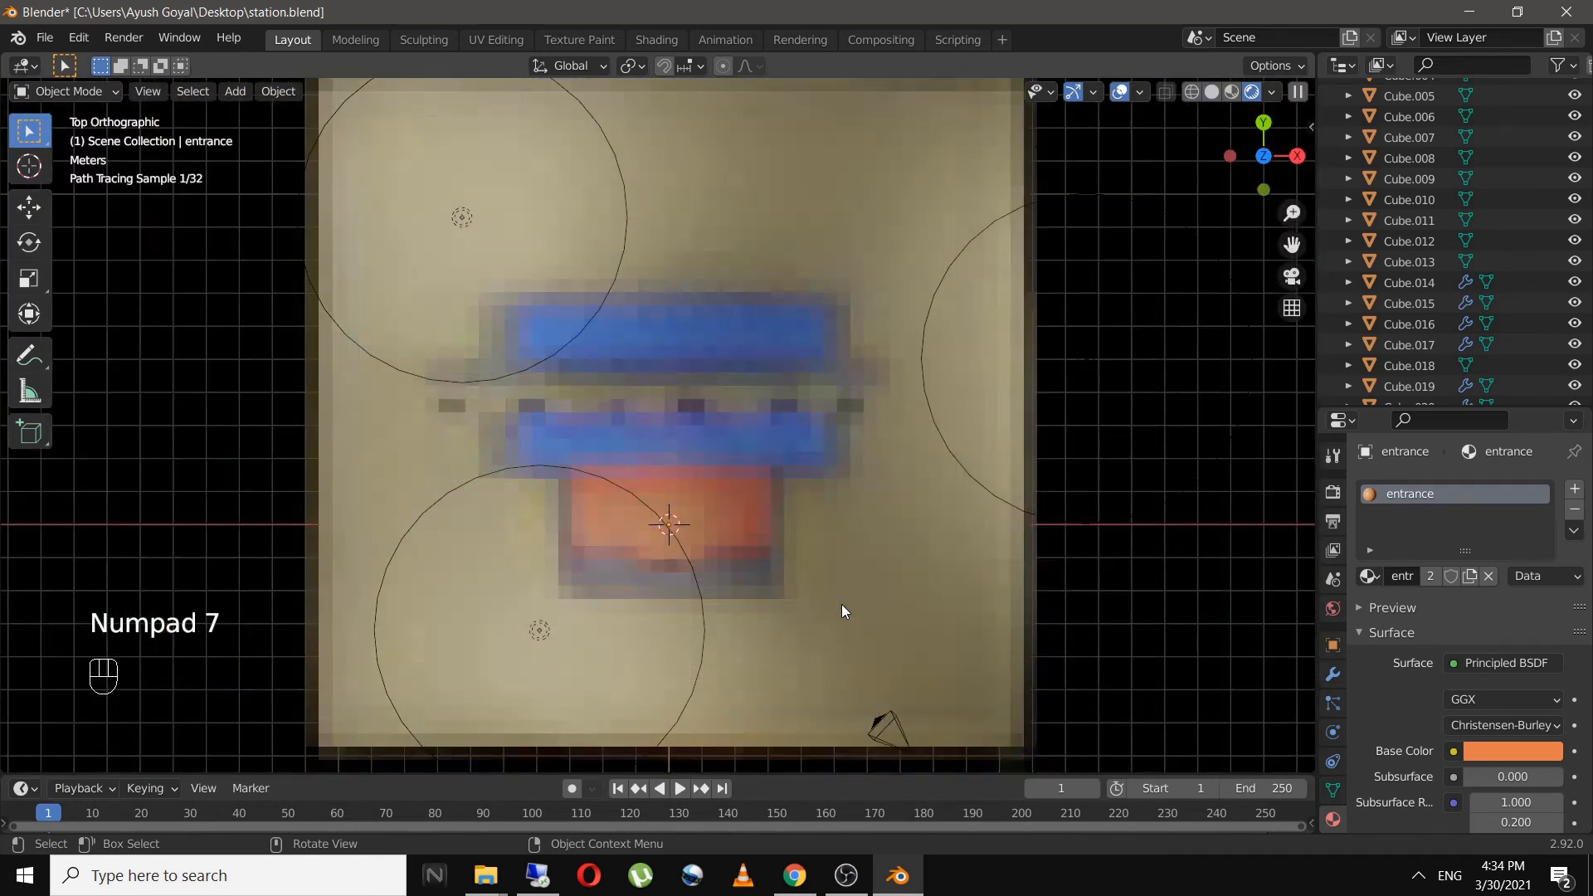
left_click(883, 584)
key("s")
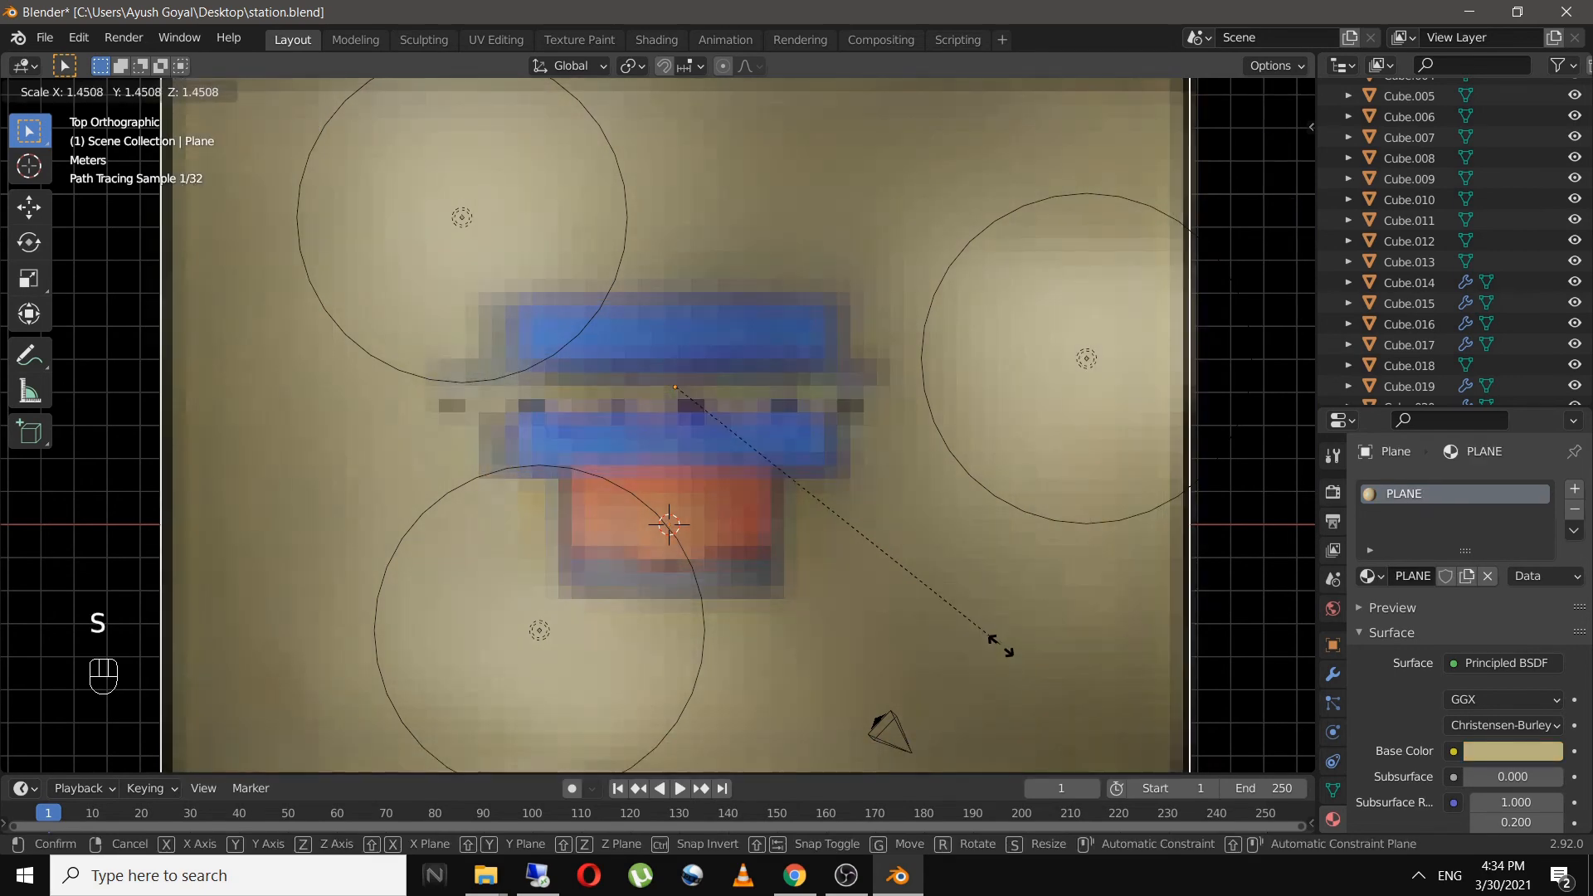
left_click(997, 643)
- Move the enlarged ground plane about 4.29 m along the Y axis
scroll(998, 636, "down", 3)
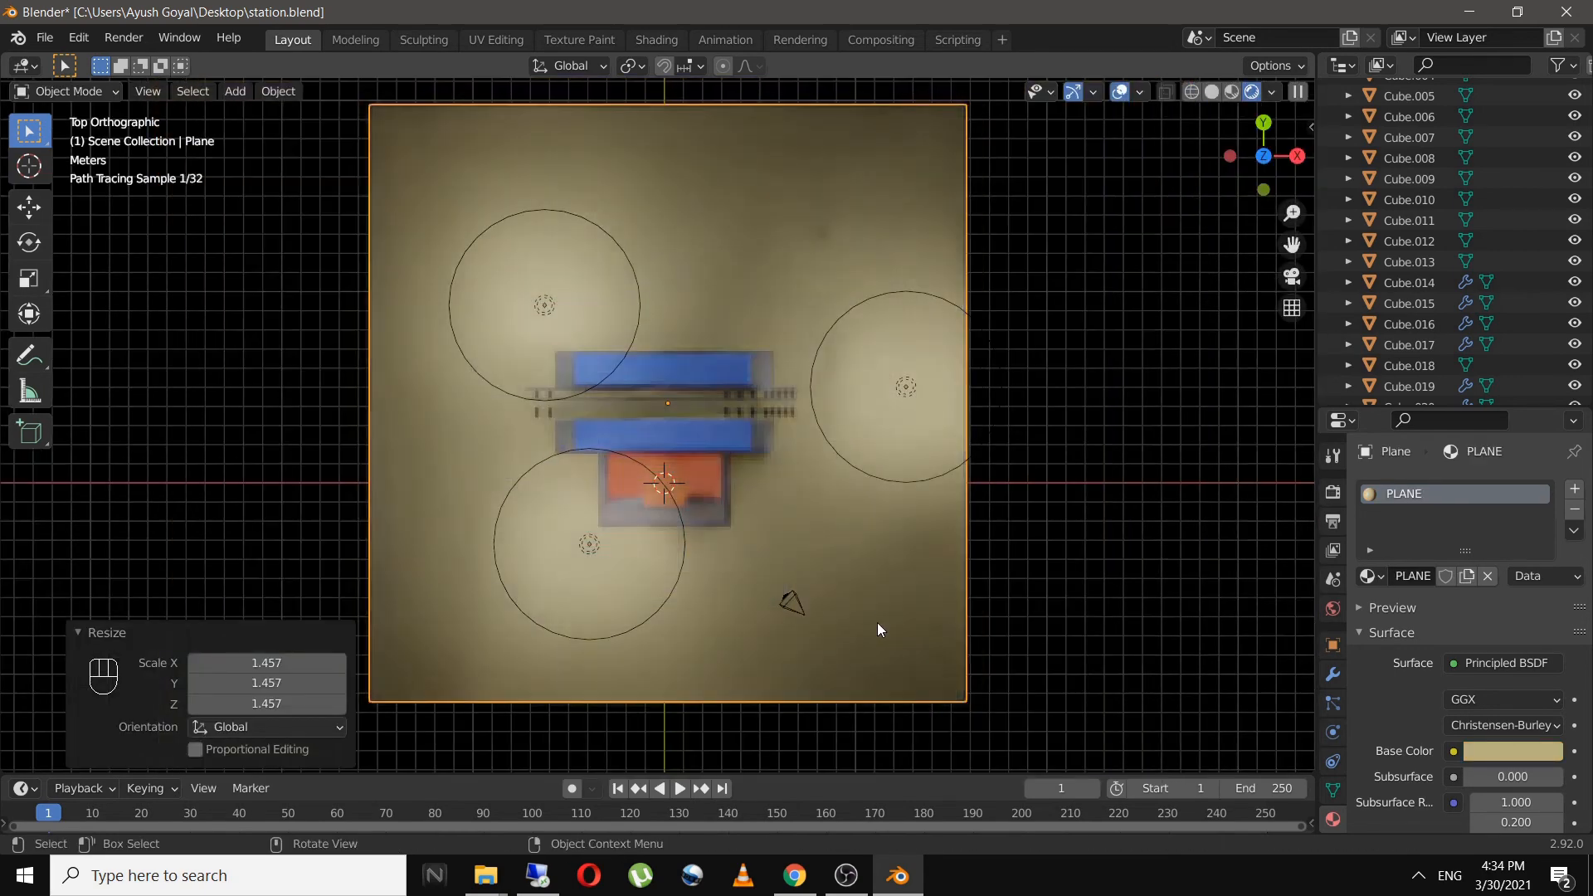
key("g")
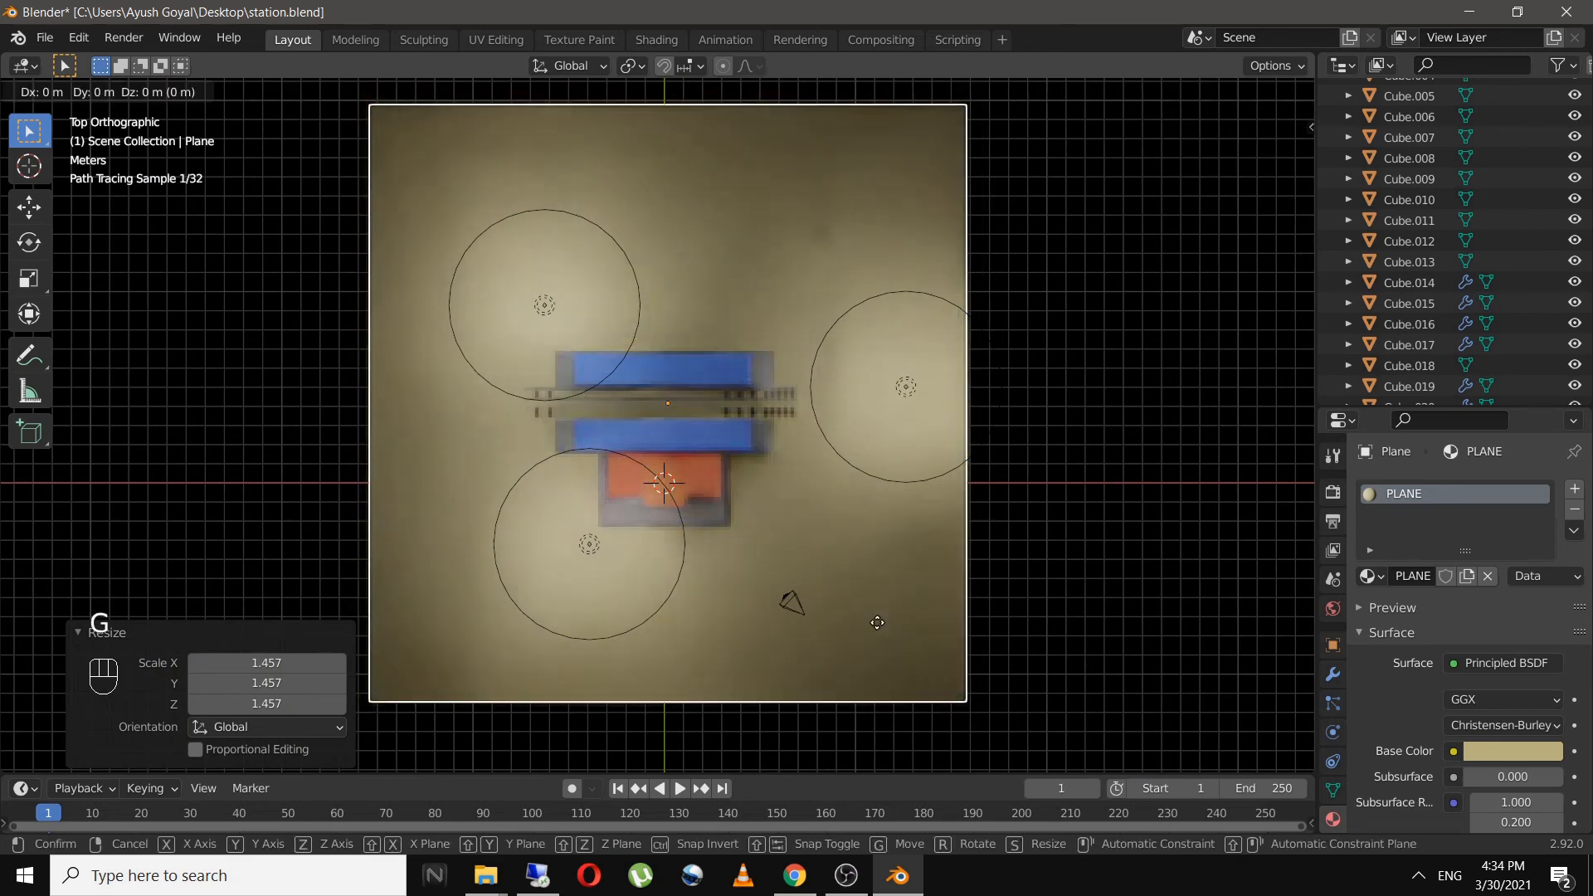
key("y")
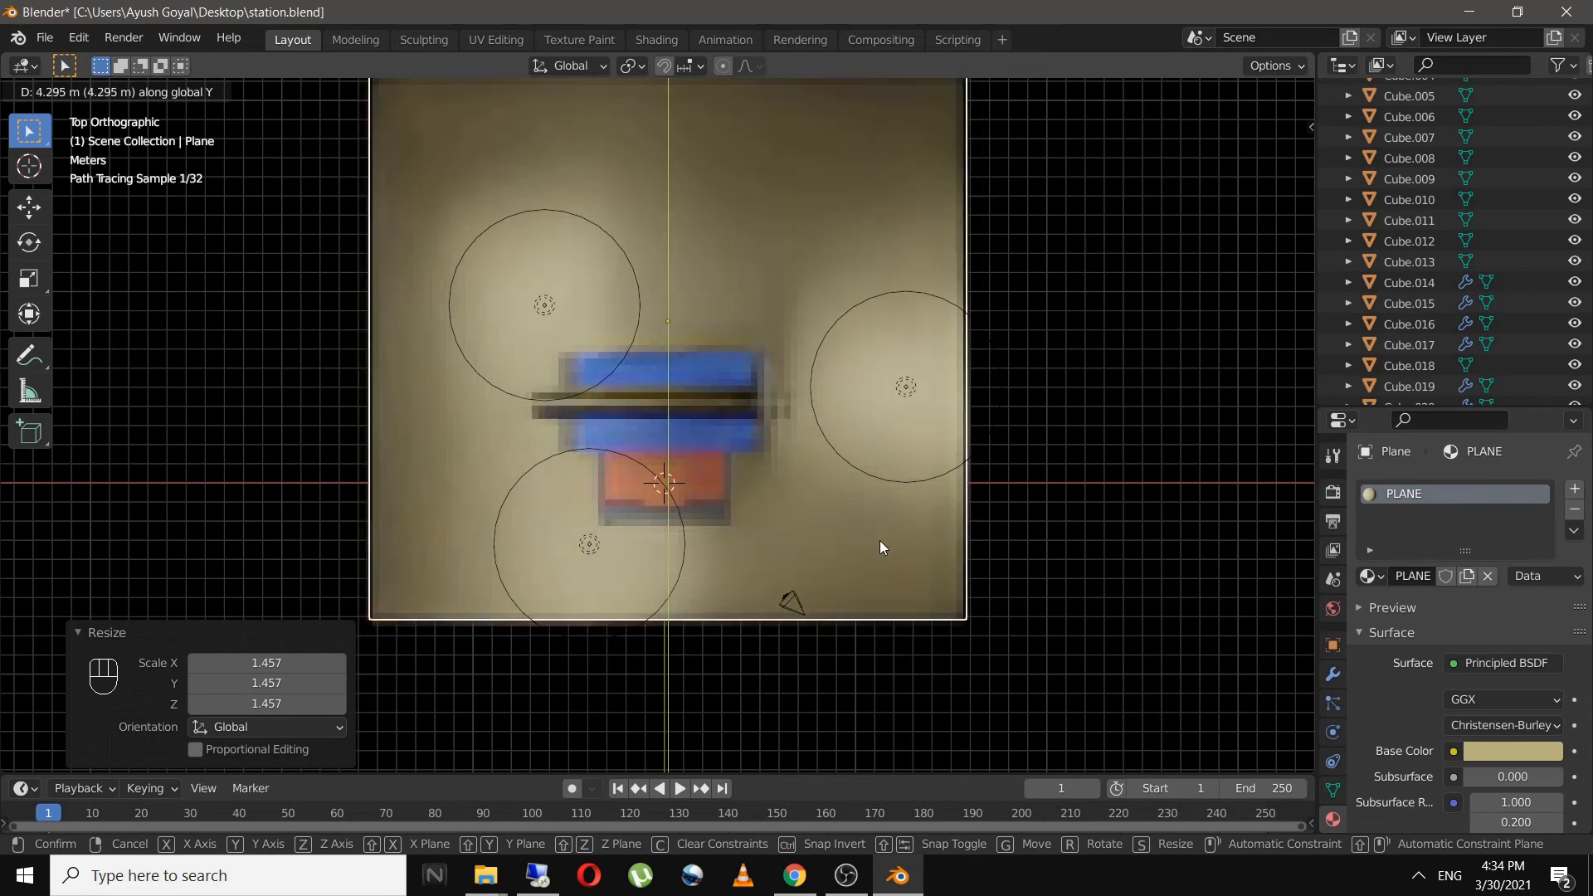
left_click(976, 571)
mouse_move(976, 571)
middle_mouse_down()
mouse_move(862, 500)
mouse_move(829, 450)
mouse_move(775, 490)
middle_mouse_up()
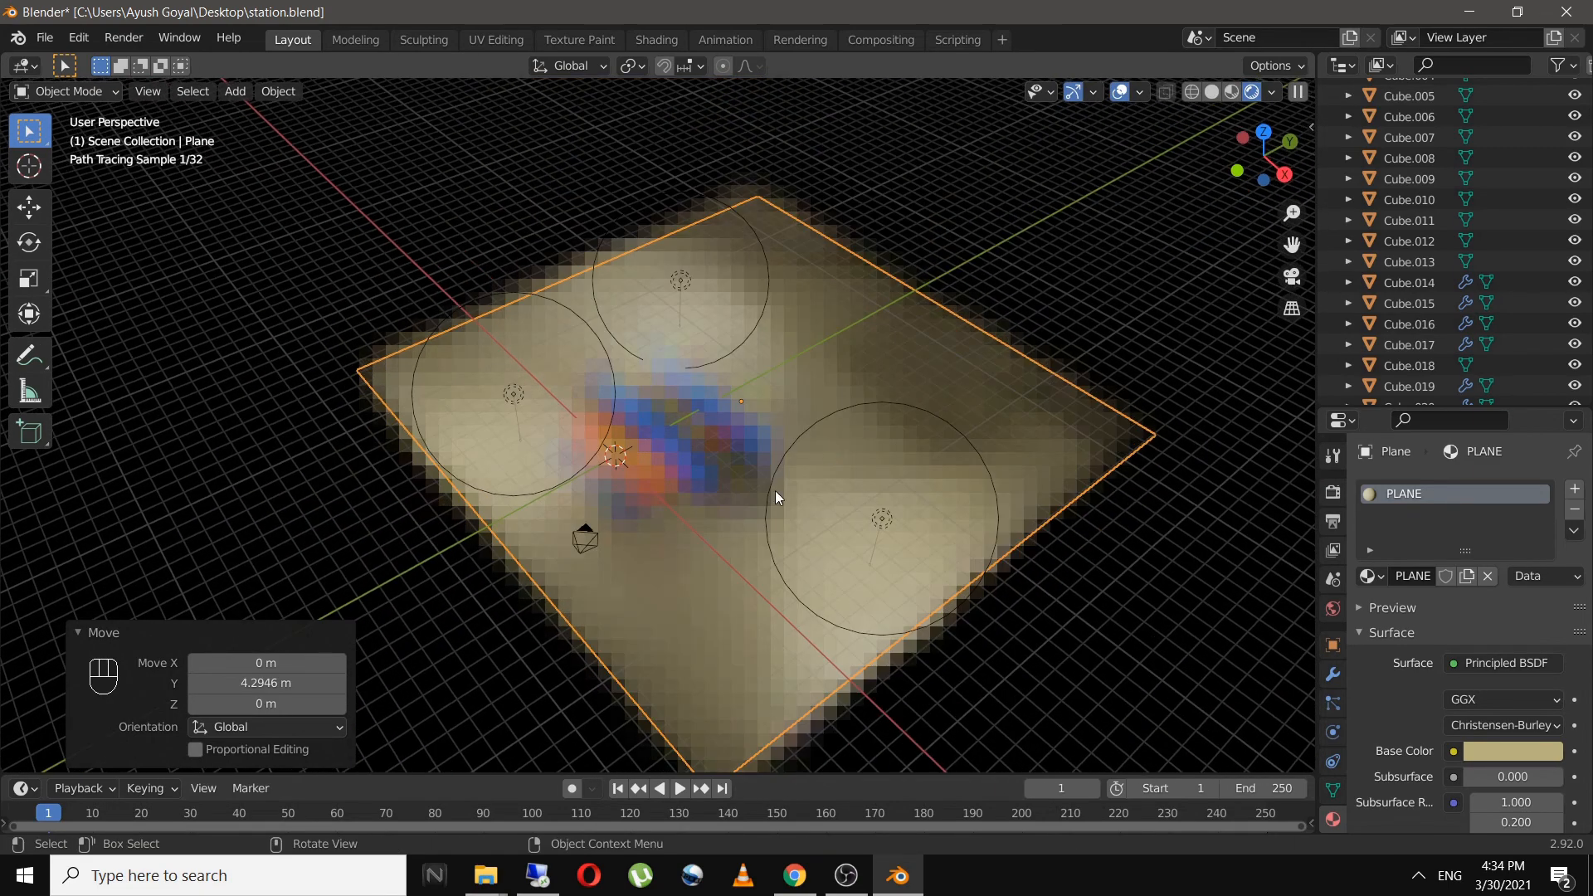
- Return to material preview shading and raise the three point lights together by about 2.49 m along the Z axis
left_click(1232, 91)
scroll(839, 440, "up", 4)
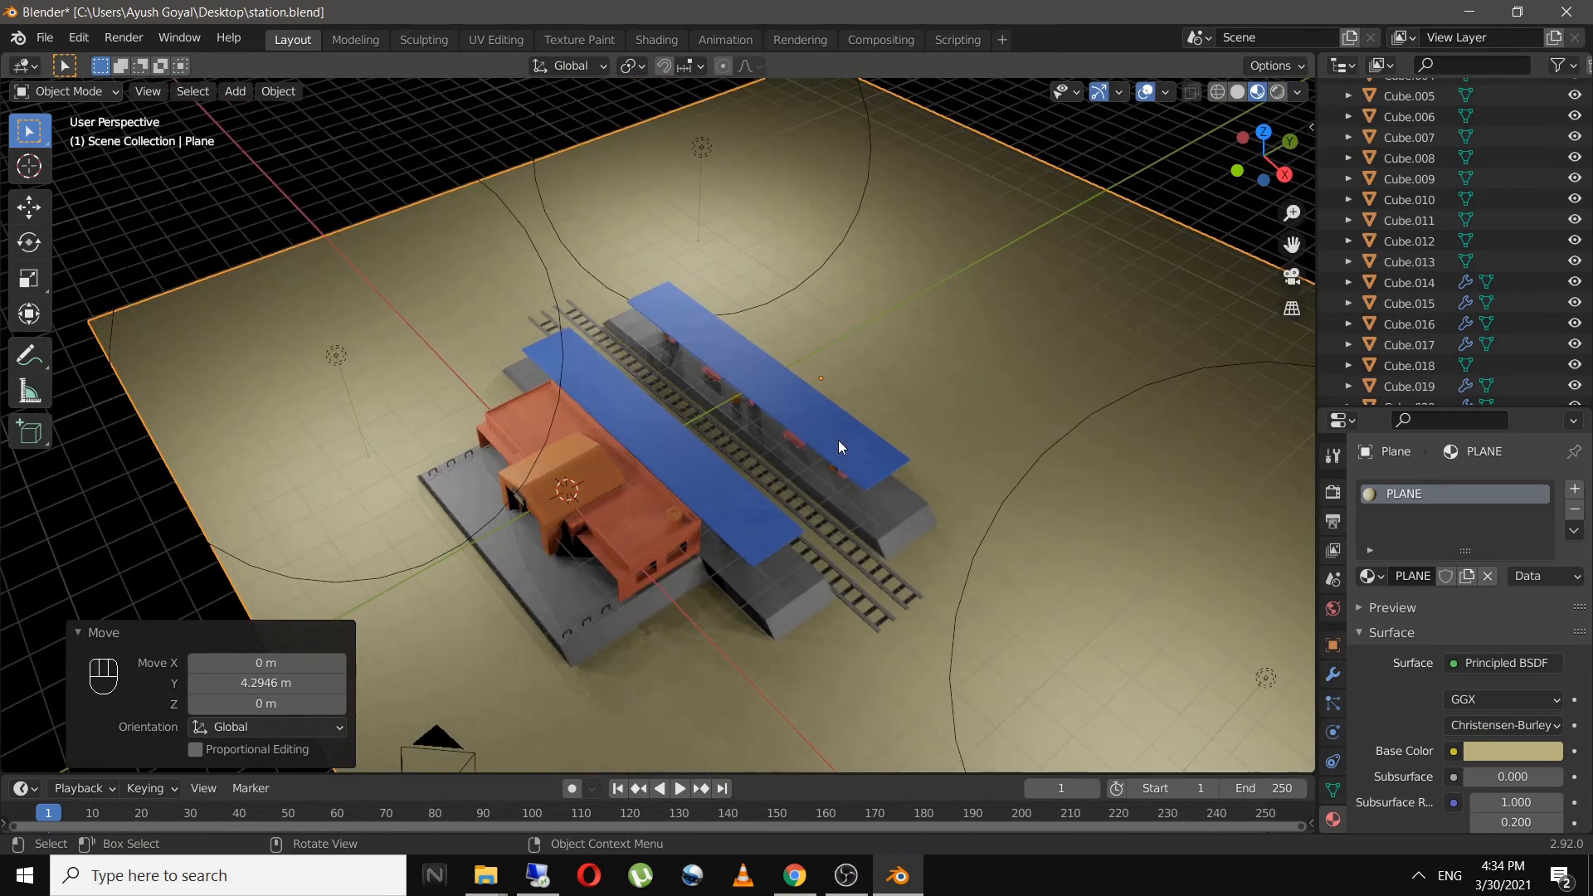
middle_click_drag(838, 440, 844, 418)
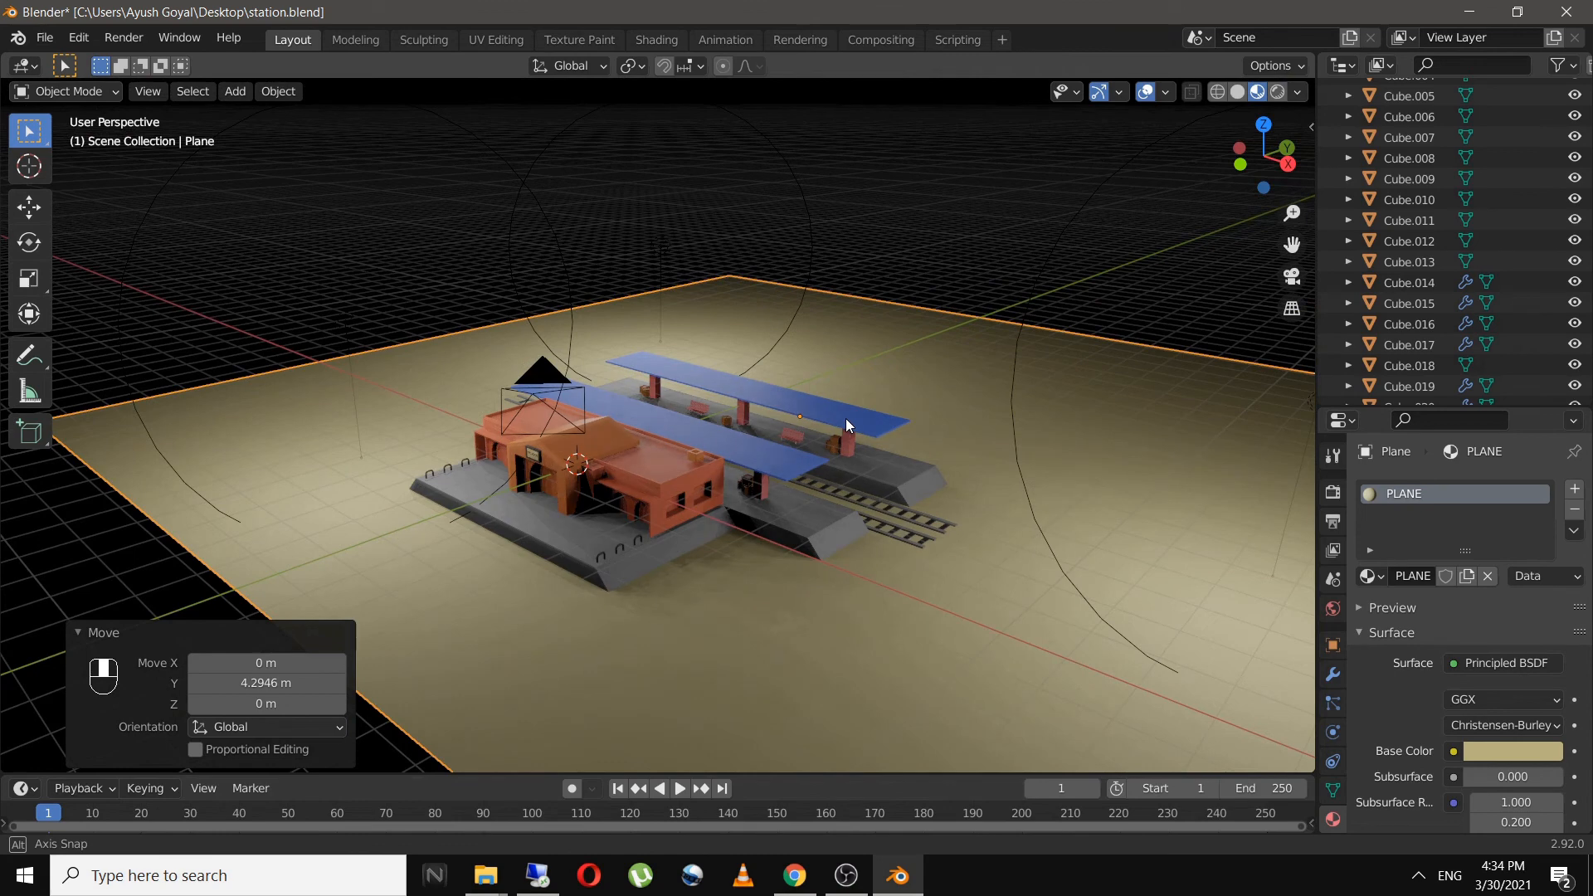
left_click(659, 244)
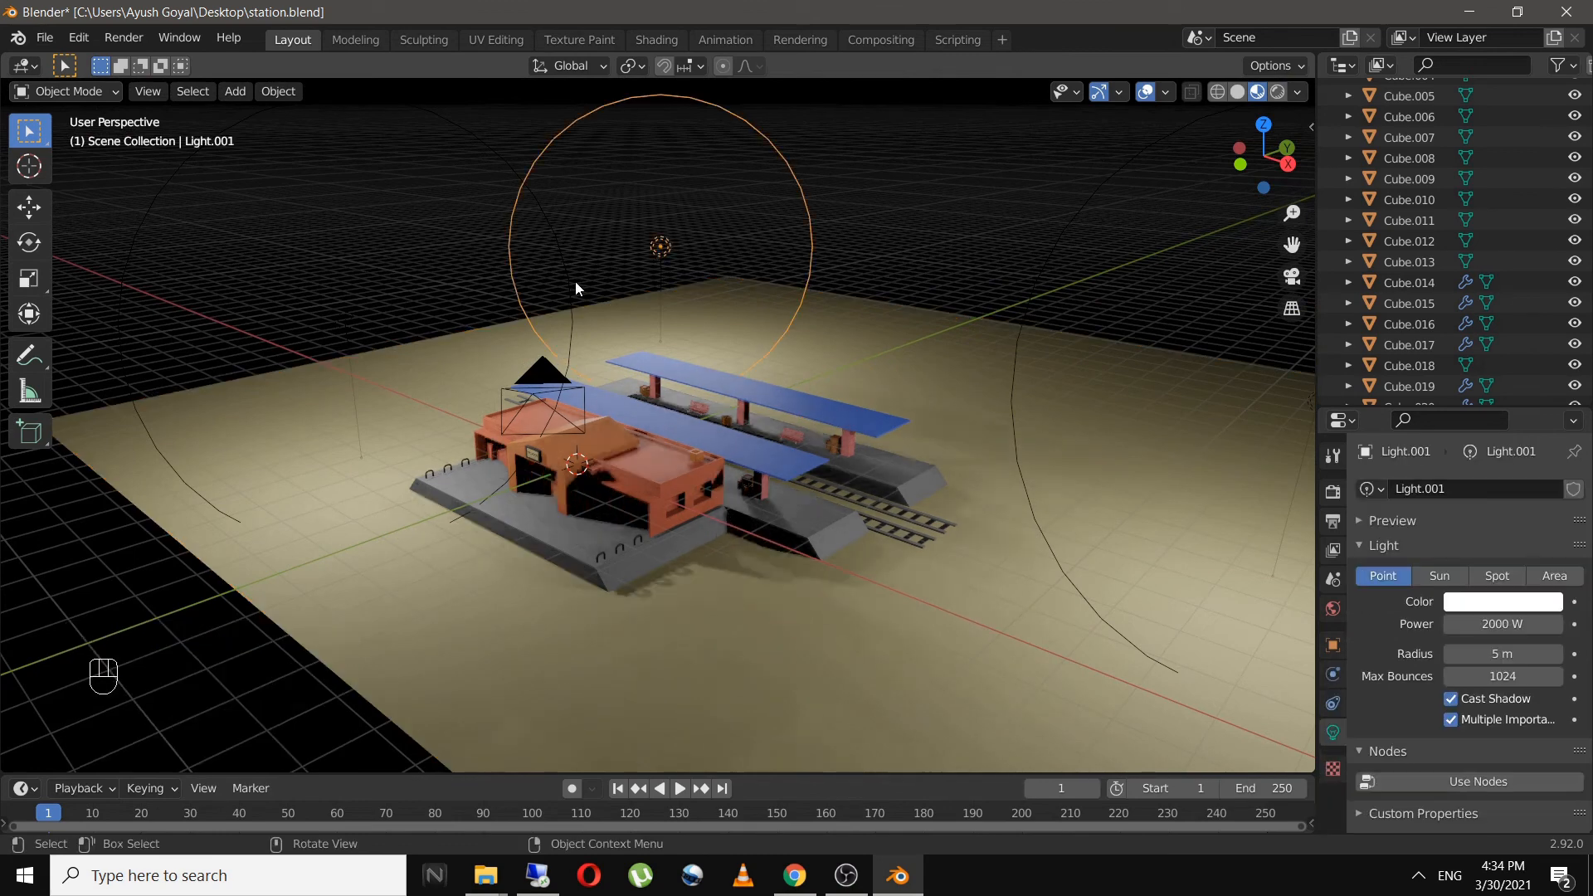
left_click(345, 317, "shift")
middle_click_drag(1107, 390, 804, 375, "shift")
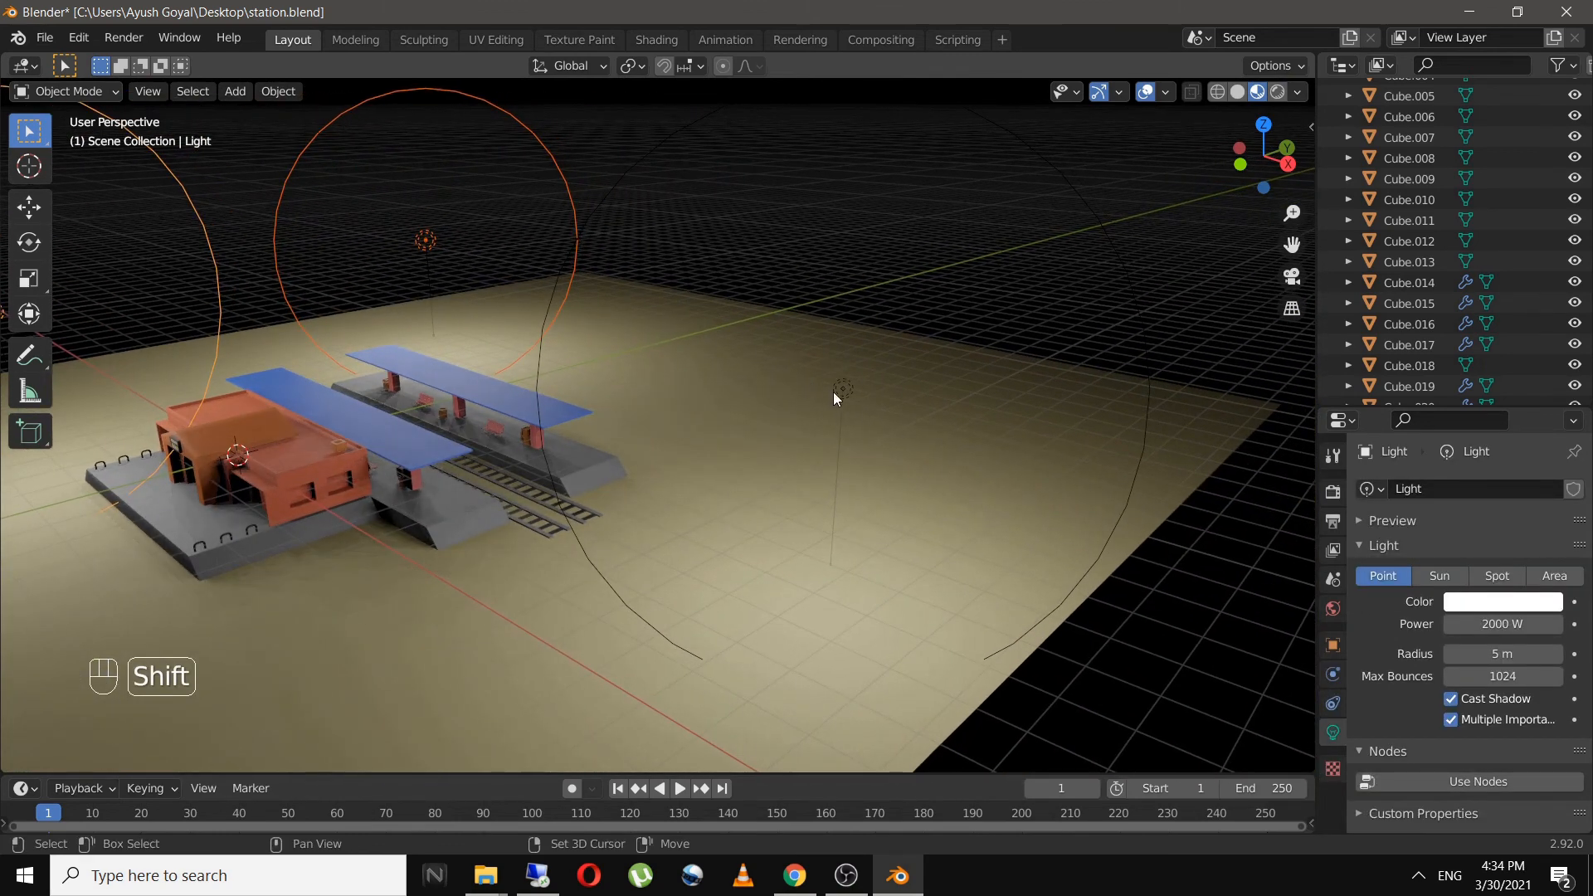
left_click(835, 391, "shift")
key("g")
key("z")
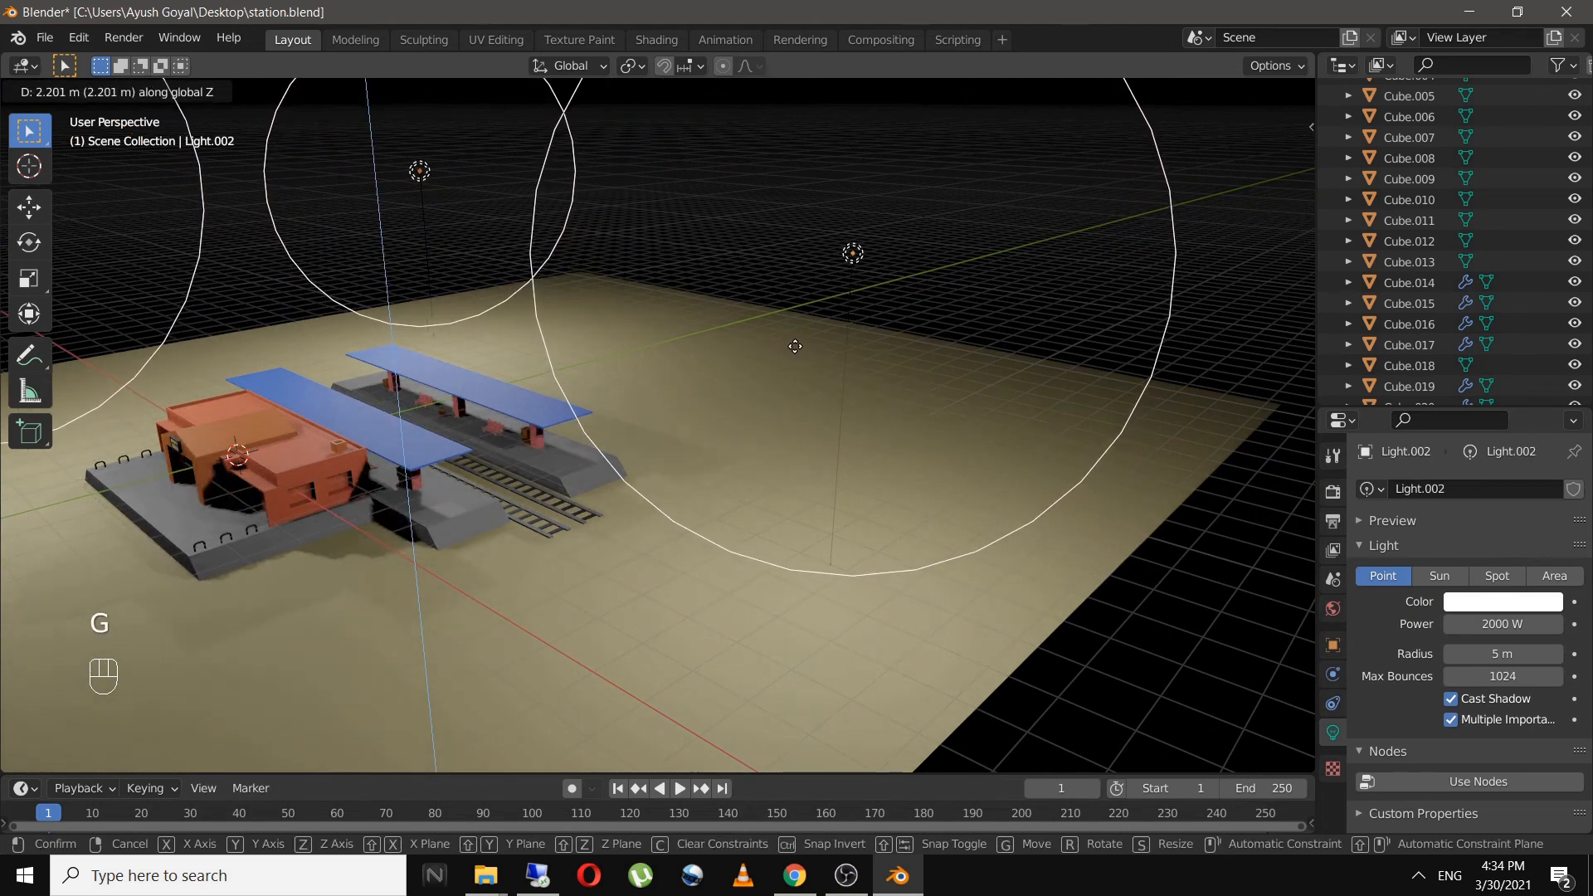
left_click(644, 432)
middle_click_drag(644, 431, 600, 508, "shift")
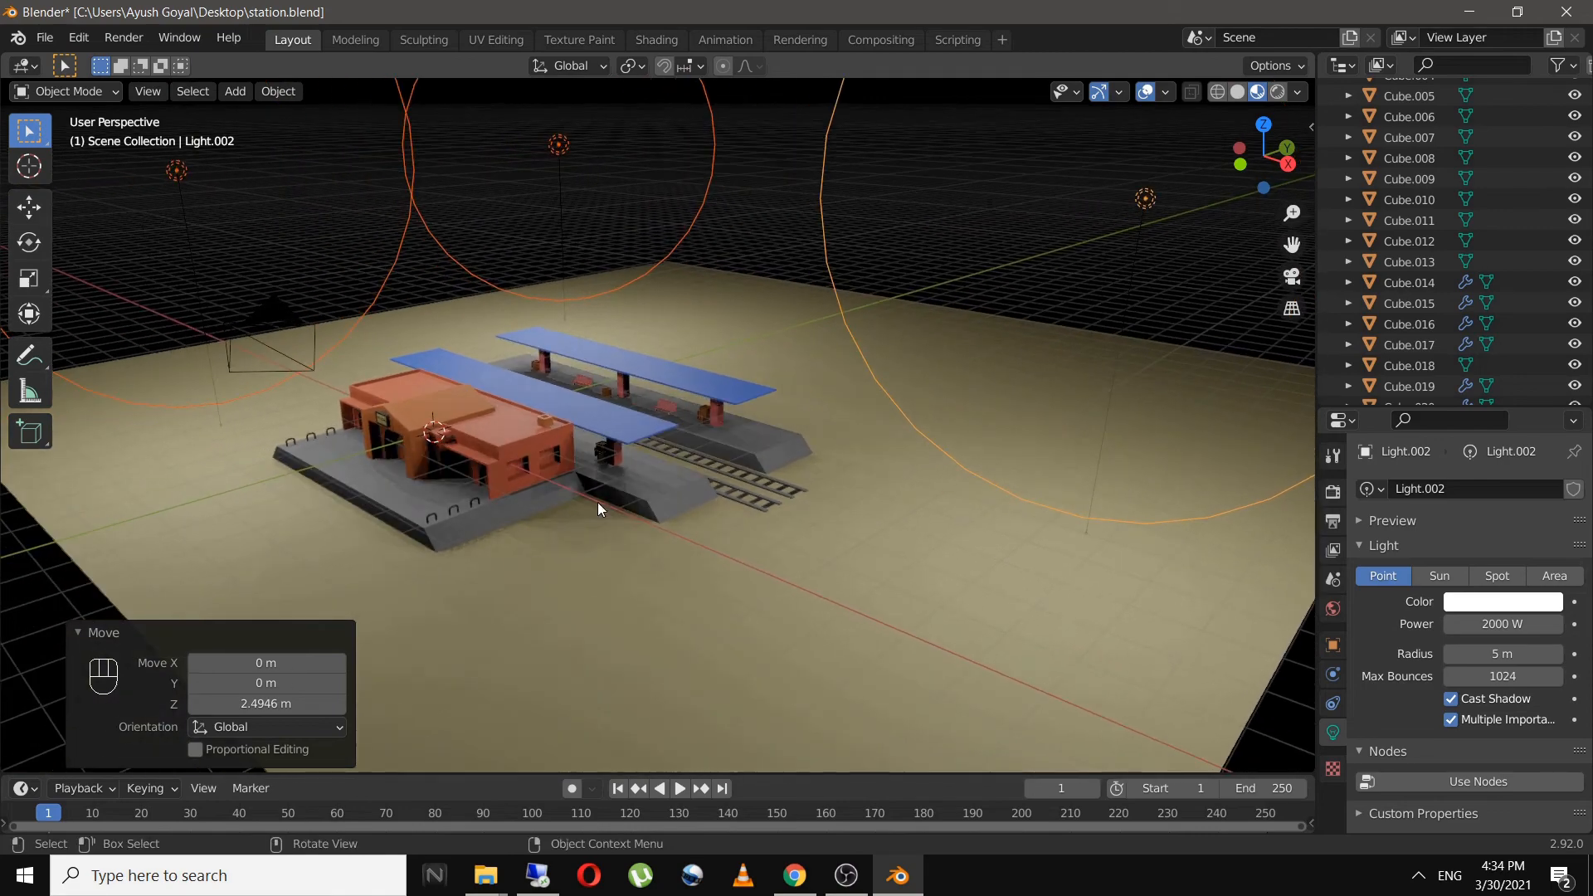
- Select the two benches with their legs and the pillar between them on the opposite platform
scroll(490, 541, "up", 4)
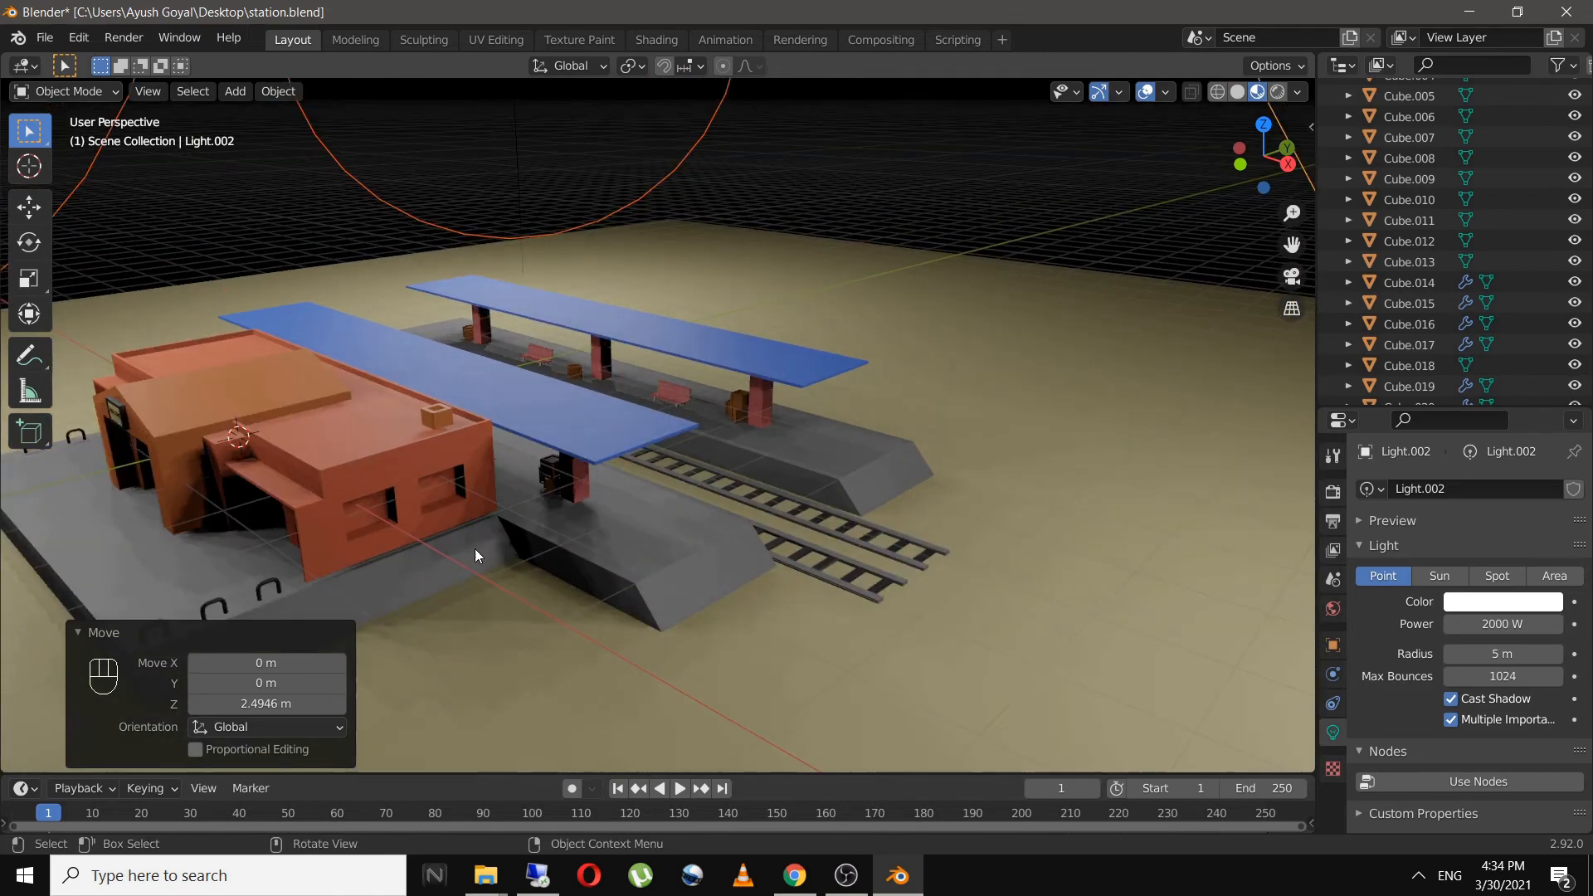
middle_click_drag(642, 518, 761, 410)
scroll(760, 410, "up", 5)
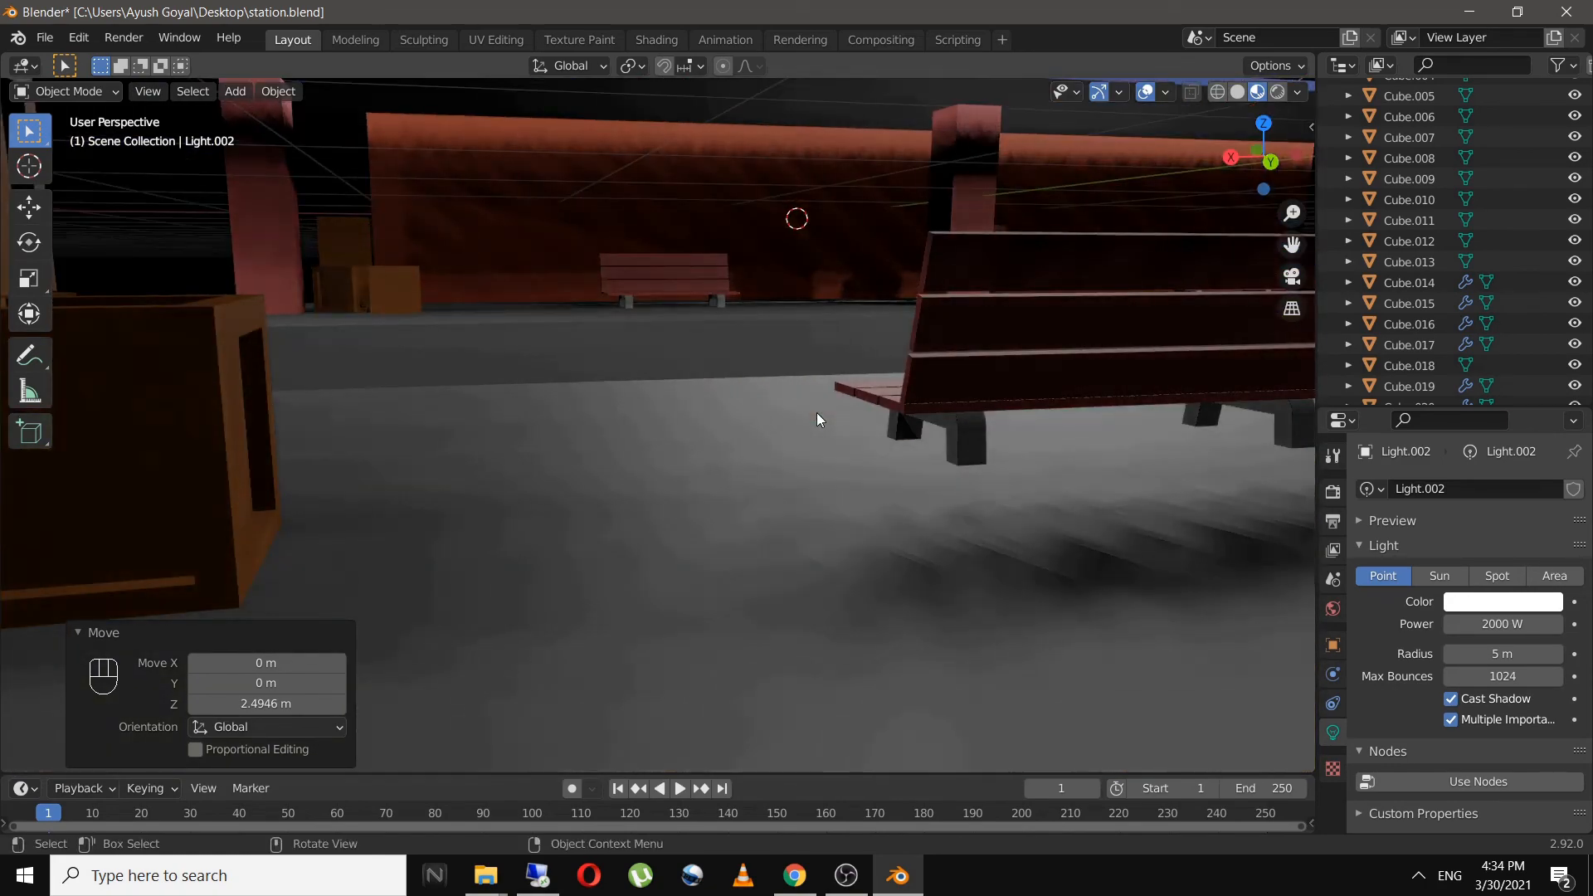
middle_click_drag(1010, 417, 784, 342, "shift")
left_click(784, 342)
left_click(839, 420, "shift")
middle_click_drag(998, 428, 758, 445, "shift")
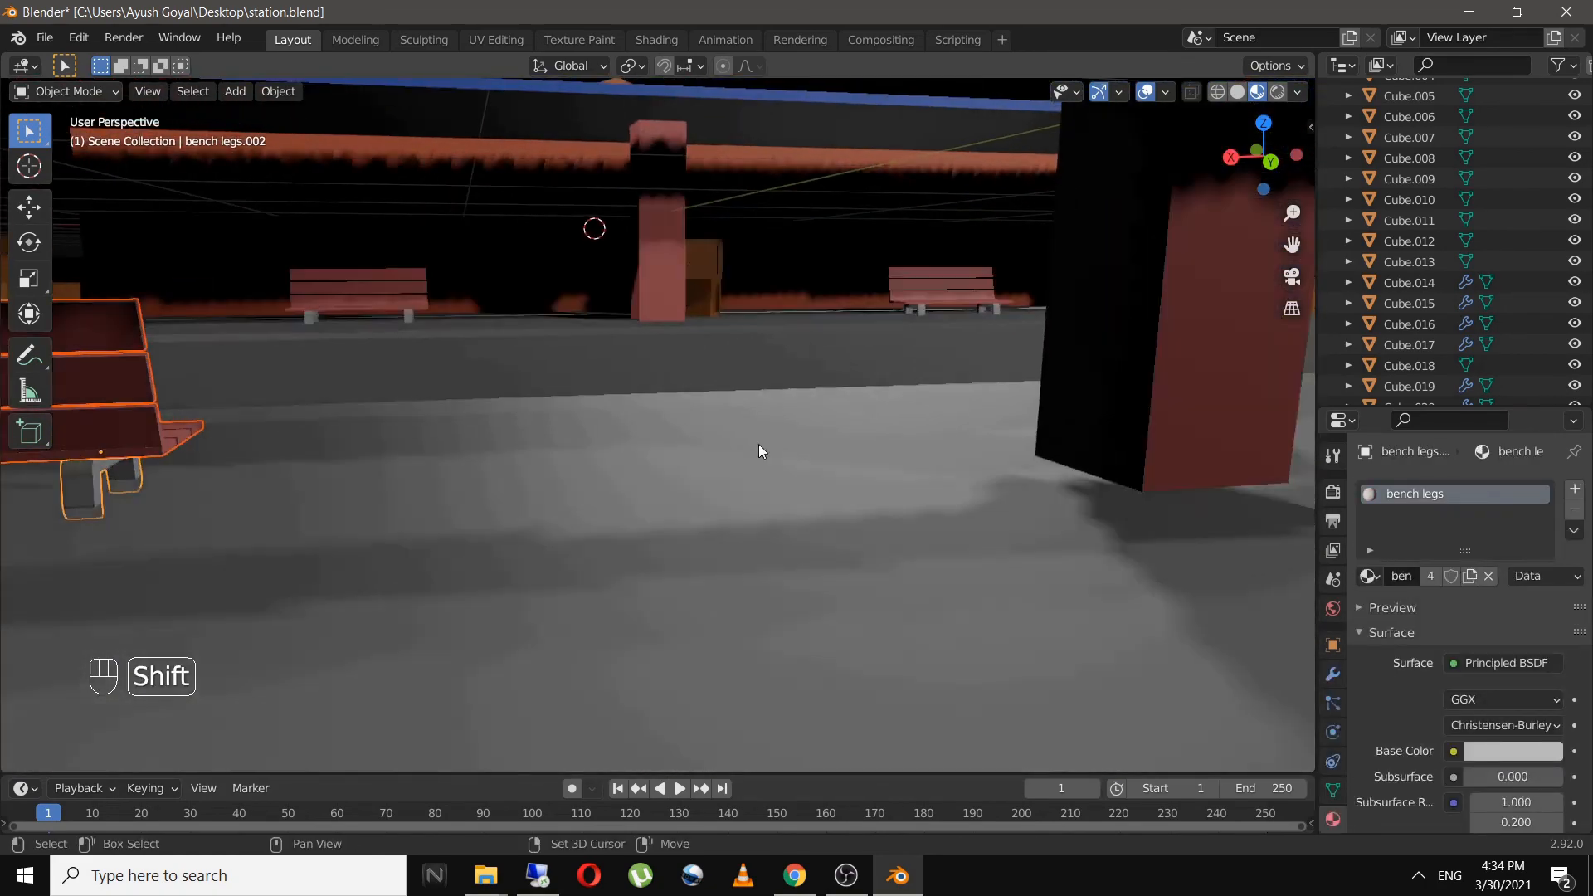
scroll(1077, 430, "down", 4)
scroll(1082, 431, "down", 2)
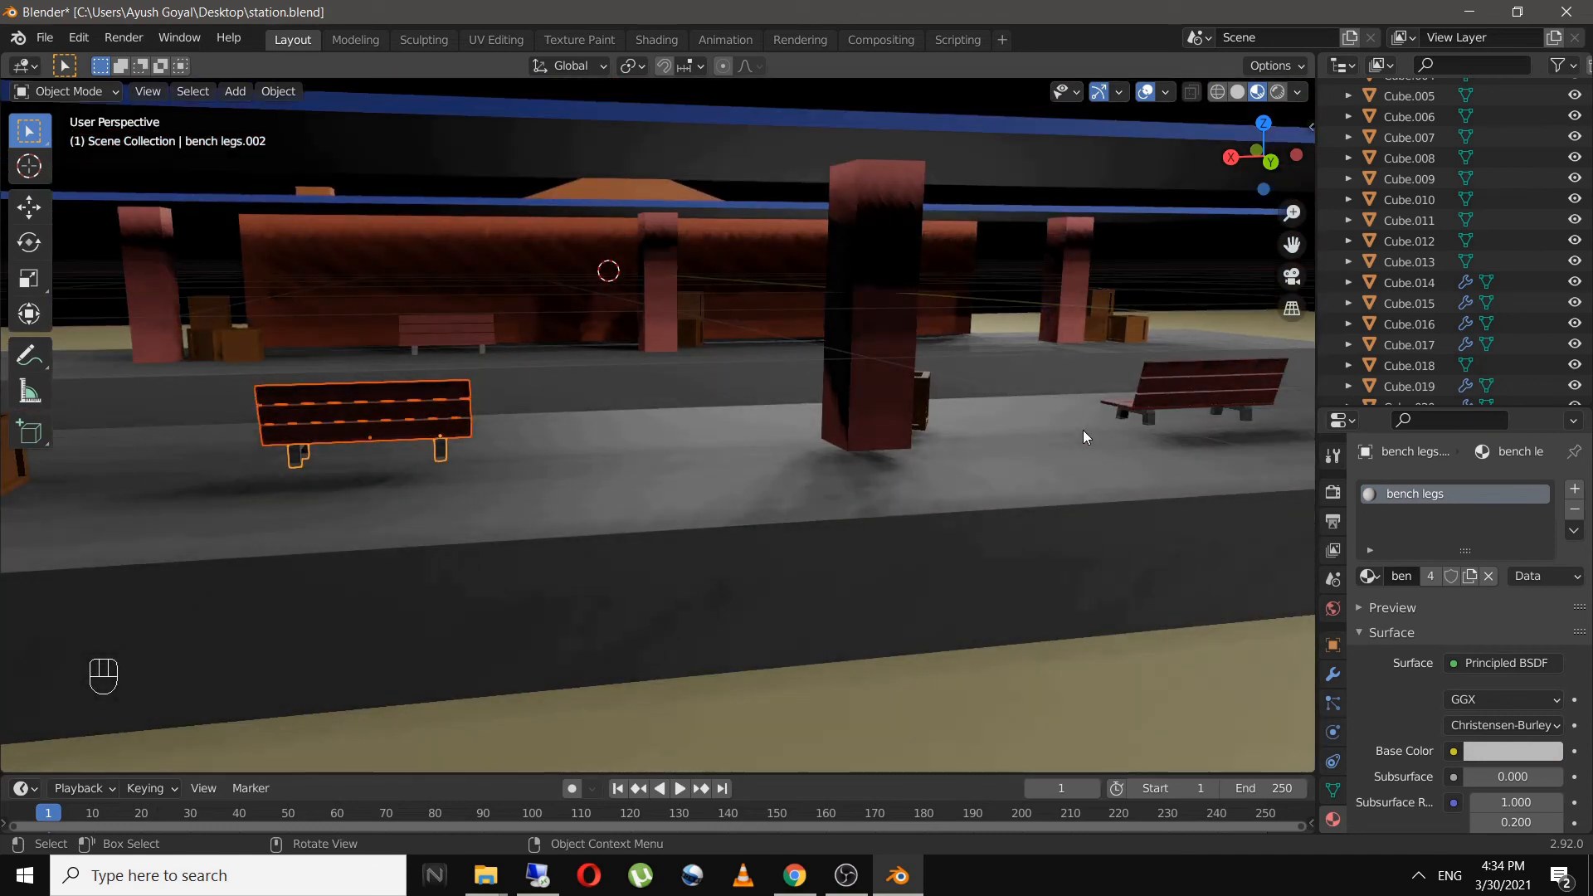
middle_click_drag(1083, 430, 669, 341, "shift")
left_click(672, 341, "shift")
left_click(884, 216, "shift")
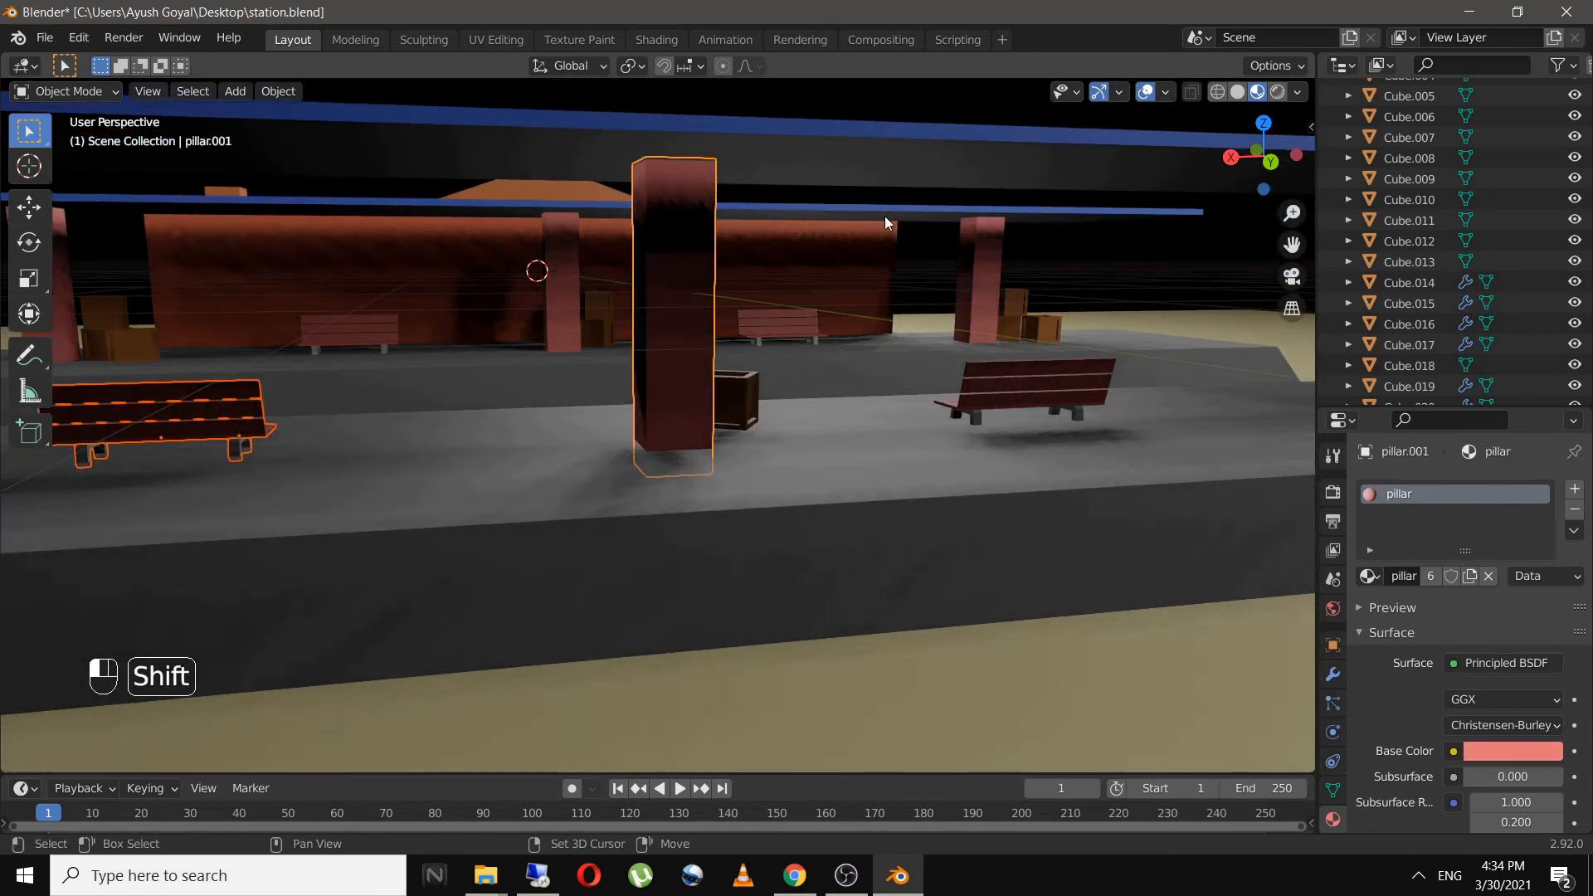
left_click(1032, 364, "shift")
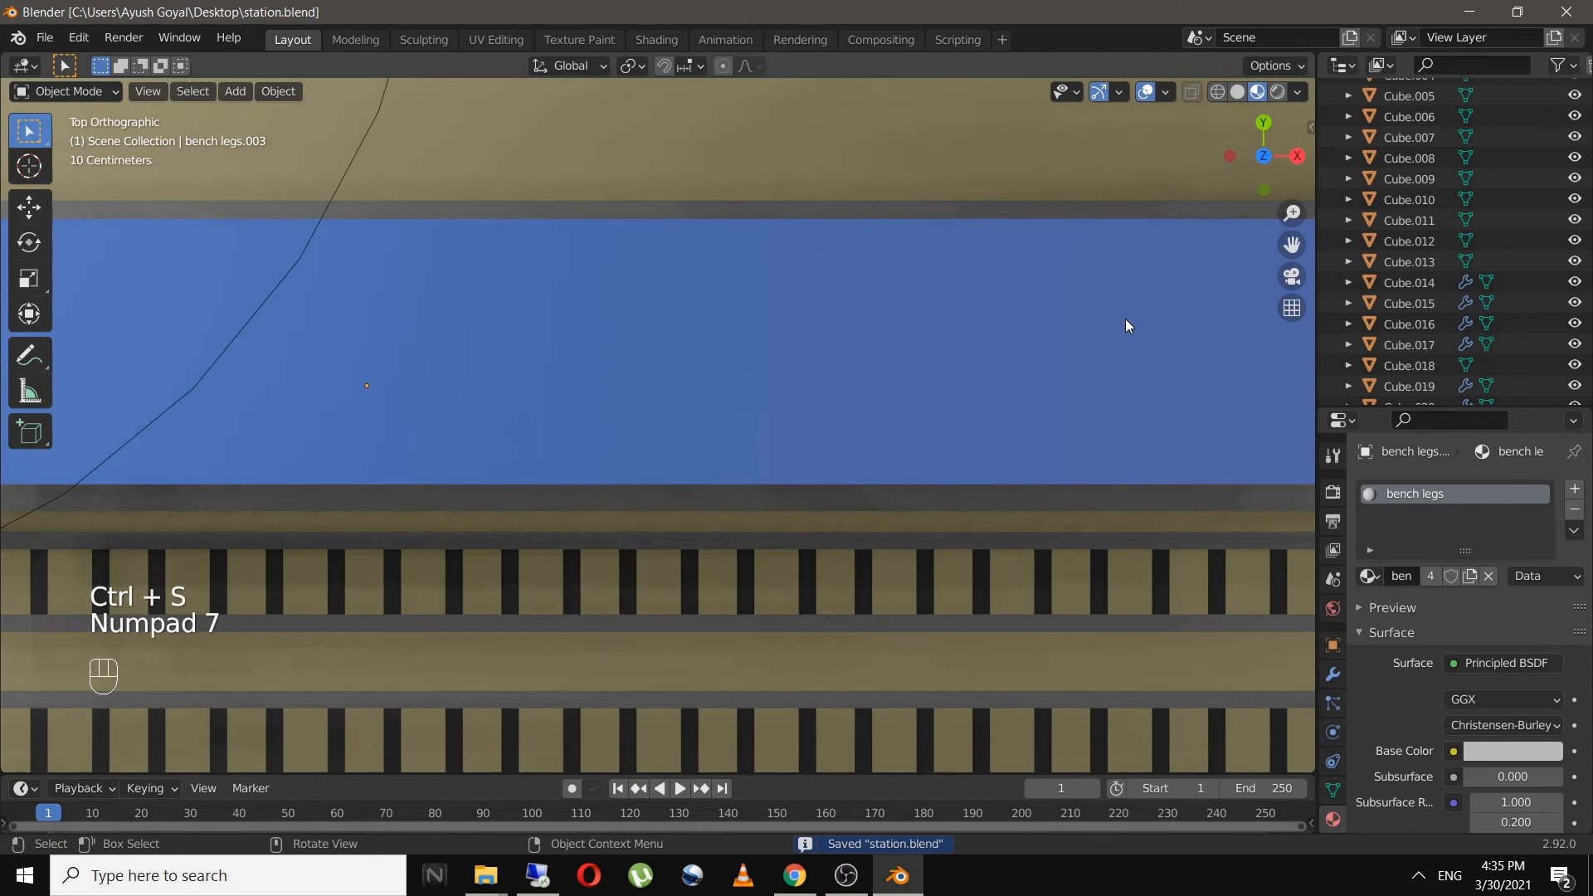
- Add a new point light to the scene
key("shift+a")
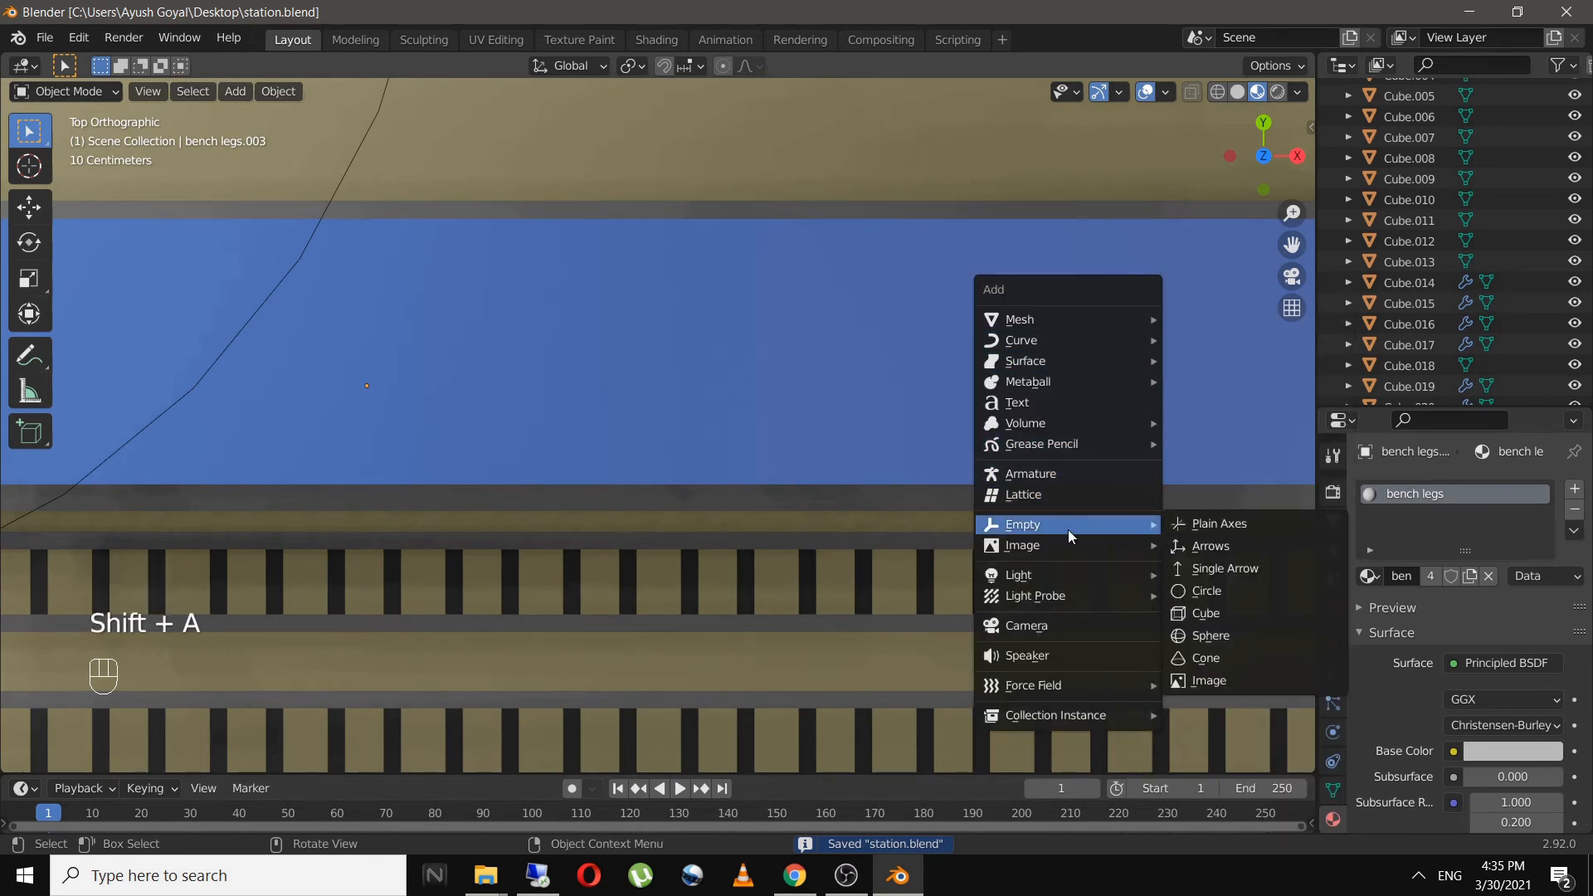
mouse_move(1082, 574)
left_click(1216, 575)
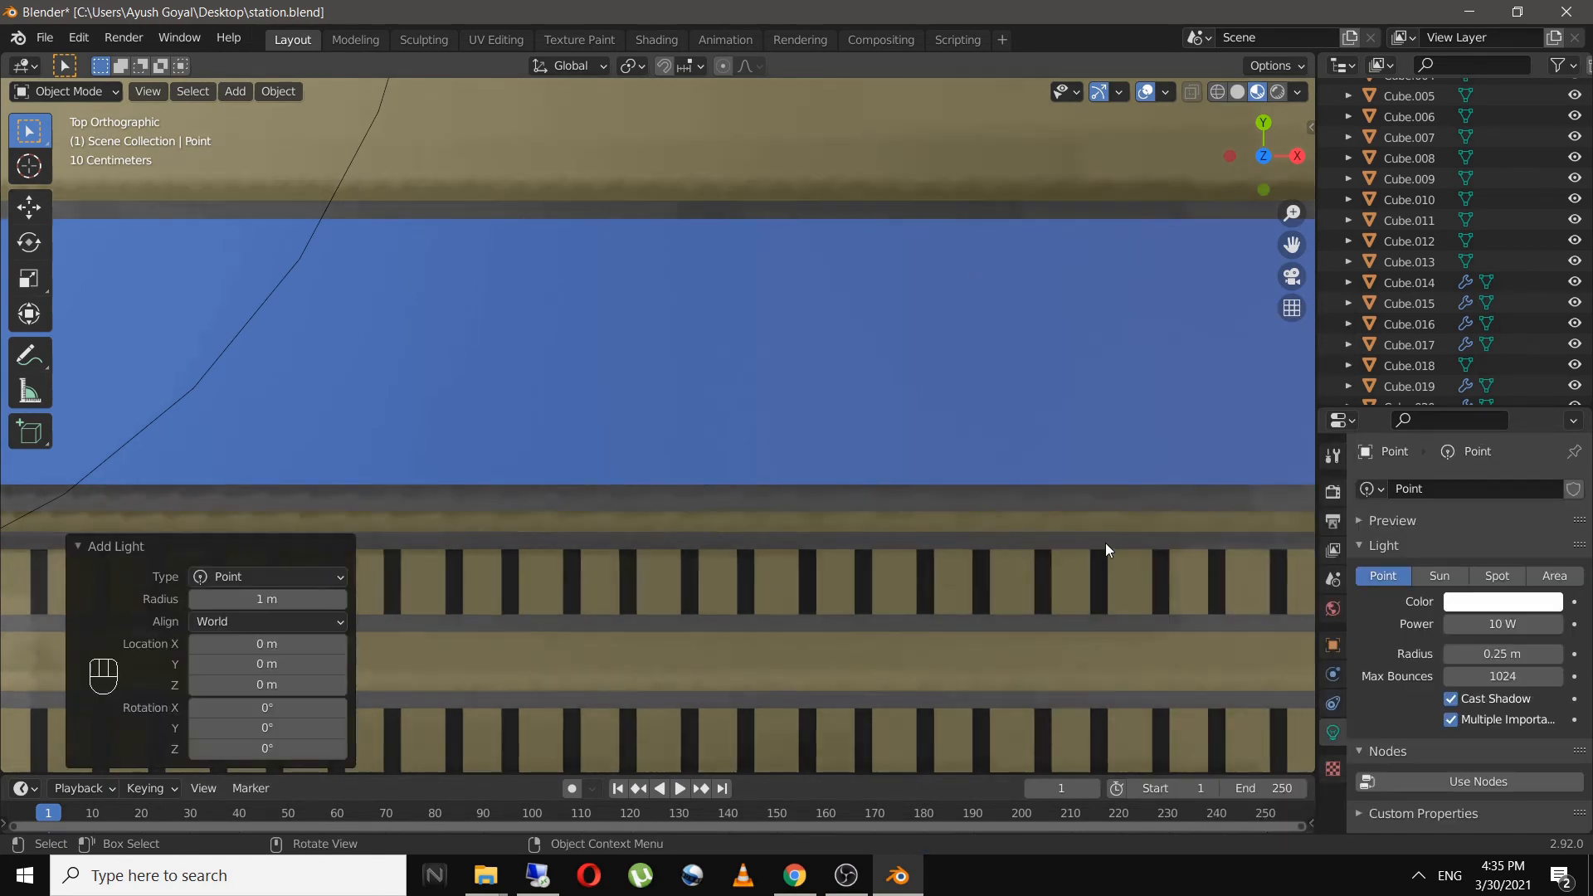
scroll(1012, 508, "down", 6)
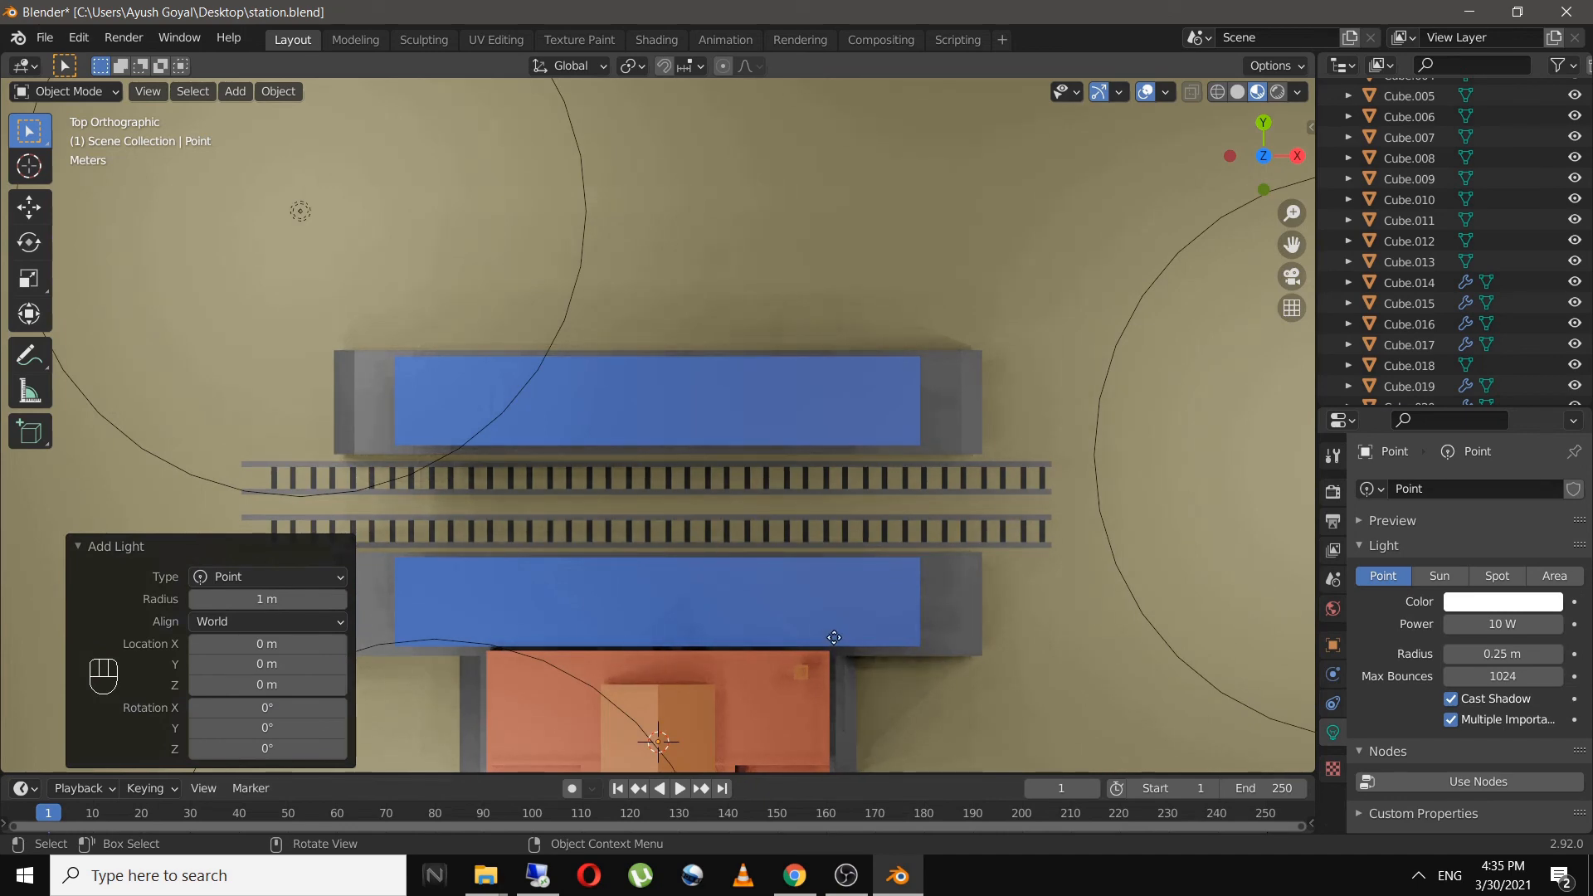
- Move the new point light under the opposite platform's roof, about 3.04 m along X, 5.90 m along Y and 0.33 m along Z
key("g")
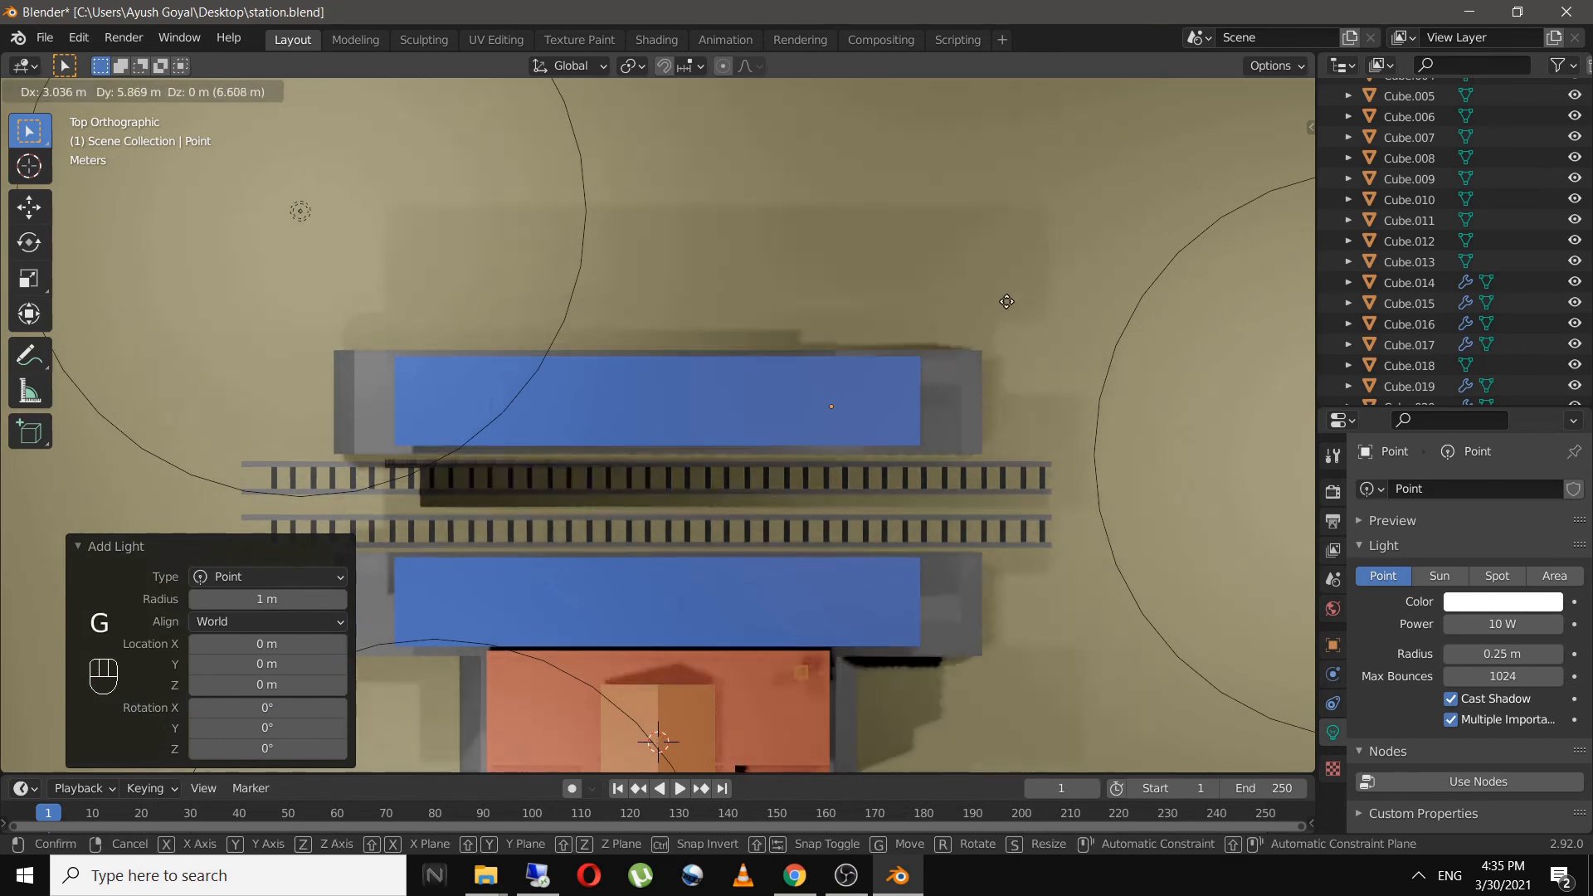
left_click(1007, 301)
scroll(950, 487, "up", 4)
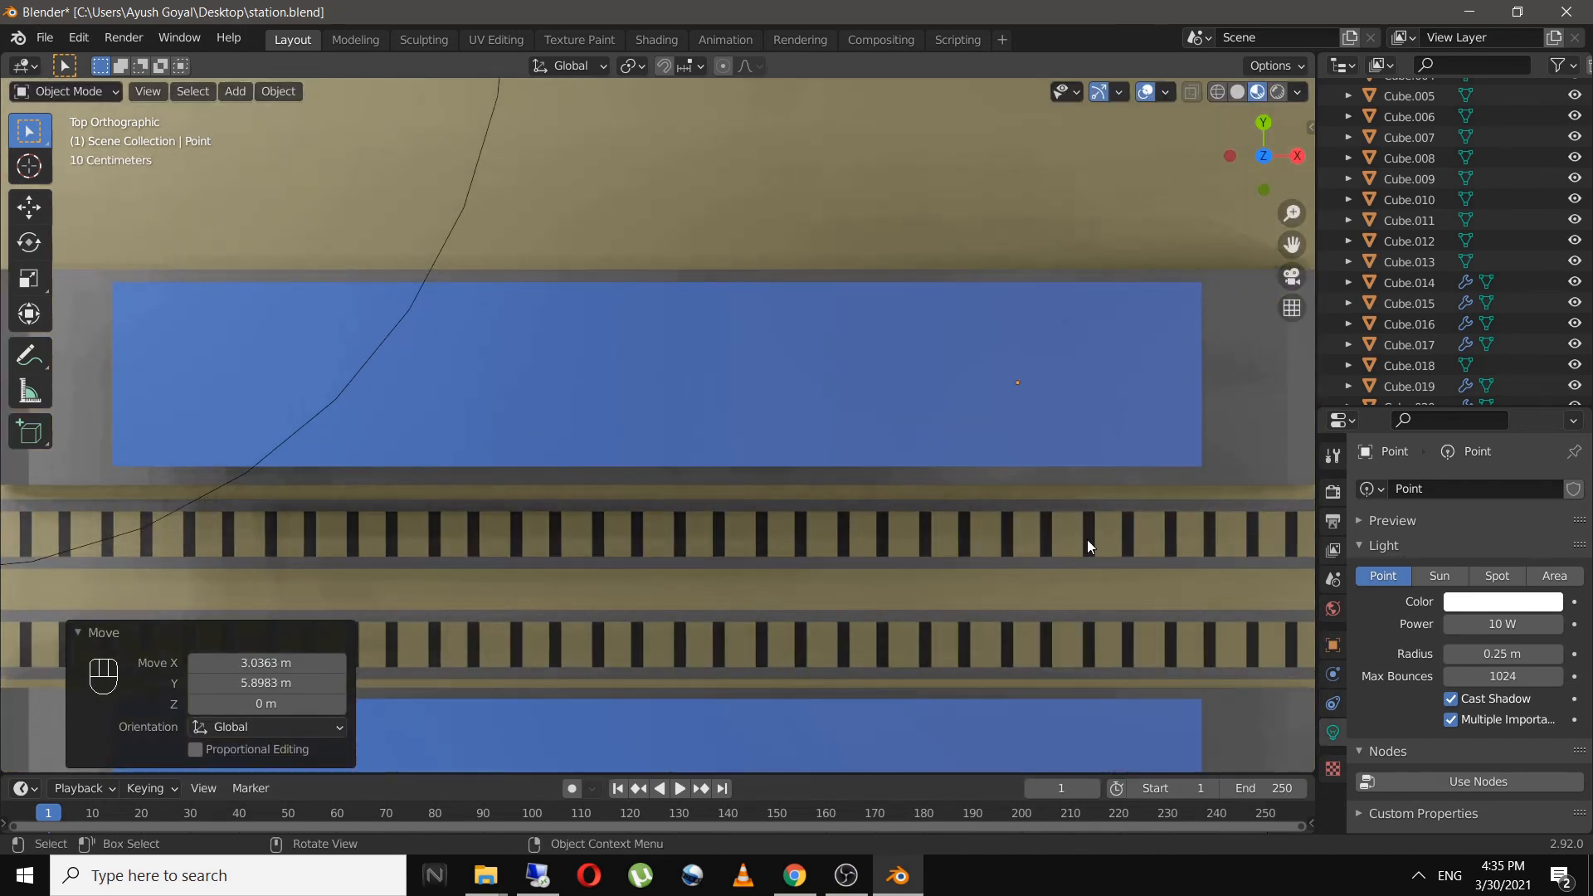
middle_click_drag(1087, 540, 1010, 352)
scroll(1127, 505, "up", 3)
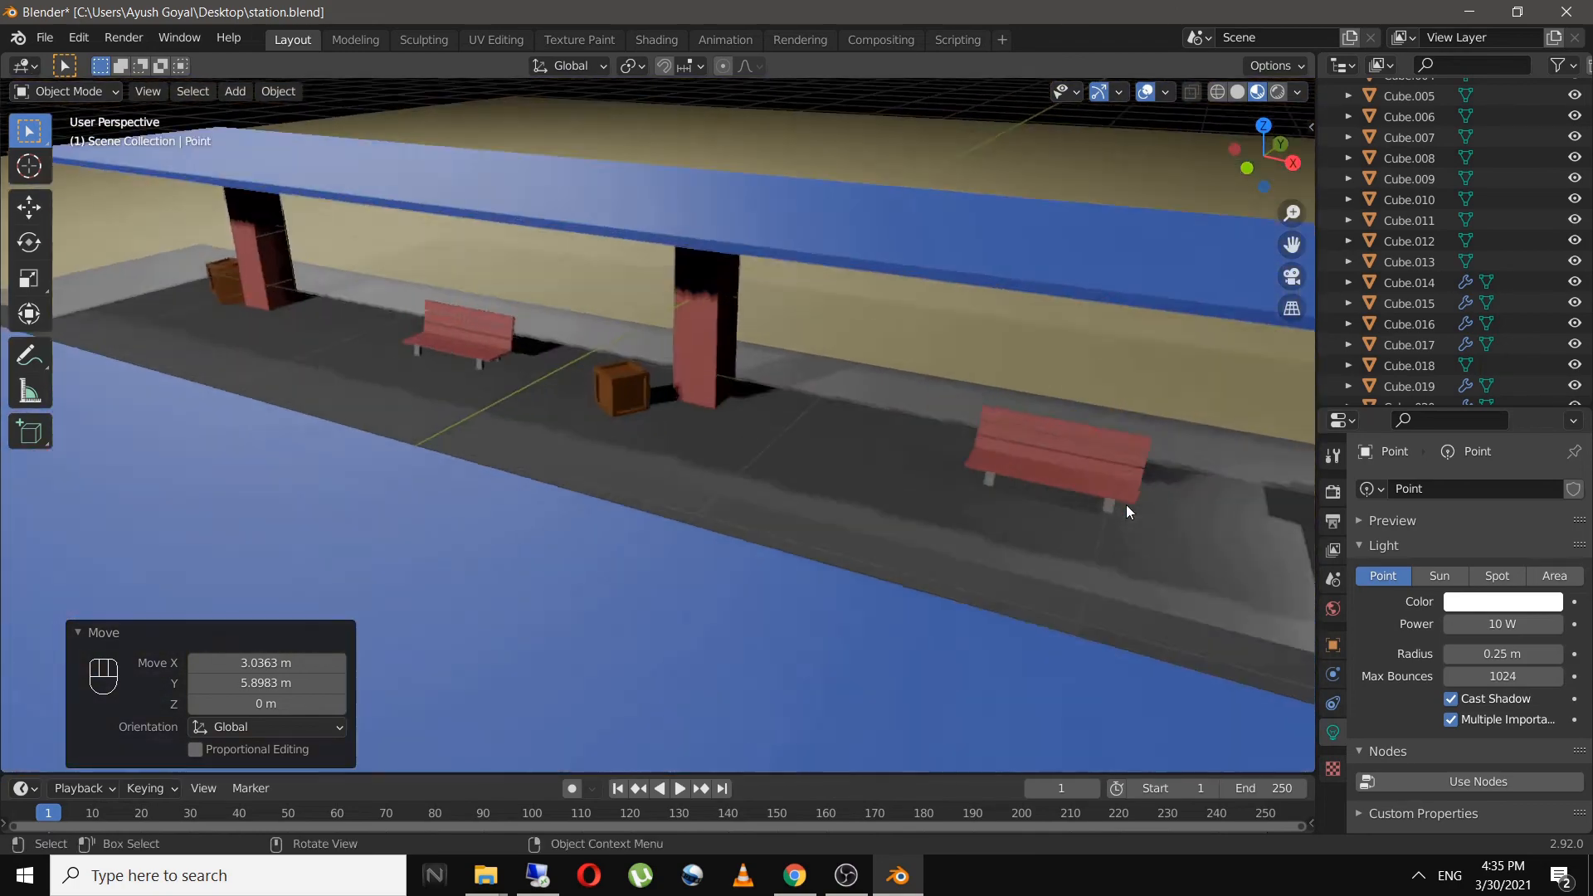
middle_click_drag(1127, 504, 1117, 460, "shift")
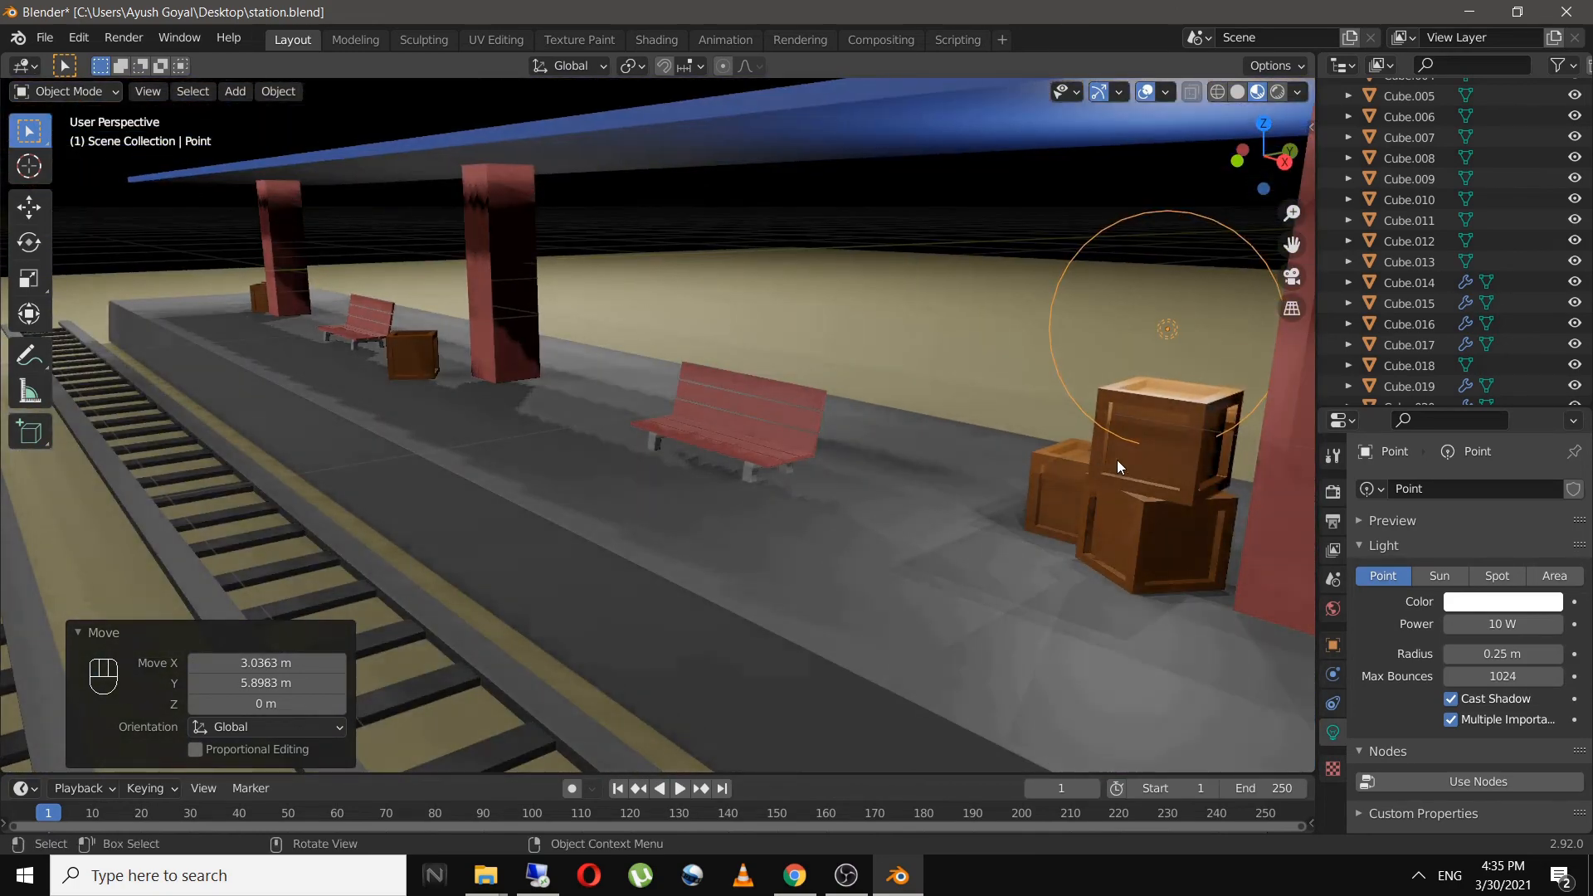
key("g")
key("z")
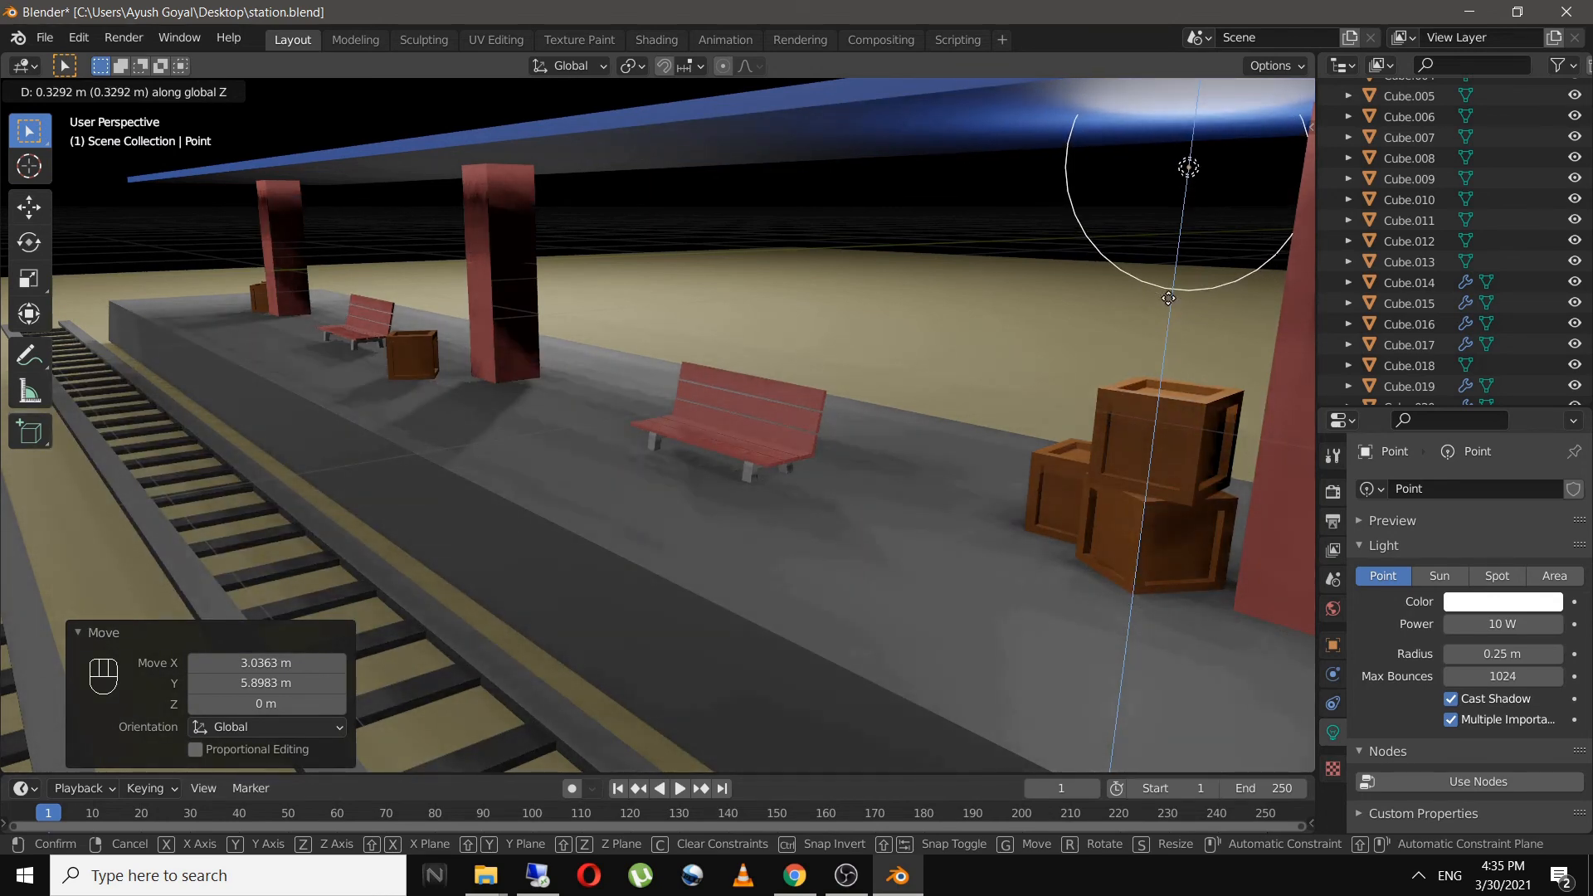
left_click(1170, 303)
- Shift the point light about -1.21 m along X to sit above the bench and lower it about 0.16 m along Z
middle_click_drag(1178, 319, 1275, 326)
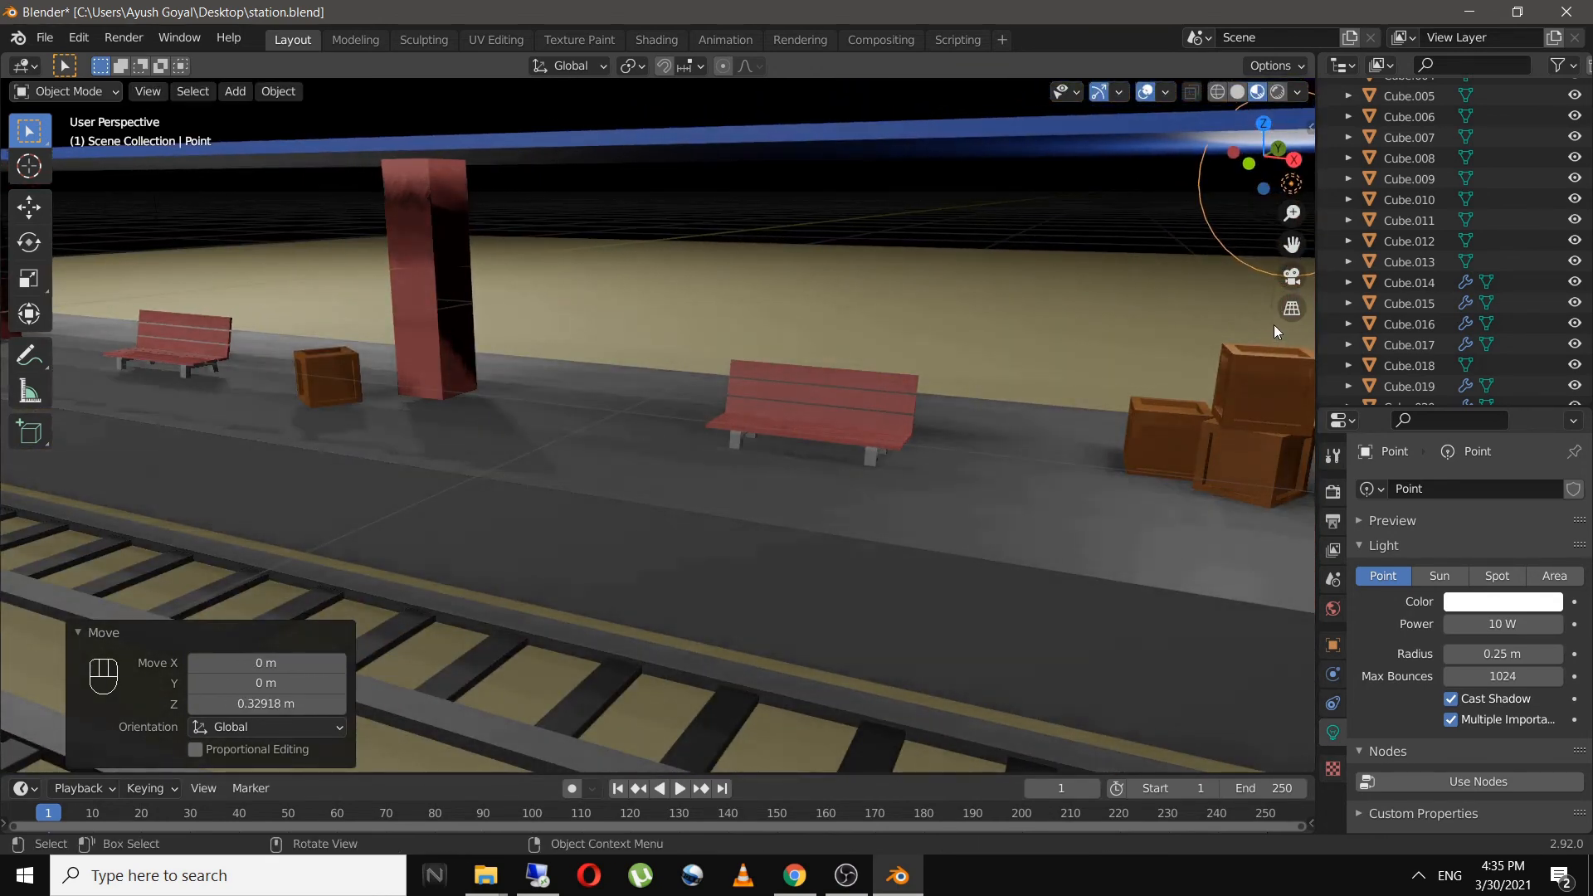
key("g")
key("x")
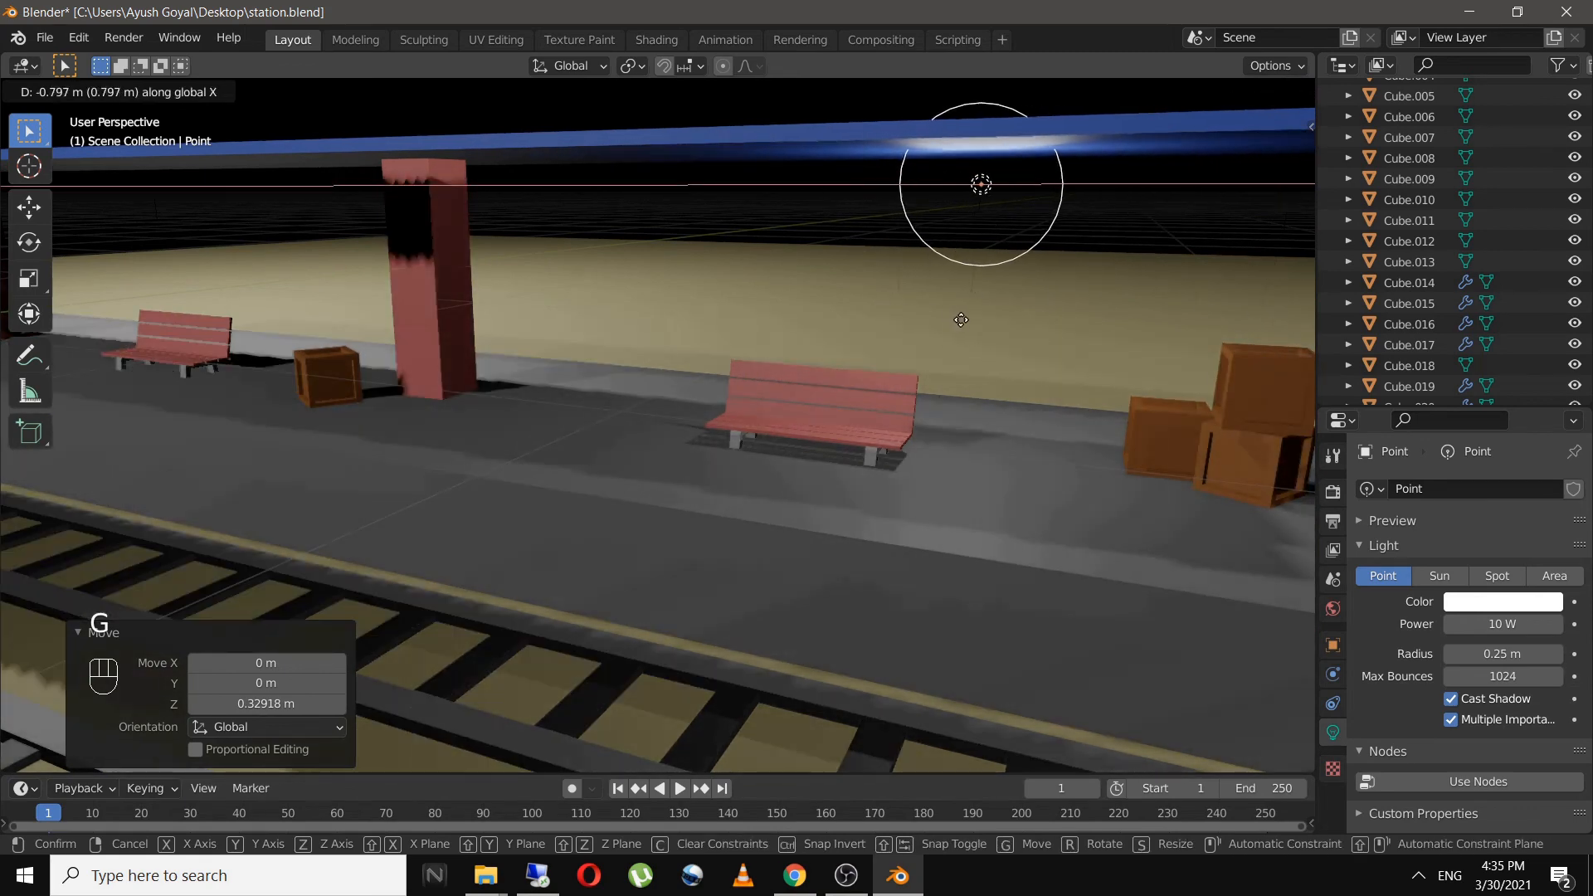
left_click(836, 283)
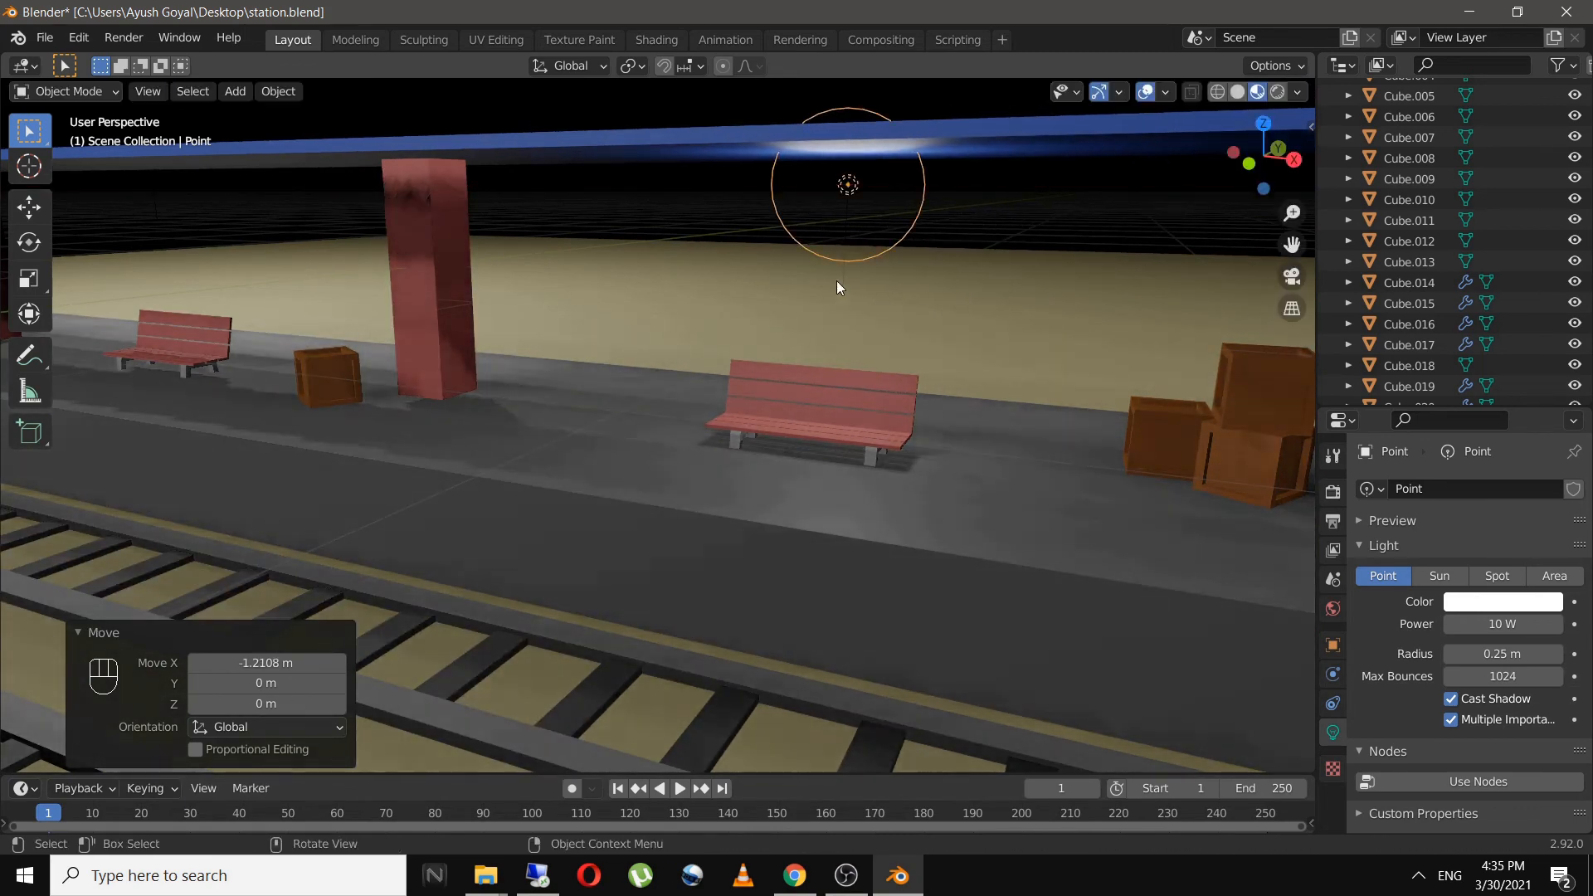
key("g")
key("z")
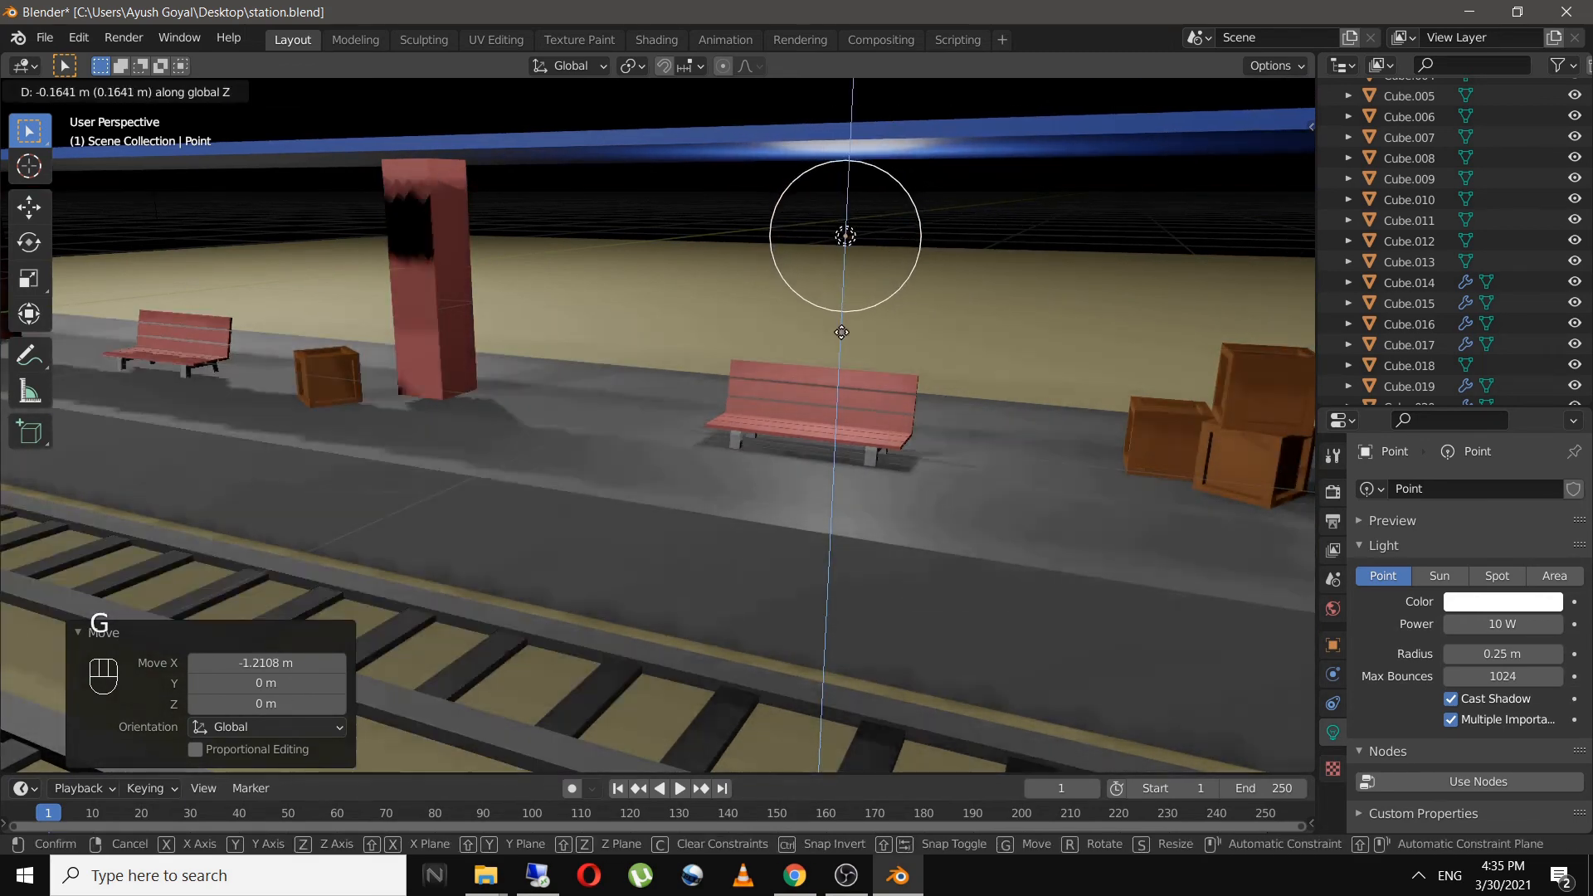
left_click(841, 332)
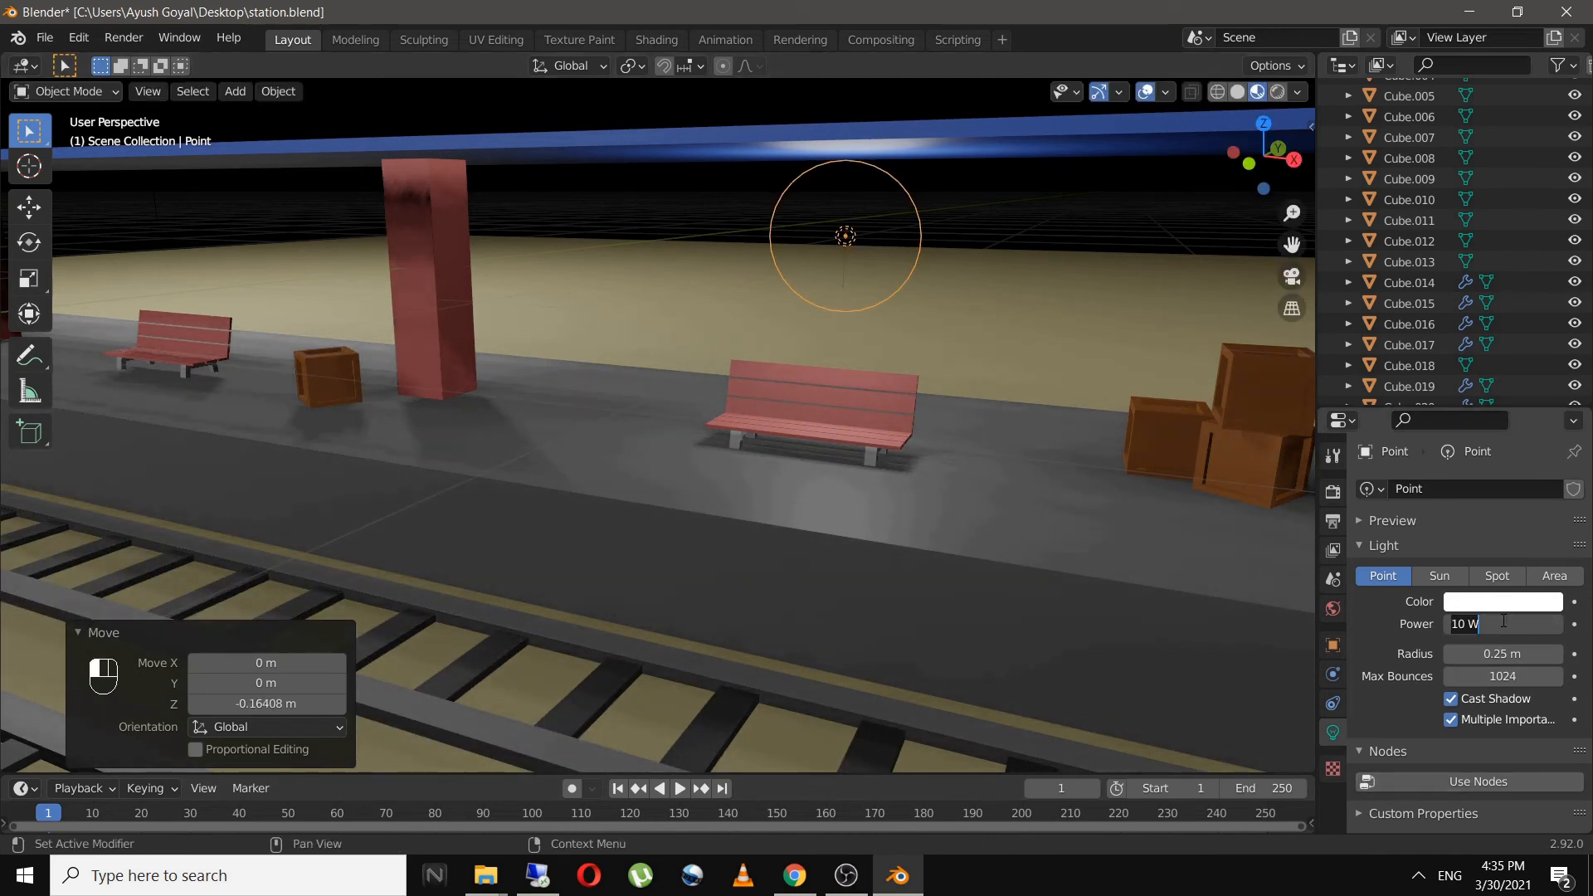
- Set the point light's power to 5 W and its radius to 0.1 m
type("5")
key("Return")
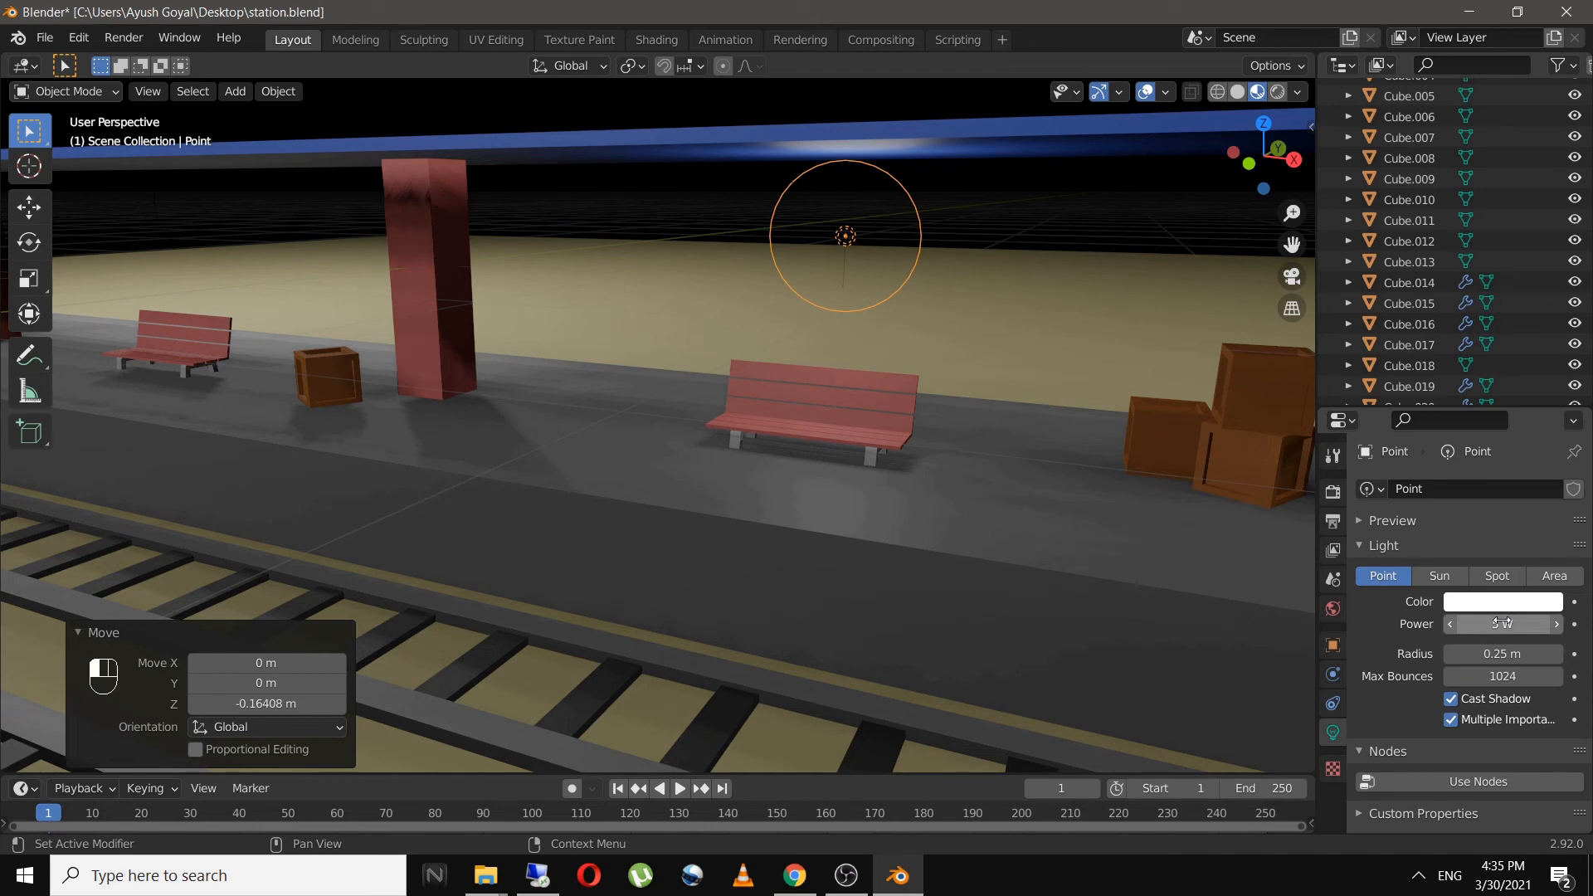
left_click(1508, 653)
type("0.")
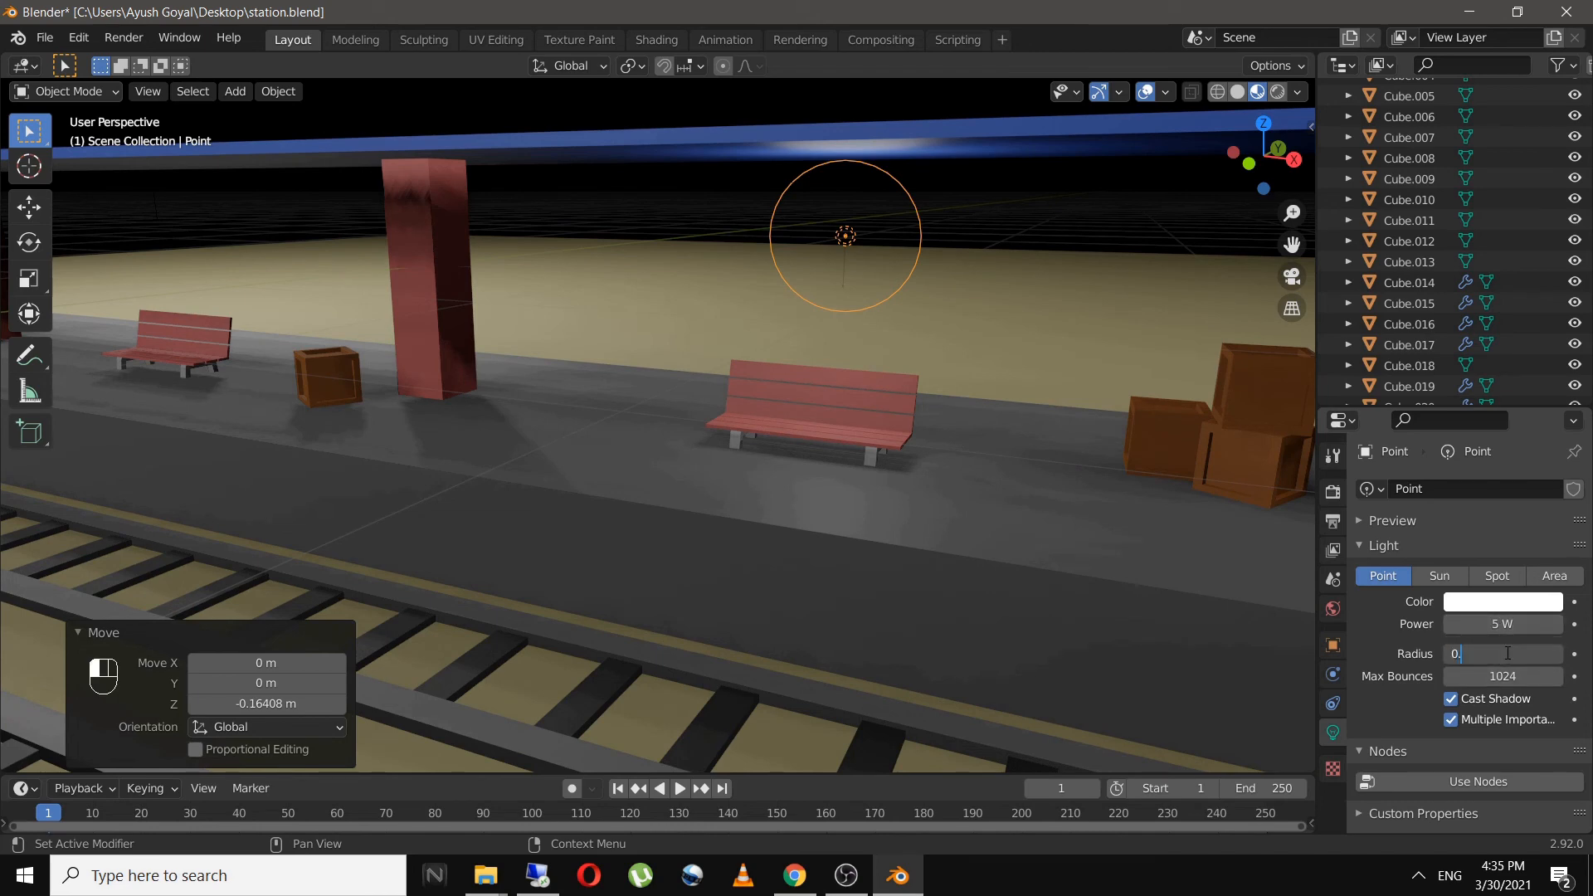
type("1")
key("Return")
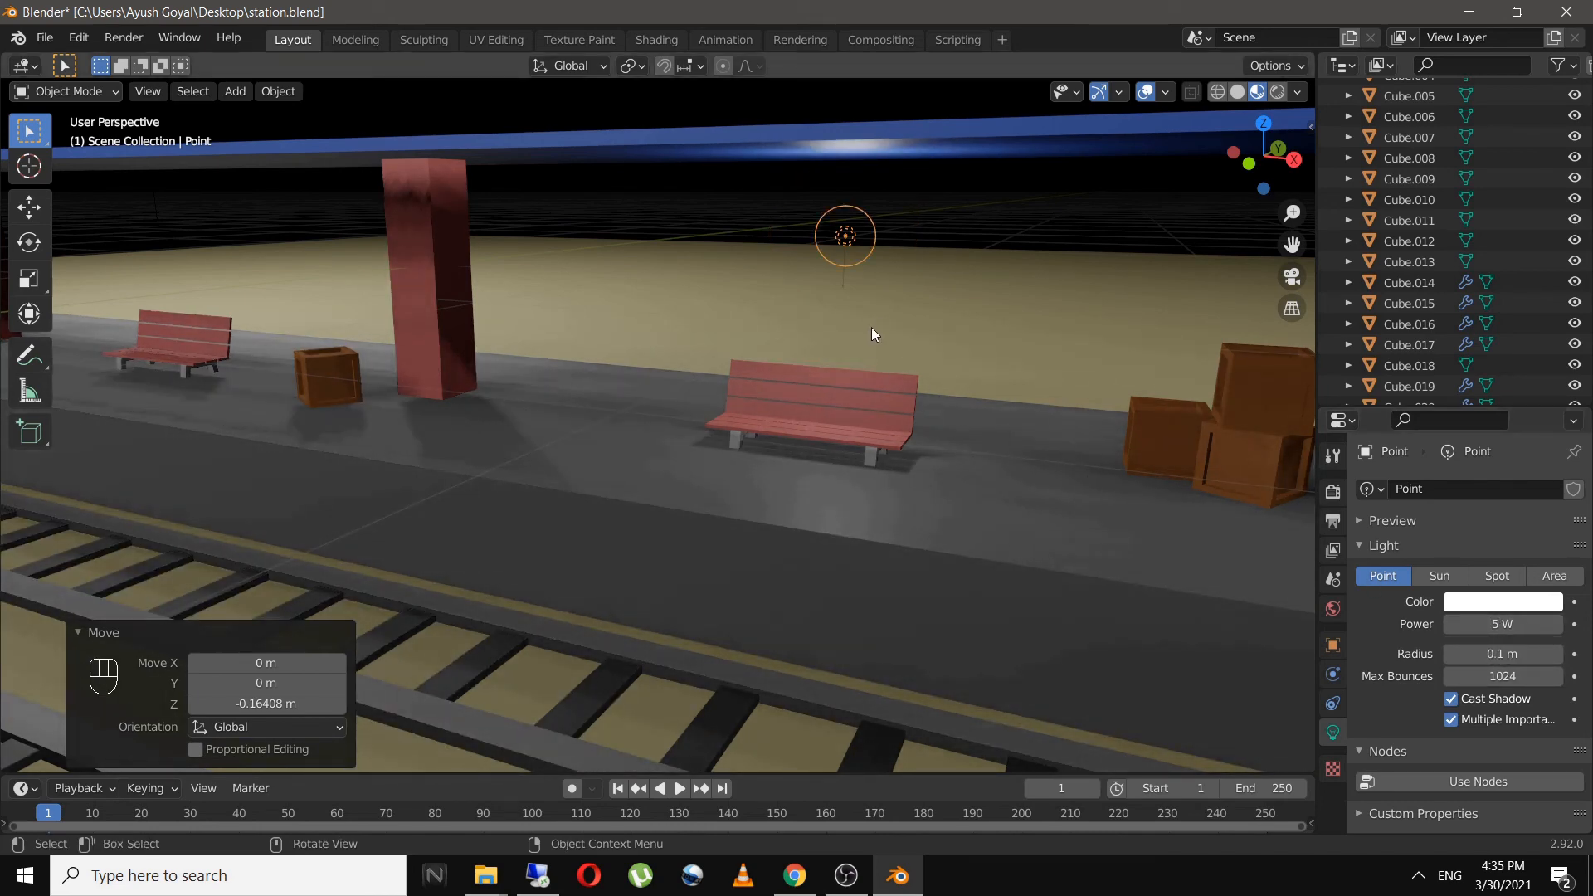
- Raise the point light above the bench about 0.12 m along Z
key("g")
key("z")
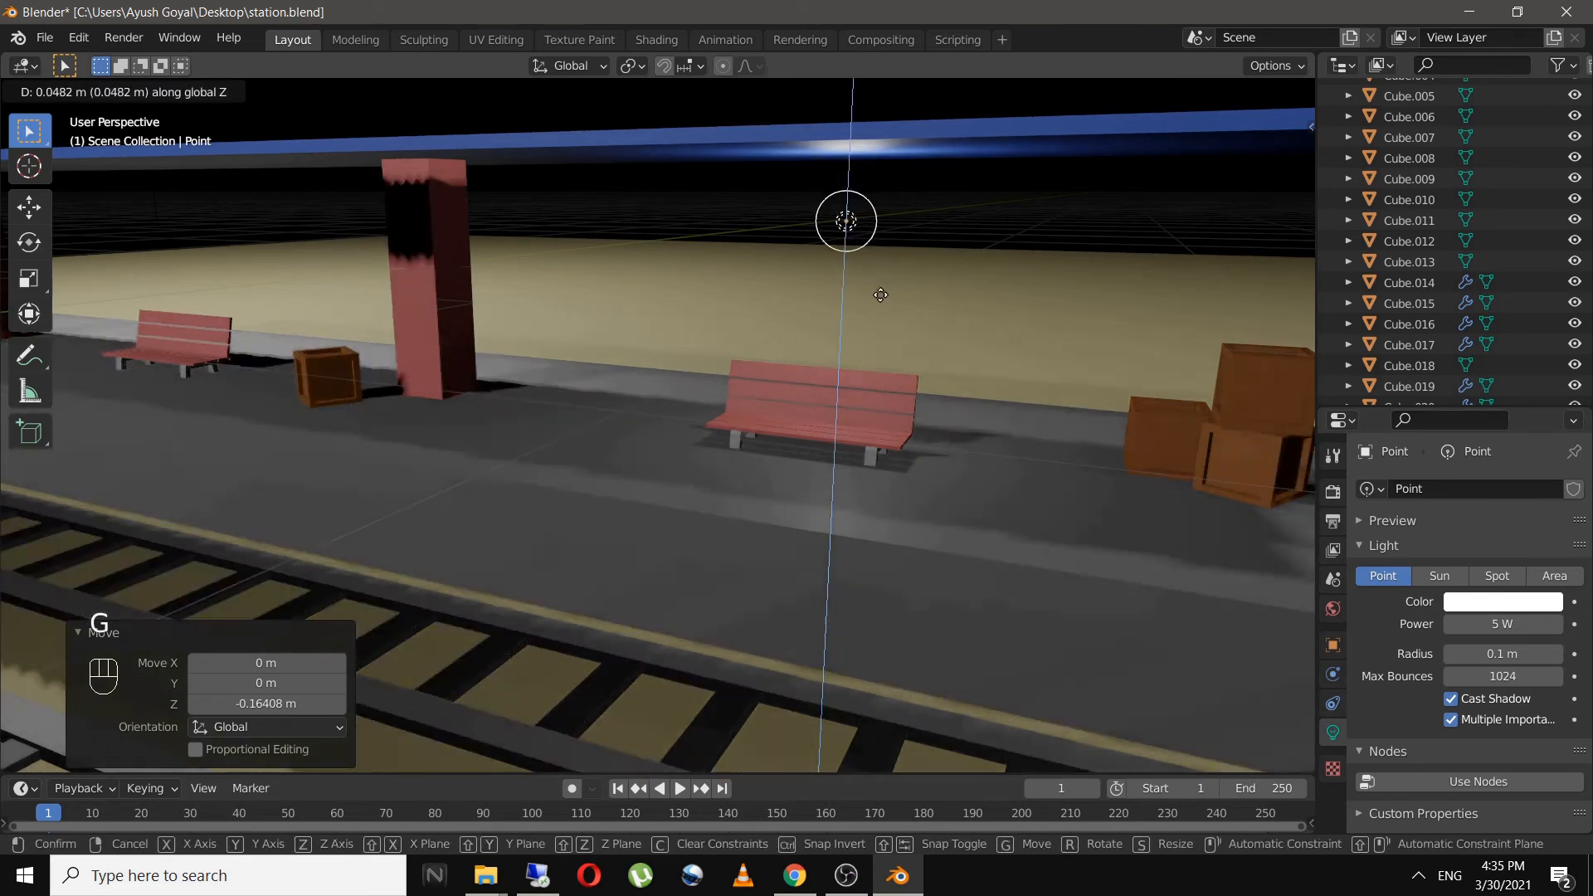
left_click(739, 346)
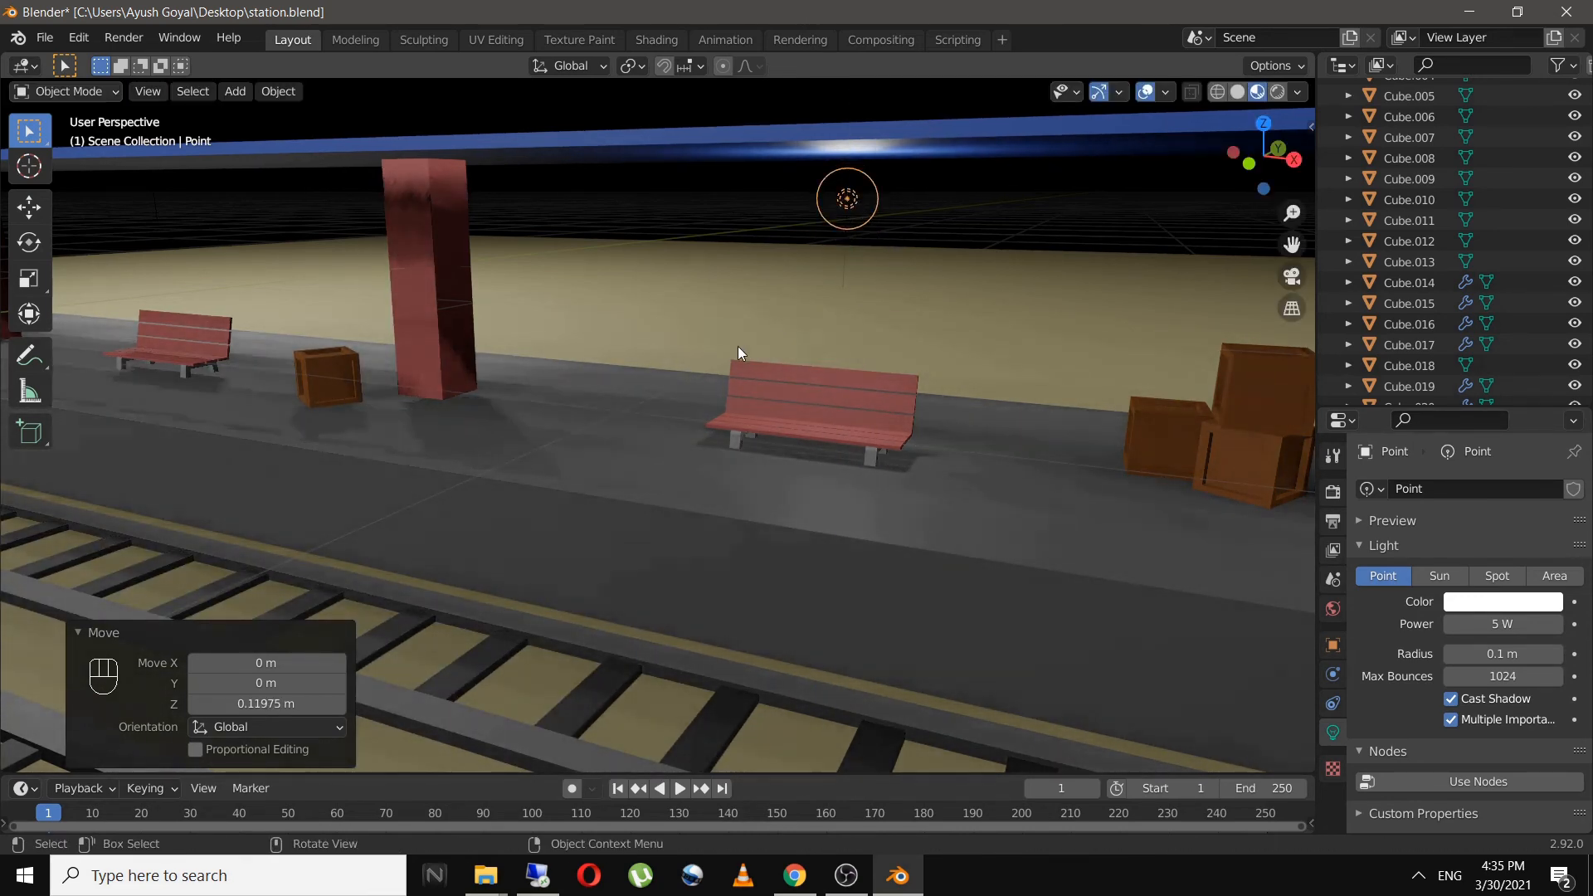
- Duplicate the point light about -3.33 m along X, placing the copy above the platform's other bench
middle_click_drag(738, 346, 943, 382, "shift")
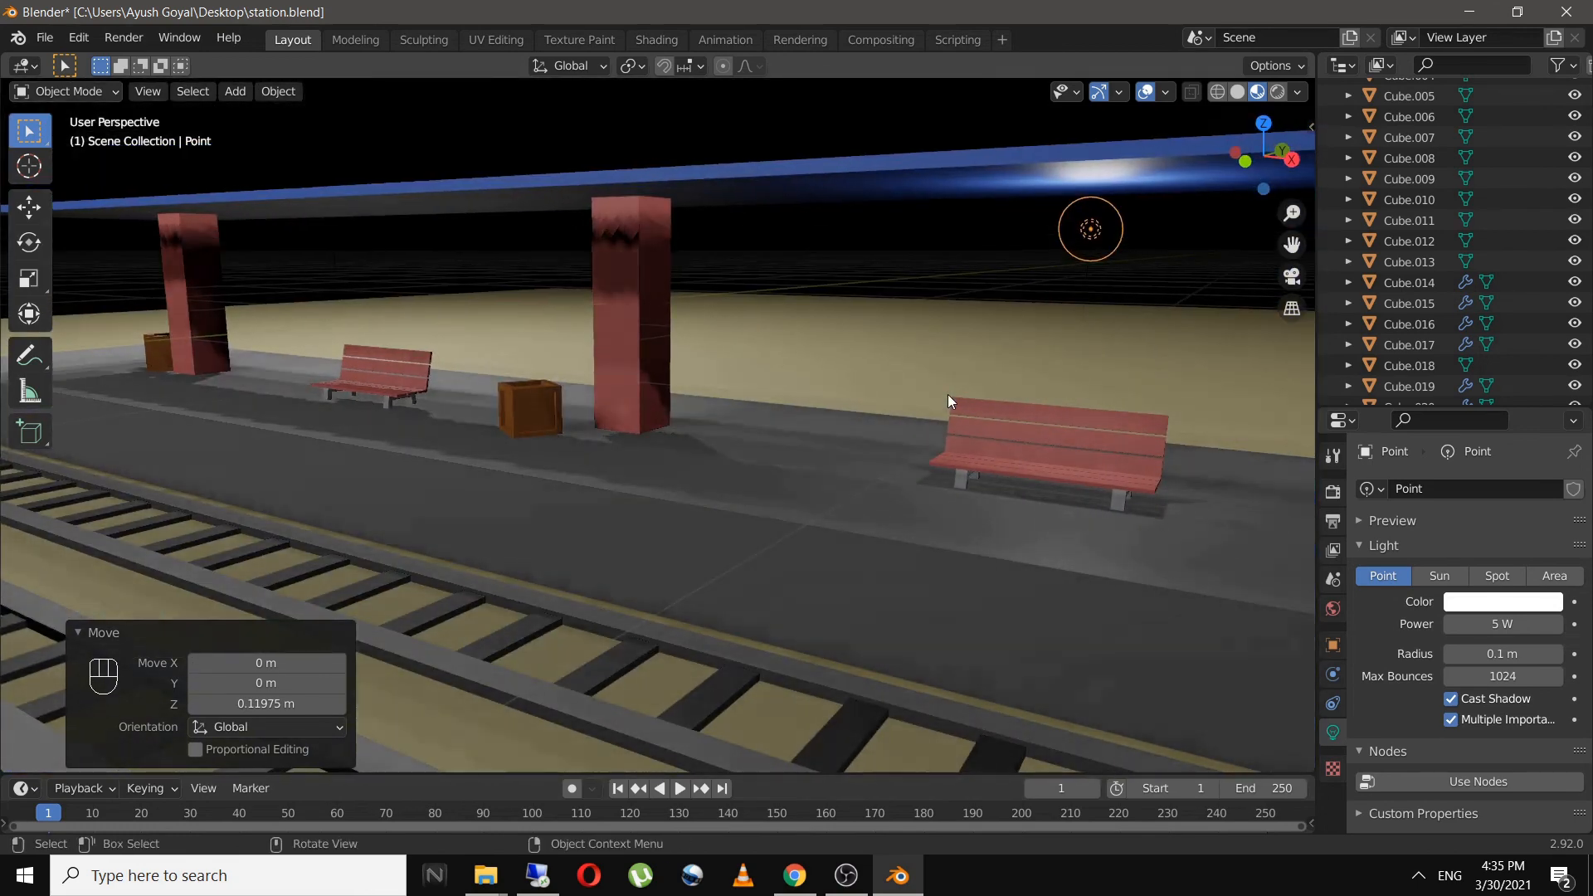
key("shift+d")
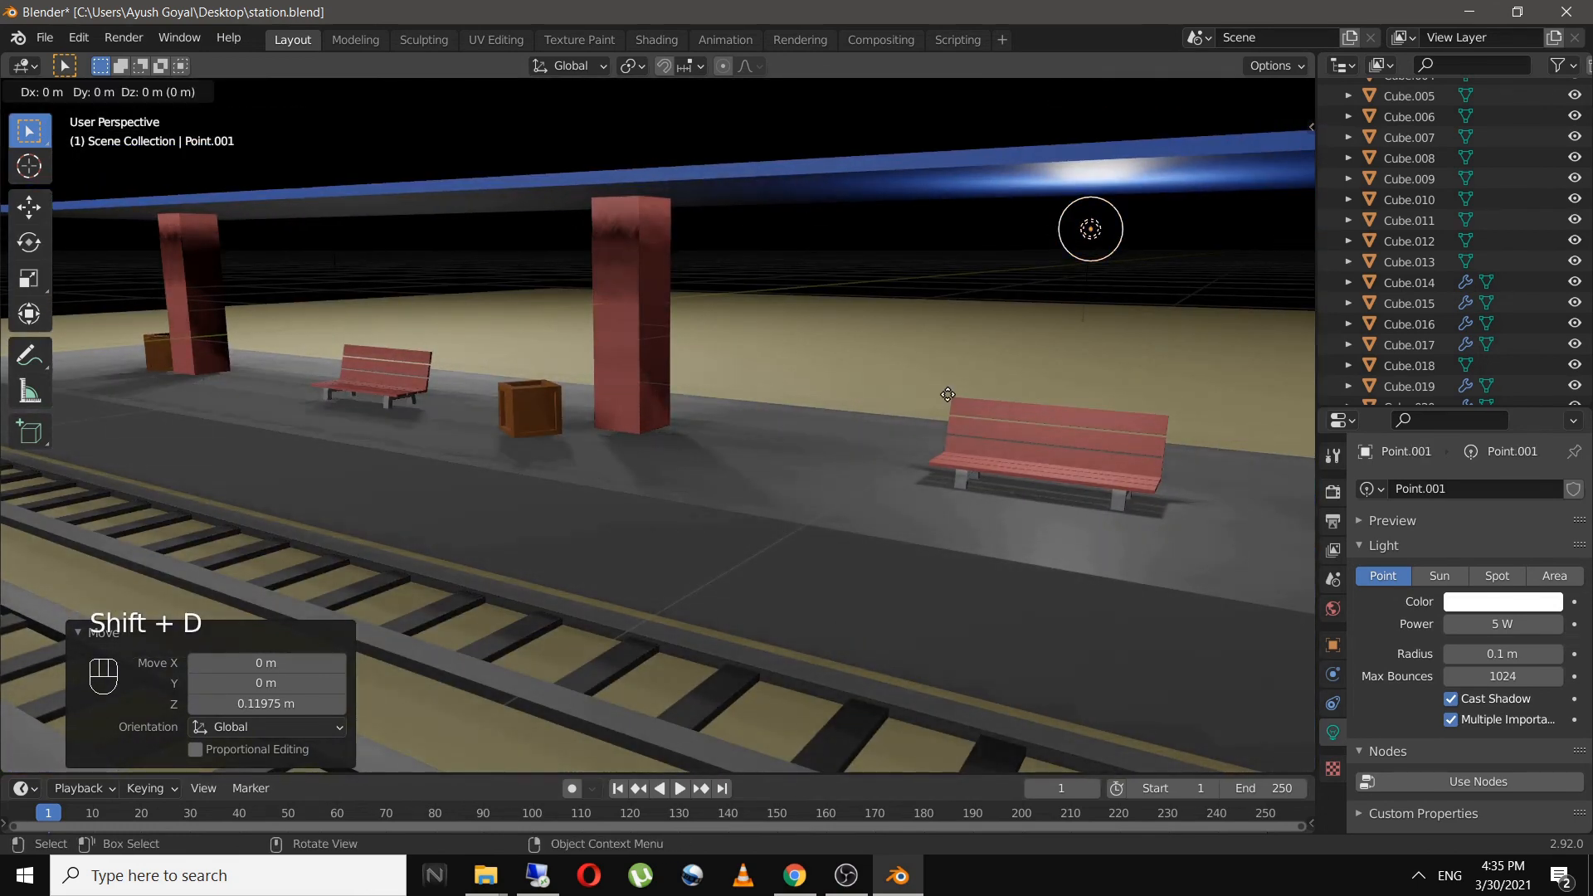
key("x")
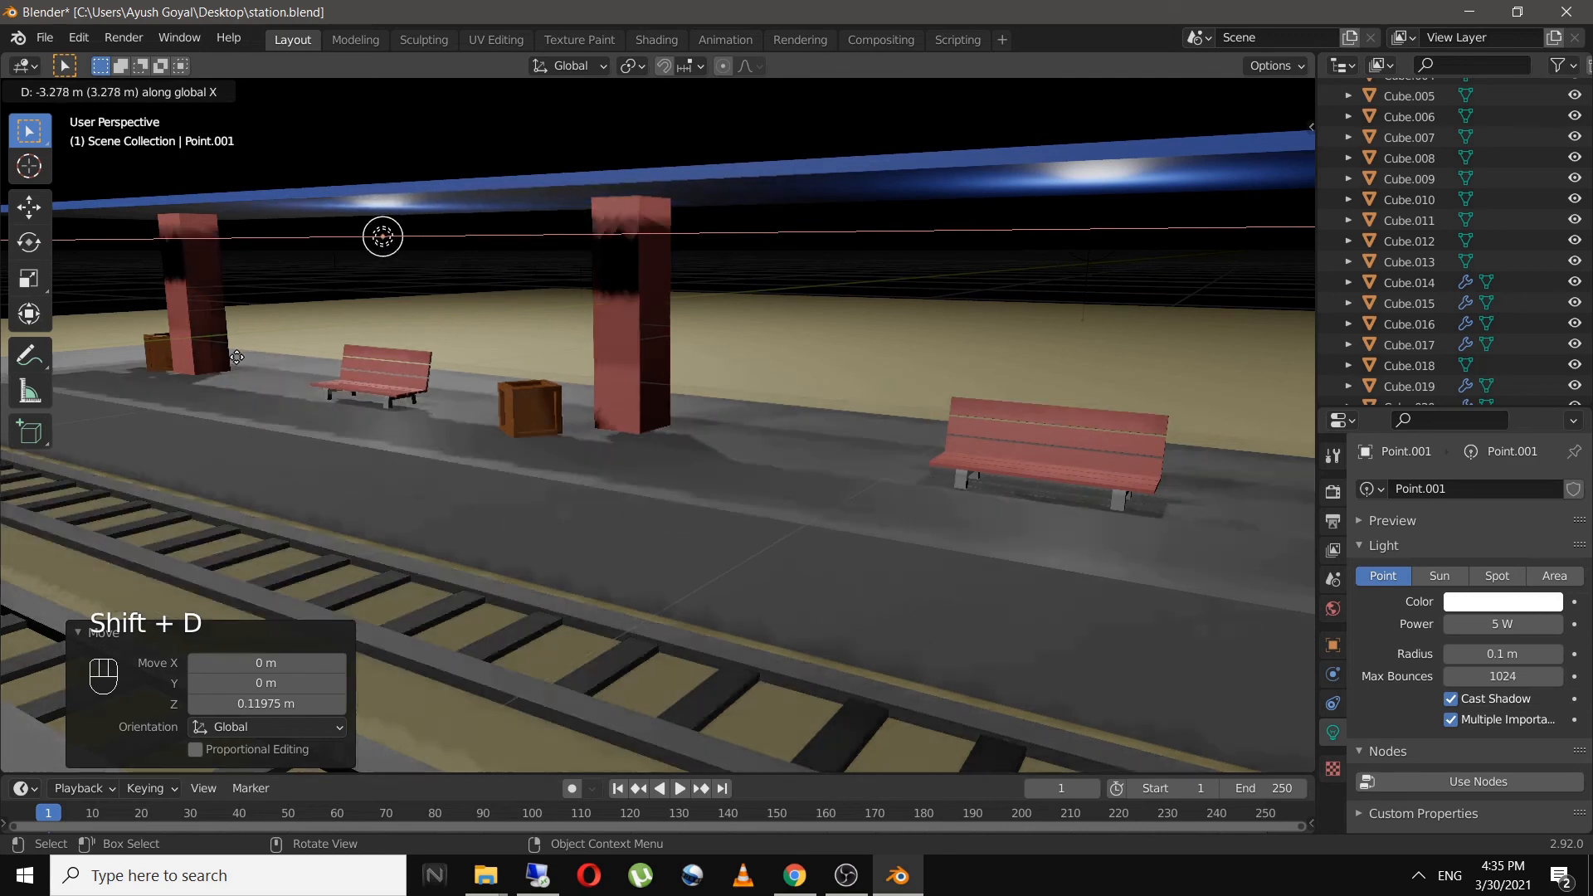
left_click(229, 355)
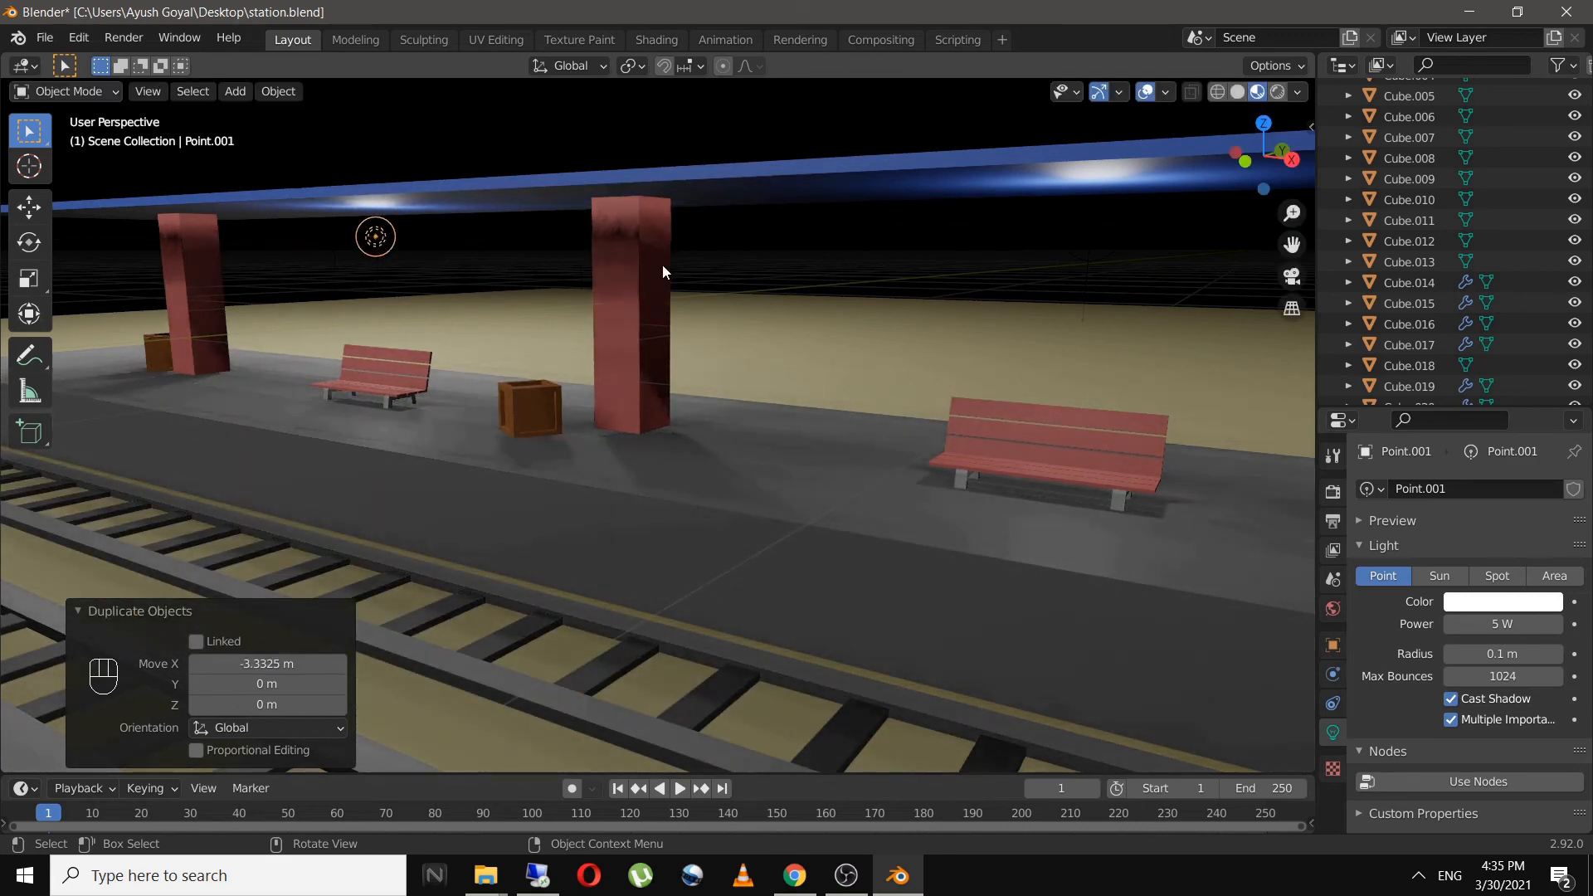
- Duplicate both bench lights together about -3.54 m along Y onto the platform beside the station building, and save the file
left_click(1097, 227, "shift")
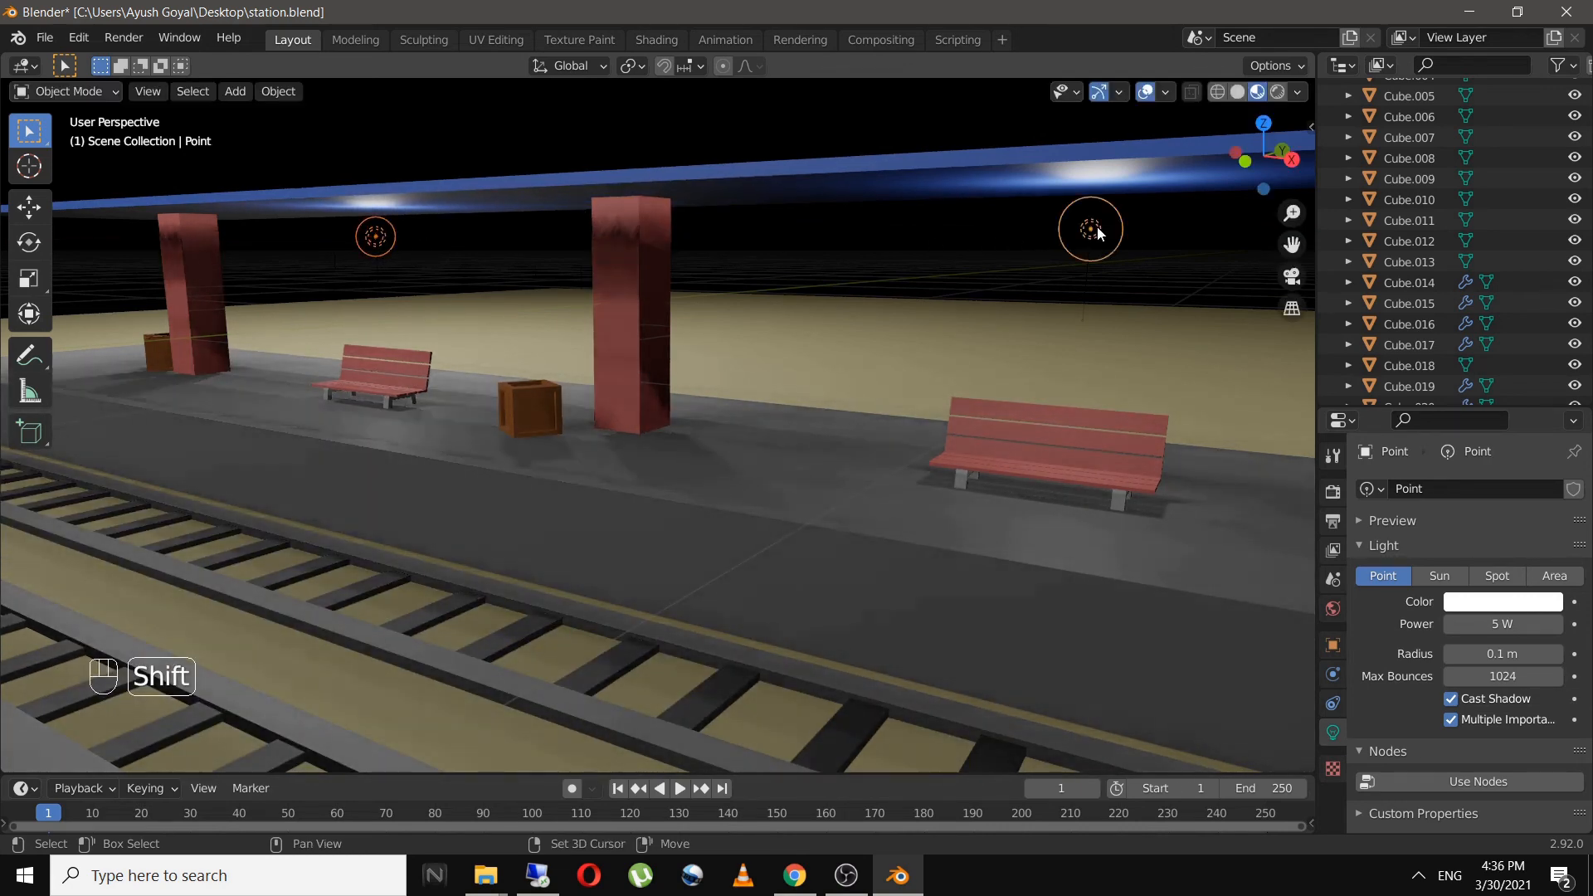
middle_click_drag(996, 305, 880, 305)
scroll(838, 324, "down", 5)
middle_click_drag(733, 379, 933, 326)
key("shift+d")
key("y")
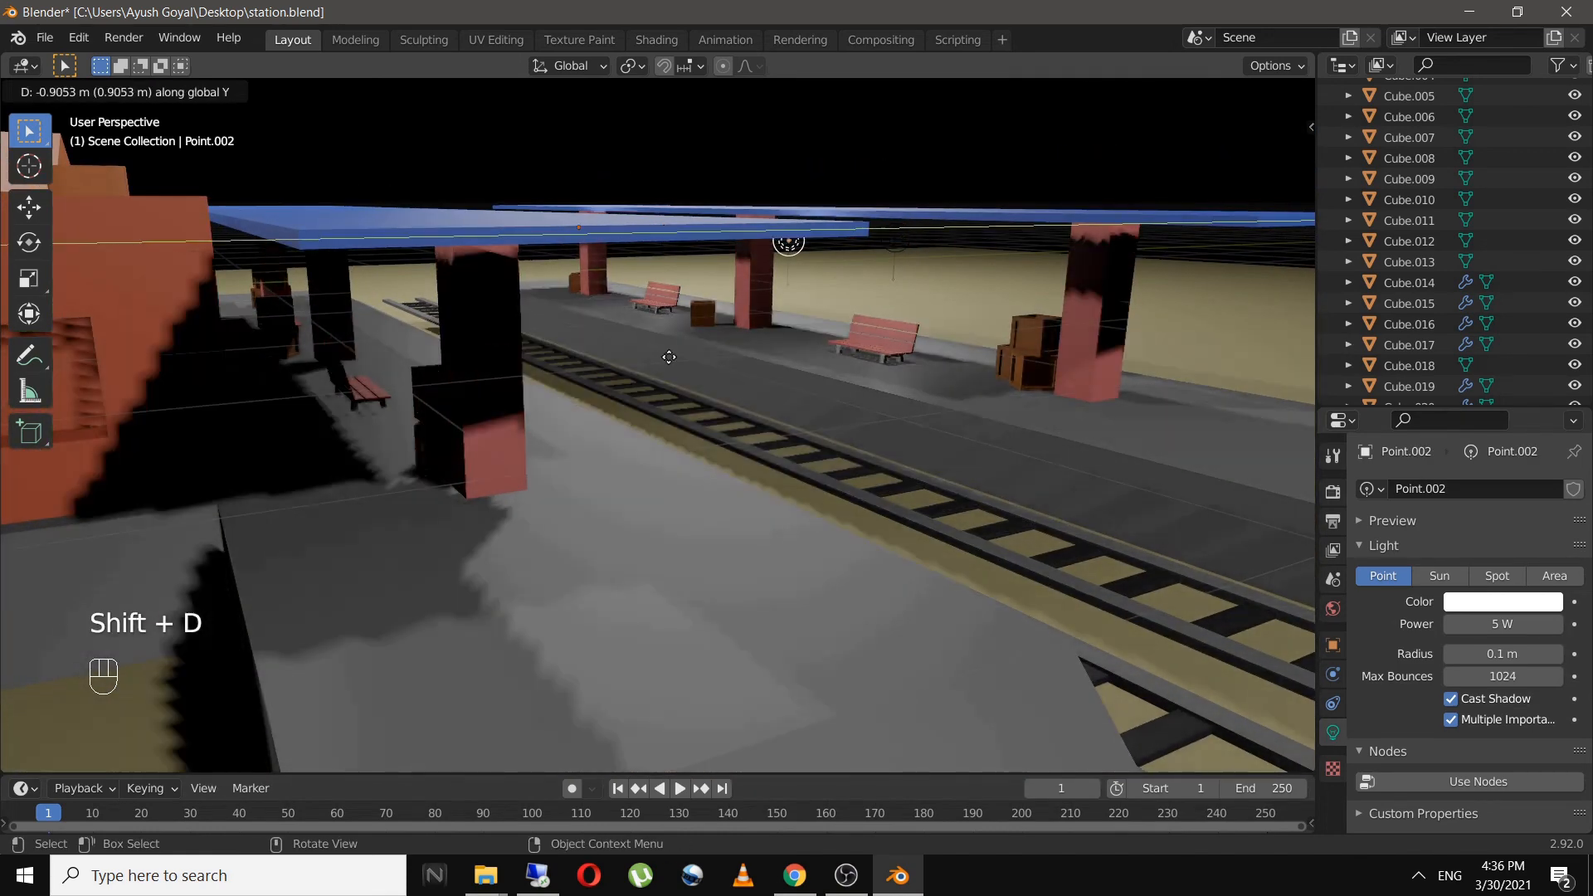
left_click(489, 385)
middle_click_drag(495, 385, 439, 380)
key("ctrl+s")
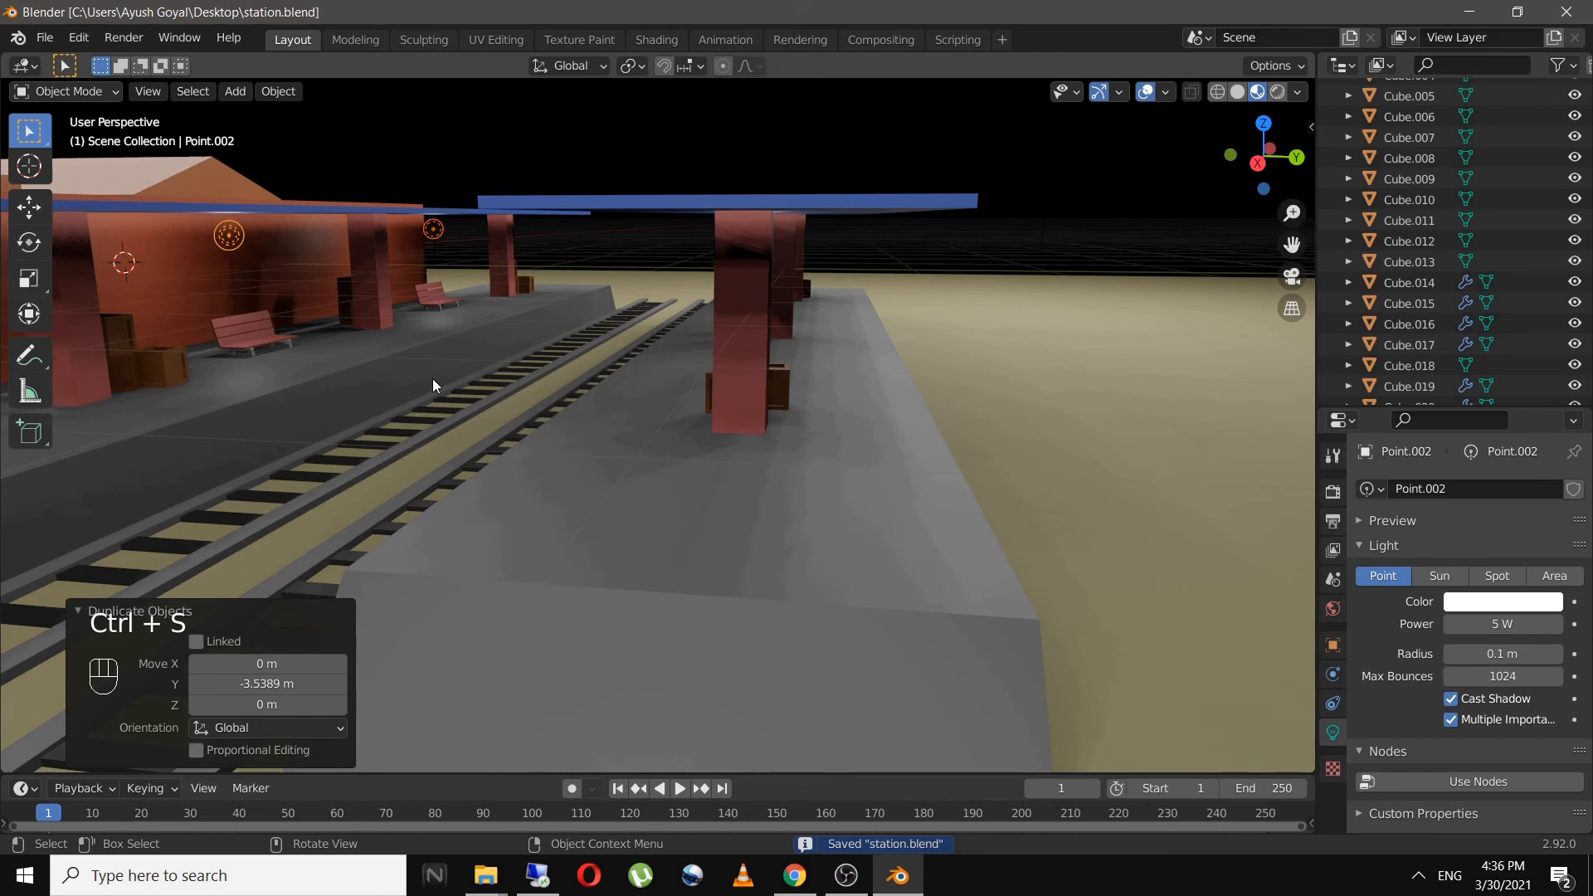
- Align the camera to an angled view of the station's entrance front and side wall, with the platforms behind
middle_click_drag(433, 382, 554, 455)
scroll(554, 455, "down", 5)
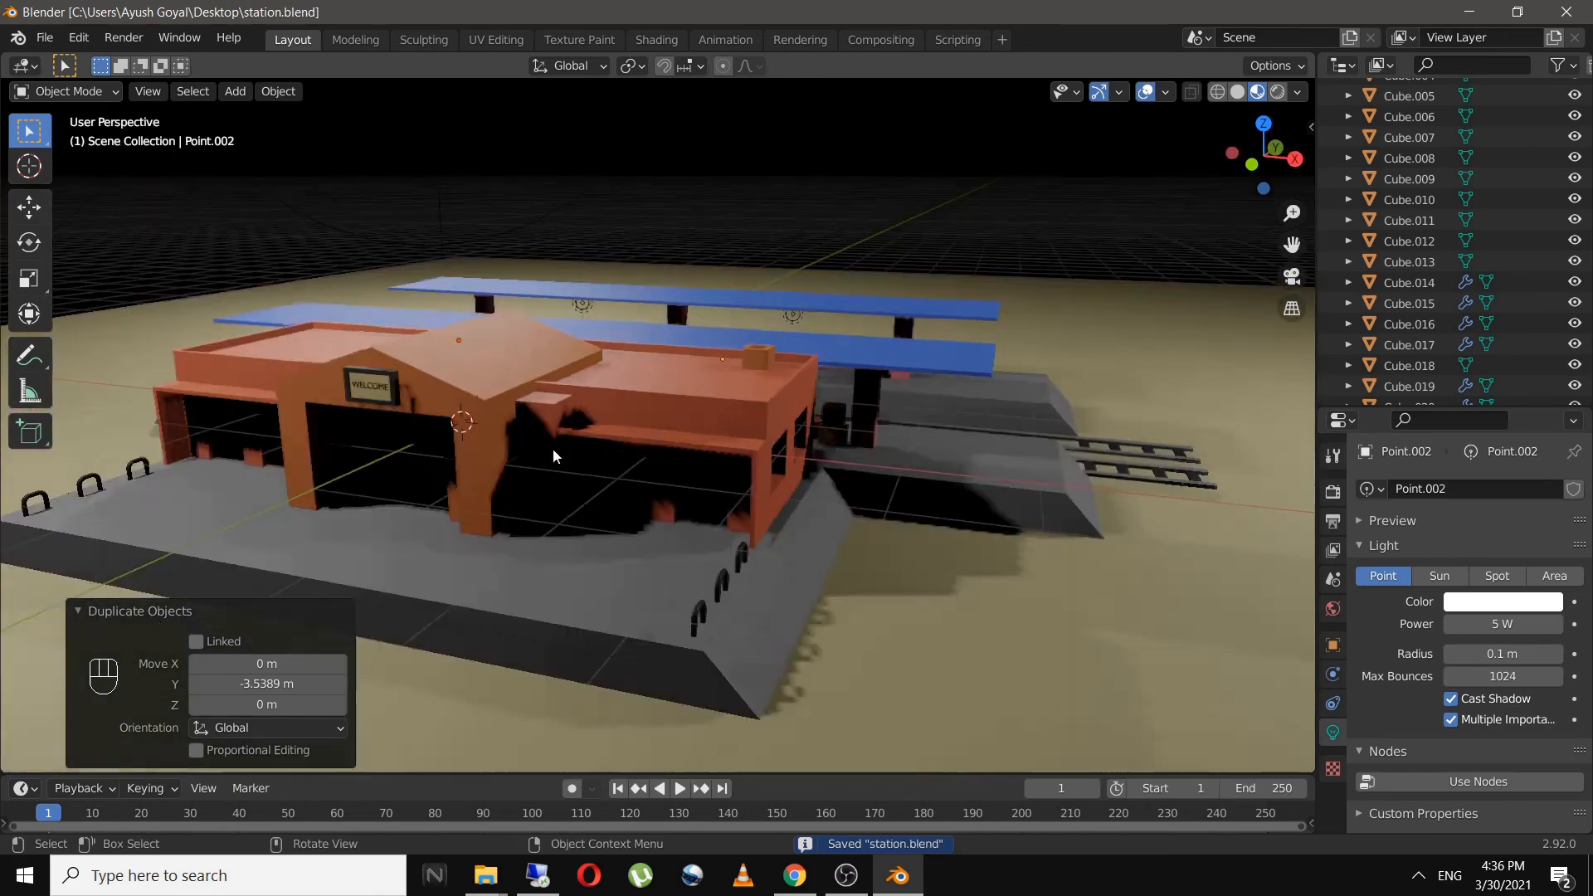
middle_click_drag(655, 466, 593, 481)
scroll(593, 481, "up", 2)
scroll(592, 481, "up", 2)
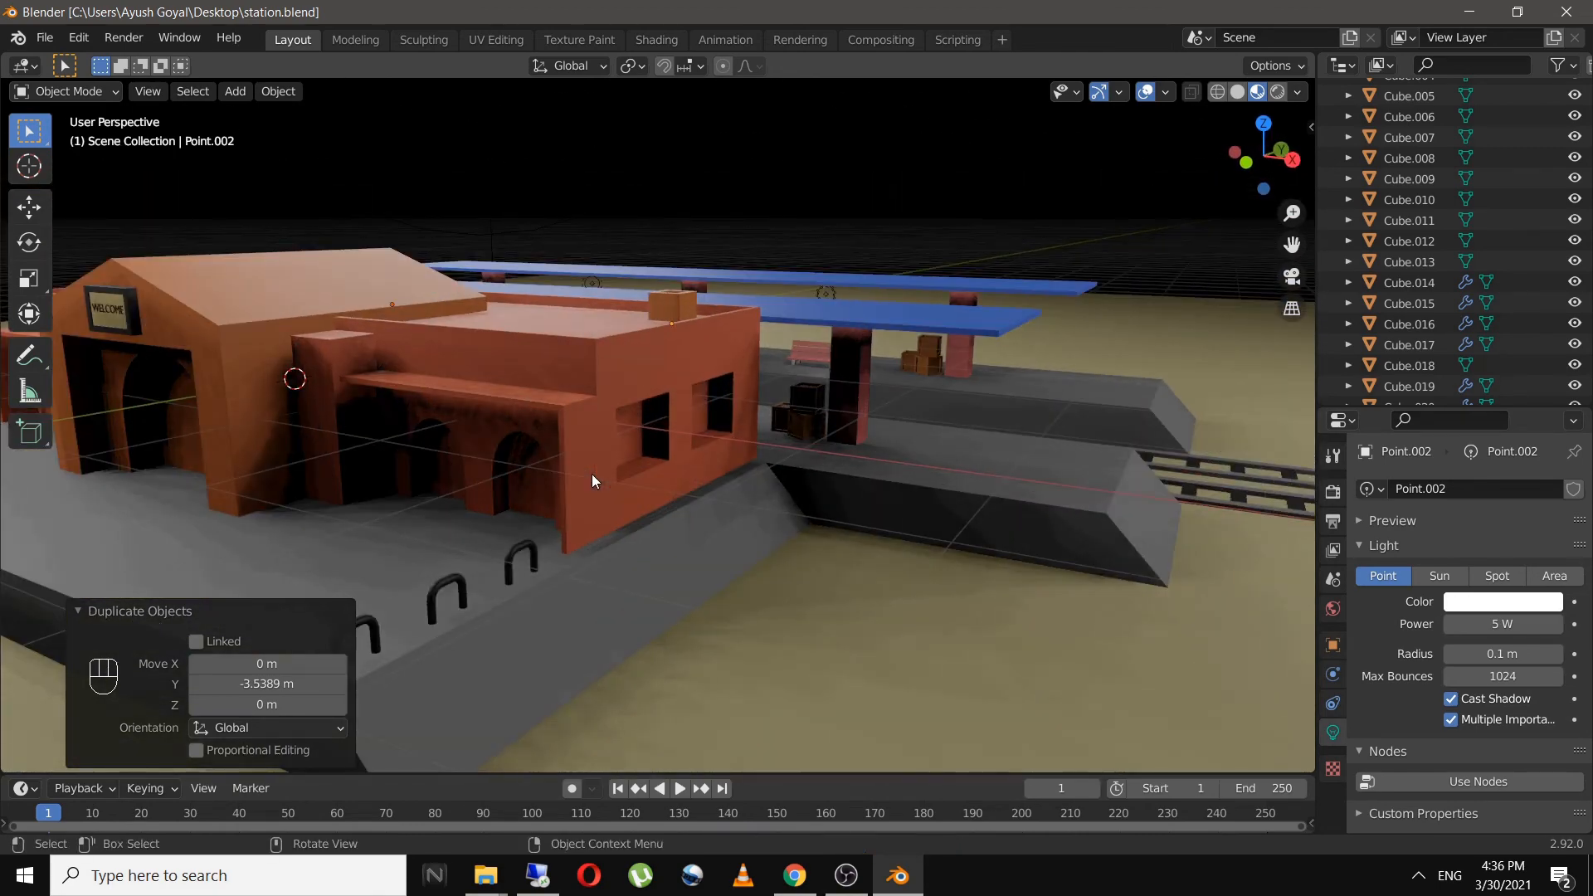
scroll(594, 480, "down", 4)
middle_click_drag(649, 434, 689, 435)
scroll(690, 415, "up", 2)
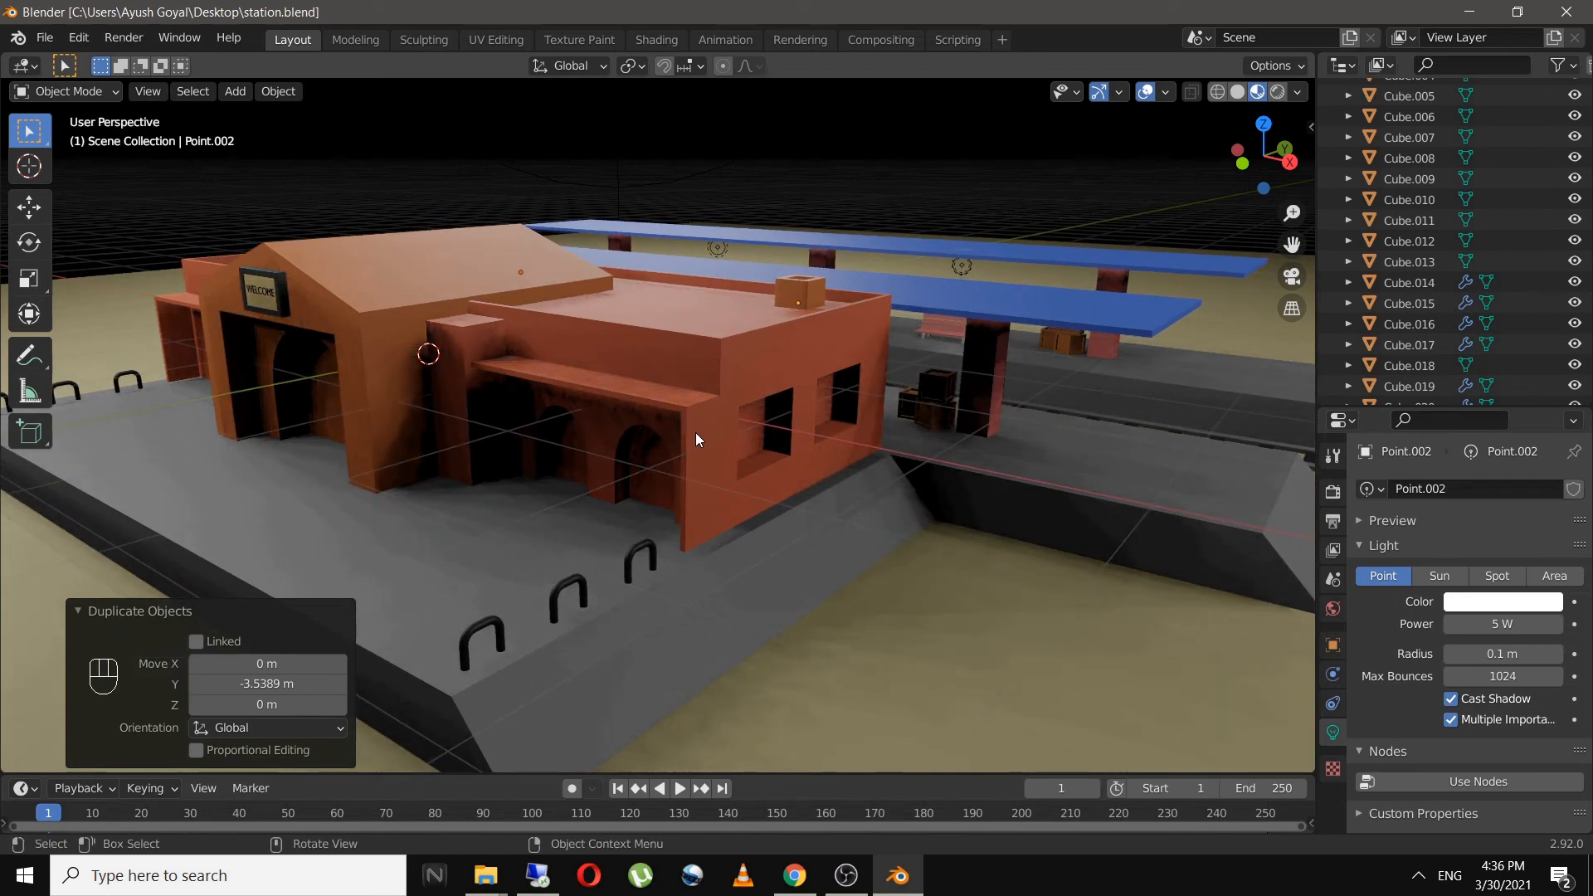
key("ctrl+alt+KP_0")
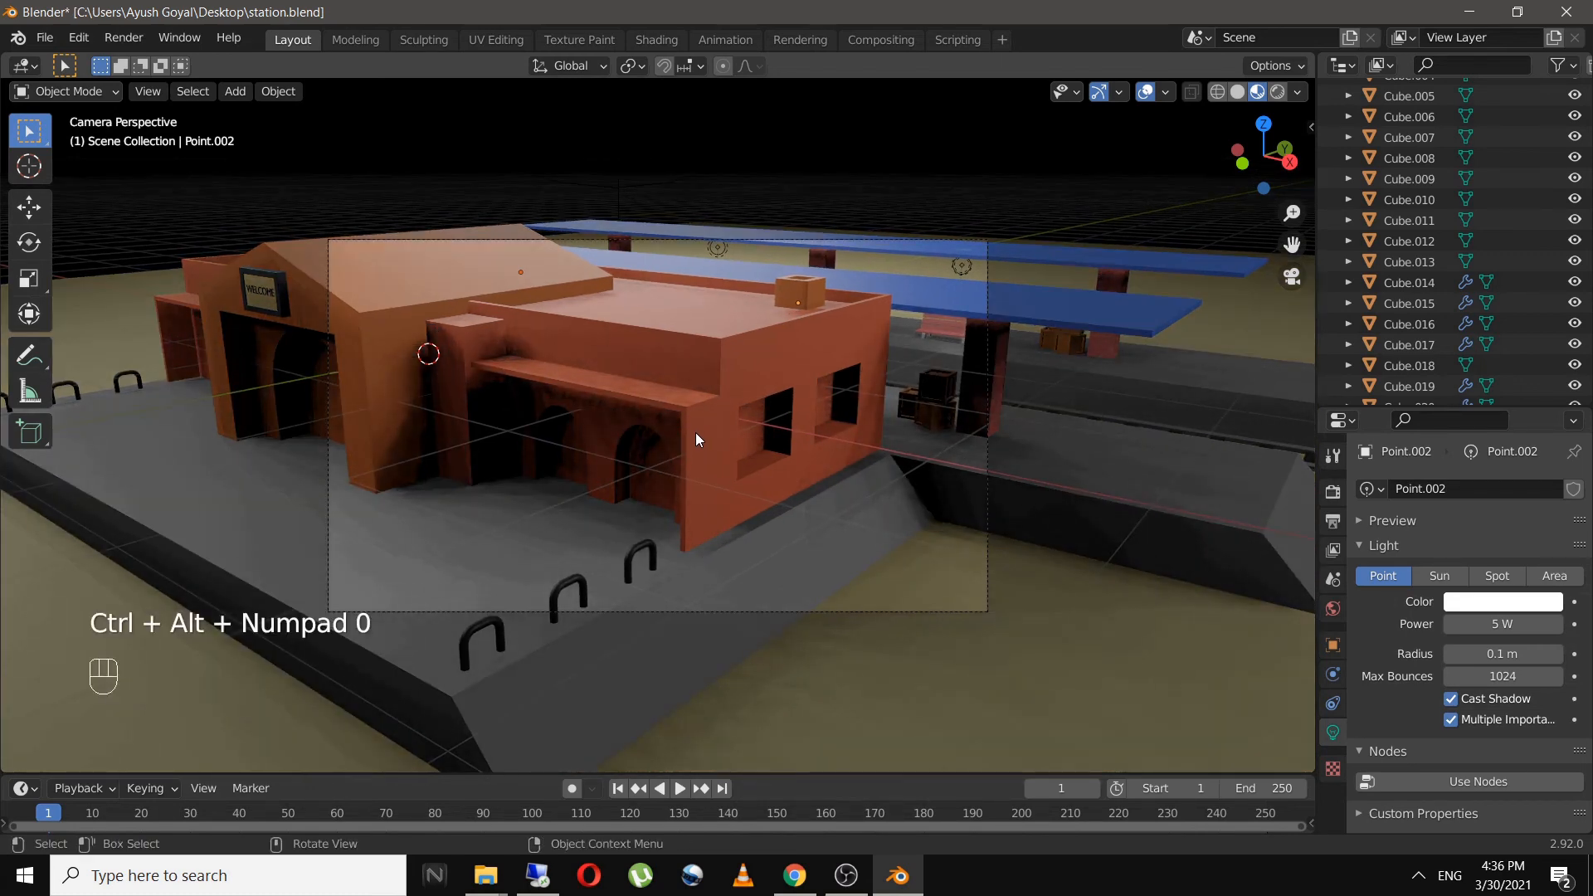
- Select the camera and pull it straight back with walk navigation until the station's forecourt and both platforms are mostly in frame
left_click(730, 240)
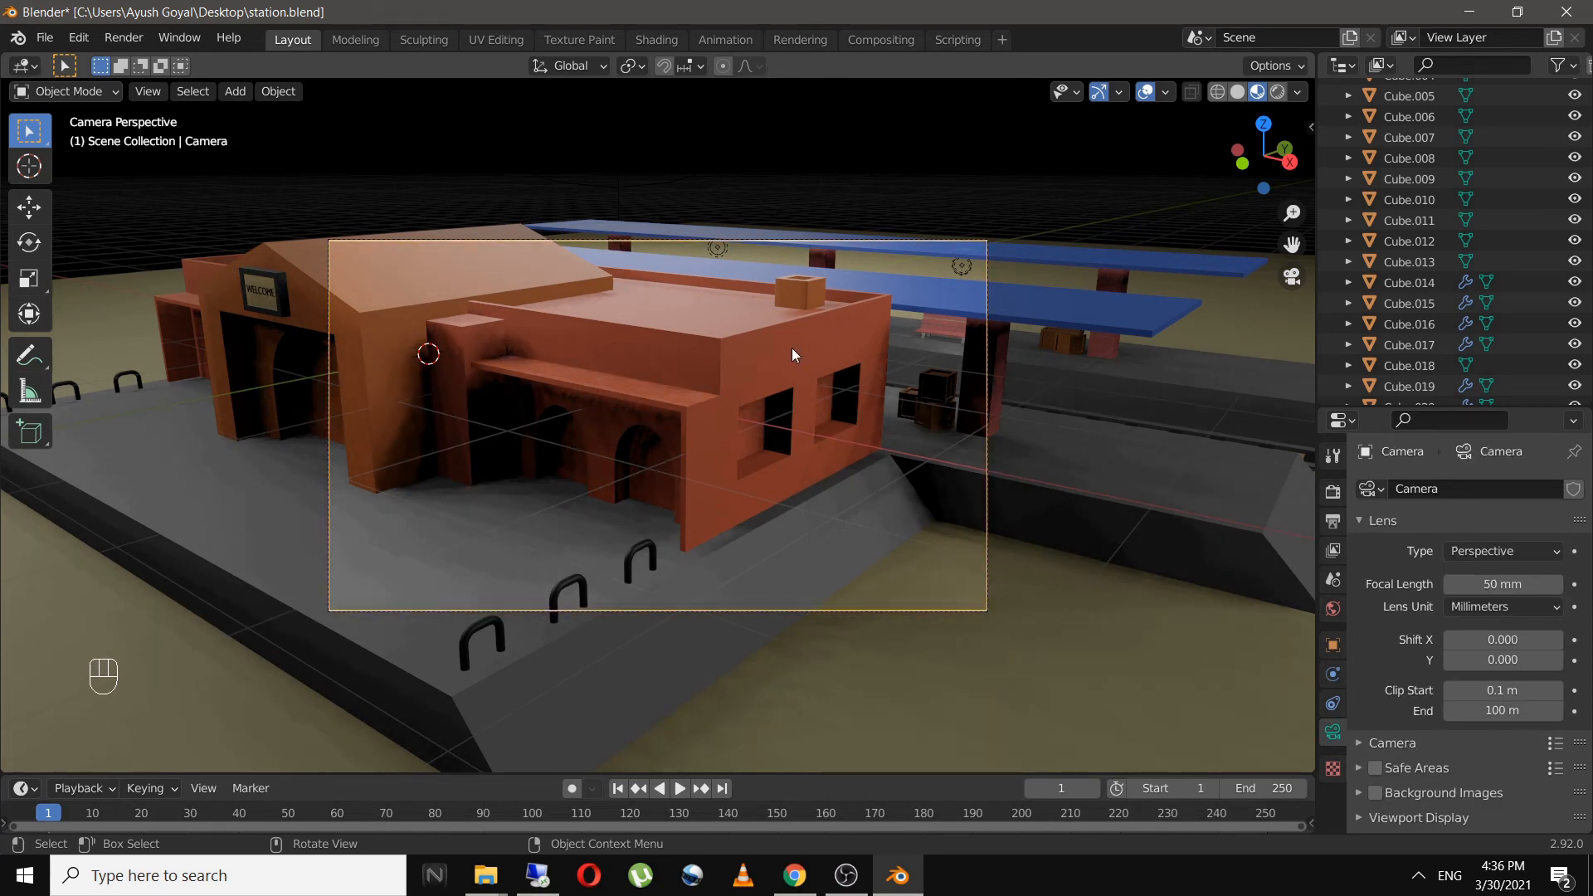
key("shift+grave")
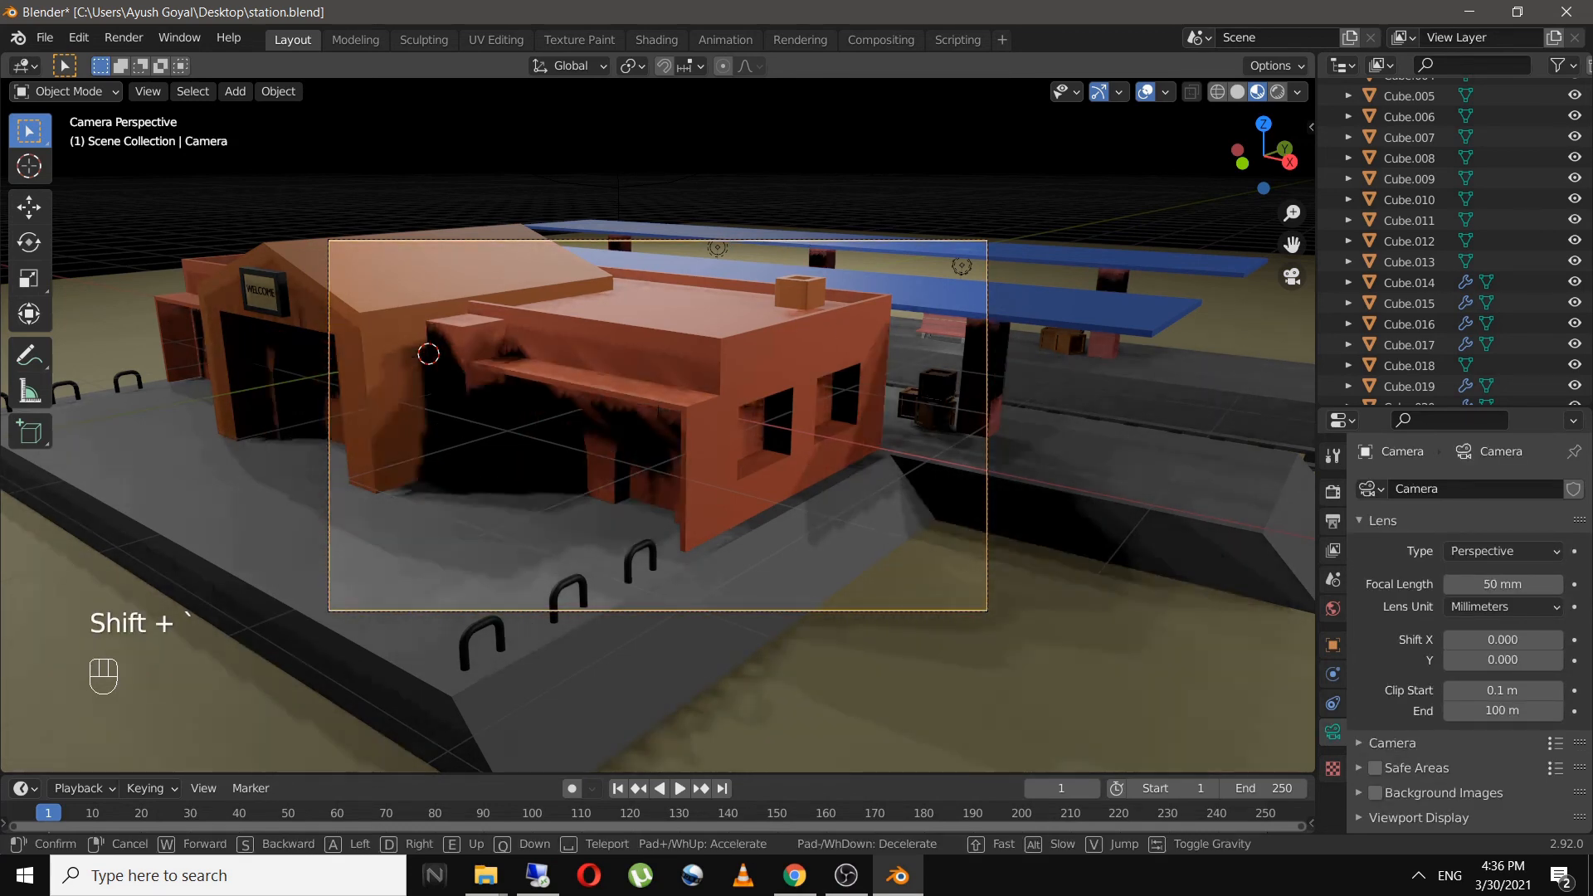
key("s")
key("s")
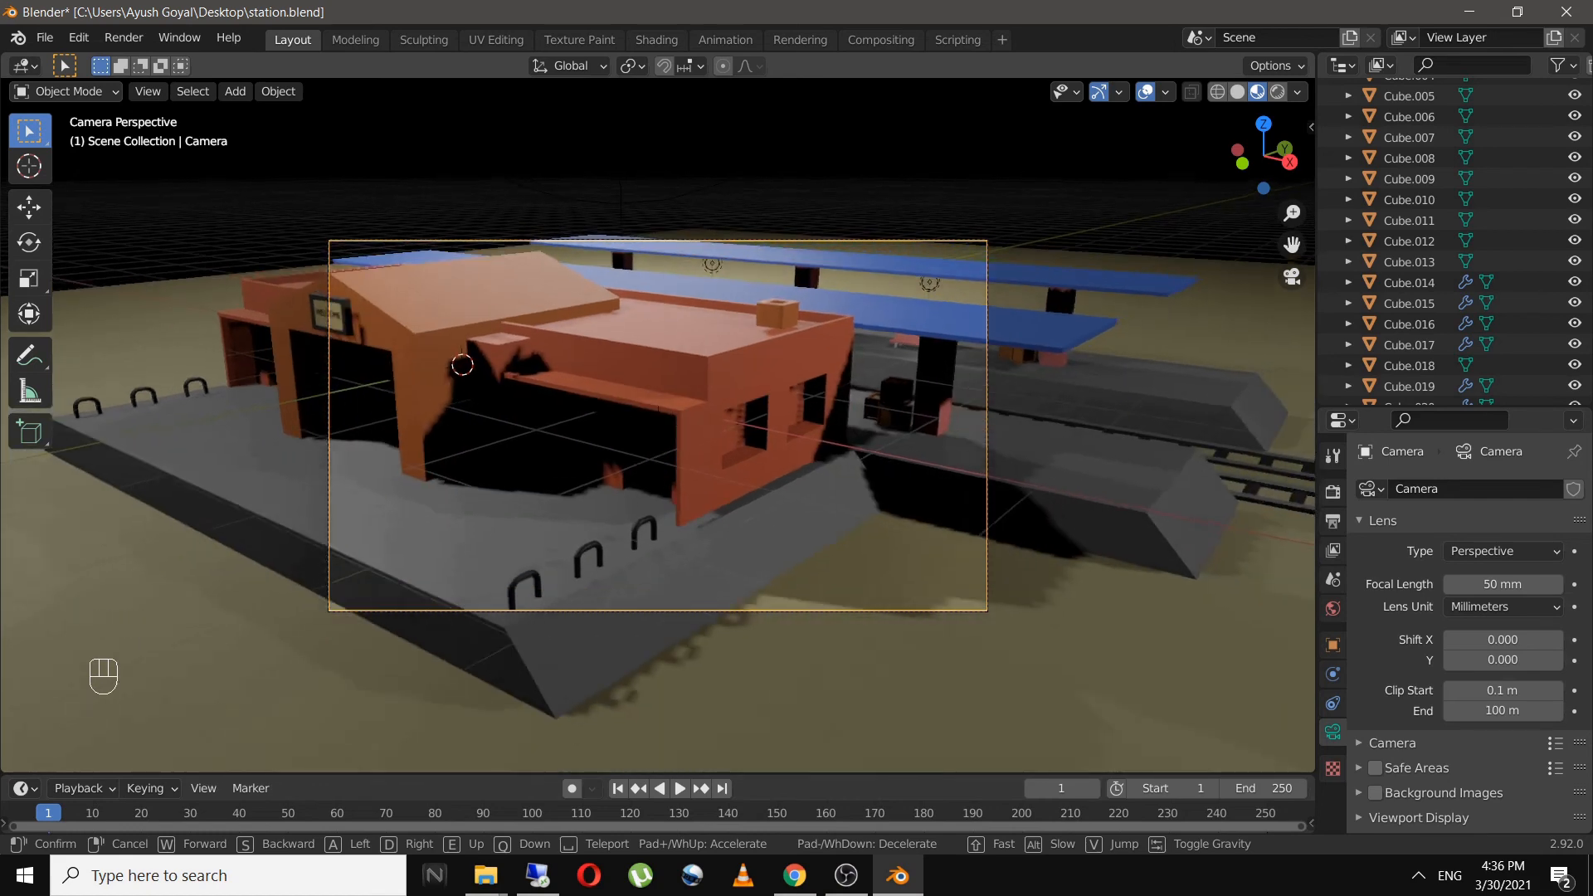
key("s")
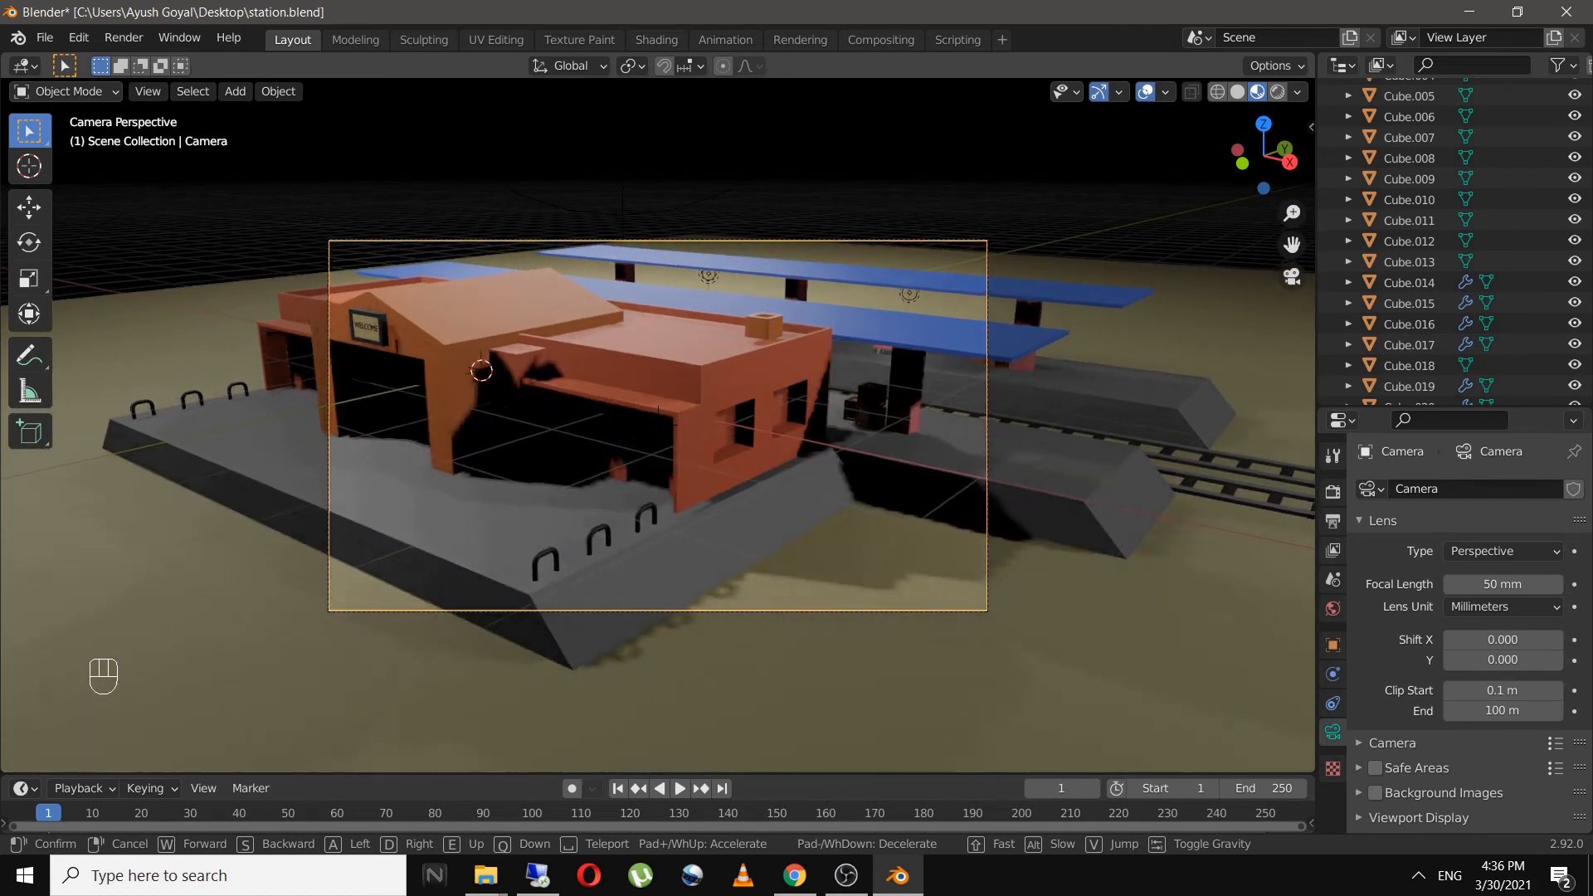
key("s")
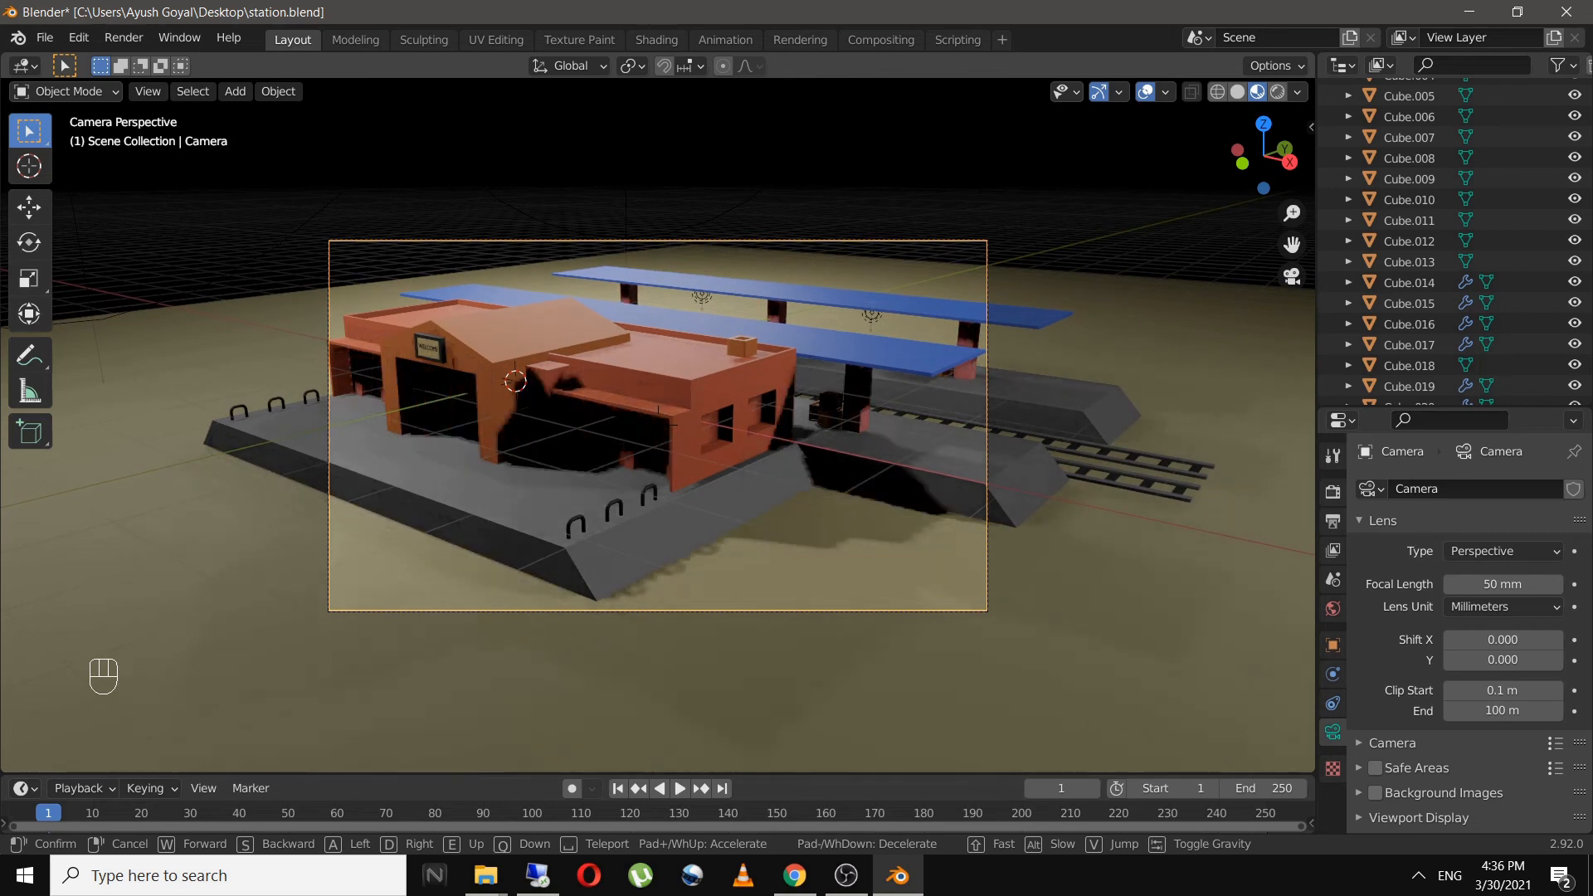
key("s")
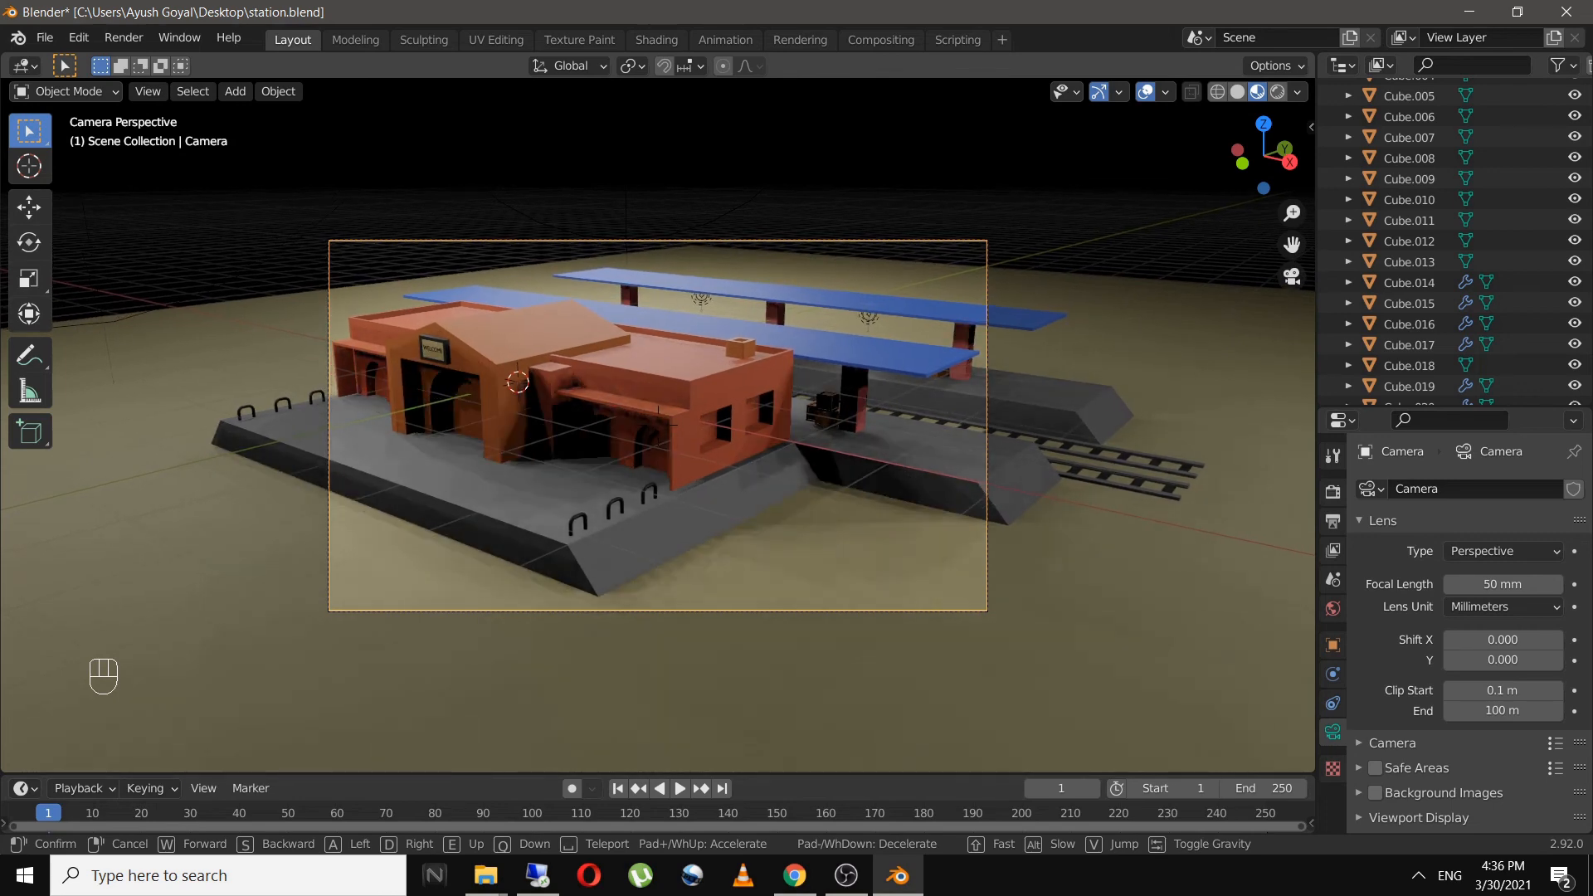
- Fine-tune the camera's height and distance so the station building fills the middle of the frame, fit the camera frame to the viewport, and save the file
key("e")
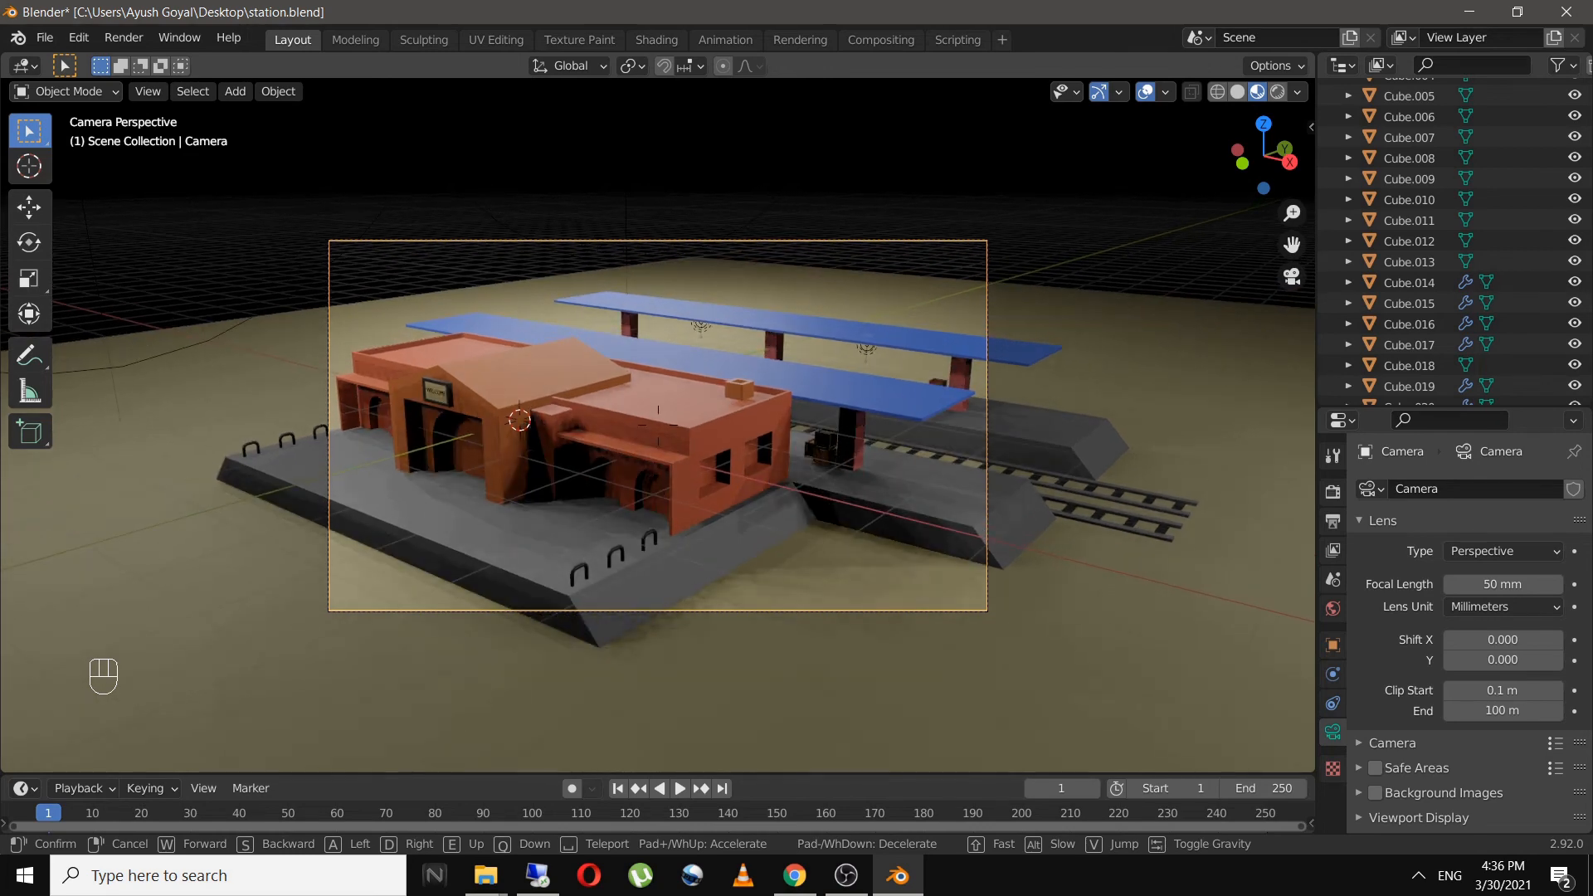
key("q")
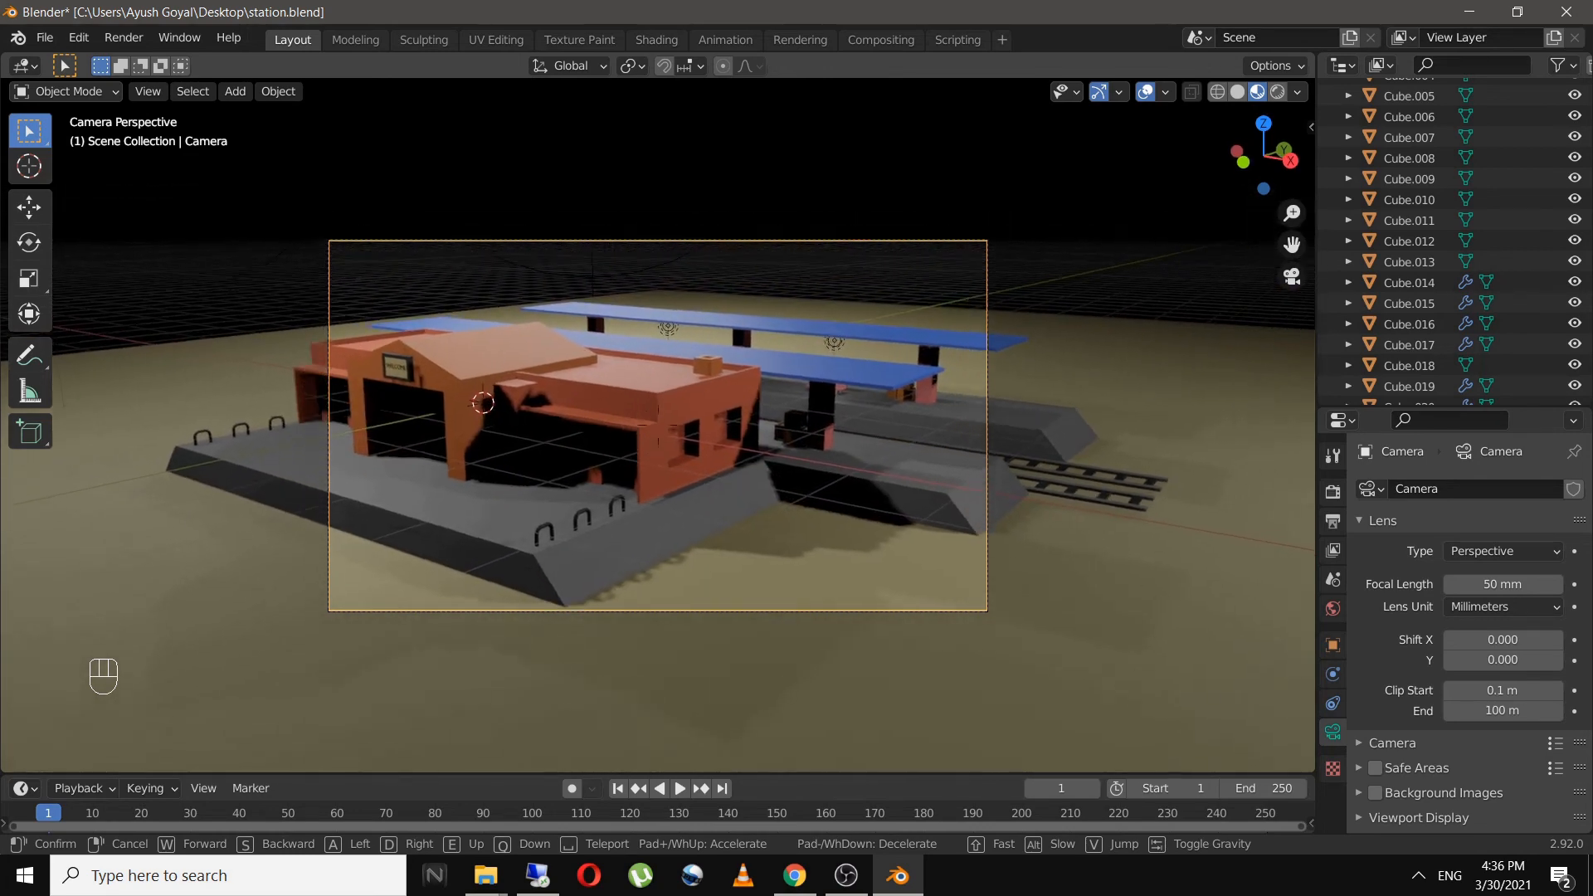
key("w")
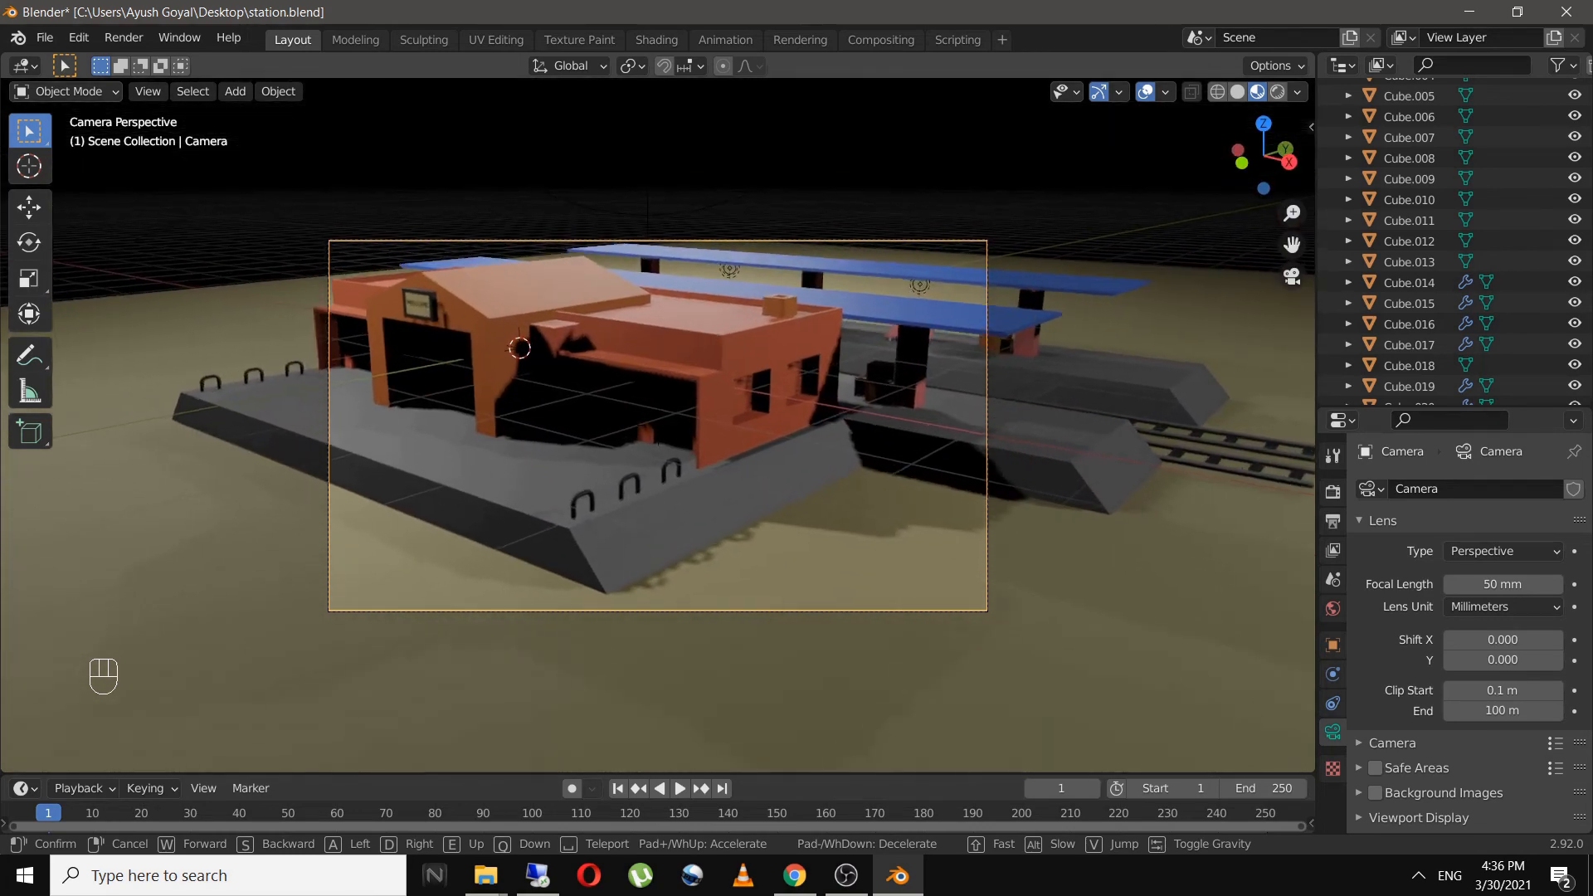
key("e")
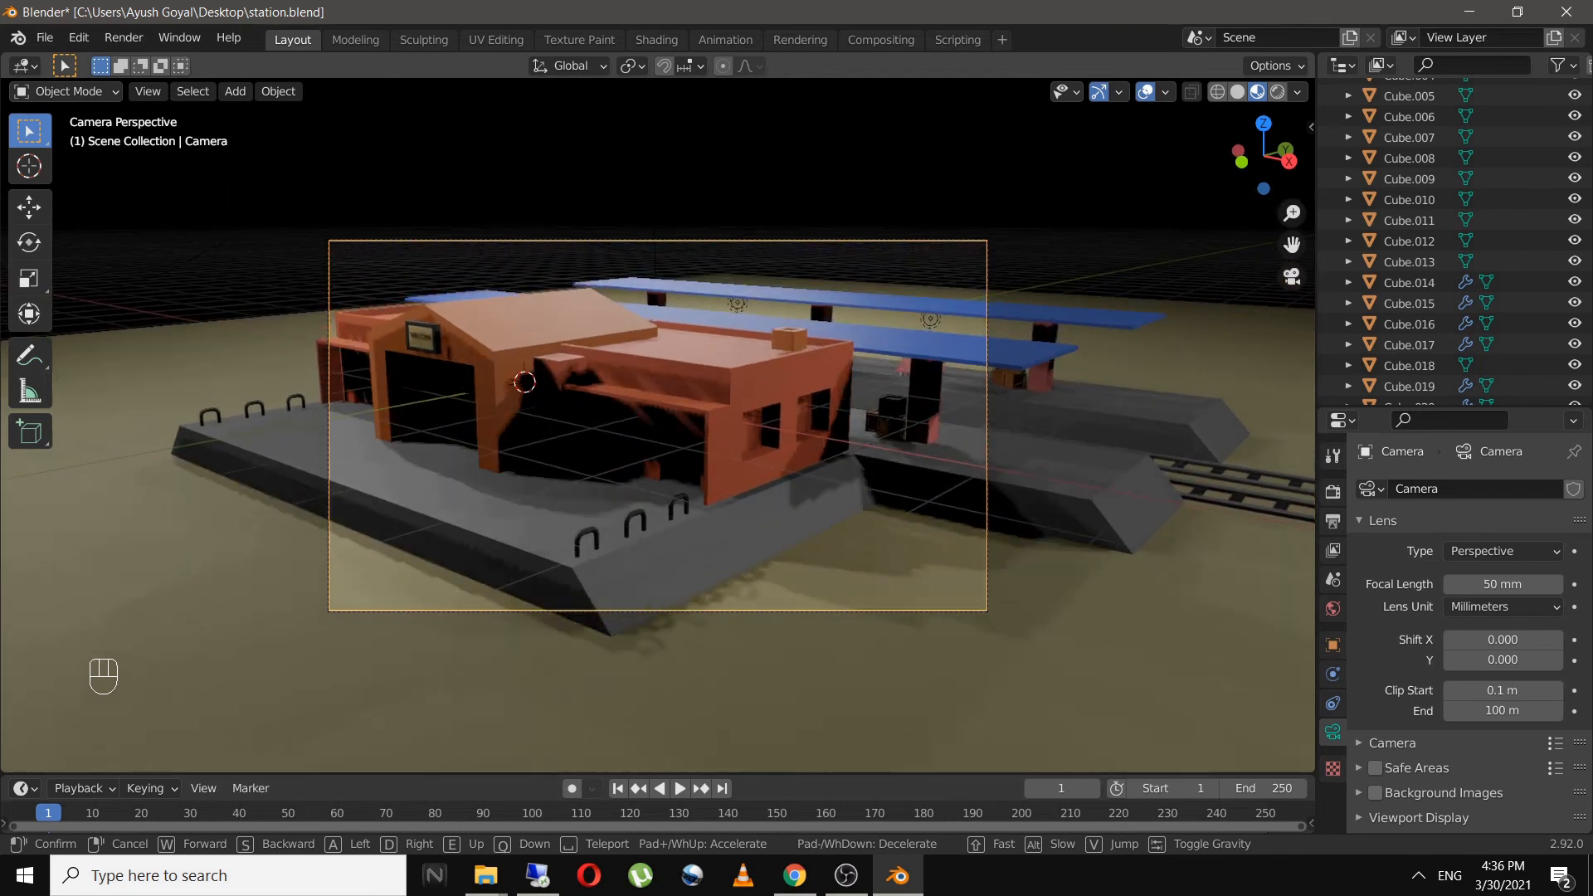
key("e")
key("w")
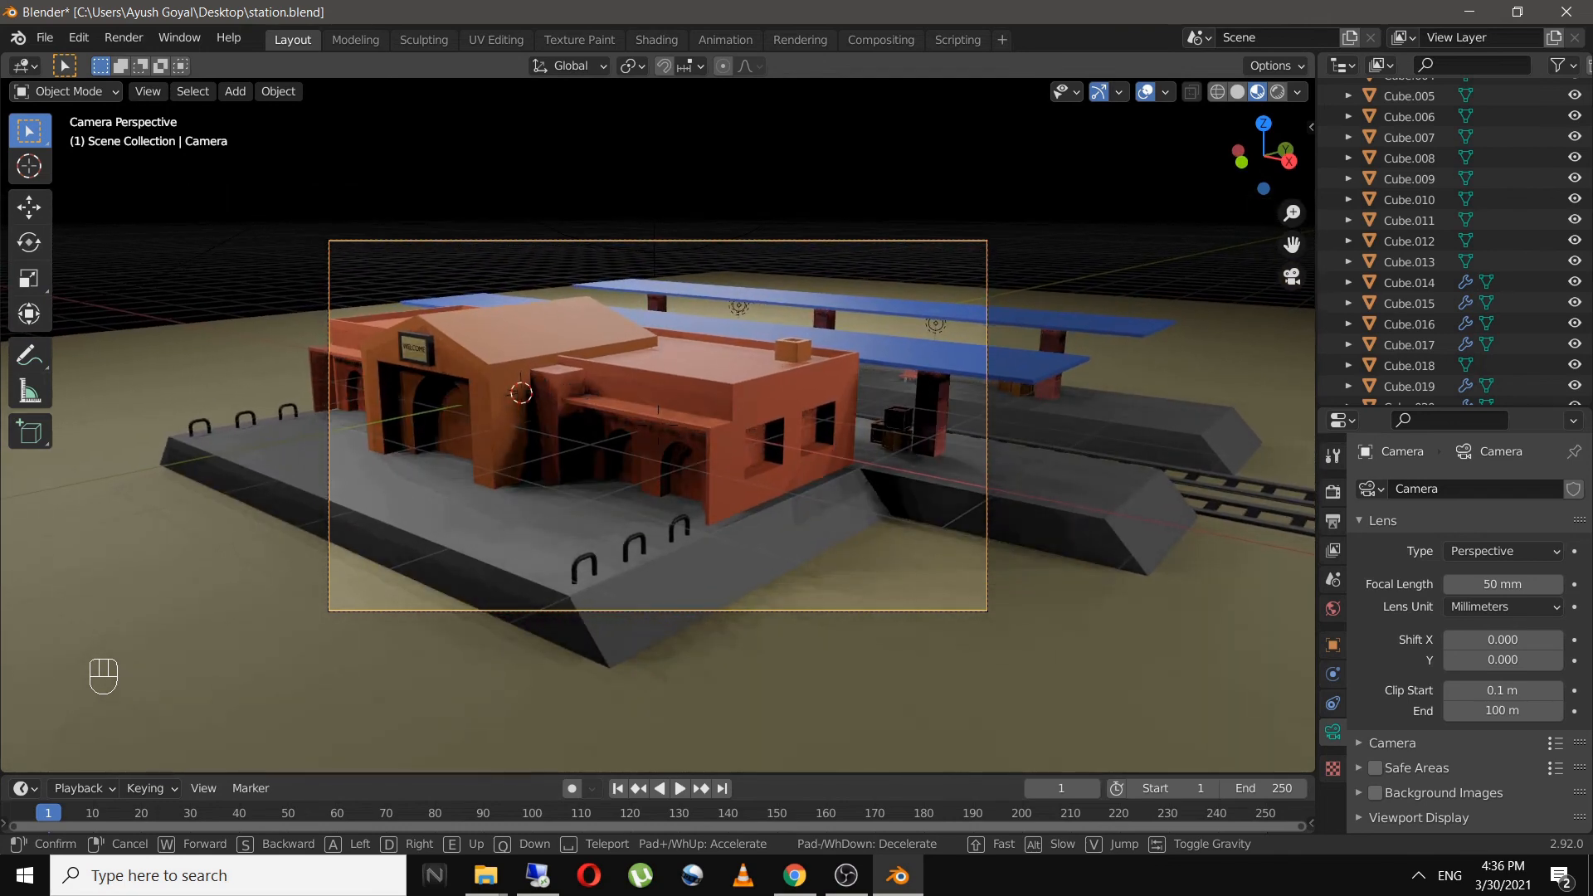
key("s")
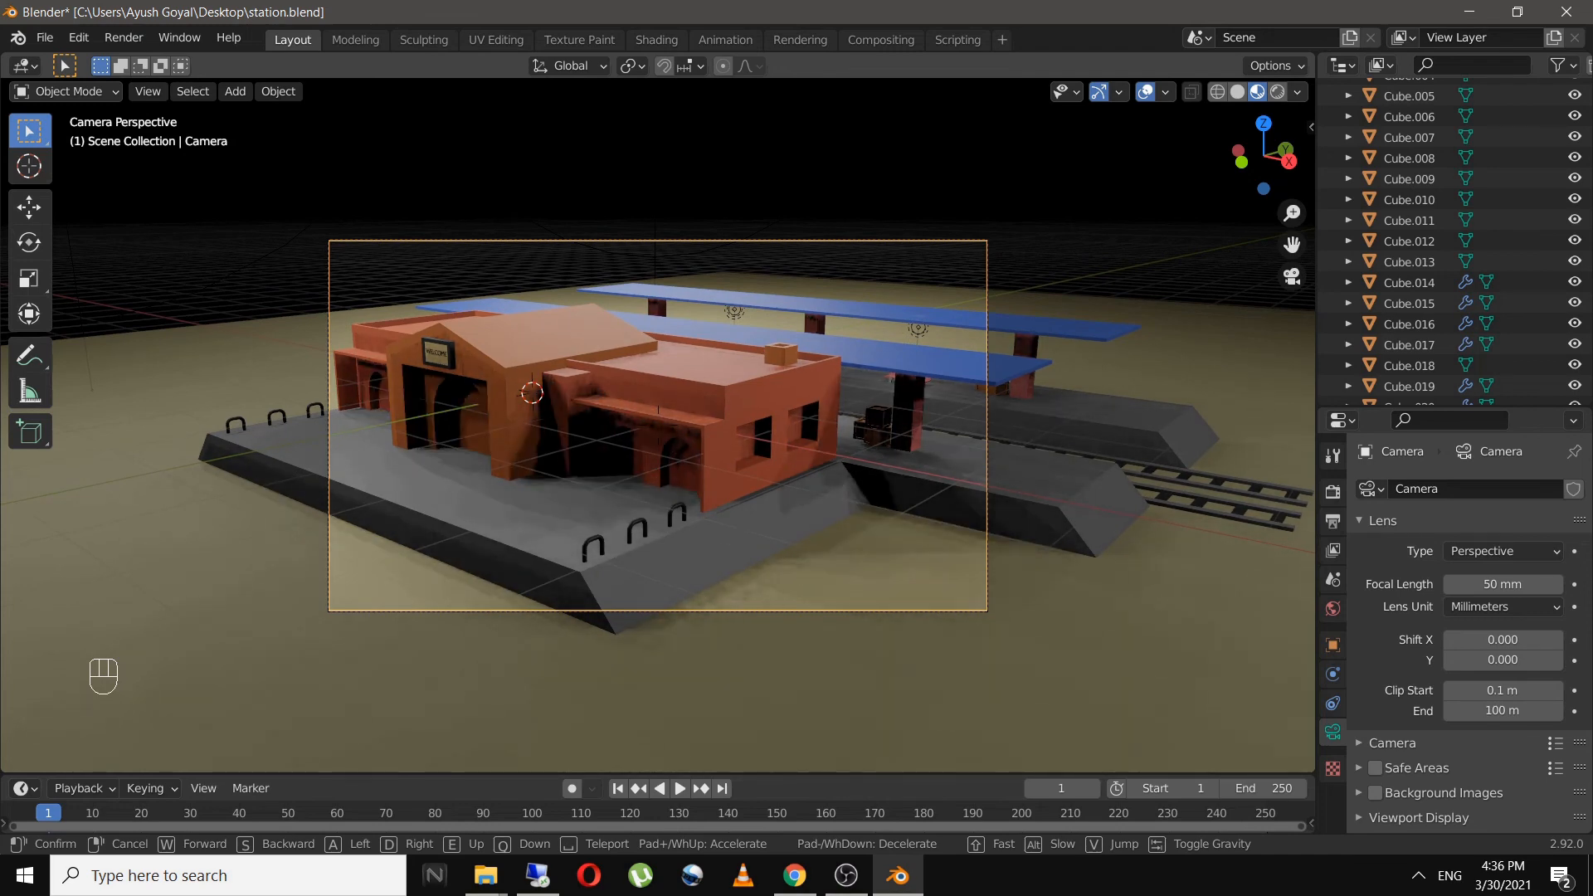
left_click(659, 426)
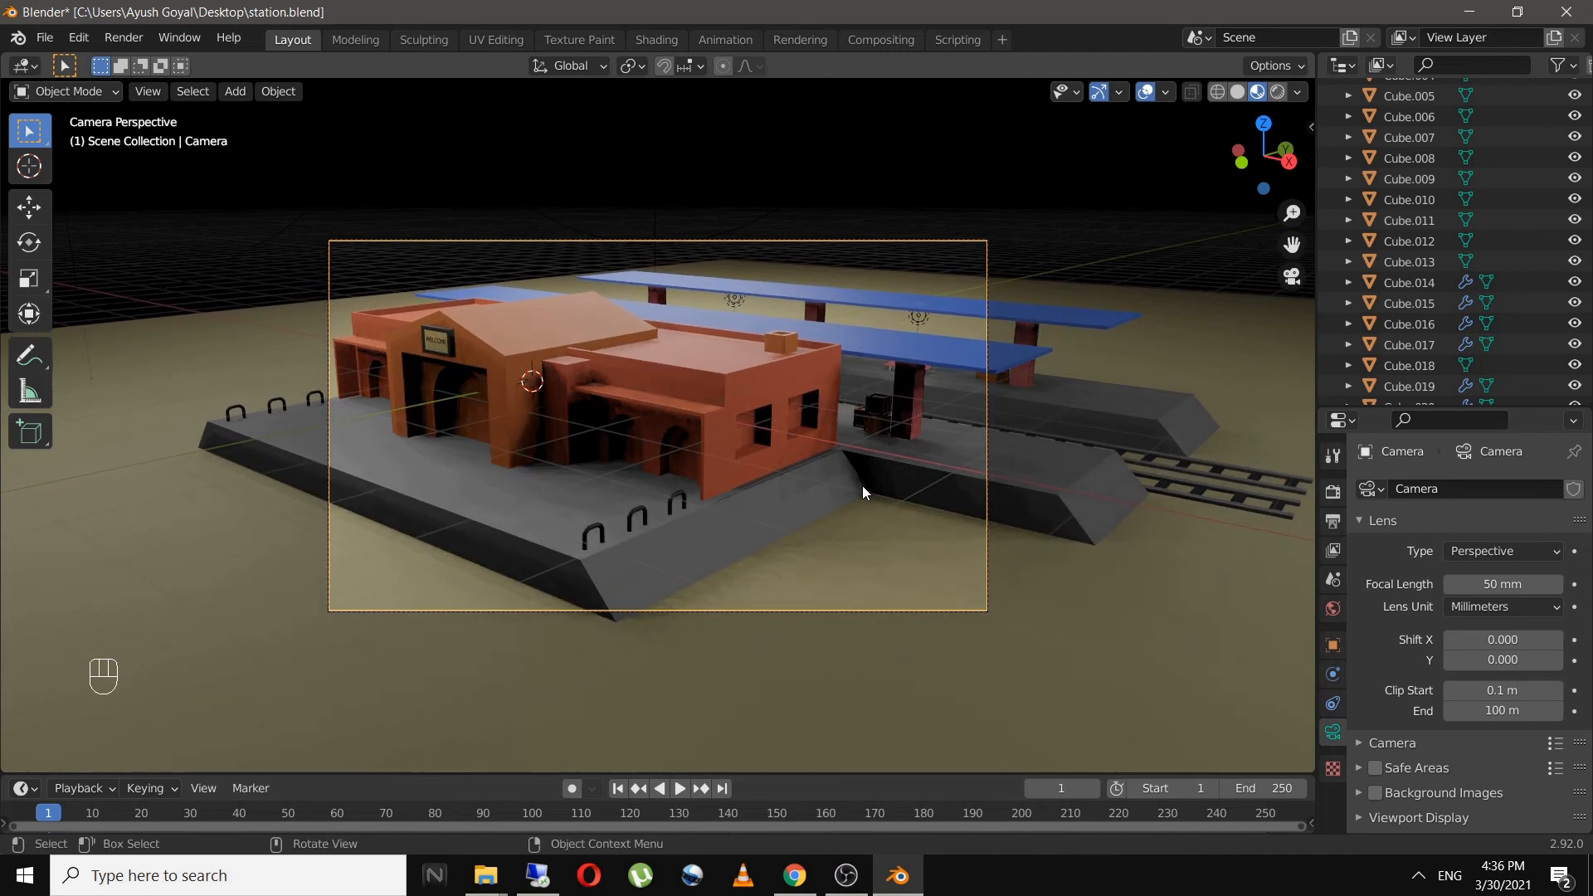
key("Home")
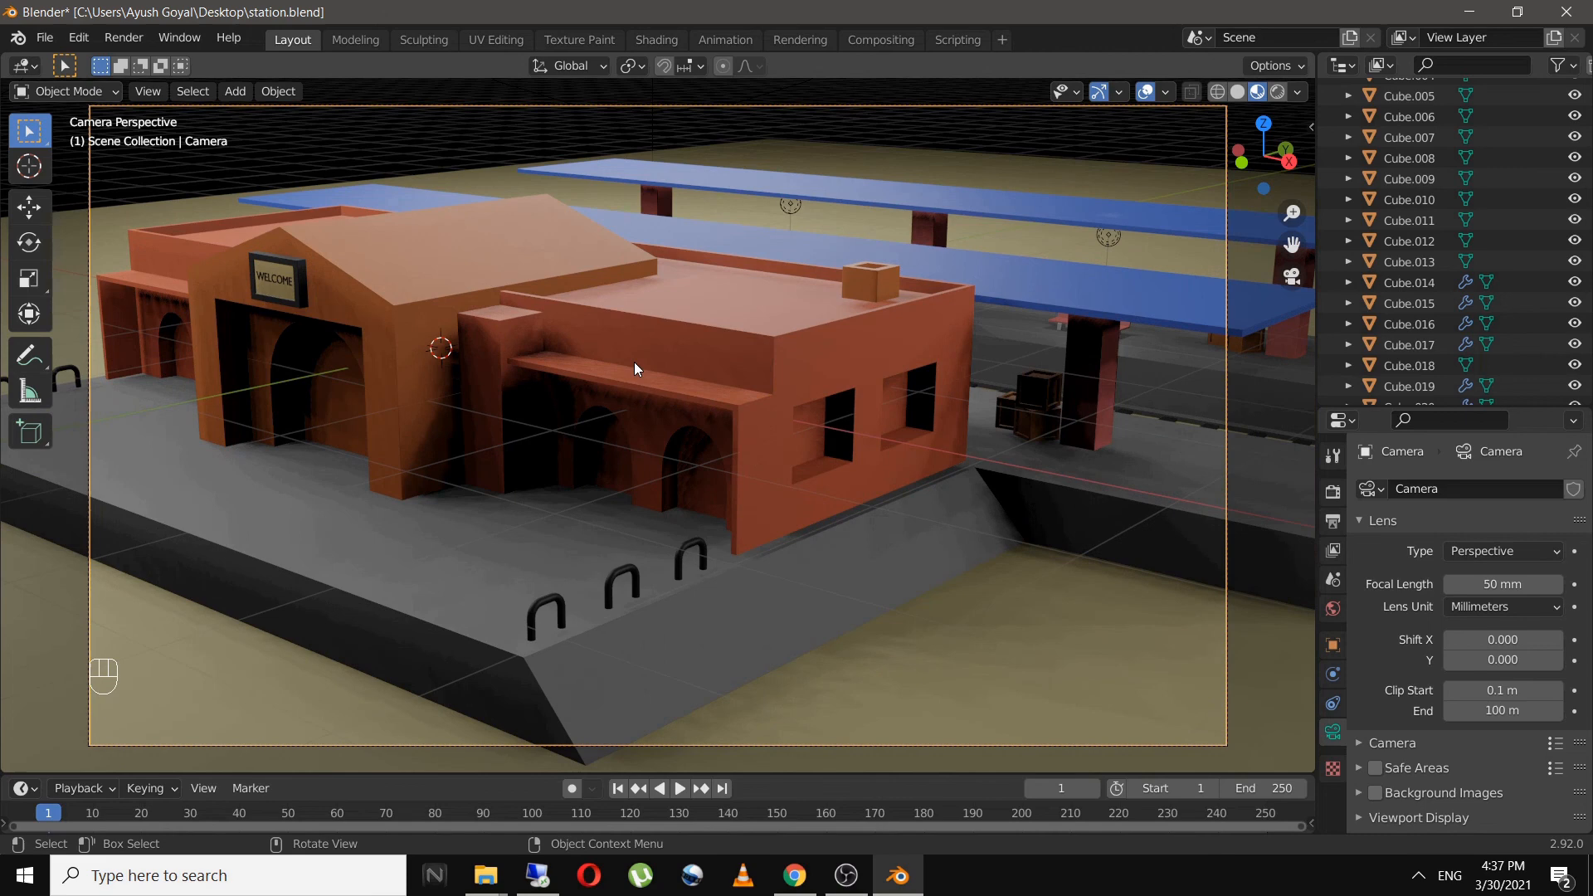
key("ctrl+s")
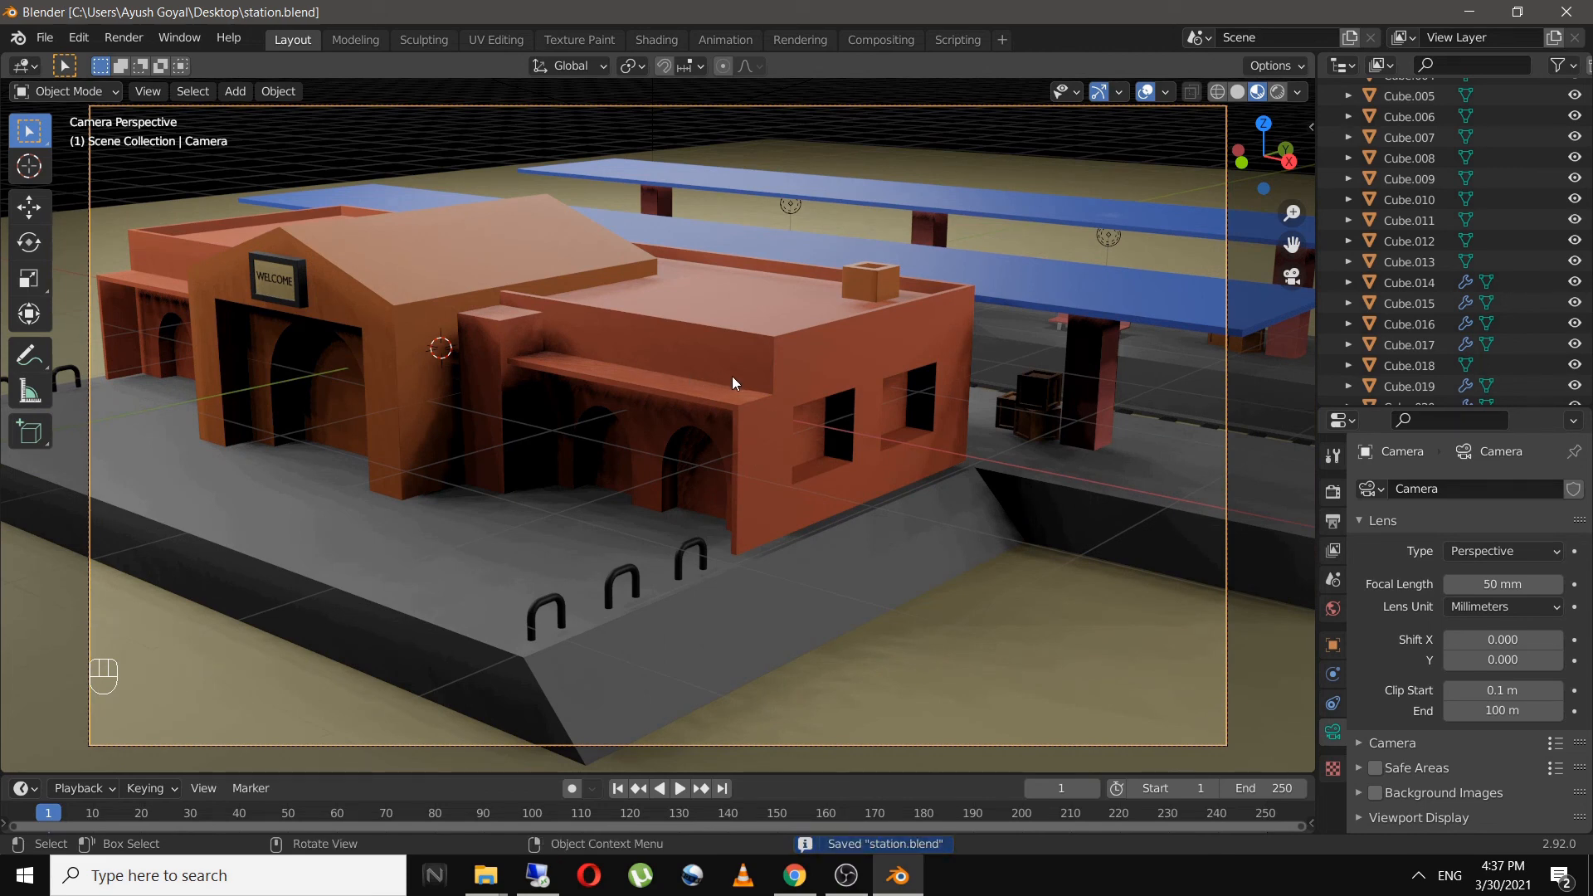
- Rotate the ground plane about 47.3° around Z in top view so that it faces the camera, and check it through the camera
middle_click_drag(732, 376, 624, 391)
scroll(800, 421, "down", 5)
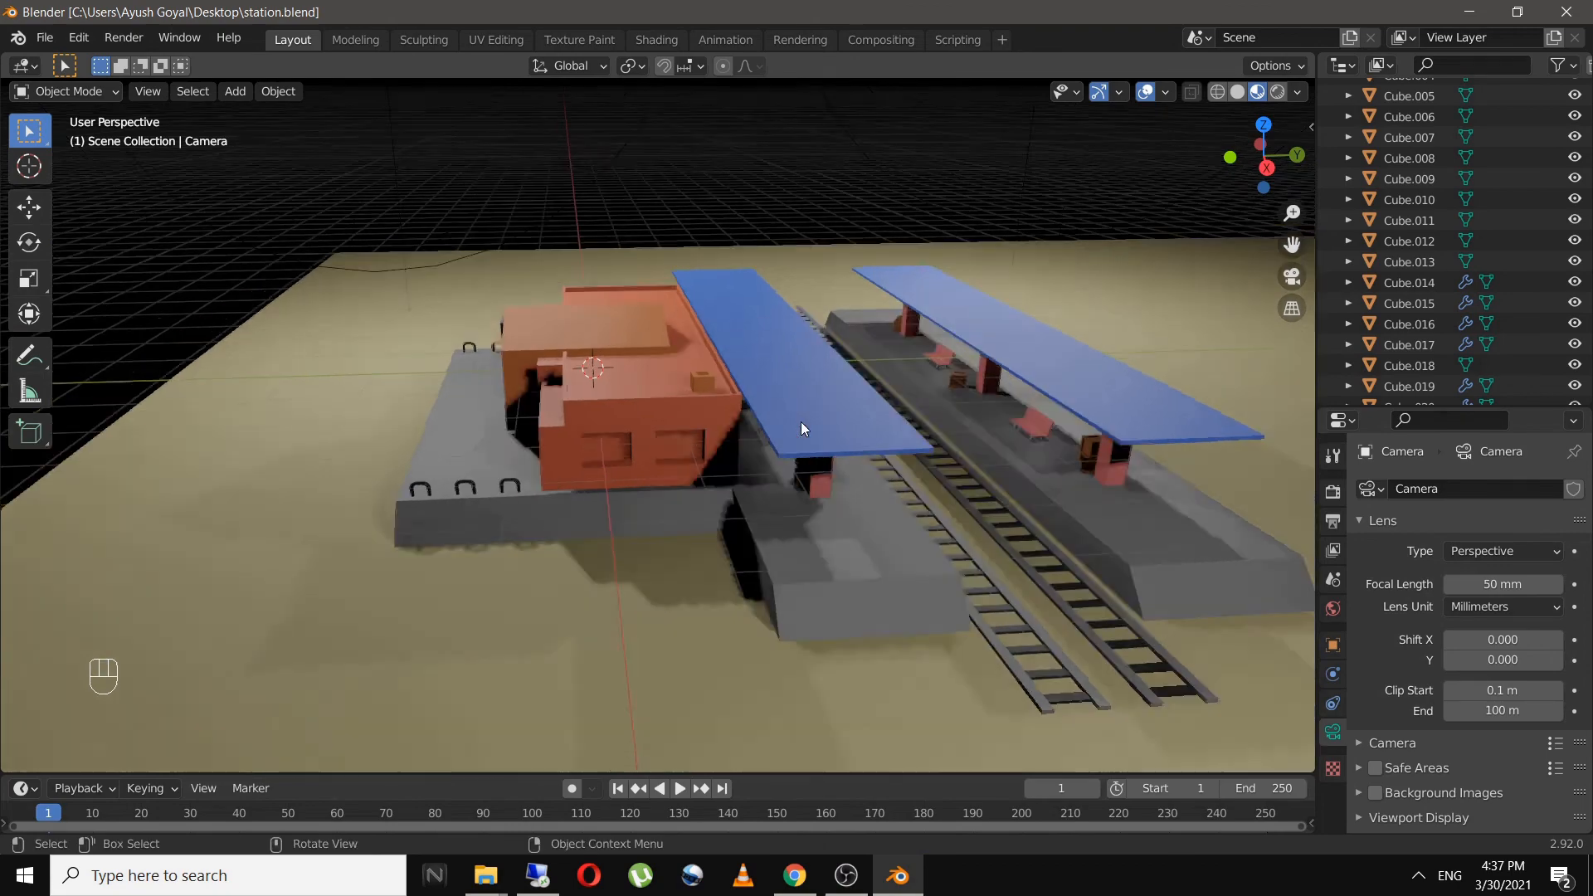
middle_click_drag(778, 391, 762, 341)
key("KP_7")
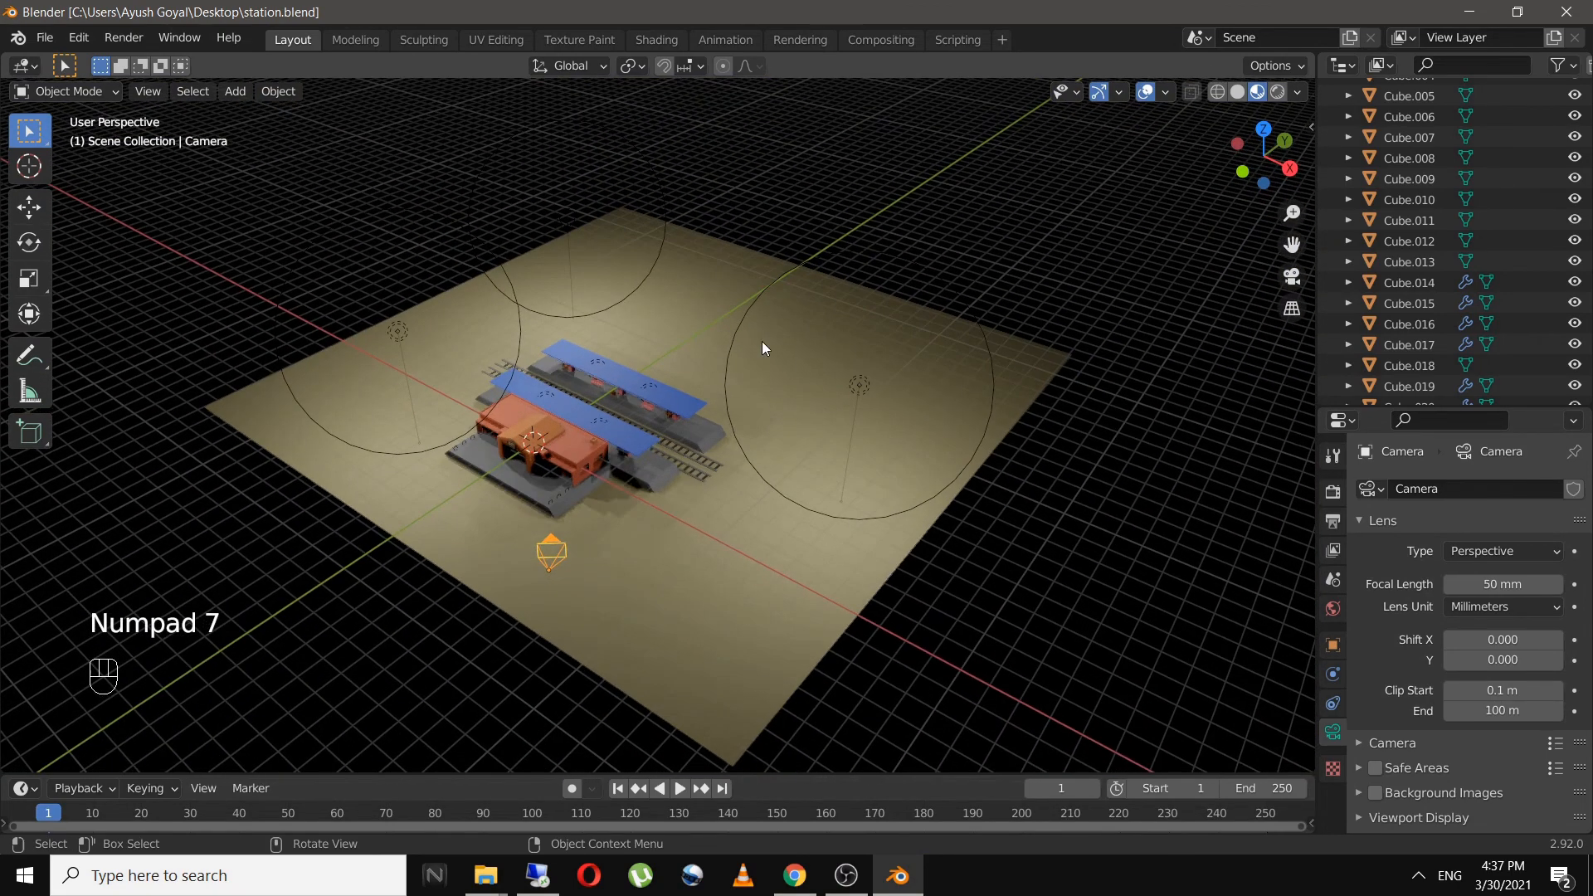
key("KP_0")
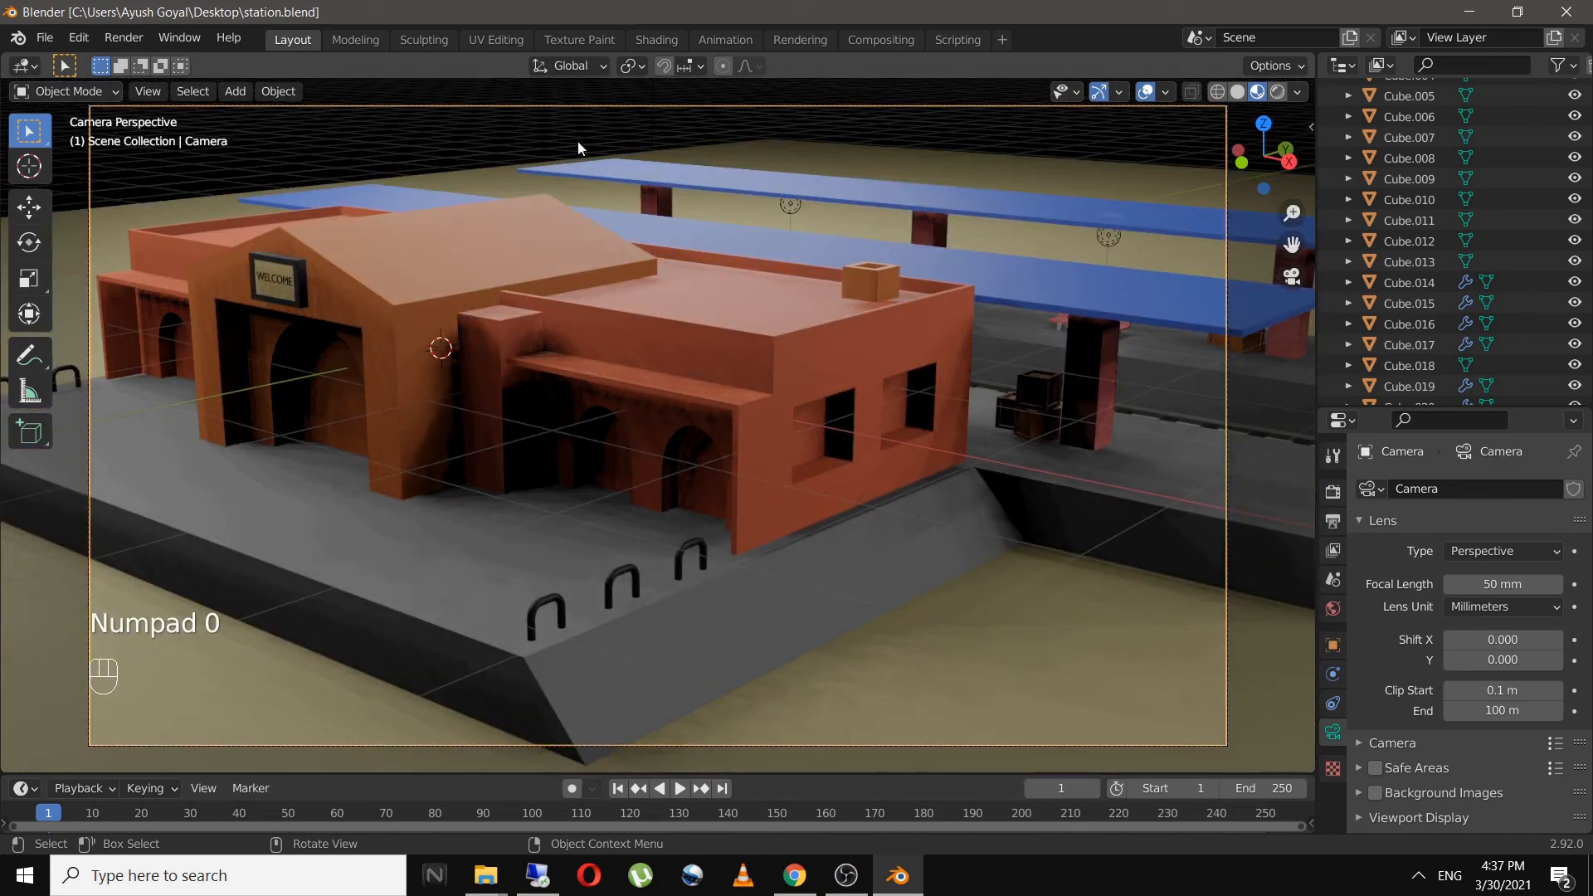
key("KP_0")
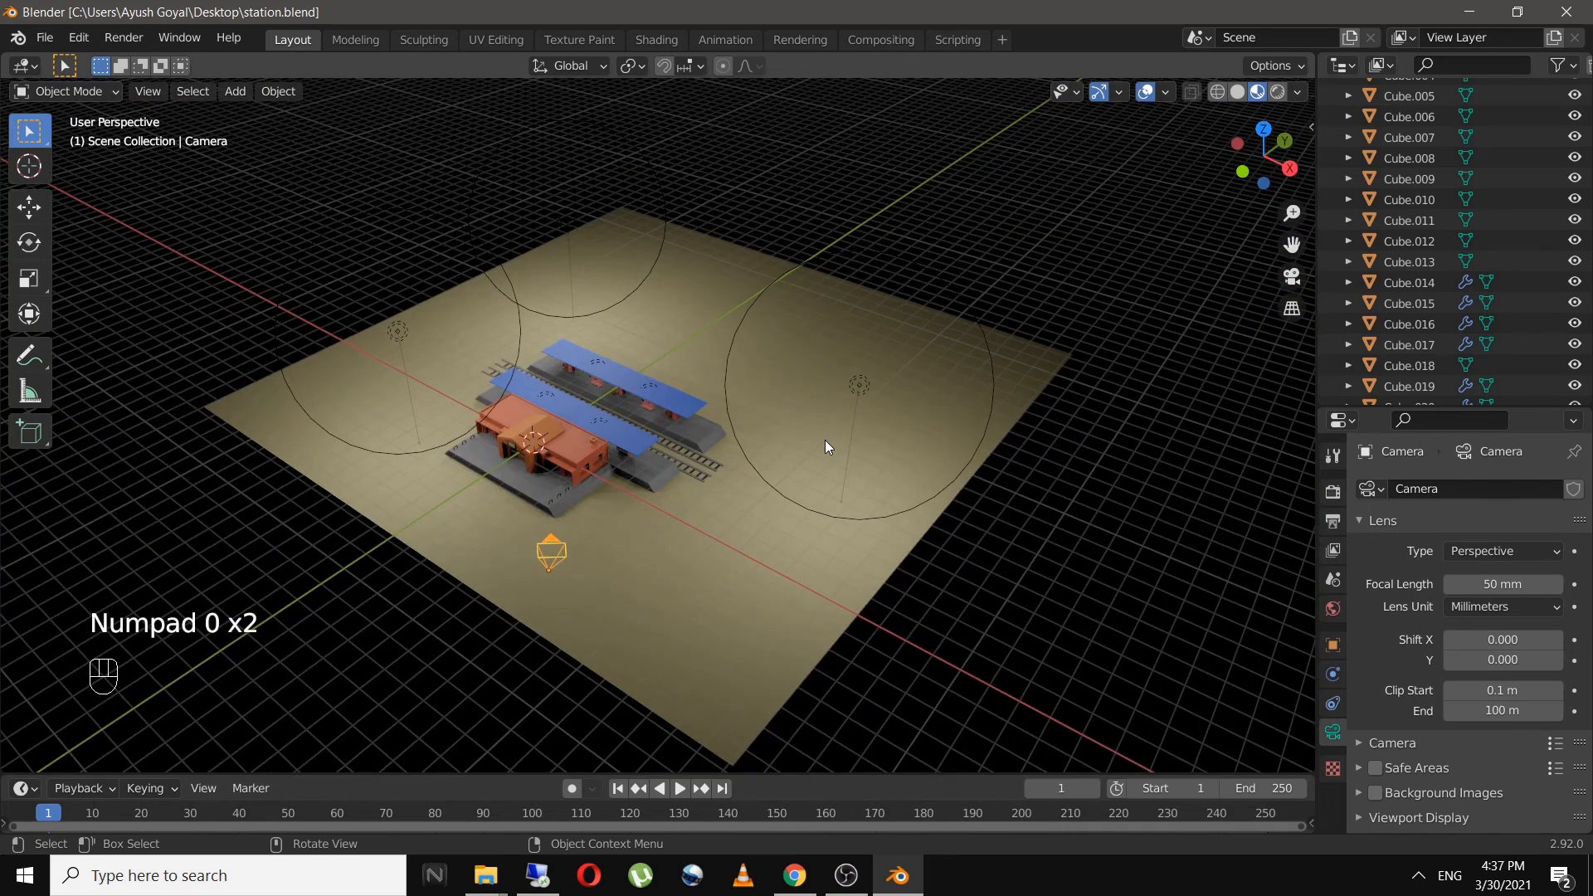
left_click(696, 602)
key("KP_7")
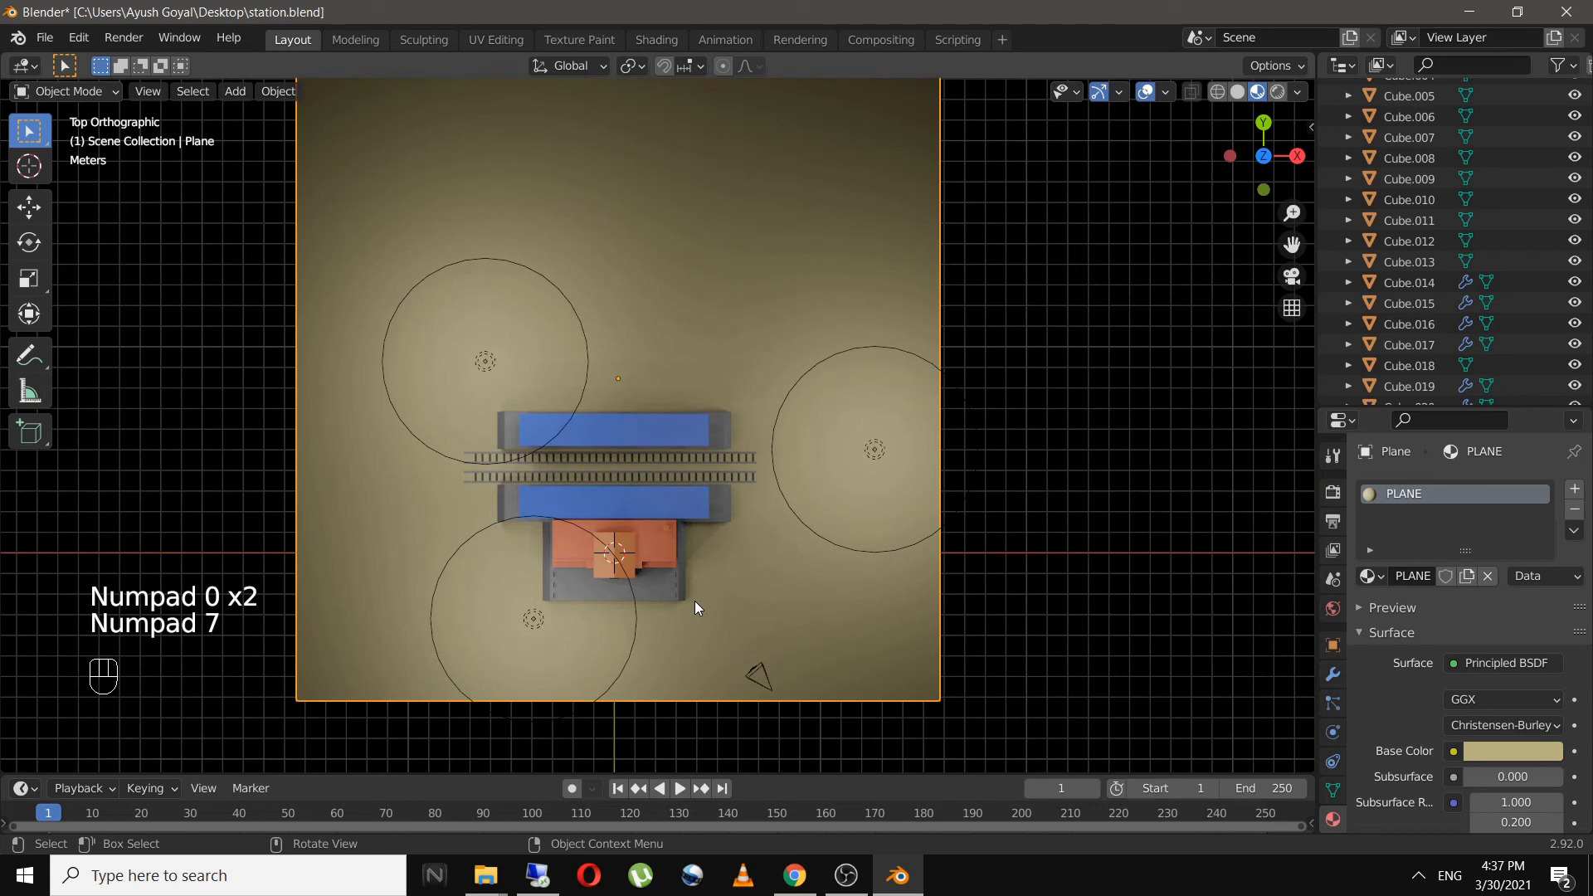
key("r")
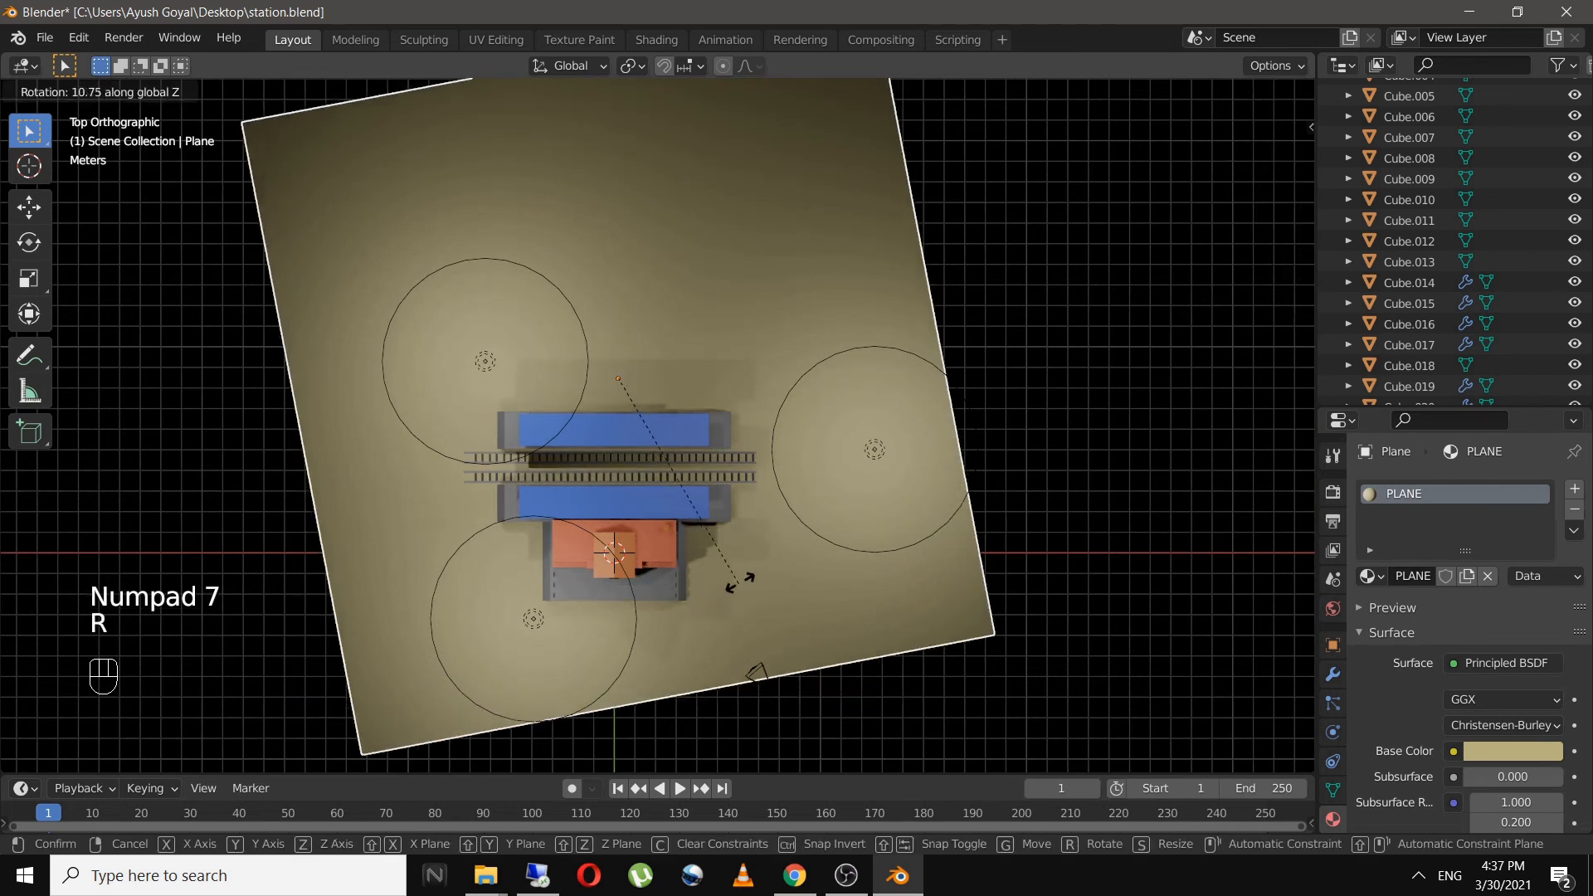
left_click(803, 470)
key("KP_0")
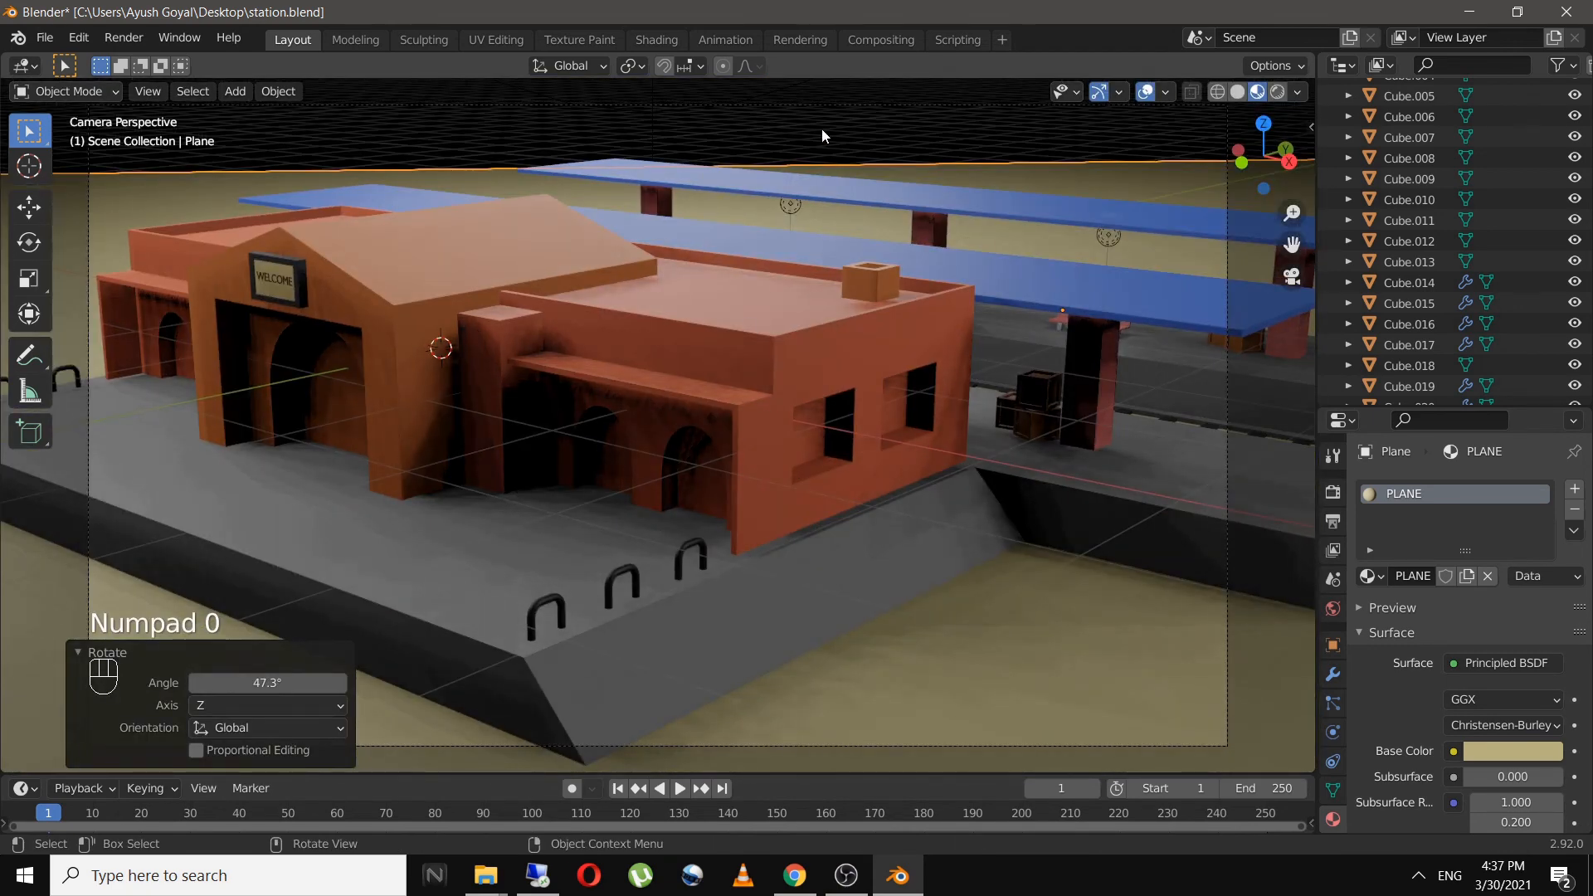
- Extrude the ground plane's edge opposite the camera, behind the station, about 13.1 m up along Z as a backdrop wall
scroll(526, 371, "down", 4)
middle_click_drag(526, 370, 350, 405)
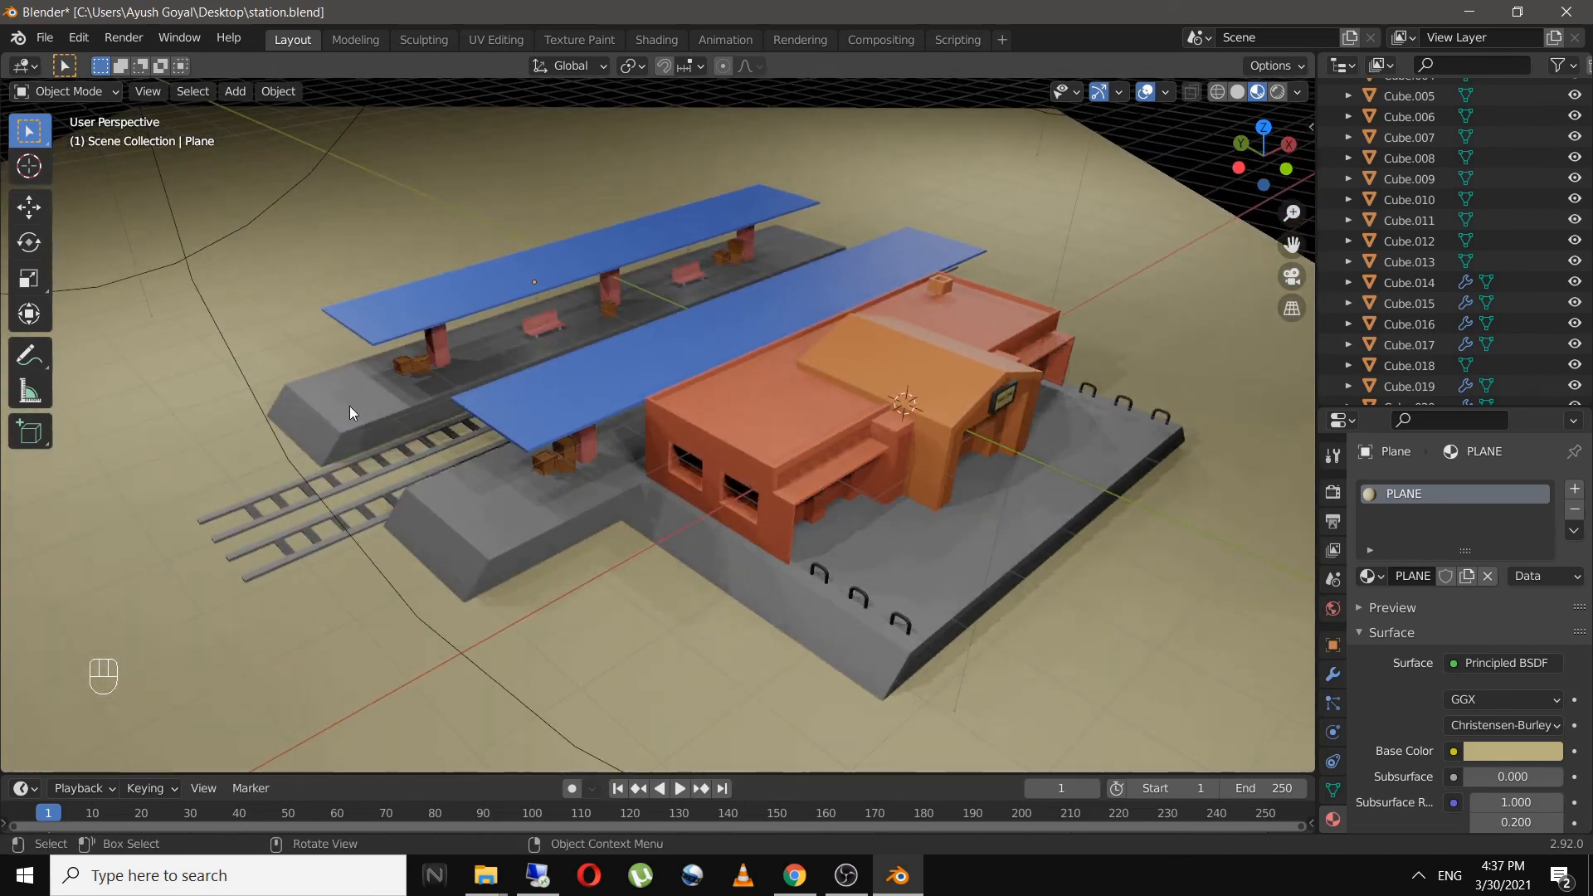
scroll(350, 406, "down", 6)
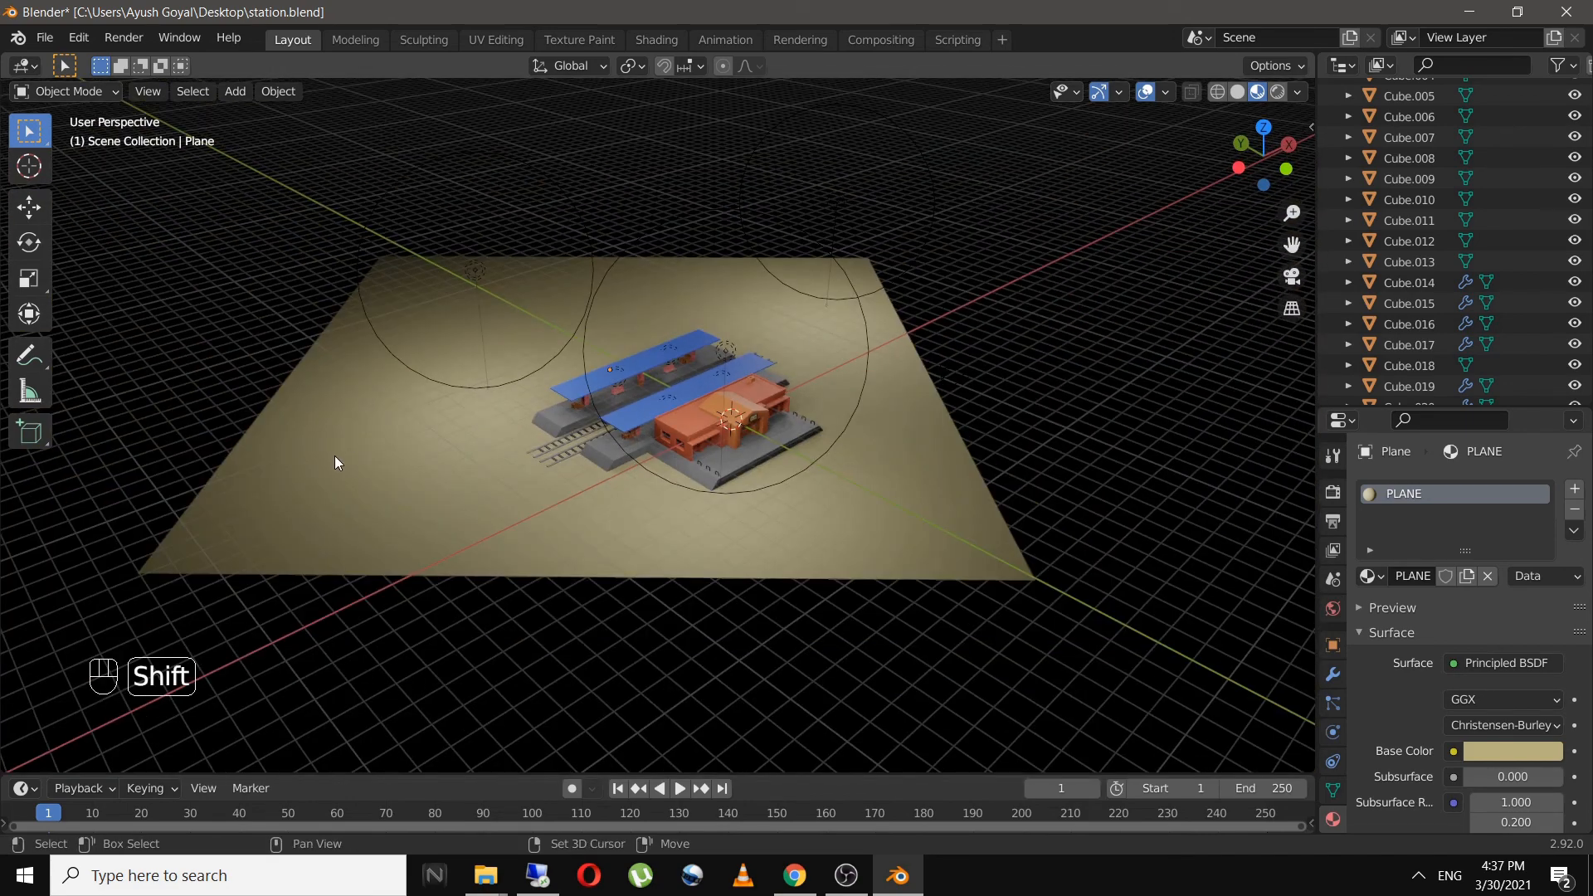
left_click(447, 436)
key("Tab")
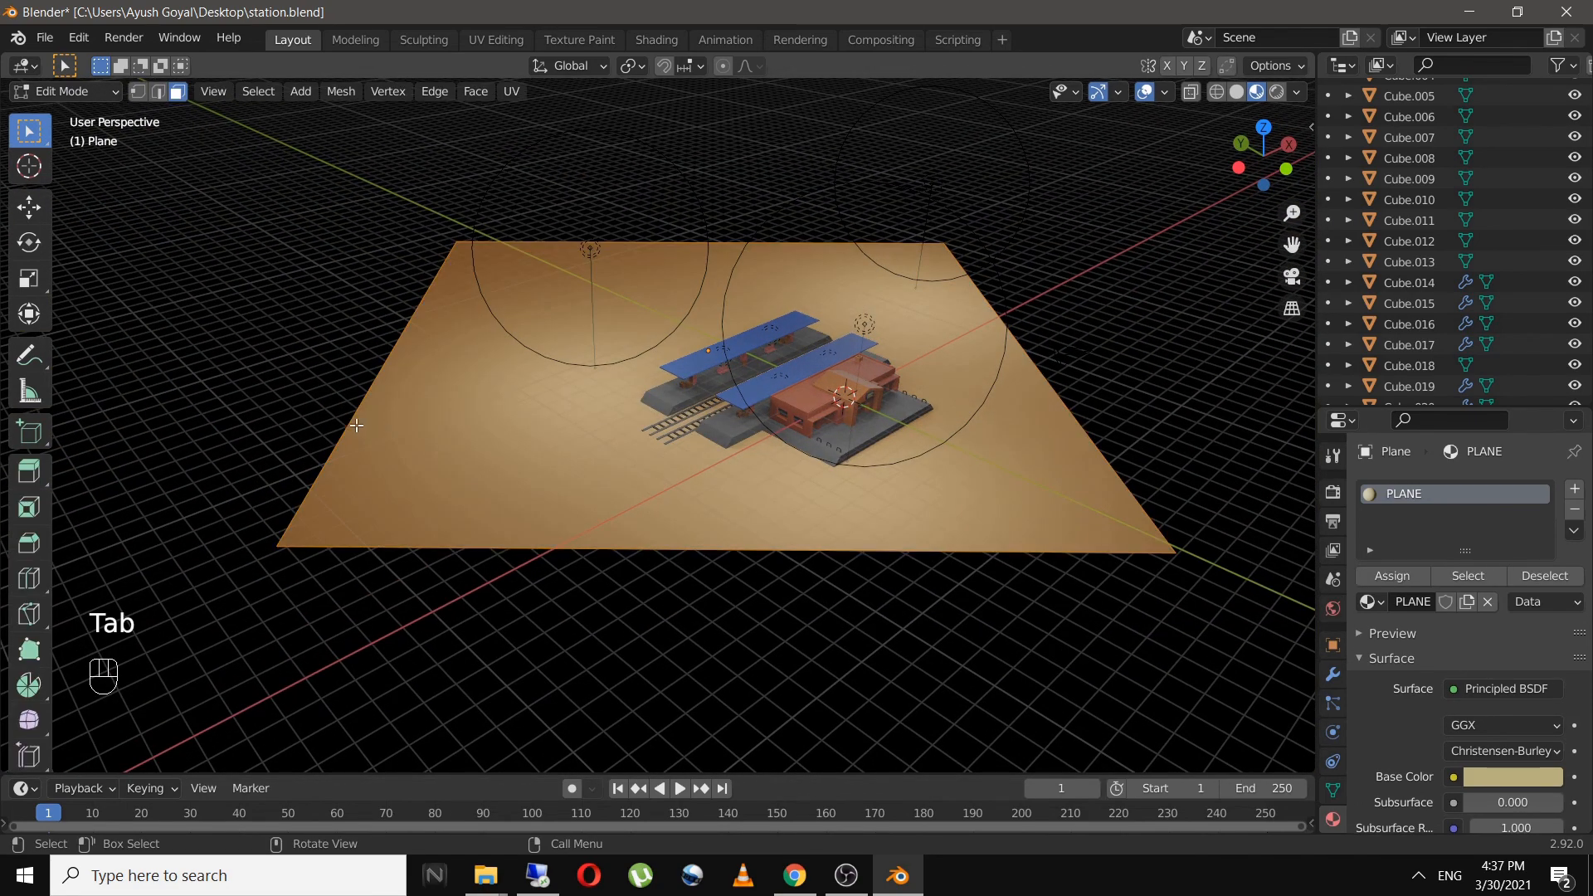
key("1")
left_click(357, 425)
key("2")
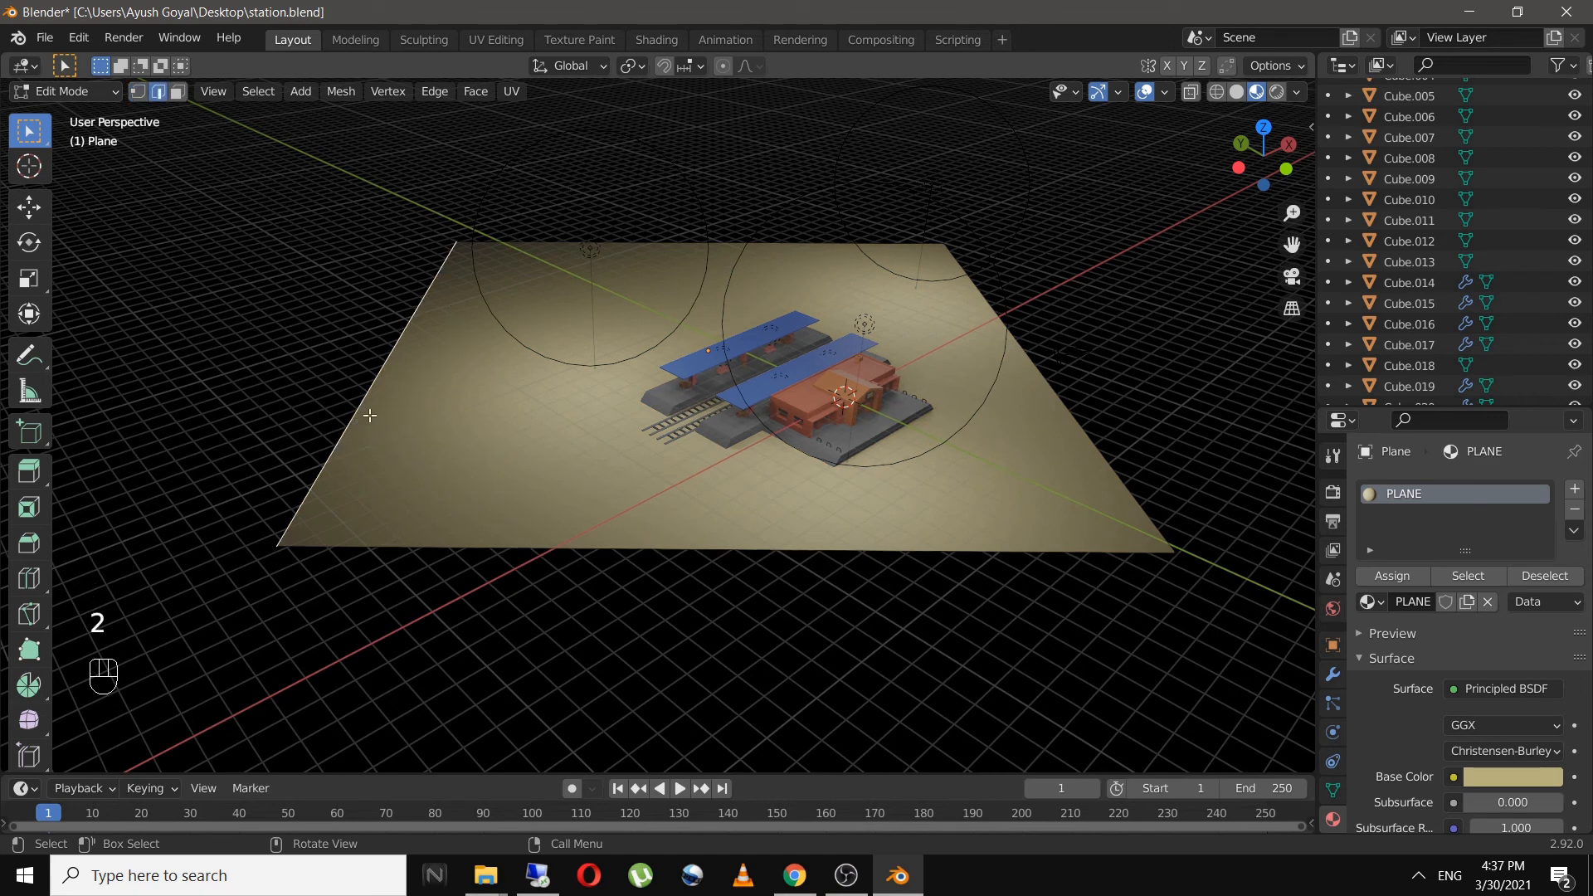
key("e")
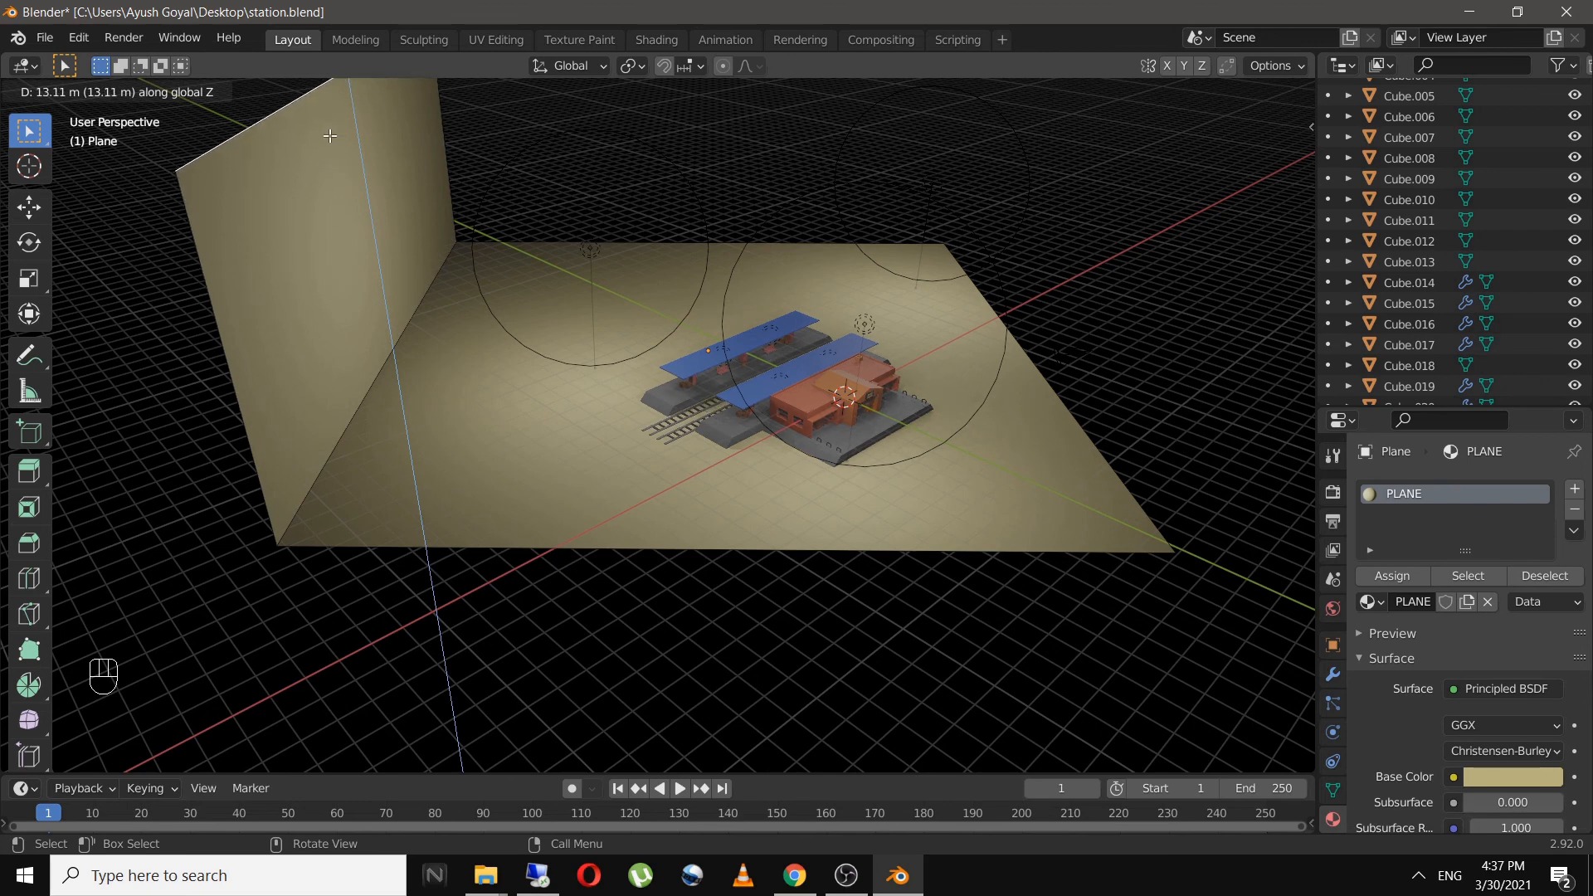
left_click(330, 135)
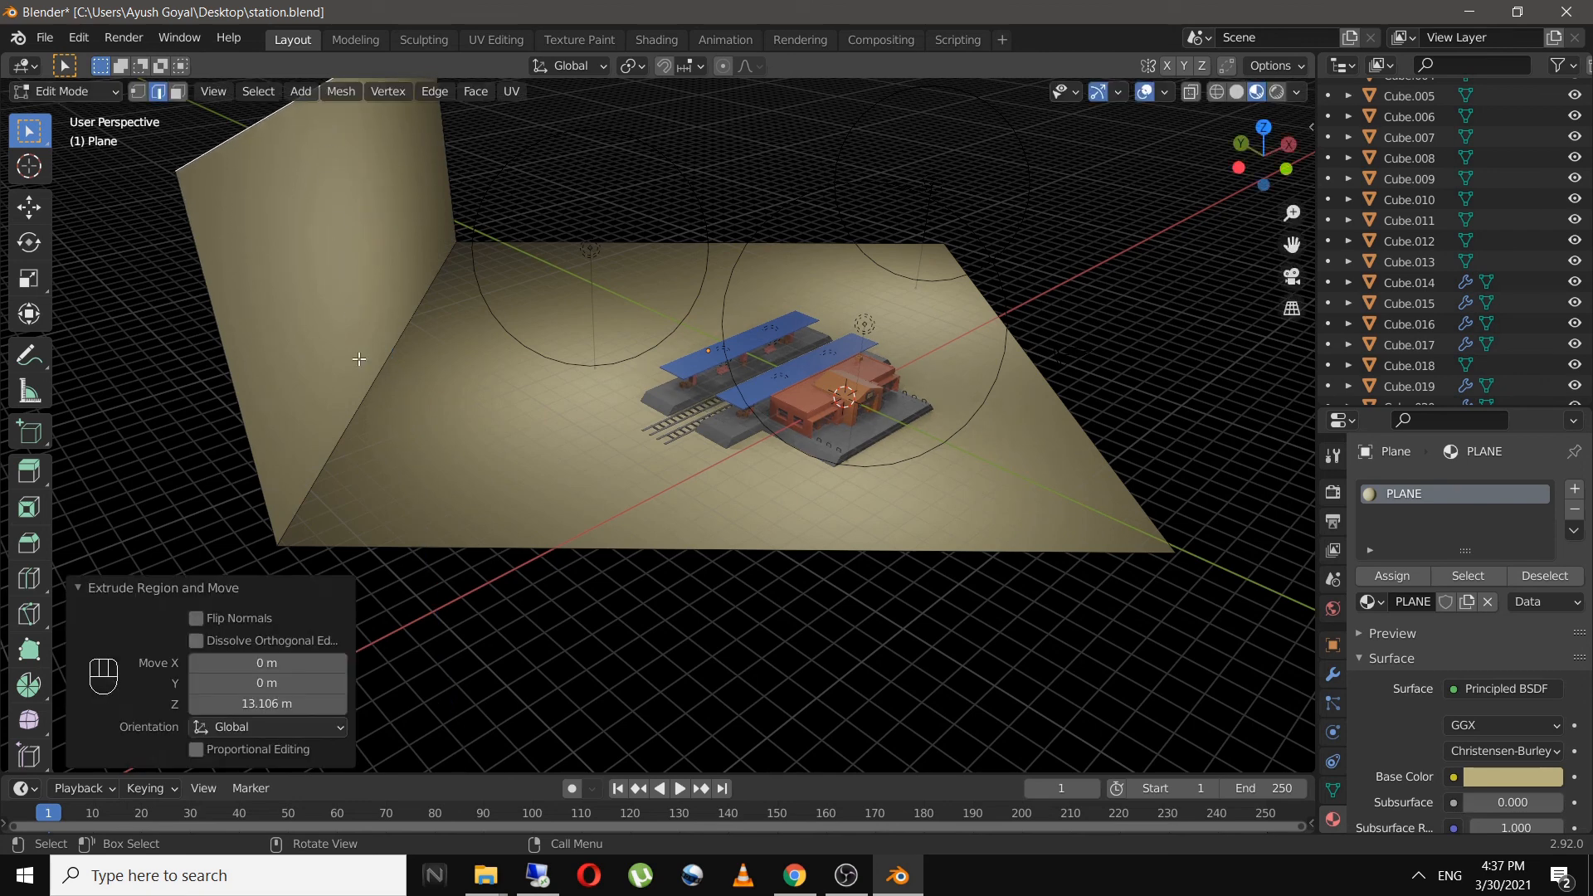
- Bevel the edge where the ground meets the backdrop wall with a width of about 0.422 m and 16 segments, and return to Object Mode
left_click(363, 411)
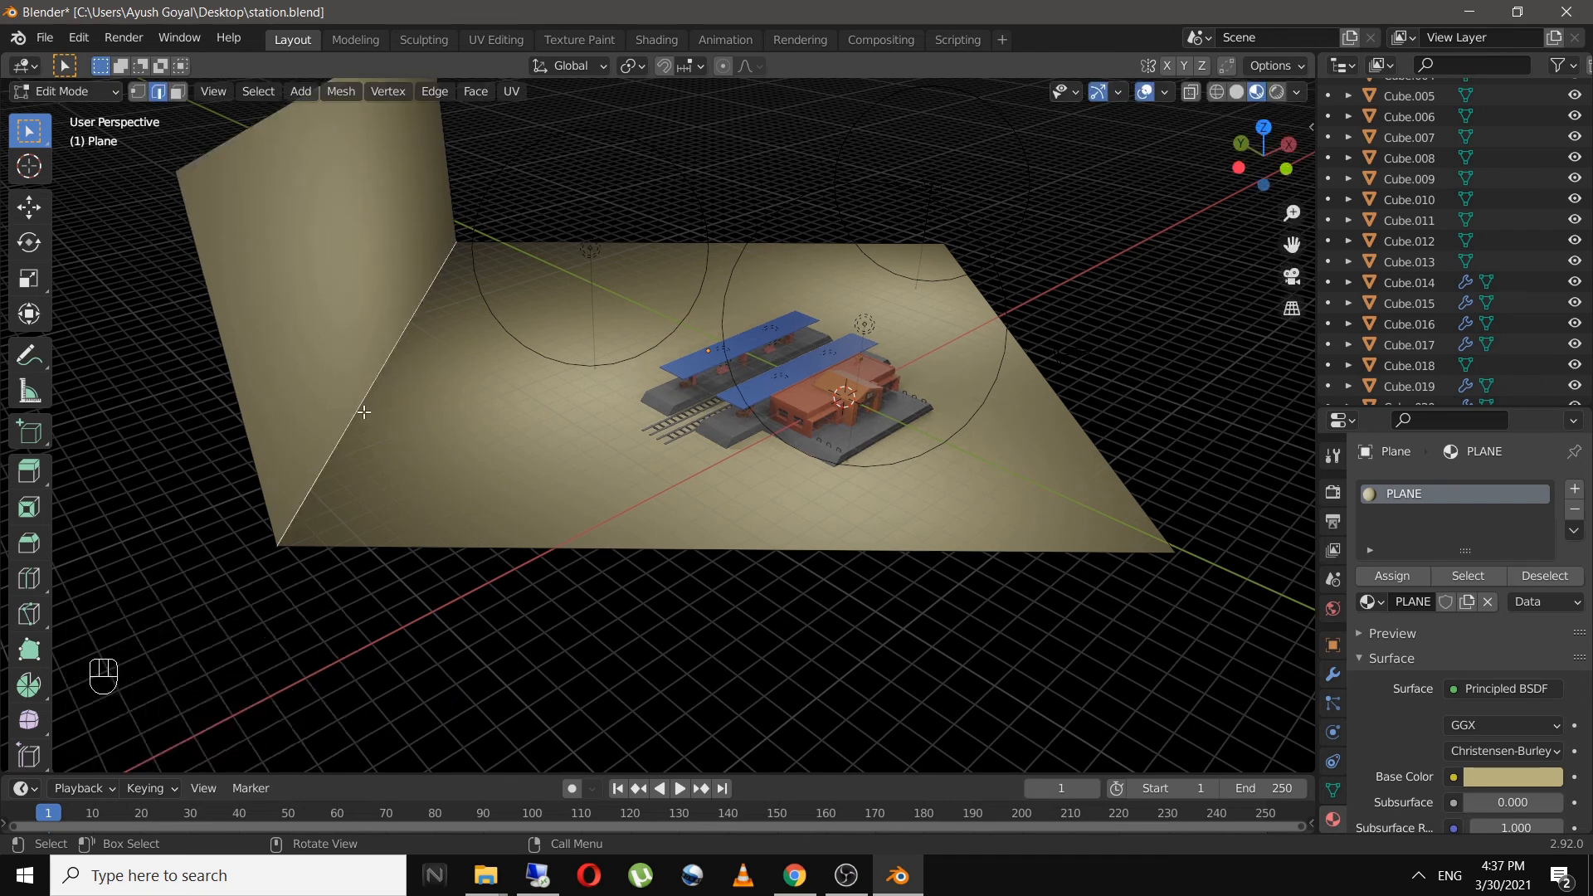
key("ctrl+b")
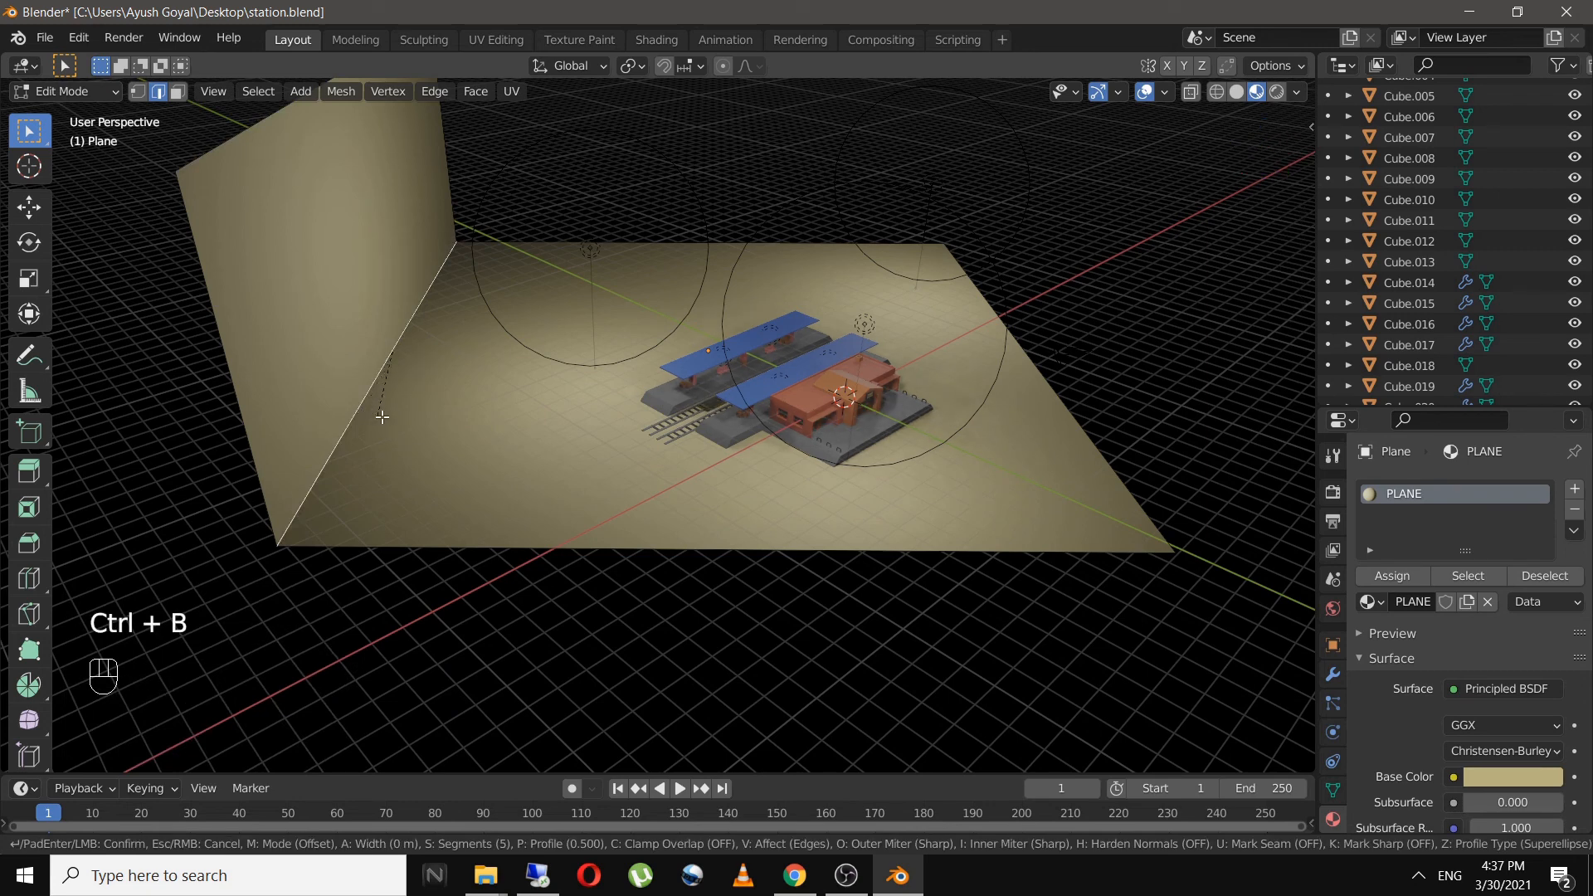
scroll(514, 448, "up", 7)
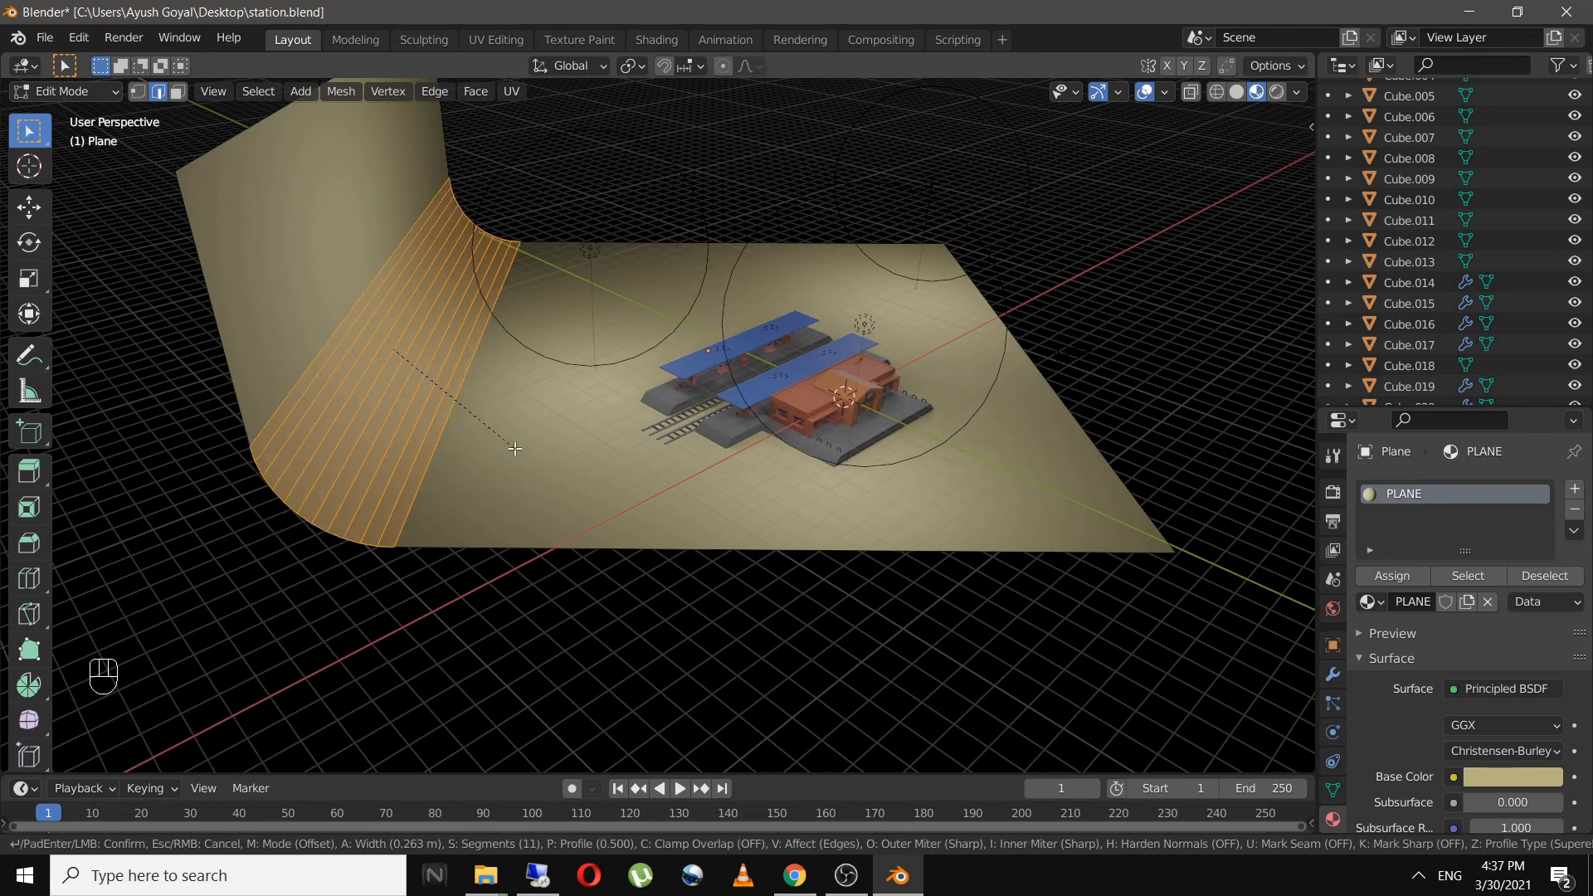
scroll(514, 448, "up", 4)
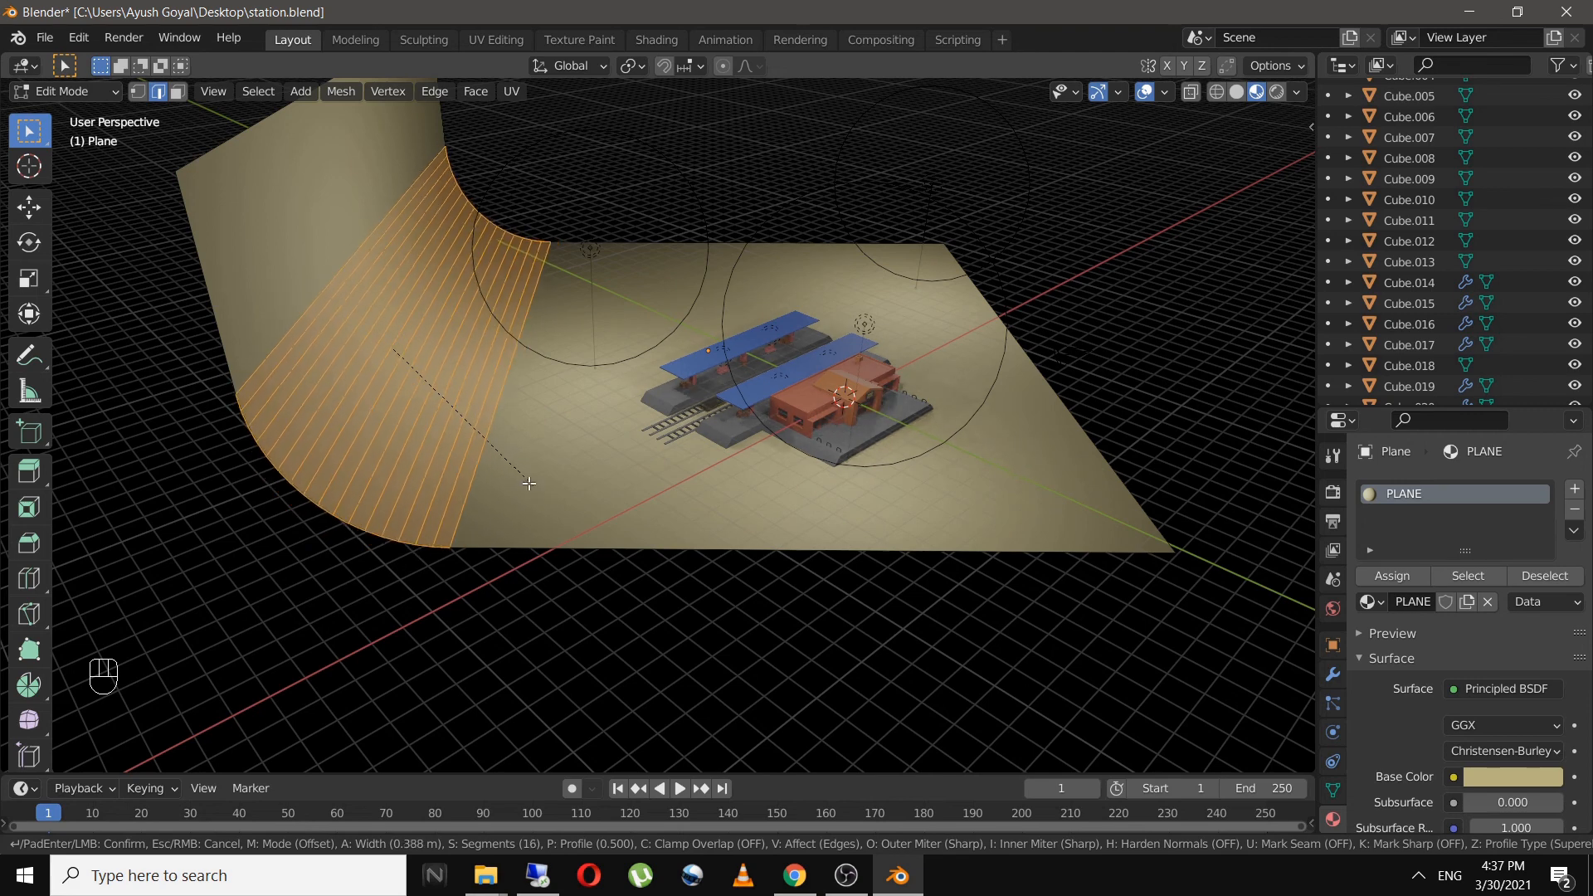
left_click(545, 489)
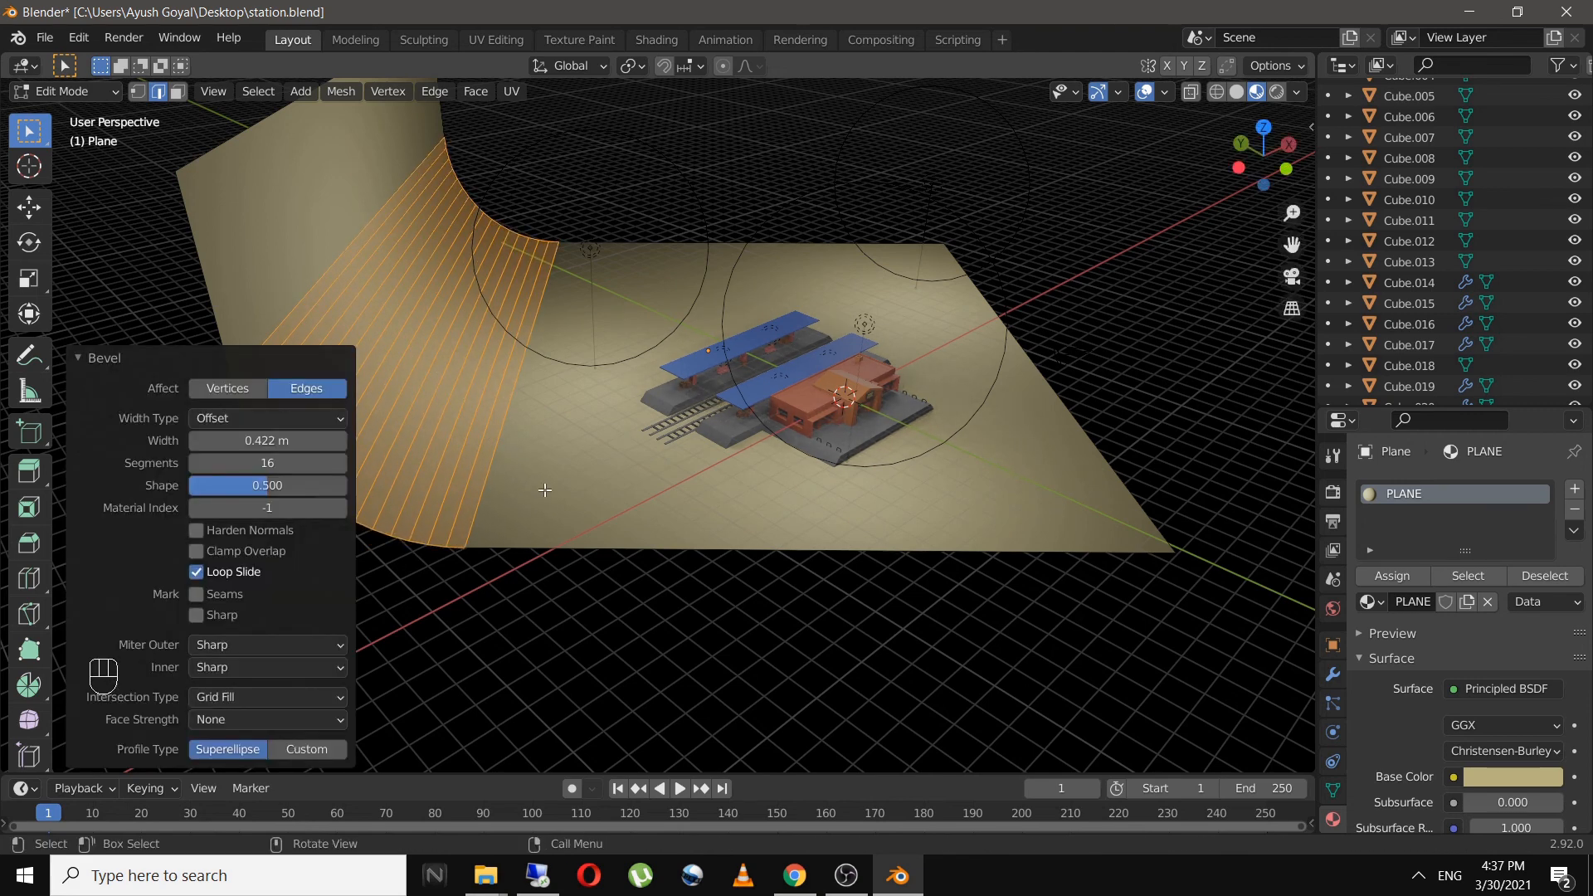
left_click(515, 611)
key("Tab")
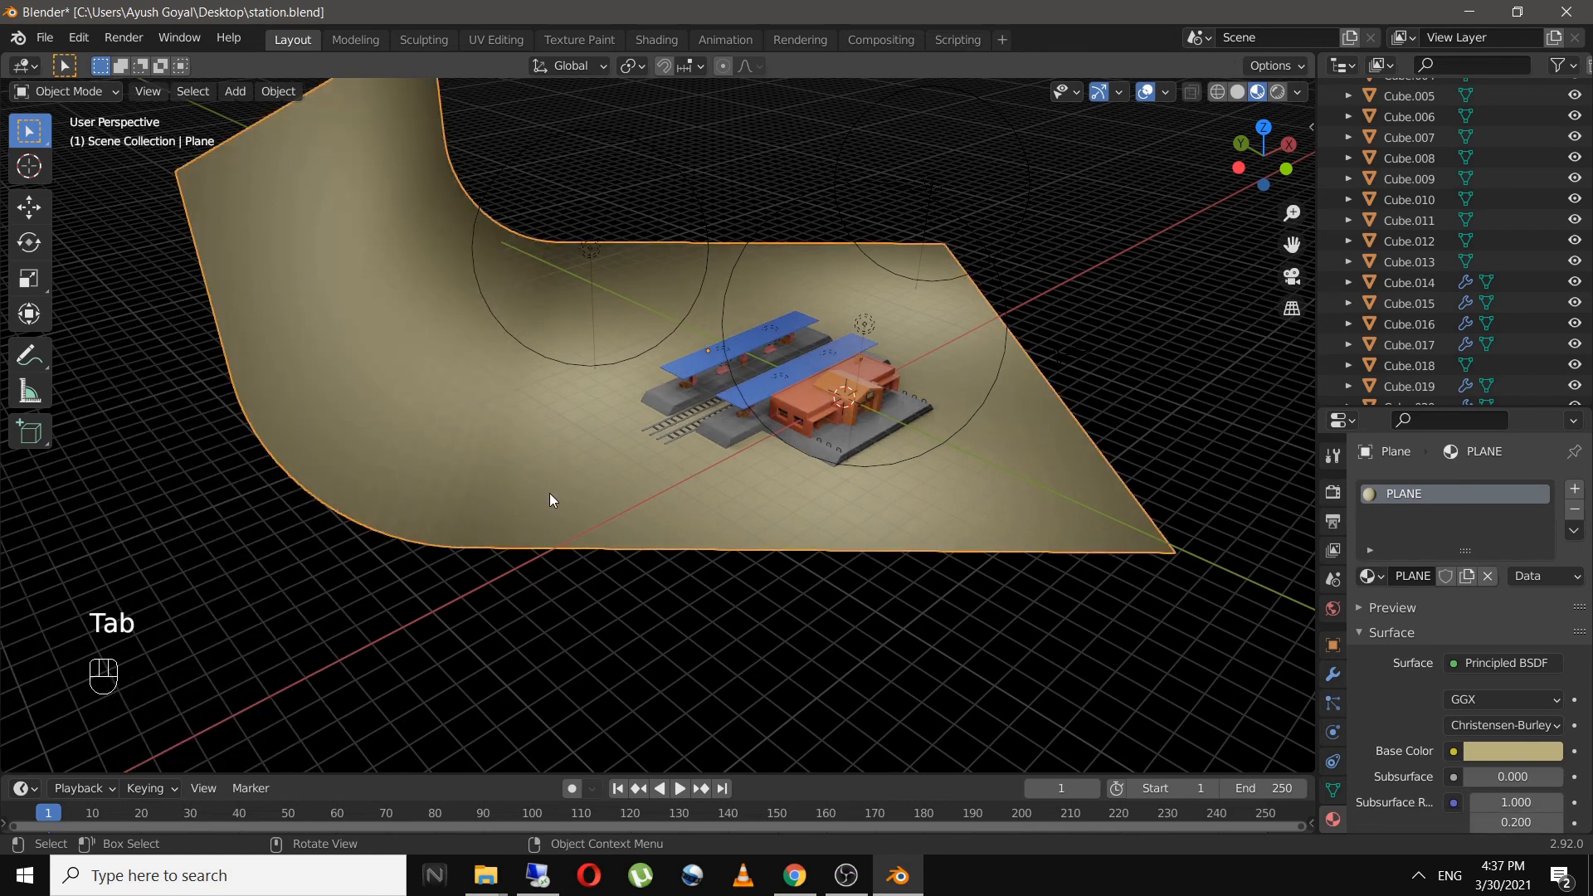
middle_click_drag(548, 493, 405, 431)
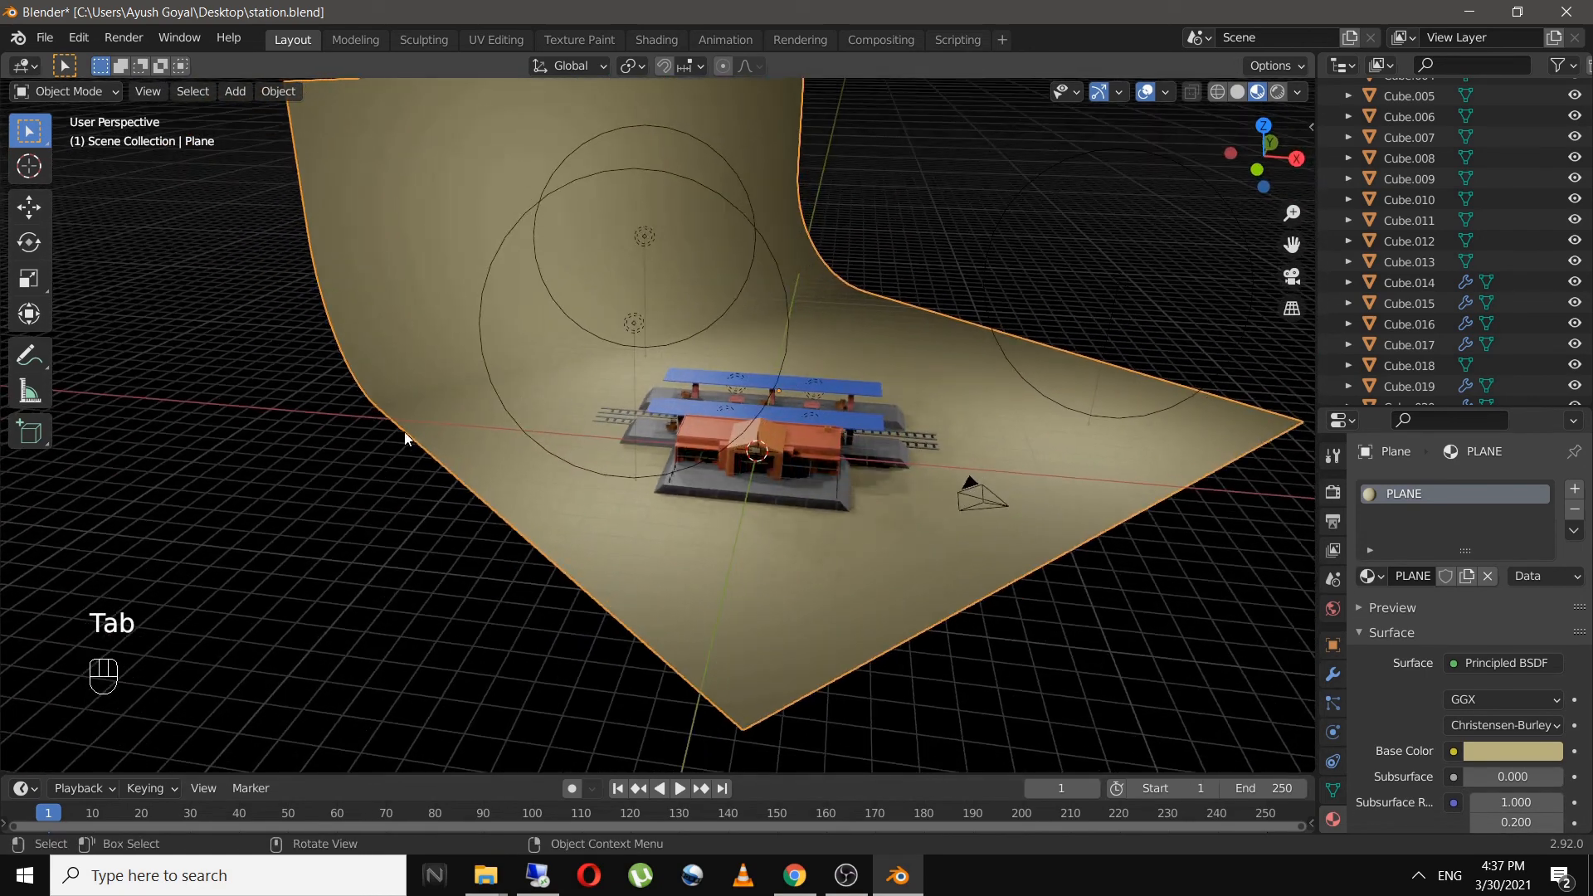
- Shade the curved backdrop plane smooth with Auto Smooth enabled at 30°
right_click(414, 336)
left_click(363, 286)
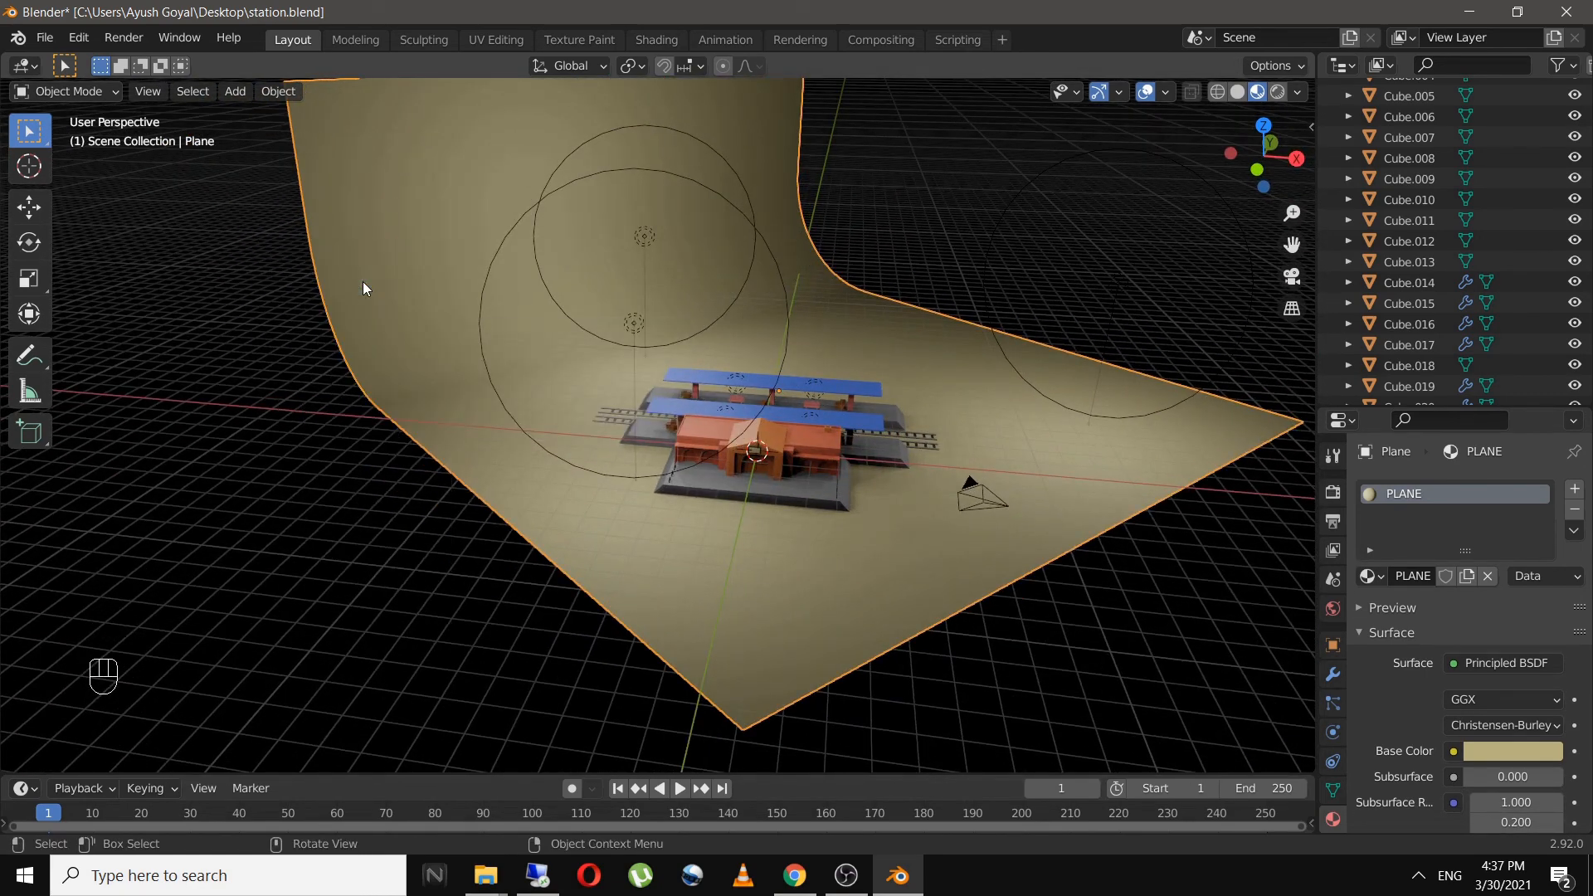
left_click(1333, 791)
scroll(1403, 770, "down", 3)
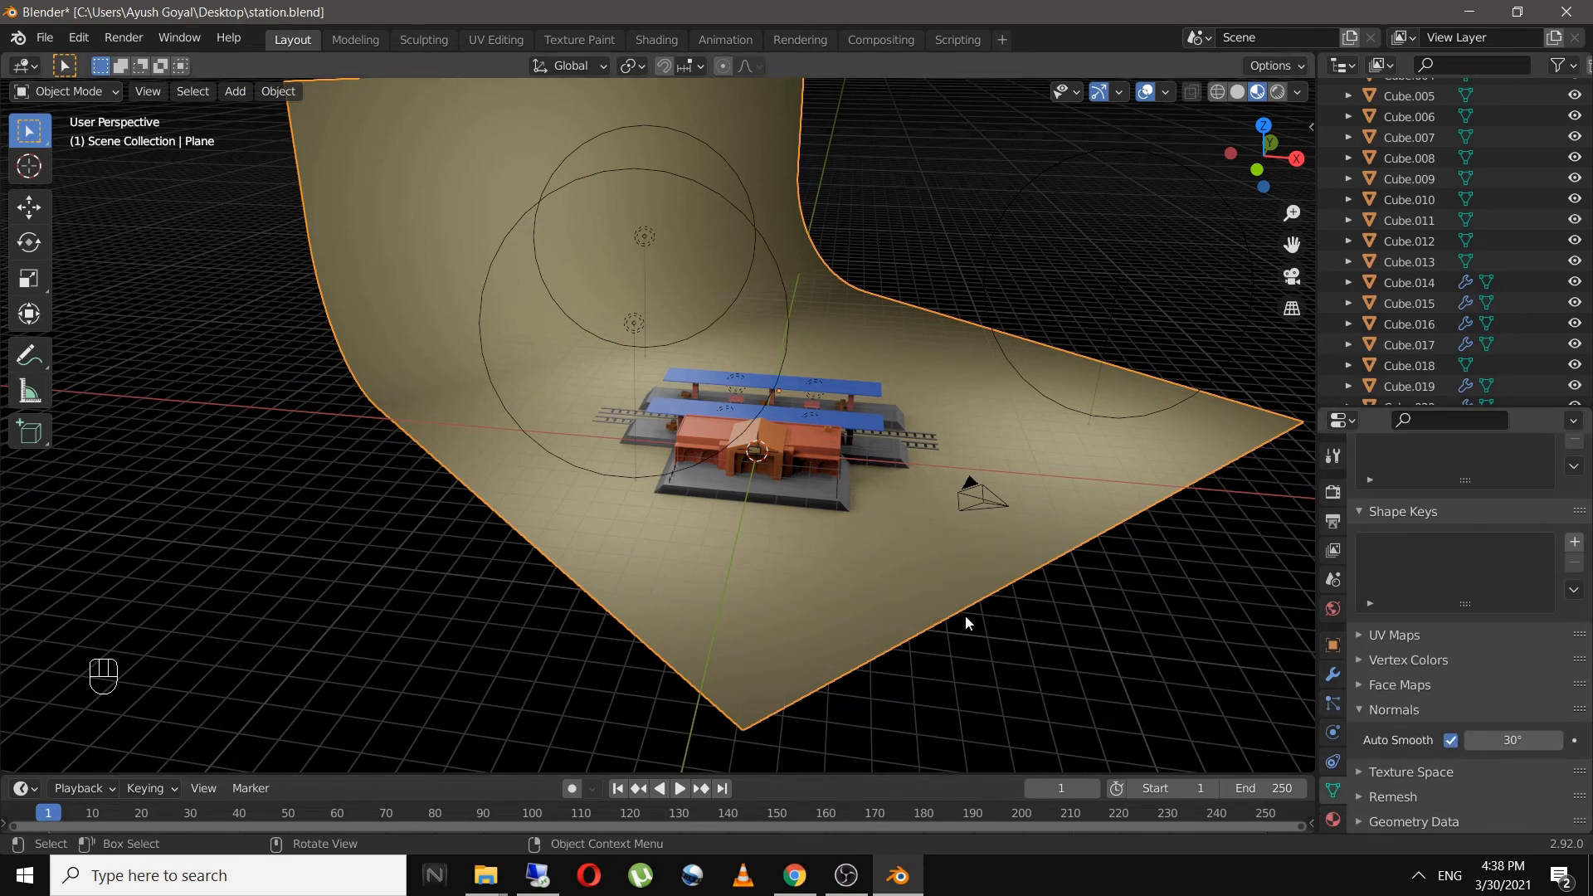
- View the station through the camera, save the file, and check the lighting briefly in Rendered shading
key("KP_0")
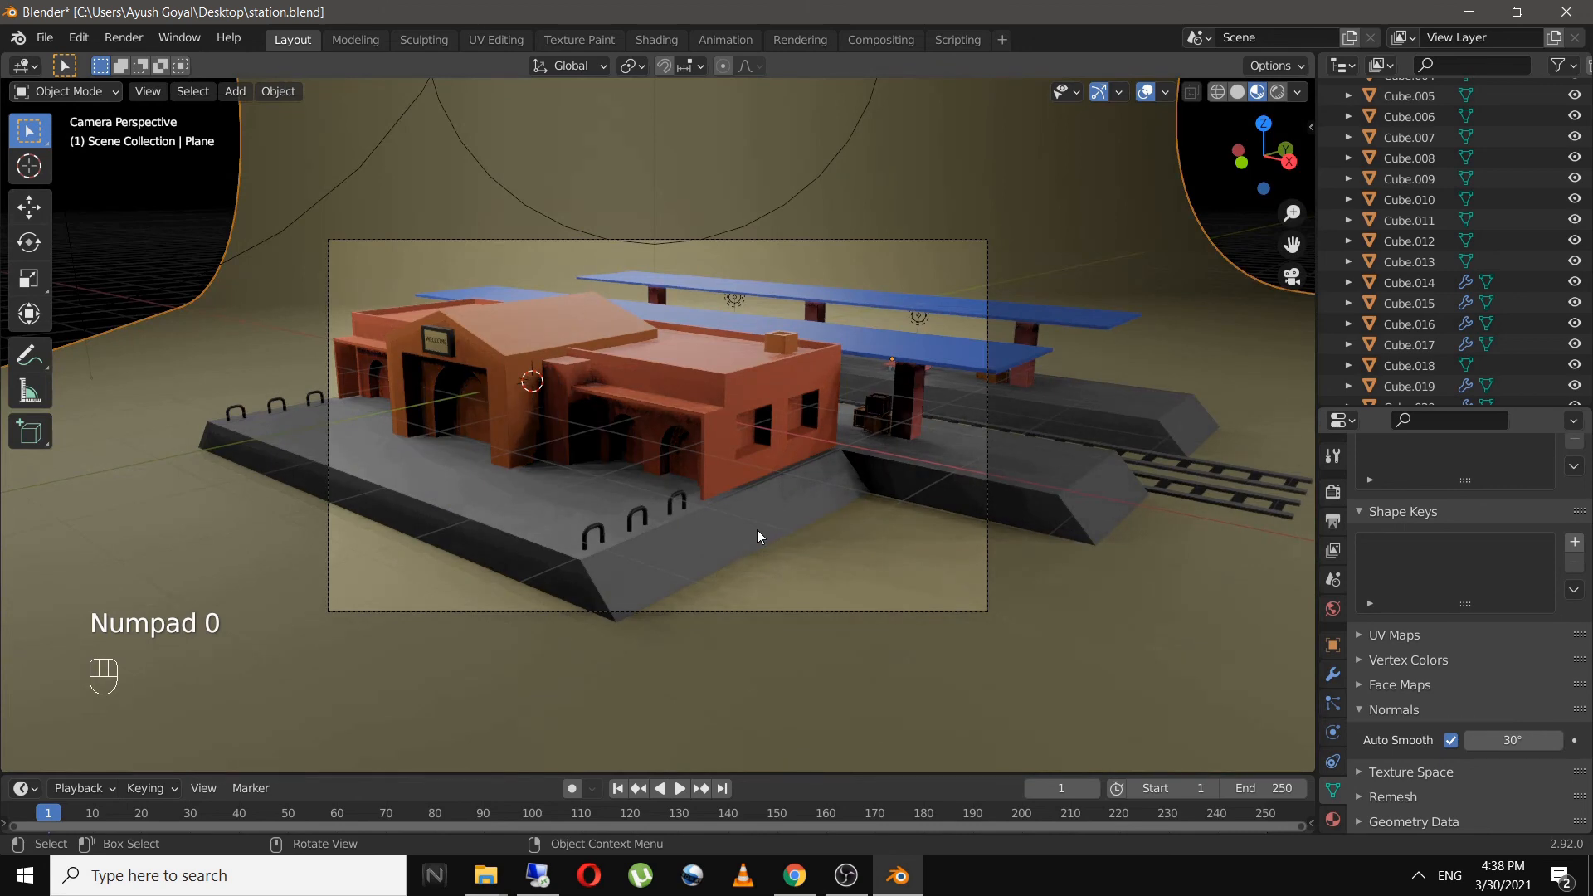
scroll(748, 520, "up", 3)
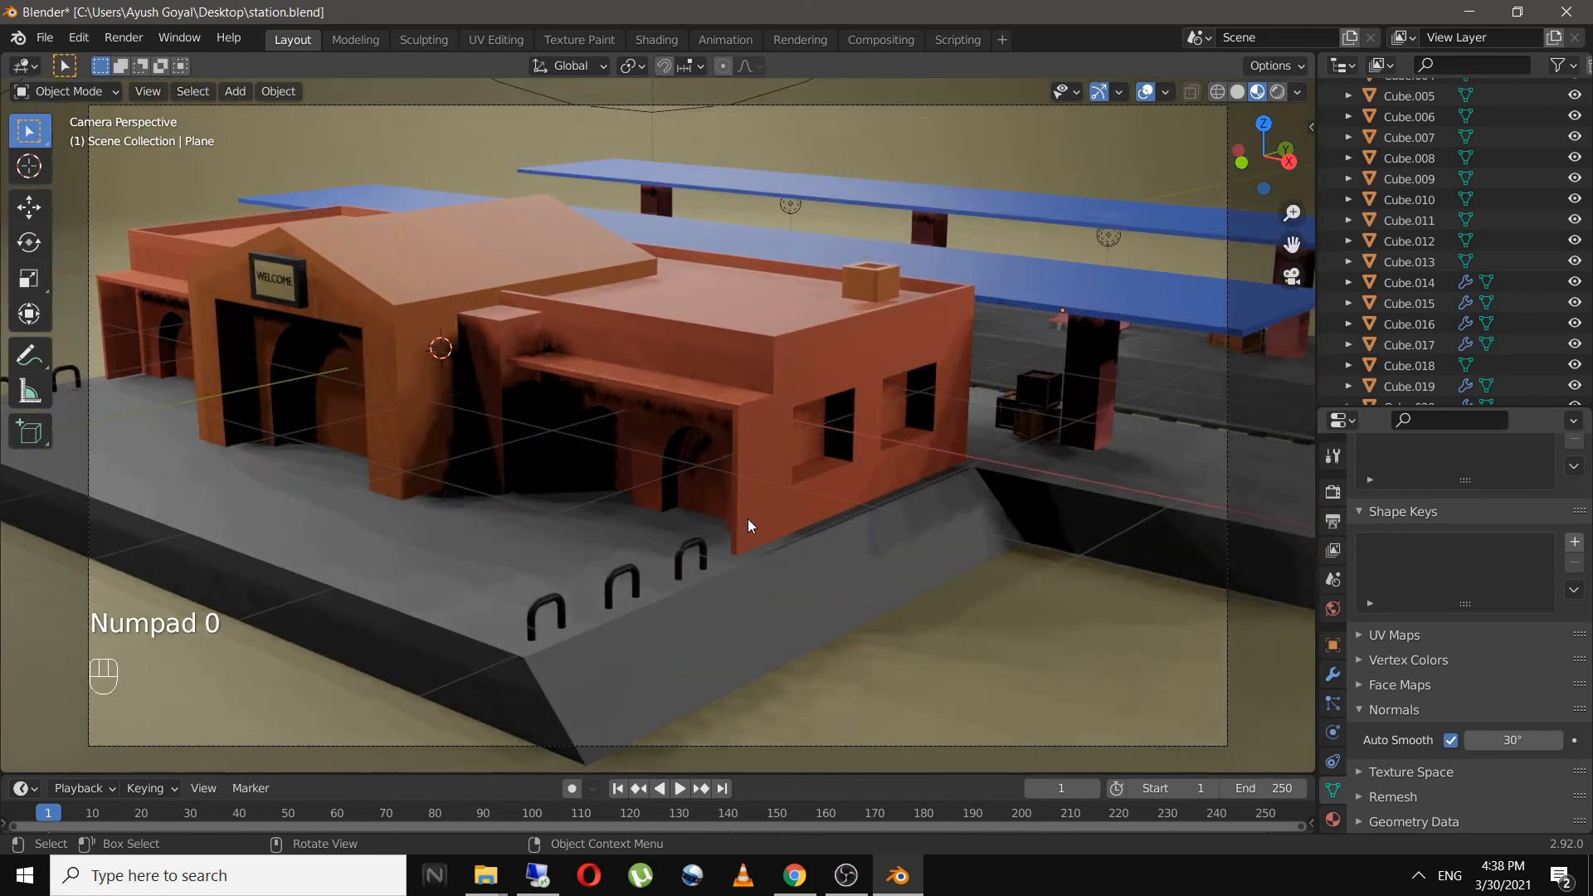
key("ctrl+s")
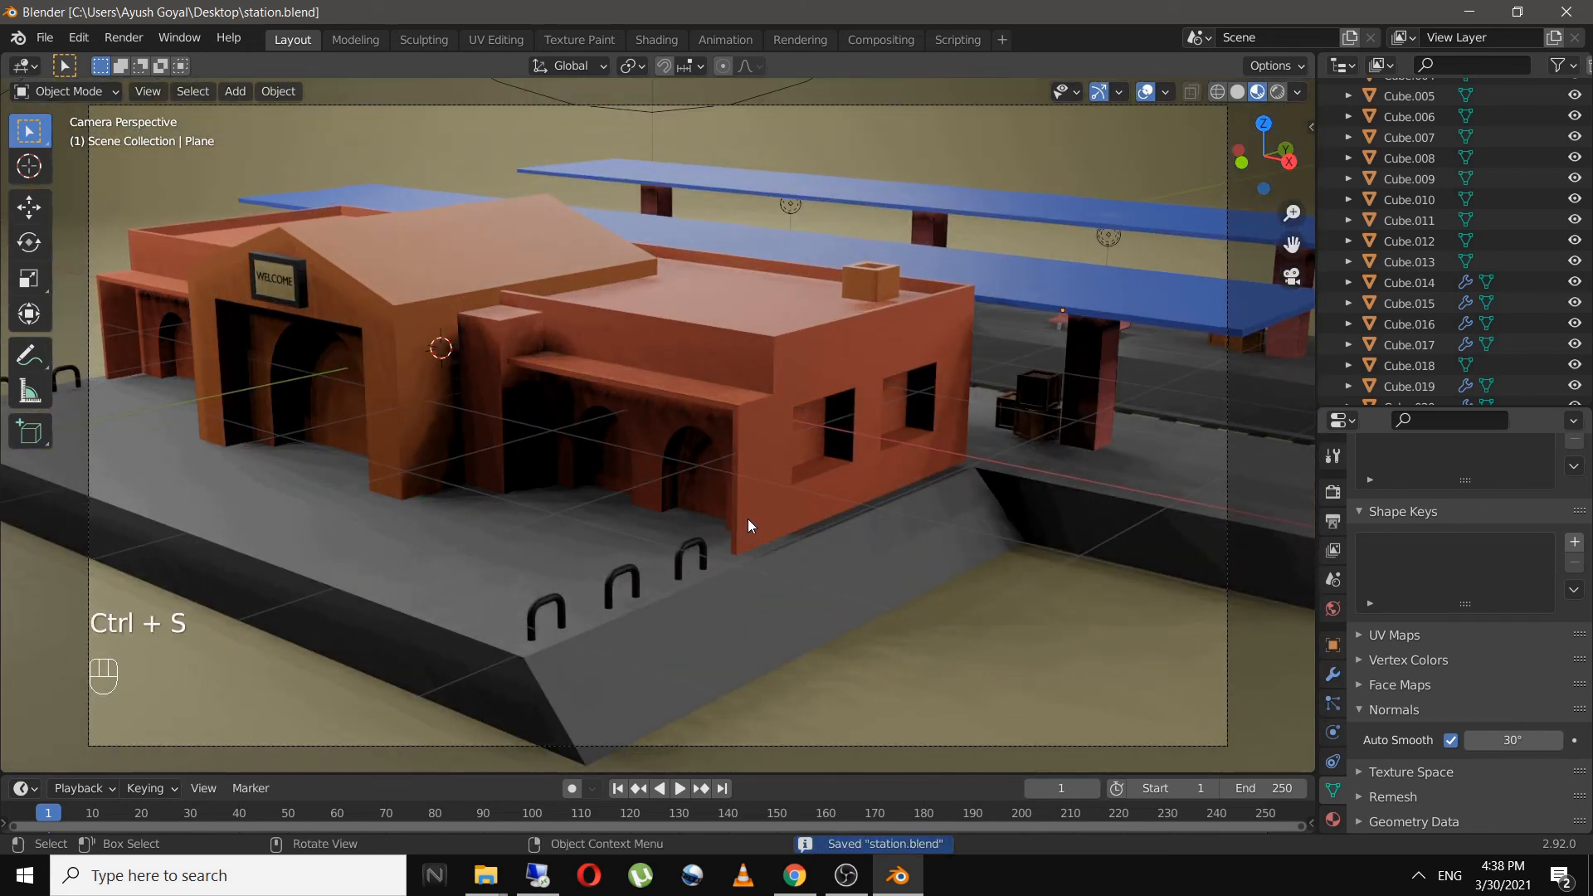
left_click(1277, 92)
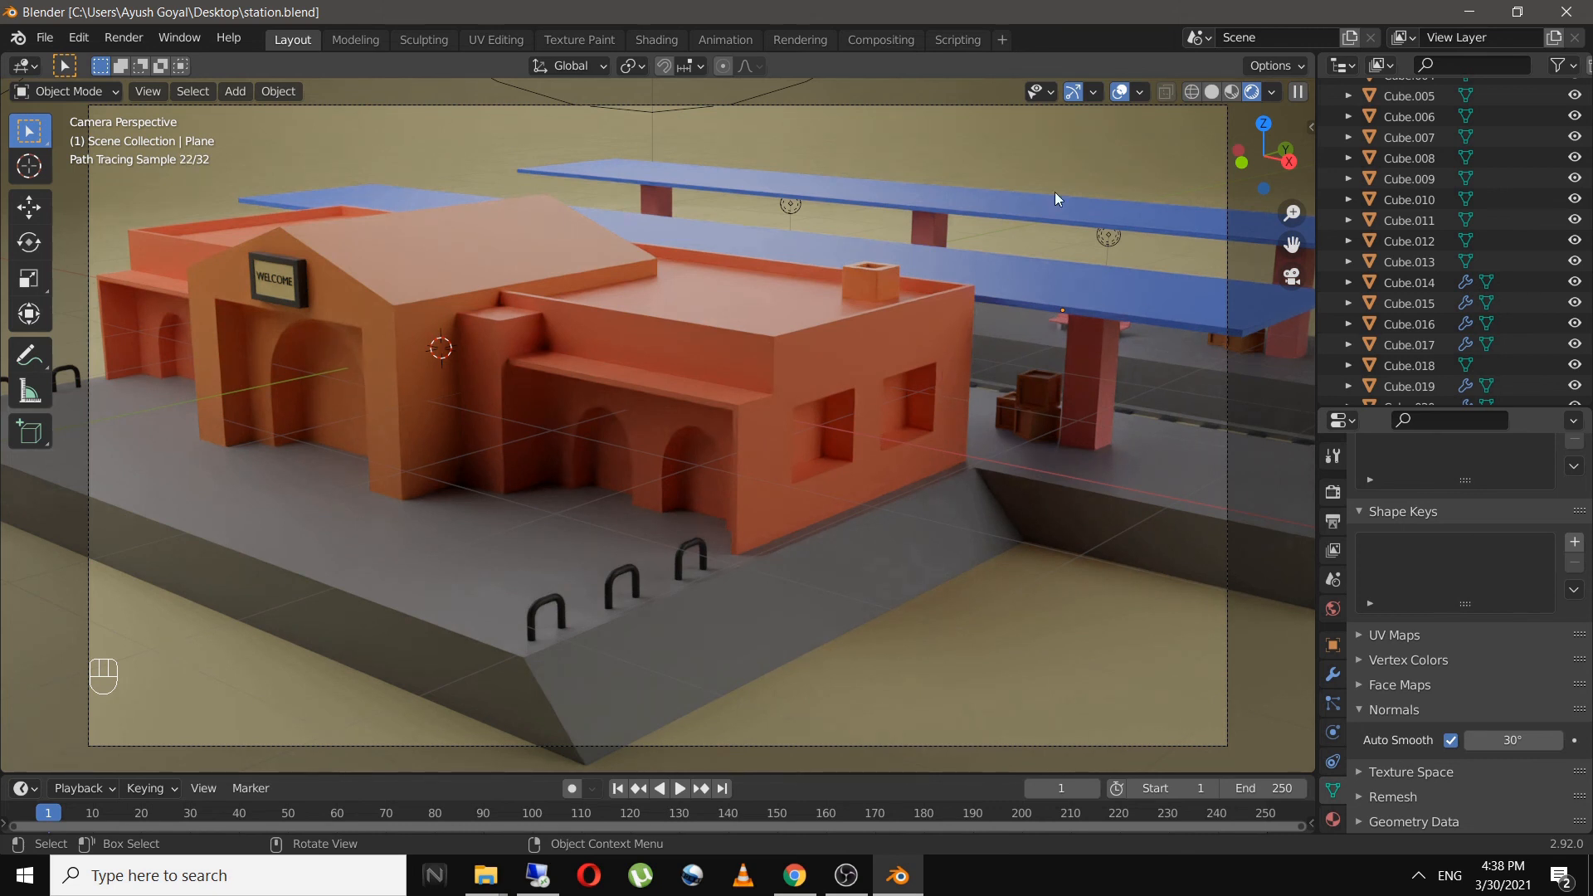
left_click(1231, 92)
- Move the point light on the +X side in top view about -3.96 m in X and -4.82 m in Y, closer to the station
scroll(996, 323, "down", 3)
mouse_move(968, 350)
middle_mouse_down()
mouse_move(917, 391)
mouse_move(957, 447)
middle_mouse_up()
scroll(956, 447, "down", 7)
key("KP_7")
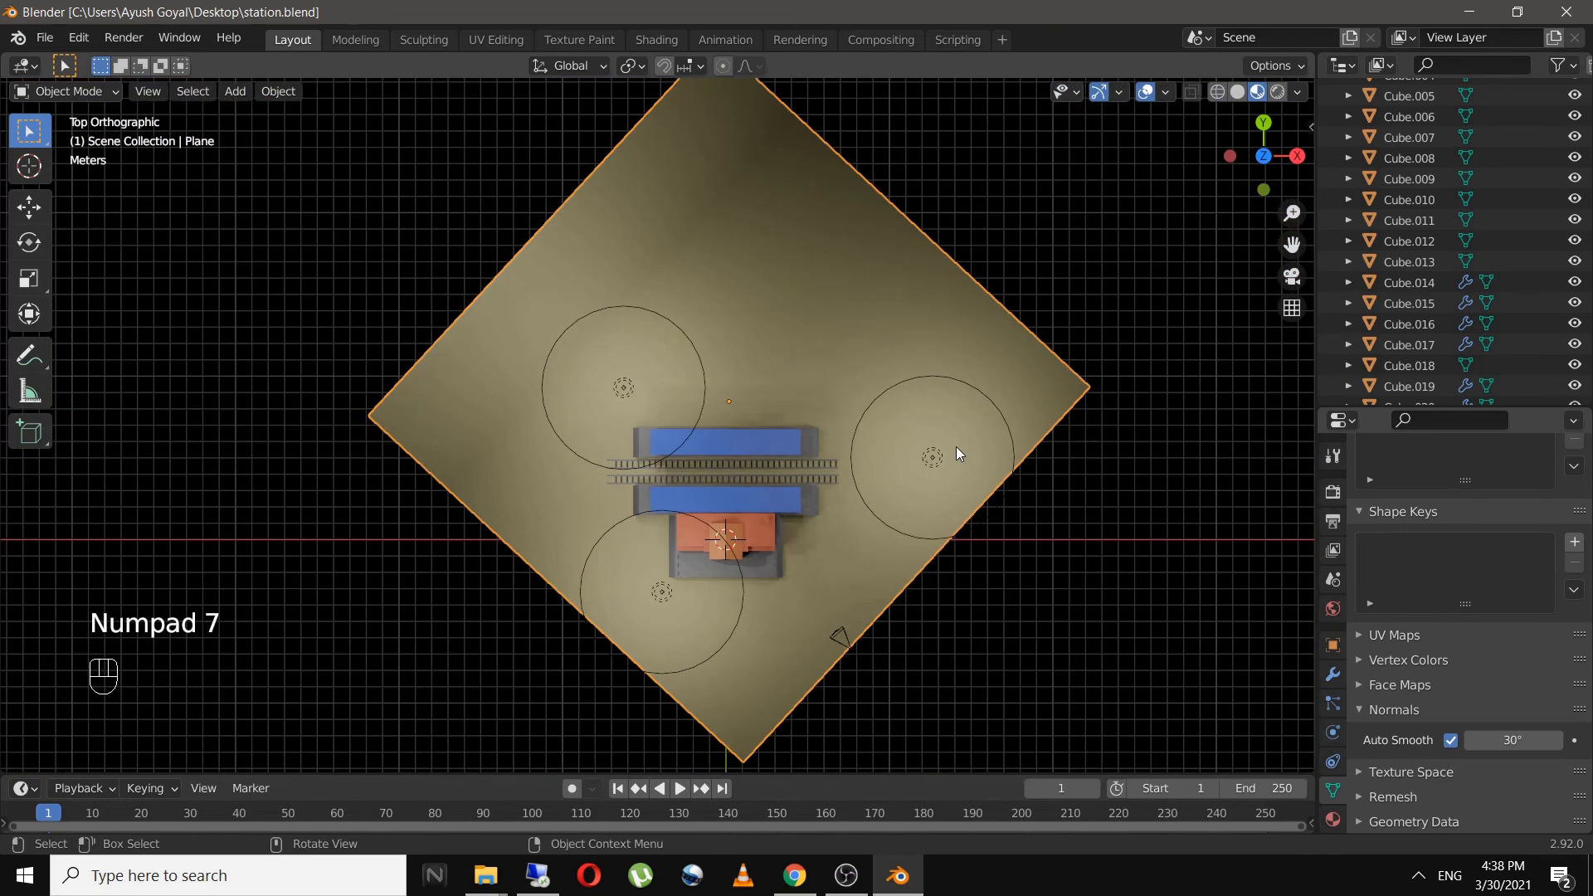
left_click(934, 455)
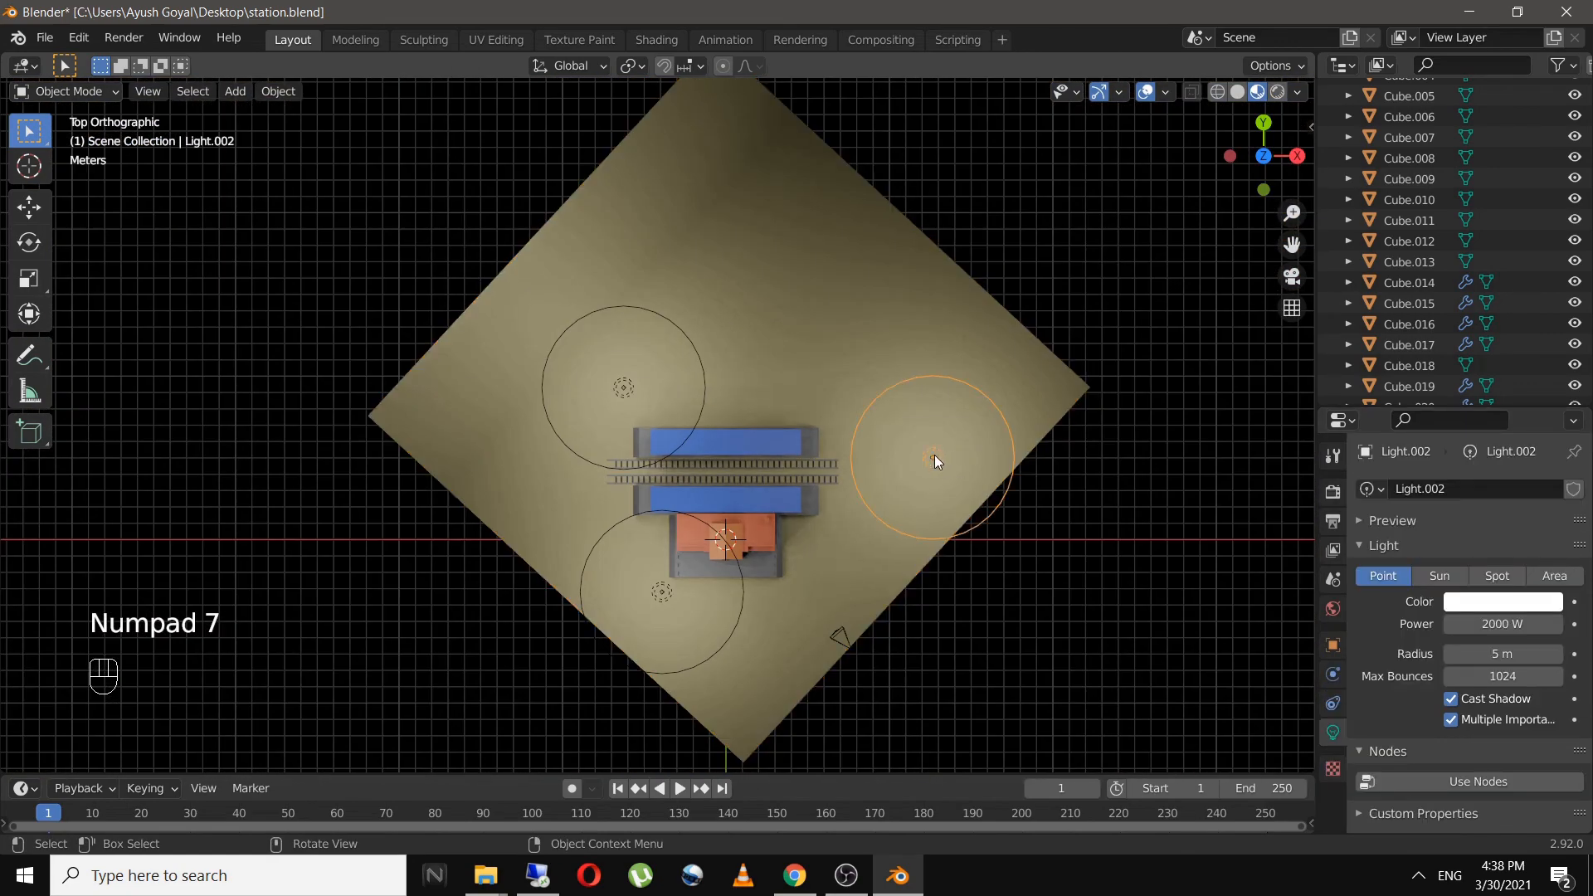
key("g")
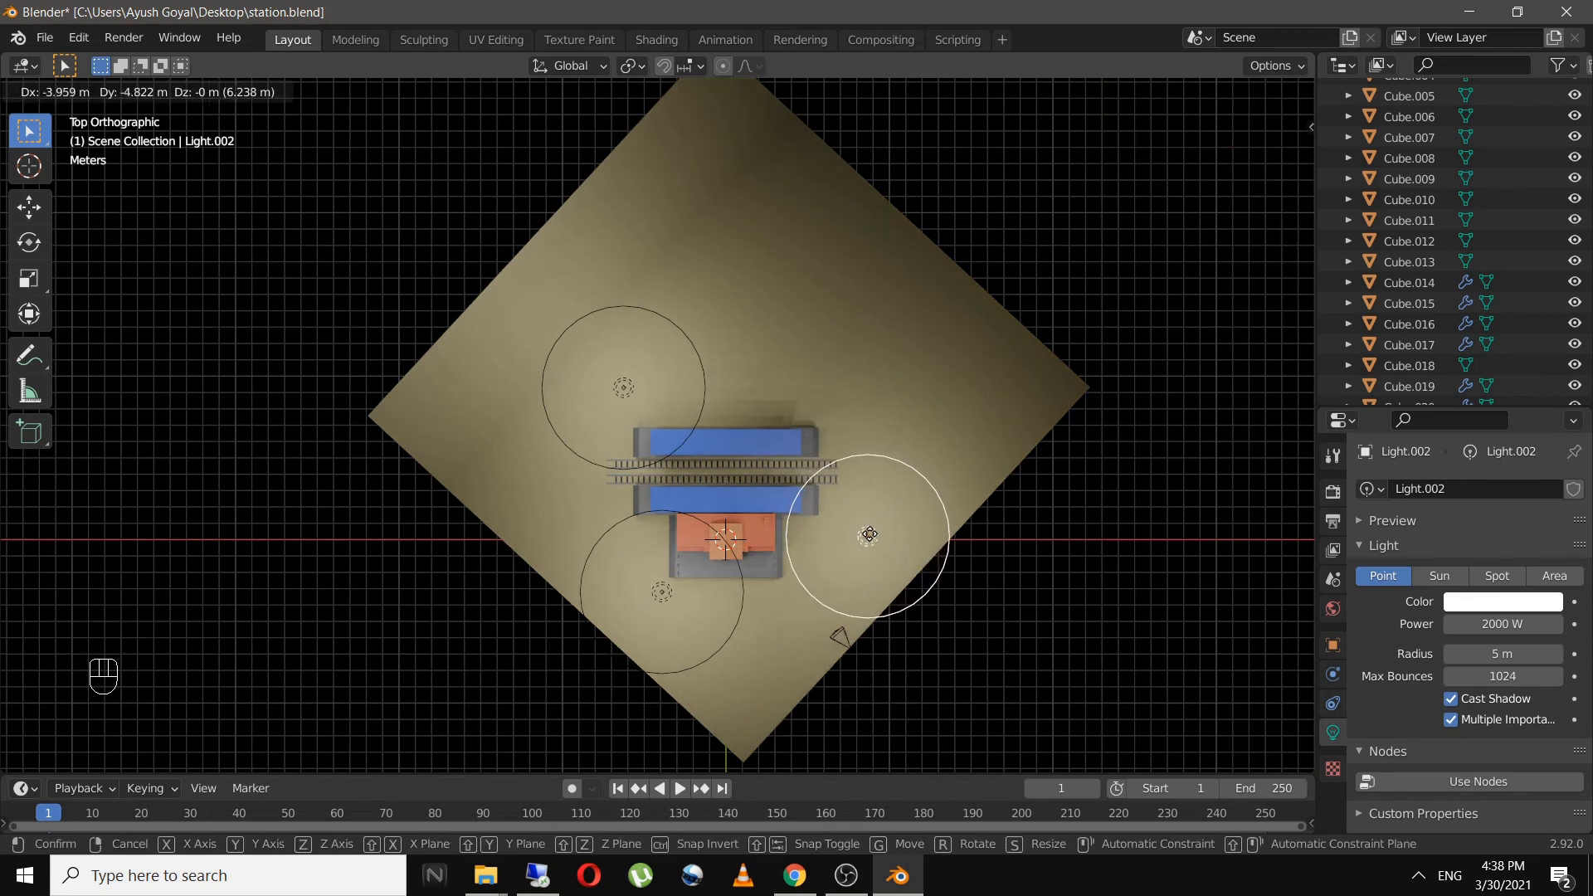
left_click(869, 533)
- Move the point light behind the platforms about 1.57 m in X and -1.37 m in Y, and inspect the building's lighting up close
left_click(625, 387)
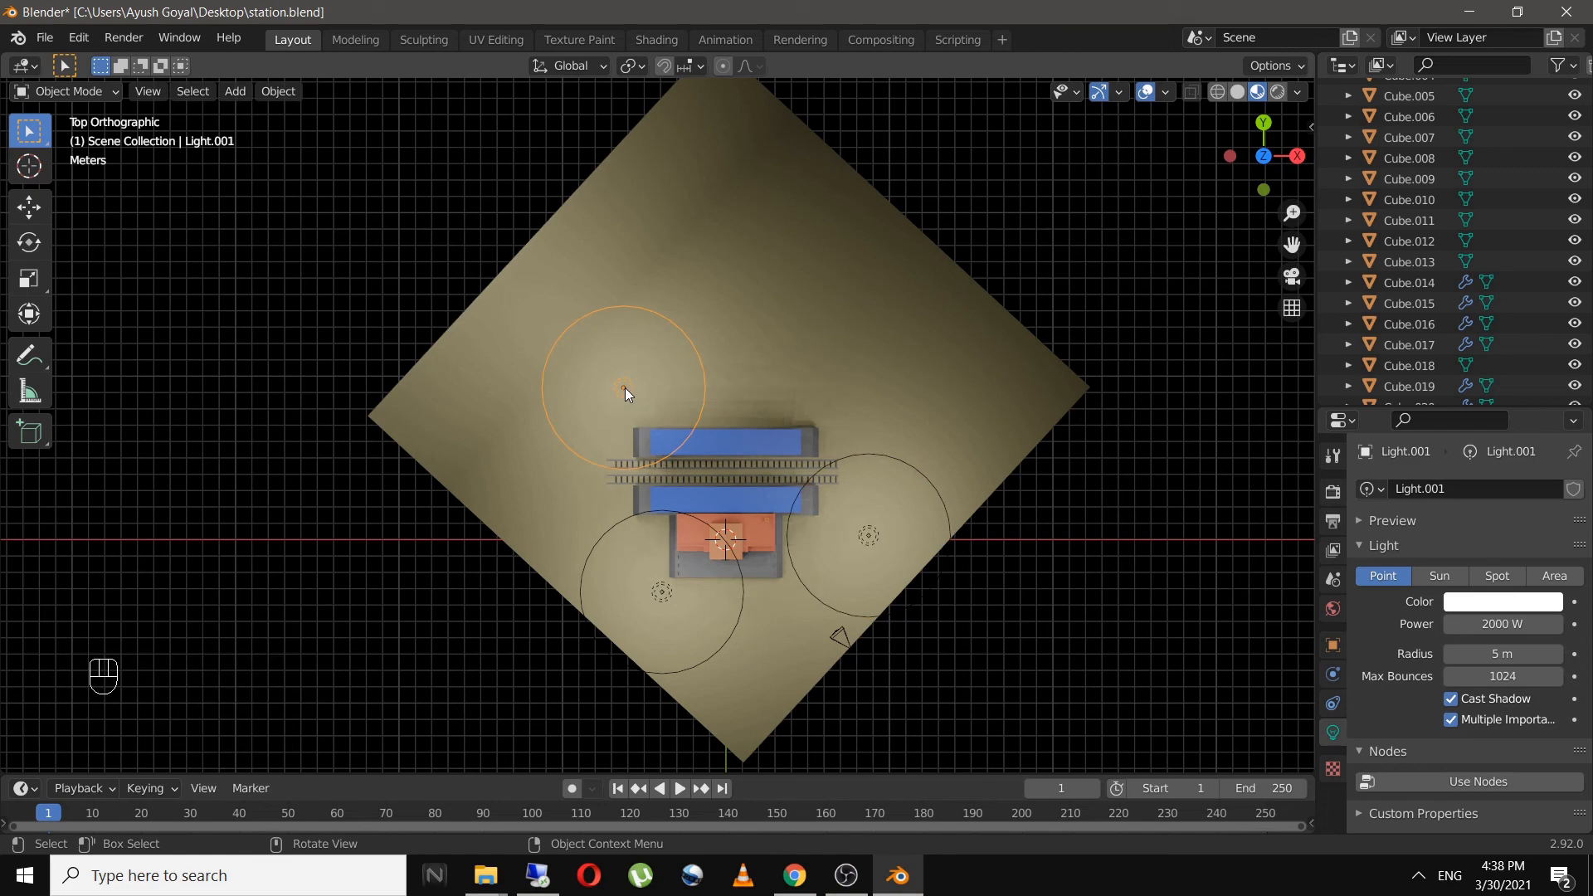
key("g")
left_click(655, 405)
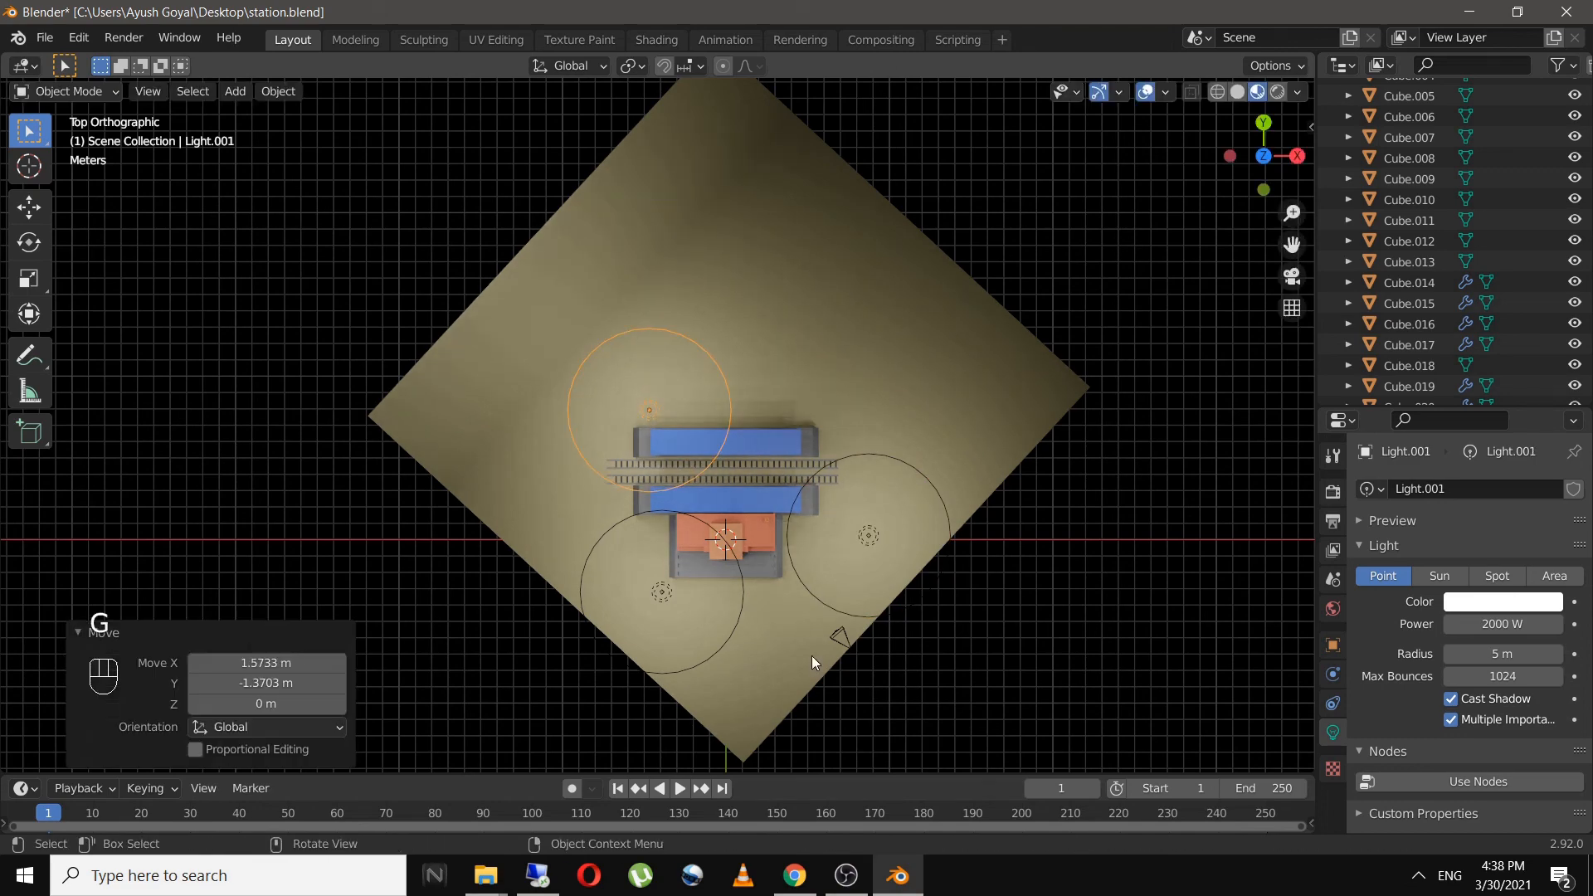
middle_click_drag(812, 656, 790, 545)
scroll(685, 541, "up", 5)
scroll(684, 559, "down", 5)
scroll(605, 521, "up", 8)
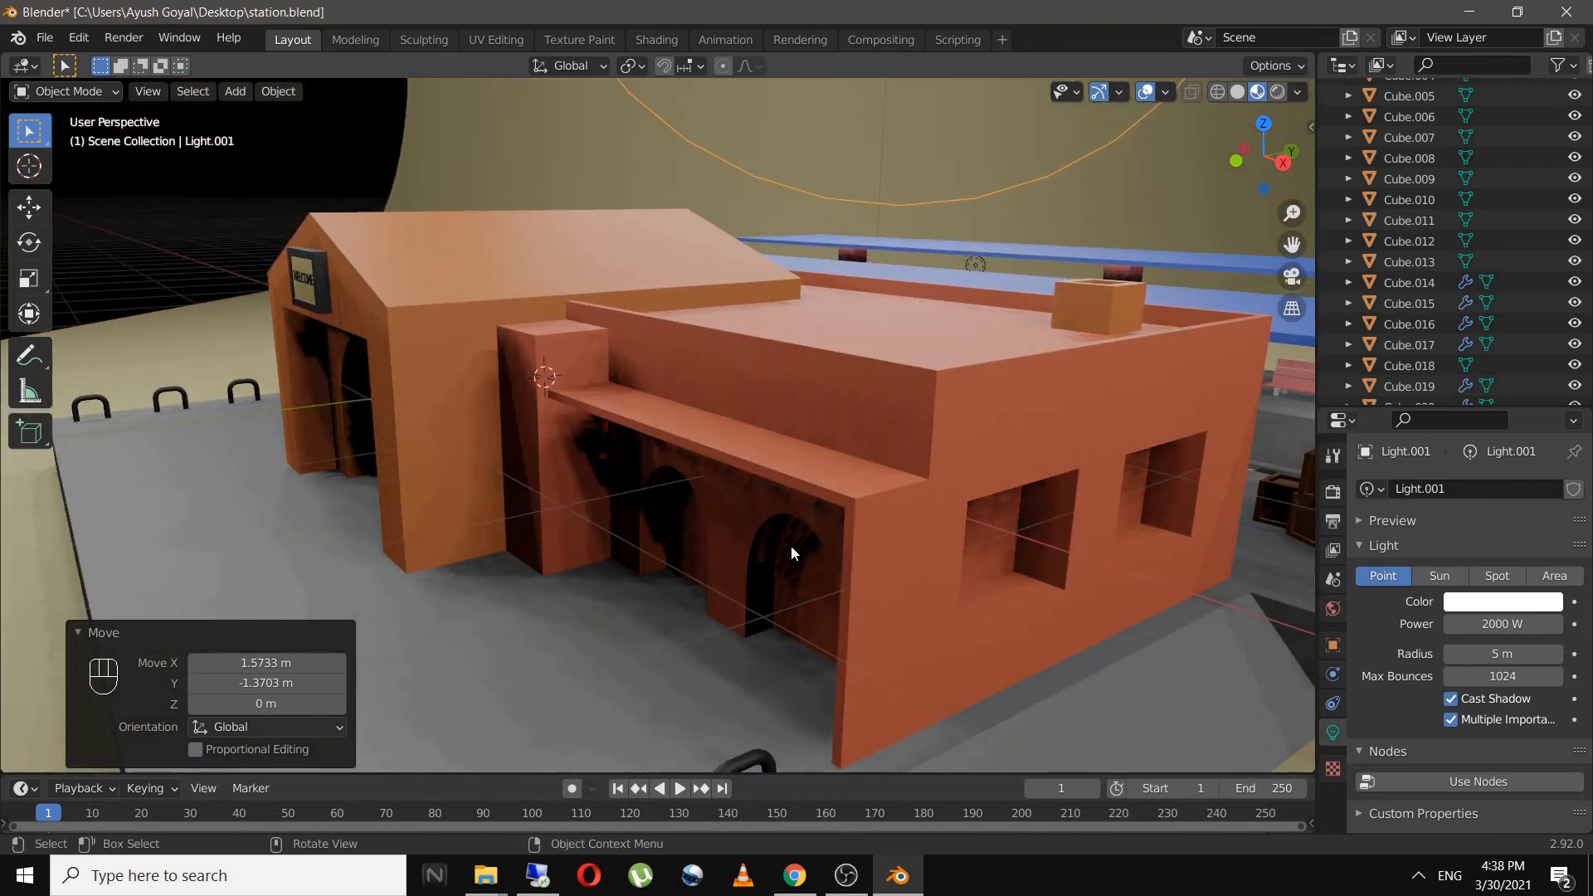
- Switch the viewport to Solid shading, turn to the building's windowed side wall, and save the file
left_click(1237, 92)
middle_click_drag(1045, 304, 1130, 317)
key("ctrl+s")
scroll(1013, 305, "down", 4)
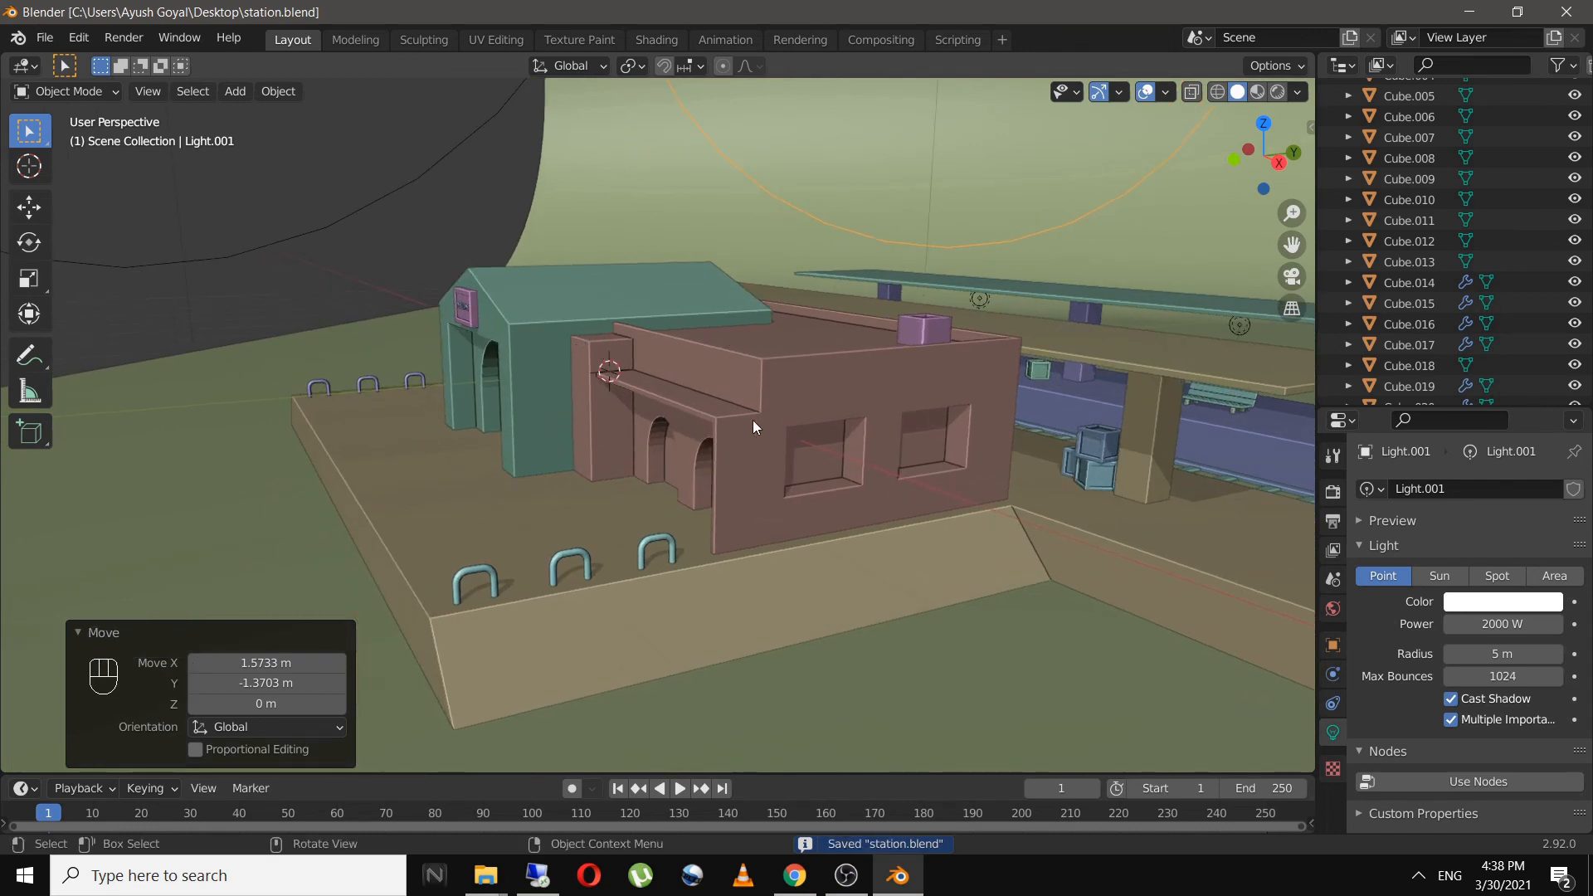
- Add a cube mesh and scale it down uniformly to about 0.105
key("shift+a")
mouse_move(737, 177)
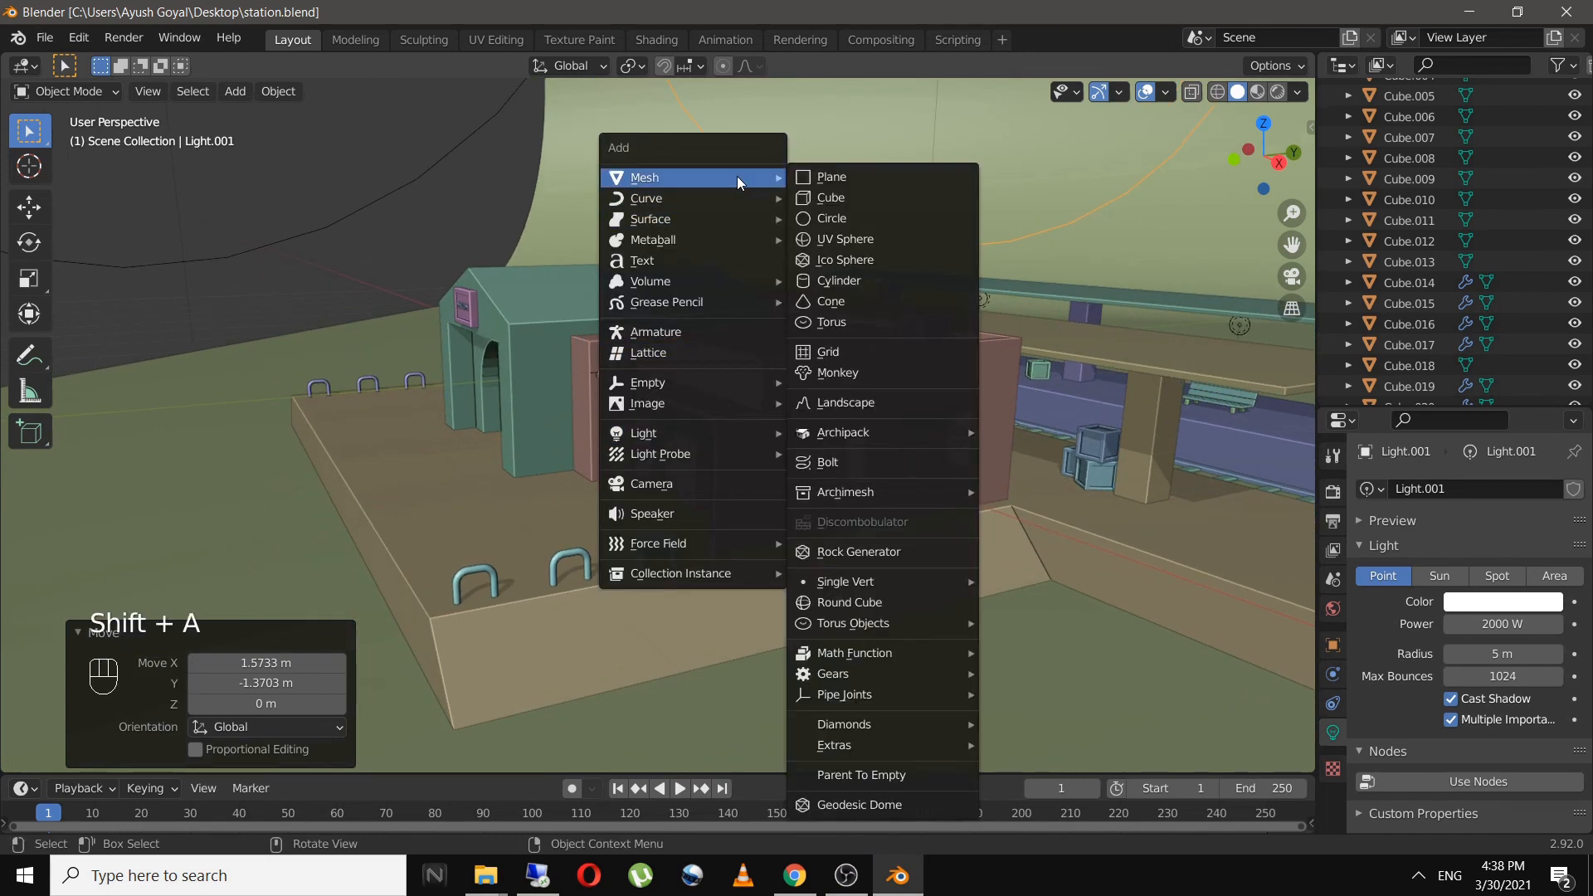
left_click(841, 197)
key("s")
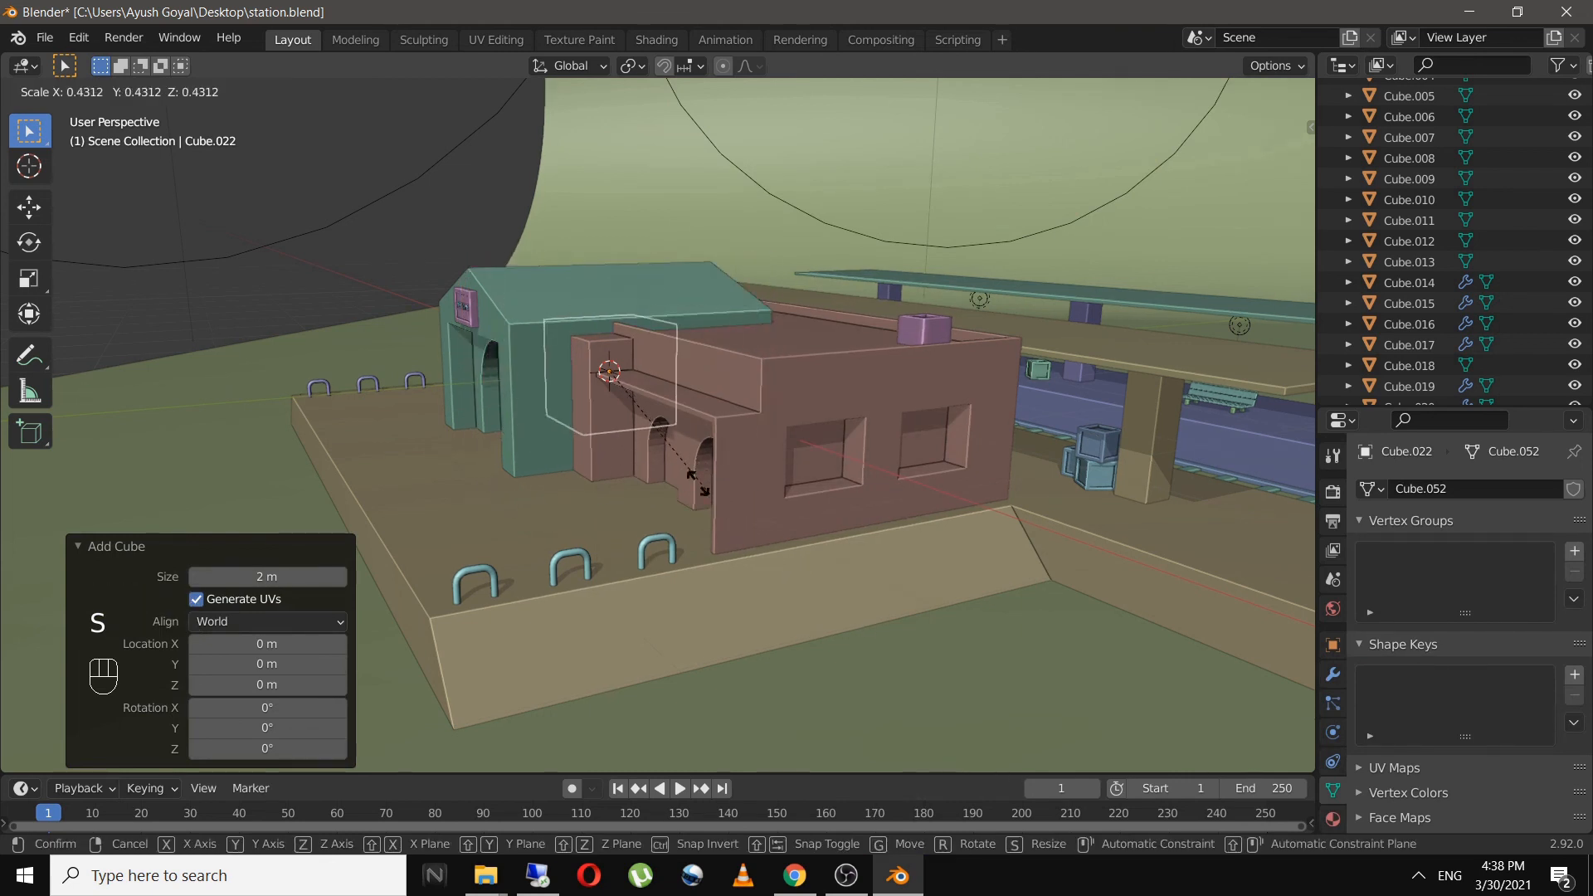
left_click(632, 402)
- Move the small cube about 2.81 m along X and about 0.69 m up along Z, above the building's flat roof
key("g")
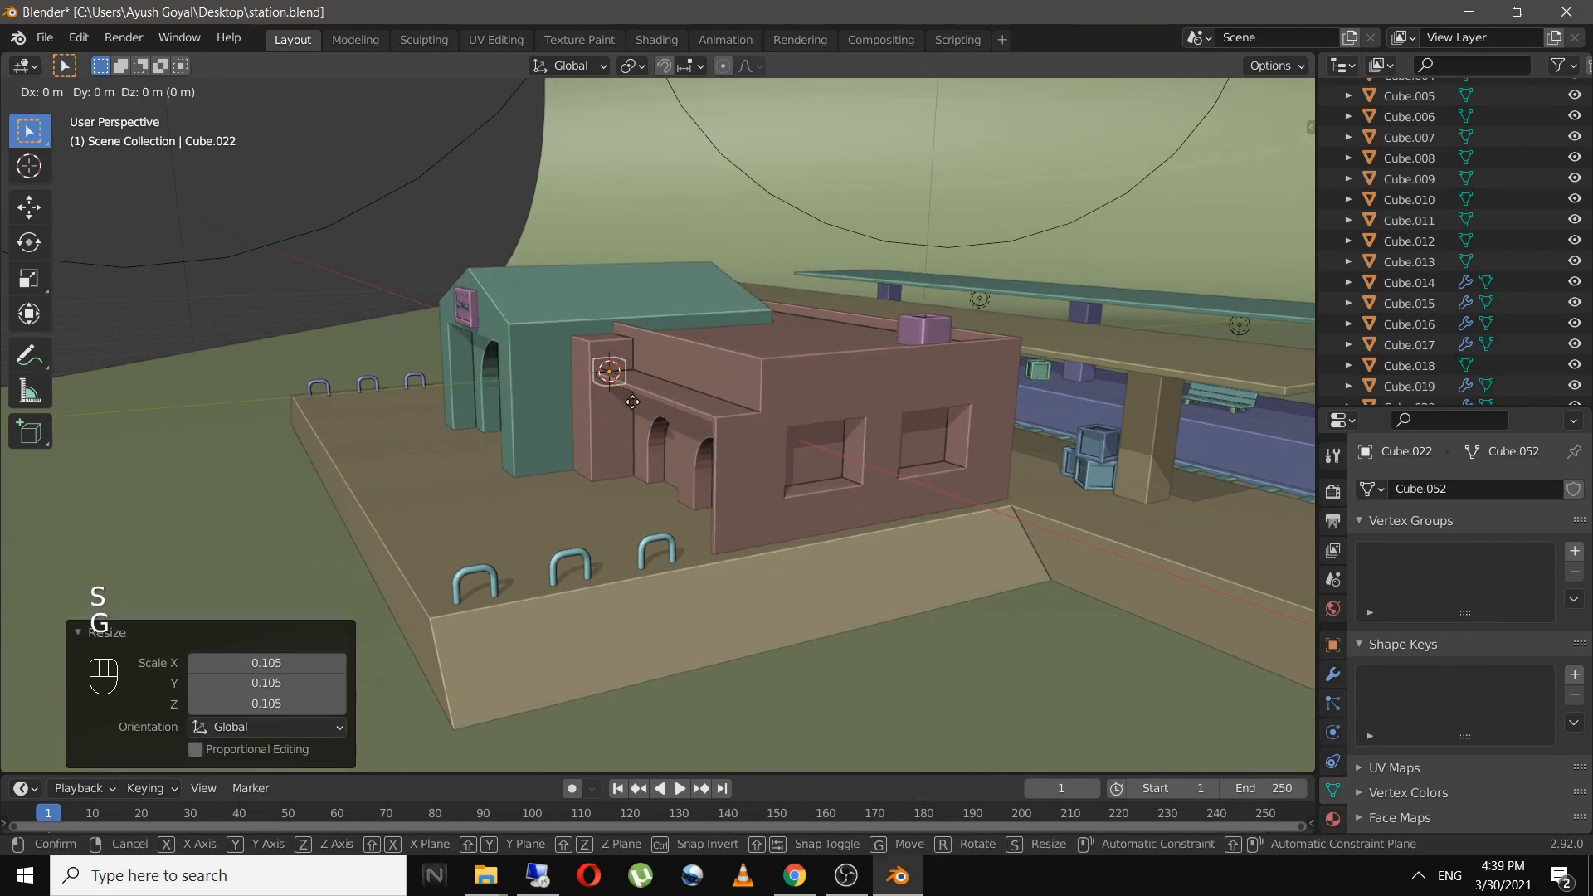
key("x")
left_click(806, 517)
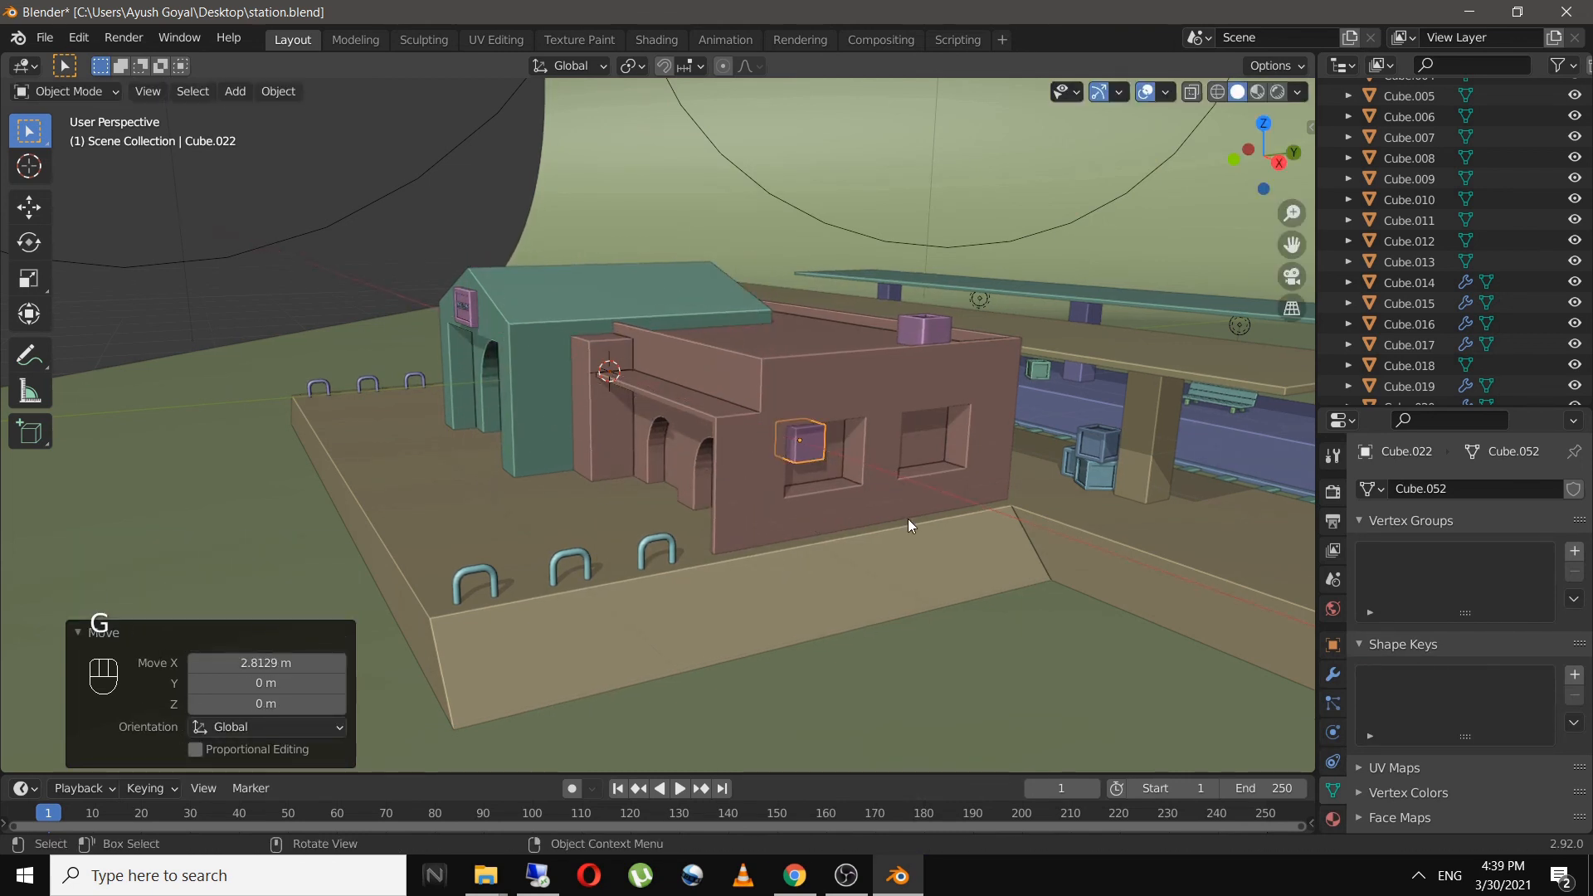
scroll(908, 519, "up", 5)
scroll(905, 506, "down", 8)
scroll(863, 492, "up", 3)
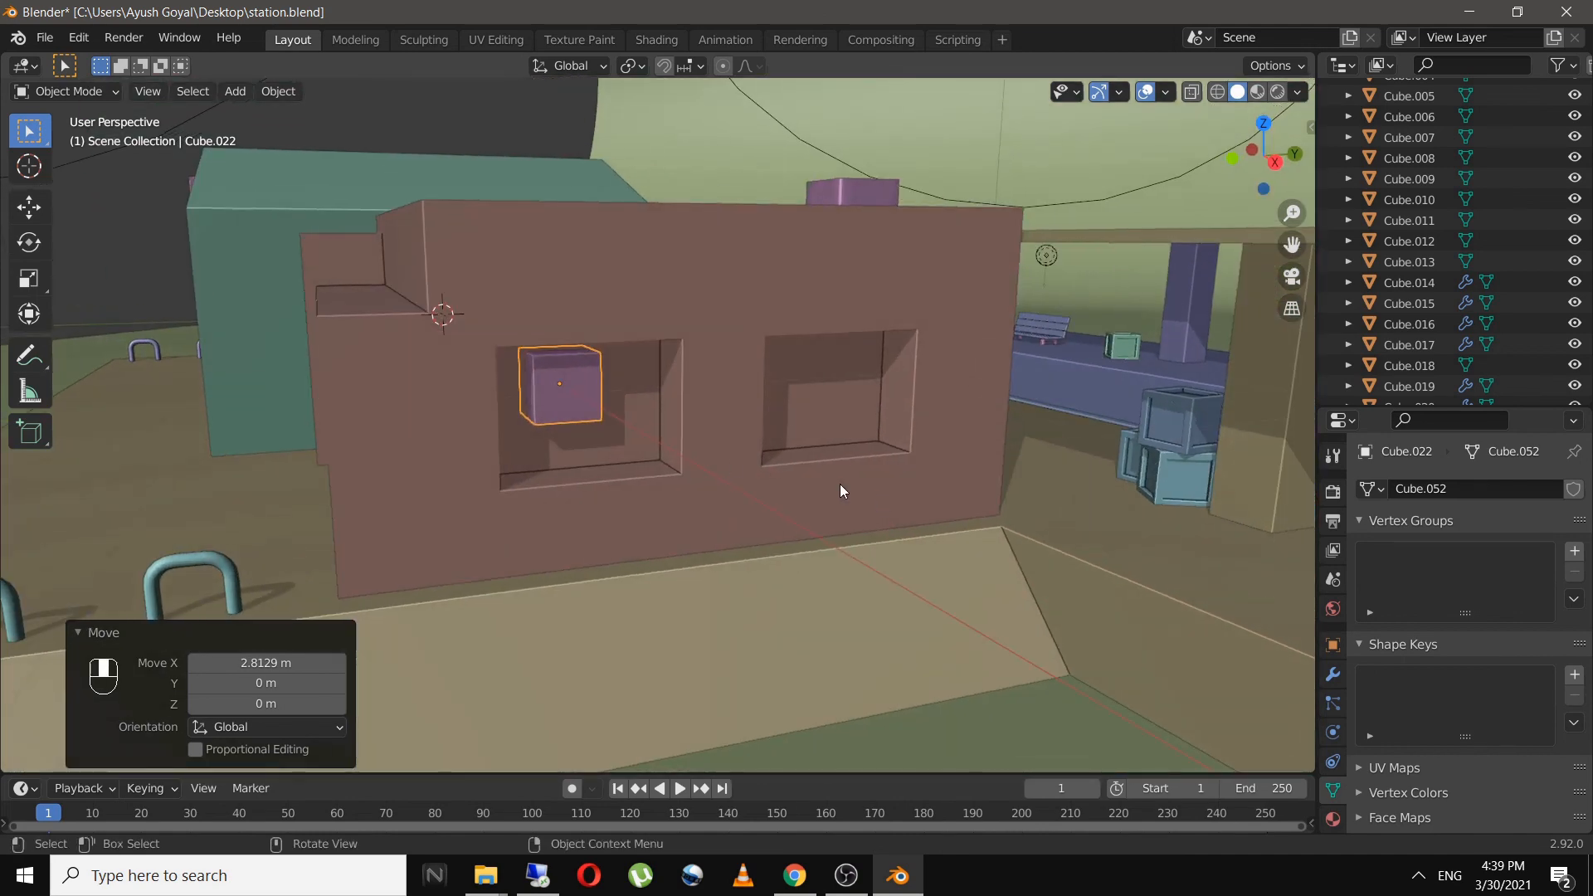
key("g")
key("z")
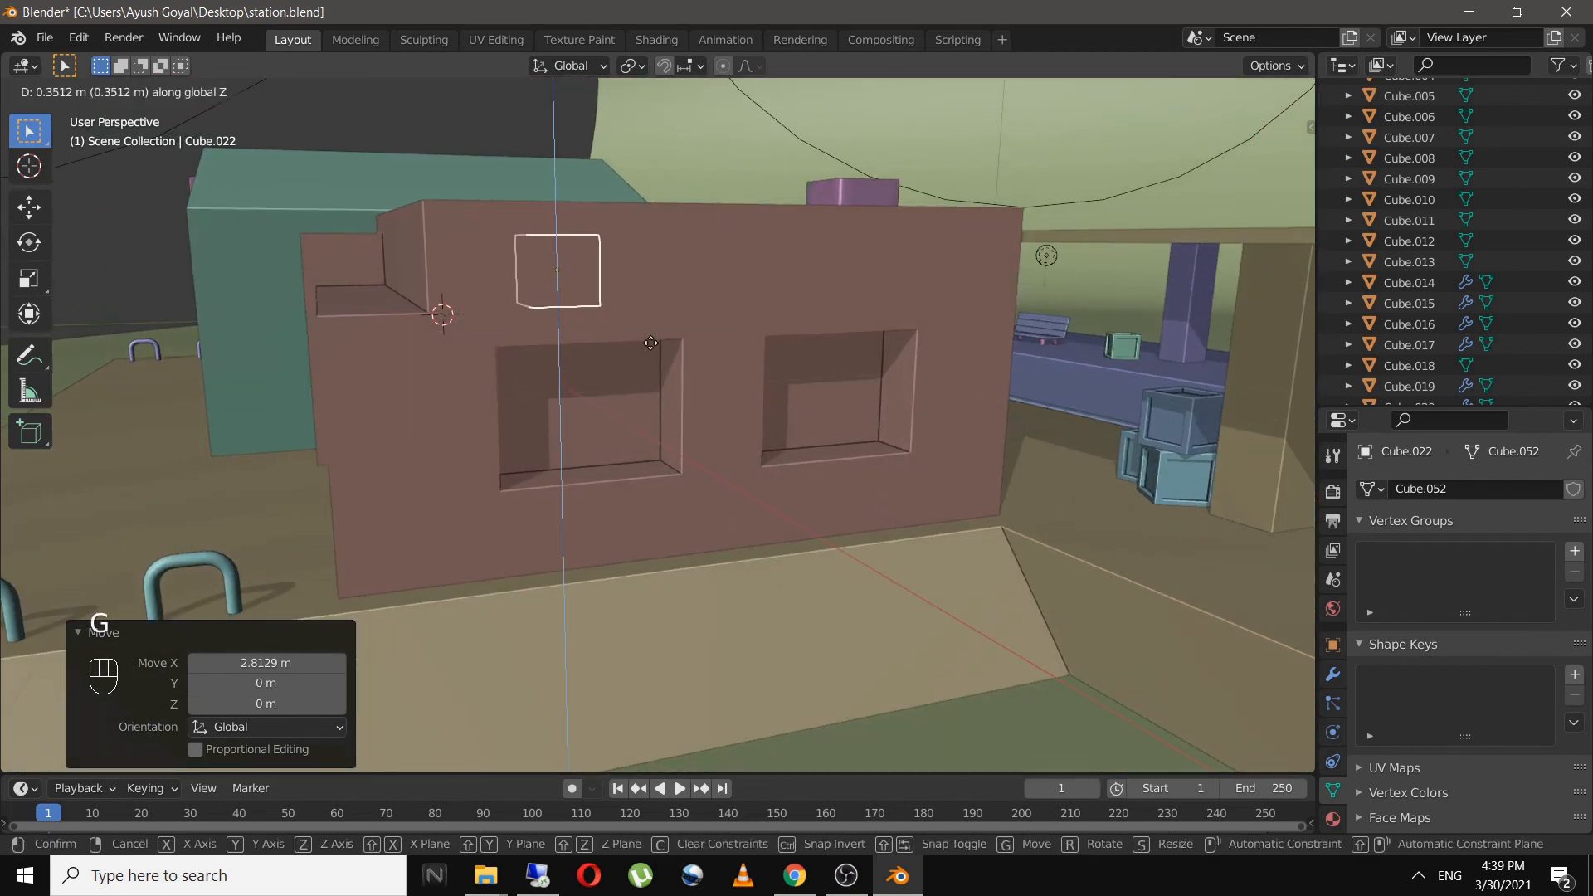
left_click(725, 312)
- Reshape the cube into a low box by scaling it to about 0.418 along Z, 0.448 along X and 0.733 along Y
key("s")
key("z")
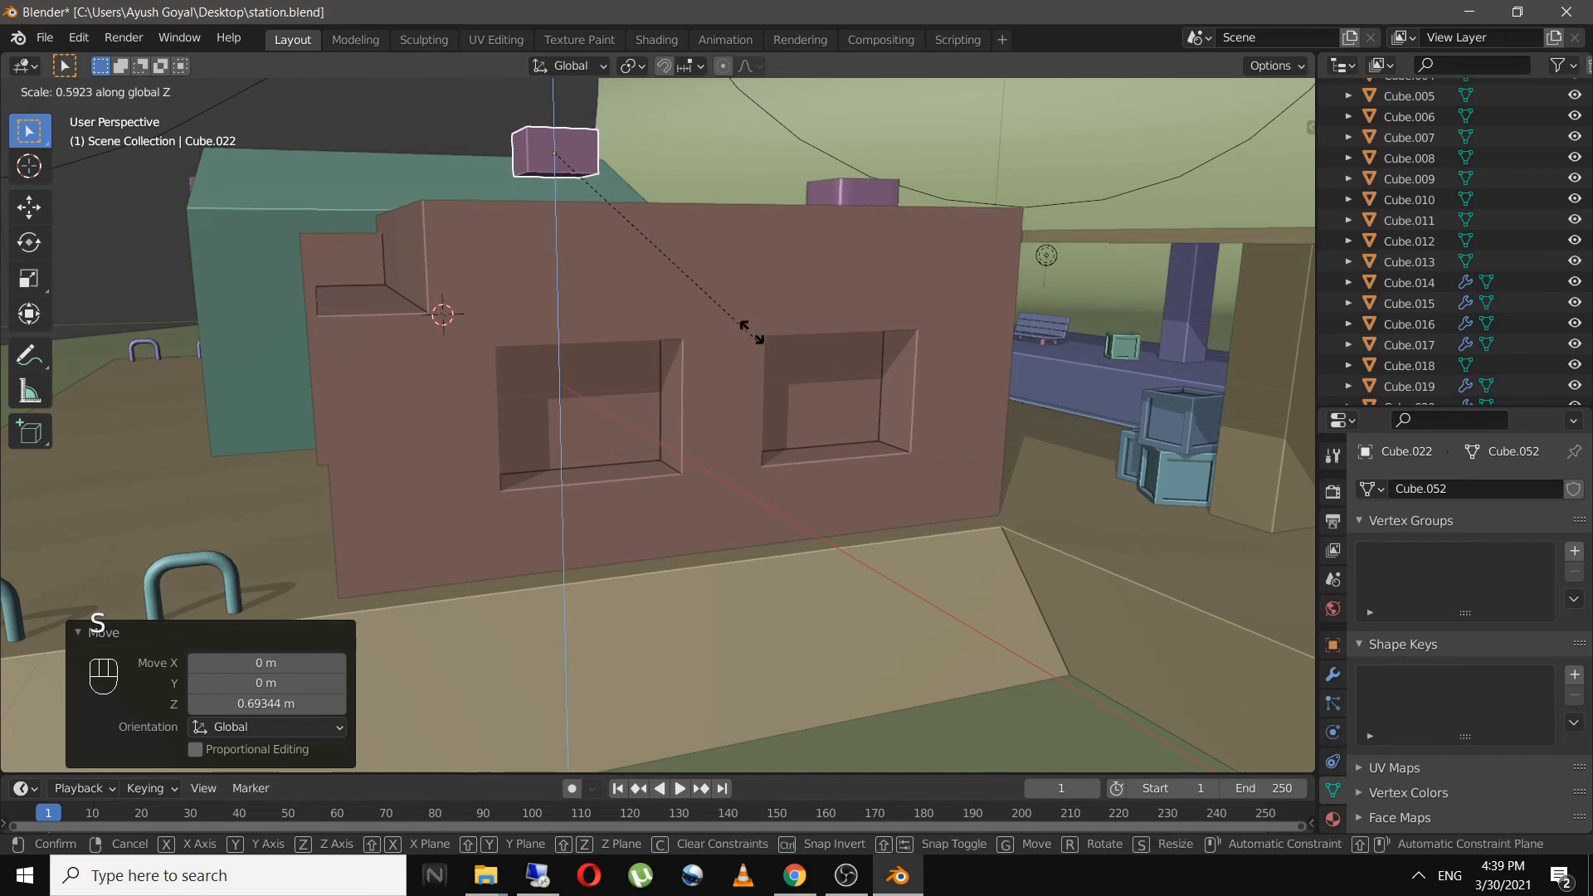
left_click(694, 280)
scroll(571, 304, "up", 1)
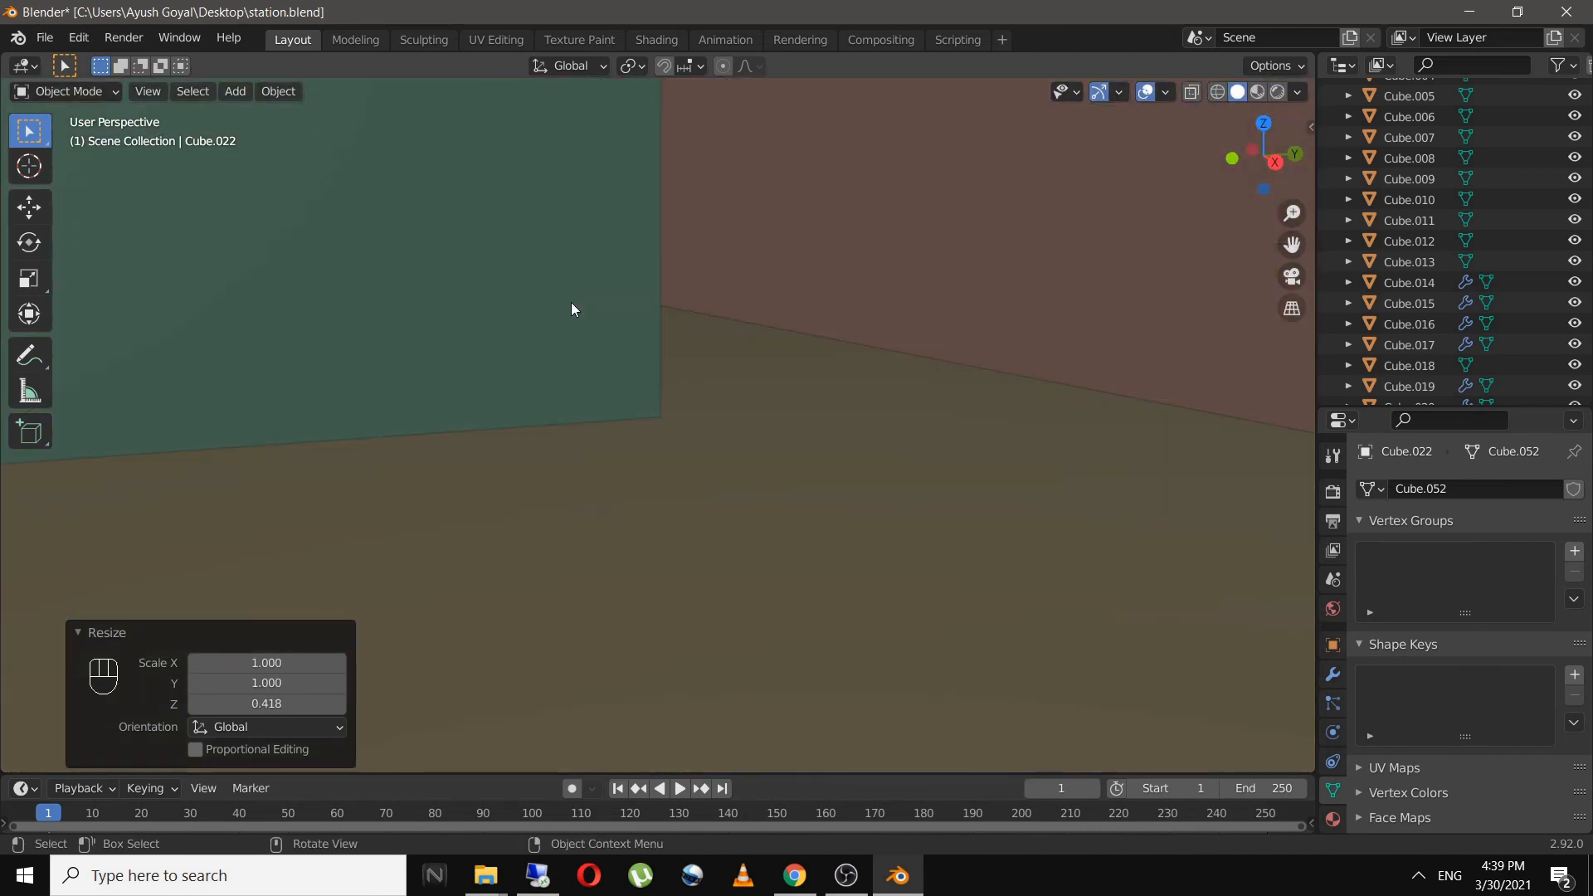
scroll(571, 309, "down", 3)
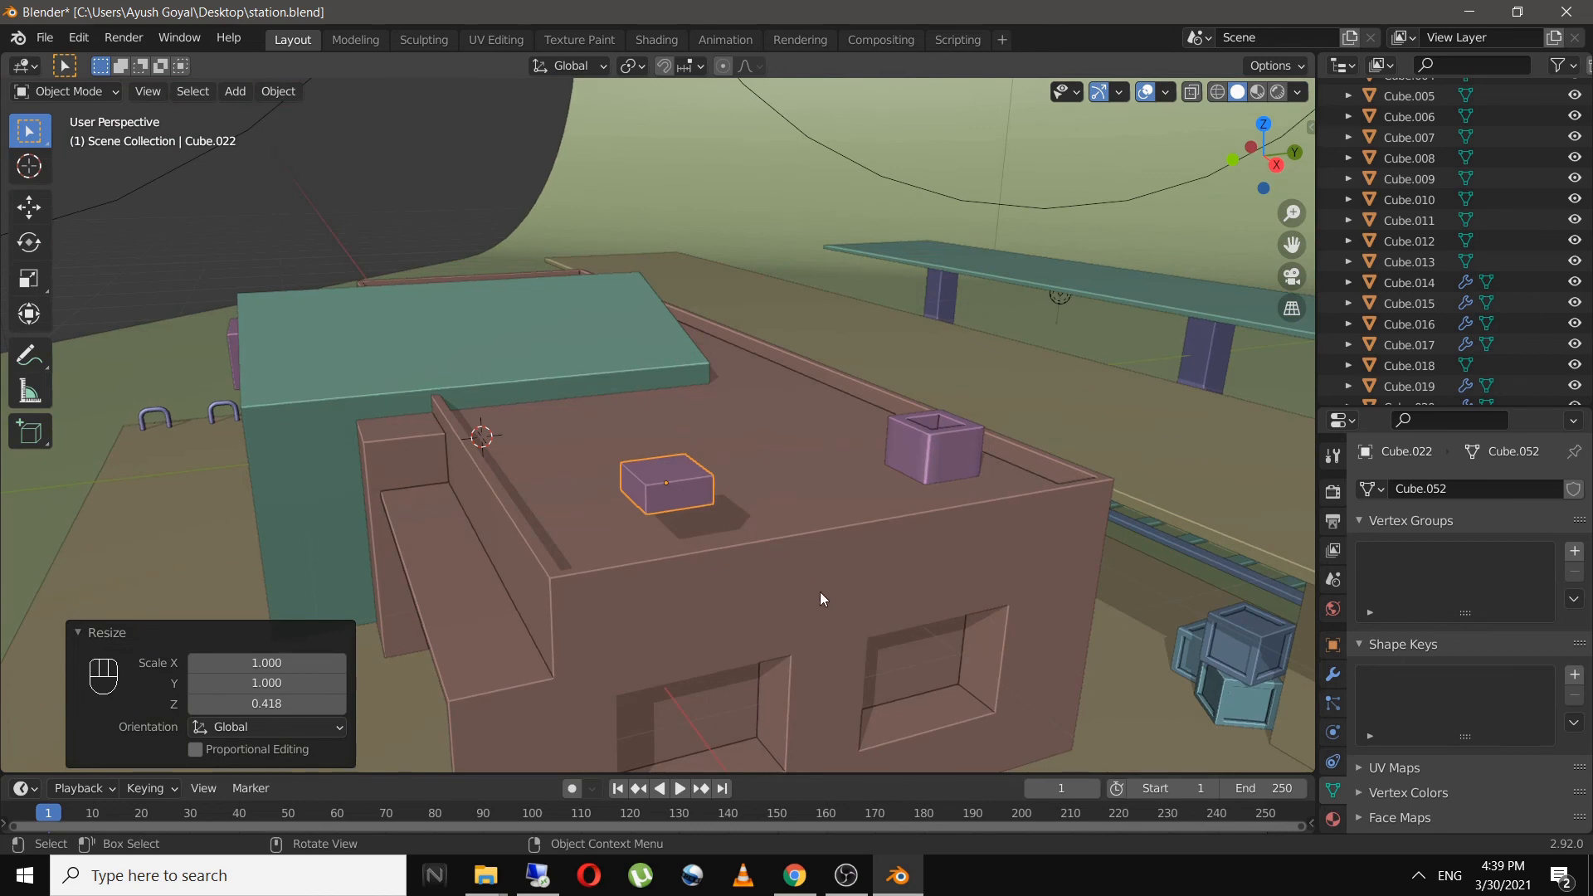
key("s")
key("x")
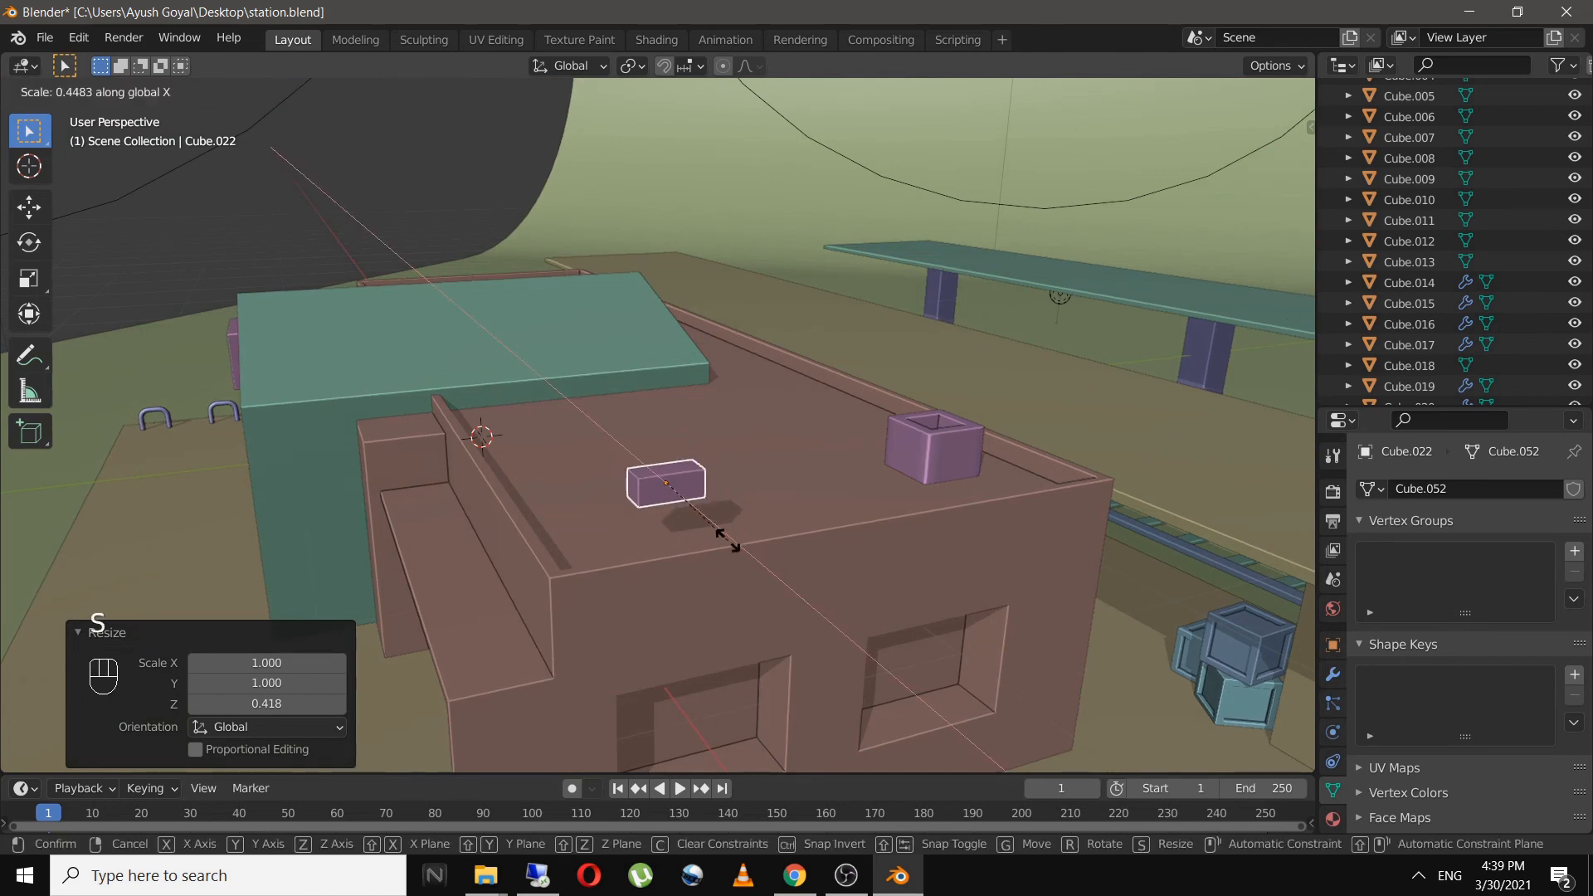
left_click(728, 541)
scroll(681, 486, "up", 3)
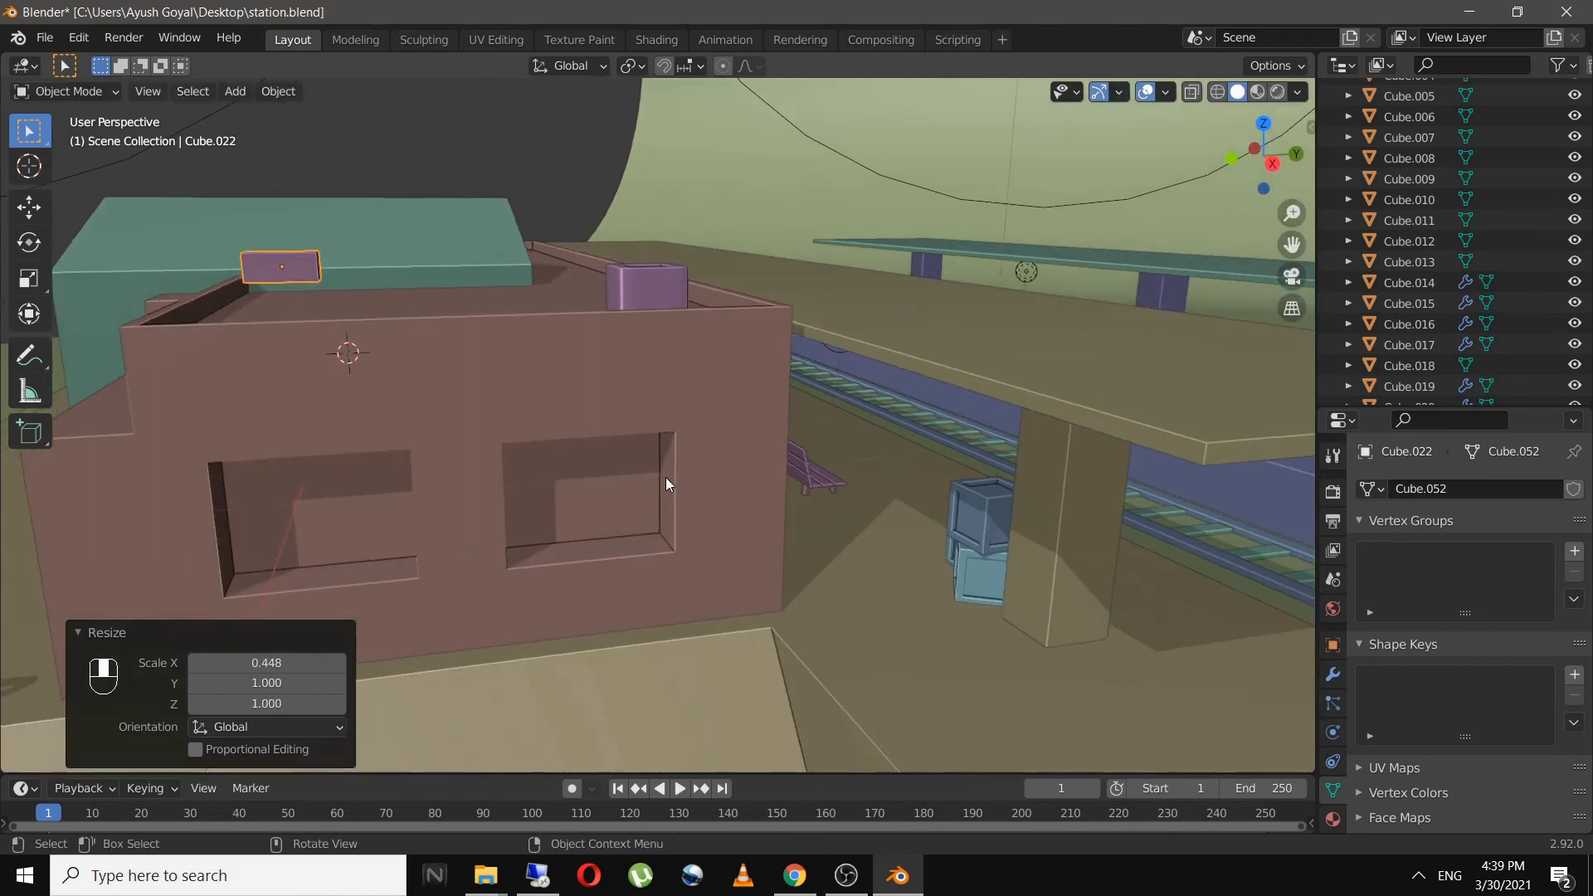
middle_click_drag(415, 430, 501, 431)
key("s")
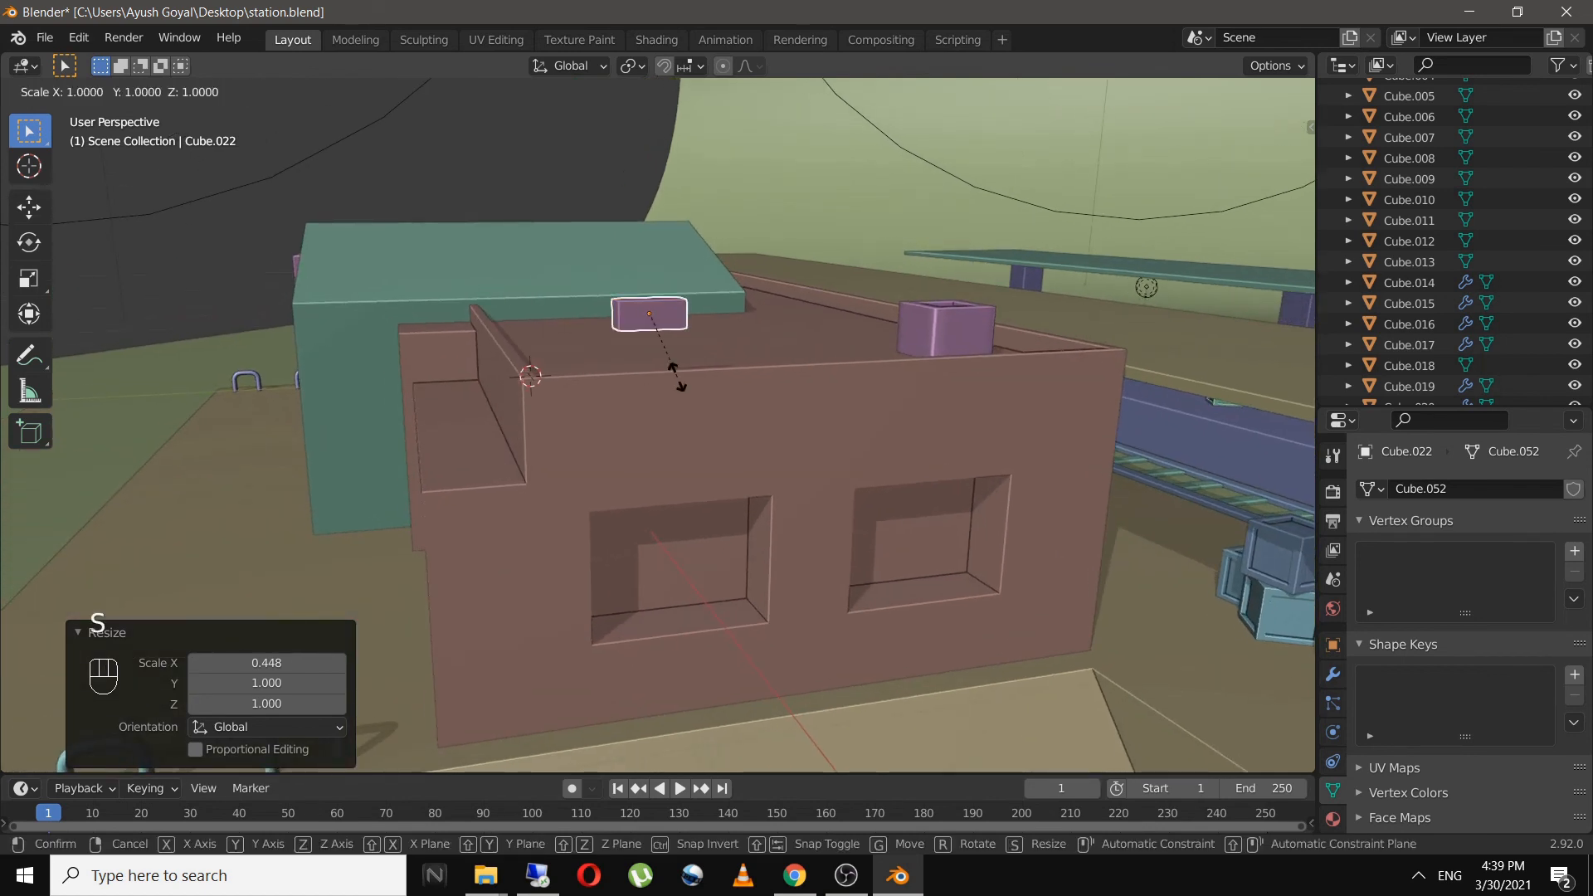
key("y")
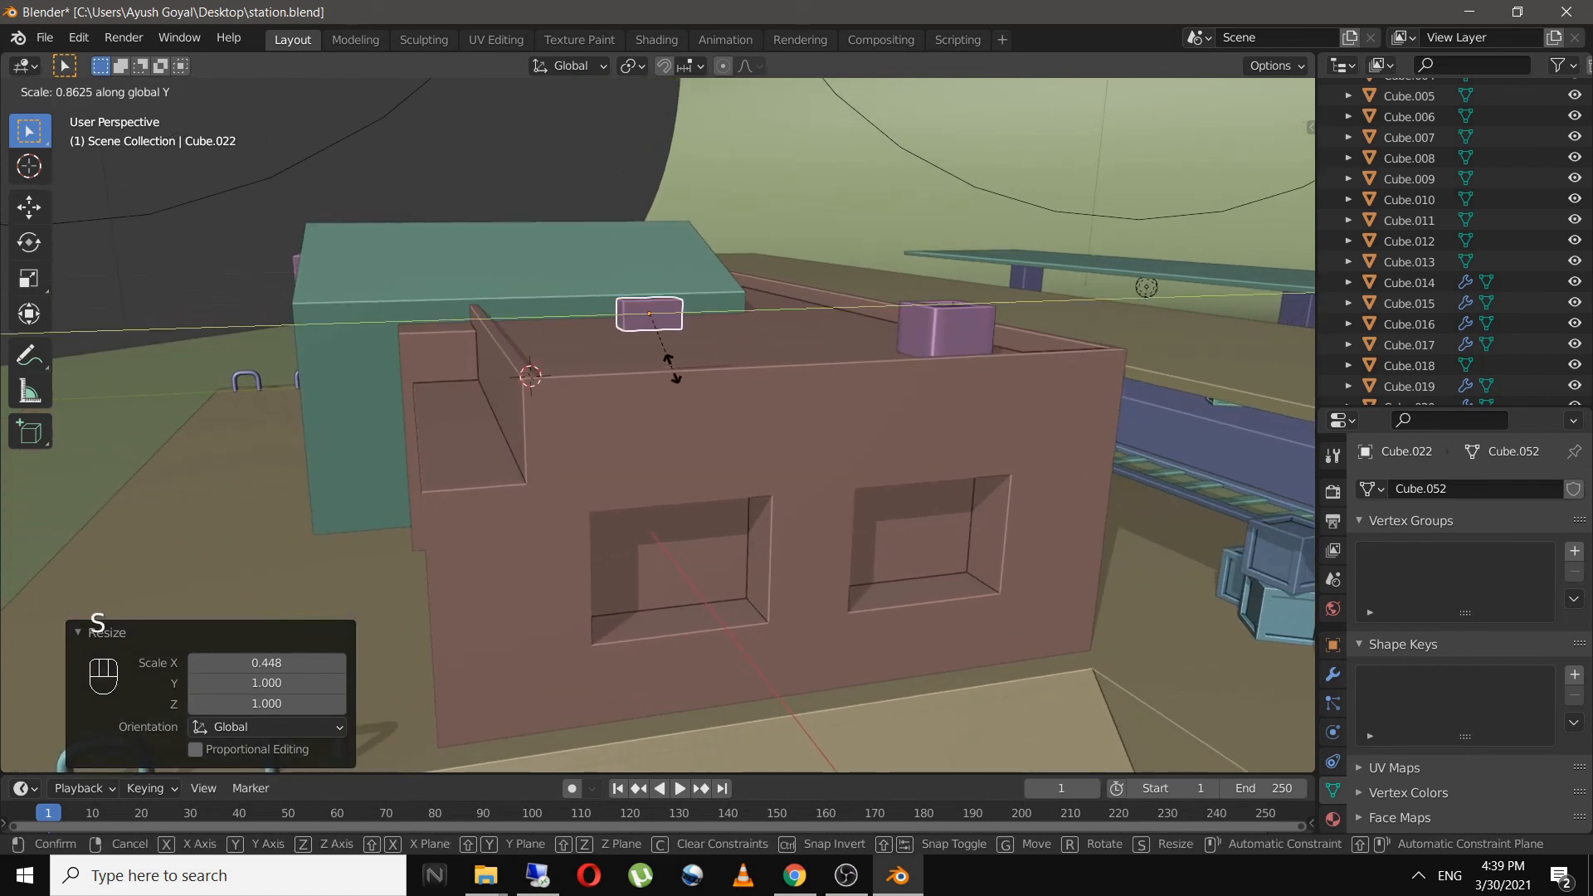
left_click(667, 362)
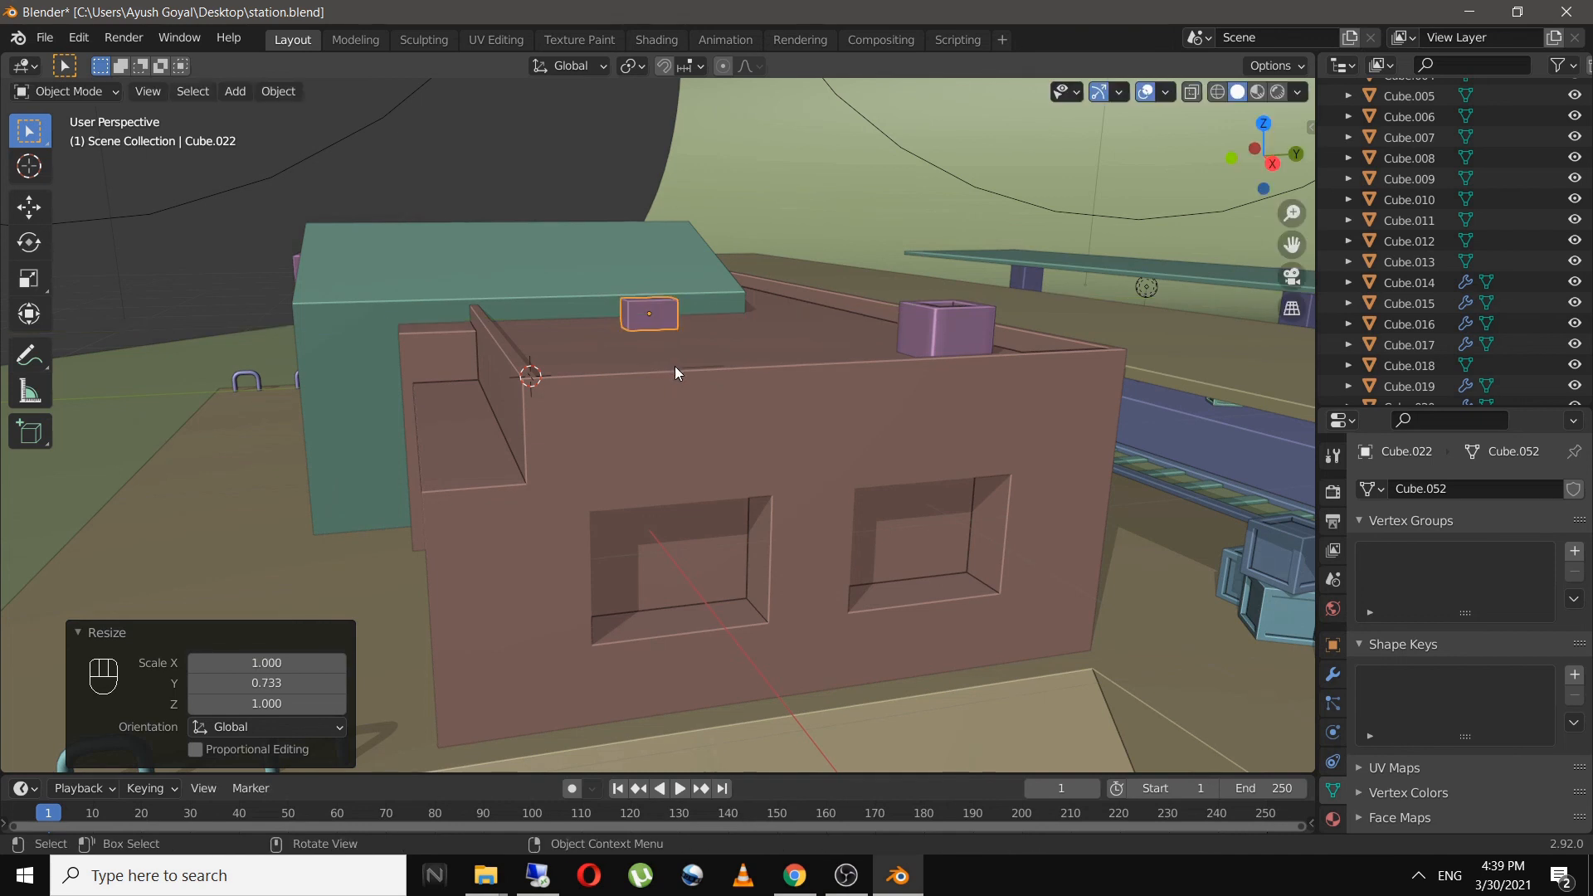
- Save the file and shrink the box uniformly by a factor of about 0.783
scroll(675, 366, "up", 5)
middle_click_drag(675, 366, 699, 411, "shift")
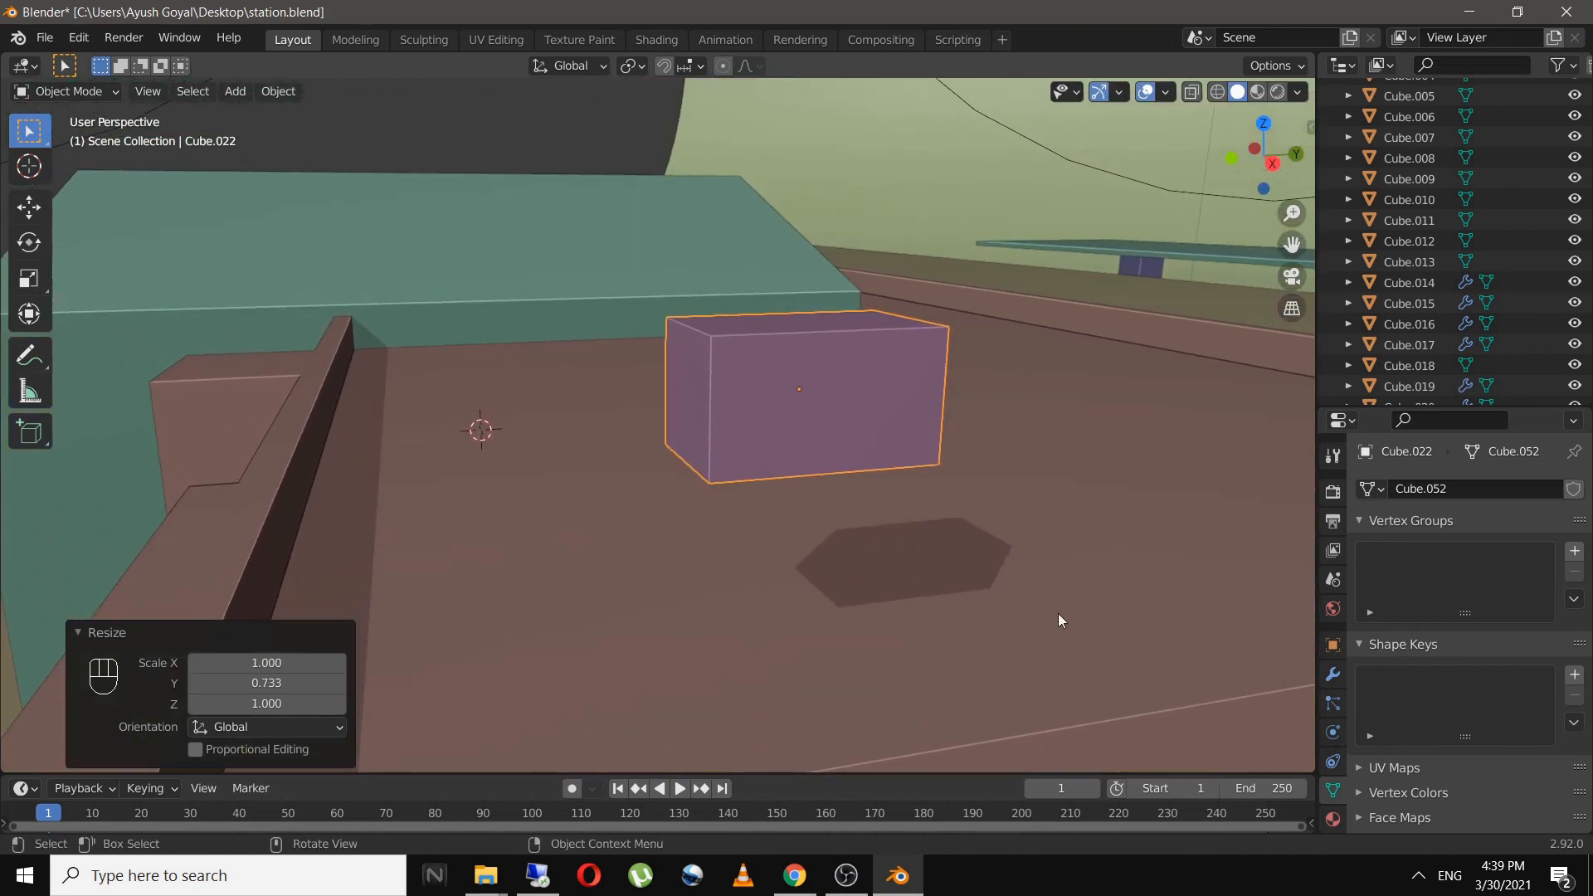
key("ctrl+s")
key("s")
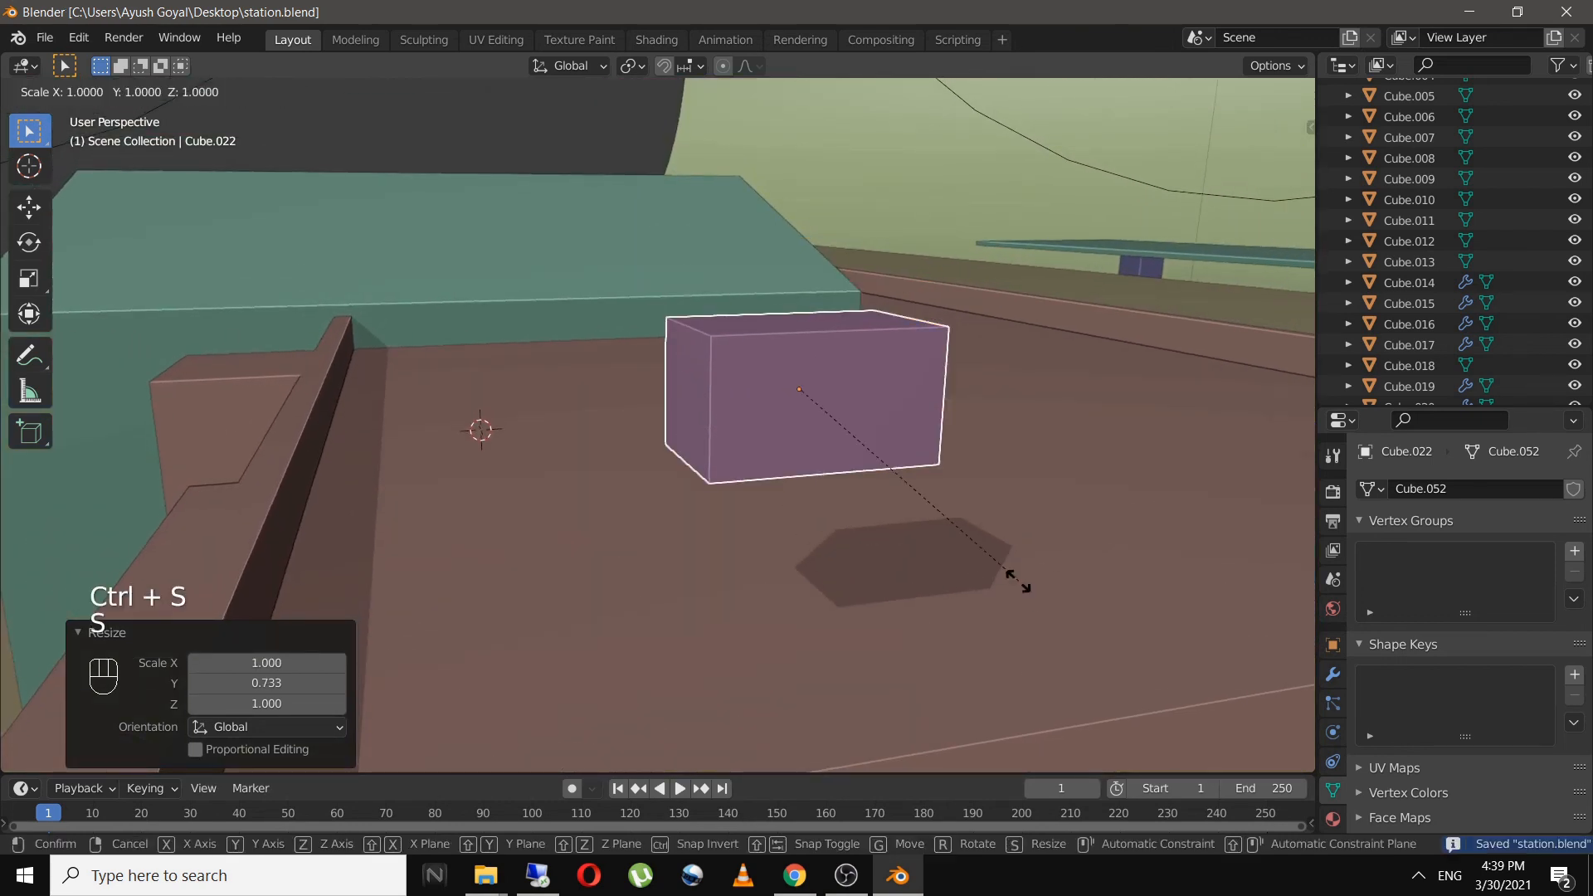
left_click(969, 548)
scroll(968, 544, "down", 5)
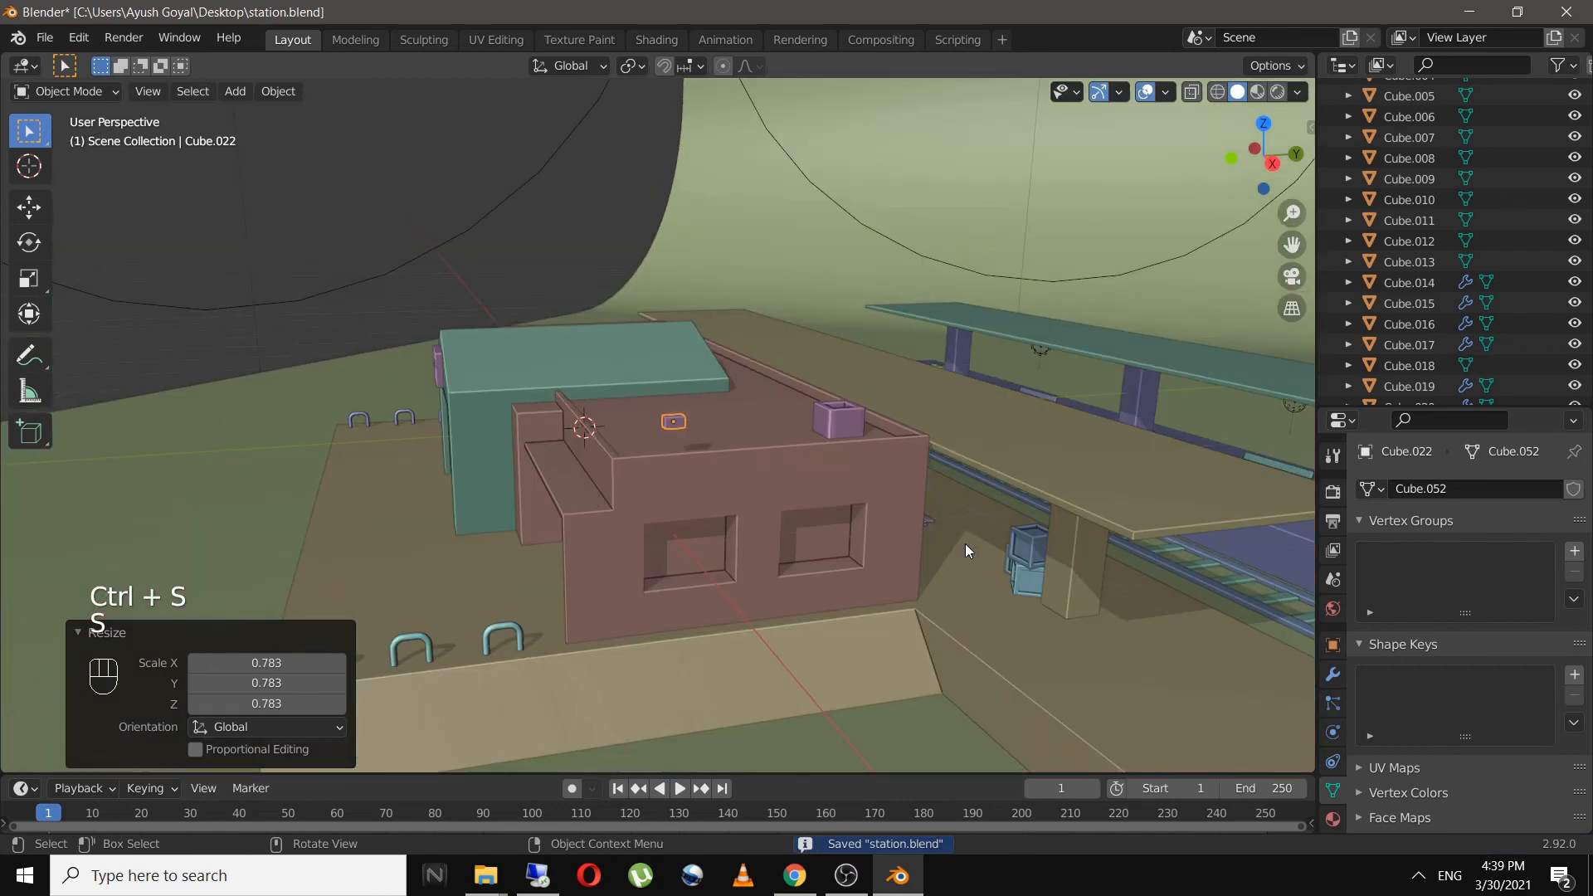
- Move the box in right view about 0.135 m along Y and 0.343 m down in Z, to just above the side wall's first window
key("KP_3")
scroll(515, 306, "up", 4)
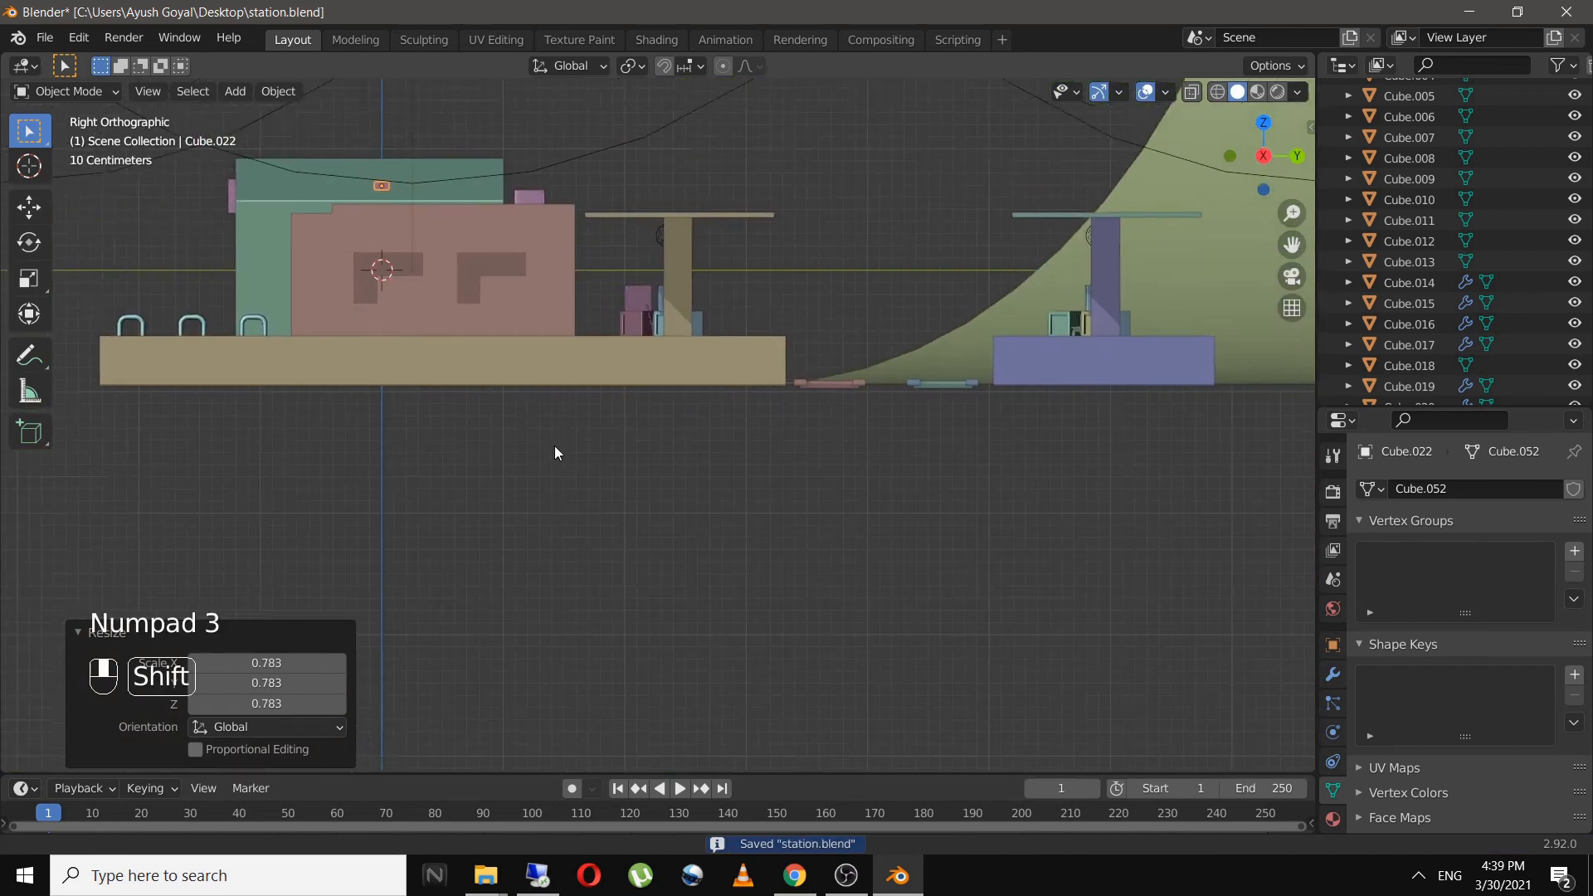
middle_click_drag(555, 446, 717, 591, "shift")
scroll(465, 481, "up", 4)
middle_click_drag(401, 435, 729, 518, "shift")
scroll(785, 470, "up", 4)
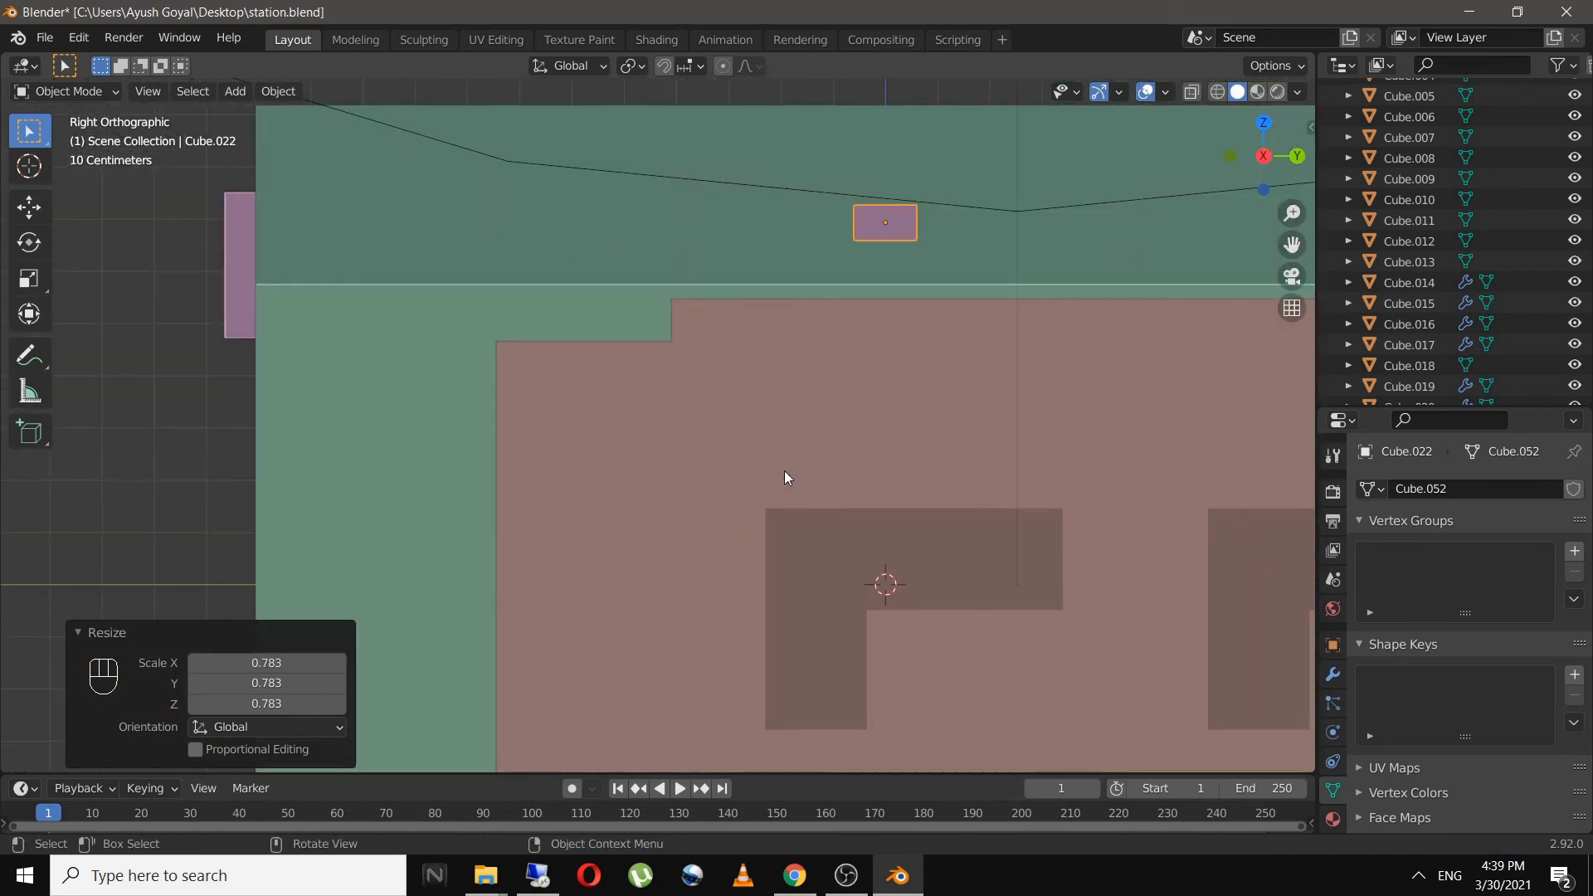
middle_click_drag(784, 471, 561, 432, "shift")
key("g")
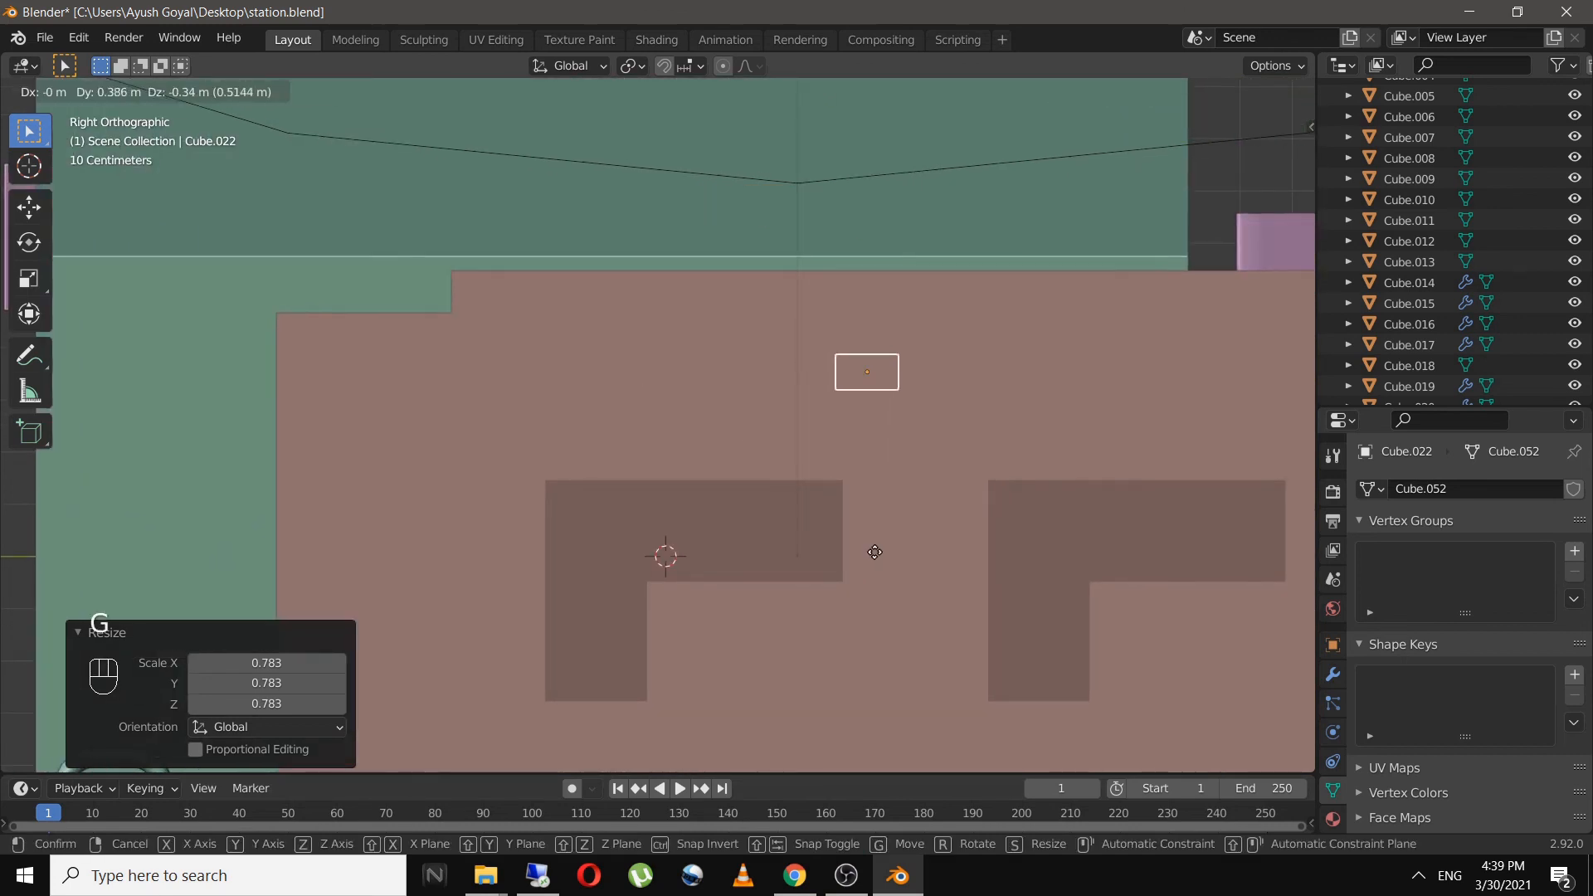
left_click(741, 557)
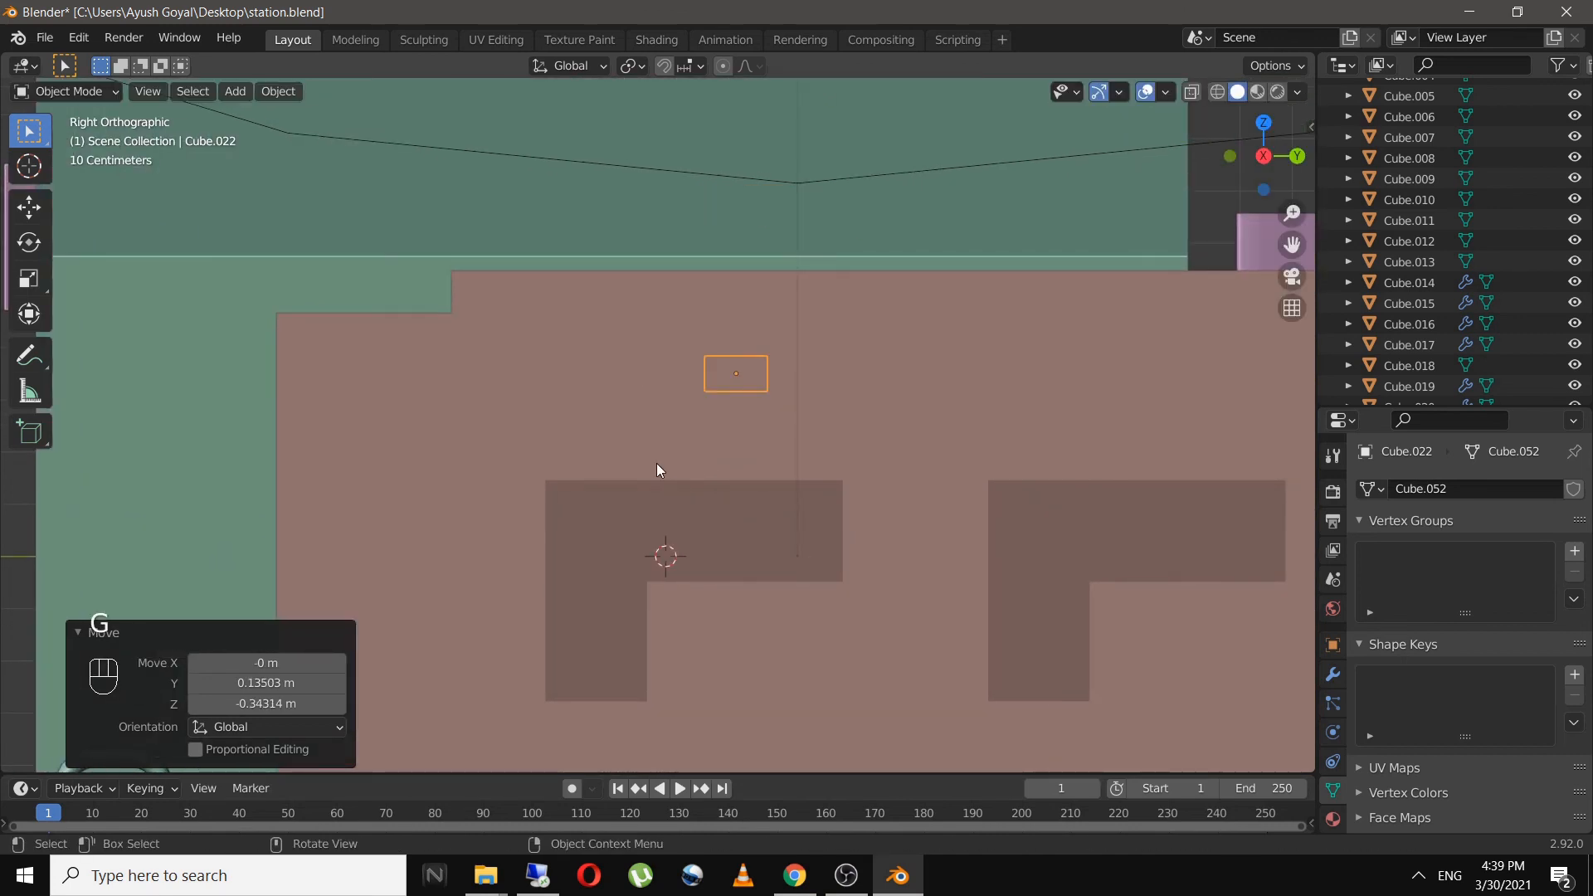
middle_click_drag(655, 464, 789, 505)
scroll(788, 504, "down", 3)
key("ctrl+KP_Decimal")
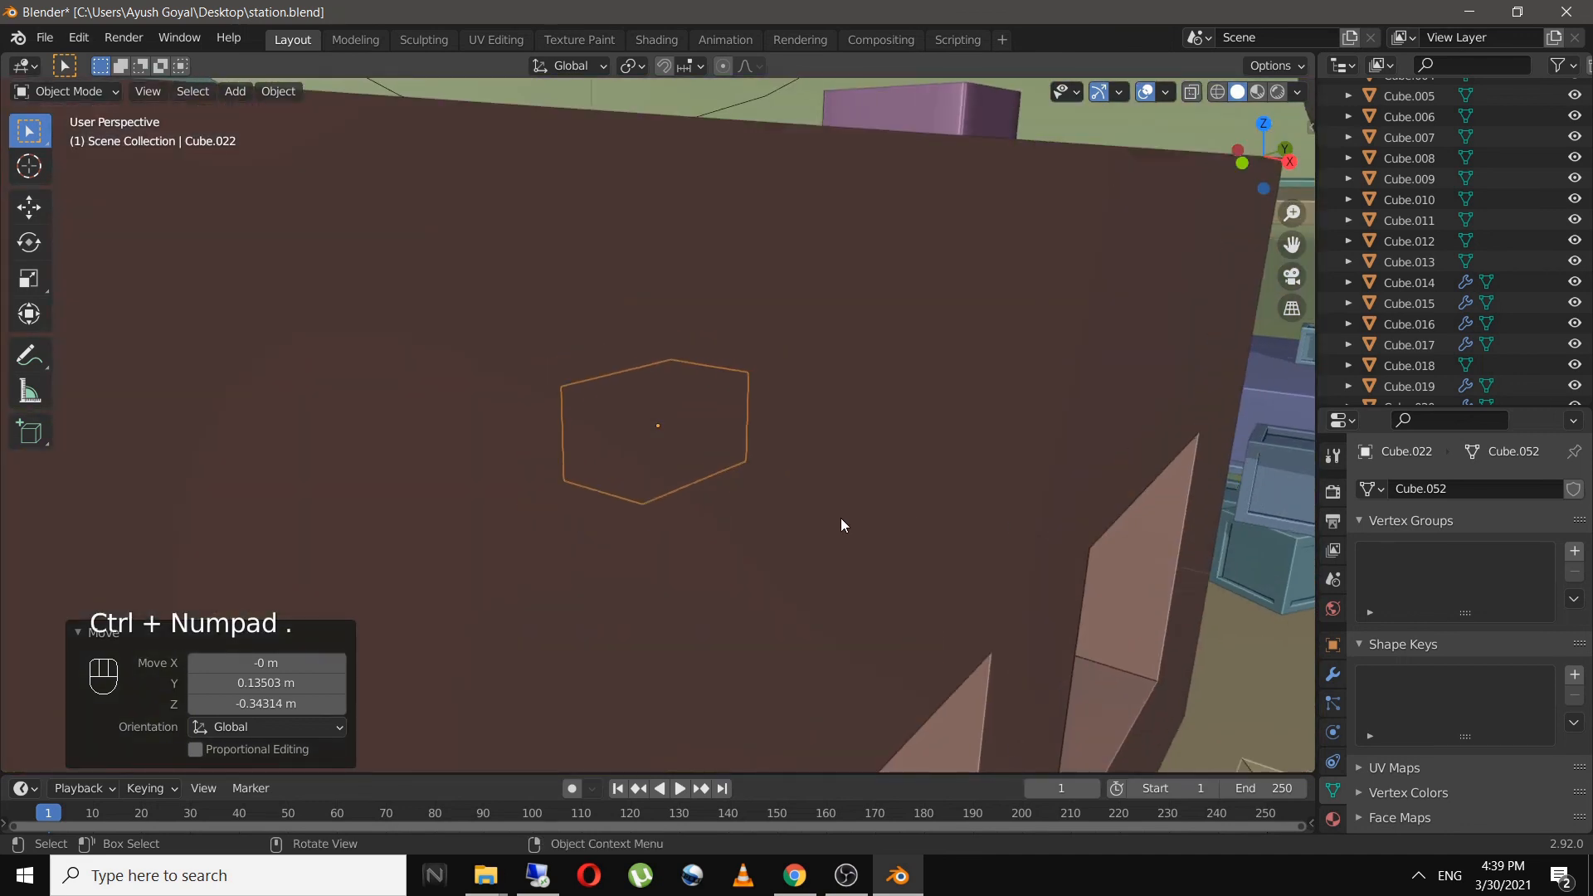
- Move the box about 0.163 m along X so it protrudes slightly from the side wall
key("g")
key("x")
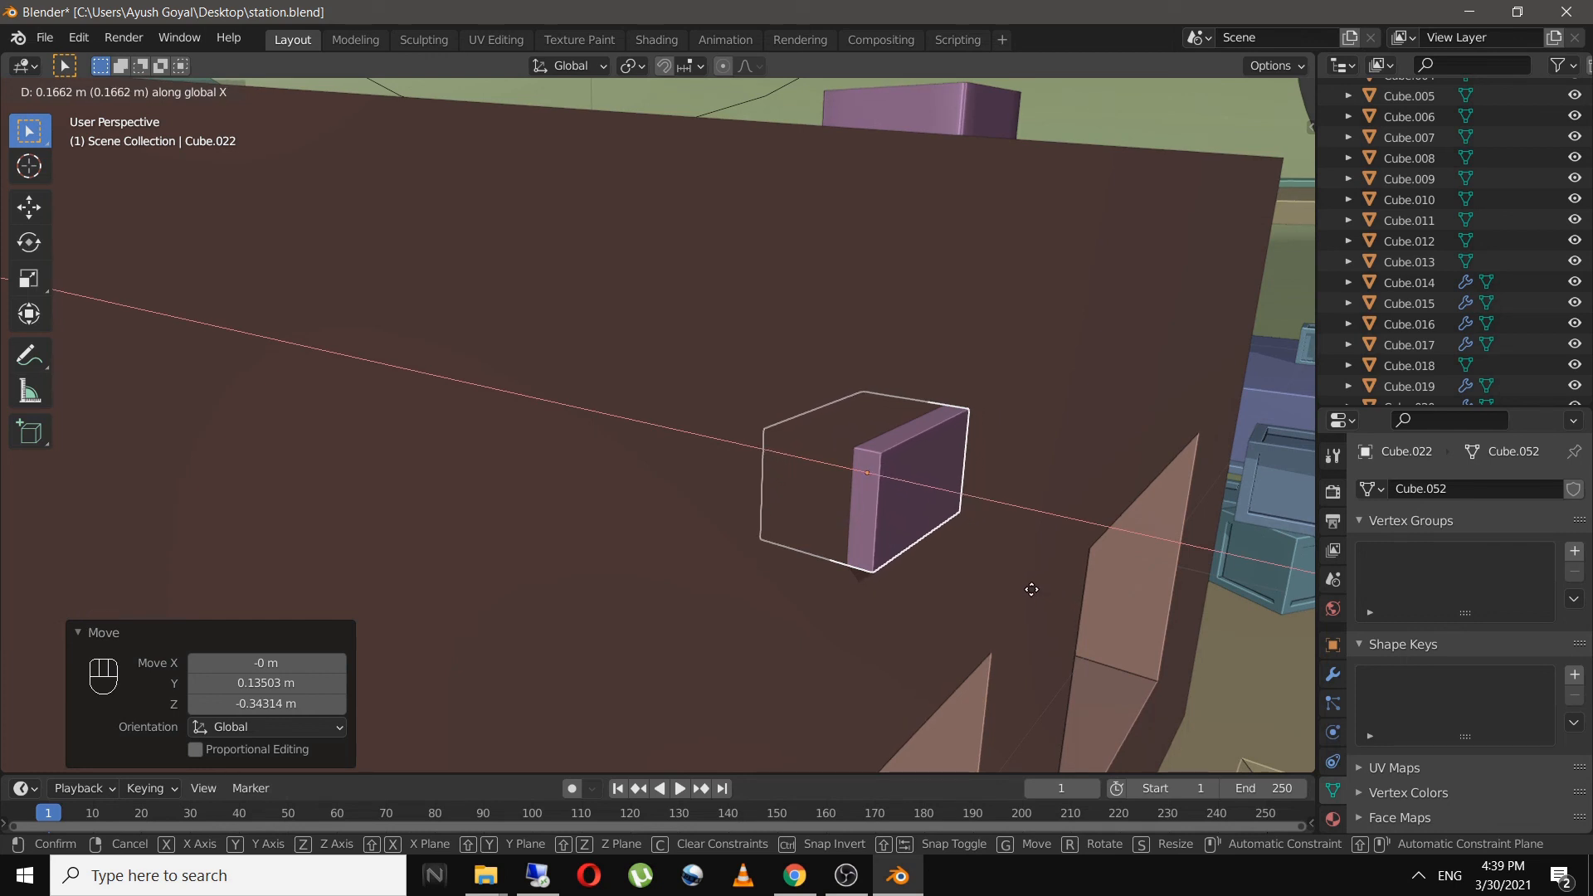
left_click(1030, 591)
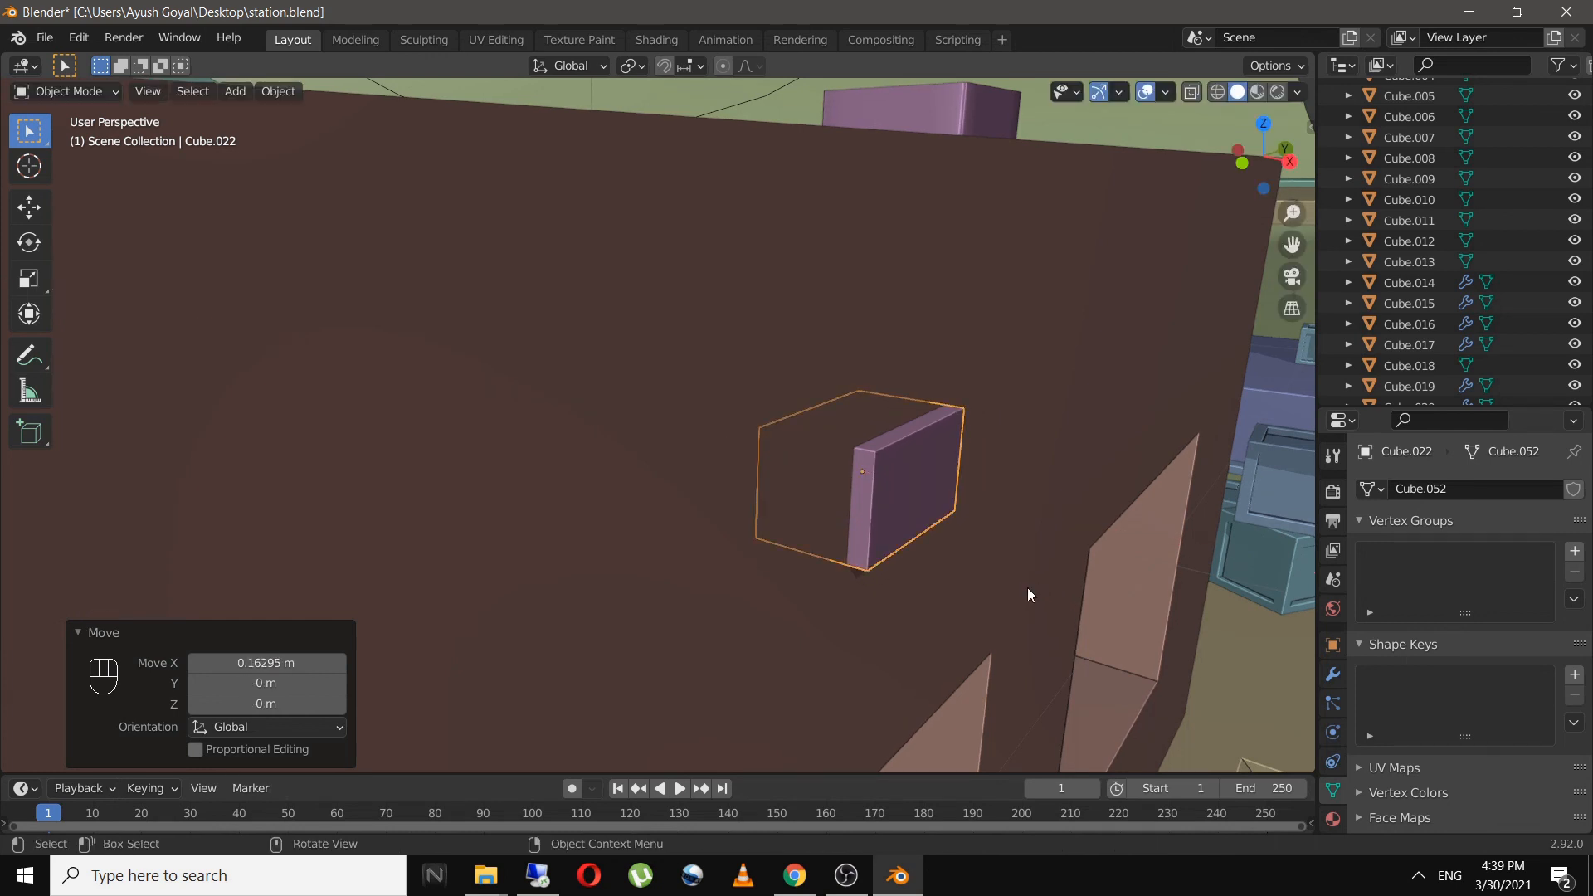
- In right view, duplicate the box about 0.042 m in Y and 0.070 m up, and duplicate that copy about 0.139 m down in Z
key("KP_3")
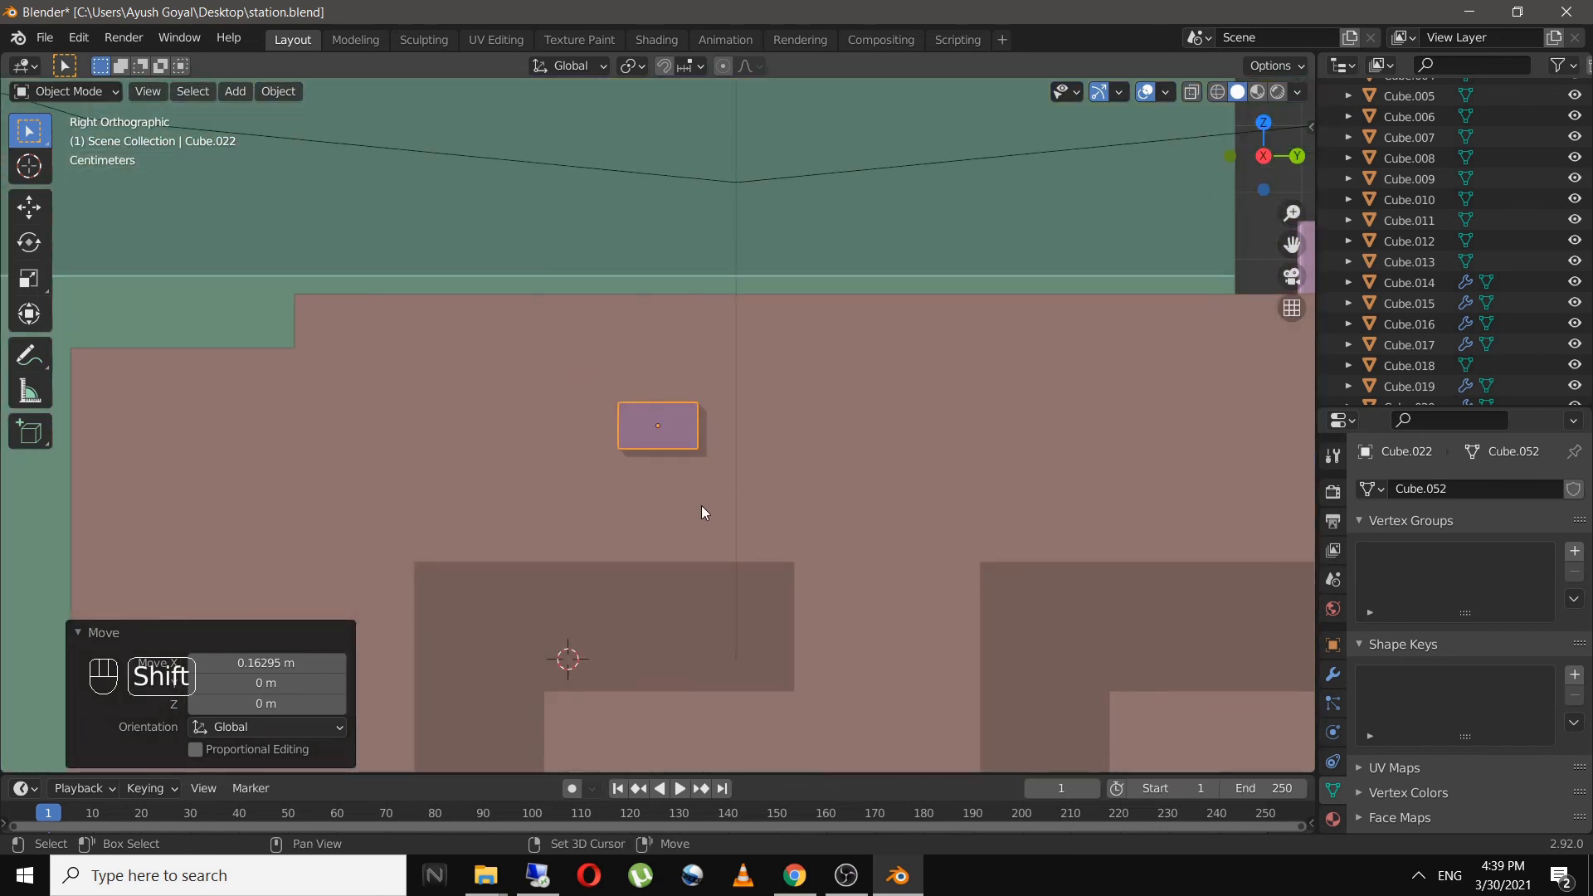
key("shift+d")
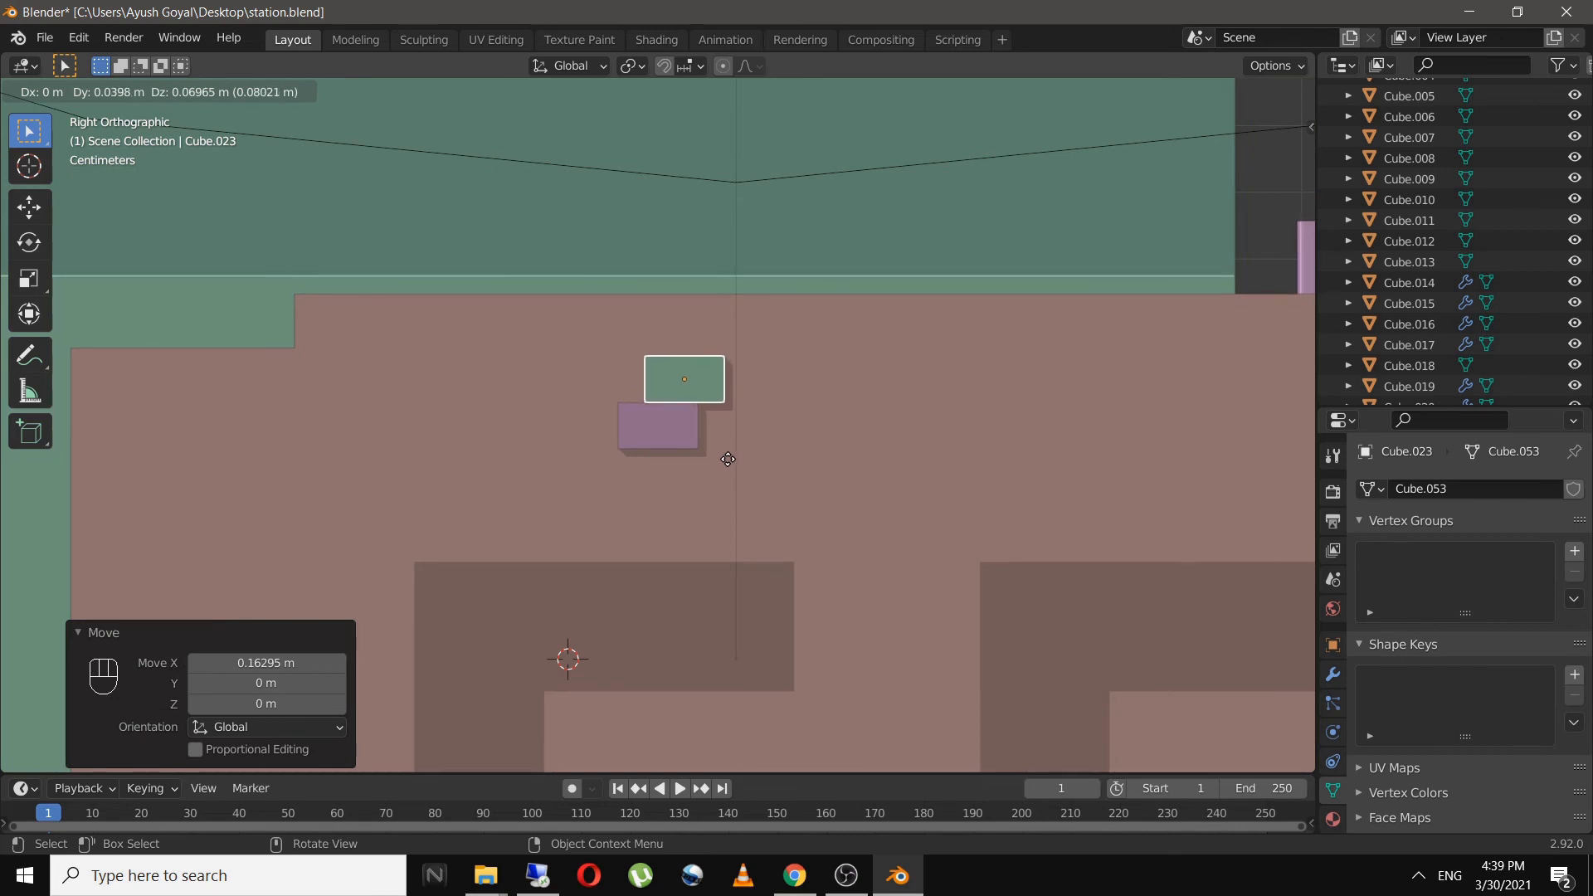
left_click(730, 459)
scroll(675, 458, "up", 3)
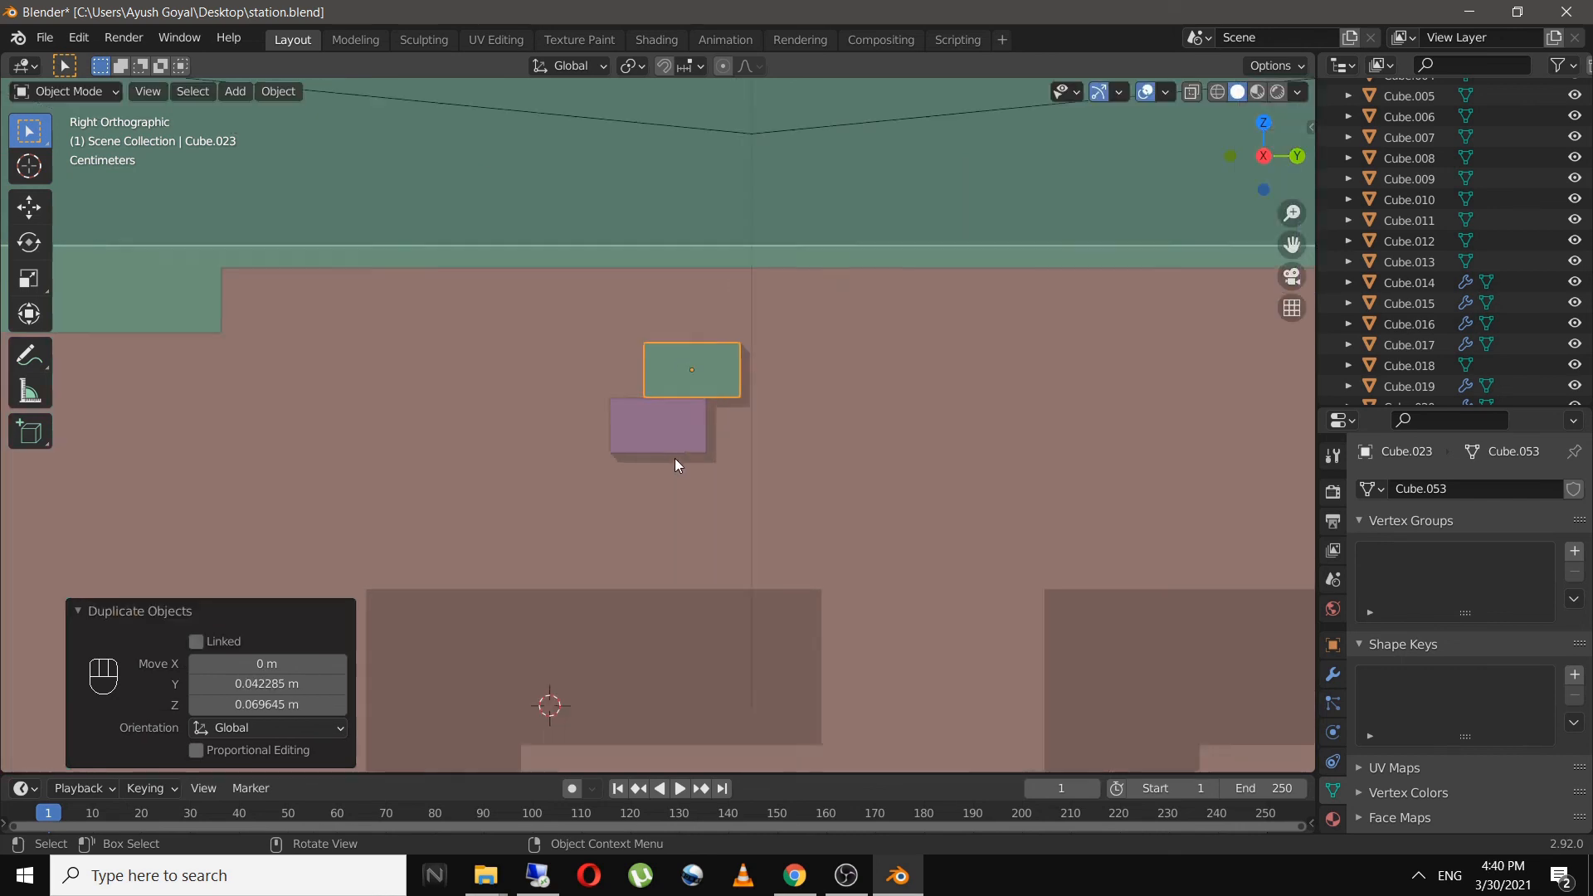
key("shift+d")
key("z")
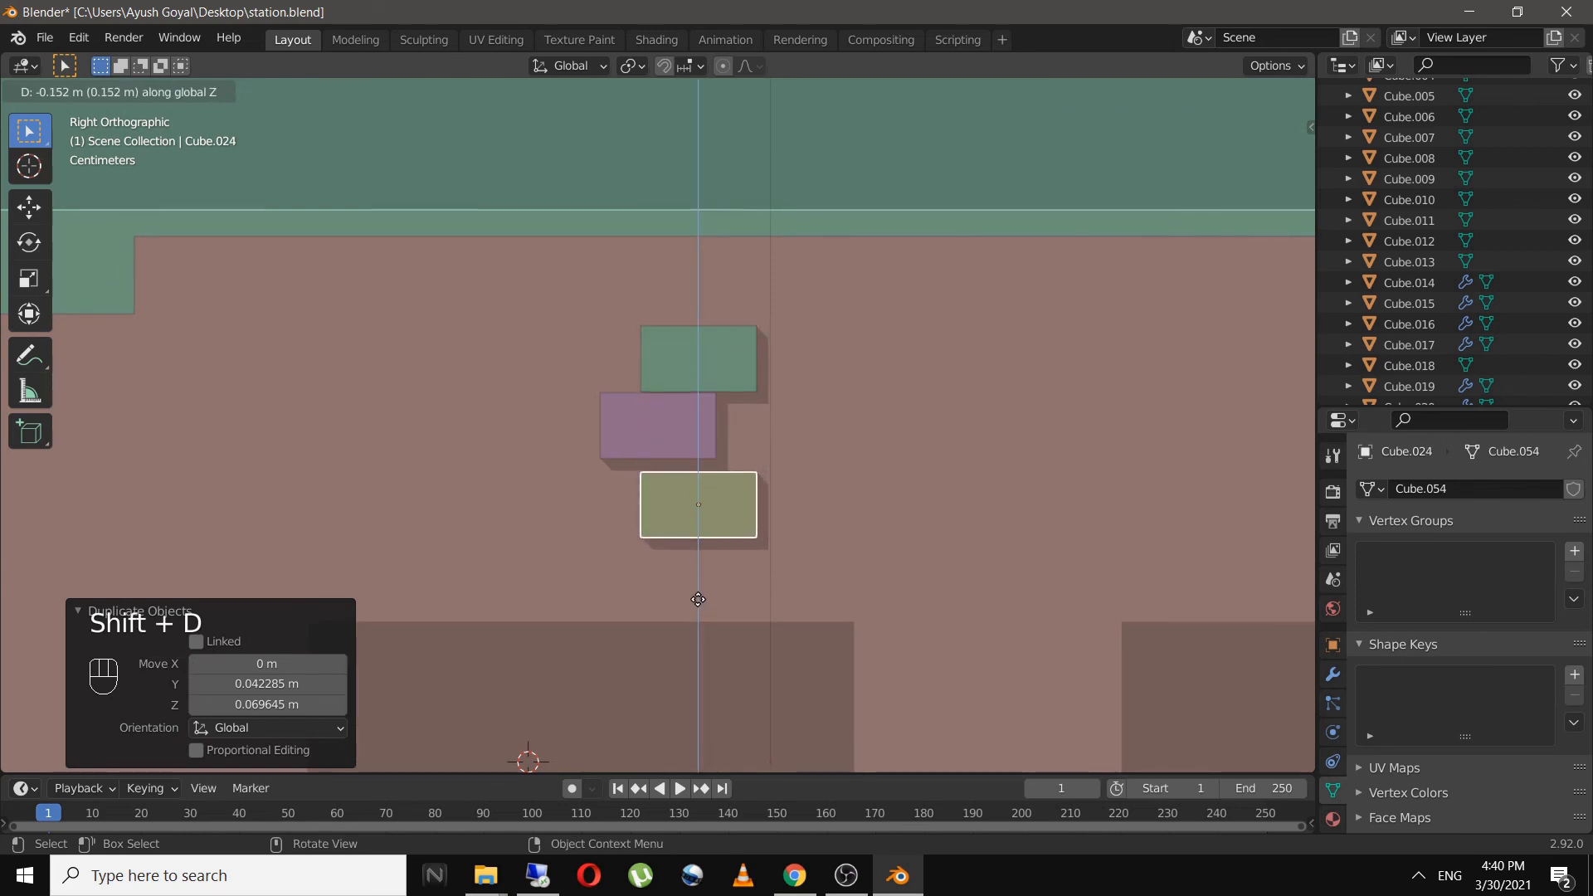
left_click(702, 591)
- Duplicate the lower two boxes of the stack about 1.216 m along Y and 0.087 m down, near the wall's far upper corner
left_click(655, 430, "shift")
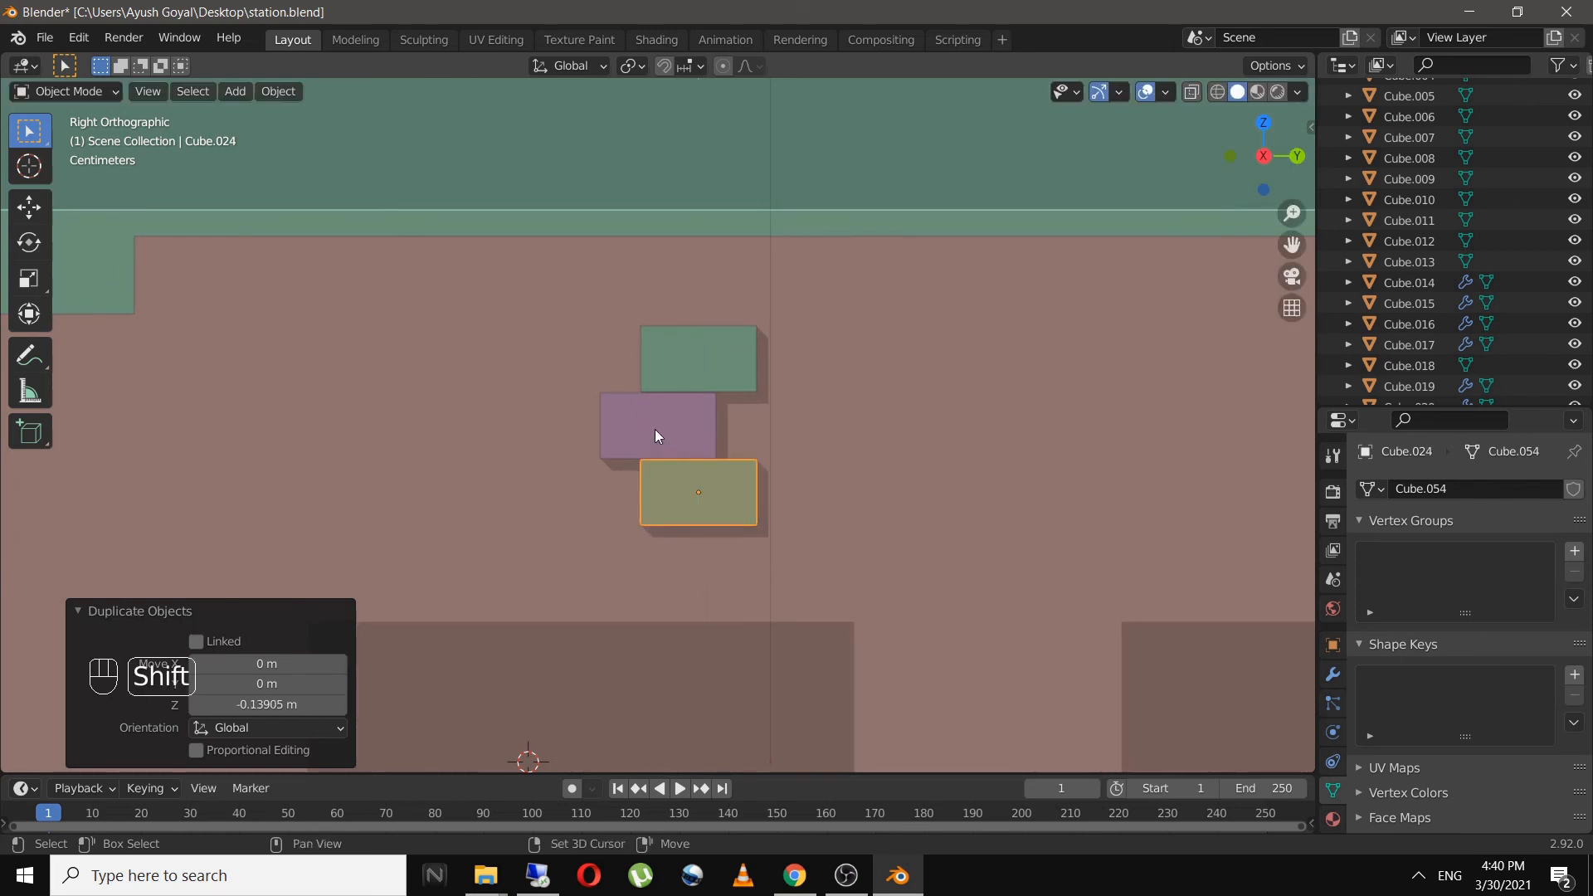
scroll(734, 491, "down", 4)
scroll(750, 496, "down", 3)
middle_click_drag(788, 514, 715, 472, "shift")
key("shift+d")
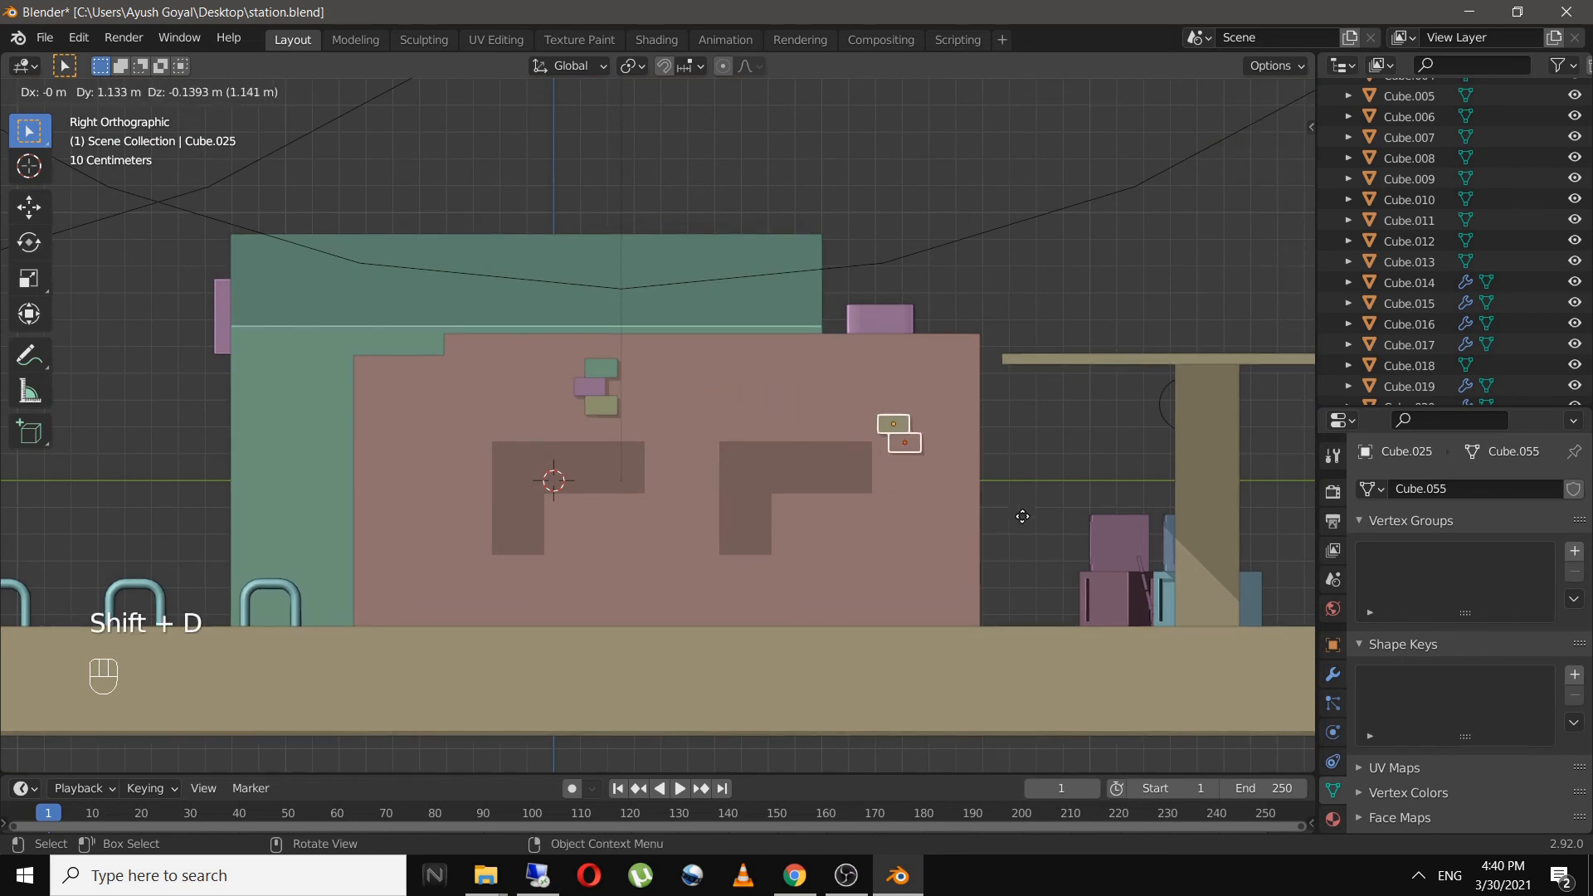
left_click(971, 515)
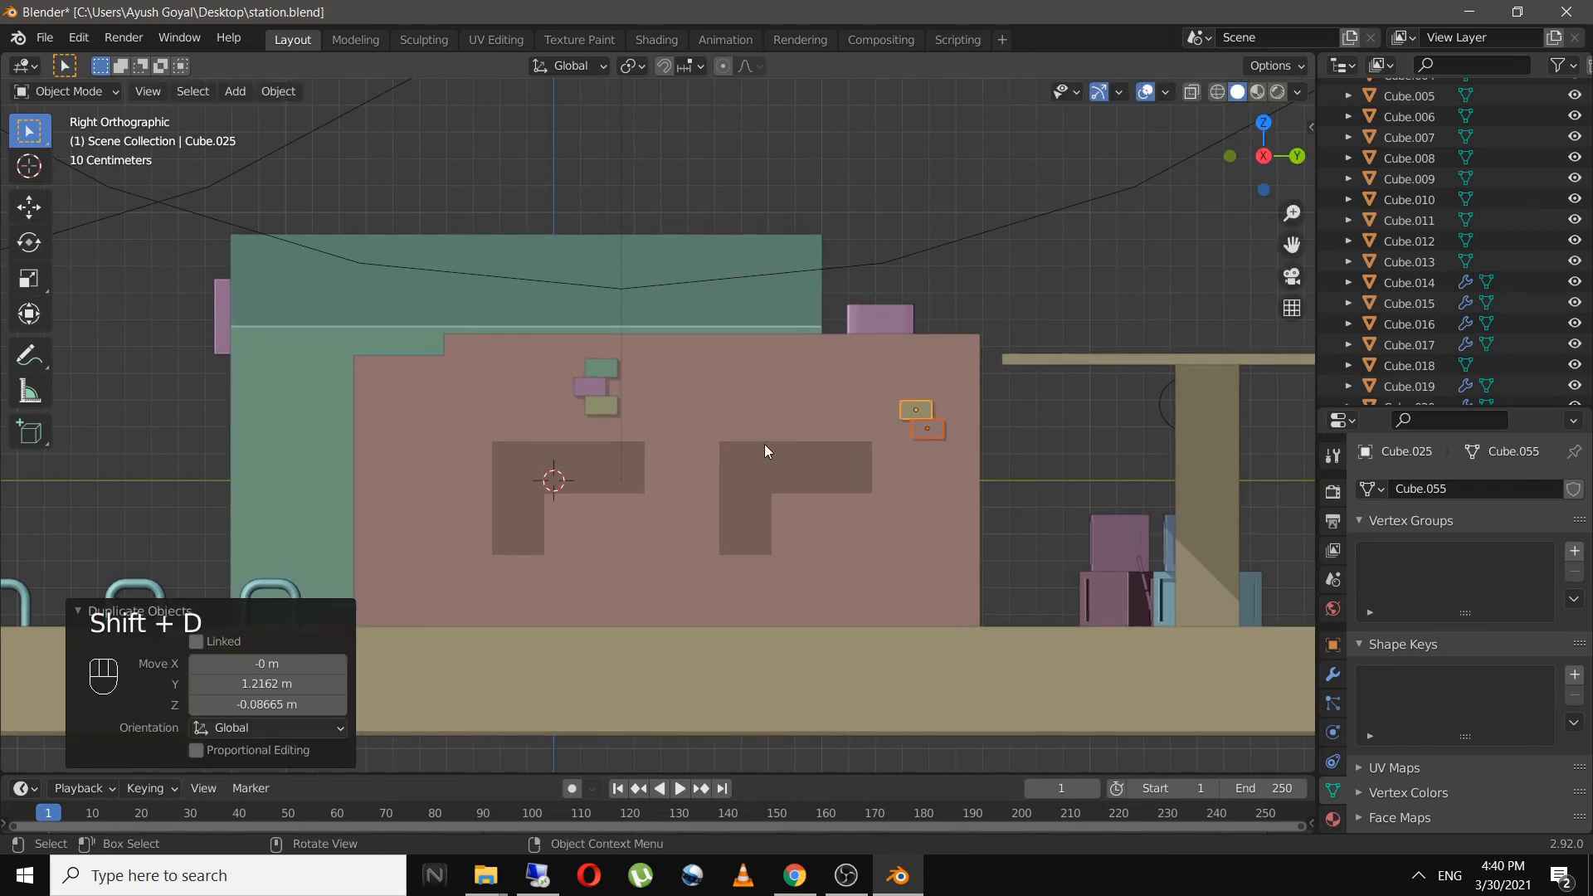
- Duplicate the stack's upper two boxes as pairs beside the first window's base, below the gap between the windows, and near the wall's front upper corner
left_click(596, 384)
left_click(604, 371, "shift")
key("shift+d")
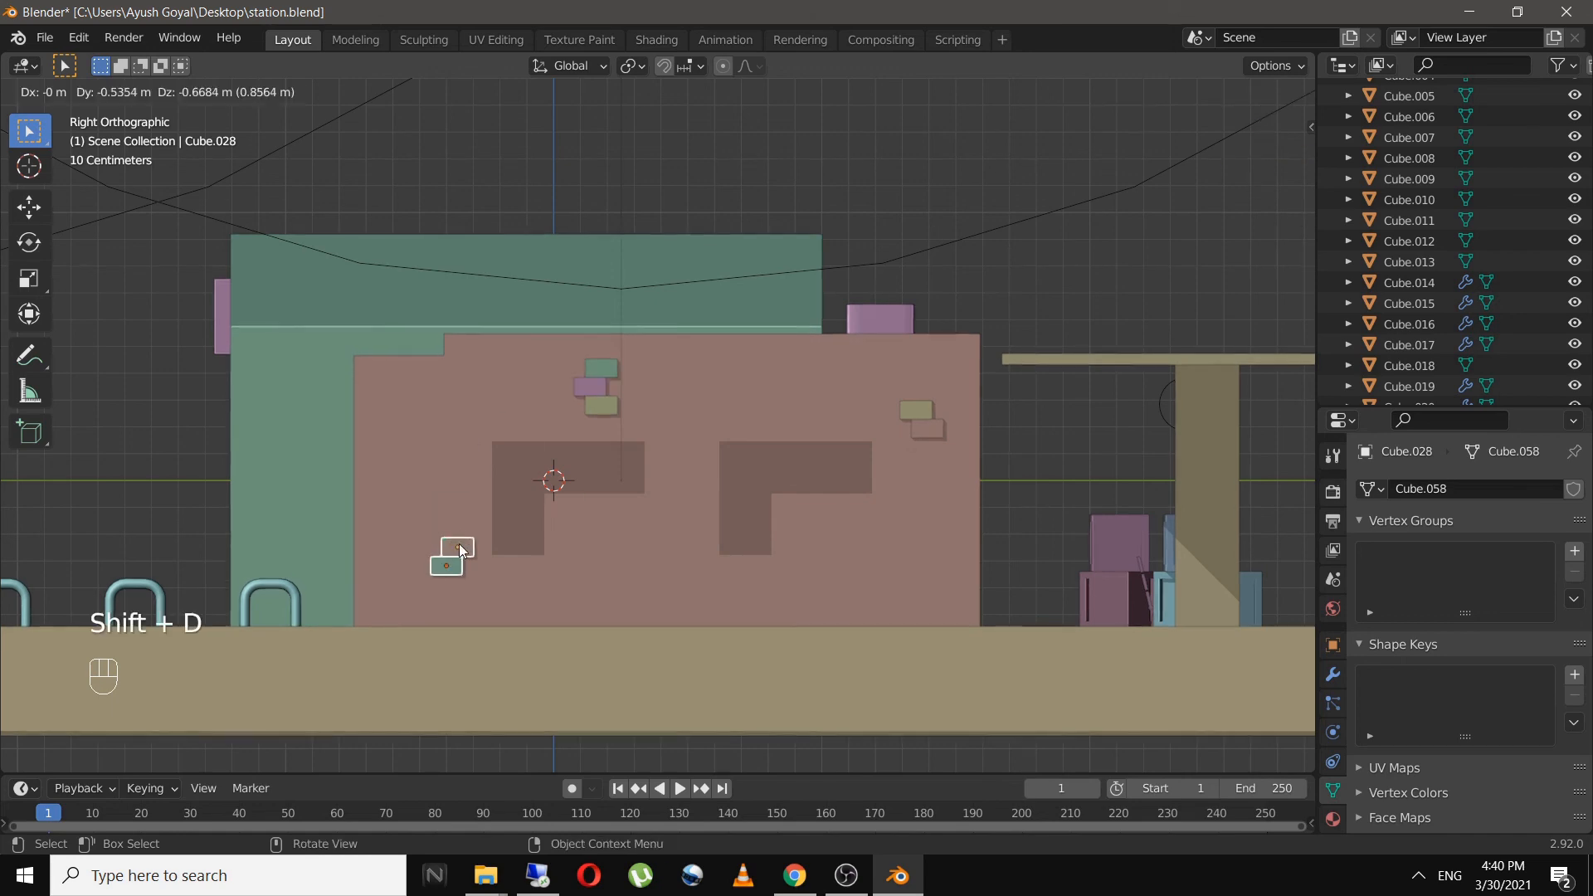
left_click(460, 550)
key("shift+d")
left_click(693, 578)
key("shift+d")
left_click(394, 426)
- Move the front upper pair of boxes back along X until they protrude slightly from the front pillar's side
middle_click_drag(249, 444, 331, 502)
scroll(448, 496, "up", 3)
key("g")
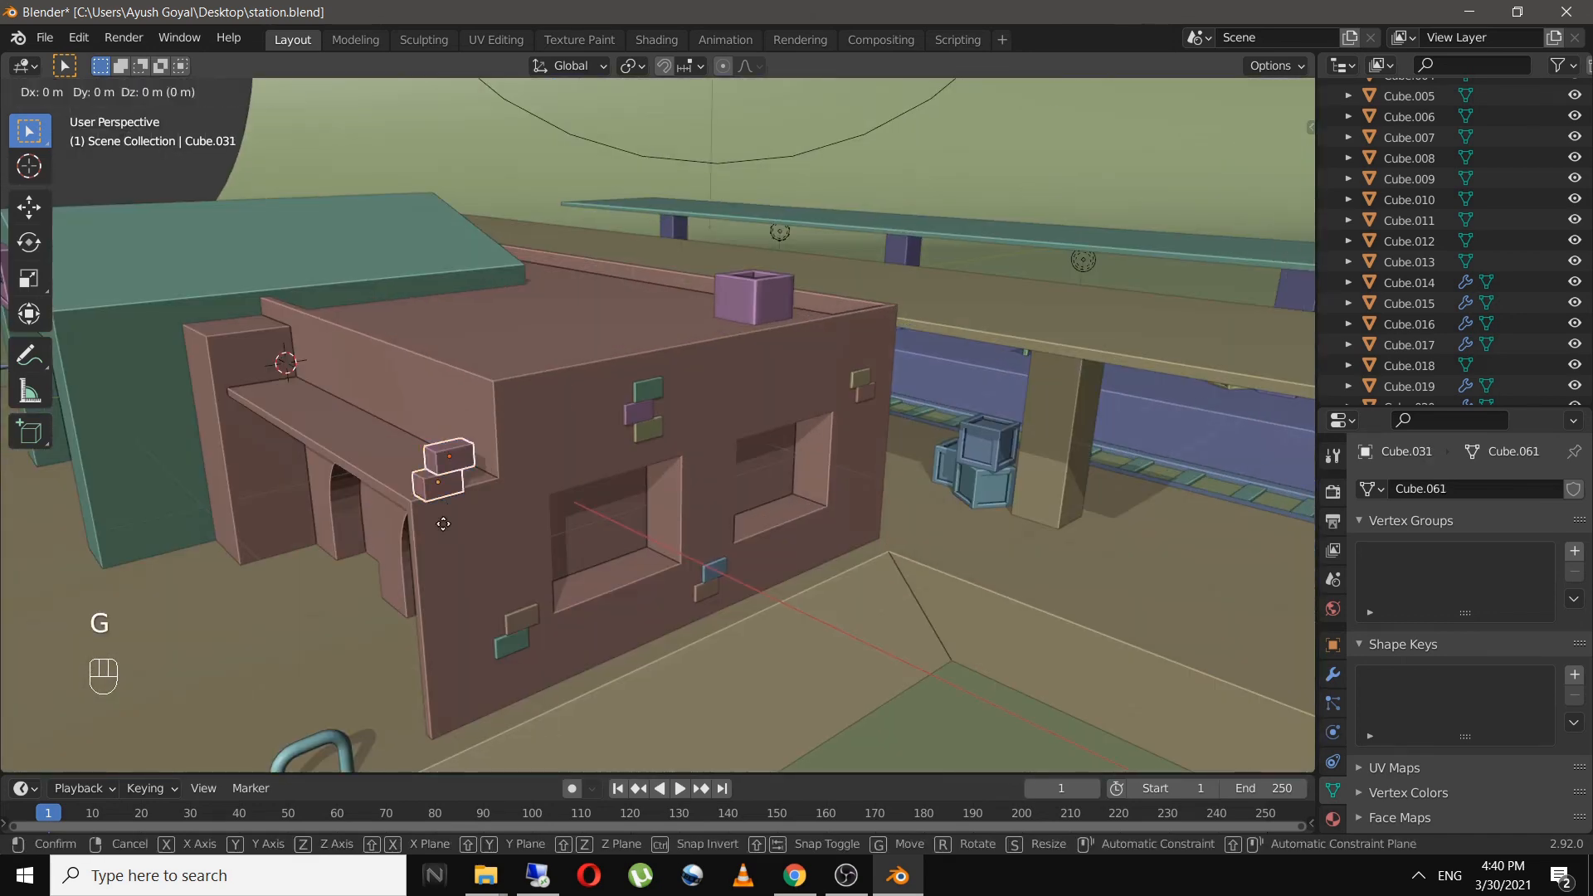
key("x")
left_click(407, 481)
key("ctrl+KP_Decimal")
key("g")
key("x")
left_click(440, 400)
- Duplicate the pillar pair's upper box along Y to the pillar's front corner and adjust its position along X and Z
scroll(515, 391, "down", 5)
left_click(676, 366)
key("shift+d")
key("y")
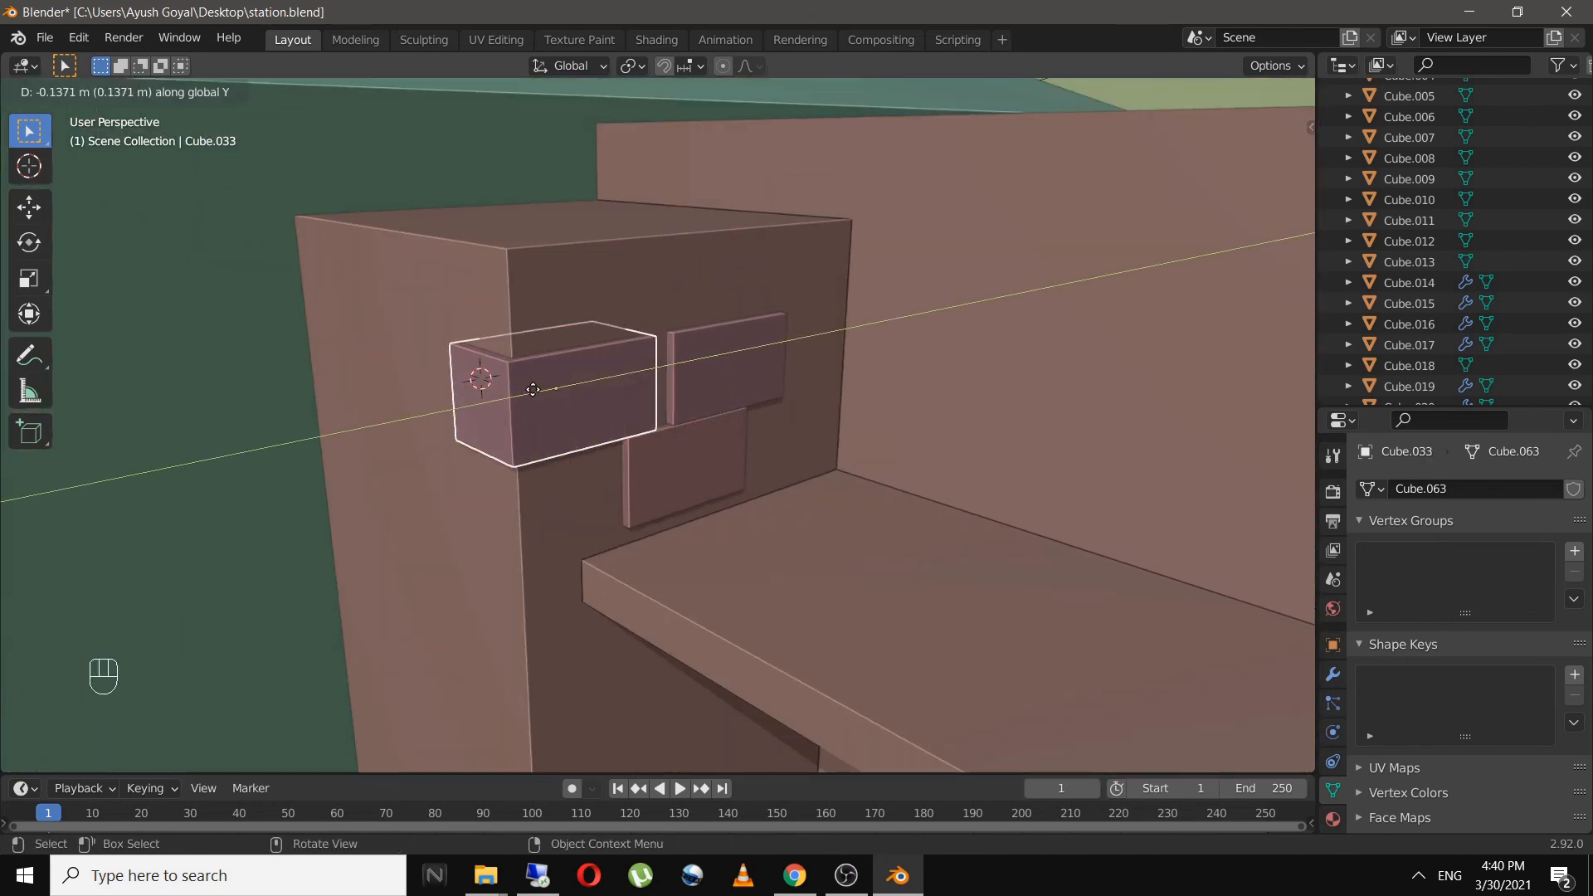
left_click(526, 387)
key("g")
key("x")
left_click(571, 408)
key("g")
key("z")
left_click(584, 322)
- Duplicate the pair from the wall's far upper corner onto the rooftop box, fit it along X against that box's side, and save the file
scroll(747, 374, "down", 6)
left_click(830, 390)
key("KP_3")
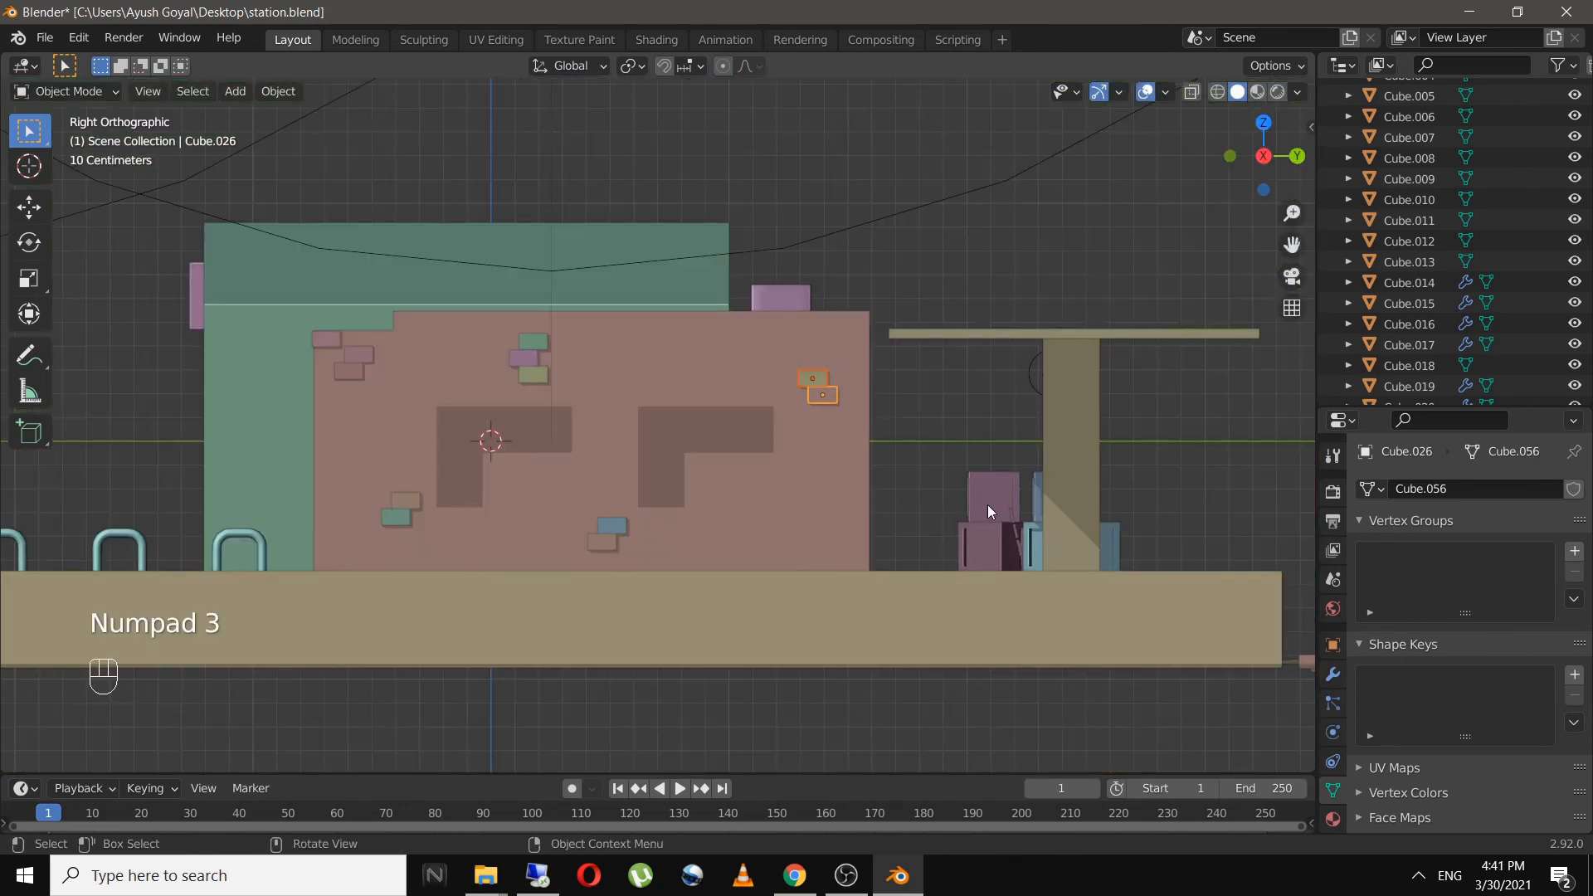
key("shift+d")
left_click(950, 436)
middle_click_drag(946, 436, 843, 427)
key("g")
key("x")
left_click(569, 498)
key("ctrl+s")
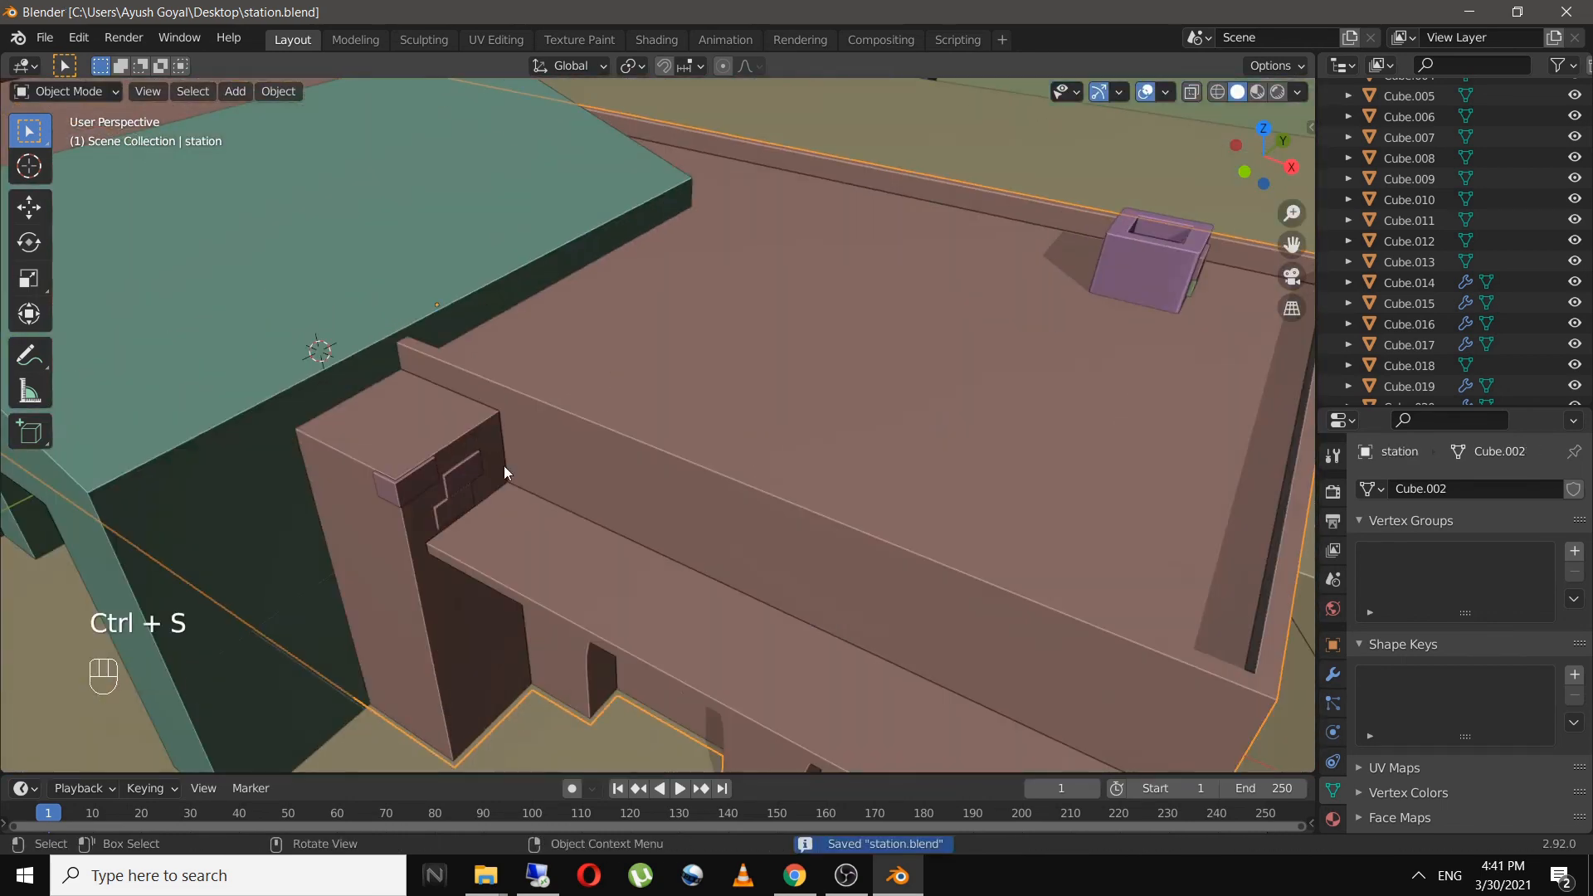
- Duplicate two of the pillar's boxes along Y to the green entrance block and shift them along X onto its side wall
left_click(482, 462)
left_click(465, 488, "shift")
middle_click_drag(503, 473, 750, 445, "shift")
key("shift+d")
key("y")
left_click(625, 531)
key("g")
key("x")
left_click(516, 483)
- In right view, duplicate the entrance wall's lower box twice, placing one copy near the lower rear edge and one at mid-height near the front
key("KP_3")
left_click(402, 299)
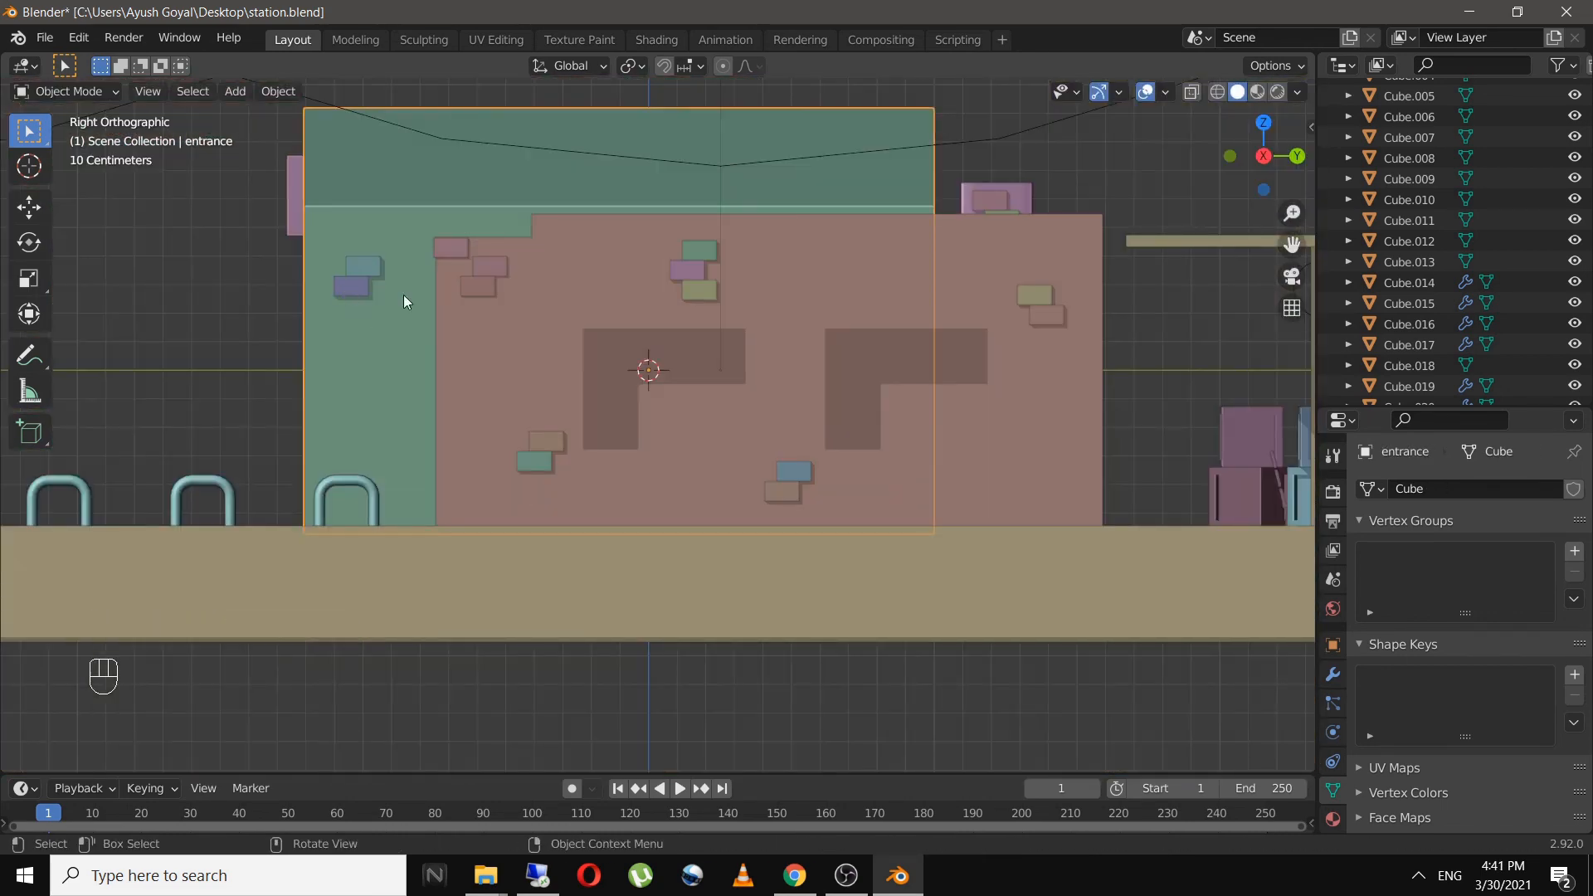
left_click(353, 288)
key("shift+d")
left_click(428, 493)
key("shift+d")
left_click(353, 407)
- Duplicate the entrance wall's four boxes about -1.99 m along X, fit them to the entrance's opposite side, and save the file
left_click(414, 455, "shift")
middle_click_drag(418, 456, 580, 501)
key("shift+d")
key("x")
left_click(263, 555)
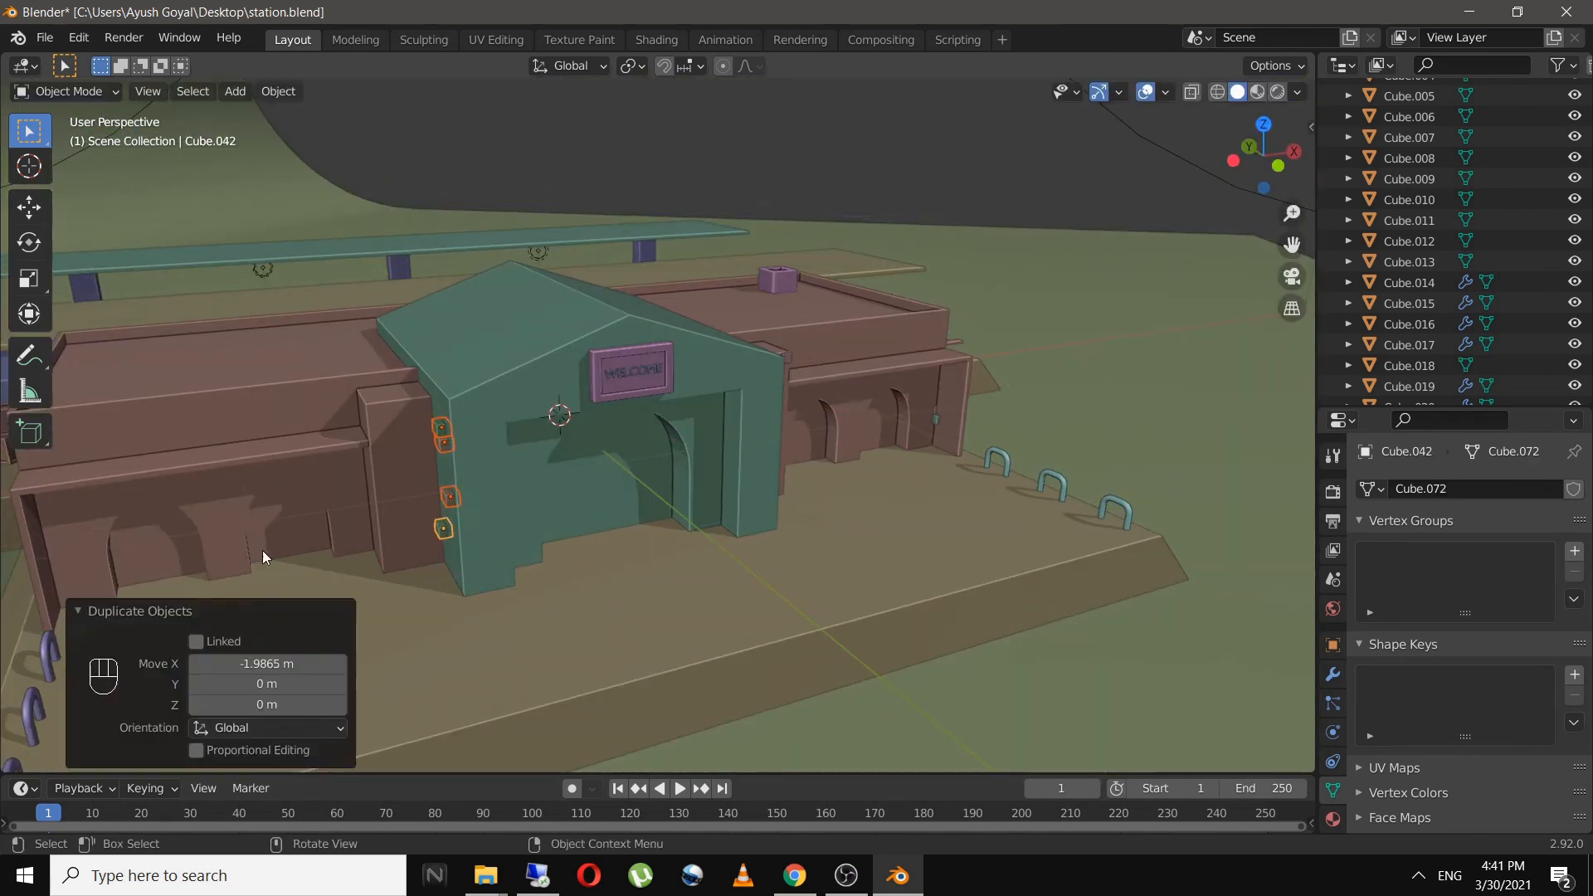
scroll(448, 431, "up", 6)
key("g")
key("x")
left_click(498, 432)
key("ctrl+s")
- Give the top box on the entrance's side wall a new material with a red-orange base color and save the file
left_click(576, 369)
left_click(1334, 819)
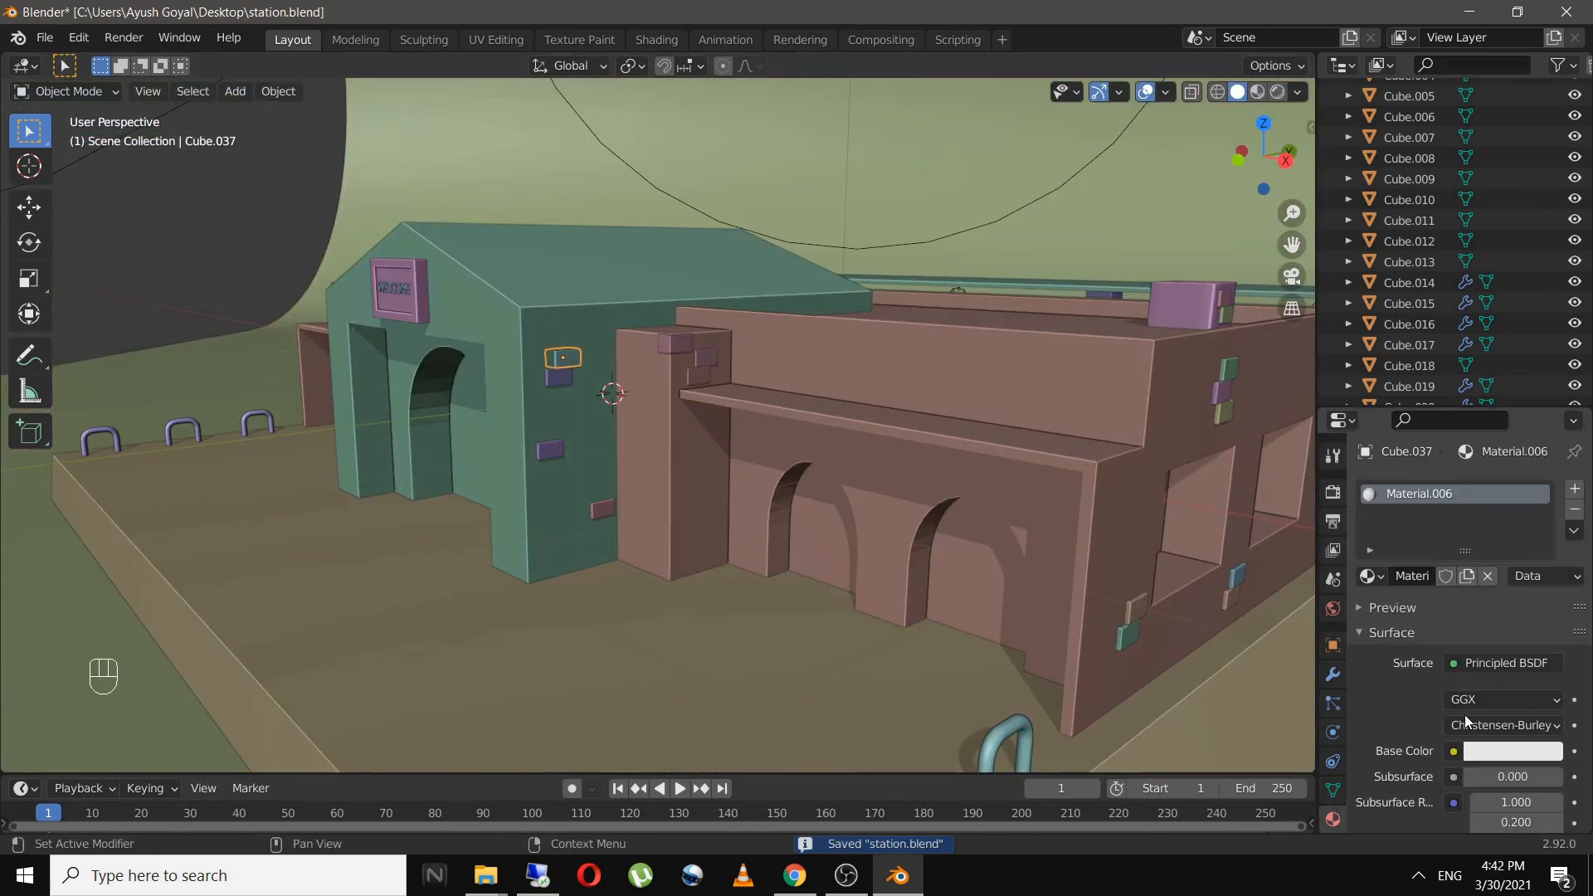
left_click(1502, 752)
left_click(1446, 579)
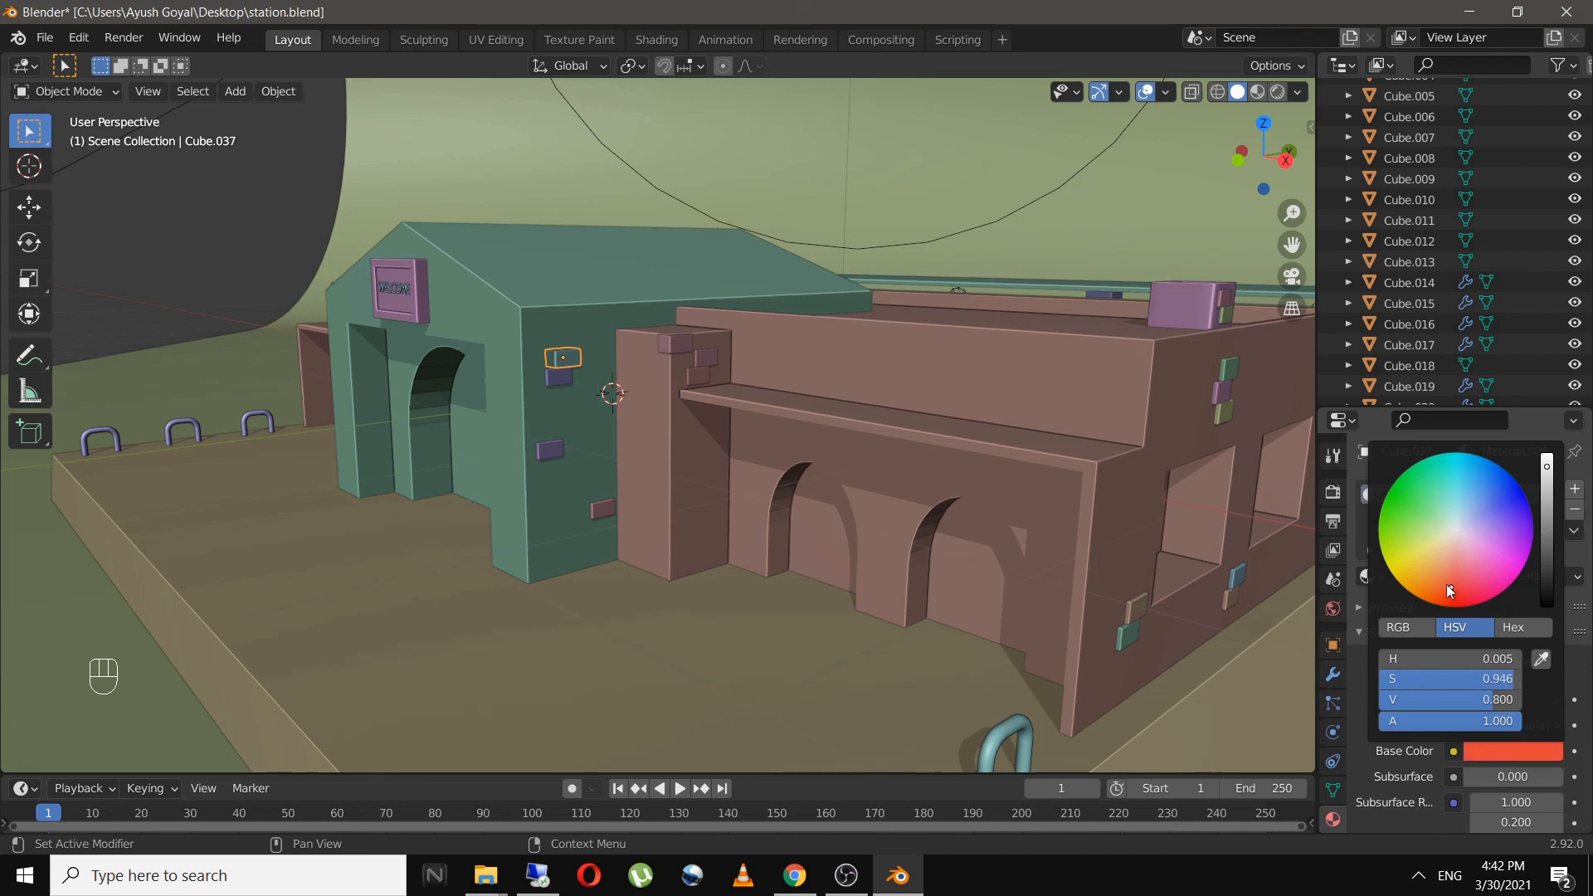
left_click_drag(1445, 577, 1452, 583)
key("ctrl+s")
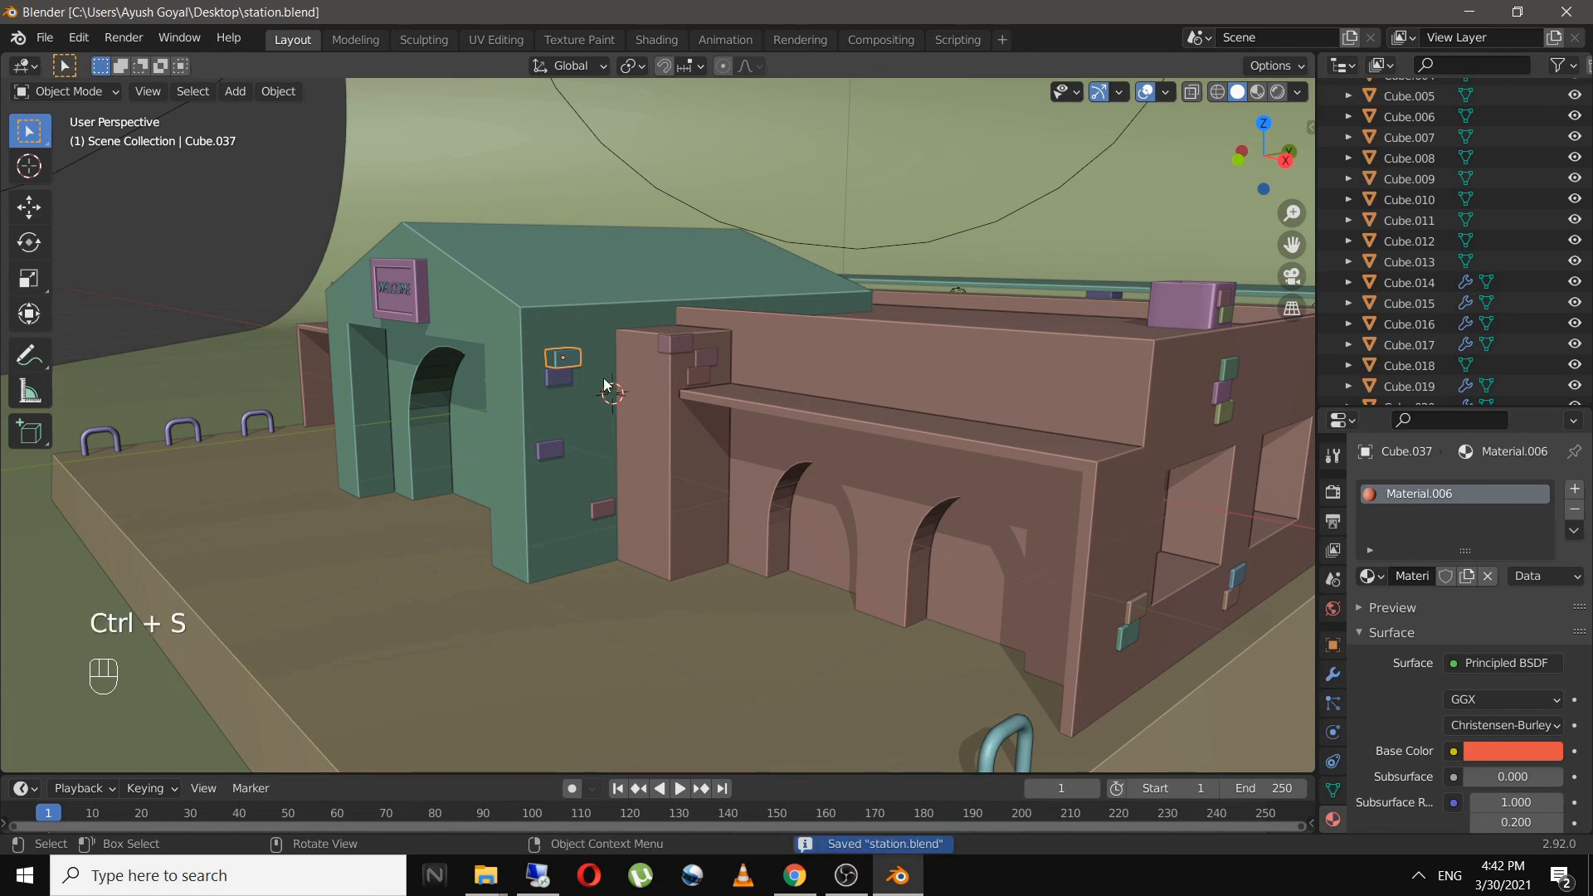
- Switch the viewport to rendered shading and refine the top entrance box's base color to a stronger red
left_click(1278, 93)
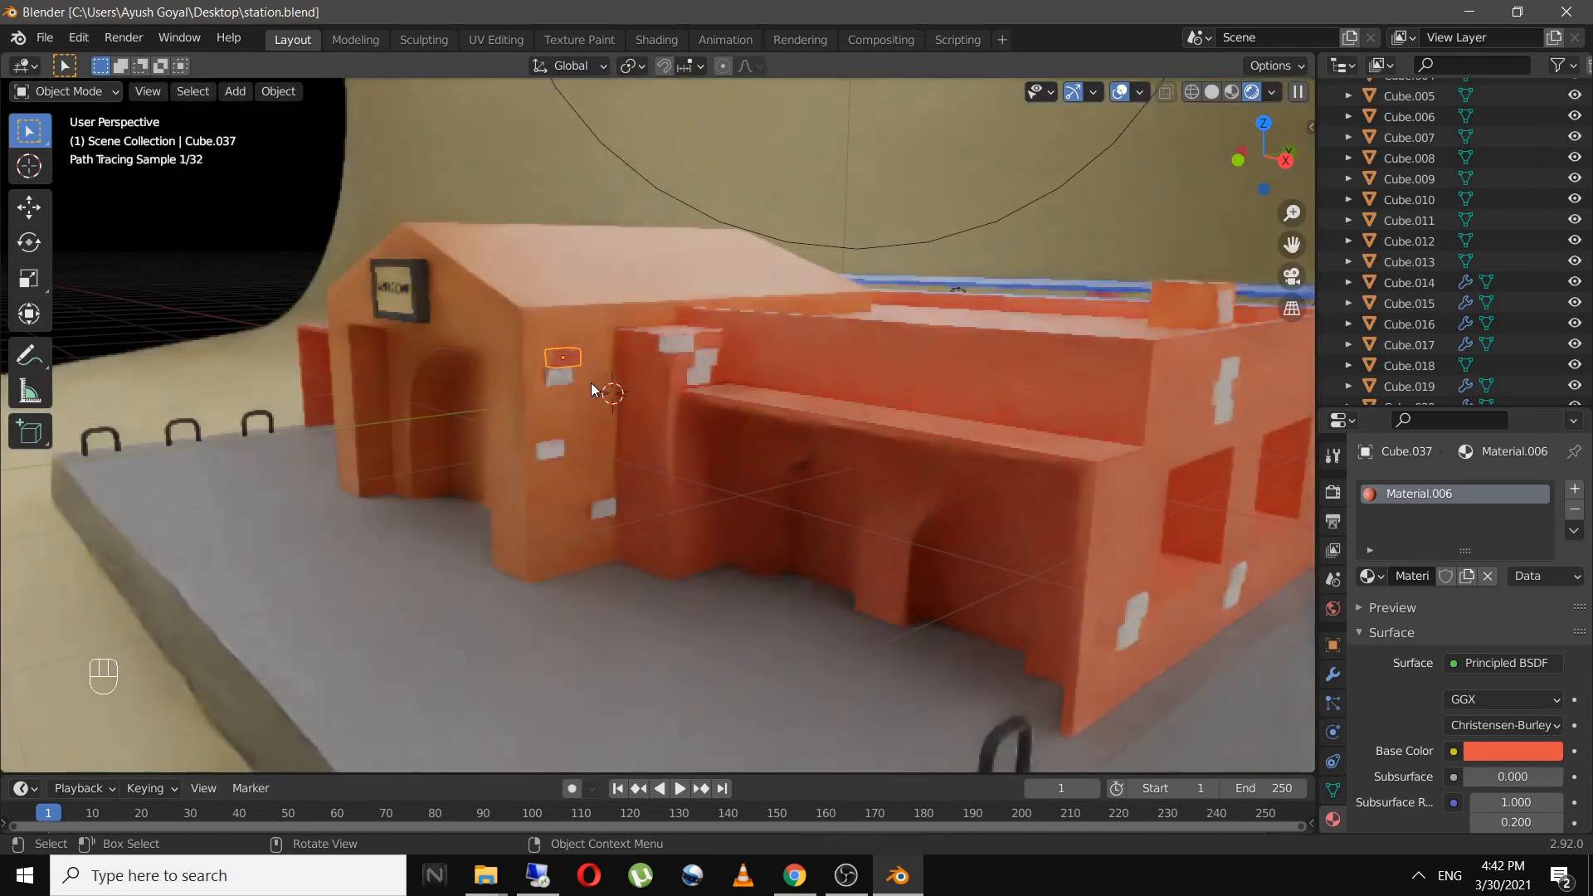
left_click(366, 561)
left_click(562, 358)
left_click(1513, 751)
left_click(415, 572)
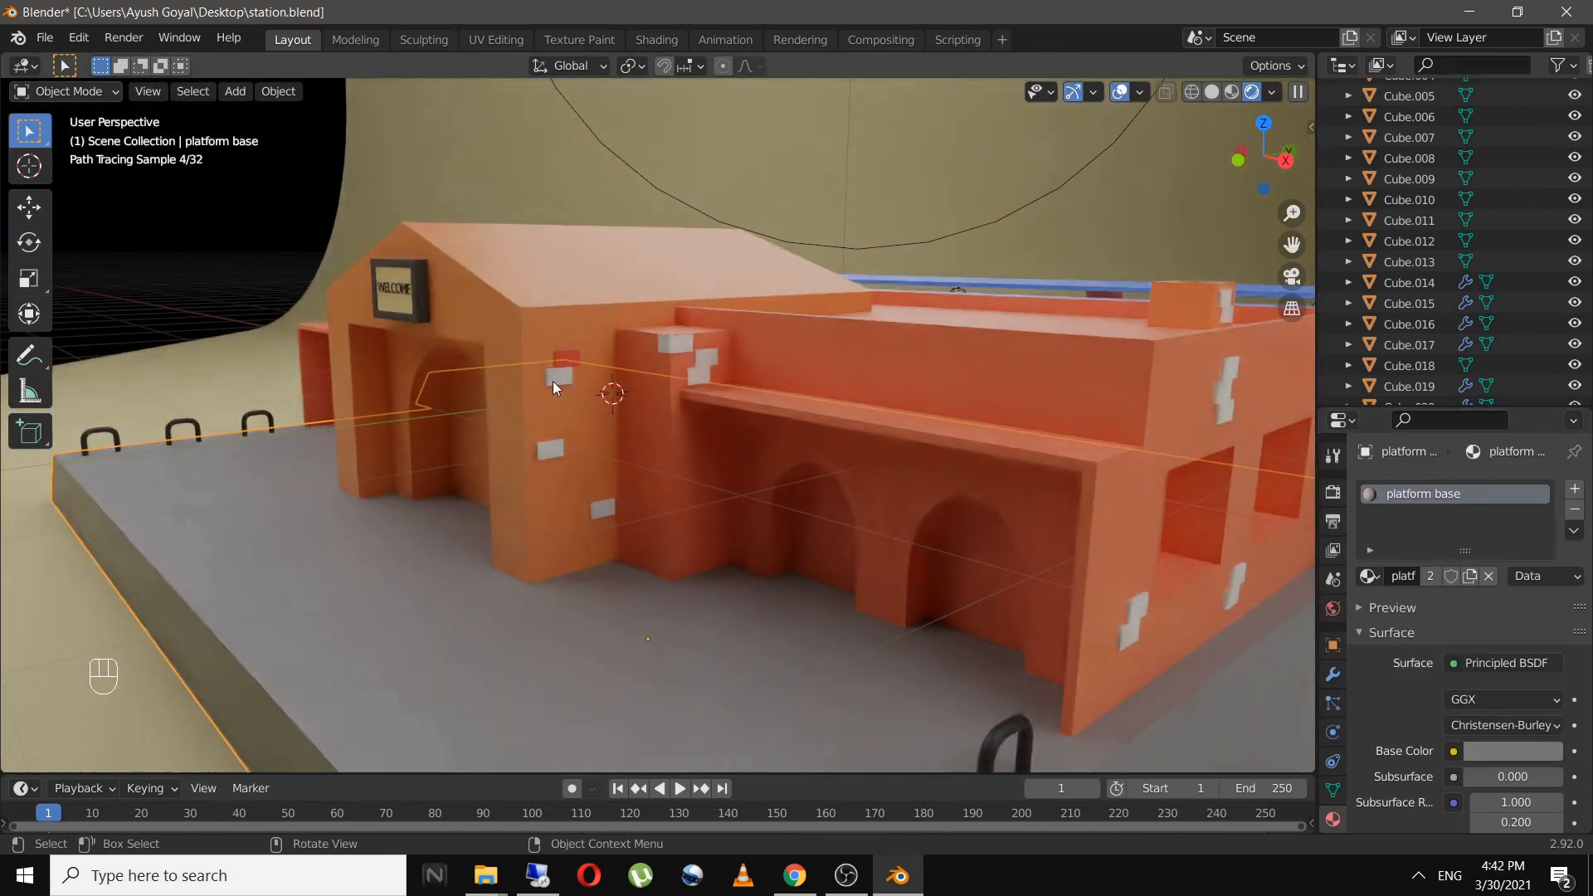
- Link the red box's material to the remaining white boxes on the entrance side, pillar, side wall and rooftop box
left_click(553, 381)
left_click(551, 450, "shift")
left_click(603, 509, "shift")
left_click(698, 375, "shift")
left_click(1124, 633, "shift")
left_click(1226, 300, "shift")
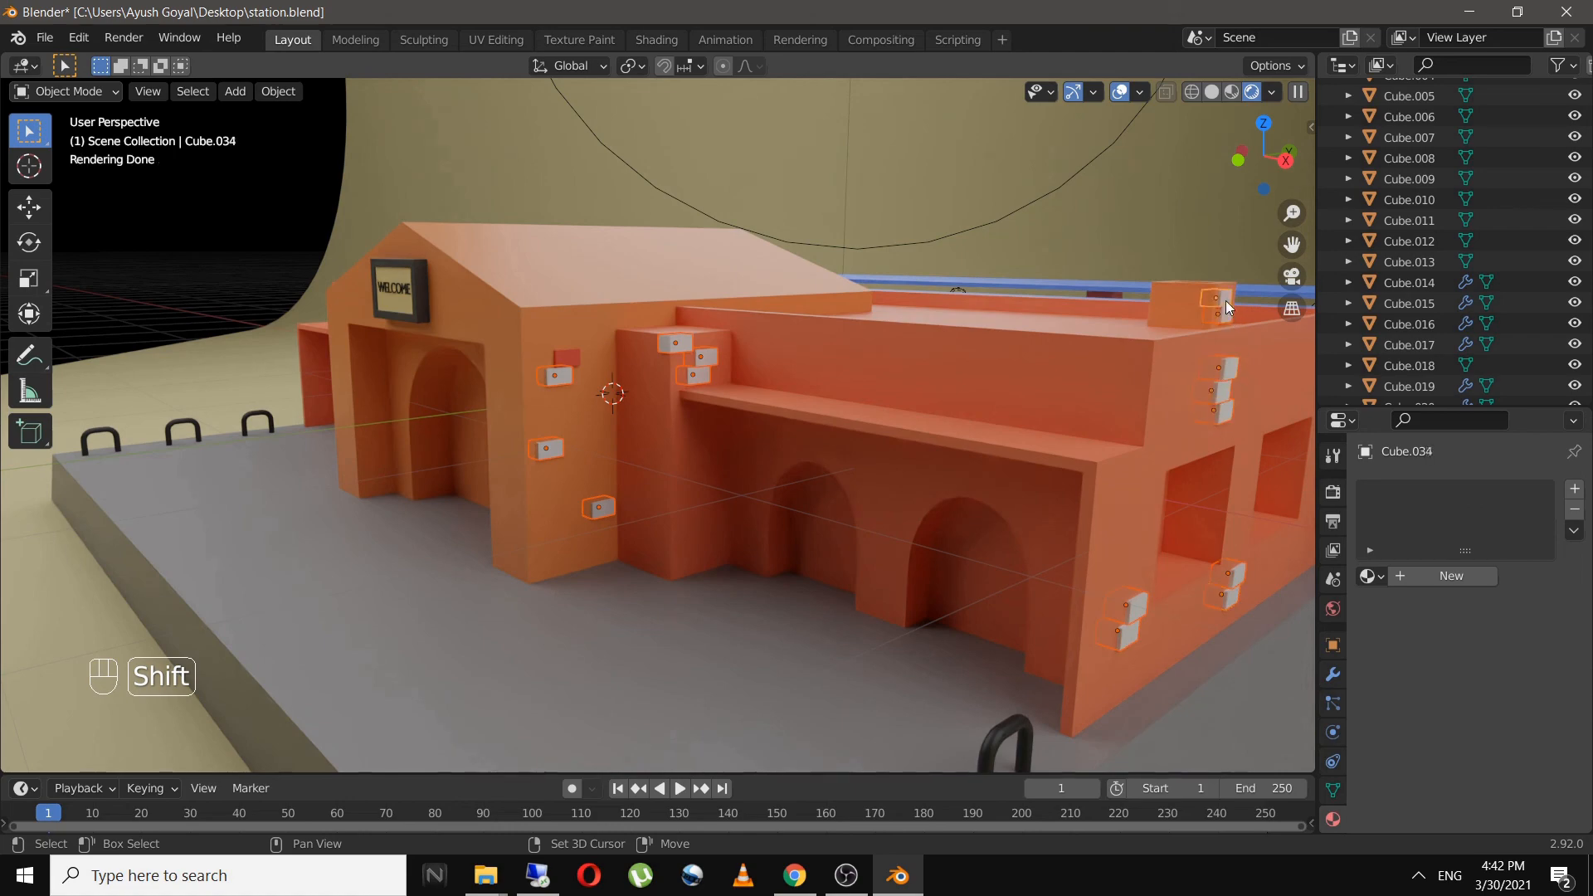
left_click(567, 357, "shift")
key("ctrl+l")
left_click(581, 390)
left_click(548, 589)
- In material preview, link the red material to the four boxes on the entrance's opposite side and save the file
left_click(1231, 92)
left_click(618, 402)
left_click(649, 395, "shift")
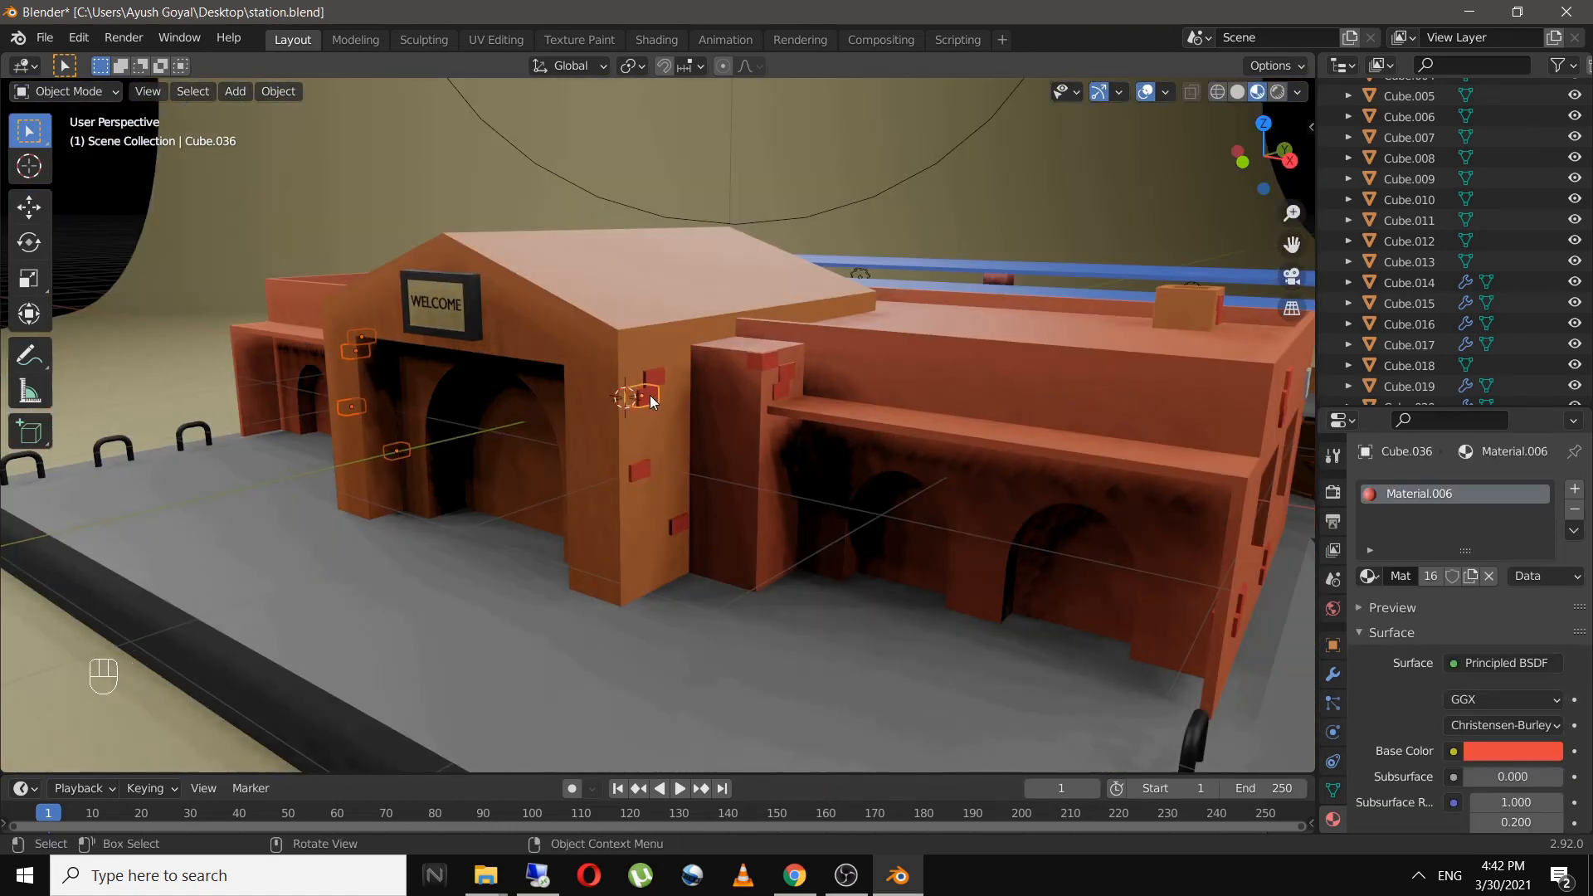
key("ctrl+l")
left_click(650, 395)
key("ctrl+s")
- Show the rendered camera view, link the red material to the two white boxes at the side wall's far upper corner, and save the file
key("KP_0")
scroll(639, 576, "up", 5)
left_click(1277, 91)
scroll(884, 428, "up", 1)
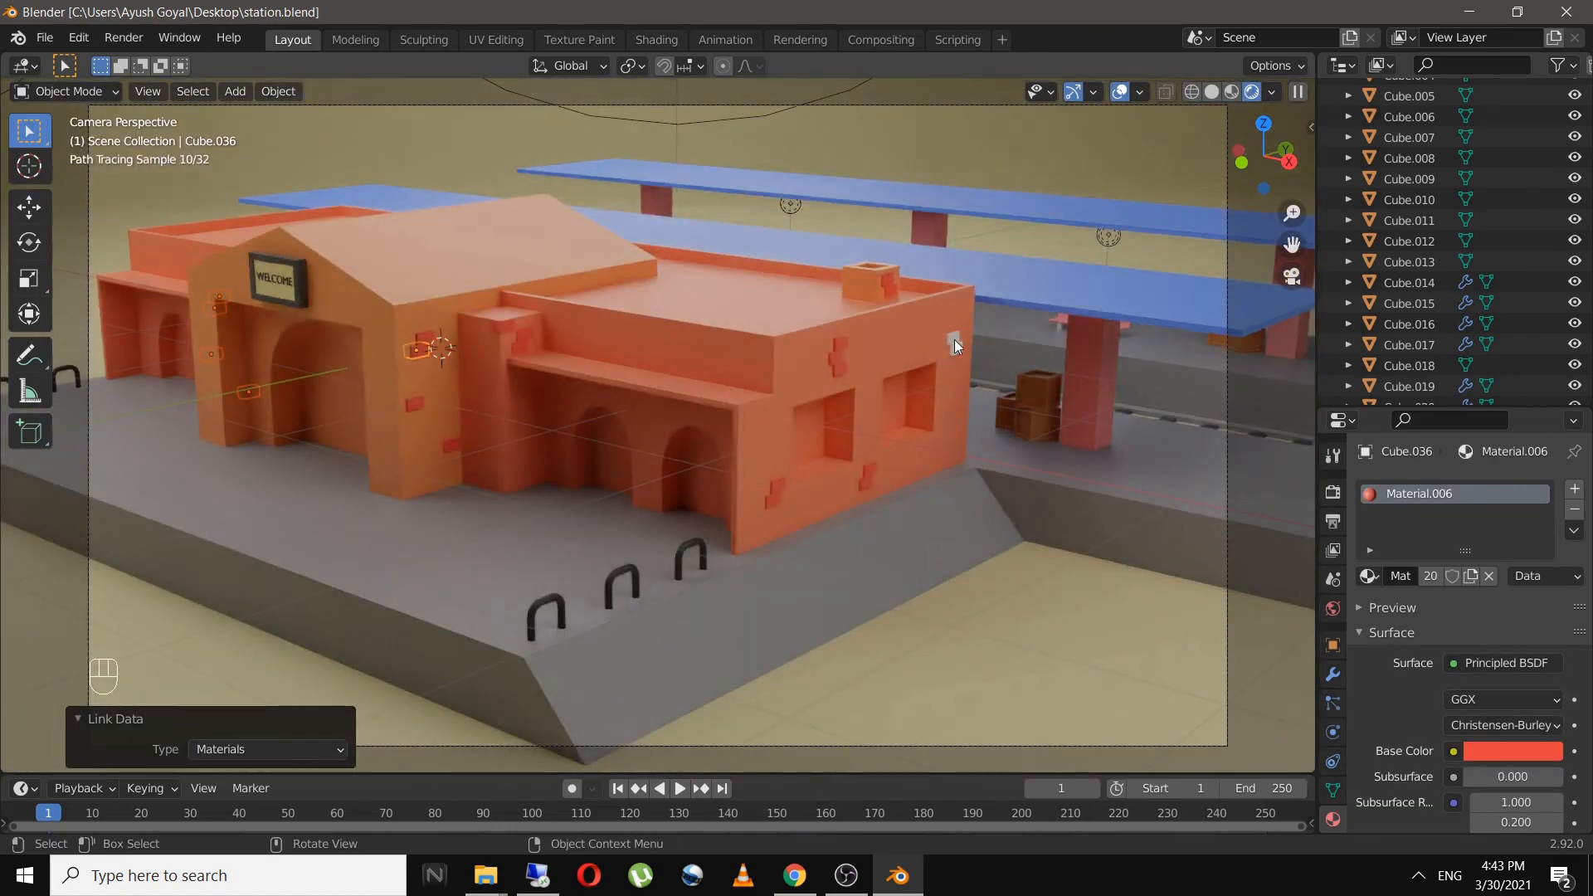
left_click(954, 339)
left_click(956, 348, "shift")
left_click(839, 365, "shift")
key("ctrl+l")
left_click(840, 391)
left_click(1008, 577)
key("ctrl+s")
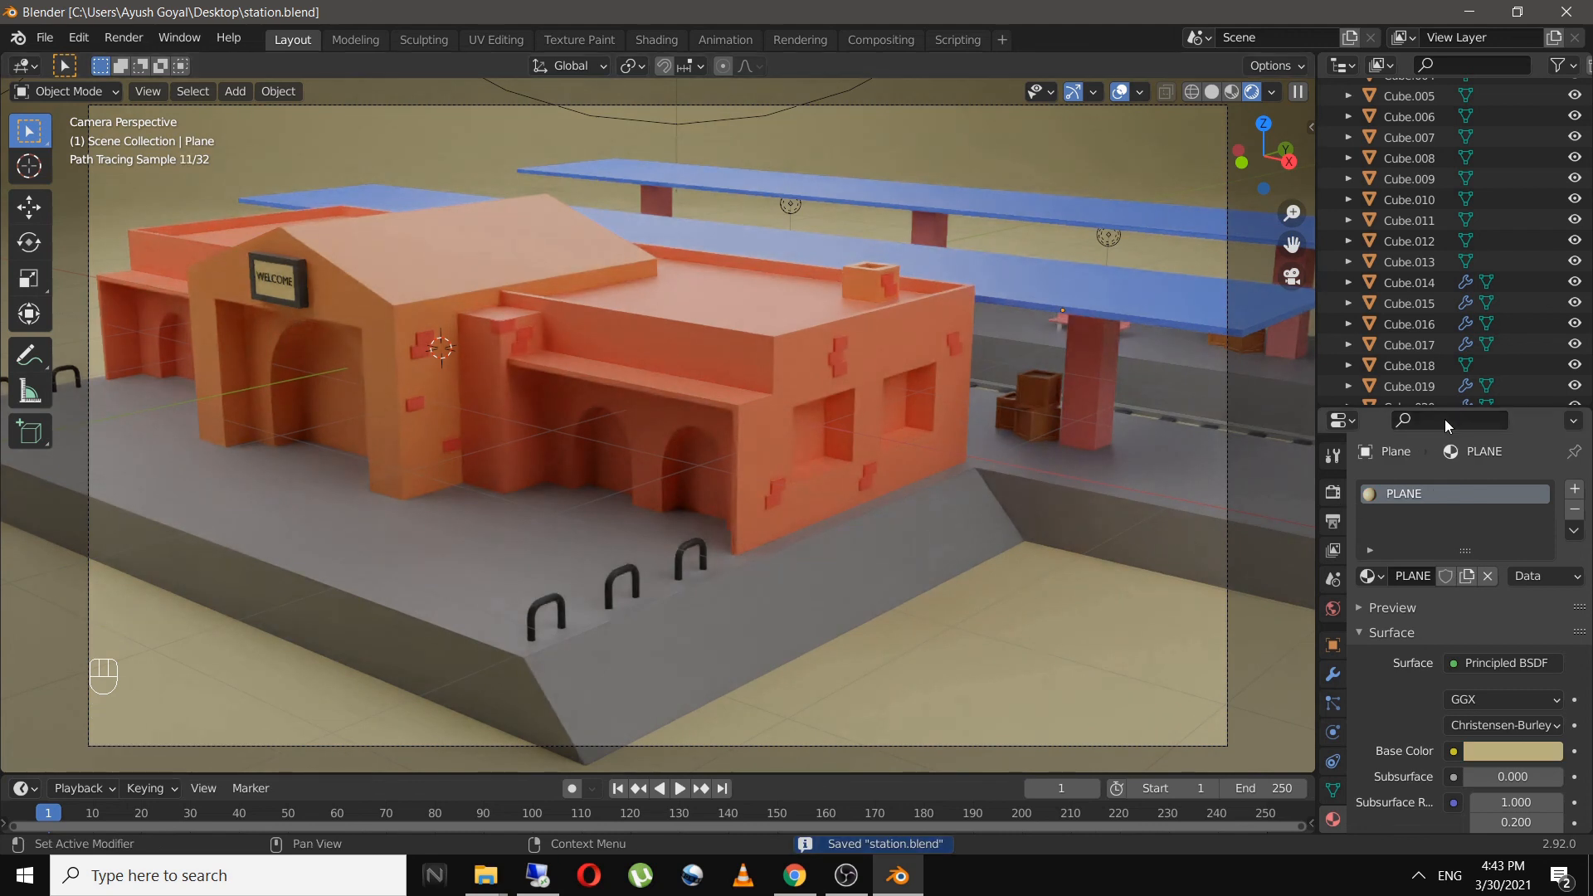
- Set the Cycles render tile size to 256 px in X and 256 px in Y in the performance settings
left_click_drag(1446, 408, 1447, 254)
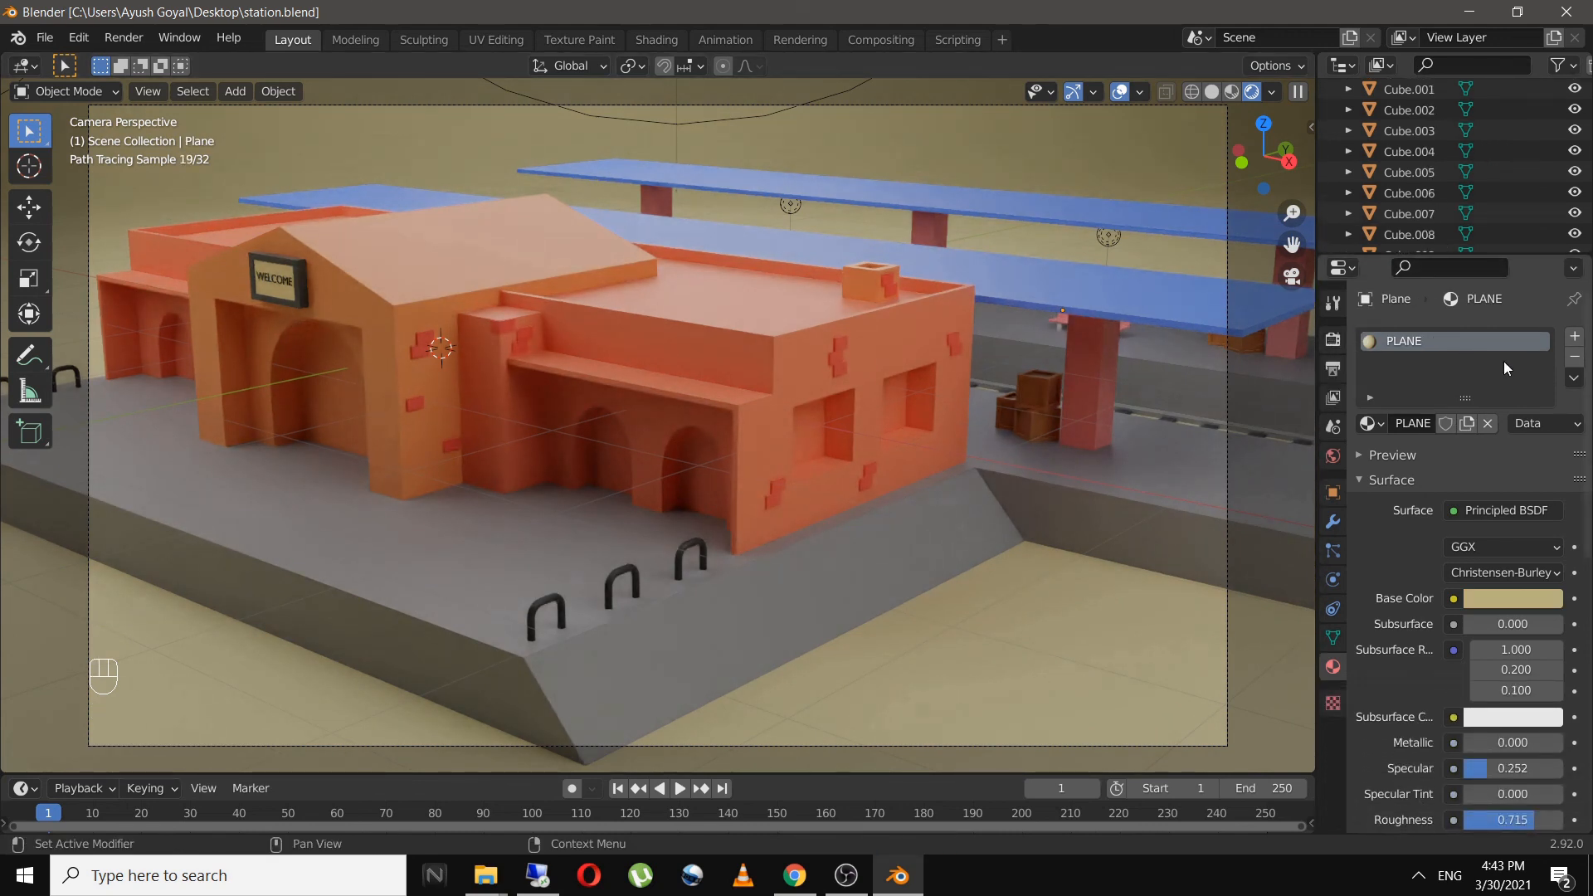
left_click(1328, 344)
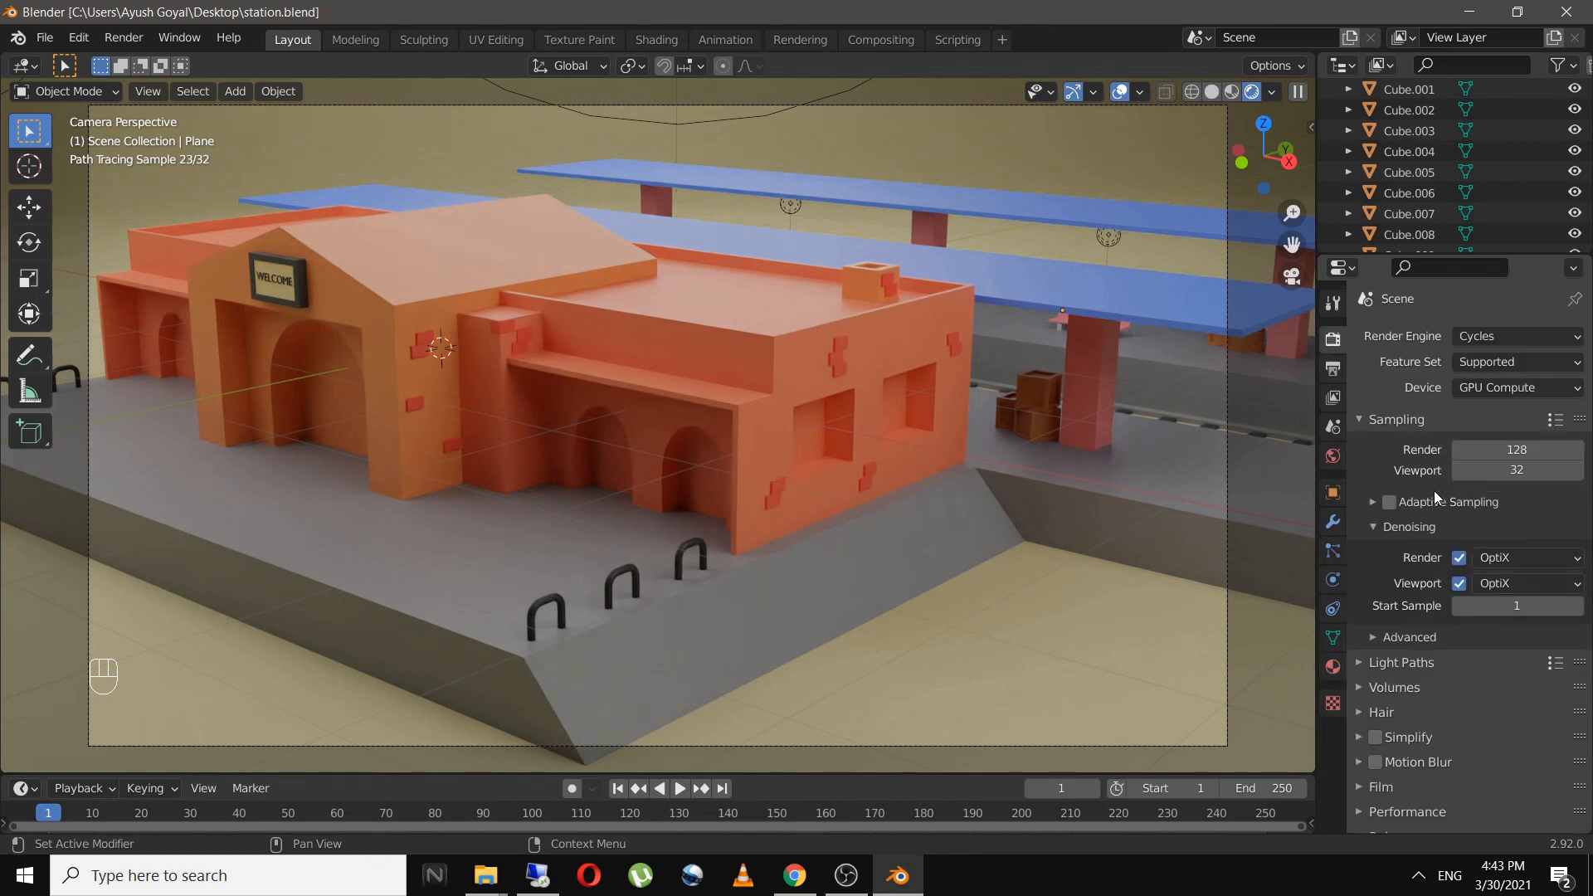
scroll(1435, 614, "down", 3)
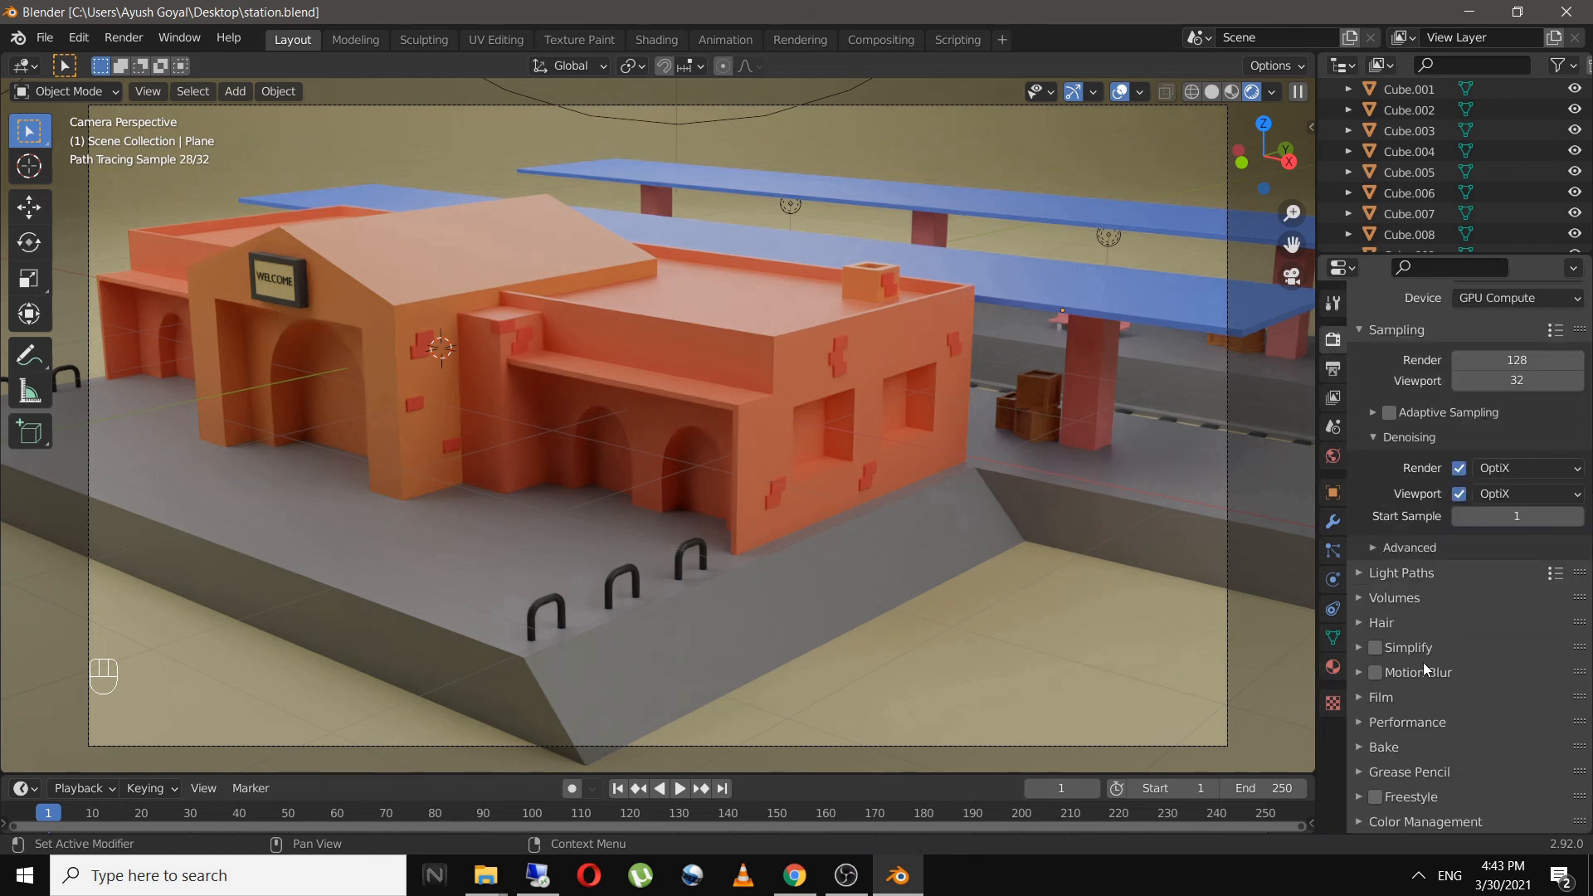
left_click(1374, 725)
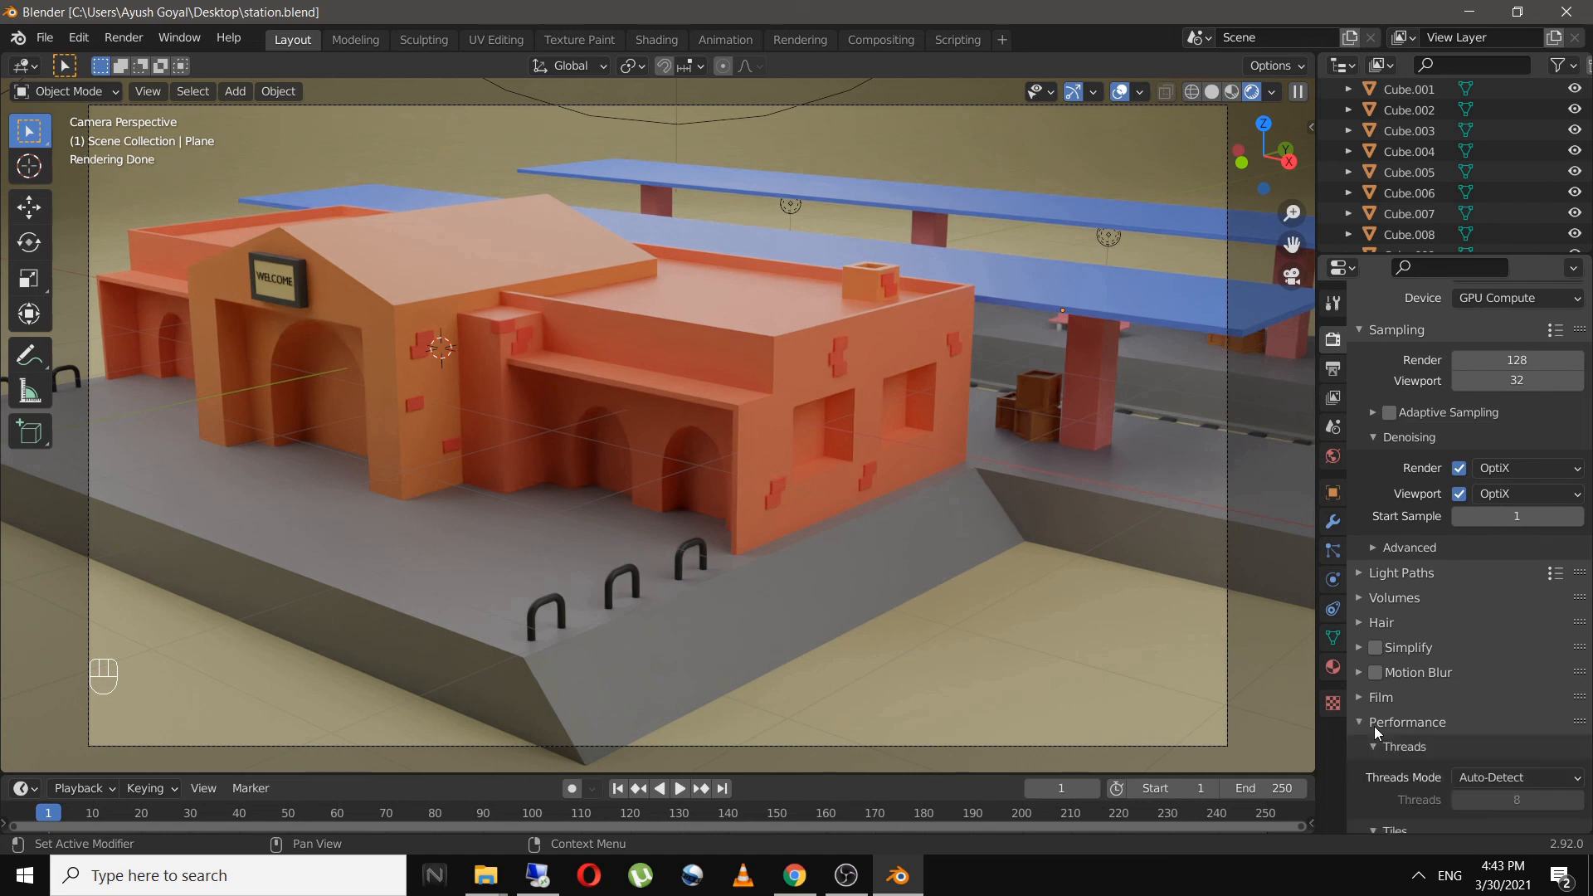
scroll(1383, 720, "down", 5)
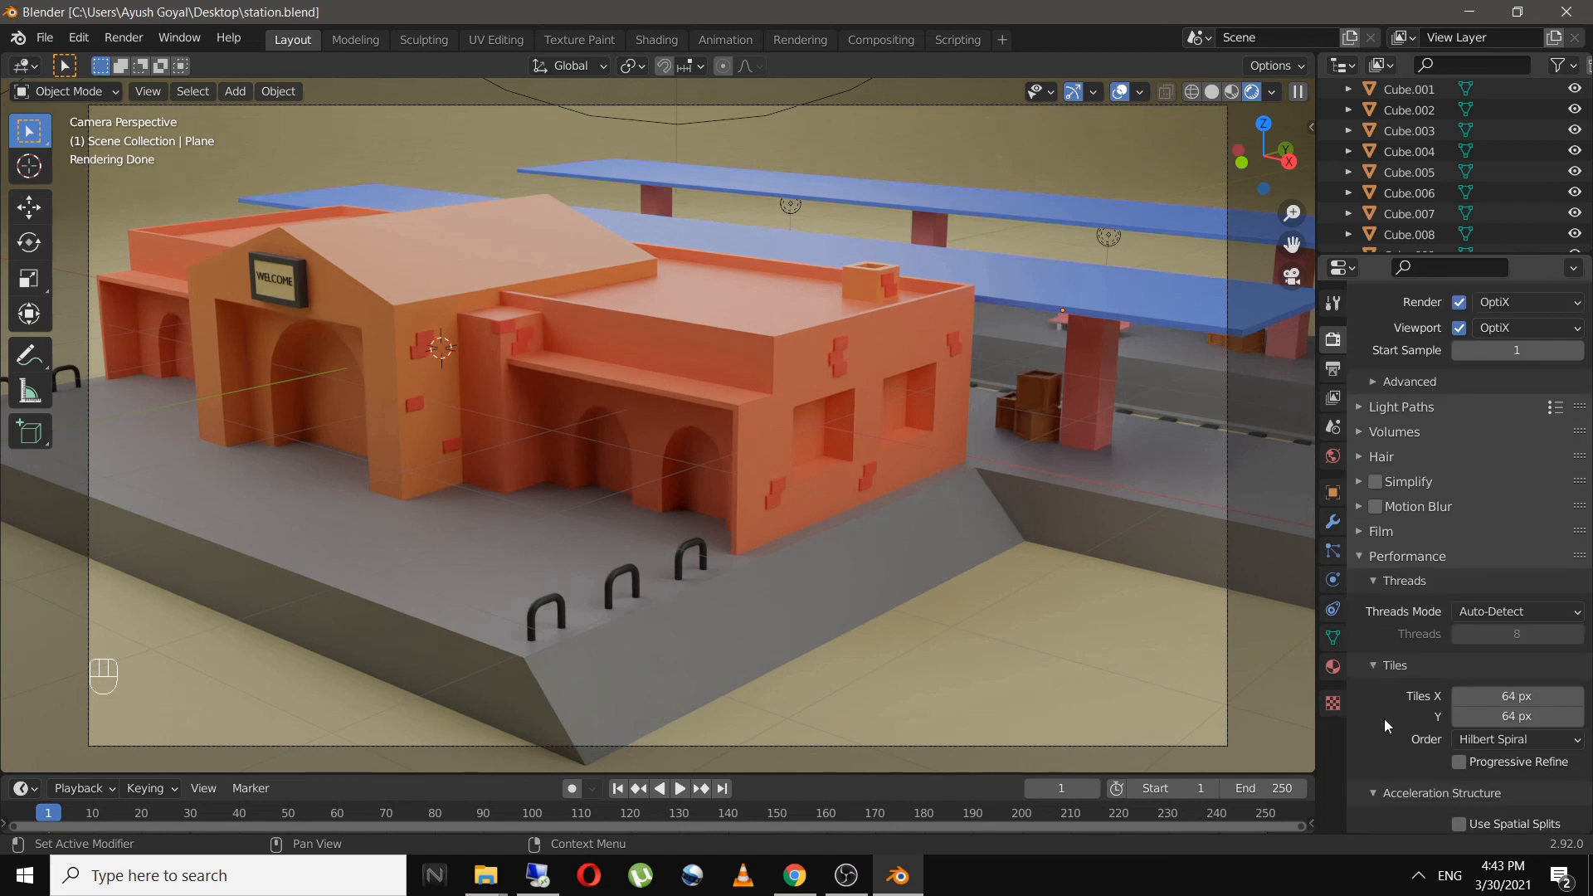
scroll(1384, 719, "down", 8)
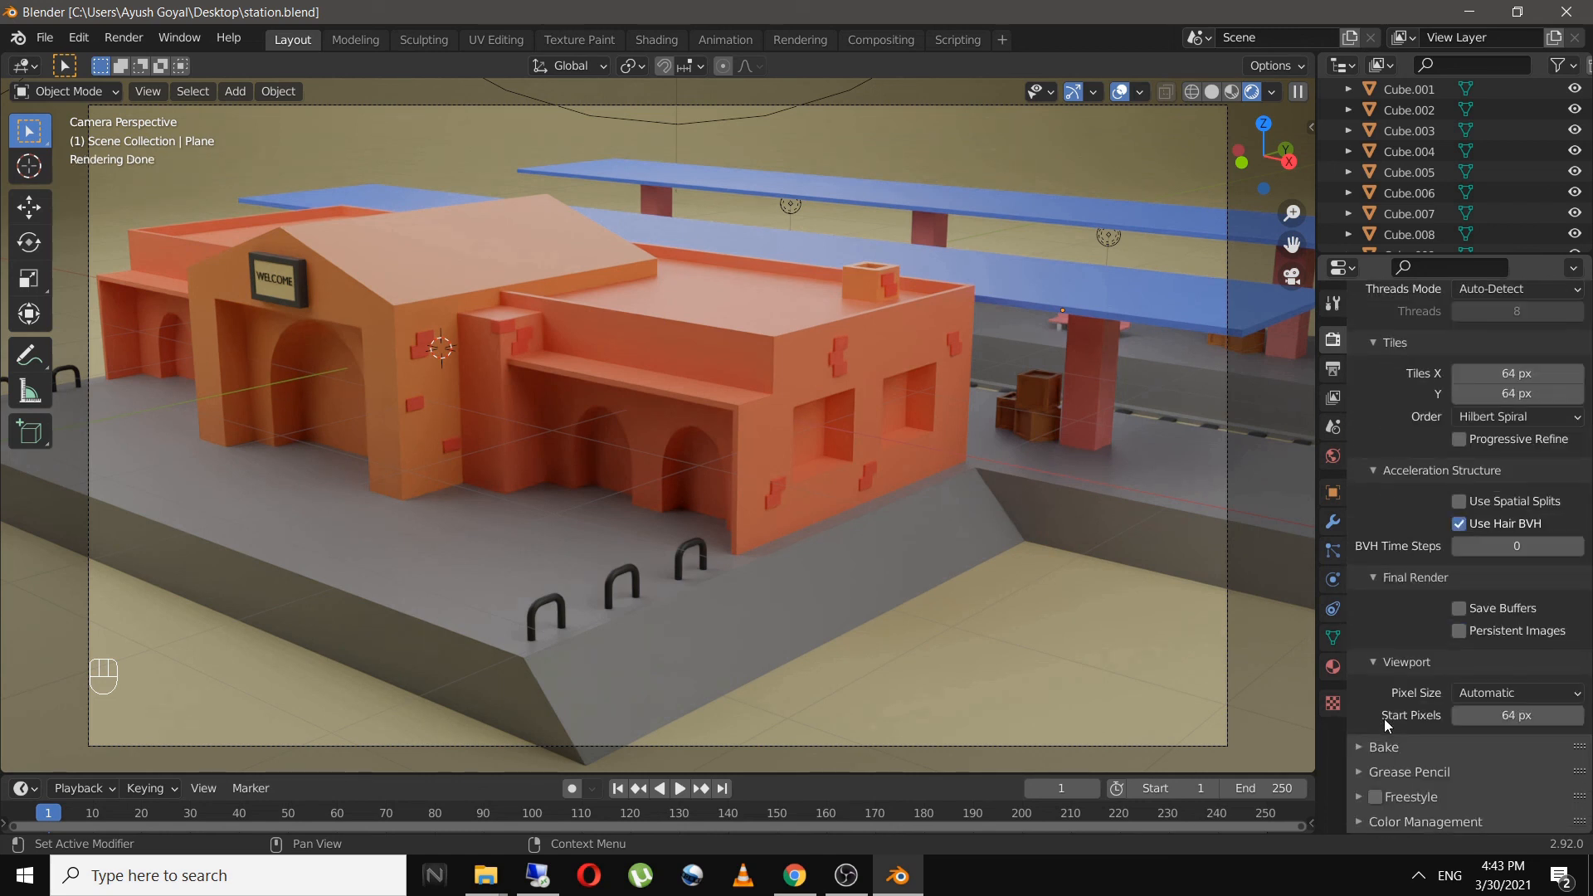
scroll(1389, 688, "up", 14)
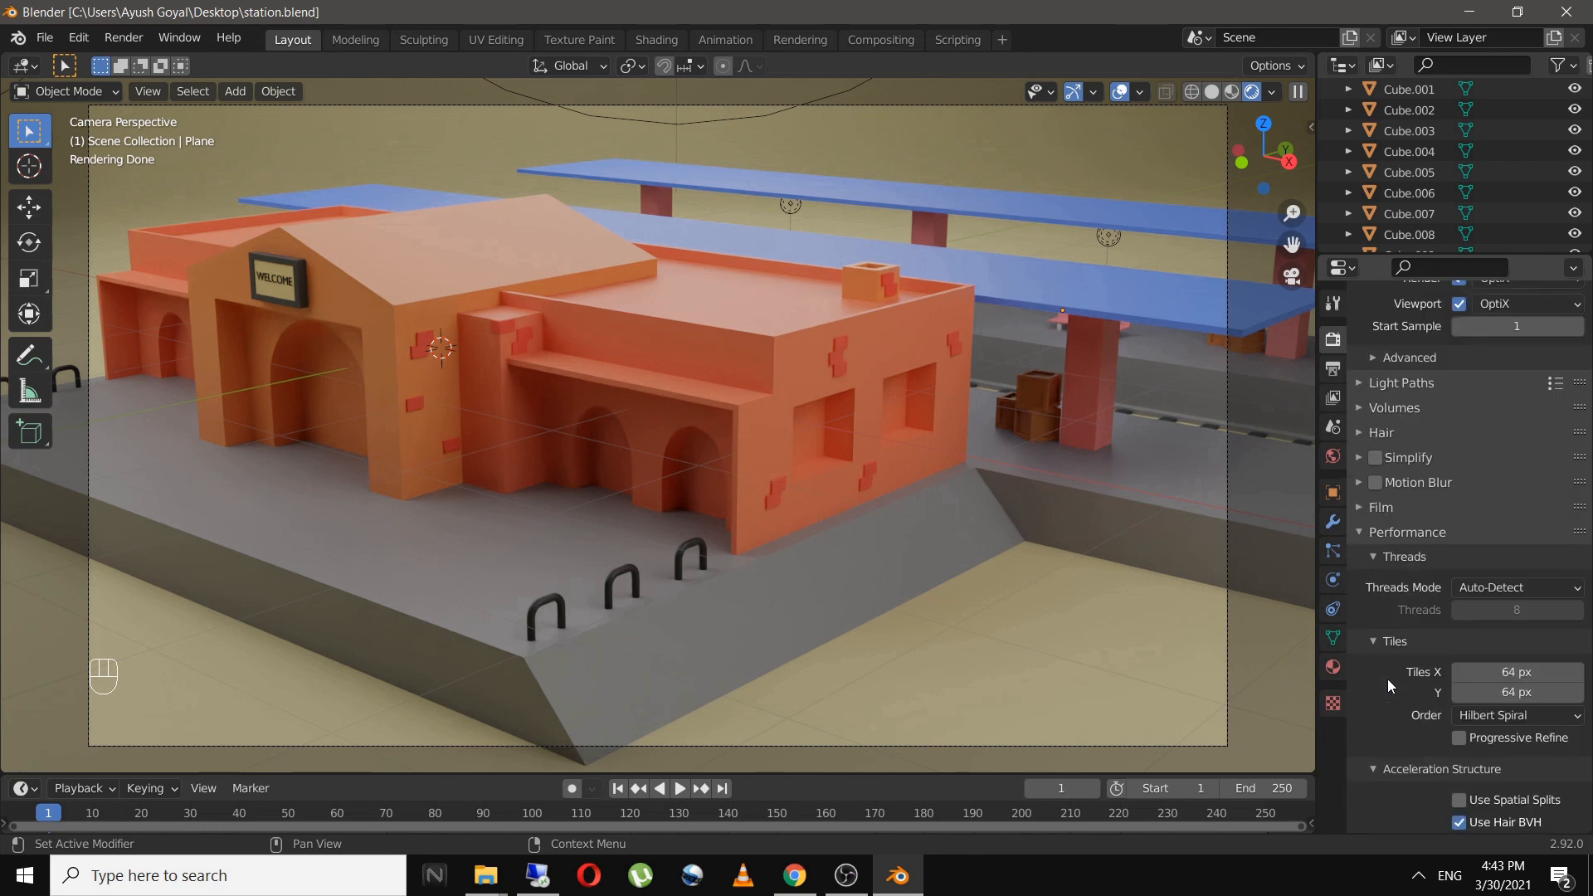
scroll(1388, 679, "down", 10)
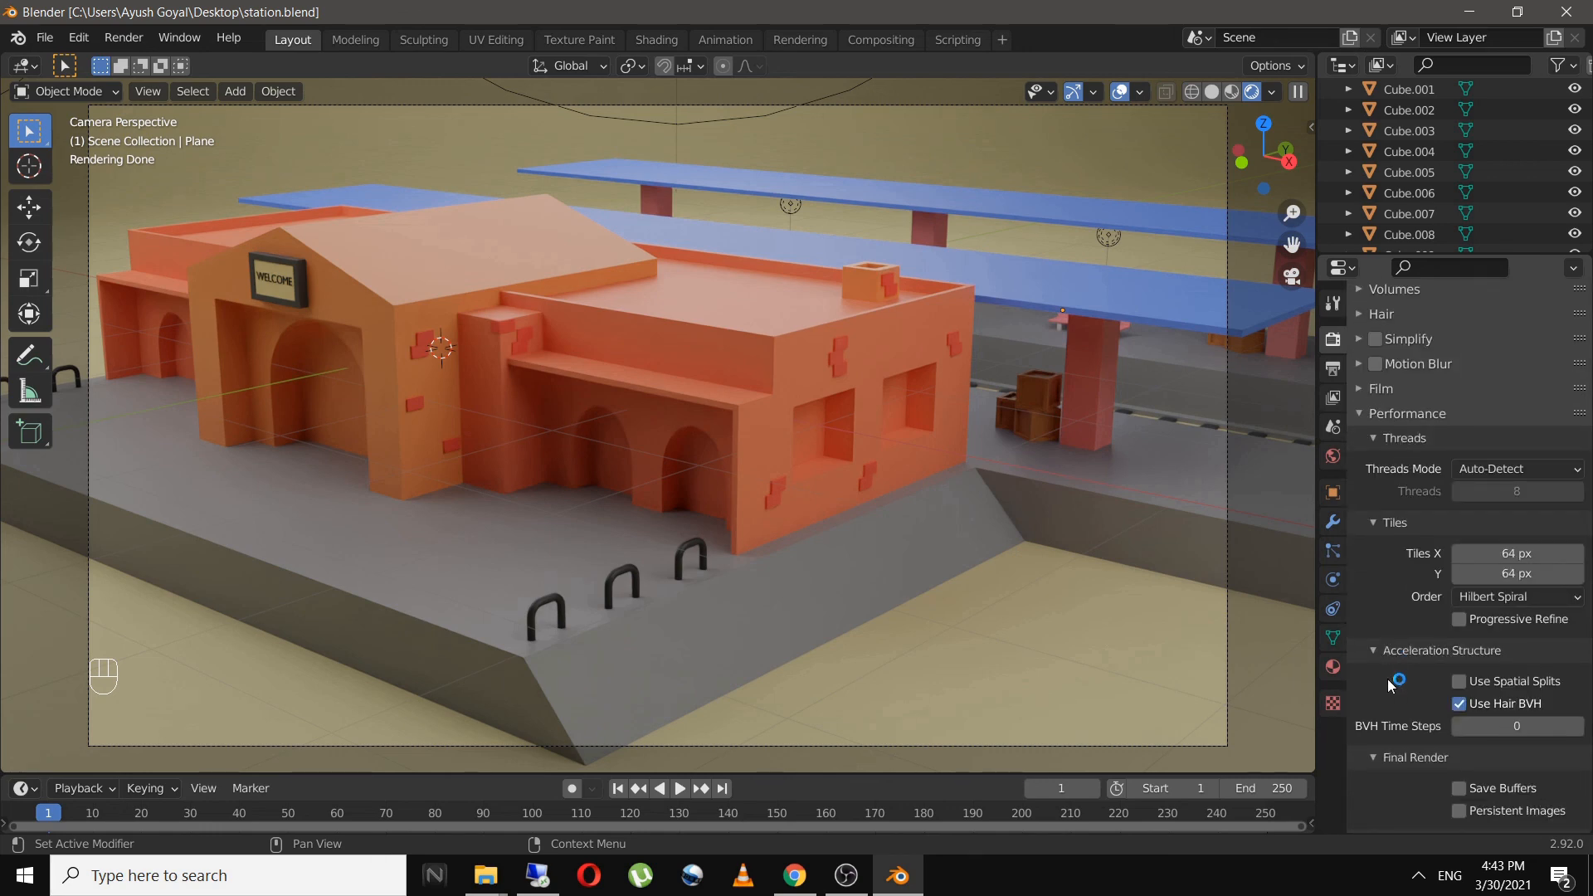
double_click(1508, 554)
type("256")
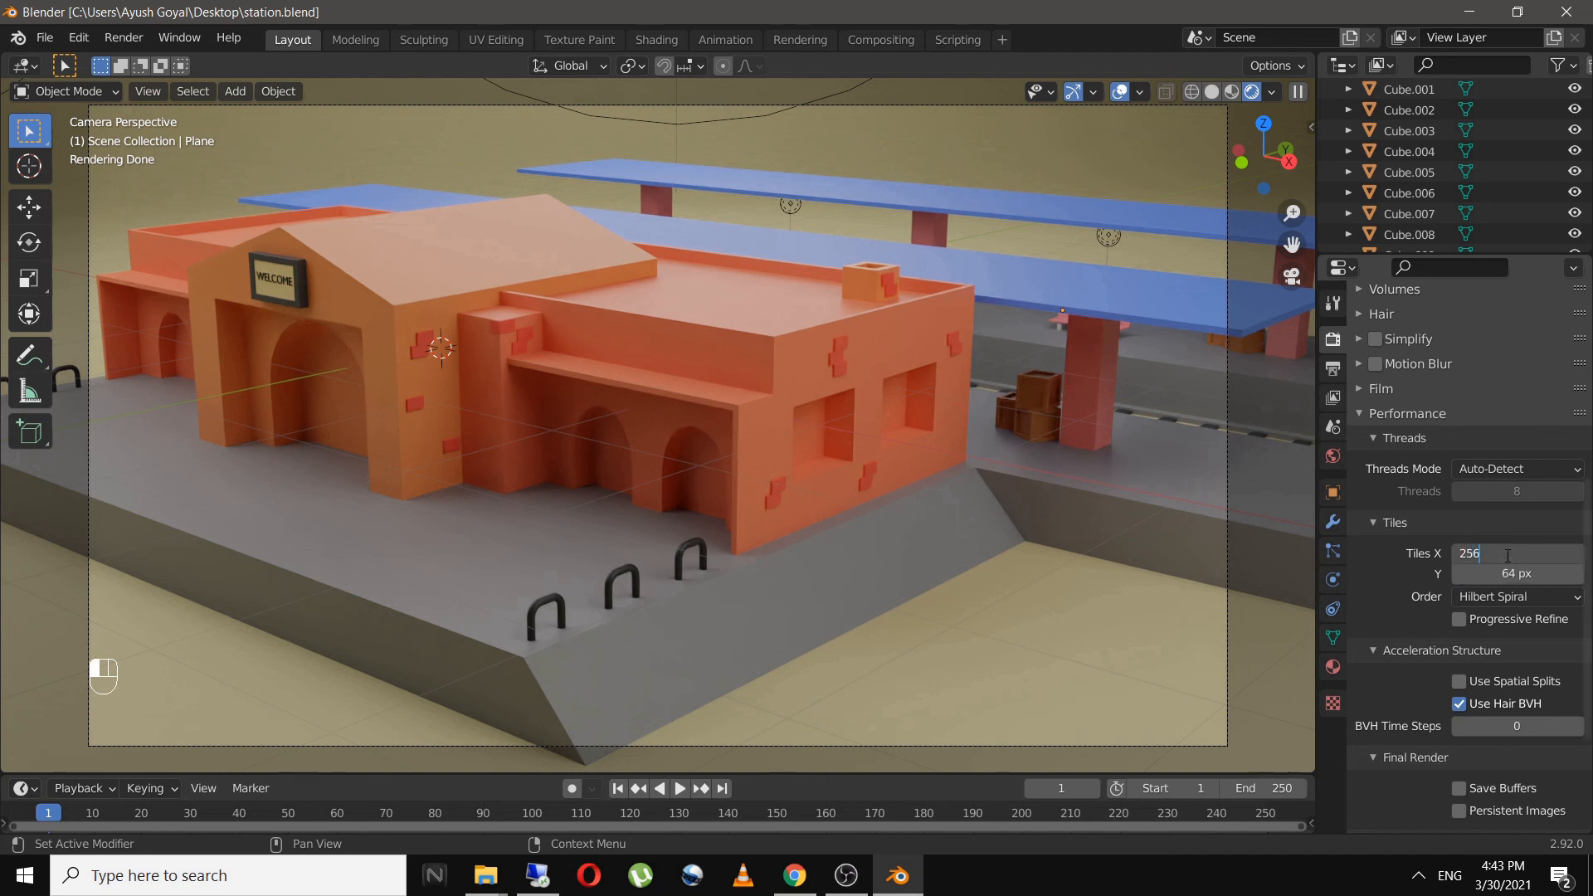
key("Tab")
type("256")
key("Return")
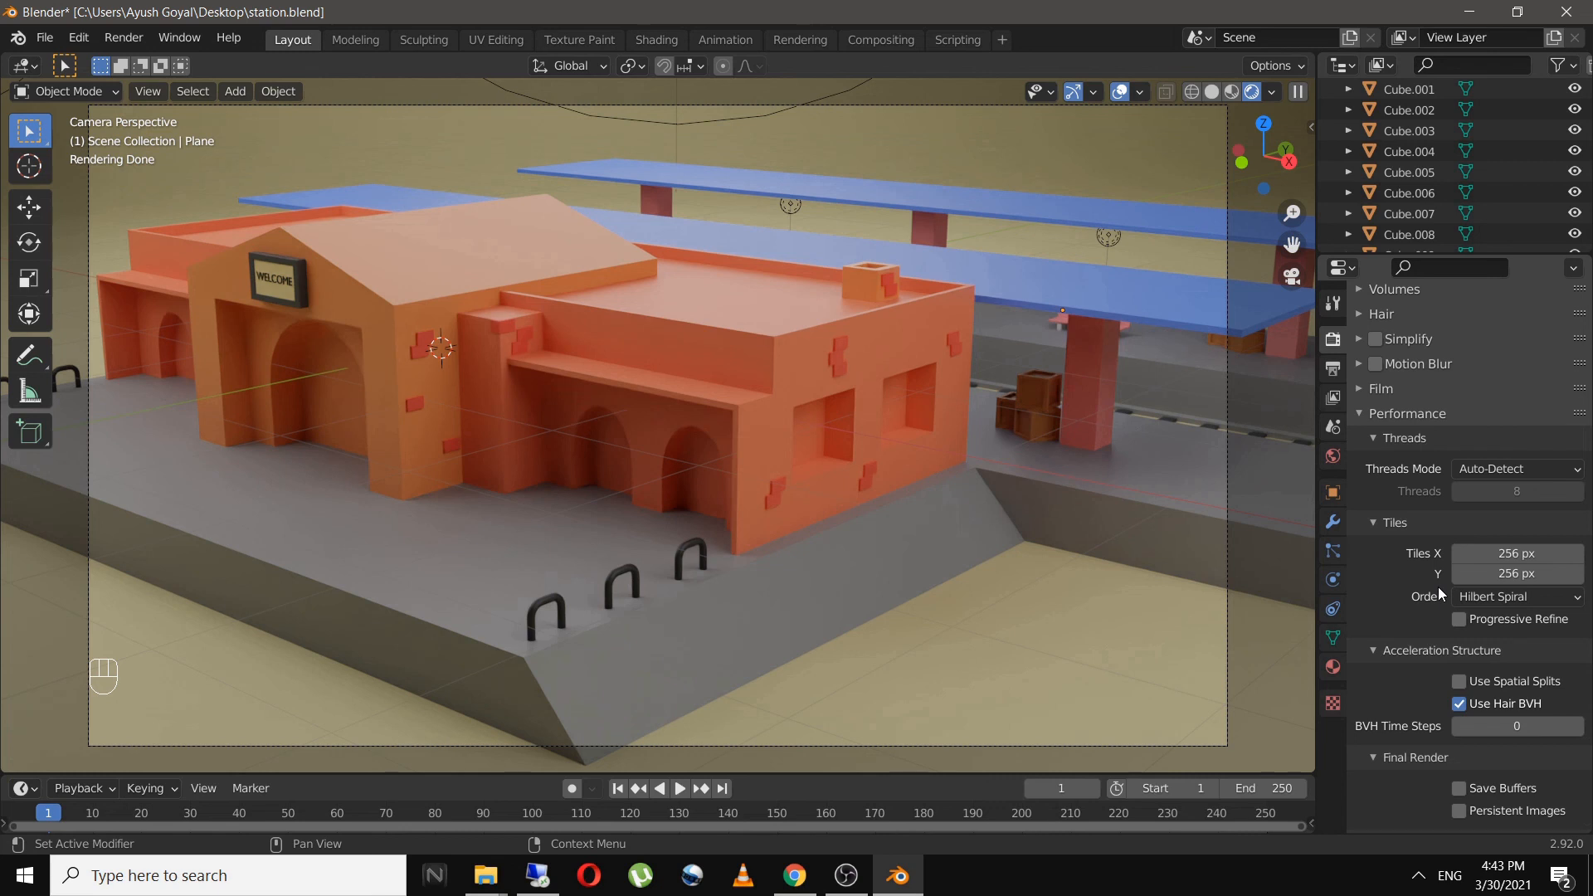
- Save the file and set the color management look to Medium High Contrast
key("ctrl+s")
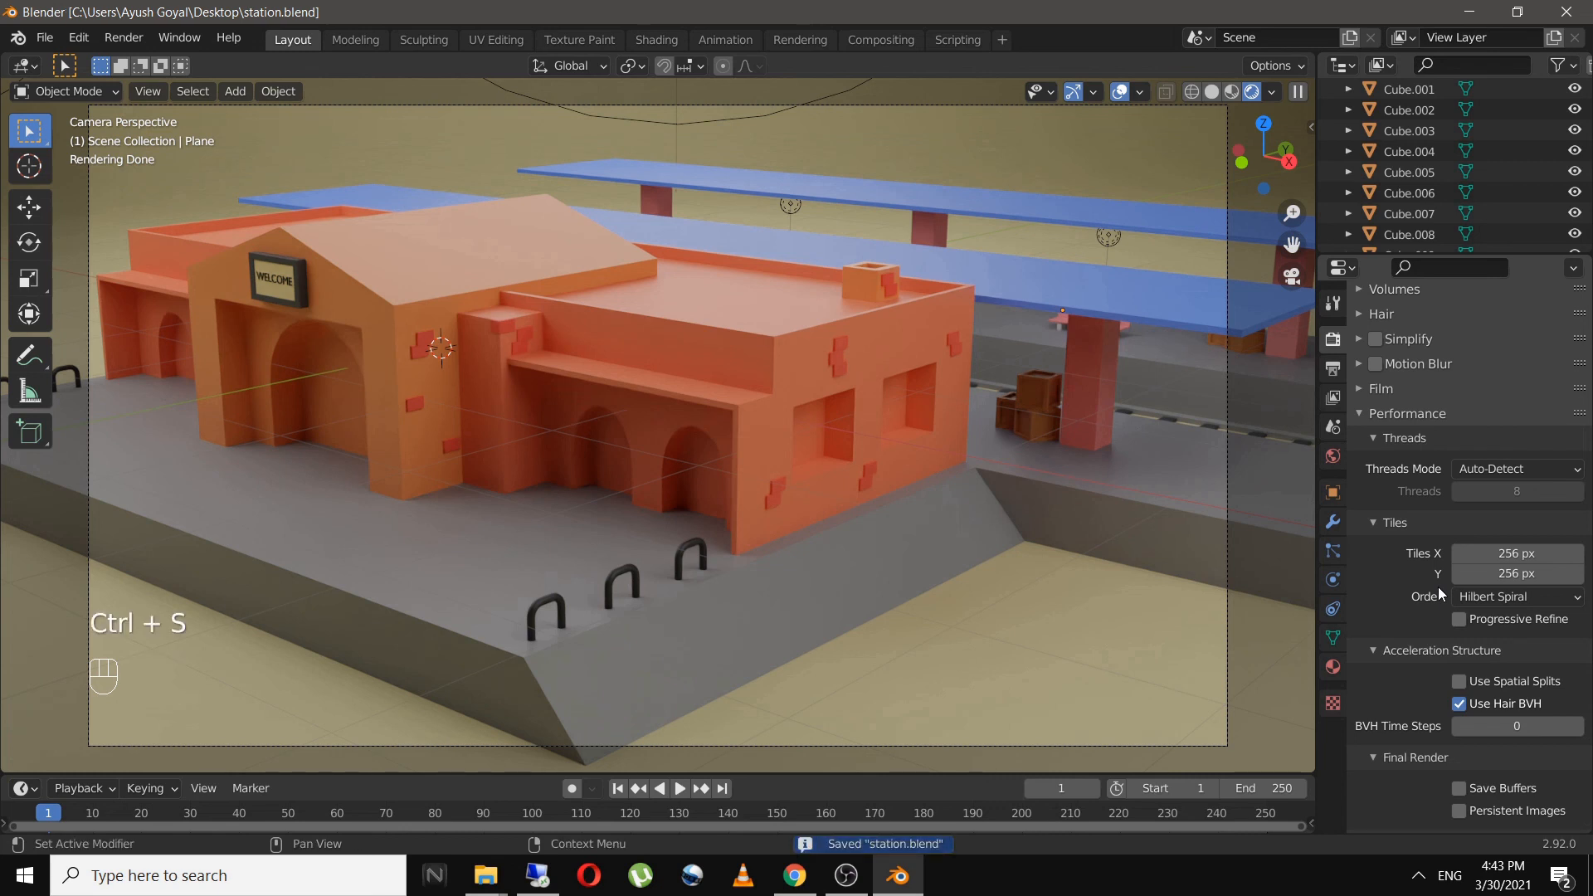
scroll(1440, 592, "down", 5)
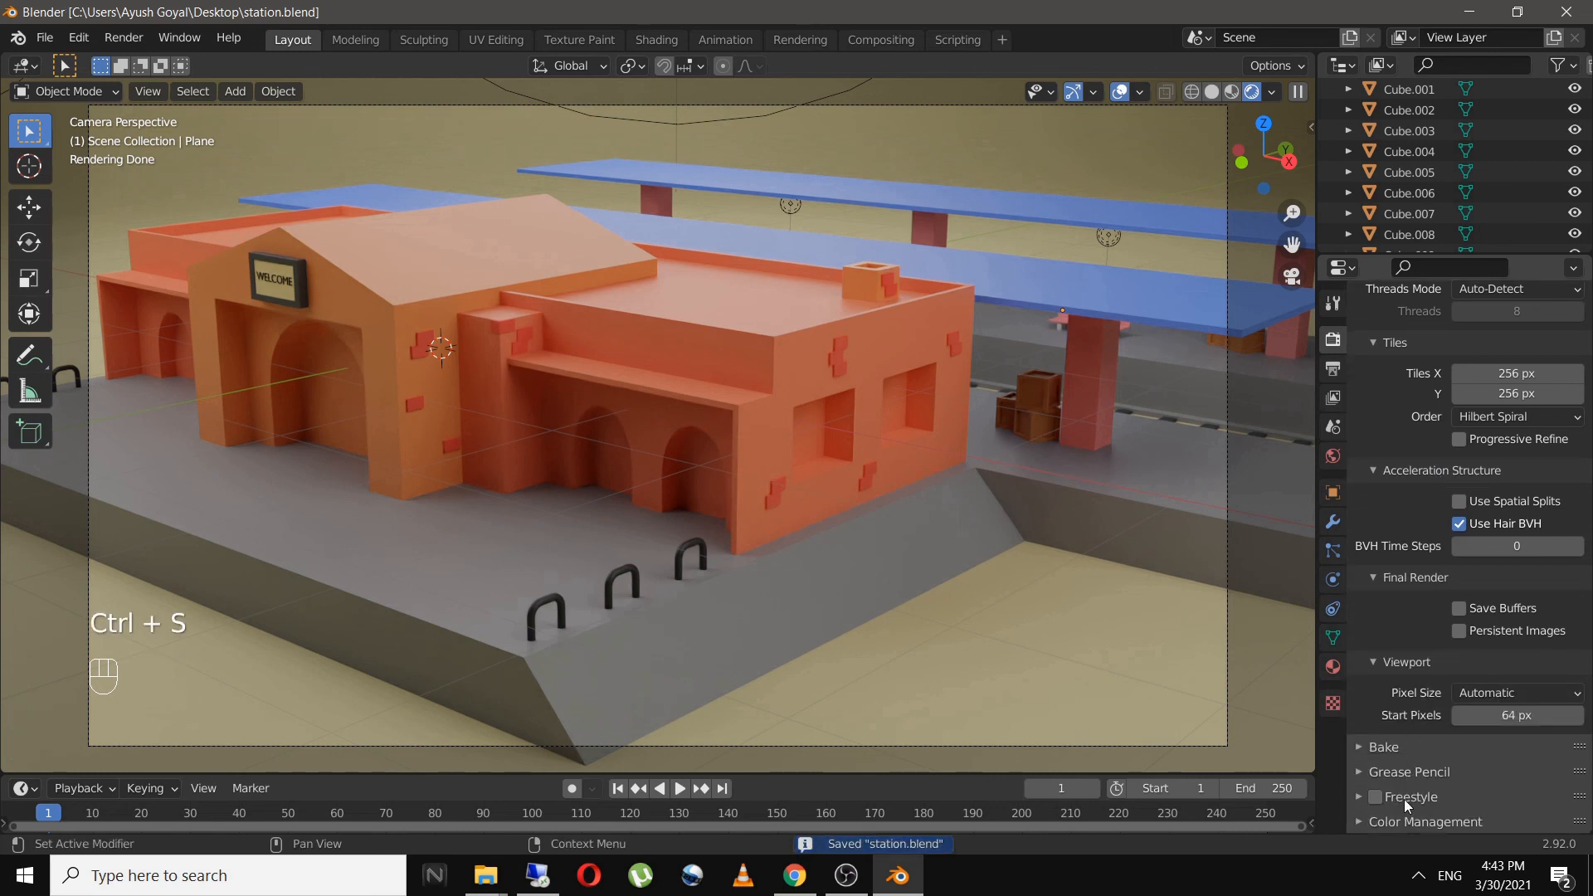
left_click(1410, 821)
scroll(1428, 770, "down", 5)
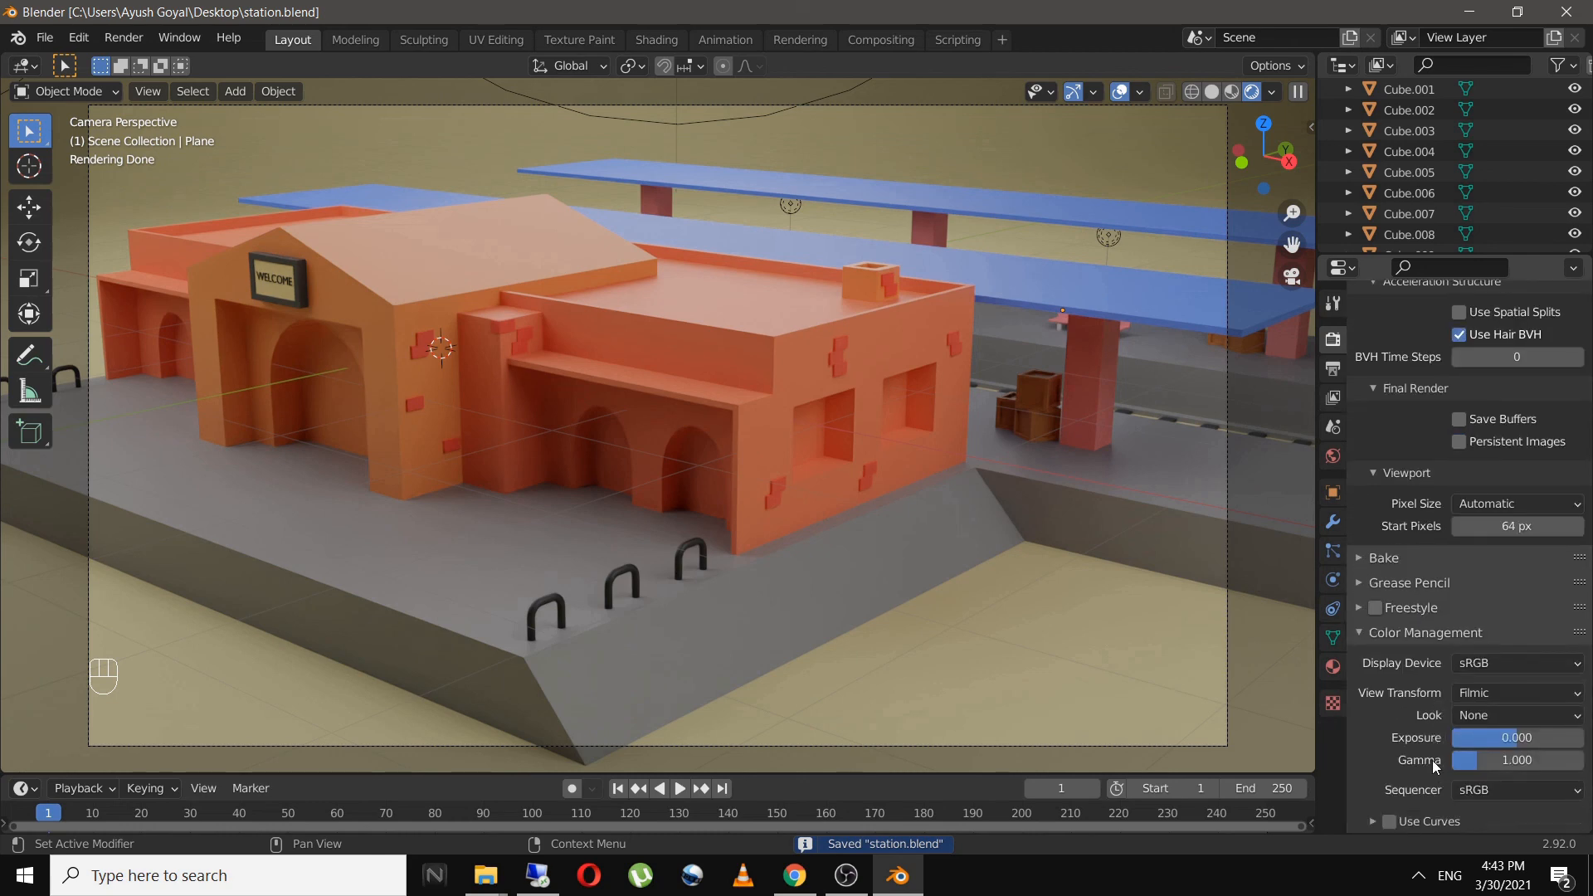
left_click(1493, 716)
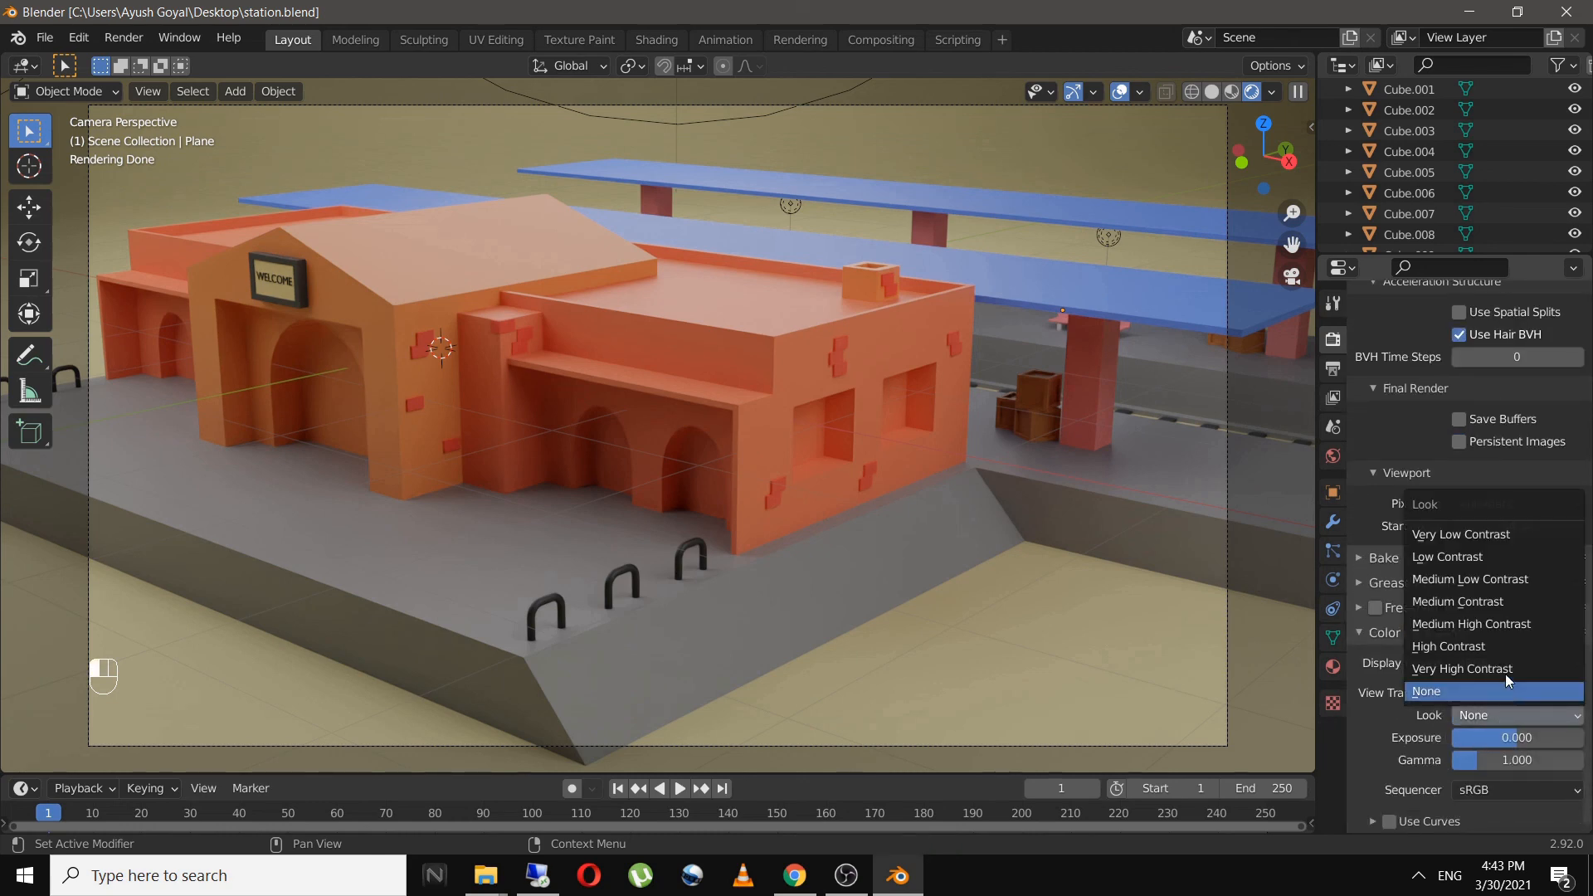
left_click(1507, 622)
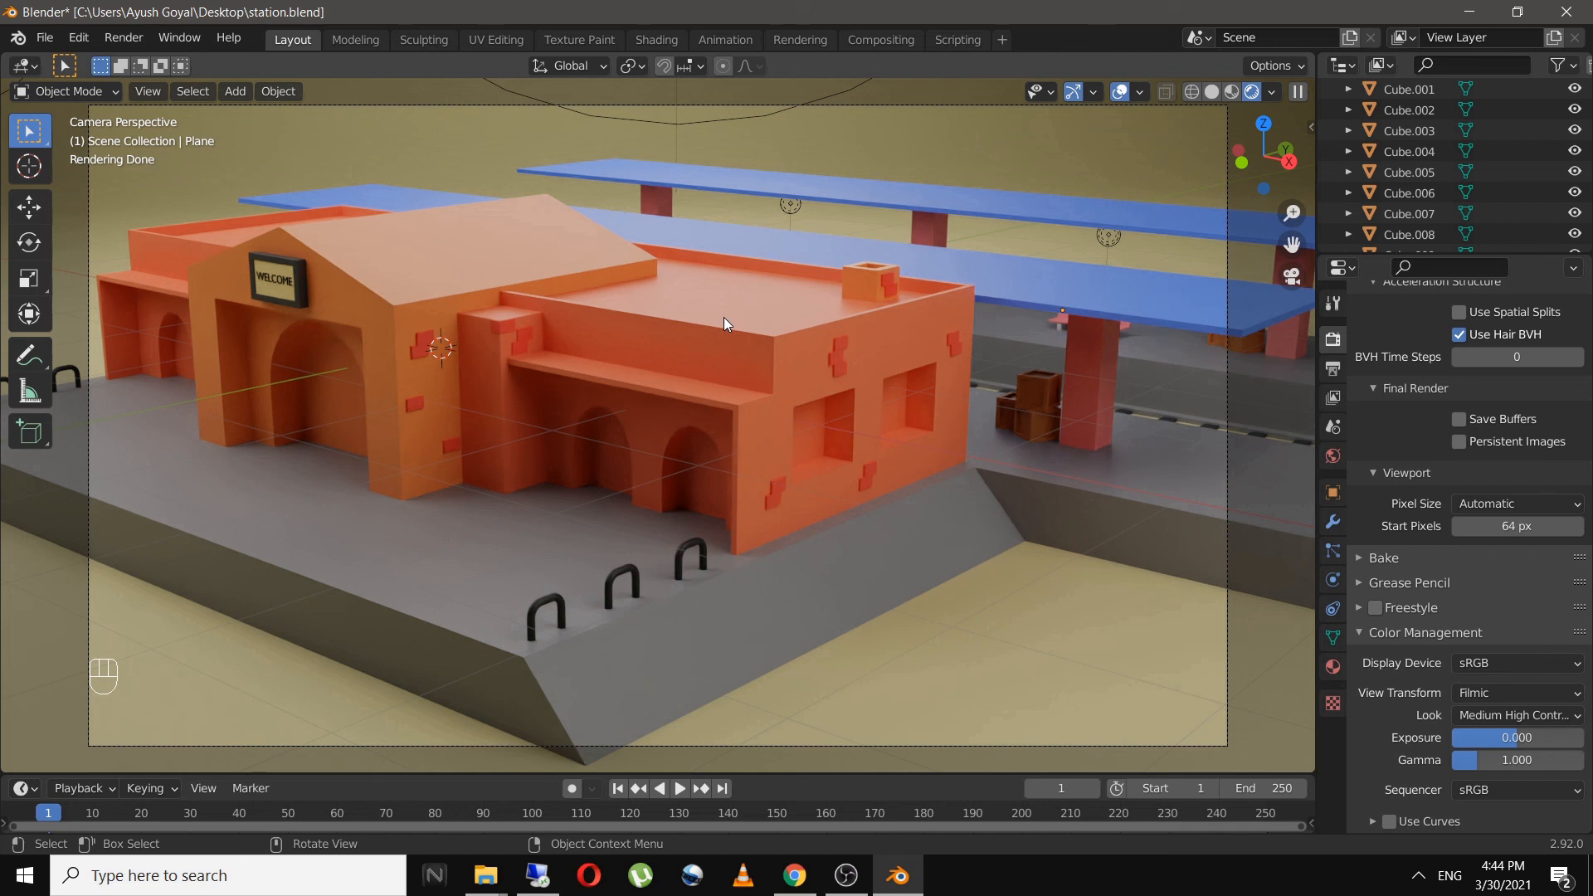
- Try a gamma of 0.9 in the color management settings and set it back to 1
left_click(1501, 757)
type("0.9")
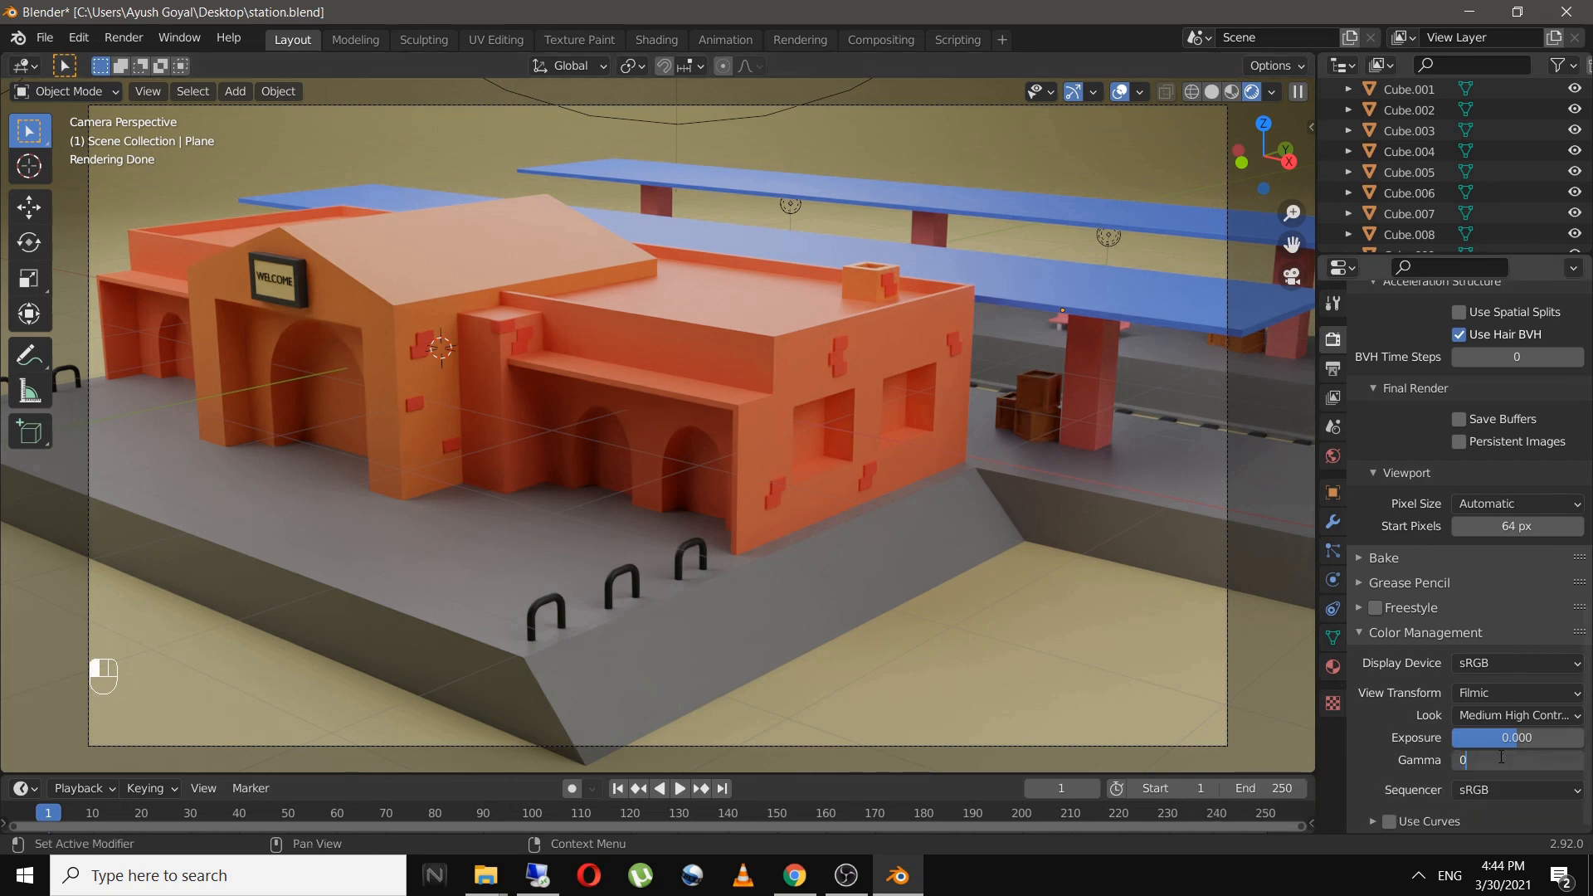
key("Return")
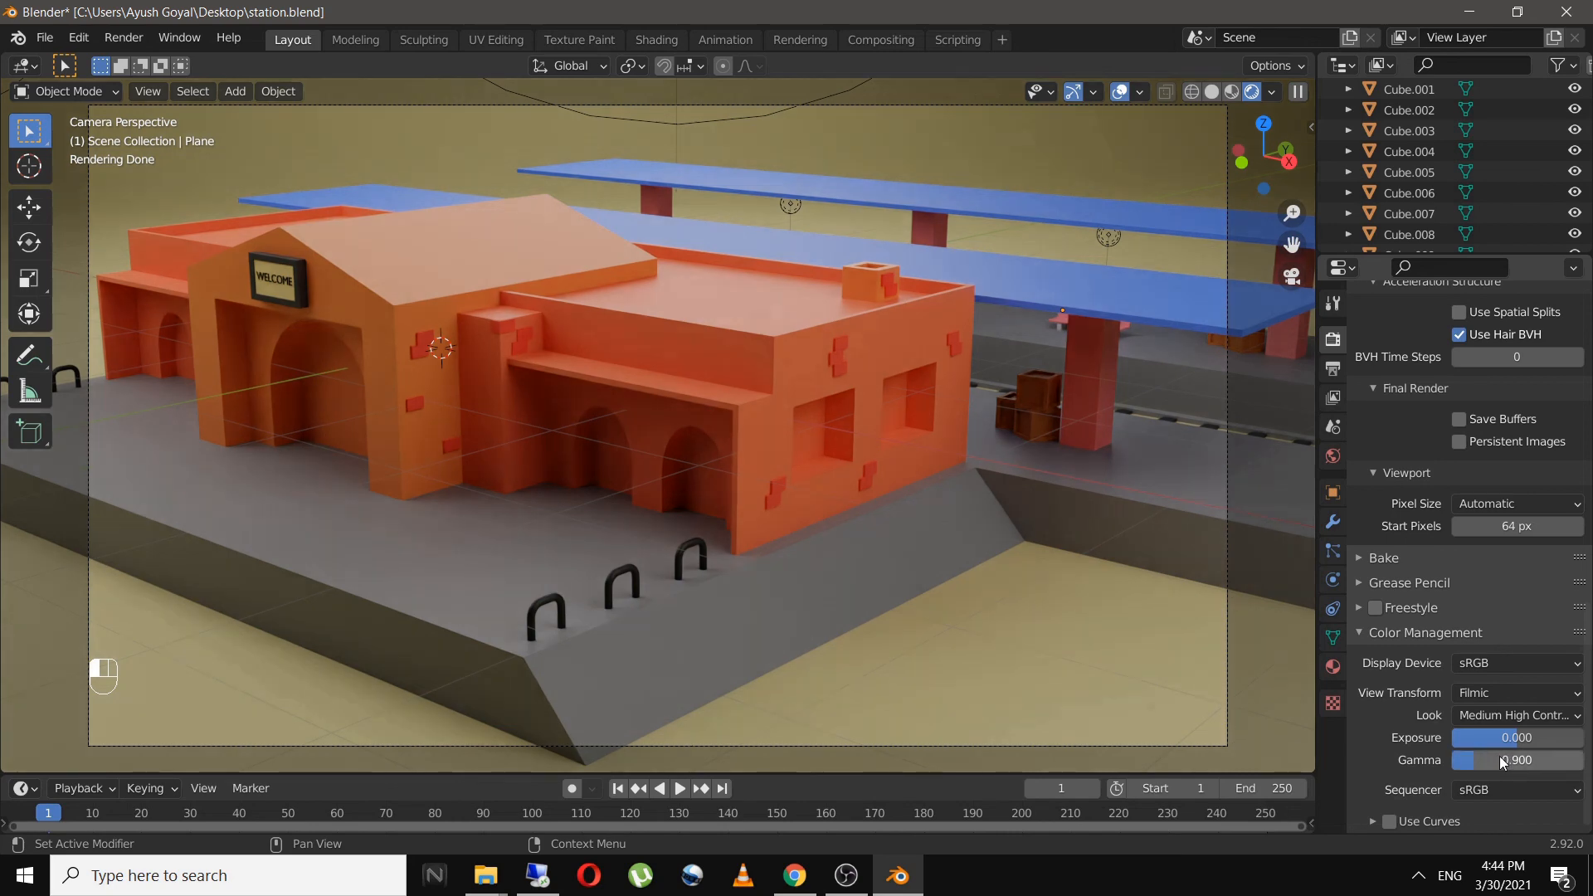
left_click(1501, 758)
key("Return")
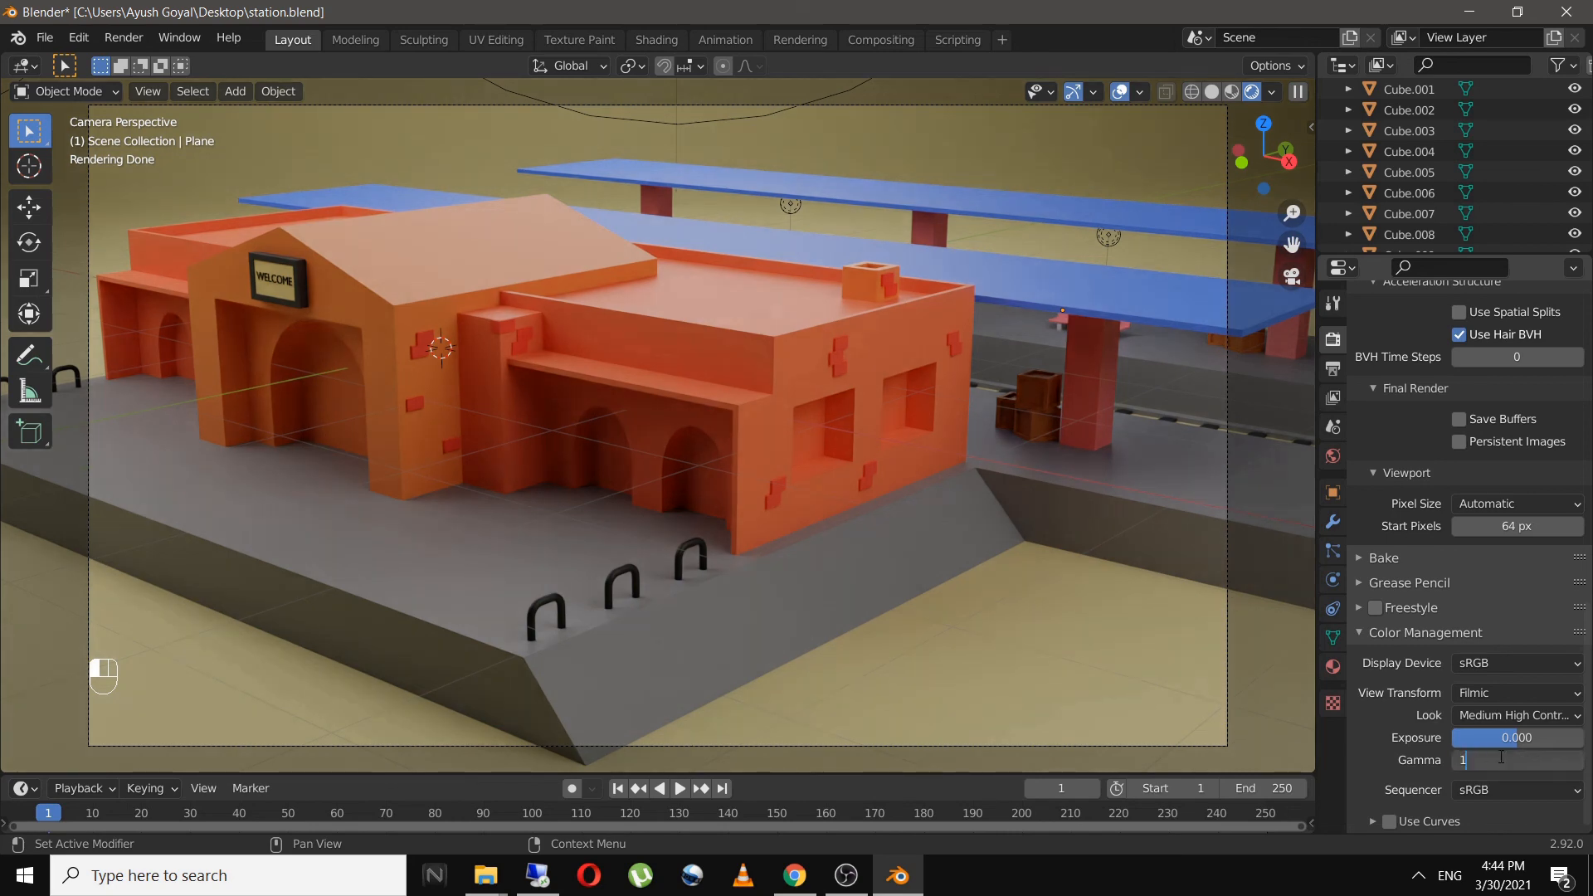
- Make the base color of the ground plane's material a richer, warmer yellow and save the file
left_click(1334, 666)
key("ctrl+s")
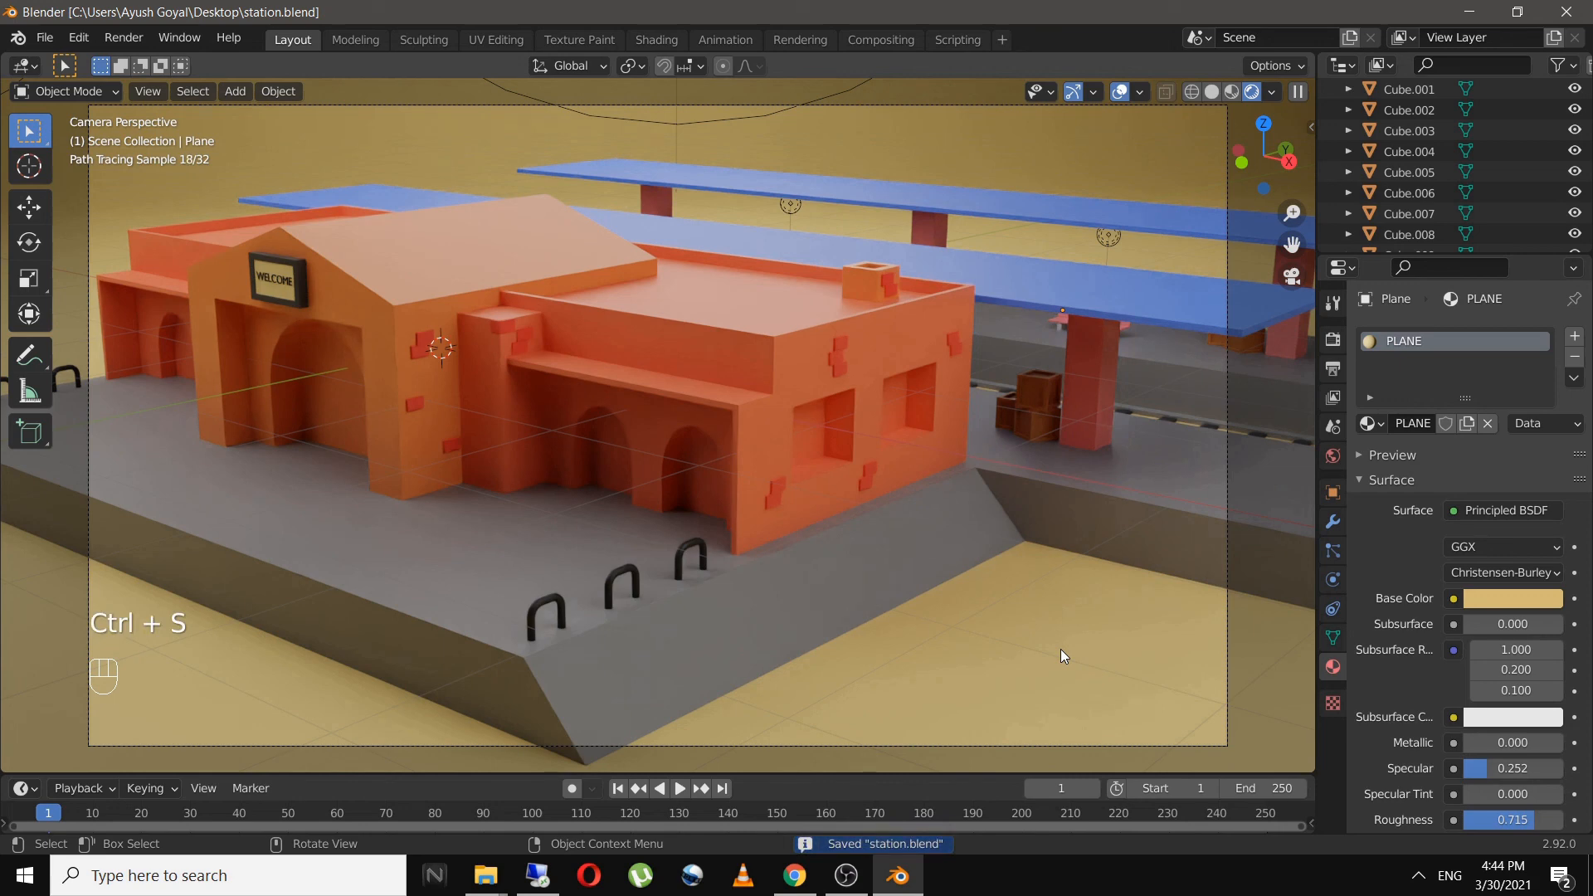
- Render the still image from the camera, save the scene file, and start saving the rendered image under a new name
key("F12")
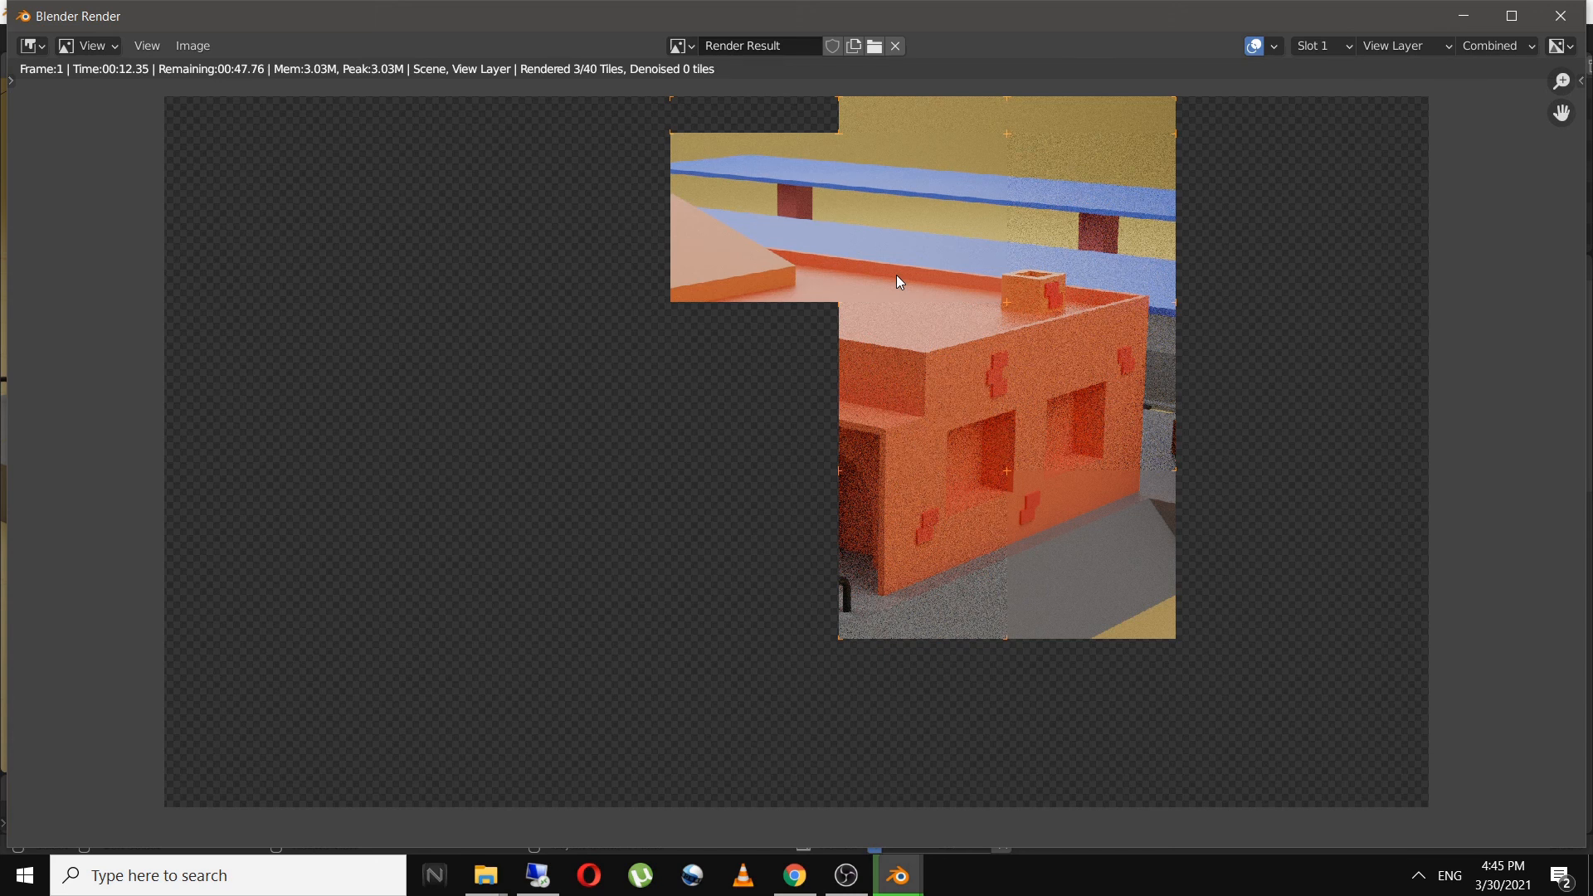
key("Escape")
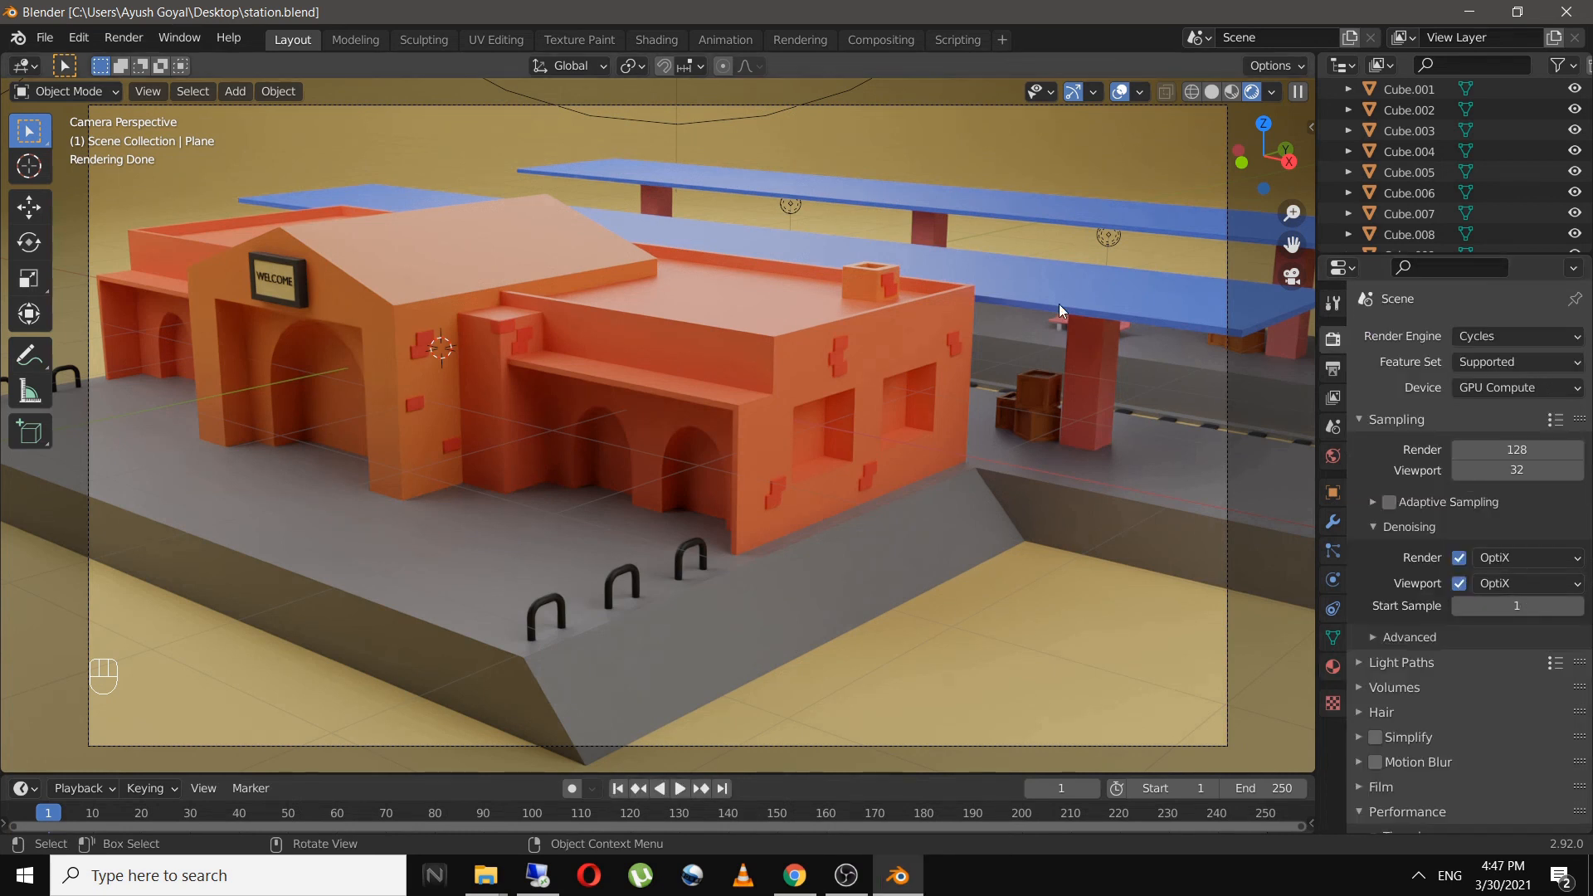
key("ctrl+s")
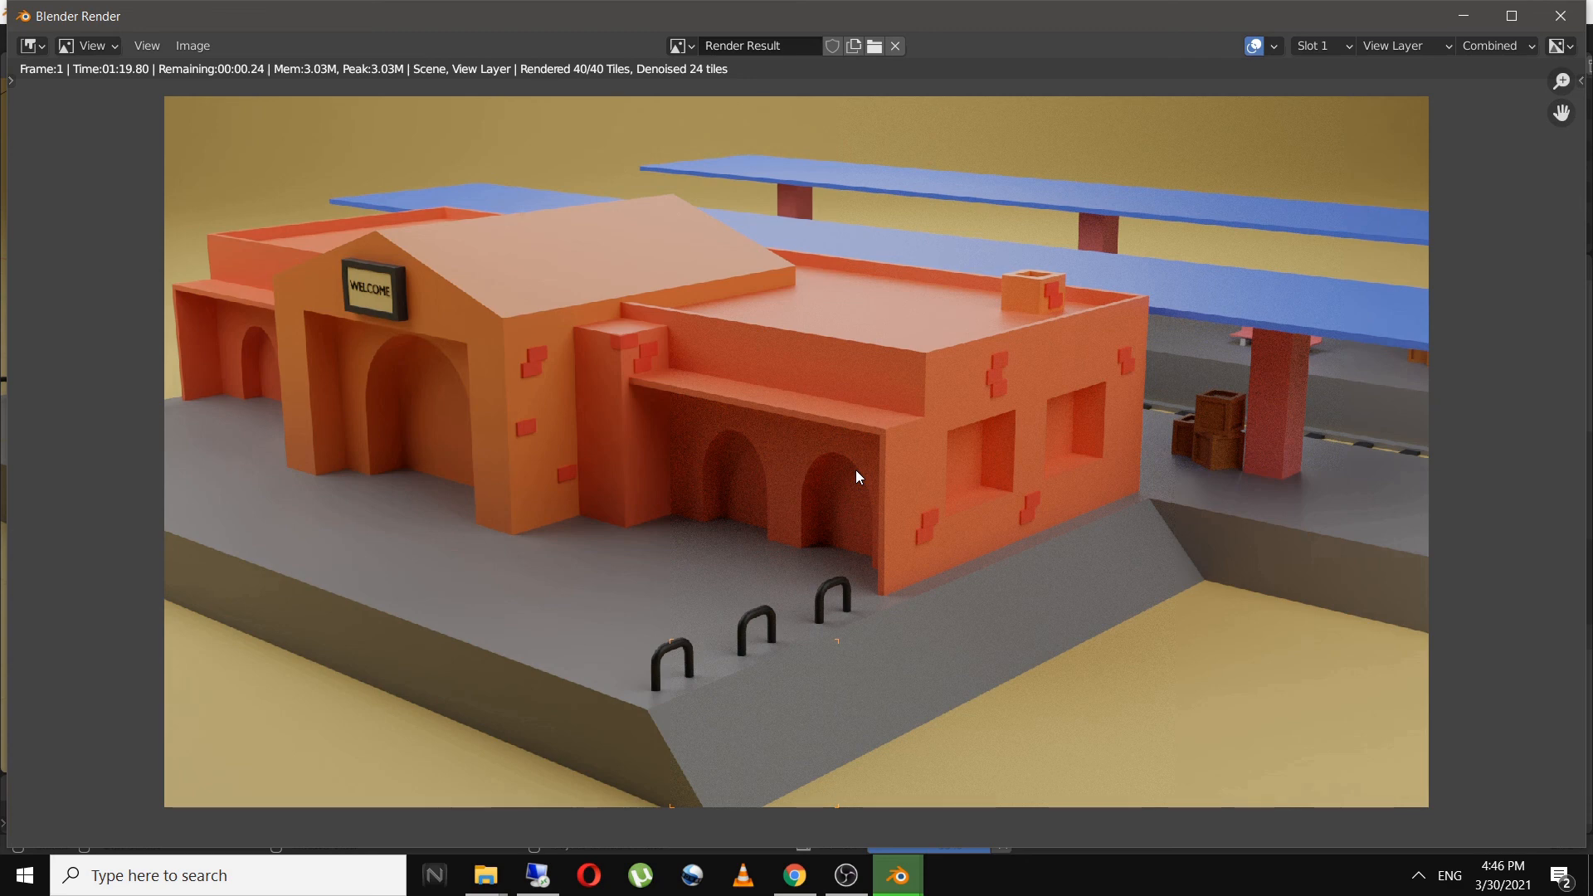
left_click(193, 47)
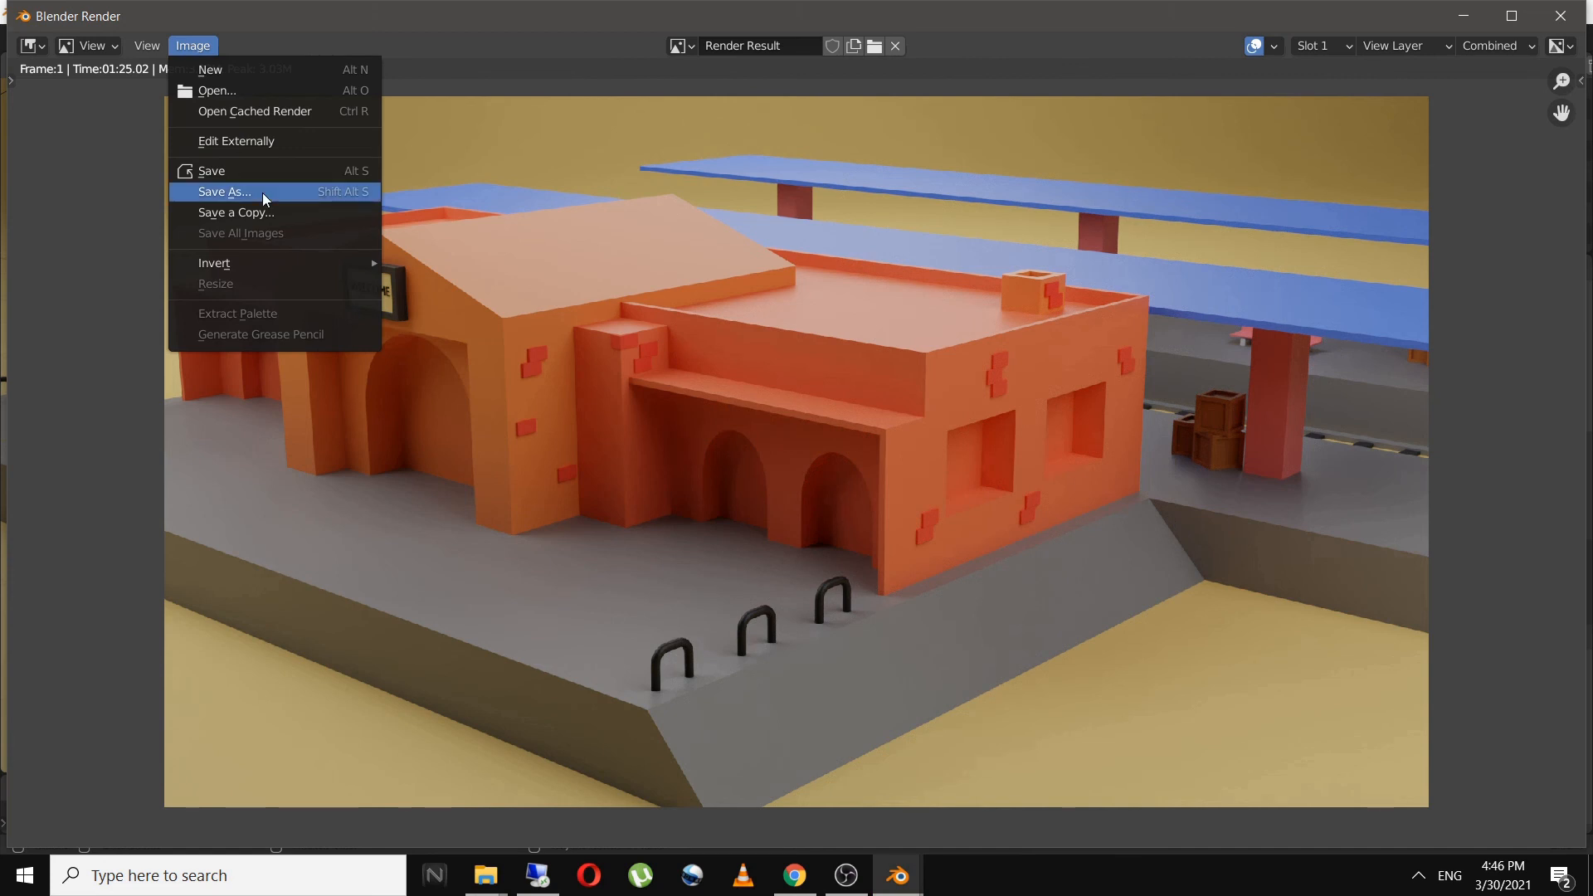